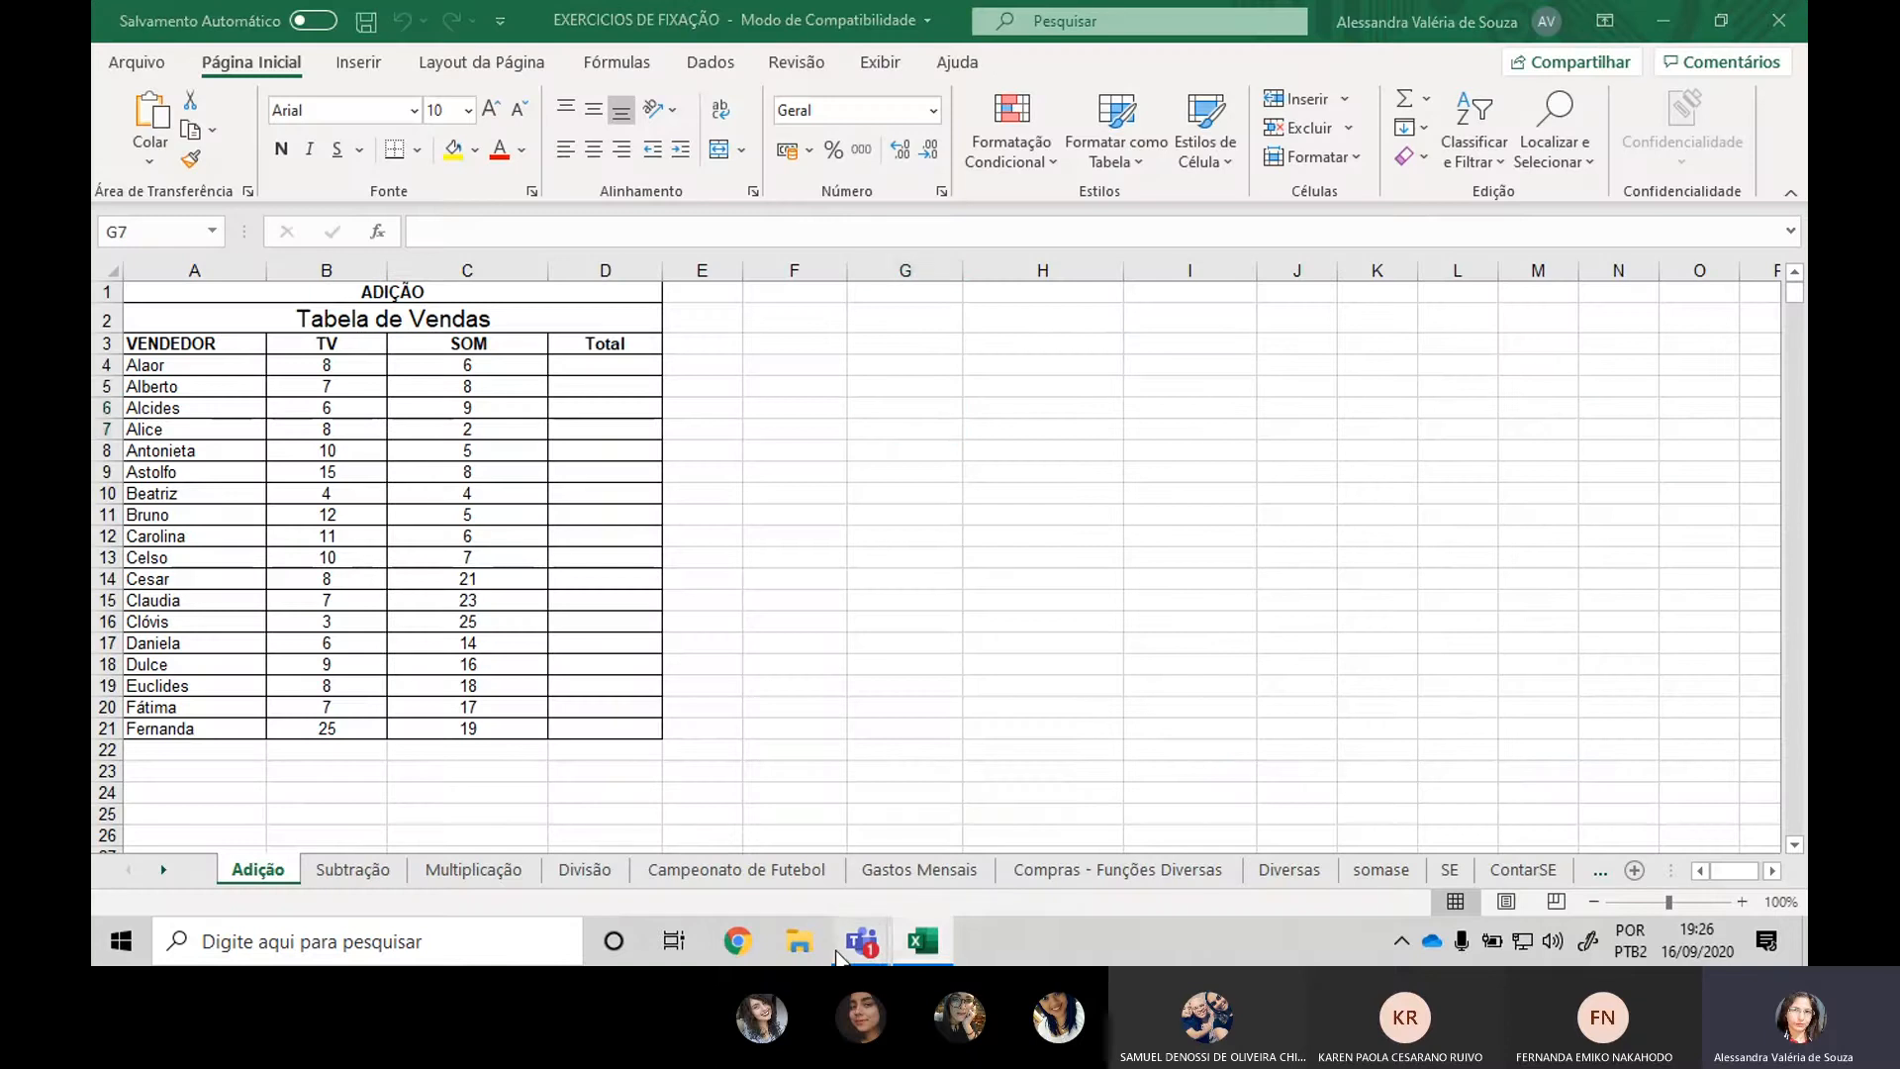
# Switch to Teams, locate EXERCICIOS DE FIXAÇÃO.xls among the Geral channel's files, and return to the Excel workbook.
pyautogui.moveTo(861, 941)
pyautogui.click(1043, 798)
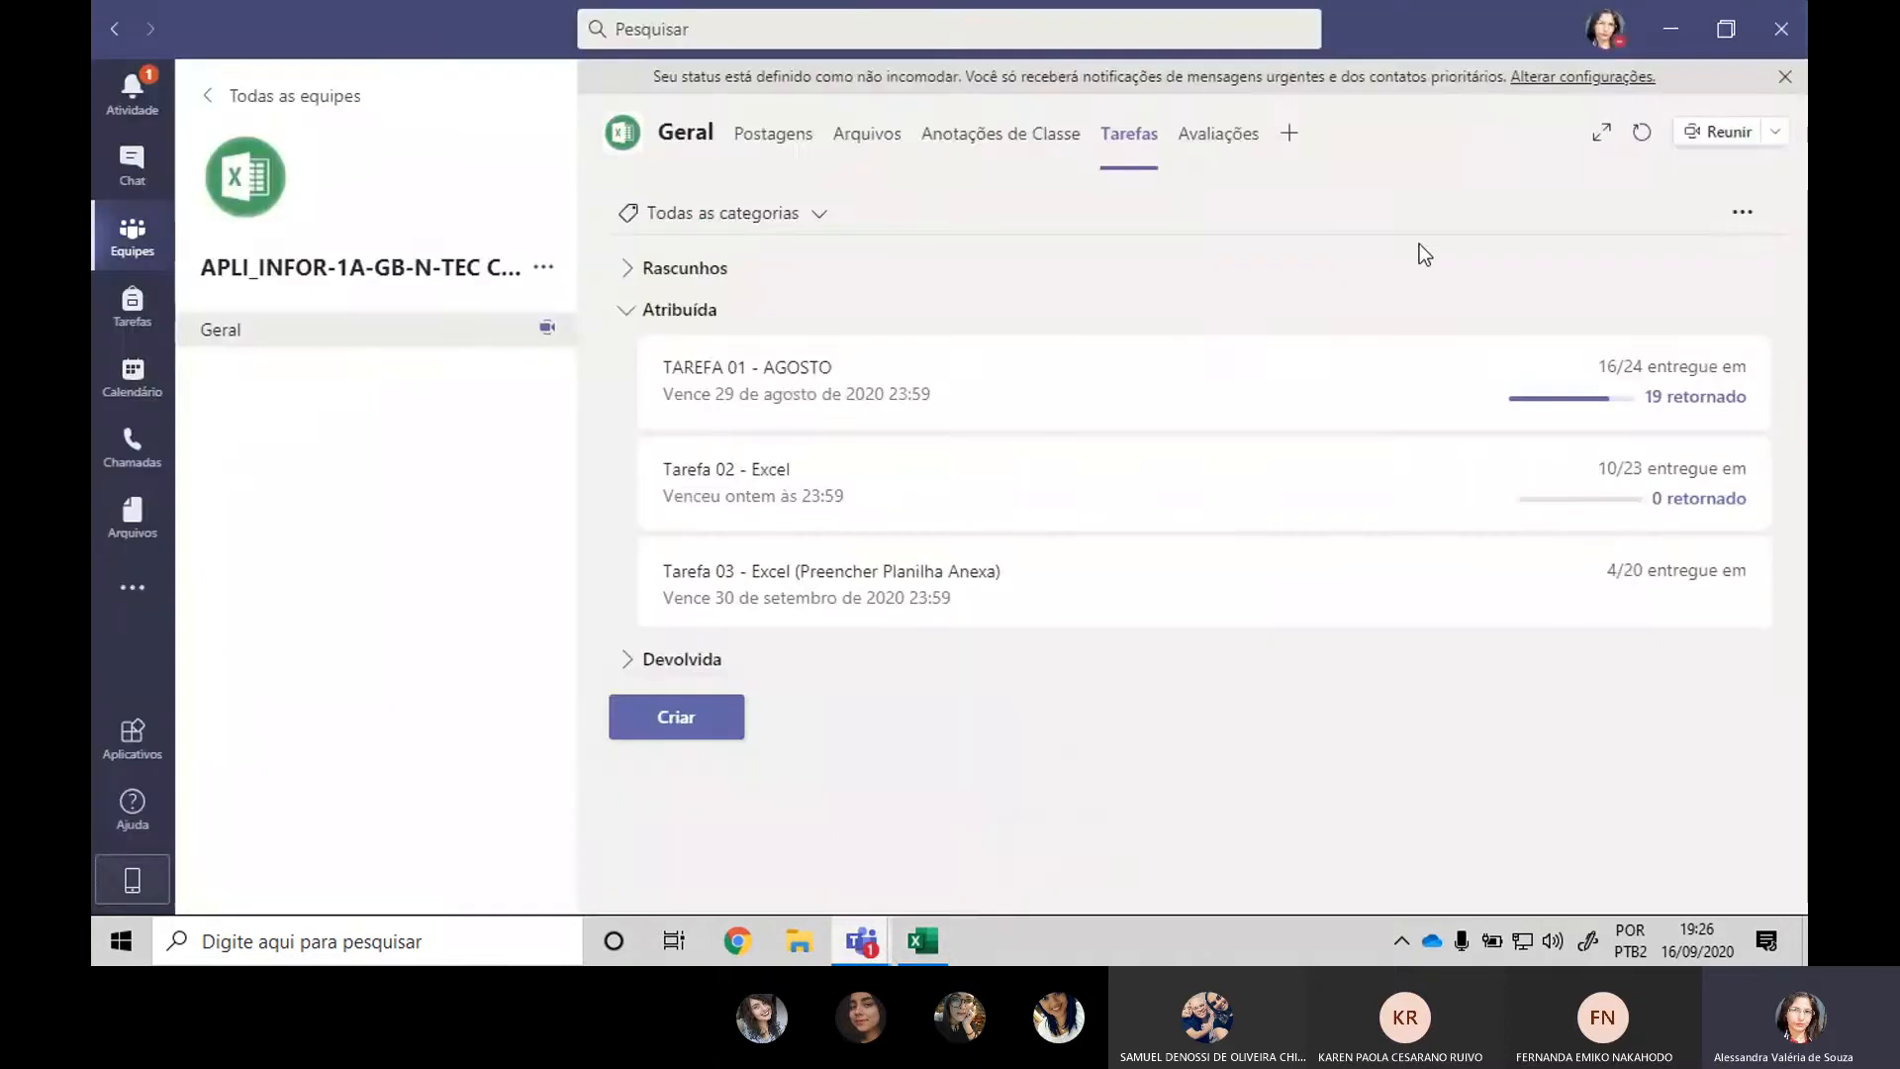
pyautogui.click(895, 130)
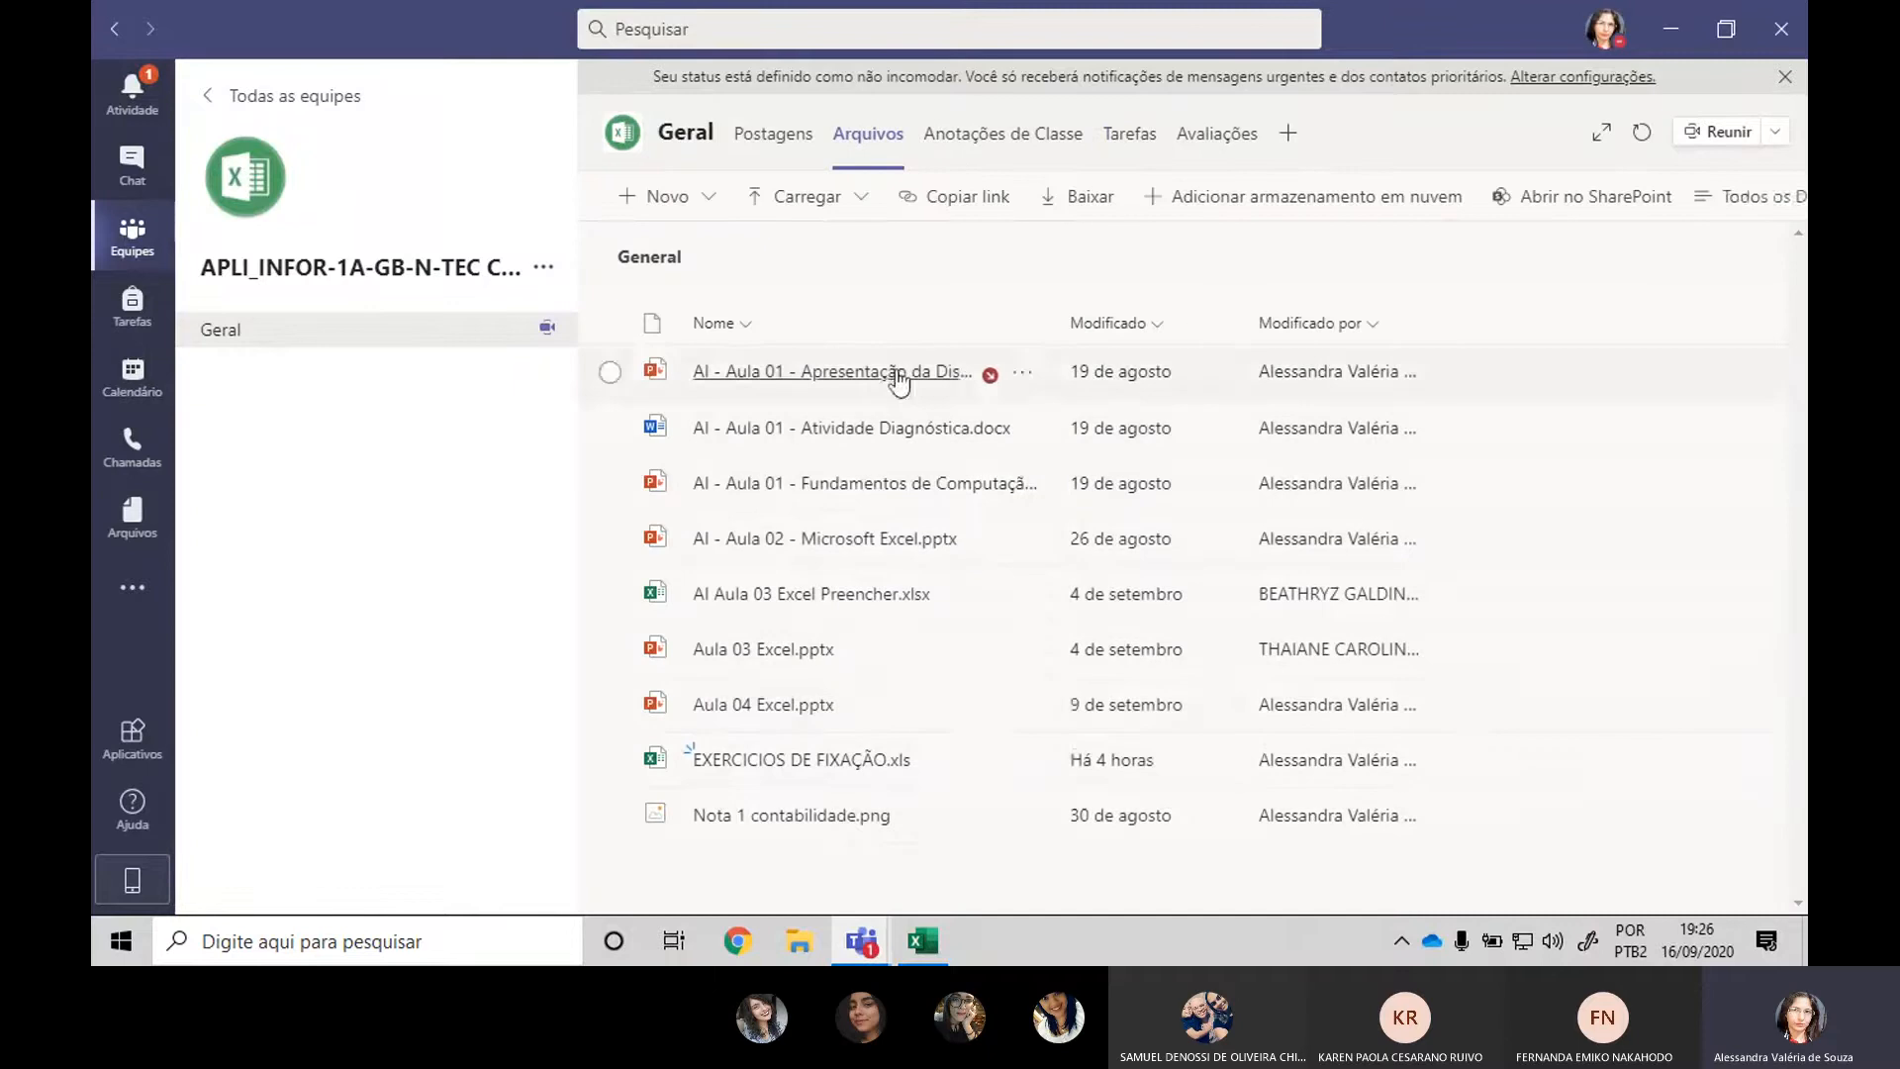
pyautogui.click(611, 761)
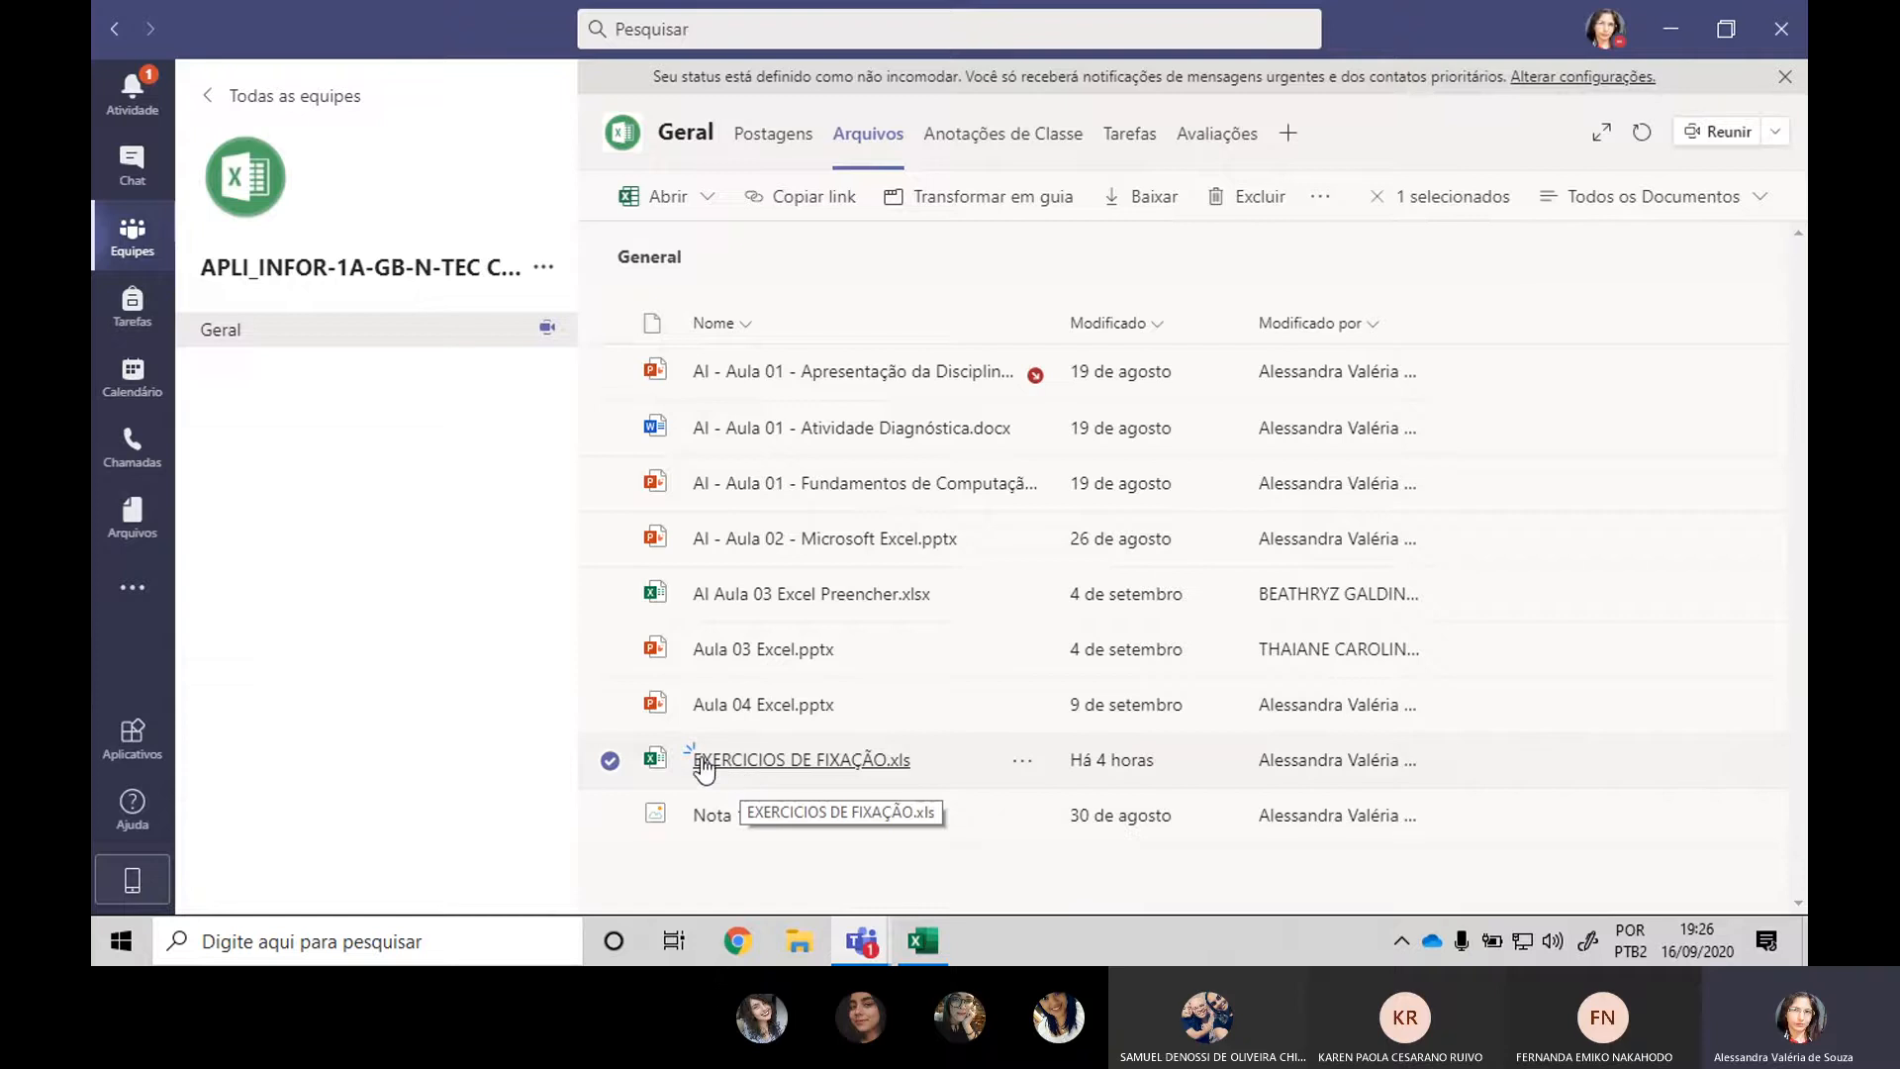
pyautogui.click(612, 762)
pyautogui.click(598, 763)
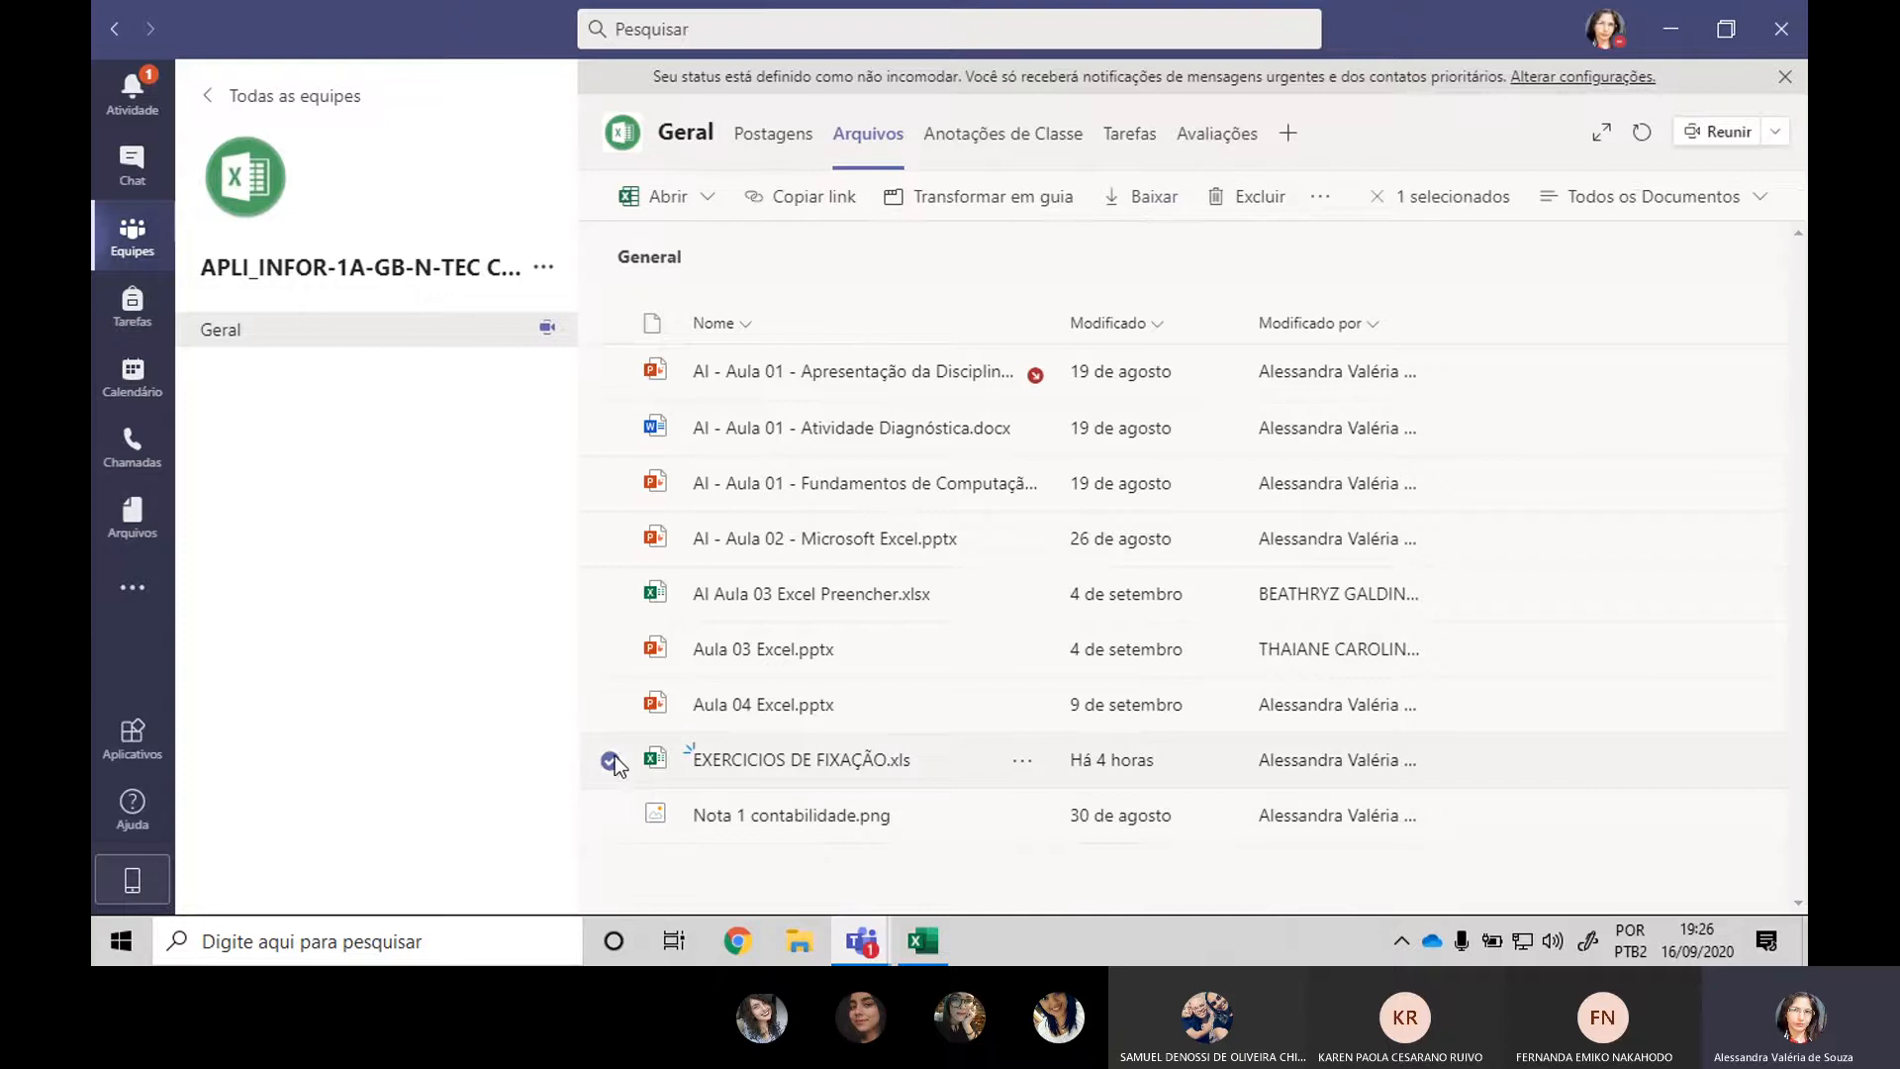
pyautogui.click(611, 762)
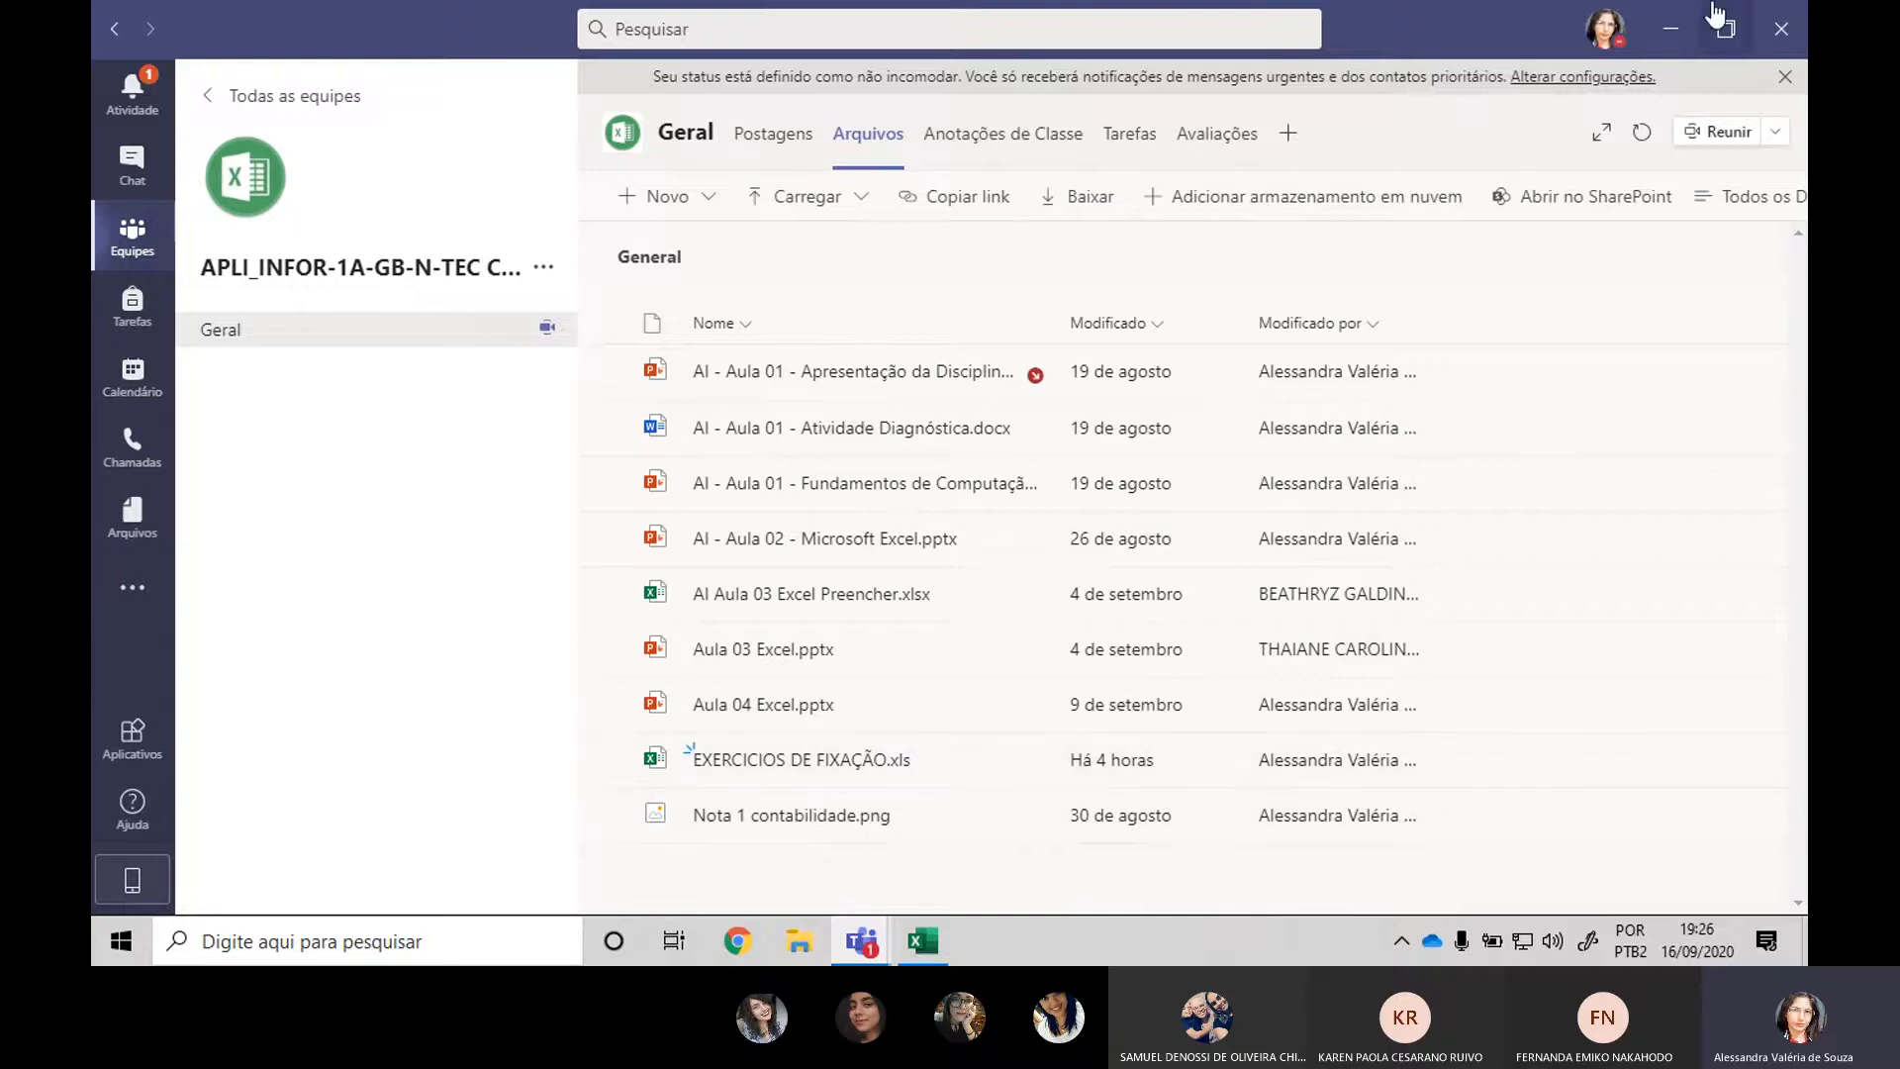
pyautogui.click(1787, 30)
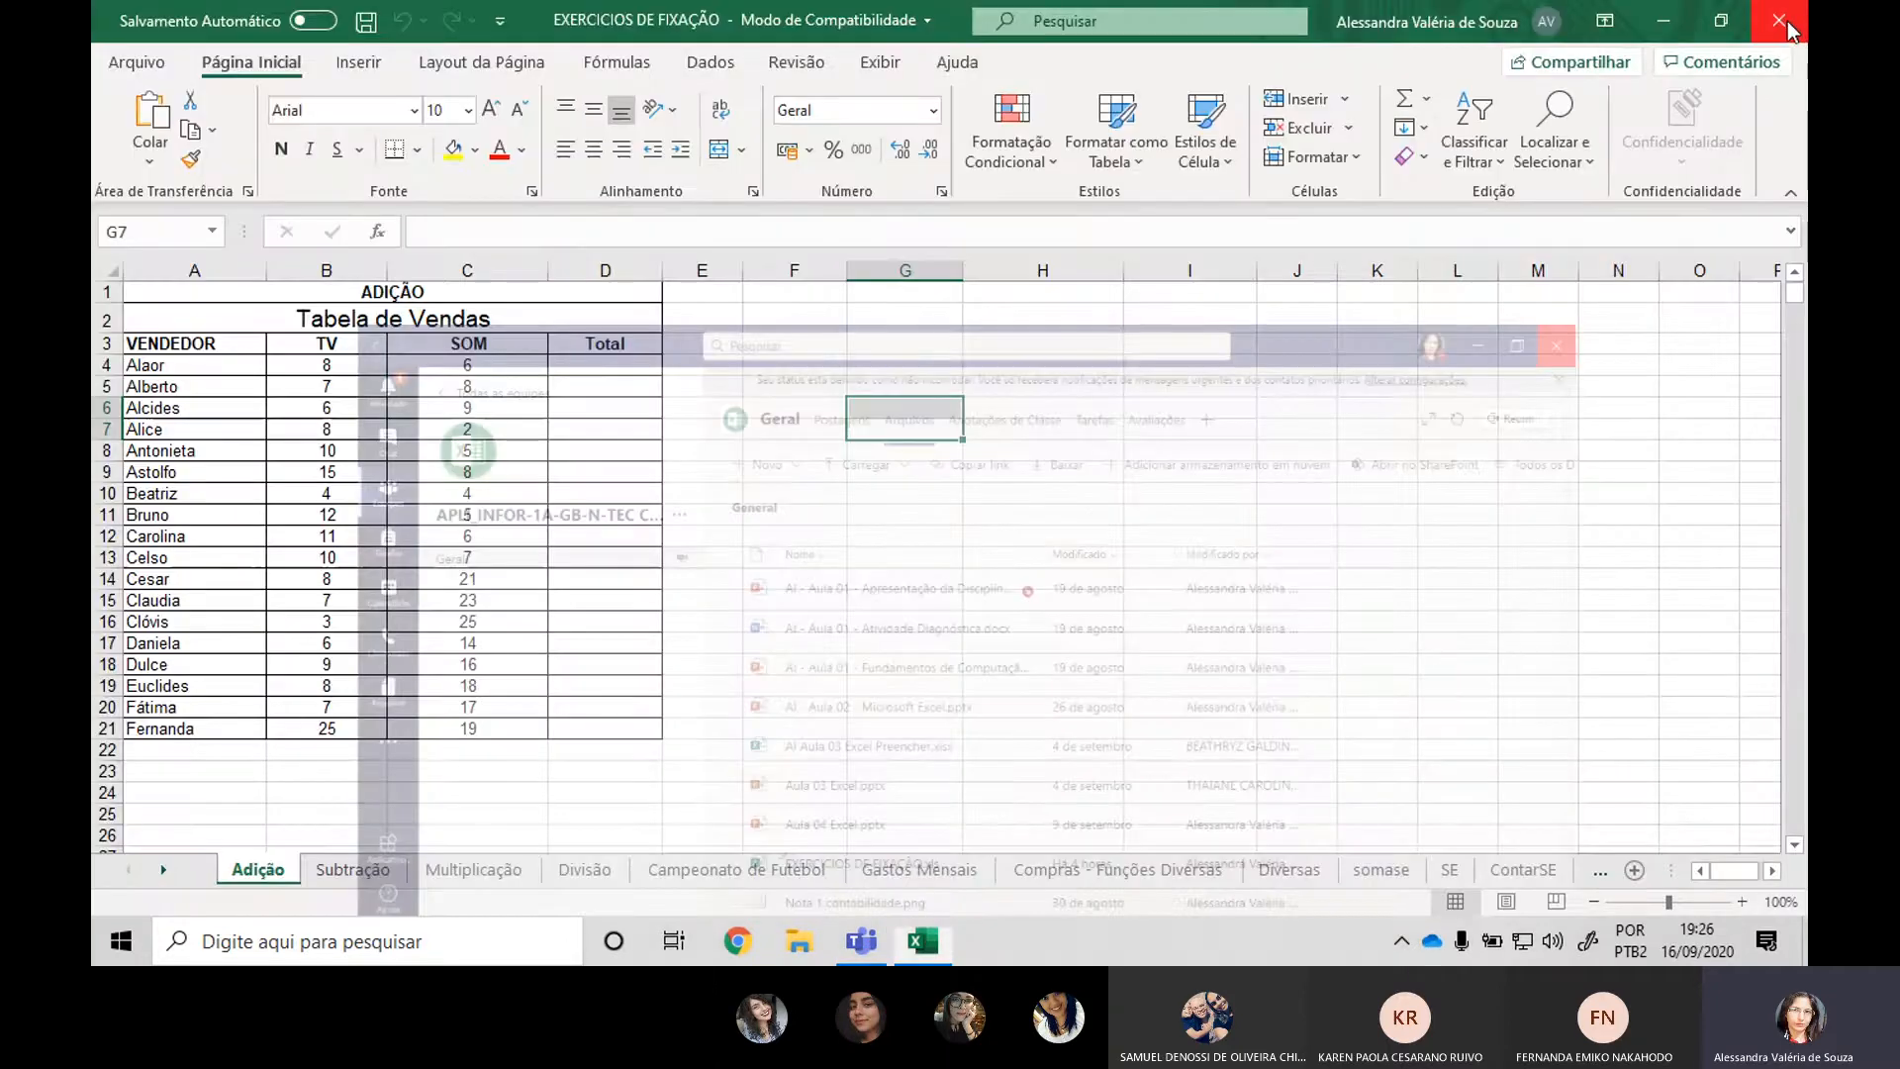
pyautogui.click(1043, 451)
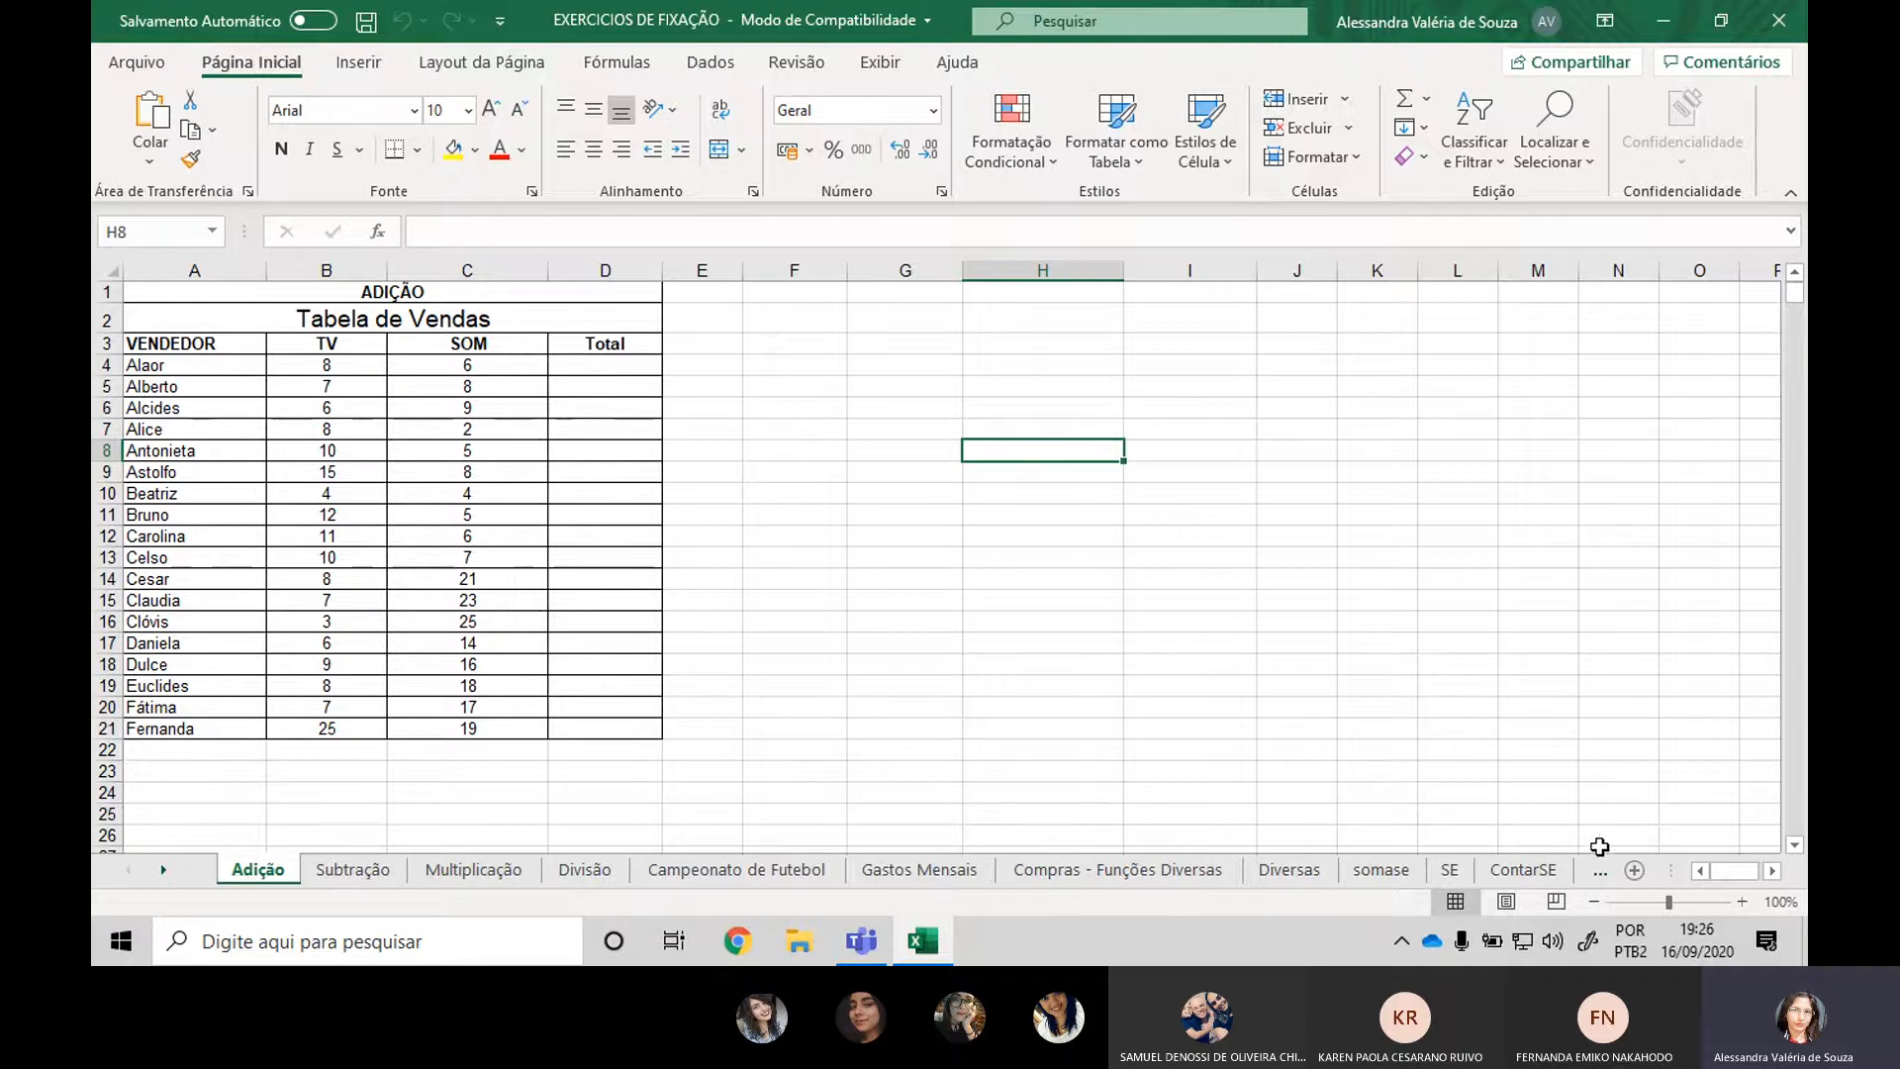
pyautogui.click(351, 875)
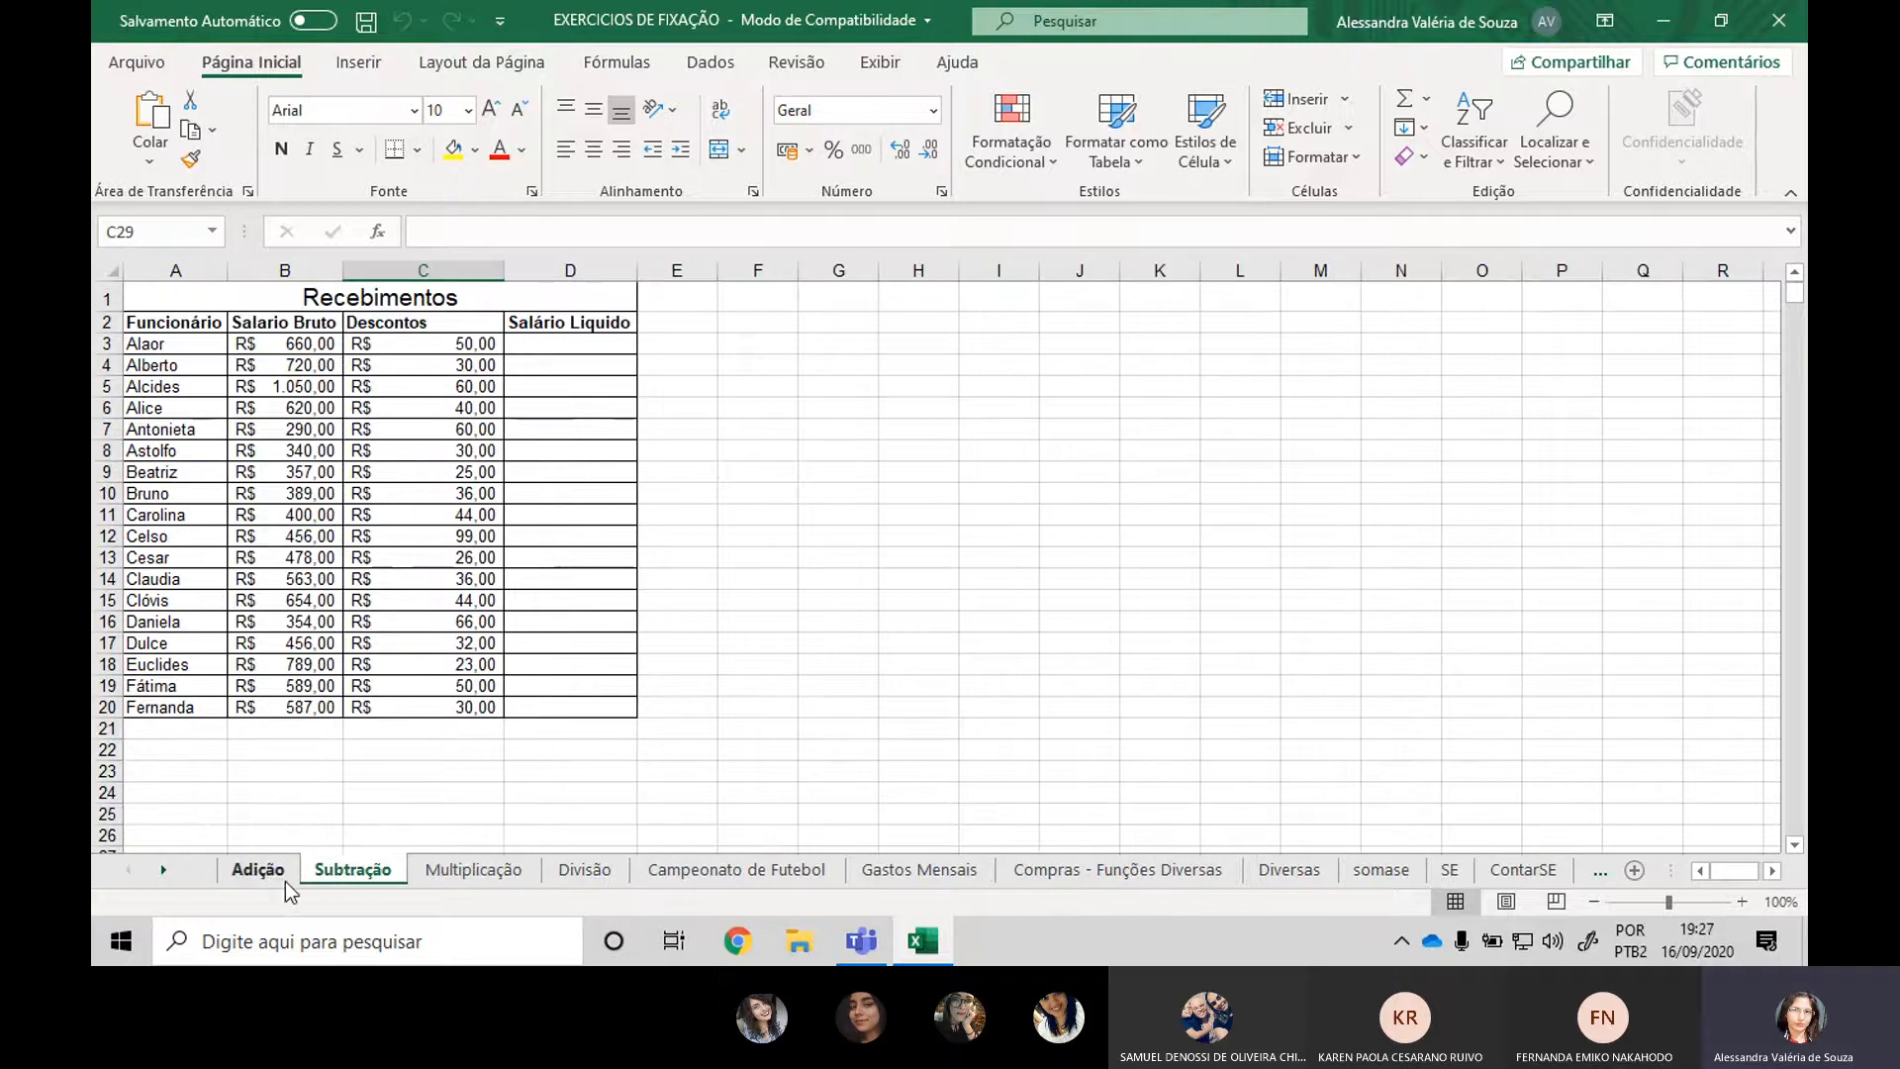
pyautogui.click(254, 871)
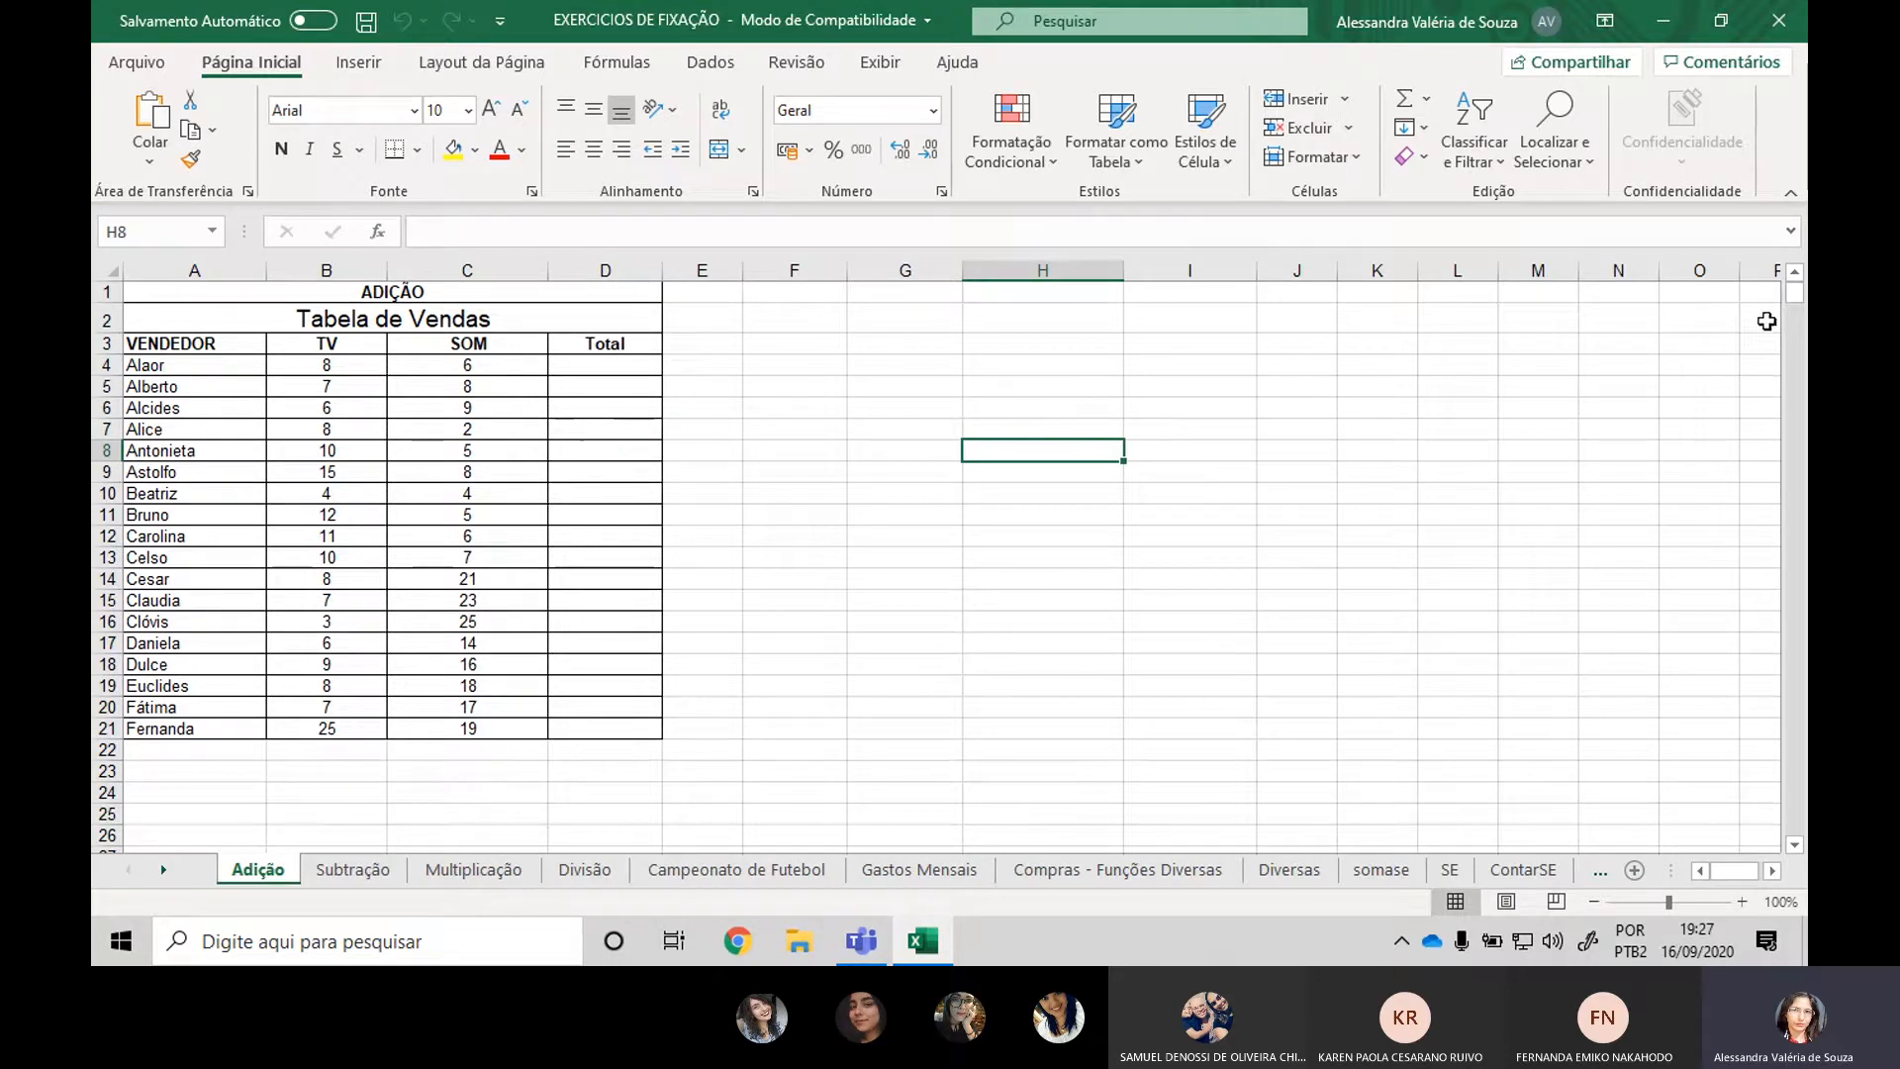
pyautogui.click(968, 360)
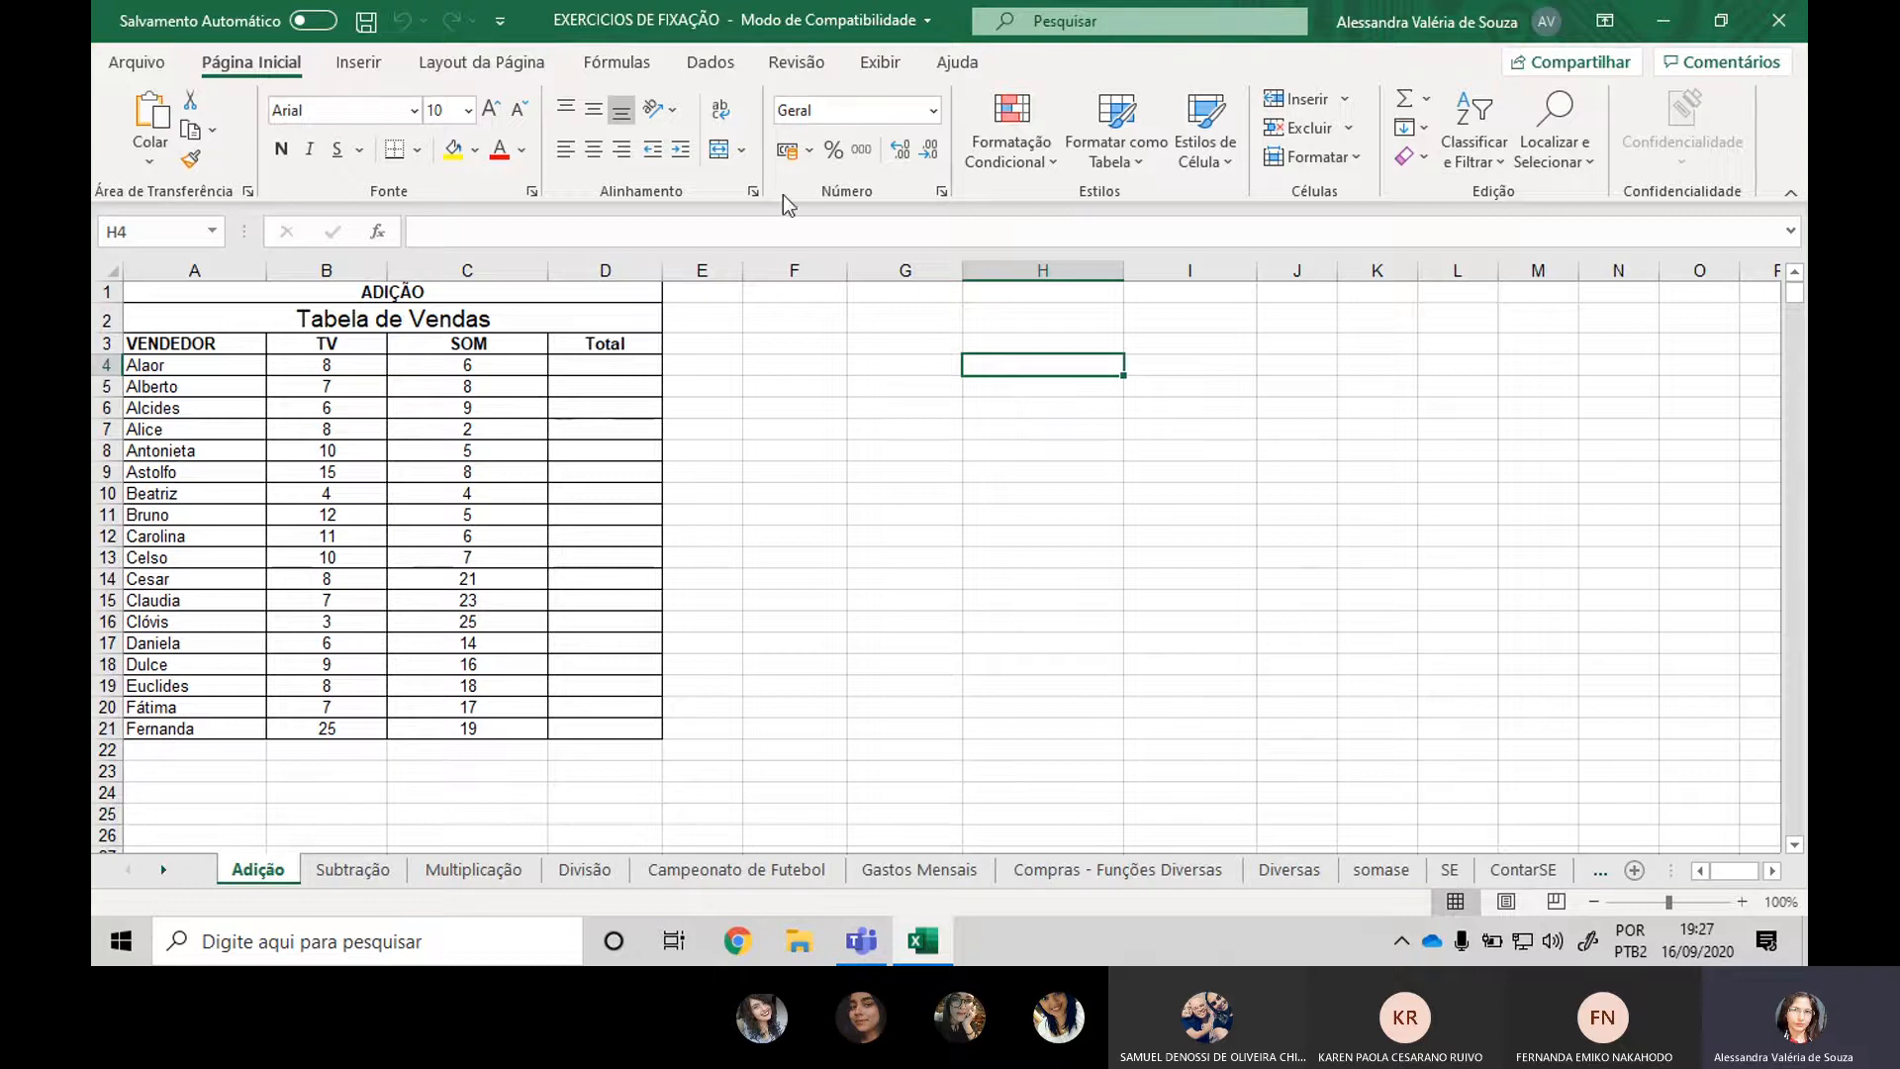
pyautogui.click(767, 765)
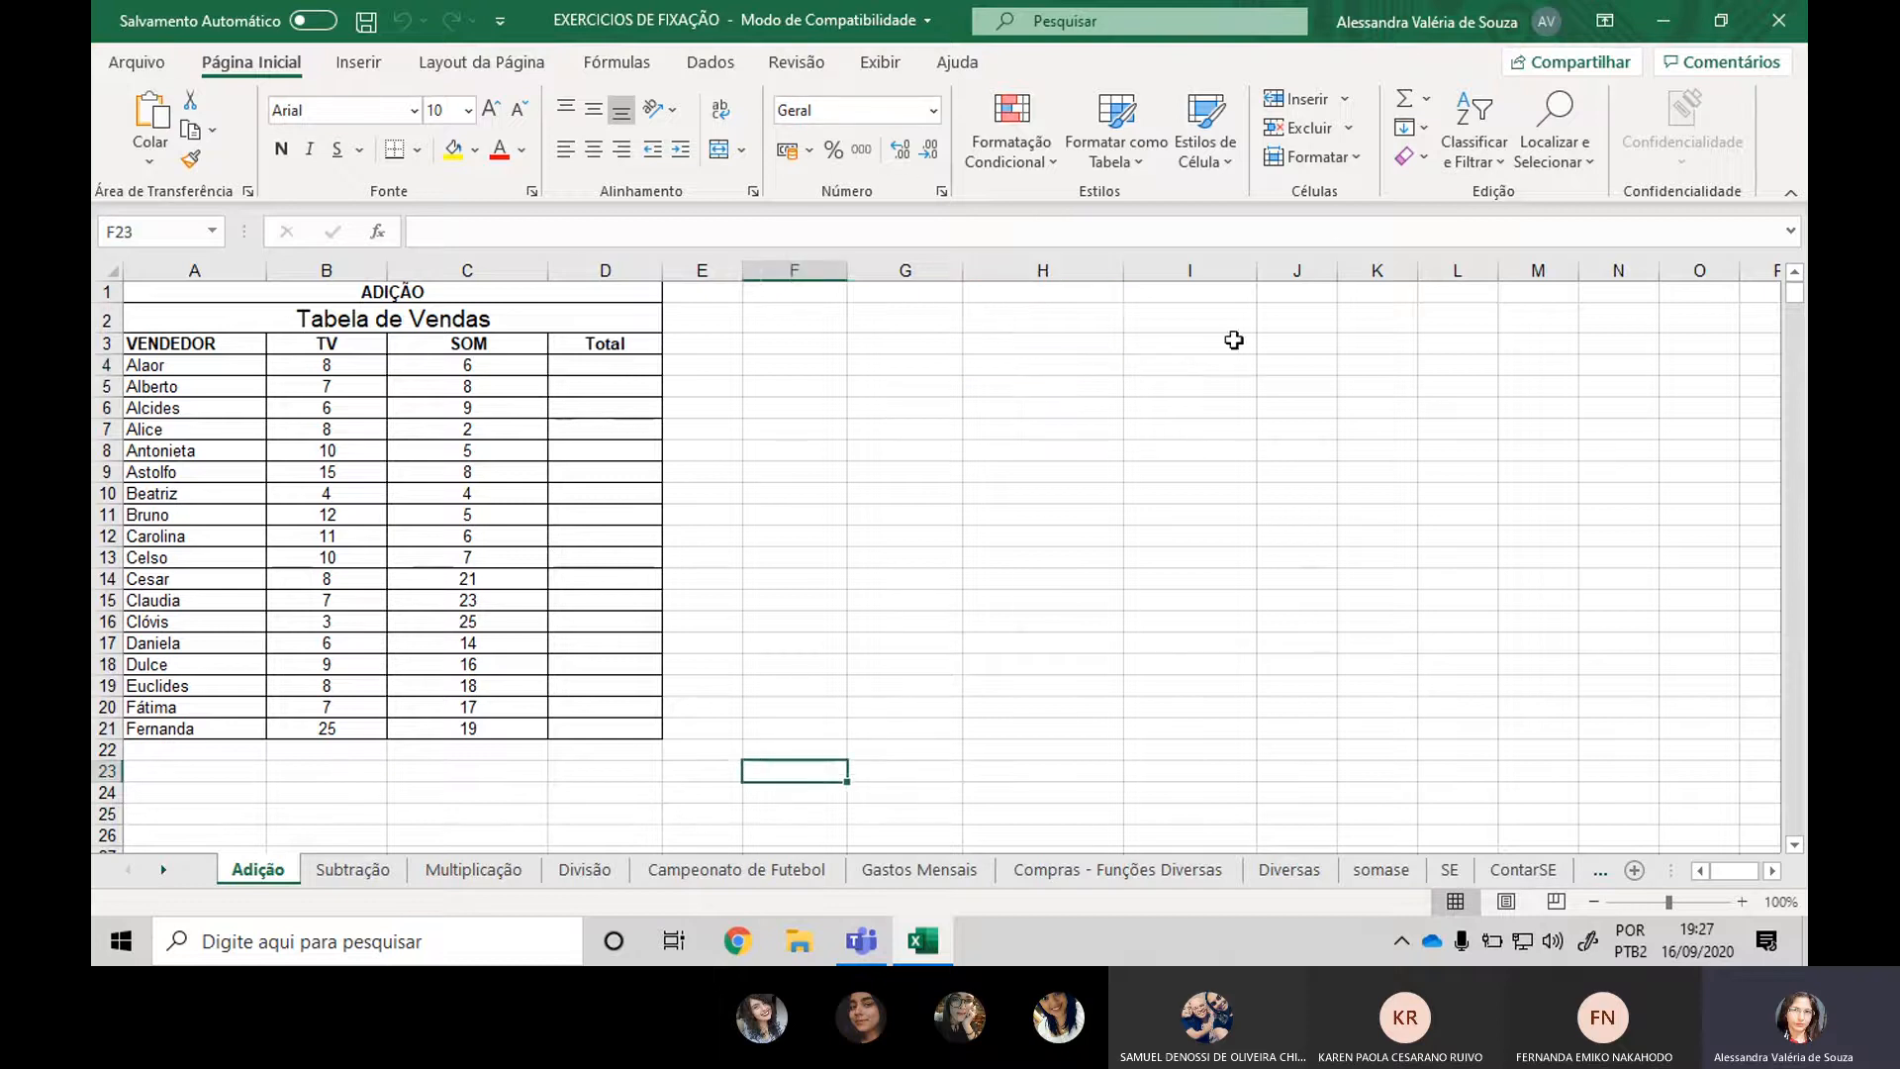
pyautogui.click(1232, 425)
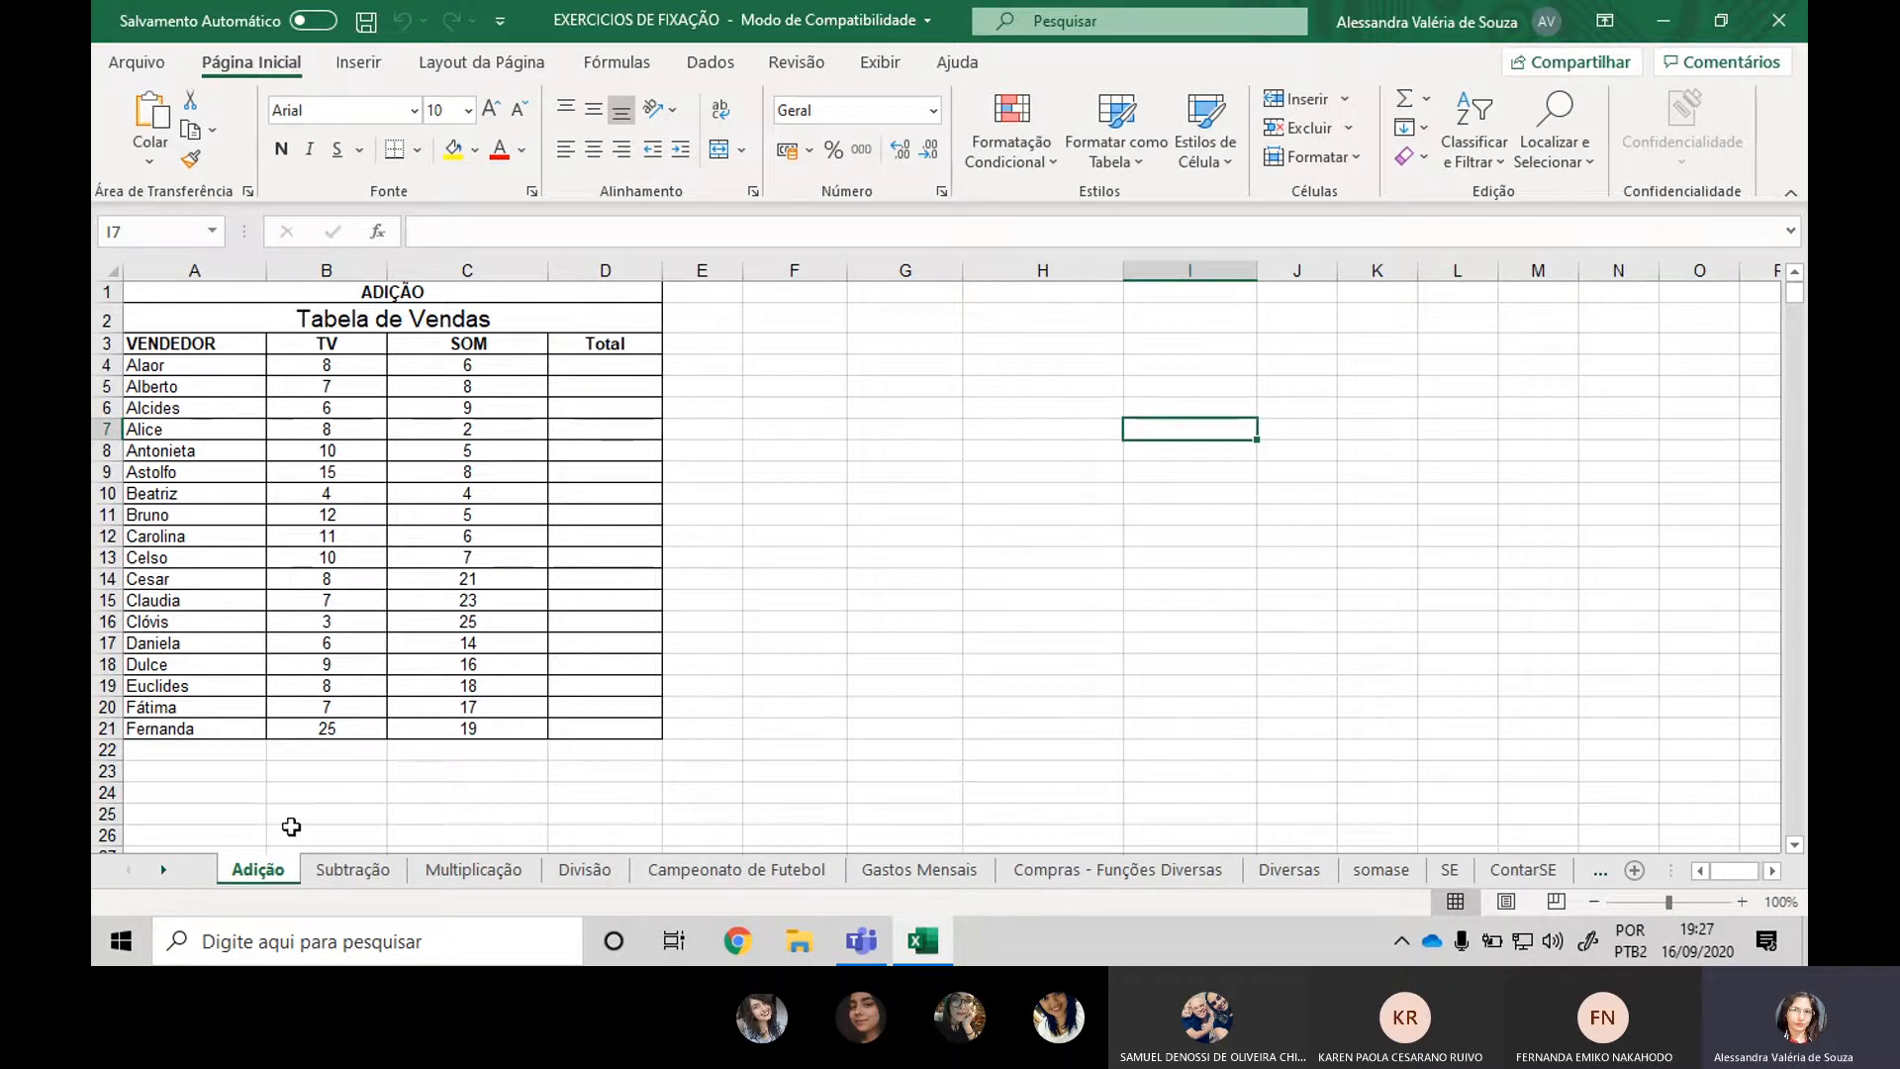
# Look through the workbook's exercise sheets from Subtração to SomaSe2 and return to the Adição sheet.
pyautogui.click(367, 869)
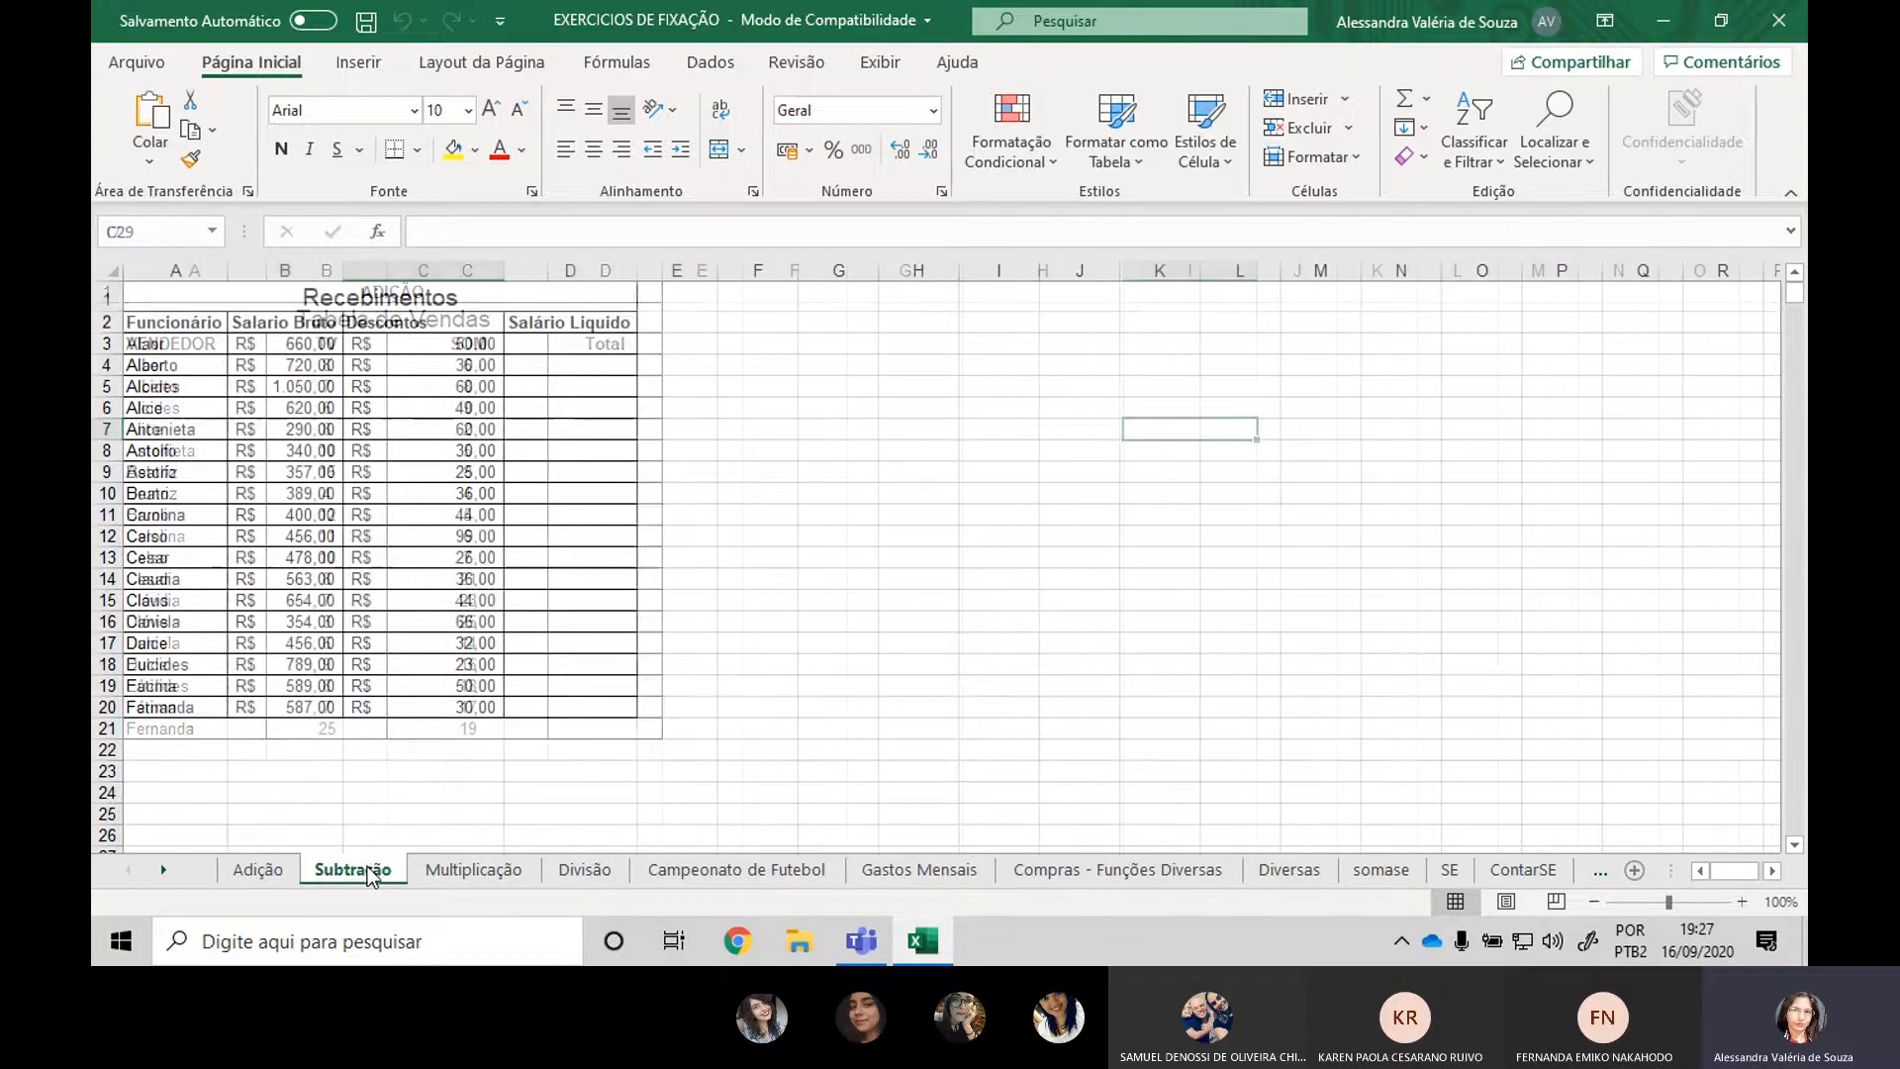
pyautogui.click(475, 869)
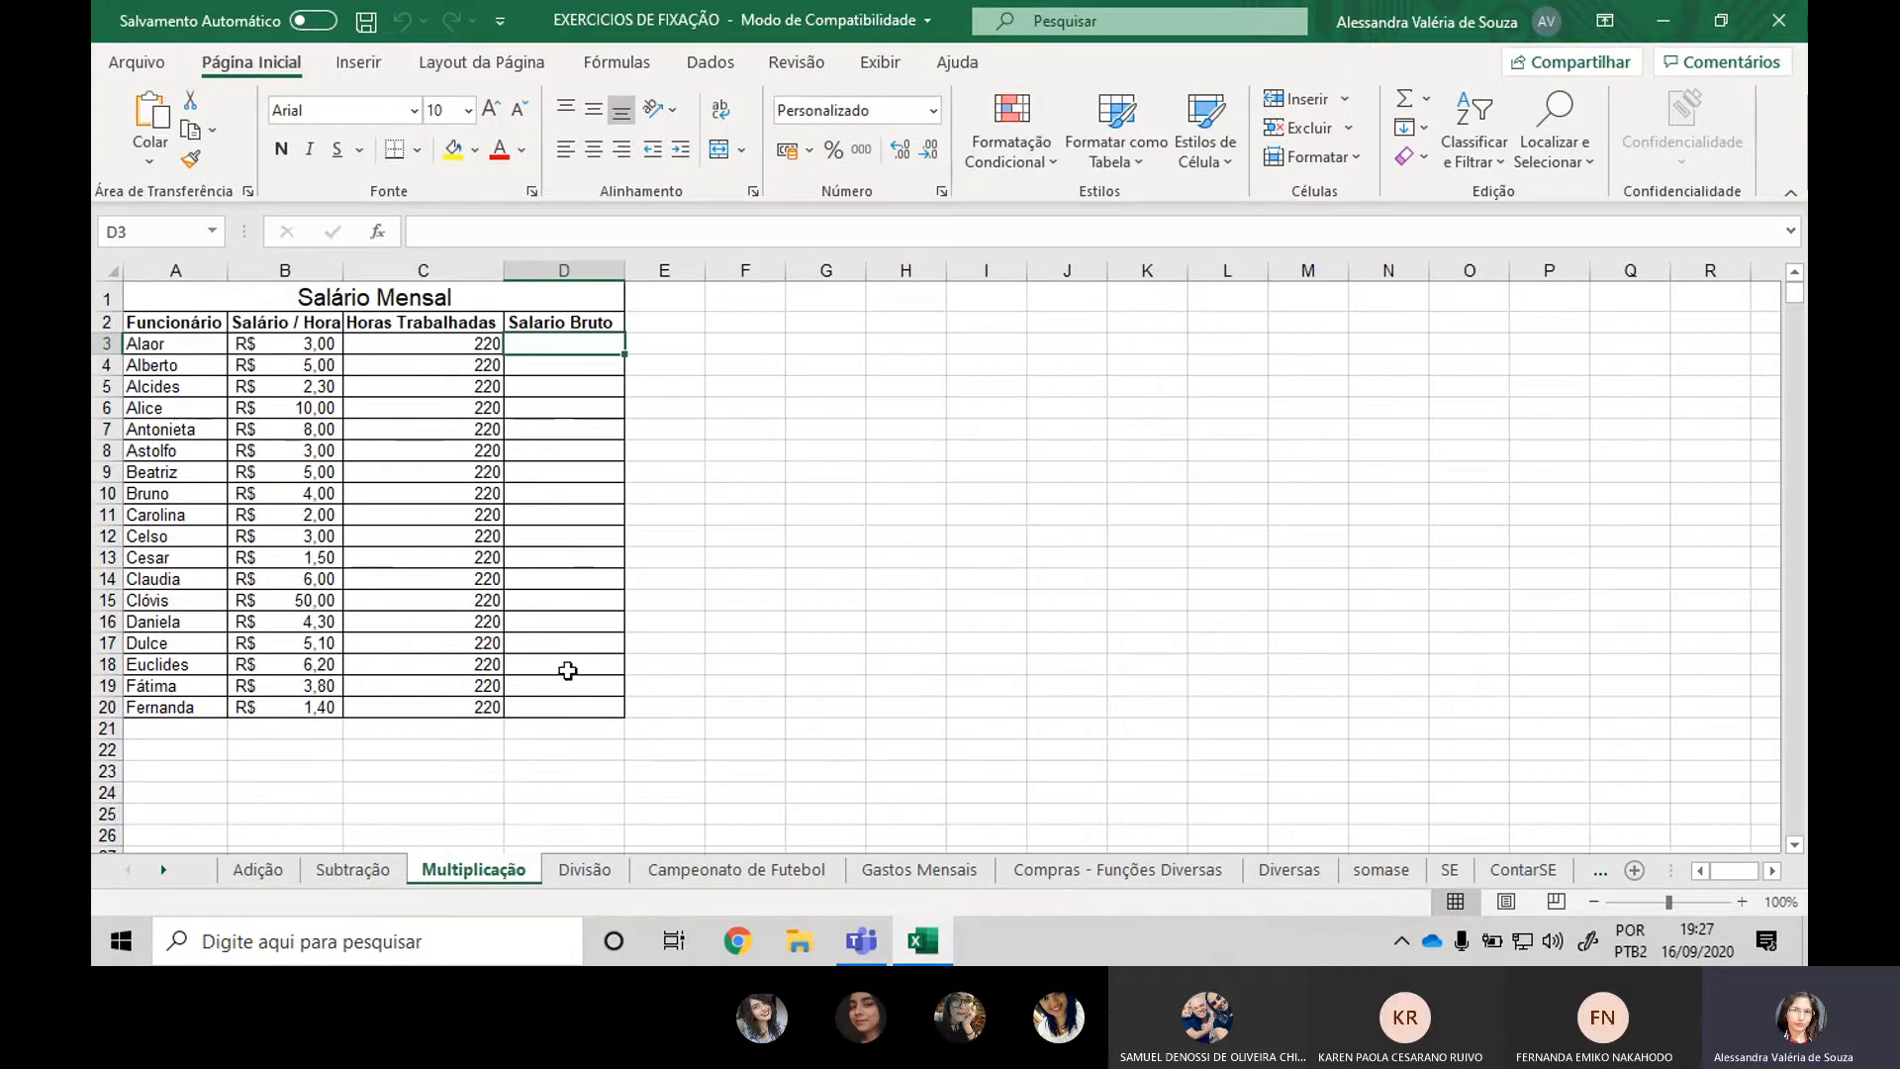
pyautogui.click(594, 870)
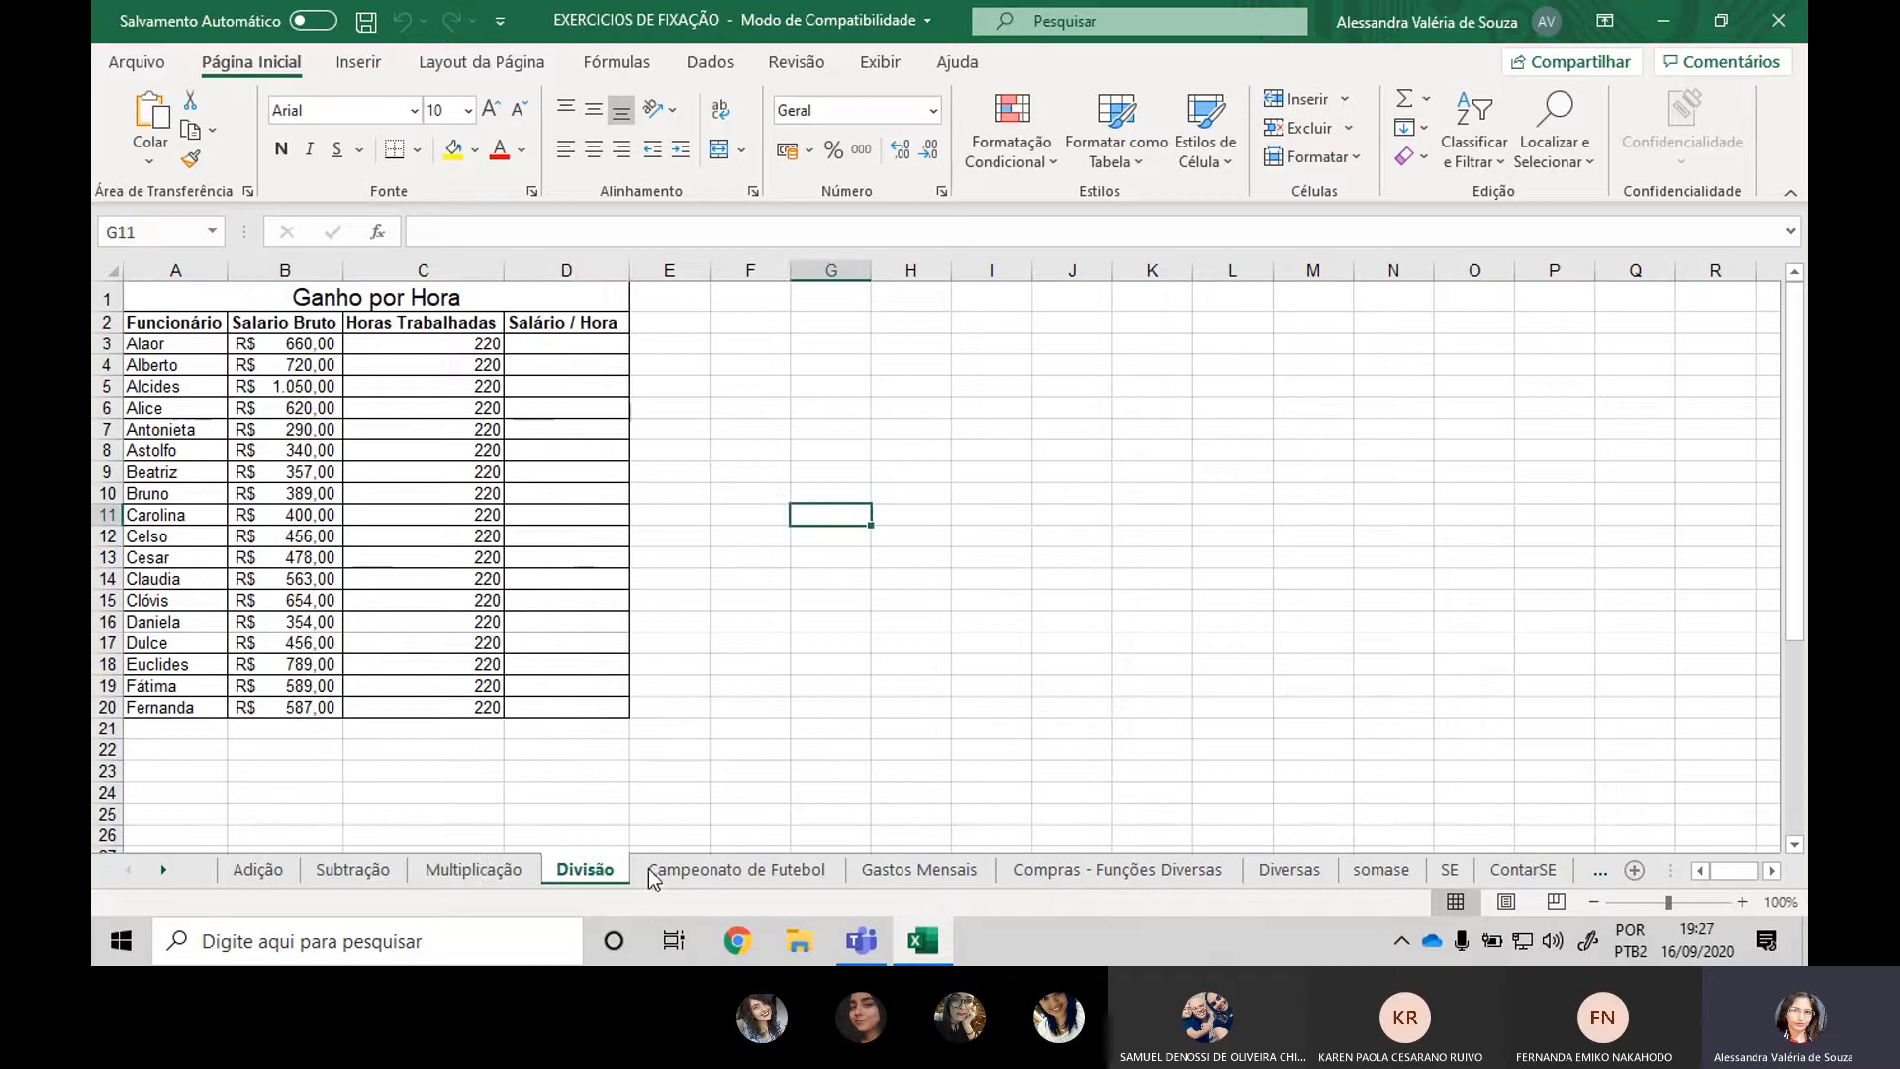
pyautogui.click(727, 870)
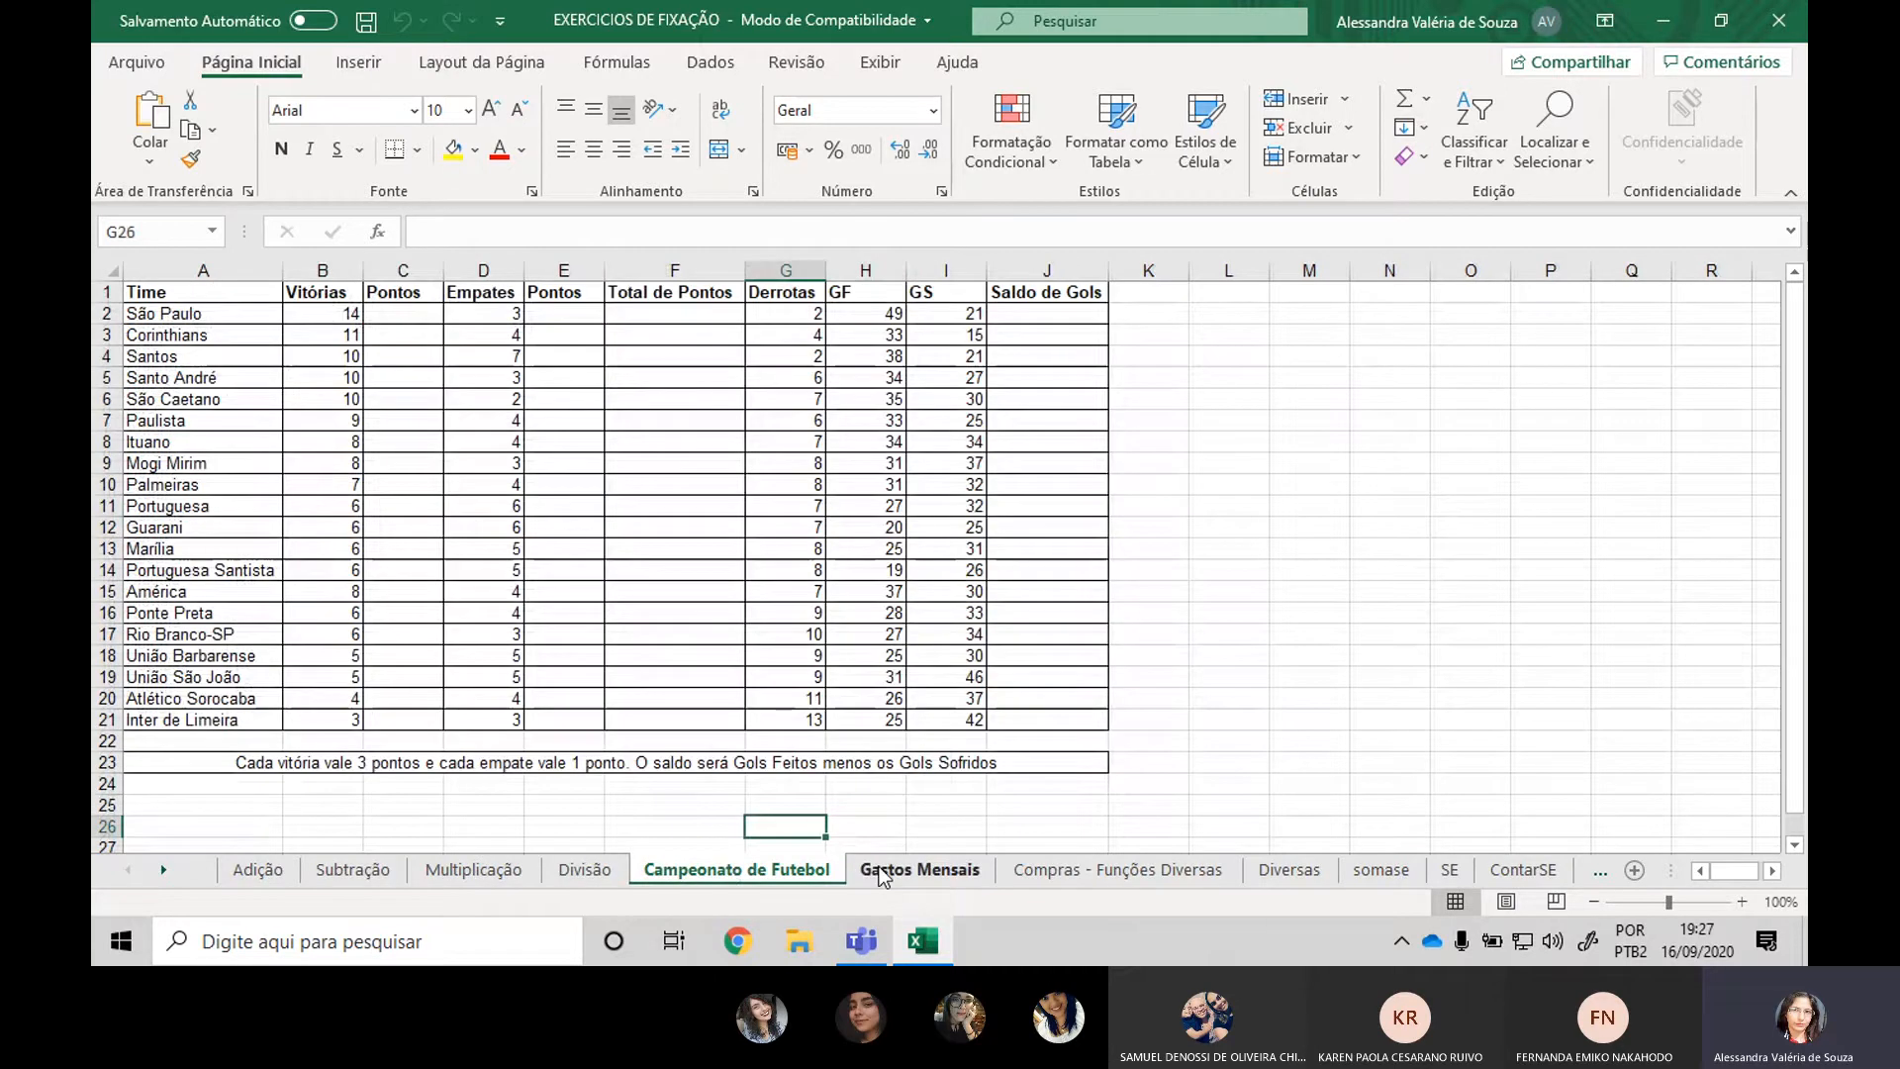
pyautogui.click(884, 873)
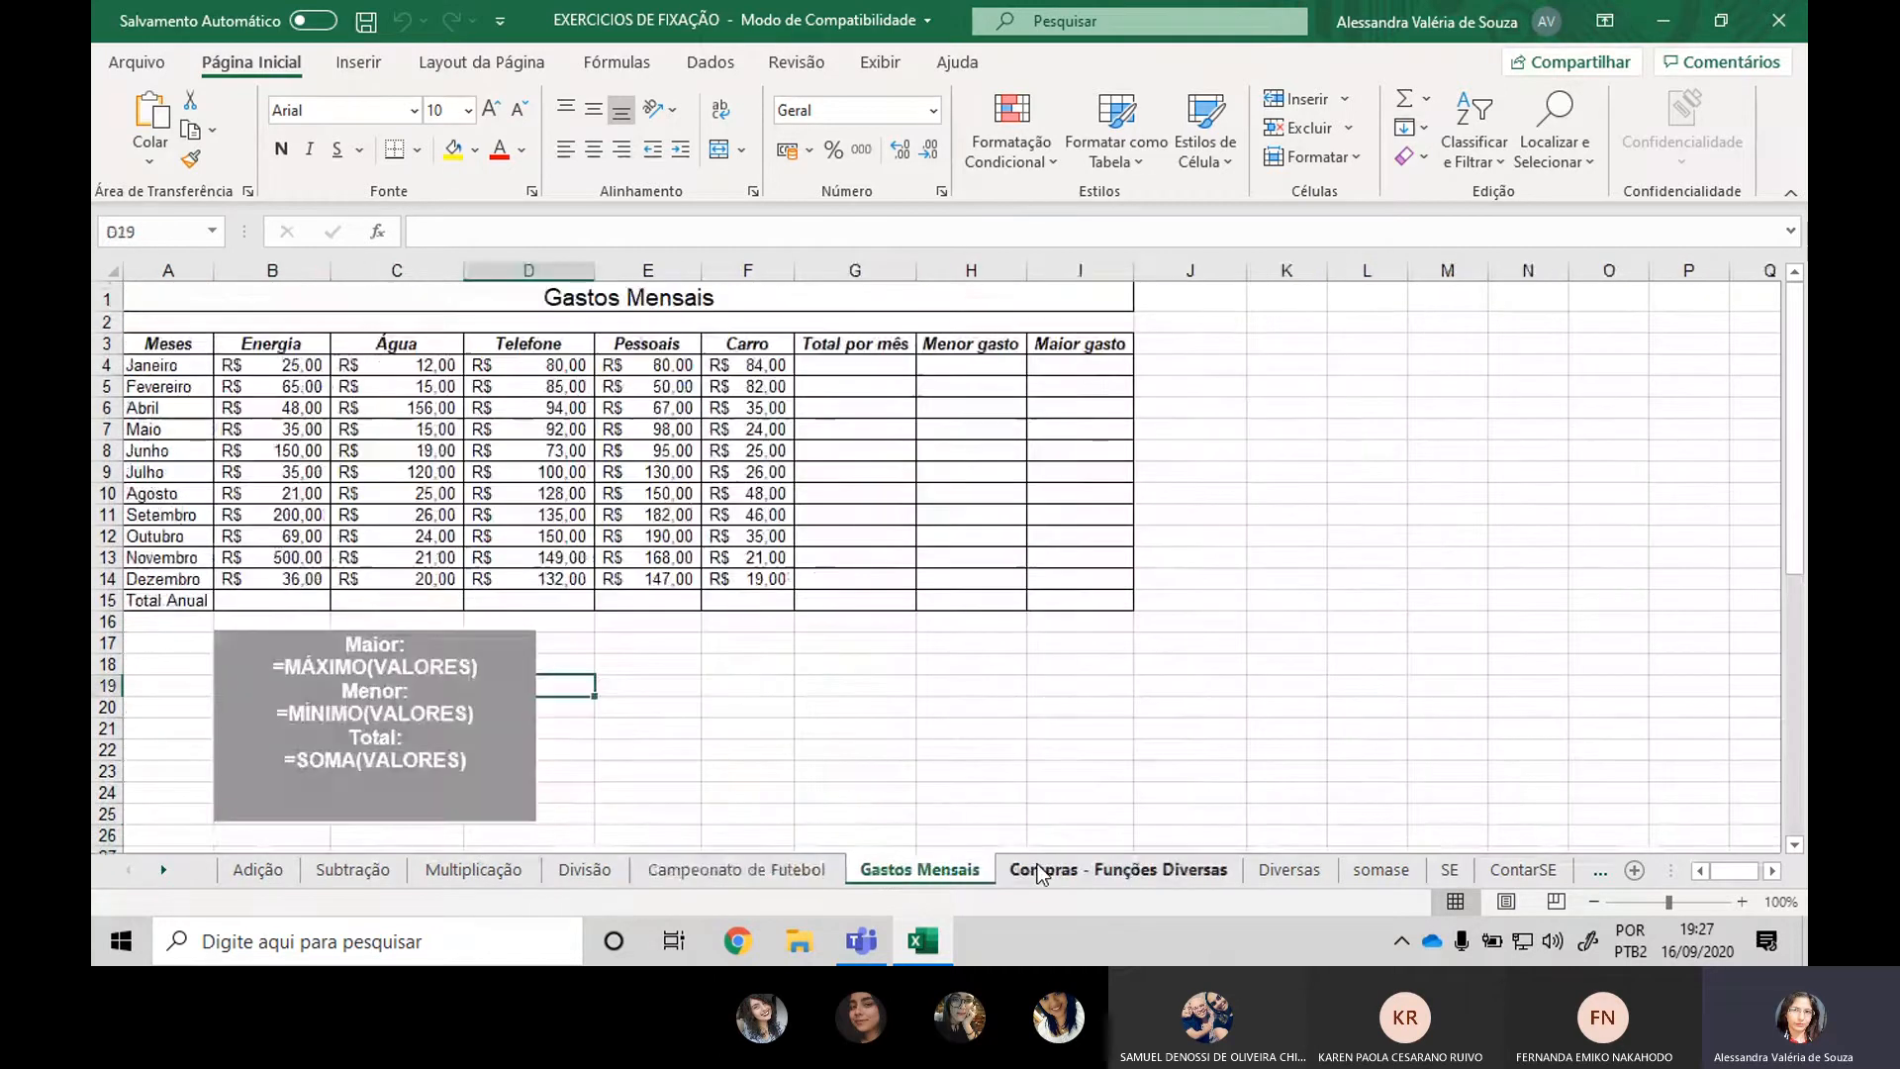
pyautogui.click(1450, 870)
pyautogui.click(1502, 870)
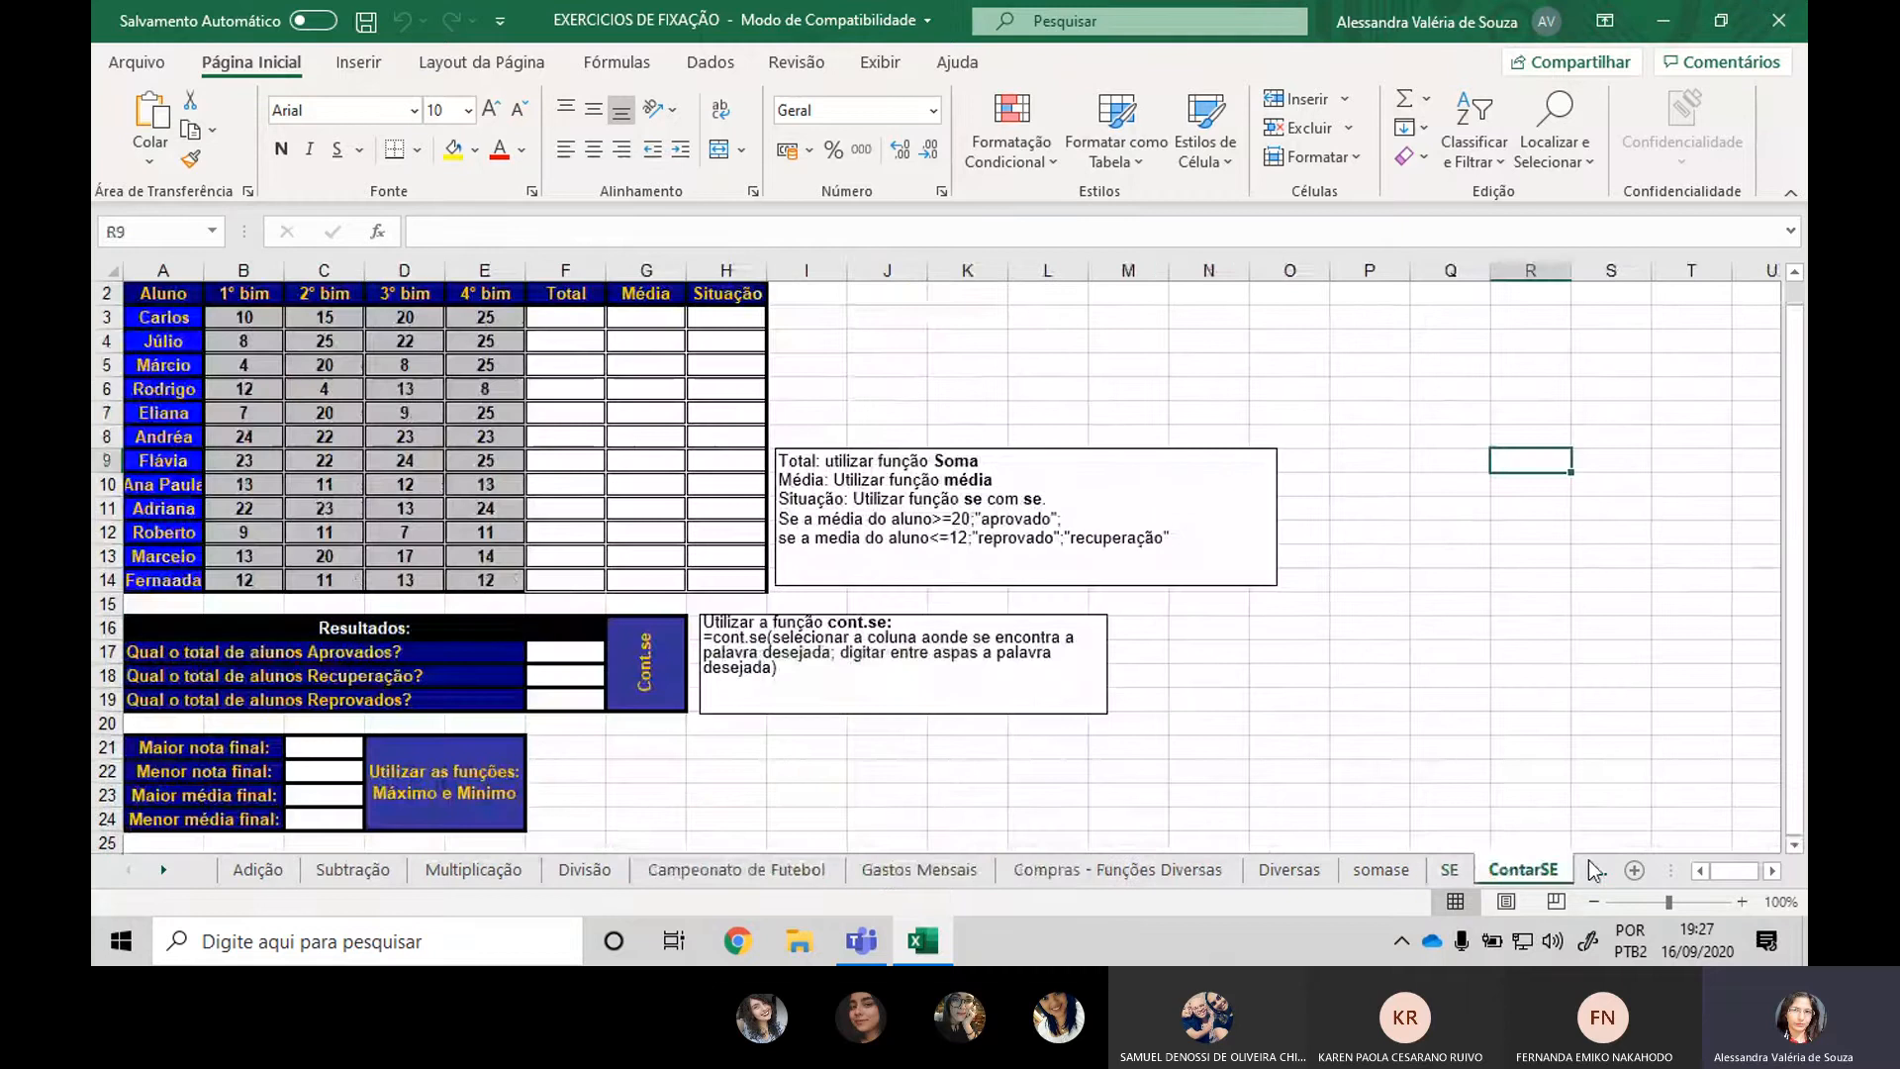
pyautogui.click(1594, 871)
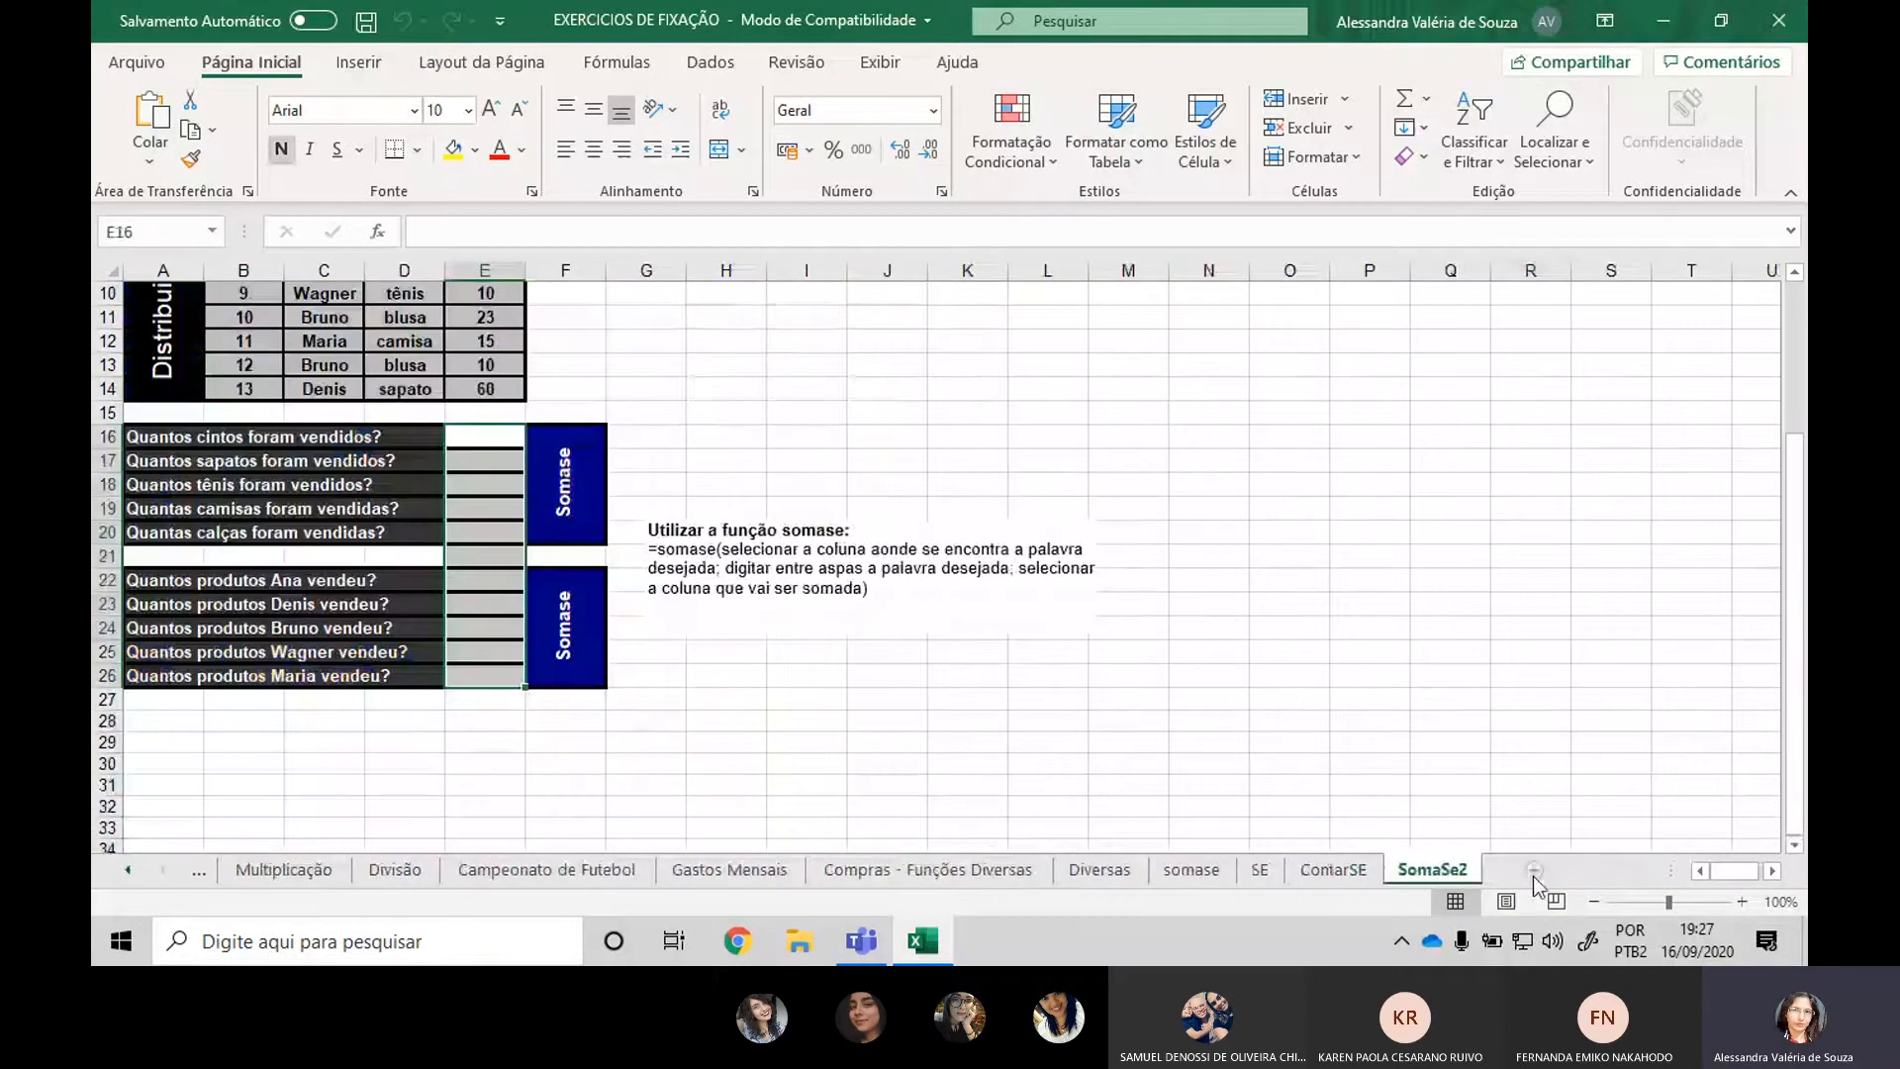
pyautogui.click(127, 870)
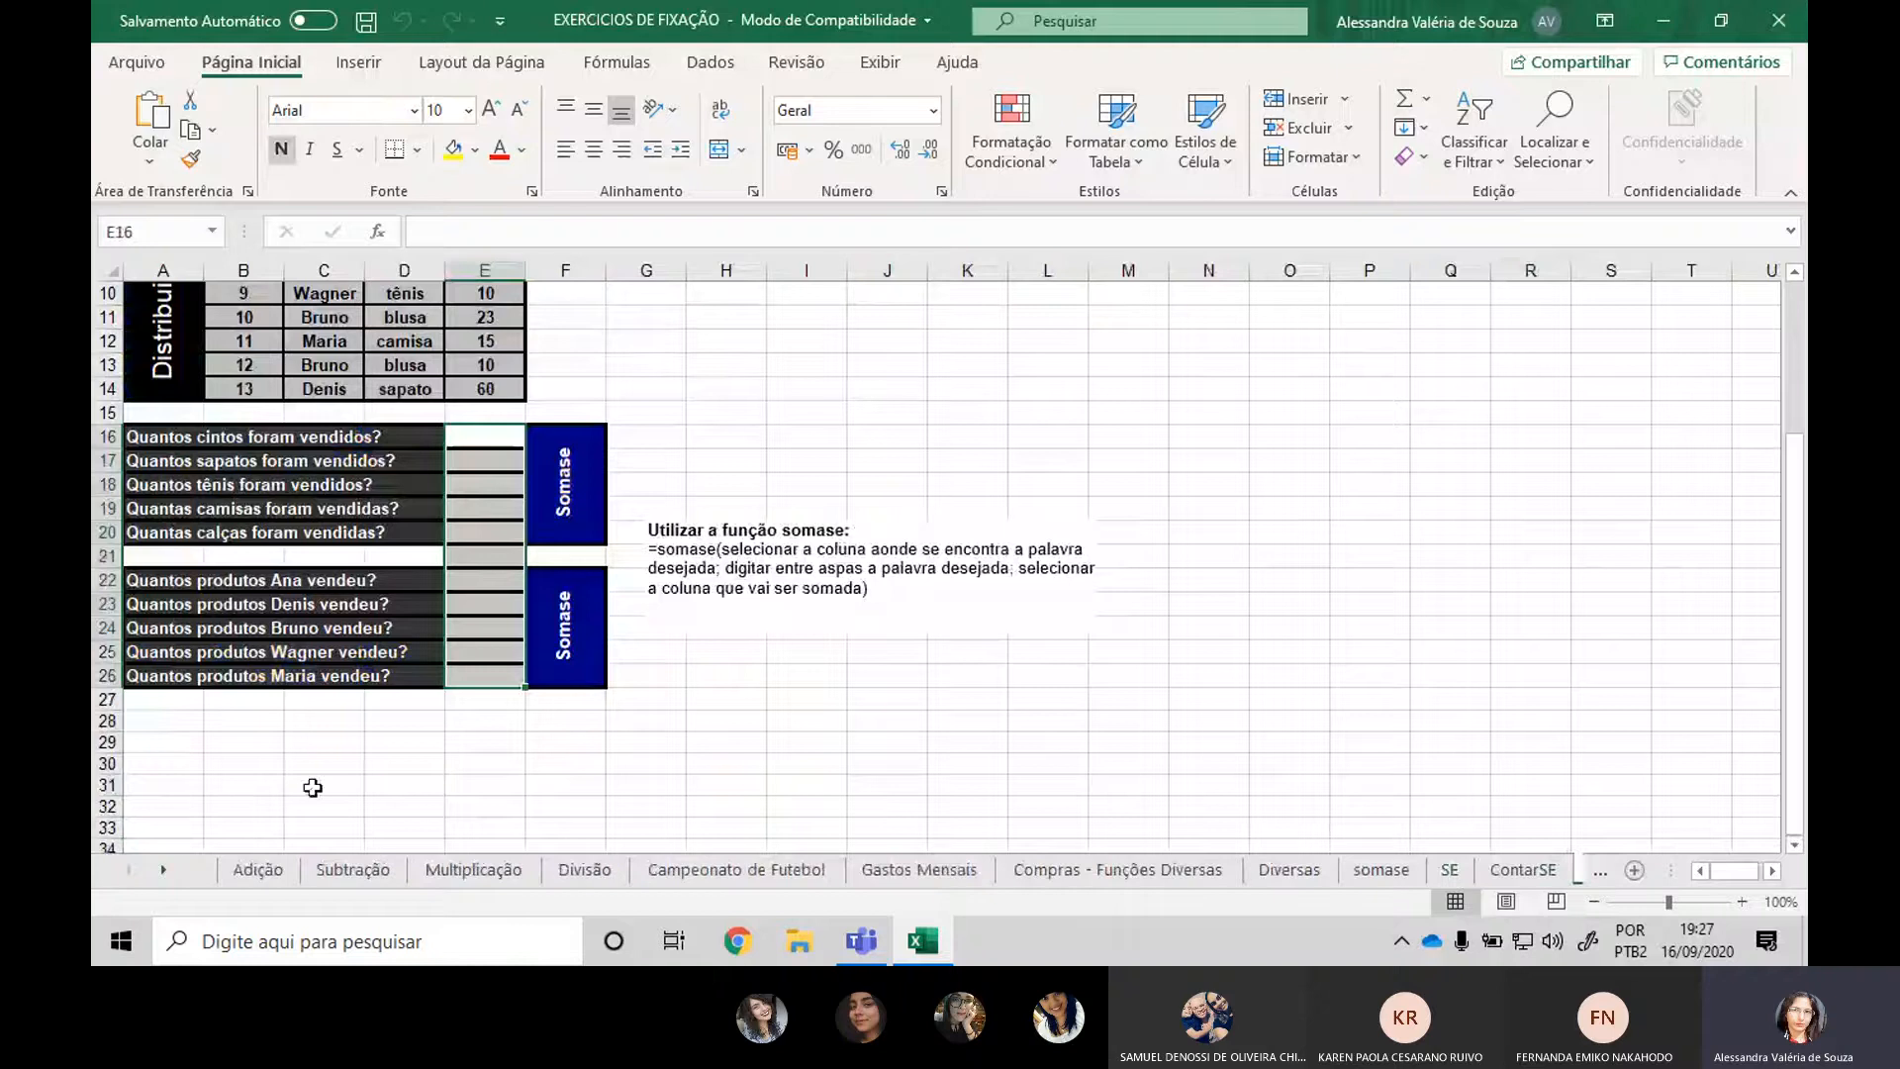
pyautogui.click(282, 871)
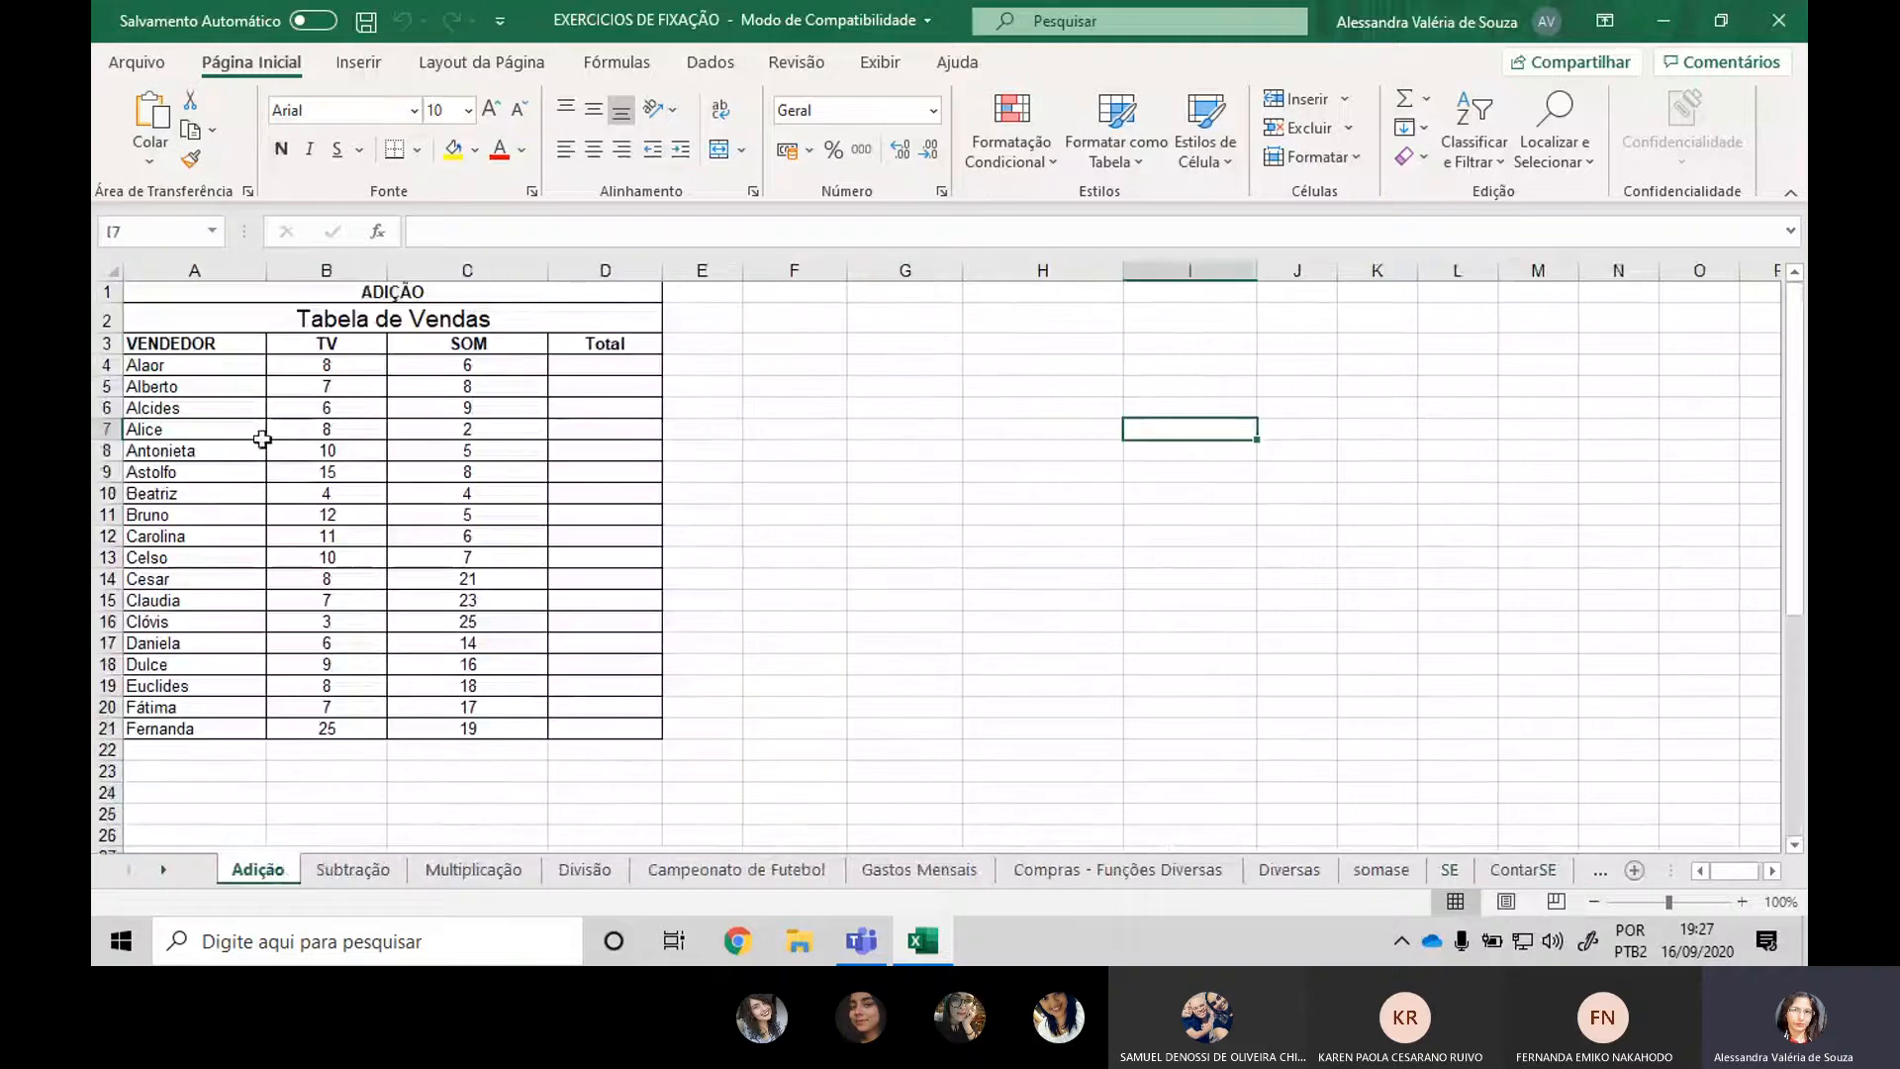
pyautogui.moveTo(879, 515); pyautogui.dragTo(871, 535)
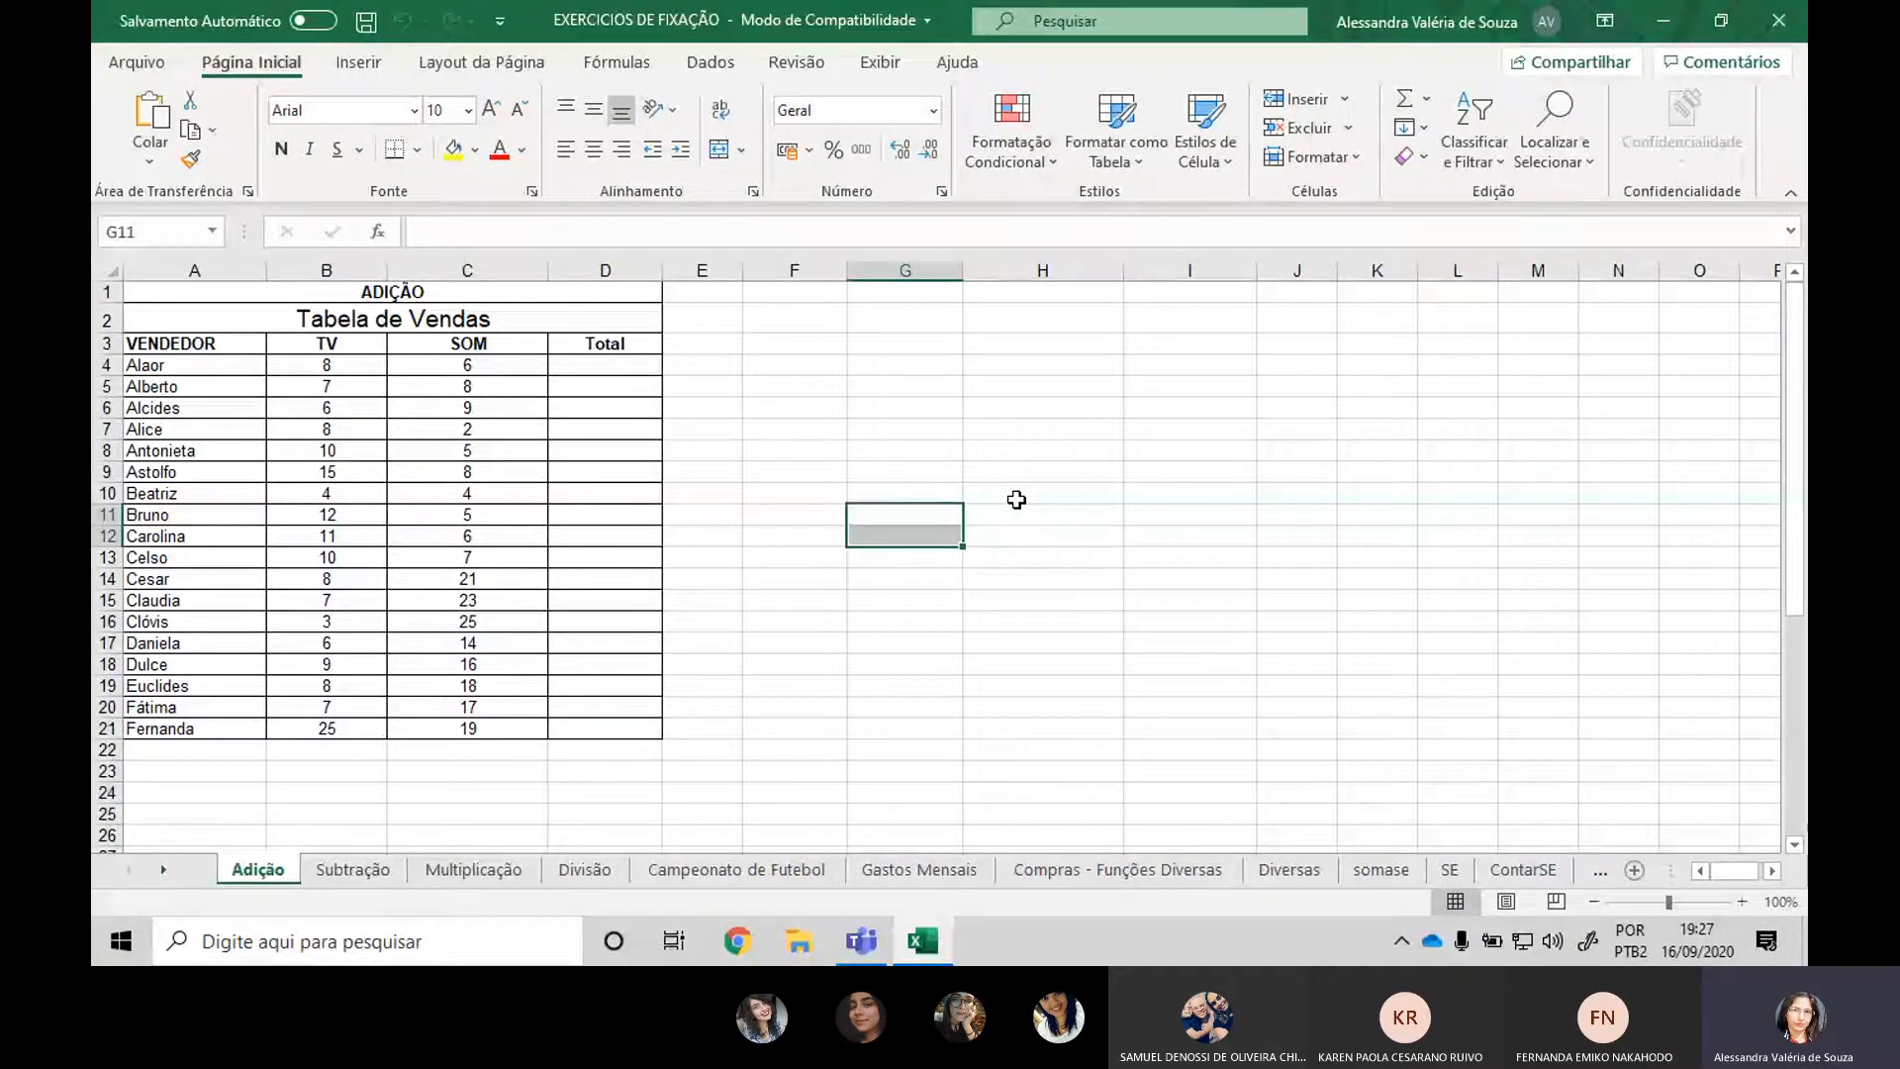
# Enter the formula =B4+C4 in cell D4 of the Adição sheet to add the first seller's TV and SOM sales.
pyautogui.click(604, 363)
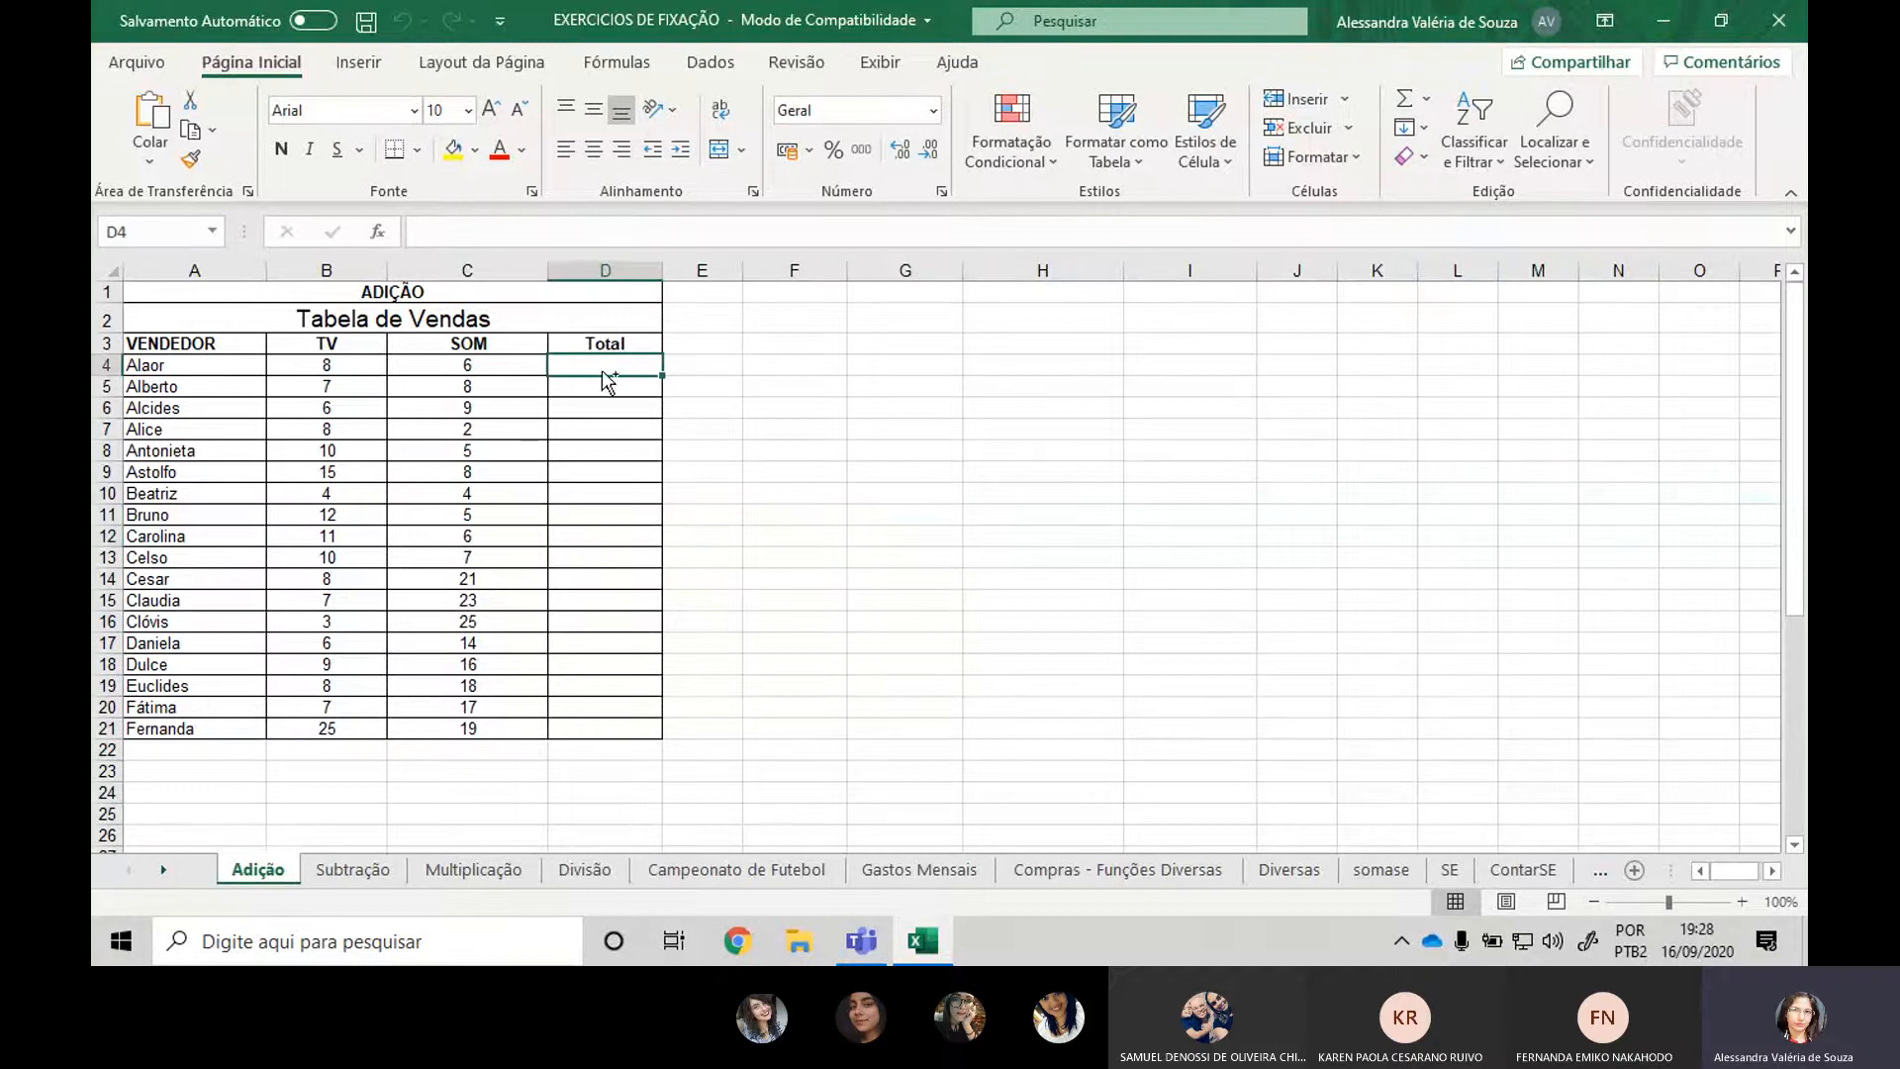
pyautogui.scroll(9, 602, 371)
pyautogui.scroll(-4, 206, 352)
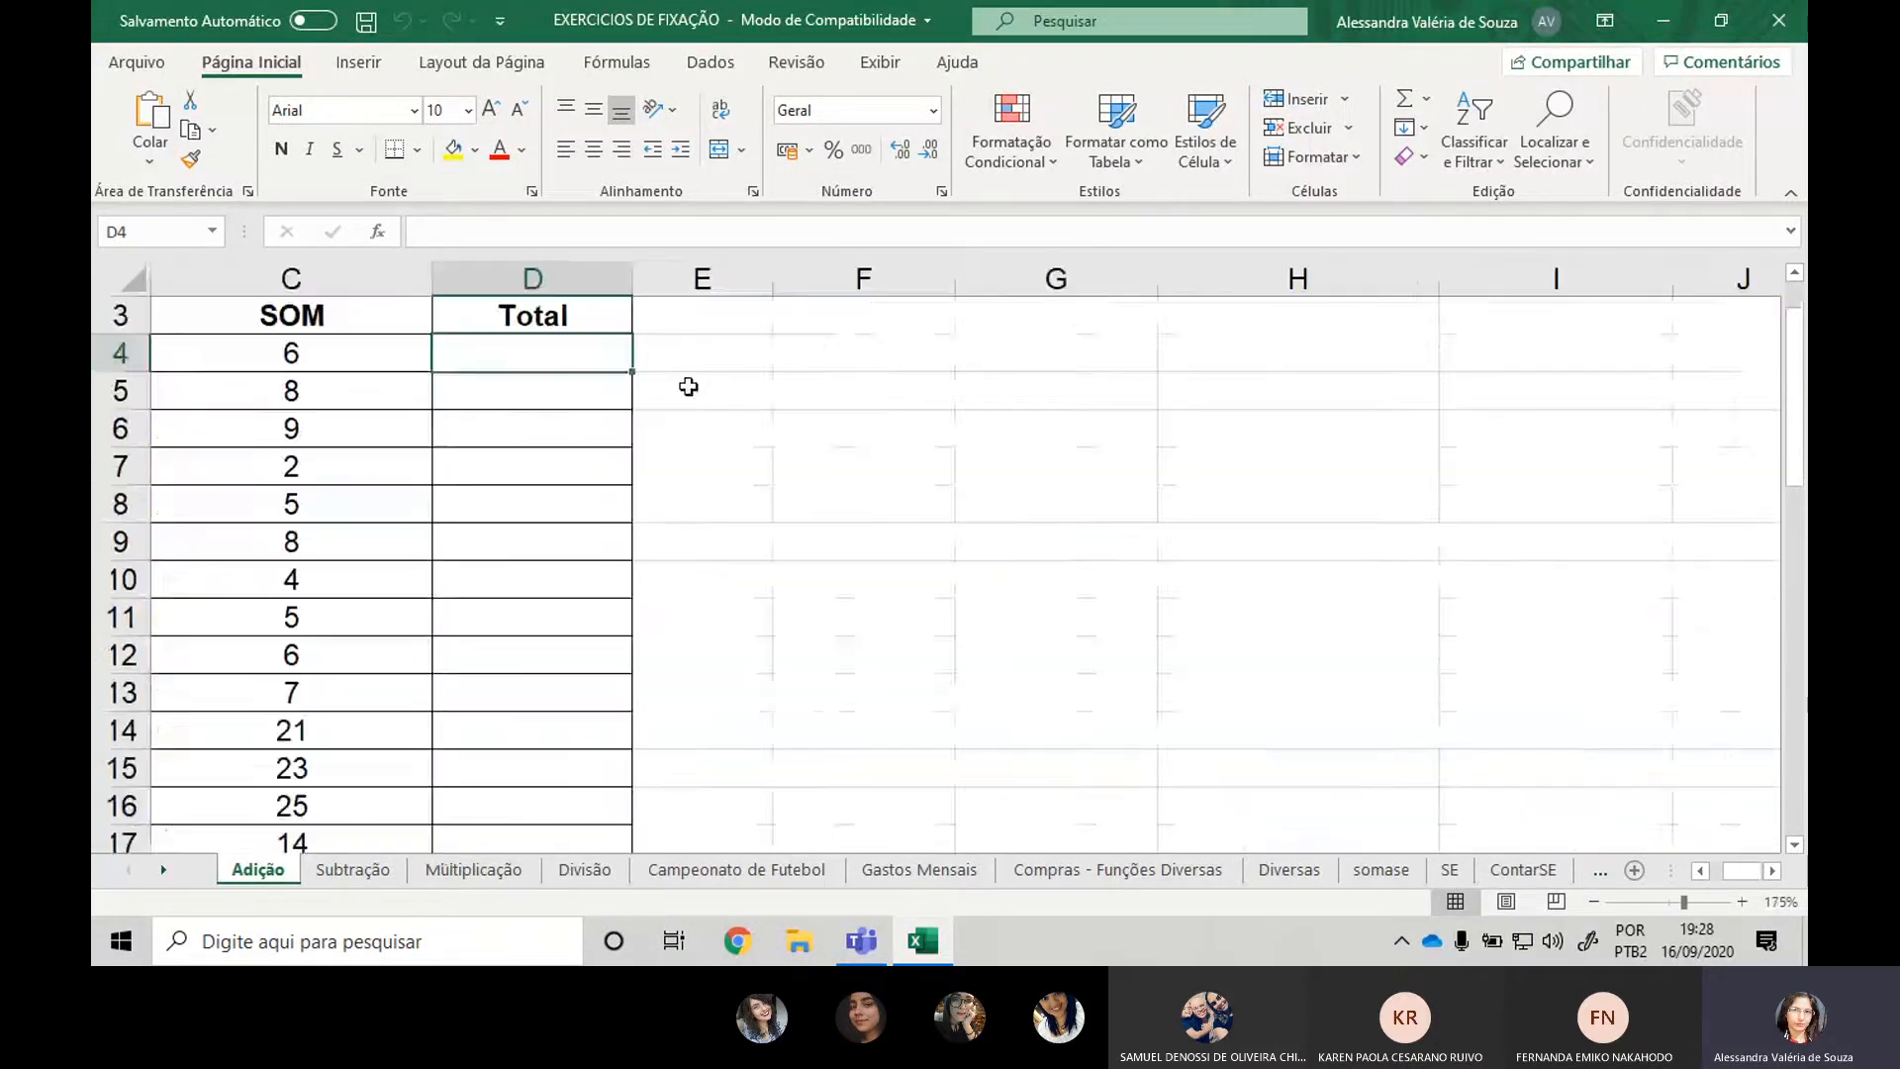
pyautogui.click(886, 406)
pyautogui.click(976, 445)
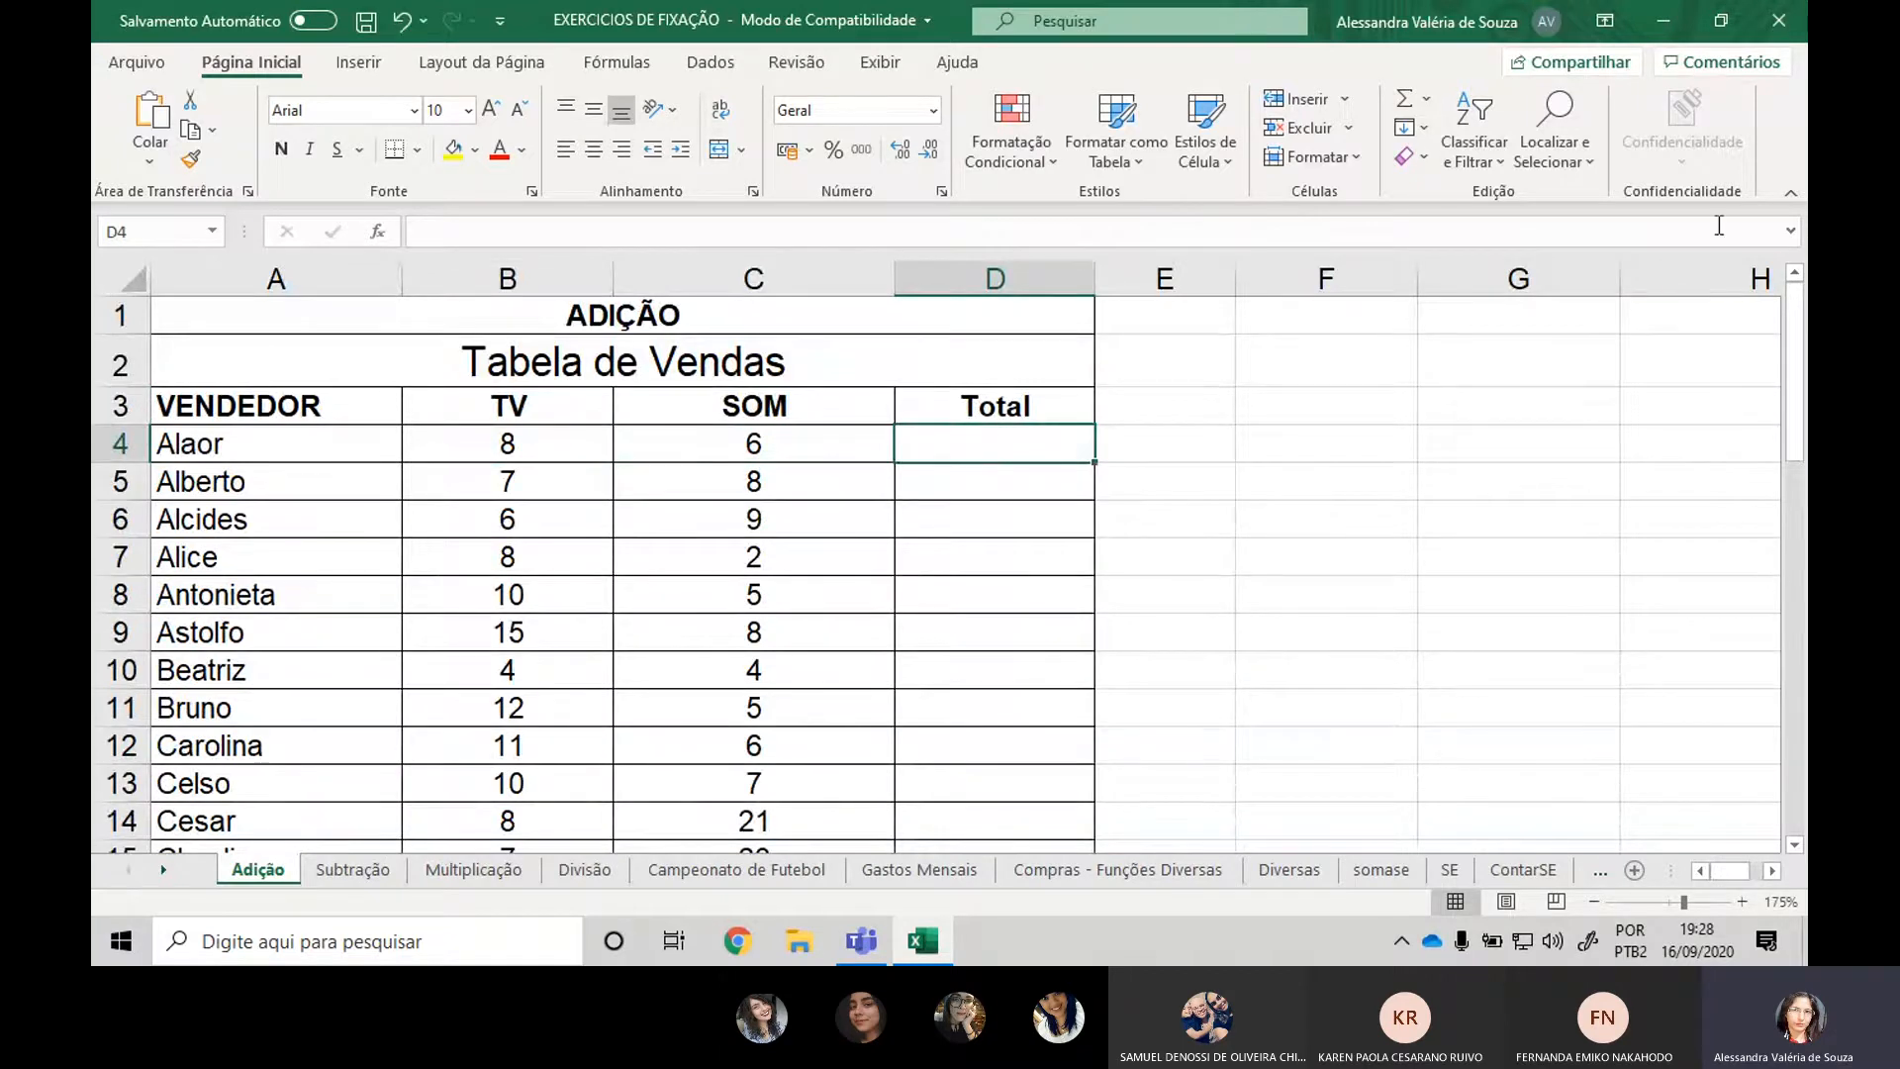
pyautogui.scroll(3, 1031, 377)
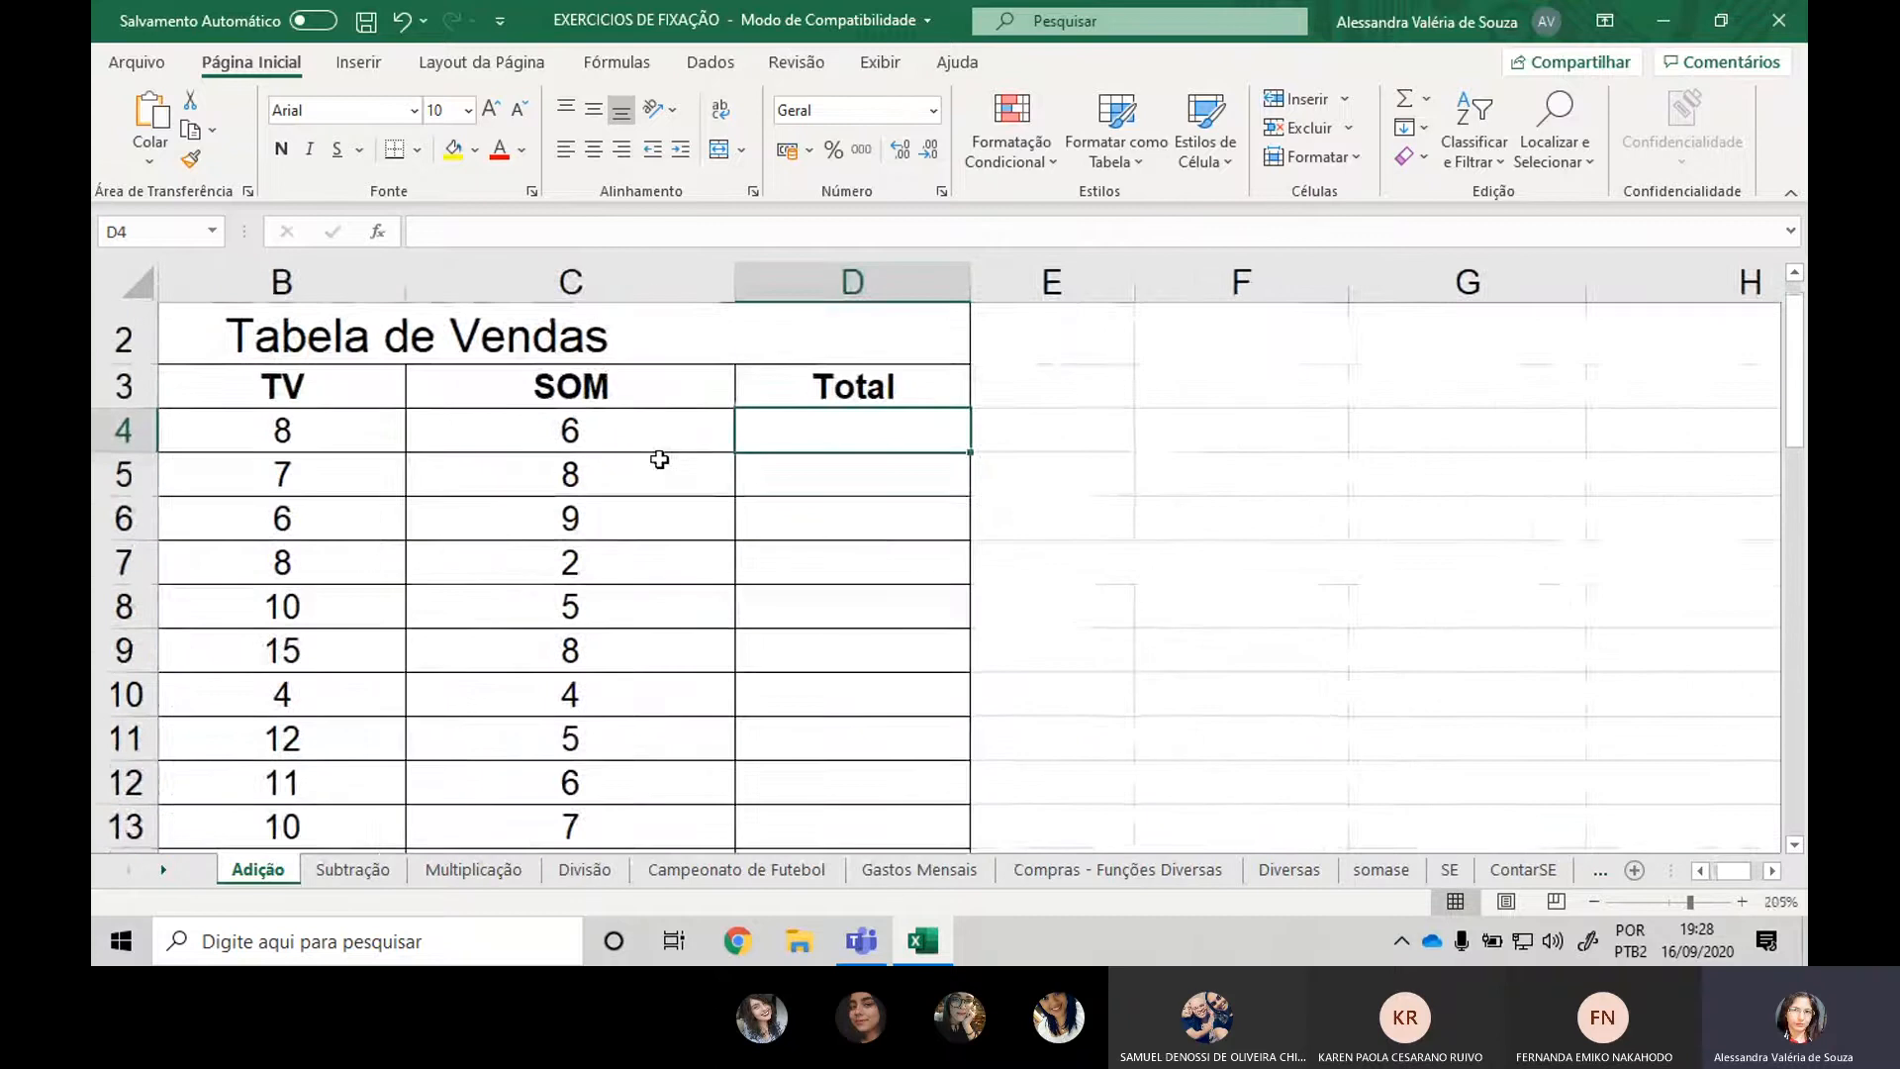
pyautogui.moveTo(659, 461); pyautogui.dragTo(99, 437)
pyautogui.click(1177, 426)
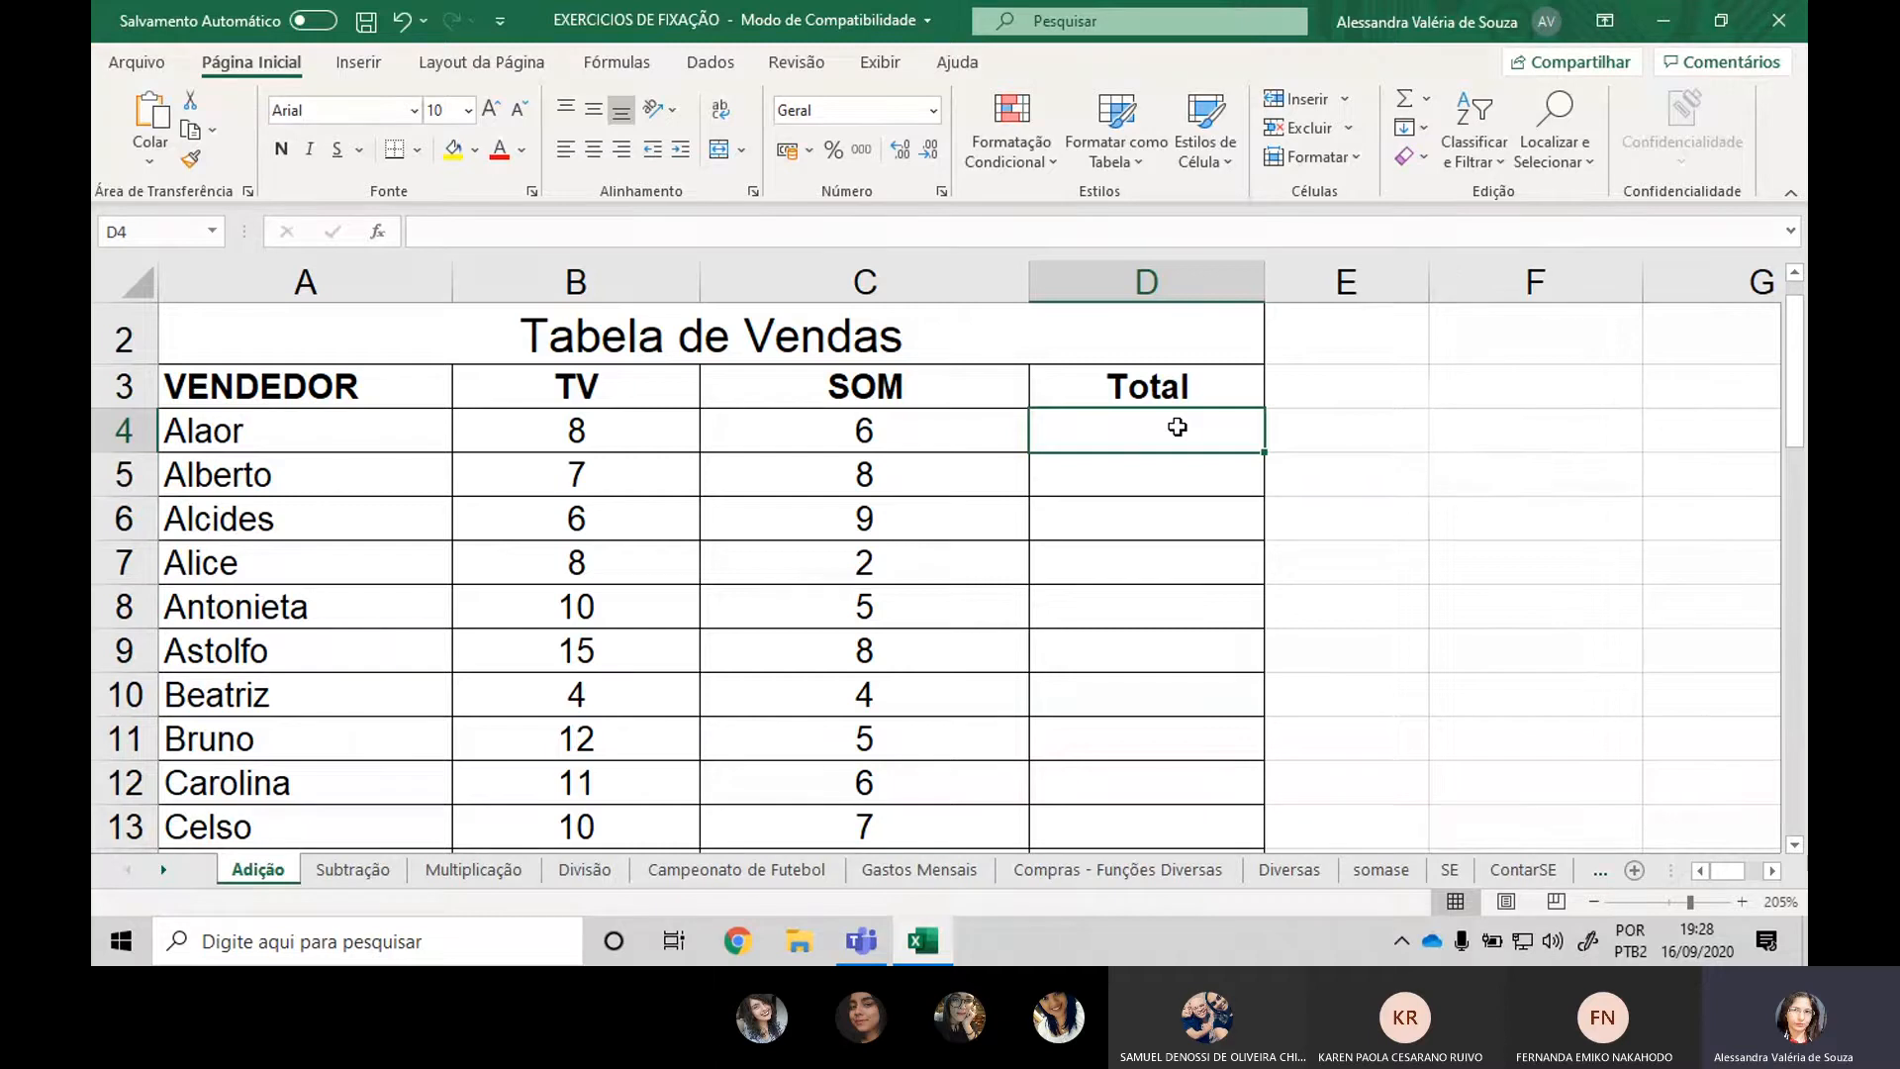
pyautogui.hotkey('alt', 'Tab')
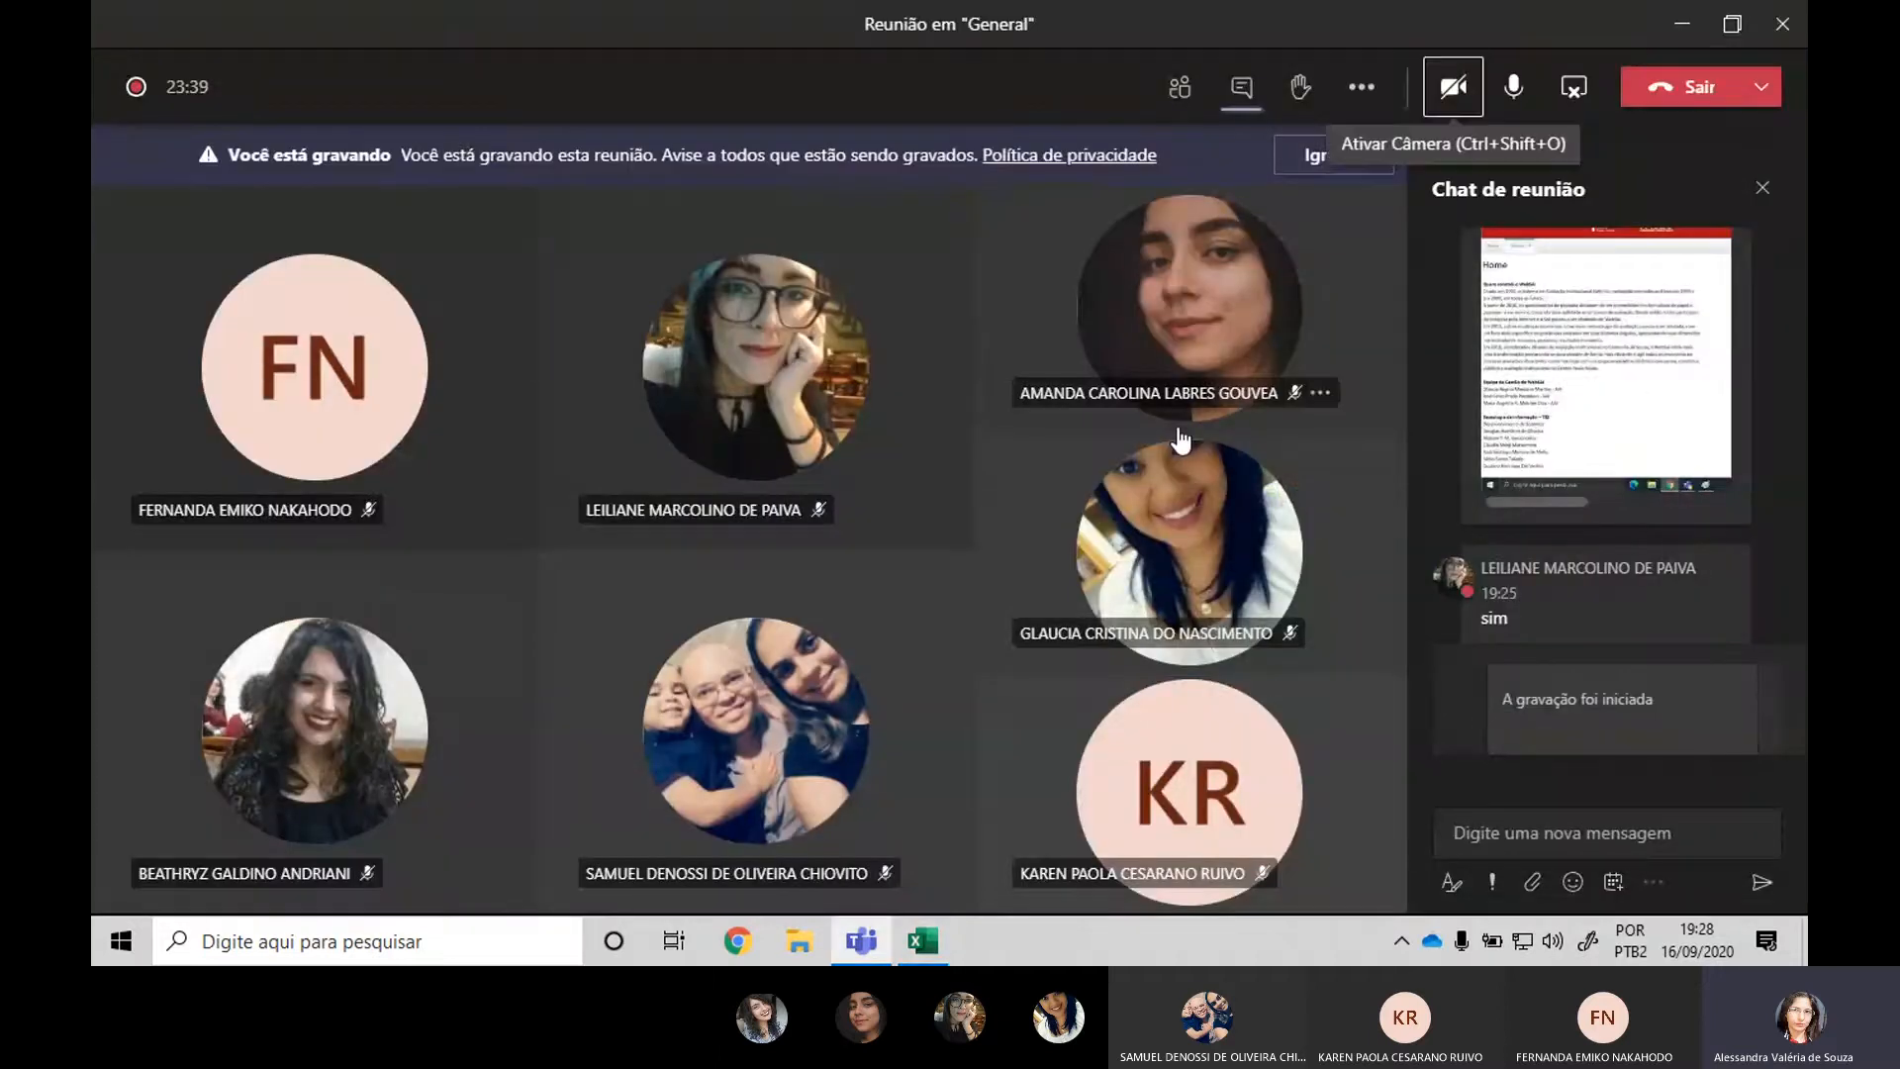
pyautogui.hotkey('alt', 'Tab')
pyautogui.write('=')
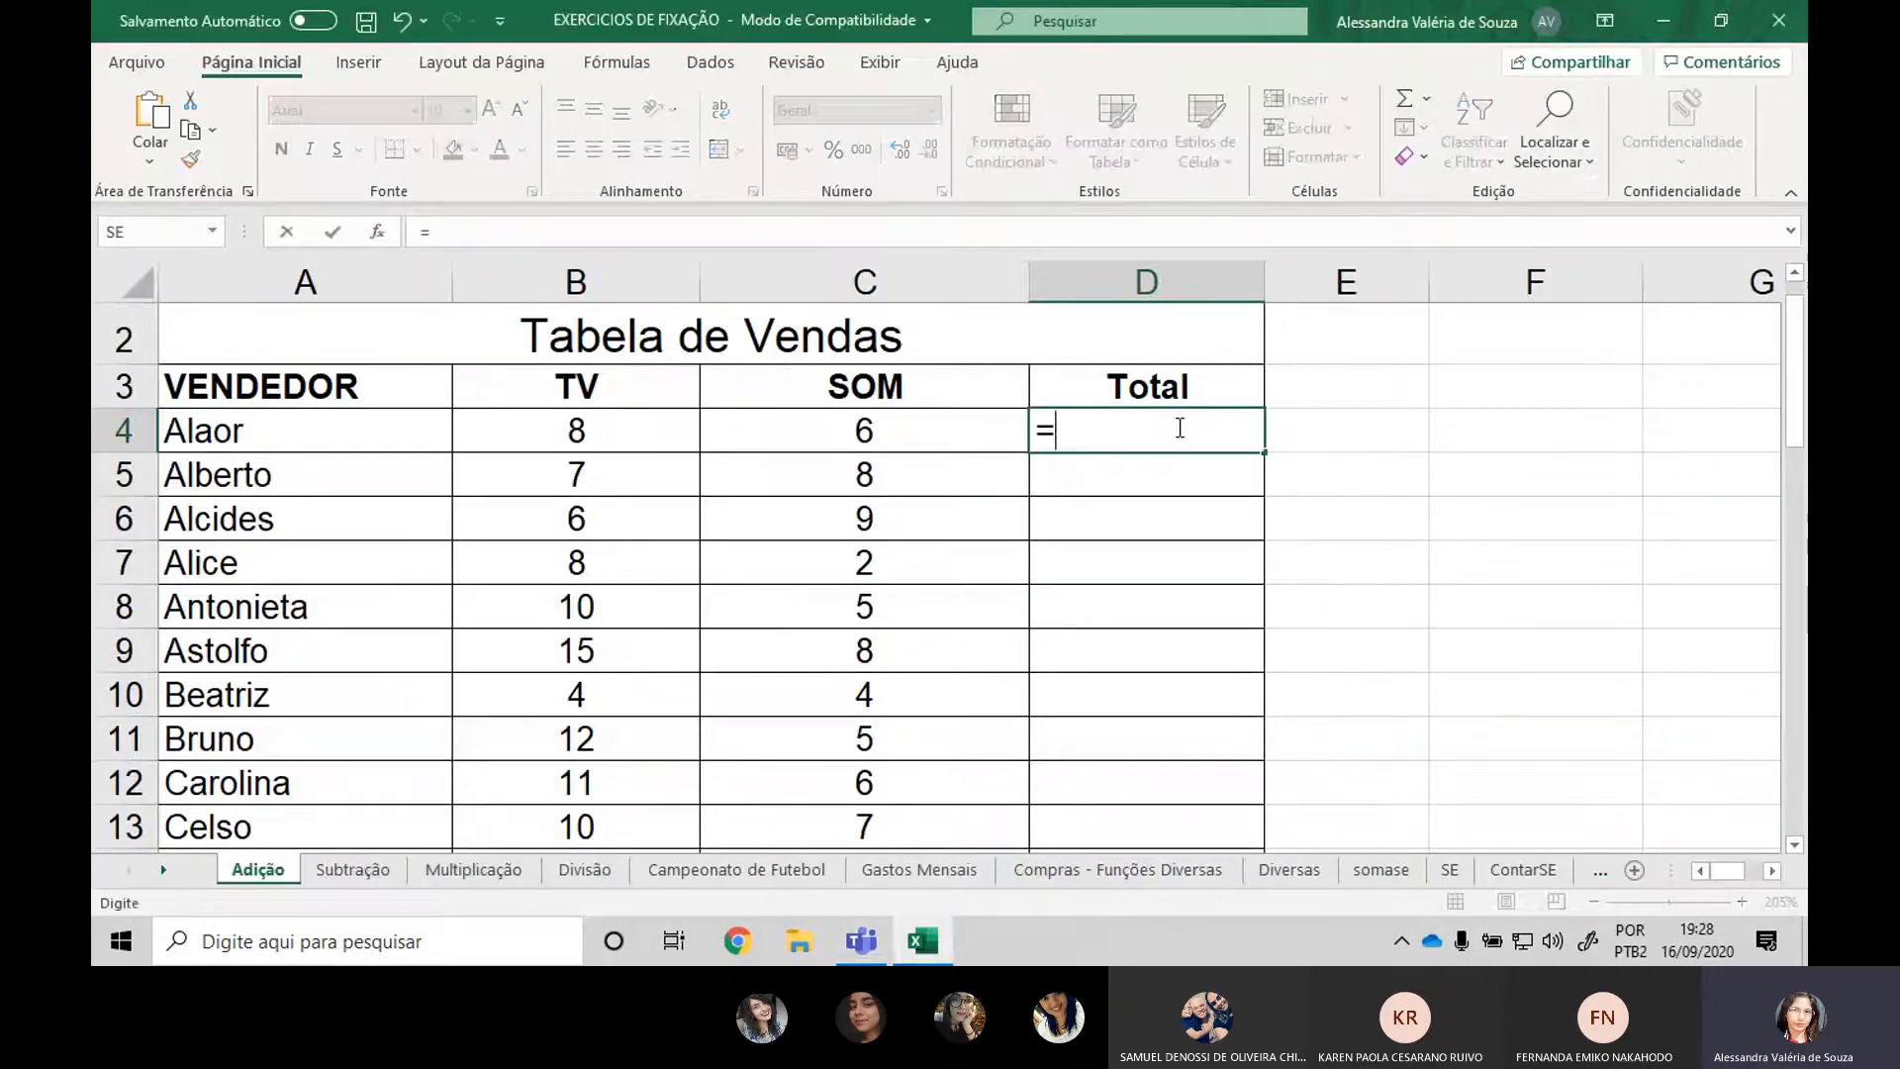
pyautogui.click(599, 427)
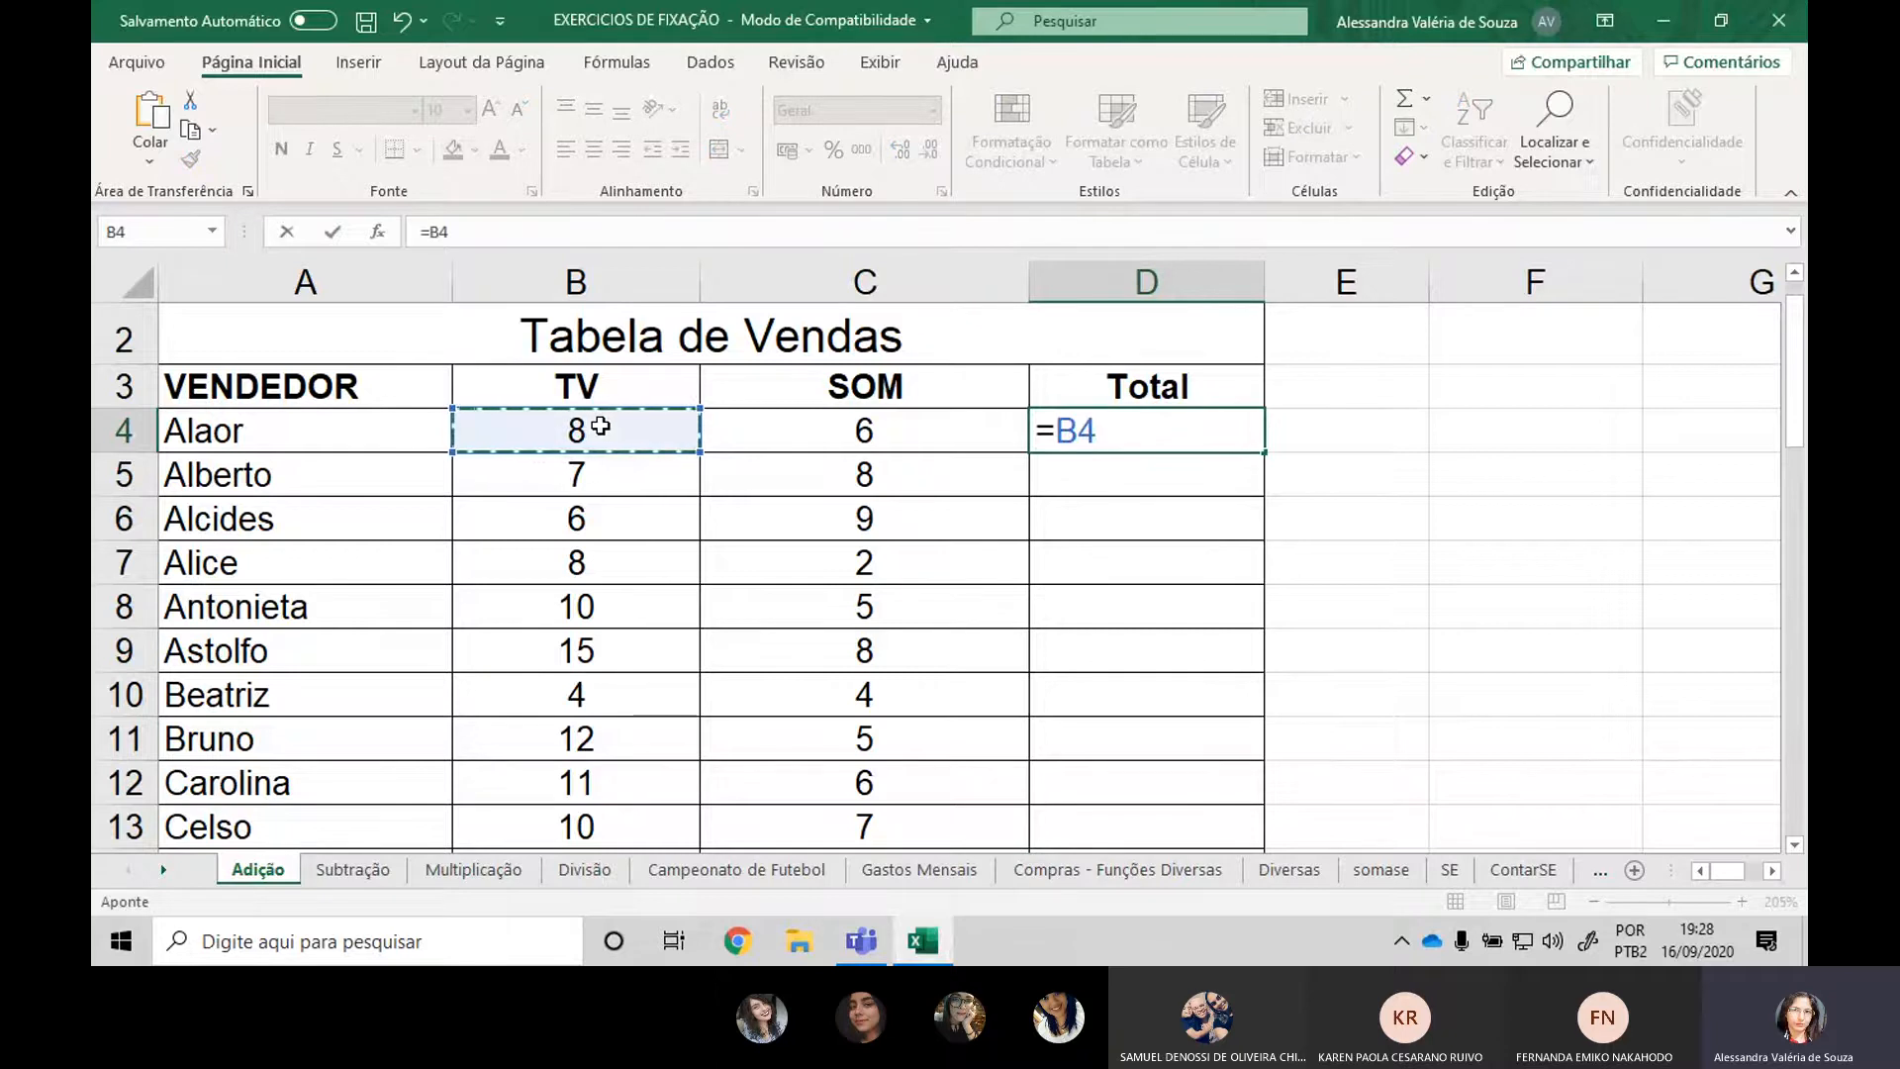
pyautogui.write('+')
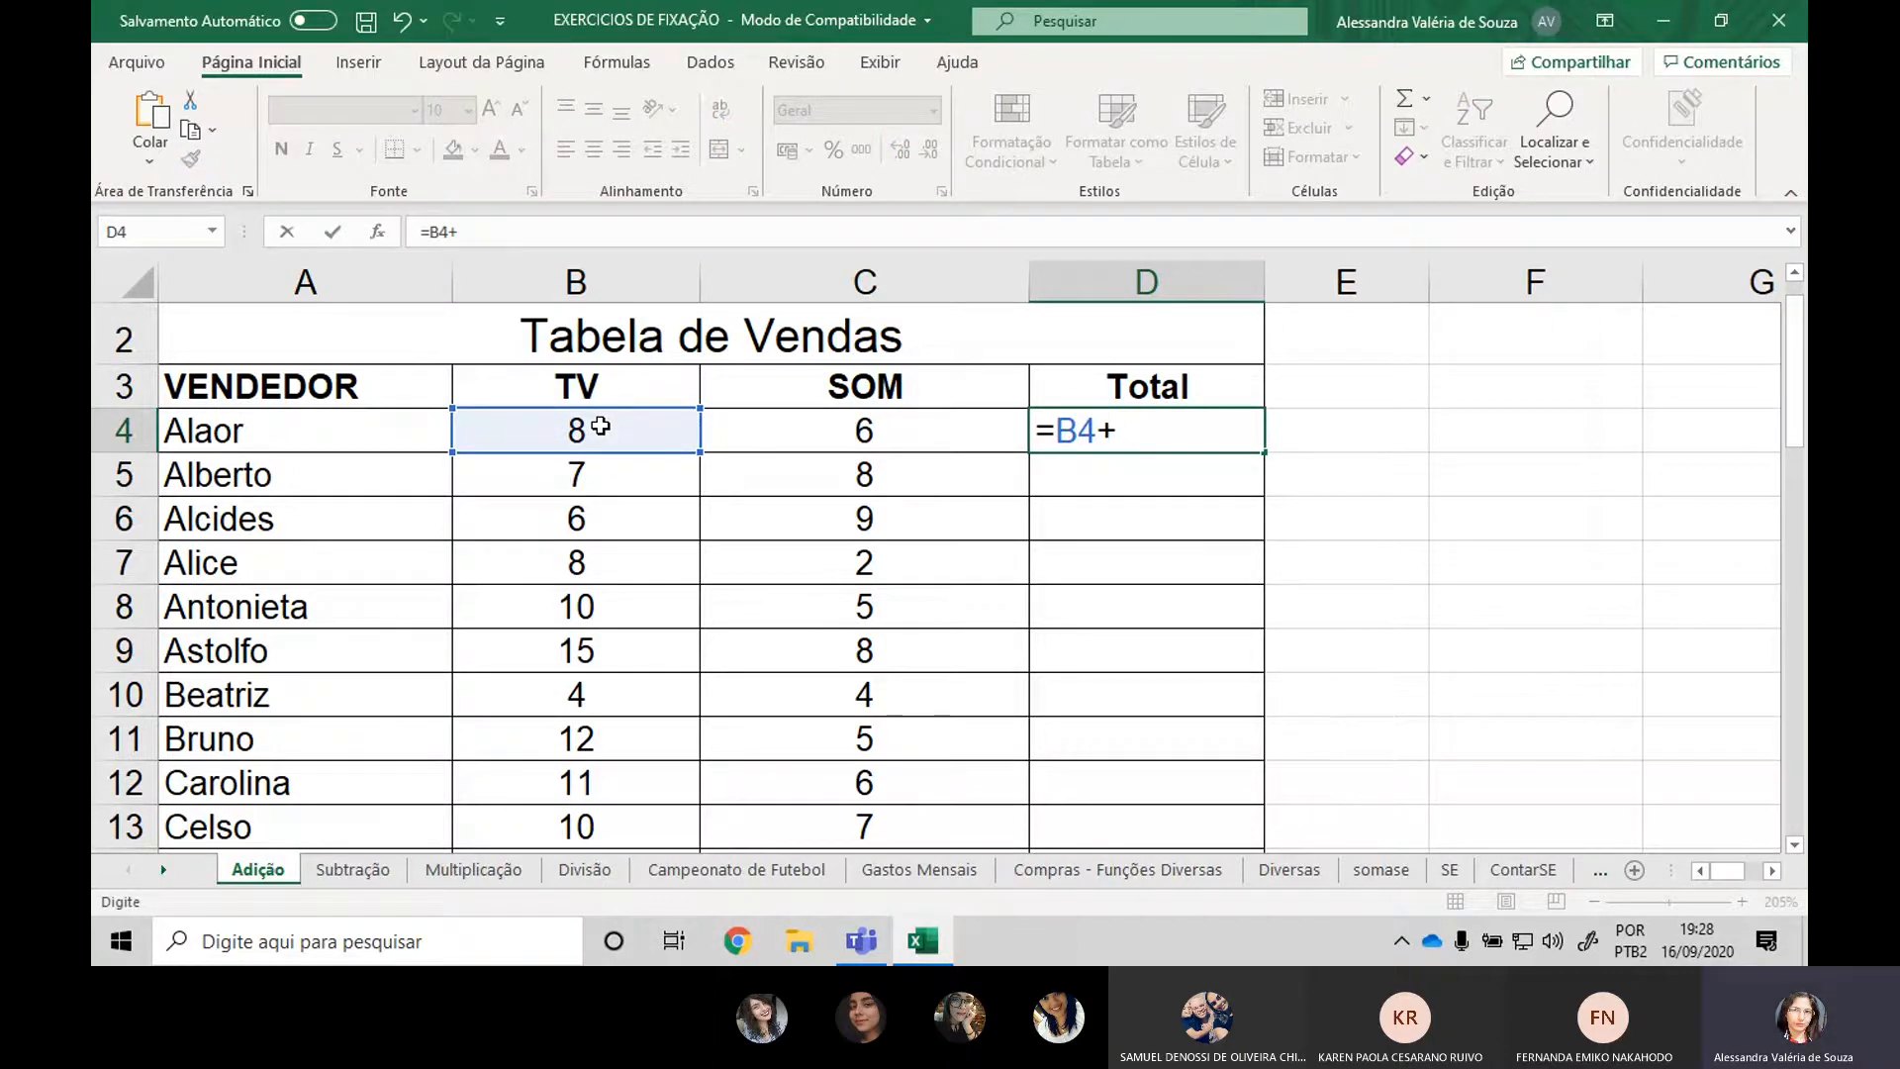
pyautogui.click(852, 415)
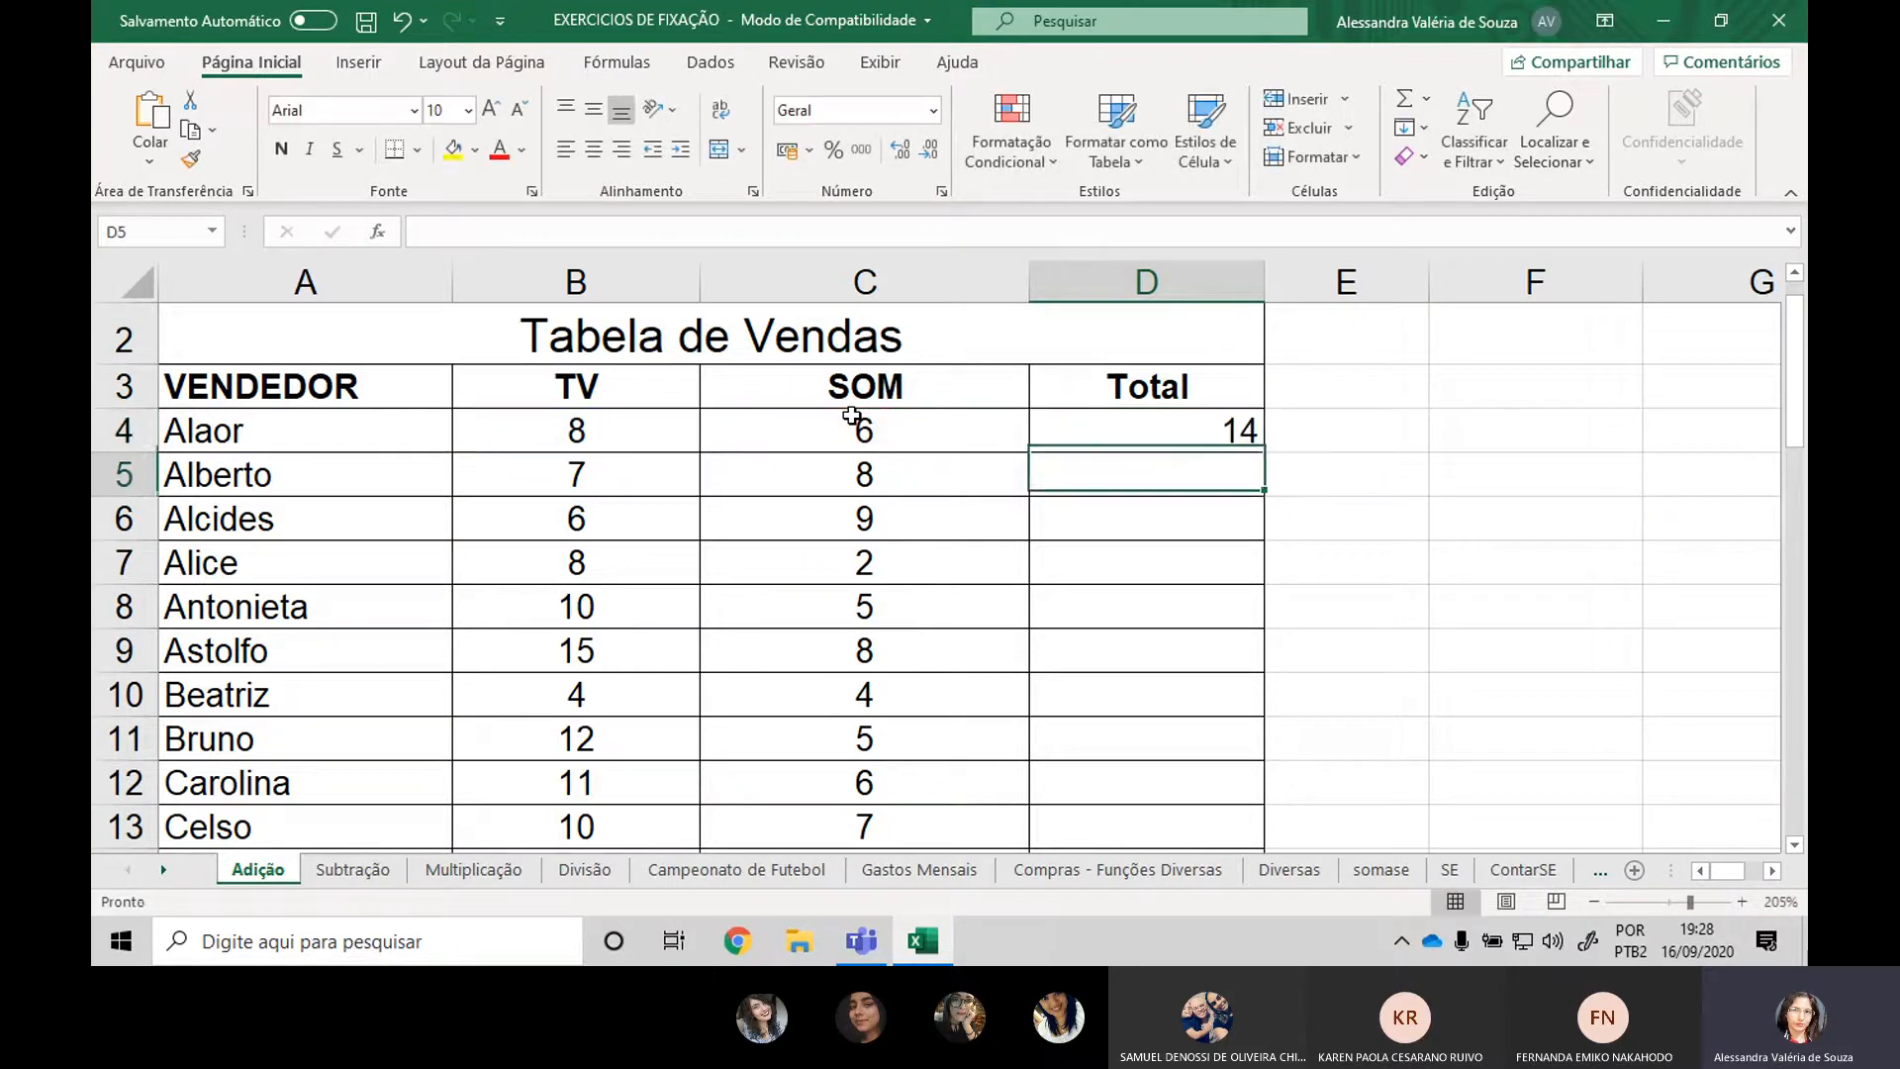
pyautogui.press('Return')
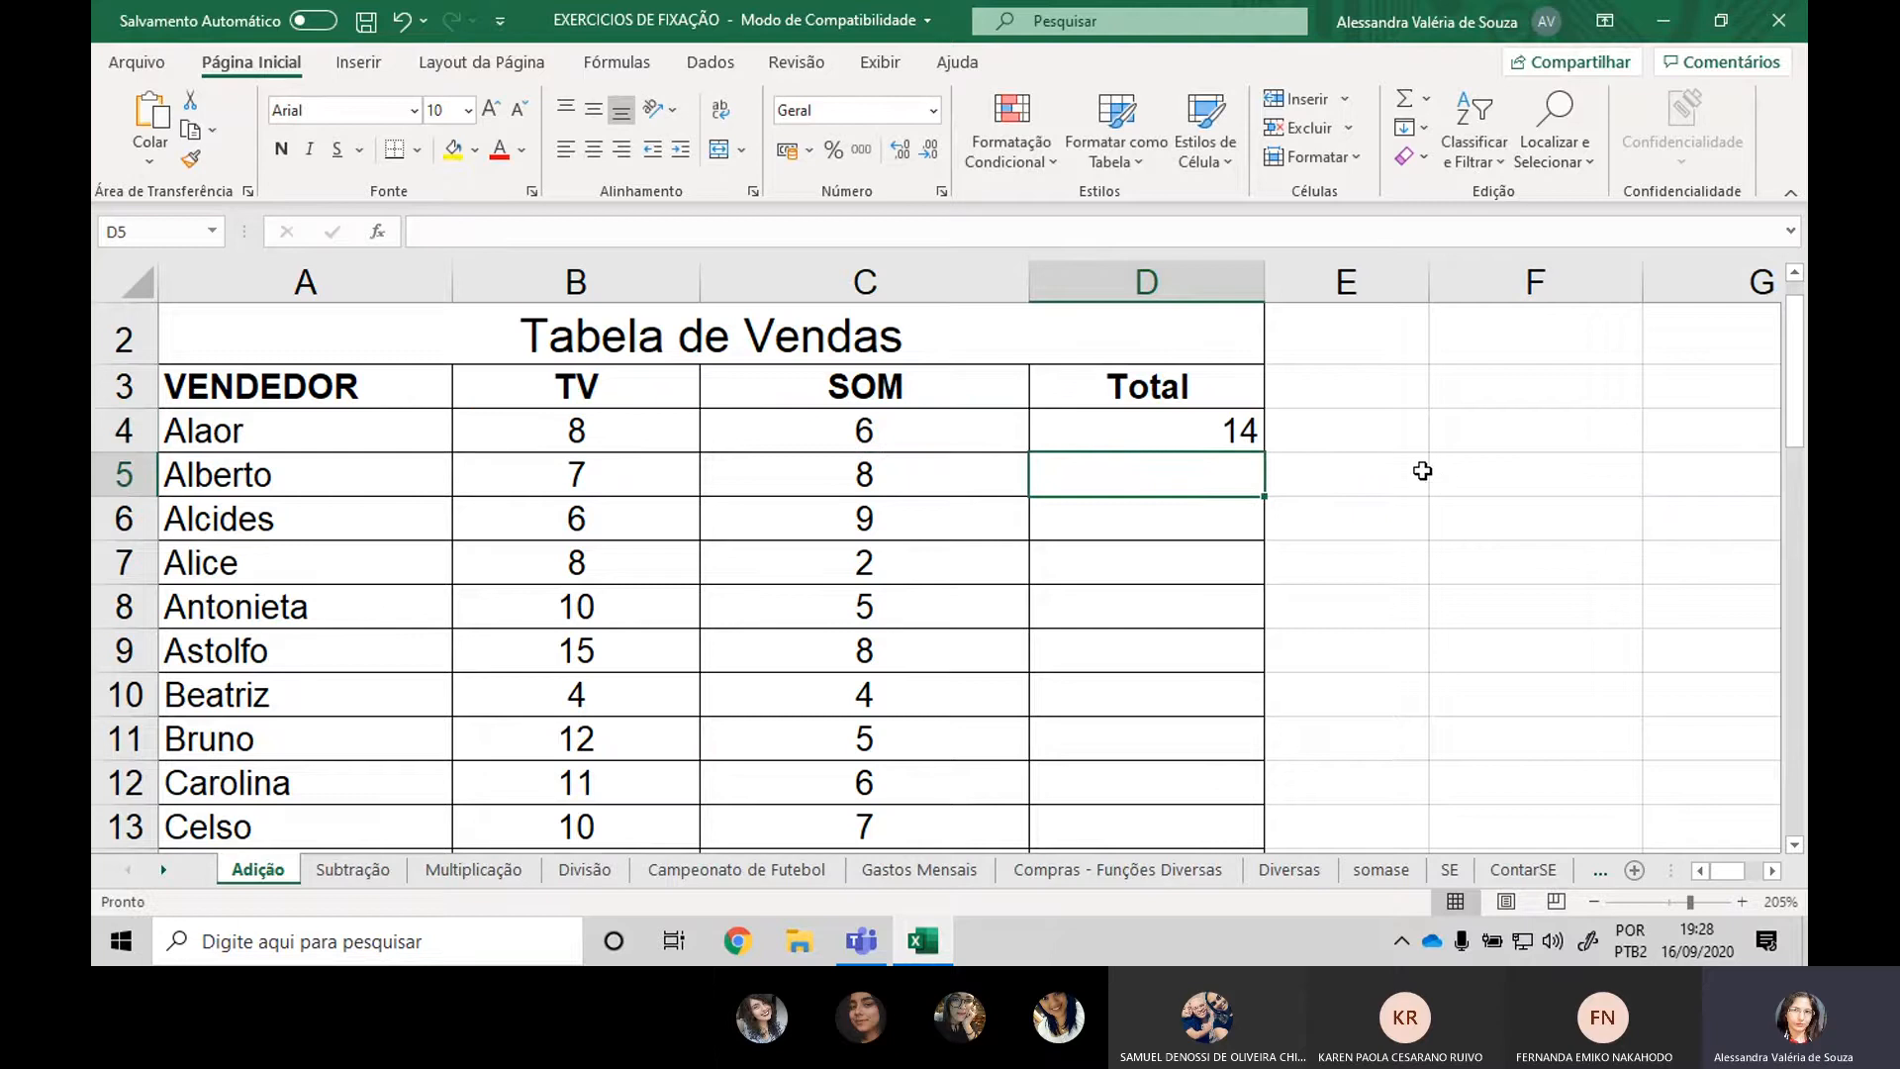
# Fill the addition formula from D4 down the Total column through D21 for the remaining sellers.
pyautogui.click(1238, 430)
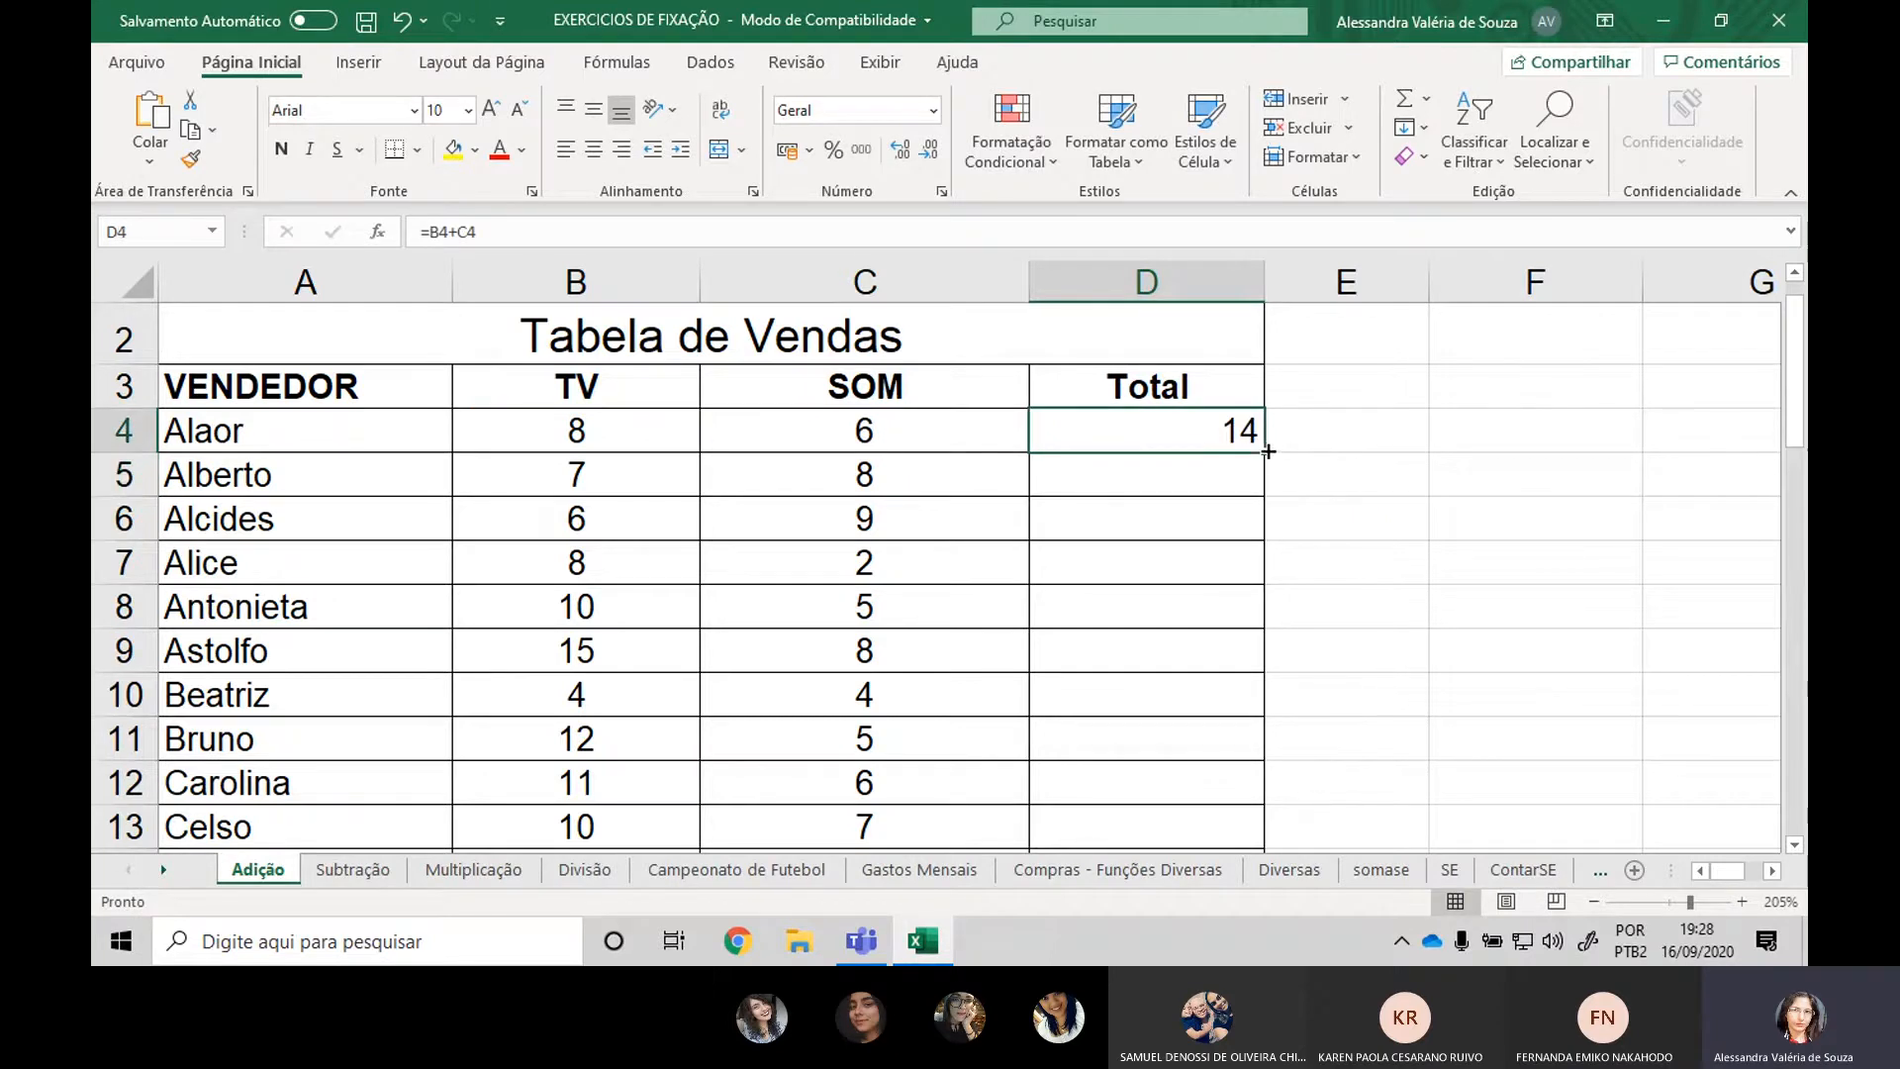
pyautogui.moveTo(1268, 451); pyautogui.dragTo(1213, 776)
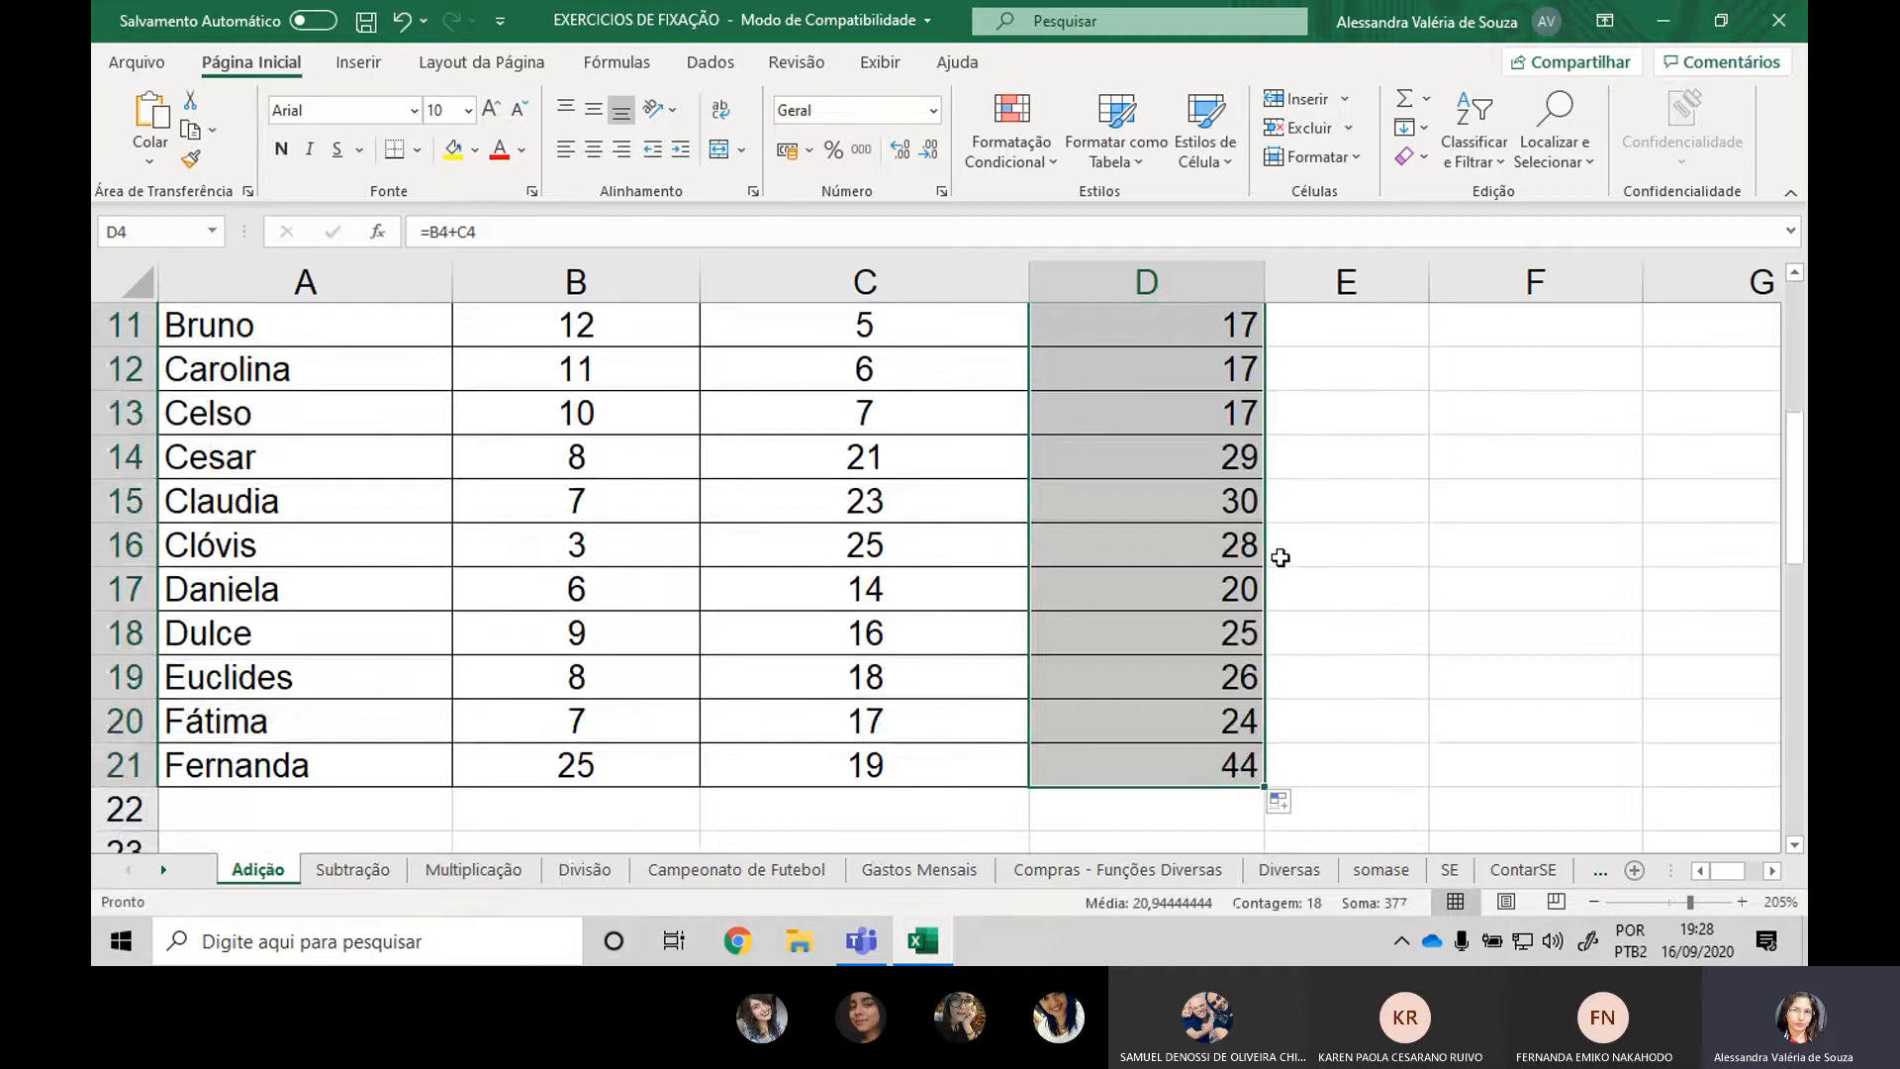
# Insert a 2D clustered column chart from the sales table A3:D21 on the Adição sheet.
pyautogui.keyDown('ctrl'); pyautogui.scroll(-6, 1077, 507); pyautogui.keyUp('ctrl')
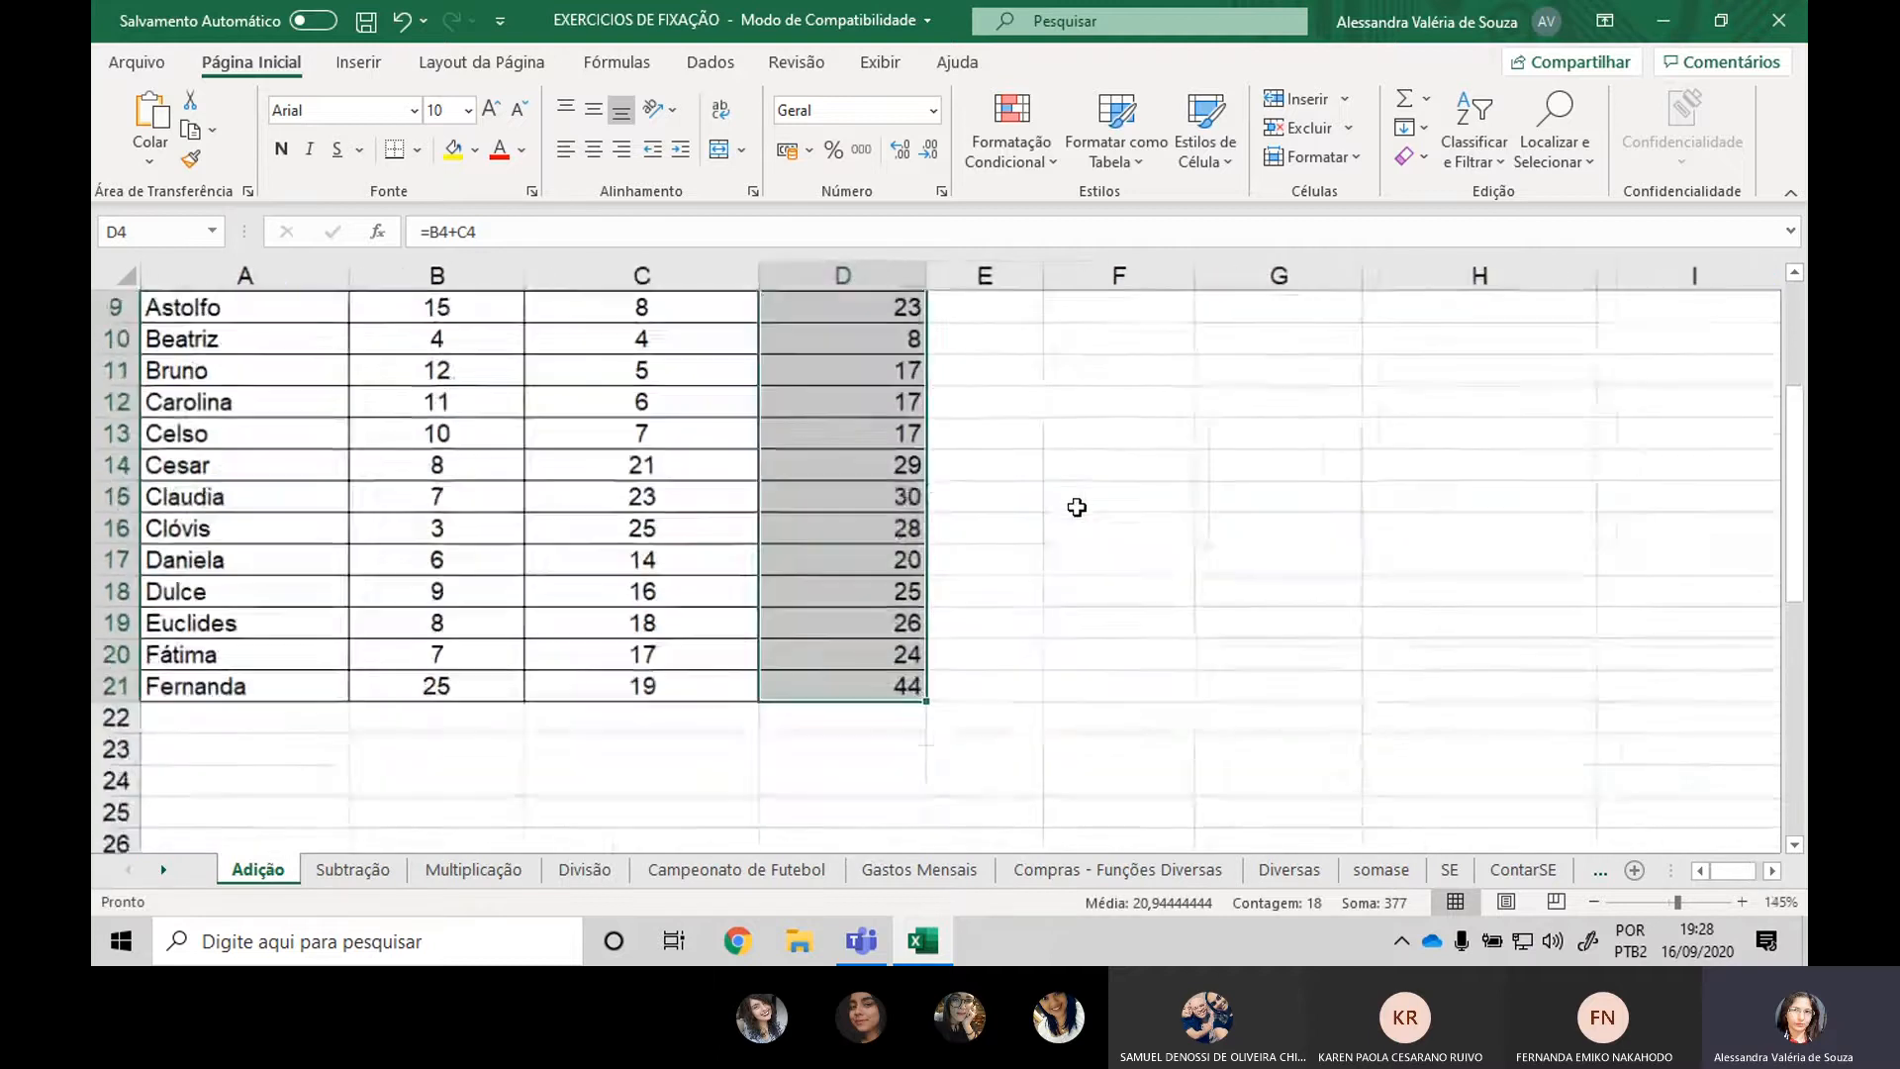
pyautogui.keyDown('ctrl'); pyautogui.scroll(-3, 1077, 506); pyautogui.keyUp('ctrl')
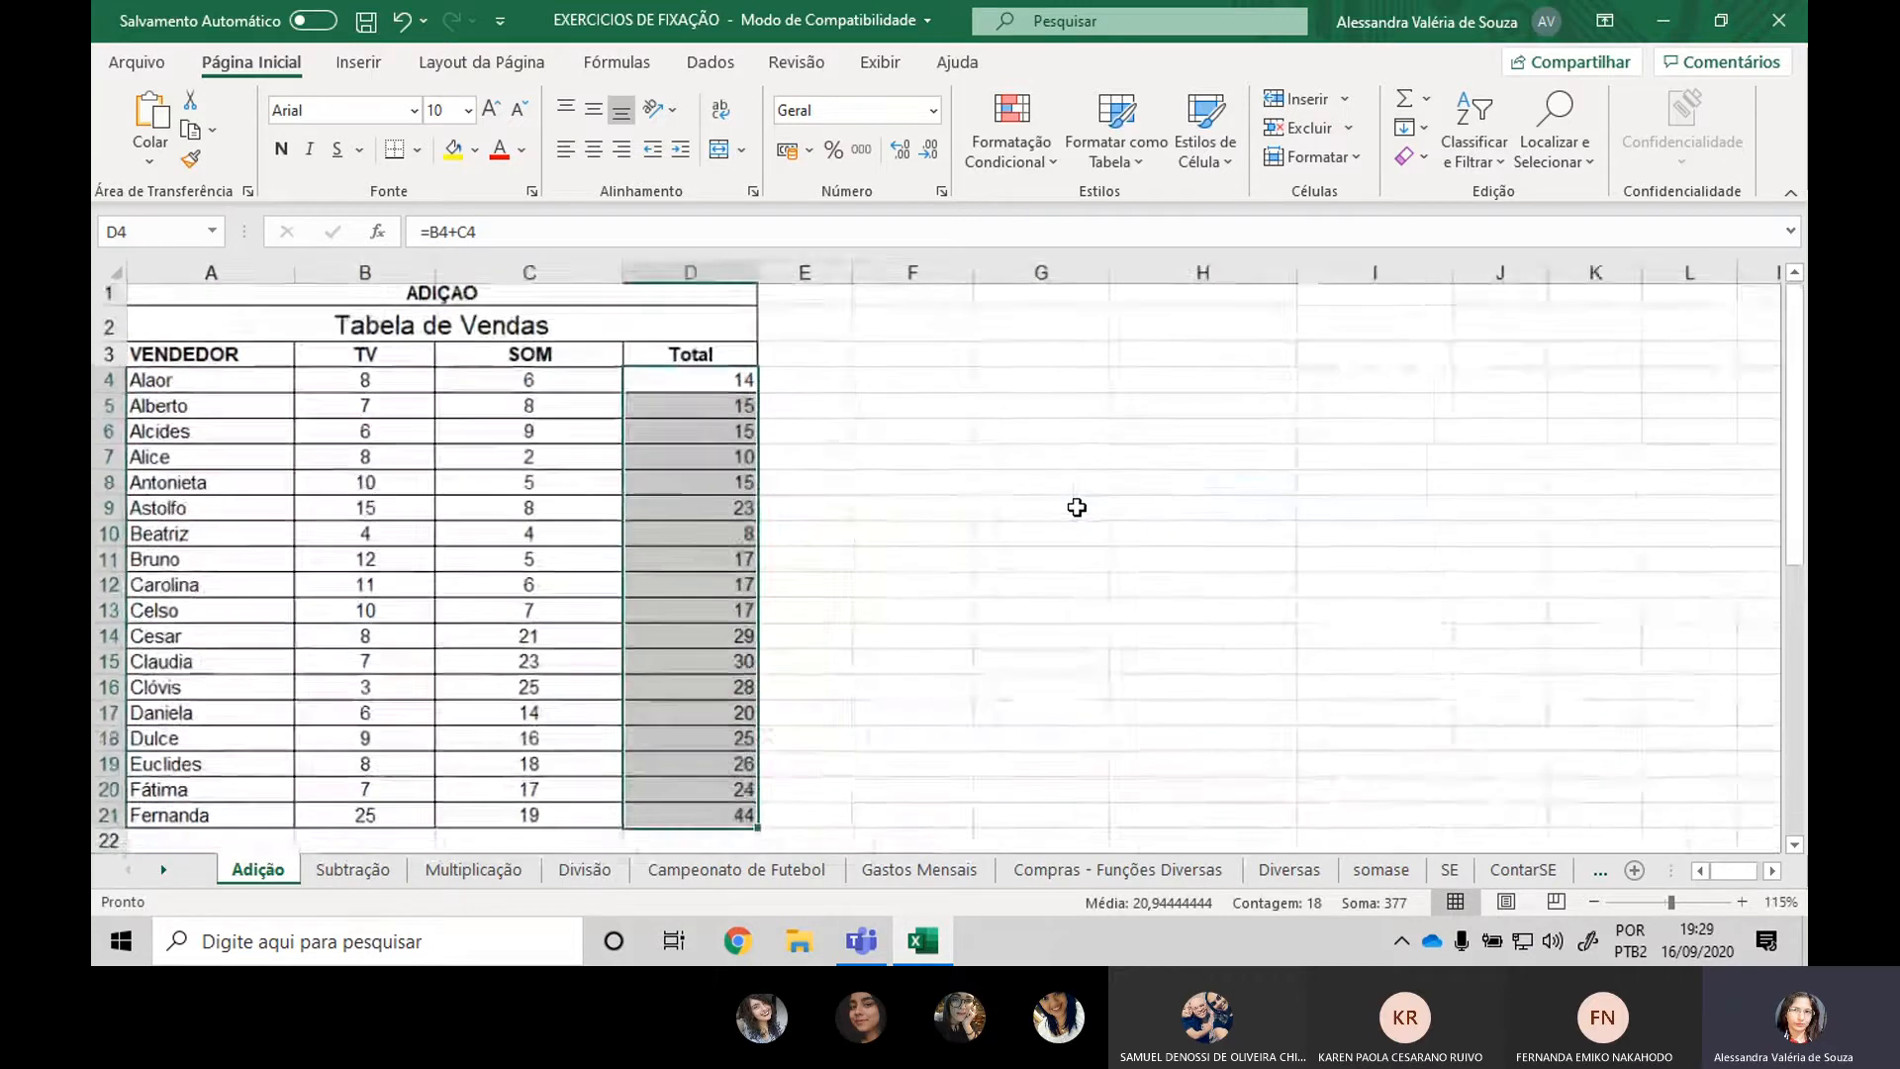
pyautogui.click(1164, 484)
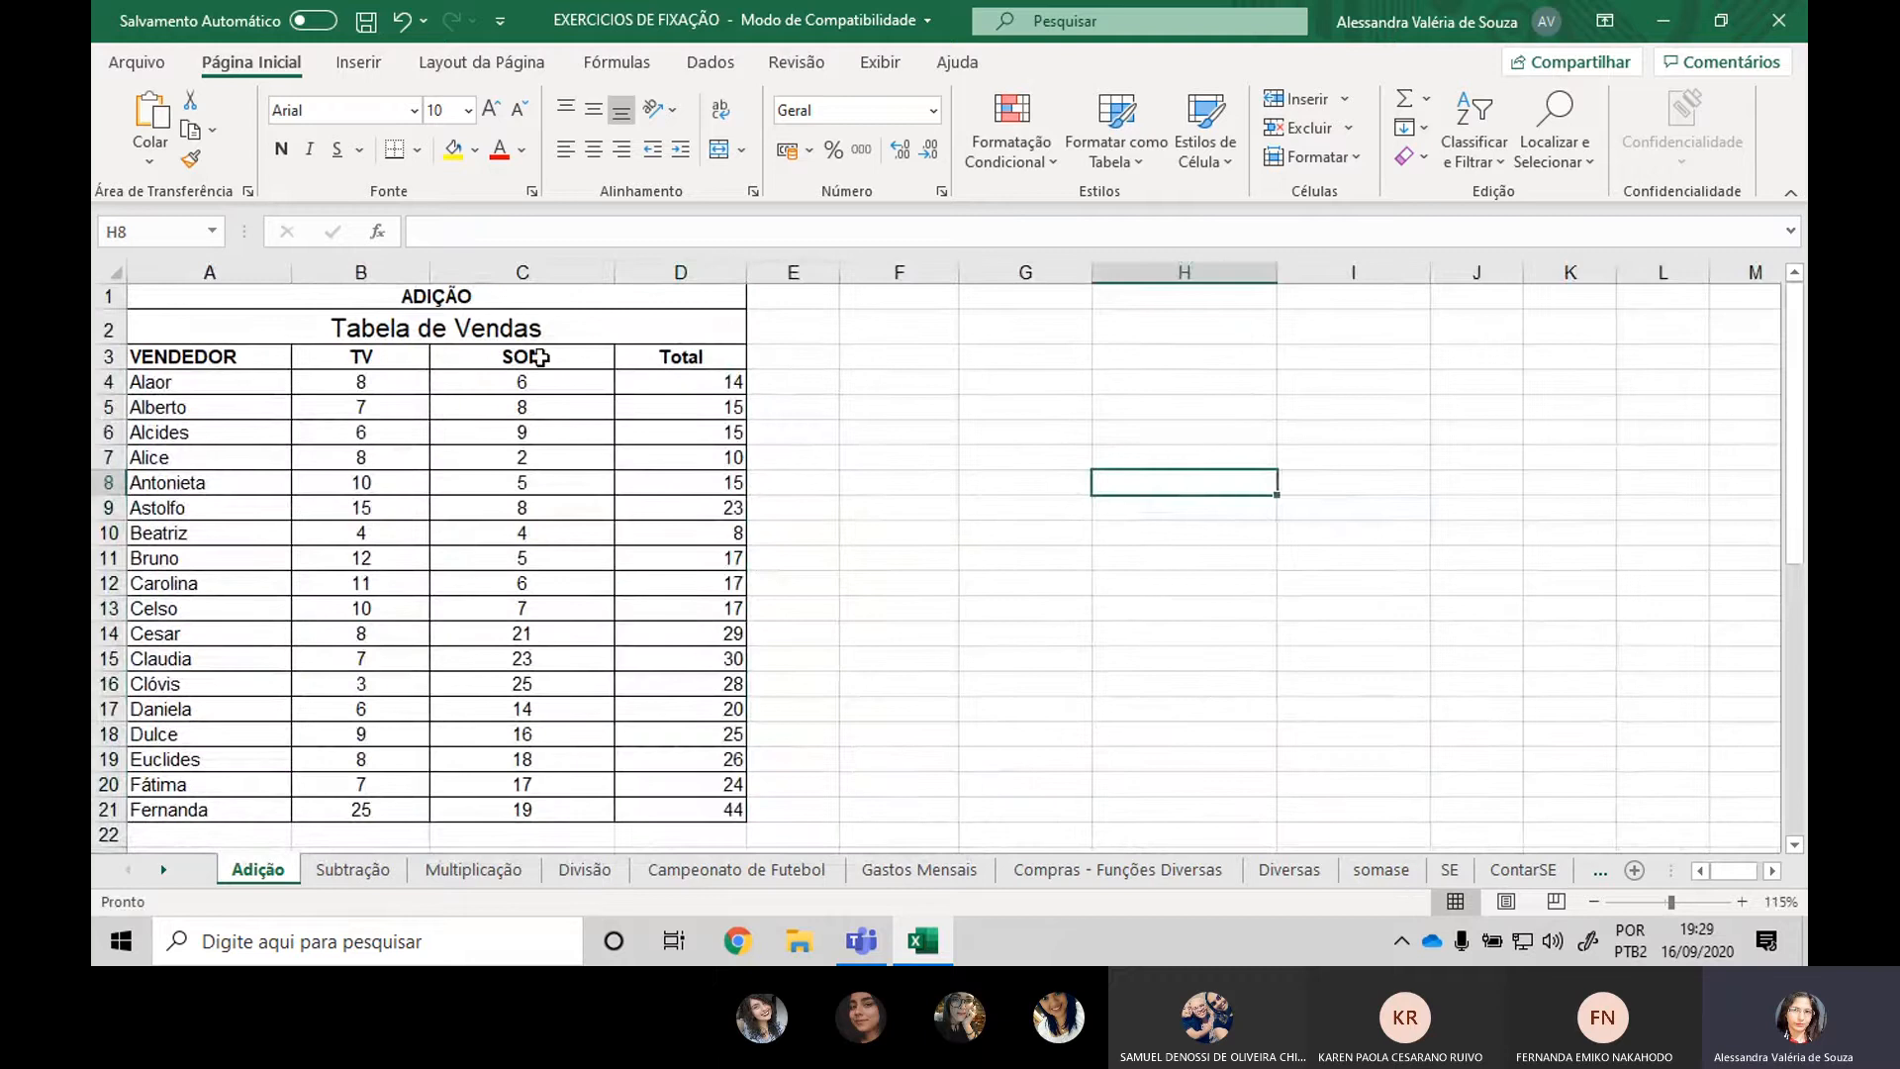
pyautogui.click(242, 381)
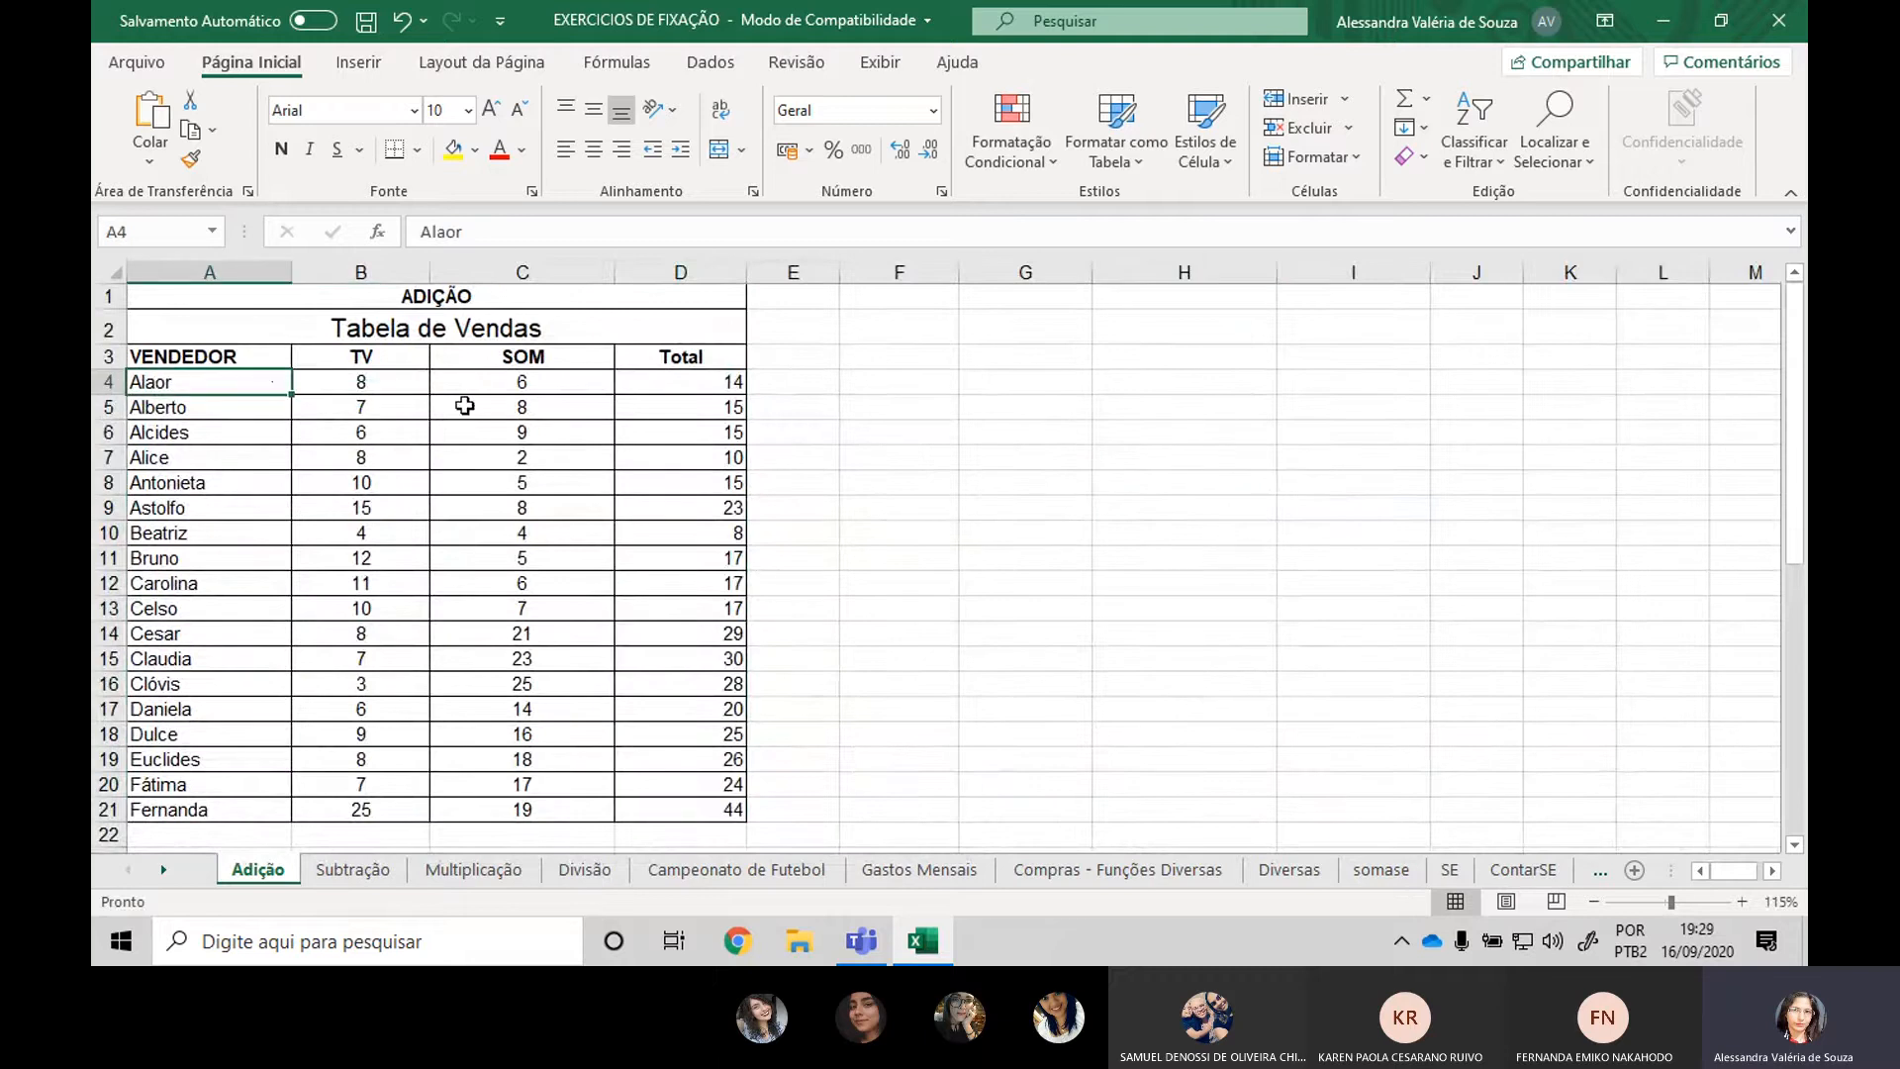
pyautogui.click(695, 387)
pyautogui.click(260, 382)
pyautogui.moveTo(238, 348); pyautogui.dragTo(696, 813)
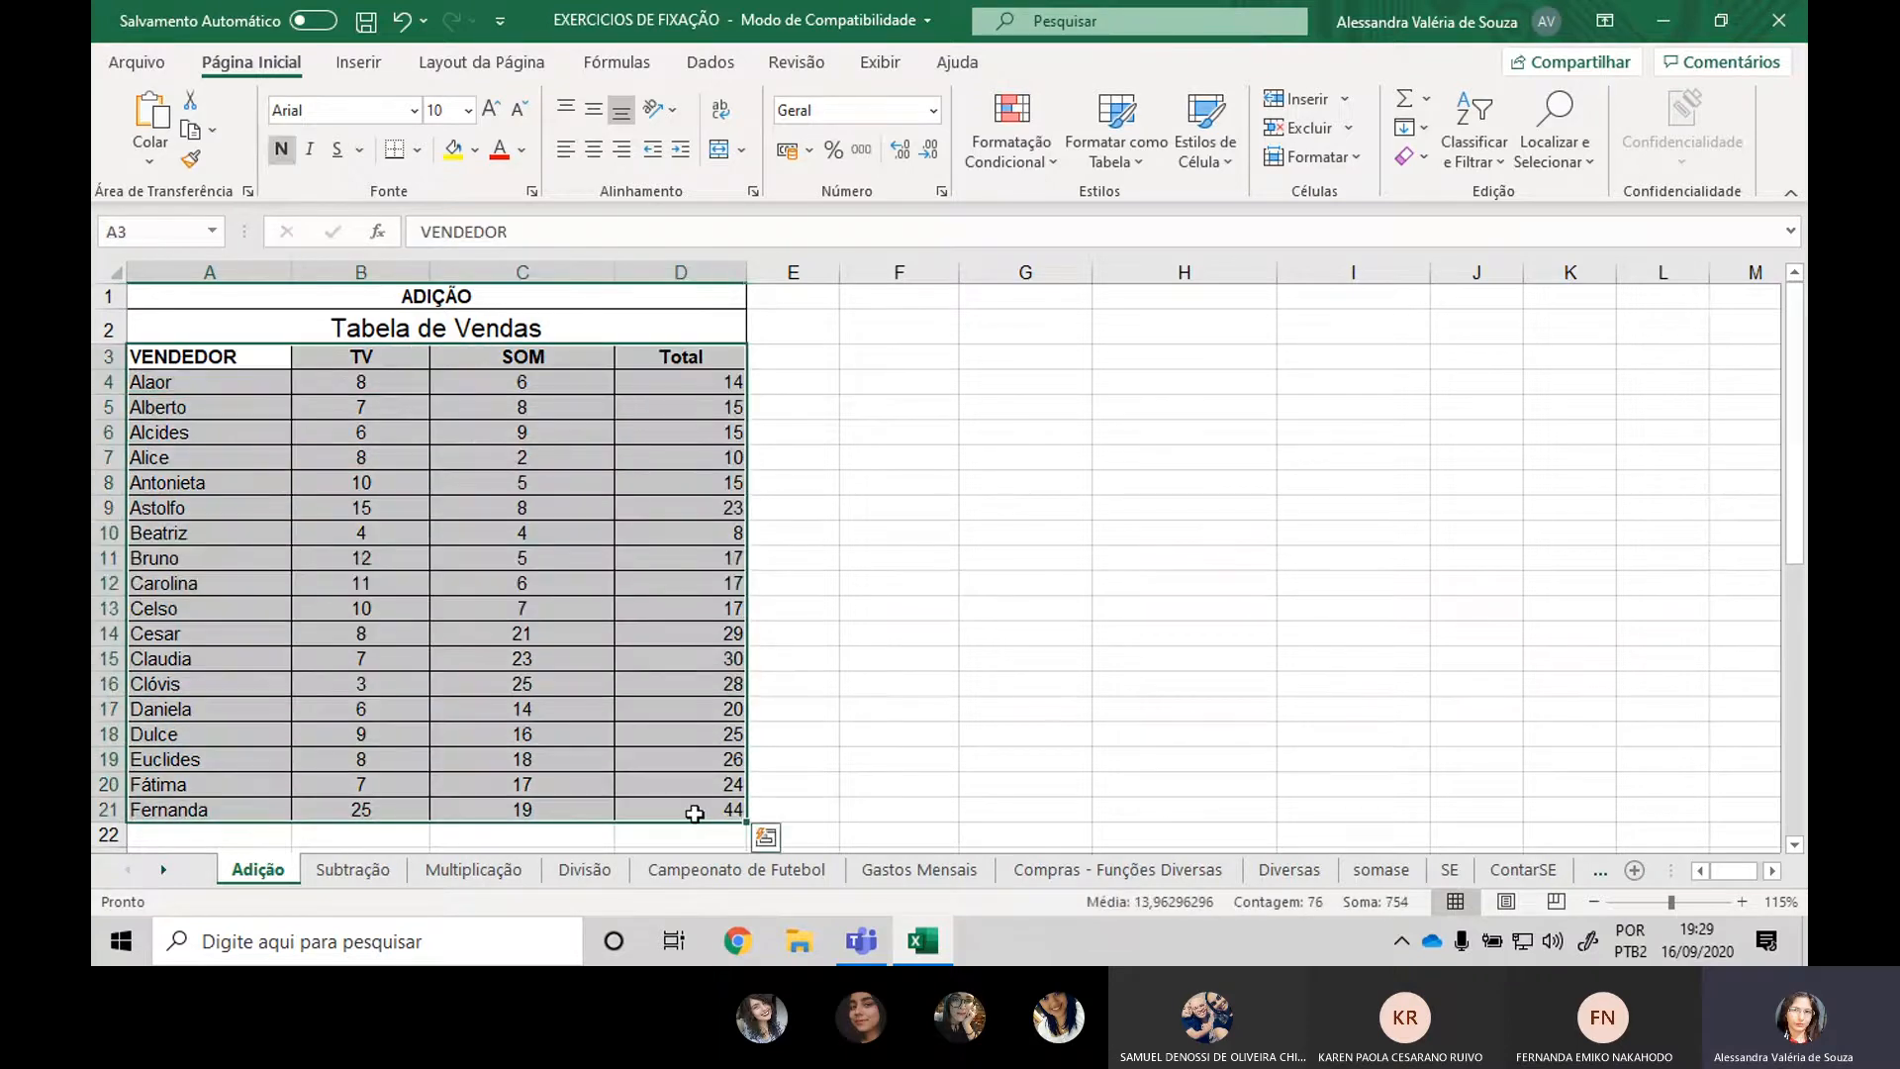
pyautogui.click(393, 63)
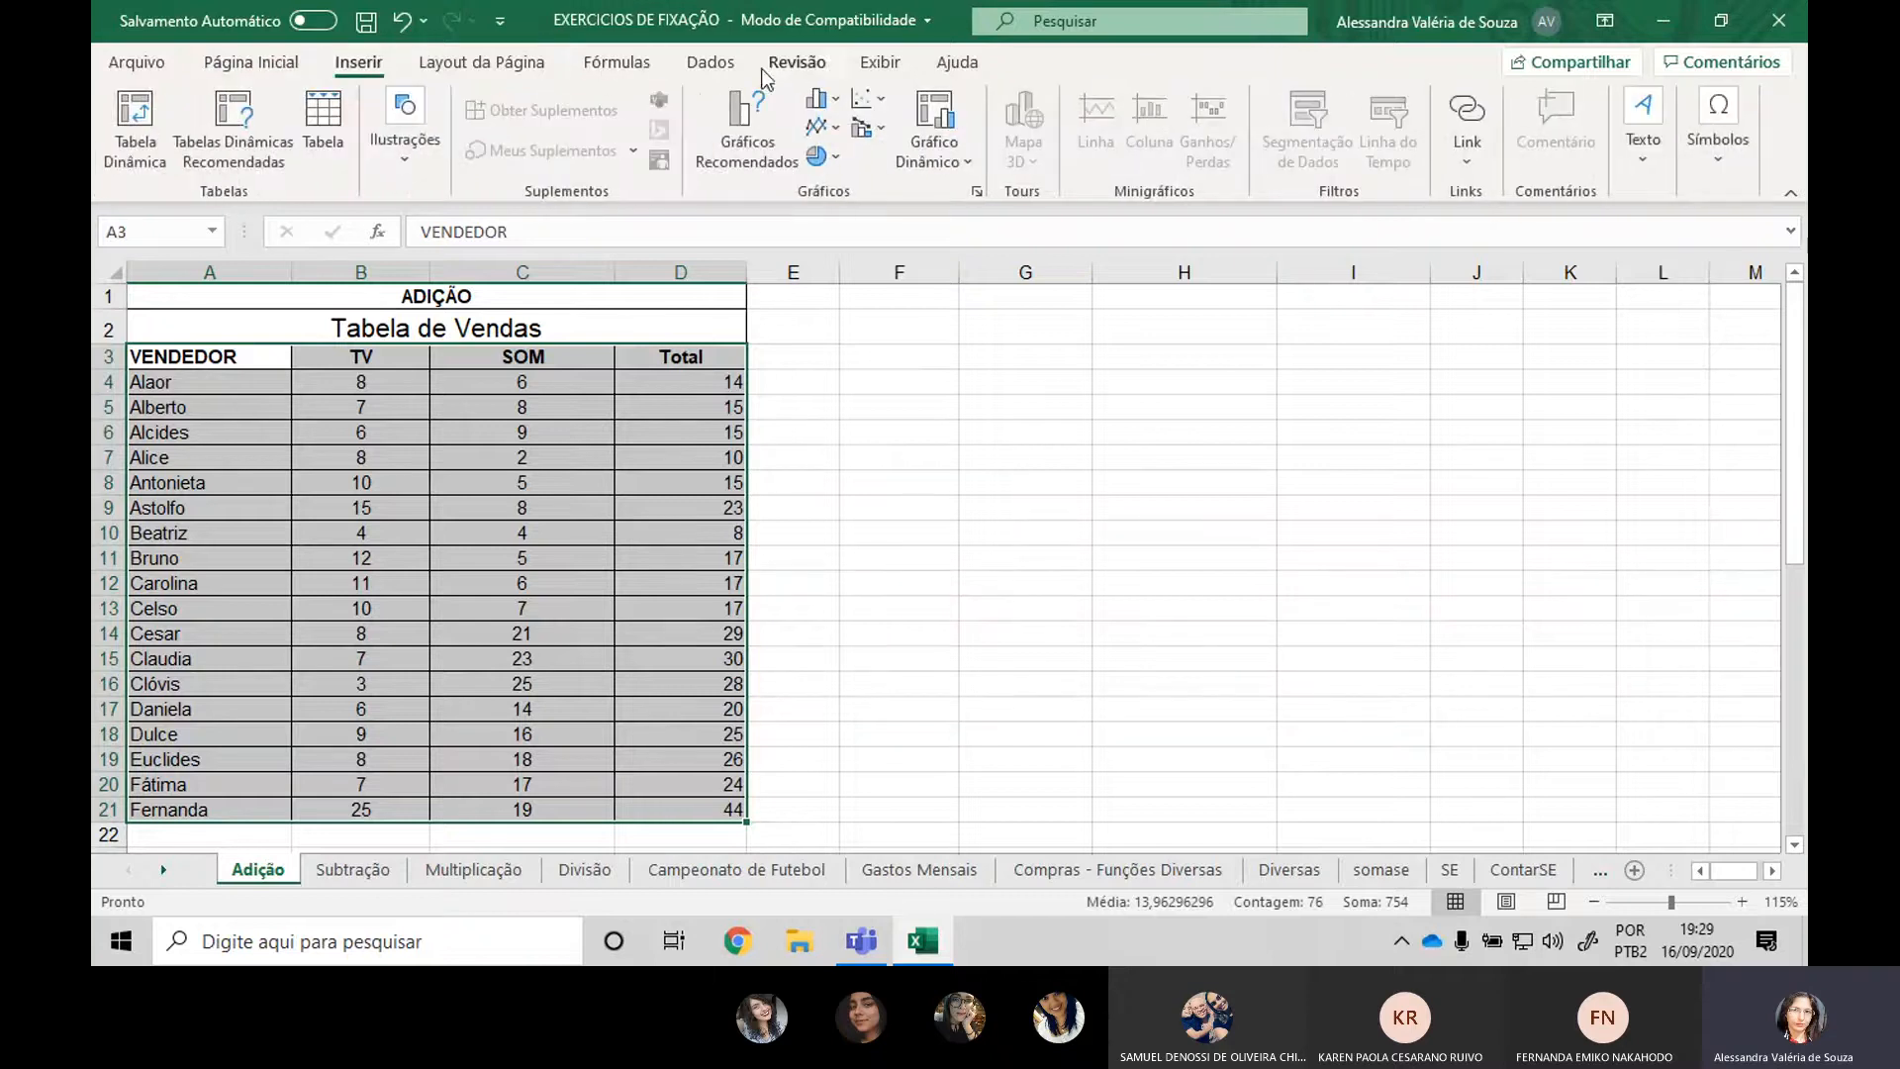
pyautogui.click(837, 100)
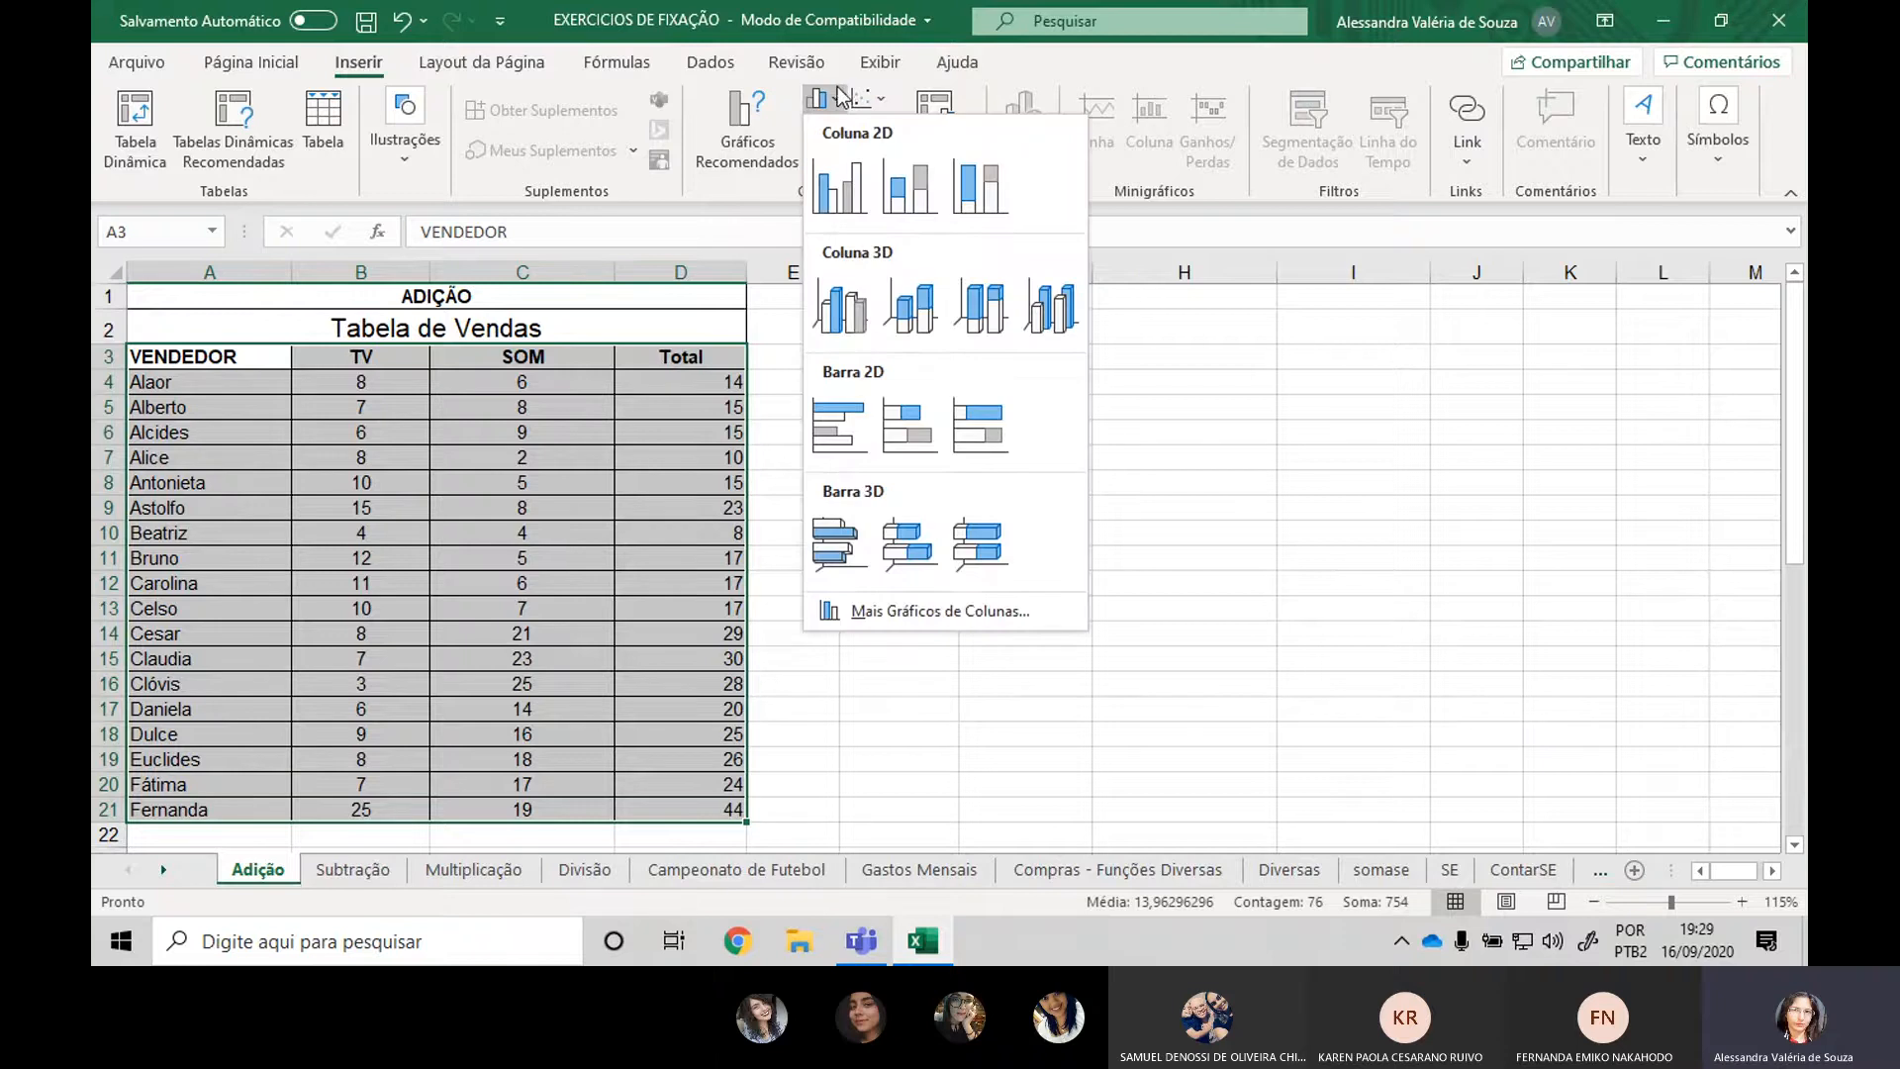
pyautogui.click(842, 201)
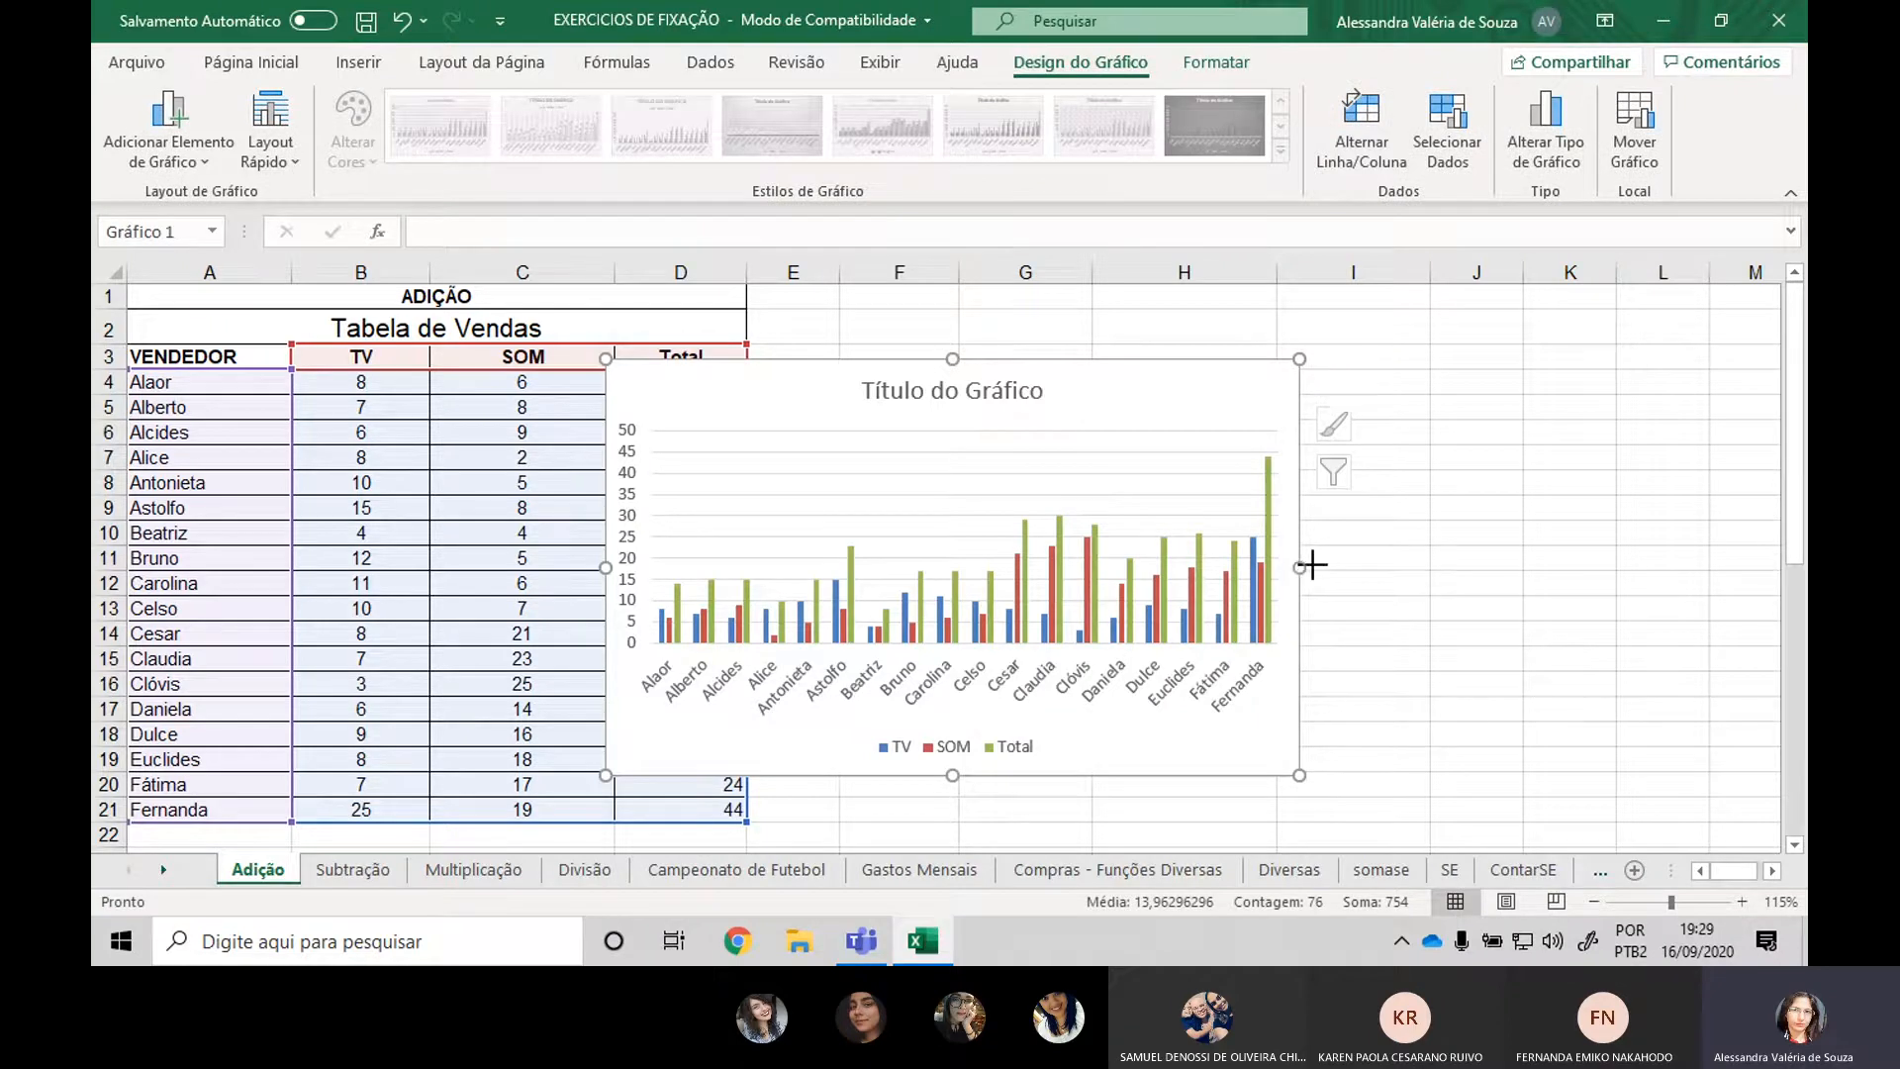
# Enlarge the column chart to about 25.4 cm wide by 9.5 cm high and shift it slightly down and towards column A.
pyautogui.moveTo(1304, 567); pyautogui.dragTo(1633, 567)
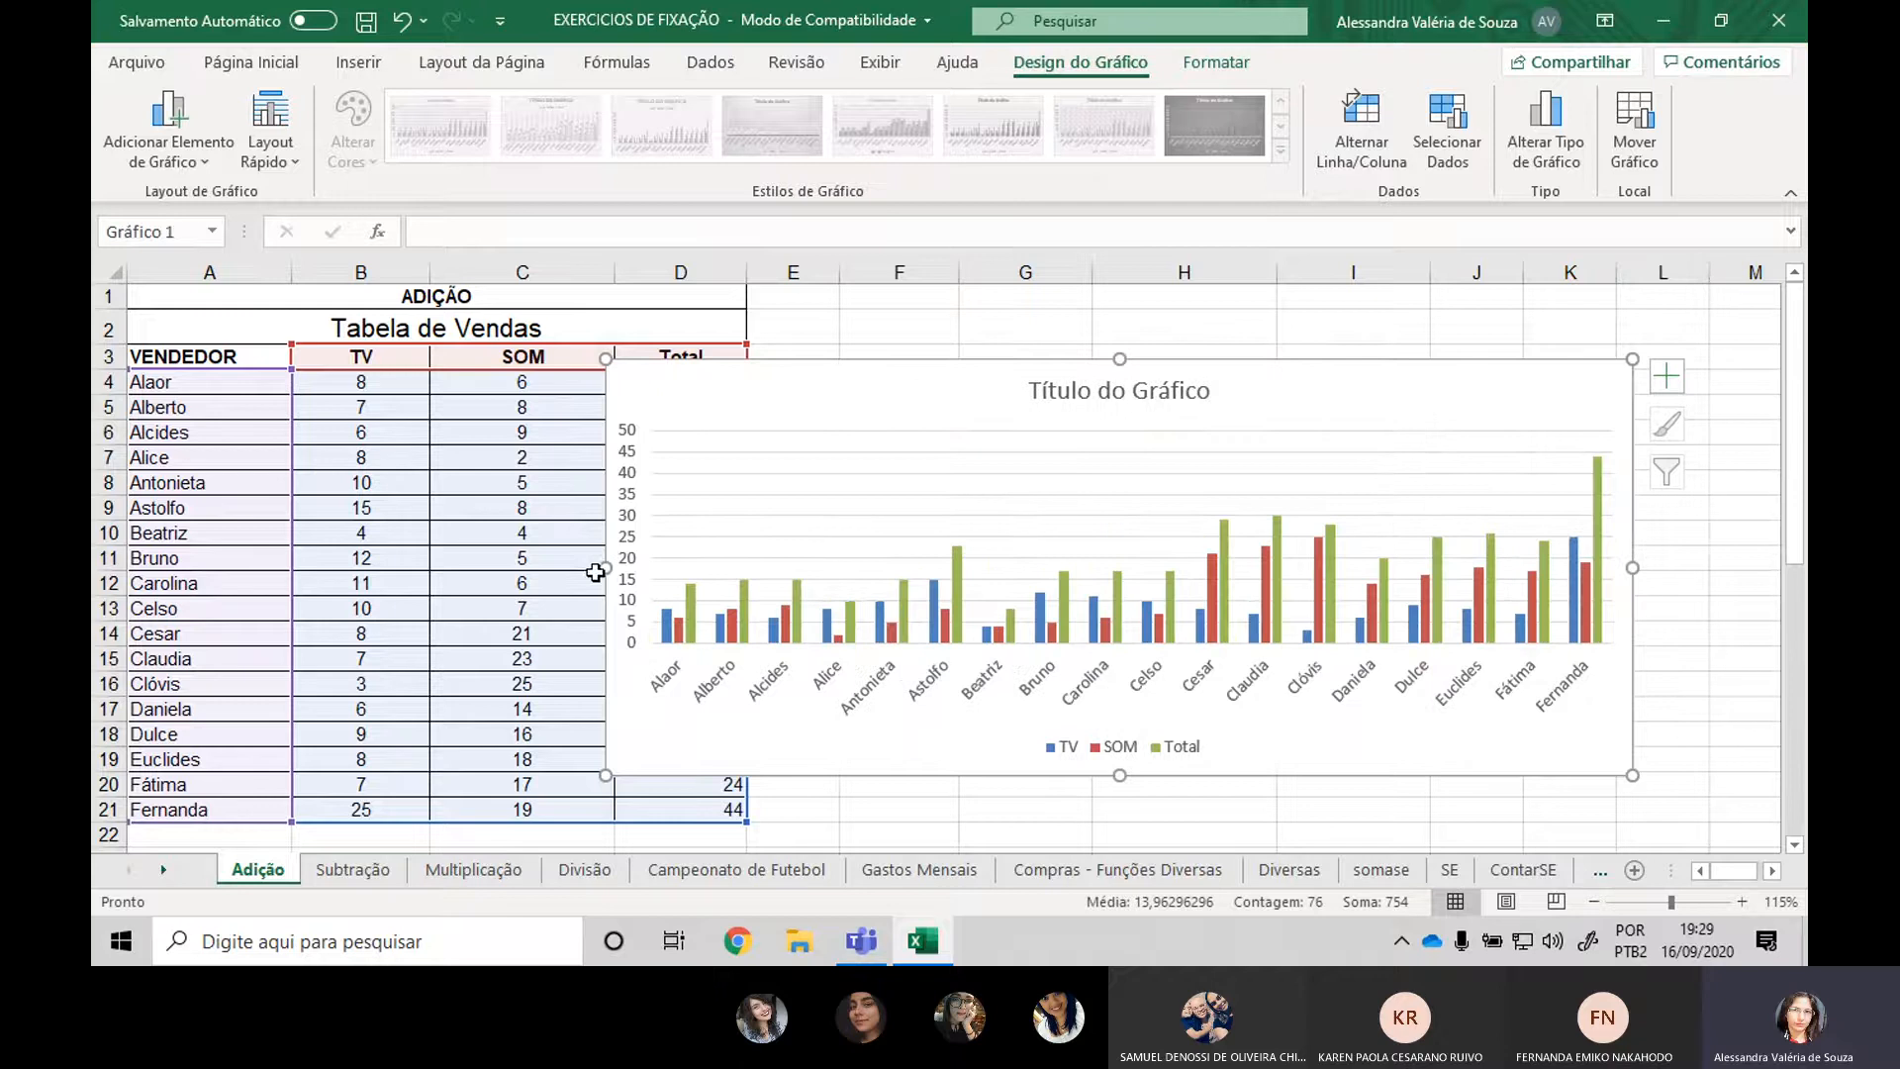
pyautogui.moveTo(607, 571); pyautogui.dragTo(254, 556)
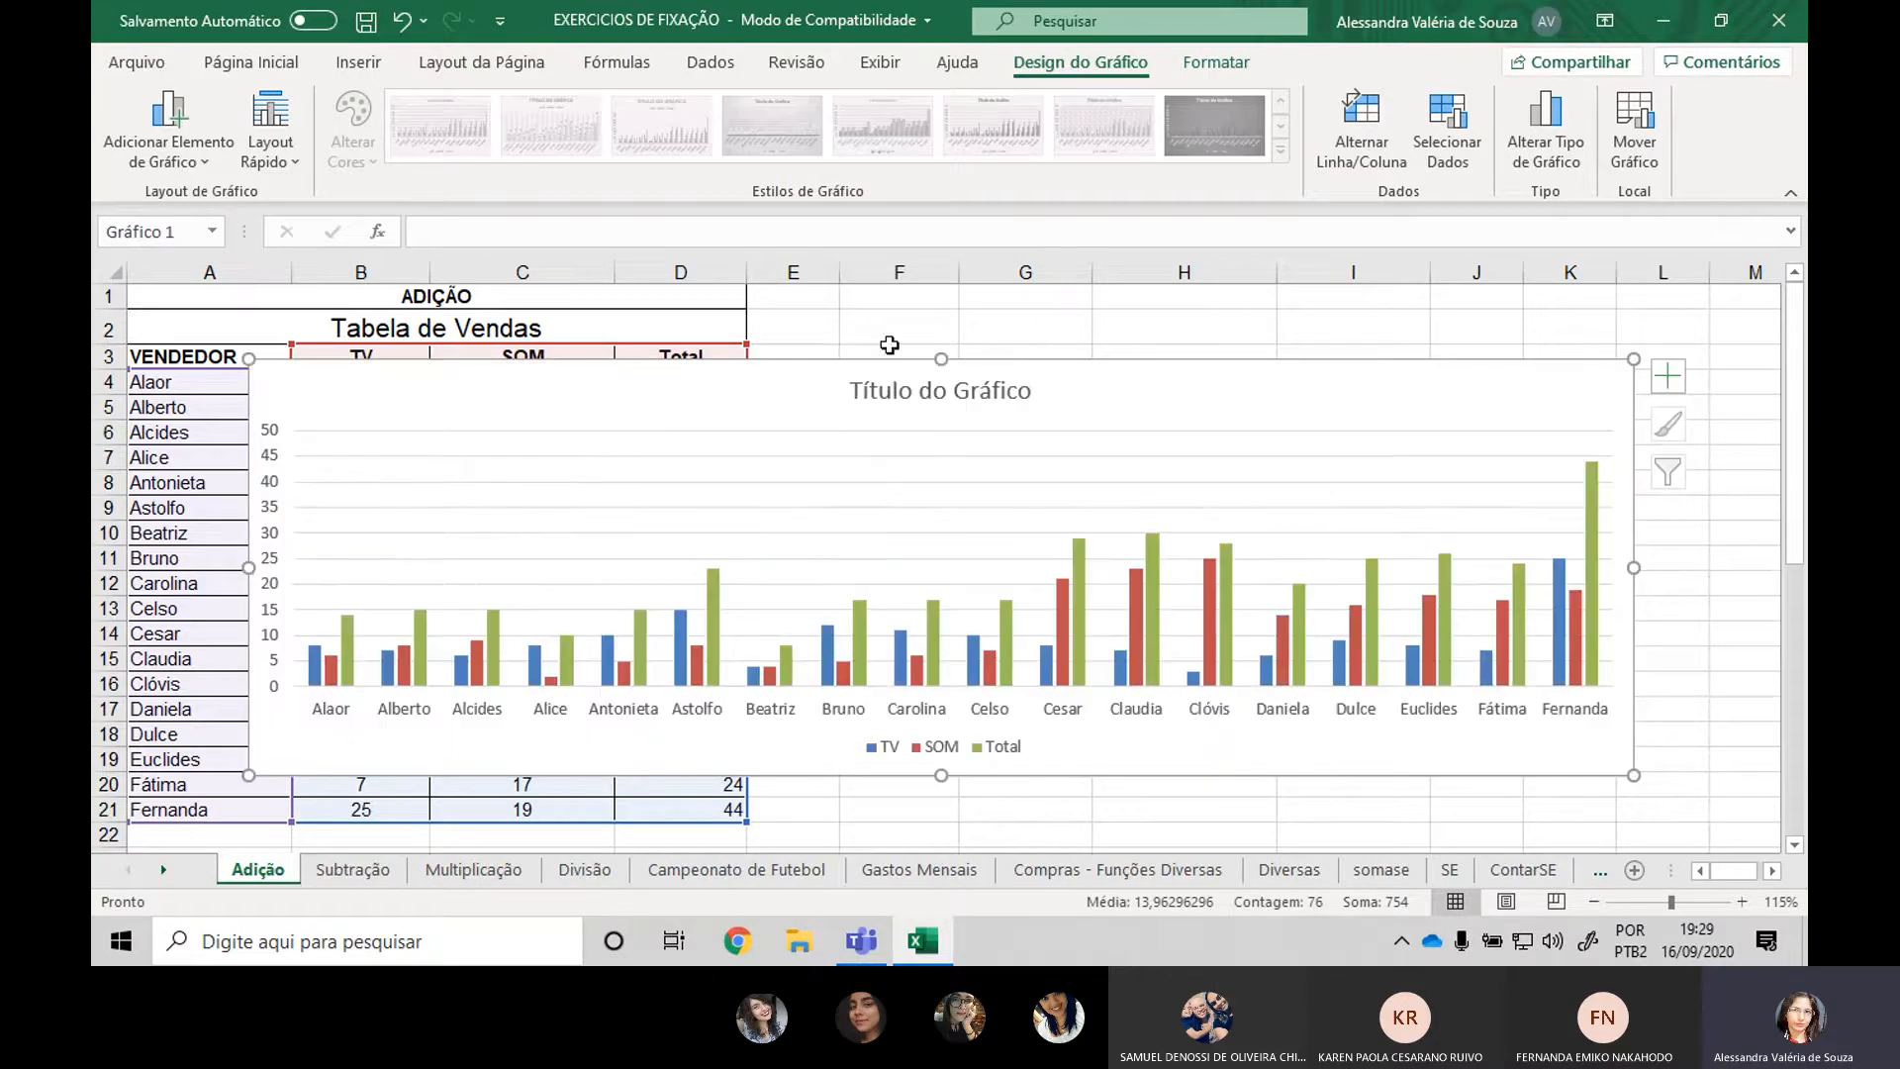
pyautogui.moveTo(952, 363); pyautogui.dragTo(920, 303)
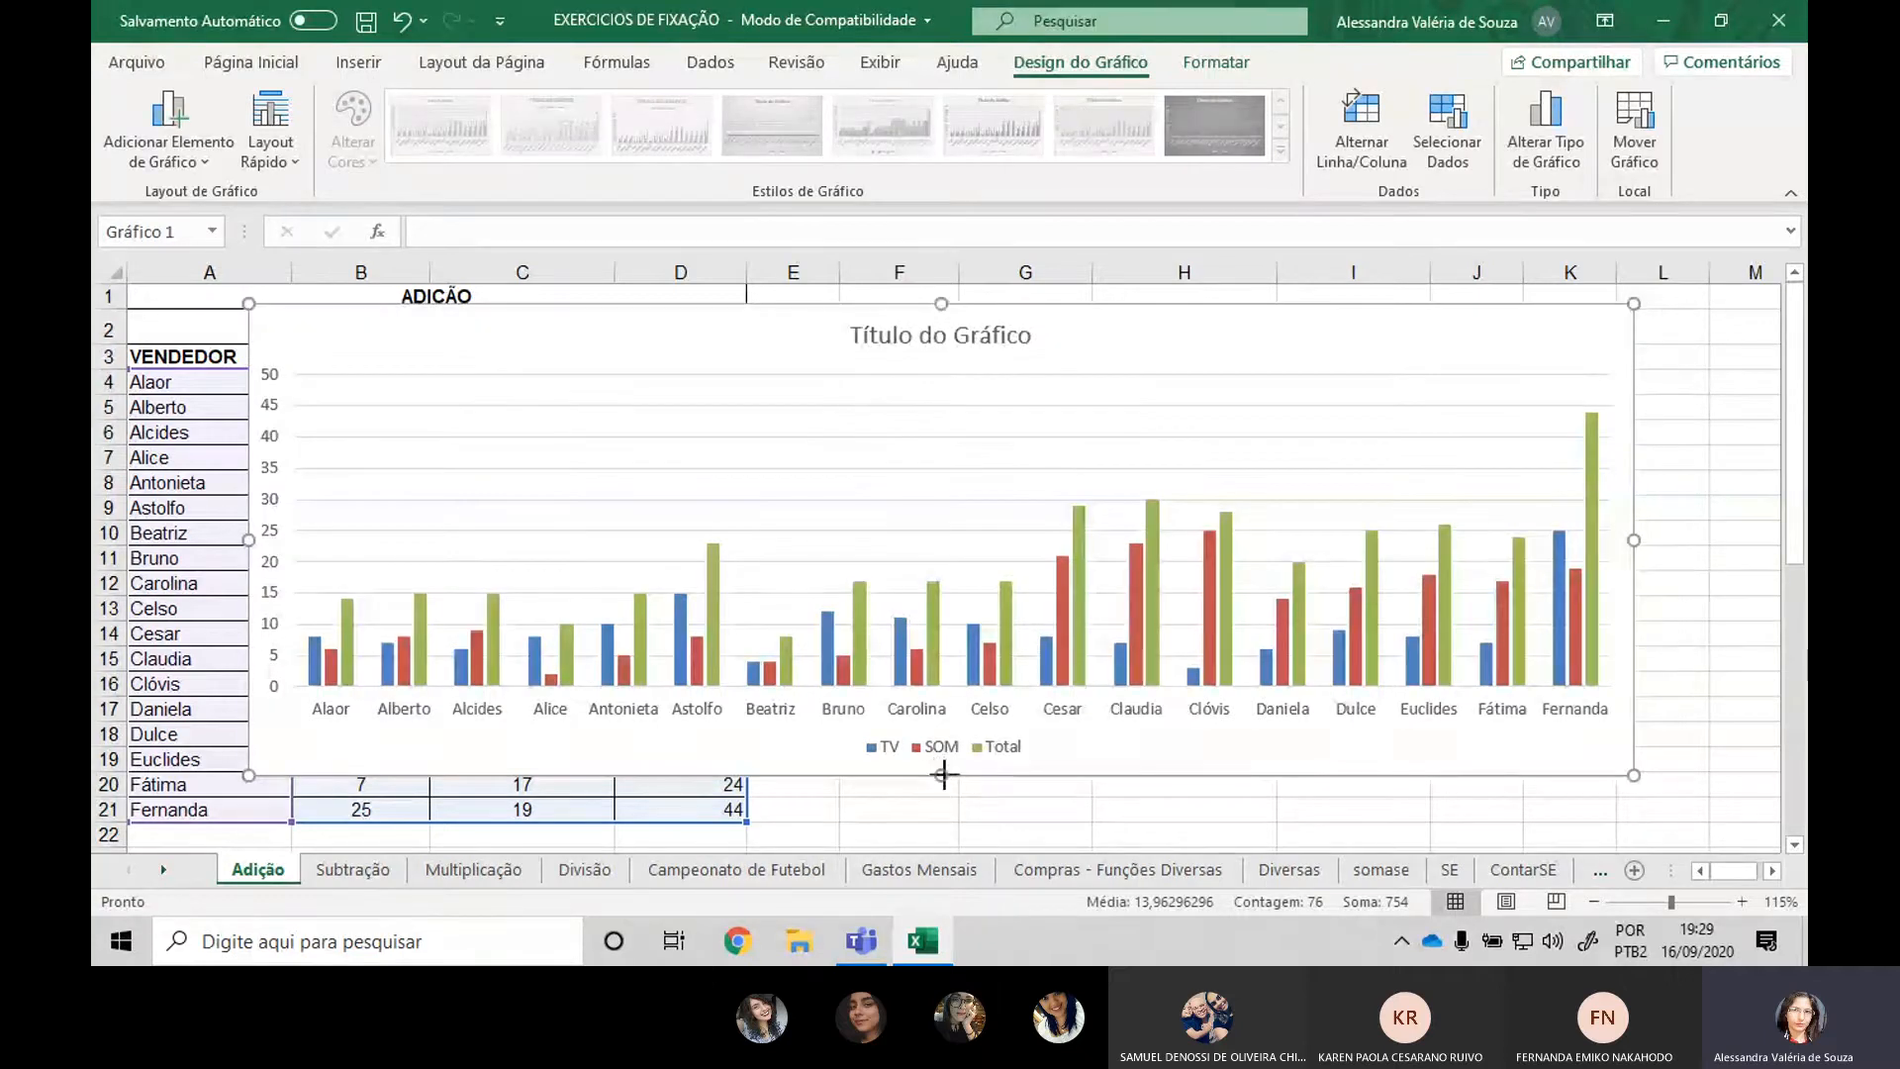
pyautogui.moveTo(941, 775); pyautogui.dragTo(948, 819)
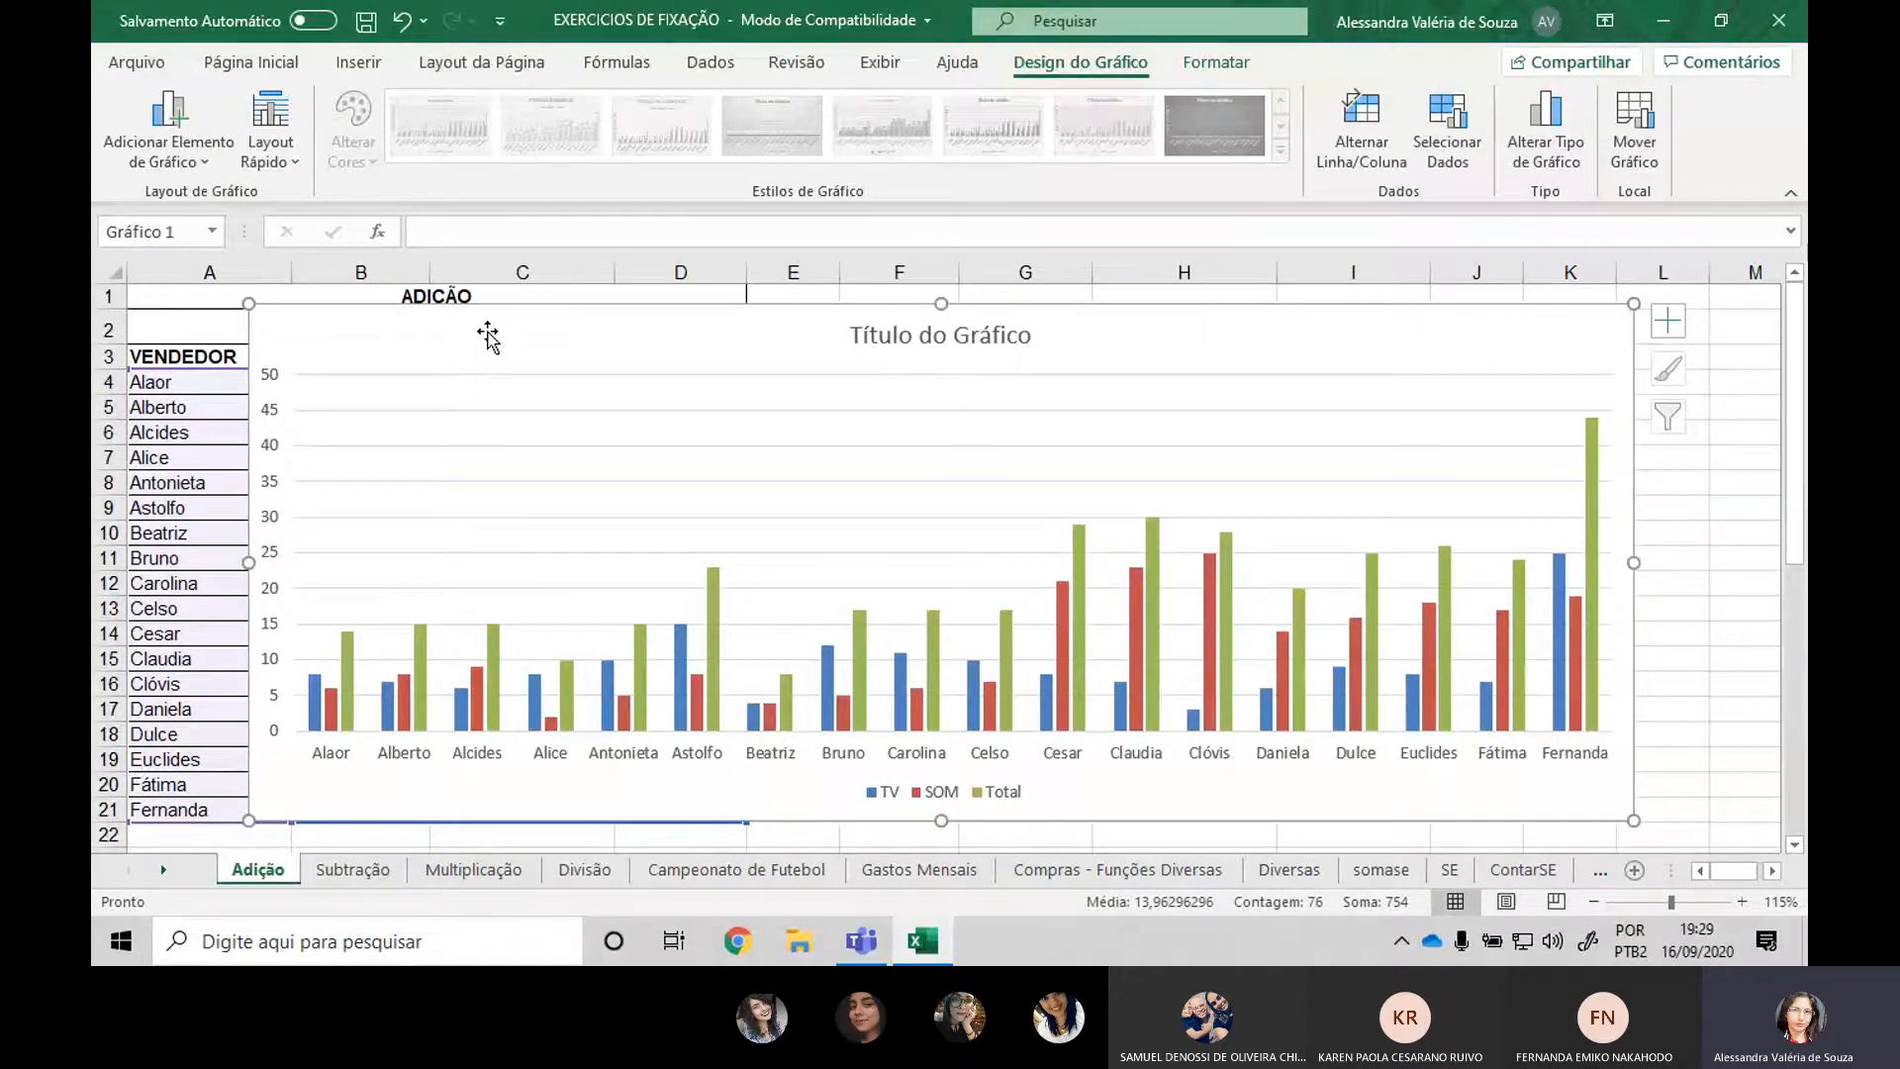
pyautogui.moveTo(488, 336); pyautogui.dragTo(445, 353)
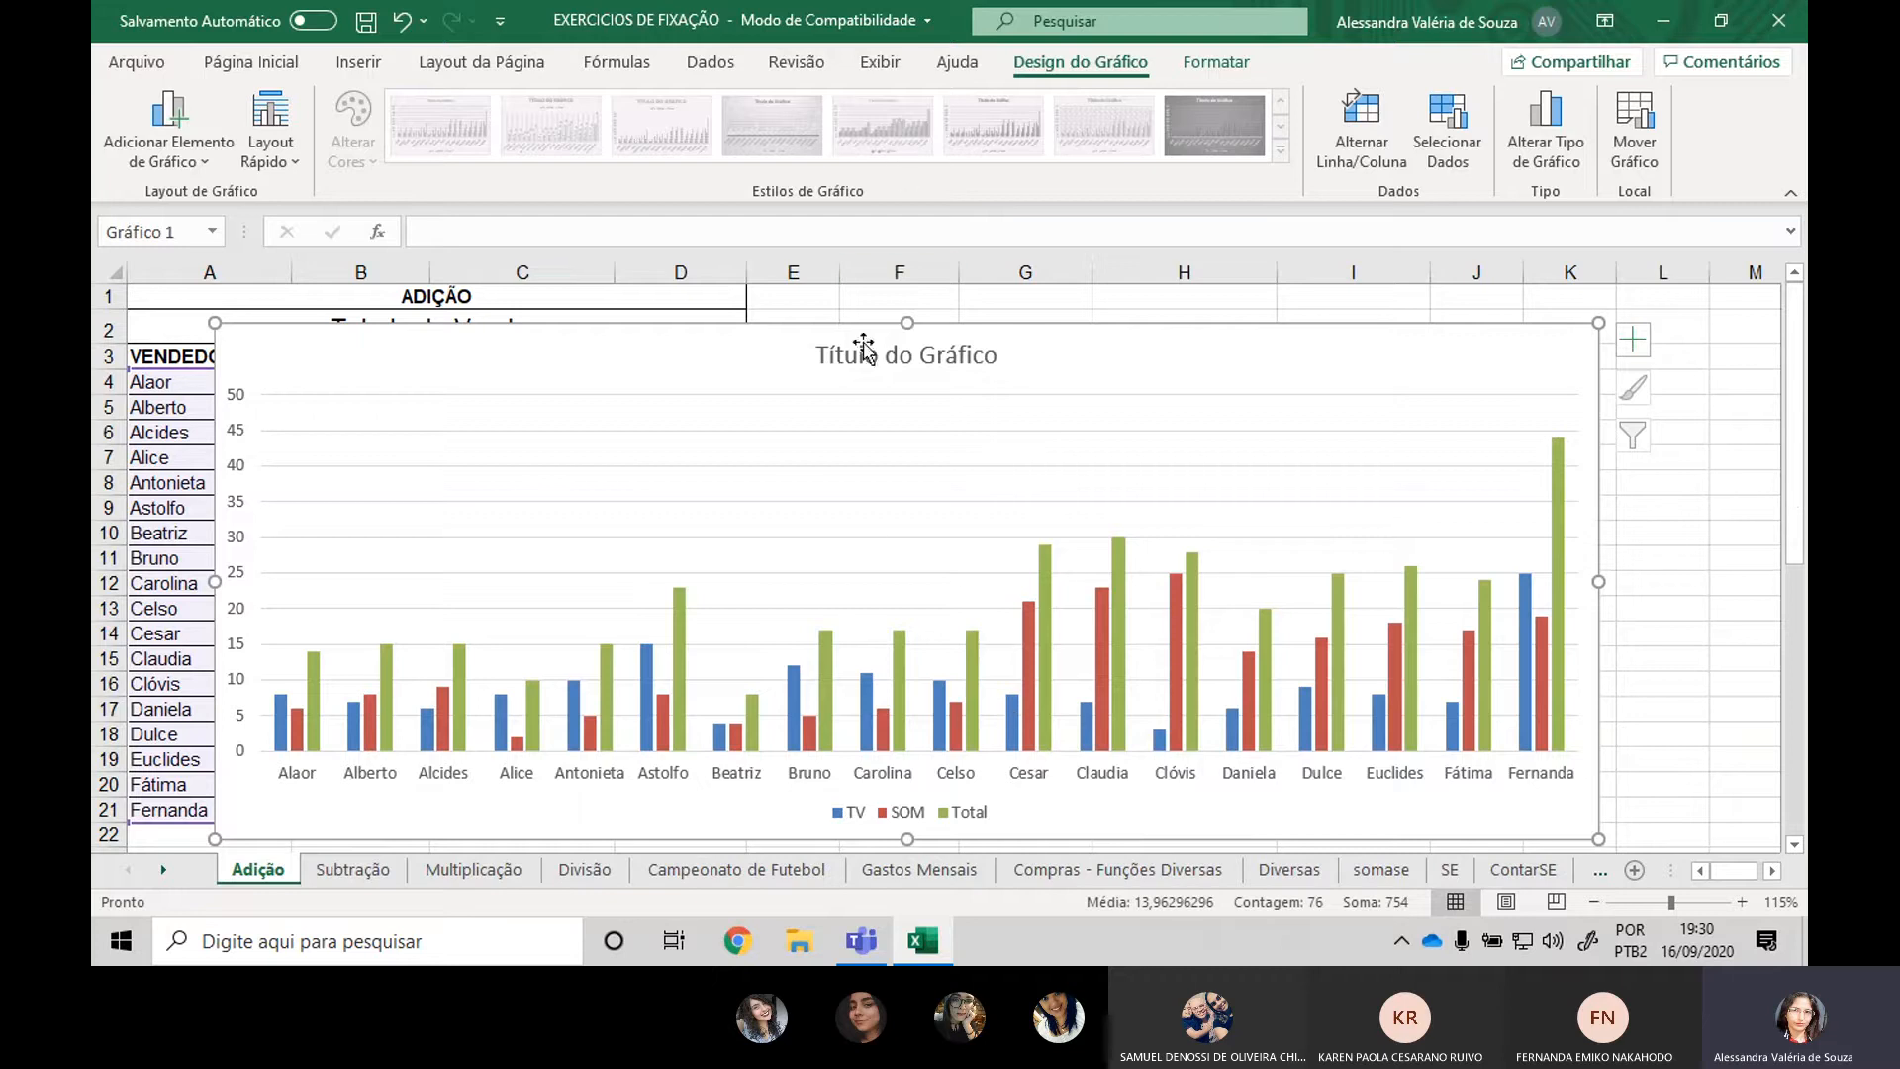
# Replace the chart's placeholder title with Ranking de Melhores Vendedores.
pyautogui.click(898, 357)
pyautogui.tripleClick(899, 356)
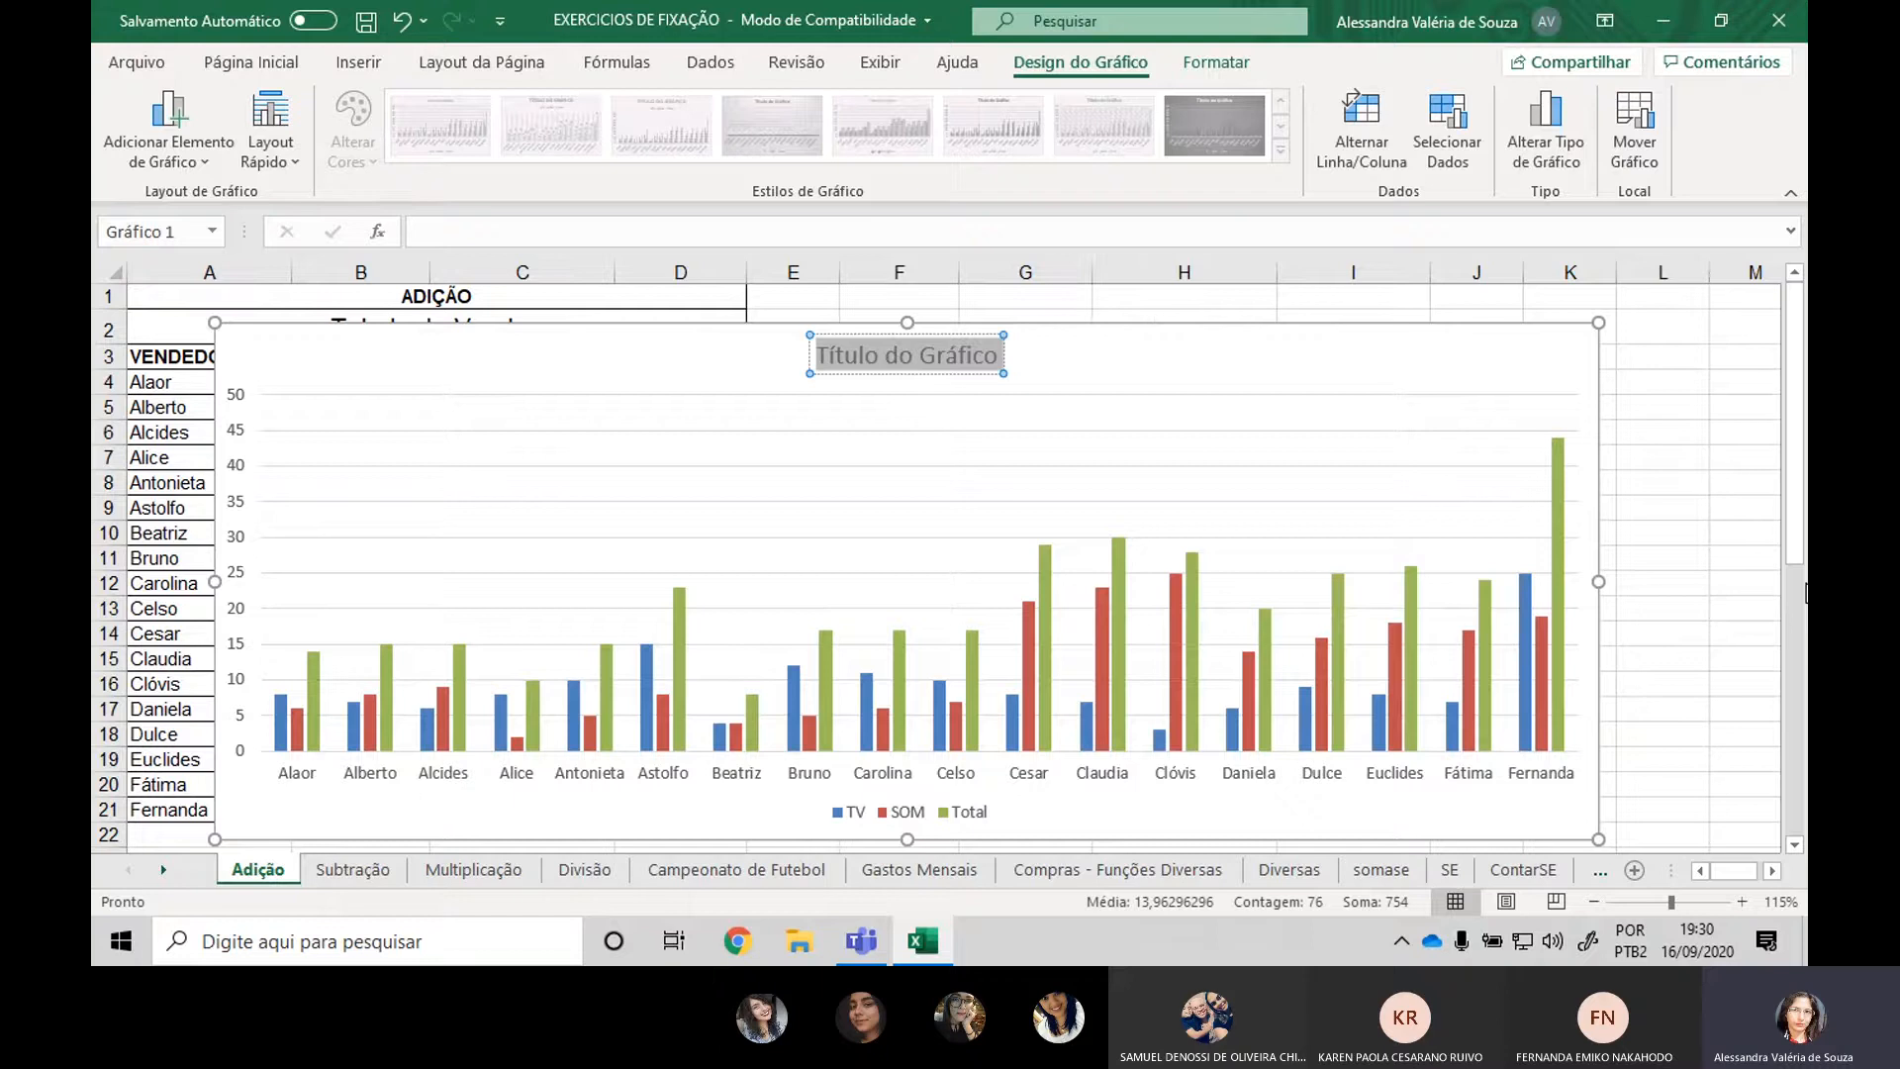
pyautogui.press('BackSpace')
pyautogui.write('Ran')
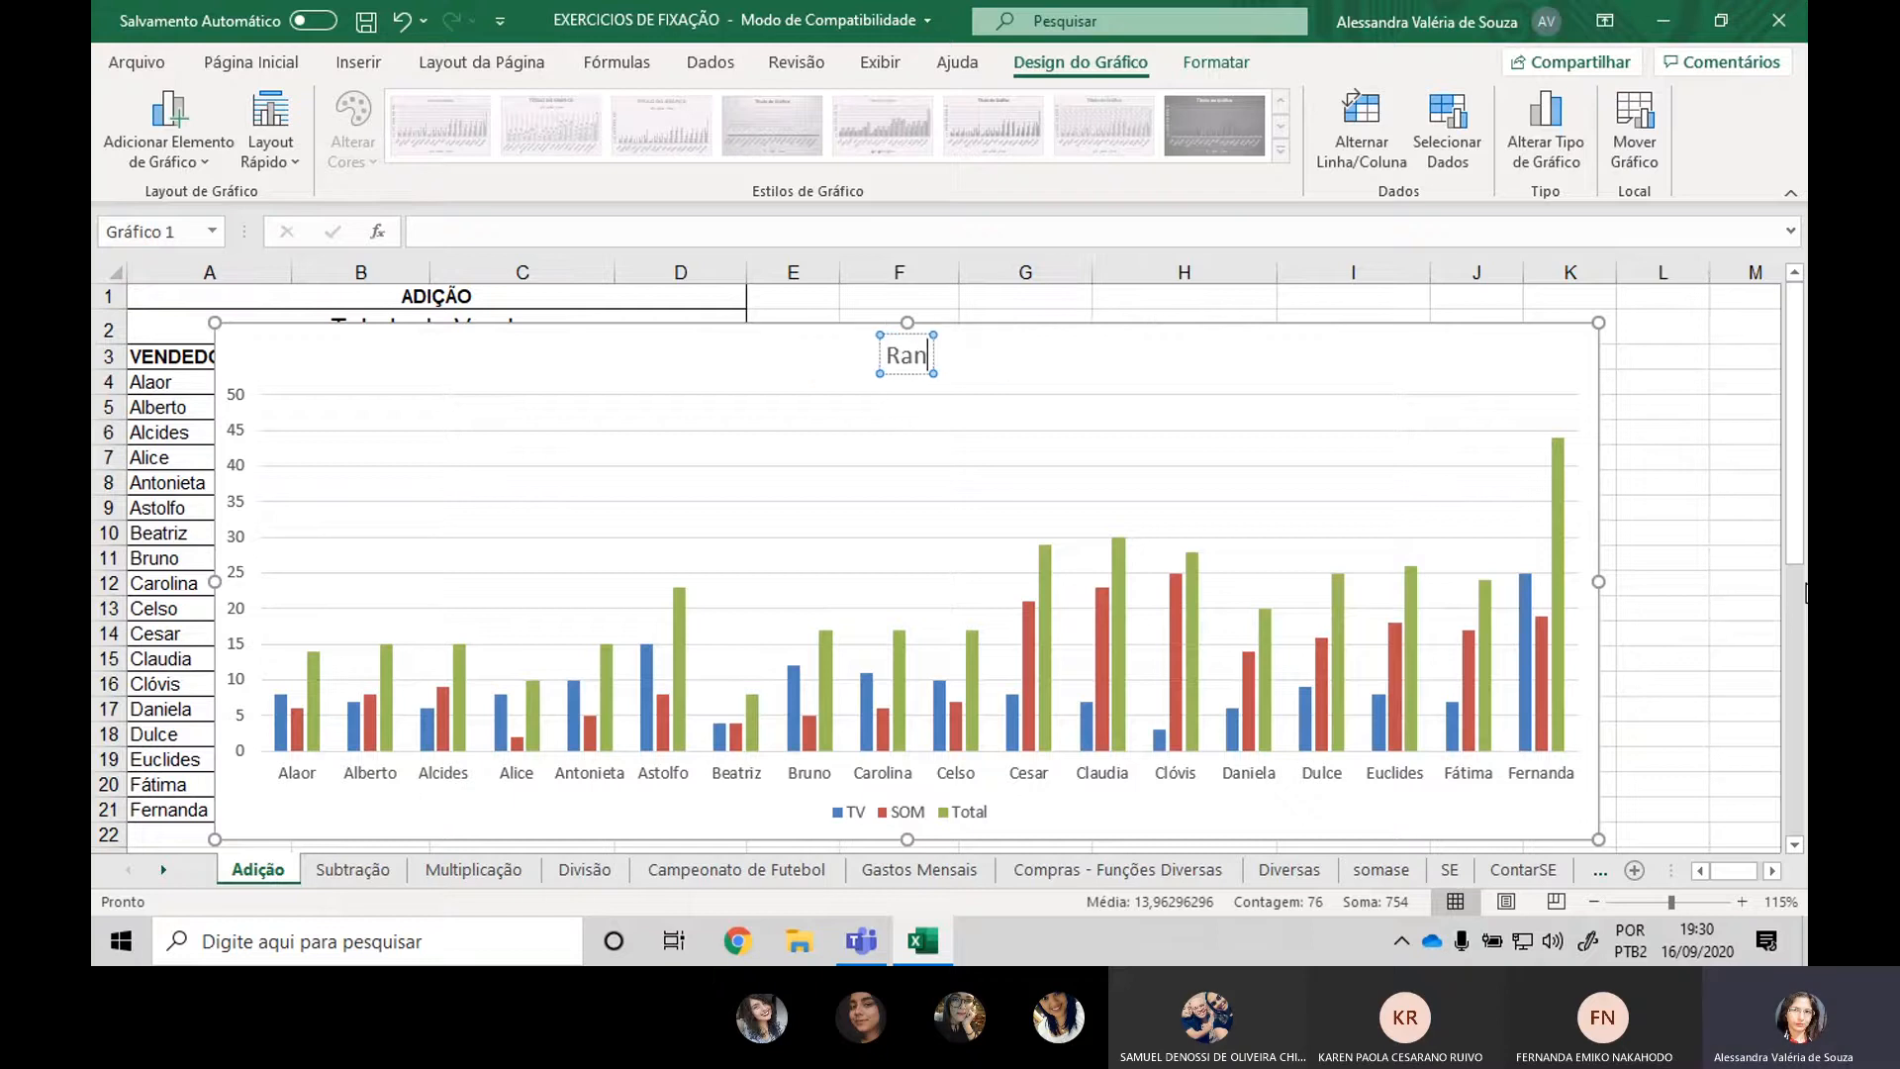
pyautogui.write('king de')
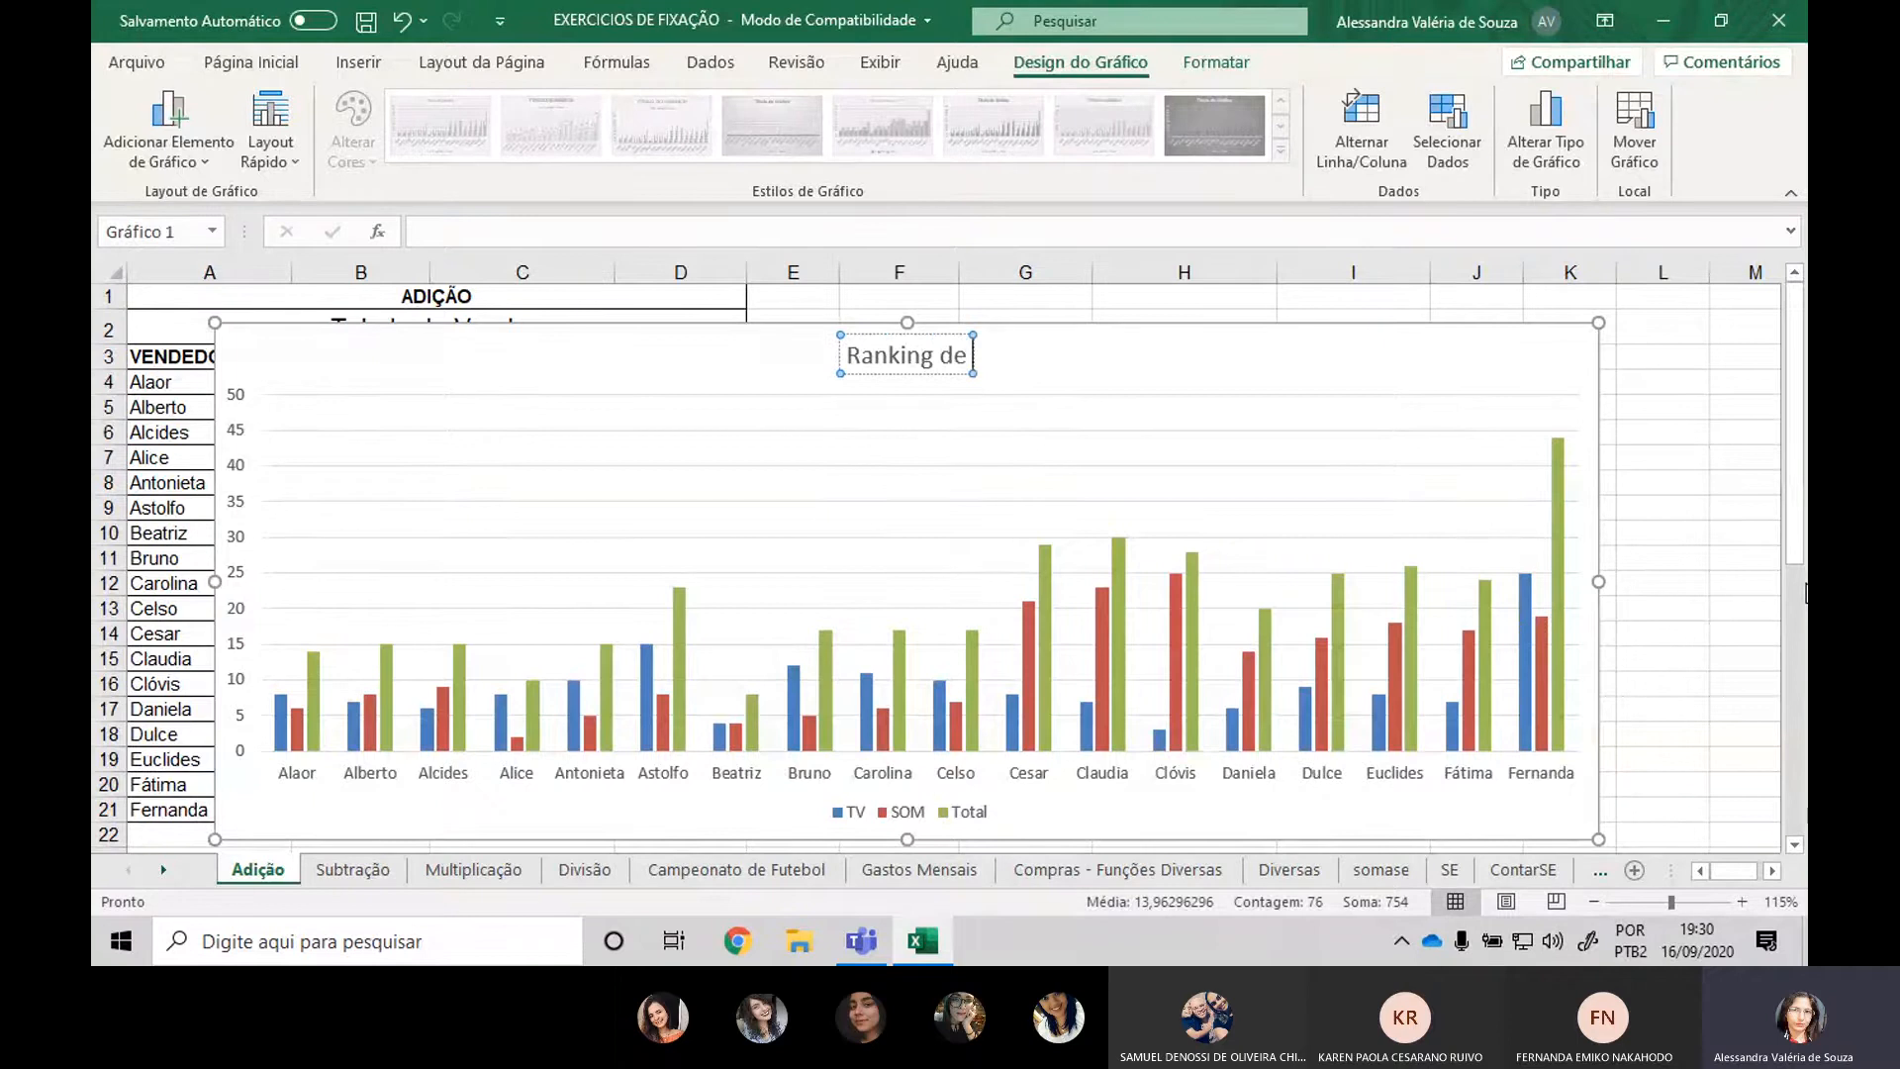
pyautogui.write(' M')
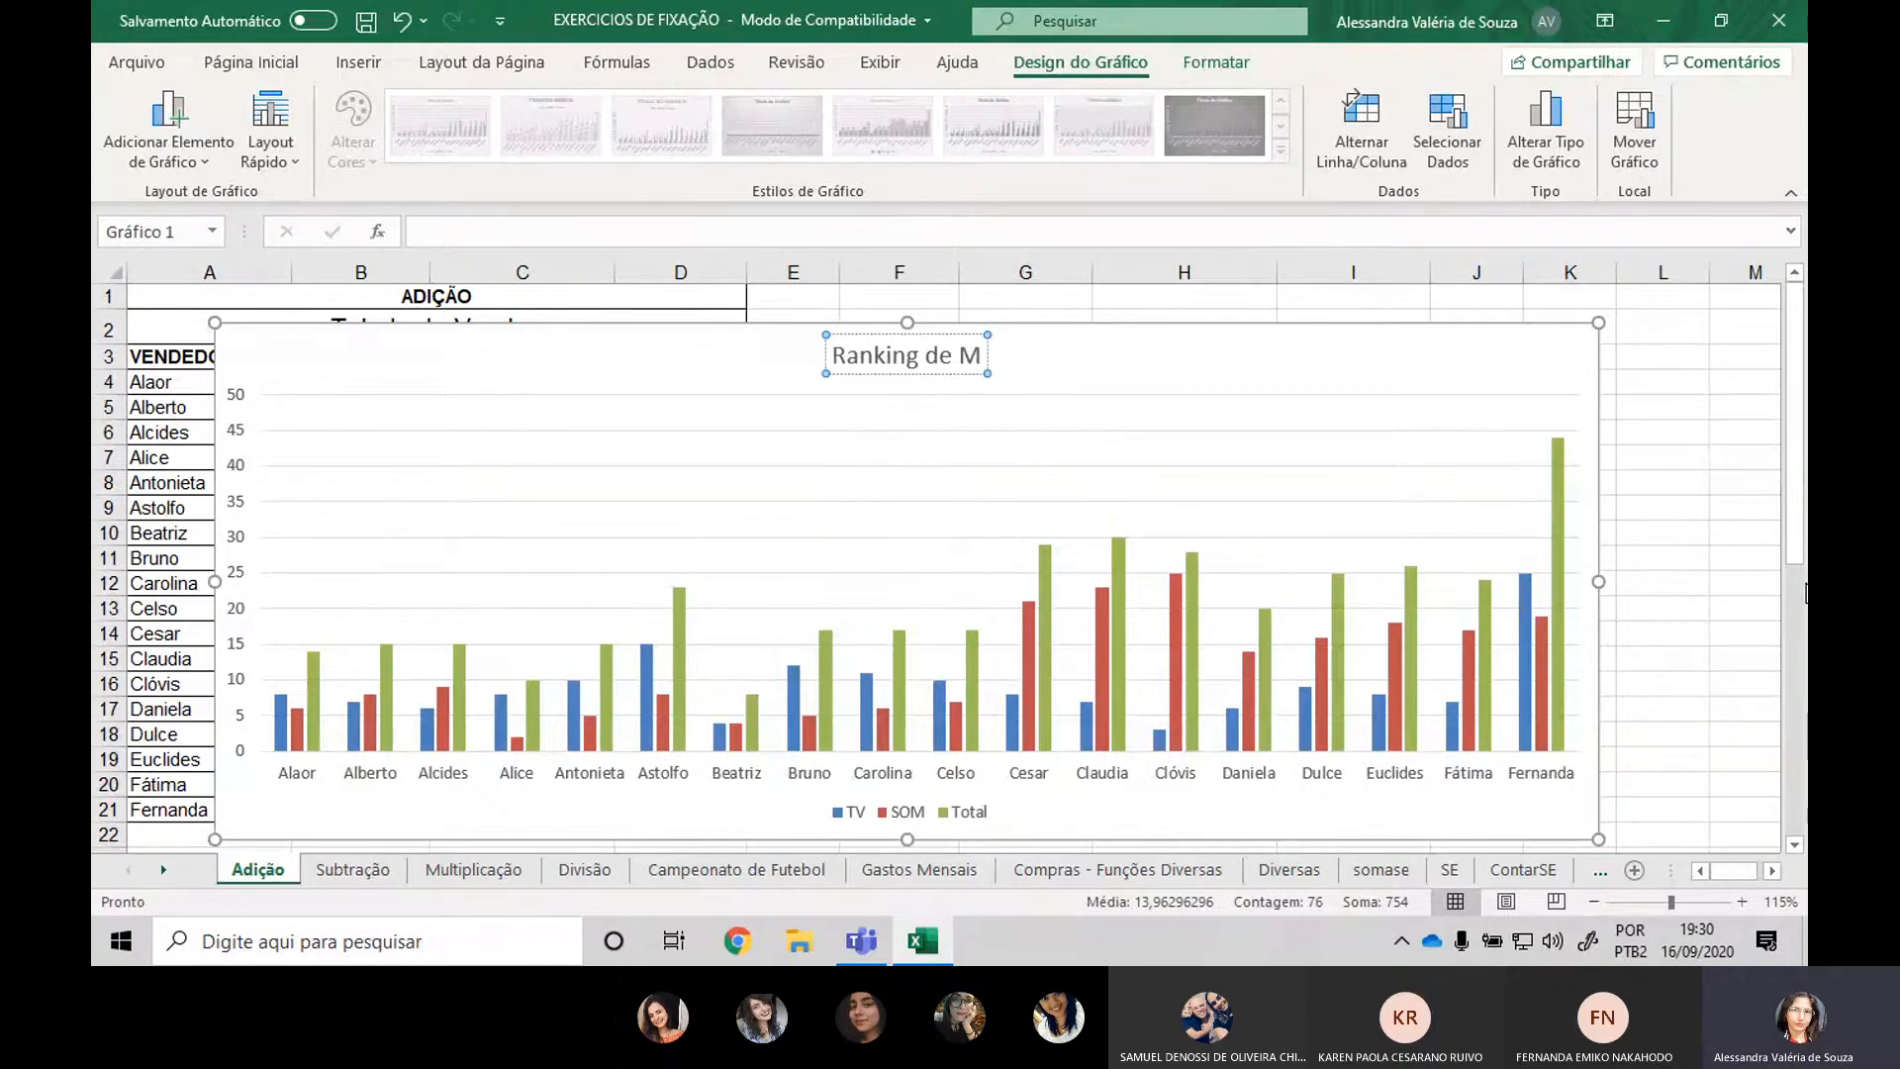
pyautogui.write('elhores V')
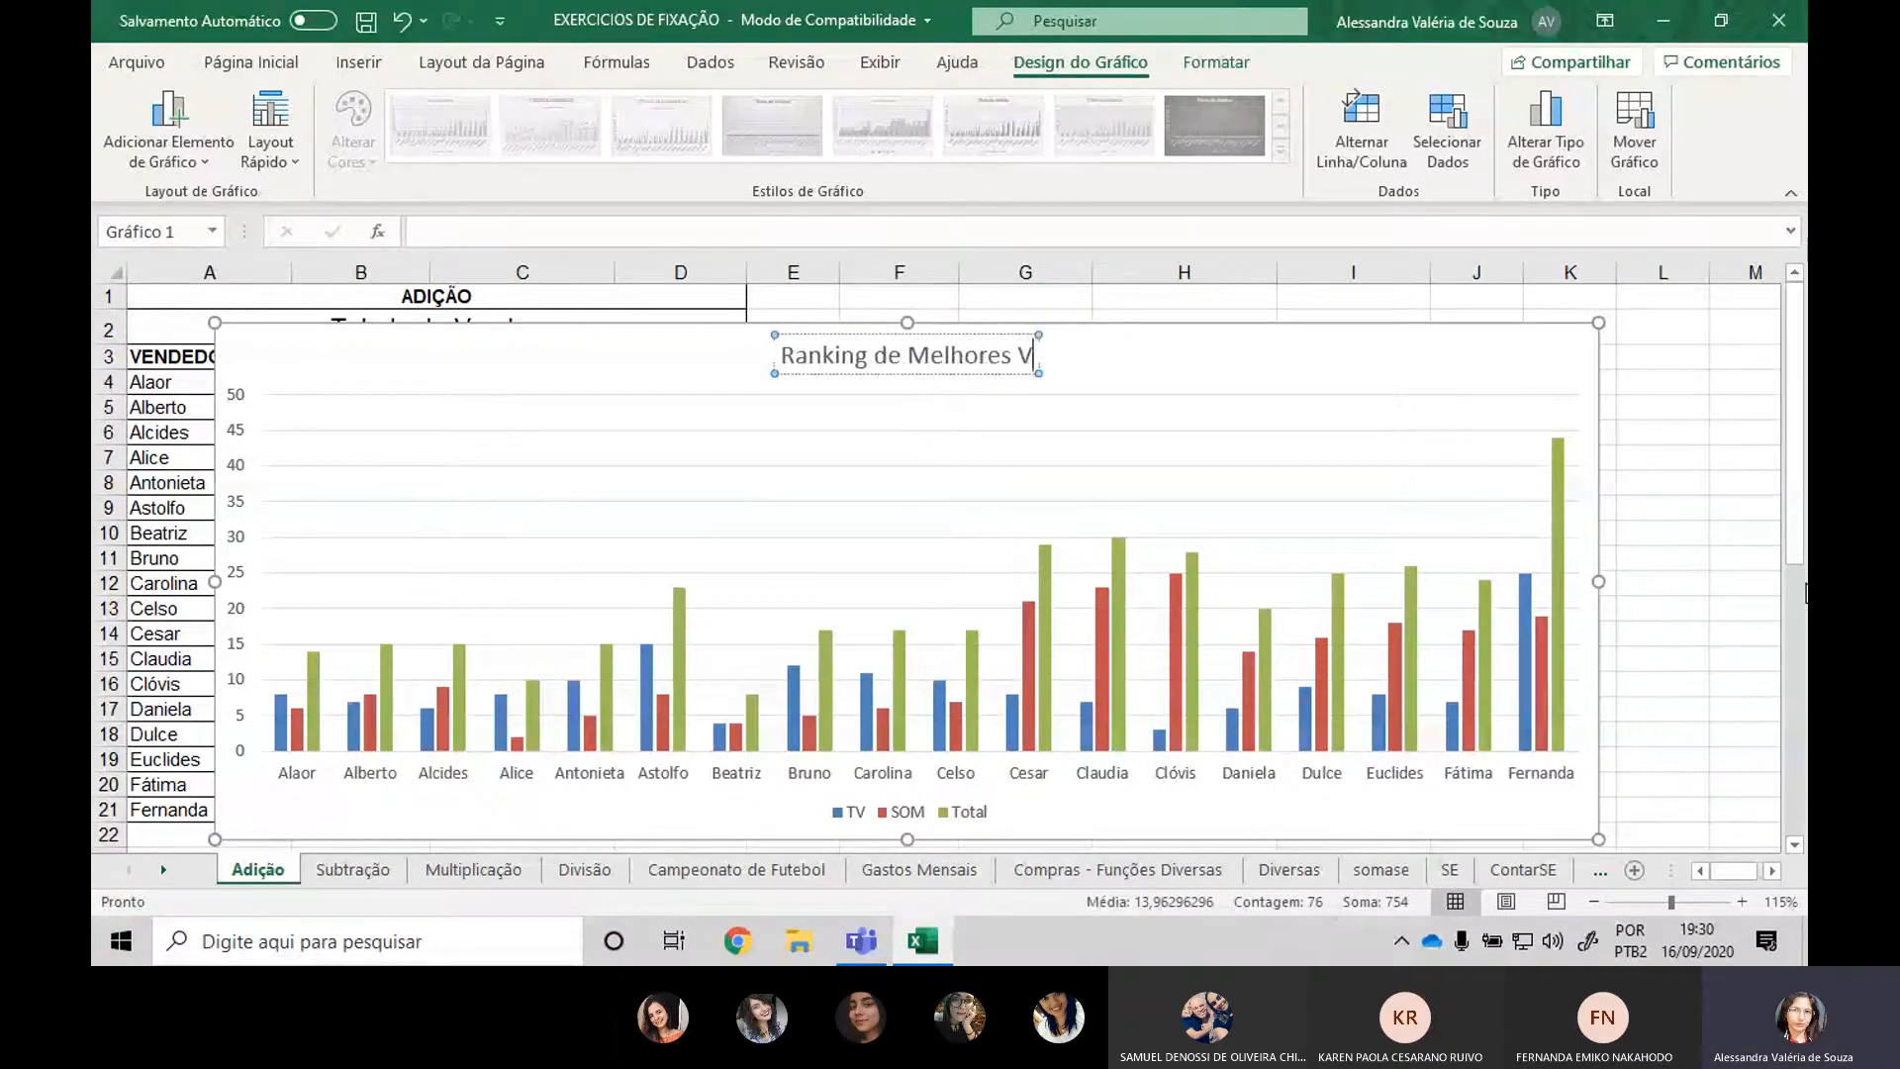
pyautogui.write('endedore')
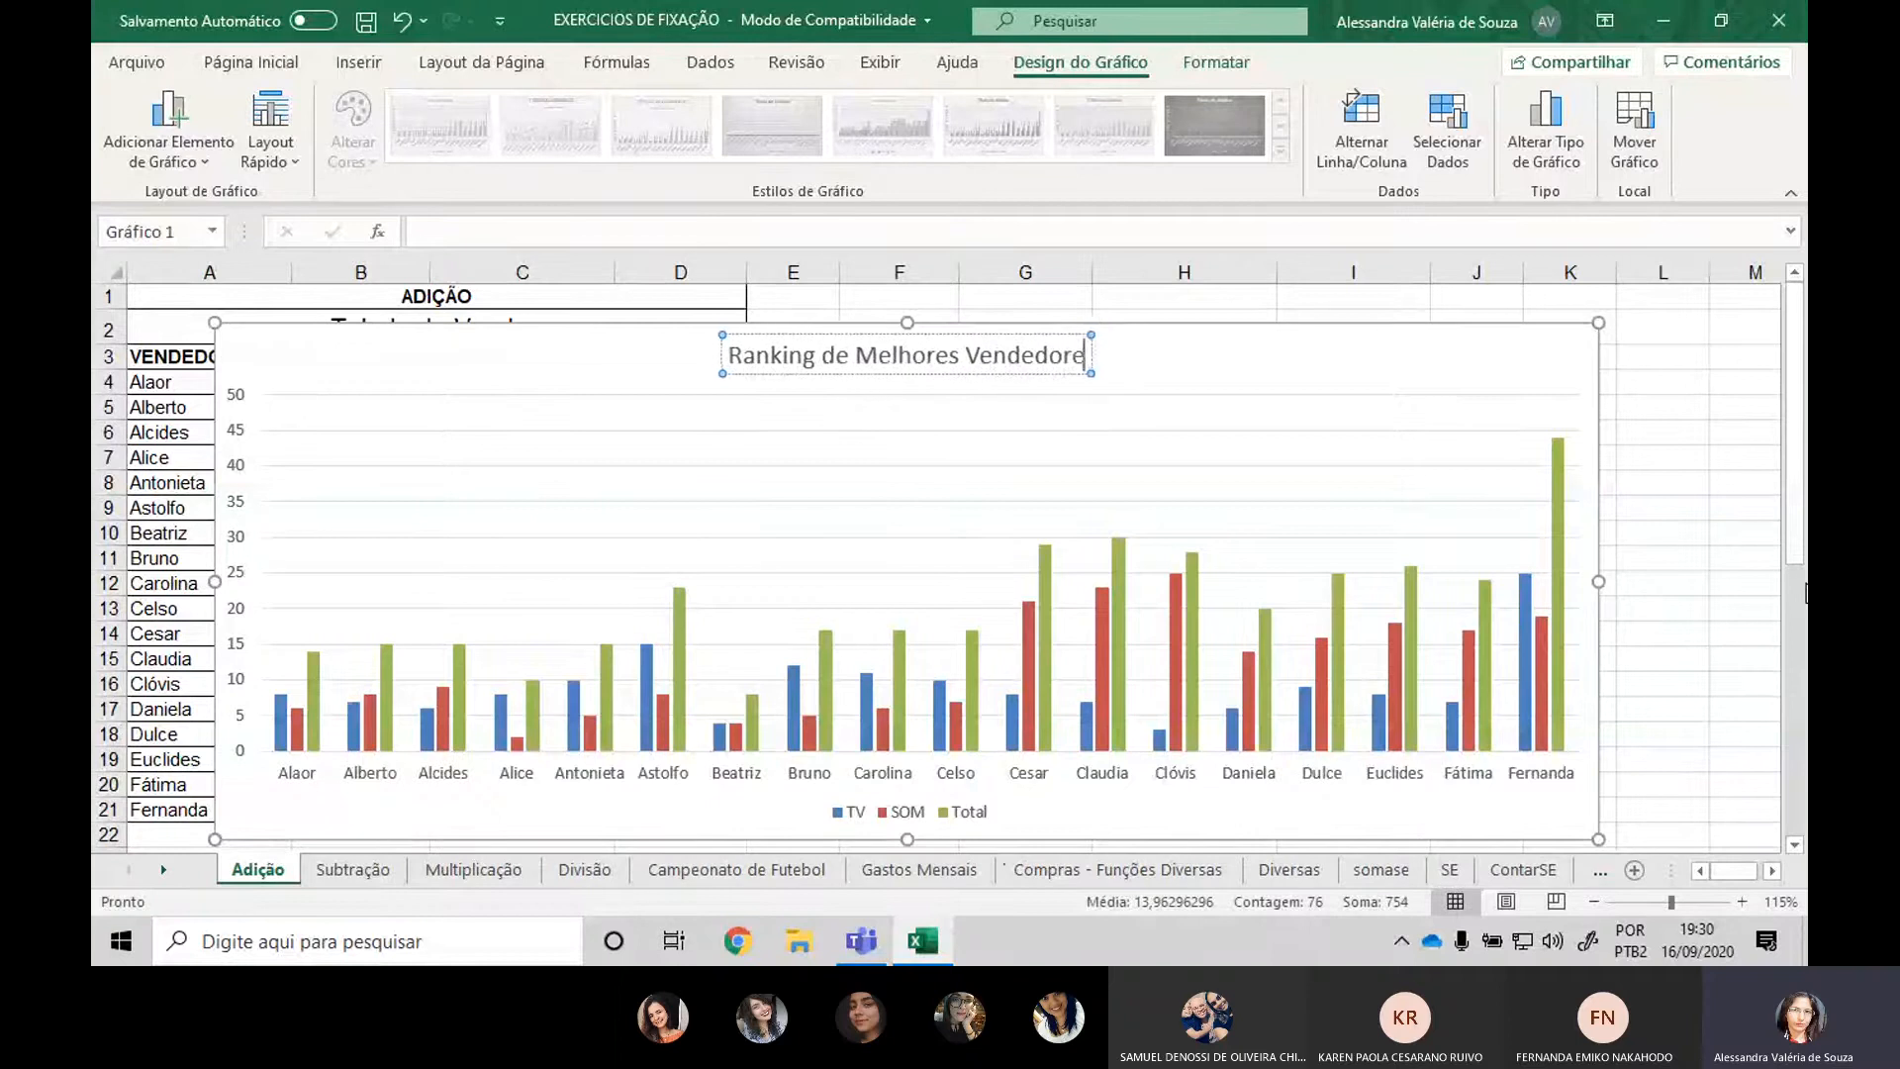
pyautogui.write('s')
pyautogui.click(1712, 586)
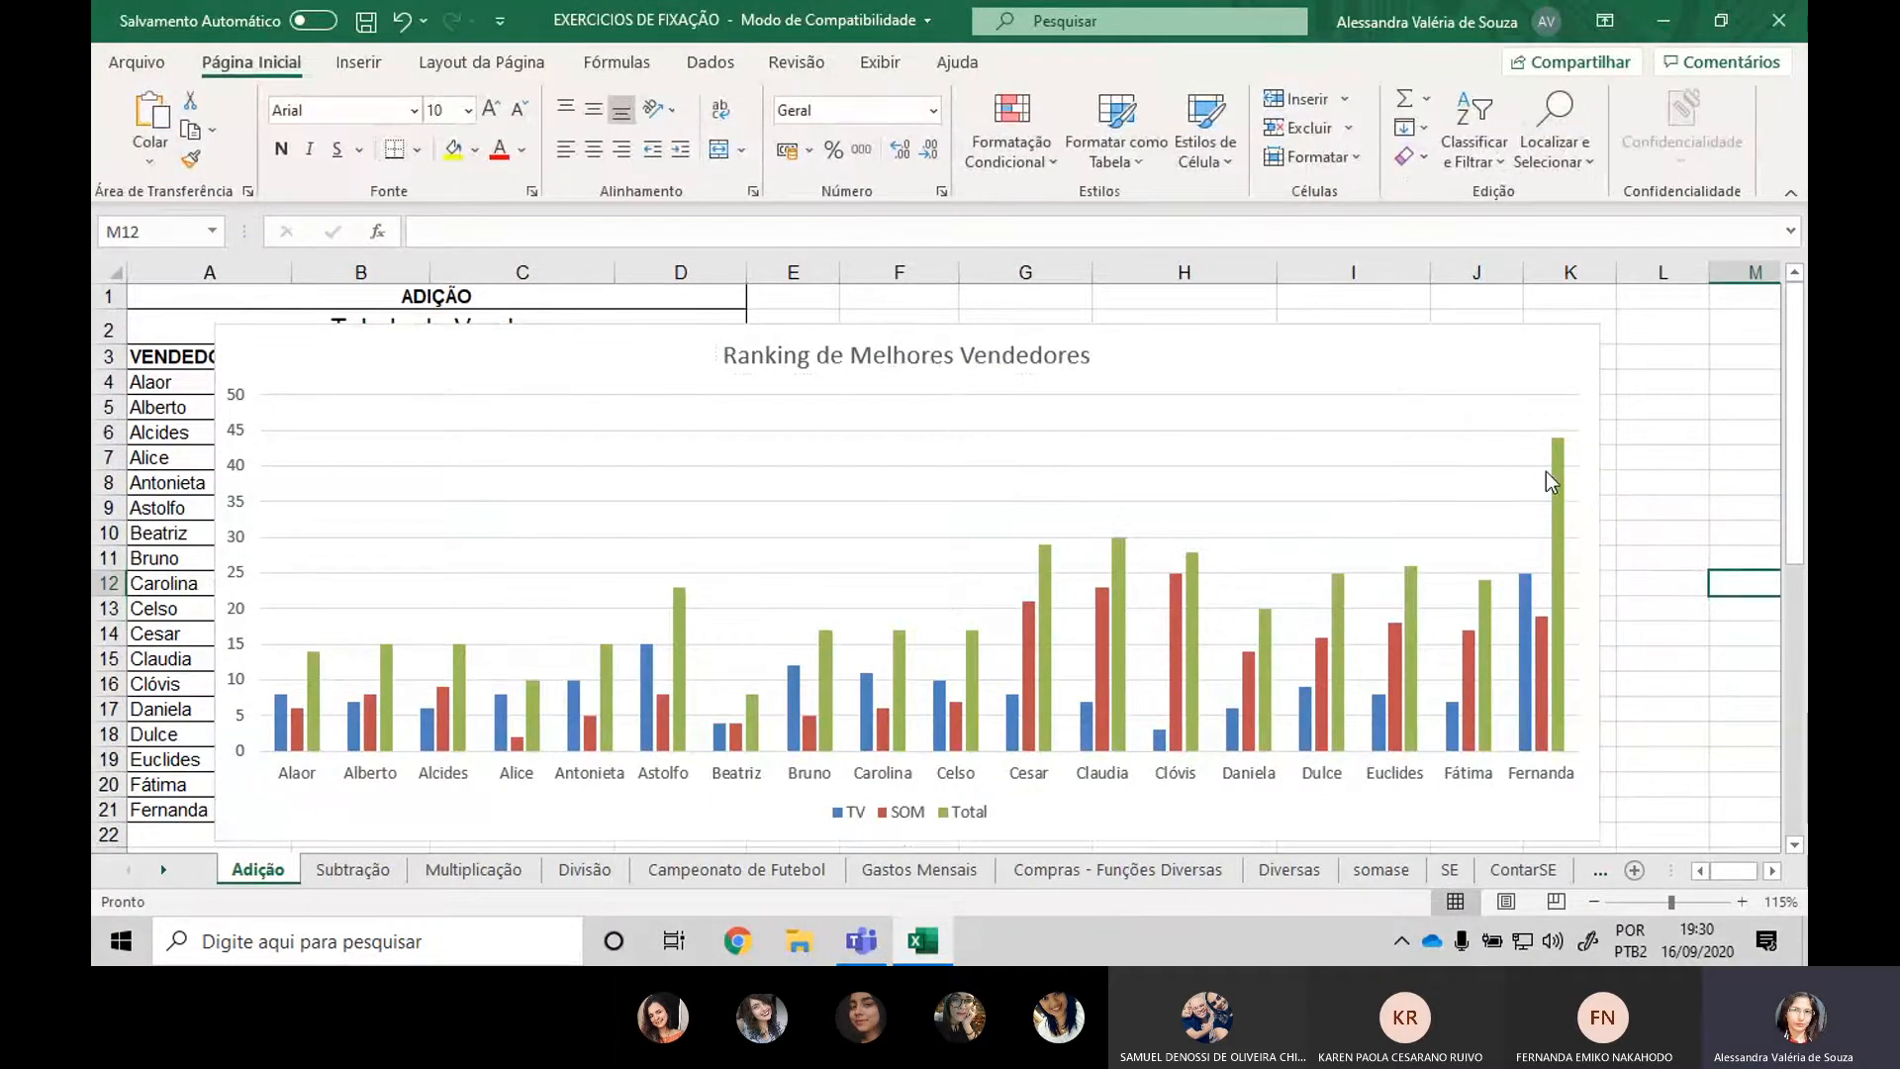
pyautogui.moveTo(1558, 461)
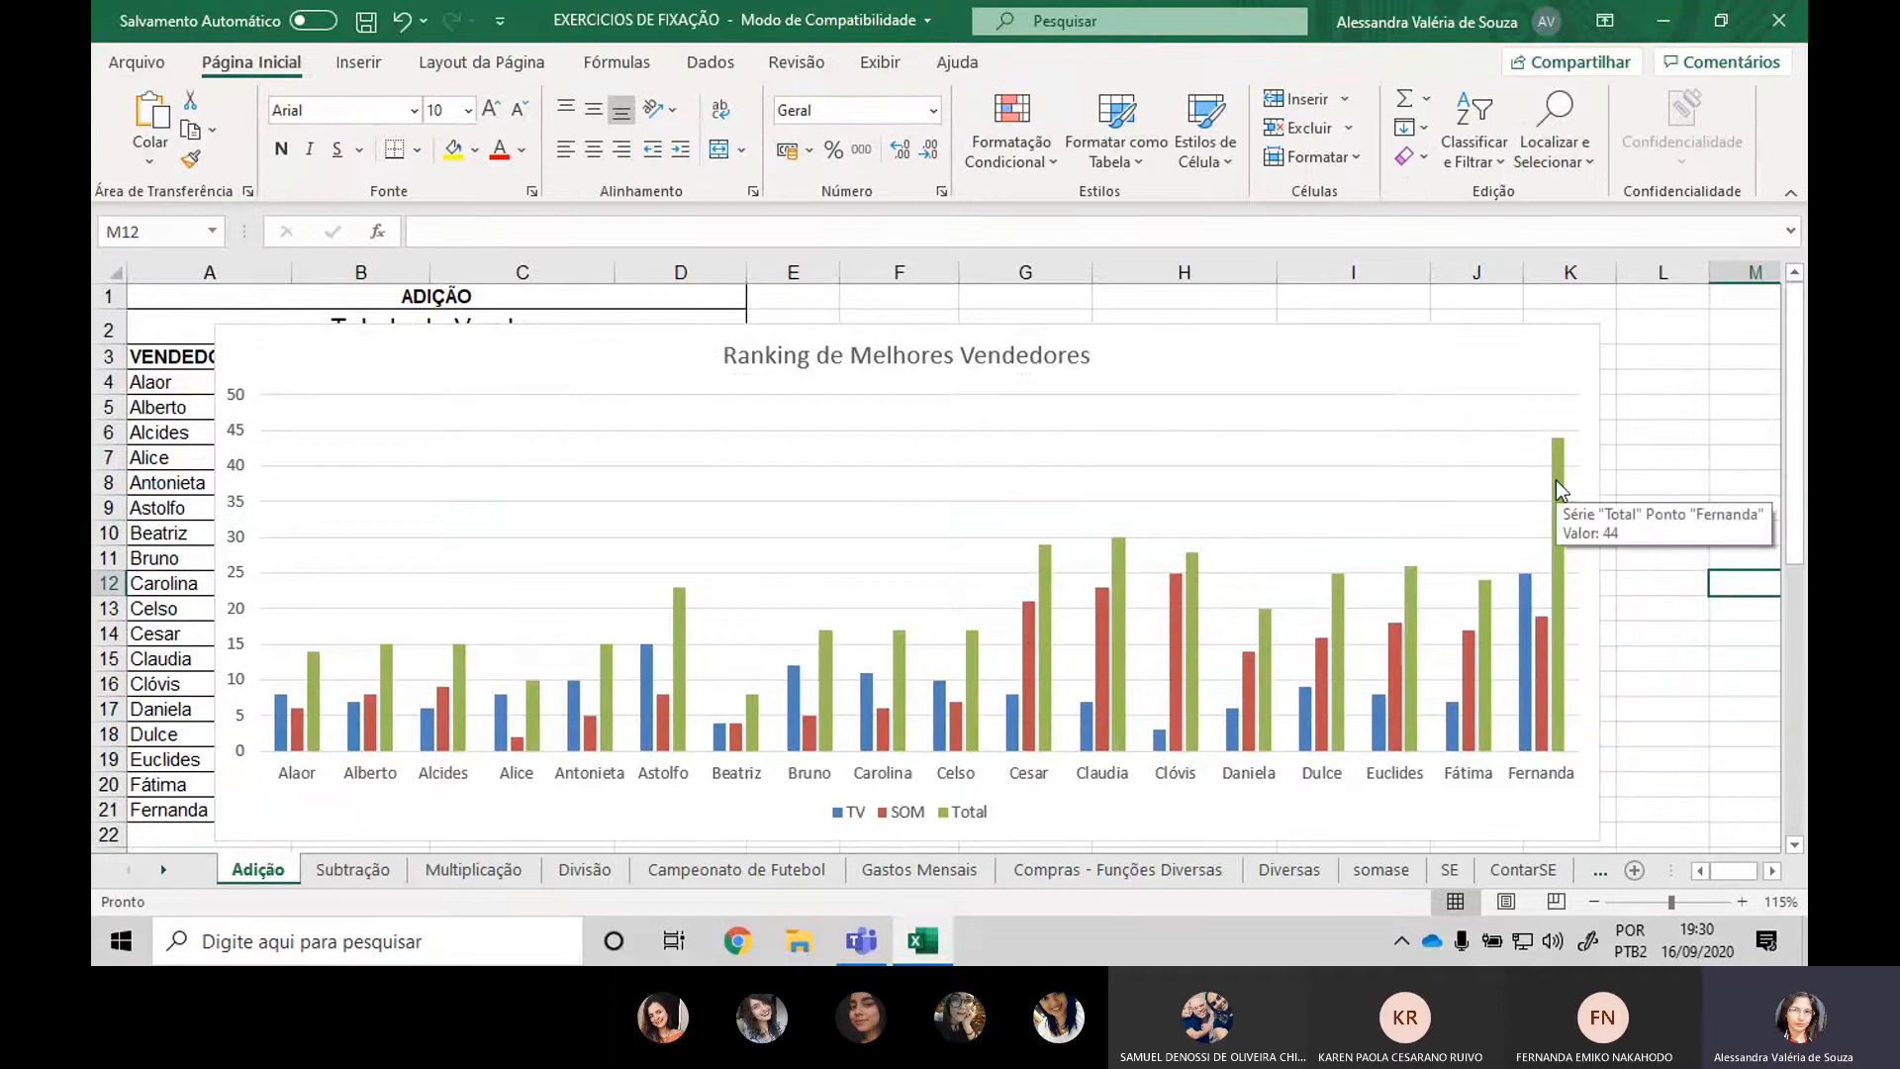
pyautogui.click(1556, 479)
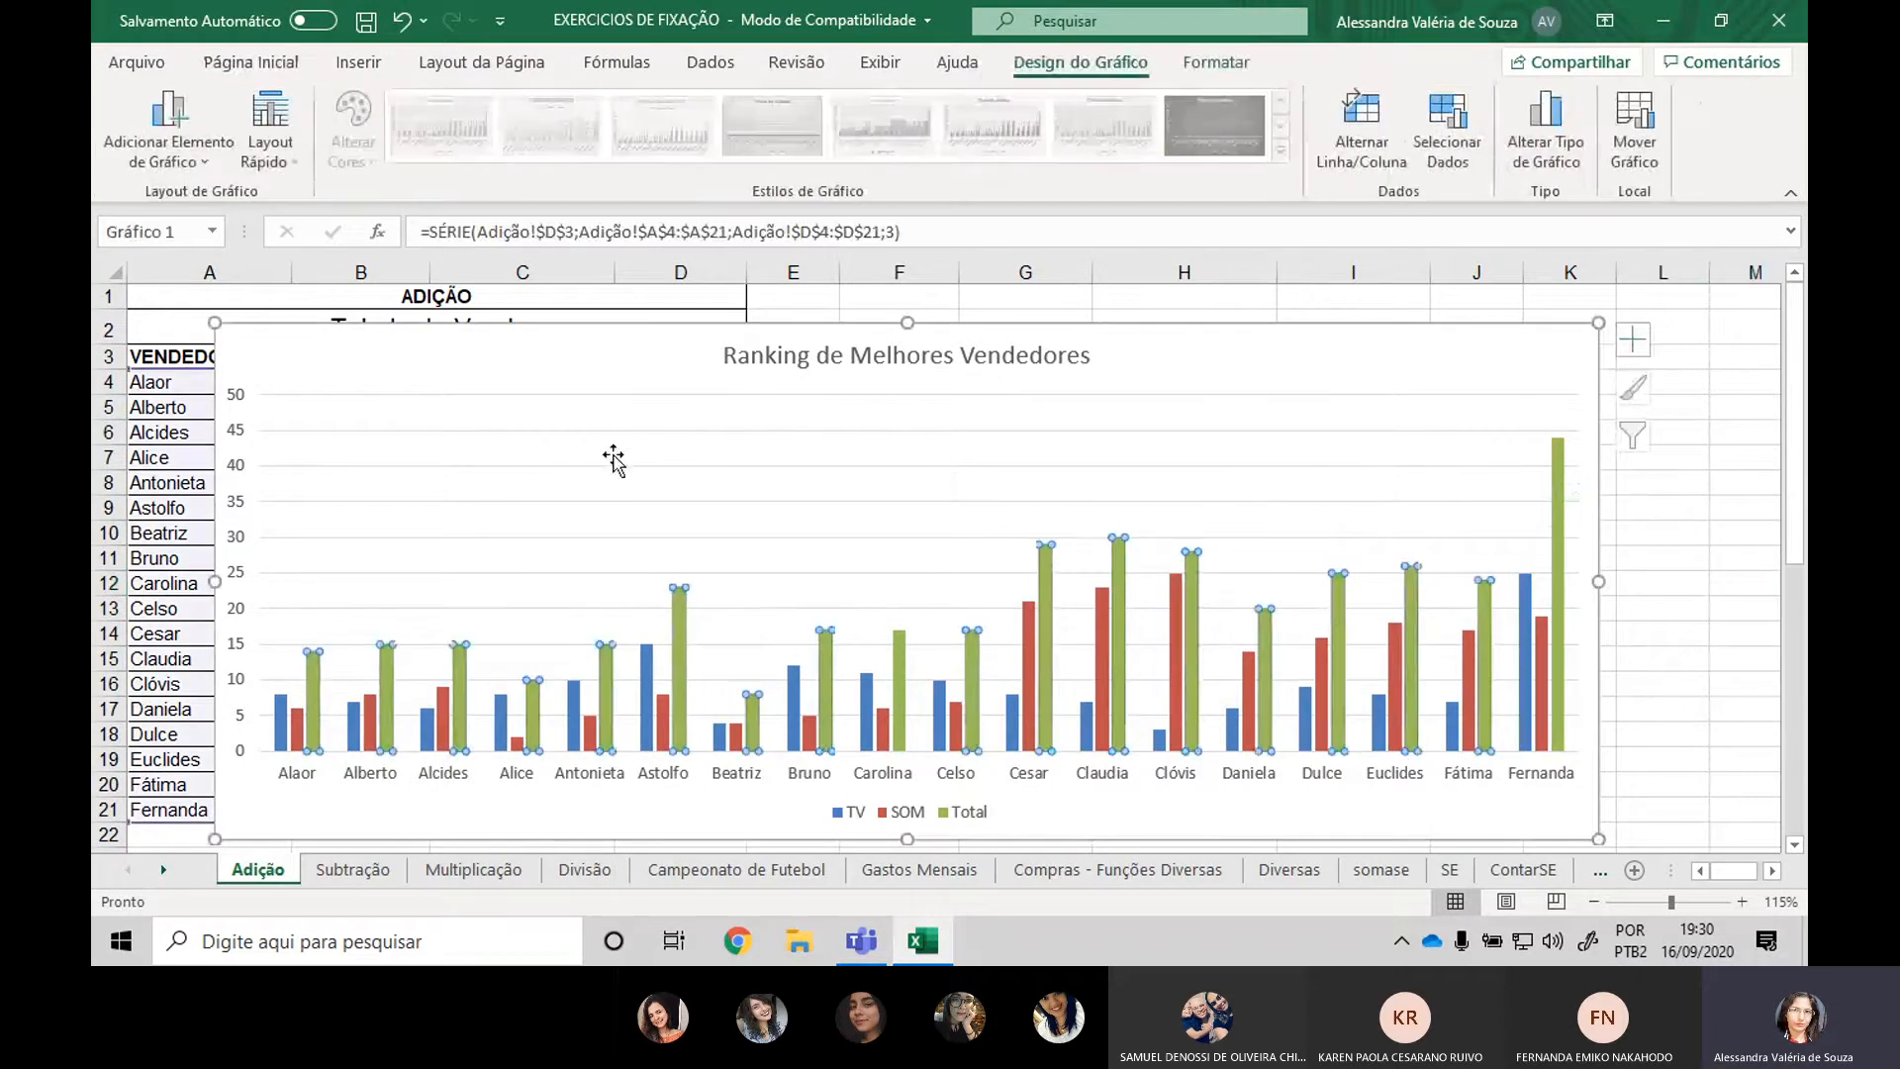
pyautogui.click(1559, 572)
pyautogui.click(1692, 555)
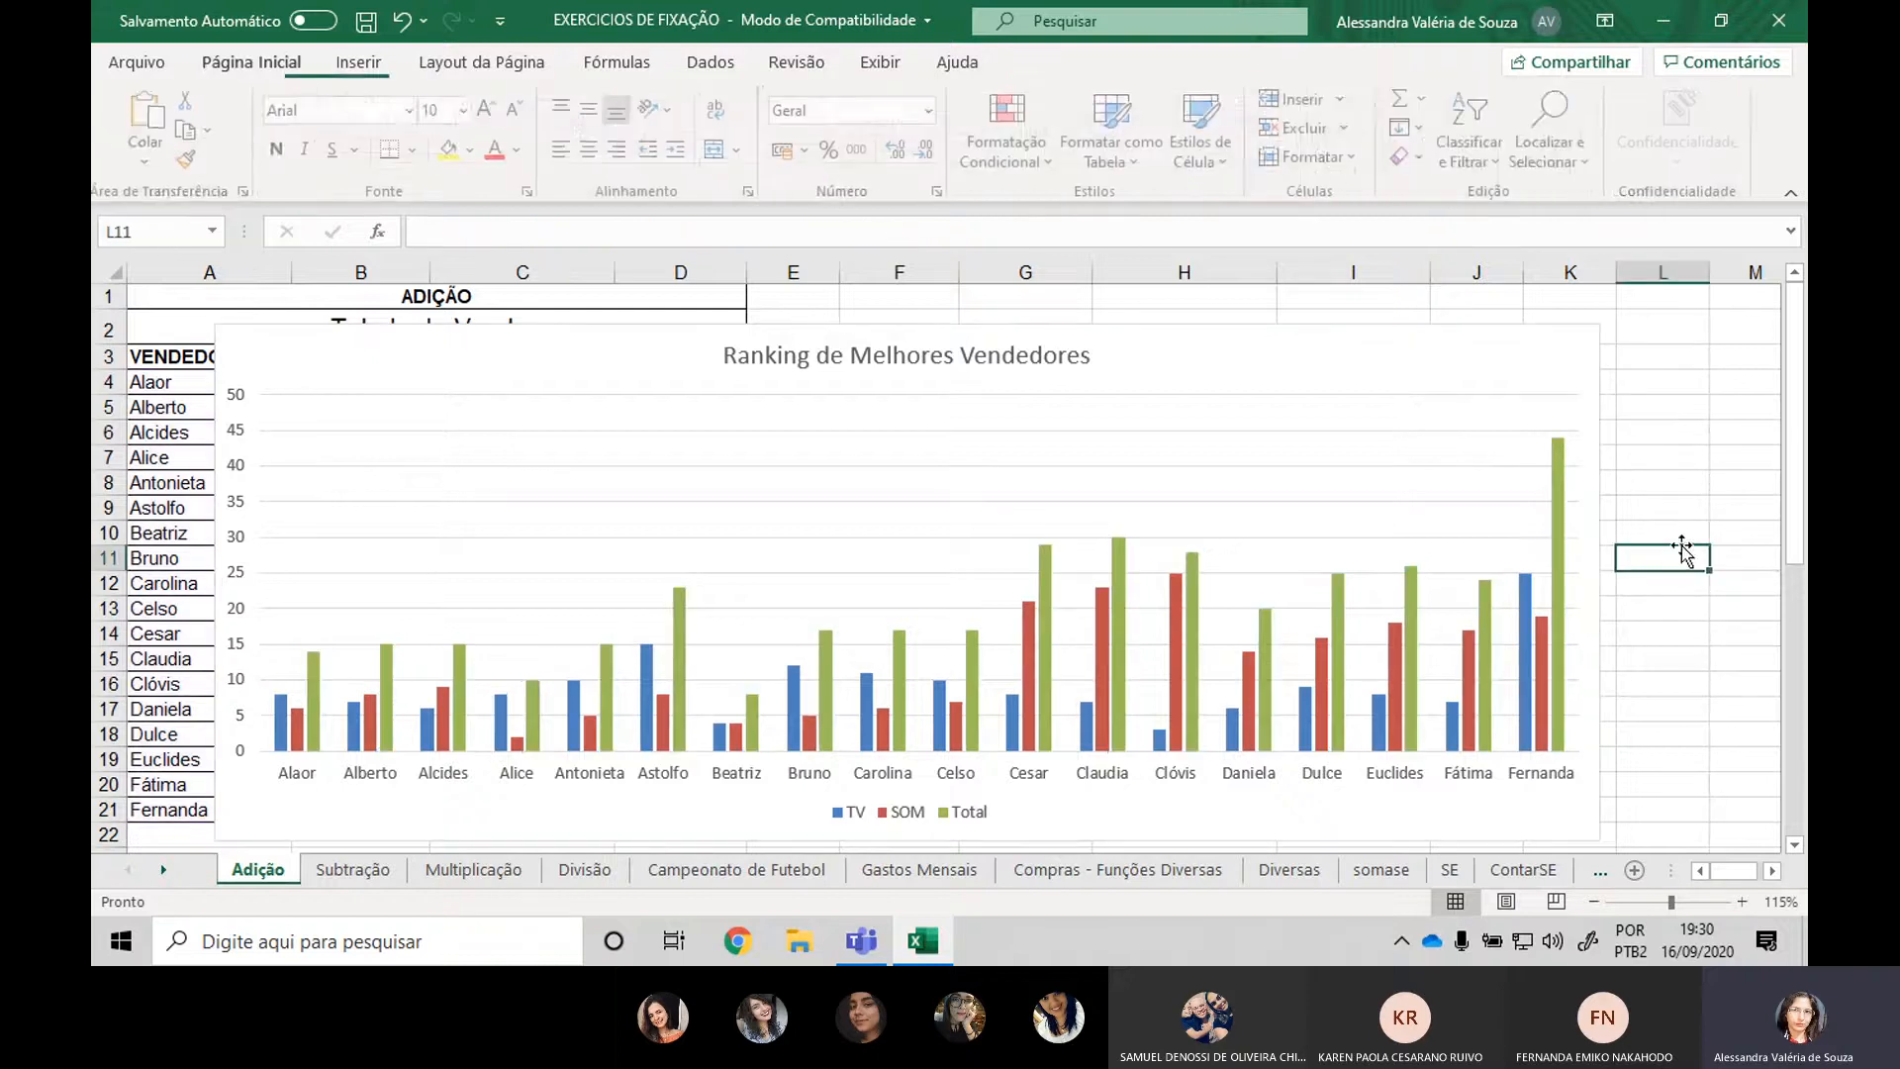
# Fill the Total series columns in the chart with the standard green colour.
pyautogui.click(1558, 492)
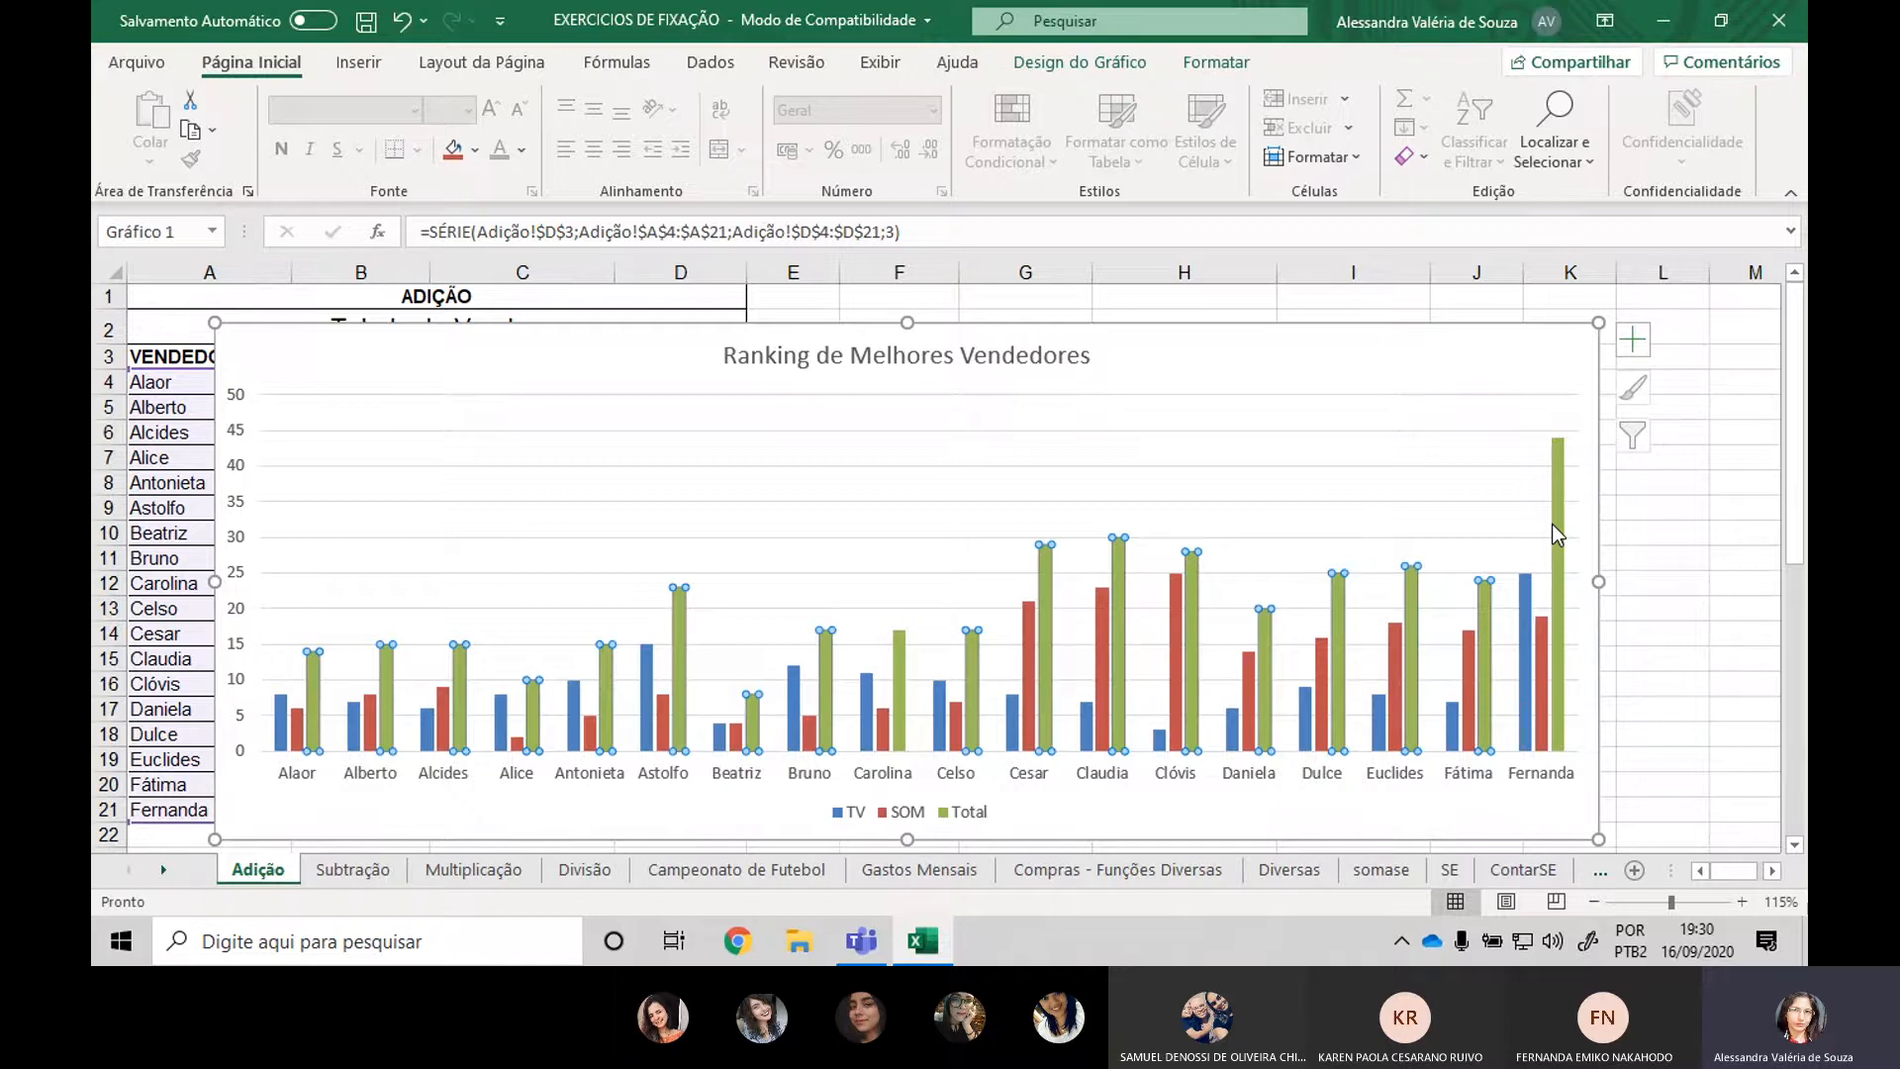
pyautogui.click(1205, 69)
pyautogui.click(861, 103)
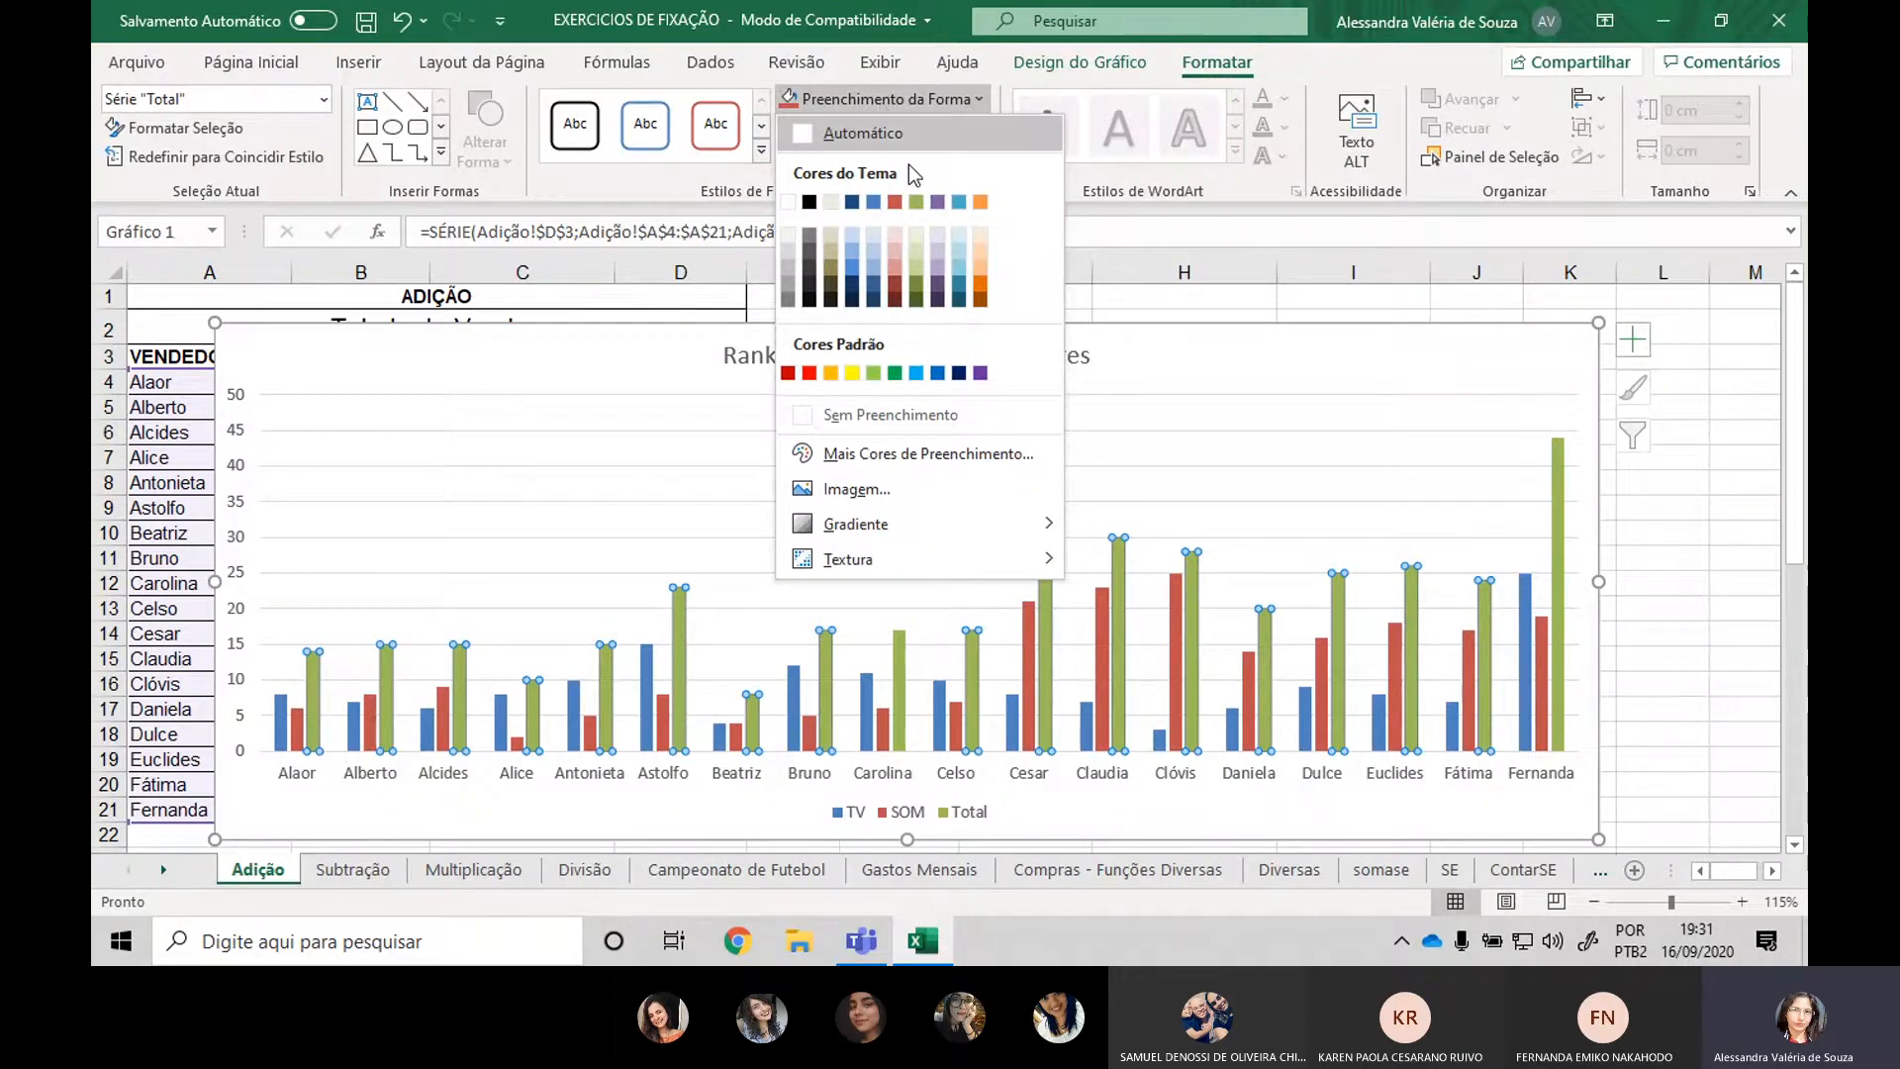
pyautogui.click(895, 373)
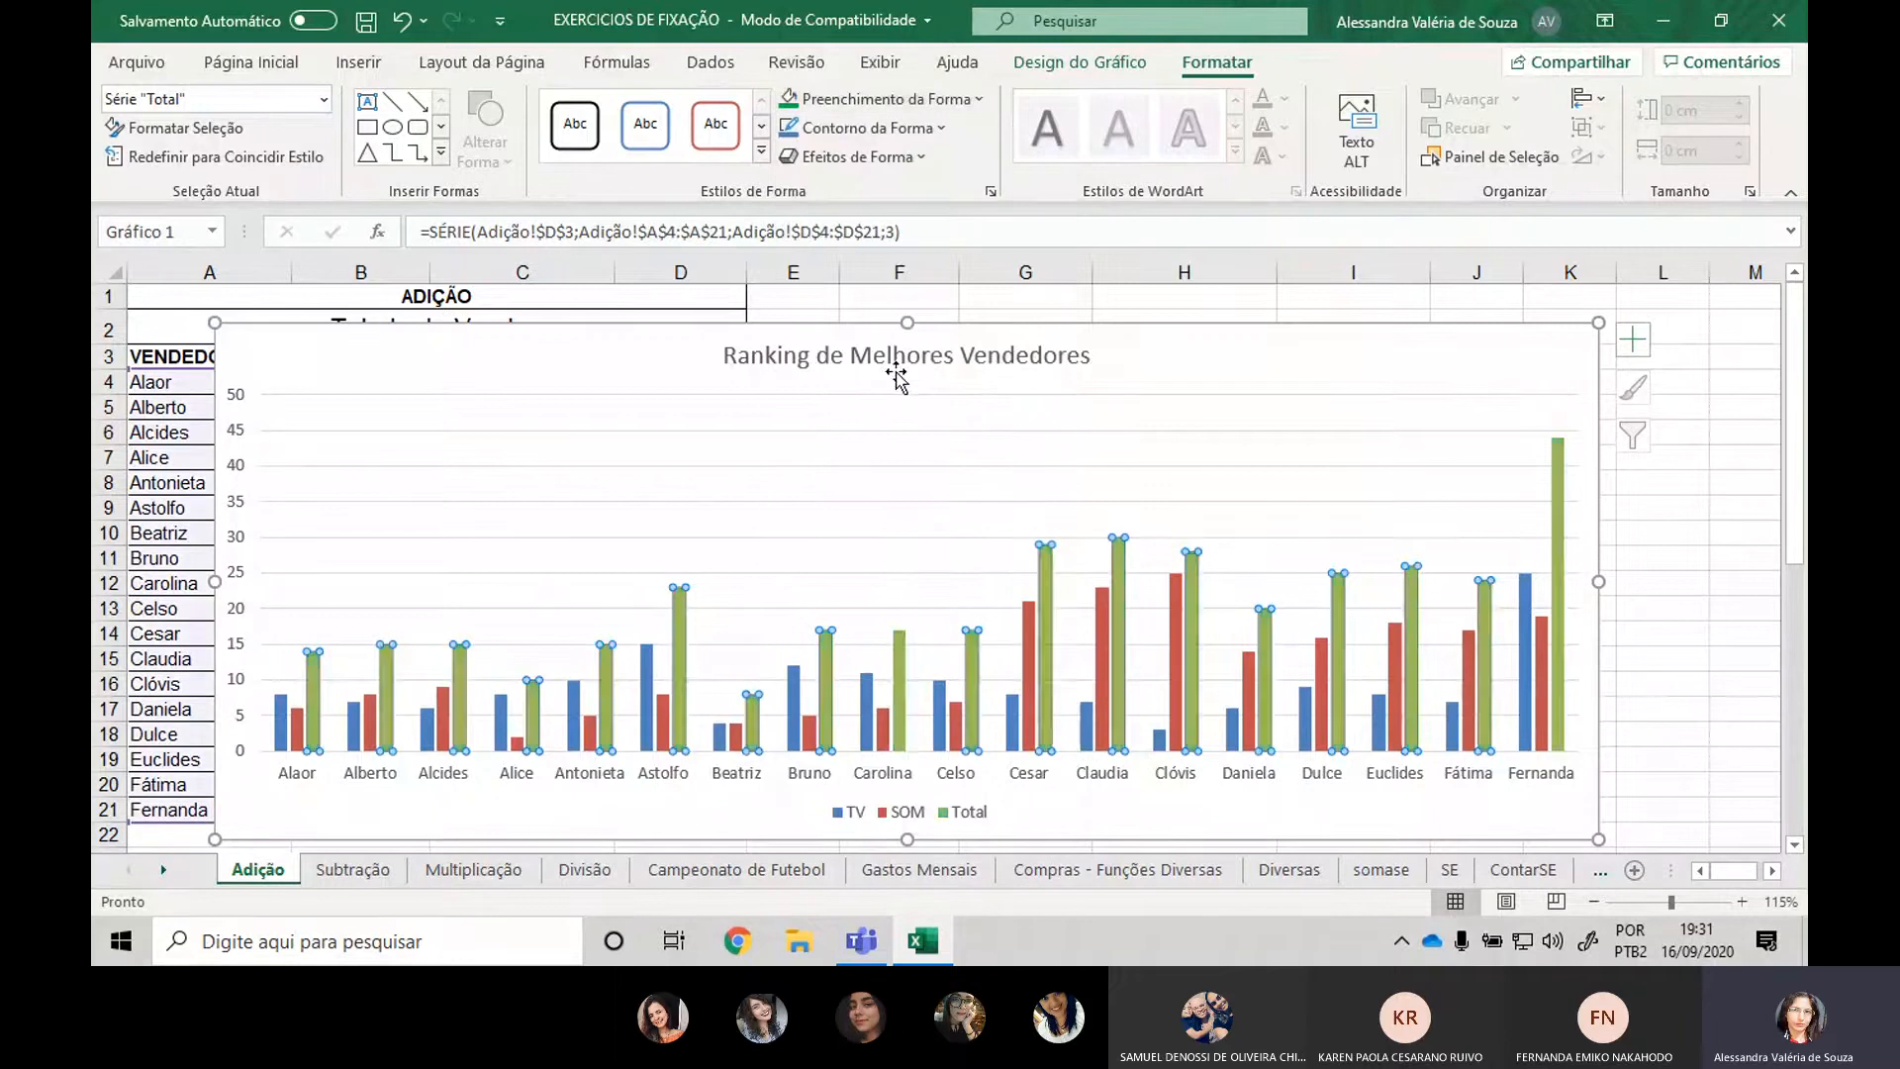
# Fill the SOM series columns in the chart with the standard bright red colour.
pyautogui.click(1469, 650)
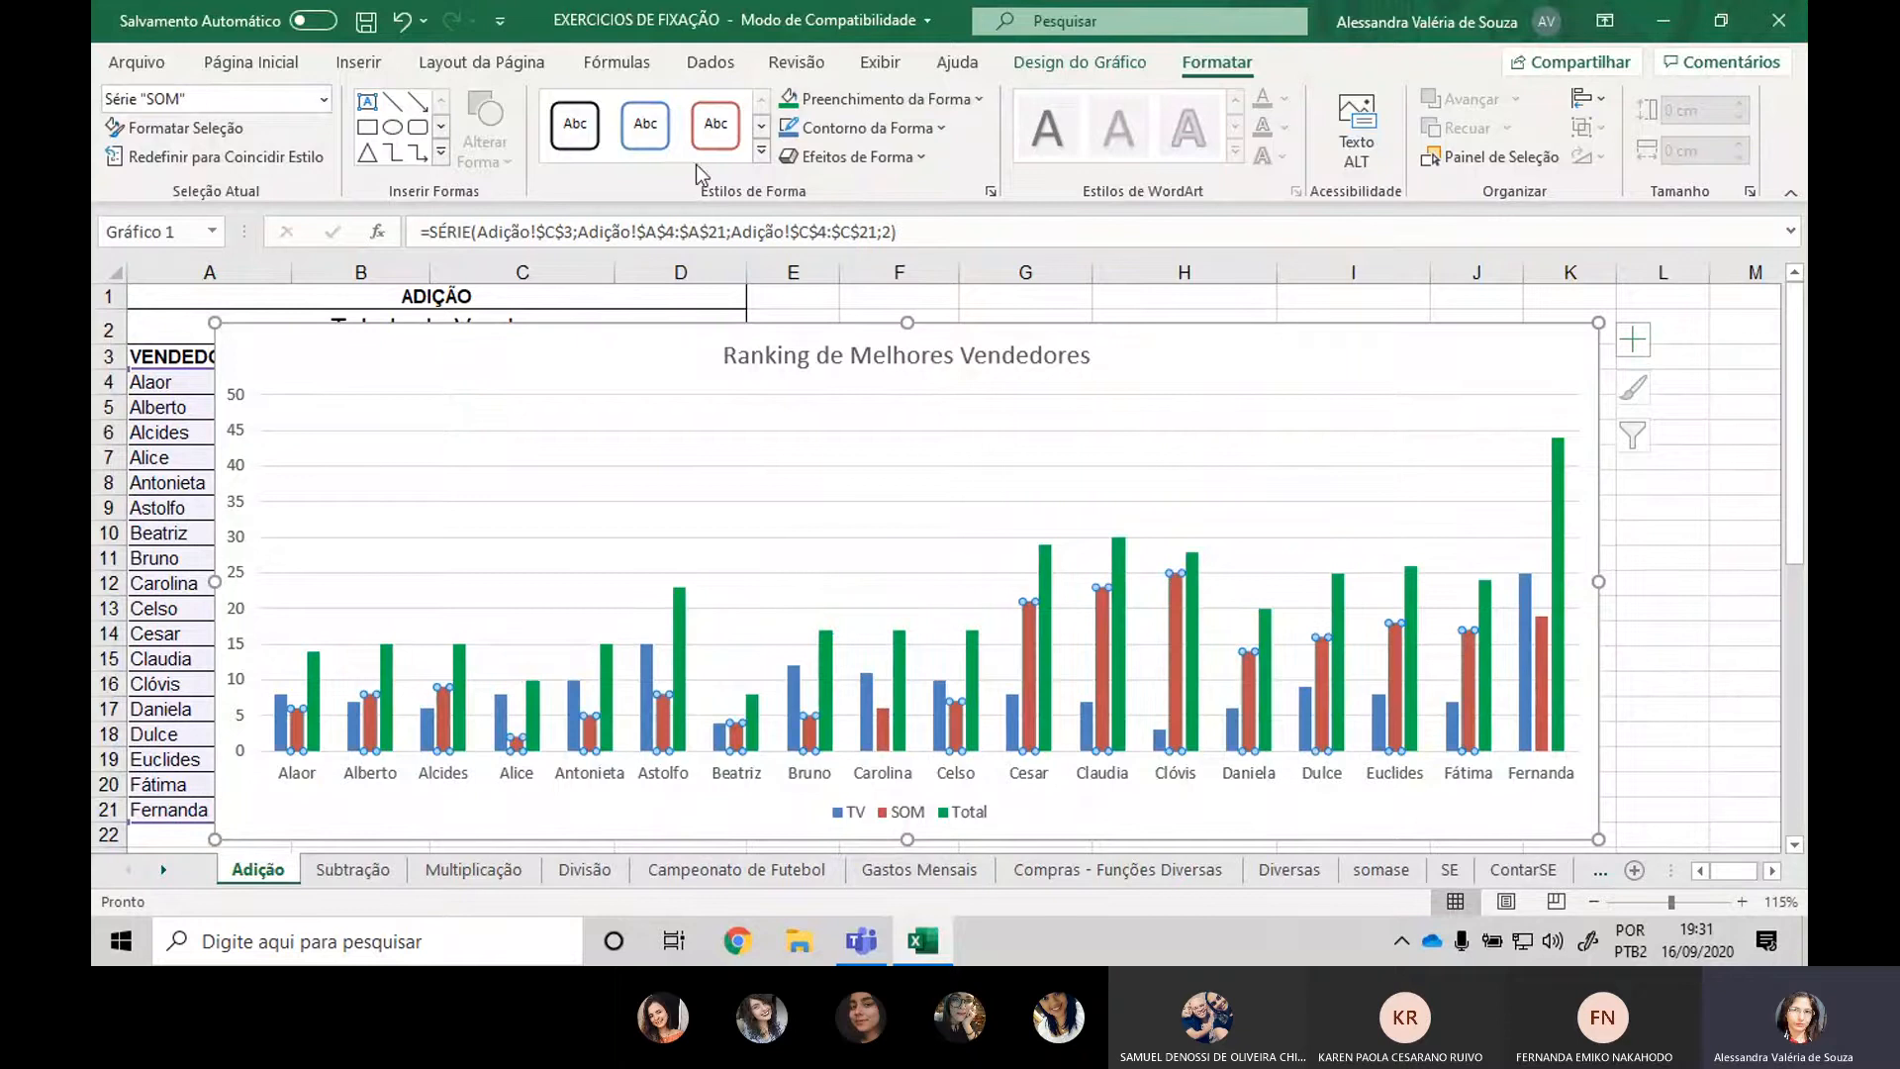
pyautogui.click(863, 100)
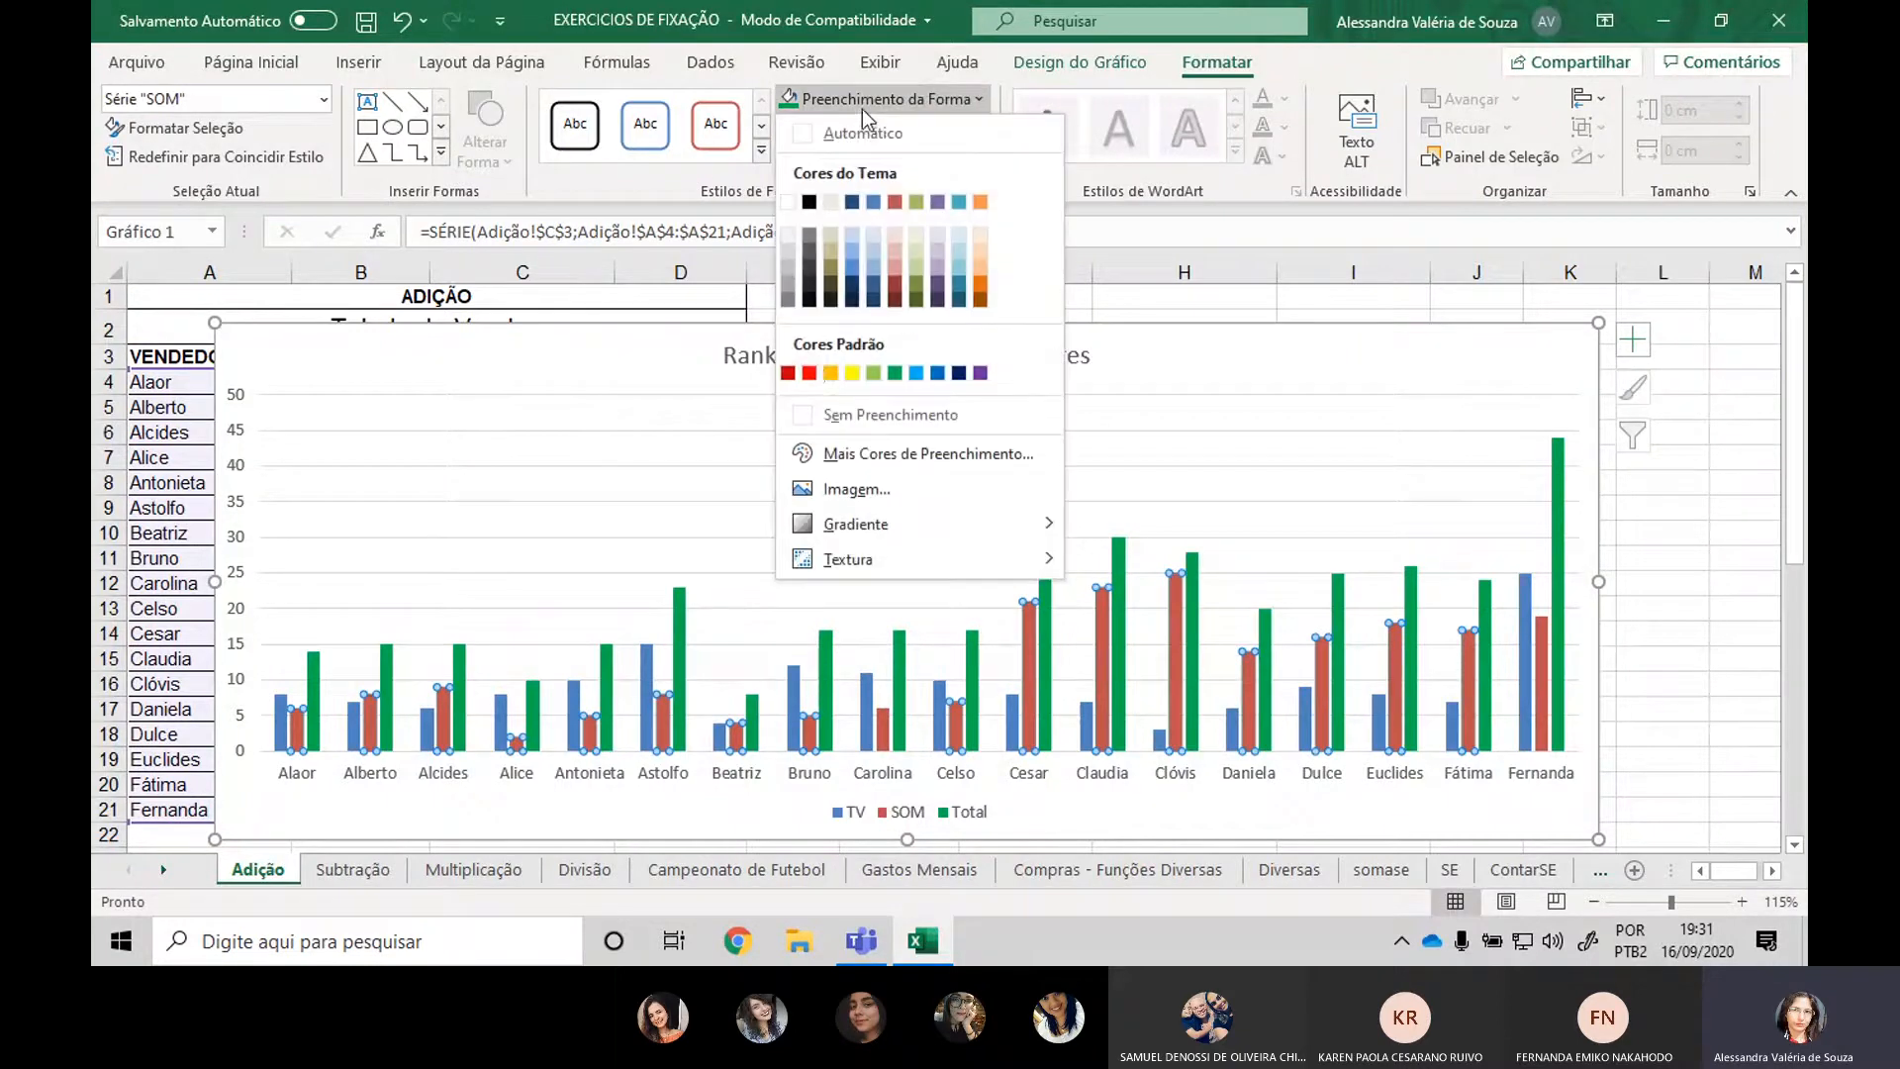
pyautogui.click(811, 374)
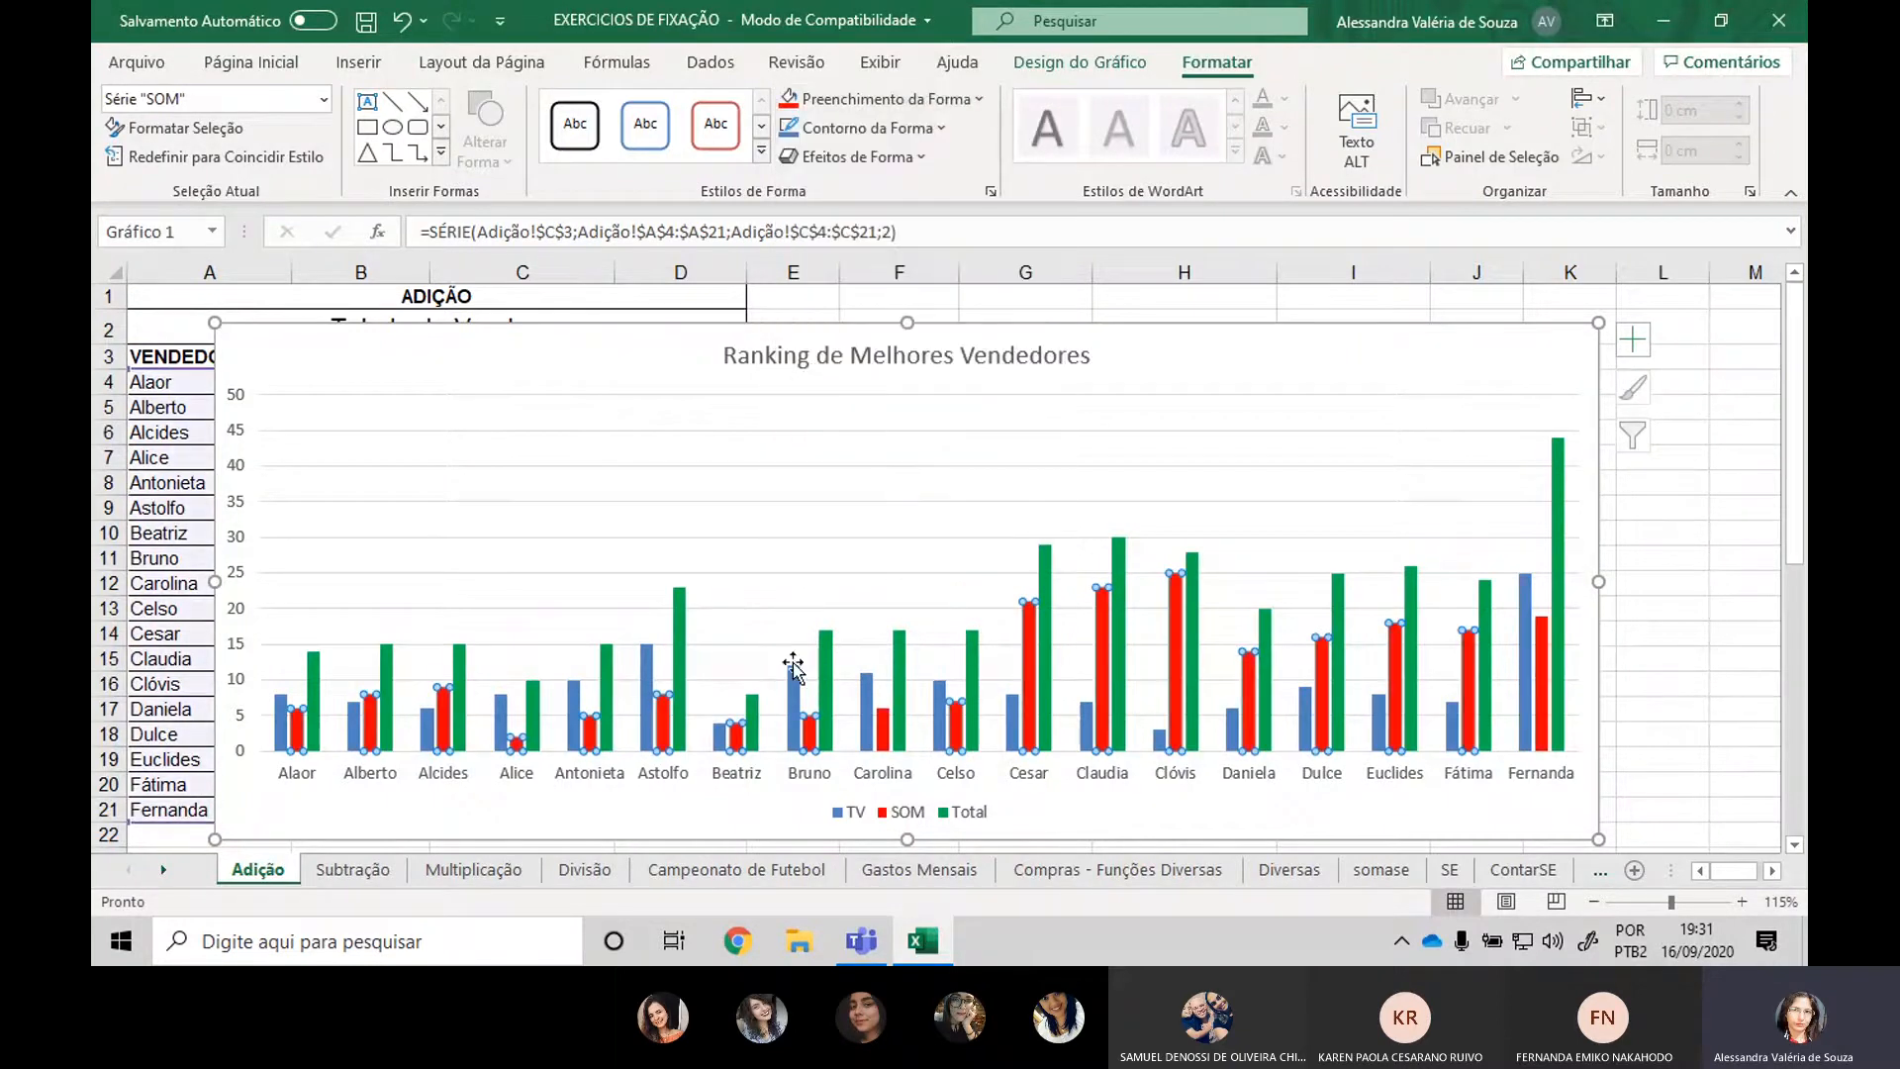
# Fill the TV series columns with the standard dark blue colour and deselect the chart.
pyautogui.click(867, 703)
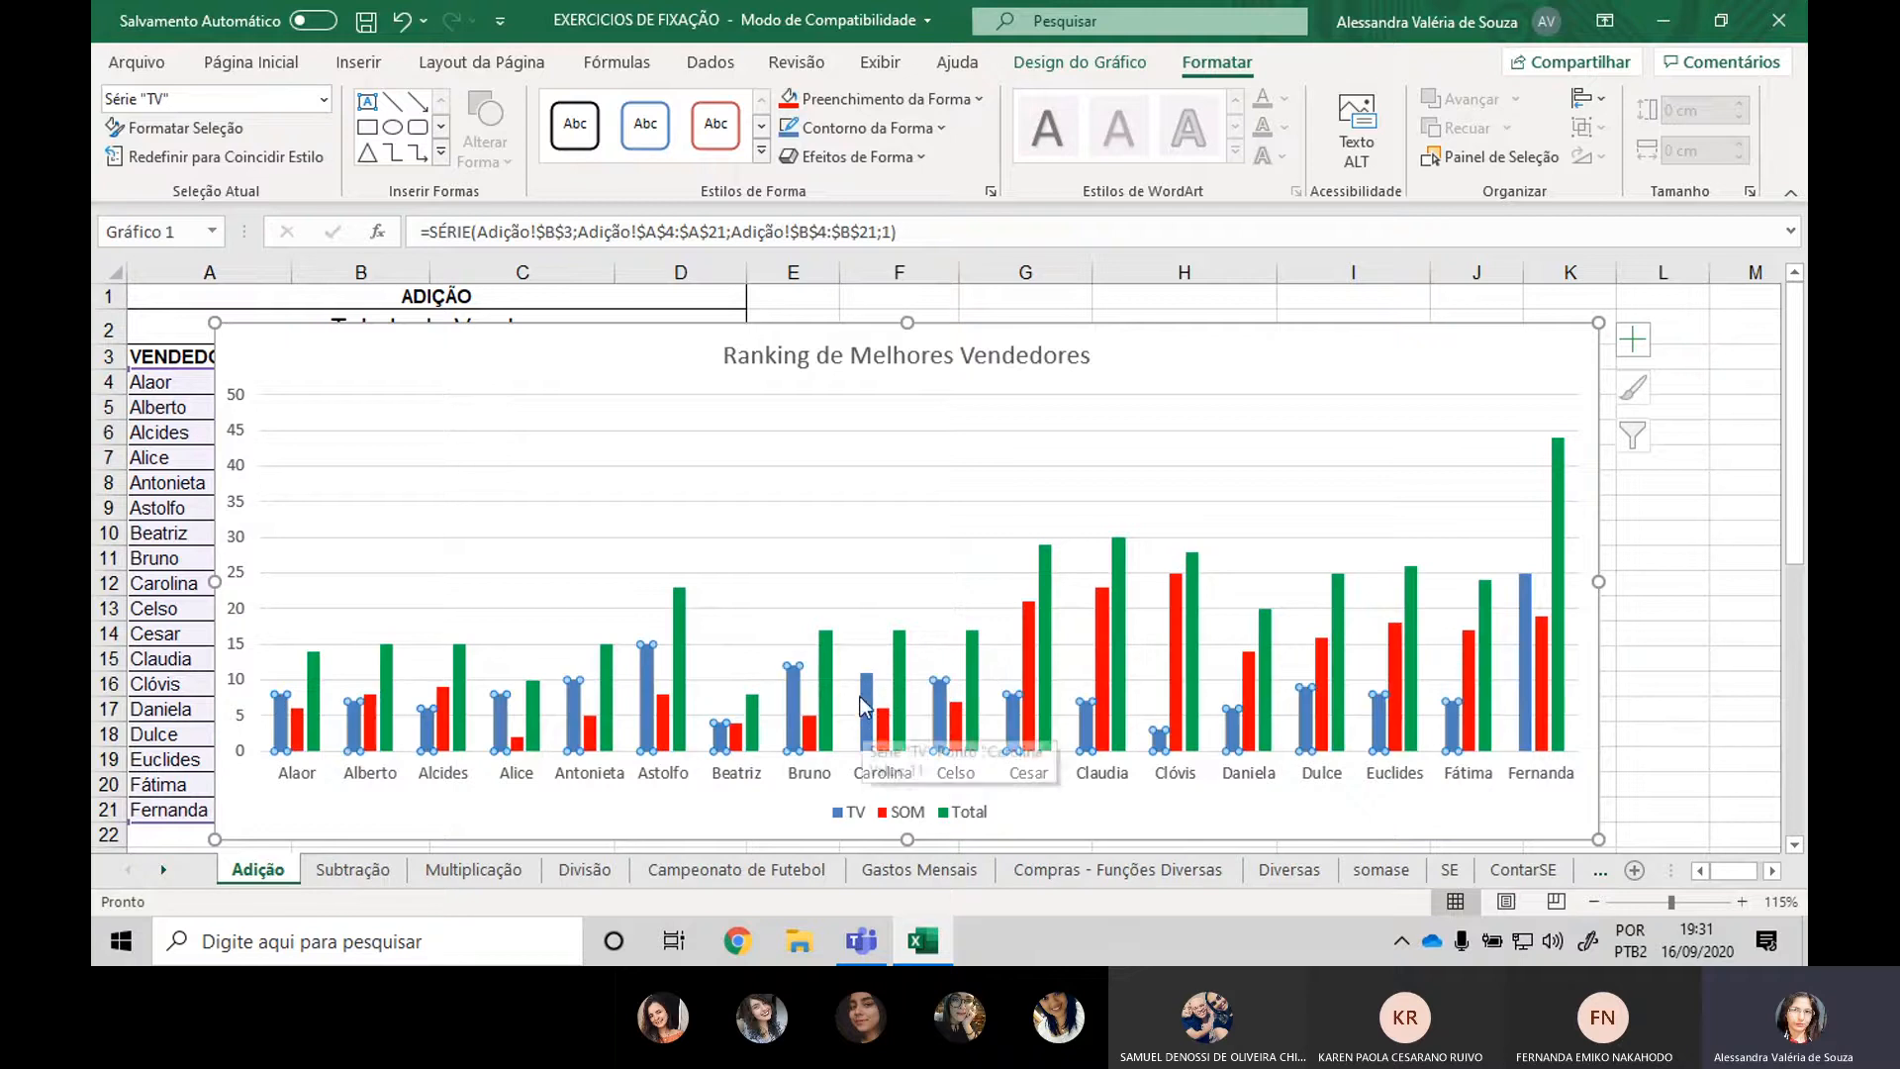
pyautogui.click(843, 103)
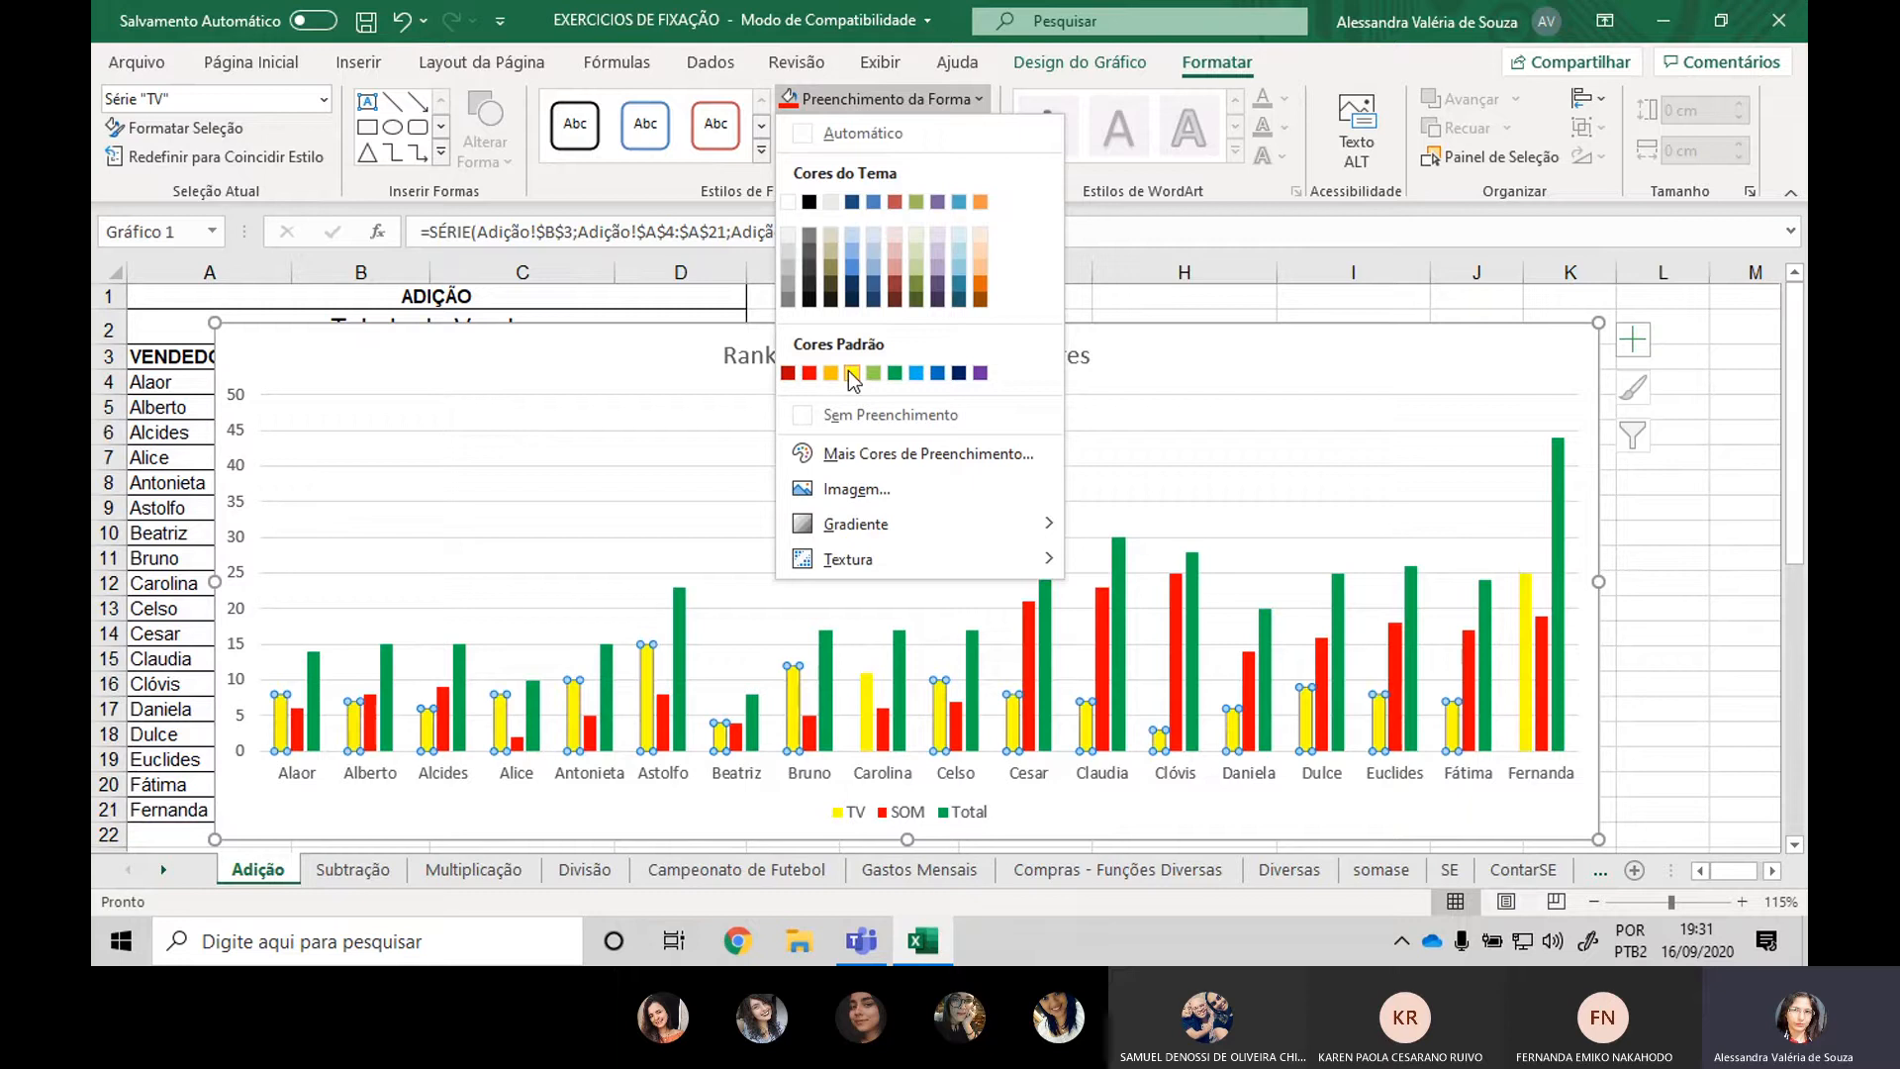
pyautogui.click(968, 376)
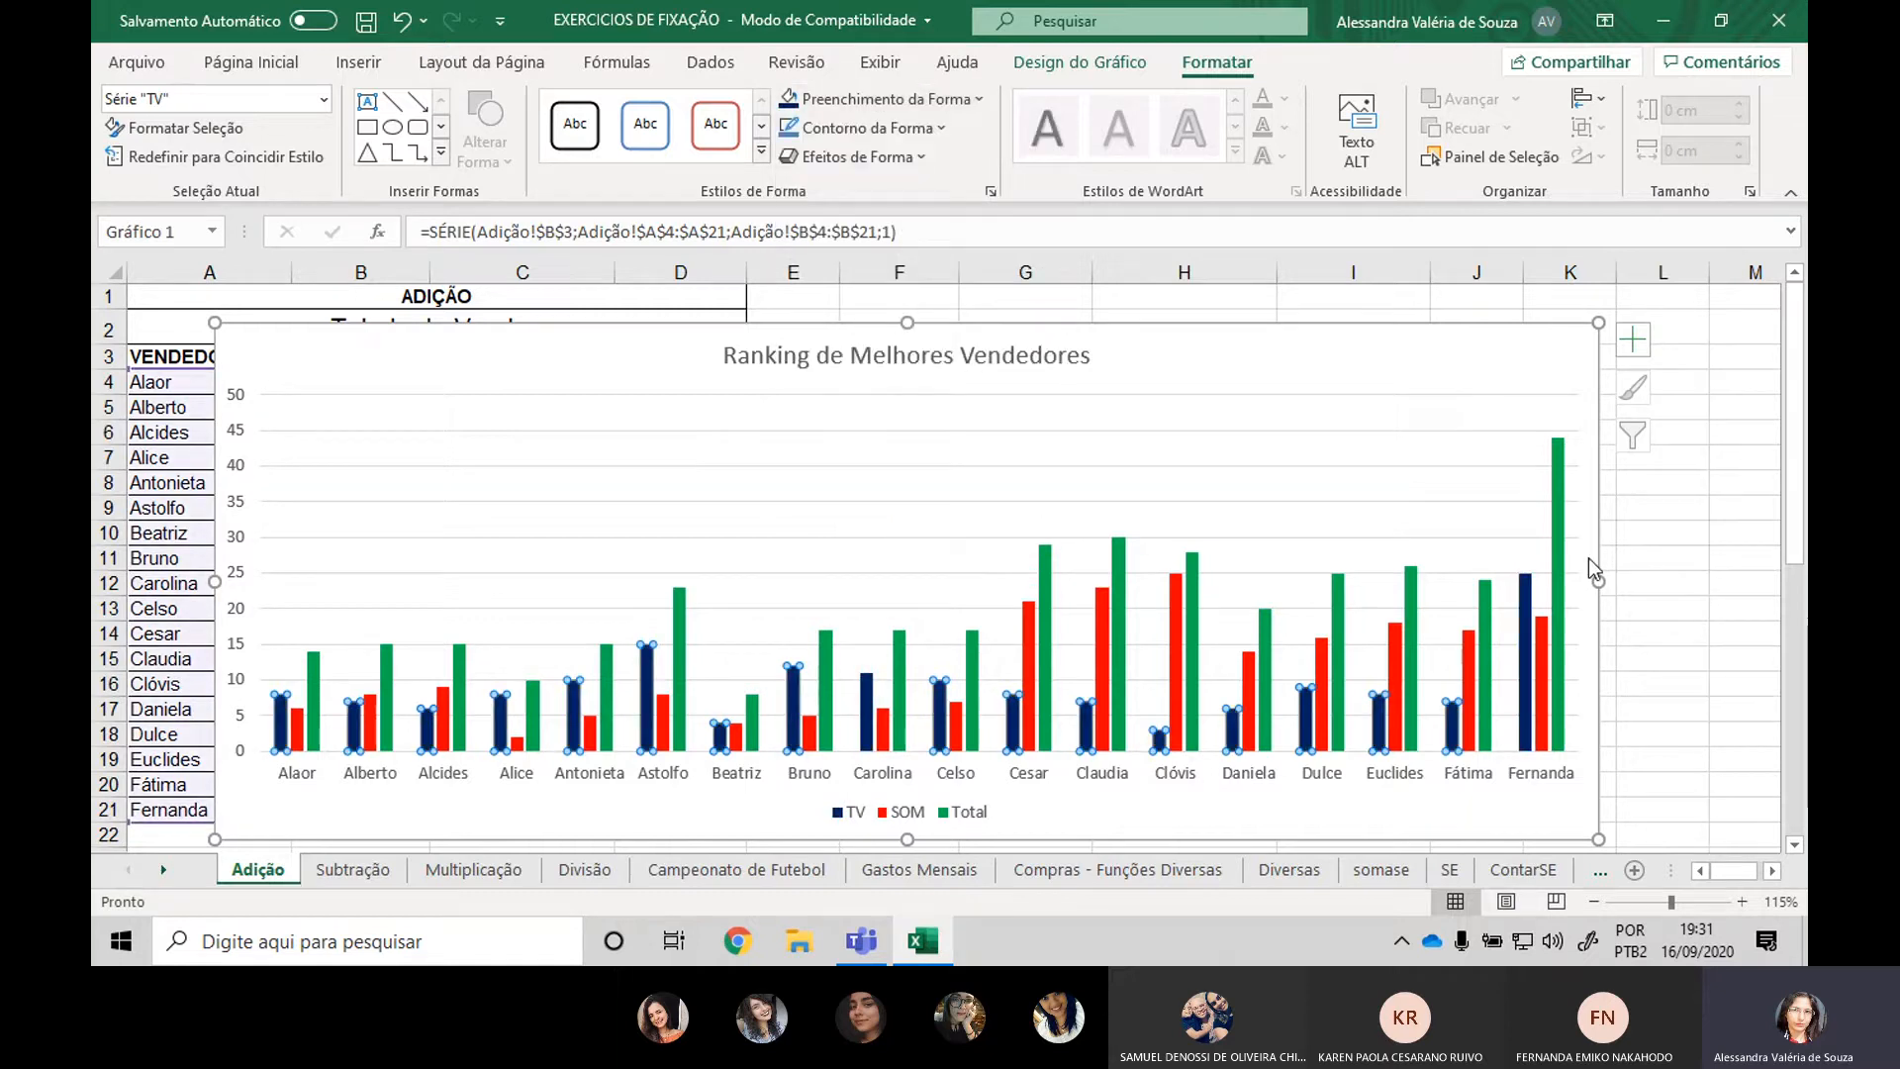
pyautogui.click(1663, 633)
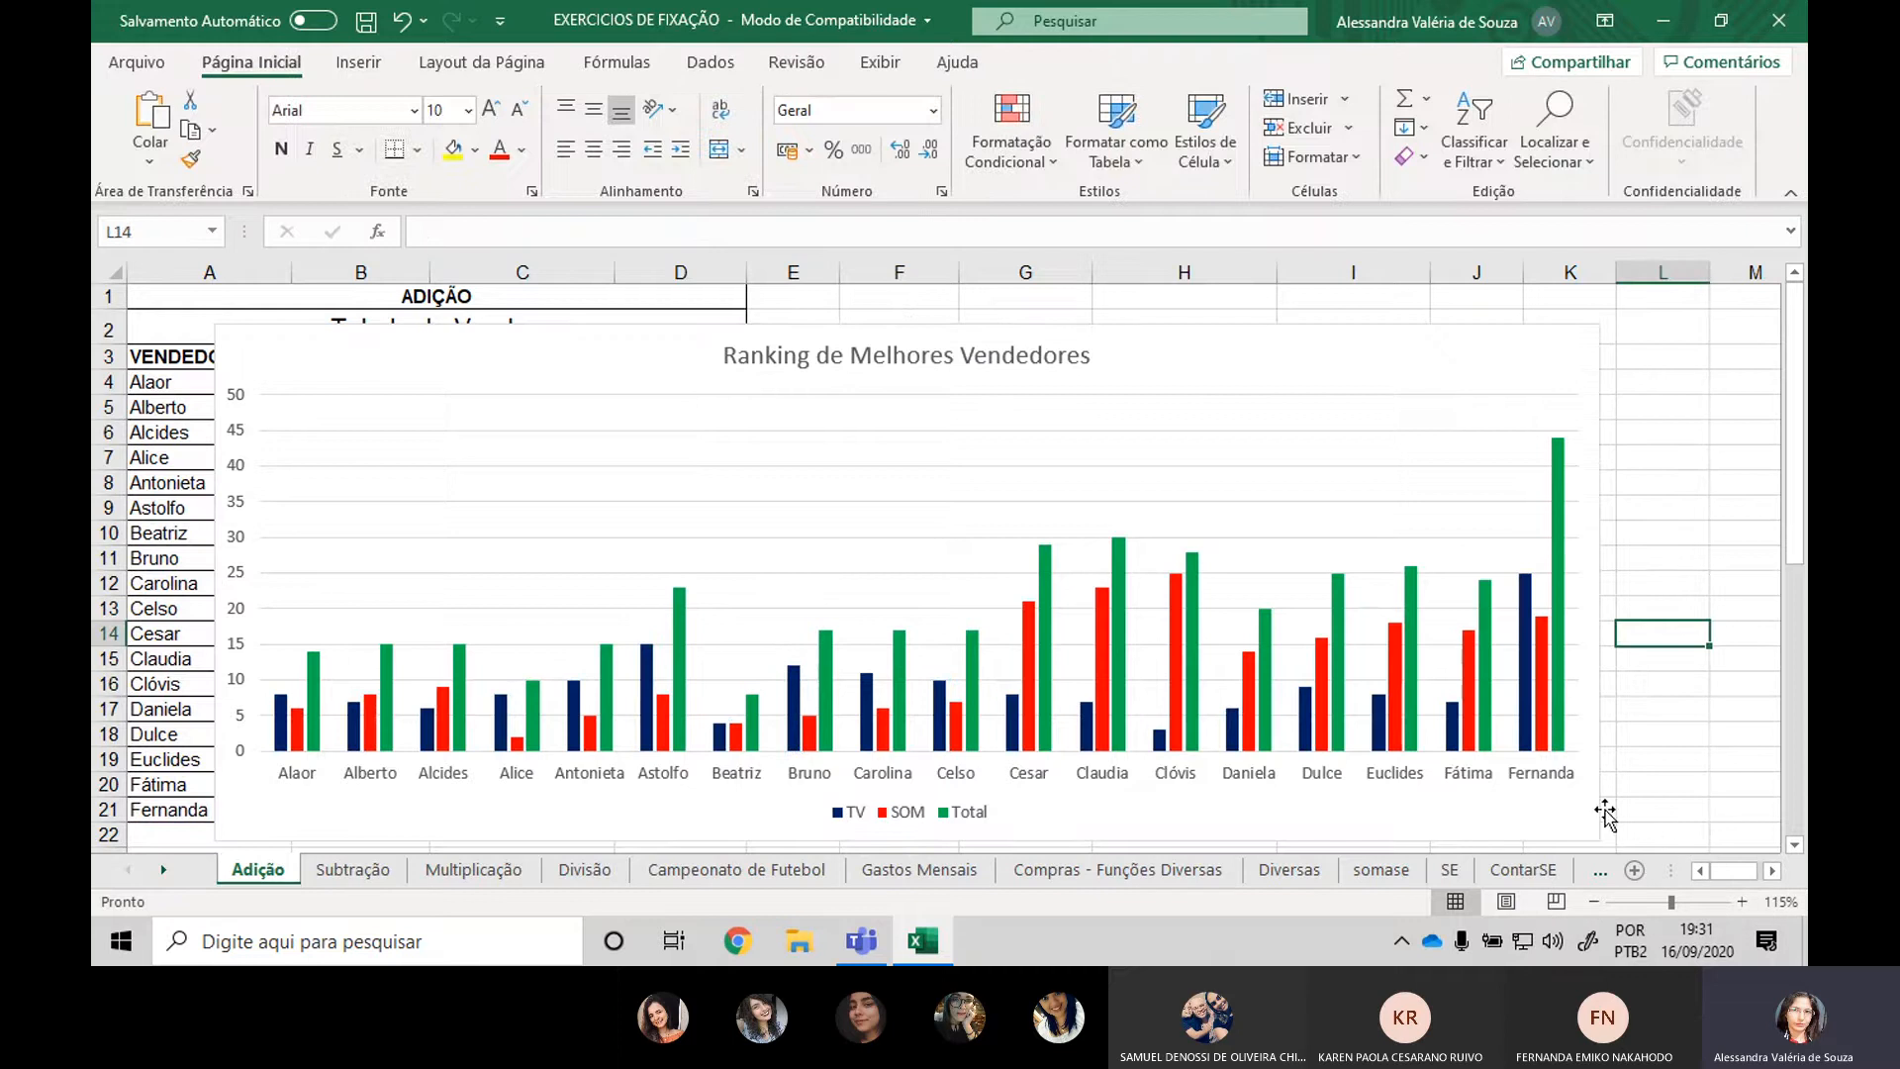
# Swap the chart's rows and columns so the sellers become the series, and swap them back.
pyautogui.click(627, 361)
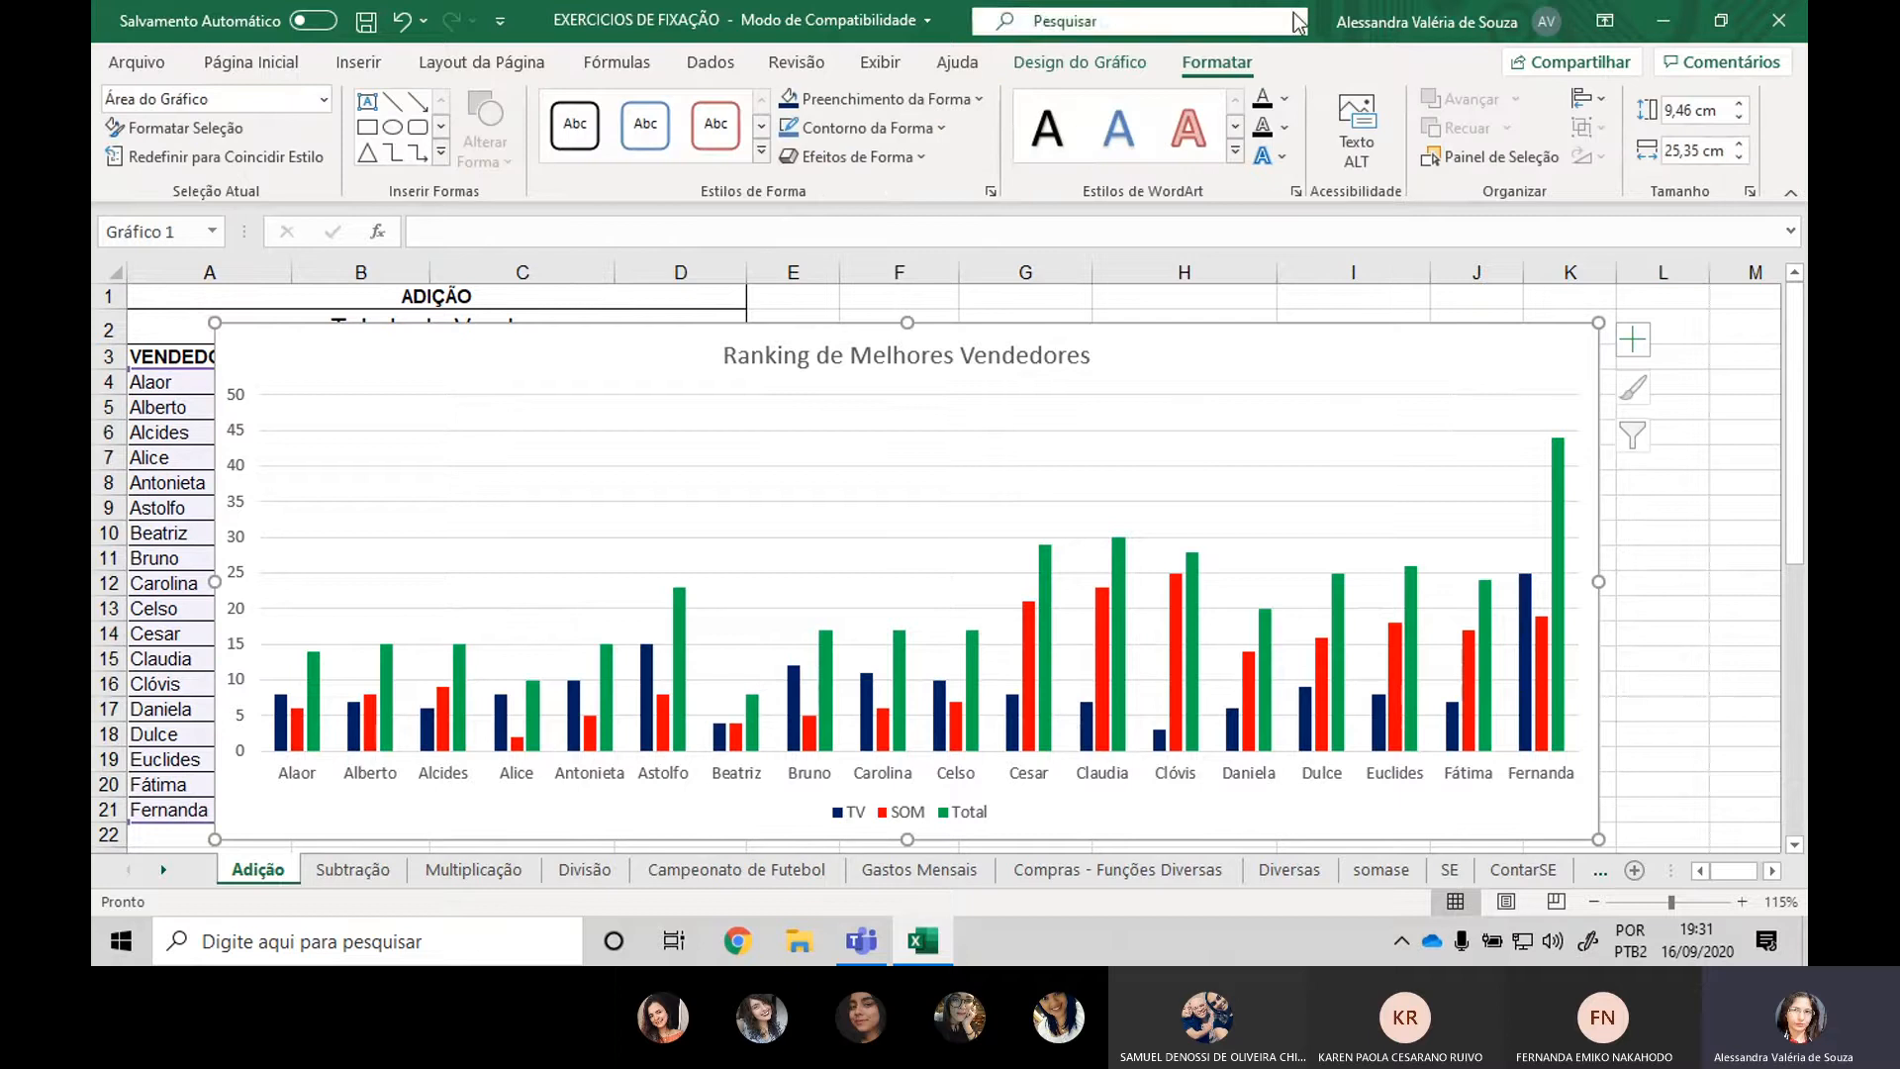
pyautogui.click(1081, 63)
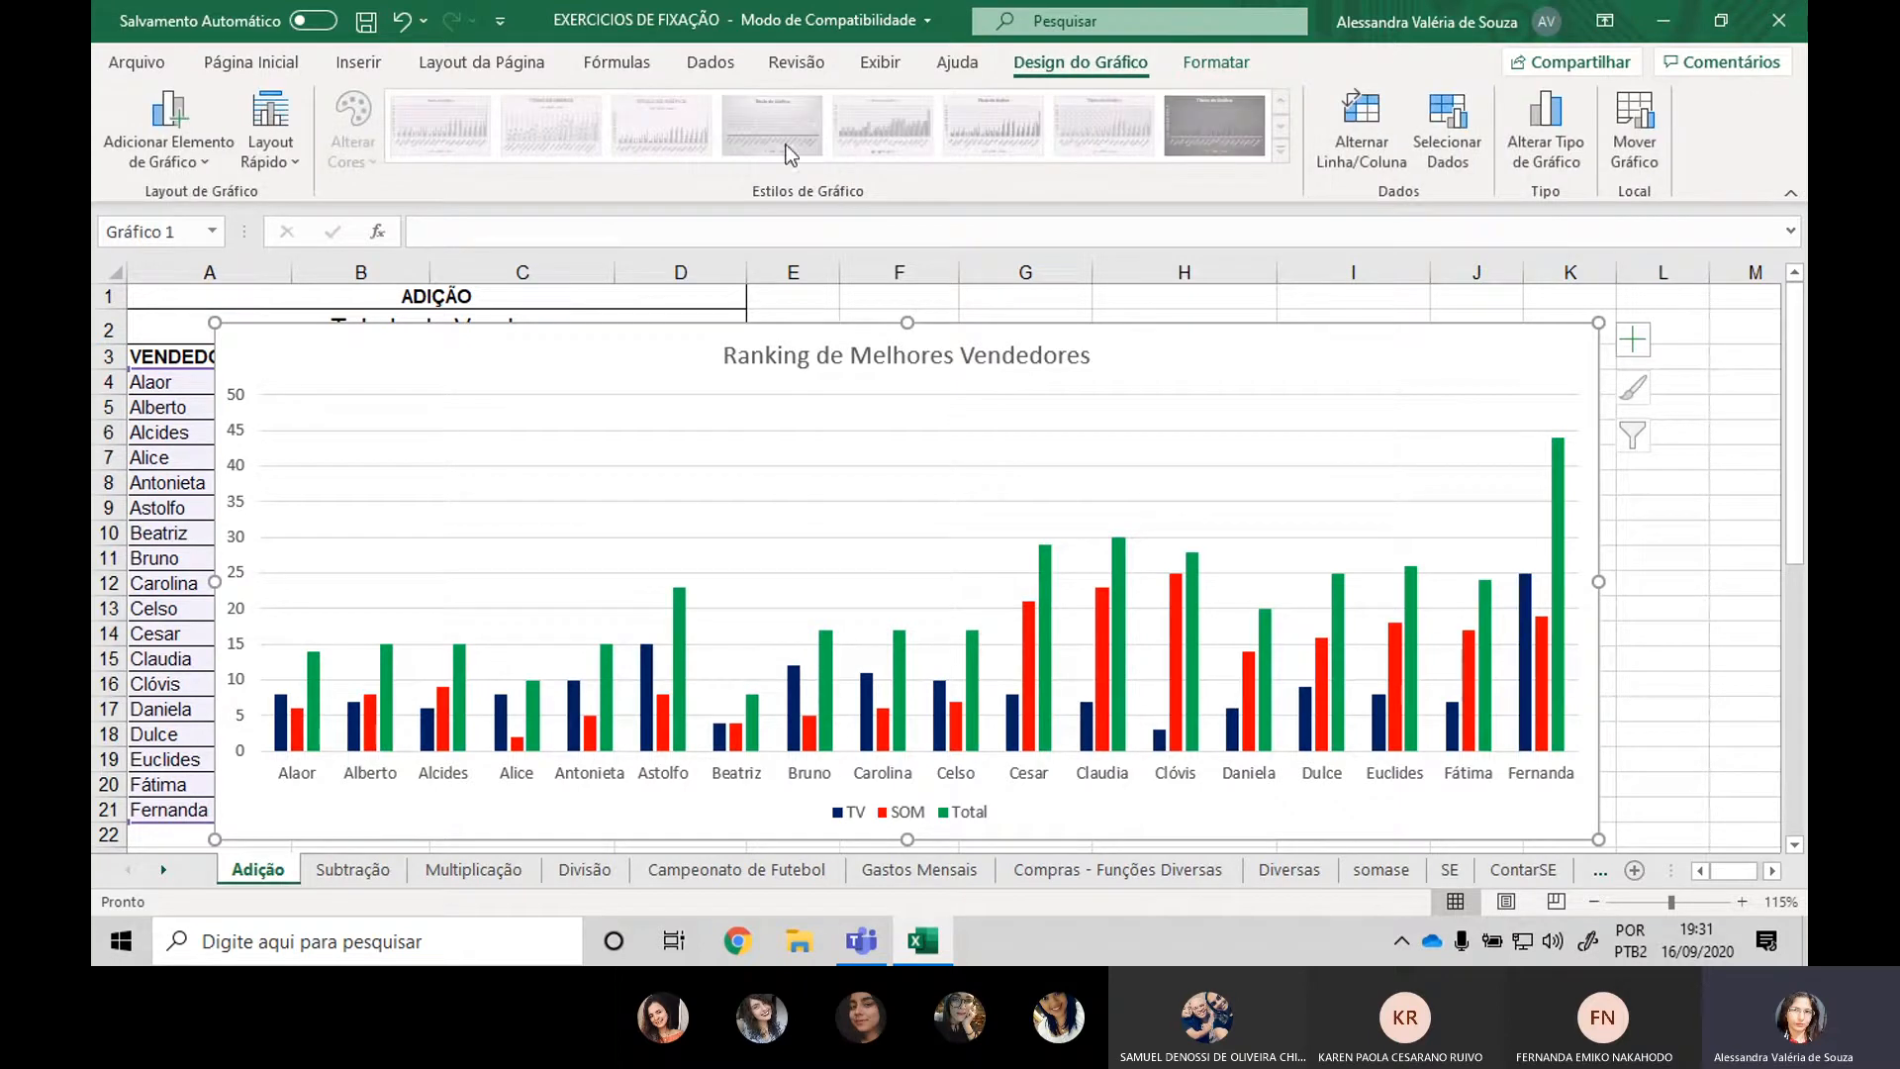
pyautogui.click(760, 437)
pyautogui.click(812, 338)
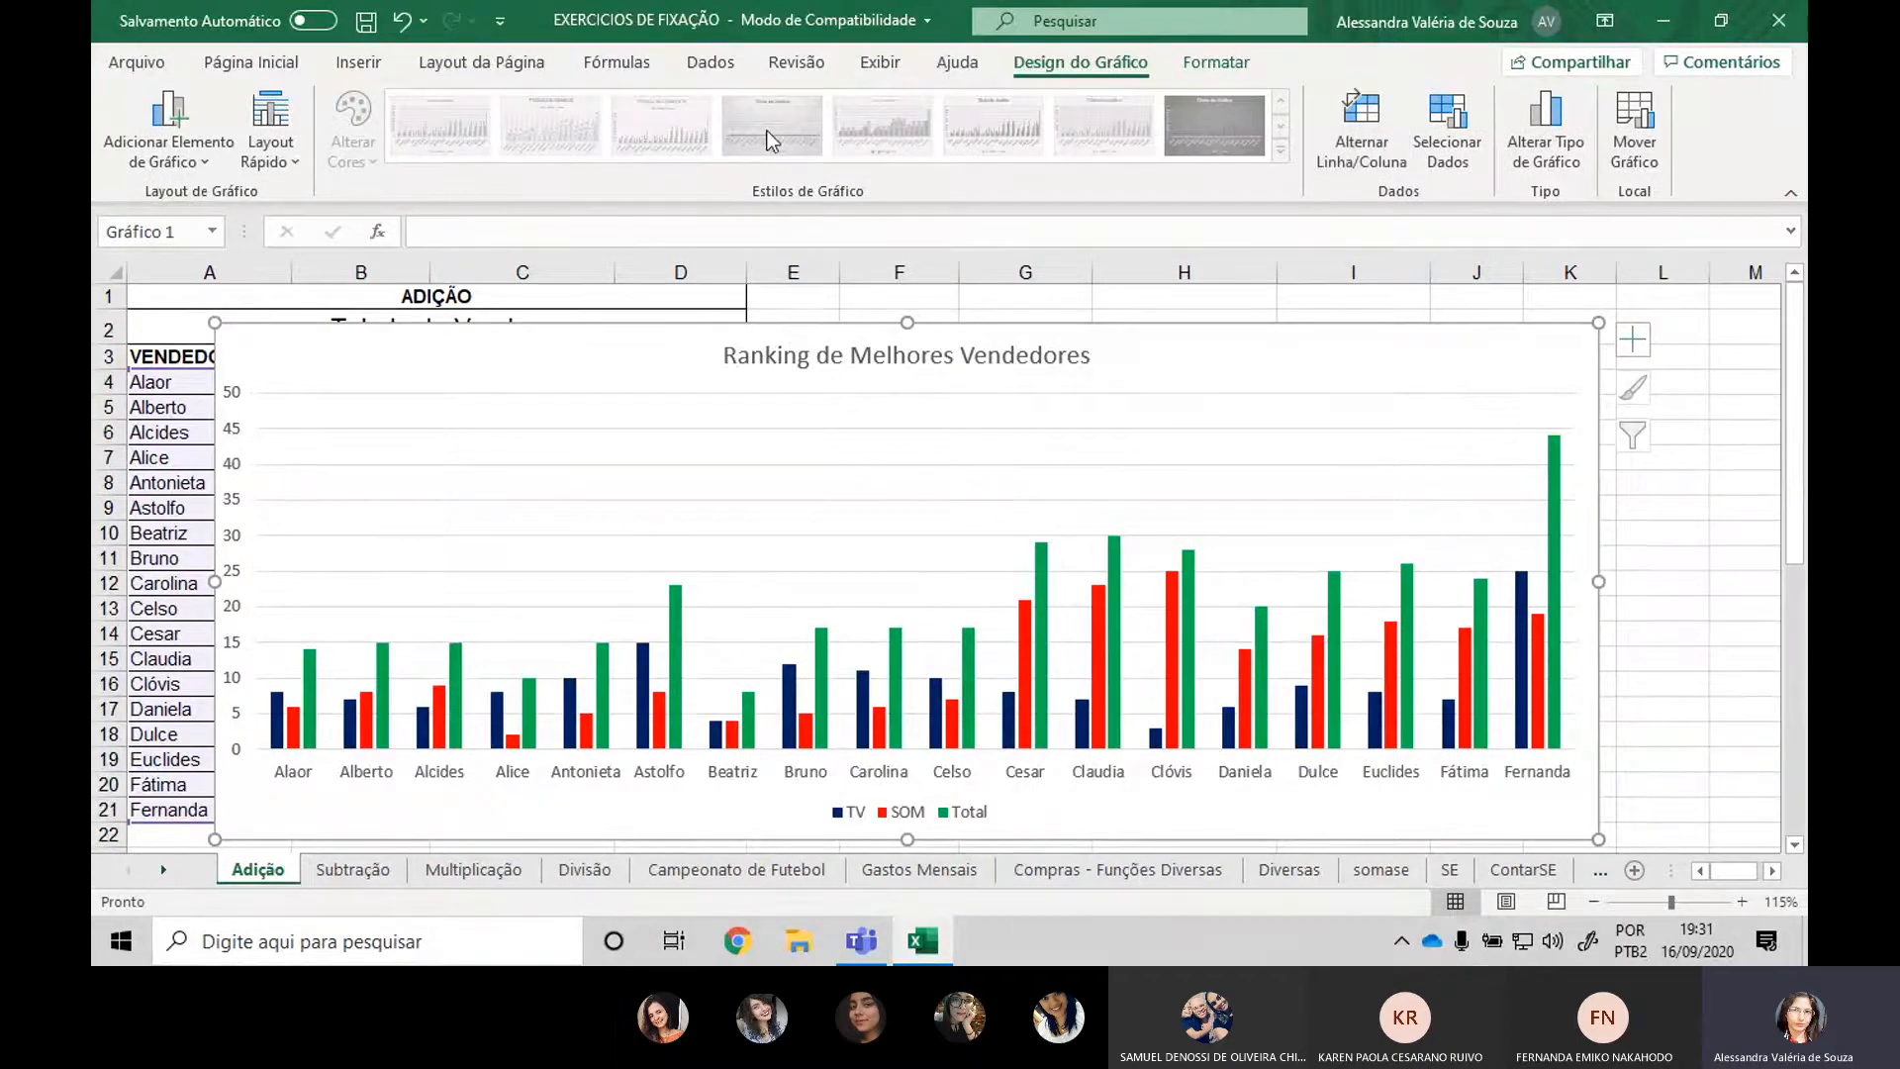
pyautogui.click(1373, 128)
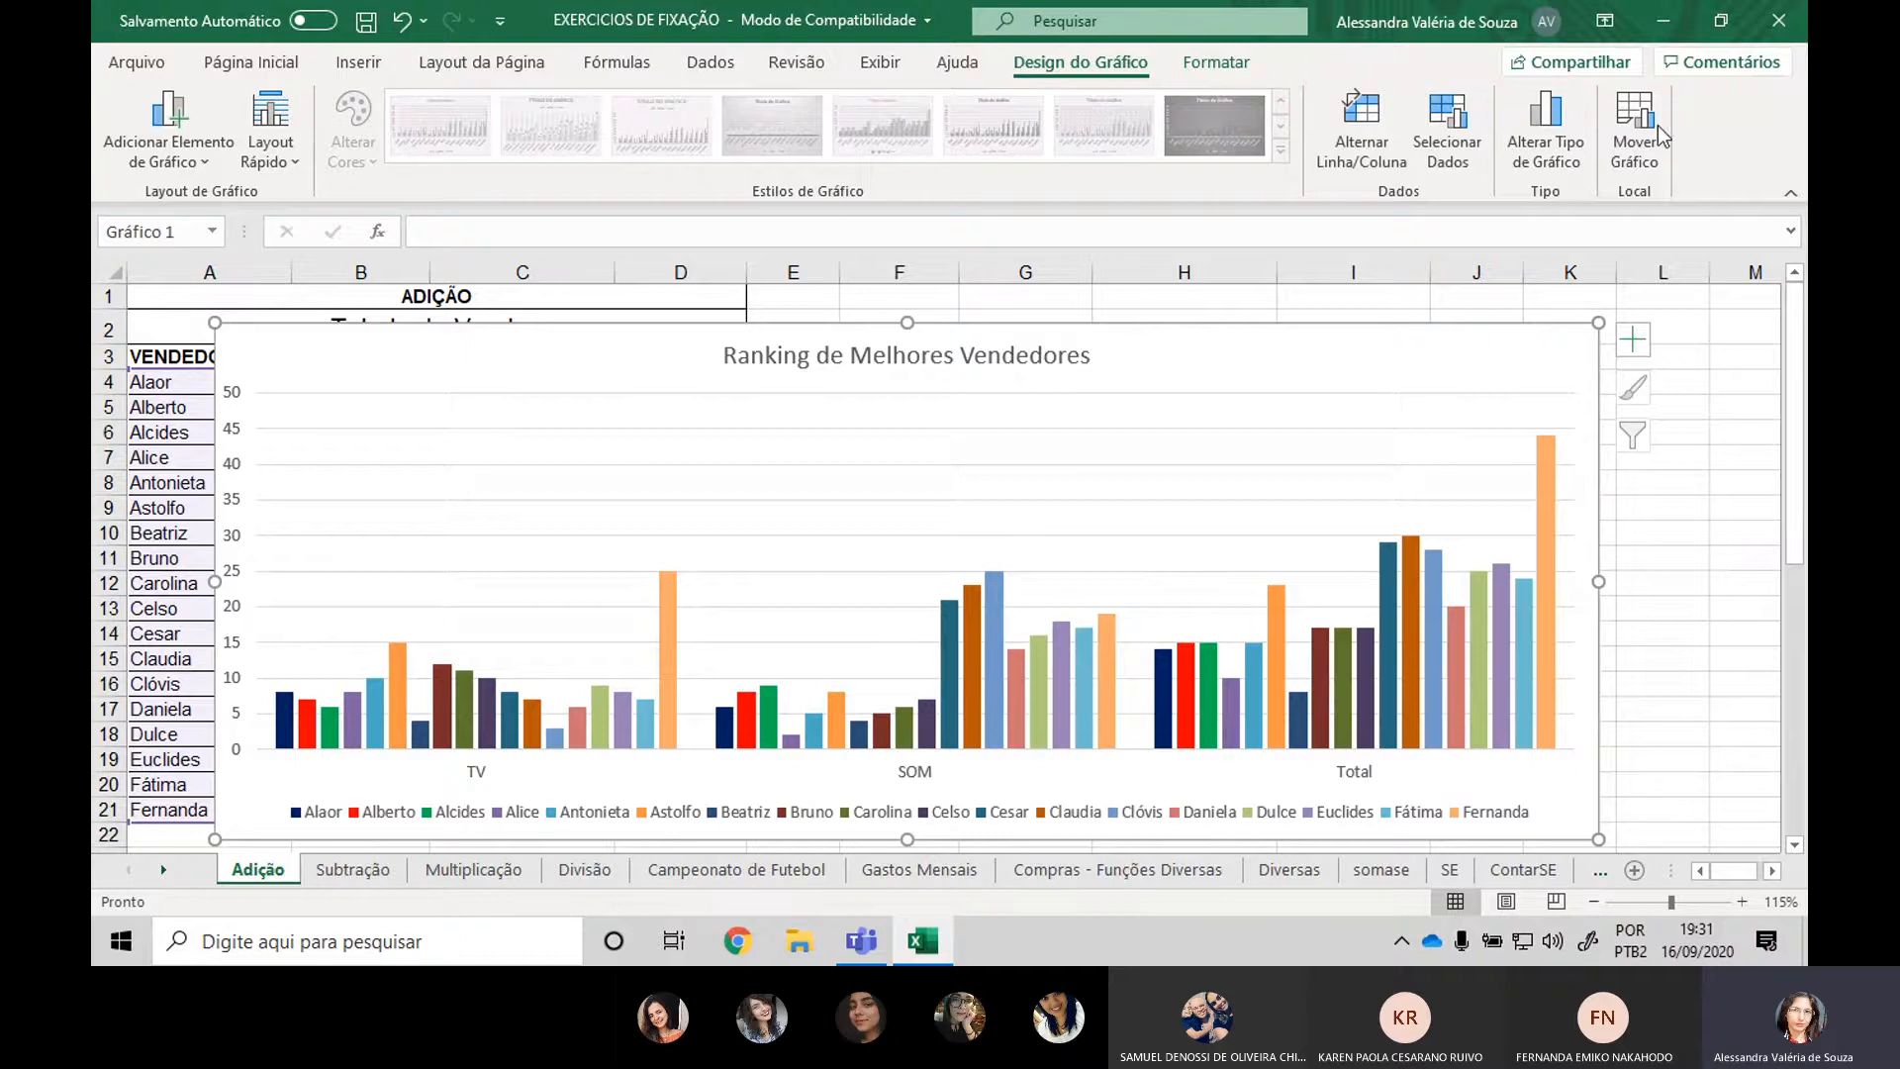
pyautogui.click(1332, 140)
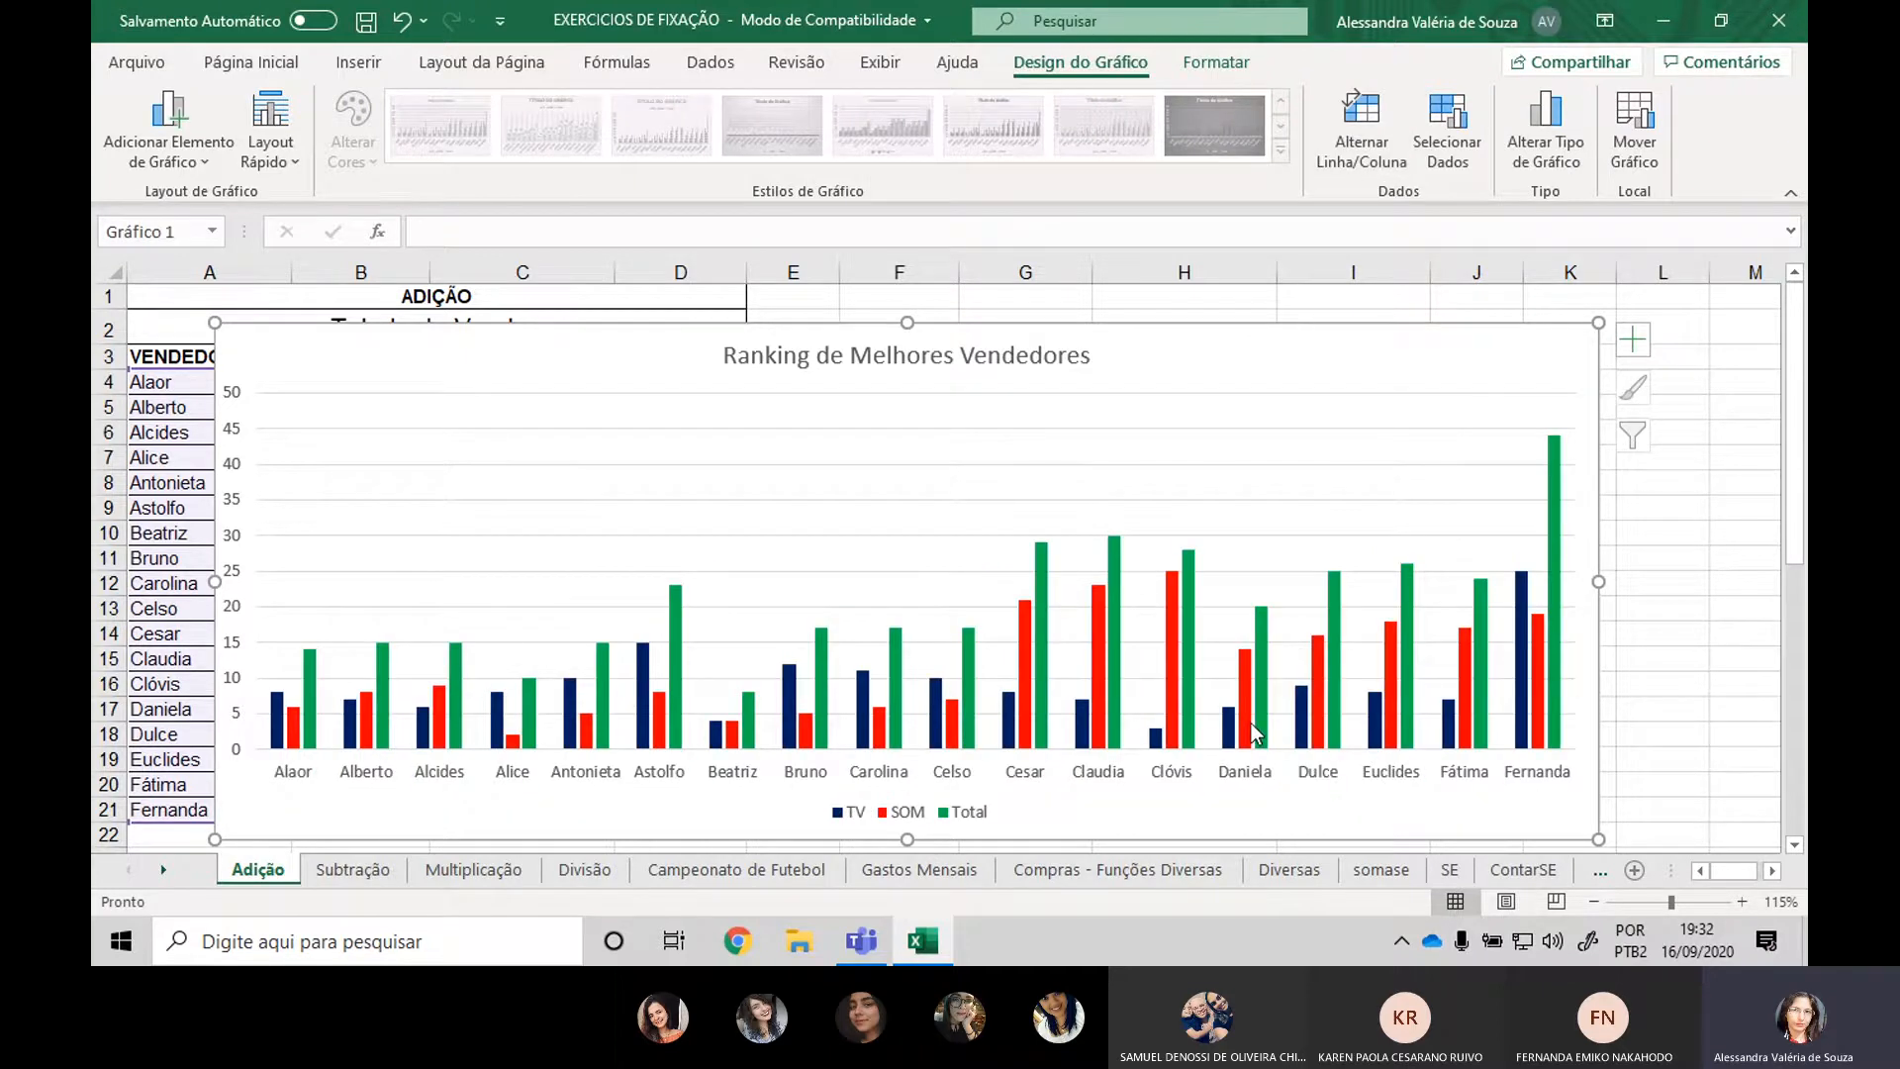
# Try quick layouts on the chart: Layout 1, one with data labels and a legend under the title, and one with axis titles and gapless columns.
pyautogui.click(265, 140)
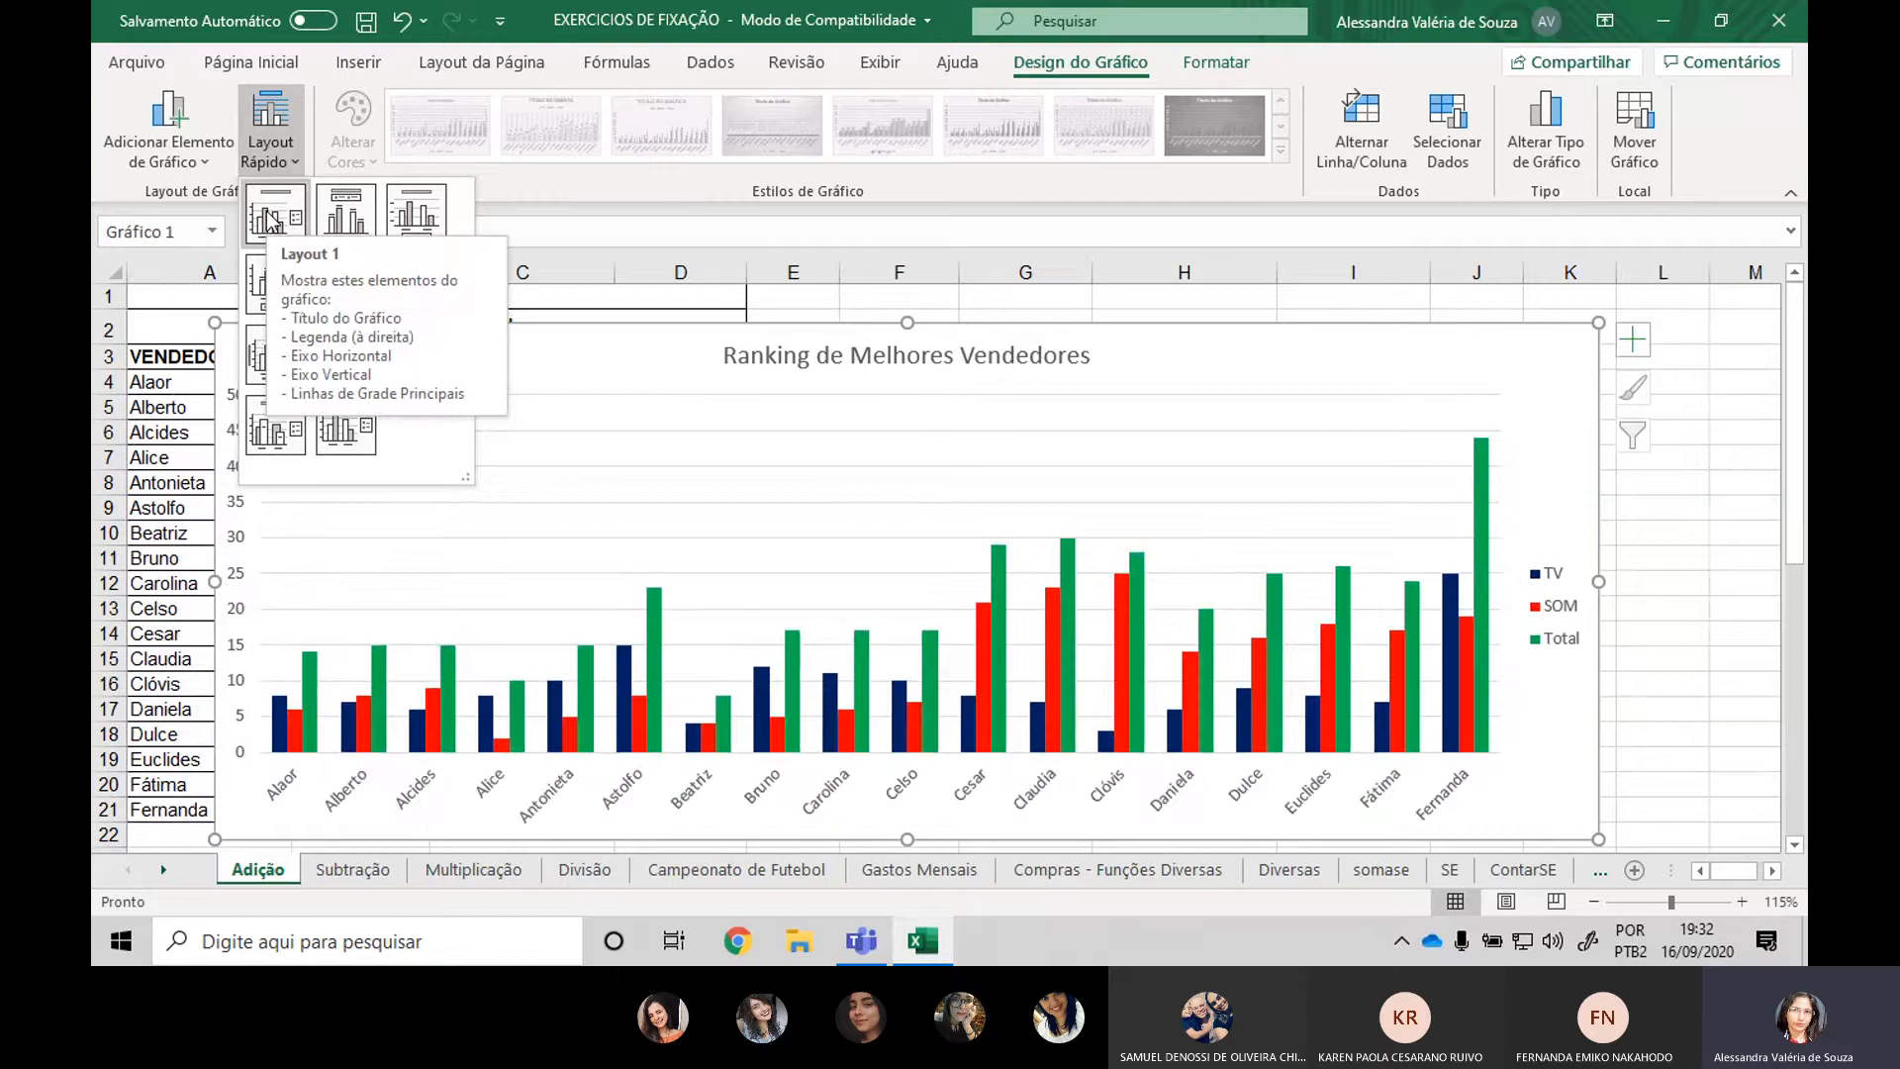
pyautogui.click(270, 220)
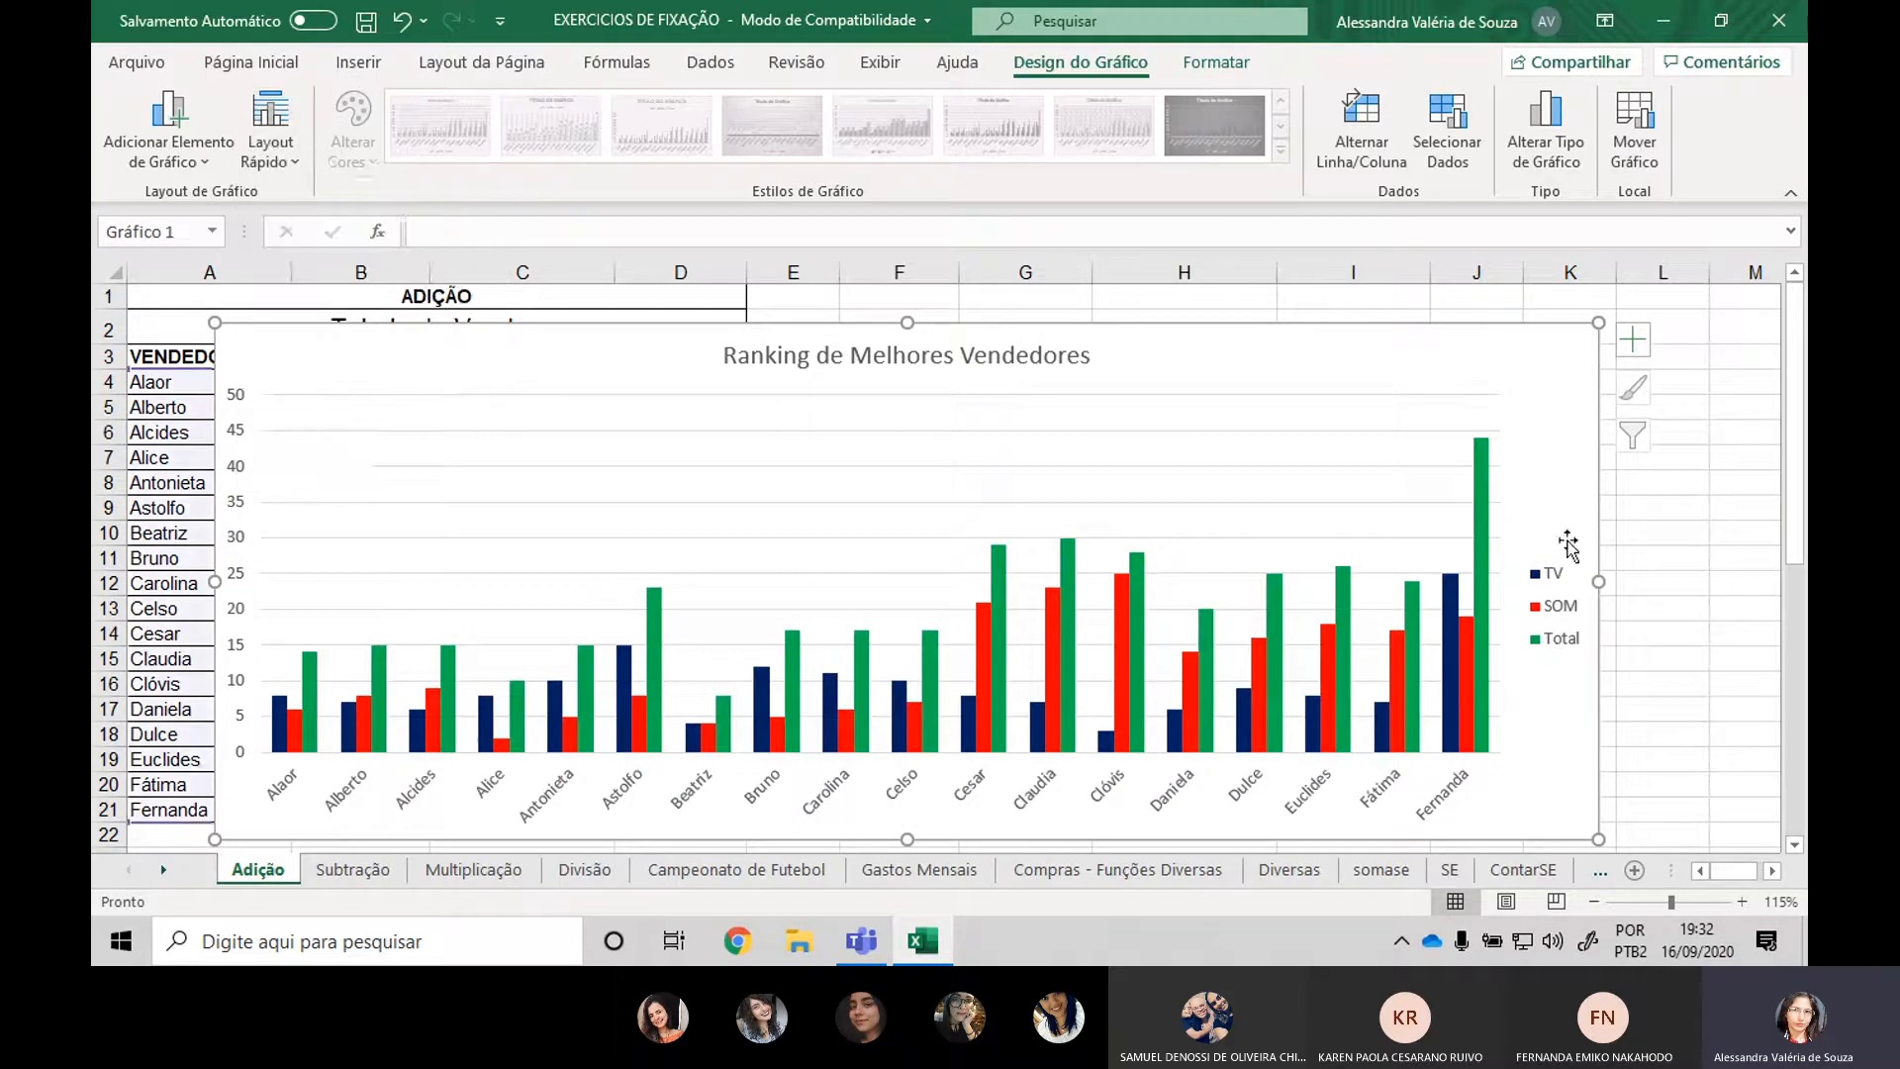
pyautogui.click(271, 157)
pyautogui.click(364, 216)
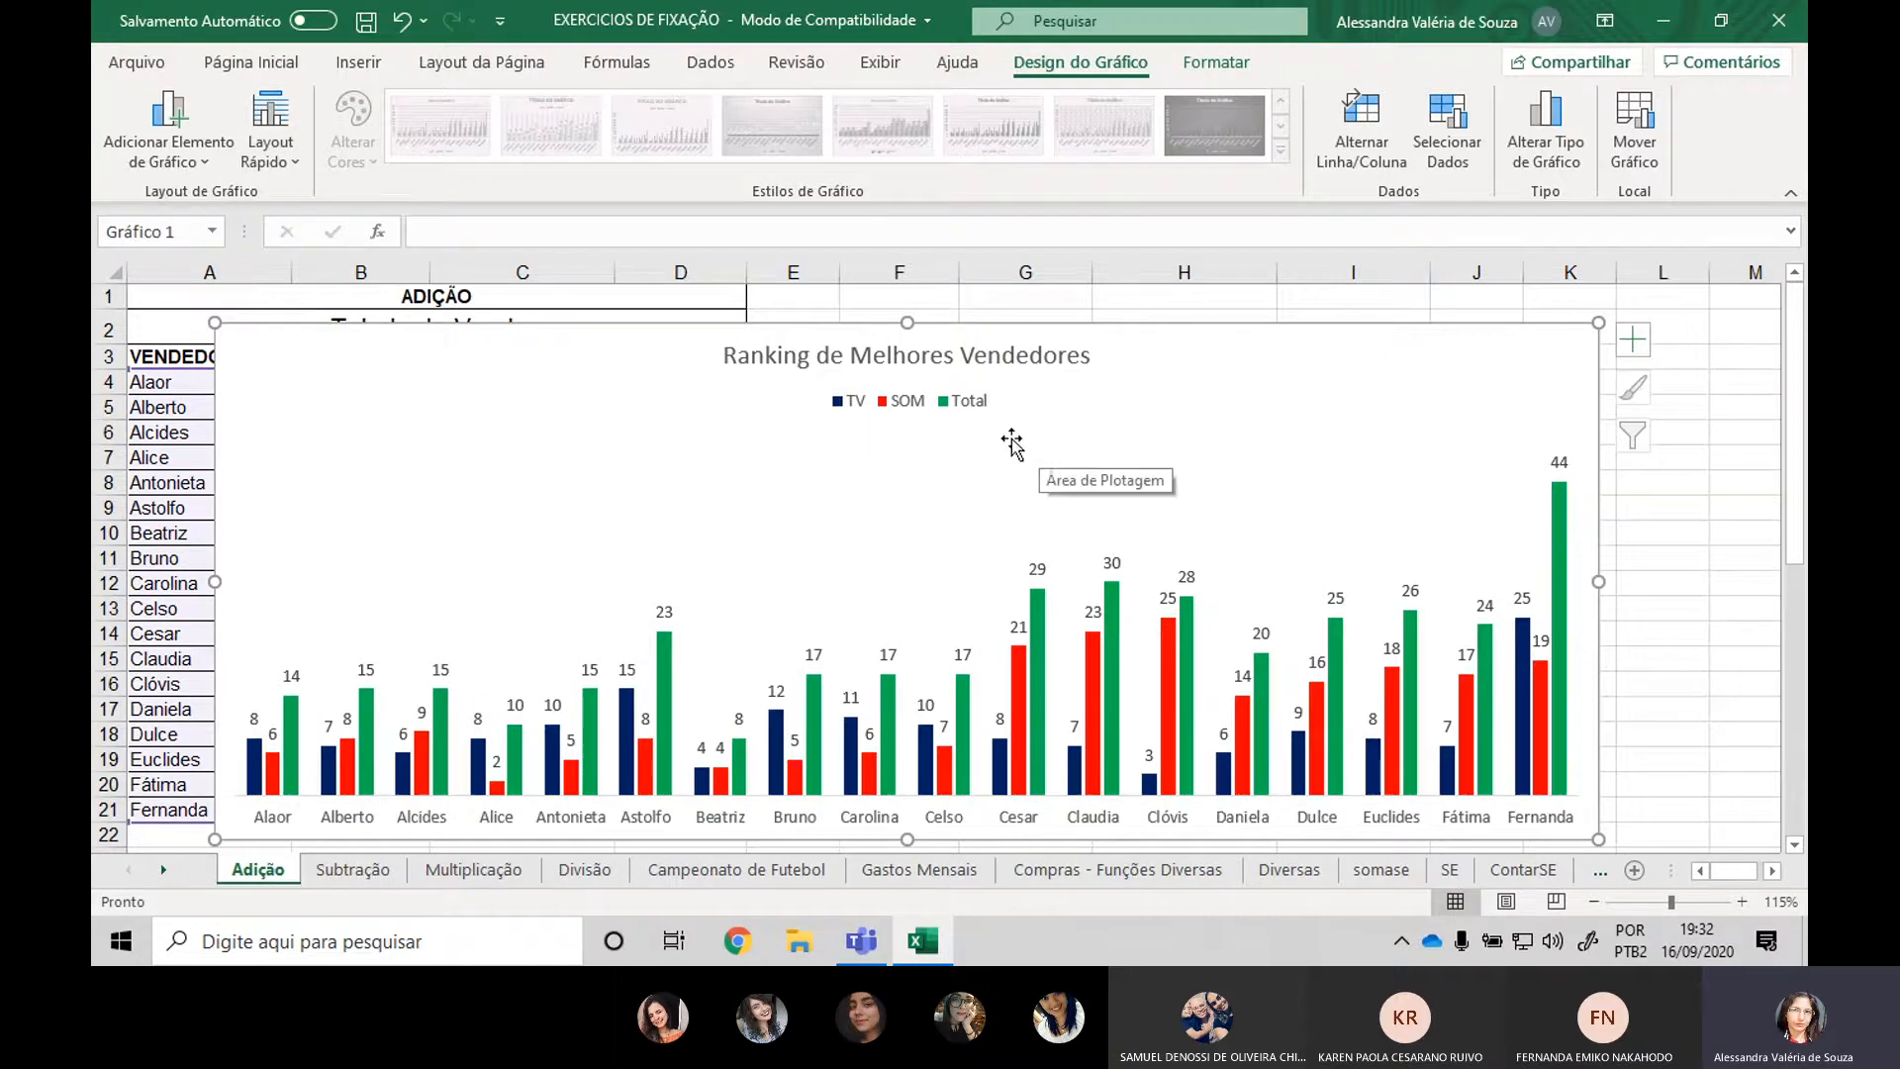
pyautogui.click(273, 153)
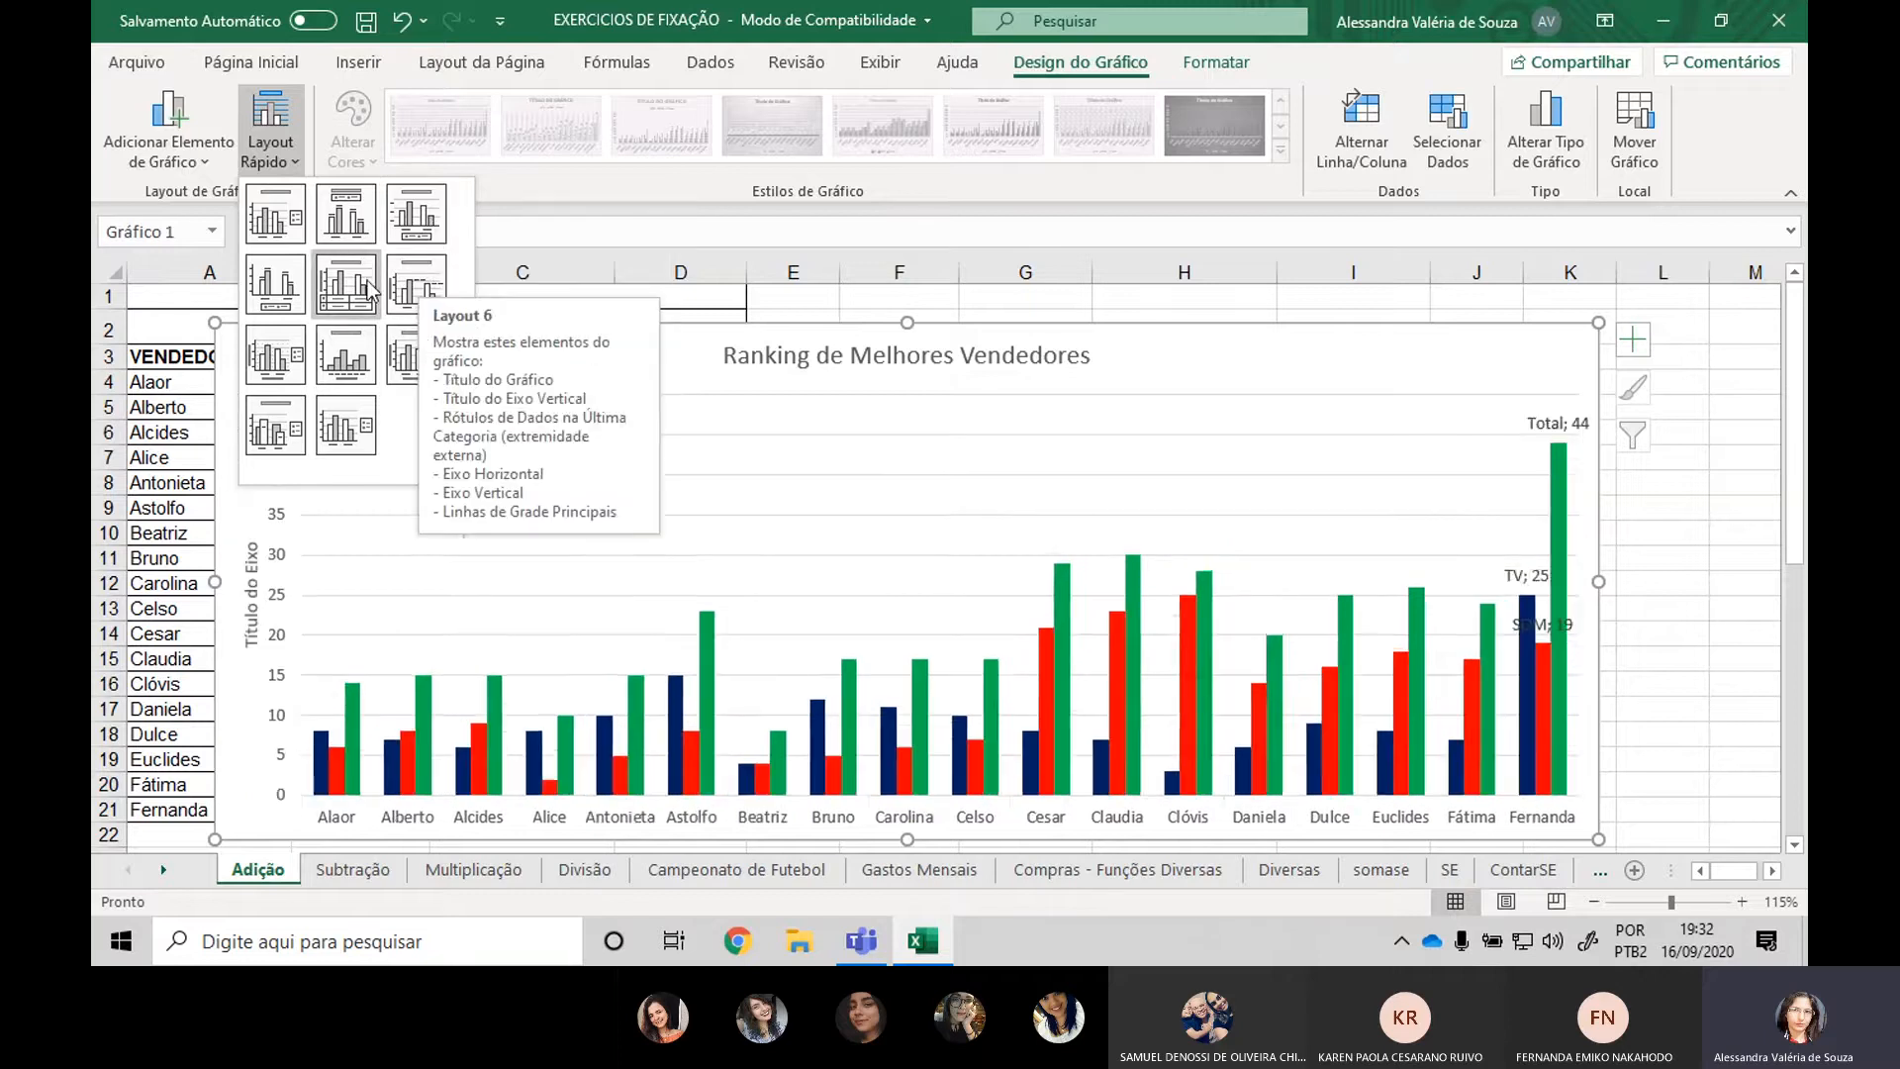
pyautogui.click(359, 365)
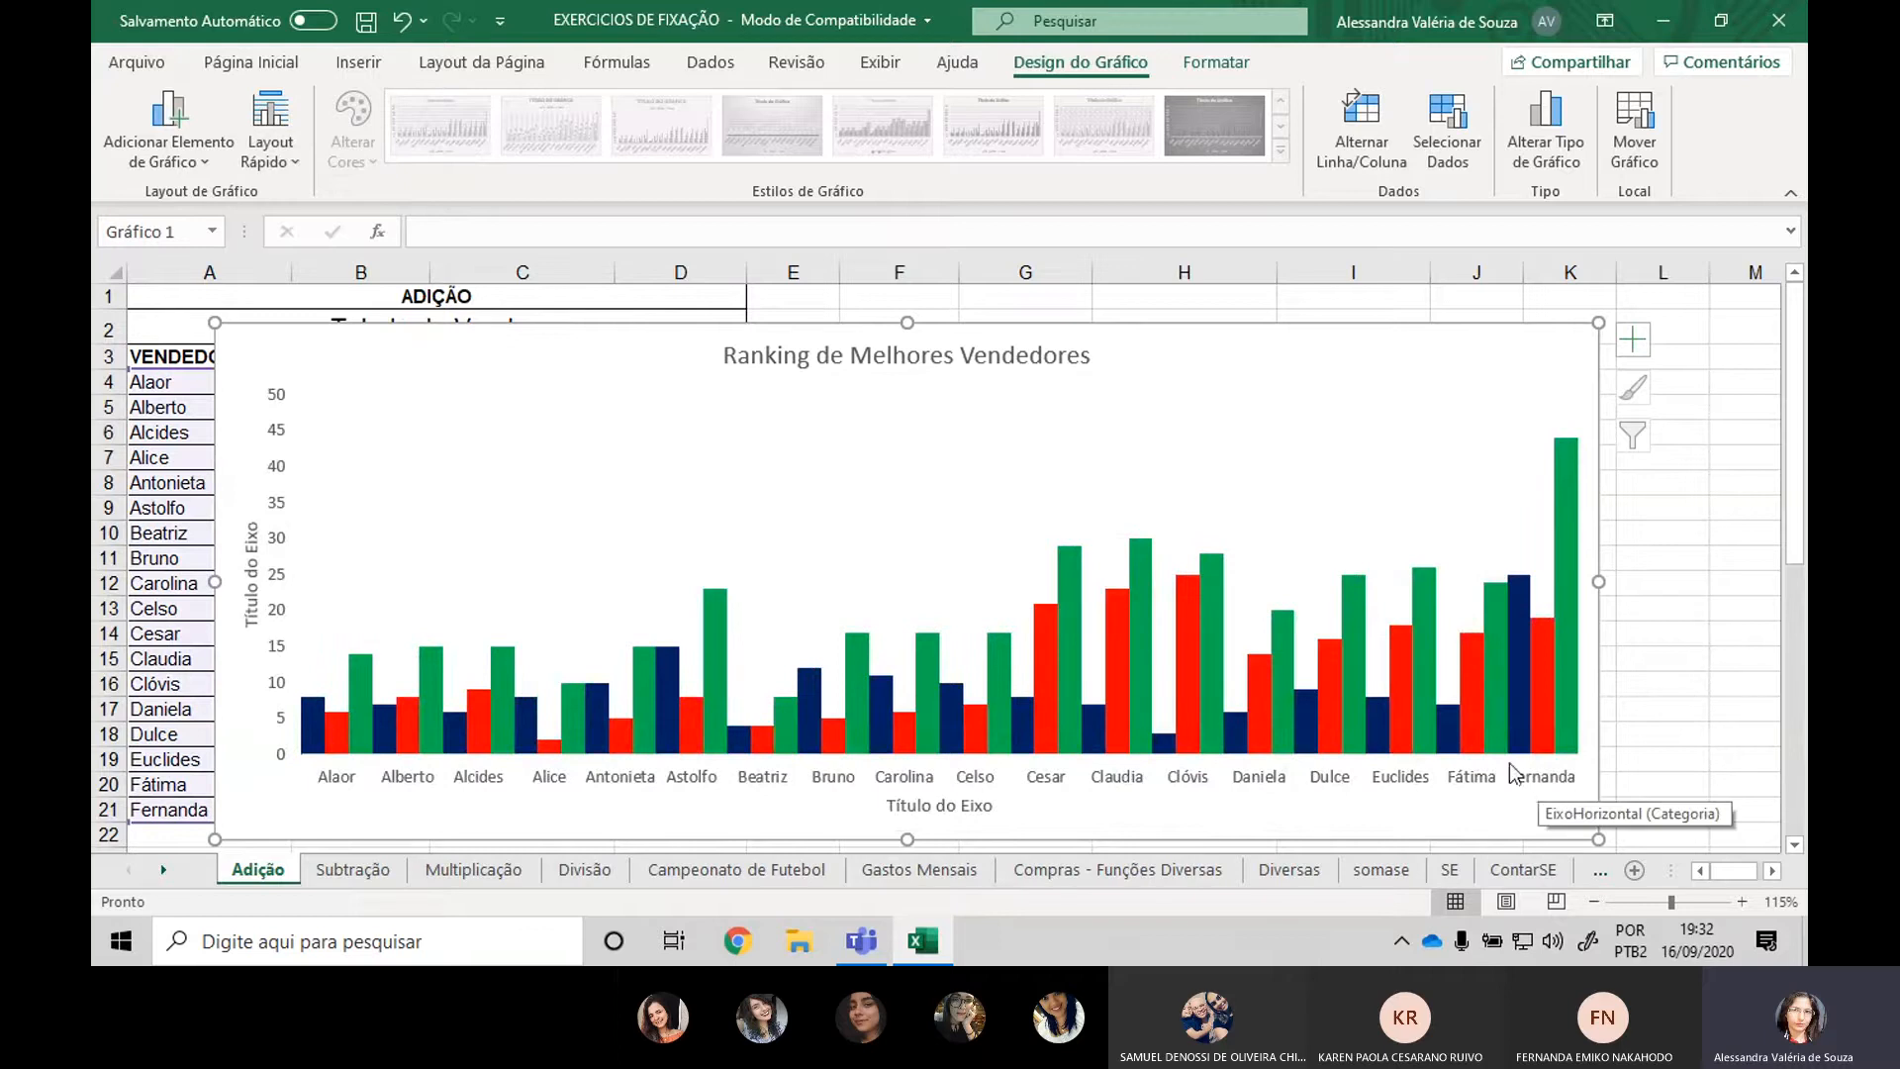
# Apply the quick layout with overlapping columns, Total data labels and a legend beside the plot, and widen the chart into column M.
pyautogui.click(270, 127)
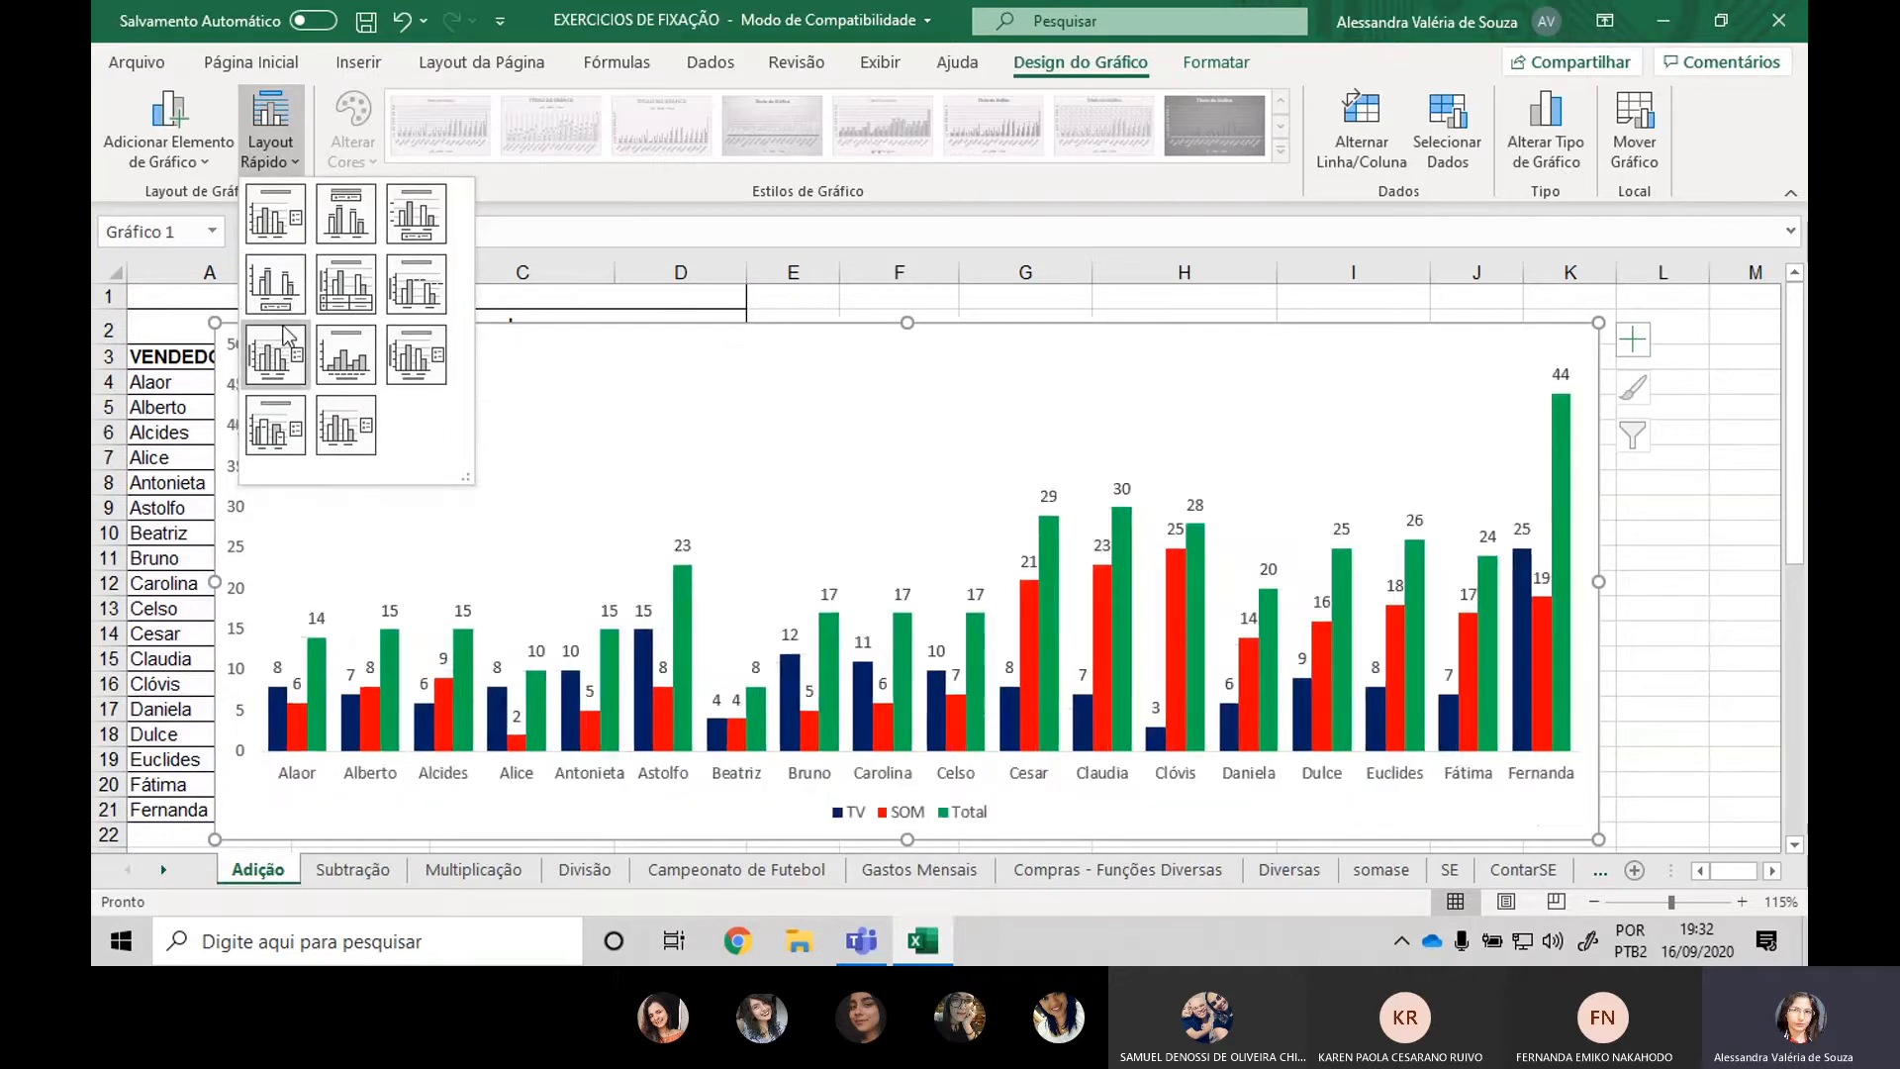
pyautogui.click(261, 429)
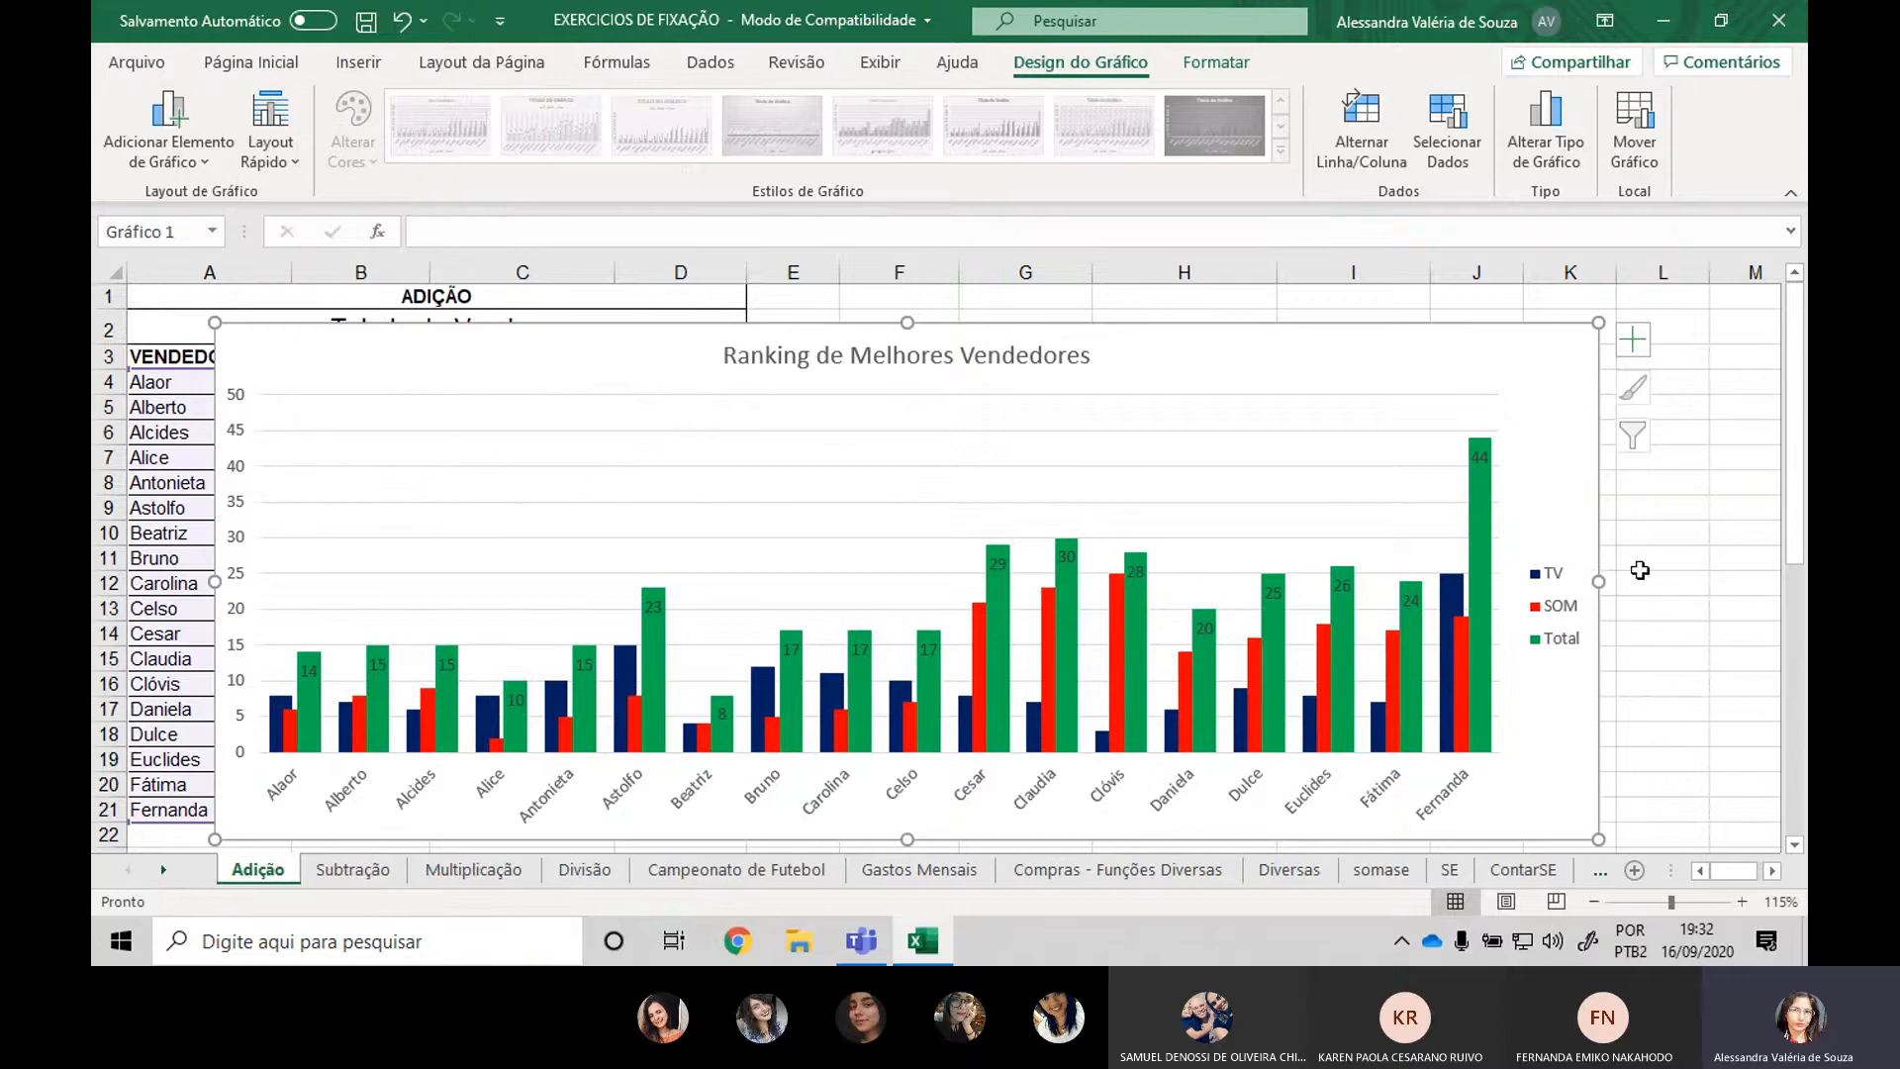
pyautogui.moveTo(1605, 575); pyautogui.dragTo(1753, 580)
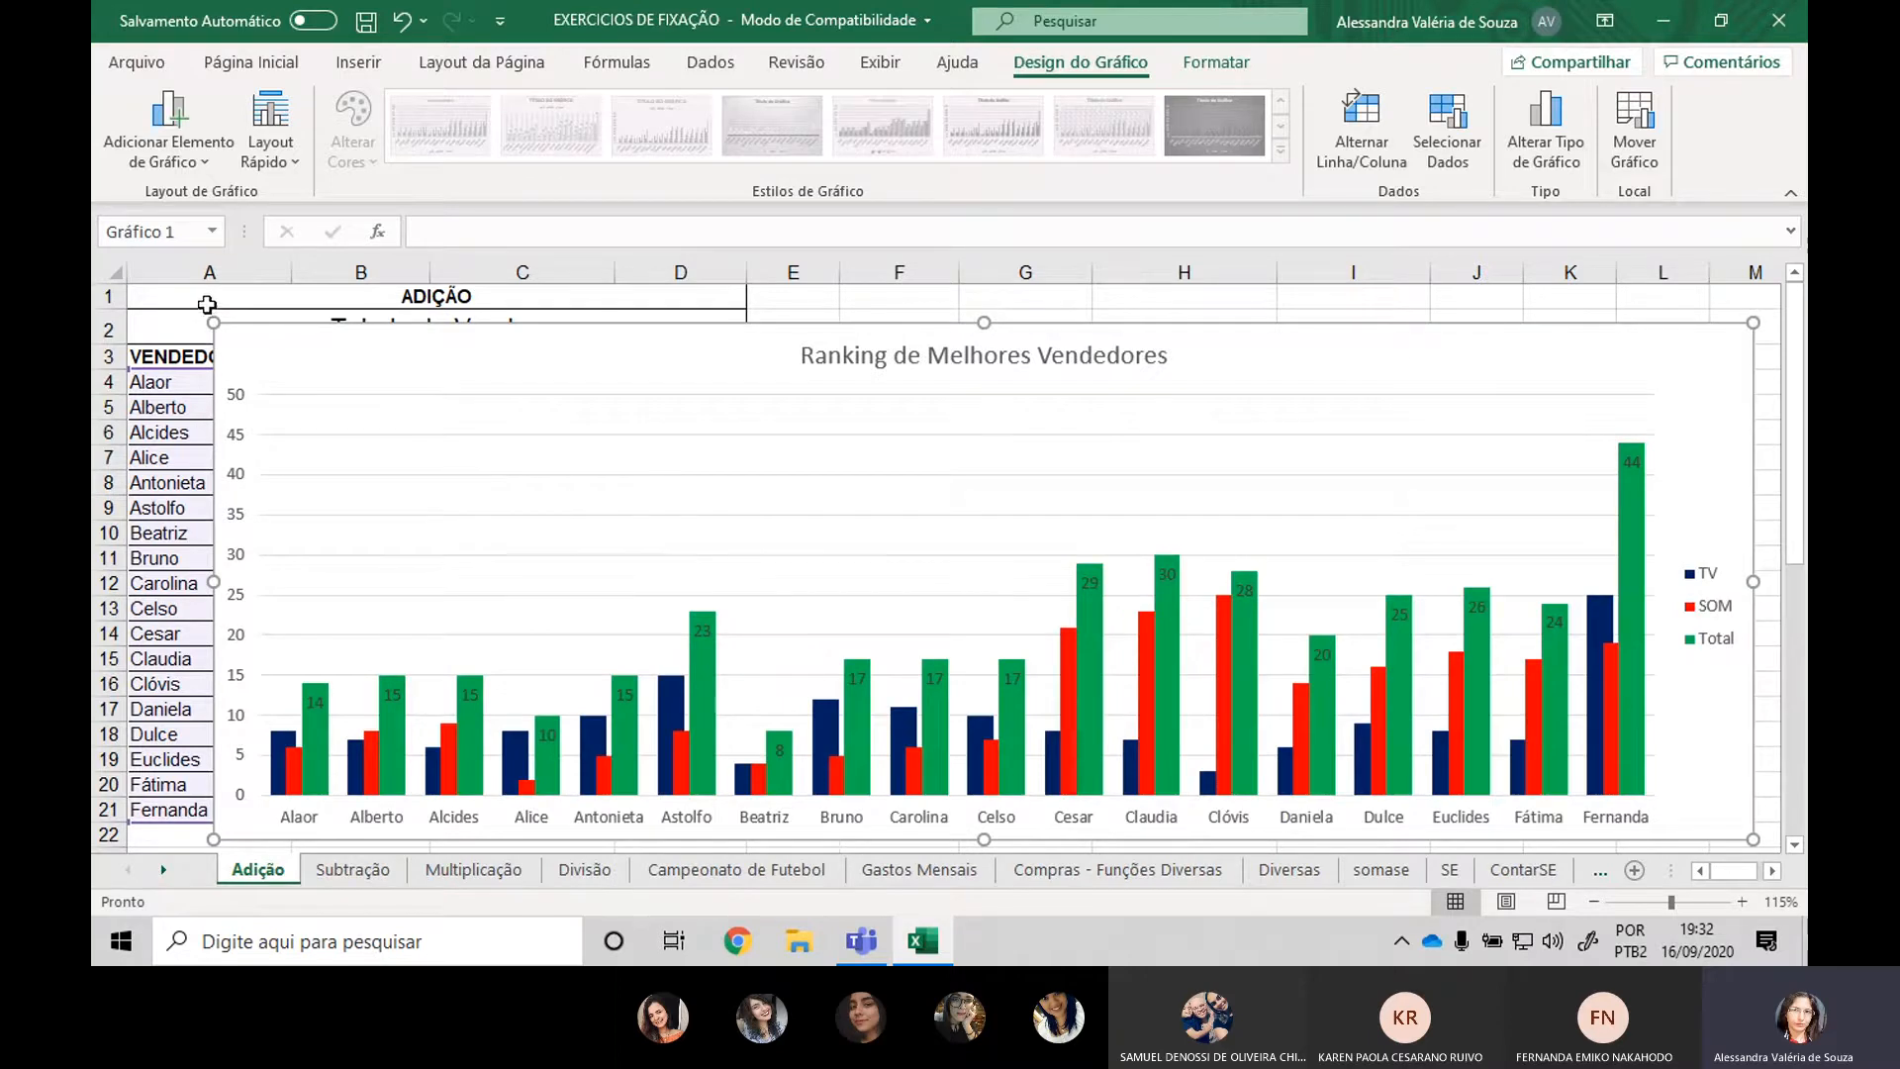
# Undo the attempted narrowing of the chart and move it beside the sales table, starting in column E.
pyautogui.moveTo(204, 316); pyautogui.dragTo(735, 310)
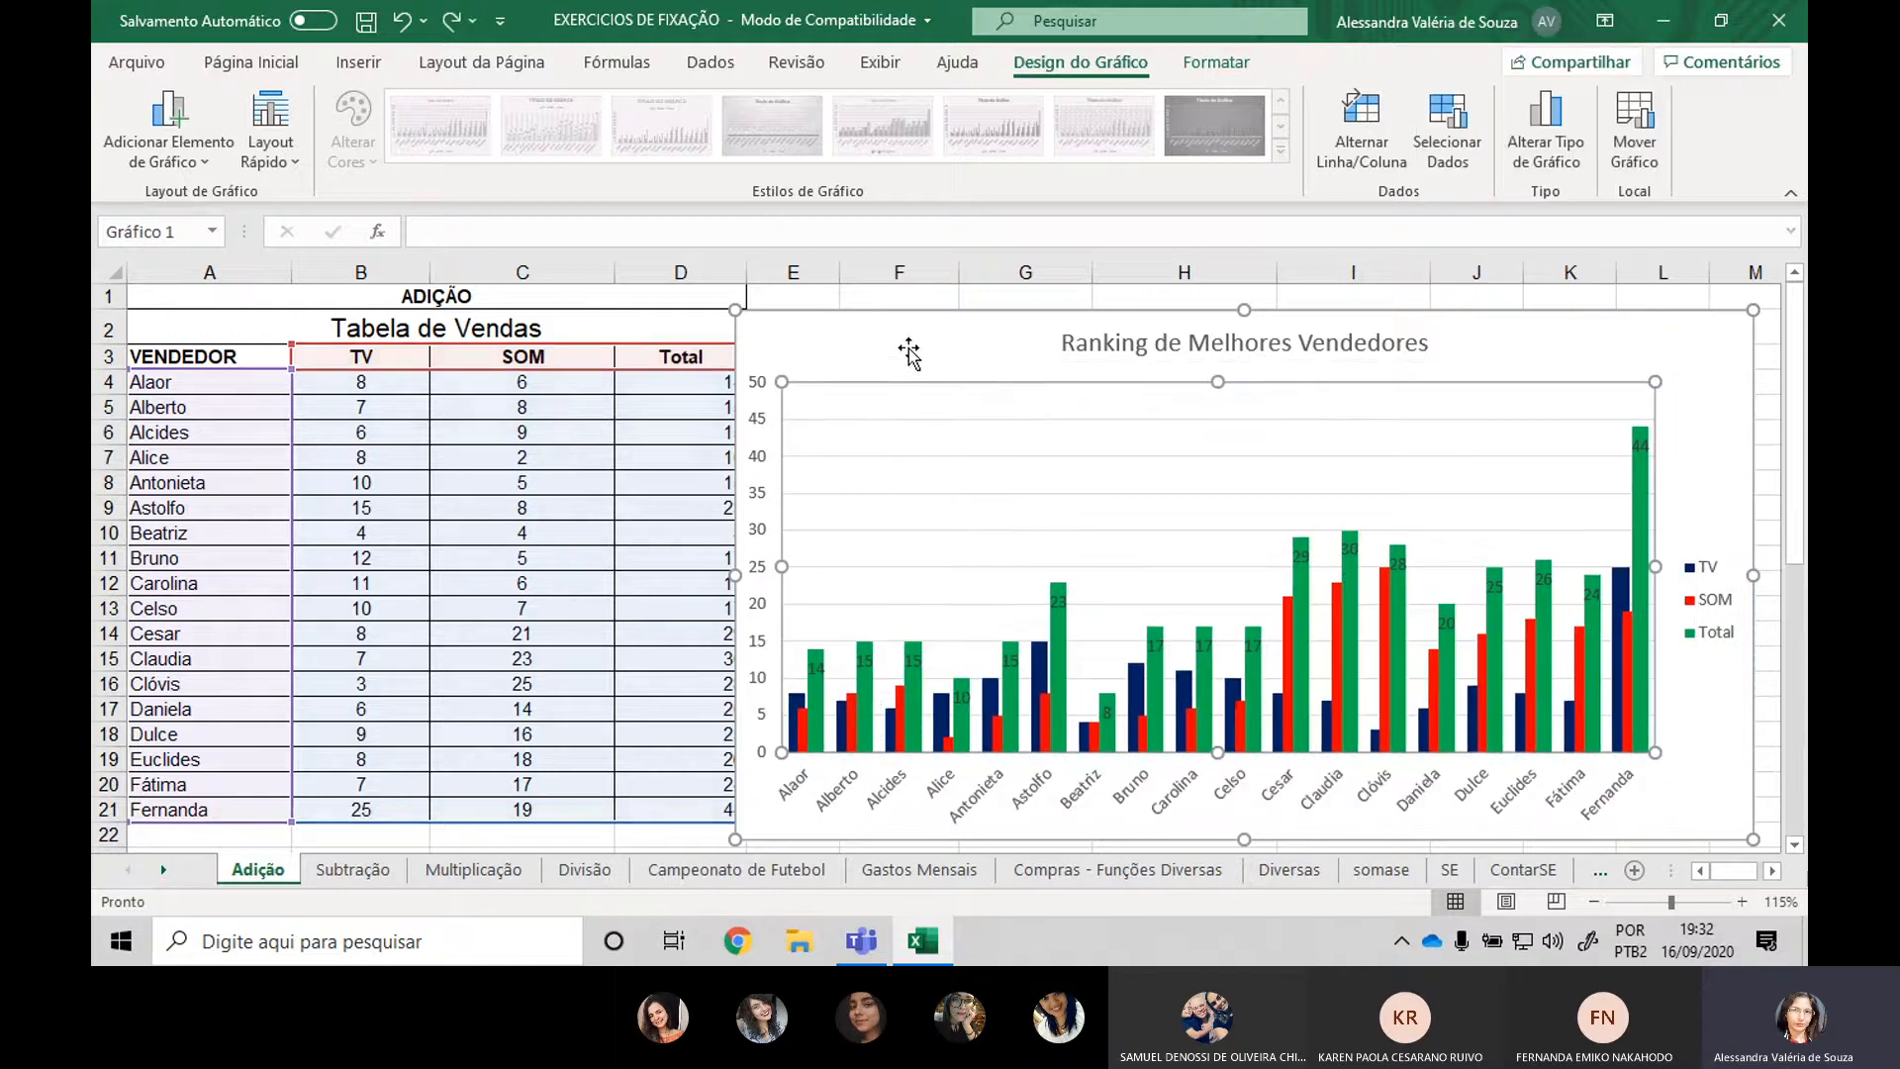
pyautogui.hotkey('ctrl', 'z')
pyautogui.moveTo(318, 364); pyautogui.dragTo(915, 343)
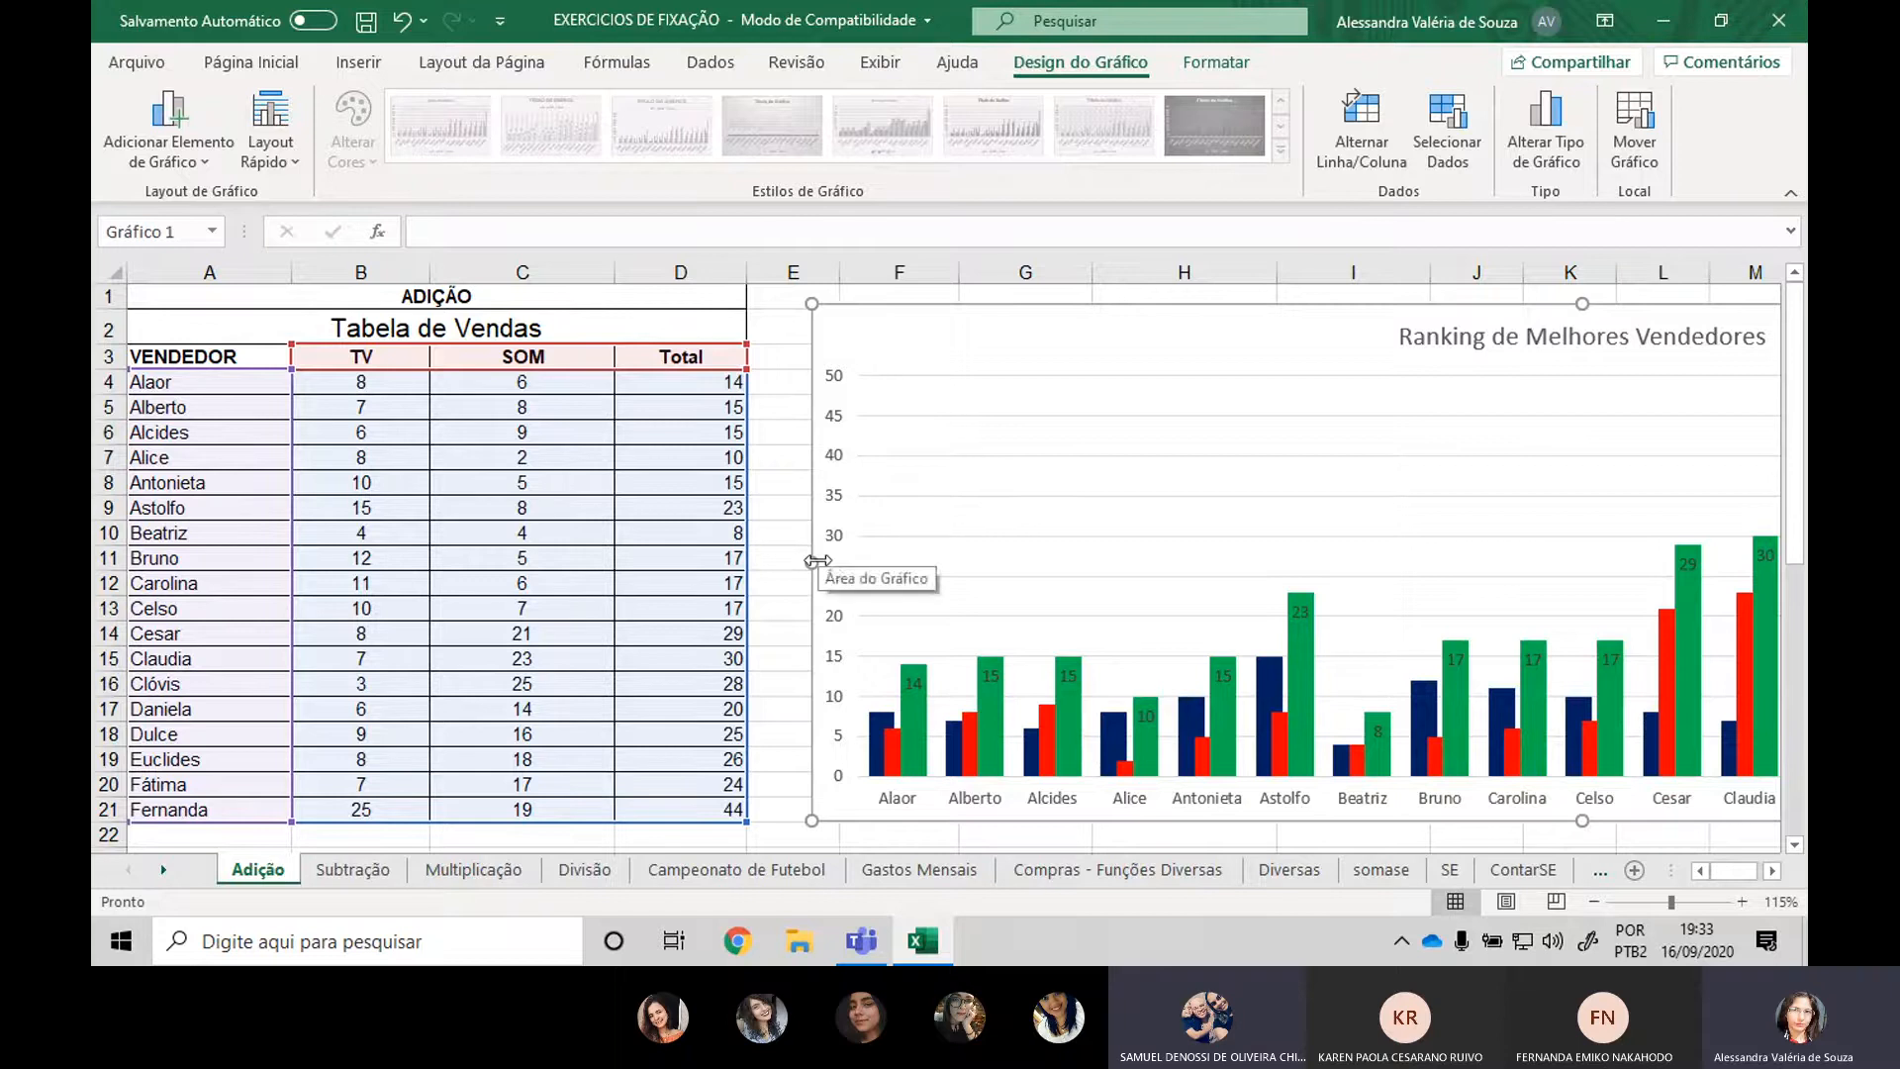
pyautogui.moveTo(974, 353); pyautogui.dragTo(930, 342)
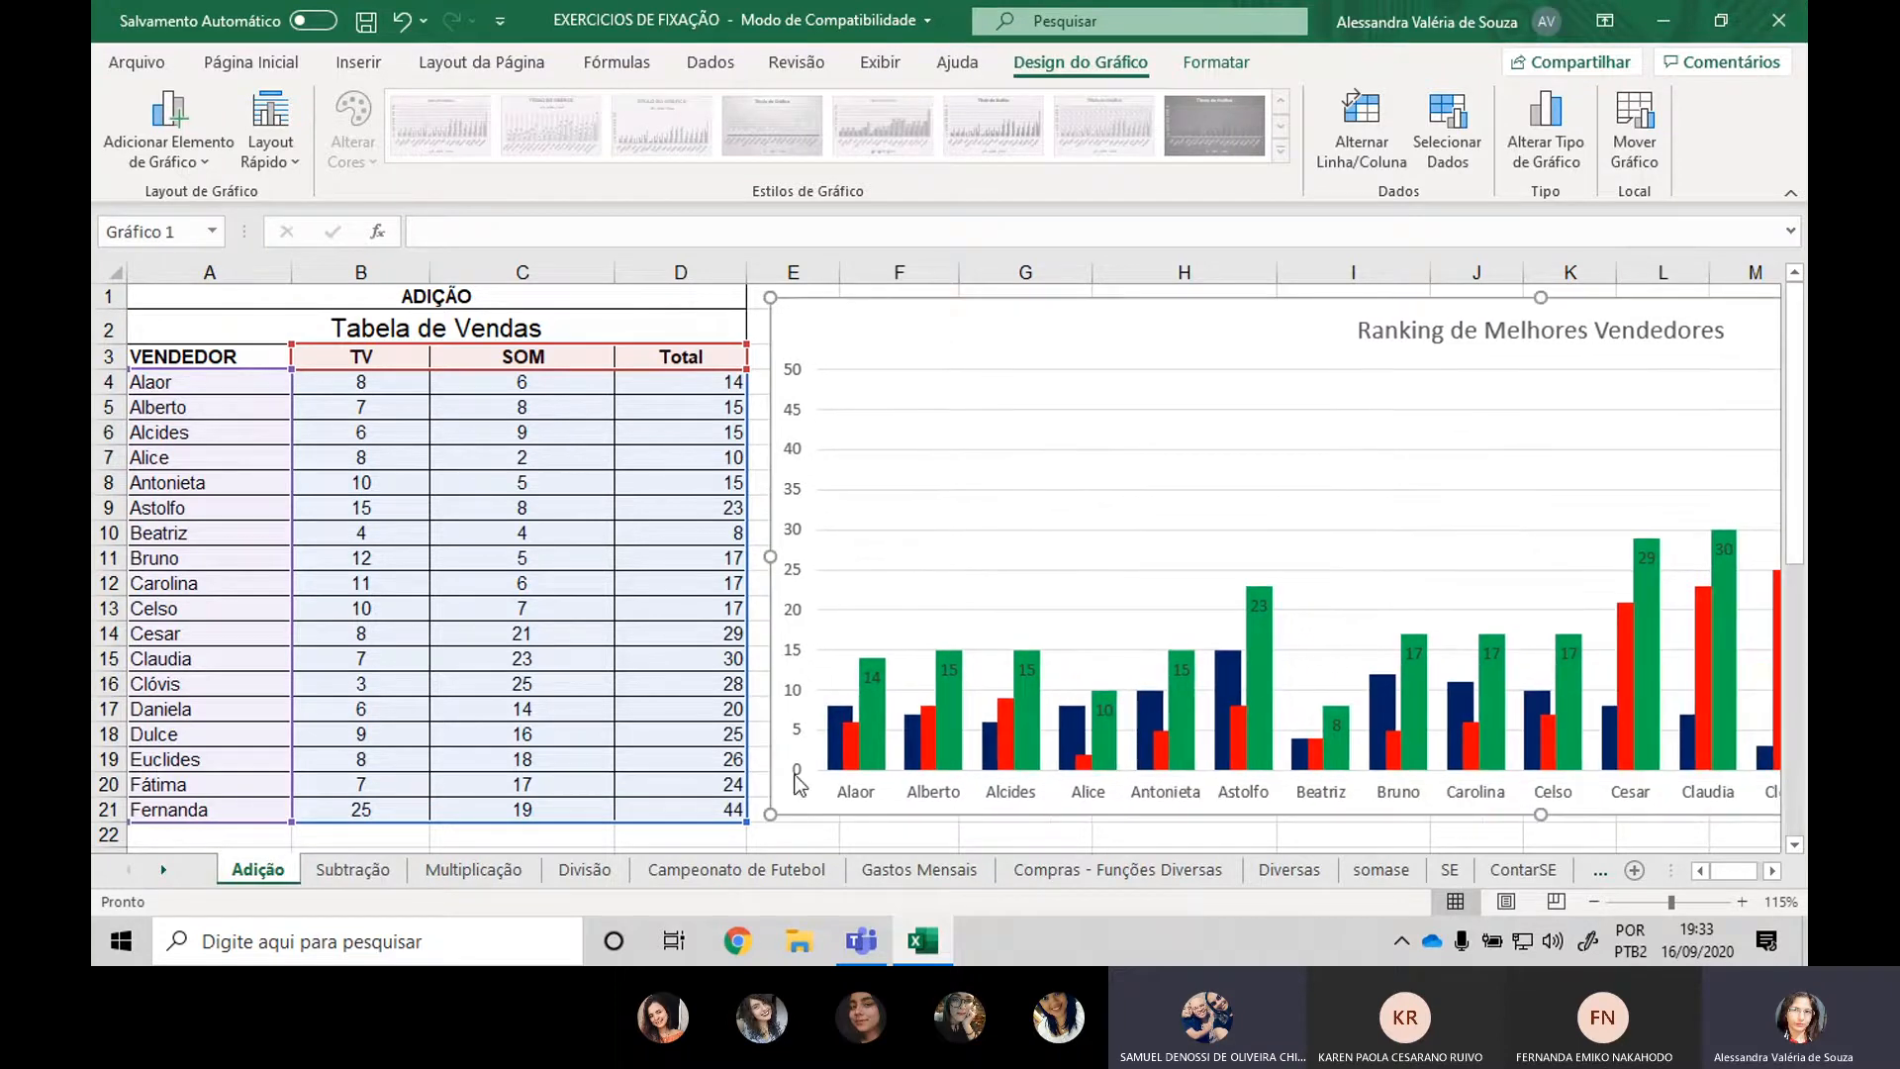
# Make the chart taller and narrower, keeping it beside the sales table with its edge in column E.
pyautogui.moveTo(771, 817); pyautogui.dragTo(915, 787)
pyautogui.scroll(2, 958, 637)
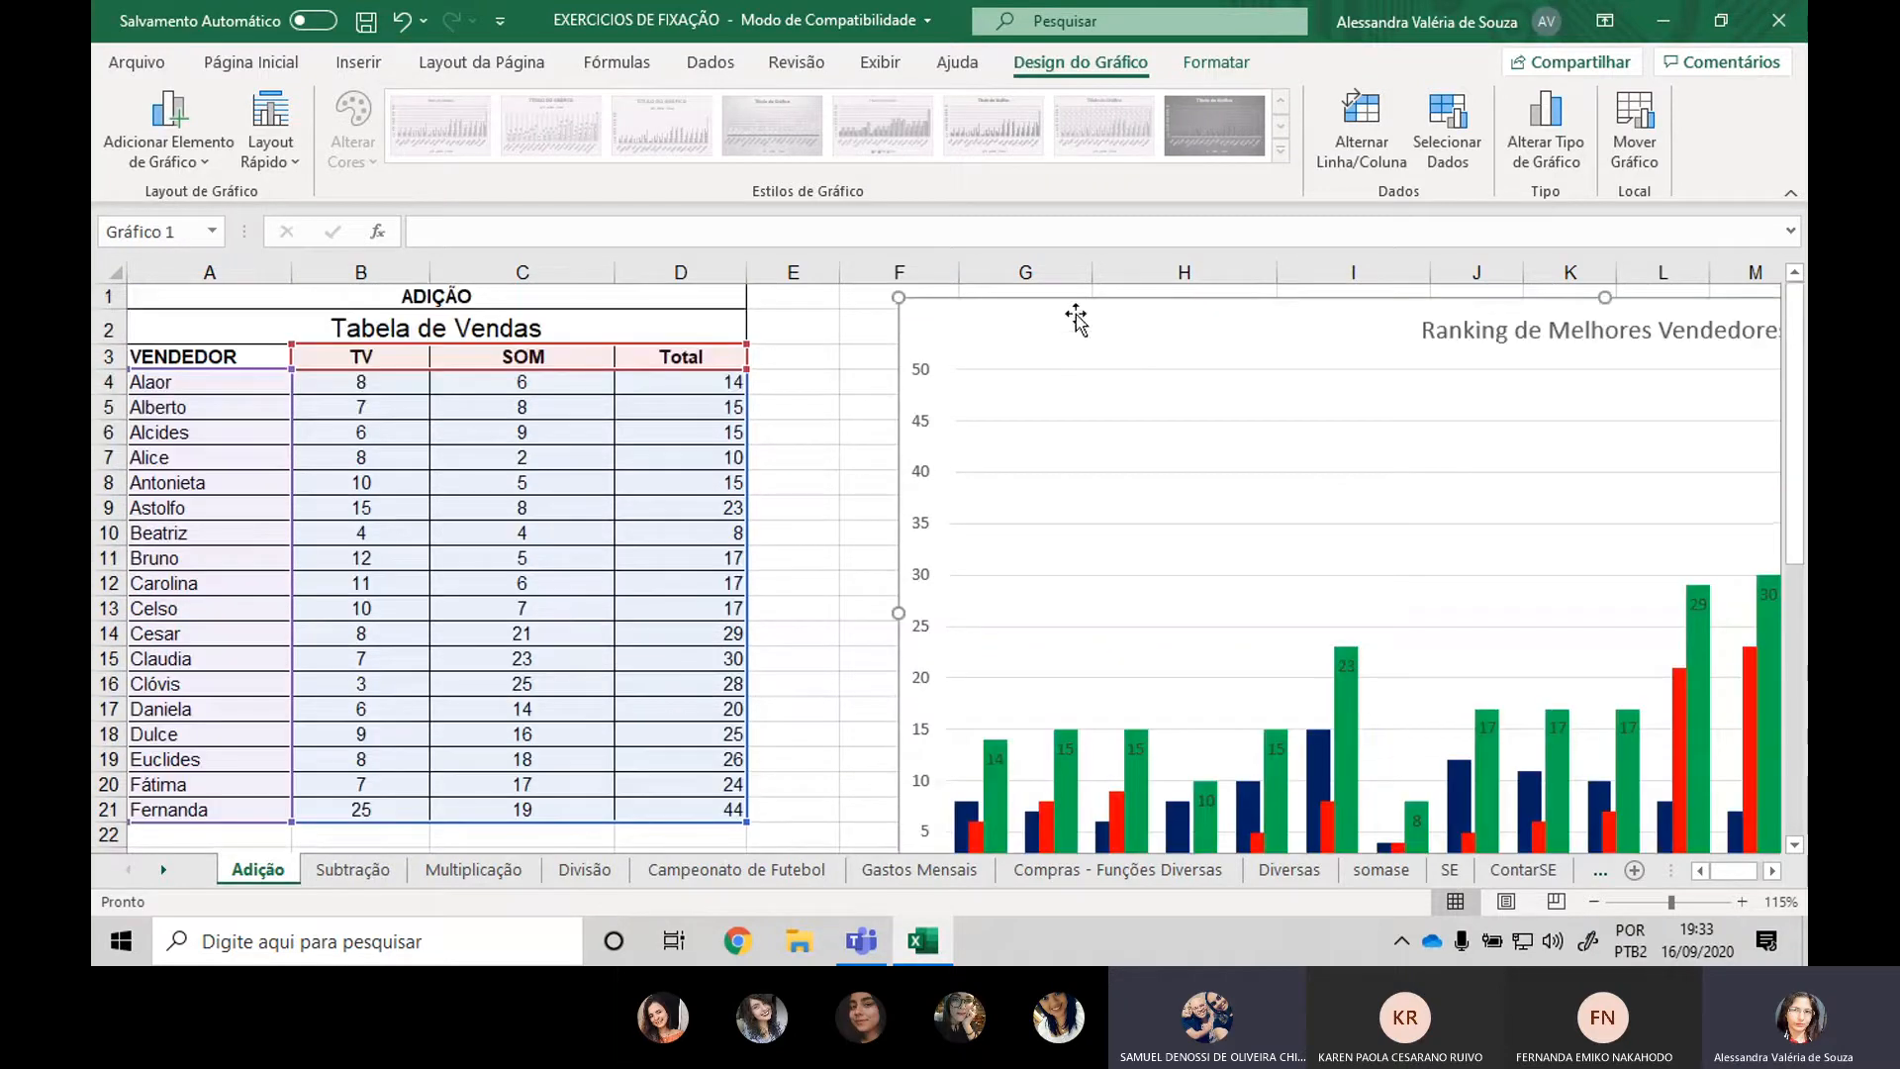
pyautogui.moveTo(1075, 319); pyautogui.dragTo(945, 308)
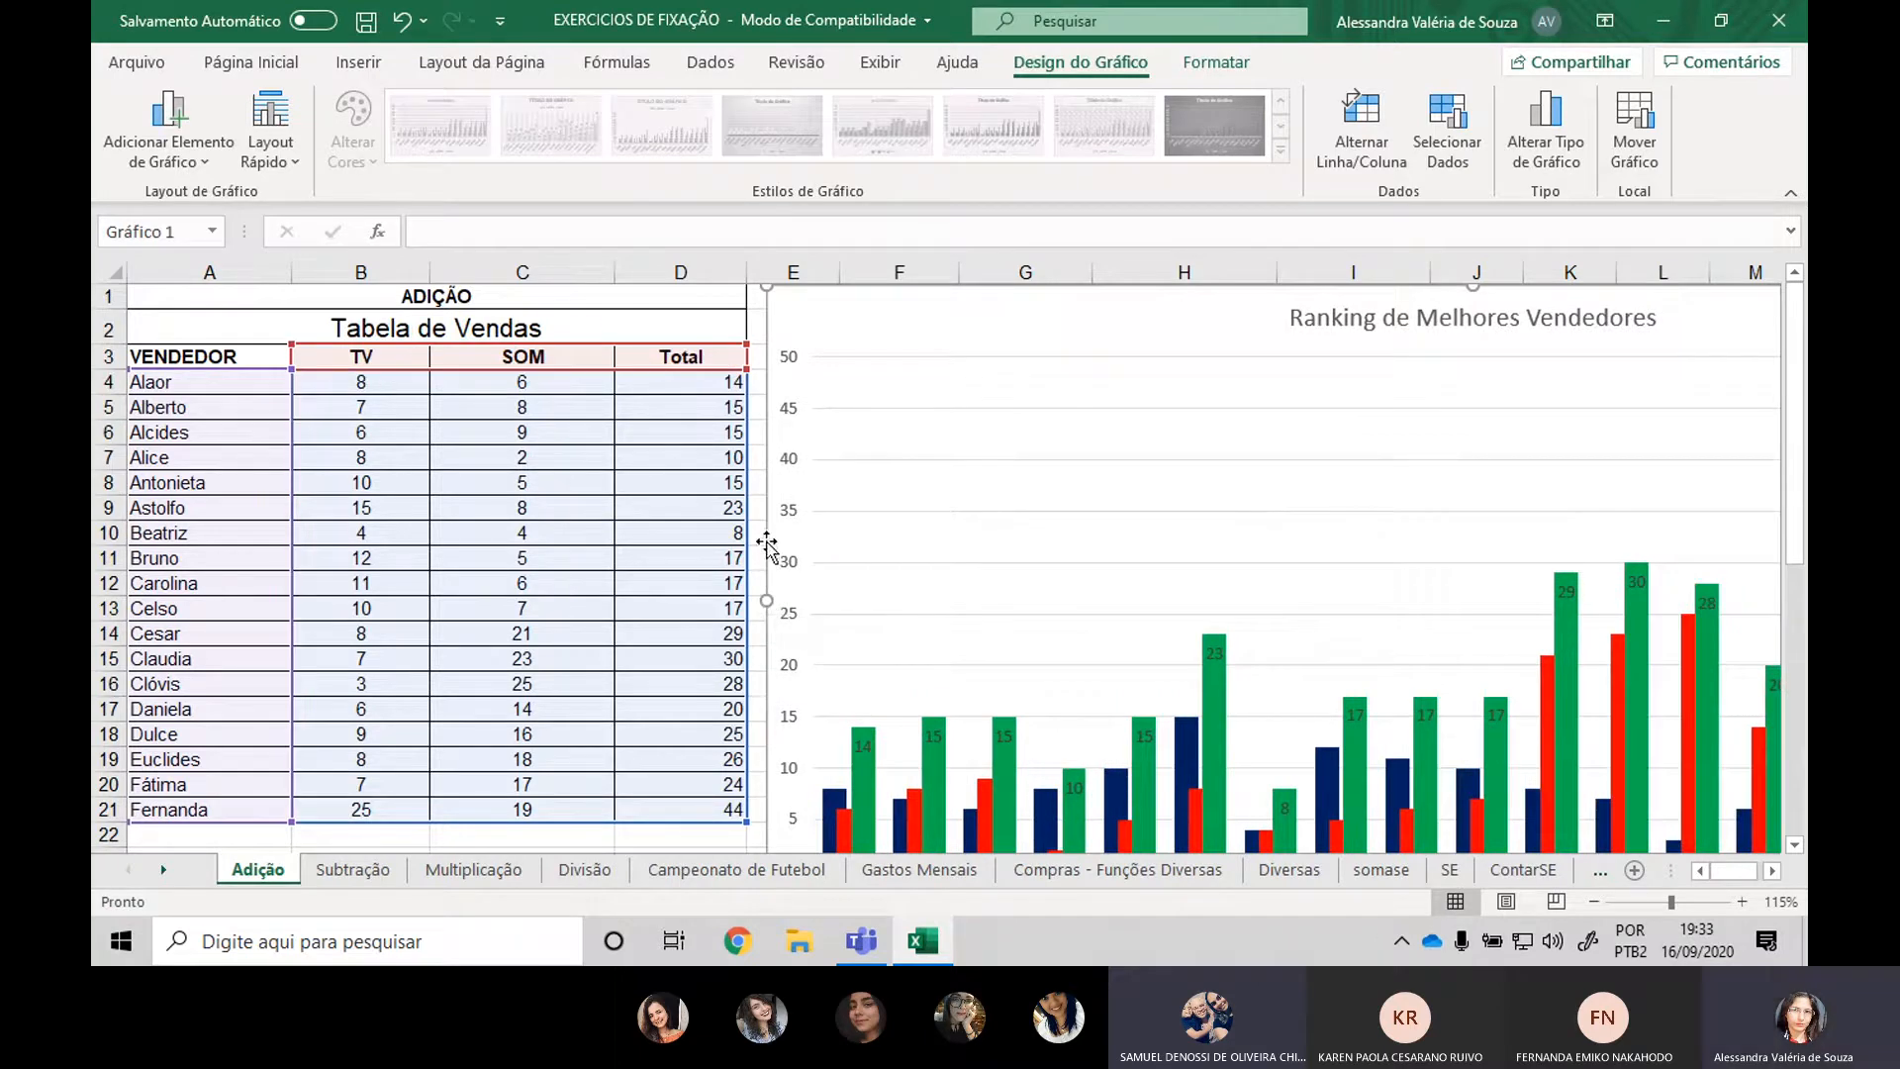
pyautogui.moveTo(771, 600); pyautogui.dragTo(969, 602)
pyautogui.moveTo(1252, 316); pyautogui.dragTo(1100, 313)
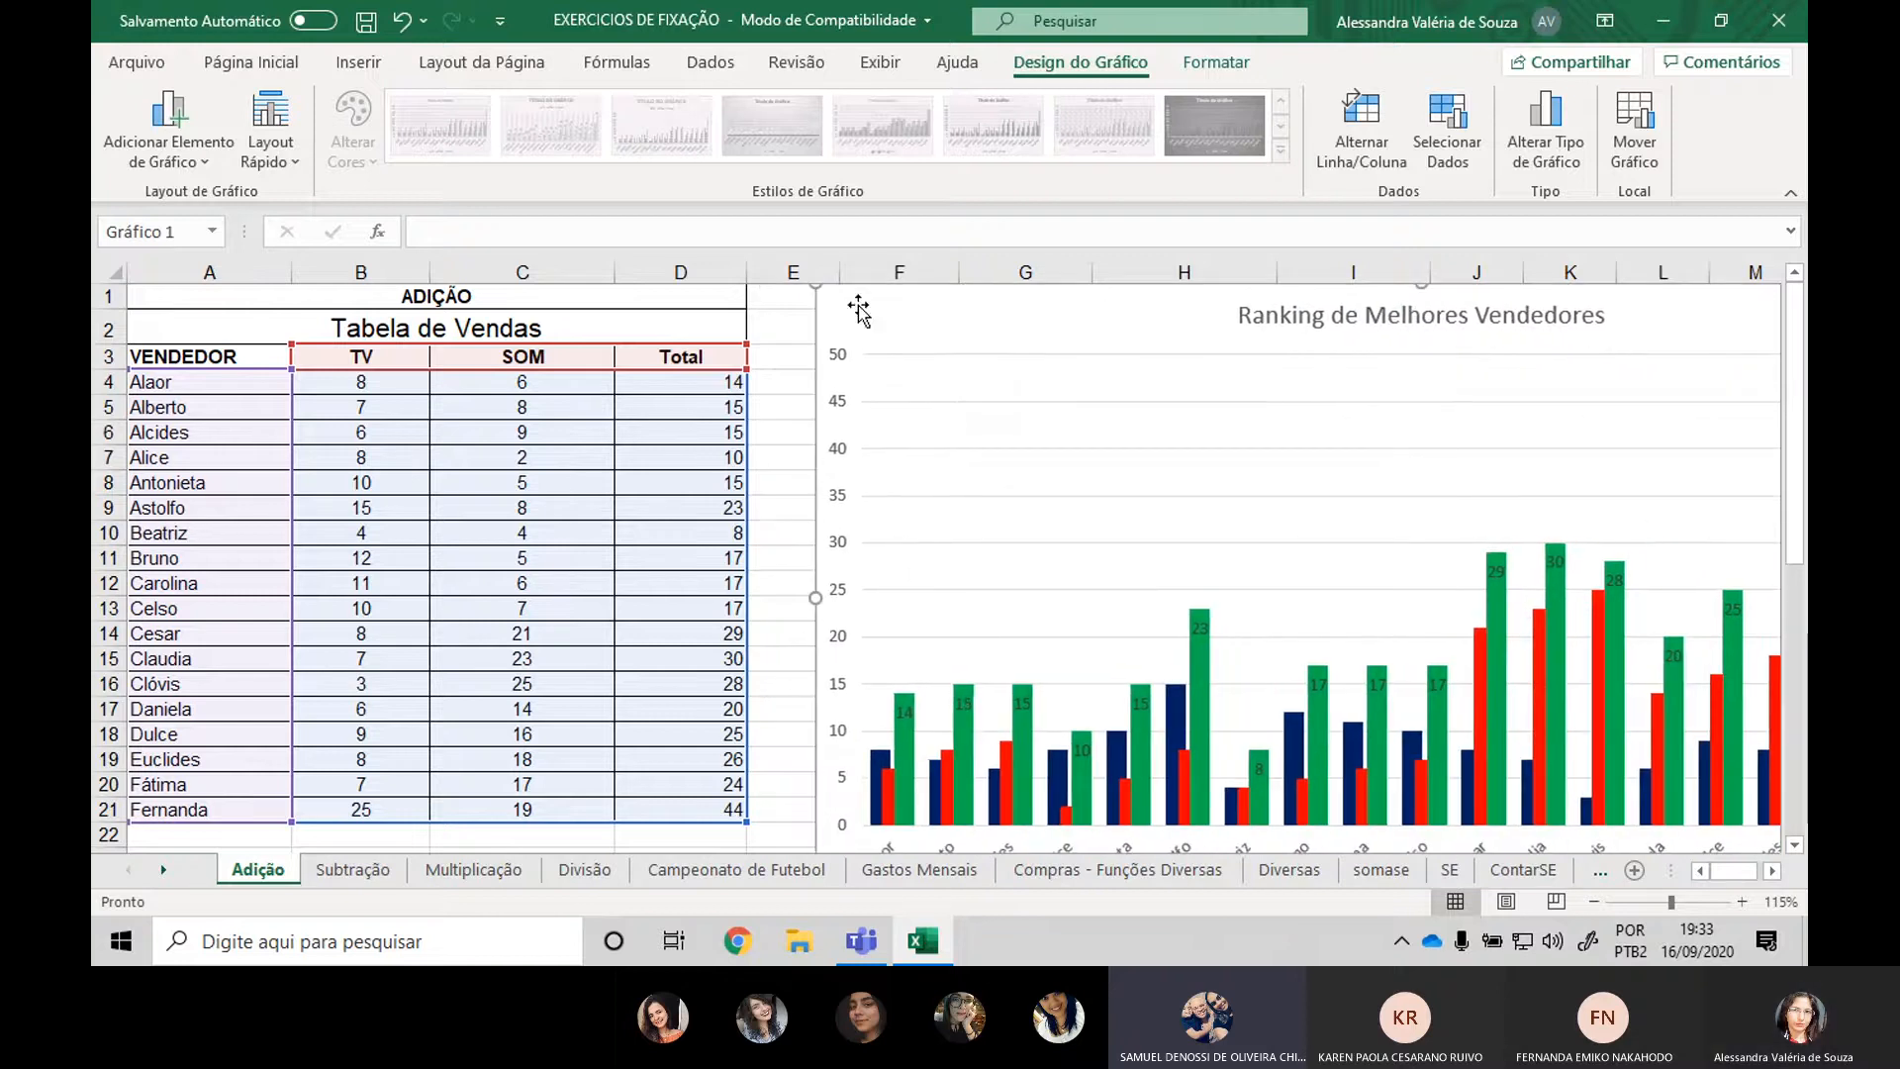
# Narrow the chart from the side facing the table so it begins near the end of column F, and deselect it.
pyautogui.click(274, 406)
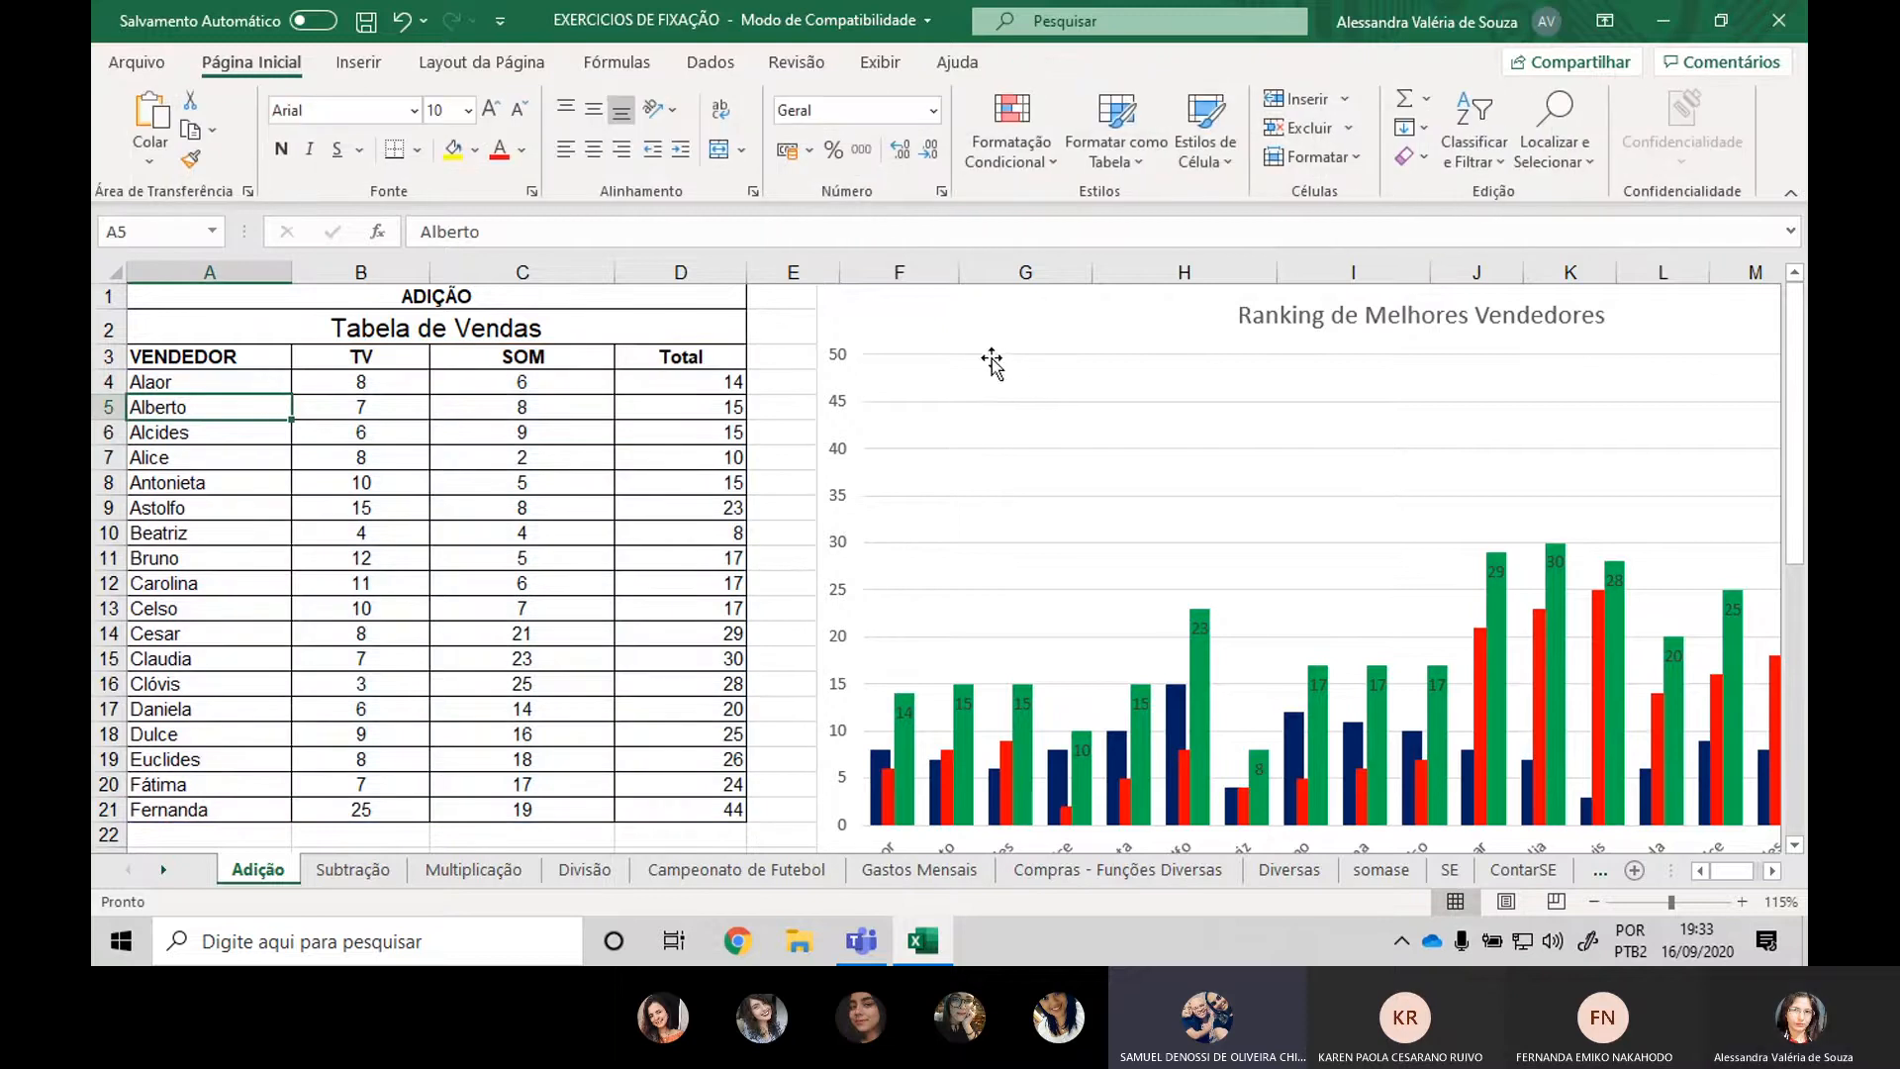
pyautogui.click(948, 321)
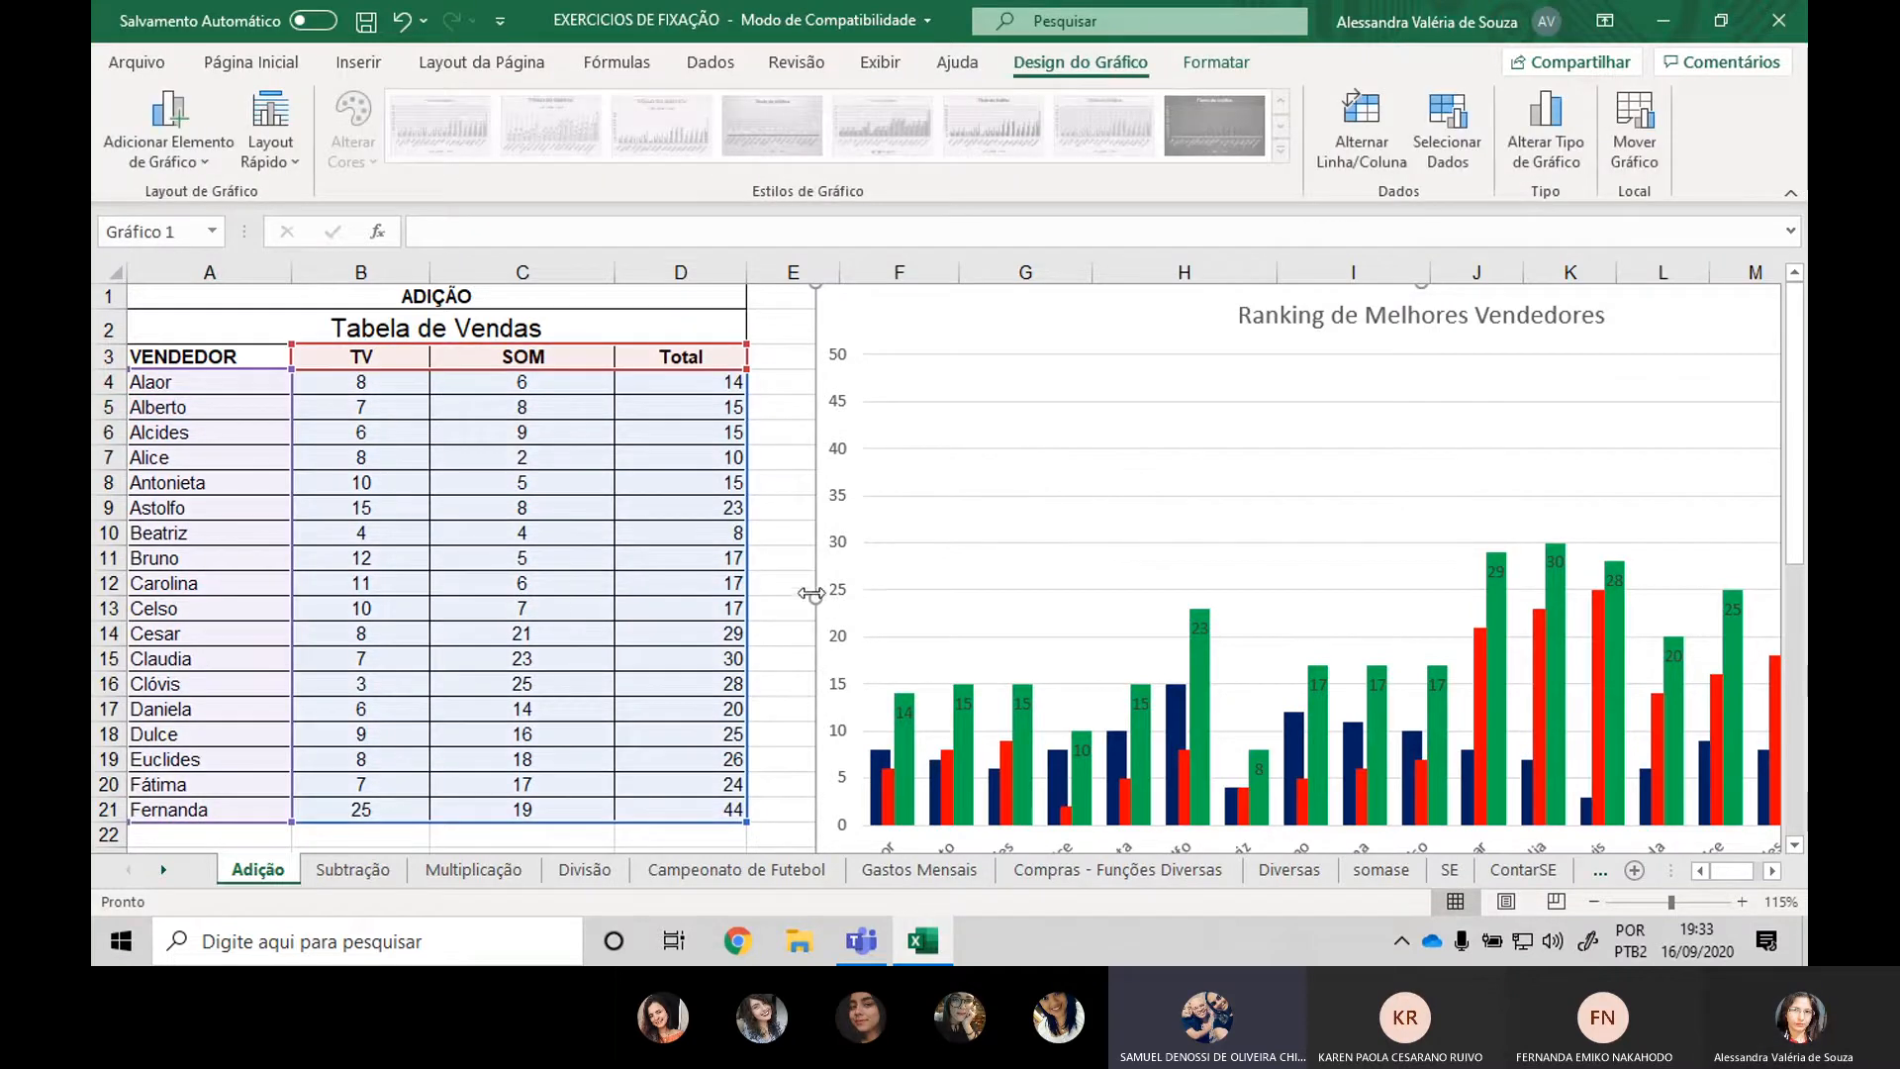
pyautogui.moveTo(815, 598); pyautogui.dragTo(949, 602)
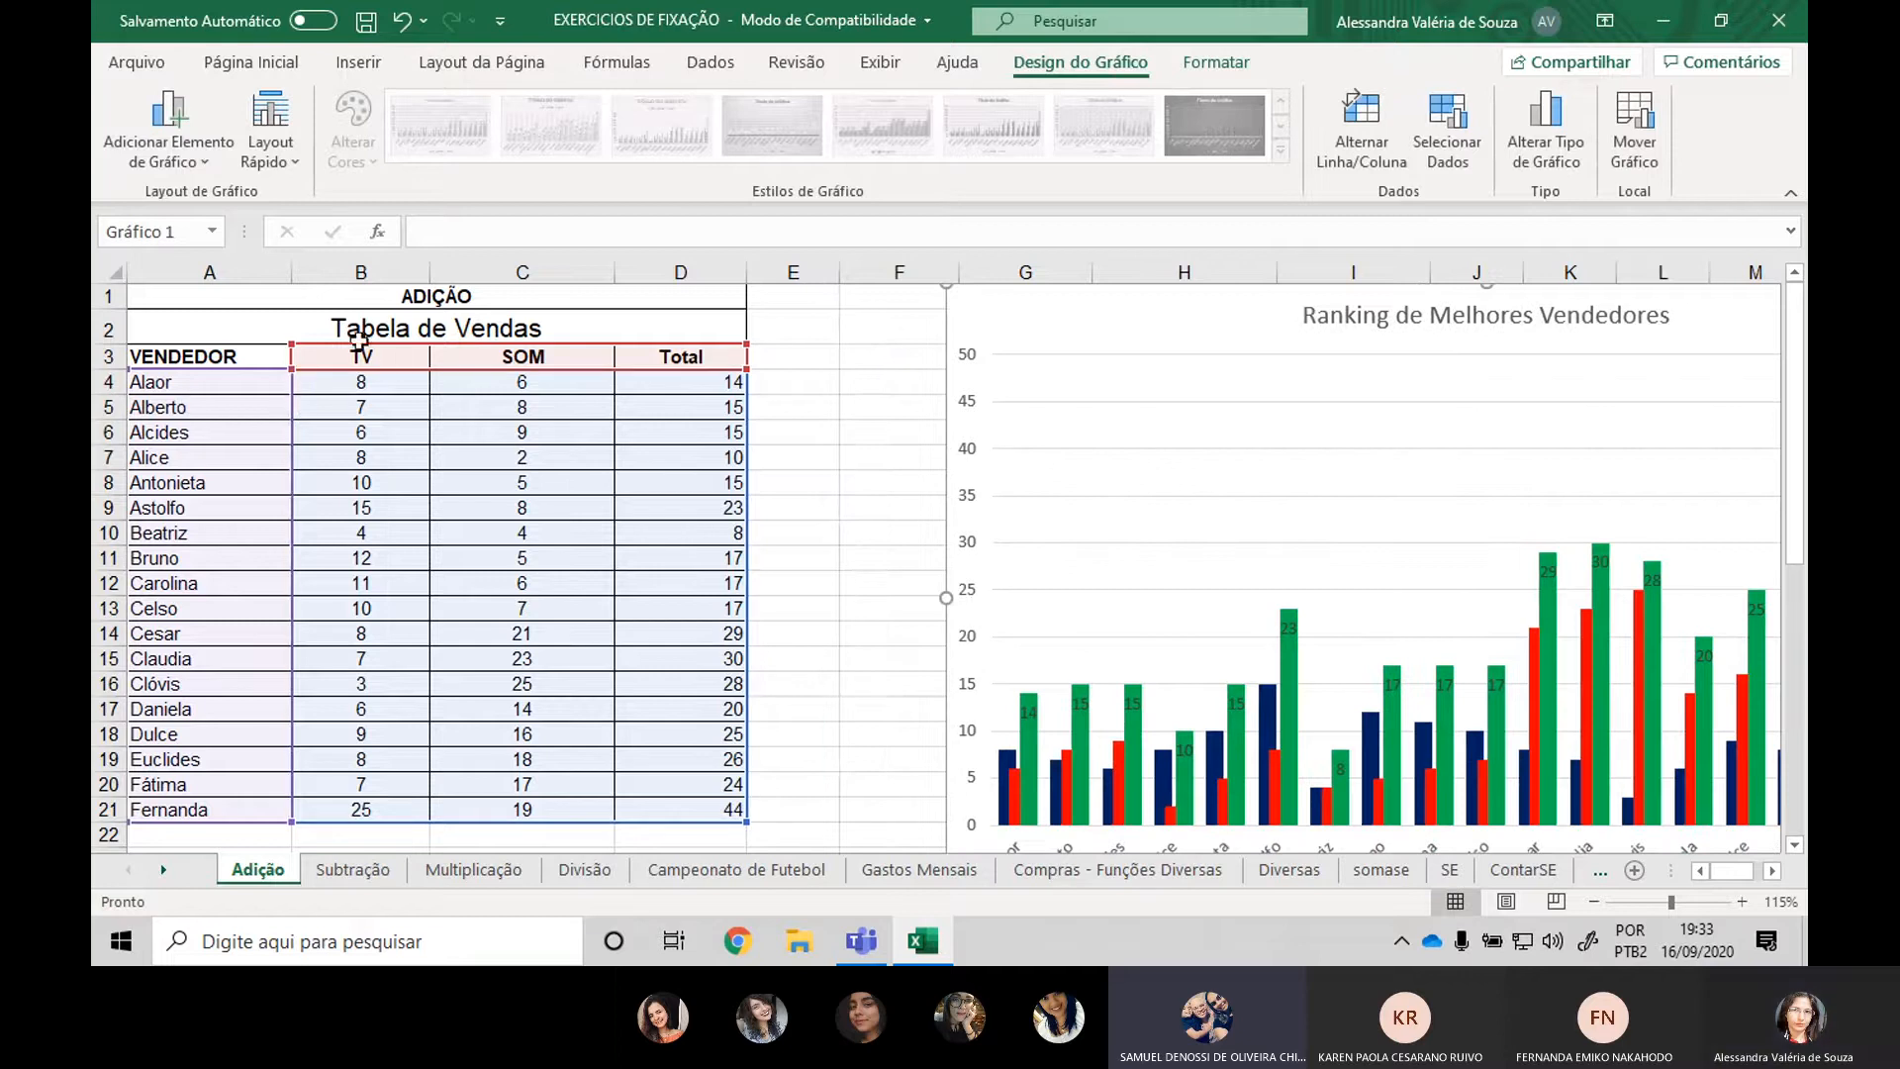
pyautogui.click(870, 449)
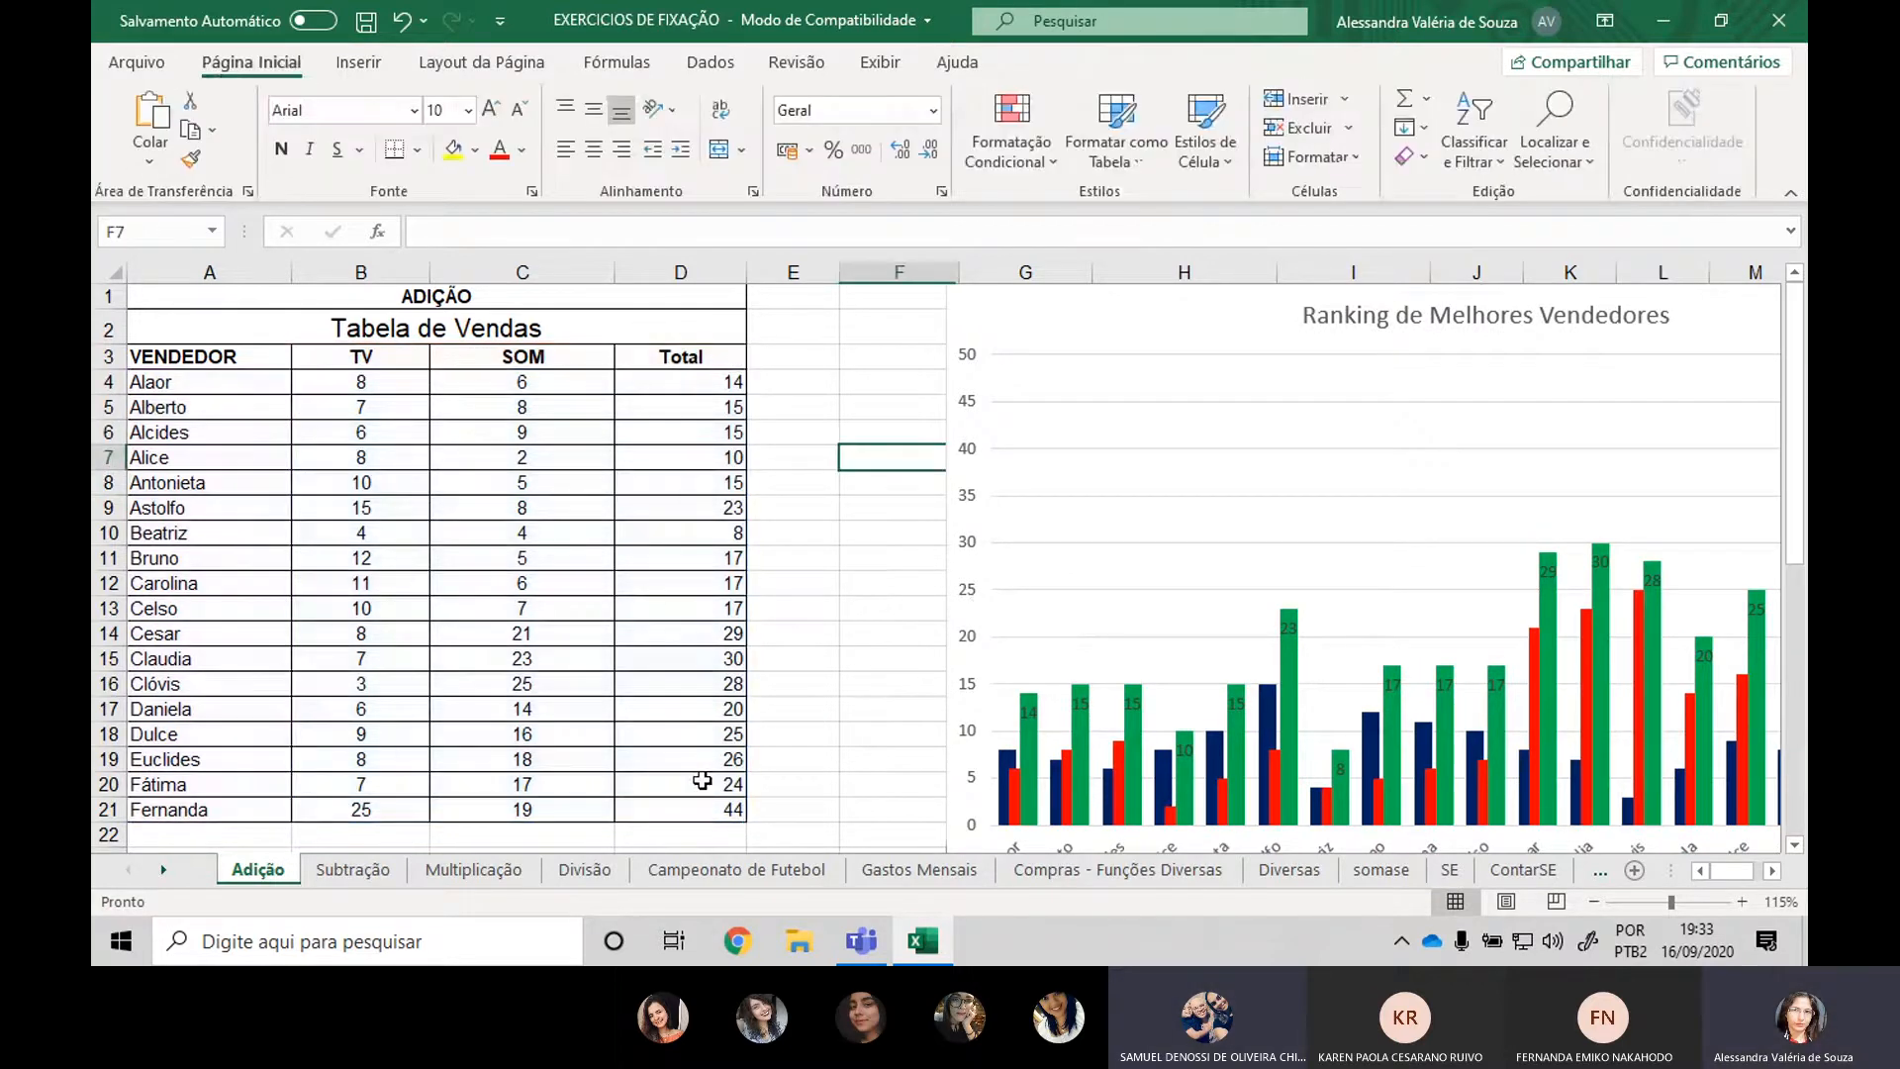
# Move the TV, SOM and Total data from B3:D21 to C3:E21 and enter the heading CIDADE in B3.
pyautogui.moveTo(700, 807); pyautogui.dragTo(354, 360)
pyautogui.moveTo(384, 821); pyautogui.dragTo(471, 813)
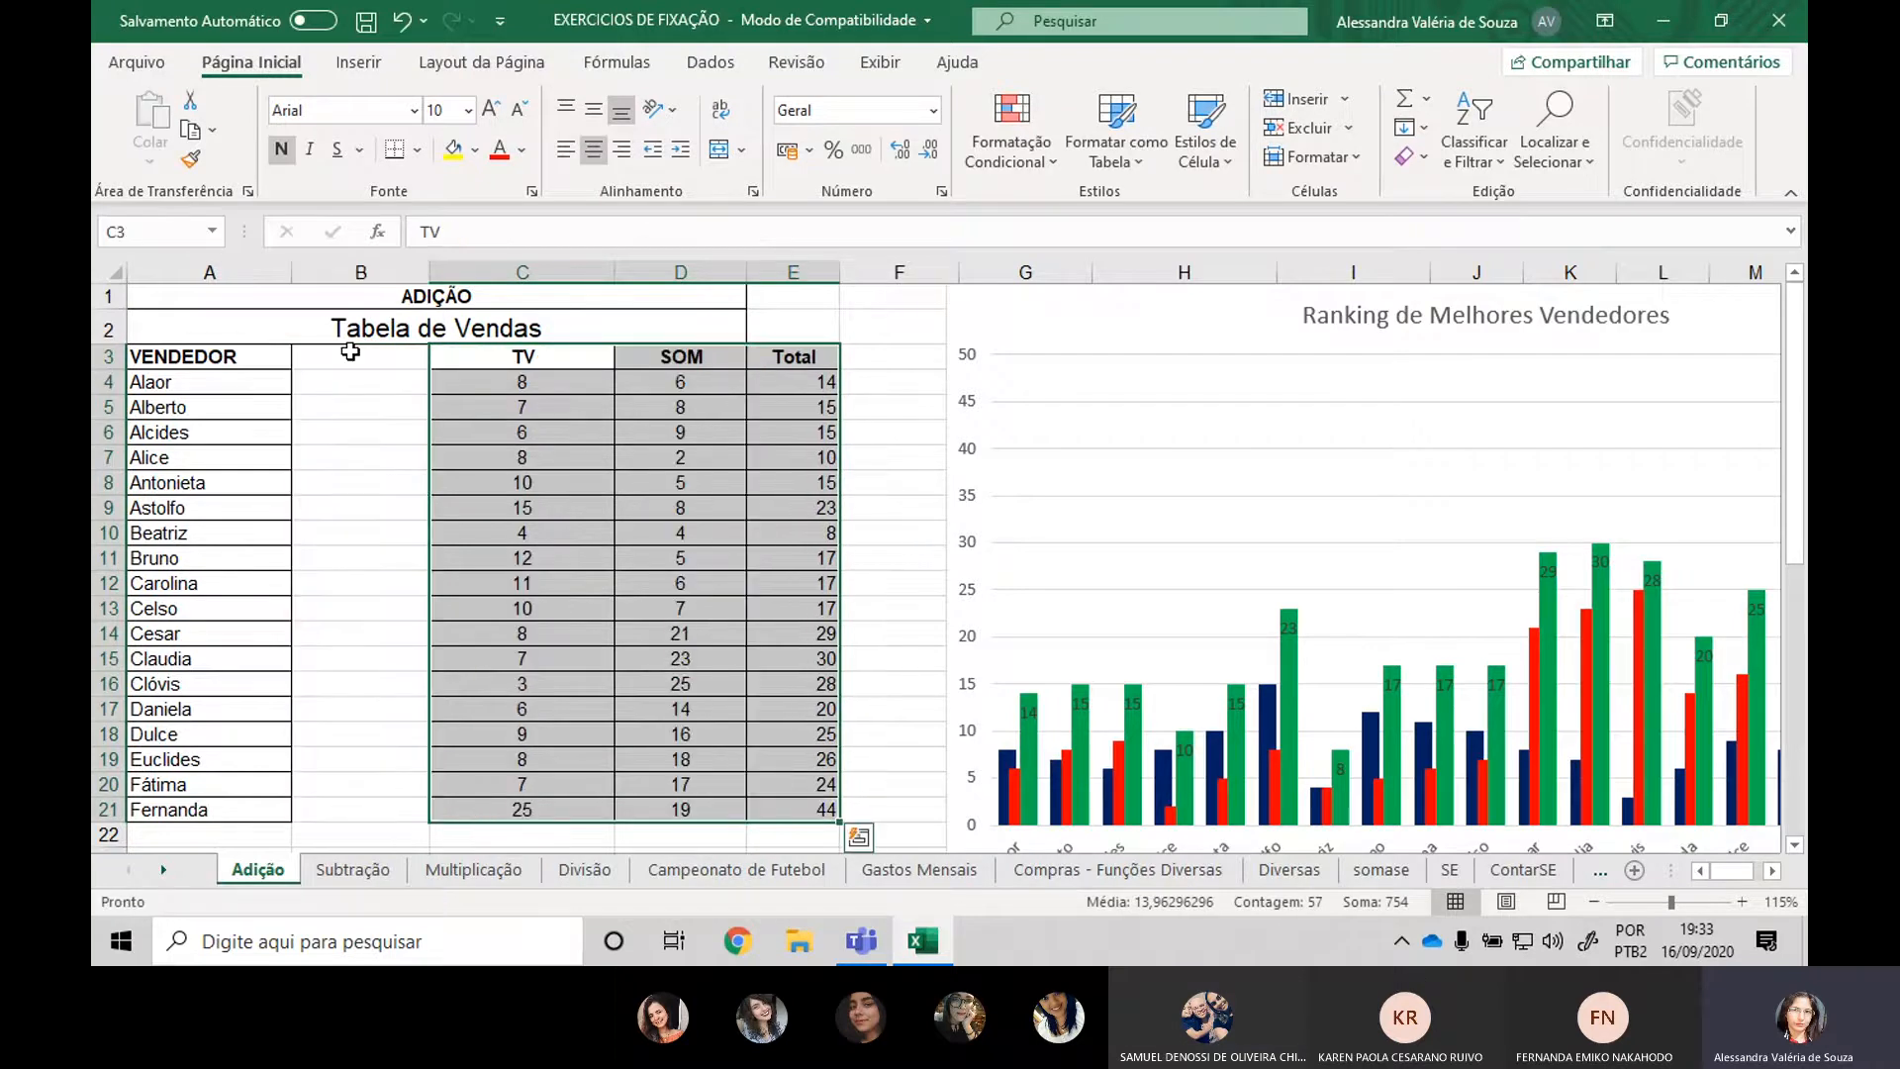
pyautogui.click(349, 357)
pyautogui.write('CIDADE')
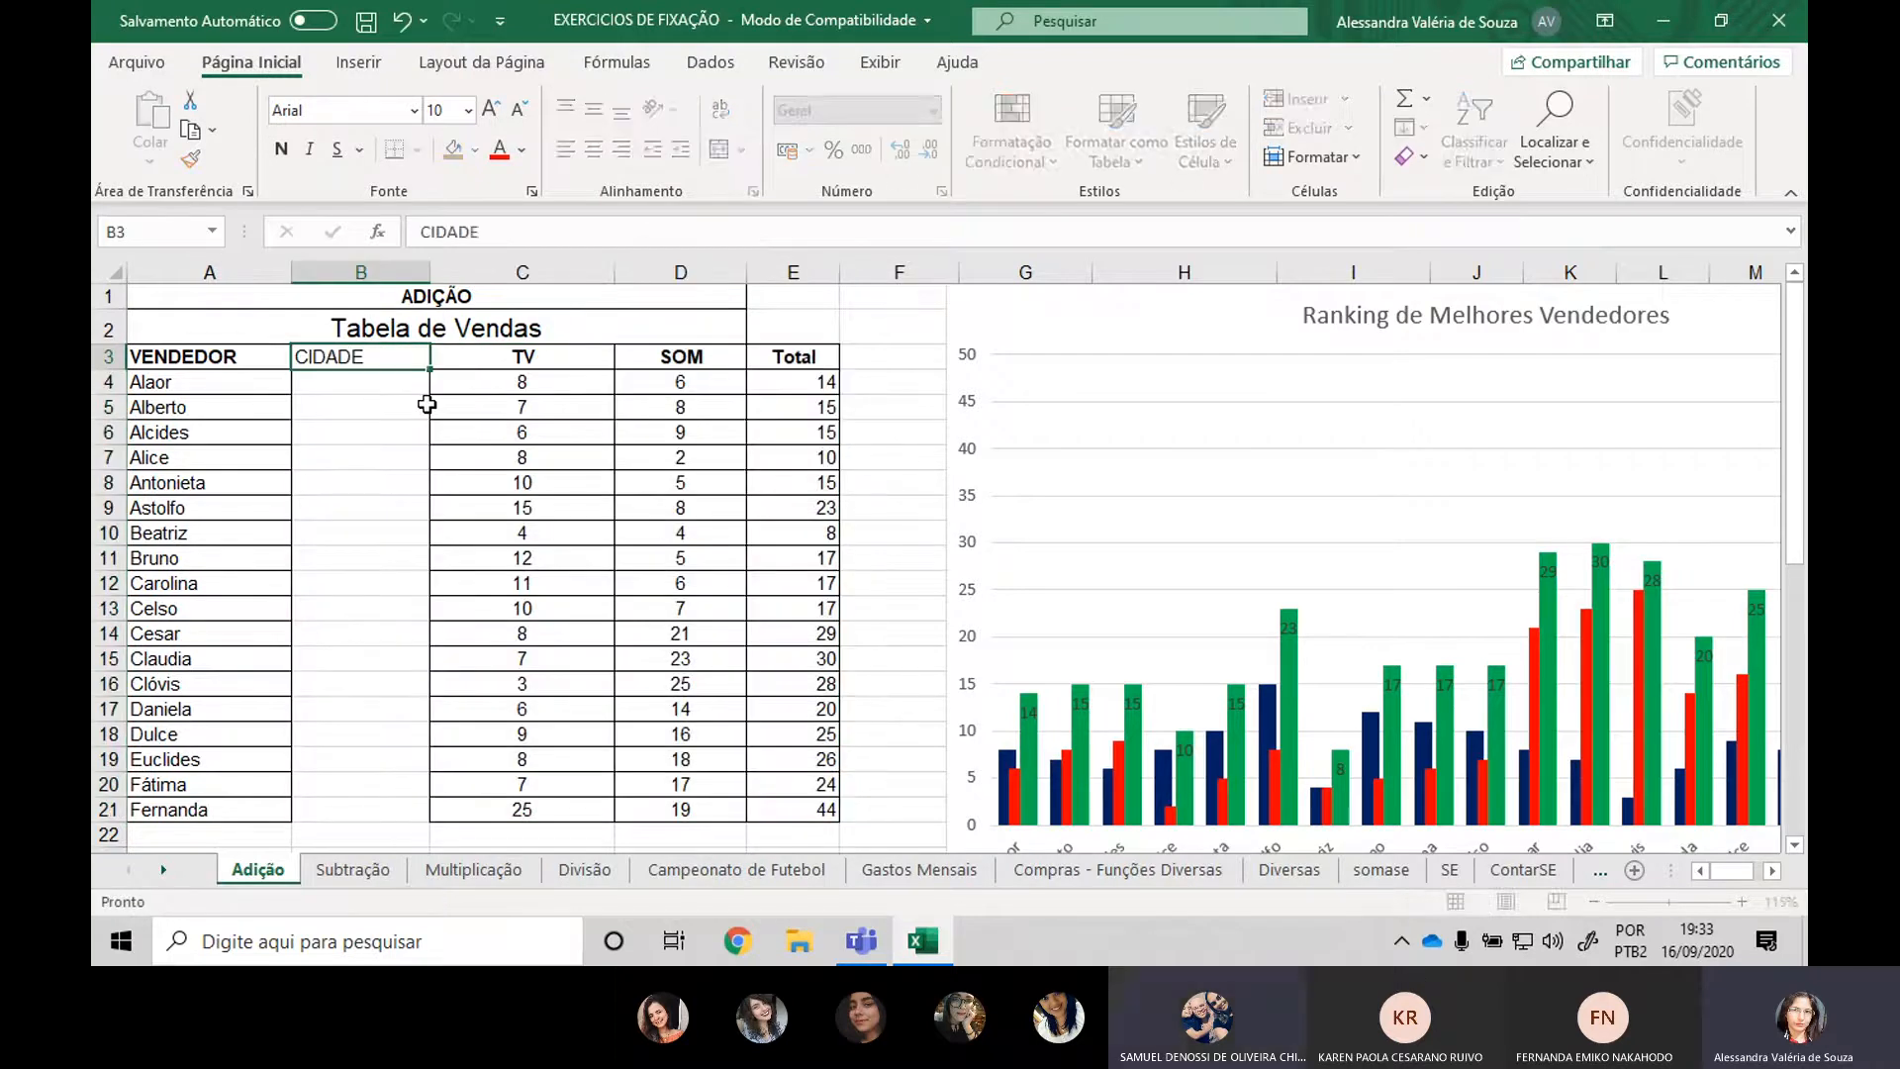
pyautogui.press('Return')
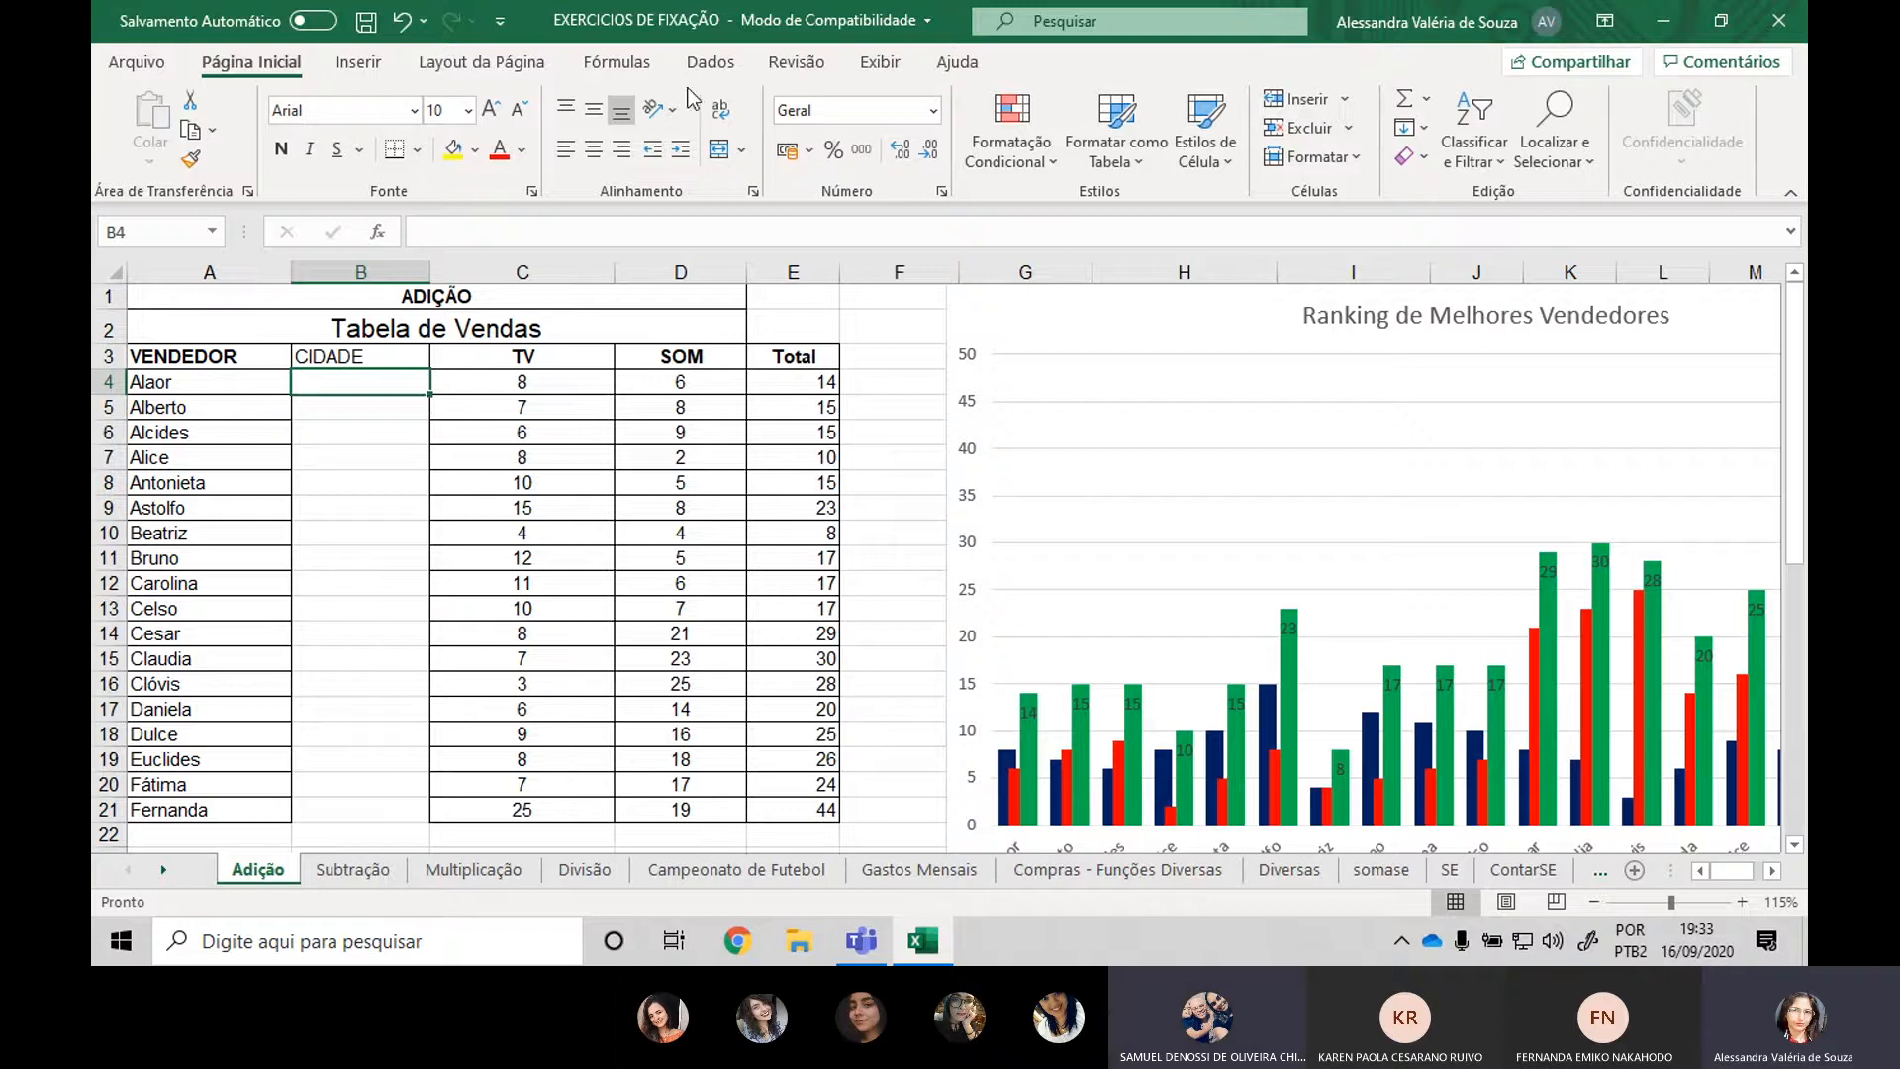
# Enter the cities Rio Claro in B4 and São Paulo in B5, correcting the misspelled entry.
pyautogui.write('Rio Claro')
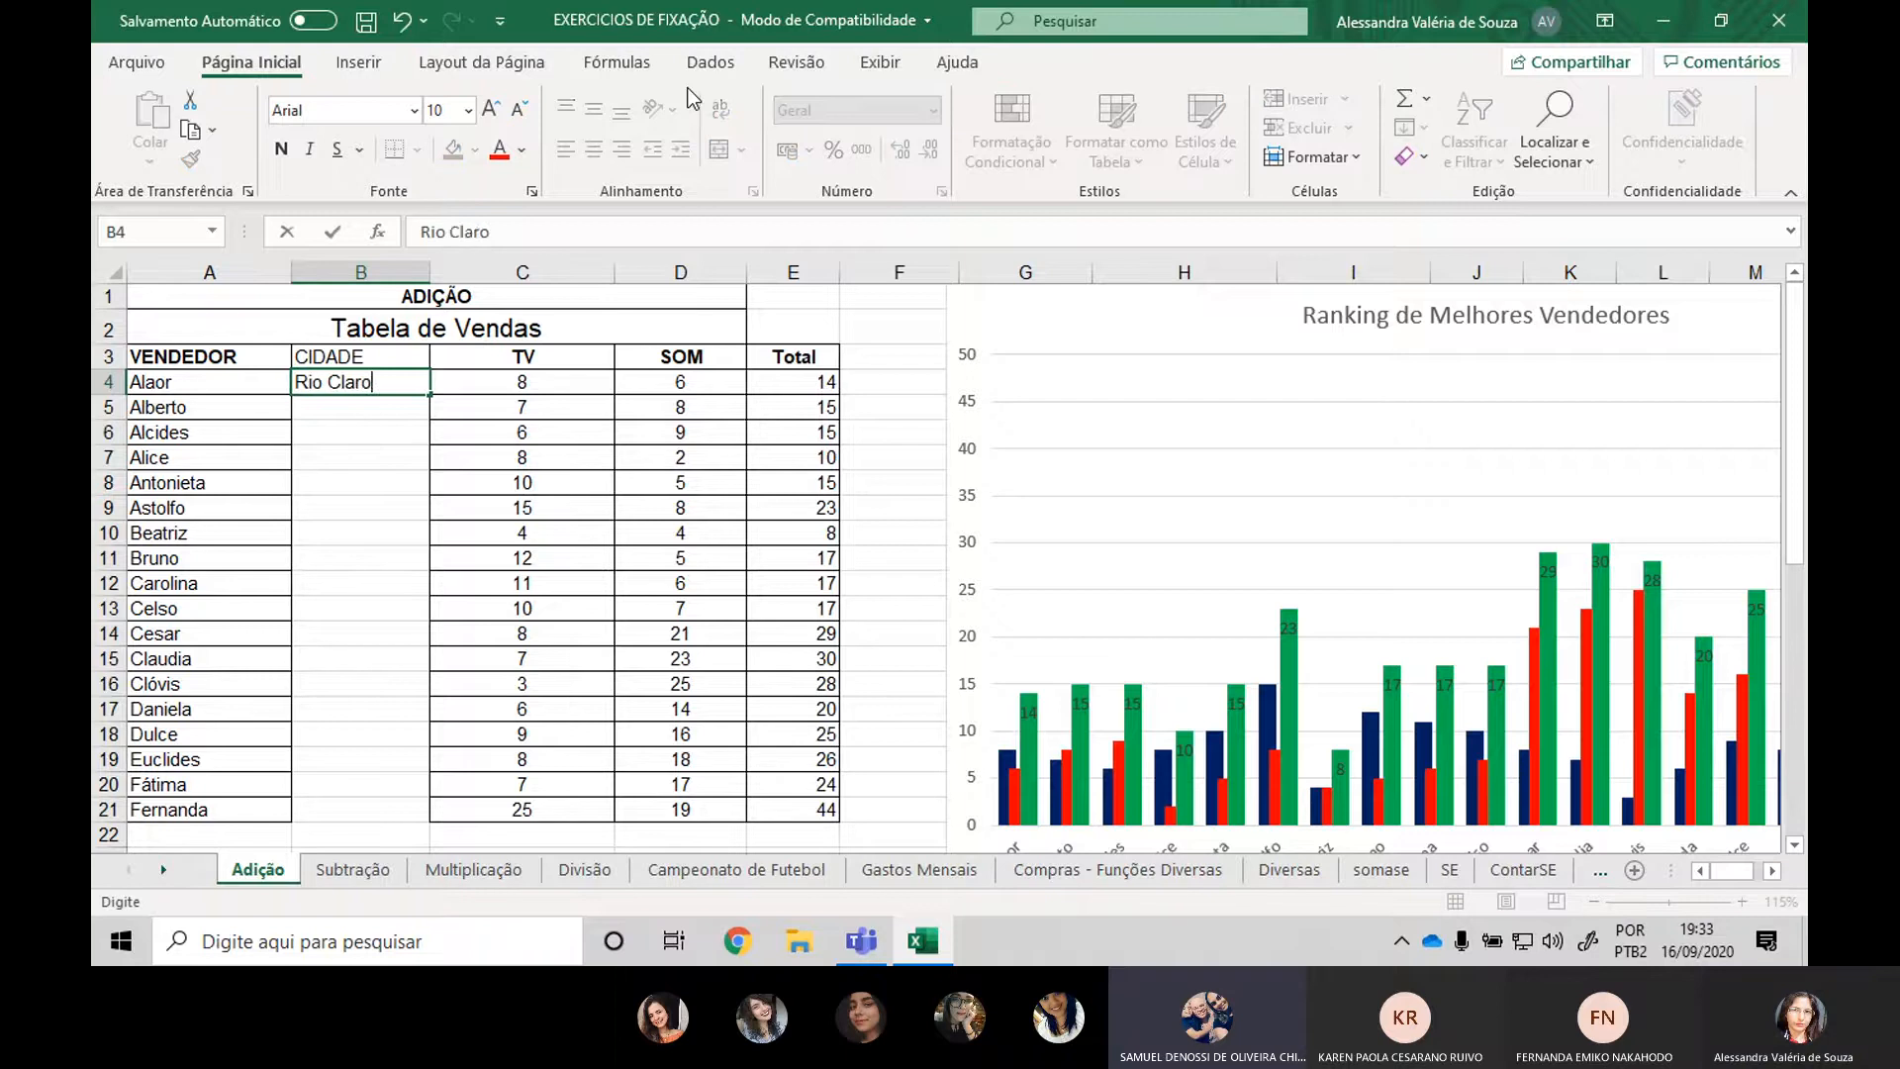
pyautogui.press('Return')
pyautogui.write('S')
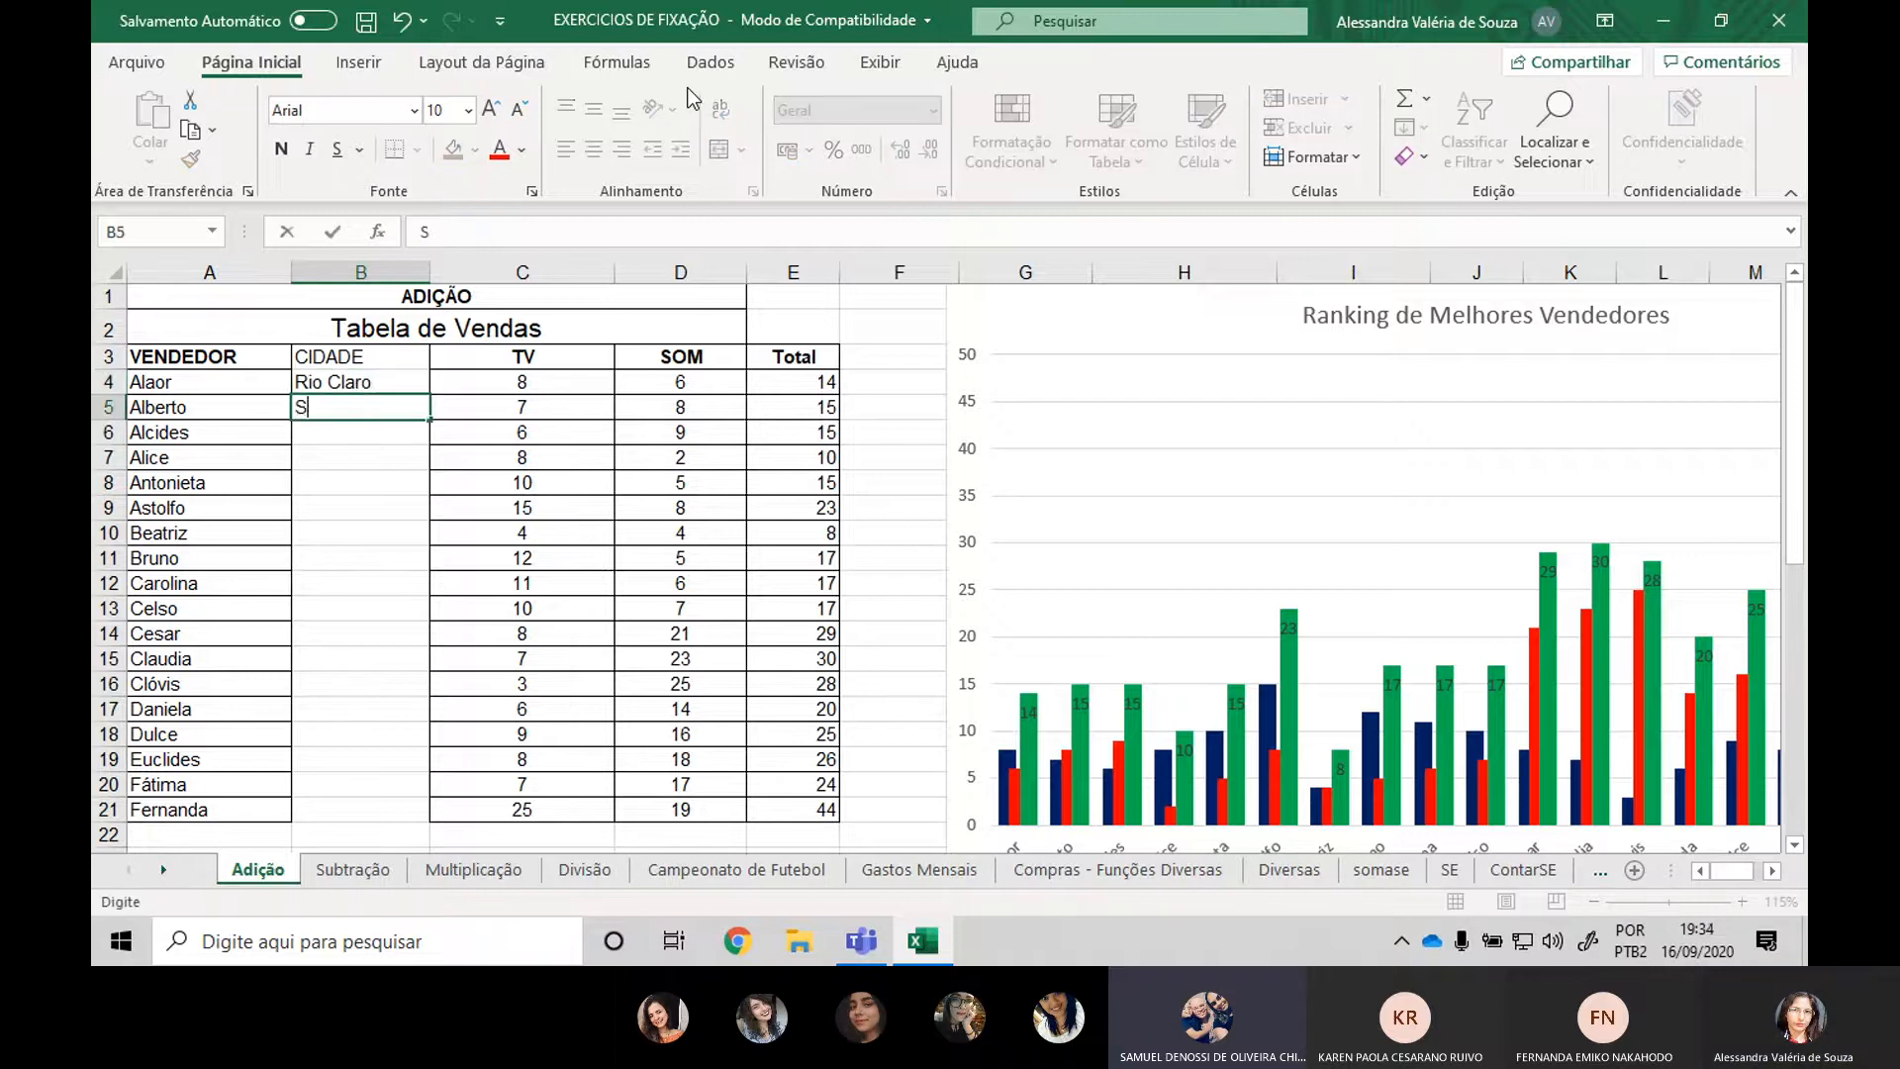
pyautogui.write('ão Pauo')
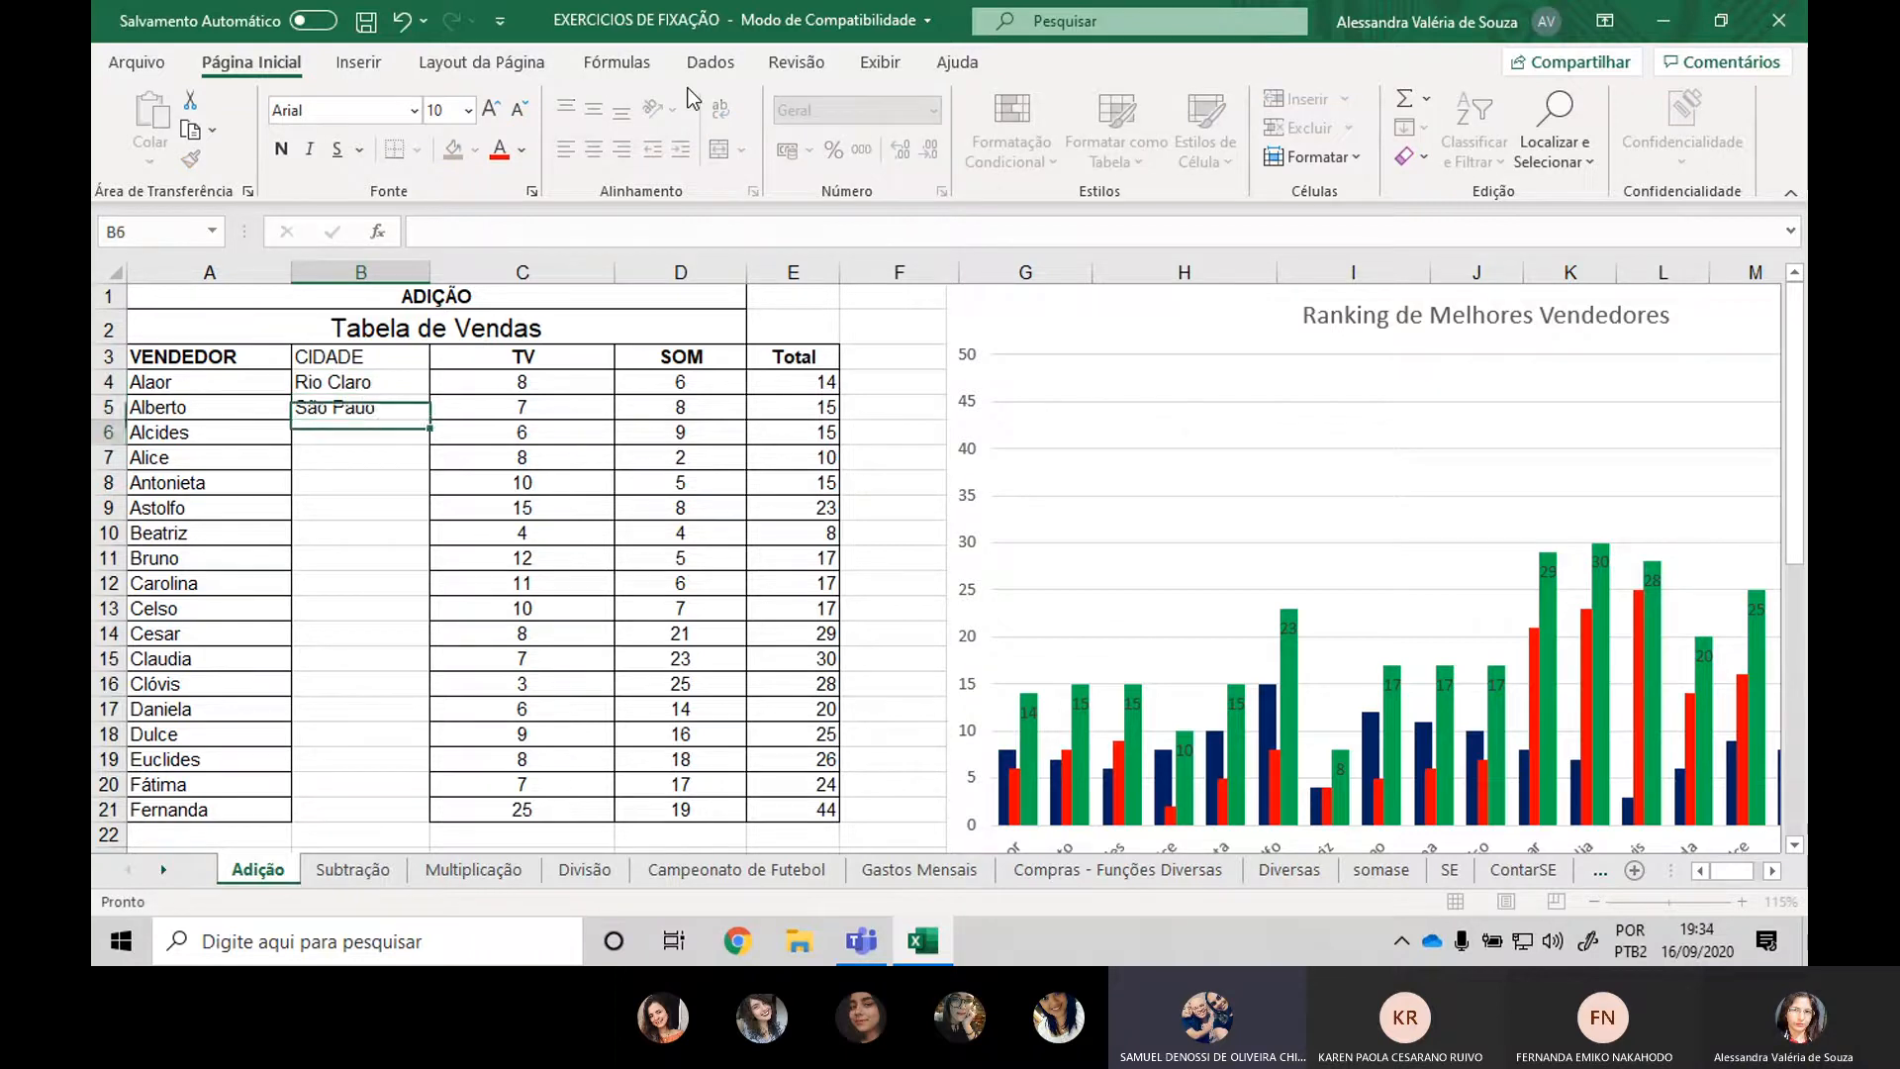
pyautogui.press('Return')
pyautogui.press('Up')
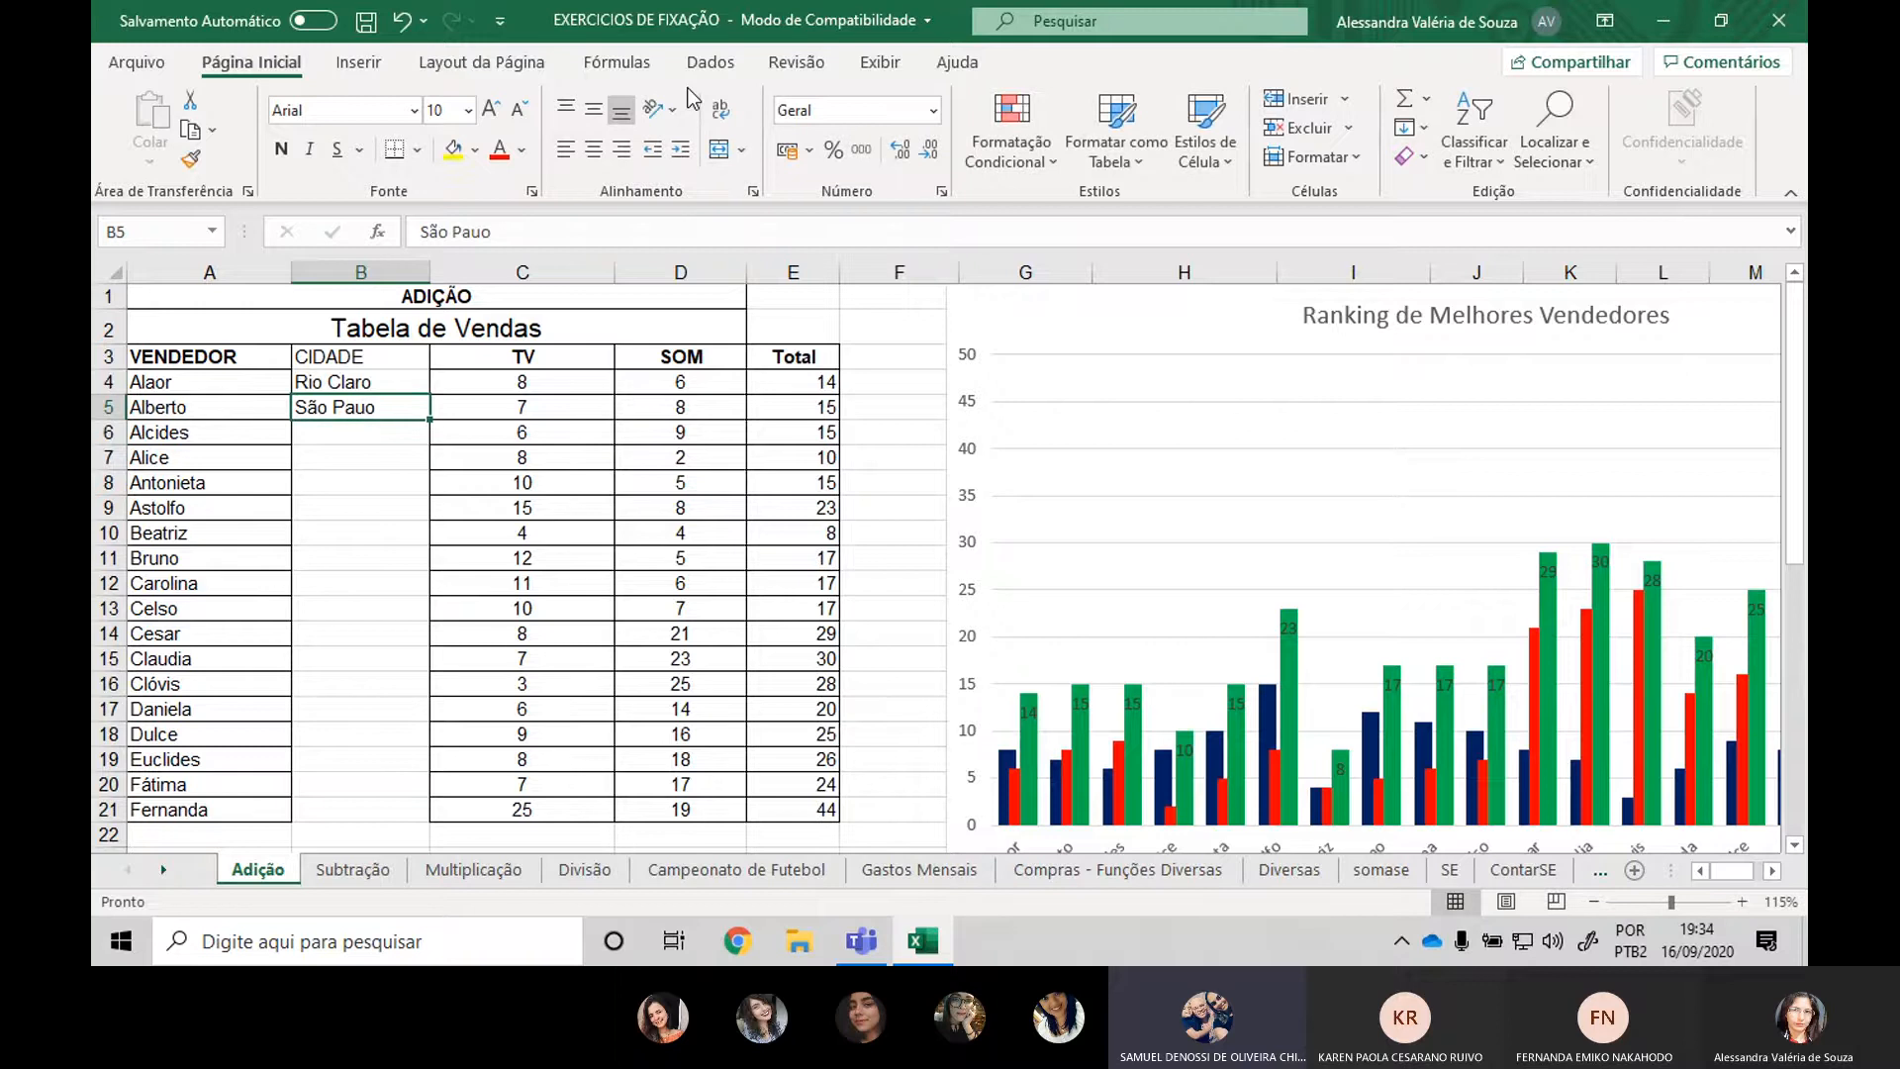
pyautogui.write('Paulo')
pyautogui.press('Return')
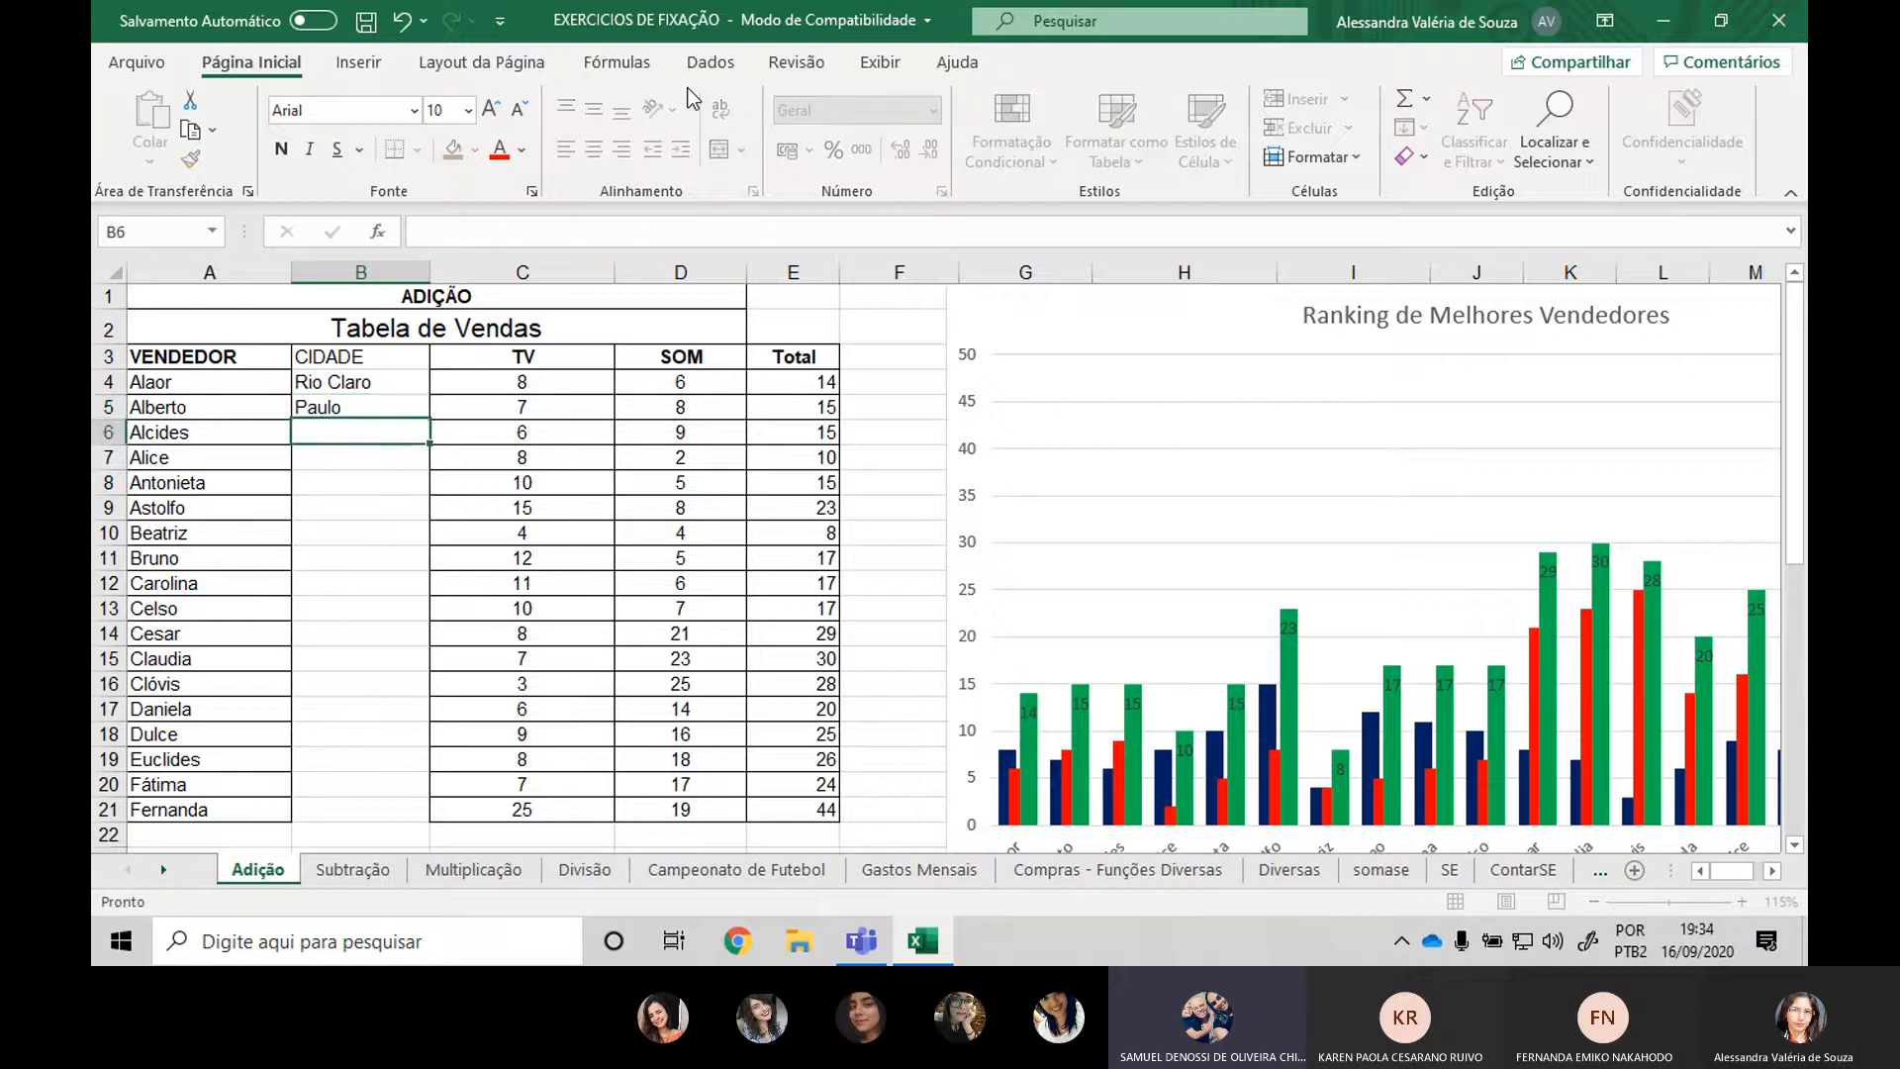
pyautogui.press('Up')
pyautogui.write('São Paulo')
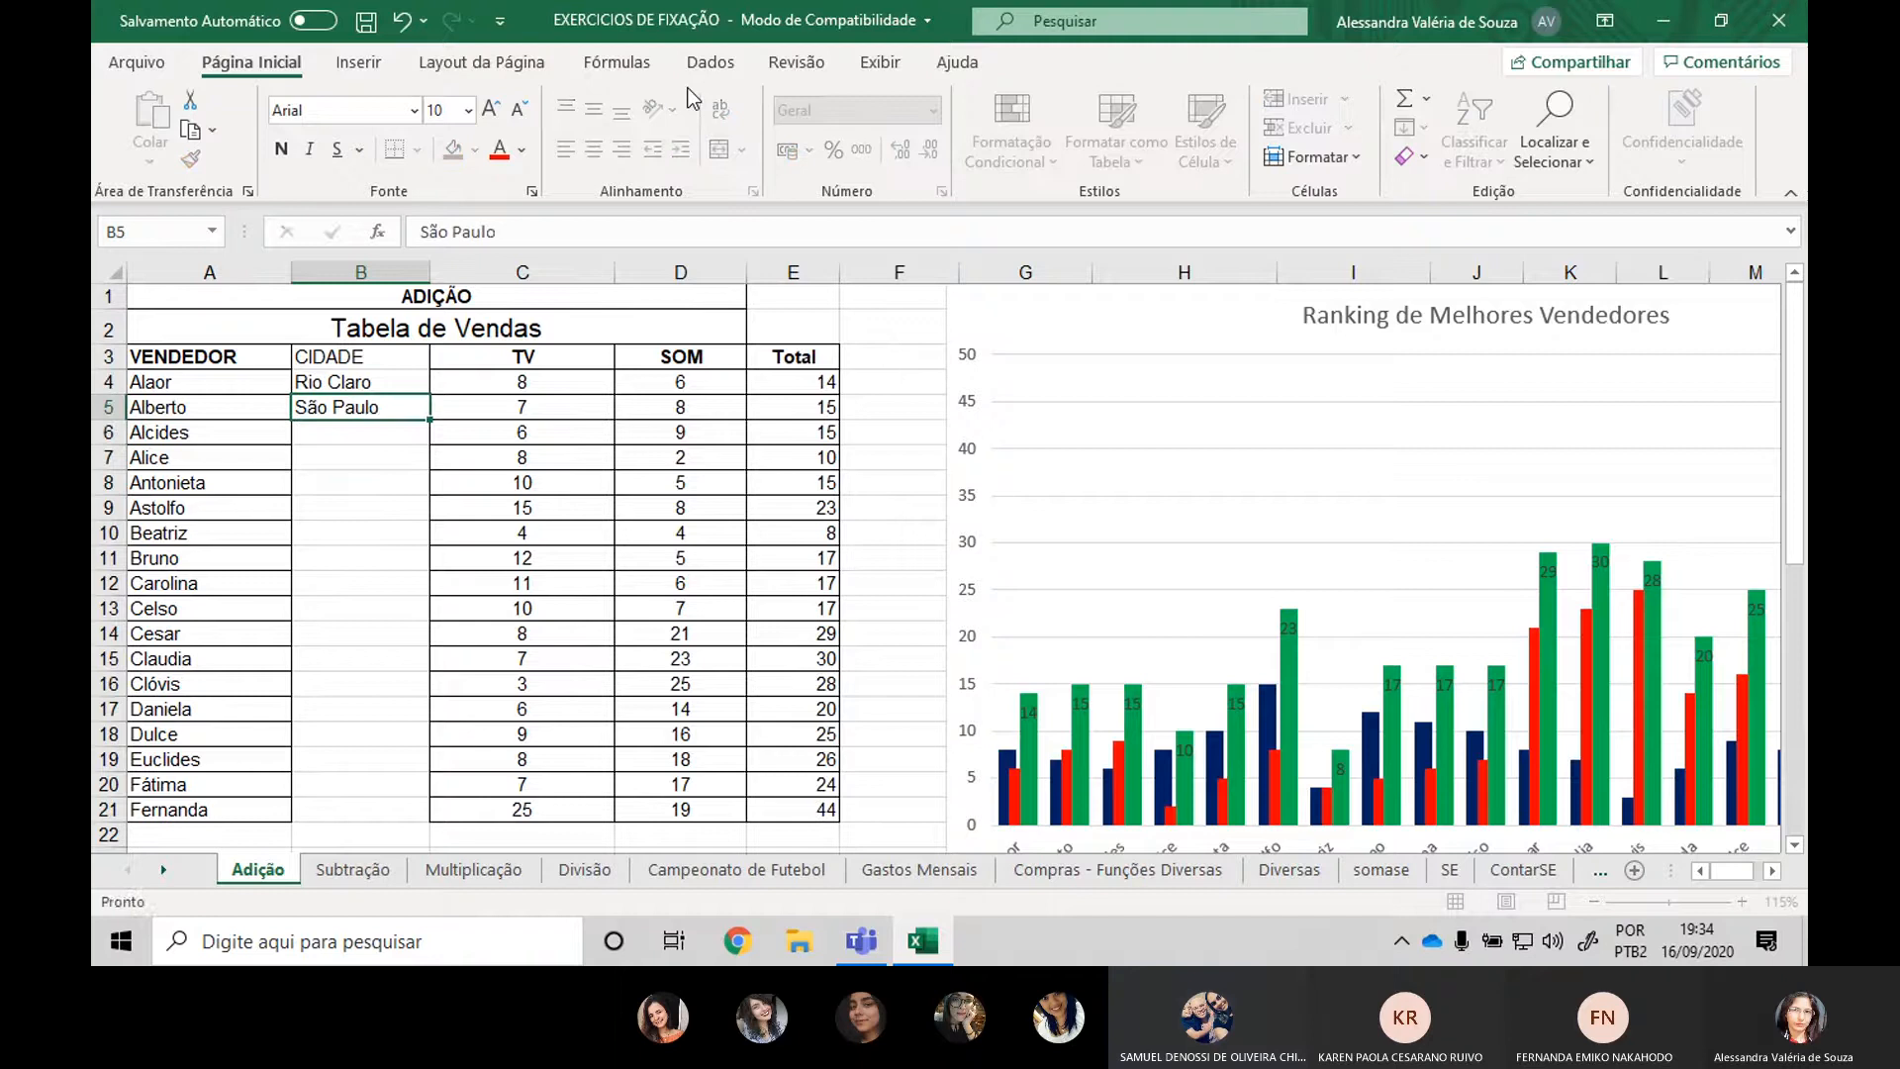
pyautogui.press('Return')
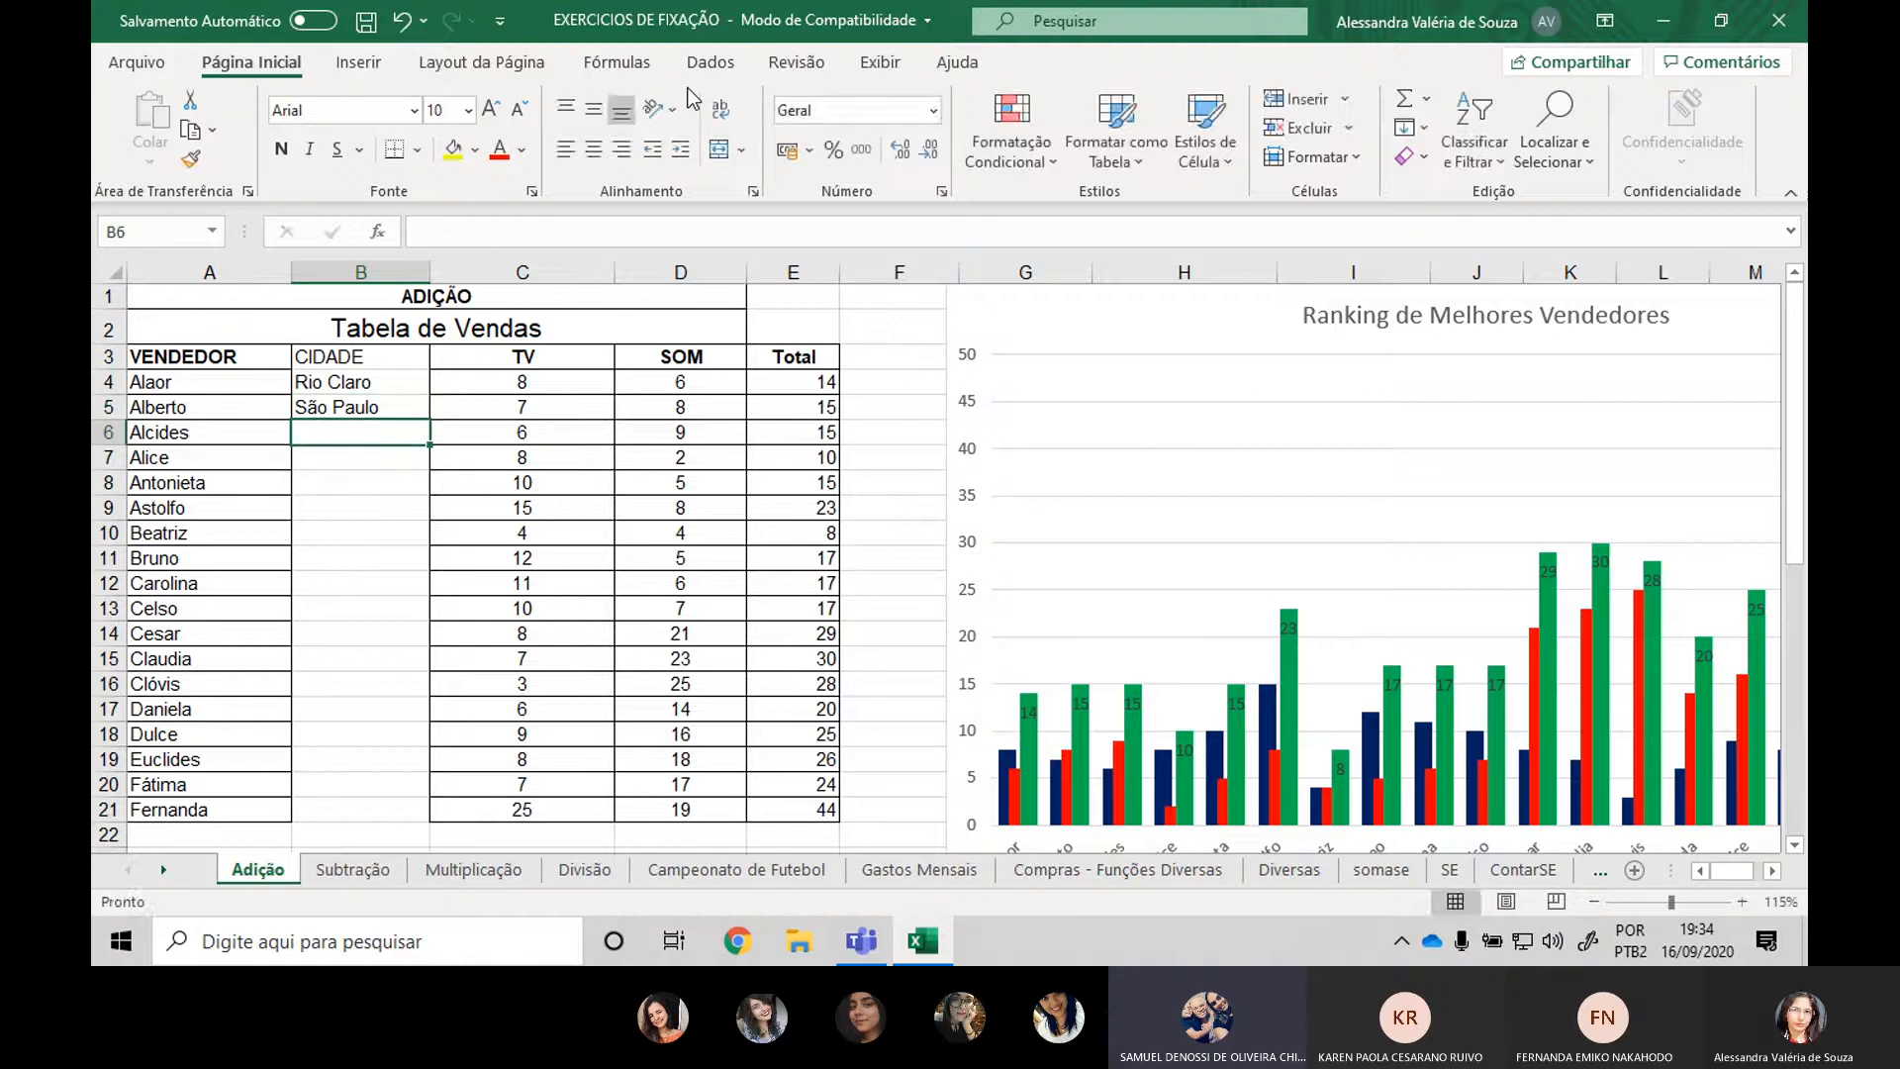
# Enter the cities Porto Alegre in B6, Rio de Janeiro in B7 and Rio Claro in B8.
pyautogui.write('Porto Alegr')
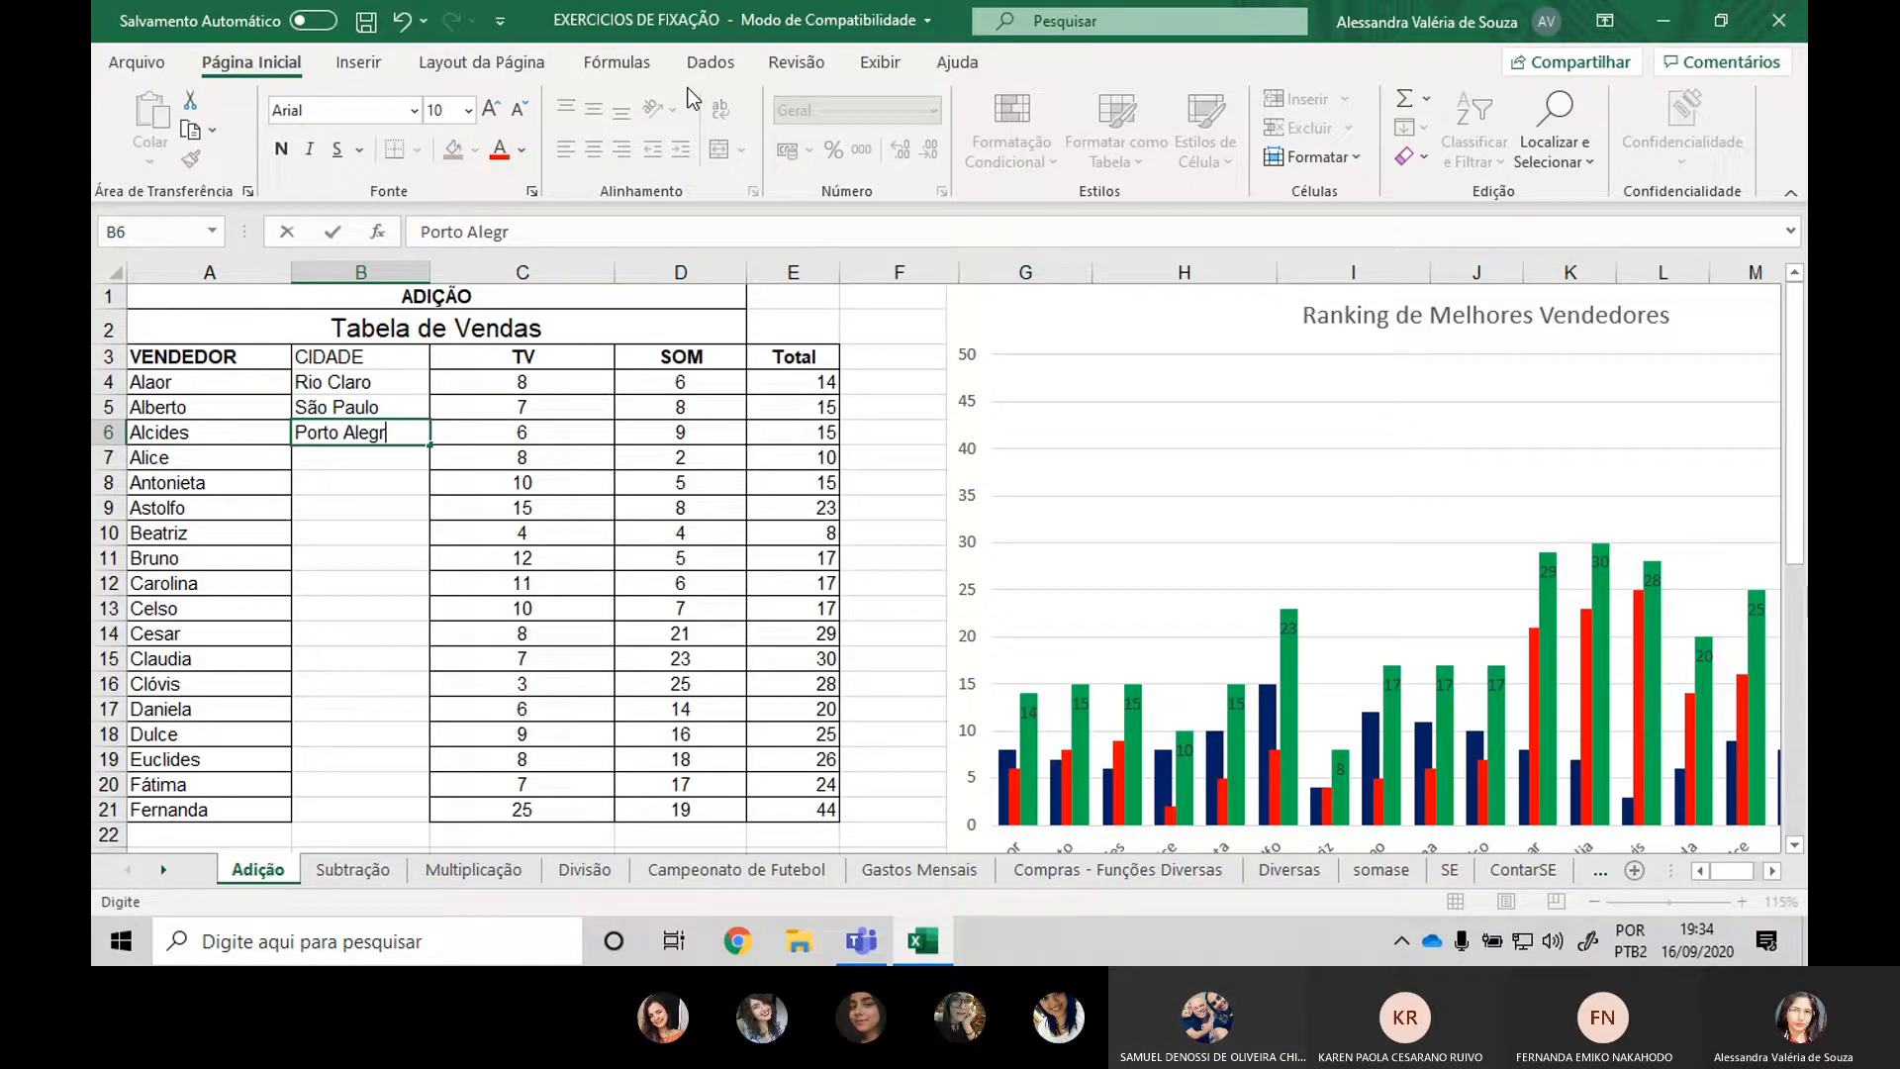
pyautogui.write('e')
pyautogui.press('Return')
pyautogui.write('Rio ')
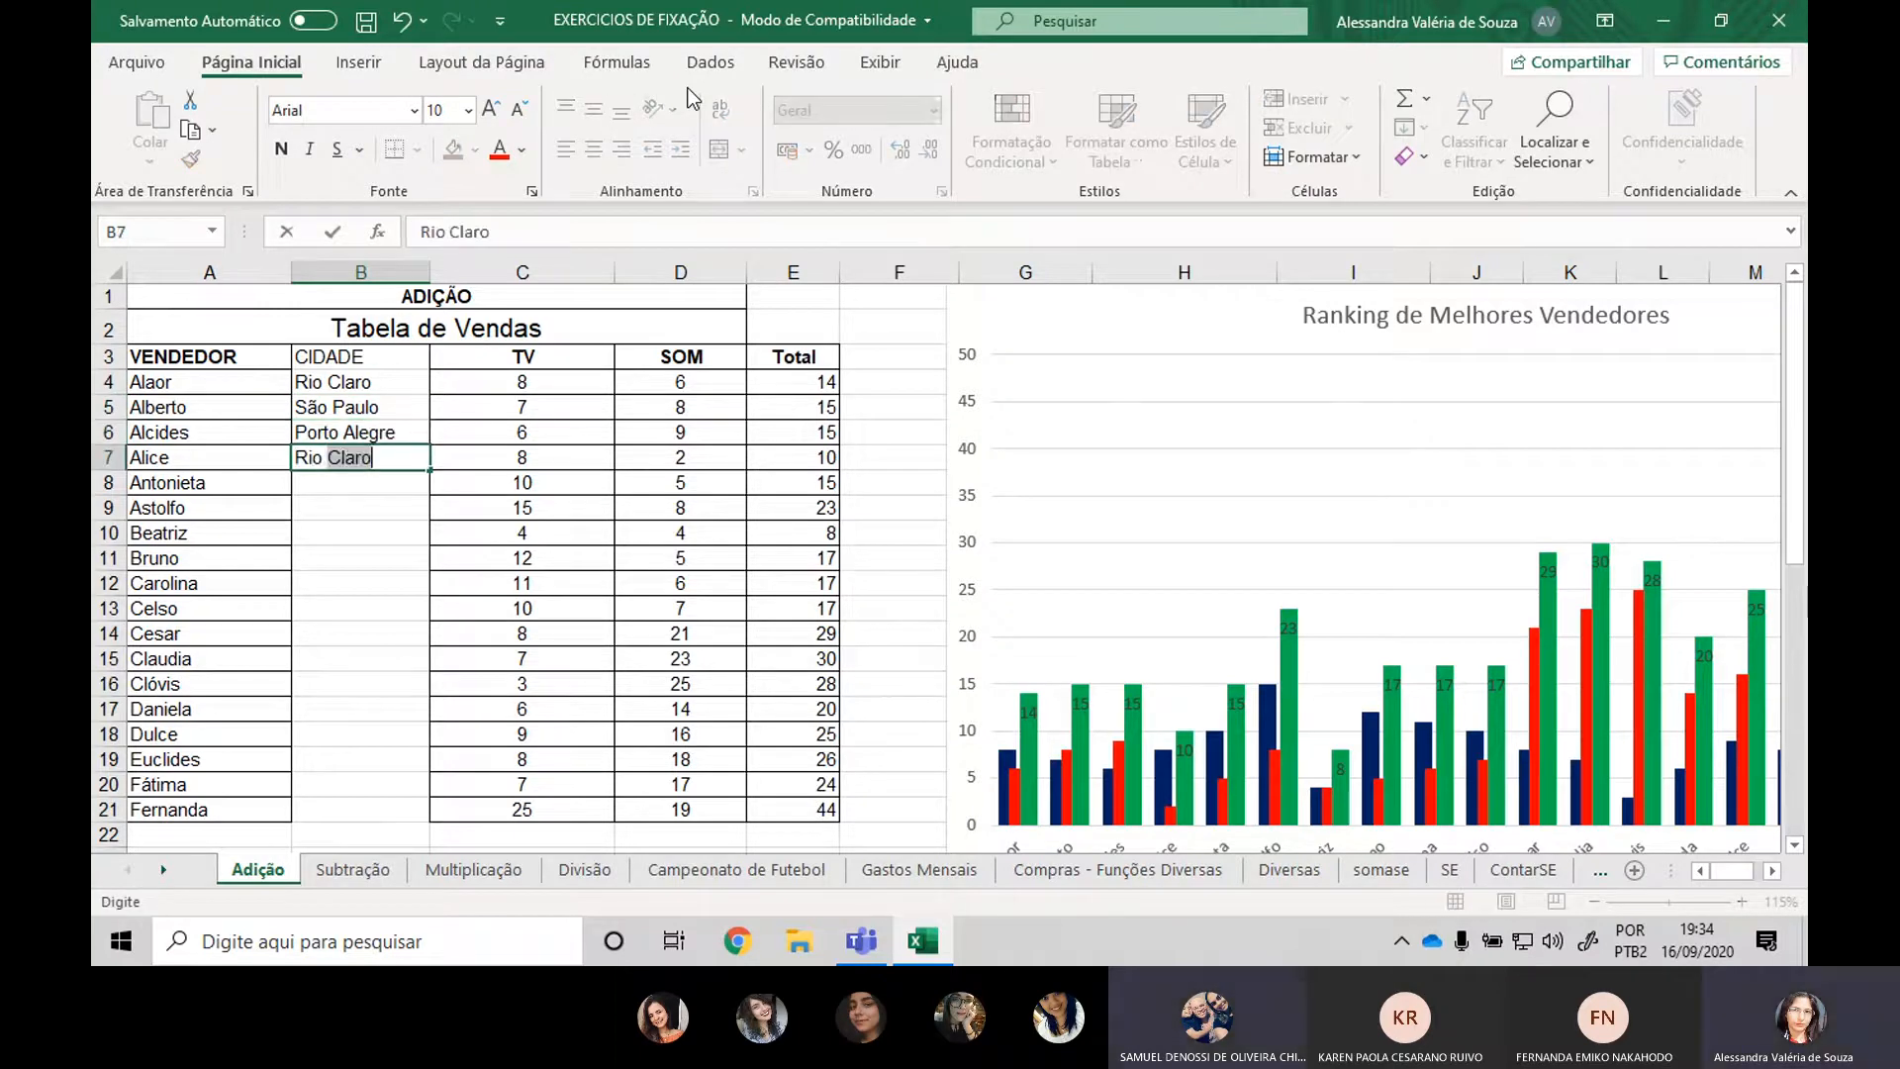
pyautogui.write('de Janeiro')
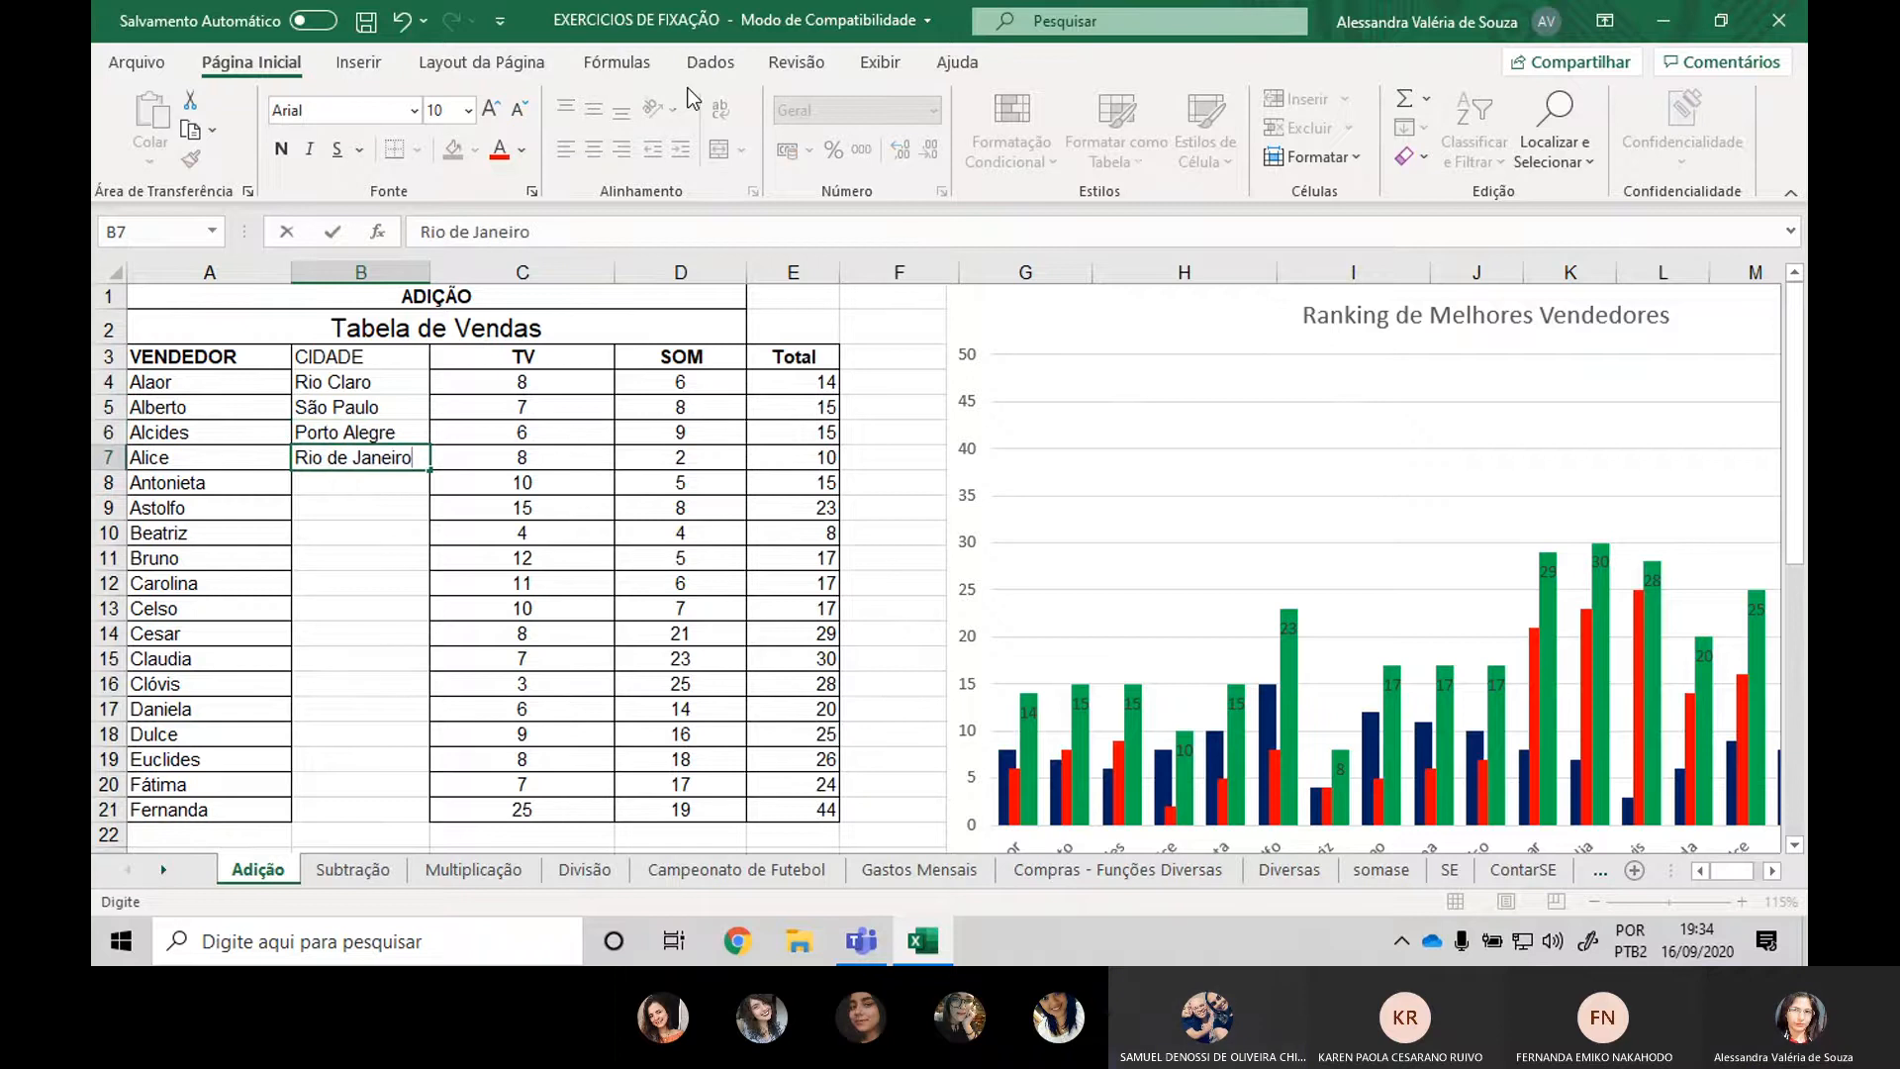
pyautogui.press('Return')
pyautogui.write('R')
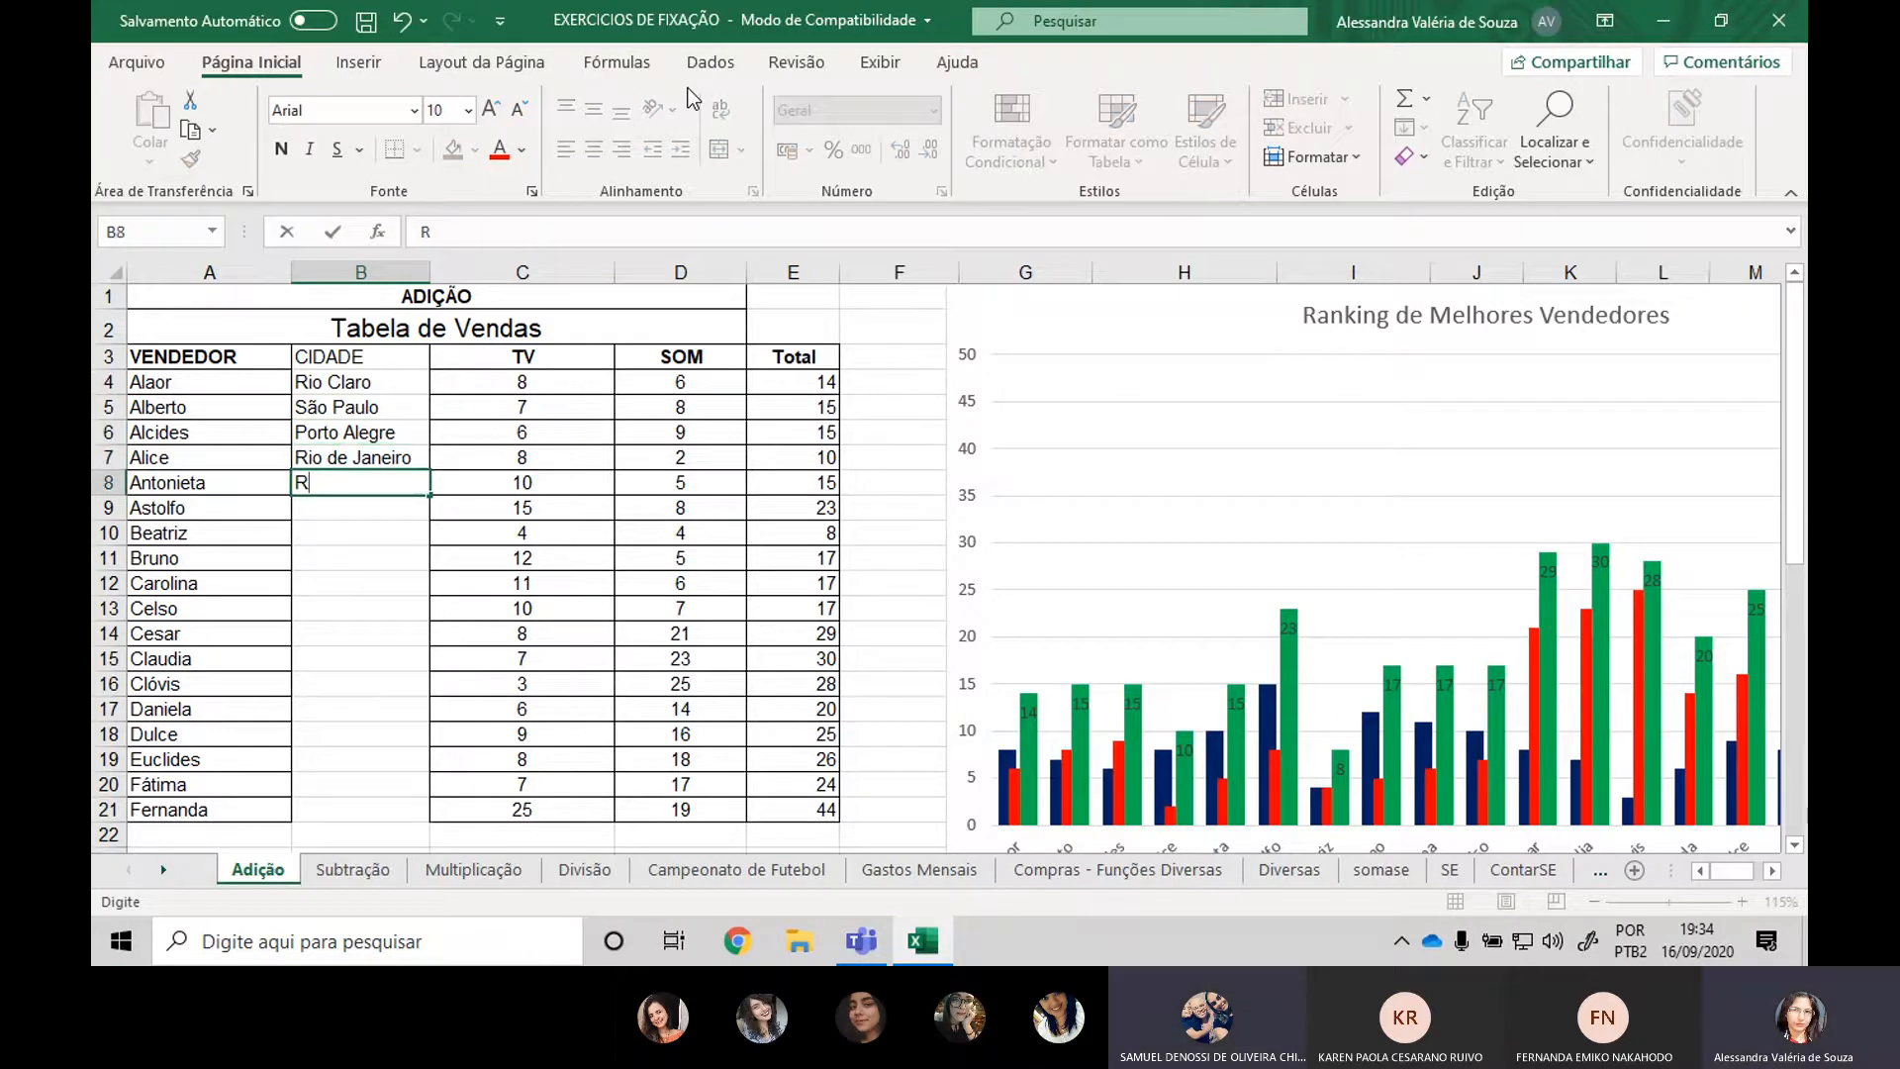
pyautogui.write('io Claro')
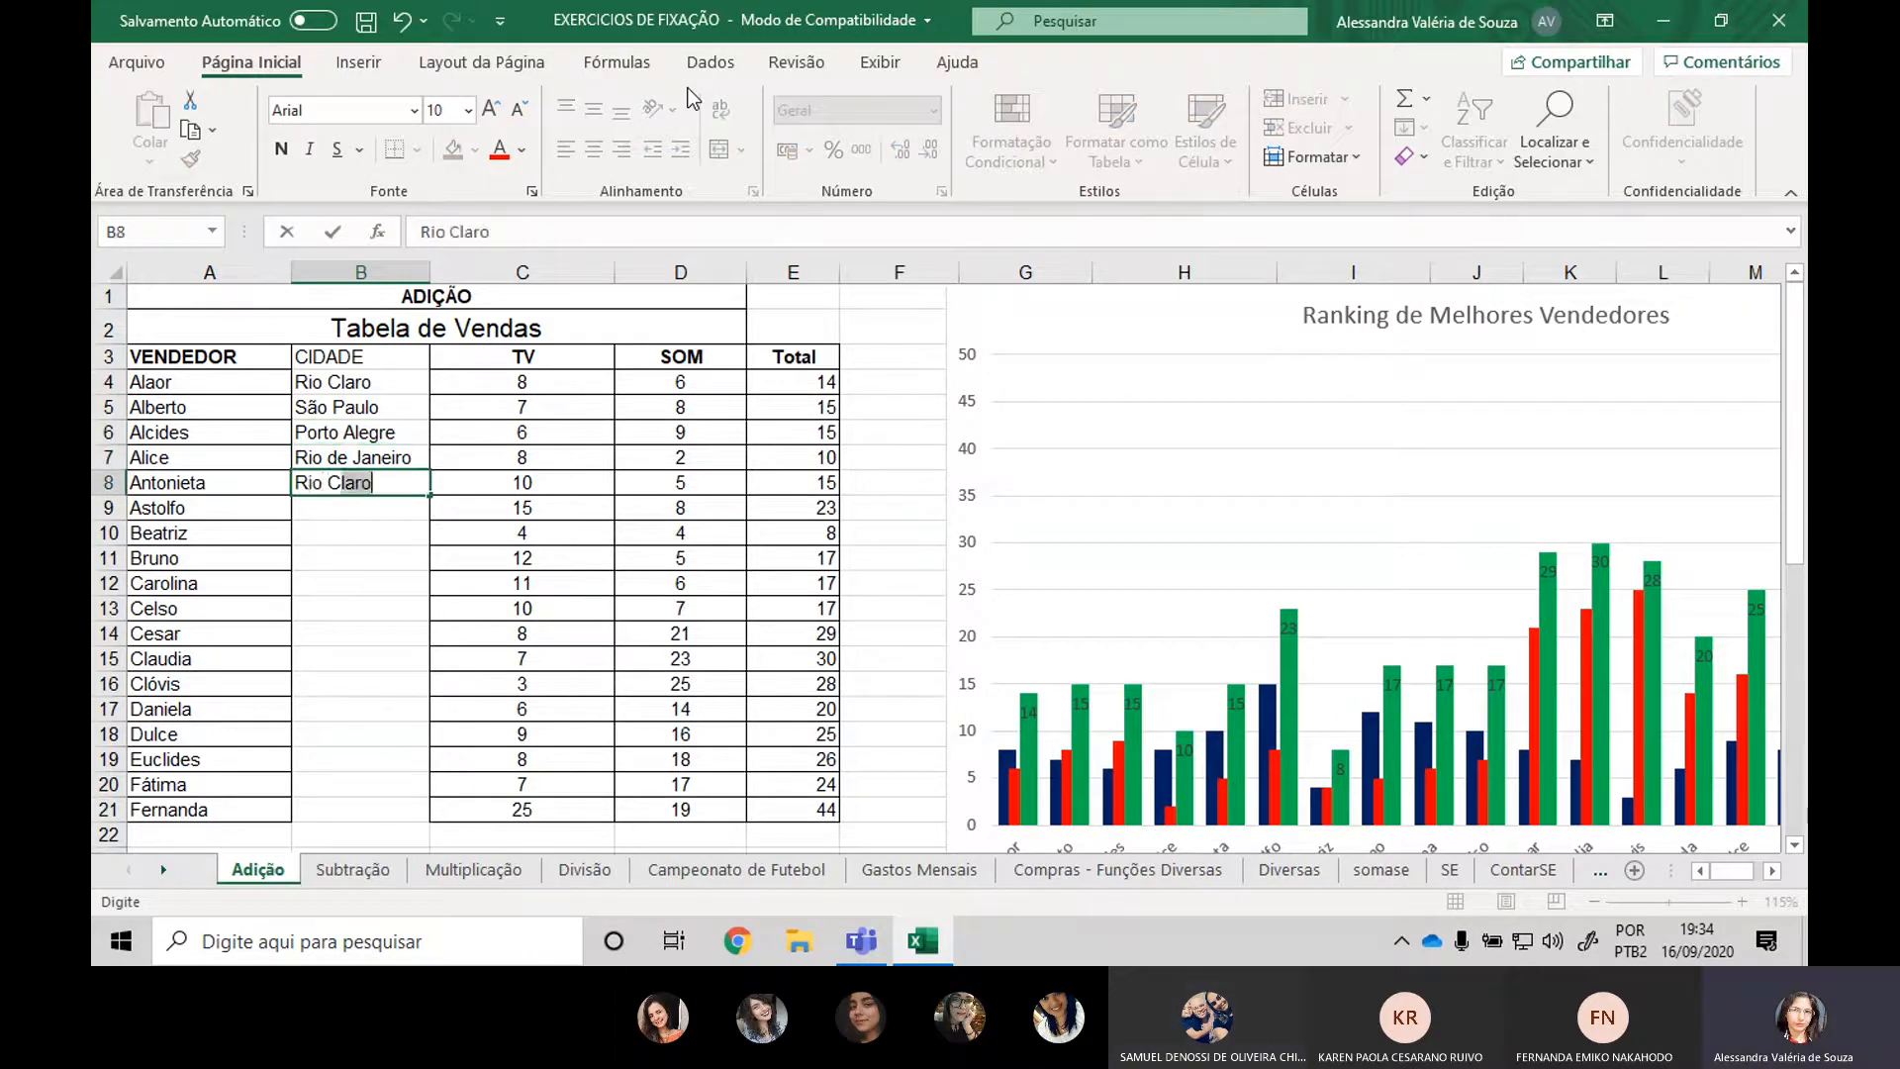
pyautogui.press('Return')
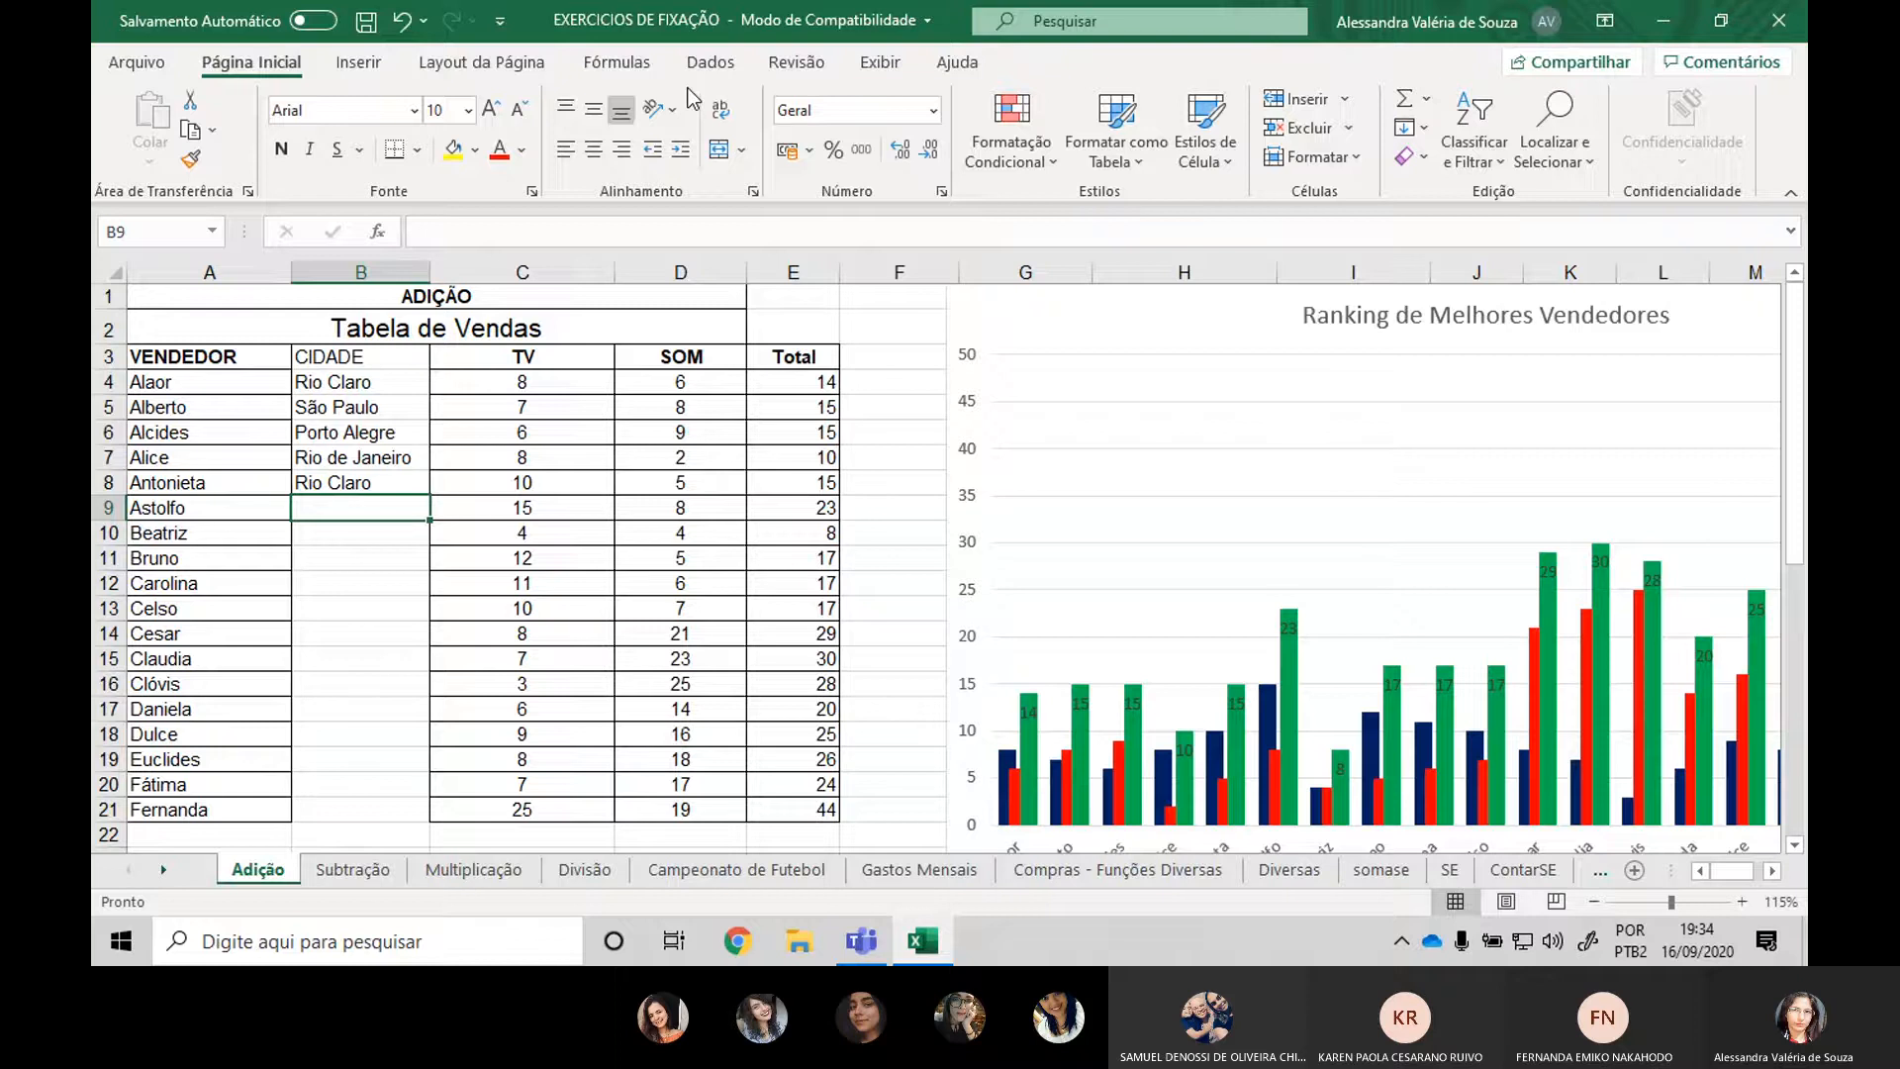
# Copy Rio Claro from B8 into cells B14, B18 and B21 of the CIDADE column.
pyautogui.press('Up')
pyautogui.hotkey('ctrl', 'c')
pyautogui.press('Down')
pyautogui.press('Down')
pyautogui.press('Down')
pyautogui.press('Down')
pyautogui.press('Down')
pyautogui.press('Down')
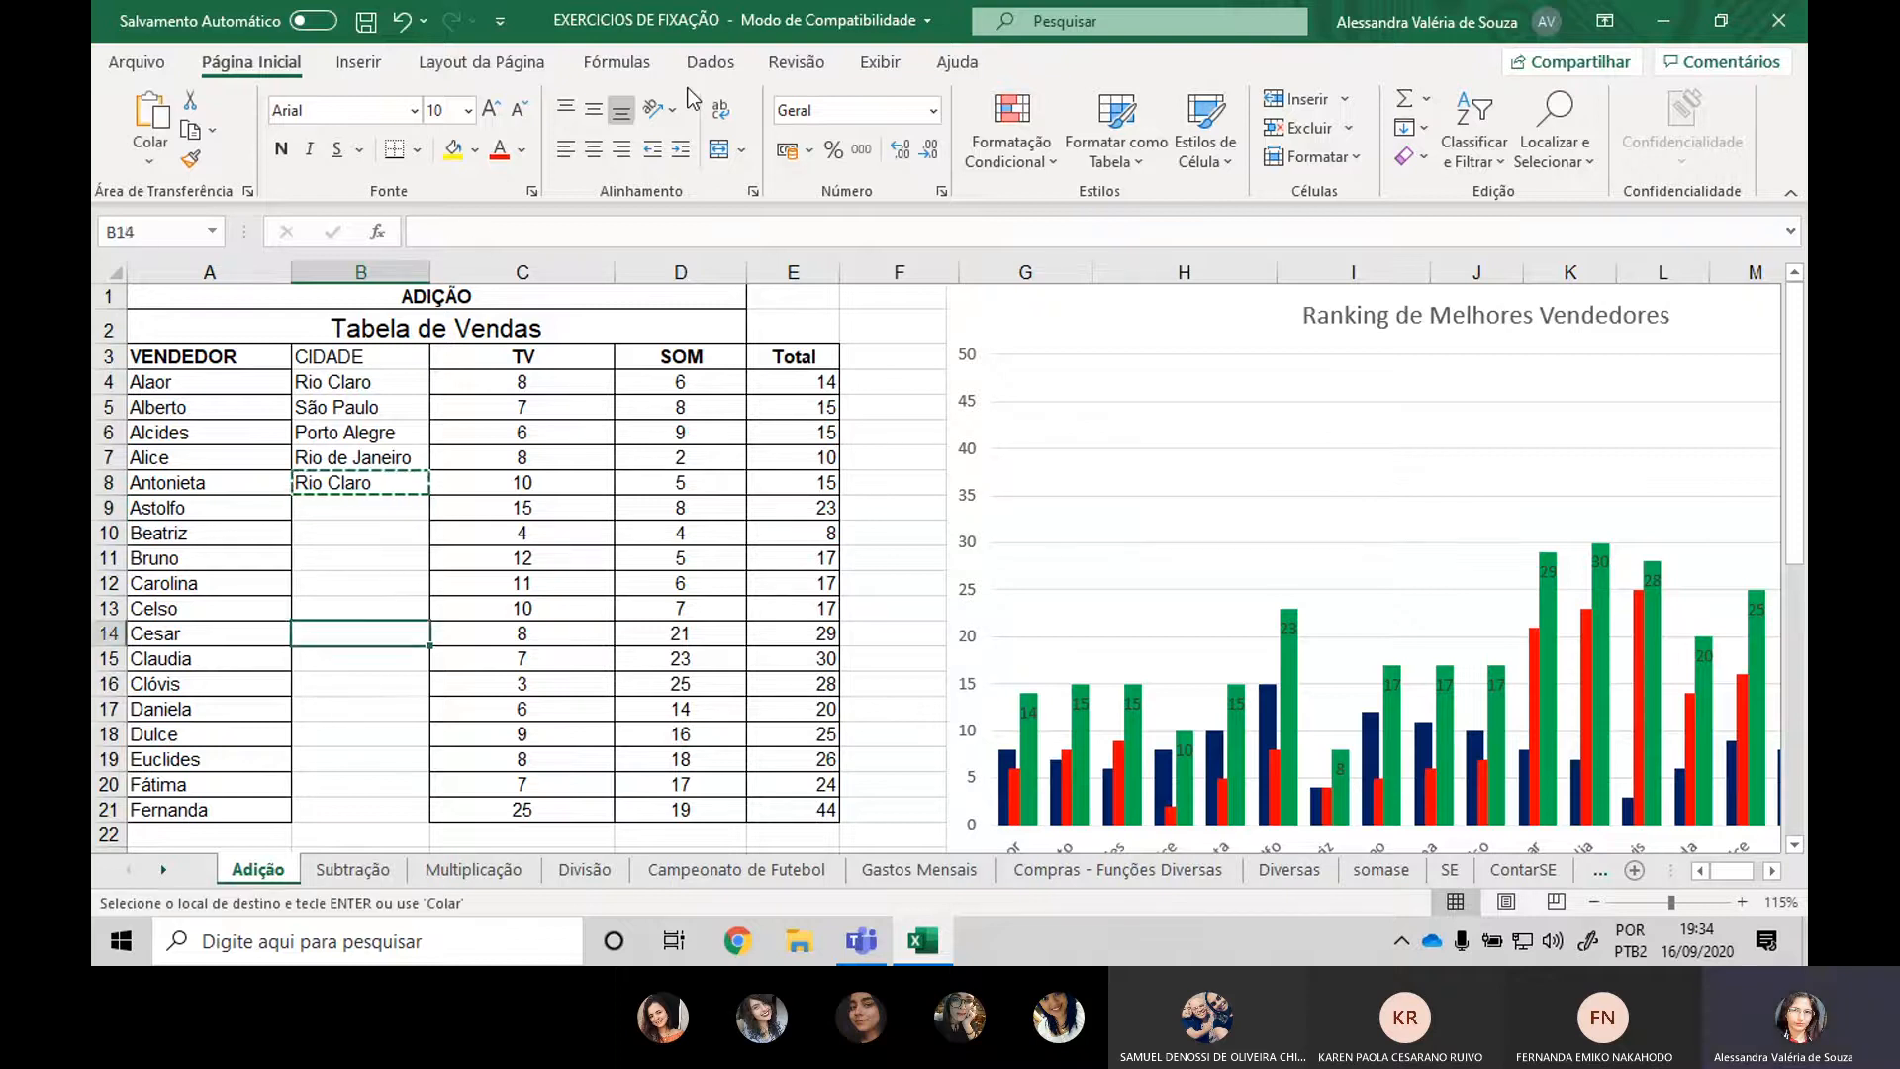
pyautogui.hotkey('ctrl', 'v')
pyautogui.press('Down')
pyautogui.press('Down')
pyautogui.press('Down')
pyautogui.press('Down')
pyautogui.hotkey('ctrl', 'v')
pyautogui.press('Down')
pyautogui.press('Down')
pyautogui.press('Down')
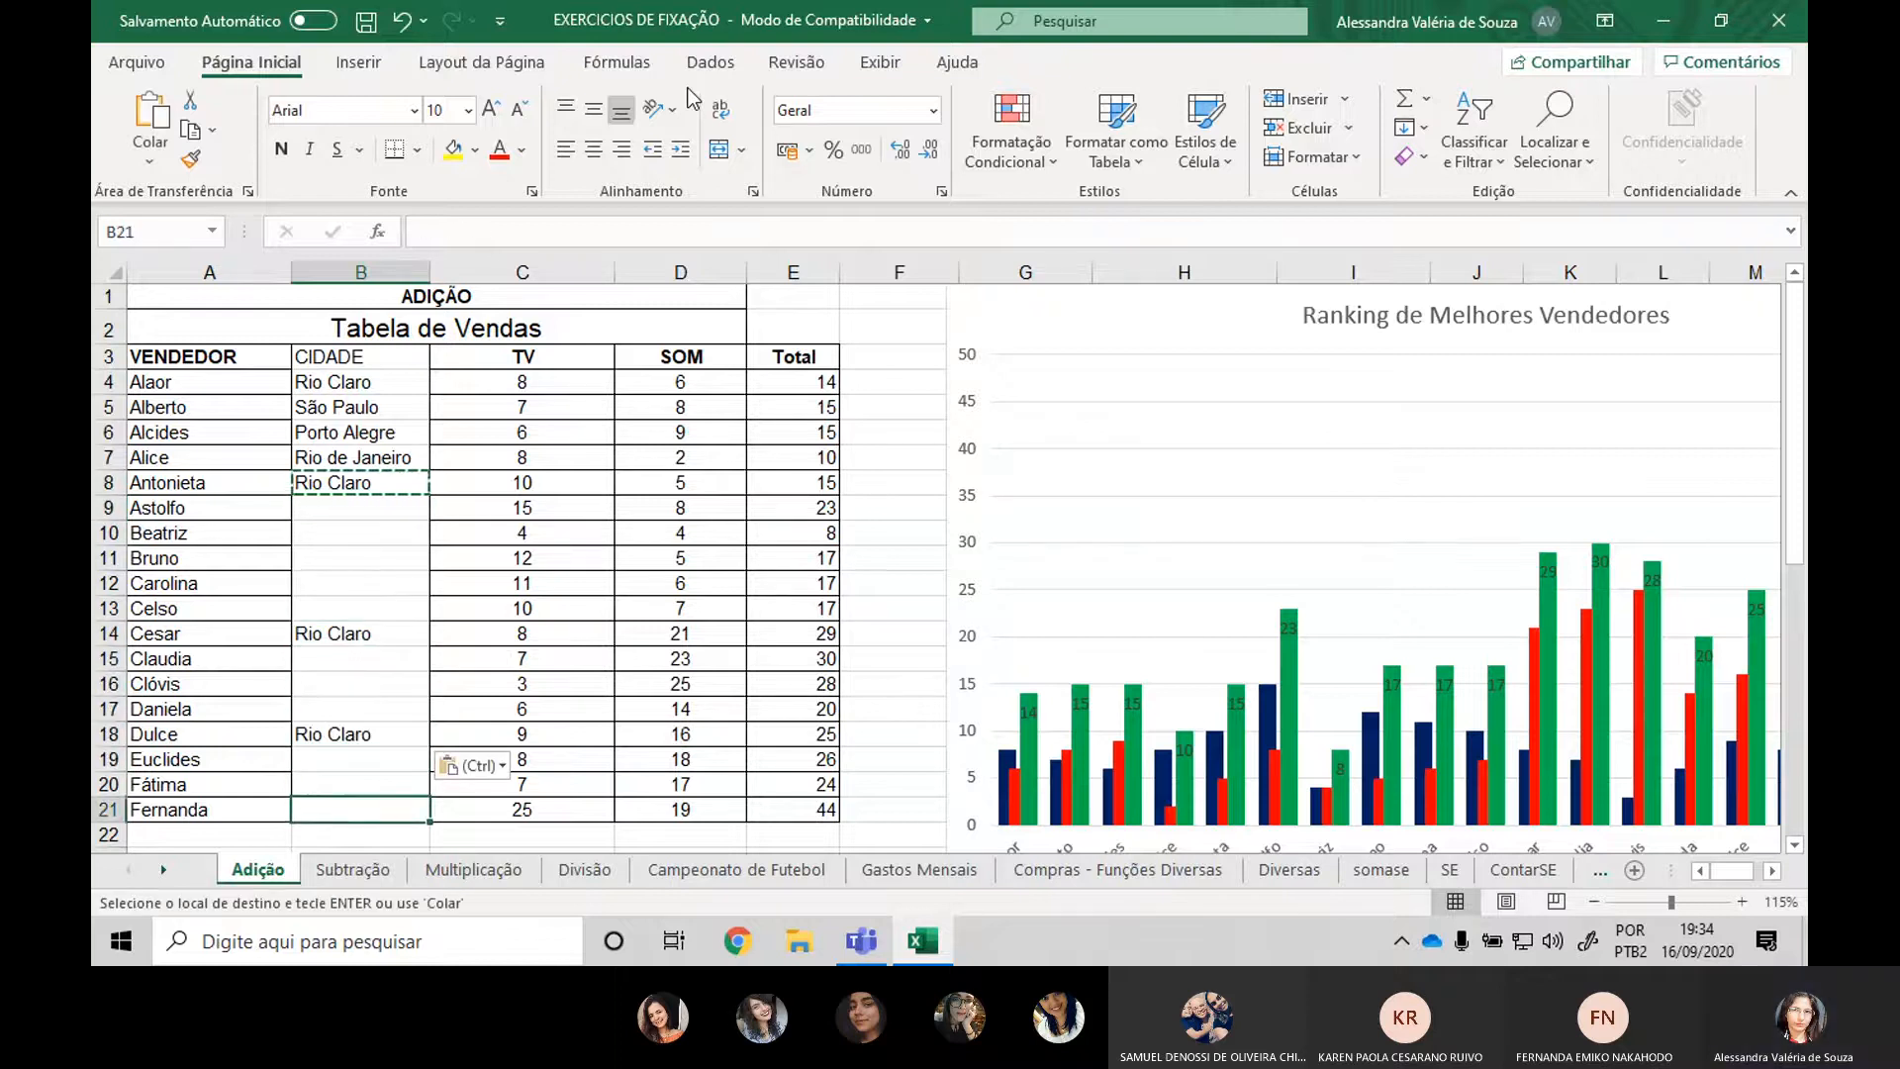
pyautogui.hotkey('ctrl', 'v')
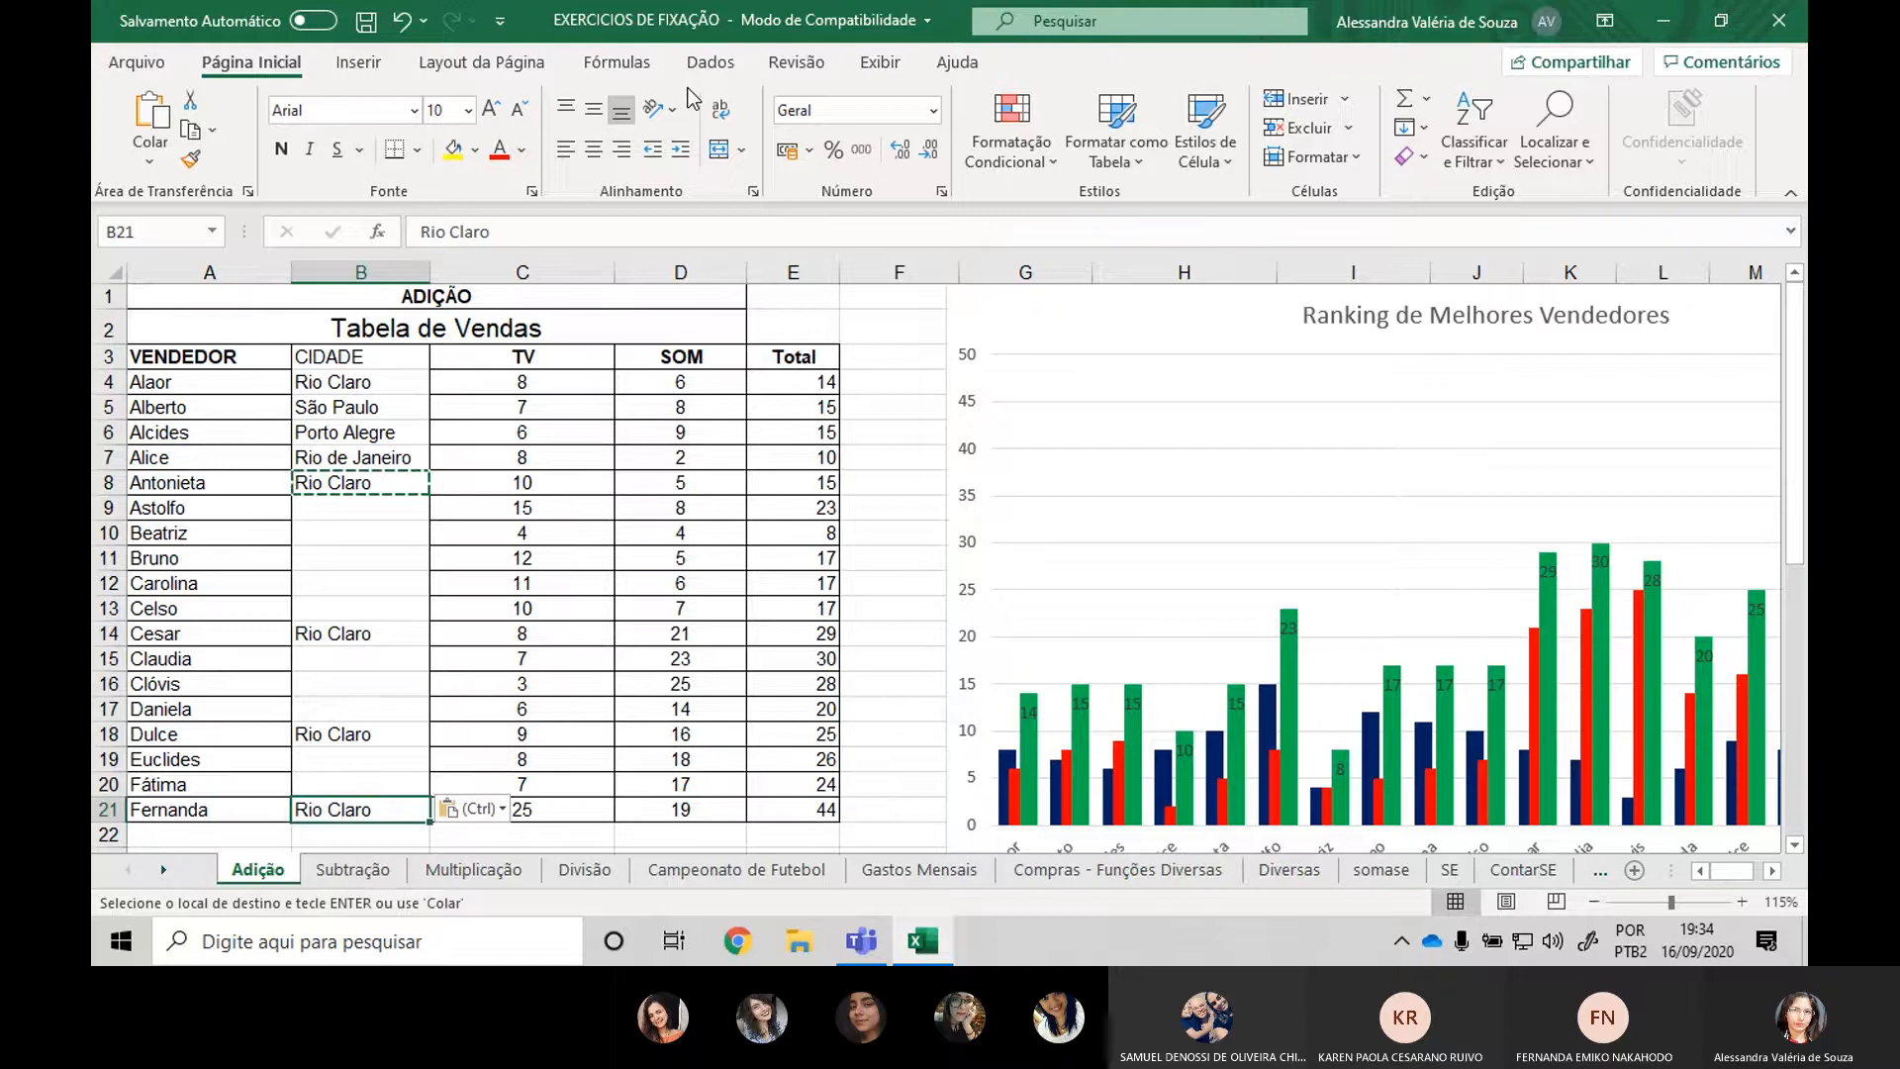
# Copy São Paulo from B5 into cells B9, B12, B16 and B20 of the CIDADE column.
pyautogui.press('Up')
pyautogui.press('Up')
pyautogui.press('Up')
pyautogui.press('Up')
pyautogui.press('Up')
pyautogui.press('Up')
pyautogui.press('Up')
pyautogui.press('Up')
pyautogui.press('Up')
pyautogui.press('Up')
pyautogui.press('Up')
pyautogui.press('Up')
pyautogui.press('Up')
pyautogui.press('Up')
pyautogui.press('Up')
pyautogui.press('Up')
pyautogui.hotkey('ctrl', 'c')
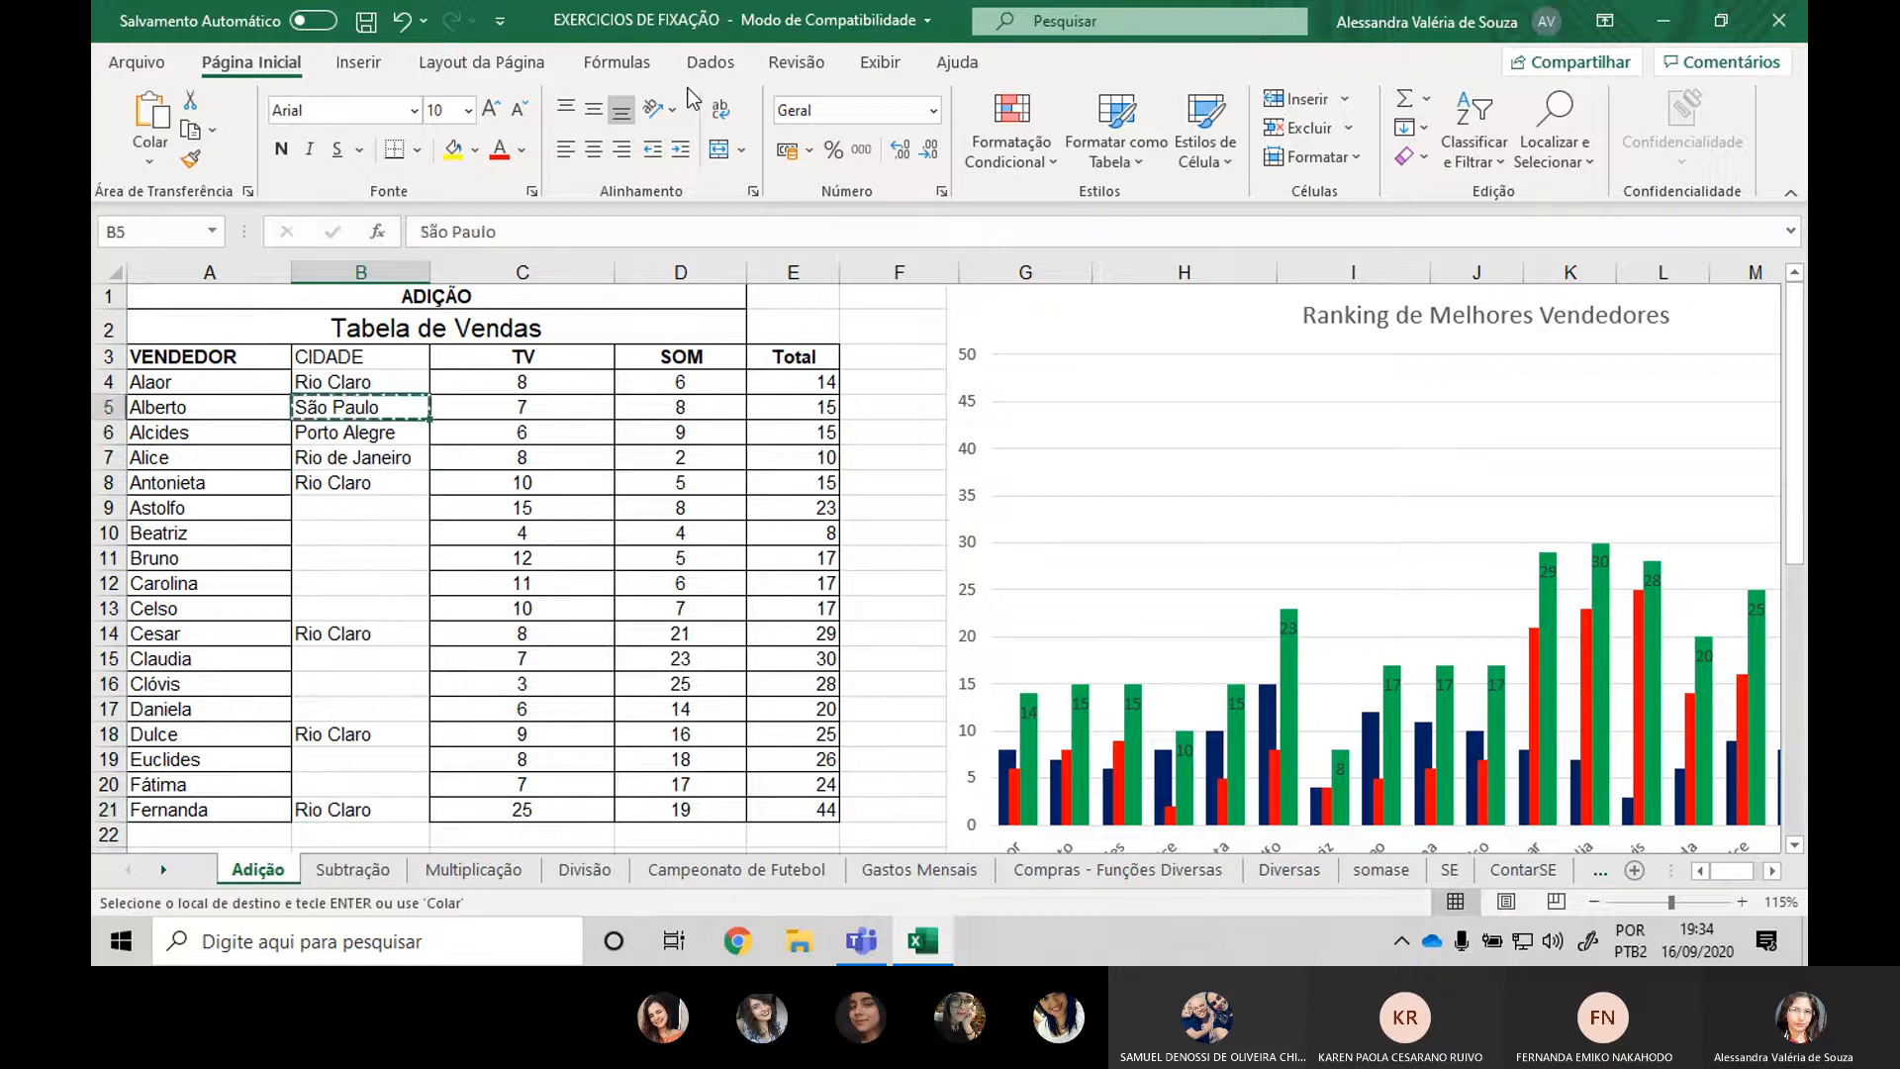
pyautogui.press('Down')
pyautogui.press('Down')
pyautogui.press('Down')
pyautogui.press('Down')
pyautogui.hotkey('ctrl', 'v')
pyautogui.press('Down')
pyautogui.press('Down')
pyautogui.press('Down')
pyautogui.hotkey('ctrl', 'v')
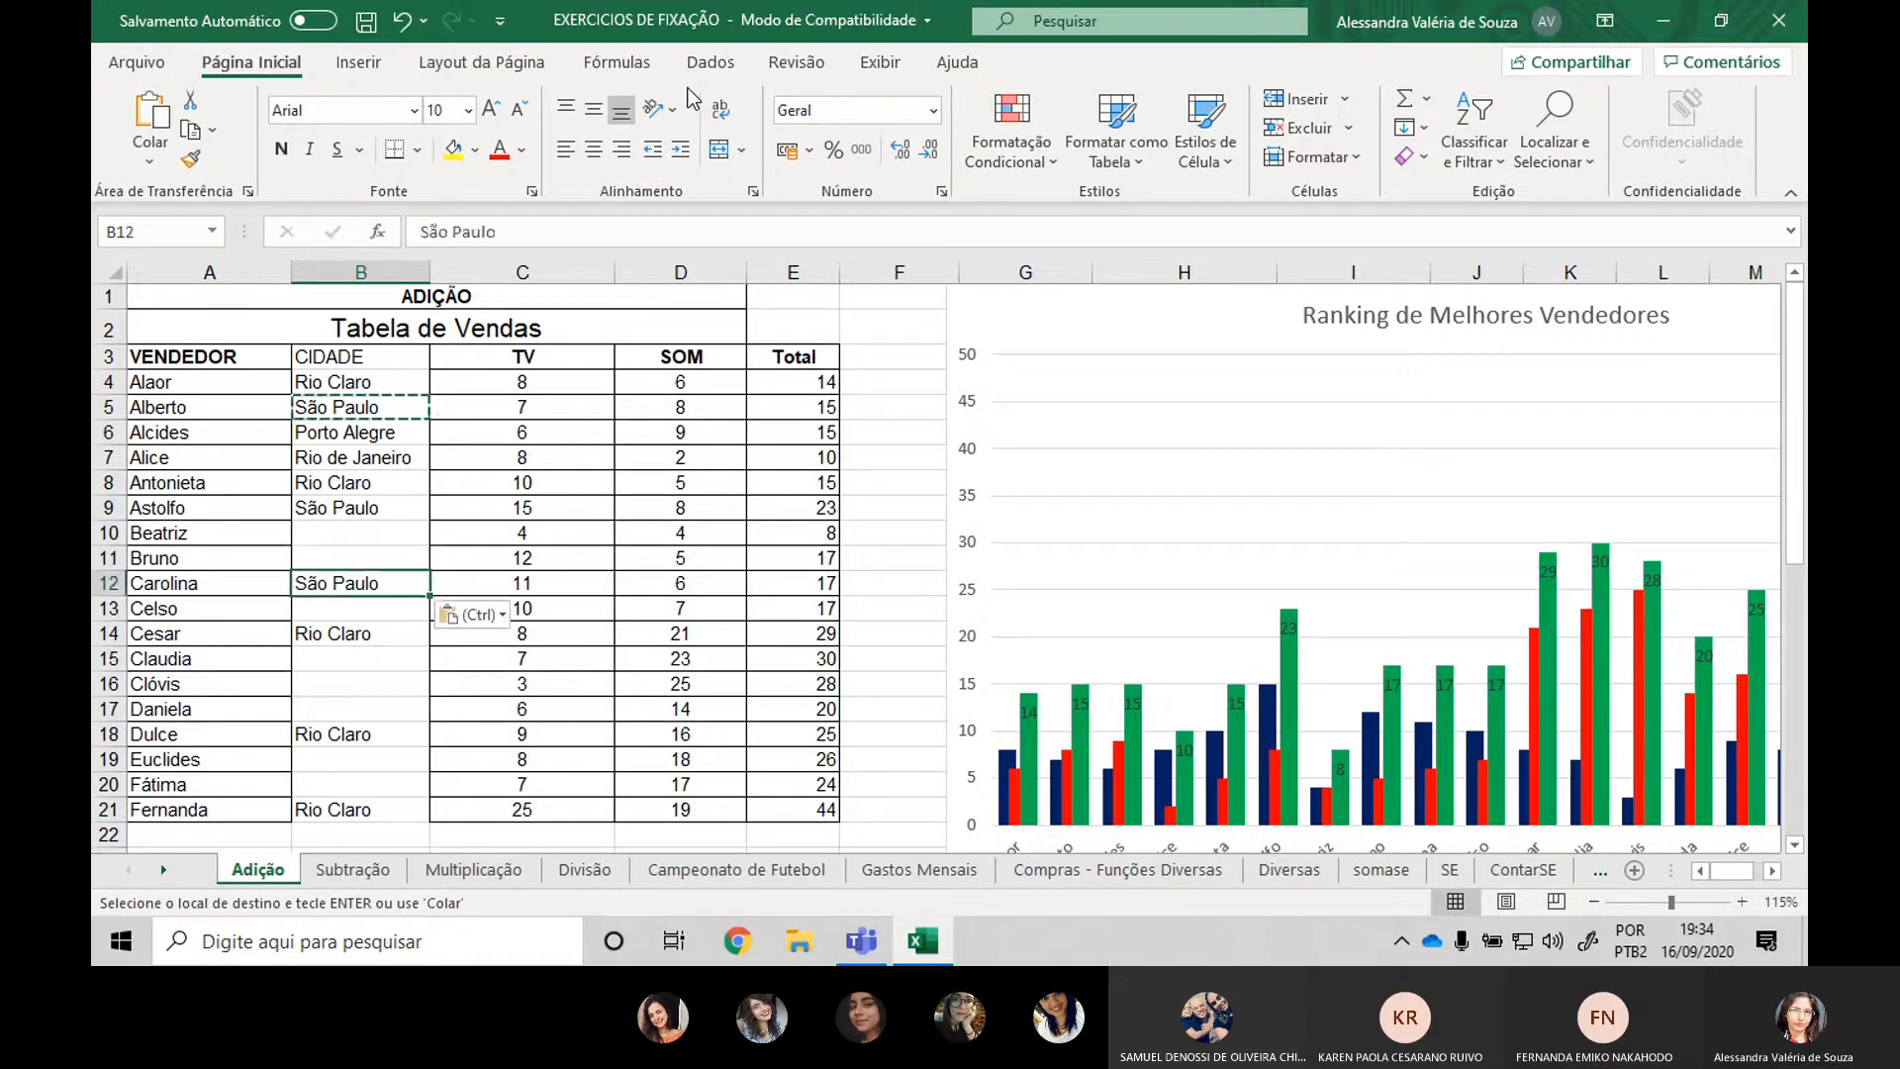
pyautogui.press('Down')
pyautogui.press('Down')
pyautogui.press('Down')
pyautogui.press('Down')
pyautogui.hotkey('ctrl', 'v')
pyautogui.press('Down')
pyautogui.press('Down')
pyautogui.press('Down')
pyautogui.press('Down')
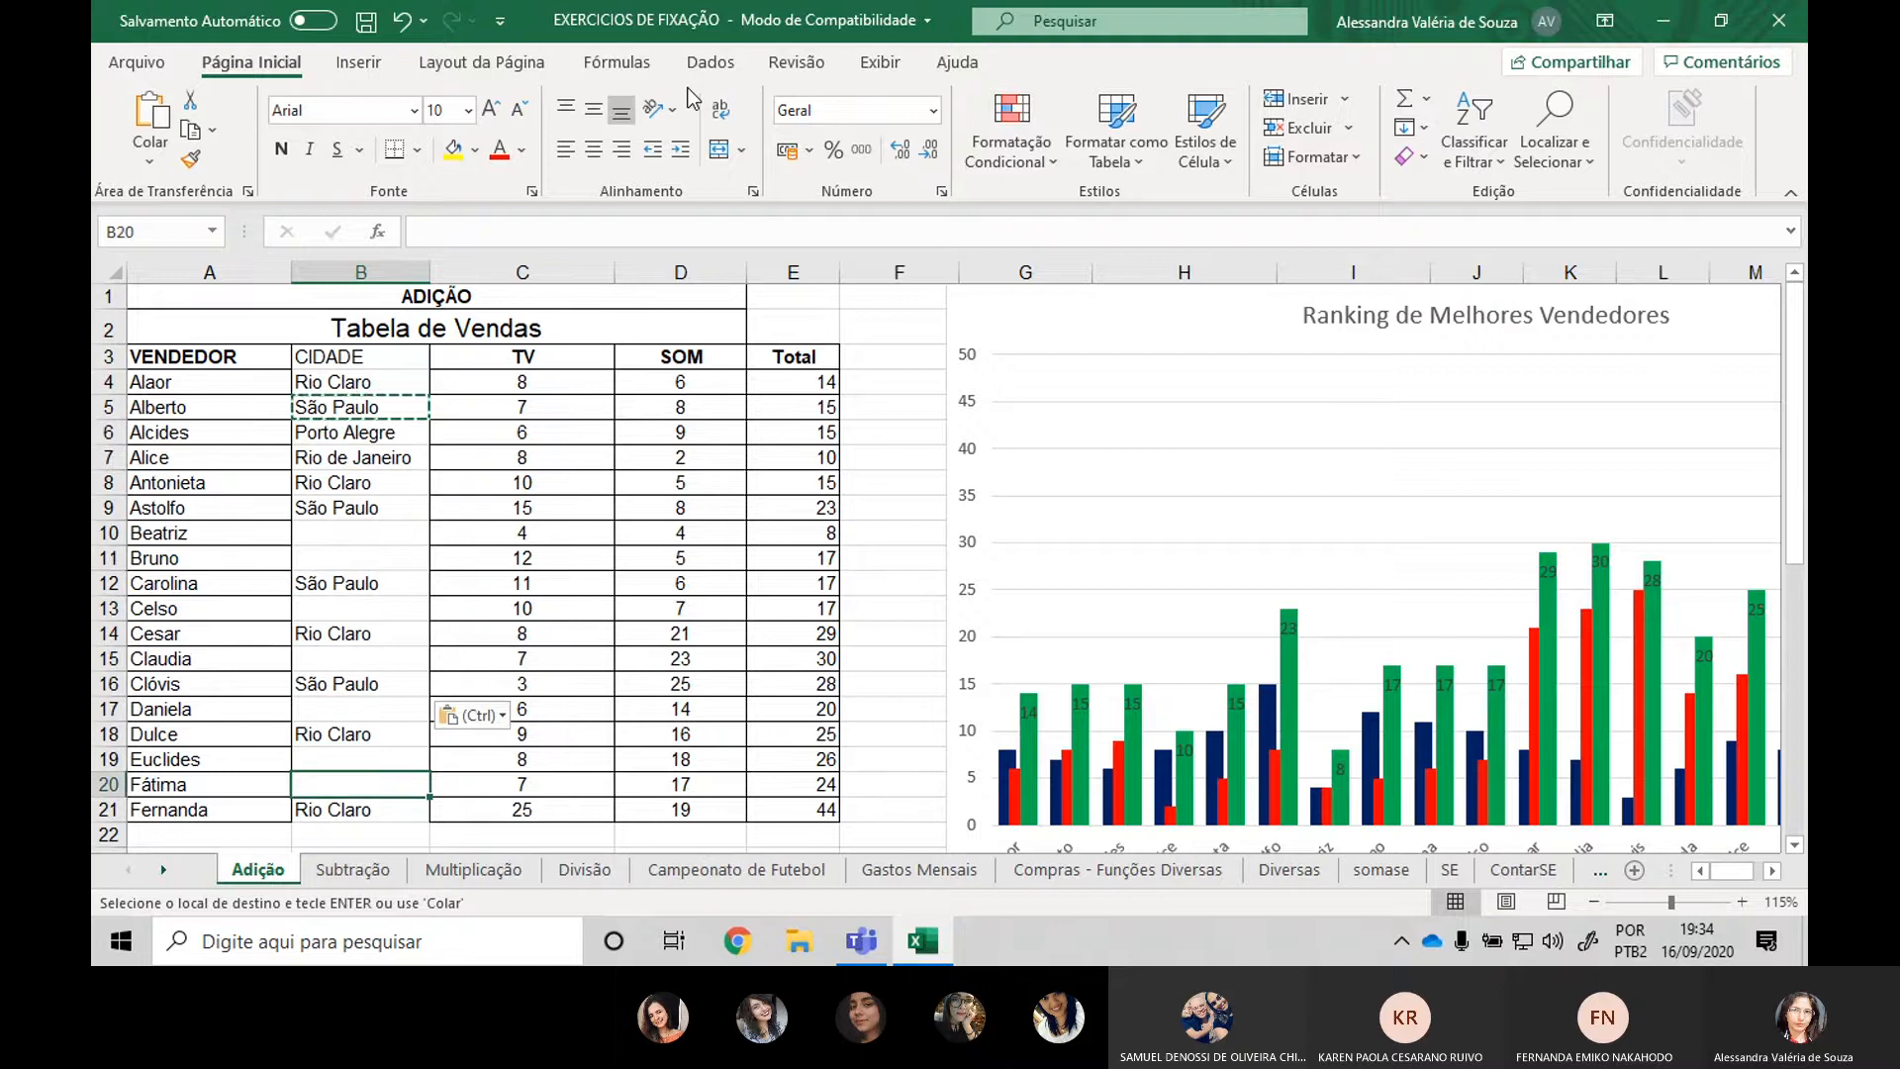
pyautogui.hotkey('ctrl', 'v')
# Copy Porto Alegre from B6 into cells B10 and B17 of the CIDADE column.
pyautogui.press('Up')
pyautogui.press('Up')
pyautogui.press('Up')
pyautogui.press('Up')
pyautogui.press('Up')
pyautogui.press('Up')
pyautogui.press('Up')
pyautogui.press('Up')
pyautogui.press('Up')
pyautogui.press('Up')
pyautogui.press('Up')
pyautogui.press('Up')
pyautogui.press('Up')
pyautogui.press('Up')
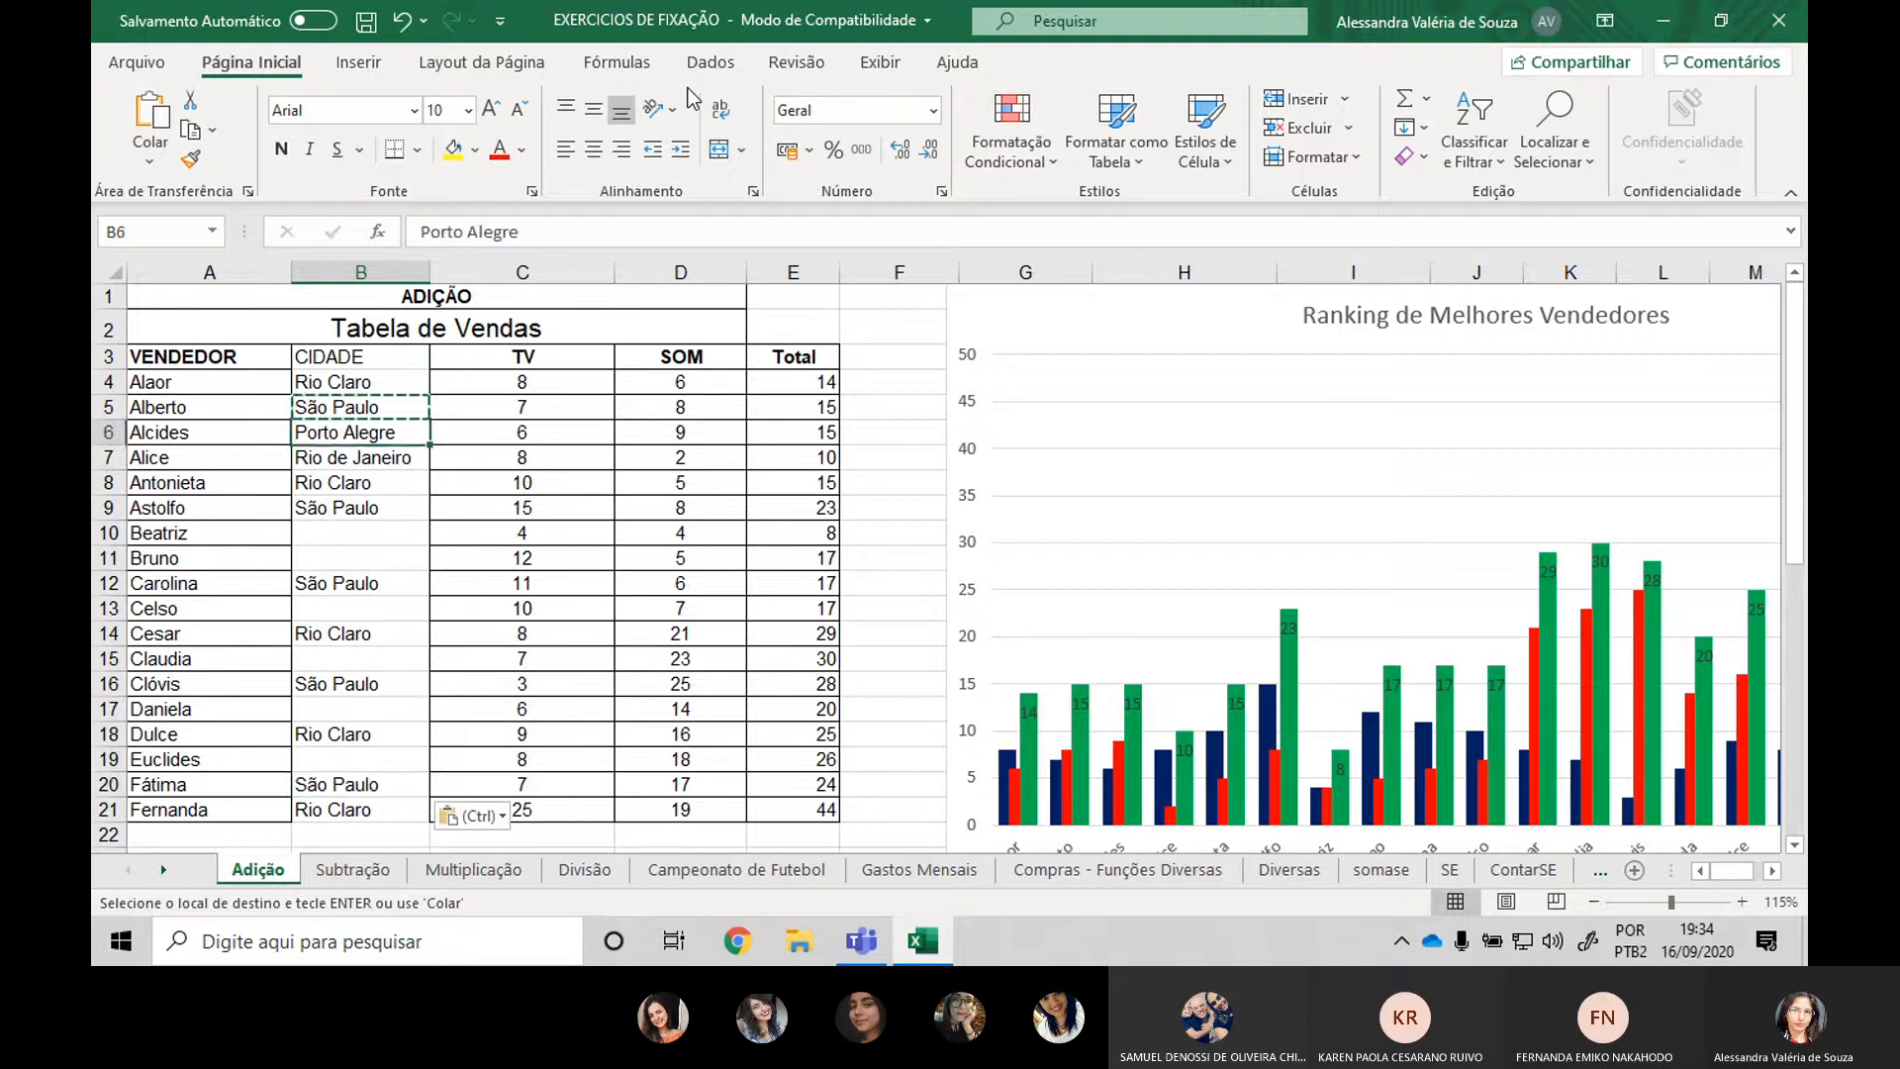
pyautogui.hotkey('ctrl', 'c')
pyautogui.press('Down')
pyautogui.press('Down')
pyautogui.press('Down')
pyautogui.press('Down')
pyautogui.hotkey('ctrl', 'v')
pyautogui.press('Down')
pyautogui.press('Down')
pyautogui.press('Down')
pyautogui.press('Down')
pyautogui.press('Down')
pyautogui.press('Down')
pyautogui.press('Down')
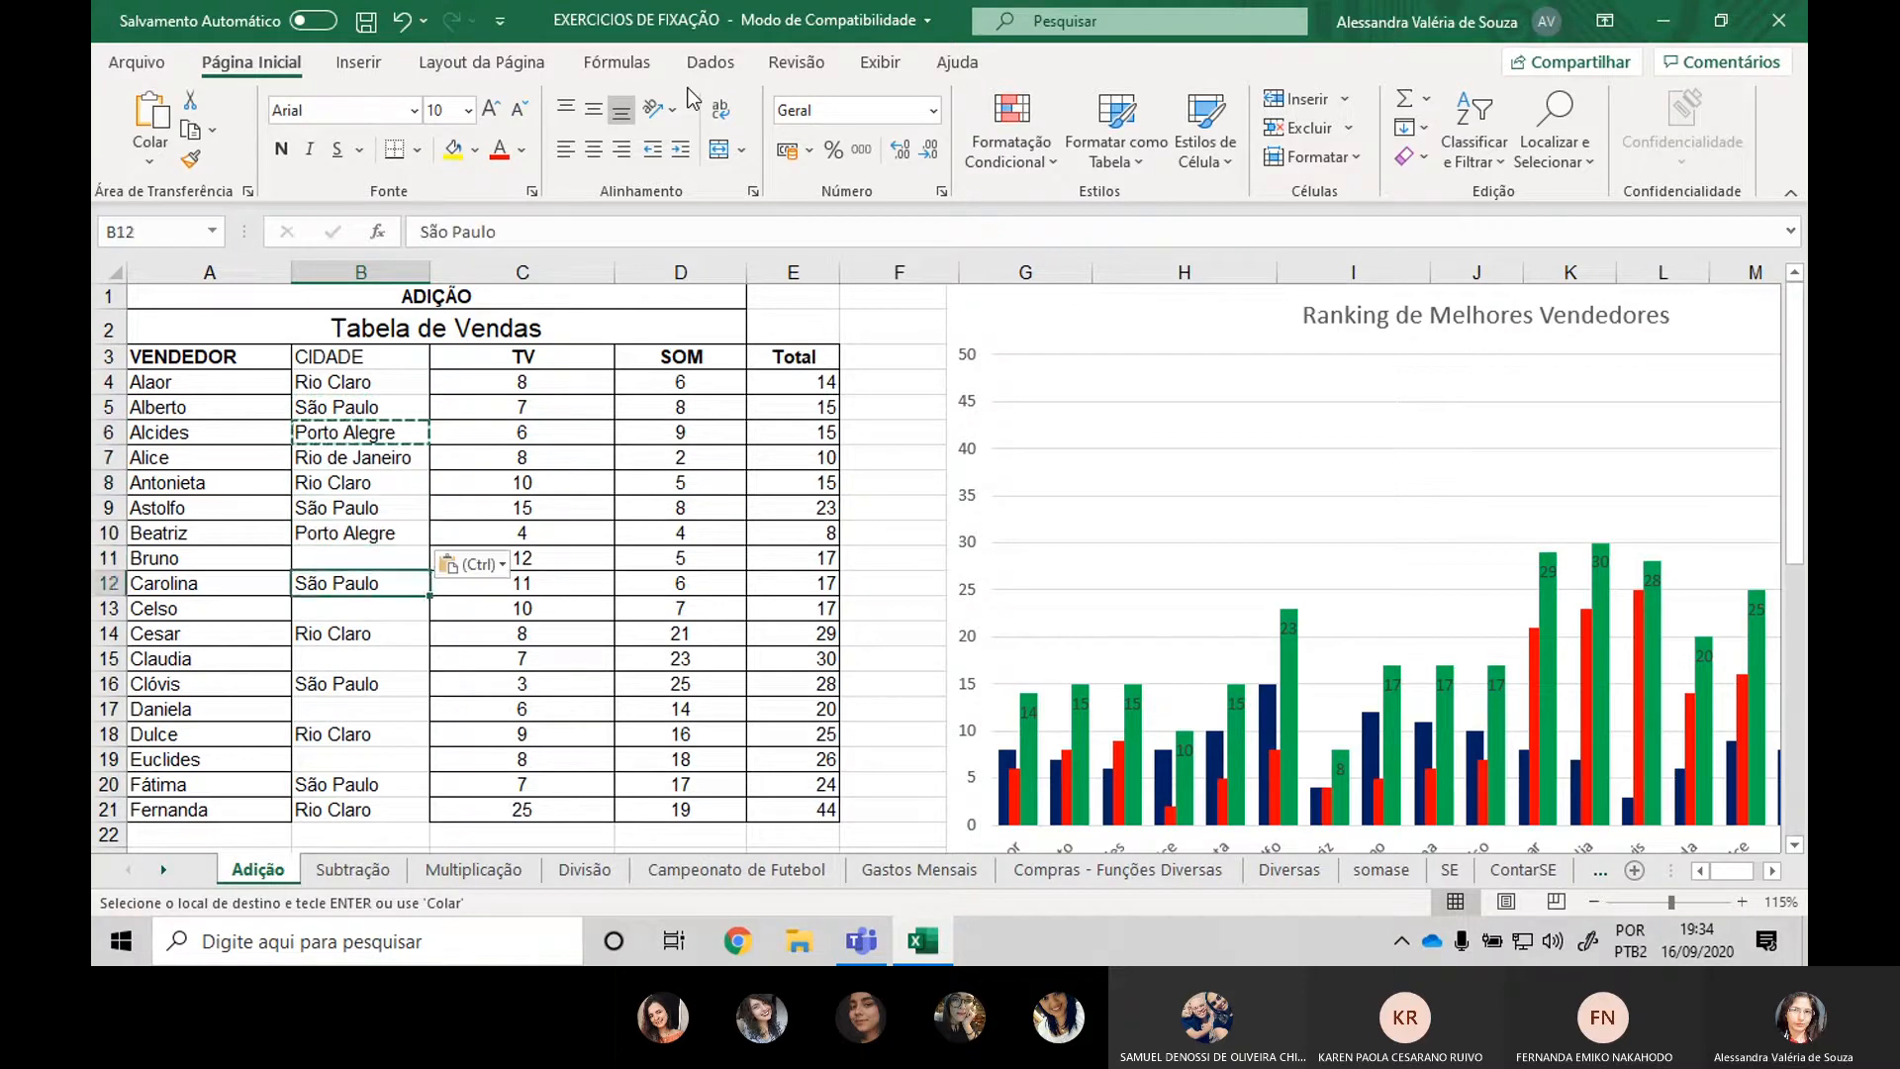
pyautogui.press('Up')
pyautogui.press('Down')
pyautogui.hotkey('ctrl', 'v')
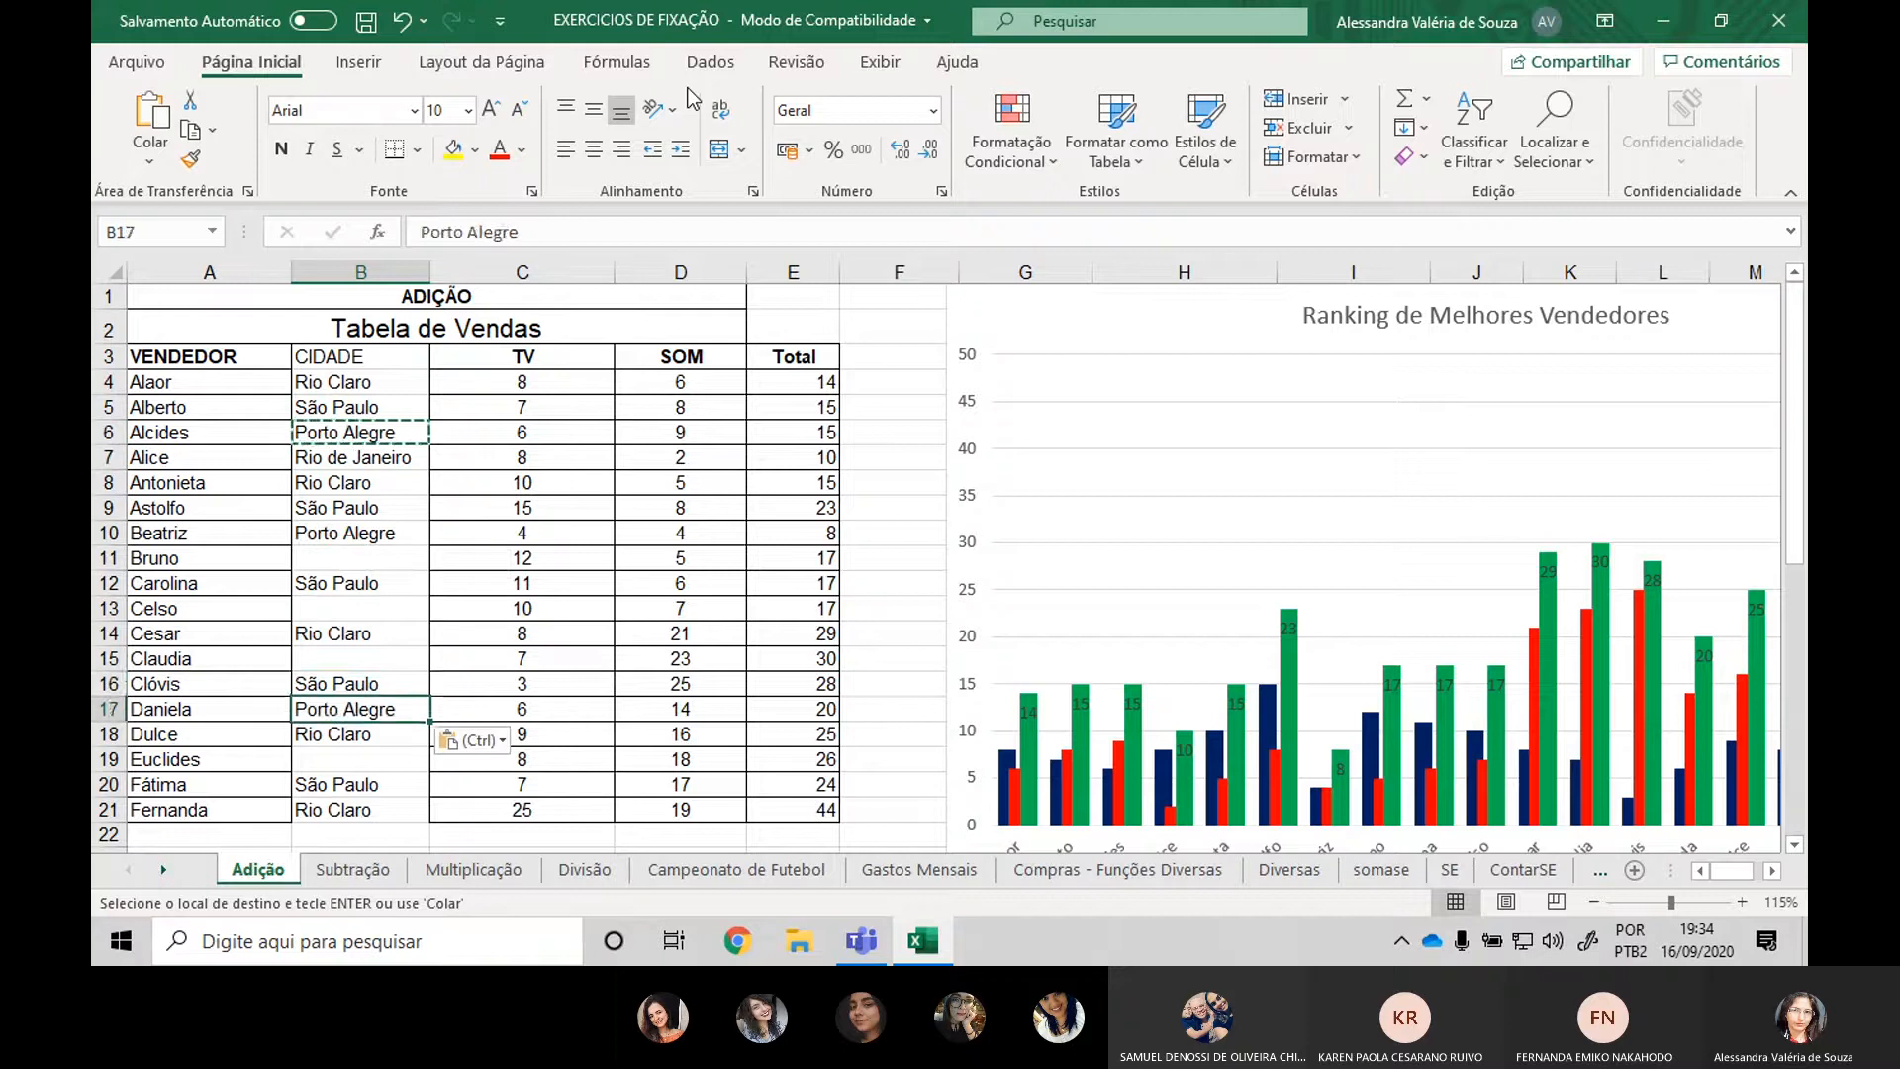
# Copy Rio de Janeiro from B7 into the remaining empty CIDADE cells B11, B13, B15 and B19.
pyautogui.press('Up')
pyautogui.press('Up')
pyautogui.press('Up')
pyautogui.press('Up')
pyautogui.press('Up')
pyautogui.press('Up')
pyautogui.press('Up')
pyautogui.press('Up')
pyautogui.press('Up')
pyautogui.press('Up')
pyautogui.press('Up')
pyautogui.press('Down')
pyautogui.hotkey('ctrl', 'c')
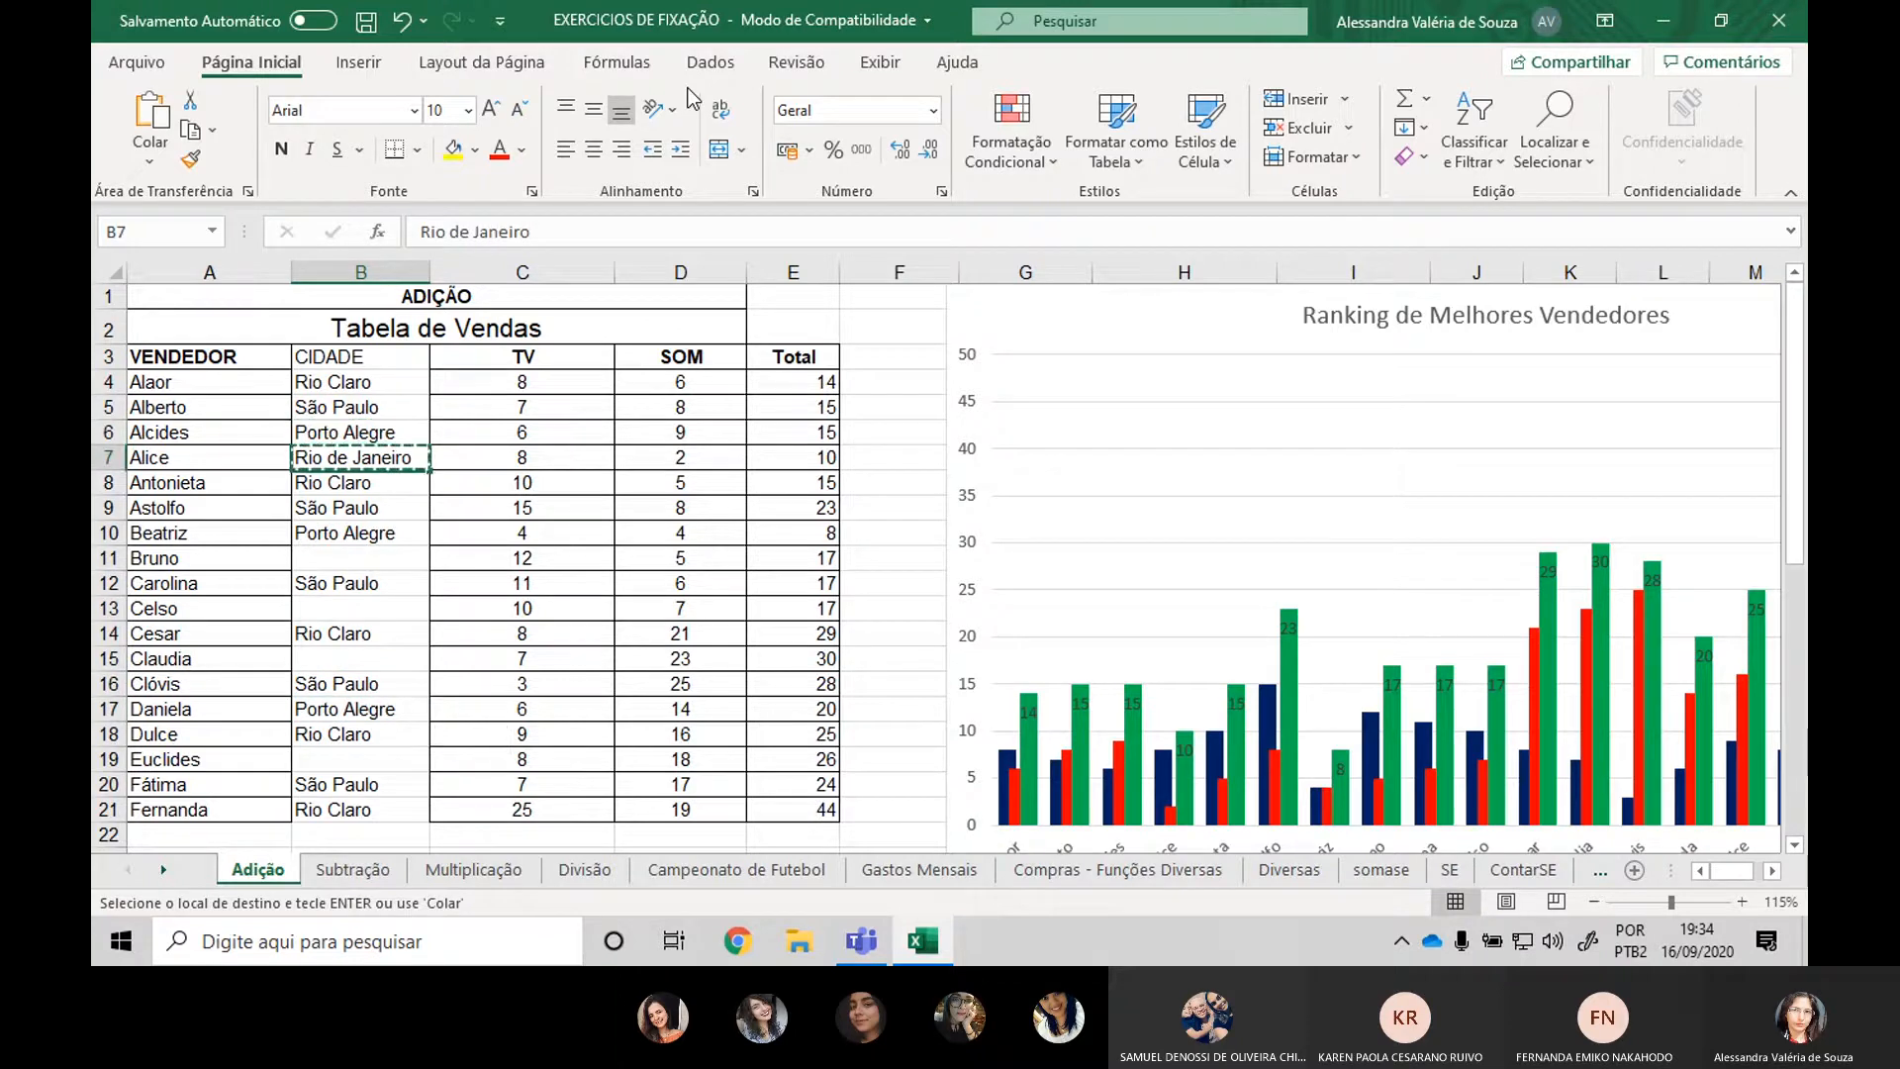
pyautogui.press('Down')
pyautogui.press('Down')
pyautogui.press('Down')
pyautogui.press('Down')
pyautogui.hotkey('ctrl', 'v')
pyautogui.press('Down')
pyautogui.press('Down')
pyautogui.press('Down')
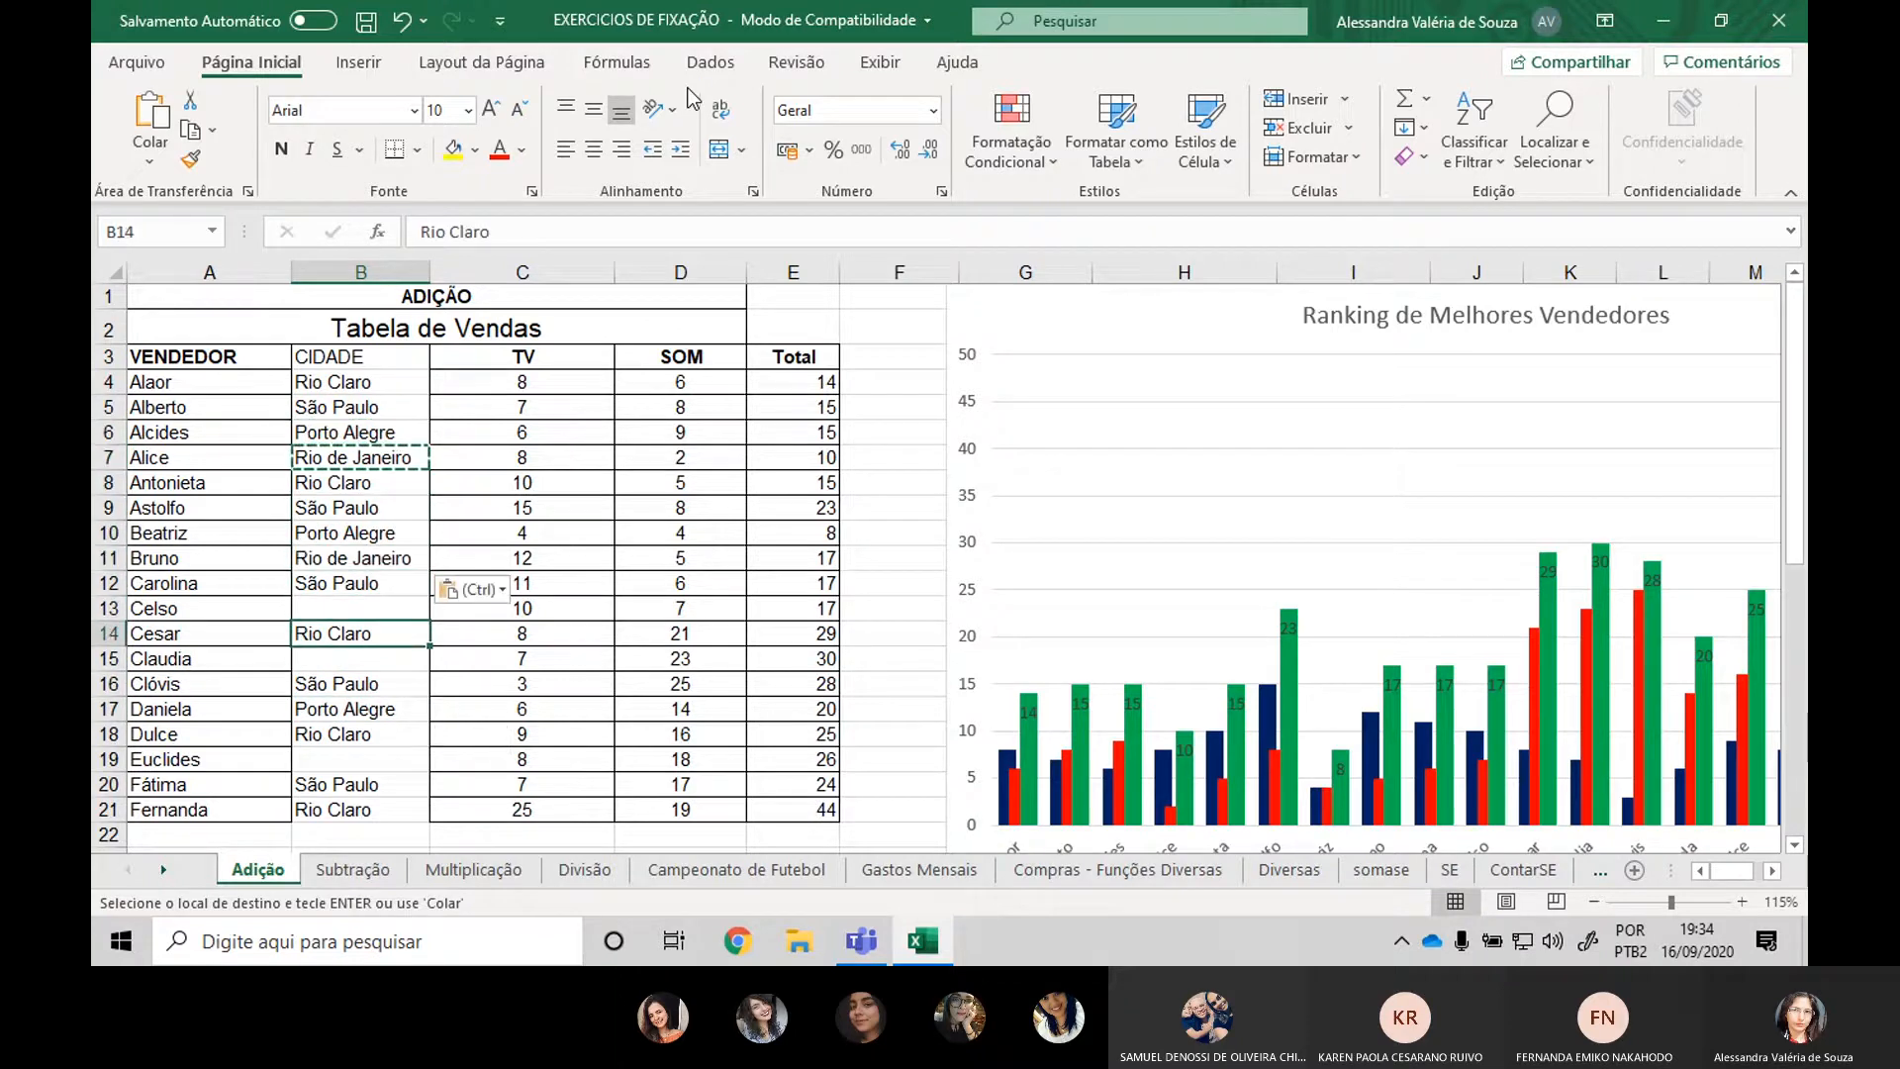
pyautogui.press('Up')
pyautogui.hotkey('ctrl', 'v')
pyautogui.press('Down')
pyautogui.press('Down')
pyautogui.hotkey('ctrl', 'v')
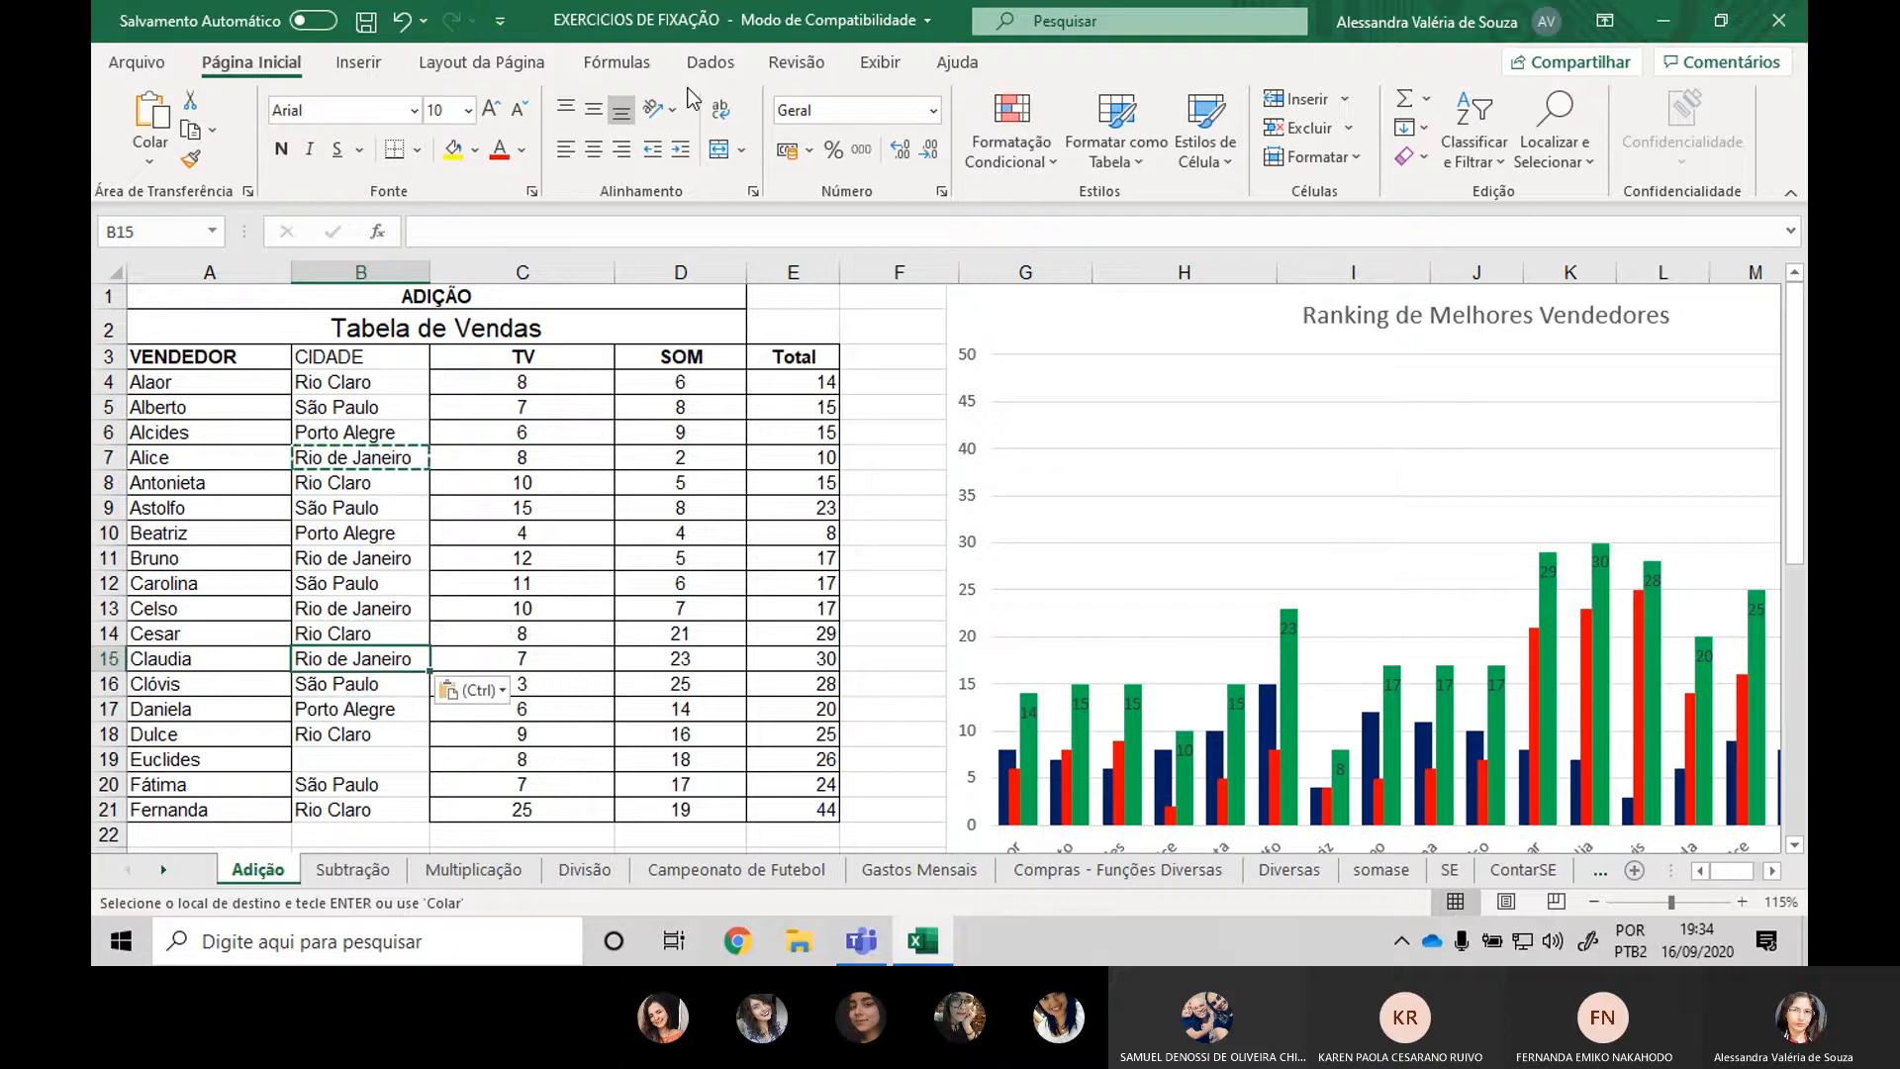
pyautogui.press('Down')
pyautogui.press('Down')
pyautogui.press('Down')
pyautogui.press('Down')
pyautogui.press('Down')
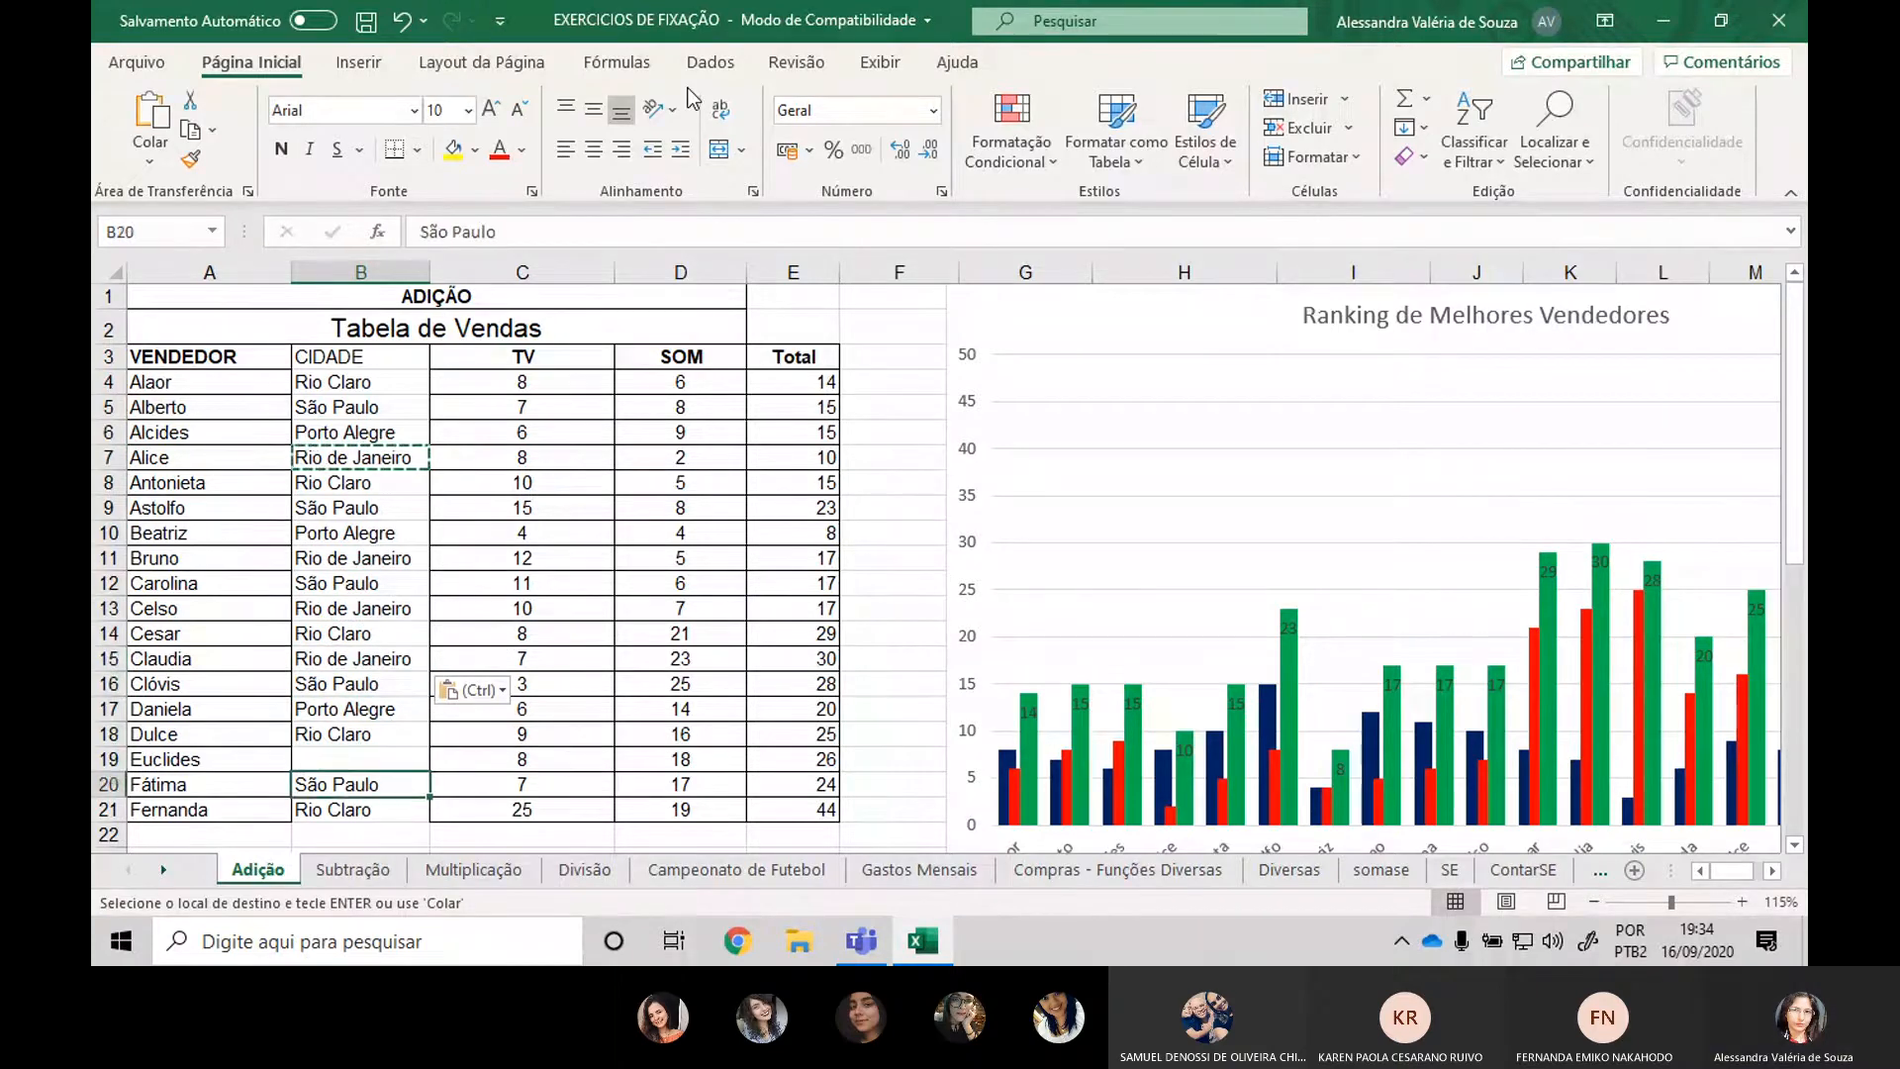
pyautogui.press('Up')
pyautogui.hotkey('ctrl', 'v')
pyautogui.press('Escape')
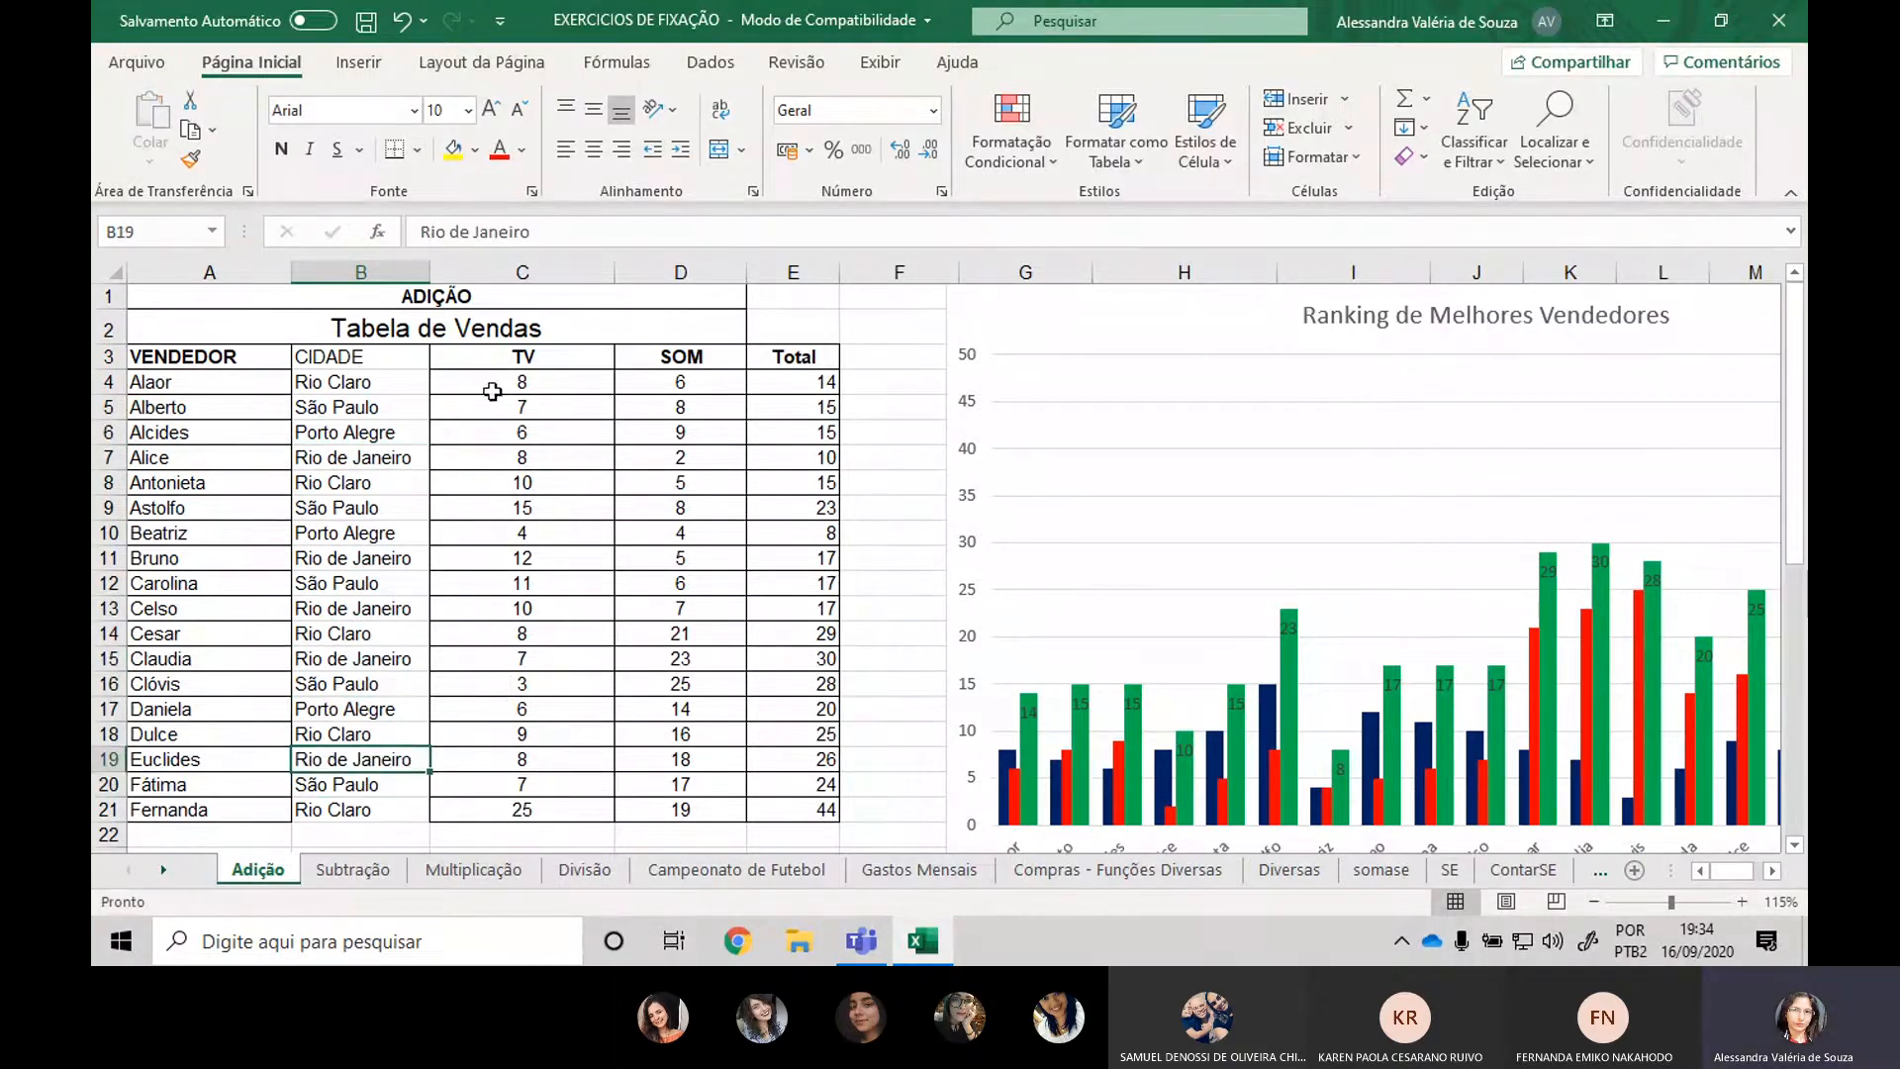
# Copy the formatting of the VENDEDOR heading in A3 onto the CIDADE heading in B3.
pyautogui.click(252, 354)
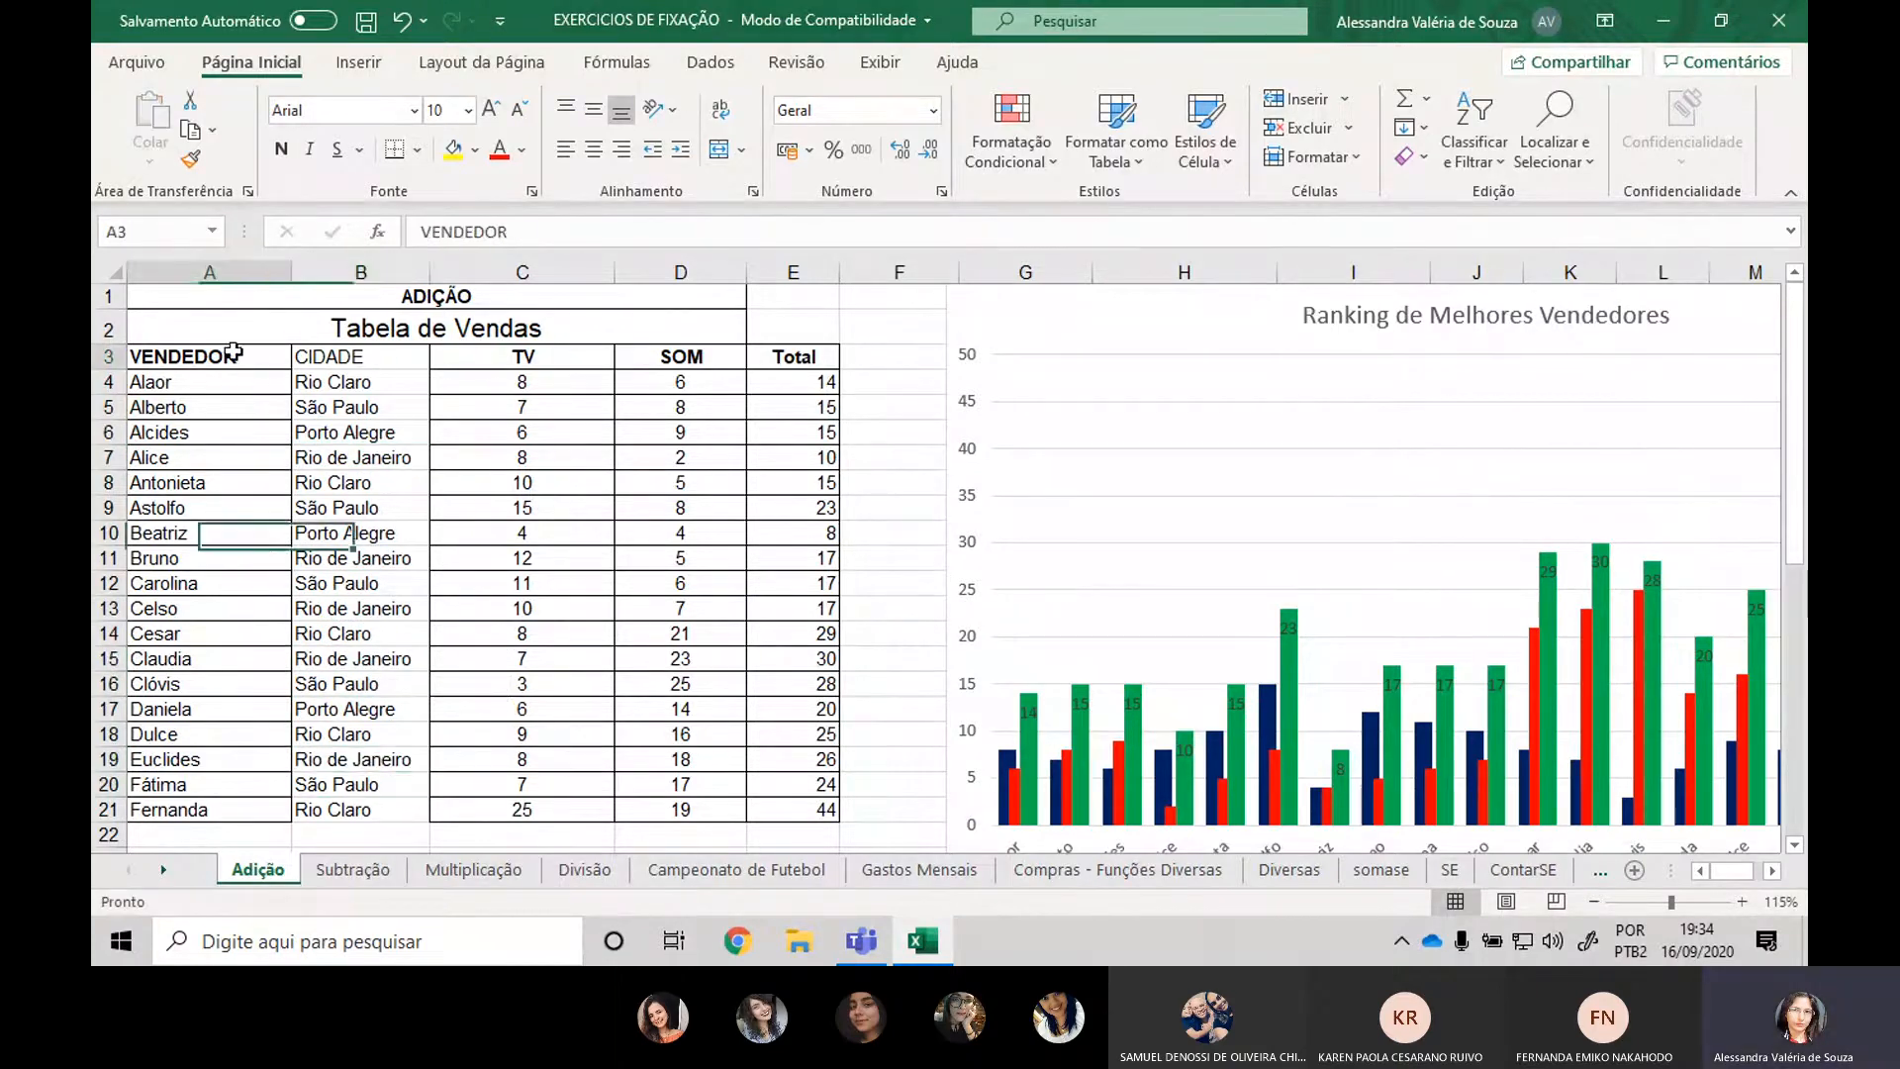
pyautogui.click(190, 159)
pyautogui.click(352, 348)
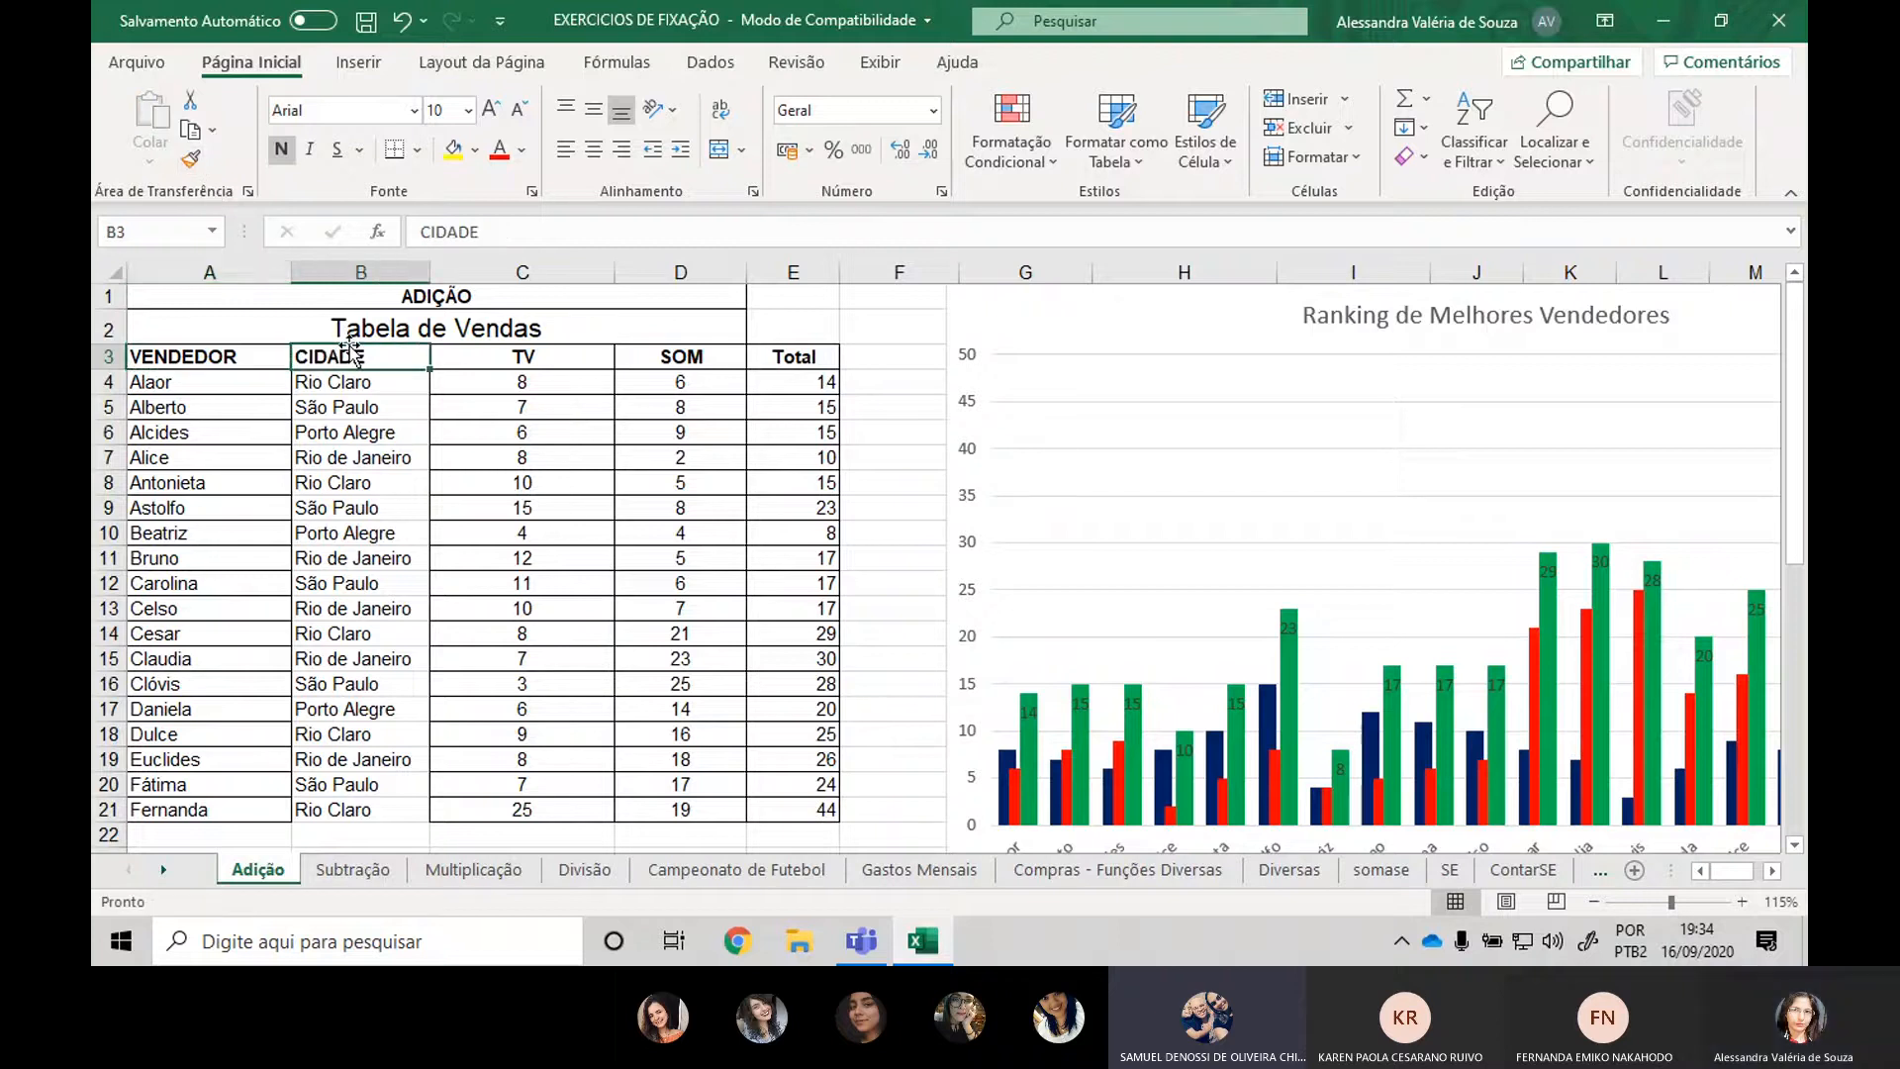
# Apply all borders to the sales table range A3:E21 and deselect it.
pyautogui.moveTo(225, 352); pyautogui.dragTo(829, 811)
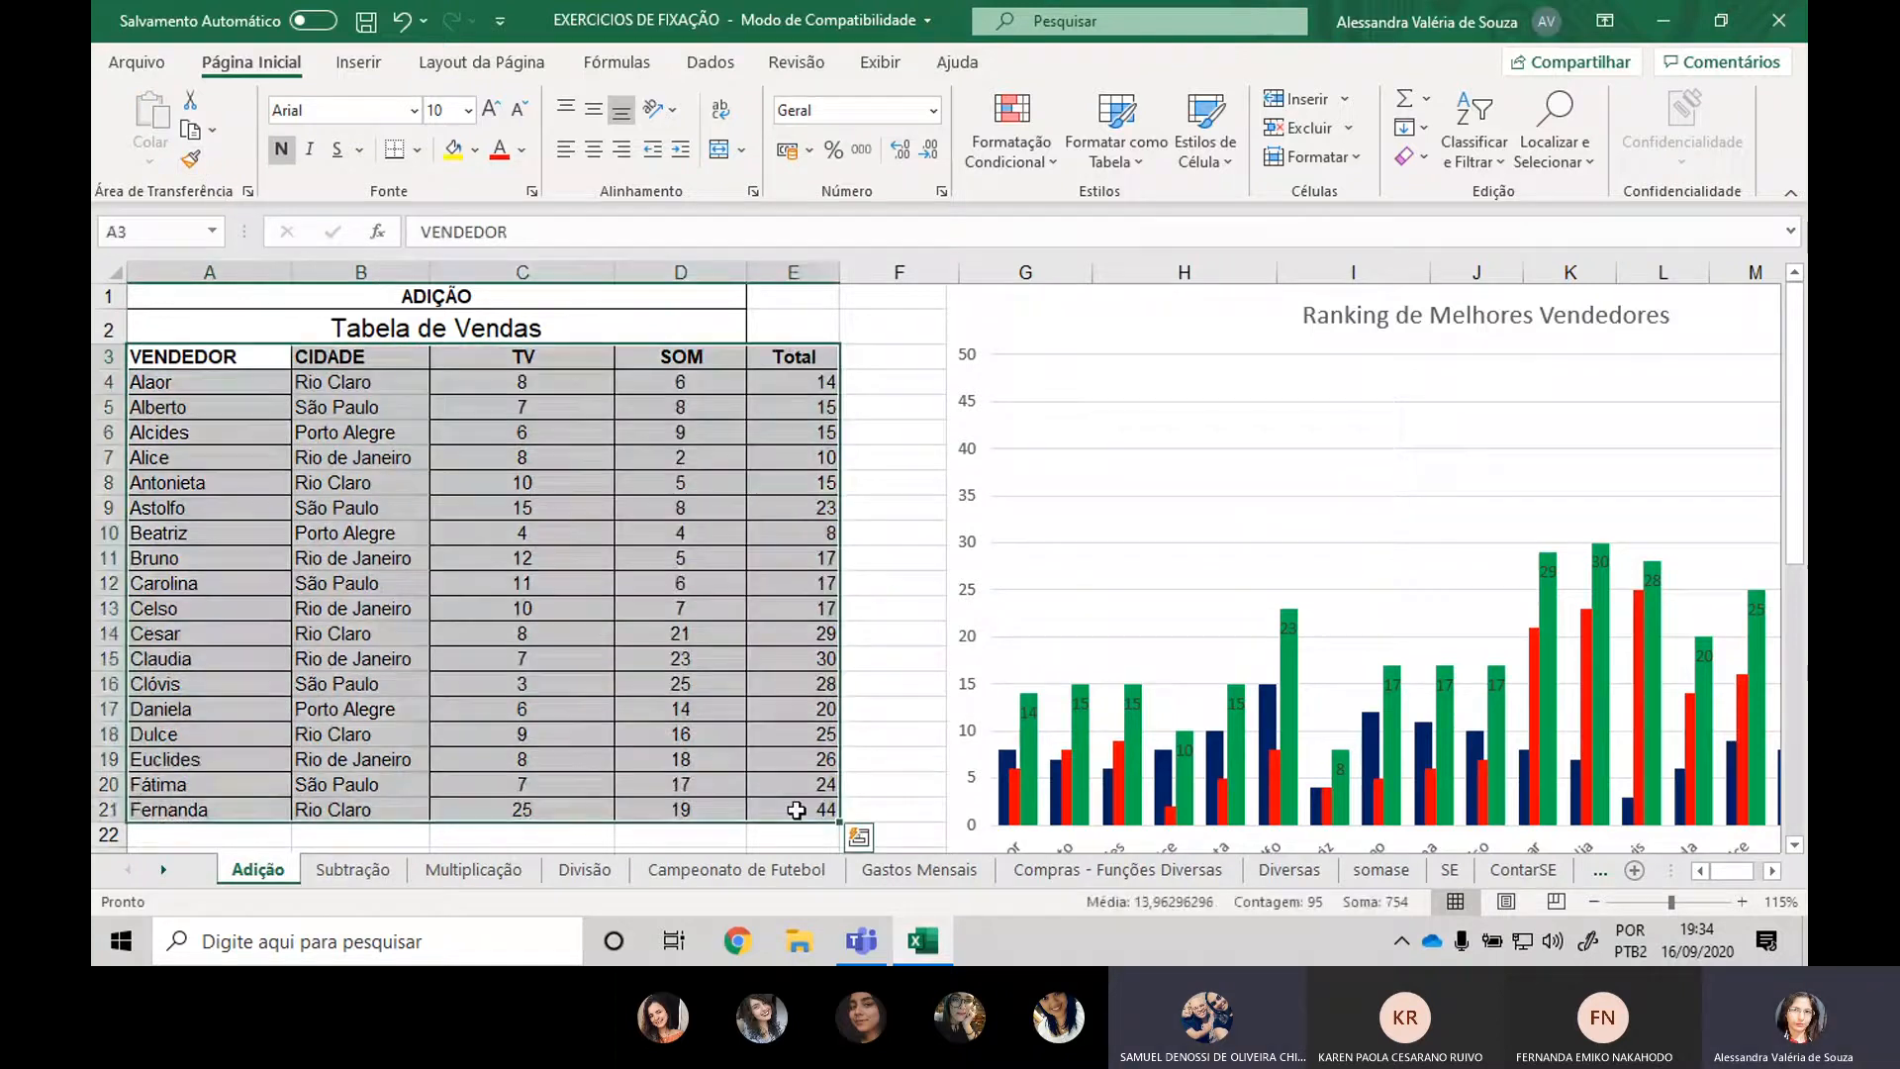
pyautogui.click(418, 151)
pyautogui.click(516, 406)
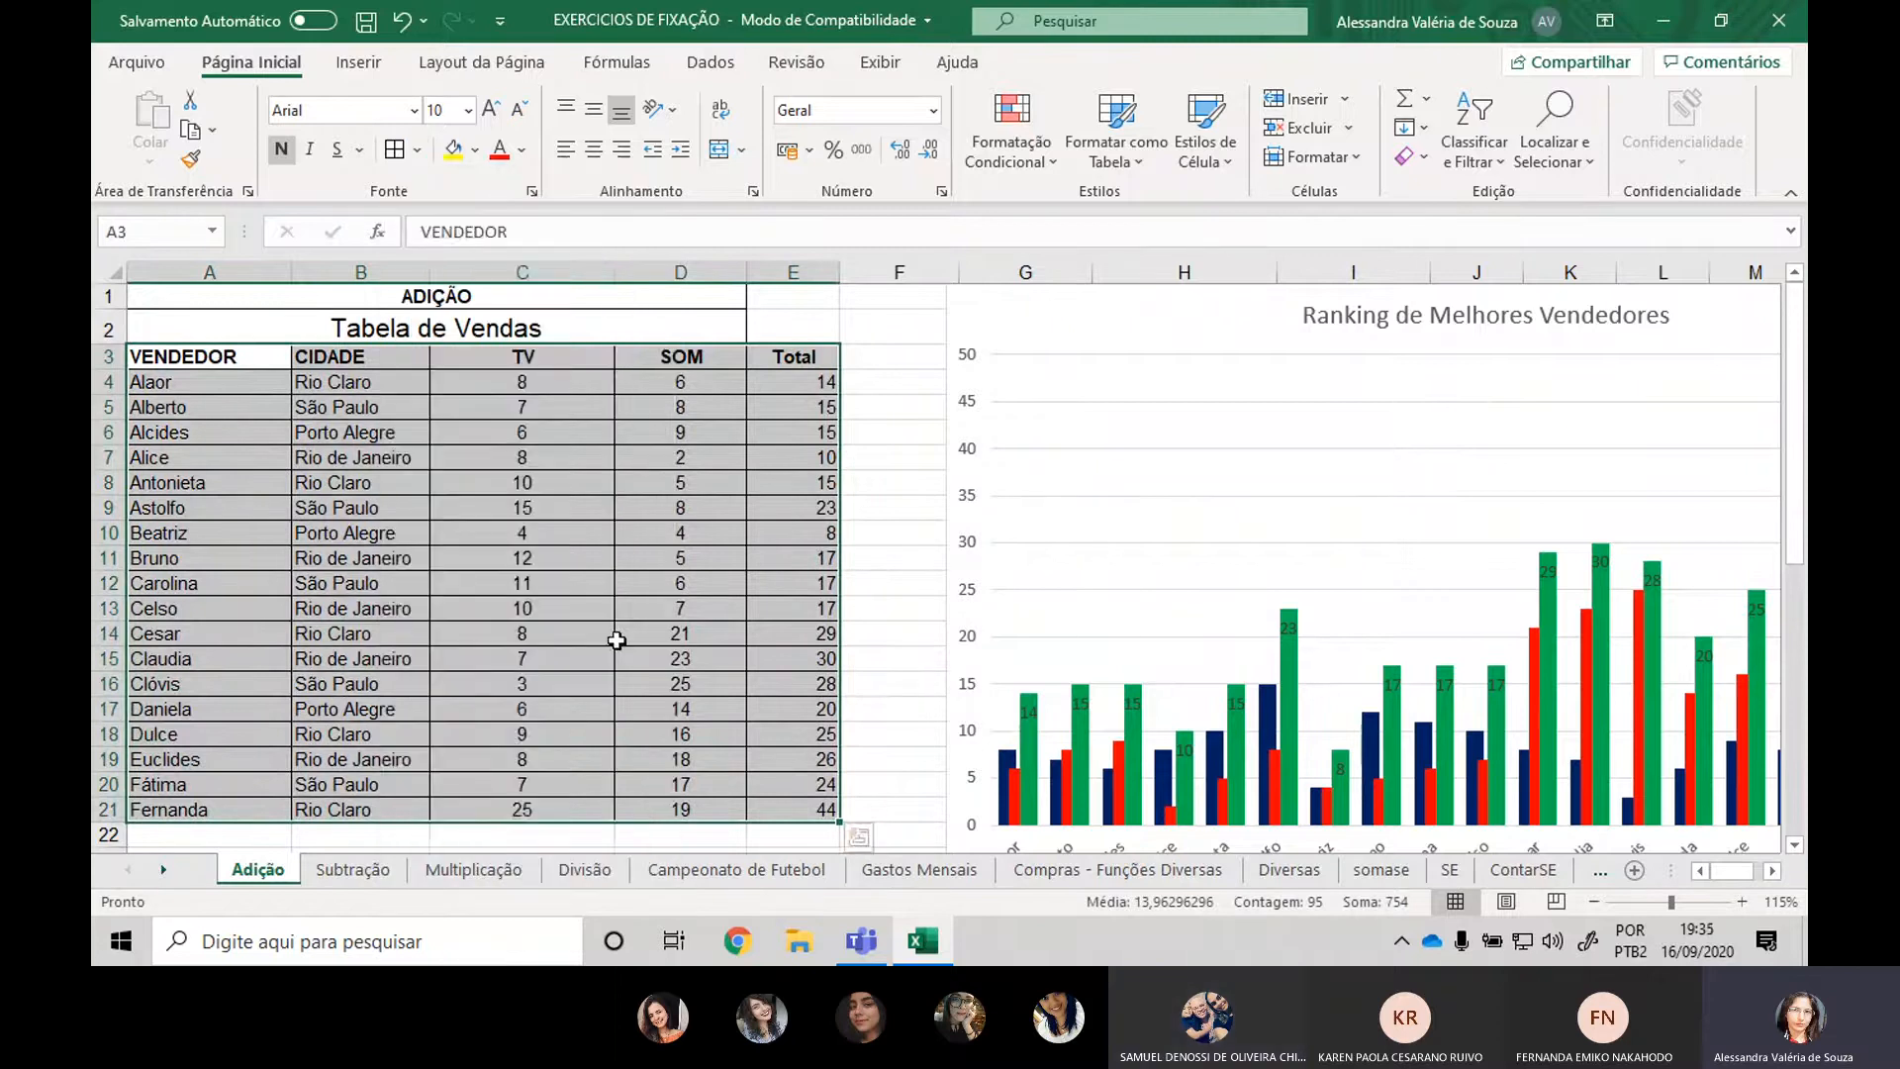
pyautogui.click(623, 637)
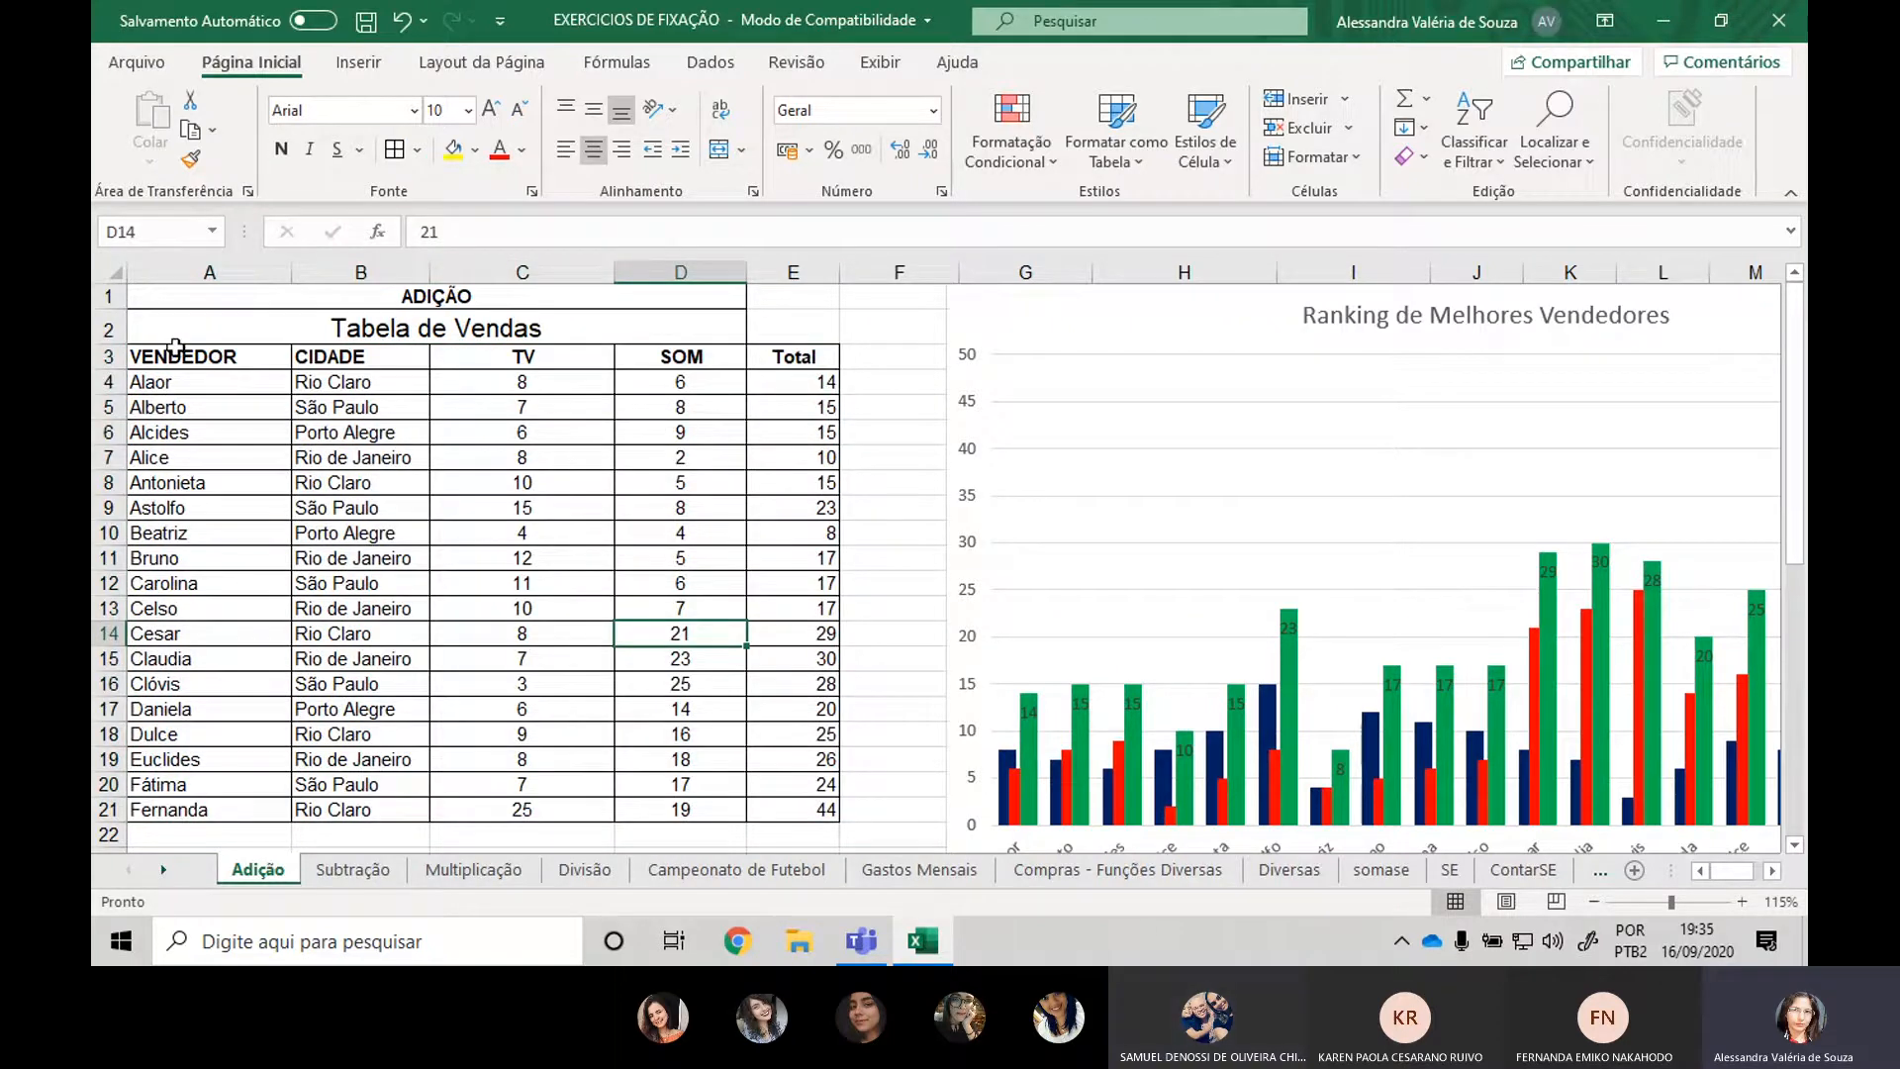
# Sort the sales table A3:E21 with a custom sort by CIDADE on cell values from A to Z.
pyautogui.moveTo(177, 351); pyautogui.dragTo(795, 814)
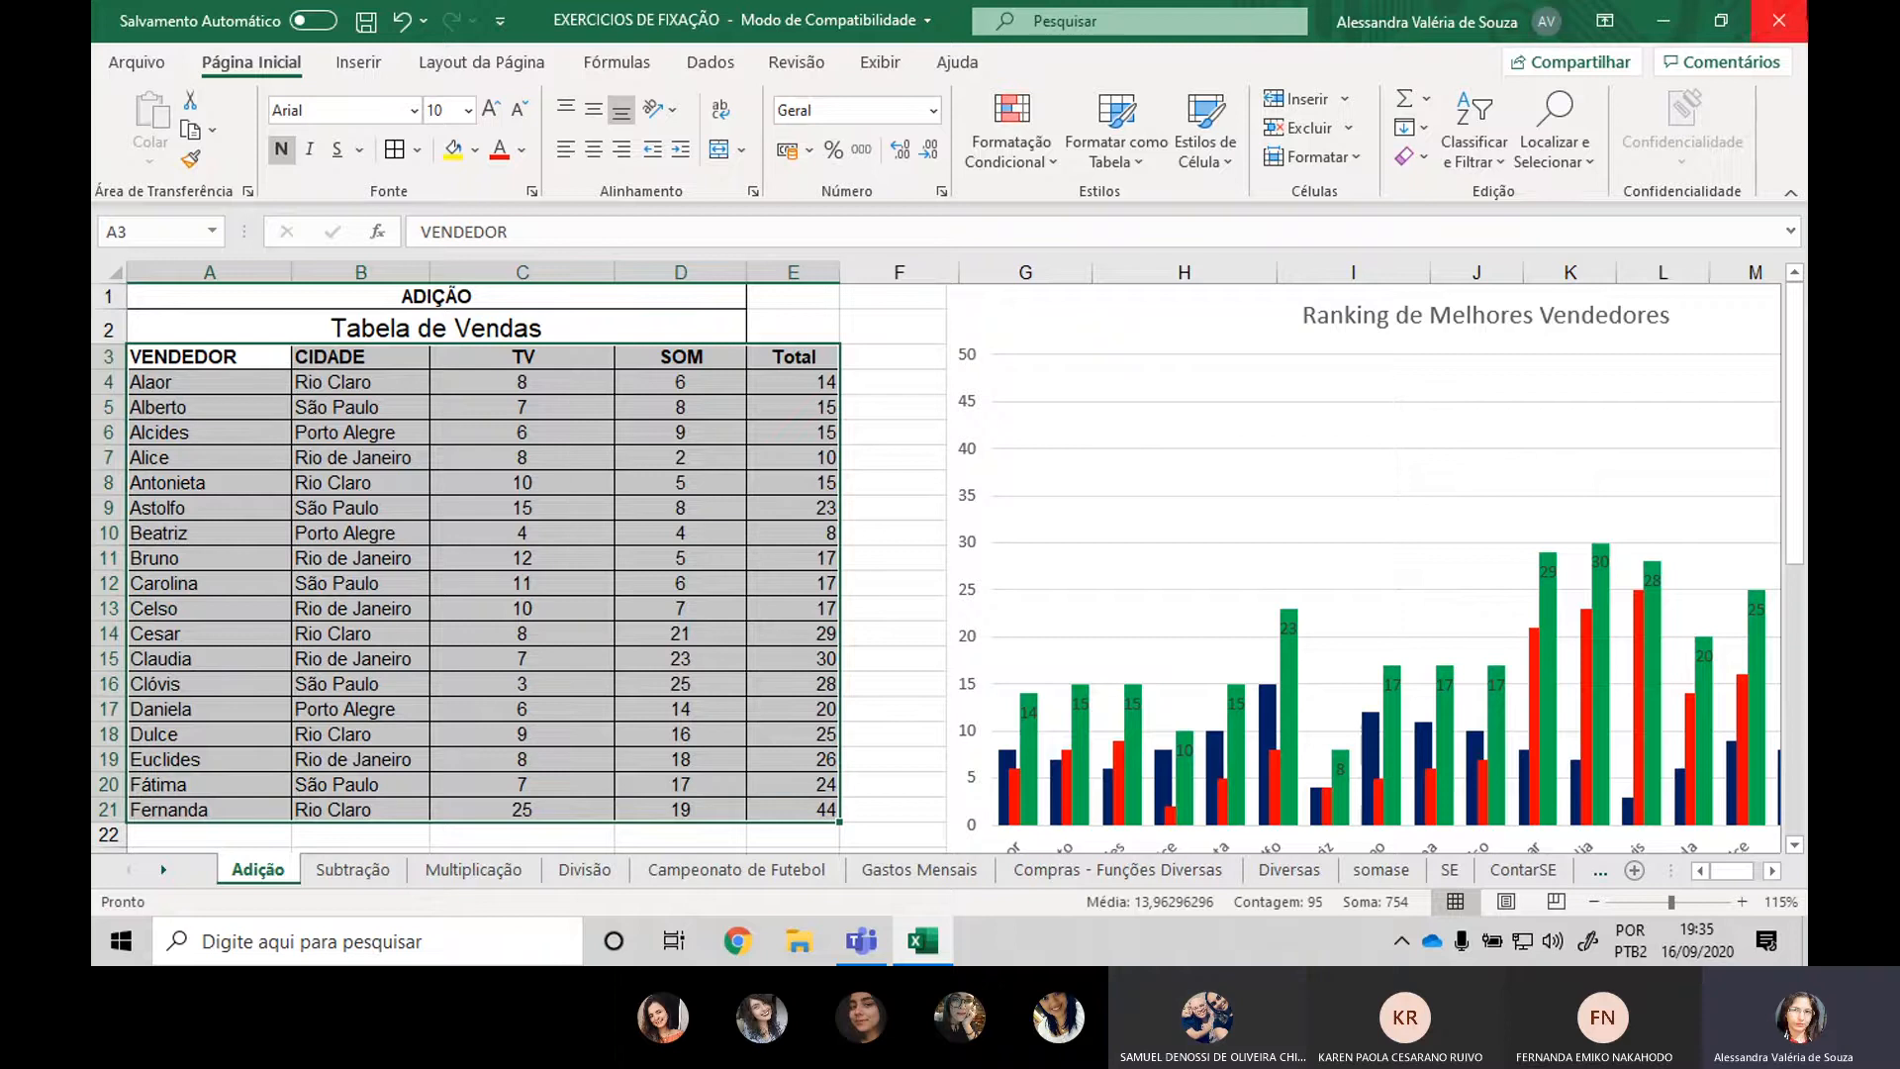
pyautogui.click(1461, 164)
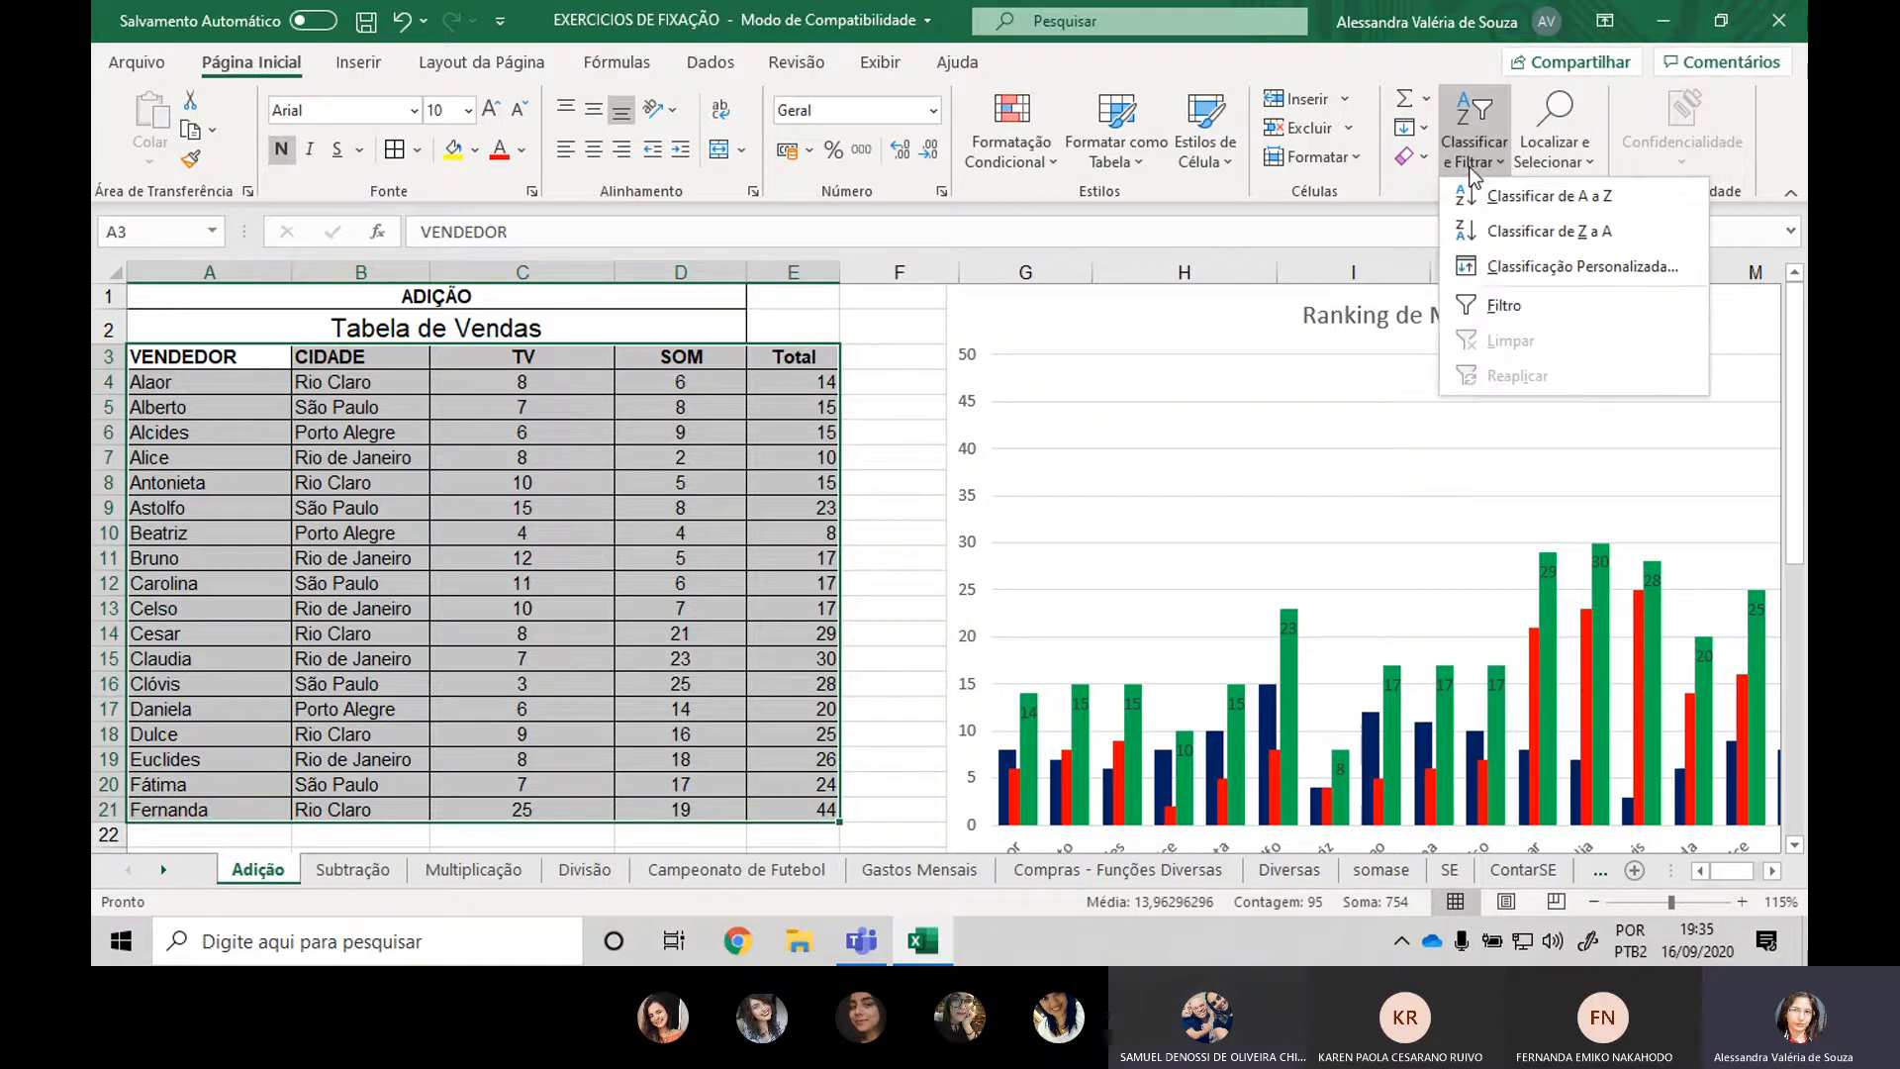
pyautogui.click(1578, 267)
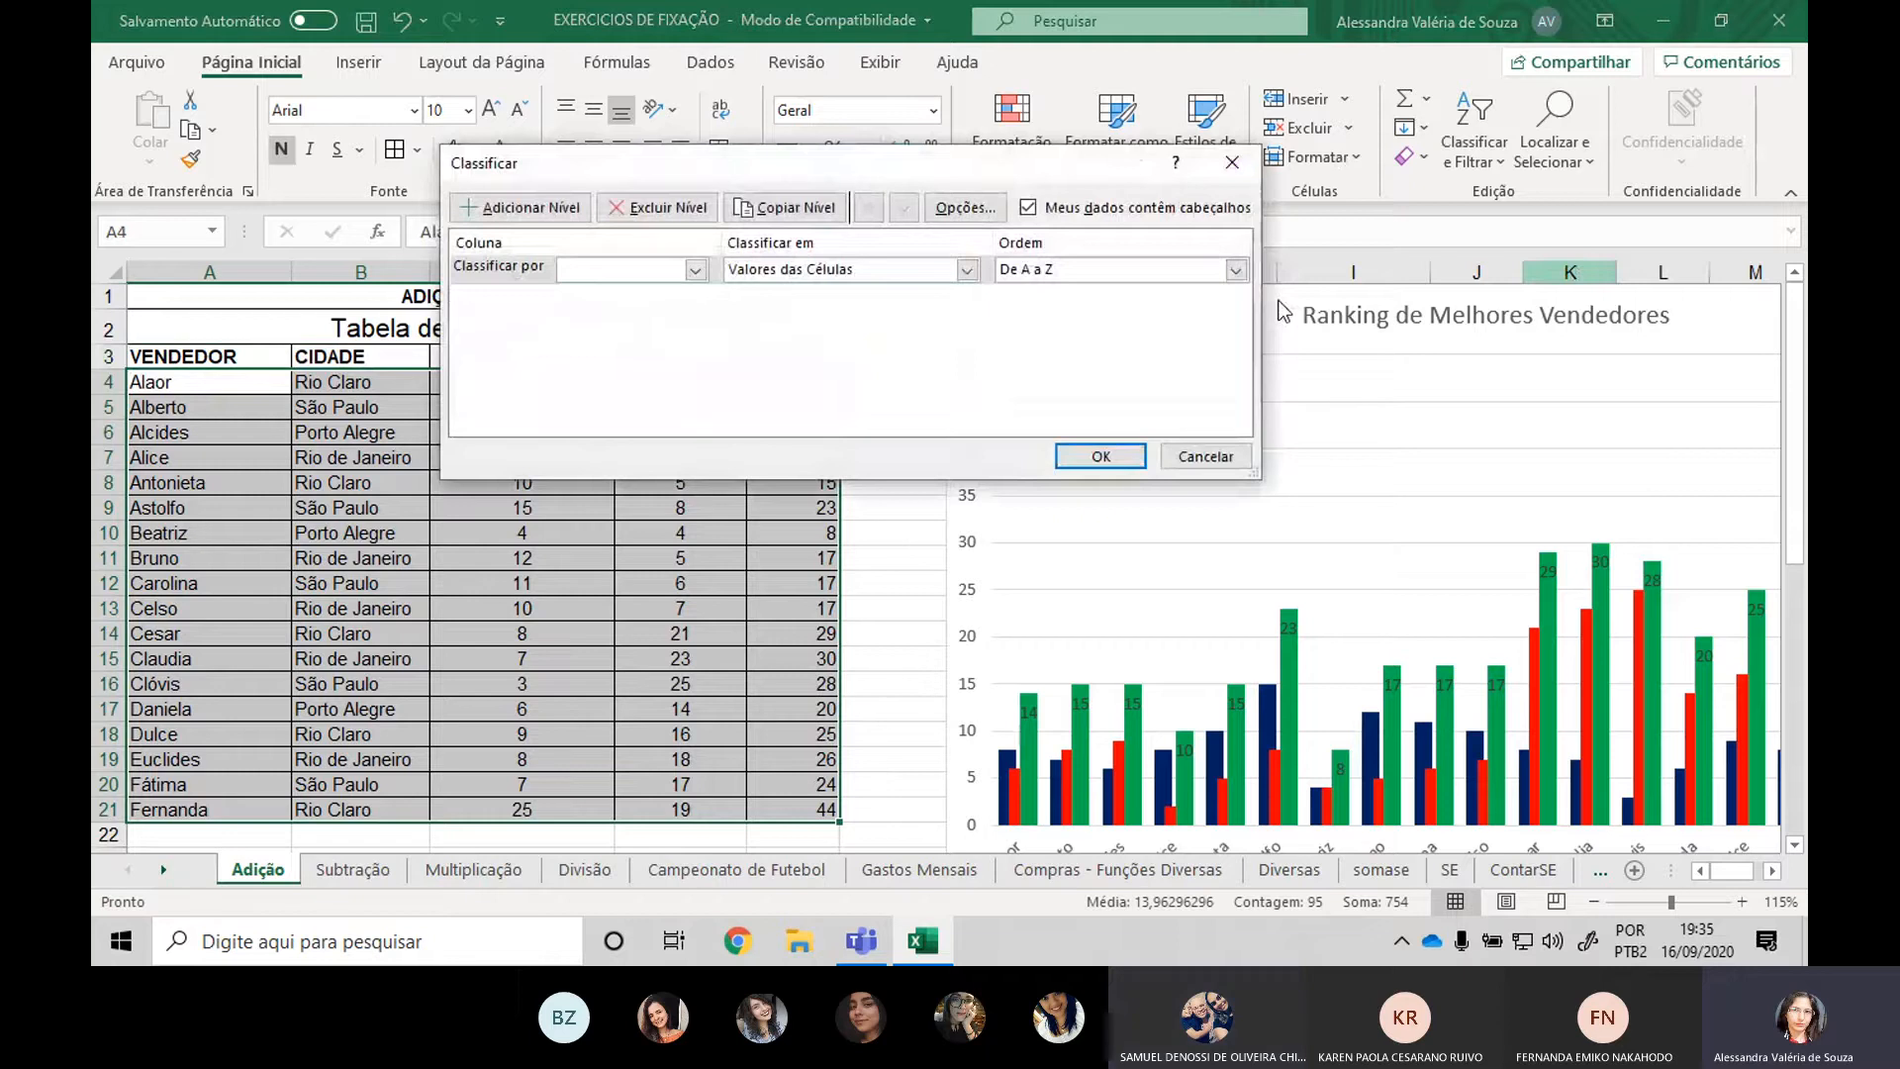
pyautogui.click(696, 269)
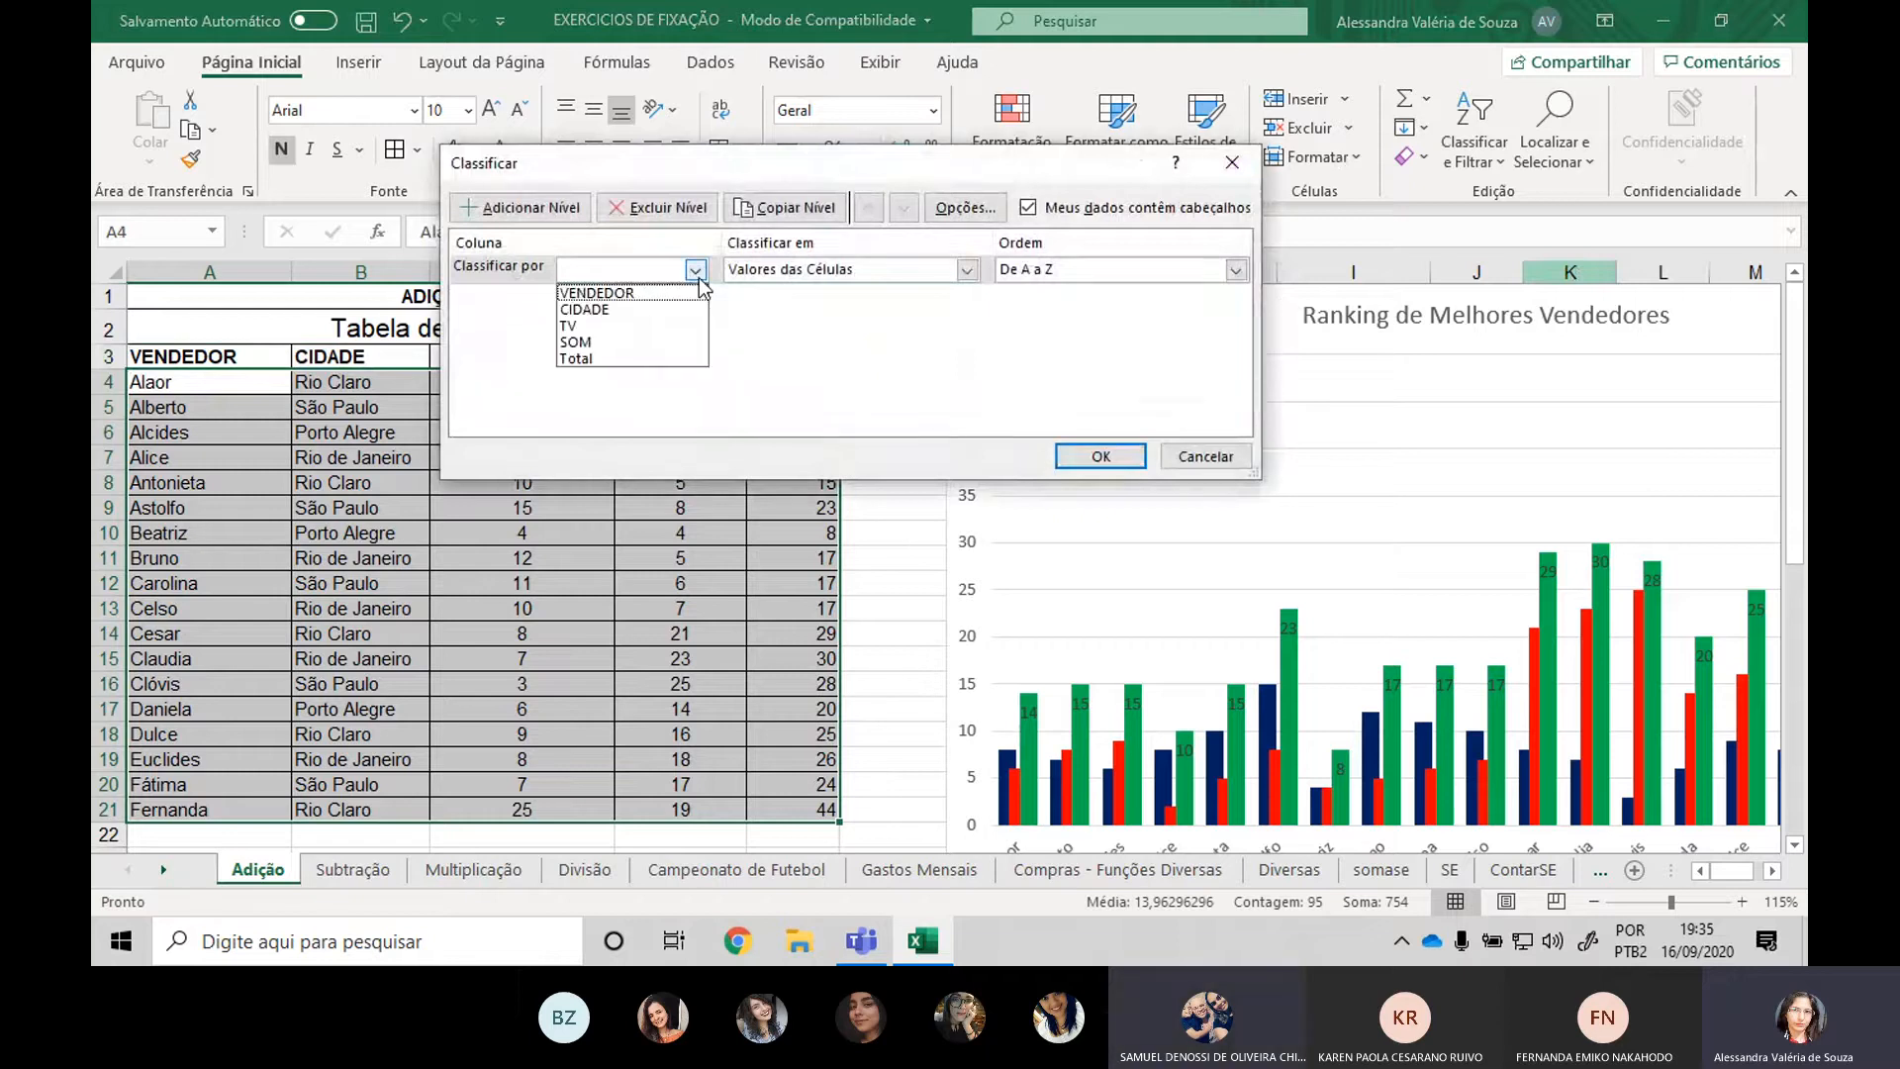
pyautogui.click(654, 310)
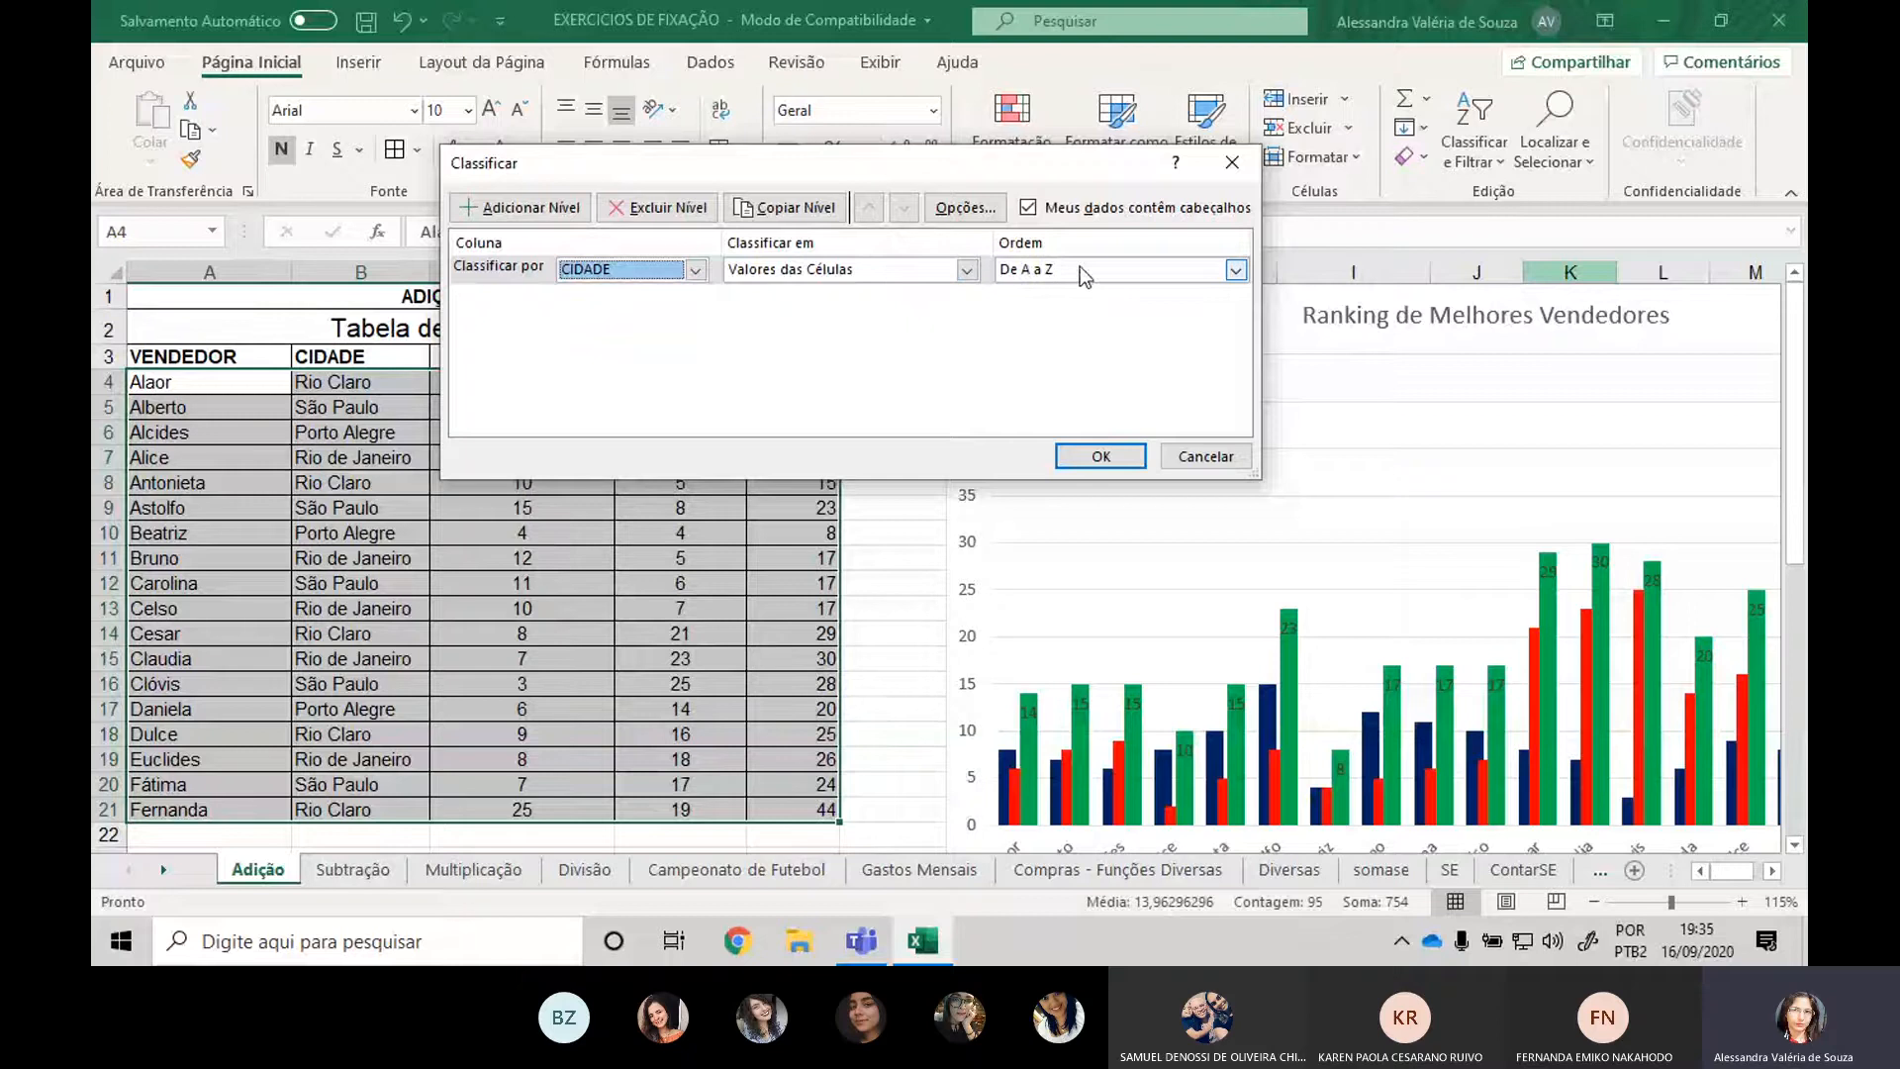
pyautogui.click(1114, 461)
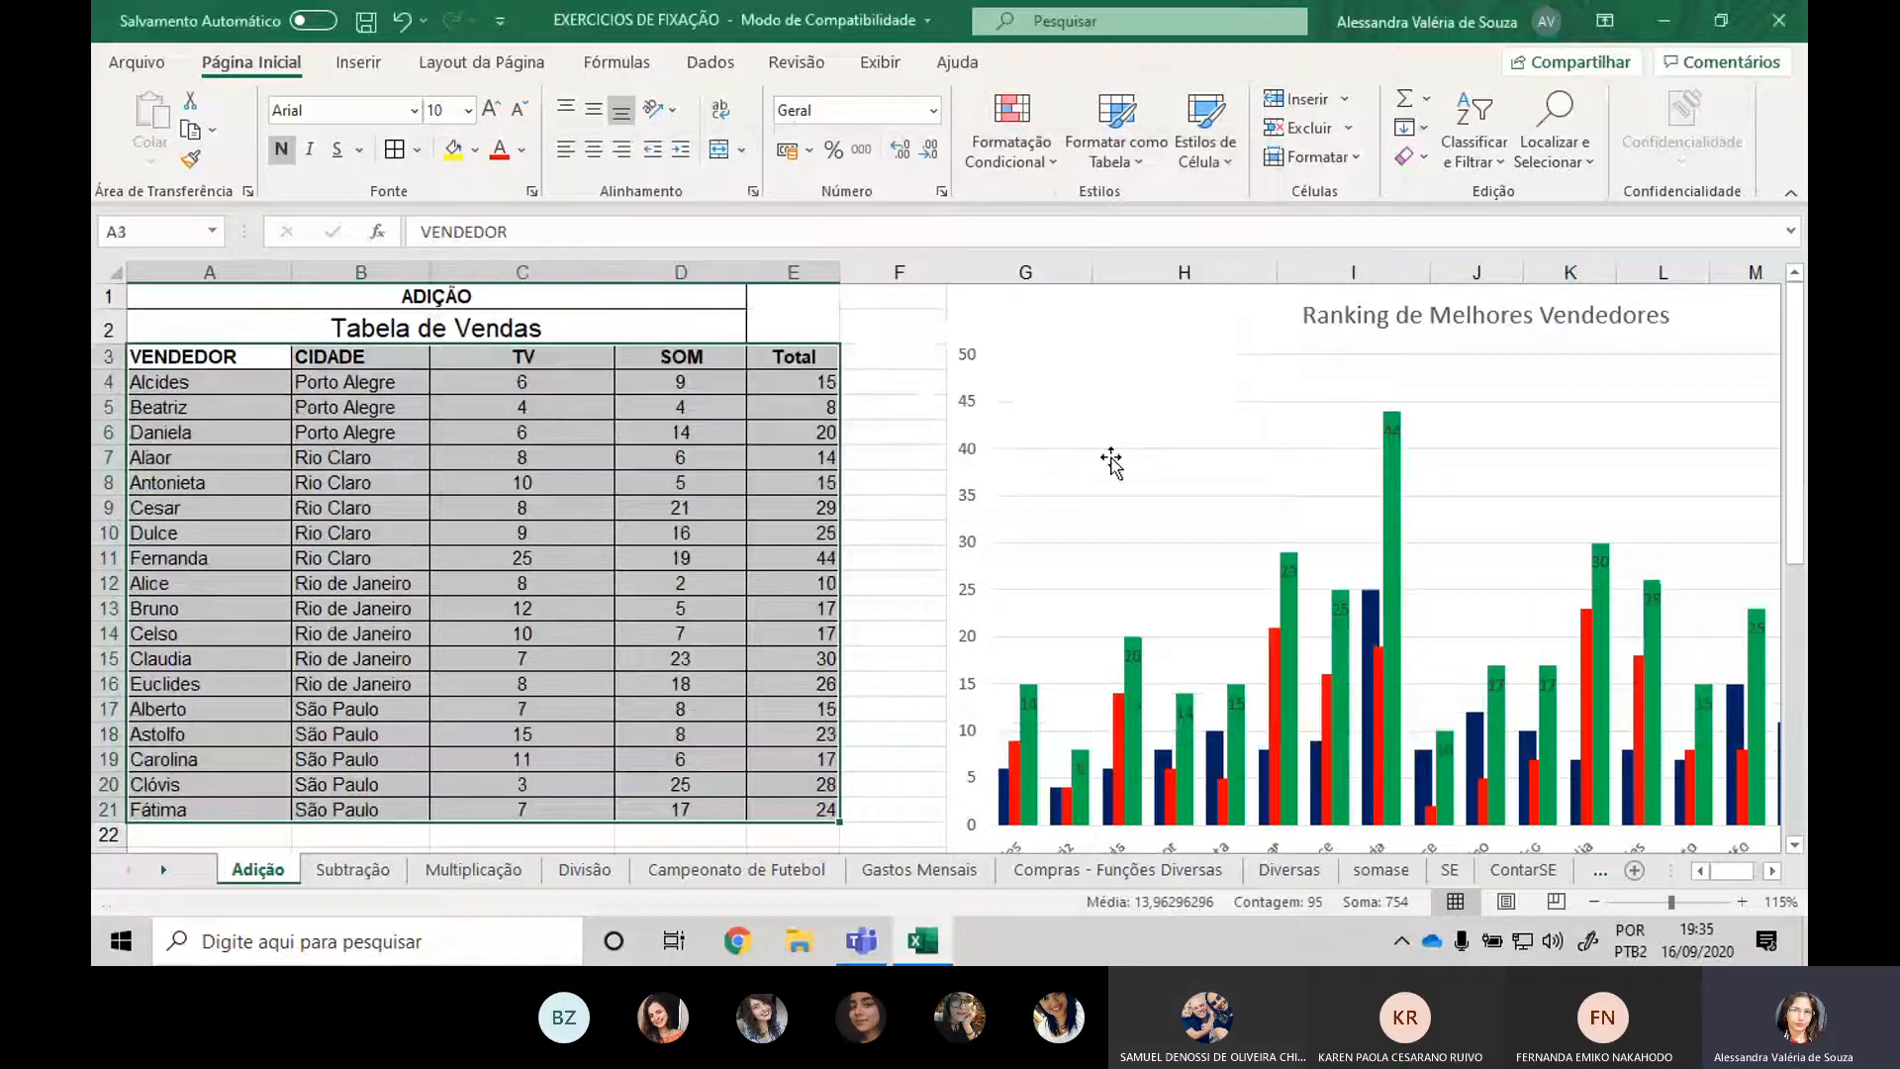
pyautogui.click(810, 408)
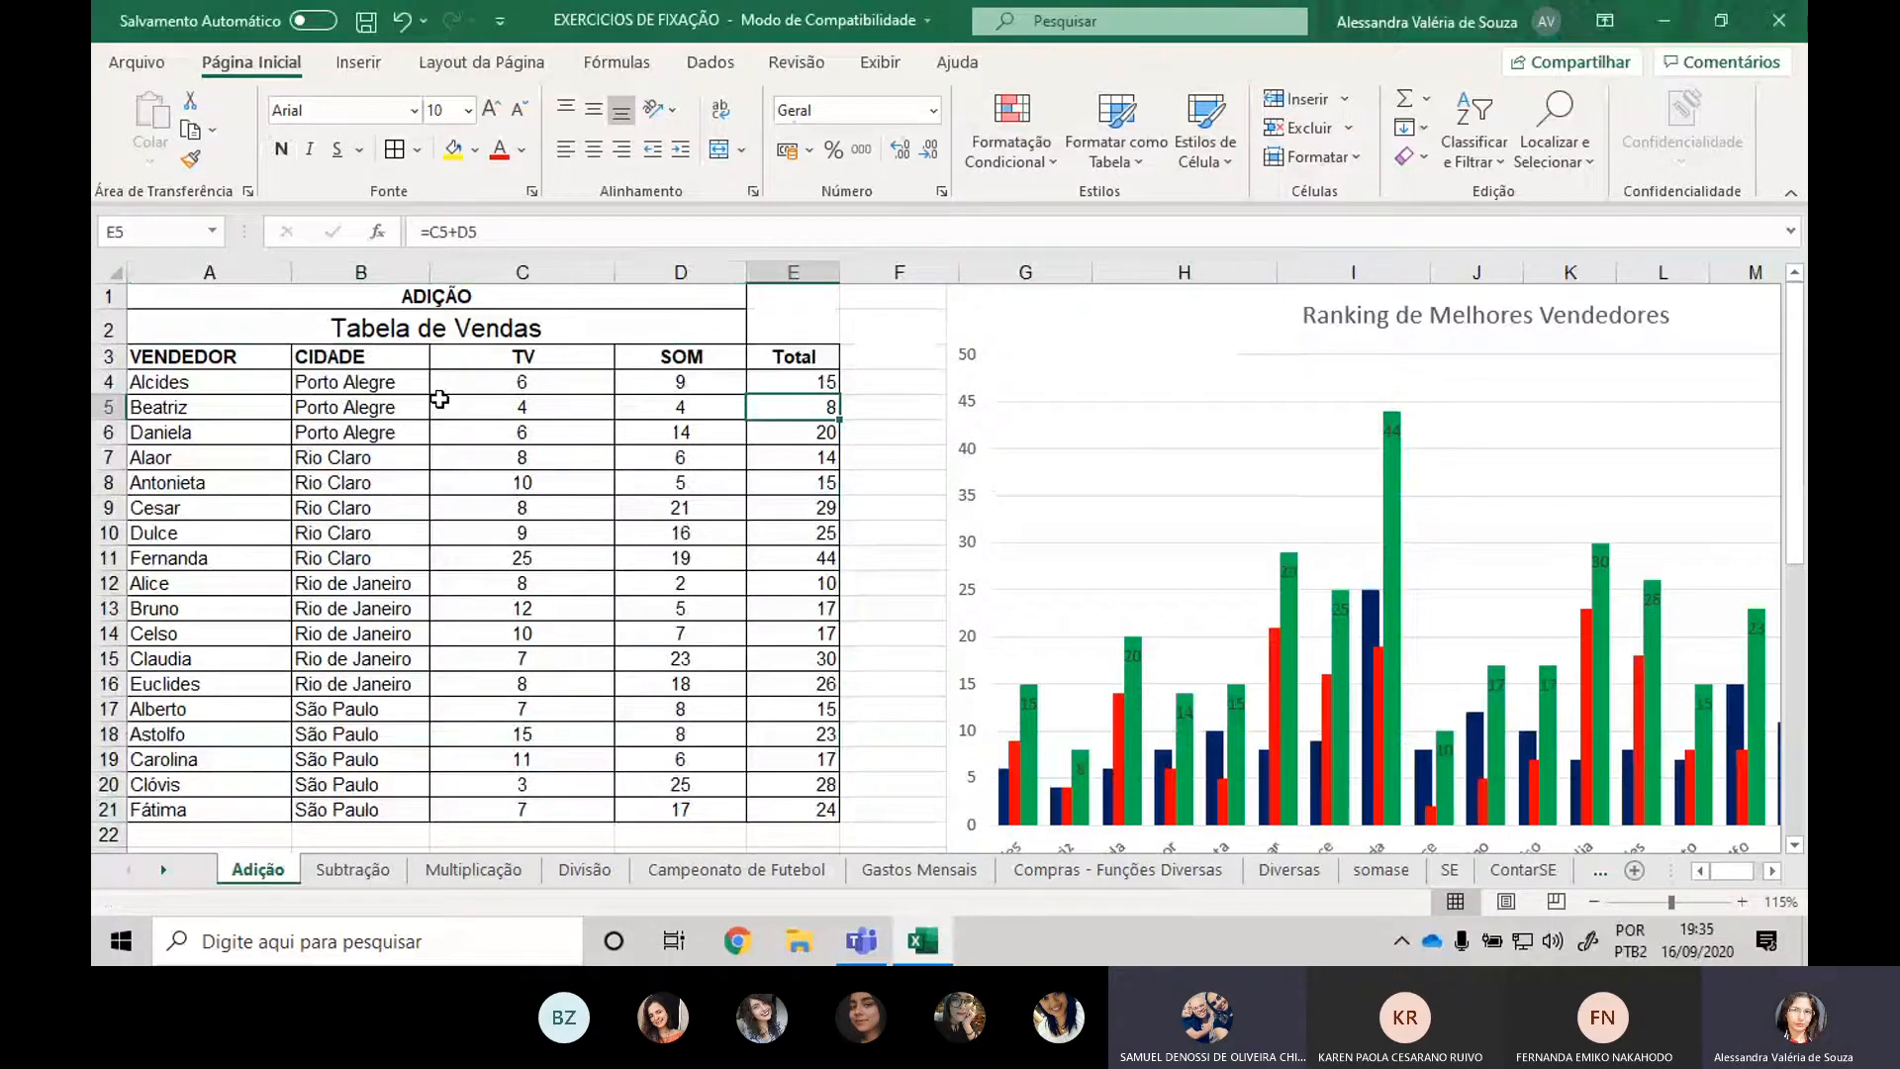
pyautogui.click(1462, 135)
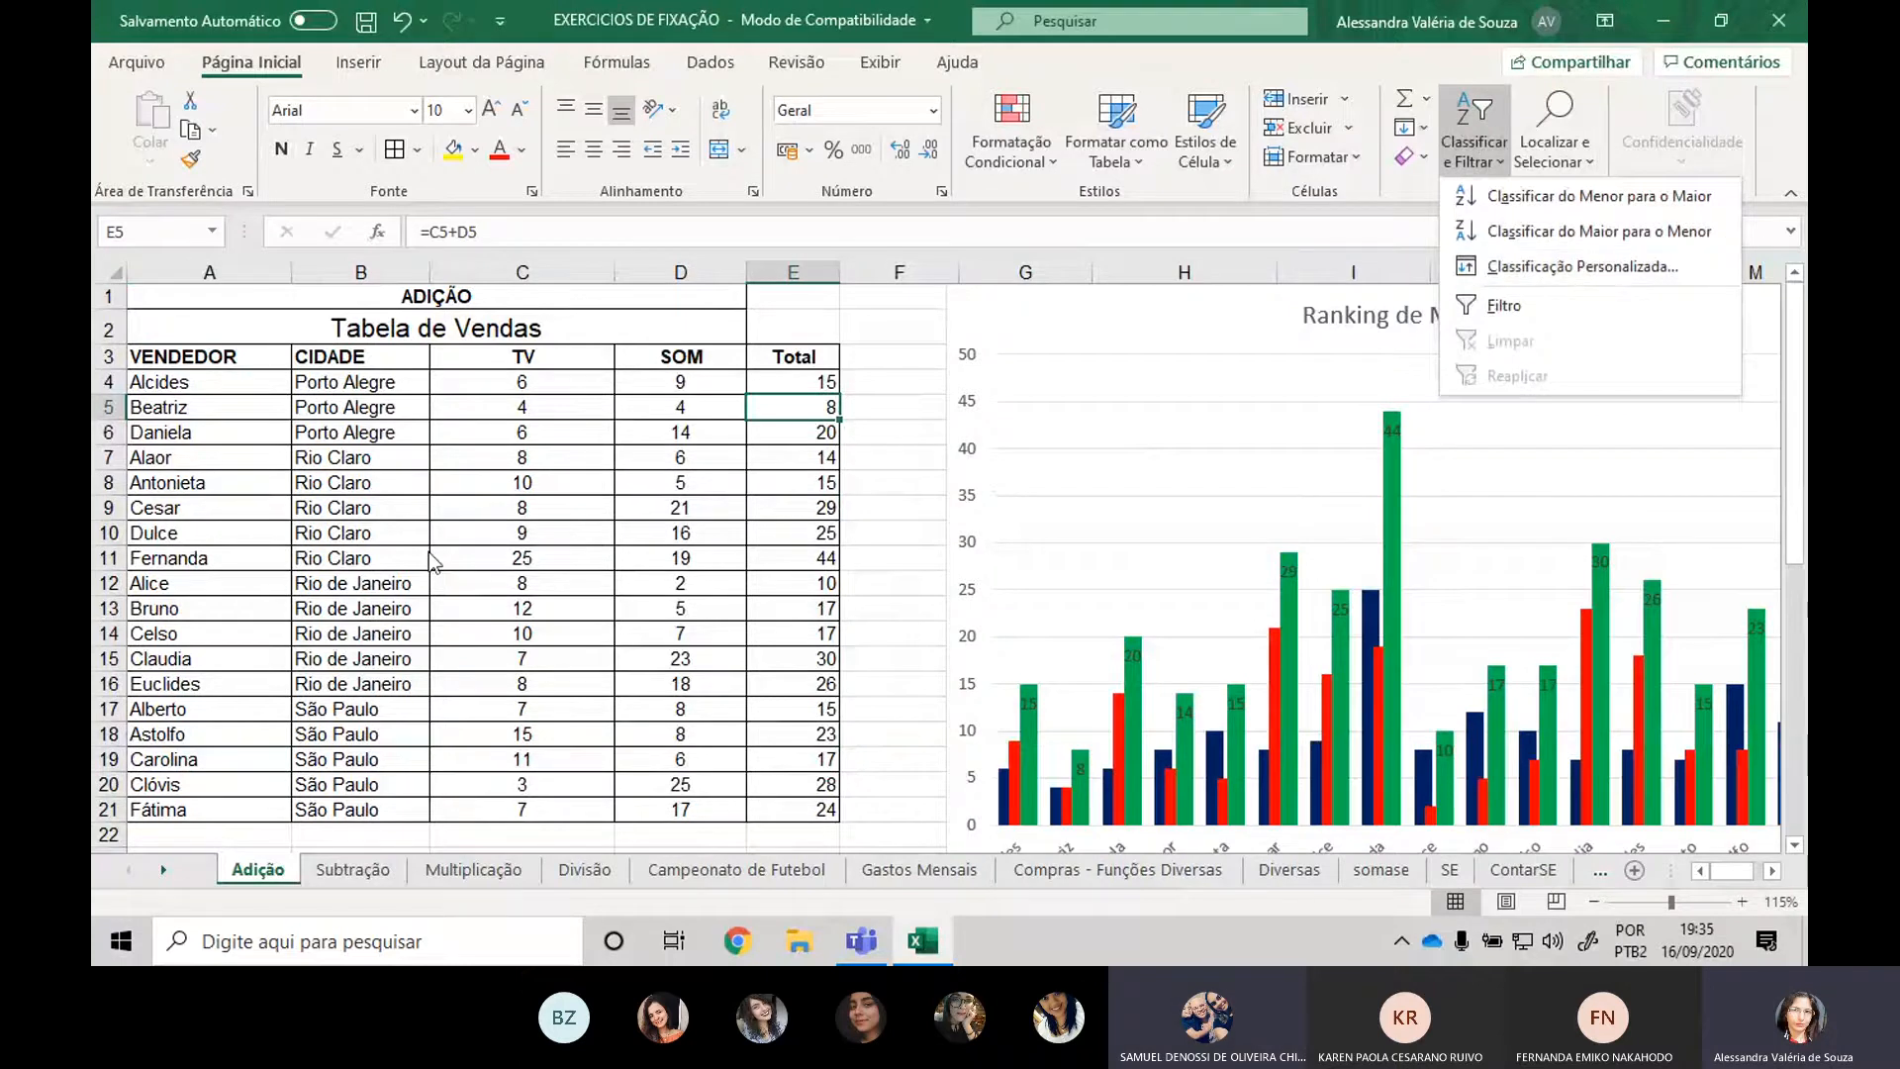
pyautogui.click(590, 458)
pyautogui.click(597, 388)
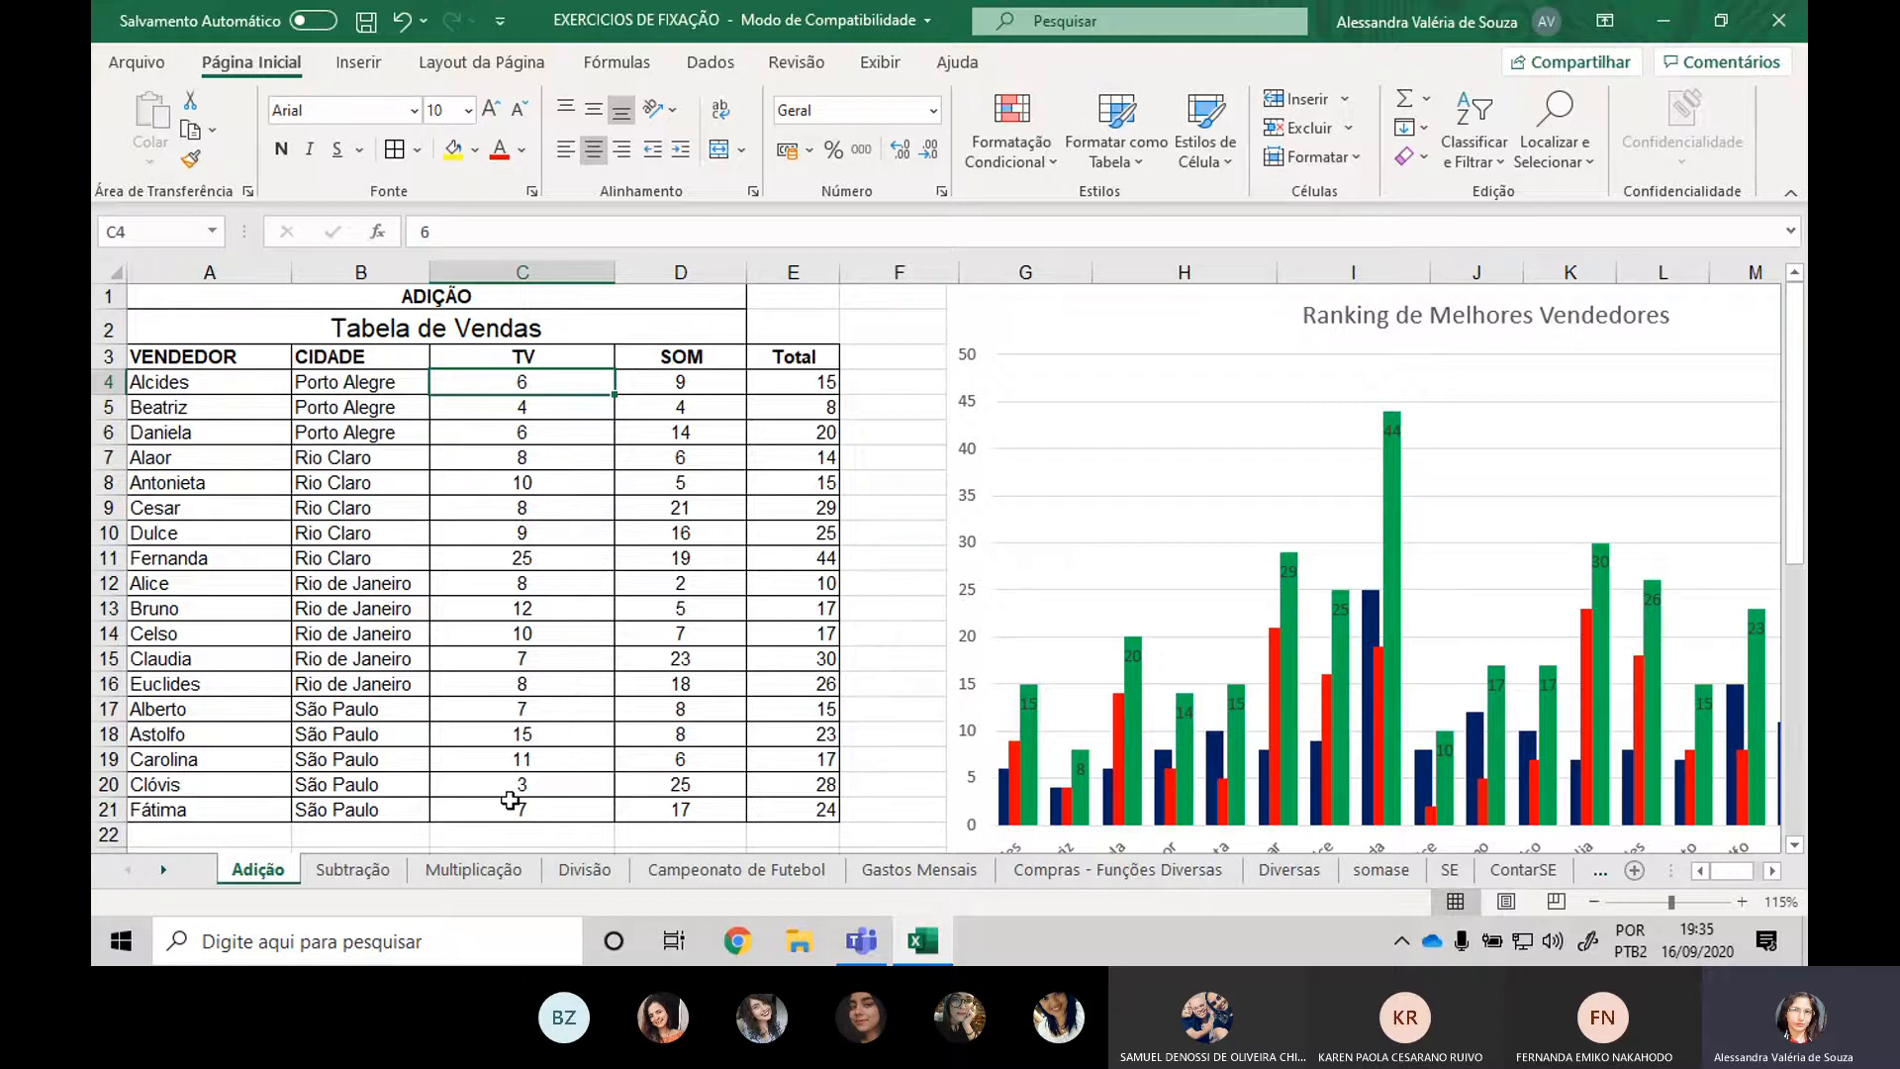
# Open the Subtração sheet with the Recebimentos table.
pyautogui.click(359, 871)
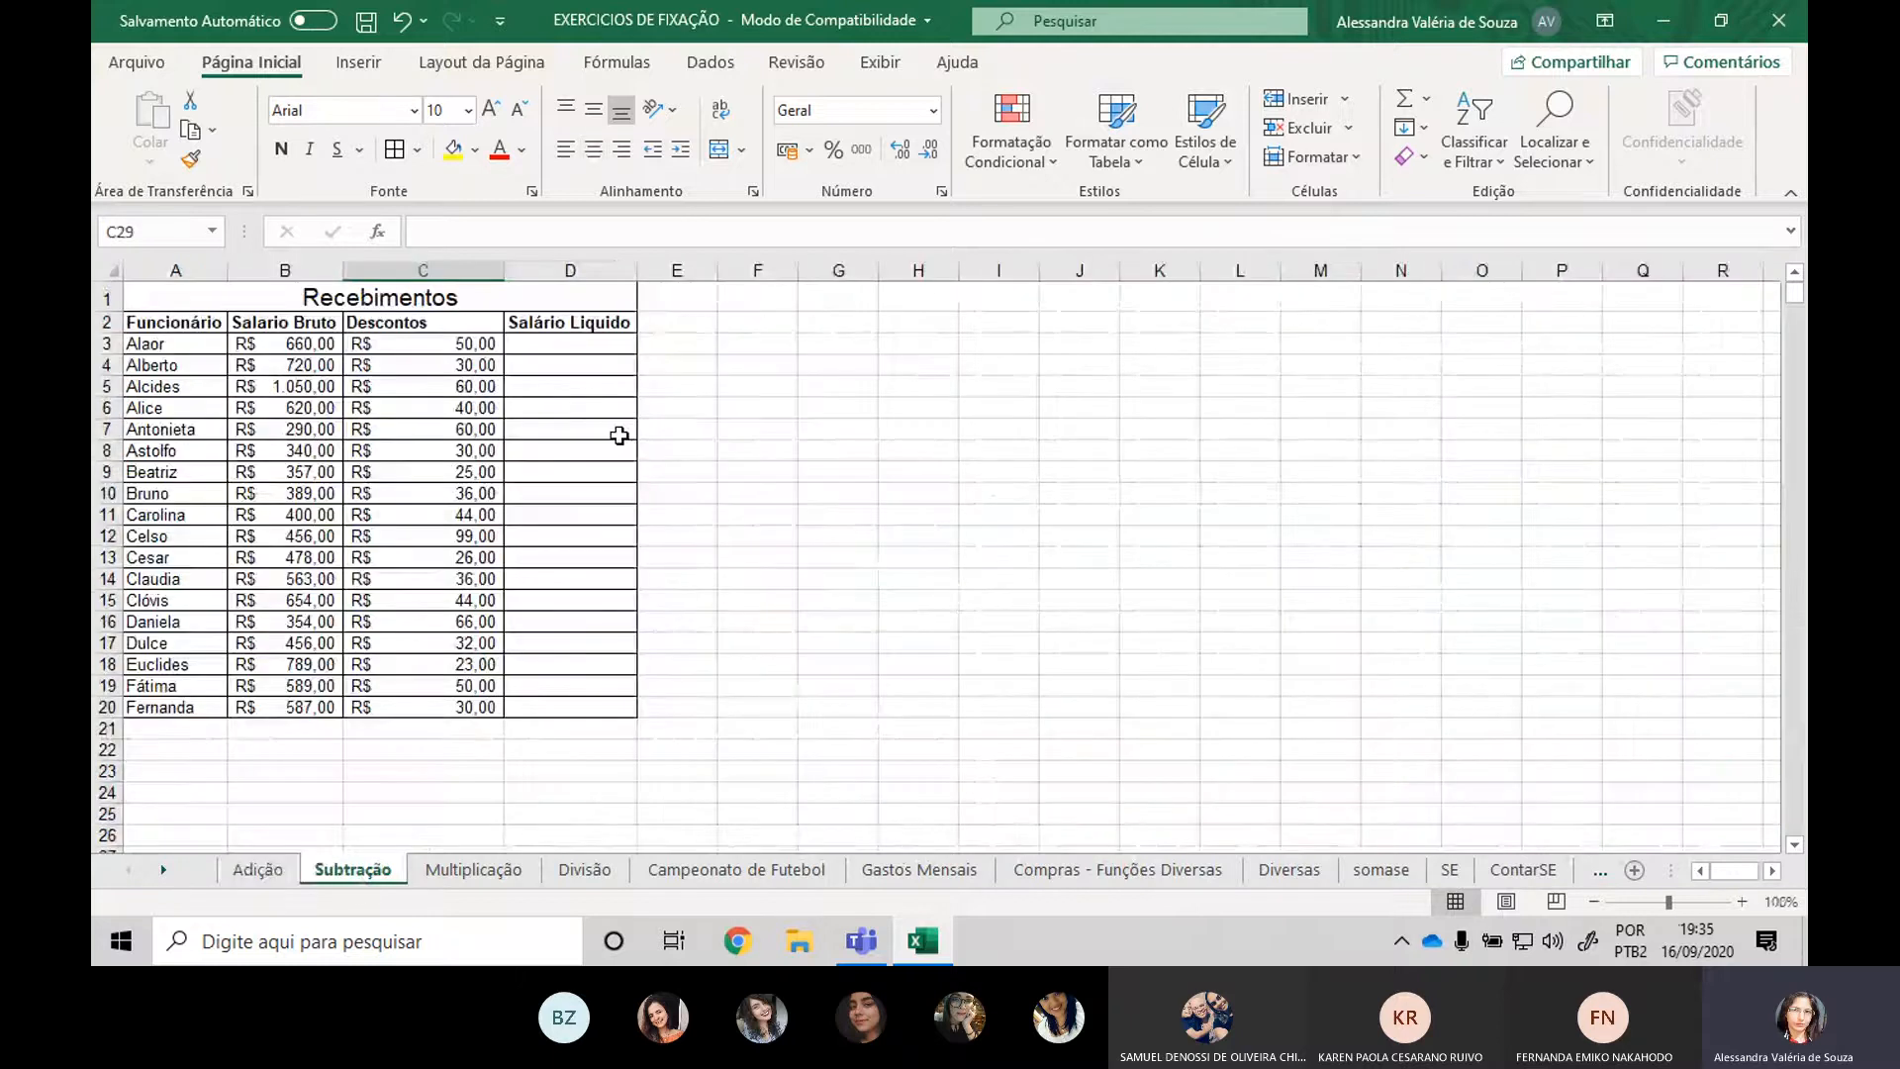
# Enter the formula =B3-C3 in D3 to calculate the first employee's Salário Liquido.
pyautogui.keyDown('ctrl'); pyautogui.scroll(1, 657, 426); pyautogui.keyUp('ctrl')
pyautogui.scroll(1, 622, 434)
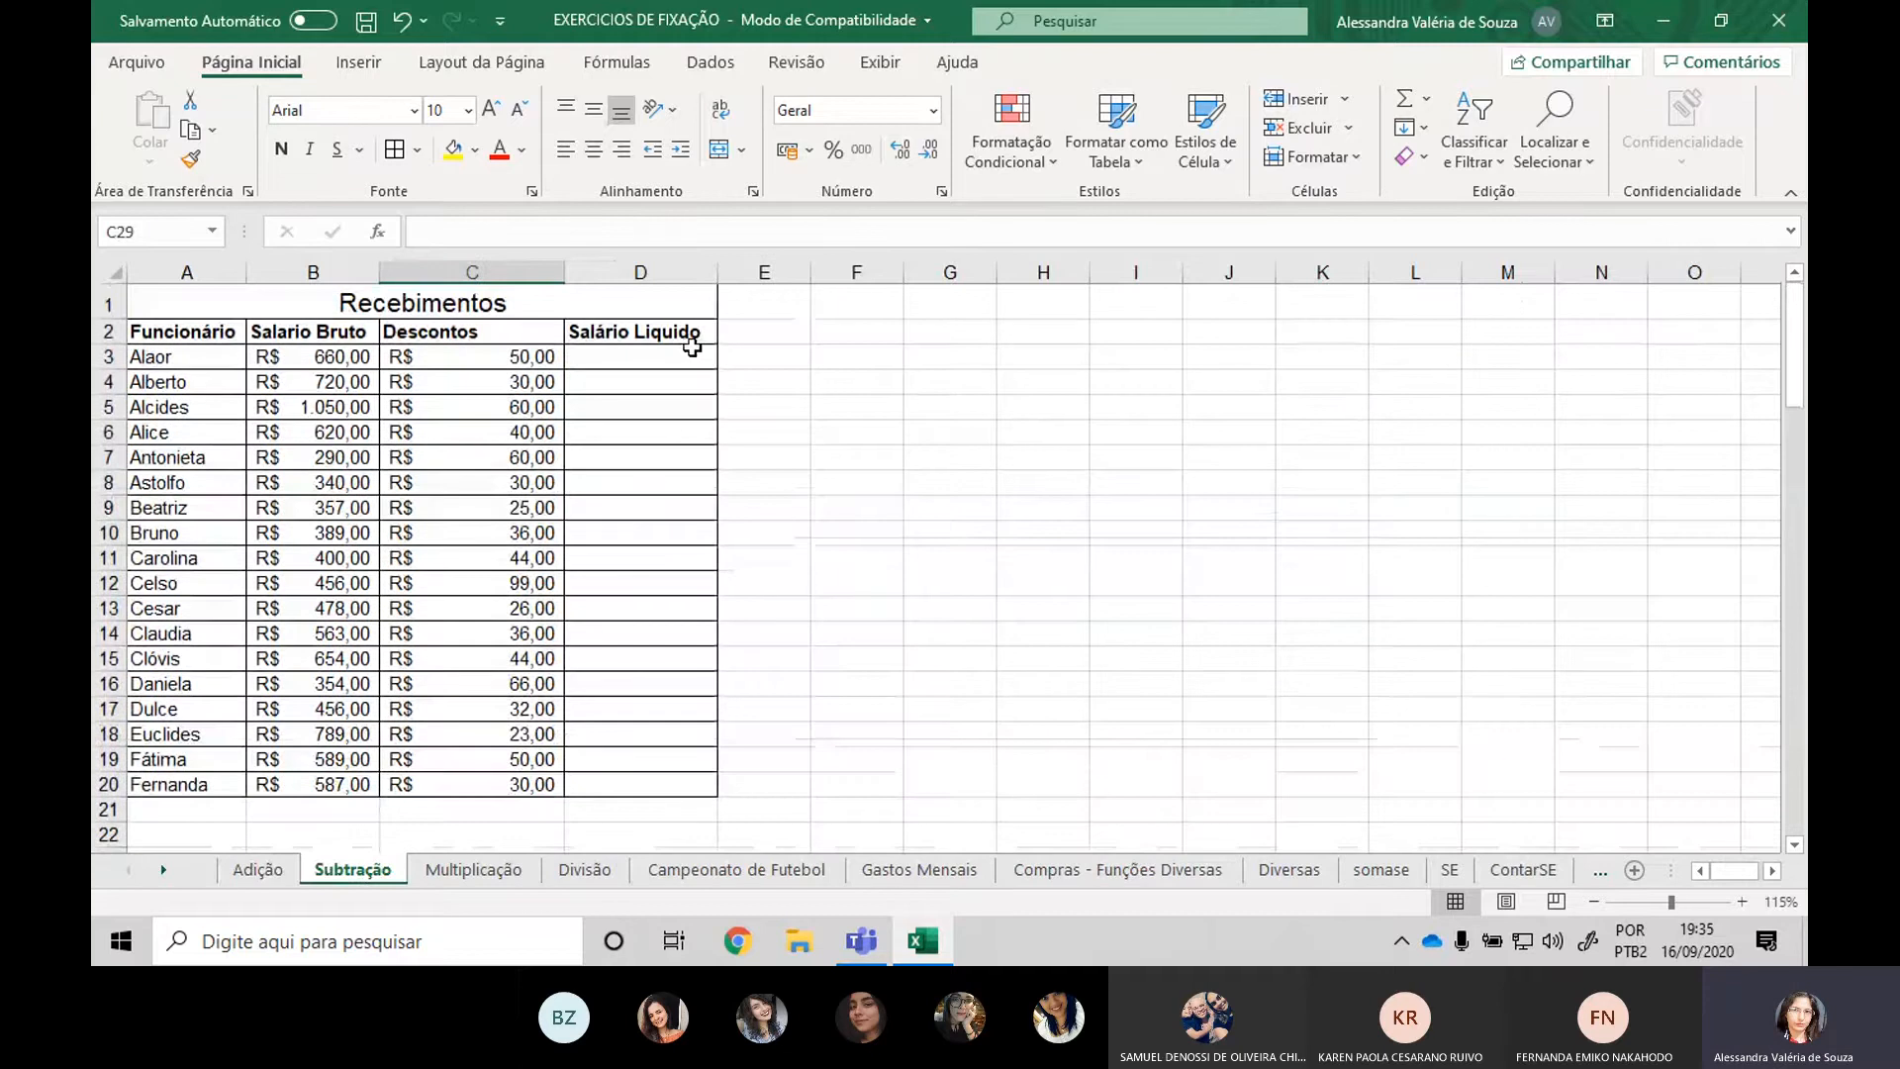
pyautogui.click(484, 356)
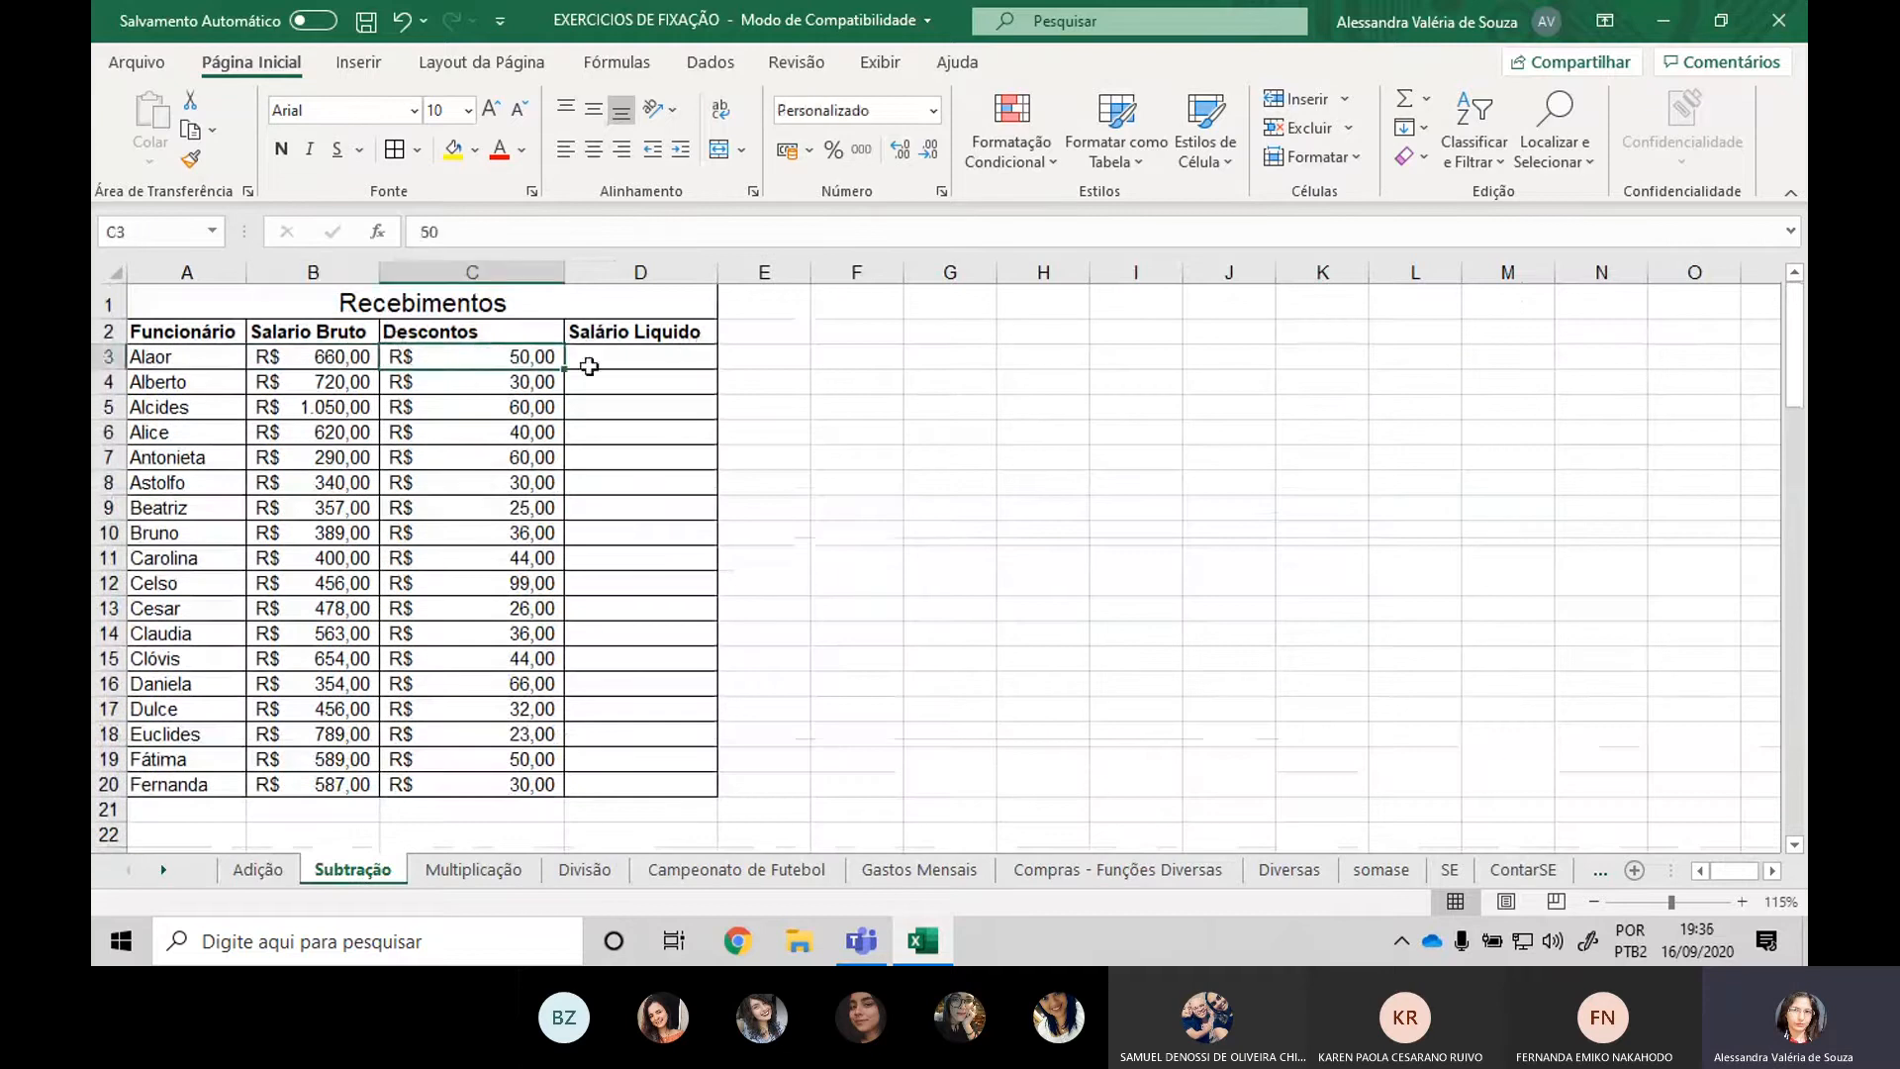
pyautogui.click(601, 353)
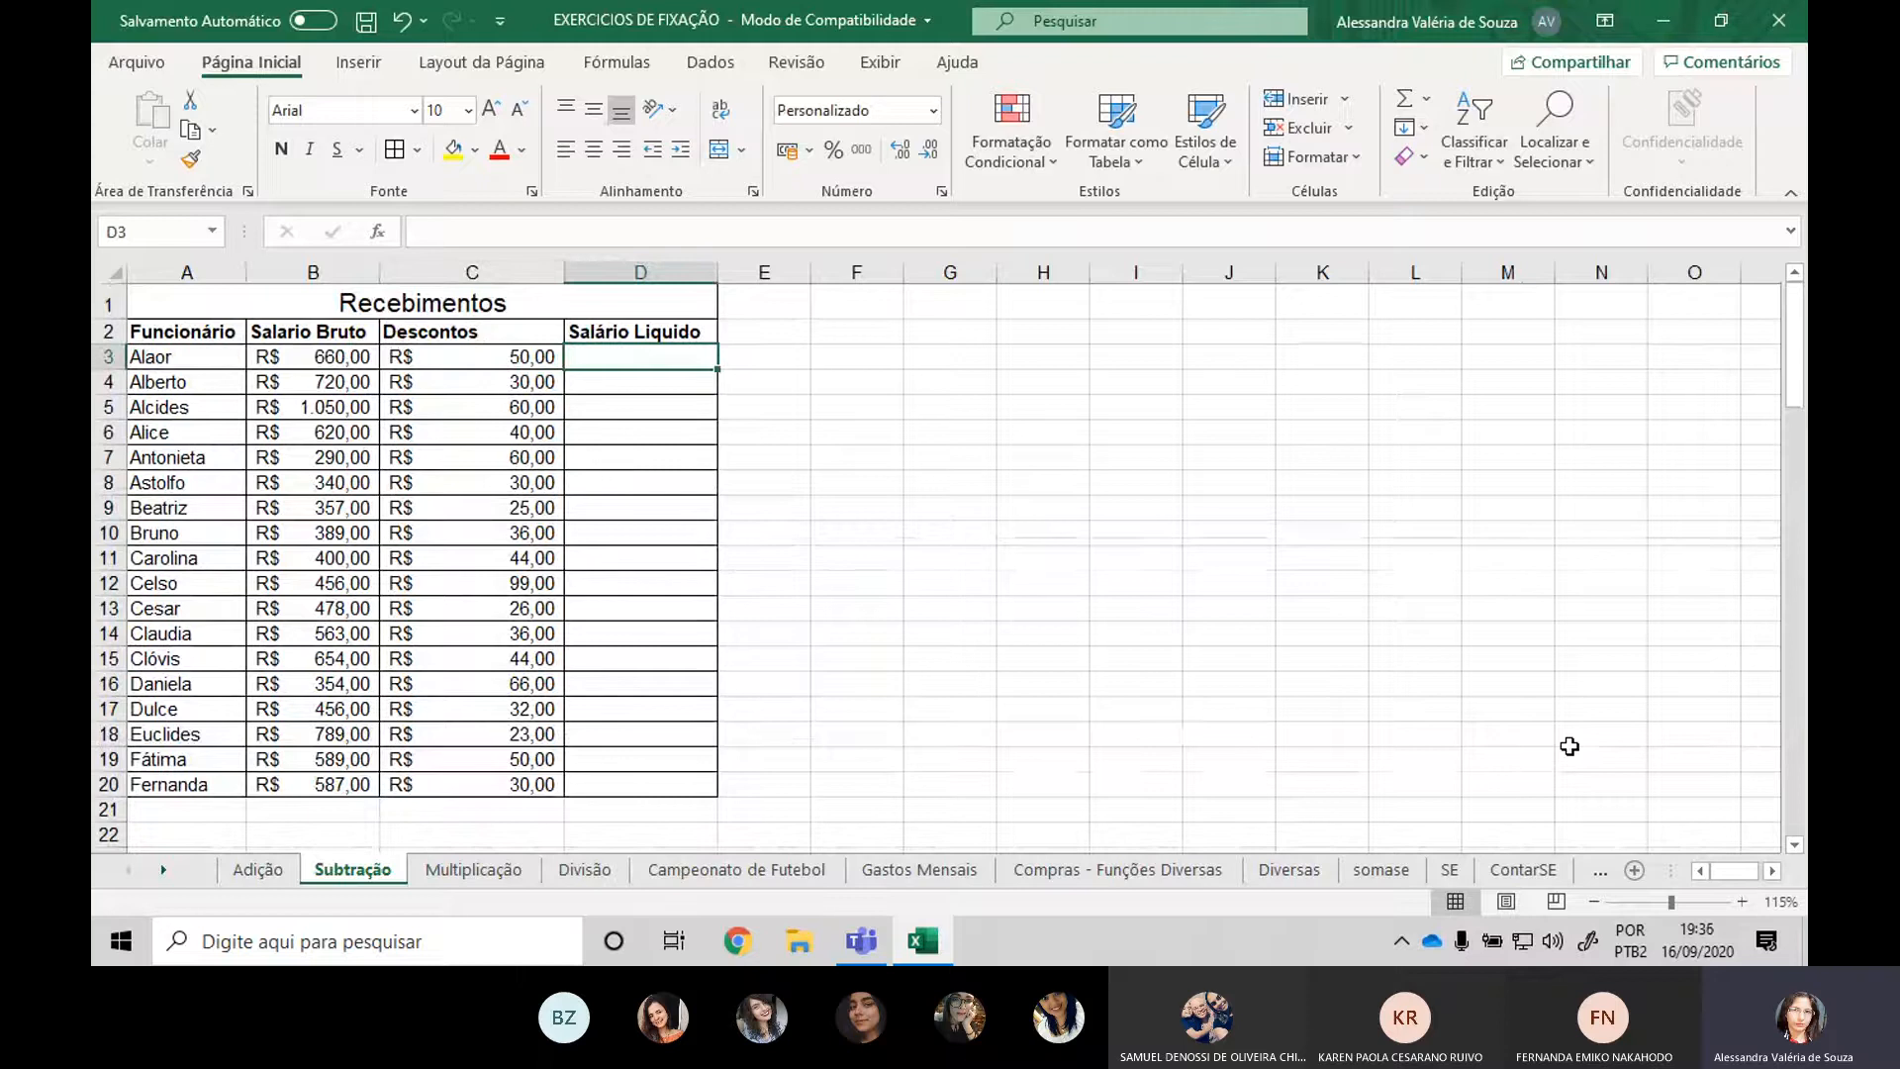
pyautogui.write('=')
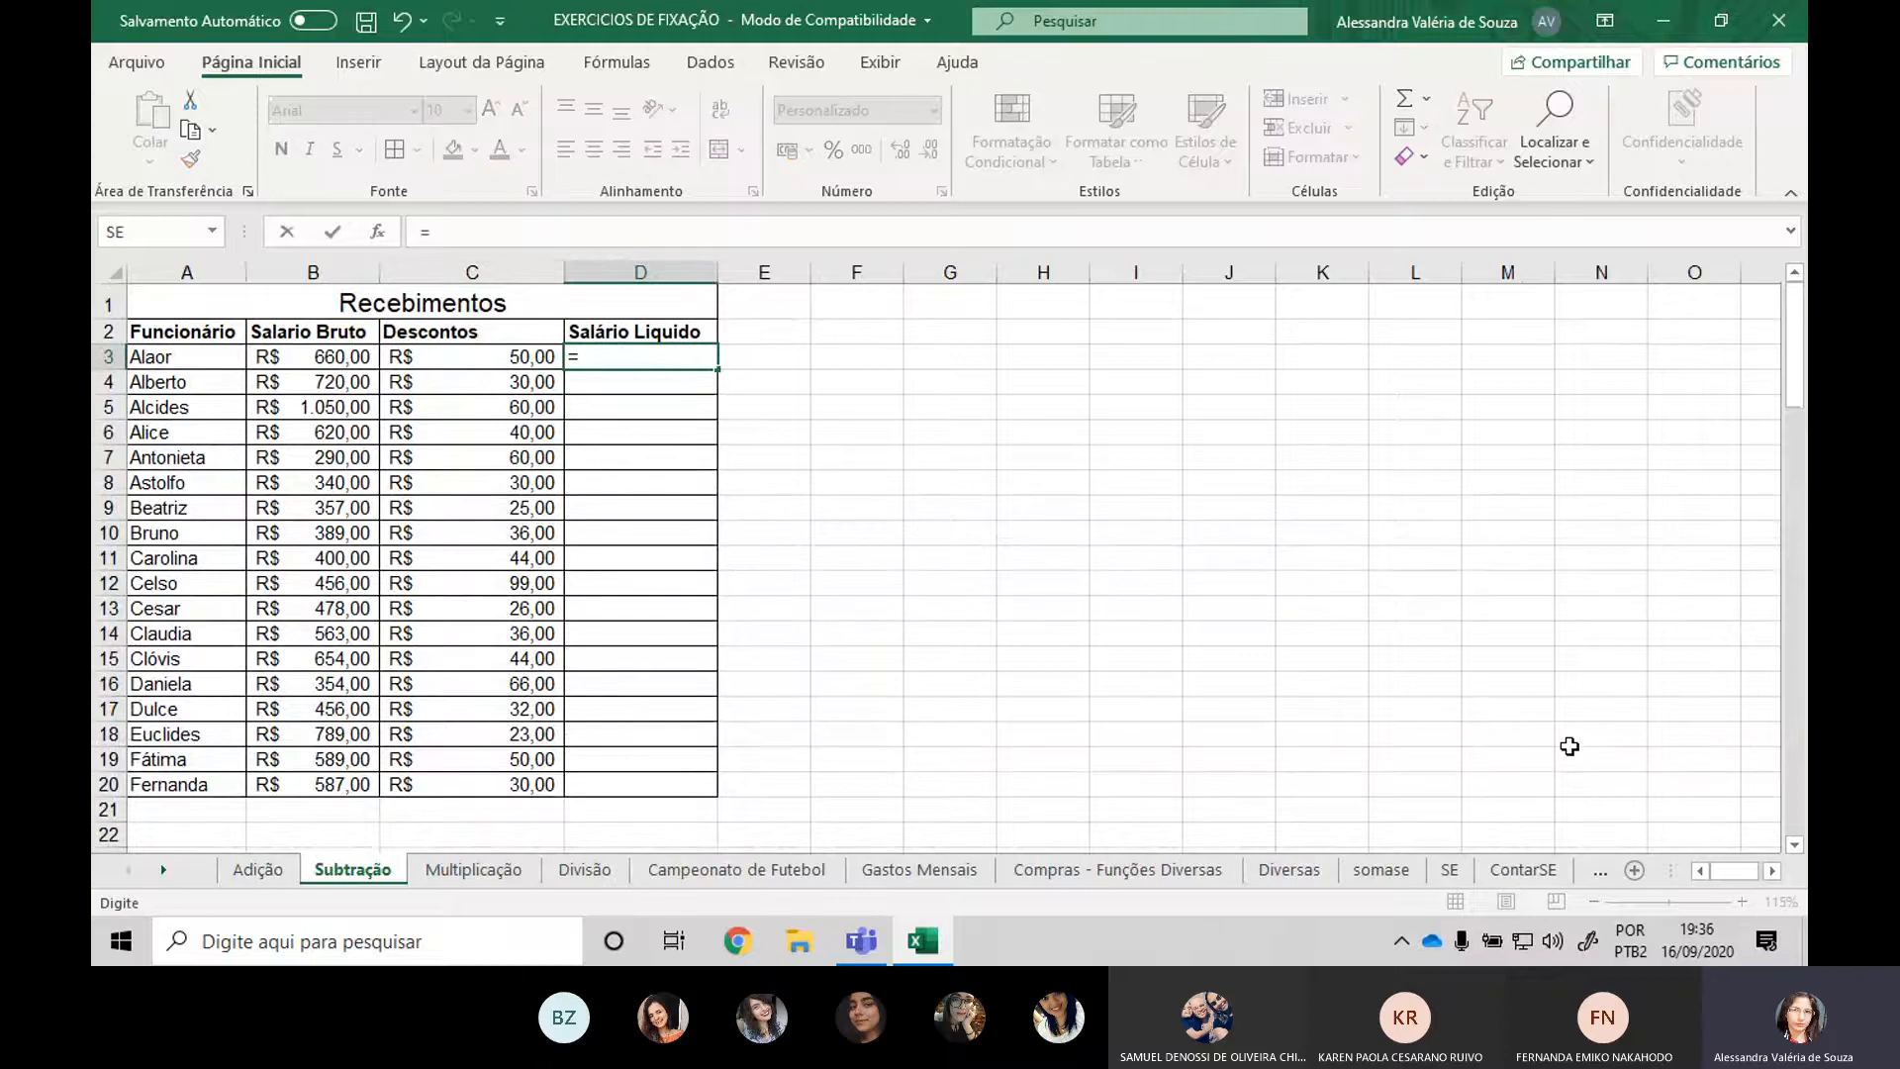
pyautogui.click(349, 354)
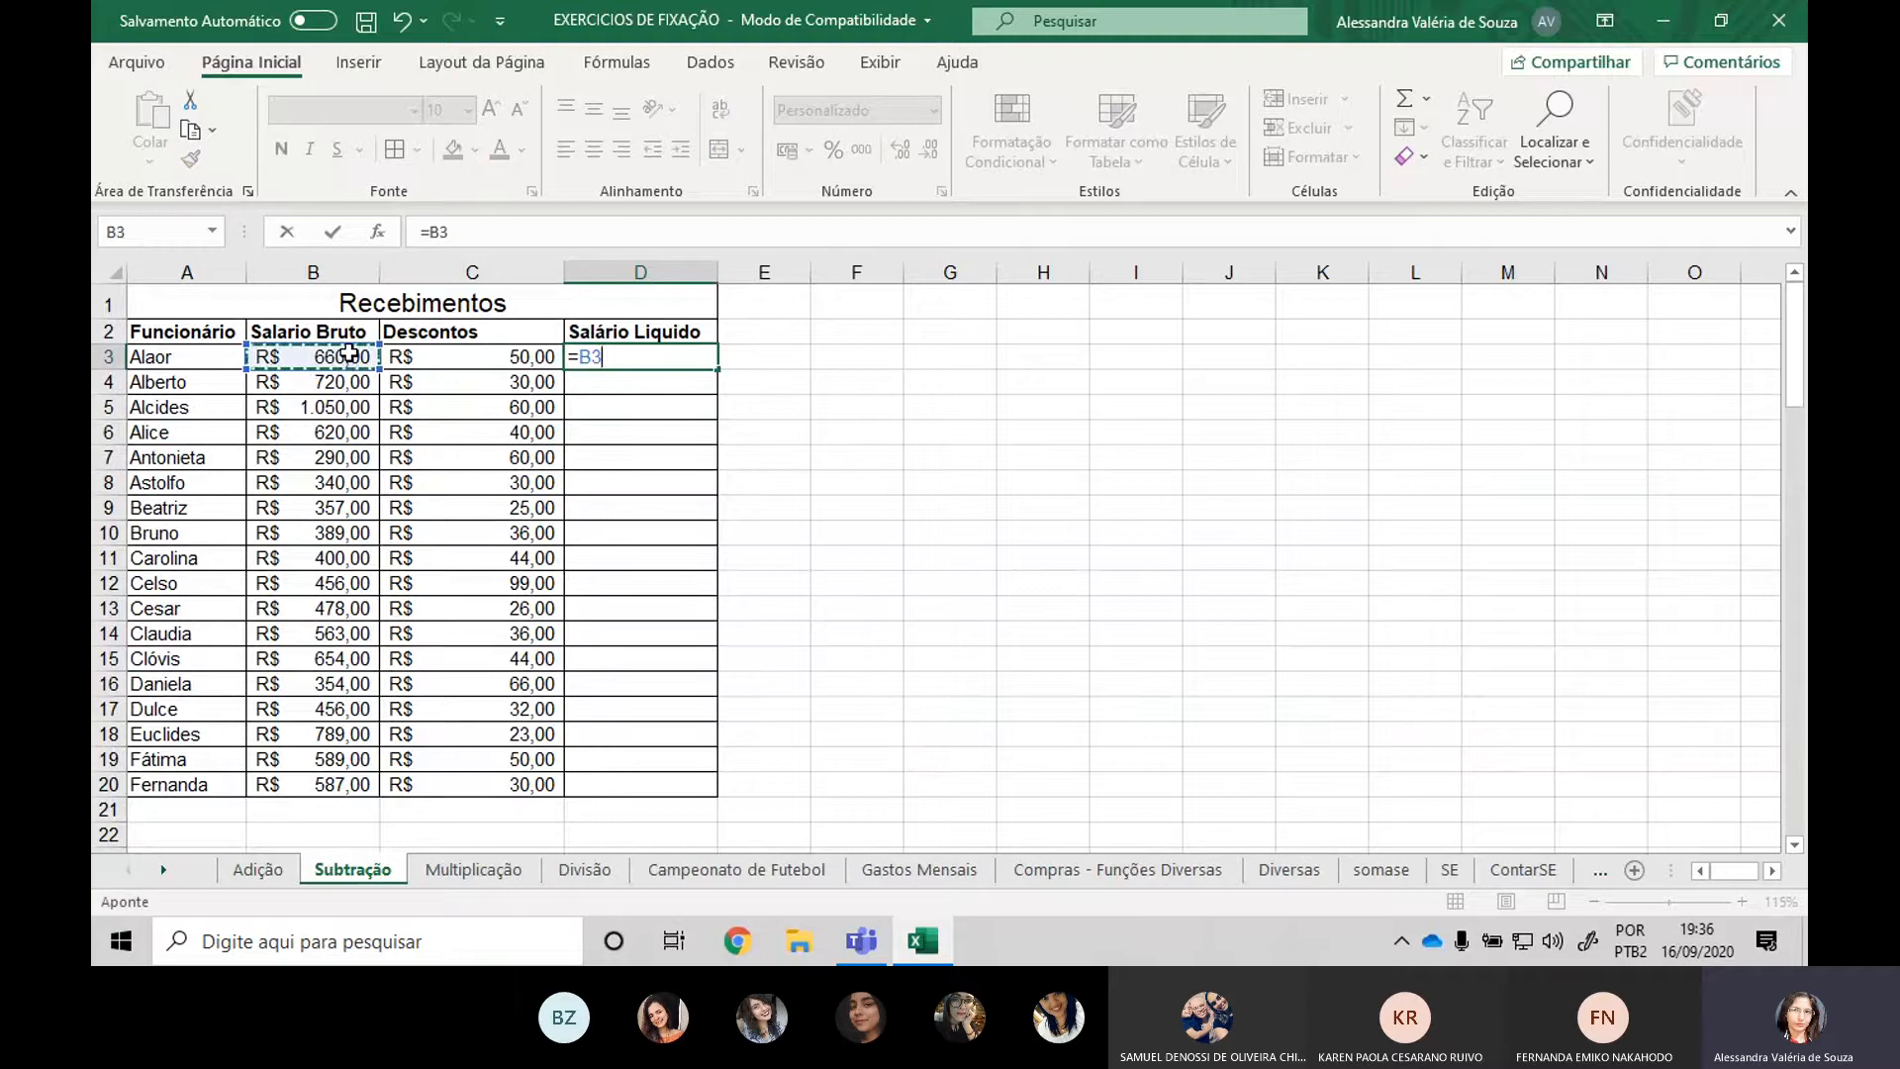
pyautogui.write('-')
pyautogui.click(455, 353)
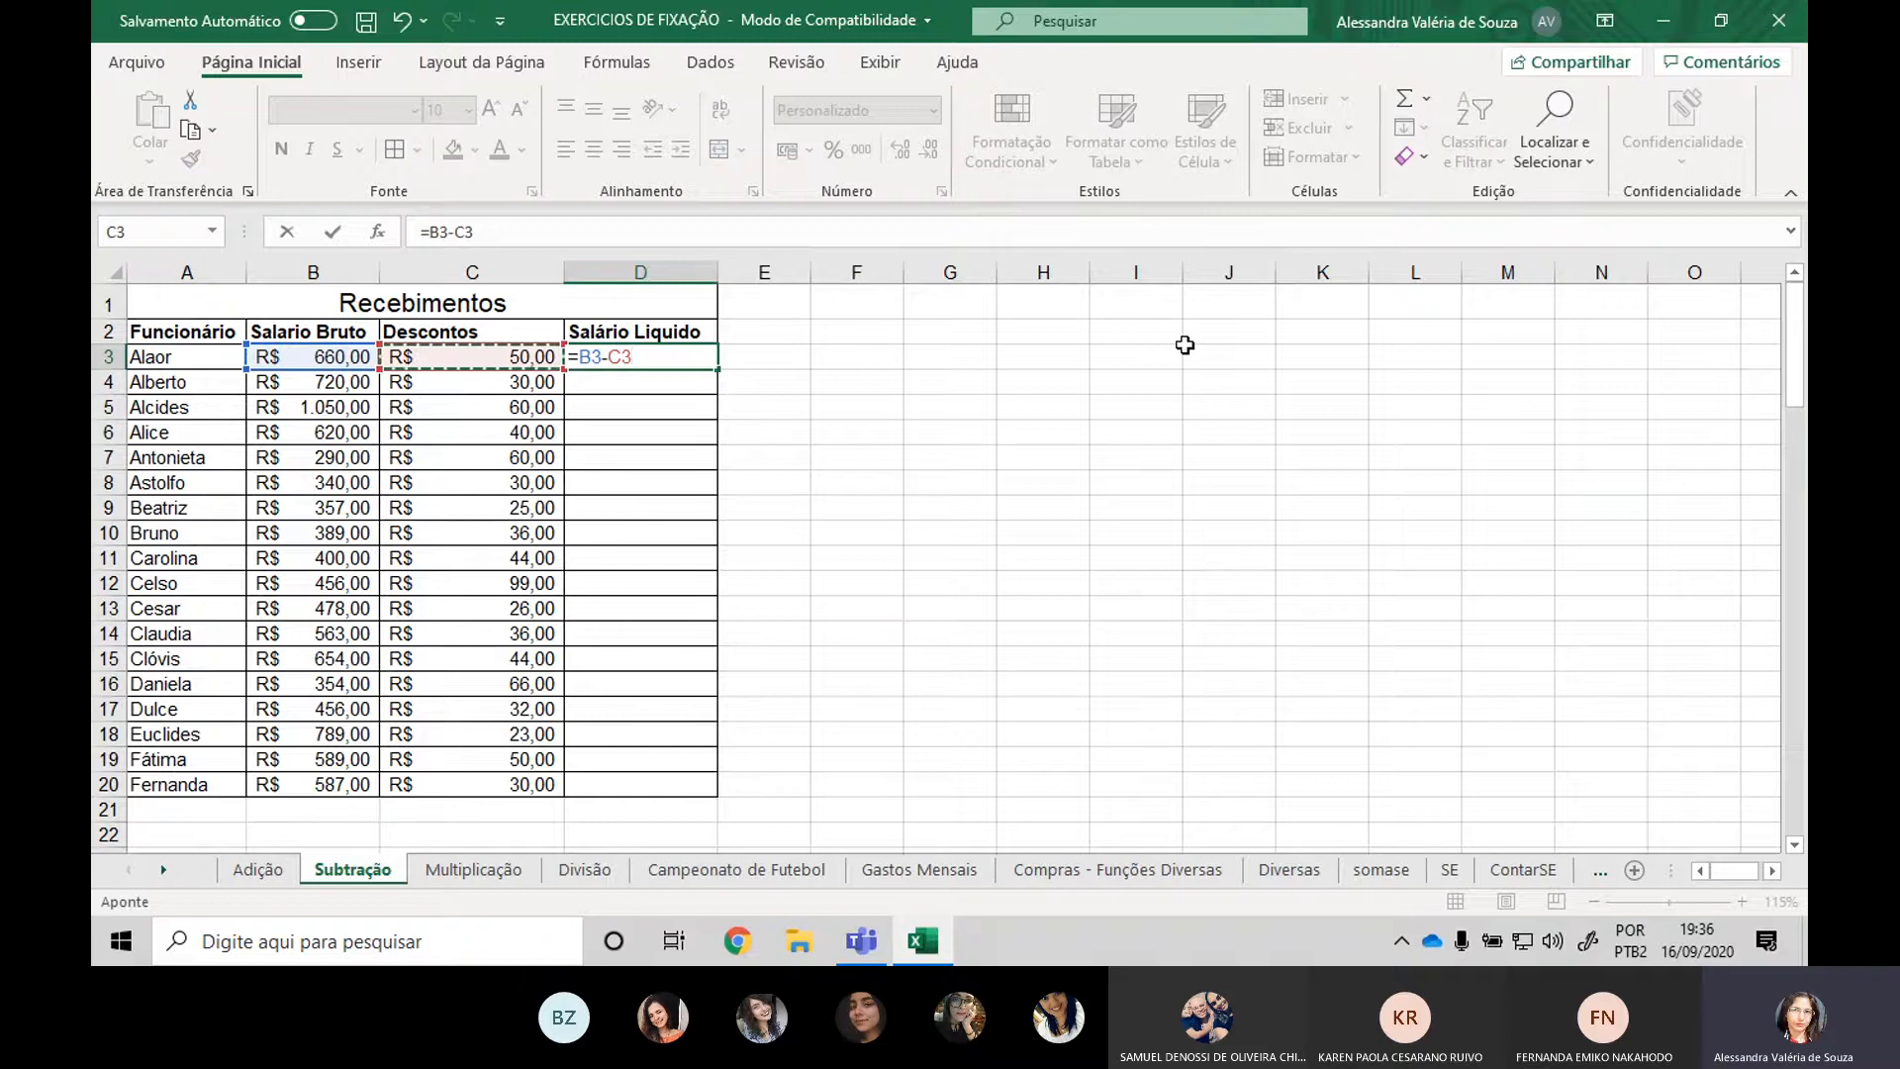
pyautogui.press('Return')
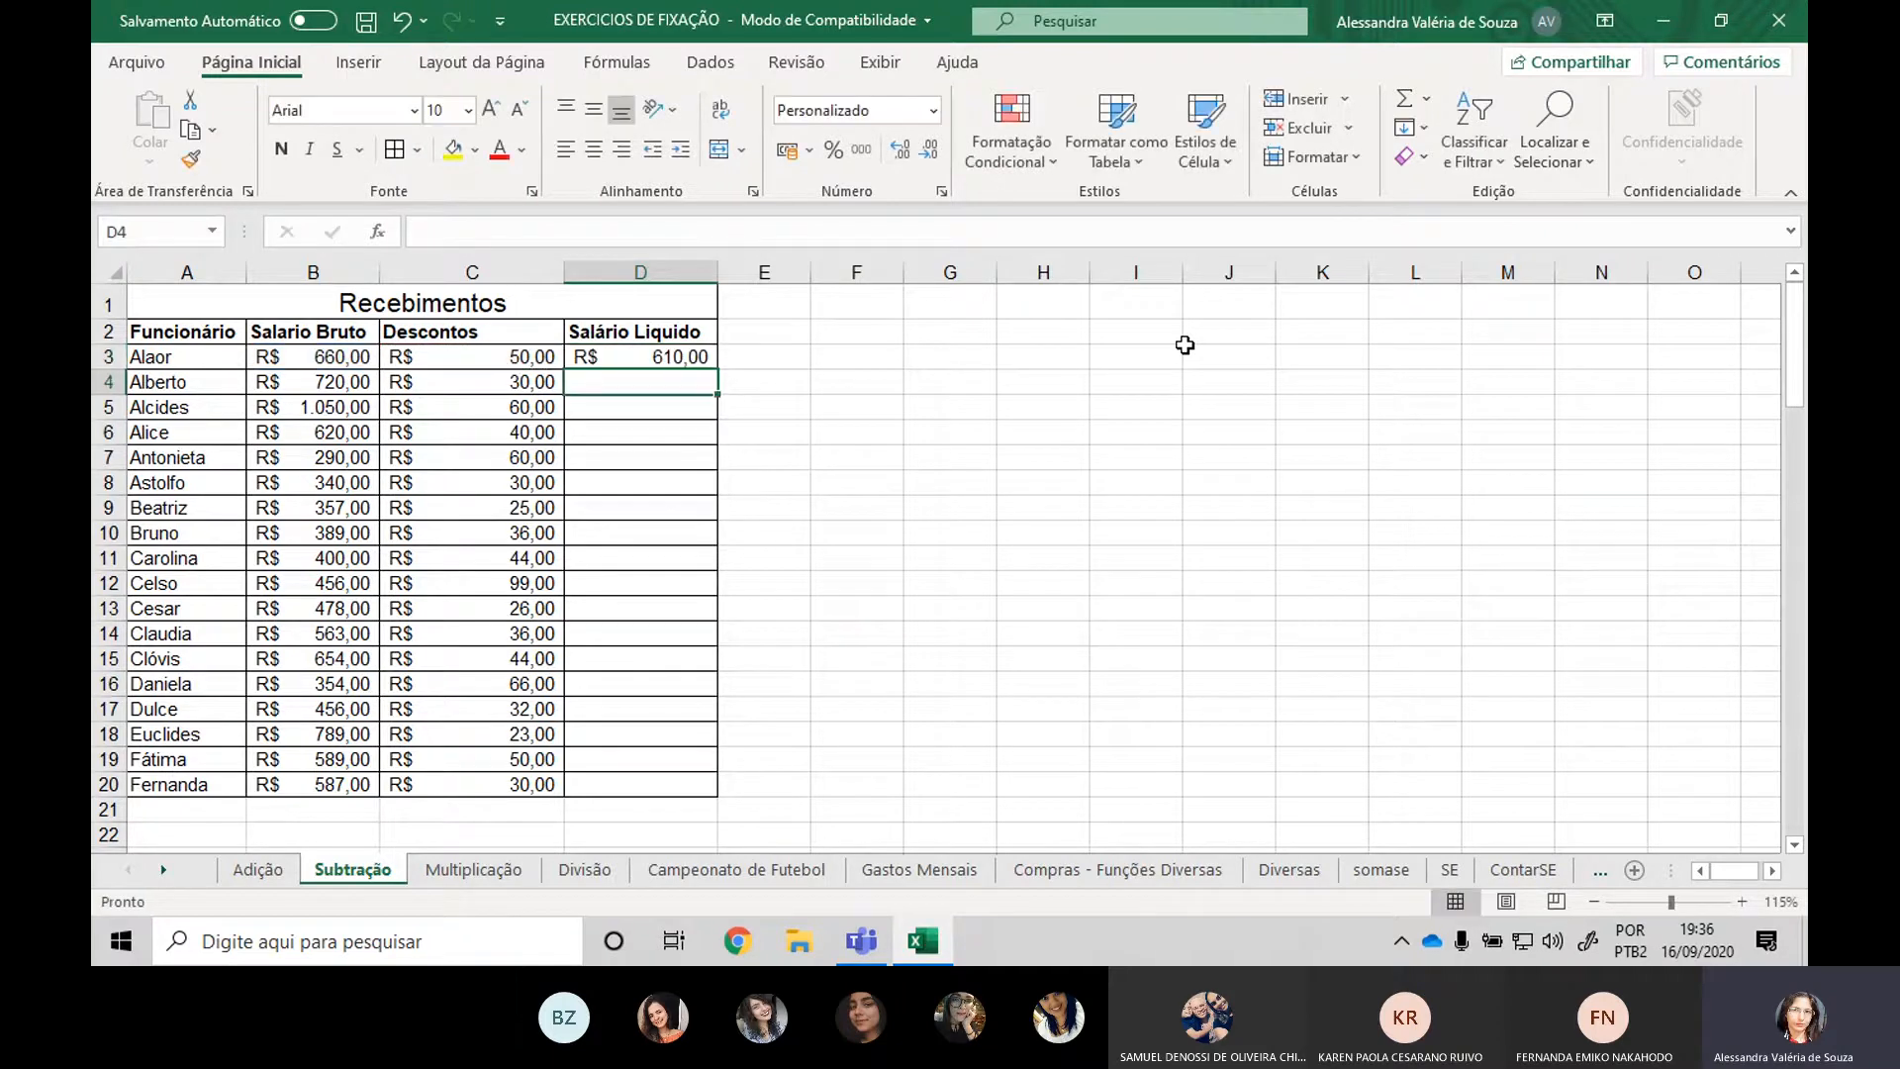
# Fill the subtraction formula from D3 down the Salário Liquido column to D20.
pyautogui.click(638, 358)
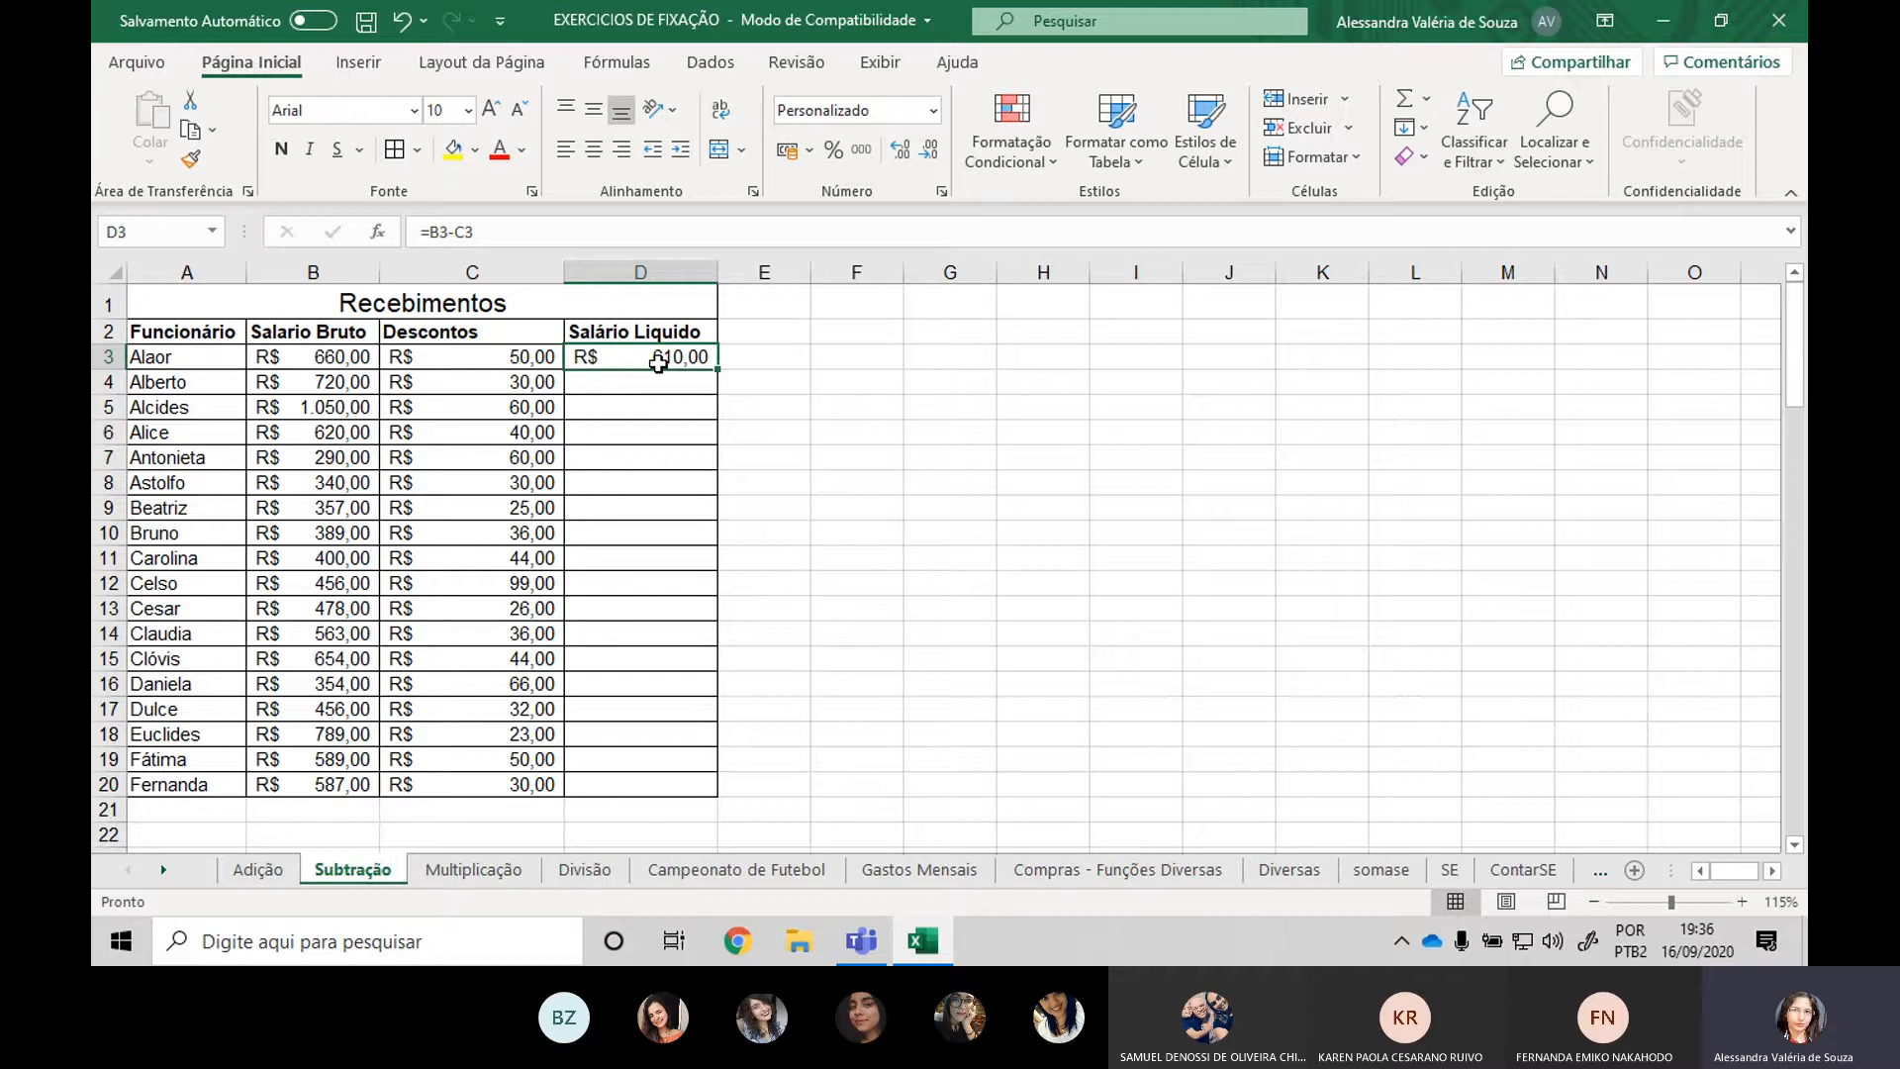
pyautogui.scroll(1, 658, 364)
pyautogui.scroll(1, 673, 364)
pyautogui.scroll(1, 912, 382)
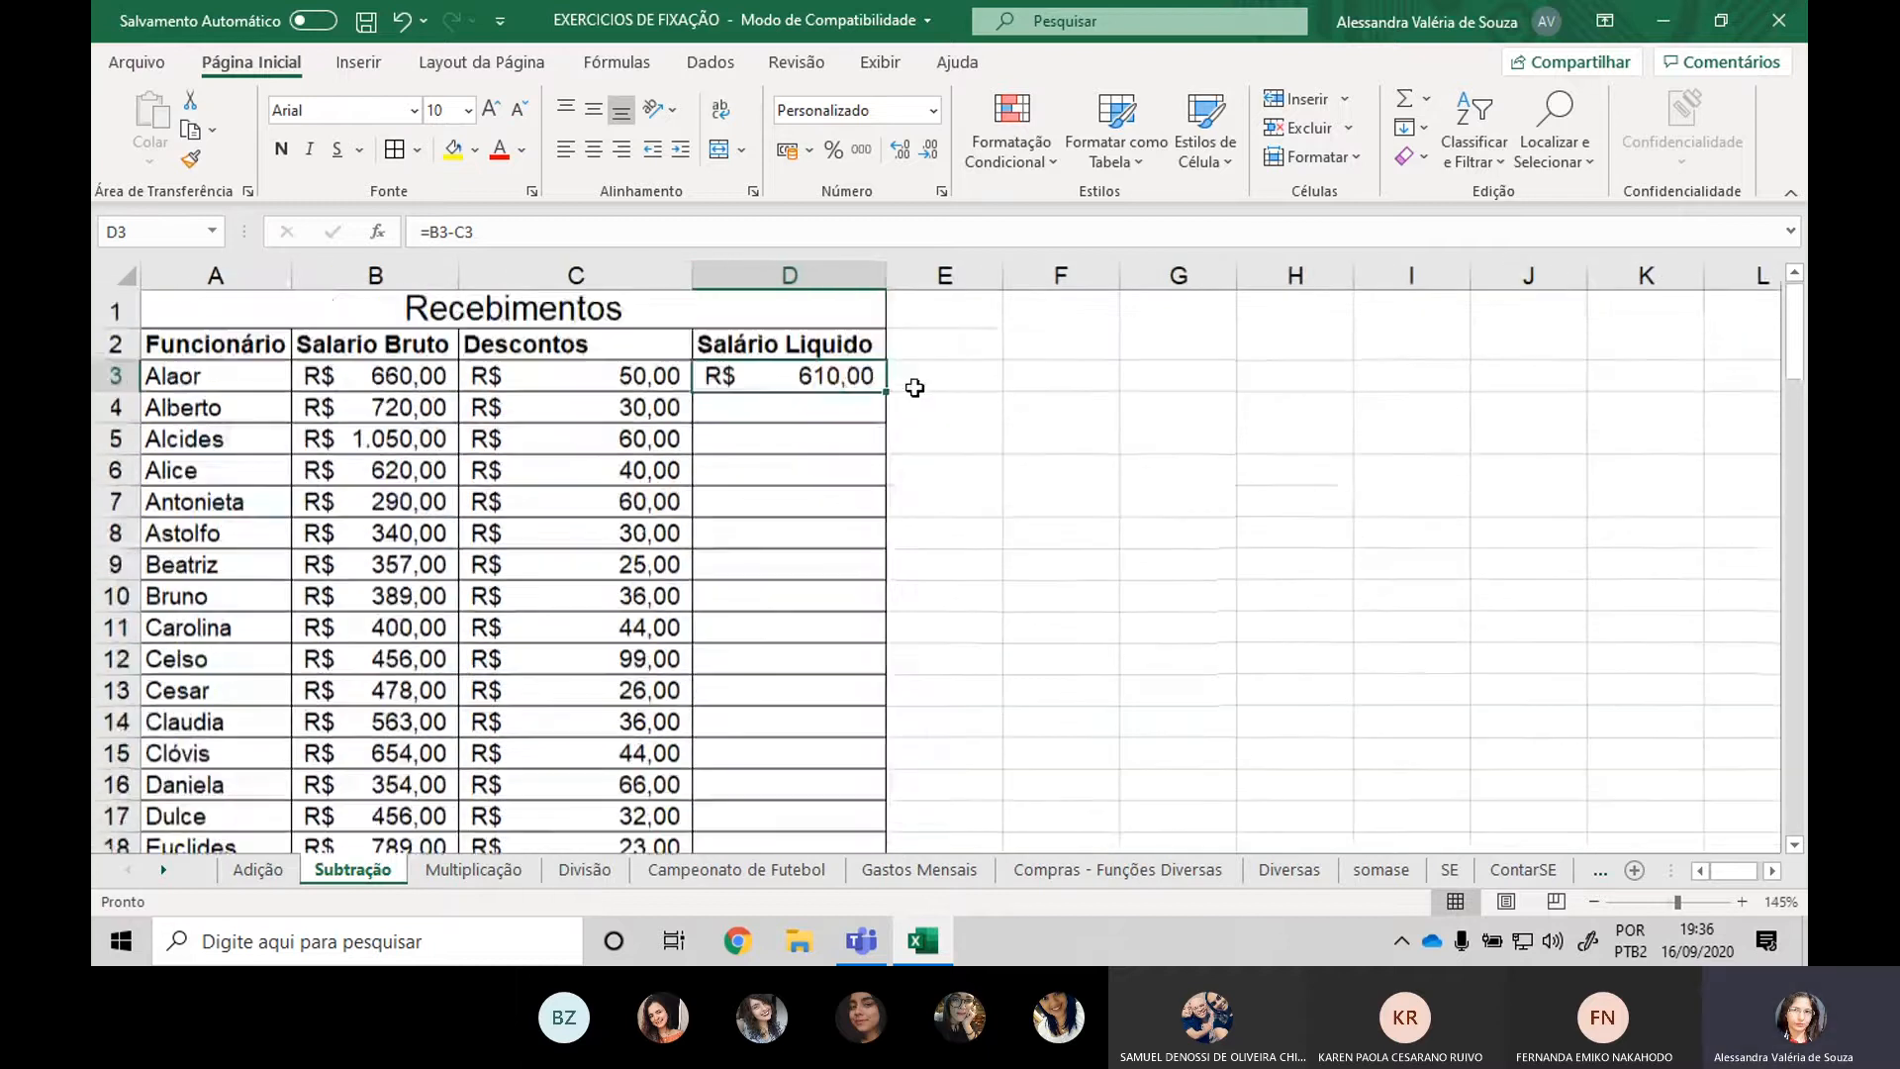
pyautogui.scroll(-1, 914, 388)
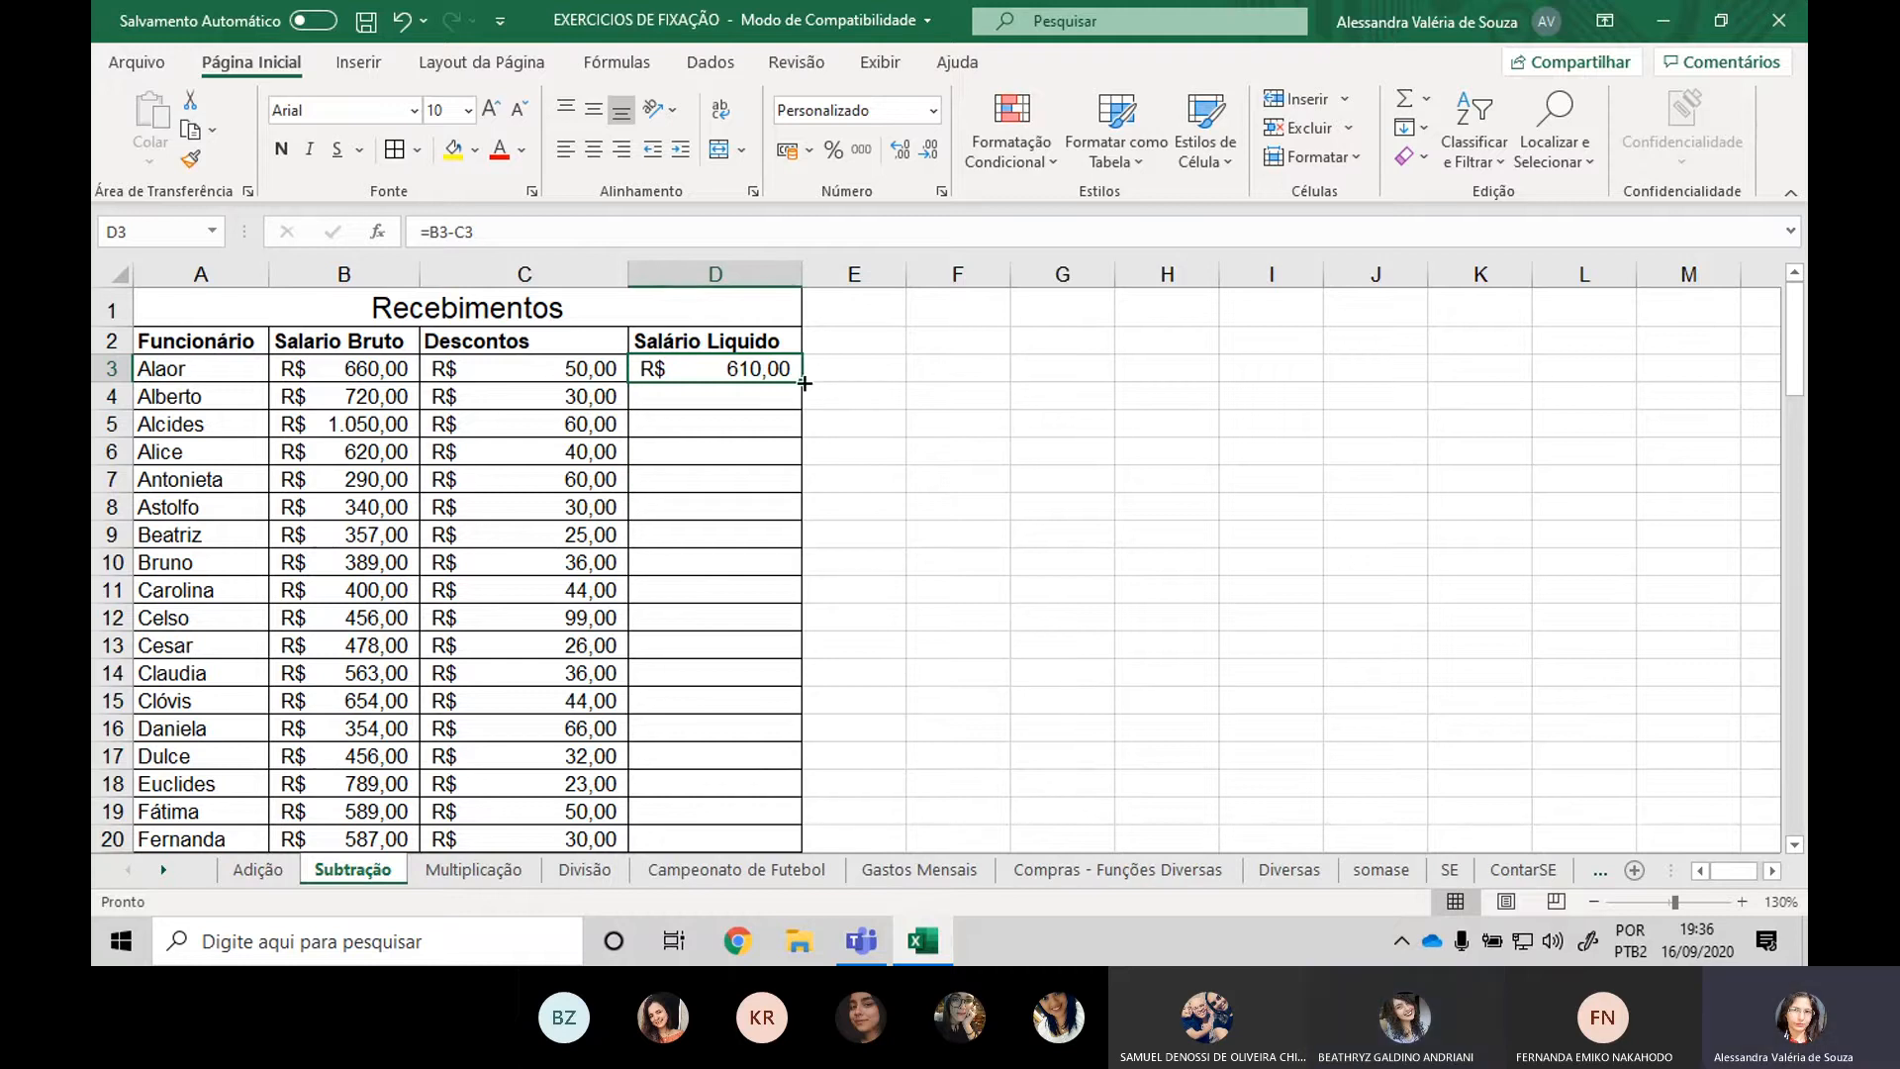
pyautogui.doubleClick(805, 383)
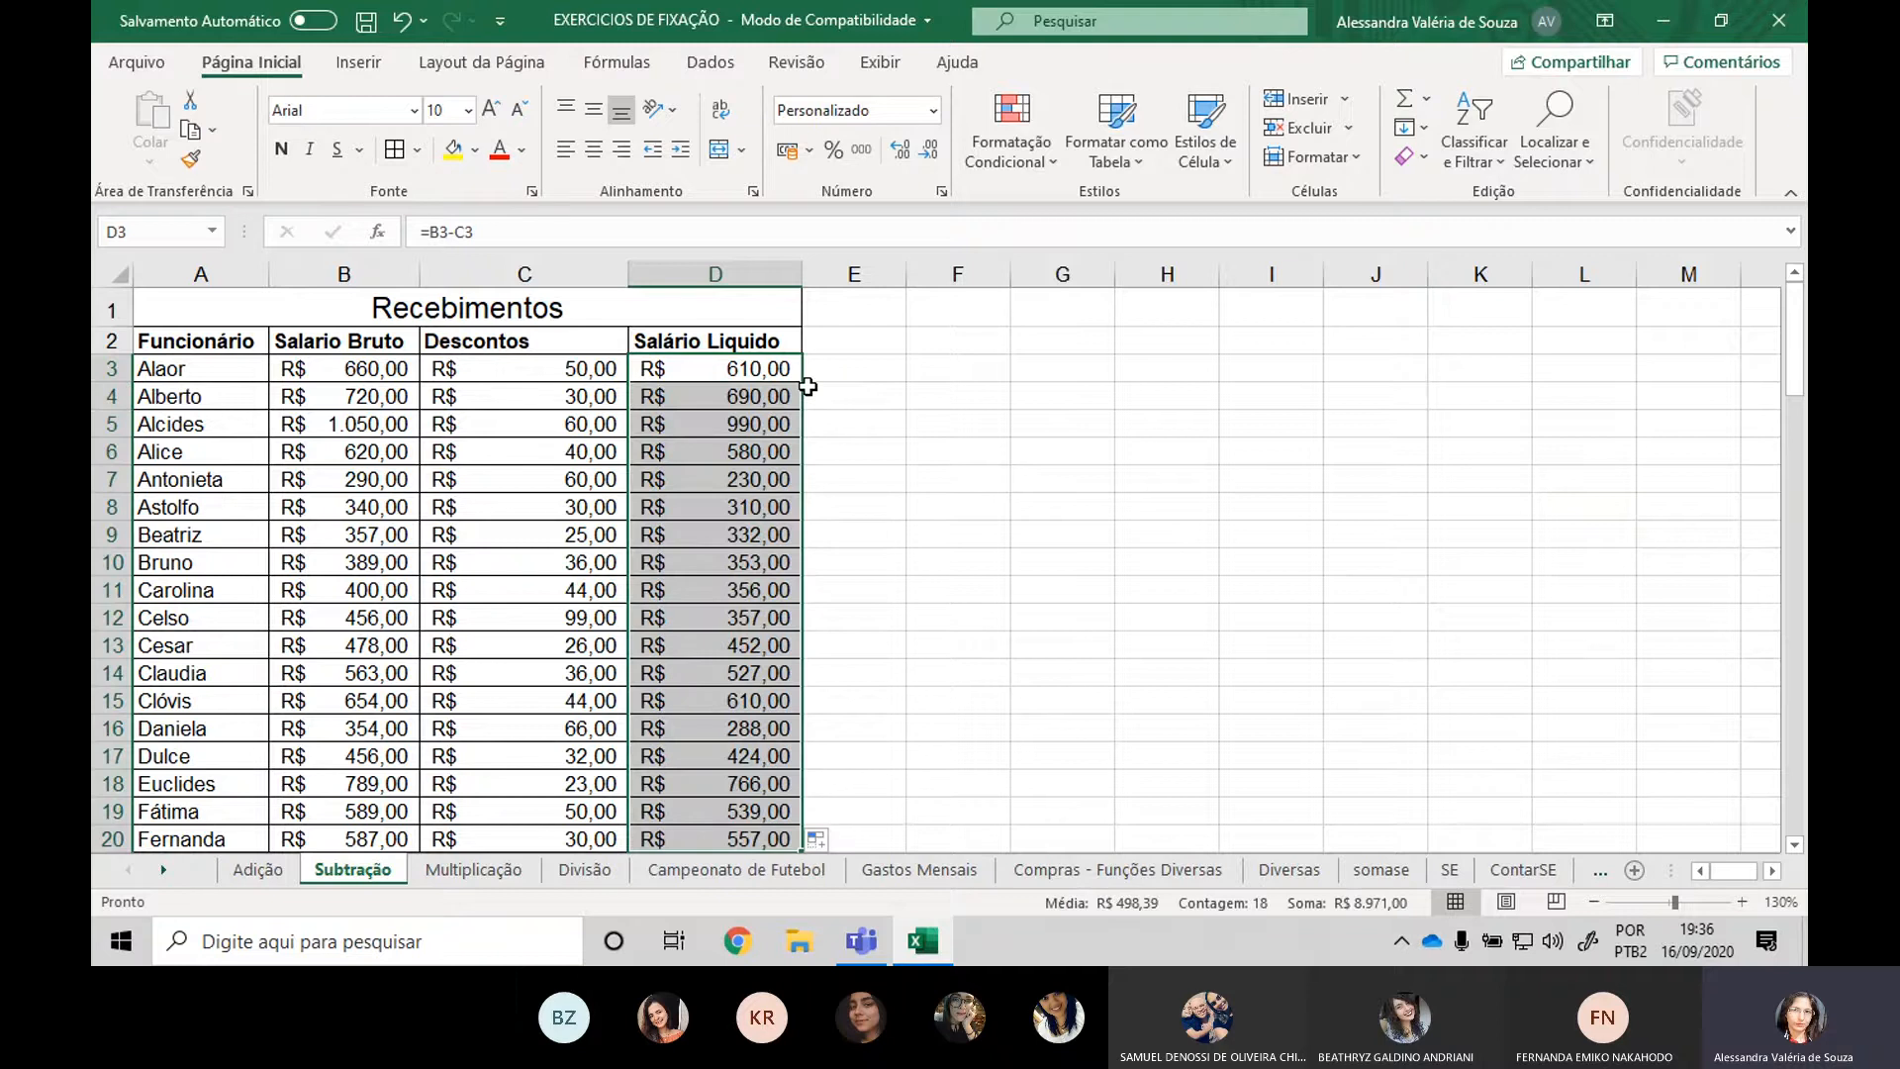
pyautogui.hotkey('ctrl', 'z')
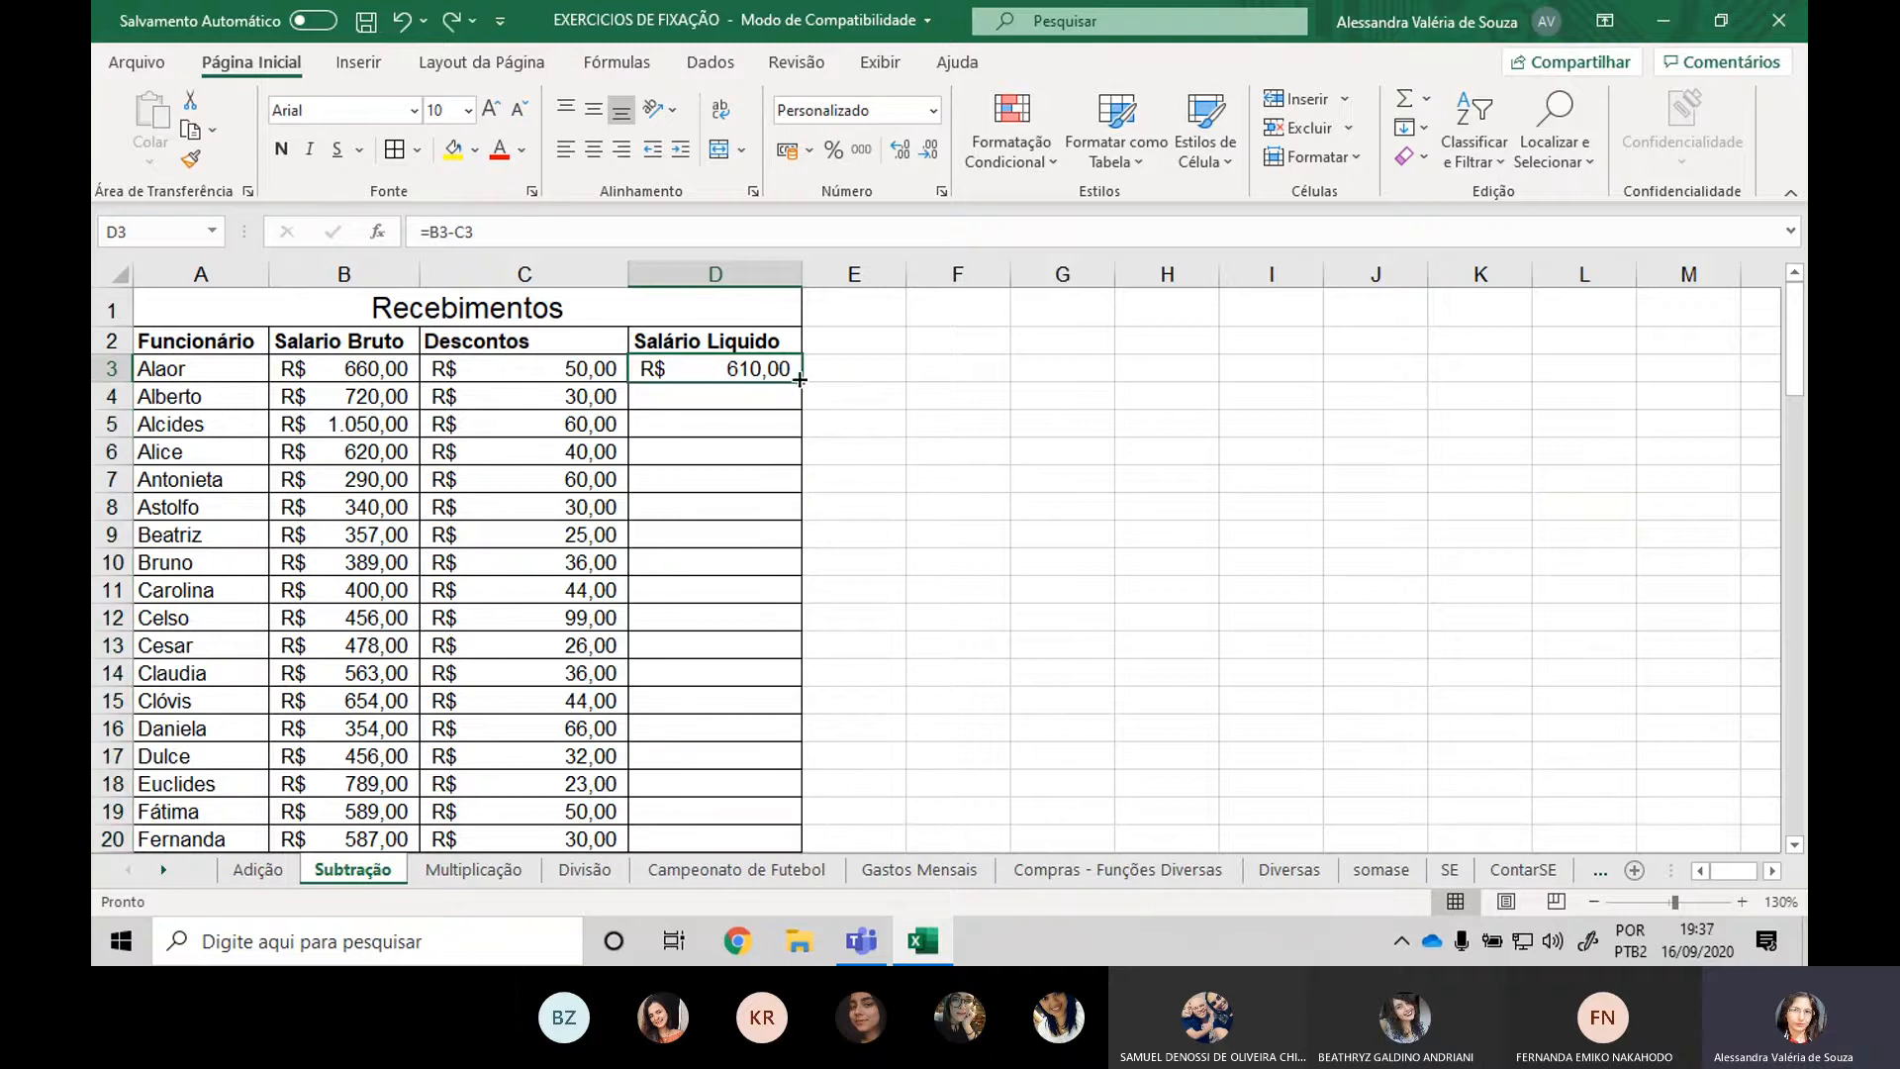
pyautogui.doubleClick(805, 383)
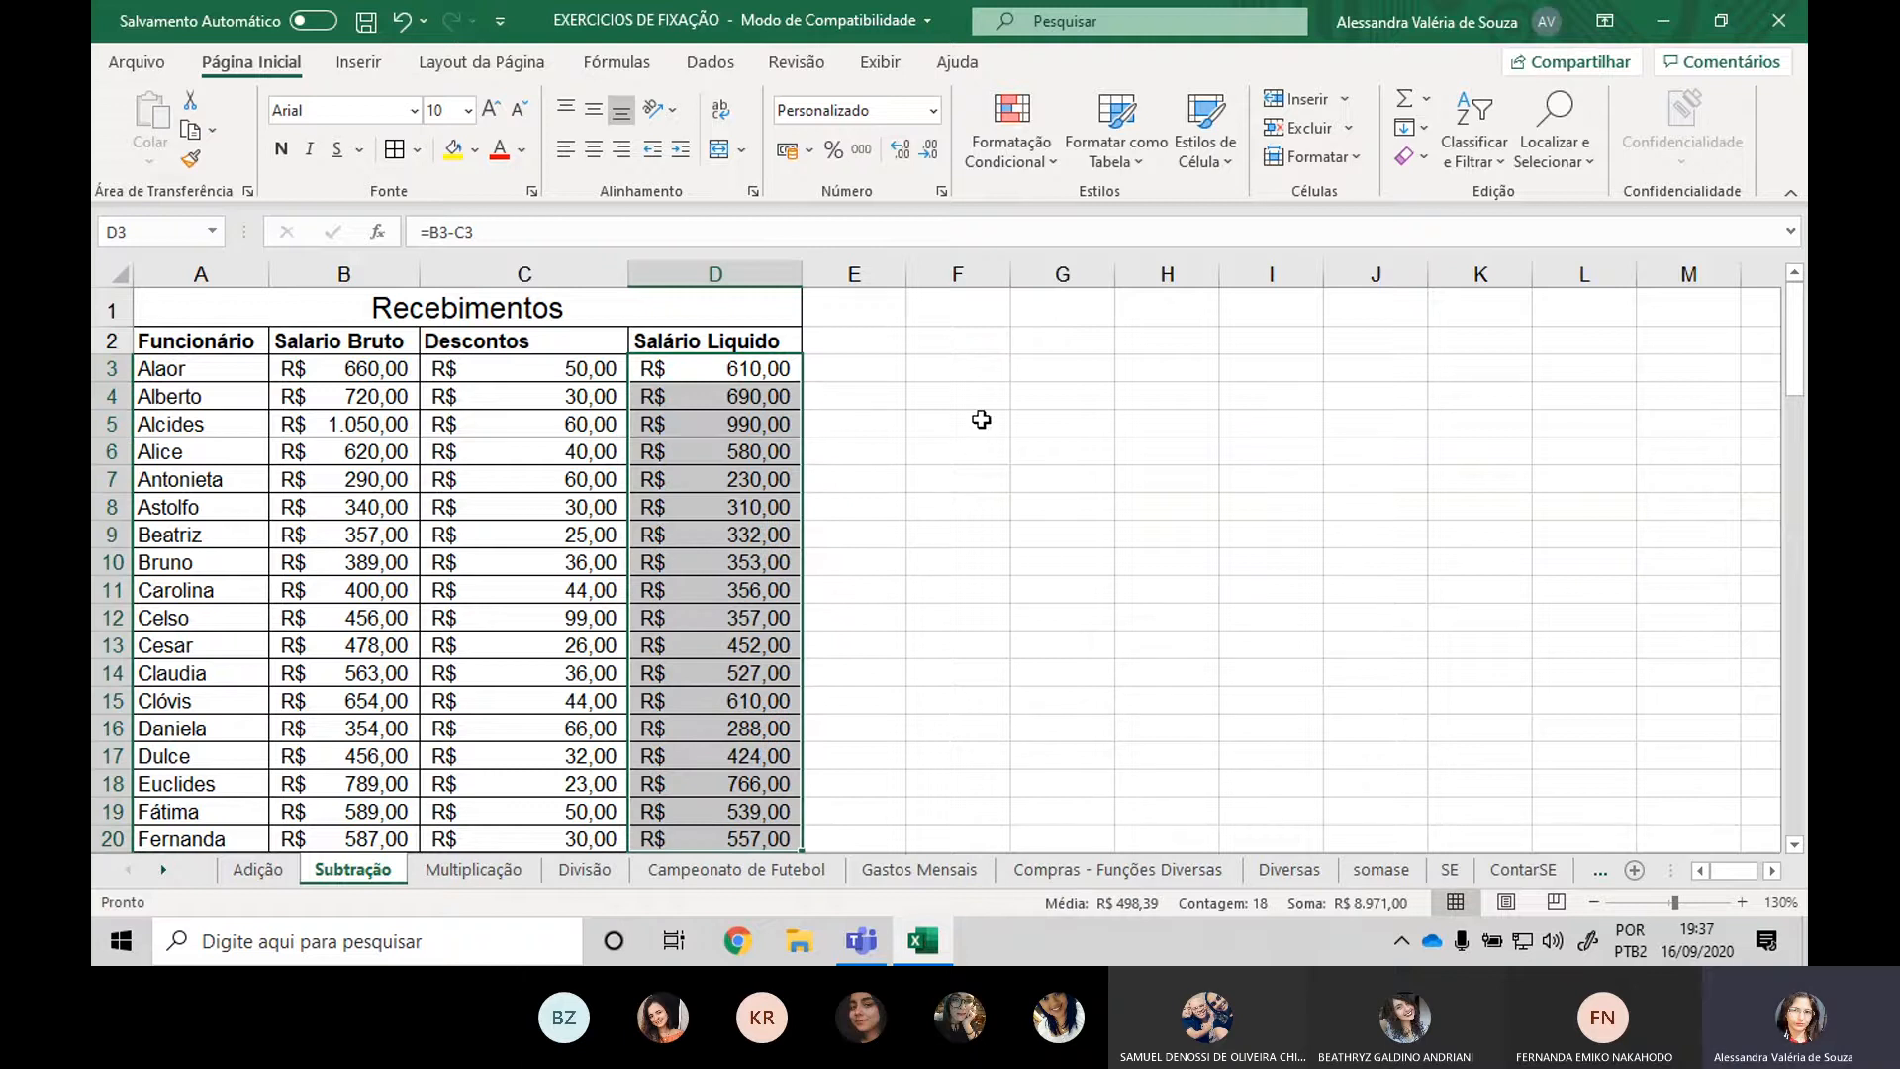
# Check the formulas in D3 and D4 of the Salário Liquido column against their rows.
pyautogui.scroll(-2, 981, 416)
pyautogui.scroll(2, 995, 405)
pyautogui.click(750, 372)
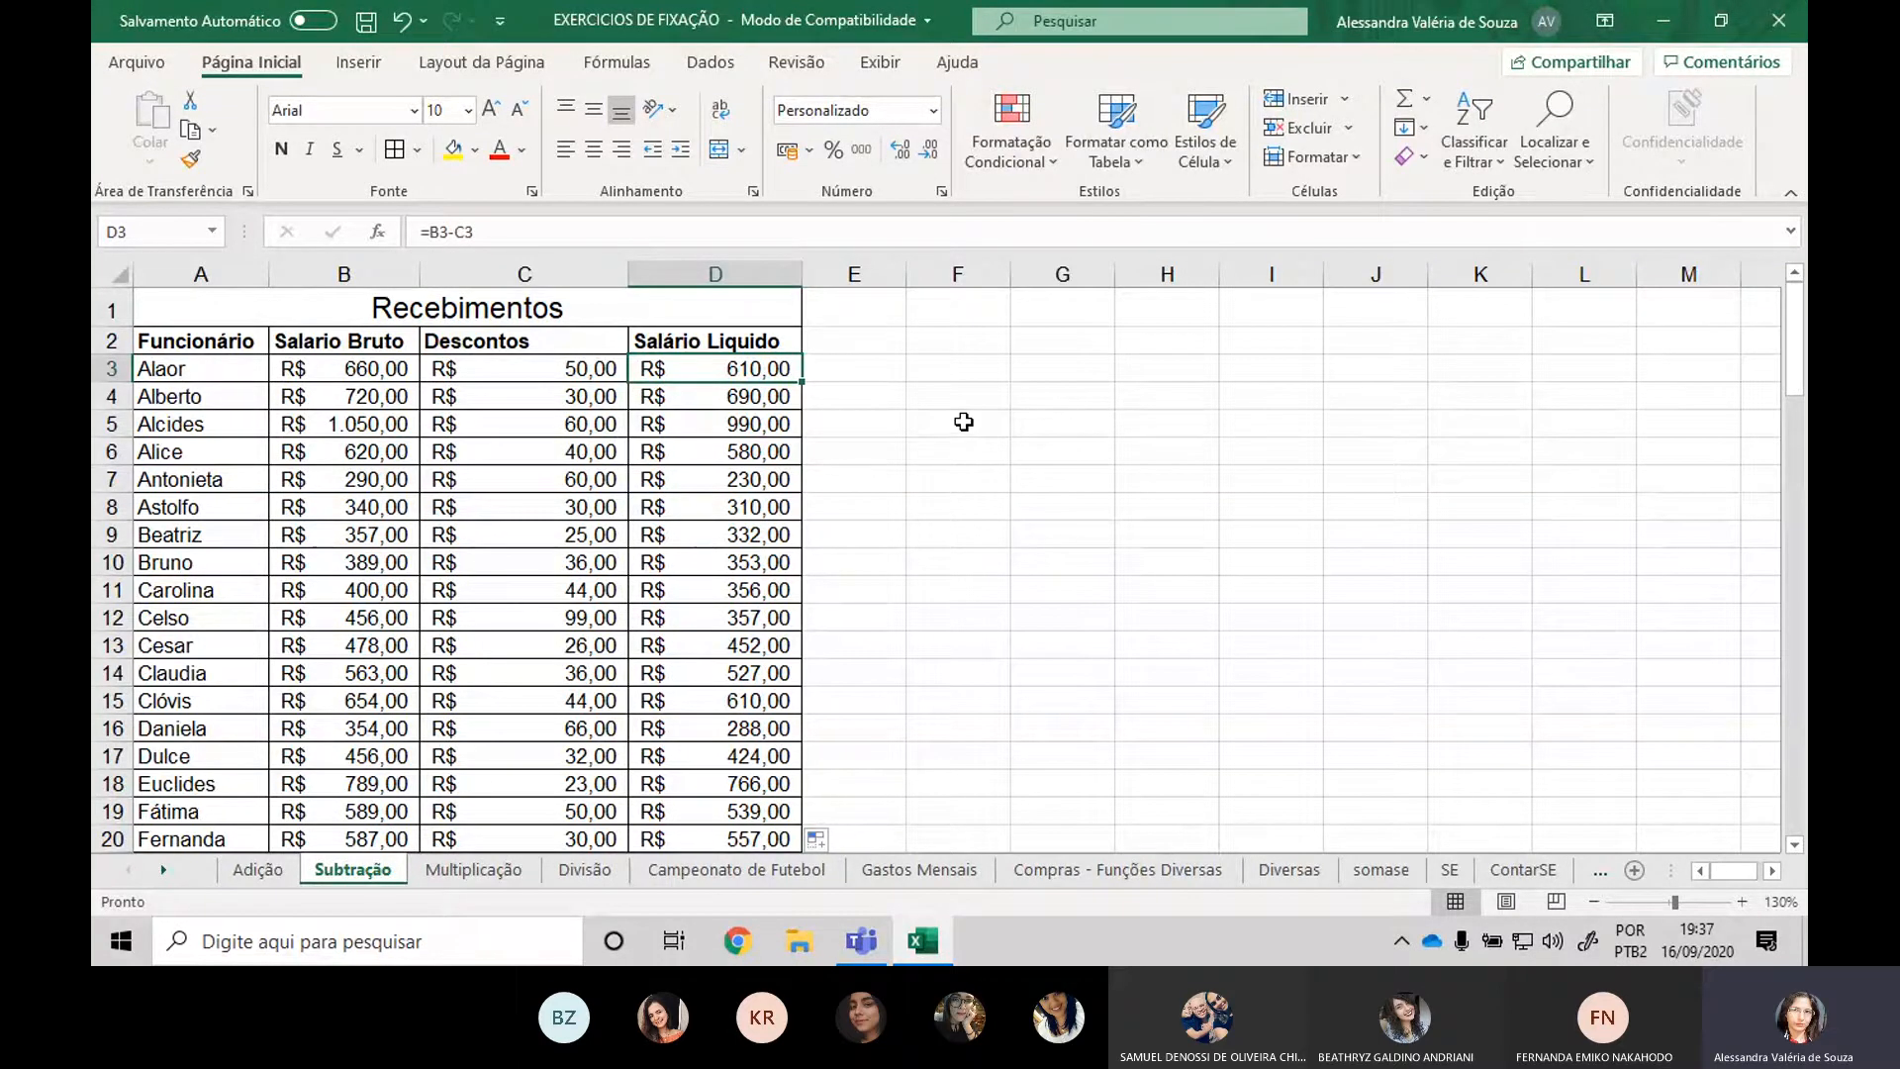
pyautogui.click(762, 400)
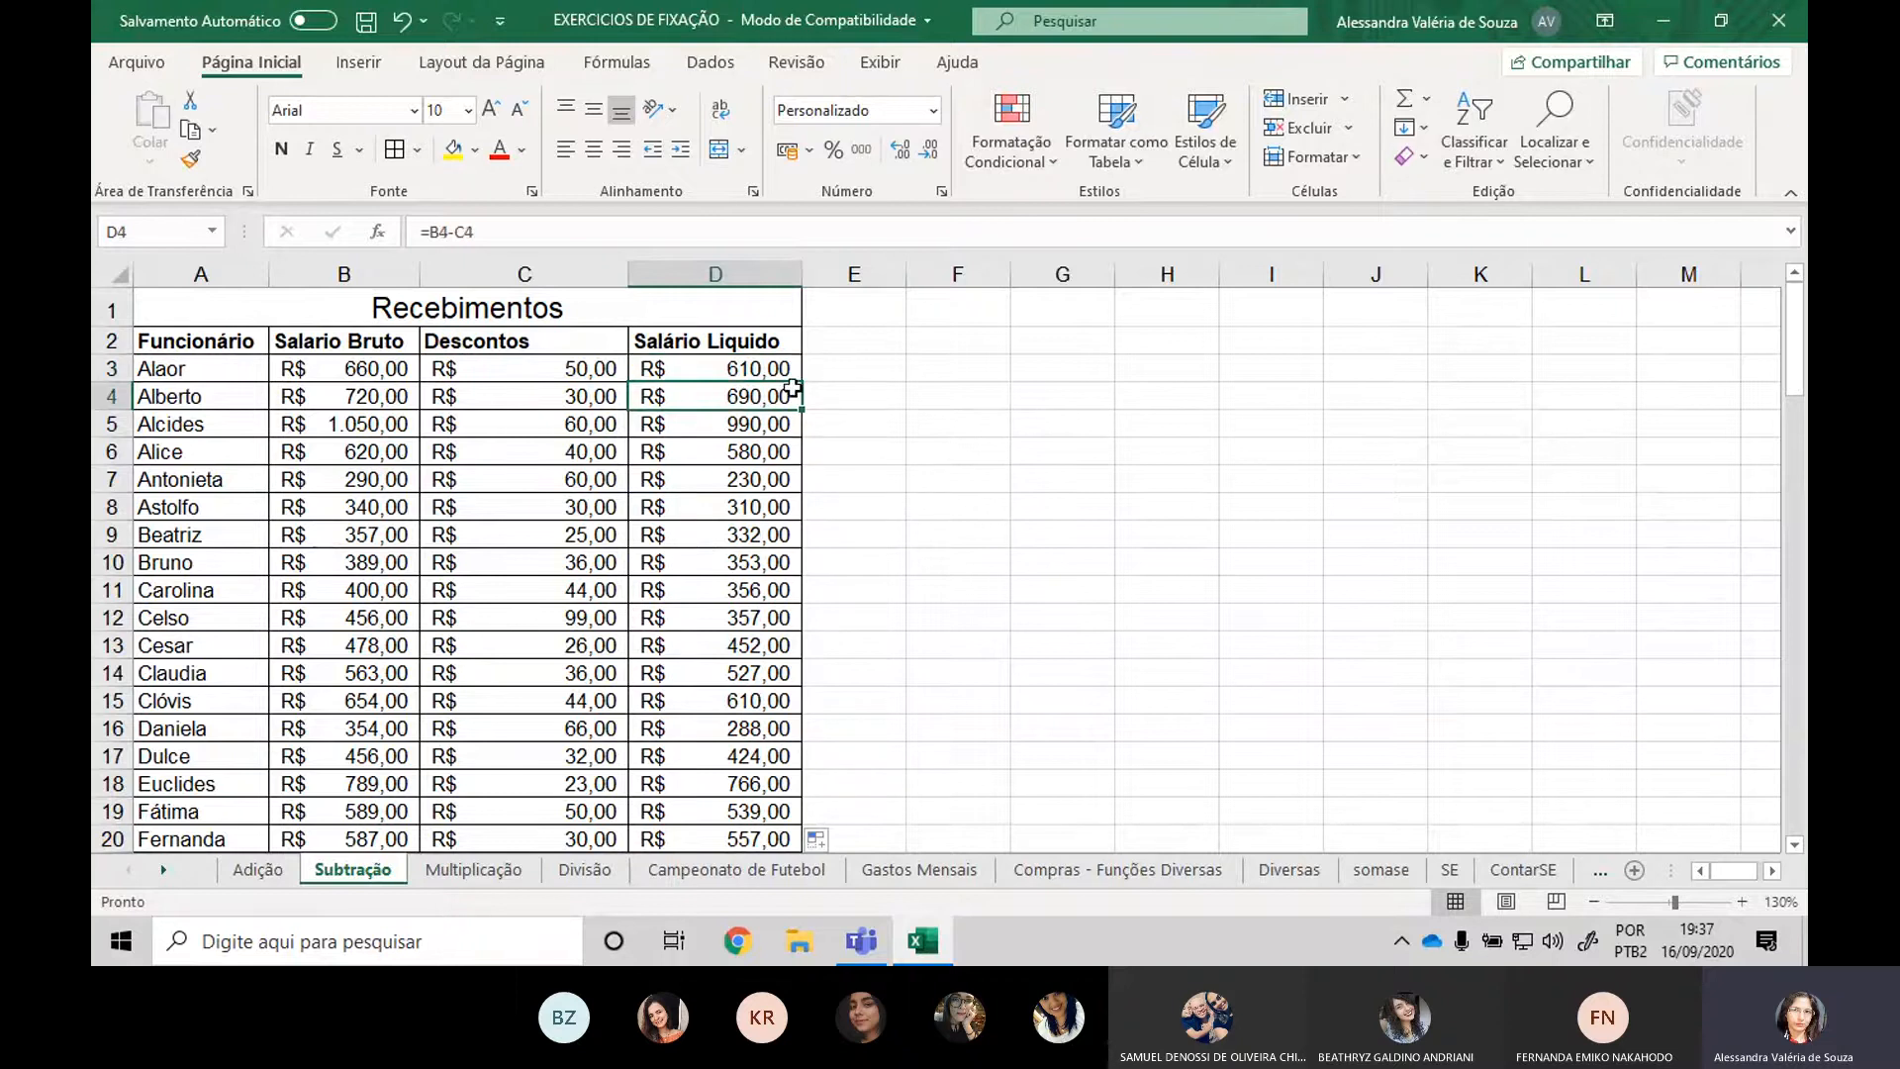
pyautogui.press('Up')
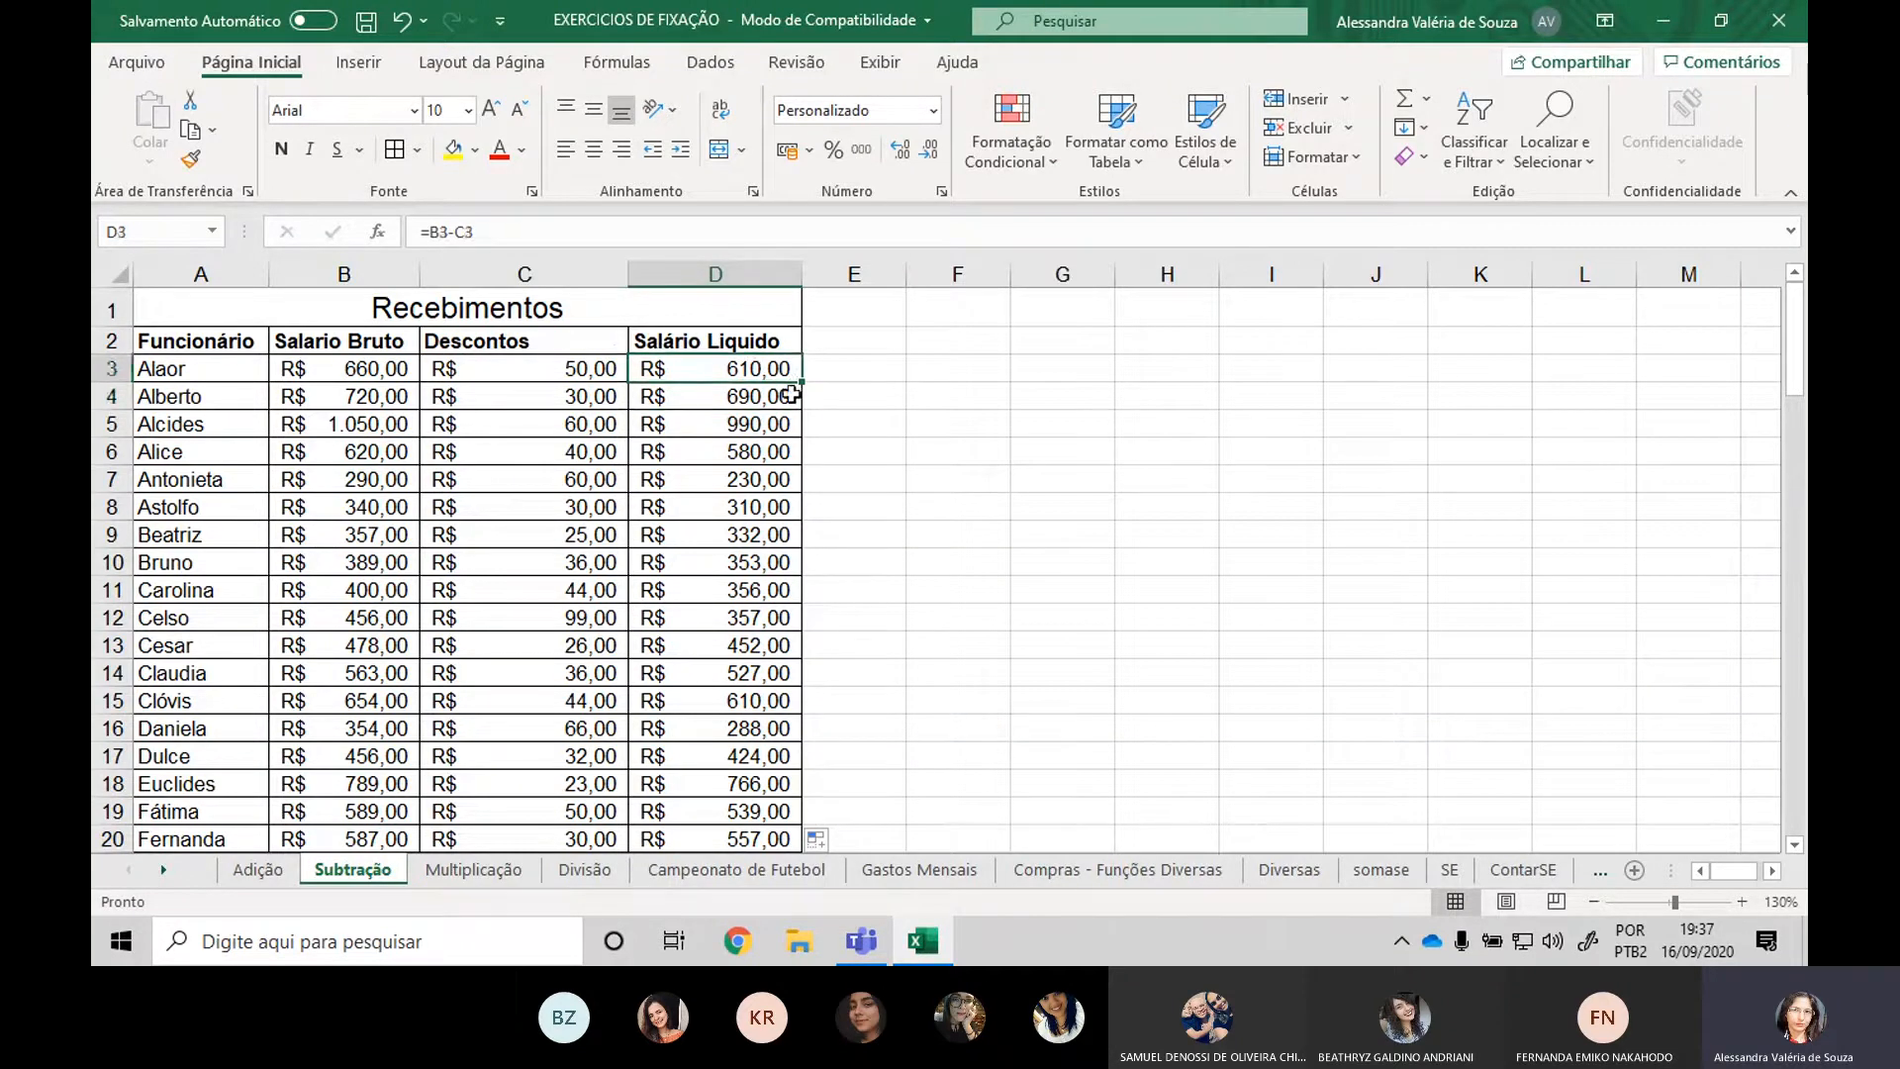
pyautogui.keyDown('ctrl'); pyautogui.scroll(-1, 797, 446); pyautogui.keyUp('ctrl')
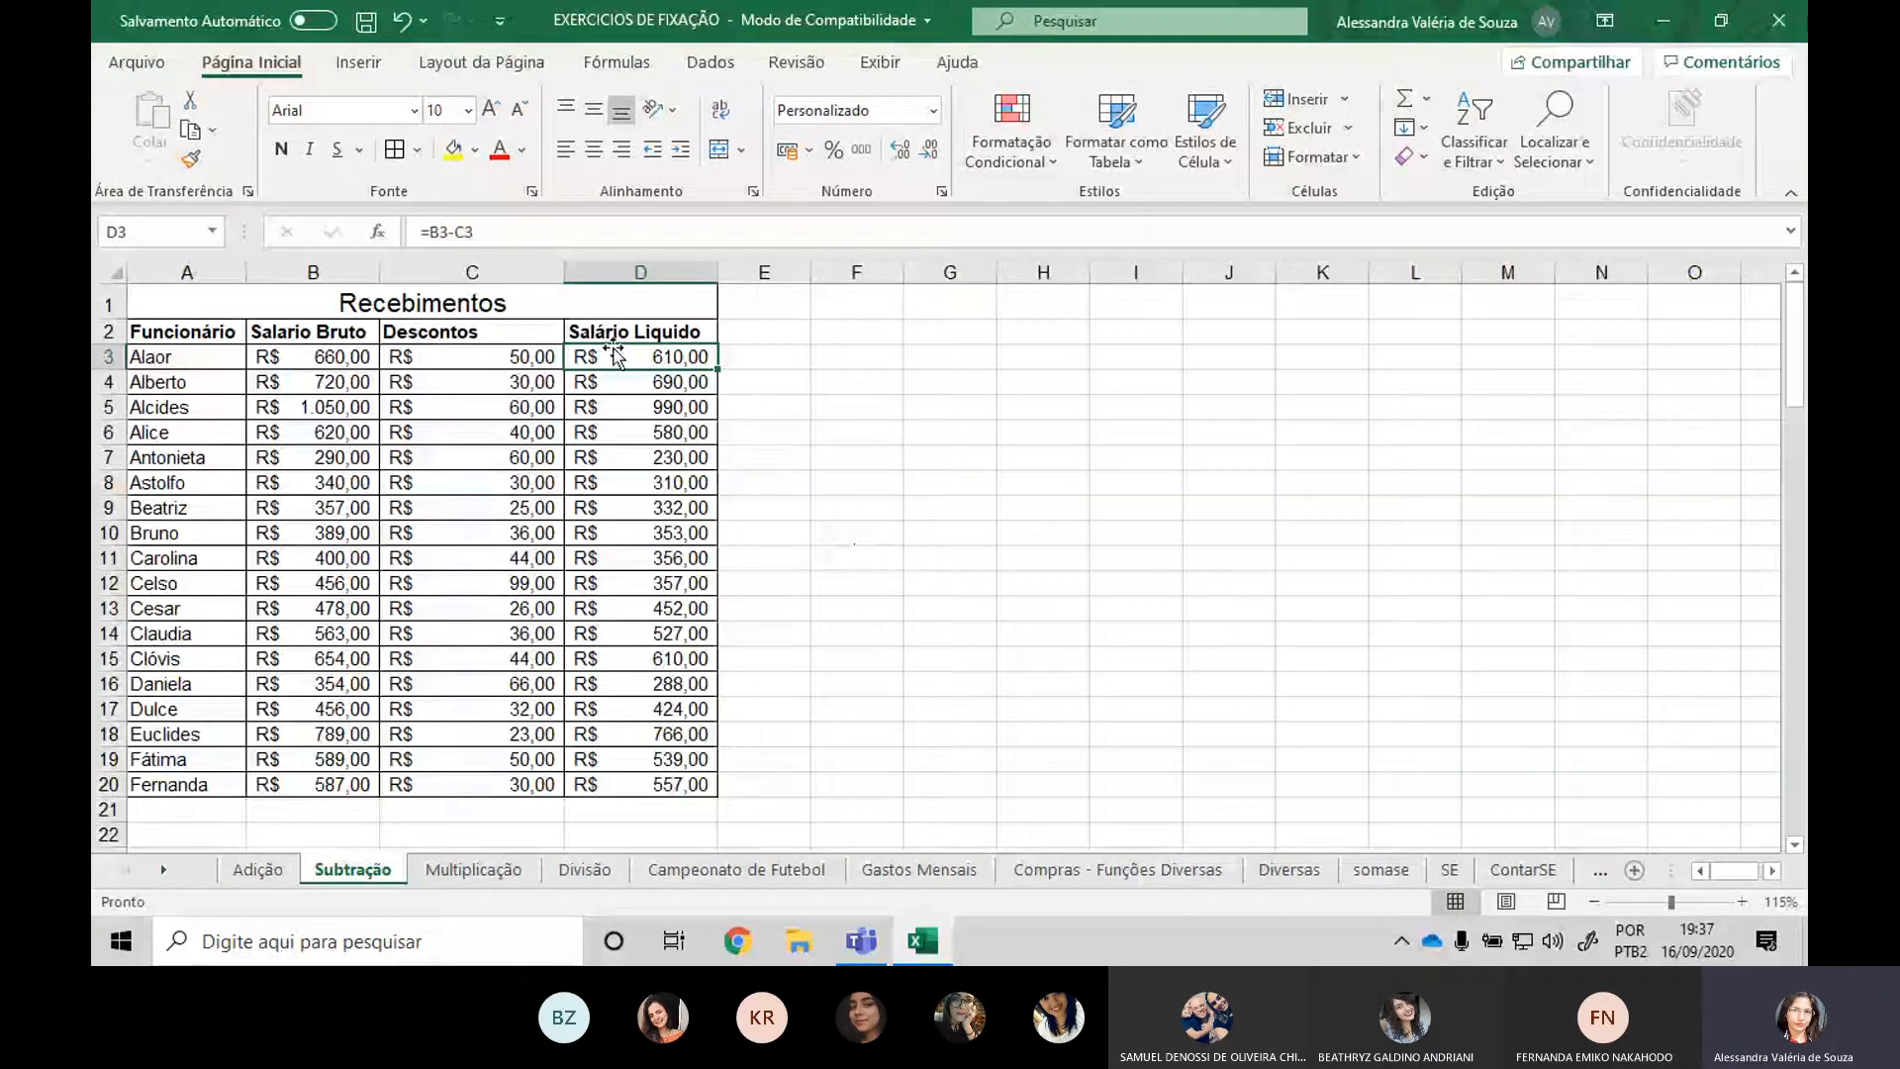
pyautogui.click(871, 558)
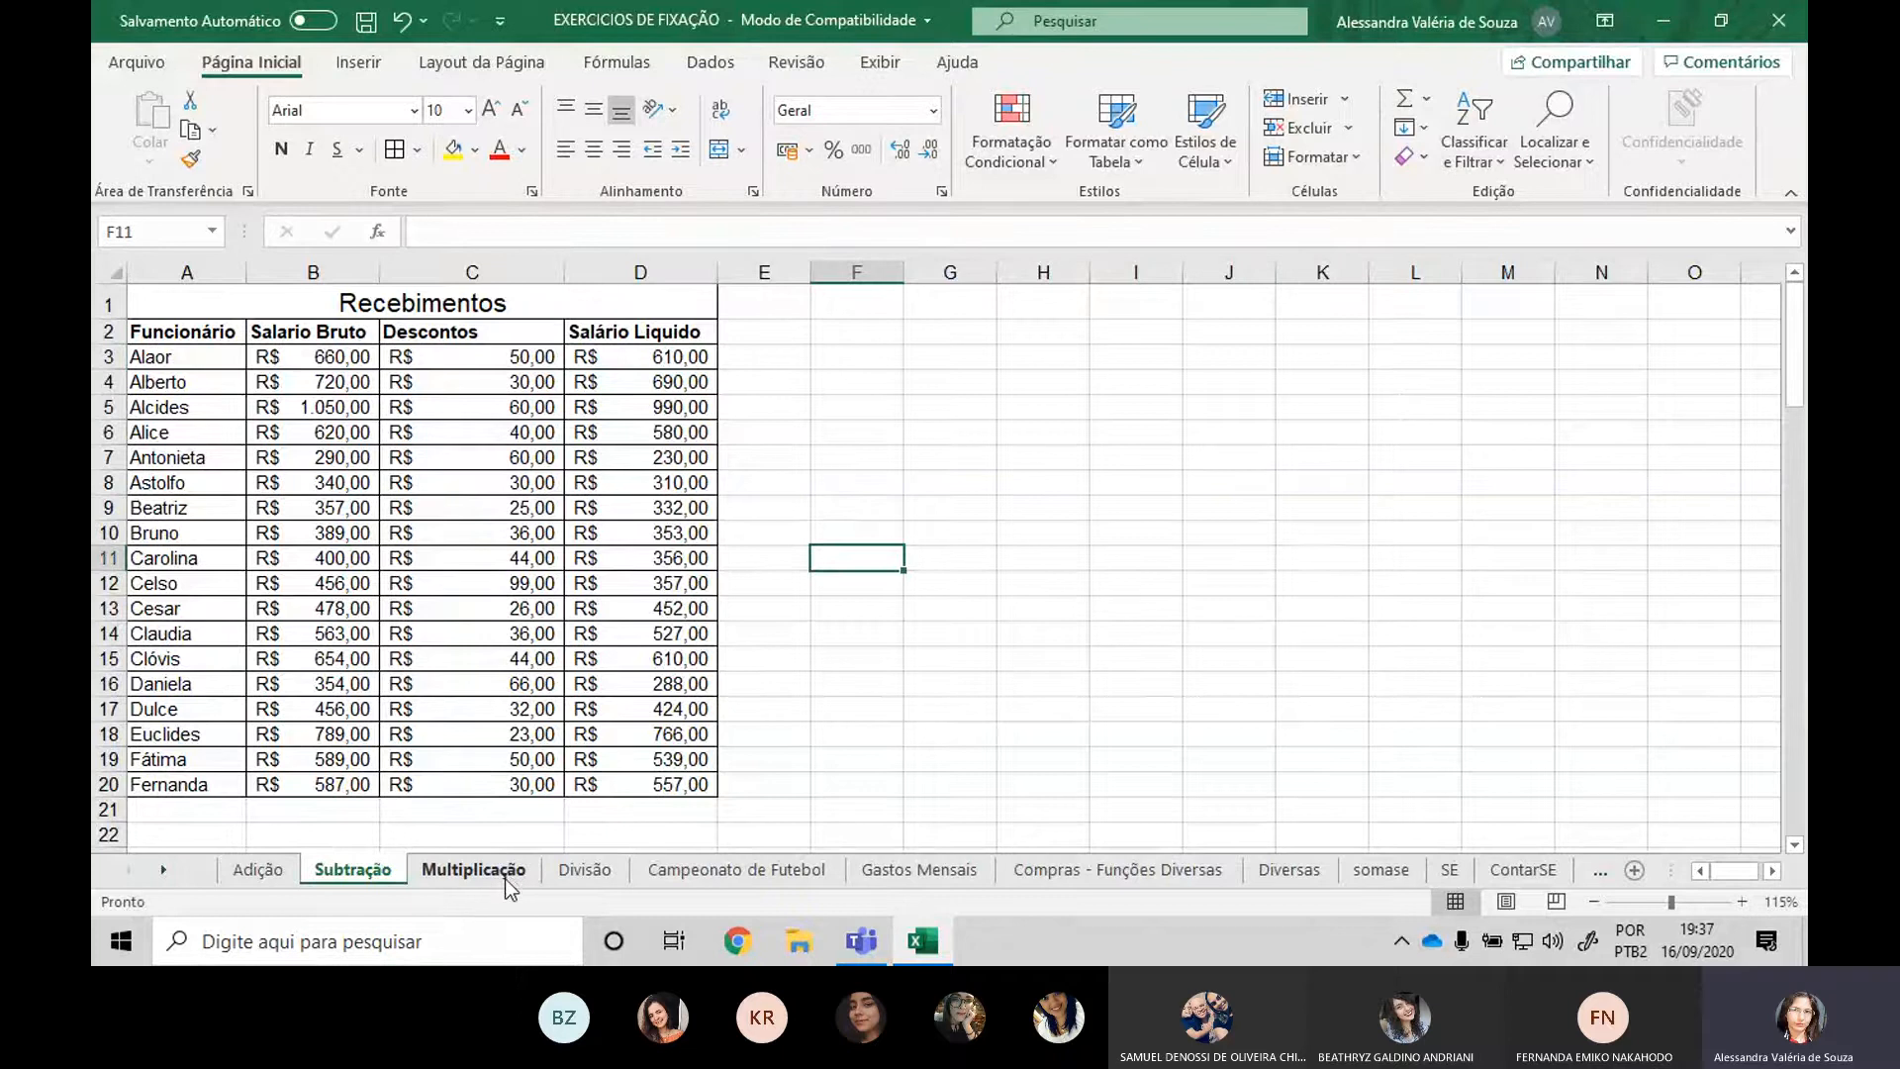
# Open the Multiplicação sheet and examine the Salário / Hora column of the Salário Mensal table.
pyautogui.click(431, 868)
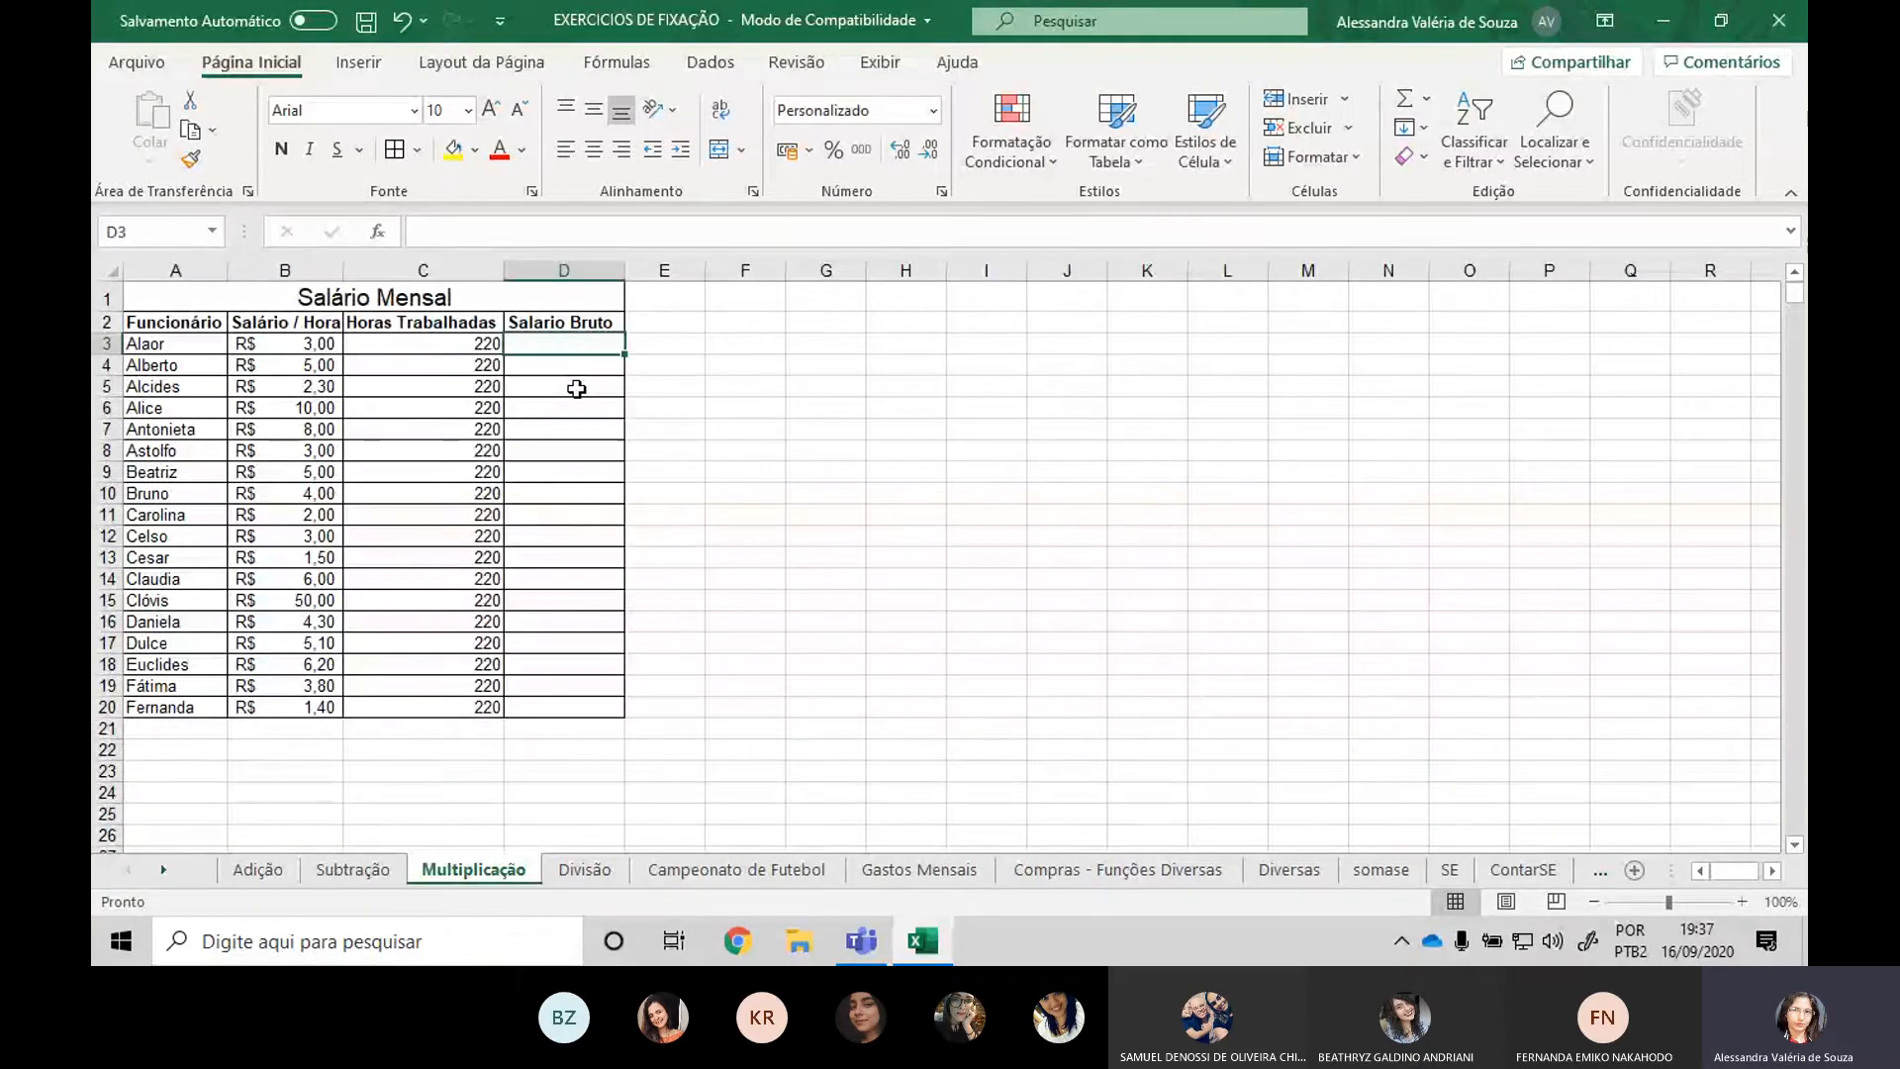
pyautogui.click(1047, 447)
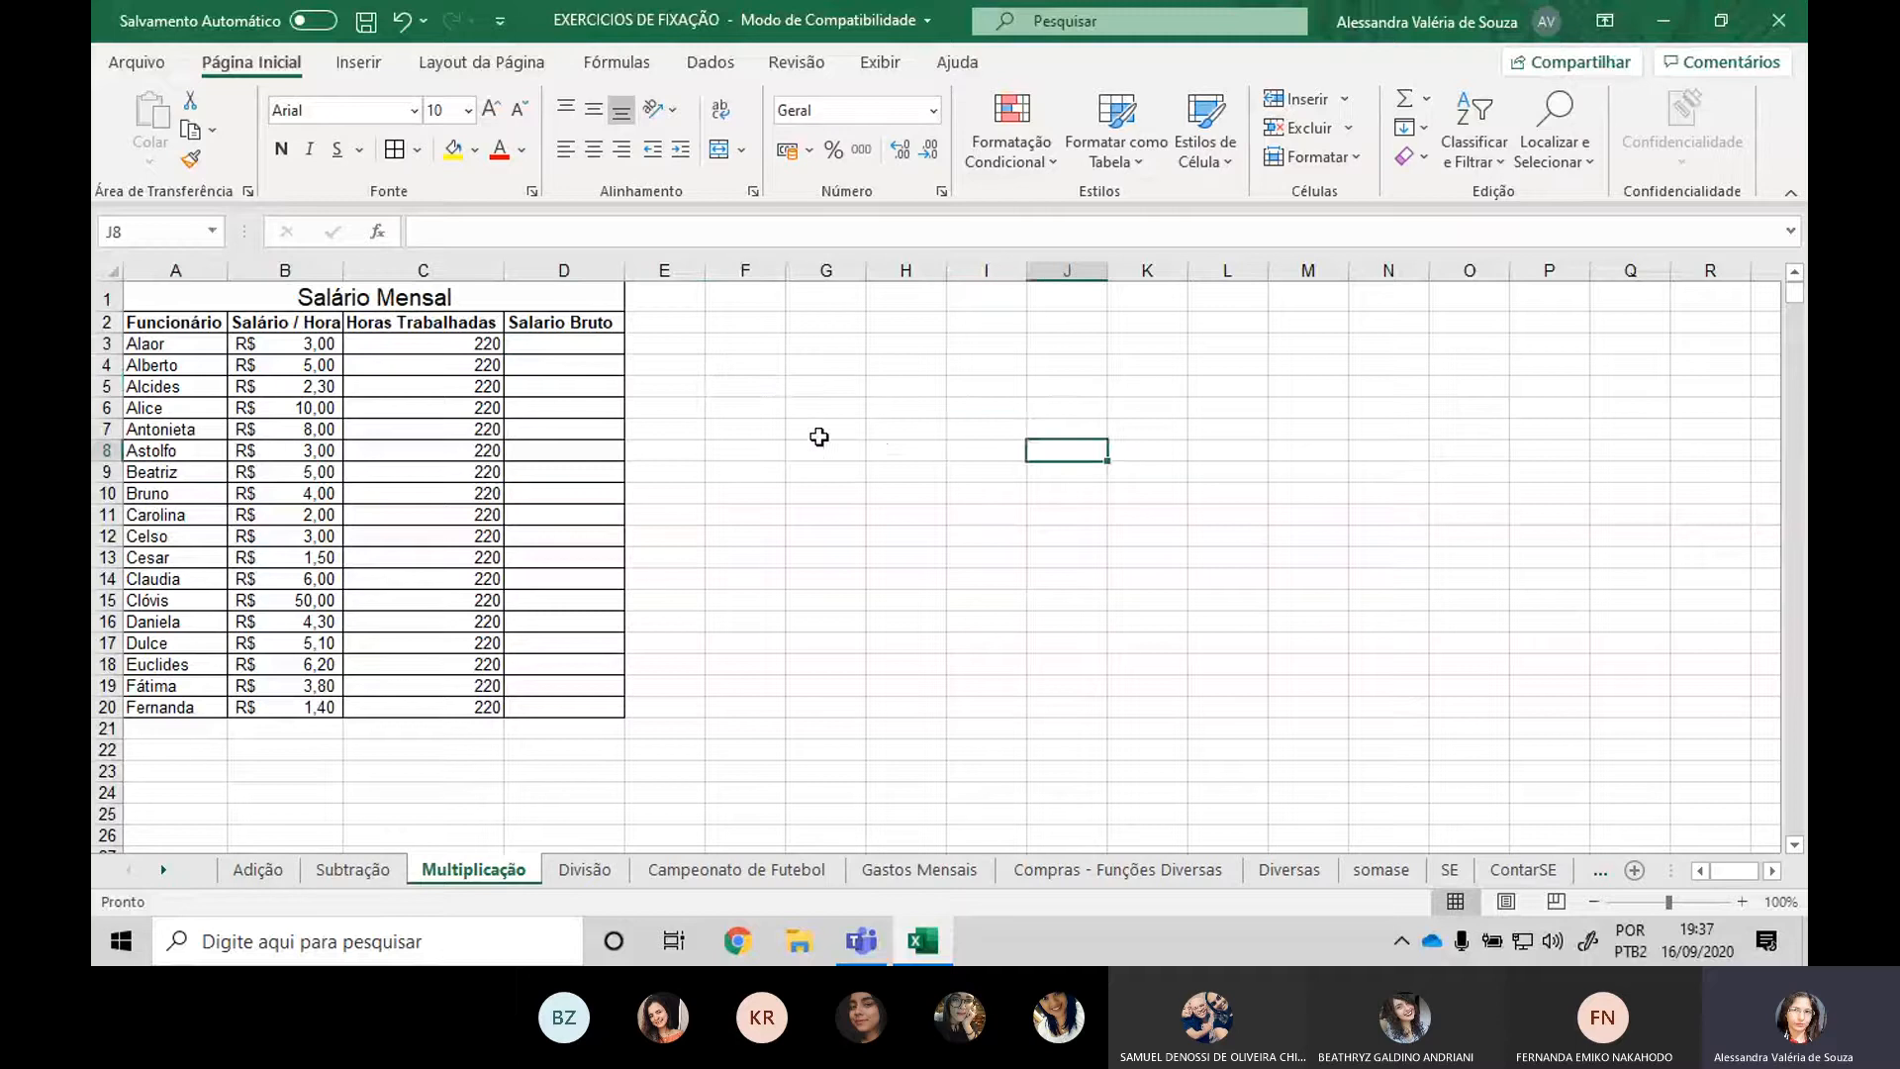
pyautogui.scroll(2, 819, 436)
pyautogui.scroll(1, 363, 380)
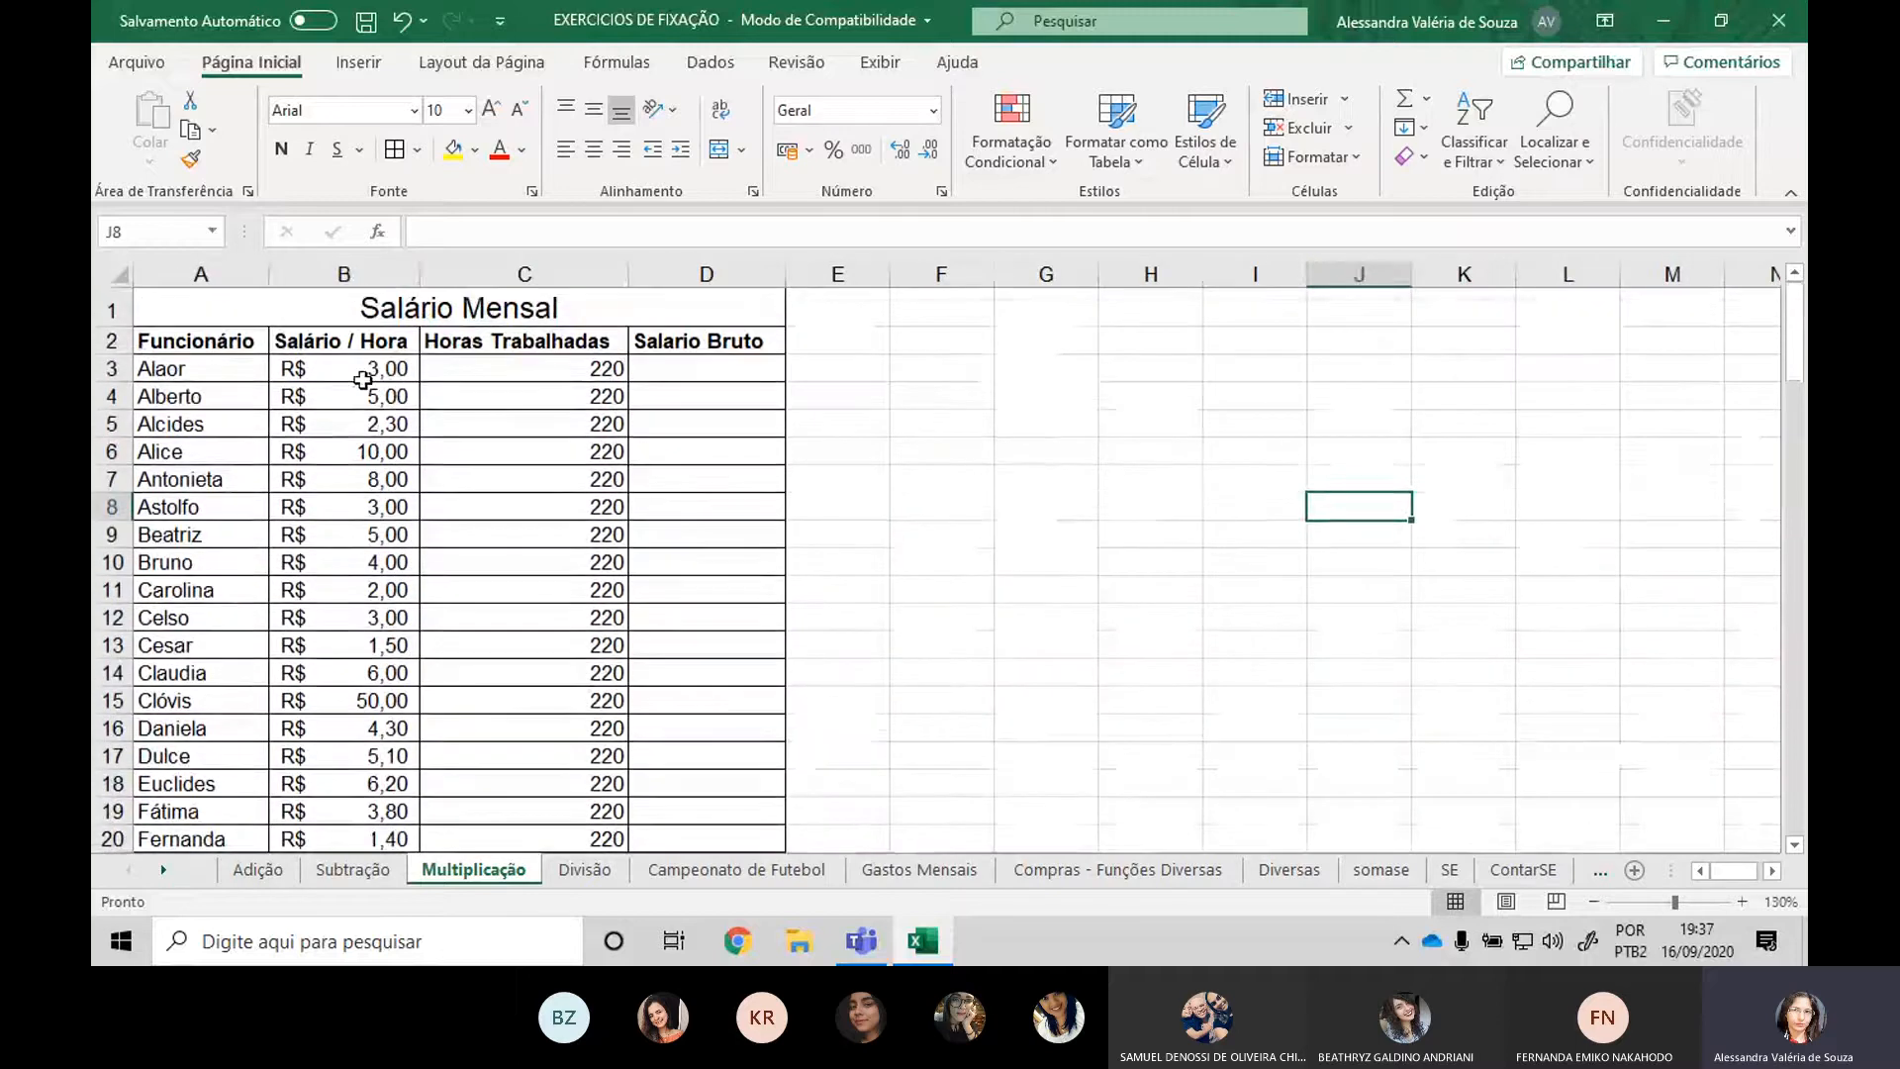
pyautogui.click(363, 374)
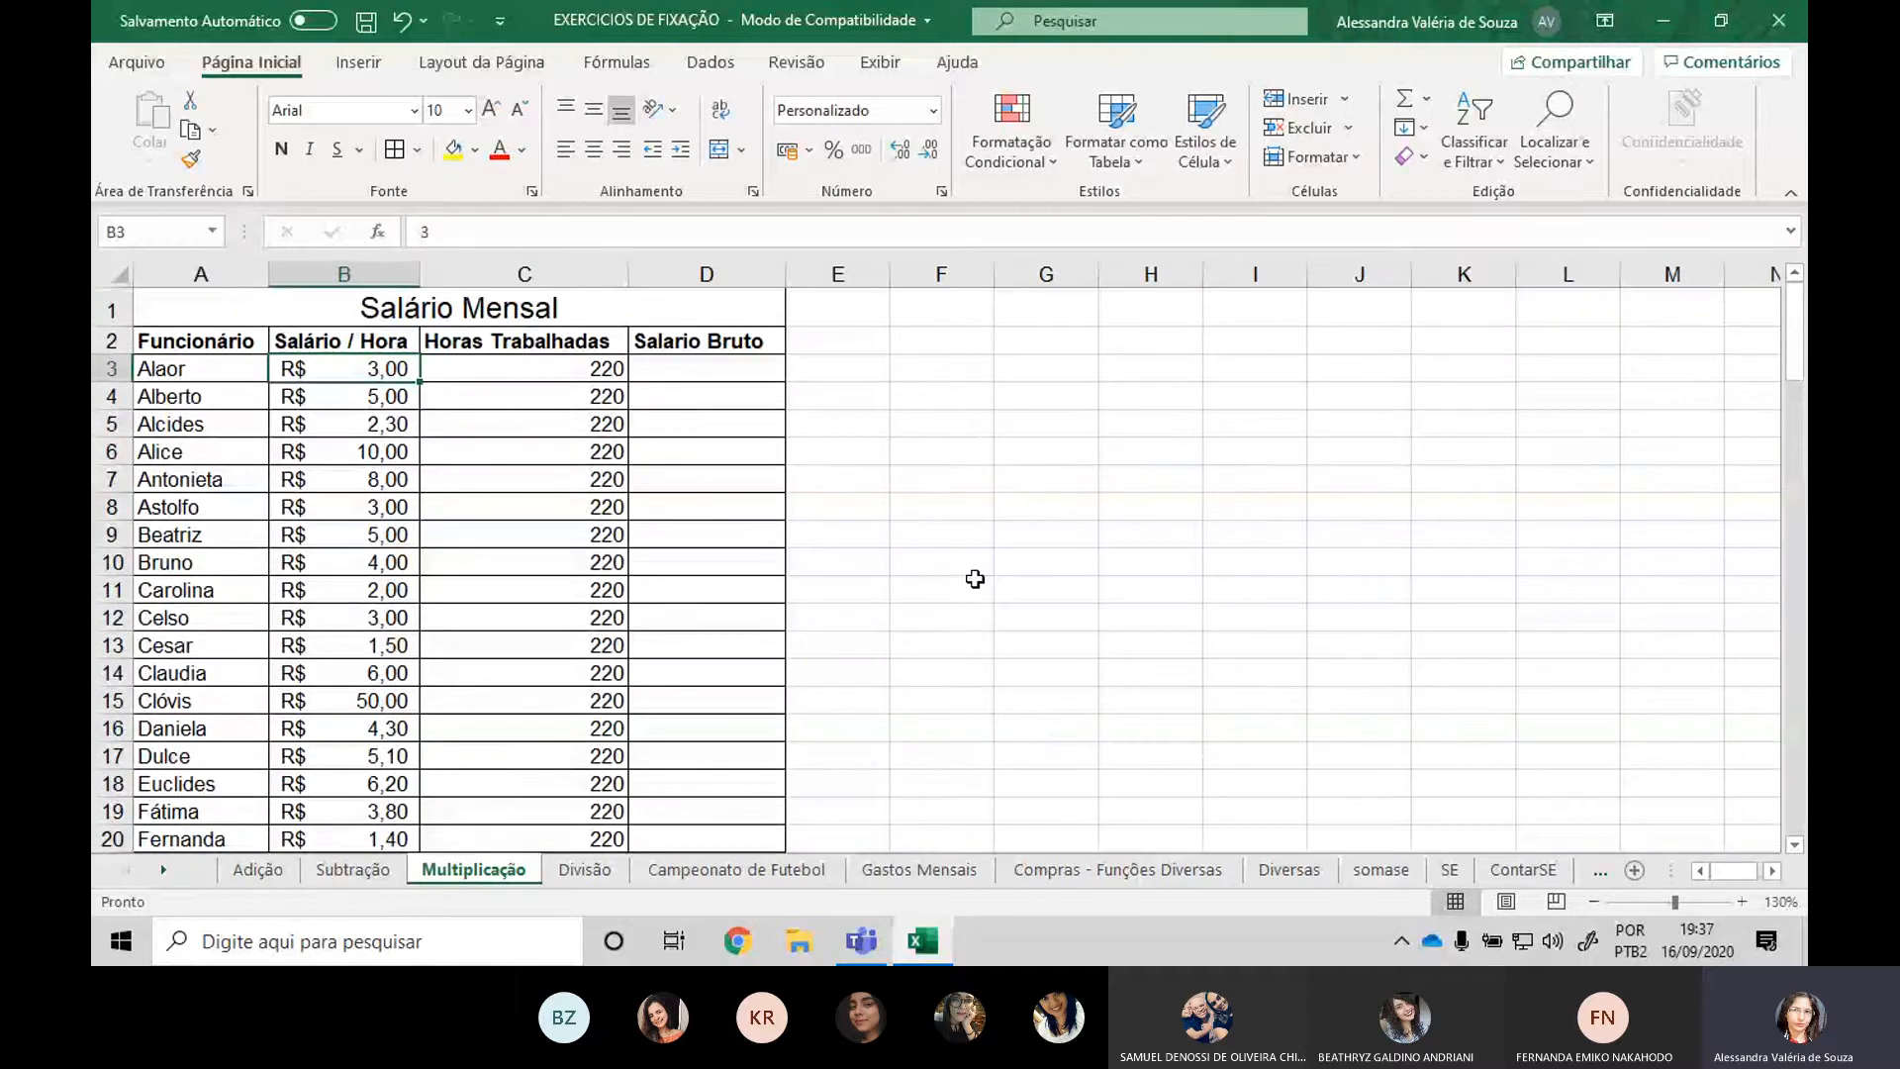
pyautogui.scroll(-2, 401, 417)
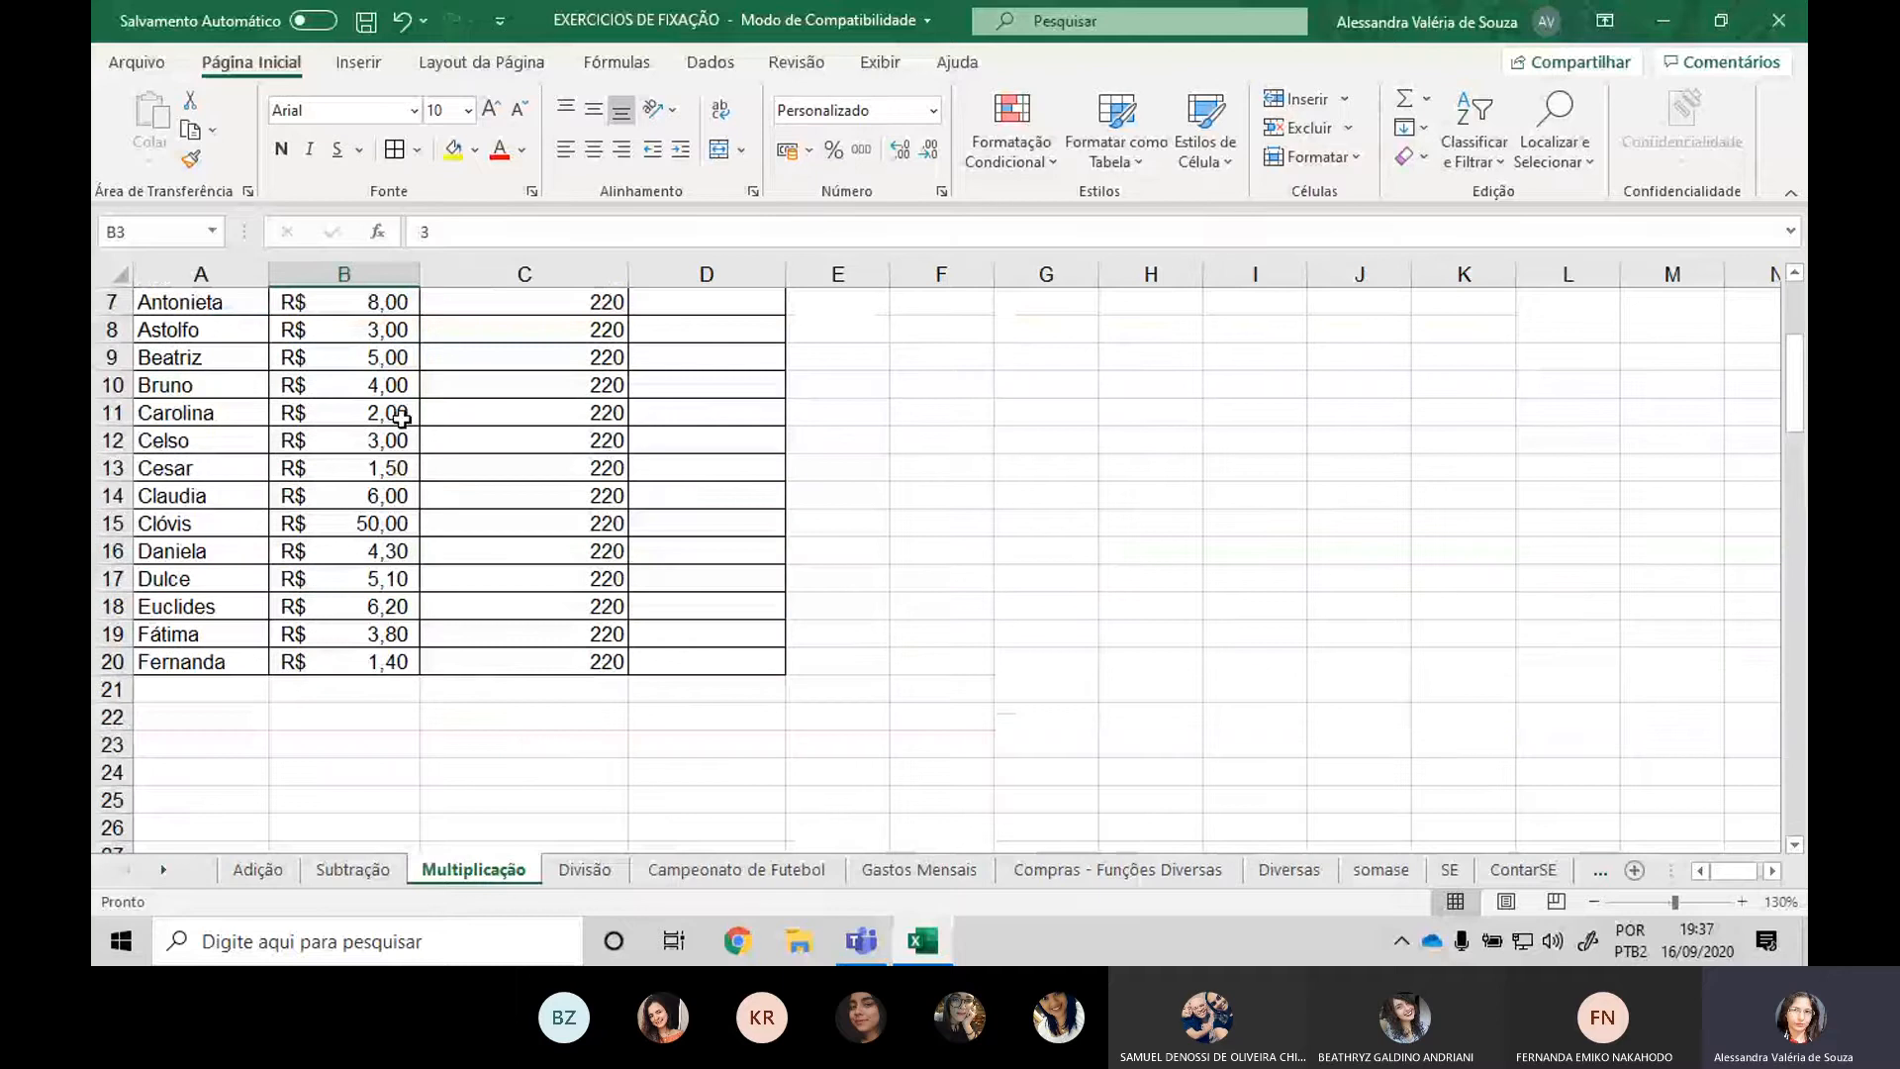
pyautogui.scroll(2, 288, 740)
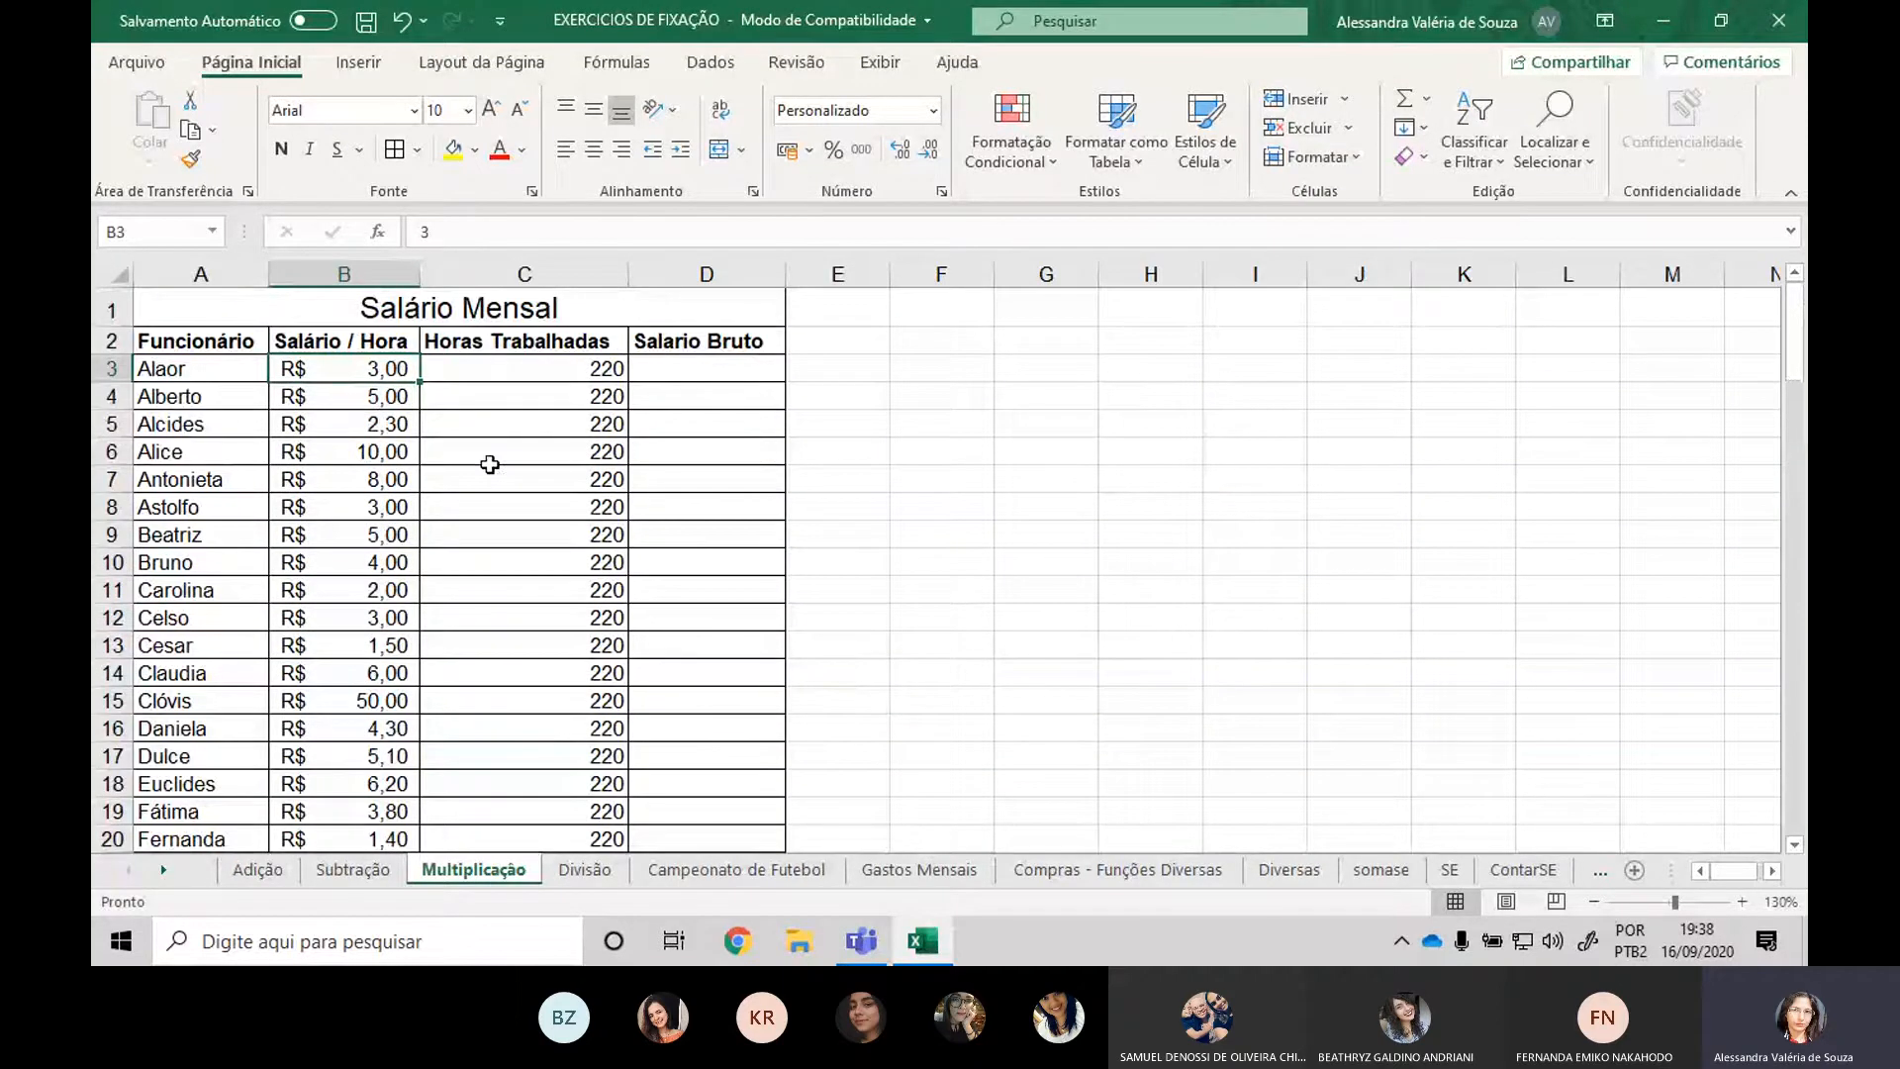
pyautogui.click(358, 400)
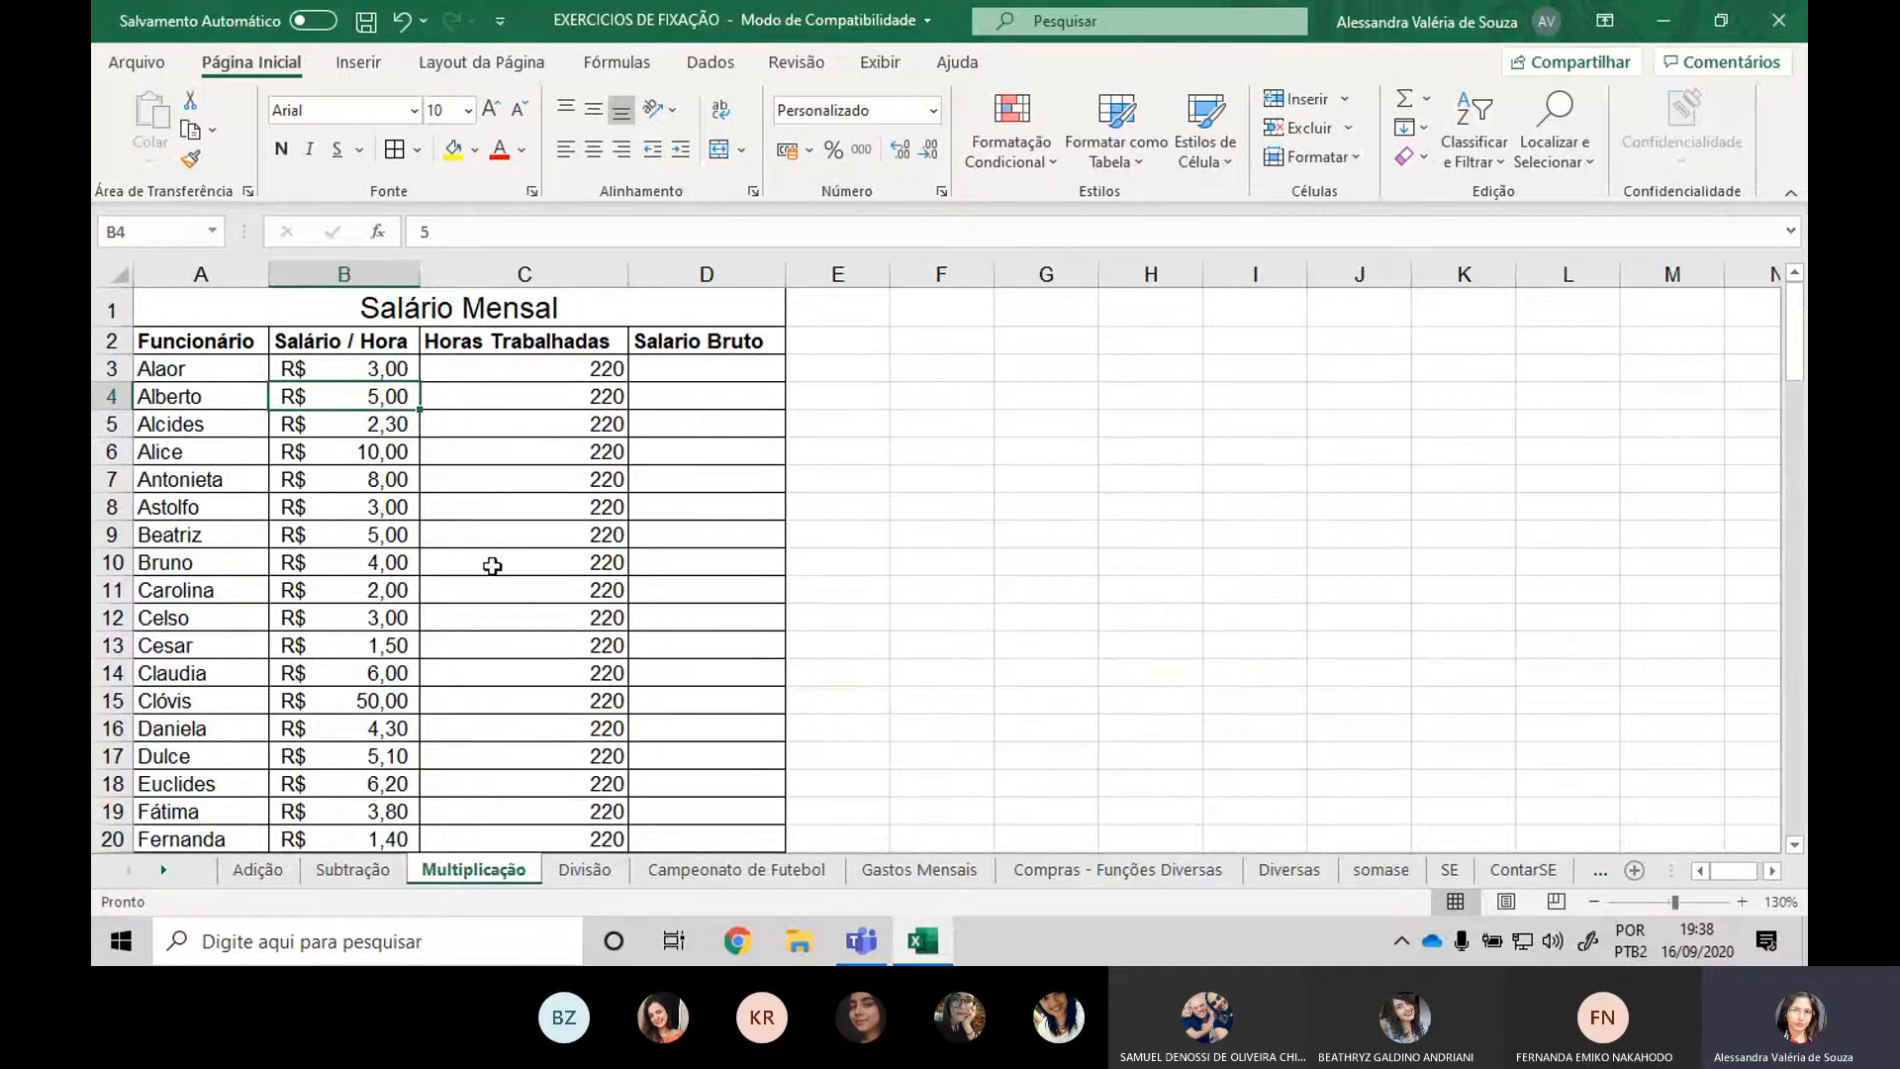
# Enter the formula =B3*C3 in D3 to calculate the first employee's Salario Bruto.
pyautogui.click(716, 373)
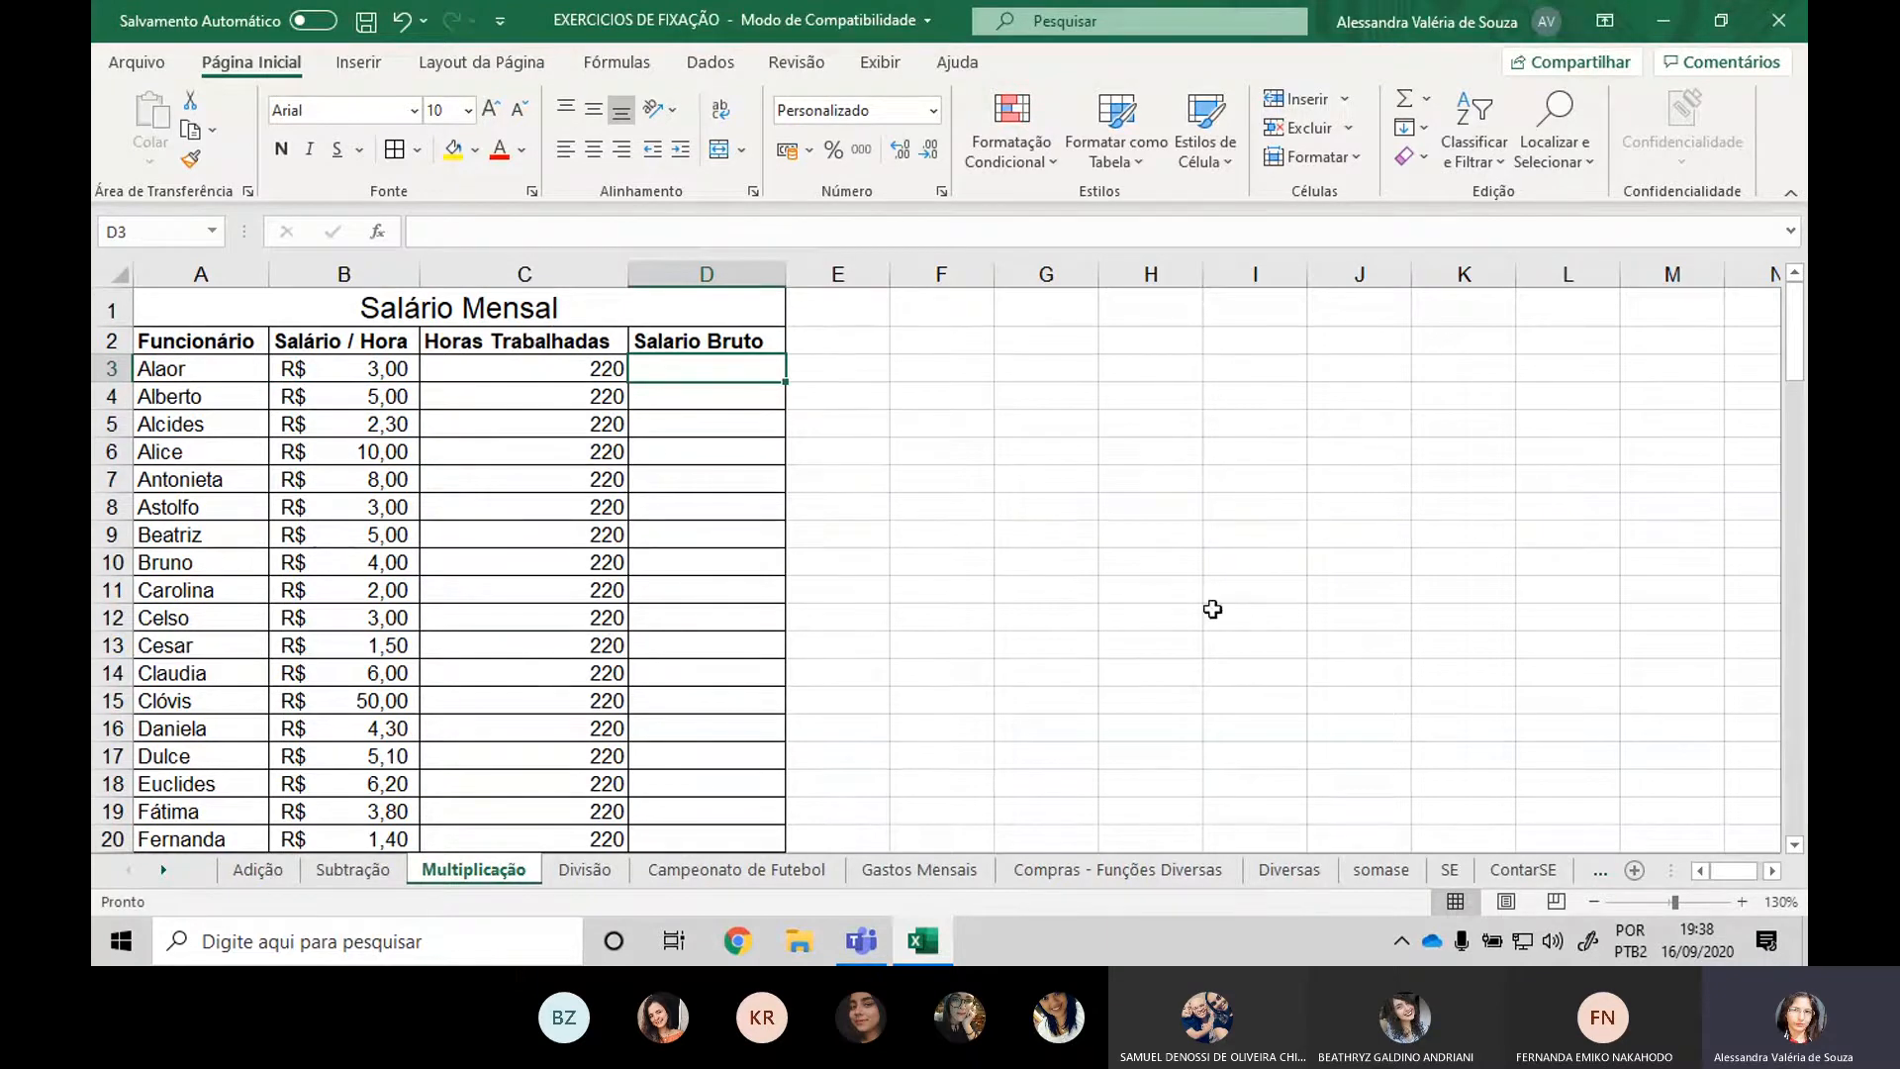
pyautogui.write('=')
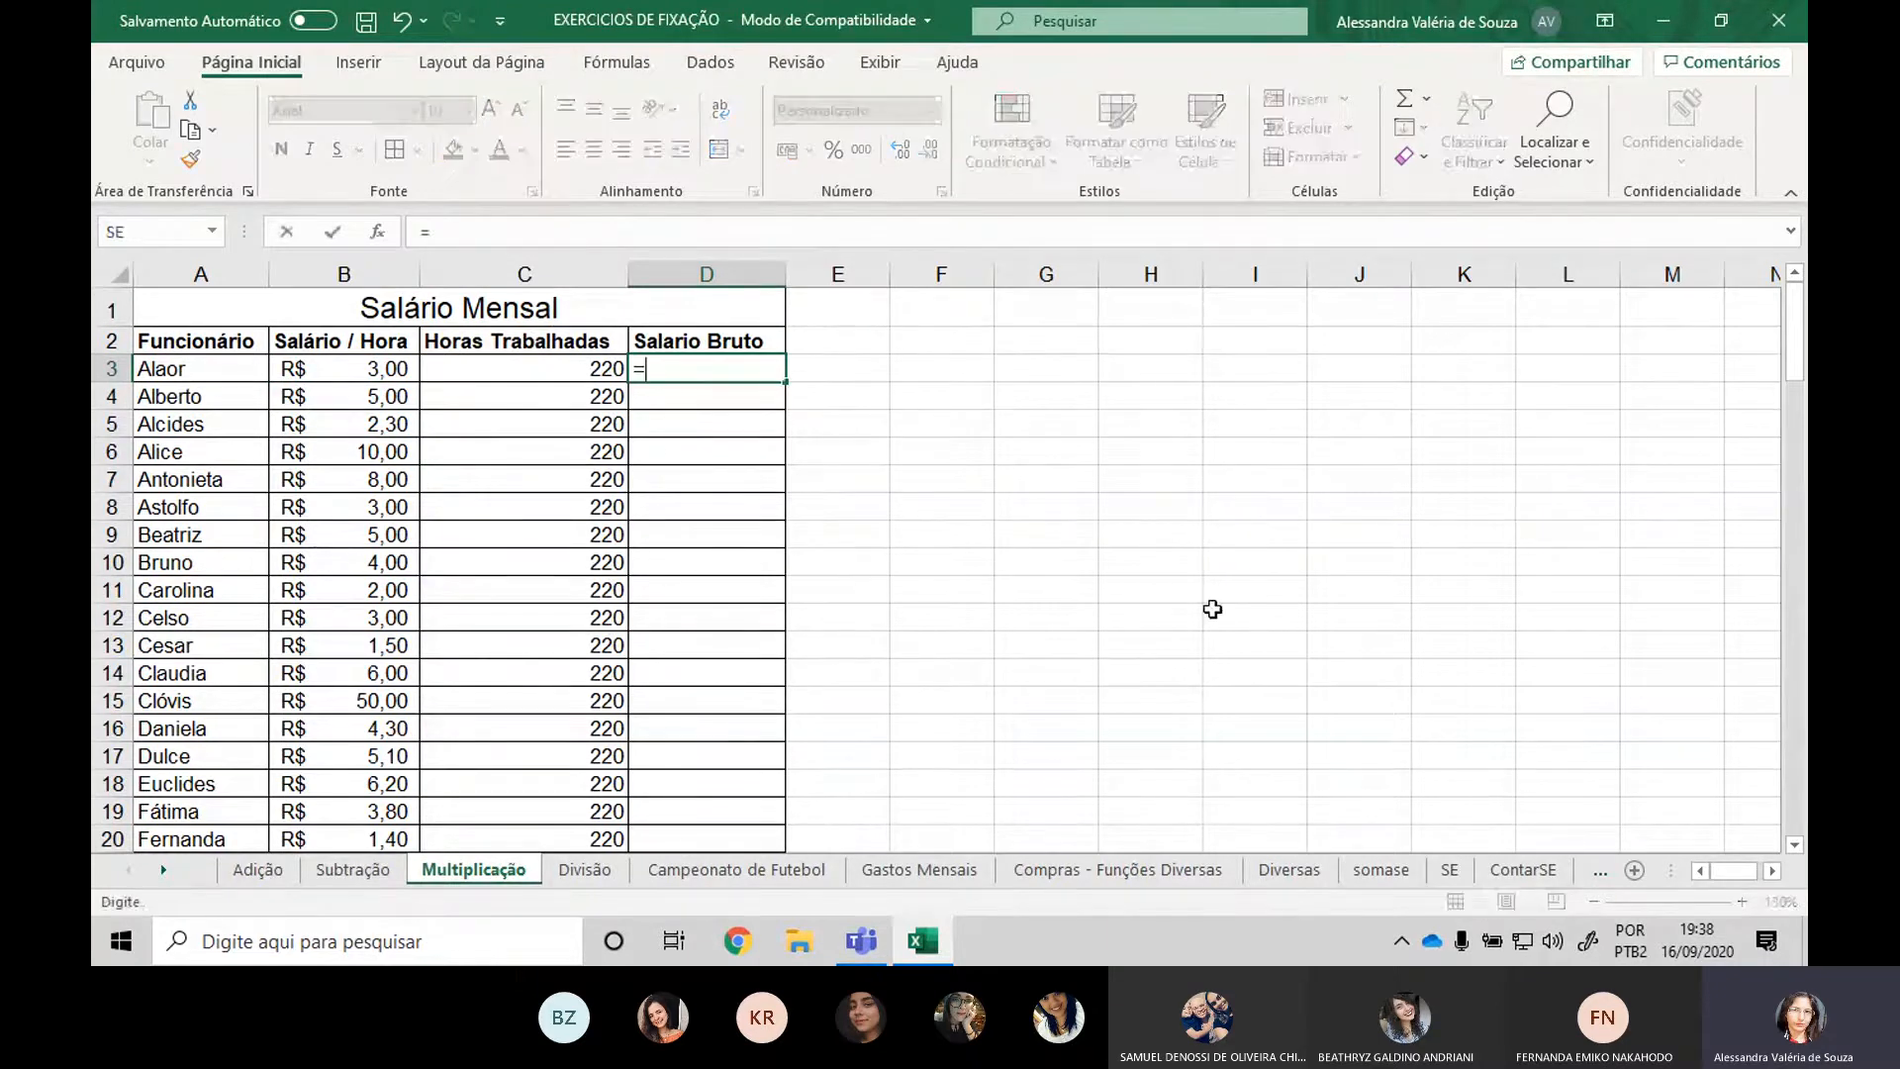
pyautogui.click(405, 363)
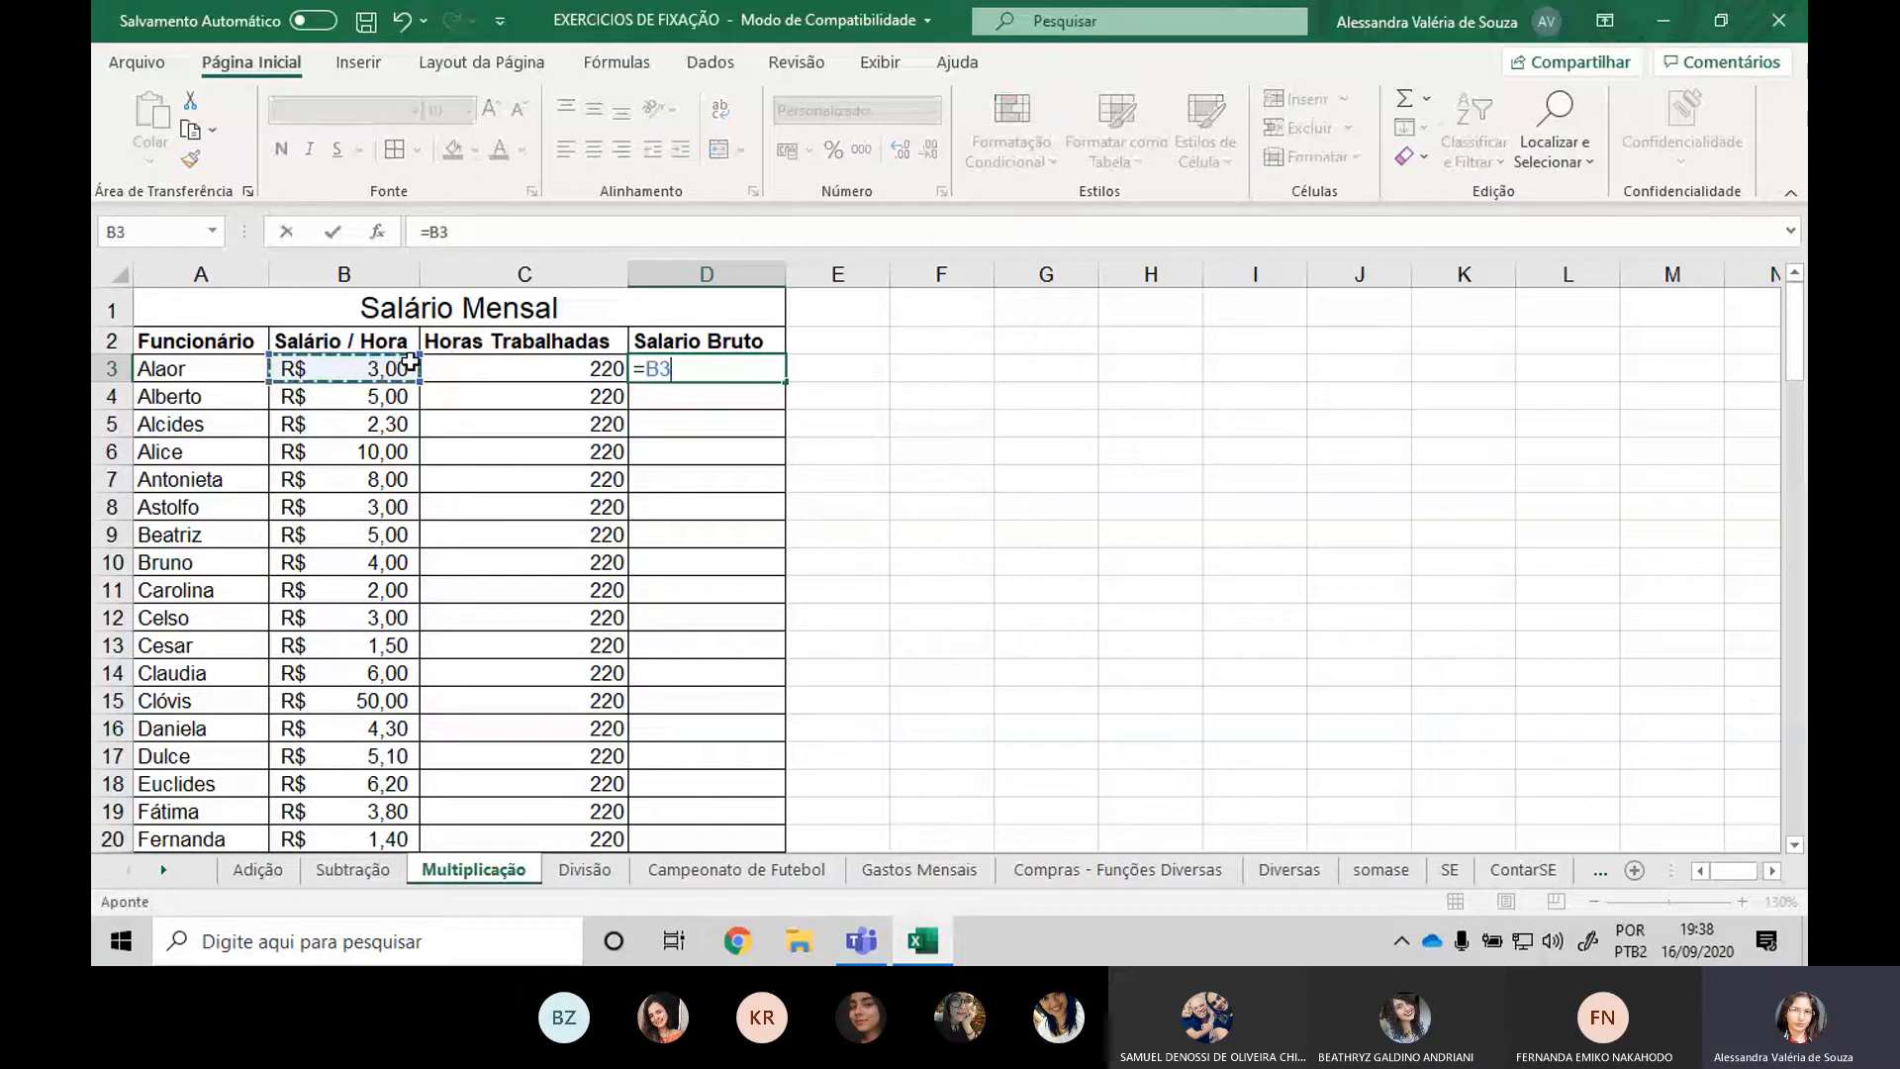
pyautogui.write('*')
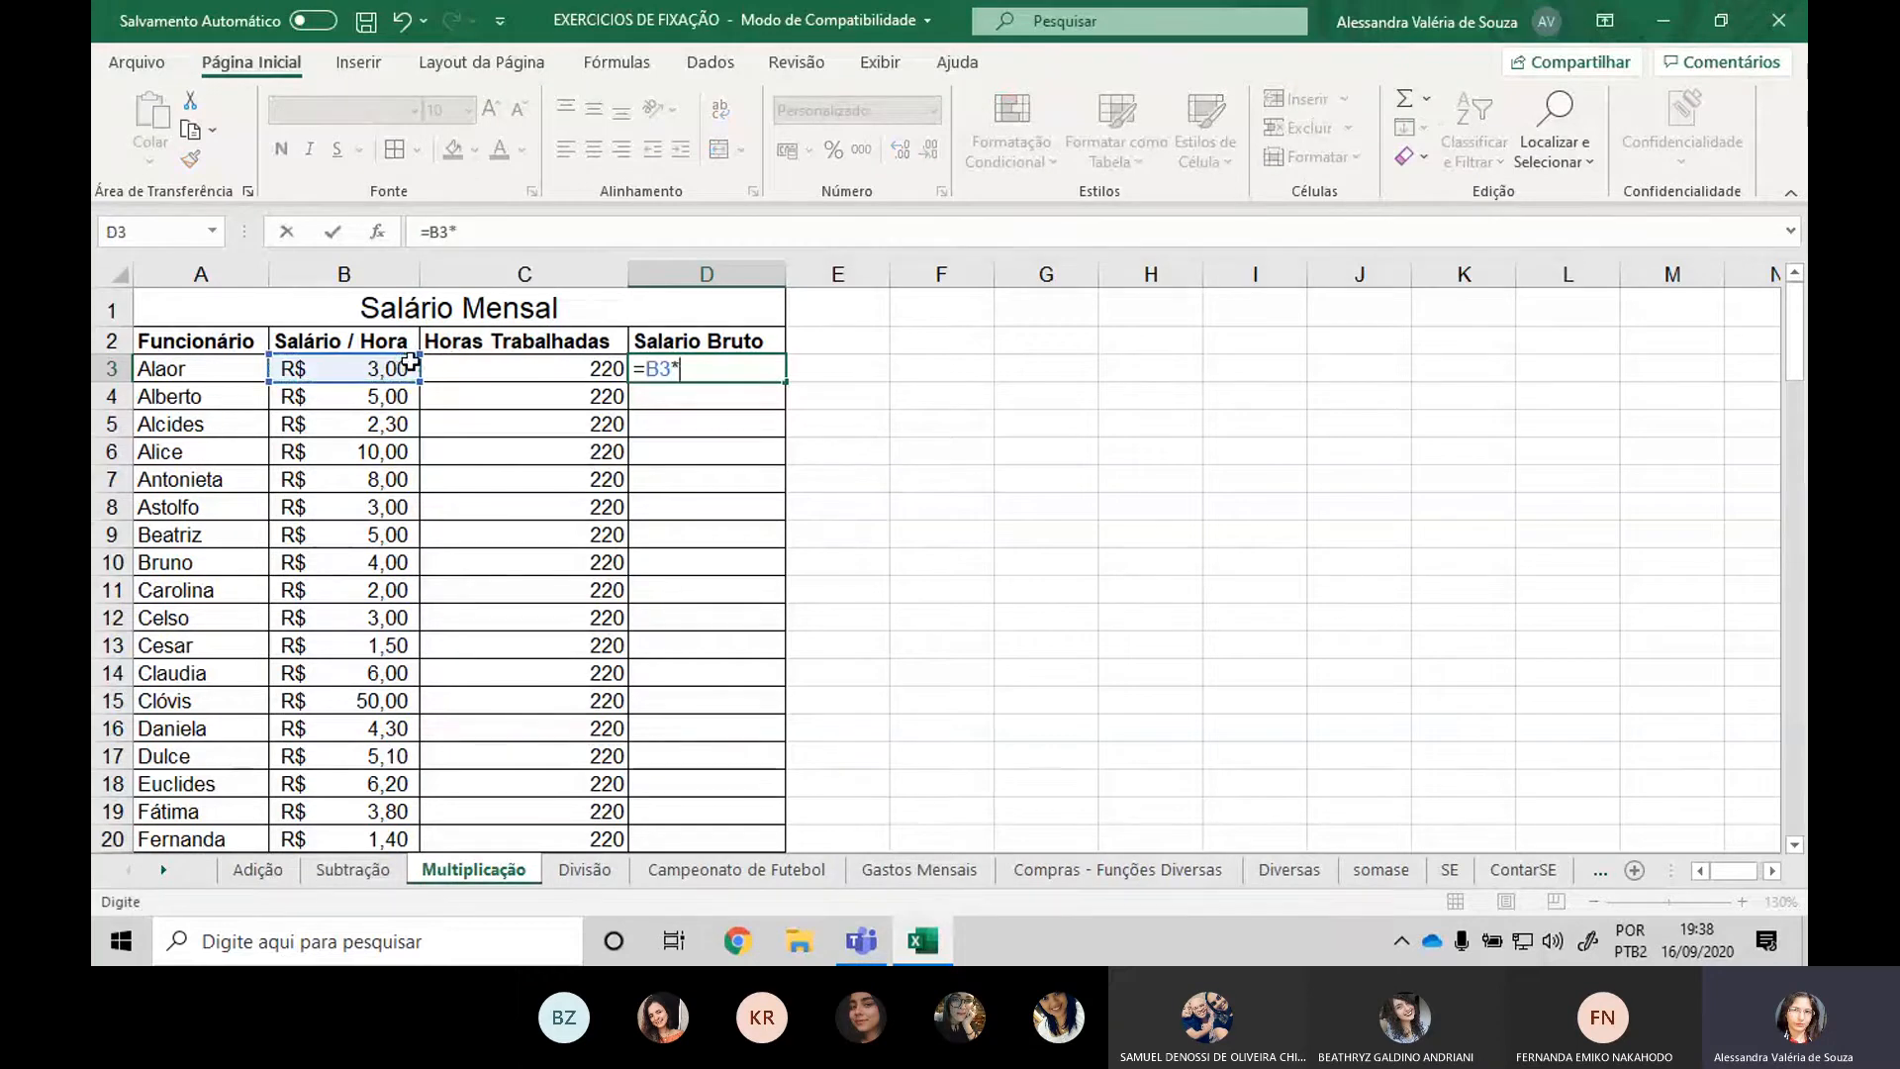
pyautogui.click(534, 369)
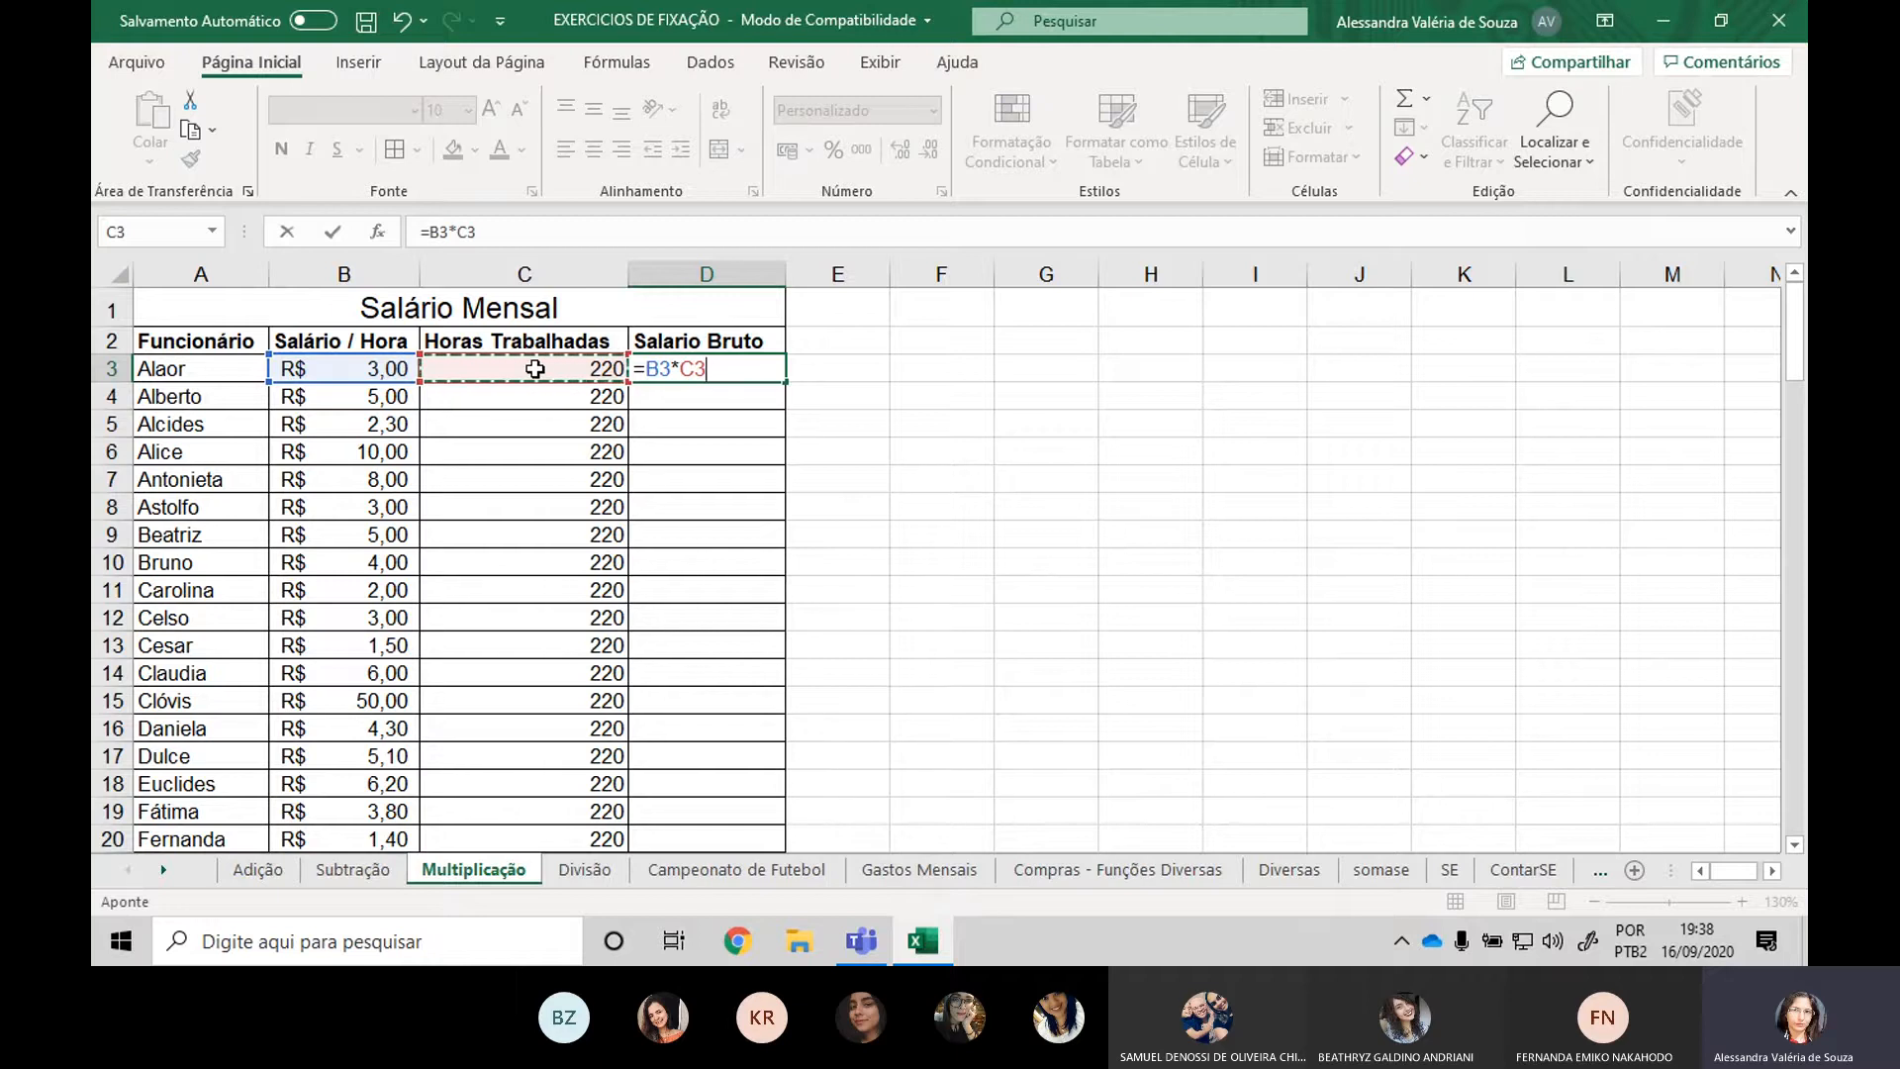
pyautogui.press('Return')
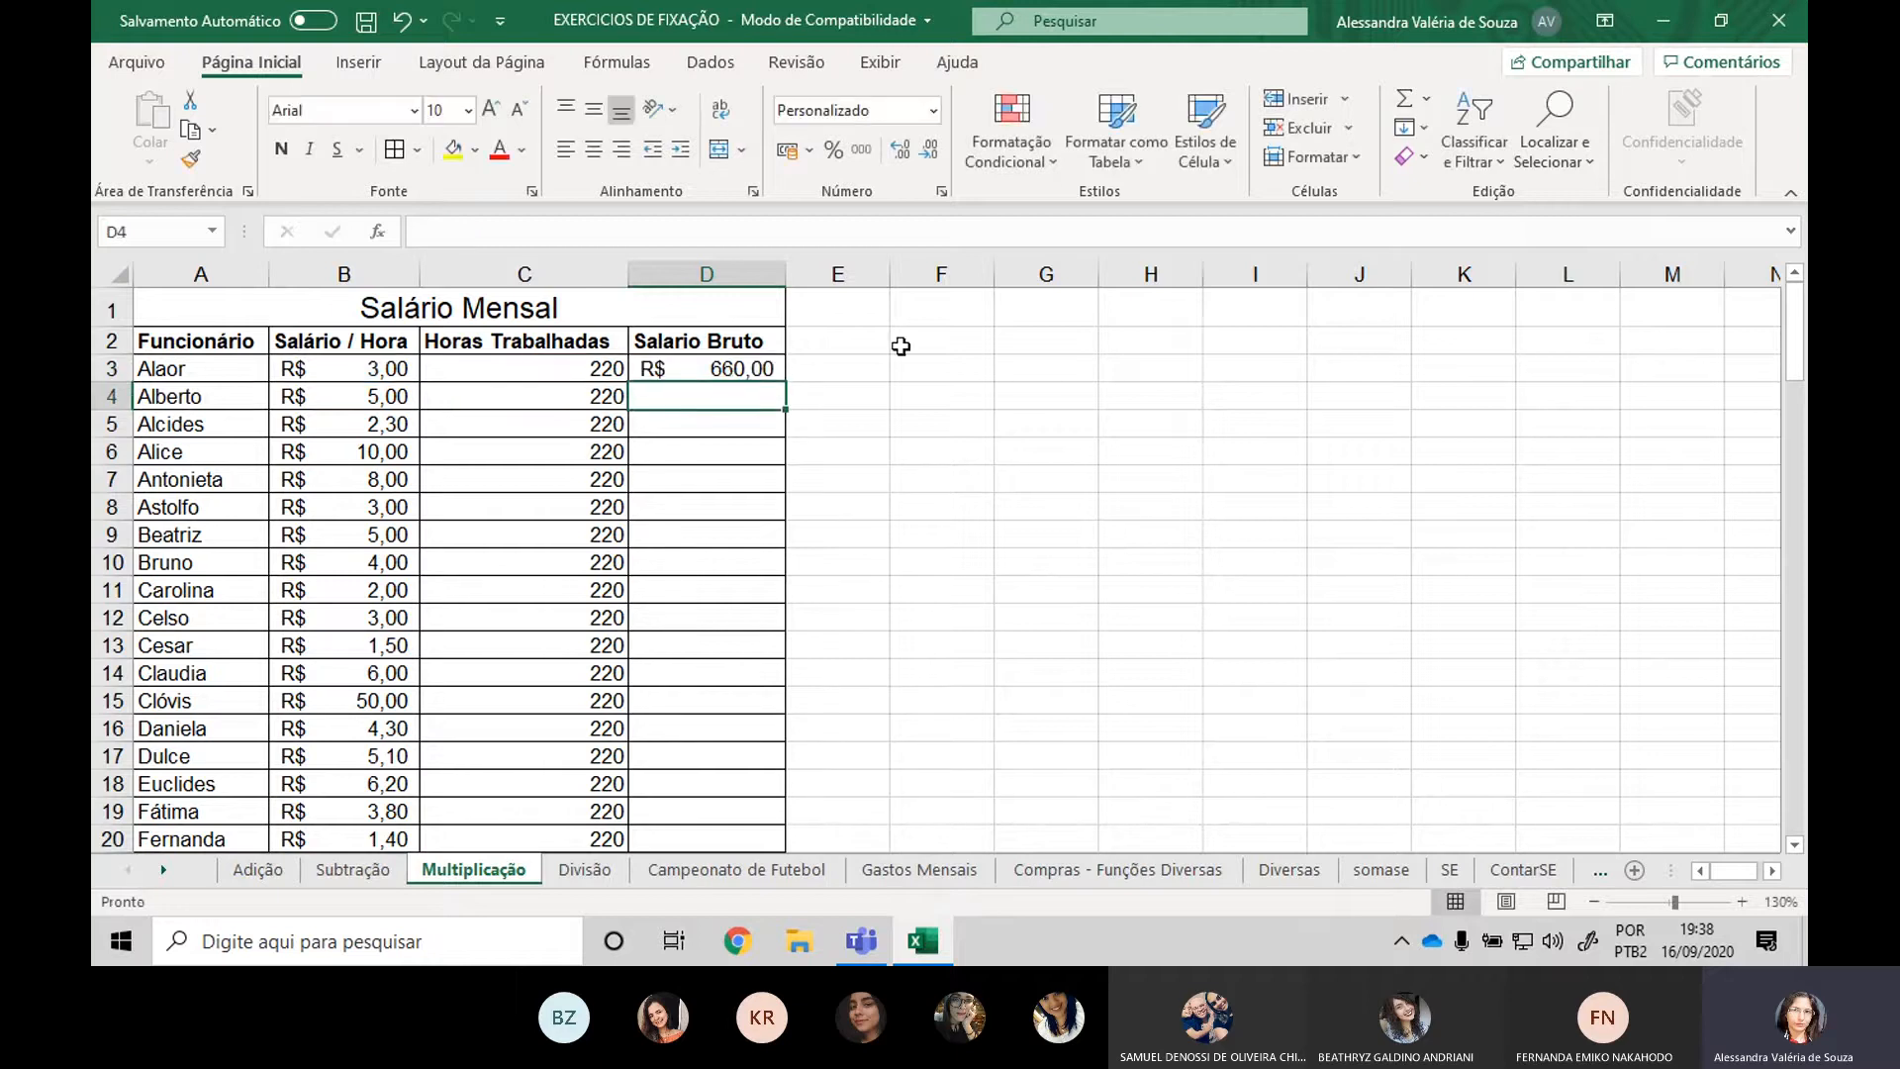
# Fill the multiplication formula from D3 down the Salario Bruto column to D20 and deselect the range.
pyautogui.click(740, 362)
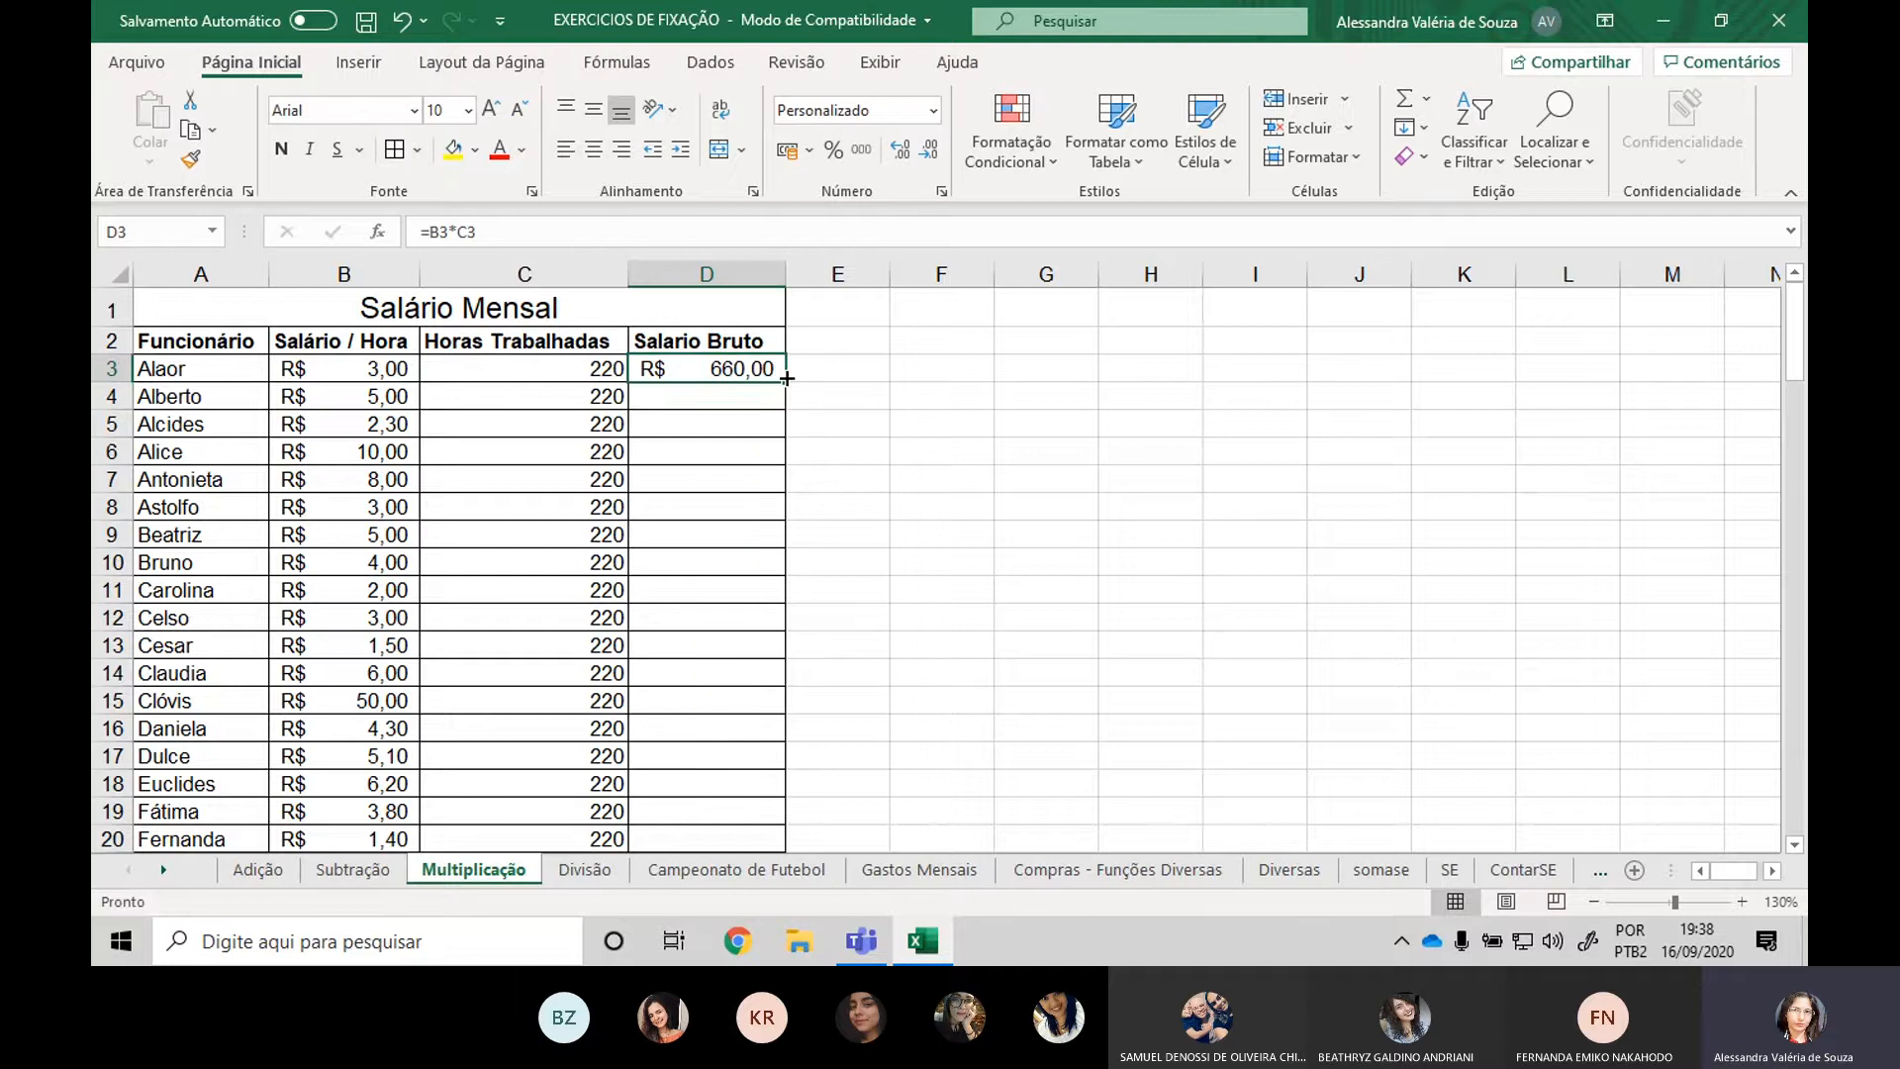
pyautogui.doubleClick(787, 378)
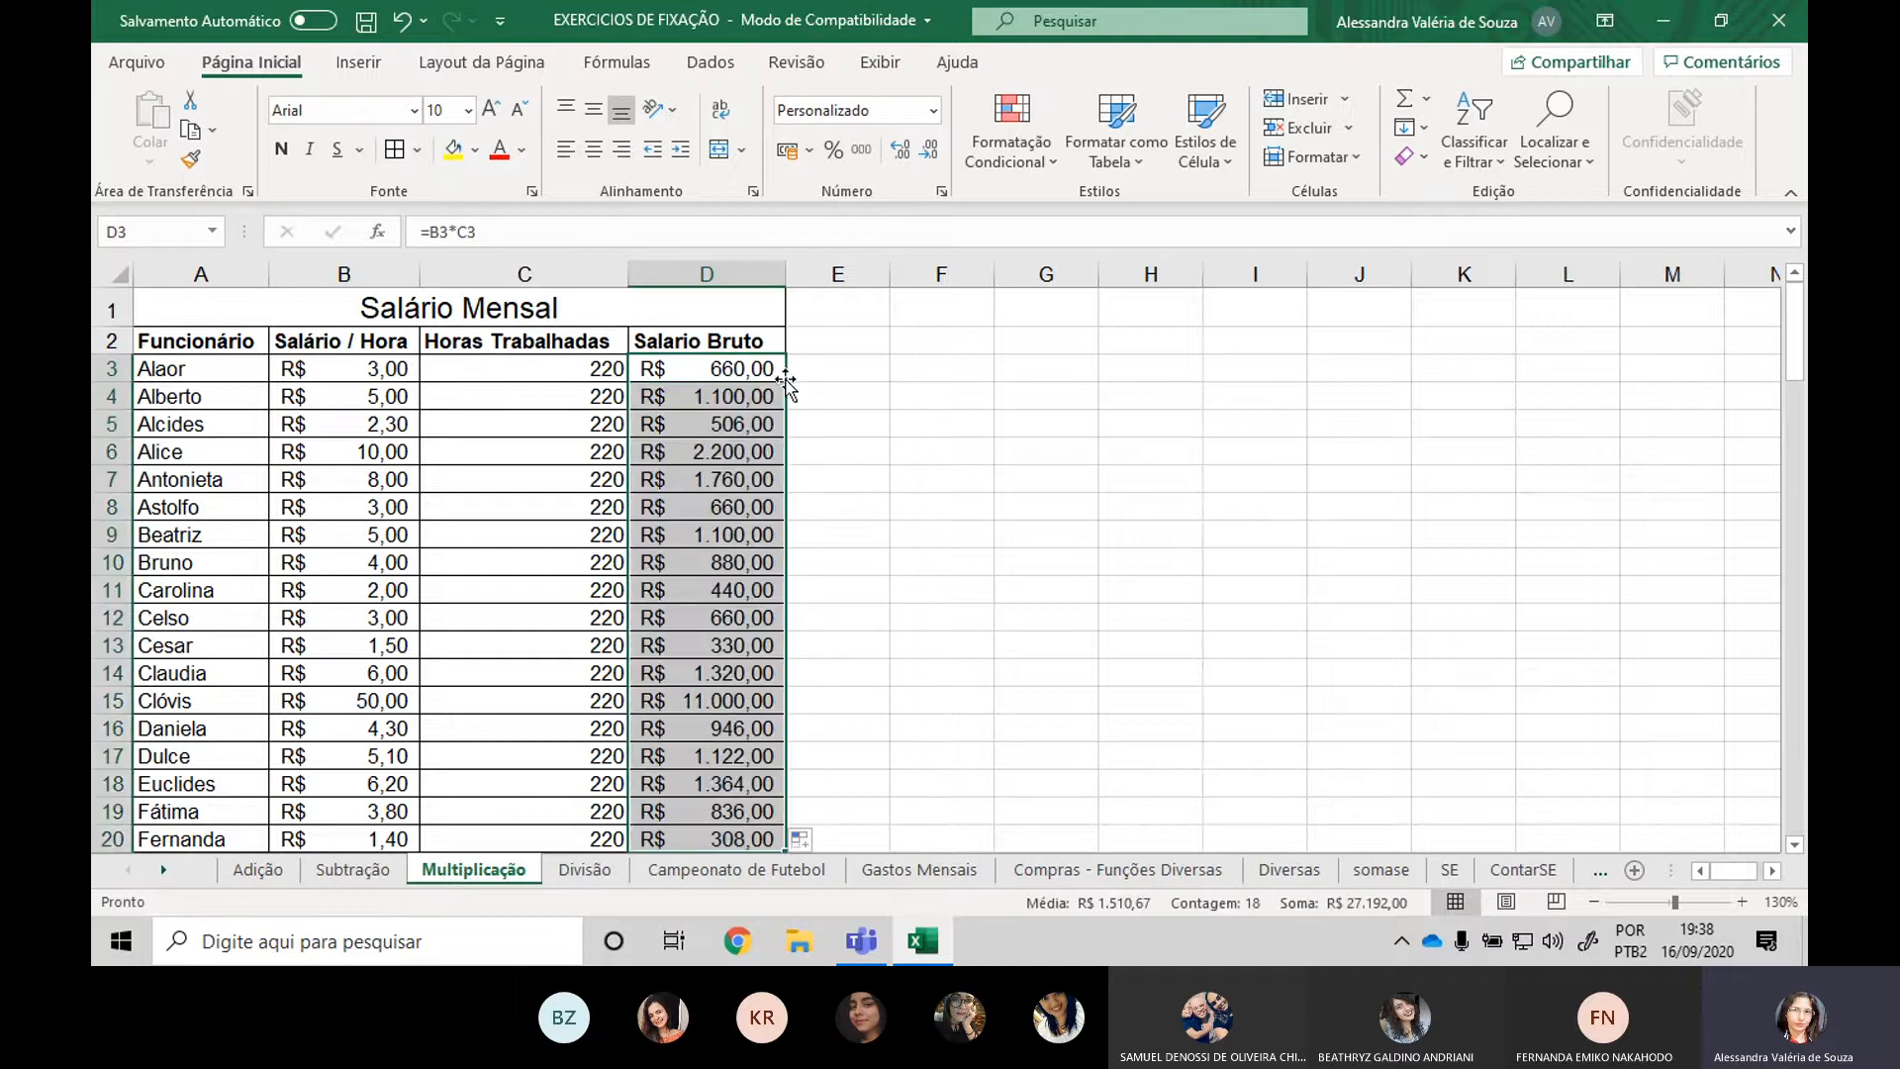
pyautogui.click(982, 439)
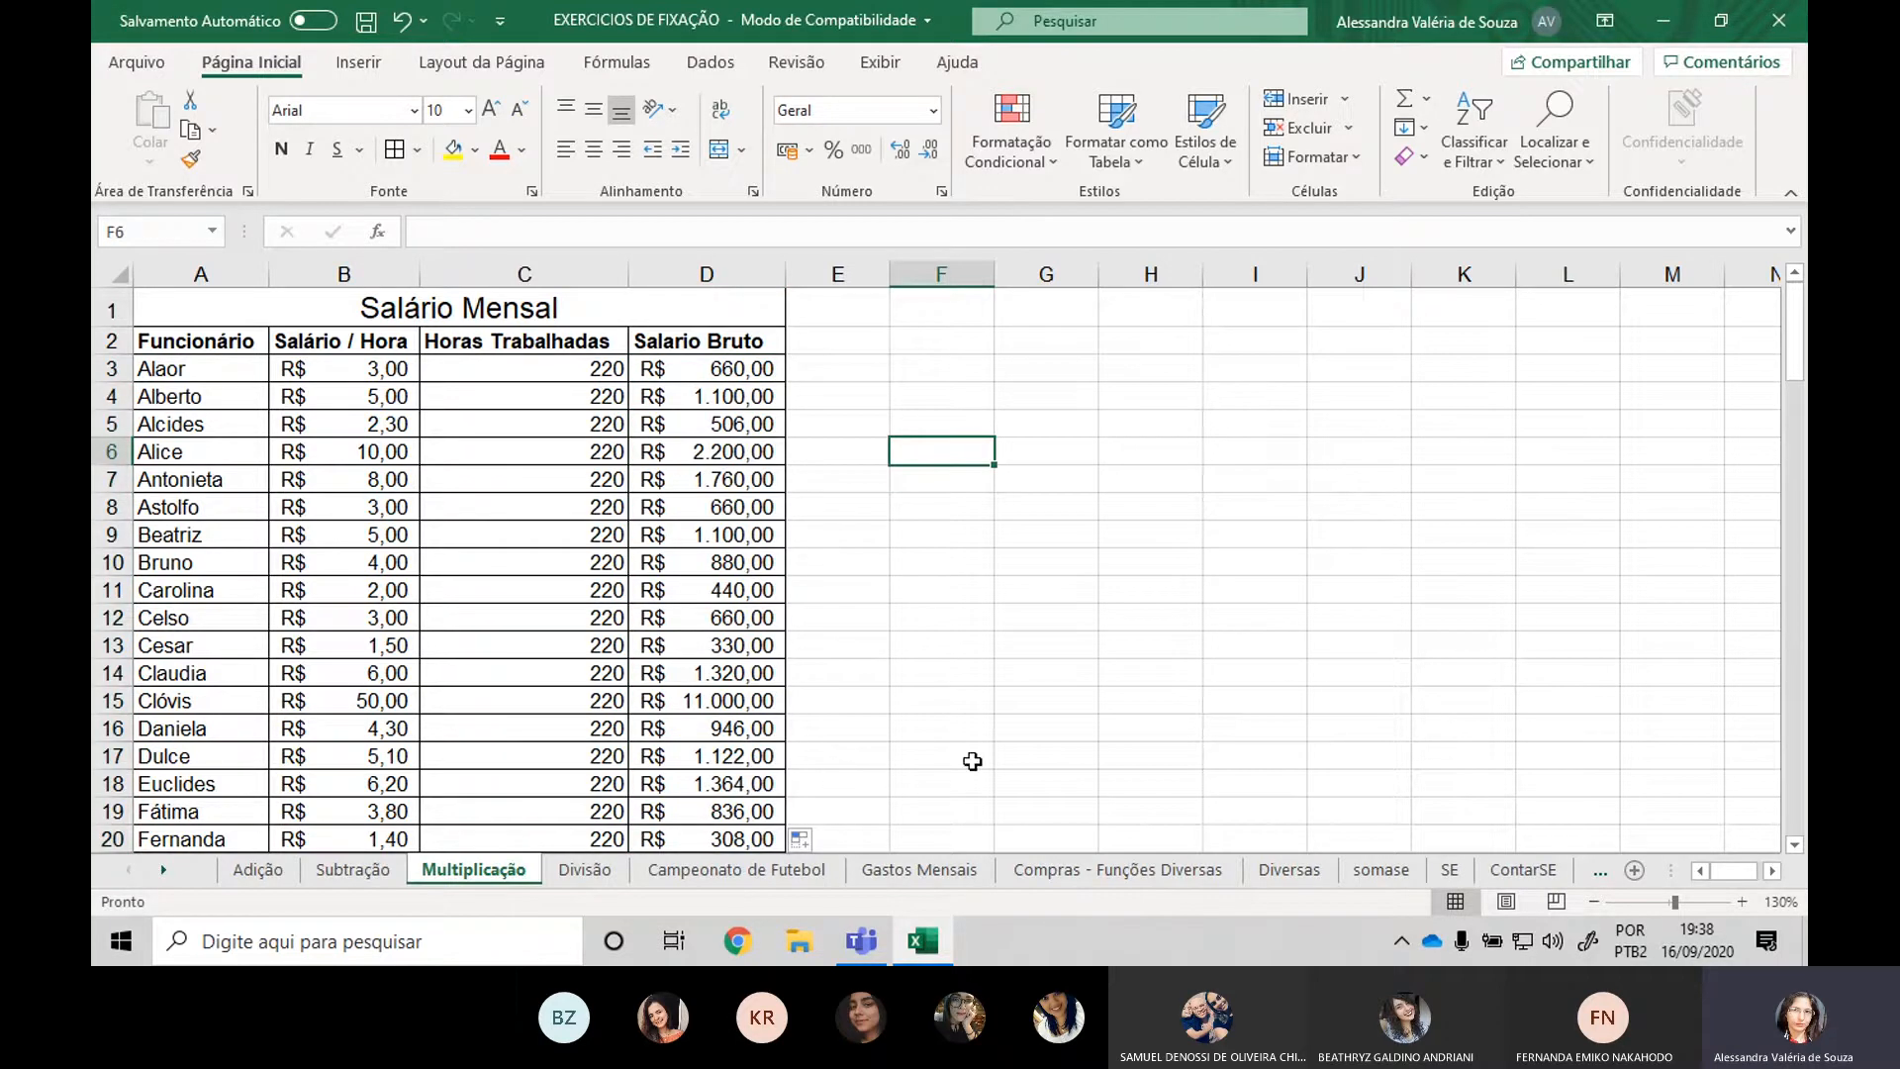
# Open the Divisão sheet with the Ganho por Hora table.
pyautogui.click(592, 870)
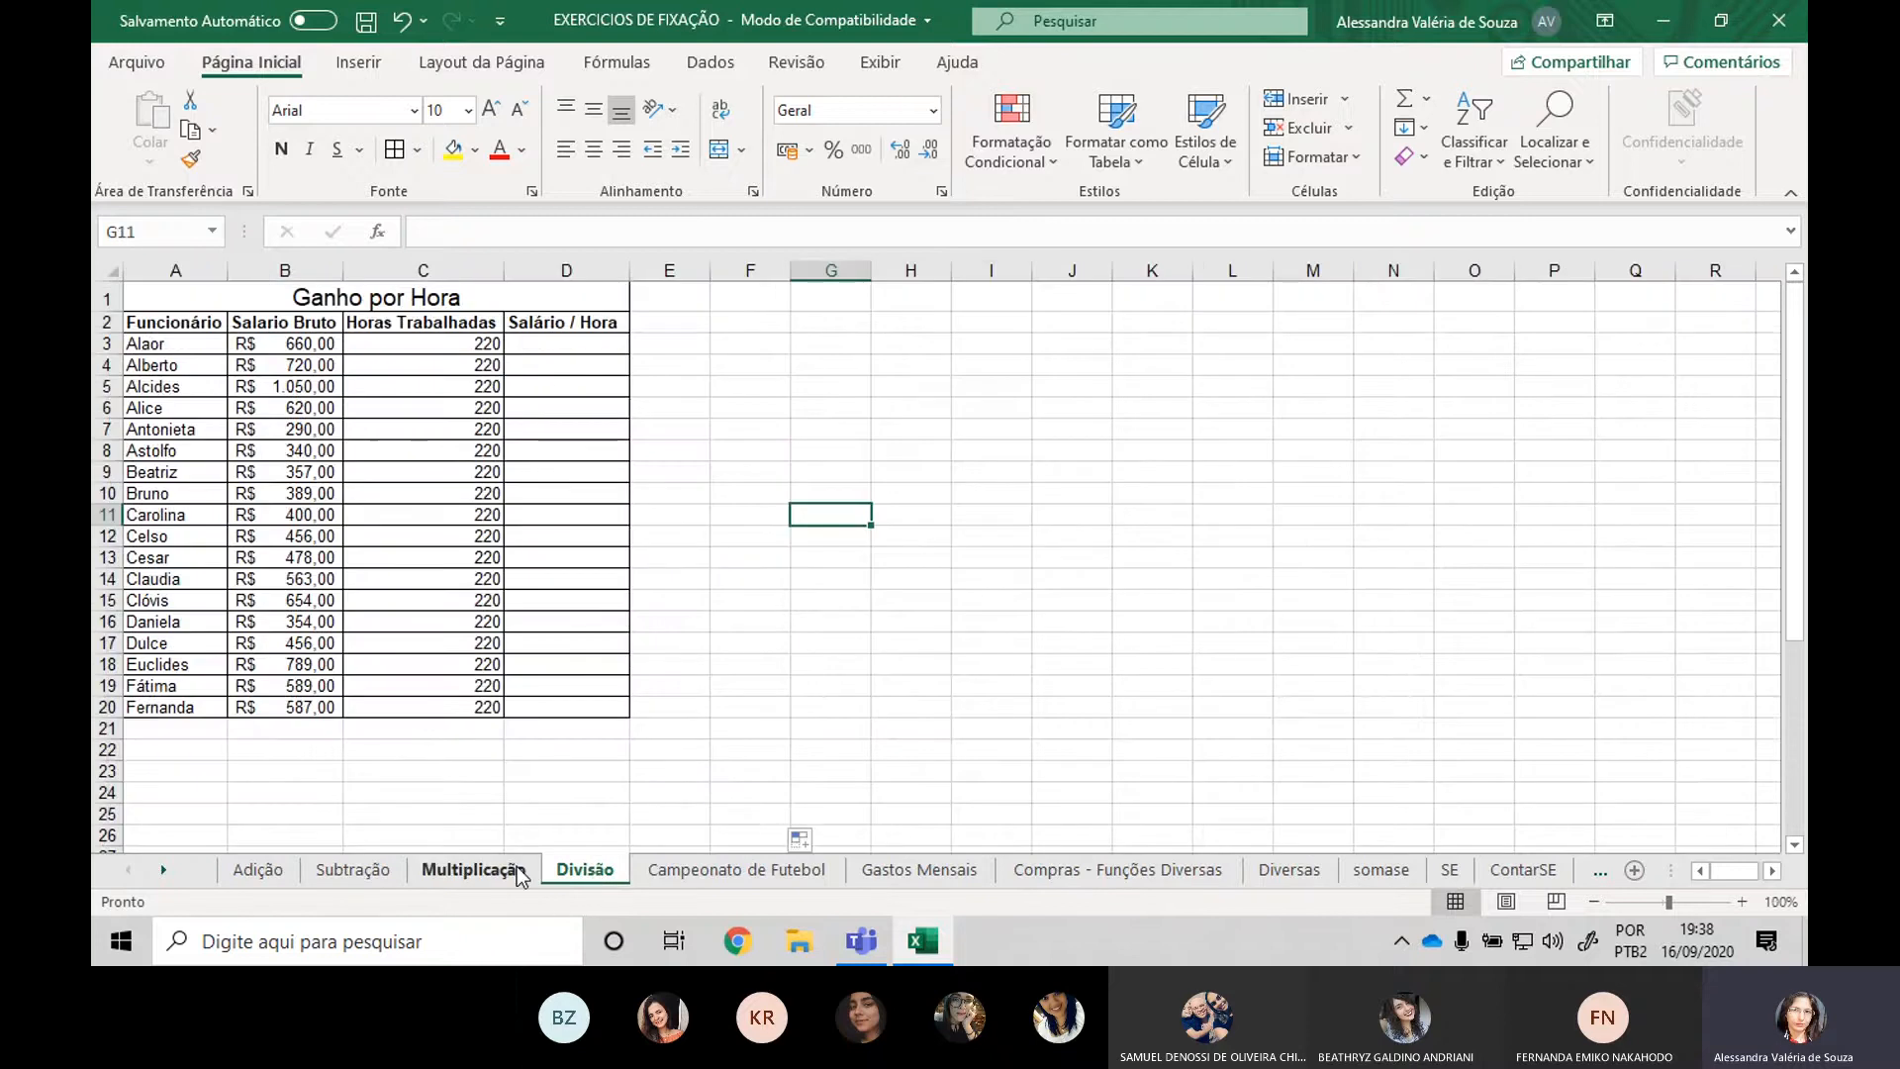
# Calculate the Salário / Hora column on the Divisão sheet with =B3/C3 in D3, filled down to D20.
pyautogui.click(517, 869)
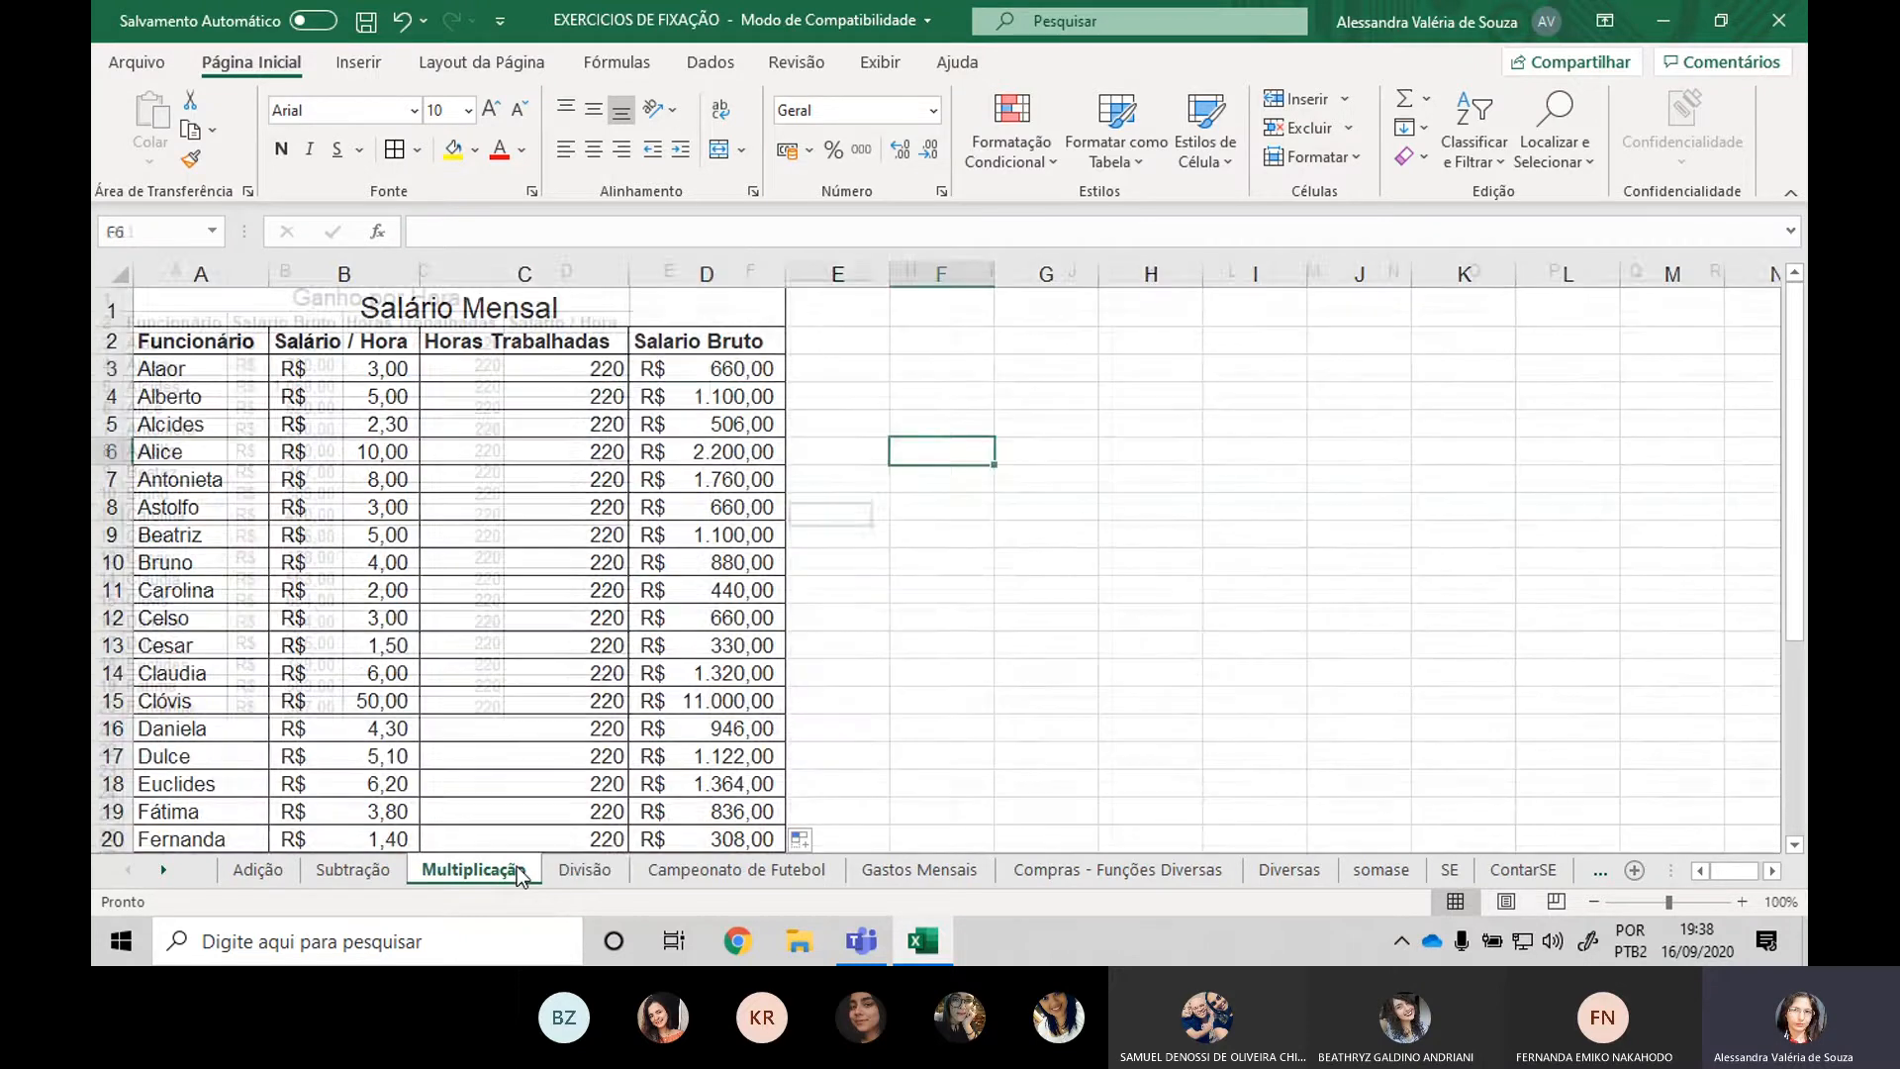
pyautogui.click(623, 872)
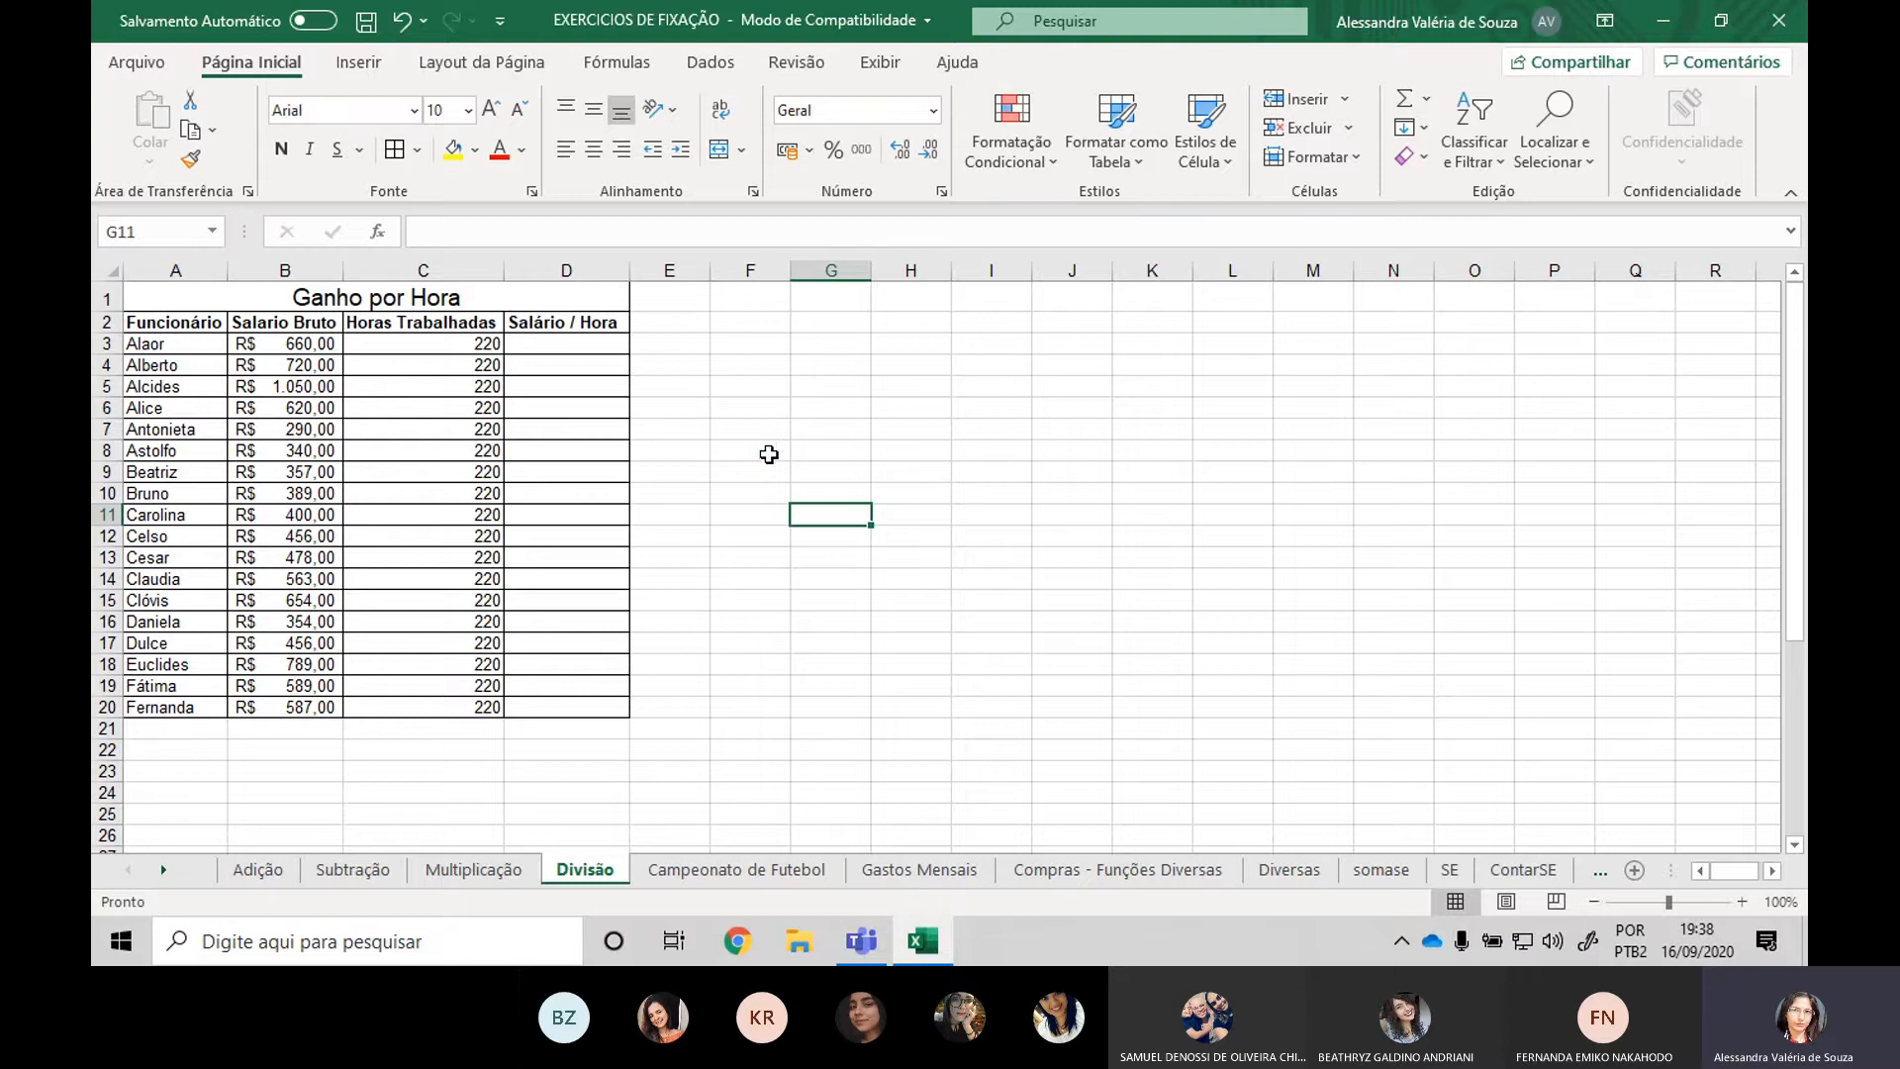
pyautogui.keyDown('ctrl'); pyautogui.scroll(1, 768, 455); pyautogui.keyUp('ctrl')
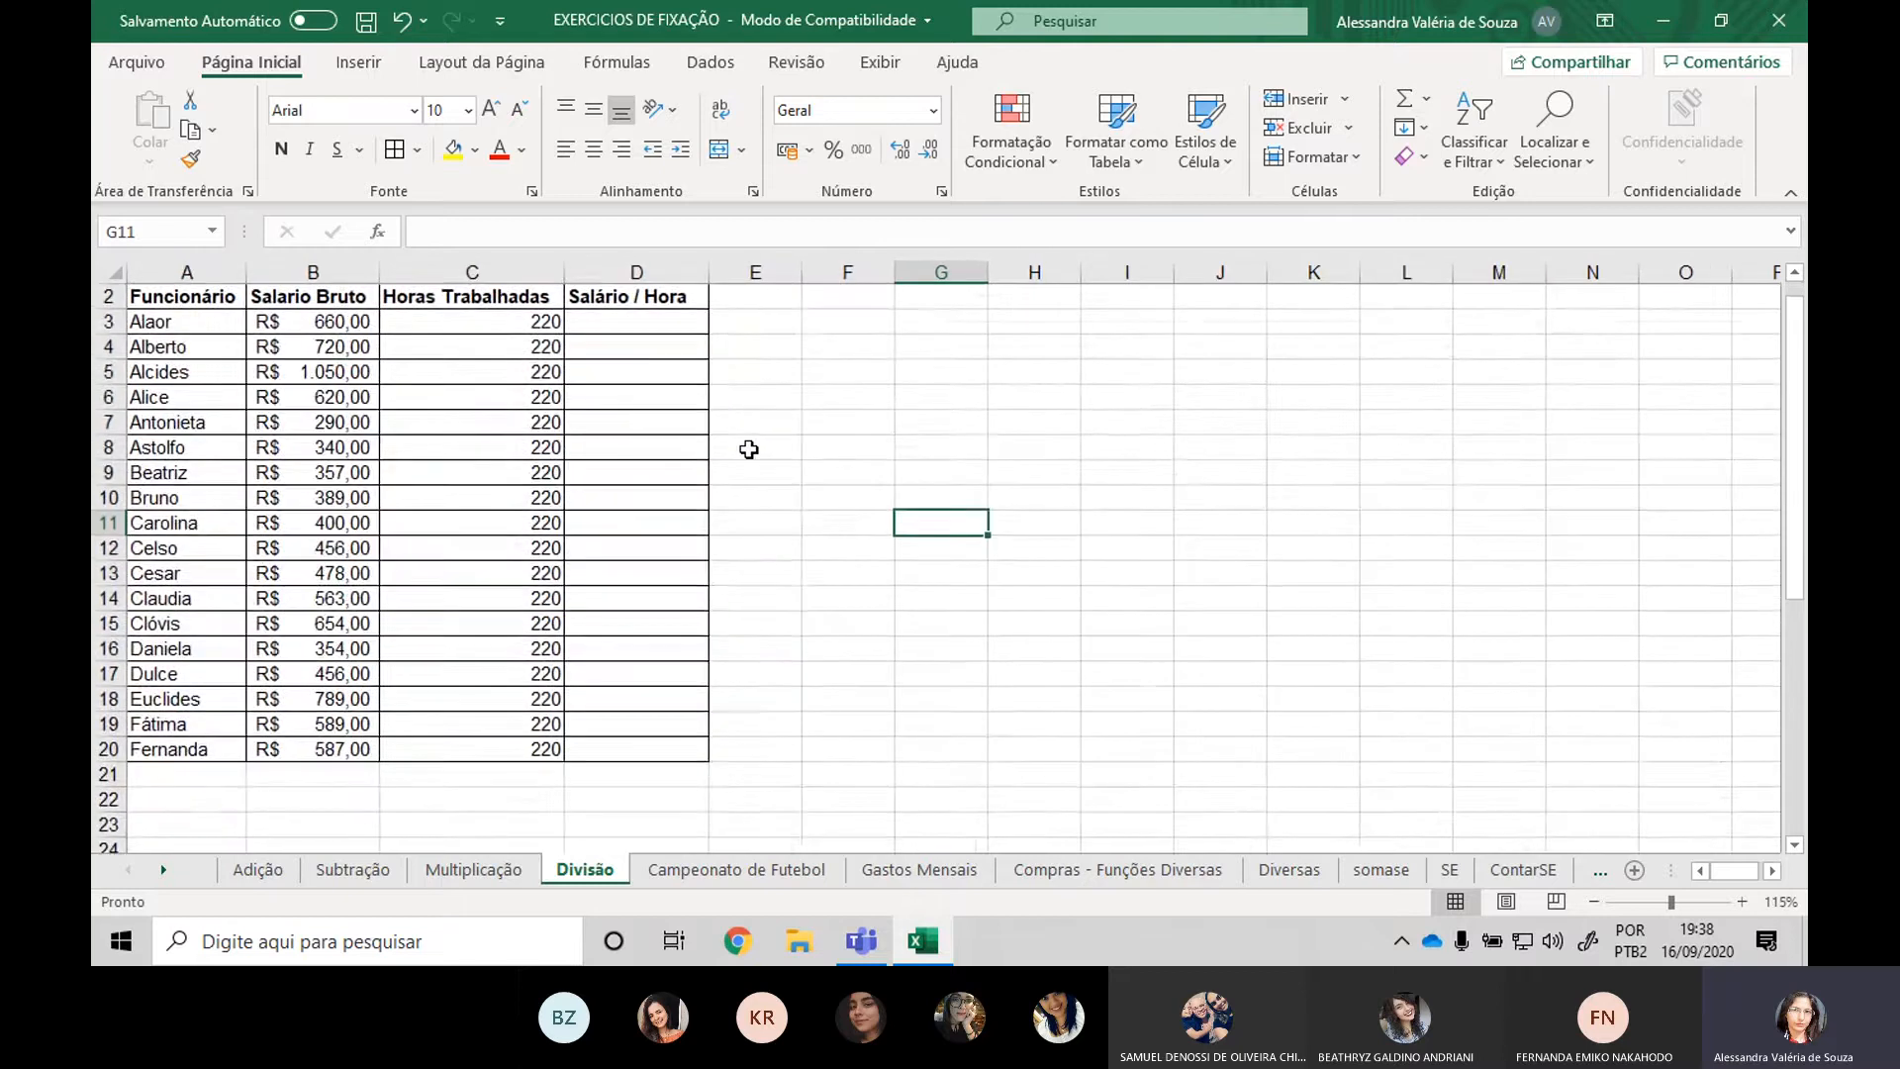
pyautogui.scroll(1, 742, 445)
pyautogui.click(653, 363)
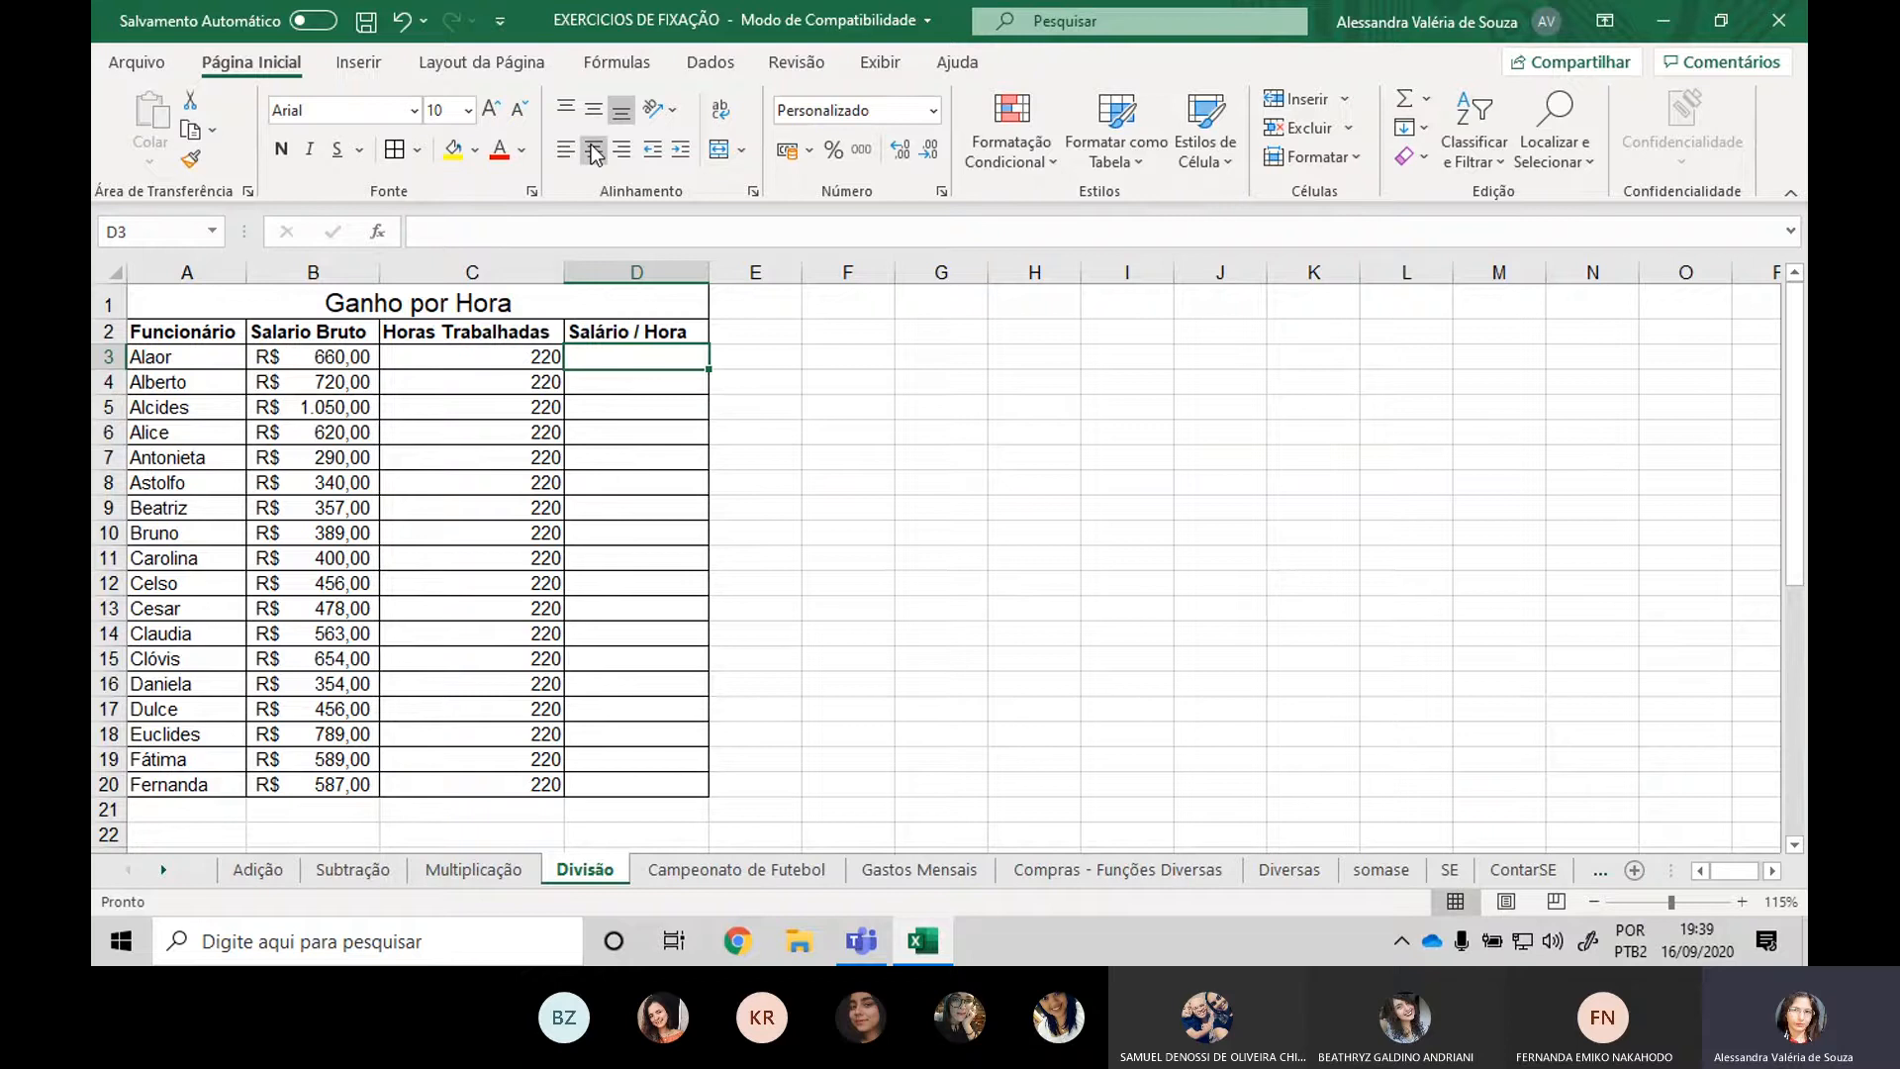
pyautogui.write('=')
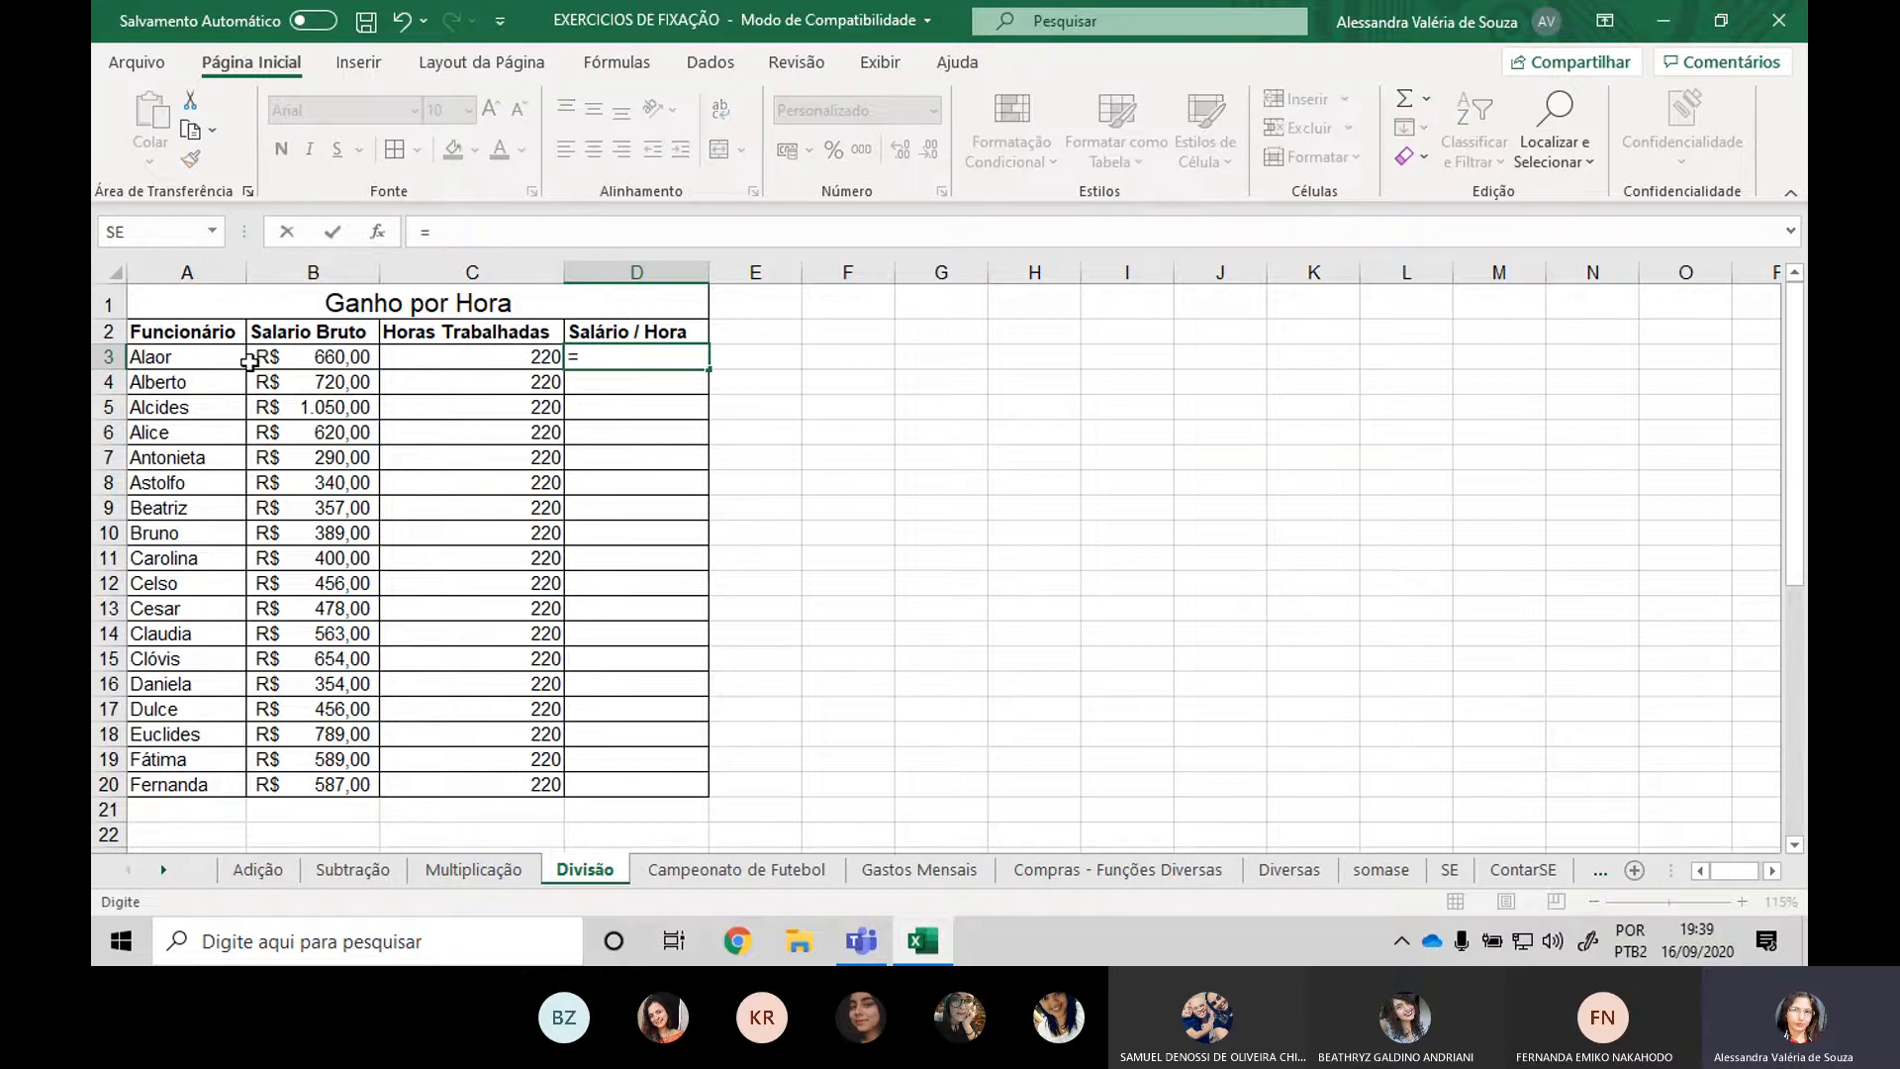
pyautogui.click(297, 358)
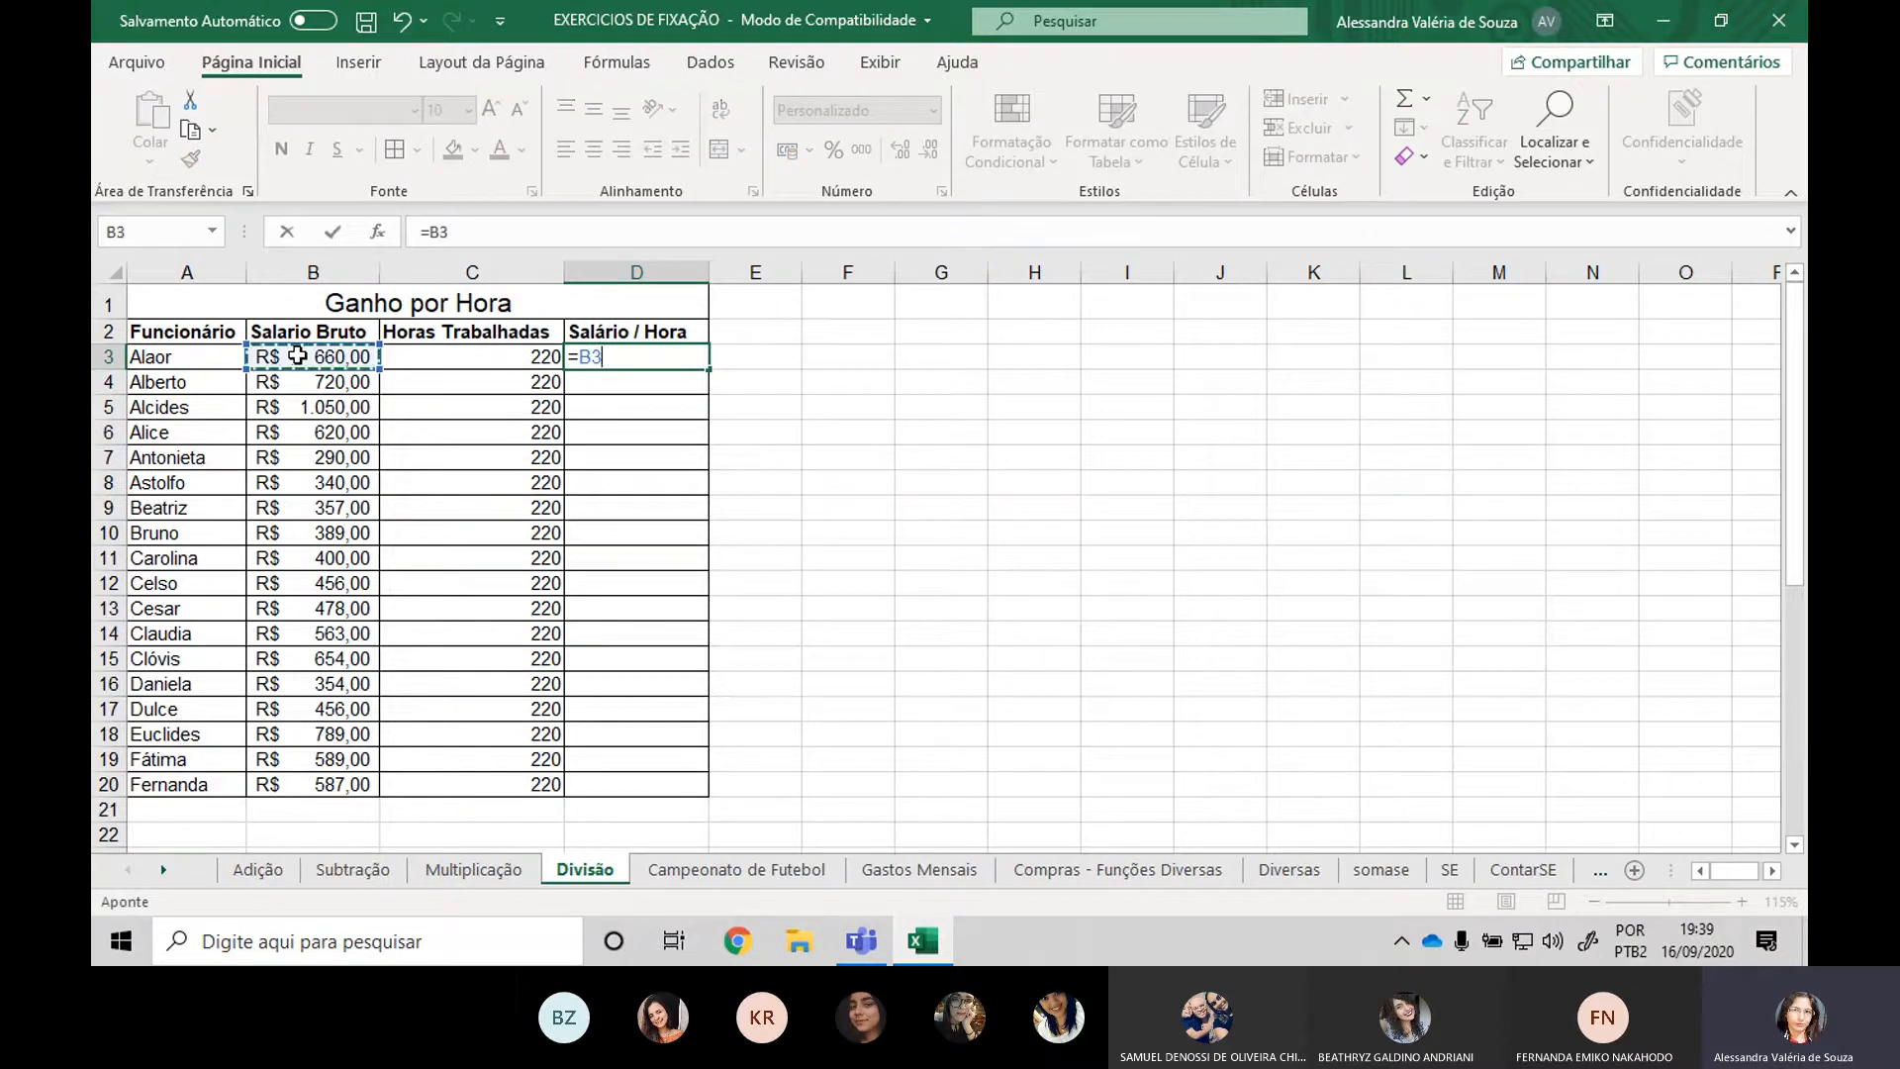
pyautogui.write('/')
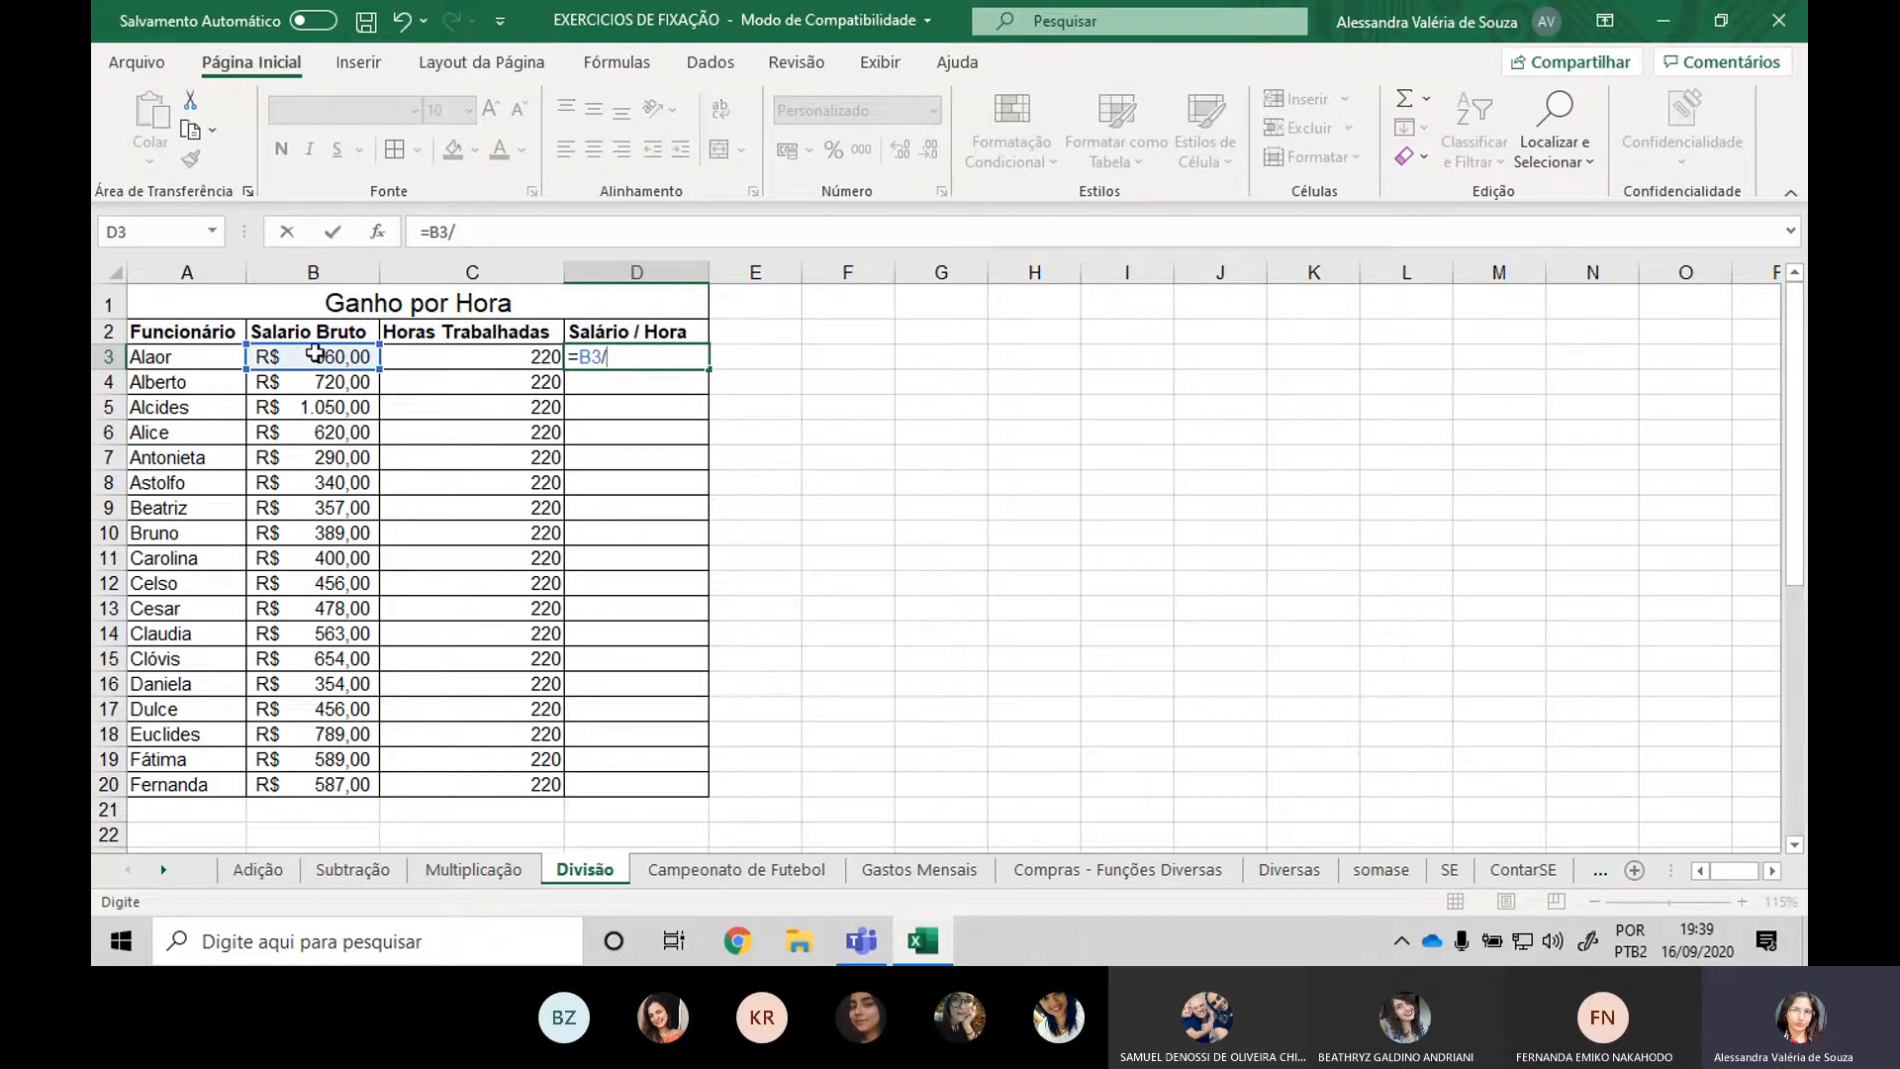
pyautogui.click(443, 357)
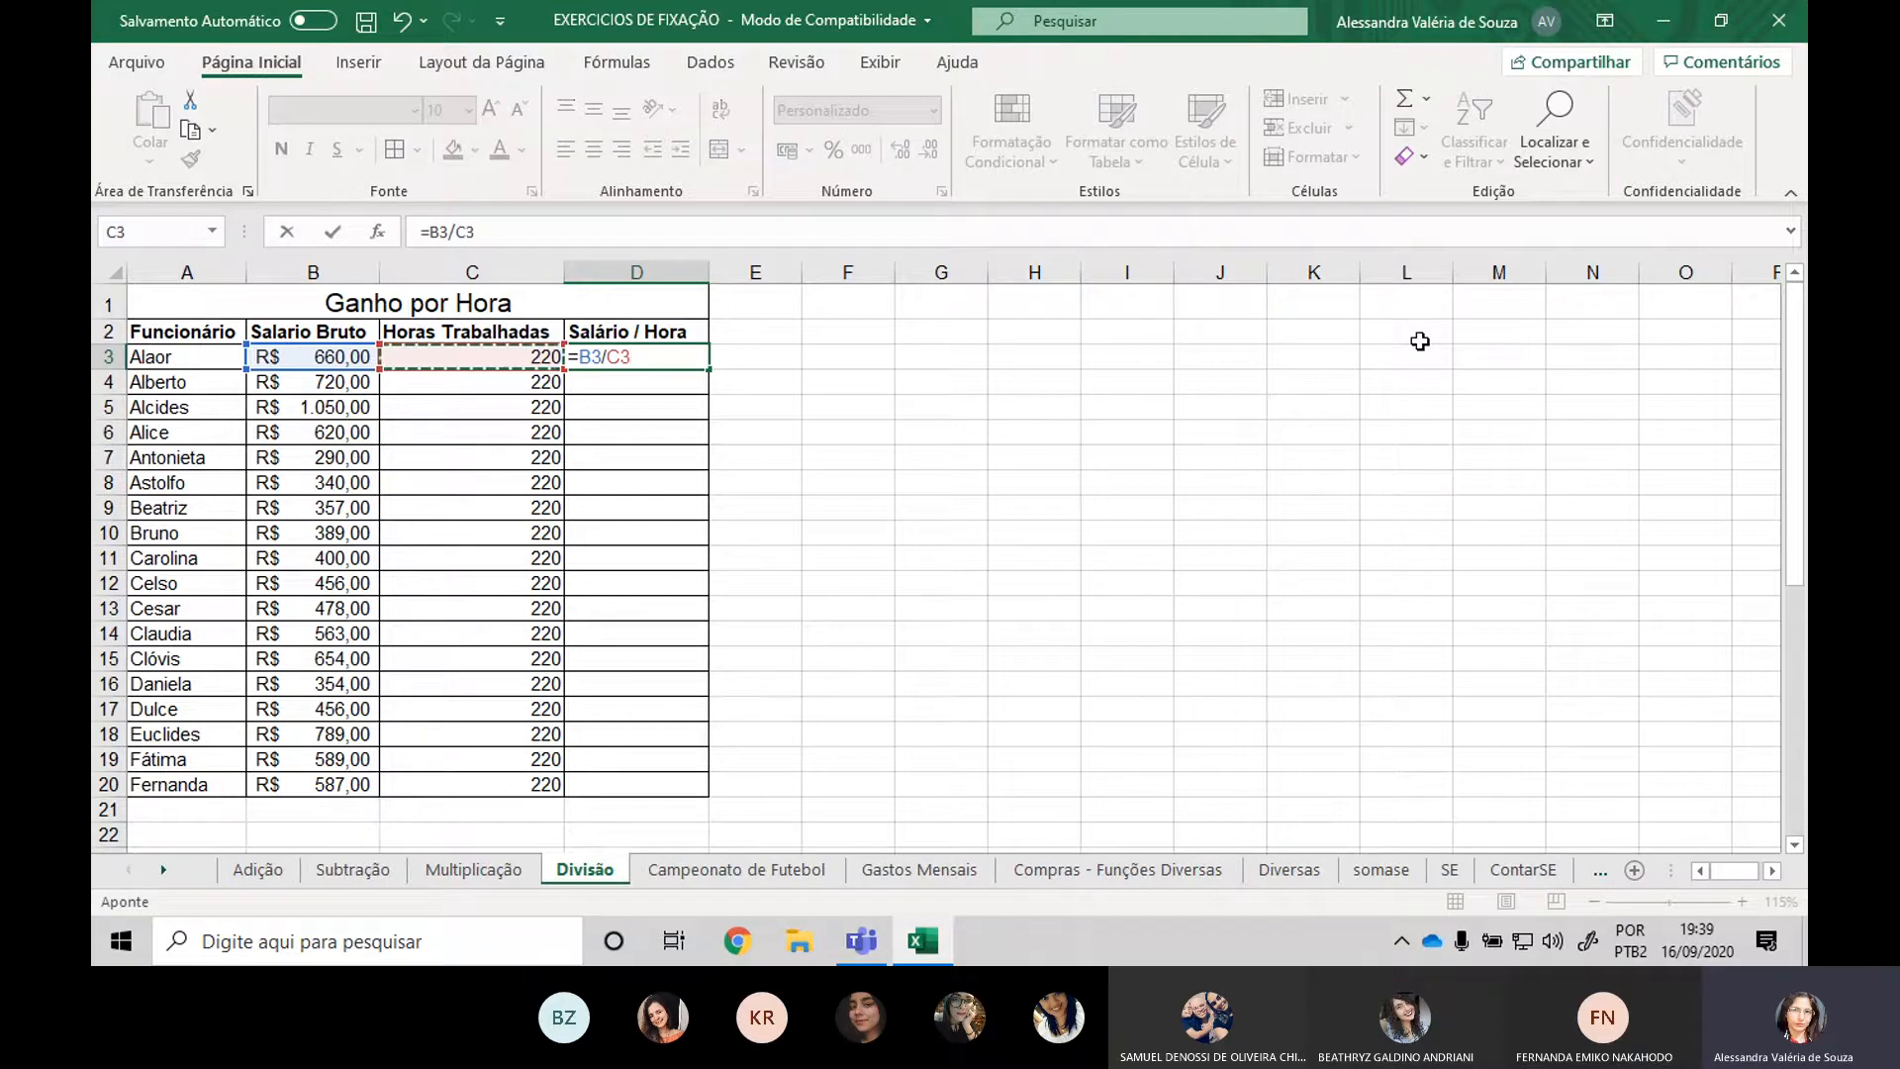
pyautogui.press('Return')
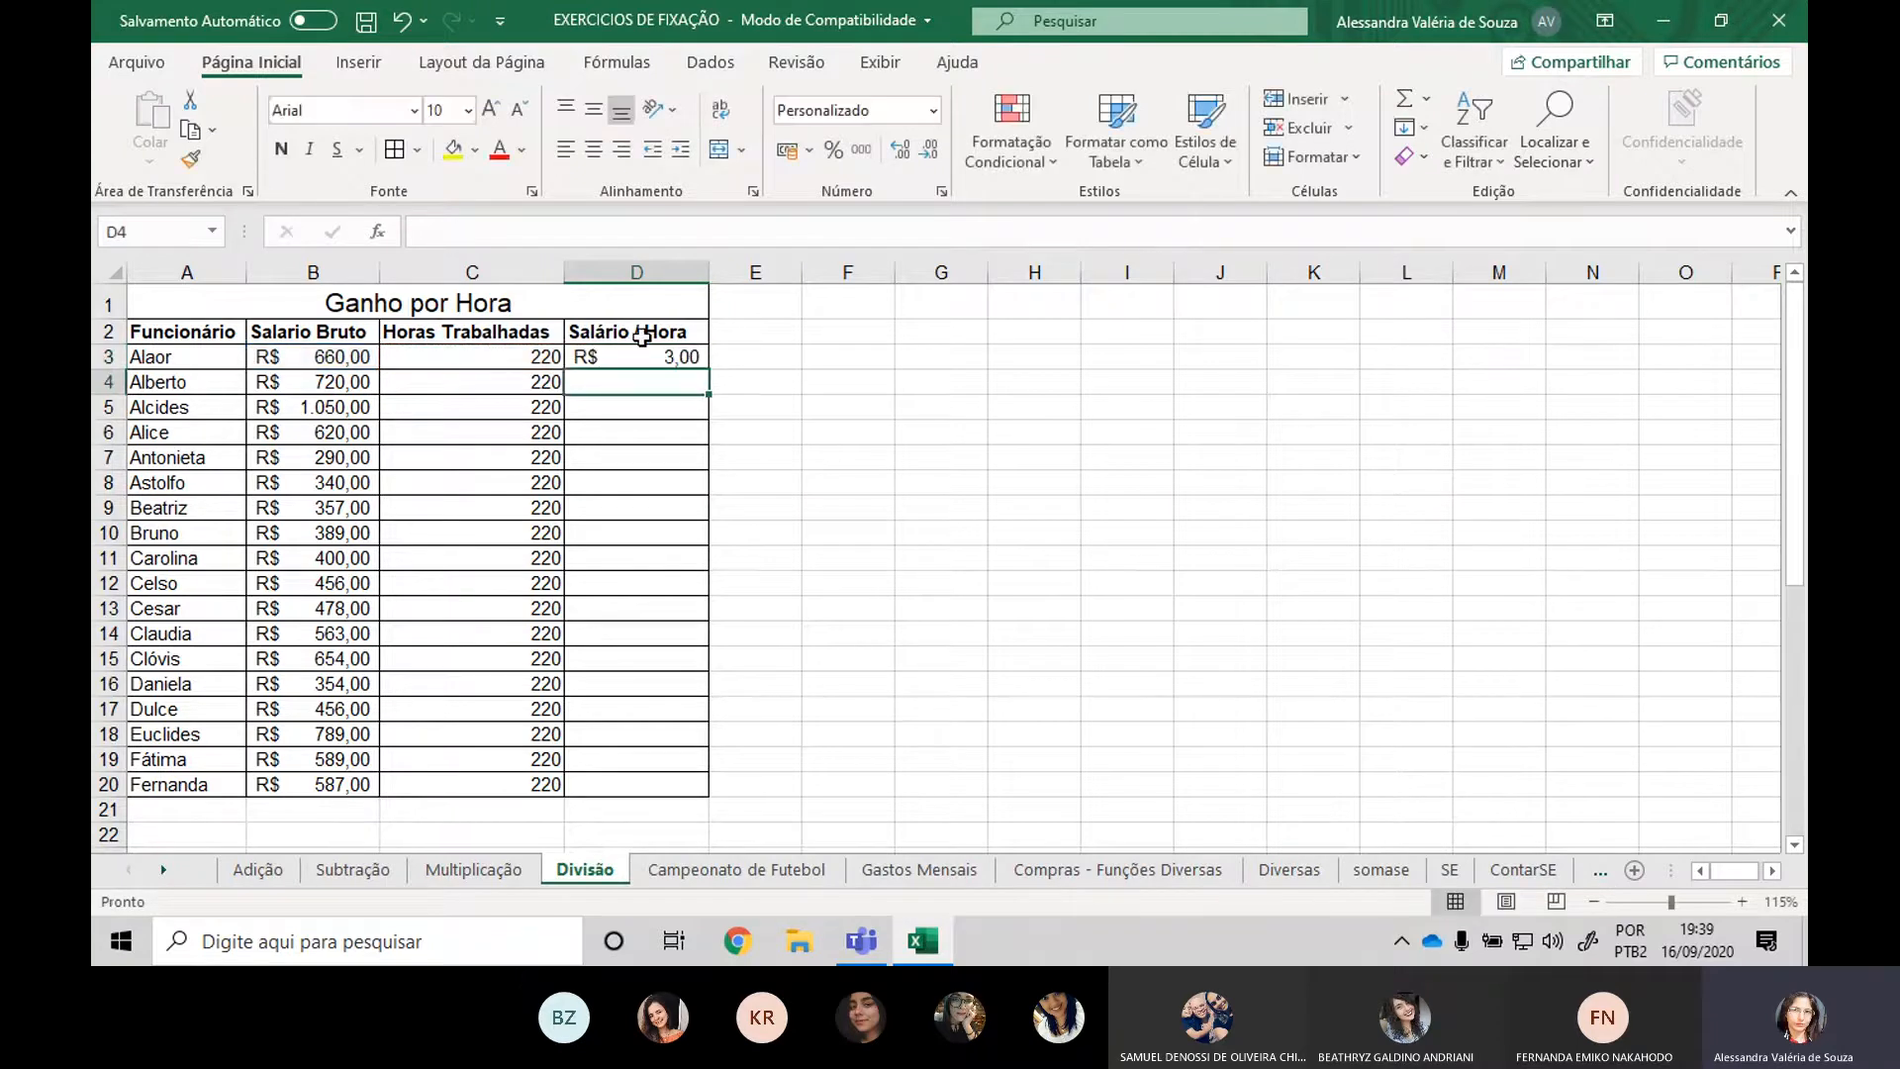
pyautogui.click(683, 358)
pyautogui.moveTo(709, 368); pyautogui.dragTo(727, 794)
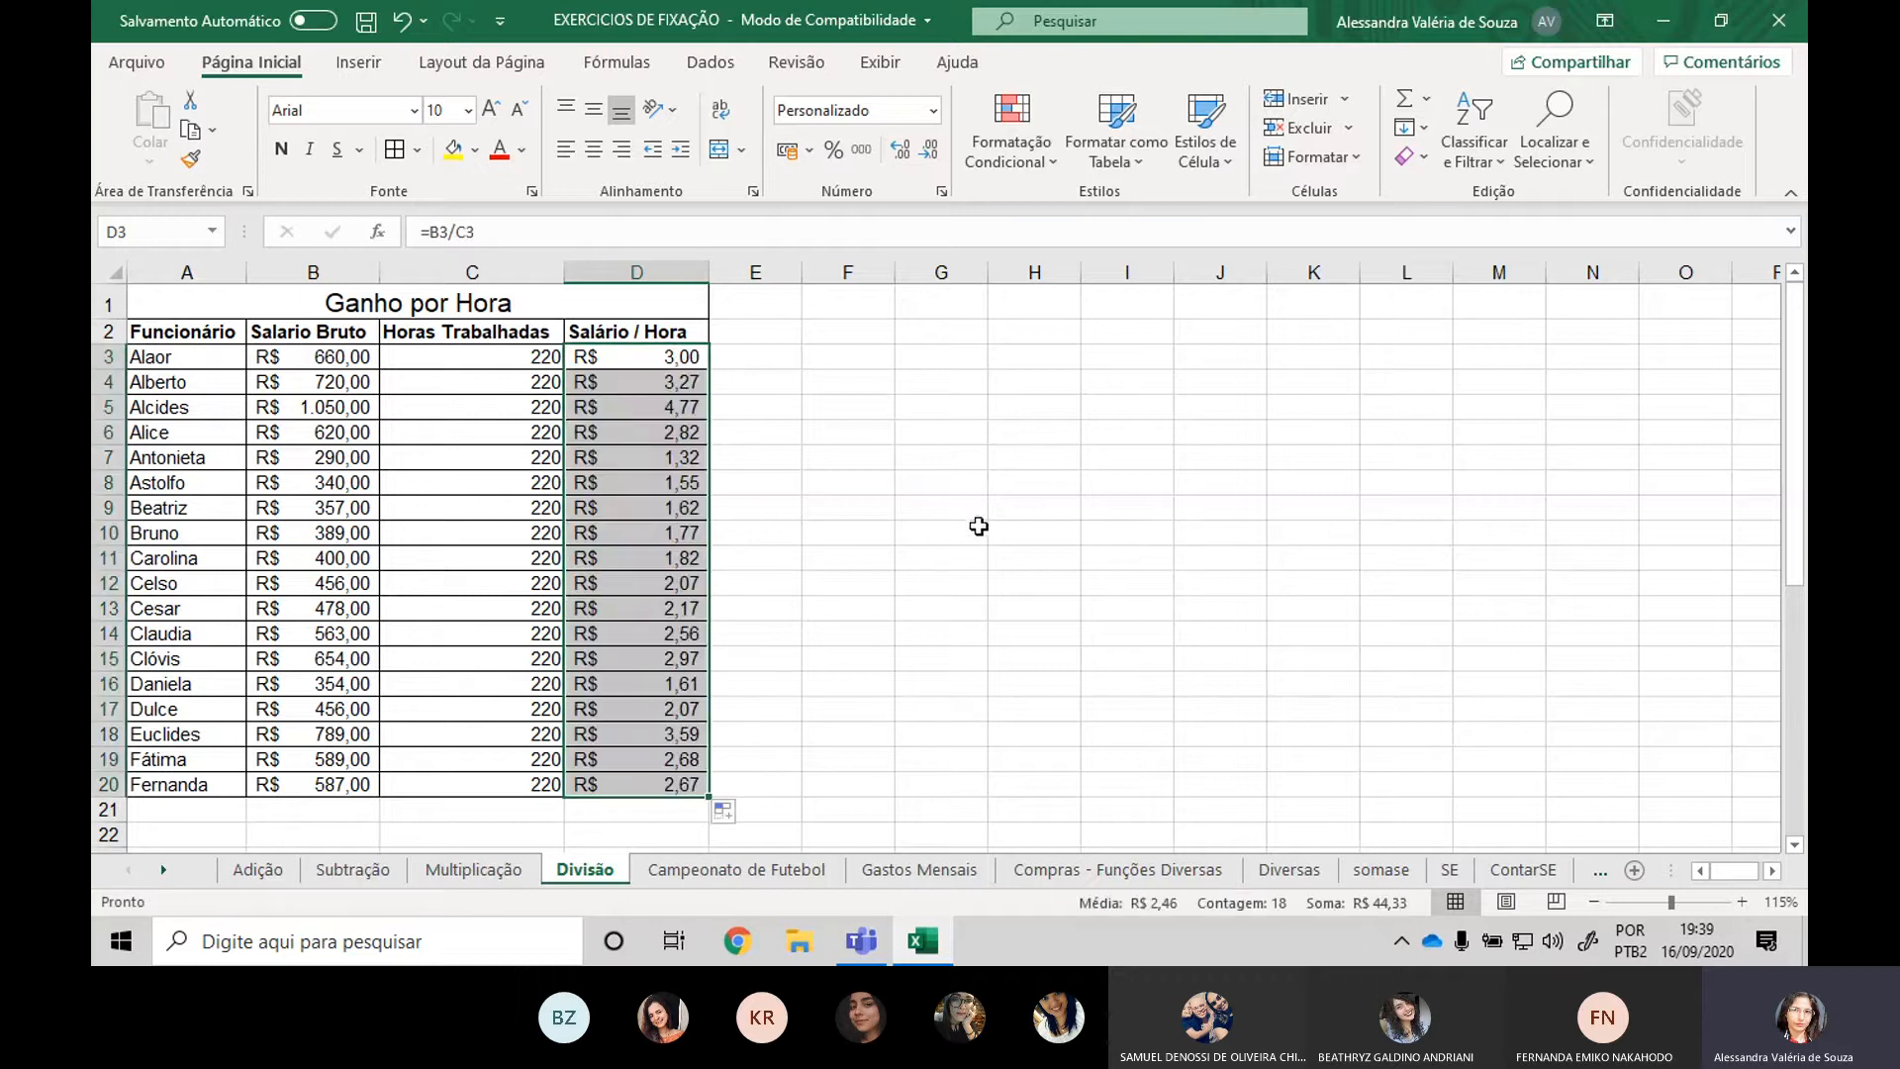
# Increase the decimal places of the Salário / Hora values in D3:D20 to ten.
pyautogui.click(903, 150)
pyautogui.click(903, 150)
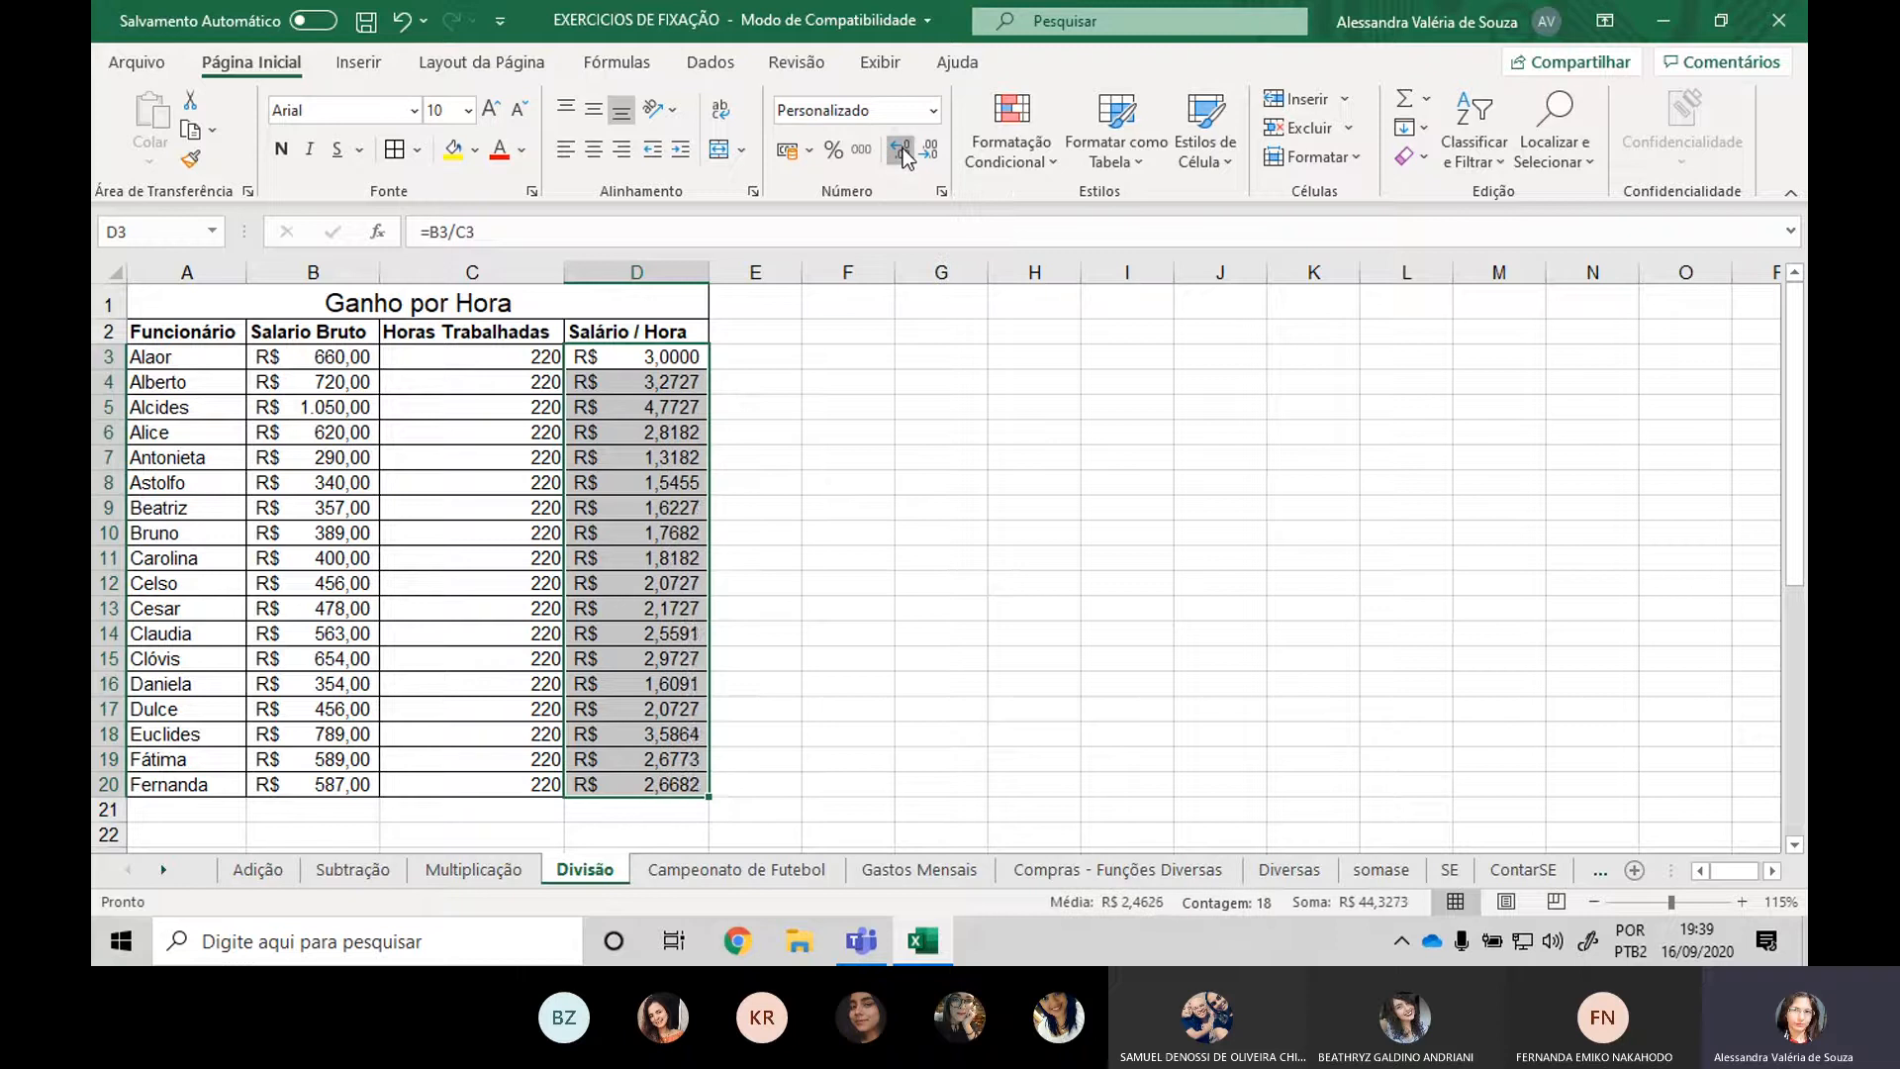
pyautogui.click(903, 151)
pyautogui.click(902, 151)
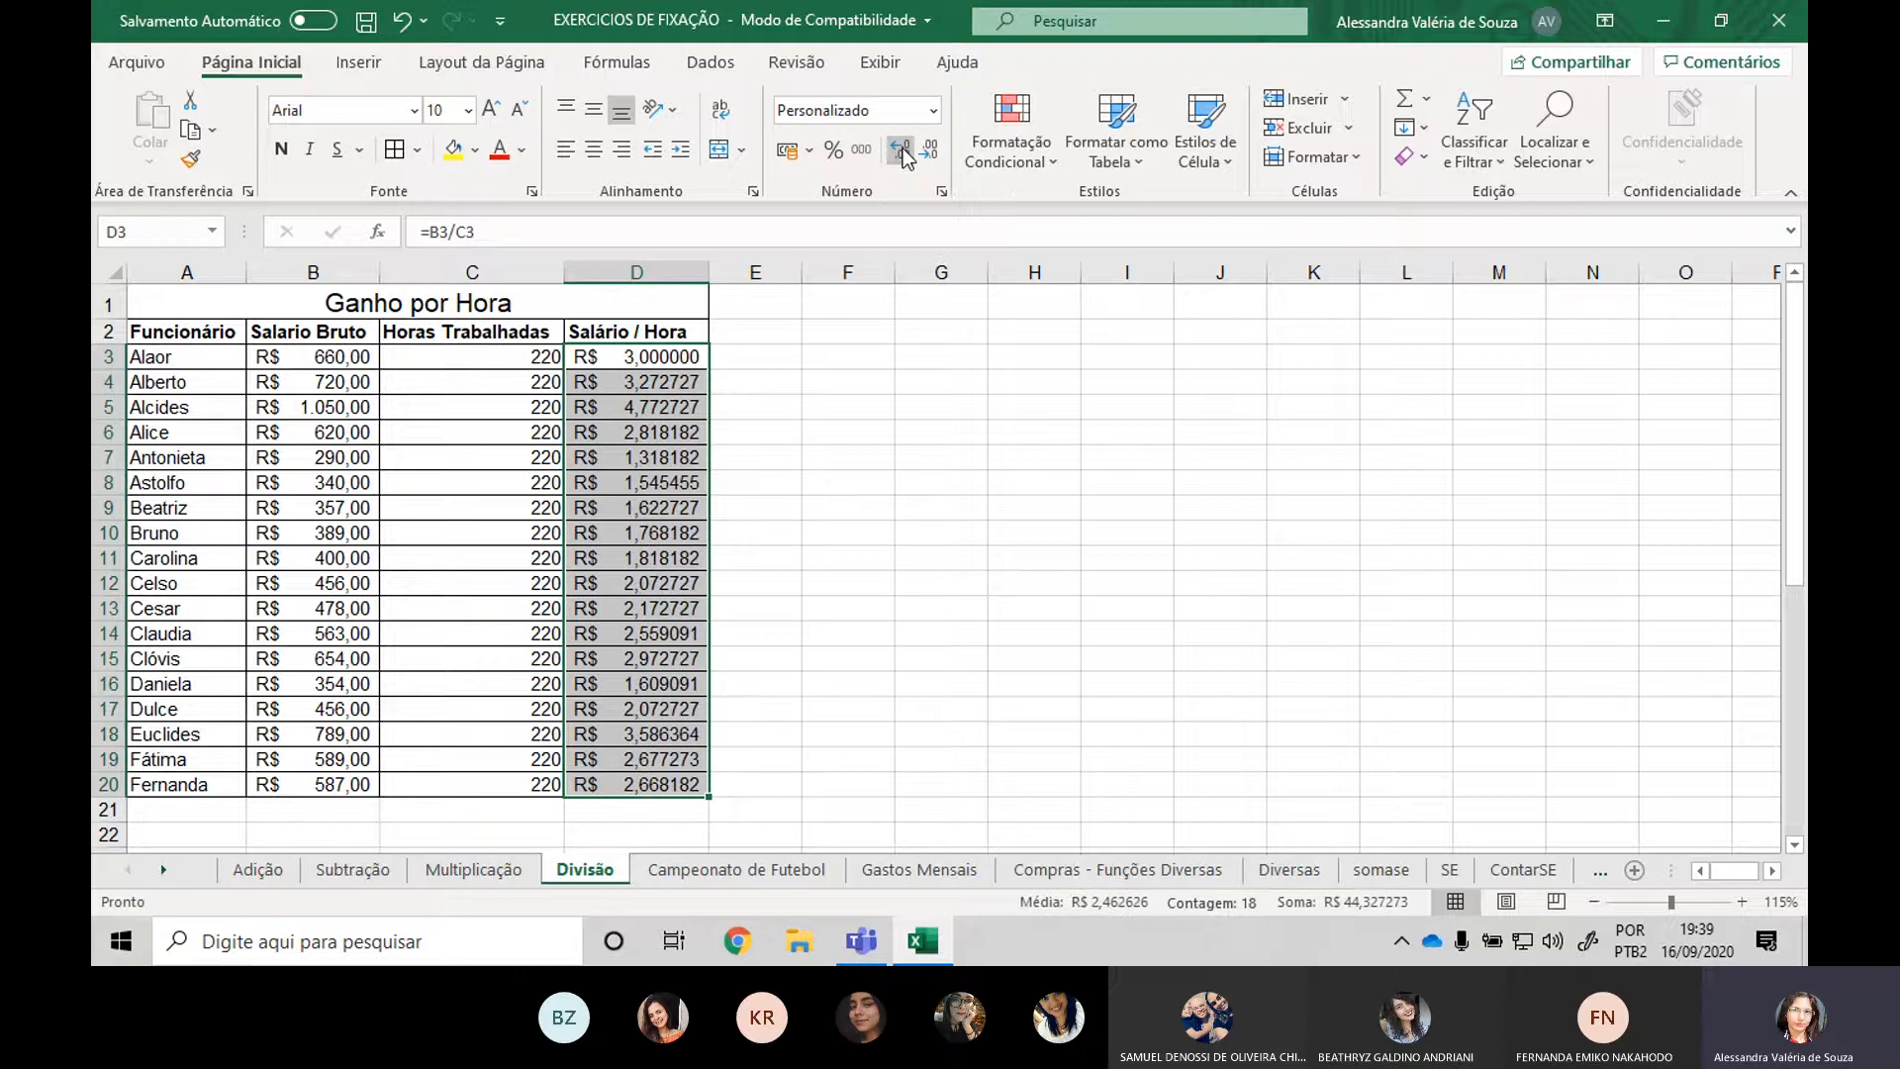
pyautogui.click(902, 149)
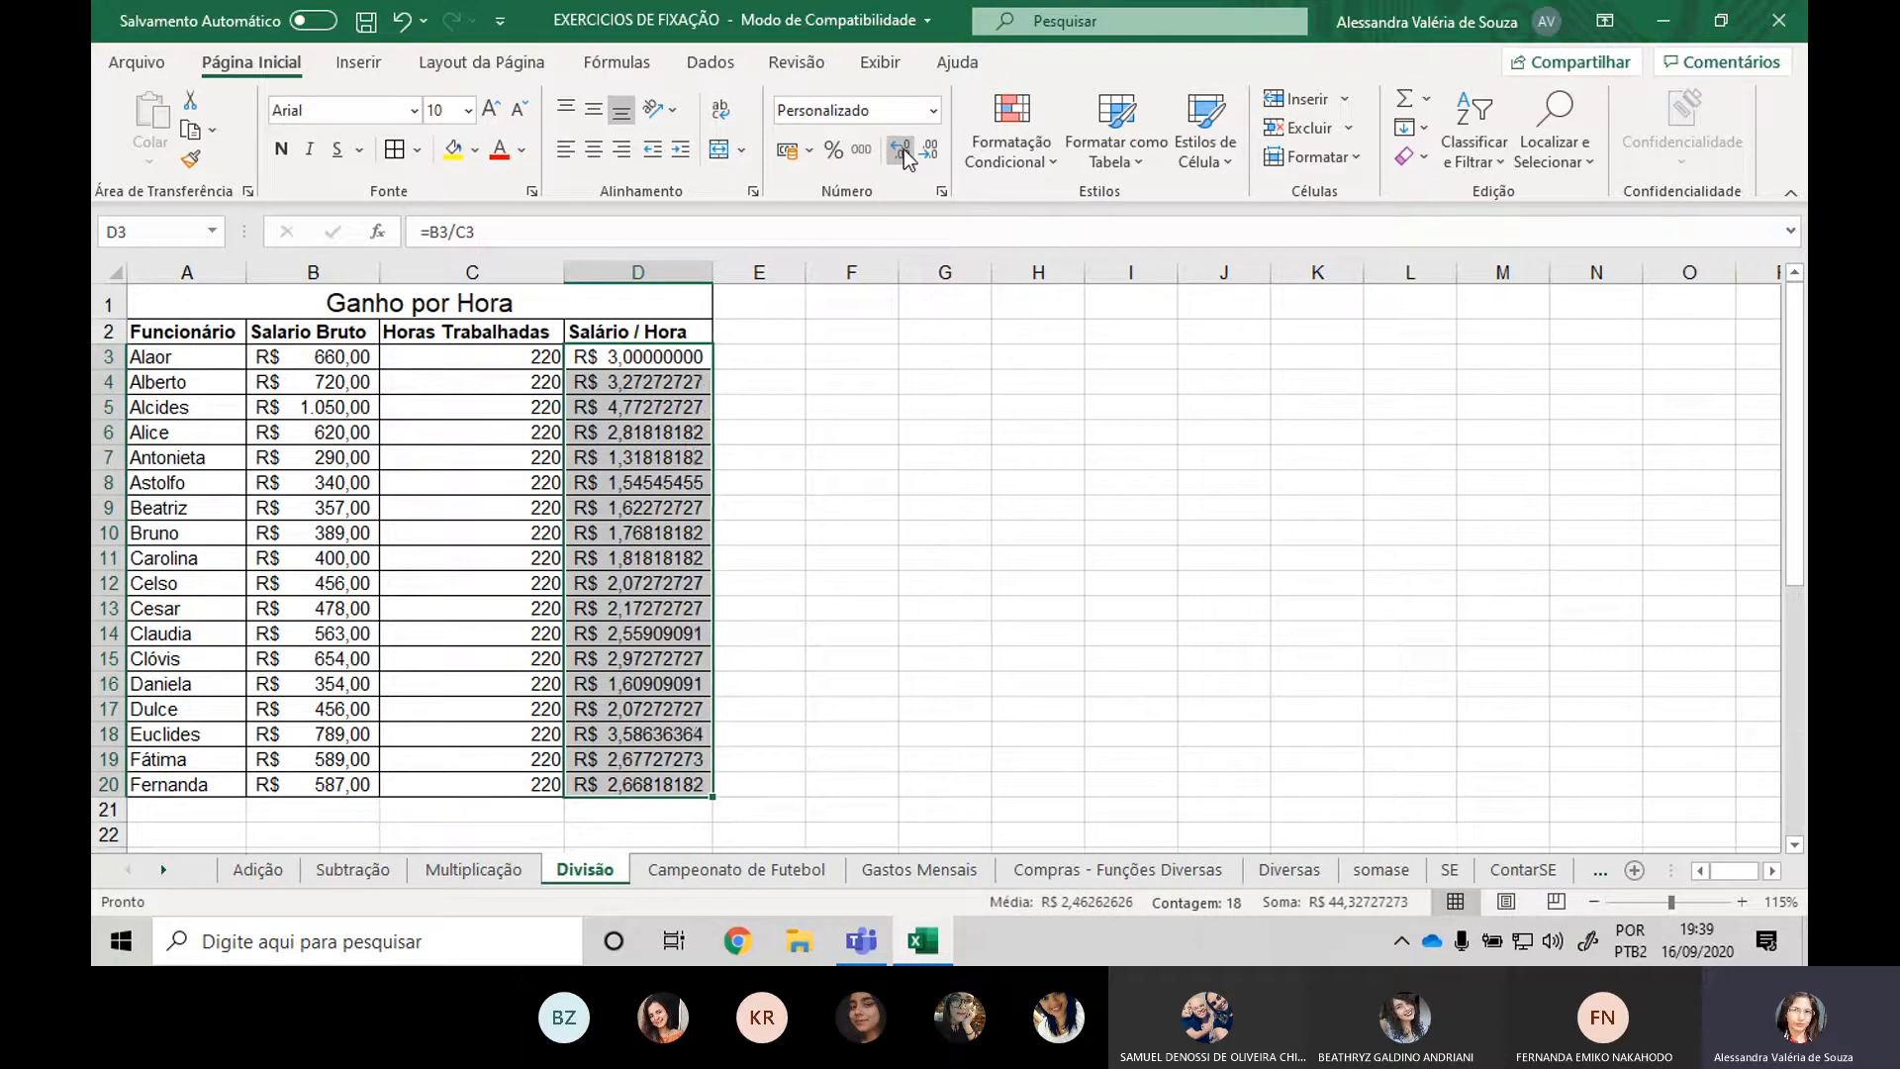
pyautogui.click(902, 148)
pyautogui.click(903, 151)
pyautogui.click(903, 151)
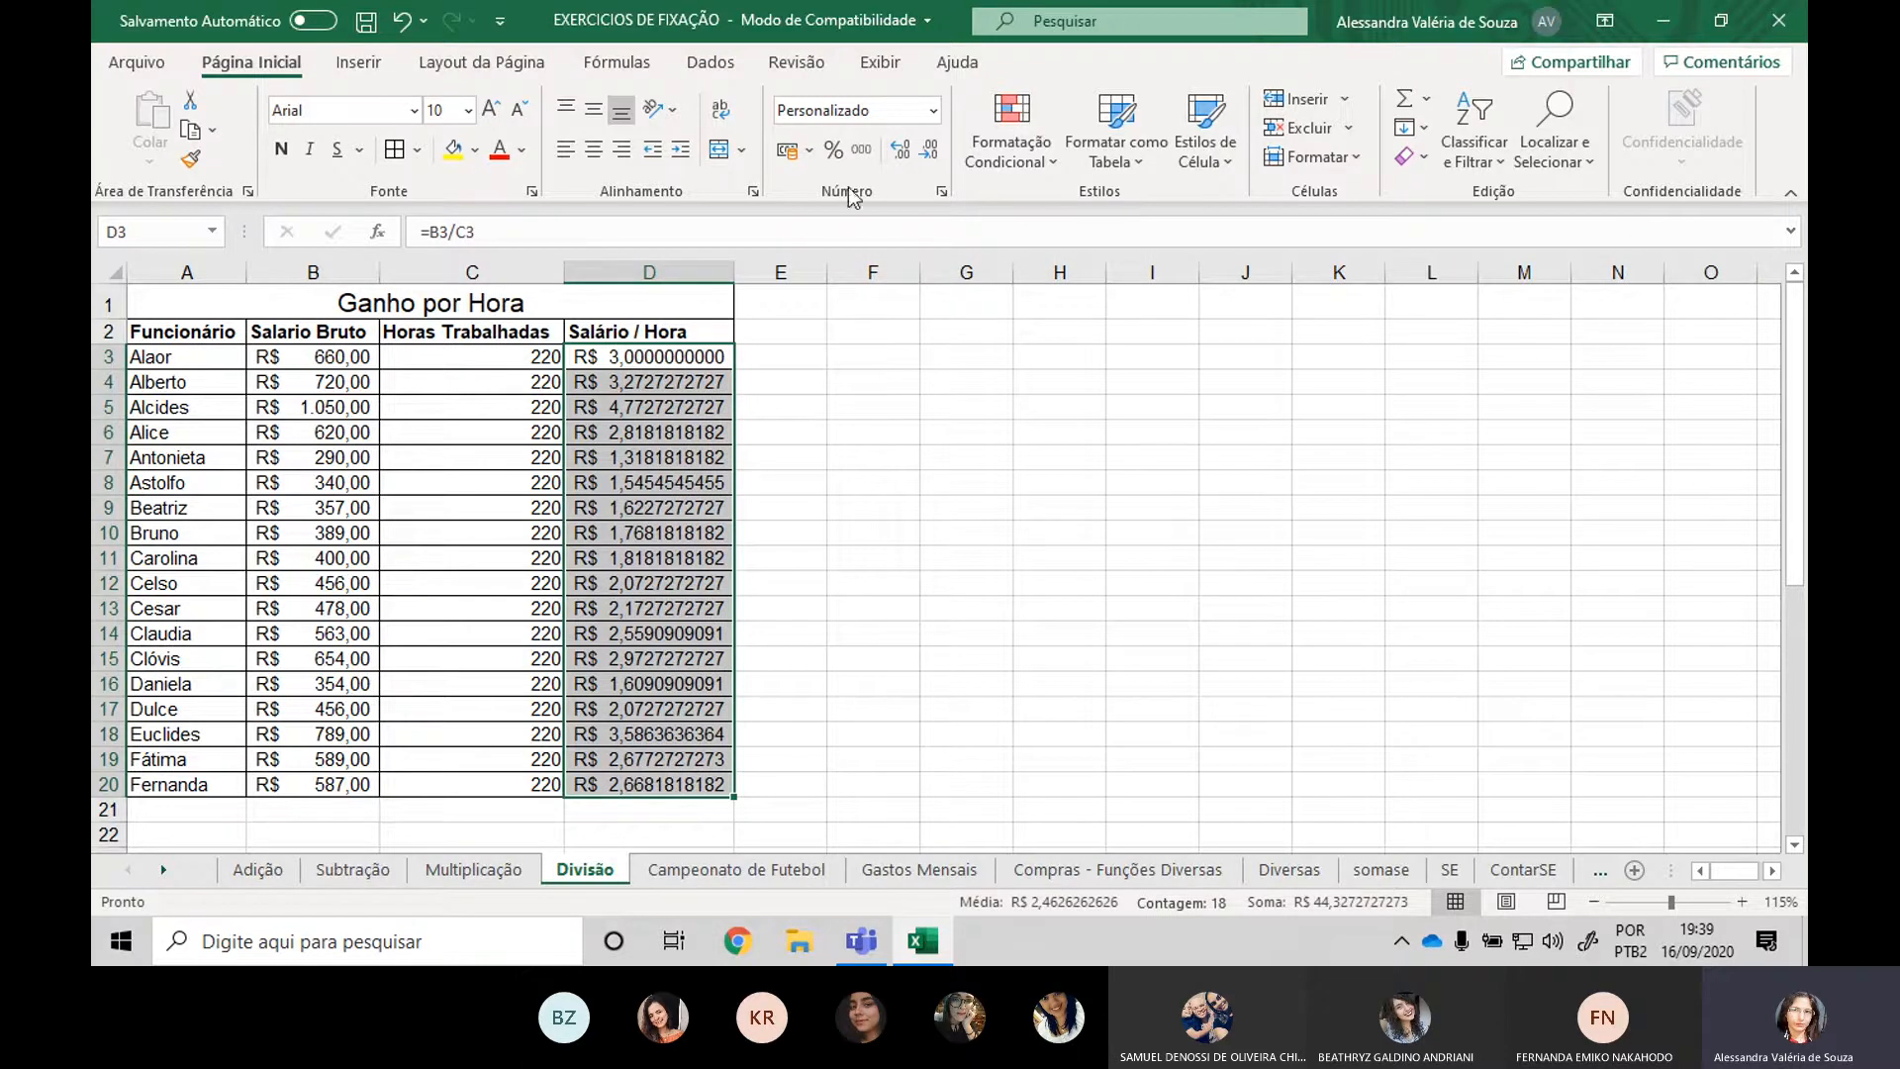
# Reduce the Salário / Hora values to two decimal places and autofit the width of column D.
pyautogui.click(931, 152)
pyautogui.click(930, 150)
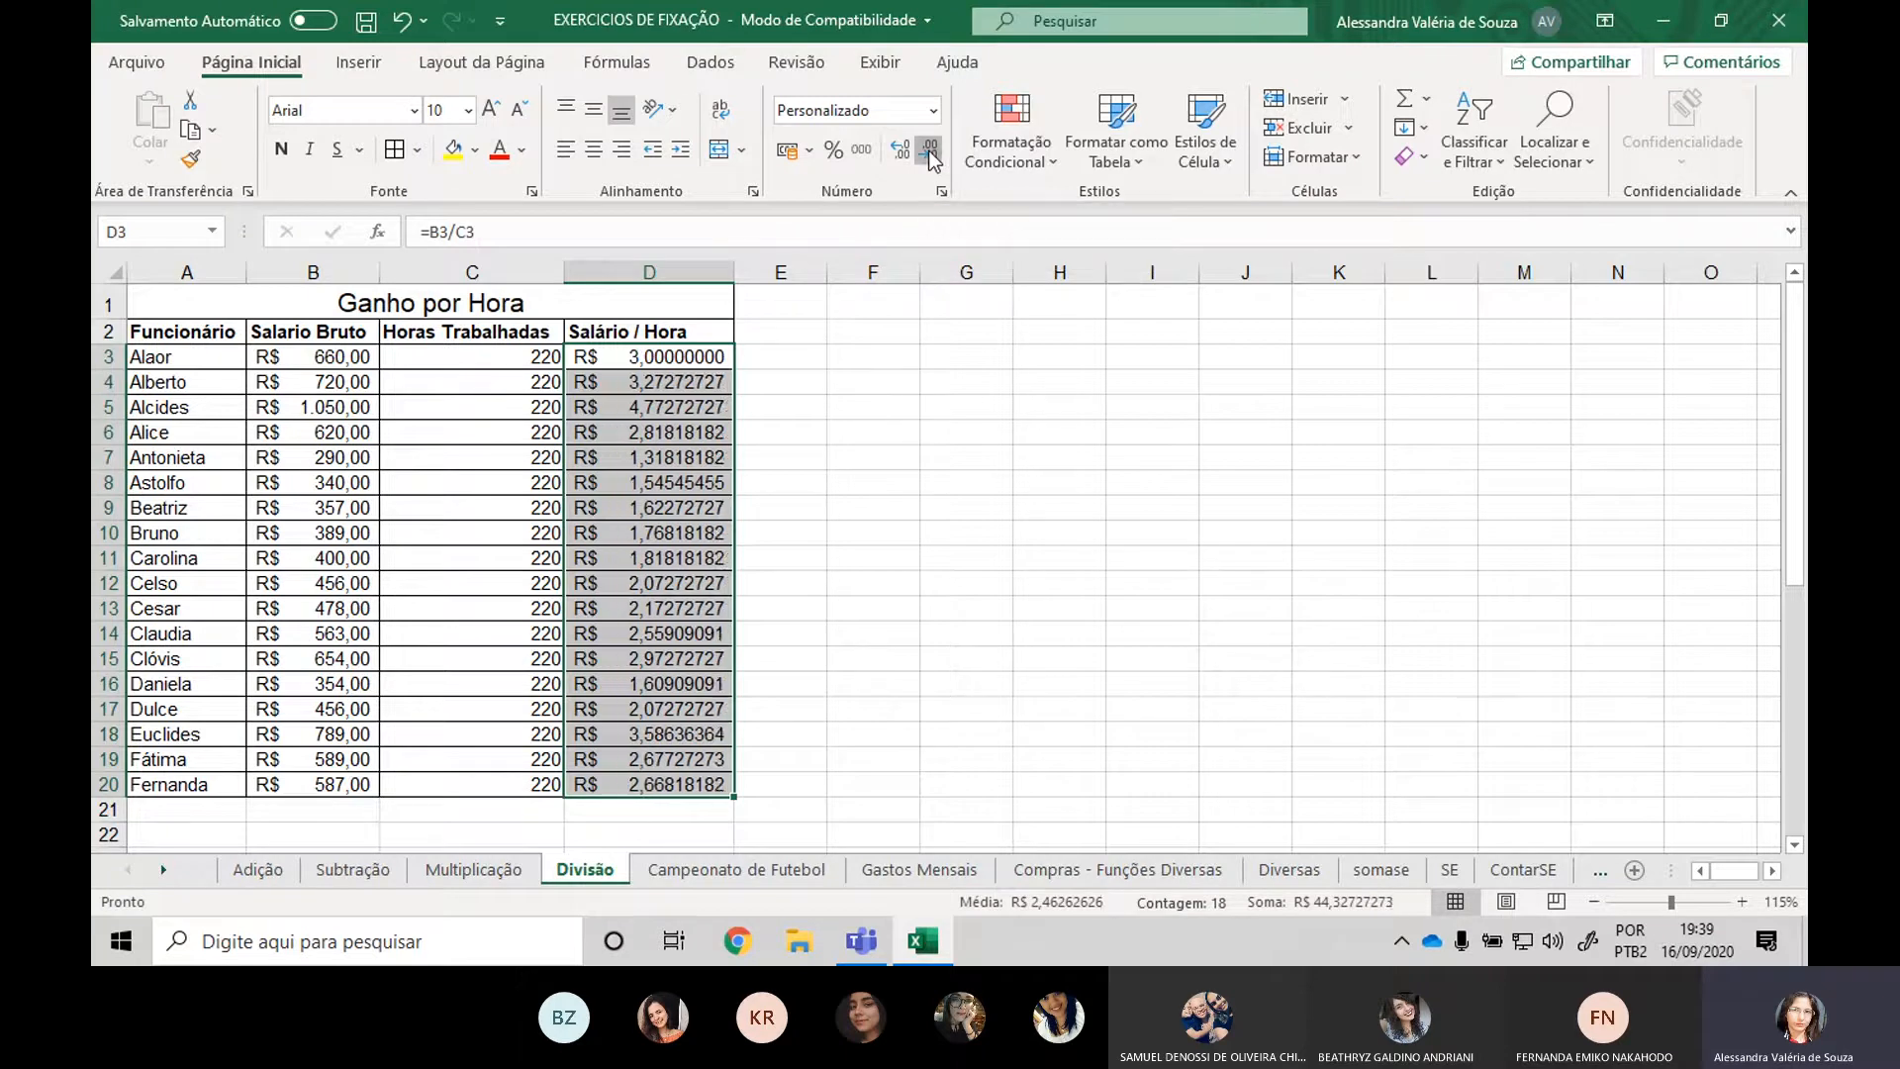
pyautogui.click(930, 150)
pyautogui.click(930, 151)
pyautogui.click(930, 151)
pyautogui.click(930, 150)
pyautogui.click(930, 150)
pyautogui.click(930, 151)
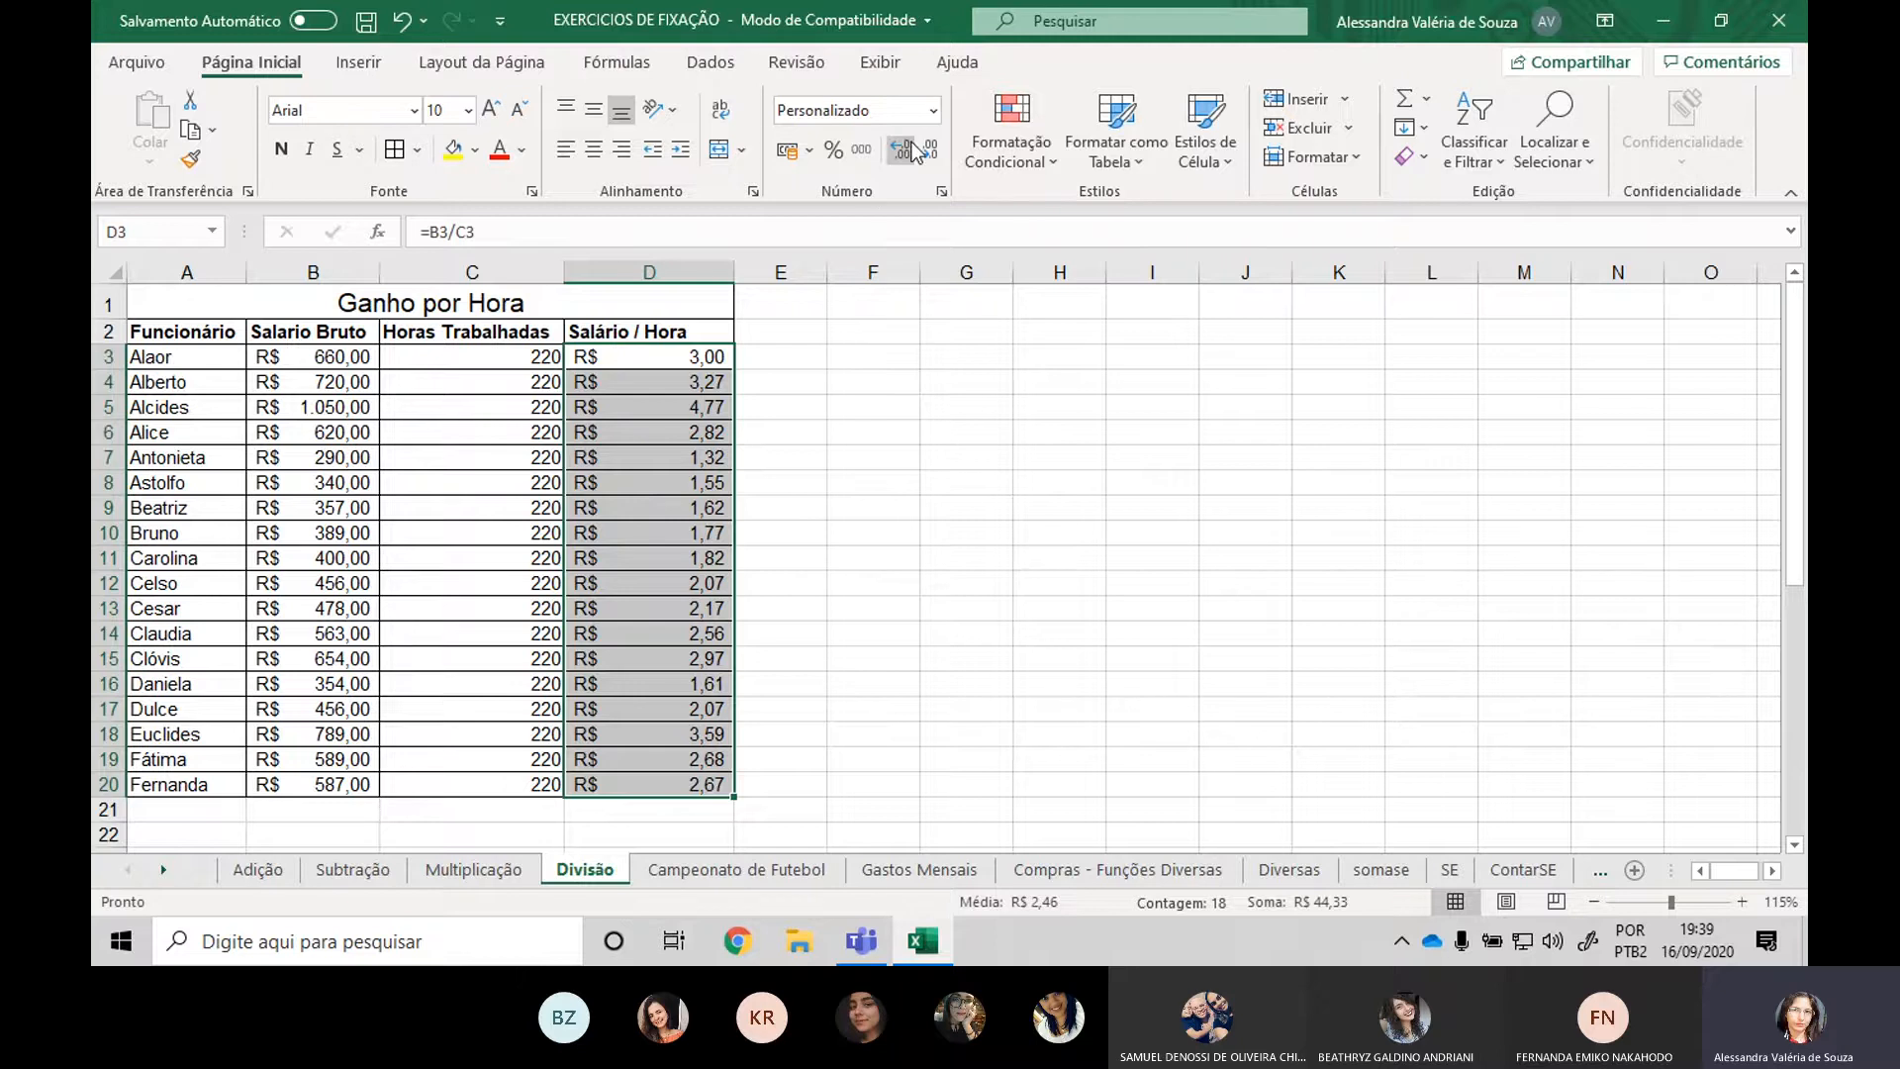
pyautogui.doubleClick(734, 272)
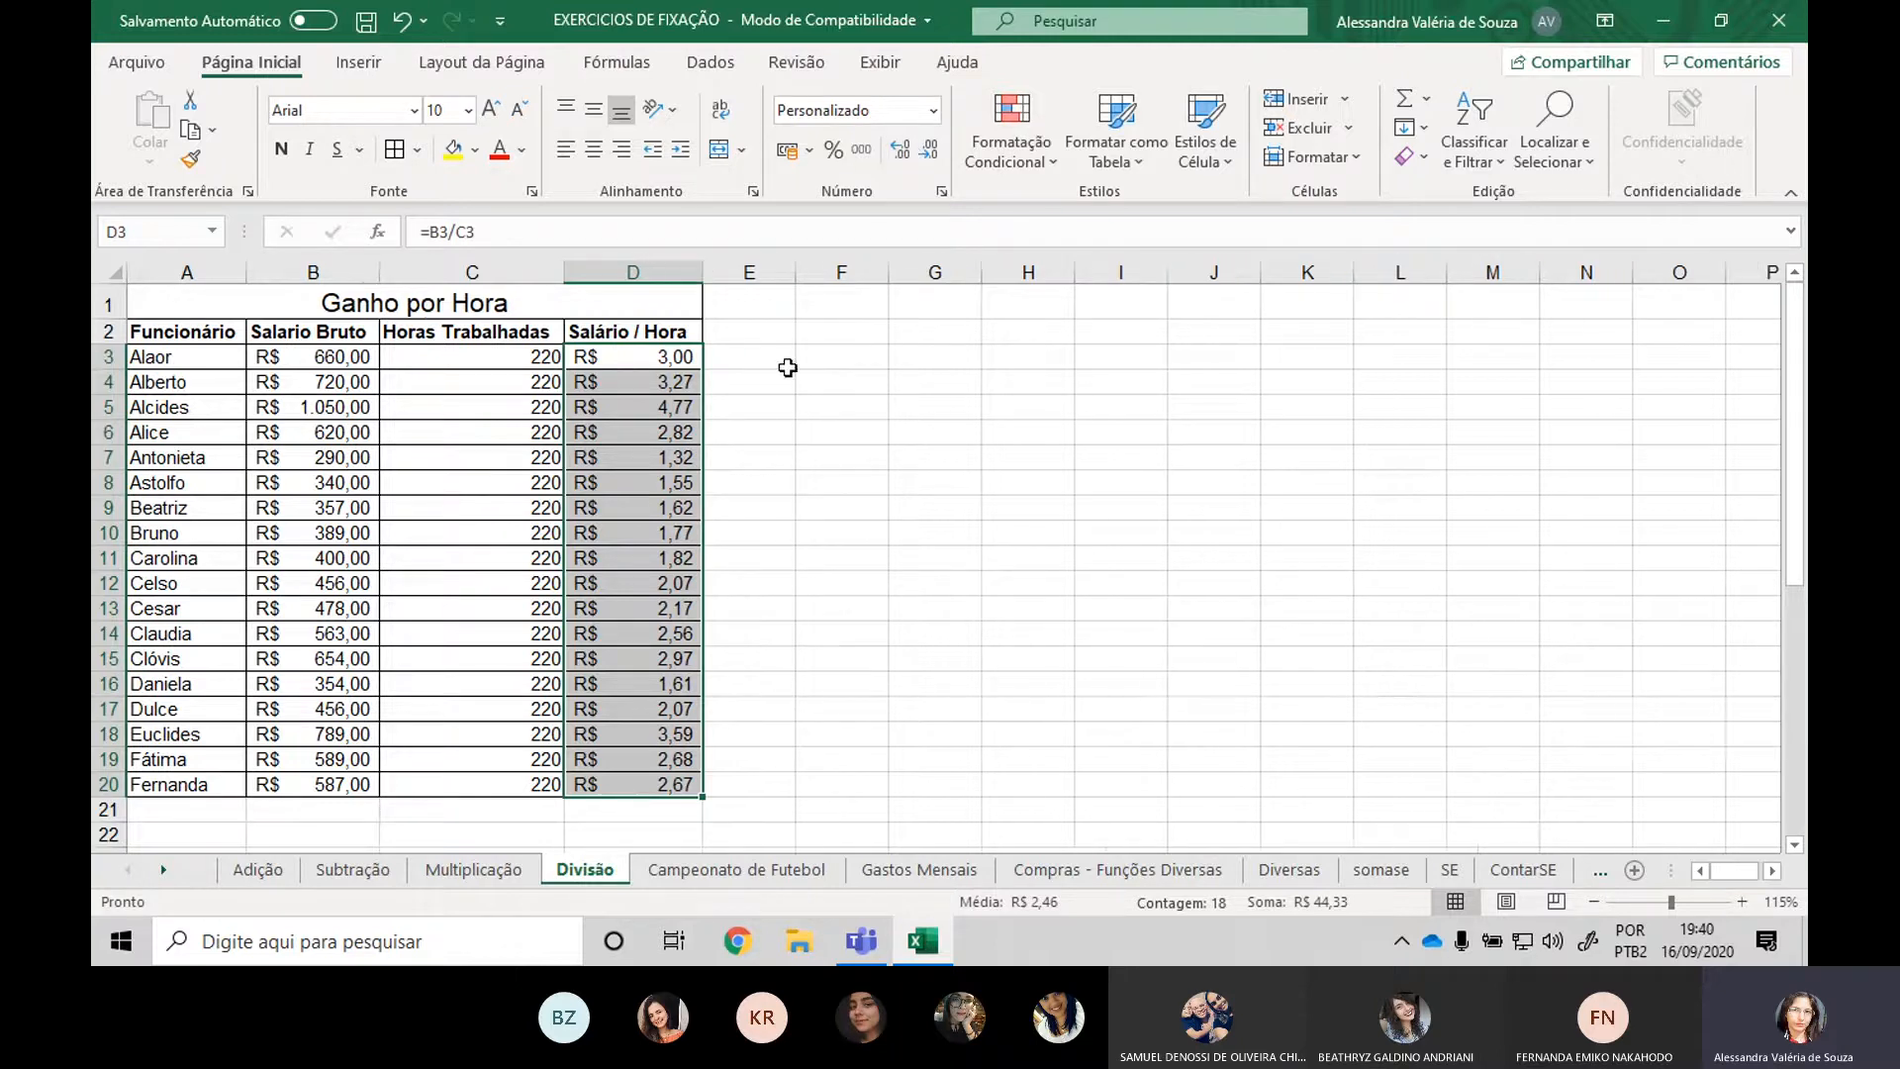
pyautogui.click(1225, 658)
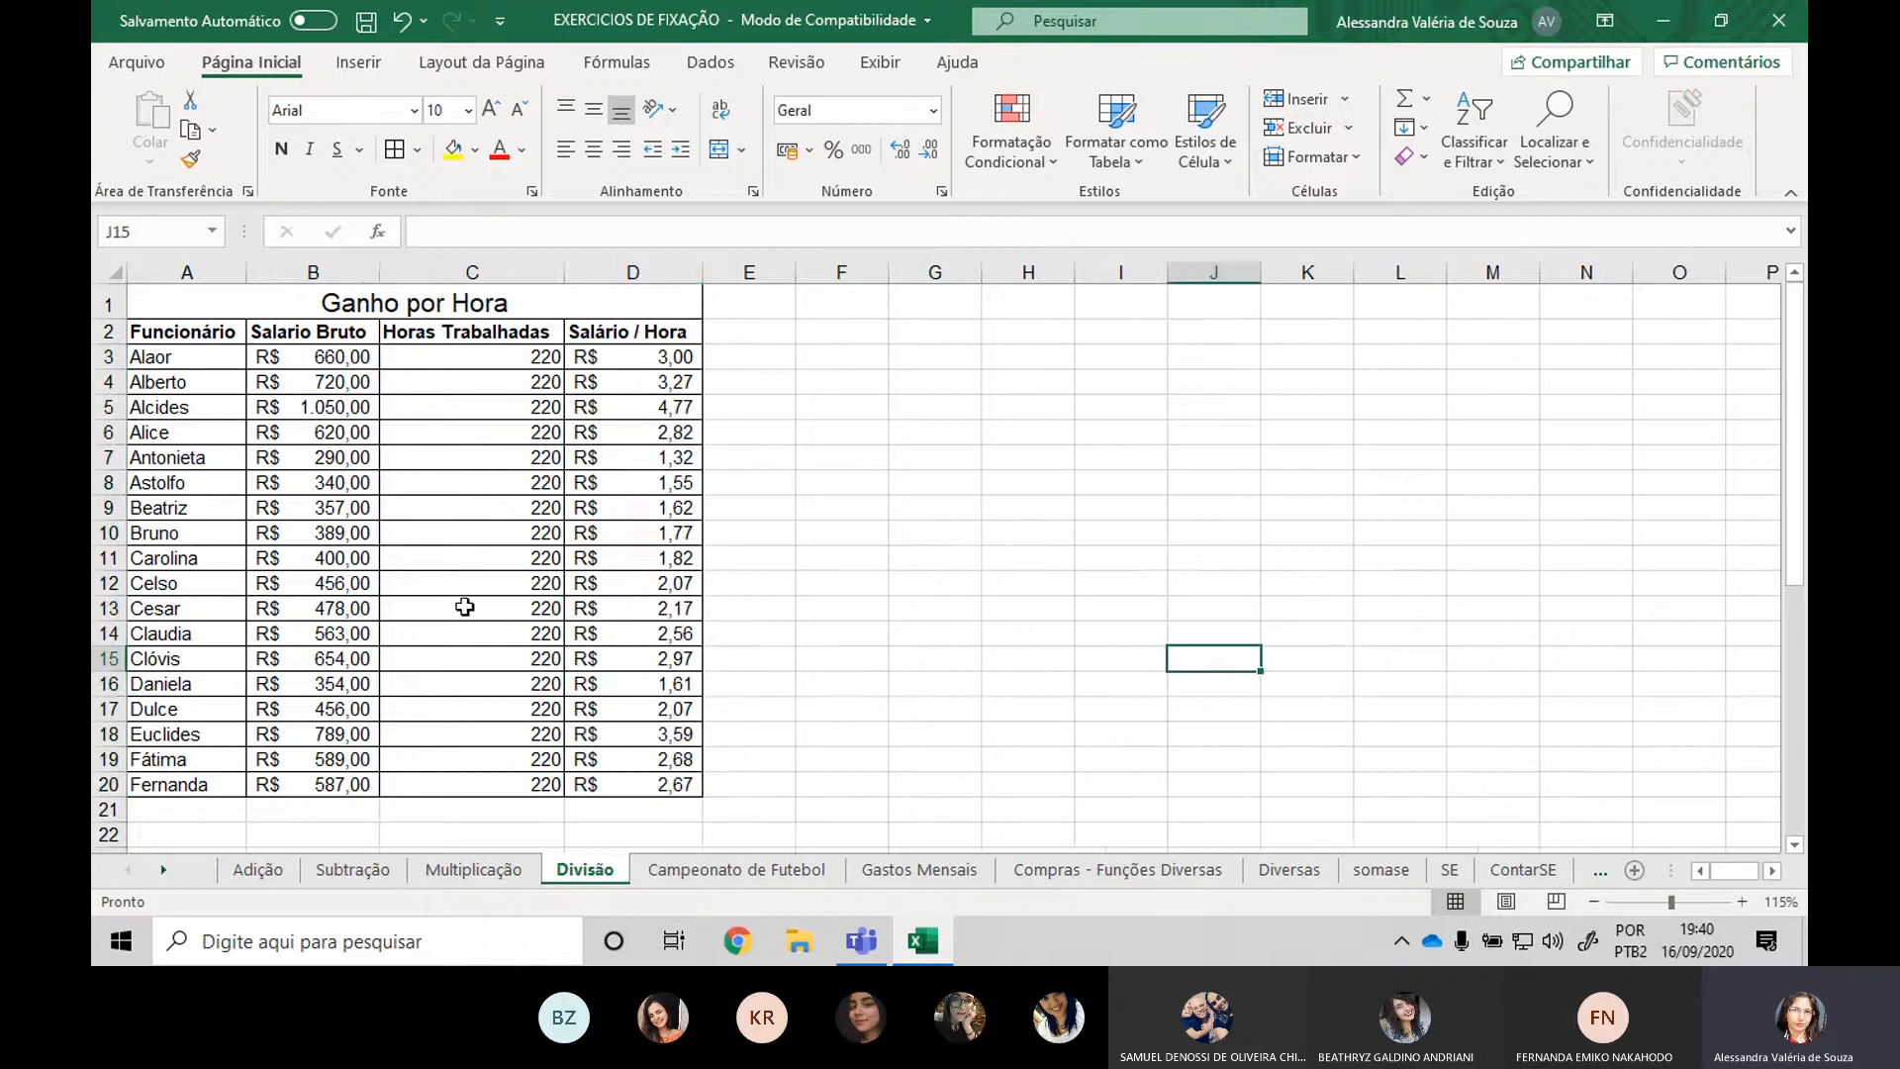
# Open the Campeonato de Futebol sheet and read the scoring rule in row 23.
pyautogui.click(787, 869)
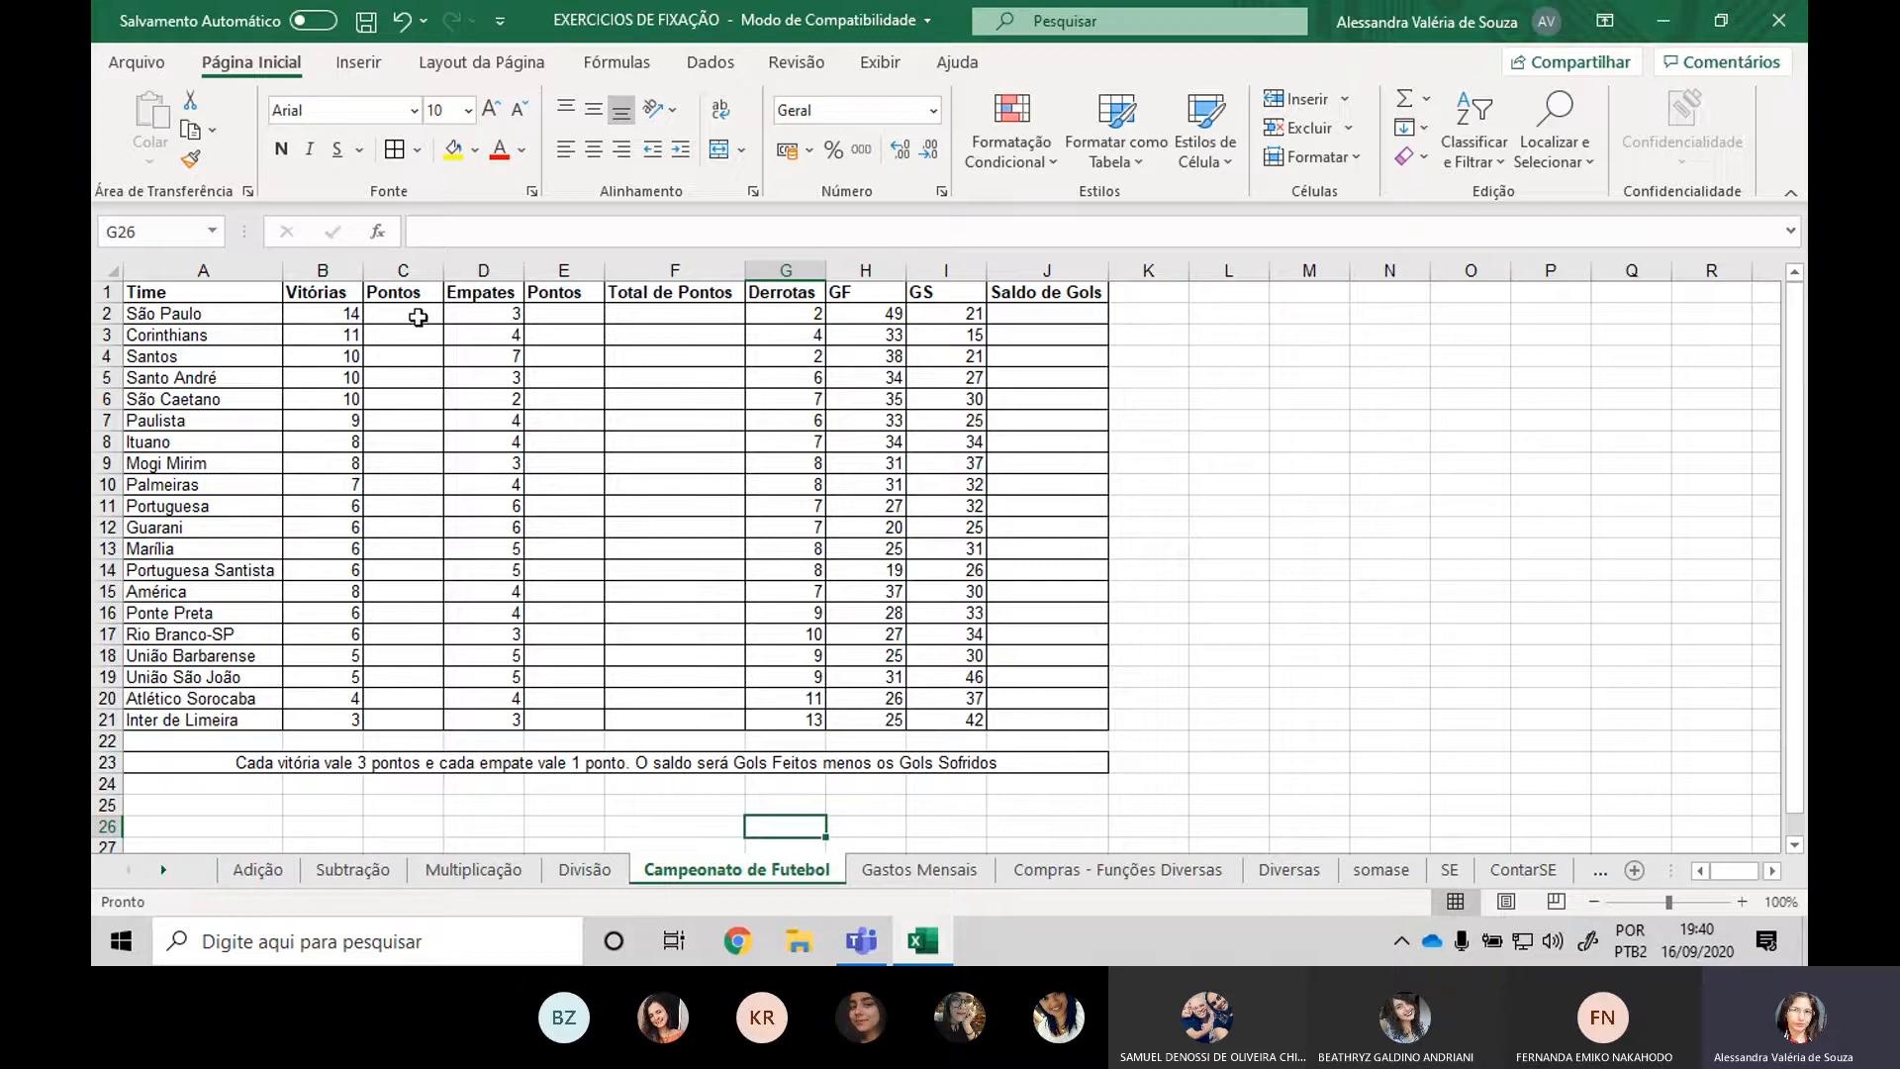
pyautogui.click(415, 315)
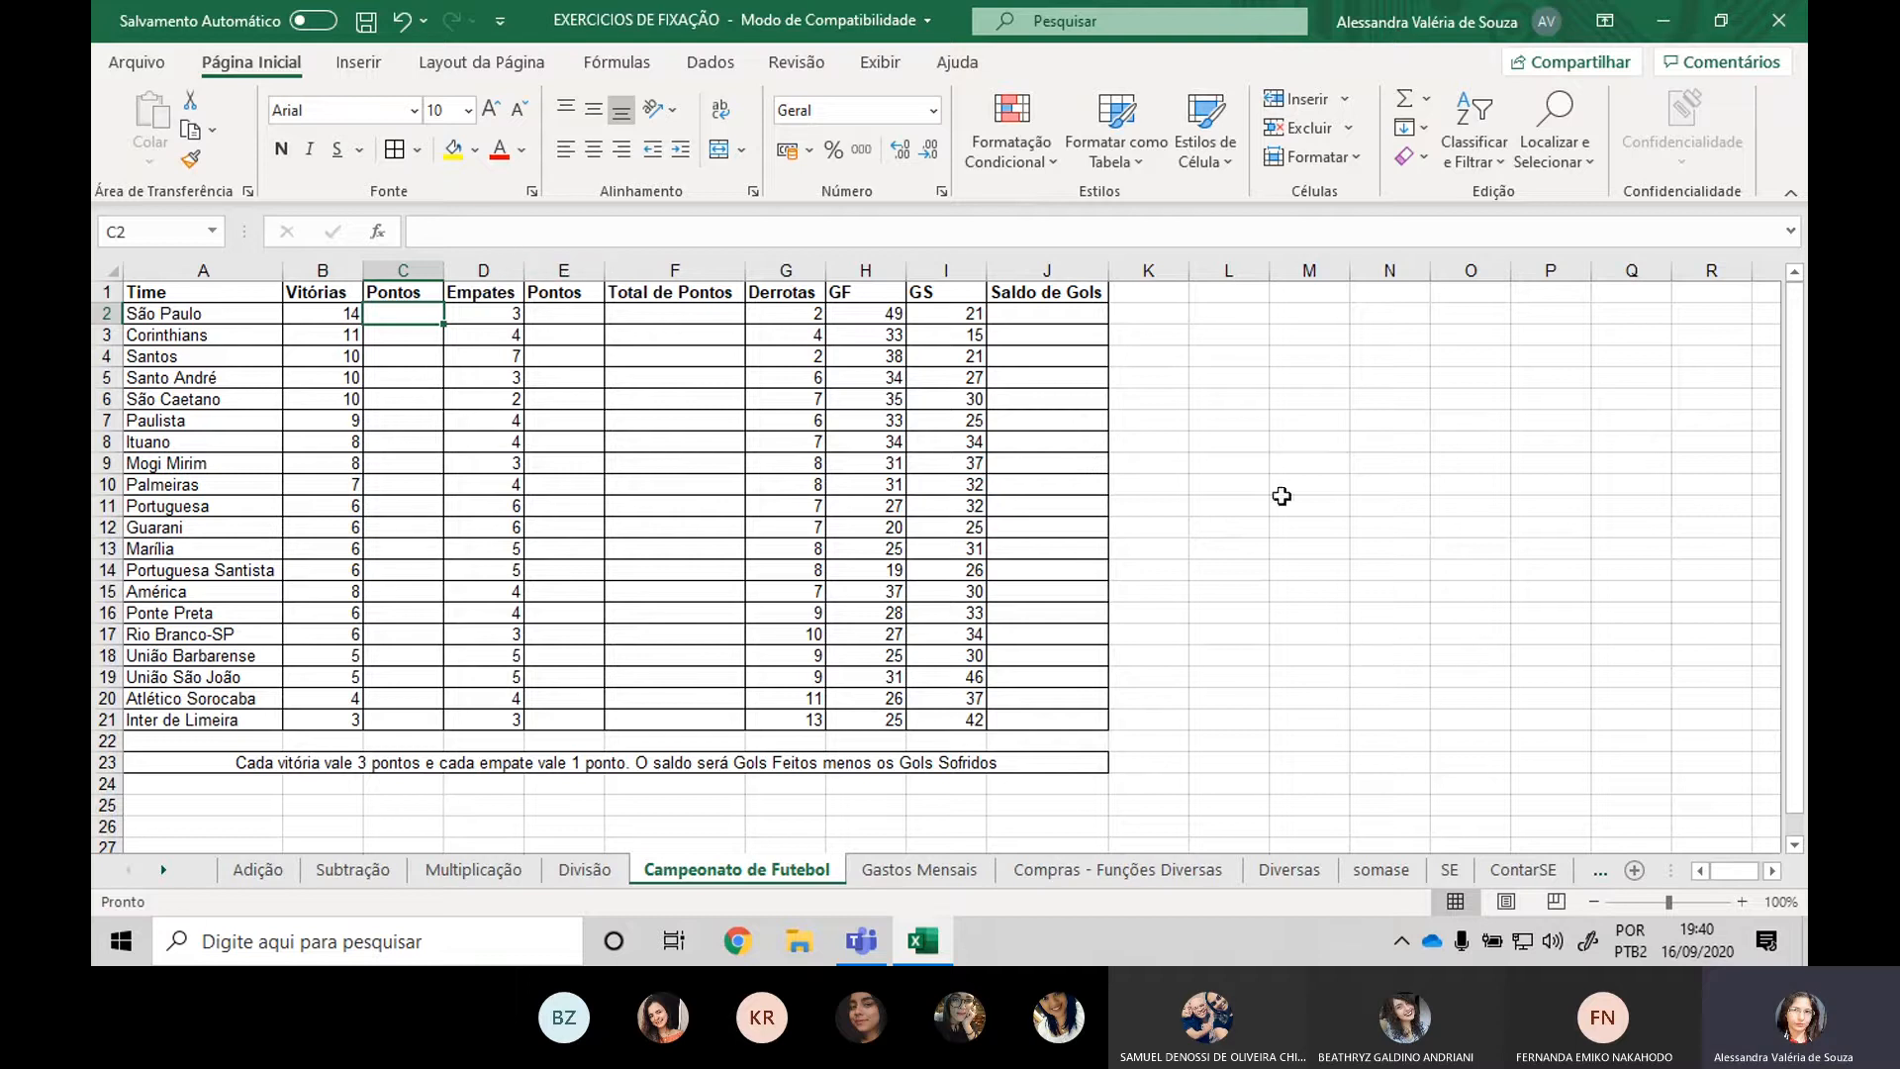
pyautogui.click(311, 766)
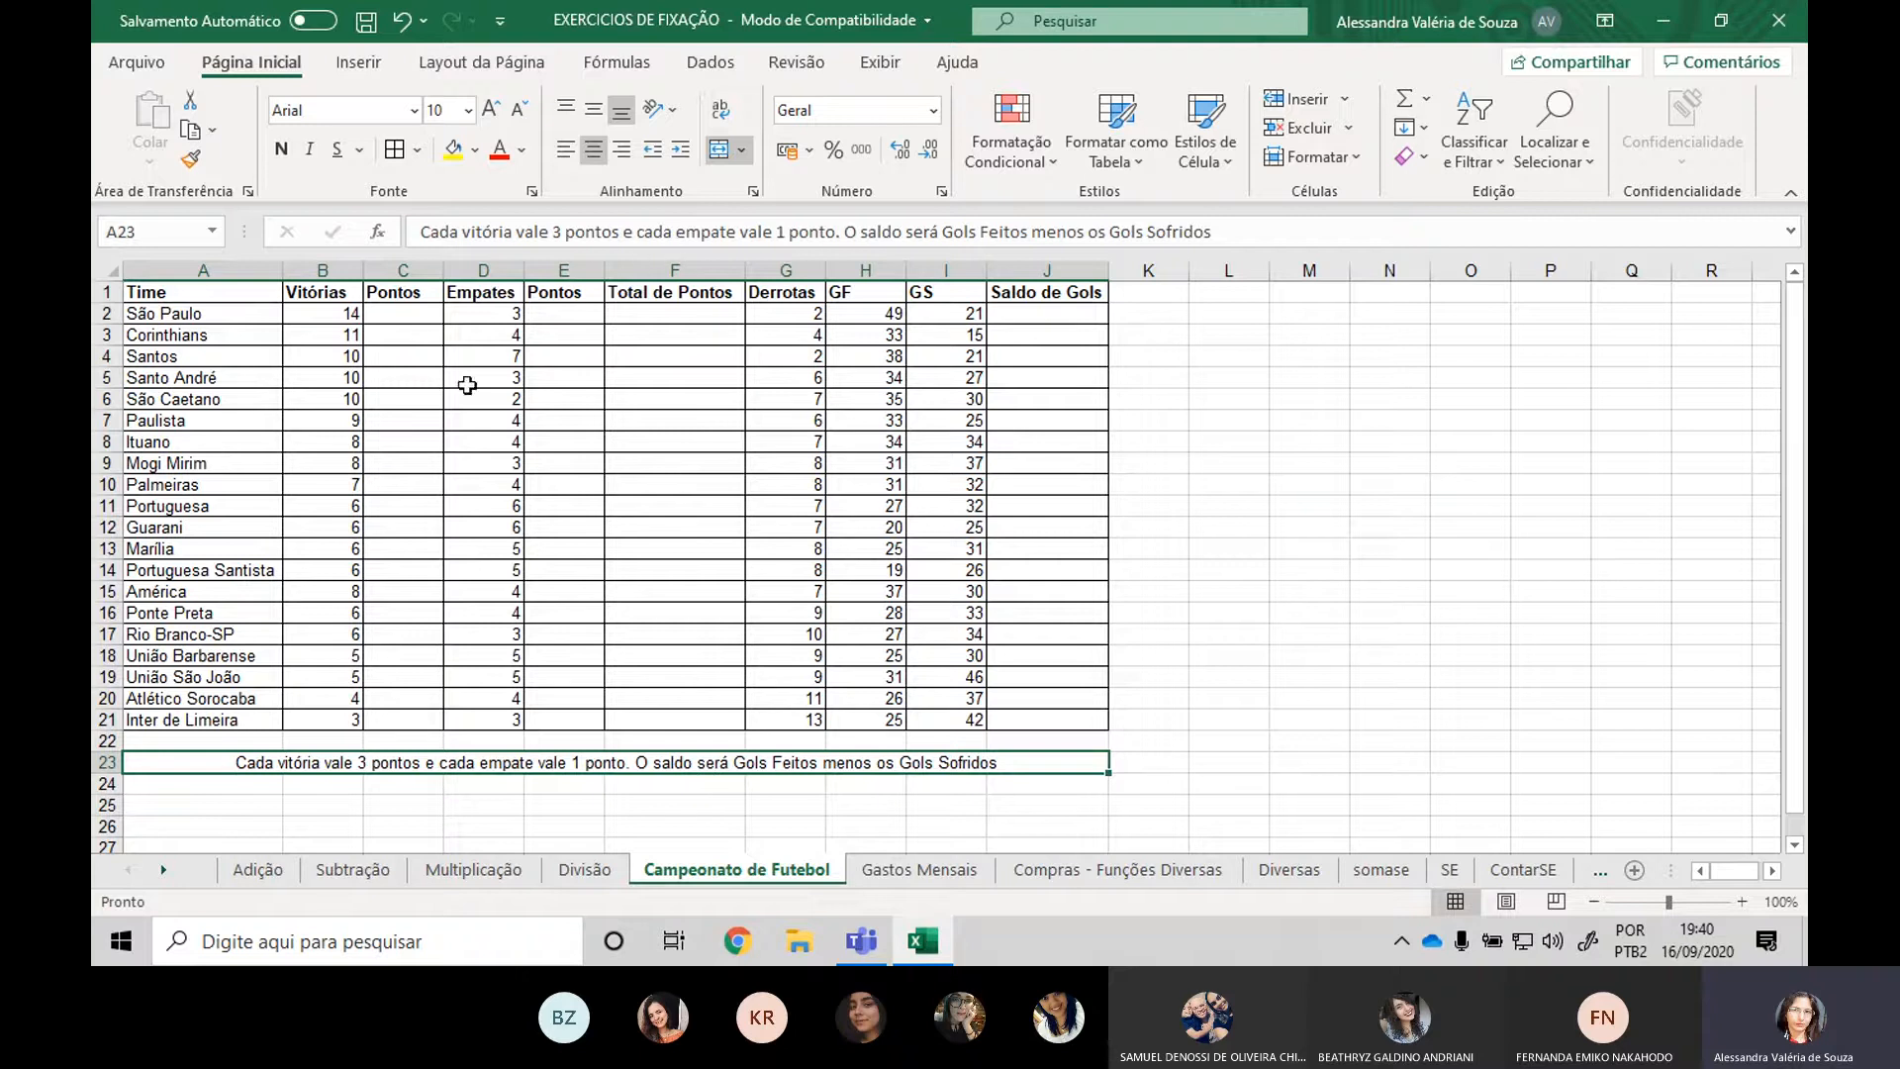
# Enter the formula =B2*3+D2 in C2 to calculate São Paulo's points from wins and draws.
pyautogui.click(420, 310)
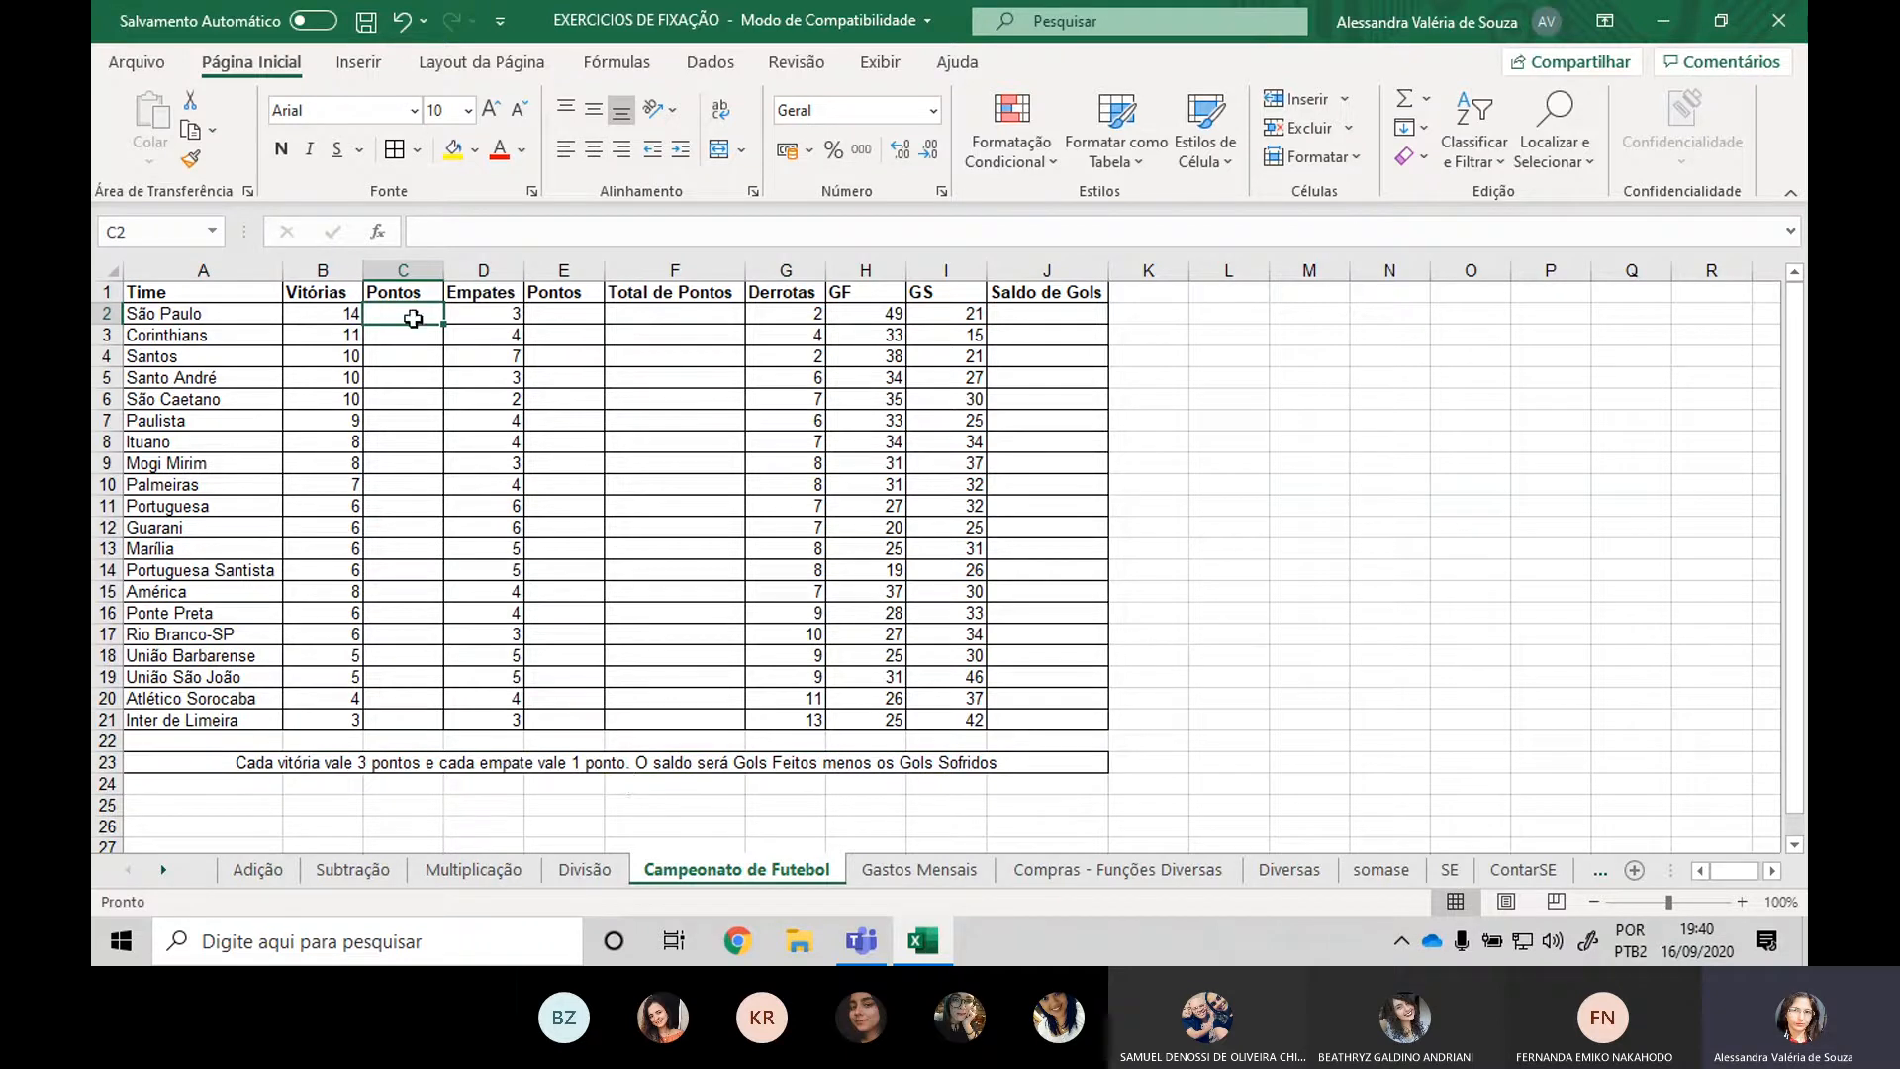
pyautogui.write('=')
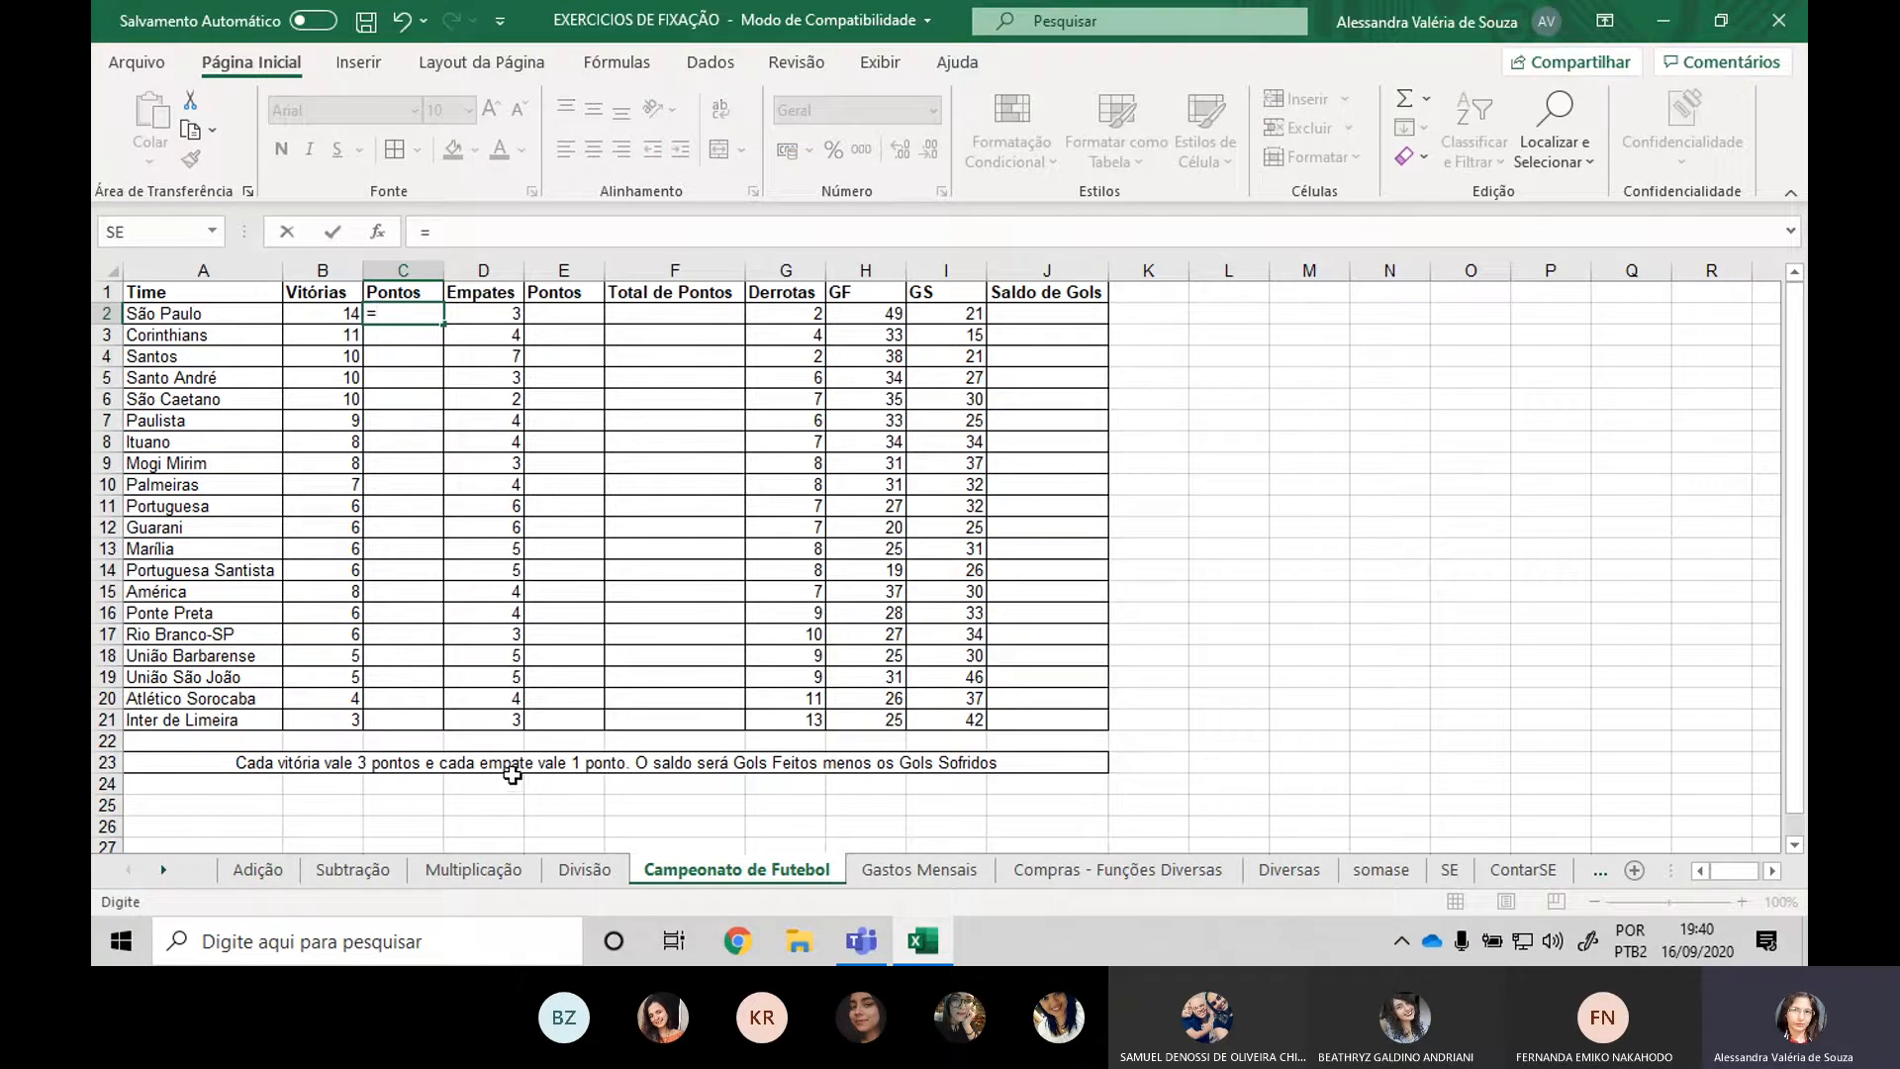
pyautogui.click(337, 307)
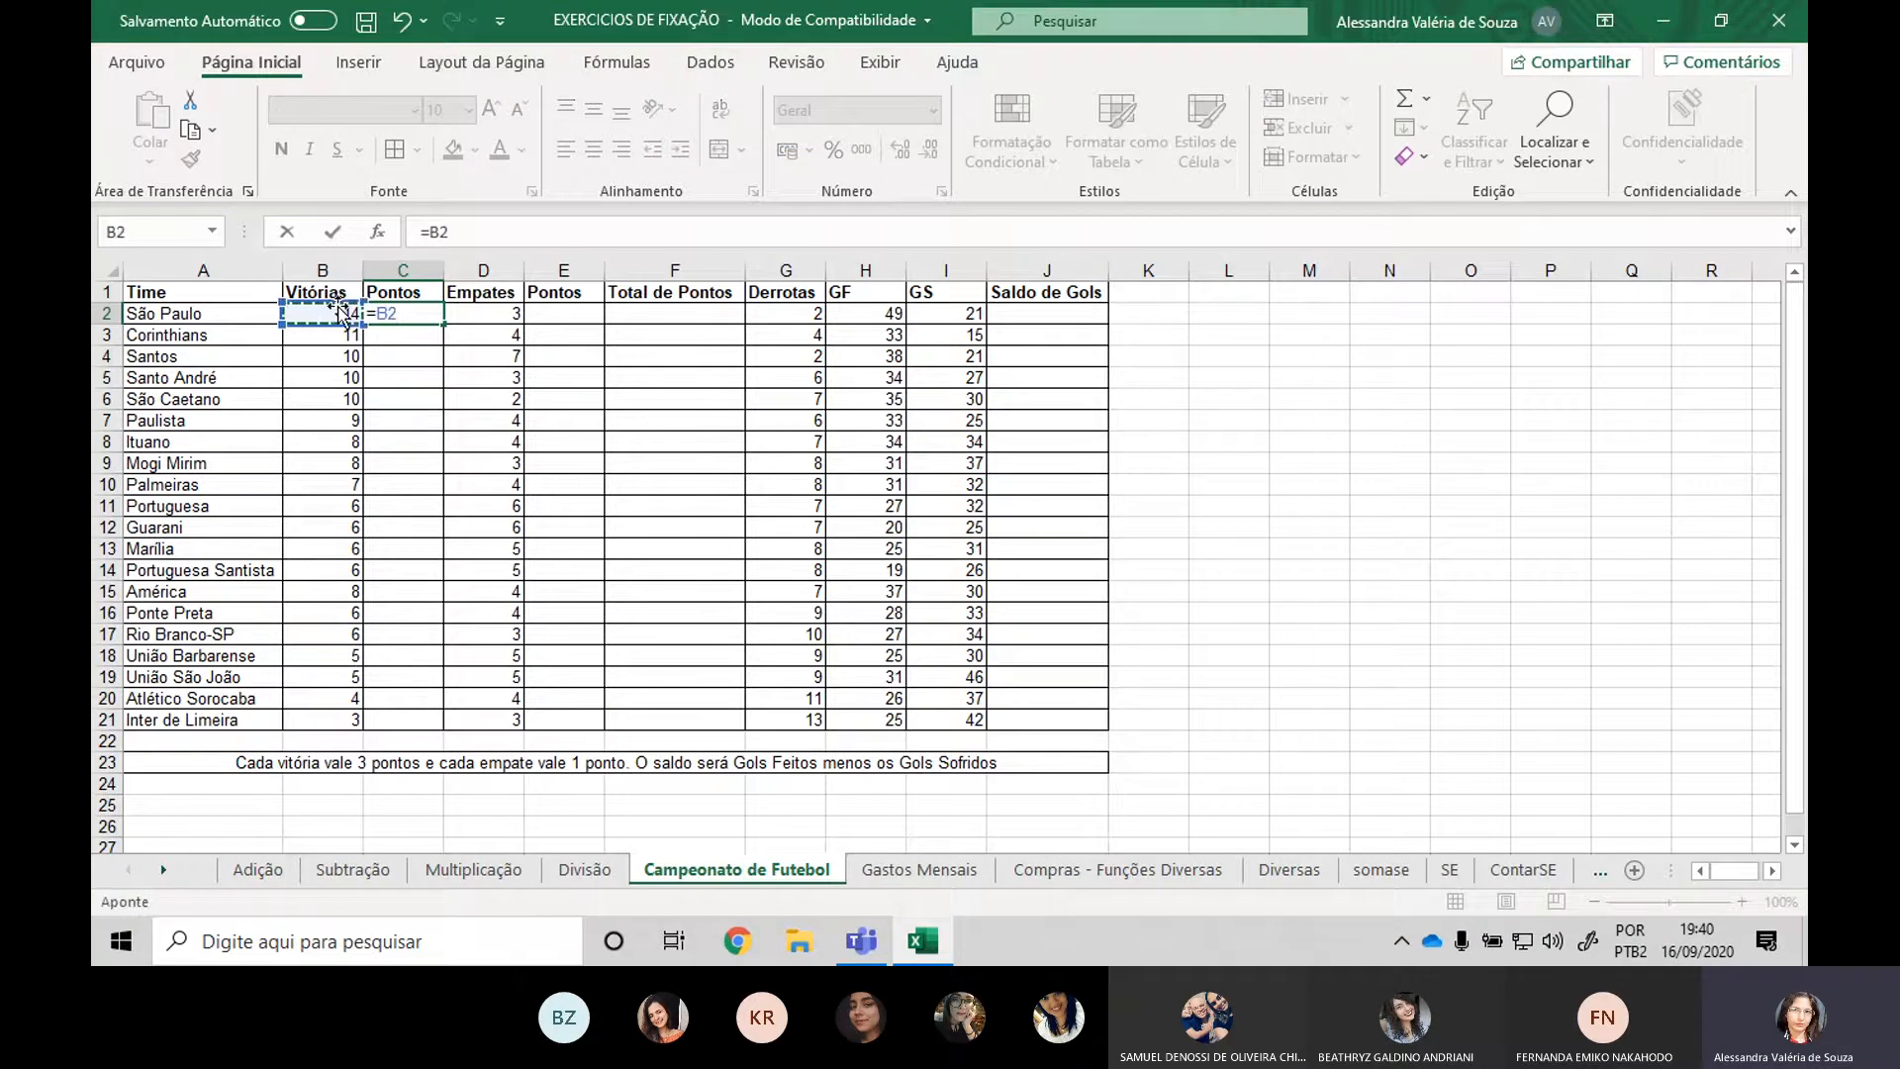
pyautogui.write('*')
pyautogui.press('pagedown')
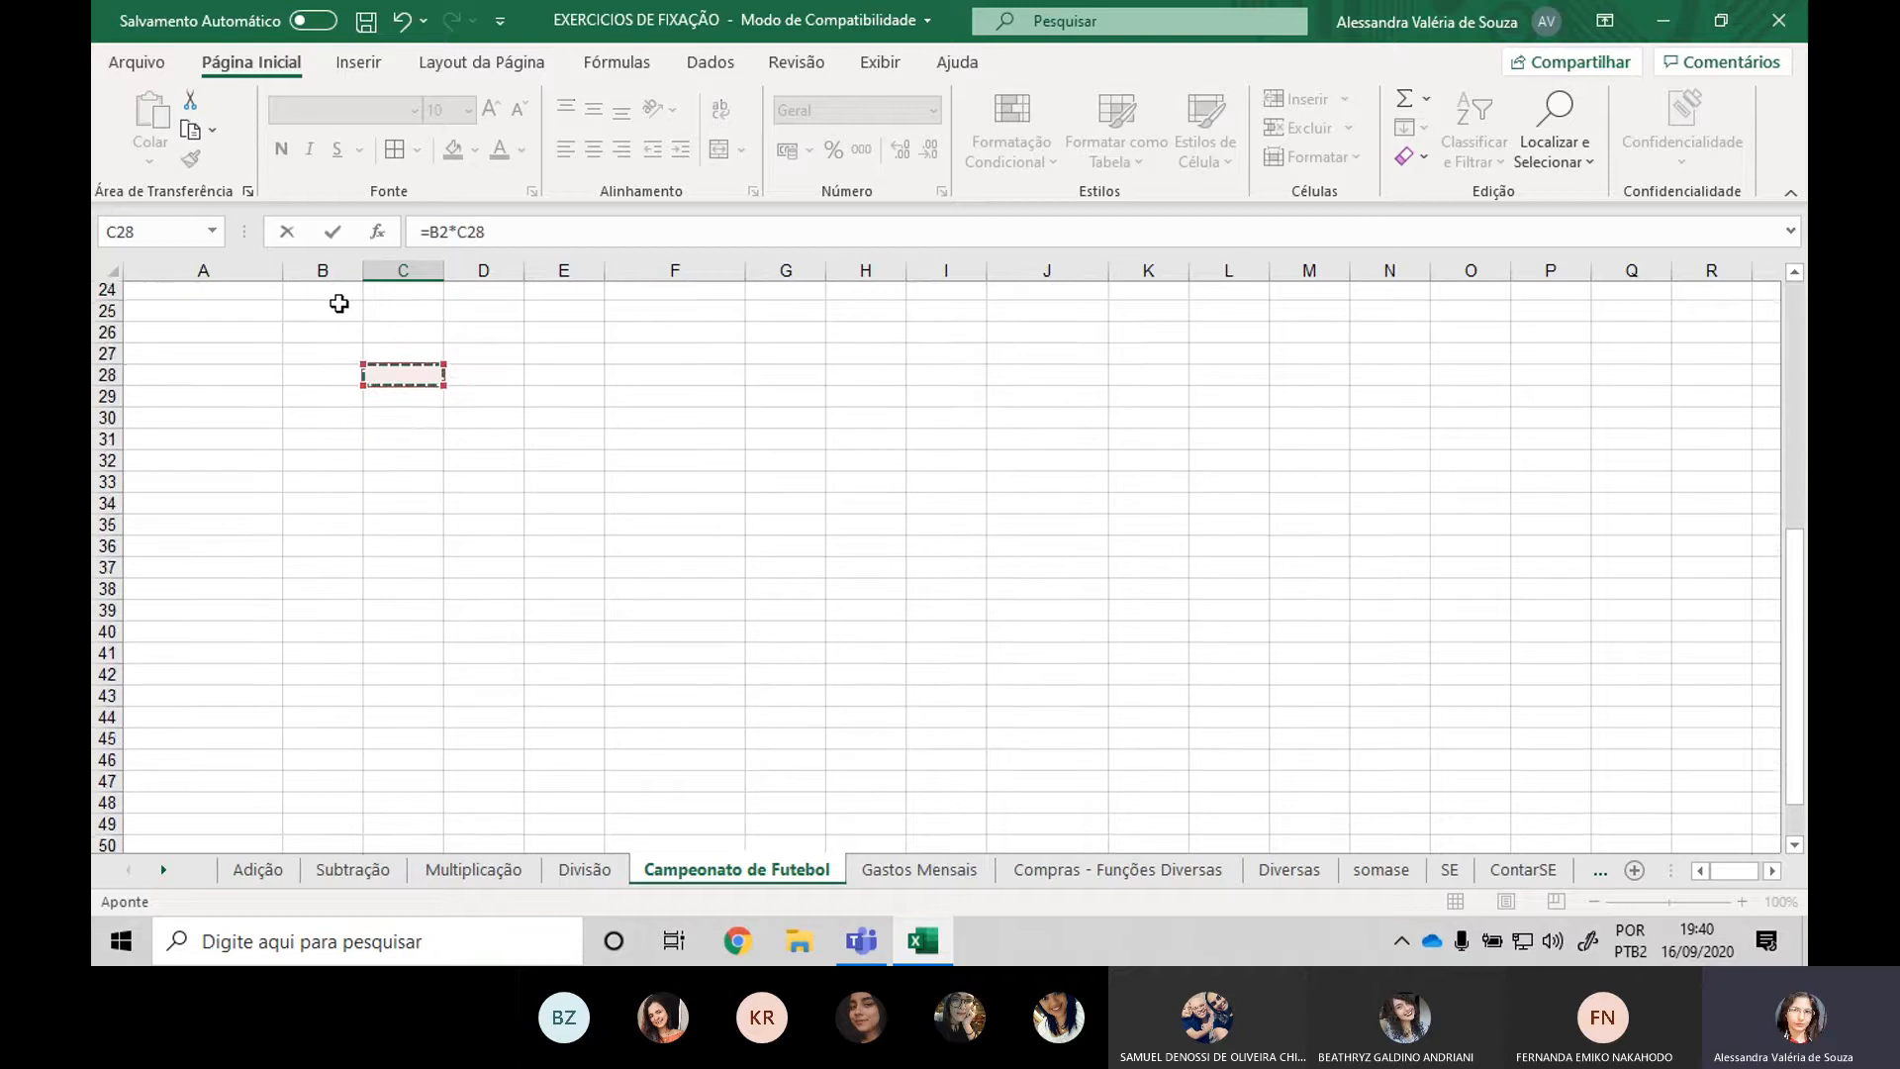
pyautogui.scroll(9, 407, 392)
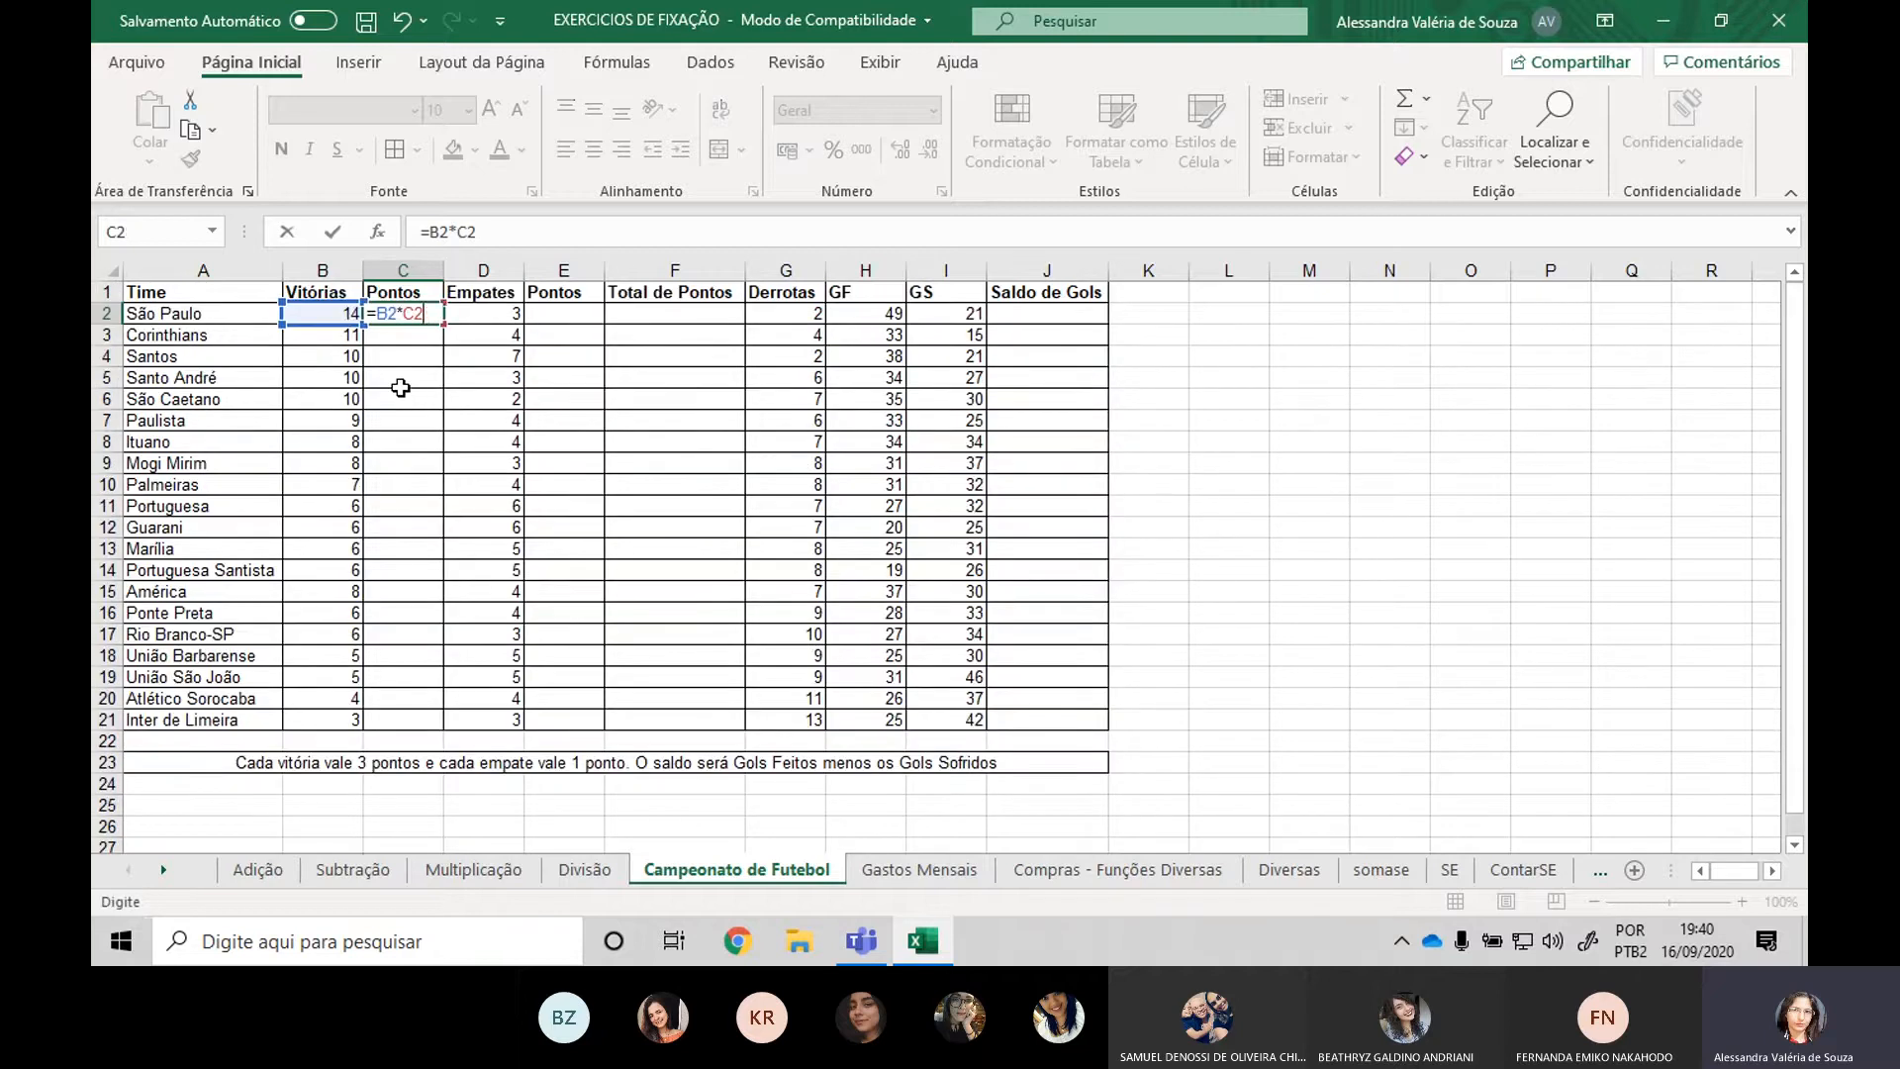
pyautogui.press('BackSpace')
pyautogui.press('BackSpace')
pyautogui.press('BackSpace')
pyautogui.click(508, 313)
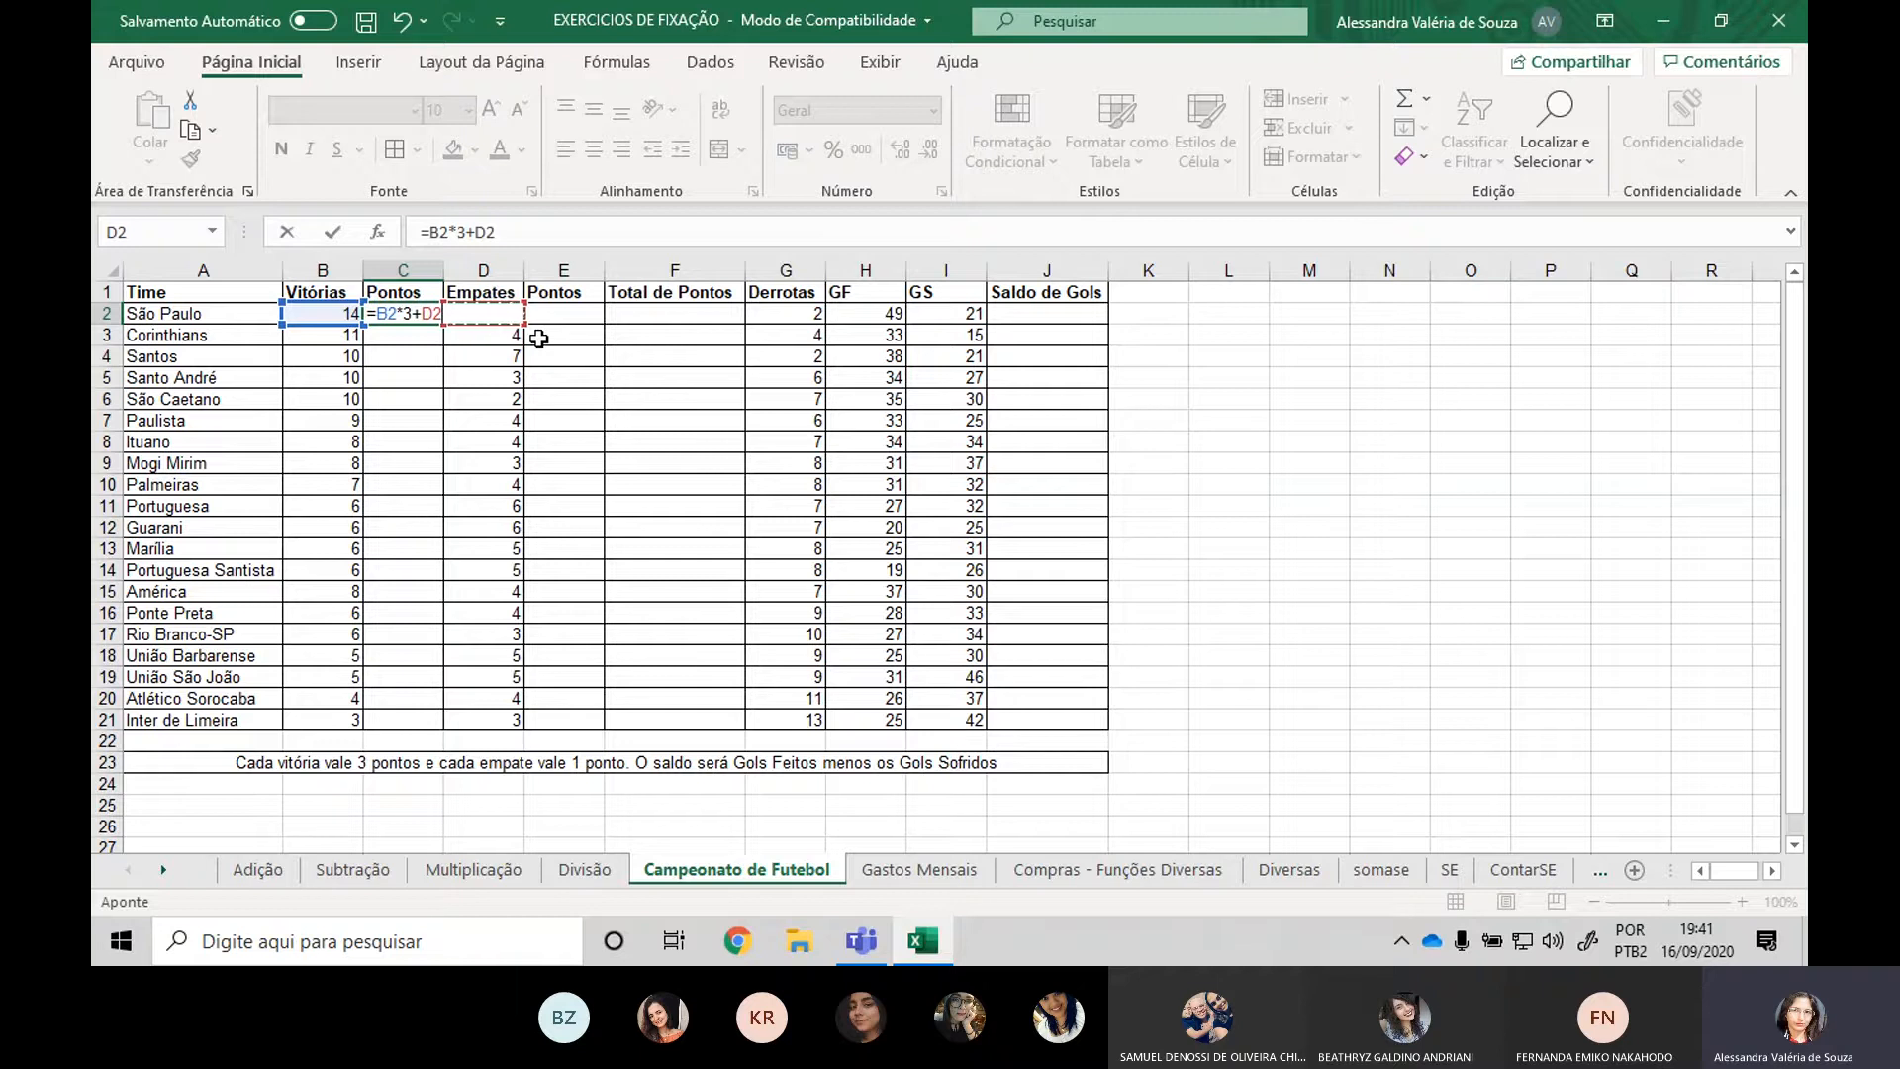
pyautogui.press('Return')
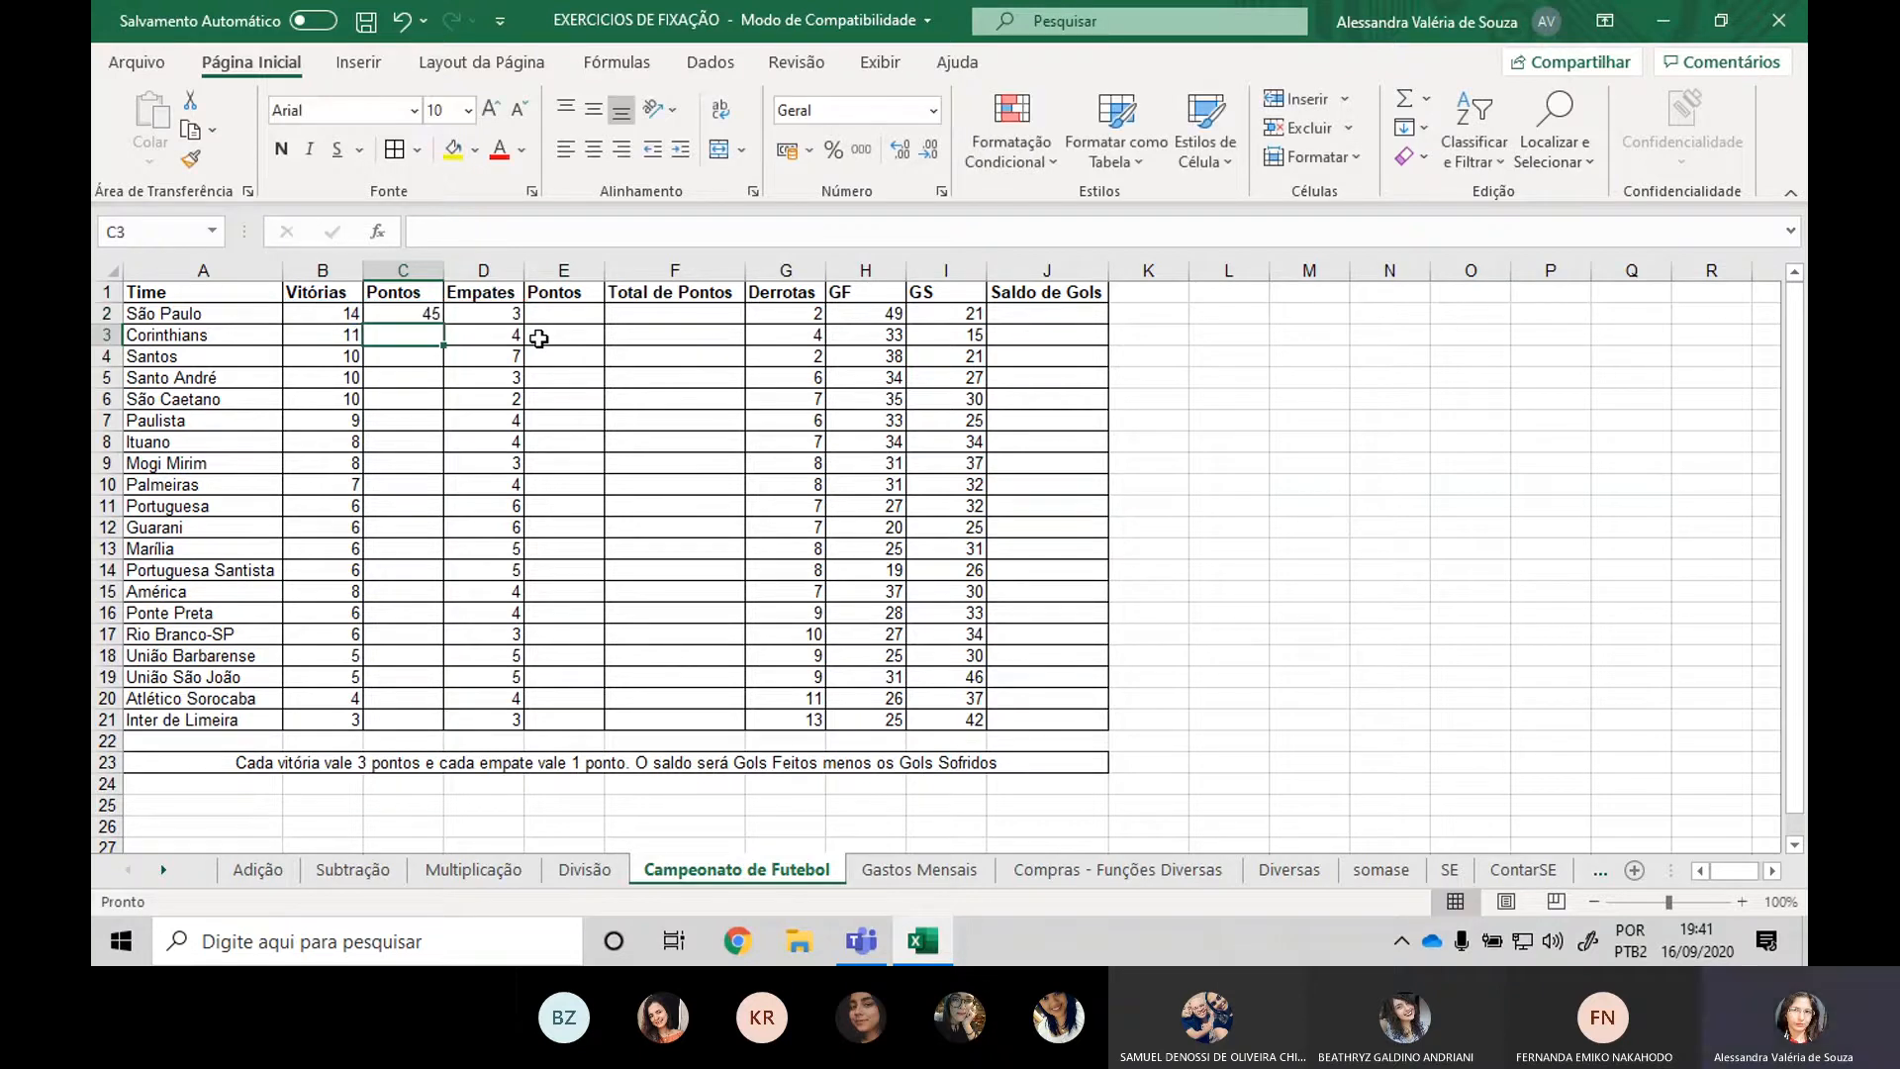
# Recheck the formula in C2 and fill it down the Pontos column to C21.
pyautogui.press('Up')
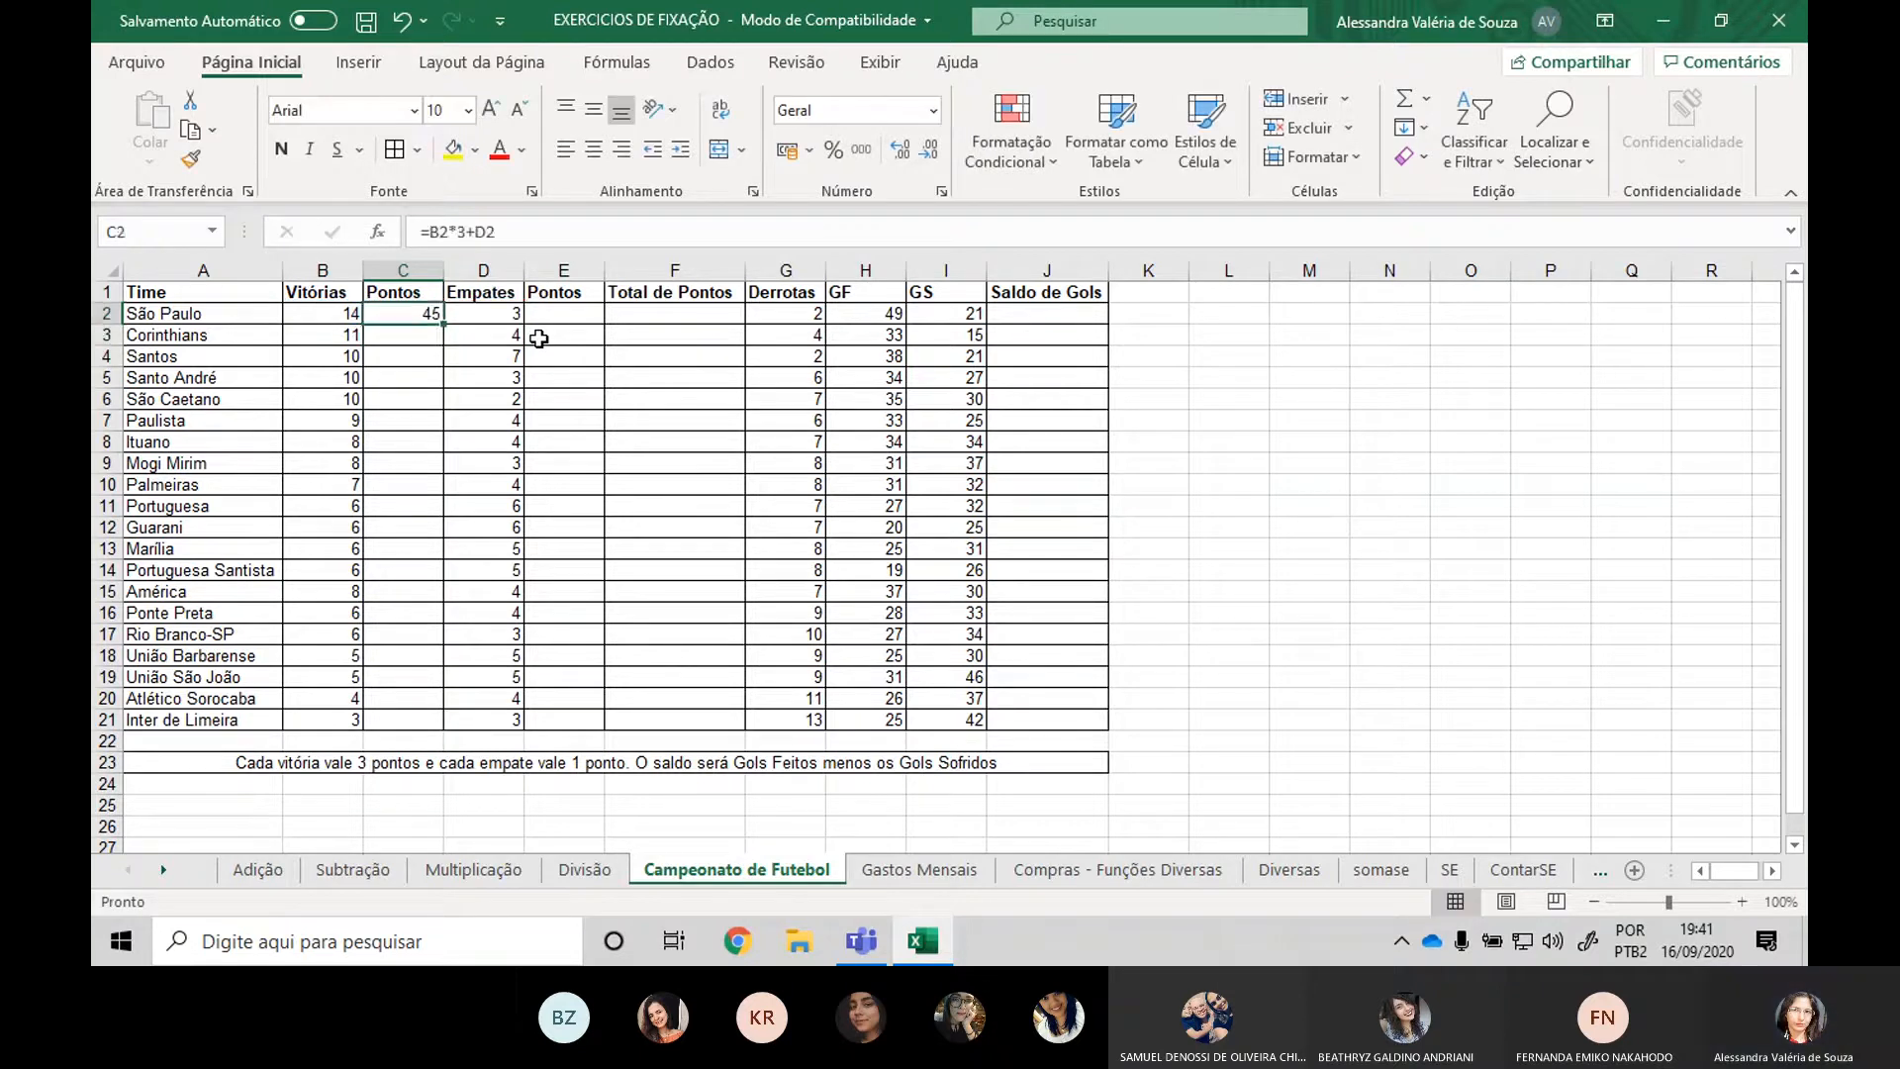
pyautogui.press('Up')
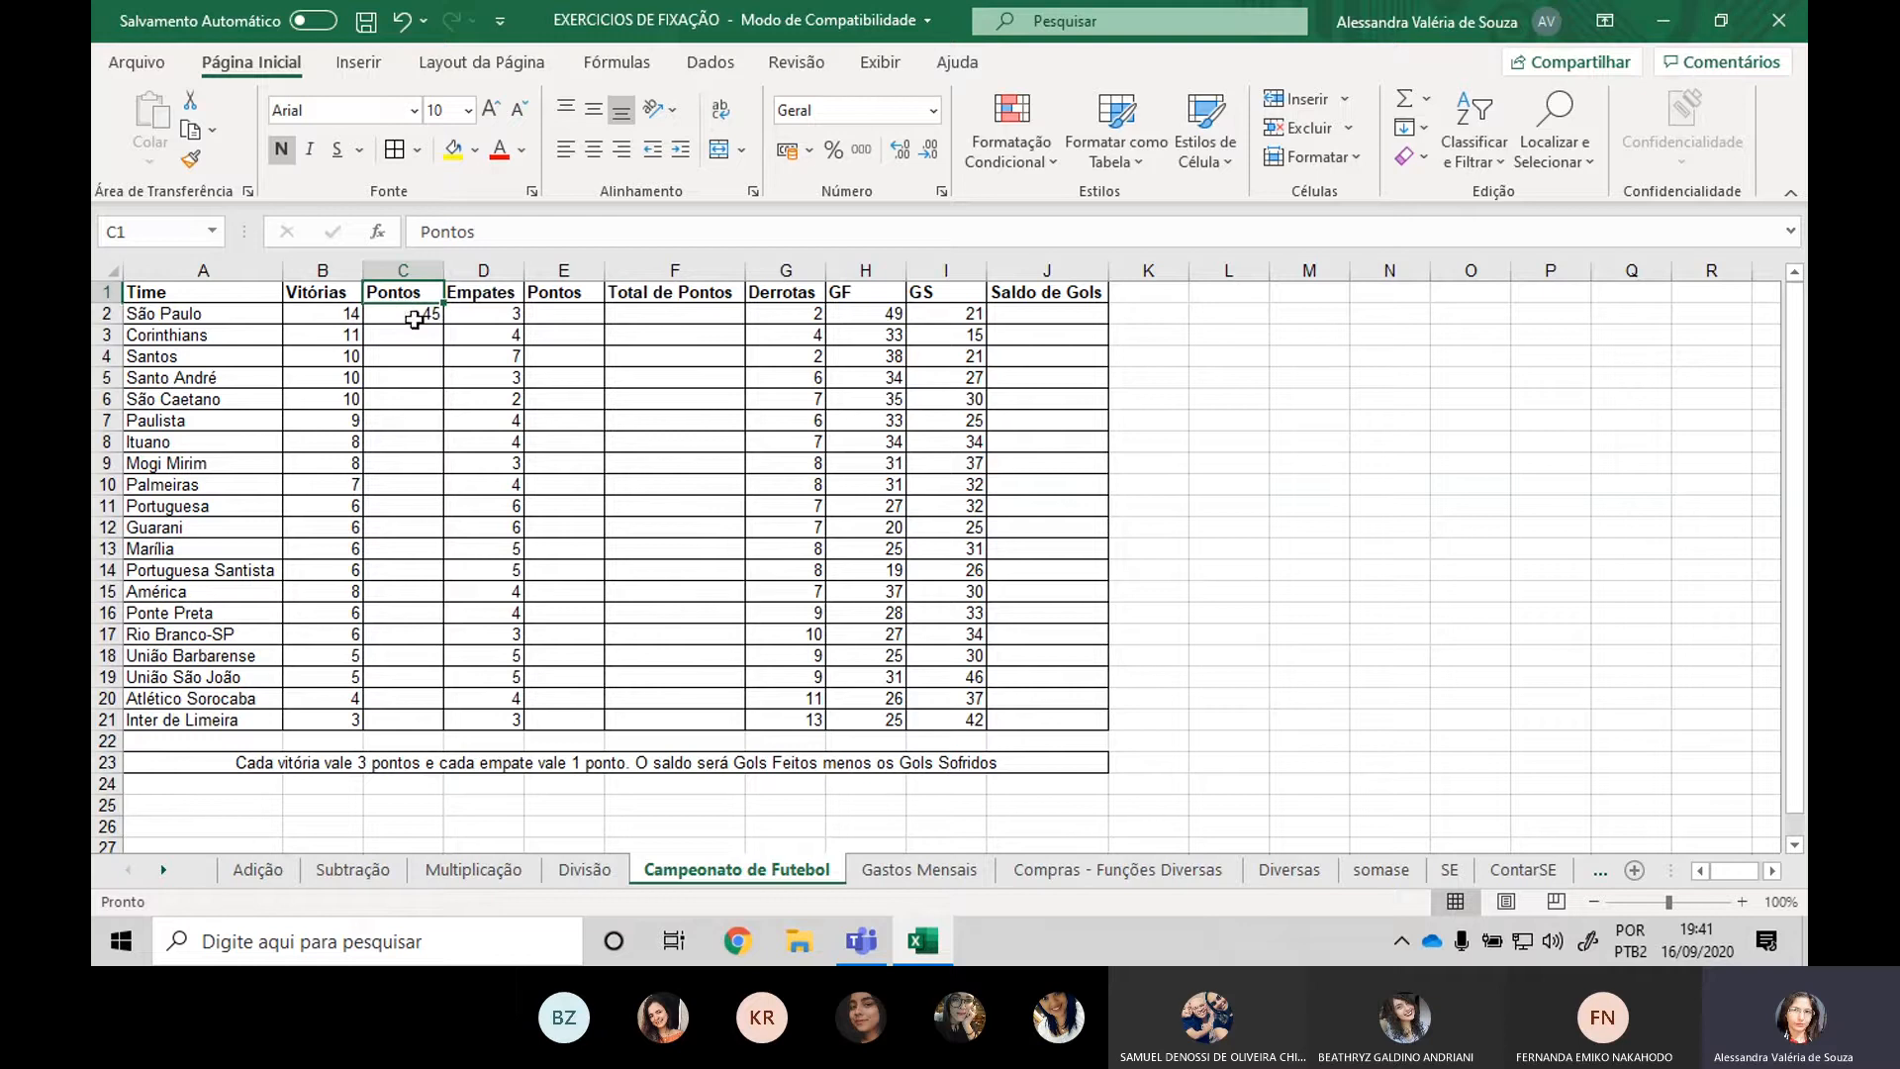
pyautogui.click(415, 317)
pyautogui.doubleClick(415, 314)
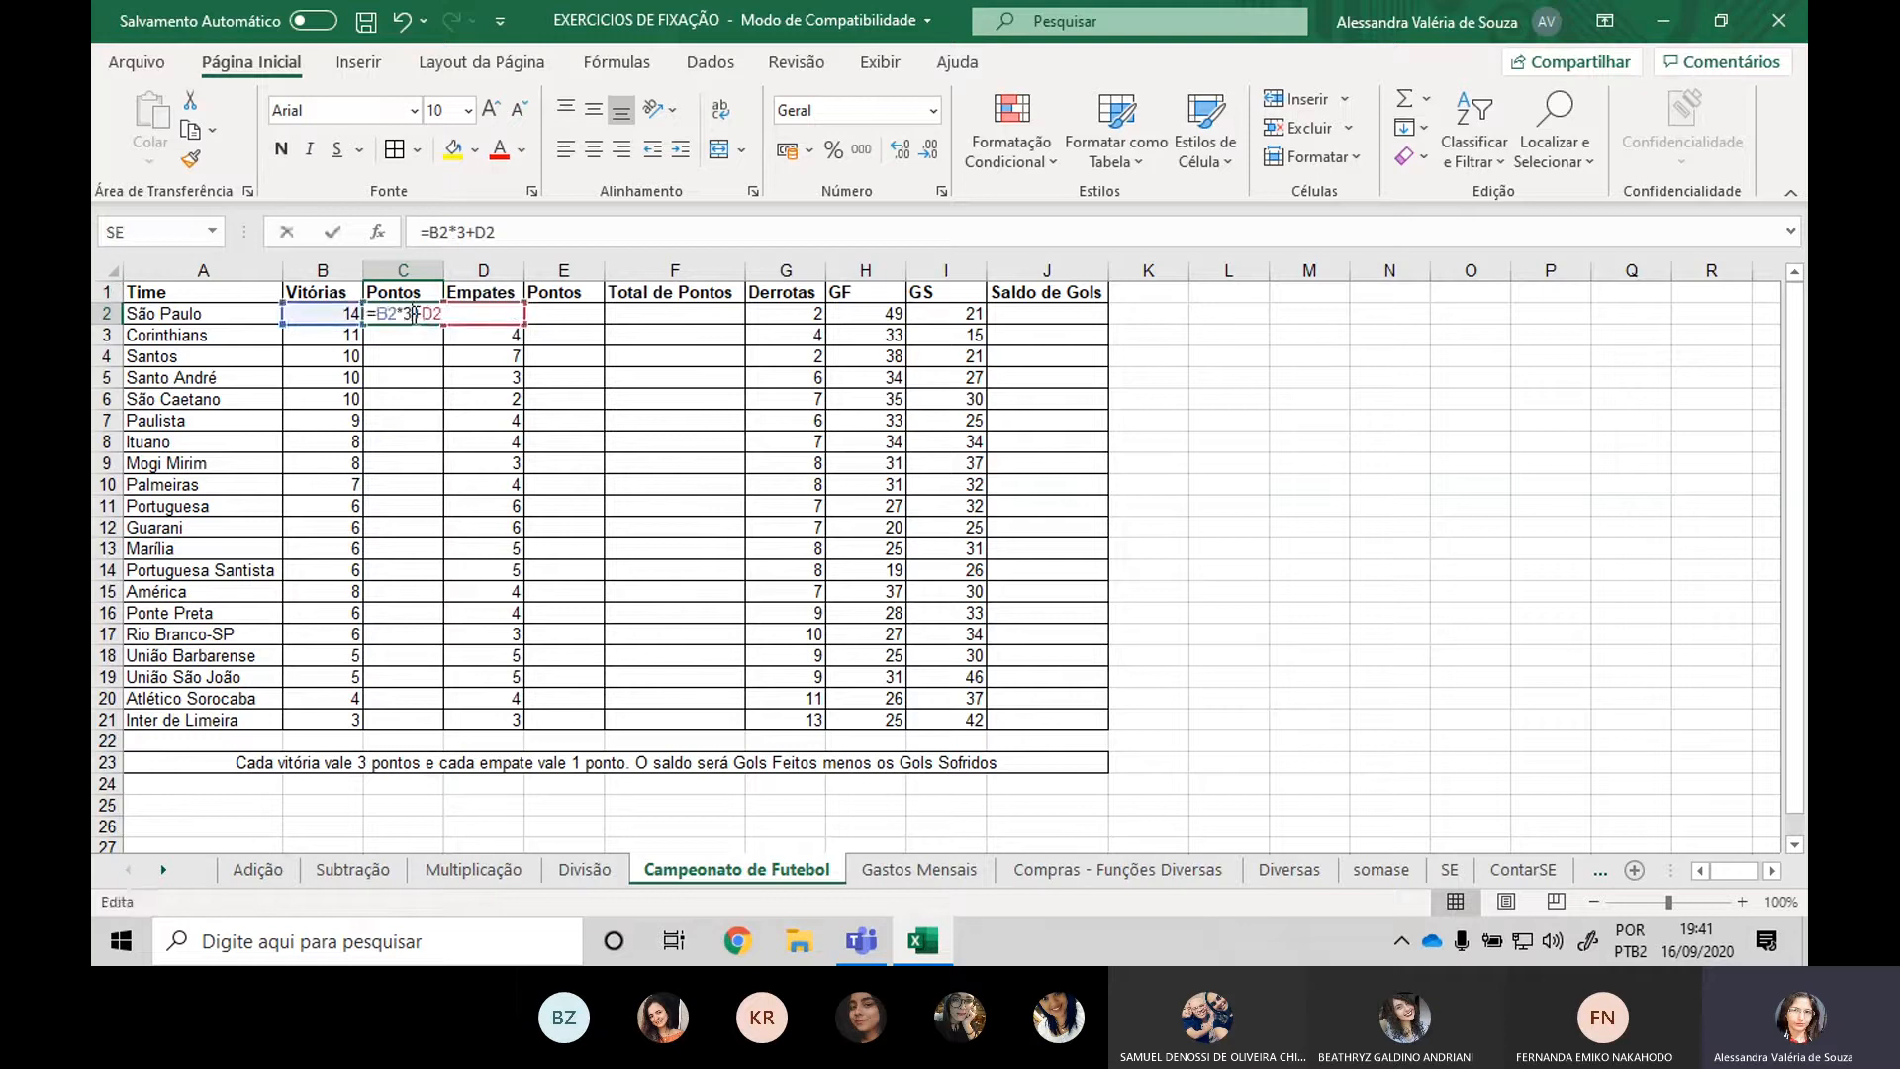
pyautogui.press('Return')
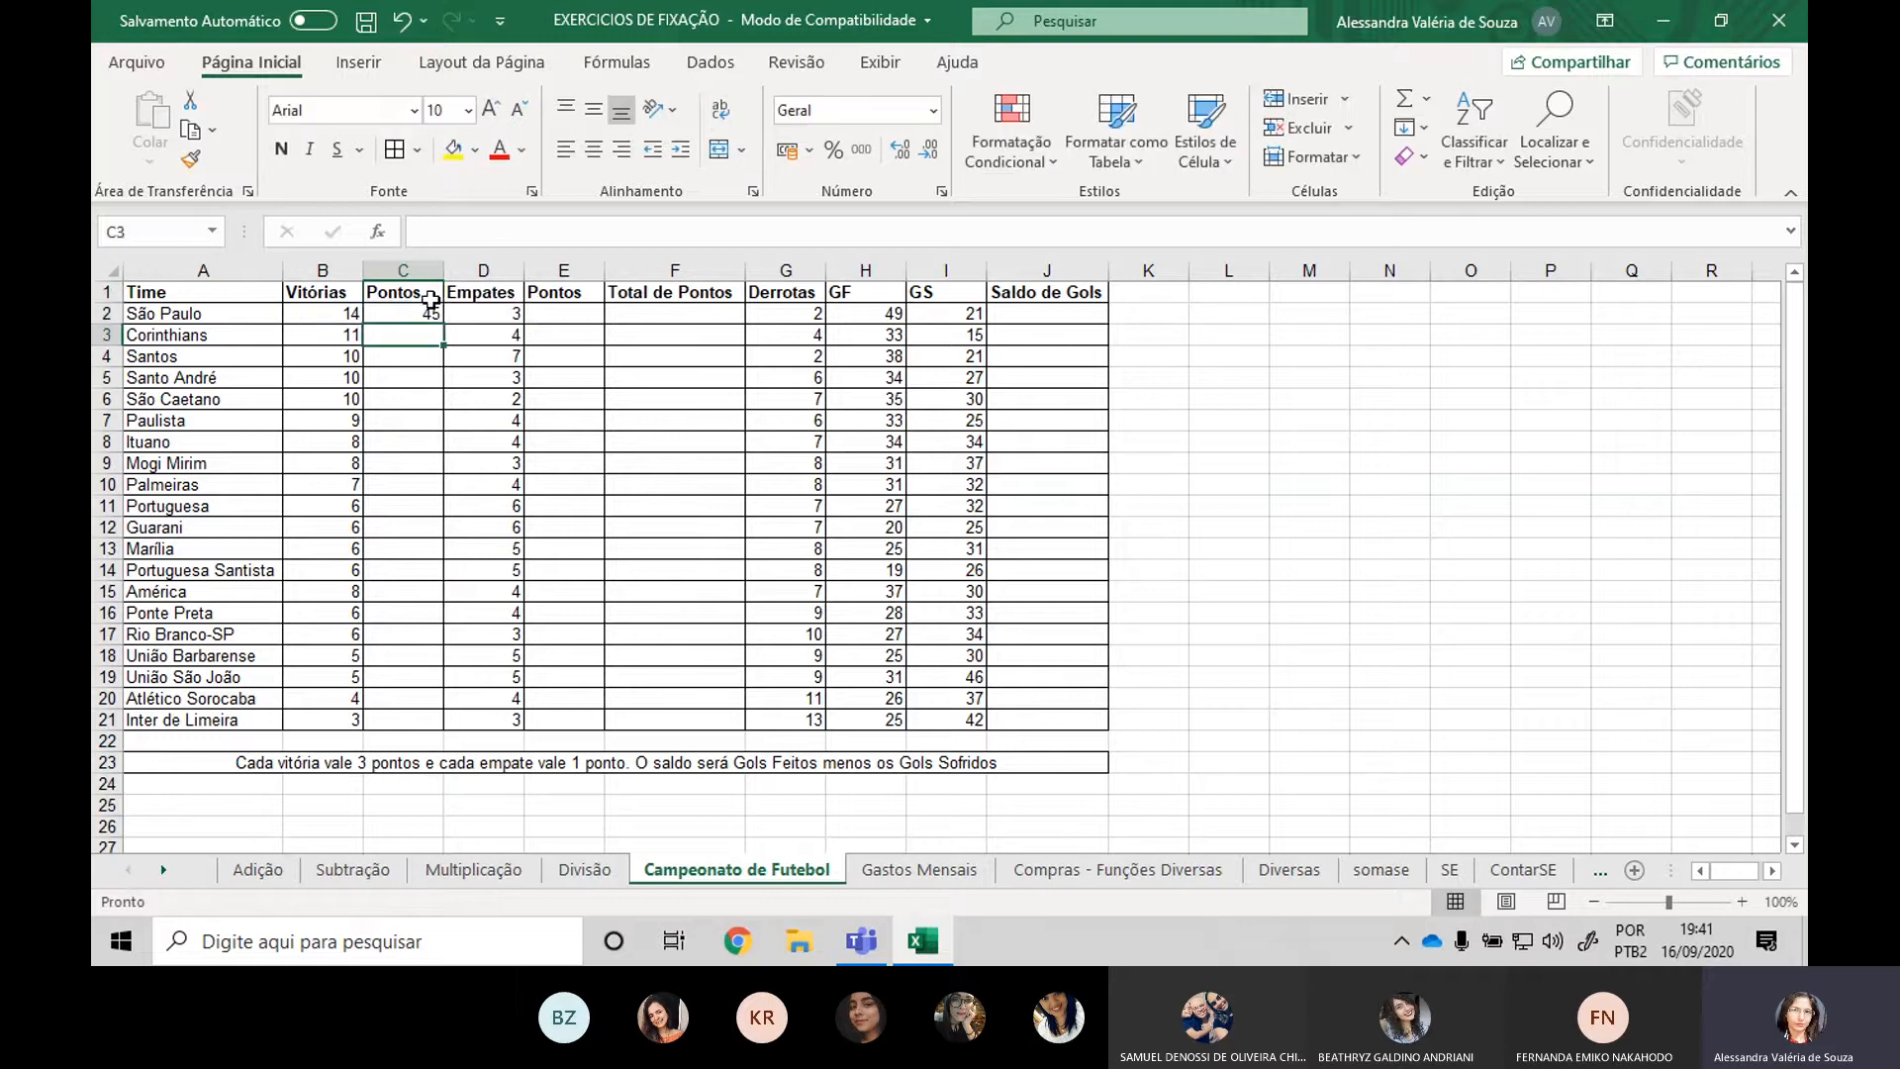
pyautogui.click(425, 311)
pyautogui.moveTo(442, 324); pyautogui.dragTo(395, 720)
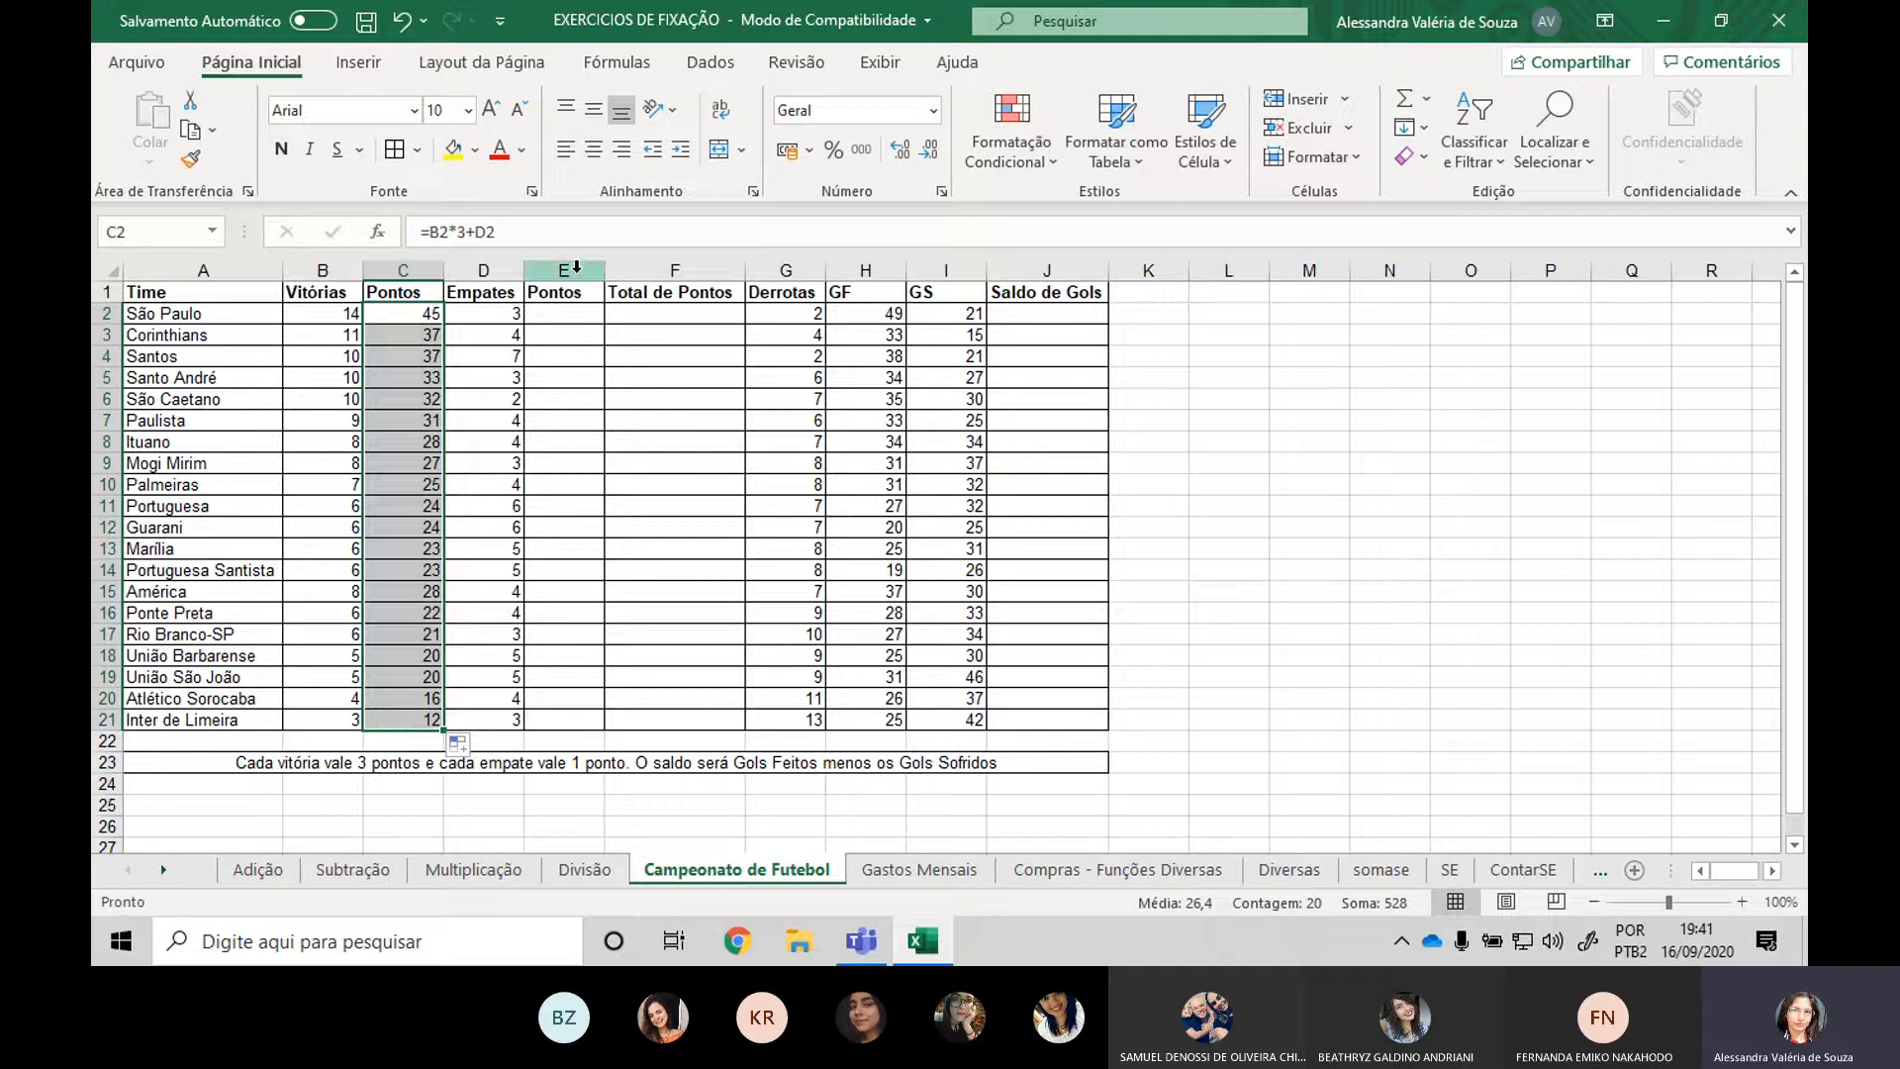
# Delete the empty second Pontos column, column E, between Empates and Total de Pontos.
pyautogui.moveTo(605, 270)
pyautogui.mouseDown()
pyautogui.moveTo(535, 271)
pyautogui.moveTo(625, 273)
pyautogui.moveTo(601, 271)
pyautogui.mouseUp()
pyautogui.click(577, 265)
pyautogui.rightClick(544, 442)
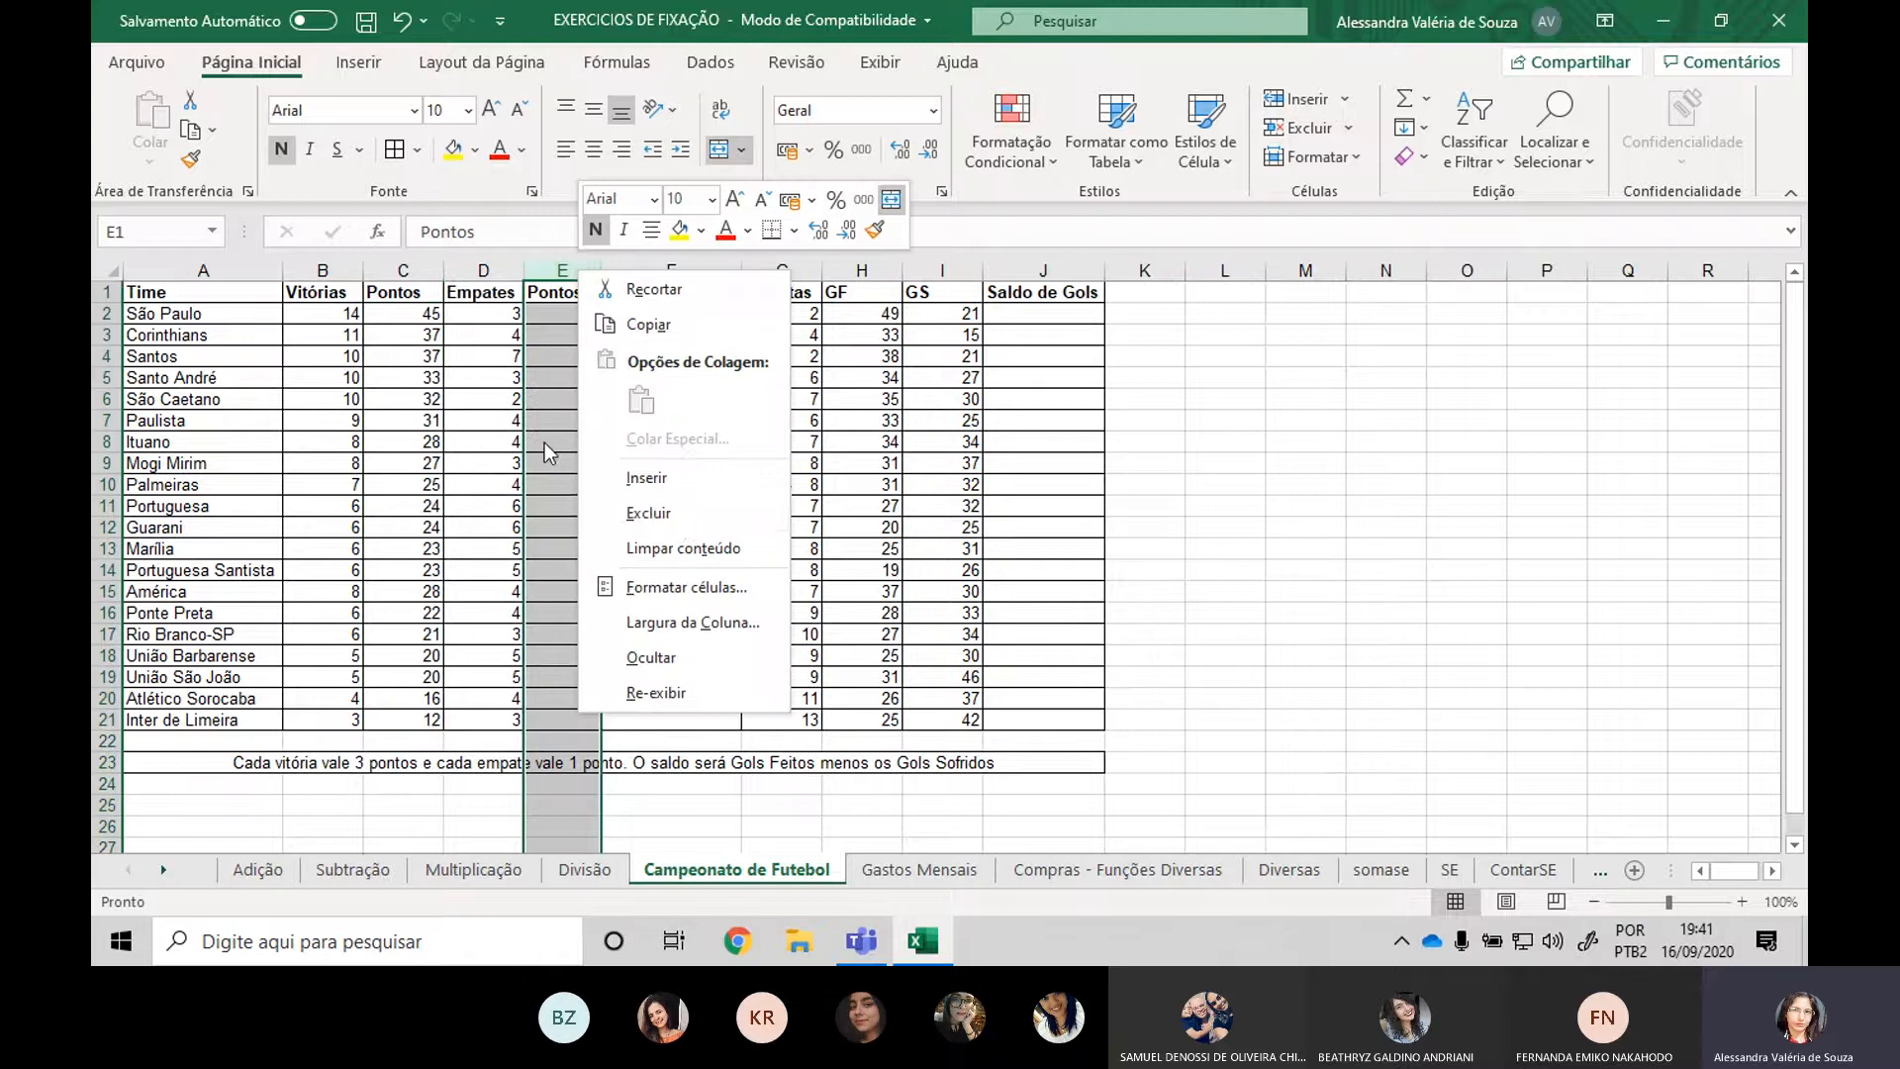
pyautogui.click(675, 514)
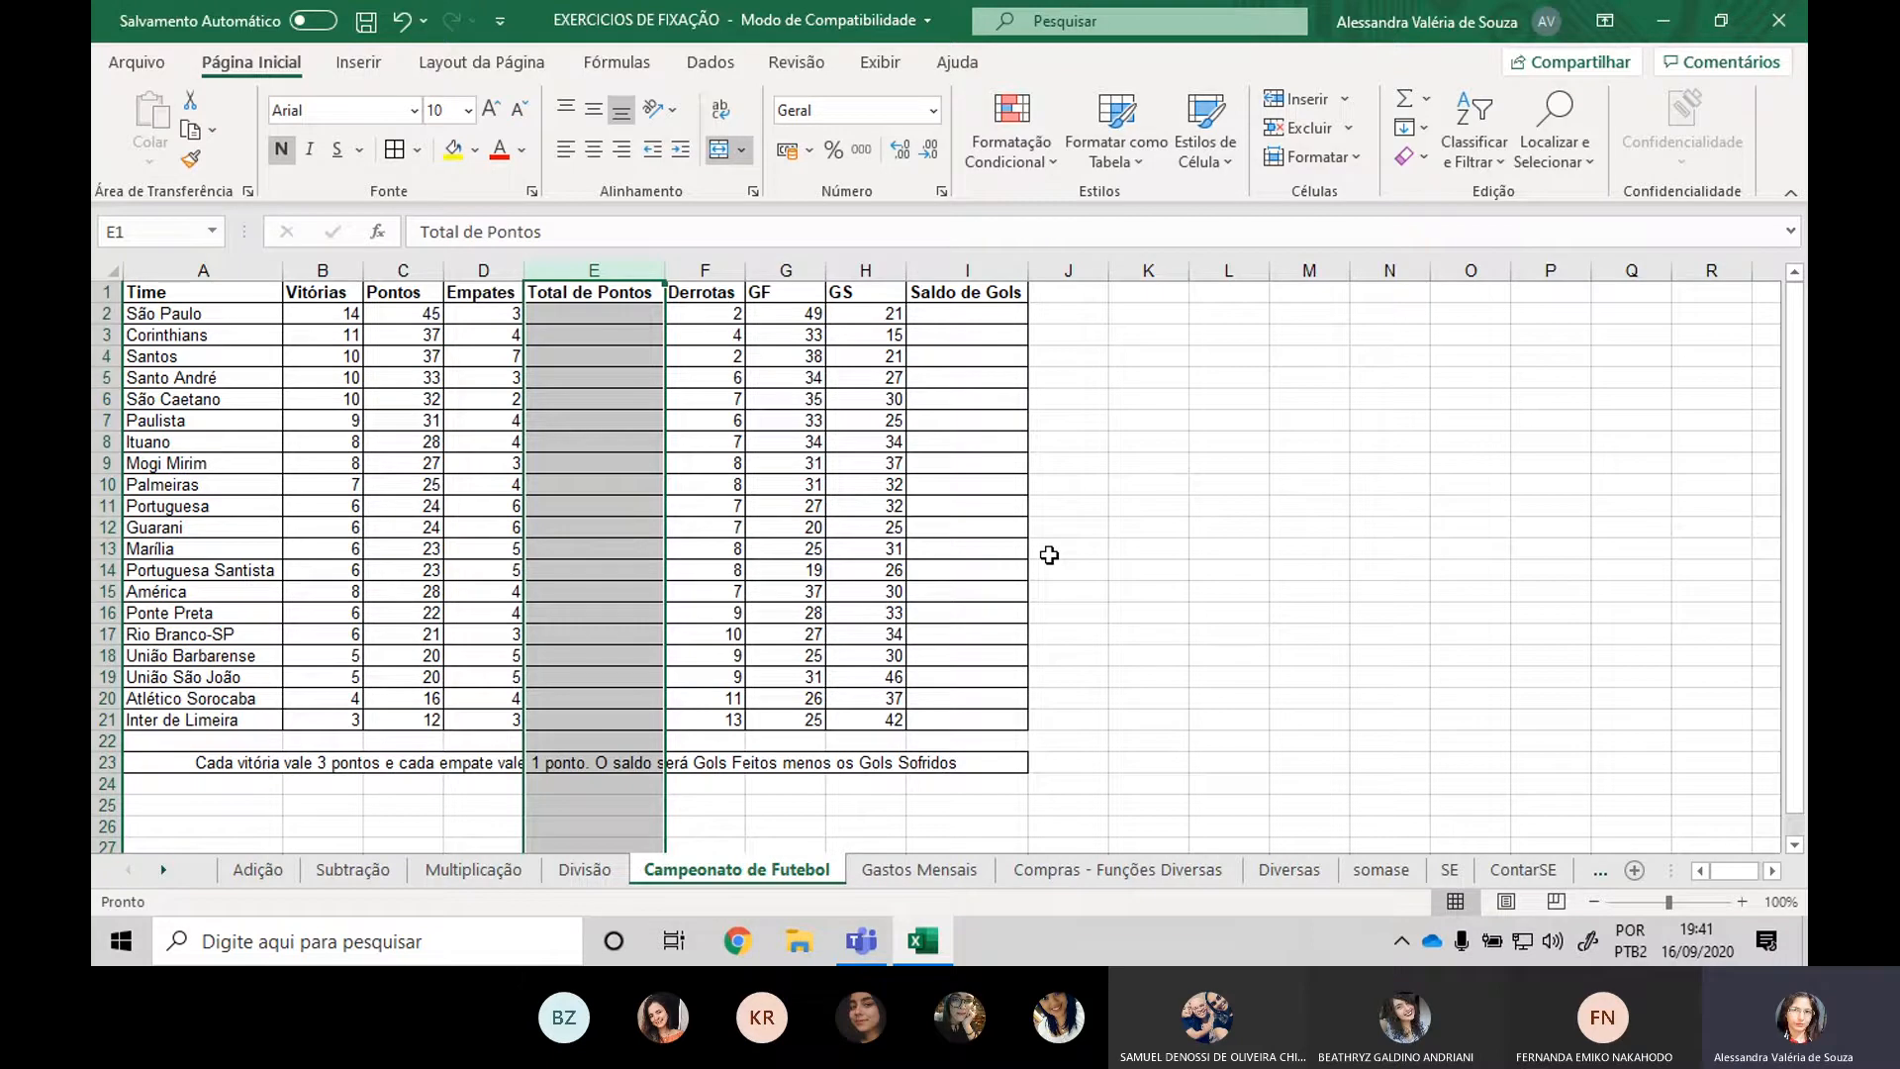
pyautogui.click(995, 319)
pyautogui.write('=')
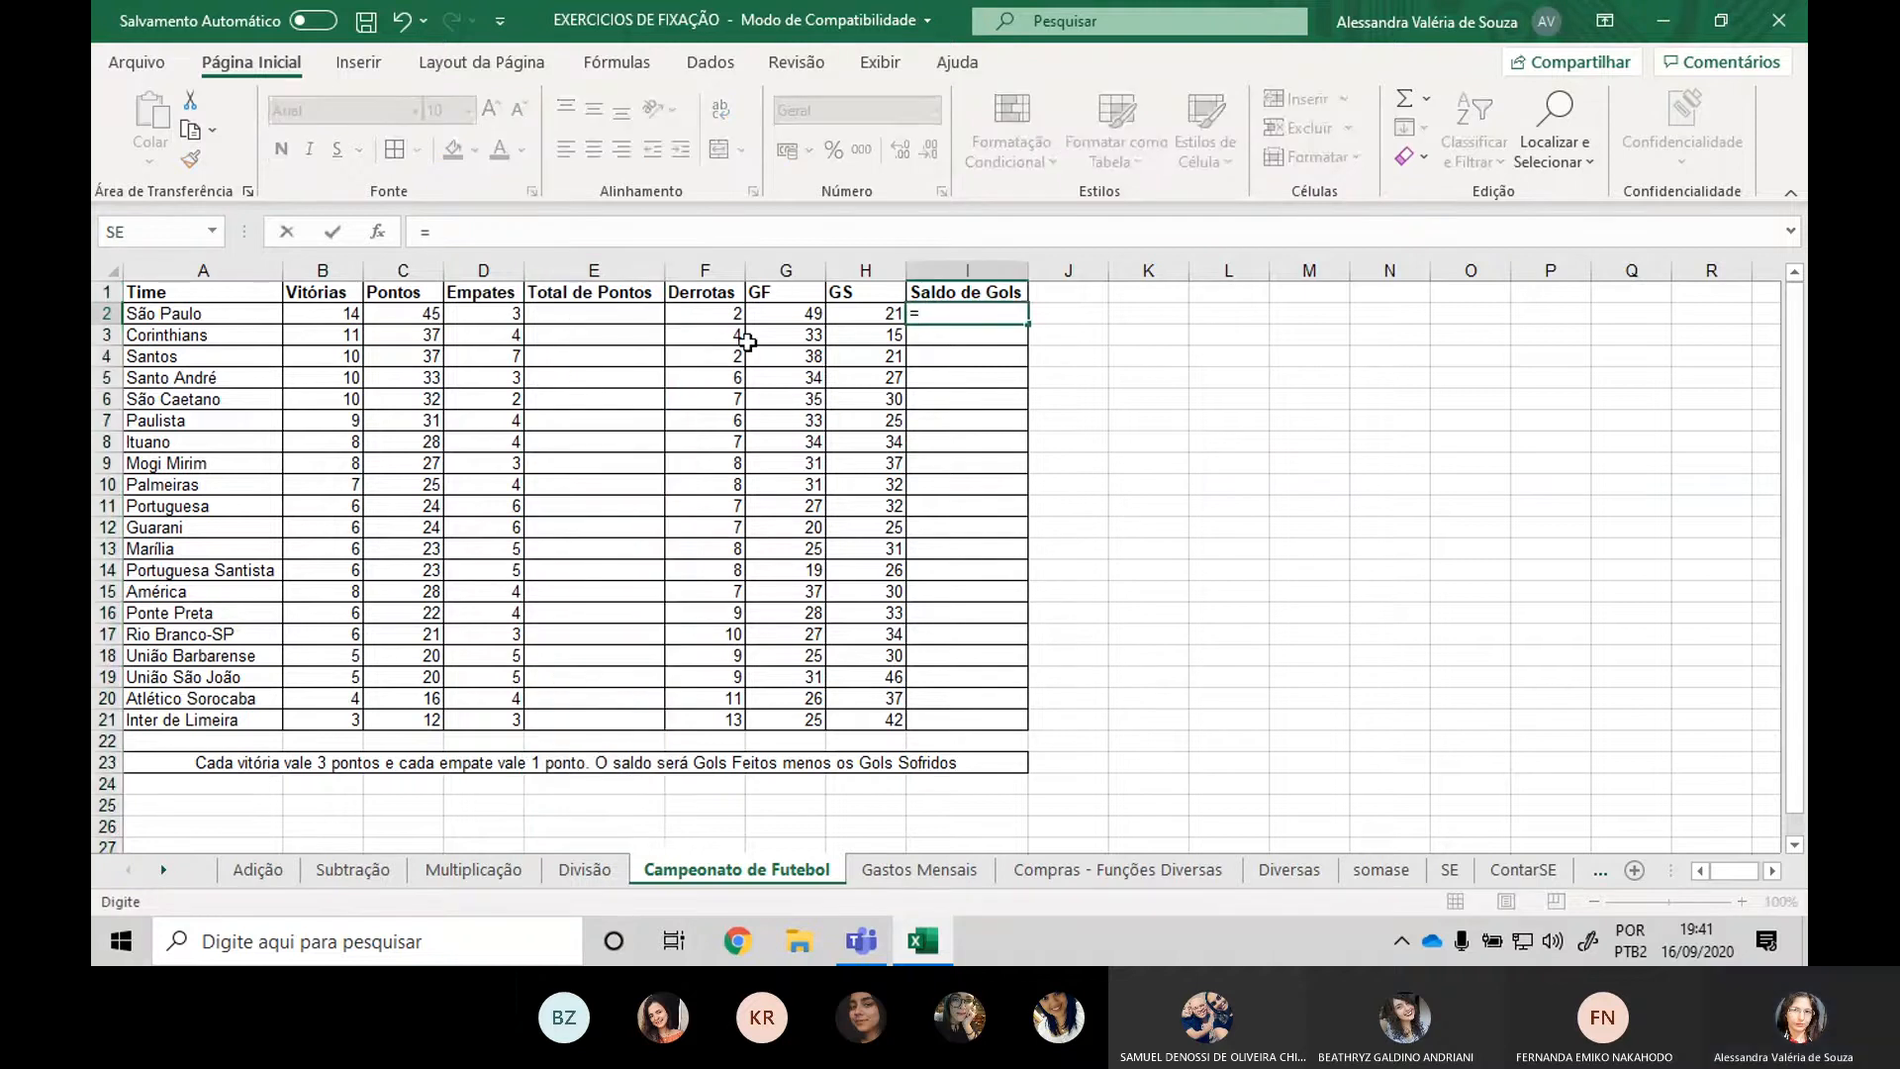
pyautogui.press('Escape')
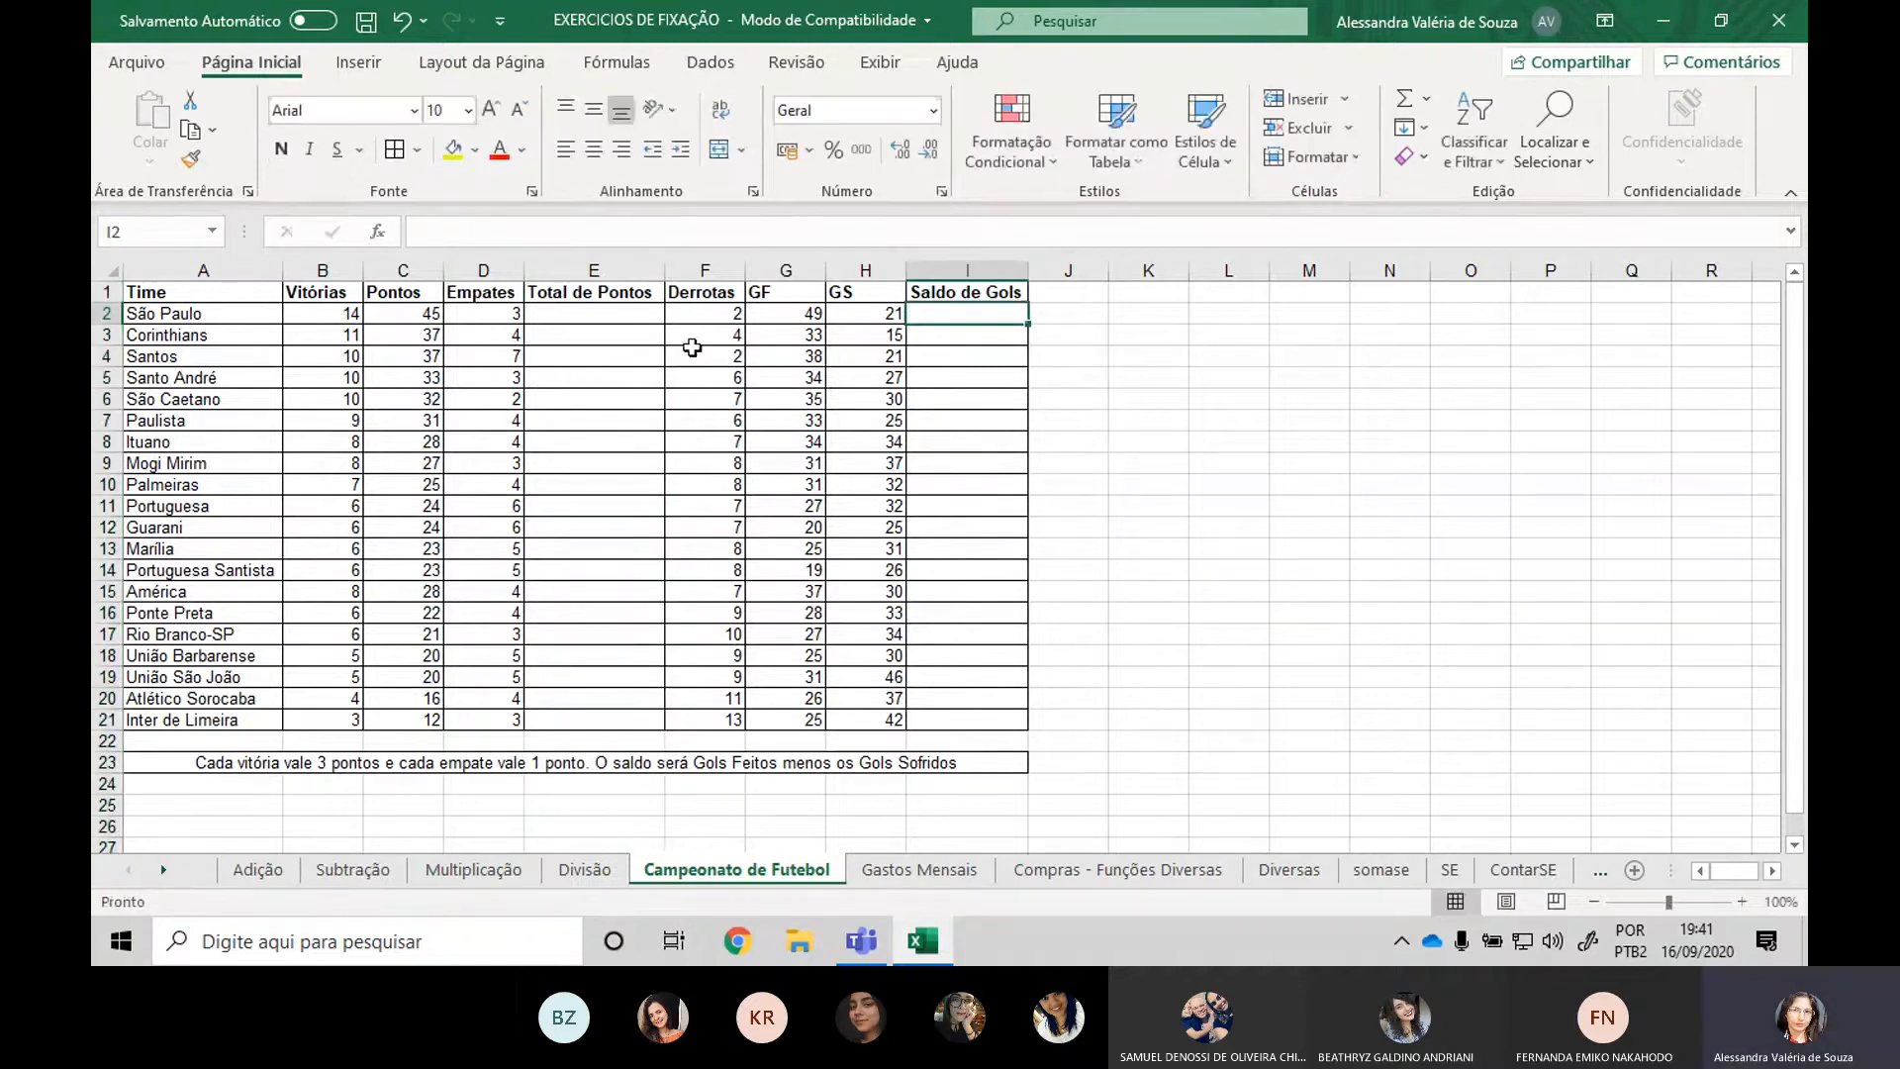
# Delete the empty Total de Pontos column, column E, between Empates and Derrotas.
pyautogui.rightClick(611, 271)
pyautogui.click(746, 738)
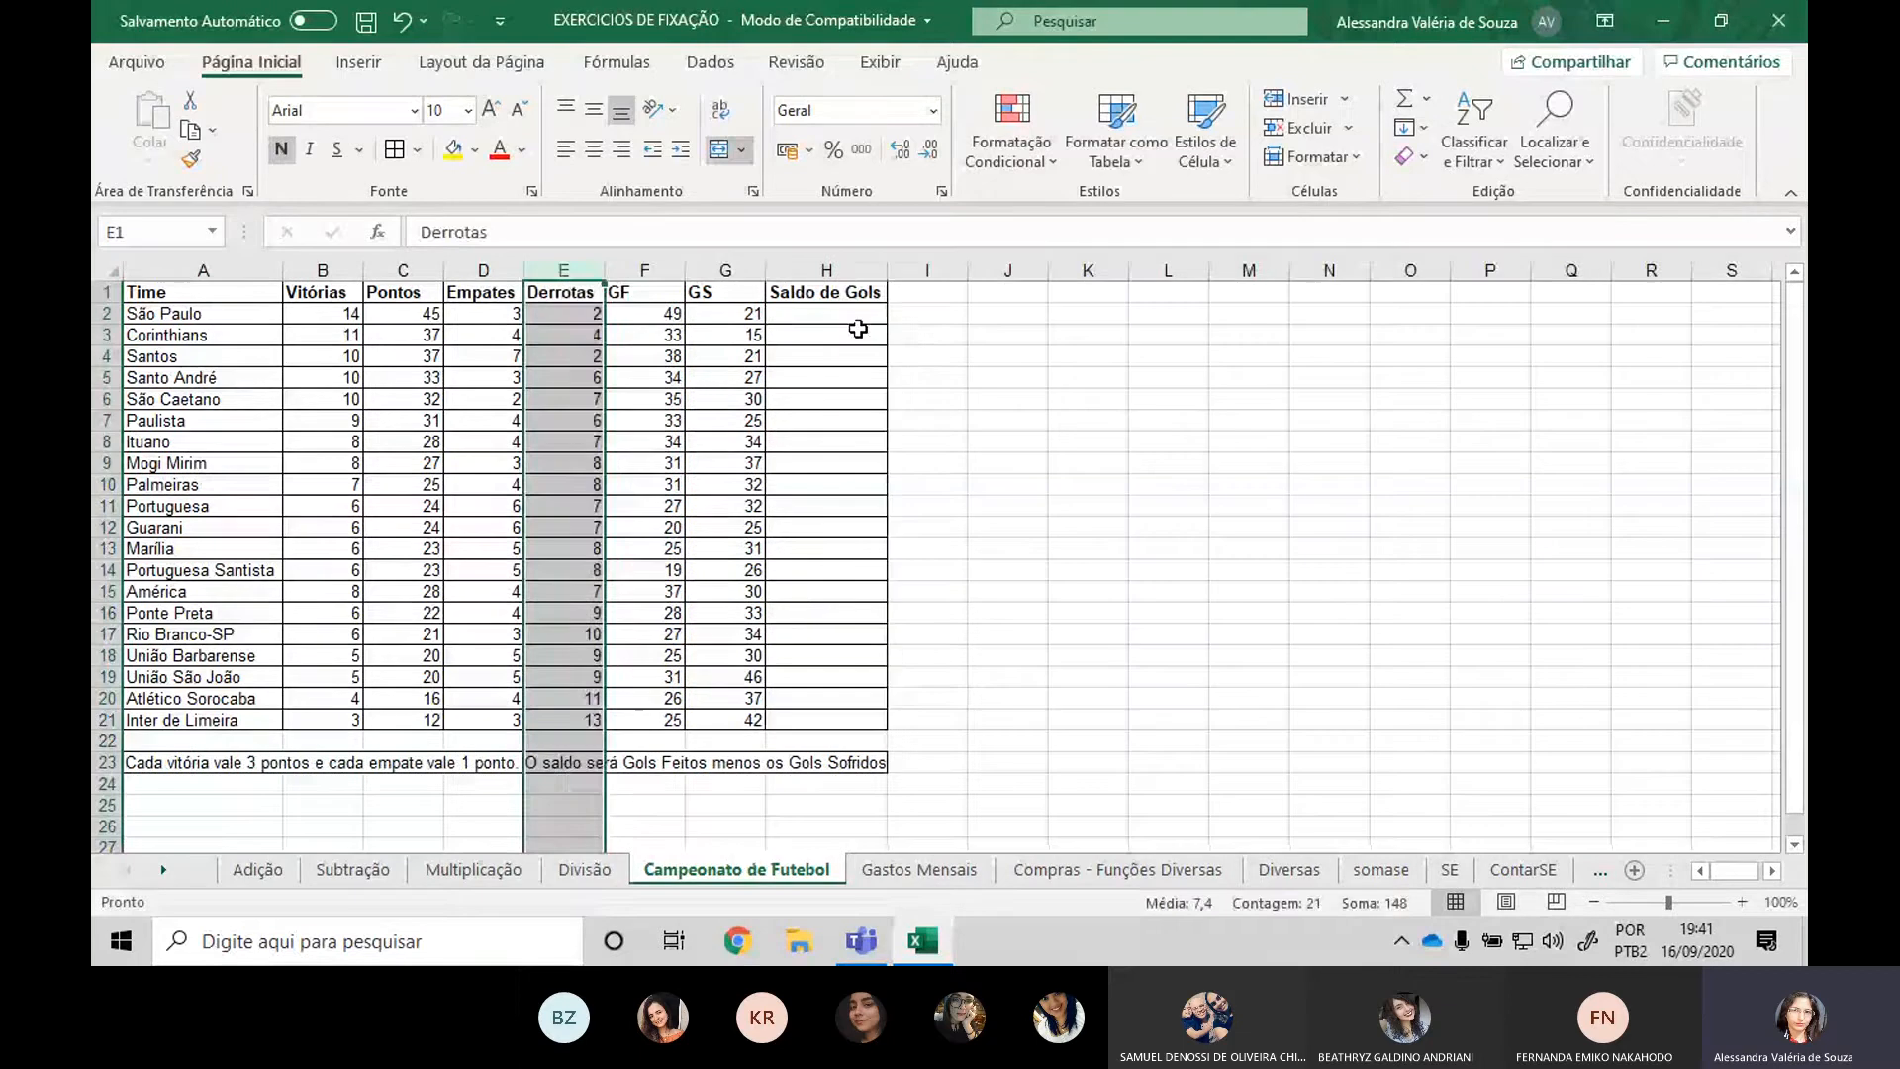
# Enter the formula =F2-G2 in H2 to calculate São Paulo's Saldo de Gols from goals scored minus goals conceded.
pyautogui.click(797, 318)
pyautogui.write('=')
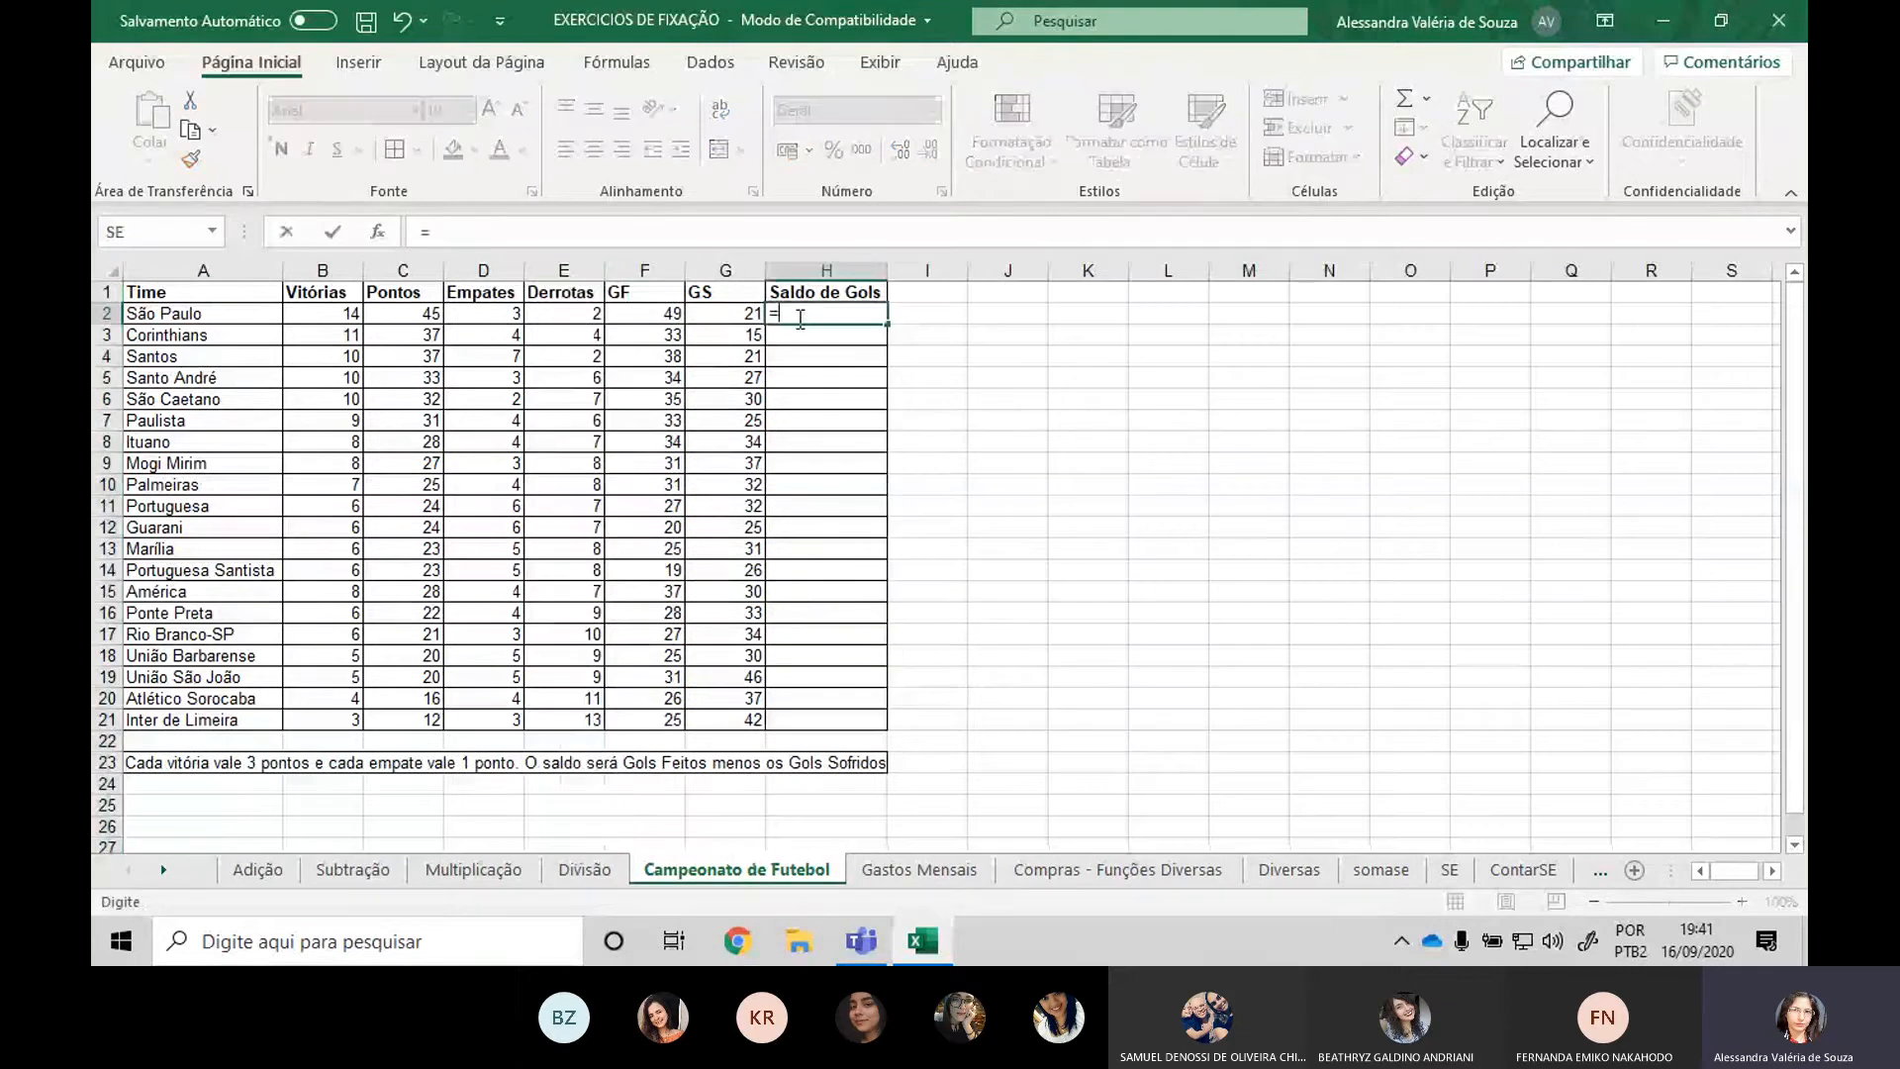
pyautogui.click(620, 315)
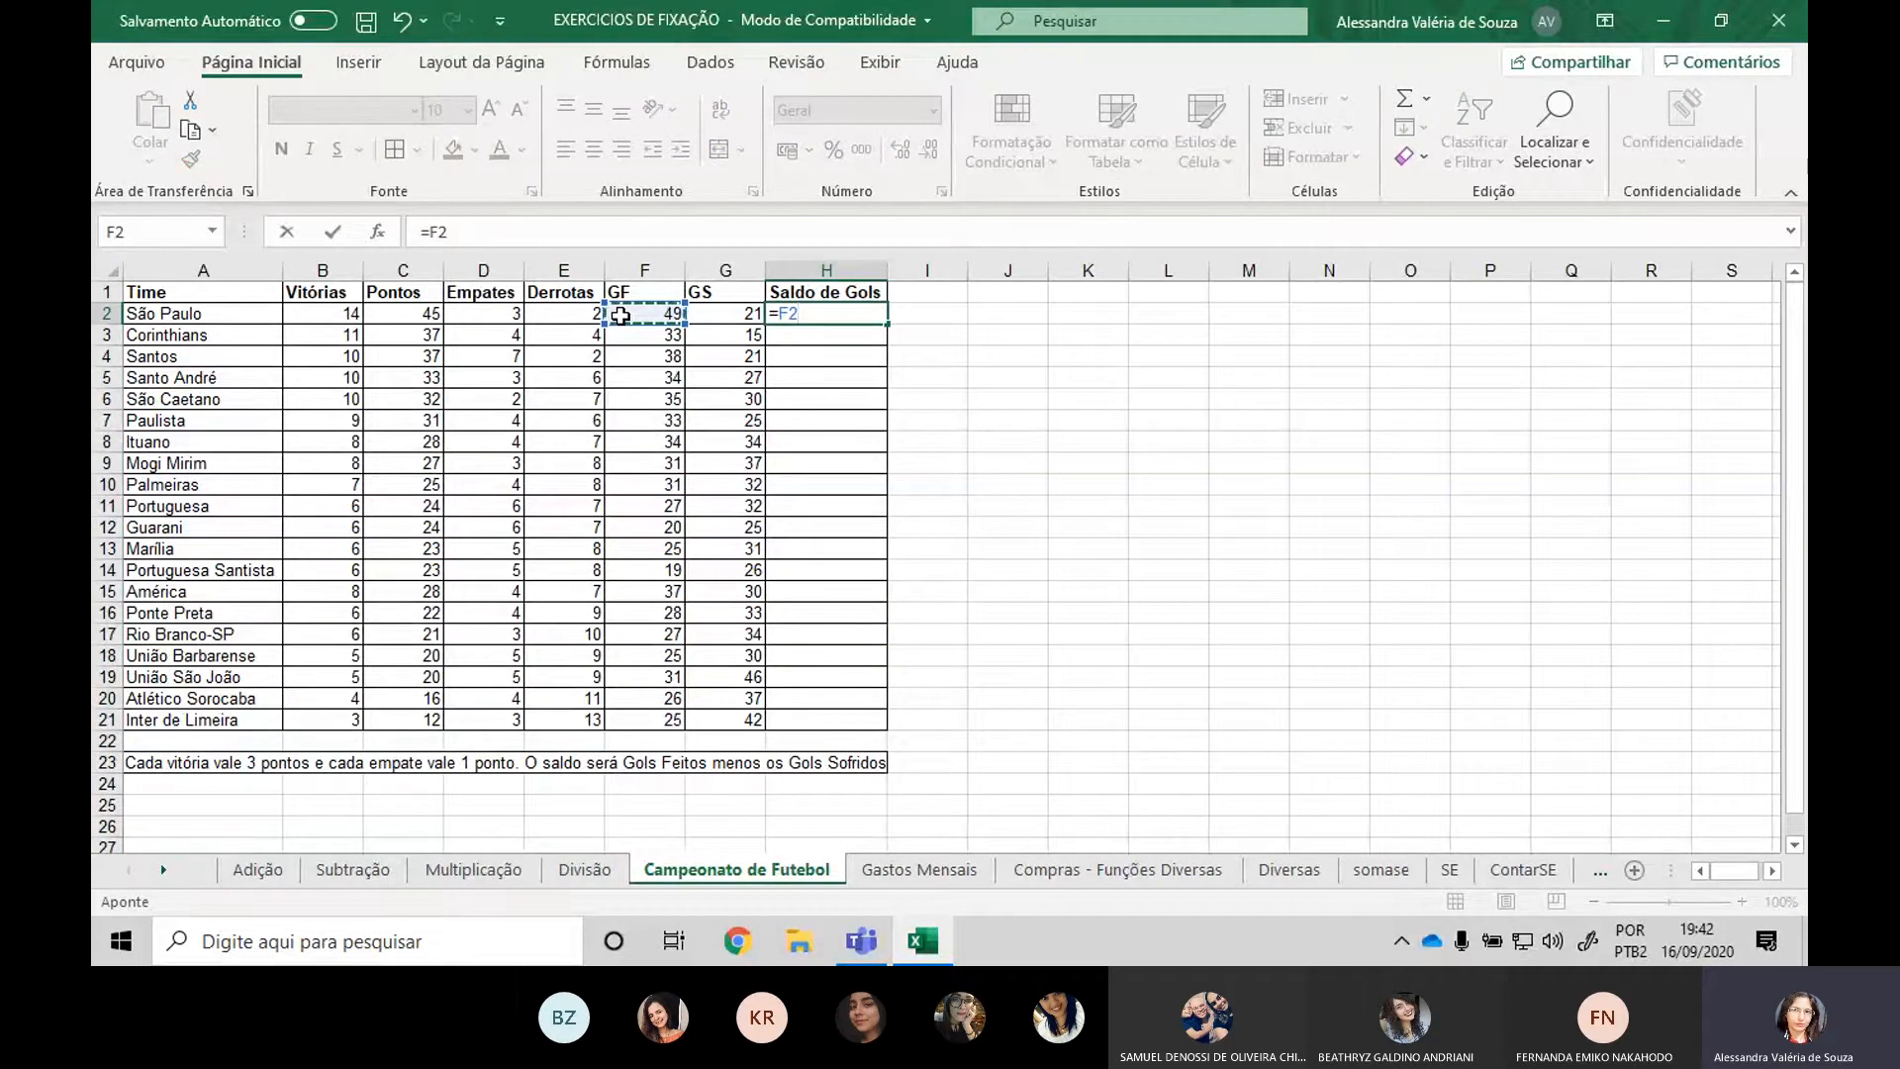
pyautogui.write('-')
pyautogui.click(725, 313)
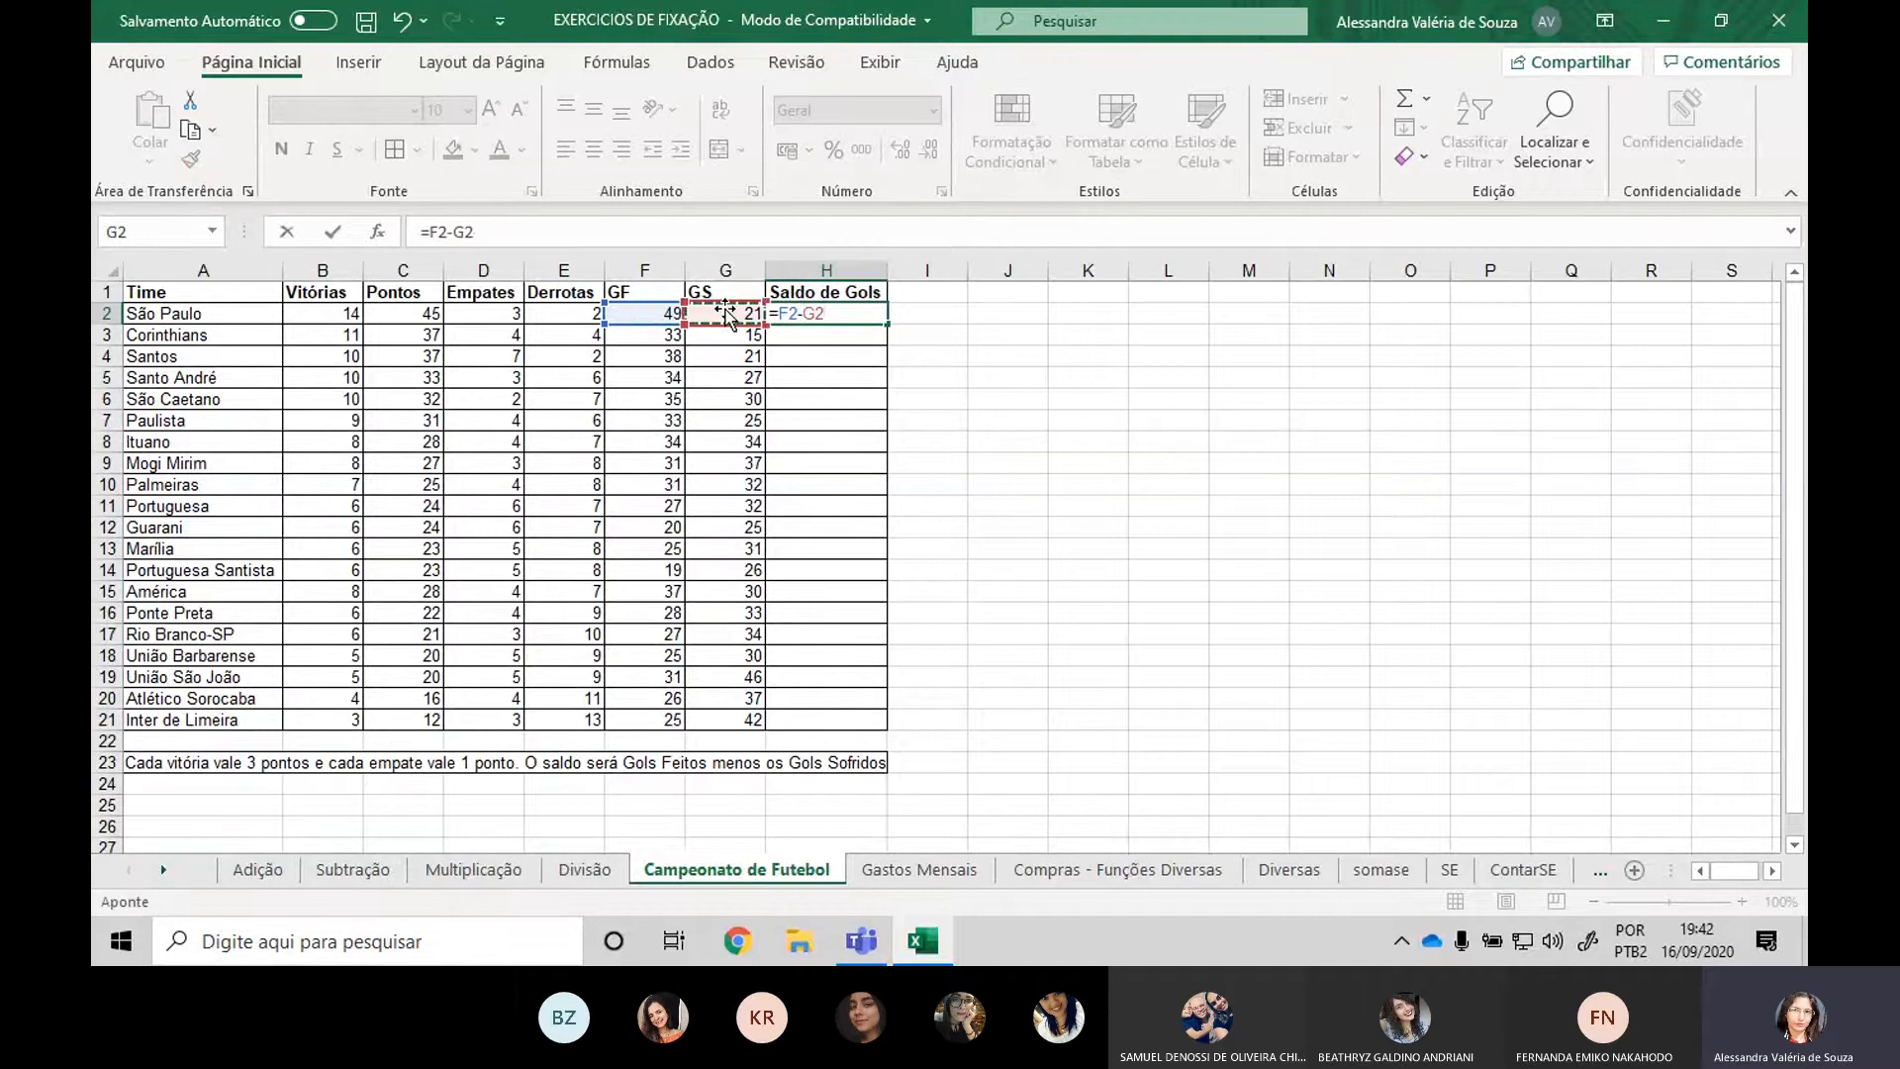
pyautogui.press('Return')
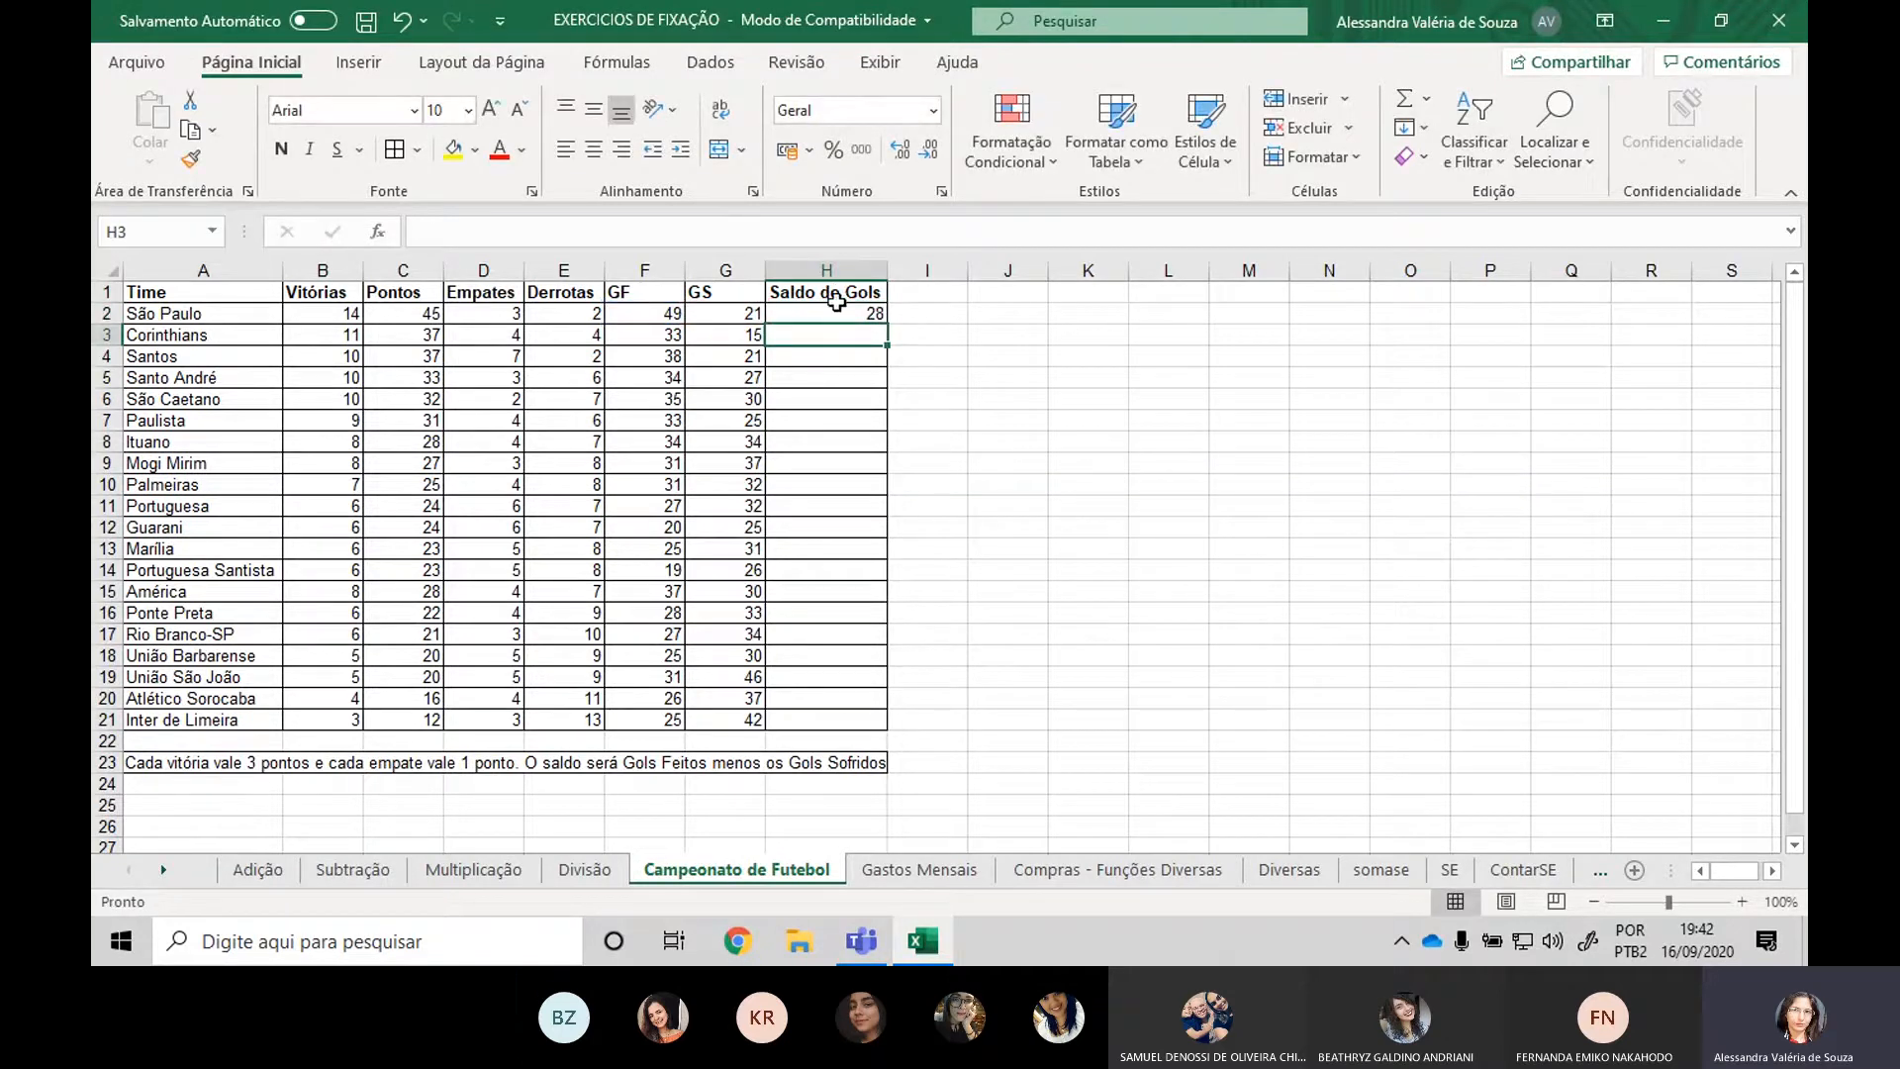
# Fill the goal difference formula from H2 down the Saldo de Gols column to H21.
pyautogui.click(855, 298)
pyautogui.click(859, 313)
pyautogui.moveTo(887, 324); pyautogui.dragTo(865, 734)
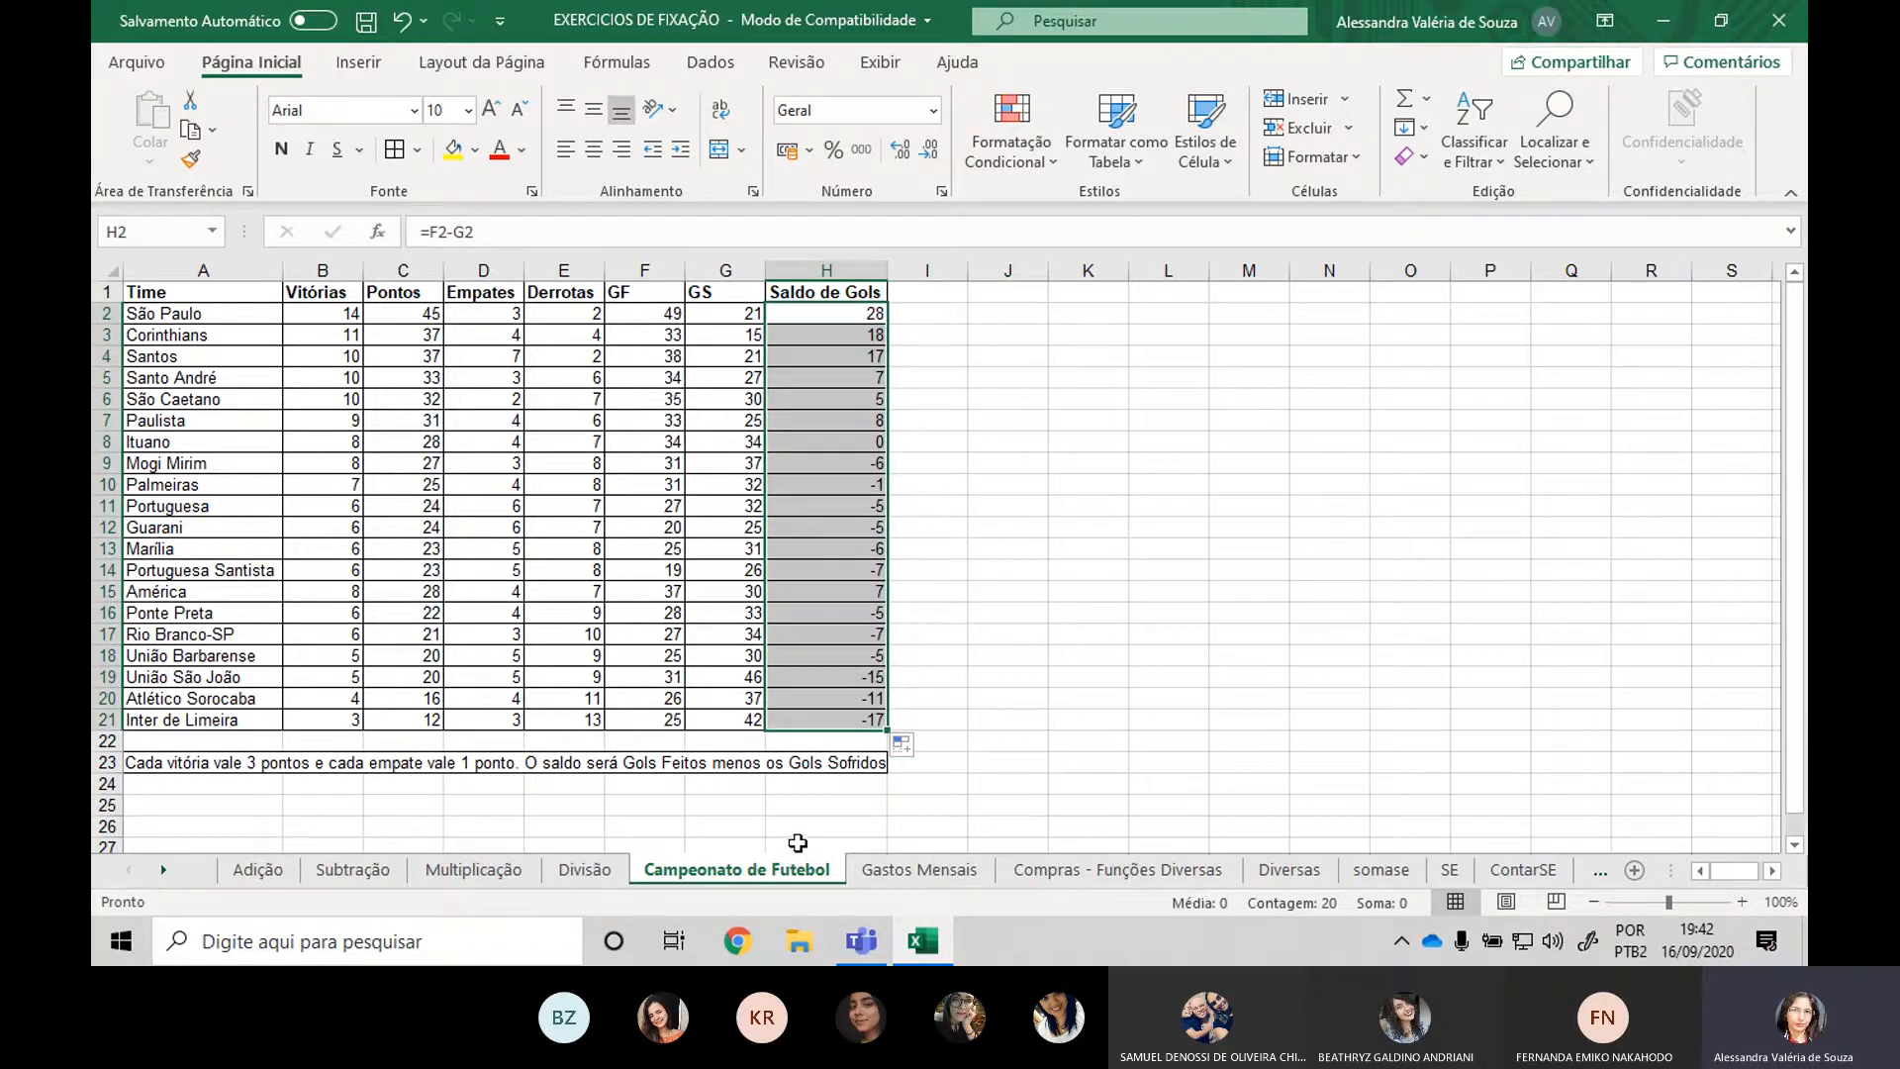
pyautogui.click(1153, 569)
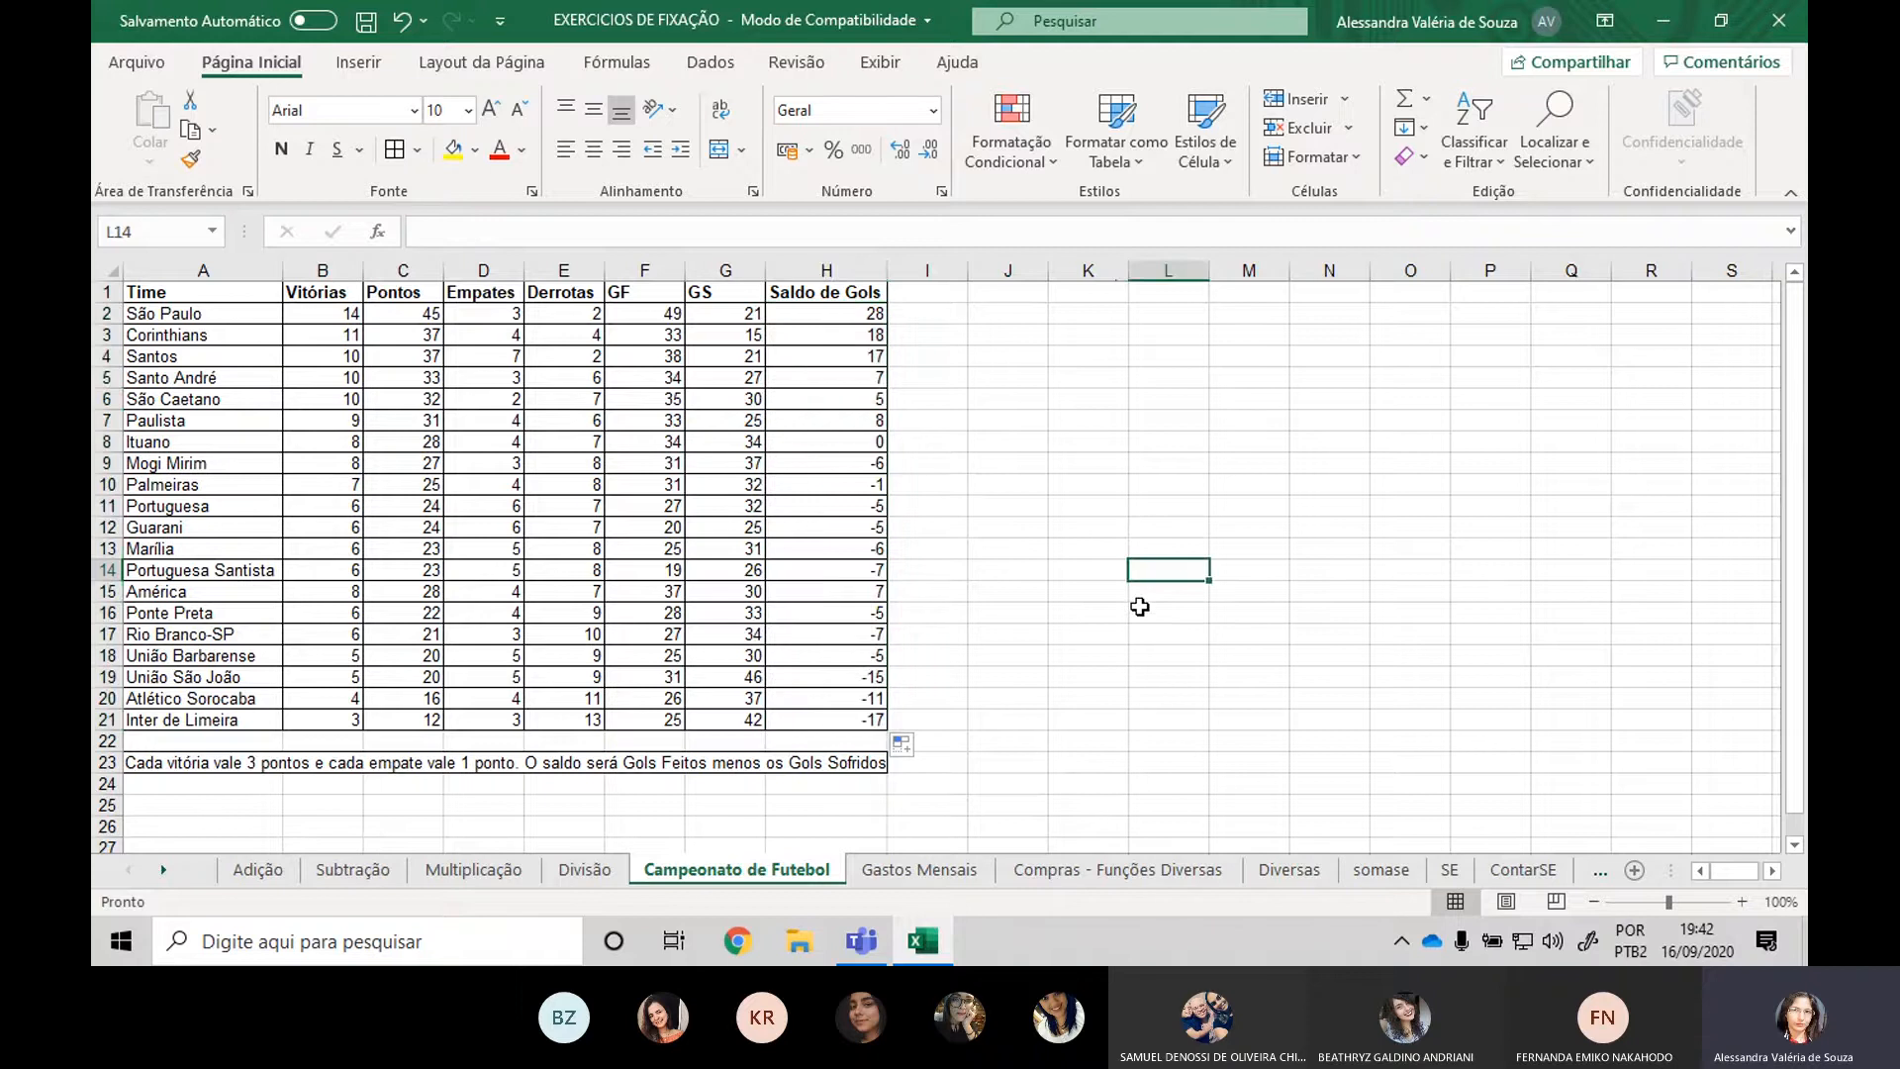
# Look over the Gastos Mensais sheet and review how the Total formula in E4 of the Adição sheet is built.
pyautogui.click(920, 871)
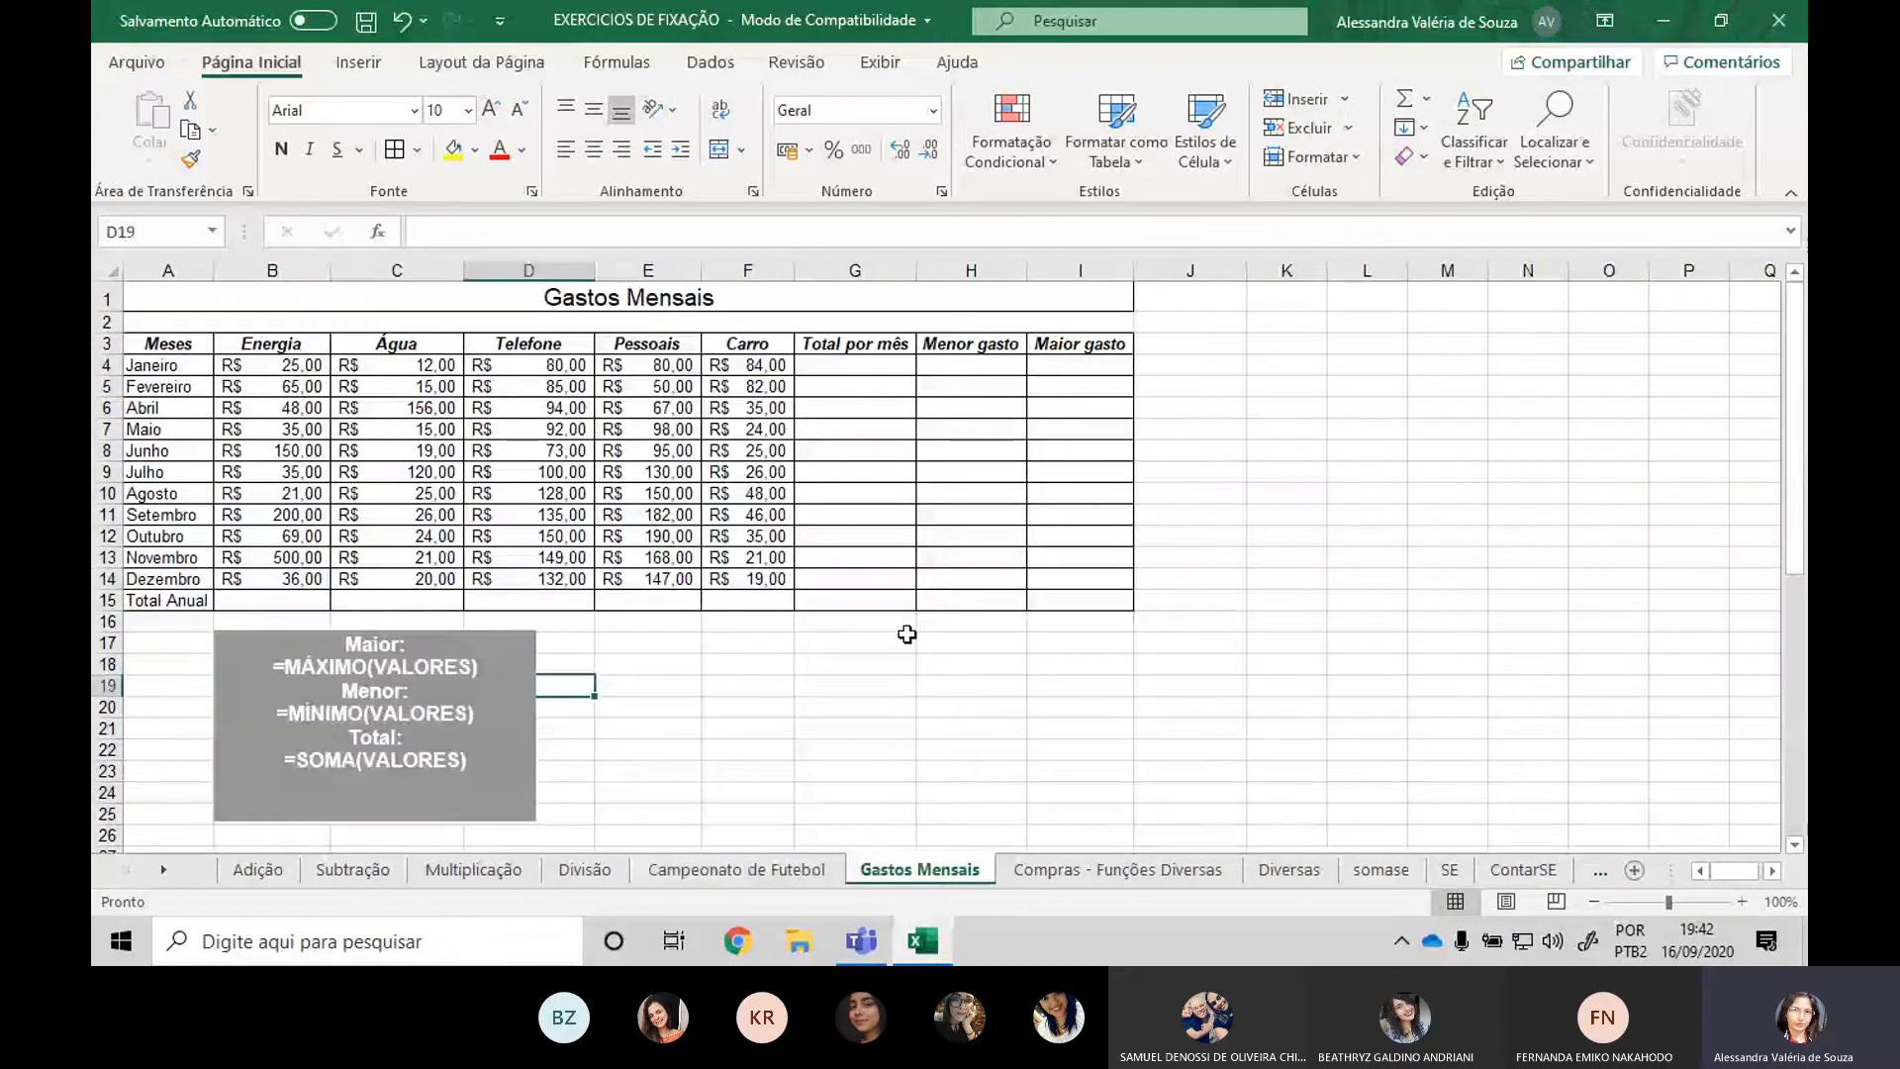
pyautogui.click(1472, 557)
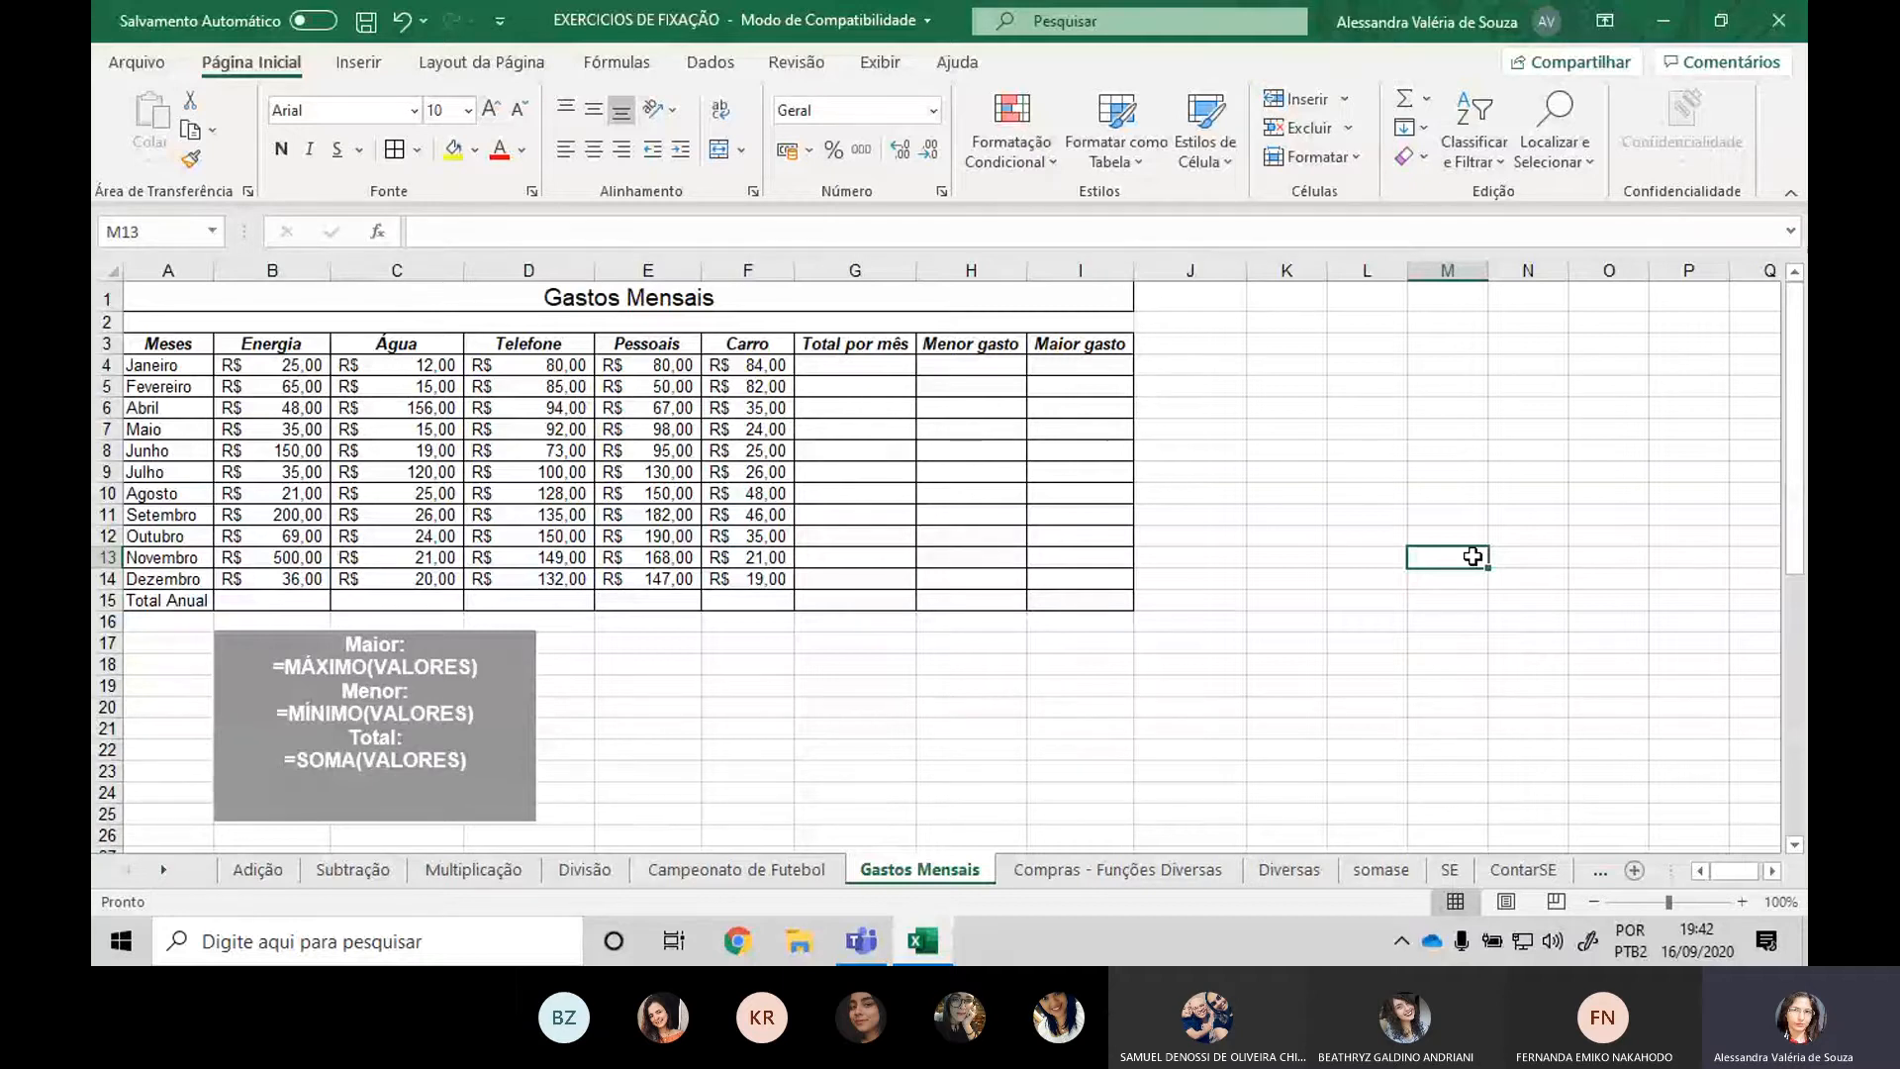
pyautogui.click(276, 875)
pyautogui.click(804, 384)
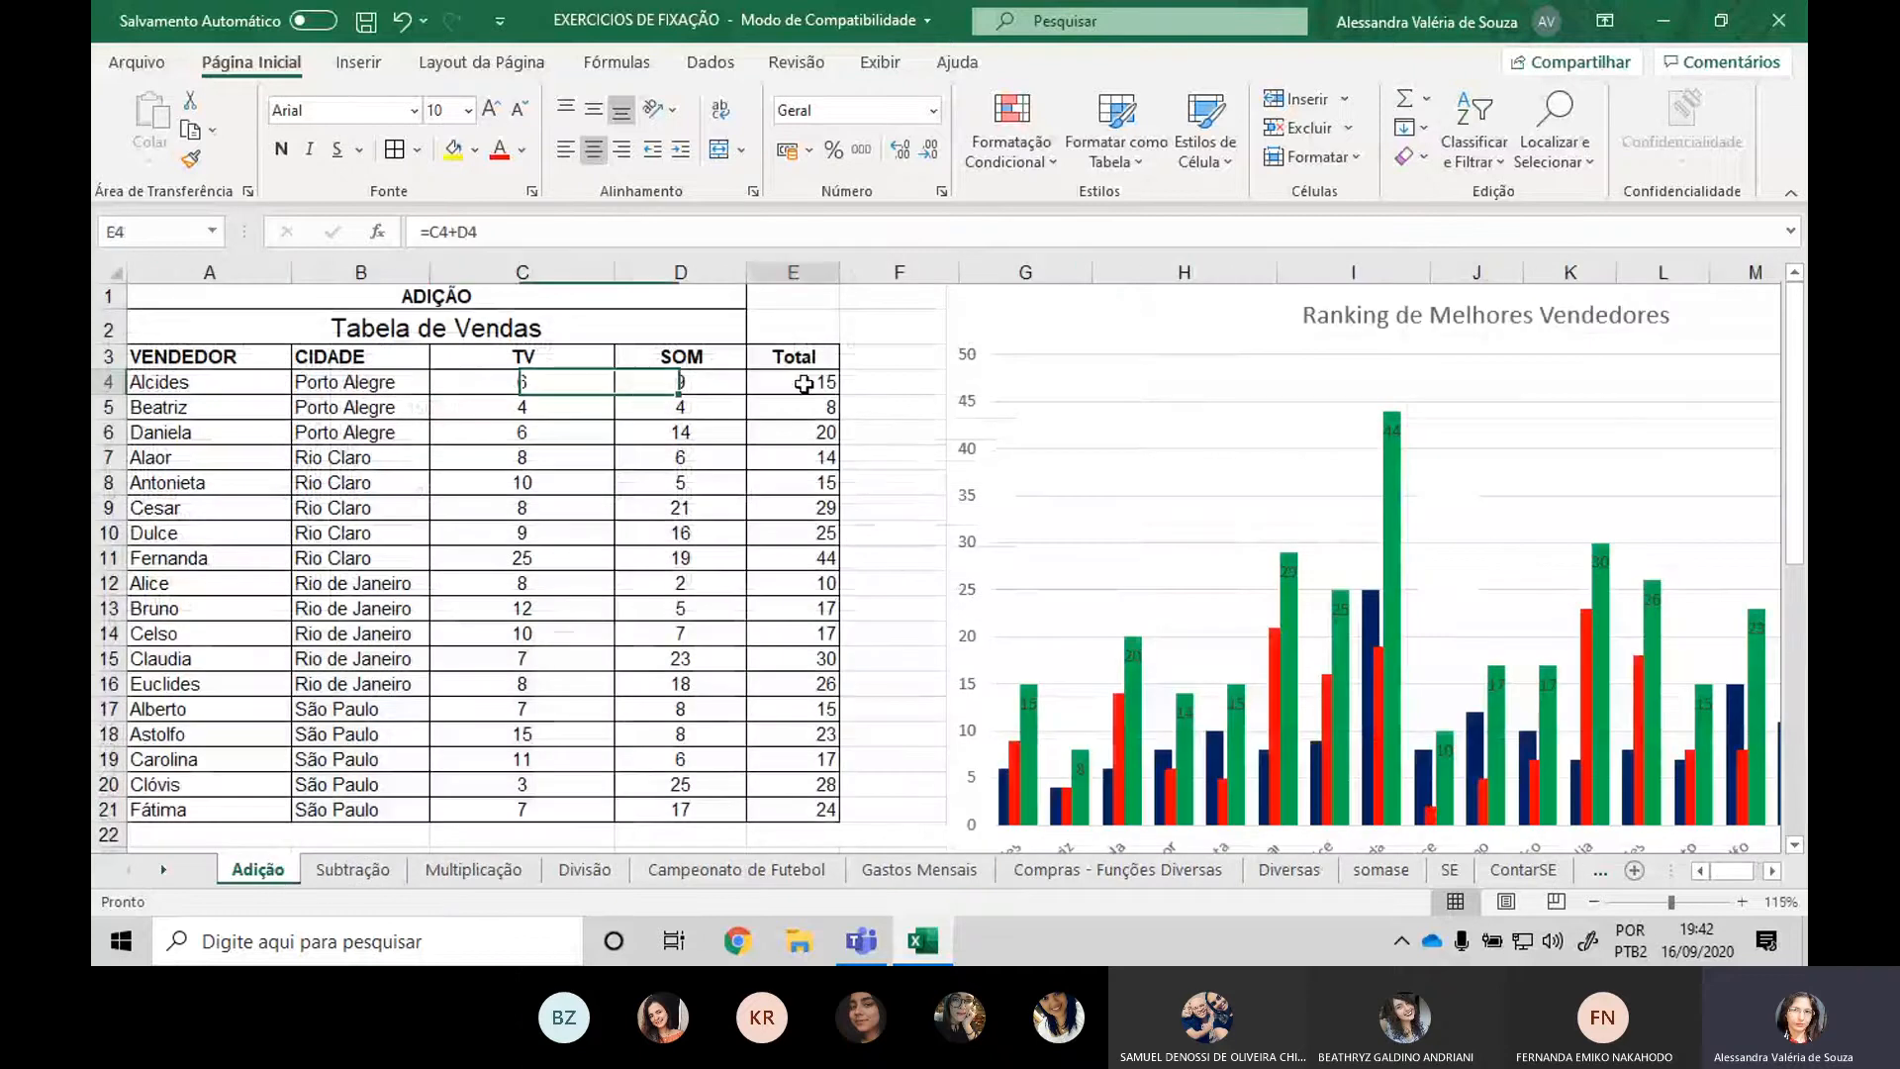
pyautogui.doubleClick(804, 384)
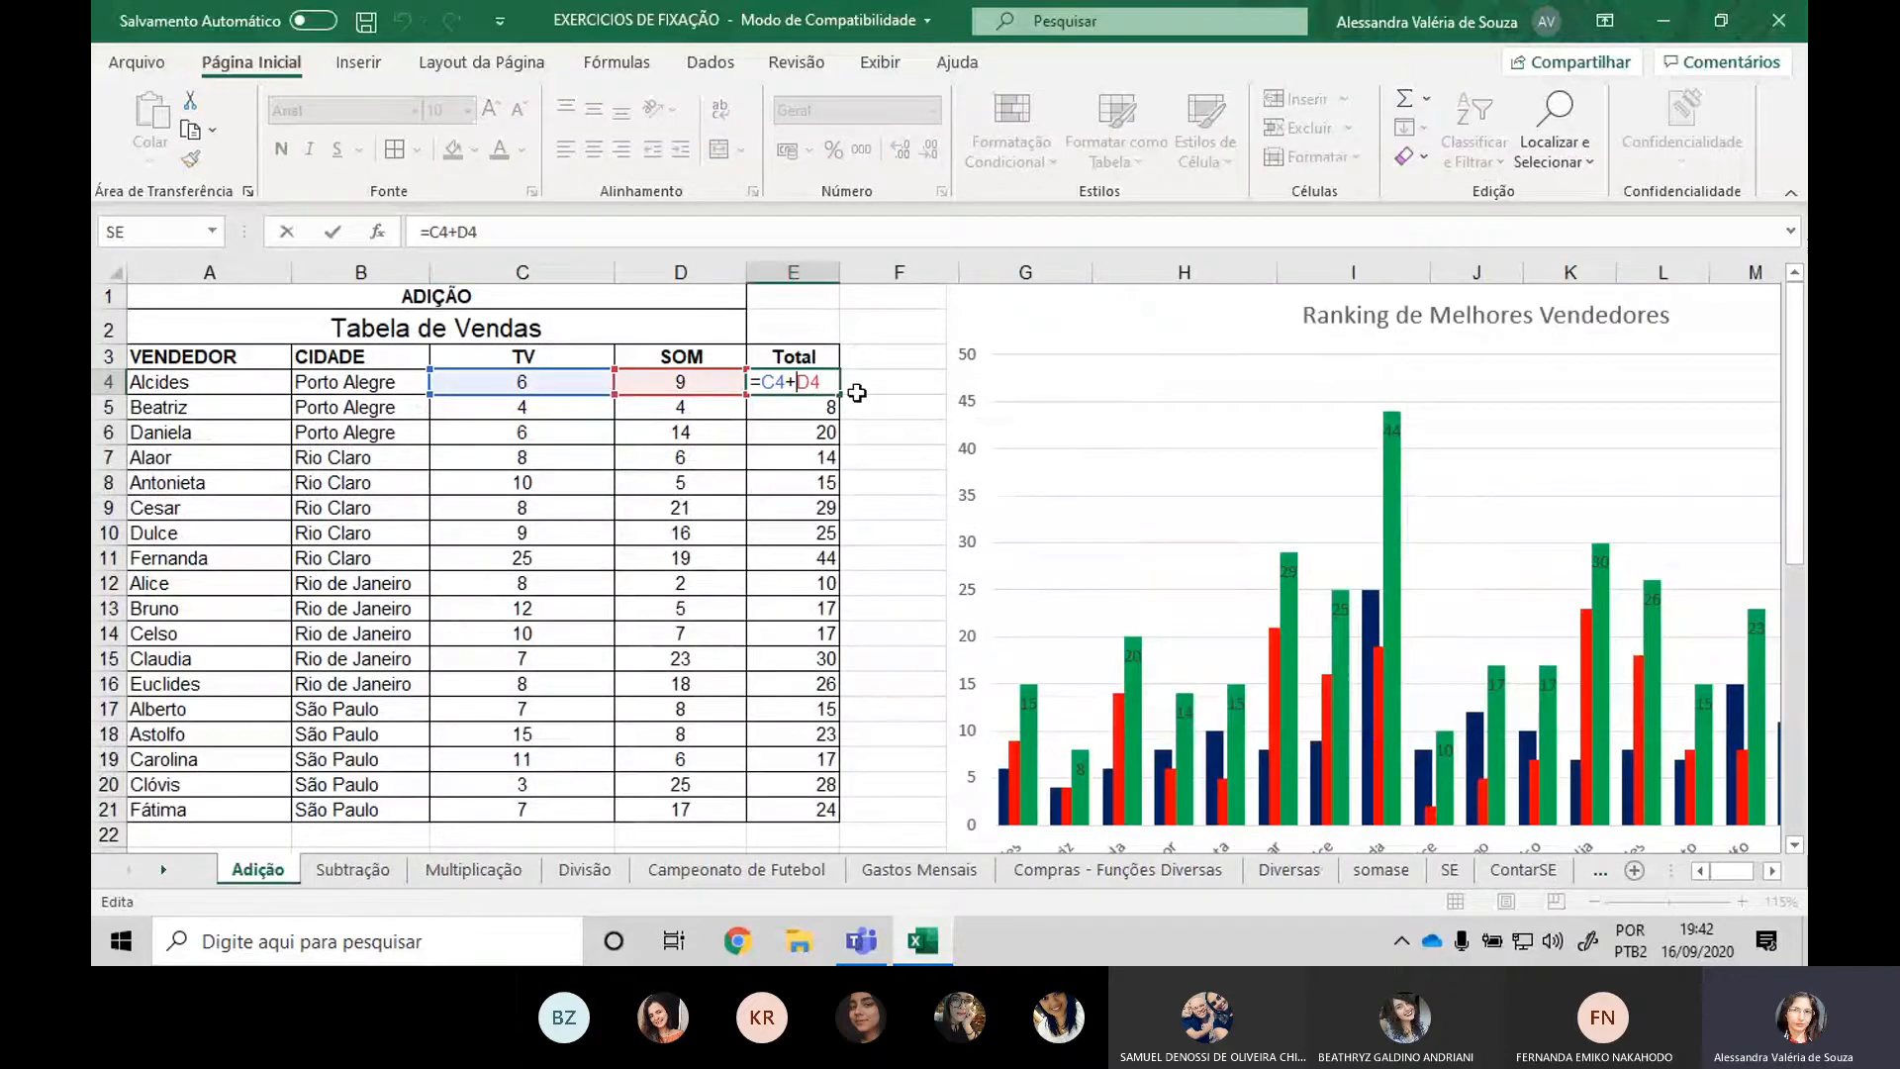
pyautogui.press('Return')
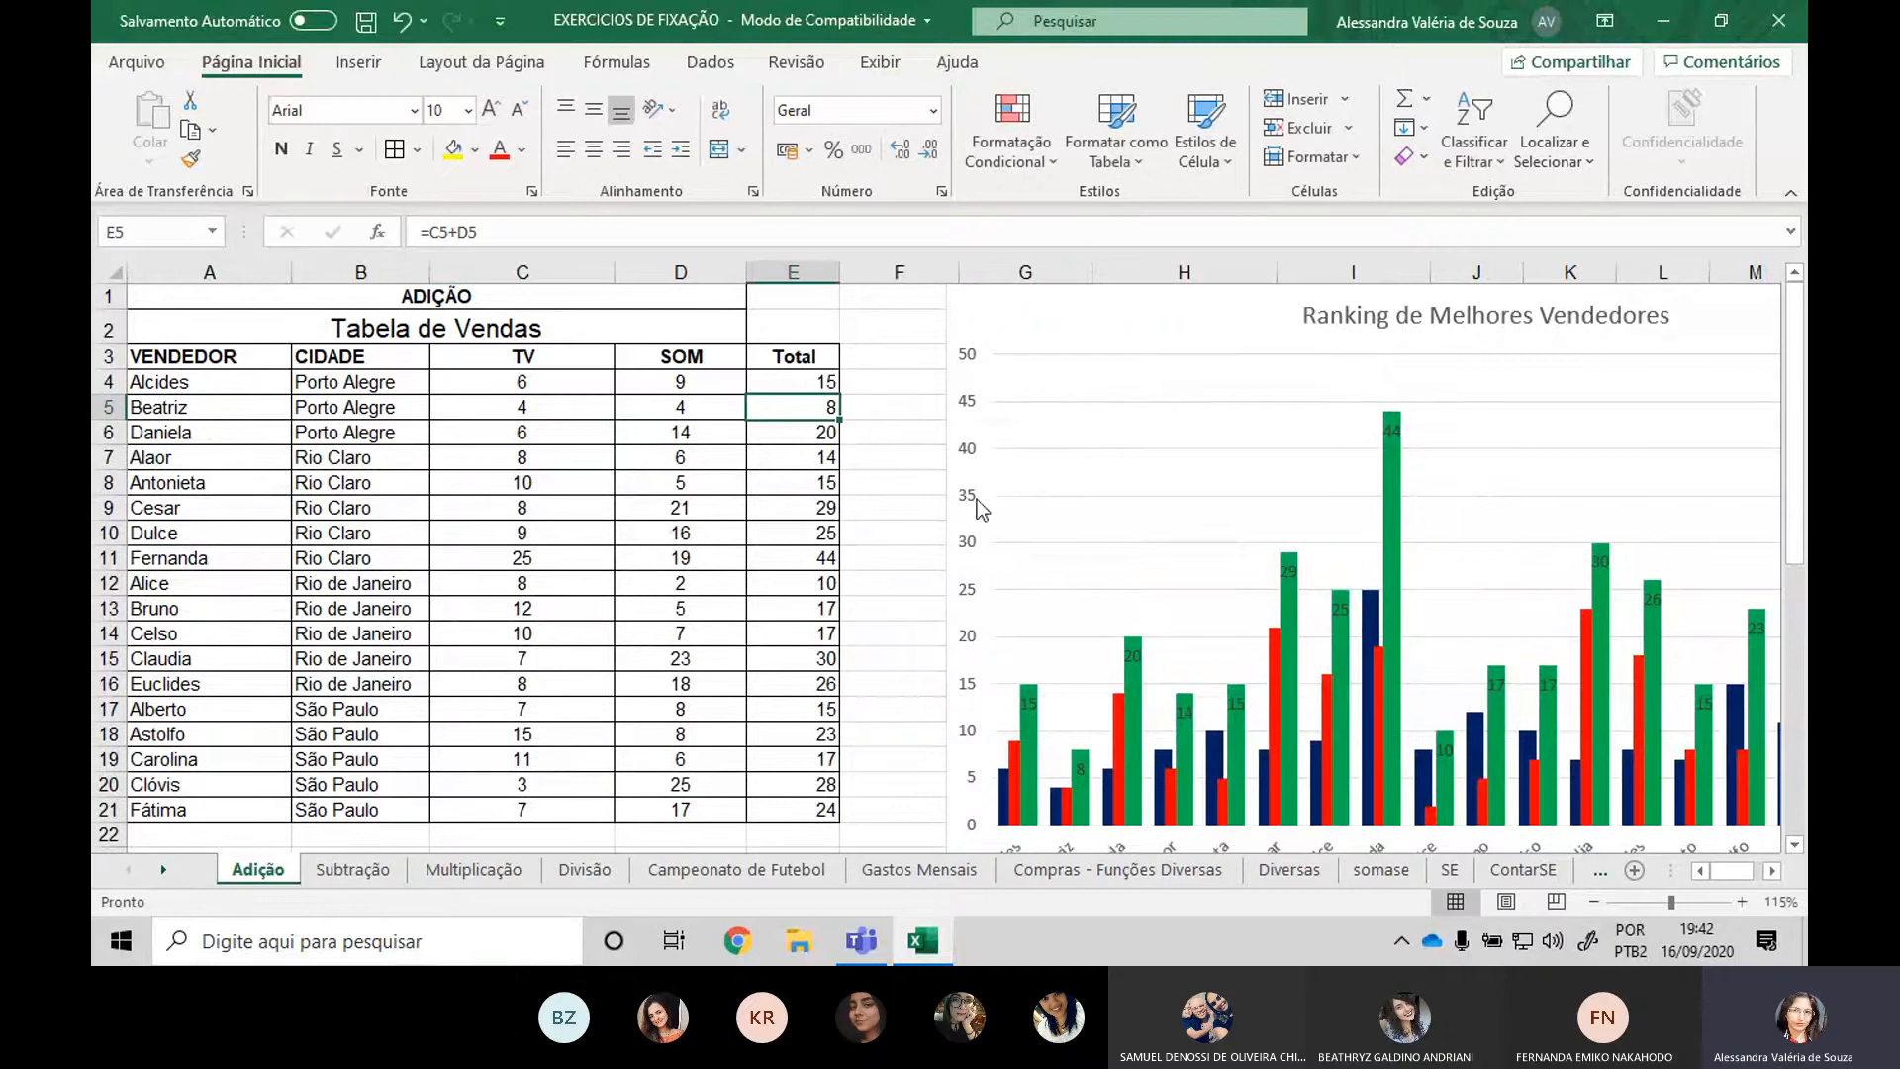
# Return to the Gastos Mensais sheet and select January's expenses in B4:F4.
pyautogui.click(925, 871)
pyautogui.moveTo(262, 364); pyautogui.dragTo(752, 354)
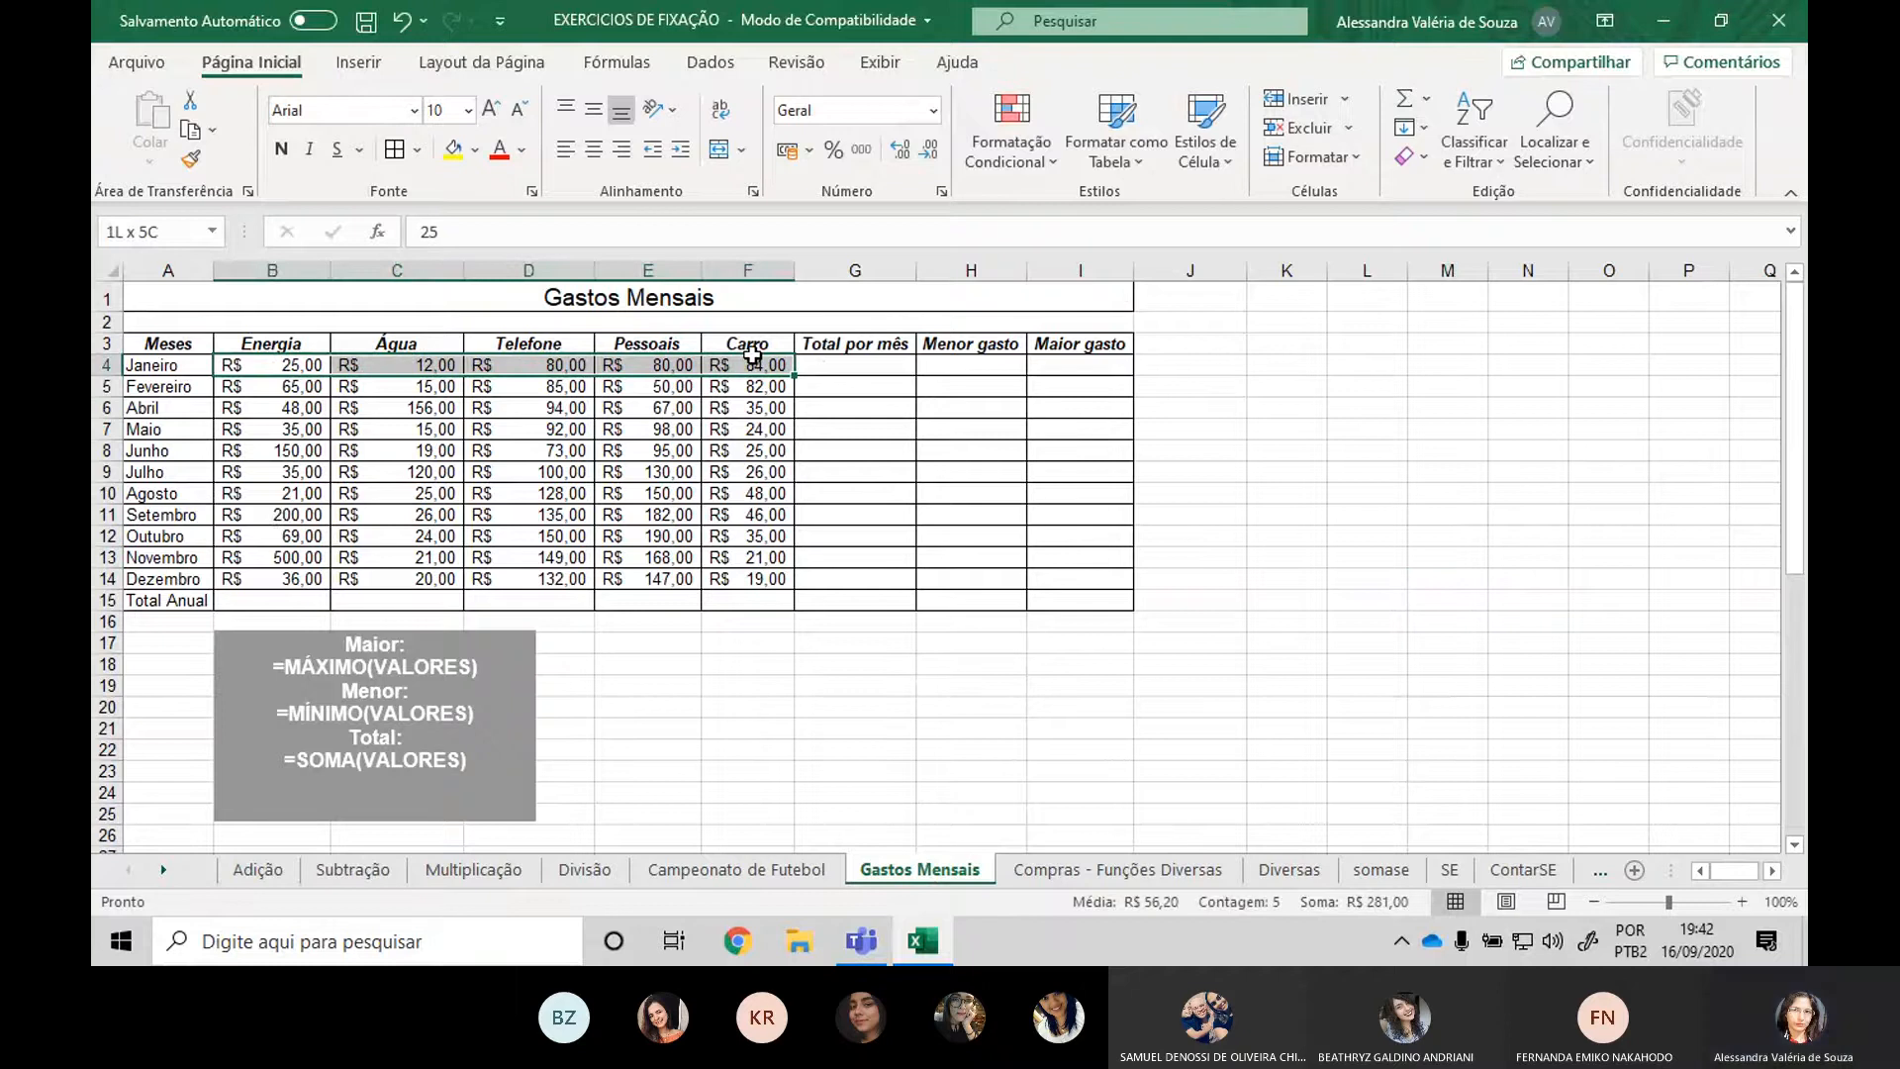
pyautogui.click(833, 370)
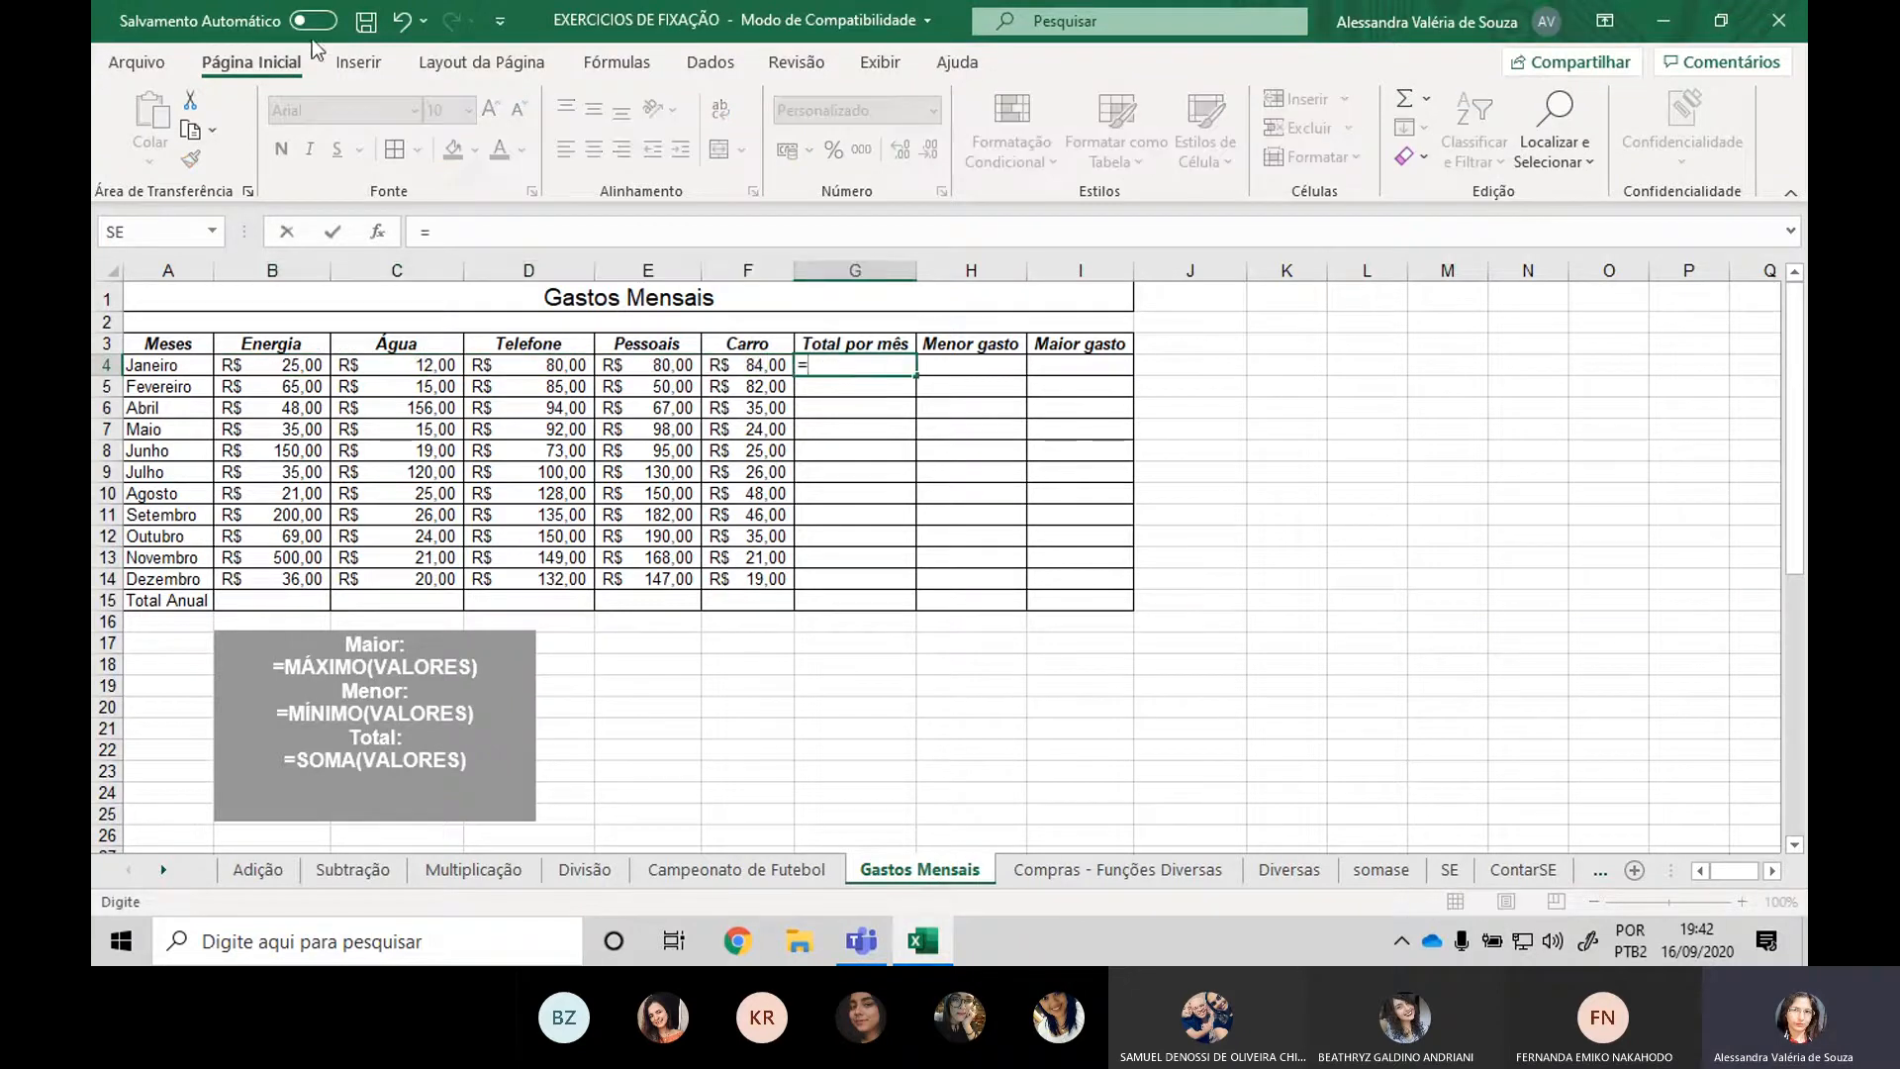
pyautogui.click(269, 363)
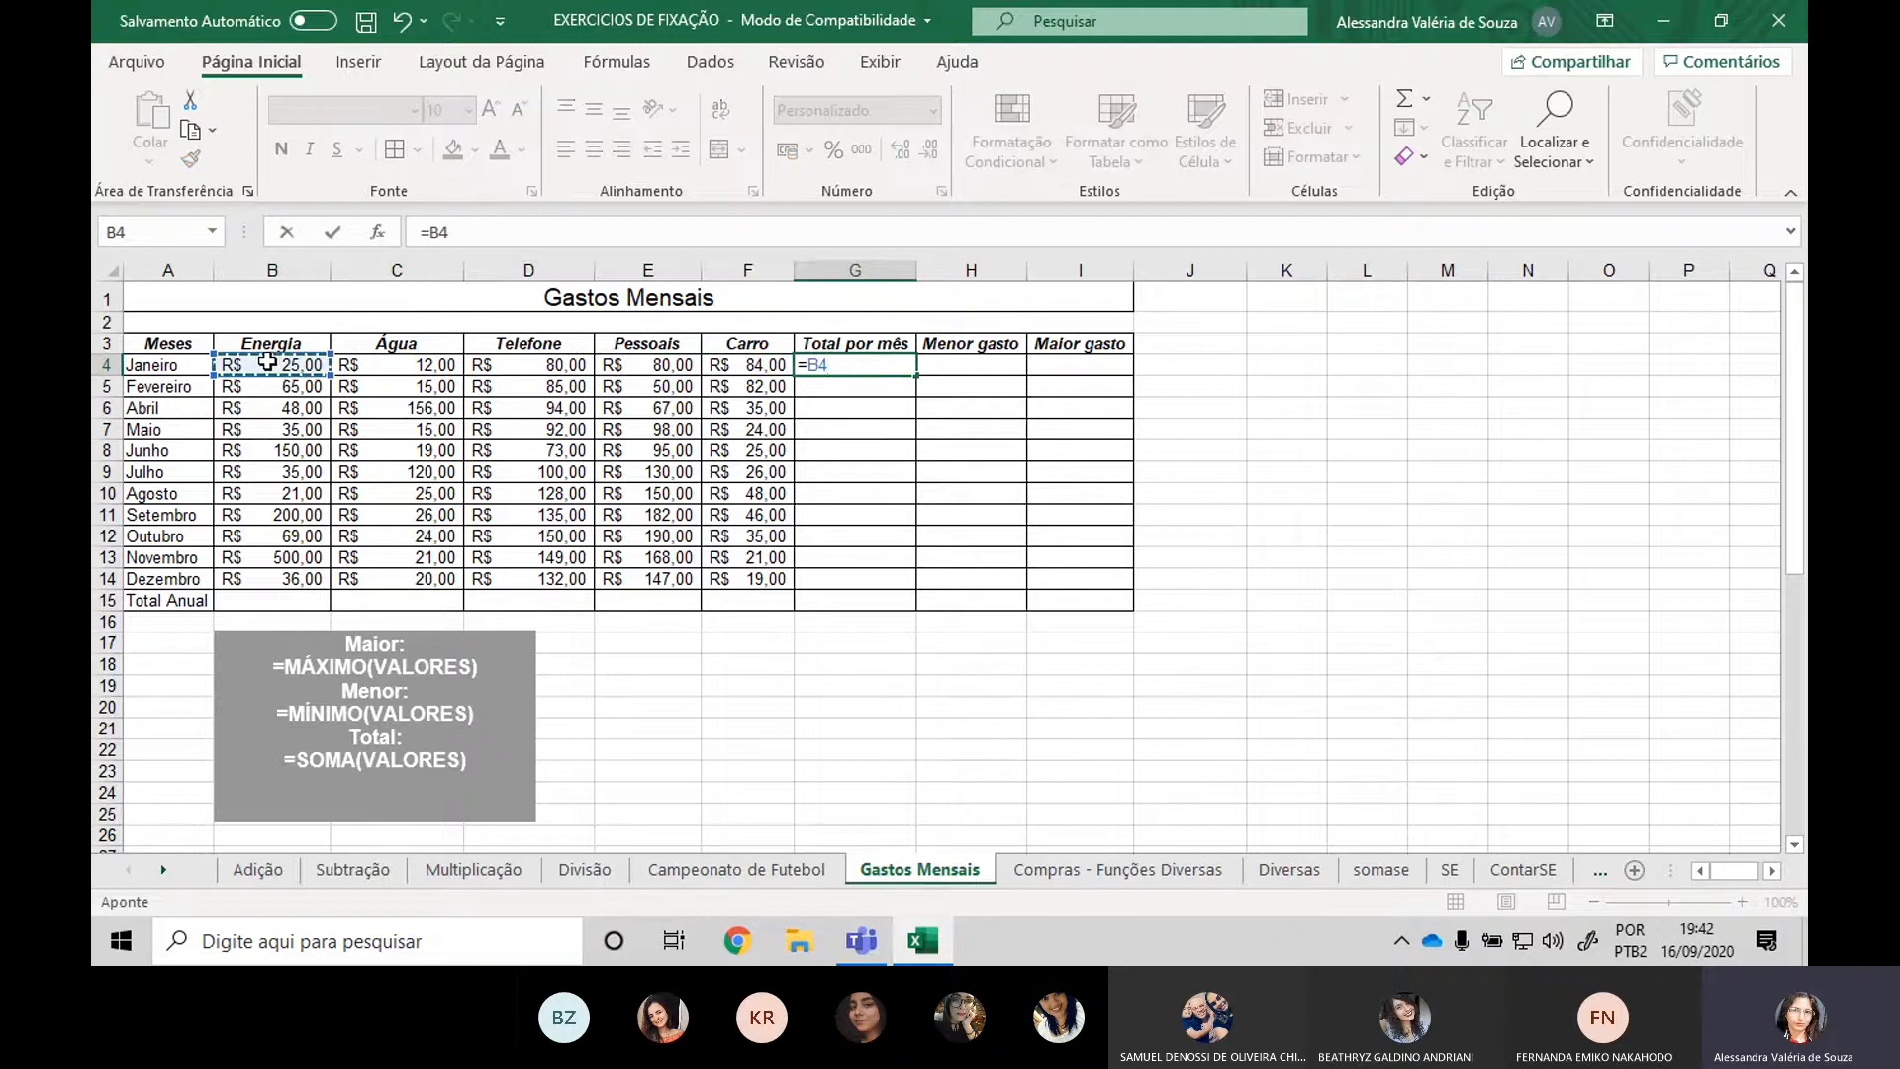
pyautogui.write('+')
pyautogui.click(377, 363)
pyautogui.write('+')
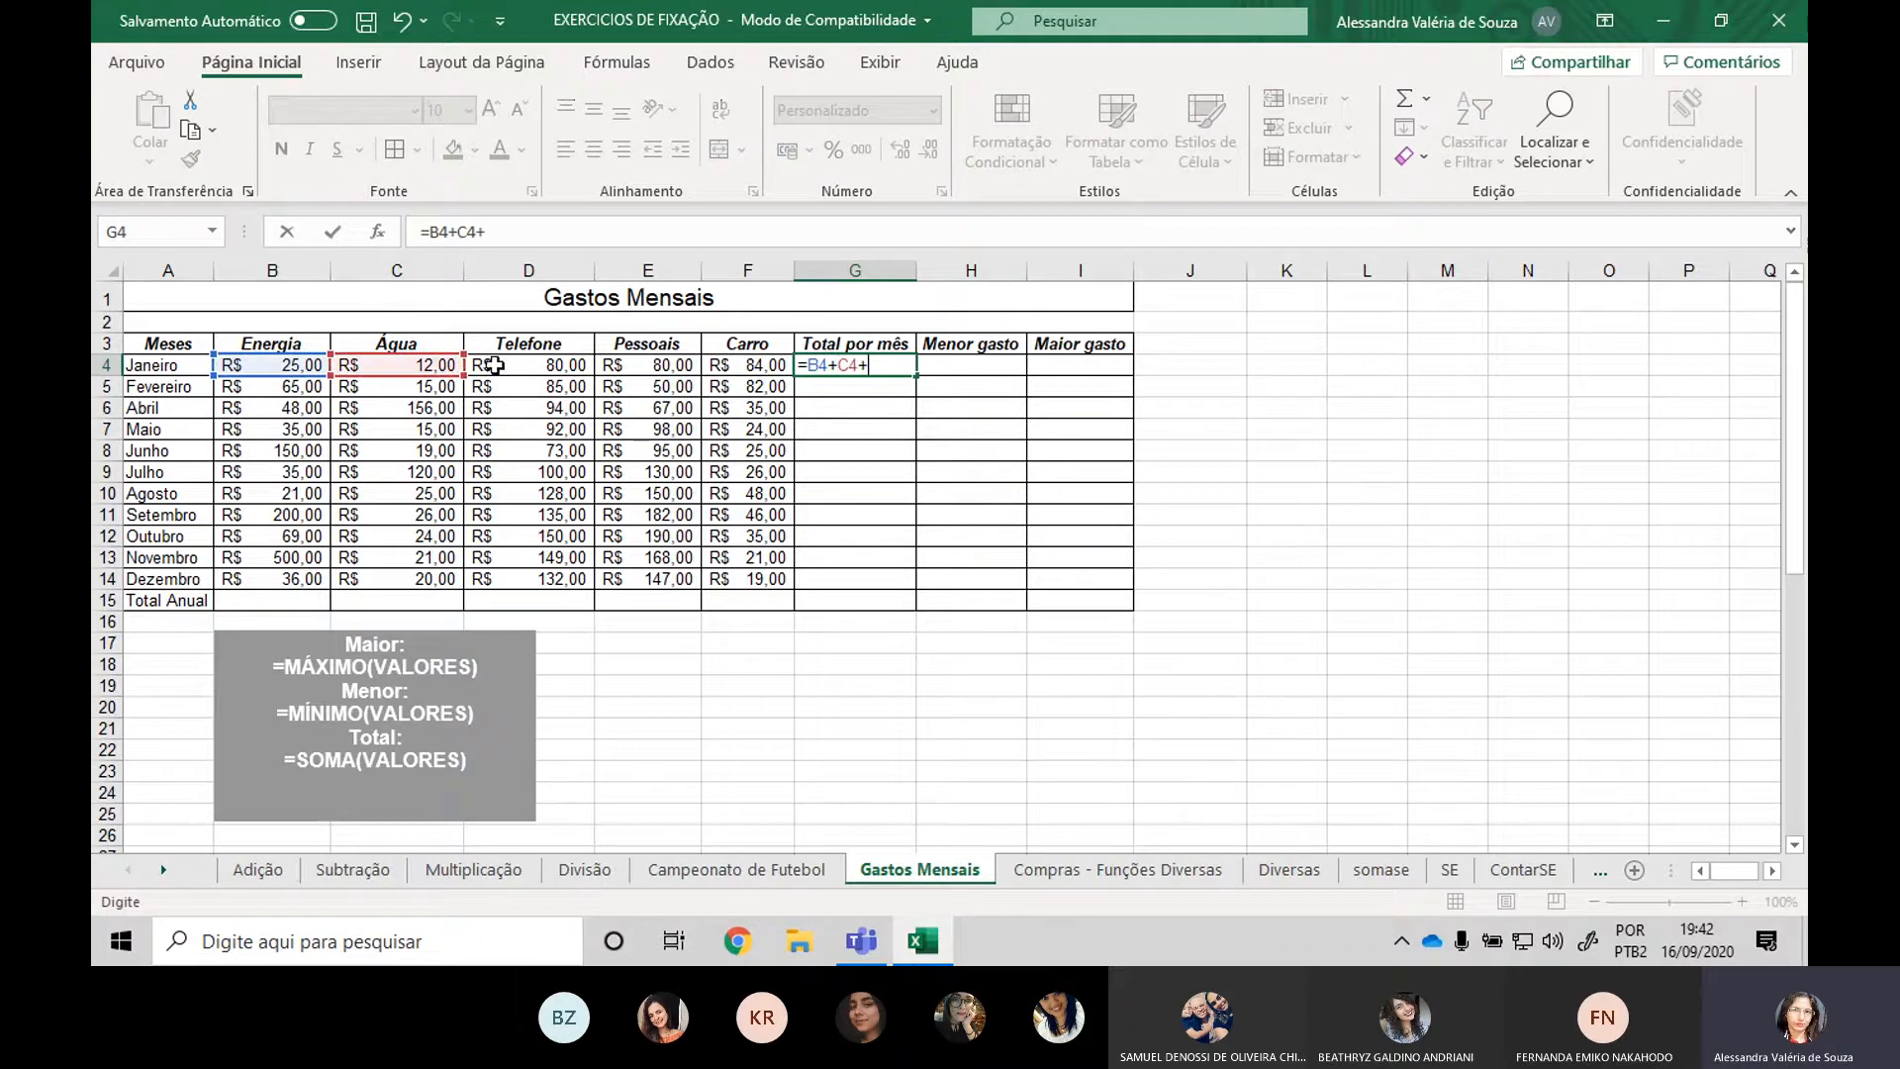
pyautogui.click(506, 365)
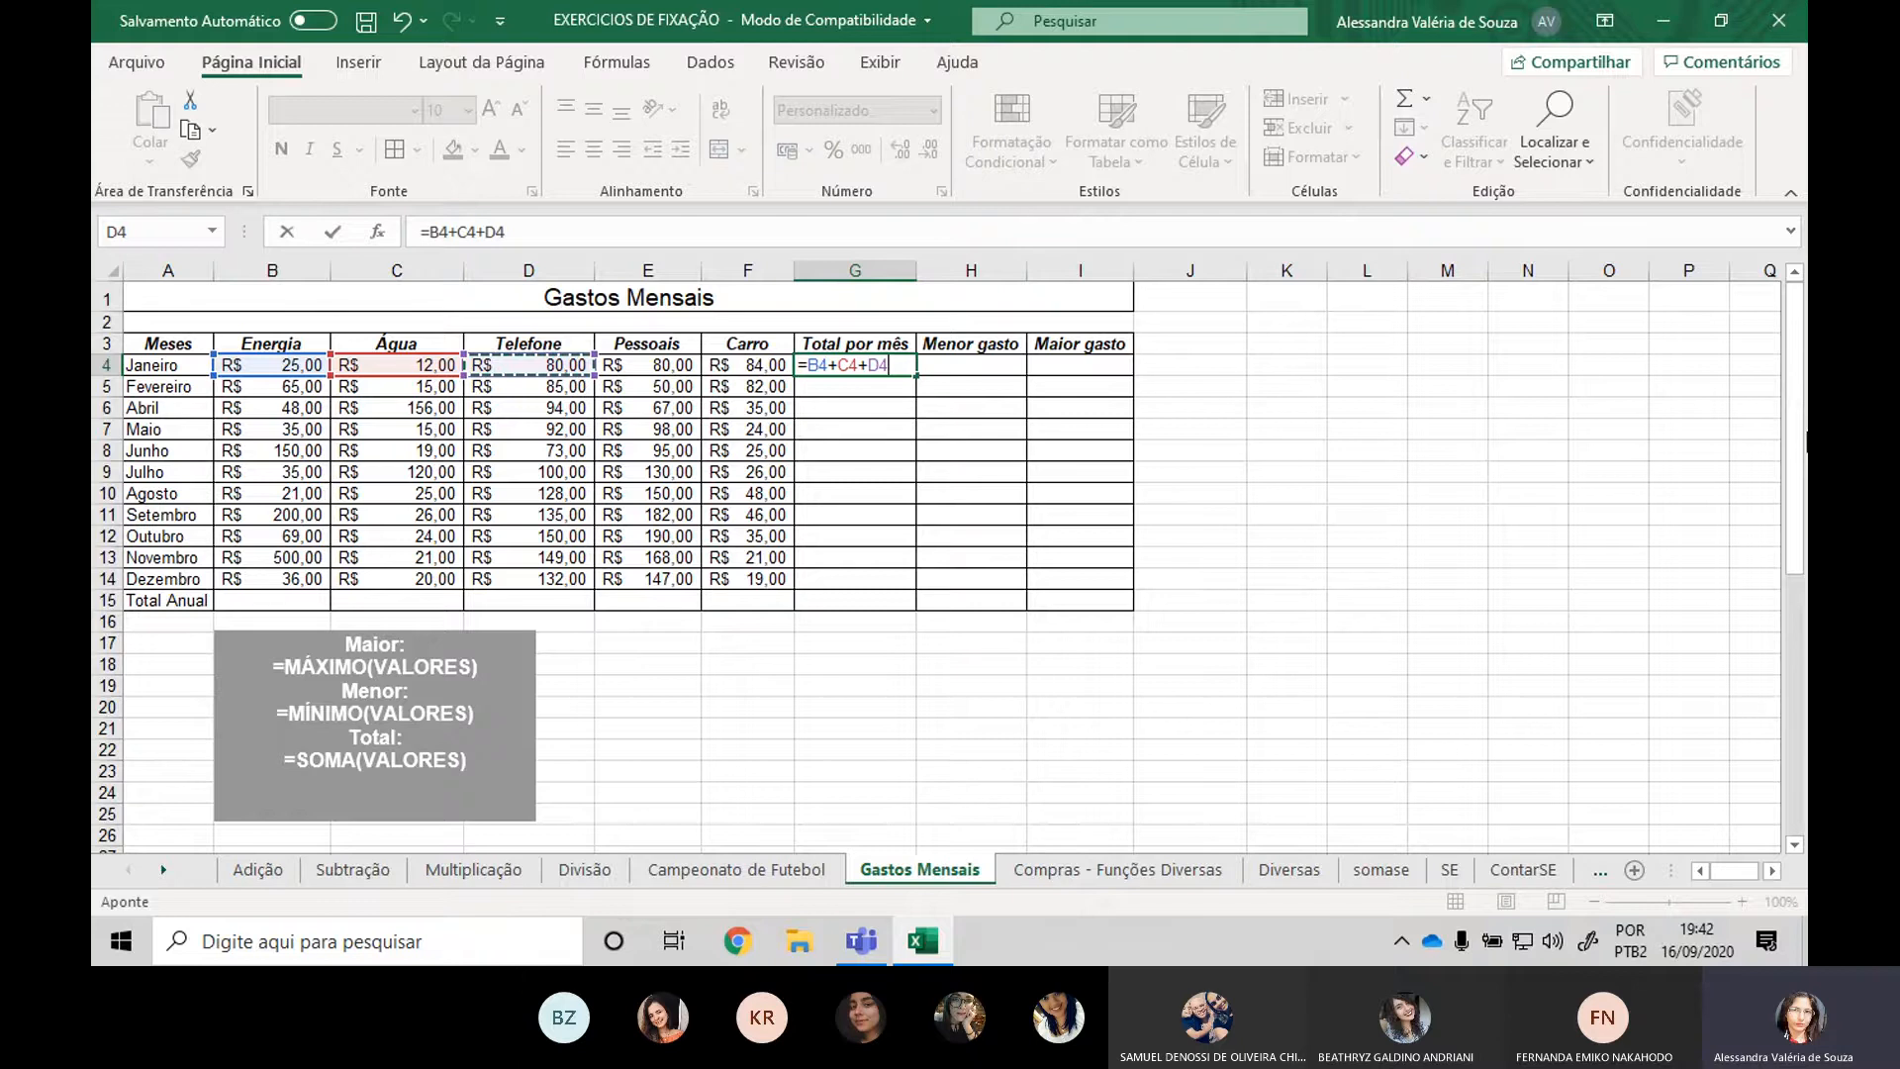
pyautogui.press('BackSpace')
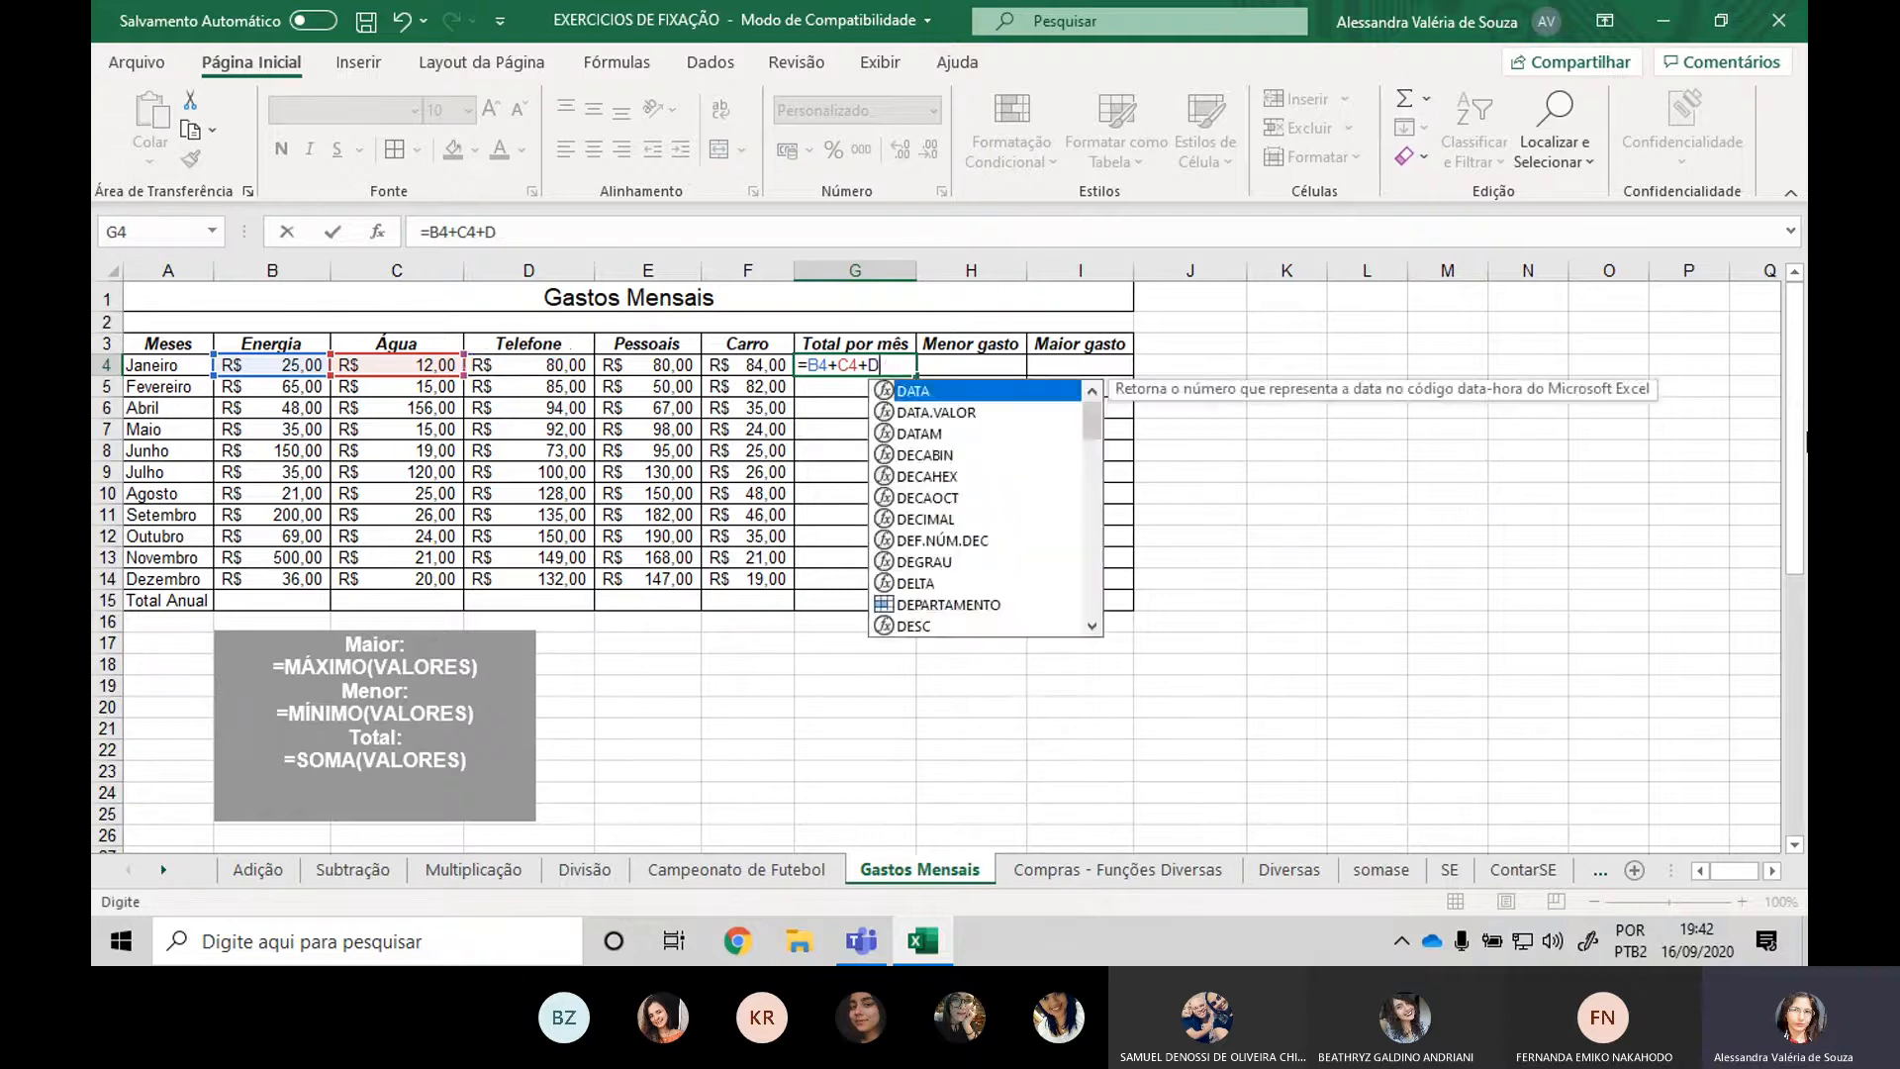
pyautogui.press('BackSpace')
pyautogui.press('BackSpace')
pyautogui.press('BackSpace')
pyautogui.press('BackSpace')
pyautogui.press('BackSpace')
pyautogui.press('BackSpace')
pyautogui.press('BackSpace')
pyautogui.press('BackSpace')
pyautogui.press('Escape')
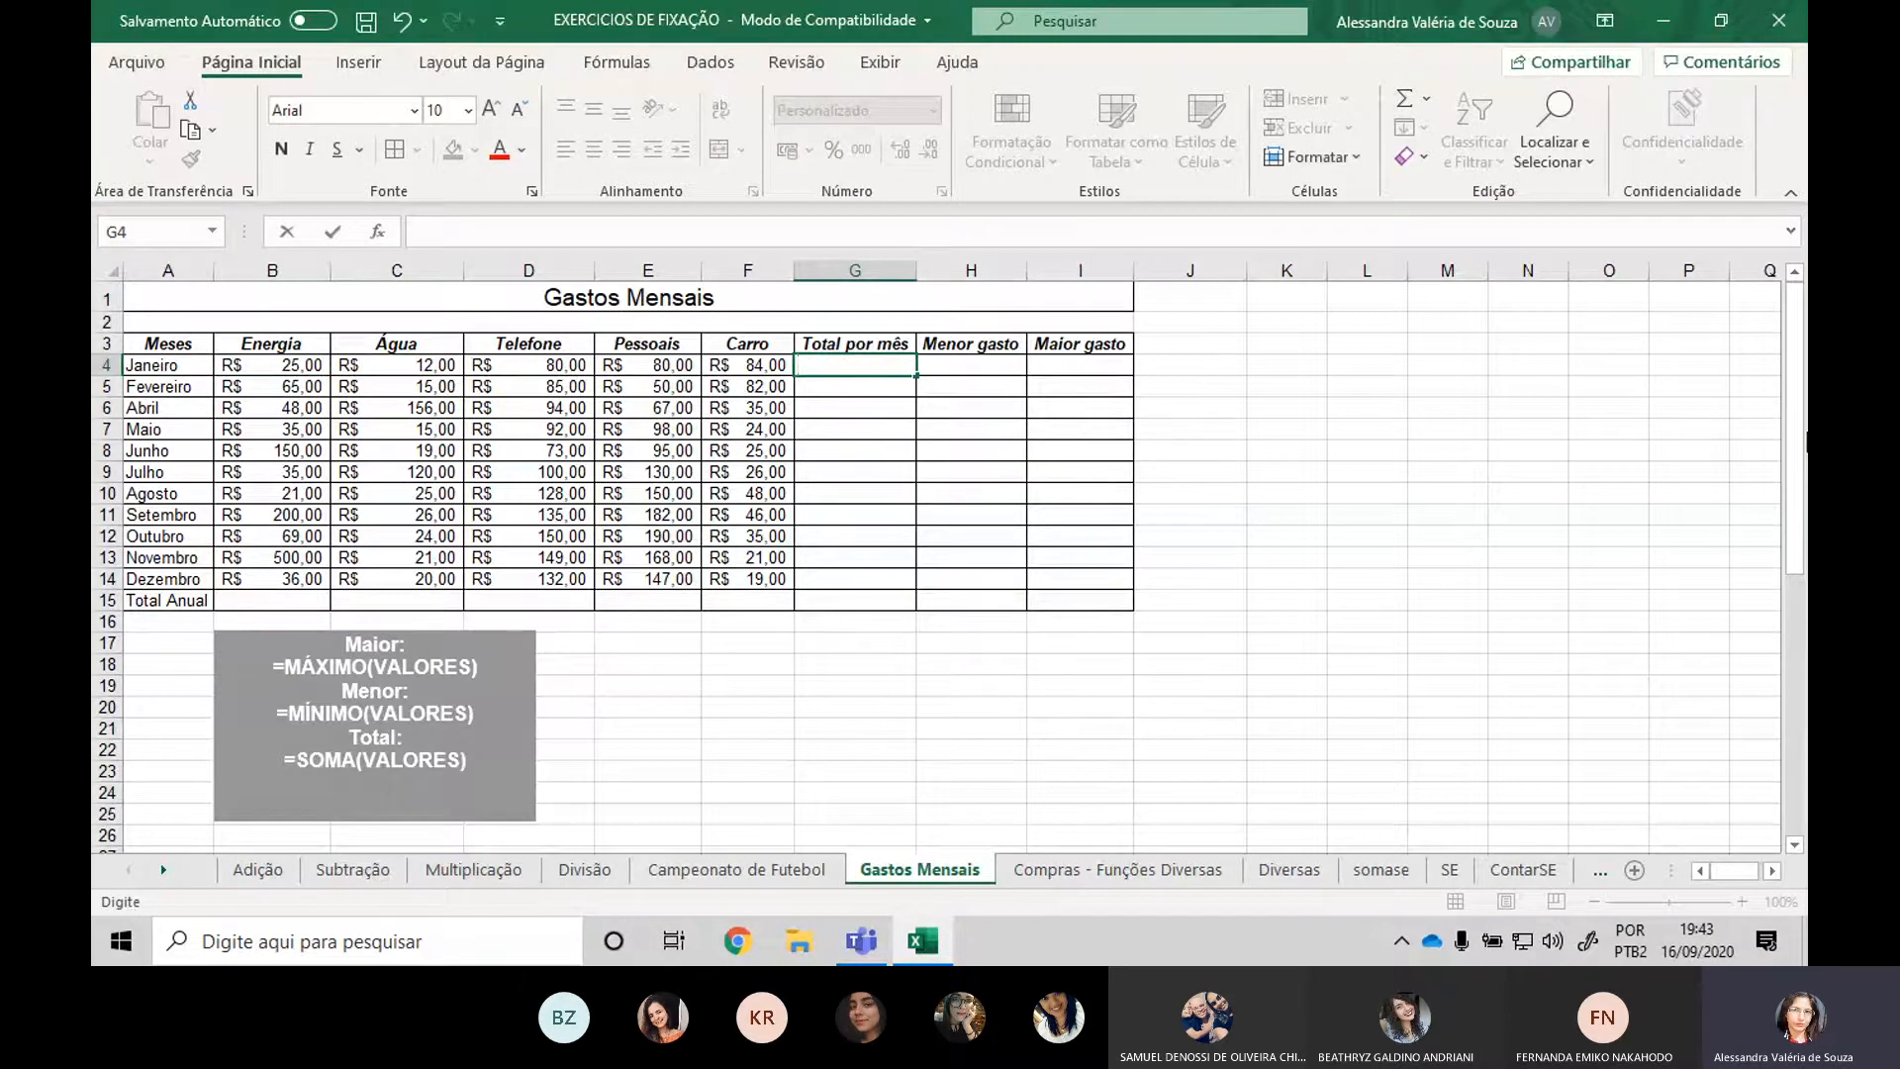
pyautogui.press('Return')
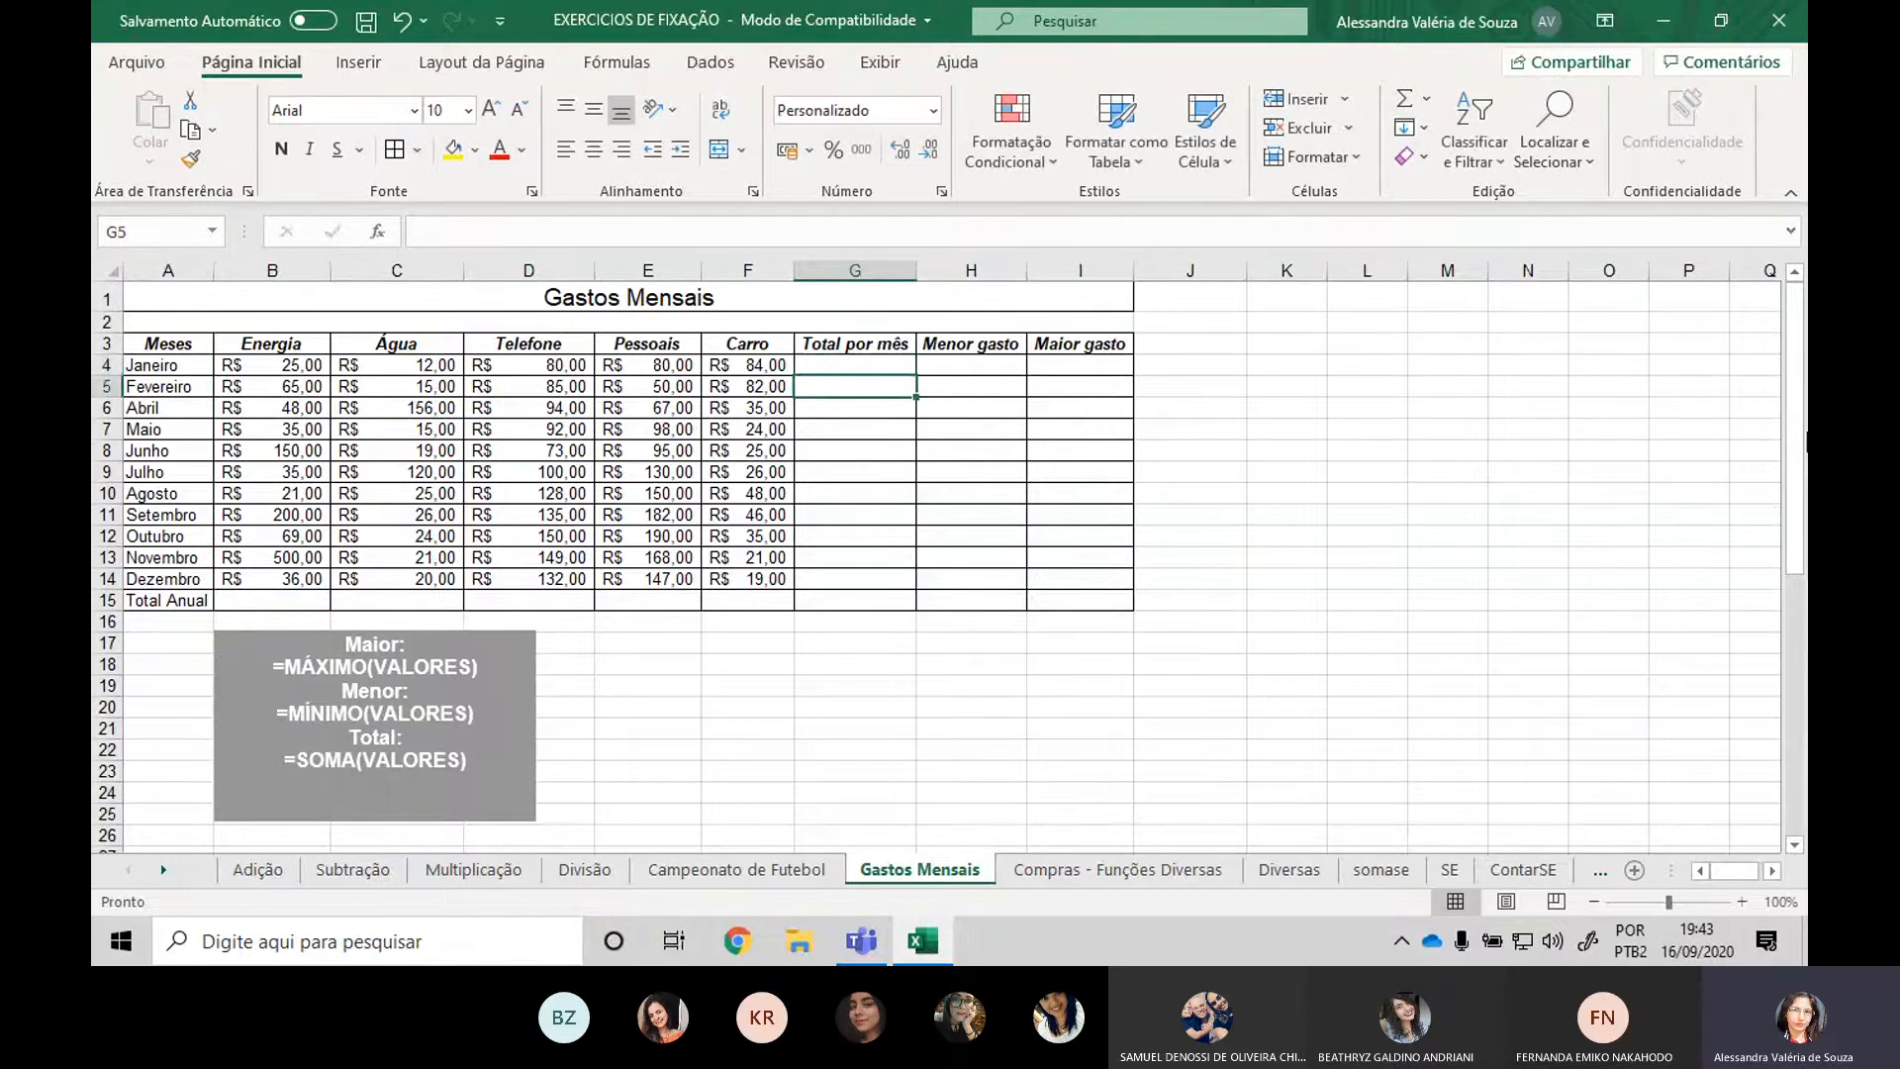
pyautogui.press('Up')
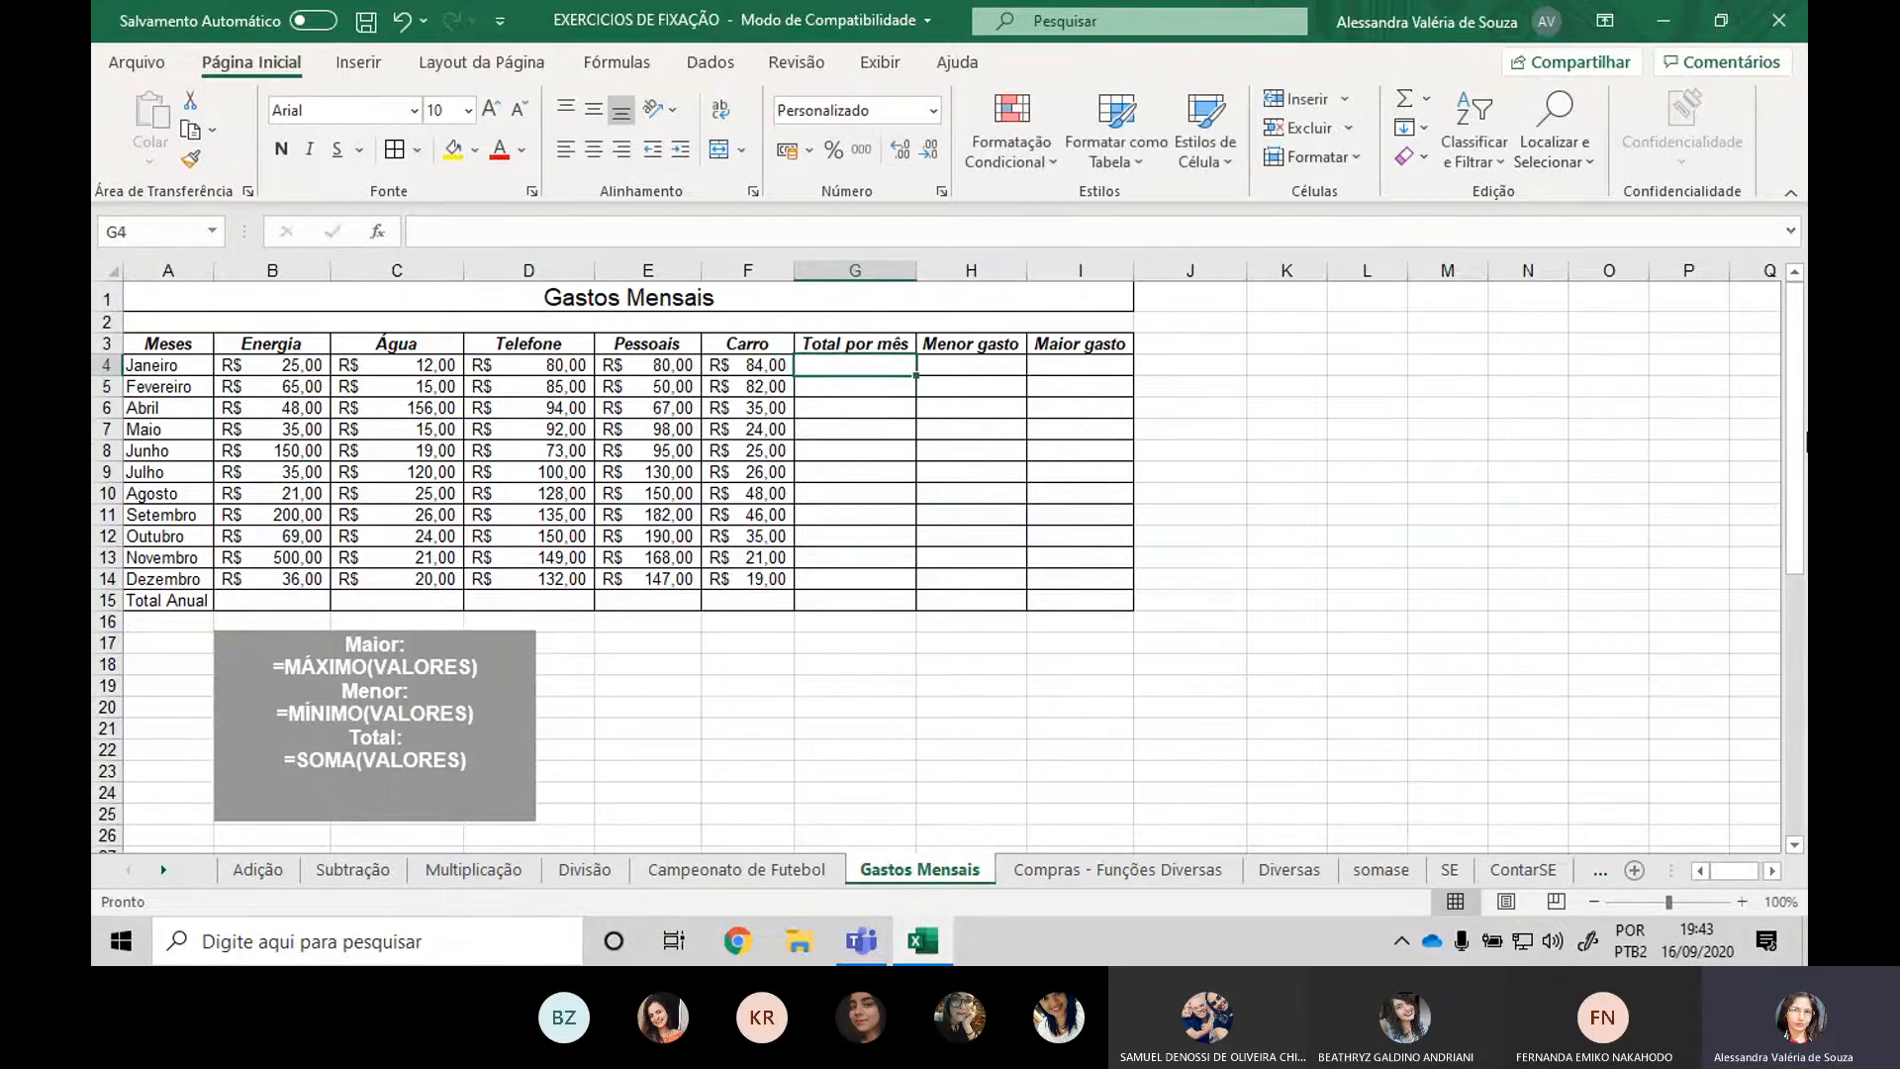
# Enter the formula =SOMA(B4:F4) in G4 to total January's expenses.
pyautogui.scroll(1, 1058, 361)
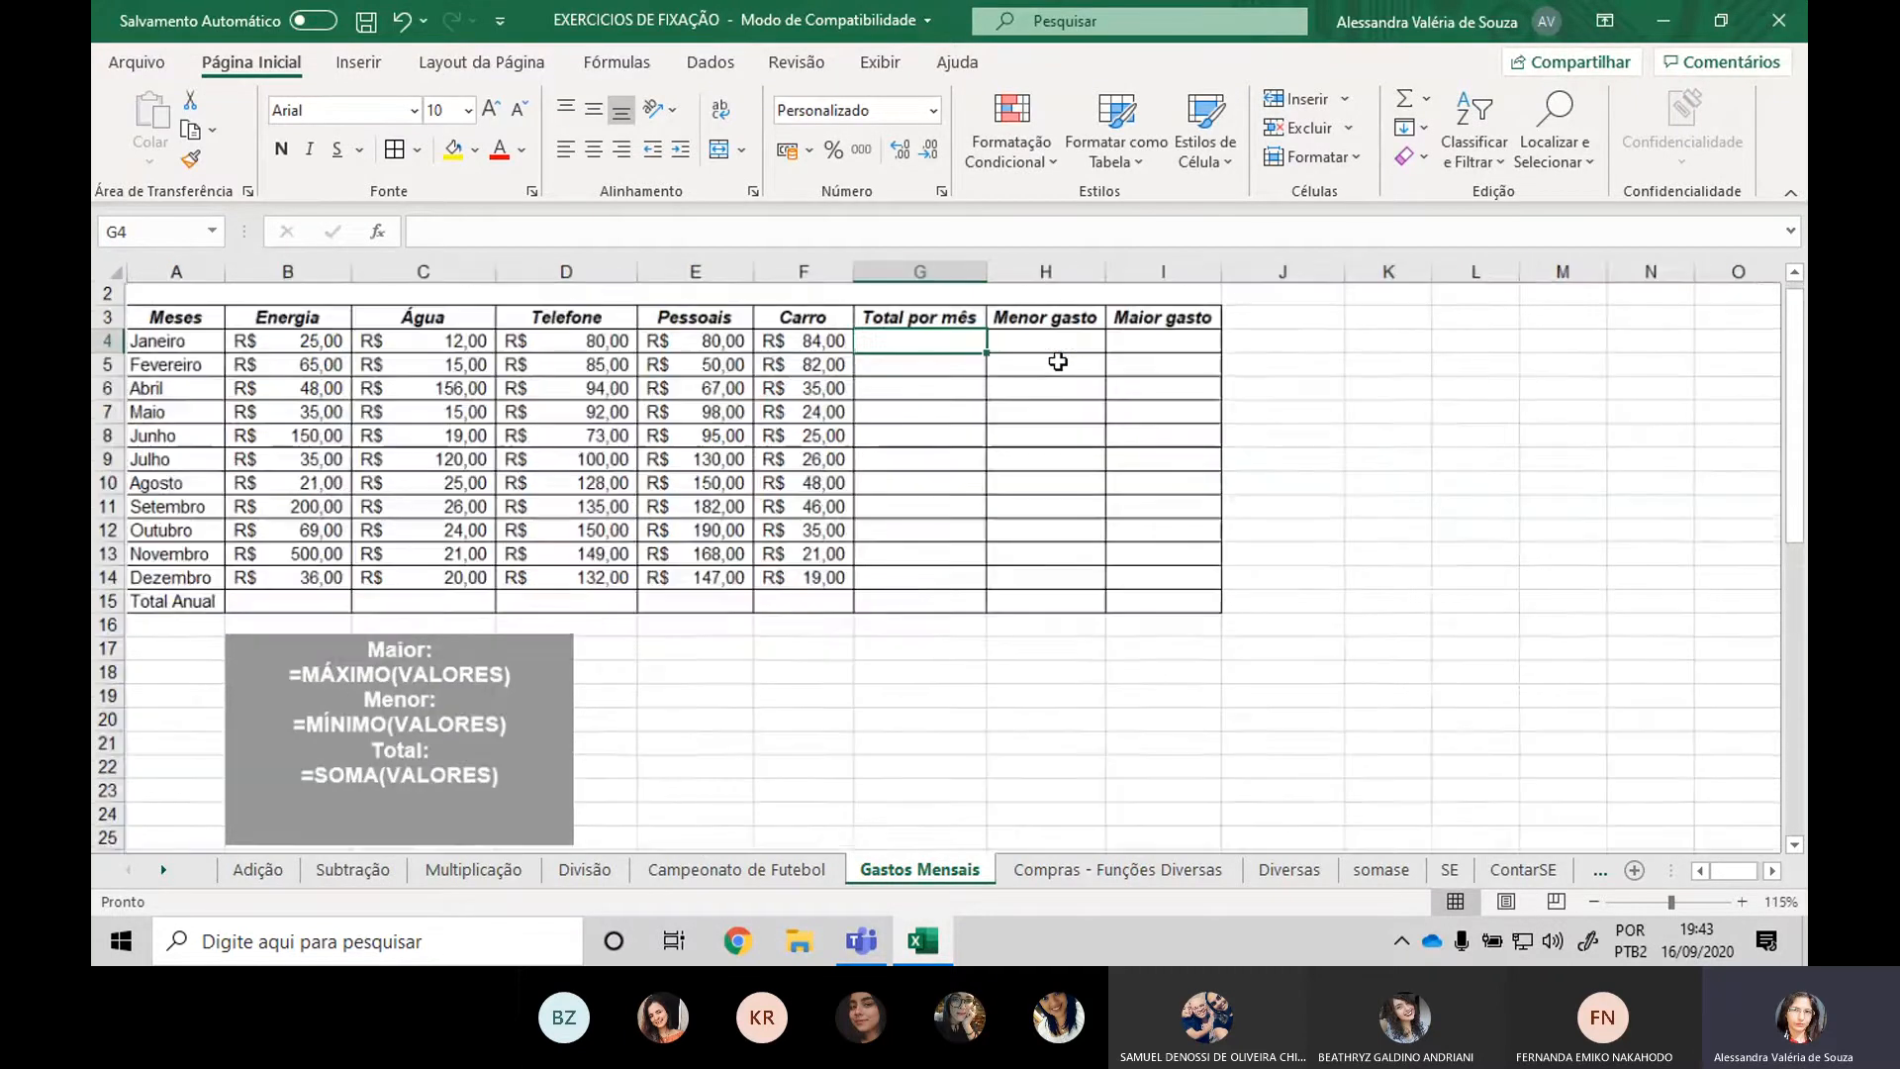
pyautogui.scroll(2, 1058, 361)
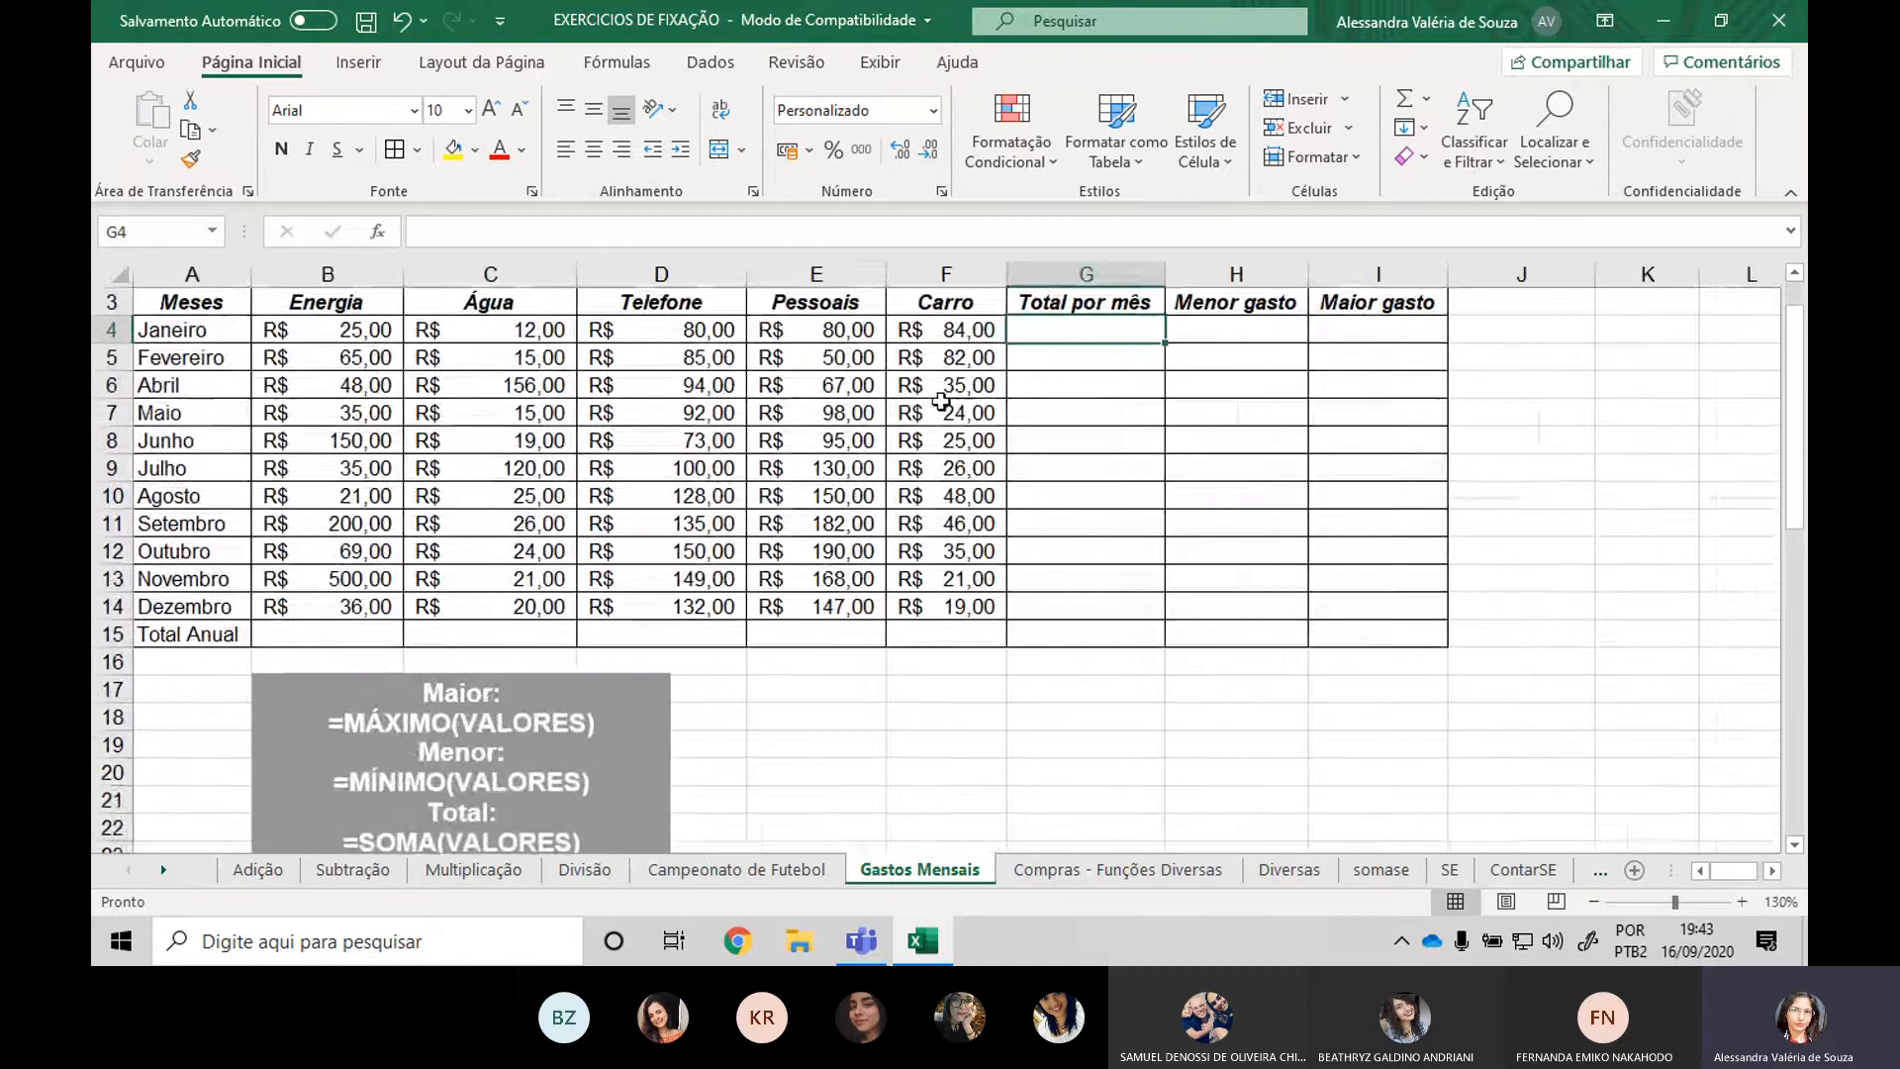
pyautogui.moveTo(368, 409); pyautogui.dragTo(972, 395)
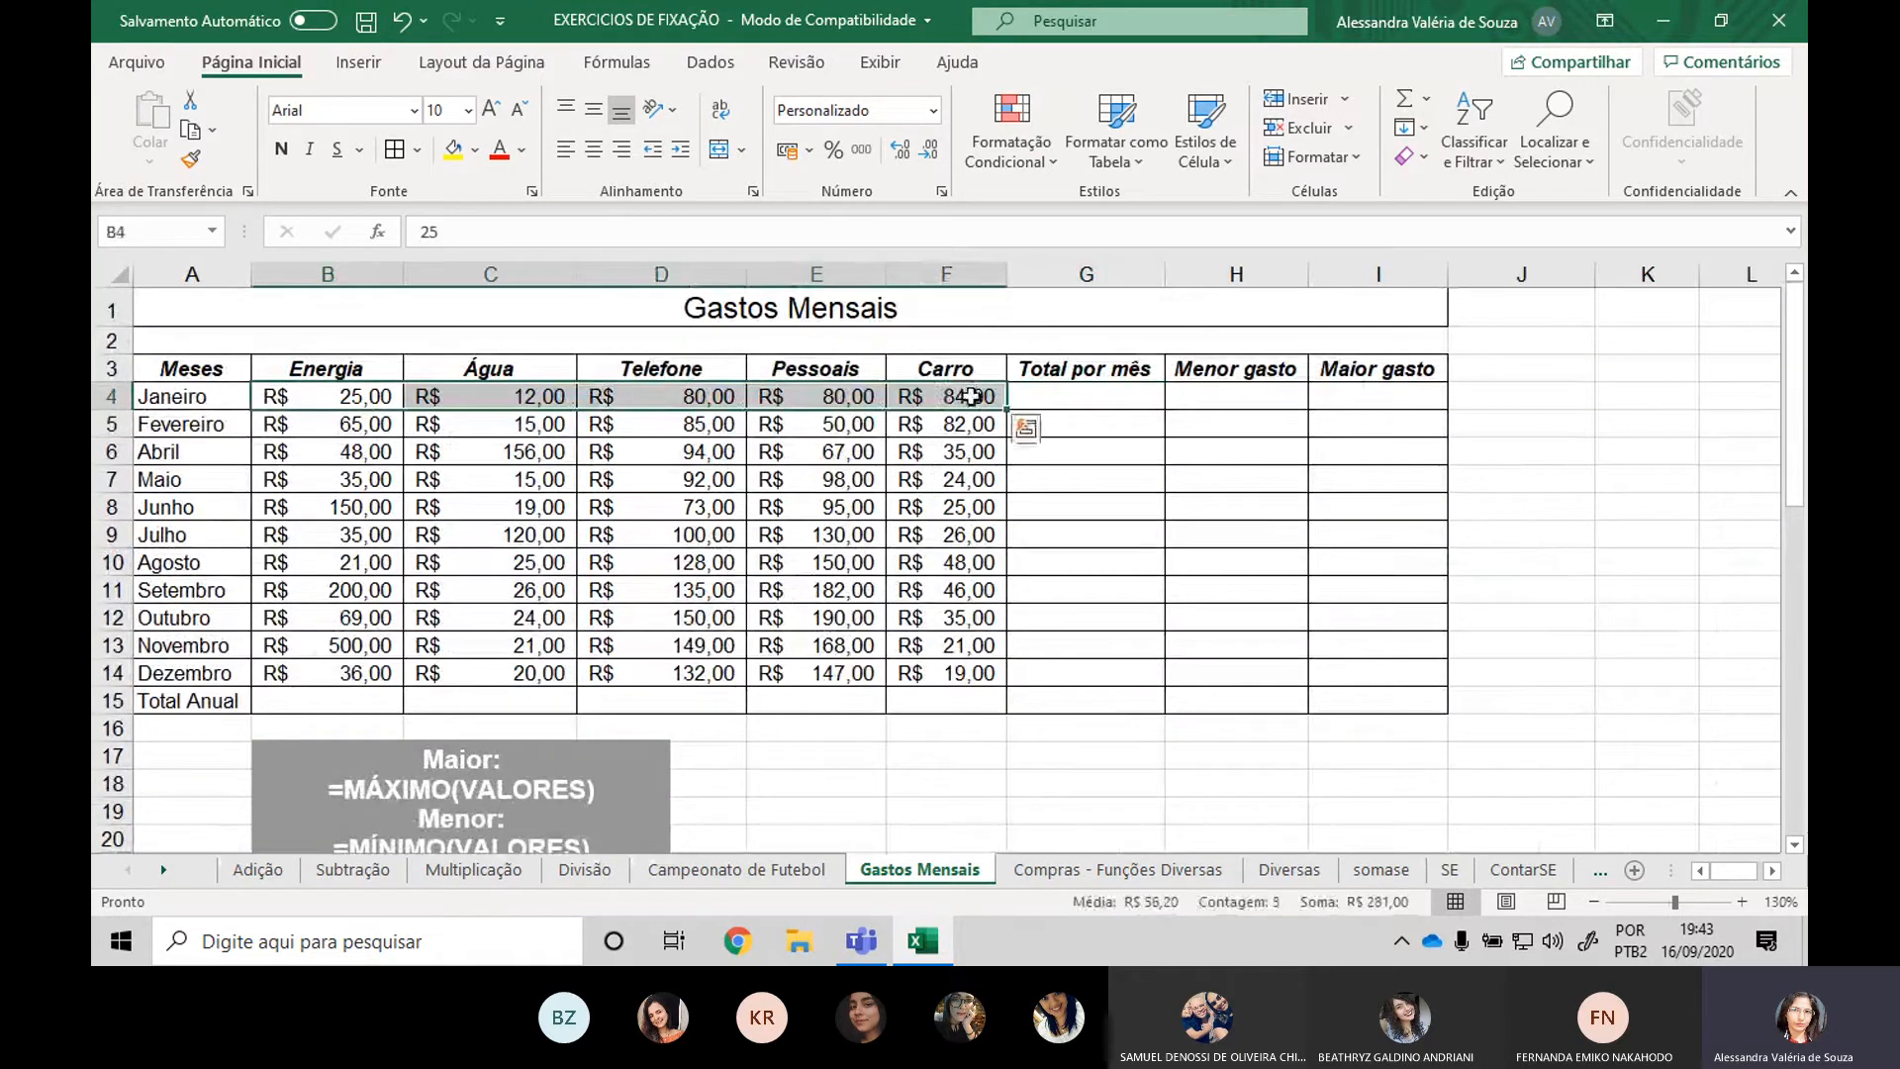
pyautogui.click(1047, 376)
pyautogui.click(1135, 394)
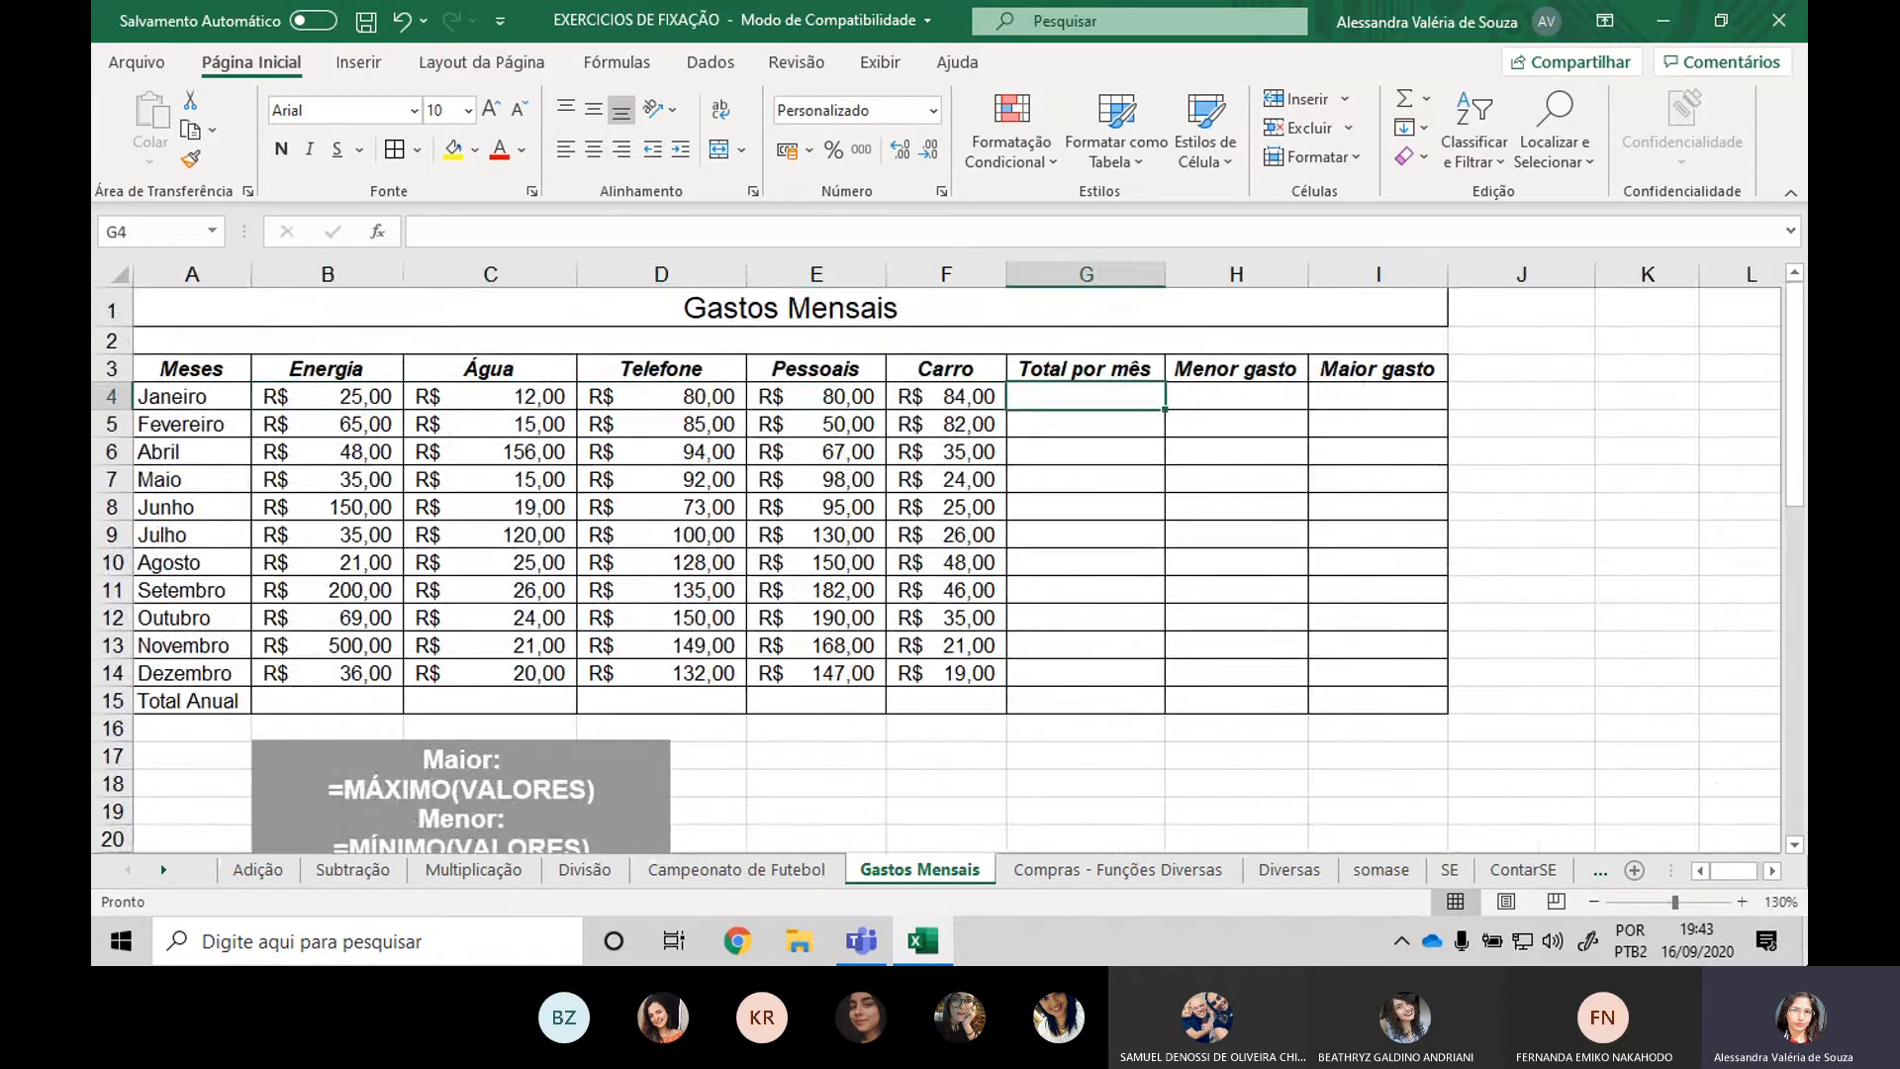
pyautogui.write('=')
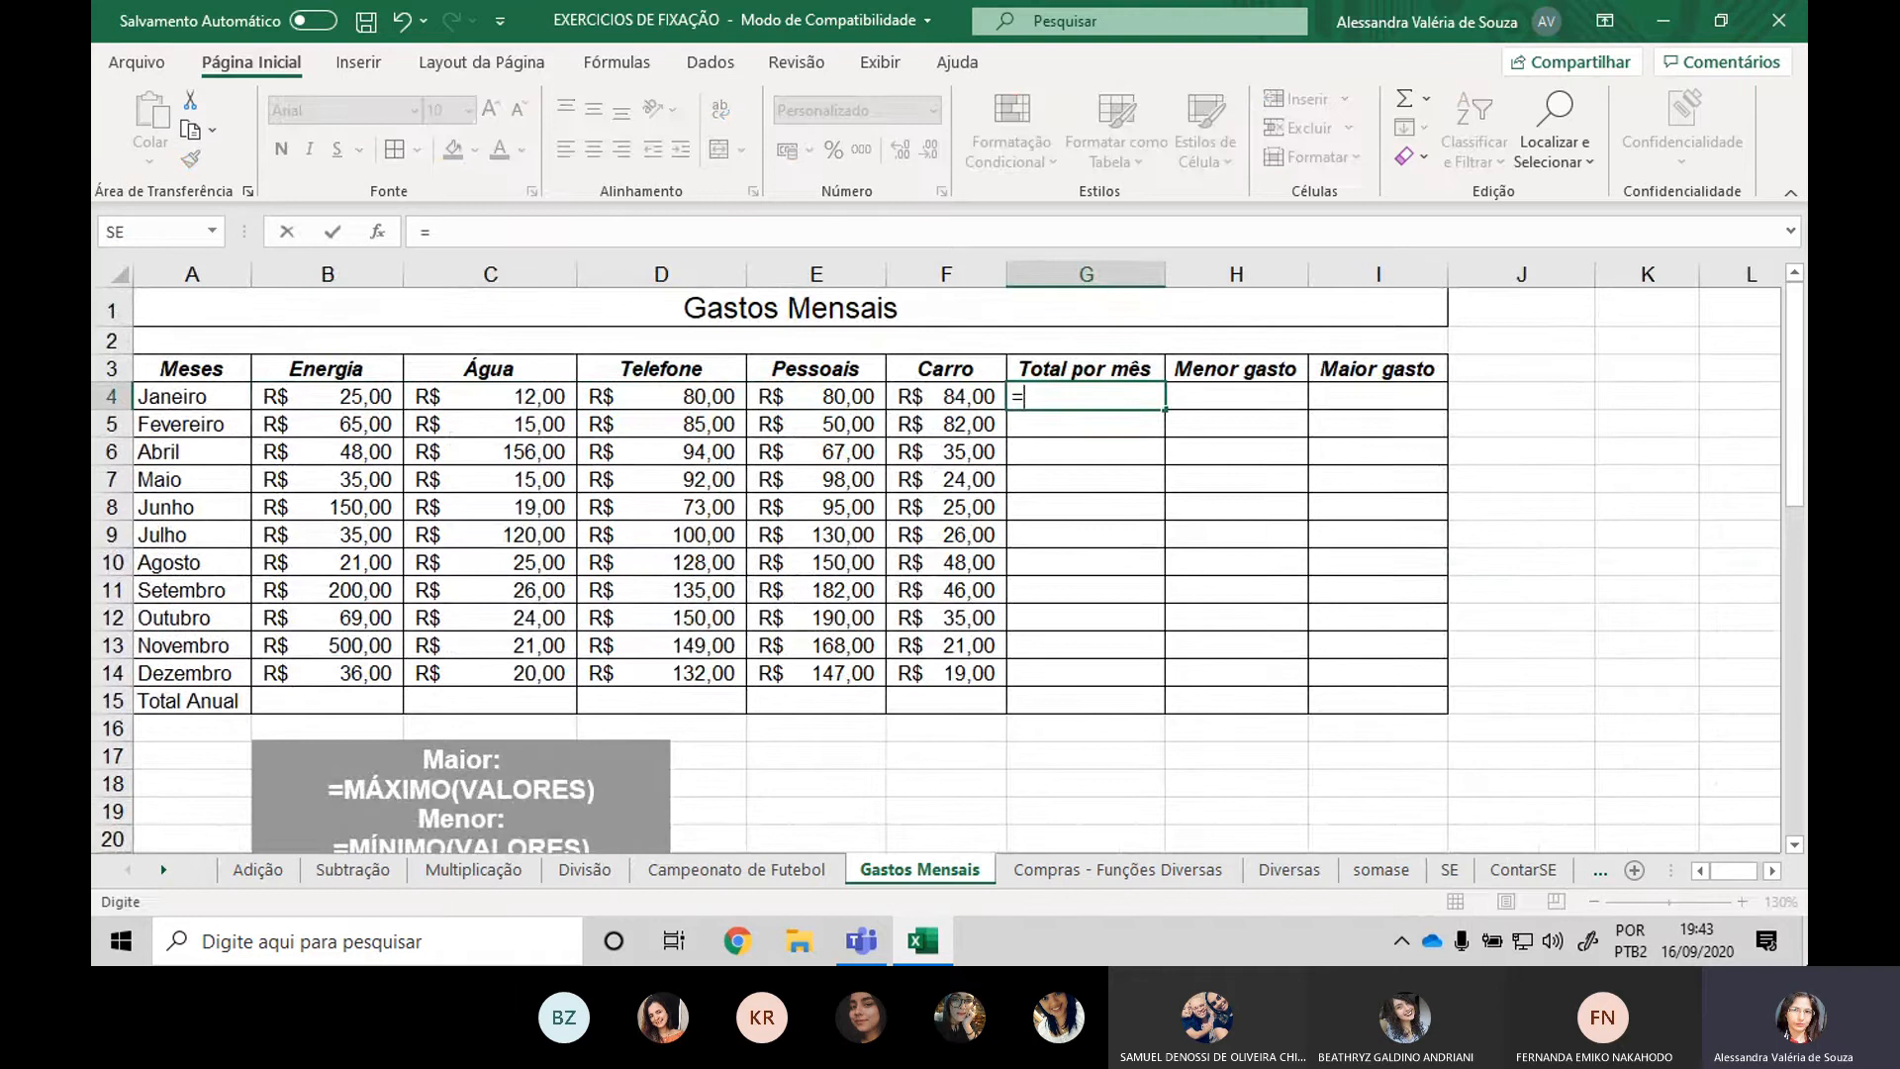
pyautogui.write('soma')
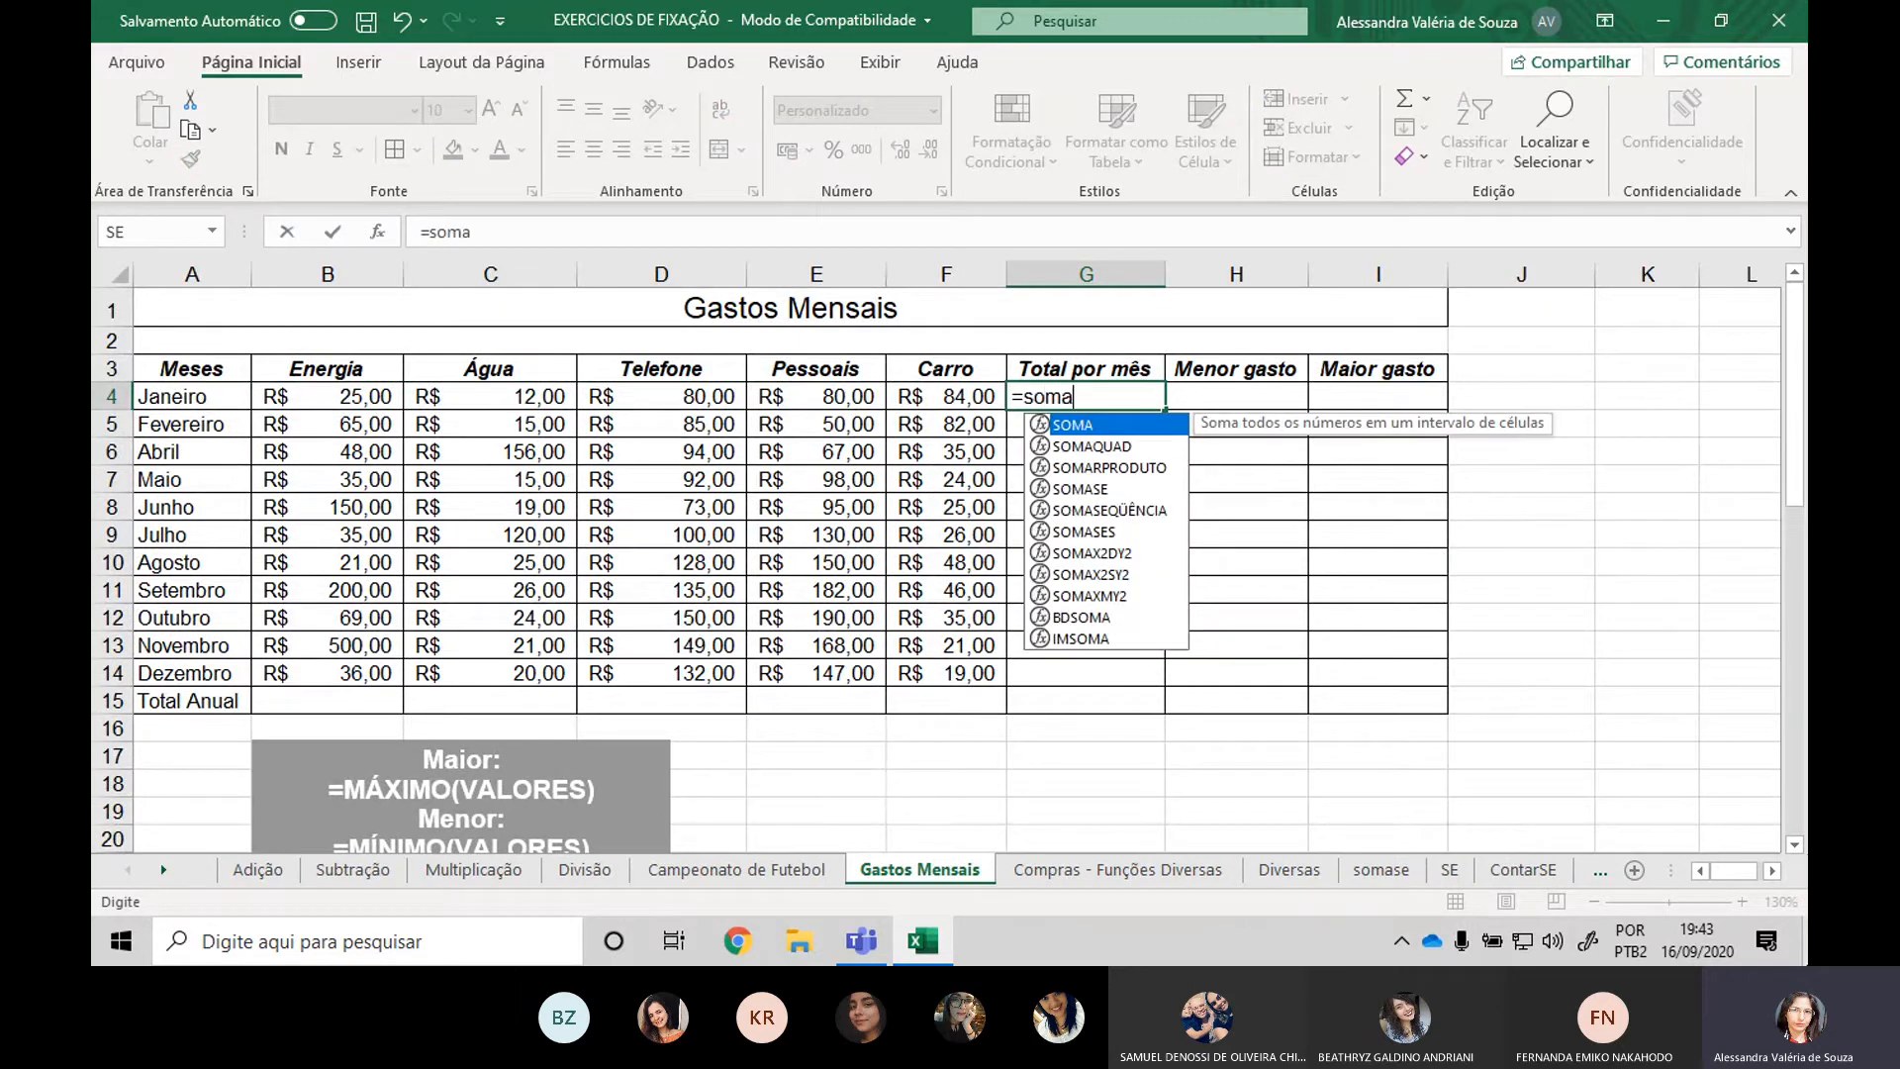
pyautogui.write('(')
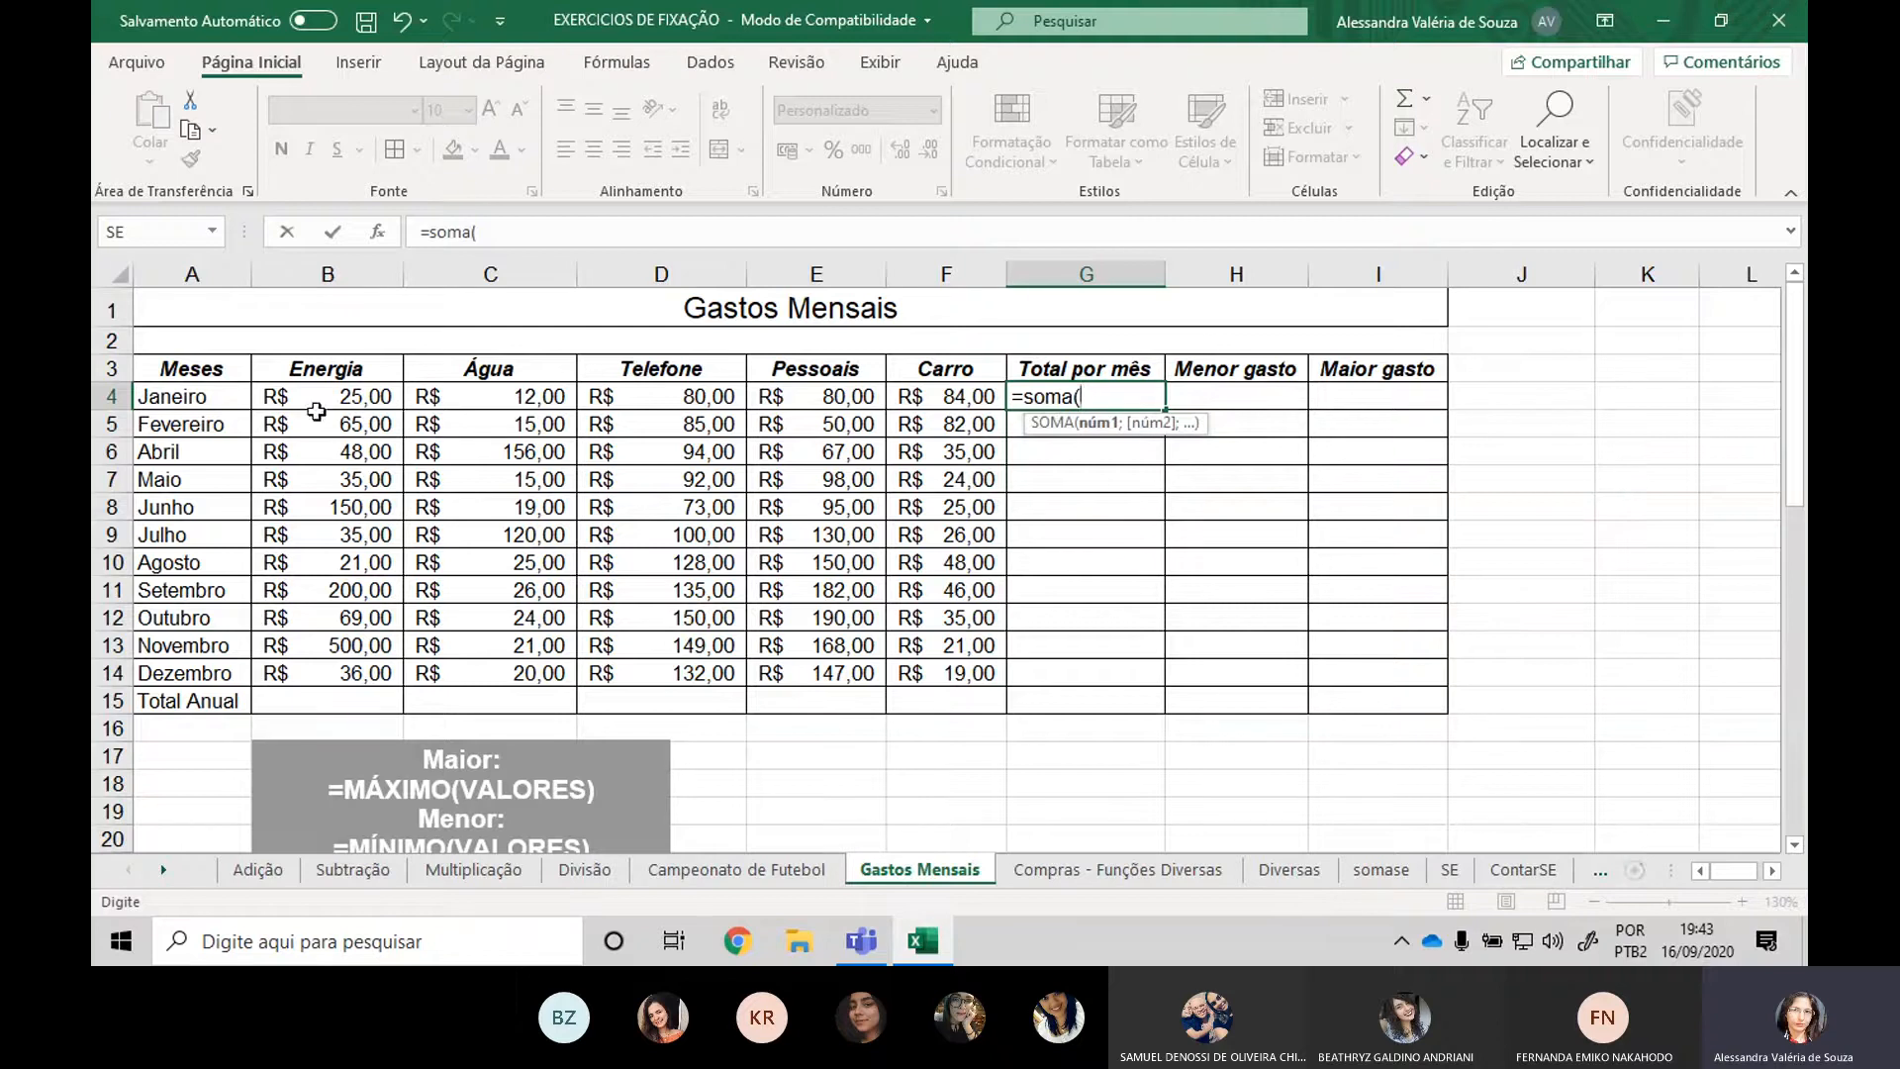
pyautogui.moveTo(300, 398); pyautogui.dragTo(944, 391)
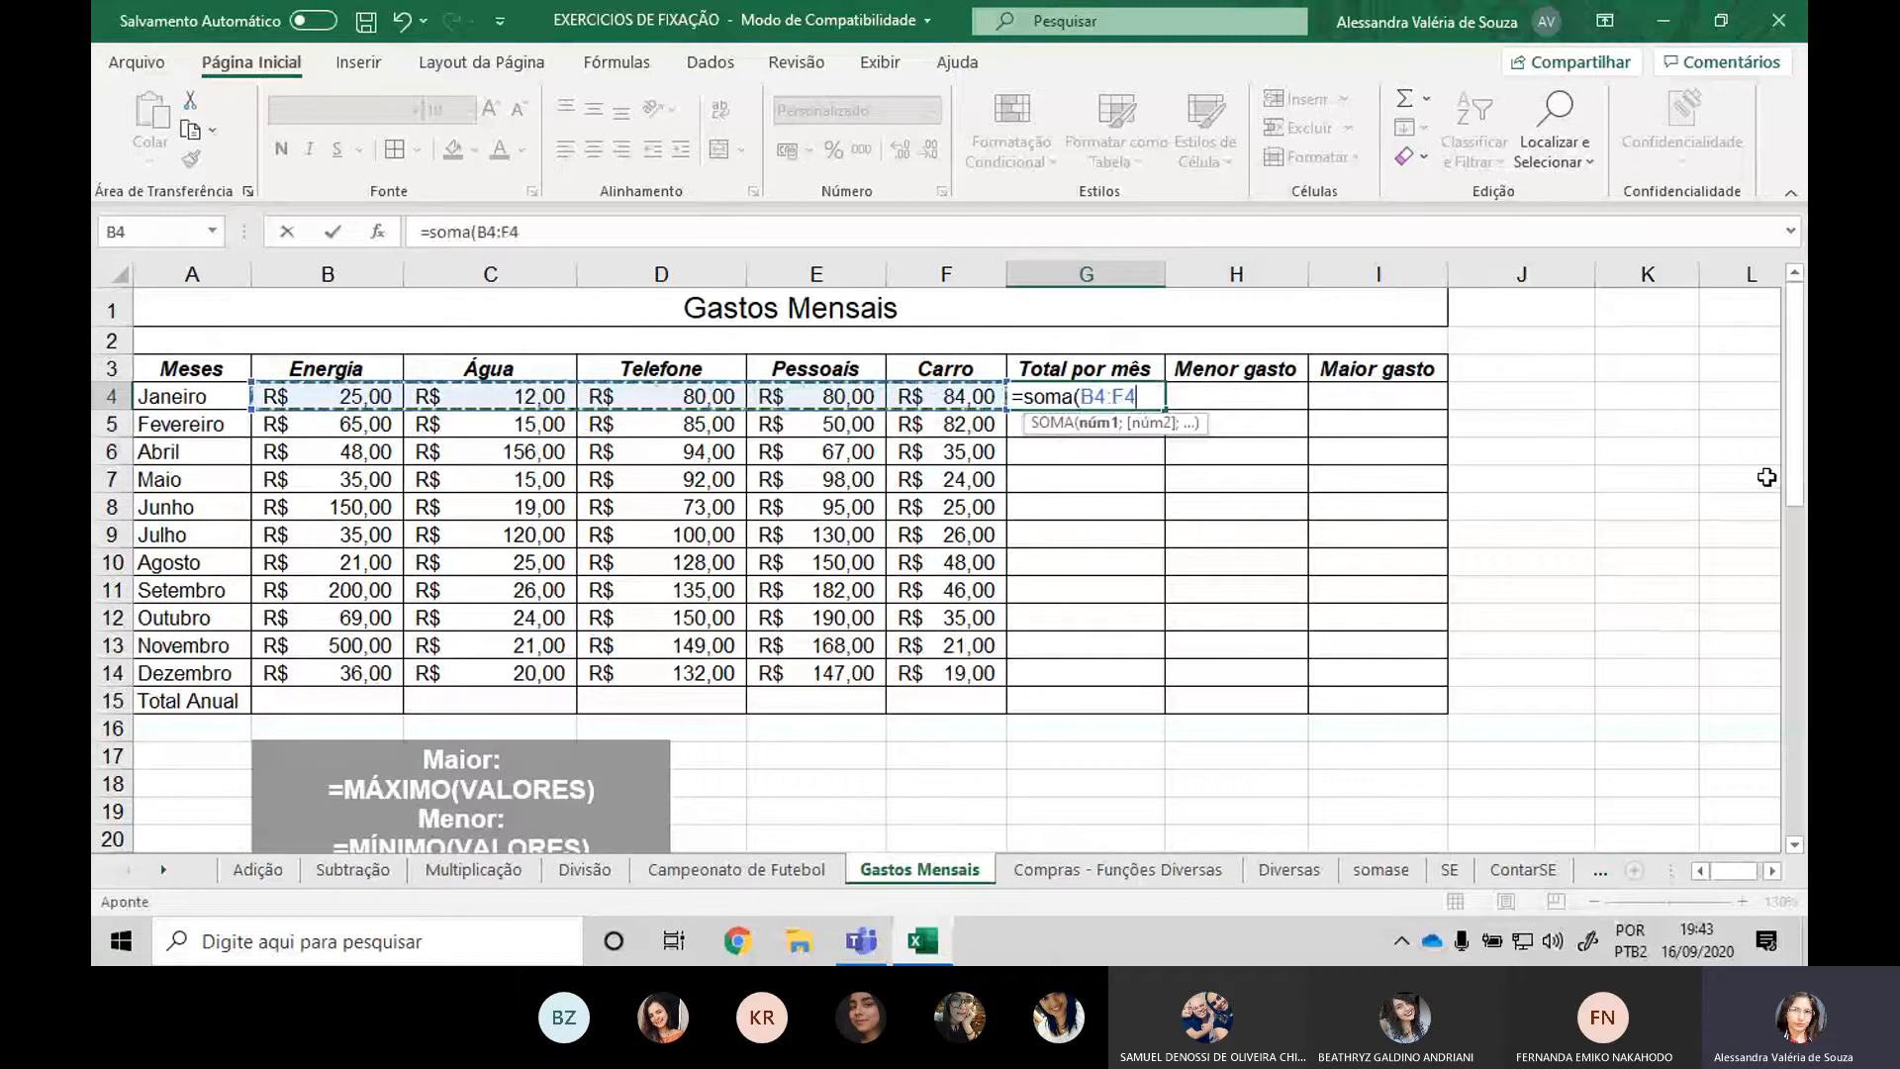
pyautogui.write(')')
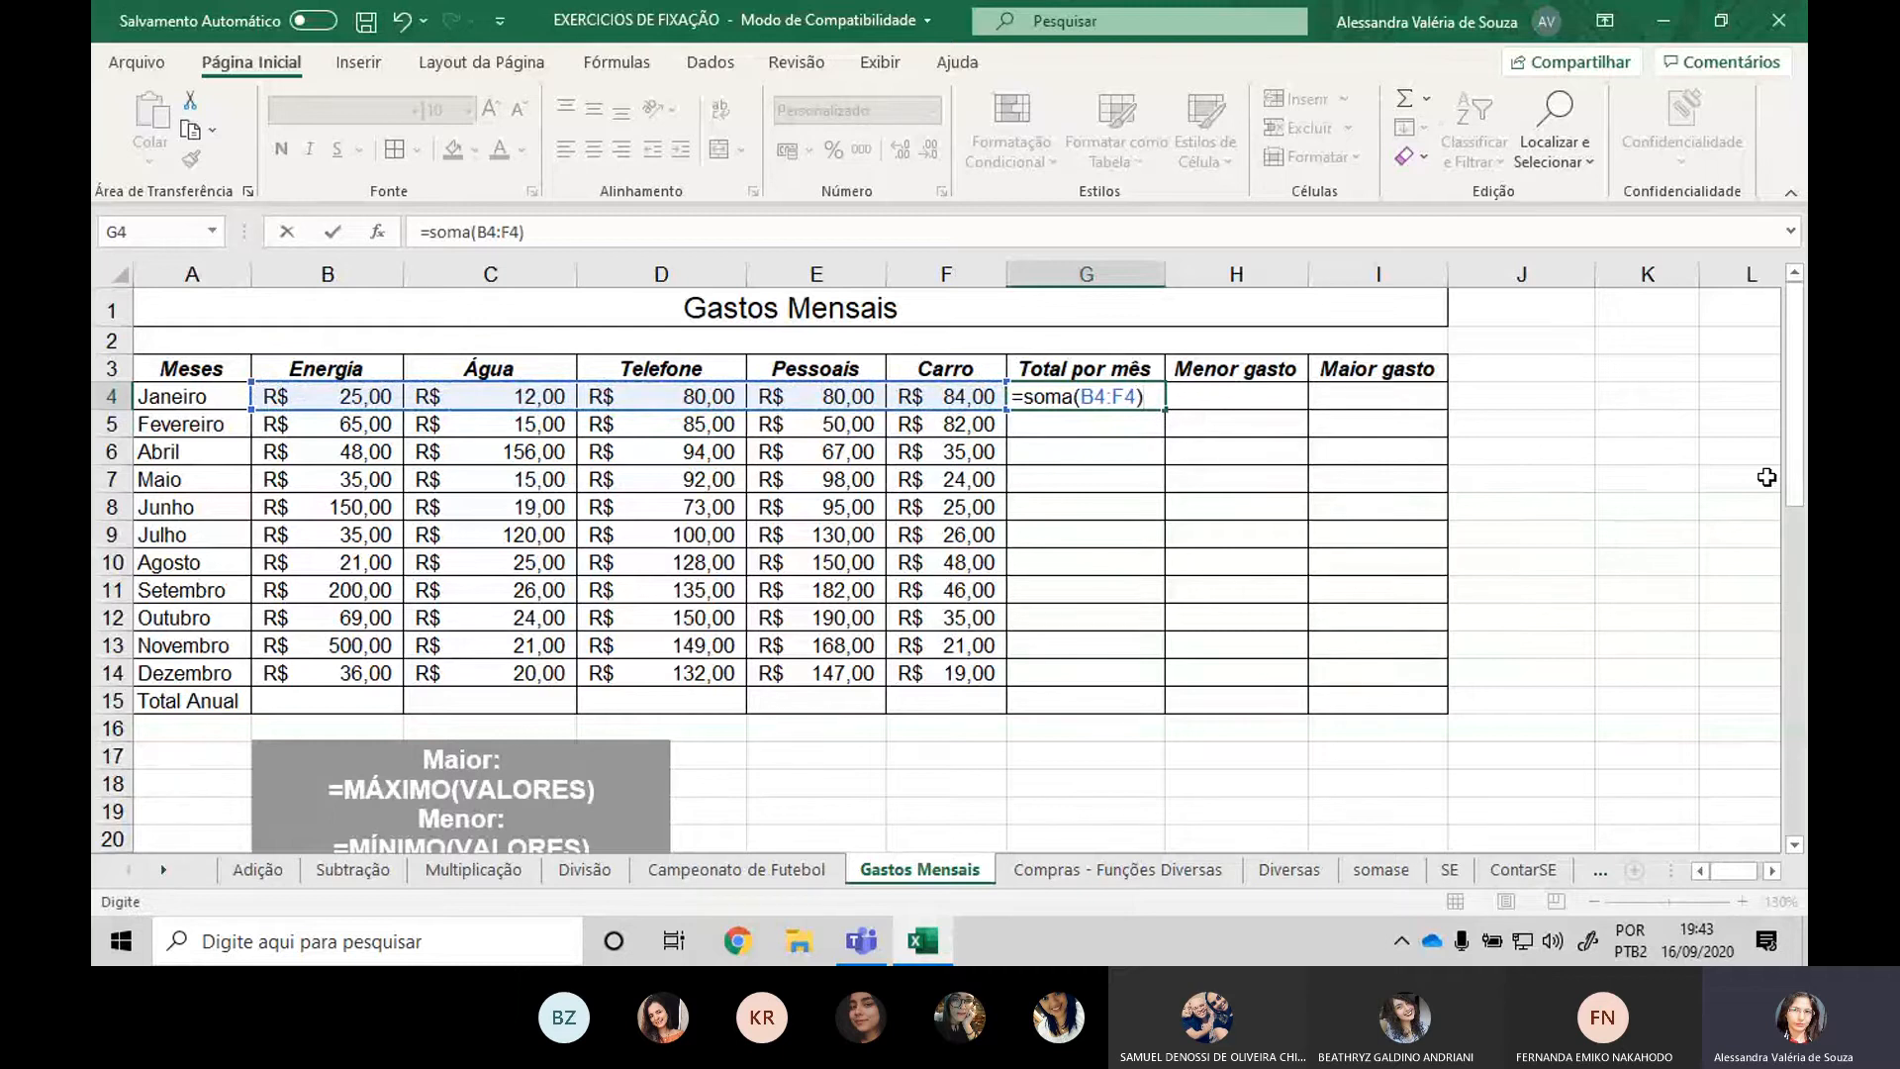
pyautogui.press('Return')
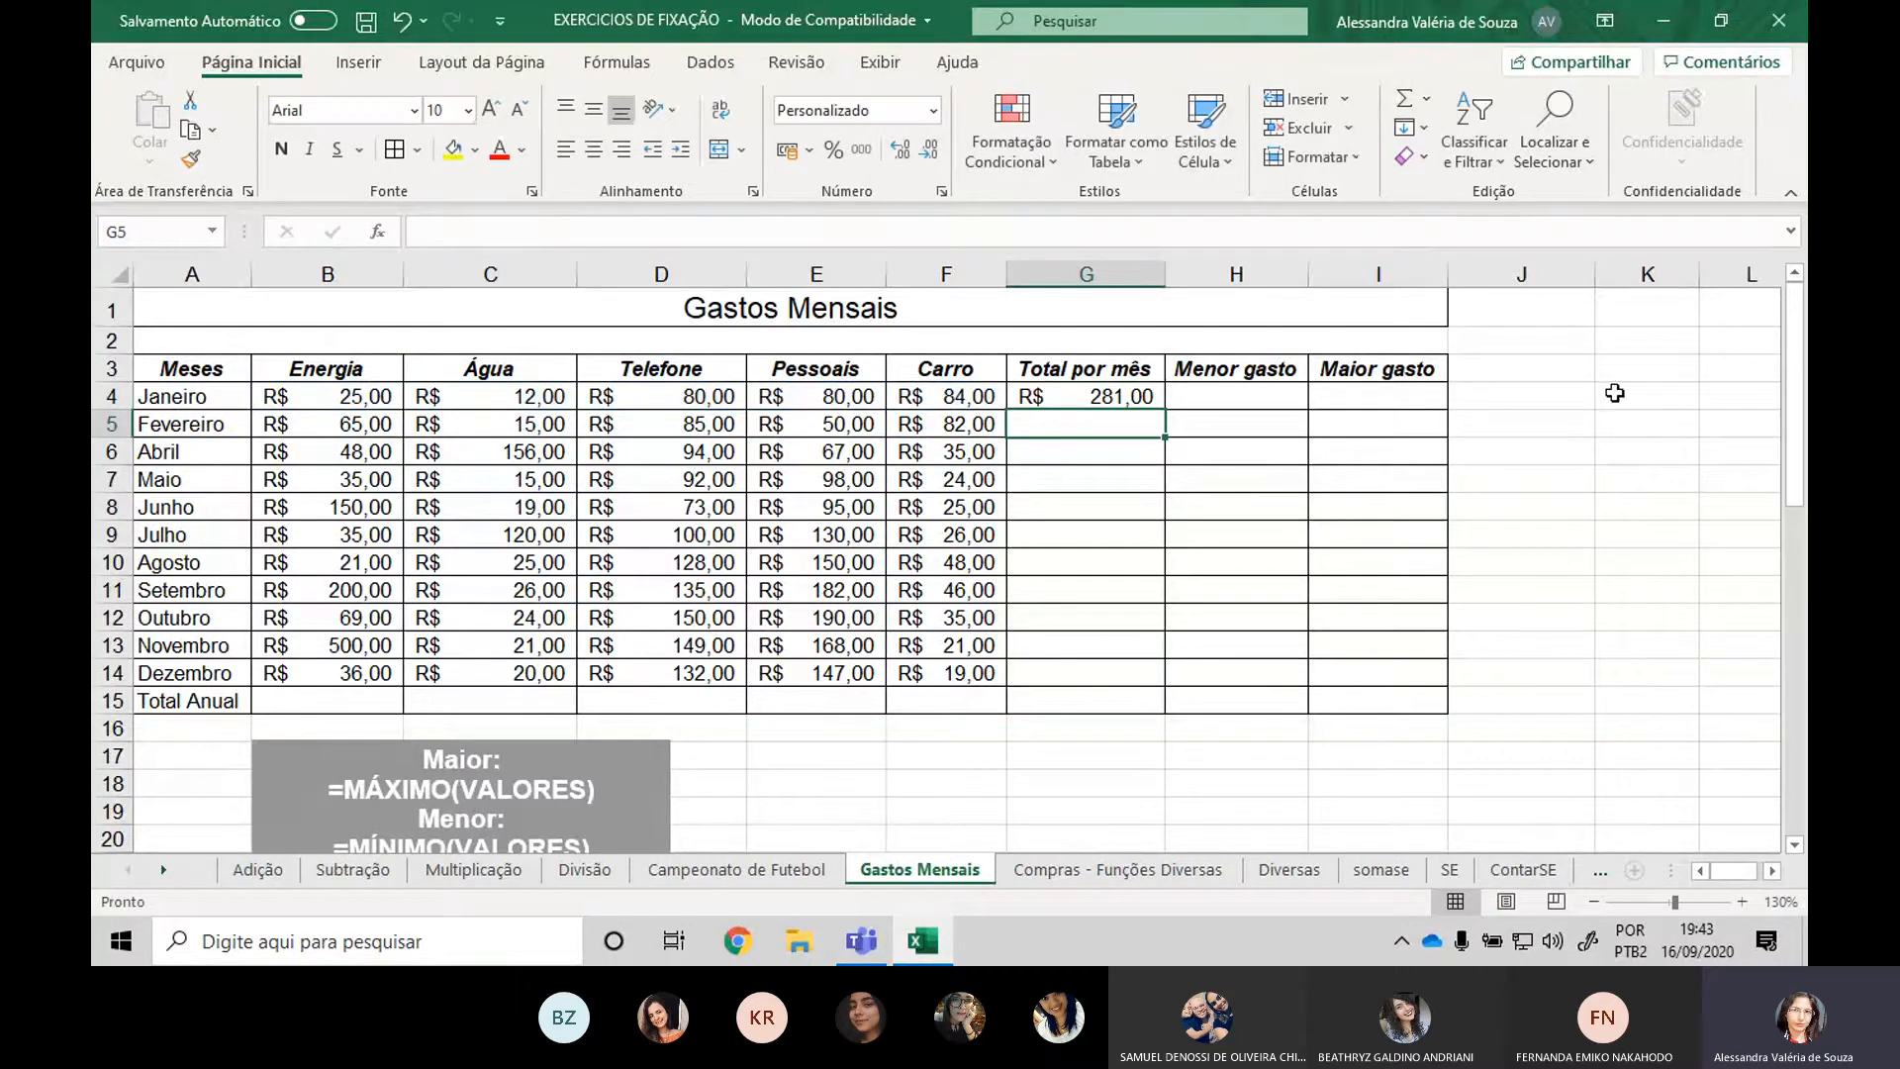
# Fill the SOMA formula from G4 down the Total por mês column to G15.
pyautogui.click(1138, 397)
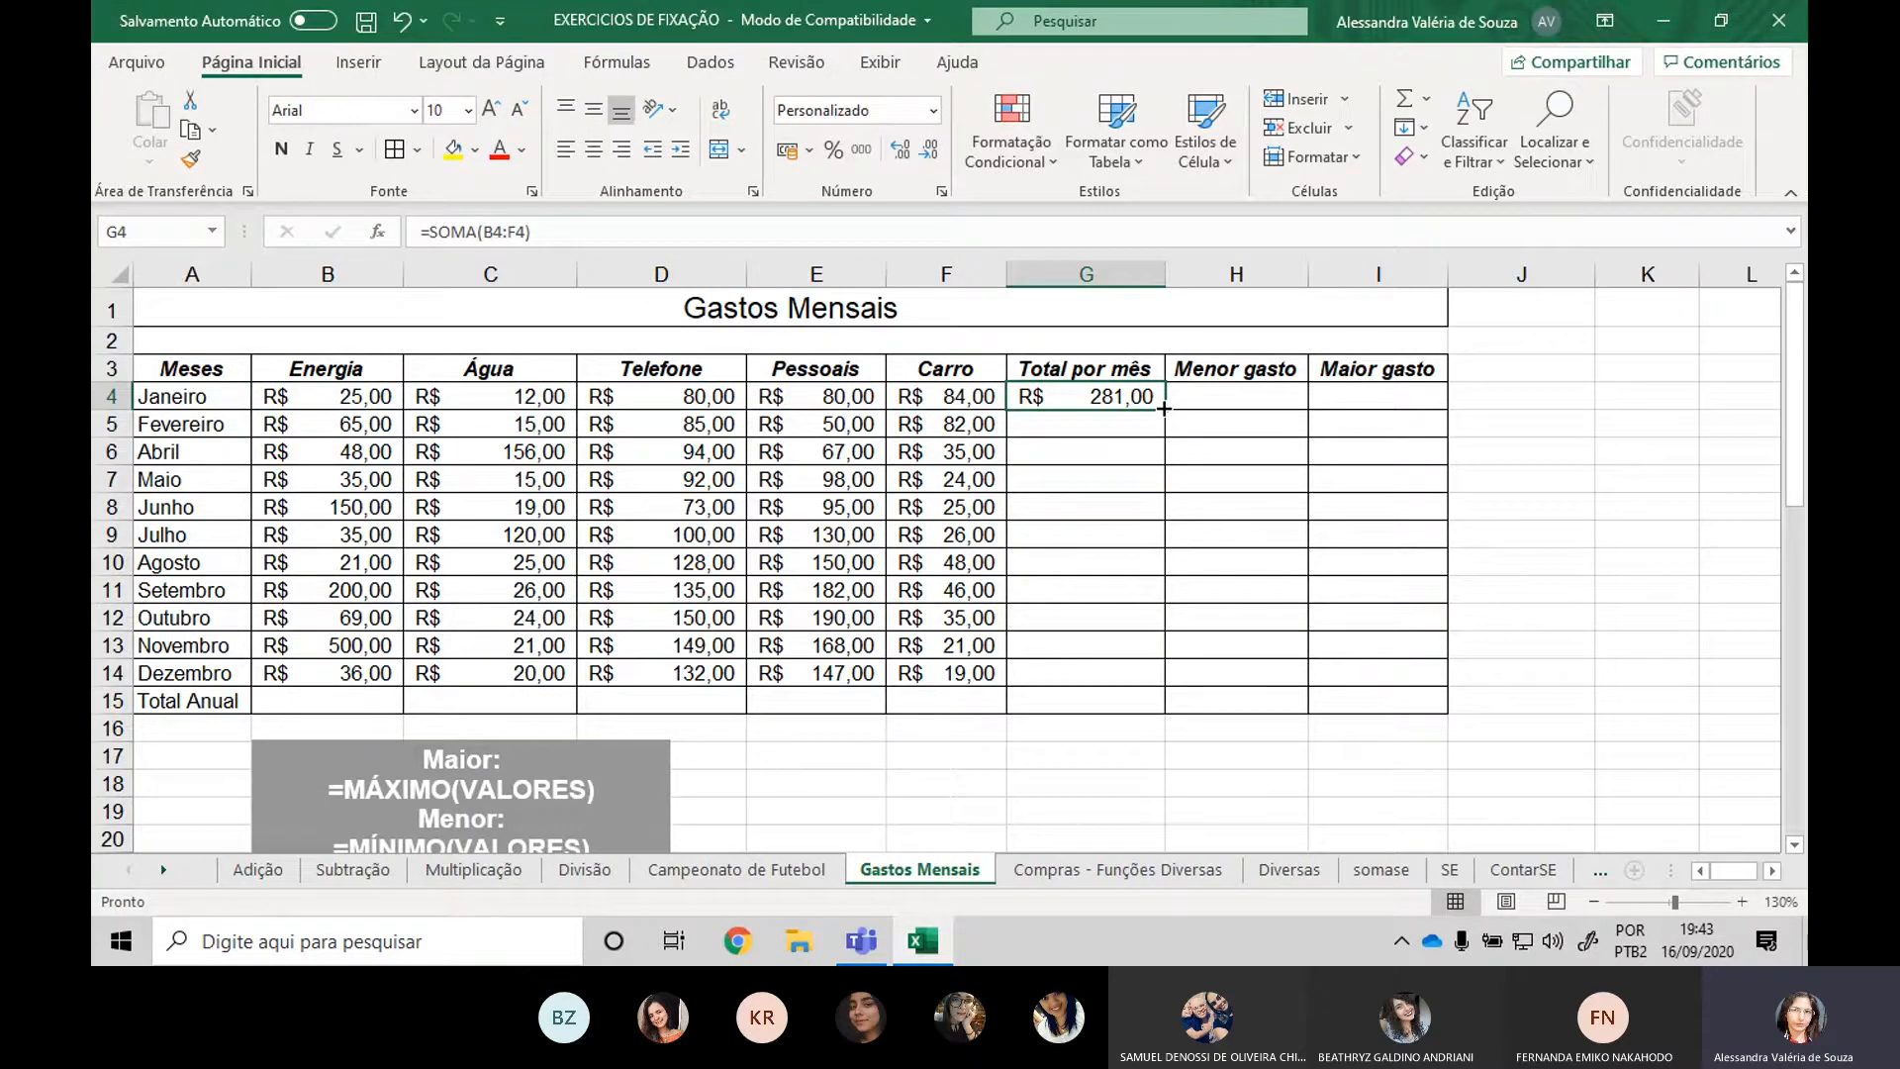
pyautogui.doubleClick(1164, 408)
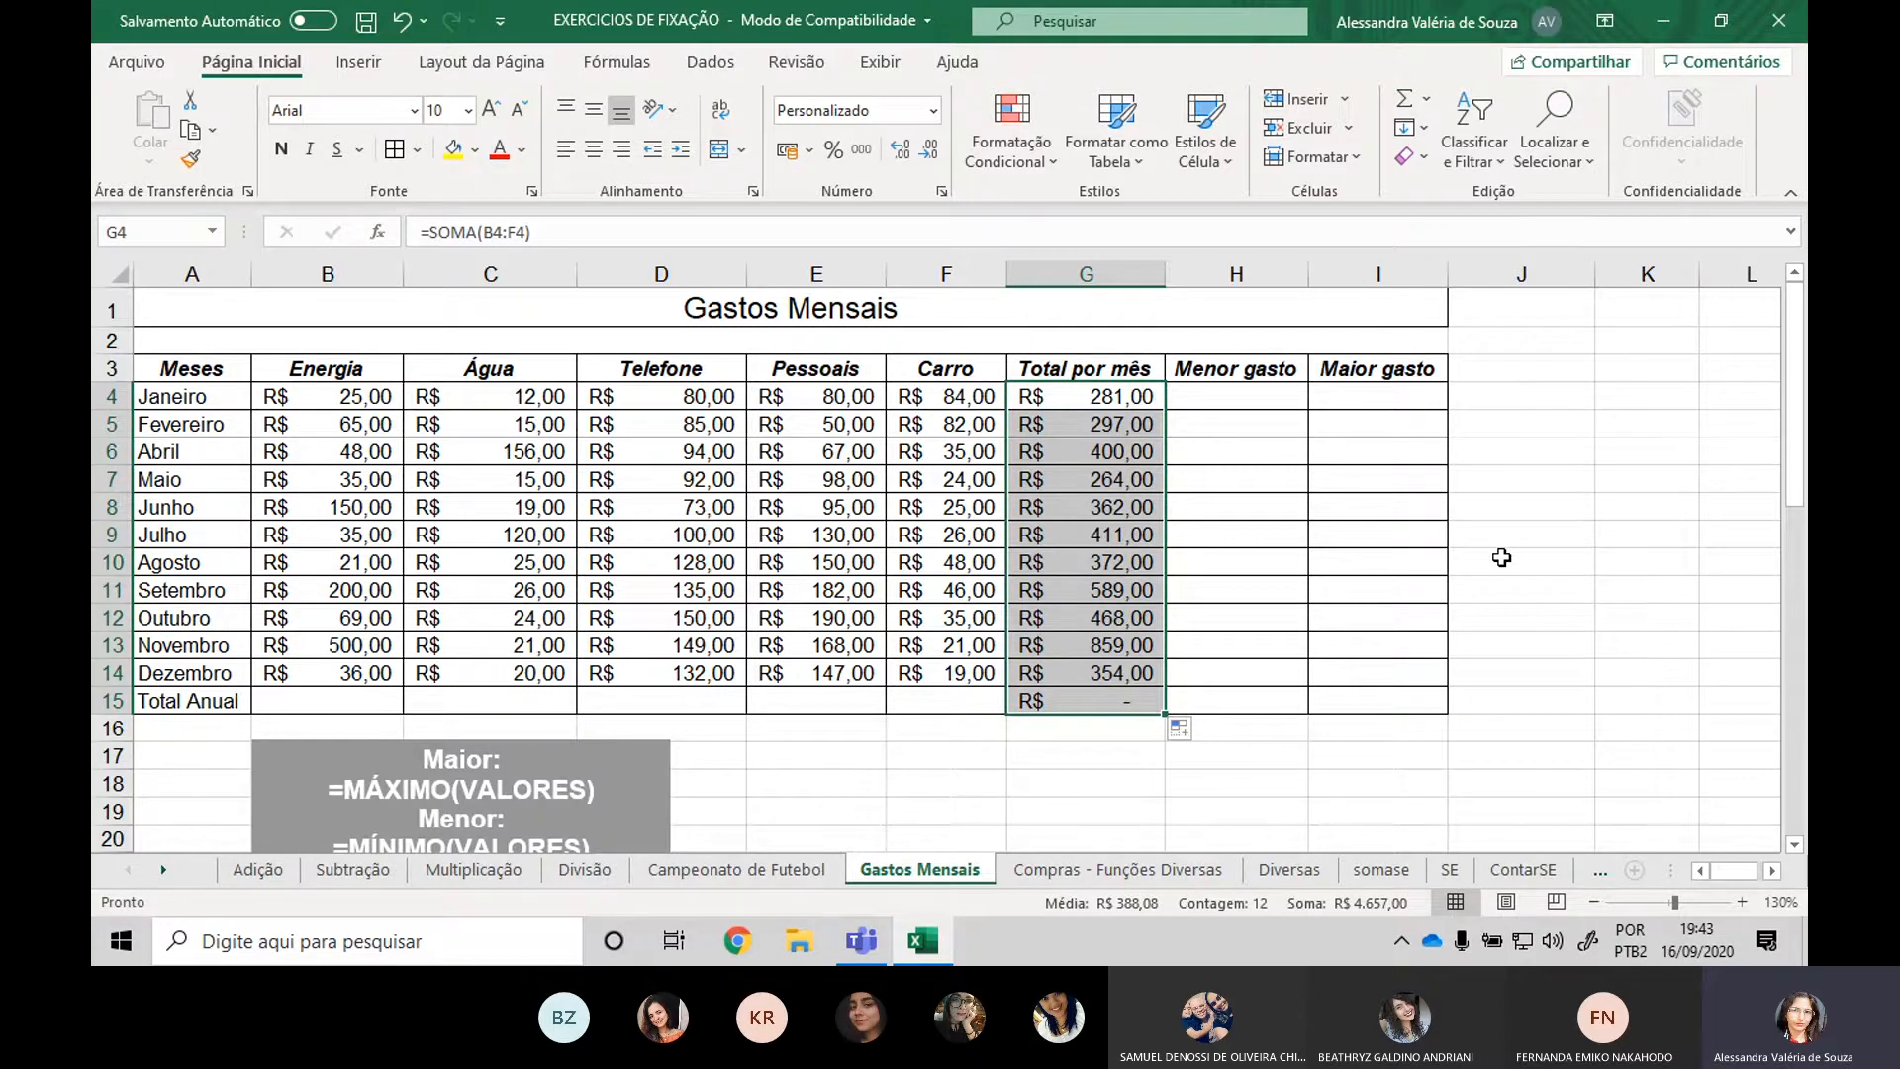
# Enter the formula =SOMA(B4:B14) in B15 to calculate the annual total of the Energia column.
pyautogui.click(1086, 700)
pyautogui.scroll(-3, 1087, 701)
pyautogui.scroll(3, 360, 535)
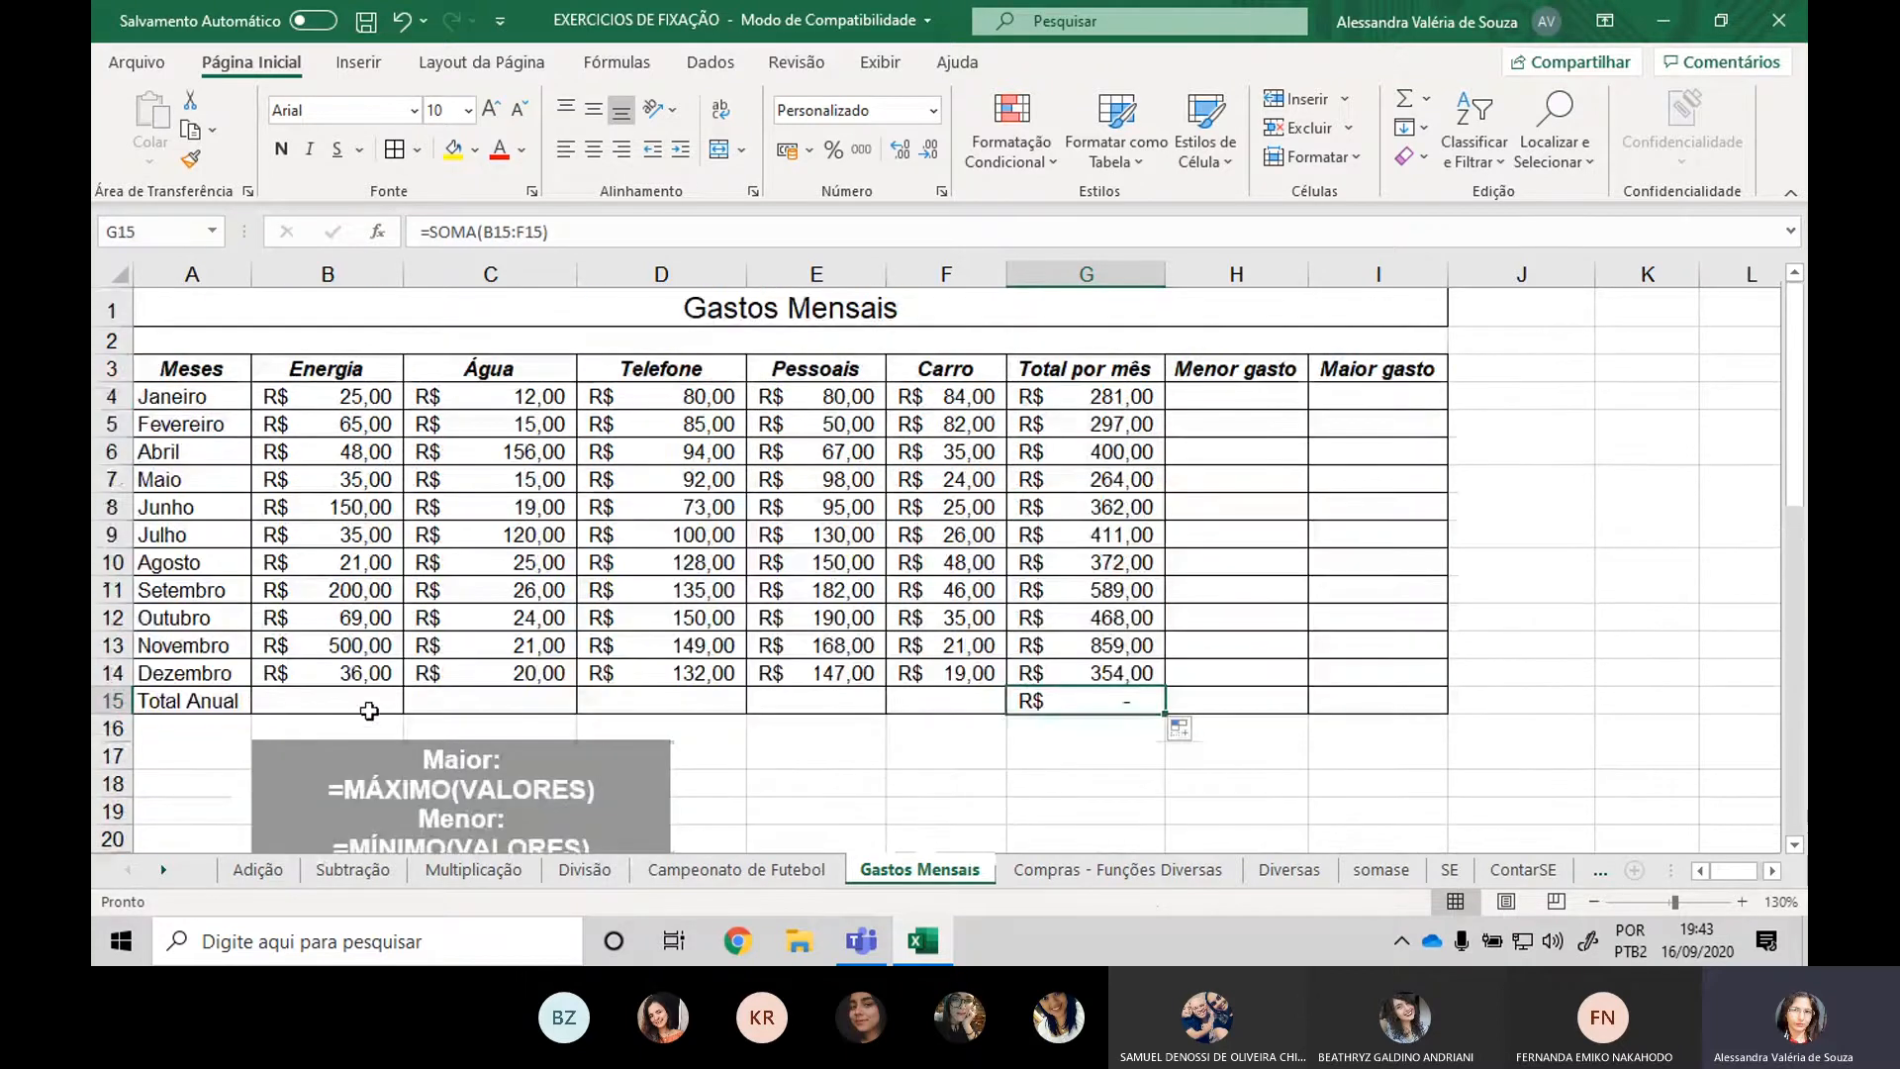
pyautogui.click(343, 698)
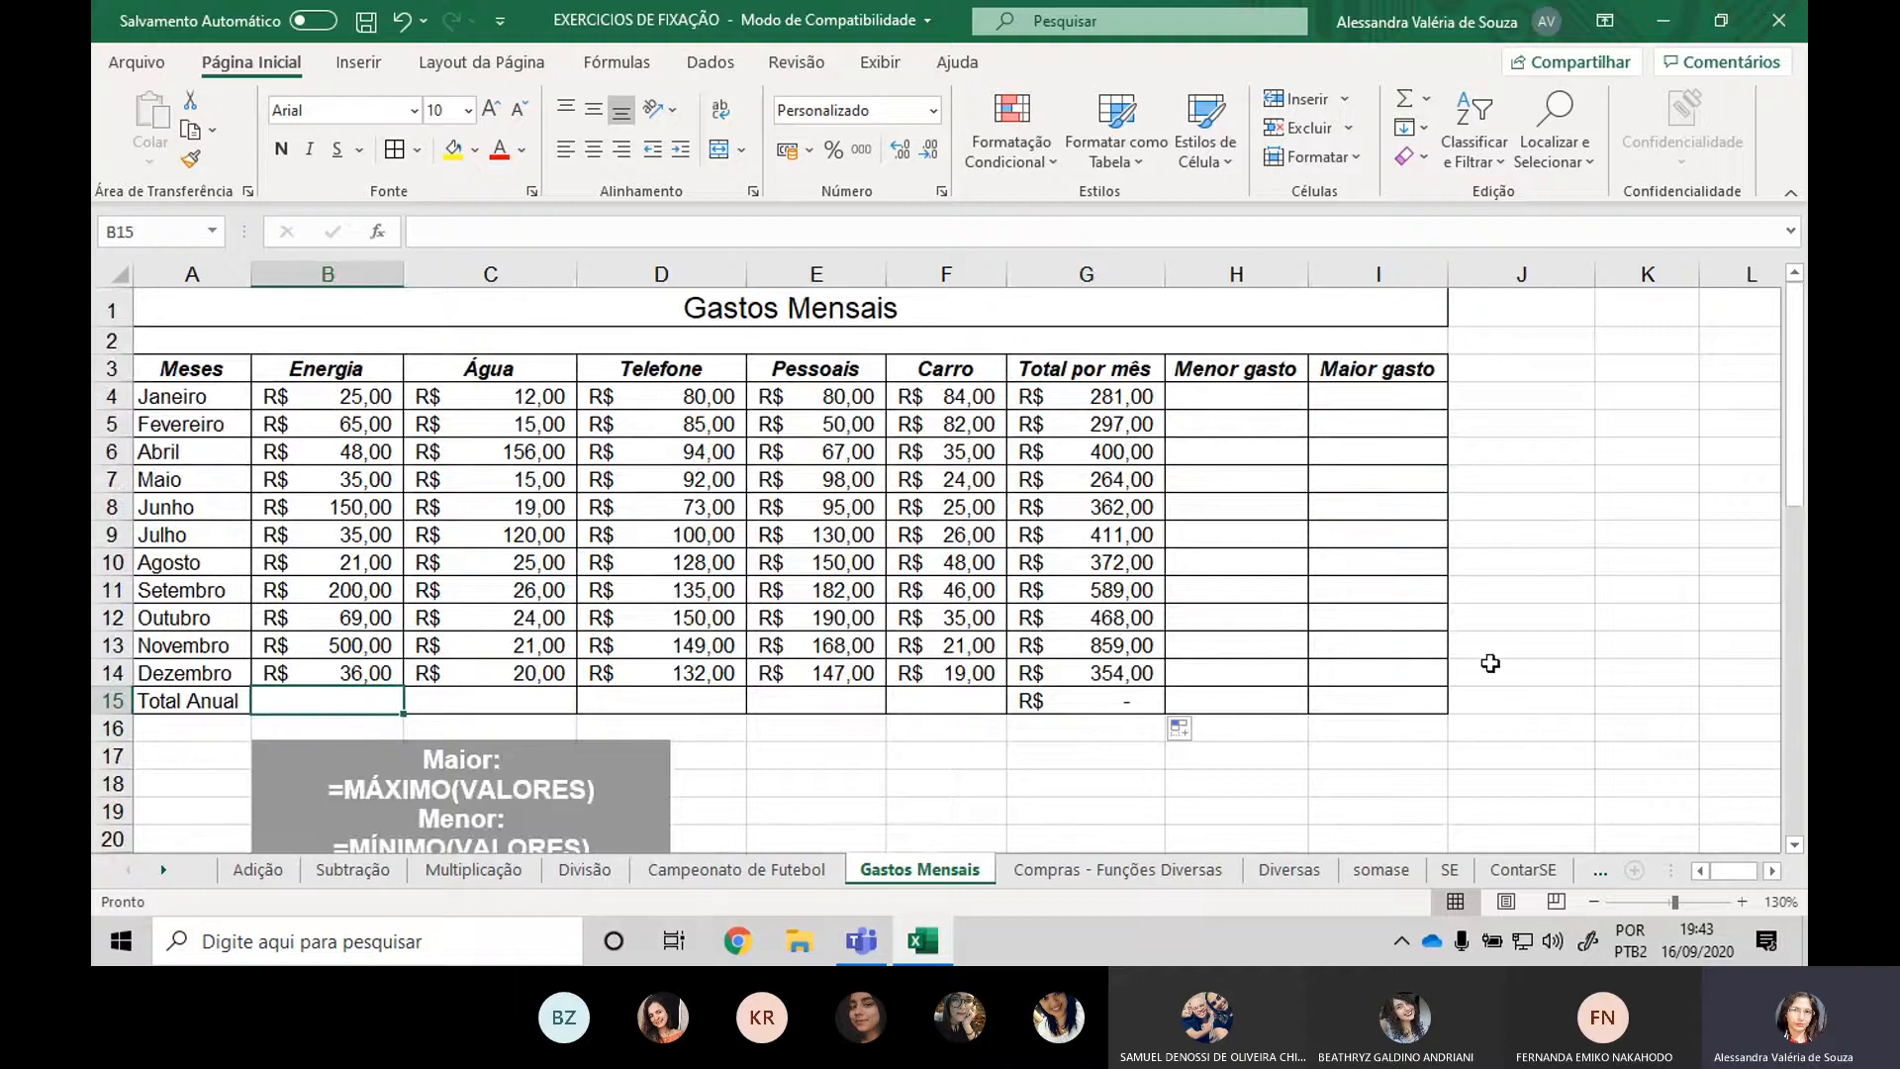
pyautogui.hotkey('alt', 'Tab')
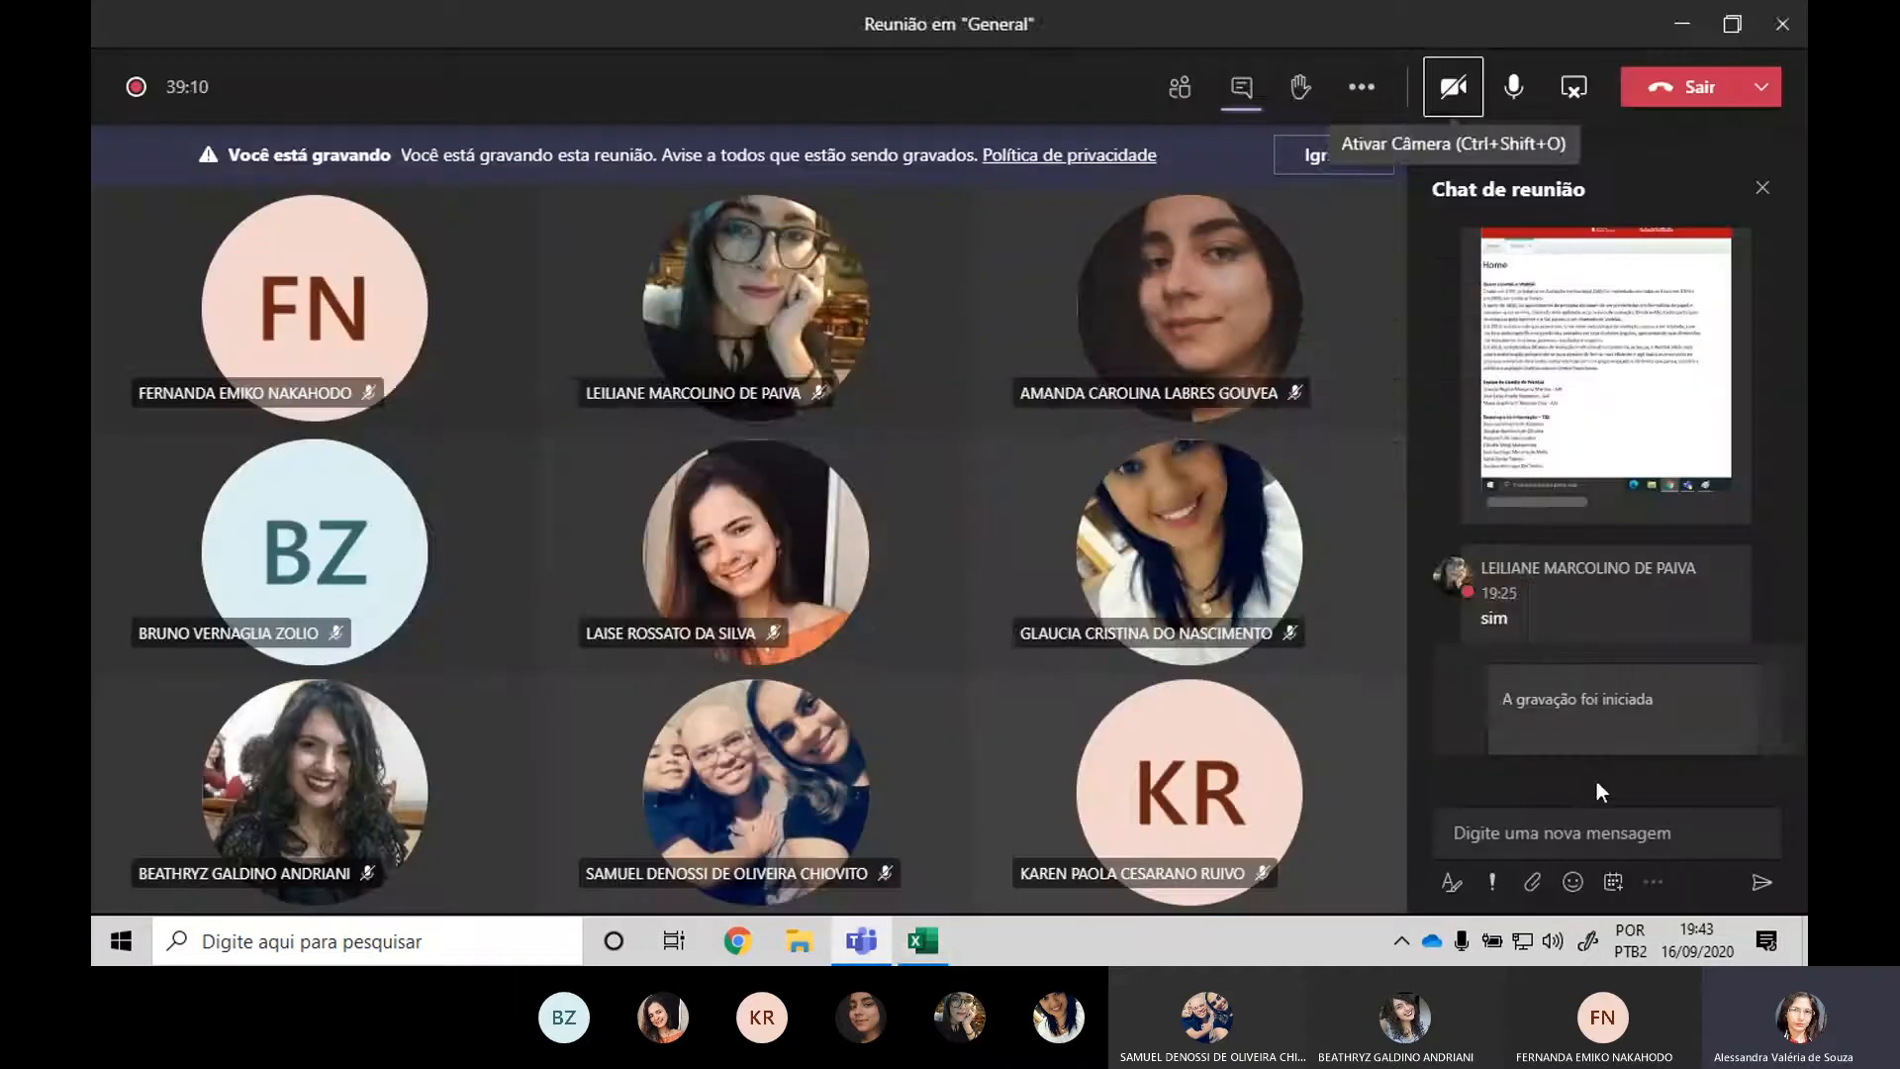
pyautogui.hotkey('alt', 'Tab')
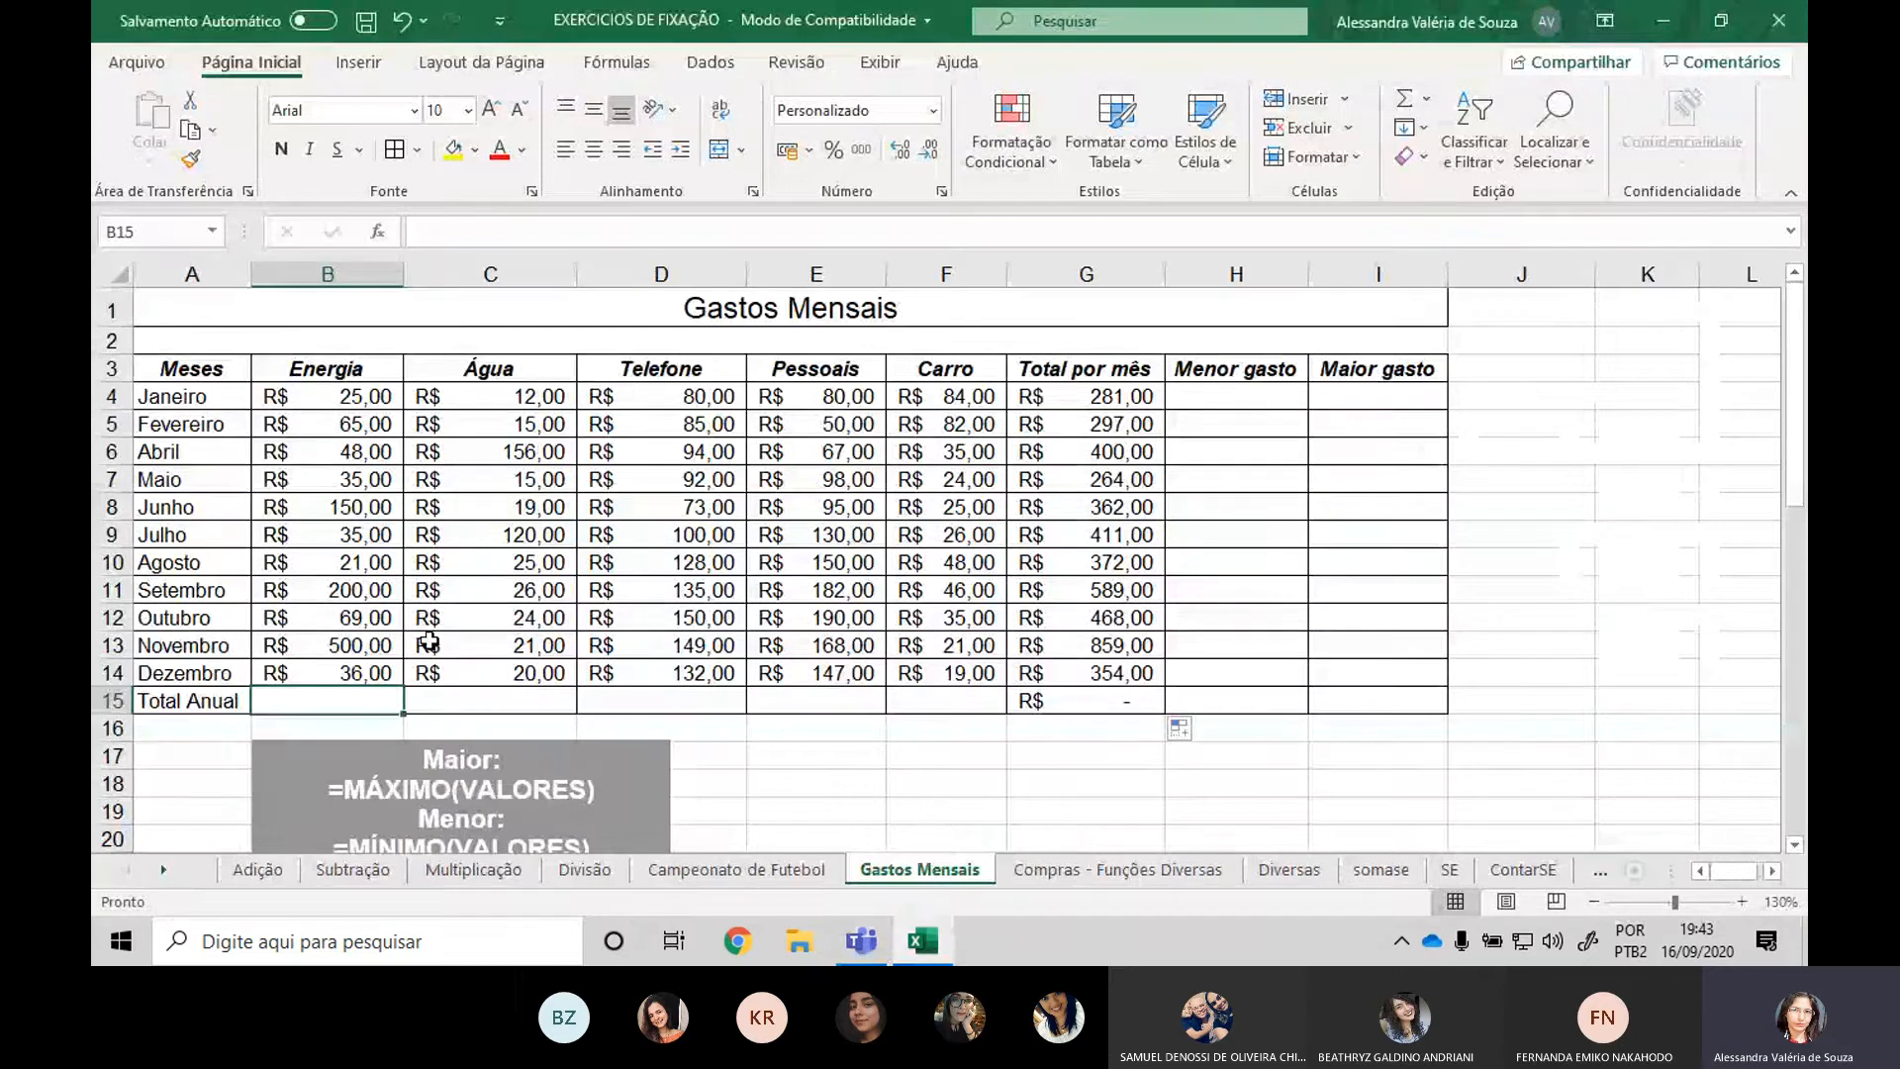
pyautogui.write('=so')
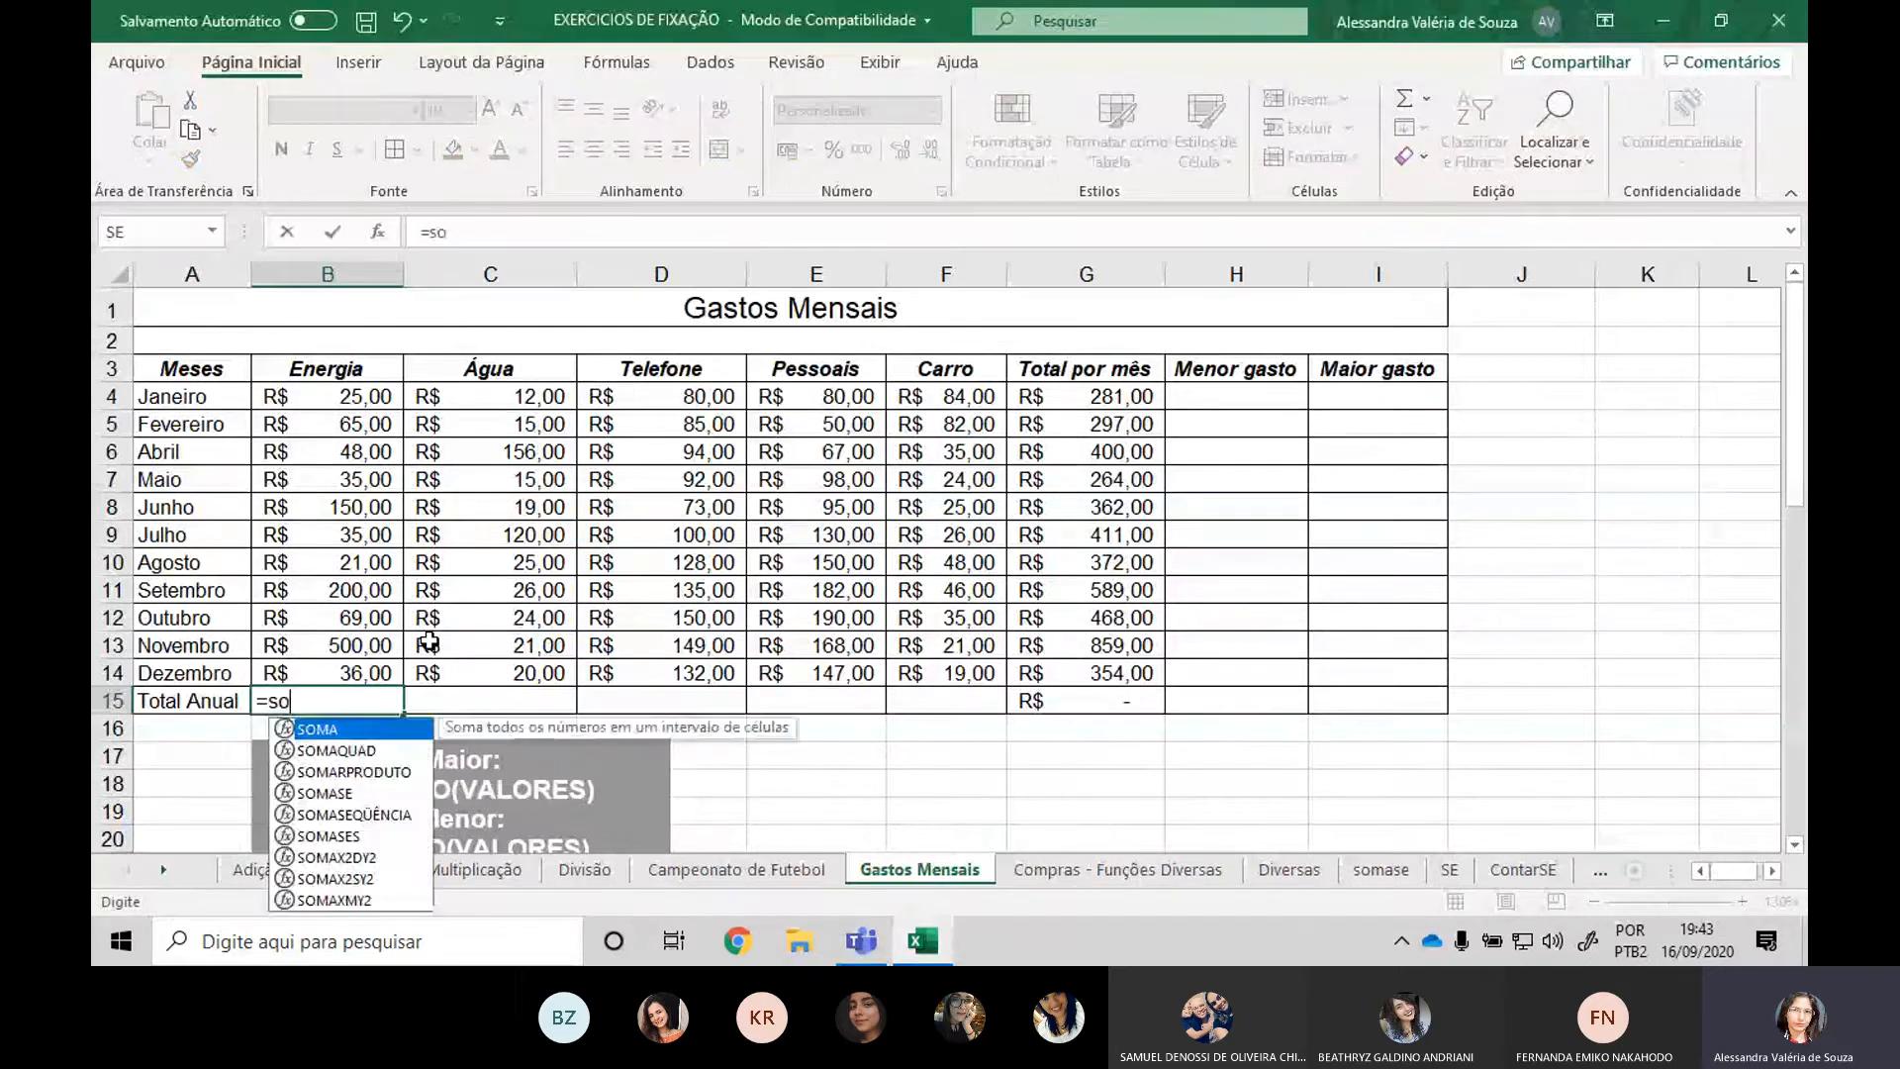
pyautogui.write('ma')
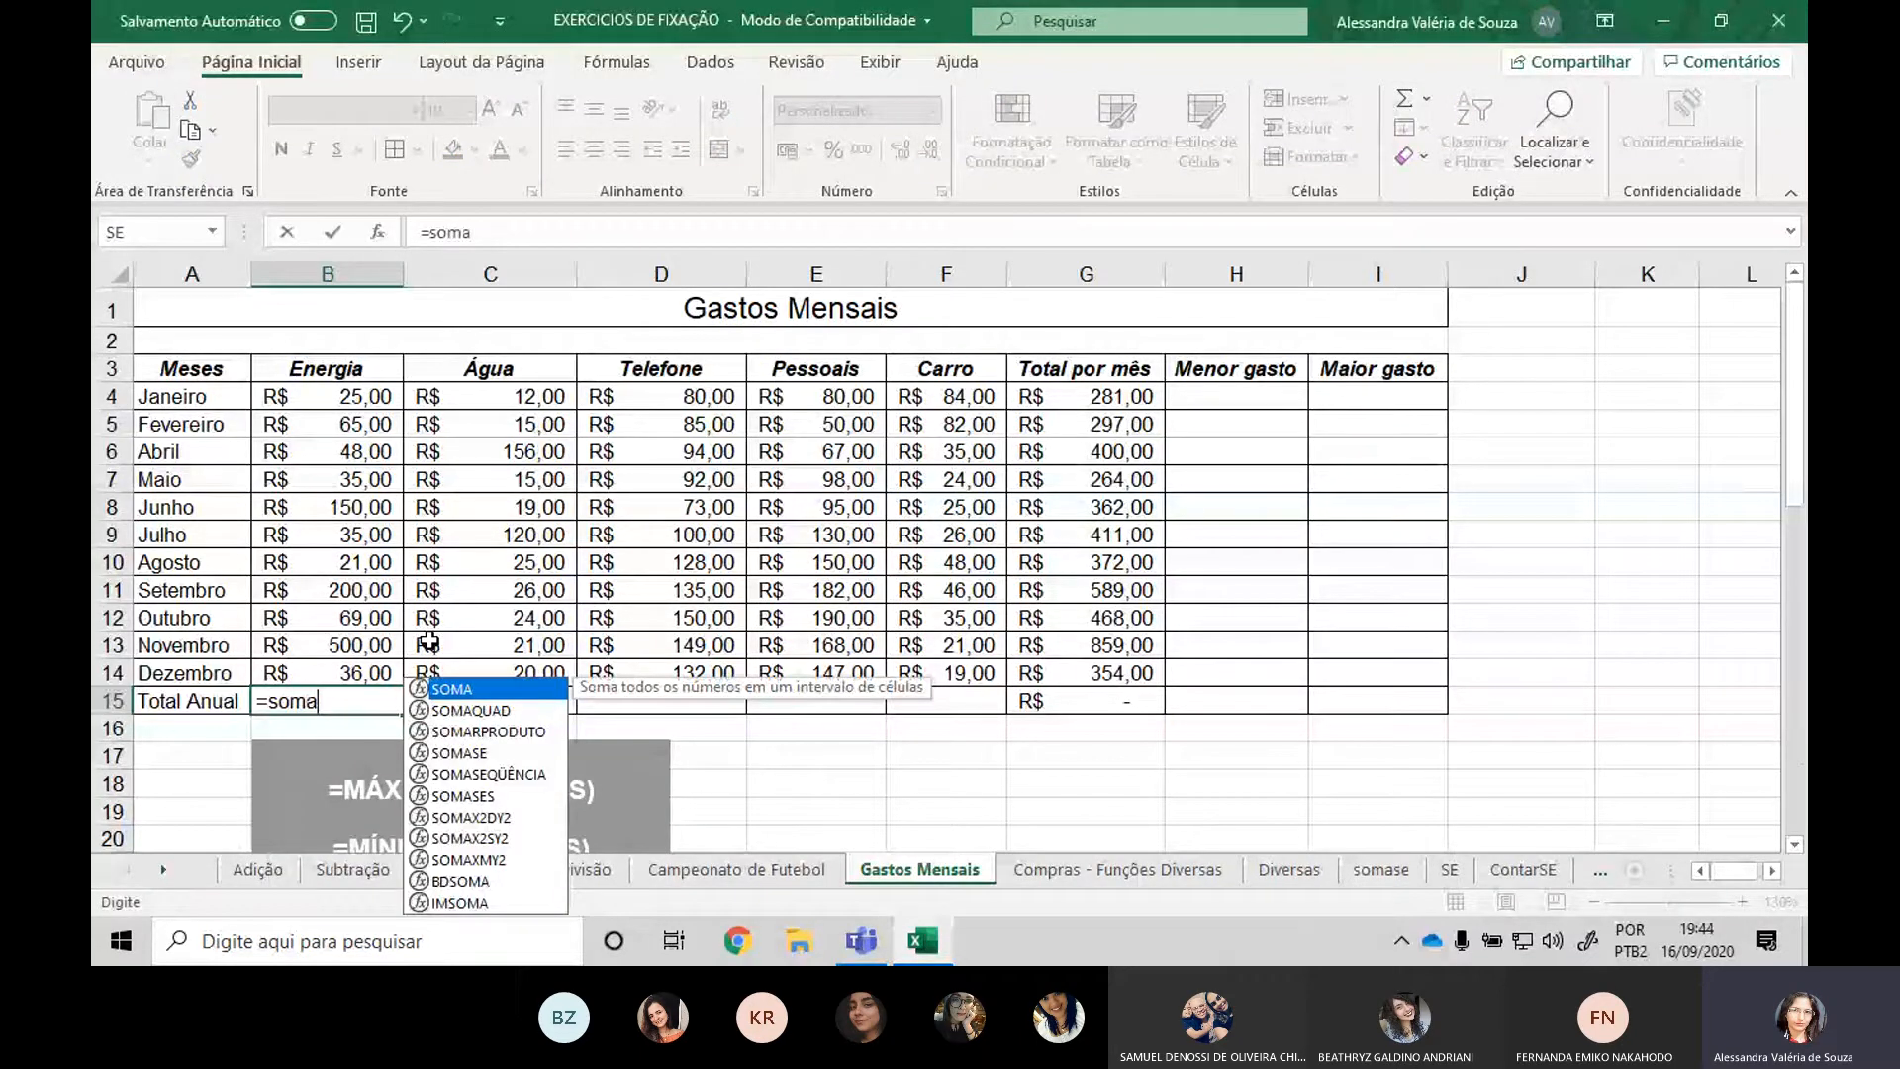
pyautogui.write('(')
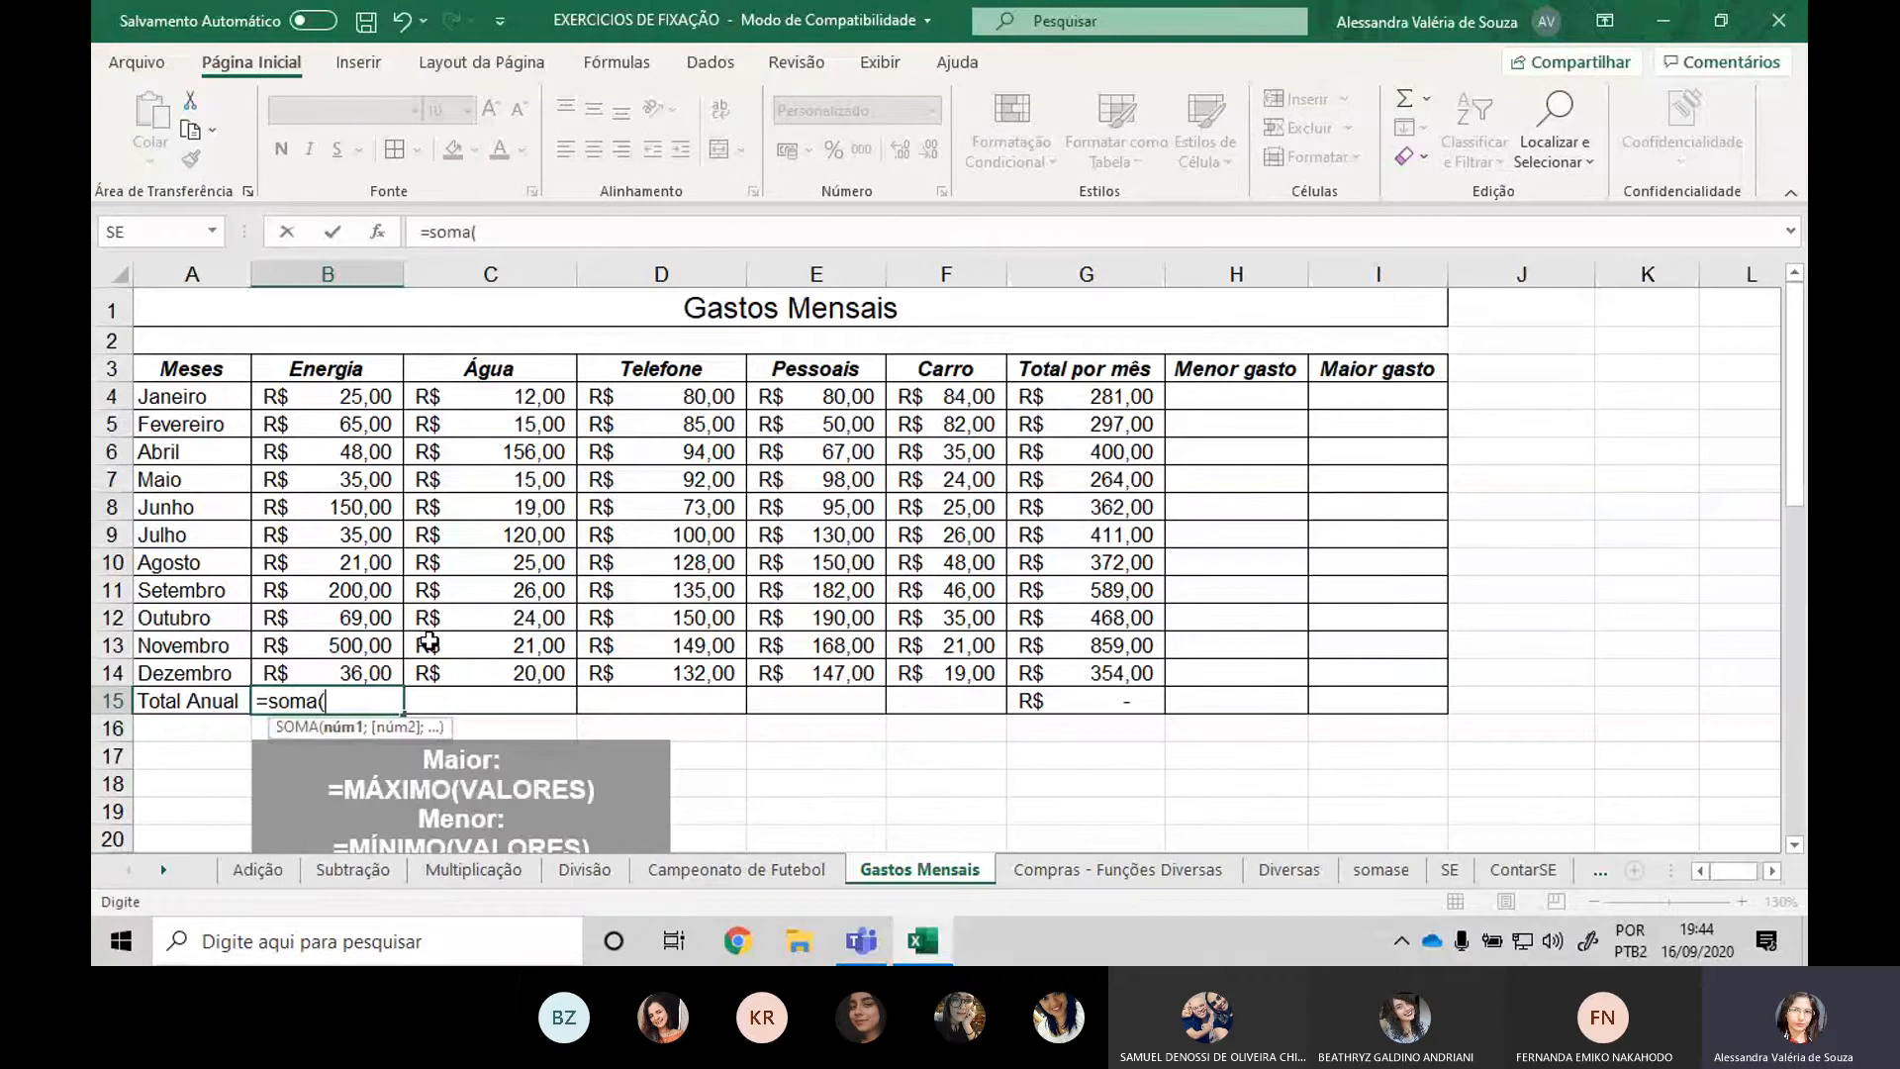
pyautogui.moveTo(359, 408); pyautogui.dragTo(341, 669)
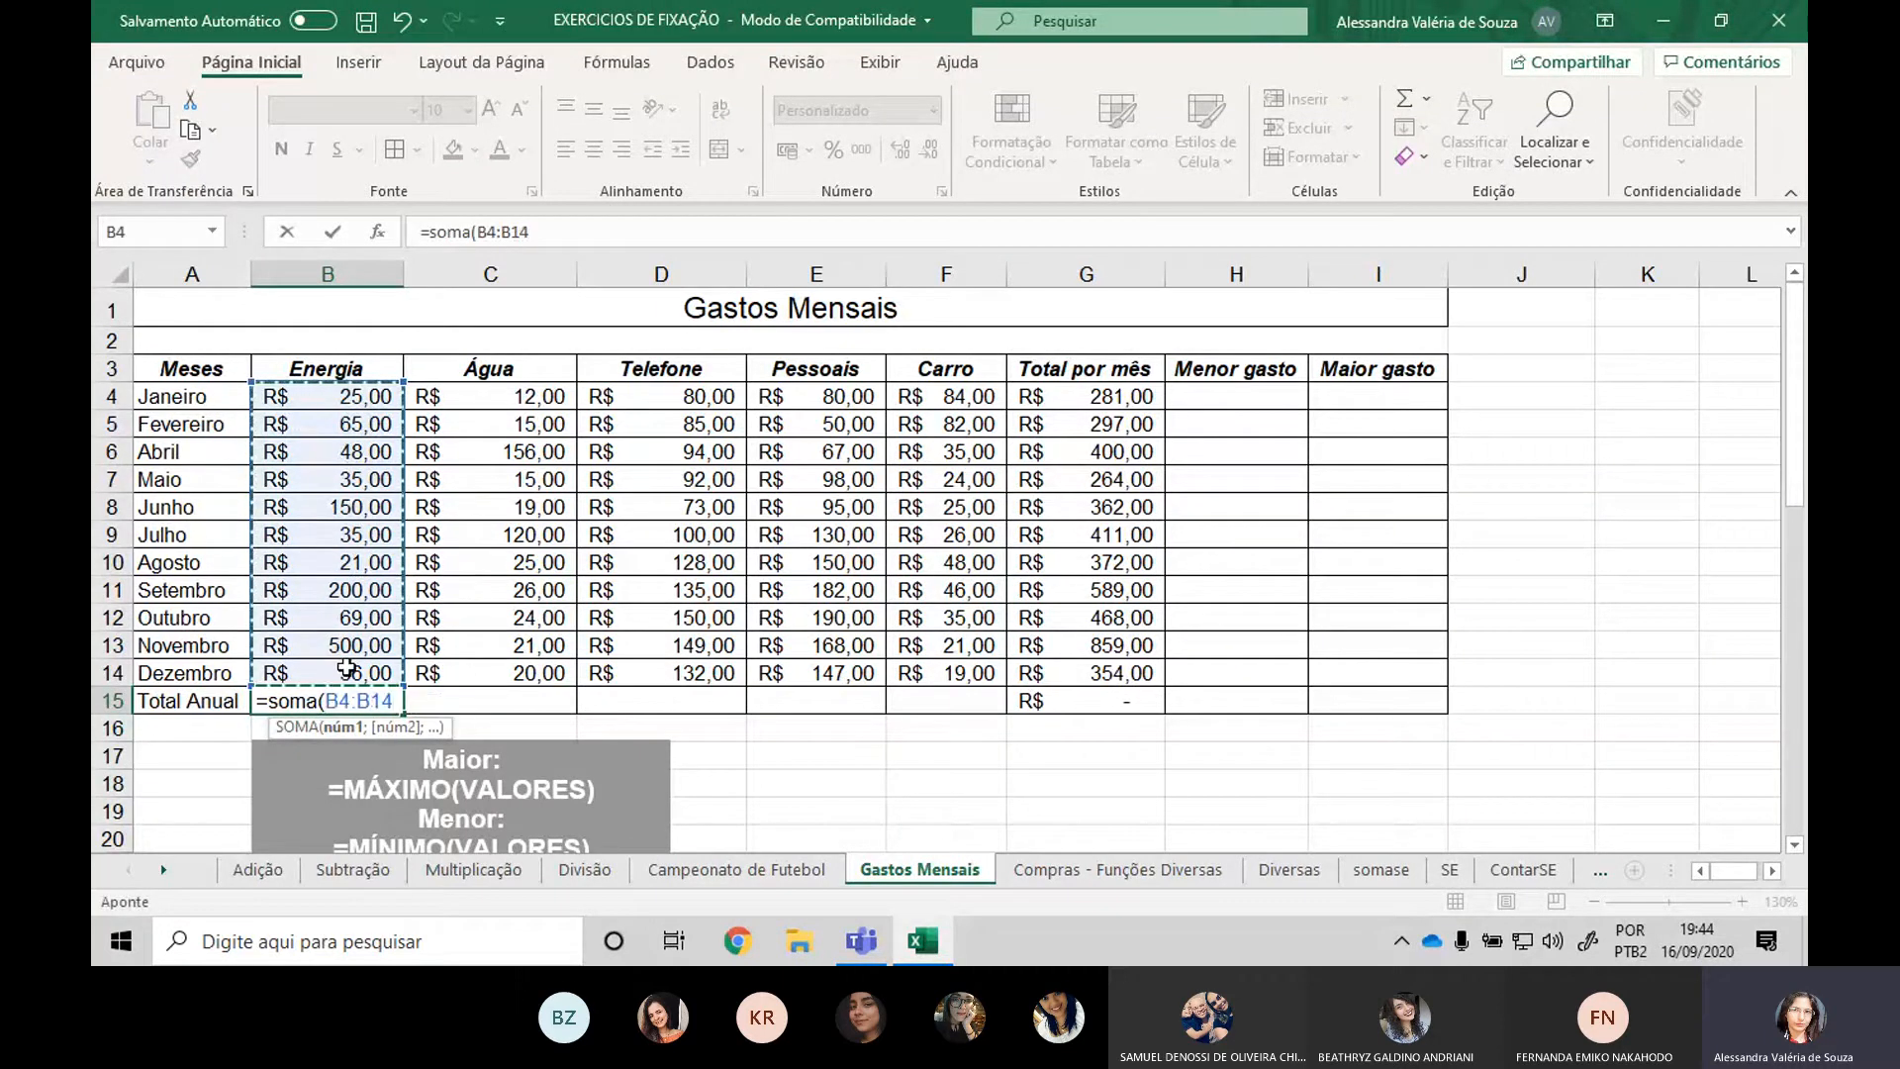
pyautogui.write(')')
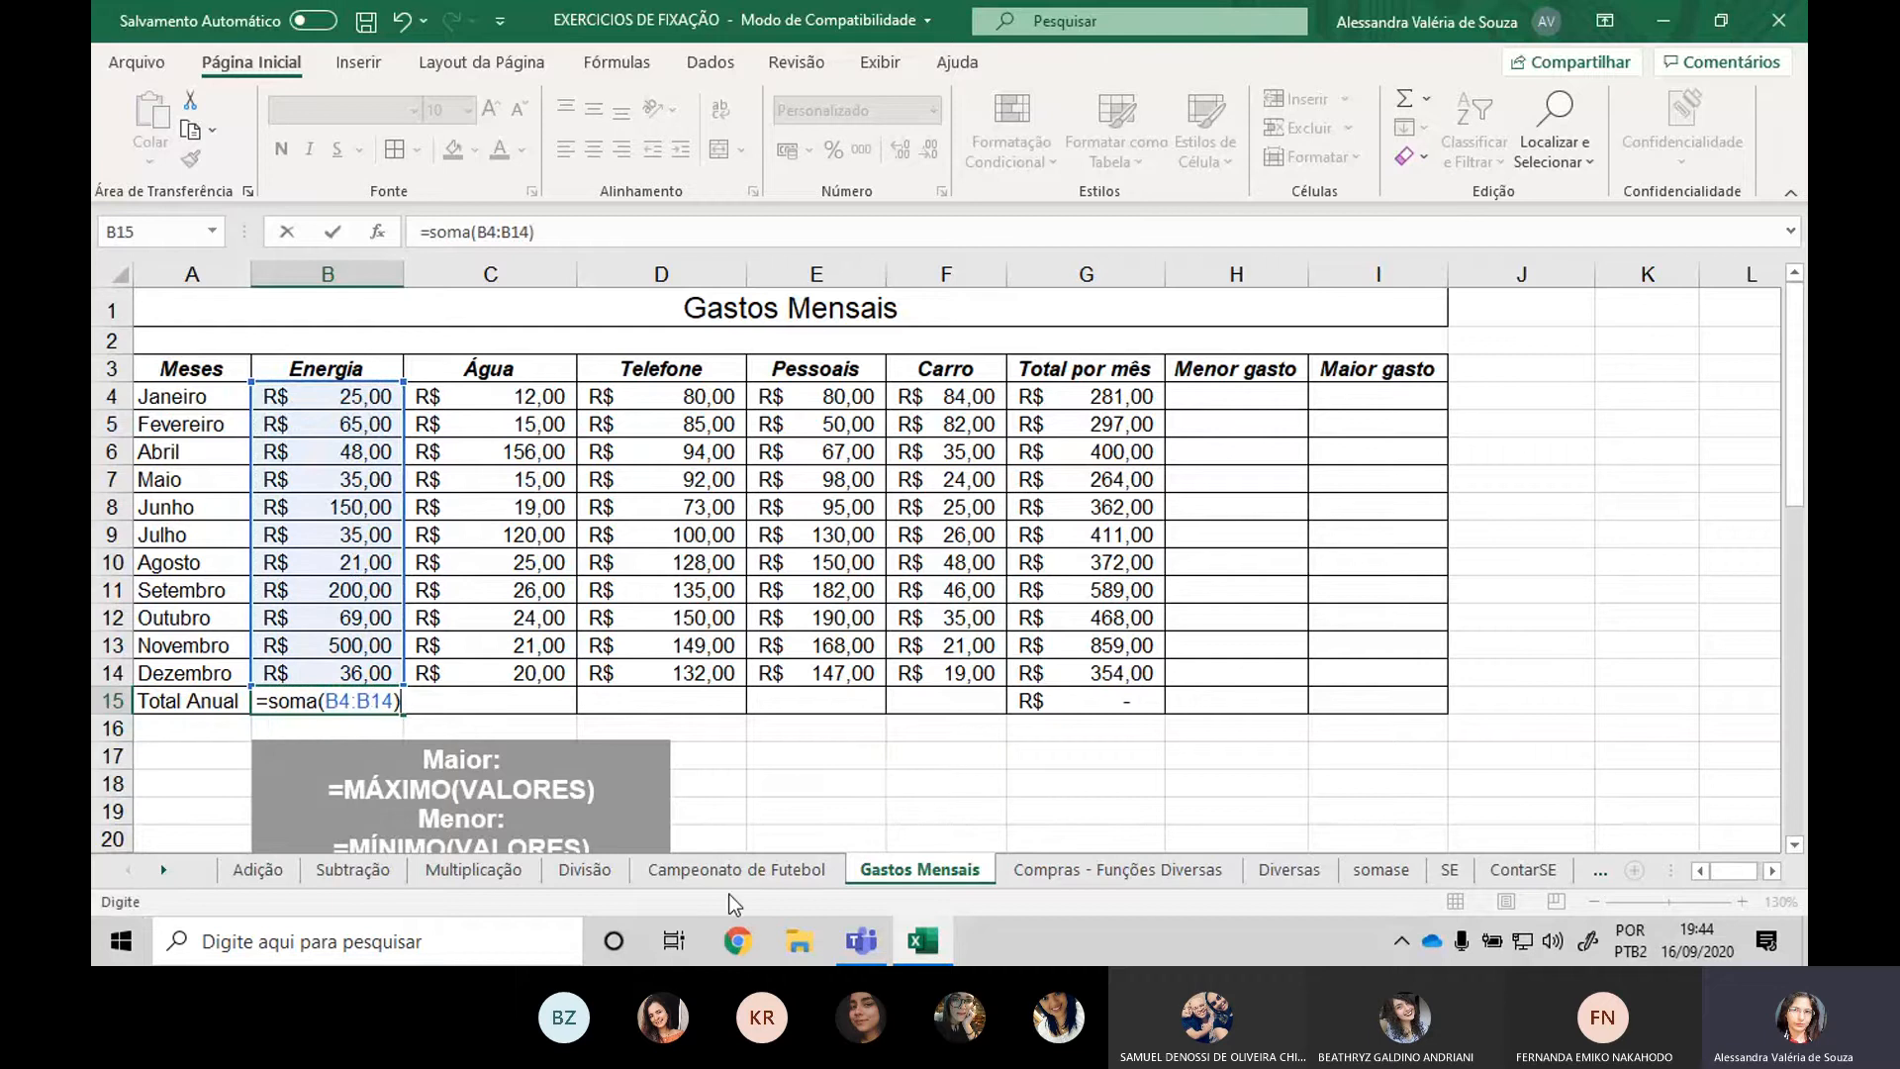
pyautogui.press('Return')
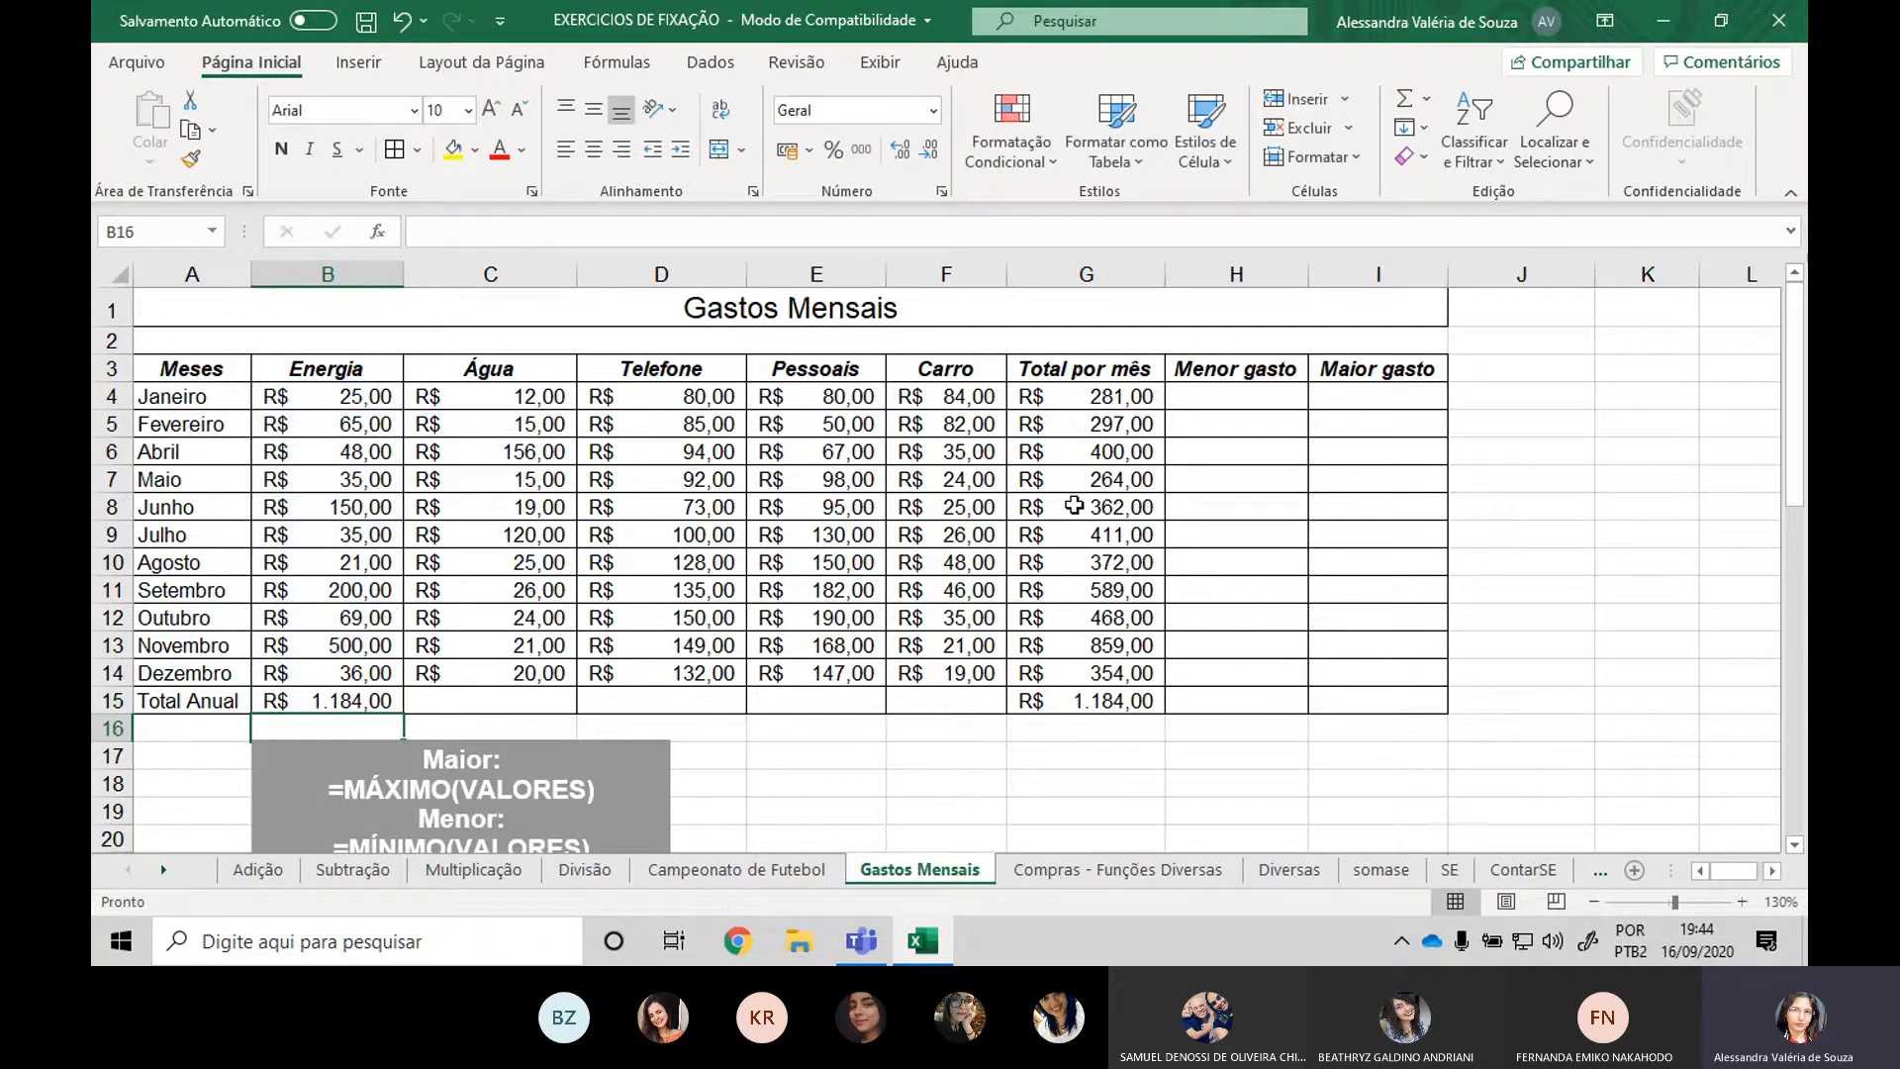
# Fill the SOMA formula from B15 across the Total Anual row to F15 and check the grand total in G15.
pyautogui.click(297, 703)
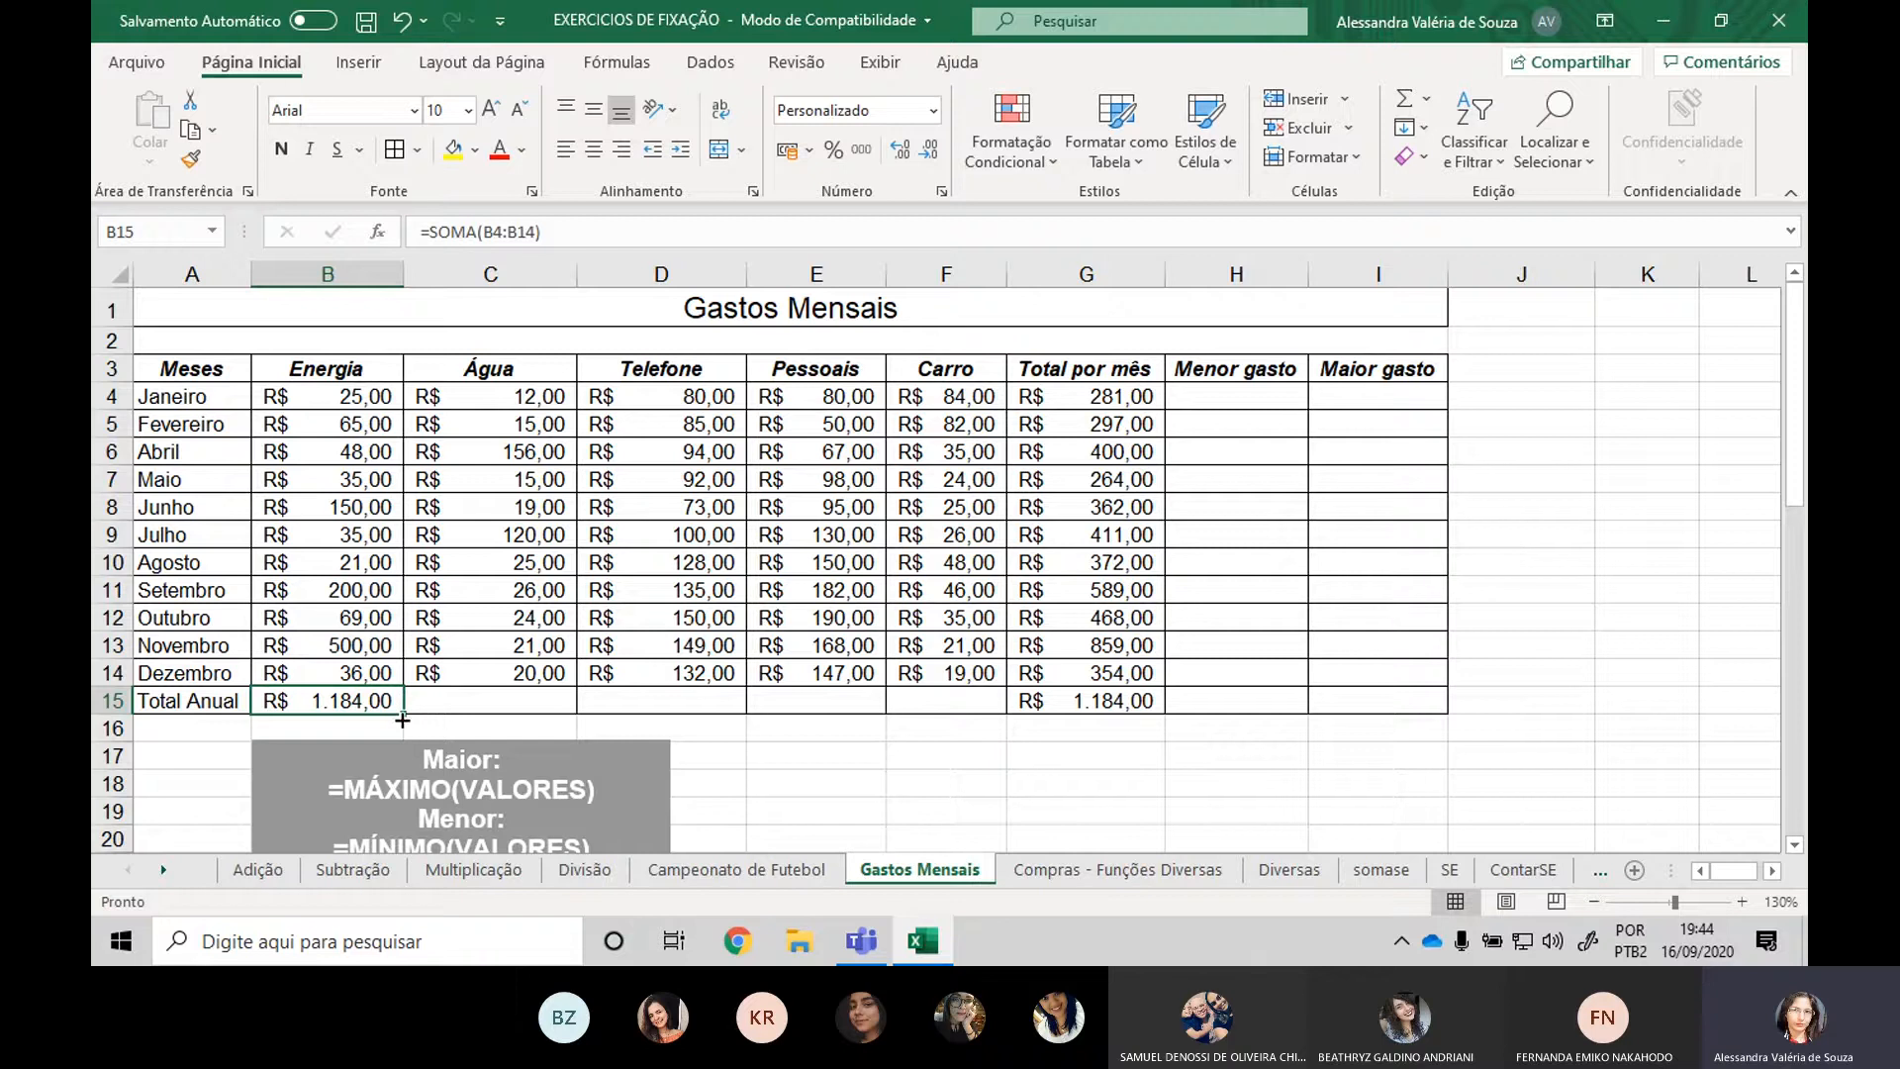
pyautogui.moveTo(401, 718); pyautogui.dragTo(1026, 684)
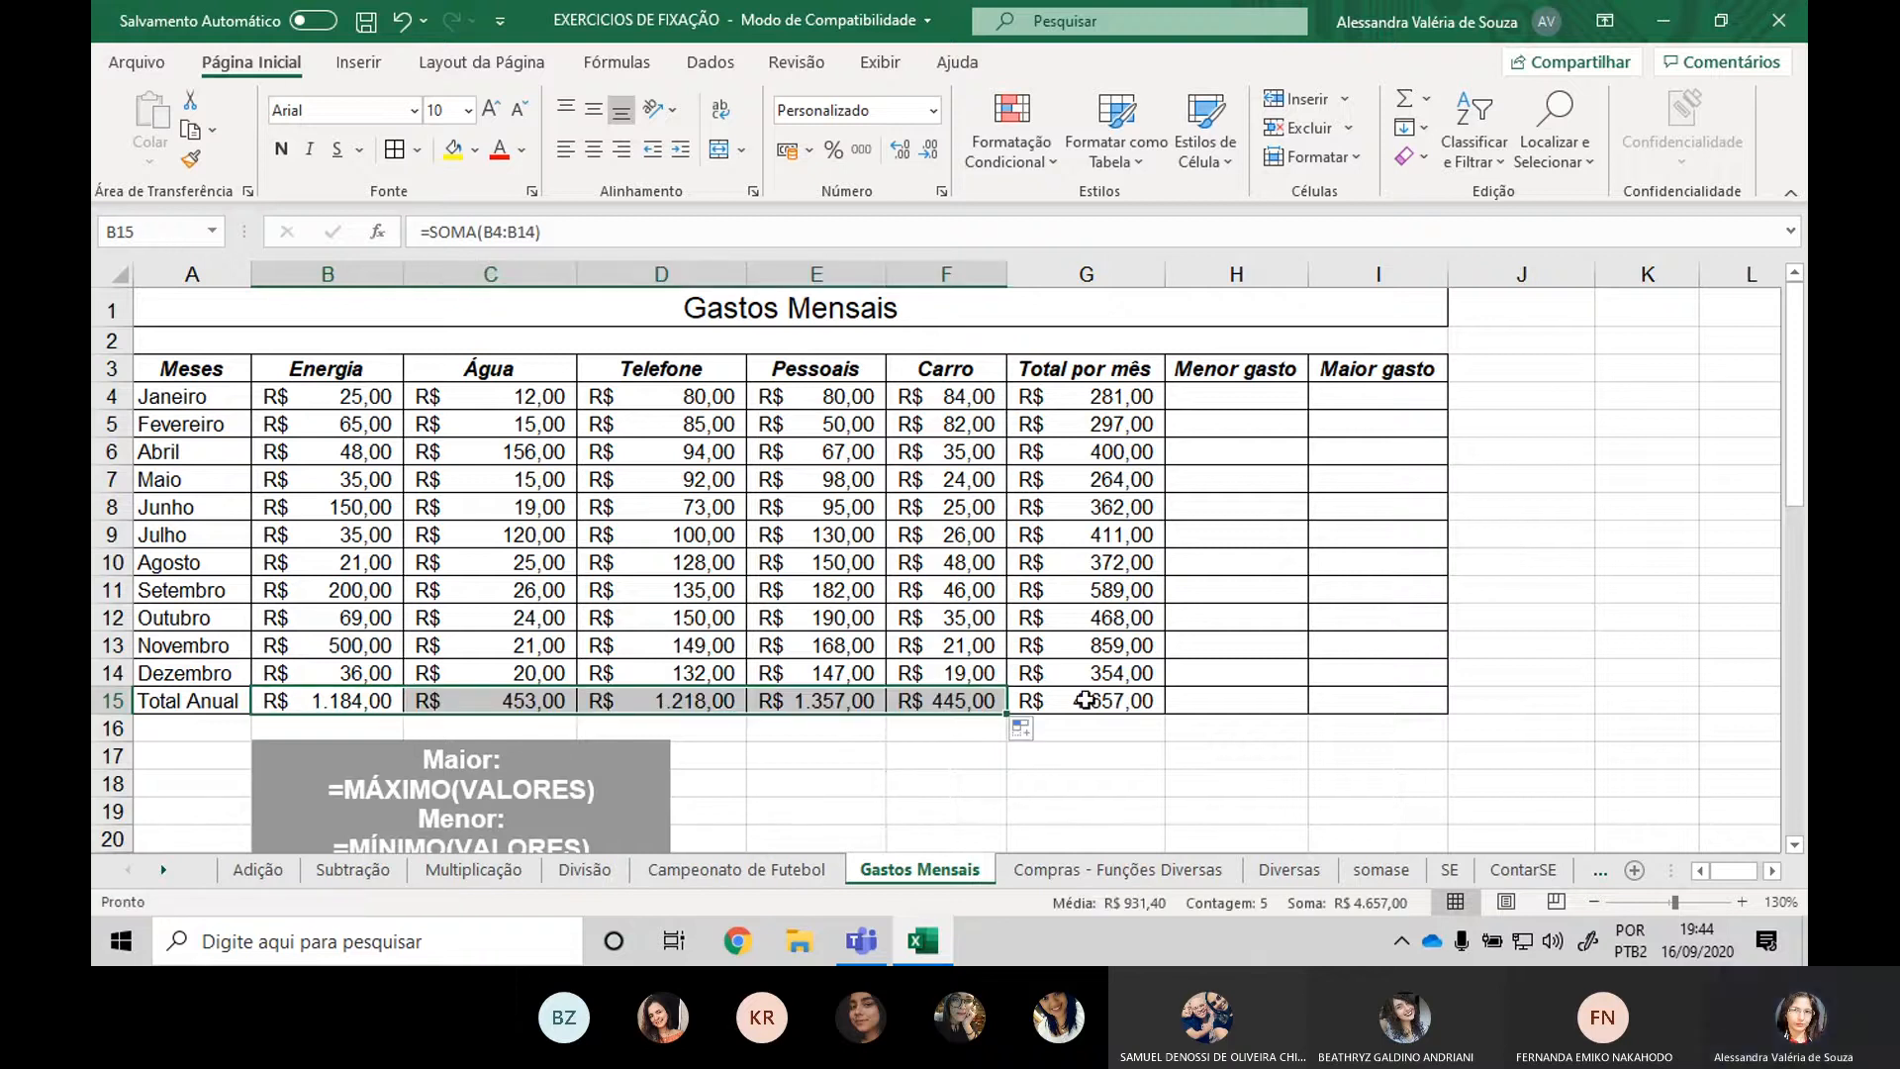
pyautogui.click(1085, 700)
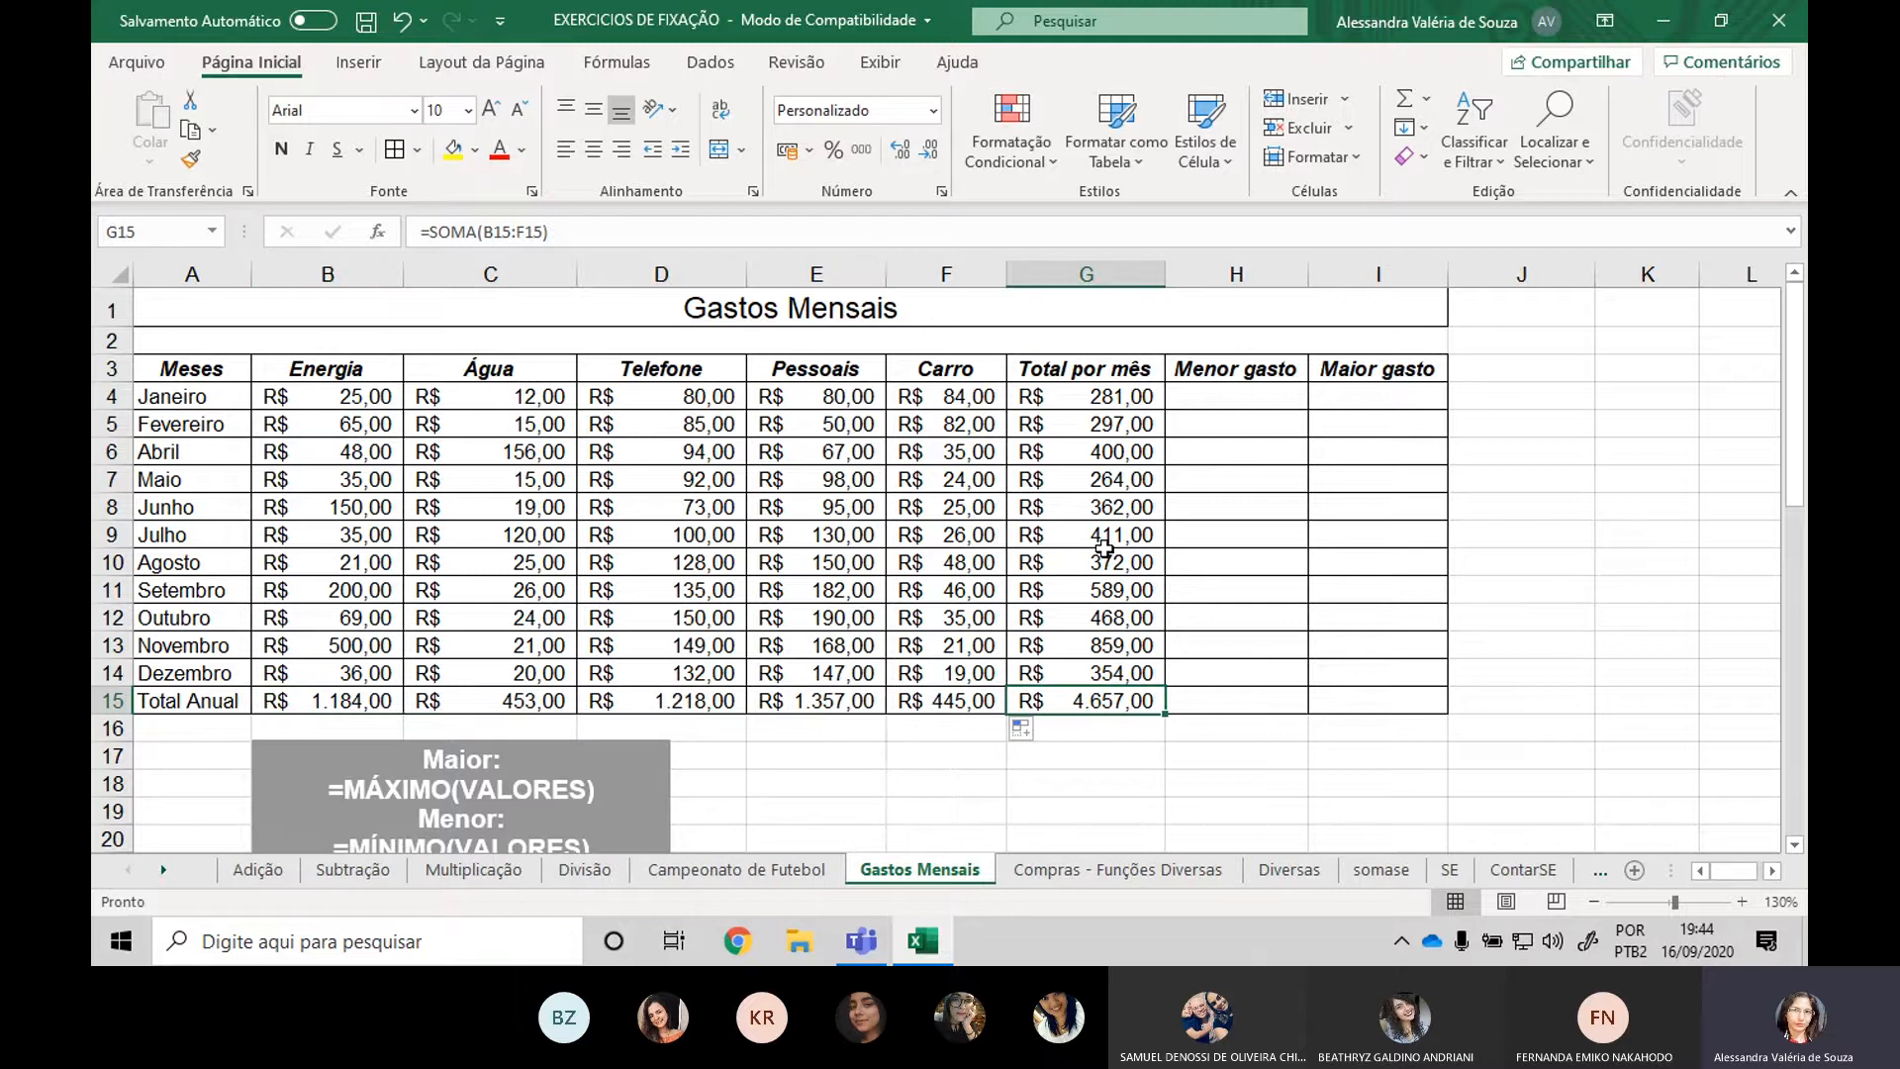
# Enter the formula =MÍNIMO(B4:F4) in H4 to find January's lowest expense.
pyautogui.click(1246, 400)
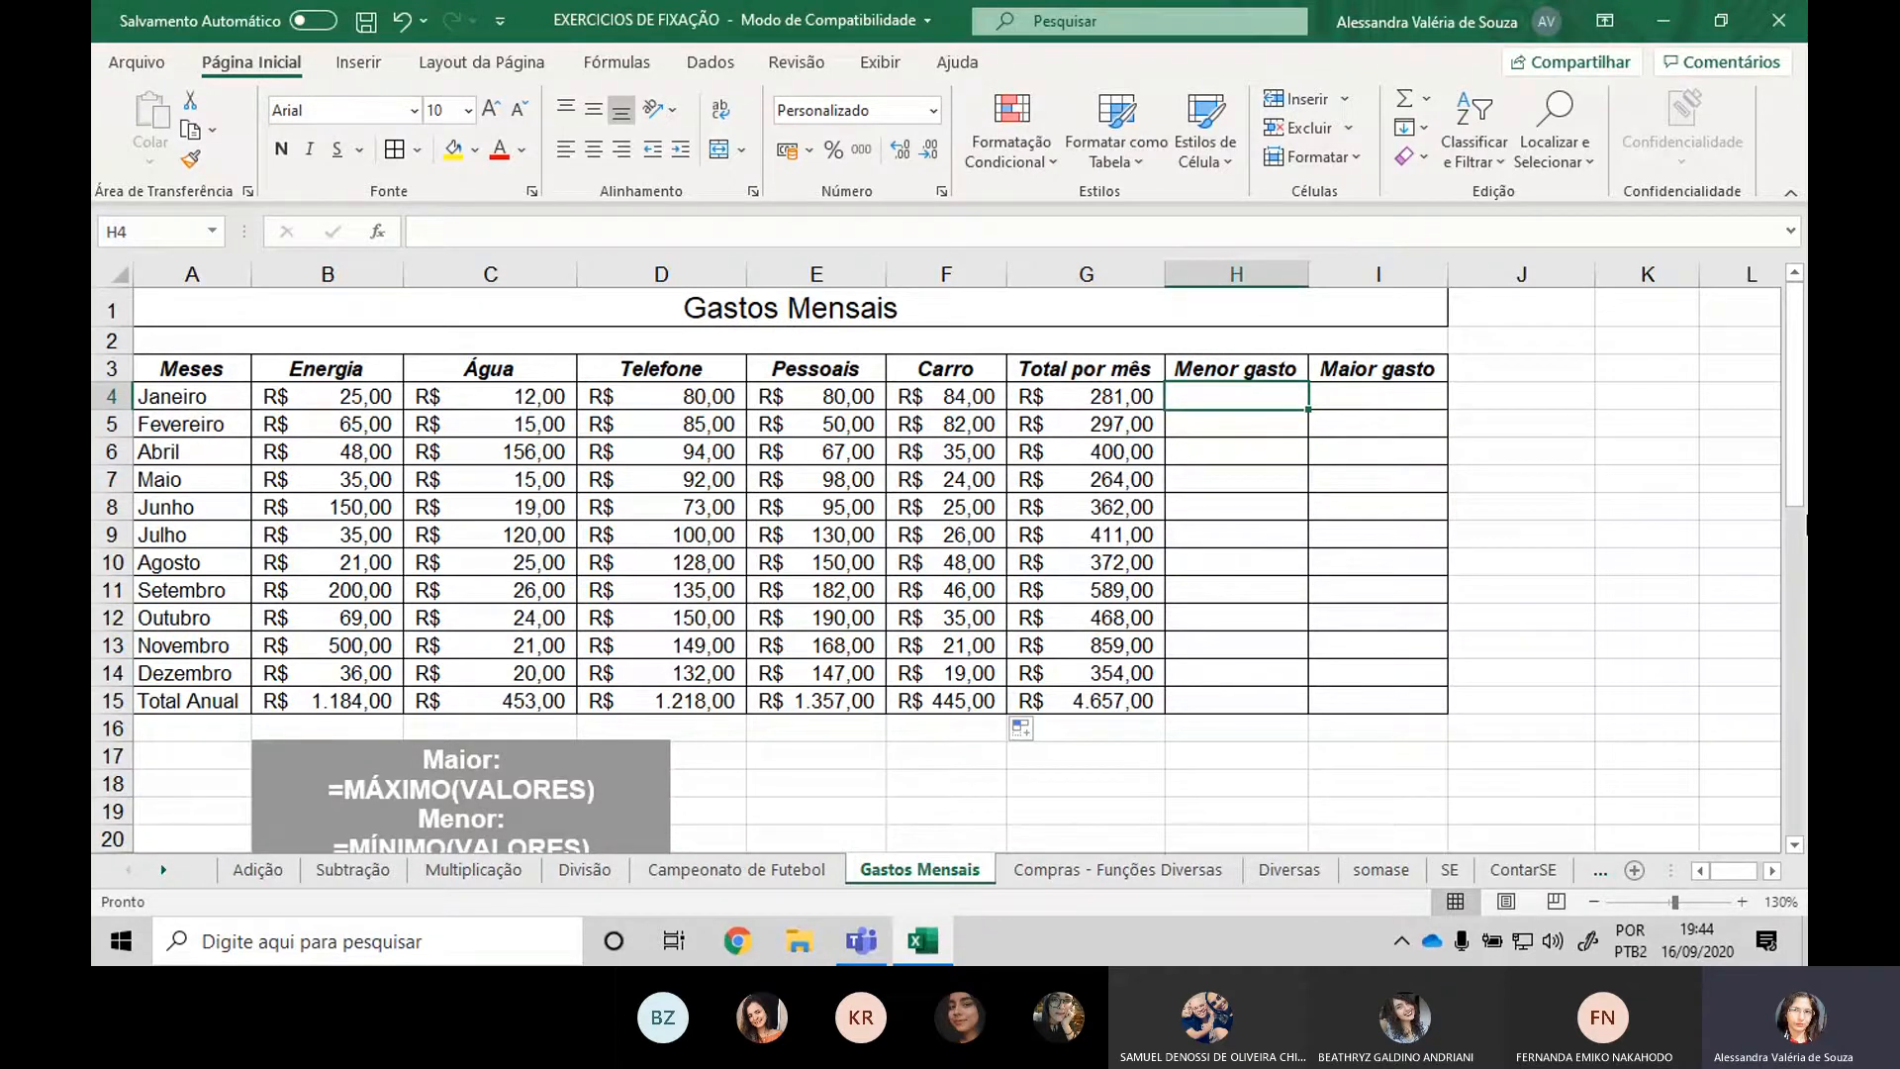
pyautogui.write('=')
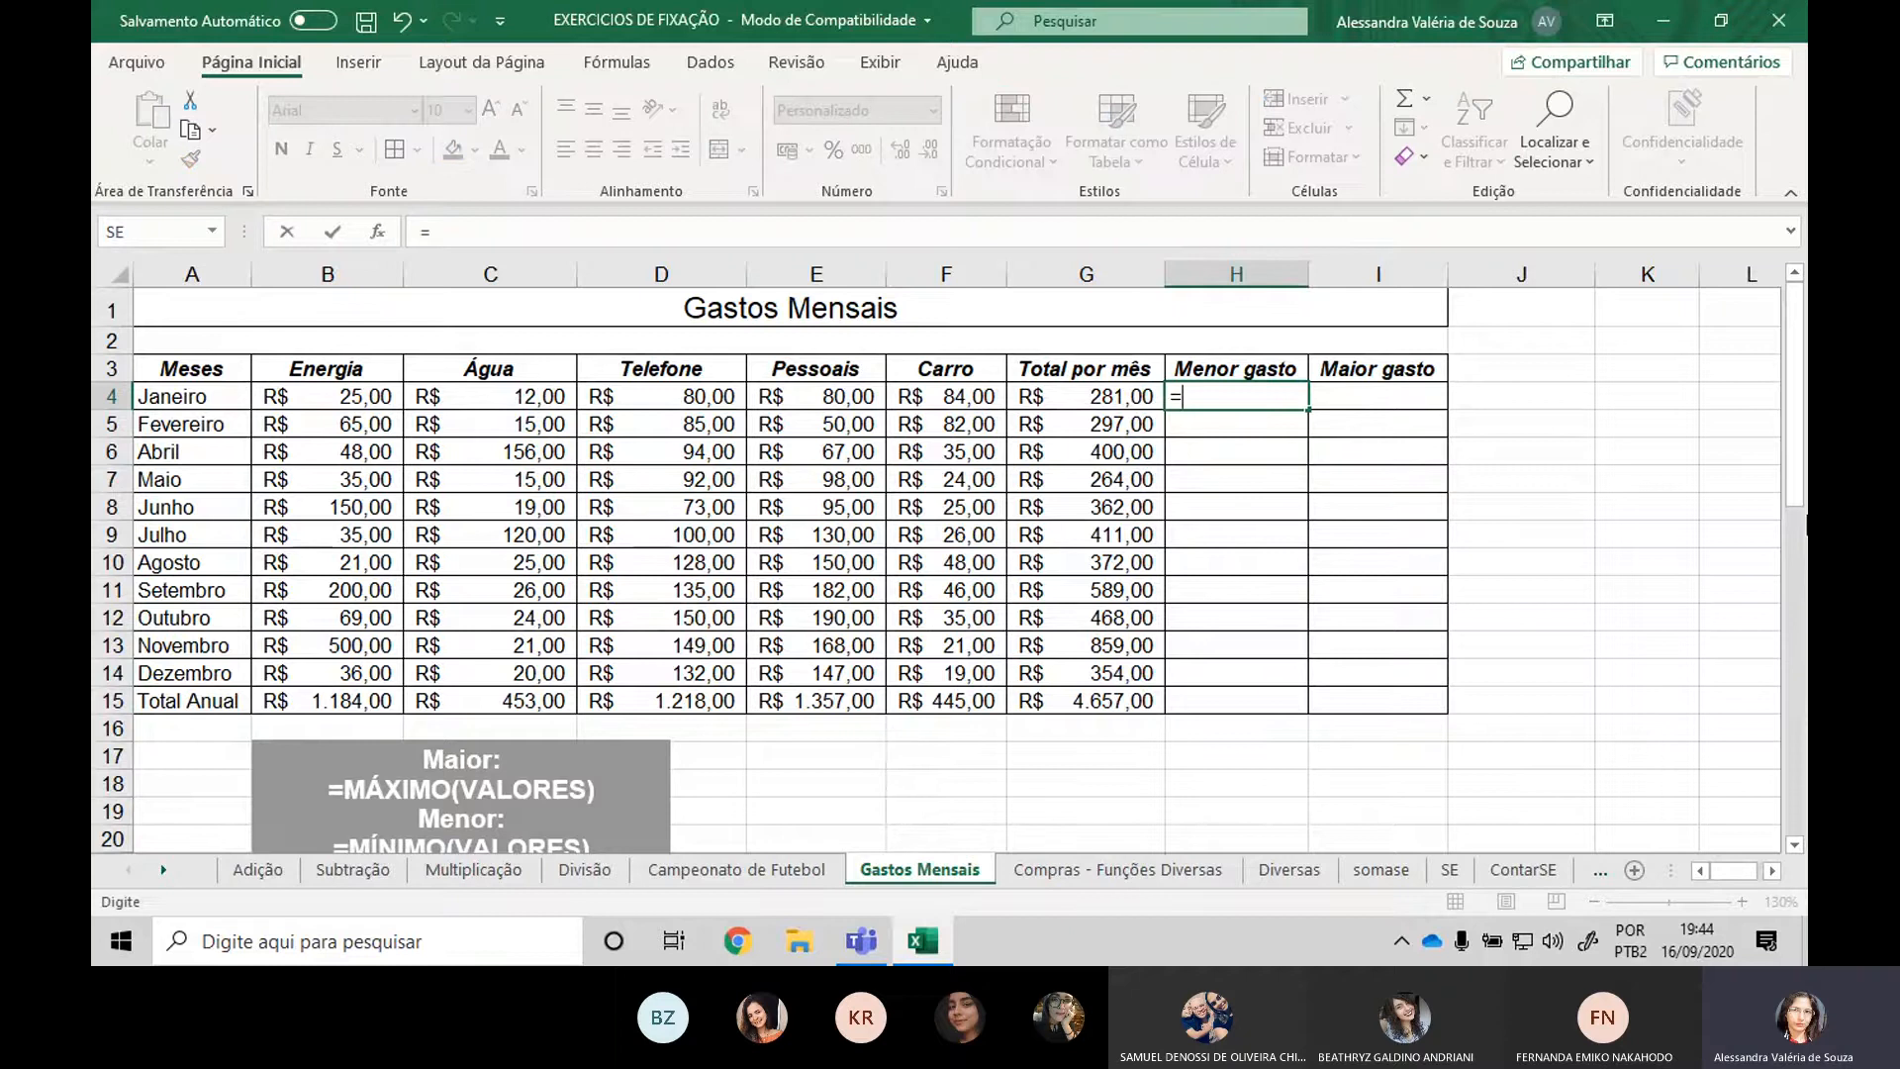
pyautogui.write('mínino')
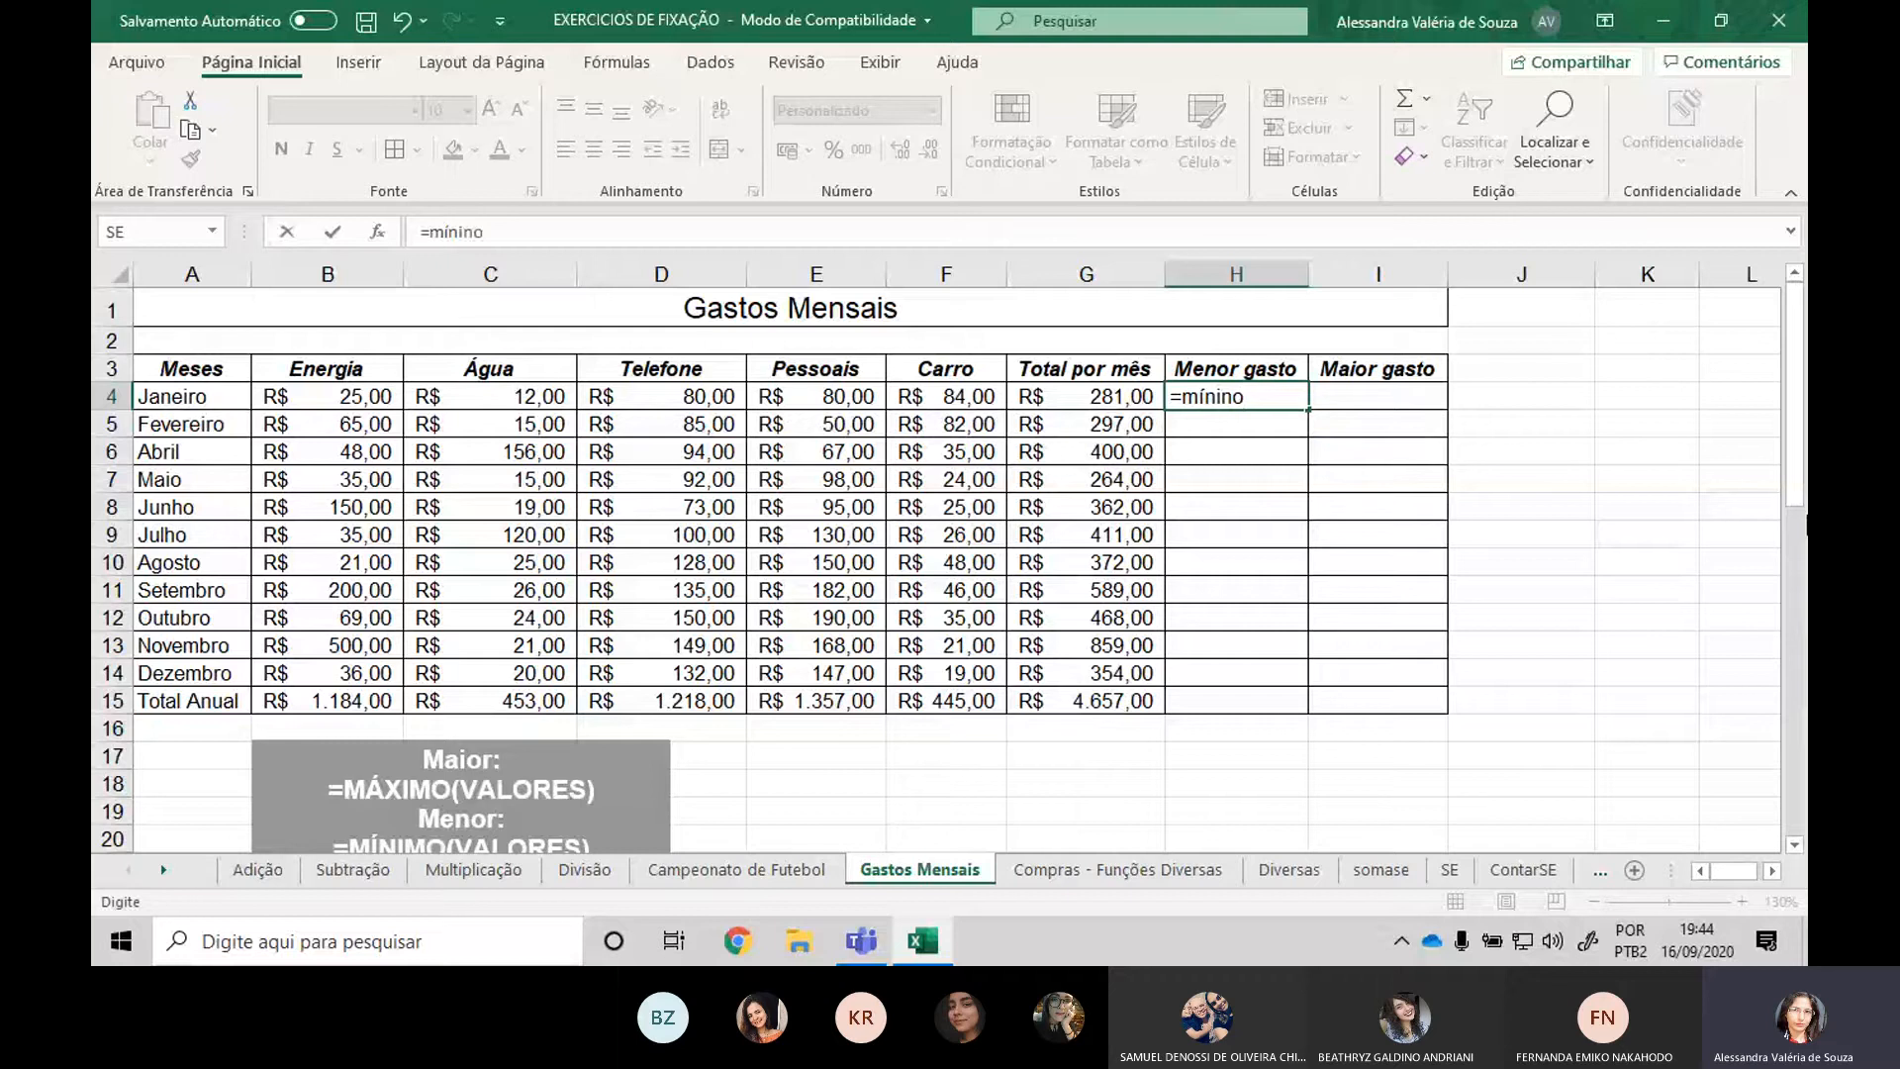
pyautogui.press('BackSpace')
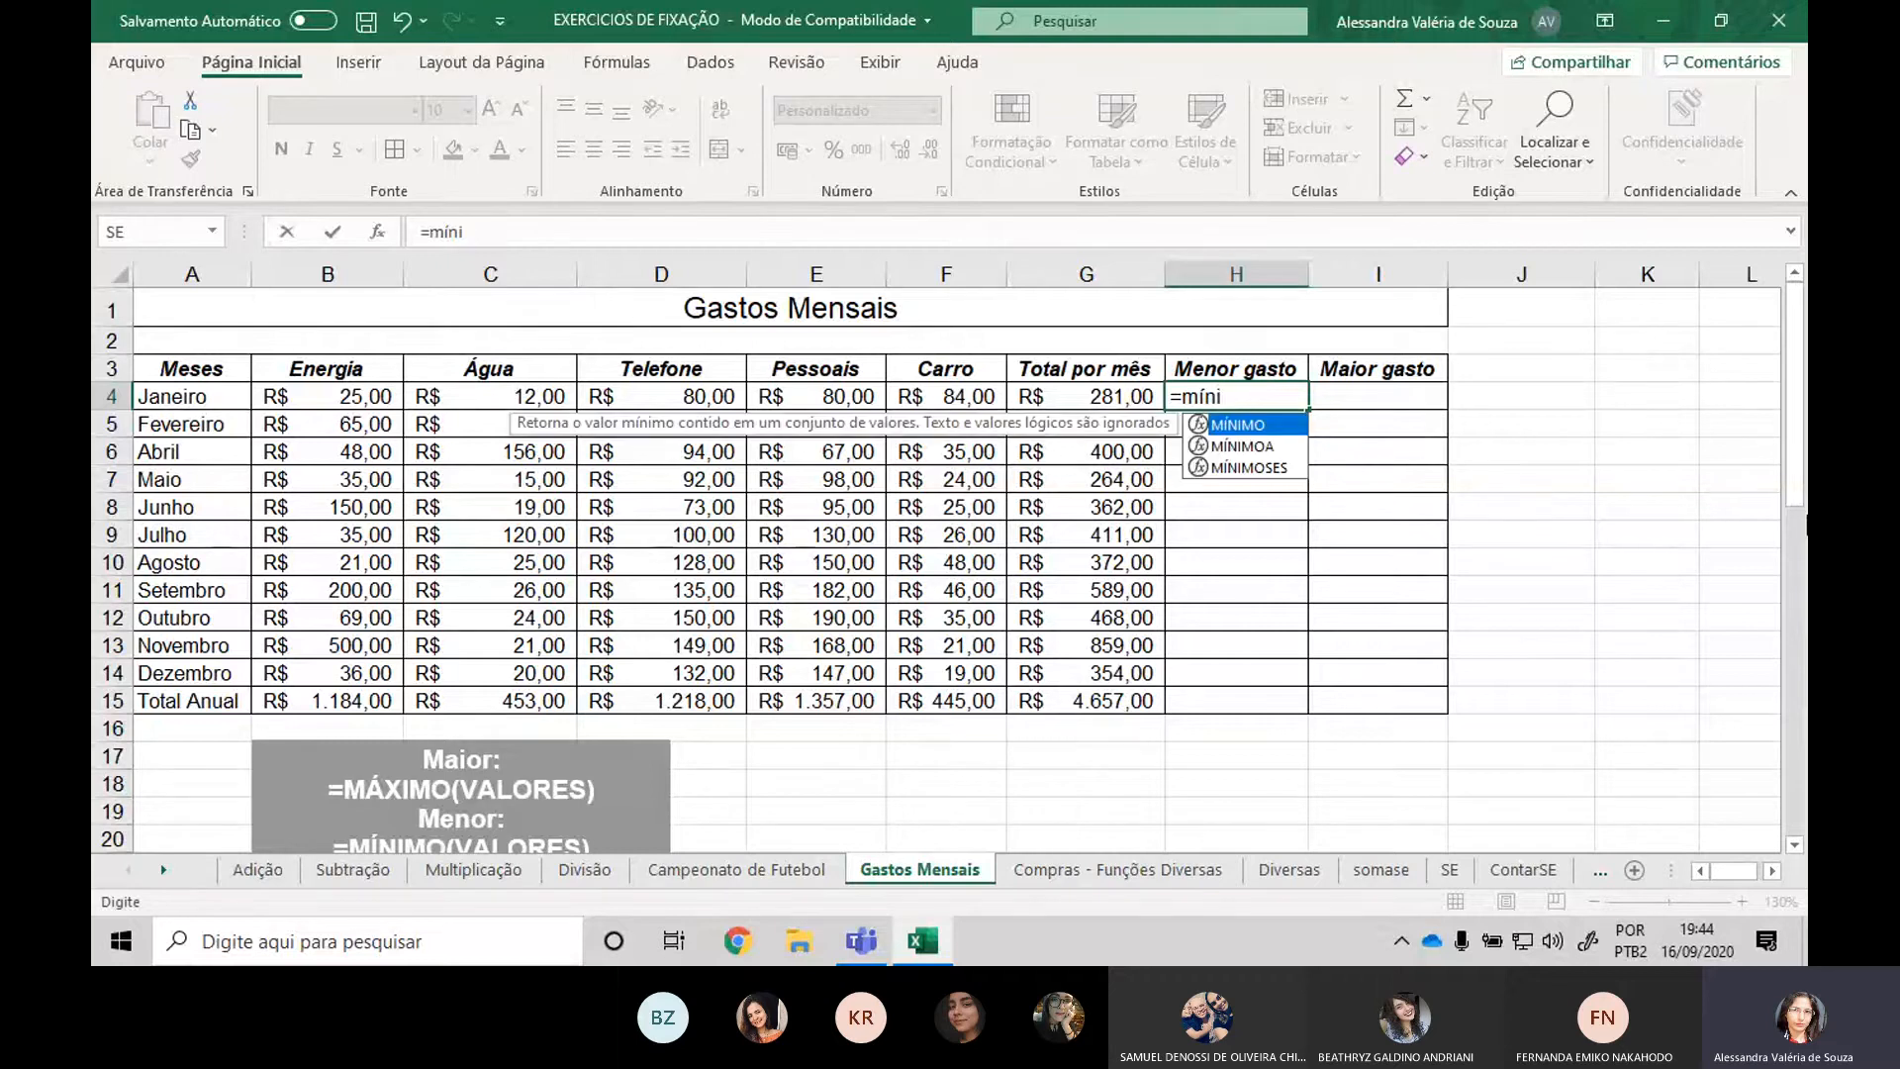
pyautogui.write('mo(')
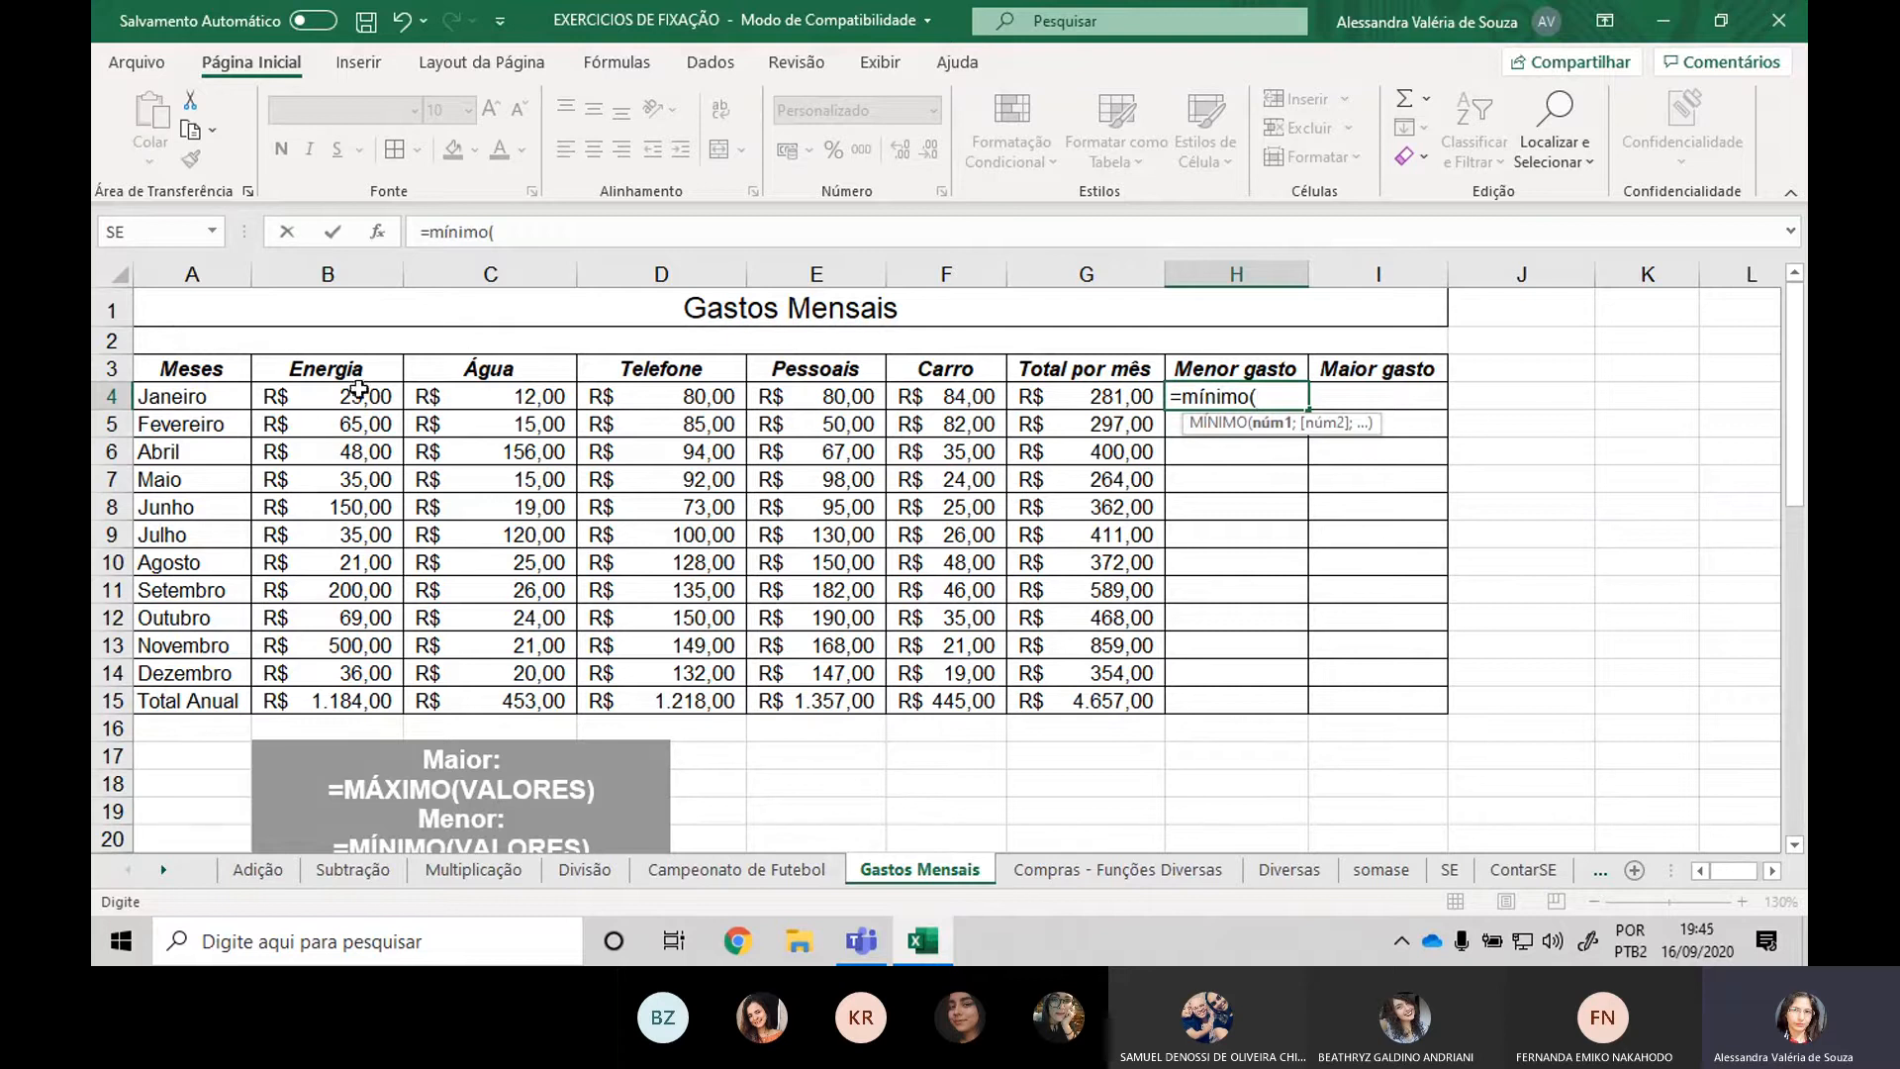
pyautogui.click(327, 399)
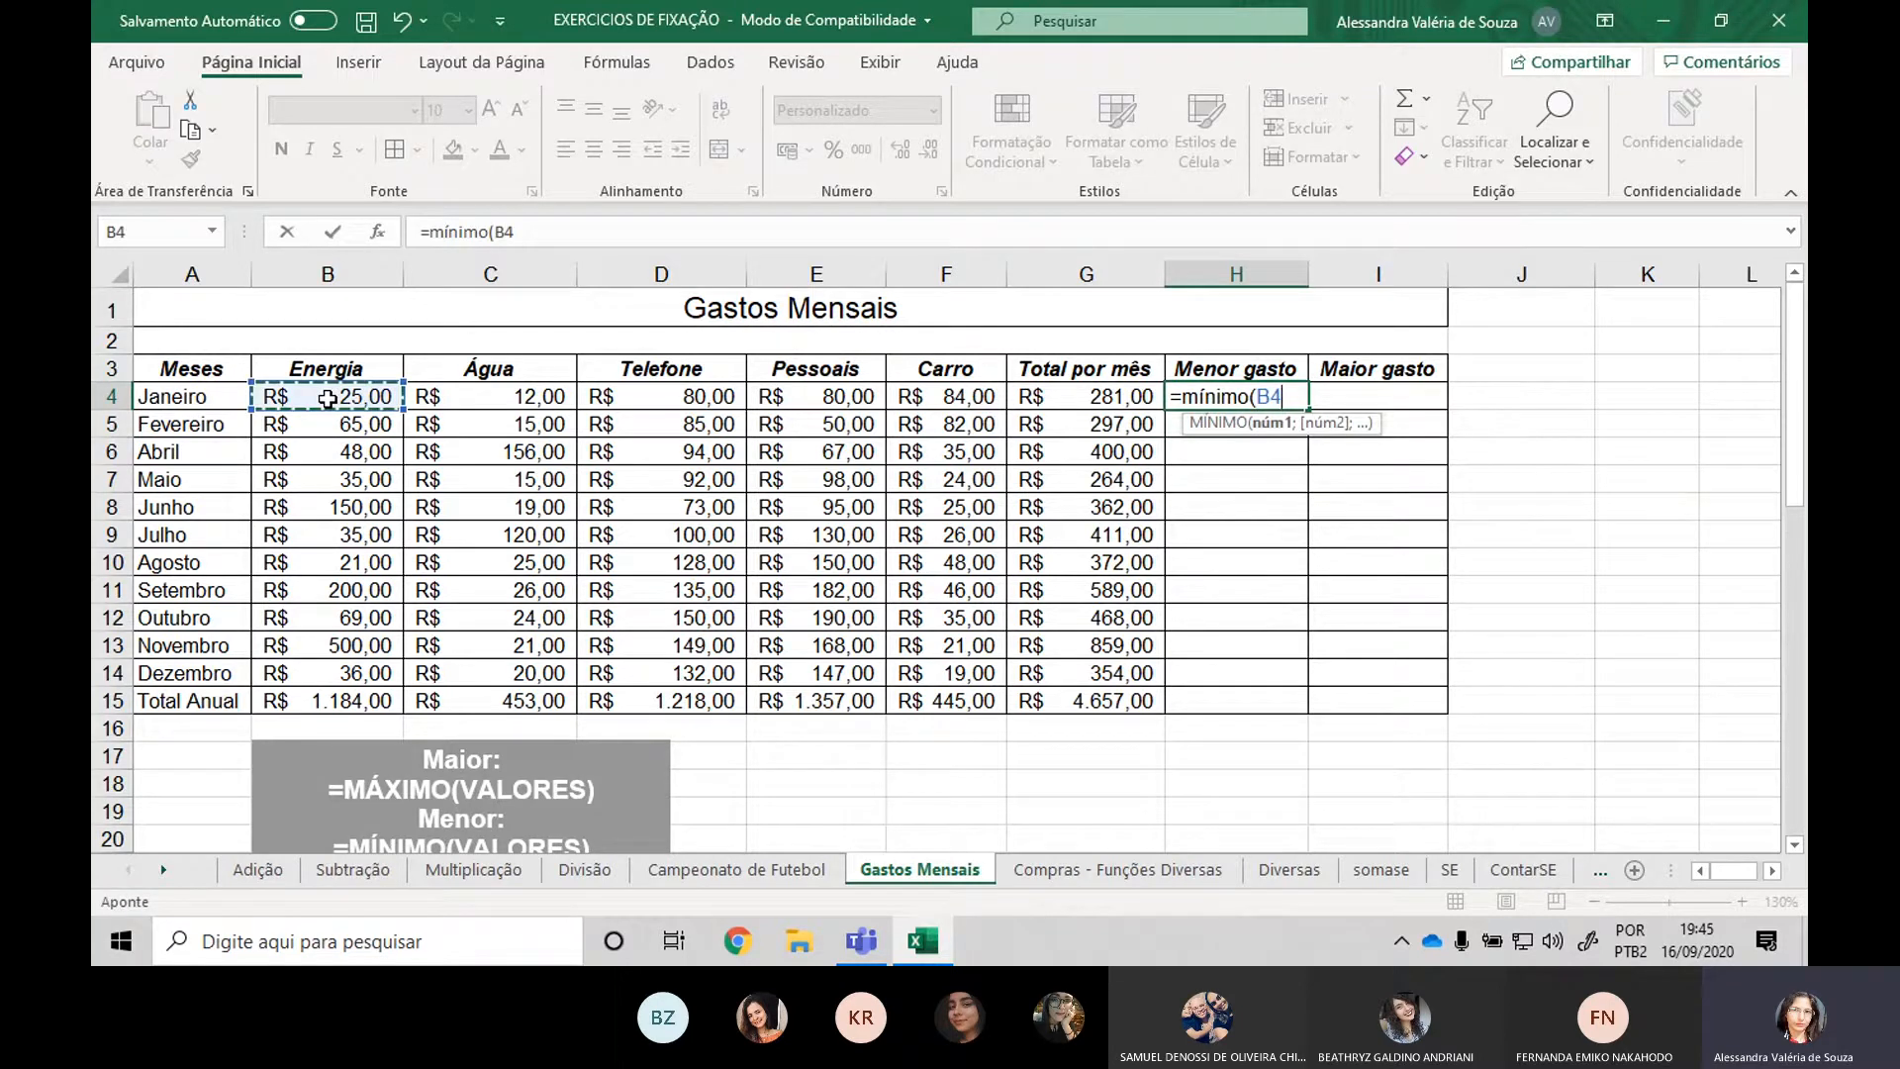
pyautogui.moveTo(327, 399); pyautogui.dragTo(953, 396)
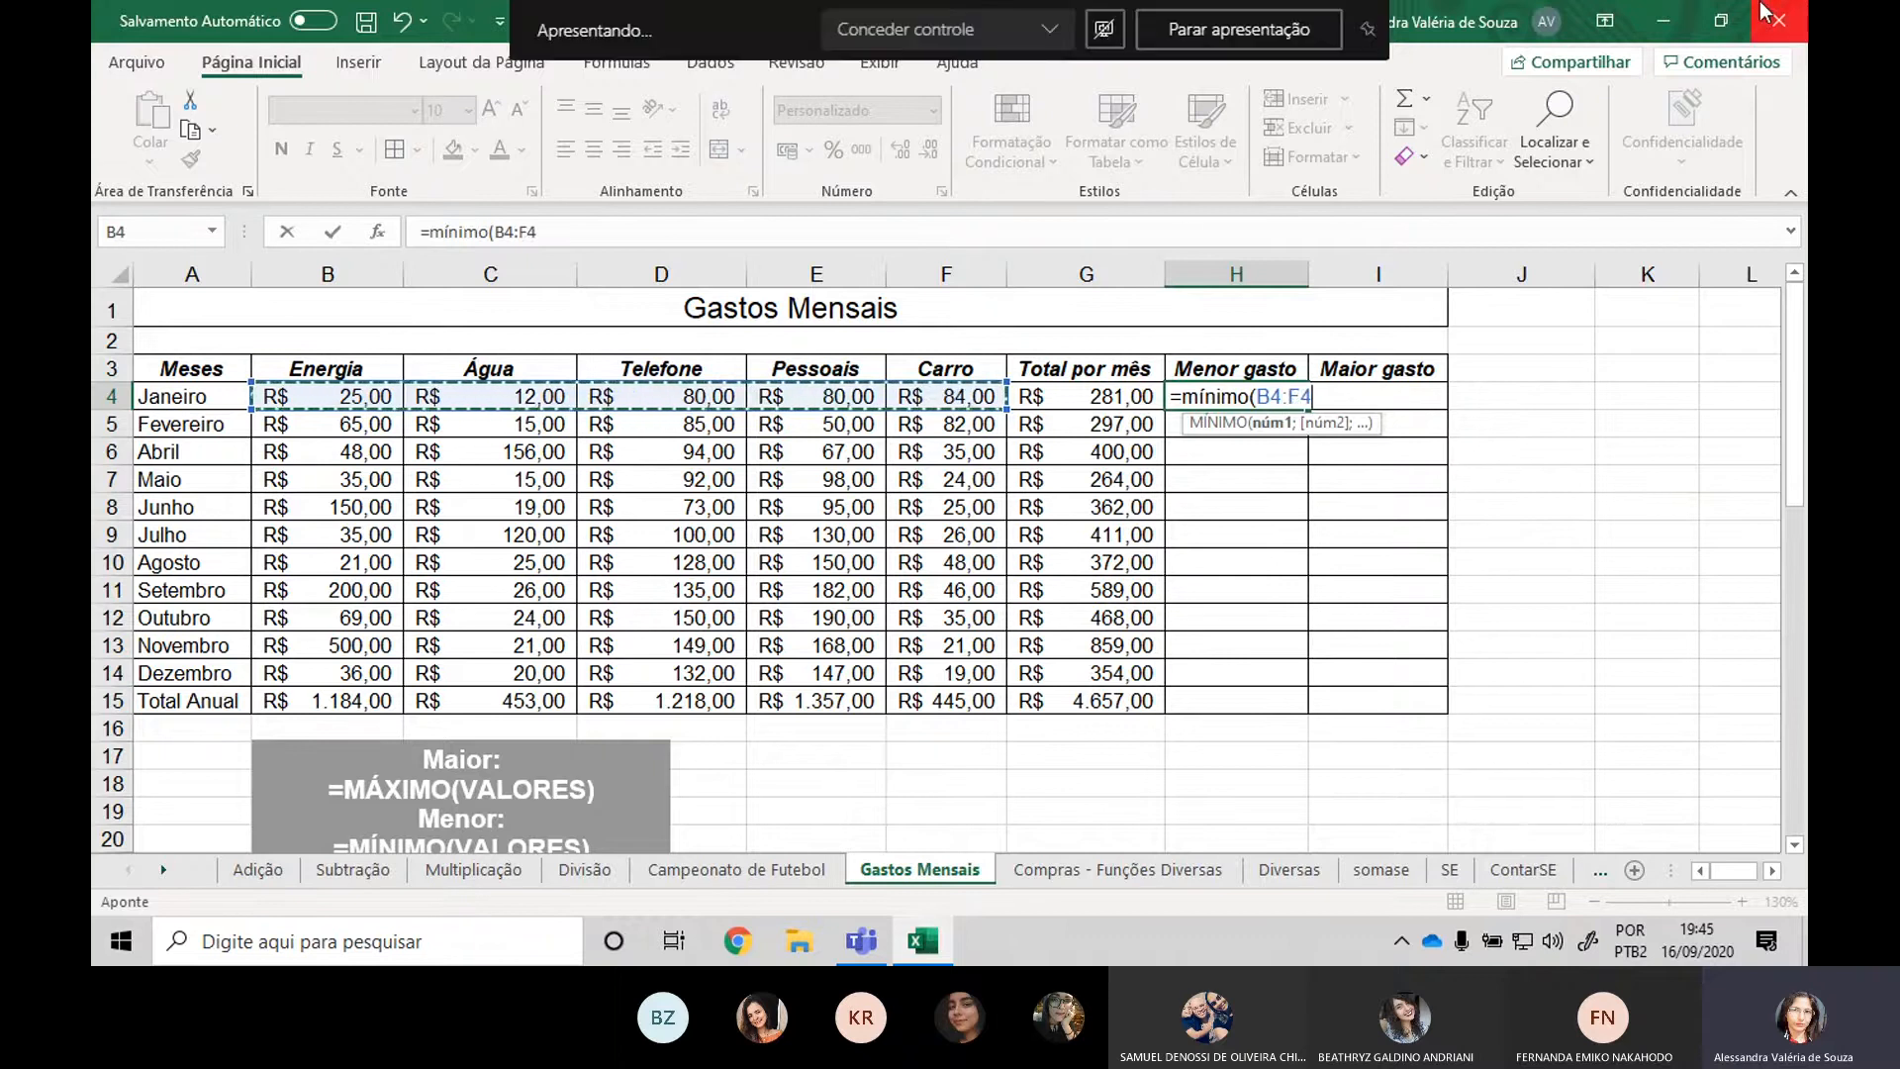
pyautogui.hotkey('ctrl', 'Return')
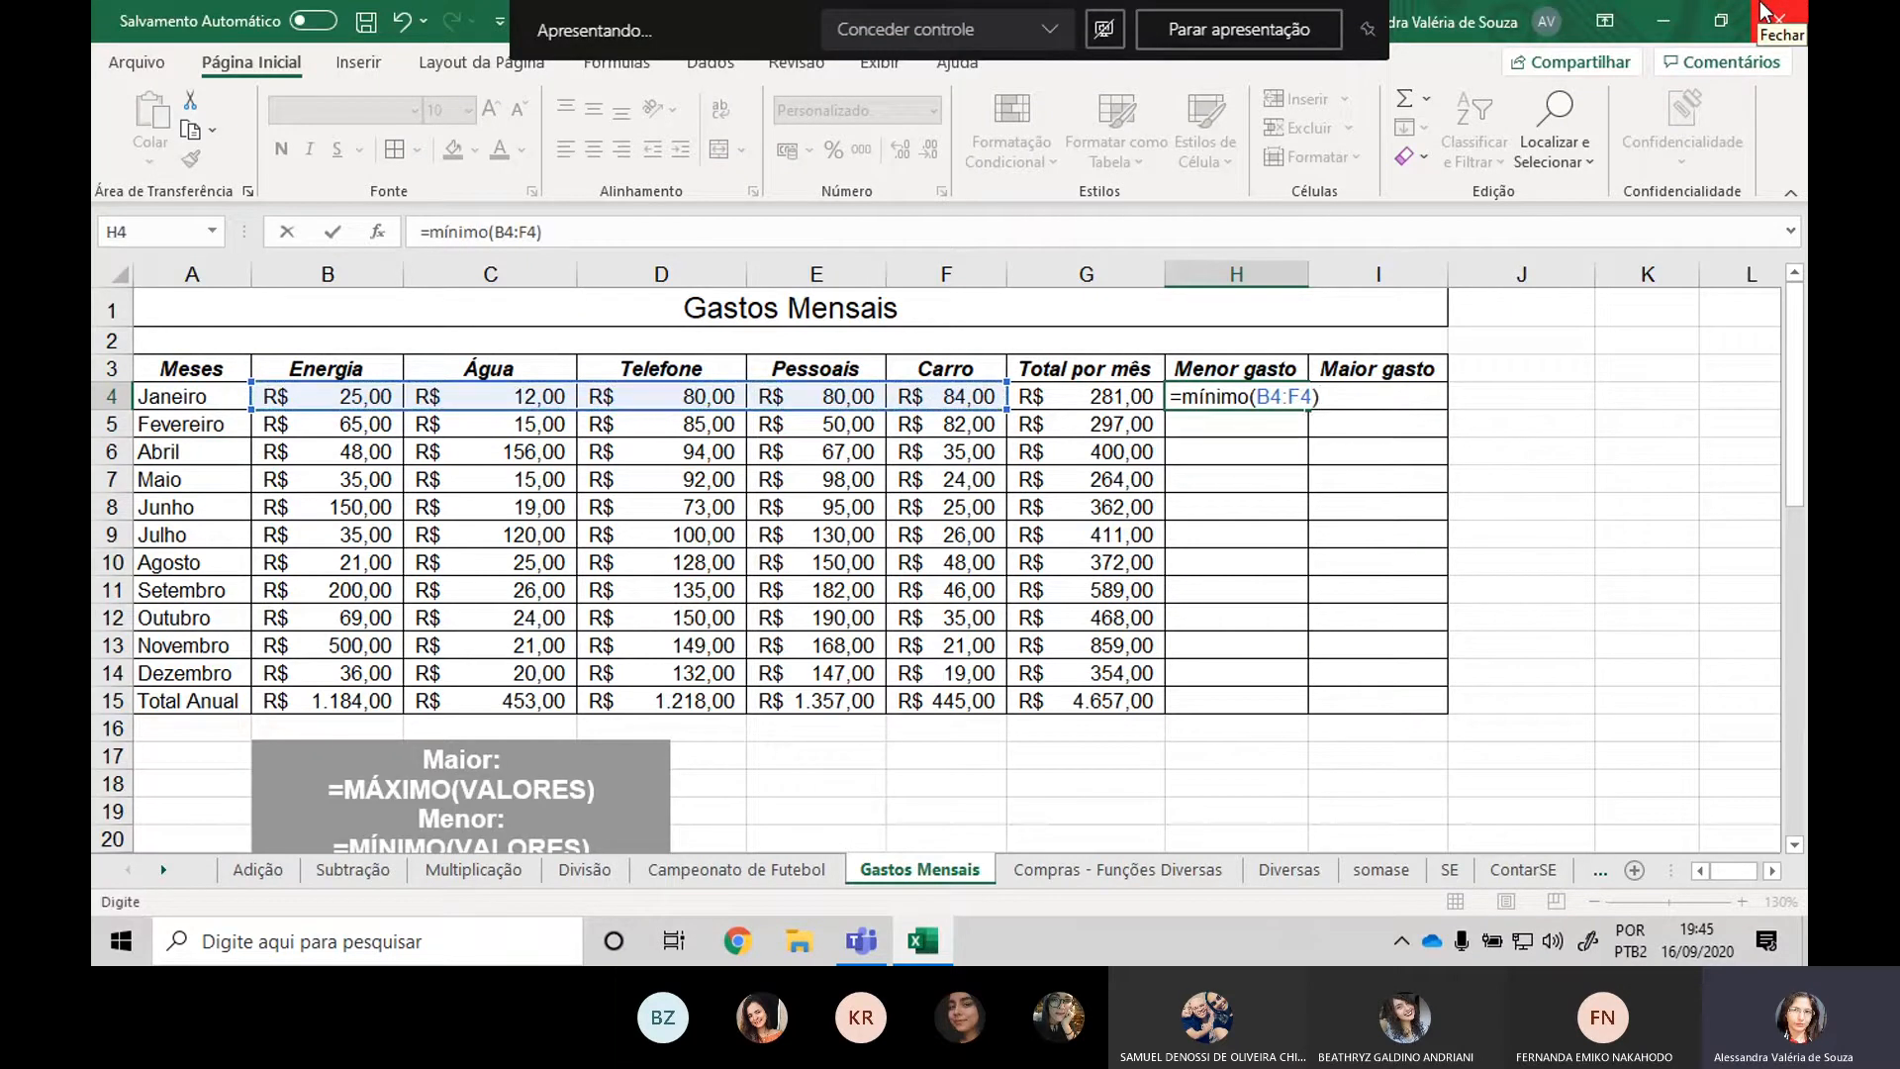
pyautogui.press('Return')
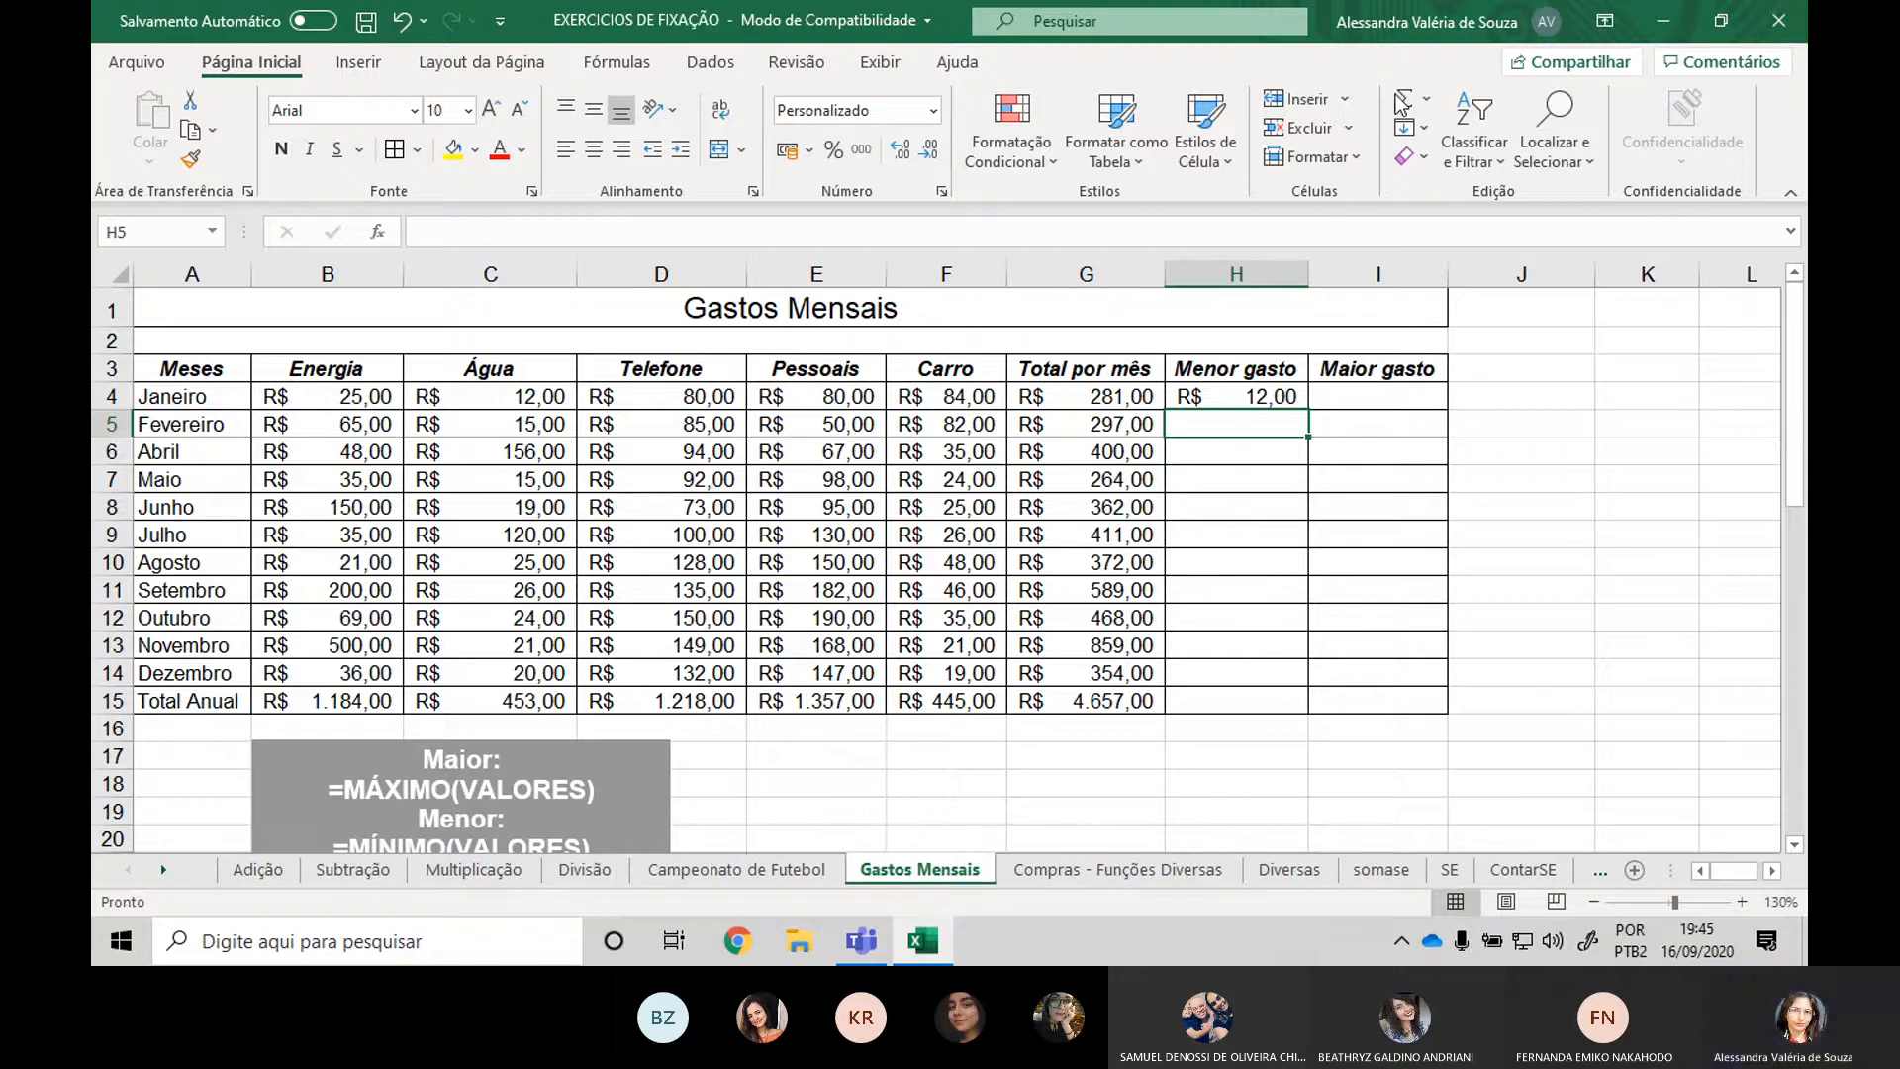
# Fill the MÍNIMO formula from H4 down the Menor gasto column to H15.
pyautogui.click(1293, 398)
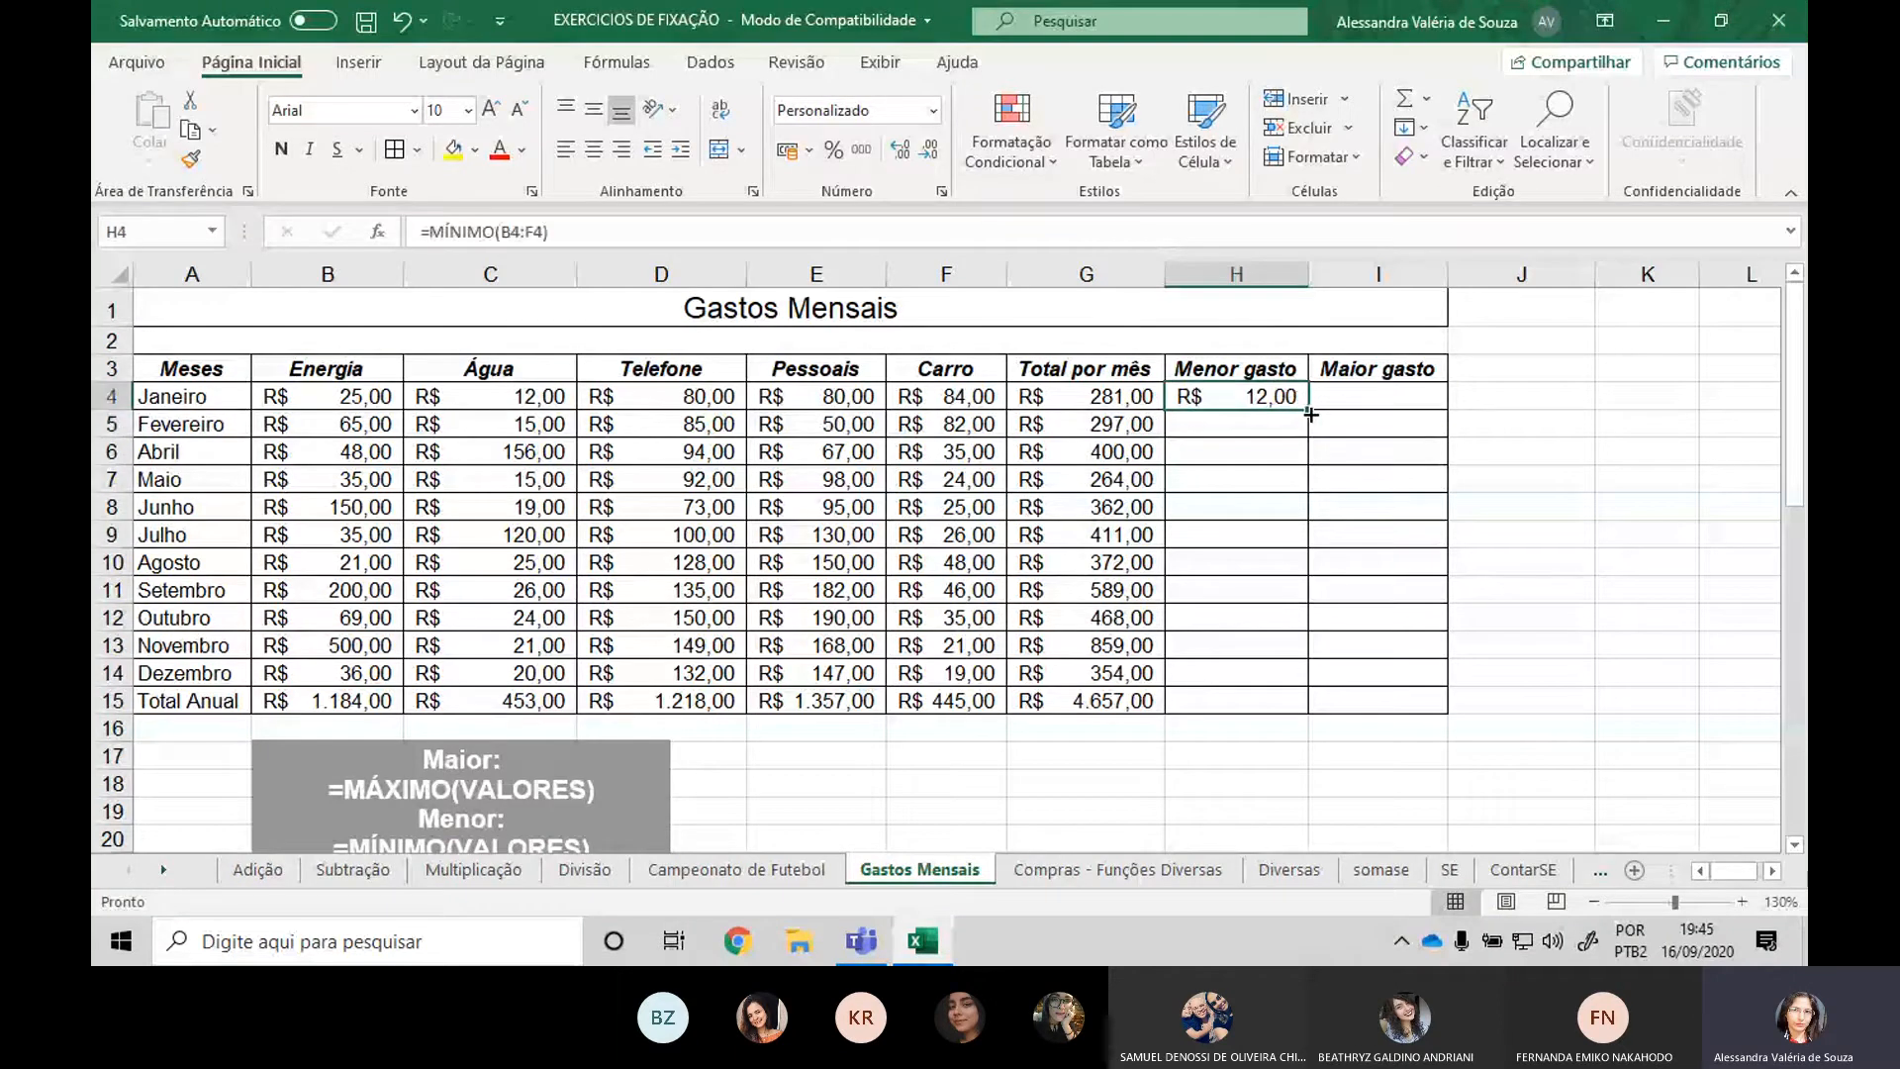
pyautogui.moveTo(1308, 413); pyautogui.dragTo(1308, 685)
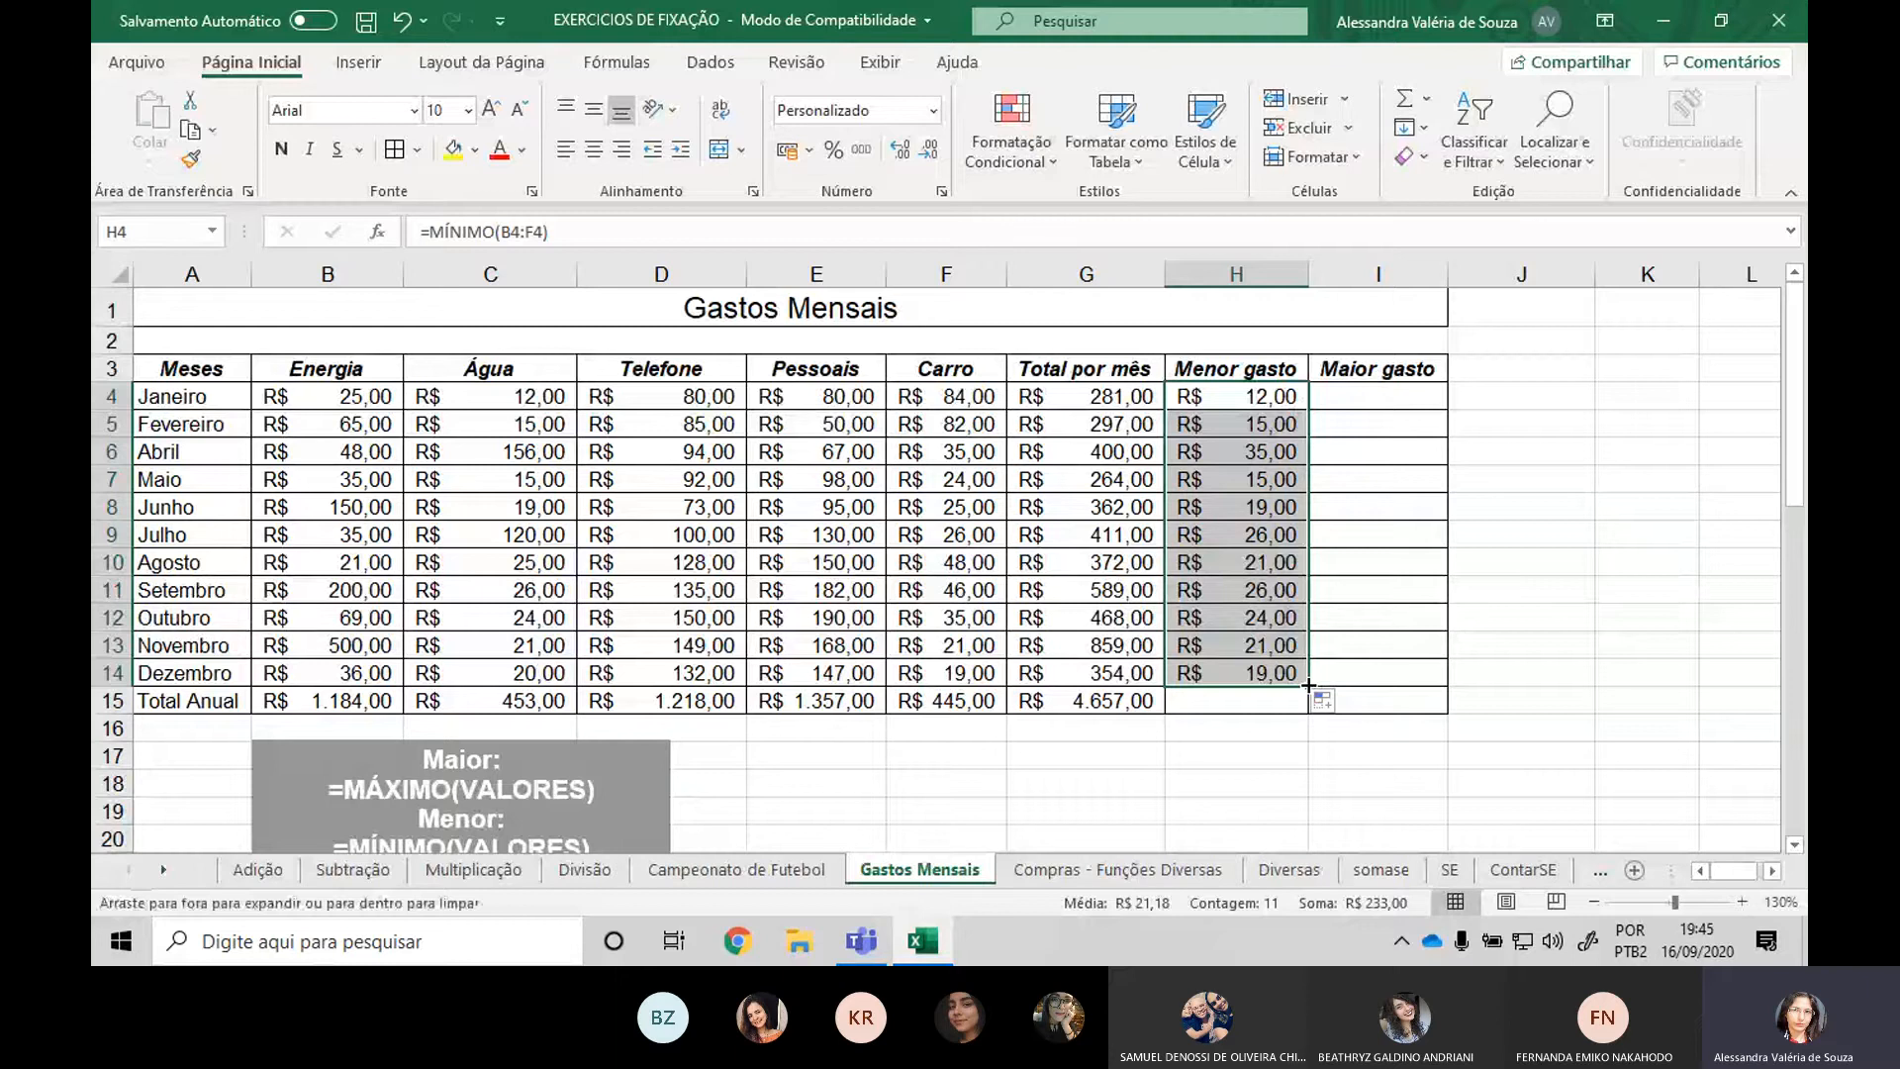
pyautogui.moveTo(1308, 685); pyautogui.dragTo(1310, 706)
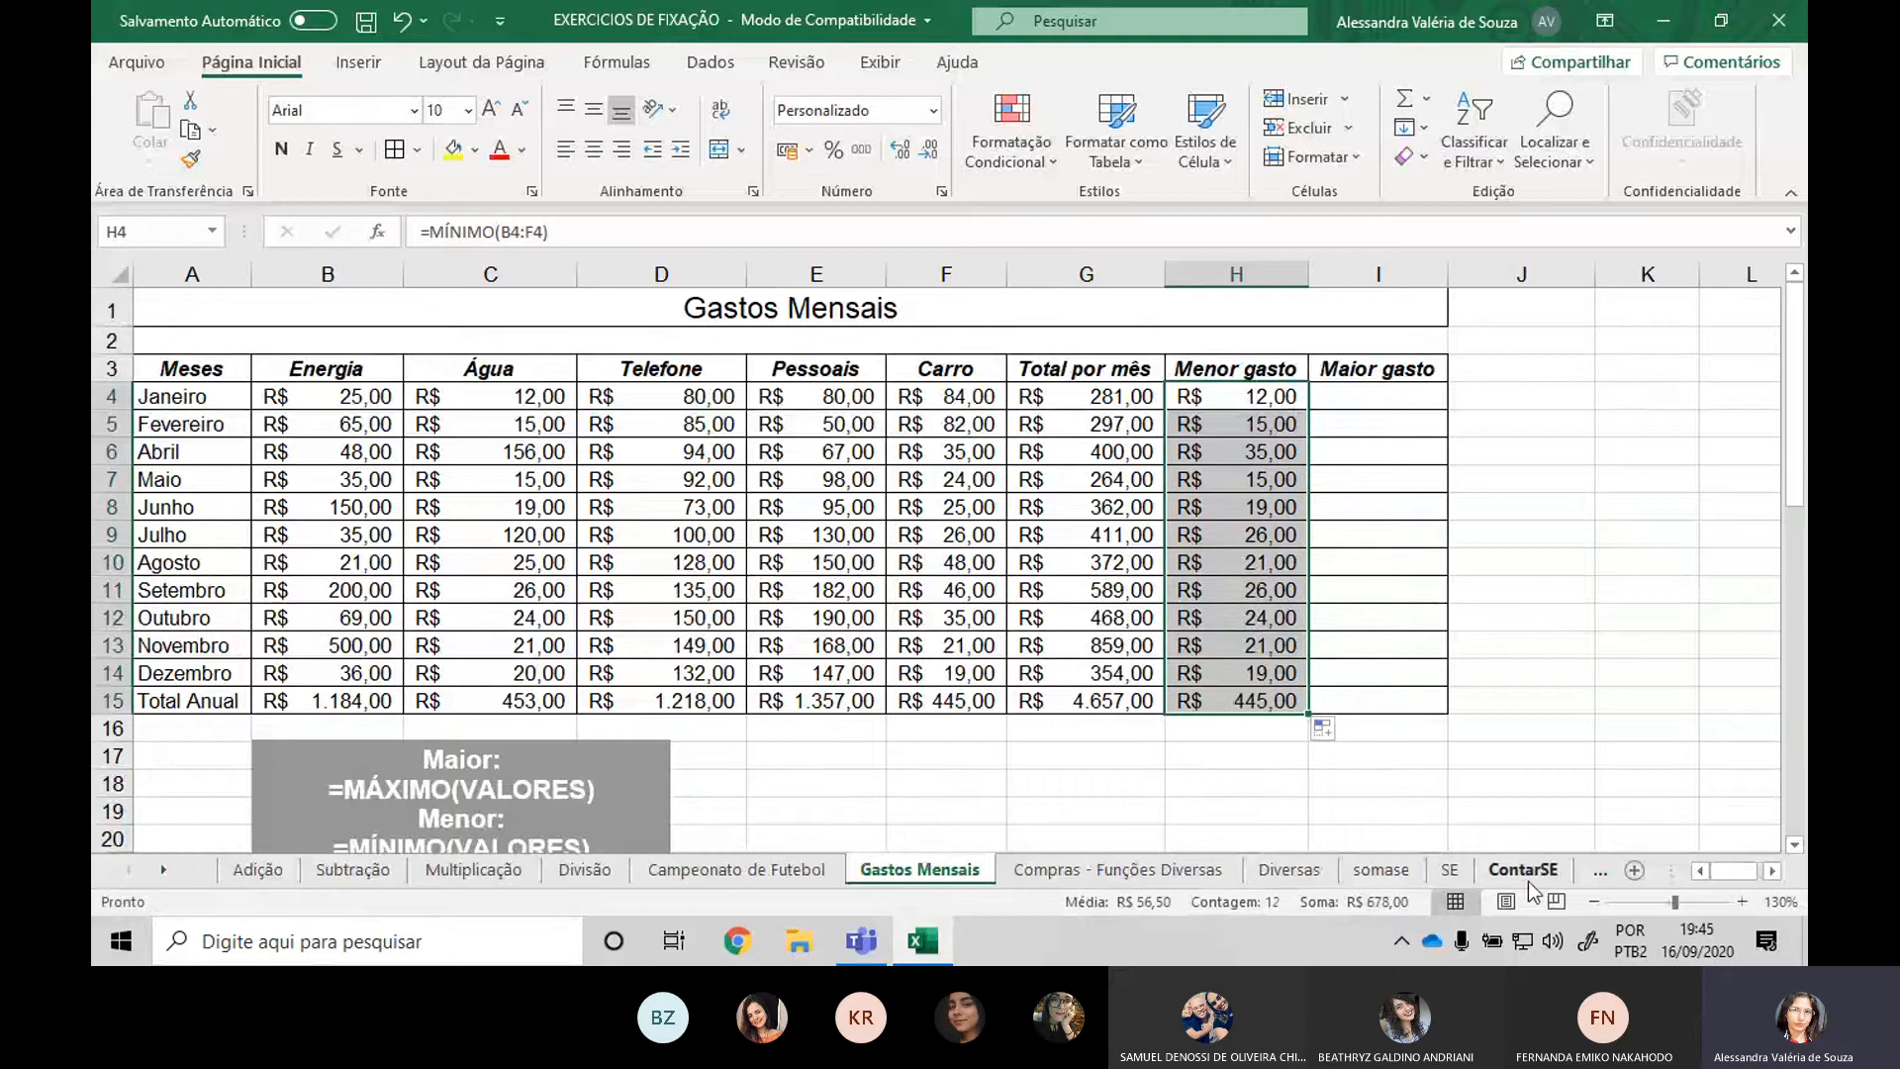
# Enter the formula =MÁXIMO(B4:F4) in I4 to find January's highest expense.
pyautogui.click(1422, 391)
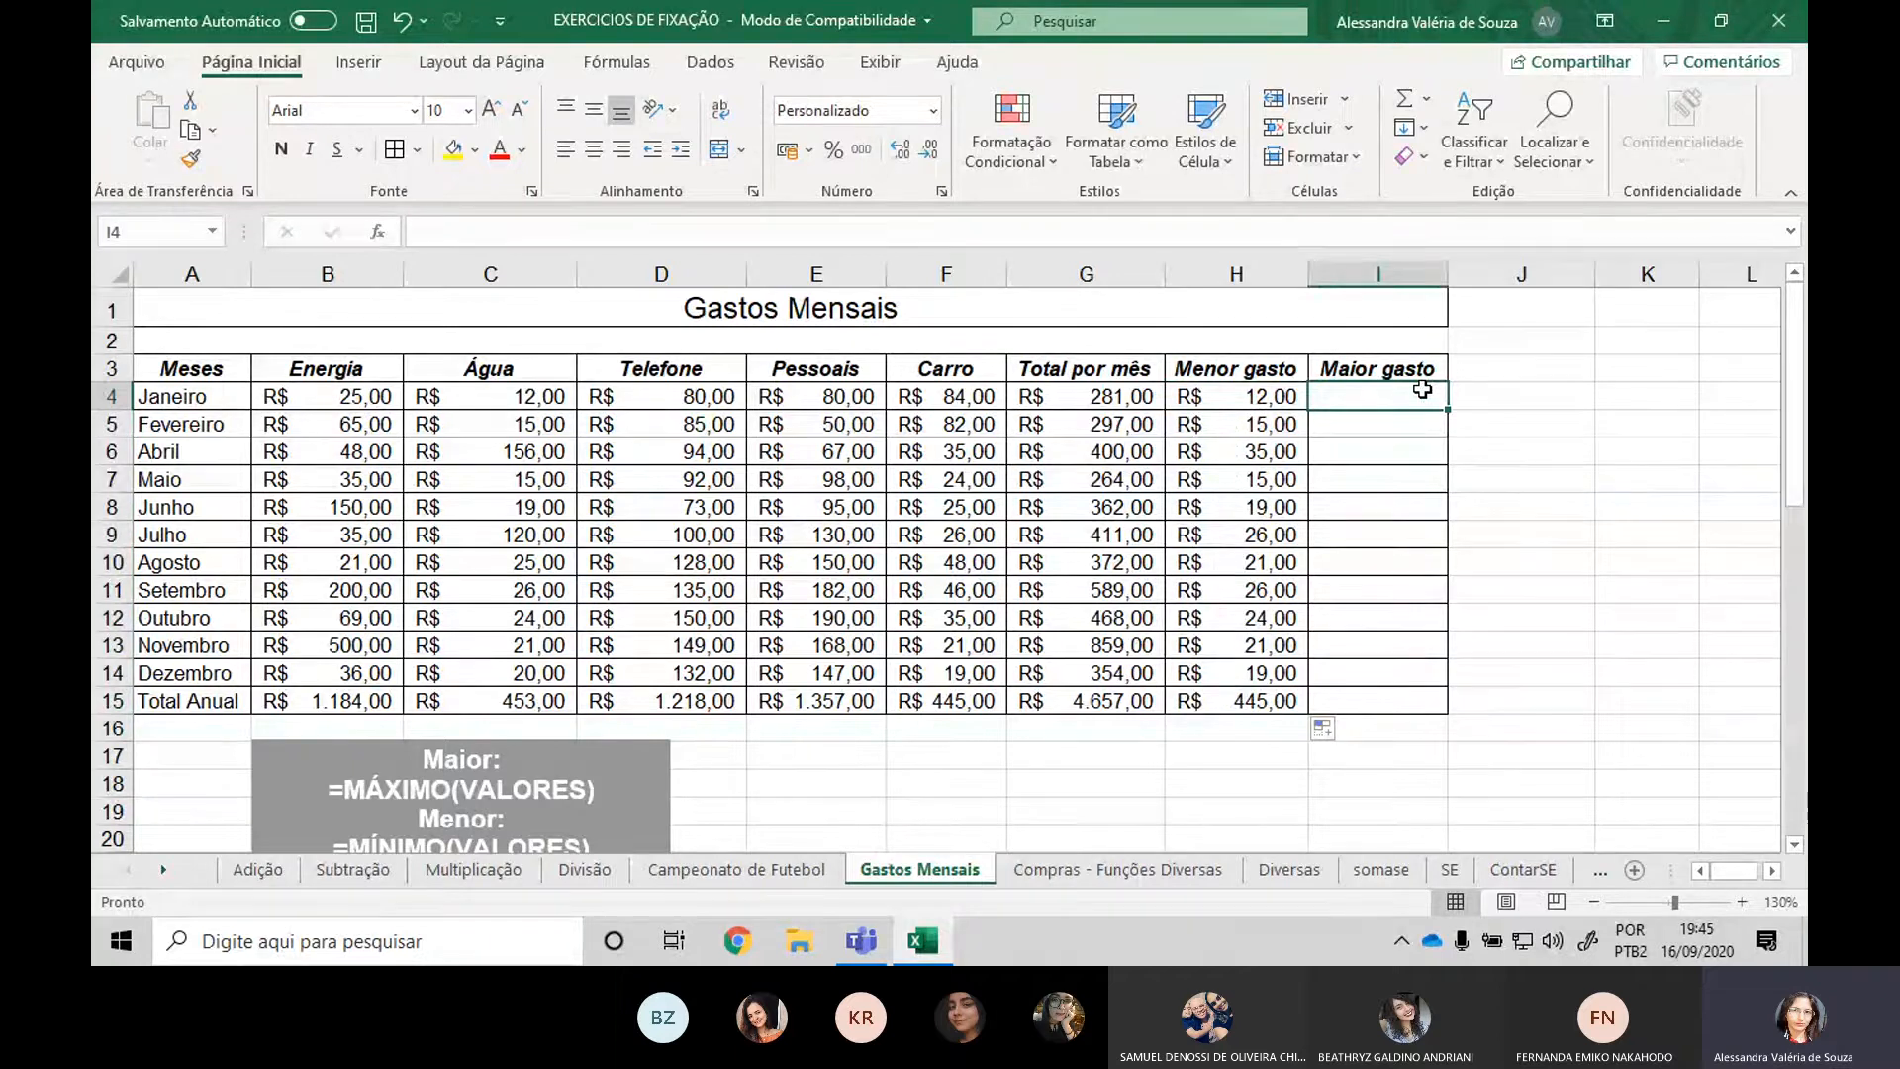
pyautogui.write('=máx')
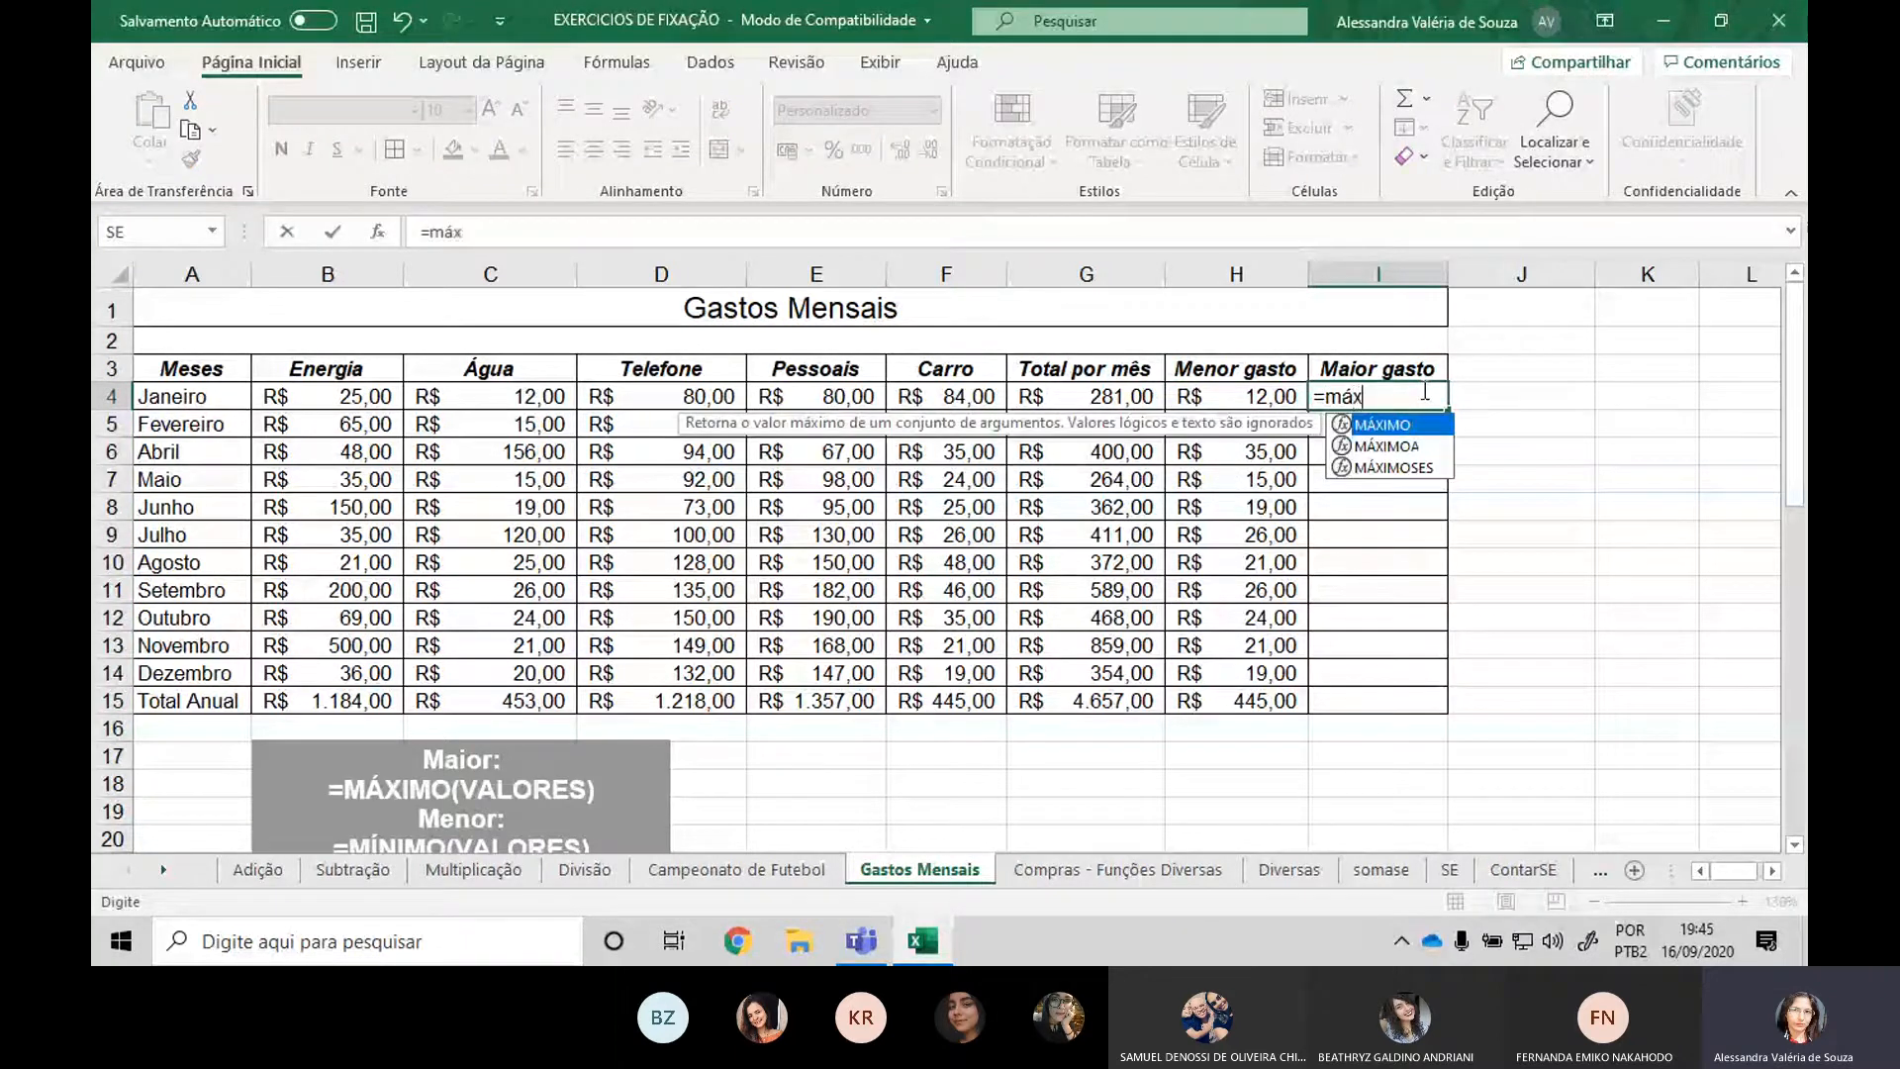
pyautogui.write('imo(')
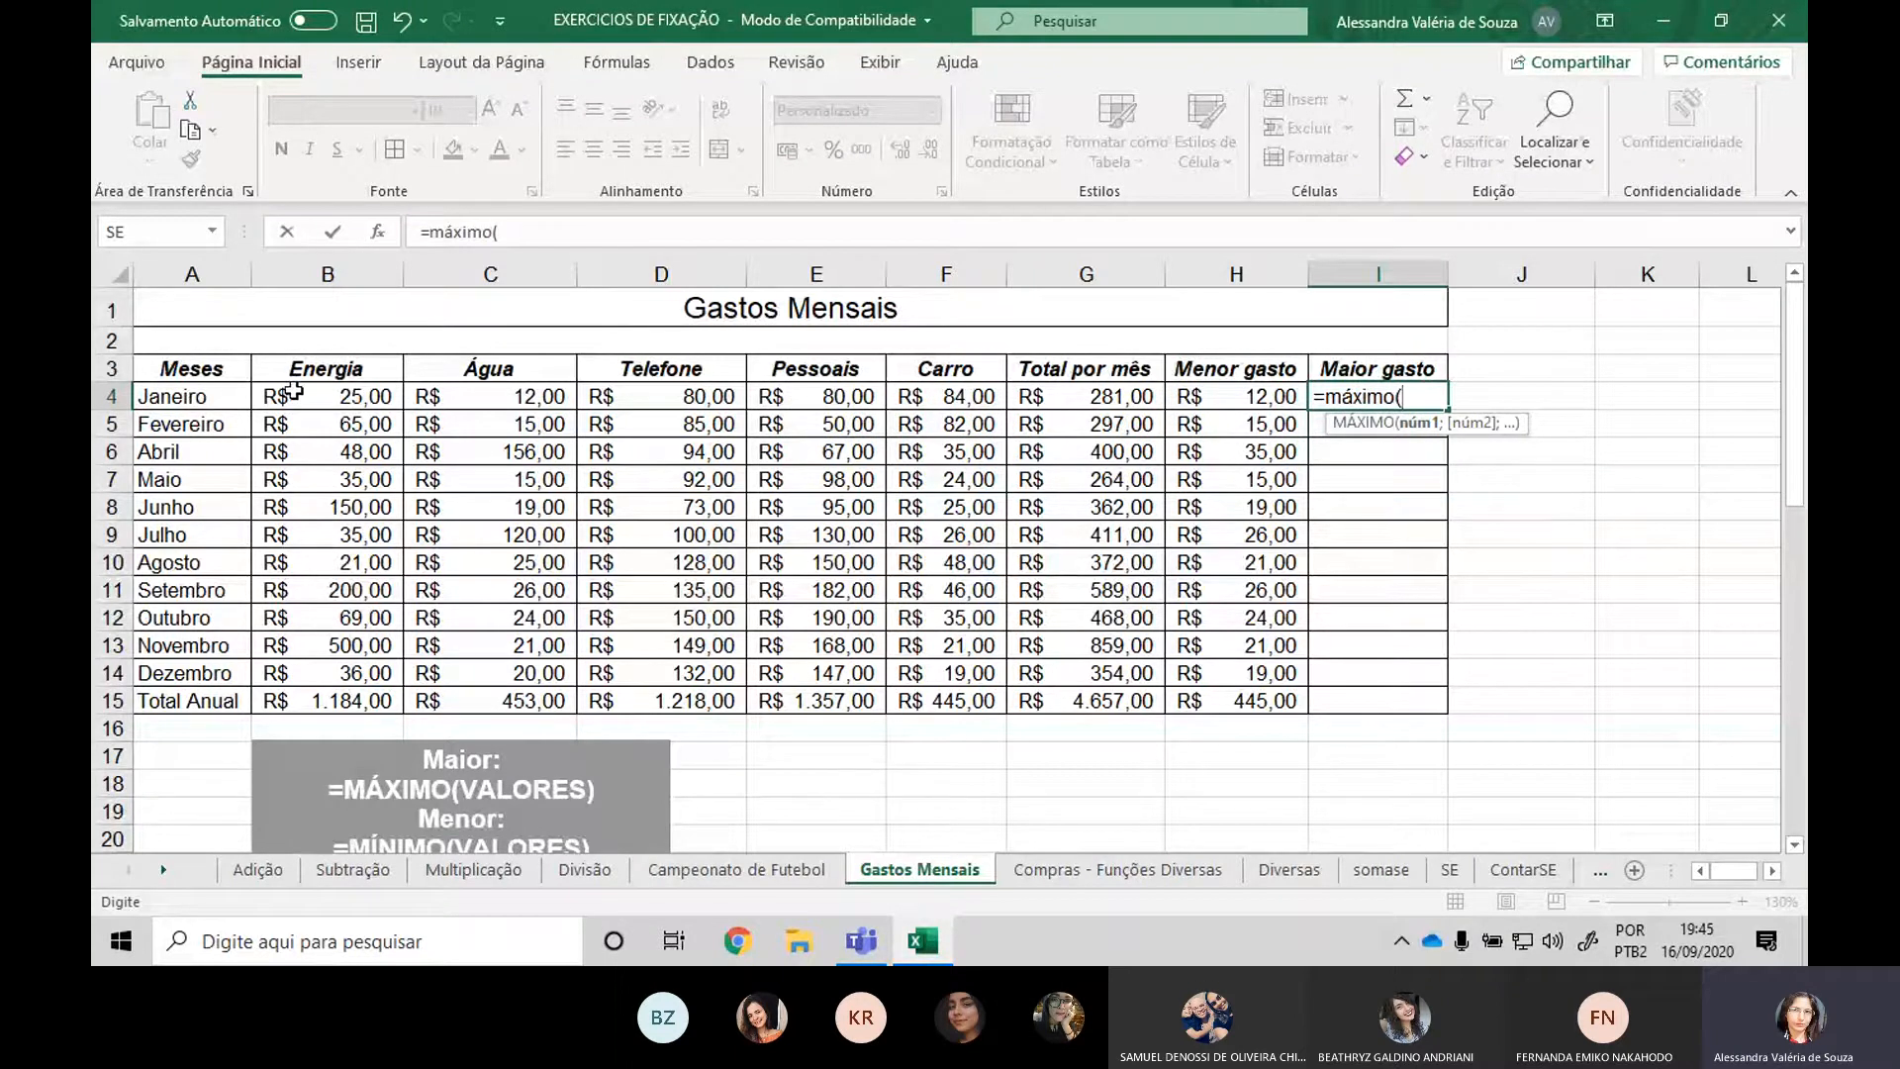
pyautogui.moveTo(294, 391); pyautogui.dragTo(980, 398)
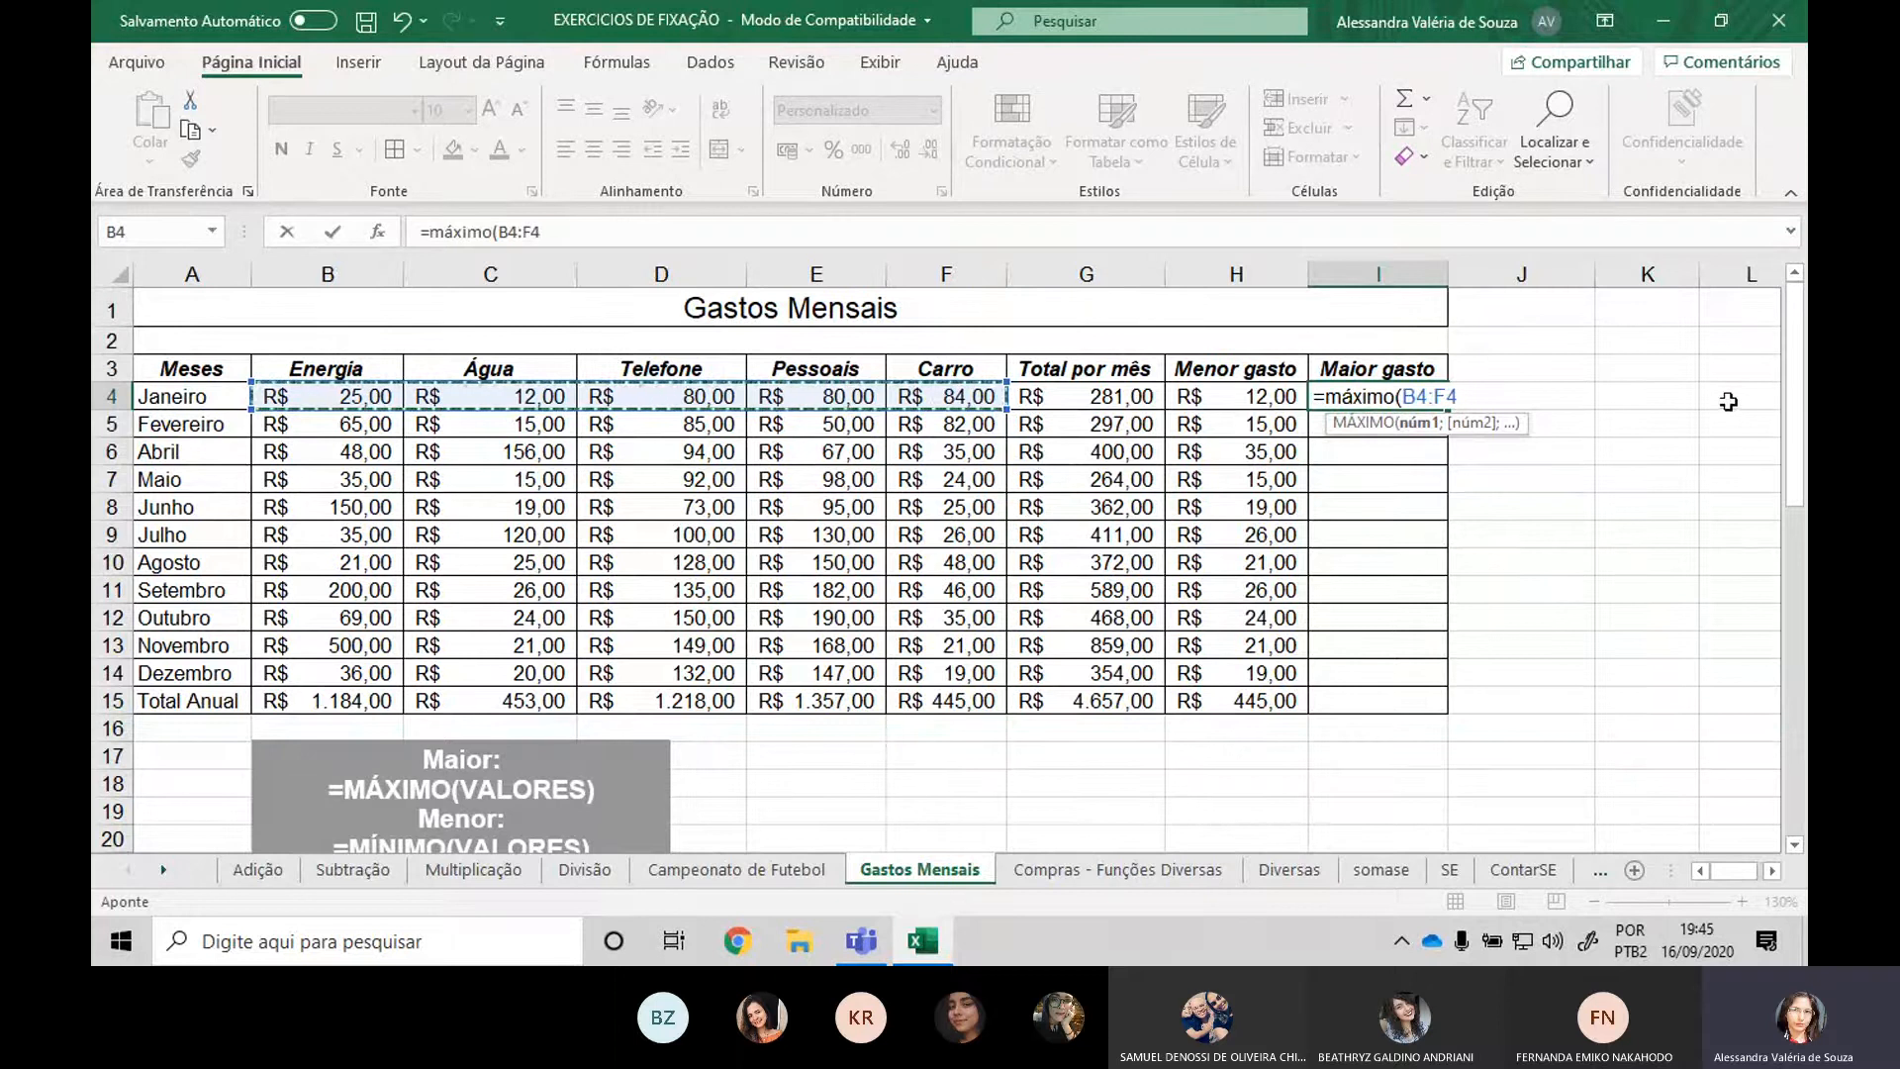
pyautogui.write(')')
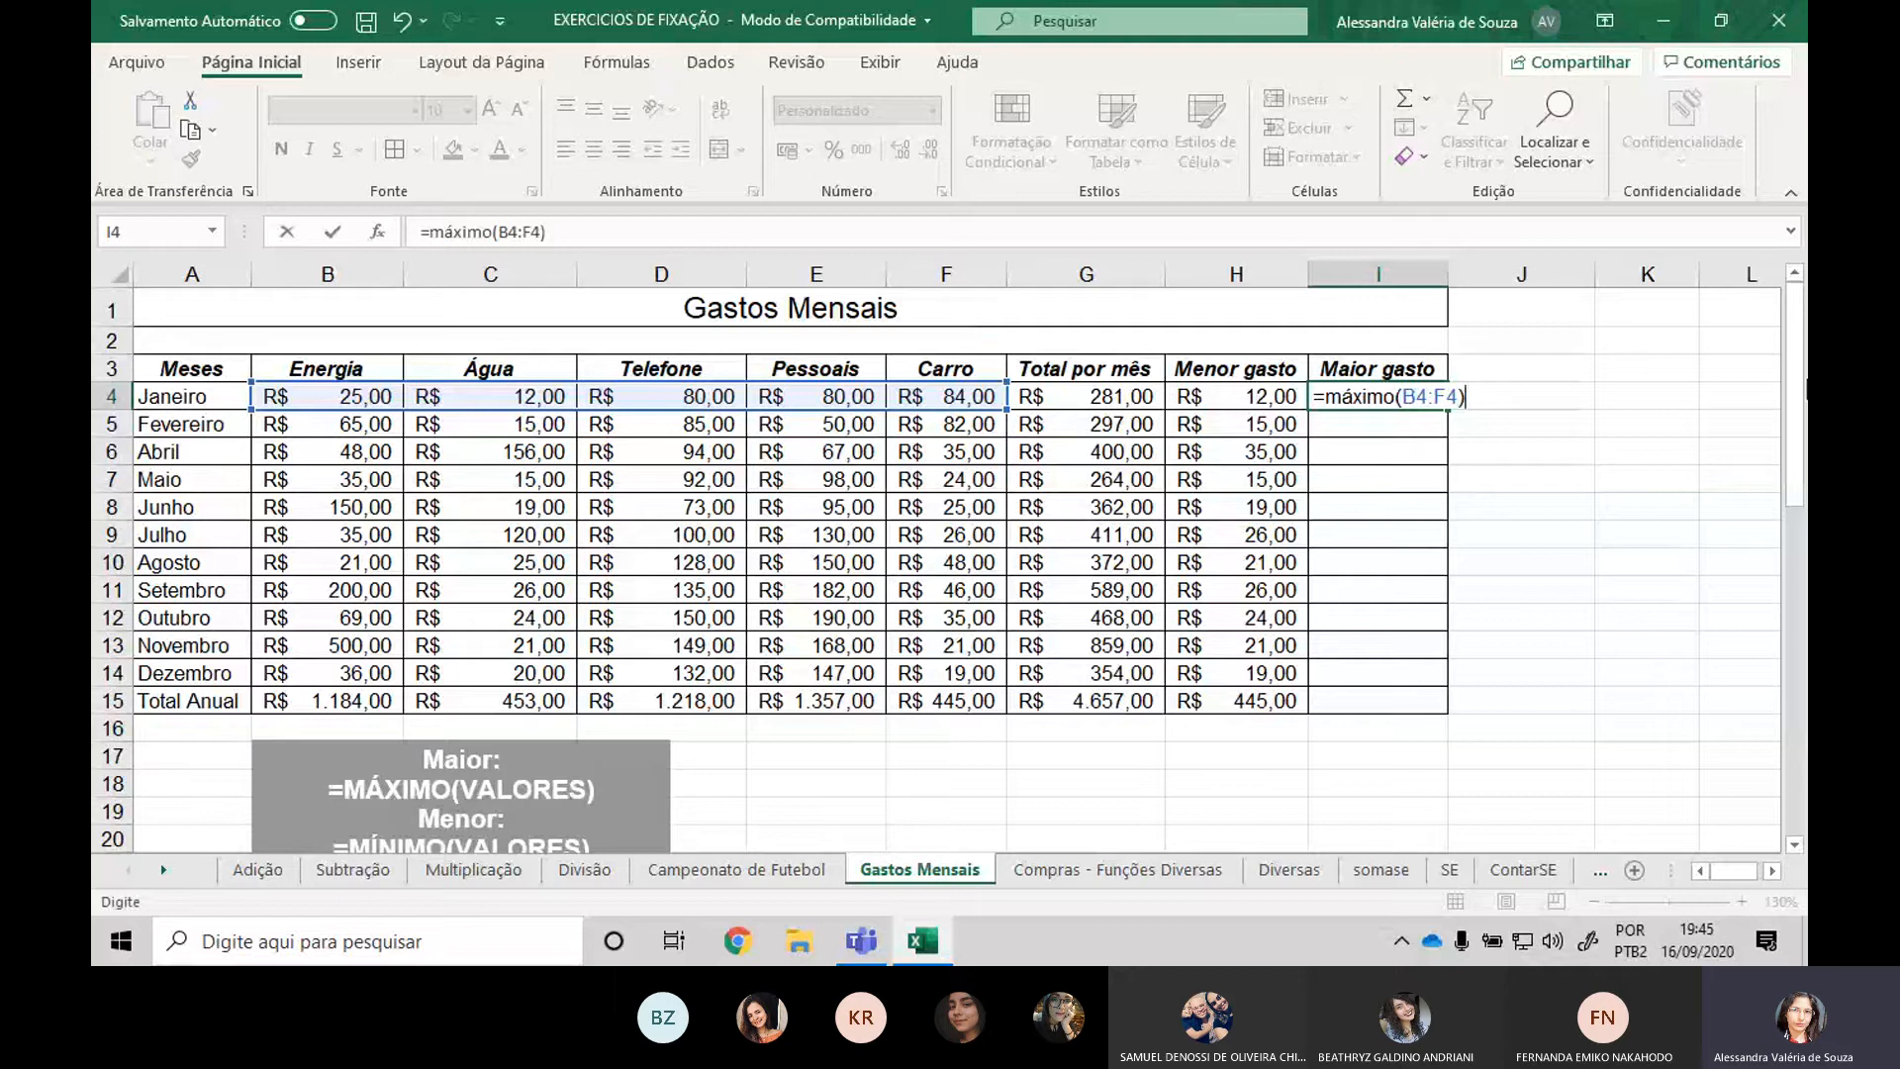
pyautogui.press('Return')
# Fill the MÁXIMO formula from I4 down the Maior gasto column to I15 and compare I4 with January's Carro expense.
pyautogui.click(1405, 398)
pyautogui.moveTo(1449, 411); pyautogui.dragTo(1444, 704)
pyautogui.click(1412, 390)
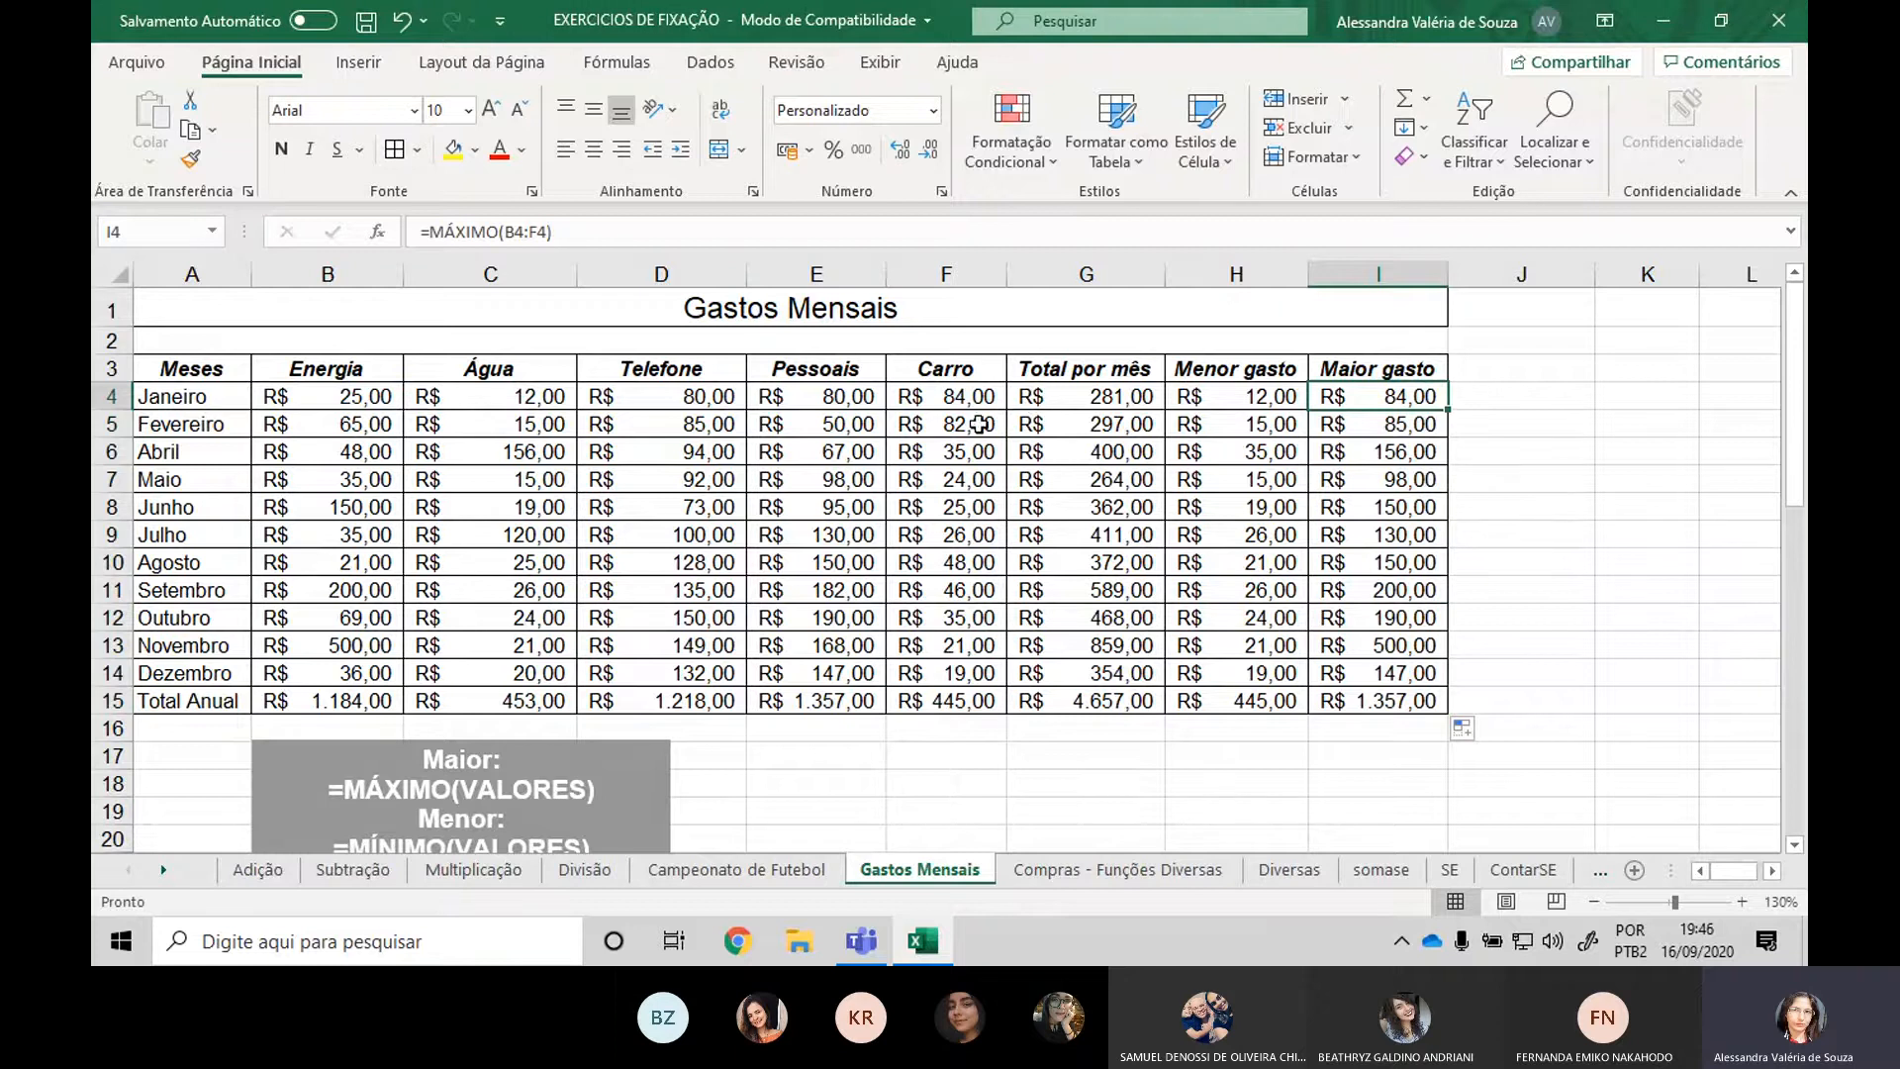
pyautogui.click(977, 390)
pyautogui.click(1402, 401)
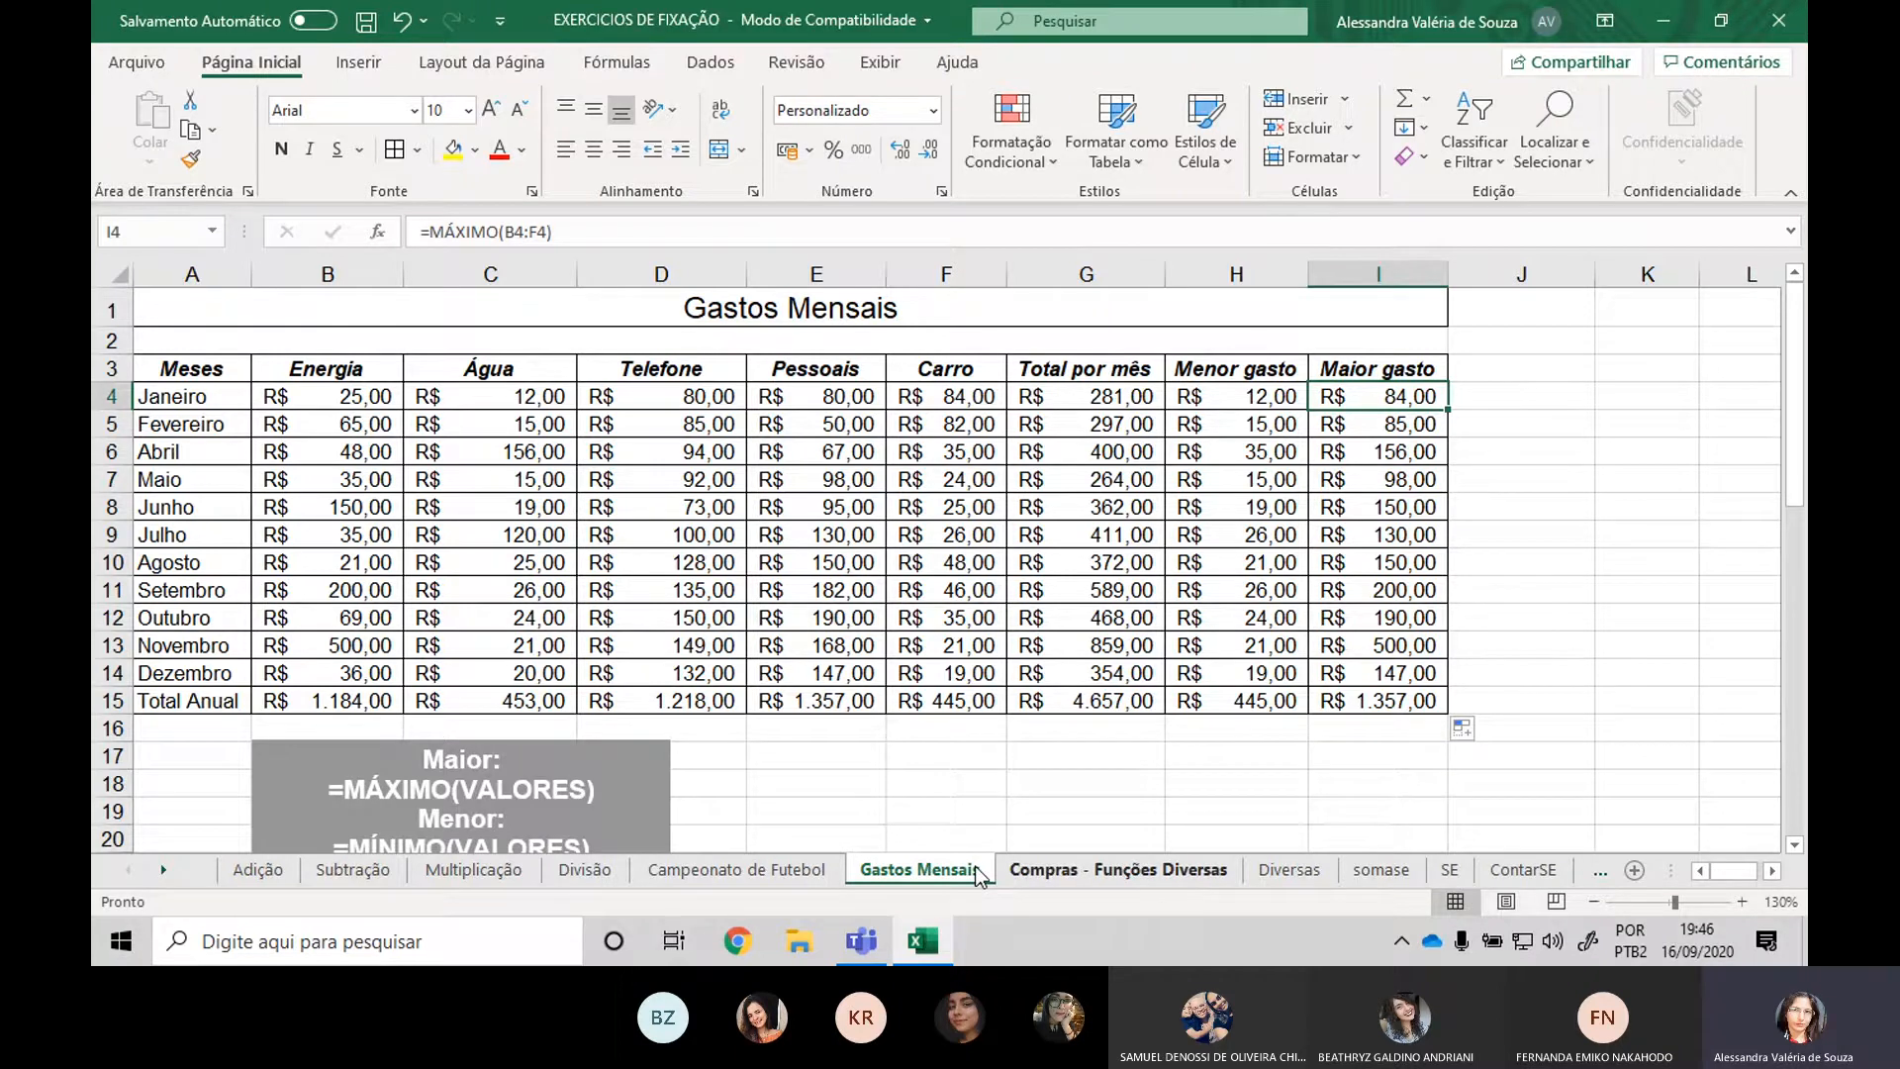
# Open the Compras - Funções Diversas sheet, then switch to the Teams meeting window.
pyautogui.click(879, 937)
pyautogui.click(924, 942)
pyautogui.click(1140, 878)
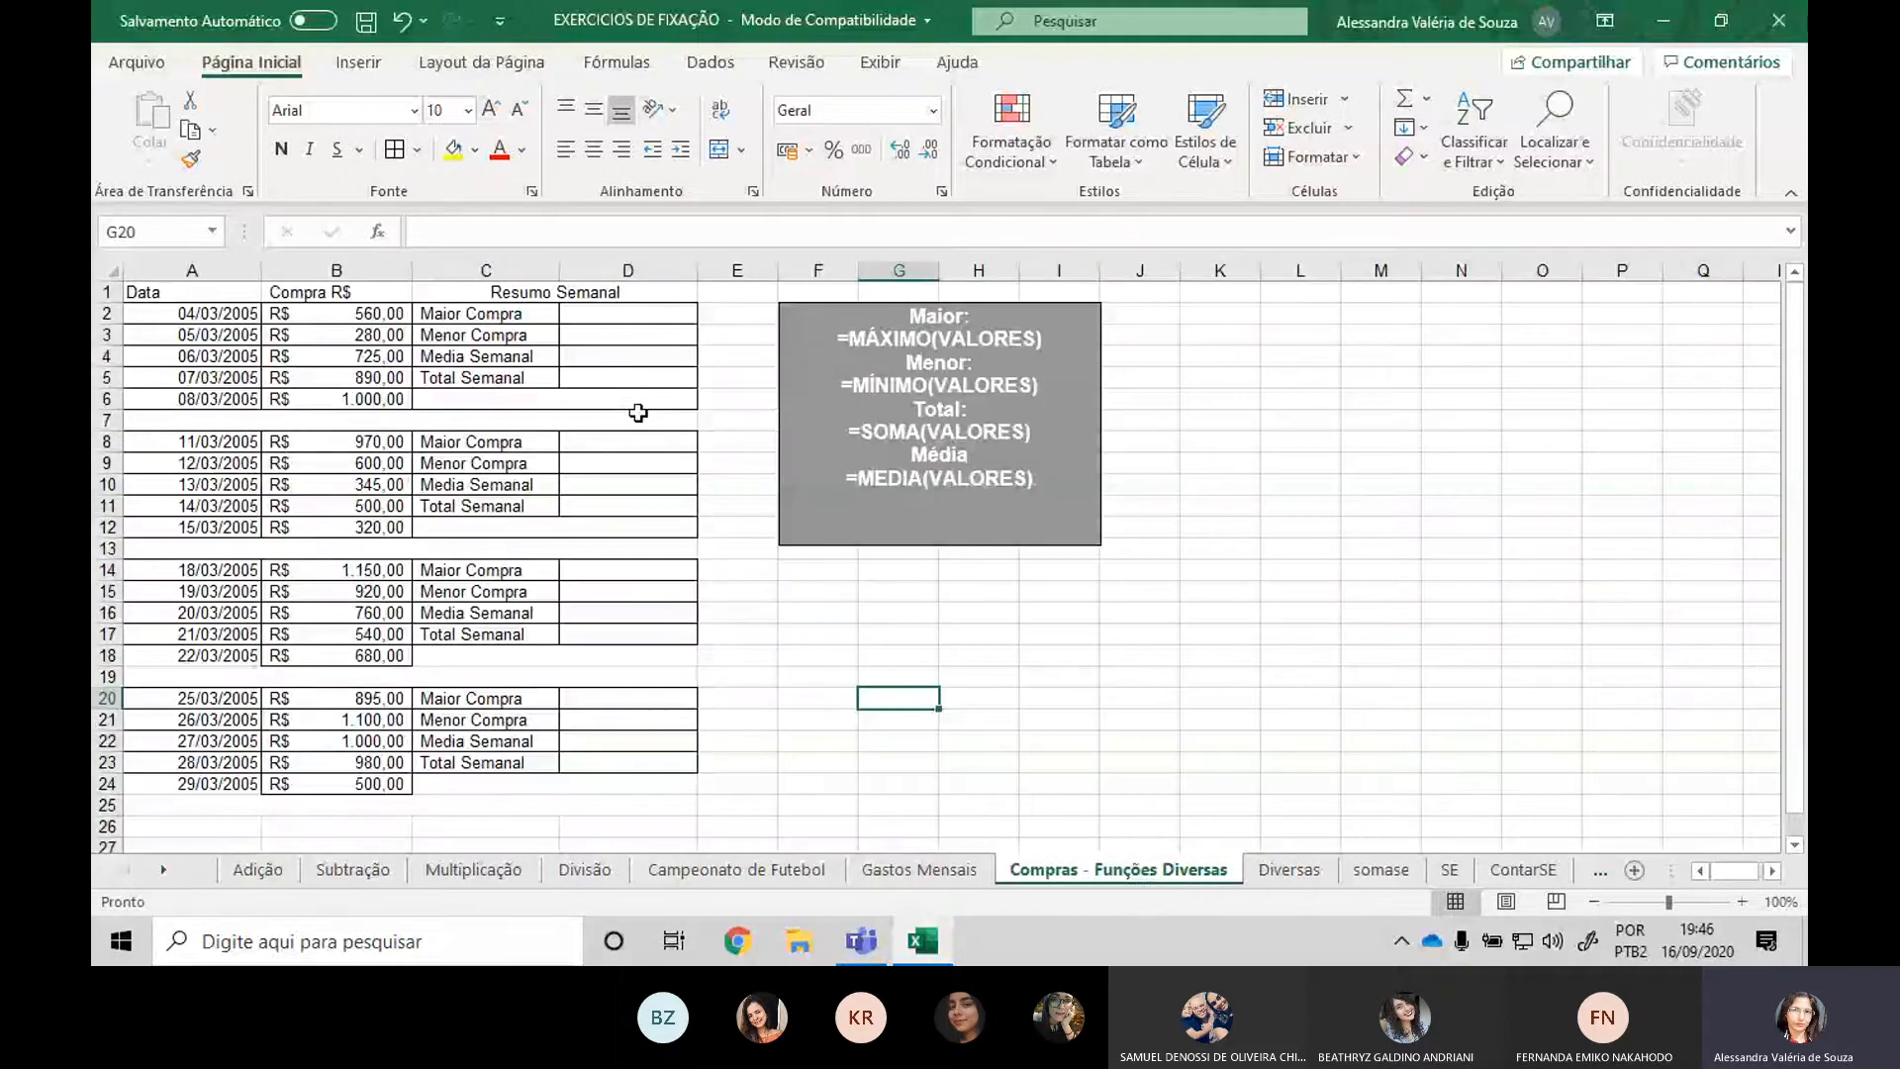
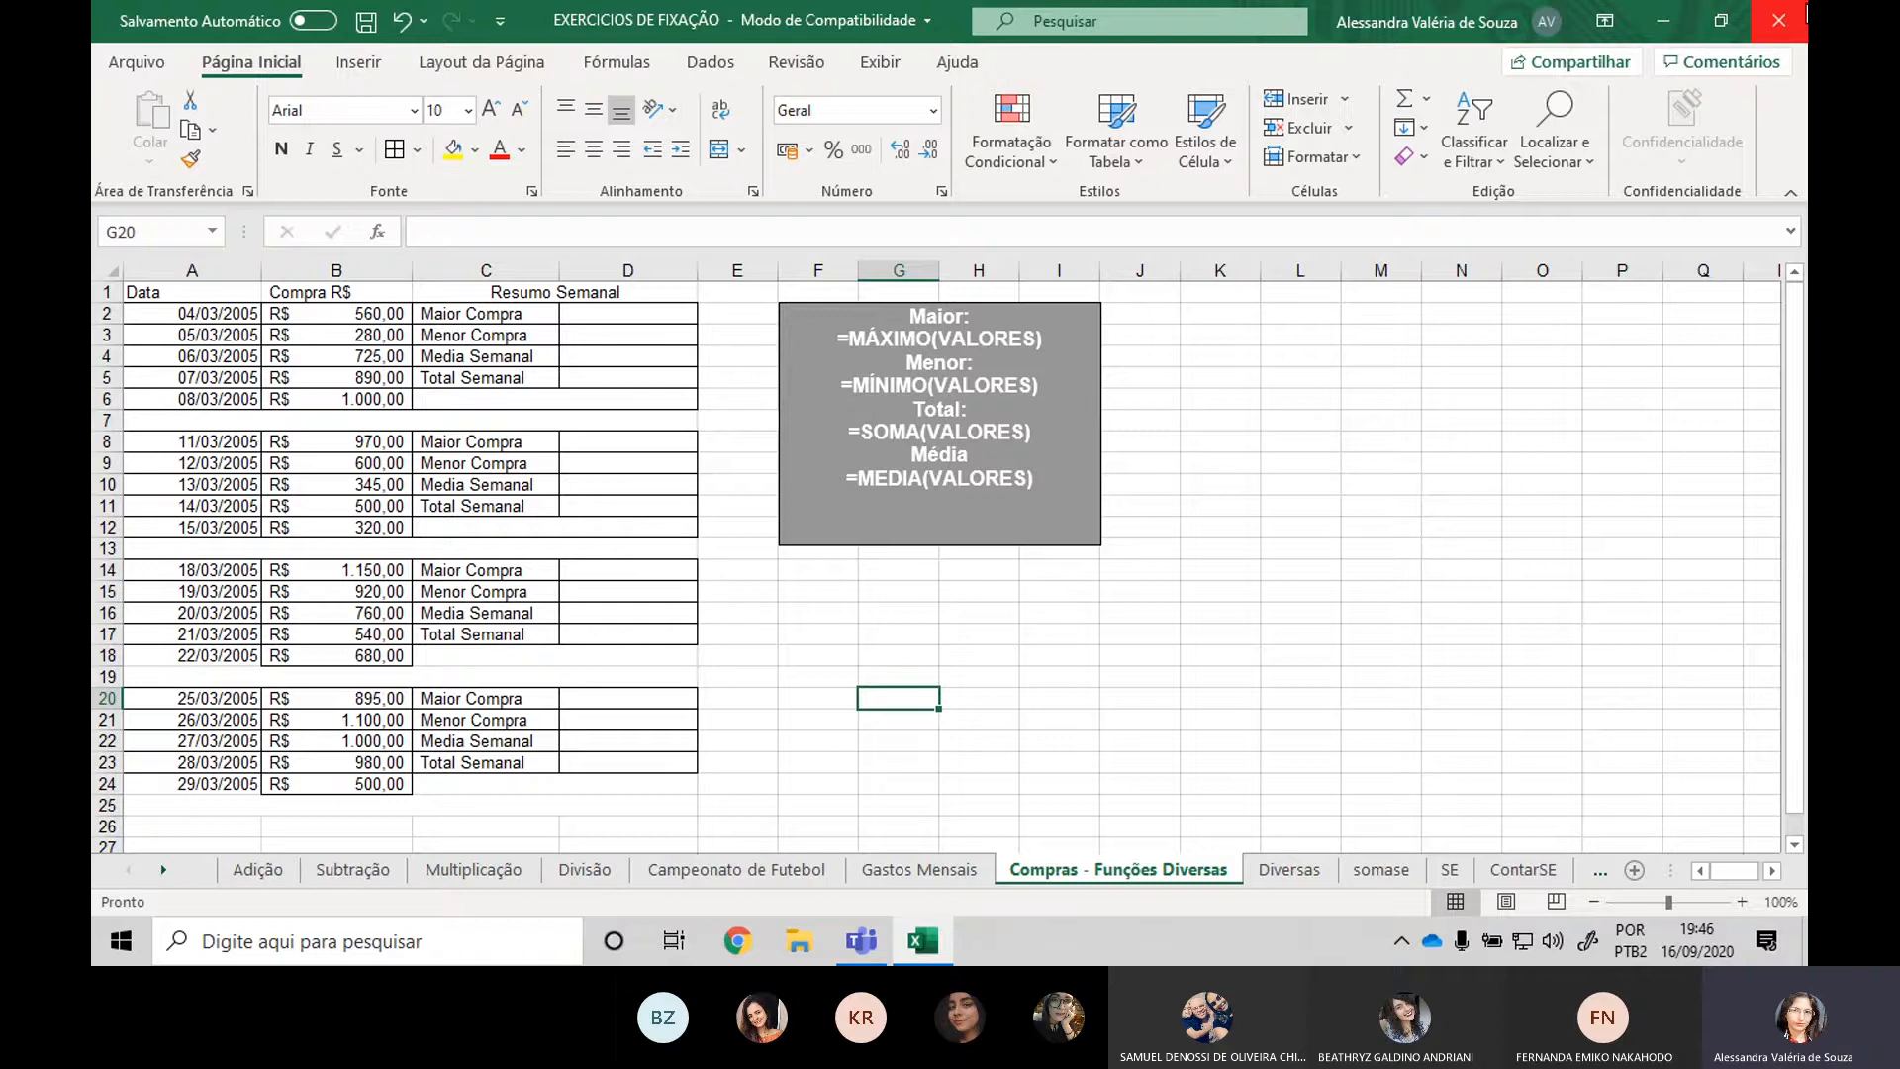
pyautogui.hotkey('alt', 'Tab')
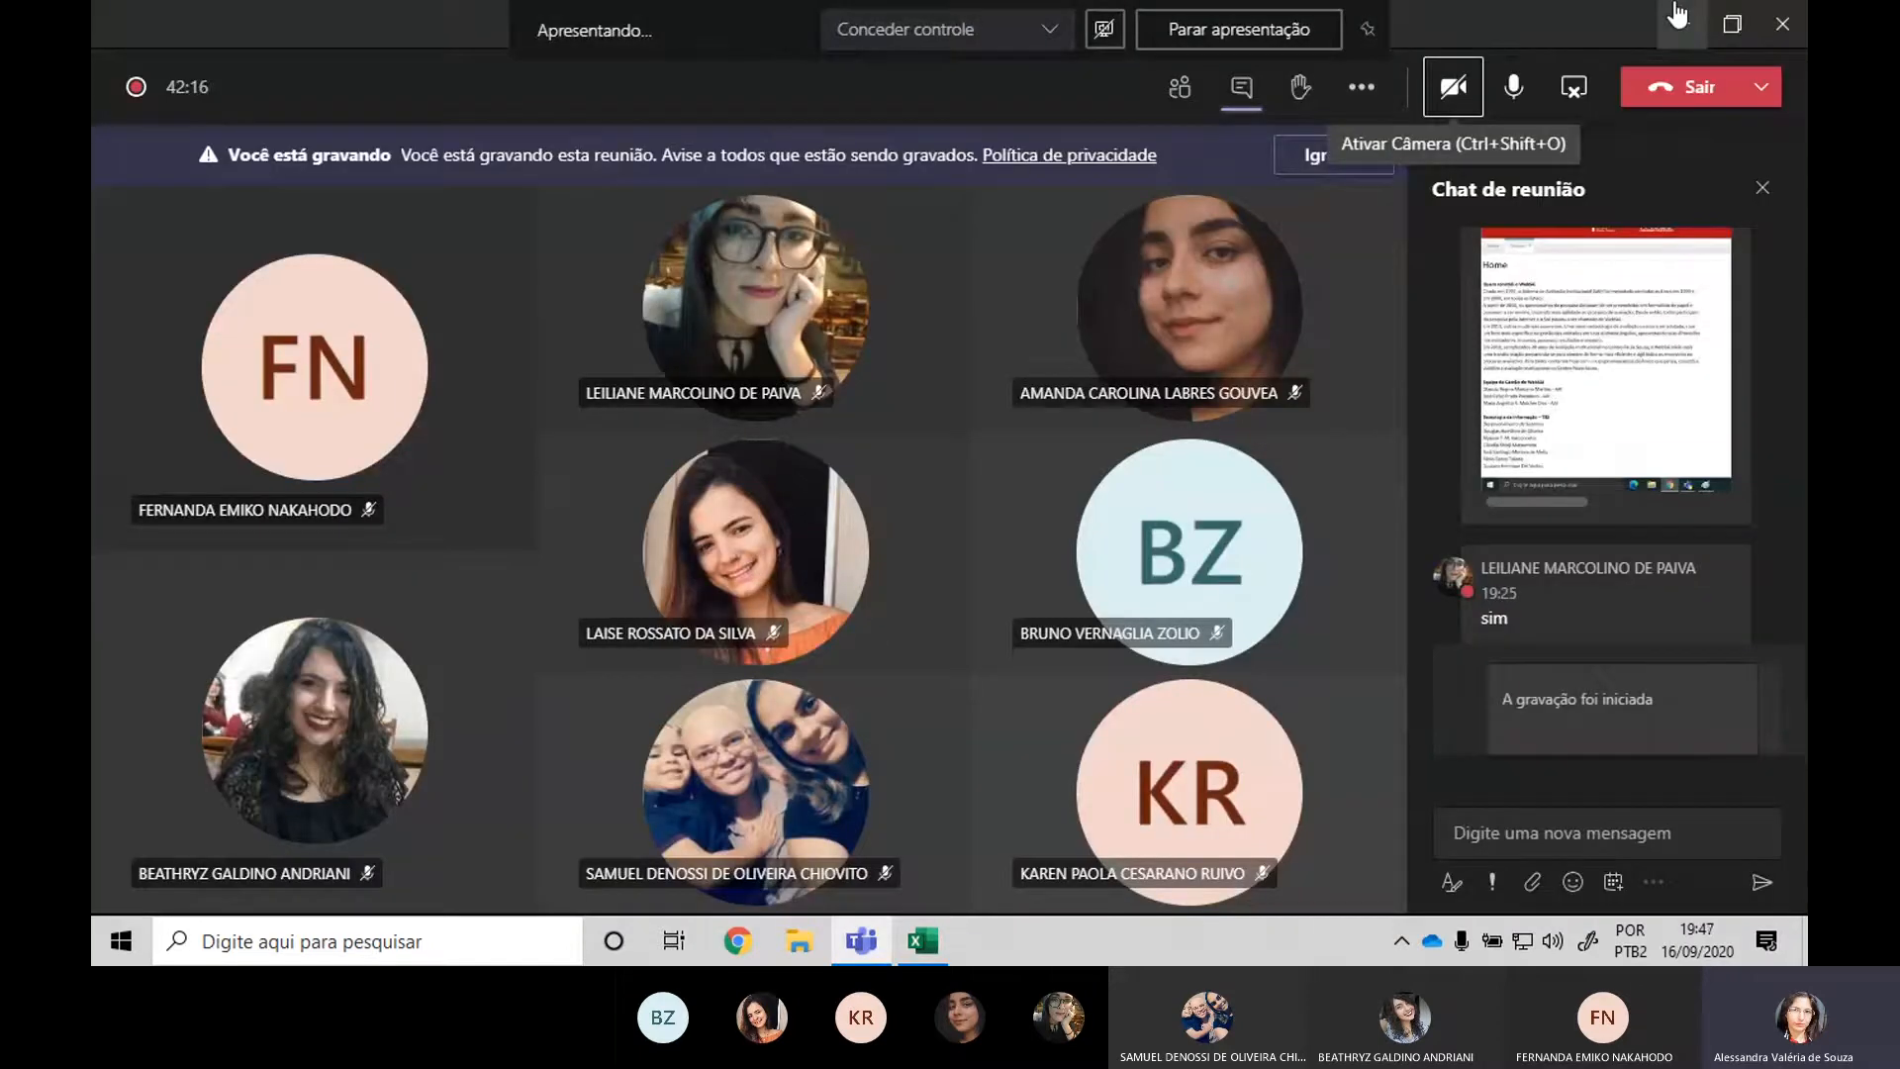
# Switch back to Excel, glance at the Gastos Mensais sheet and return to the Compras - Funções Diversas sheet.
pyautogui.click(1676, 14)
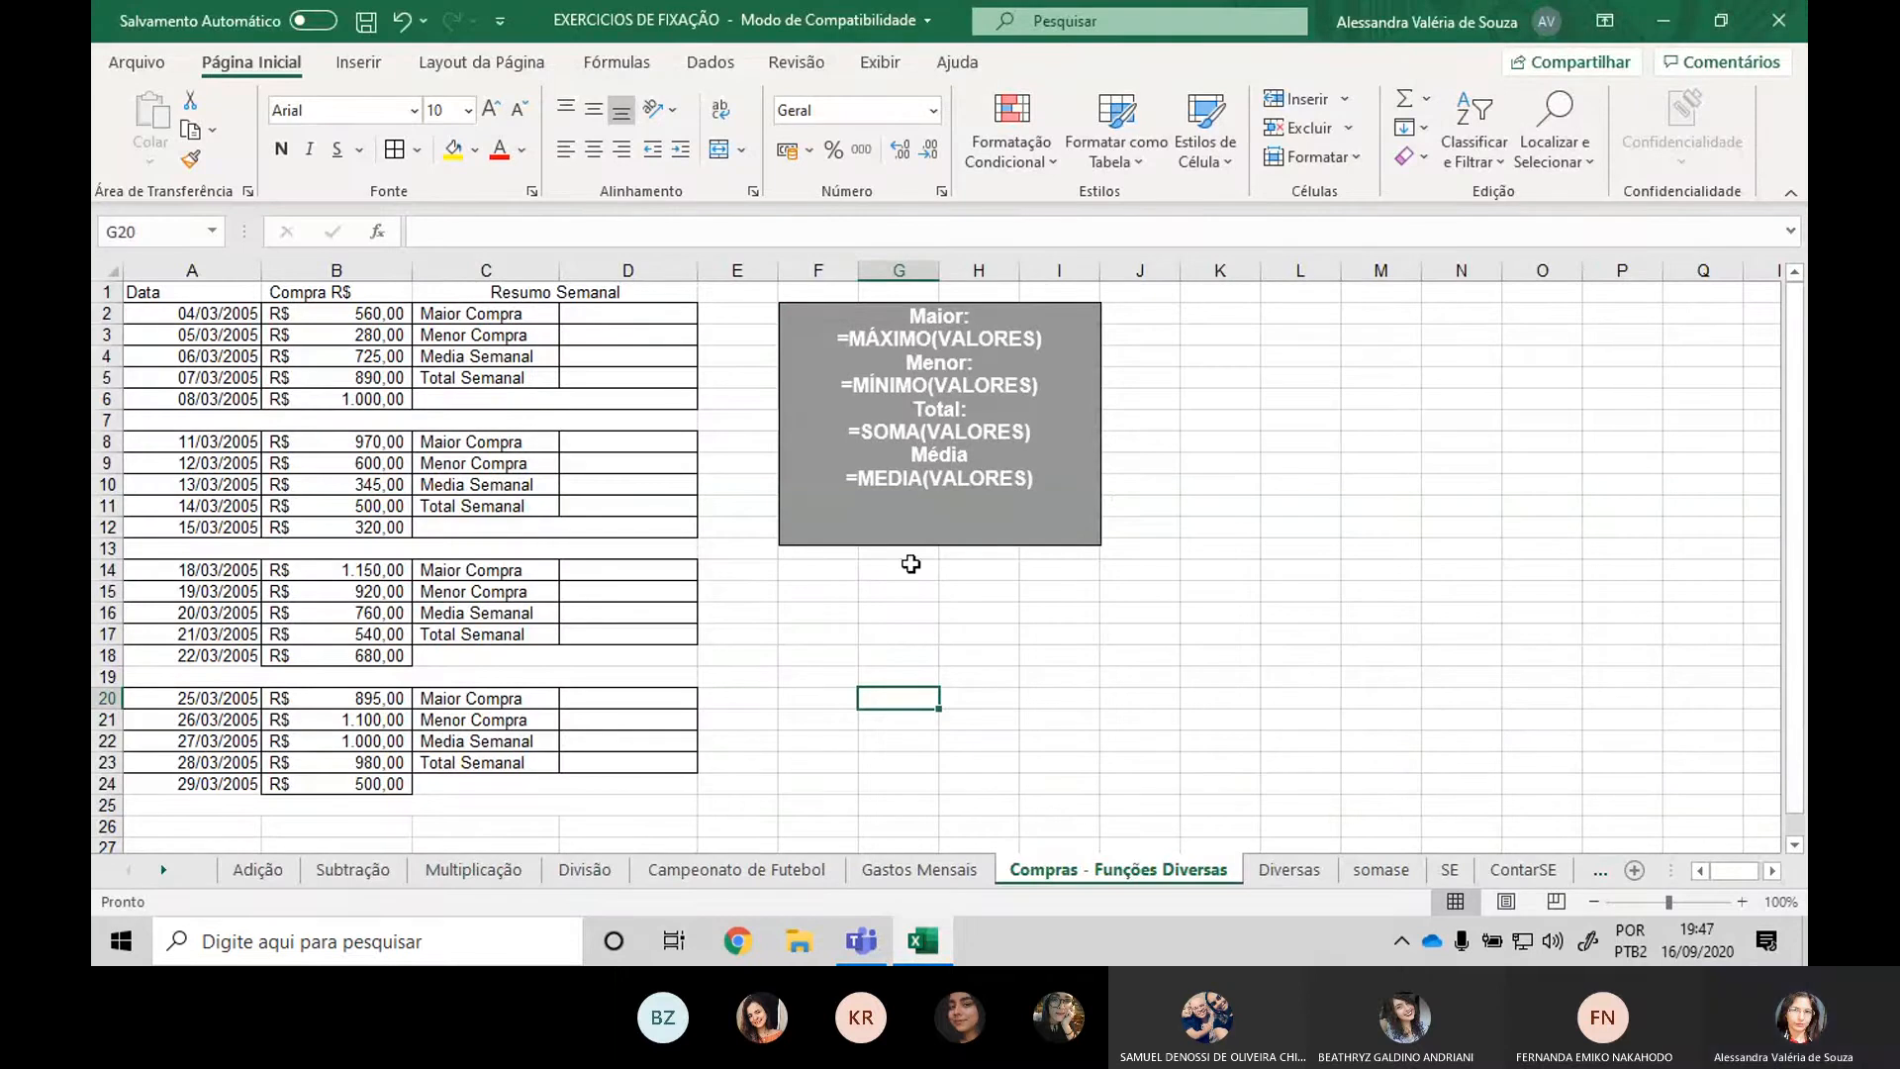
pyautogui.click(930, 861)
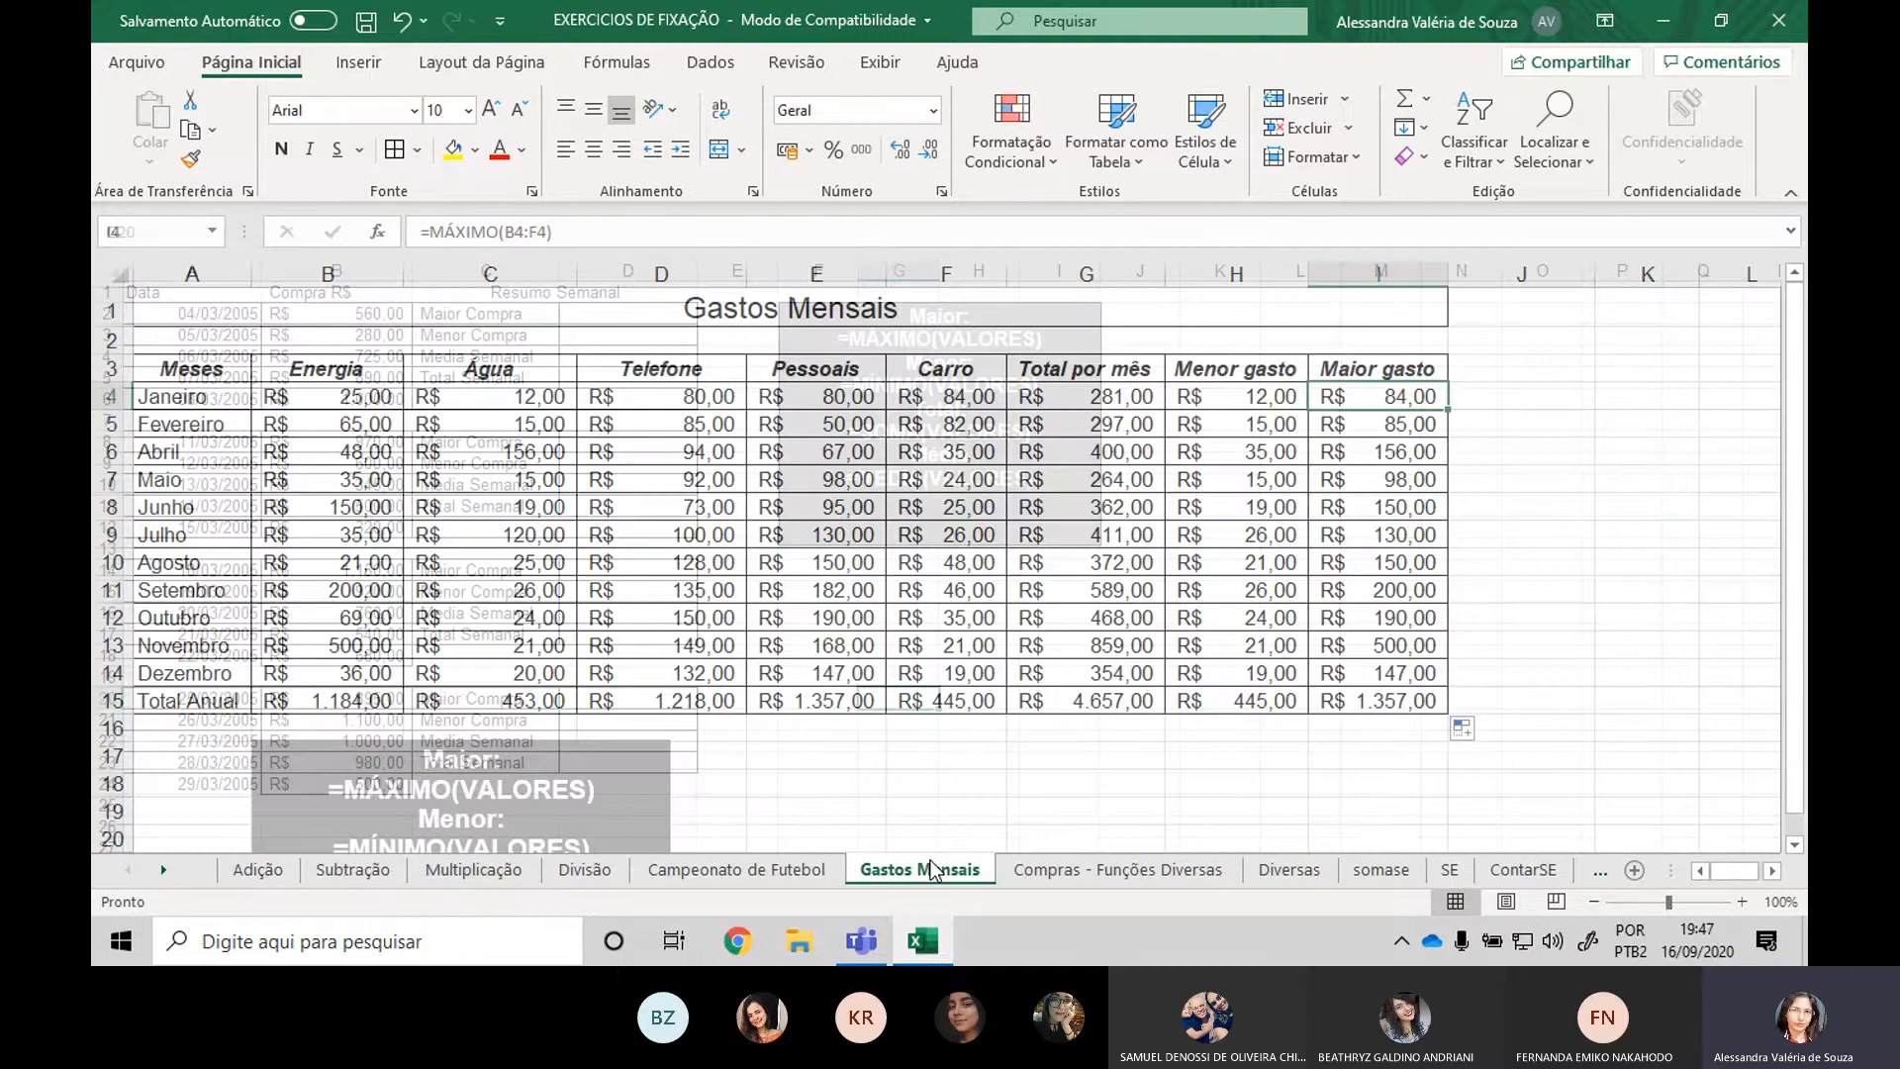
pyautogui.click(1116, 869)
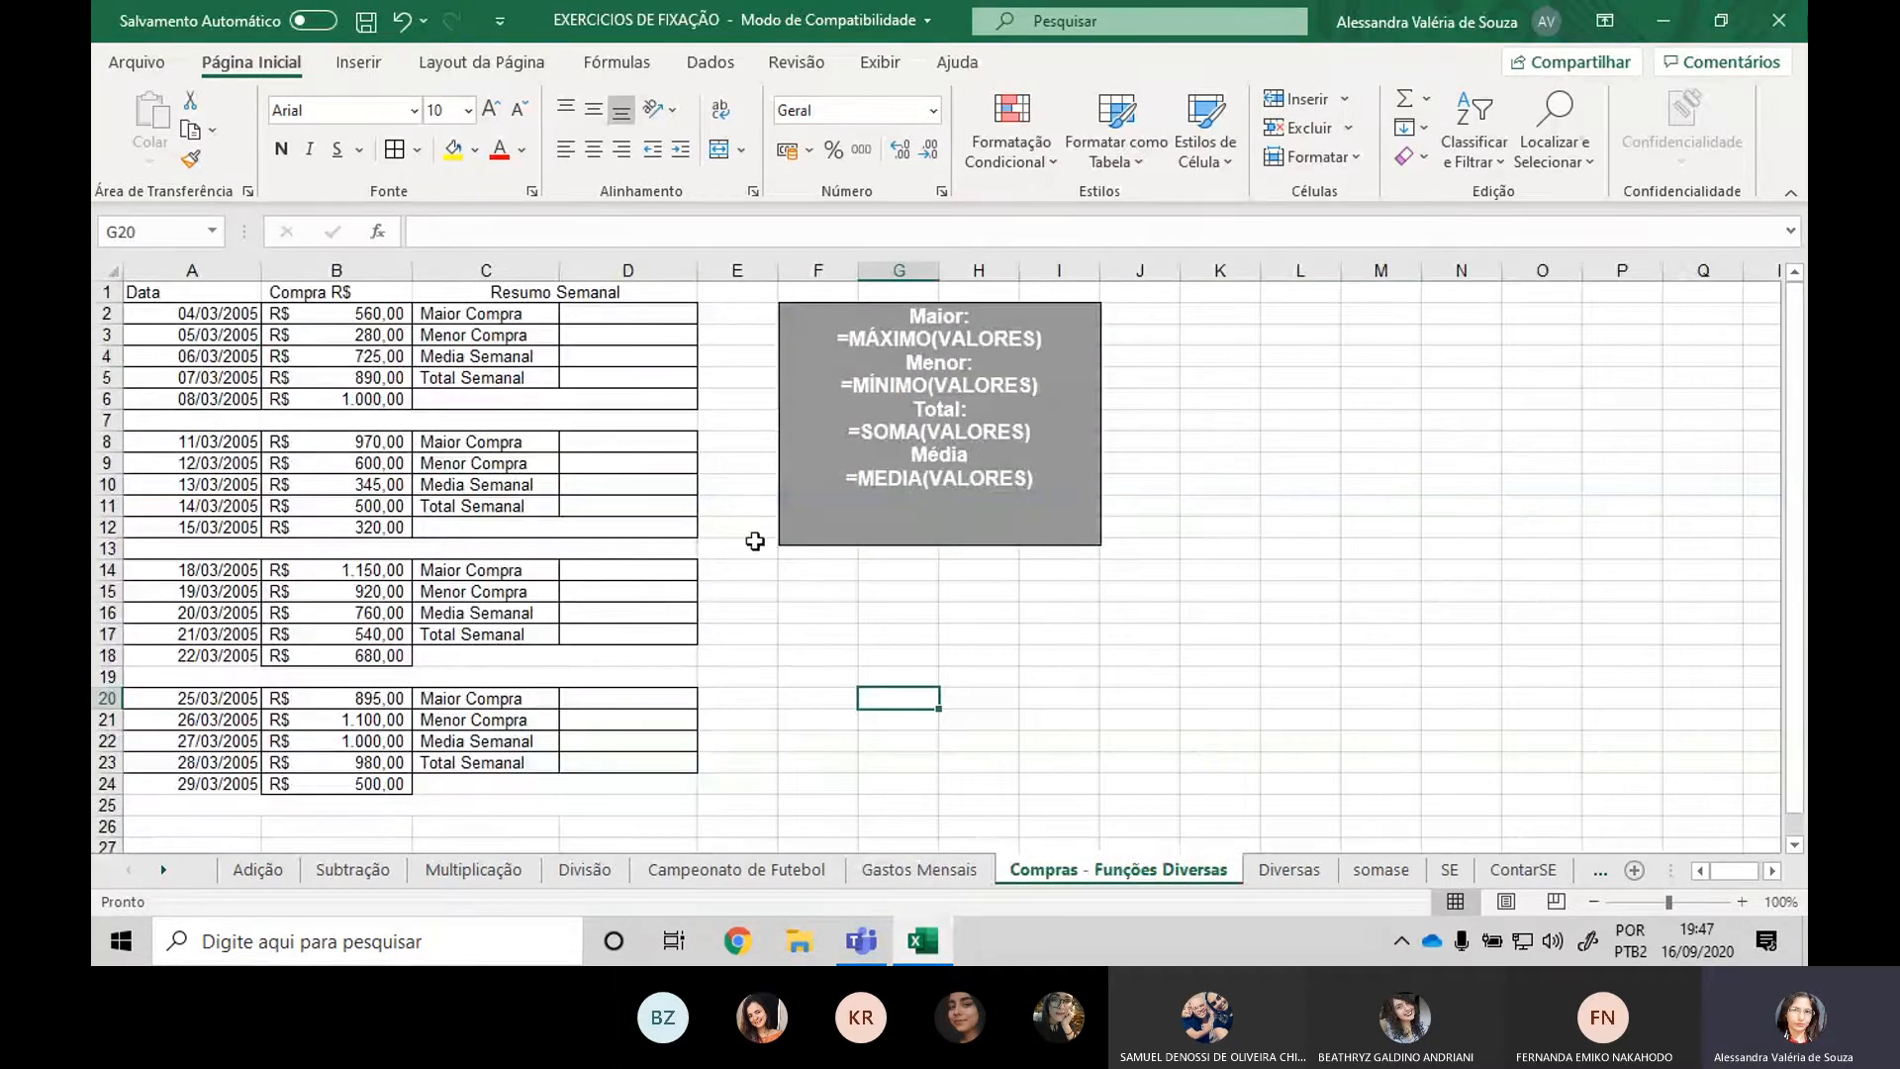
pyautogui.click(591, 314)
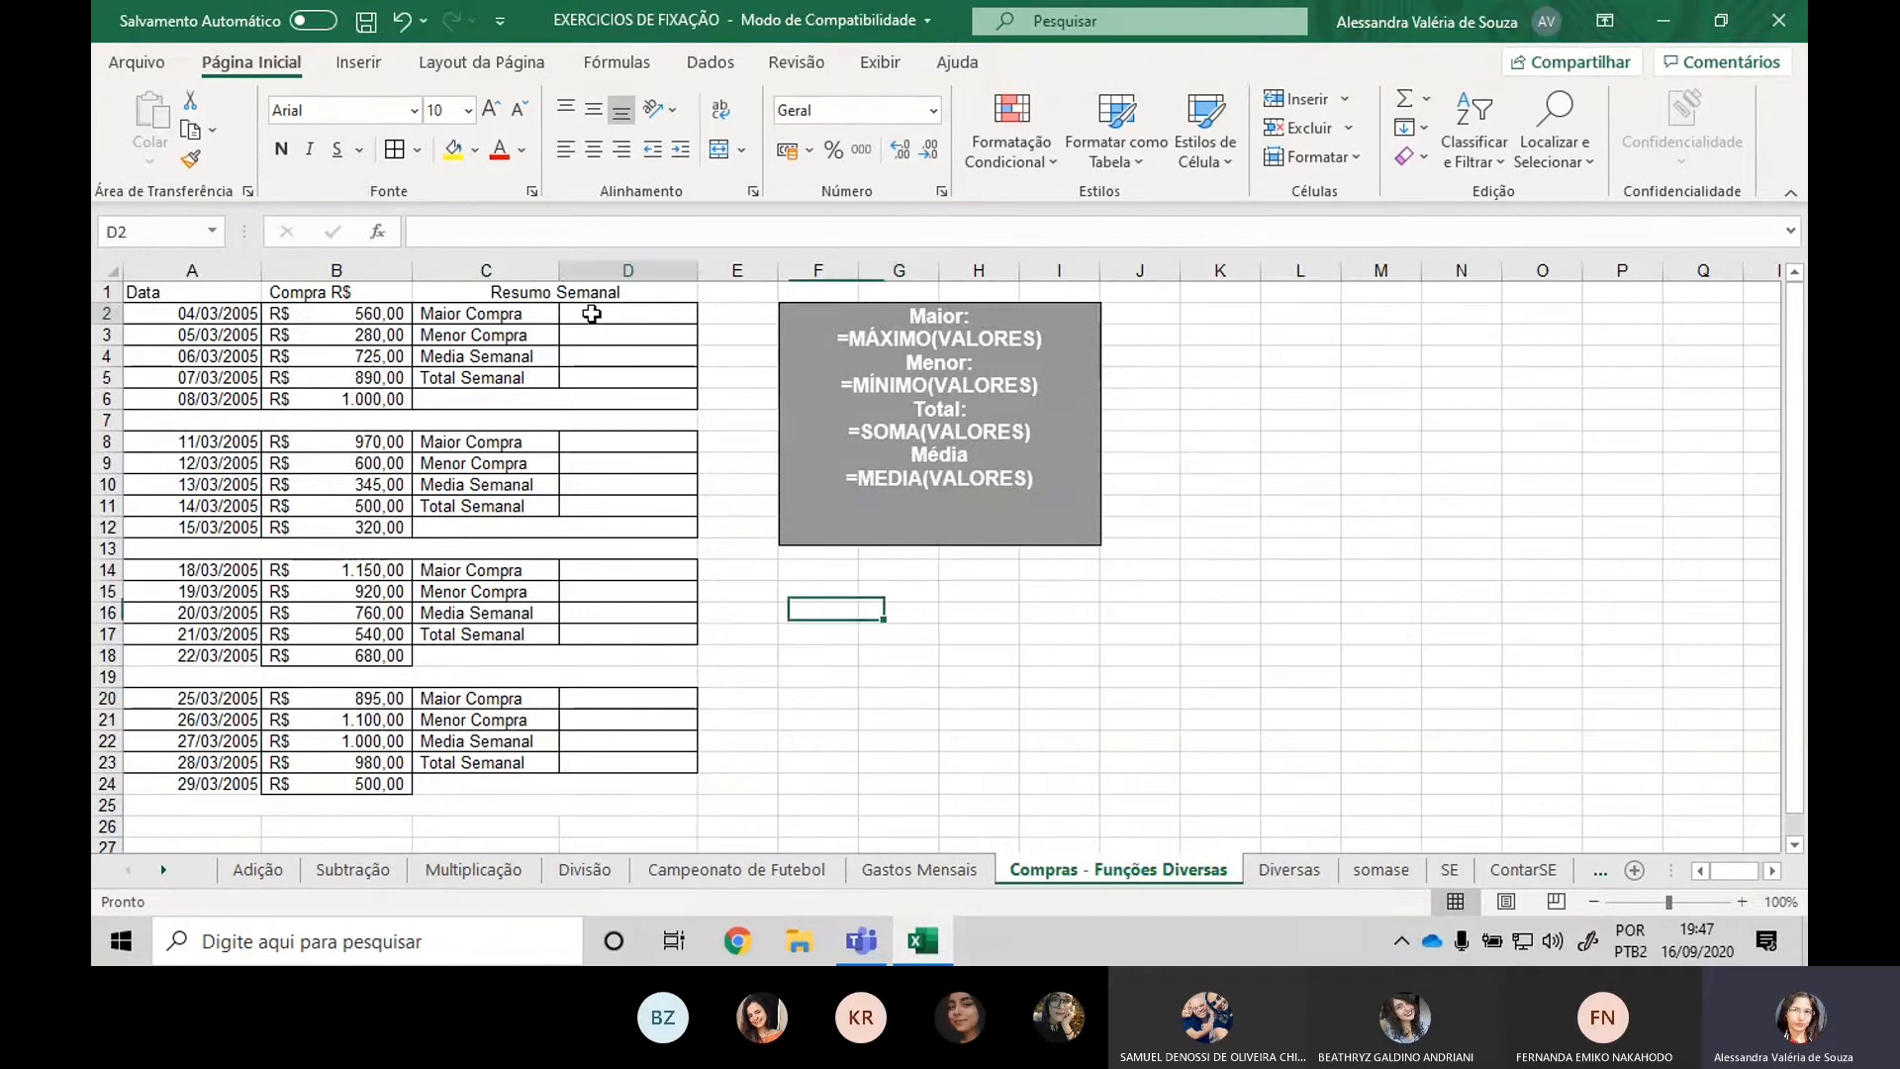
pyautogui.click(622, 339)
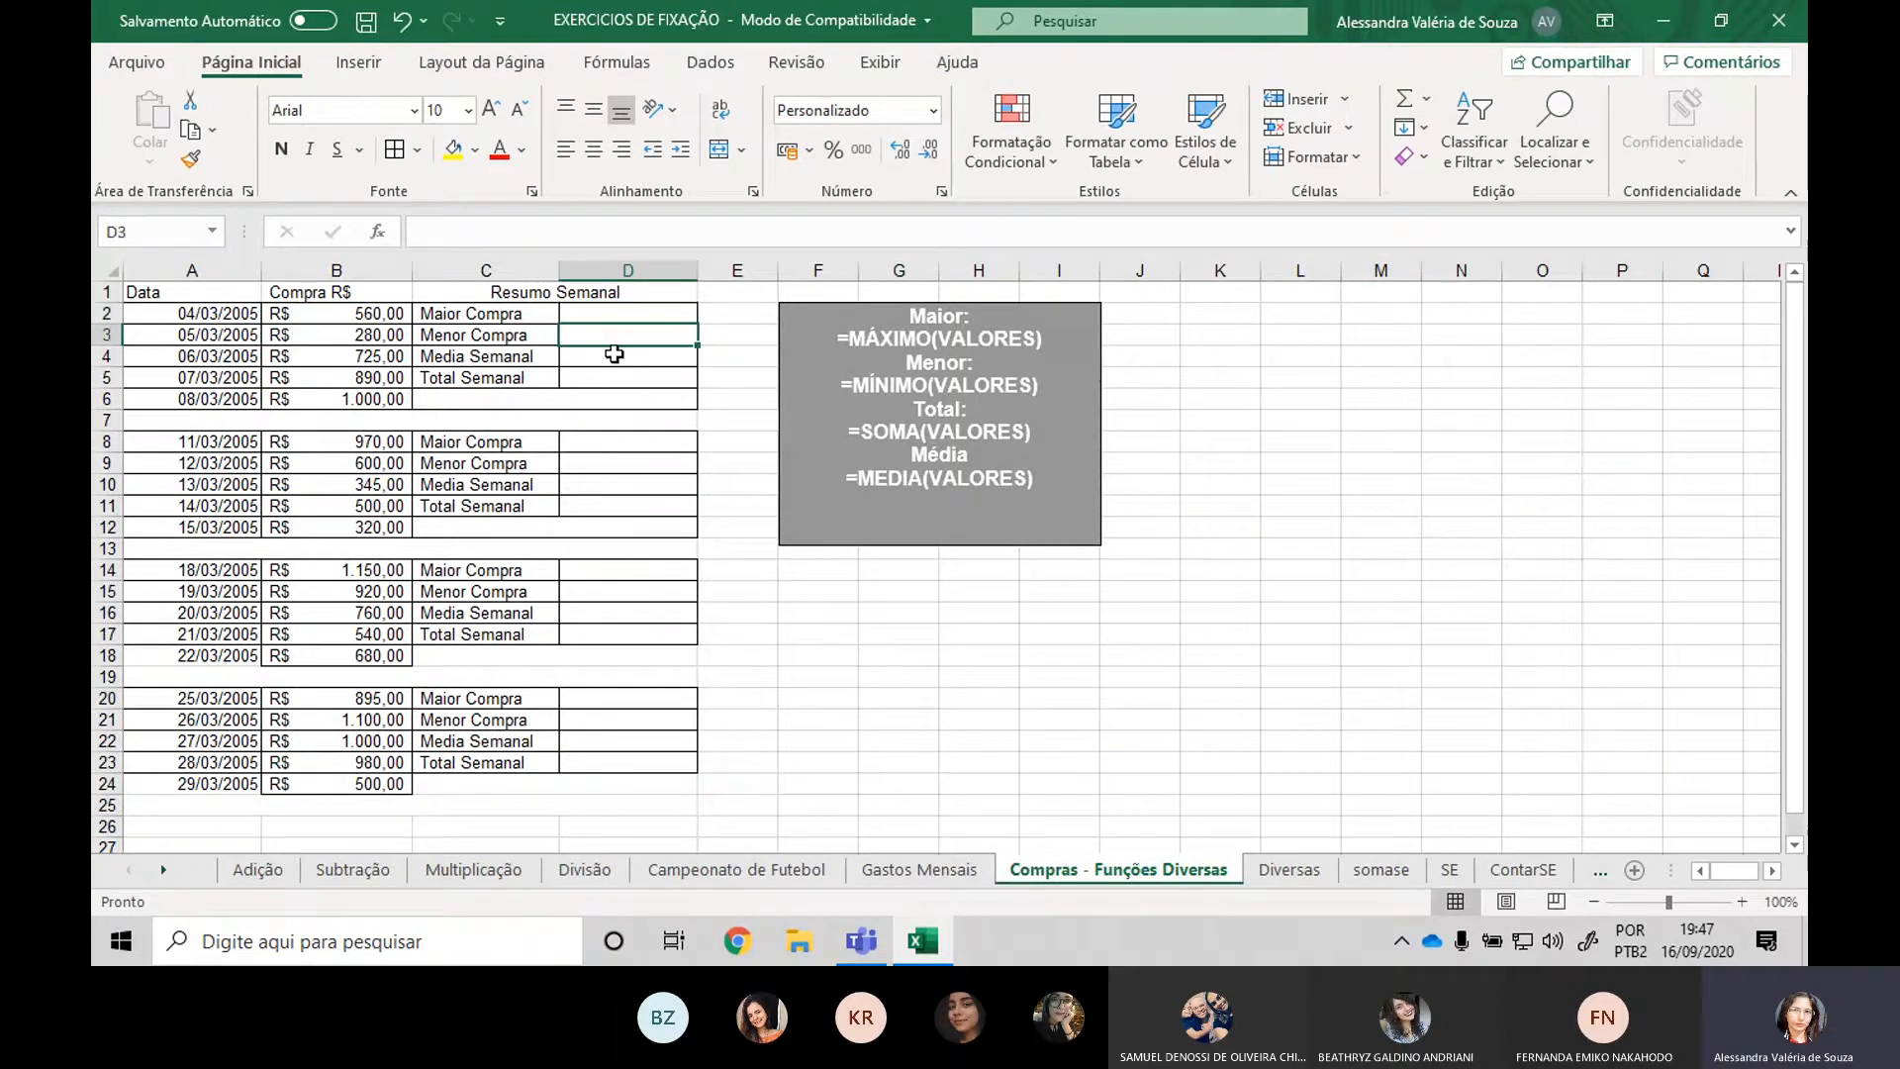
pyautogui.click(465, 315)
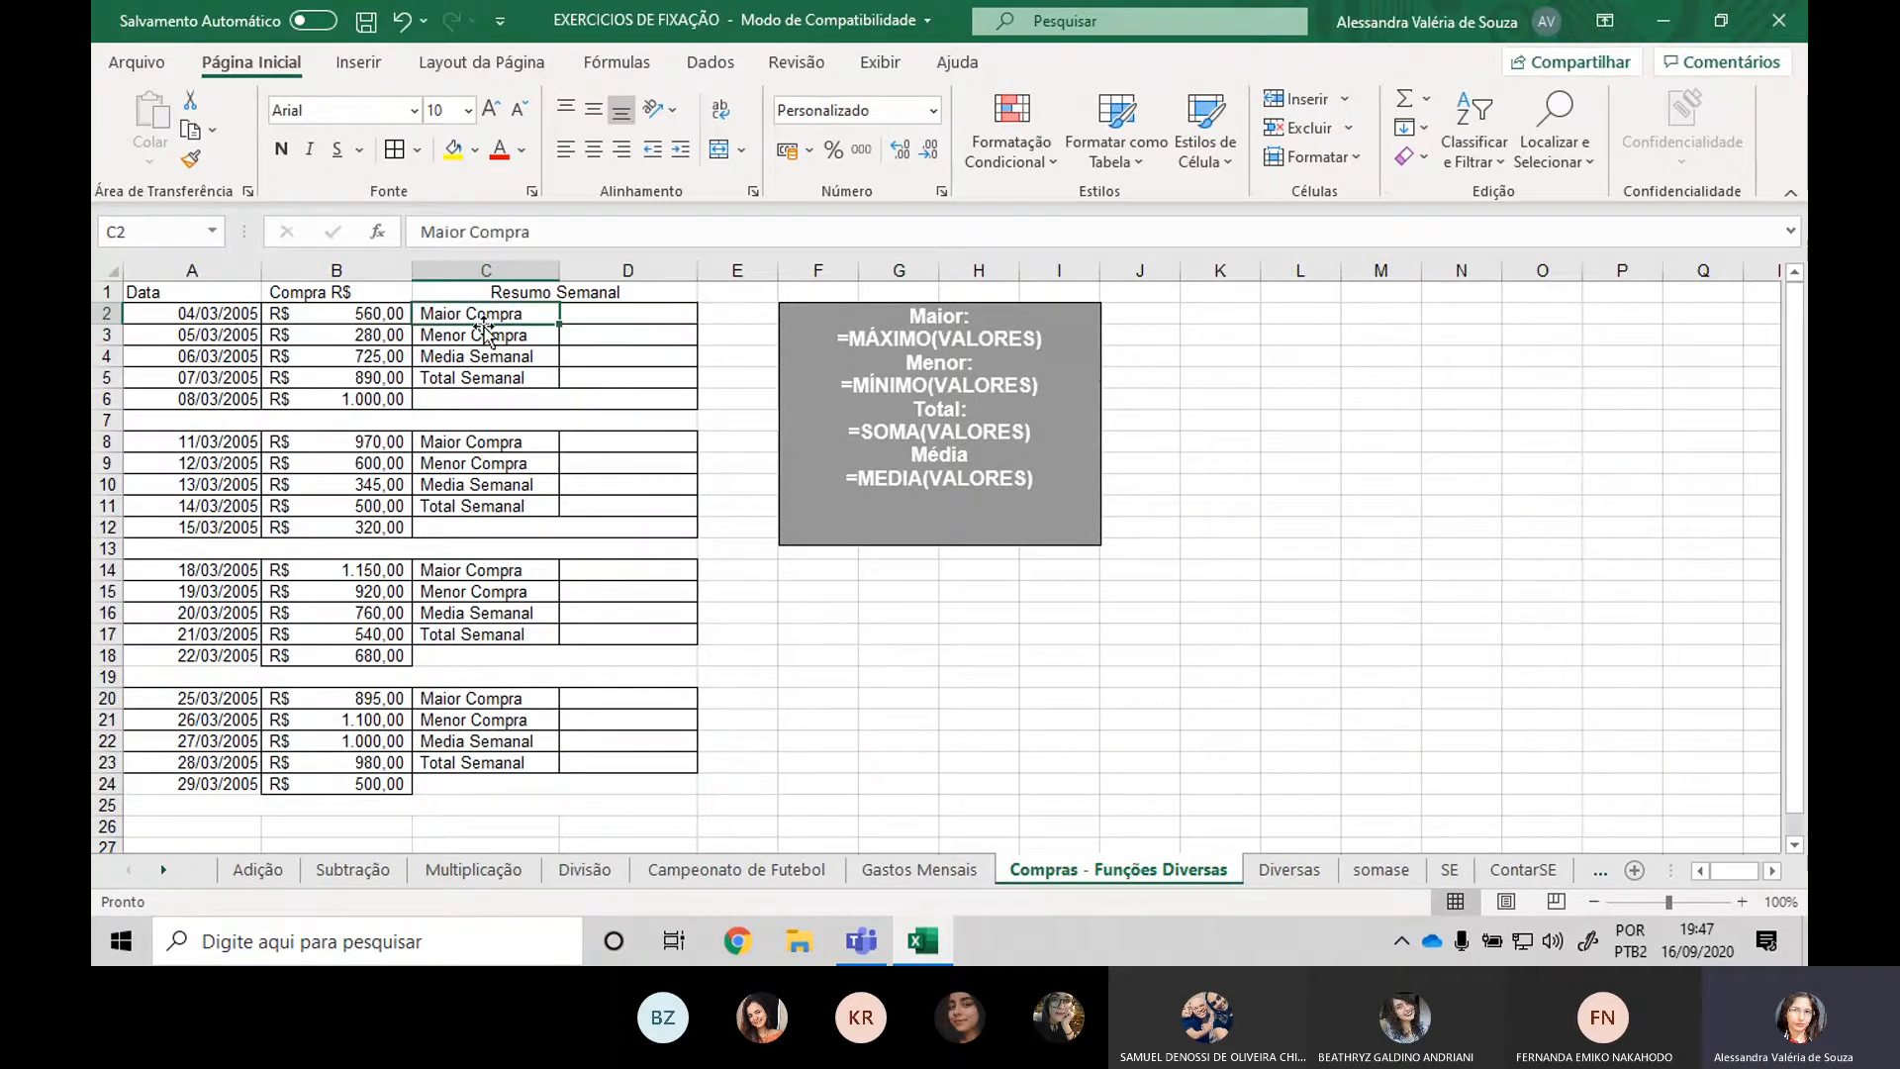
# Enter the formula =MÁXIMO(B2:B6) in D2 to find the first week's highest purchase.
pyautogui.click(593, 313)
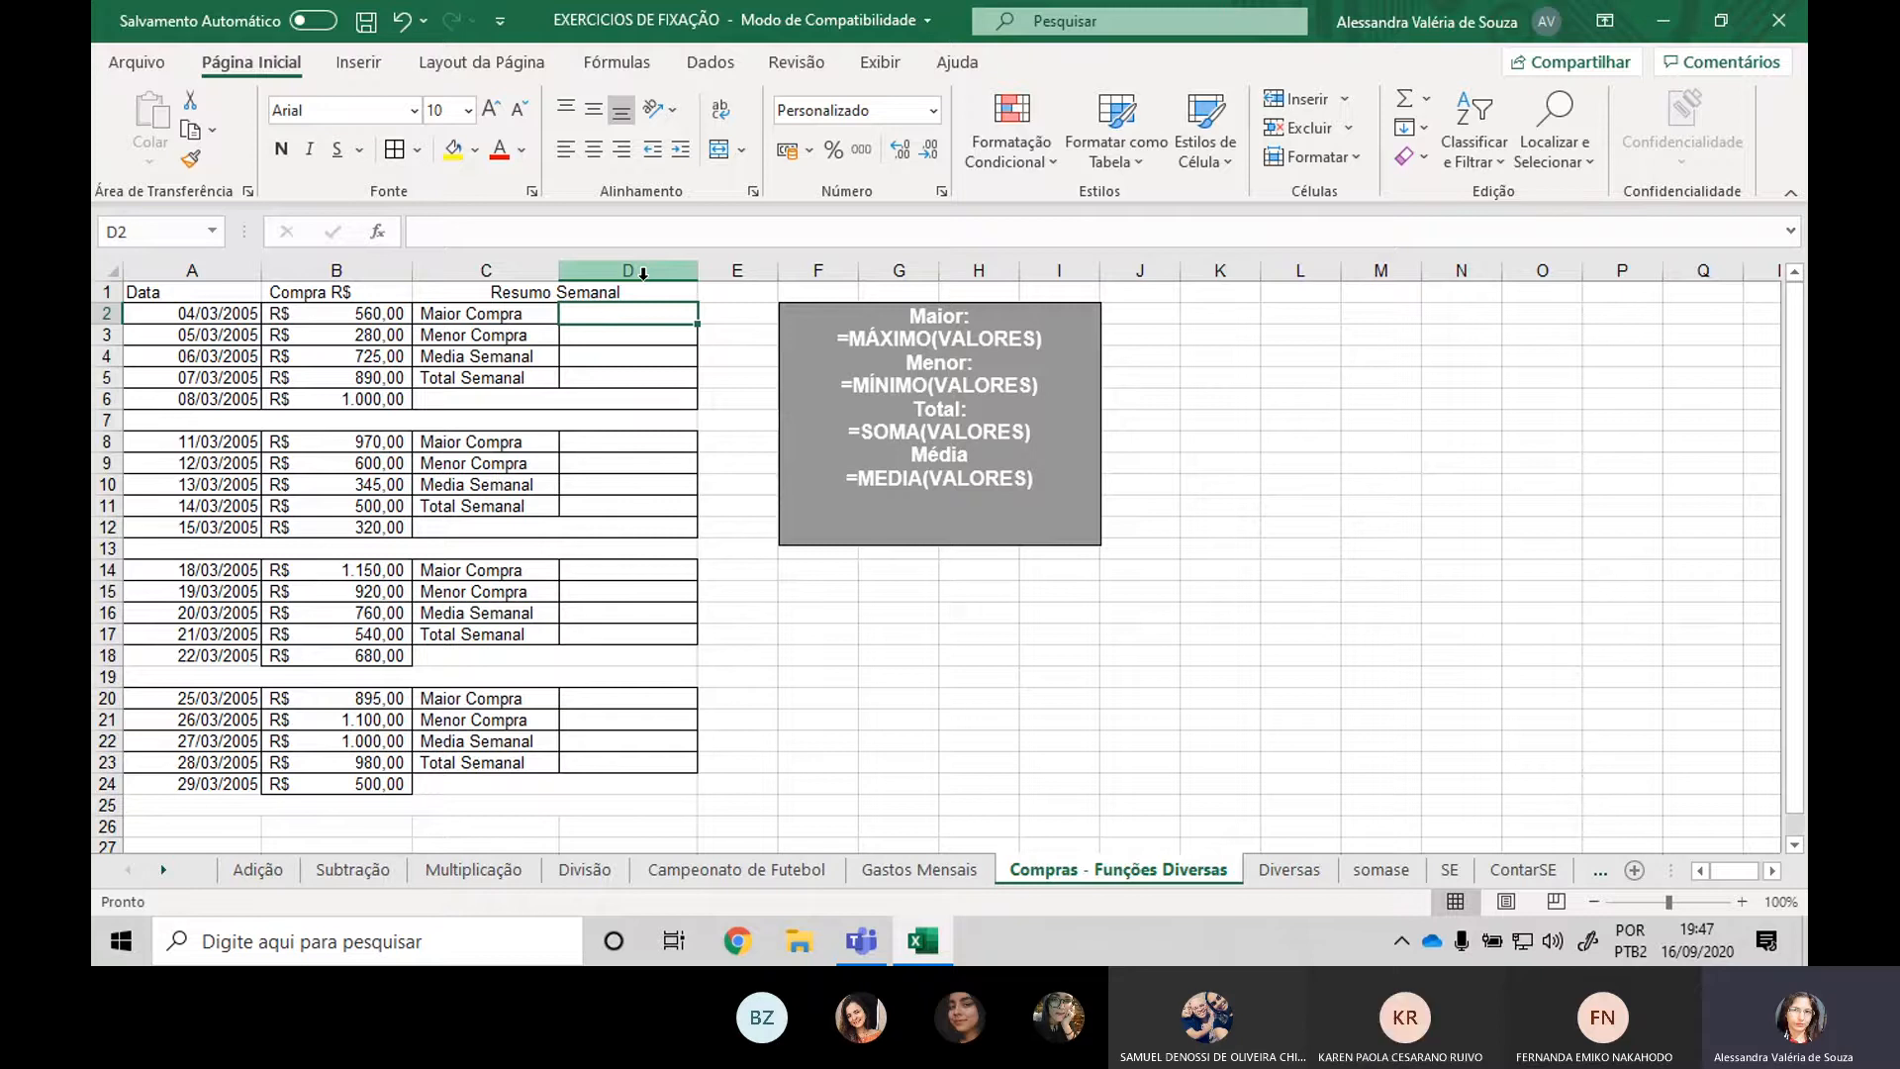
pyautogui.write('=m')
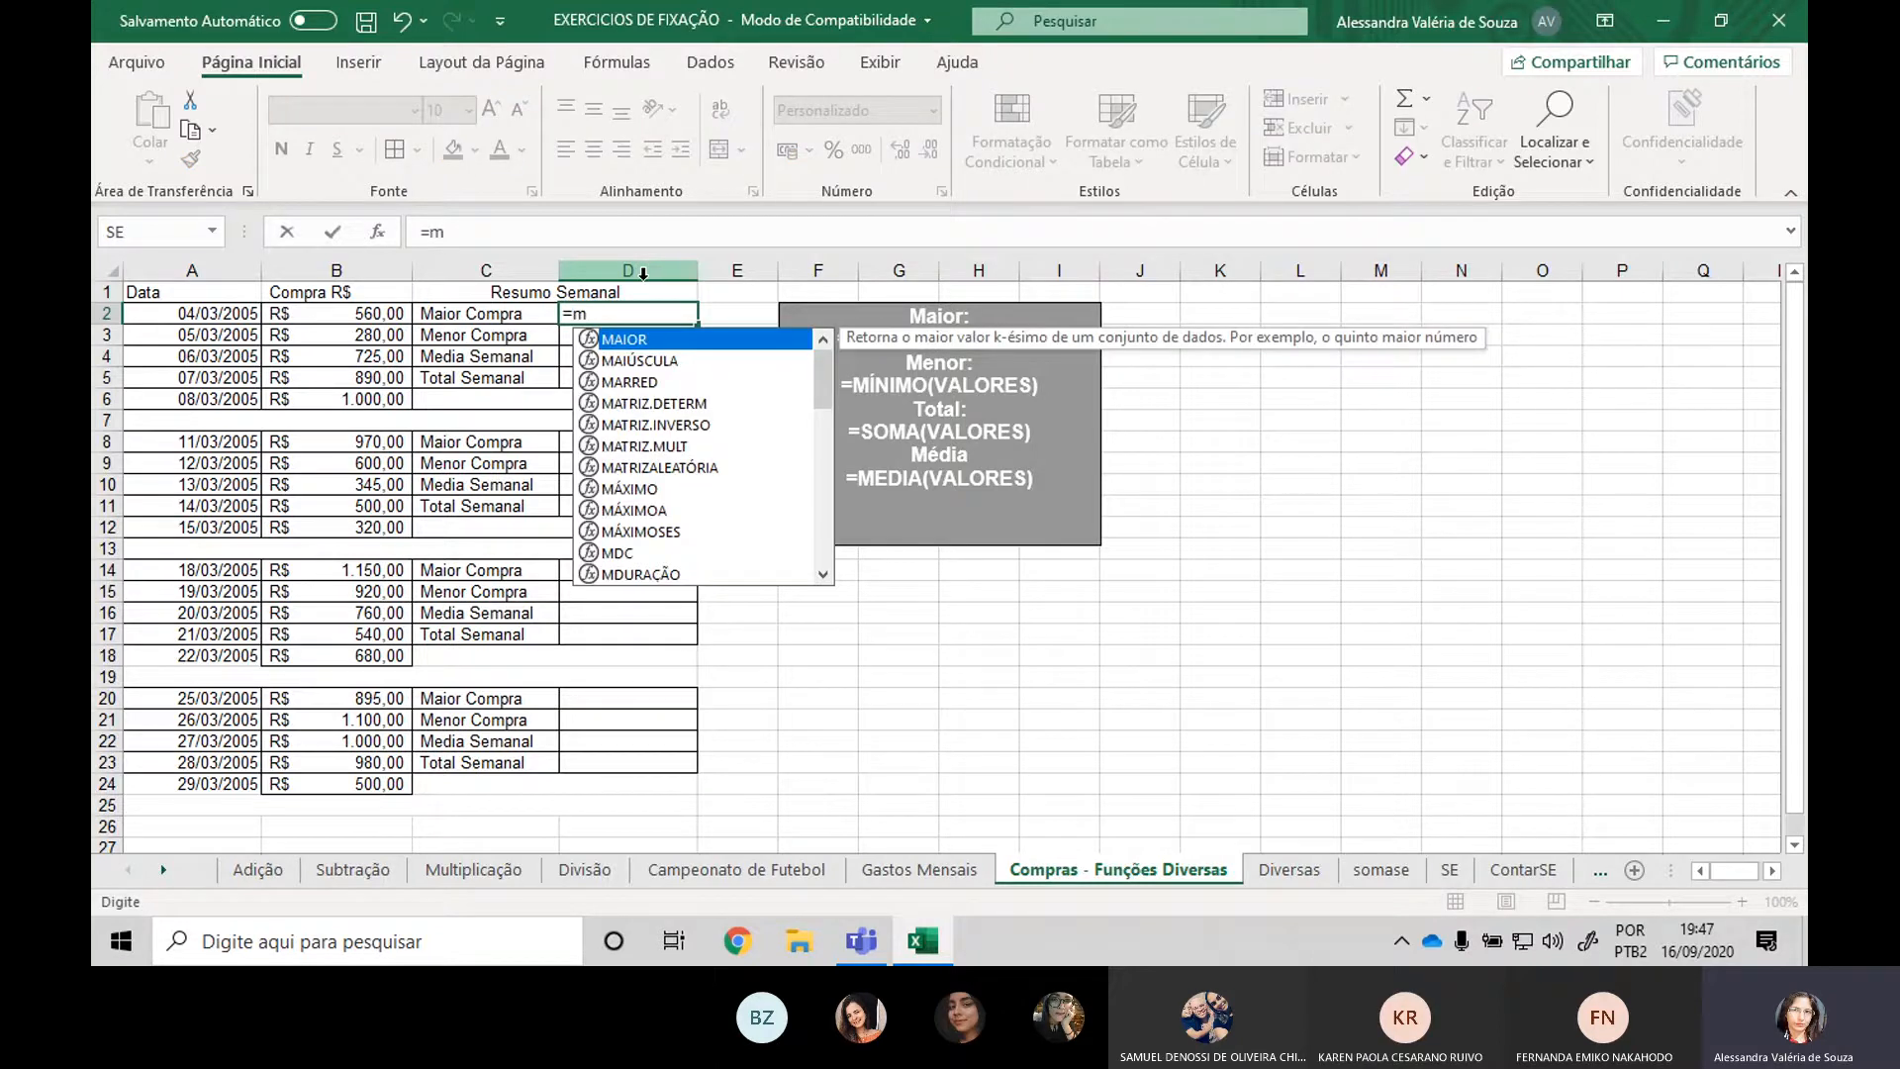
pyautogui.write('áxi')
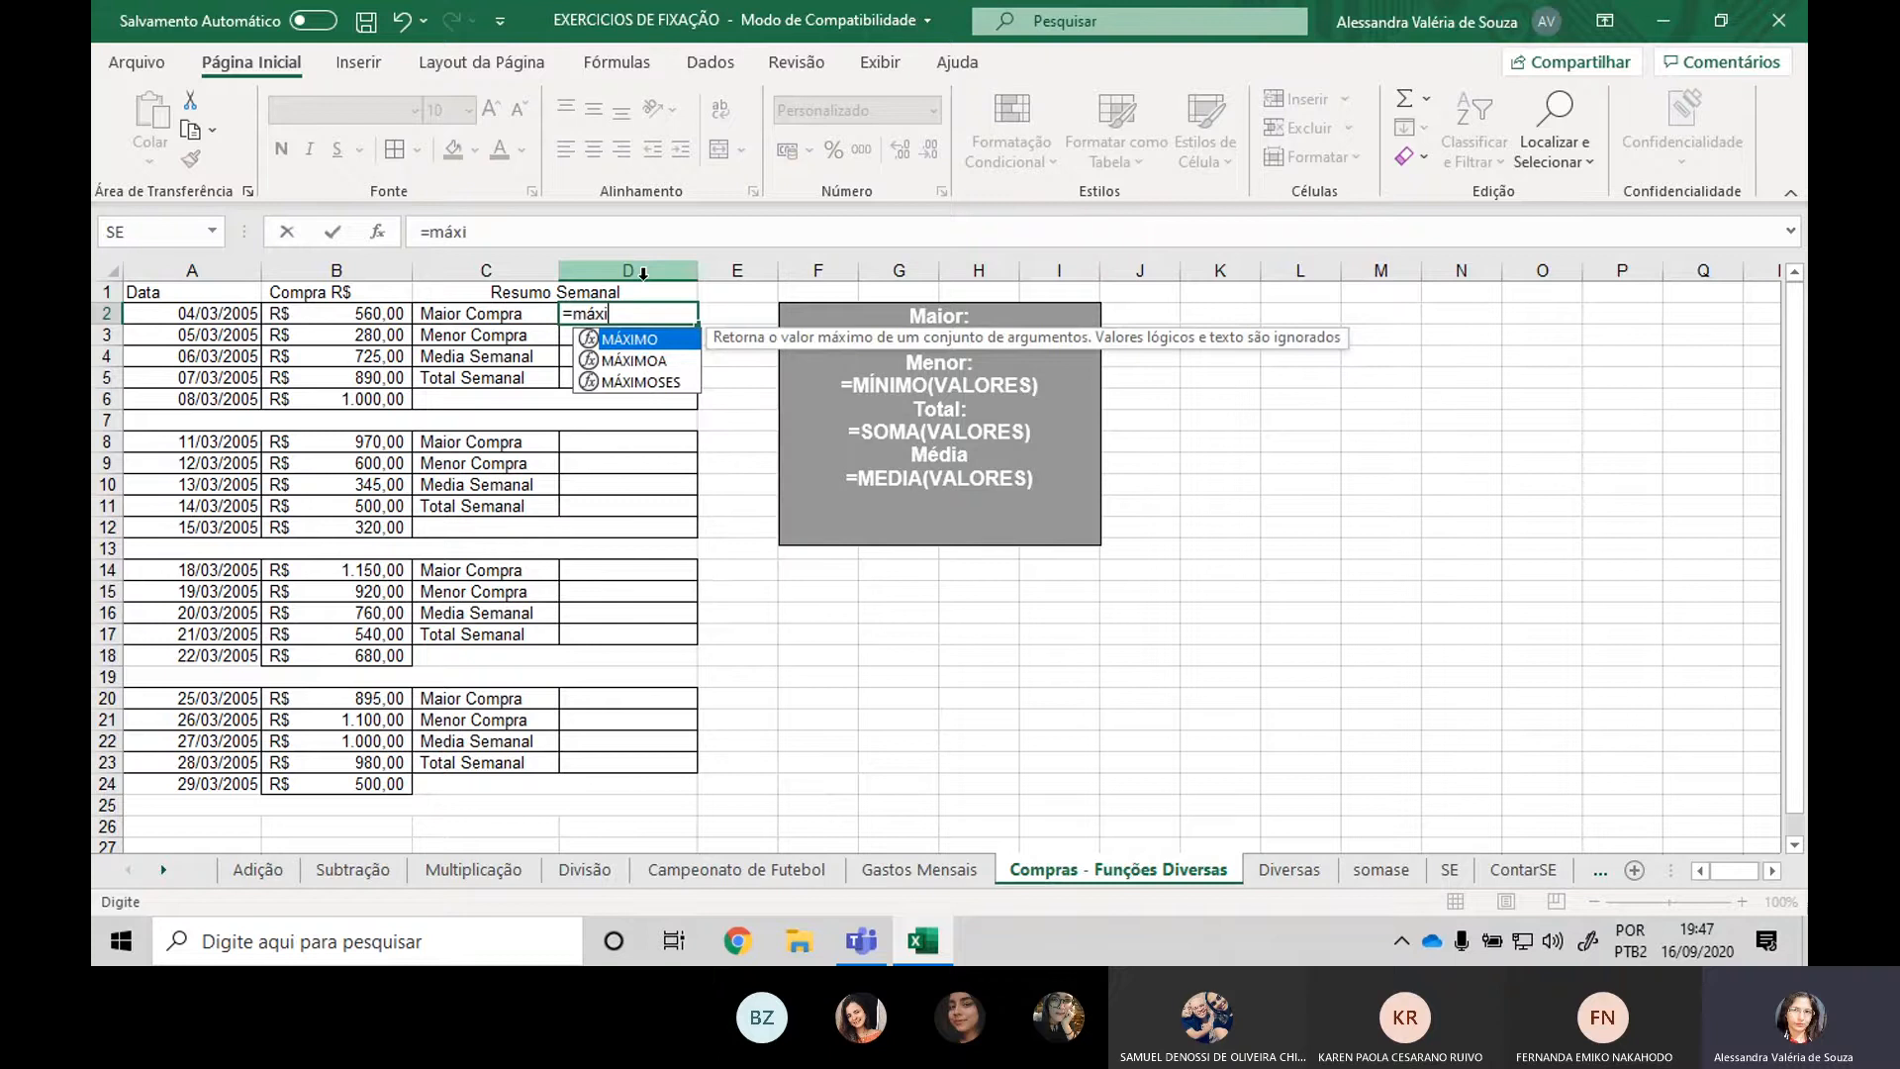
pyautogui.write('mo(')
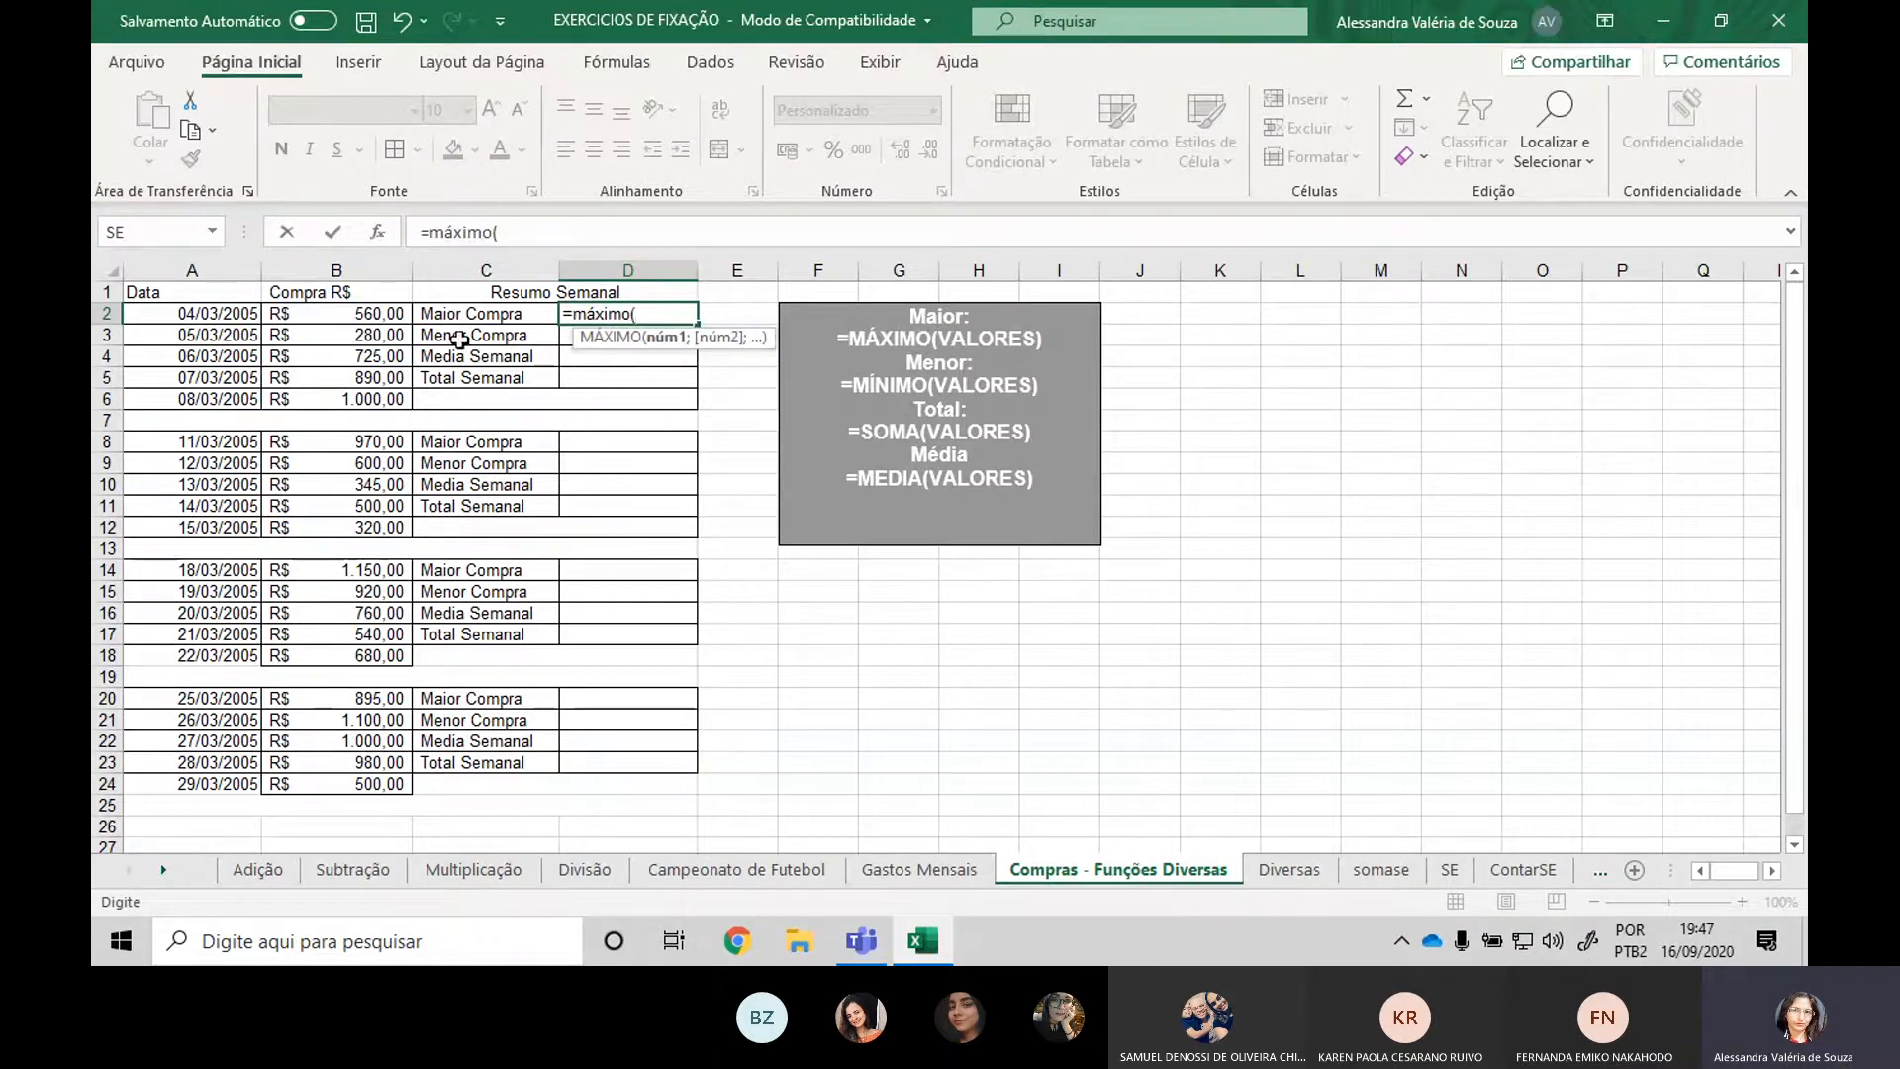
pyautogui.click(370, 313)
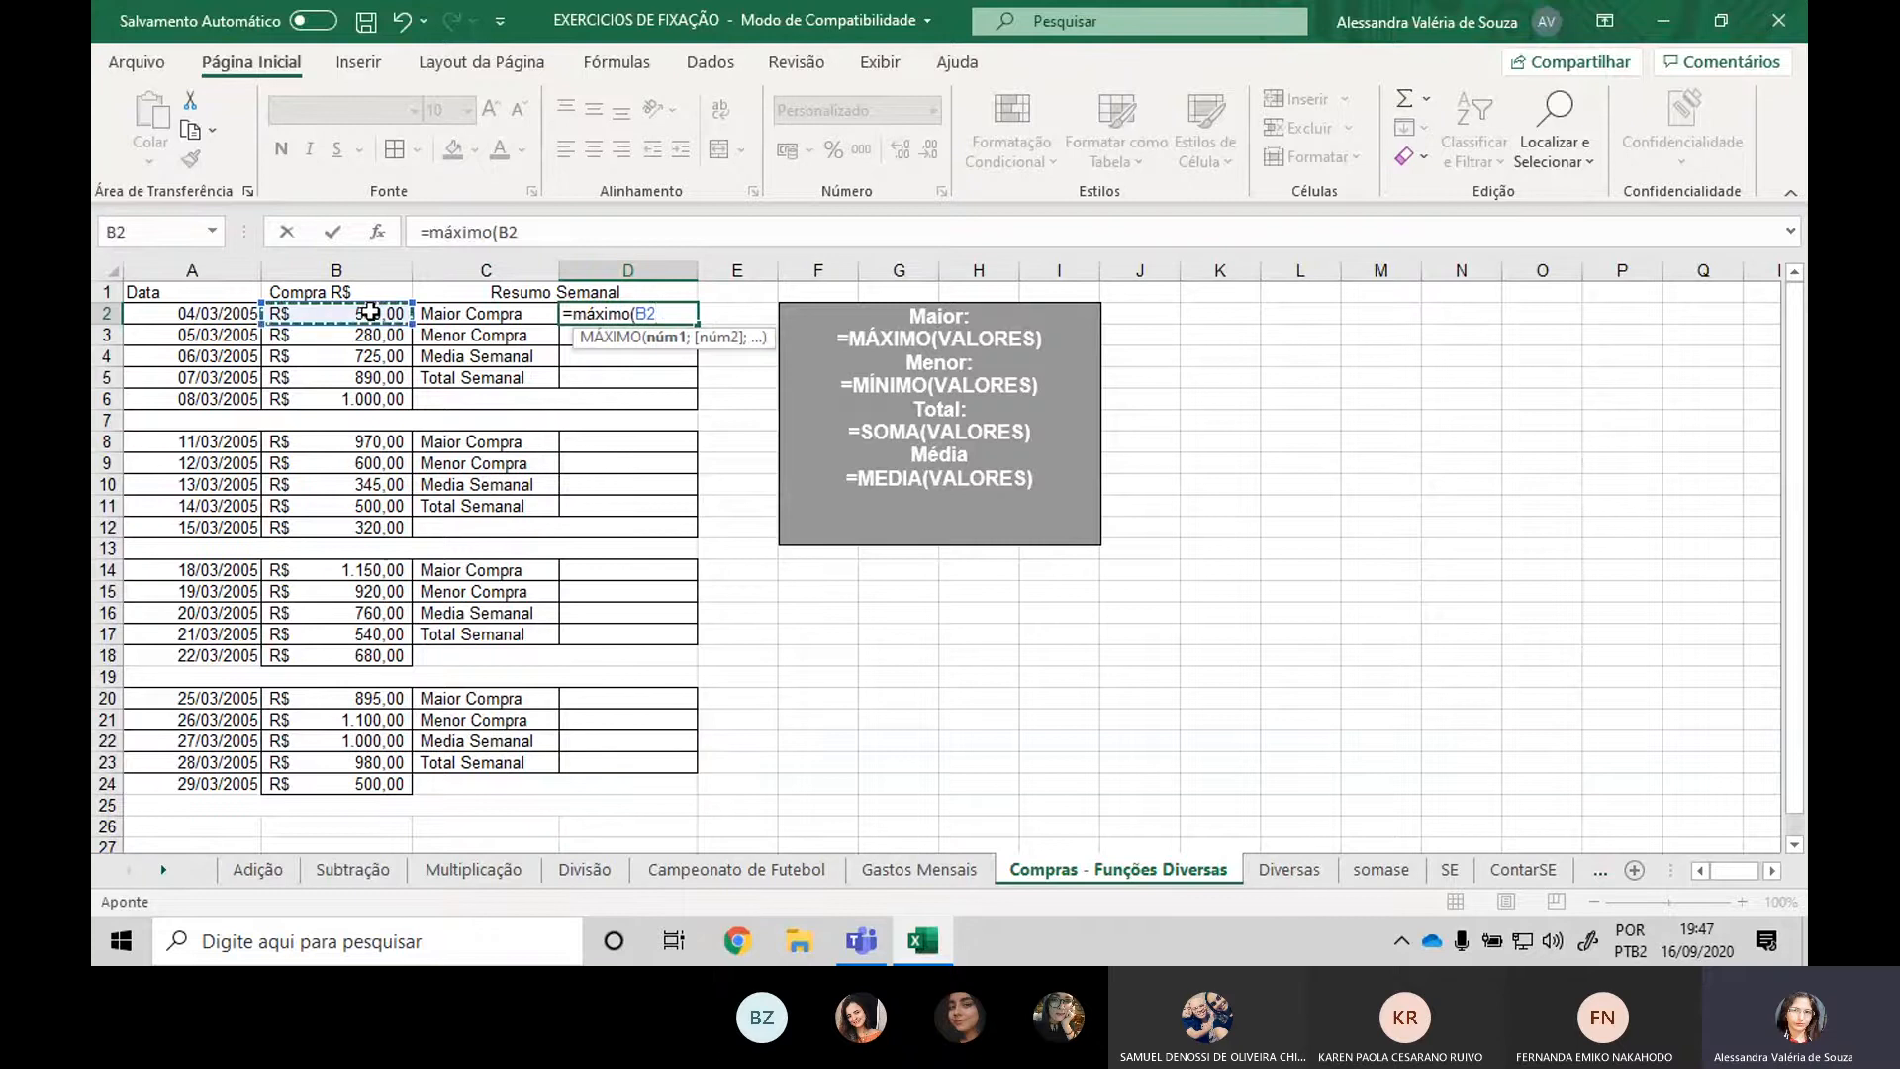
pyautogui.moveTo(370, 313); pyautogui.dragTo(370, 397)
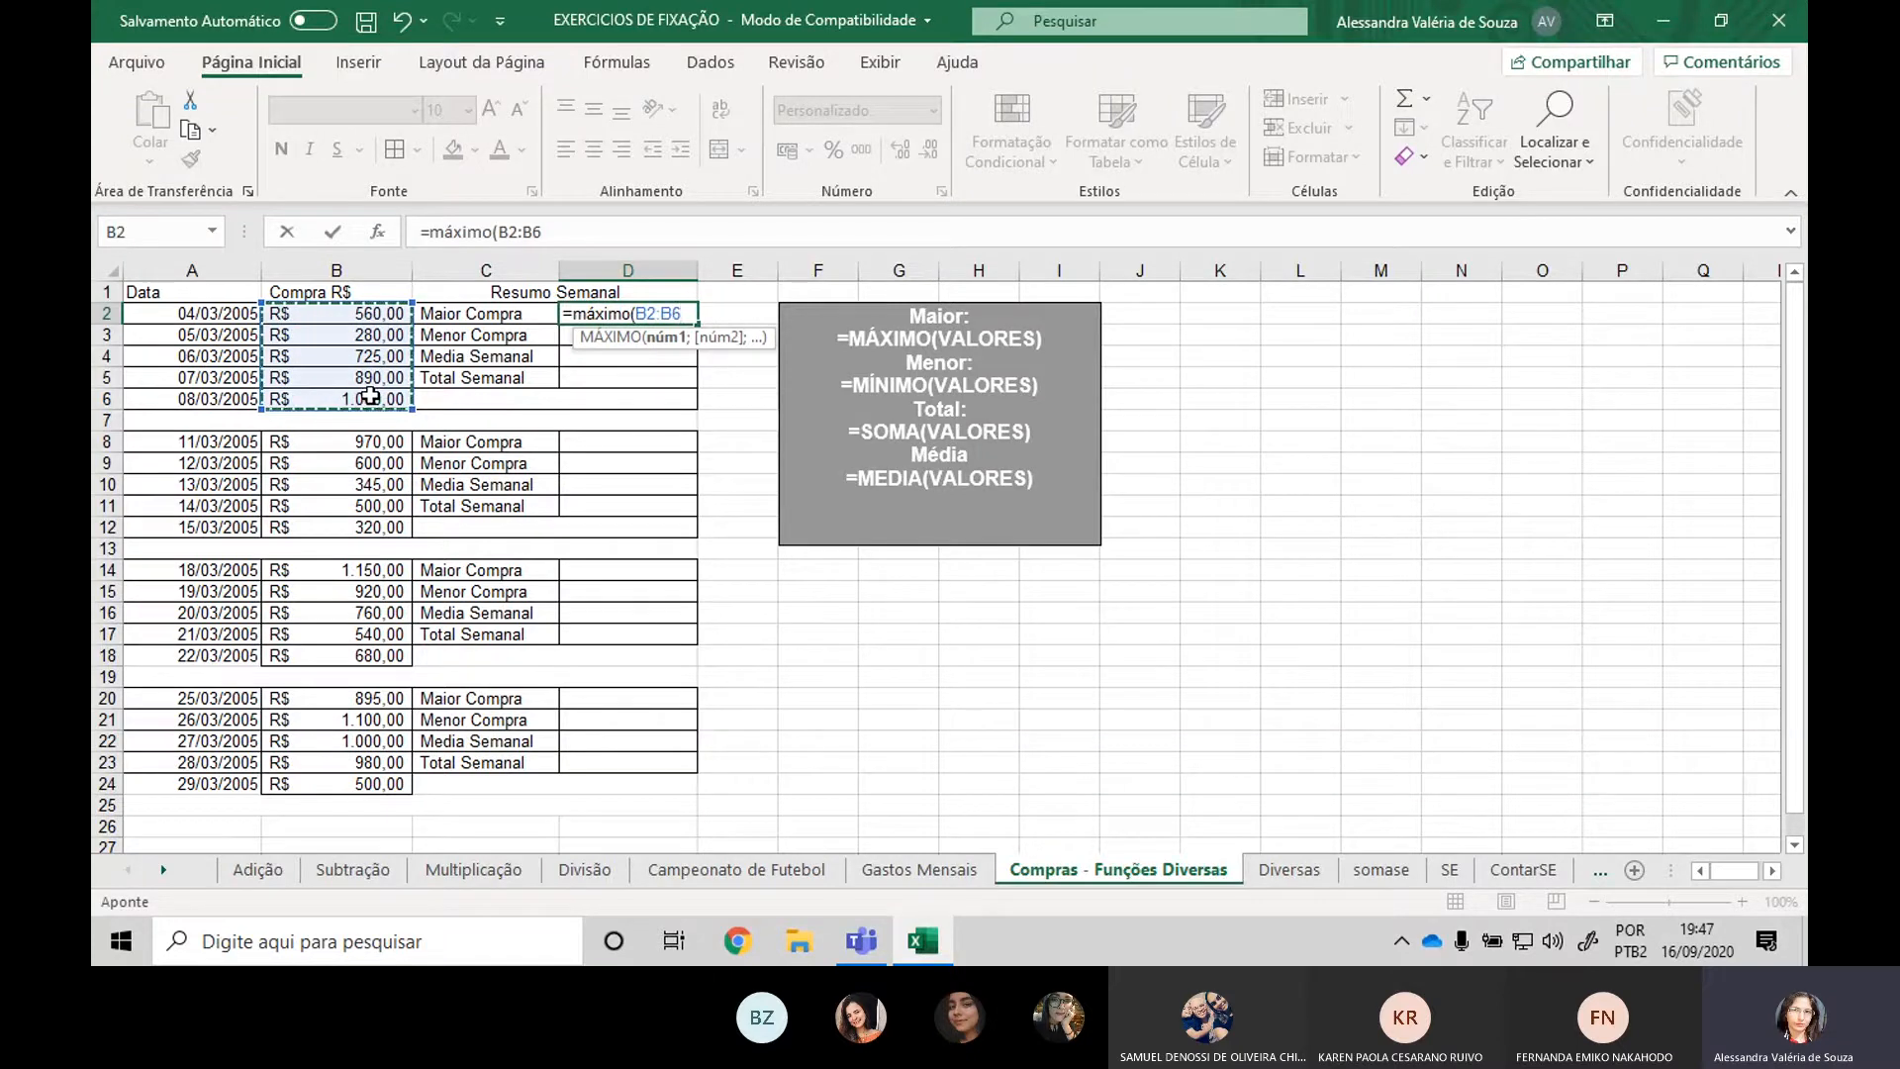
pyautogui.write(')')
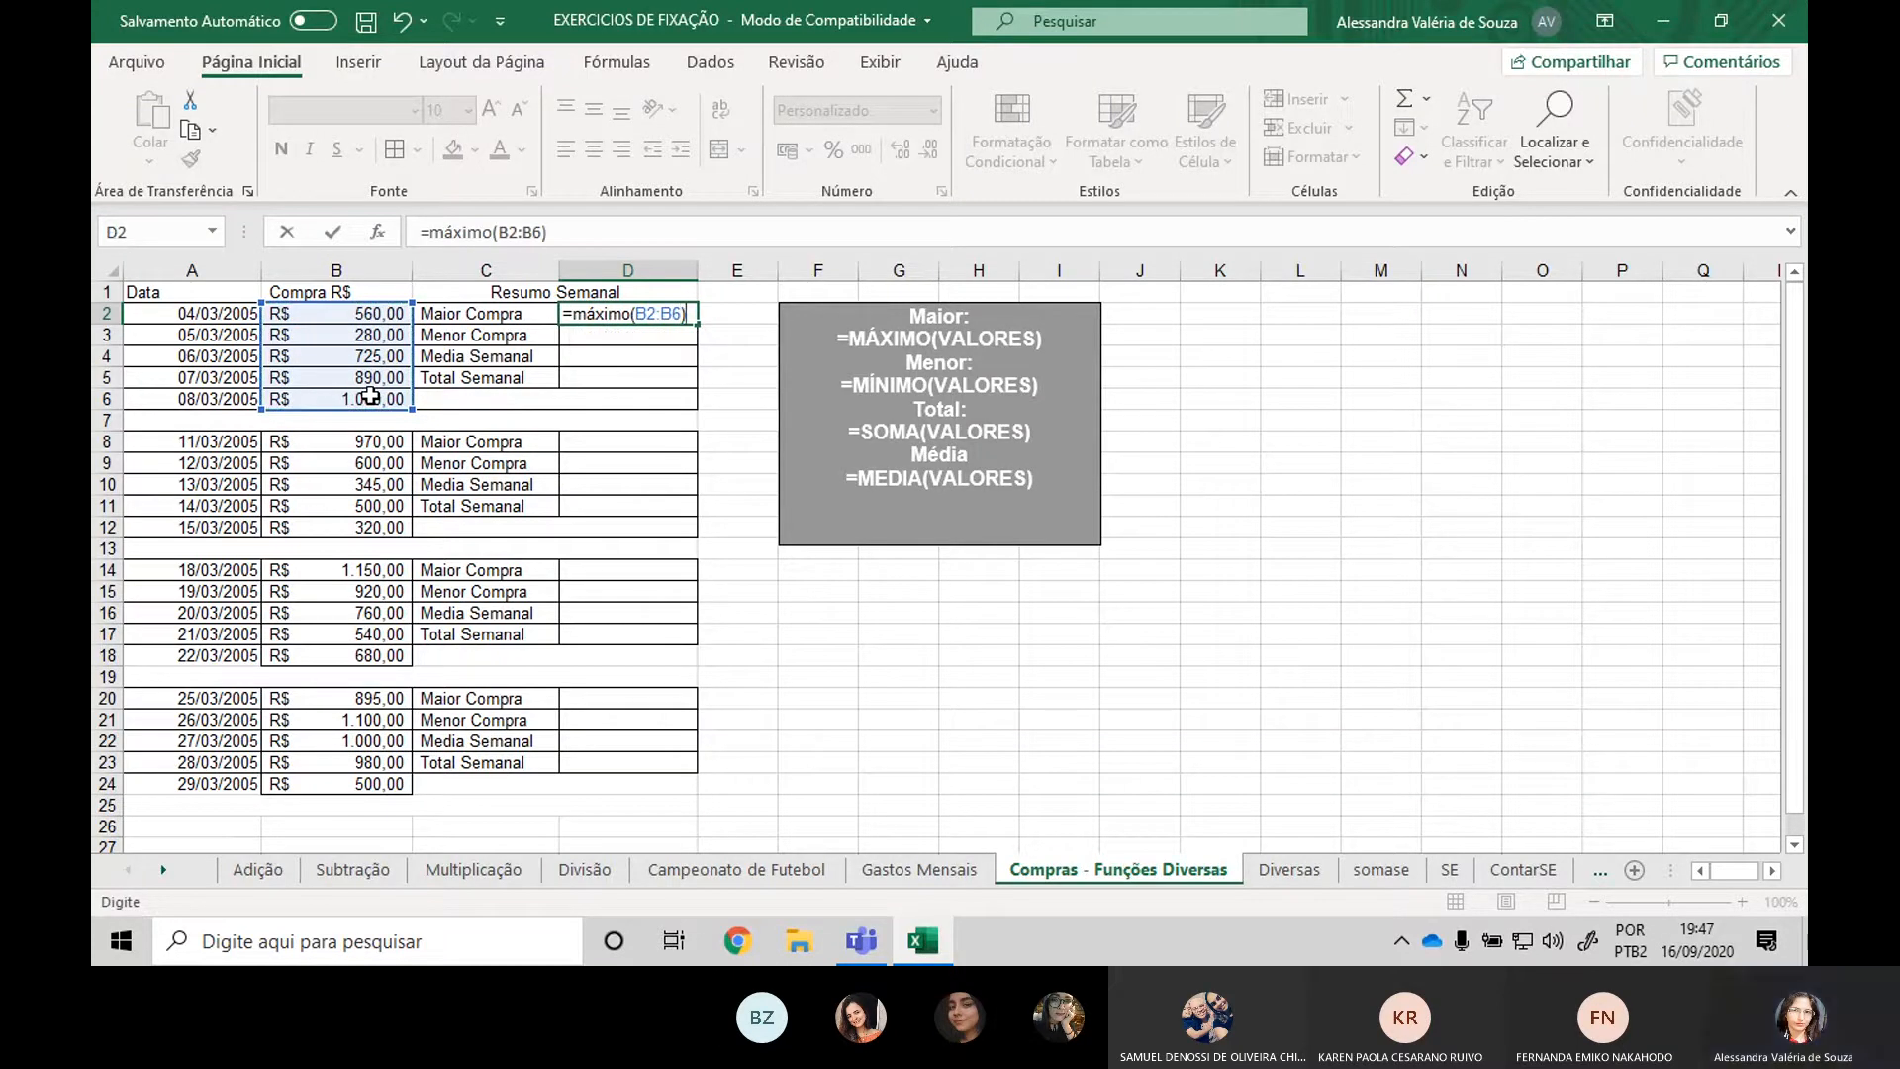
pyautogui.press('Return')
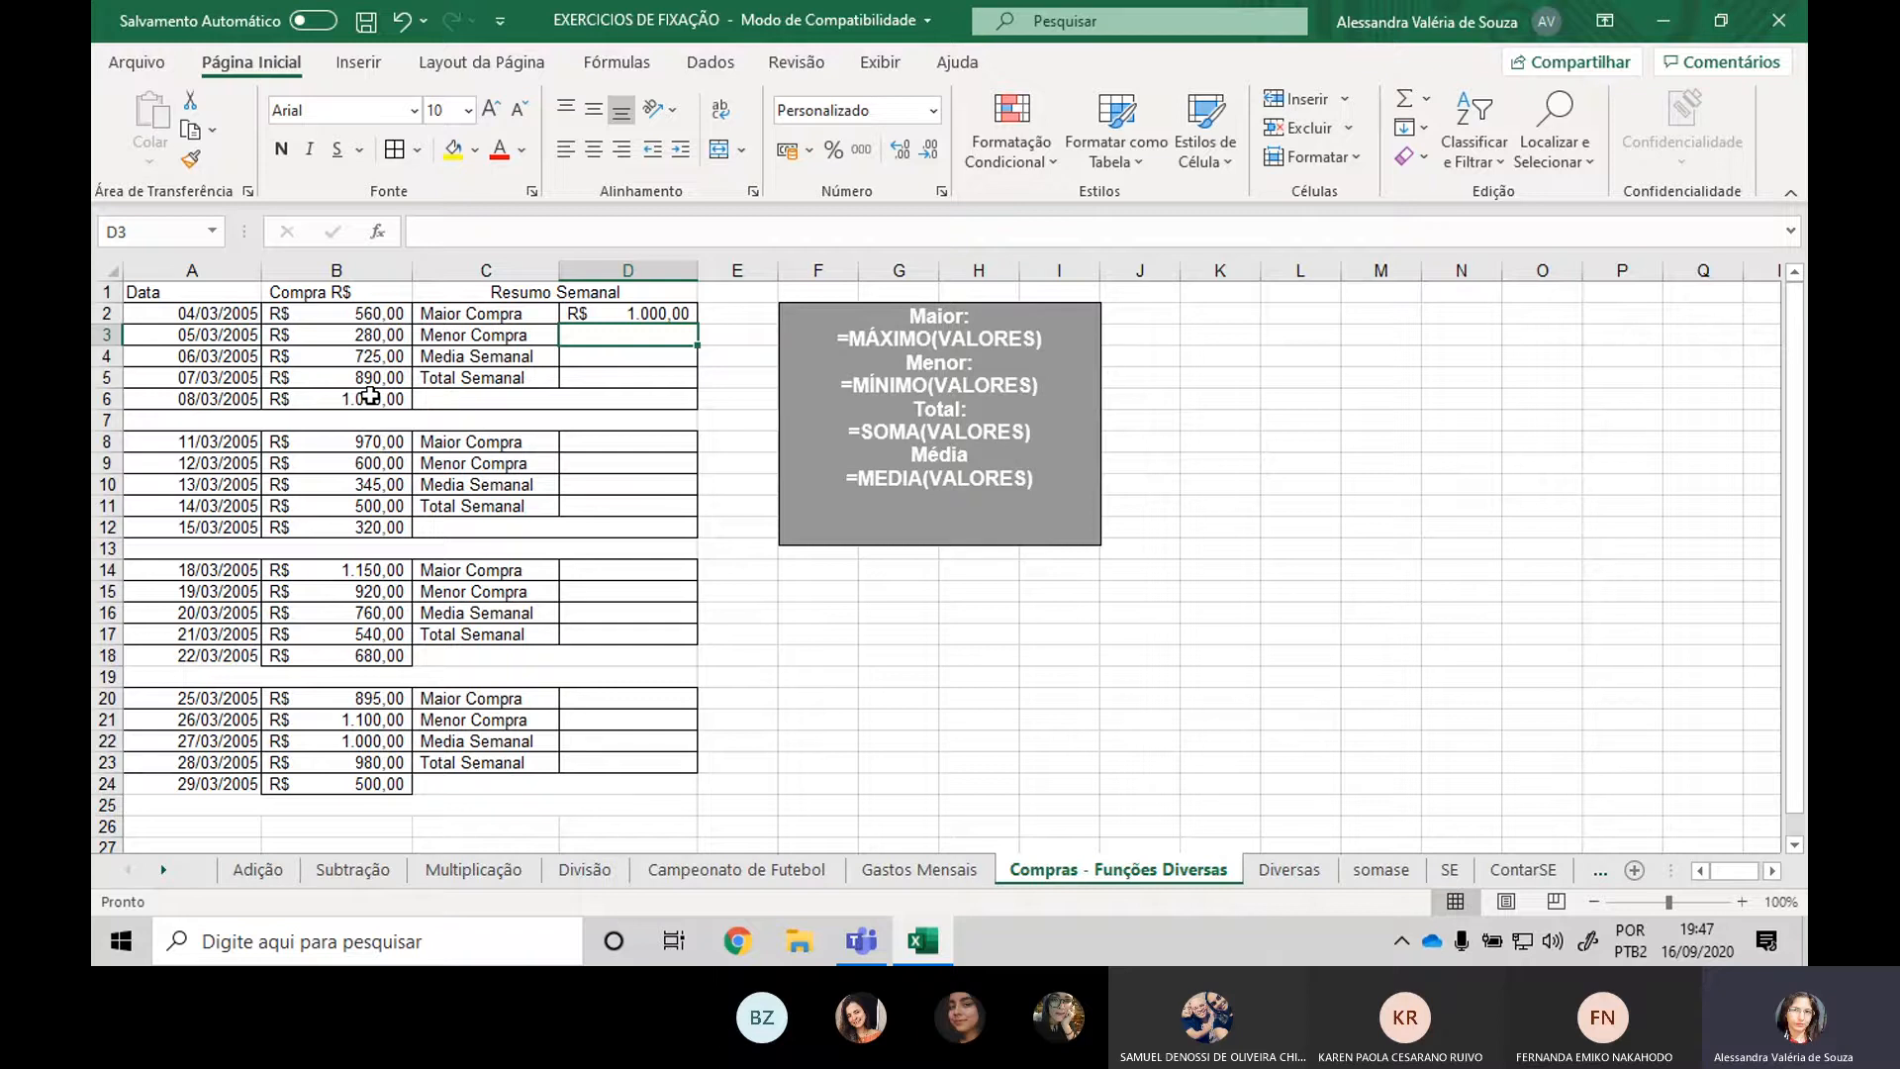
# Enter the formula =MÍNIMO(B2:B6) in D3 to find the first week's lowest purchase.
pyautogui.click(478, 340)
pyautogui.scroll(1, 572, 368)
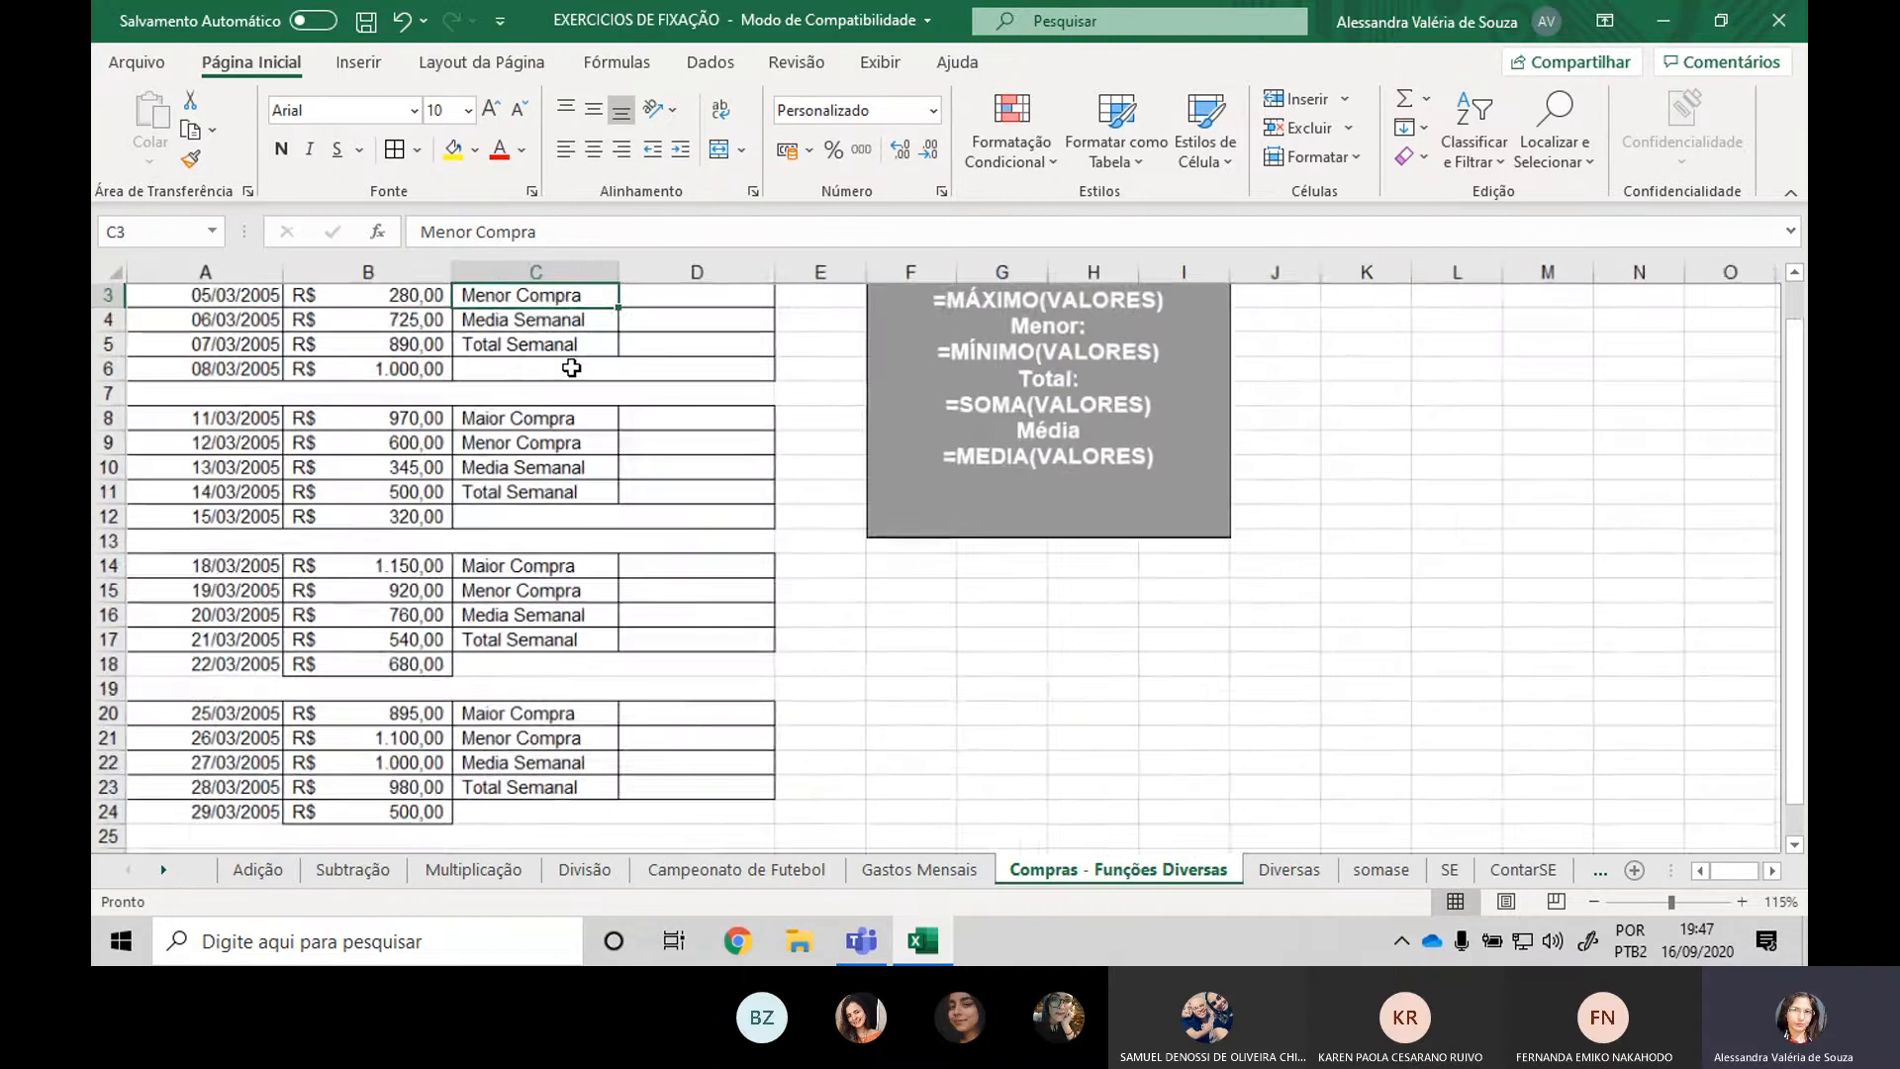
pyautogui.scroll(1, 572, 367)
pyautogui.scroll(1, 573, 367)
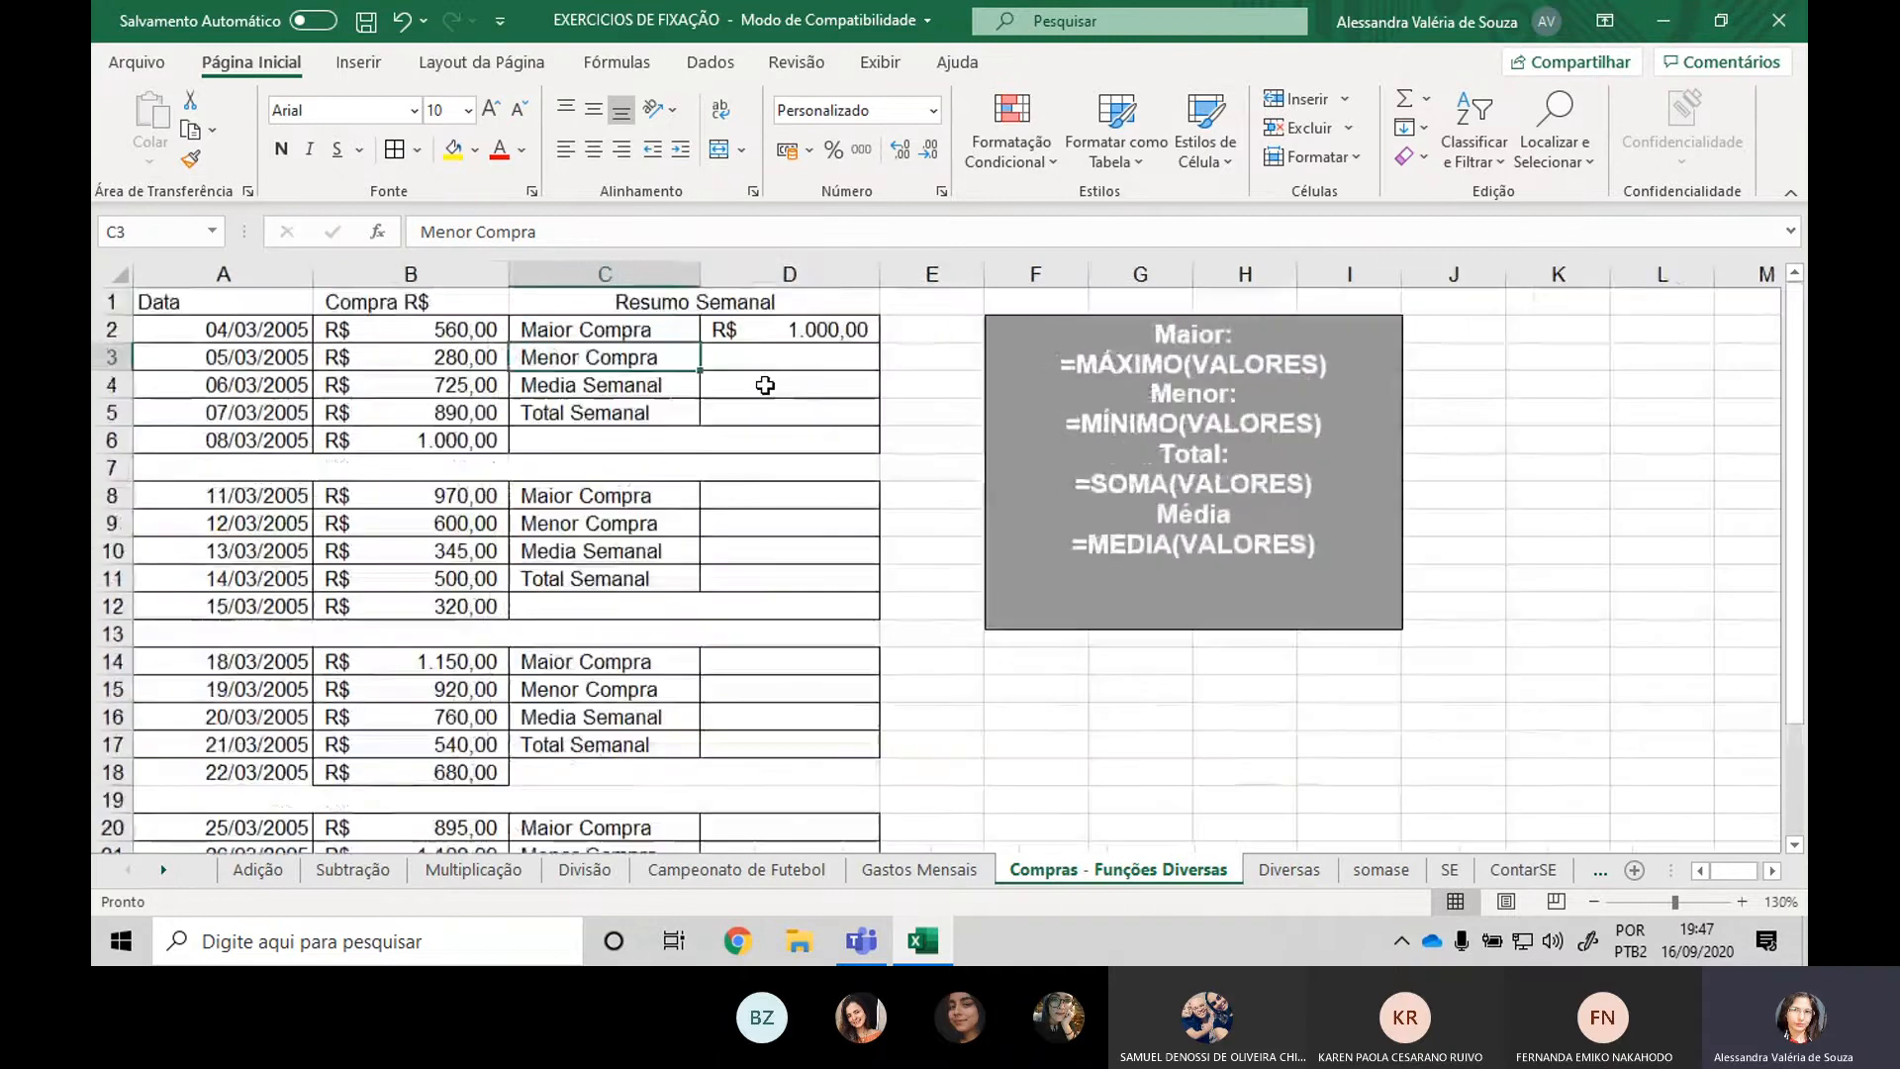
pyautogui.click(862, 365)
pyautogui.write('=m')
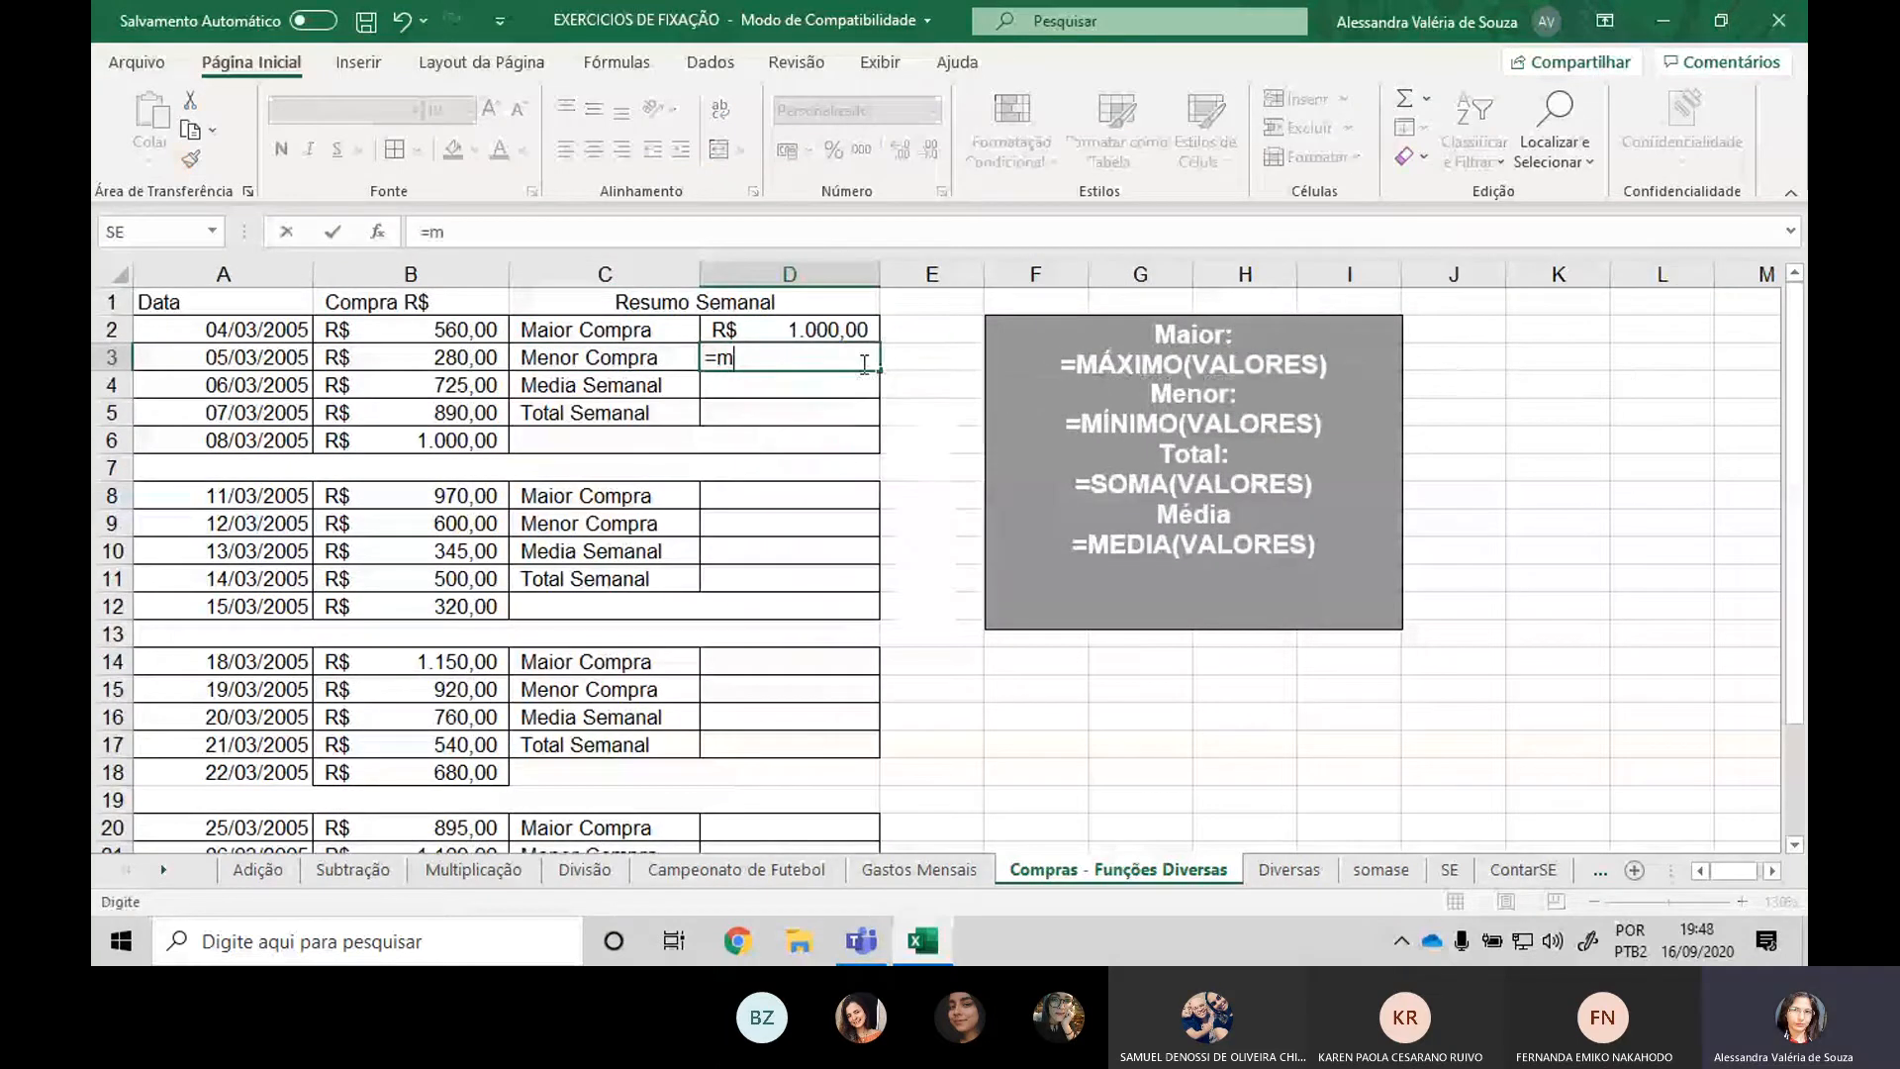
pyautogui.write('ínimo(')
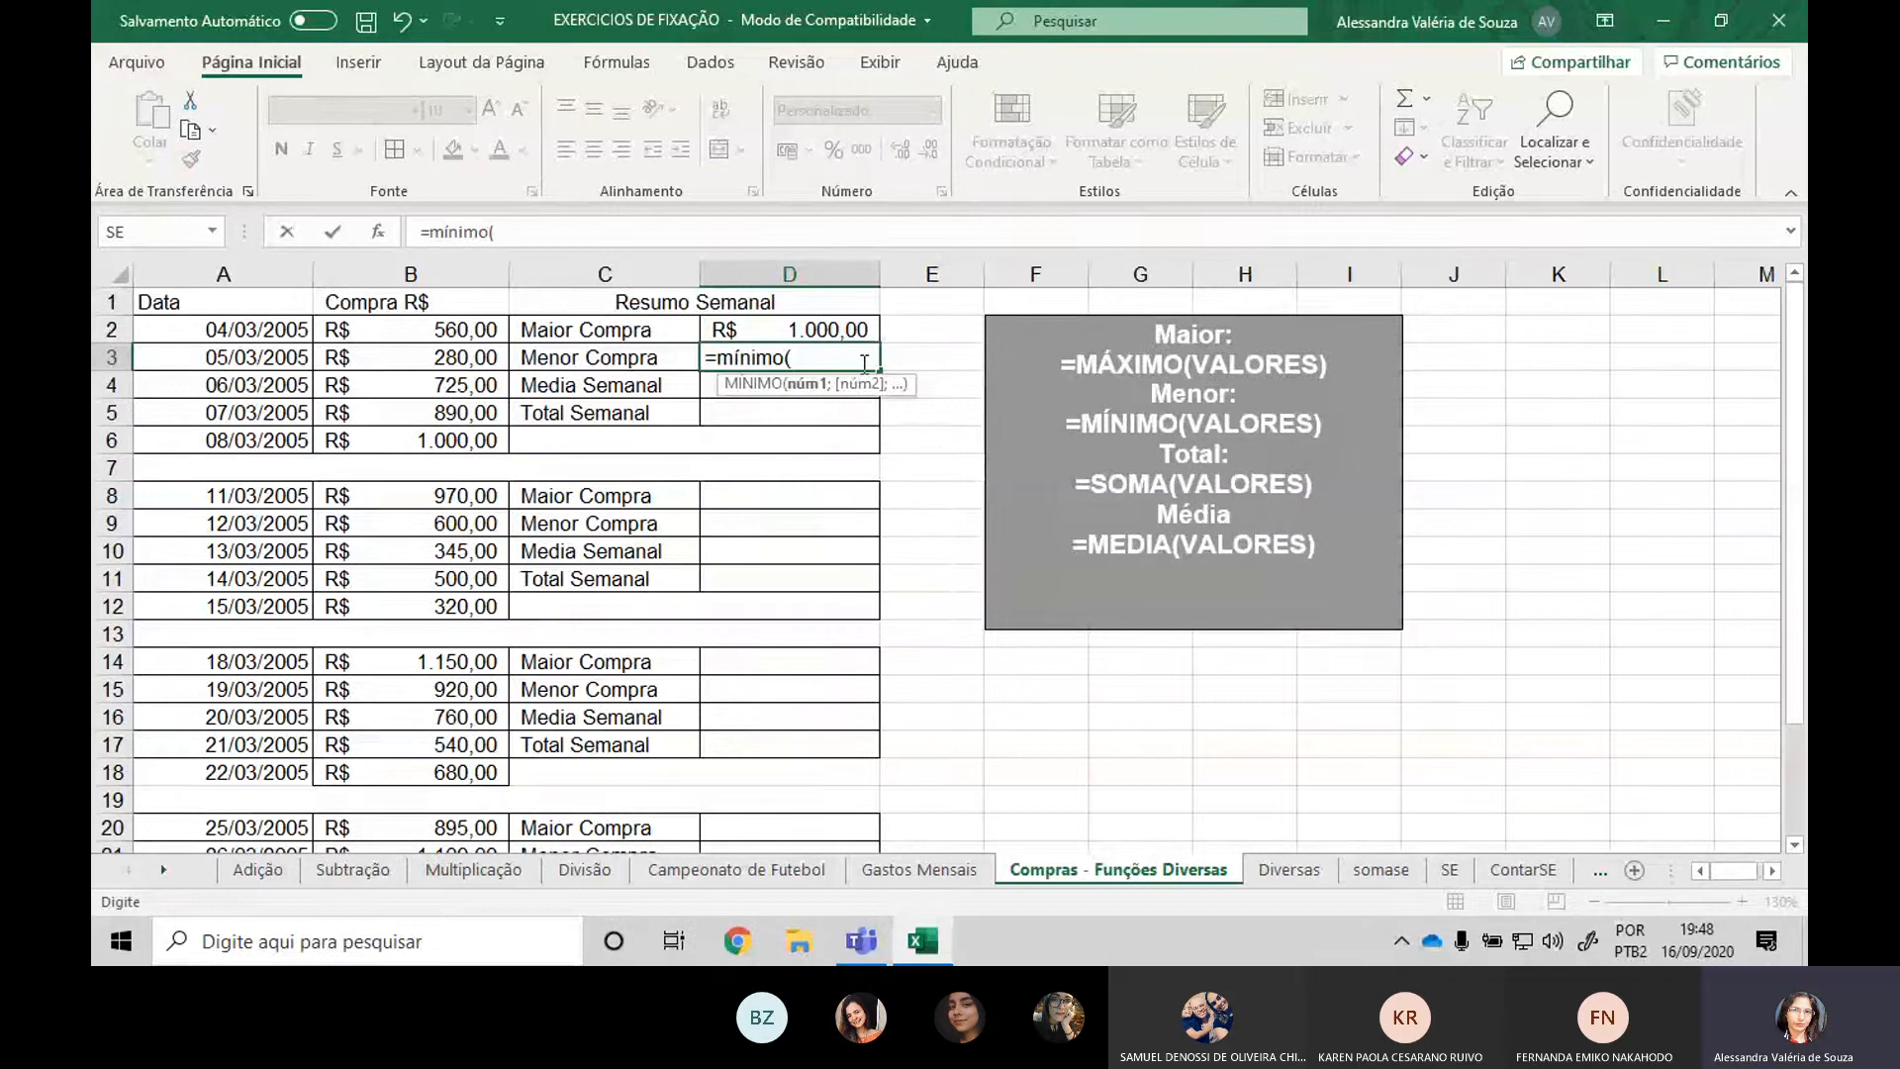
pyautogui.moveTo(443, 337); pyautogui.dragTo(451, 454)
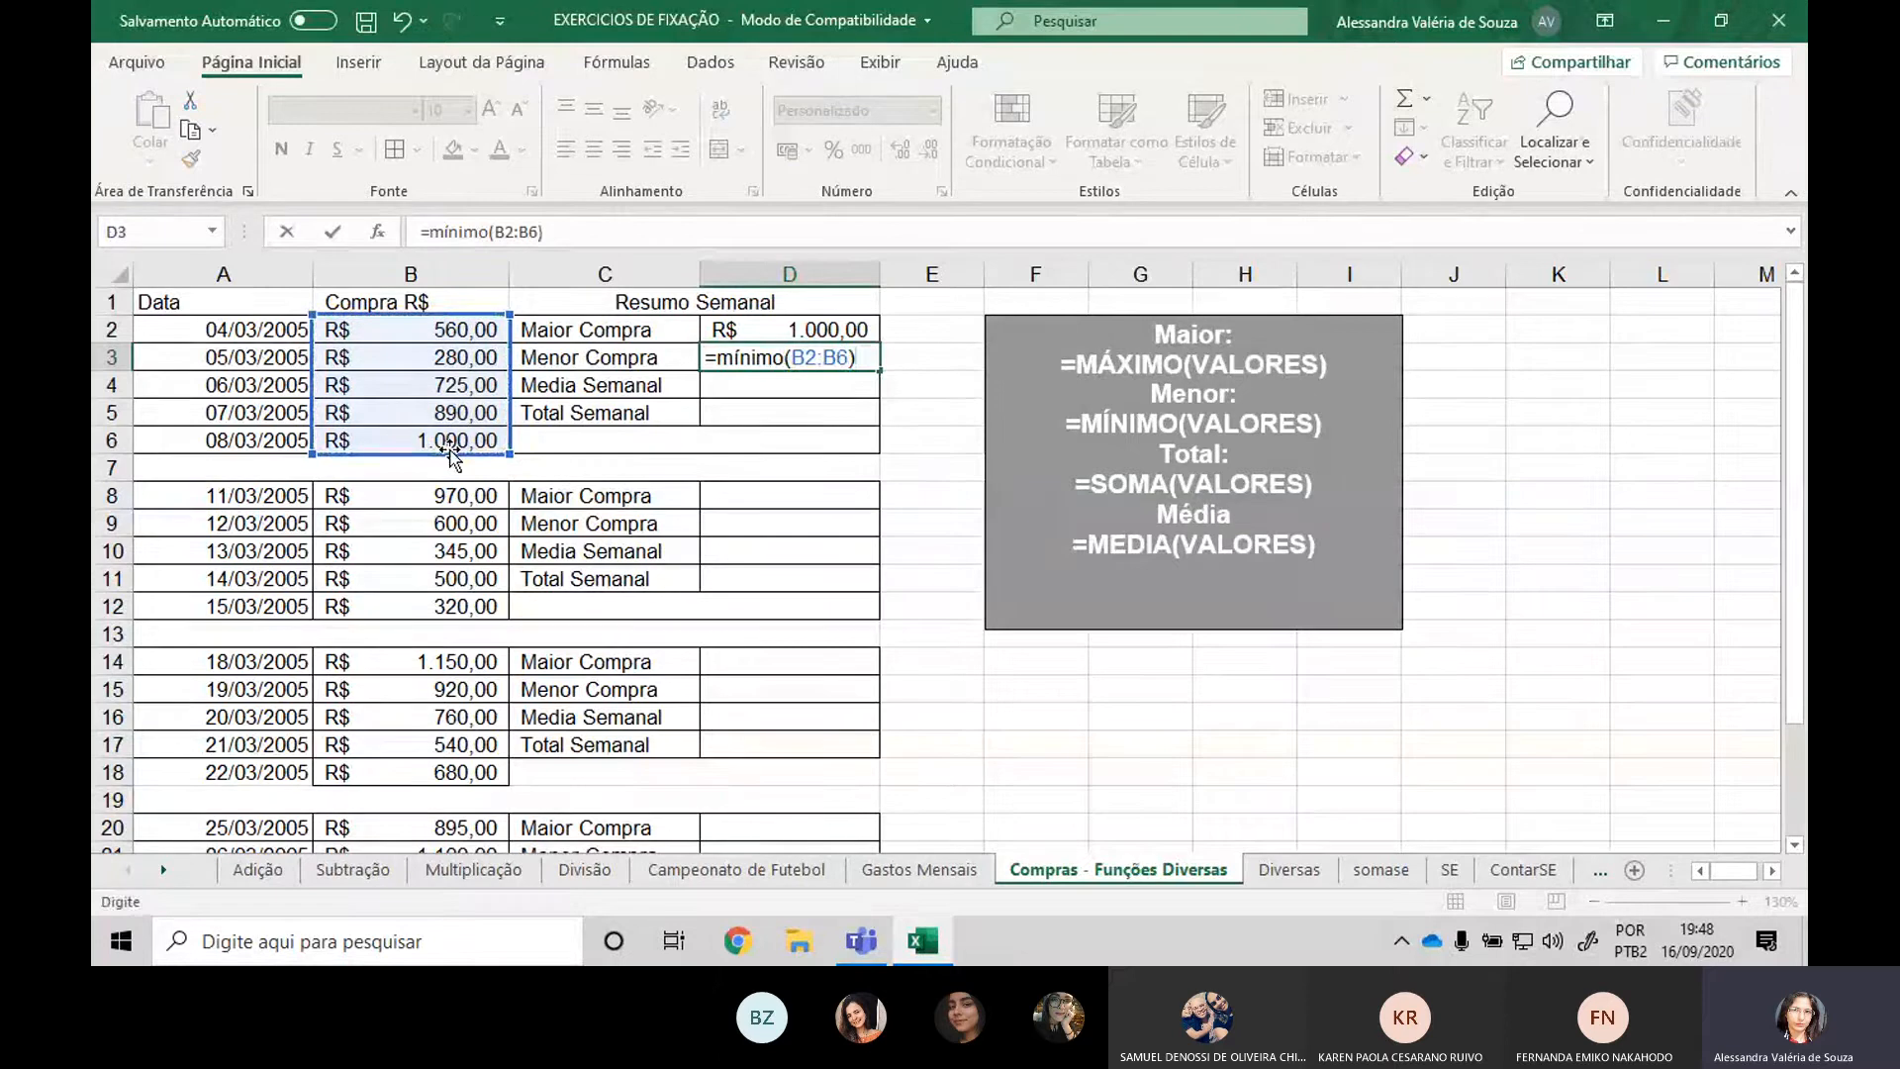
pyautogui.press('Return')
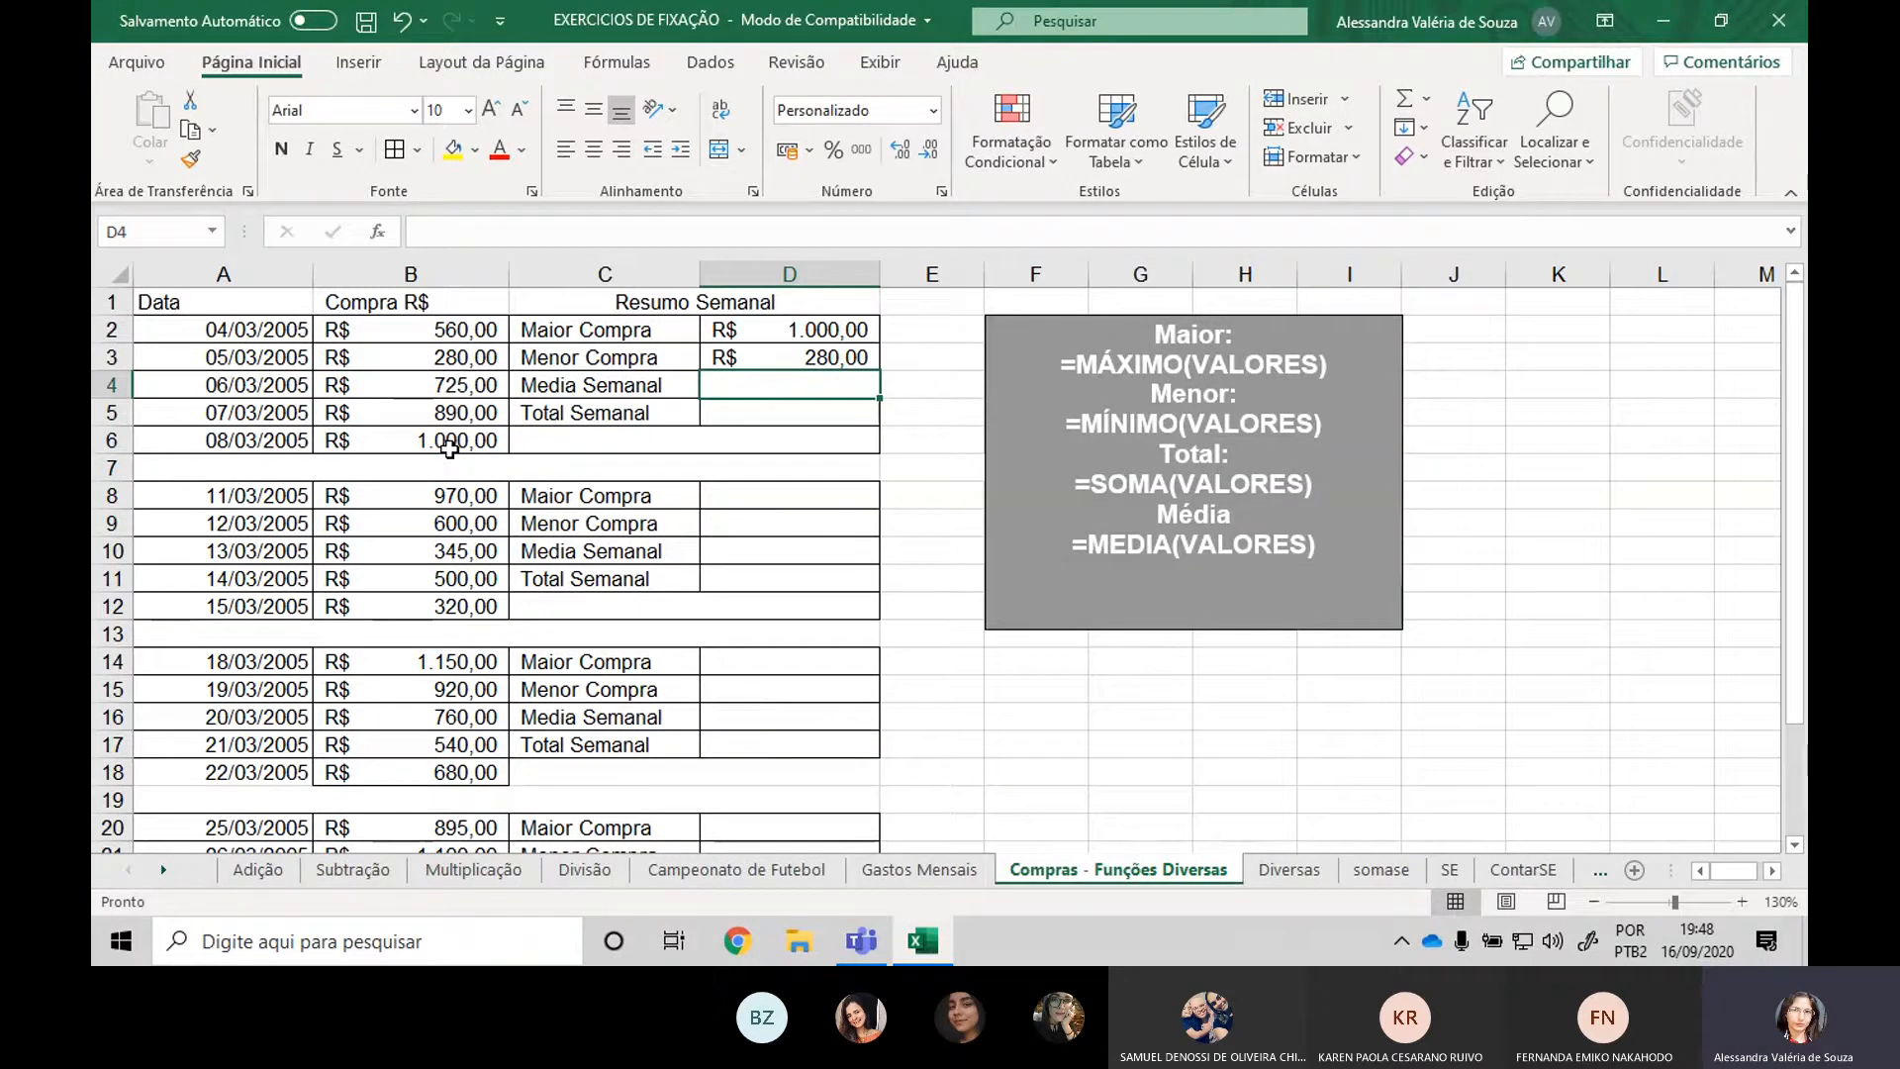
# Enter the formula =MÉDIA(B2:B6) in D4 to calculate the first week's average purchase.
pyautogui.write('=')
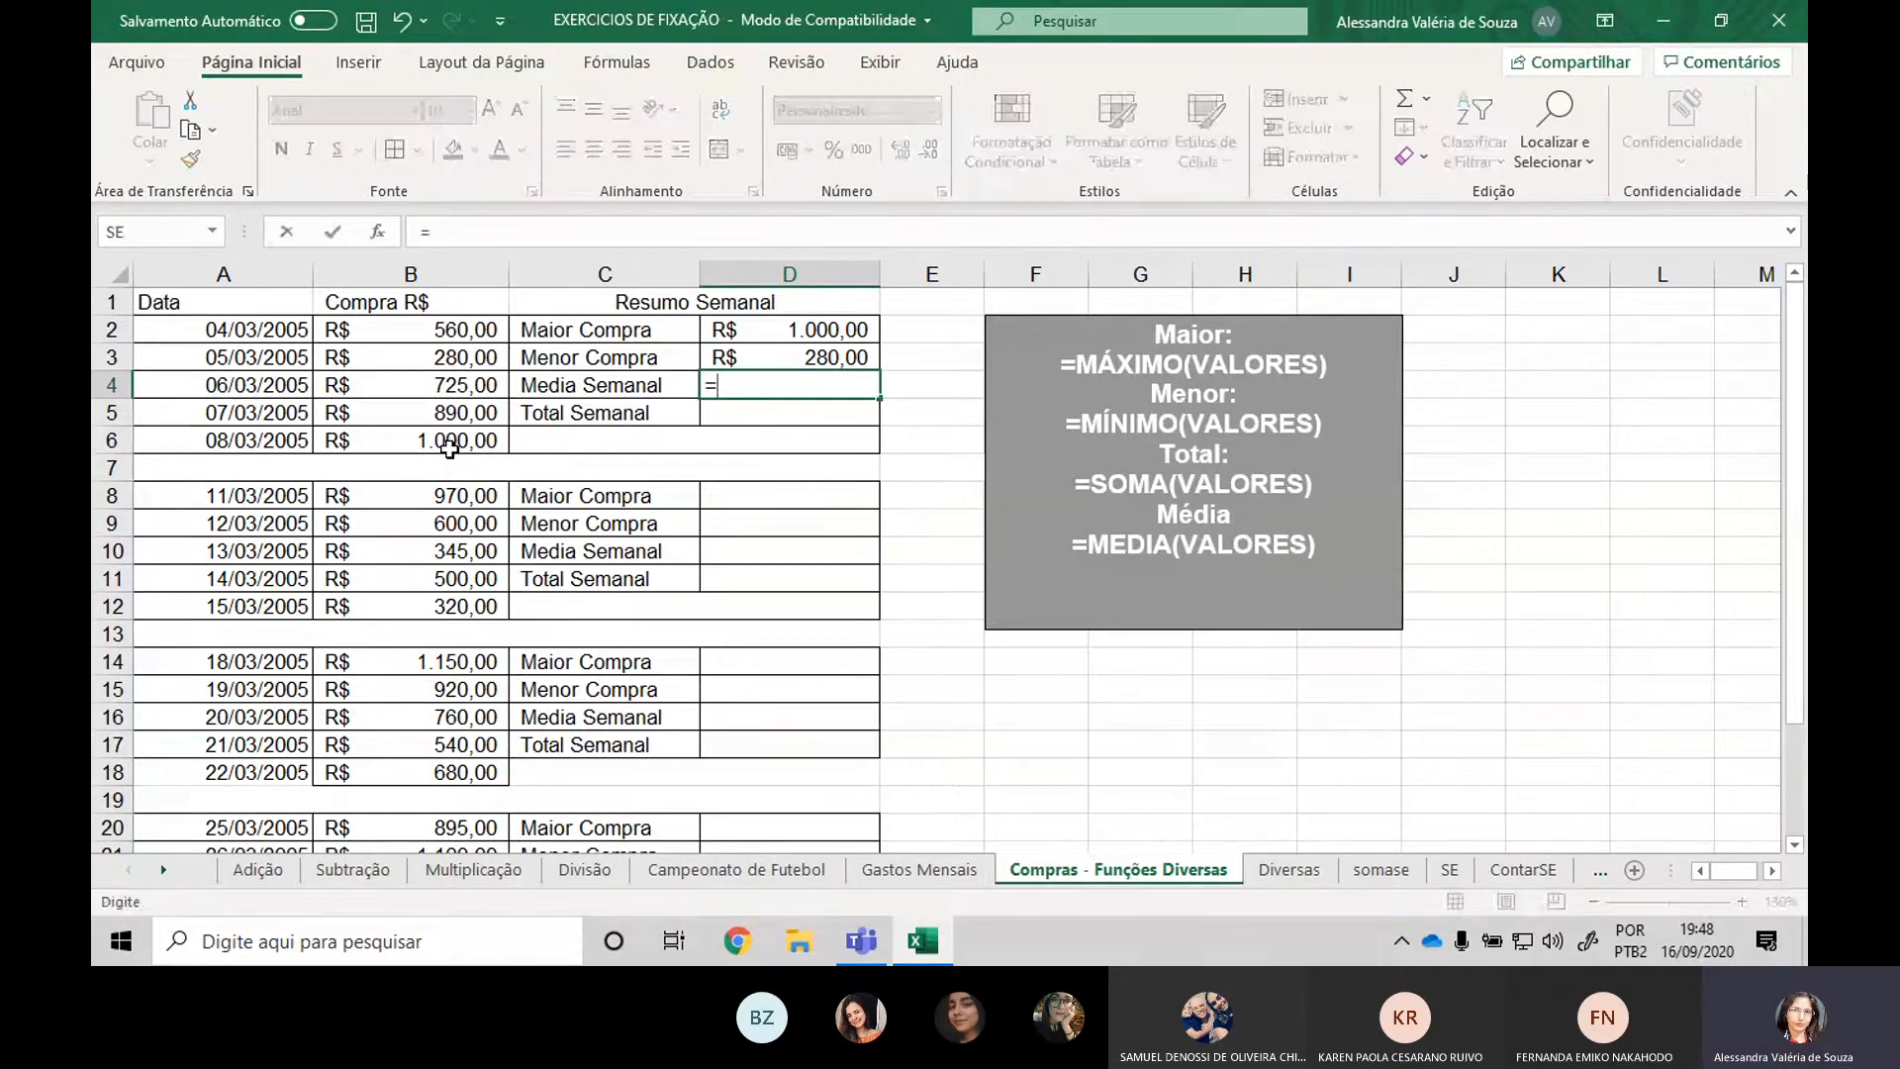
pyautogui.write('média')
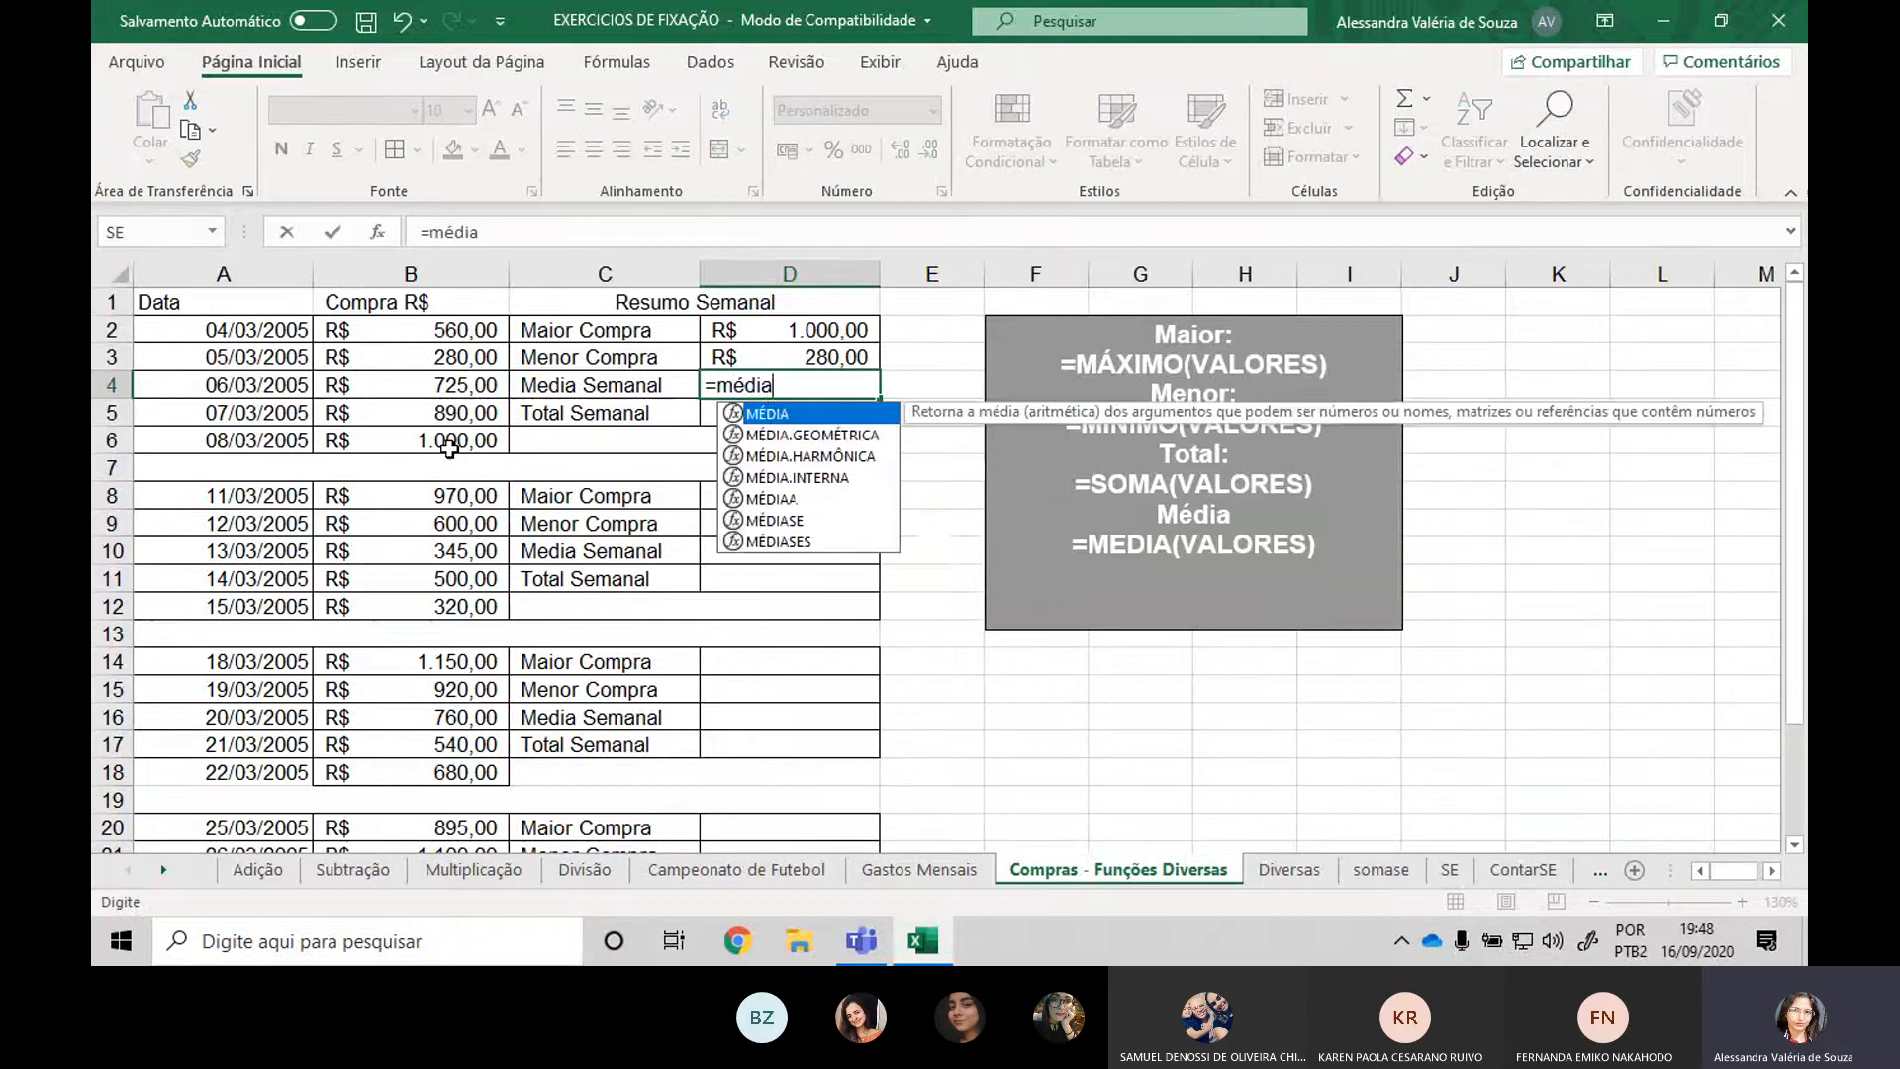
pyautogui.write('(')
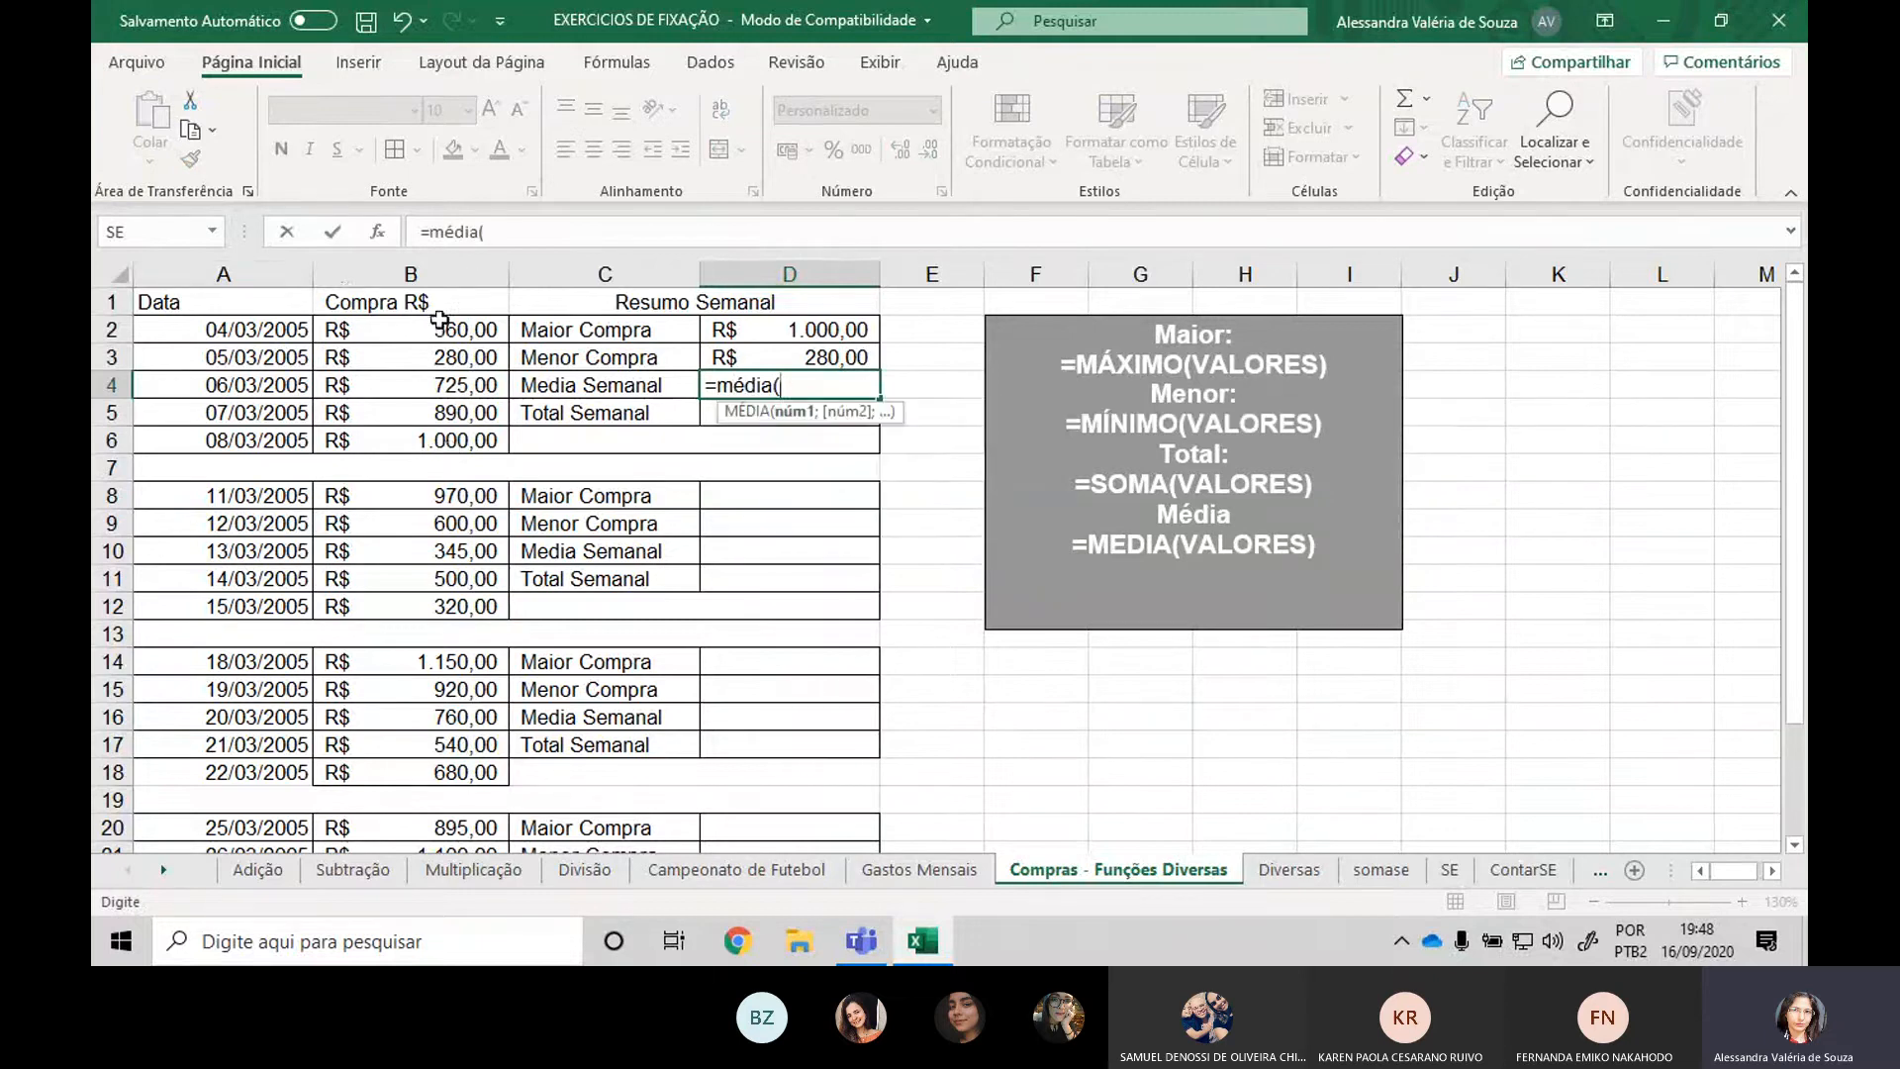
pyautogui.moveTo(440, 319); pyautogui.dragTo(445, 441)
pyautogui.moveTo(1321, 10)
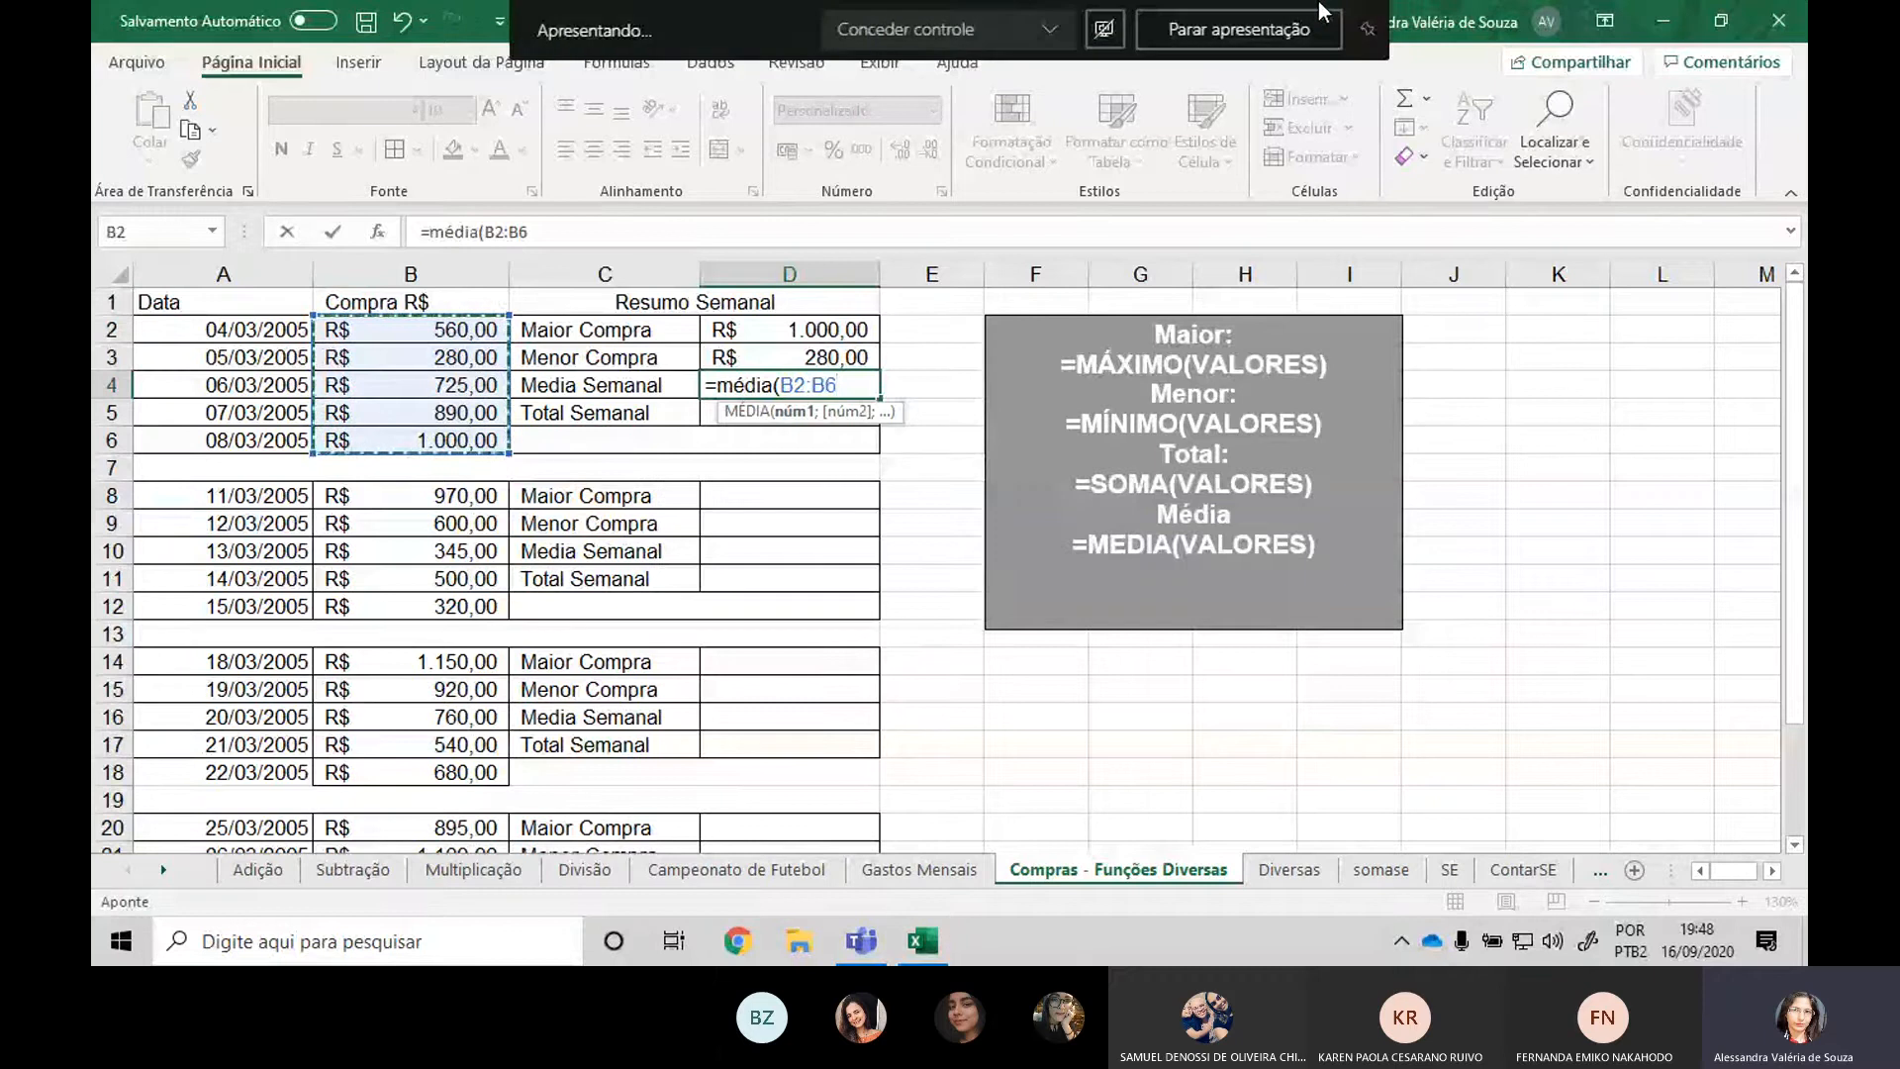
pyautogui.write(')')
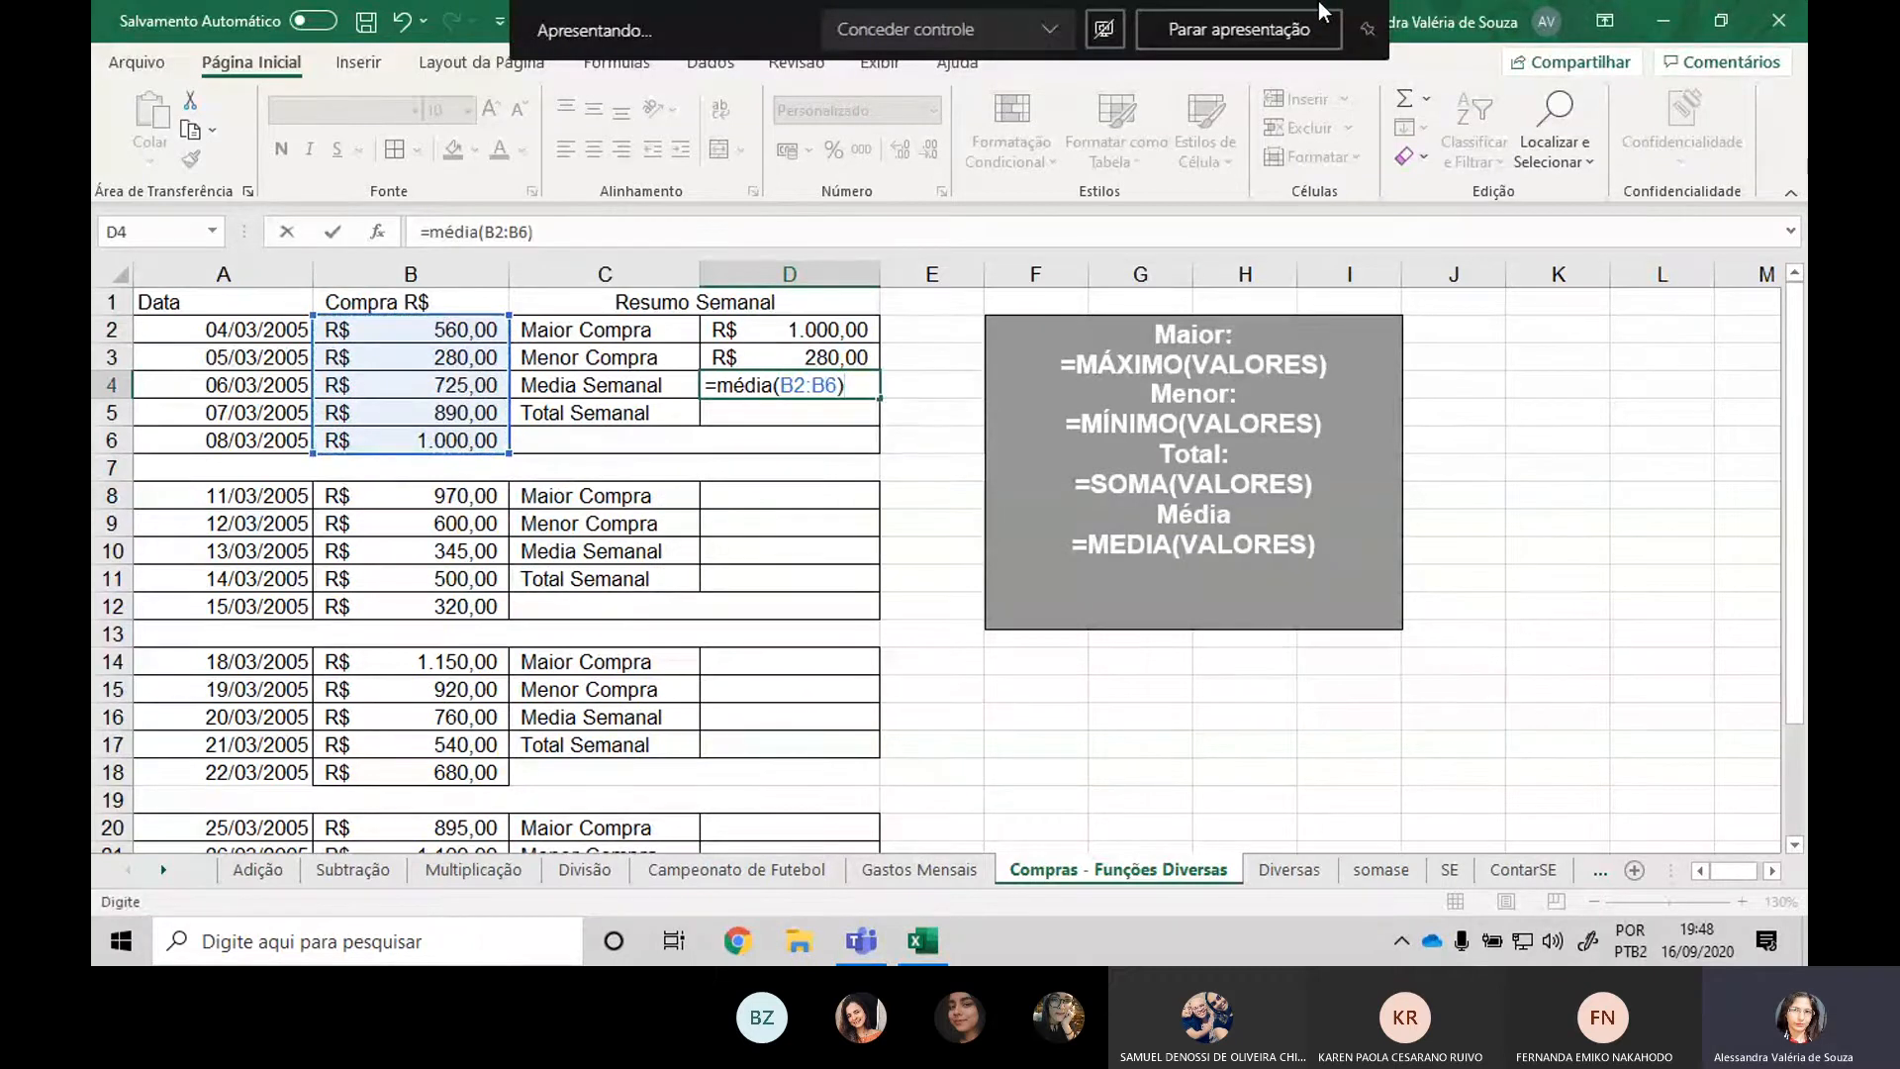
pyautogui.press('Return')
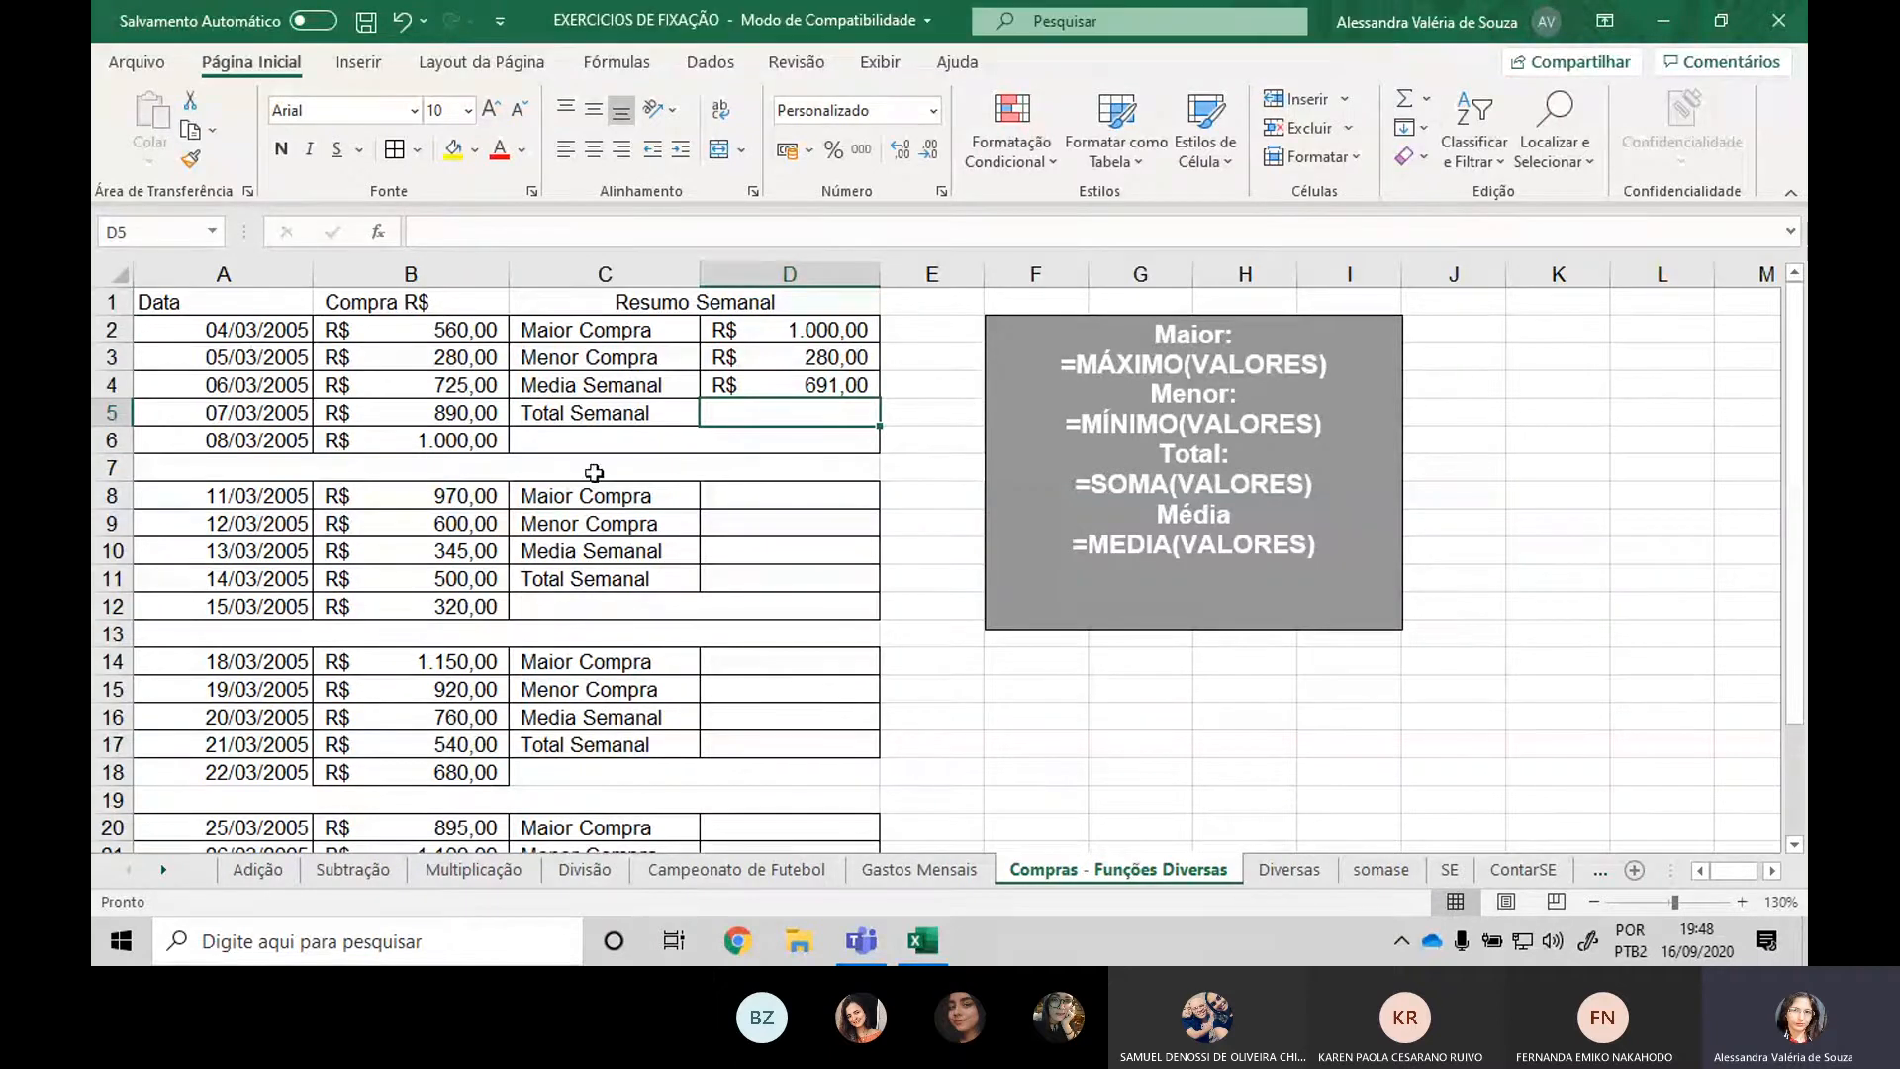
# Enter the formula =SOMA(B2:B6) in D5 to calculate the first week's purchase total.
pyautogui.write('=')
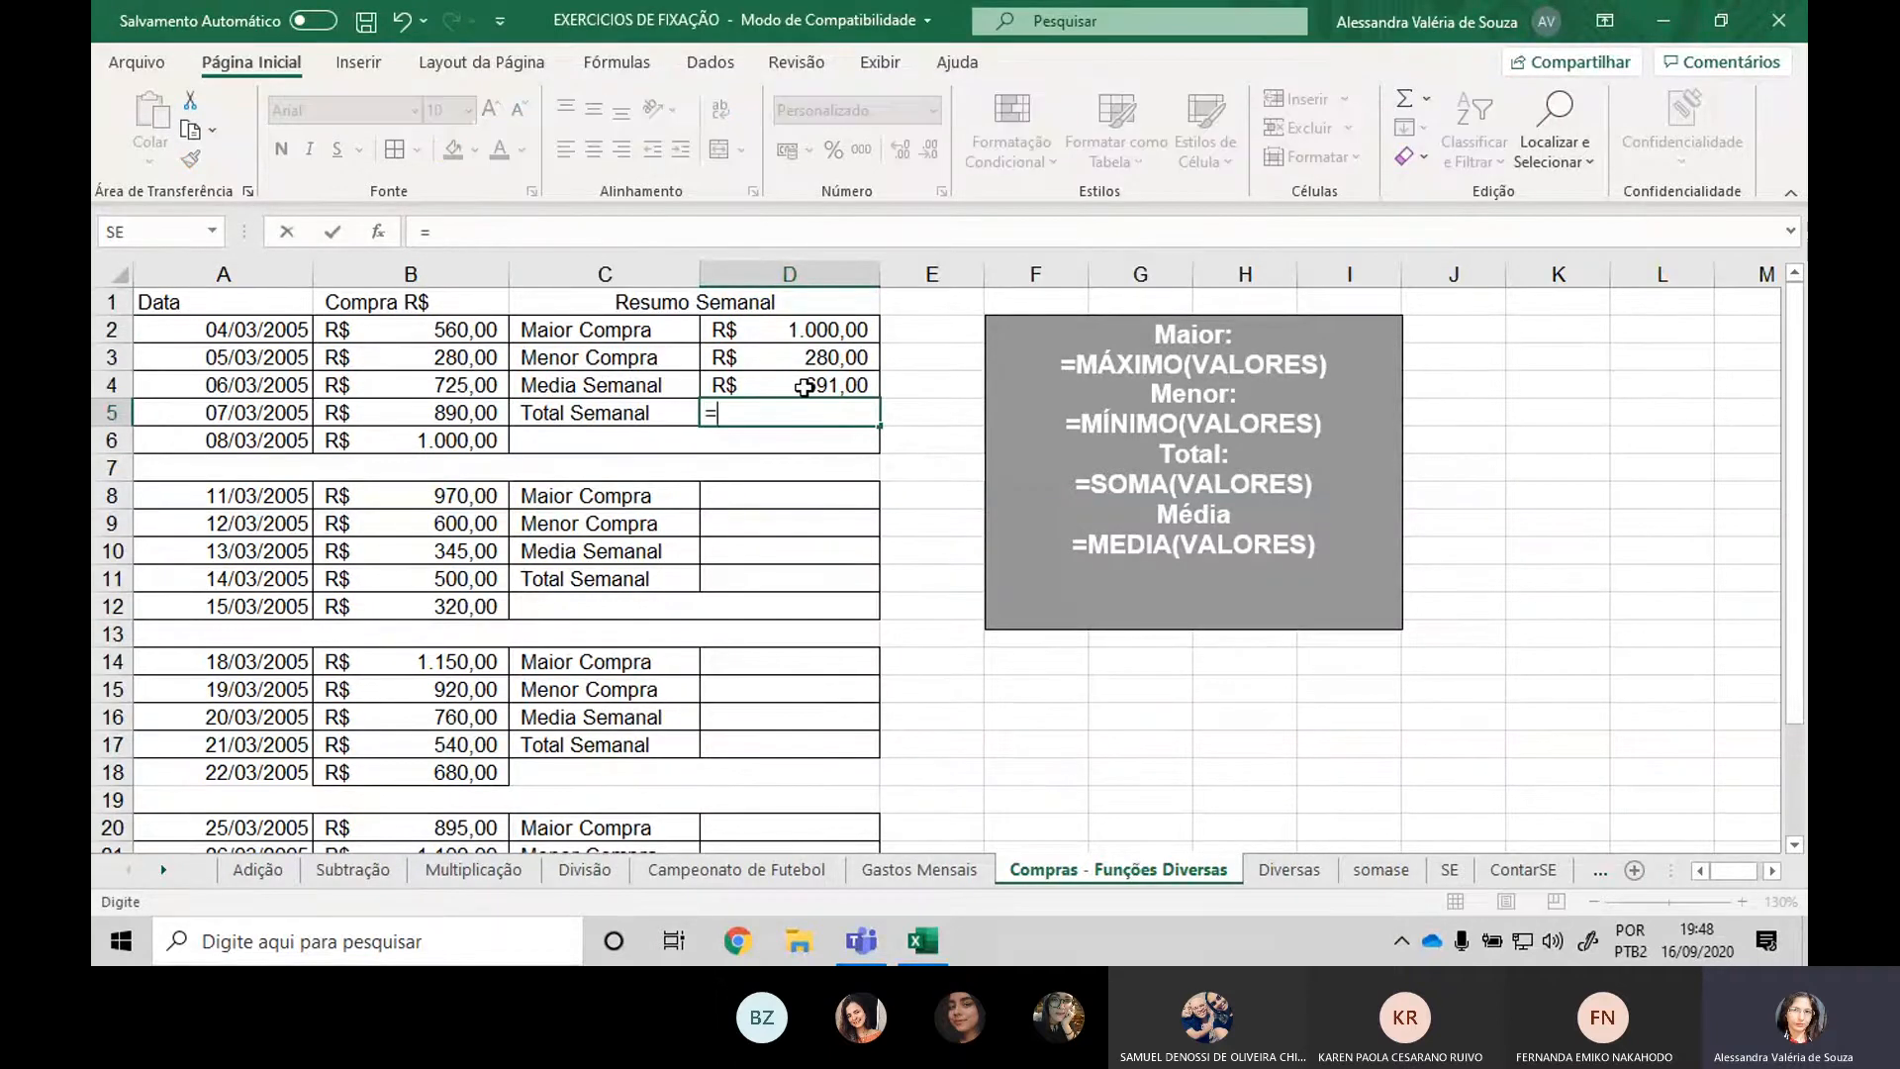
pyautogui.write('s')
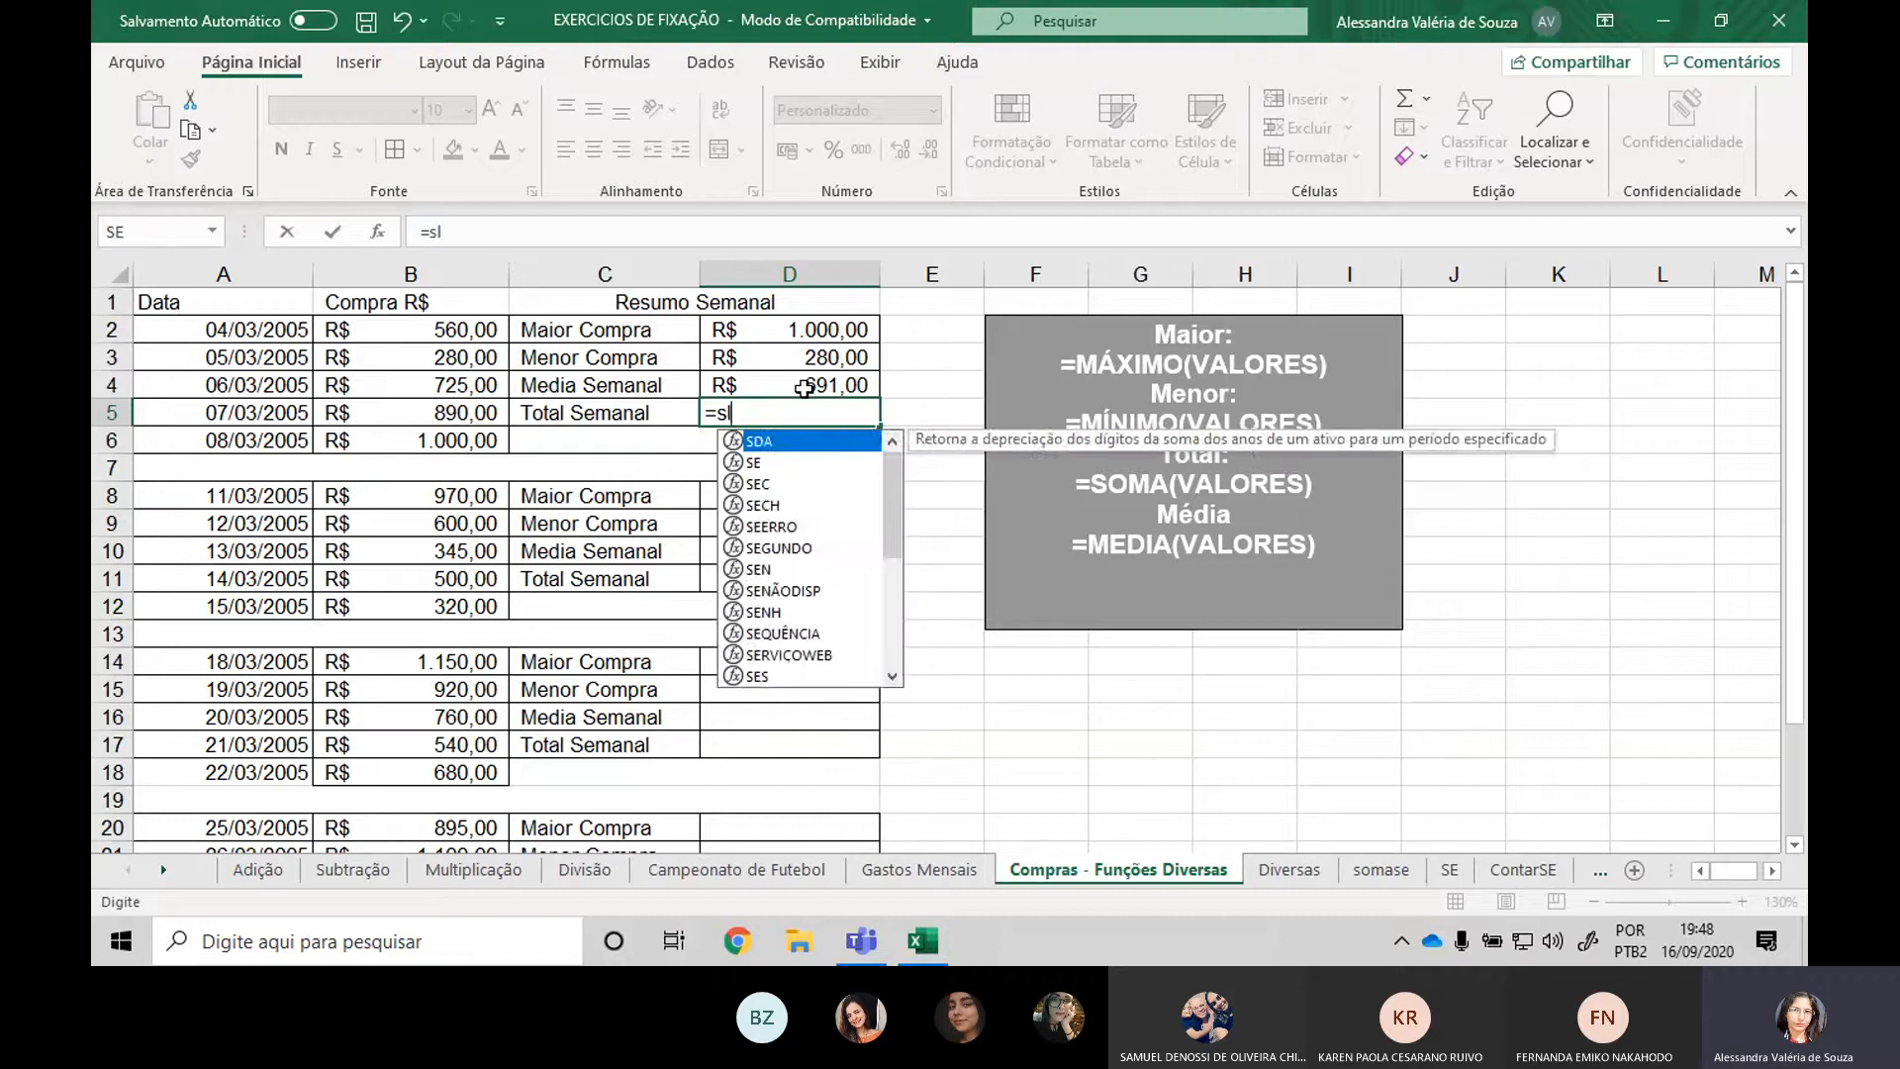
pyautogui.write('o')
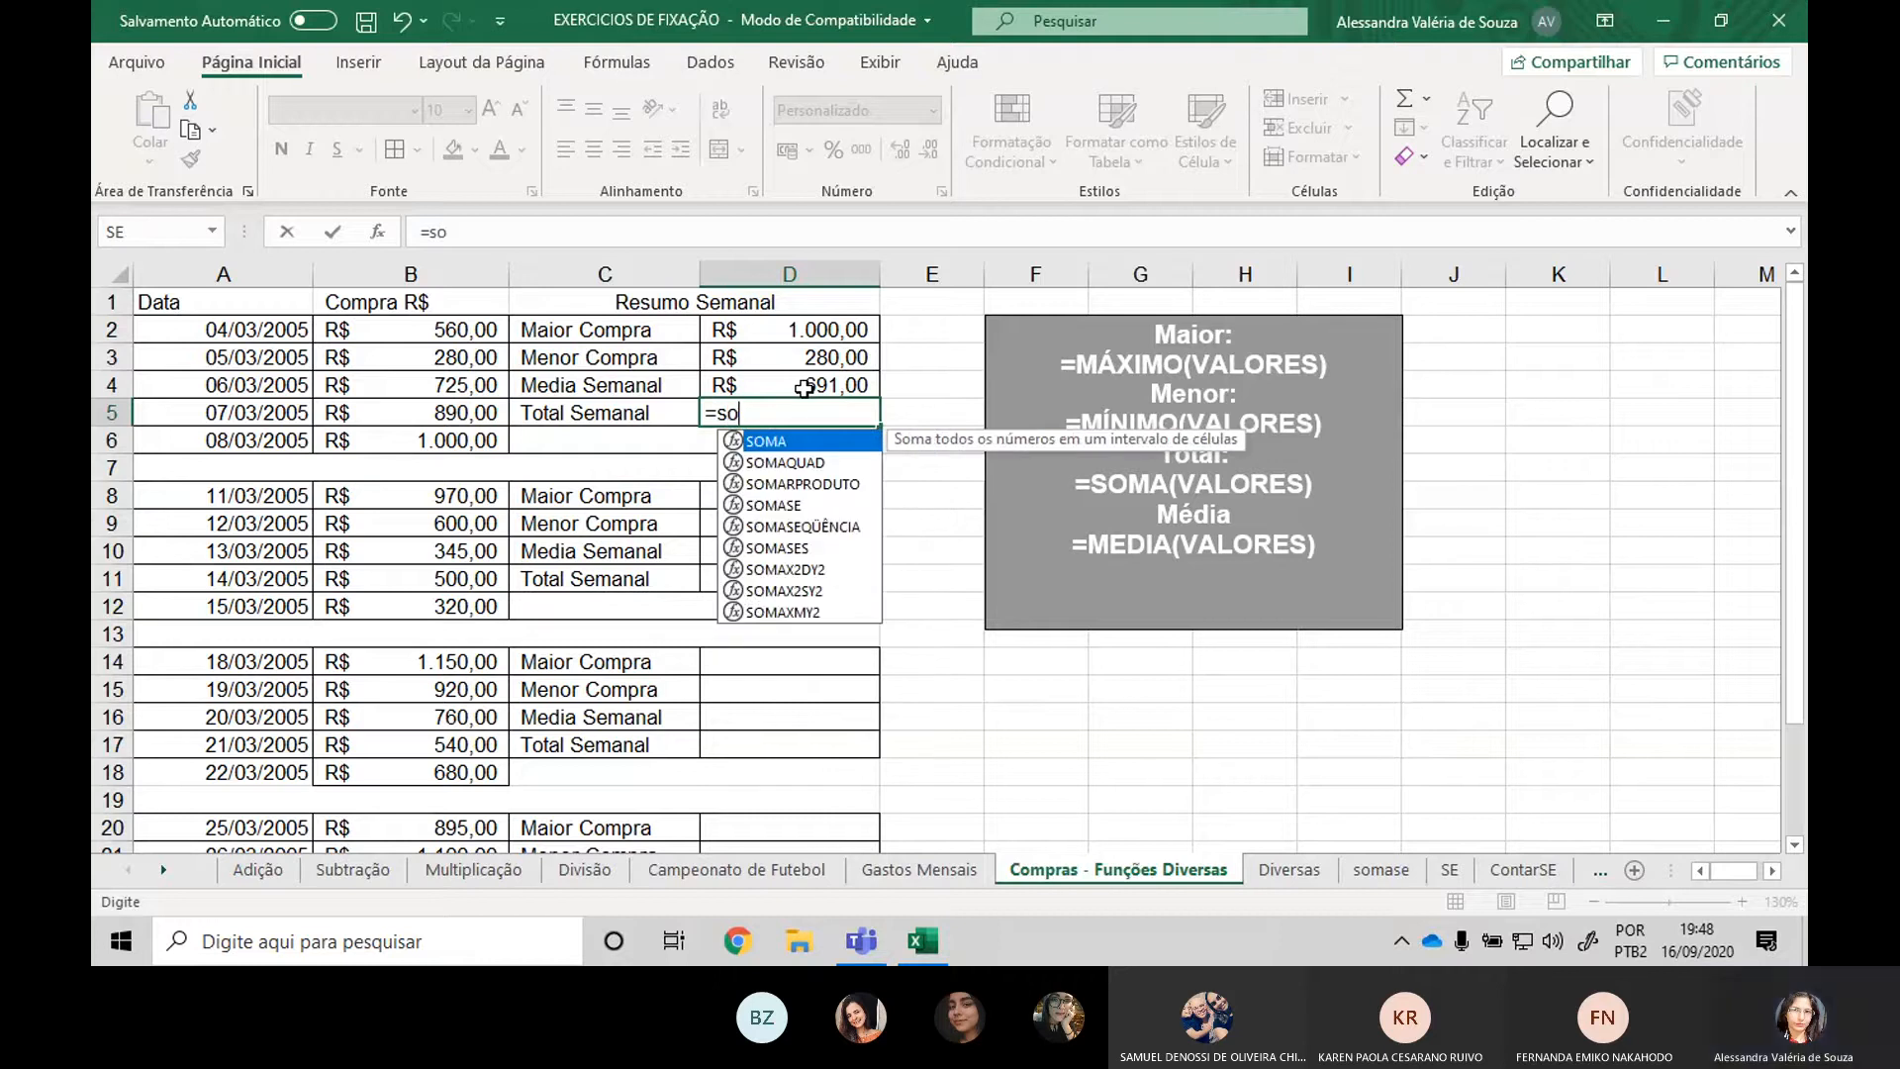
pyautogui.write('ma(')
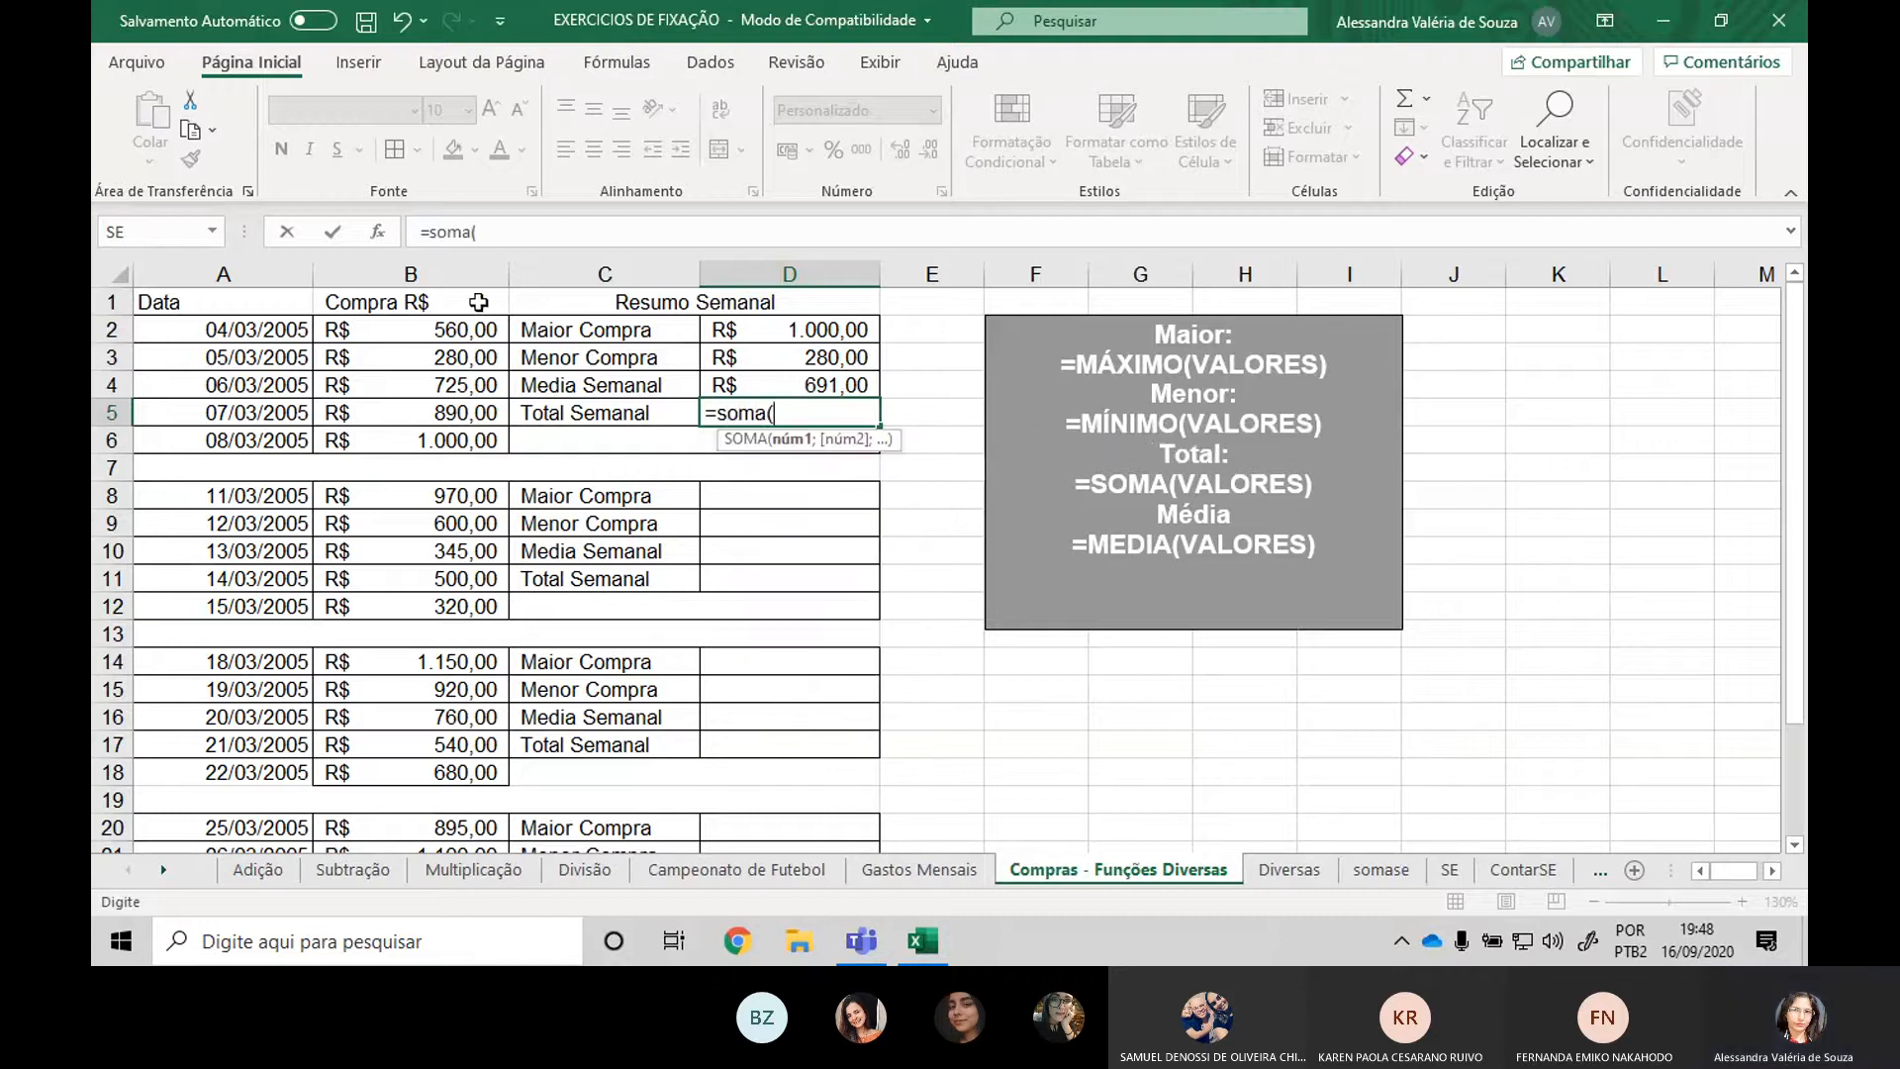
pyautogui.moveTo(433, 333); pyautogui.dragTo(448, 439)
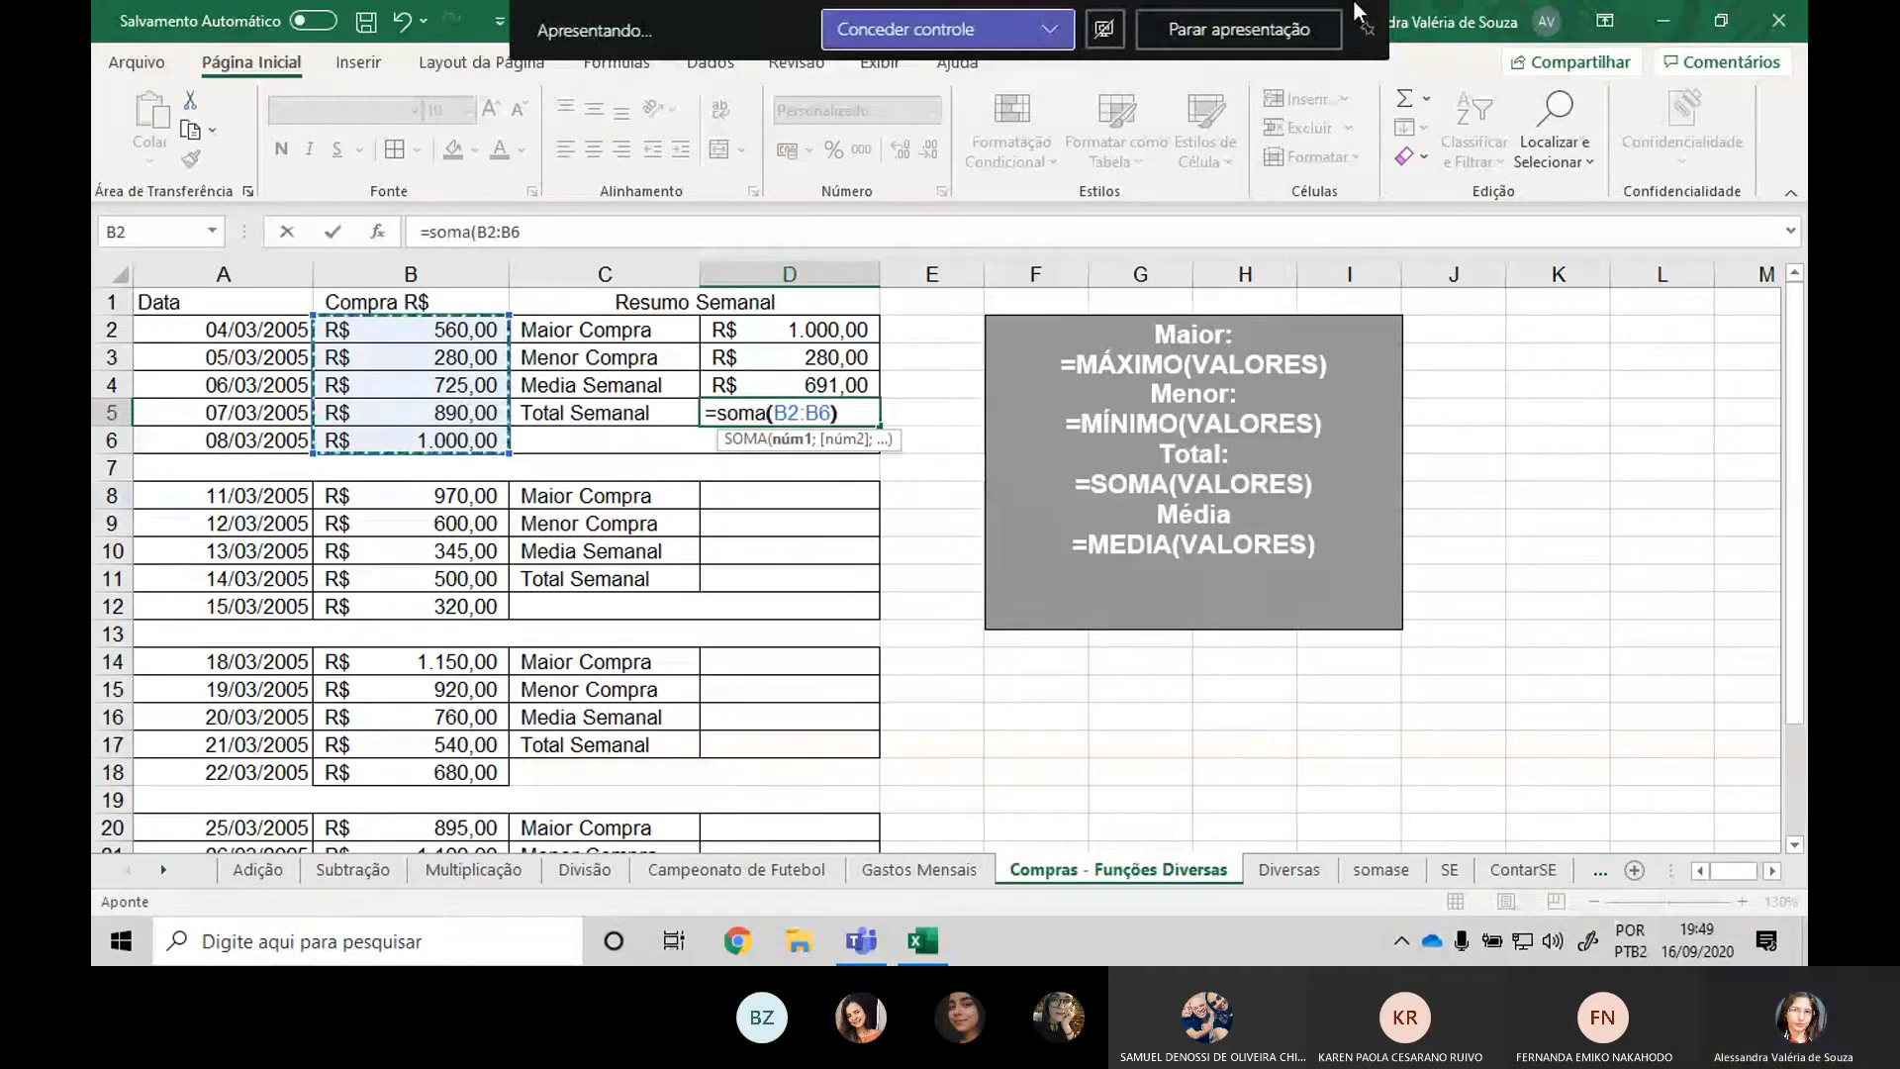
pyautogui.write(')')
pyautogui.press('Return')
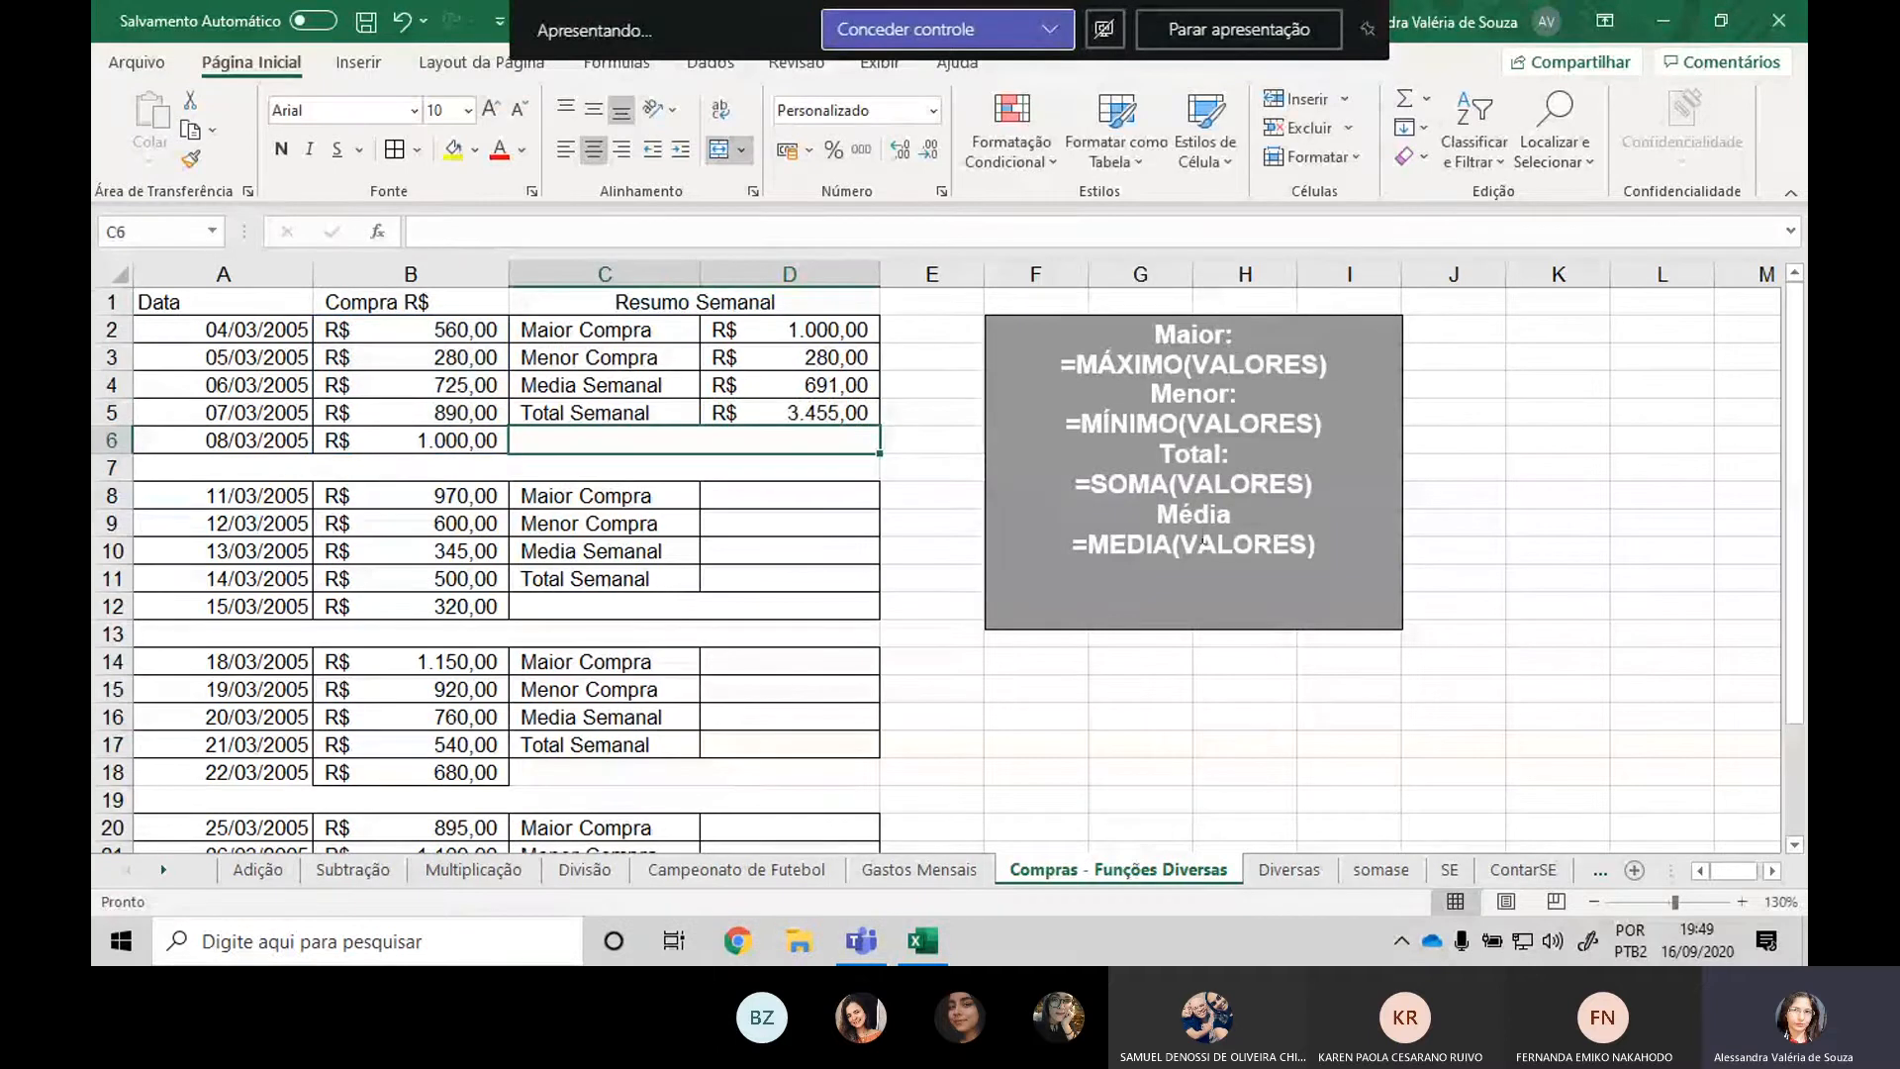
# Enter the formula =MÁXIMO(B8:B12) in D8 to find the second week's highest purchase.
pyautogui.scroll(-3, 1203, 542)
pyautogui.scroll(3, 768, 538)
pyautogui.click(806, 490)
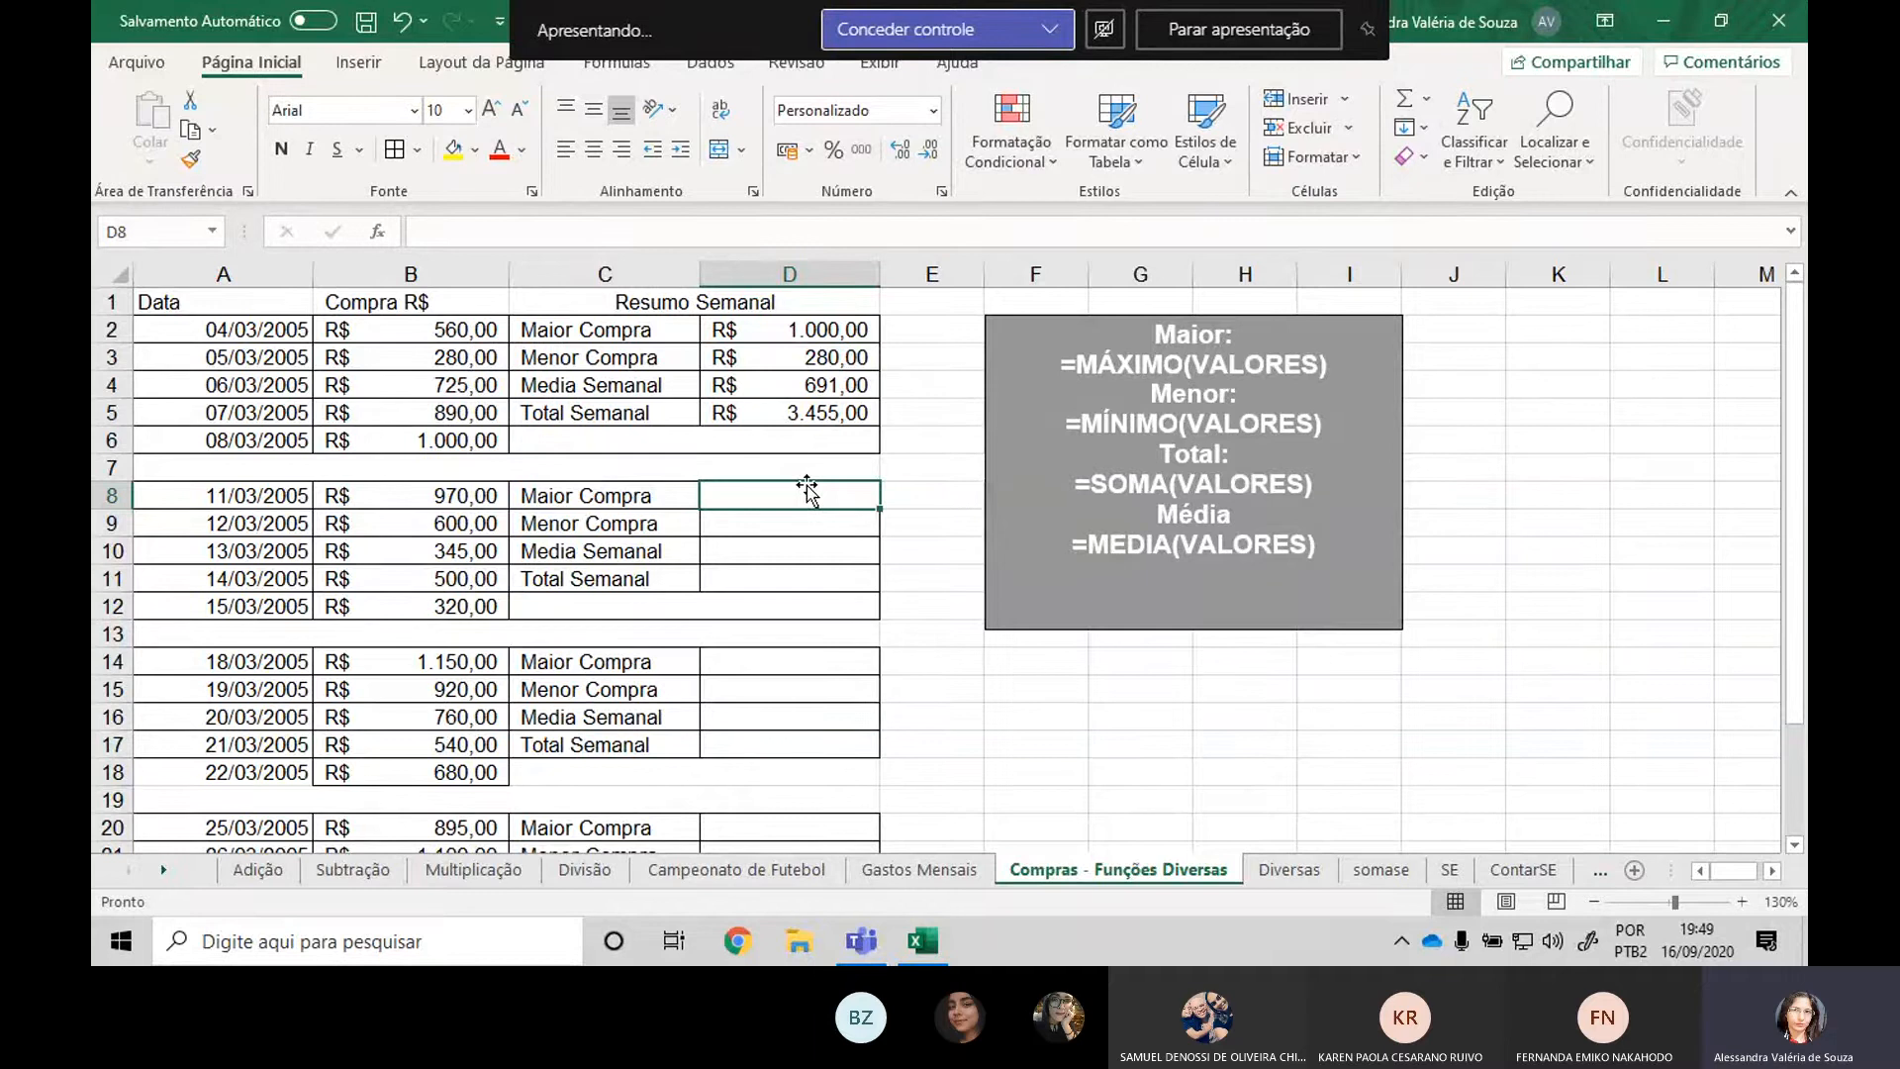
pyautogui.write('=')
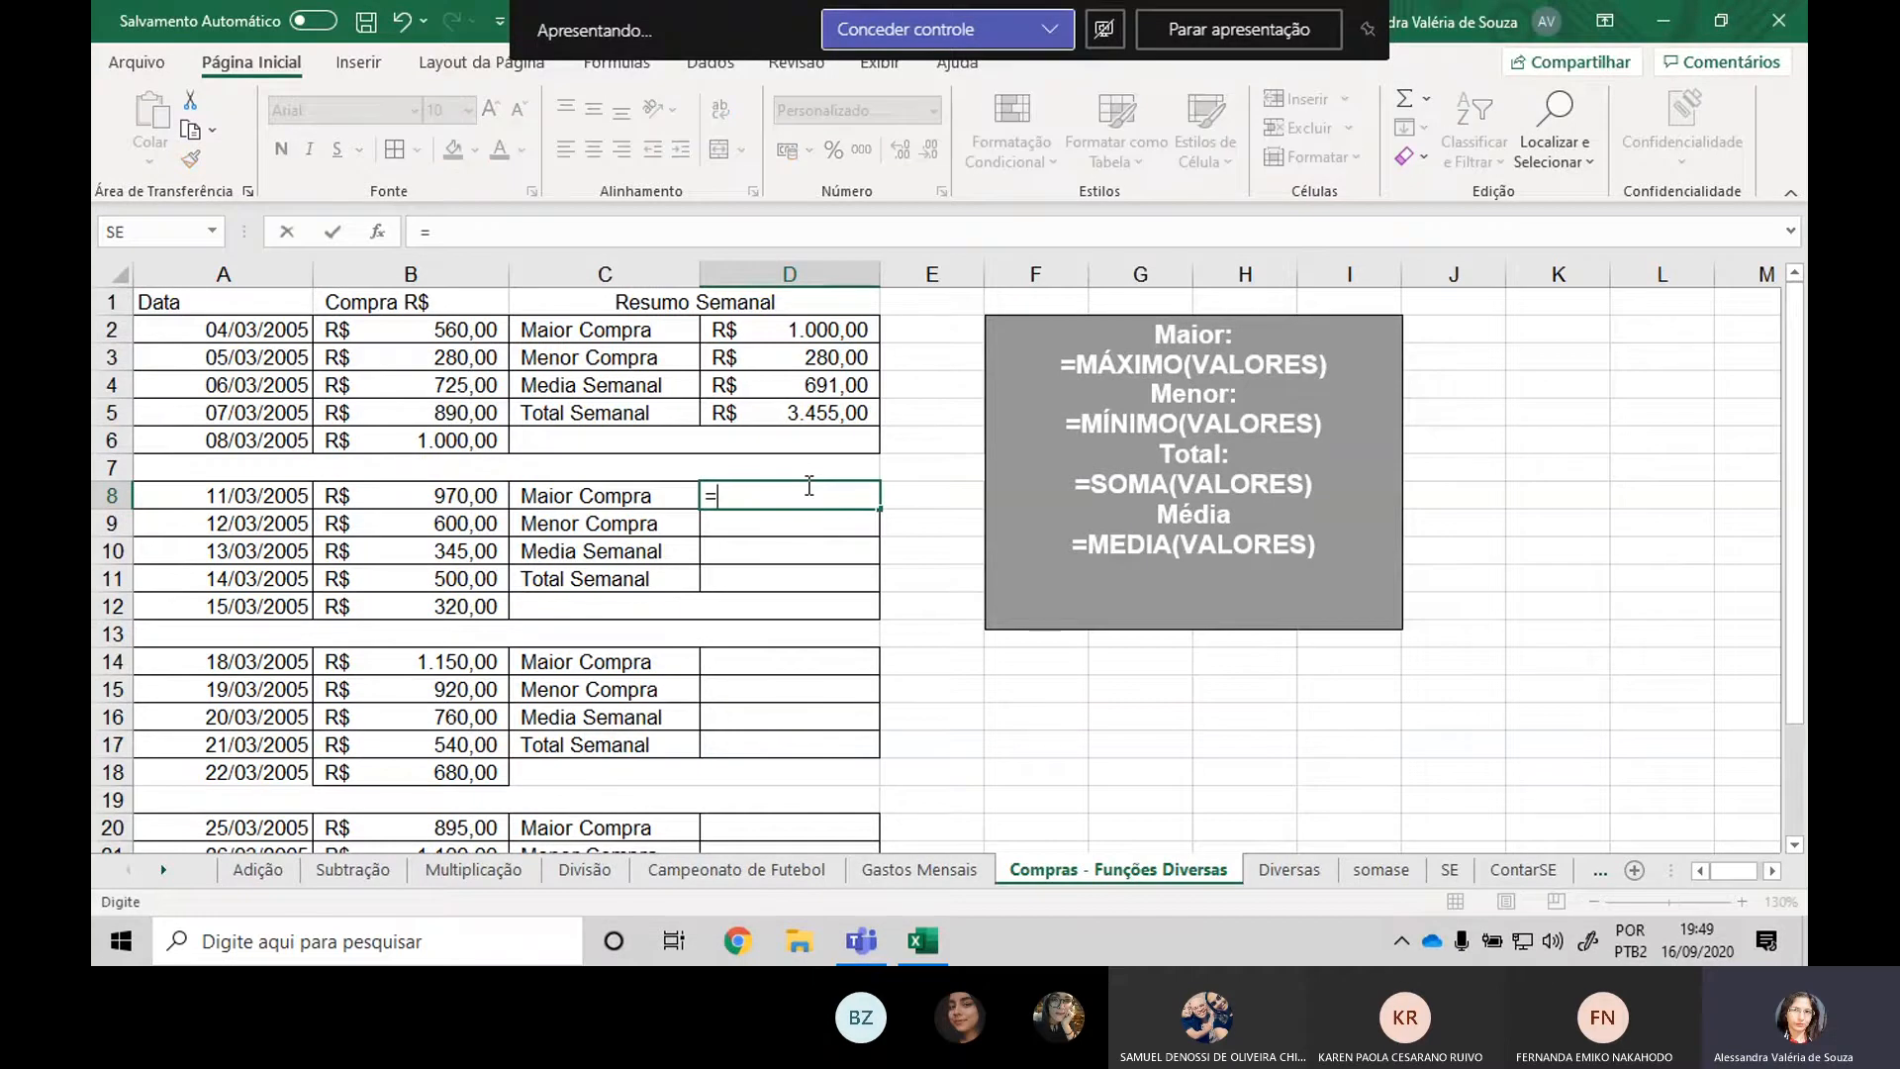
pyautogui.write('máxim')
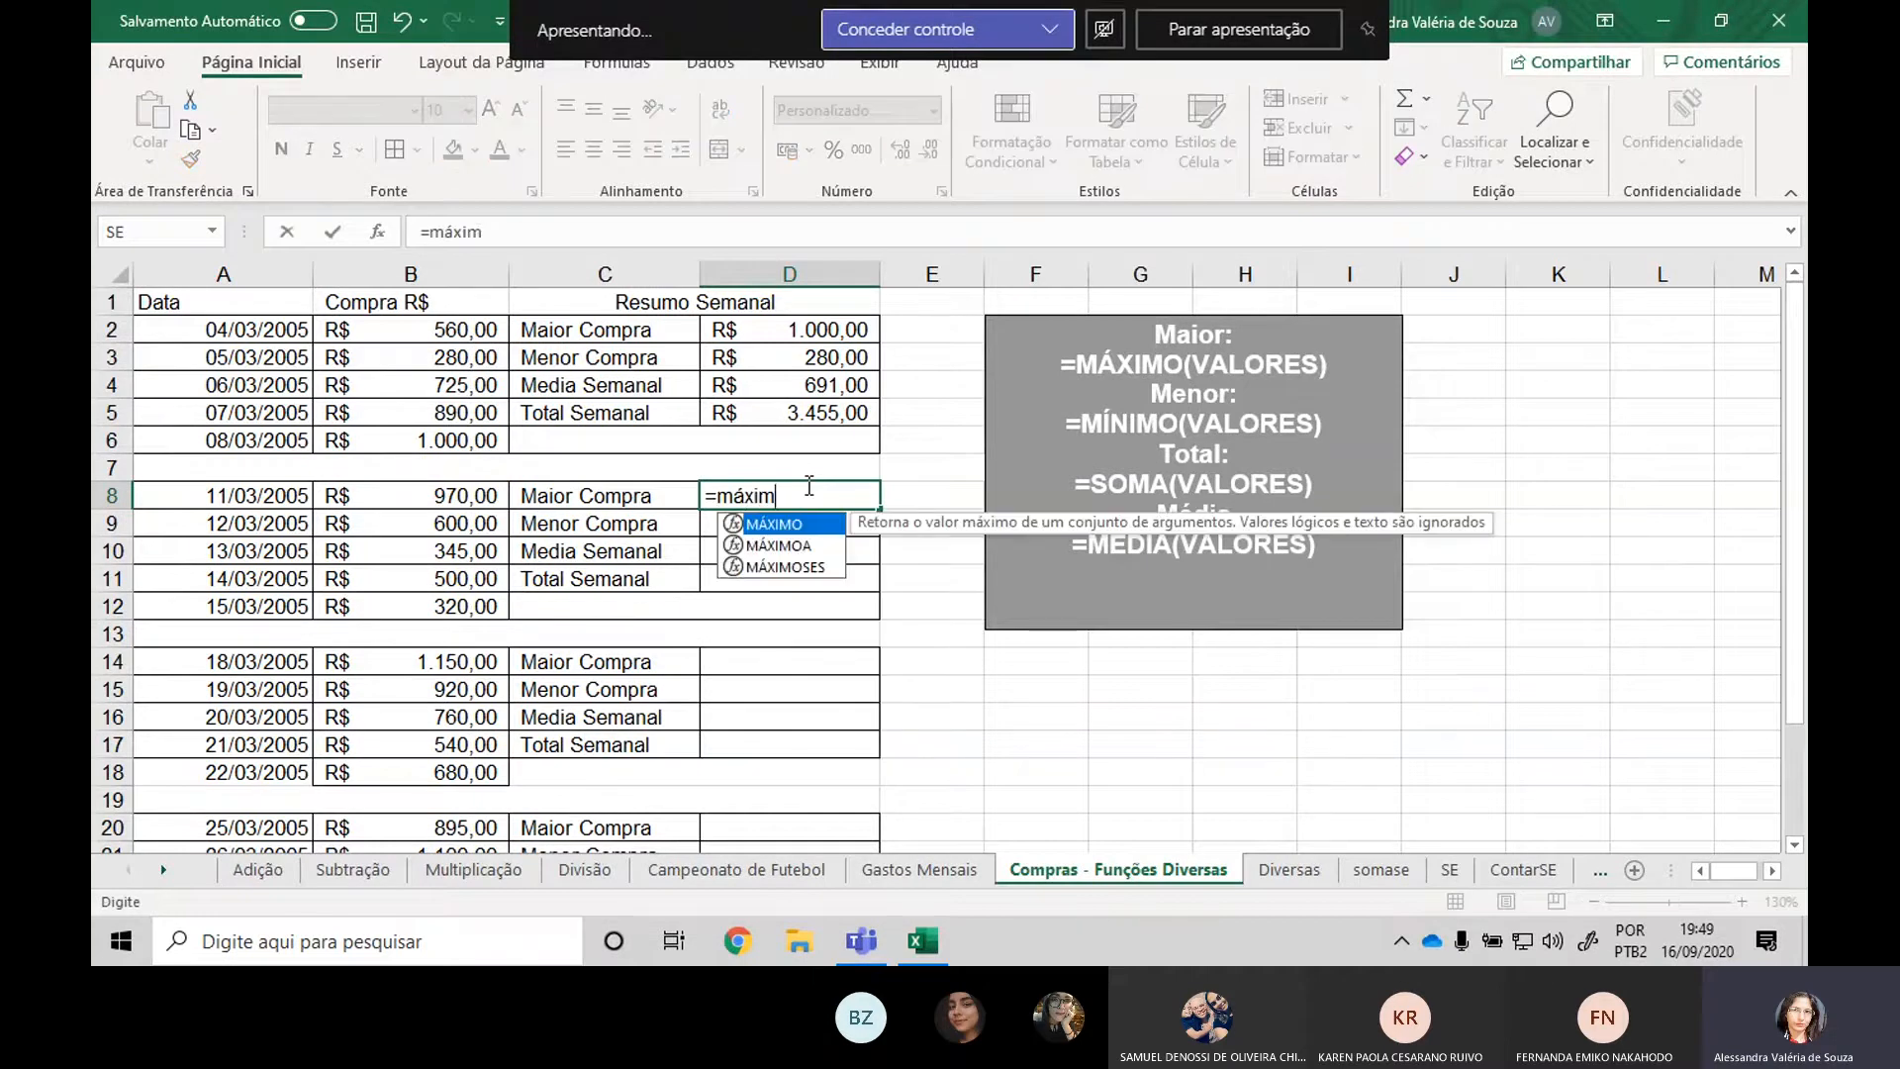
pyautogui.write('o(')
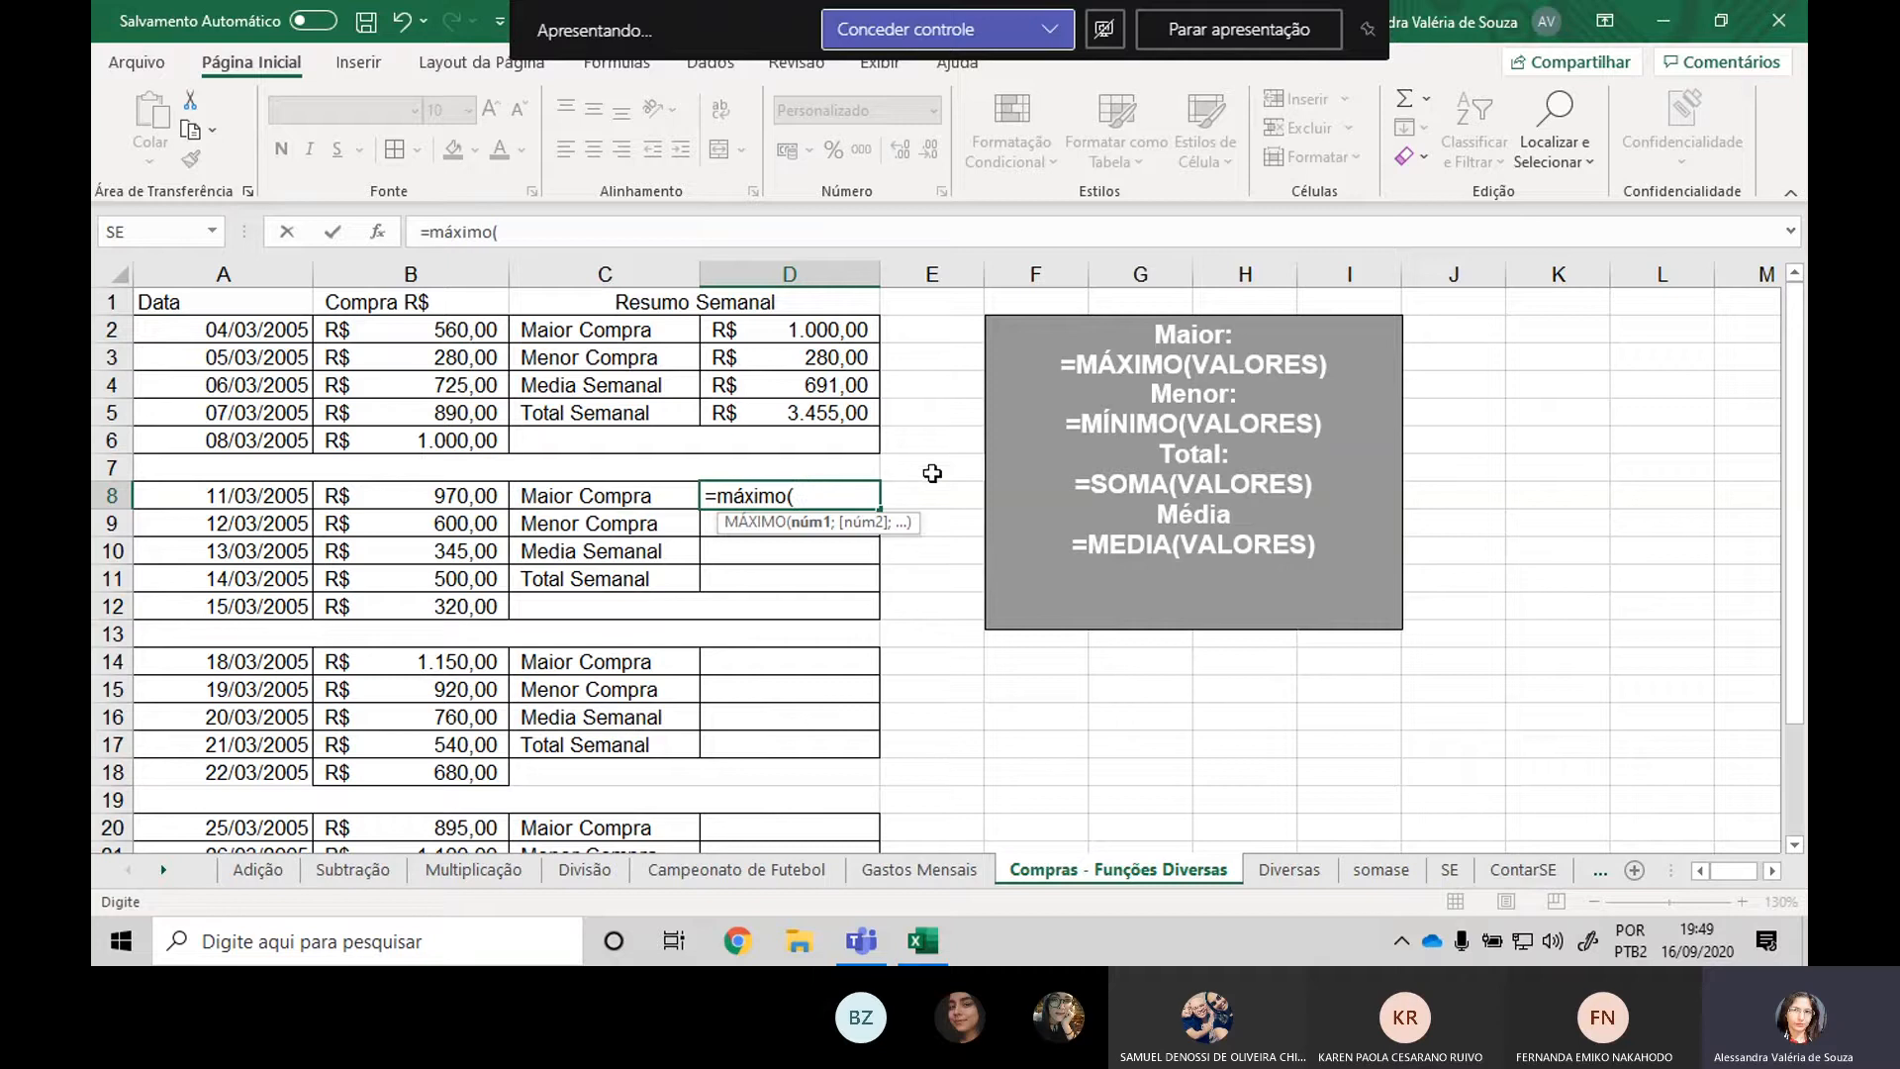
pyautogui.moveTo(484, 543); pyautogui.dragTo(485, 611)
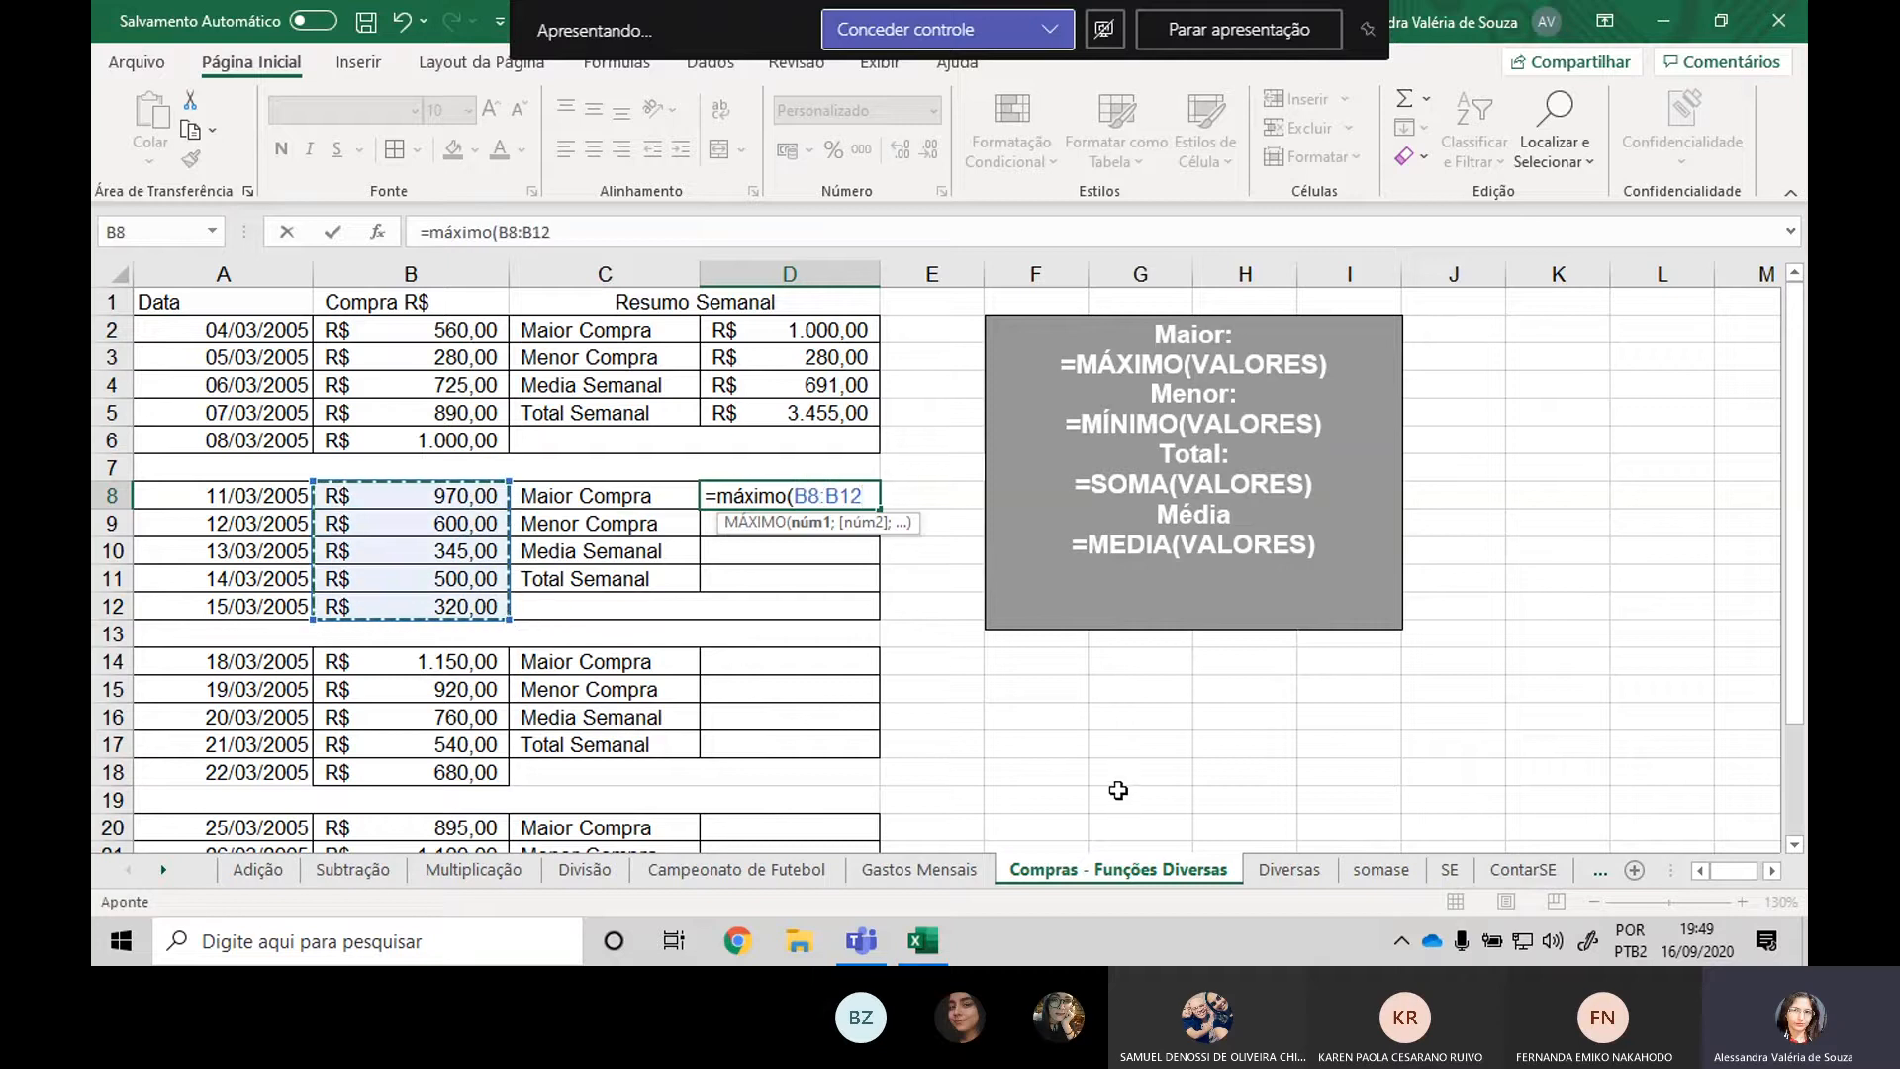
pyautogui.write(')')
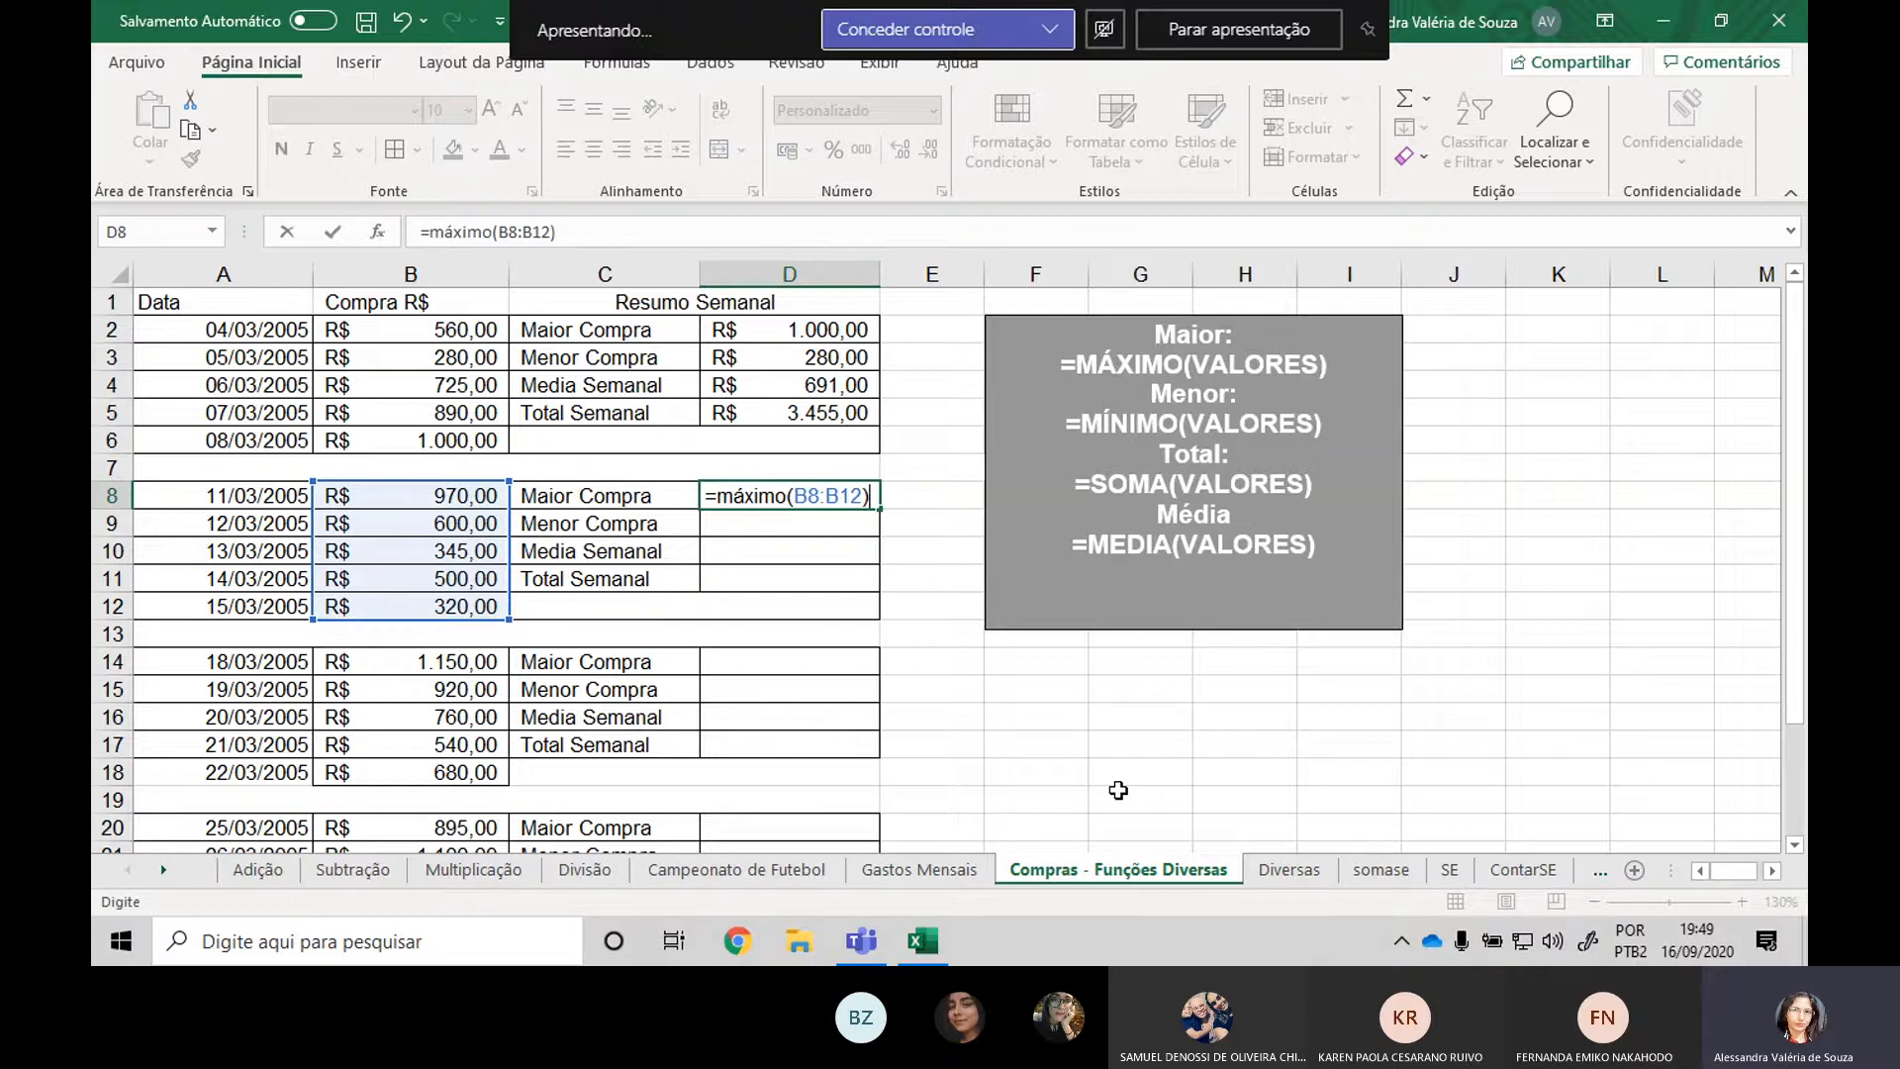
pyautogui.press('Return')
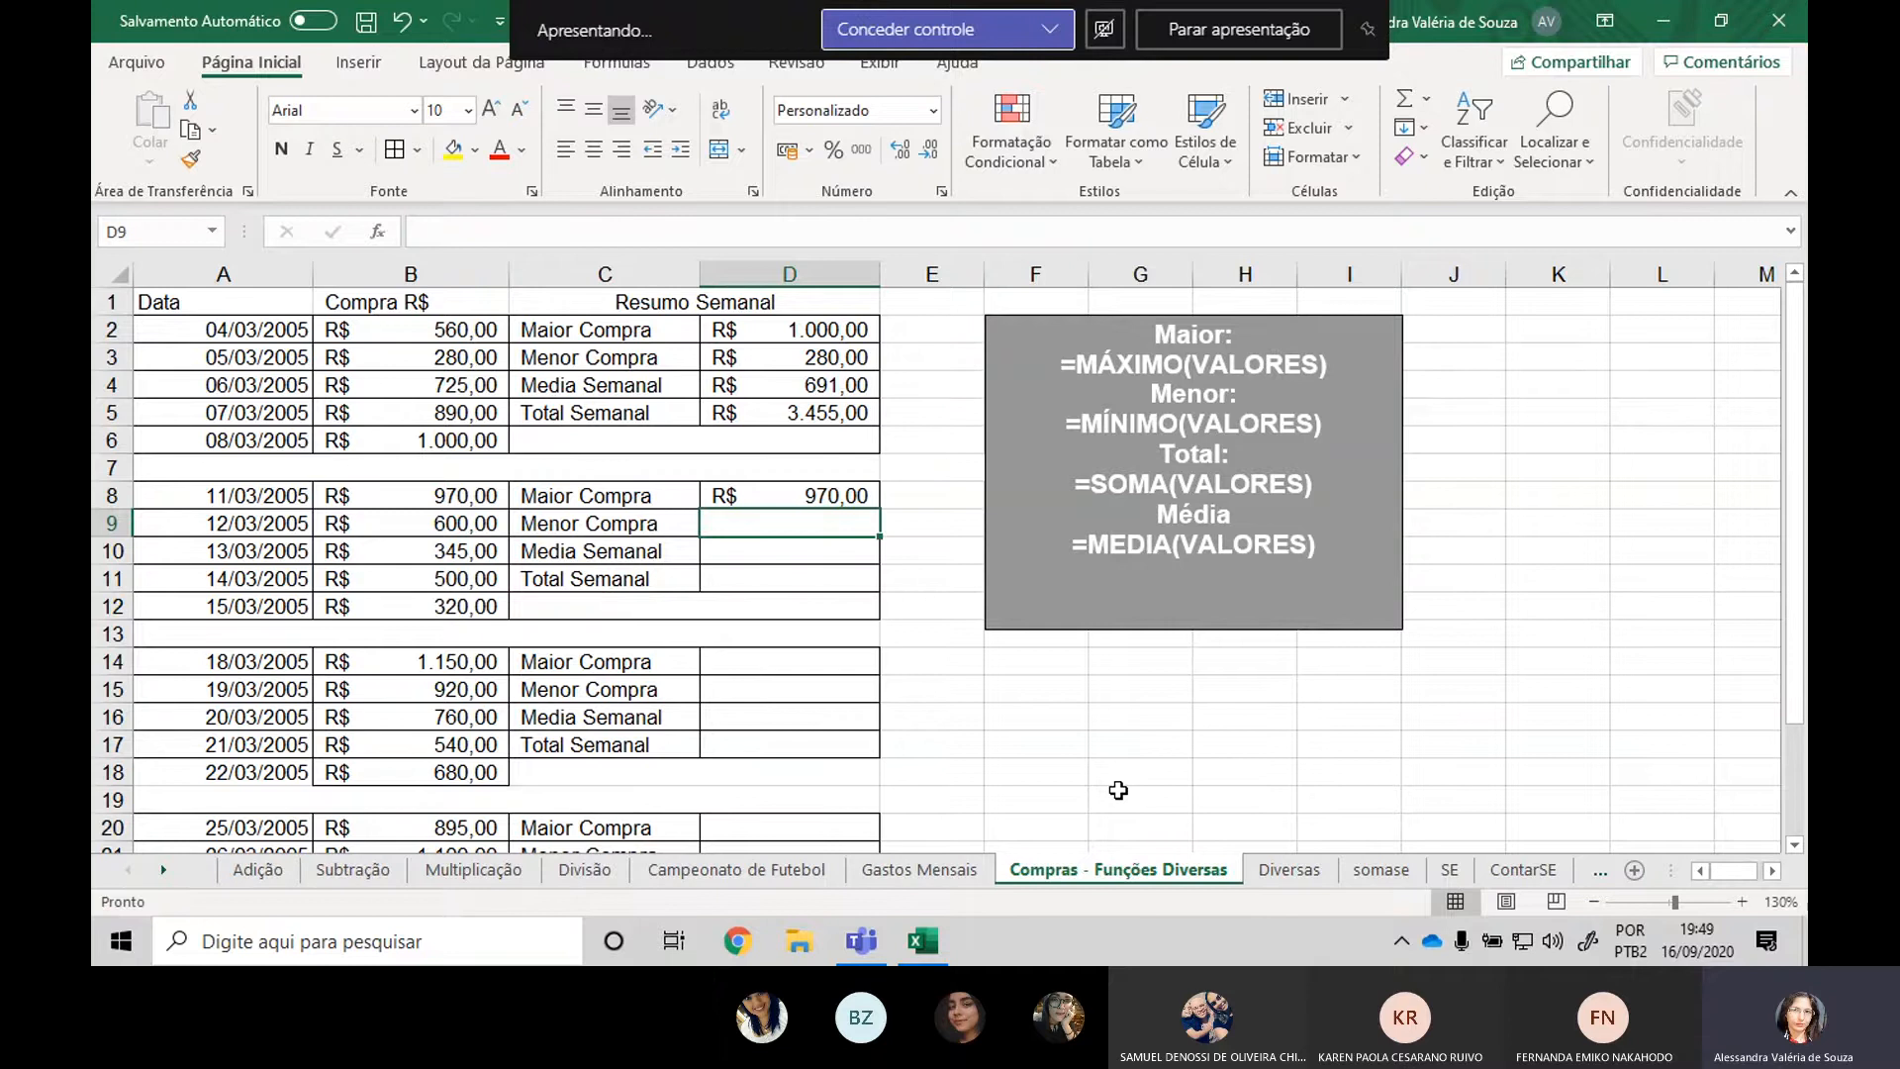
# Enter the formula =MÍNIMO(B8:B12) in D9 to find the second week's lowest purchase.
pyautogui.write('=m')
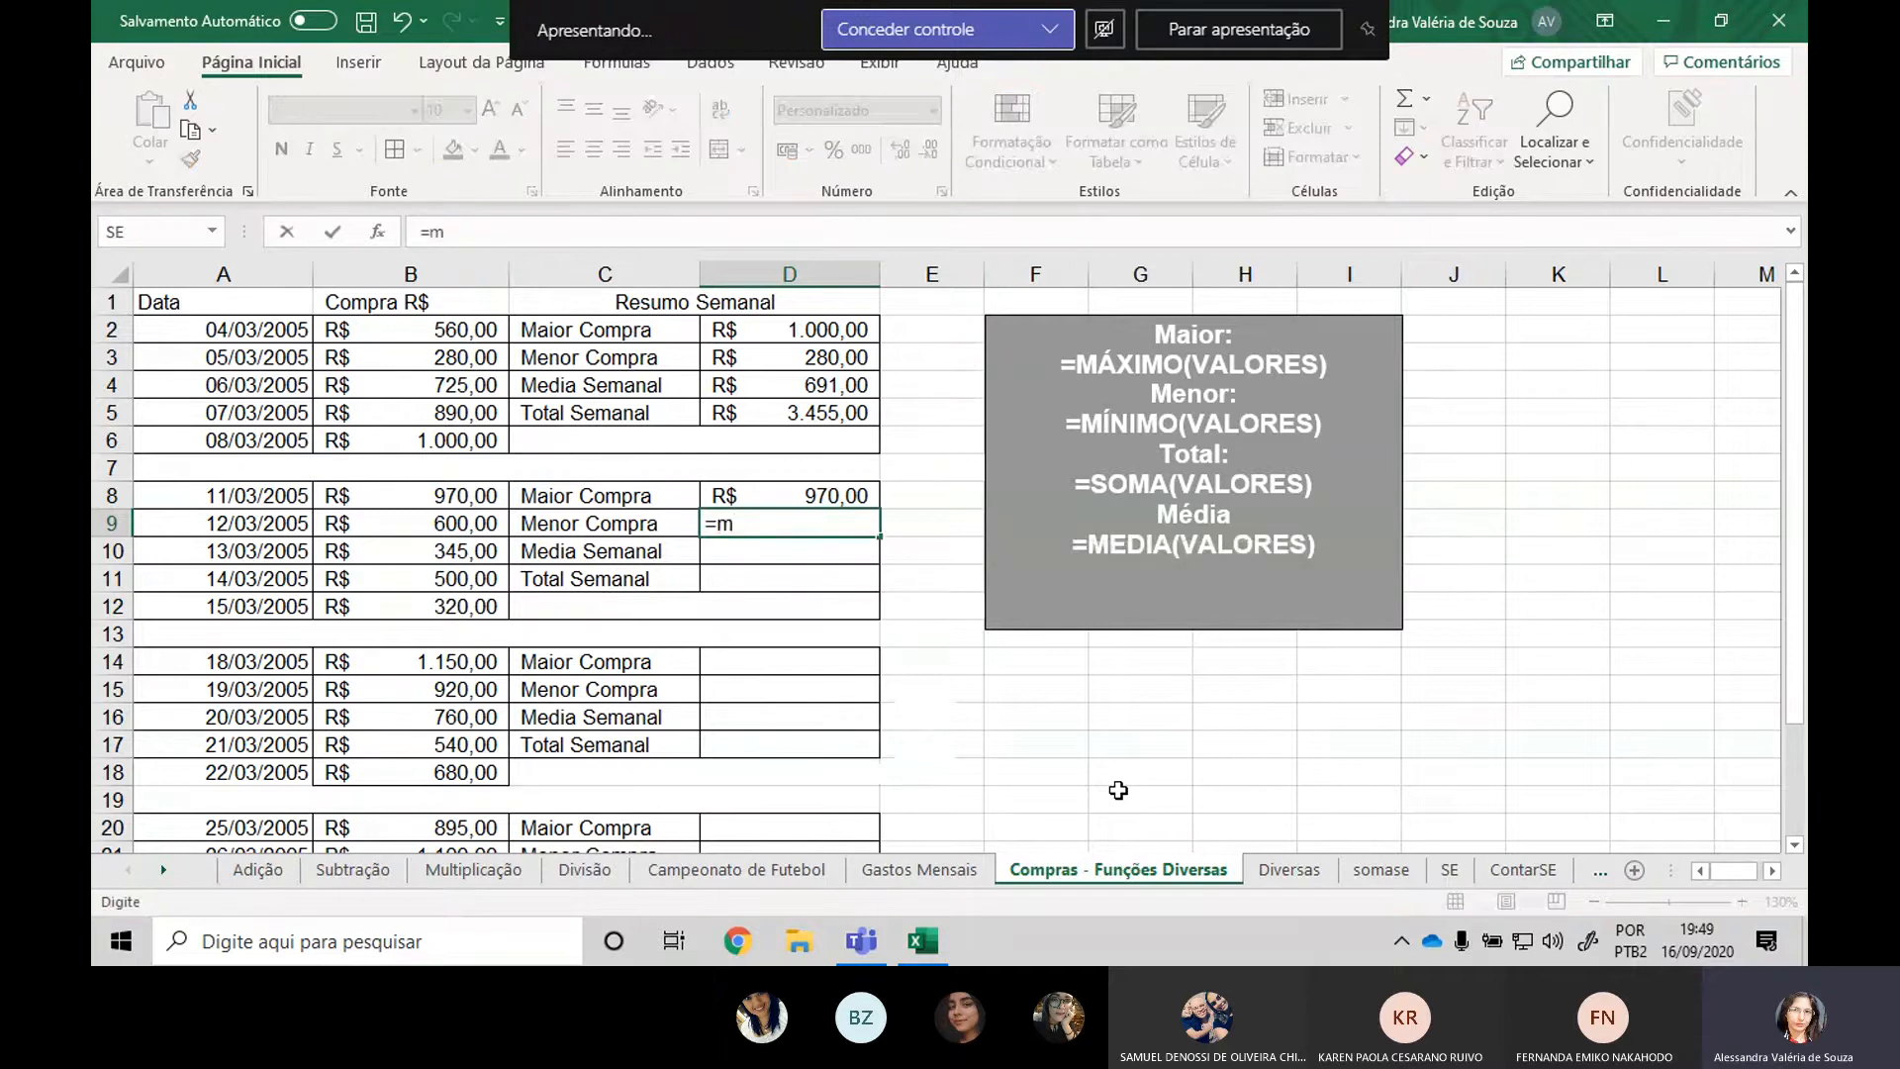
pyautogui.write('ínimo(')
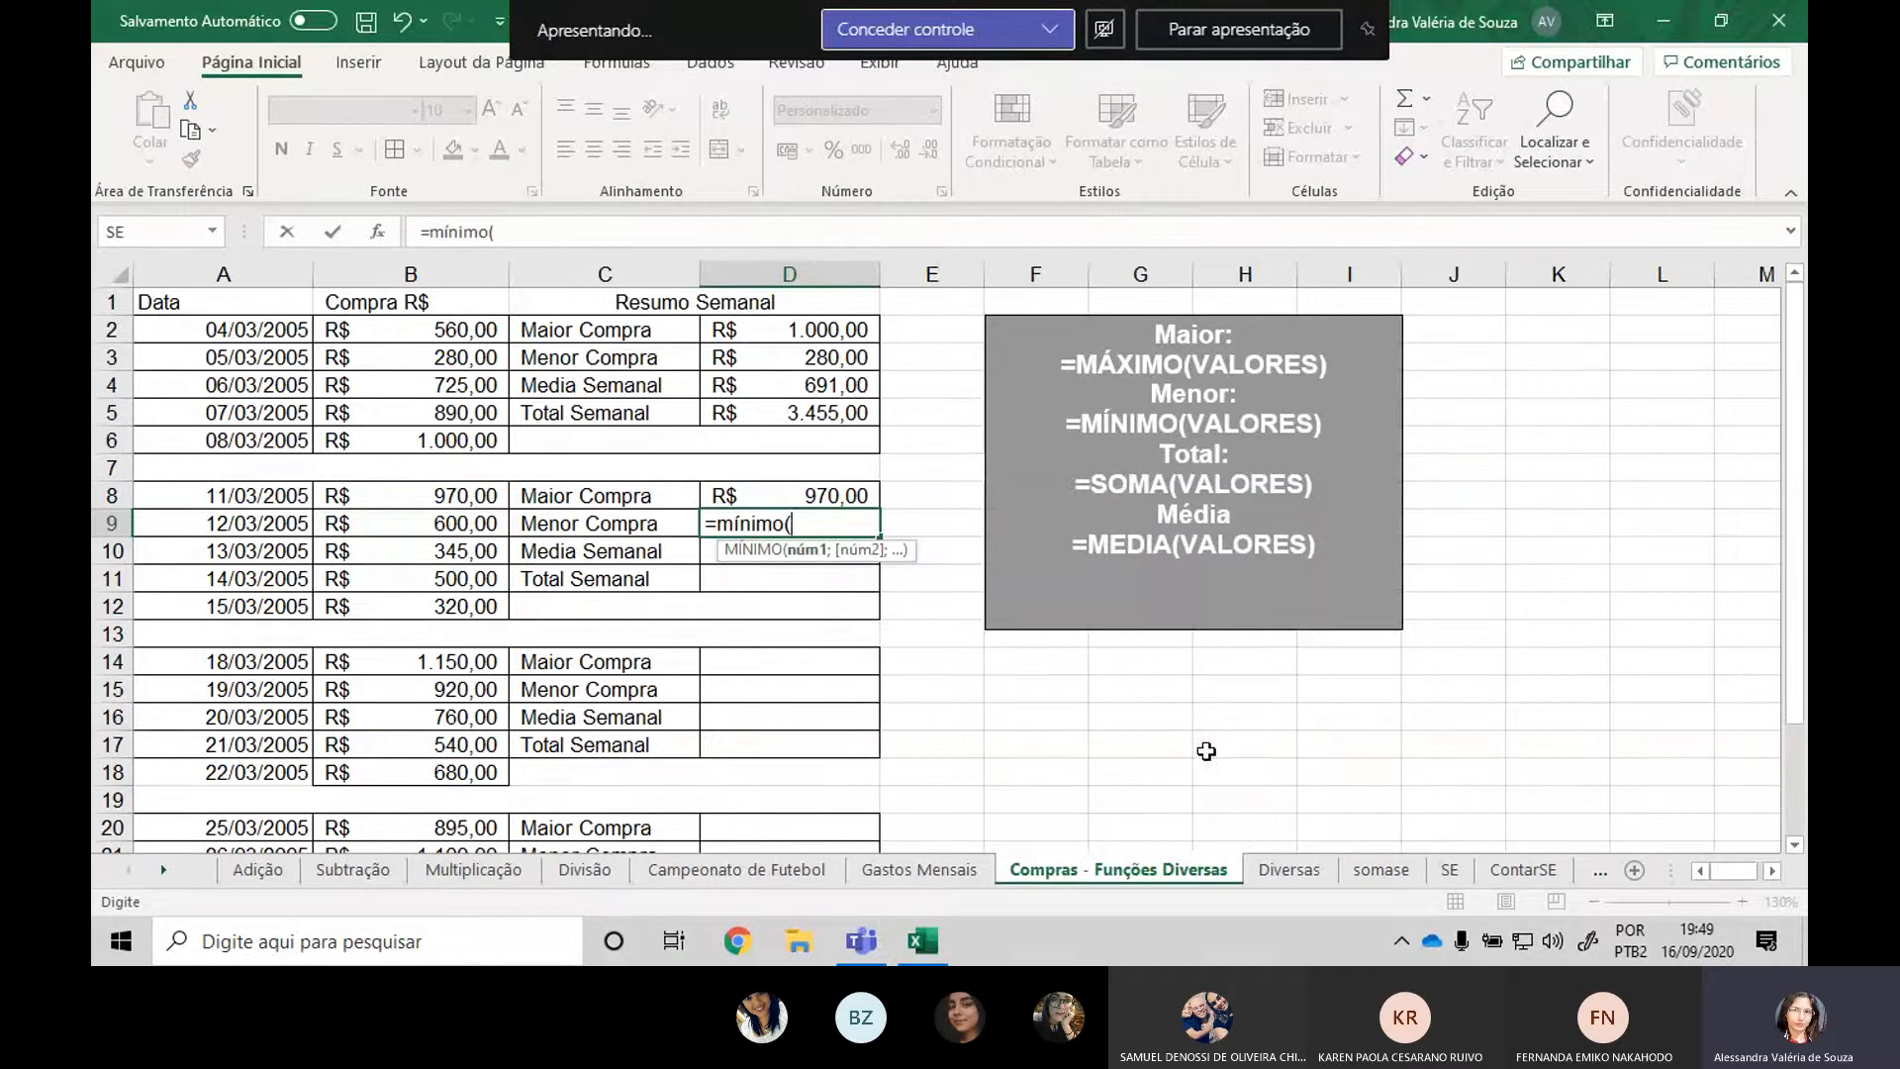
pyautogui.moveTo(425, 494); pyautogui.dragTo(455, 607)
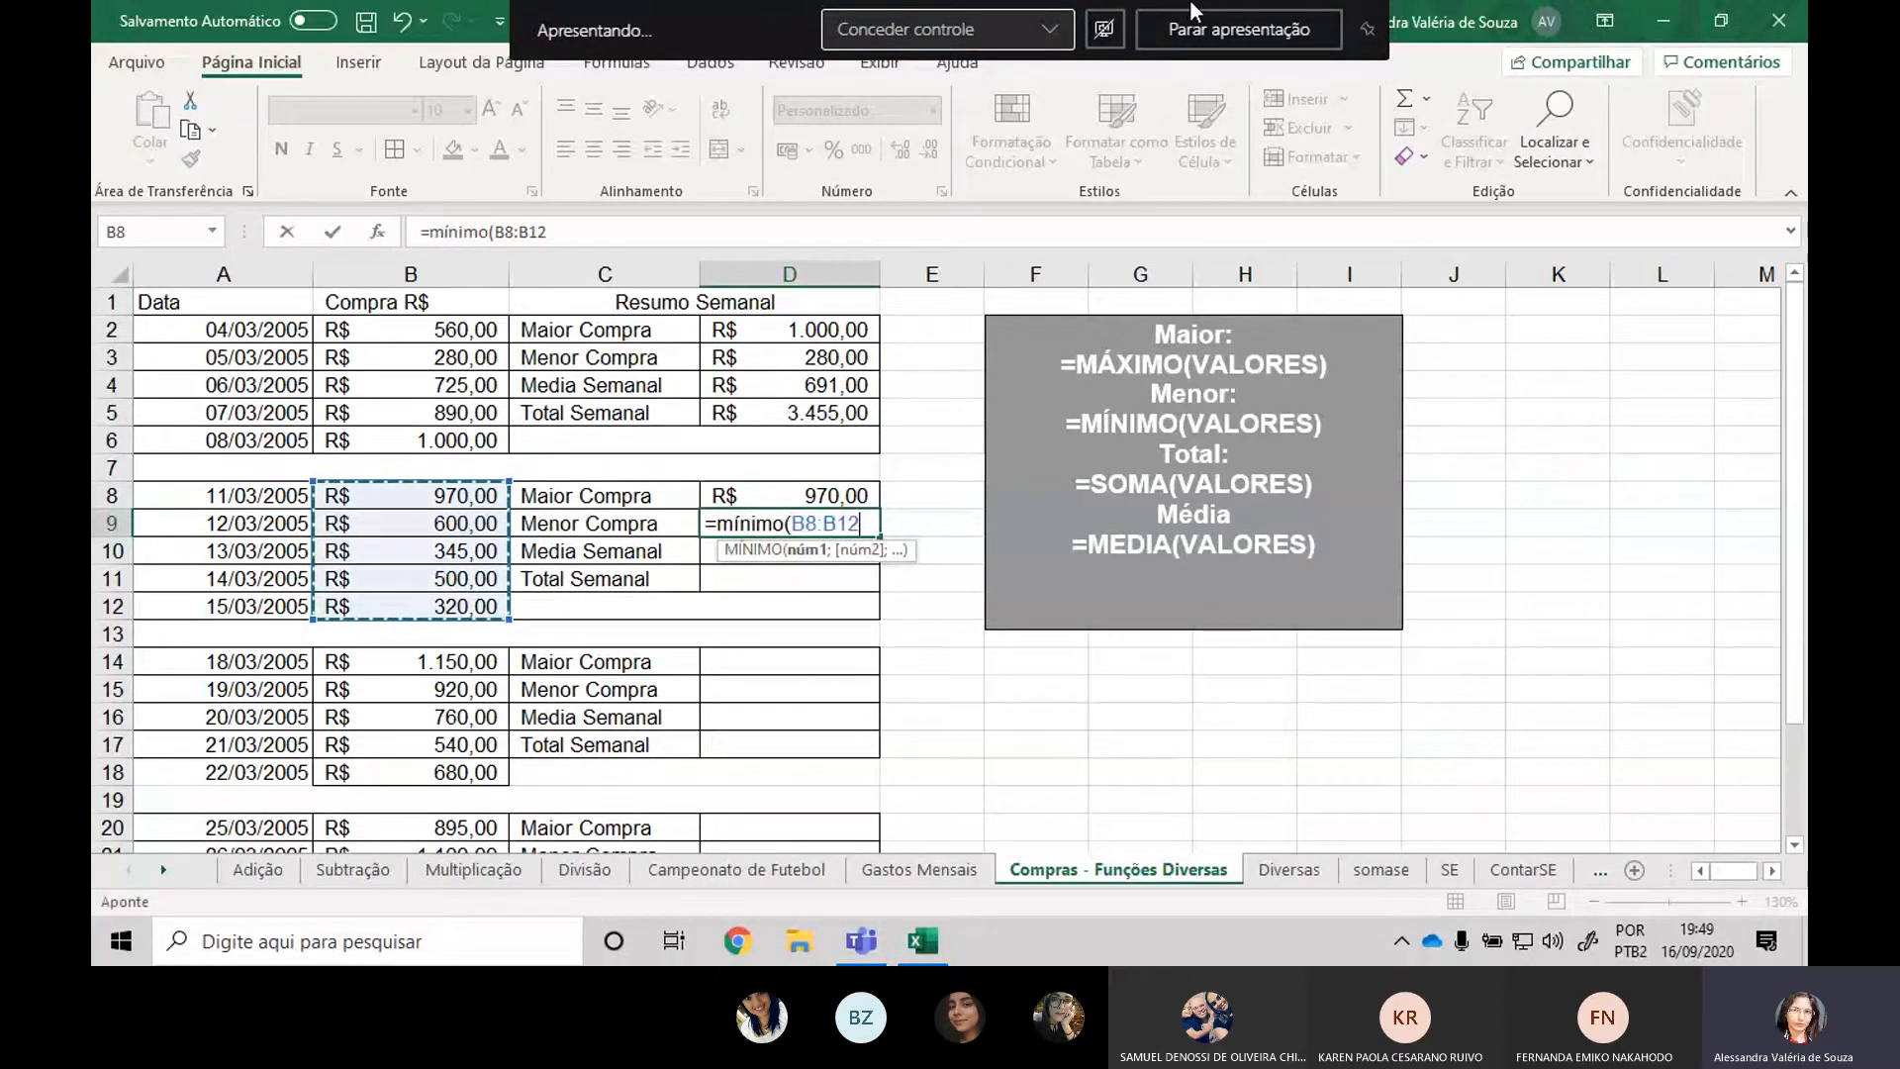
pyautogui.write(')')
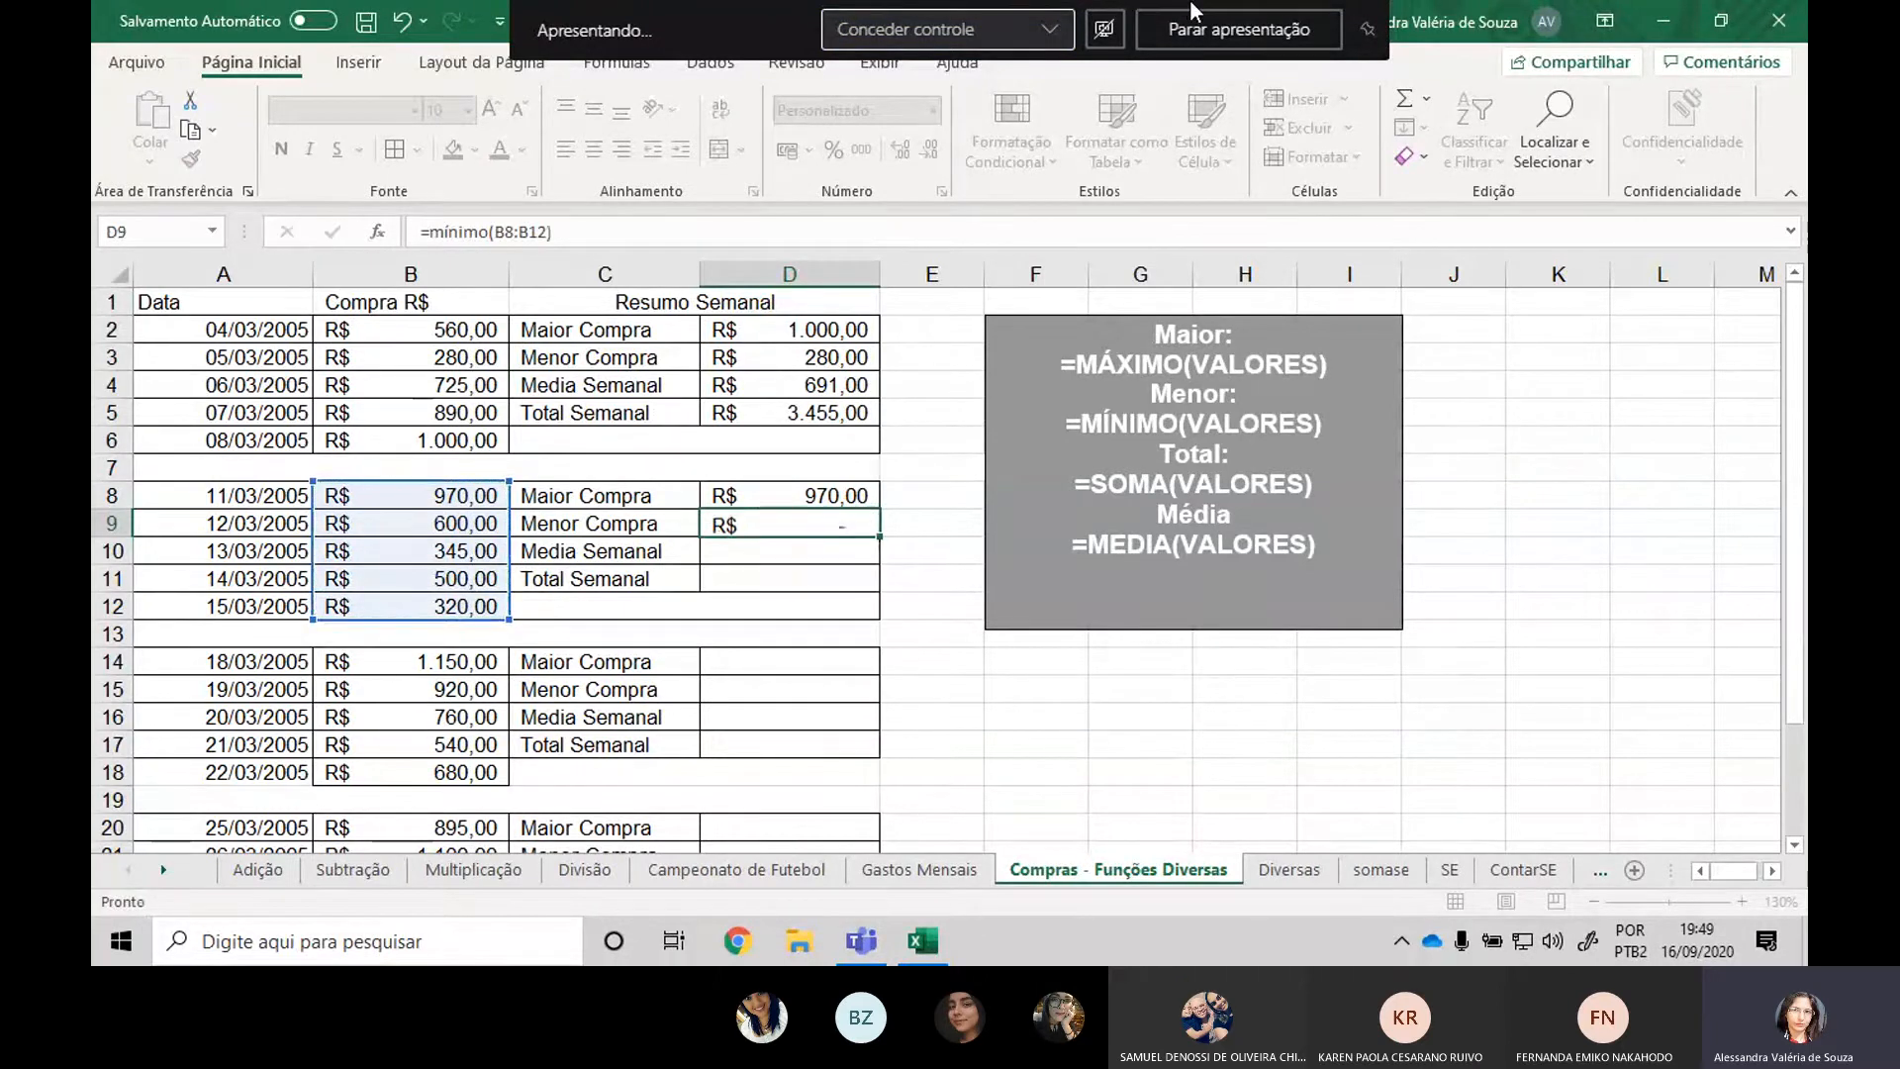
pyautogui.press('Return')
# Enter the formula =MÉDIA(B8:B12) in D10 to calculate the second week's average purchase.
pyautogui.write('=')
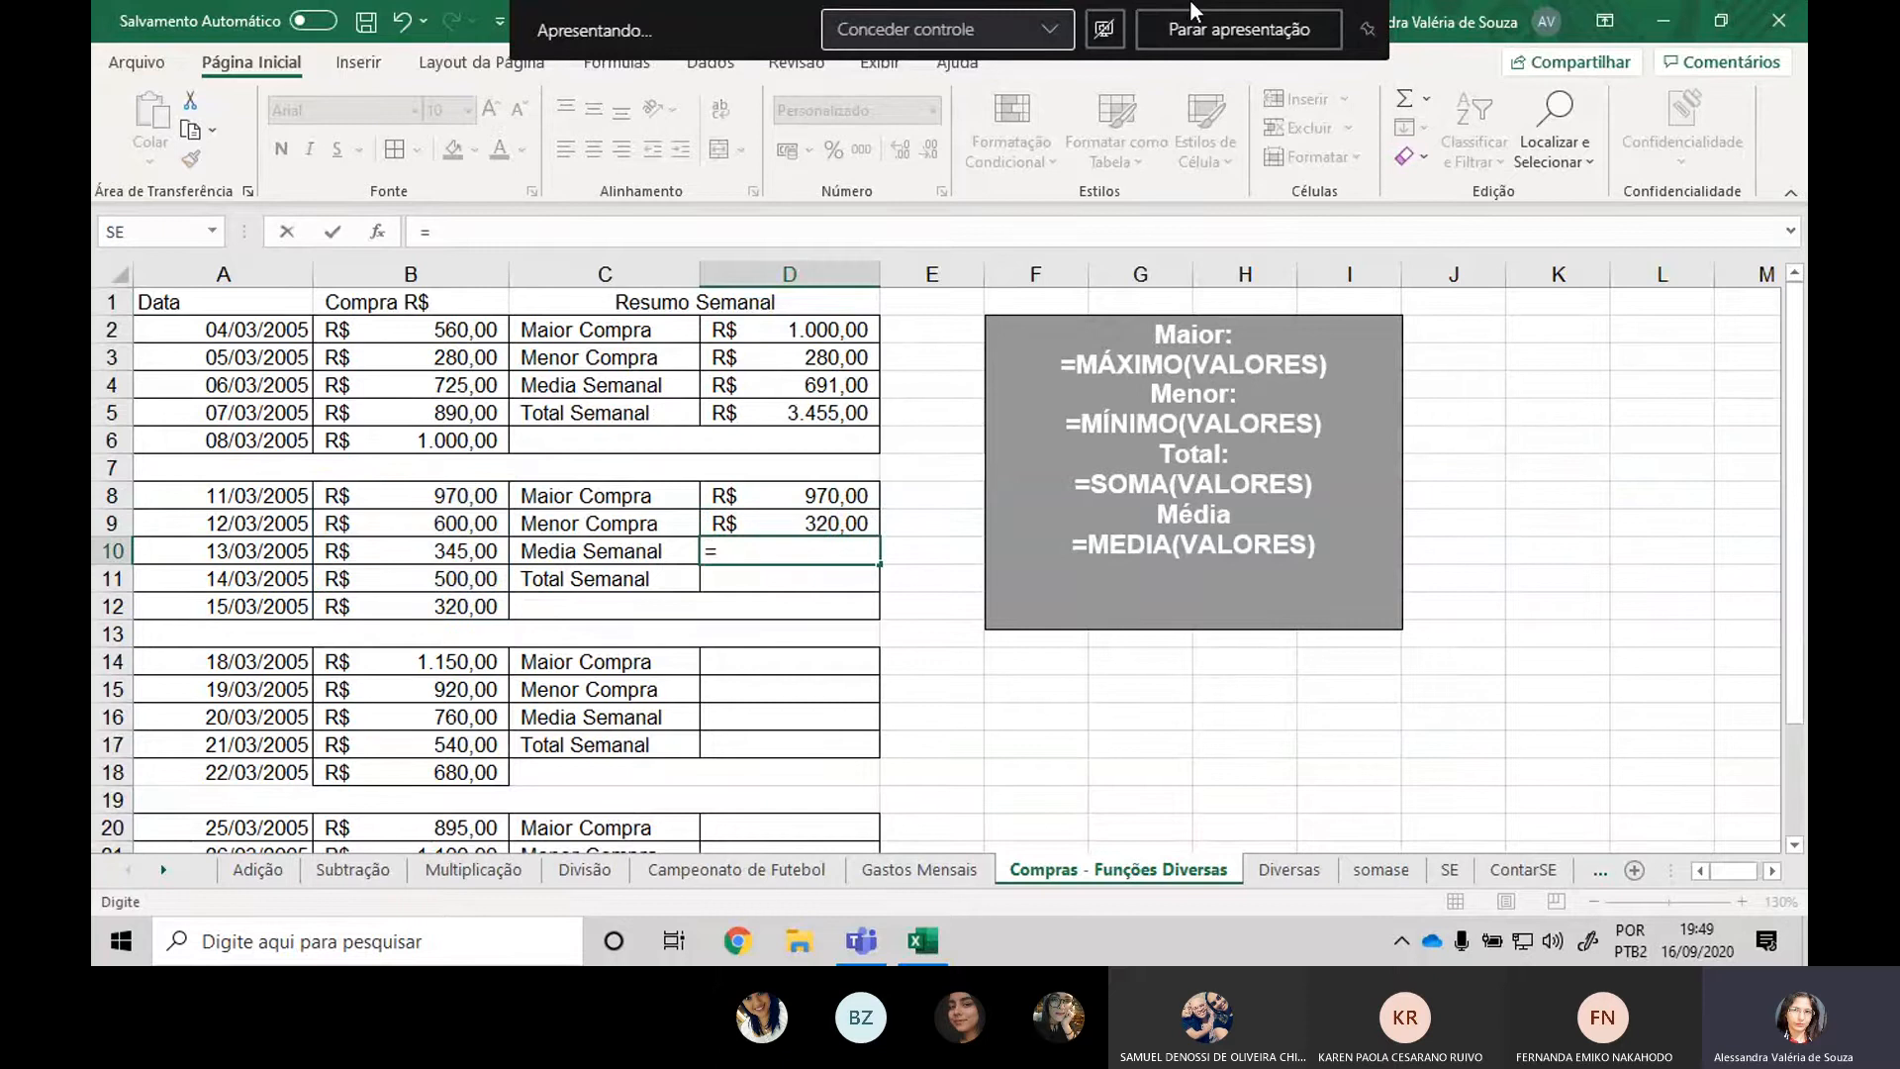
pyautogui.write('média(')
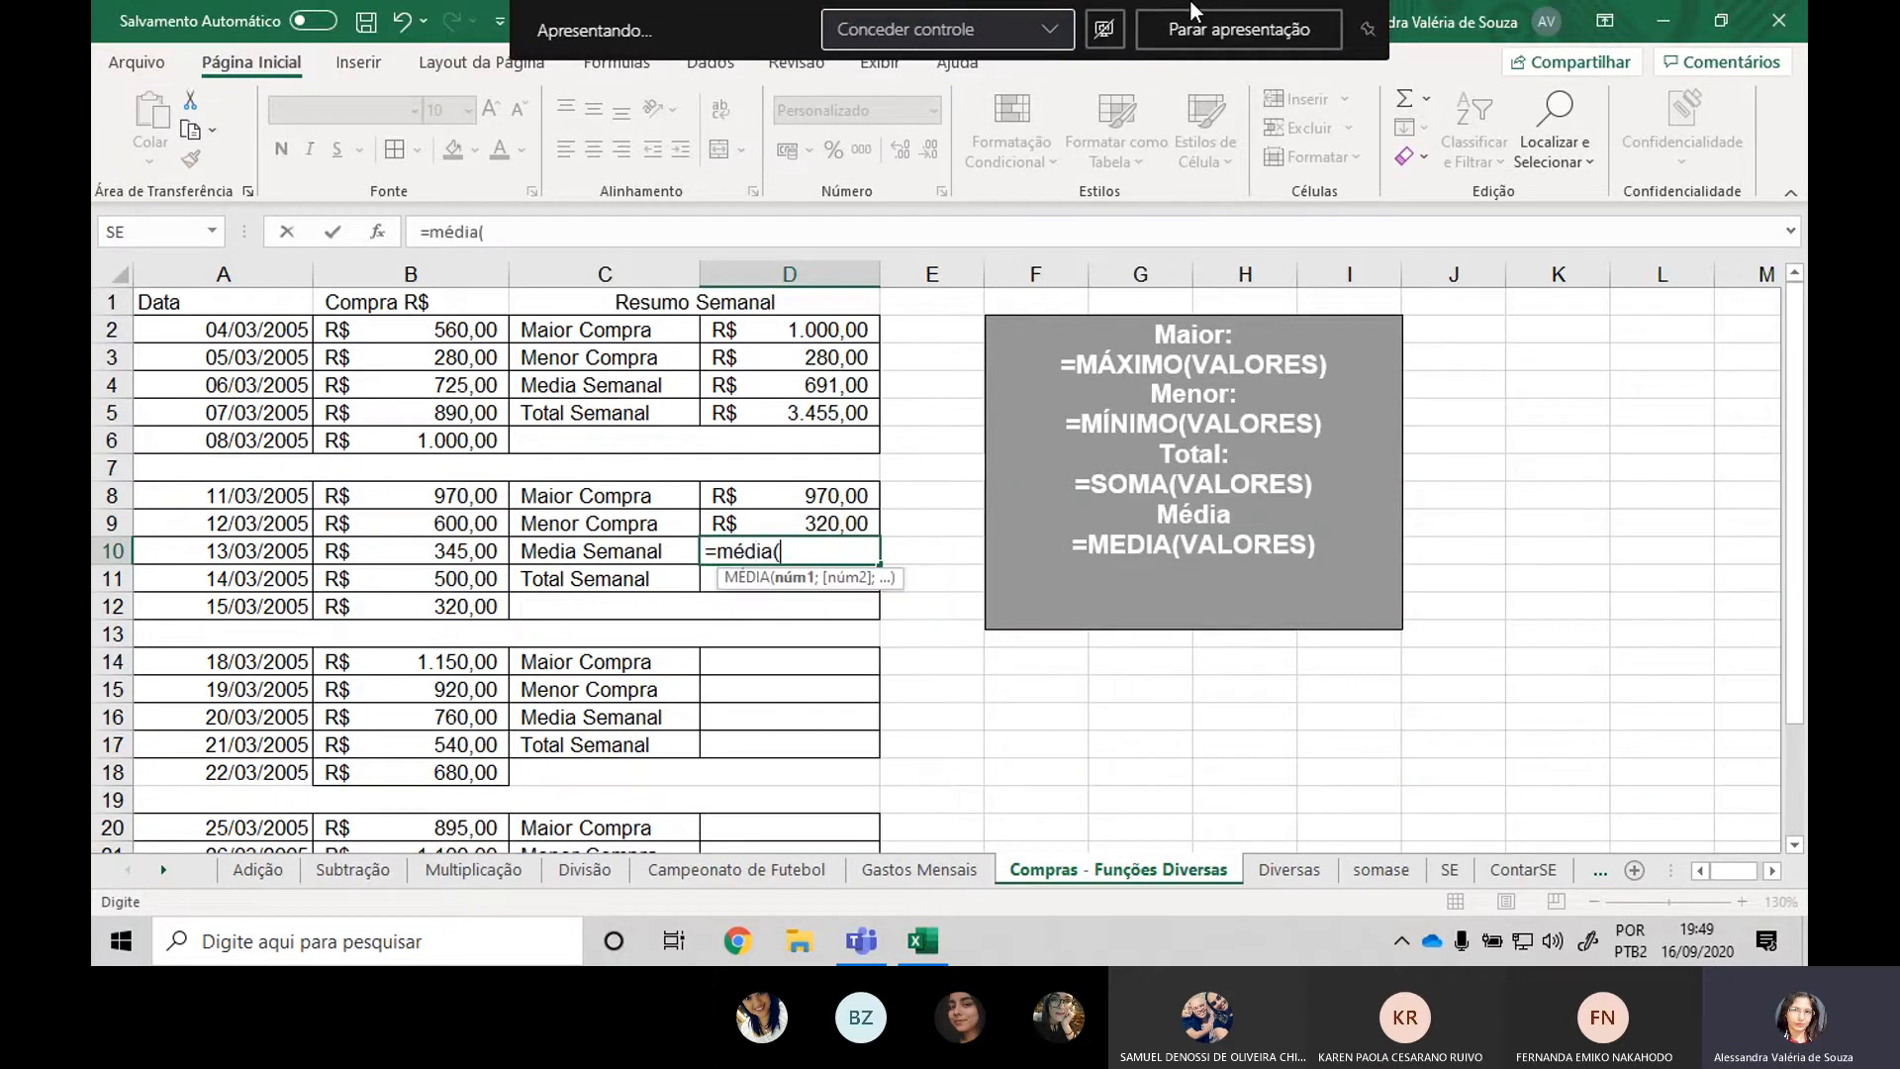
pyautogui.moveTo(460, 495); pyautogui.dragTo(429, 607)
pyautogui.write(')')
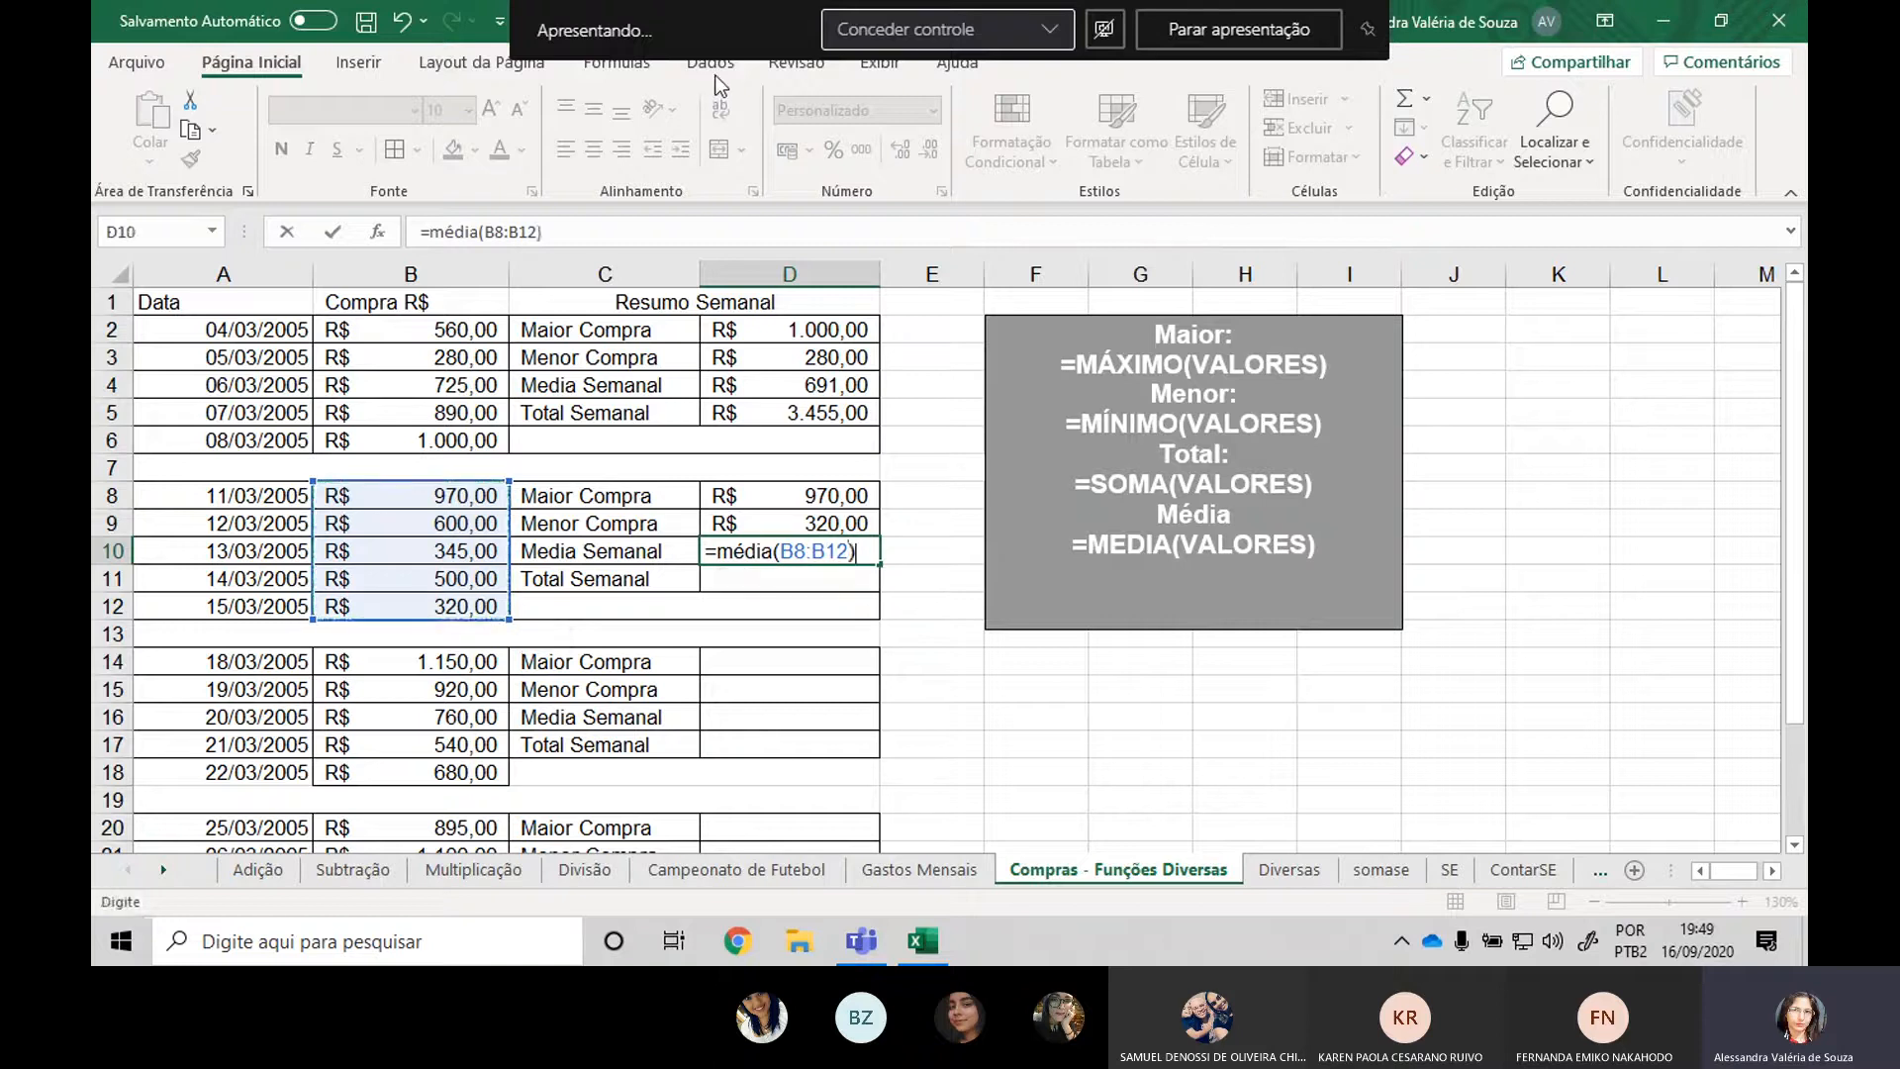
pyautogui.press('Return')
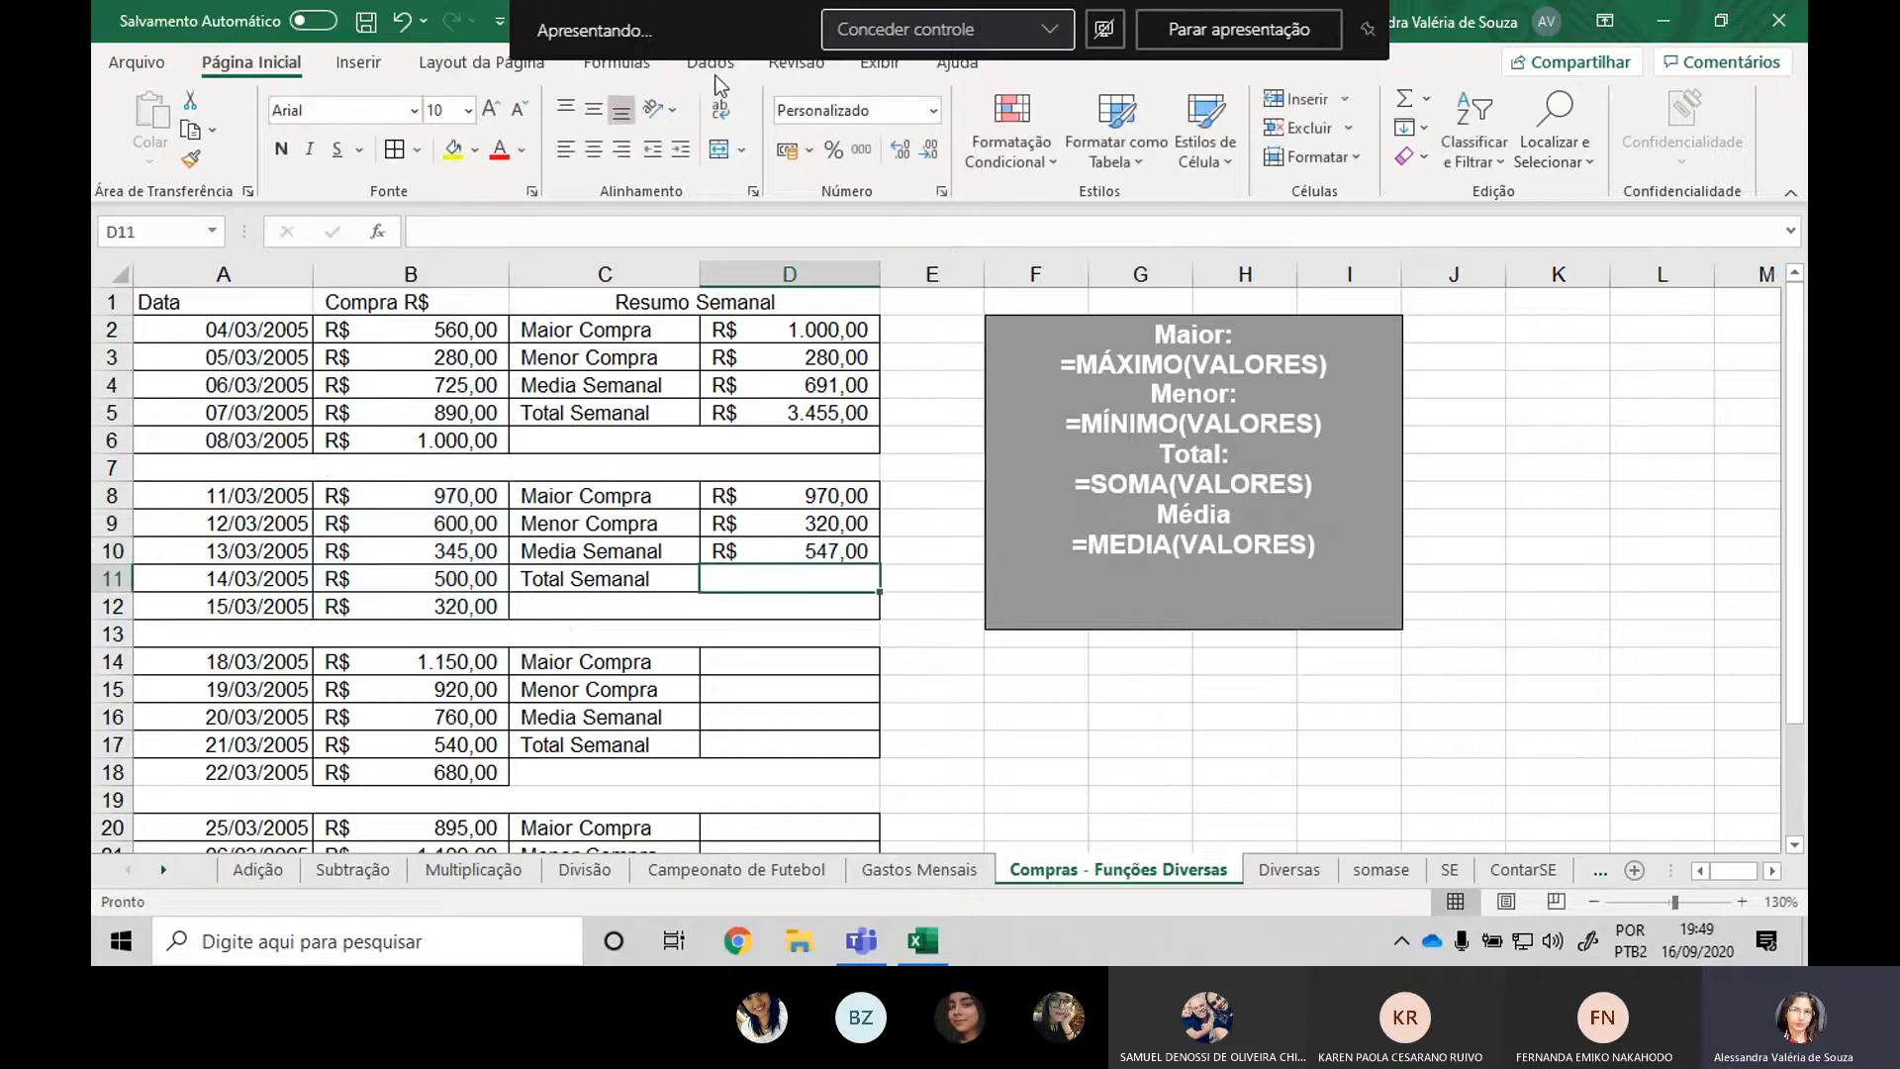
# Enter the formula =SOMA(B8:B12) in D11 to calculate the second week's purchase total.
pyautogui.write('=soma(')
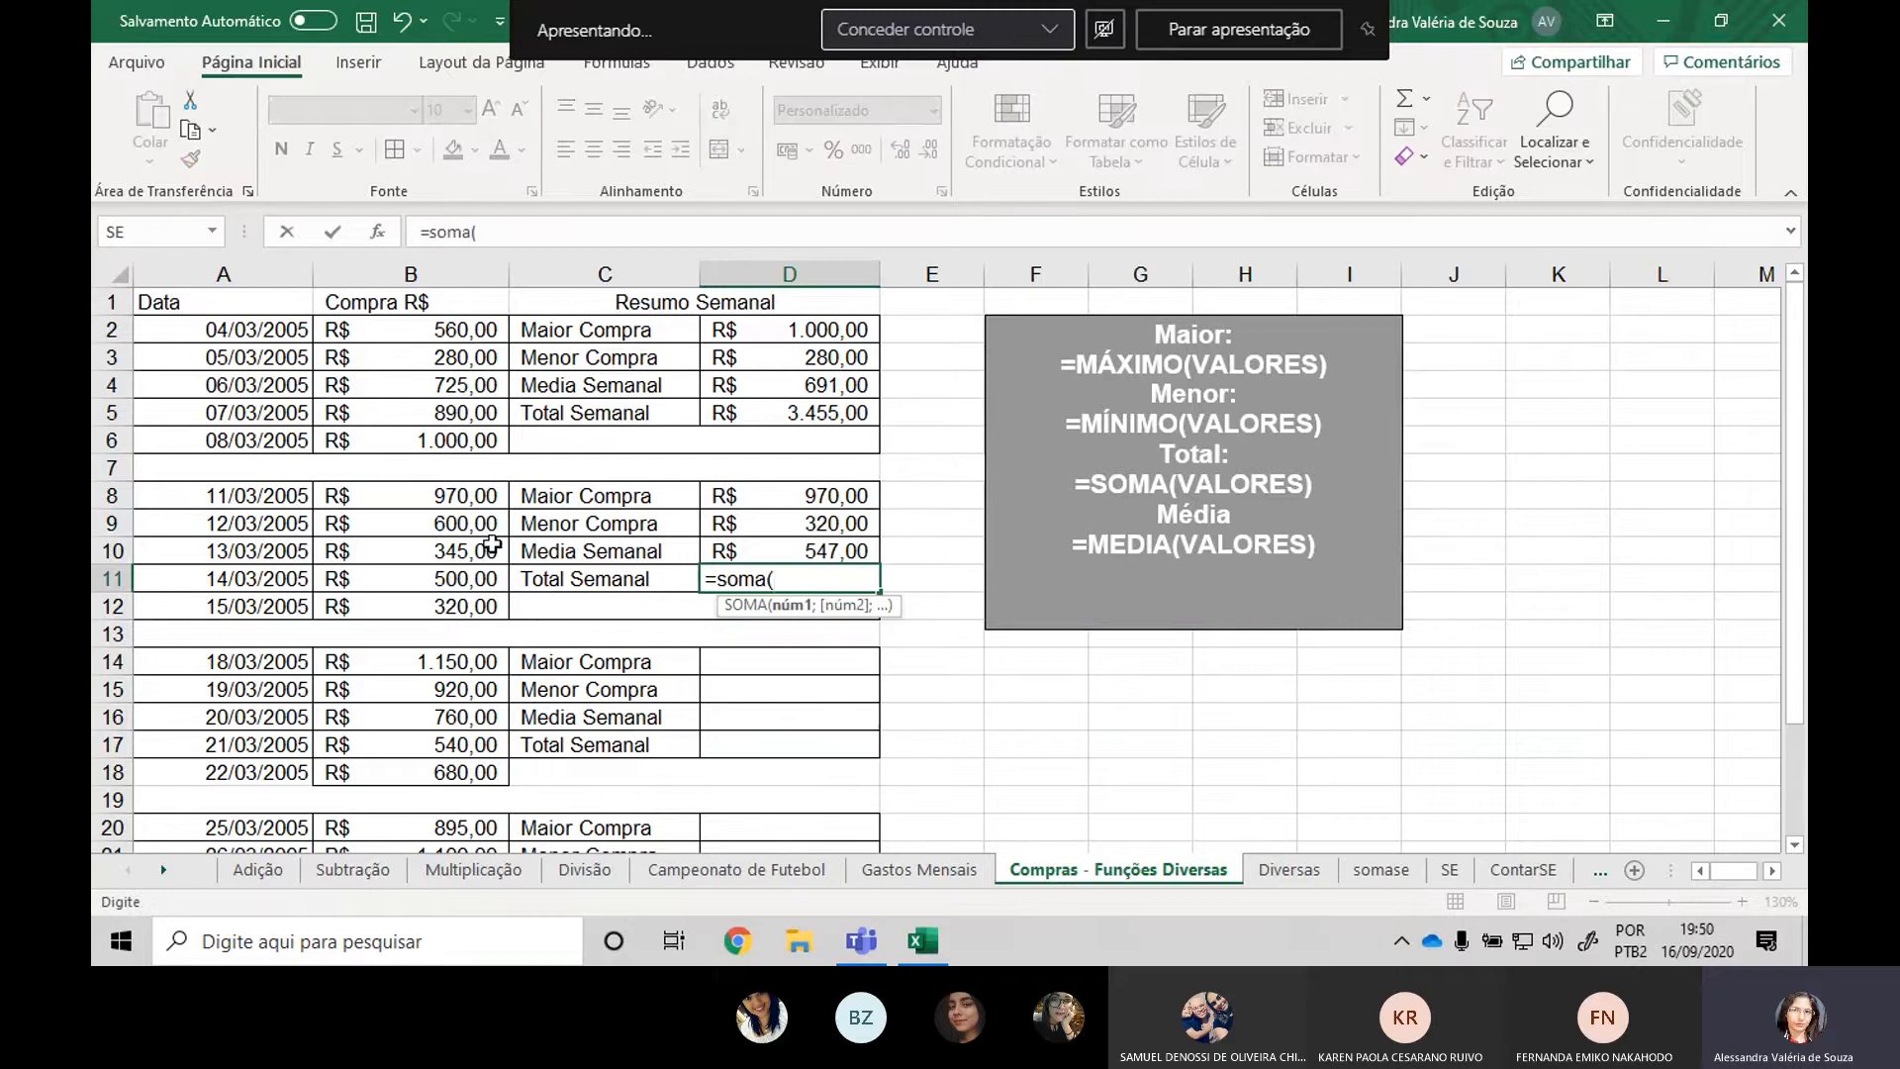
pyautogui.moveTo(425, 498); pyautogui.dragTo(433, 599)
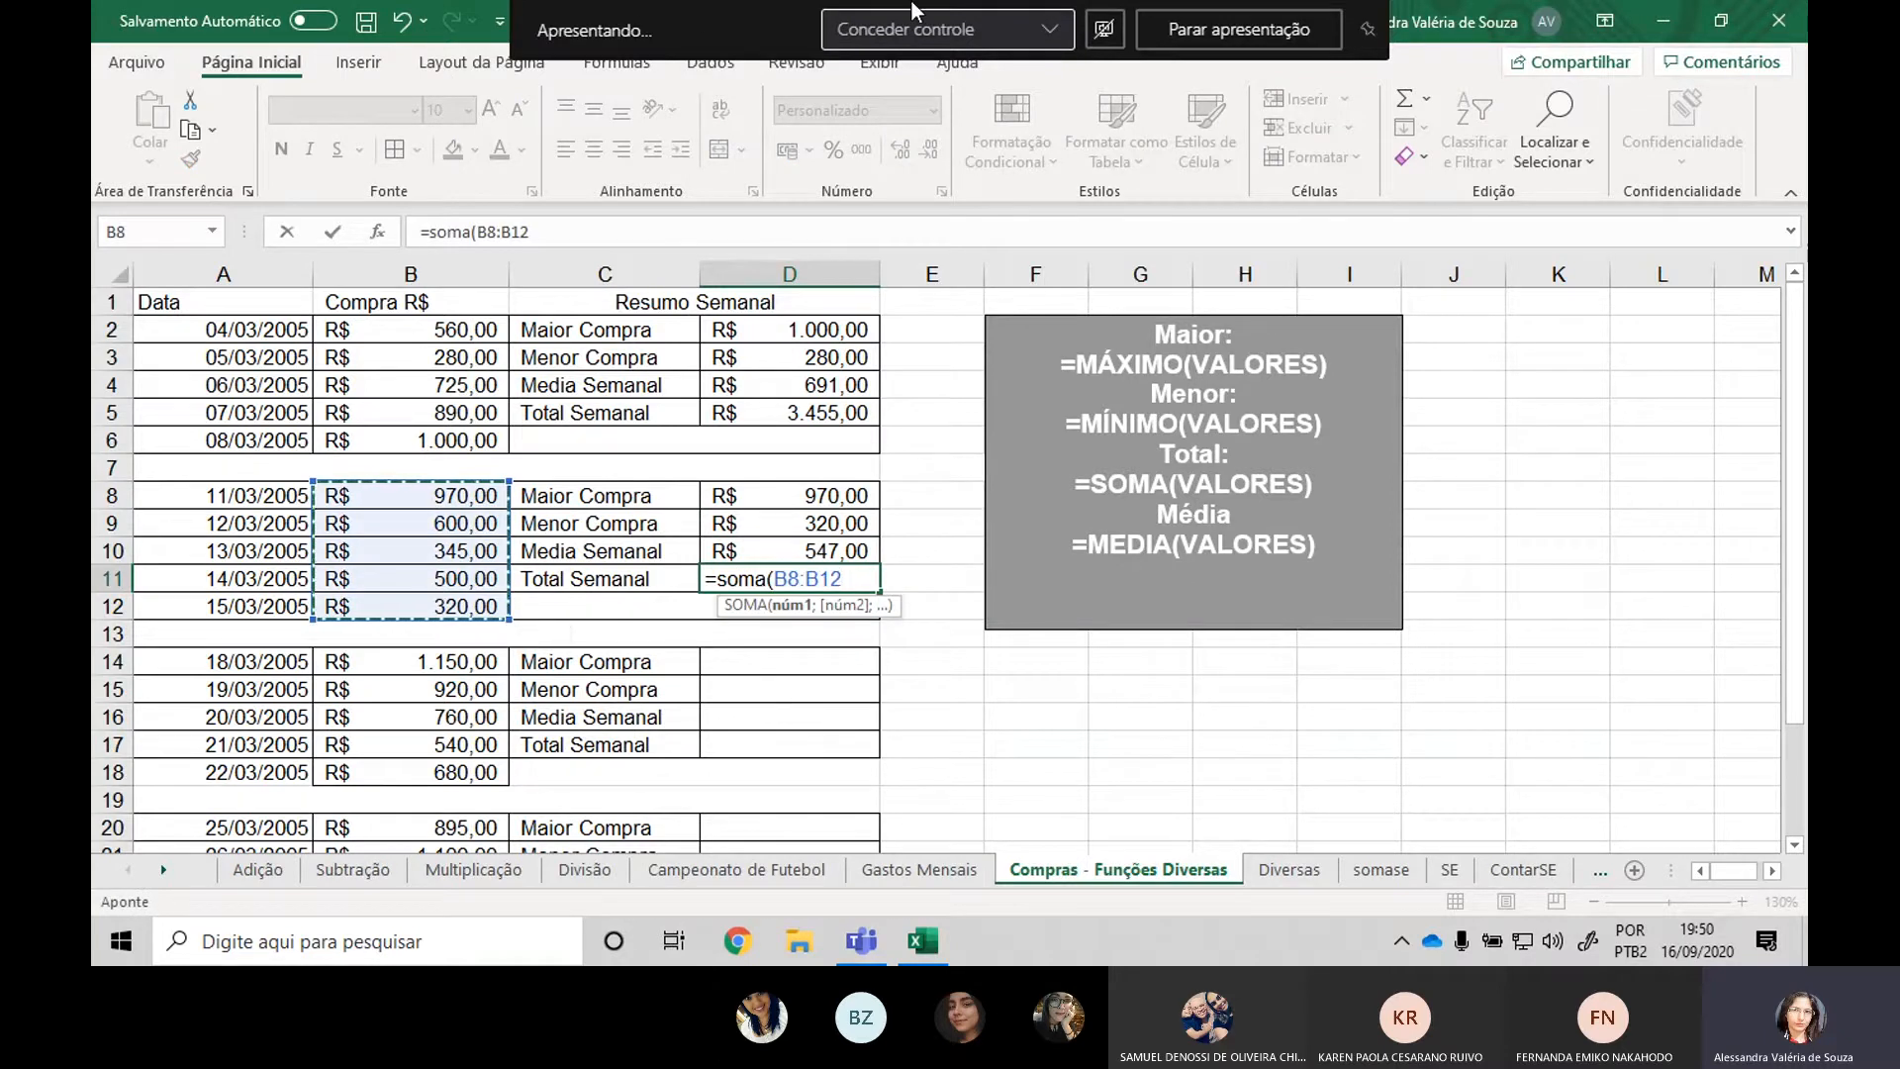
pyautogui.write(')')
pyautogui.press('Return')
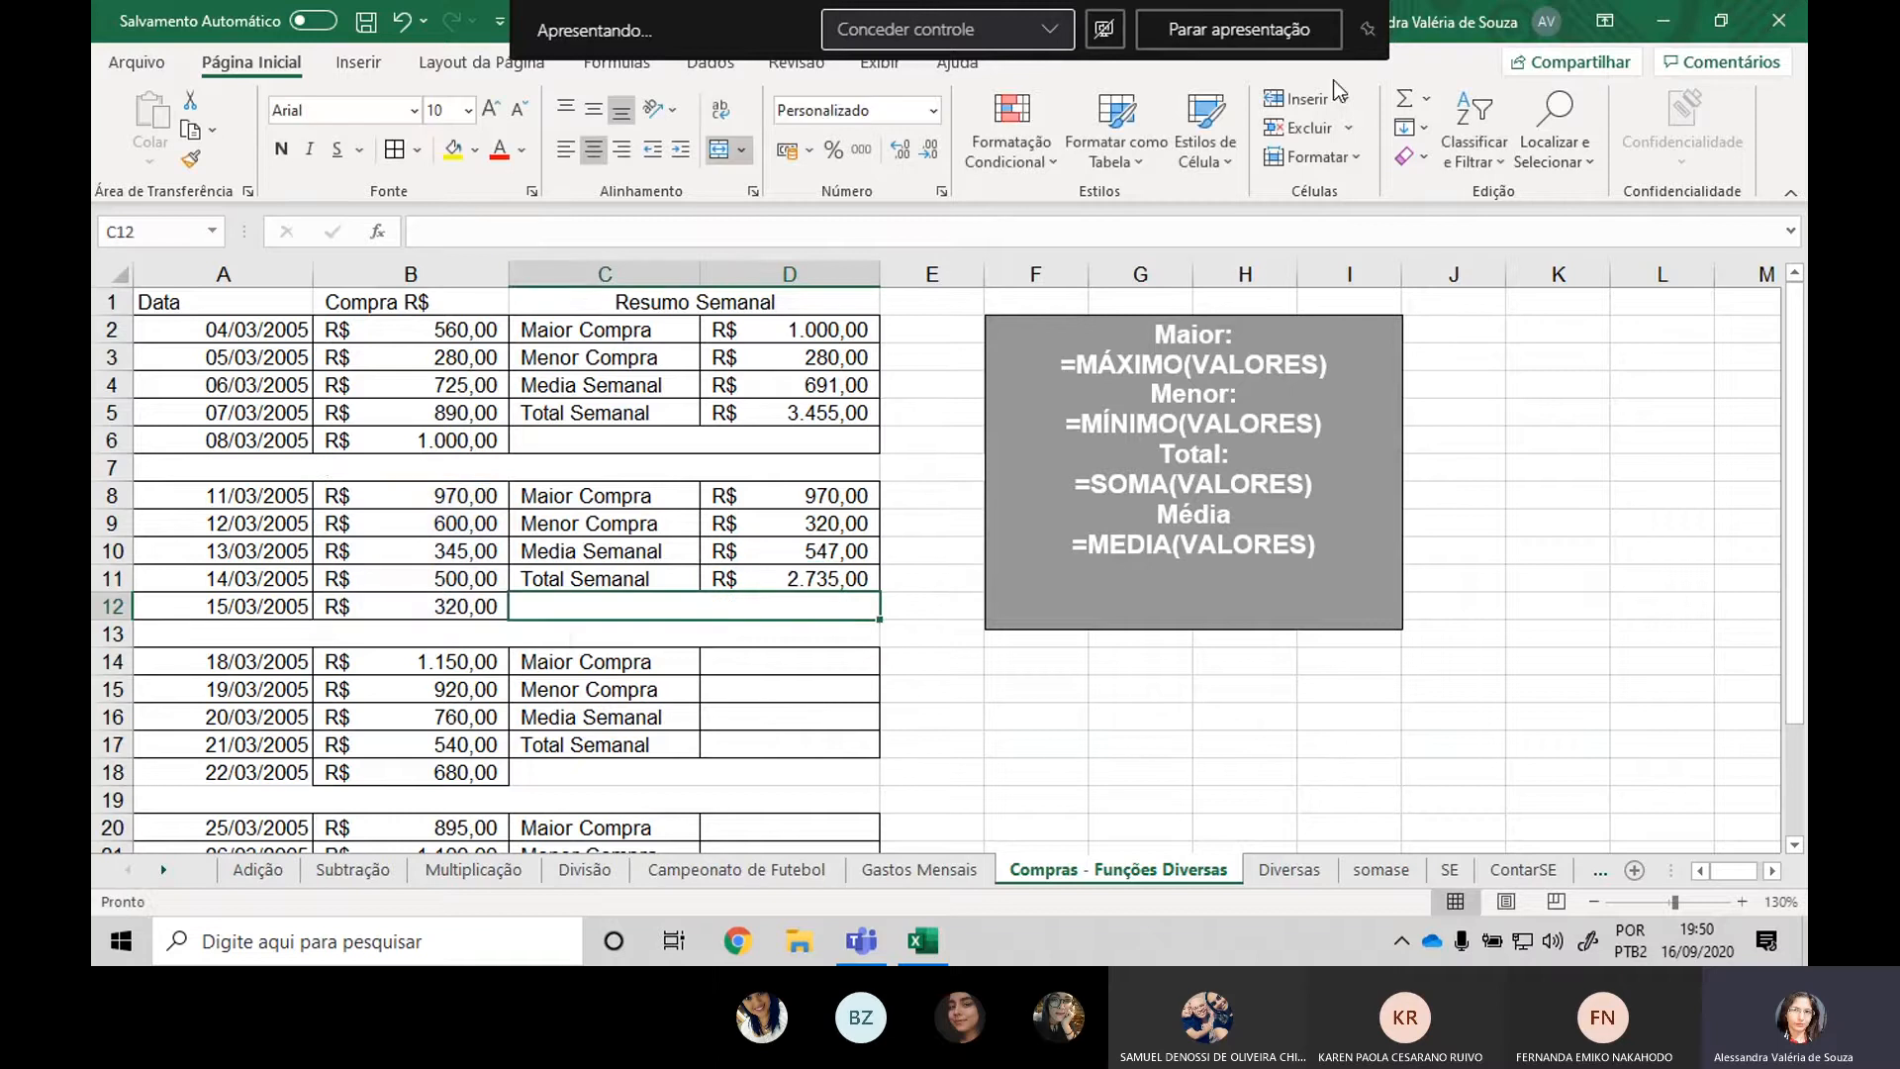
# Enter the formula =MÁXIMO(B14:B18) in D14 to find the third week's highest purchase.
pyautogui.click(742, 655)
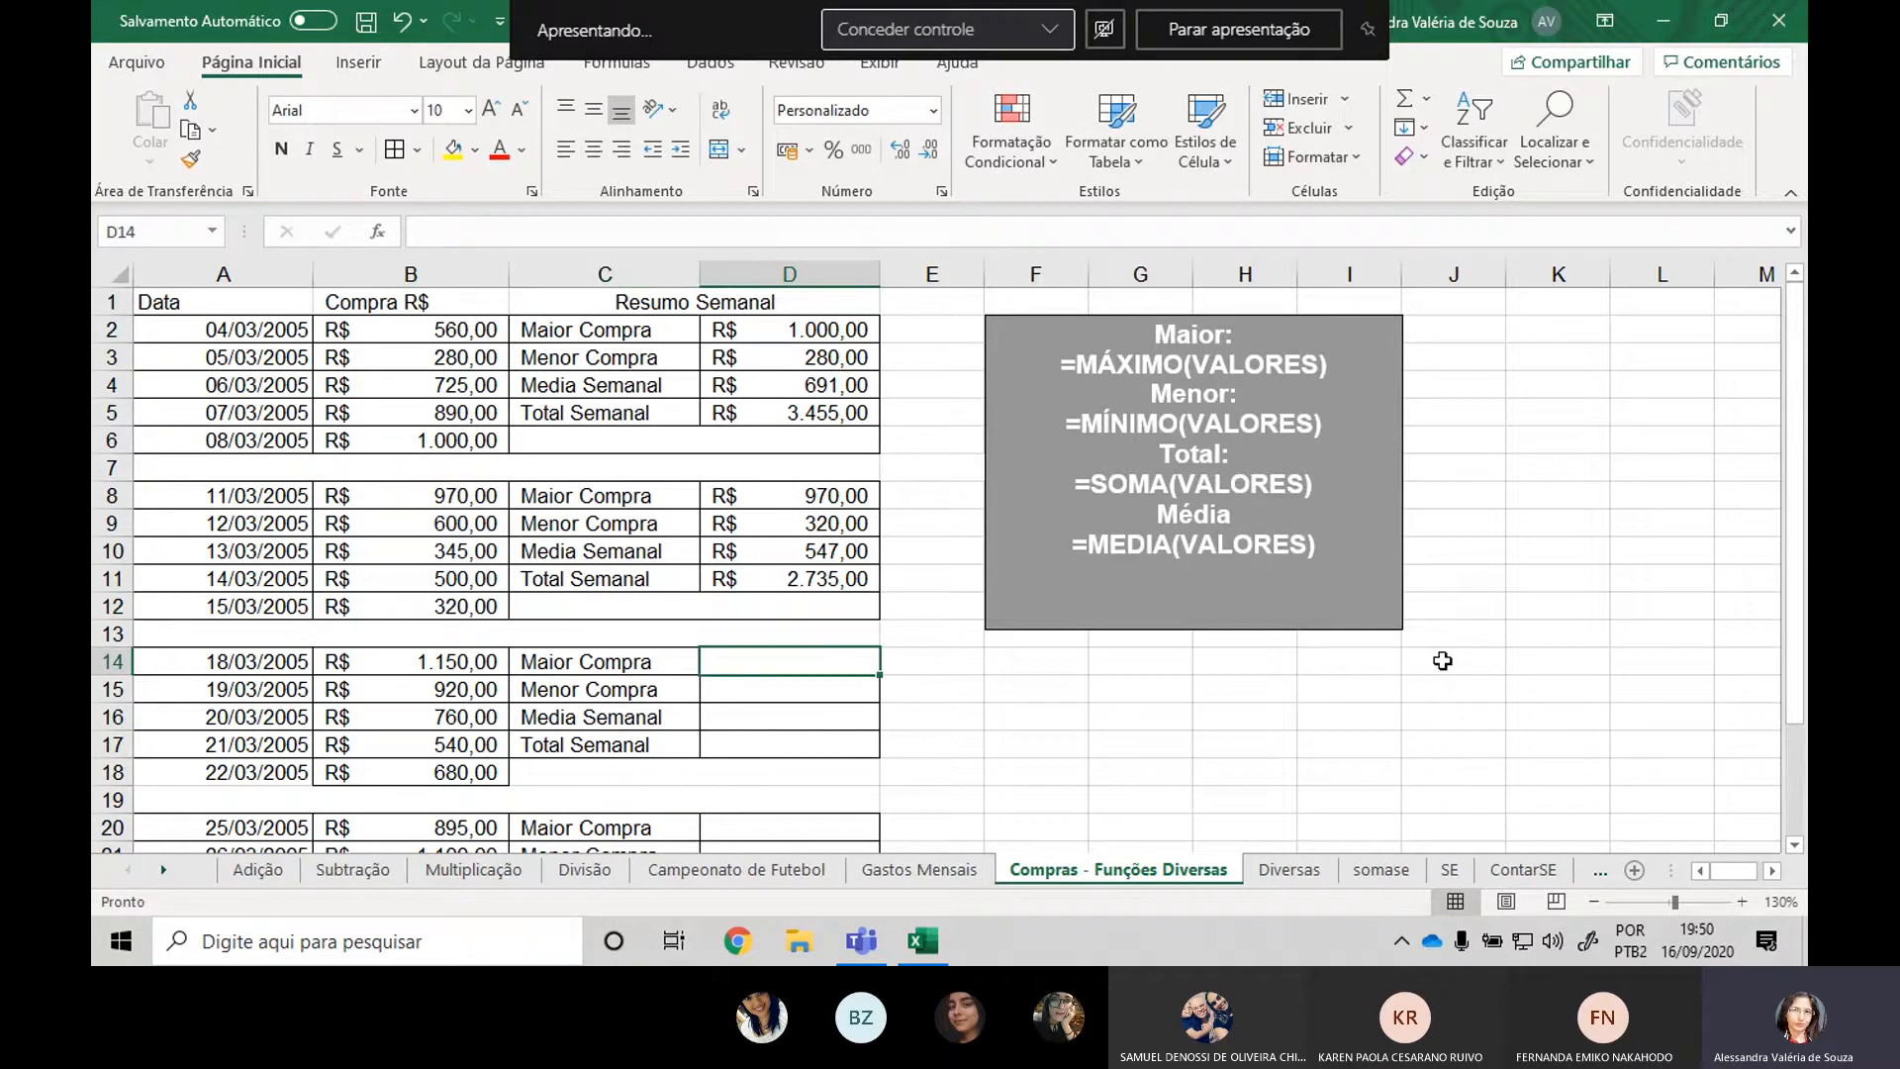
pyautogui.scroll(-1, 1171, 715)
pyautogui.scroll(-2, 1171, 716)
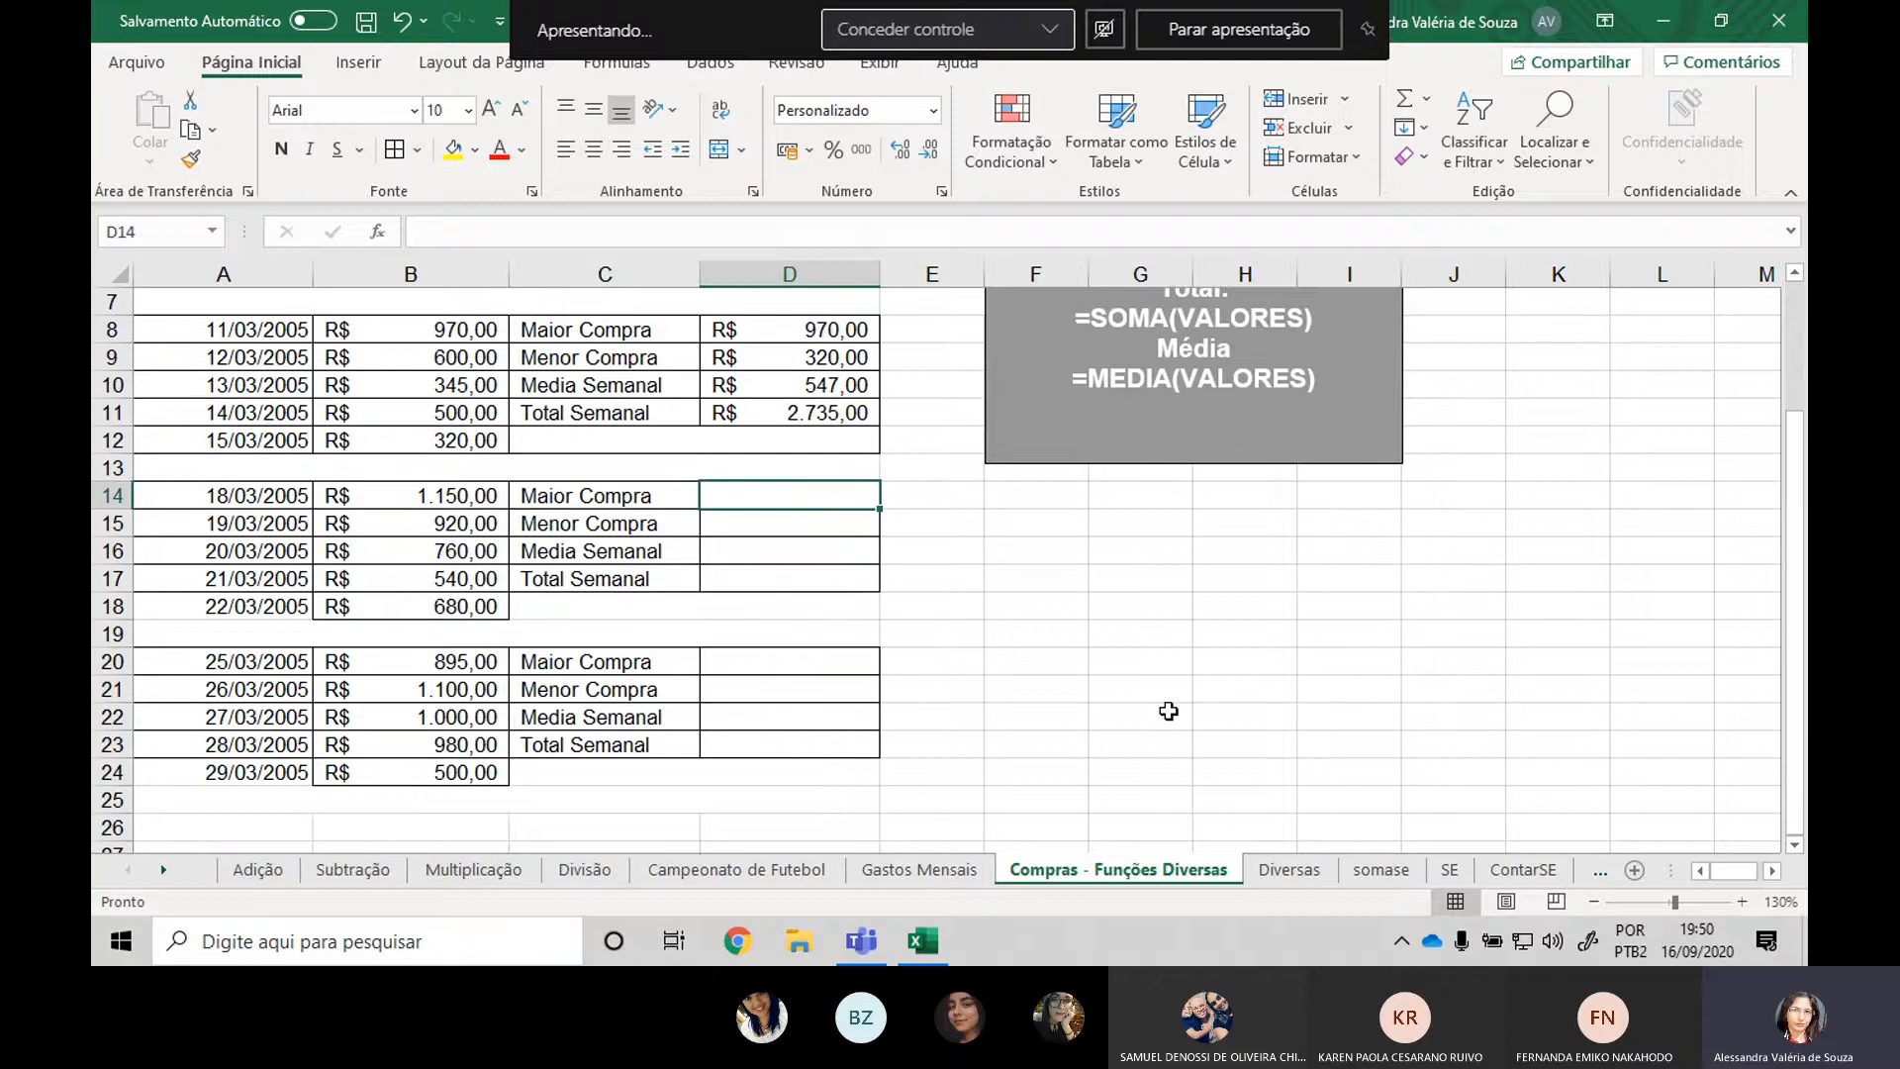
pyautogui.write('=')
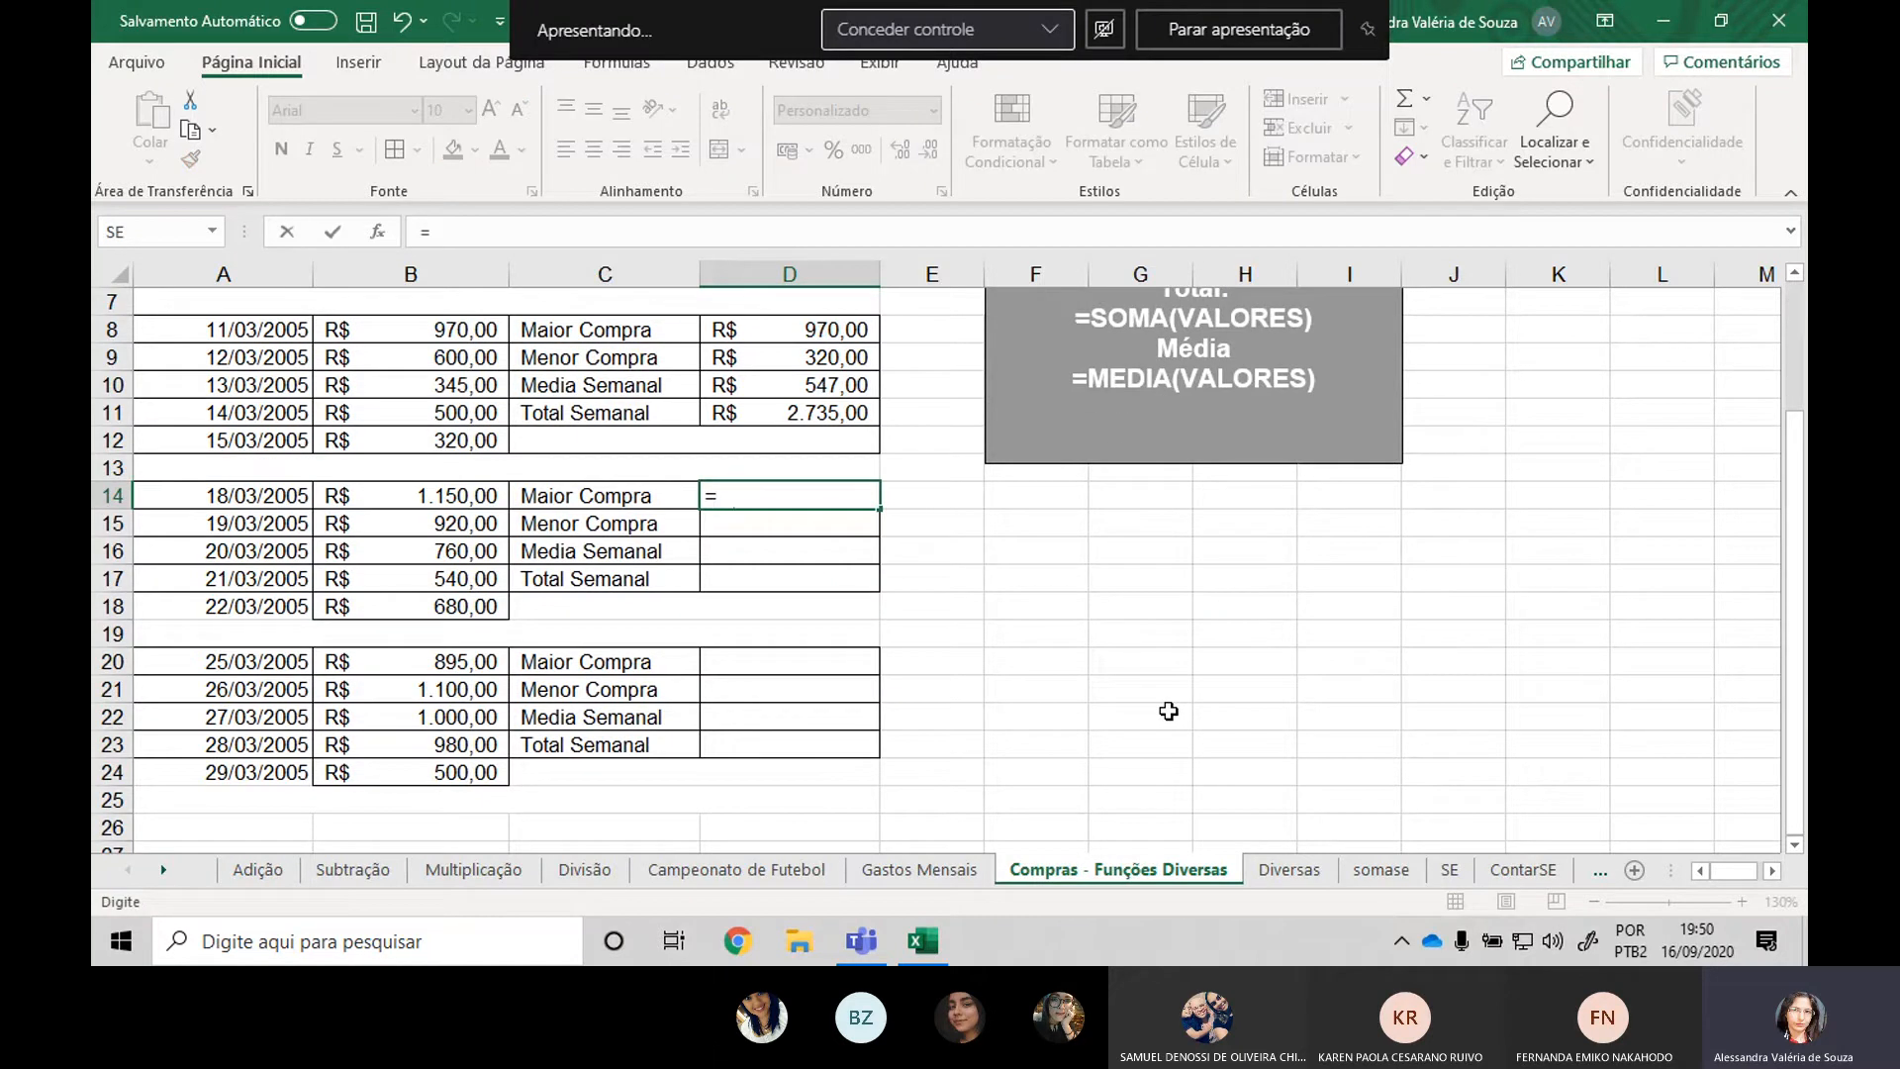
pyautogui.write('máxi')
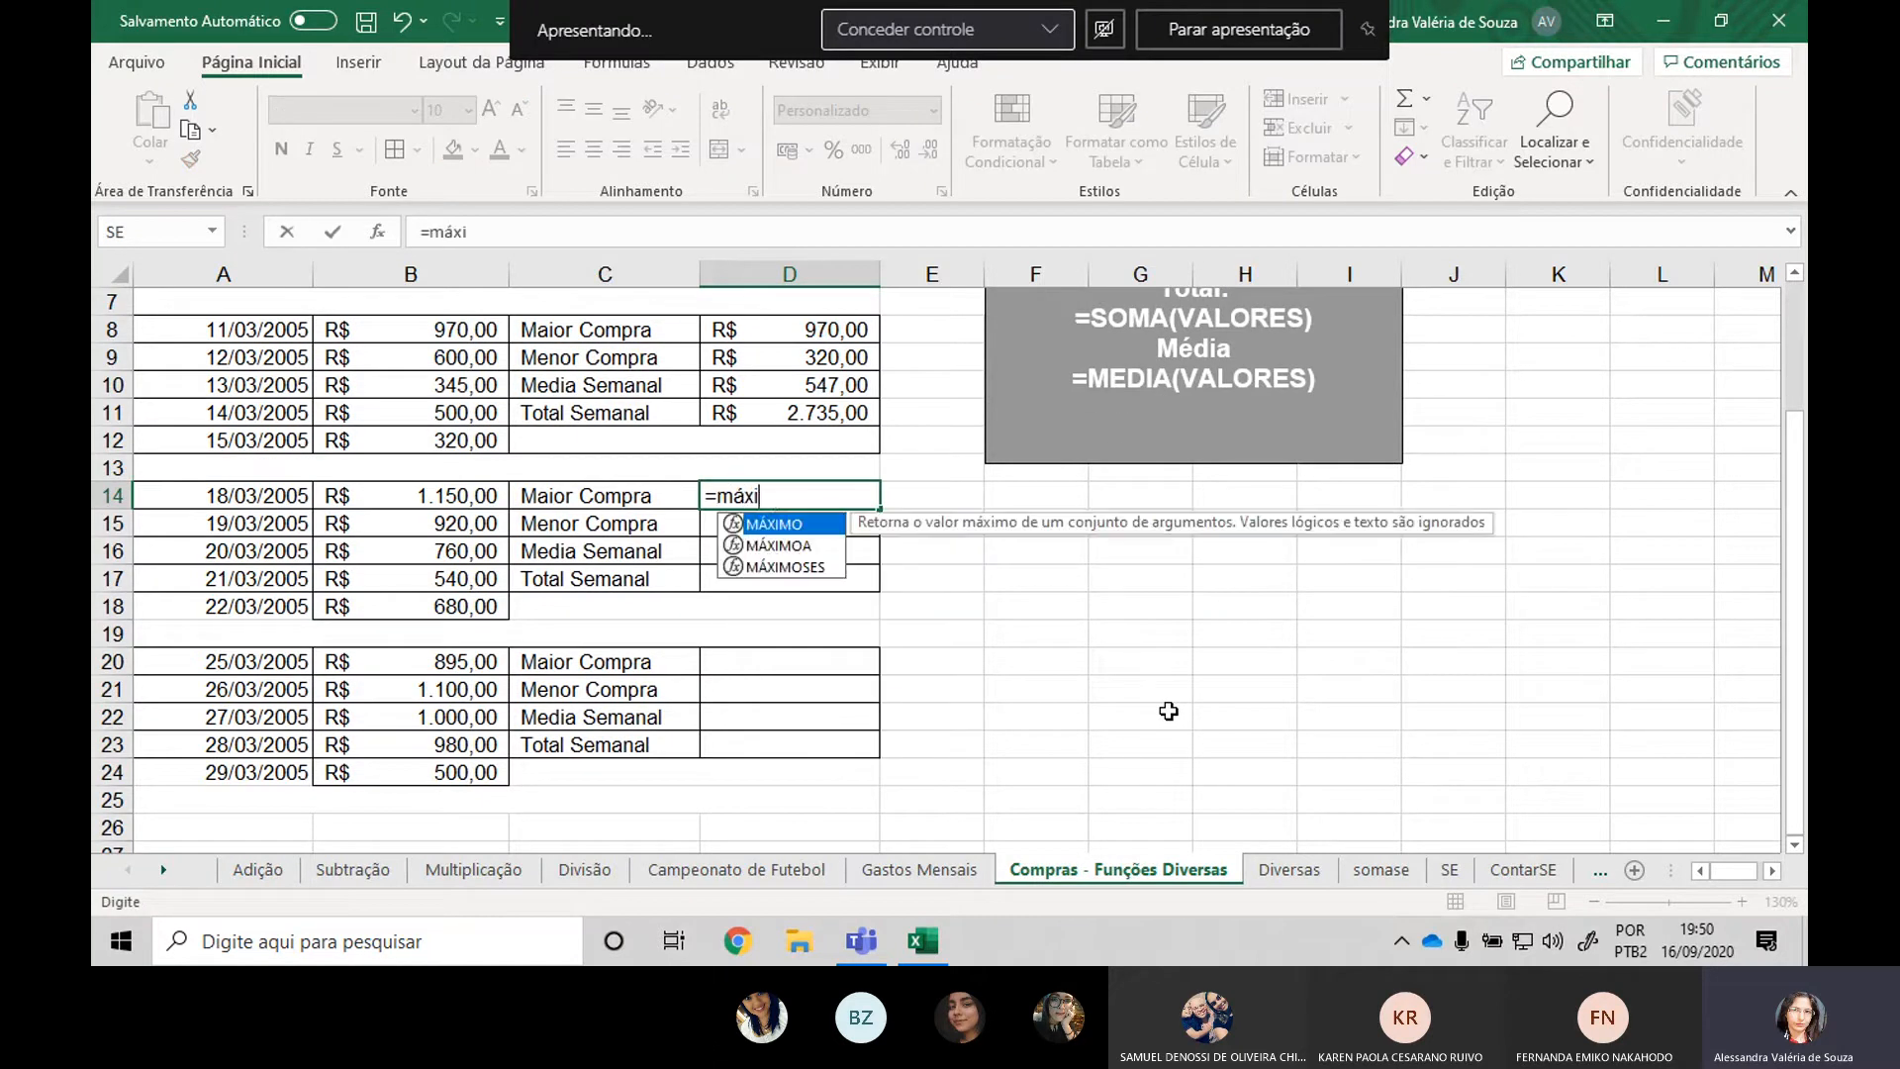
pyautogui.write('mo(')
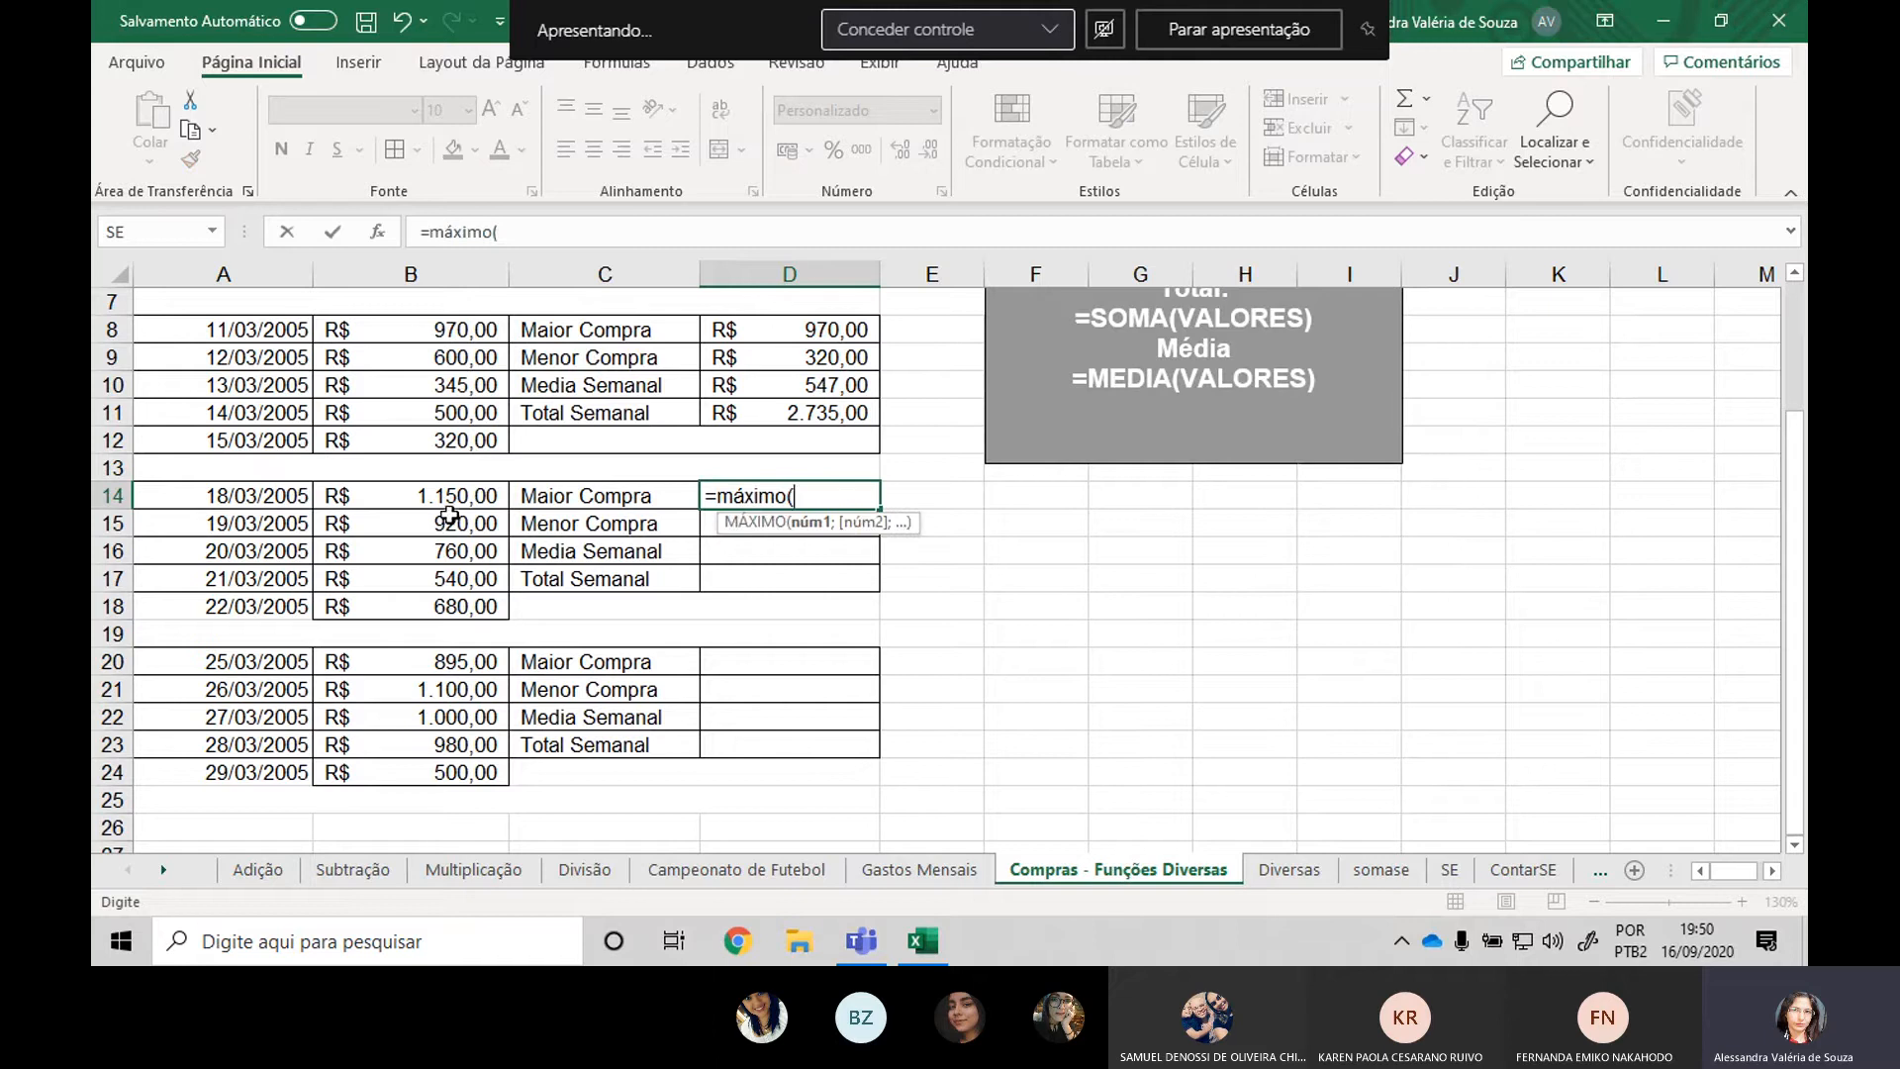
pyautogui.moveTo(411, 494); pyautogui.dragTo(435, 605)
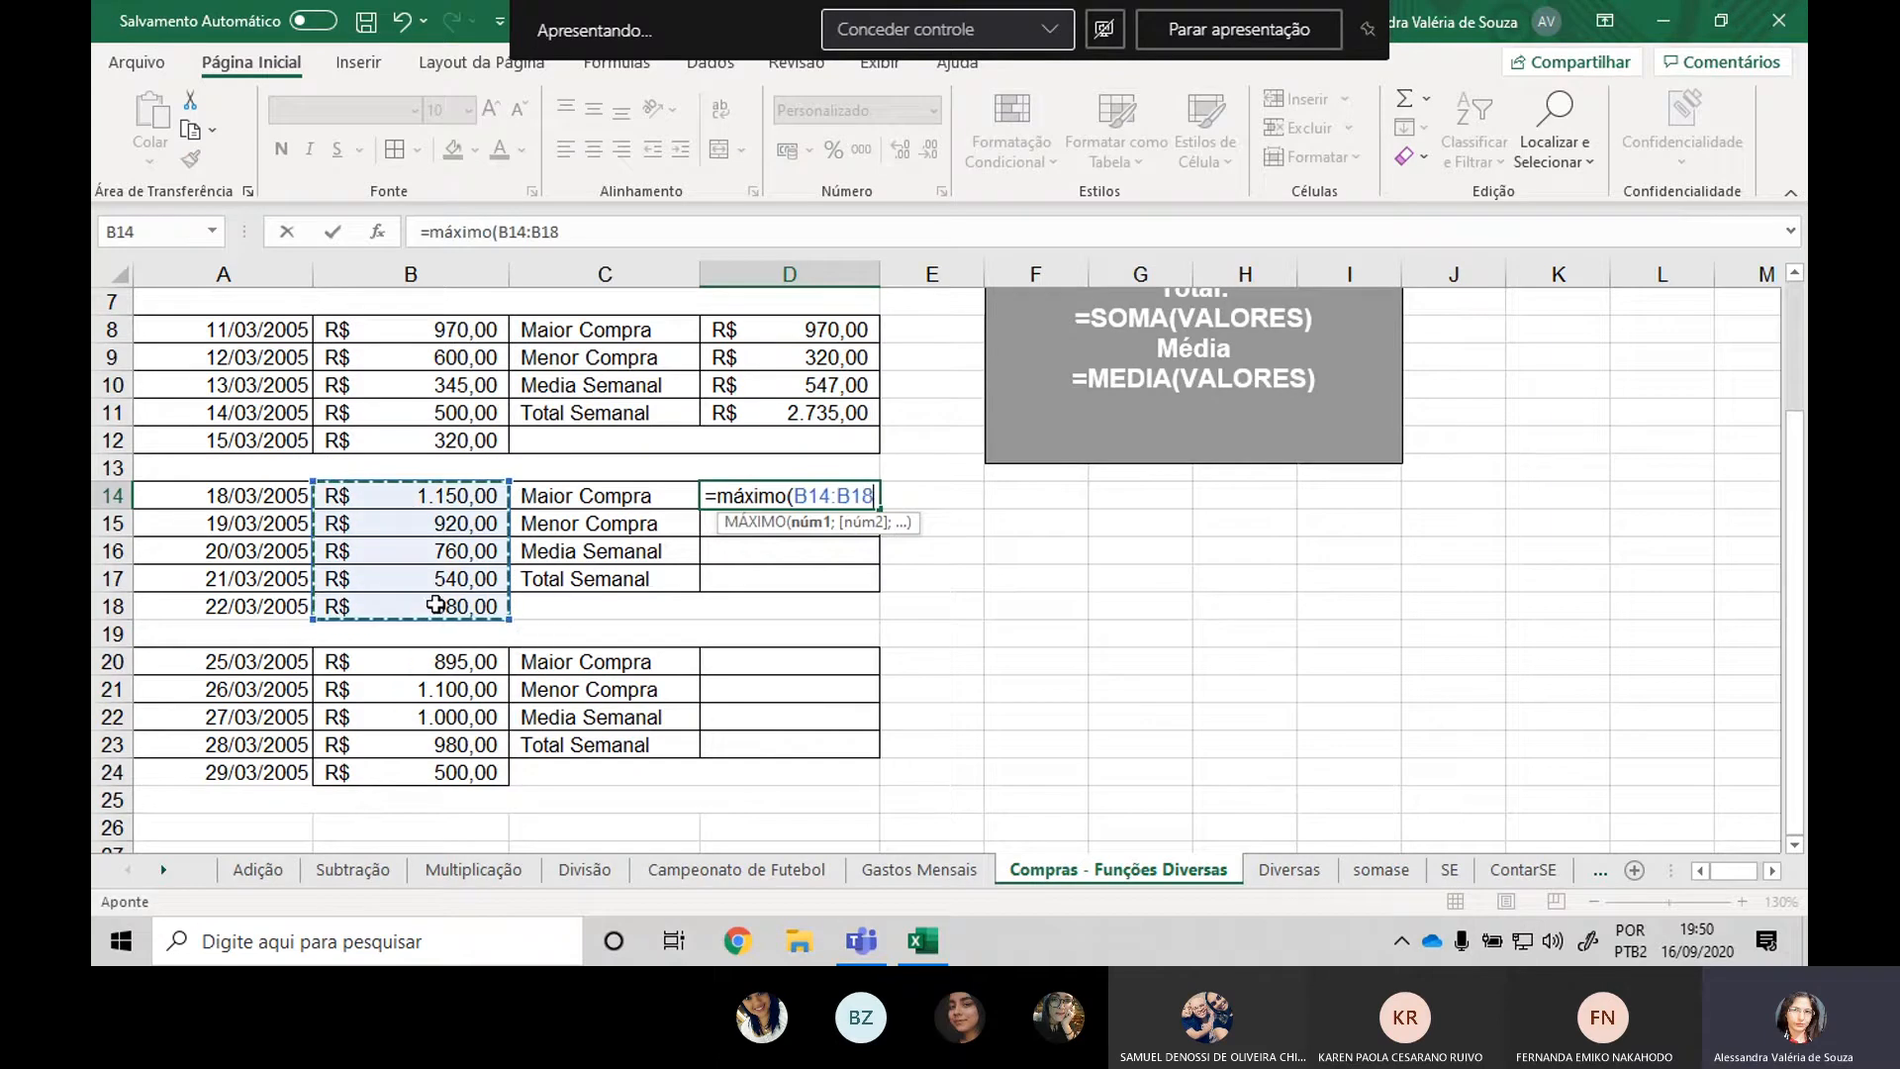
pyautogui.write(')')
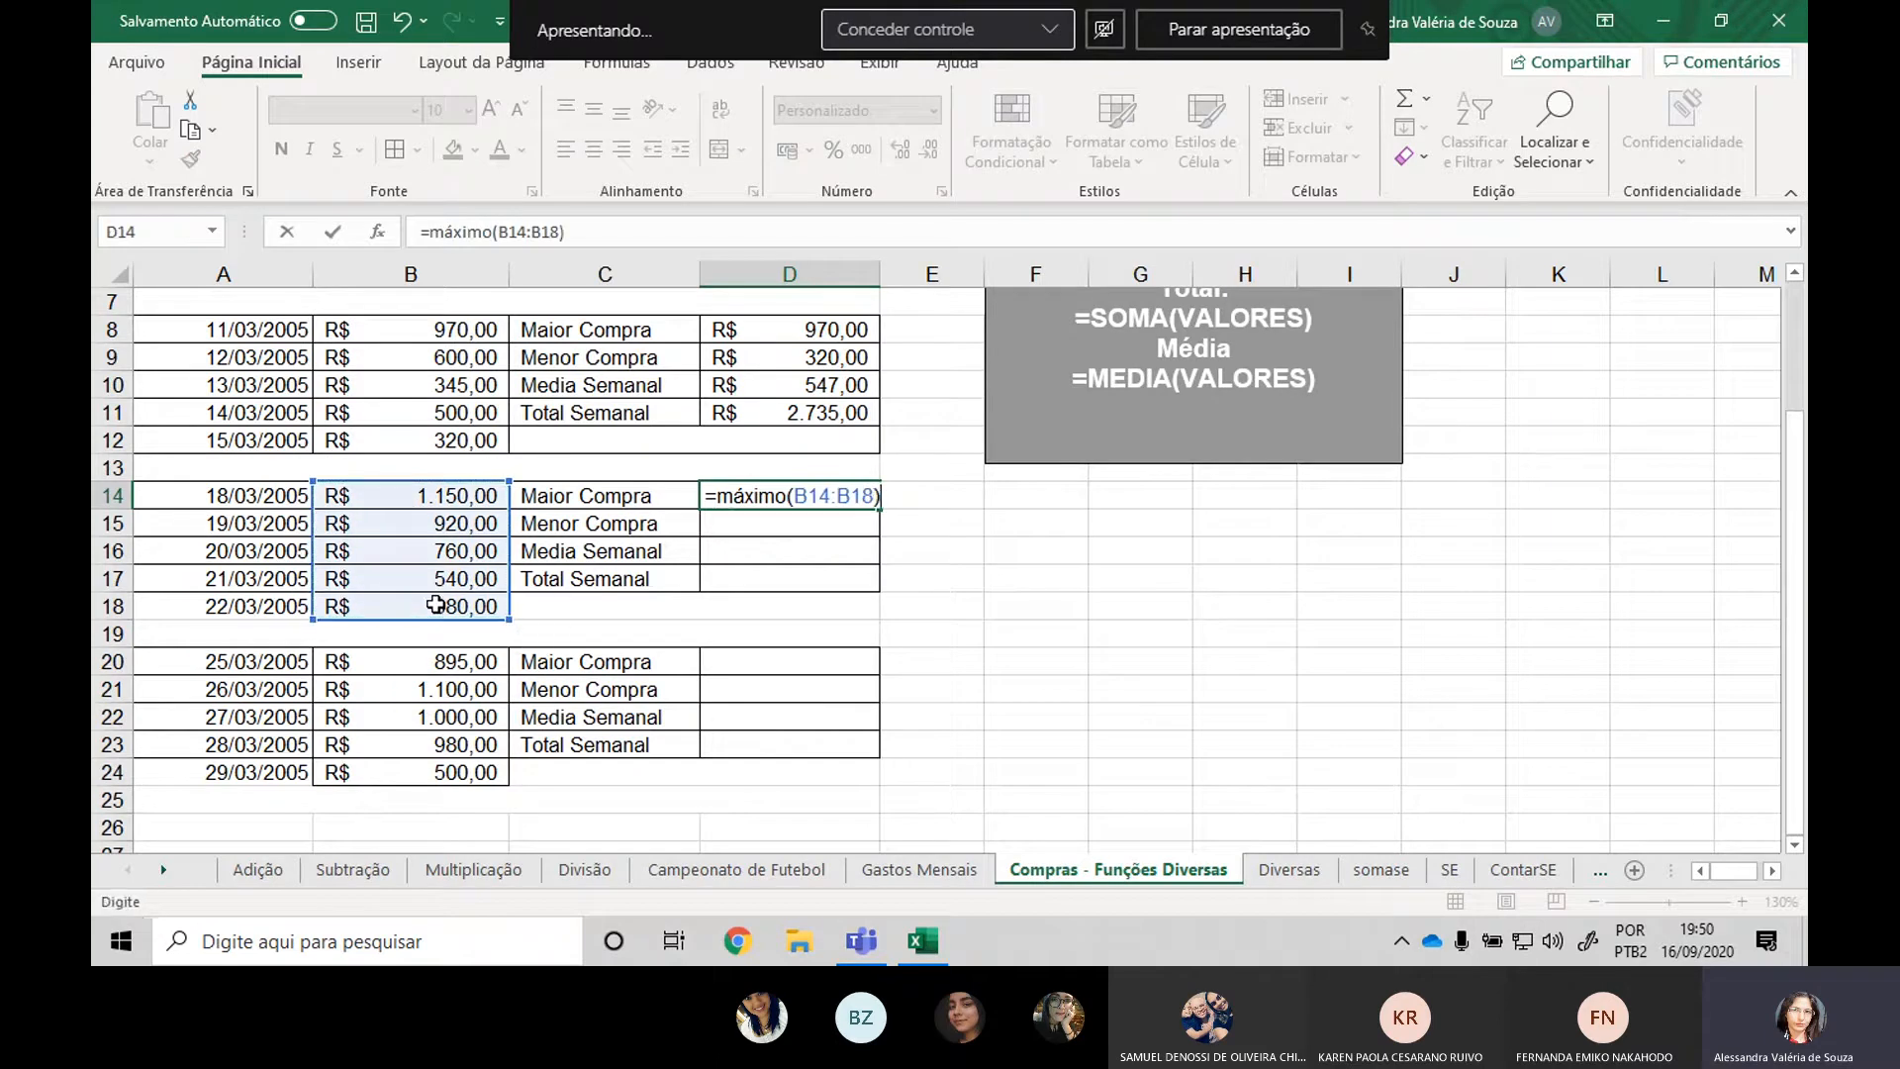
pyautogui.press('Return')
# Enter the formula =MÍNIMO(B14:B18) in D15 to find the third week's lowest purchase.
pyautogui.write('=')
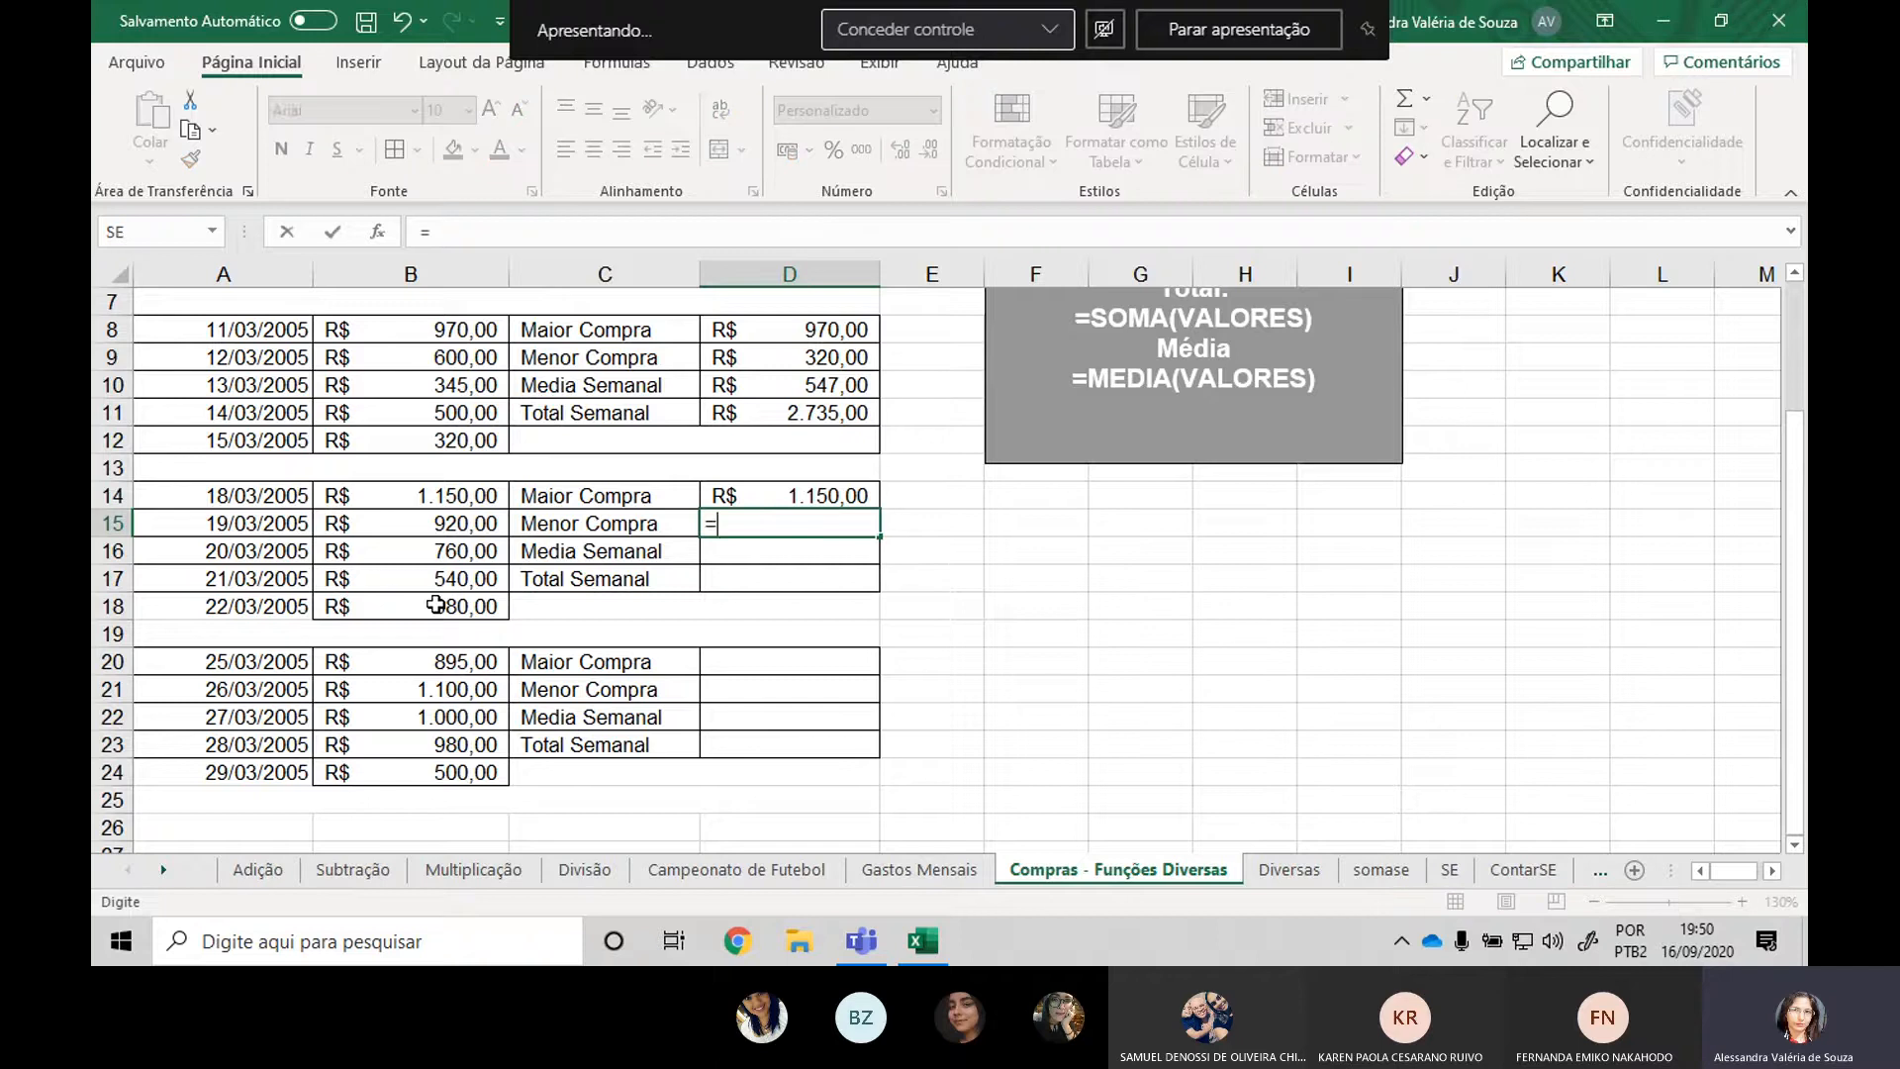
pyautogui.write('mínim')
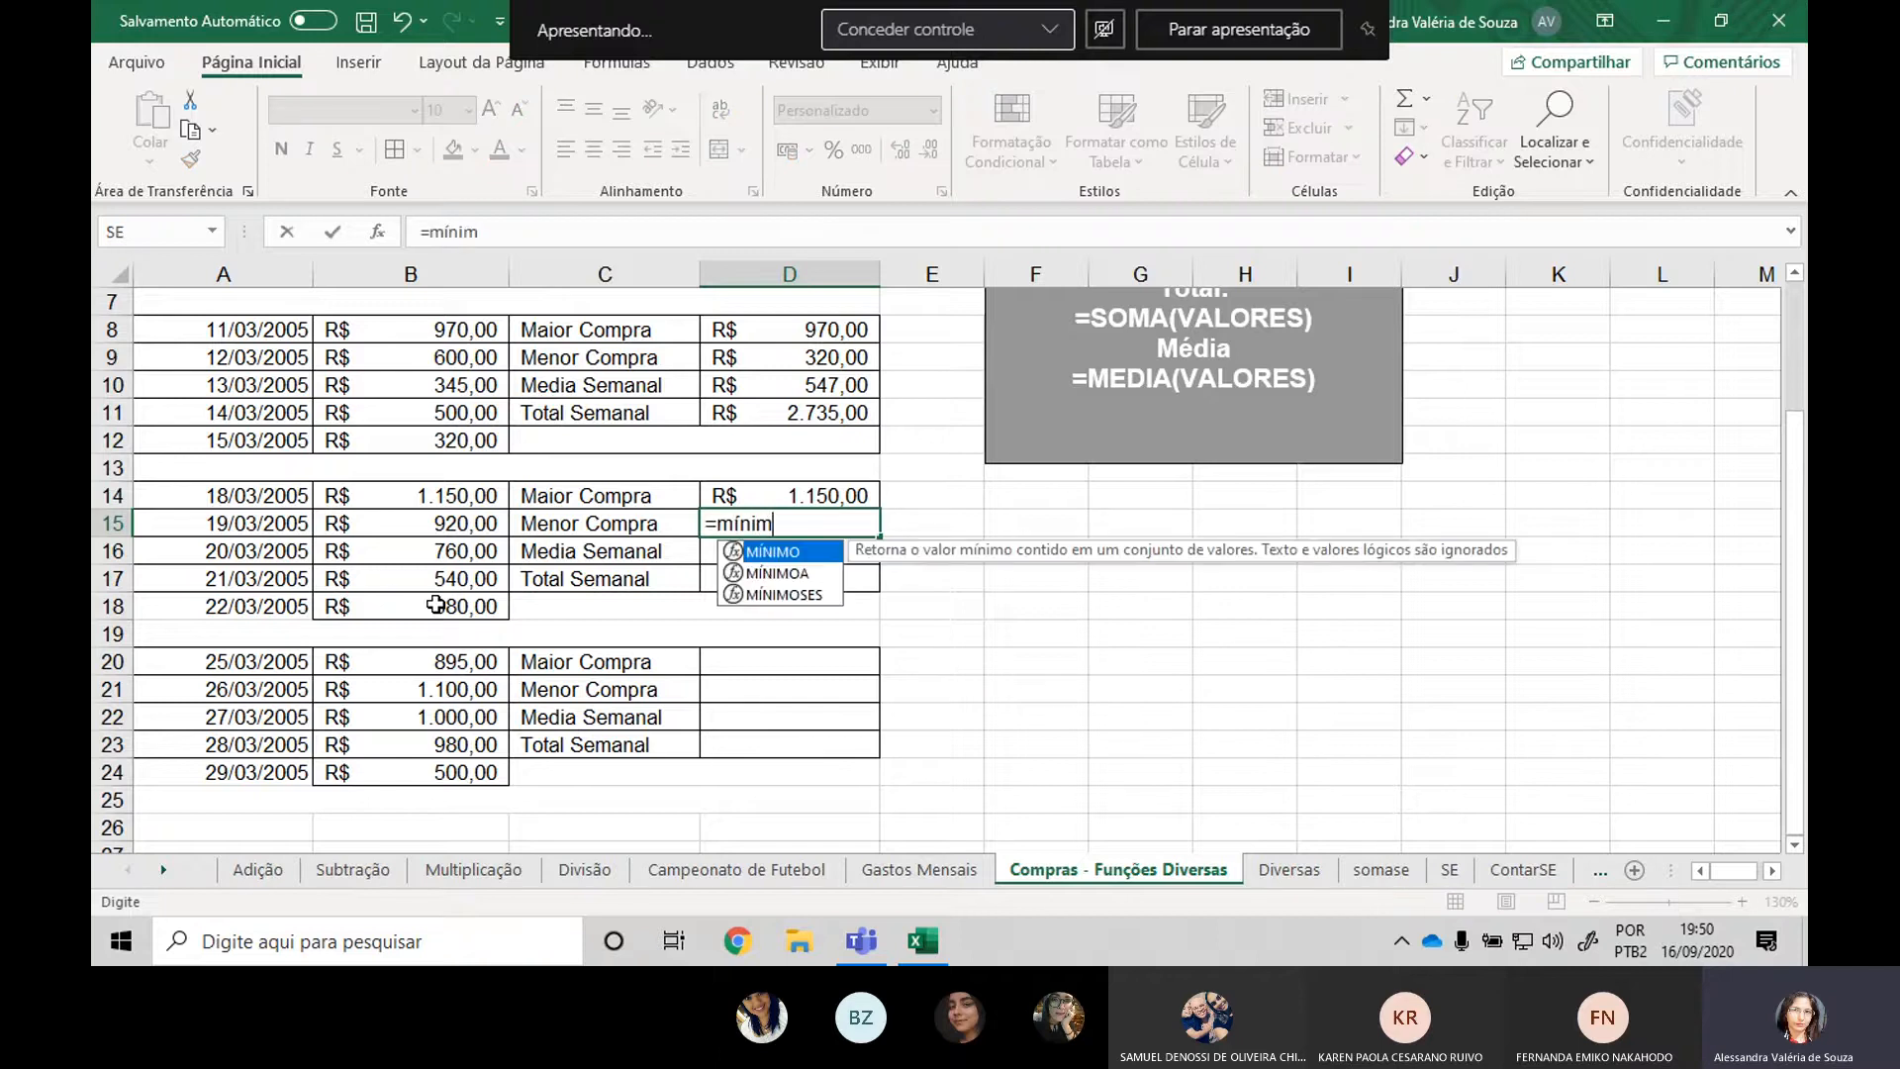
pyautogui.write('o(')
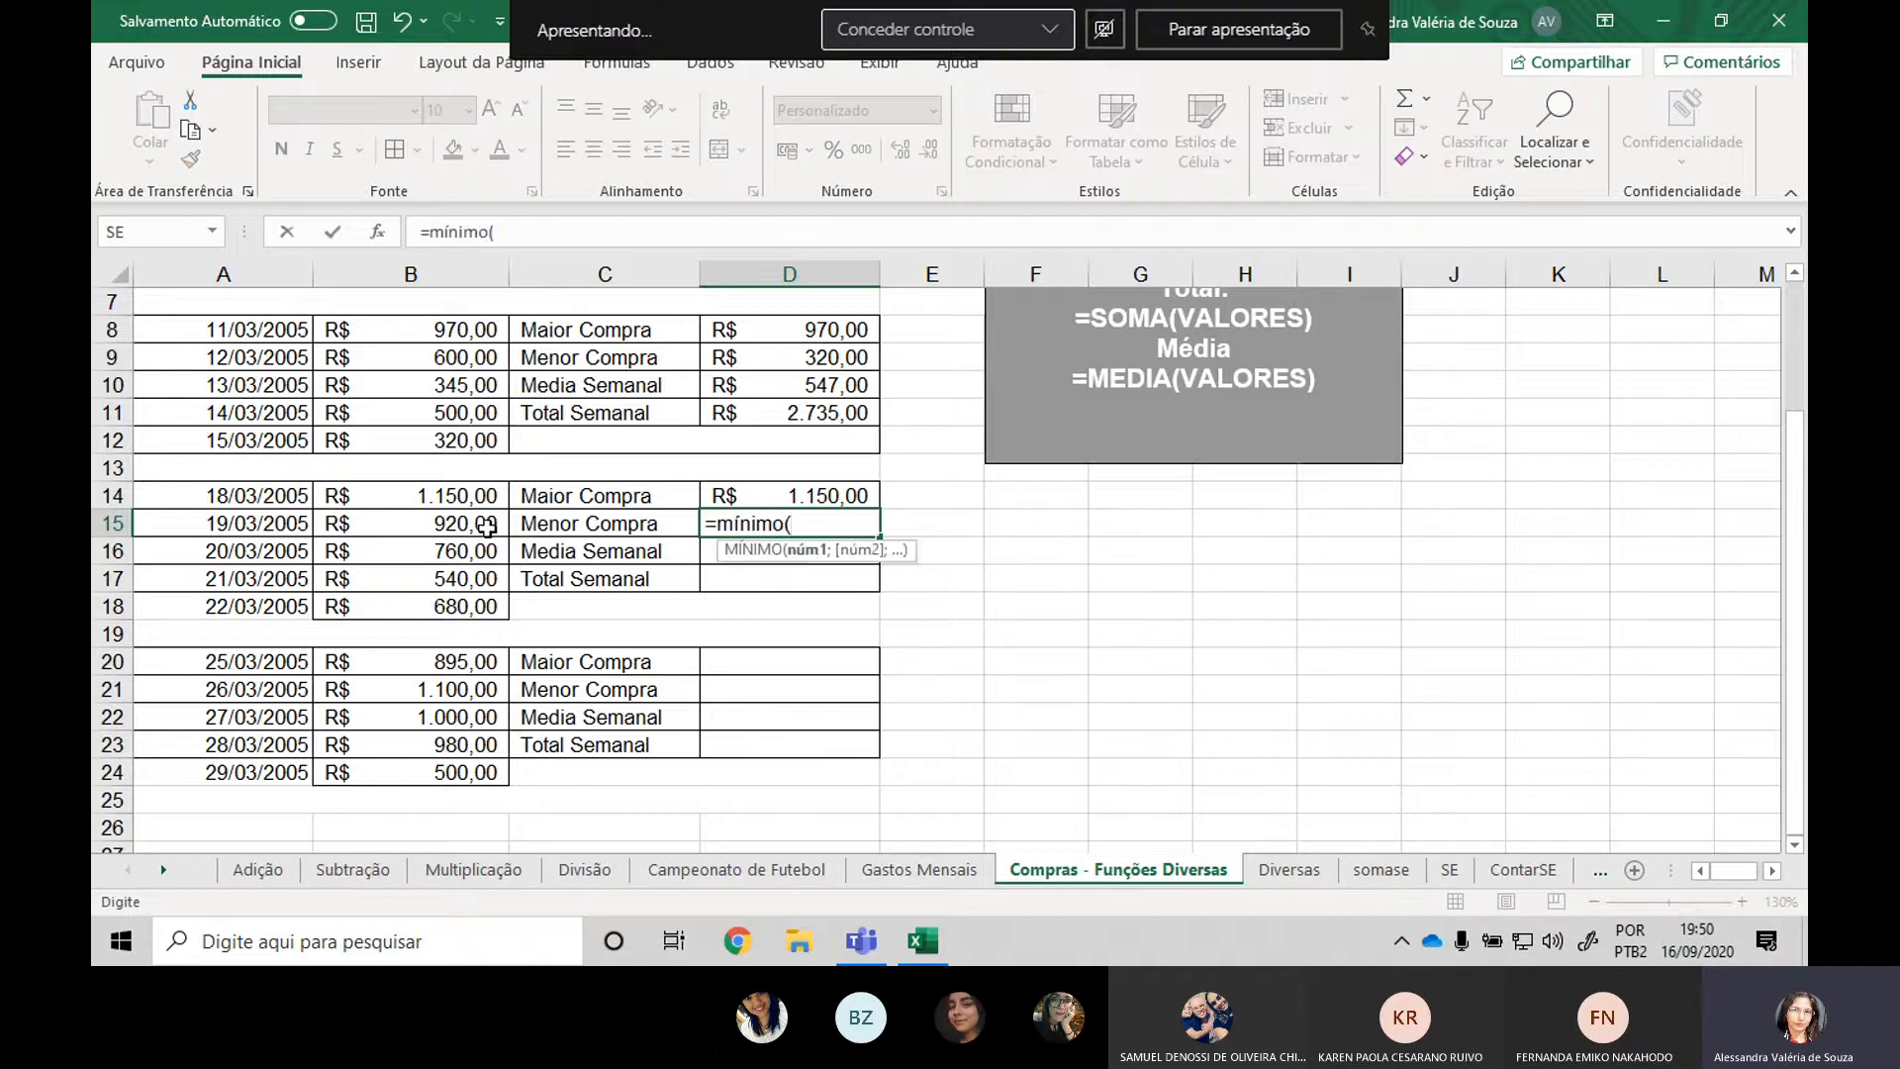
pyautogui.moveTo(464, 495); pyautogui.dragTo(490, 606)
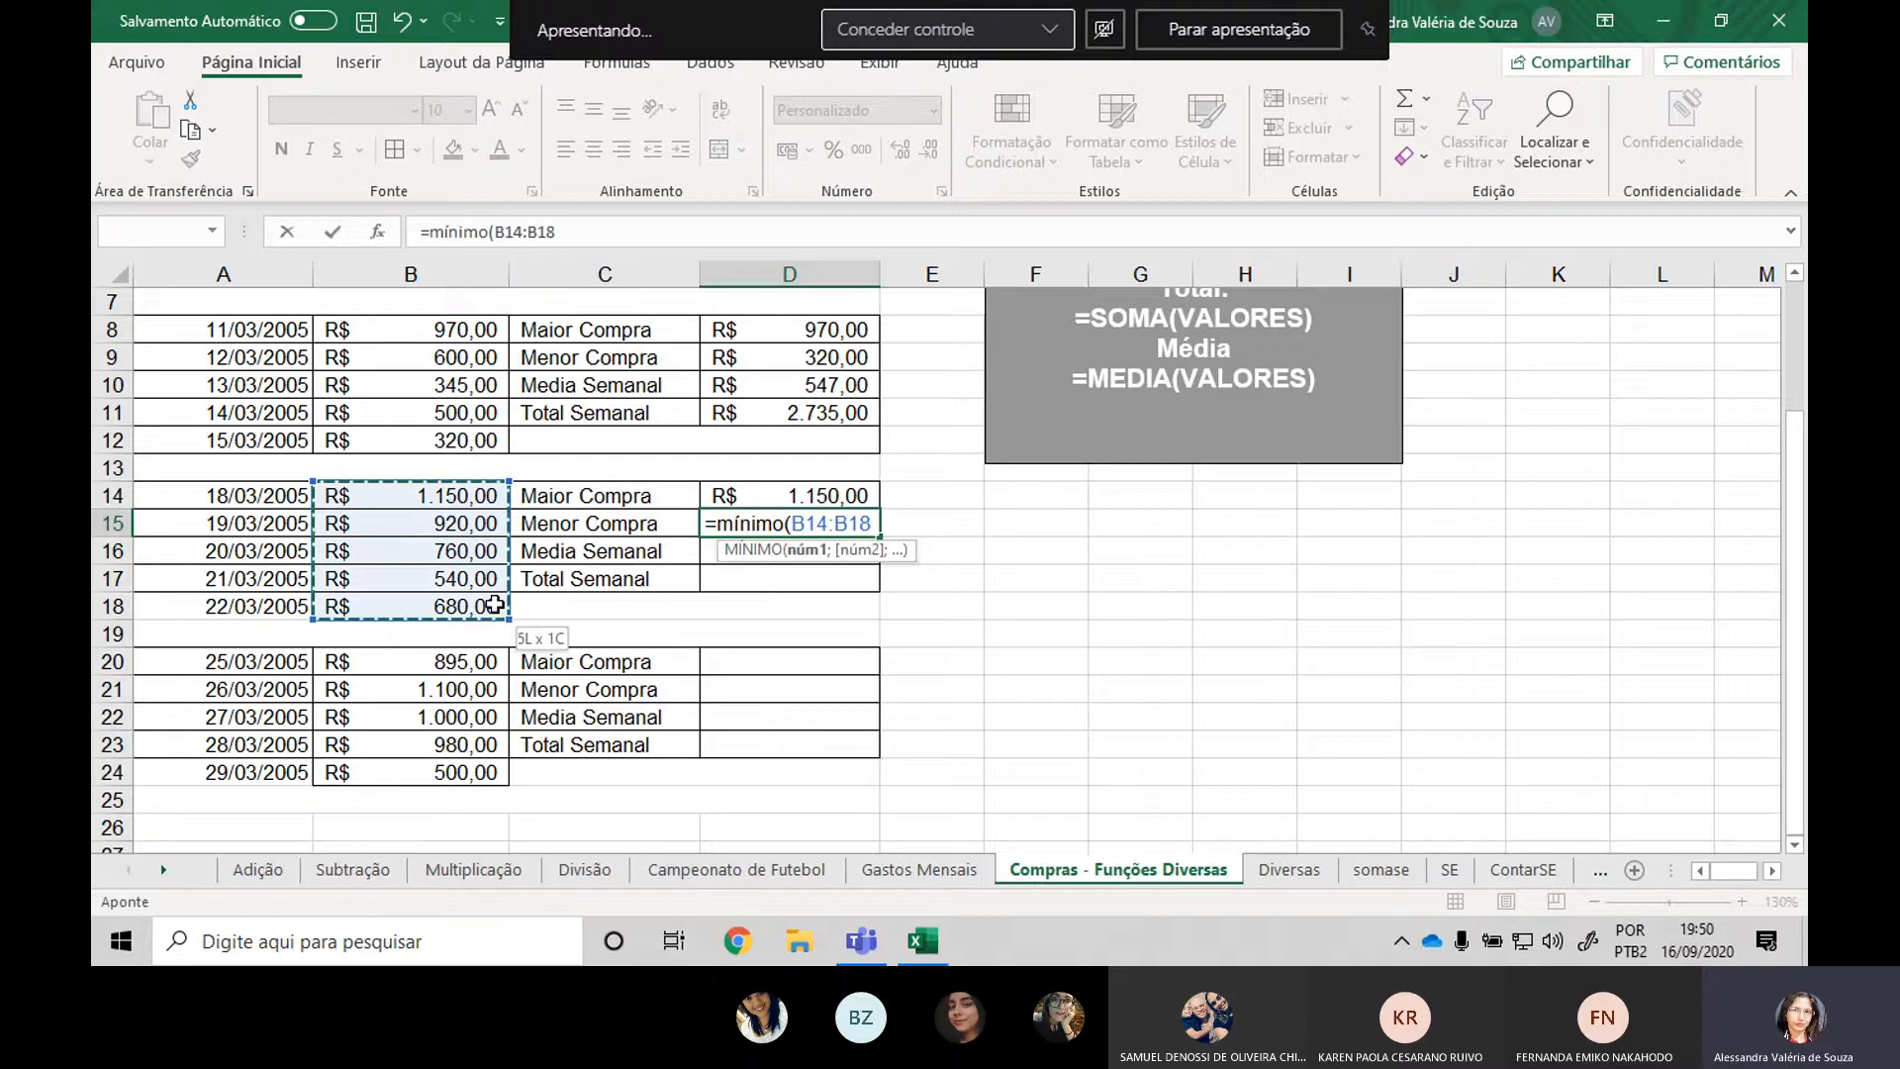
pyautogui.write(')')
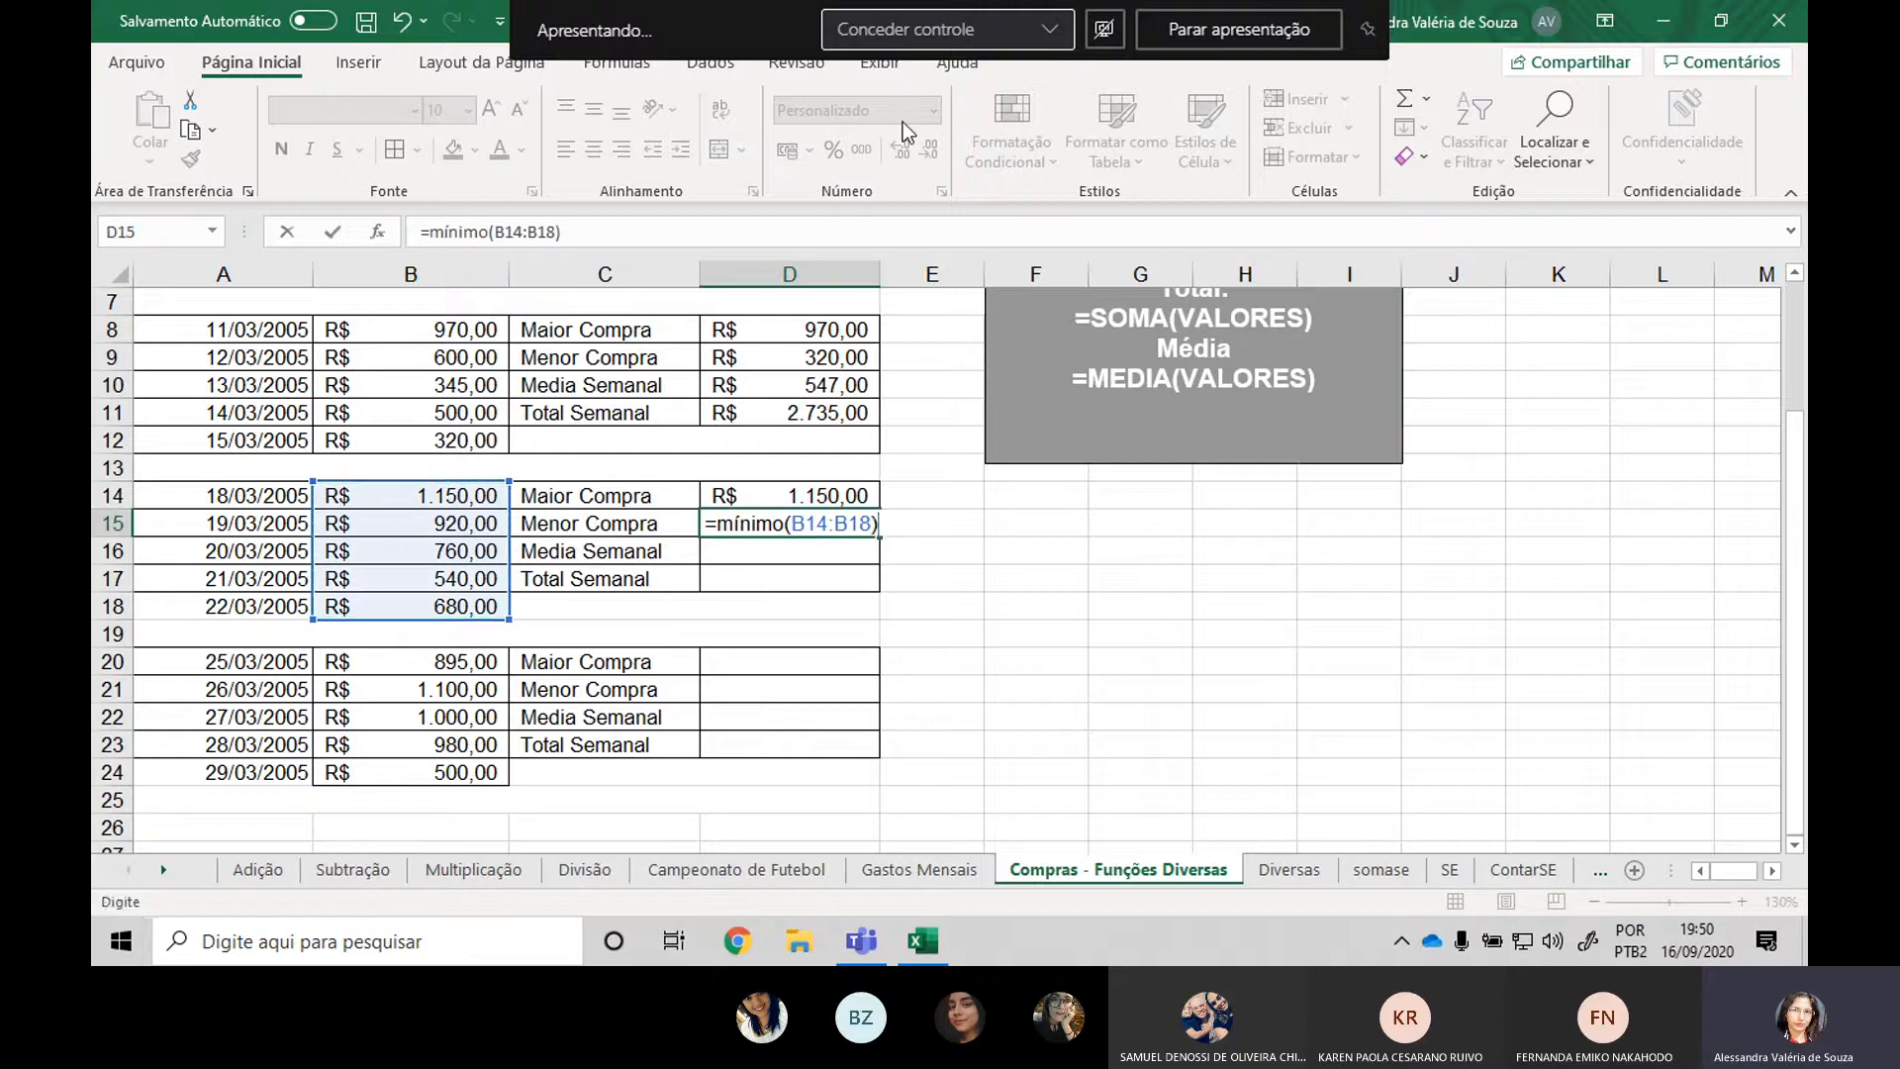
pyautogui.press('Return')
# Enter the formula =MÉDIA(B14:B18) in D16 to calculate the third week's average purchase.
pyautogui.write('=')
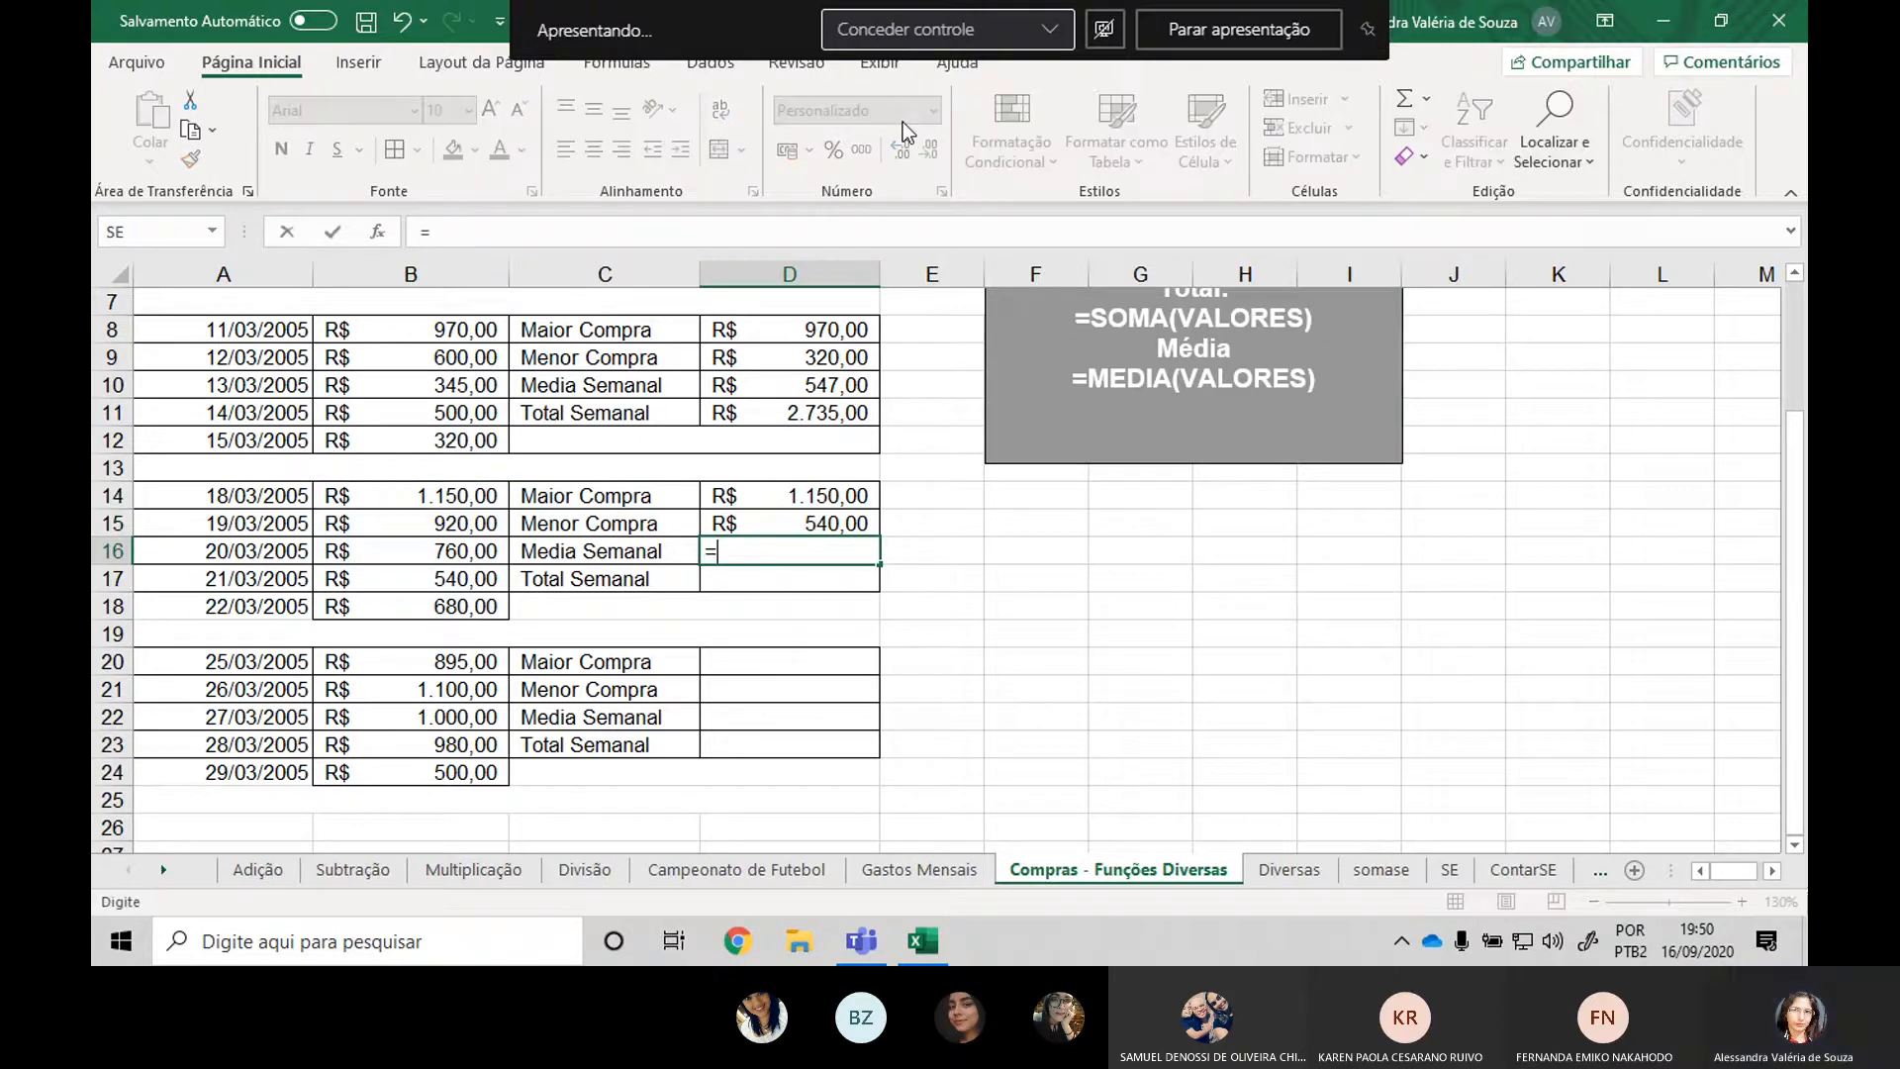
pyautogui.write('média')
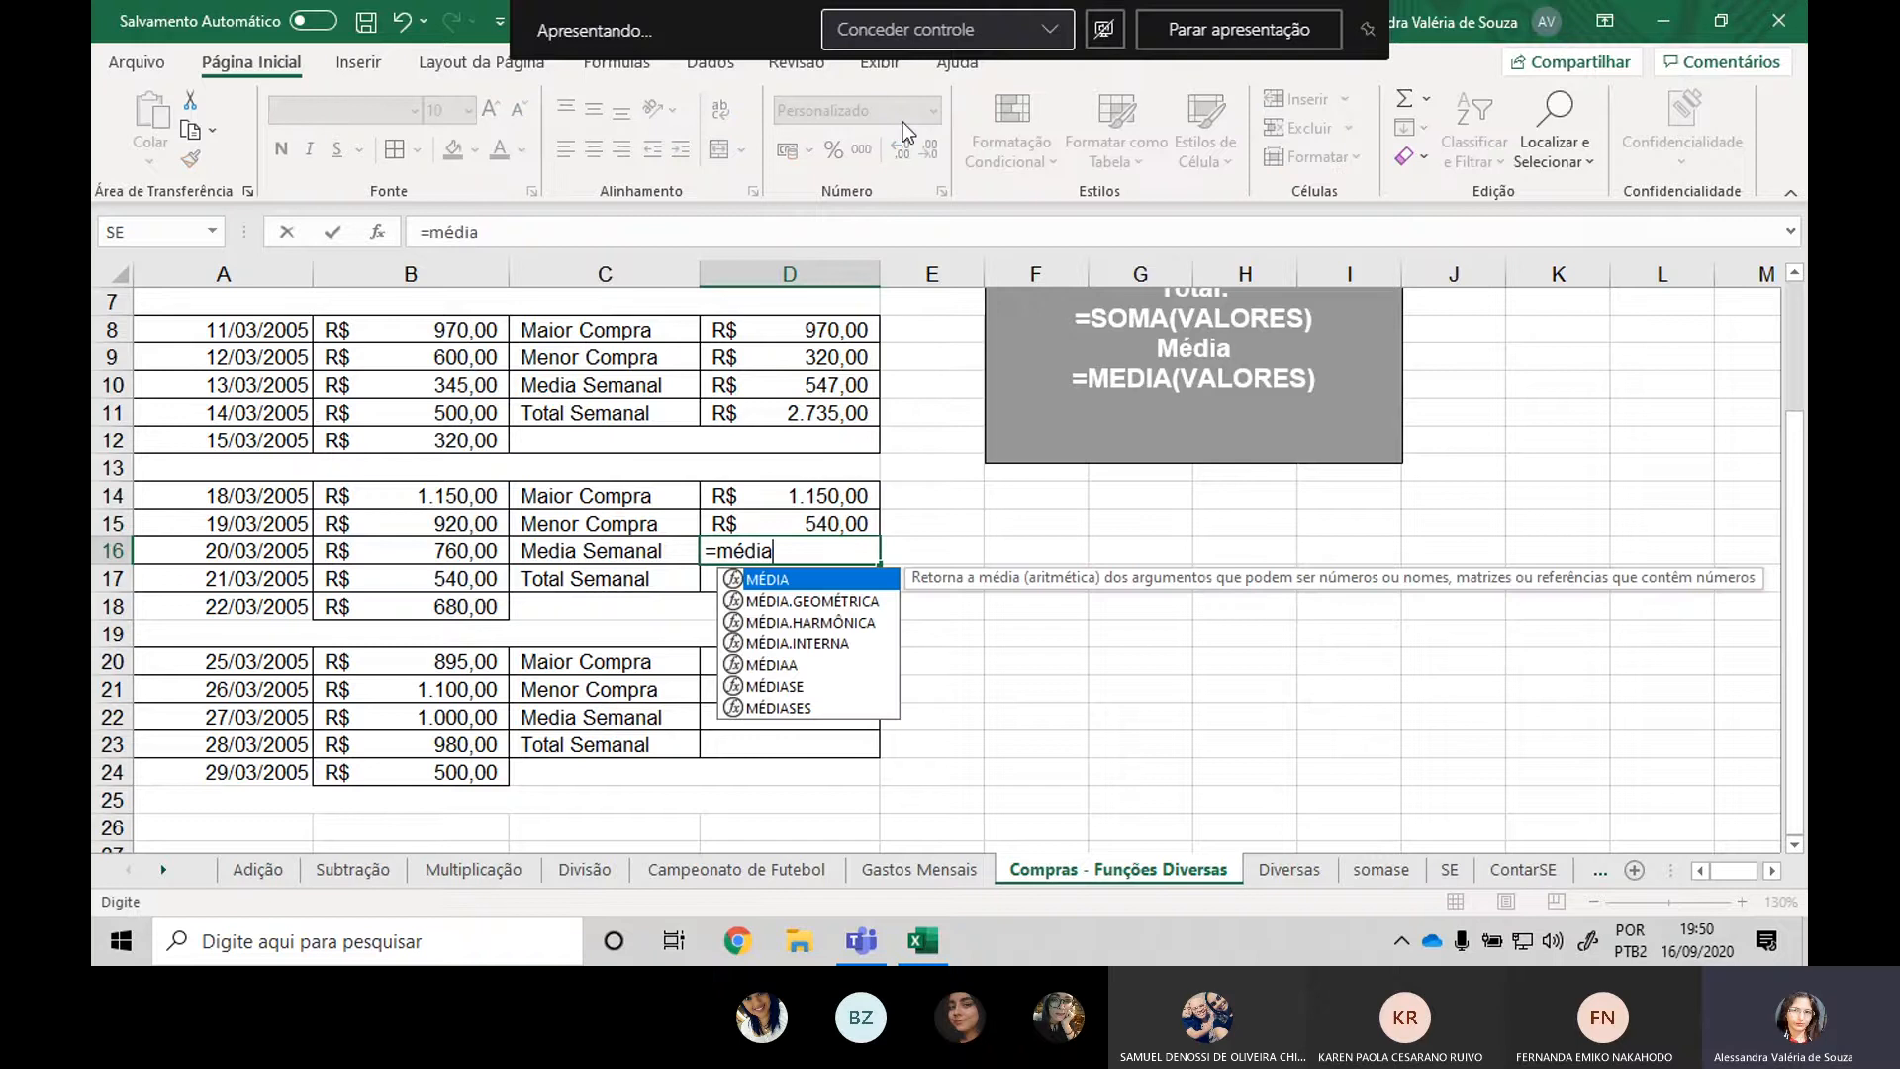
pyautogui.write('(')
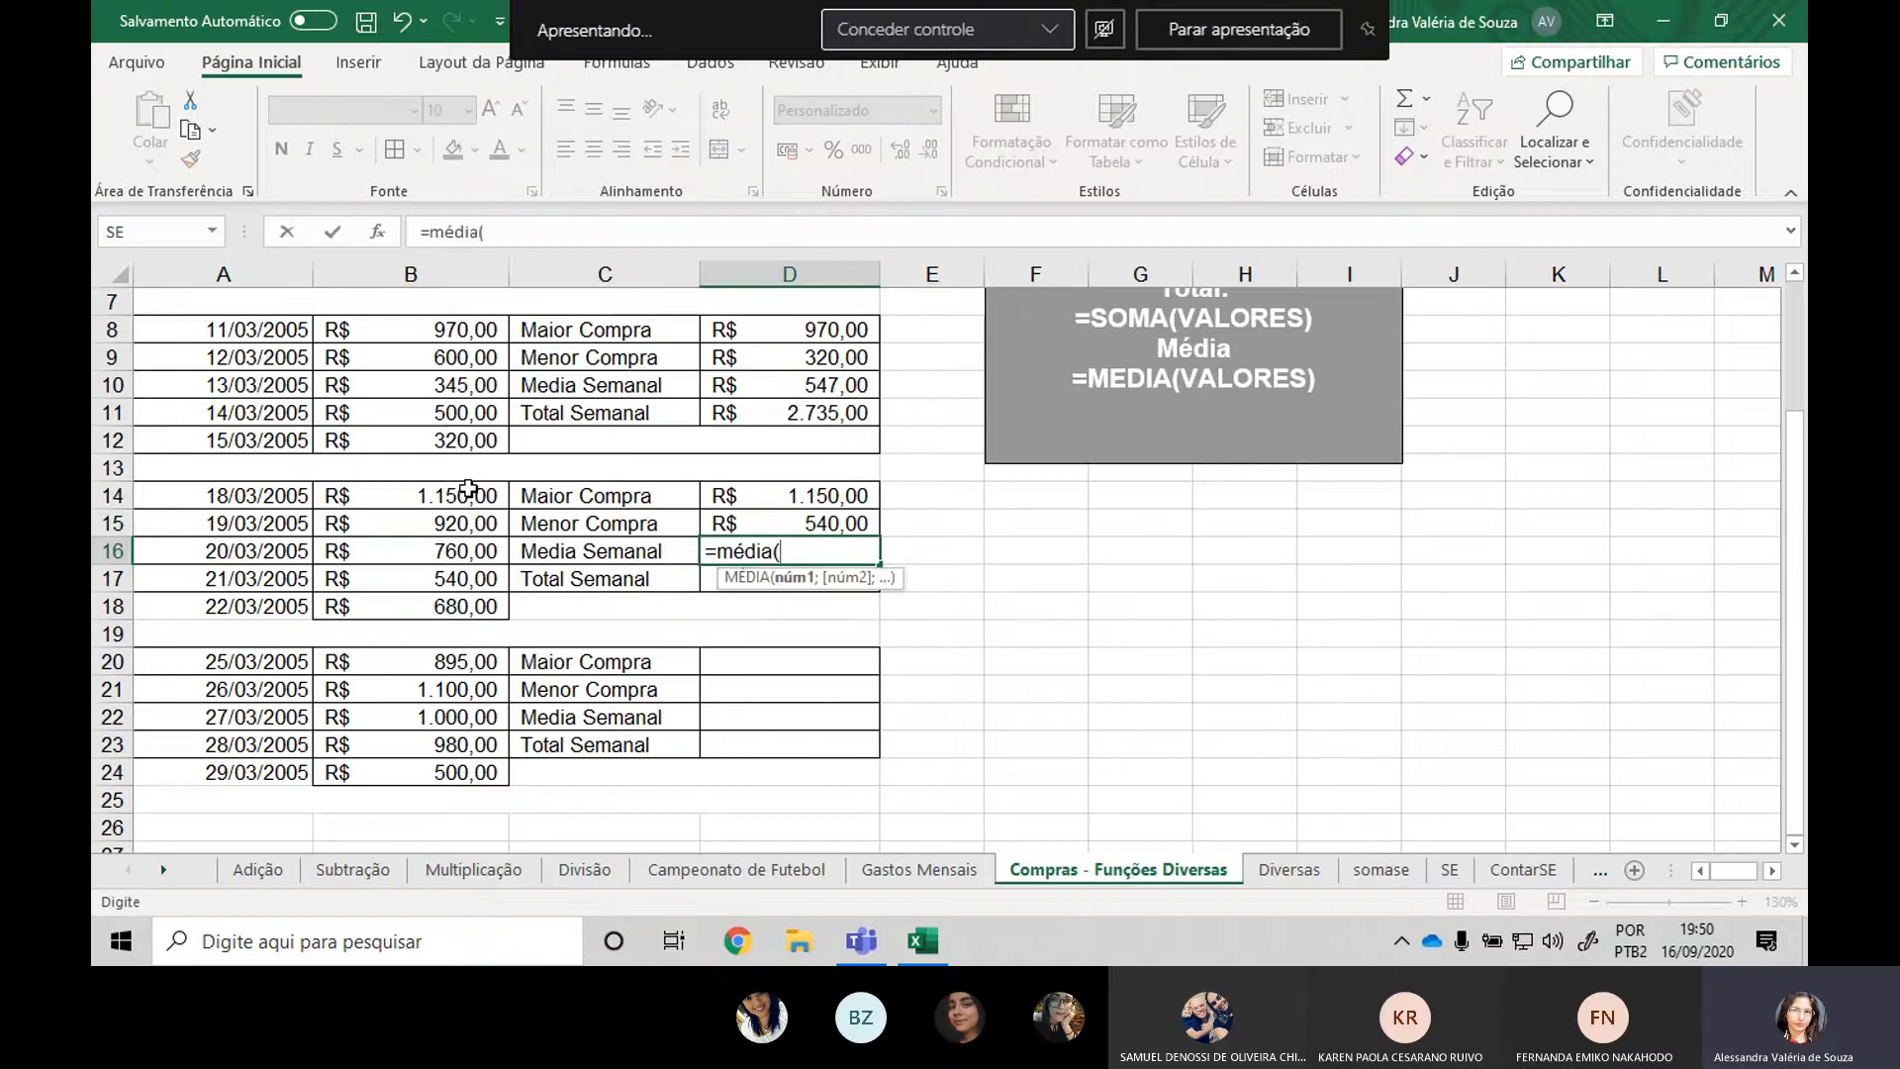
pyautogui.moveTo(468, 489); pyautogui.dragTo(482, 619)
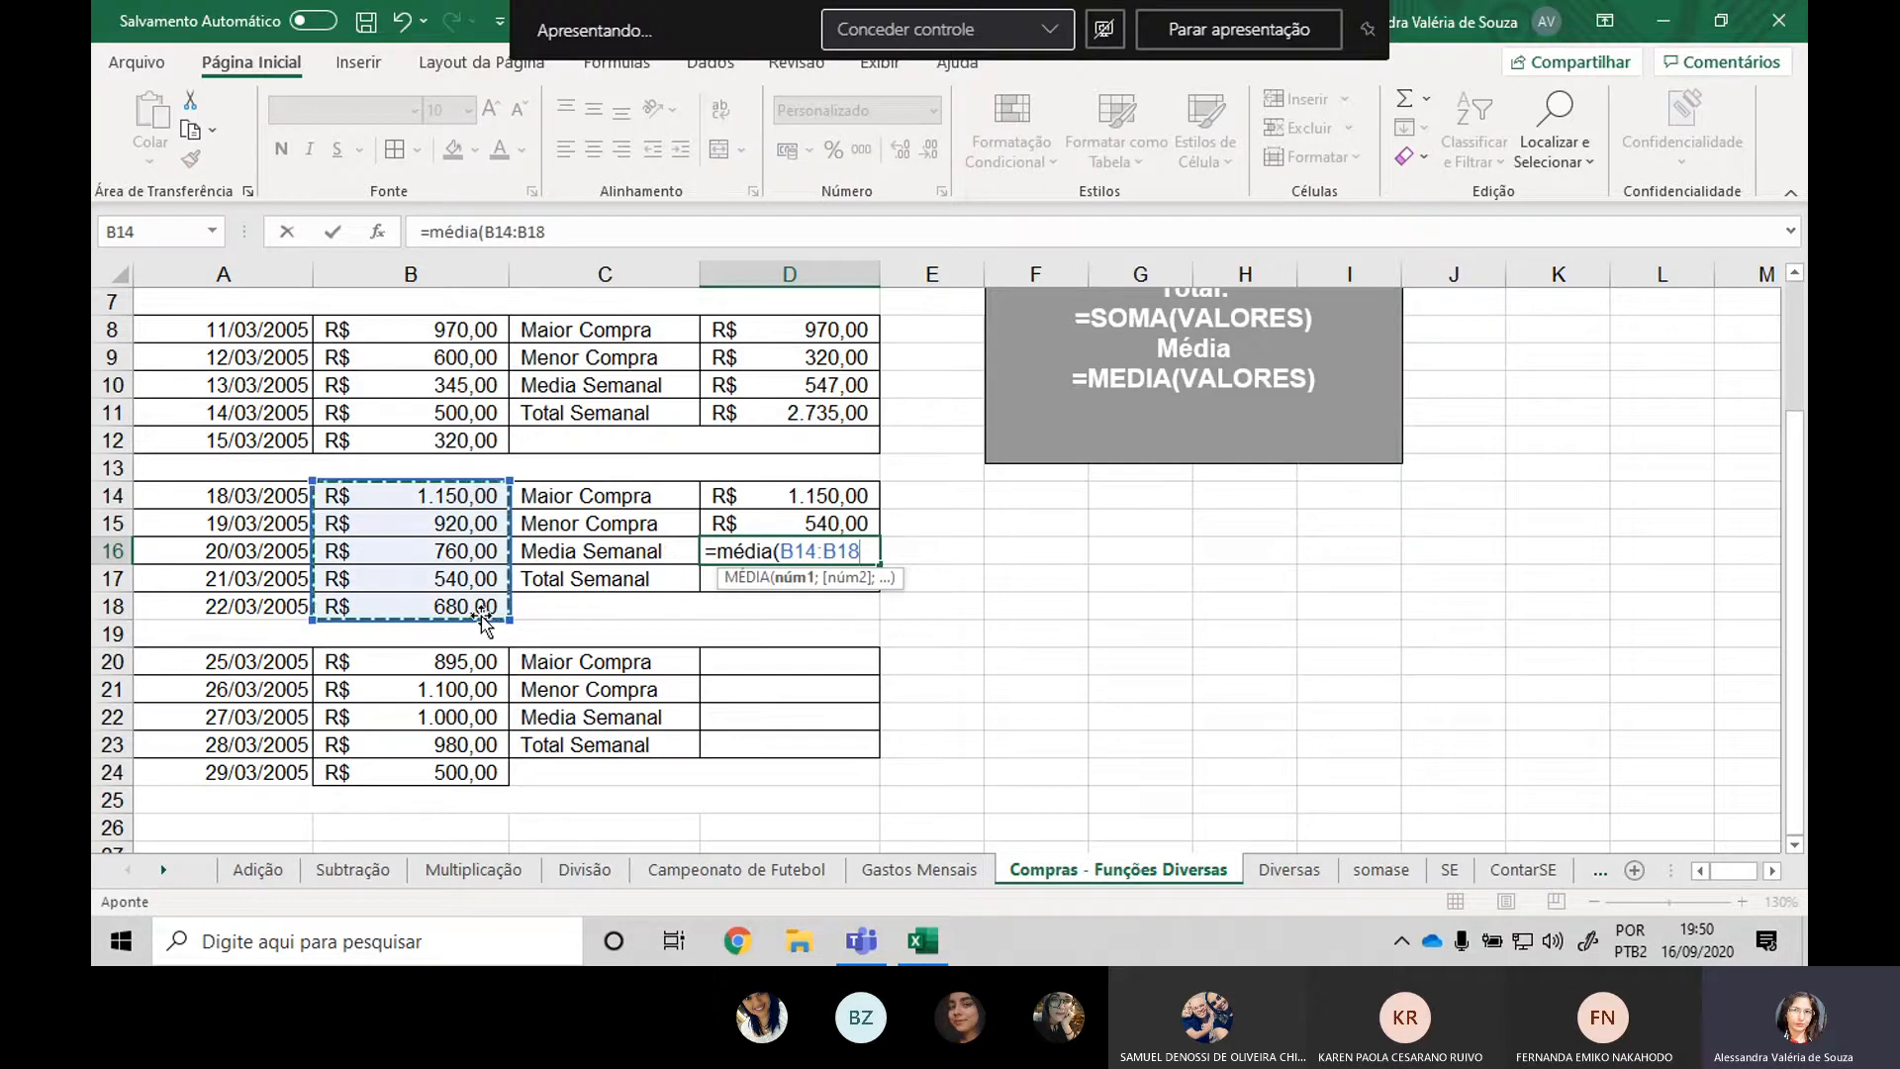
pyautogui.write(')')
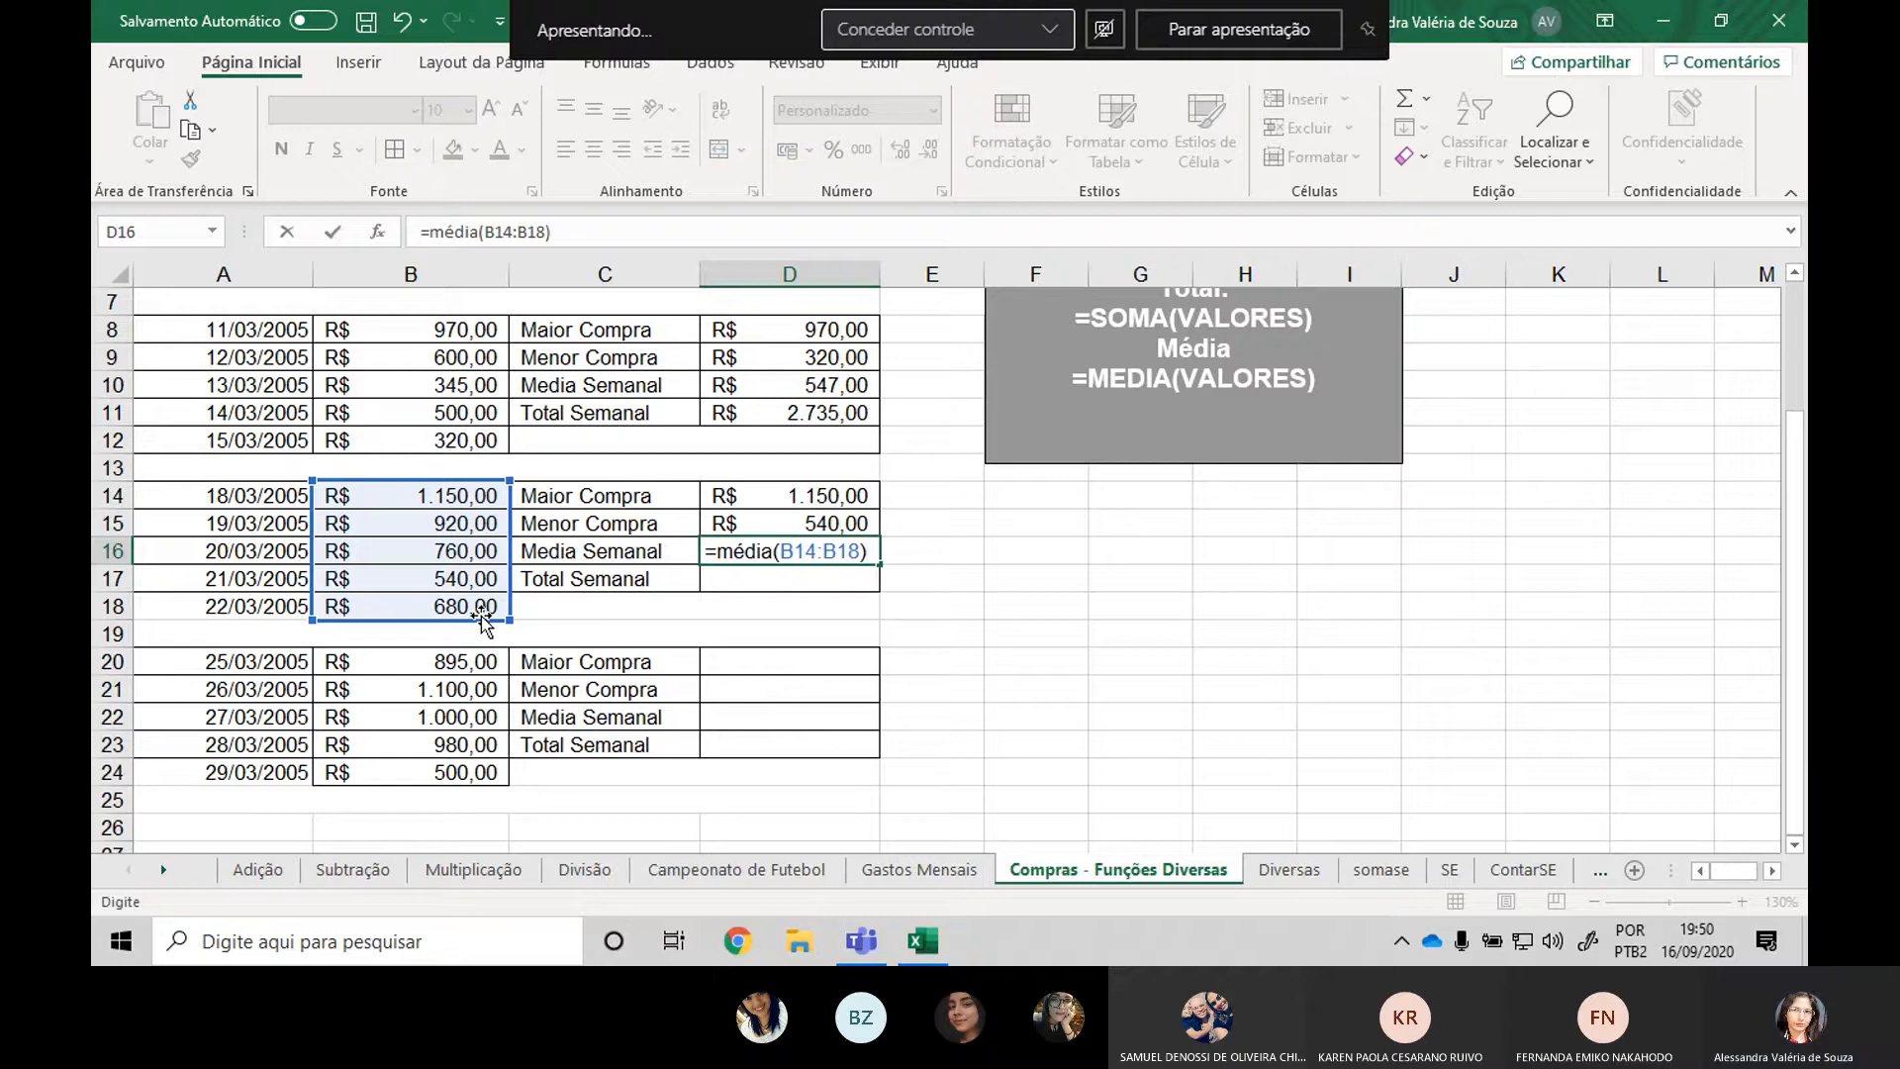
pyautogui.press('Return')
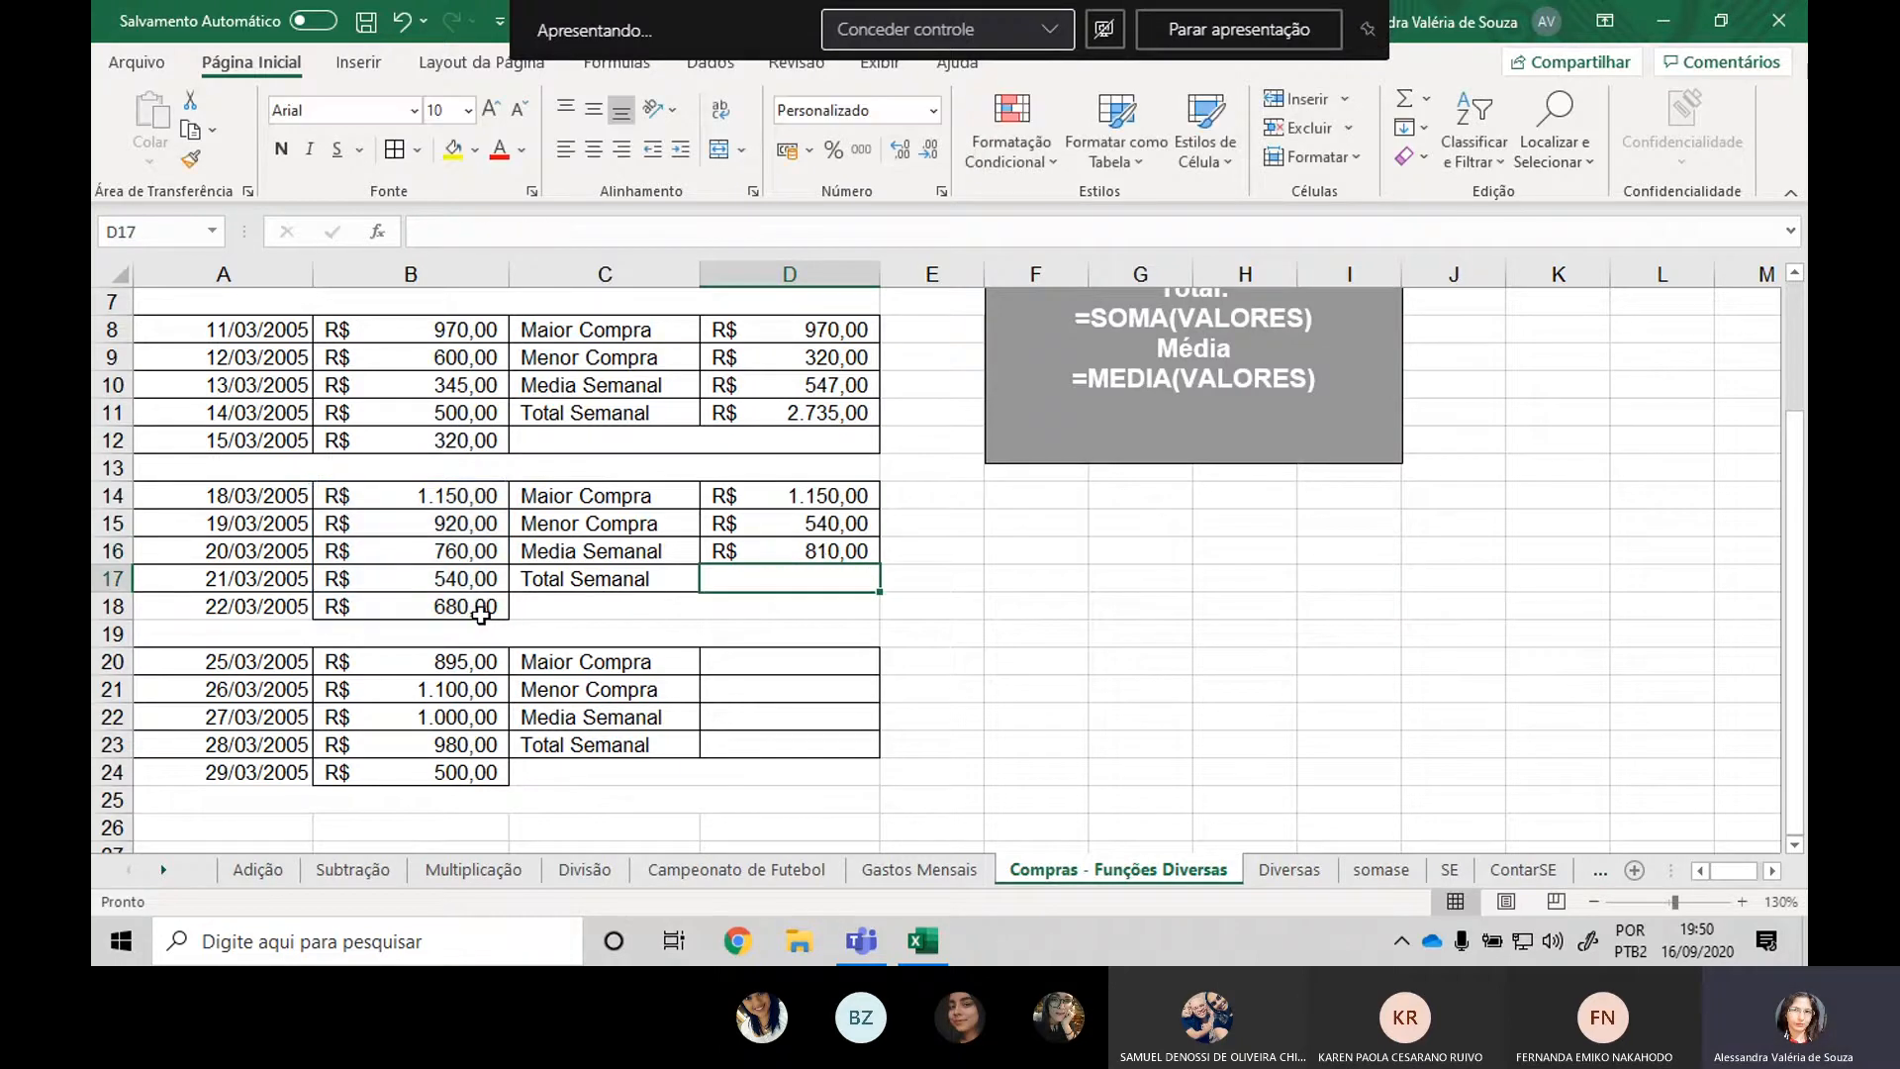
# Enter the formula =SOMA(B14:B18) in D17 to calculate the third week's purchase total.
pyautogui.write('=so')
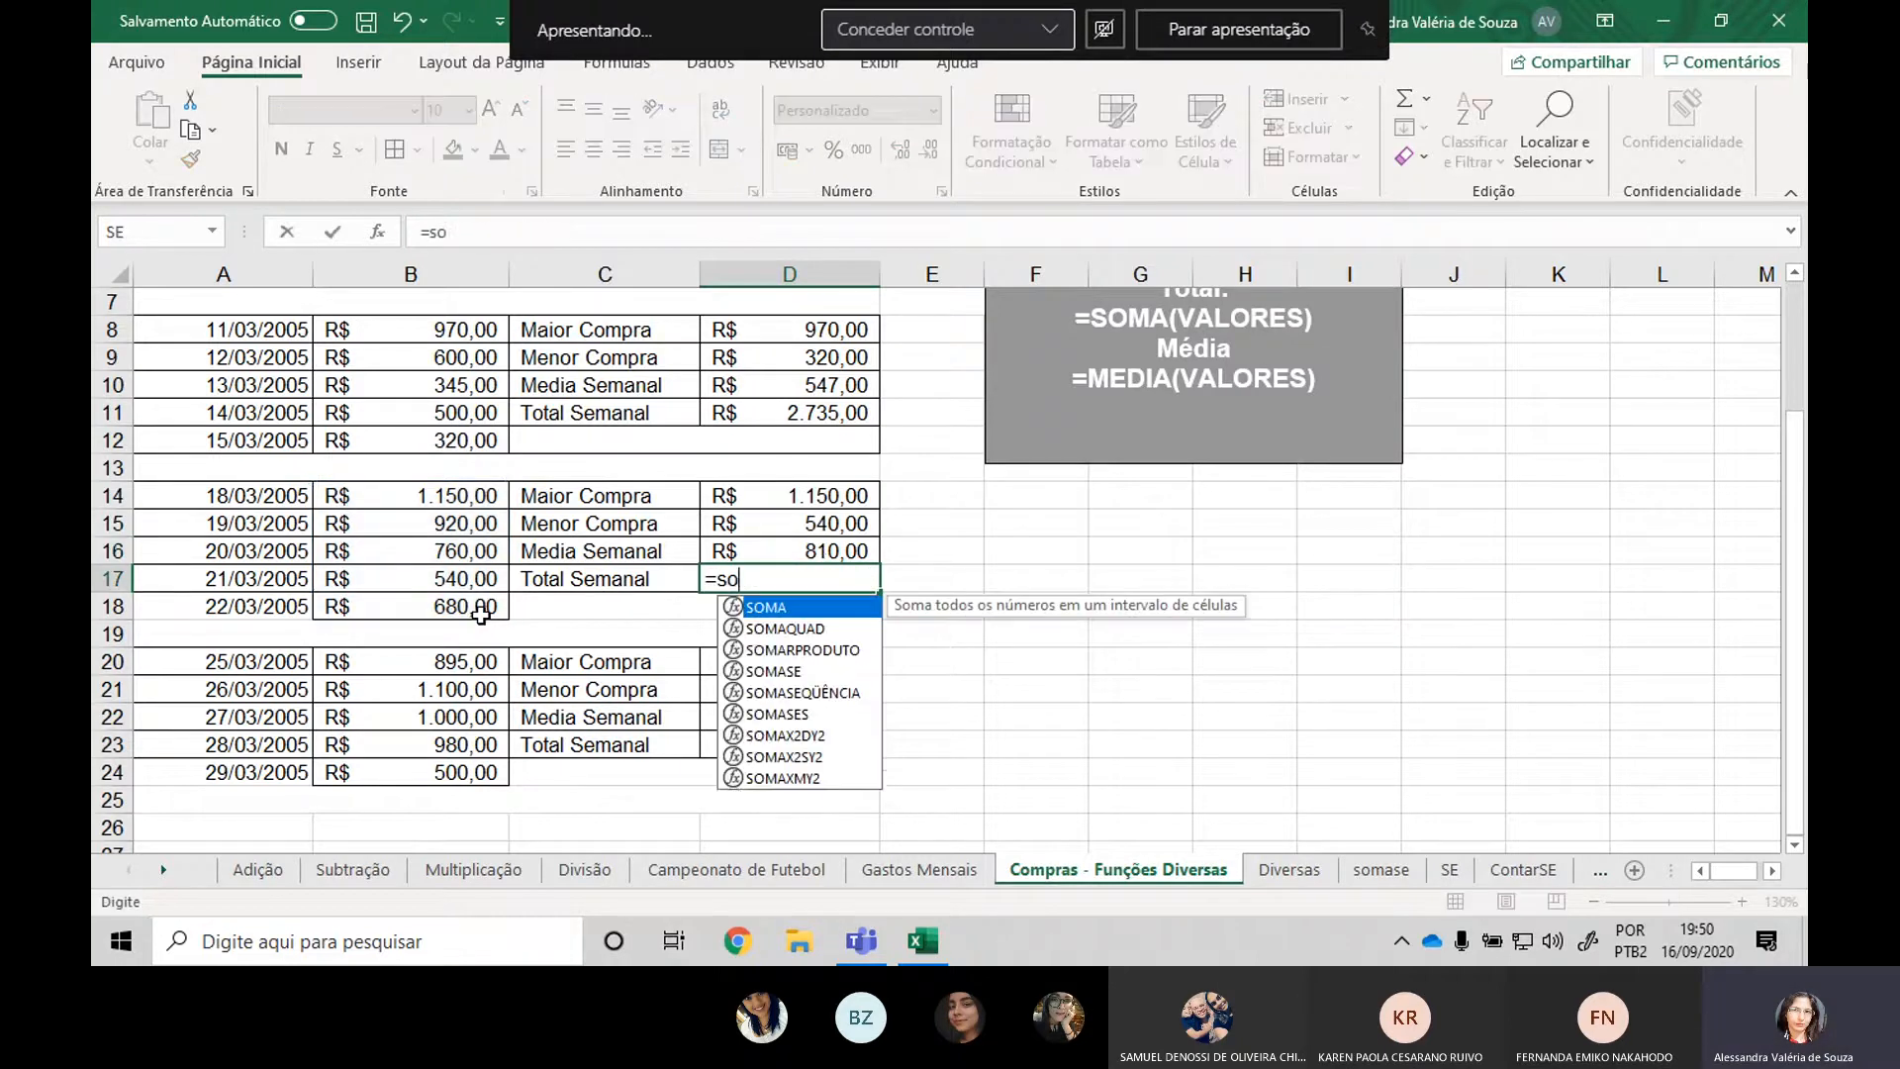
pyautogui.write('ma(')
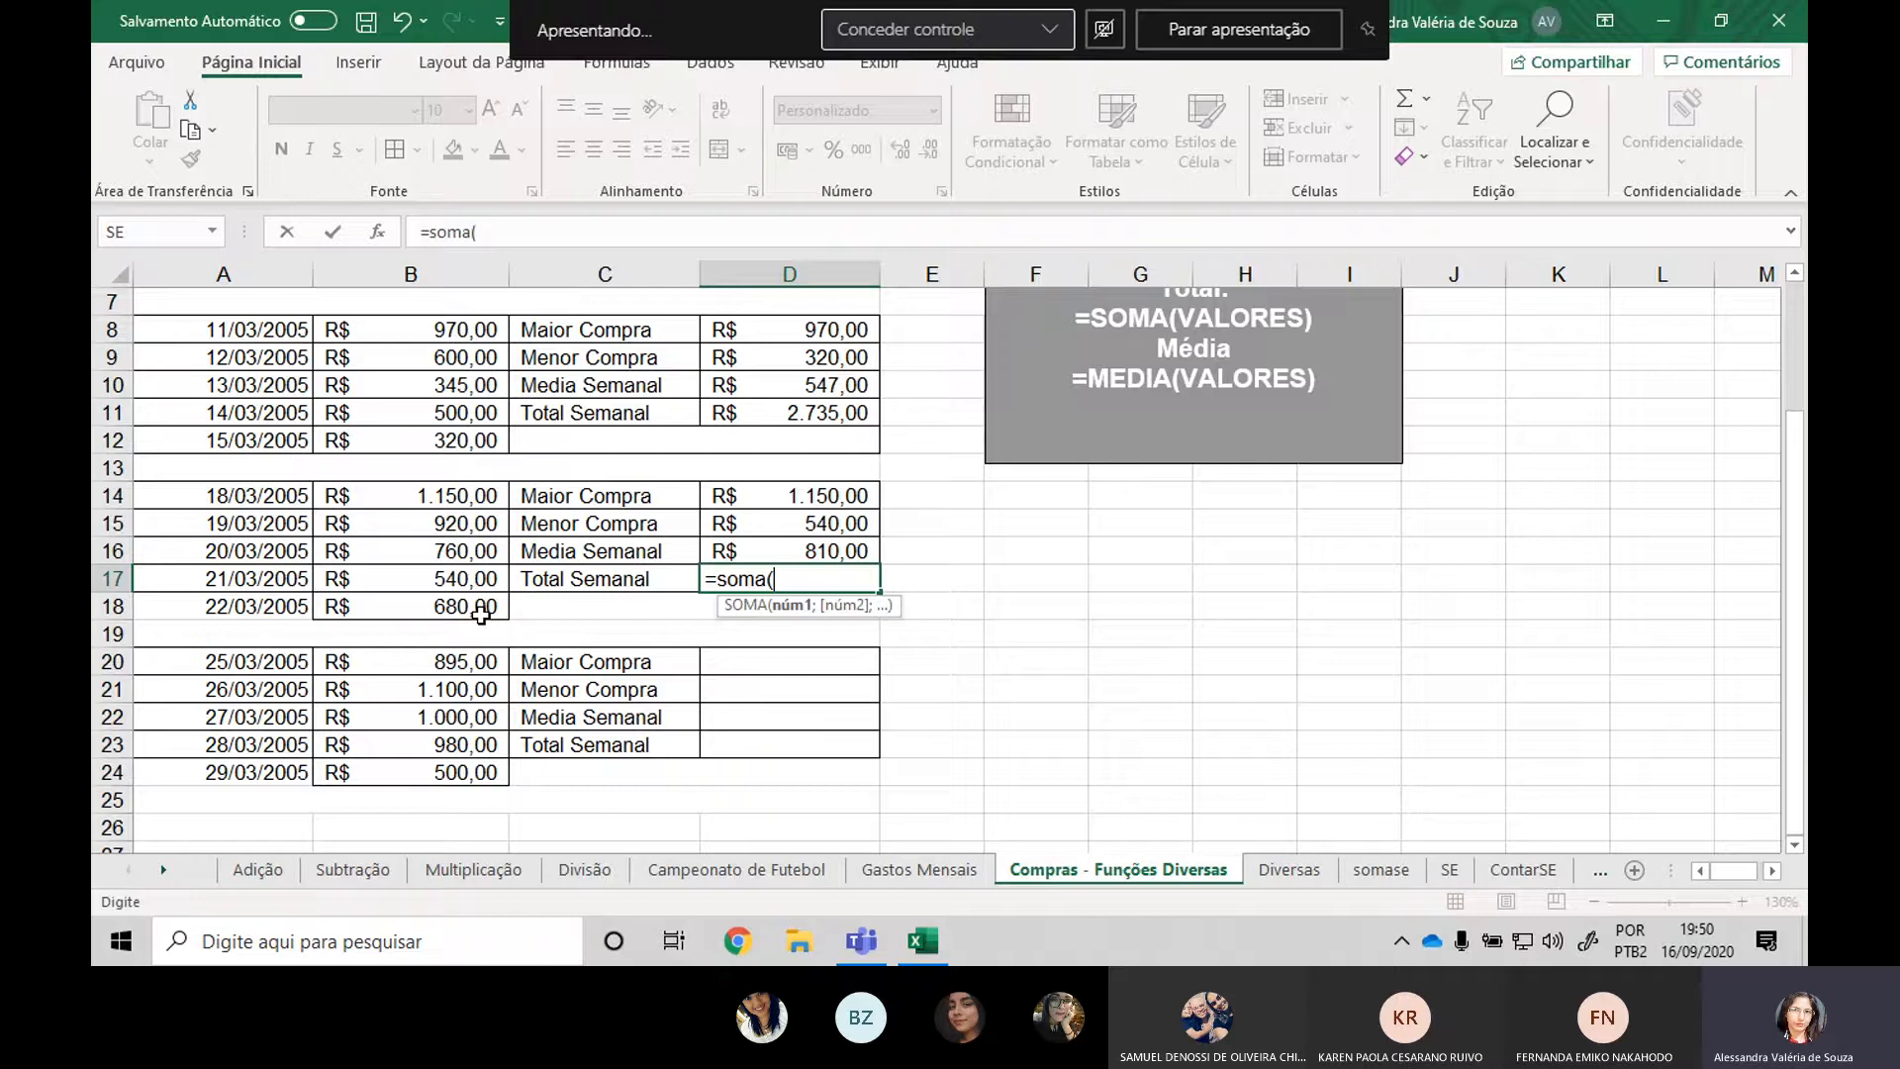
pyautogui.moveTo(450, 495); pyautogui.dragTo(467, 592)
pyautogui.write(')')
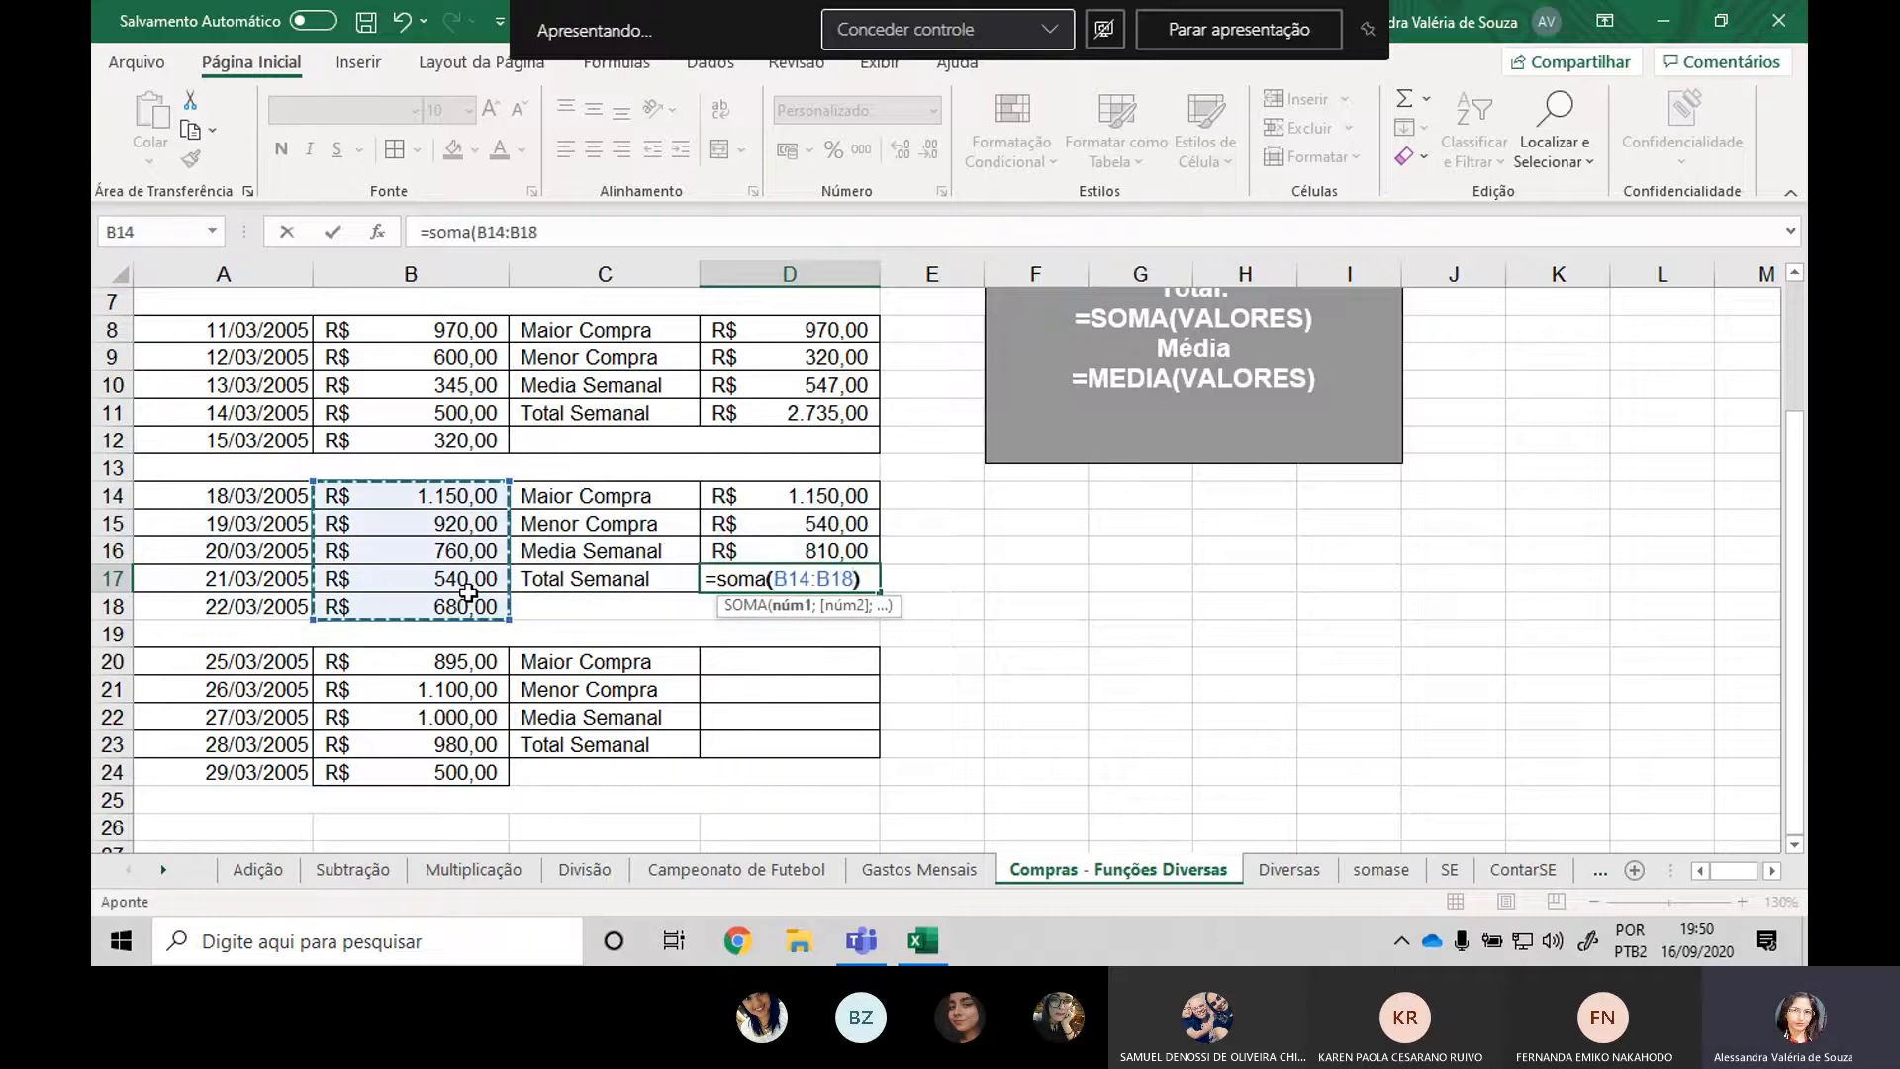
pyautogui.press('Return')
# Enter the formula =MÁXIMO(B20:B24) in D20 to find the fourth week's highest purchase.
pyautogui.press('Return')
pyautogui.press('Return')
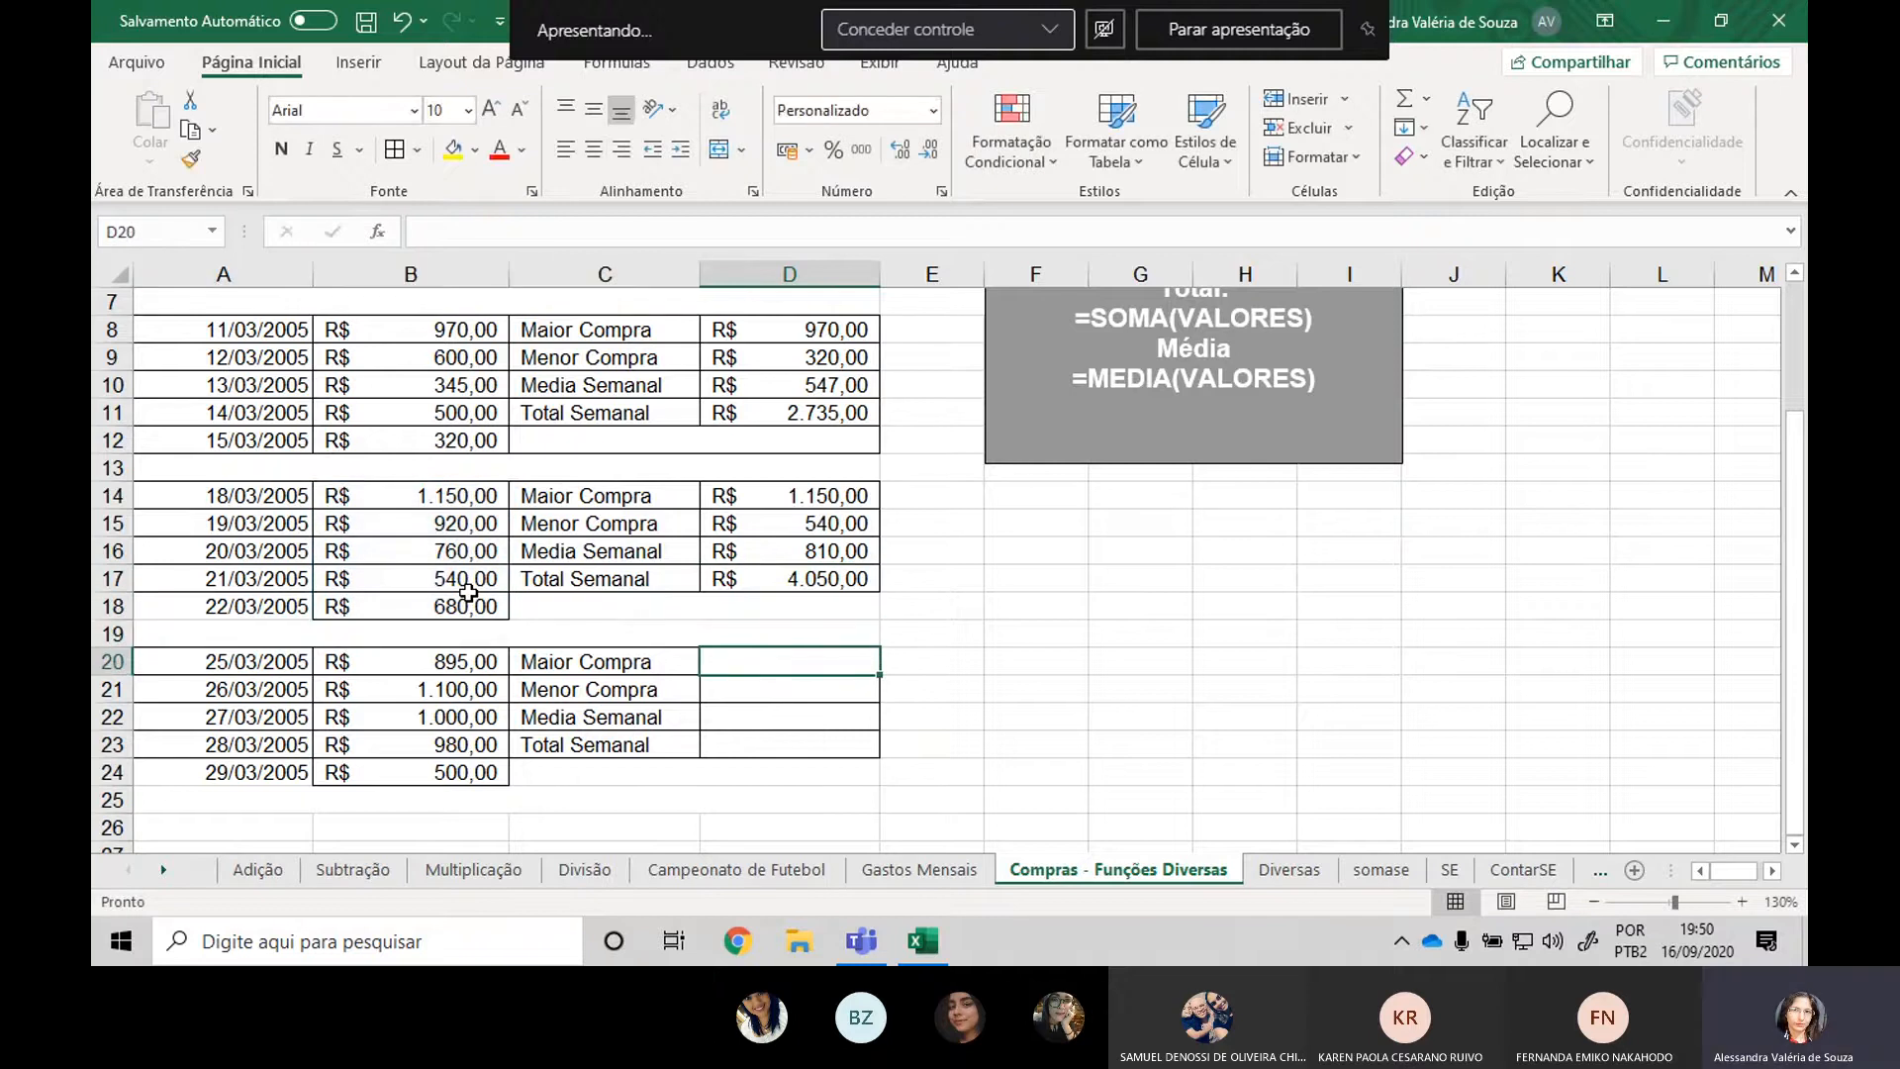
pyautogui.write('=')
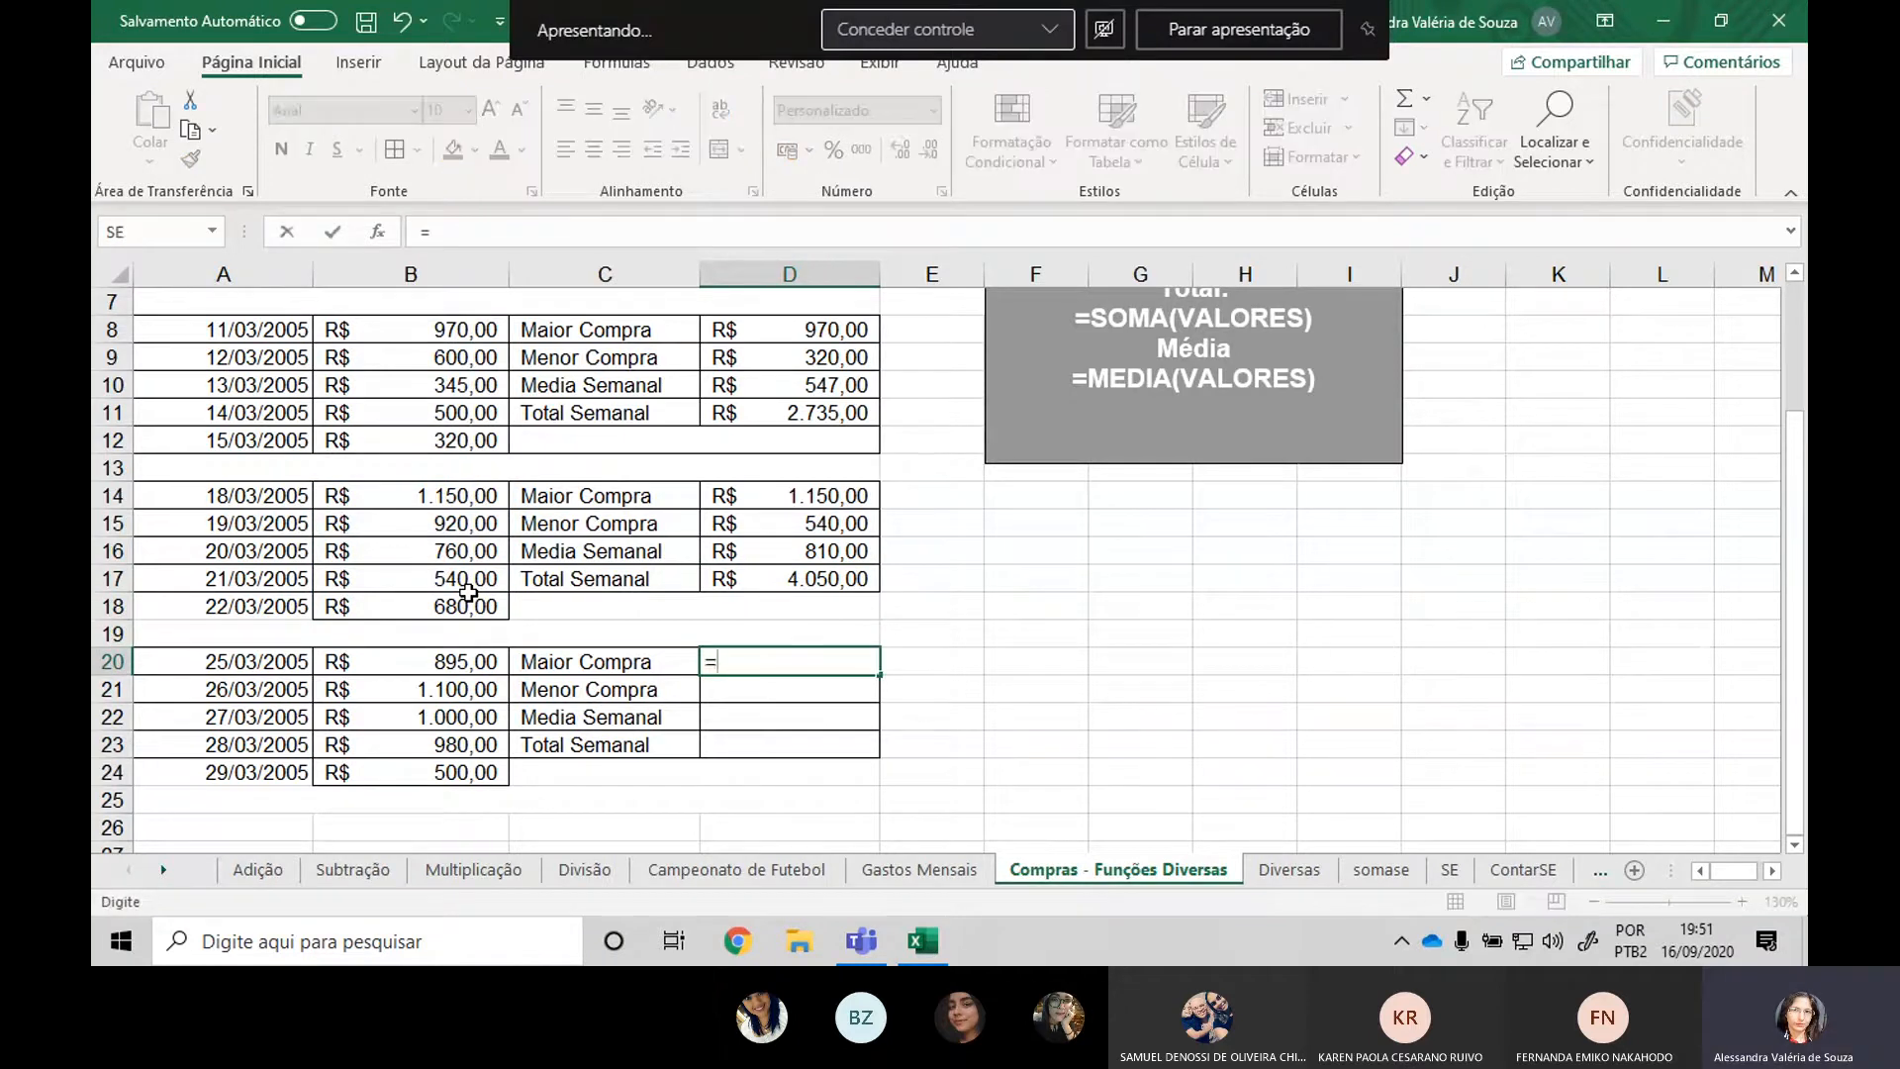
pyautogui.write('máximo(')
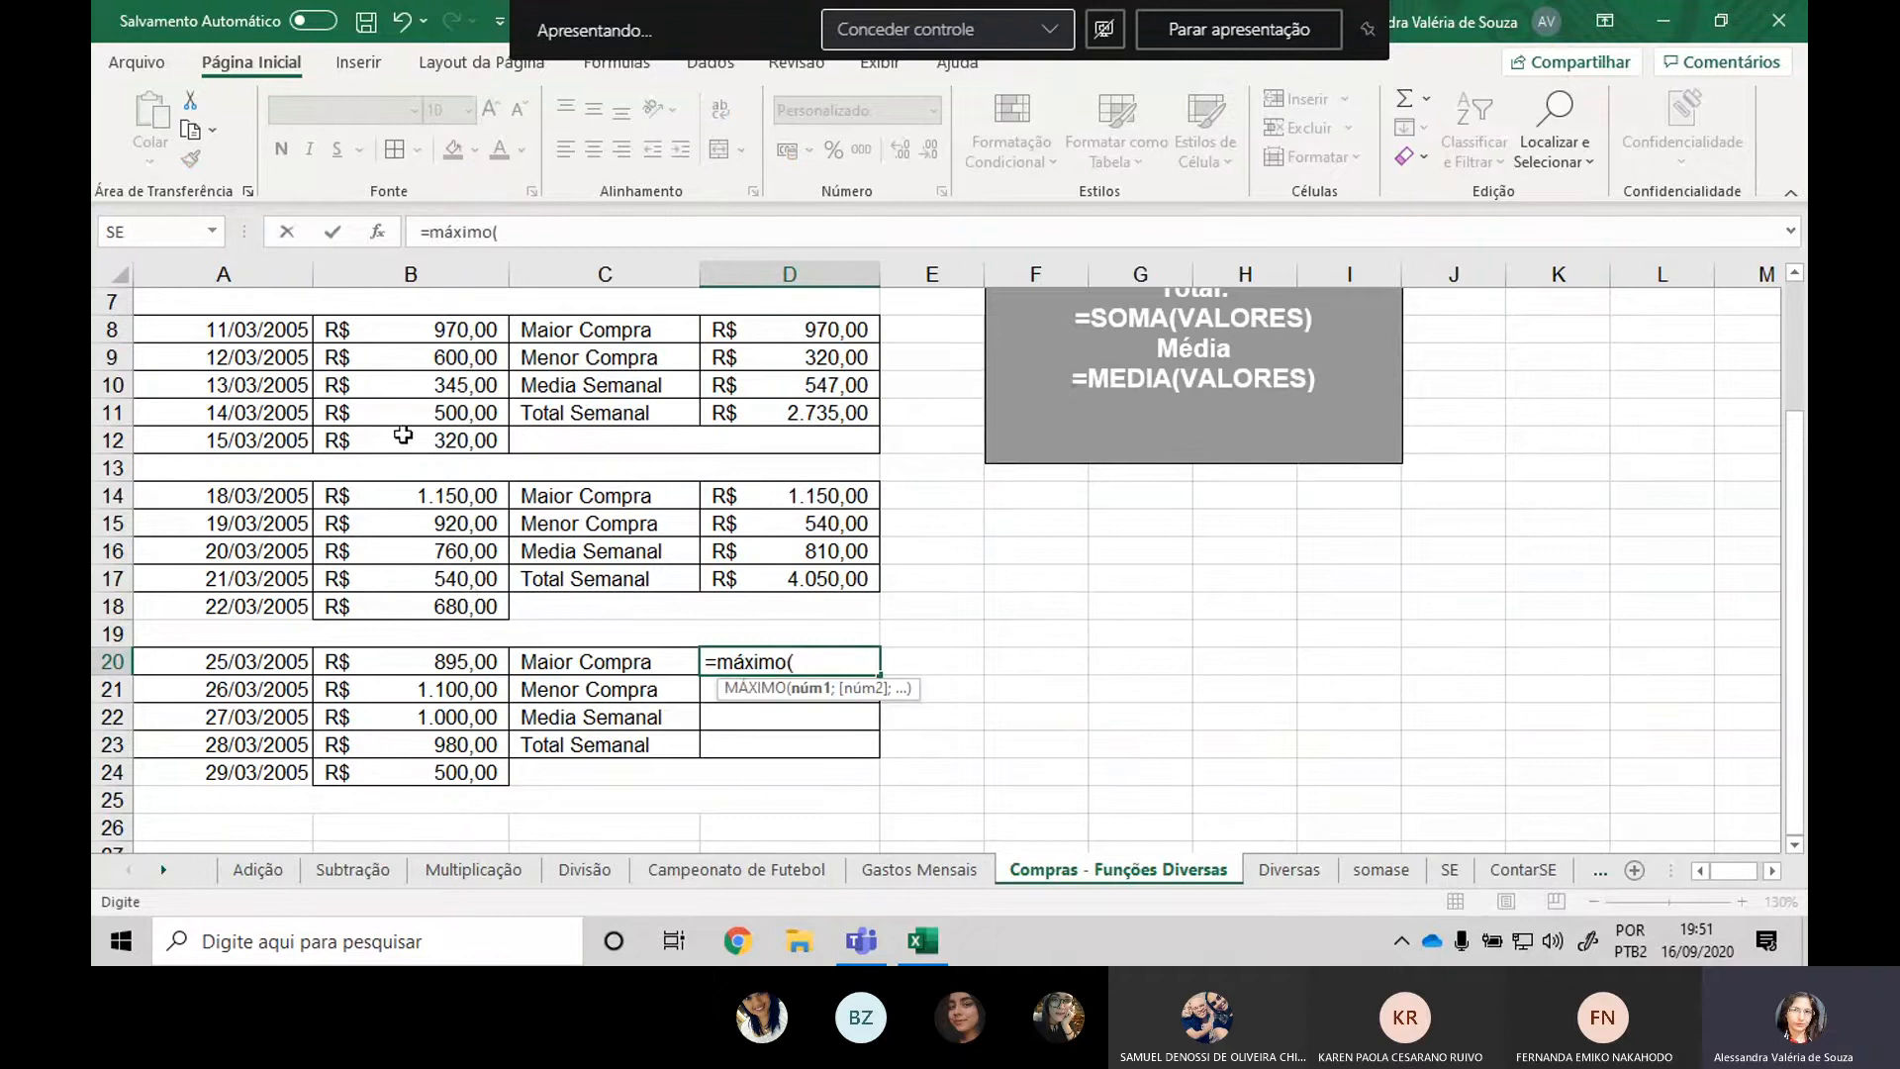
pyautogui.moveTo(460, 660); pyautogui.dragTo(451, 760)
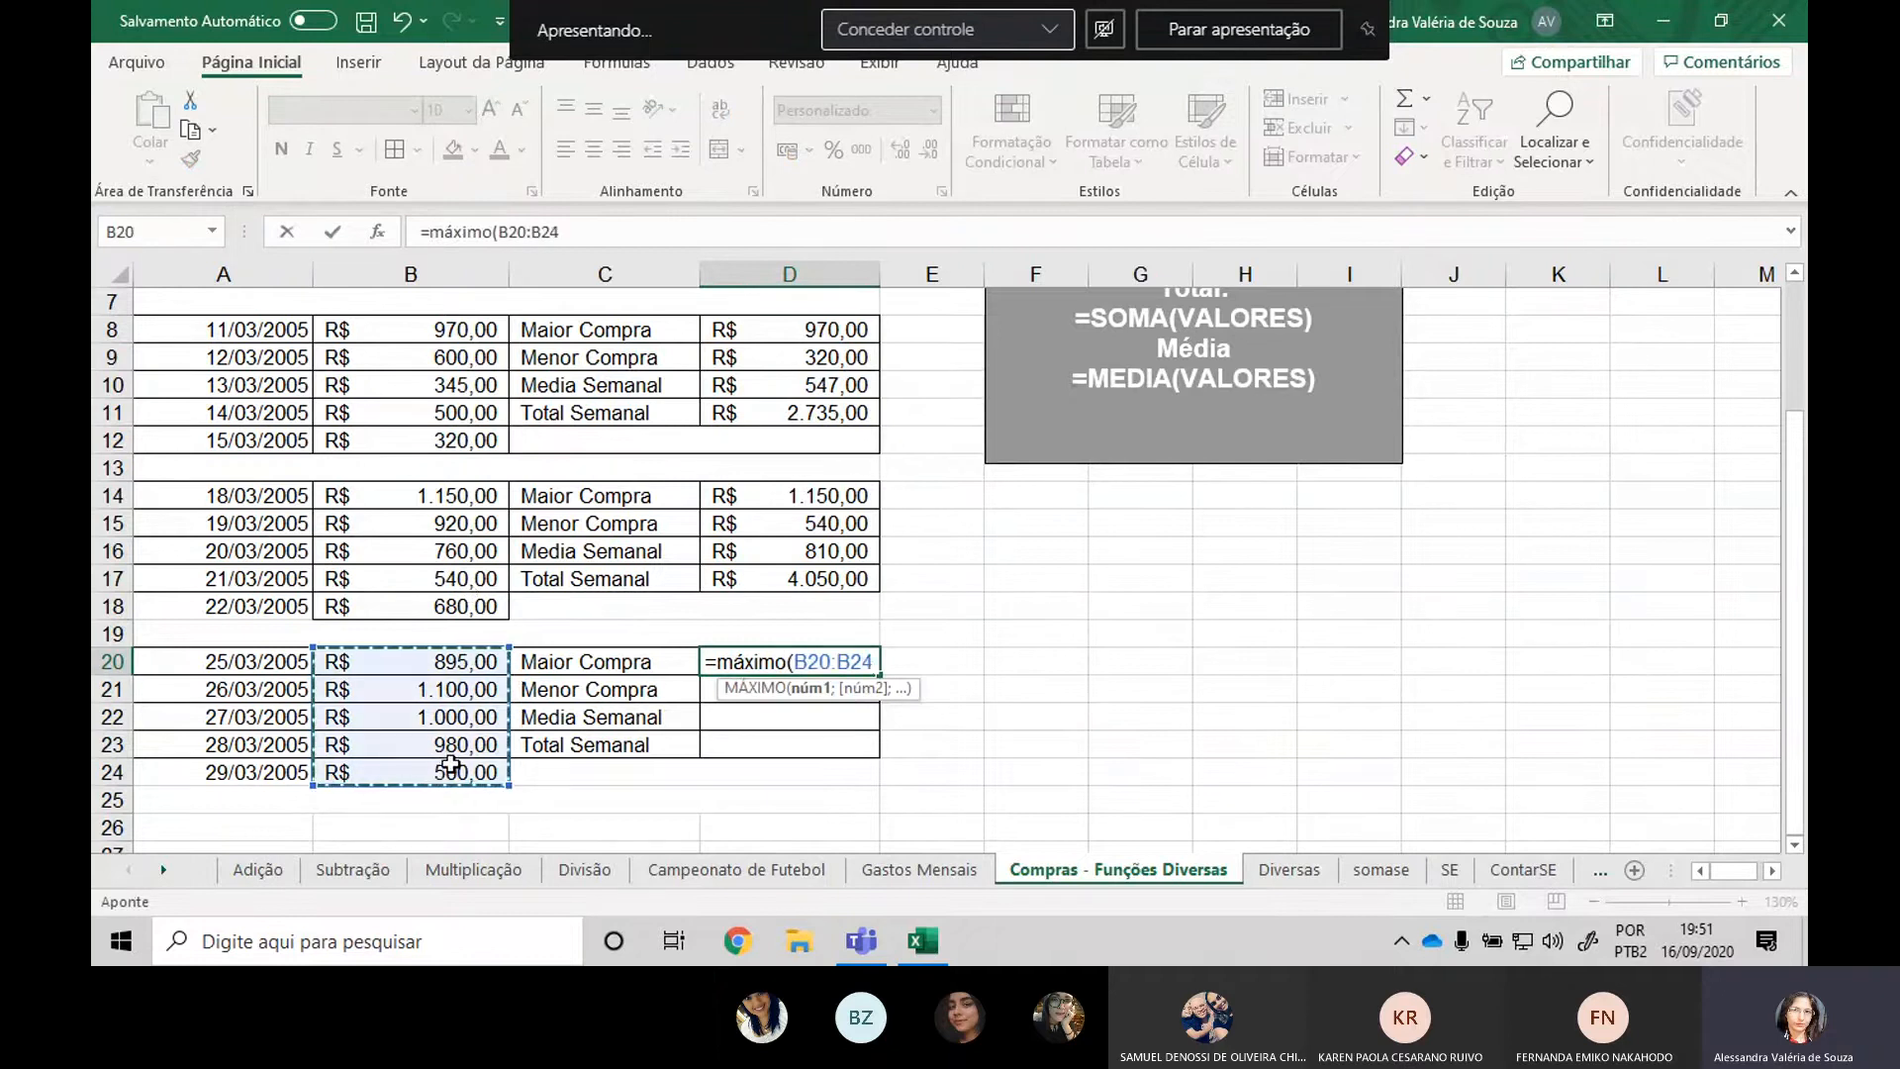
pyautogui.press('Return')
# Begin a formula in D21 for the fourth week's lowest purchase.
pyautogui.write('=')
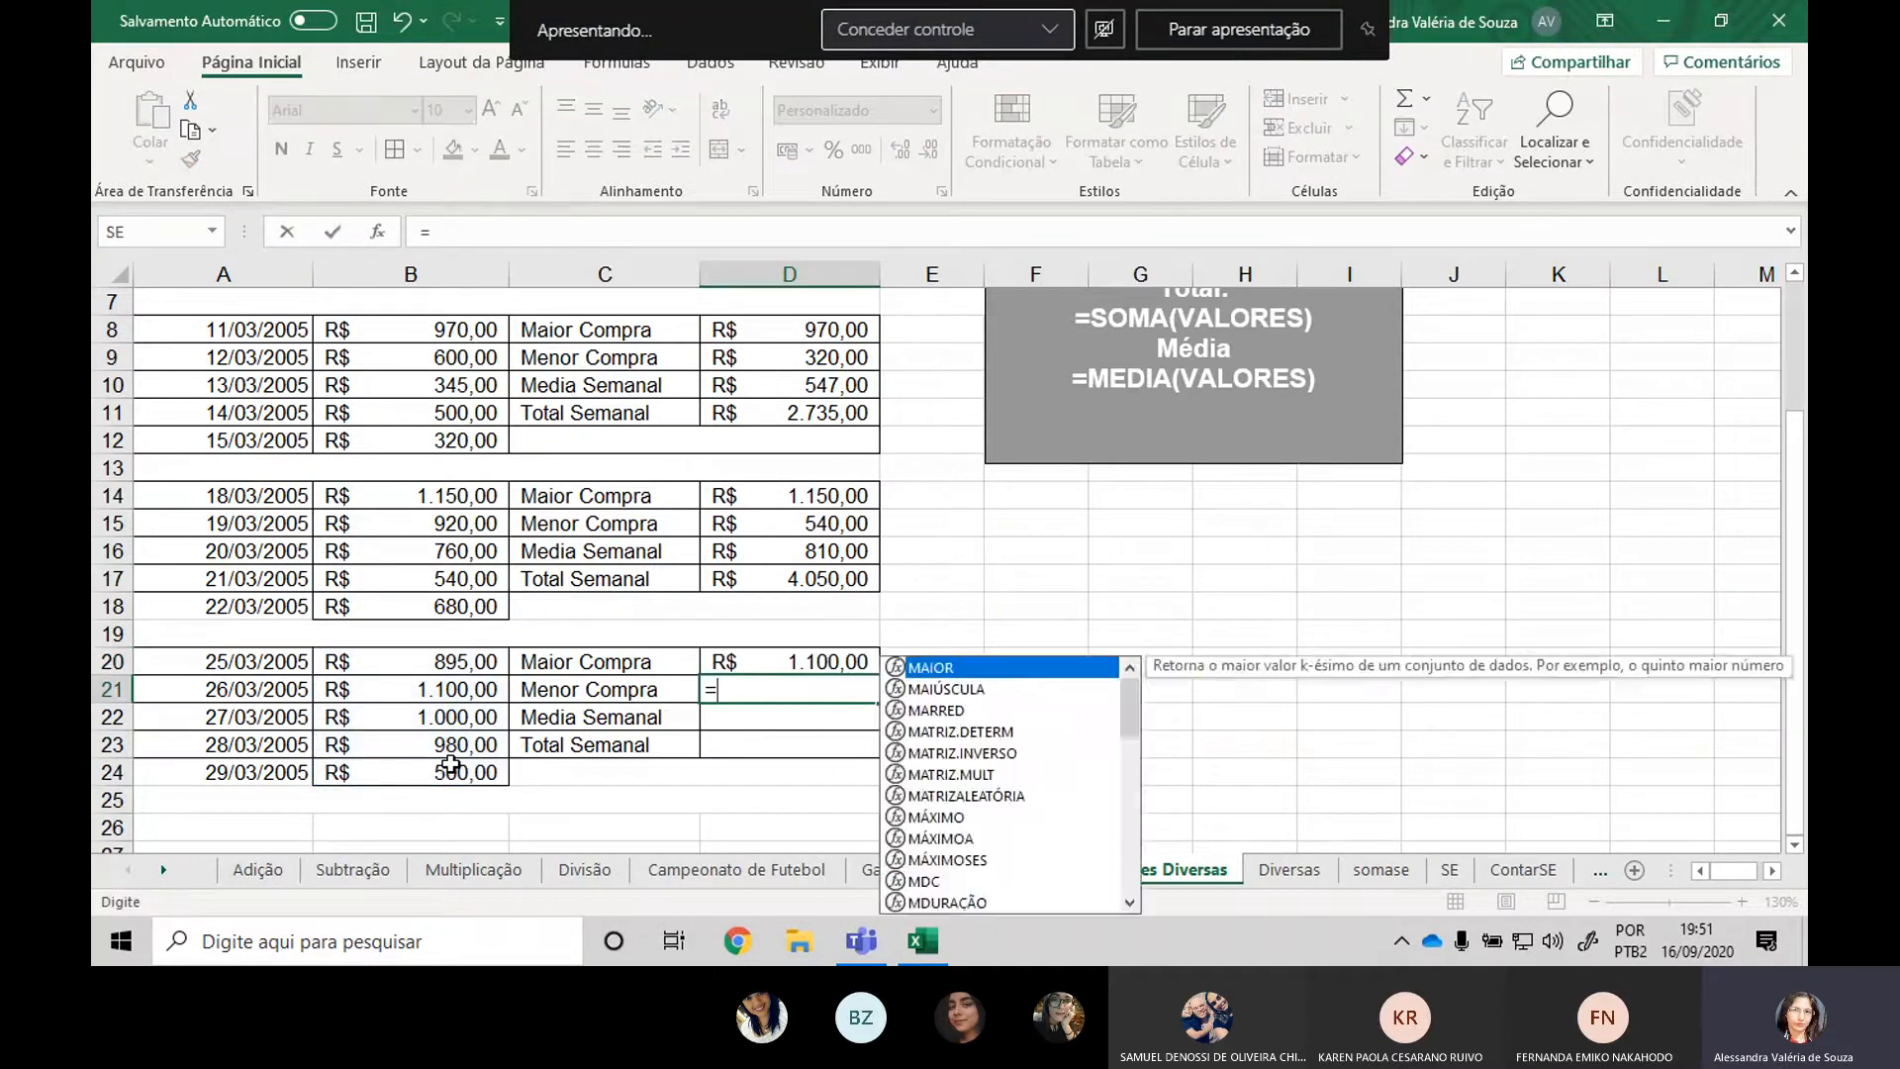
# Calculate the smallest purchase of the fourth week in D21 with =mínimo(B20:B24).
pyautogui.write('mínin')
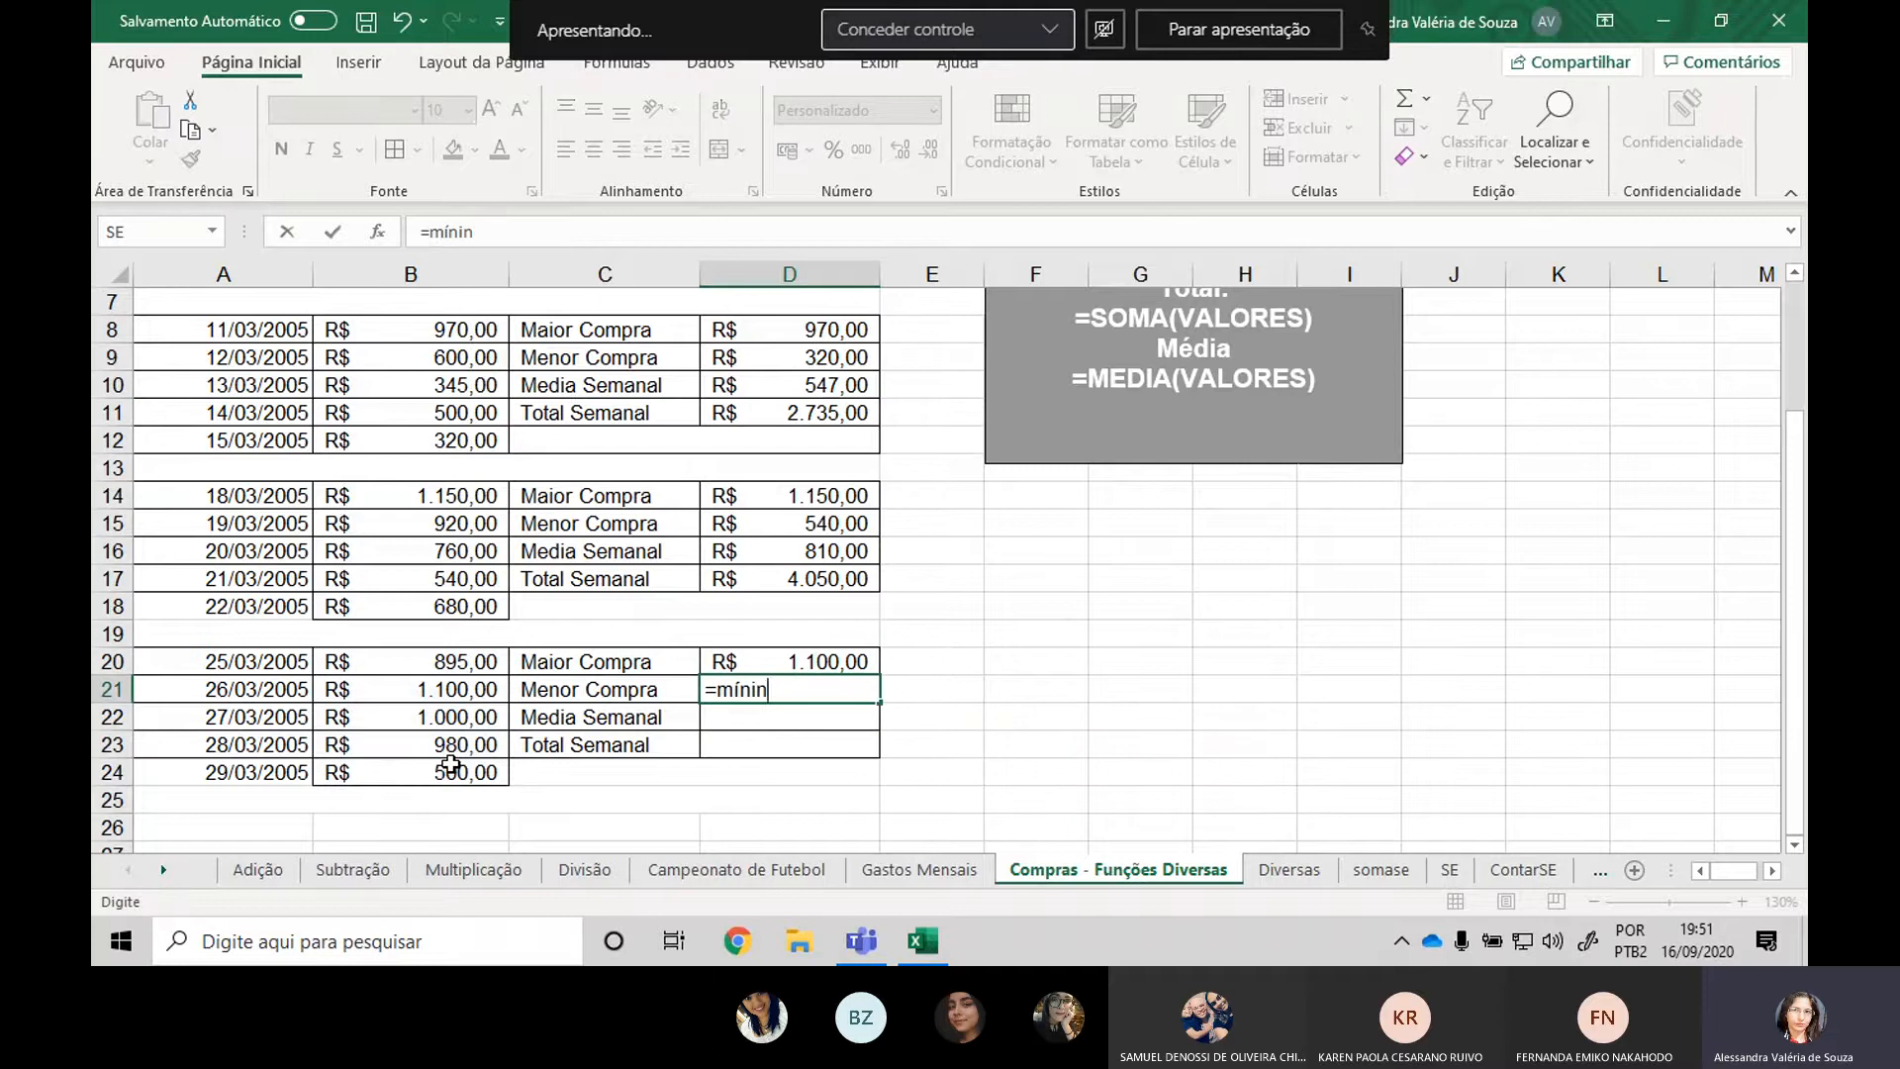
pyautogui.press('BackSpace')
pyautogui.write('m')
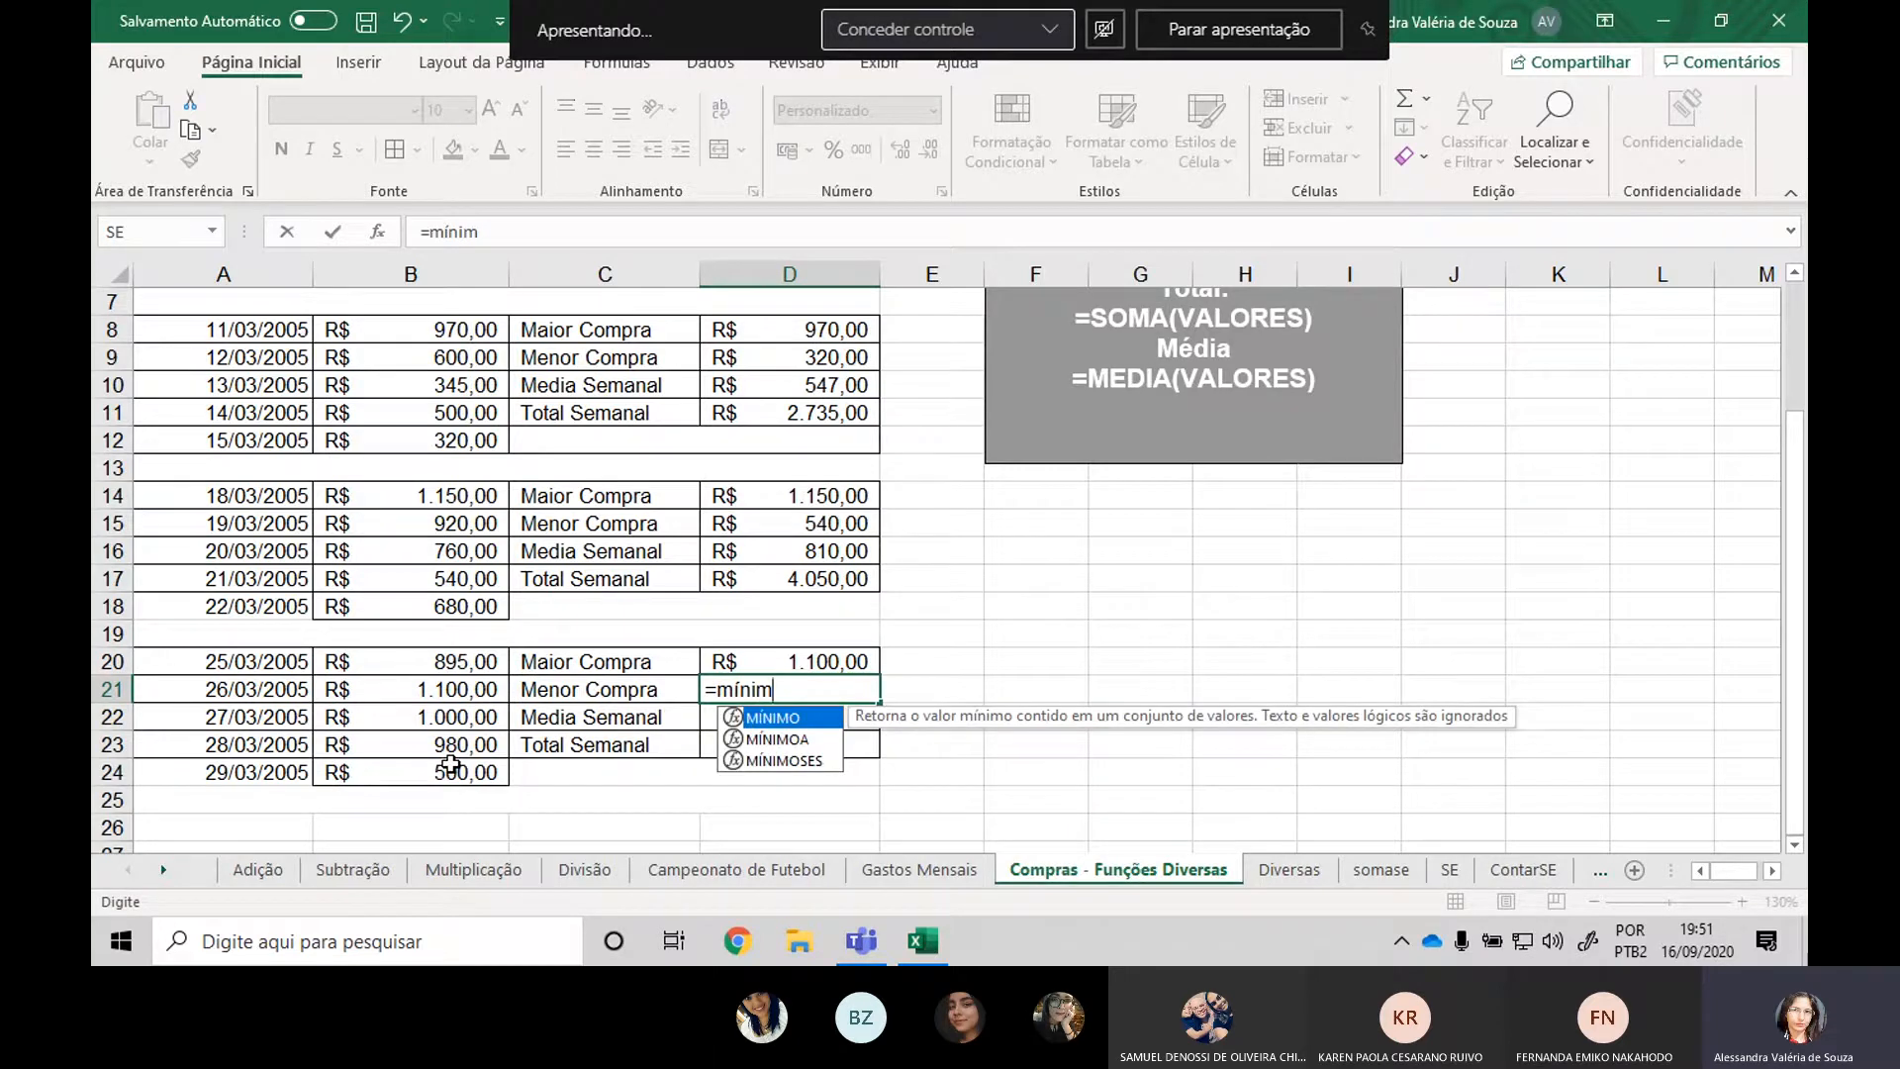
pyautogui.write('o(')
pyautogui.moveTo(479, 663); pyautogui.dragTo(479, 770)
pyautogui.write(')')
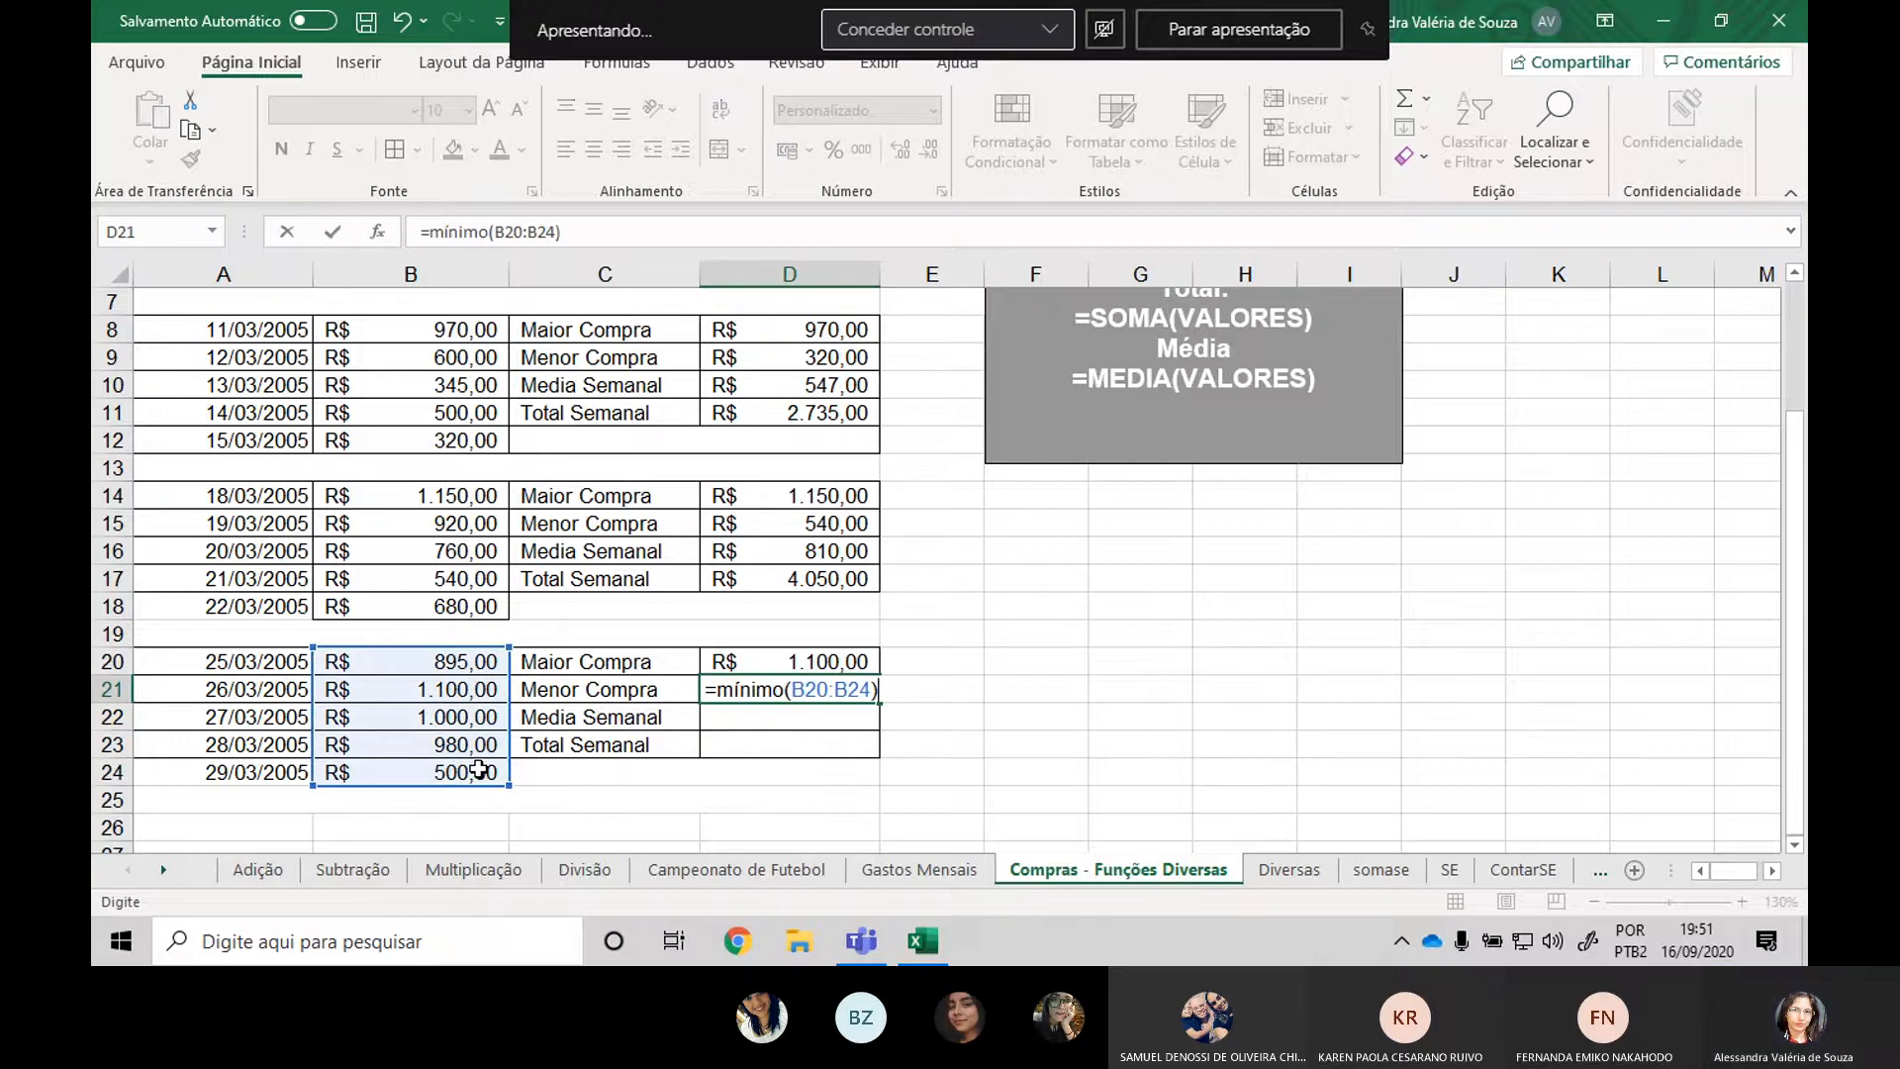
pyautogui.press('Return')
# Calculate the weekly average of the fourth week in D22 with =média(B20:B24).
pyautogui.write('=m')
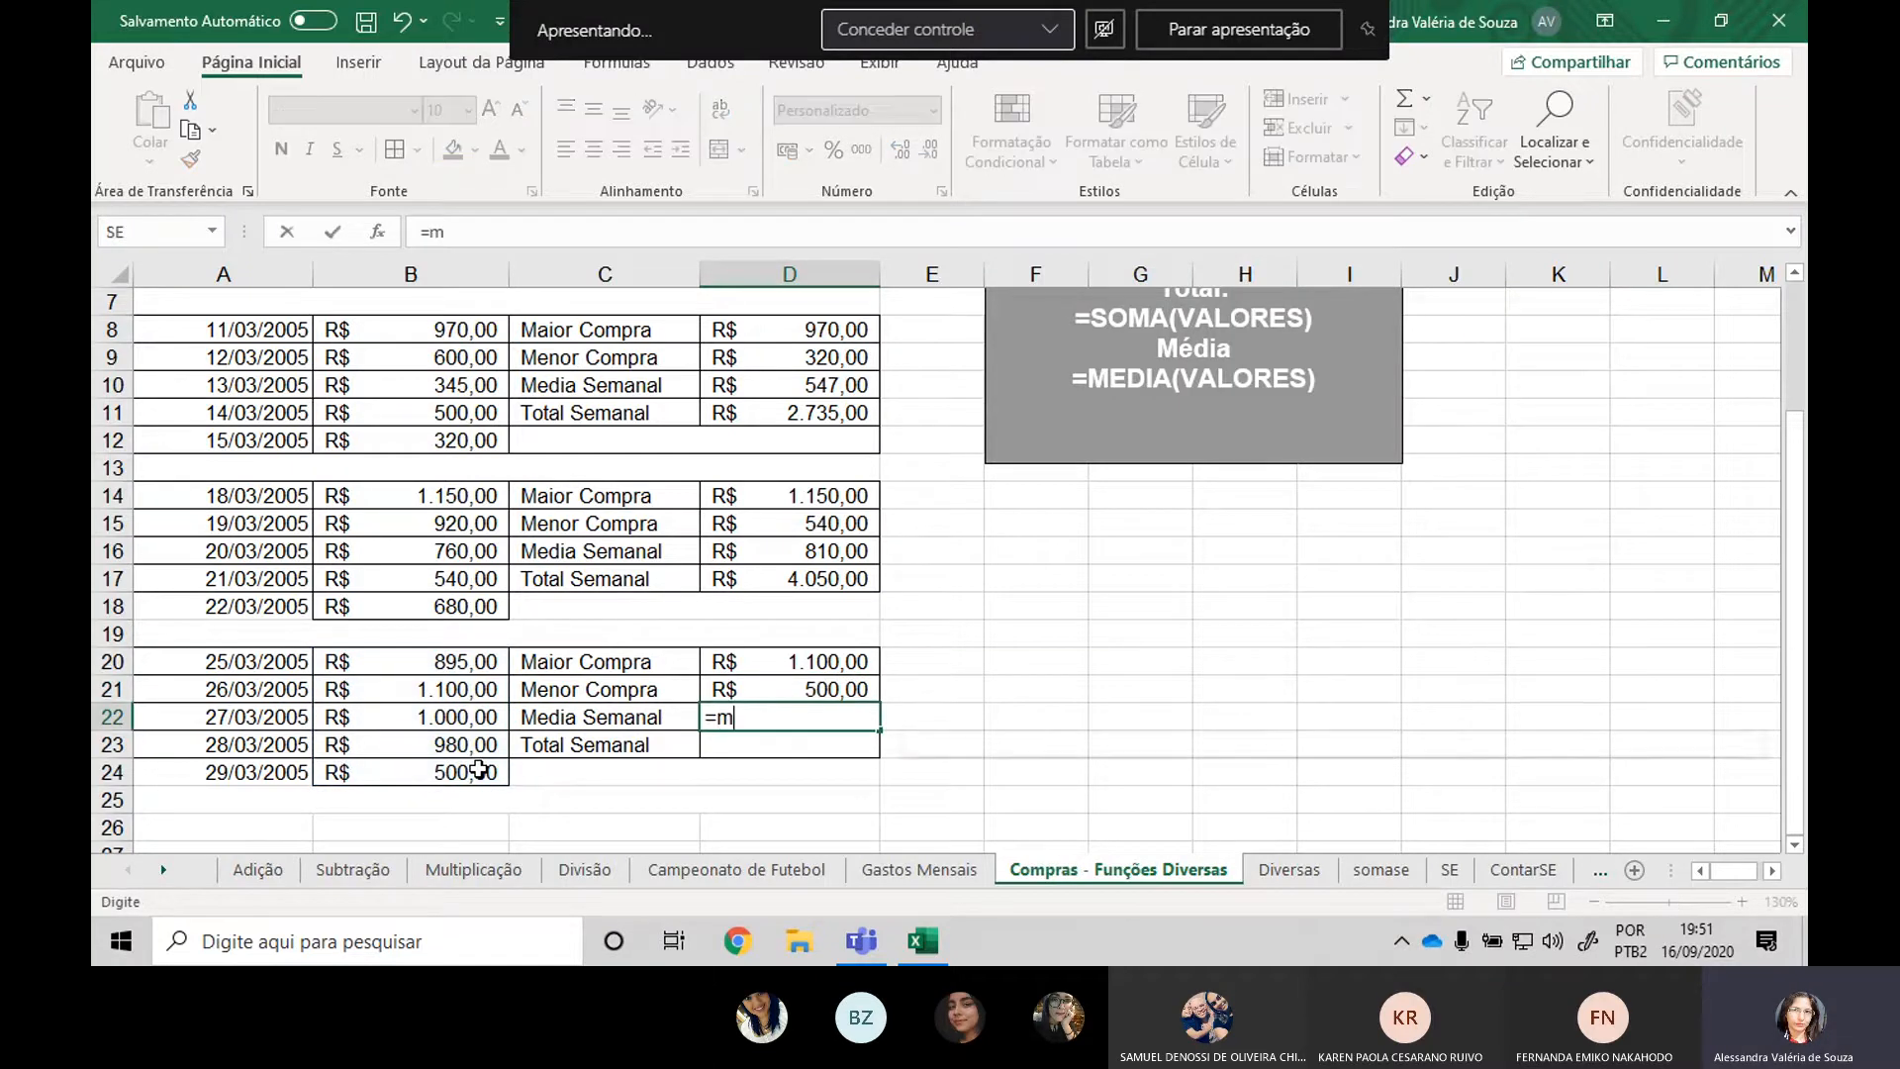
pyautogui.write('édia(')
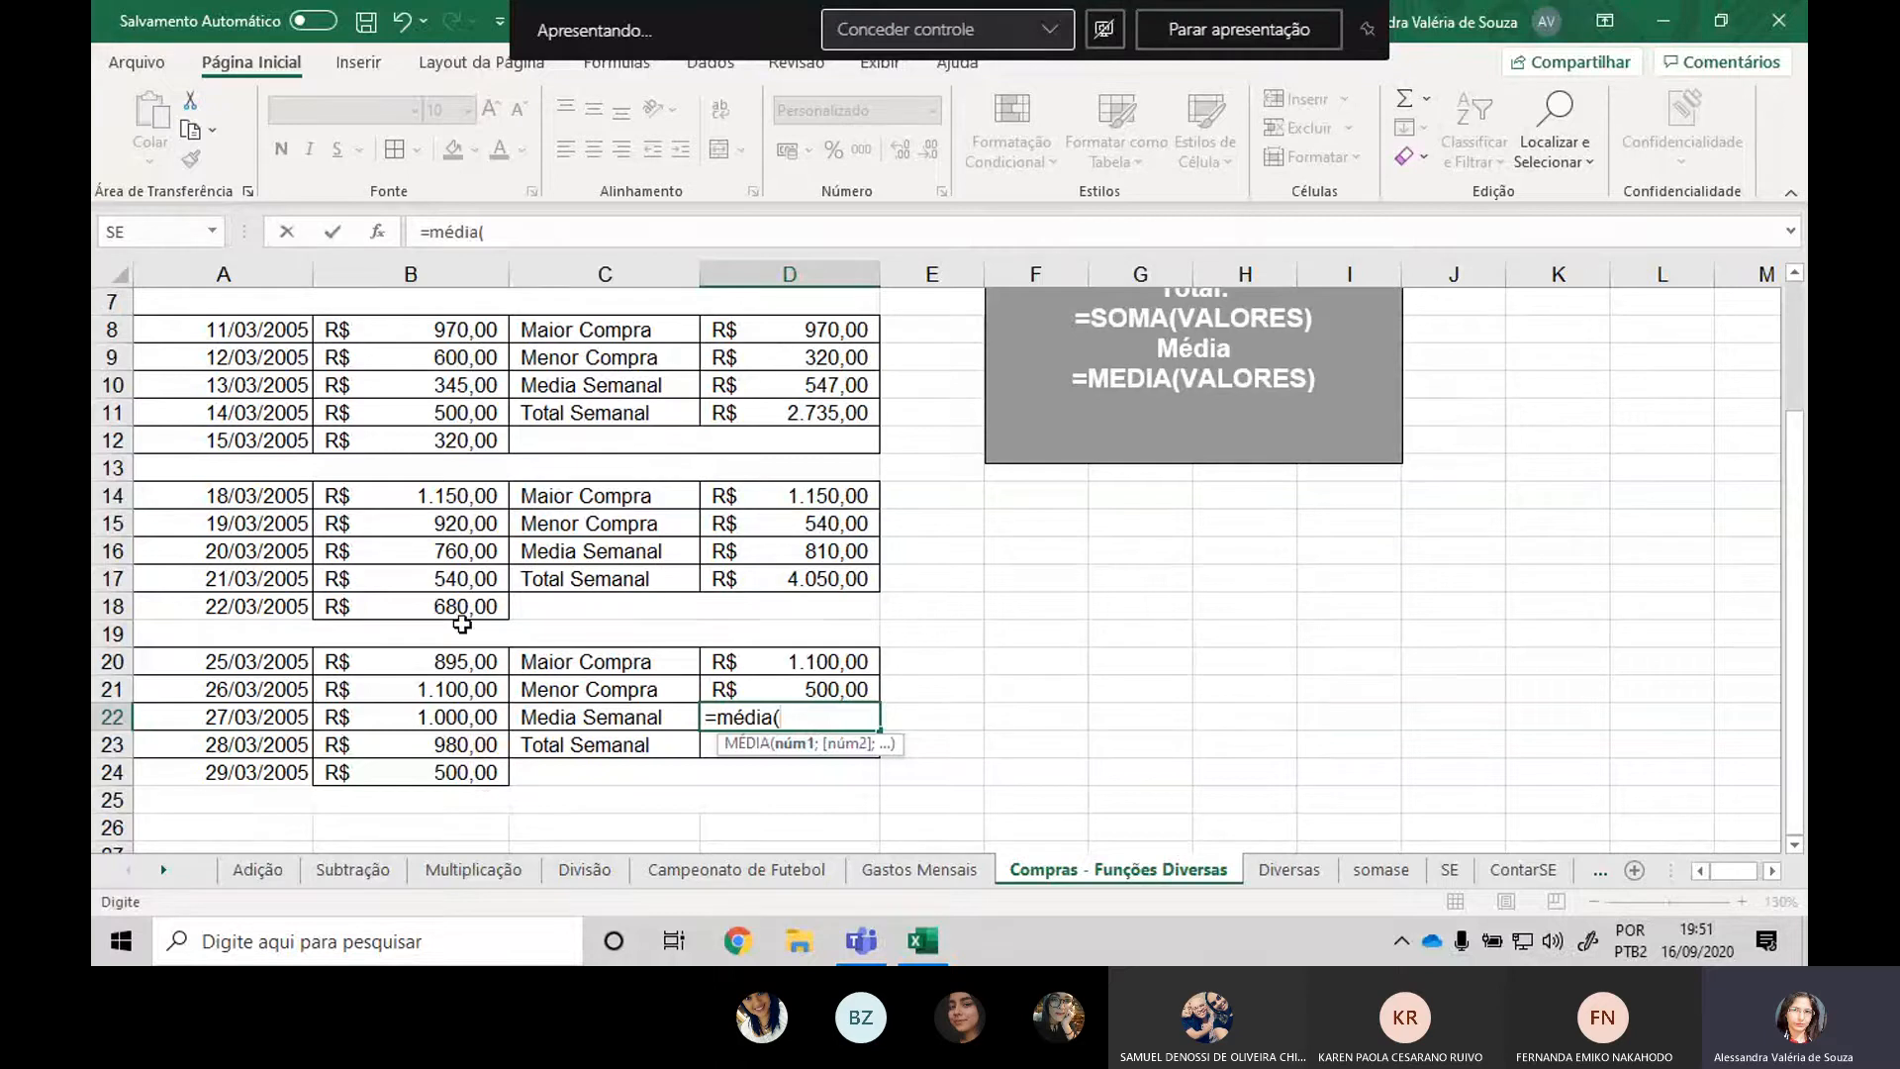
pyautogui.moveTo(462, 661); pyautogui.dragTo(461, 772)
pyautogui.write(')')
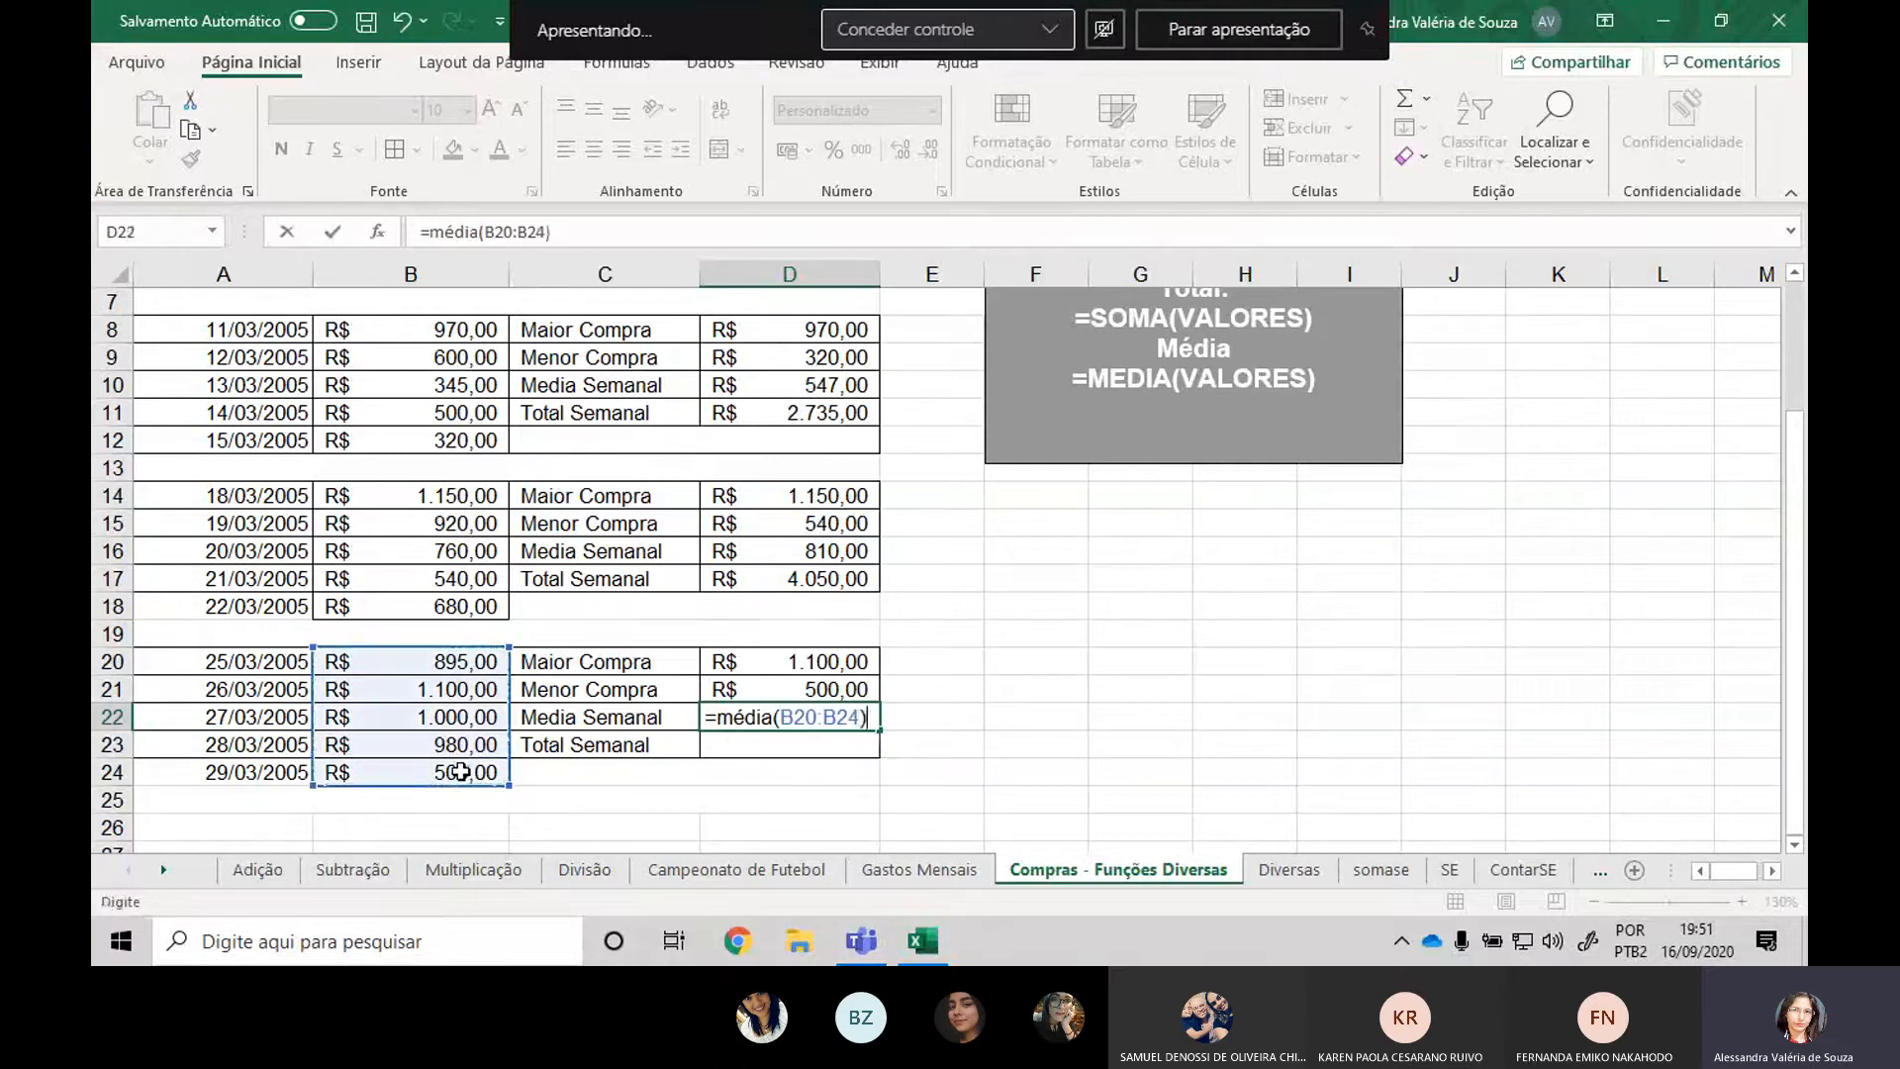
pyautogui.press('Return')
# Calculate the weekly total of the fourth week in D23 with the SOMA function over B20:B24.
pyautogui.write('=')
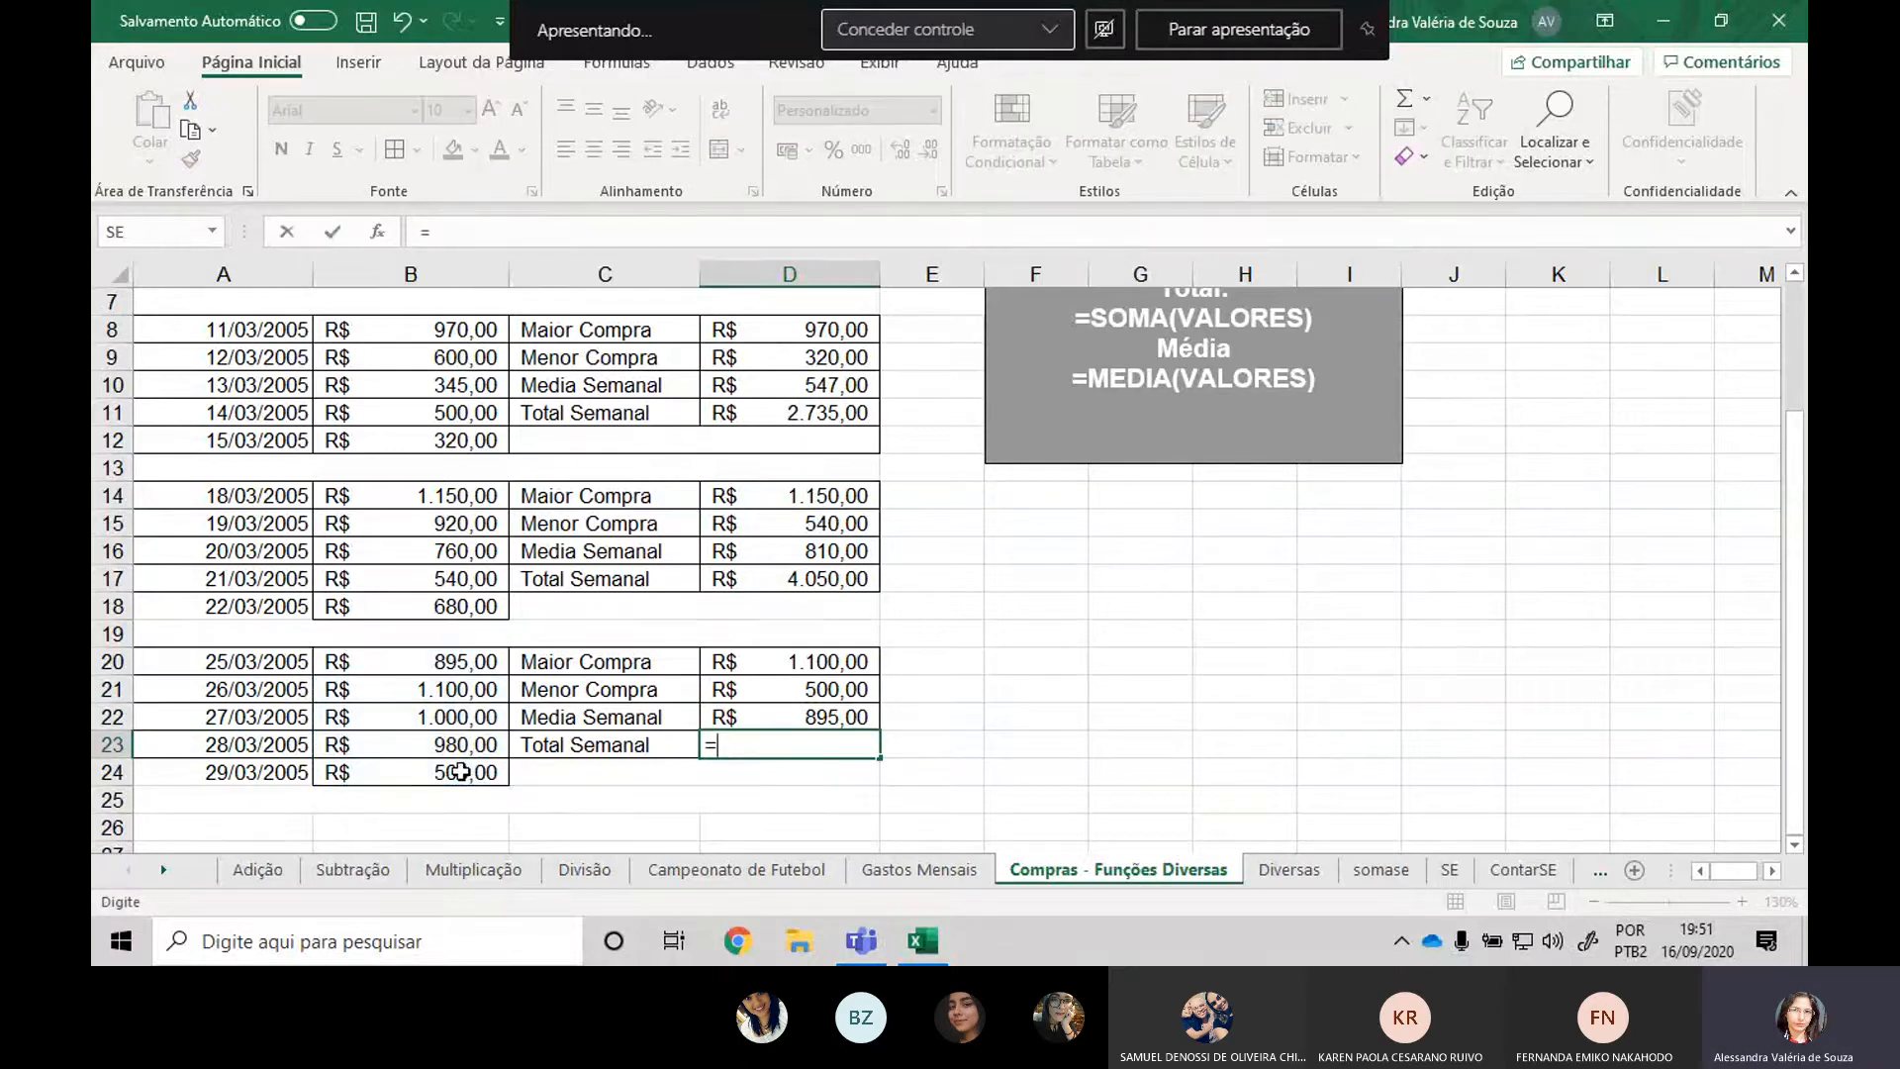
pyautogui.write('so')
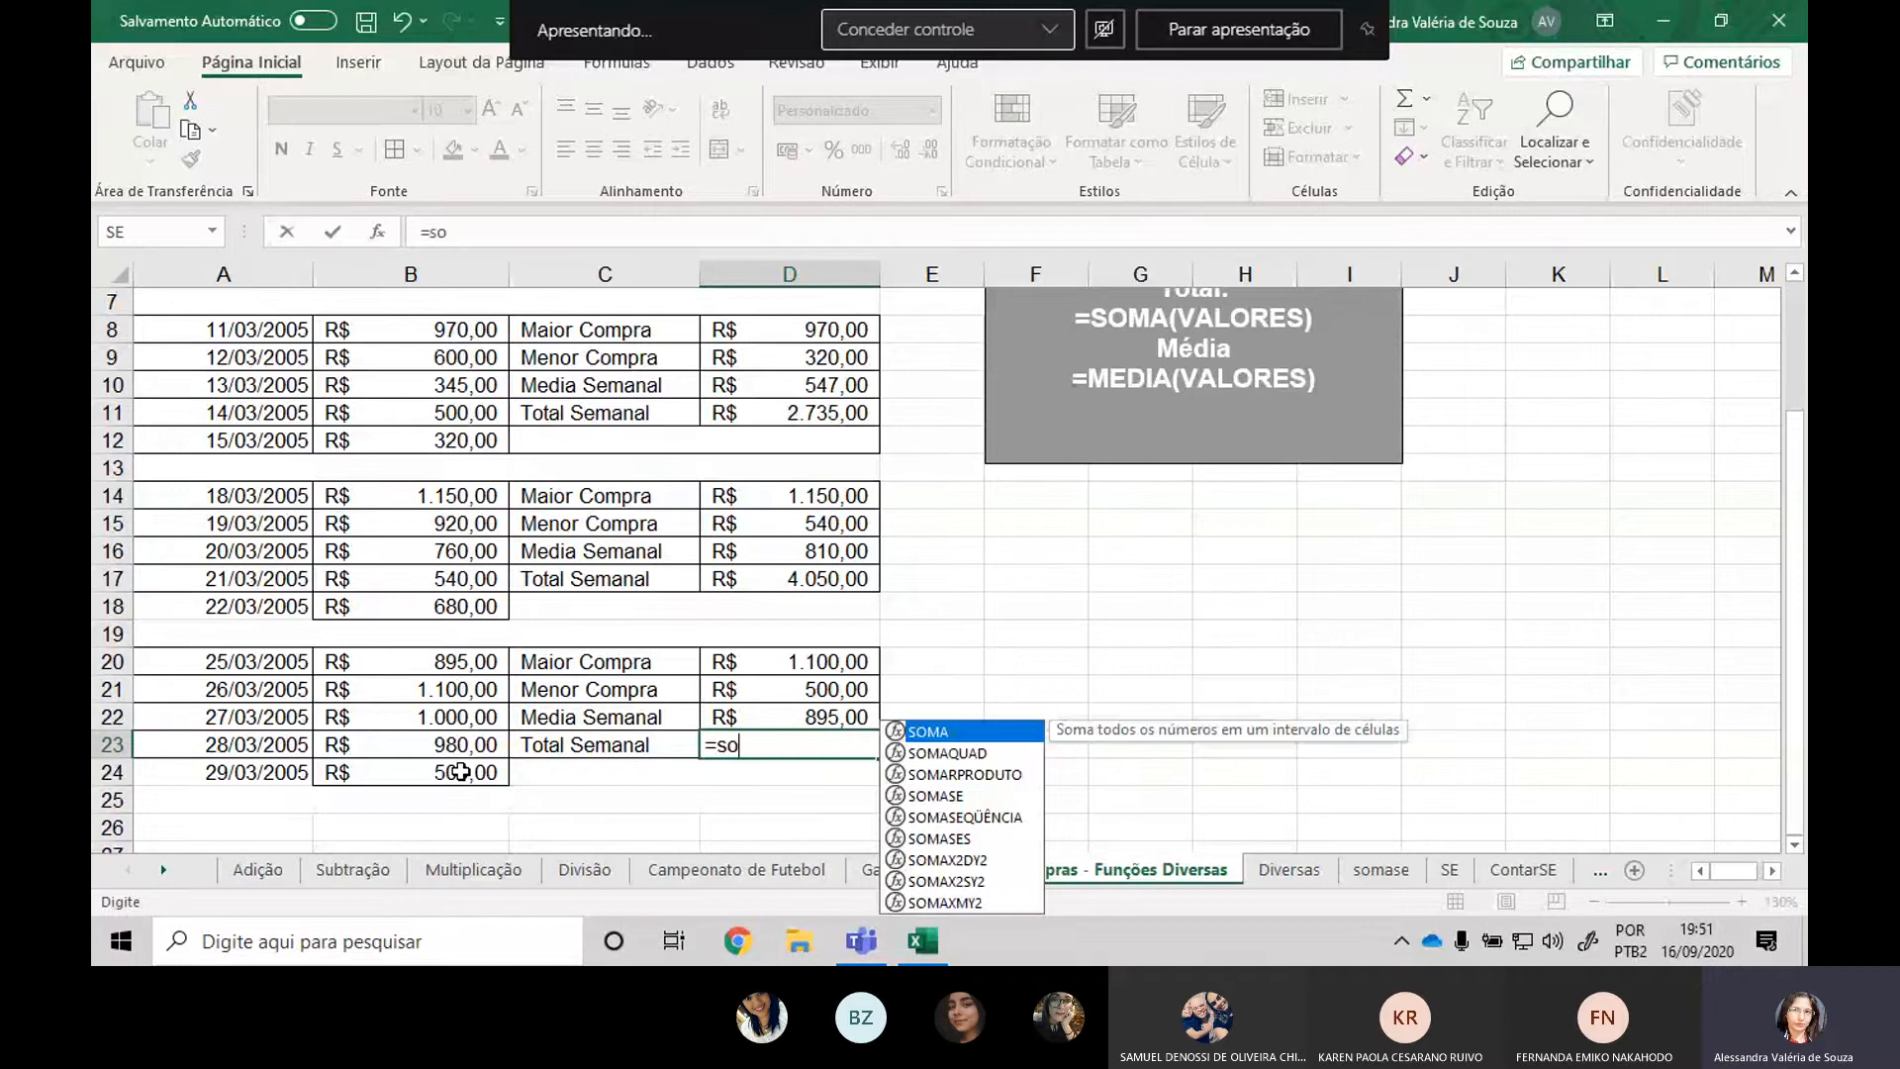
pyautogui.write('ma(')
pyautogui.moveTo(475, 652); pyautogui.dragTo(463, 773)
pyautogui.press('Return')
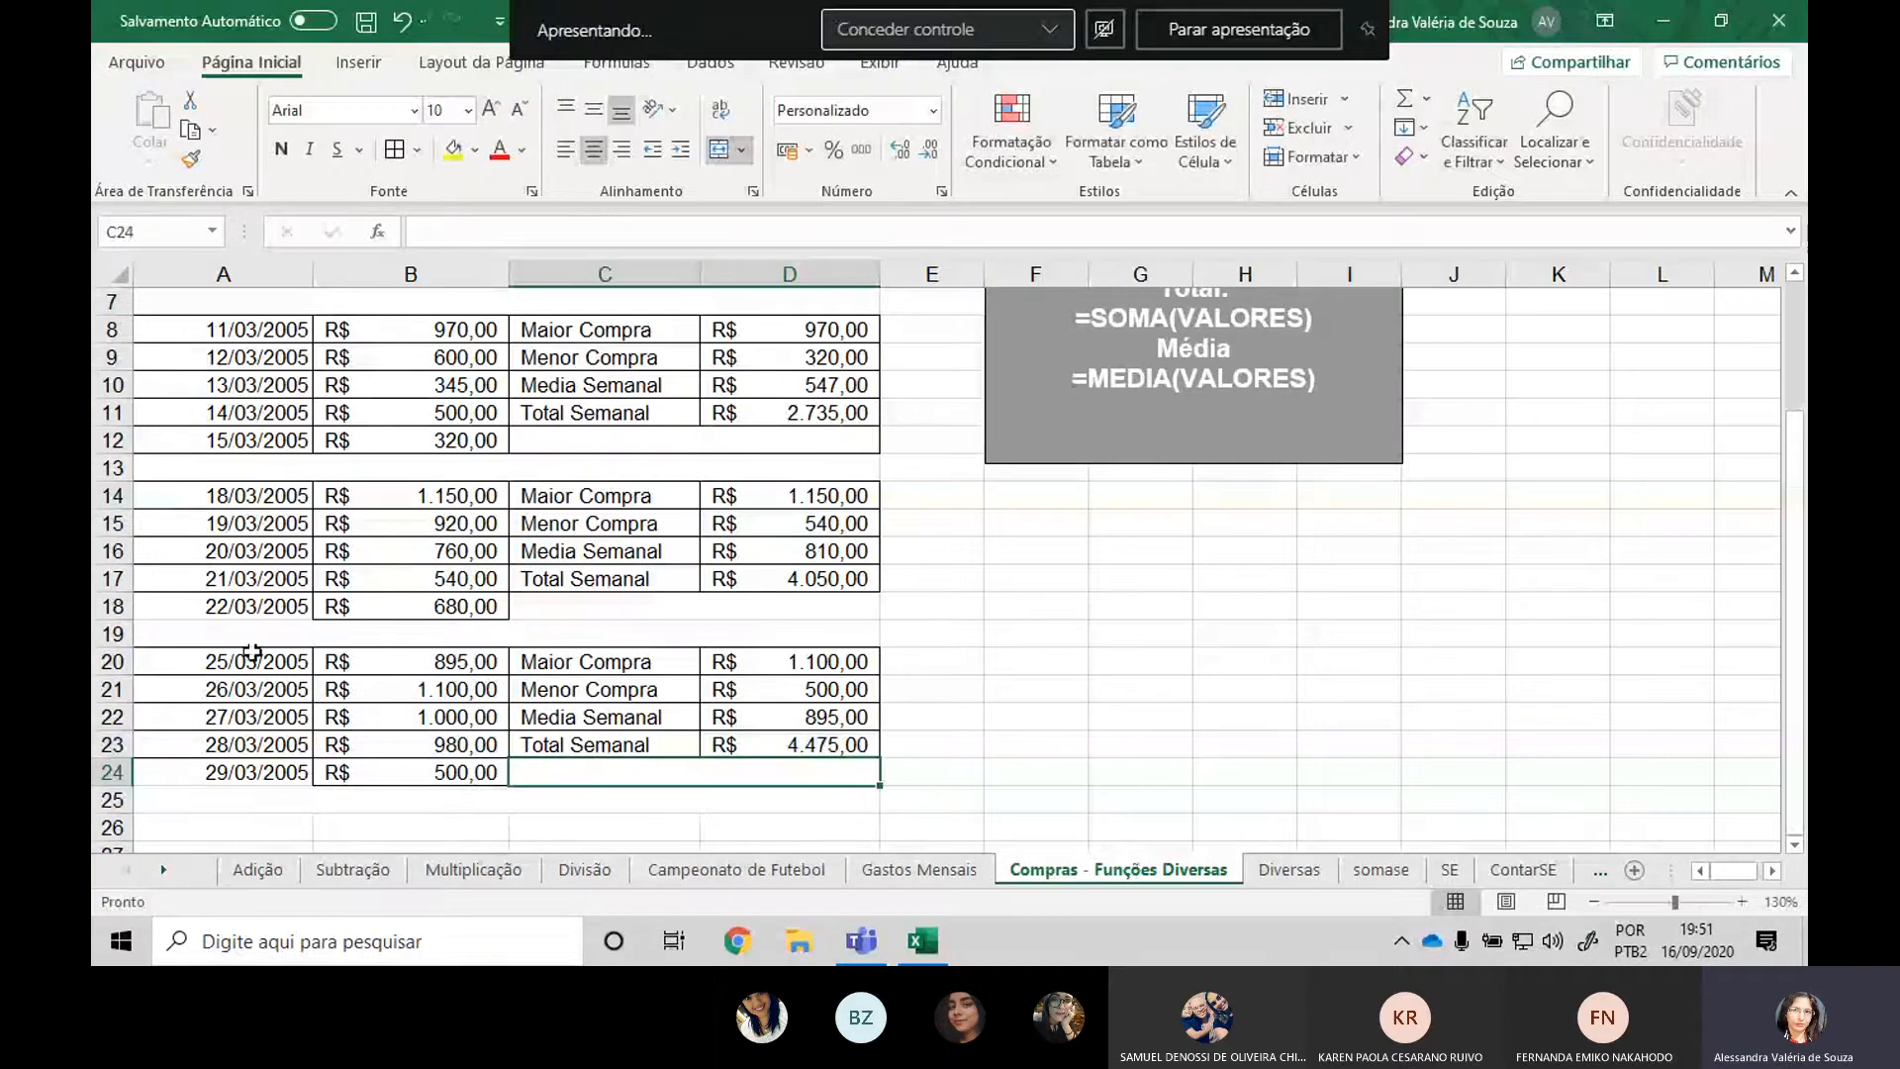
# Switch to the Diversas sheet and look through its list of names, ages and sexes down to the last row.
pyautogui.scroll(2, 1459, 634)
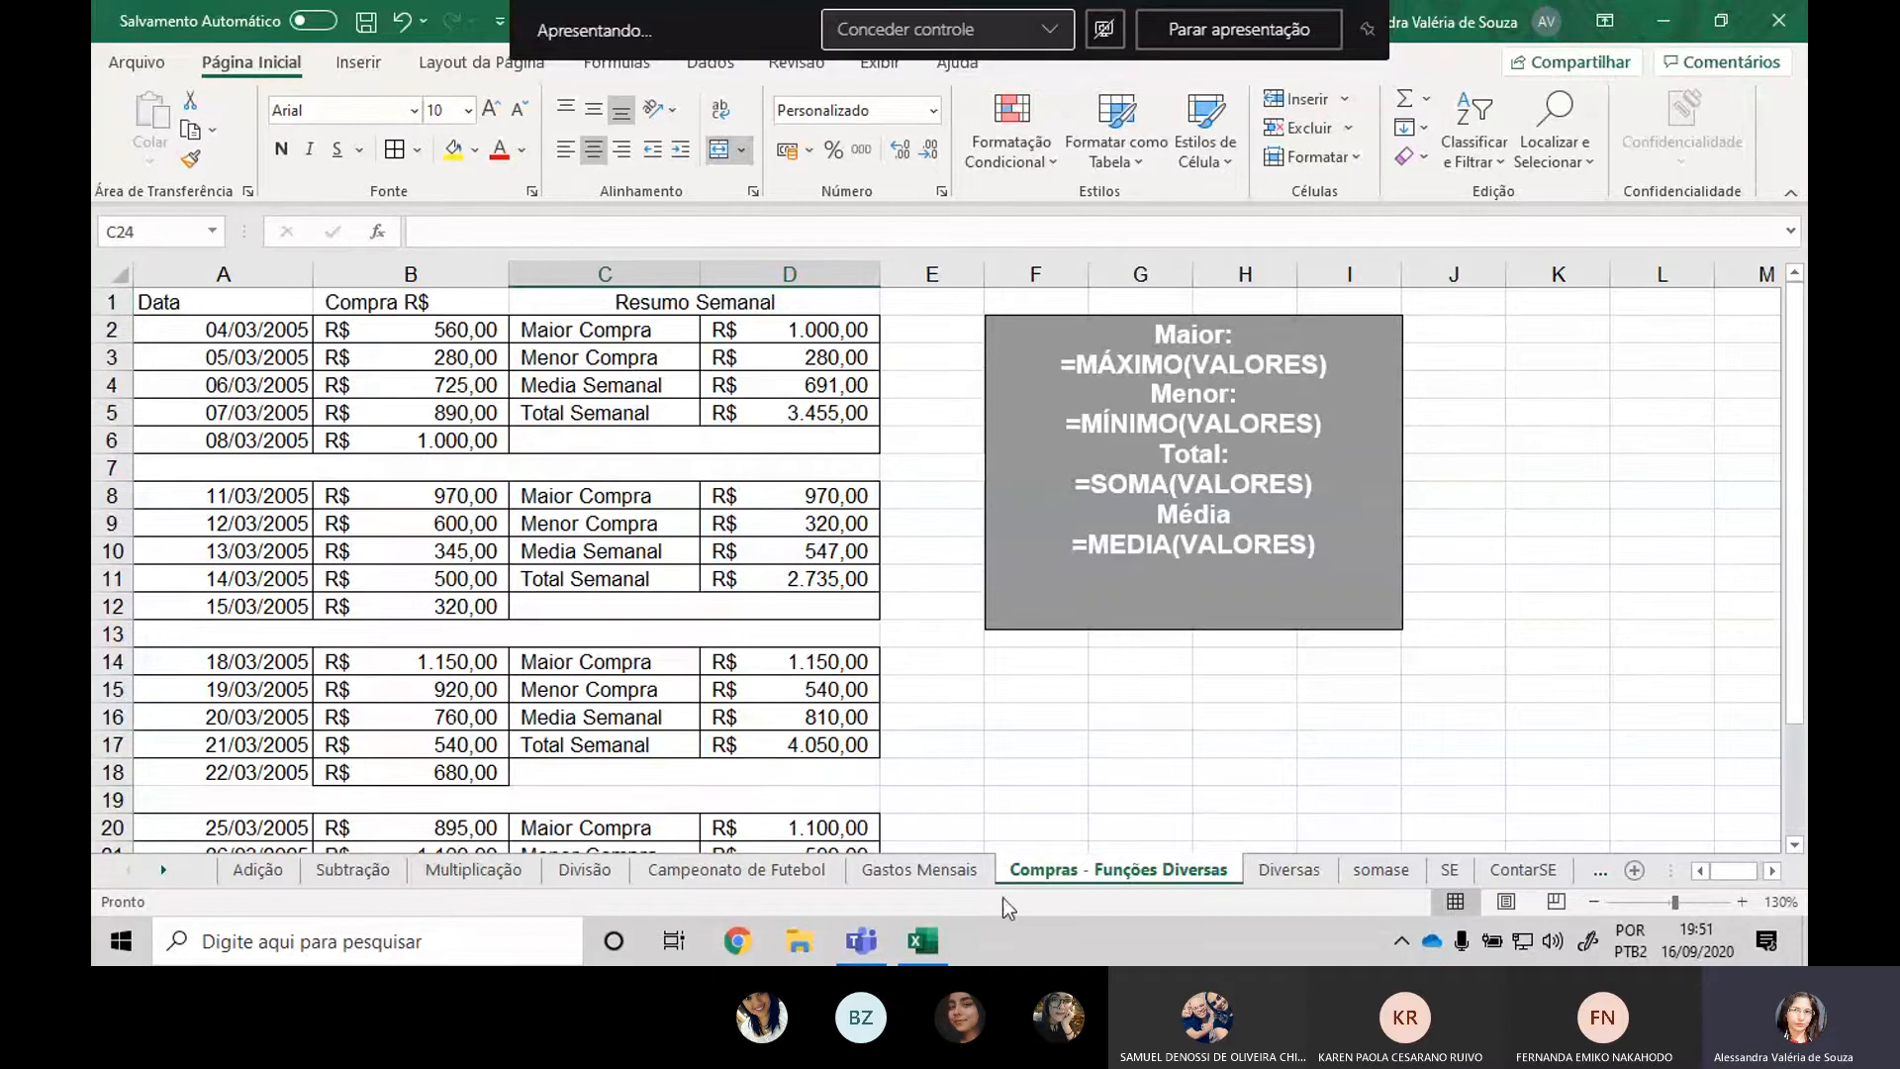
pyautogui.click(1265, 877)
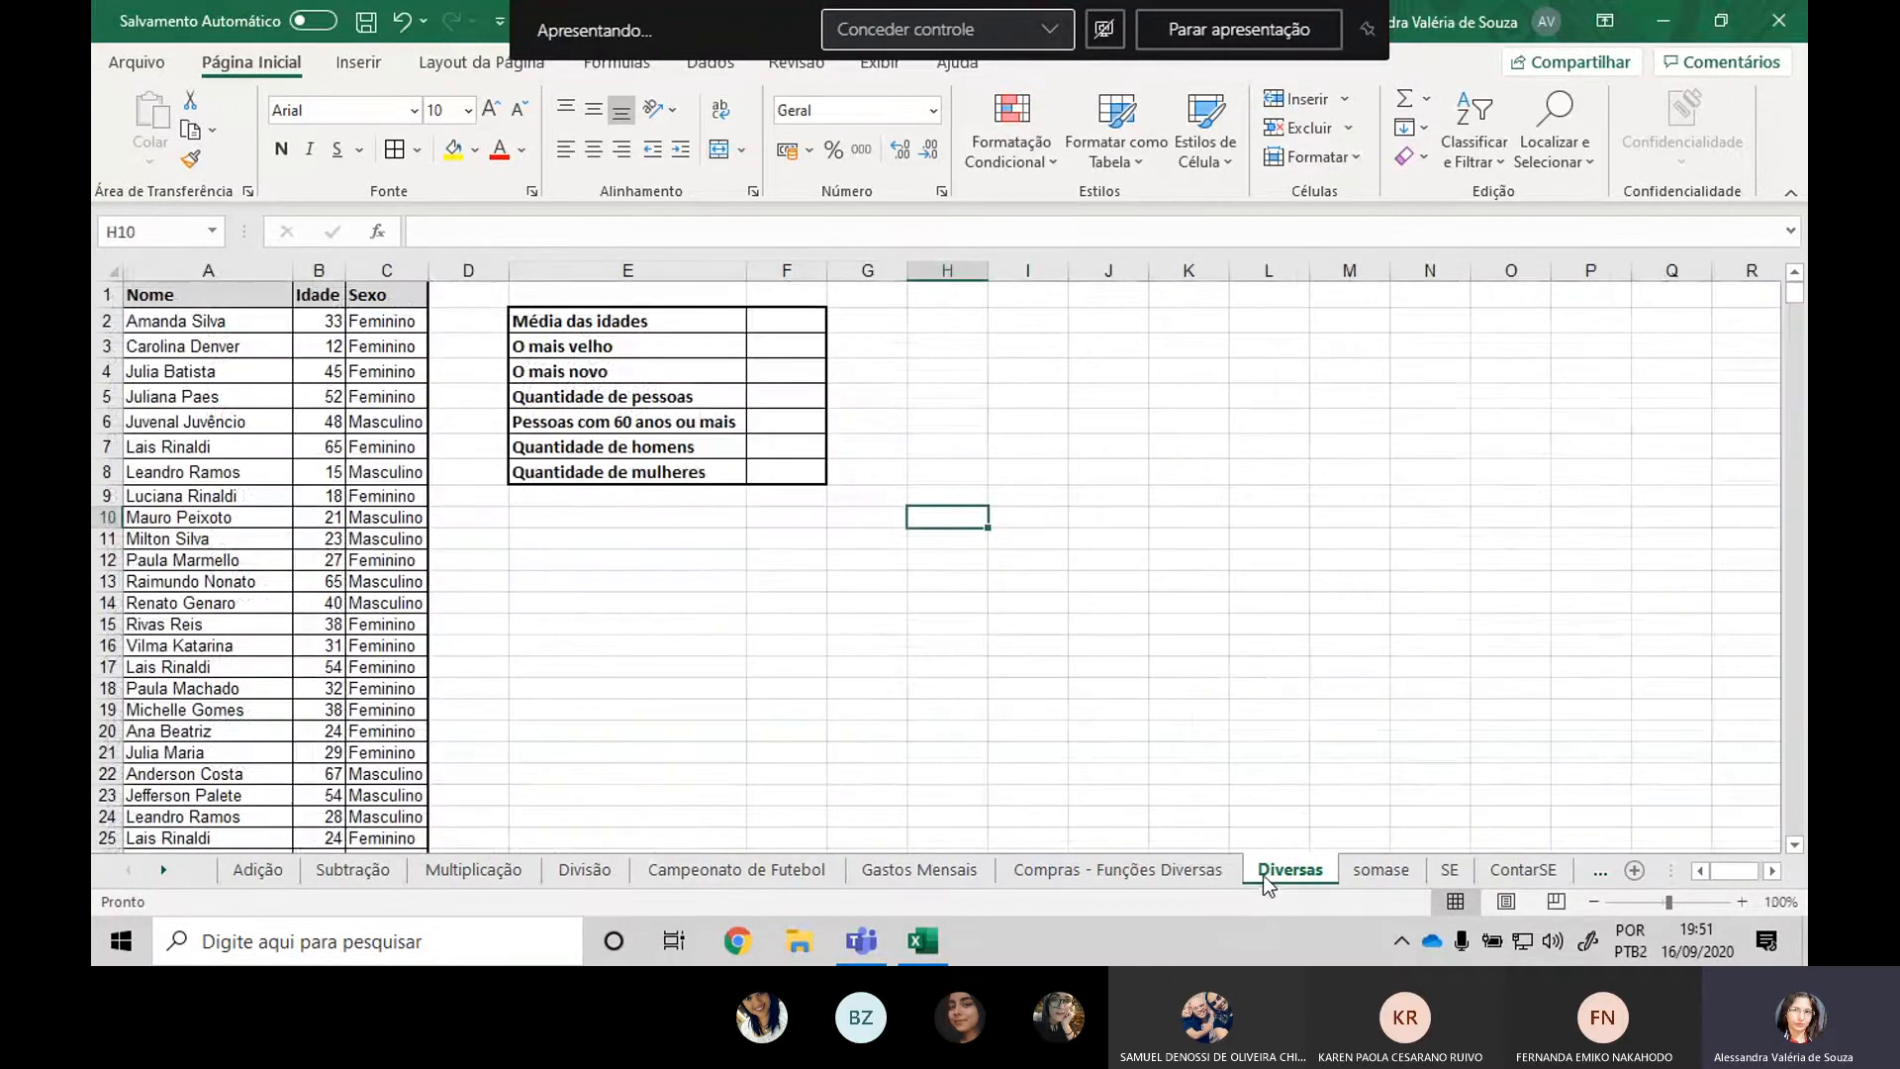
pyautogui.scroll(-5, 743, 586)
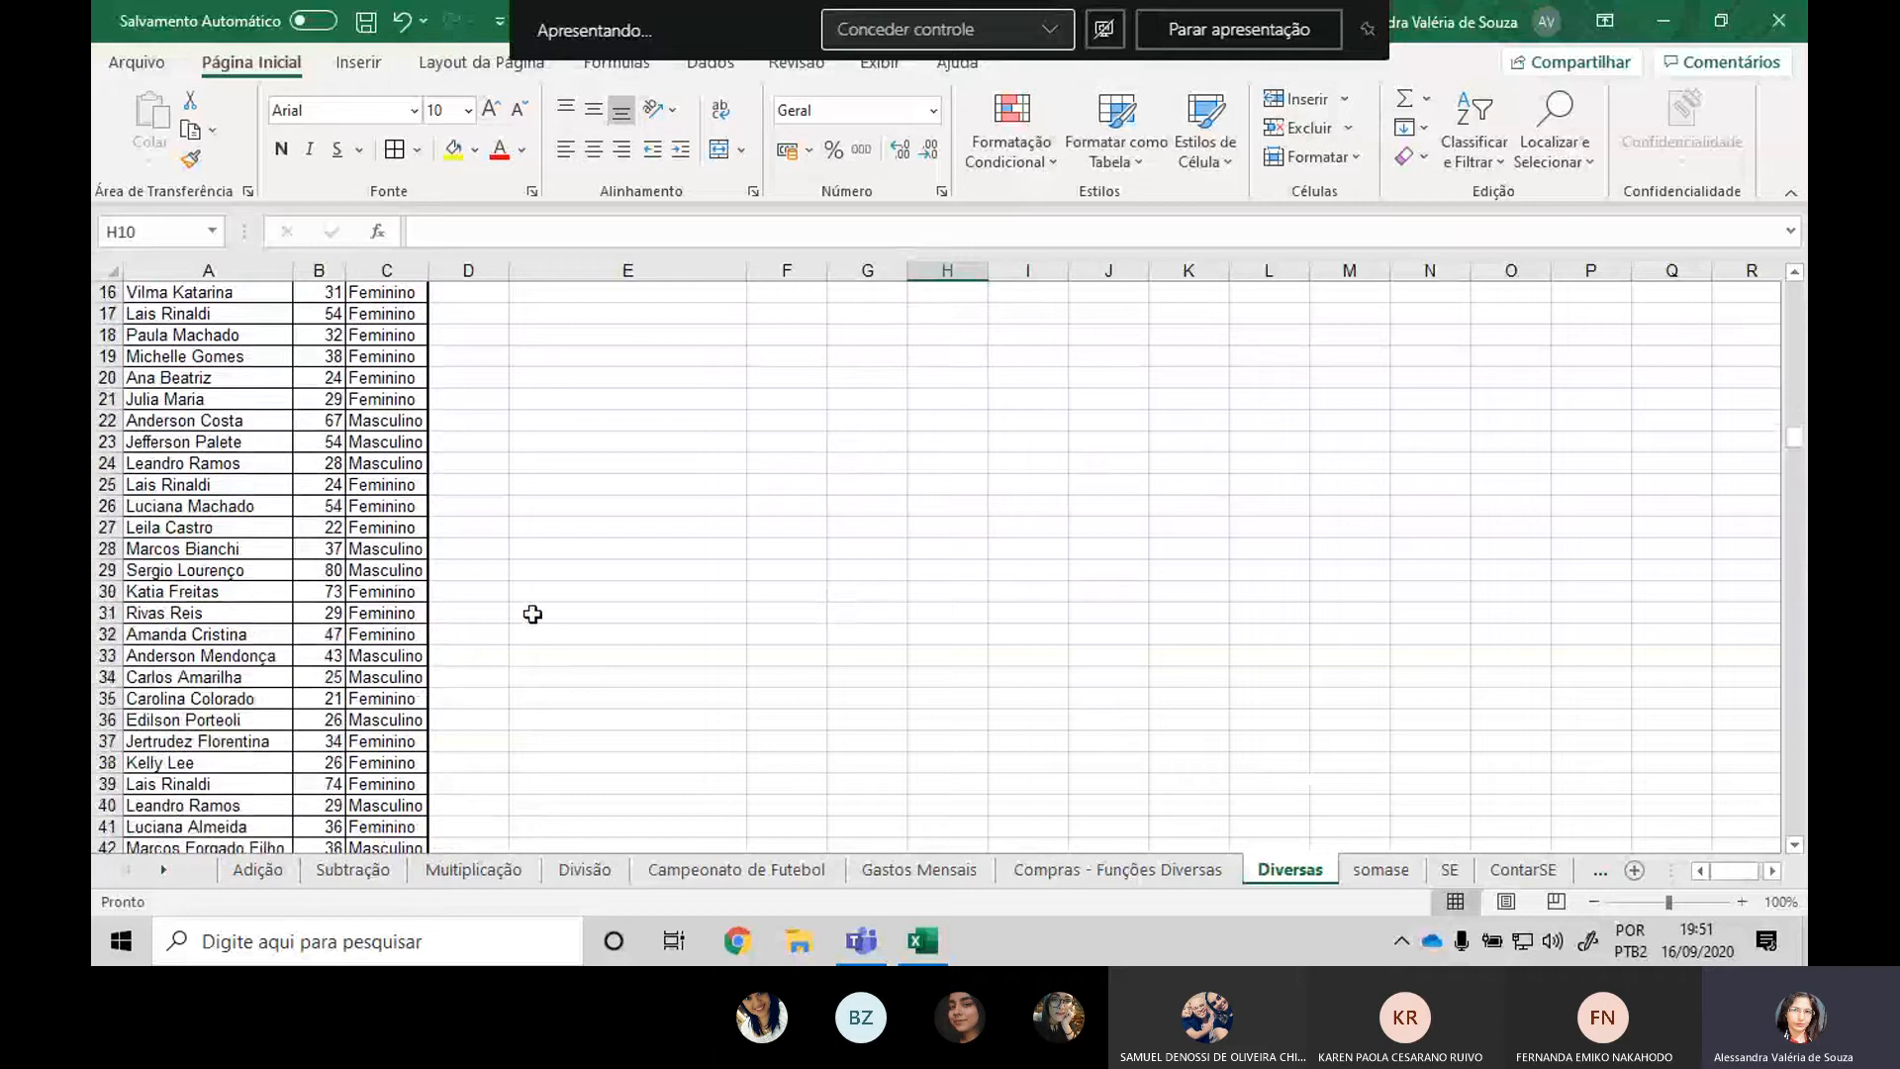
pyautogui.scroll(-3, 649, 716)
pyautogui.scroll(-3, 843, 770)
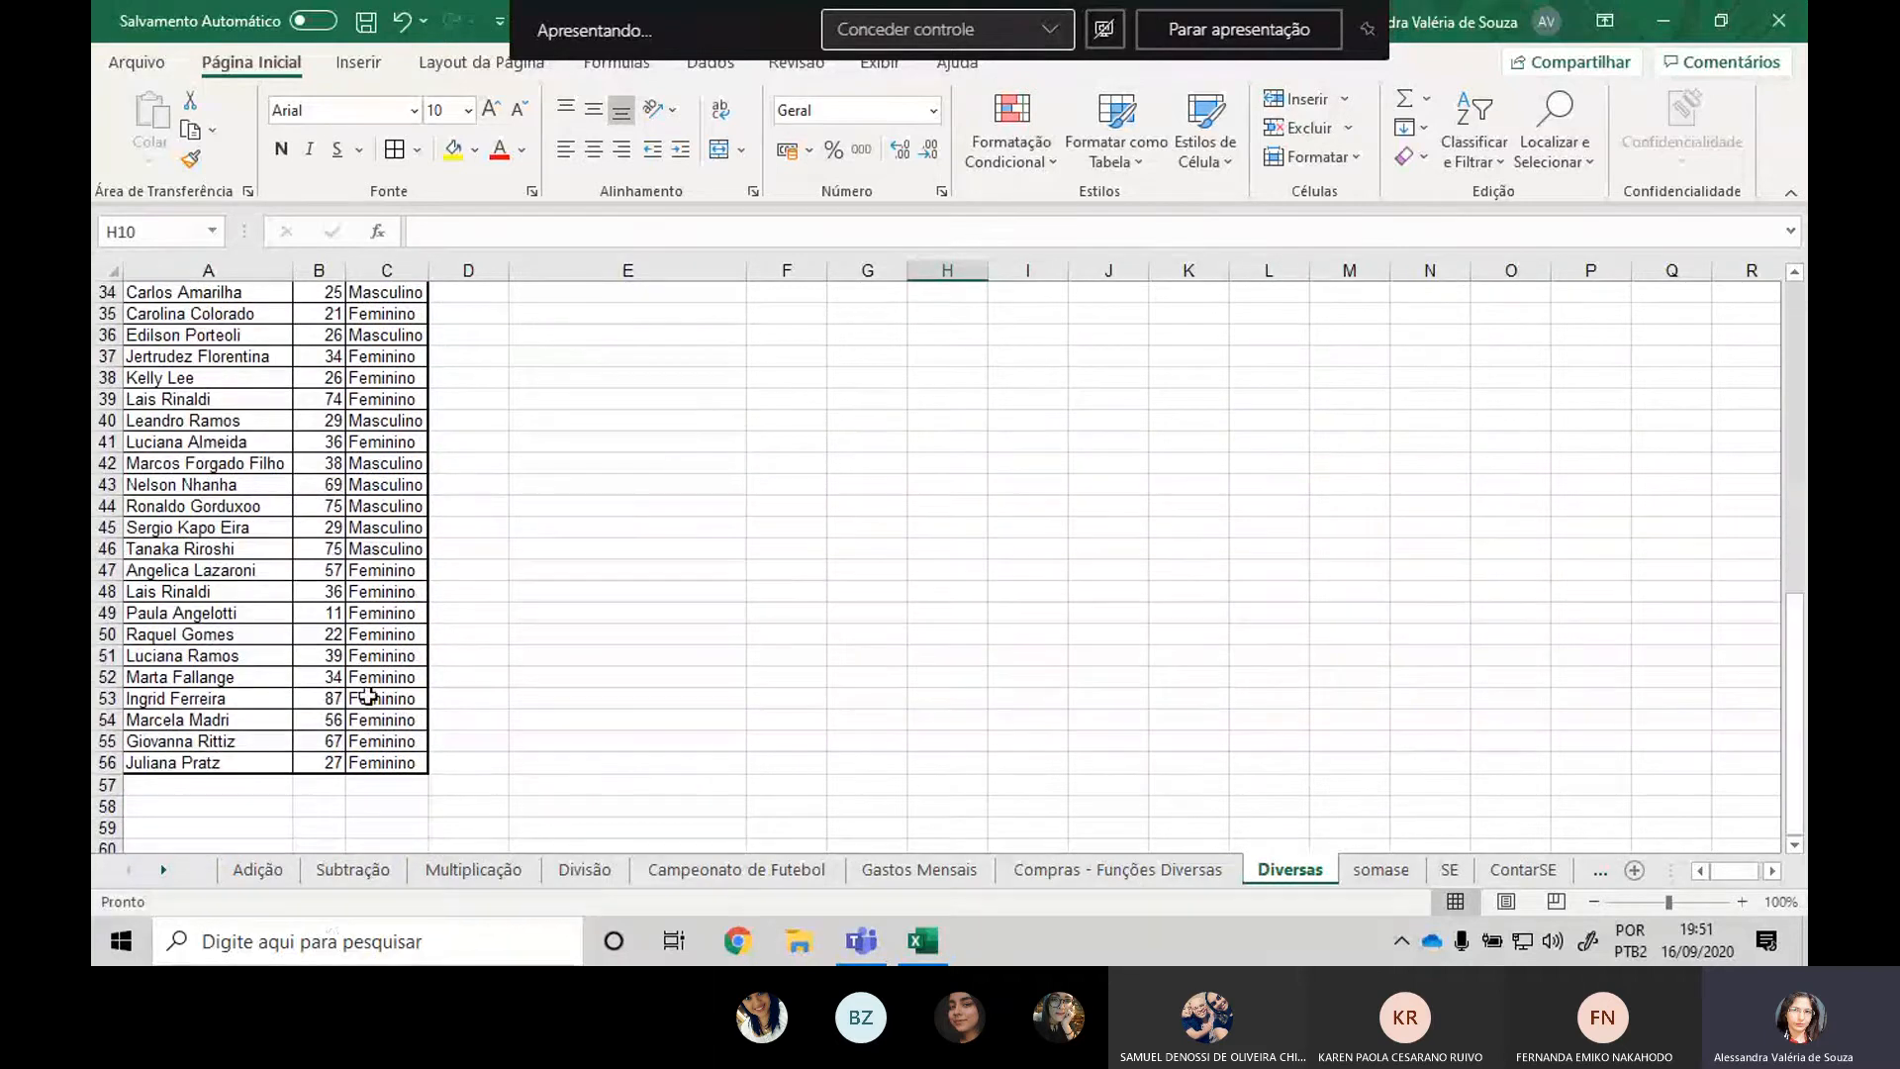
pyautogui.scroll(5, 508, 720)
pyautogui.scroll(6, 508, 720)
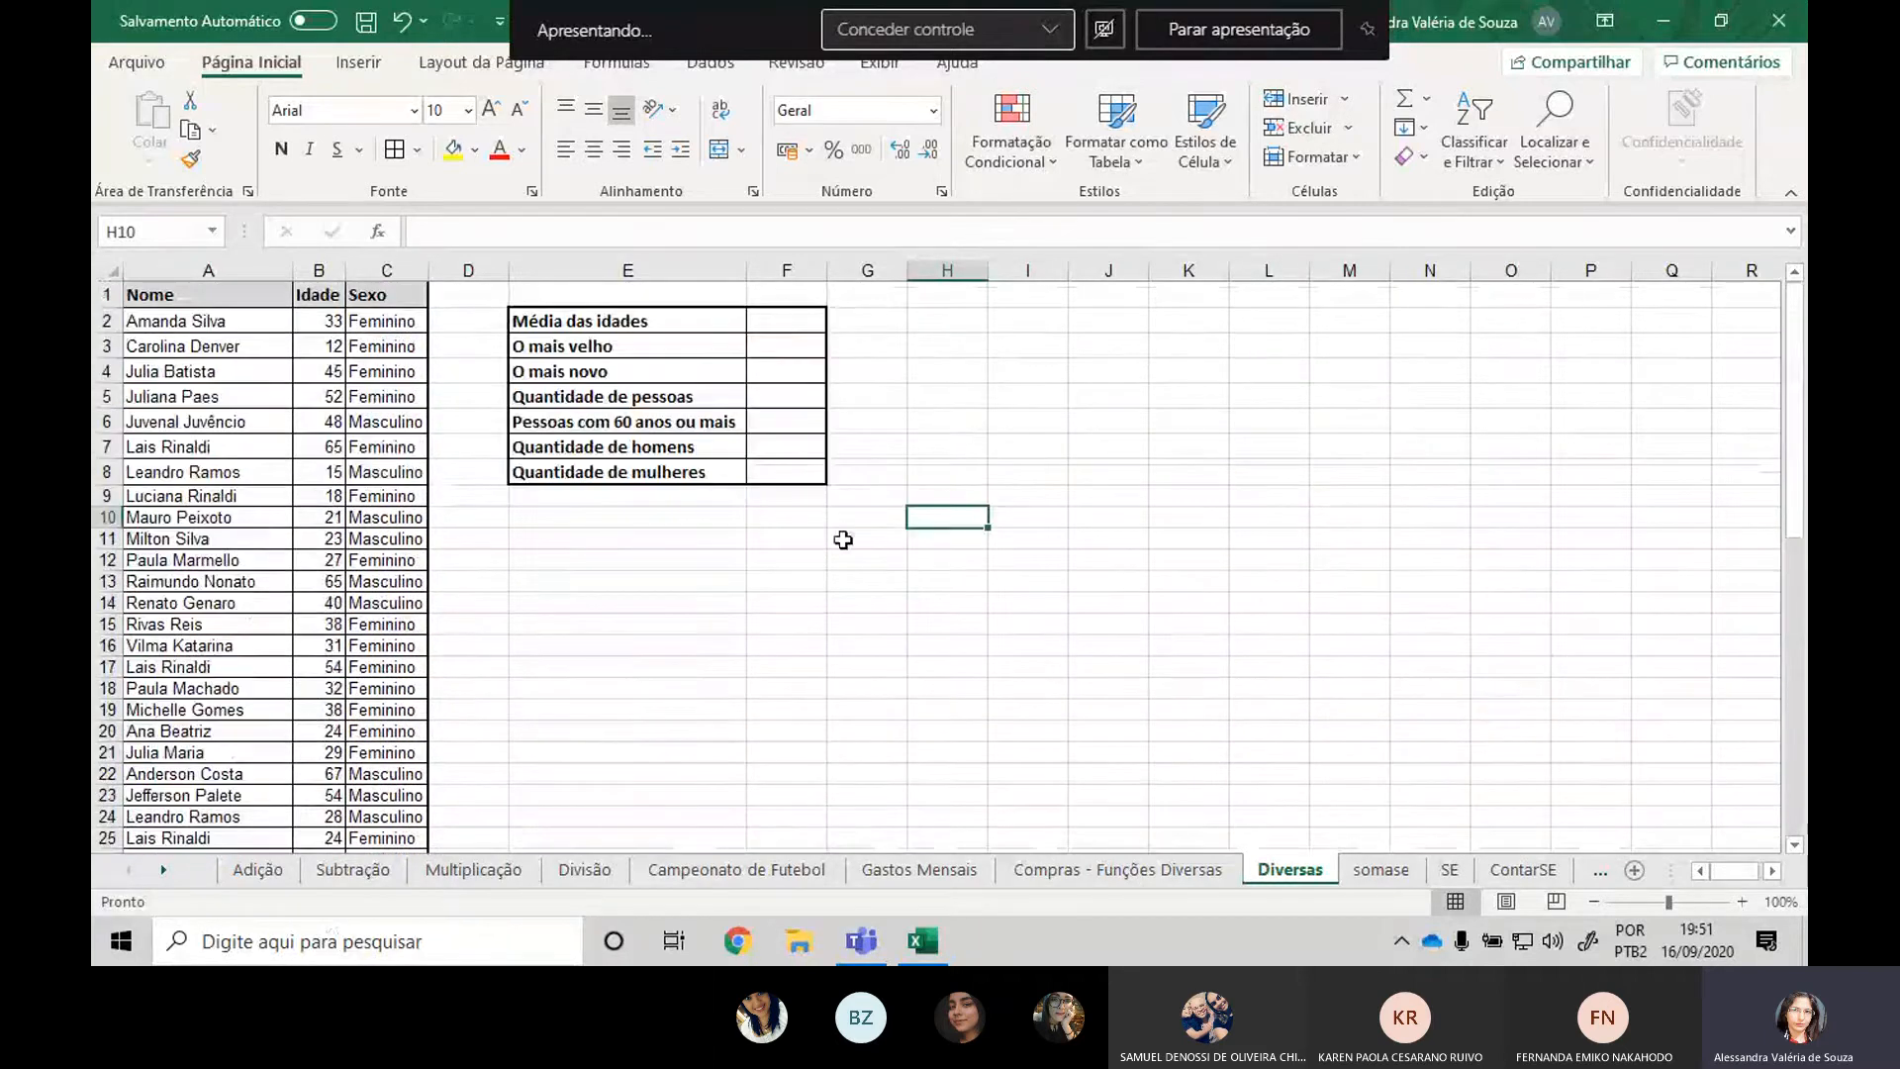
# Go through the empty result cells F2 to F8, from Média das idades to Quantidade de mulheres.
pyautogui.click(820, 314)
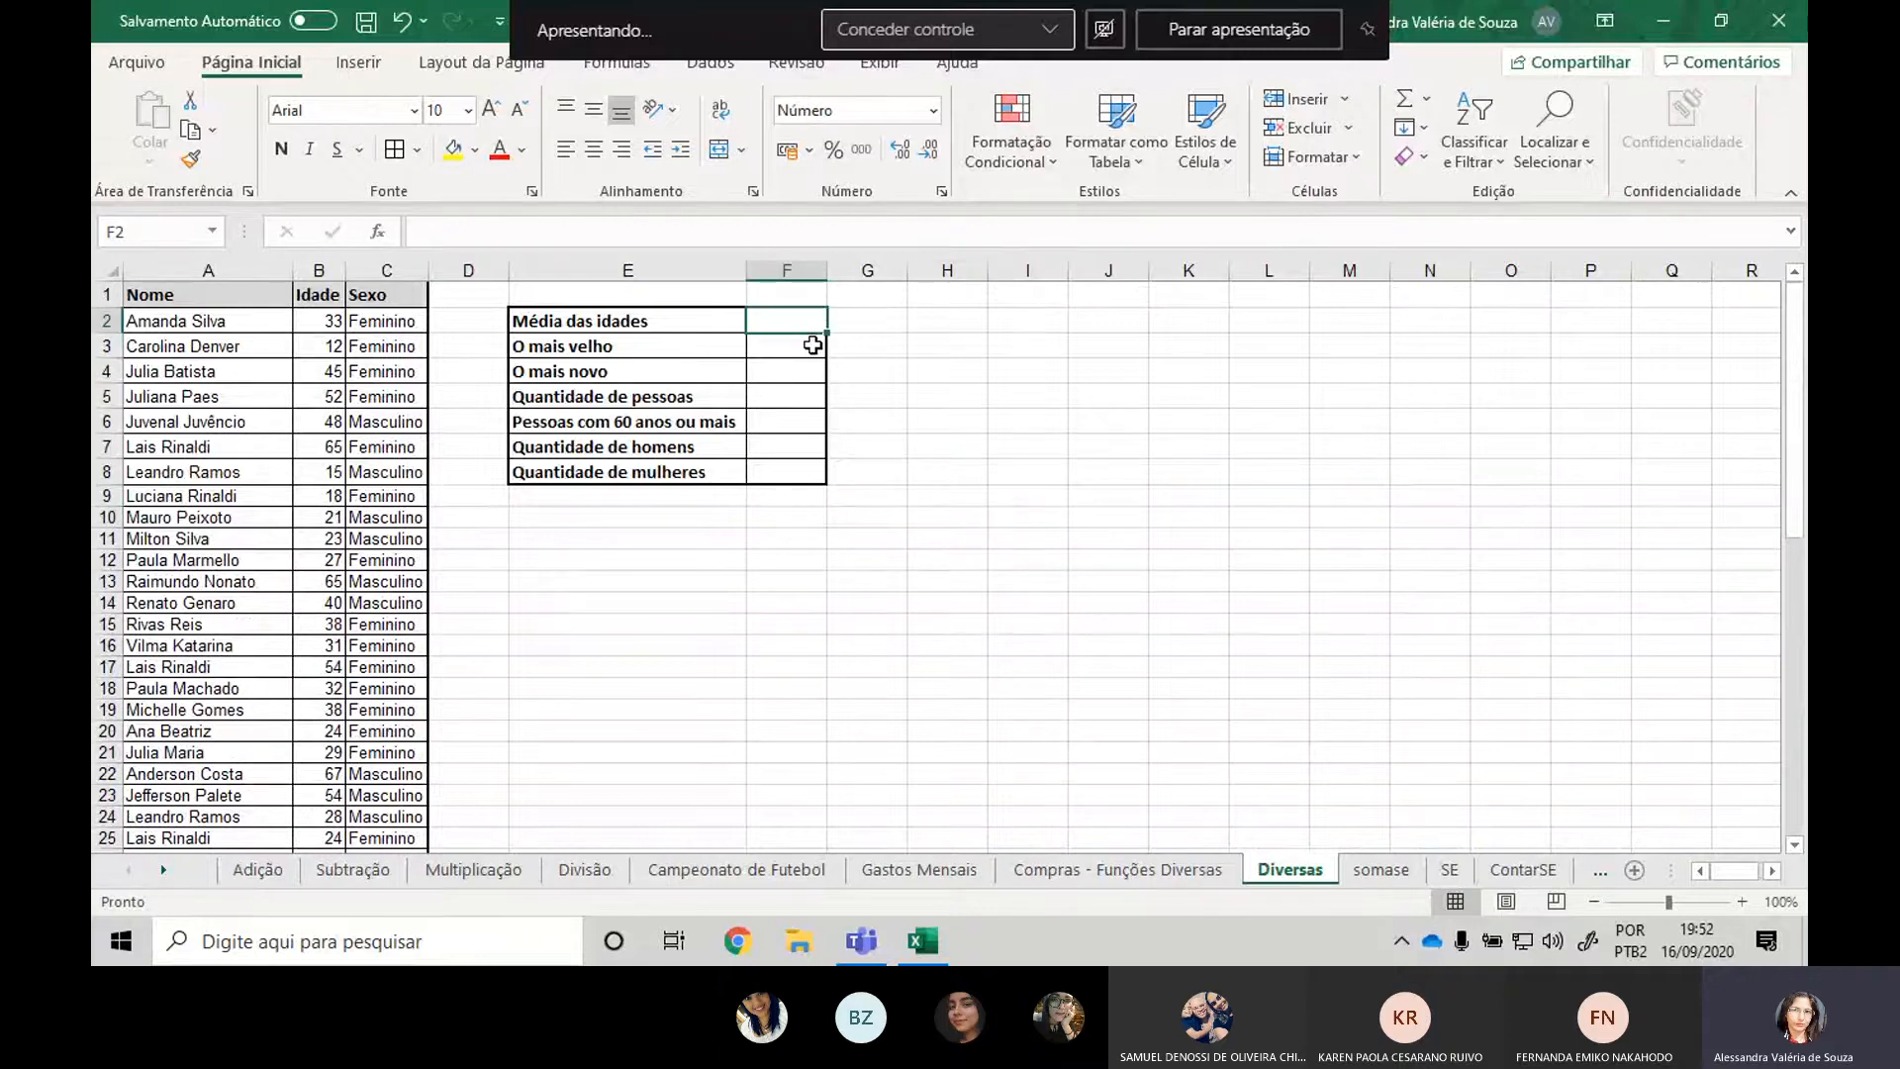
pyautogui.click(812, 344)
pyautogui.click(812, 373)
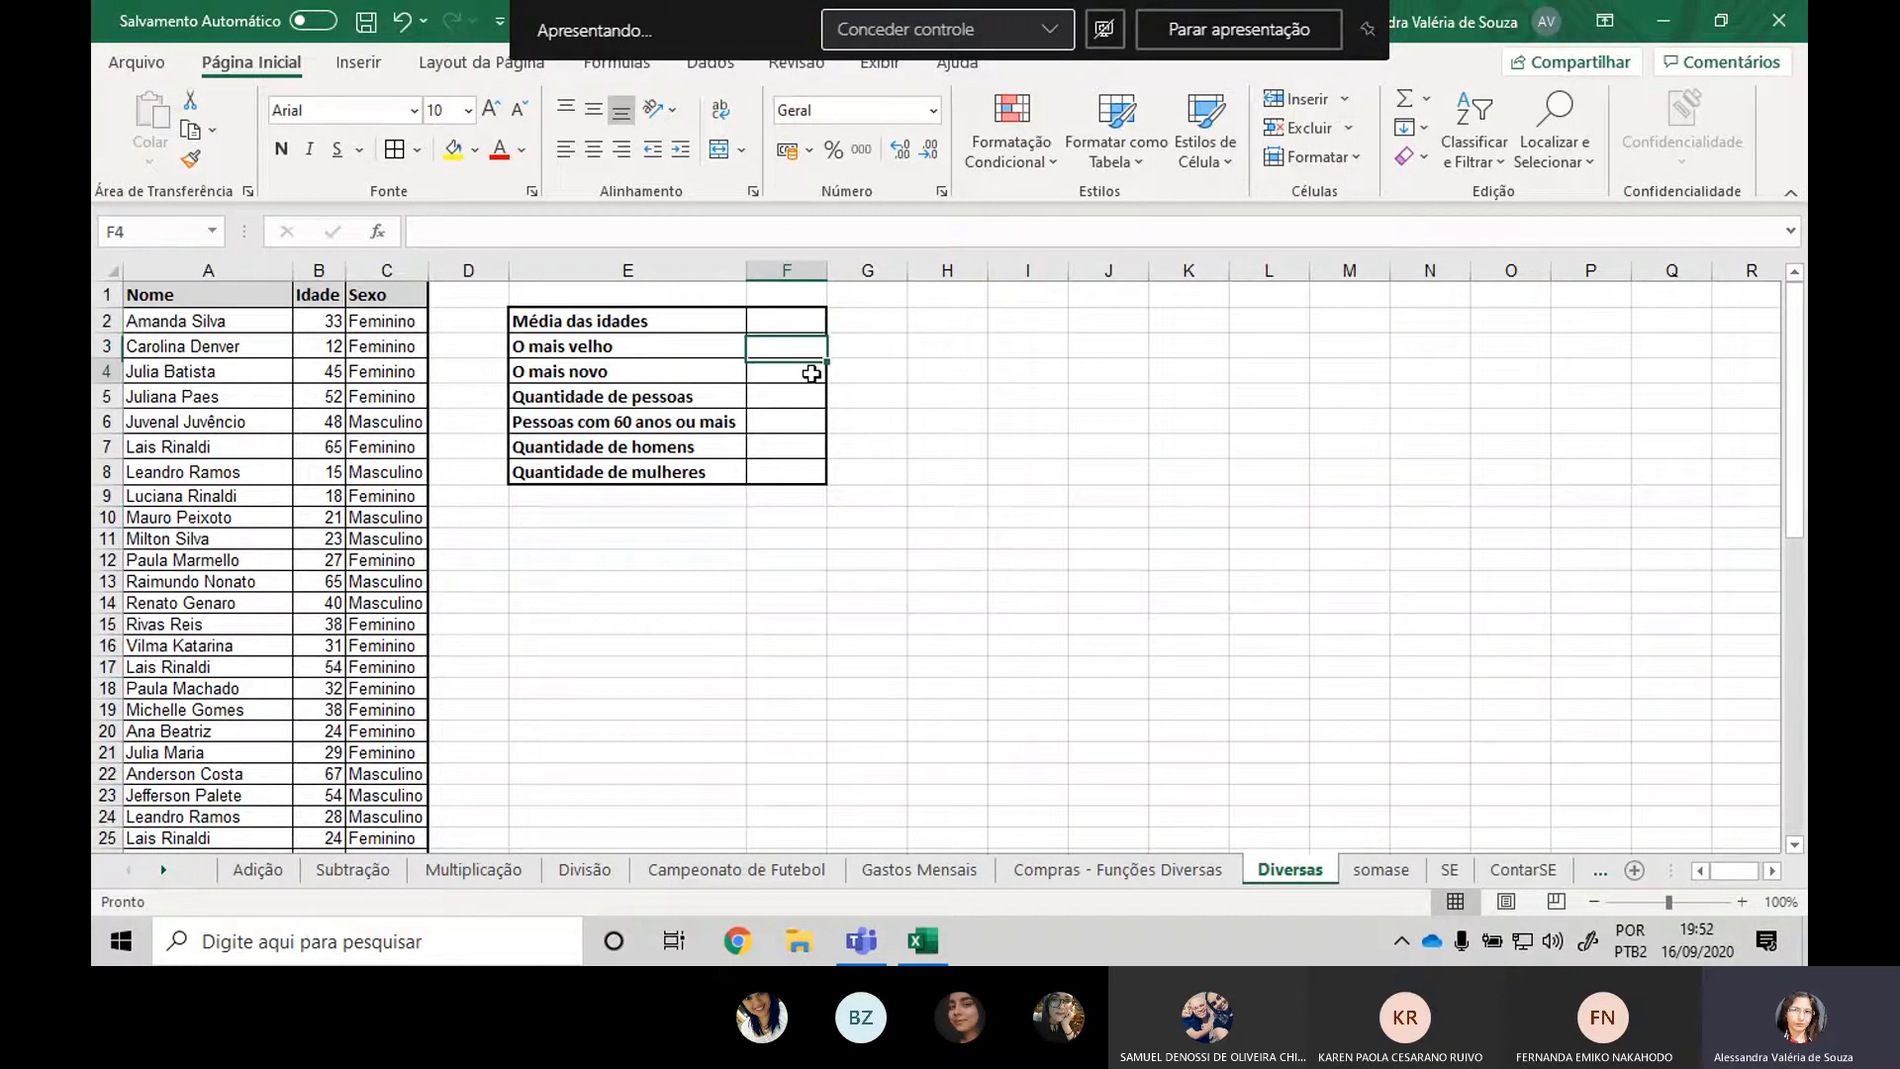
pyautogui.click(807, 395)
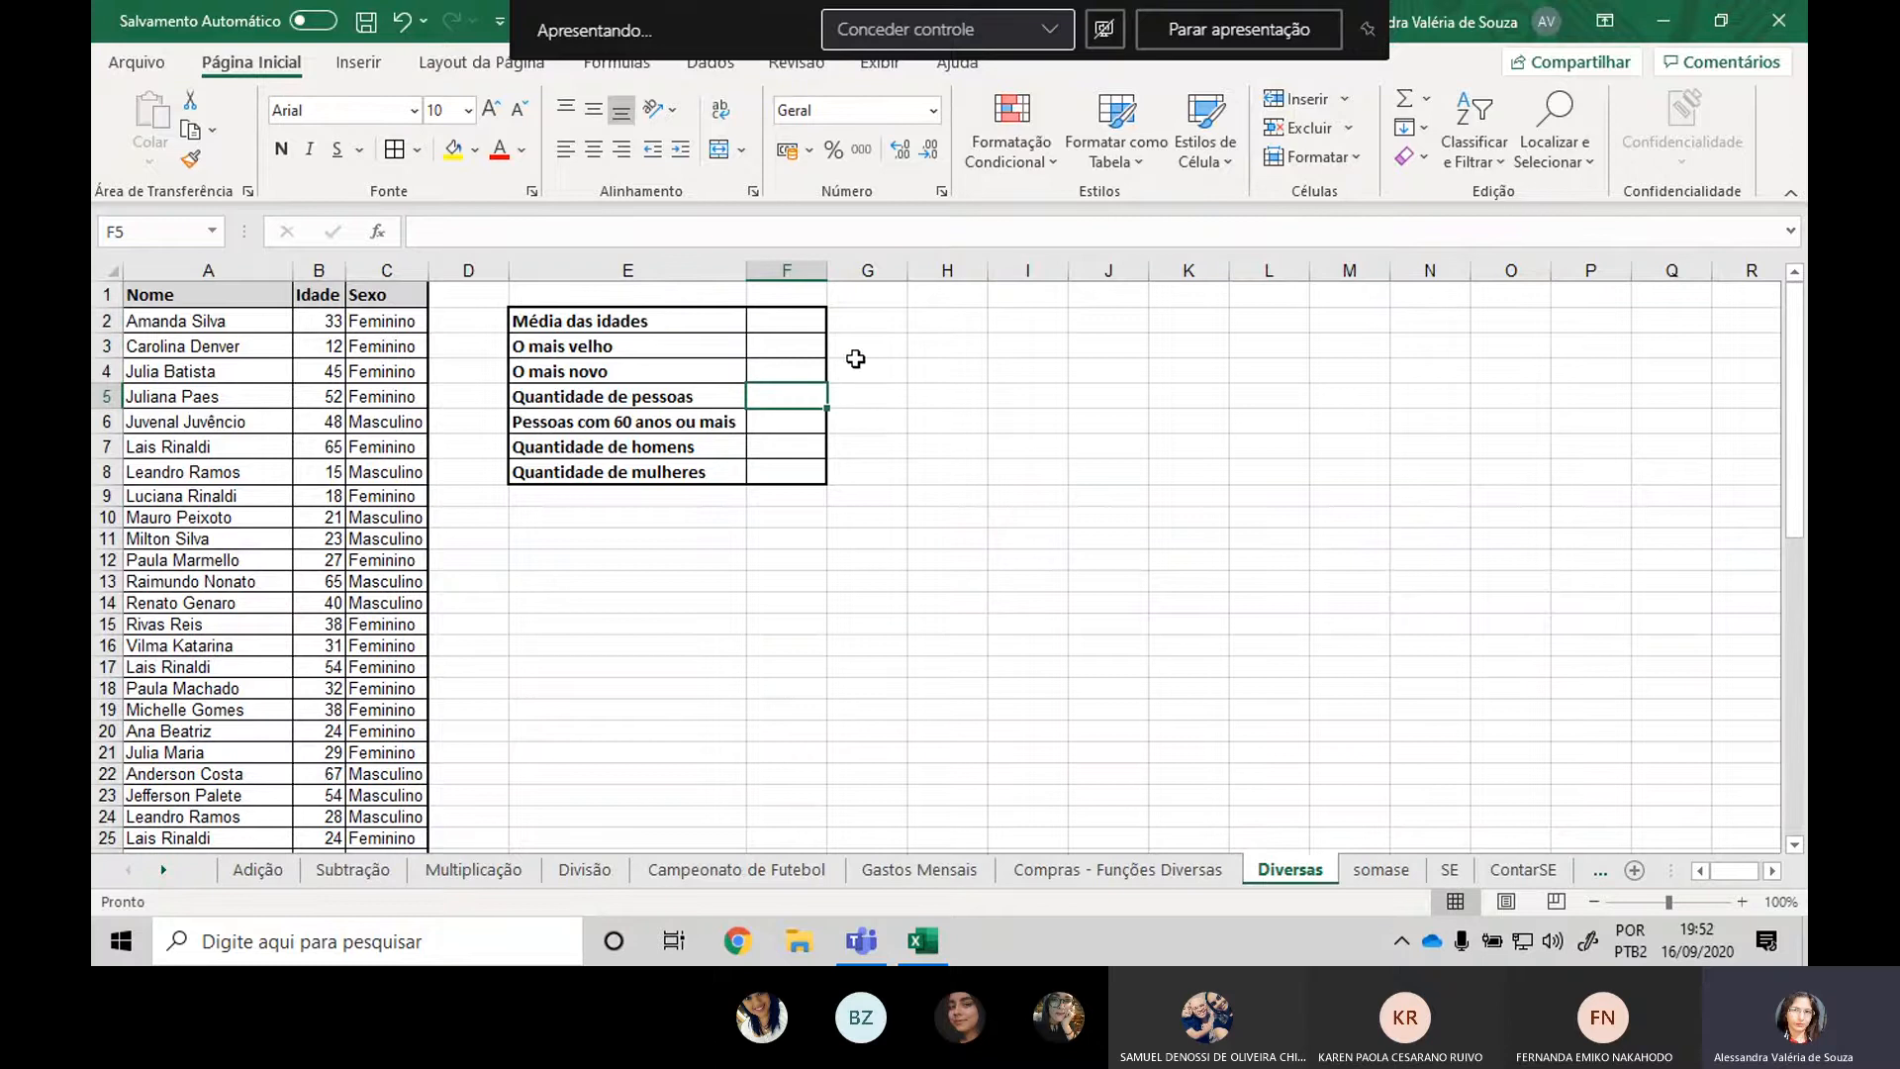
pyautogui.click(804, 420)
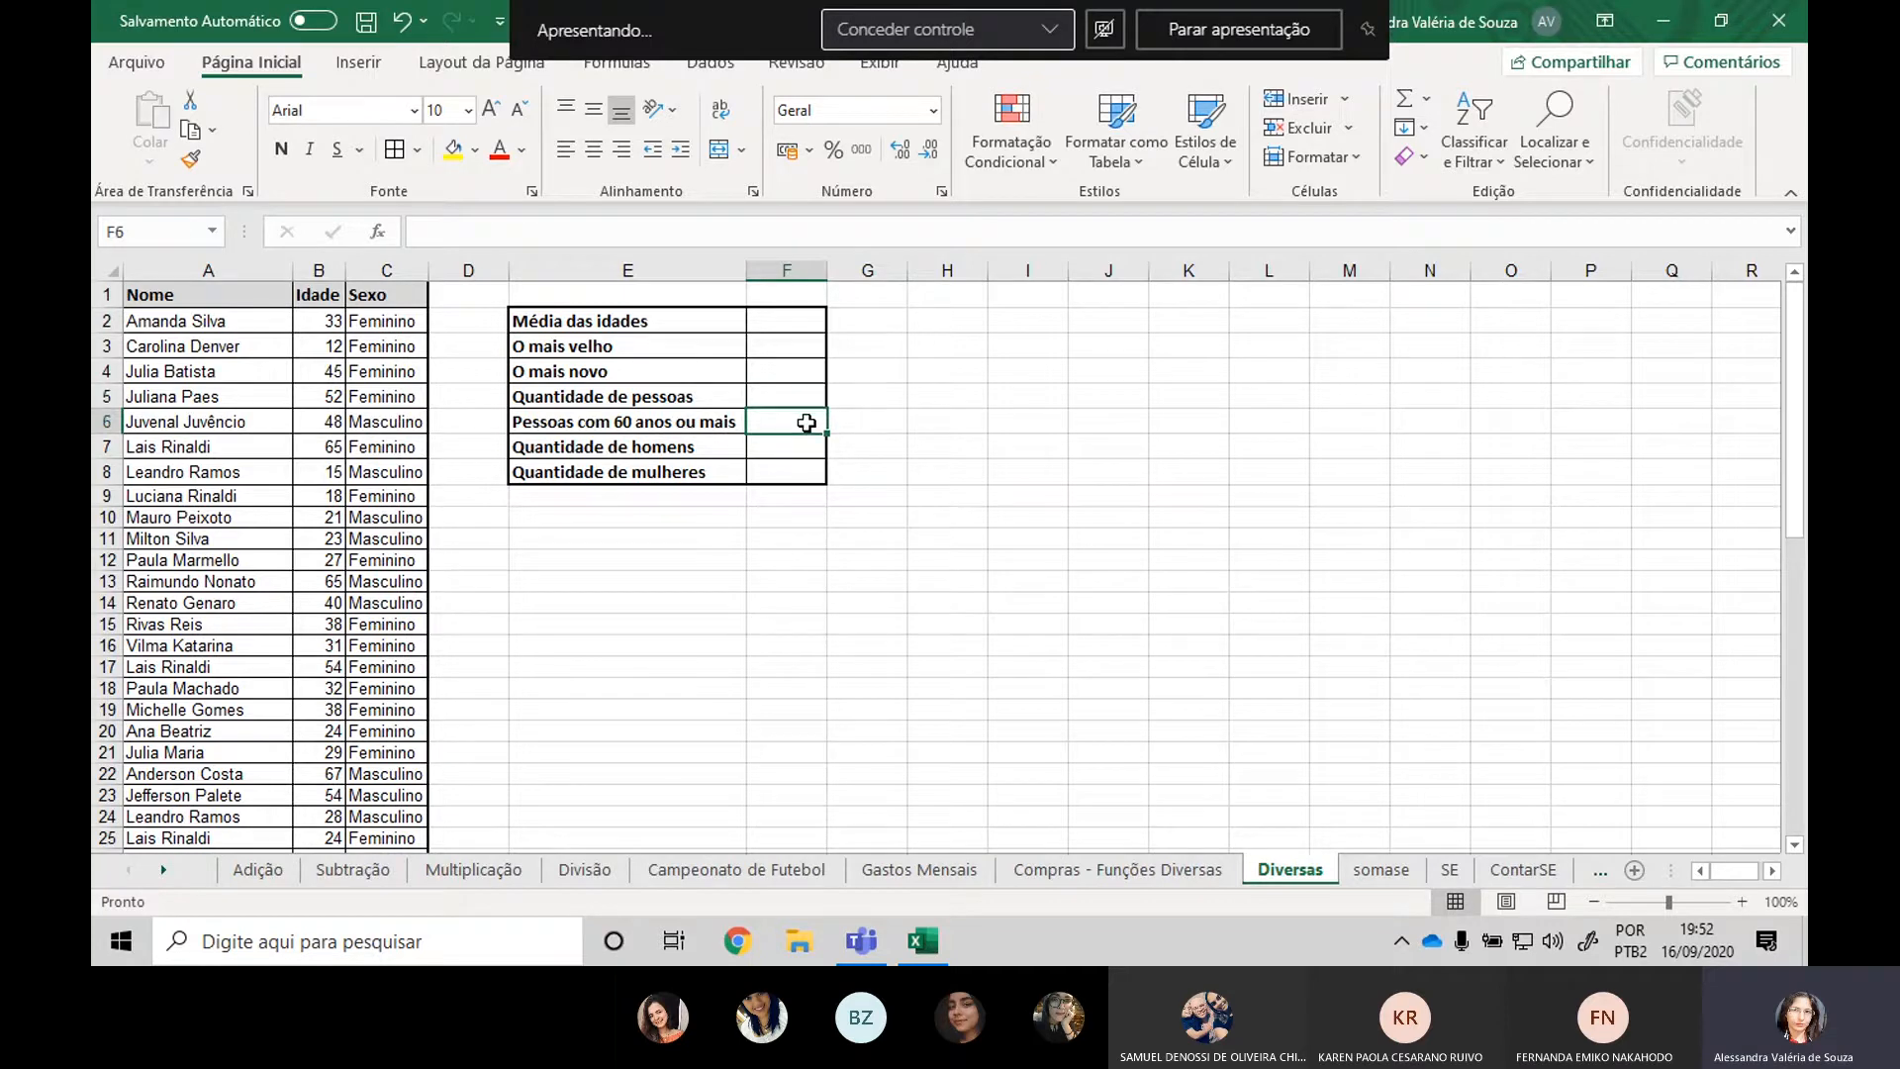
pyautogui.click(789, 445)
pyautogui.click(803, 470)
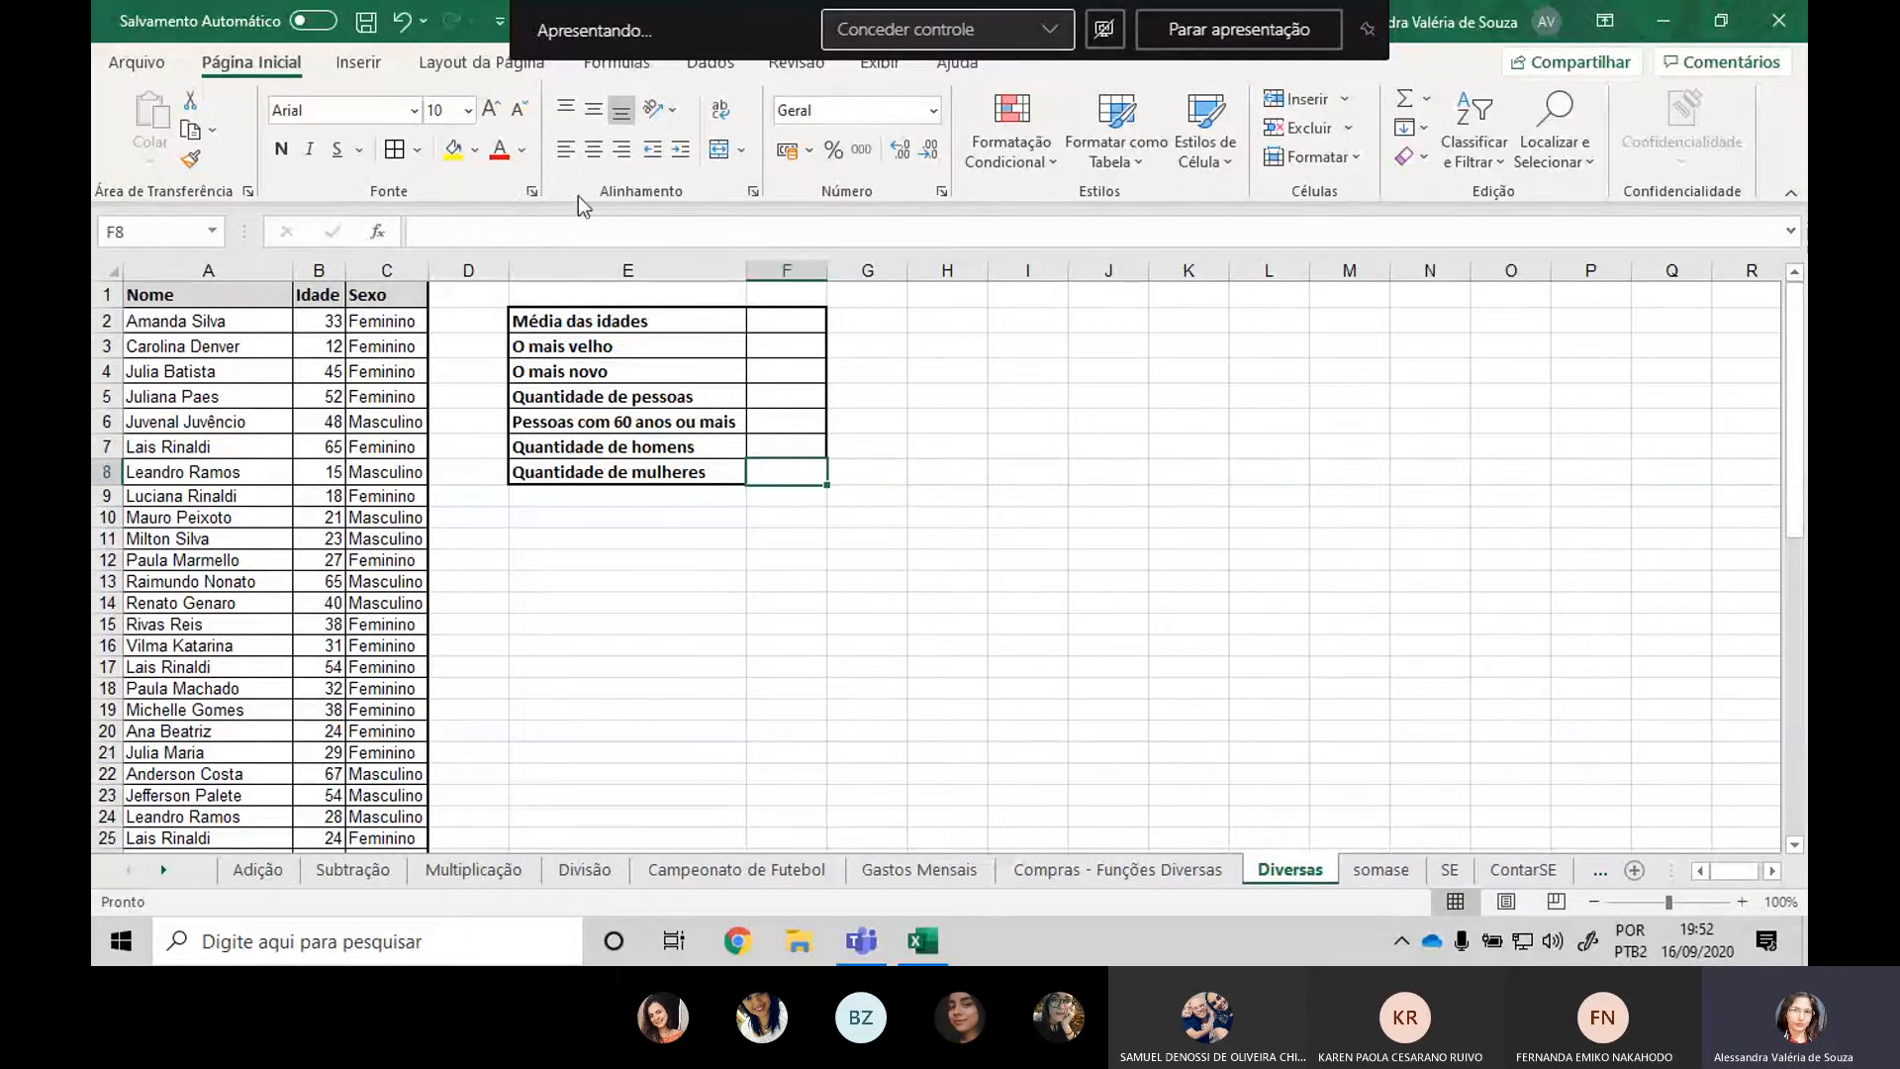
# Sort the people records in A2:C56 by the Nome column, by cell values in A to Z order, using a custom sort.
pyautogui.scroll(-10, 382, 614)
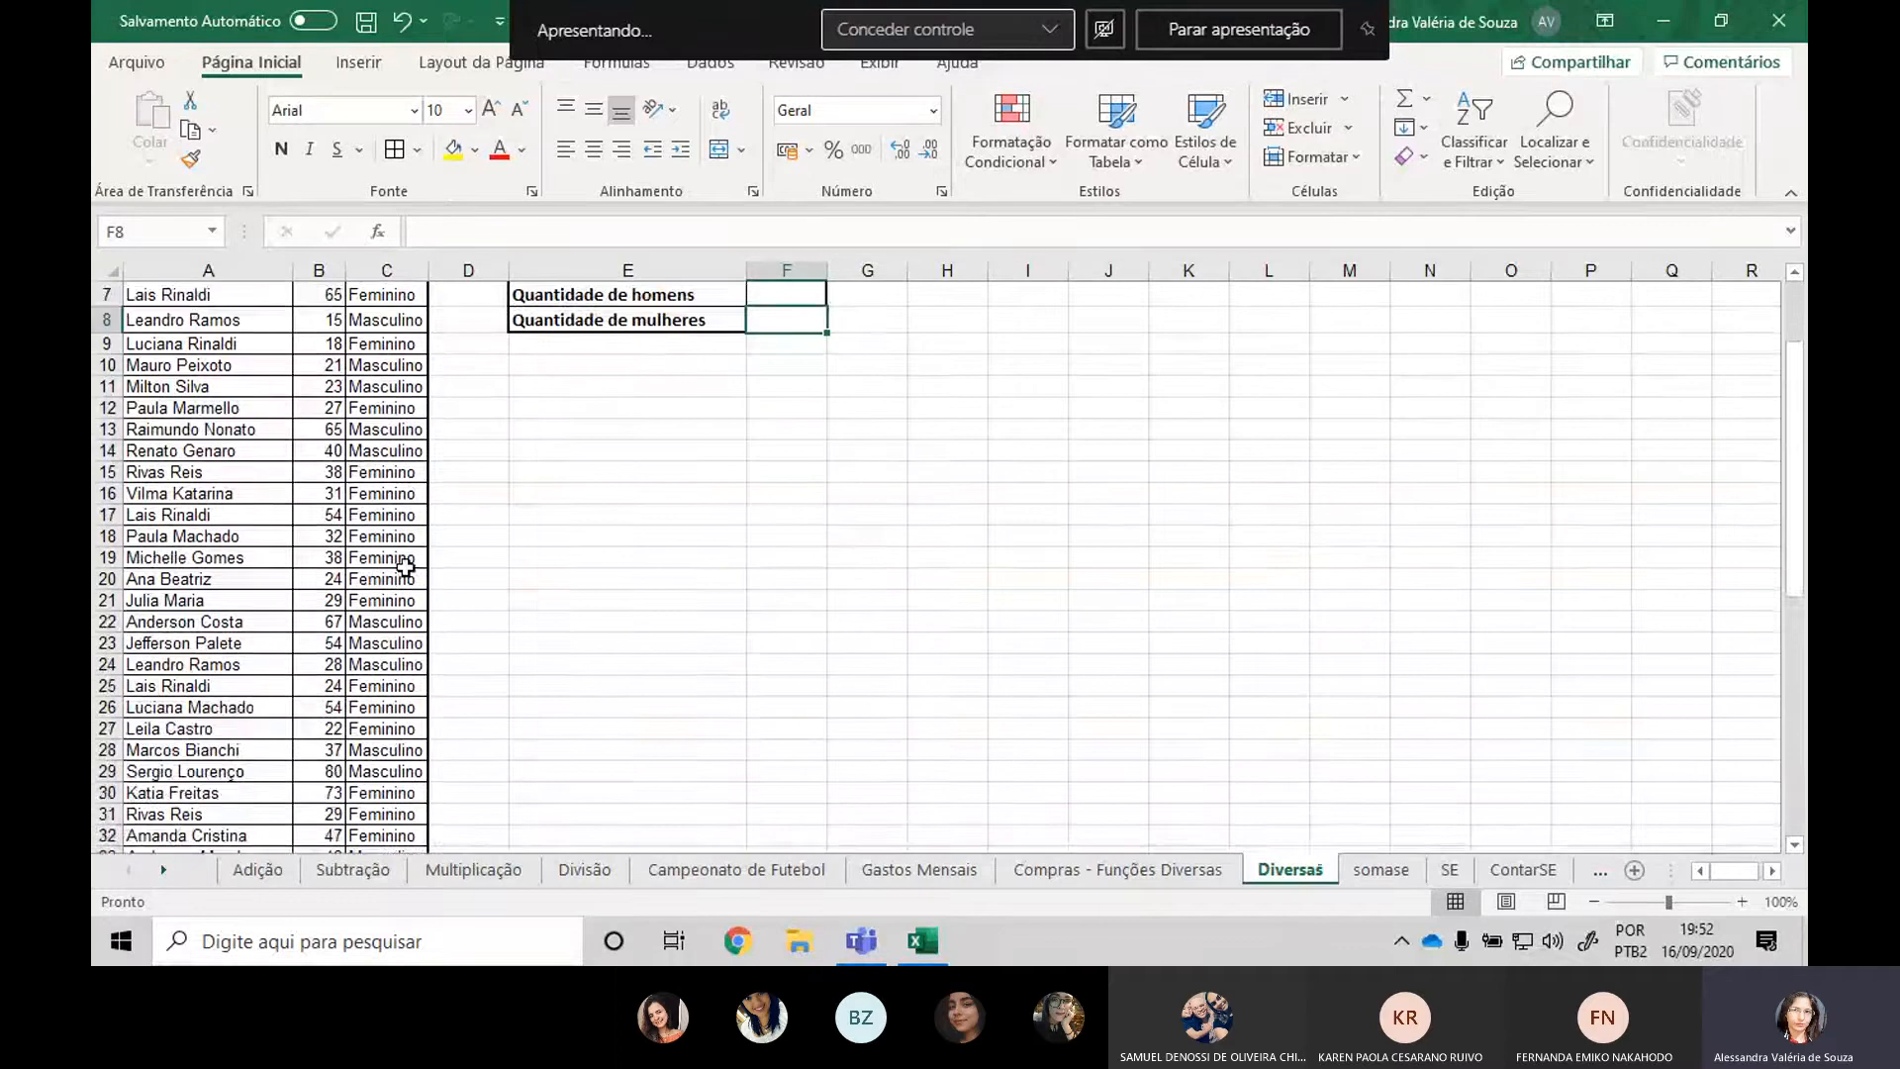
pyautogui.scroll(-4, 436, 594)
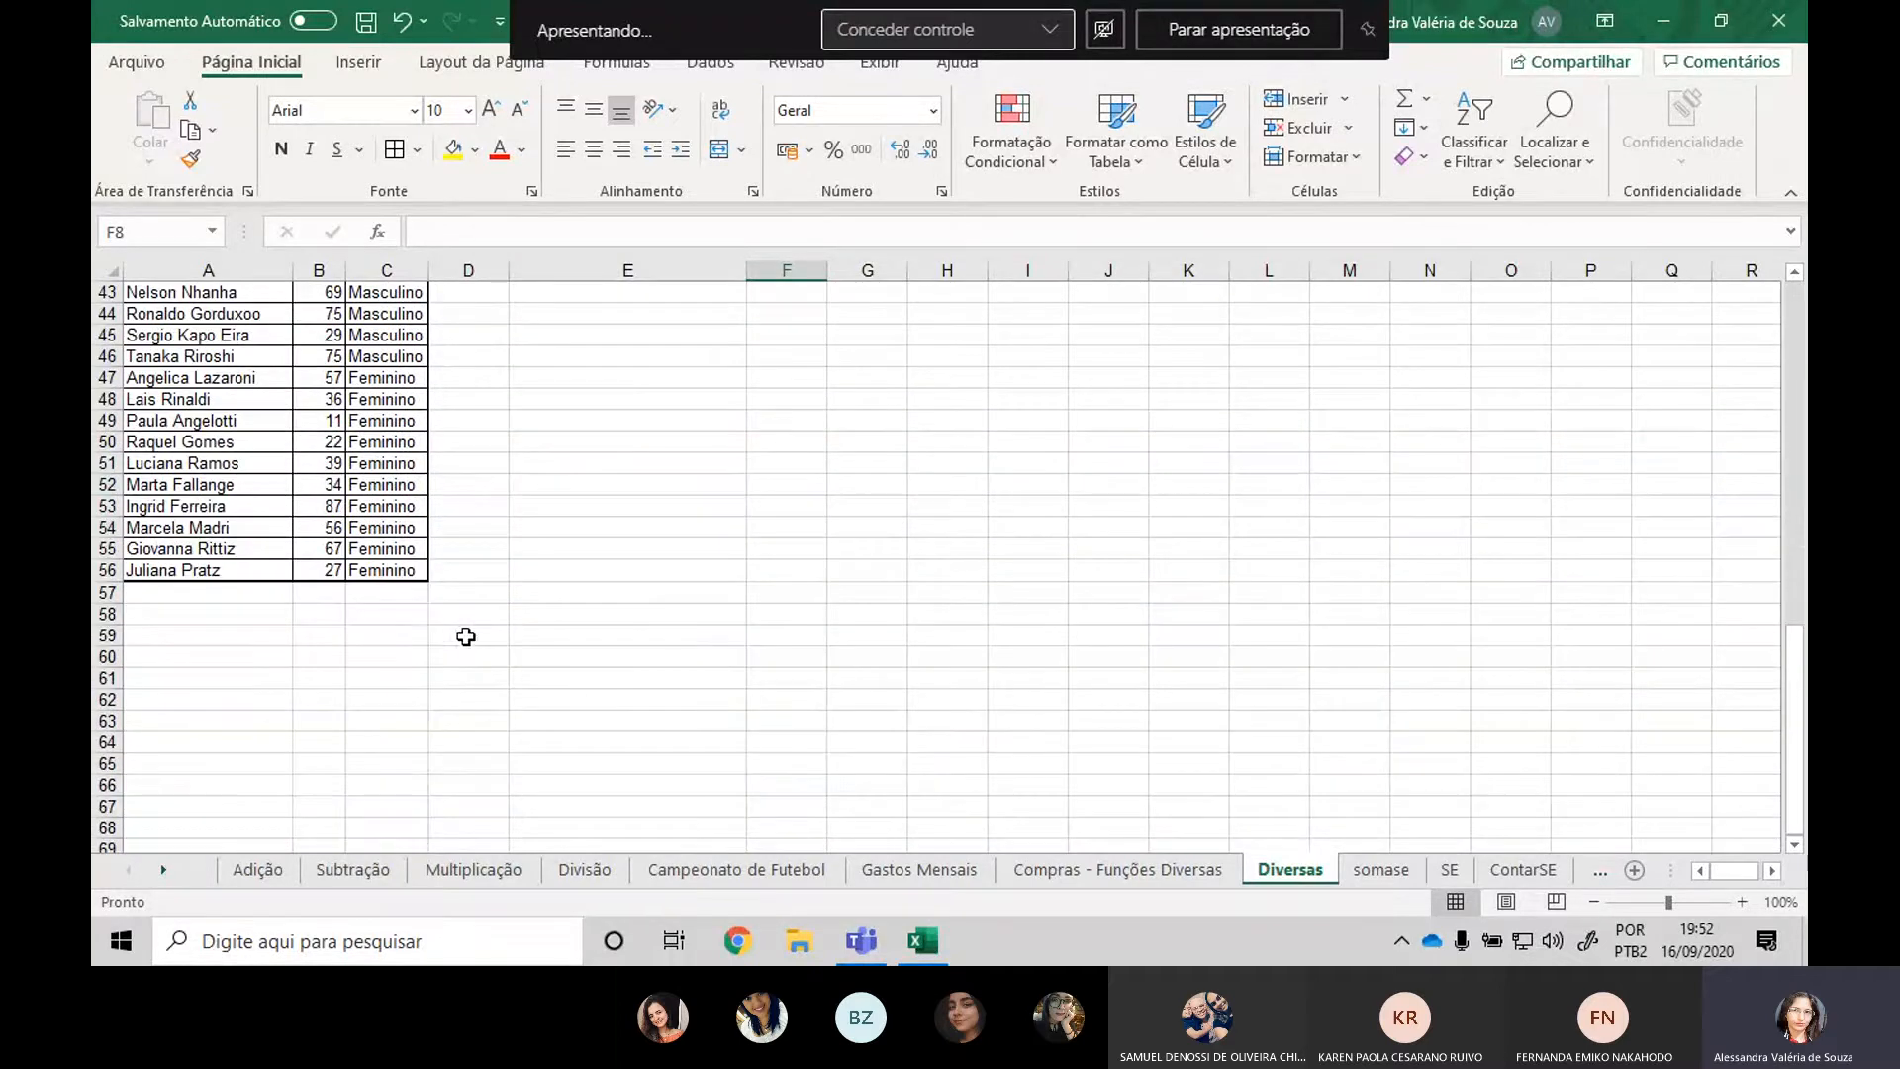
pyautogui.scroll(8, 410, 628)
pyautogui.scroll(6, 410, 619)
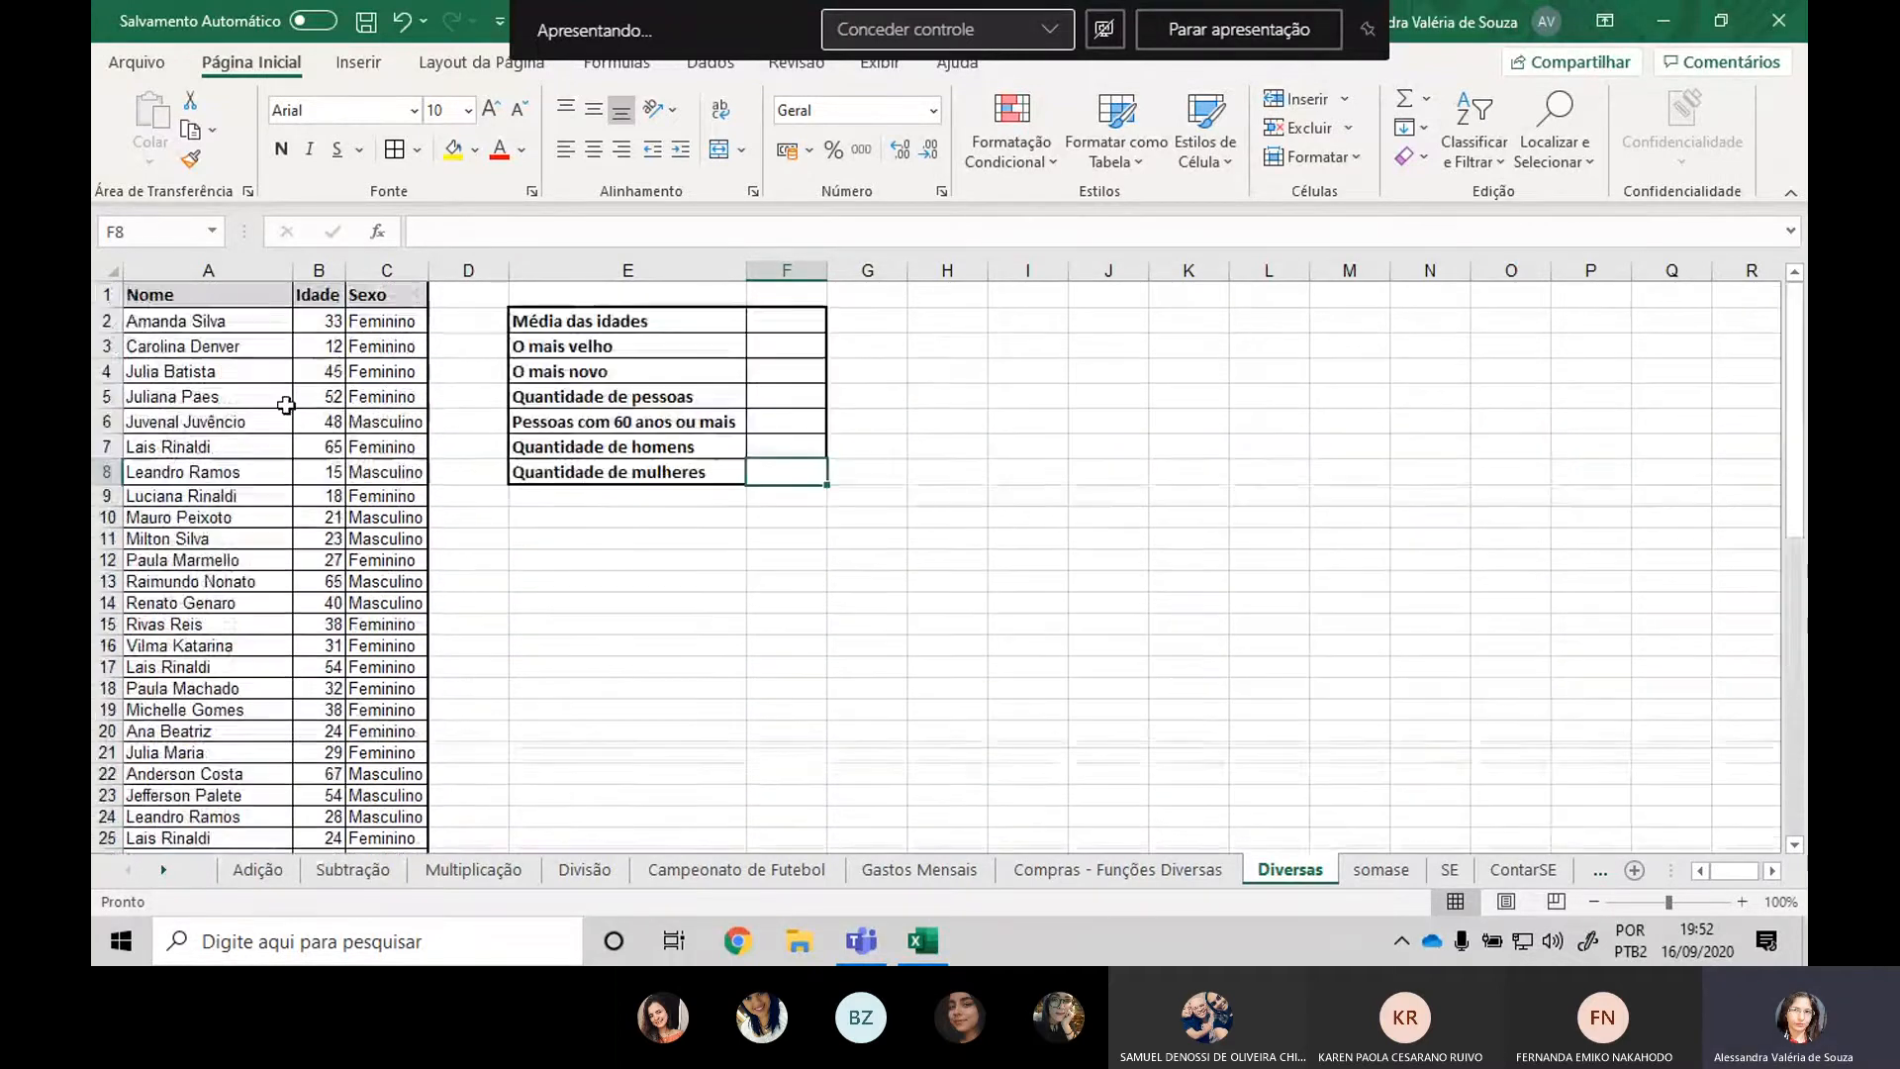
pyautogui.click(193, 322)
pyautogui.moveTo(193, 321); pyautogui.dragTo(417, 801)
pyautogui.scroll(10, 365, 340)
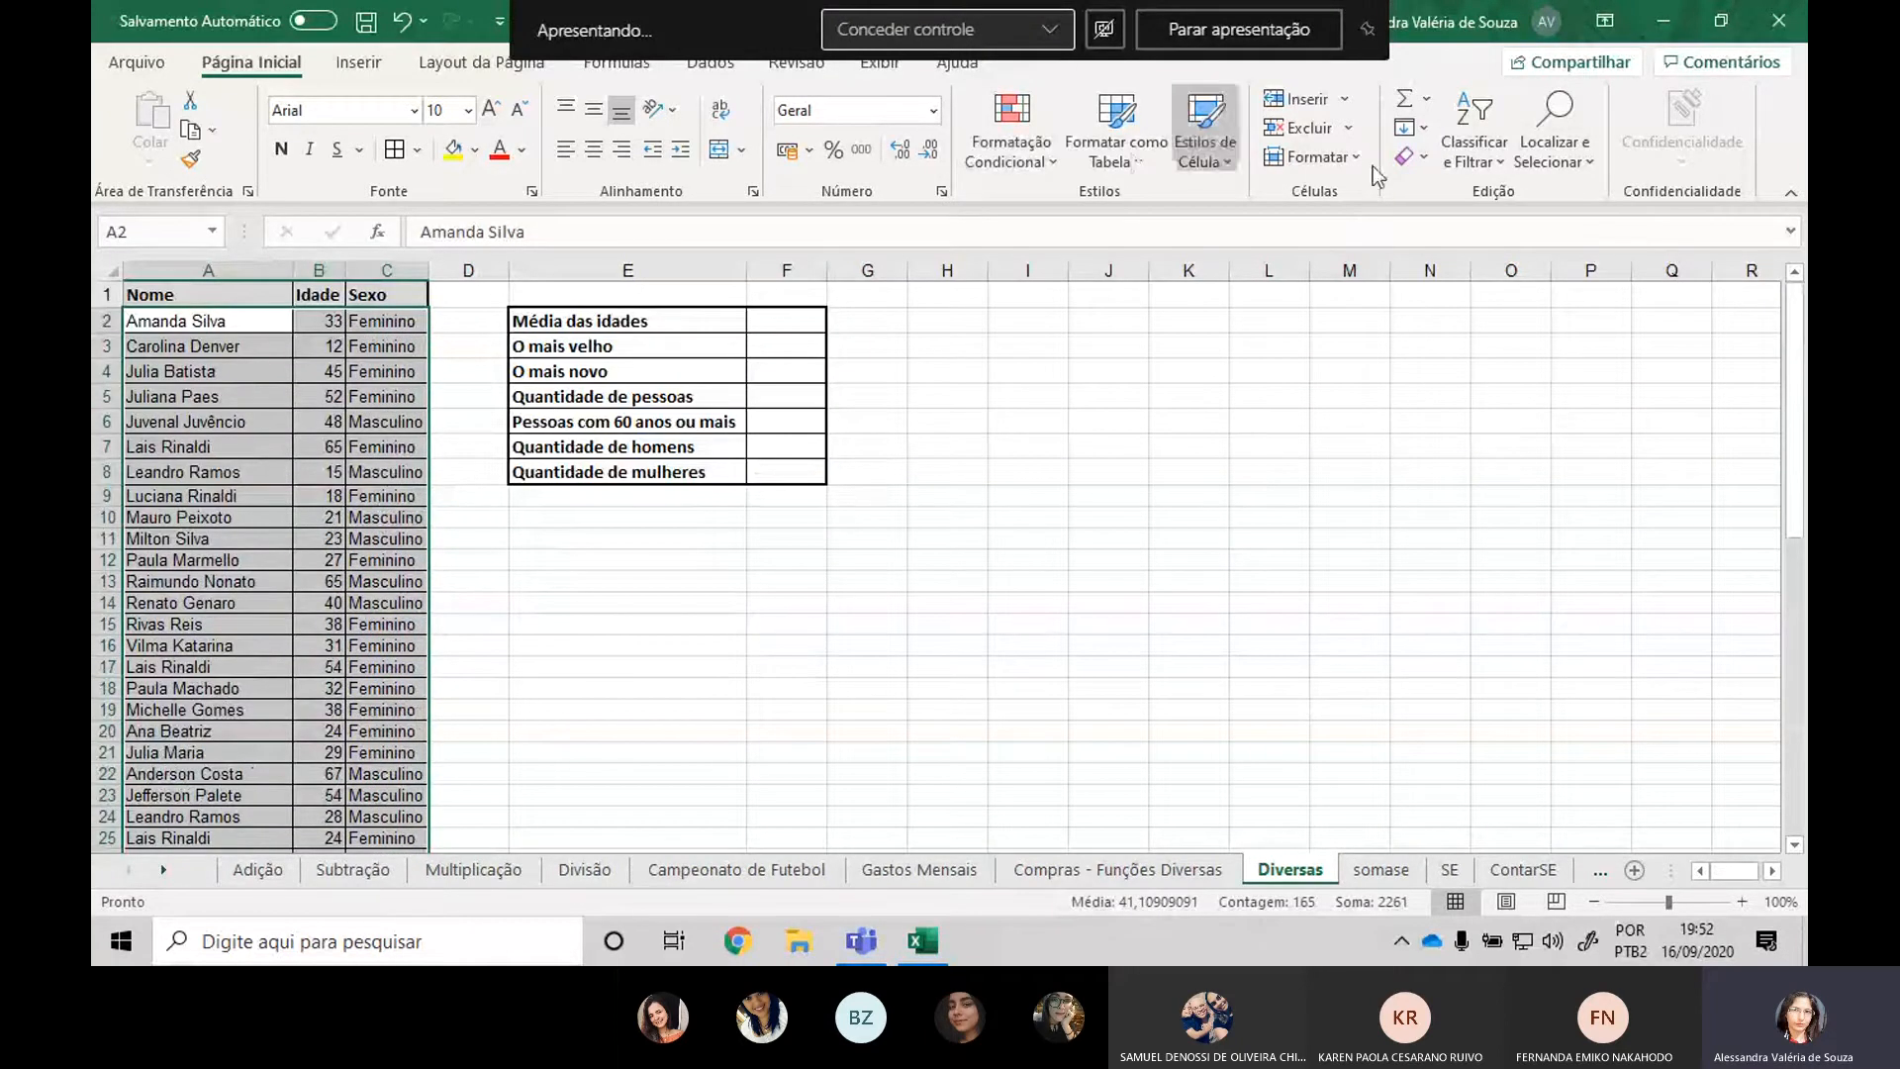
pyautogui.click(1466, 158)
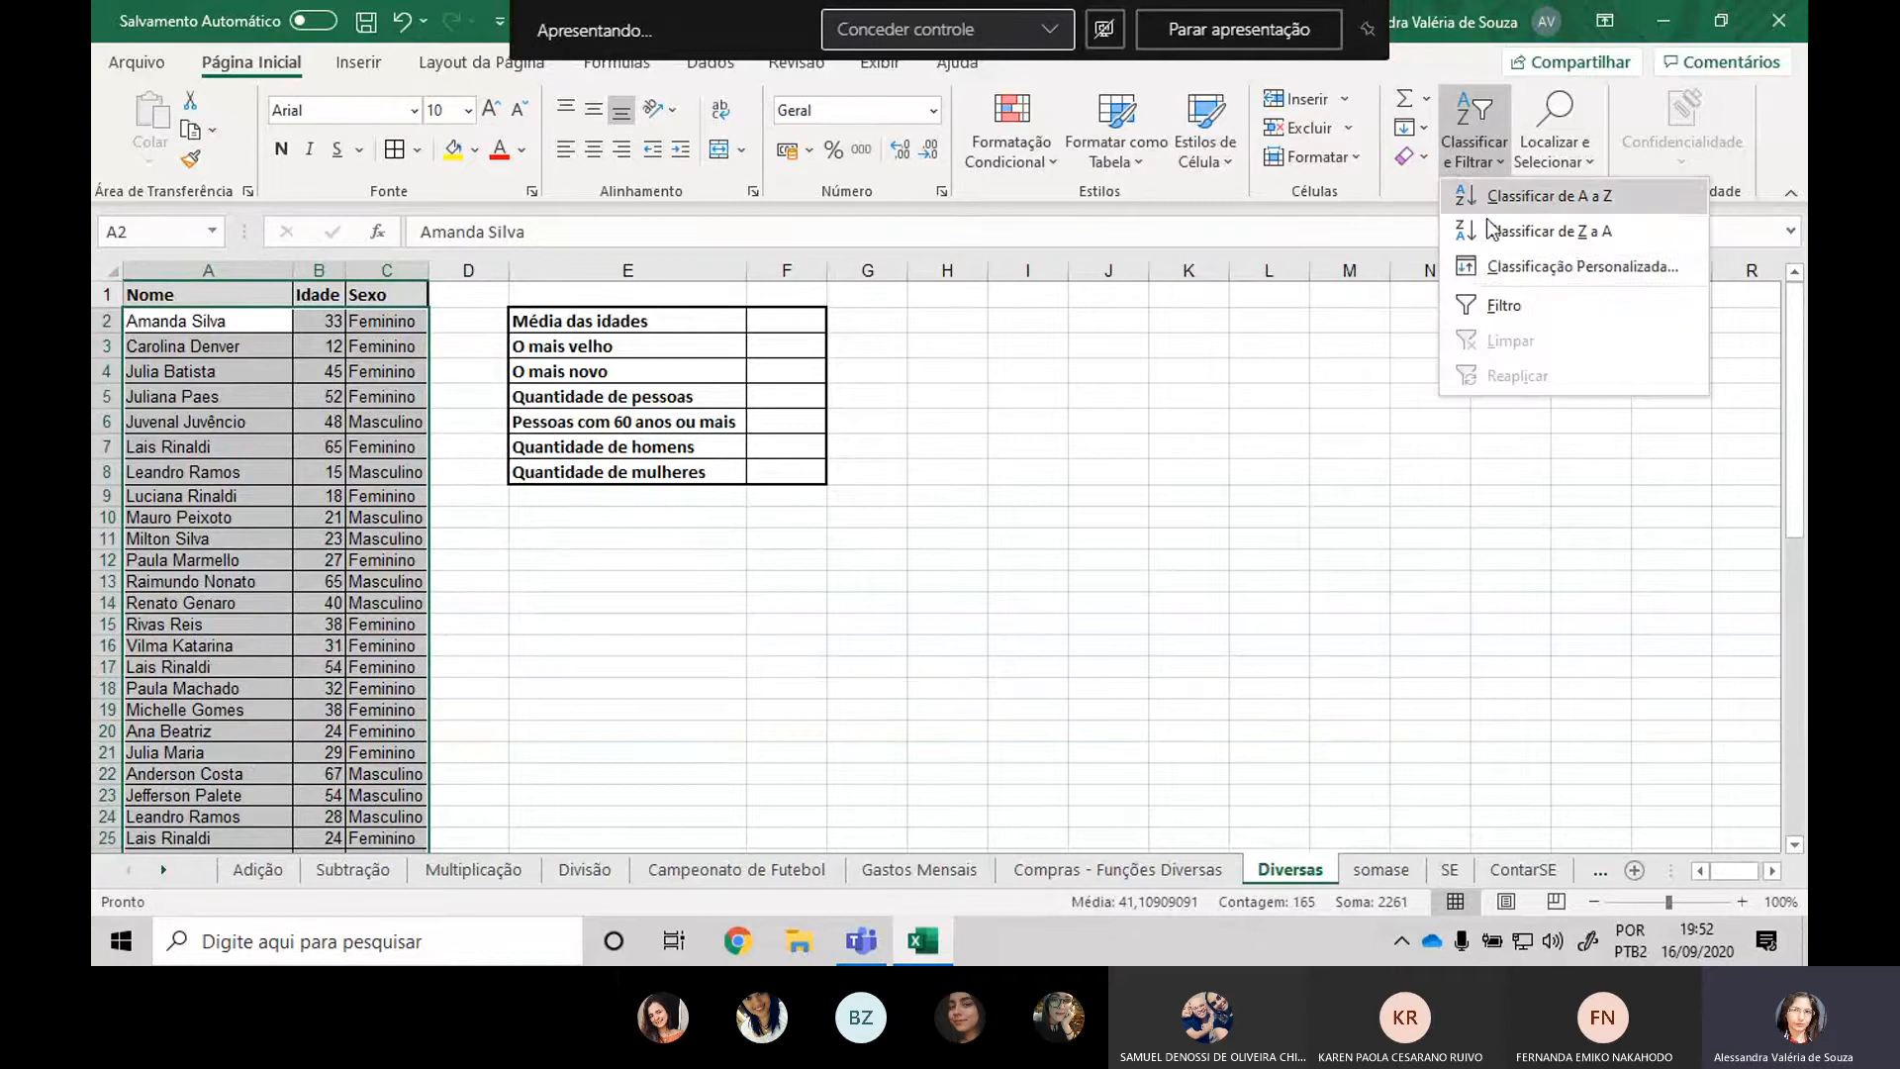
pyautogui.click(1516, 265)
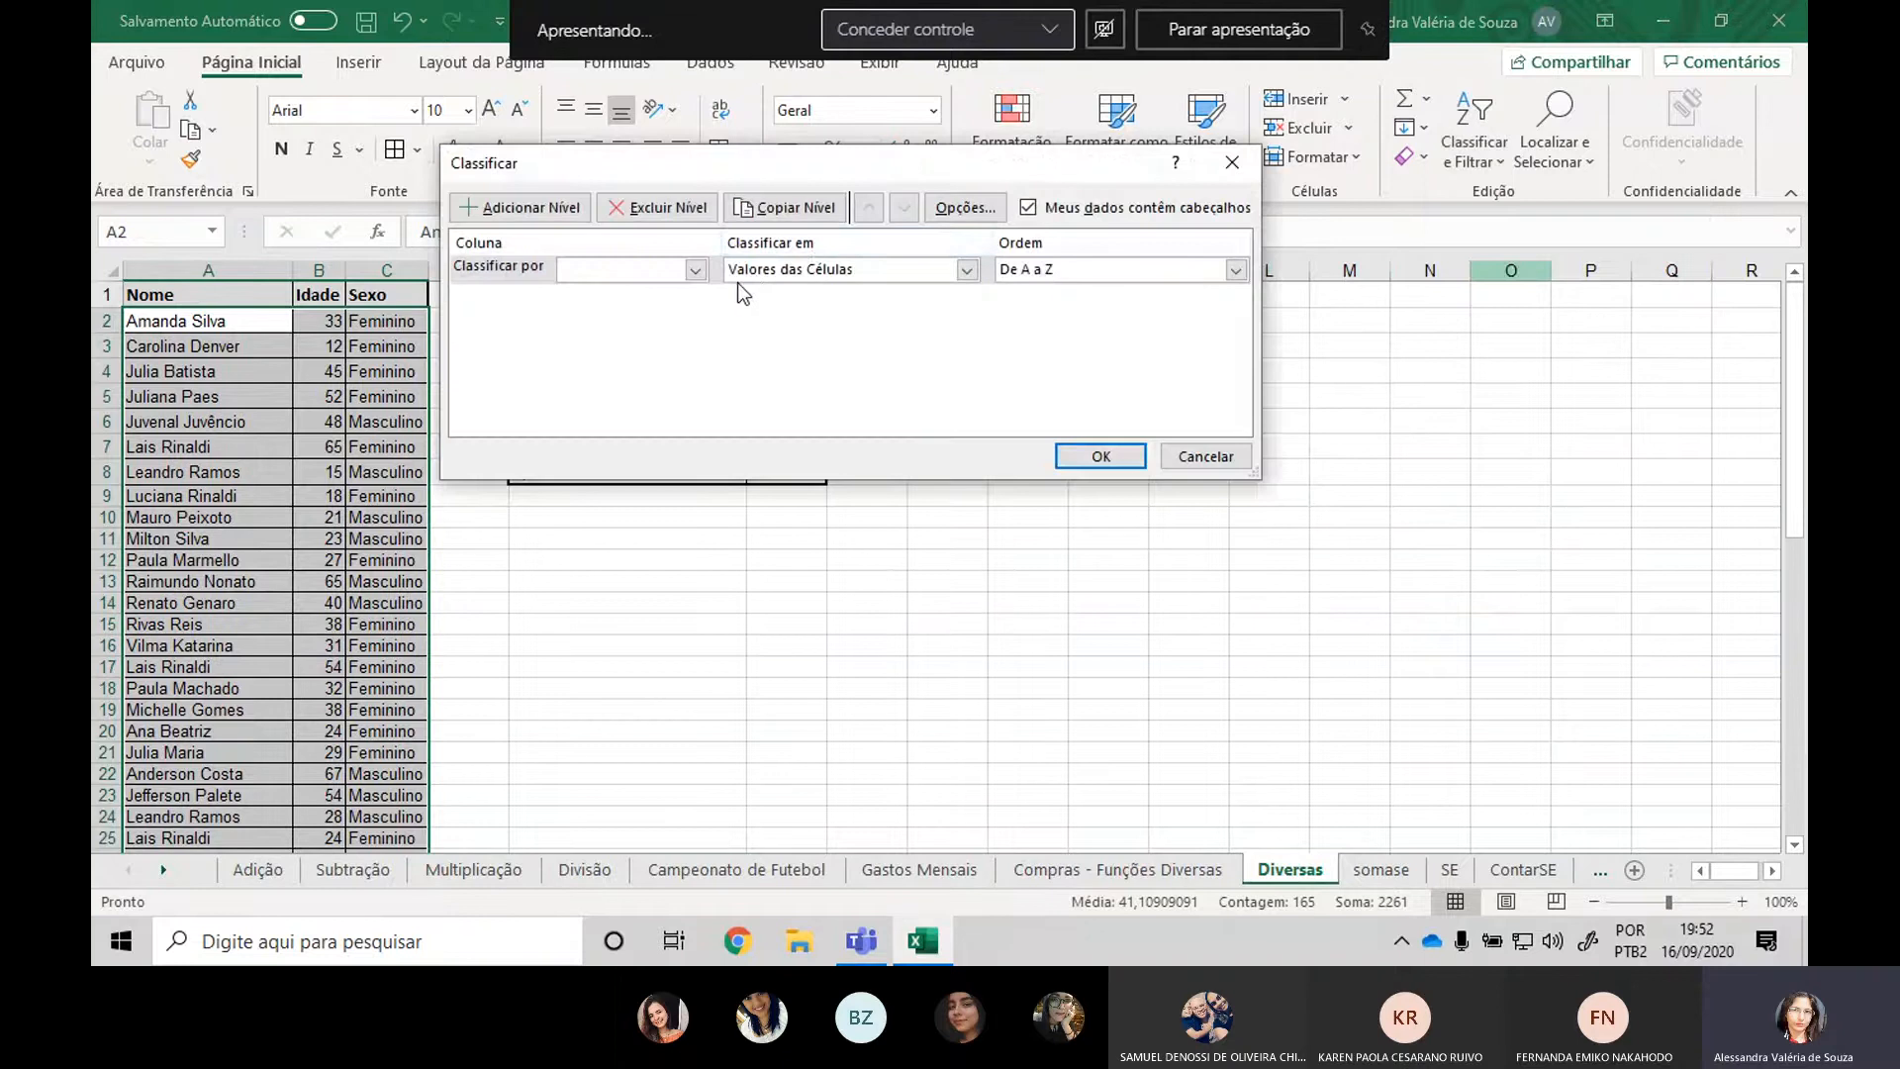
pyautogui.click(695, 270)
pyautogui.click(608, 293)
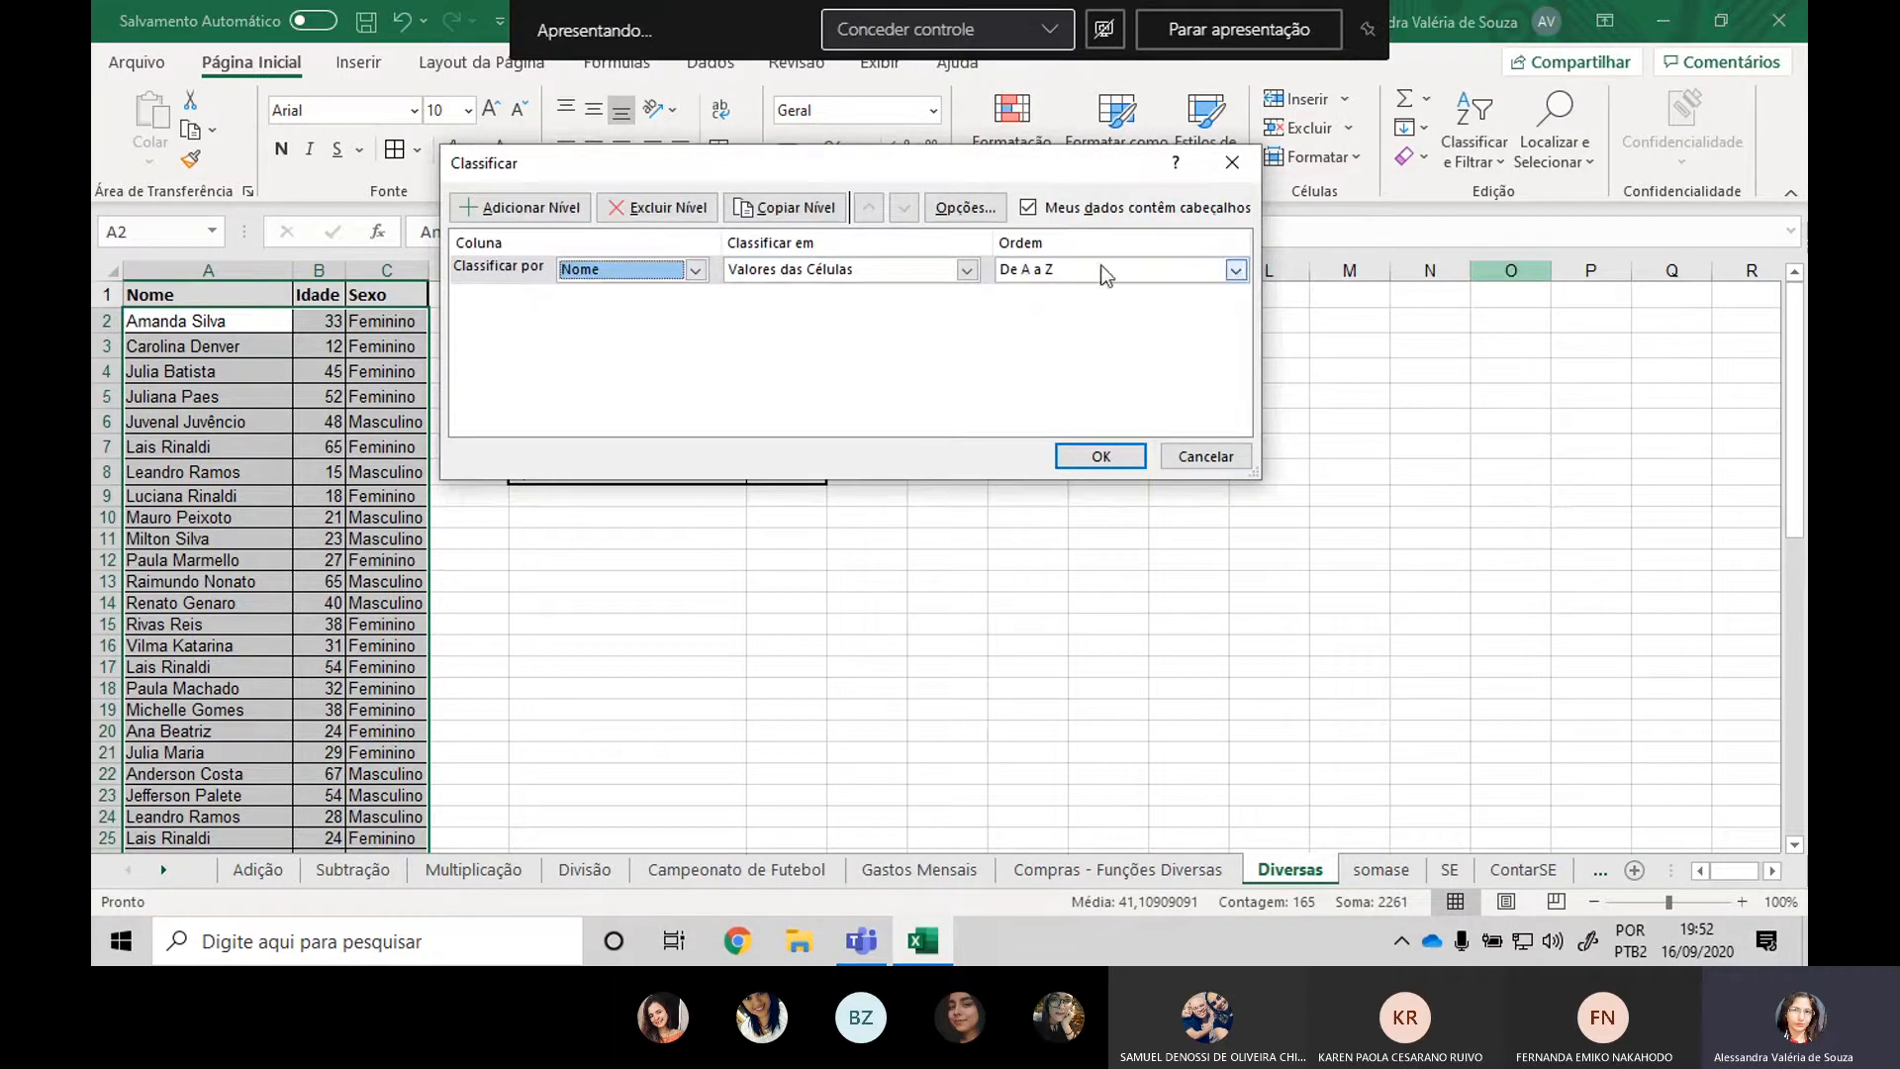
pyautogui.click(1086, 457)
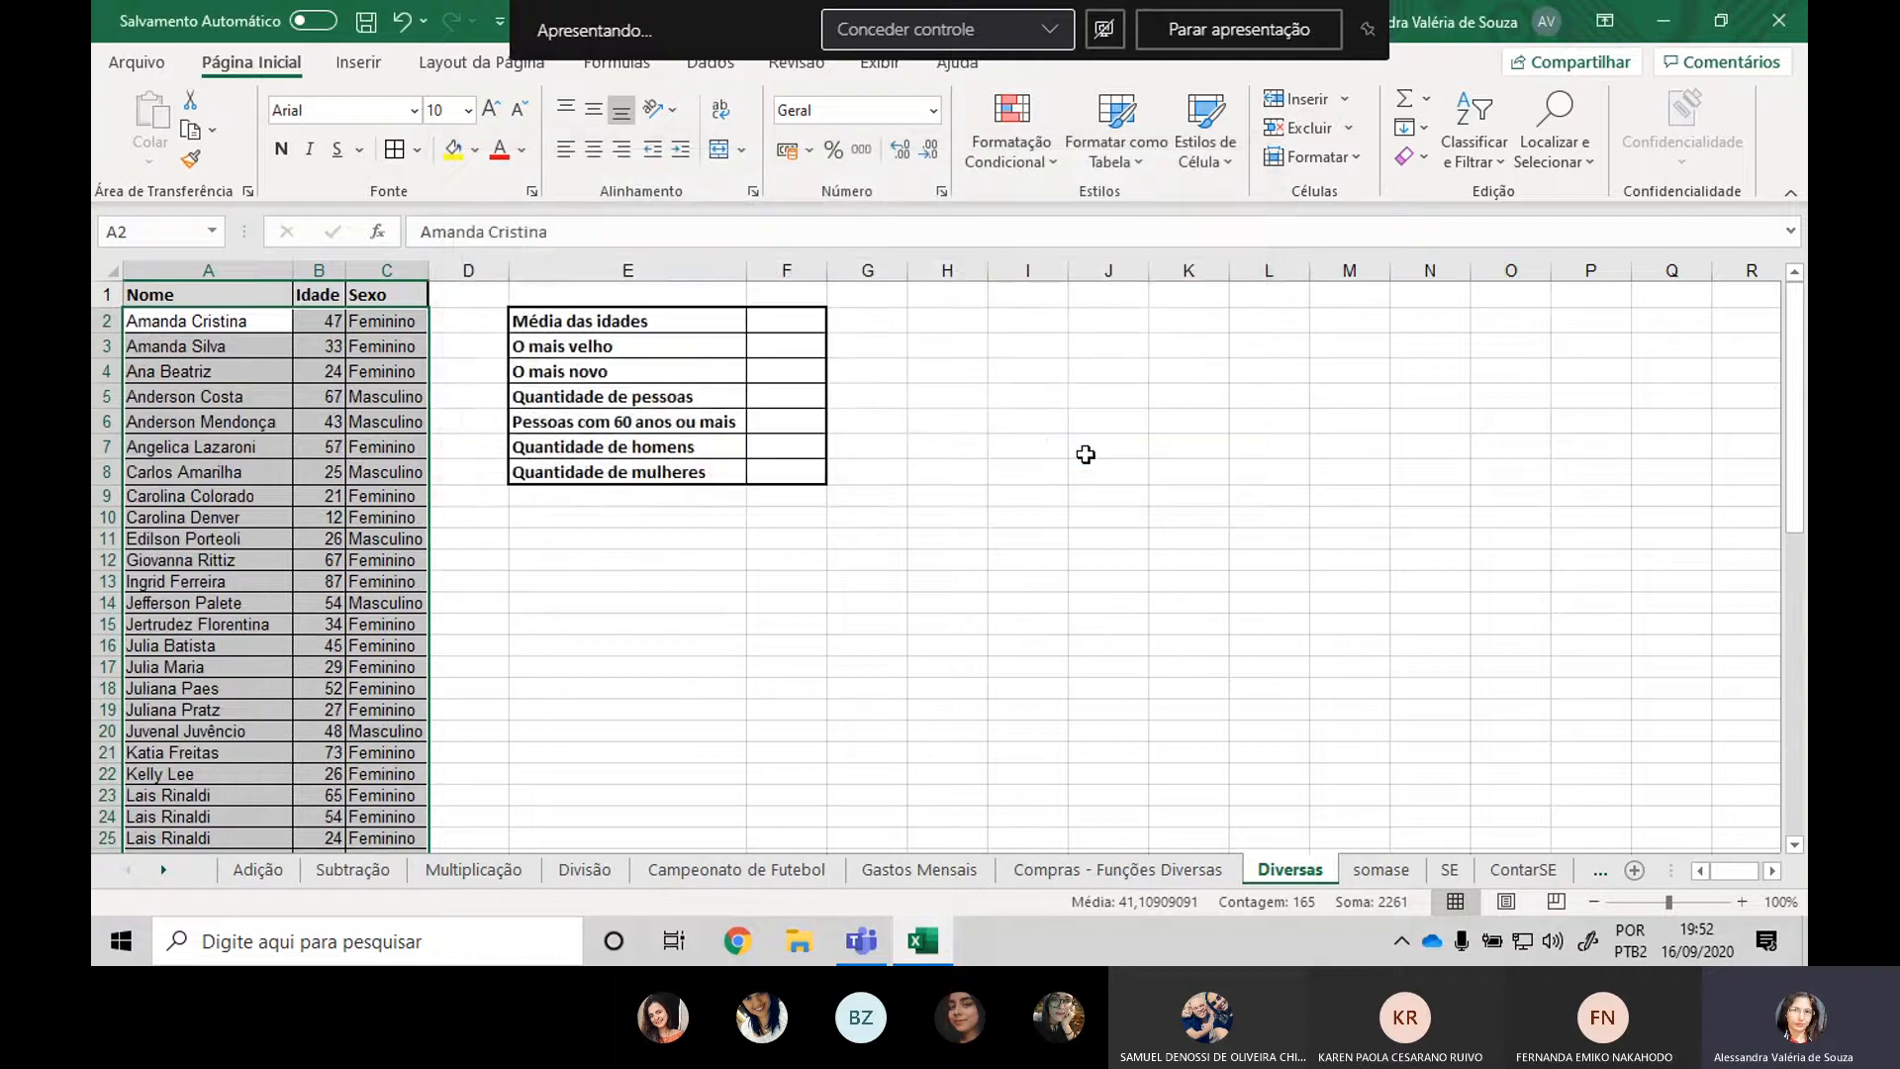
pyautogui.click(1084, 456)
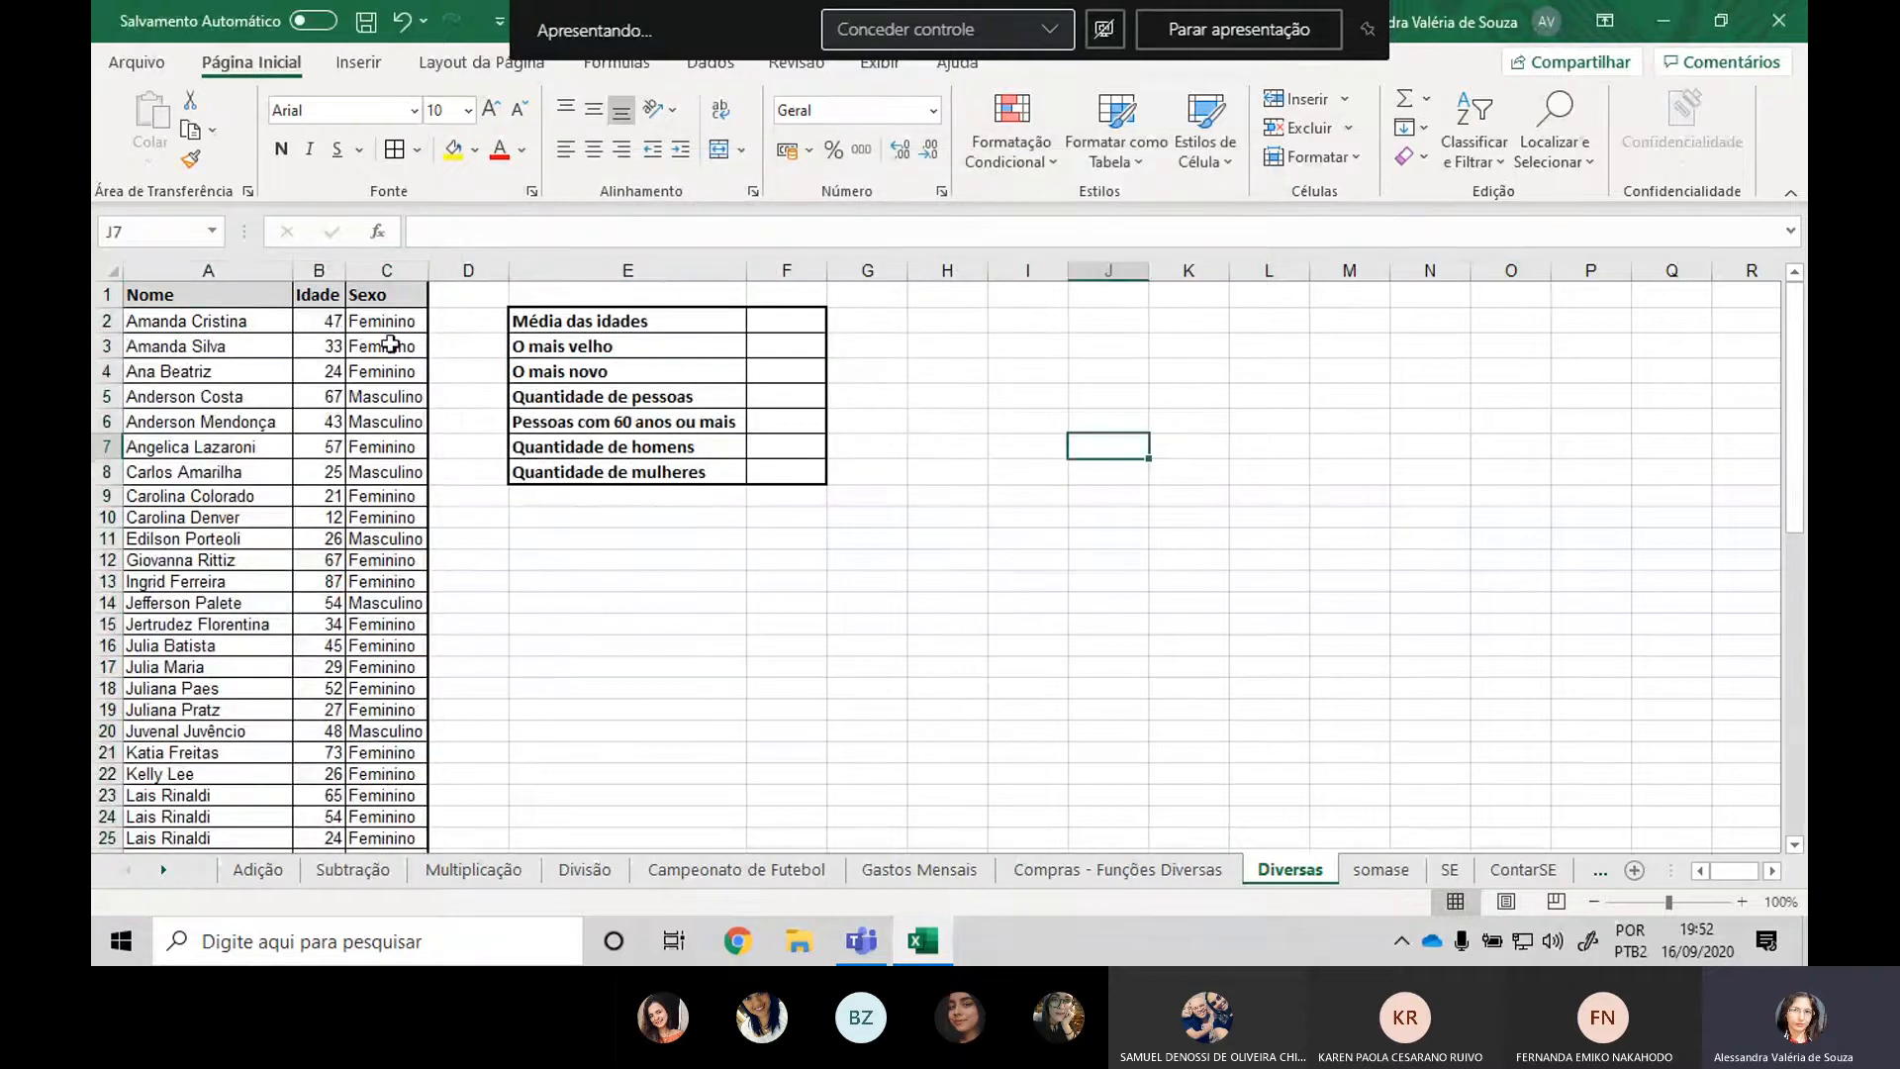
# Look through the name-sorted people list on the Diversas sheet down to its last row.
pyautogui.scroll(-8, 204, 377)
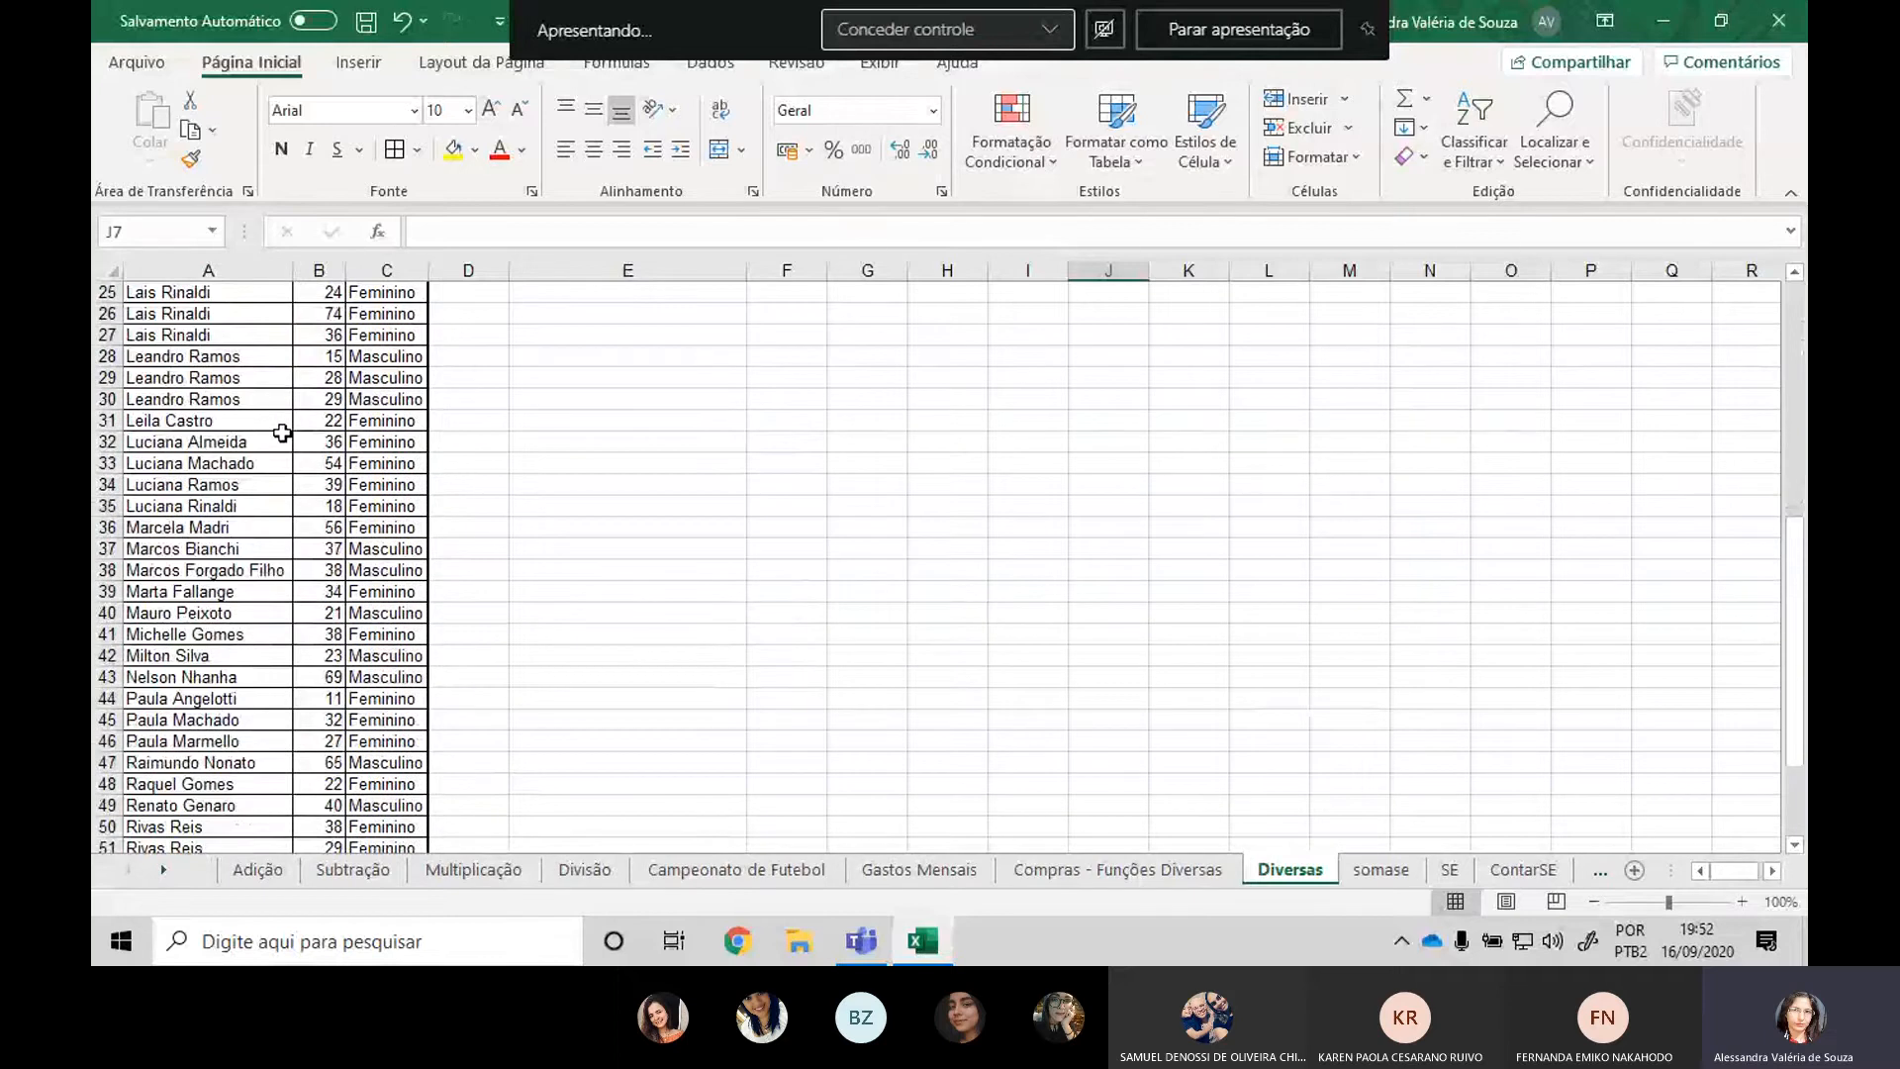
pyautogui.scroll(-3, 282, 433)
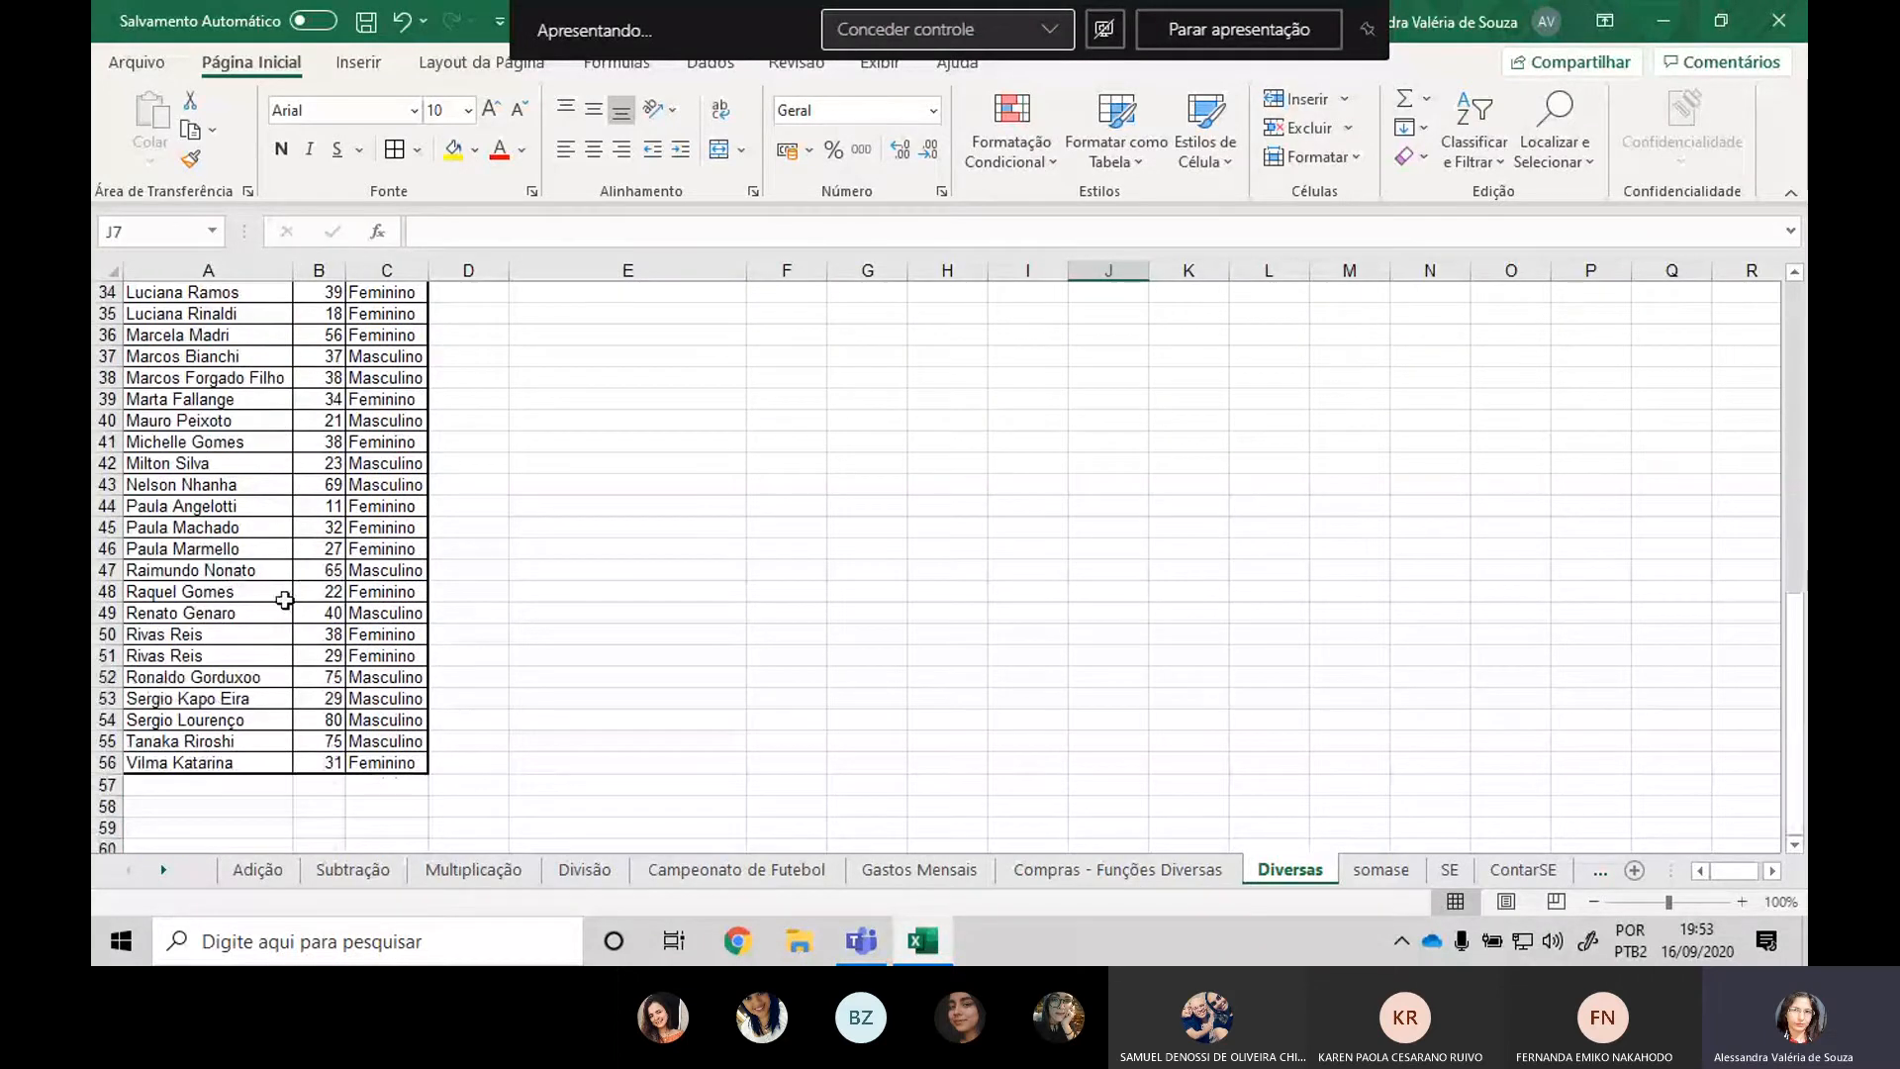
pyautogui.scroll(11, 302, 599)
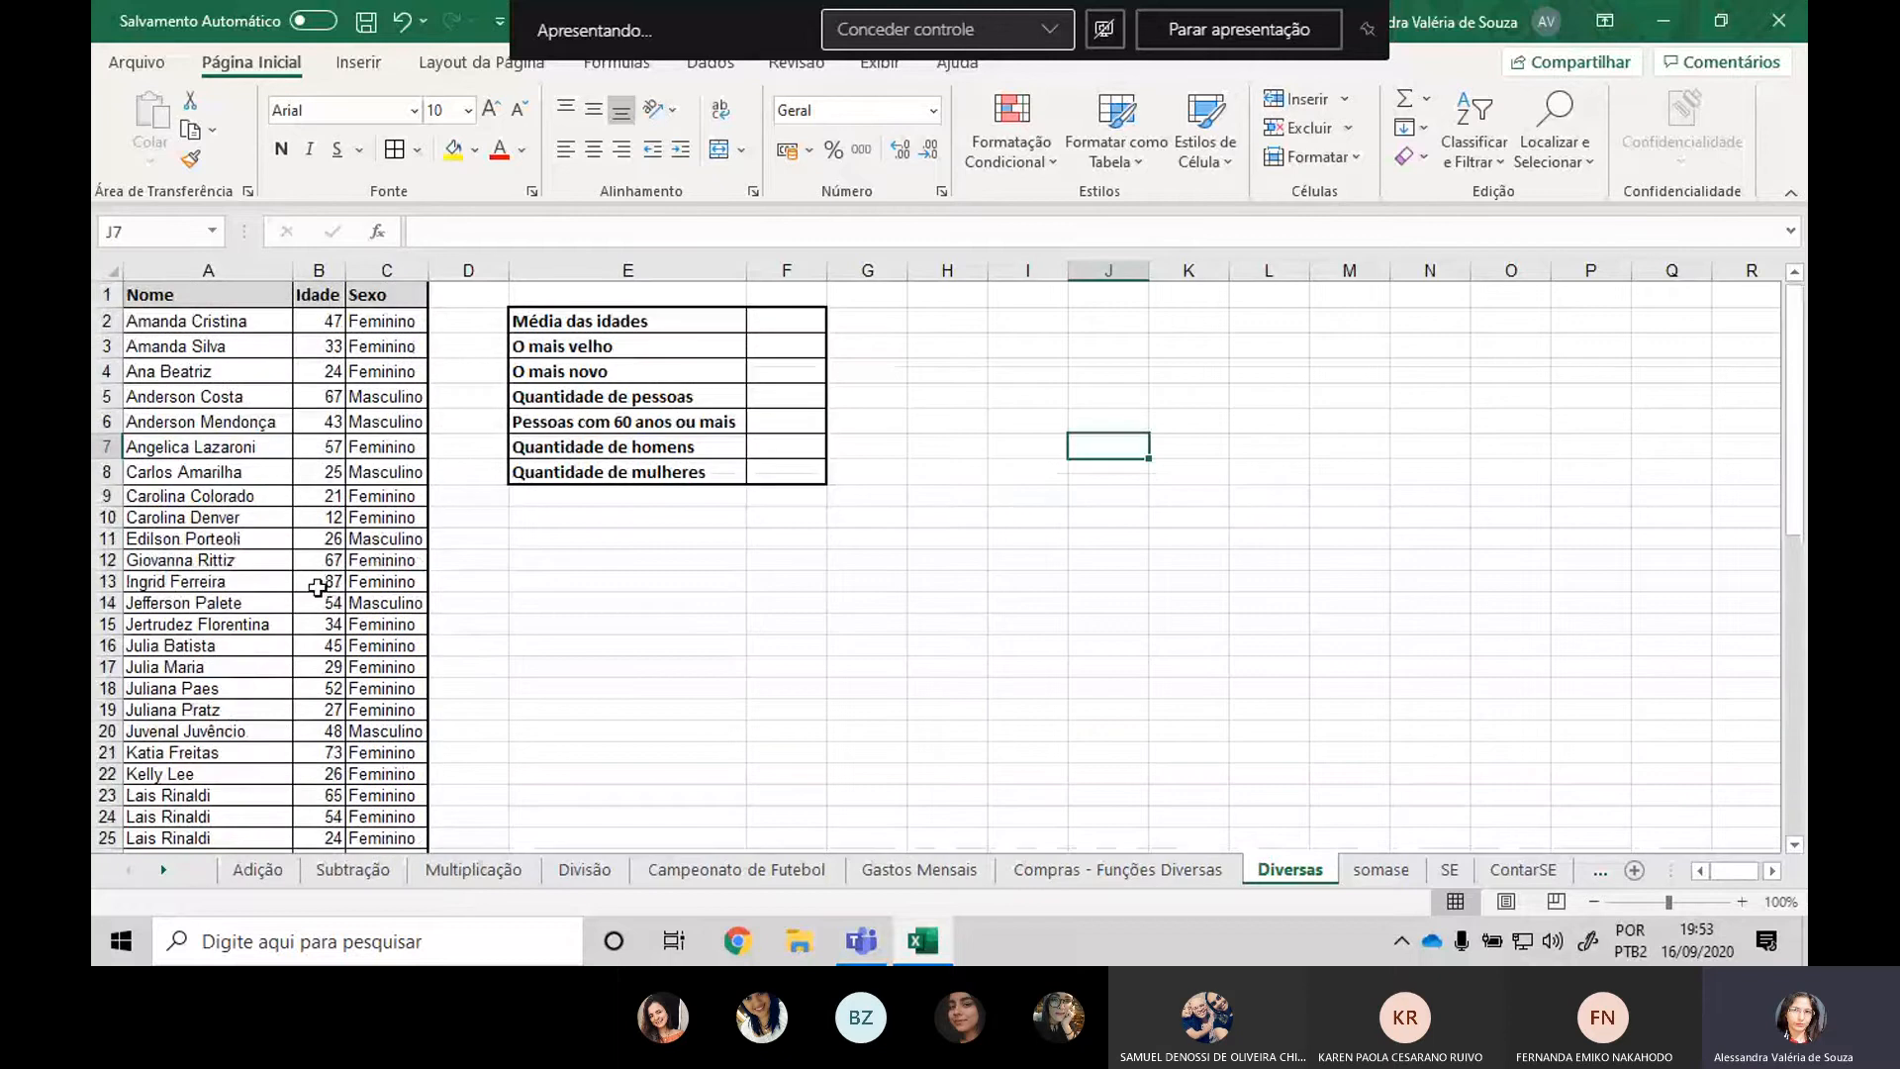
pyautogui.click(871, 604)
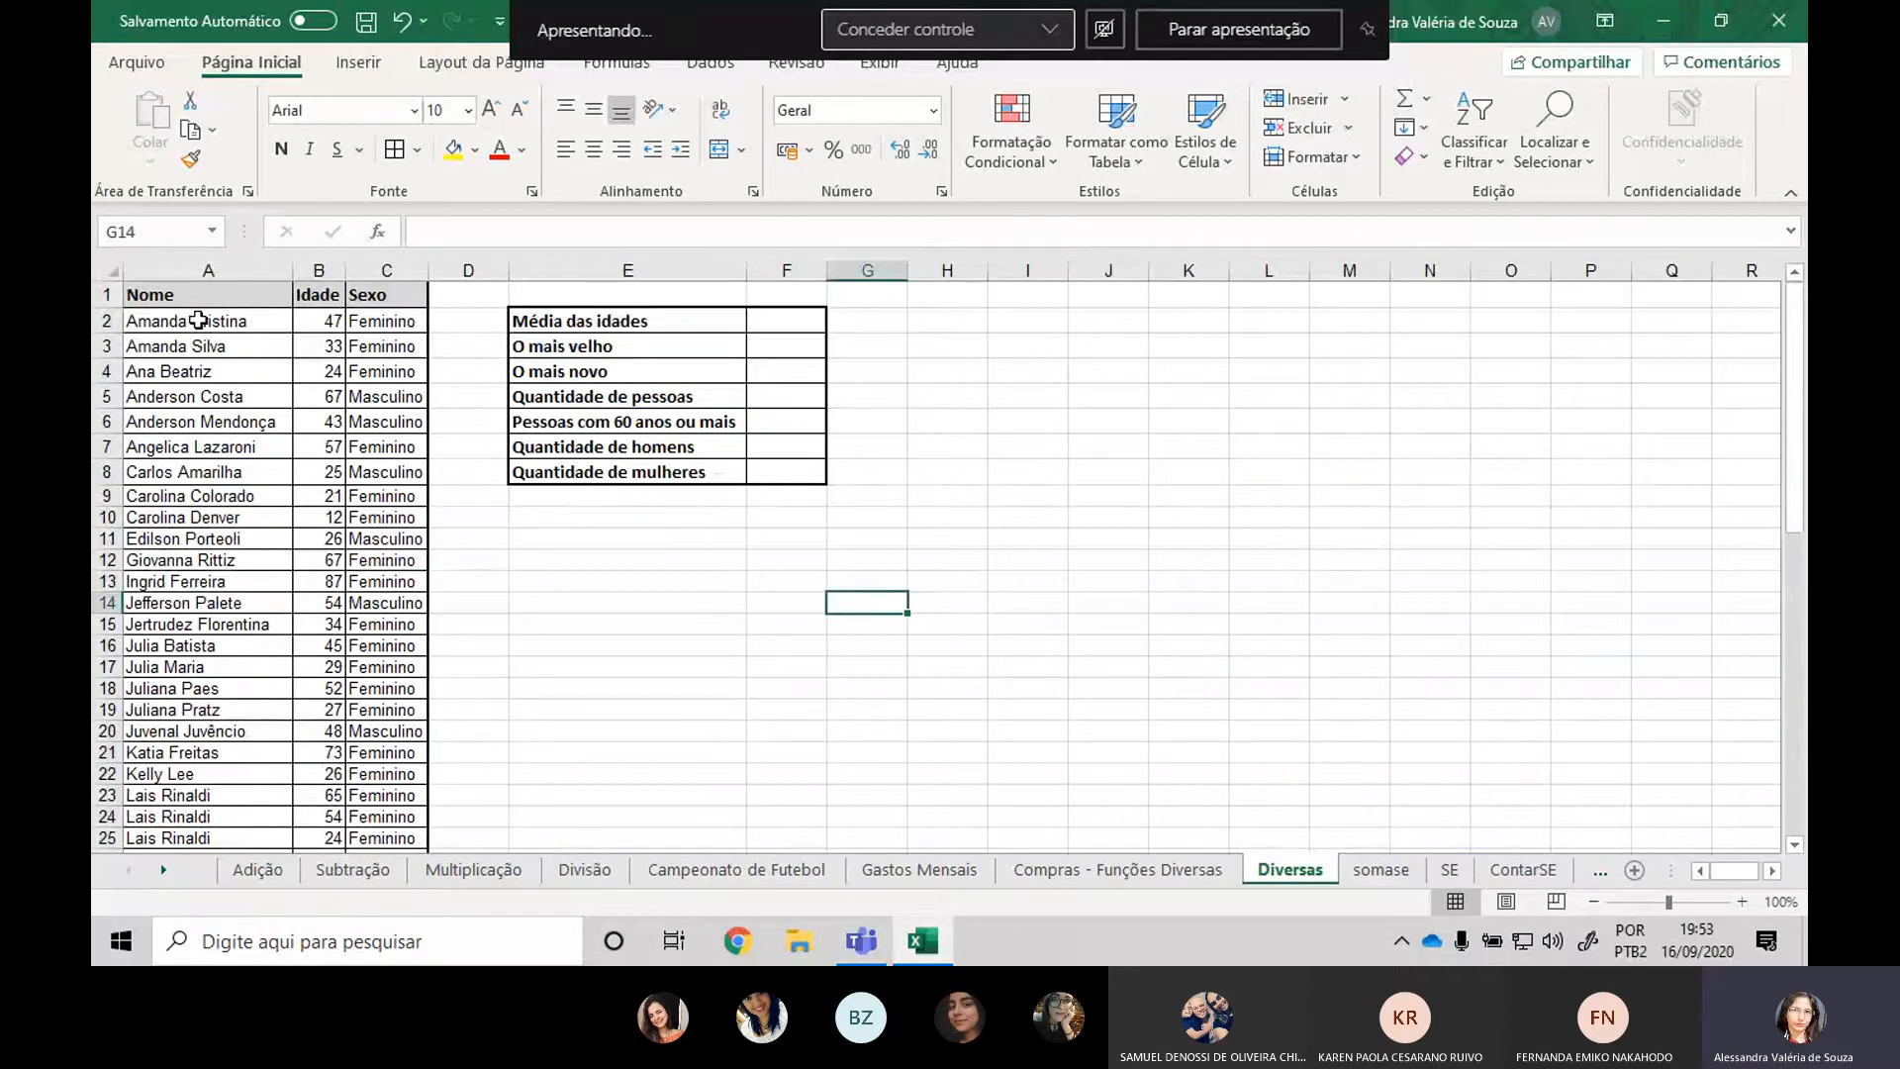
# Sort the people records in A2:C56 by the Idade column, by cell values from smallest to largest, and check the list through row 56.
pyautogui.moveTo(199, 320); pyautogui.dragTo(424, 827)
pyautogui.scroll(8, 292, 423)
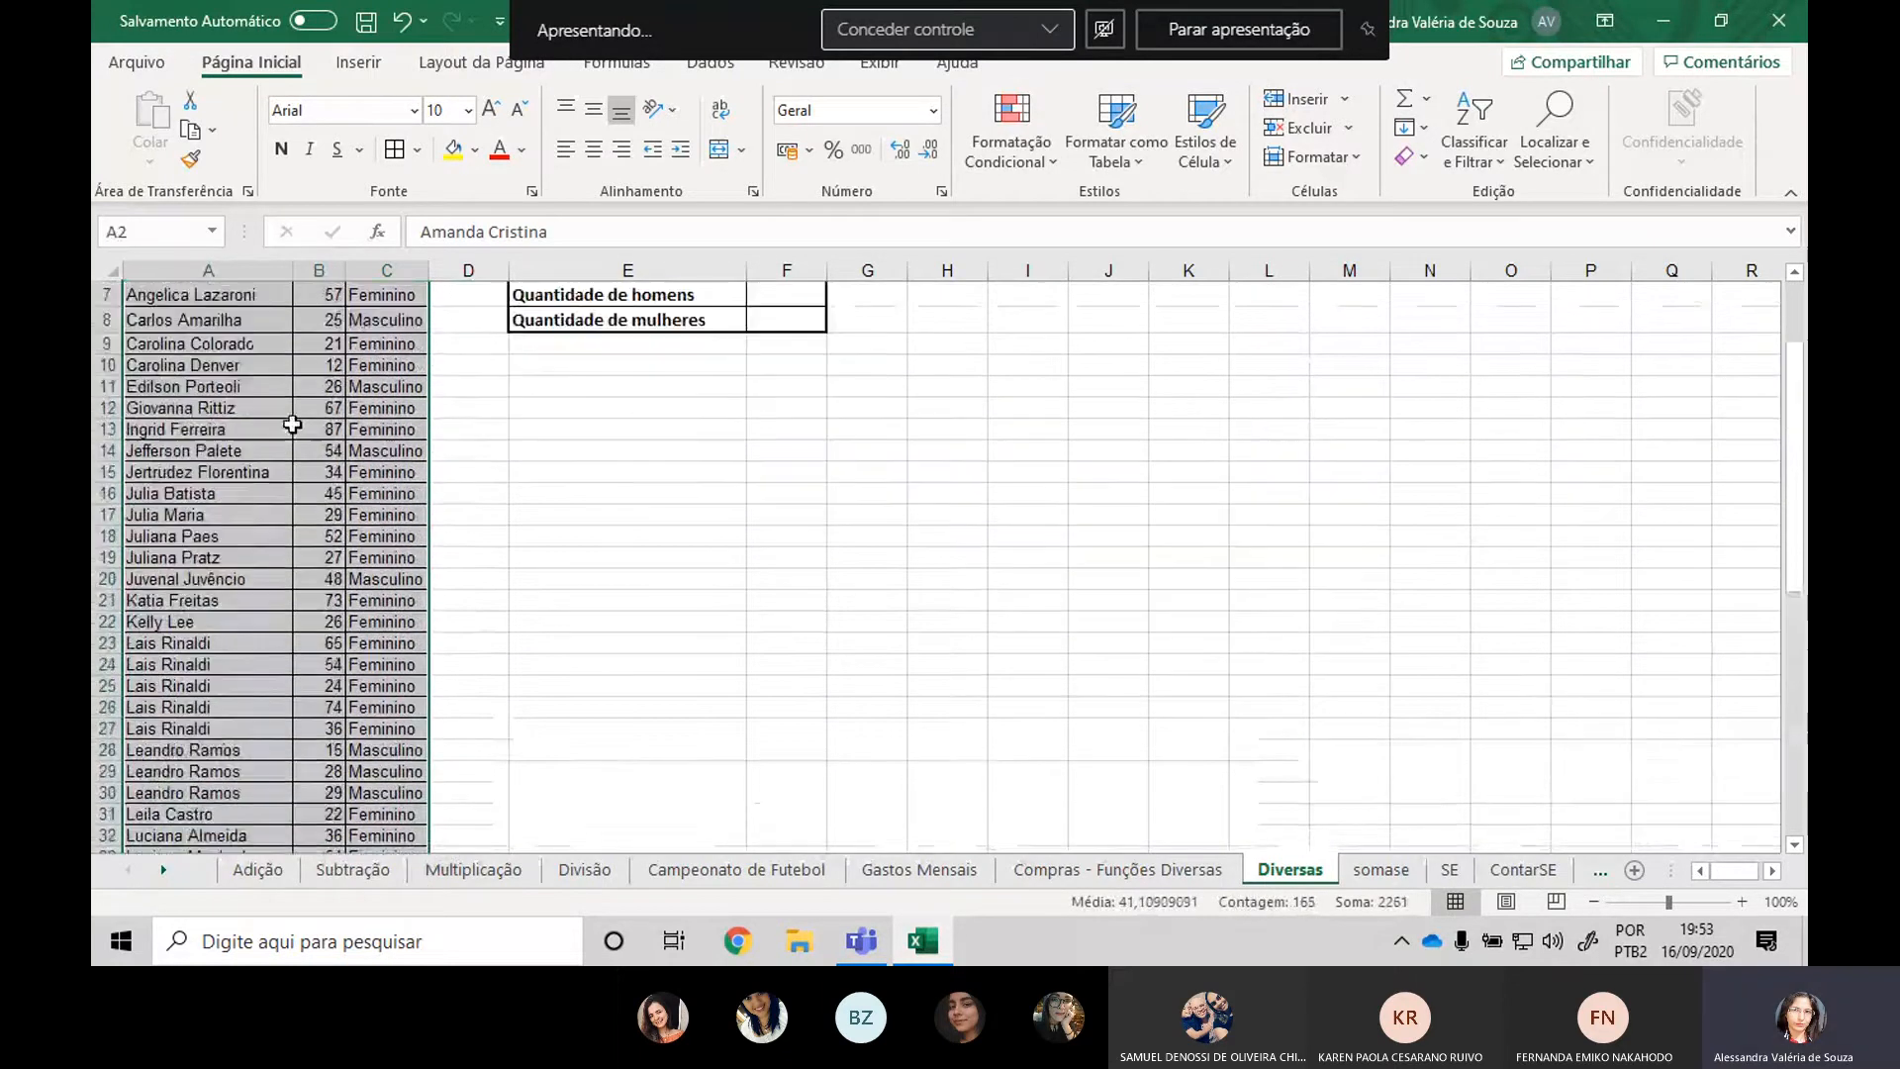
pyautogui.scroll(2, 292, 424)
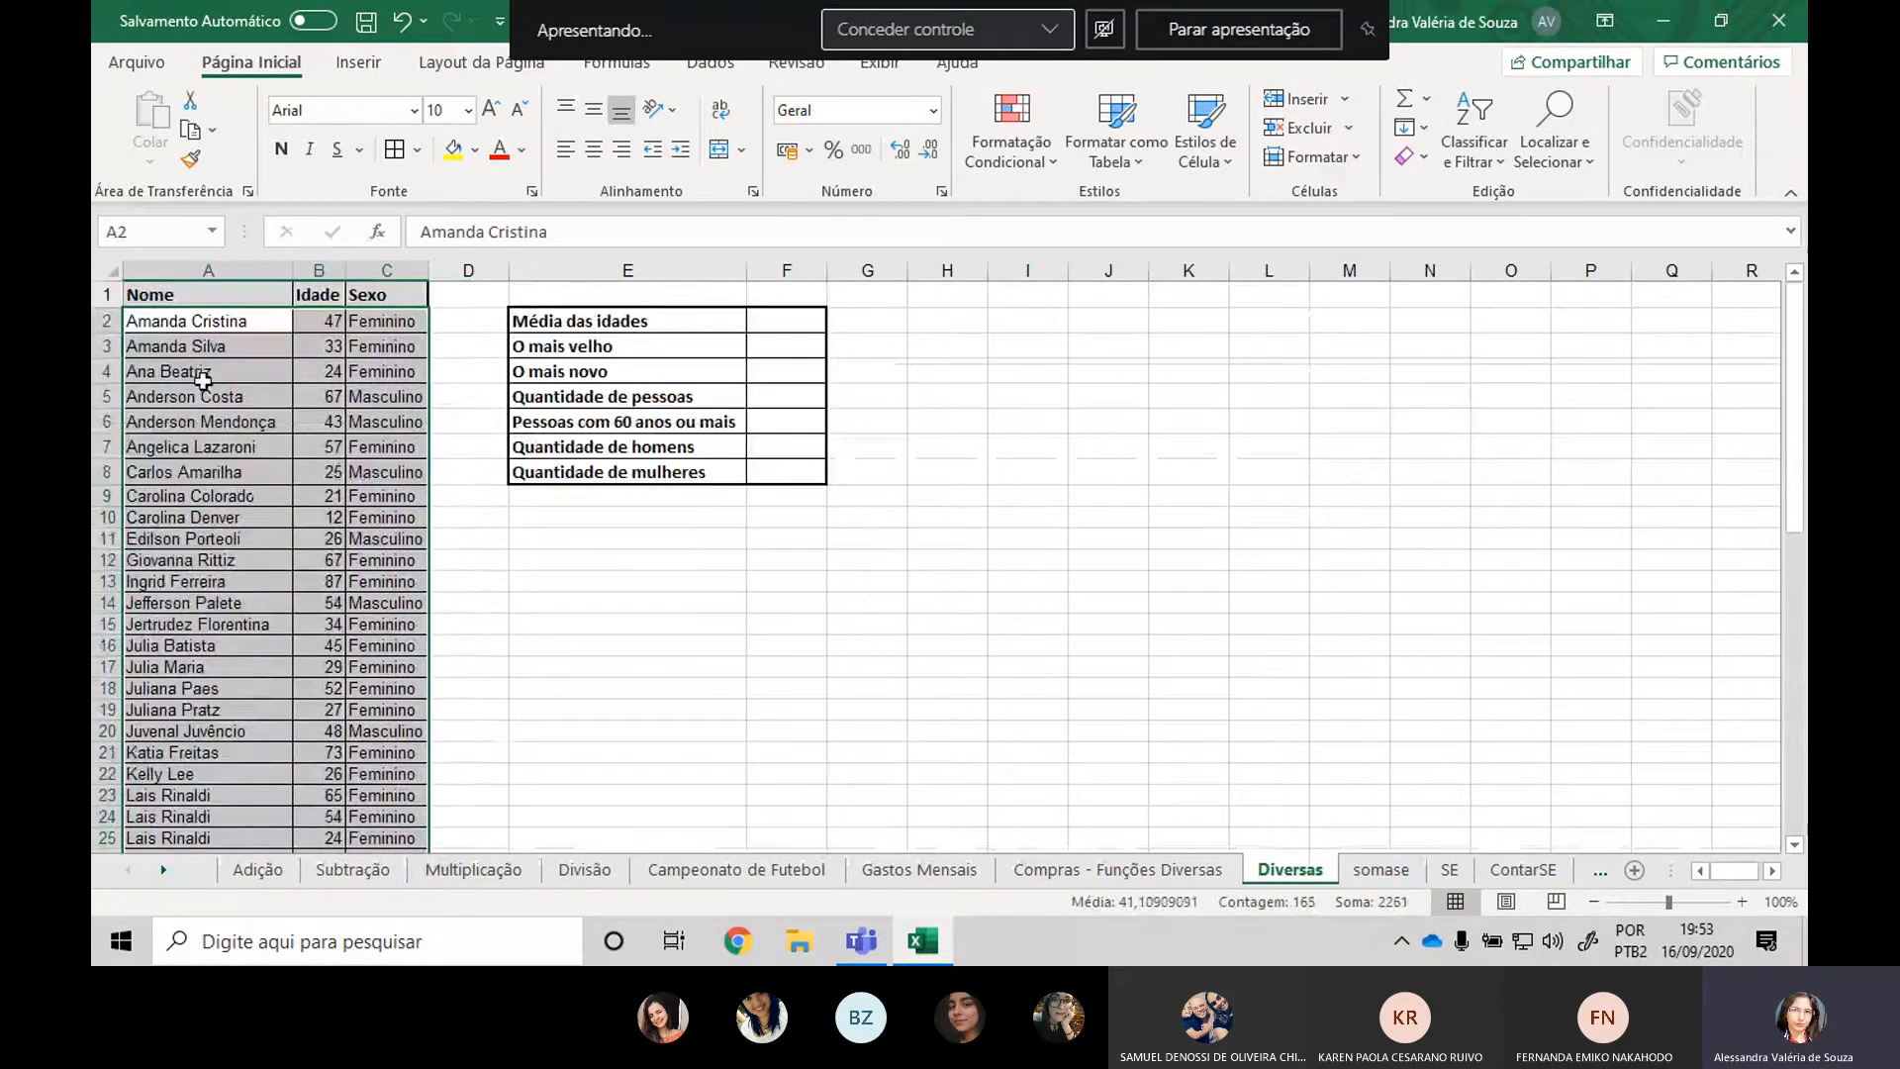
pyautogui.click(1490, 161)
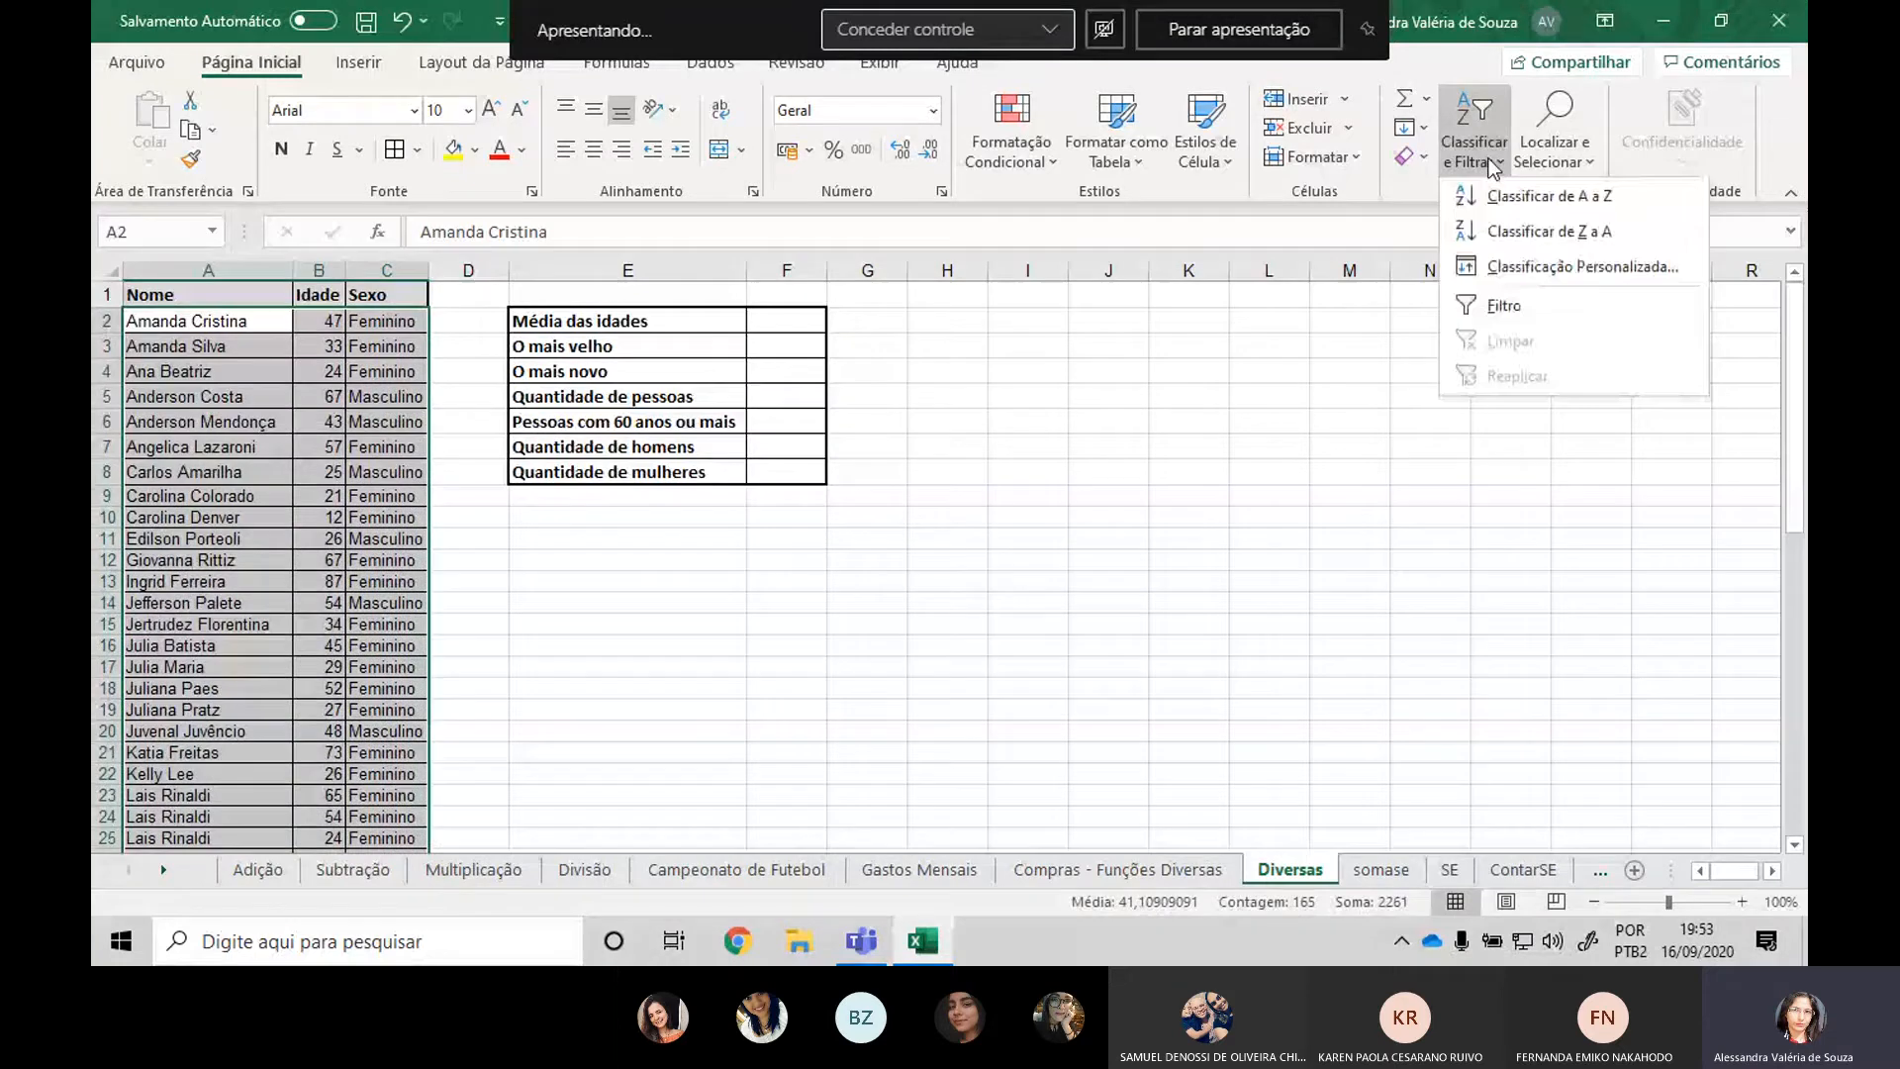
pyautogui.click(1557, 269)
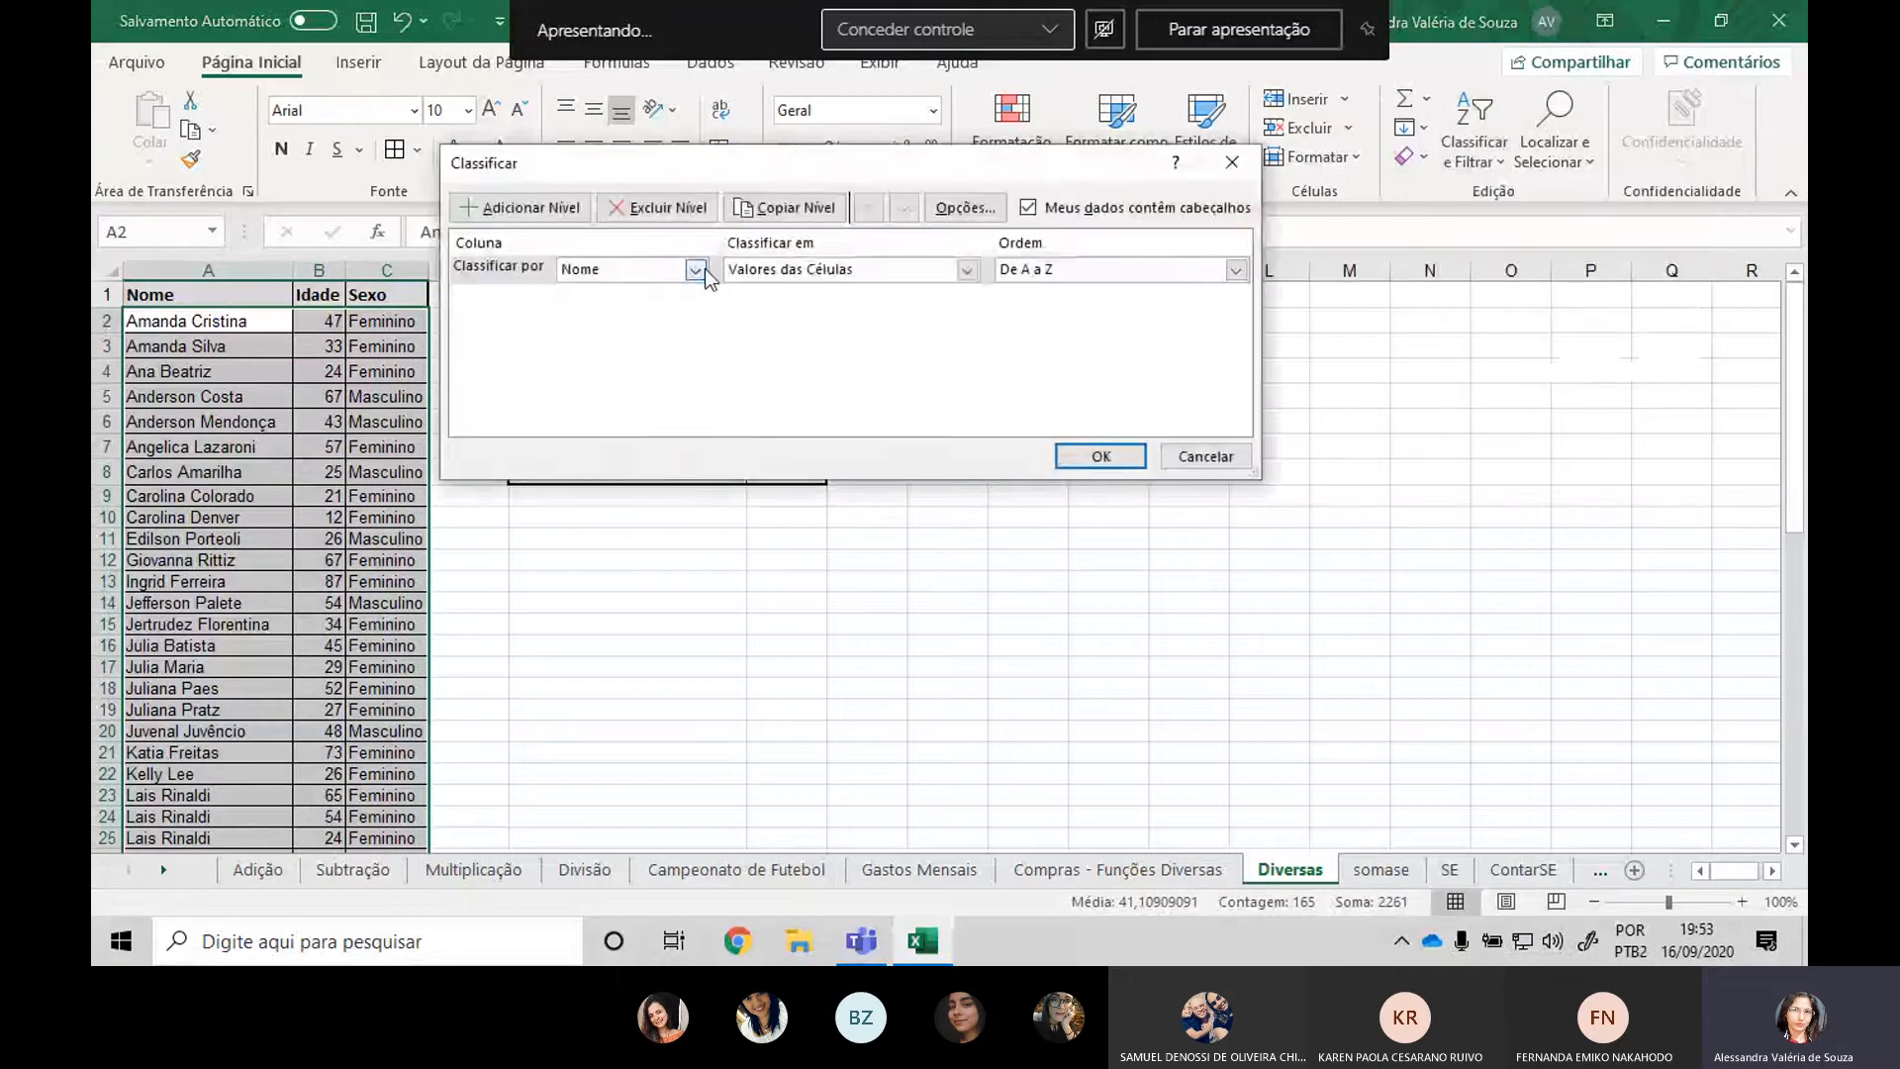
pyautogui.click(698, 269)
pyautogui.click(593, 309)
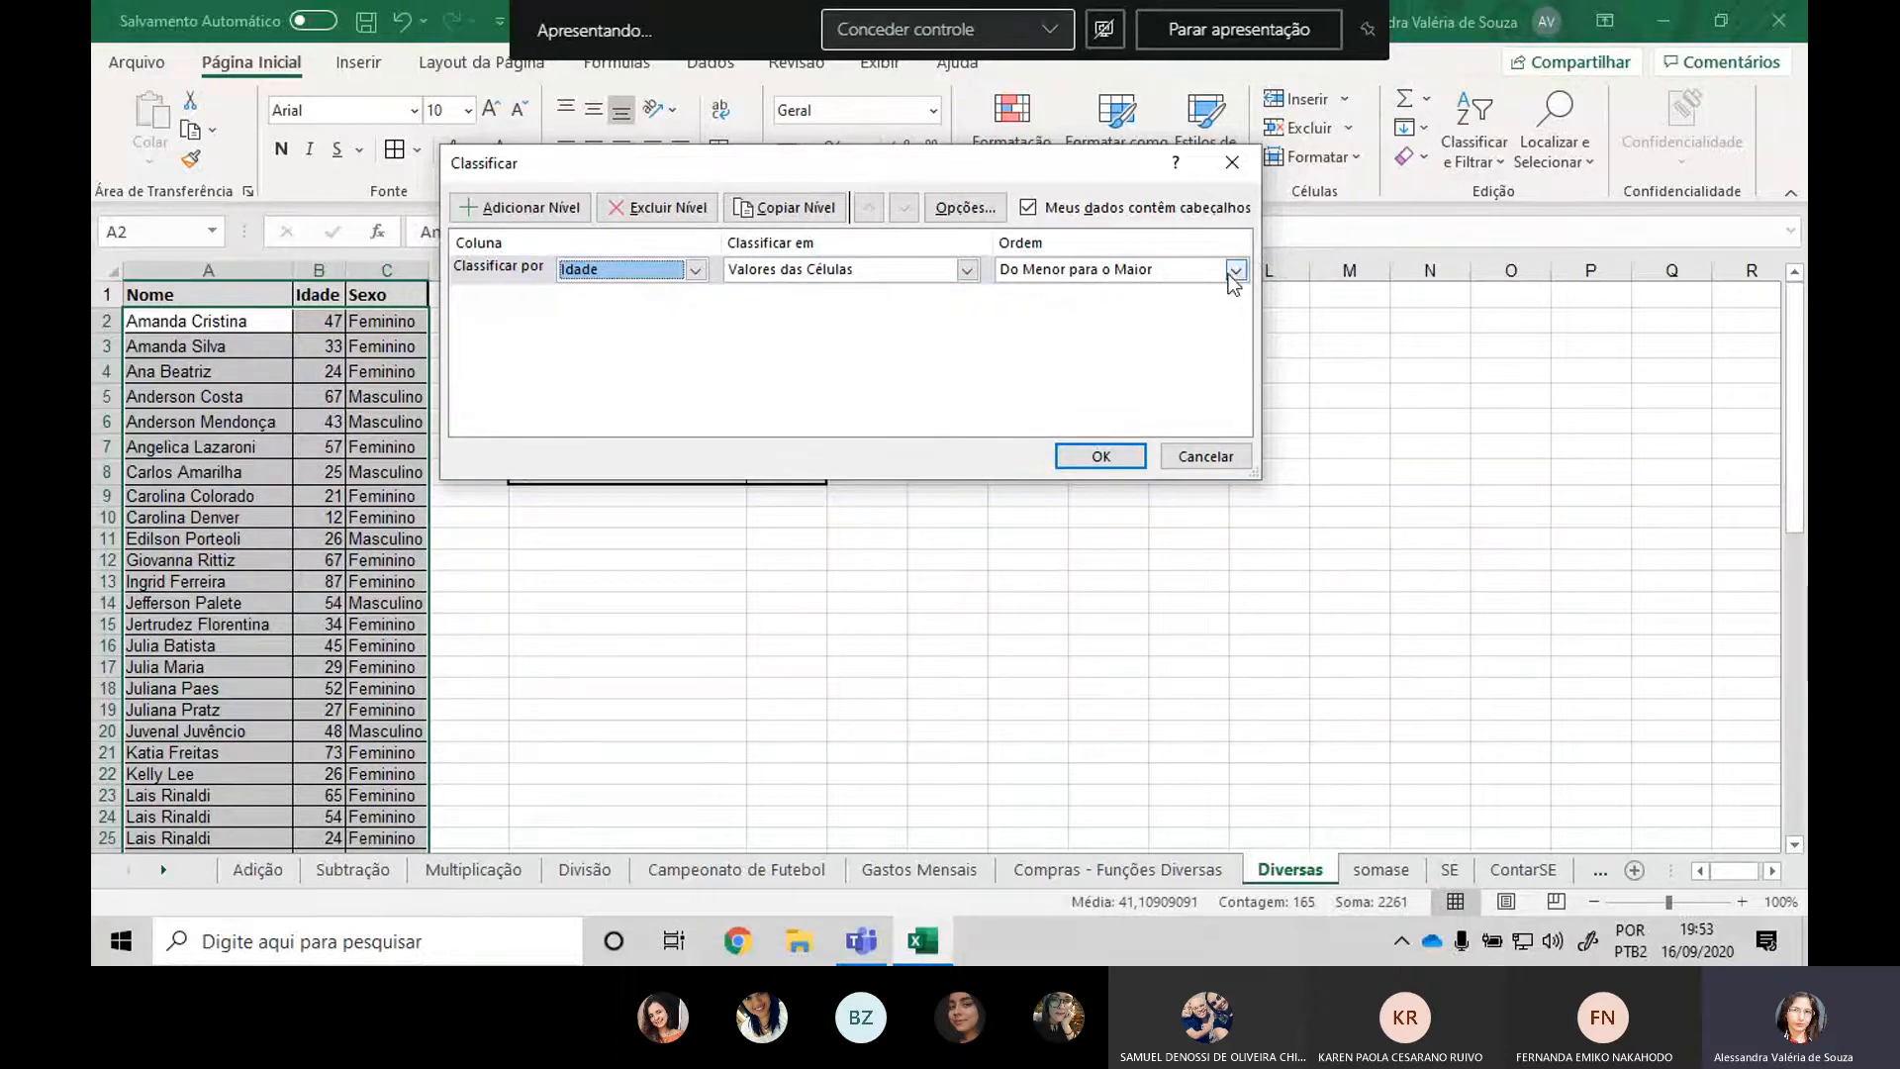
pyautogui.click(1101, 455)
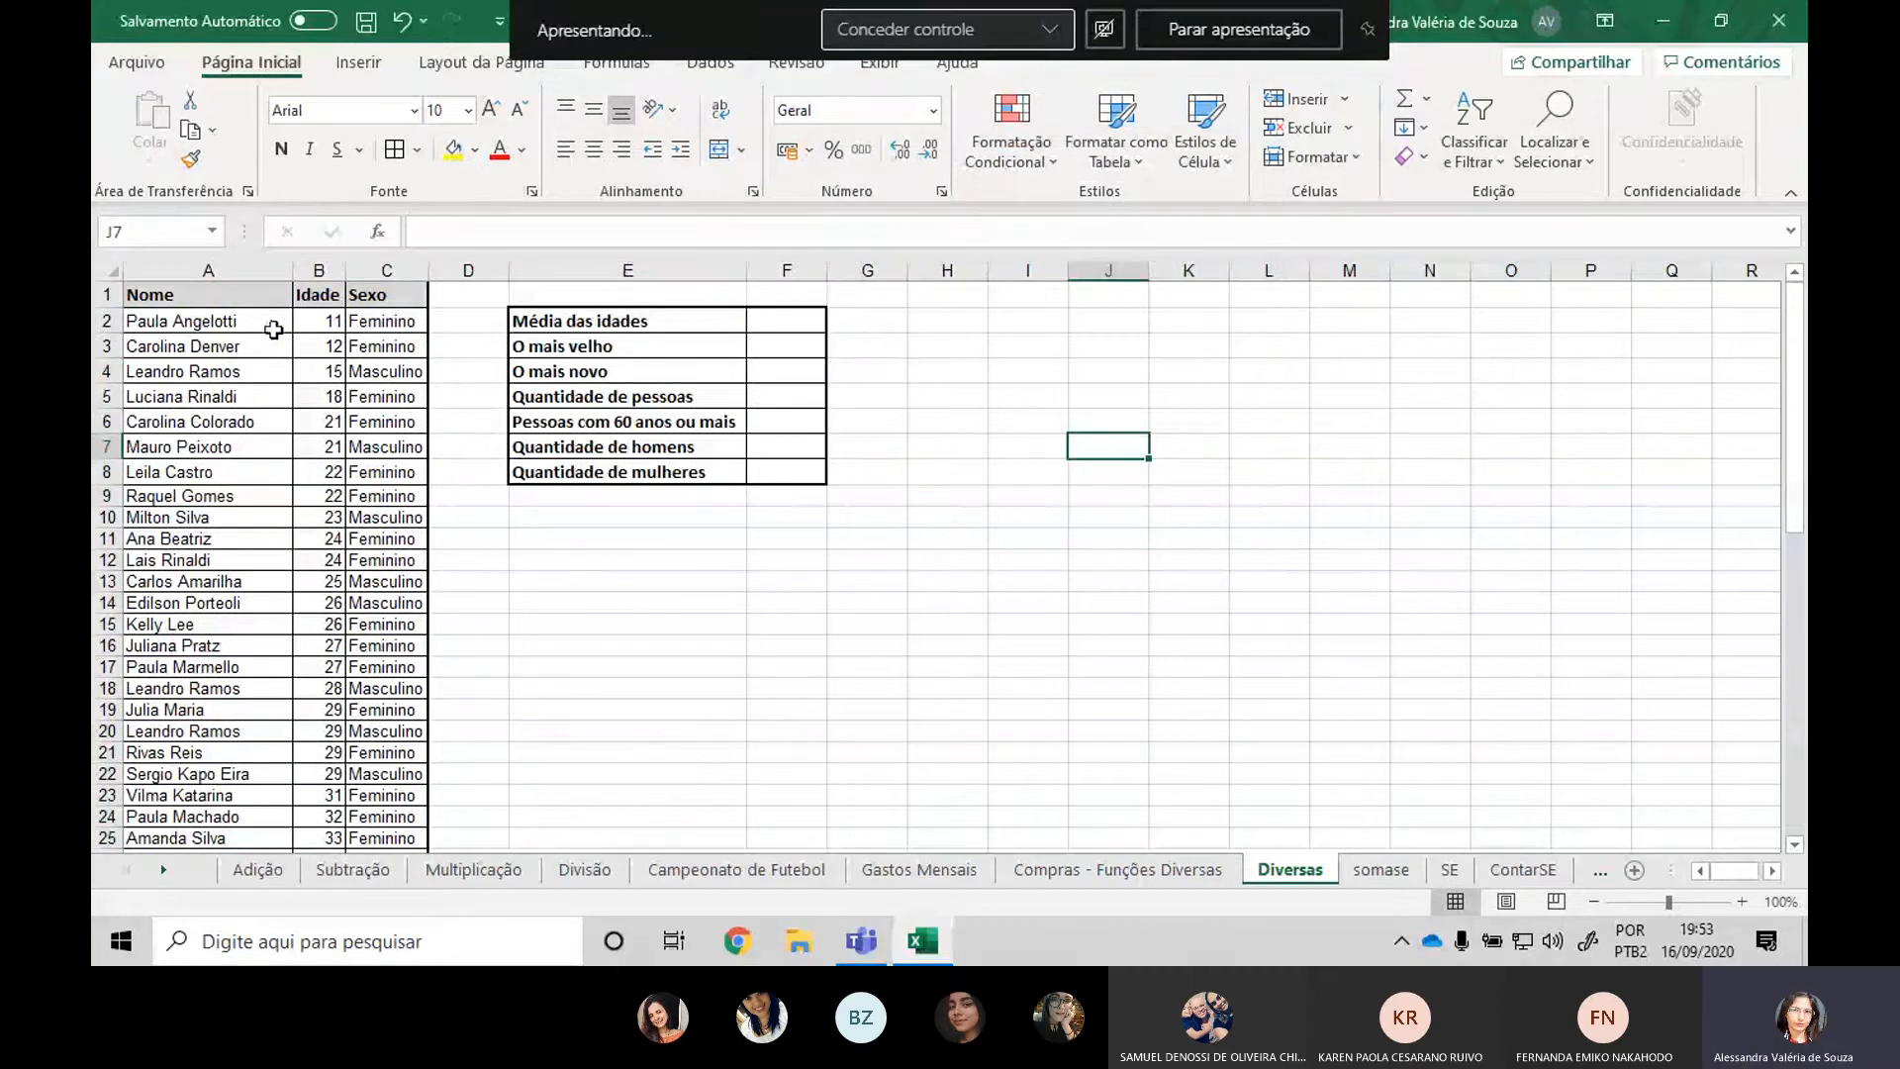
pyautogui.scroll(-14, 274, 330)
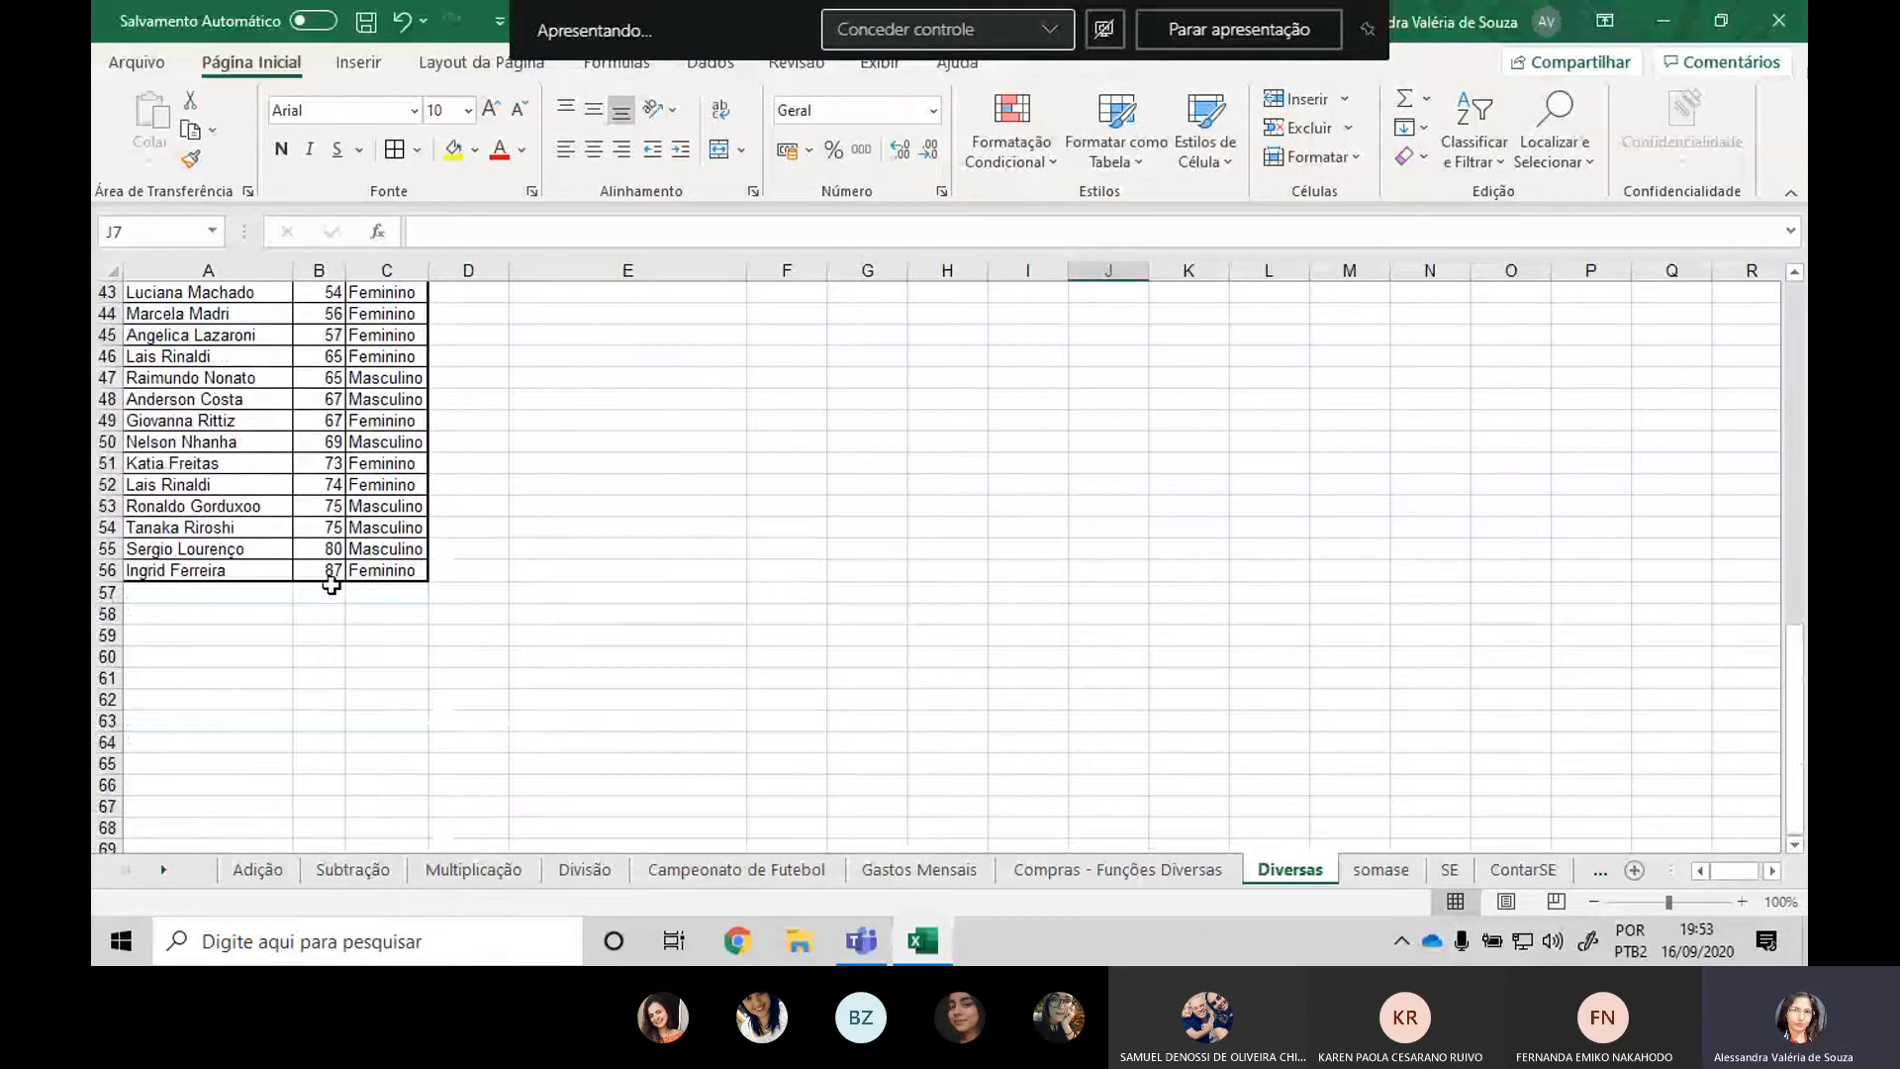
pyautogui.scroll(7, 570, 551)
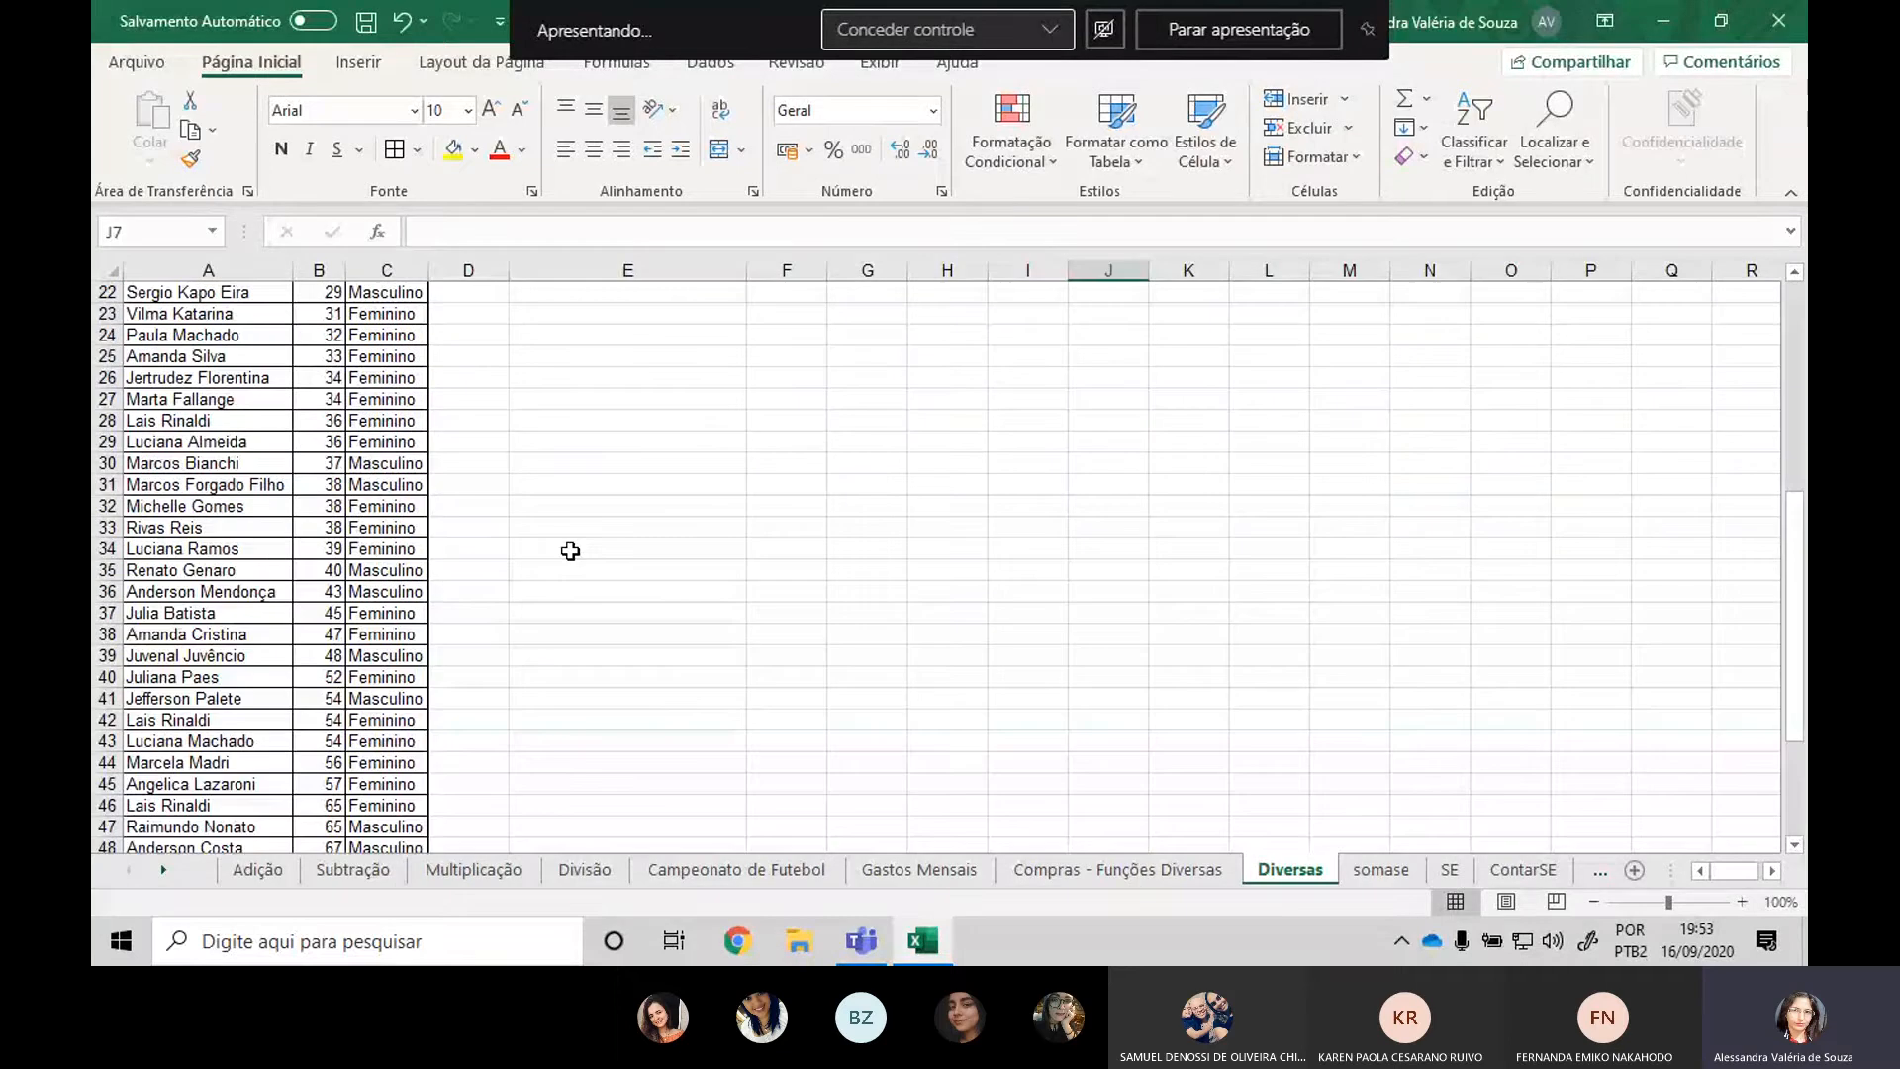
pyautogui.scroll(7, 570, 551)
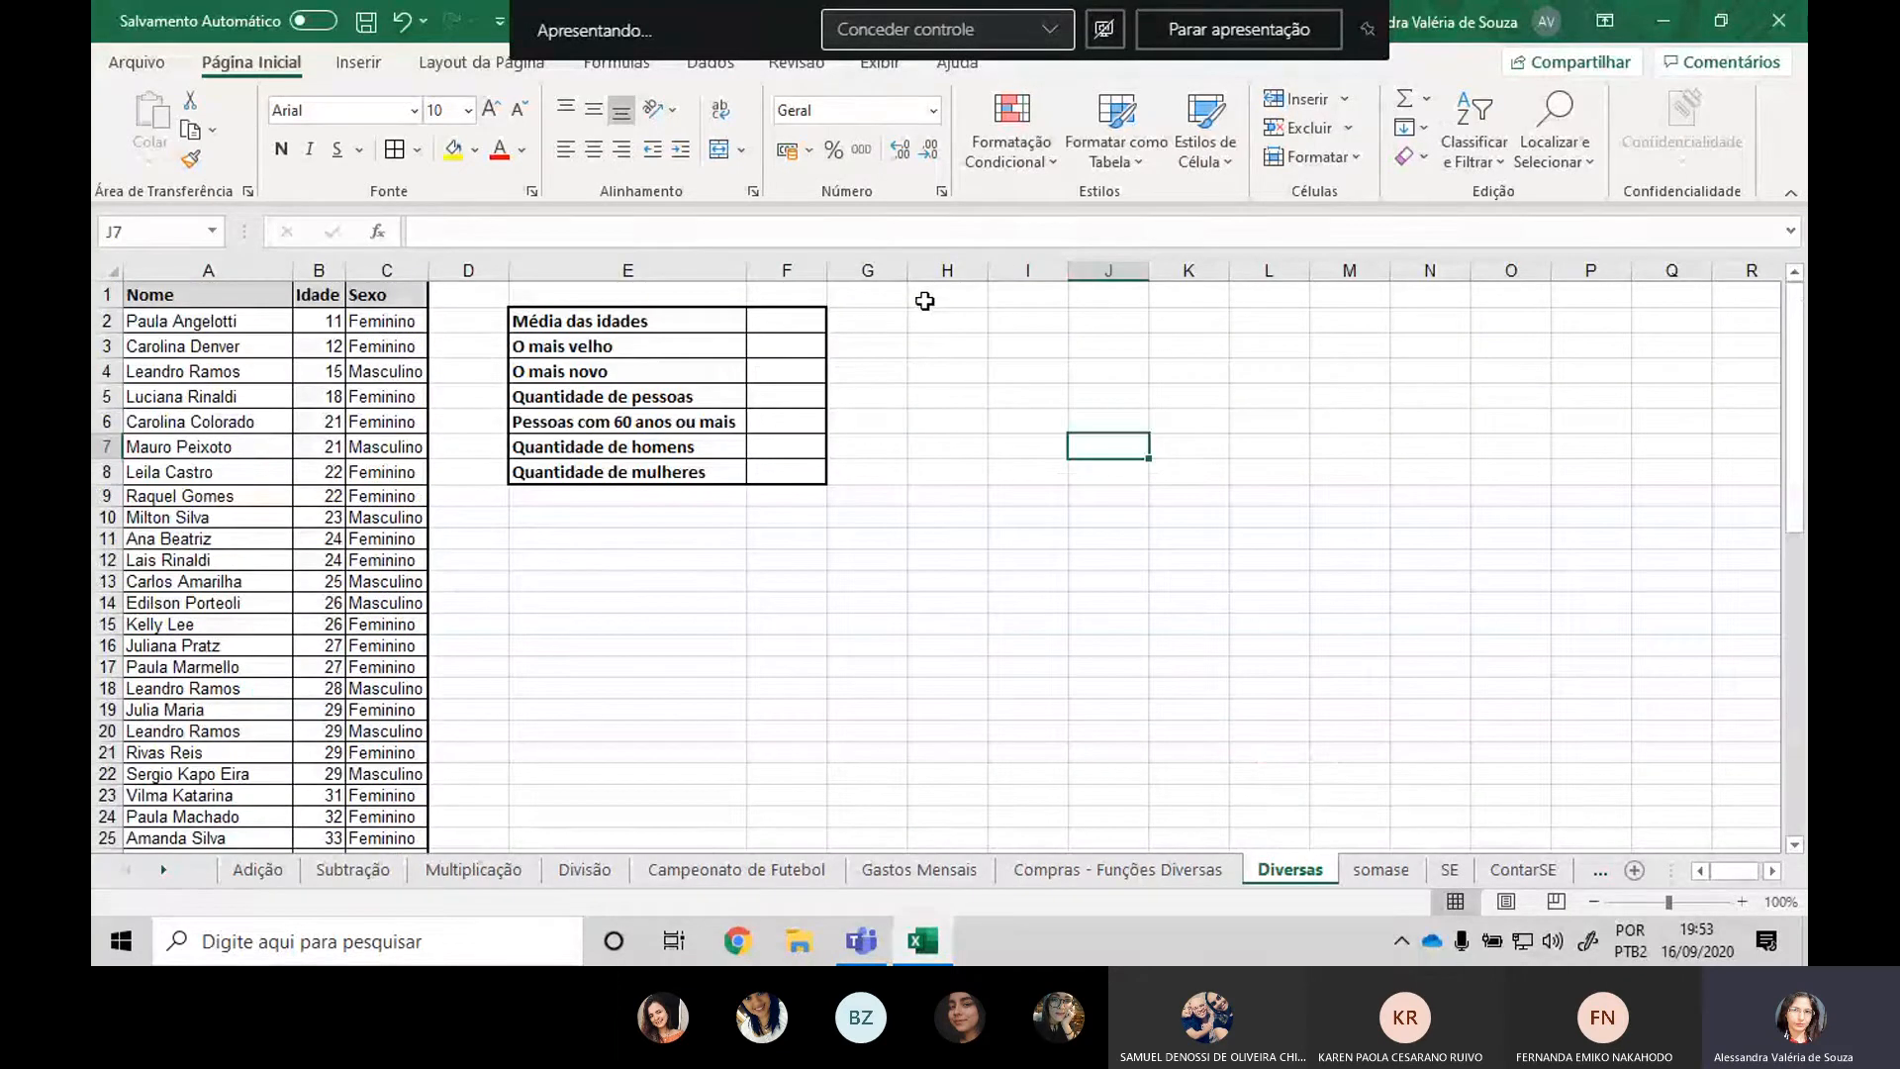
# Calculate the average age in F2 with the MÉDIA function over B2:B56, adjusting the width of column F.
pyautogui.click(811, 318)
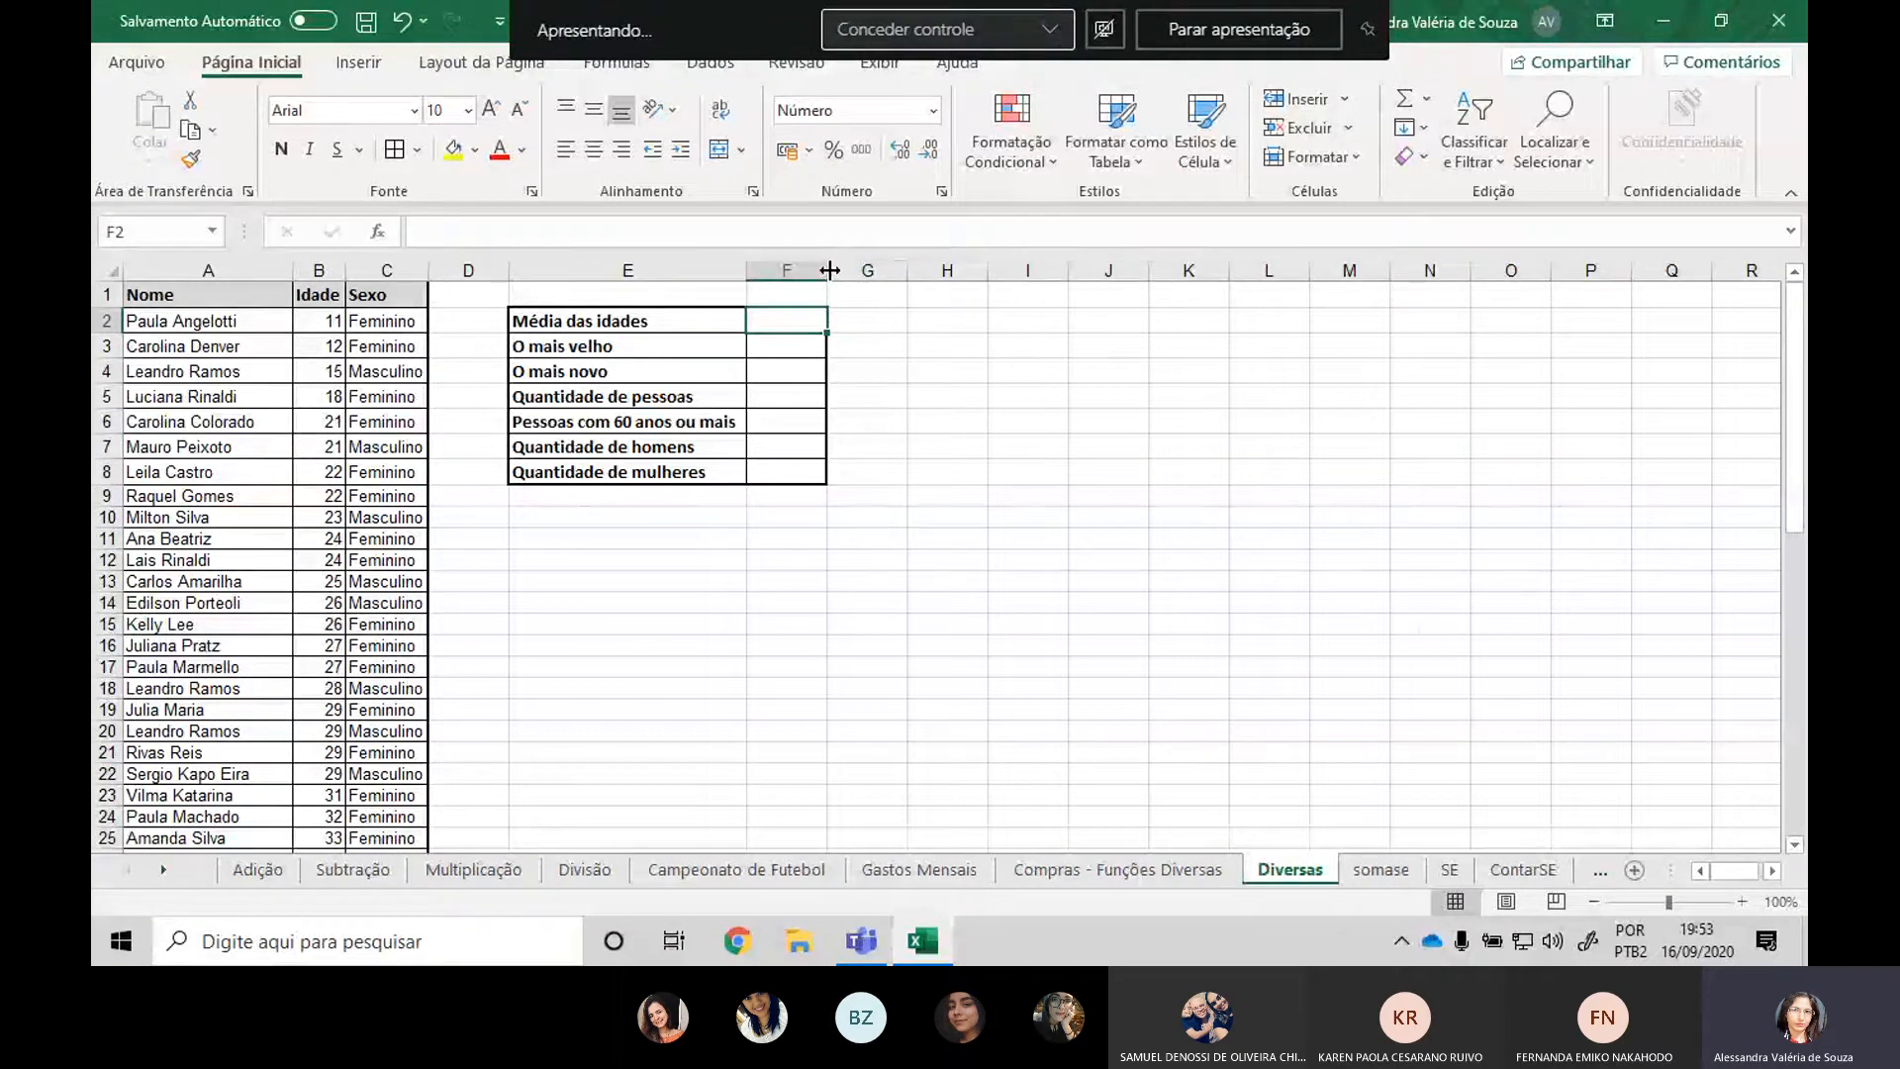
pyautogui.moveTo(827, 269); pyautogui.dragTo(857, 269)
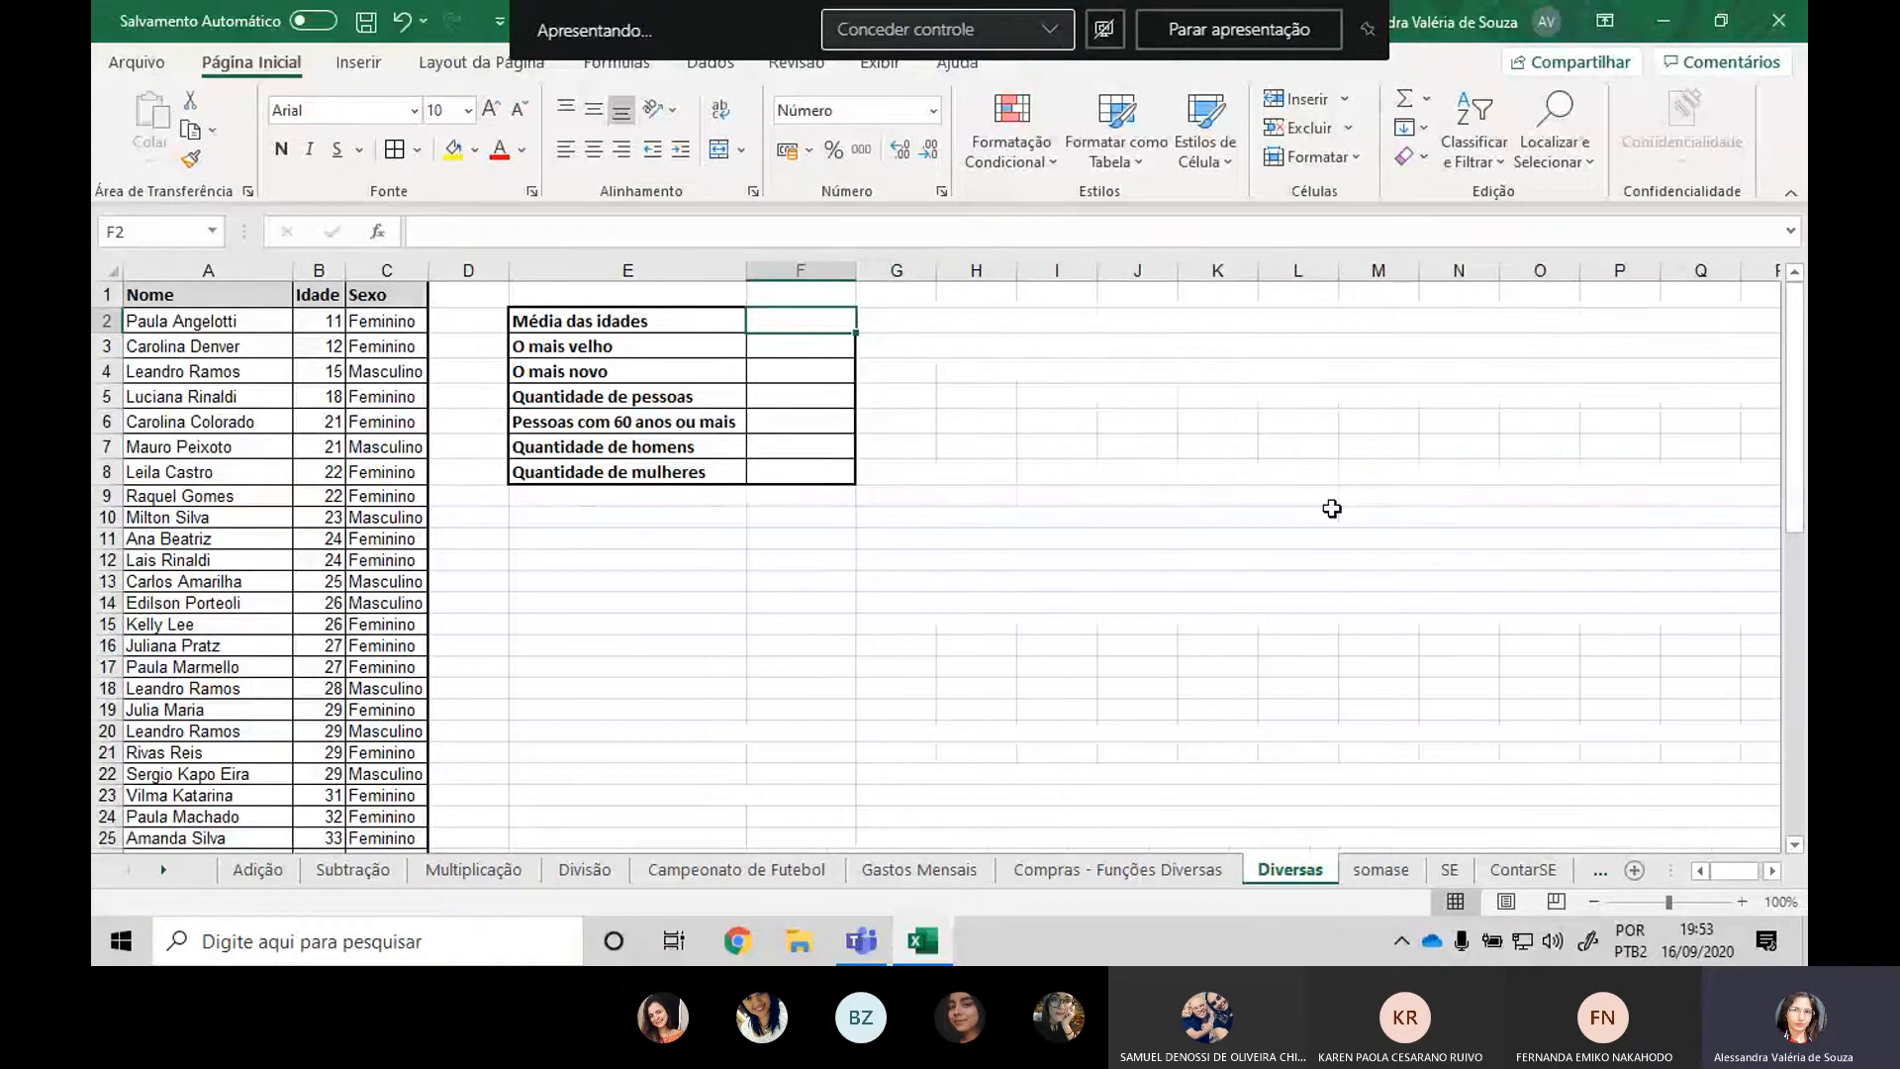
pyautogui.write('=')
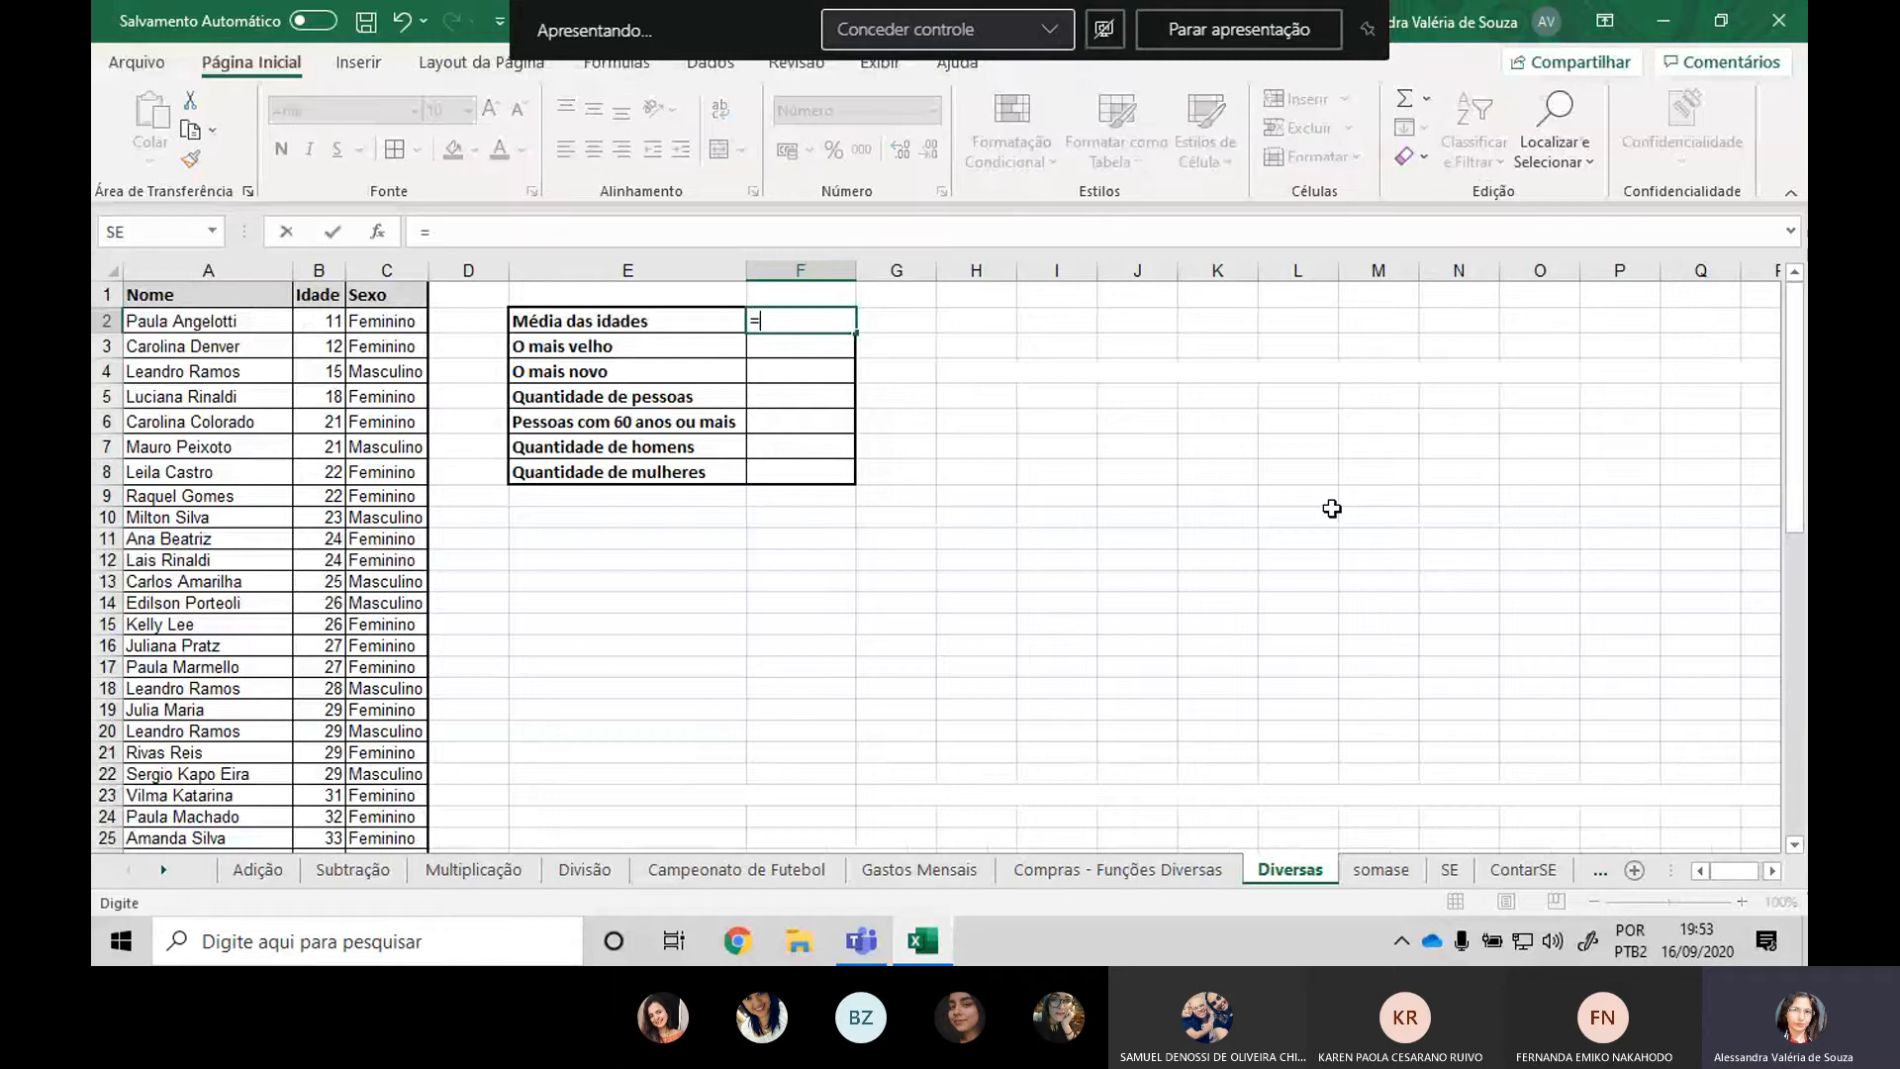
pyautogui.write('médi')
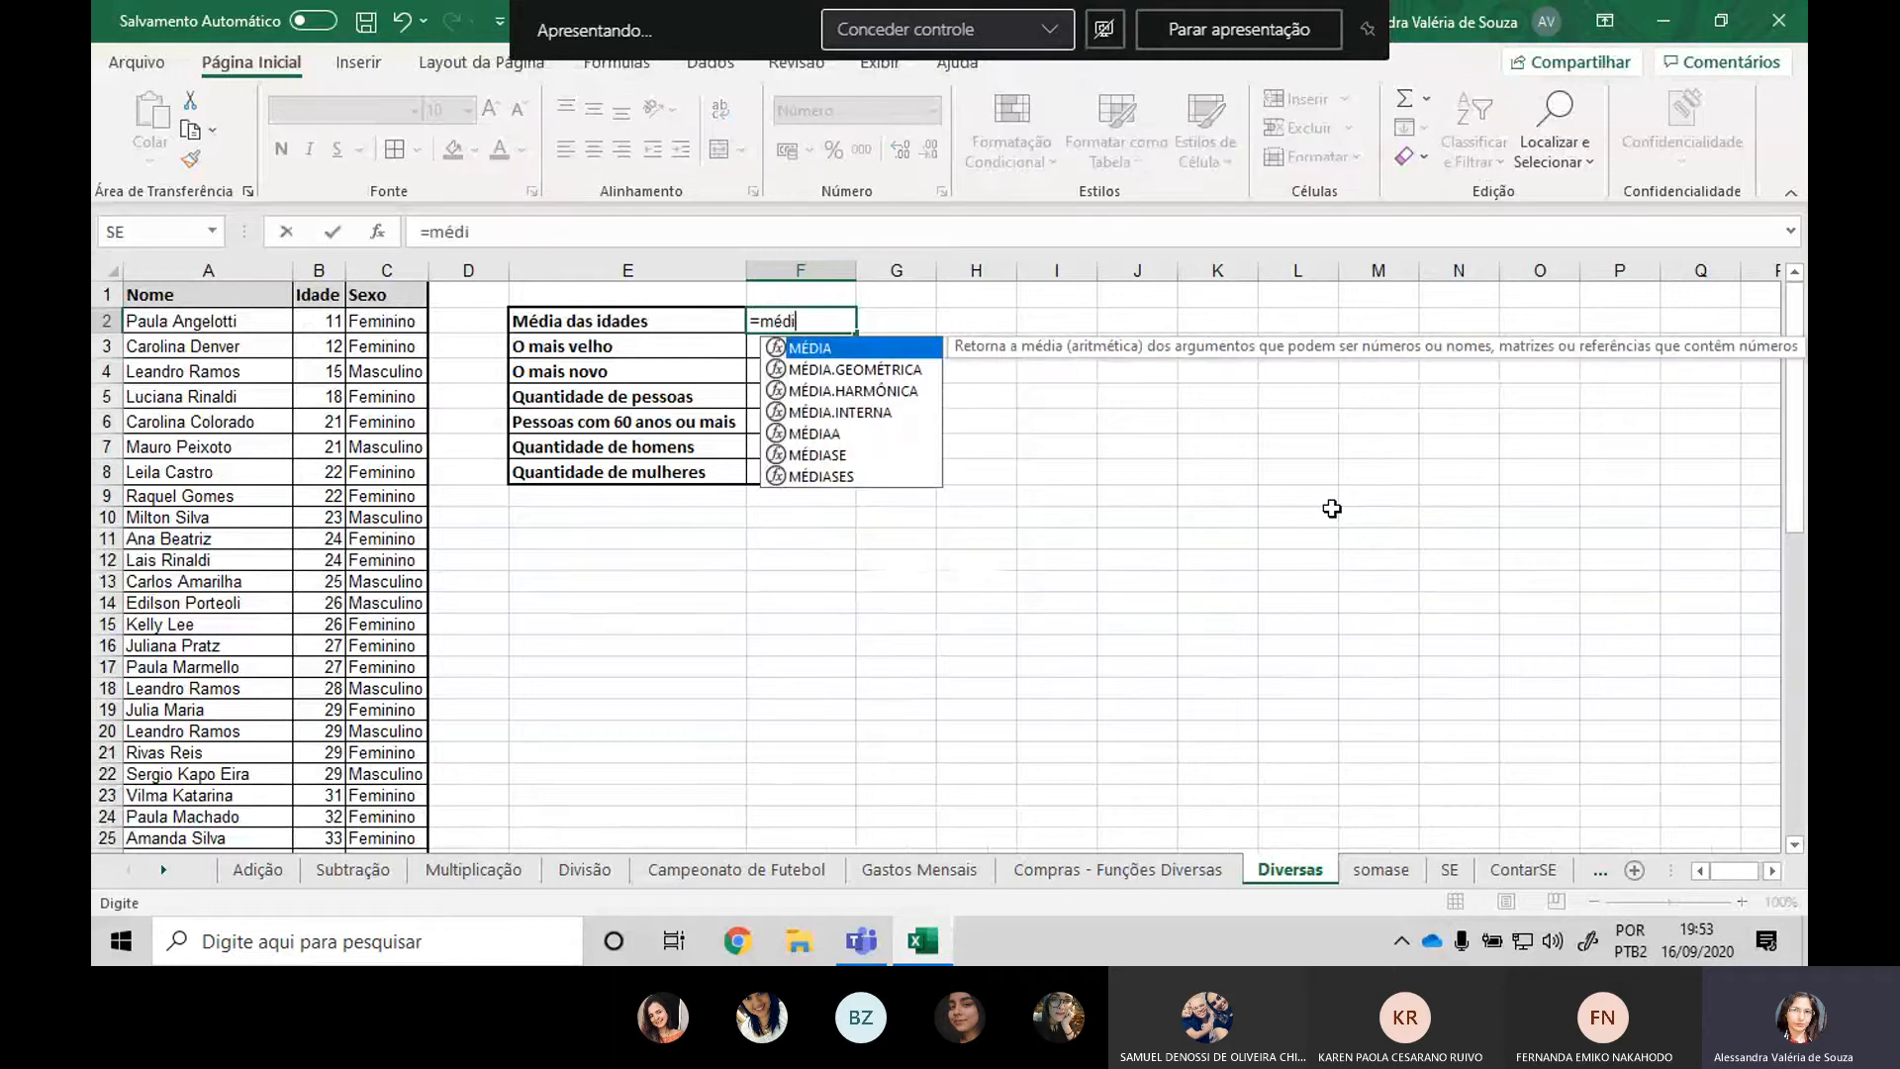
pyautogui.write('a(')
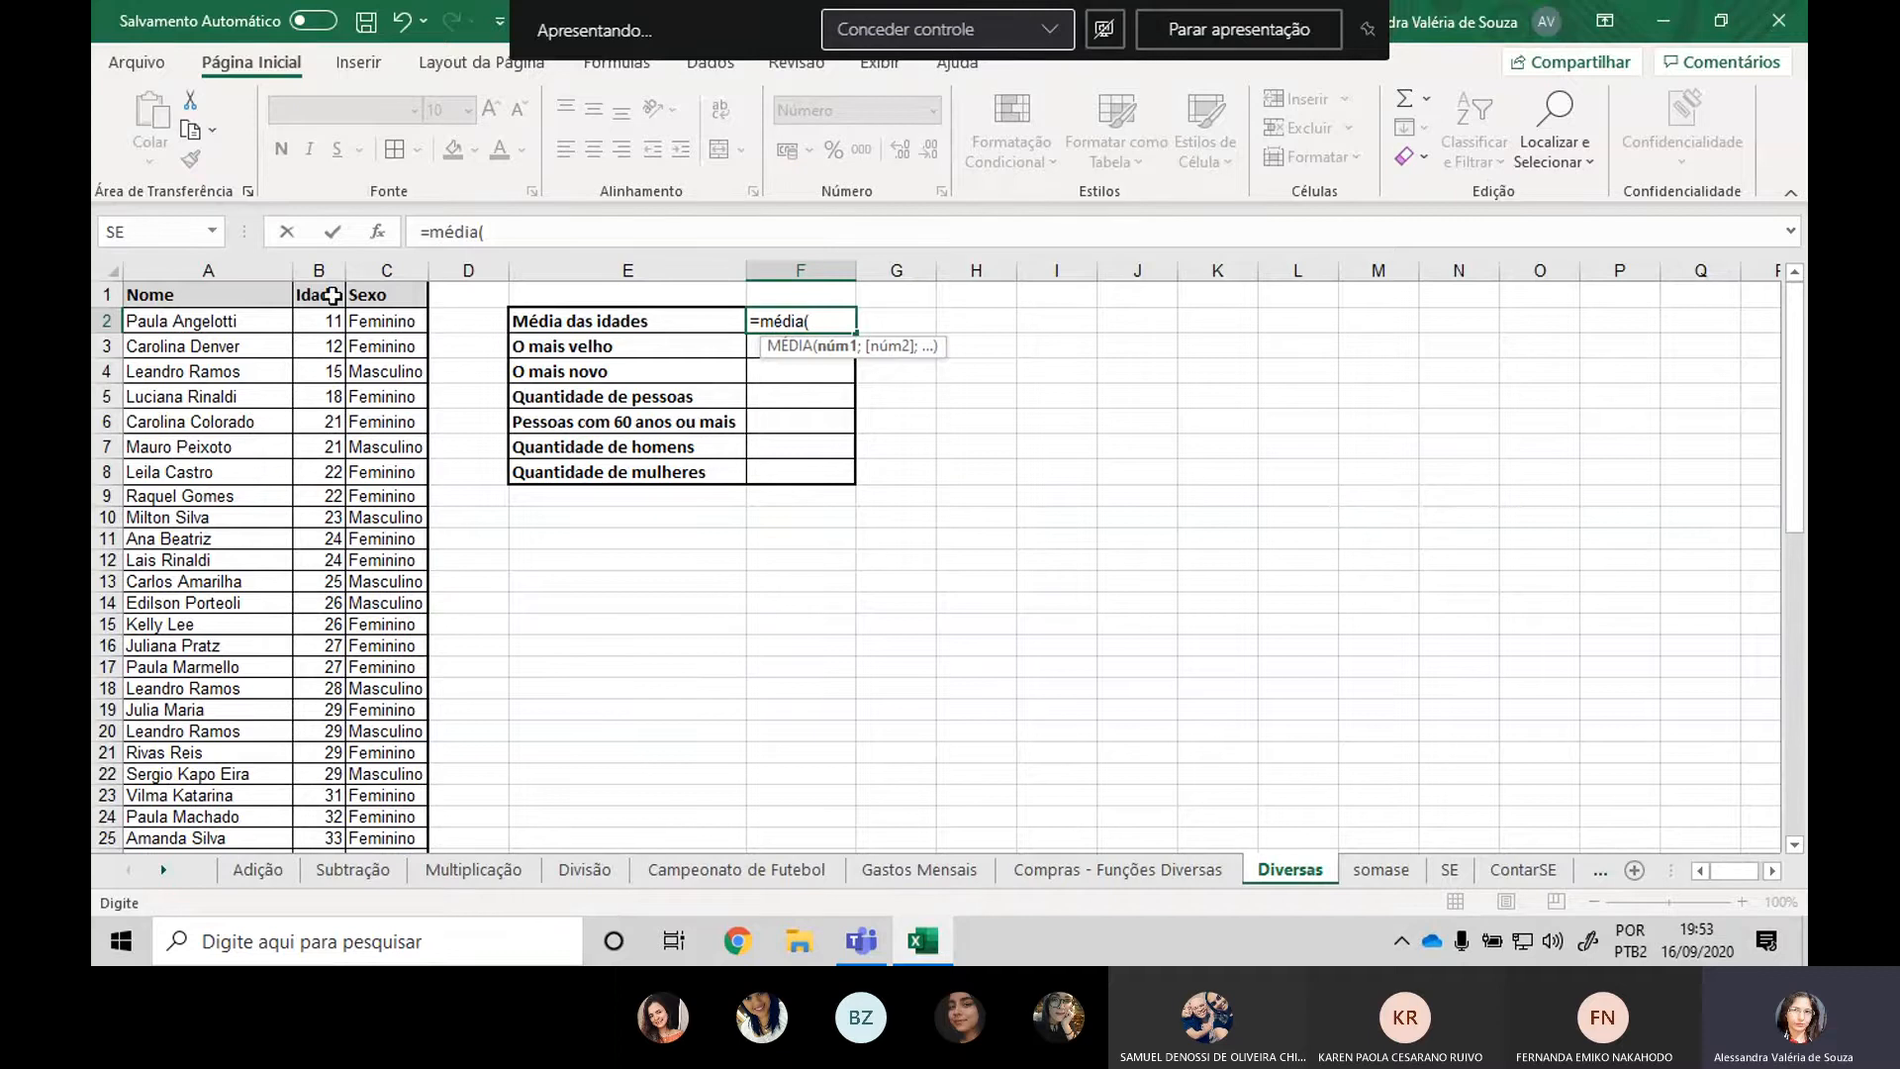
pyautogui.moveTo(332, 320); pyautogui.dragTo(340, 805)
pyautogui.scroll(2, 639, 575)
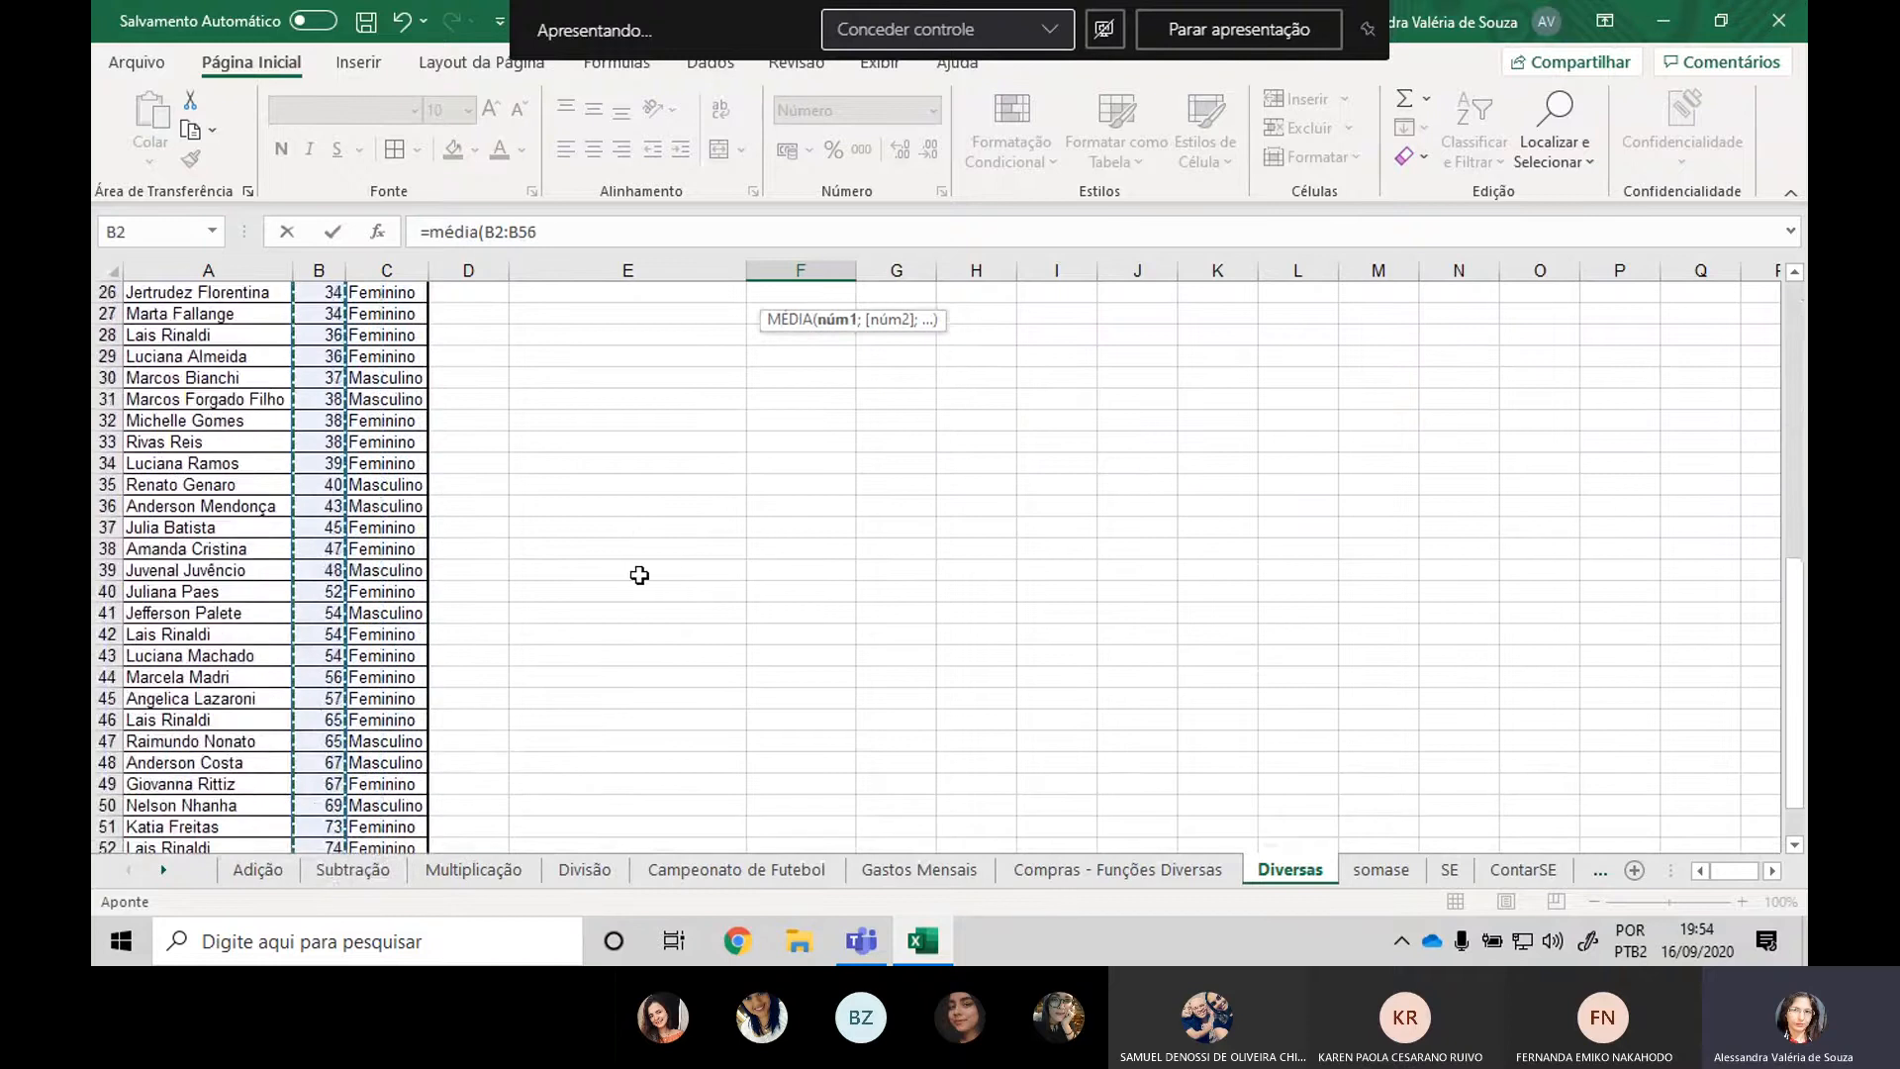
pyautogui.scroll(8, 640, 575)
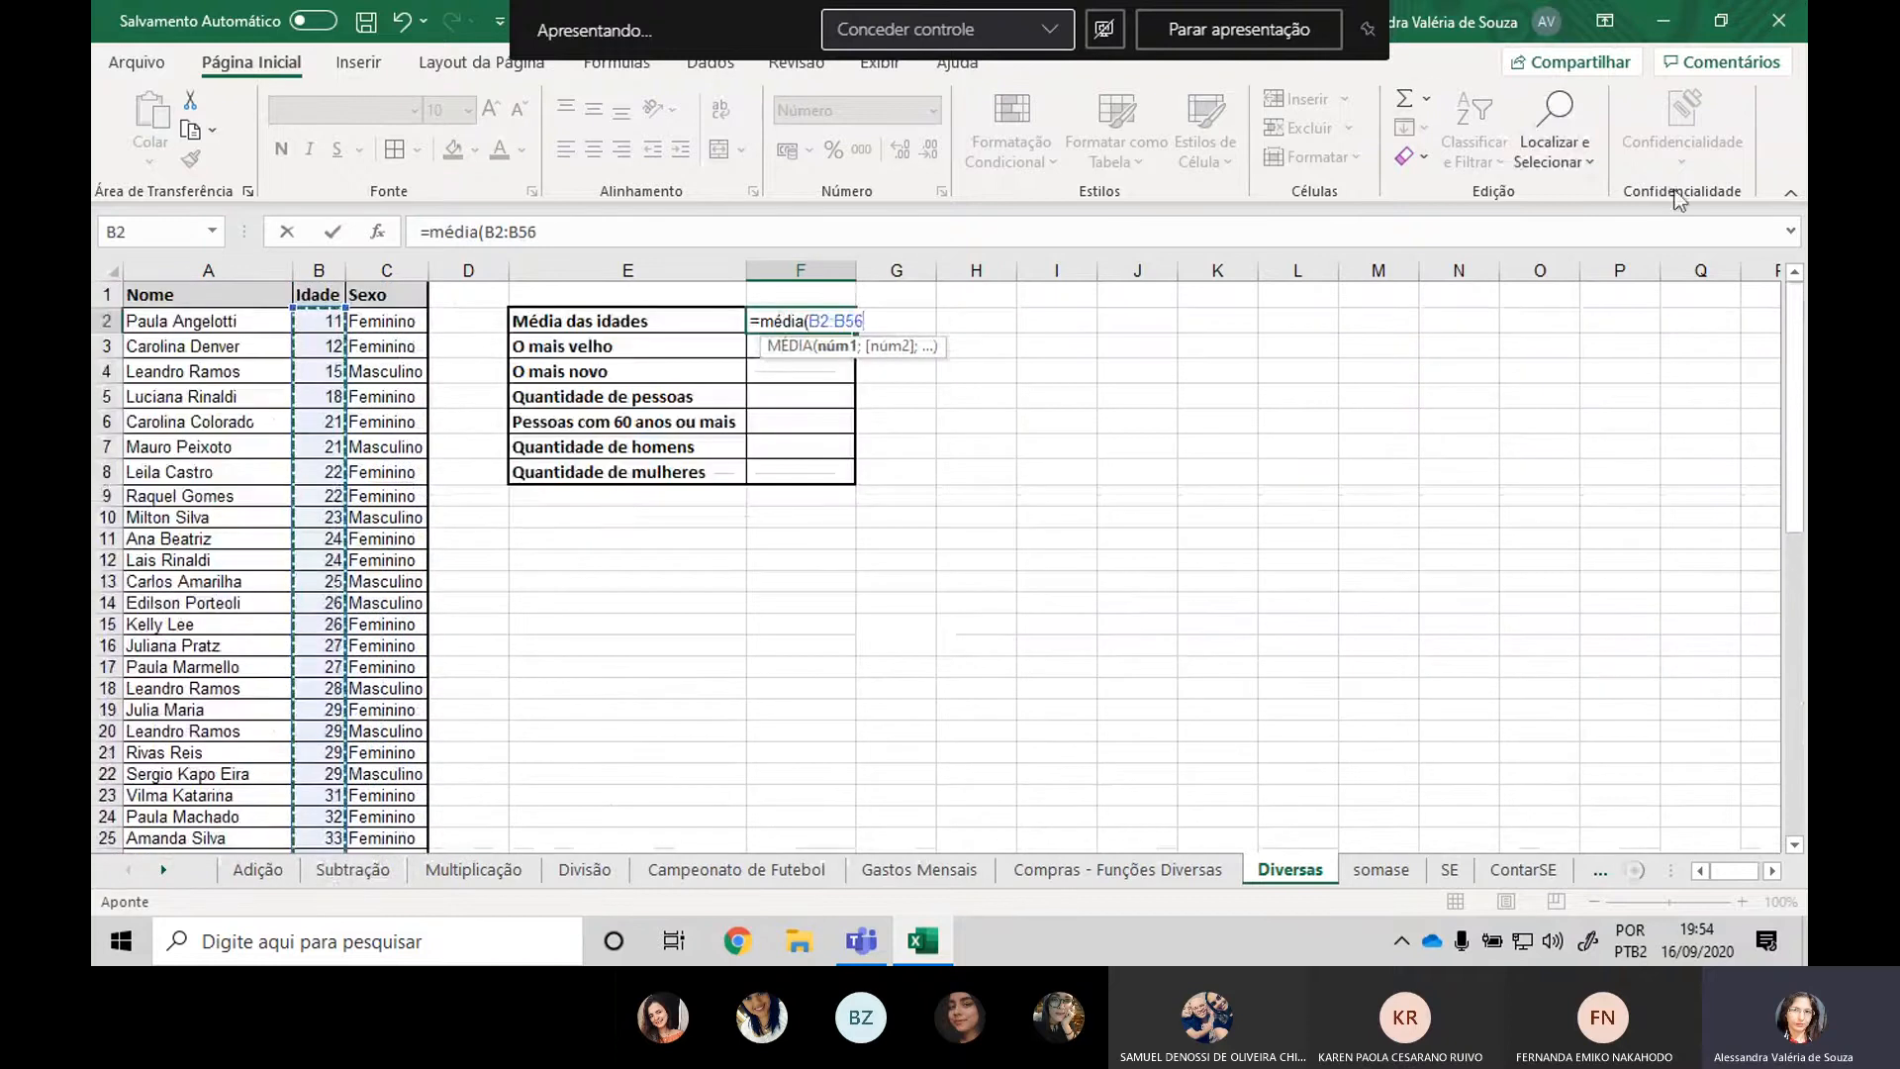
pyautogui.write(')')
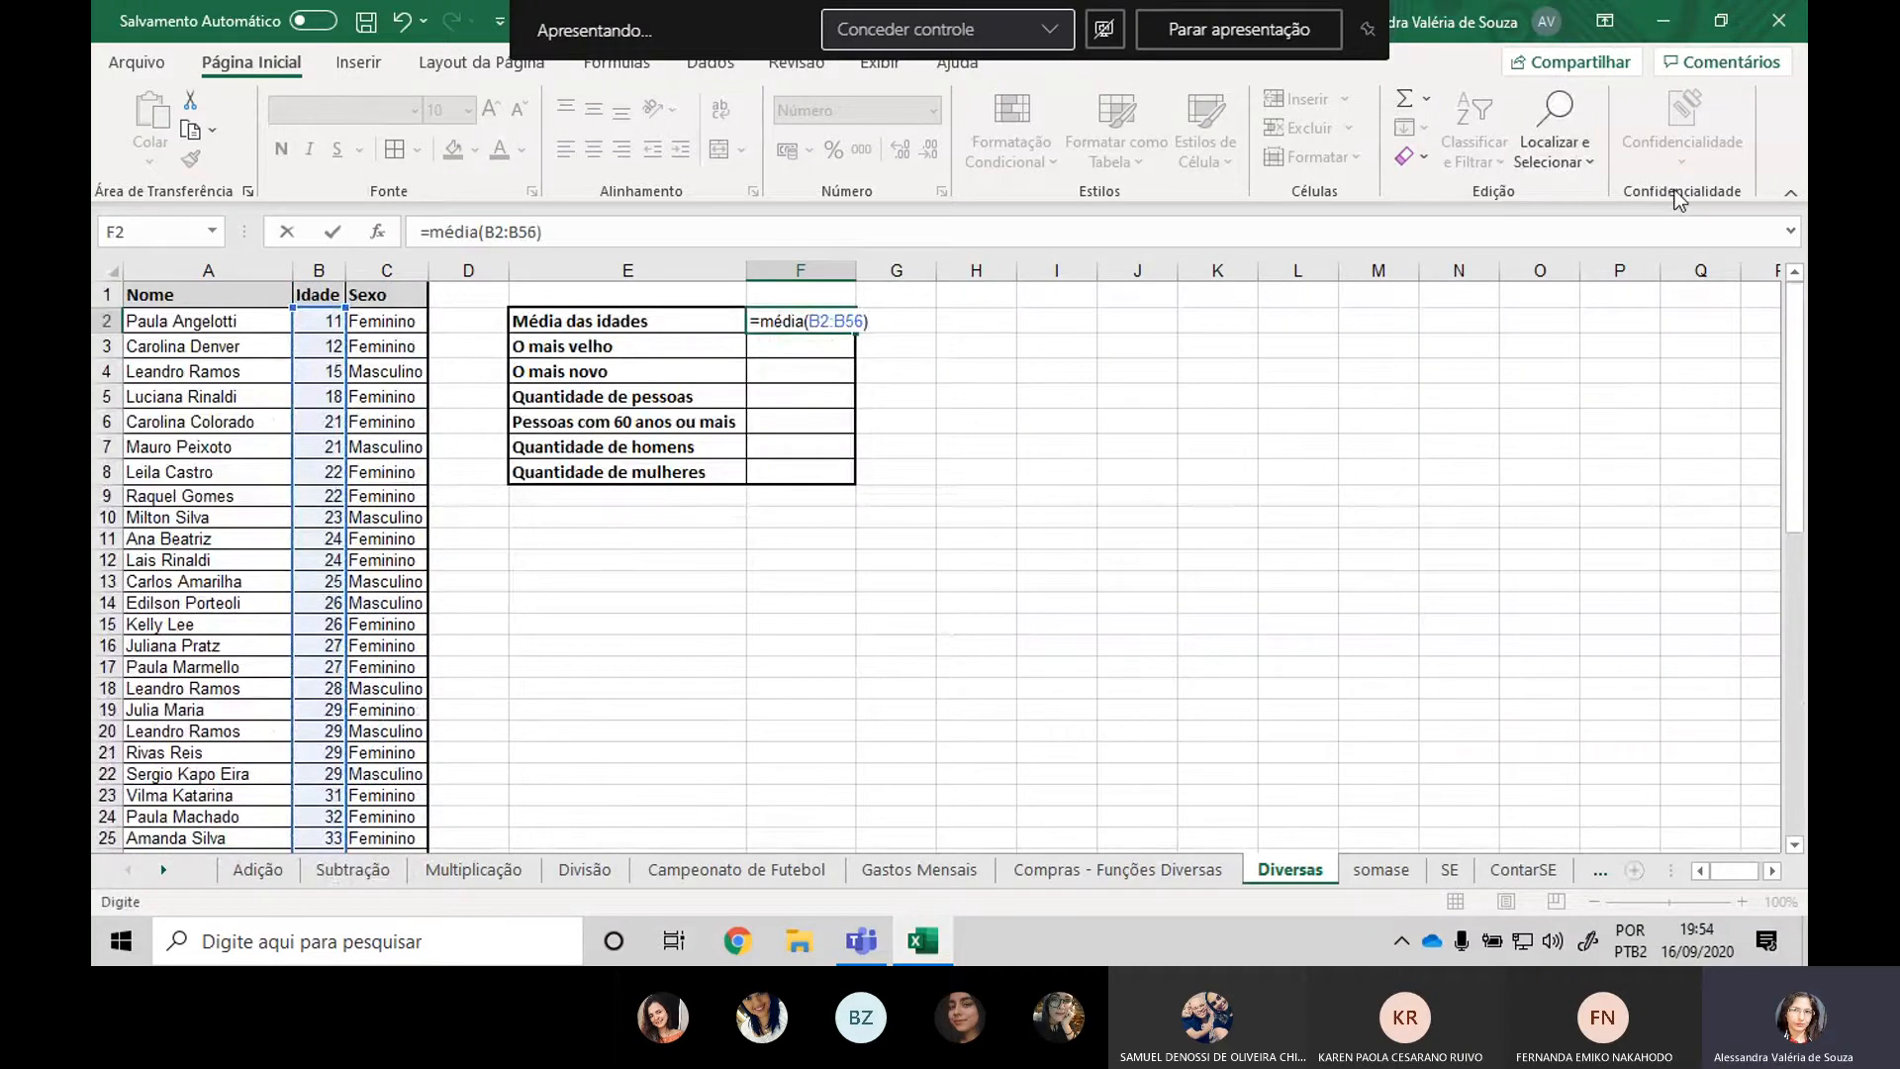
pyautogui.press('Return')
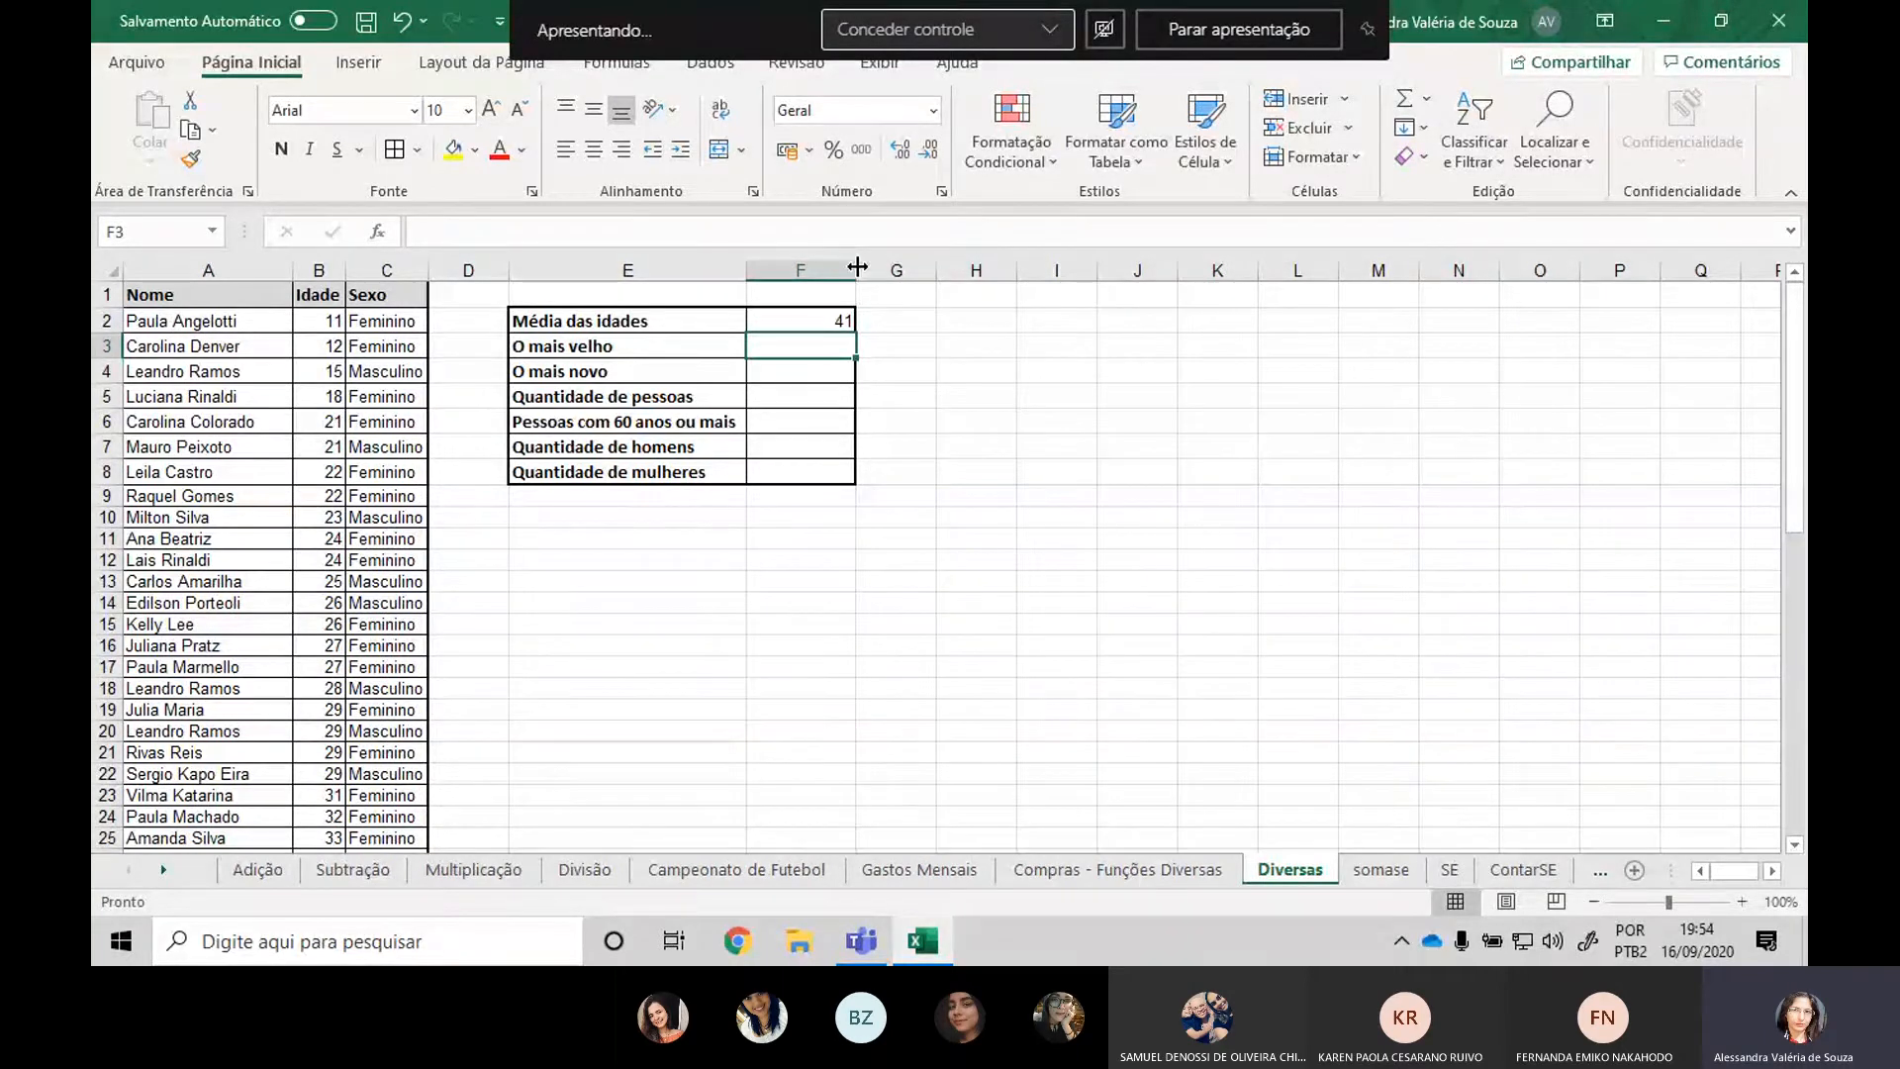
pyautogui.moveTo(857, 266); pyautogui.dragTo(849, 267)
pyautogui.click(1054, 495)
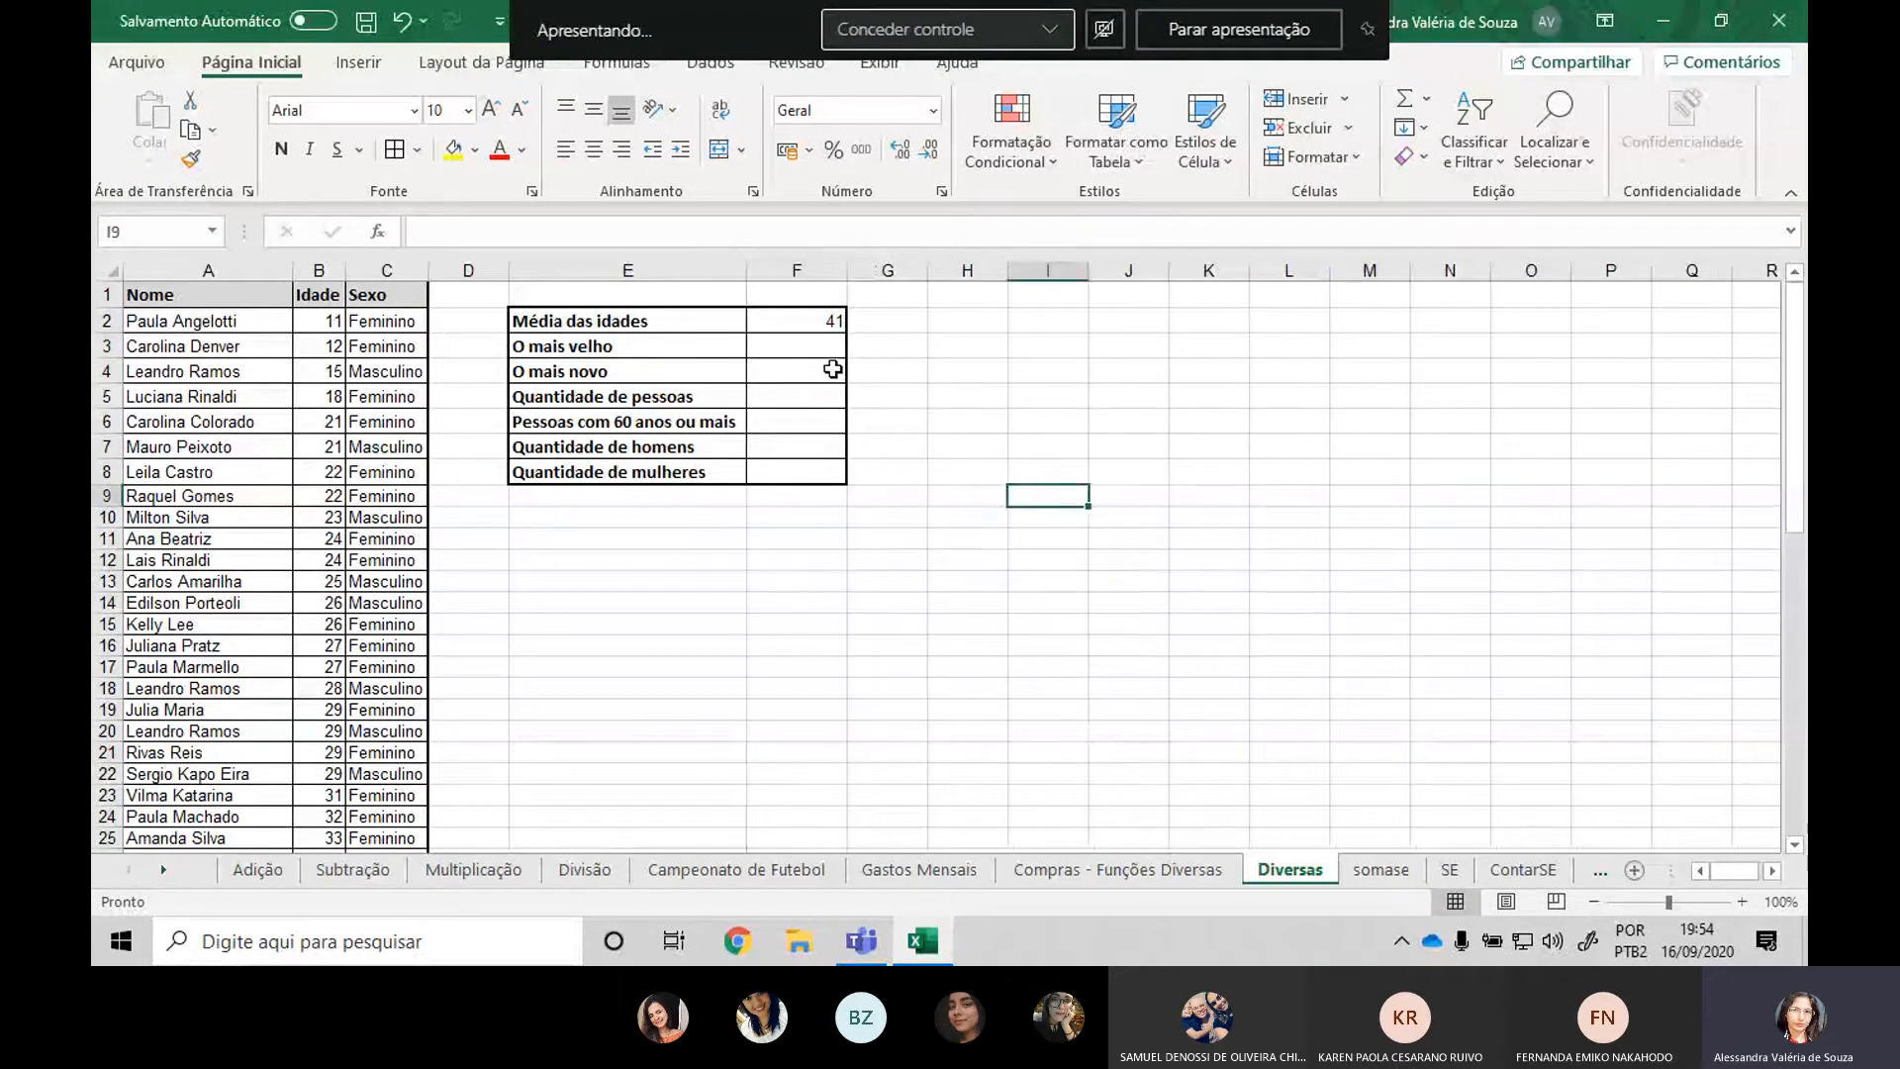
# Calculate the oldest person's age (O mais velho) in F3 with the MÁXIMO function over B2:B56.
pyautogui.click(839, 351)
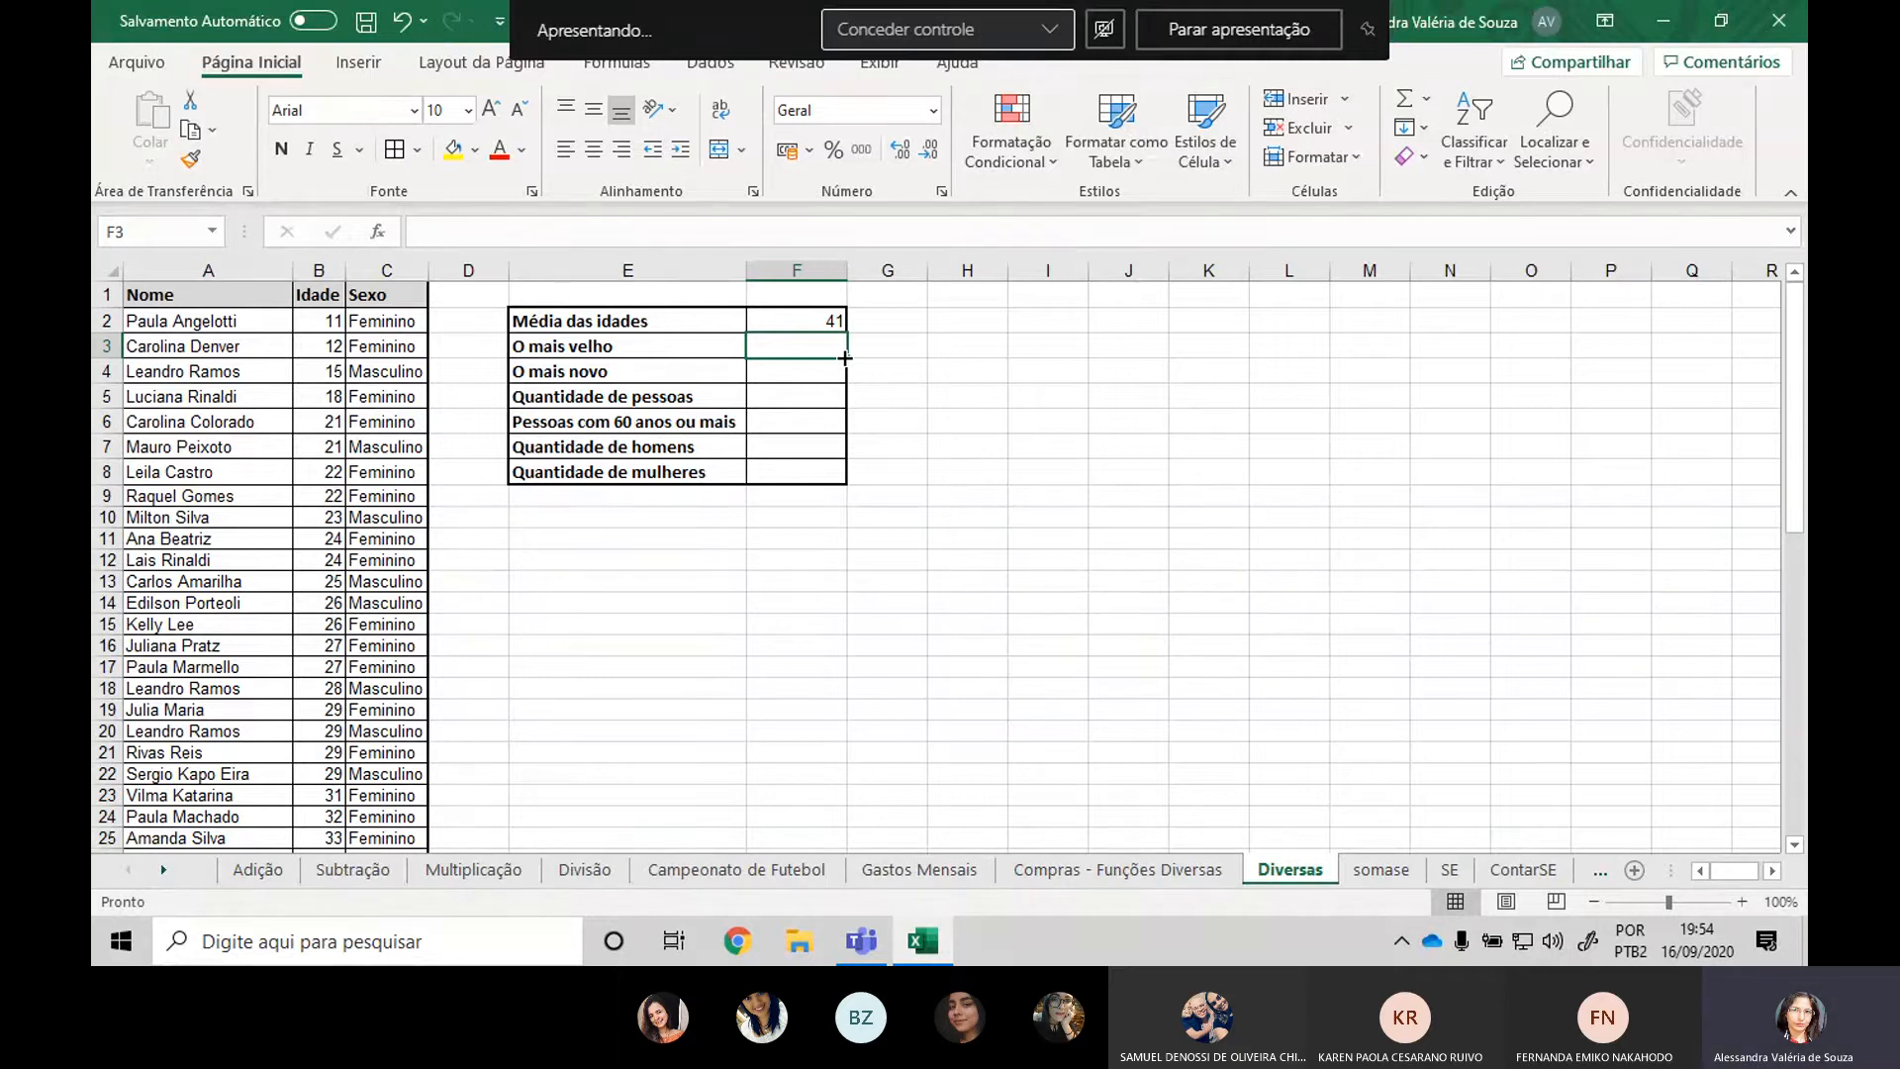
pyautogui.write('=m')
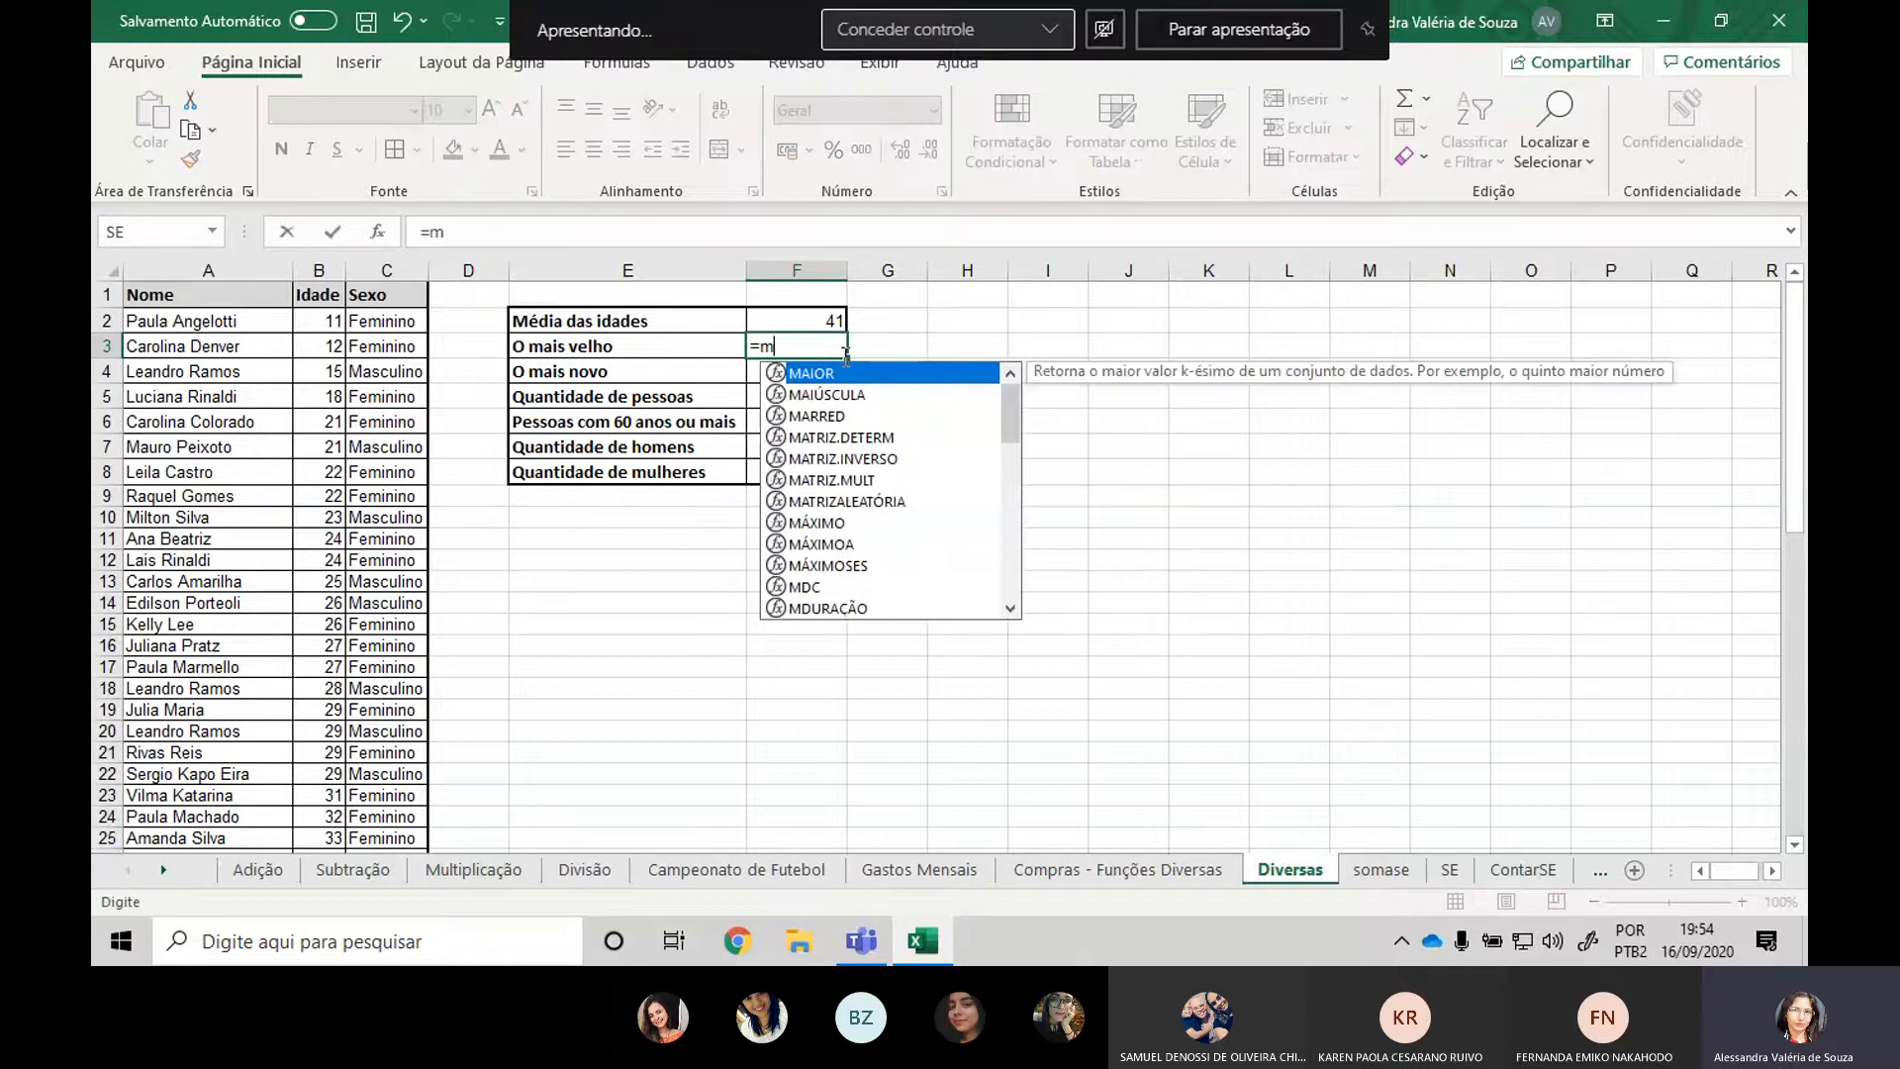
pyautogui.write('áxim')
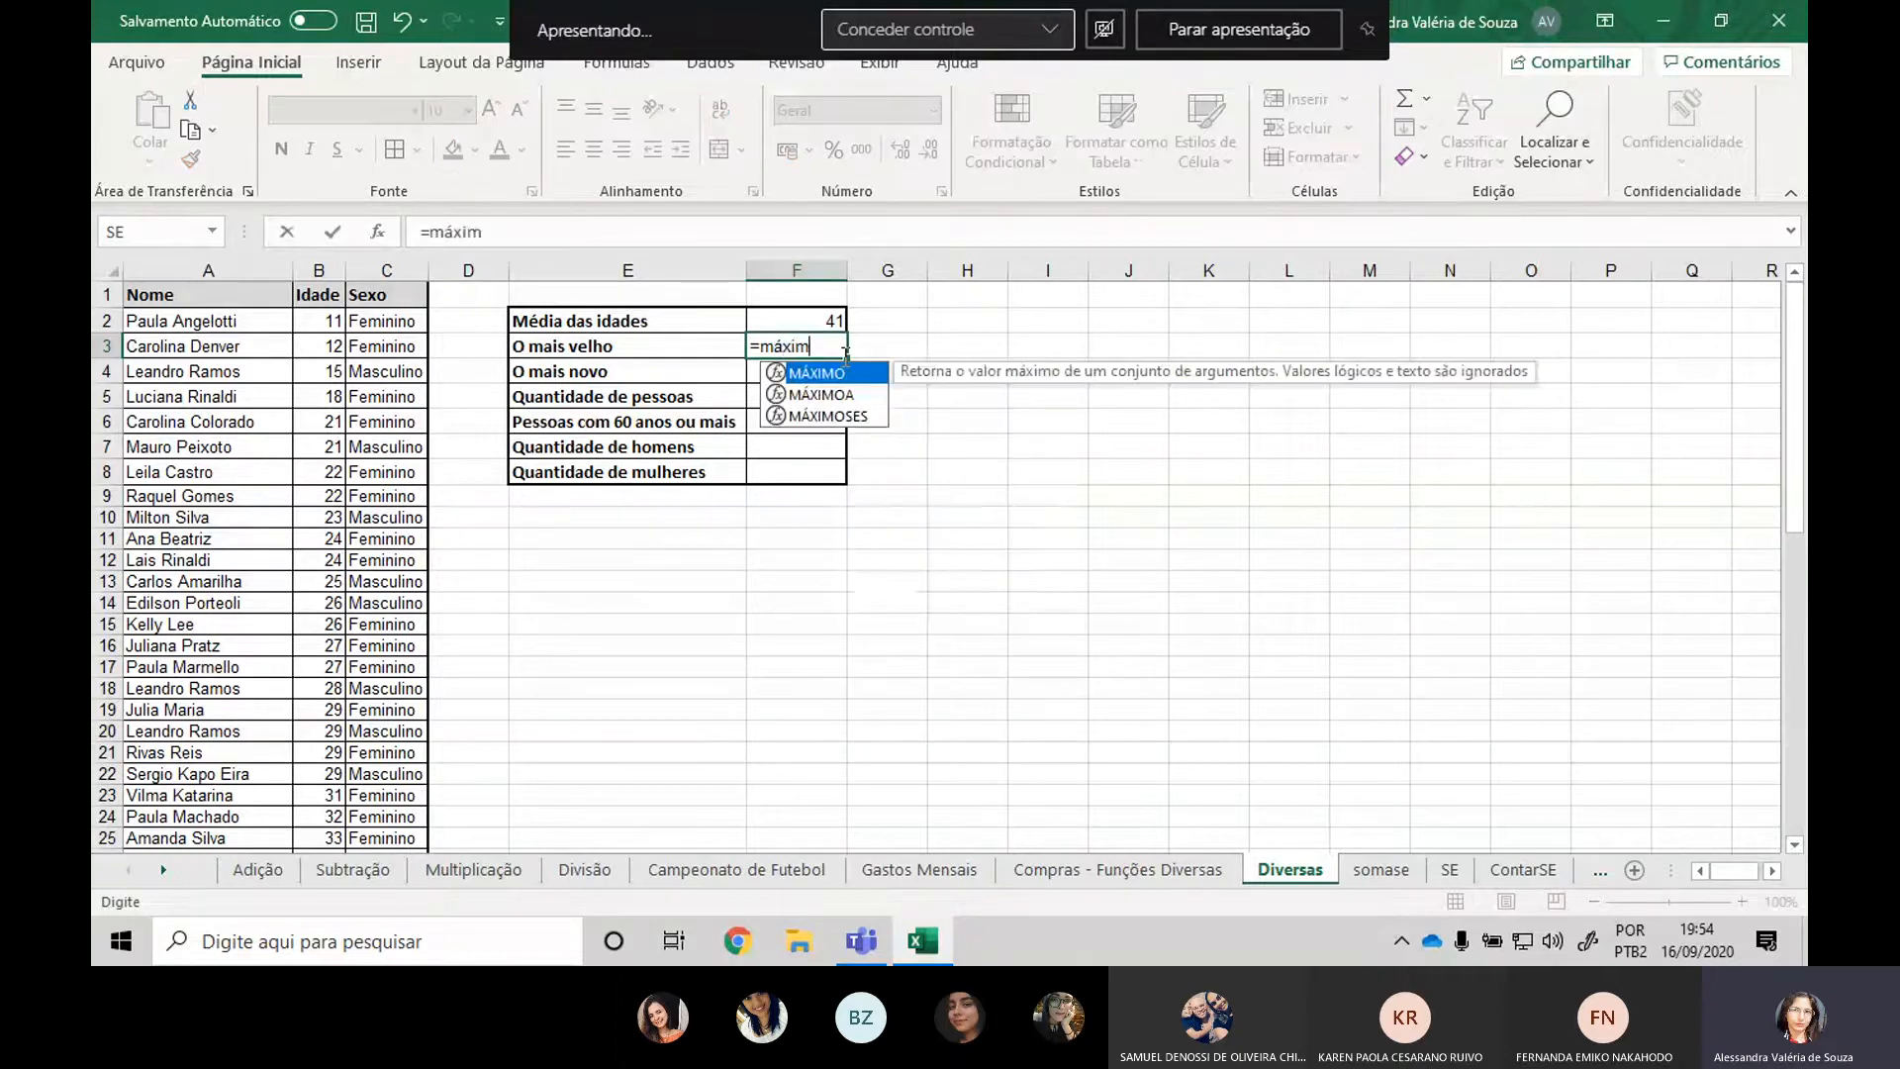
pyautogui.write('o(')
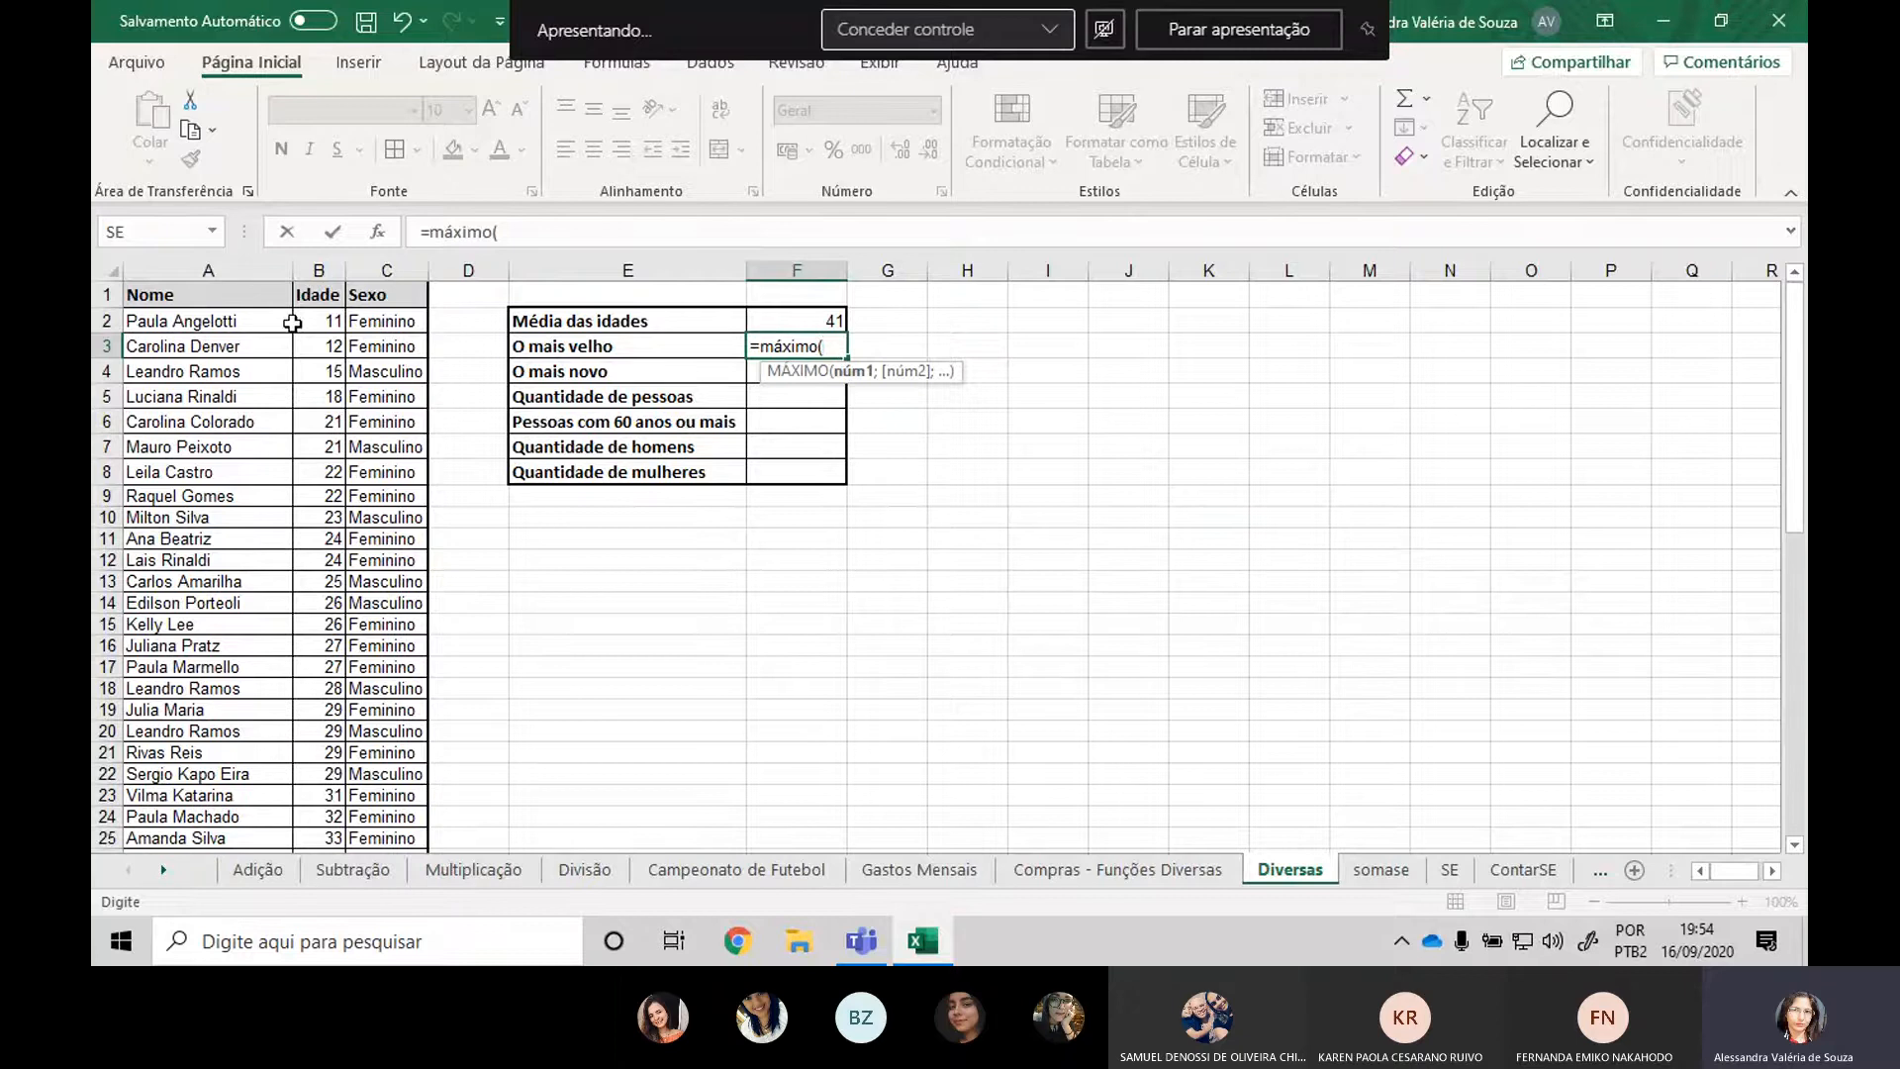
pyautogui.moveTo(330, 313); pyautogui.dragTo(324, 815)
pyautogui.scroll(10, 732, 515)
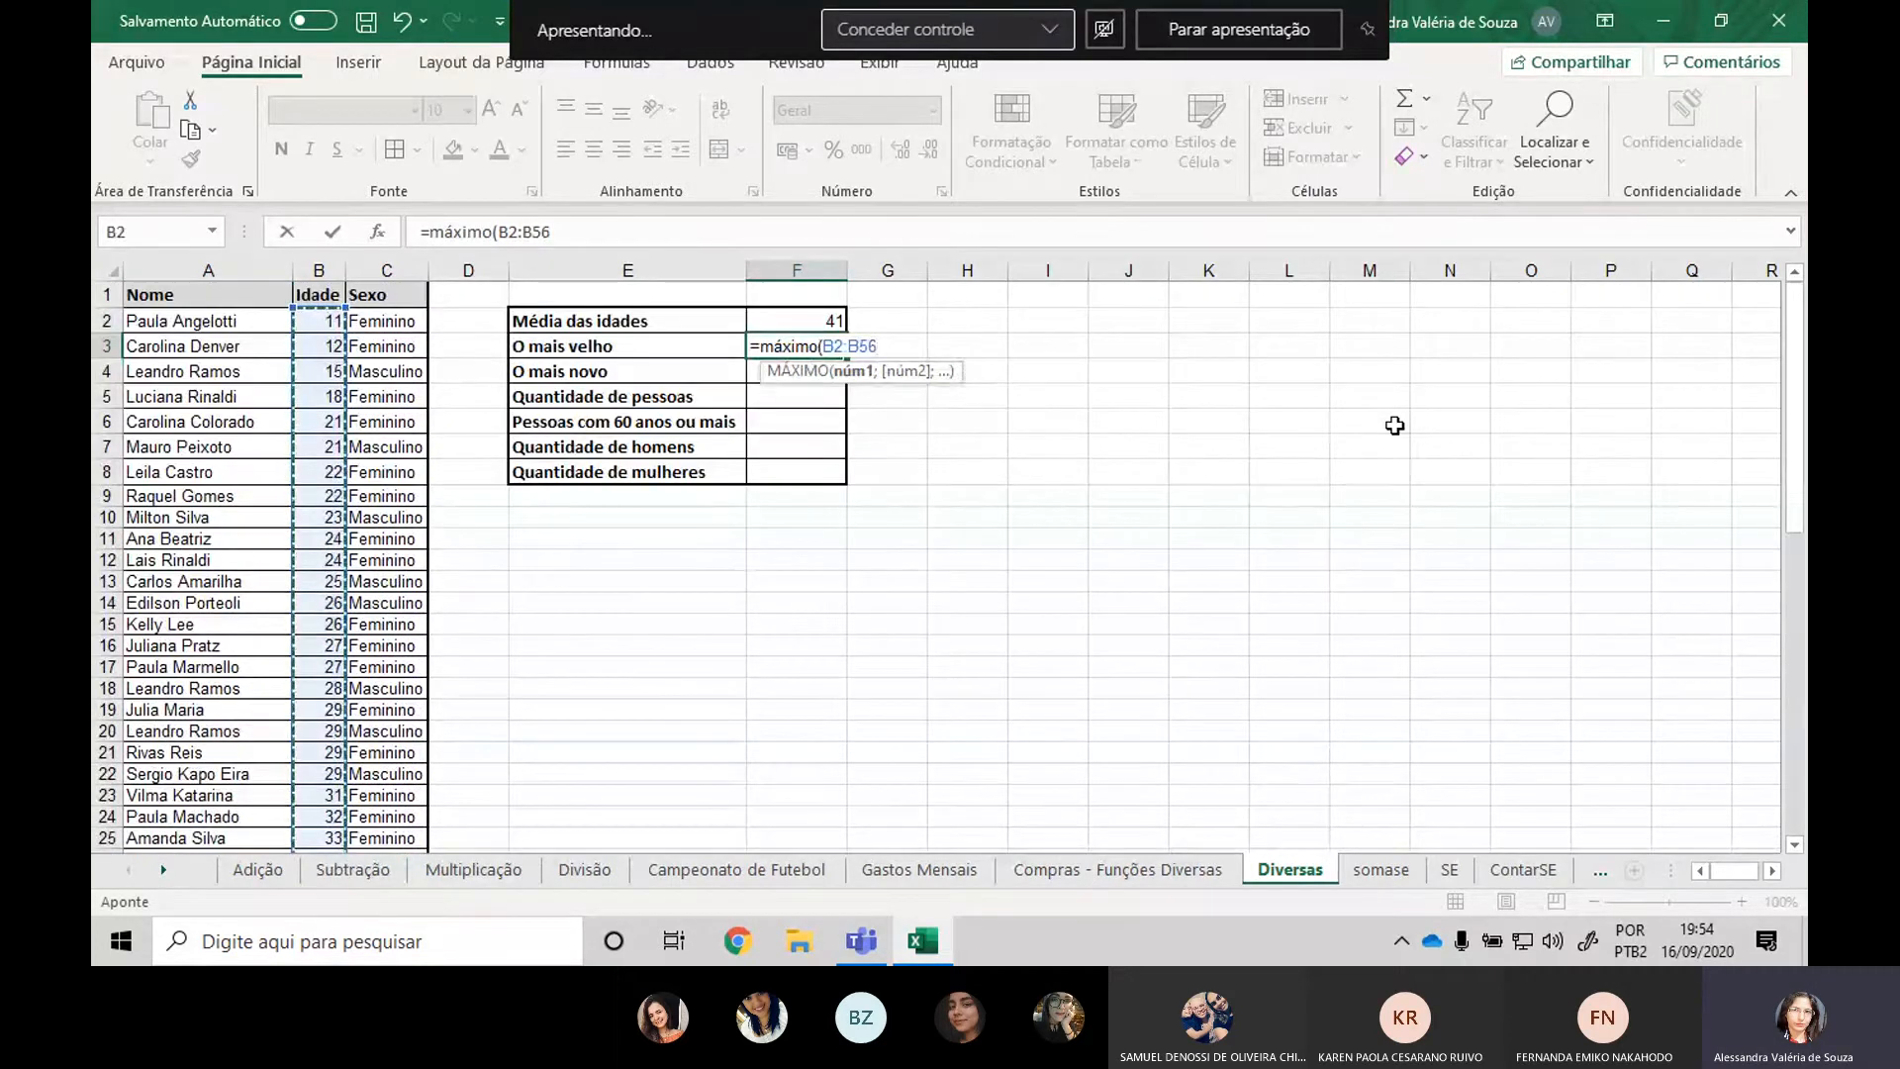
pyautogui.write(')')
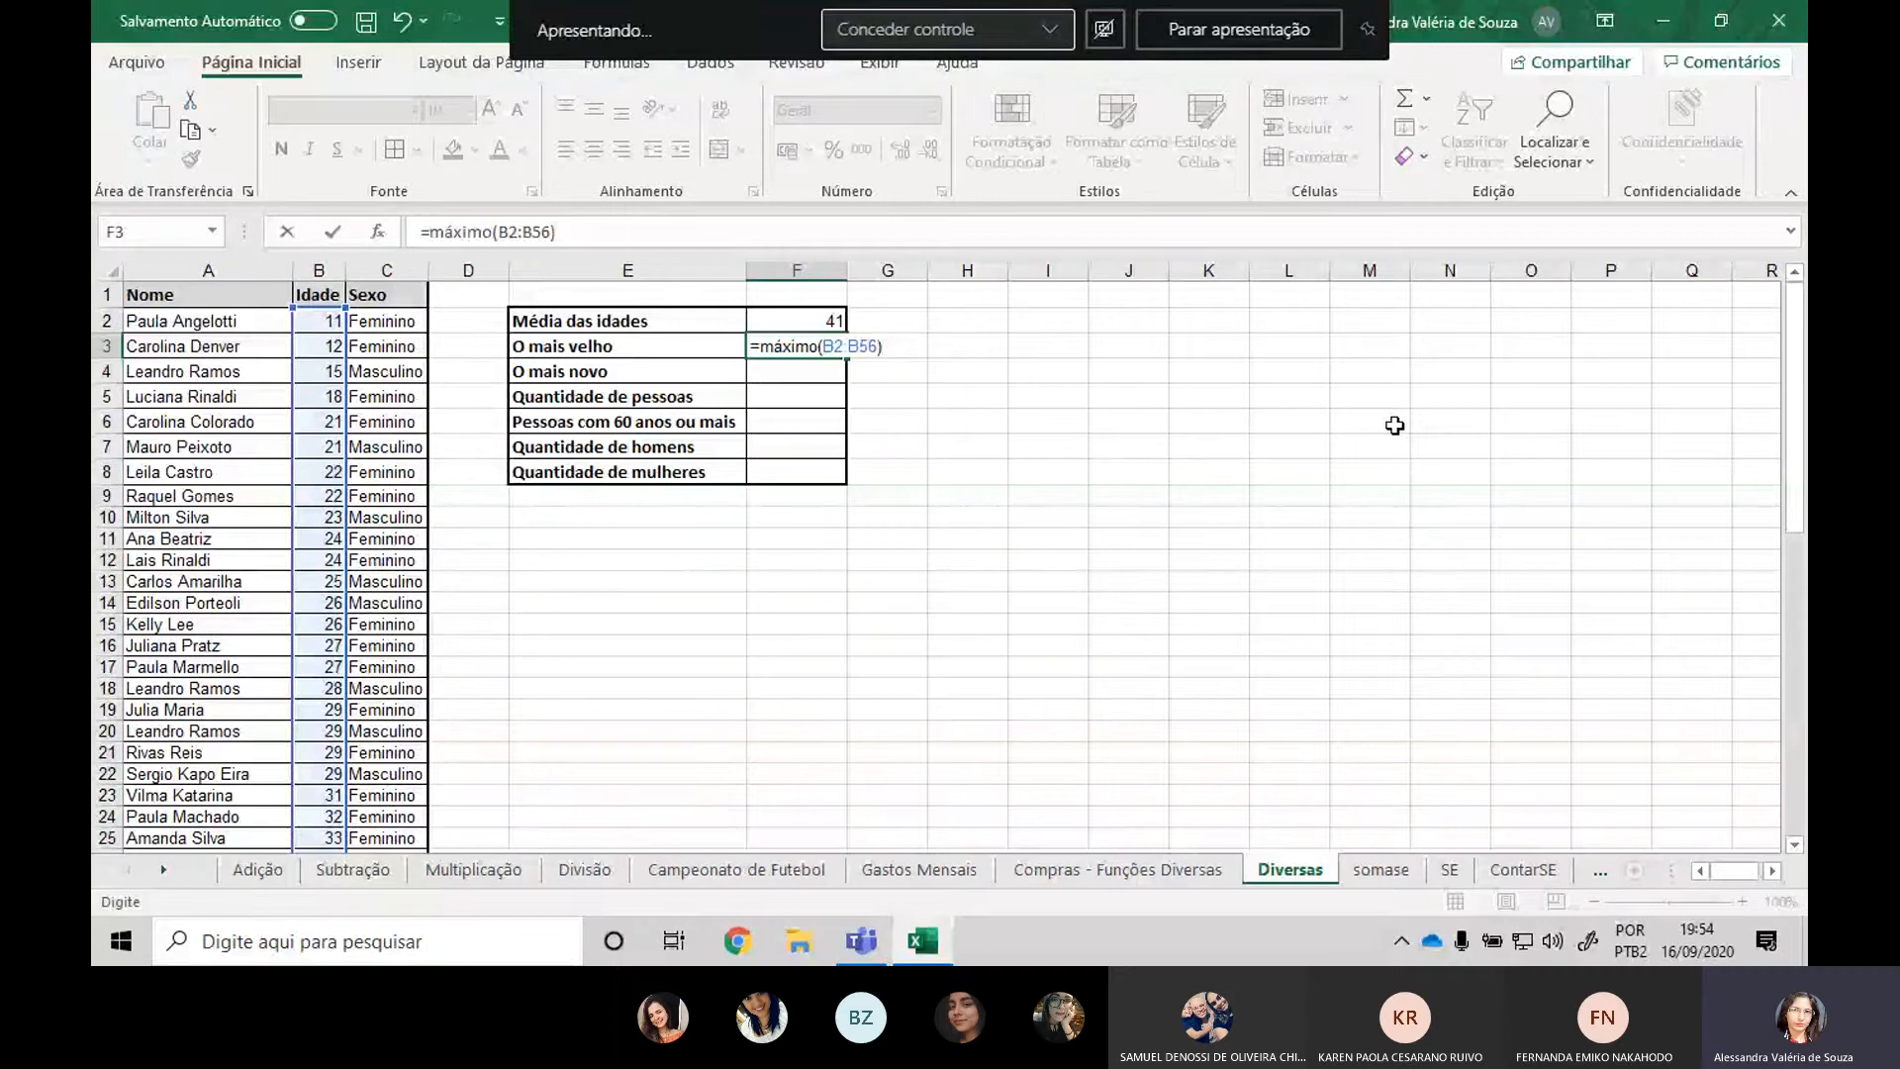
pyautogui.press('Return')
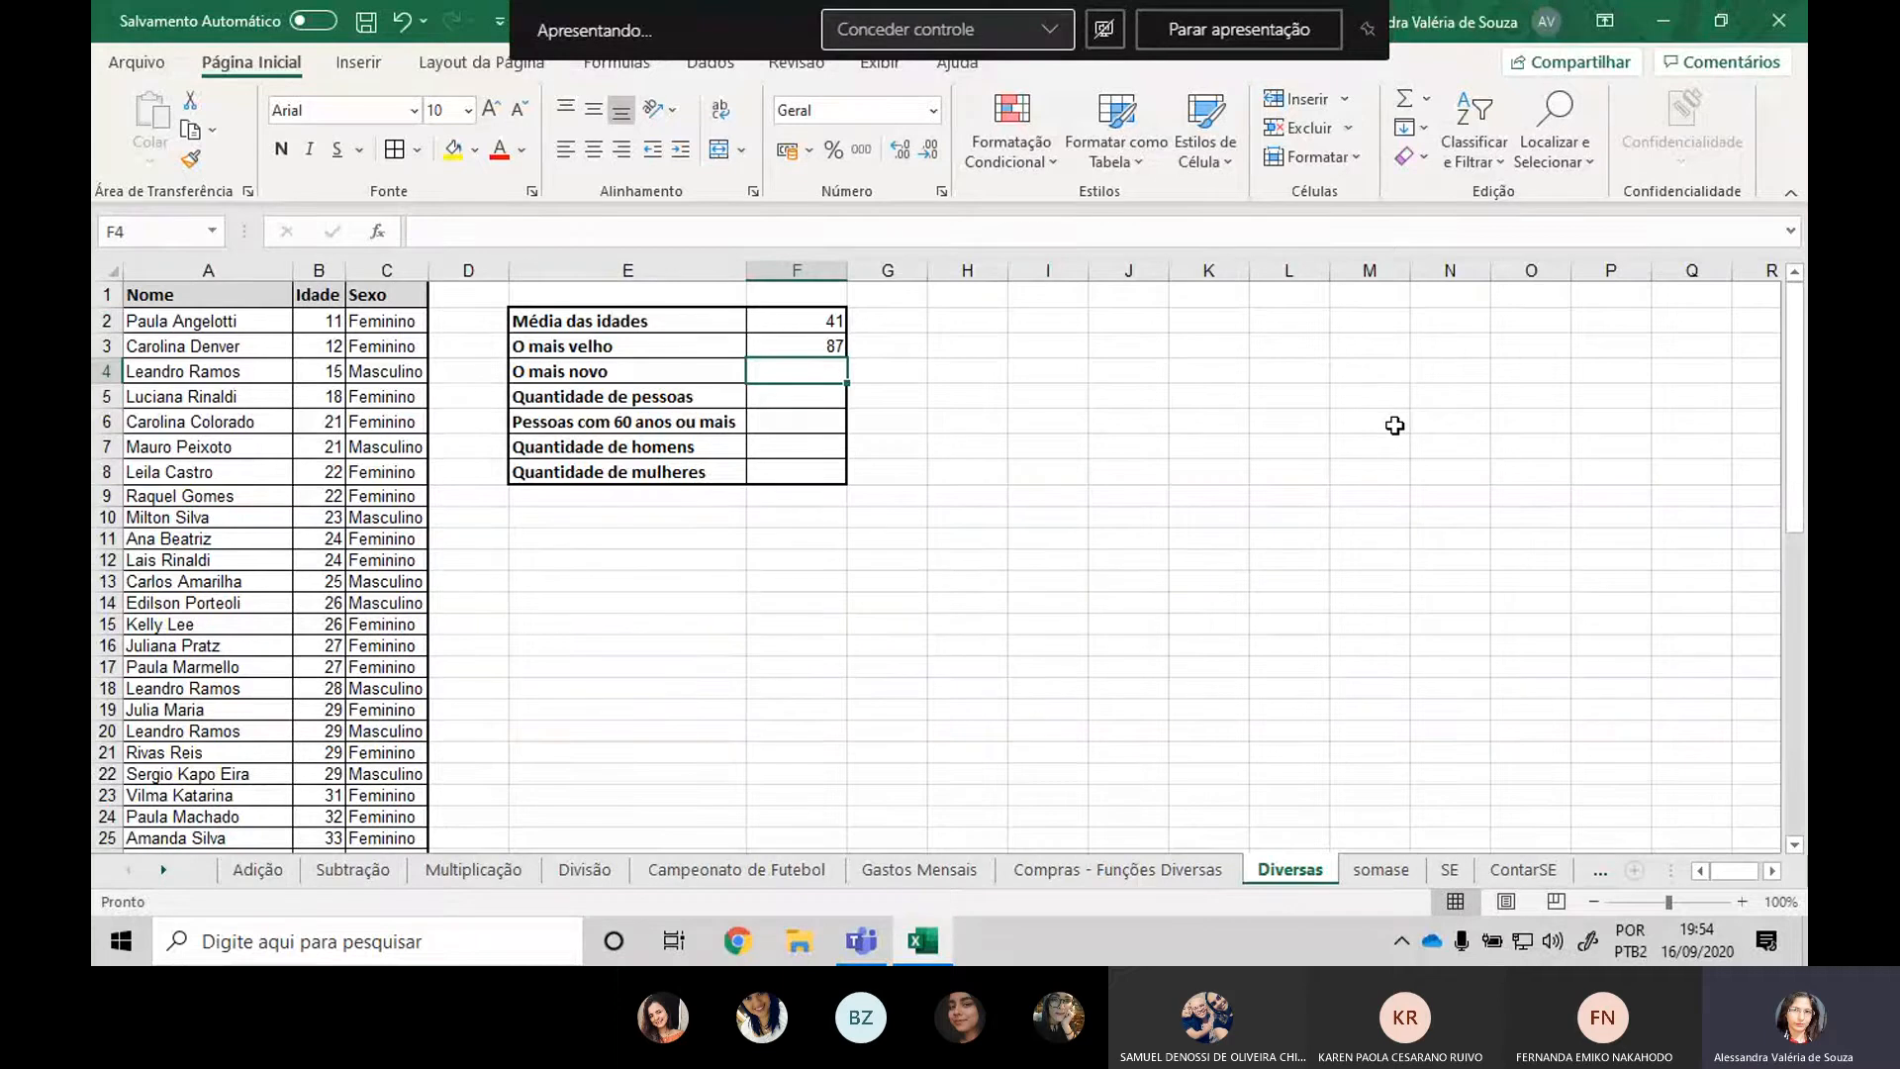
# Center the result cells F2:F8 horizontally and autofit the width of column F to its contents.
pyautogui.moveTo(782, 315); pyautogui.dragTo(819, 474)
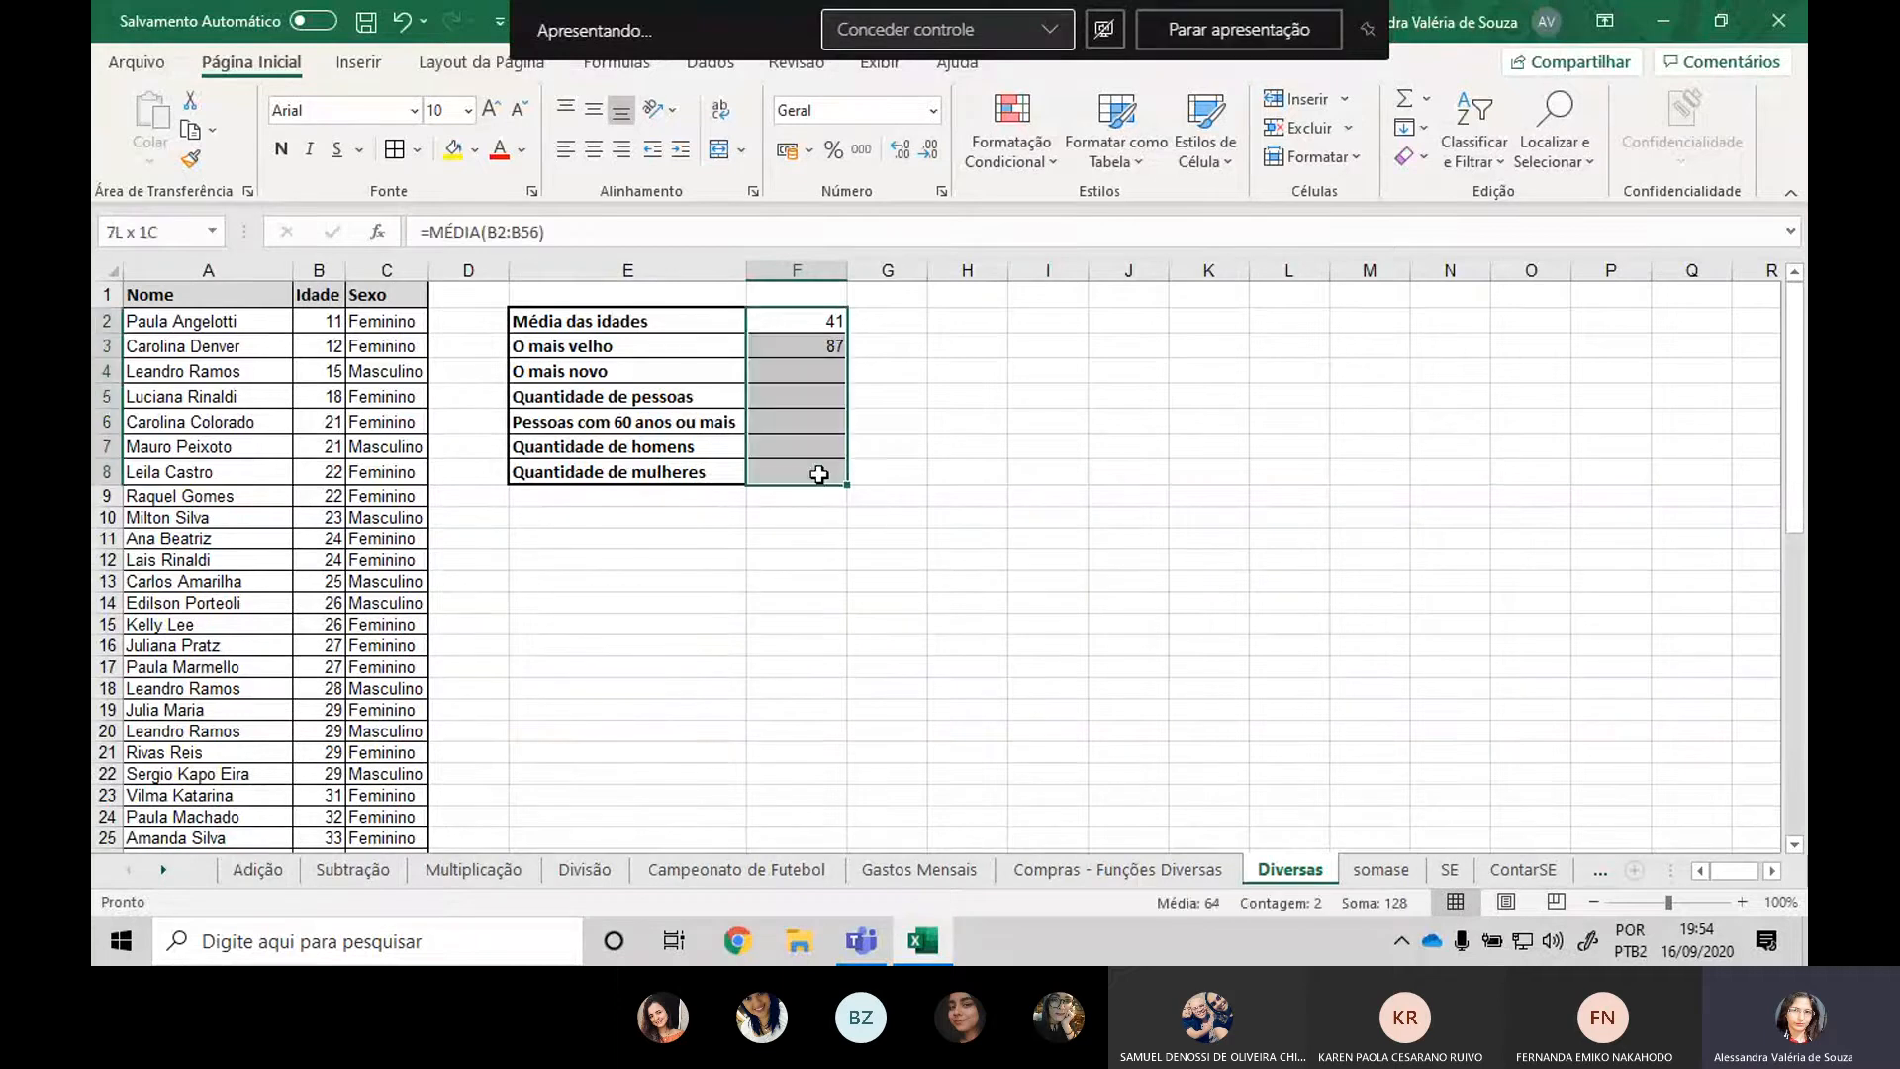
pyautogui.click(1148, 400)
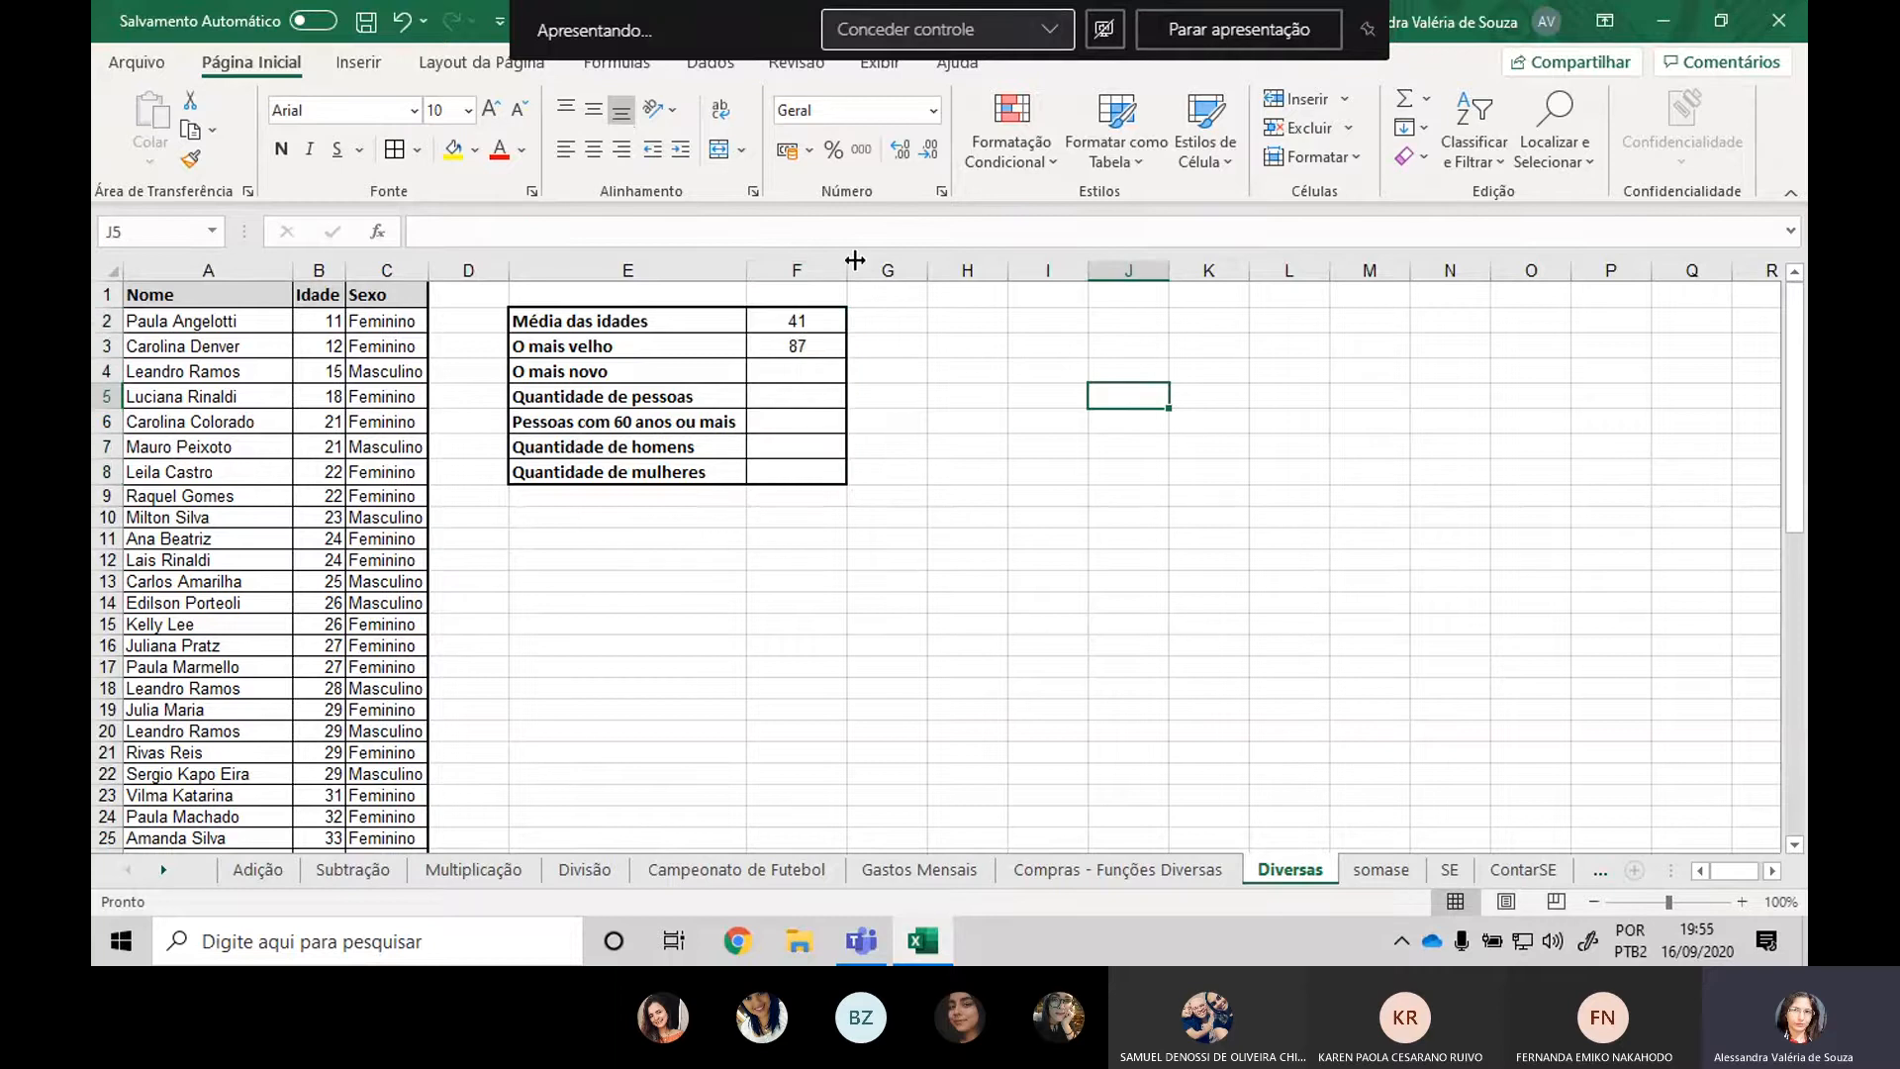
pyautogui.moveTo(855, 260); pyautogui.dragTo(843, 262)
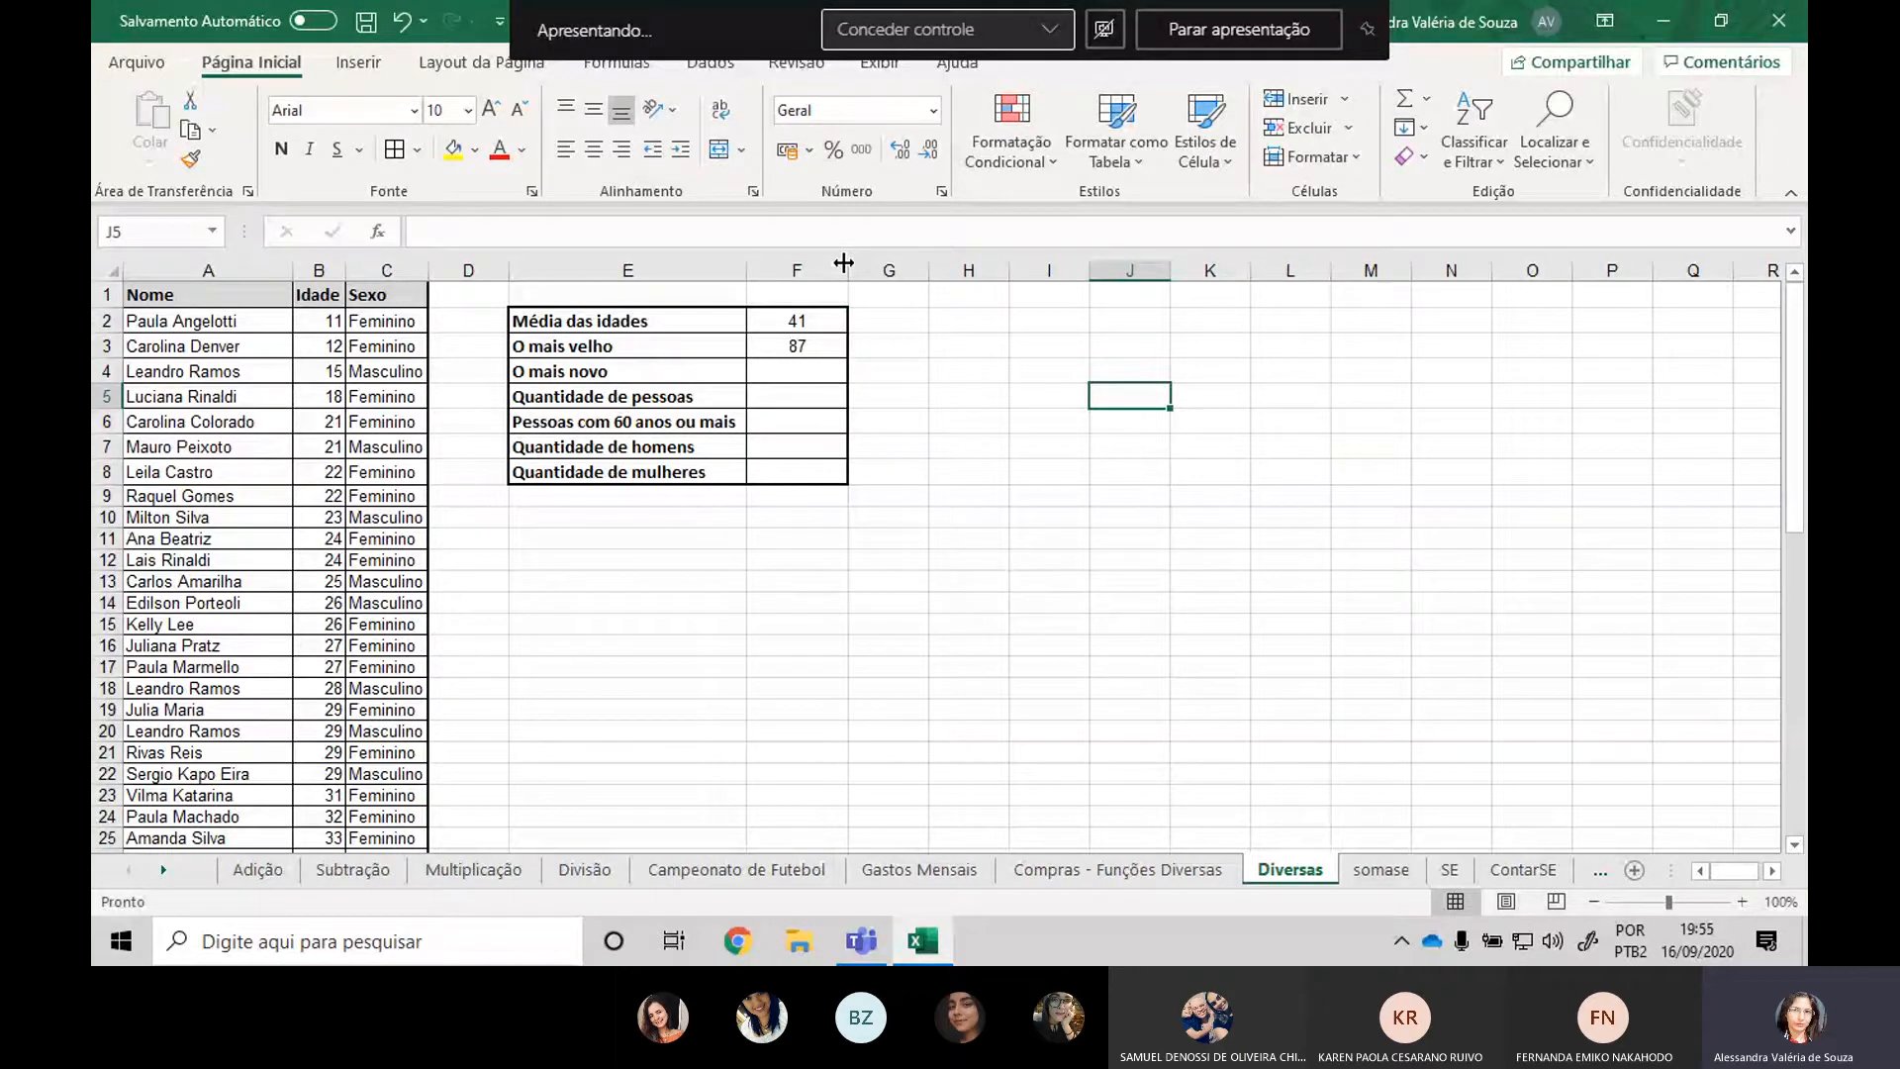
pyautogui.doubleClick(843, 262)
# Enter the formula =mínmo(B2:B56) in F4 for the youngest person (O mais novo).
pyautogui.click(760, 370)
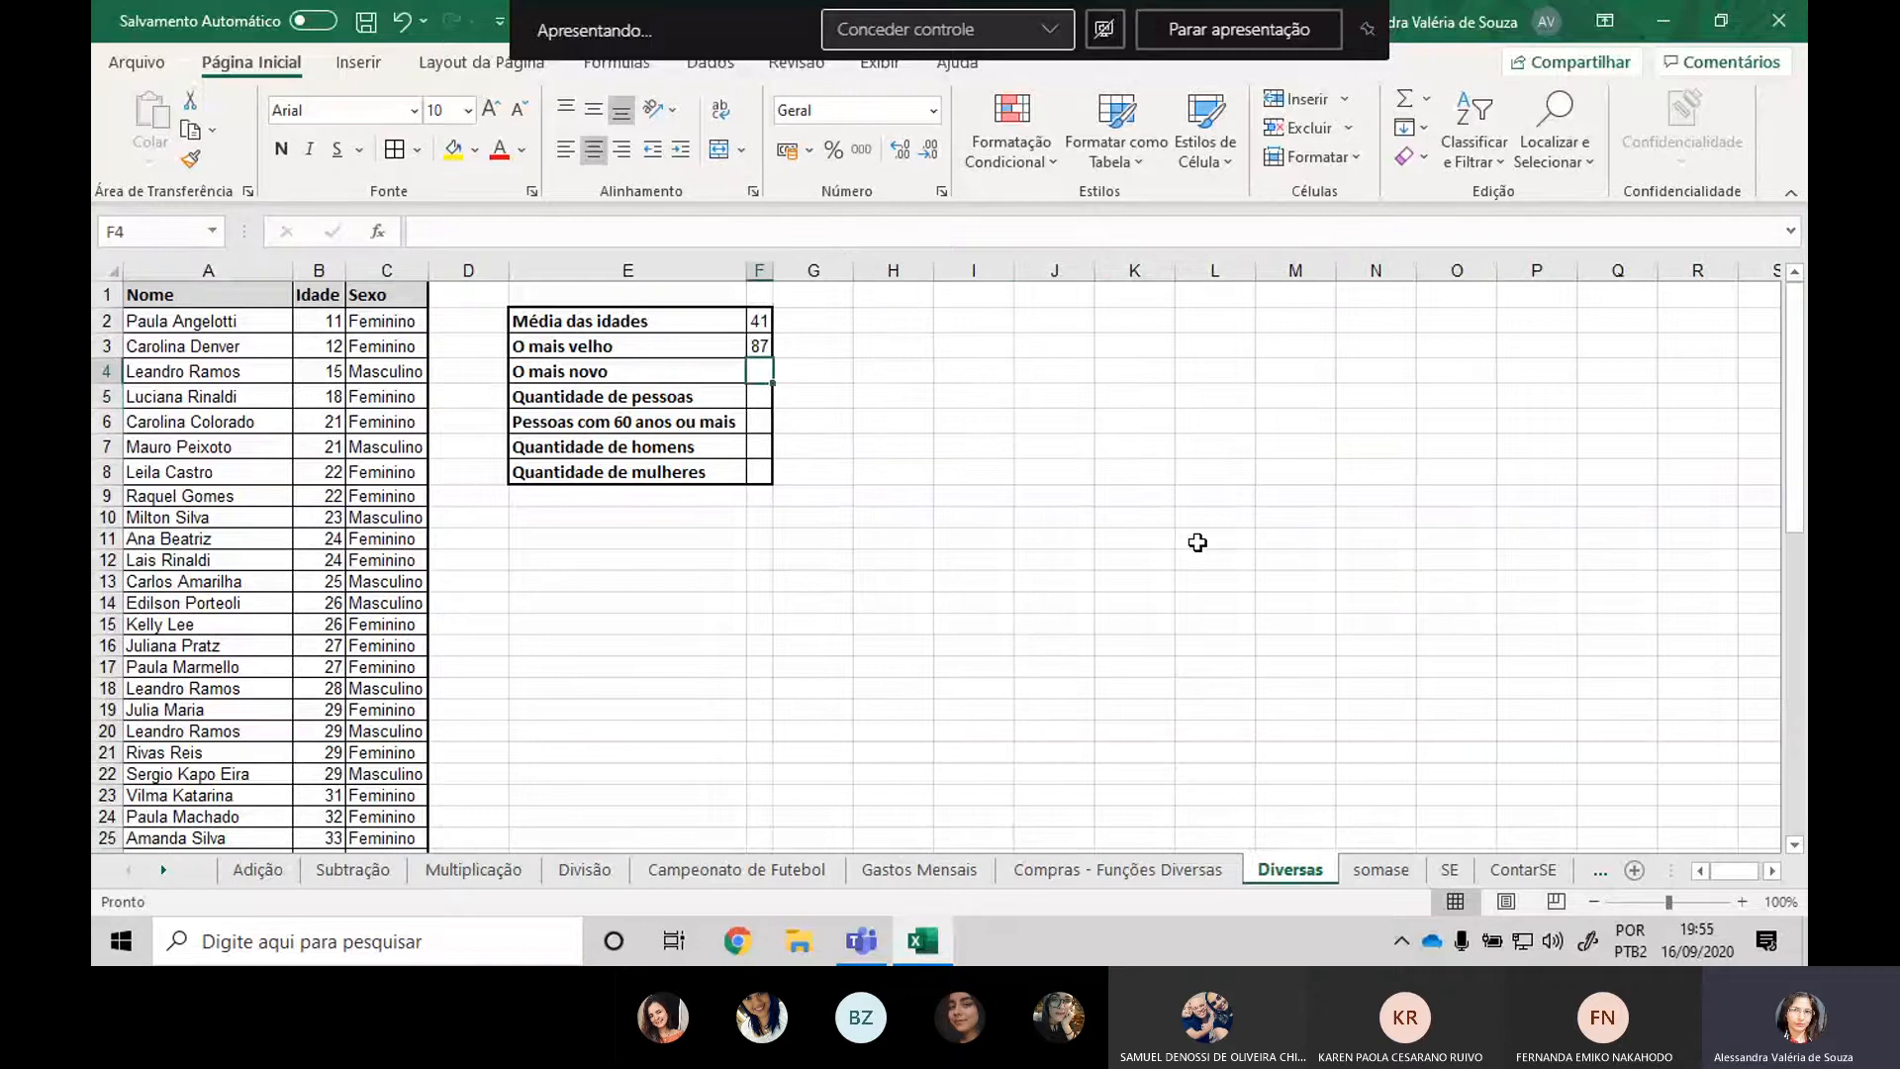
pyautogui.write('=m')
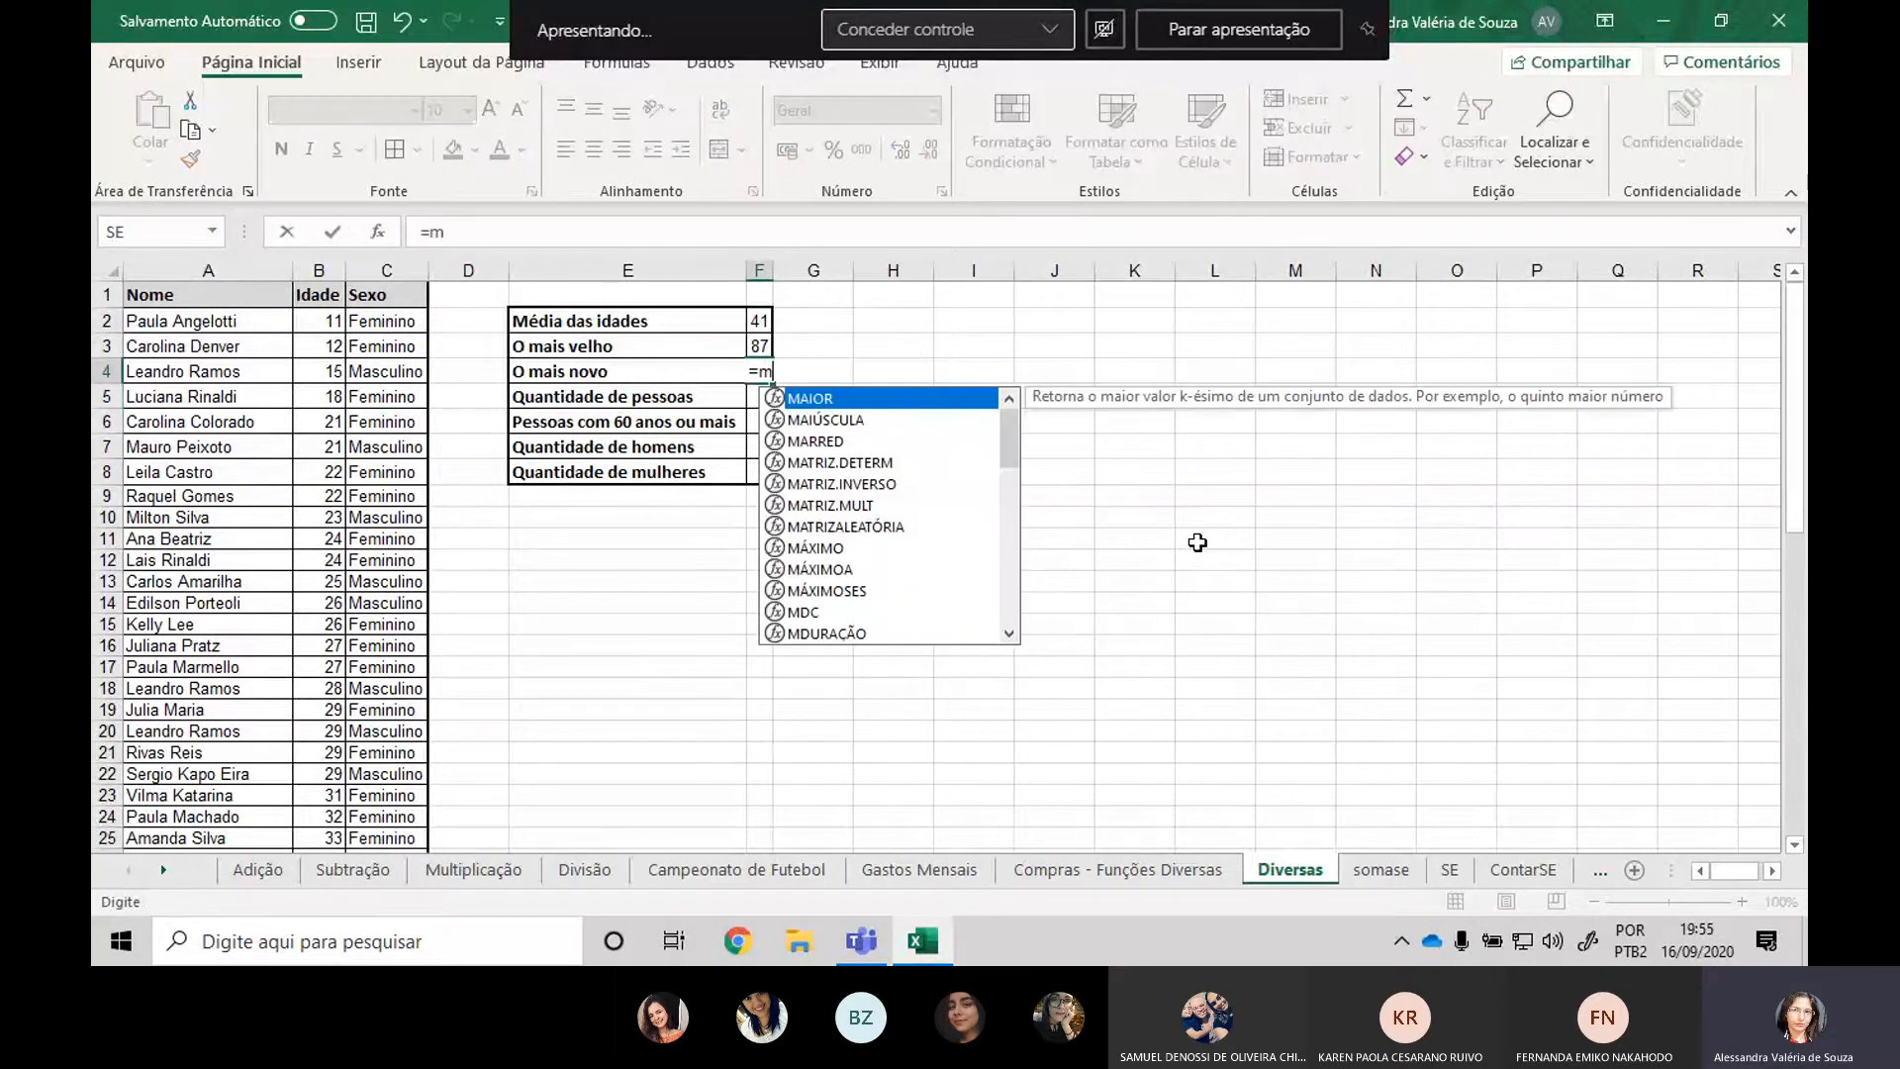
pyautogui.write('ín')
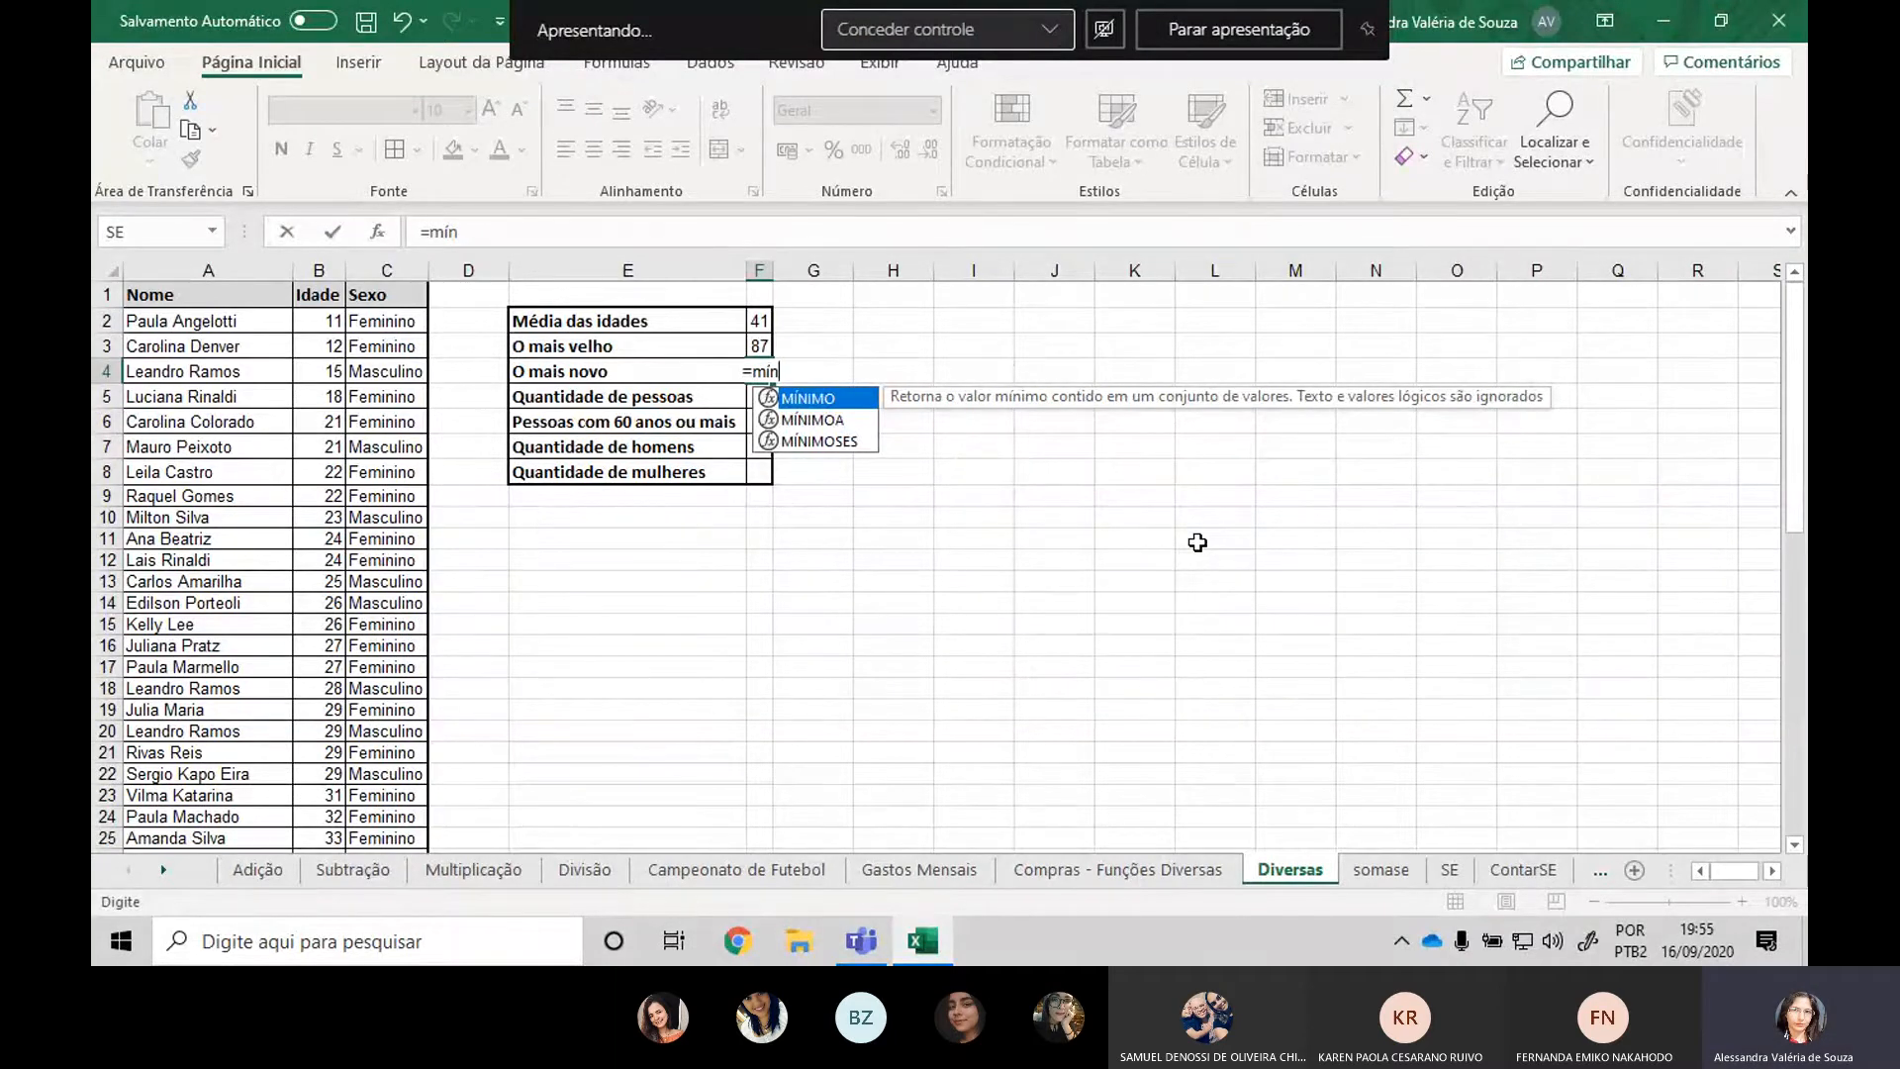
pyautogui.write('mo(')
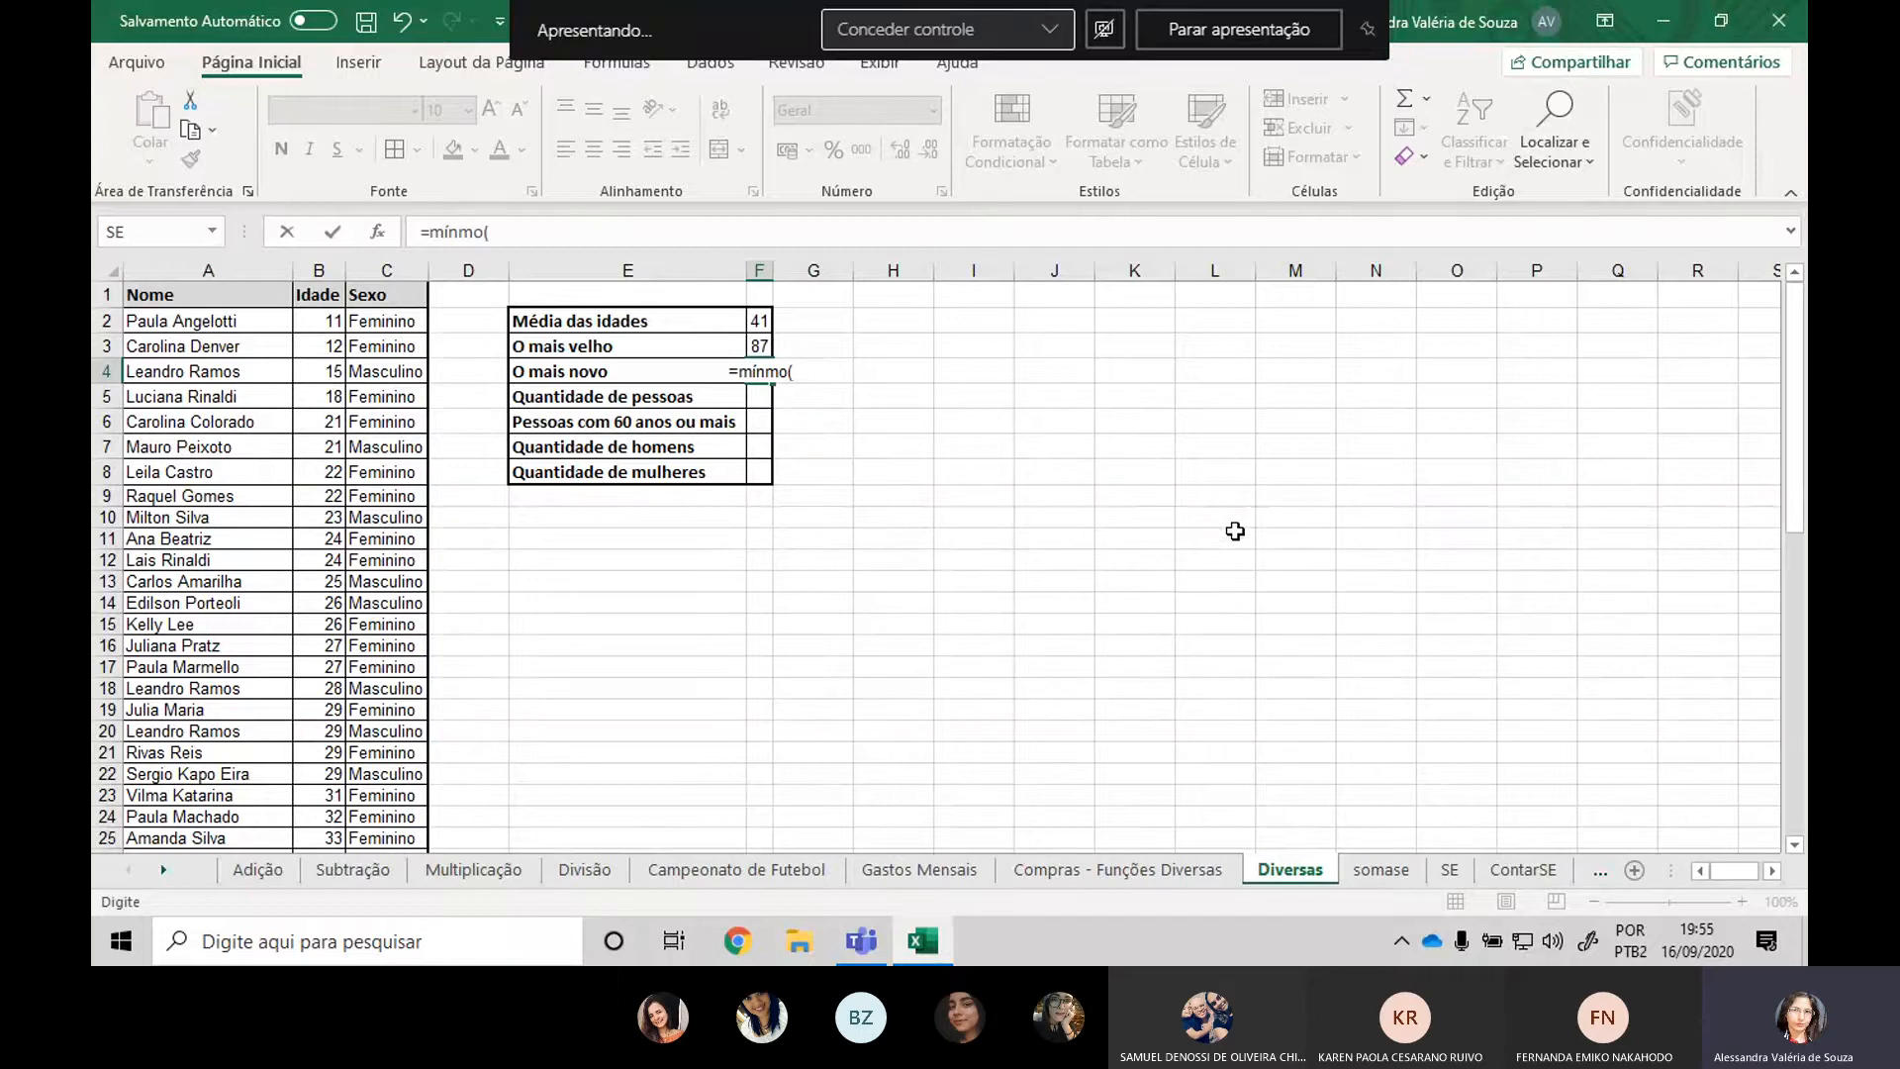
pyautogui.click(314, 319)
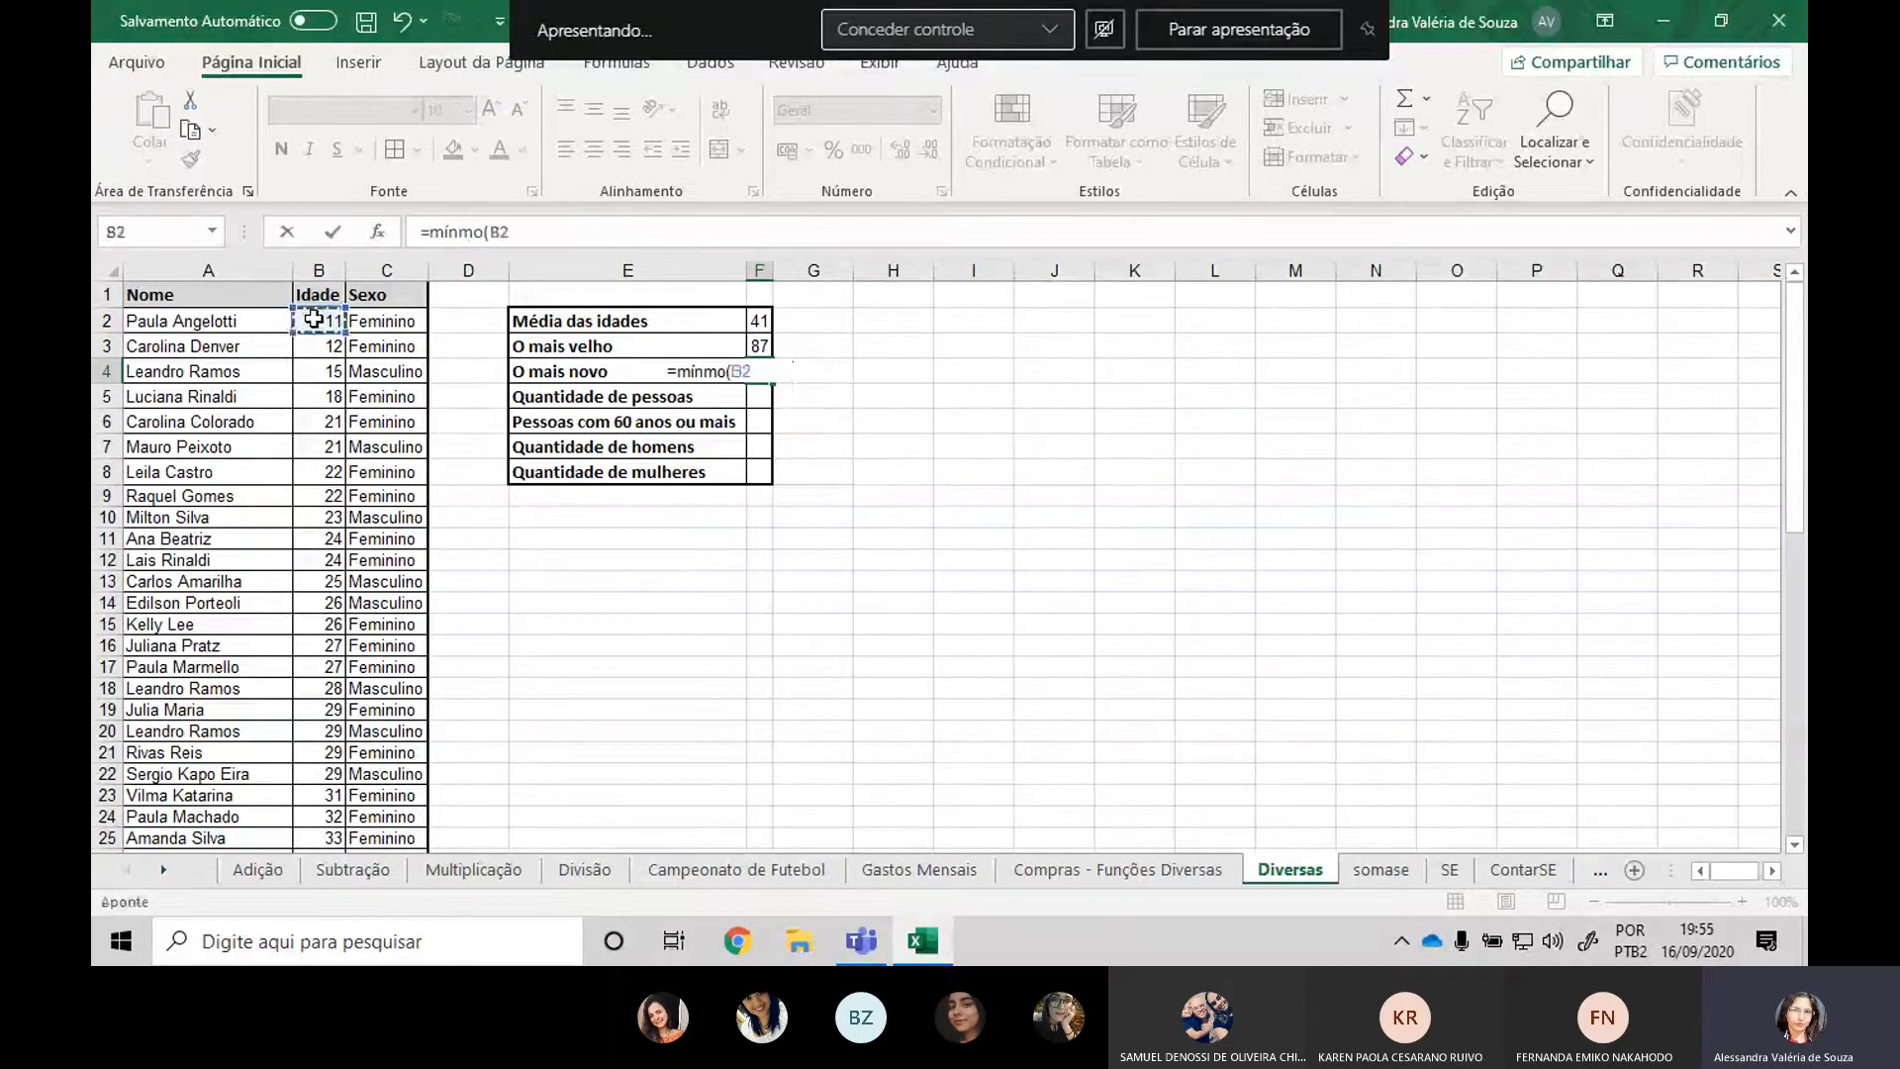
pyautogui.moveTo(313, 318); pyautogui.dragTo(330, 825)
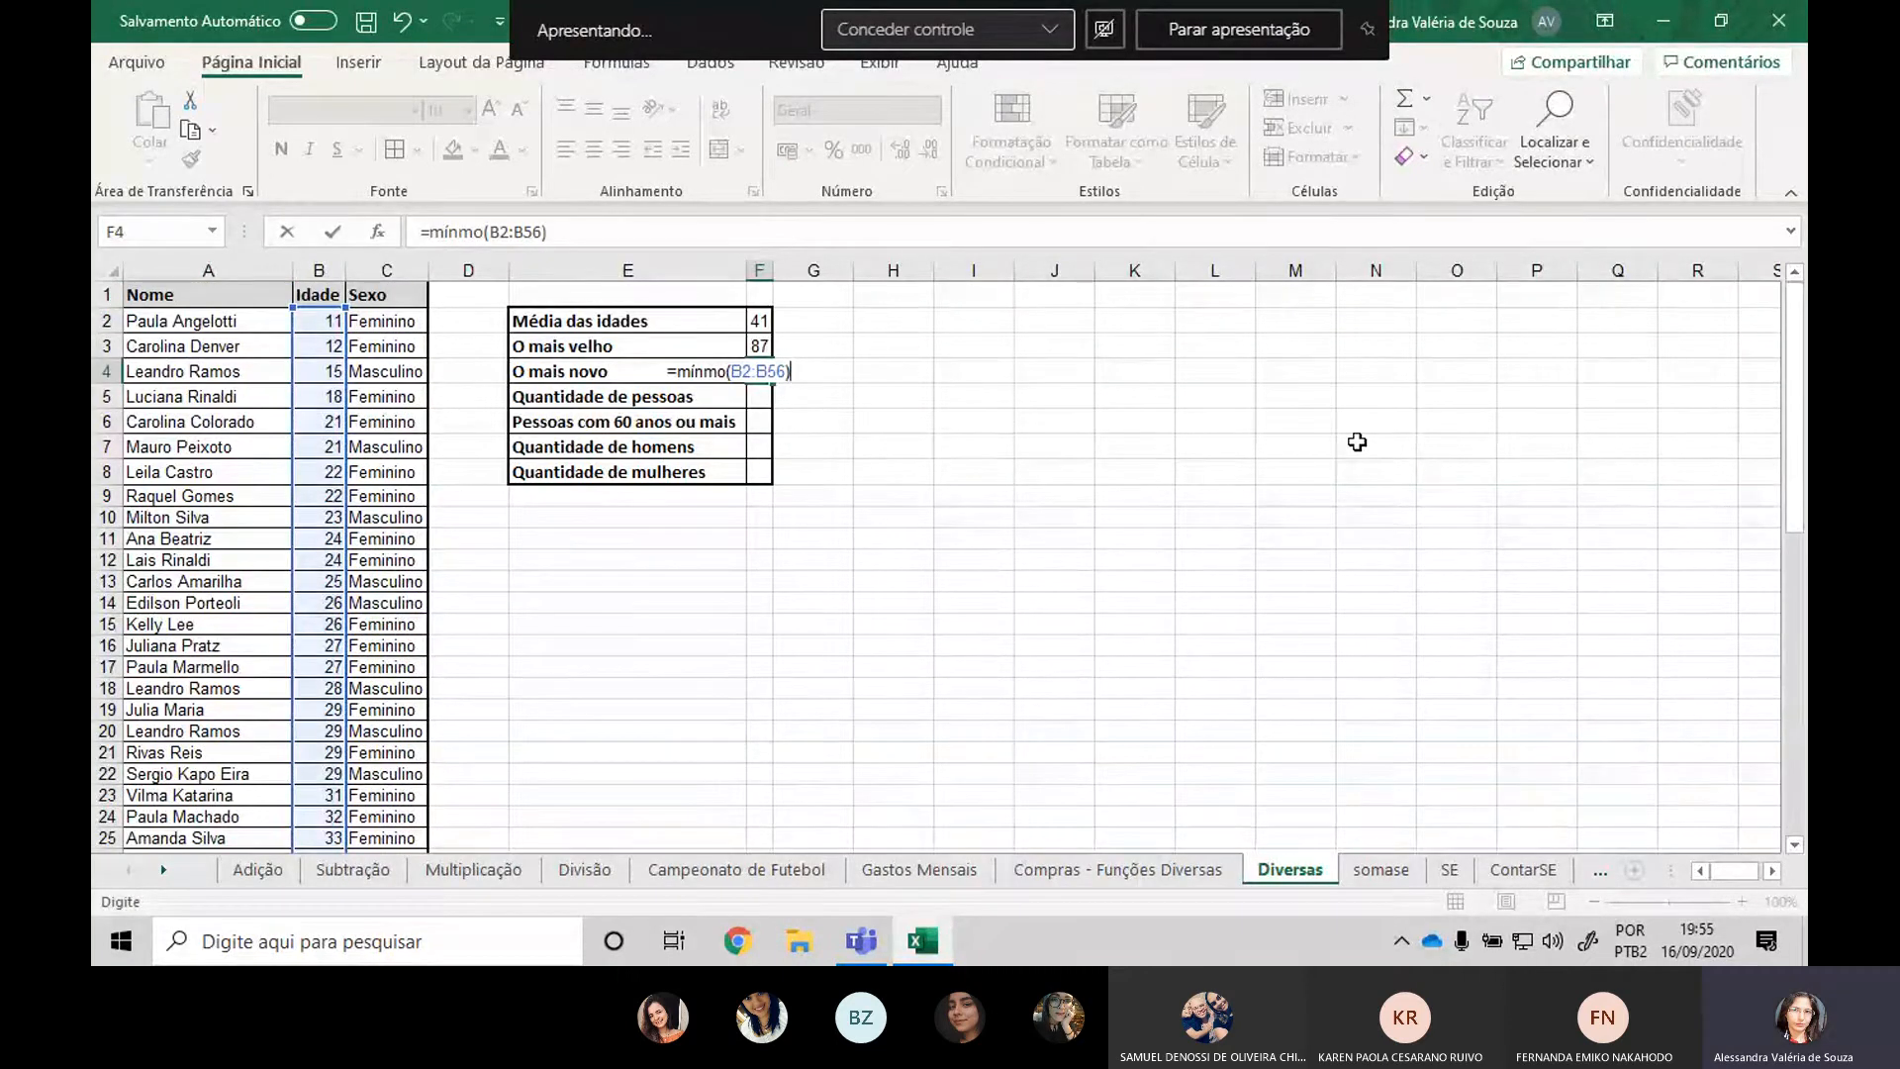
pyautogui.press('Return')
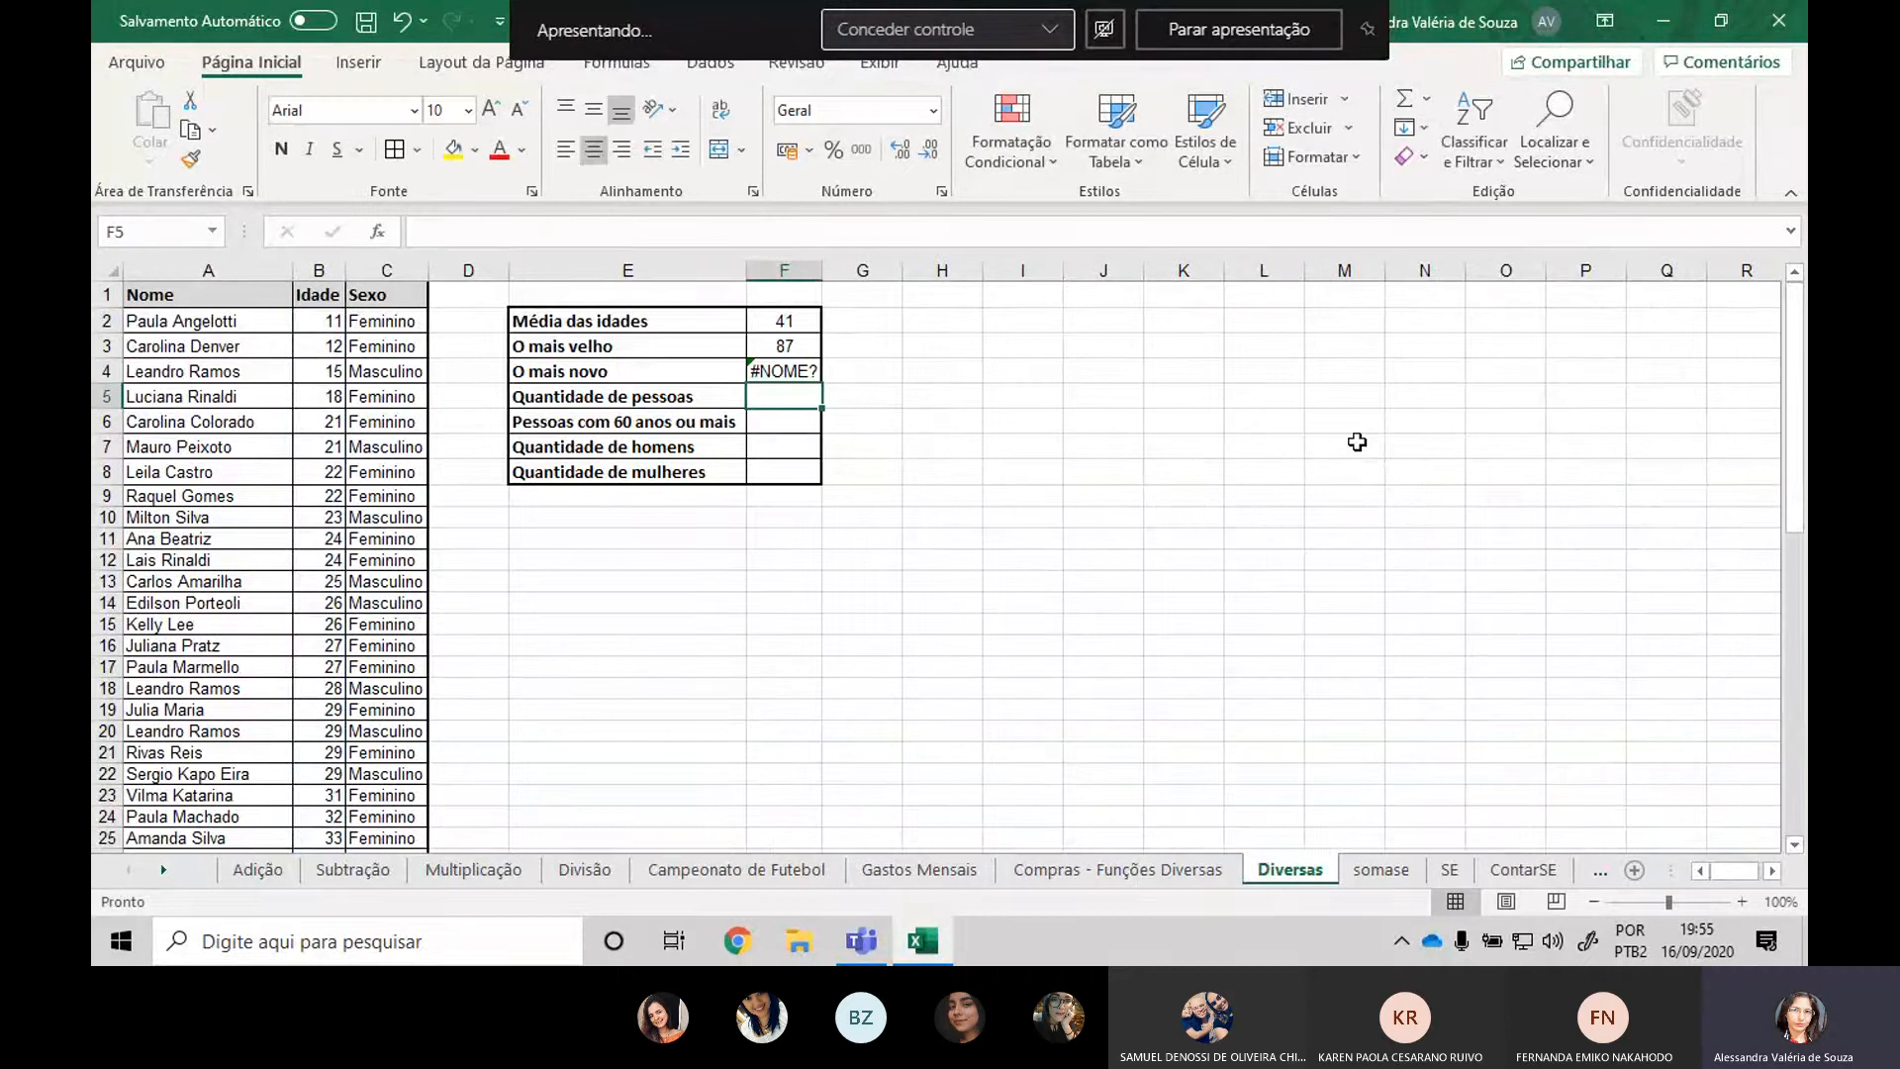
pyautogui.press('Up')
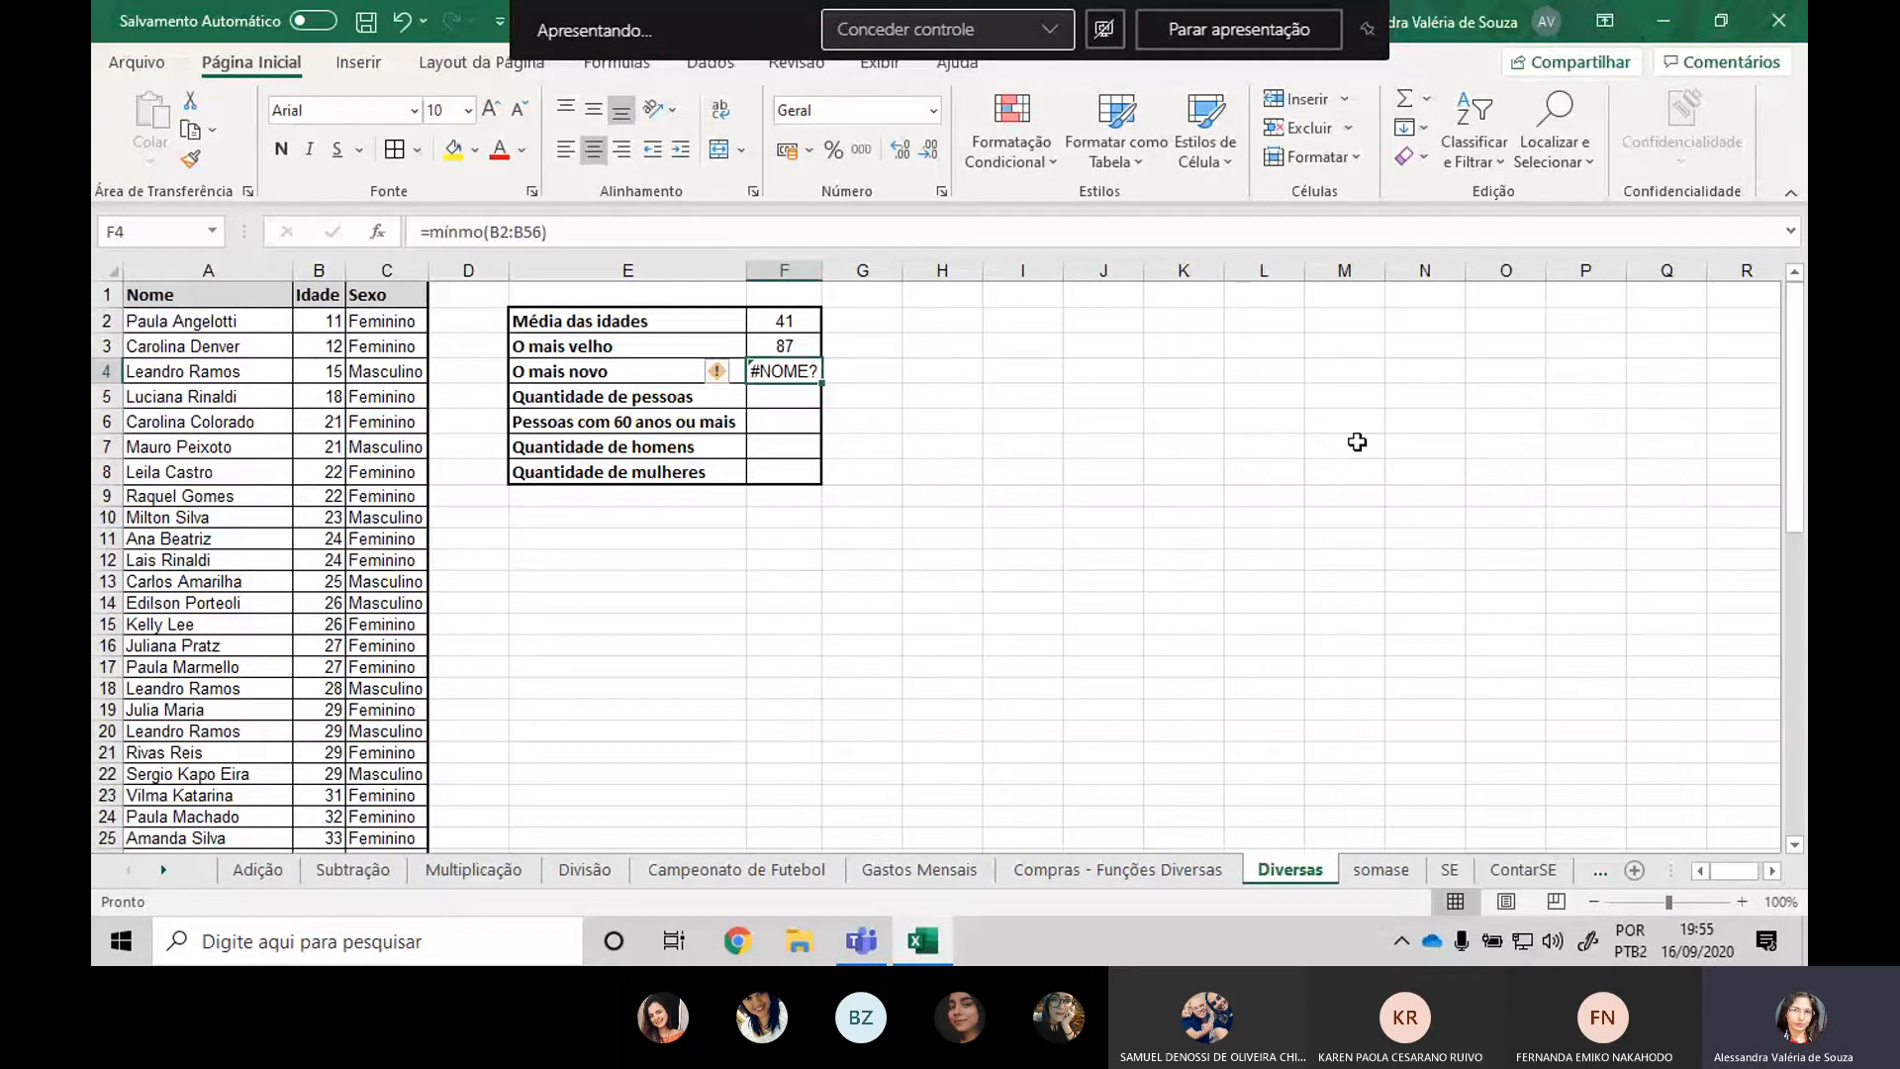
pyautogui.press('F2')
pyautogui.press('Left')
pyautogui.press('Left')
pyautogui.press('Left')
pyautogui.press('Left')
pyautogui.press('Left')
pyautogui.press('Left')
pyautogui.press('Left')
pyautogui.press('Left')
pyautogui.press('Left')
pyautogui.press('Left')
pyautogui.press('Left')
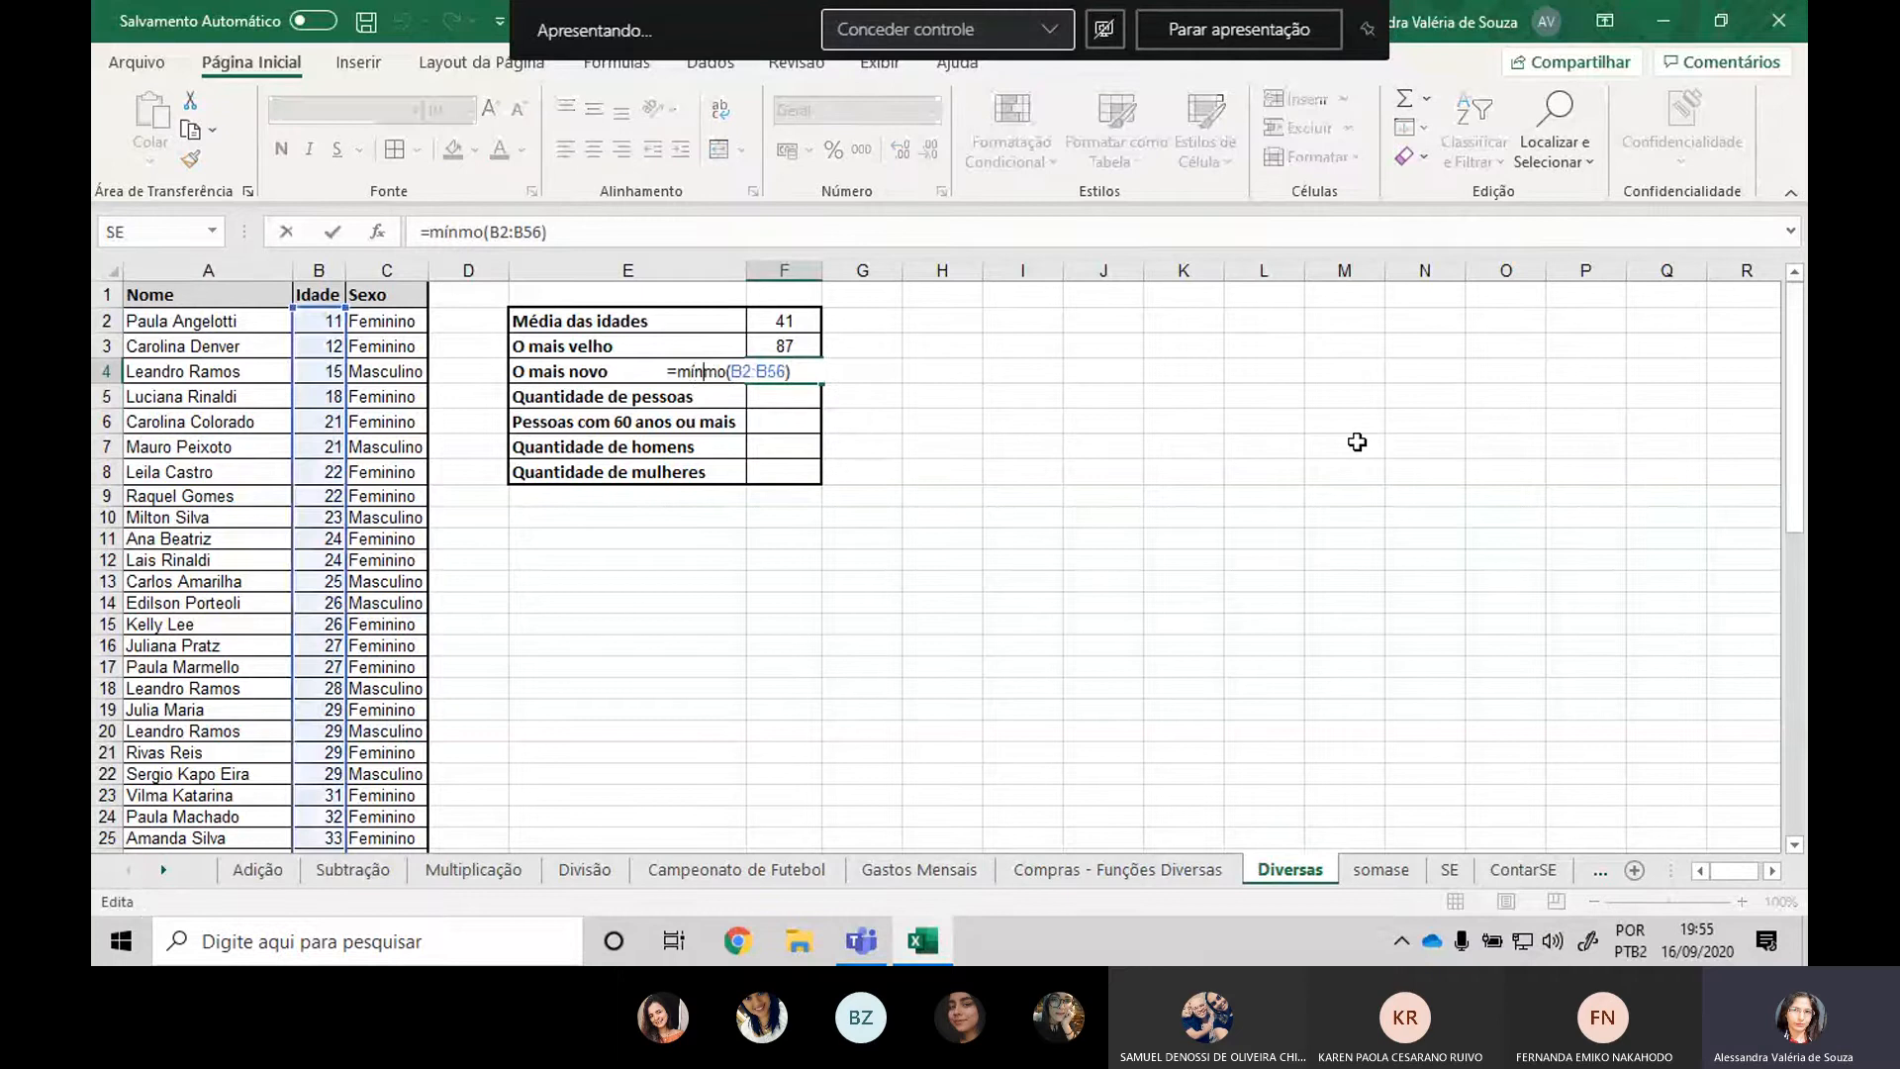
pyautogui.press('Escape')
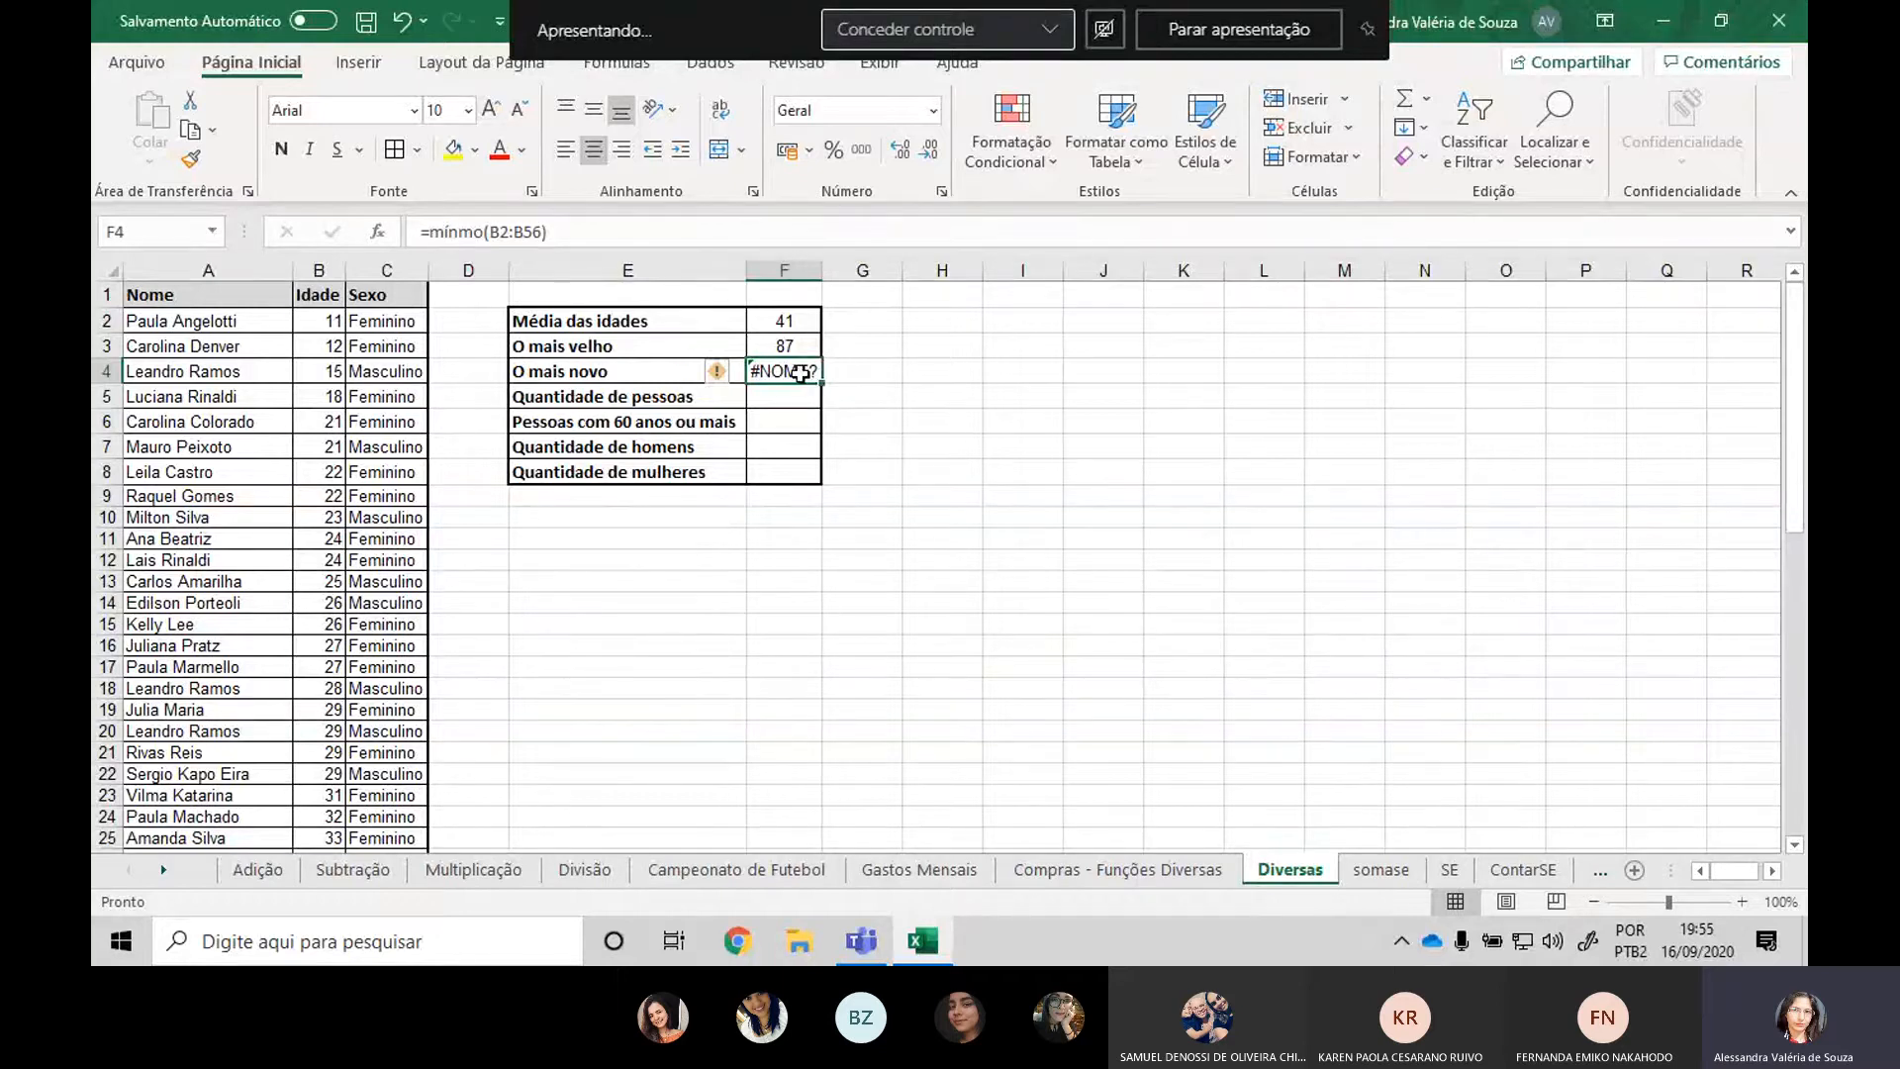
# Correct the misspelled function name in F4 to MÍNIMO, keeping the range B2:B56.
pyautogui.doubleClick(800, 374)
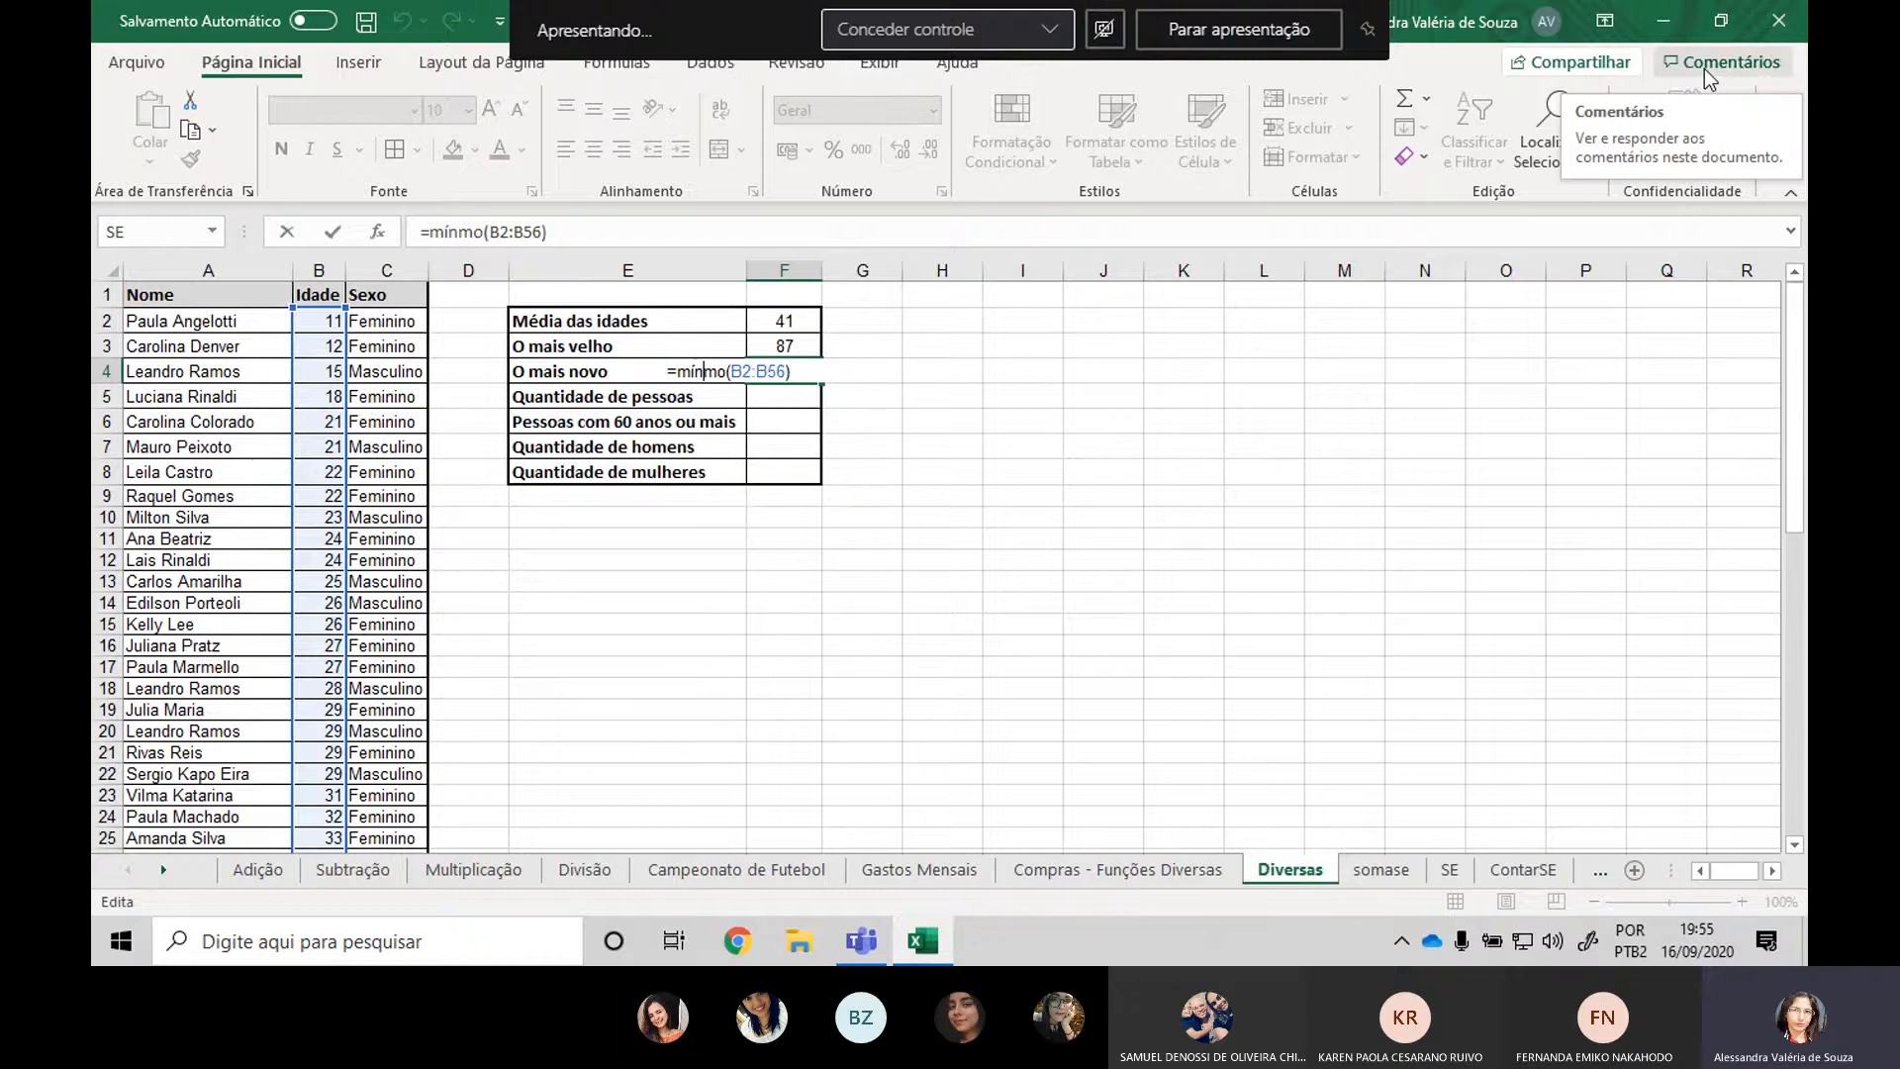
pyautogui.write('i')
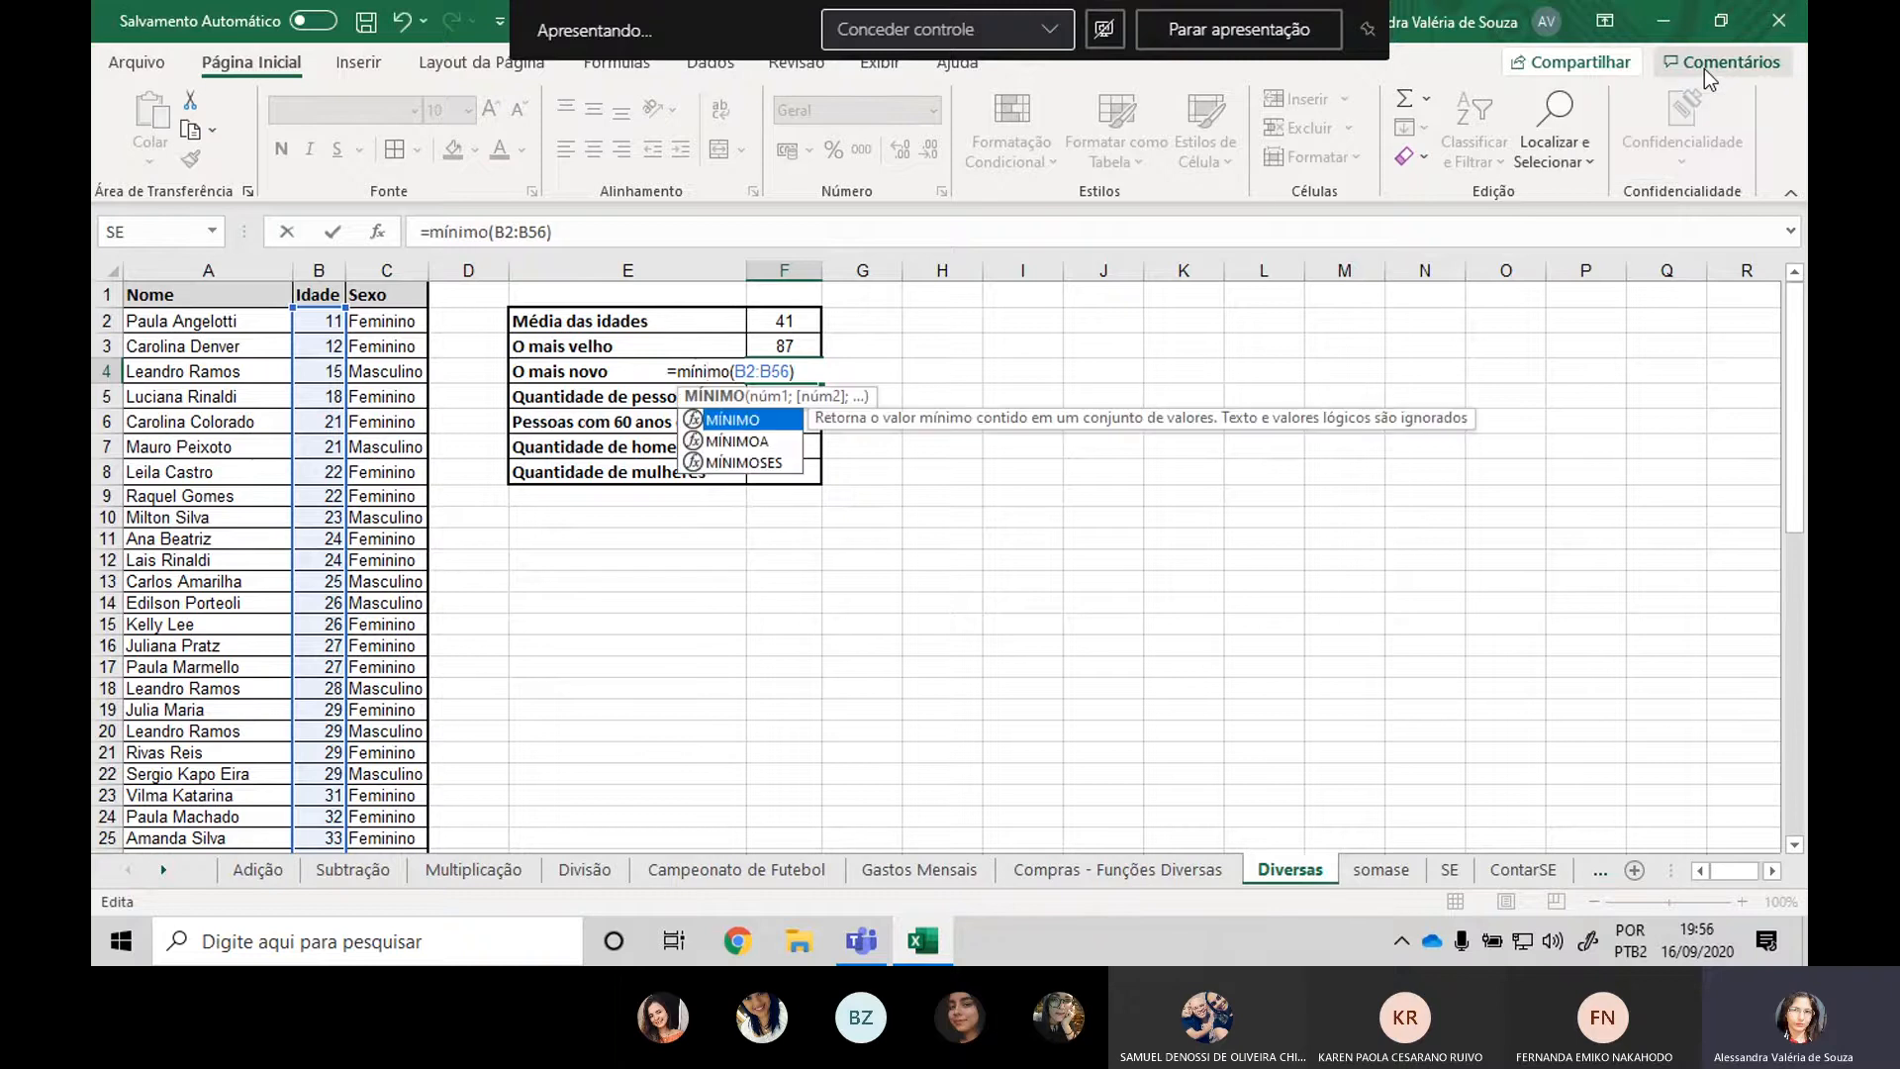
pyautogui.press('Return')
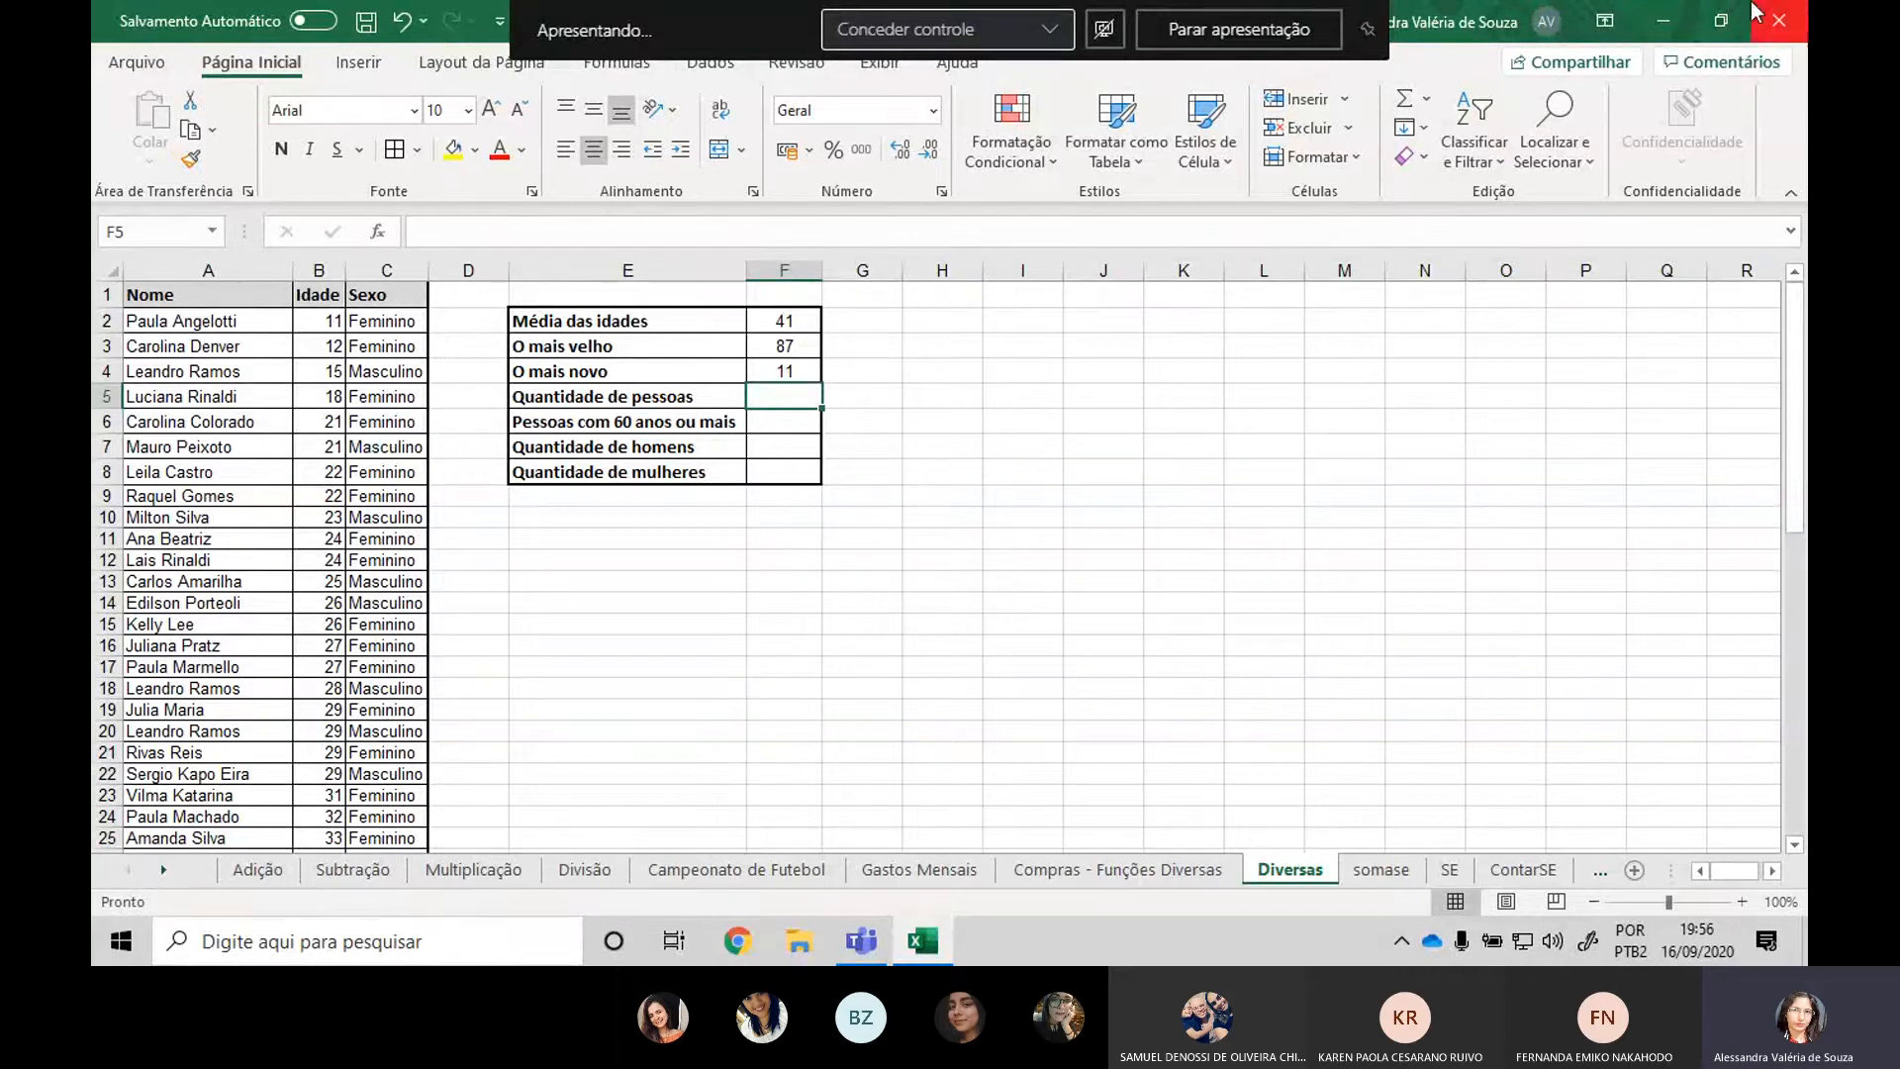
# Switch to Microsoft Teams to check the meeting chat and return to the Excel workbook.
pyautogui.hotkey('alt', 'Tab')
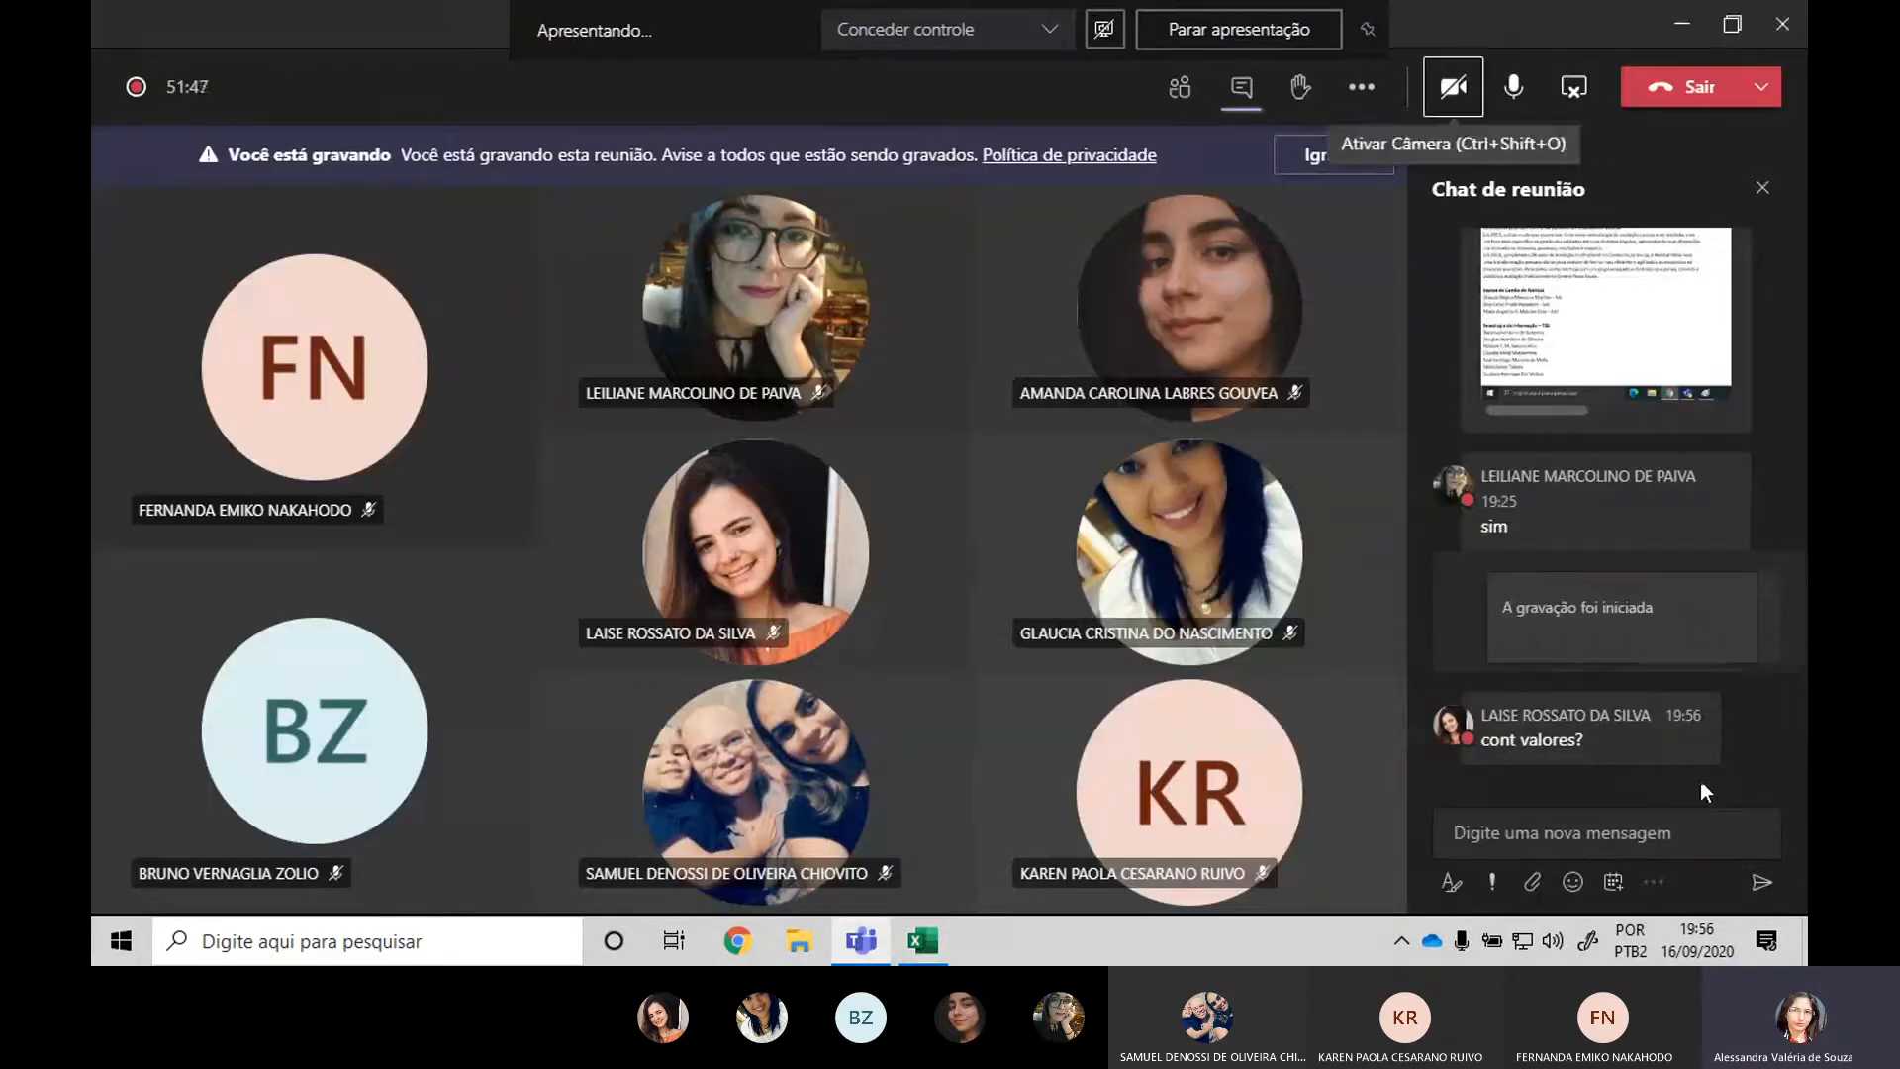
pyautogui.hotkey('alt', 'Tab')
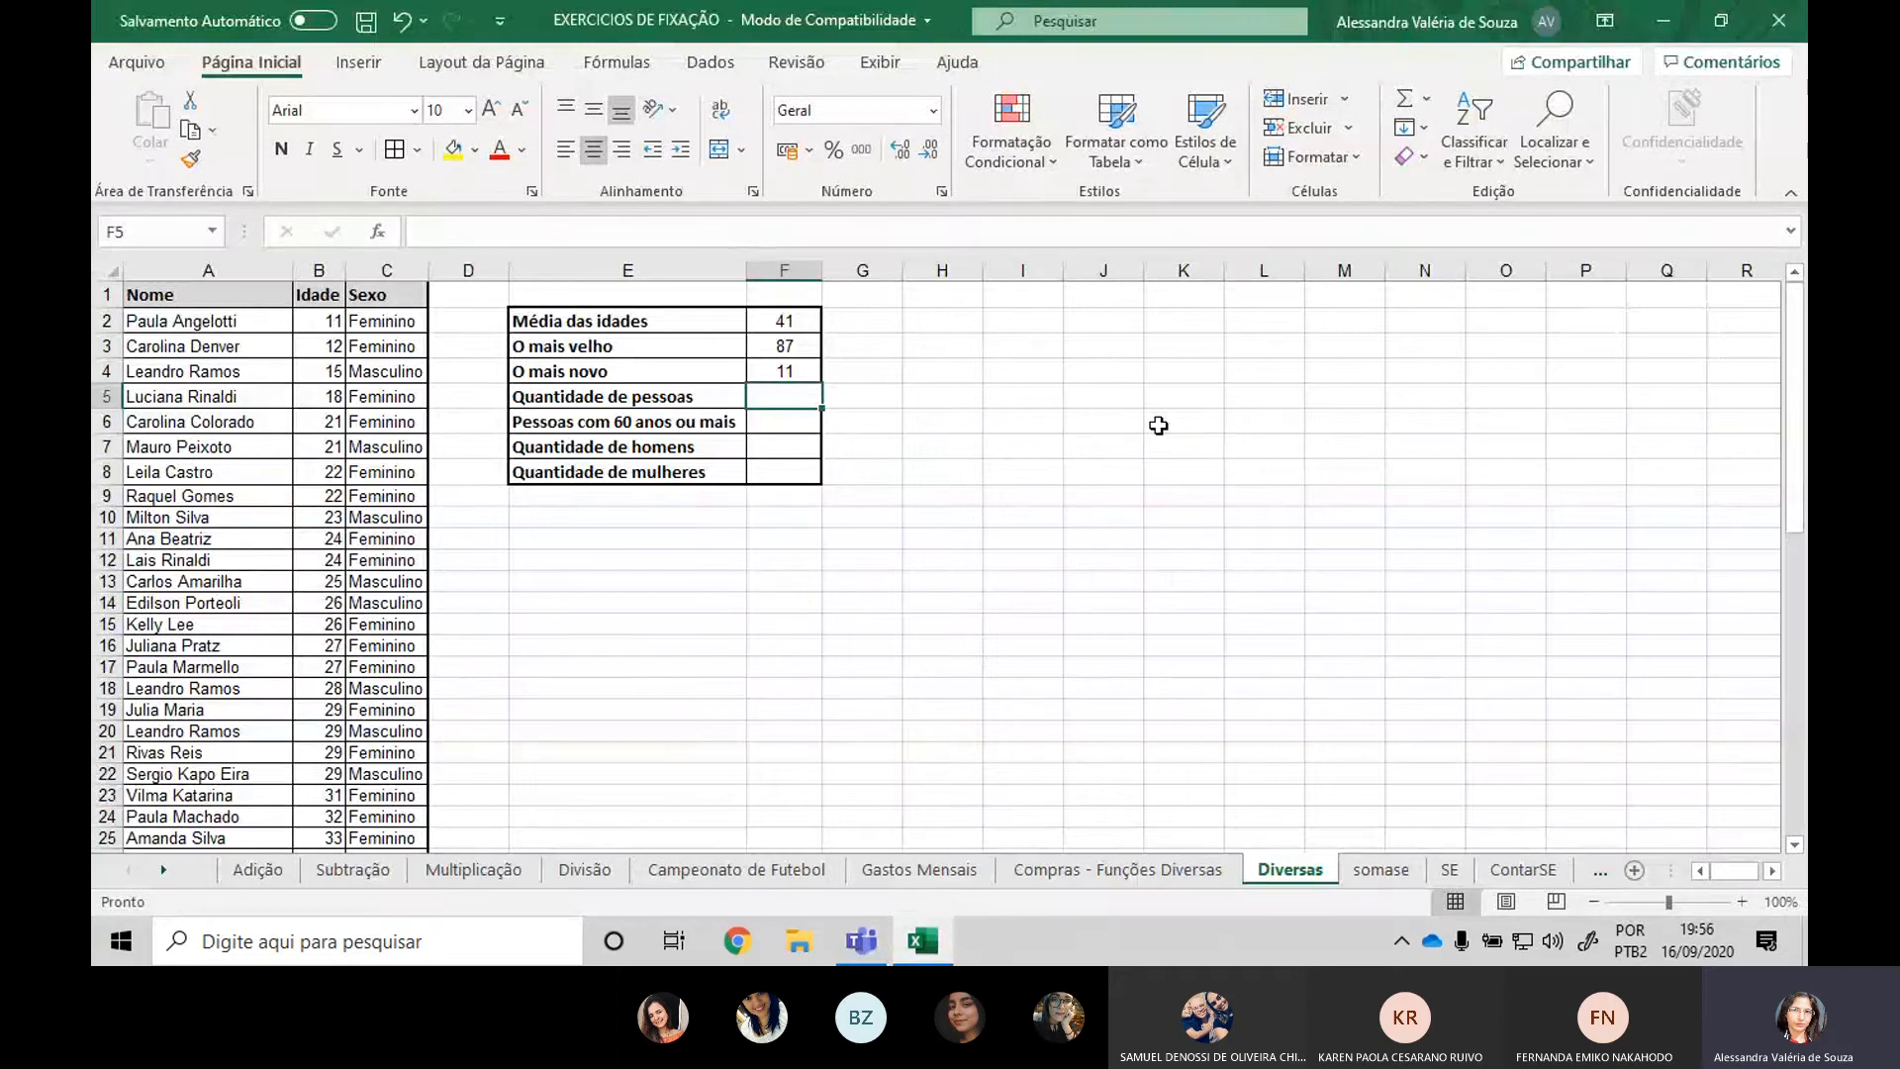
# Calculate the number of people (Quantidade de pessoas) in F5 with the CONT.VALORES function over B2:B56.
pyautogui.write('=')
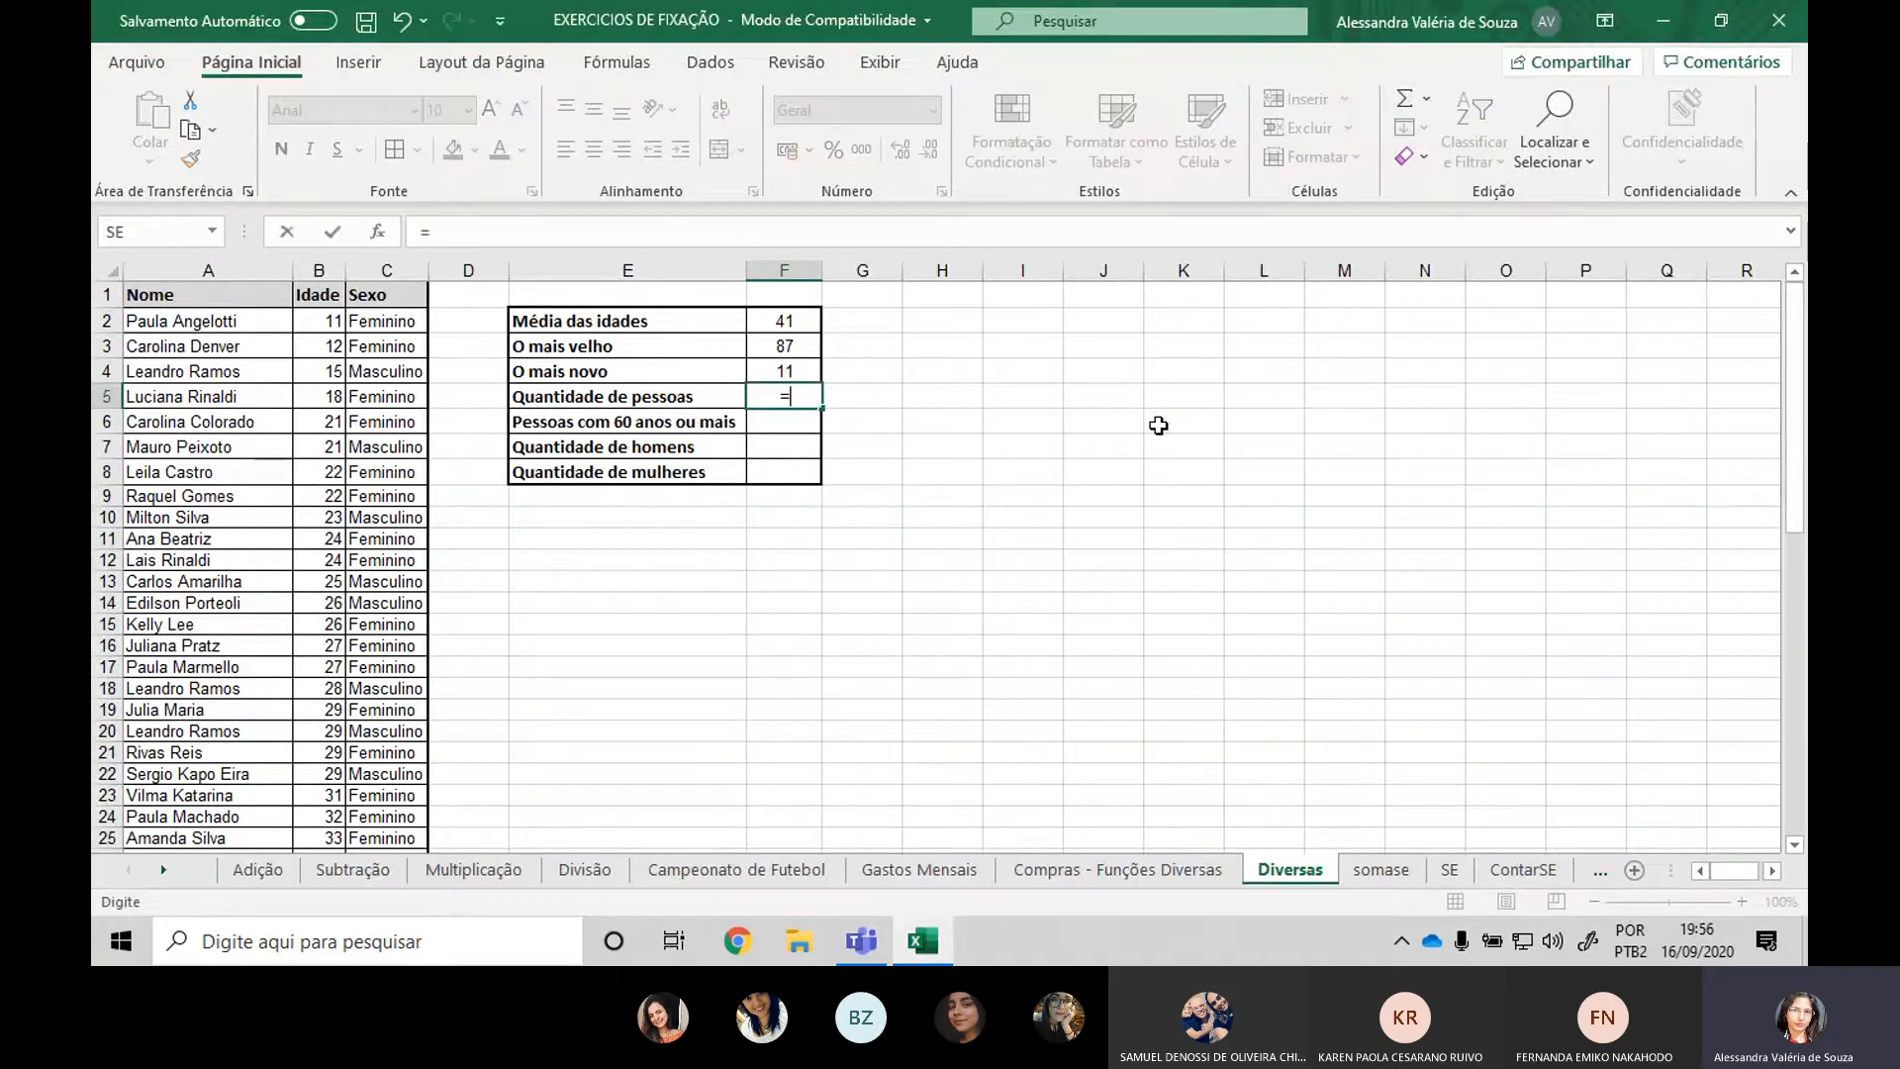
pyautogui.write('cont')
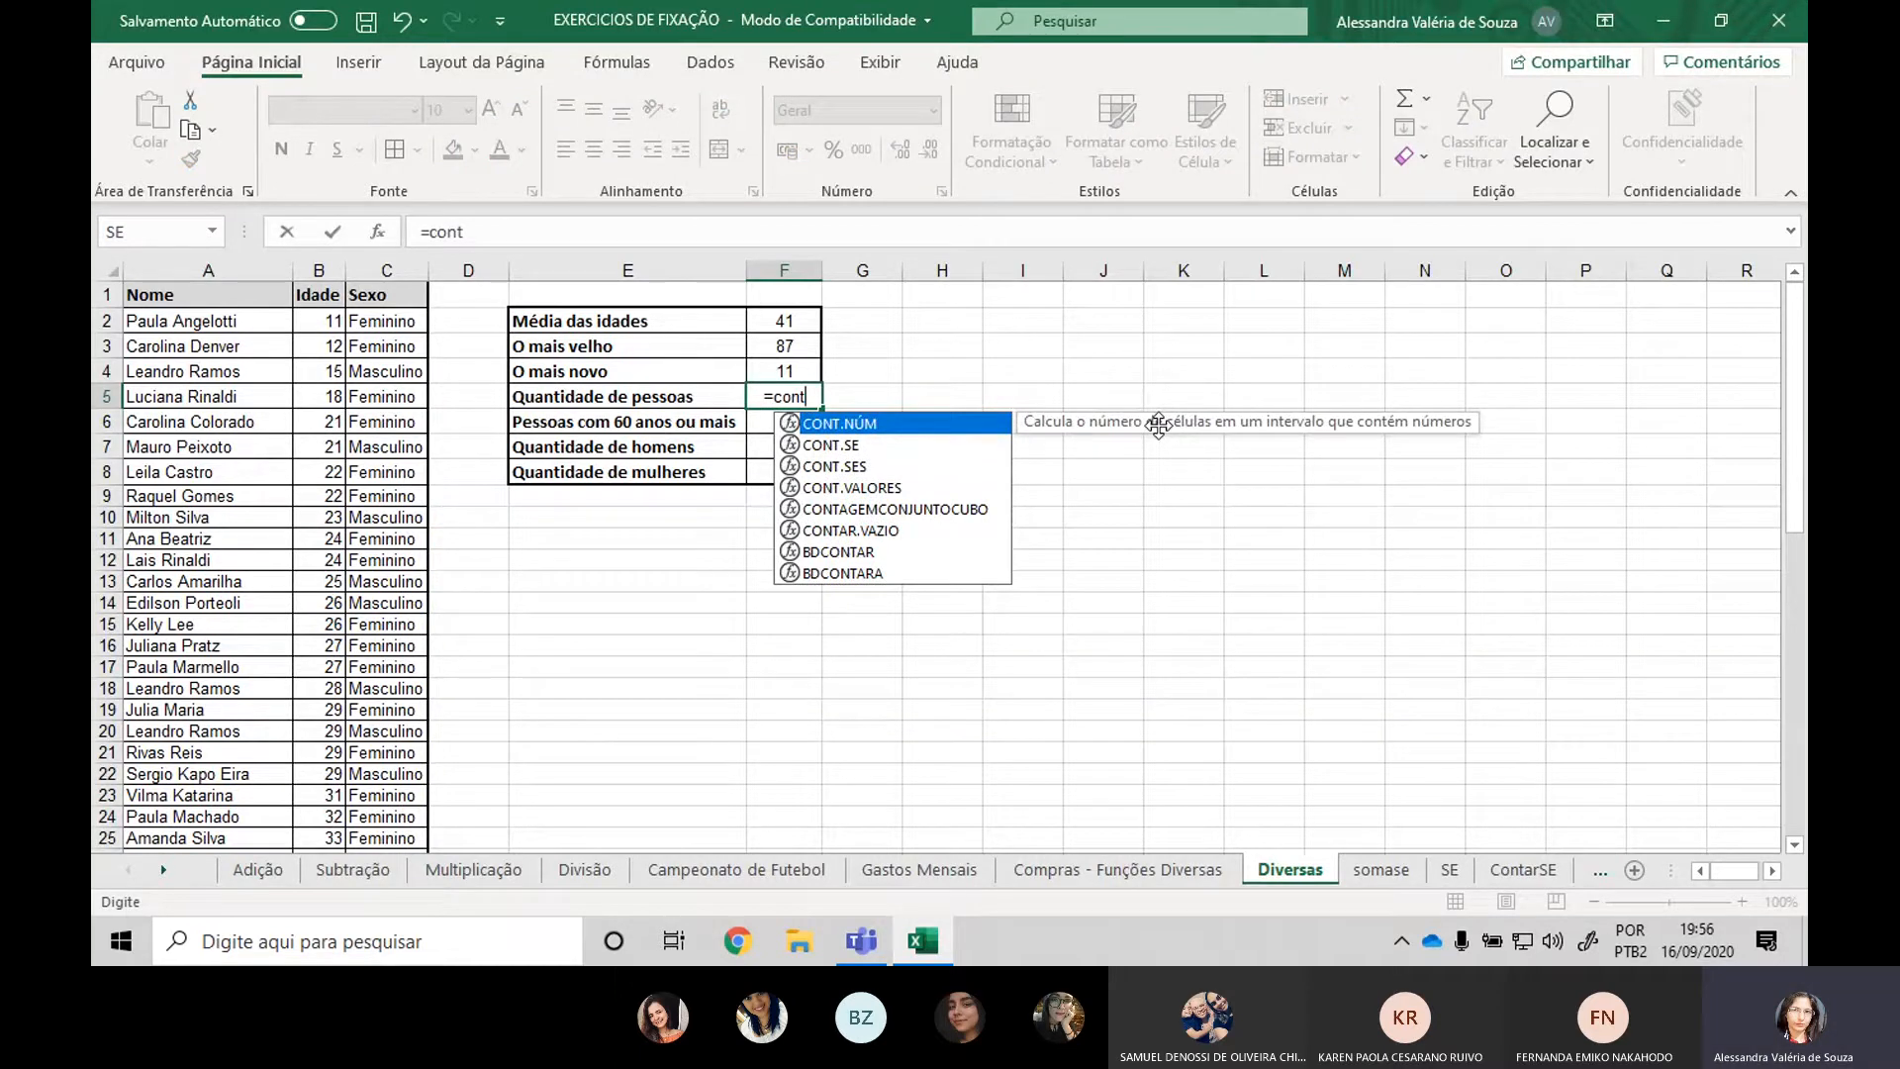
pyautogui.write('.valores')
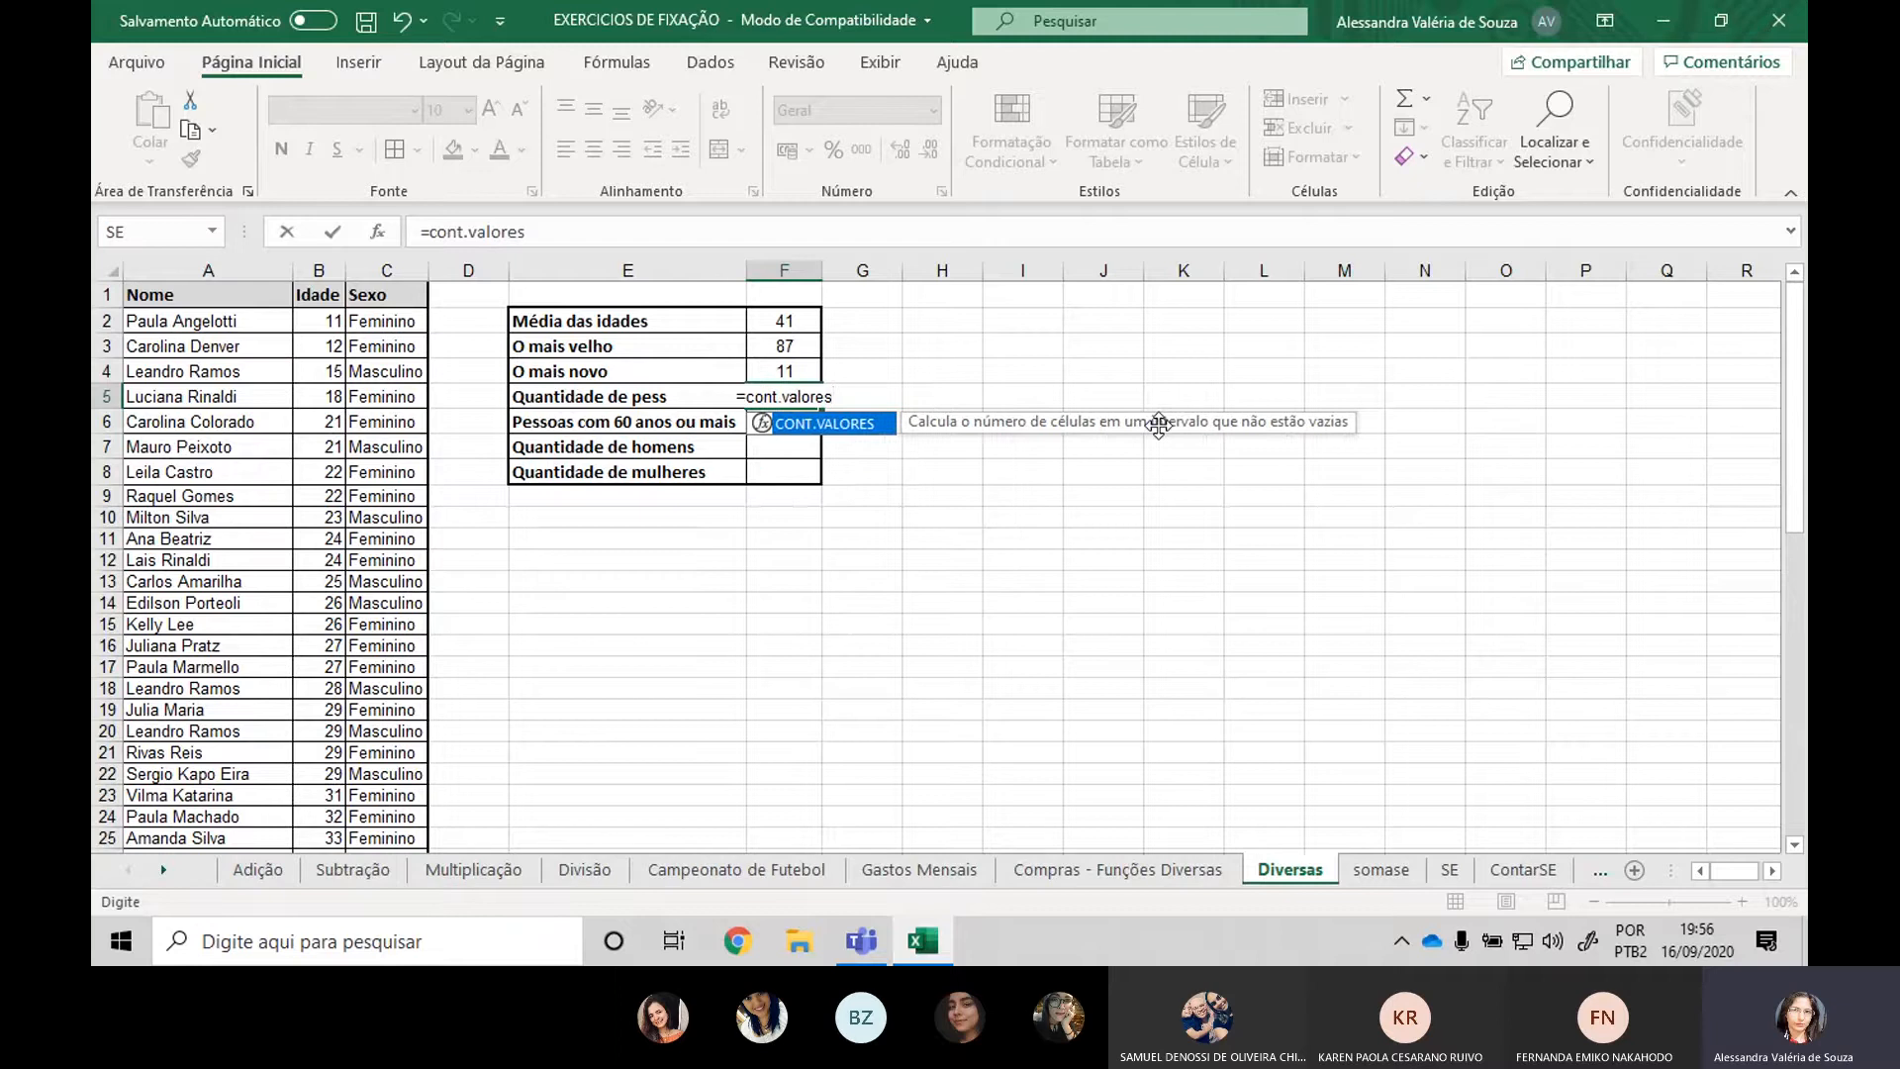
pyautogui.write('(')
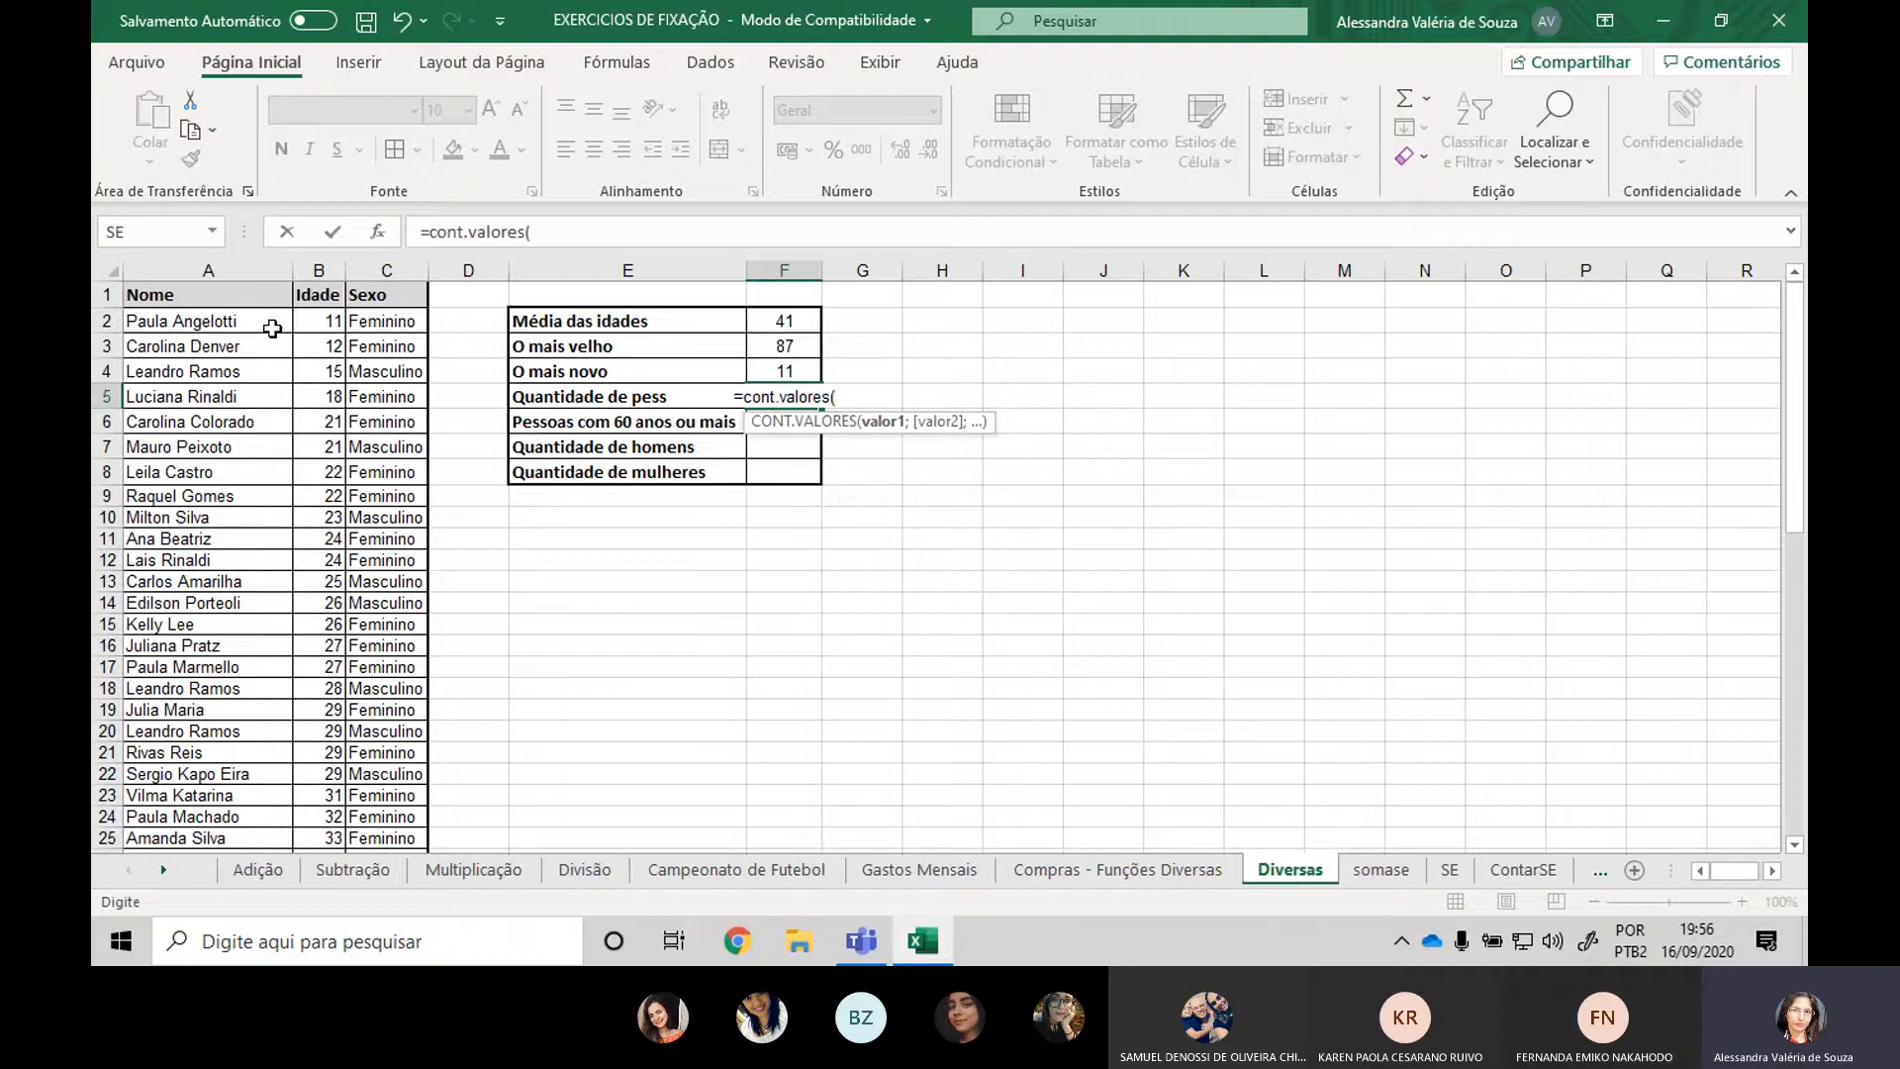
pyautogui.moveTo(307, 320); pyautogui.dragTo(337, 810)
pyautogui.scroll(10, 835, 564)
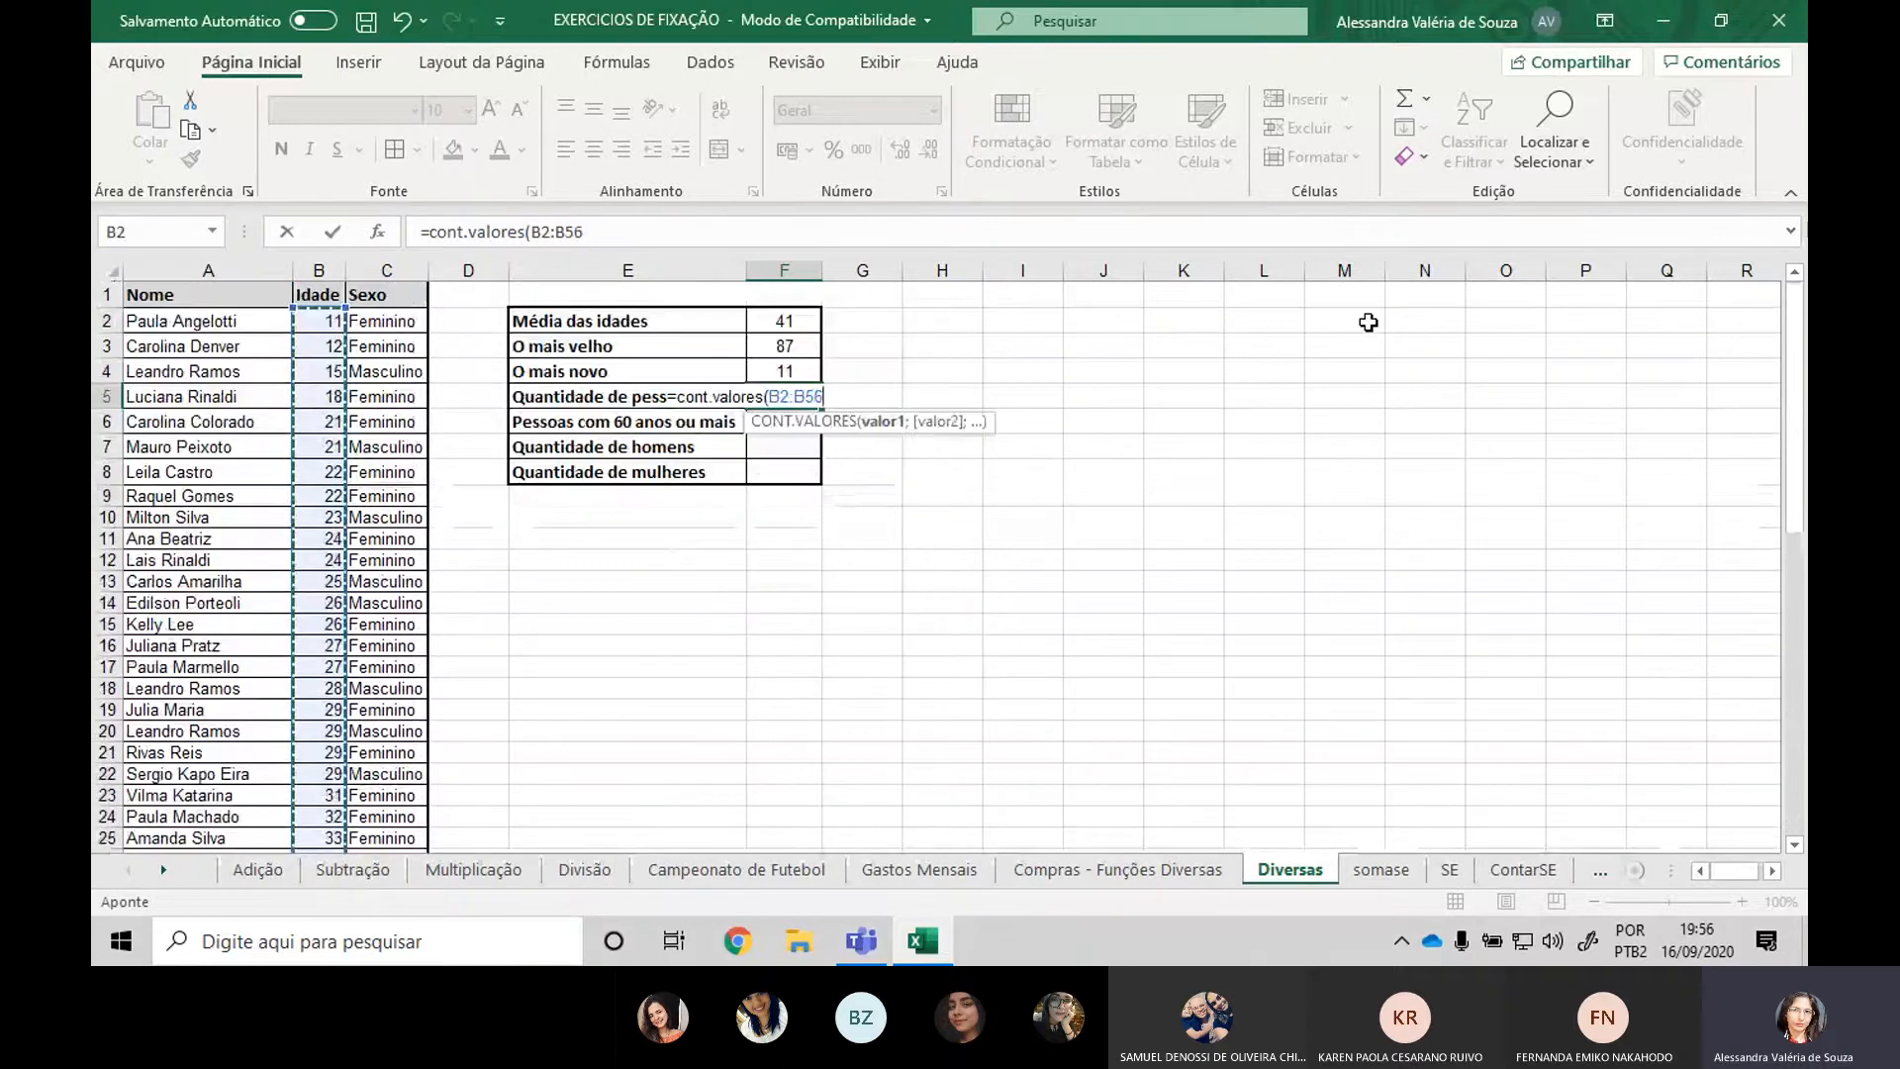
pyautogui.write(')')
pyautogui.press('Return')
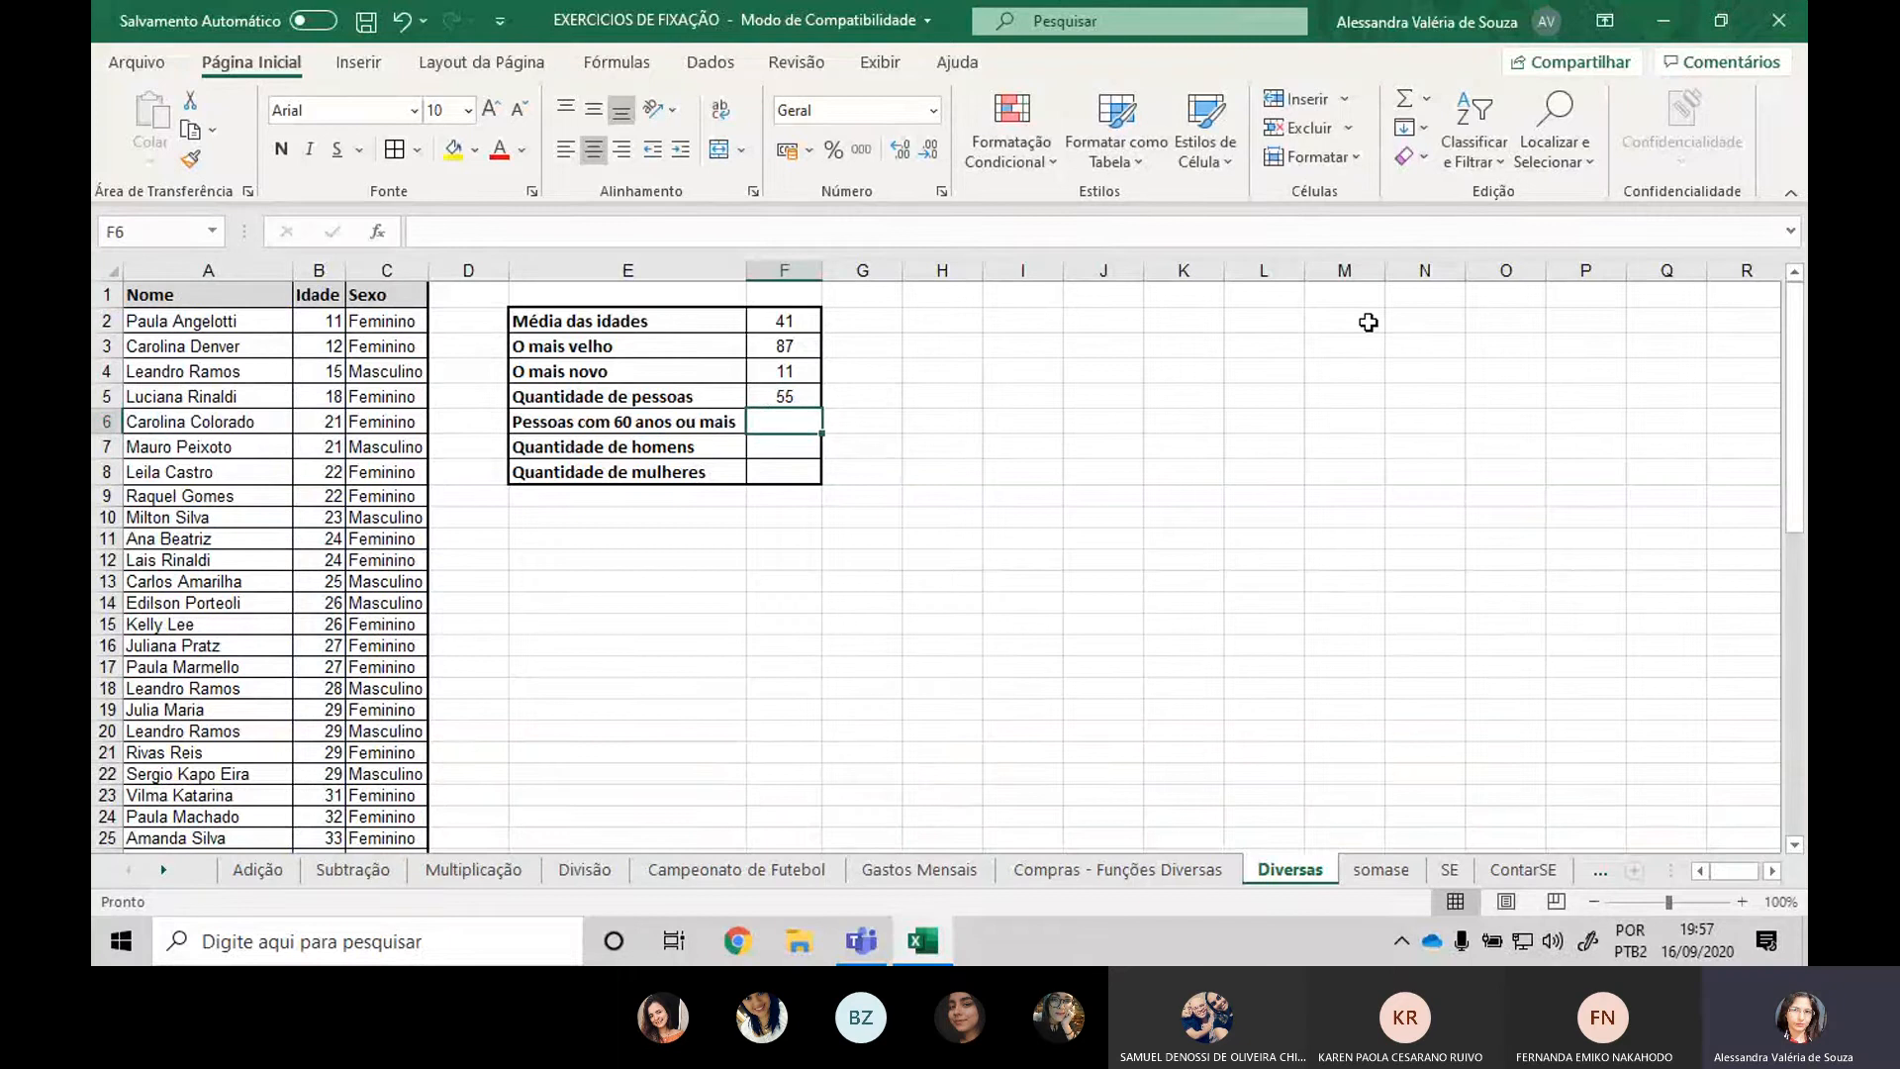
# Change the range counted by the CONT.VALORES formula in F5 to the names in A2:A56.
pyautogui.press('Up')
pyautogui.press('F2')
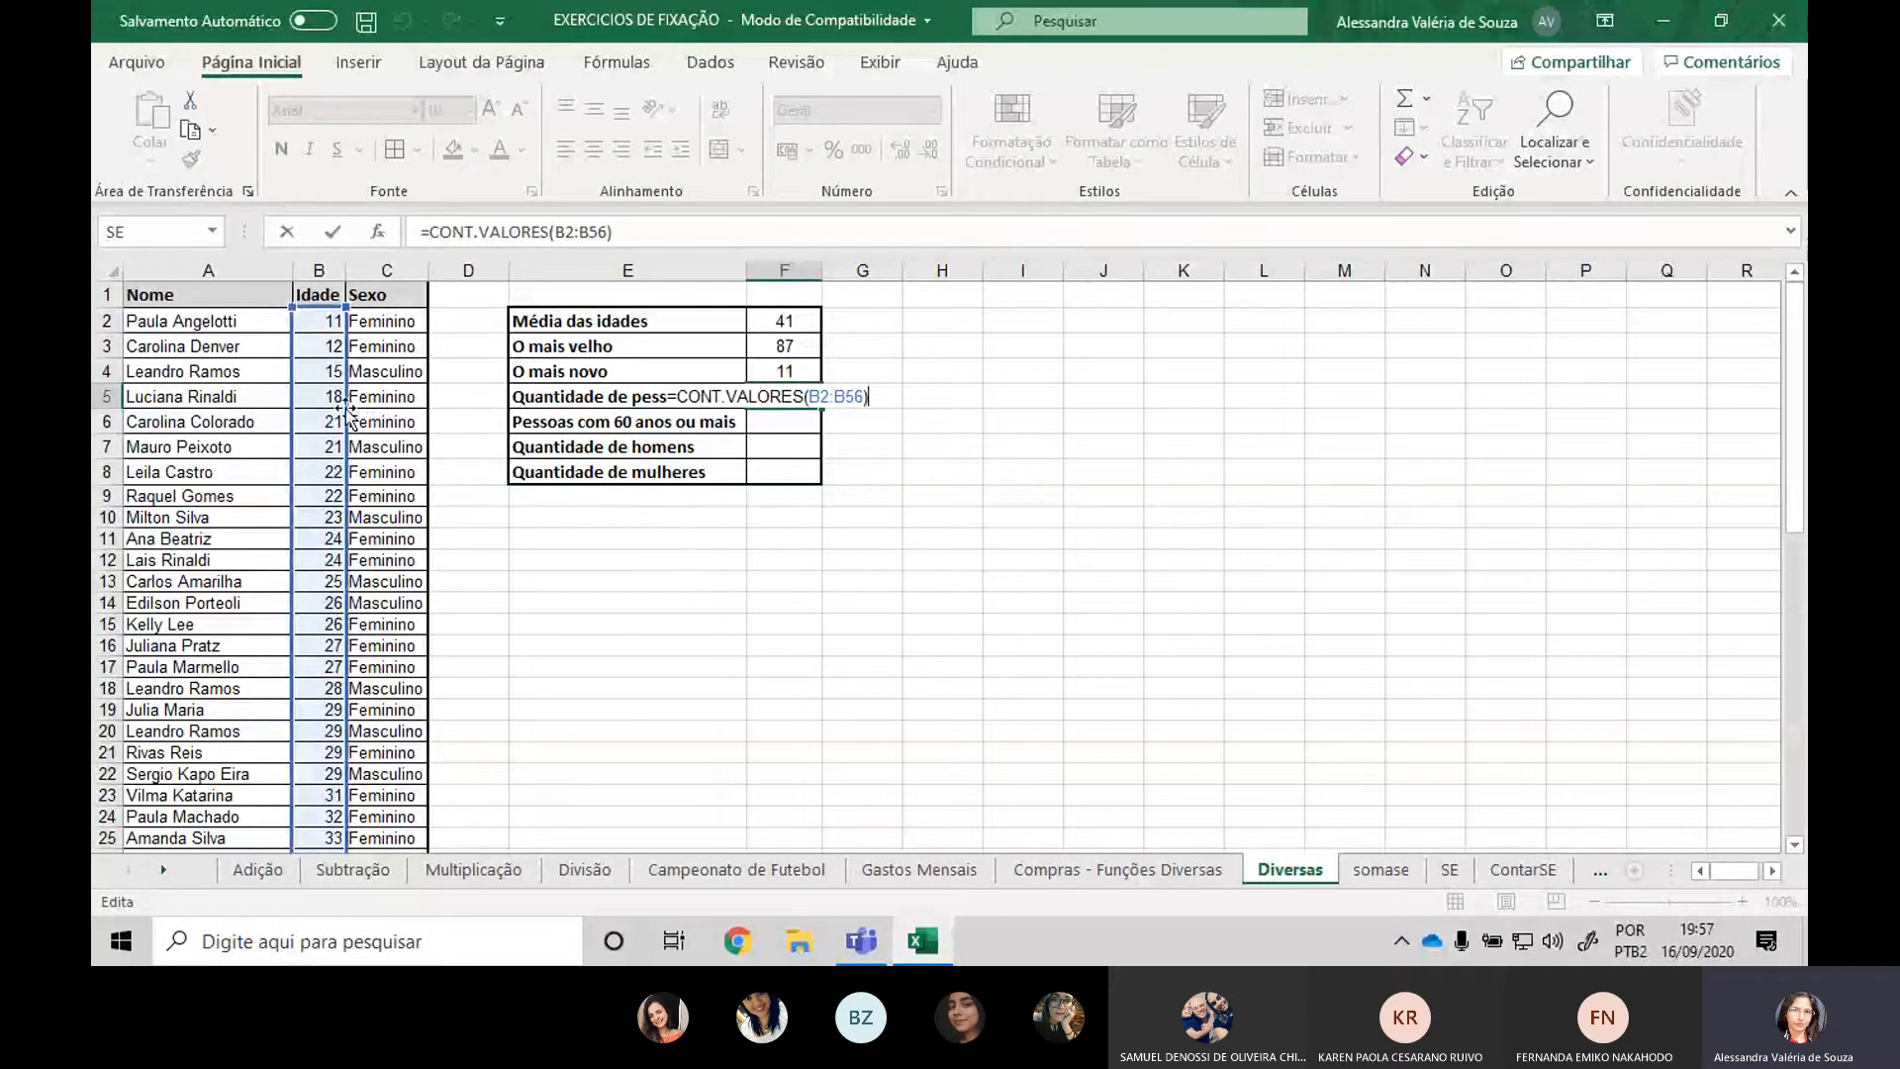
pyautogui.moveTo(294, 421); pyautogui.dragTo(255, 432)
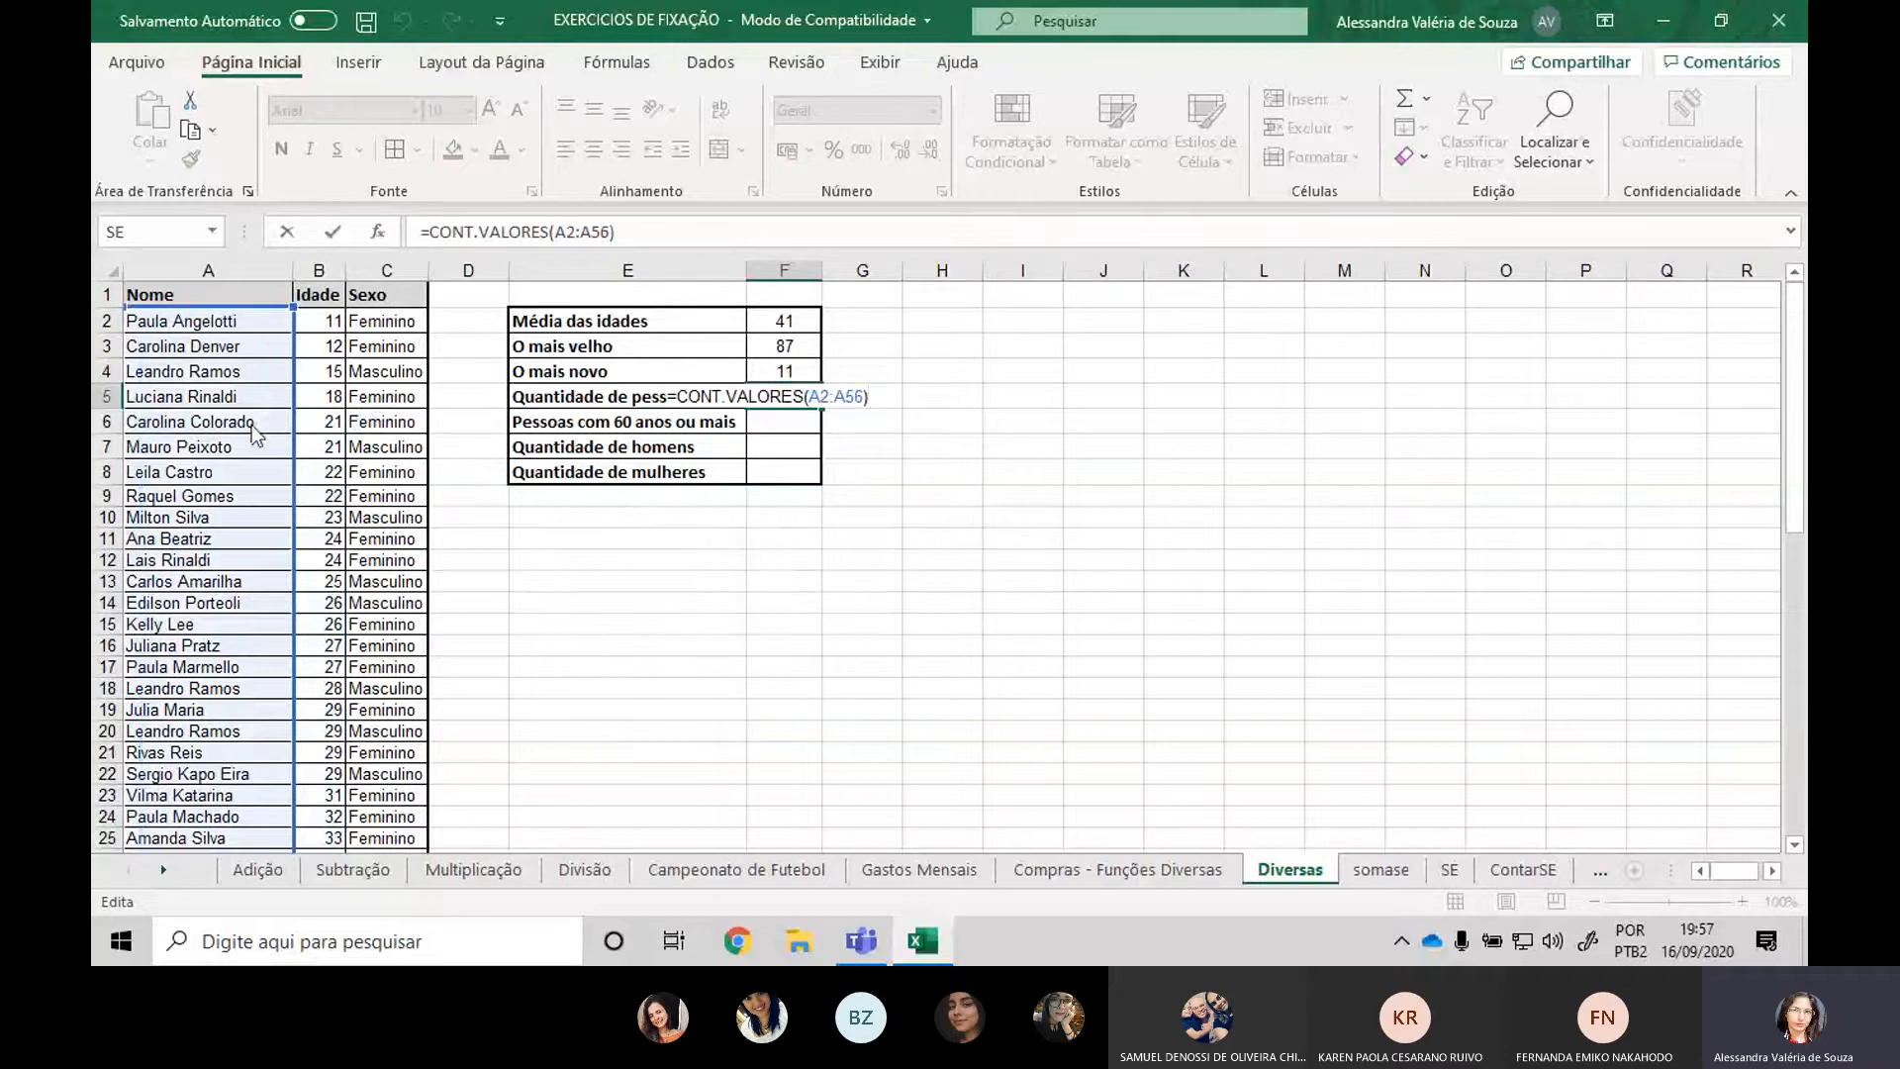
pyautogui.hotkey('ctrl', 'Return')
pyautogui.scroll(-14, 327, 606)
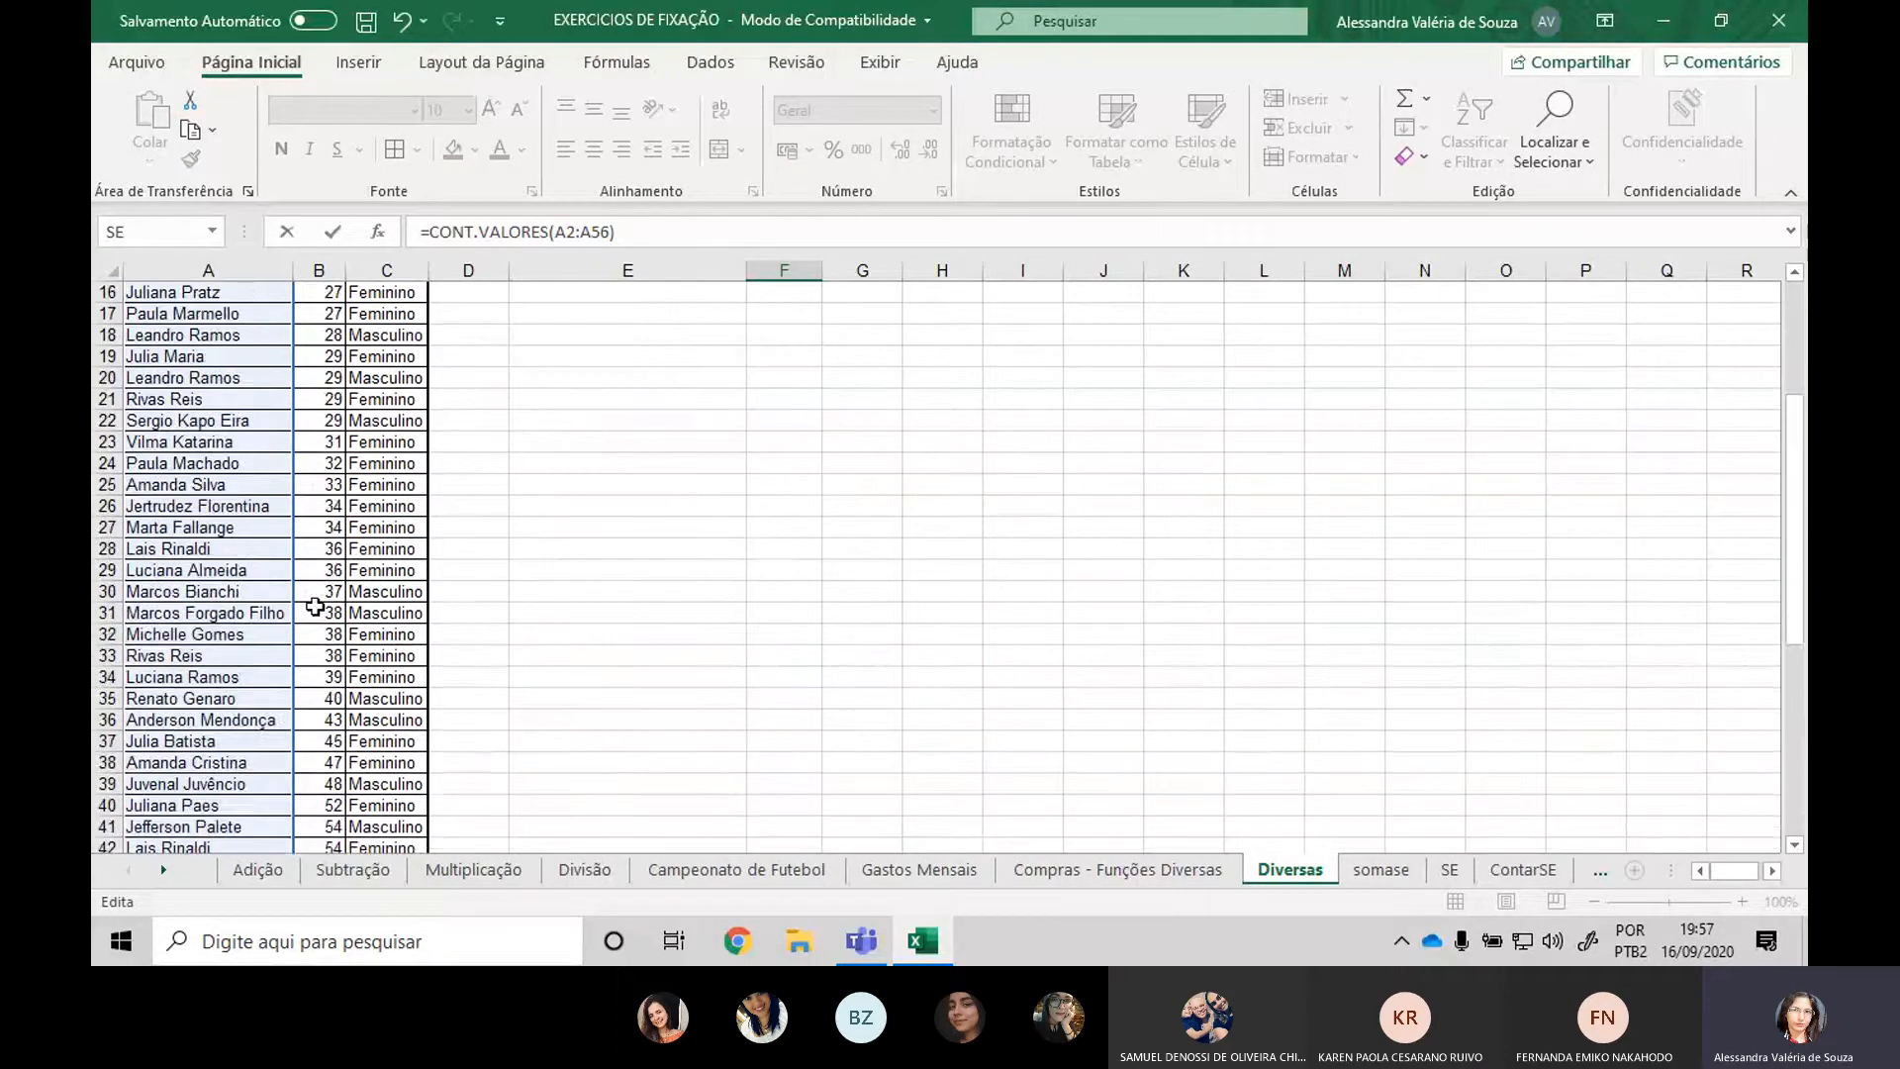
pyautogui.scroll(14, 303, 608)
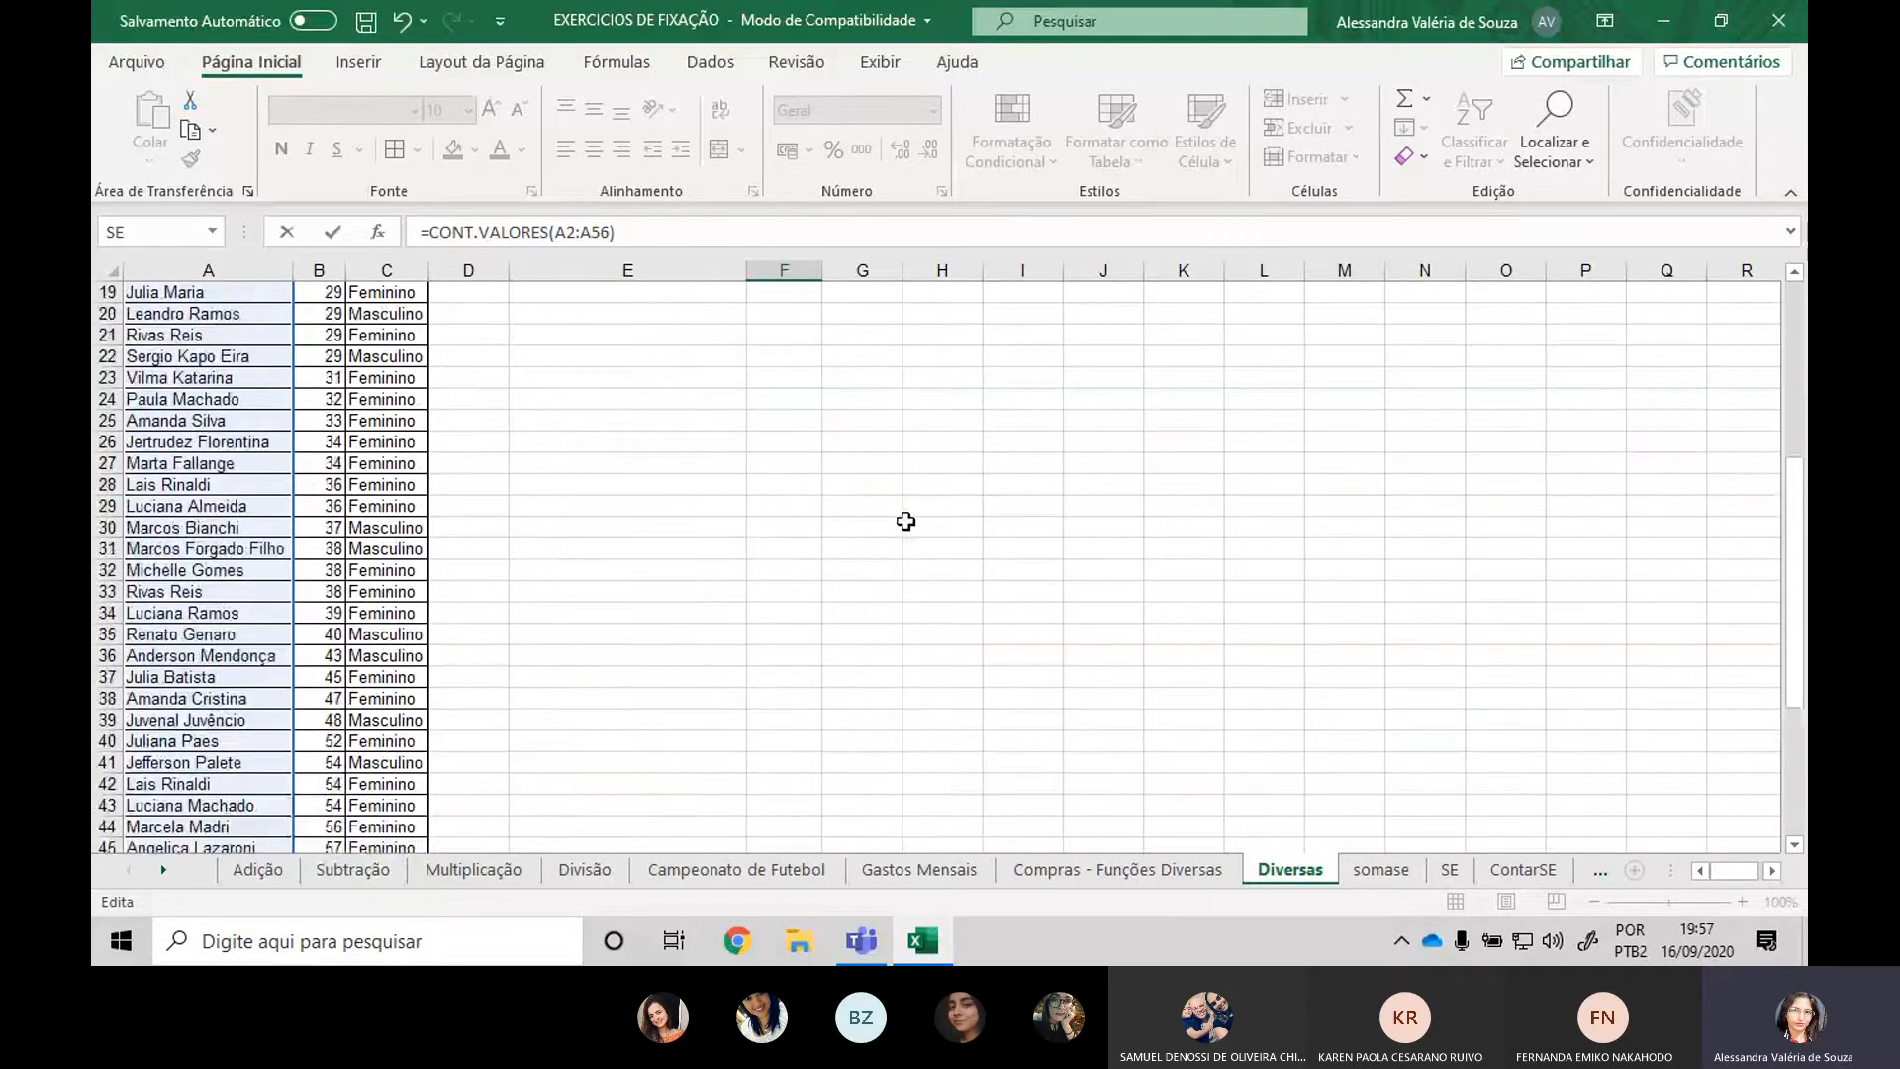
pyautogui.press('Return')
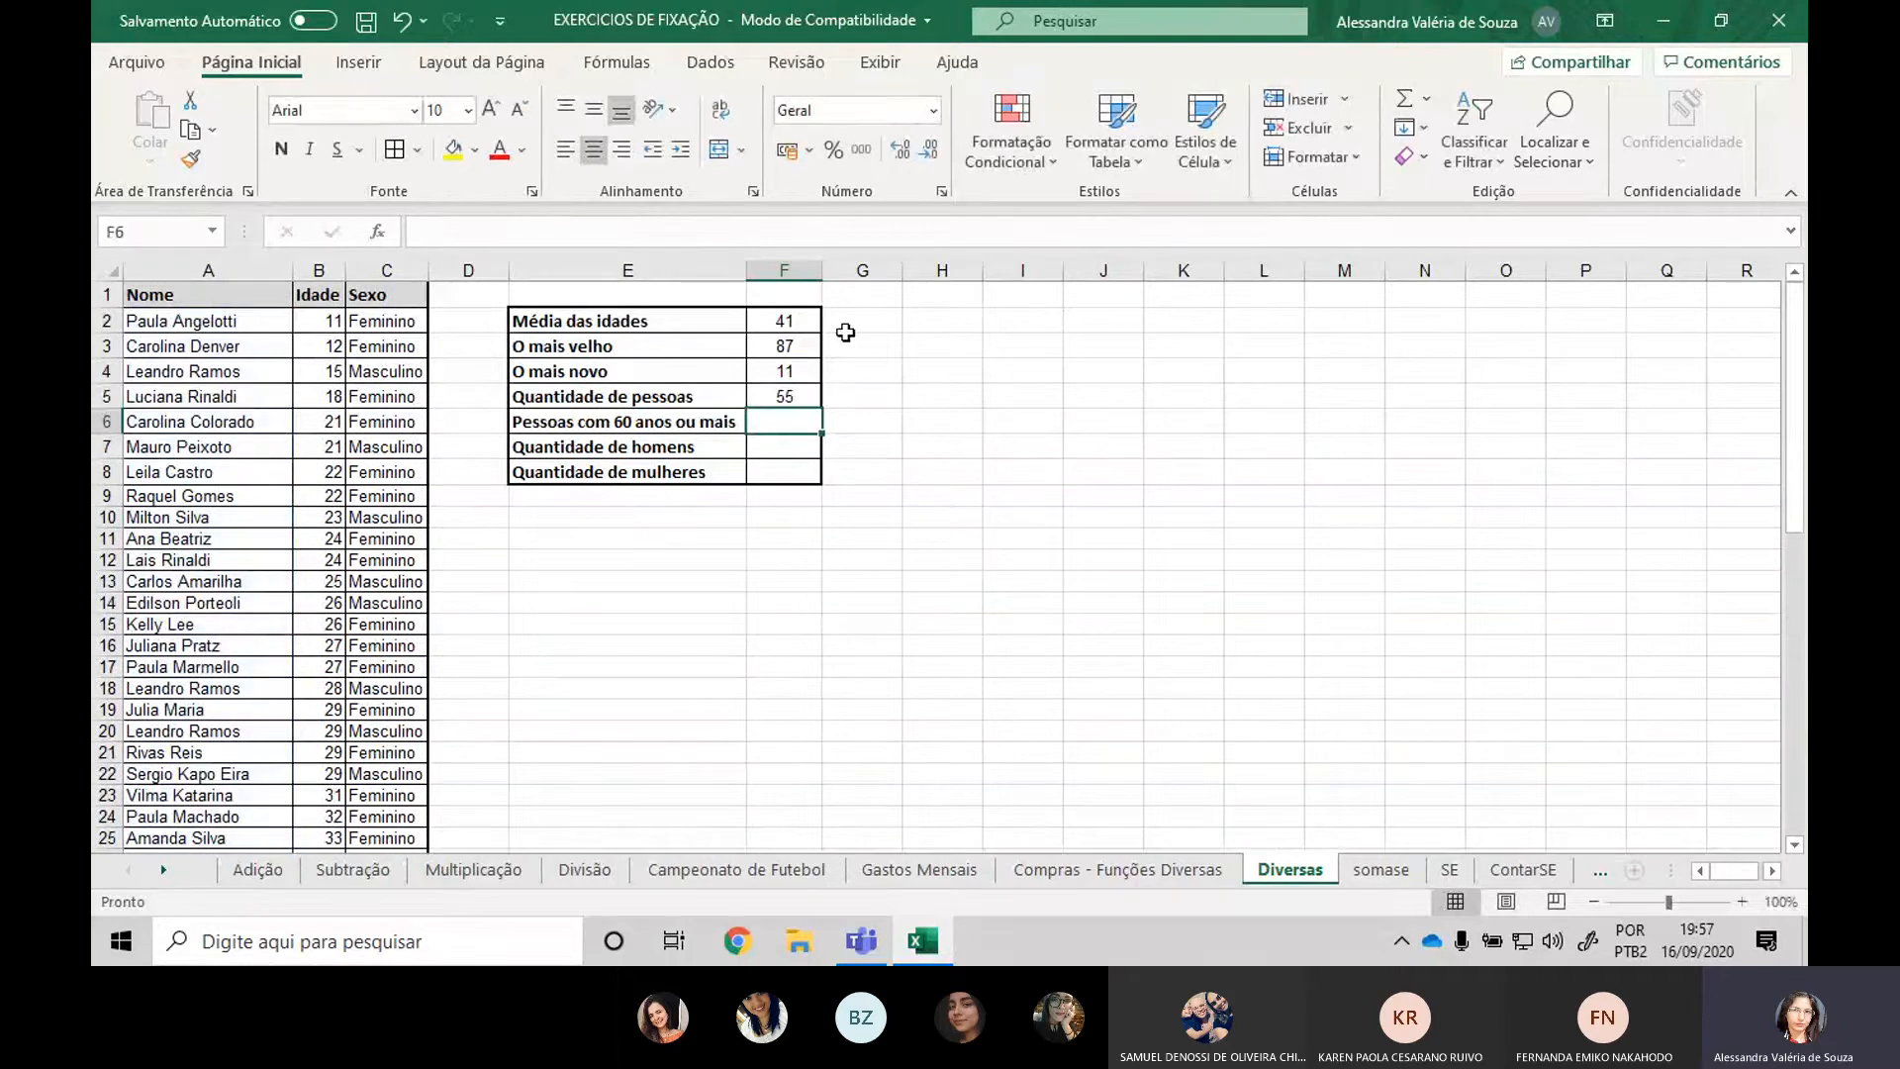
# Review the CONT.VALORES formula in F5 and check it against the list's header row and last row, 56.
pyautogui.doubleClick(814, 396)
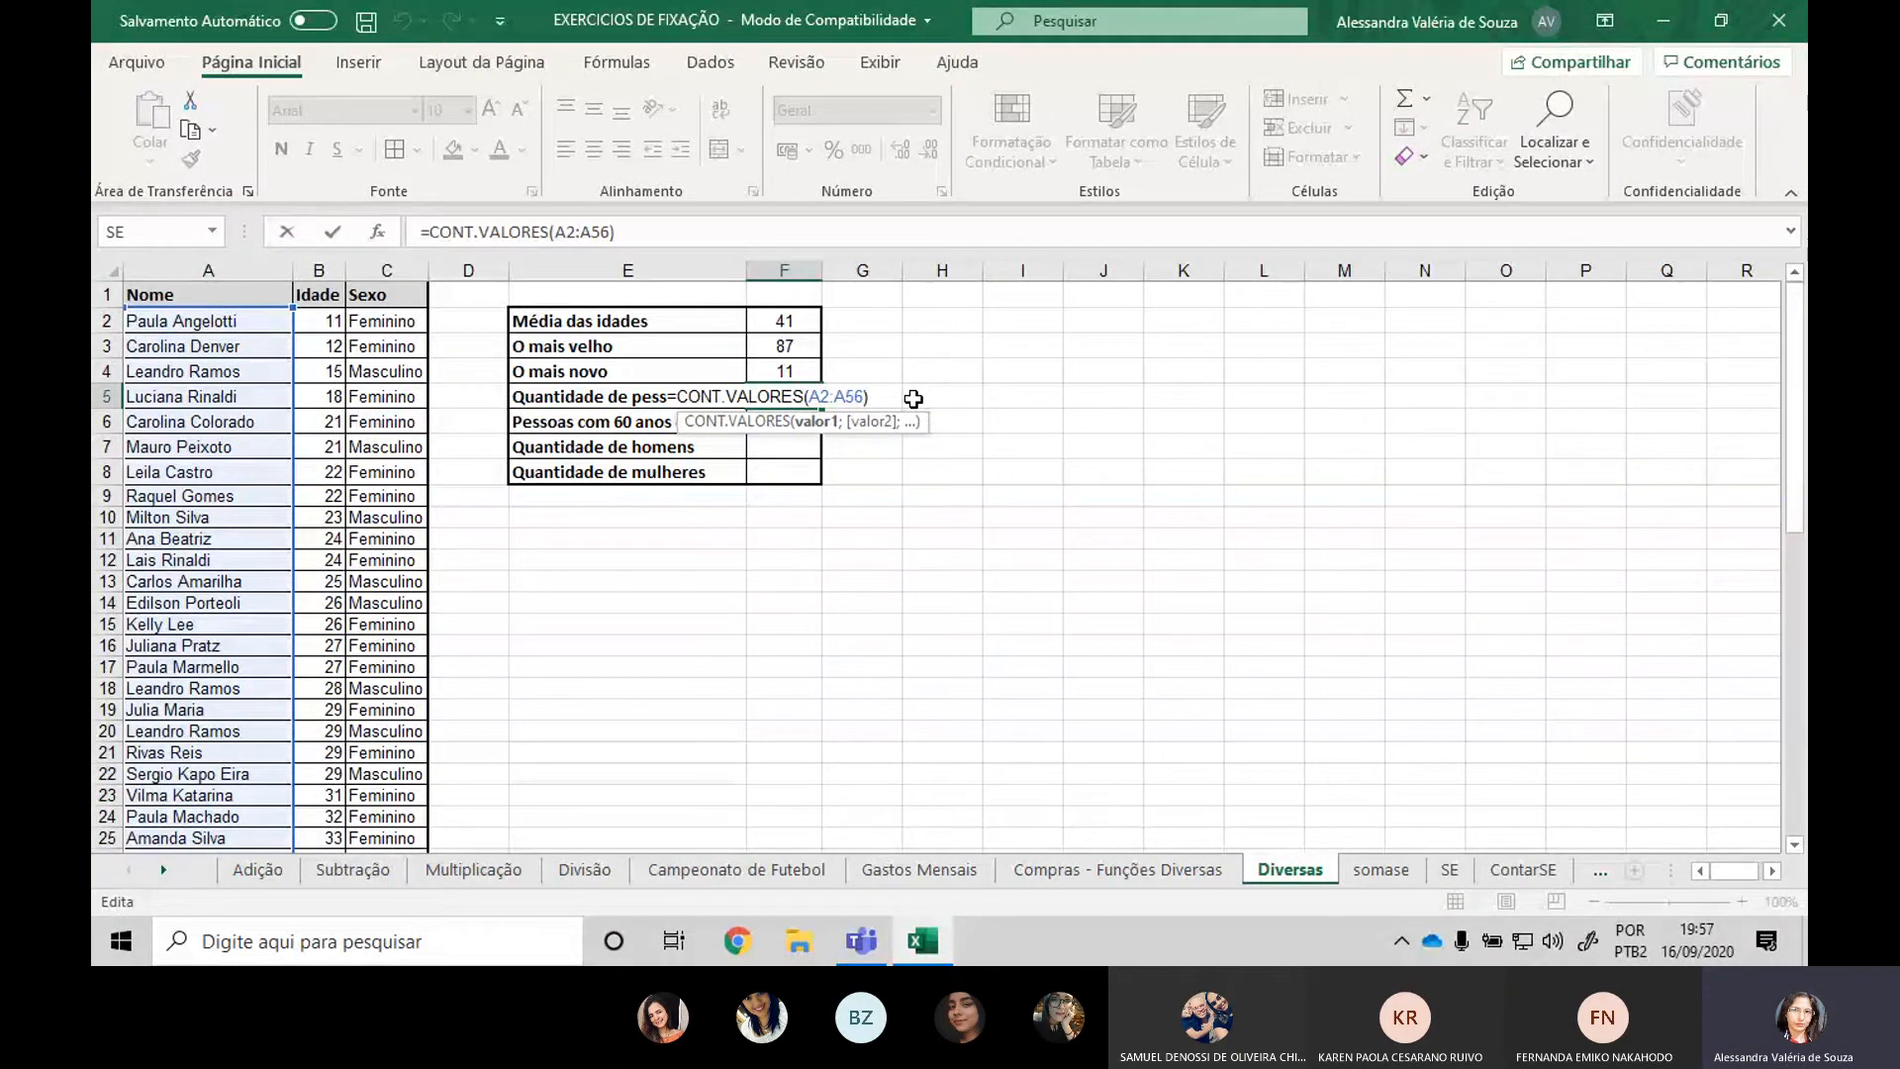
pyautogui.press('Return')
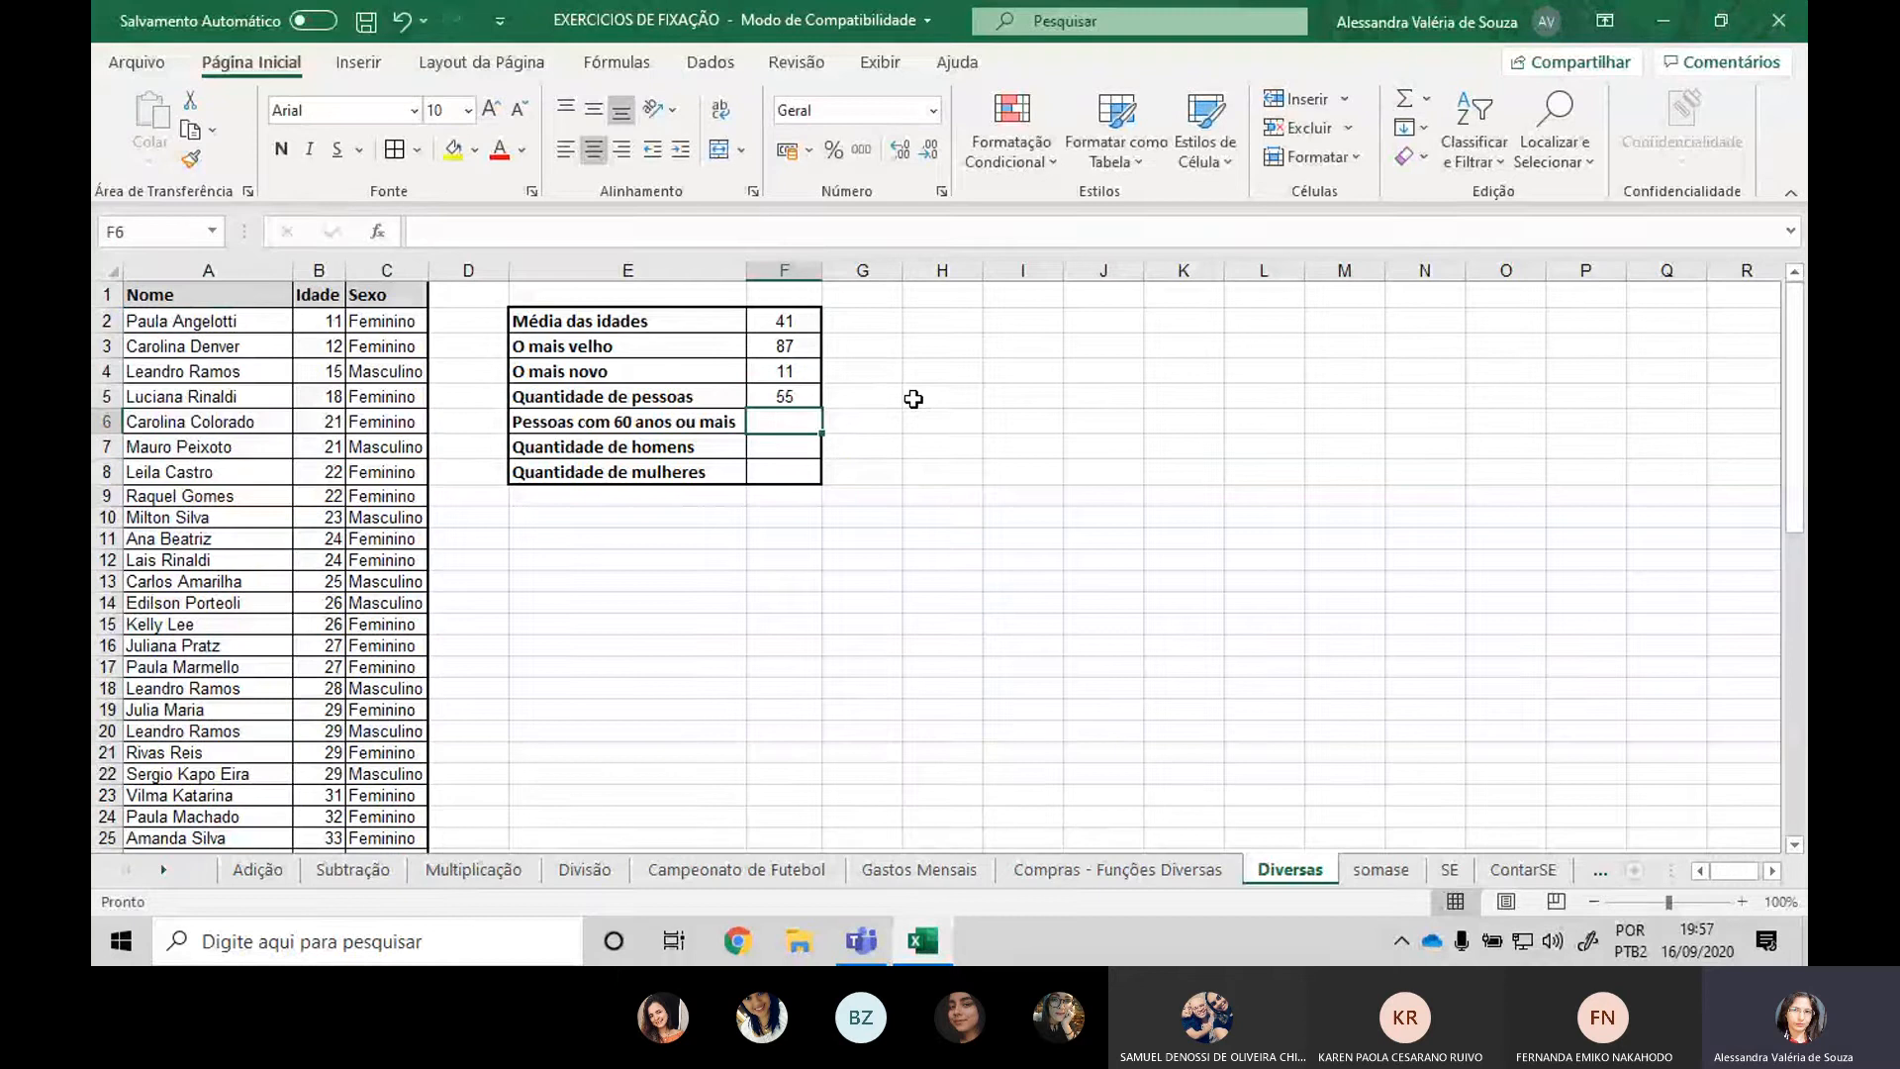
pyautogui.scroll(-14, 534, 505)
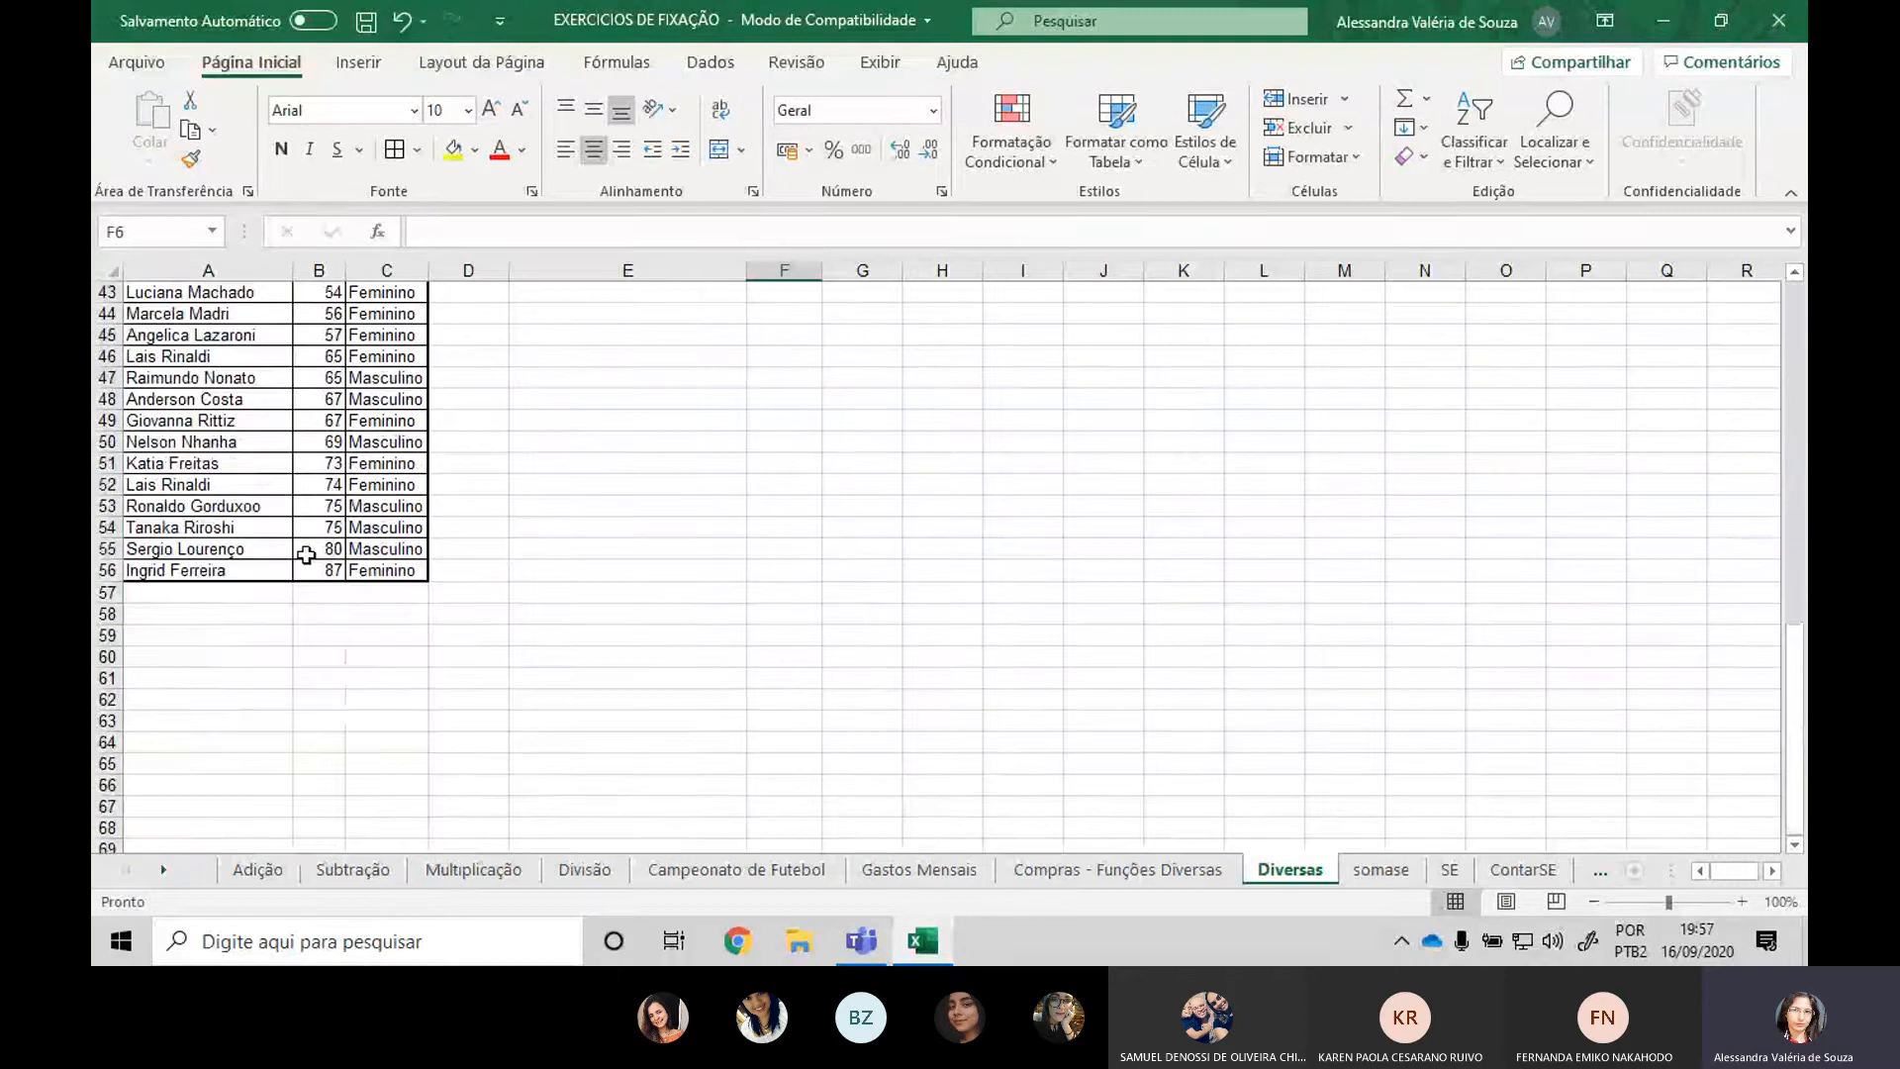
pyautogui.click(107, 571)
pyautogui.scroll(14, 153, 392)
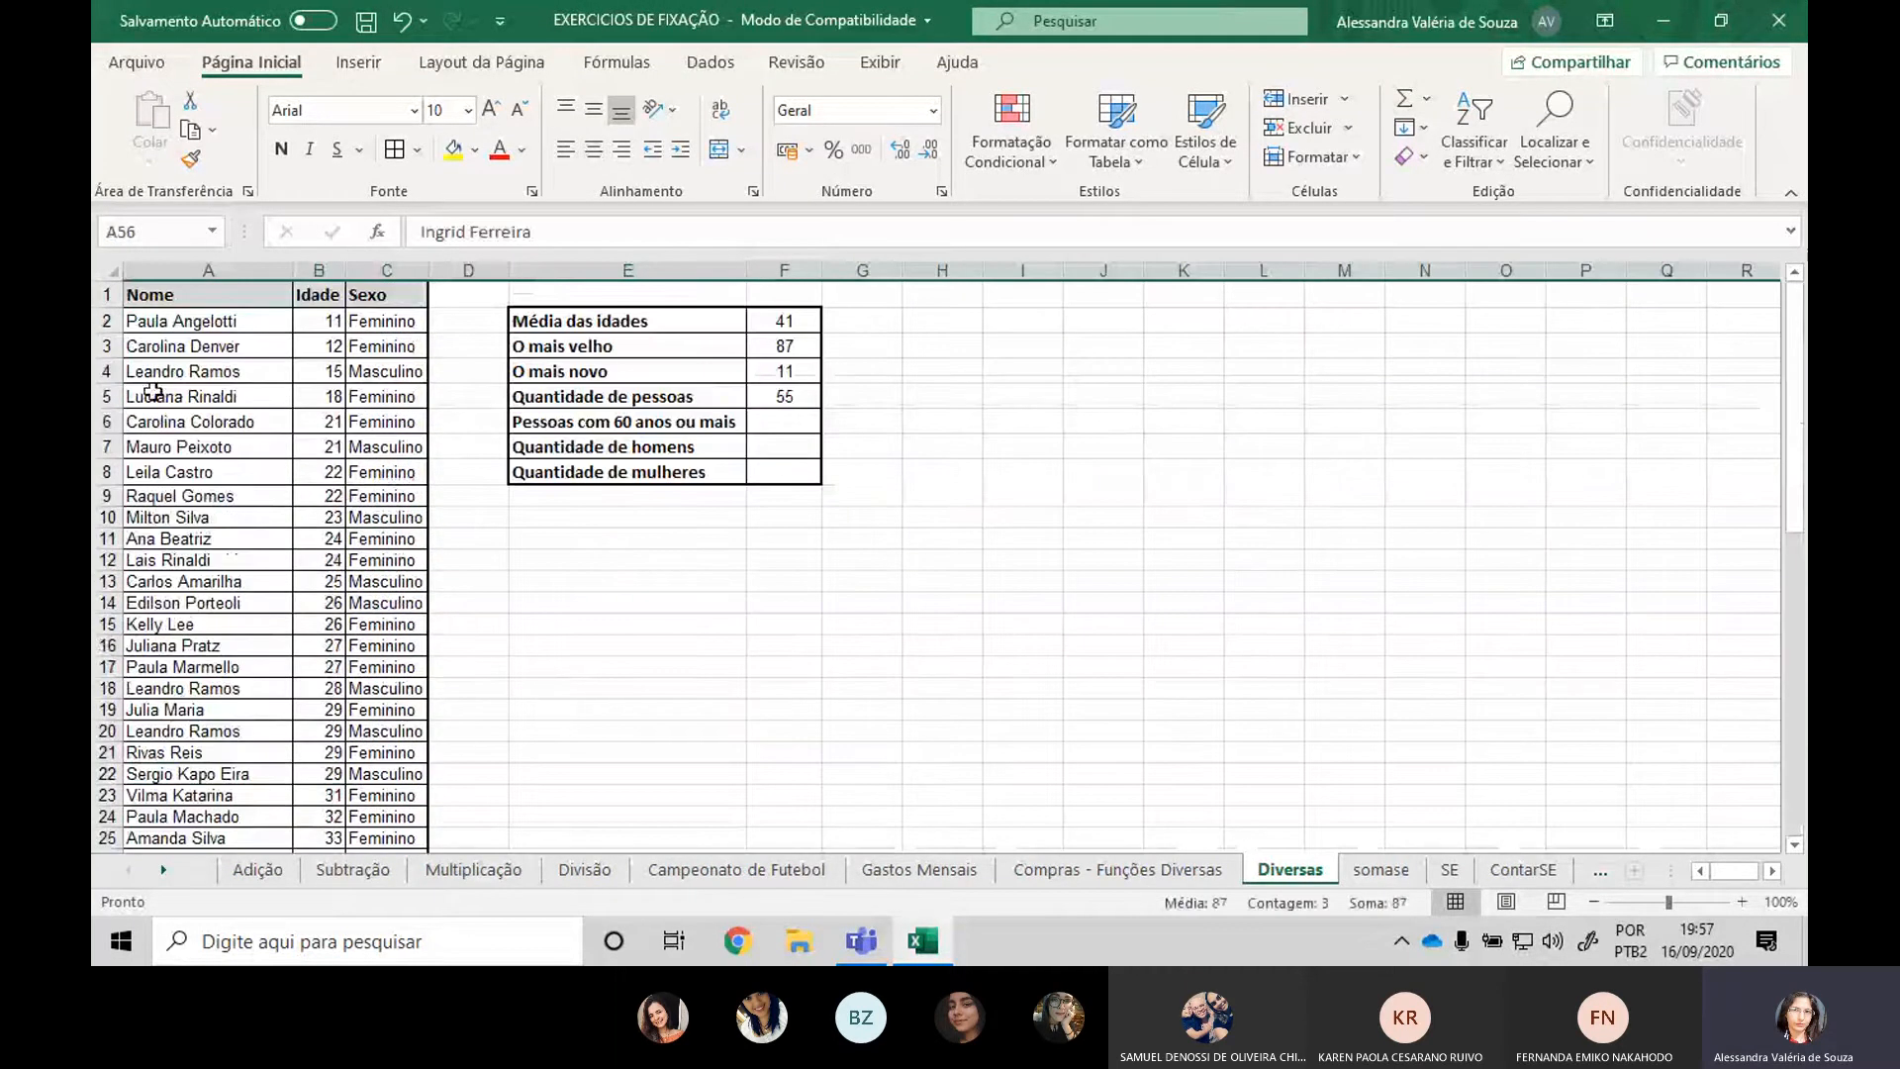
pyautogui.click(116, 290)
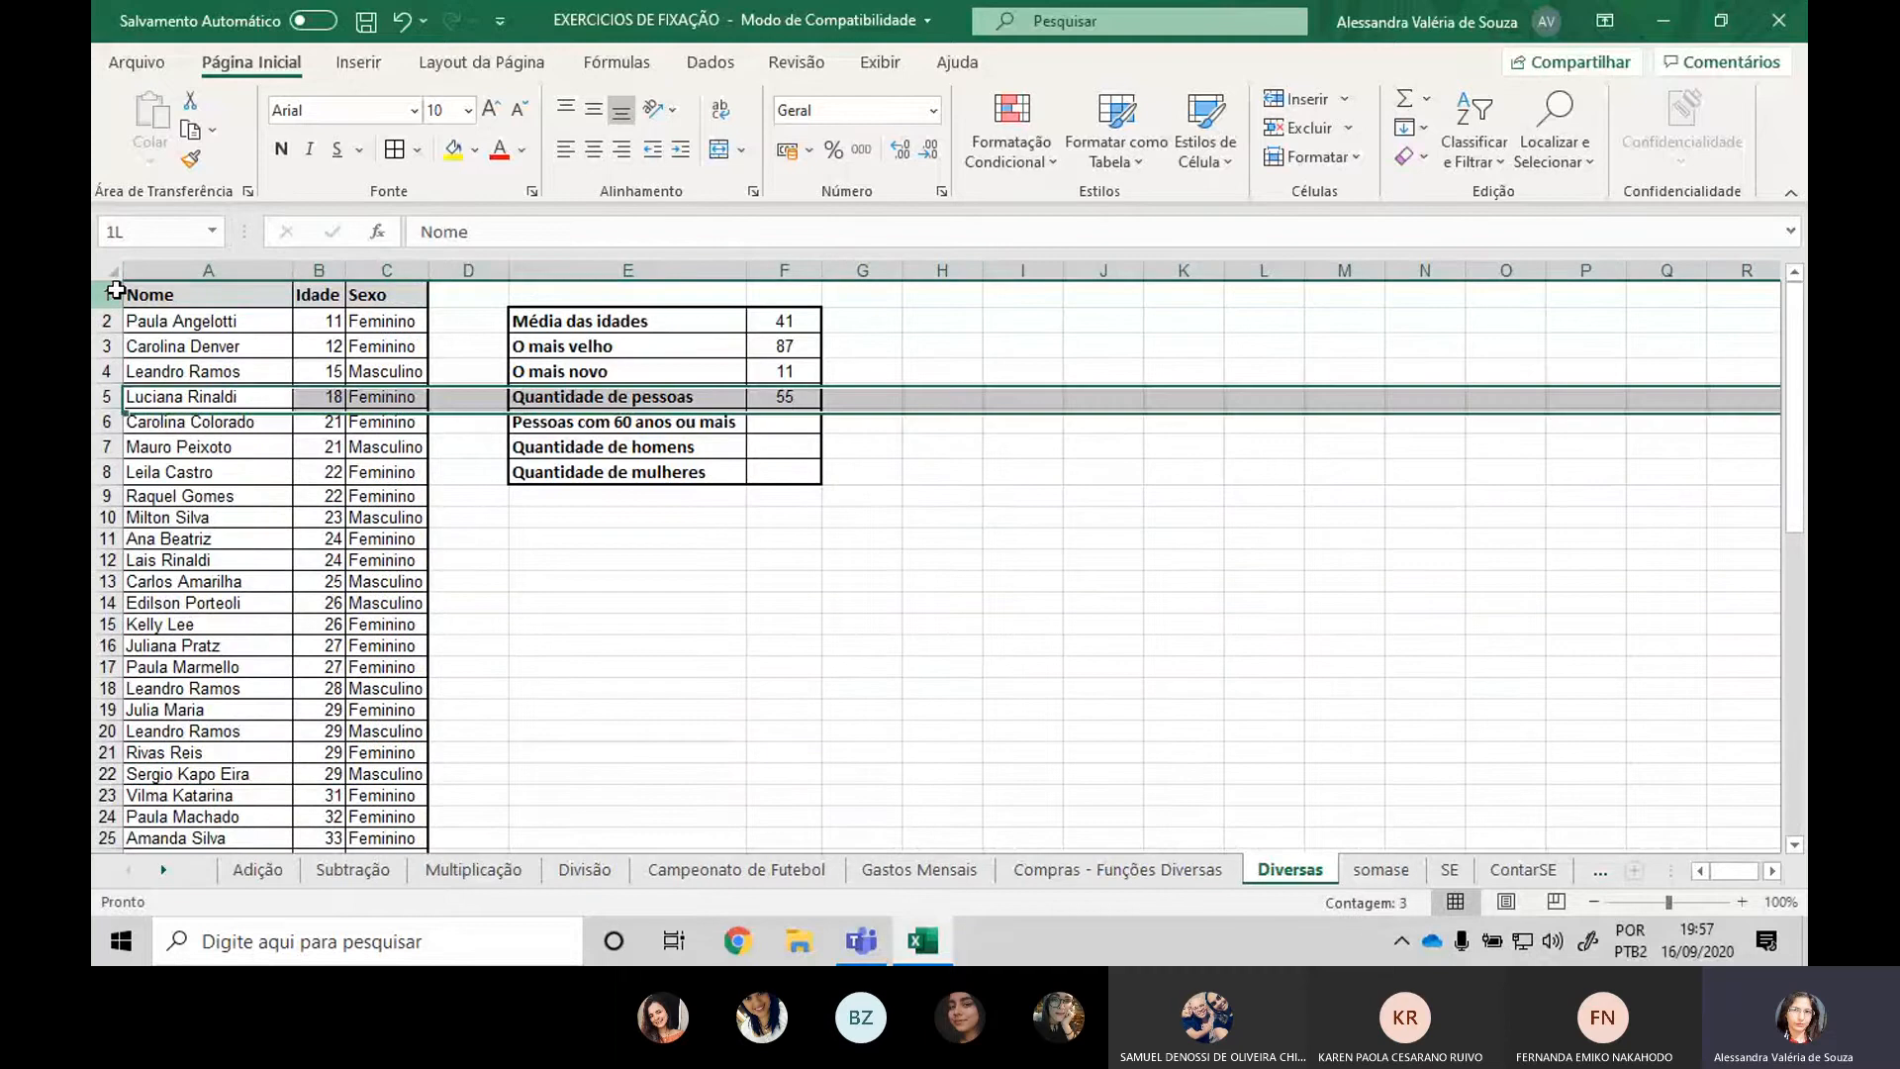
pyautogui.moveTo(1184, 559); pyautogui.dragTo(1183, 604)
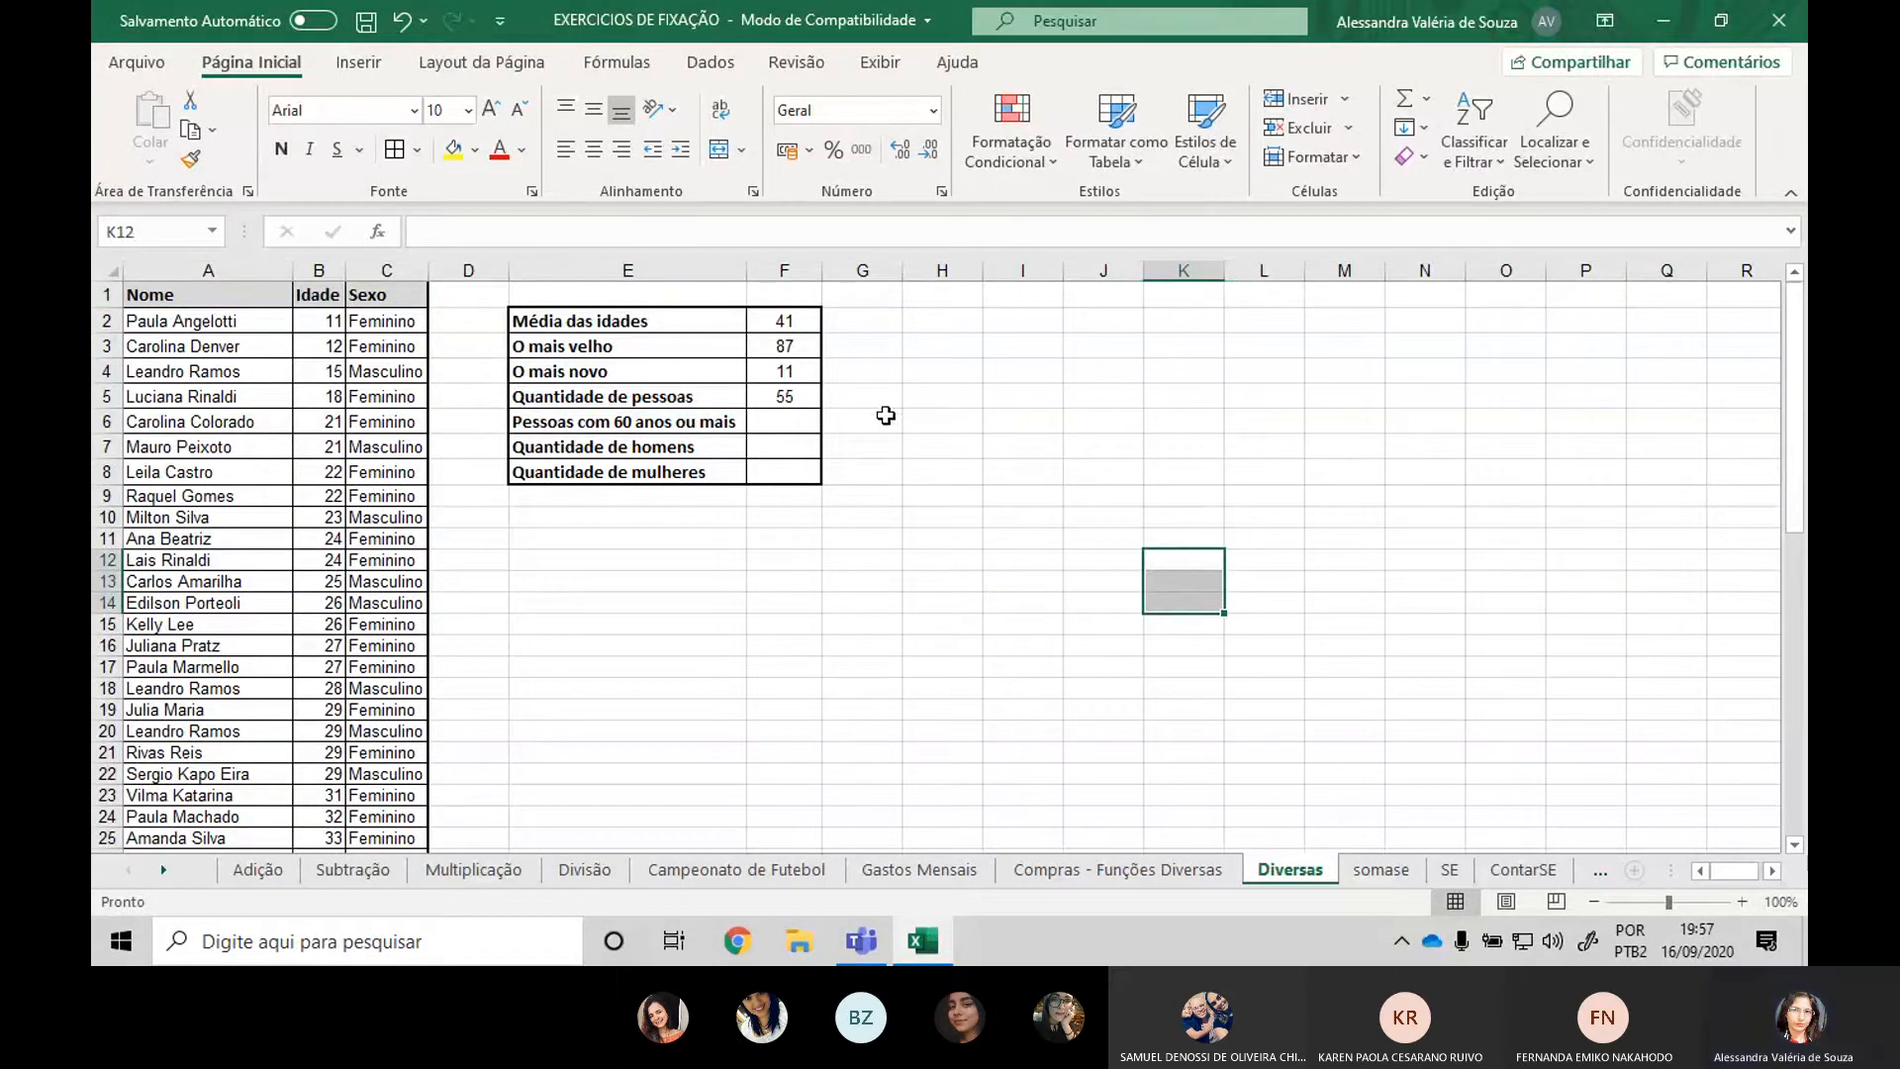
# Try to count the people aged 60 or more in F6 with CONT.SE over A2:A56 and the criterion B2>60.
pyautogui.click(790, 422)
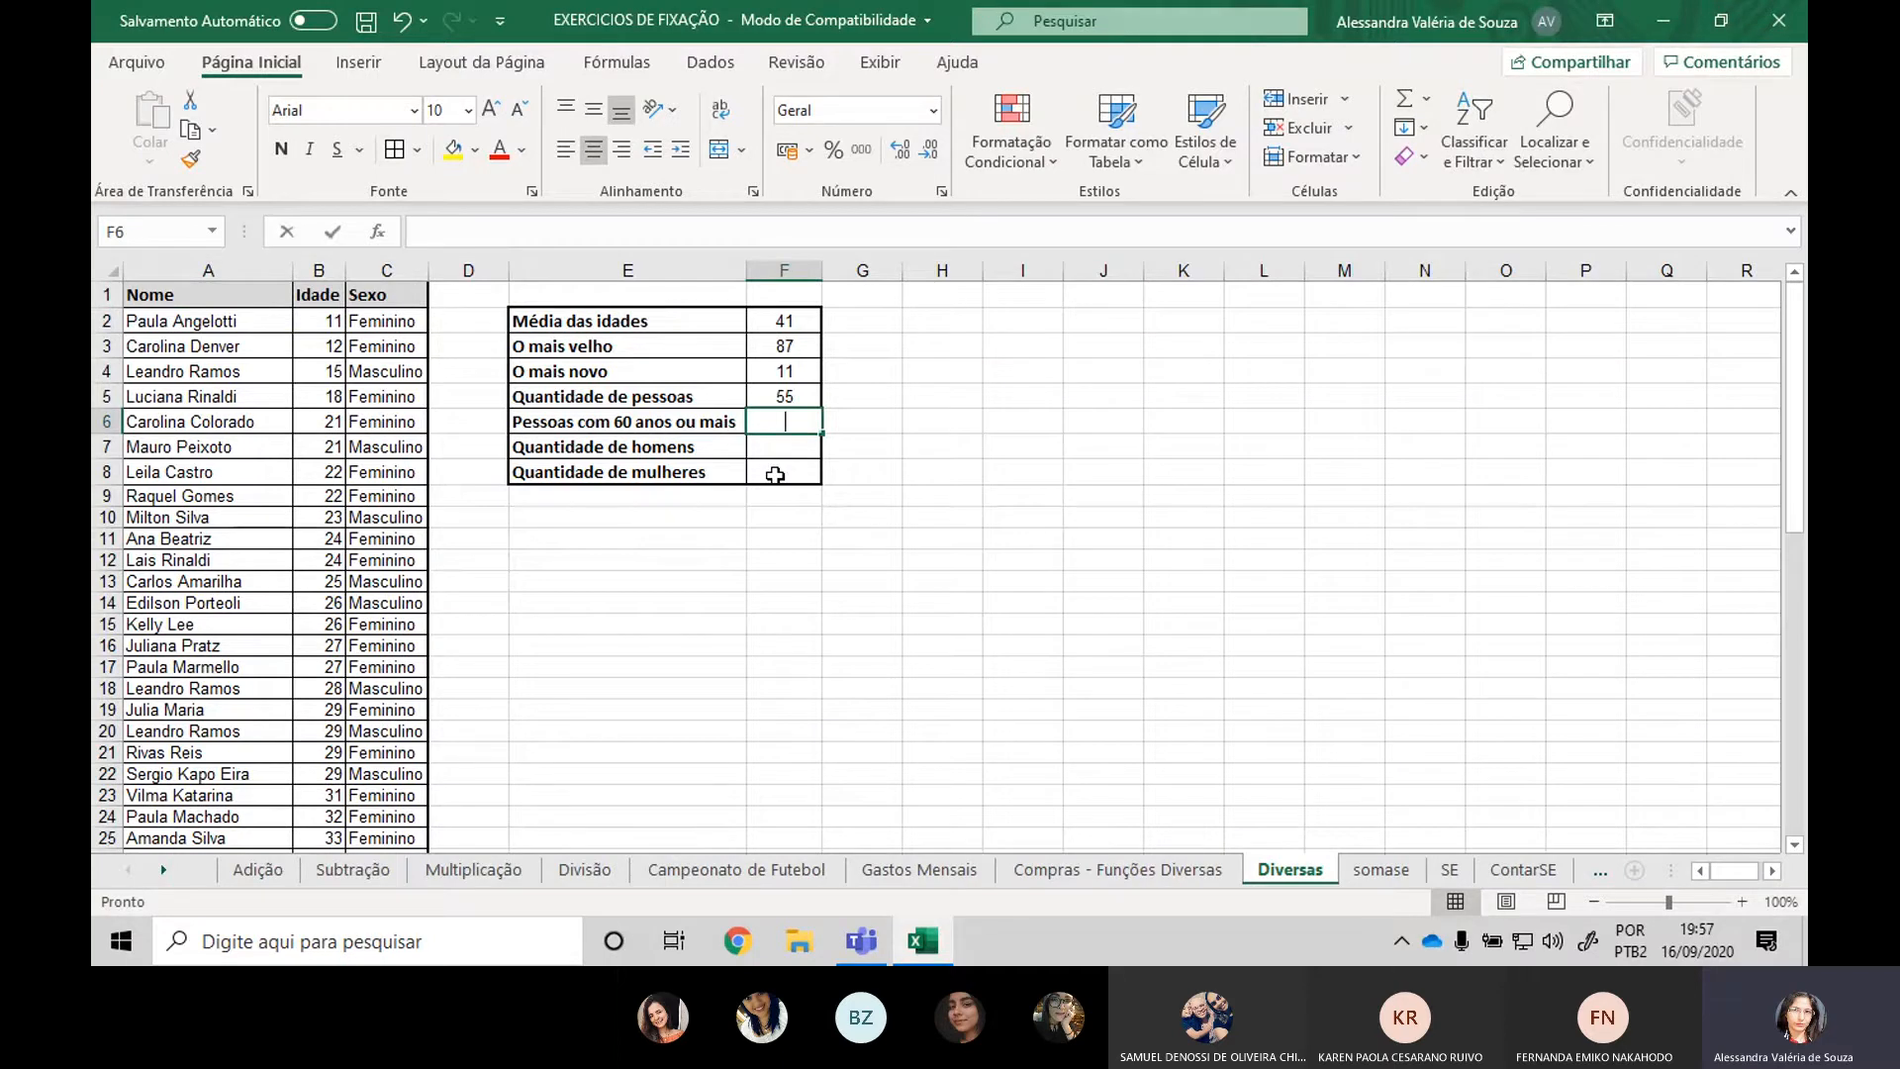
pyautogui.write('=c')
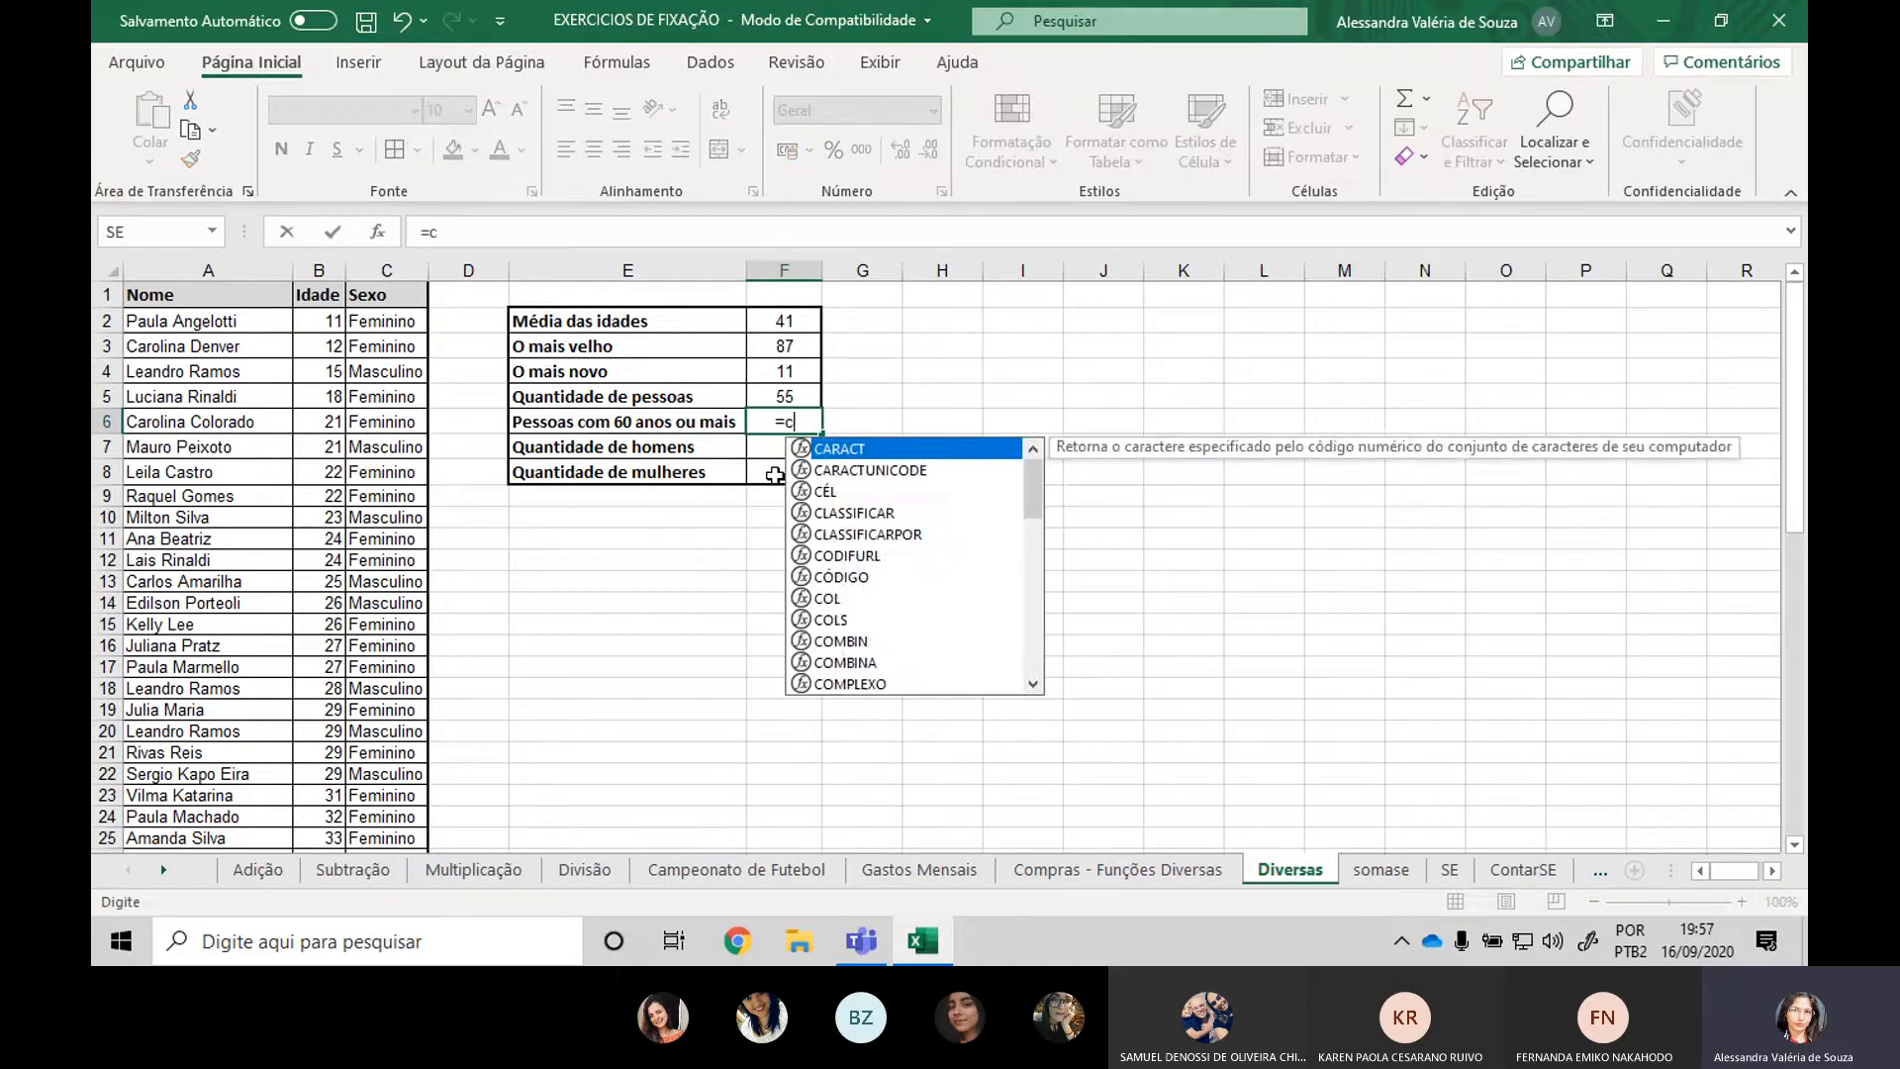
pyautogui.write('ont')
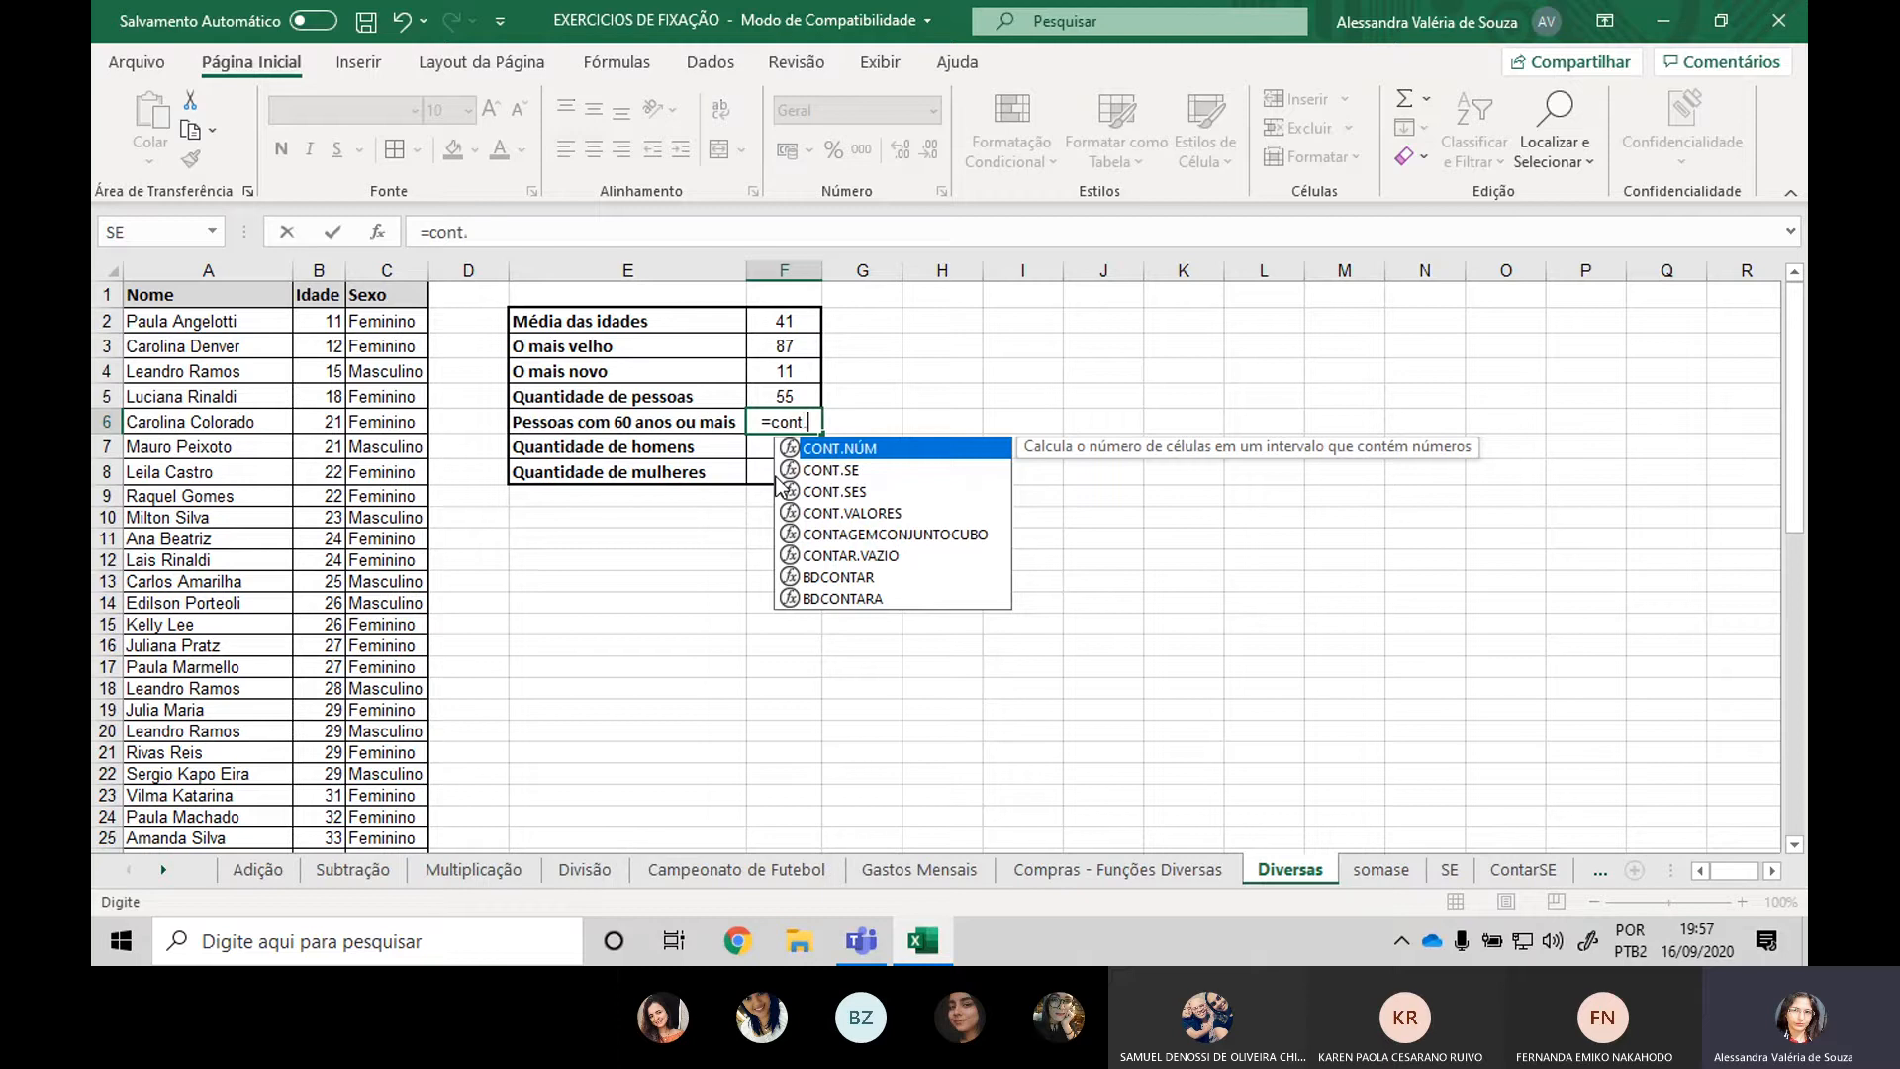
pyautogui.write('.se(')
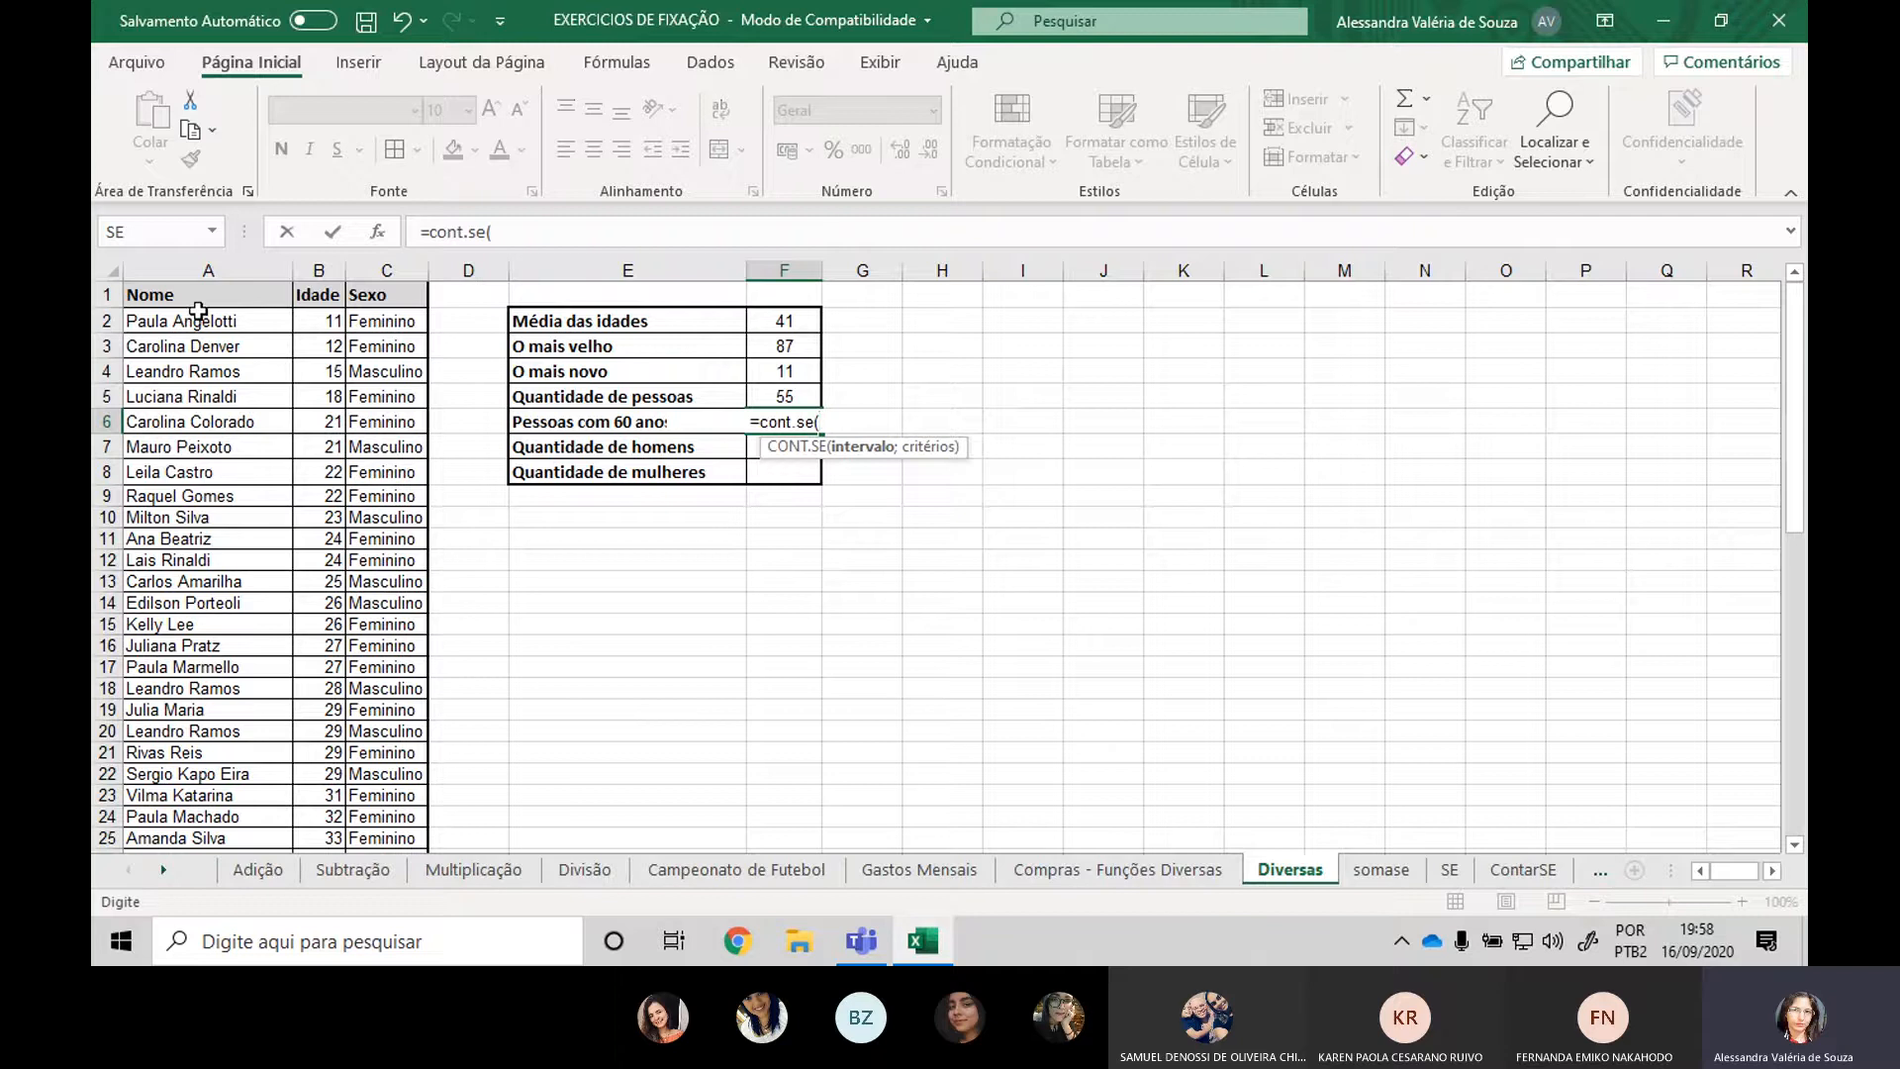
pyautogui.moveTo(199, 315); pyautogui.dragTo(225, 906)
pyautogui.scroll(10, 763, 530)
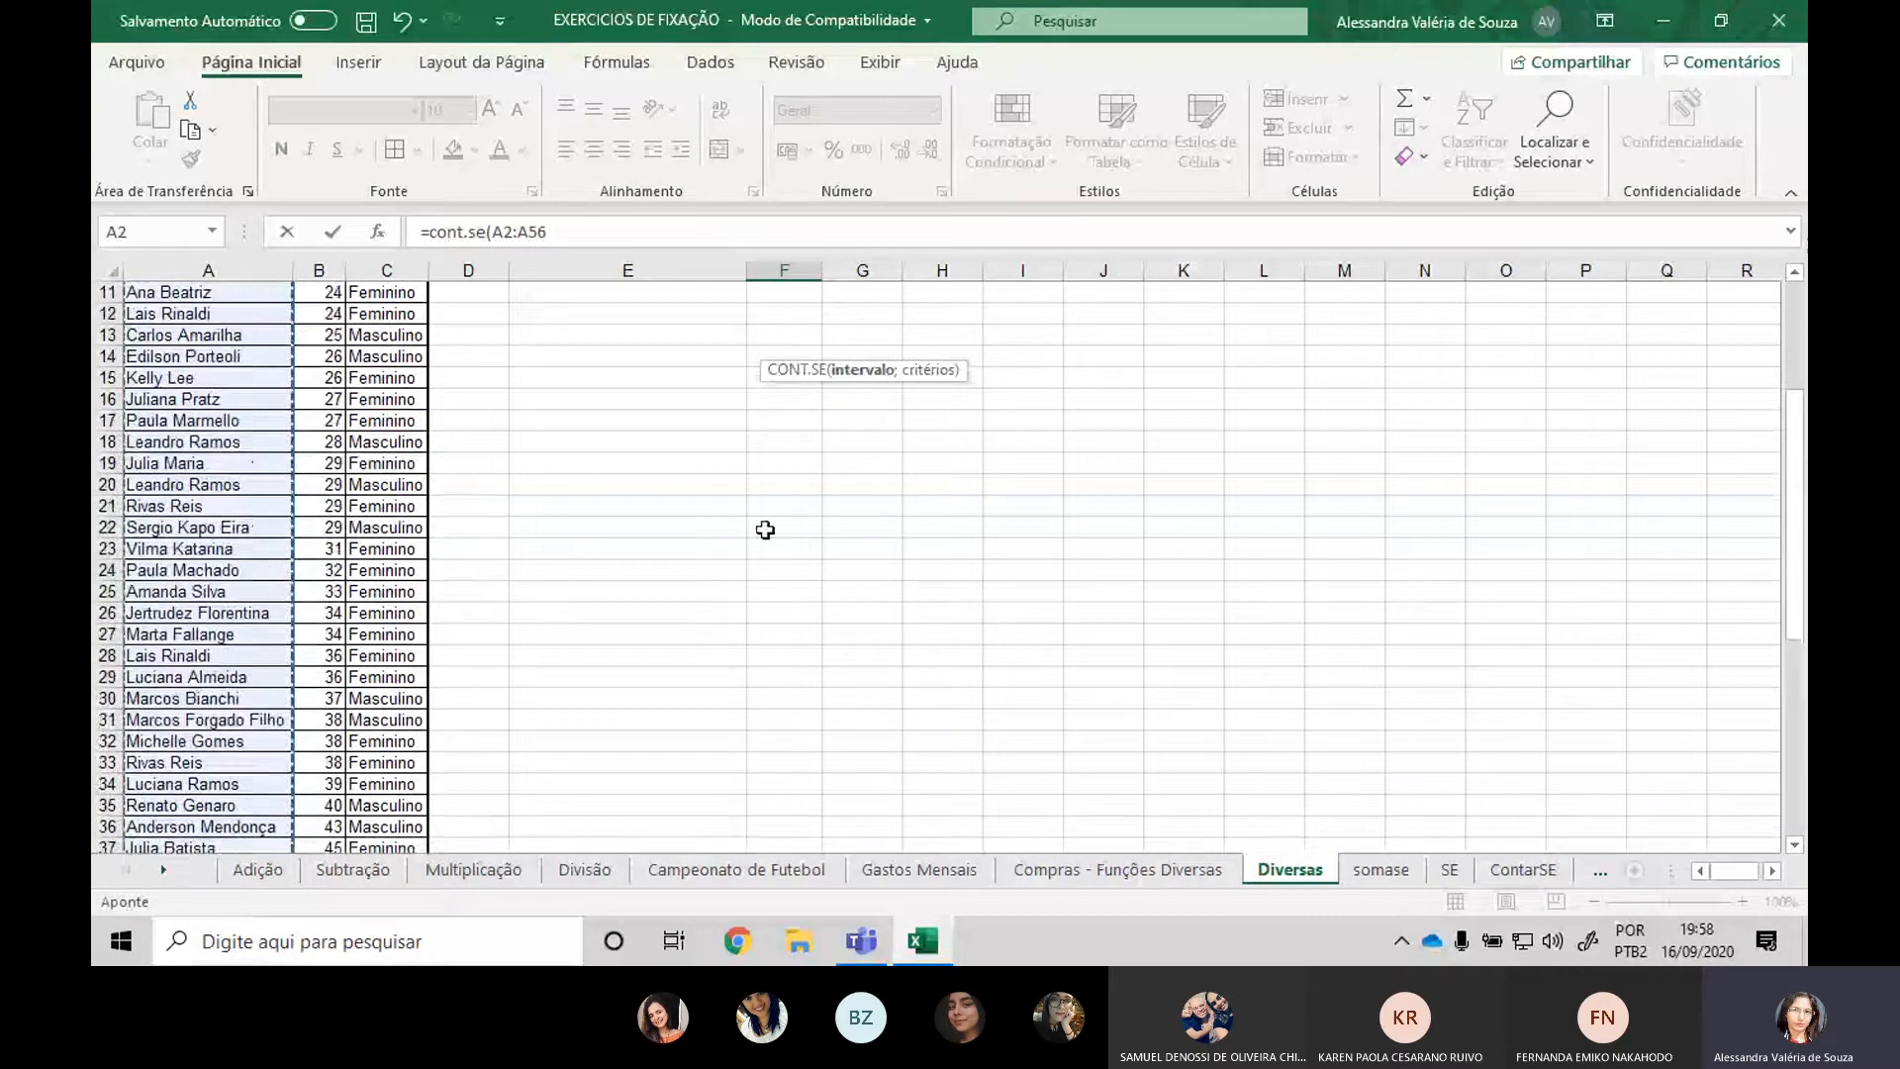
pyautogui.write(';')
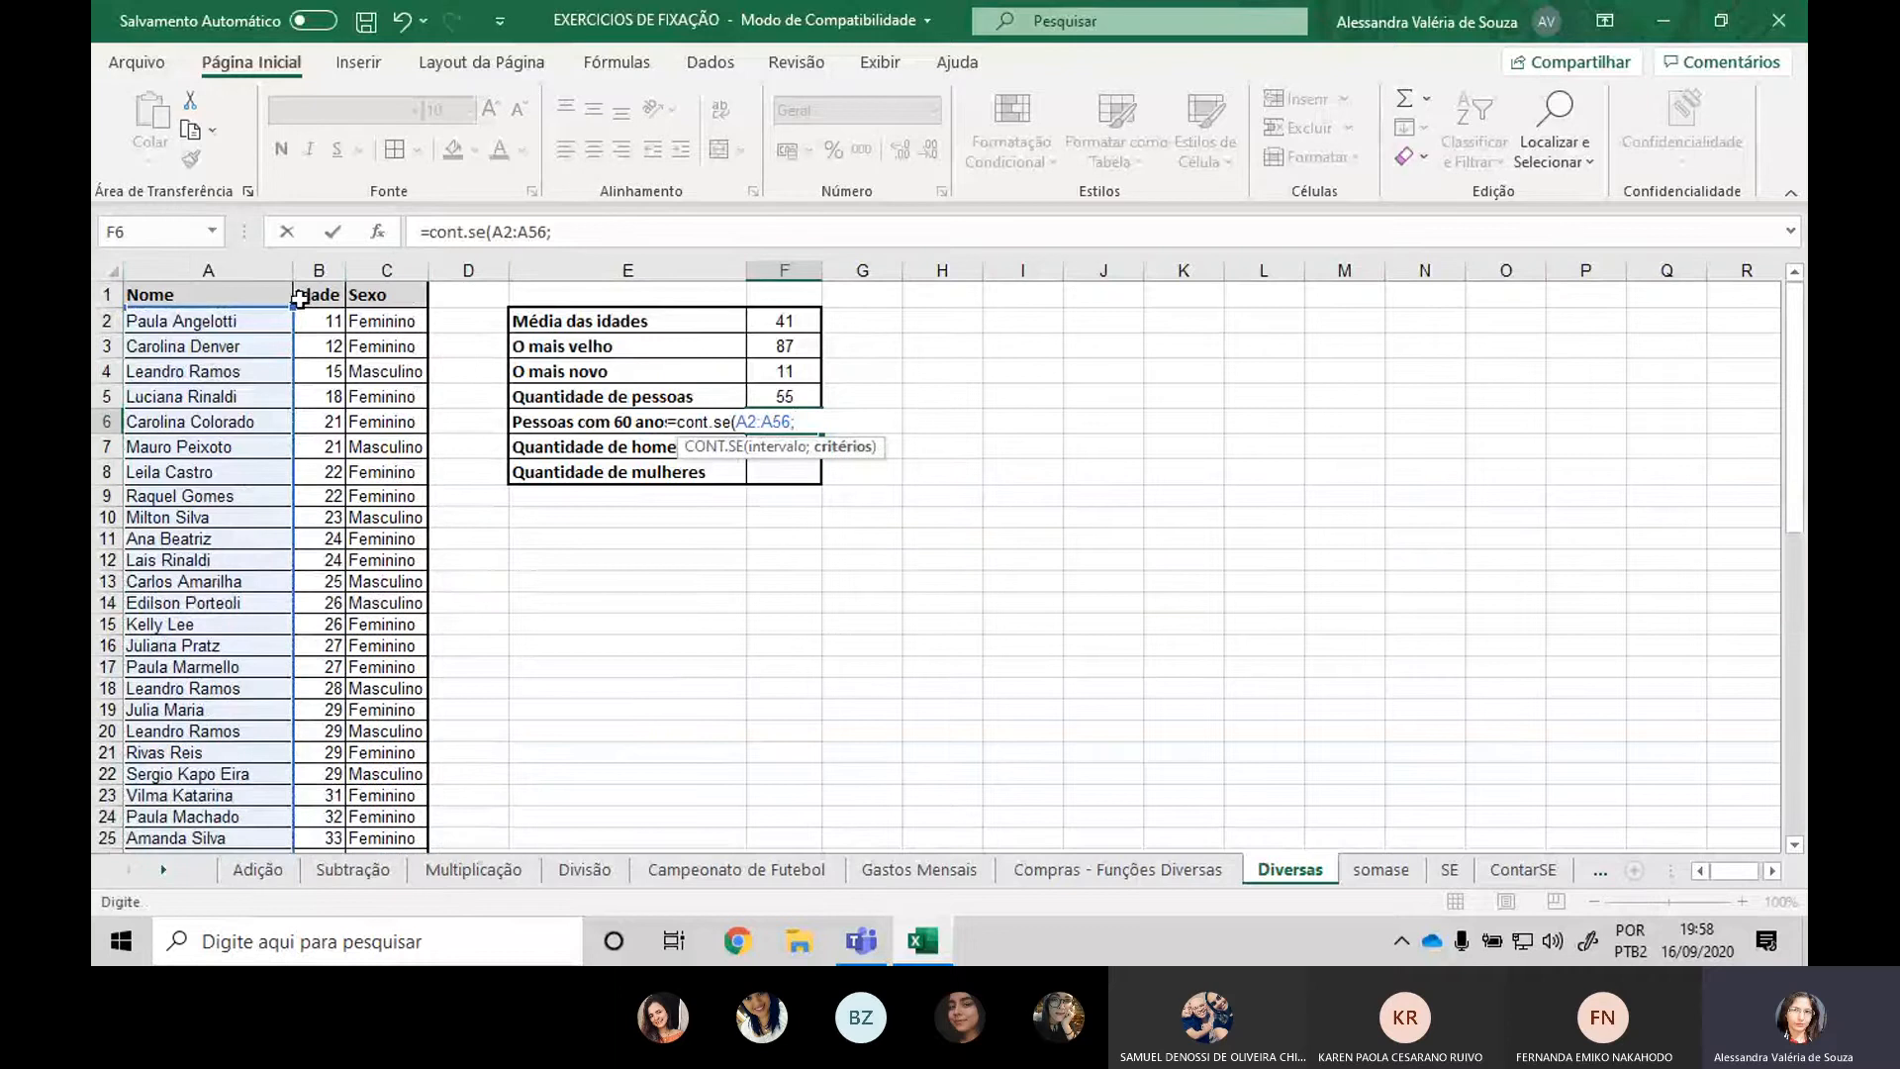
pyautogui.click(330, 321)
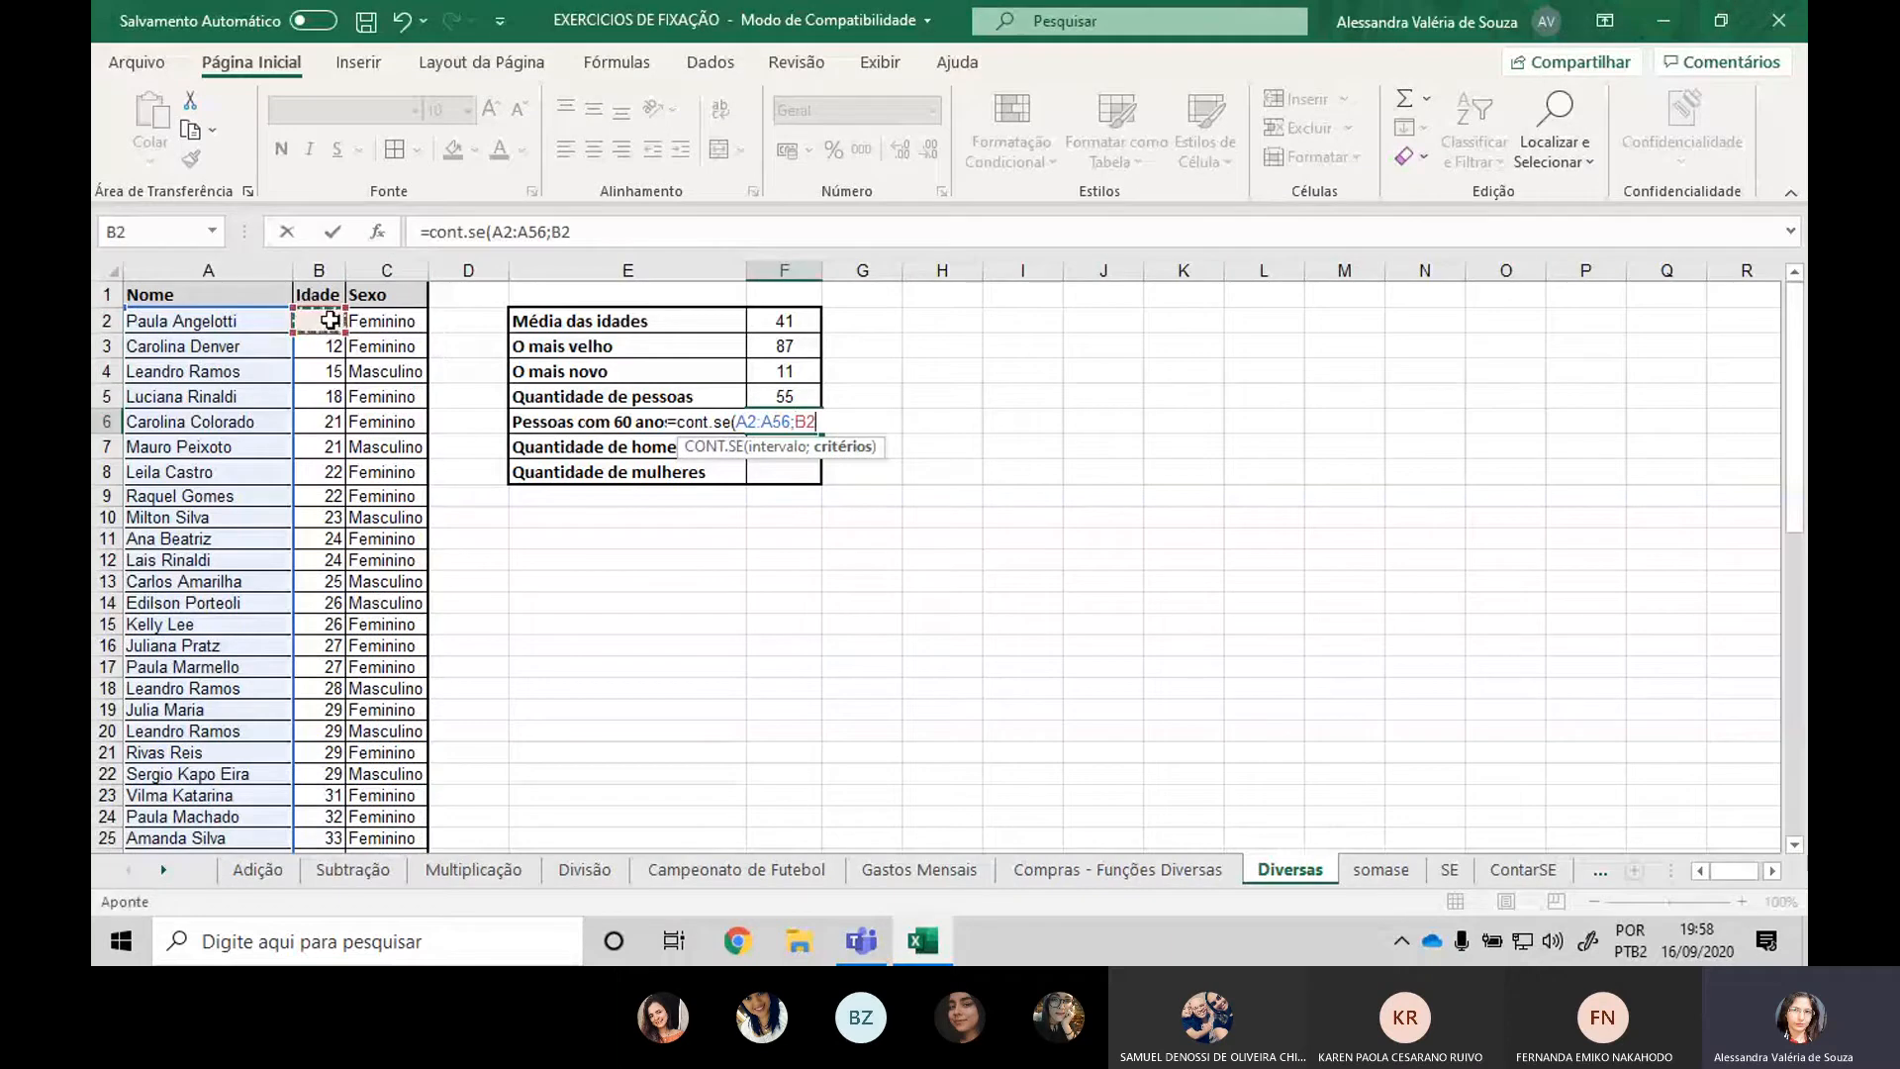
pyautogui.write('>60')
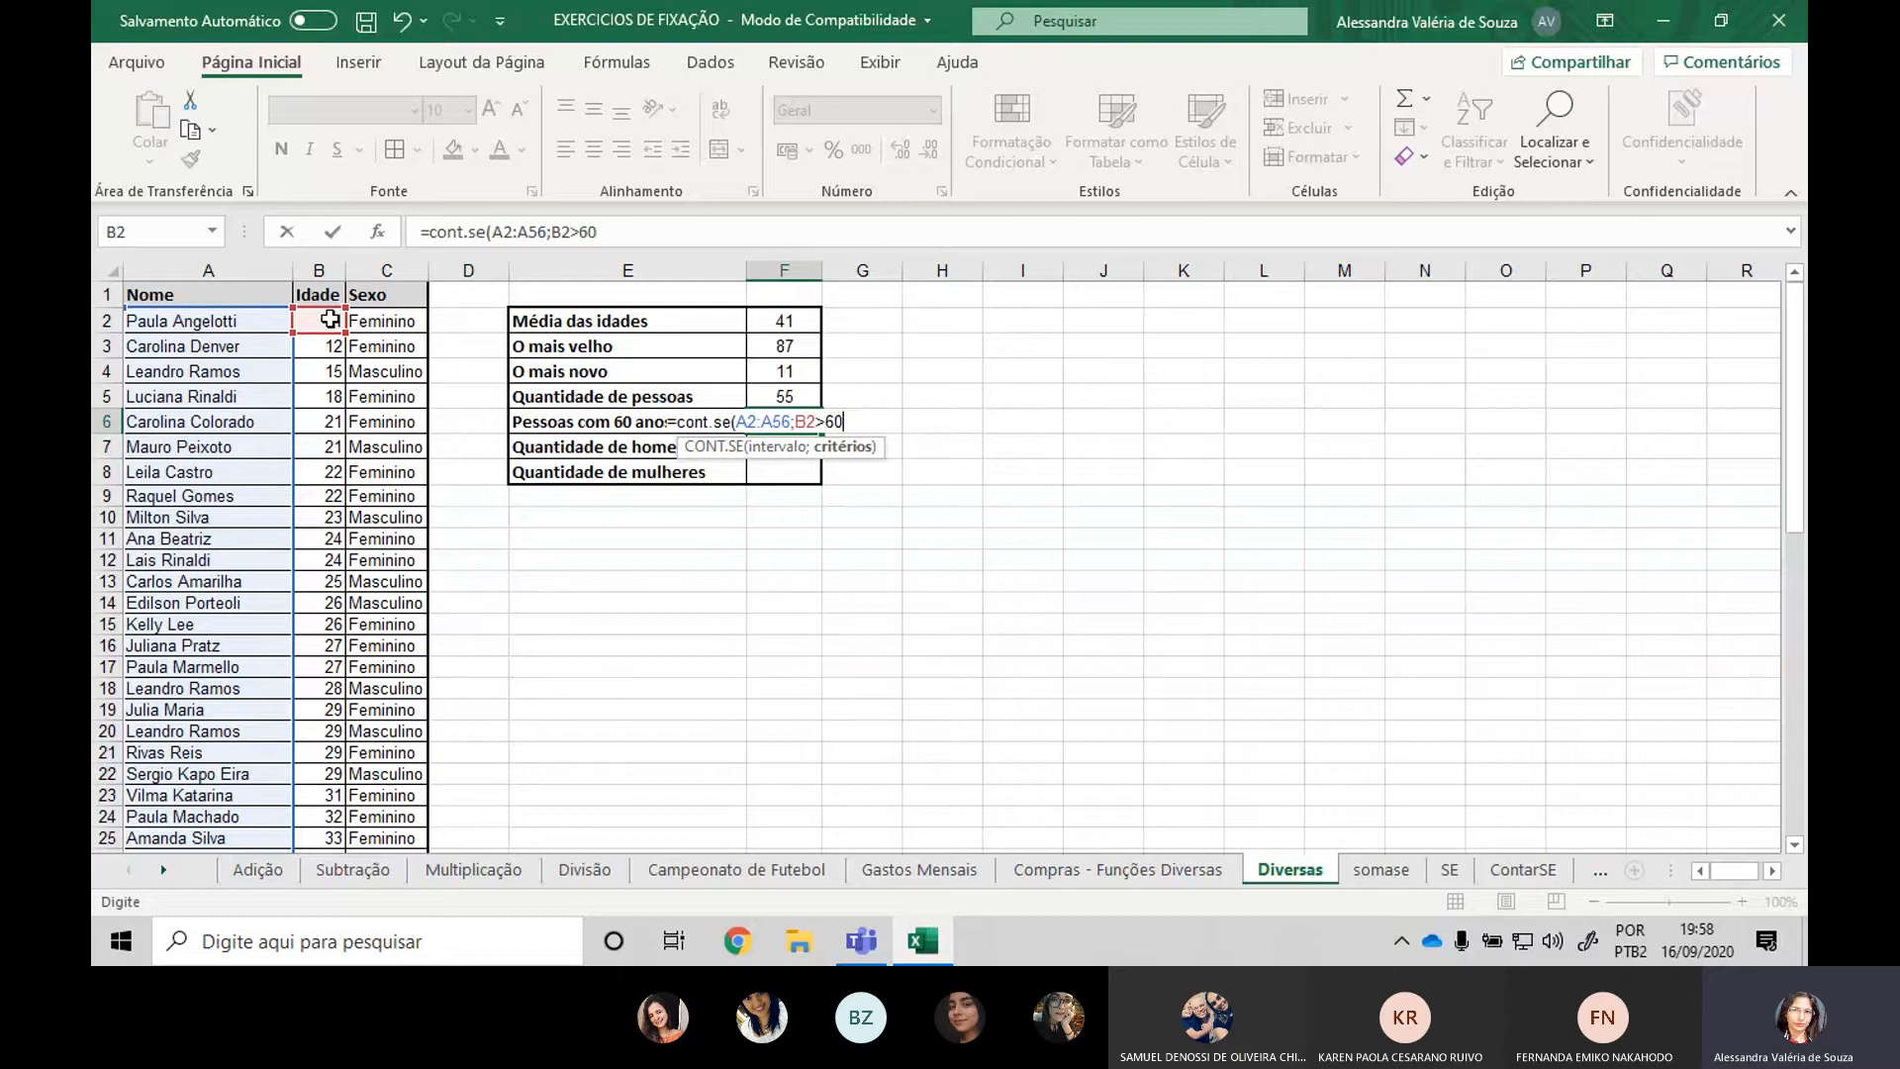
pyautogui.press('Return')
pyautogui.press('Up')
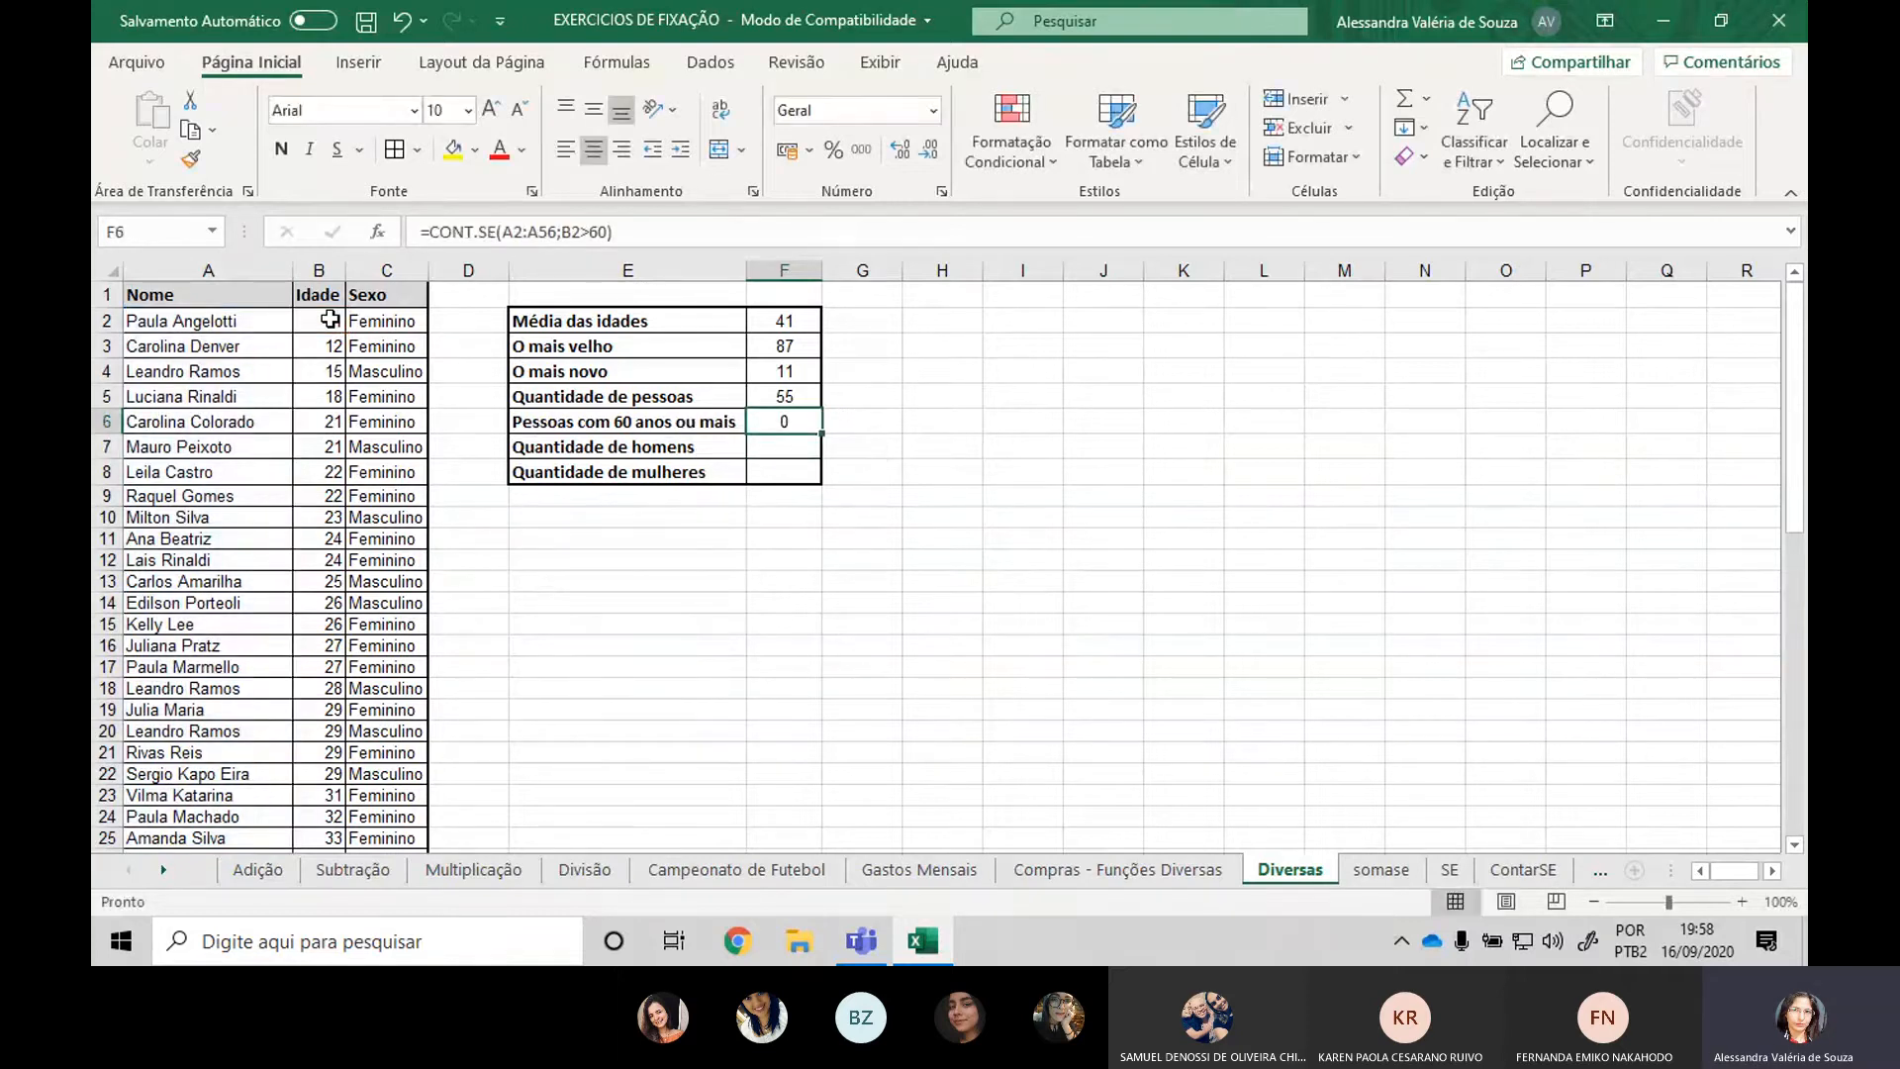
# Review the criterion of the CONT.SE formula in F6 and clear the cell.
pyautogui.press('F2')
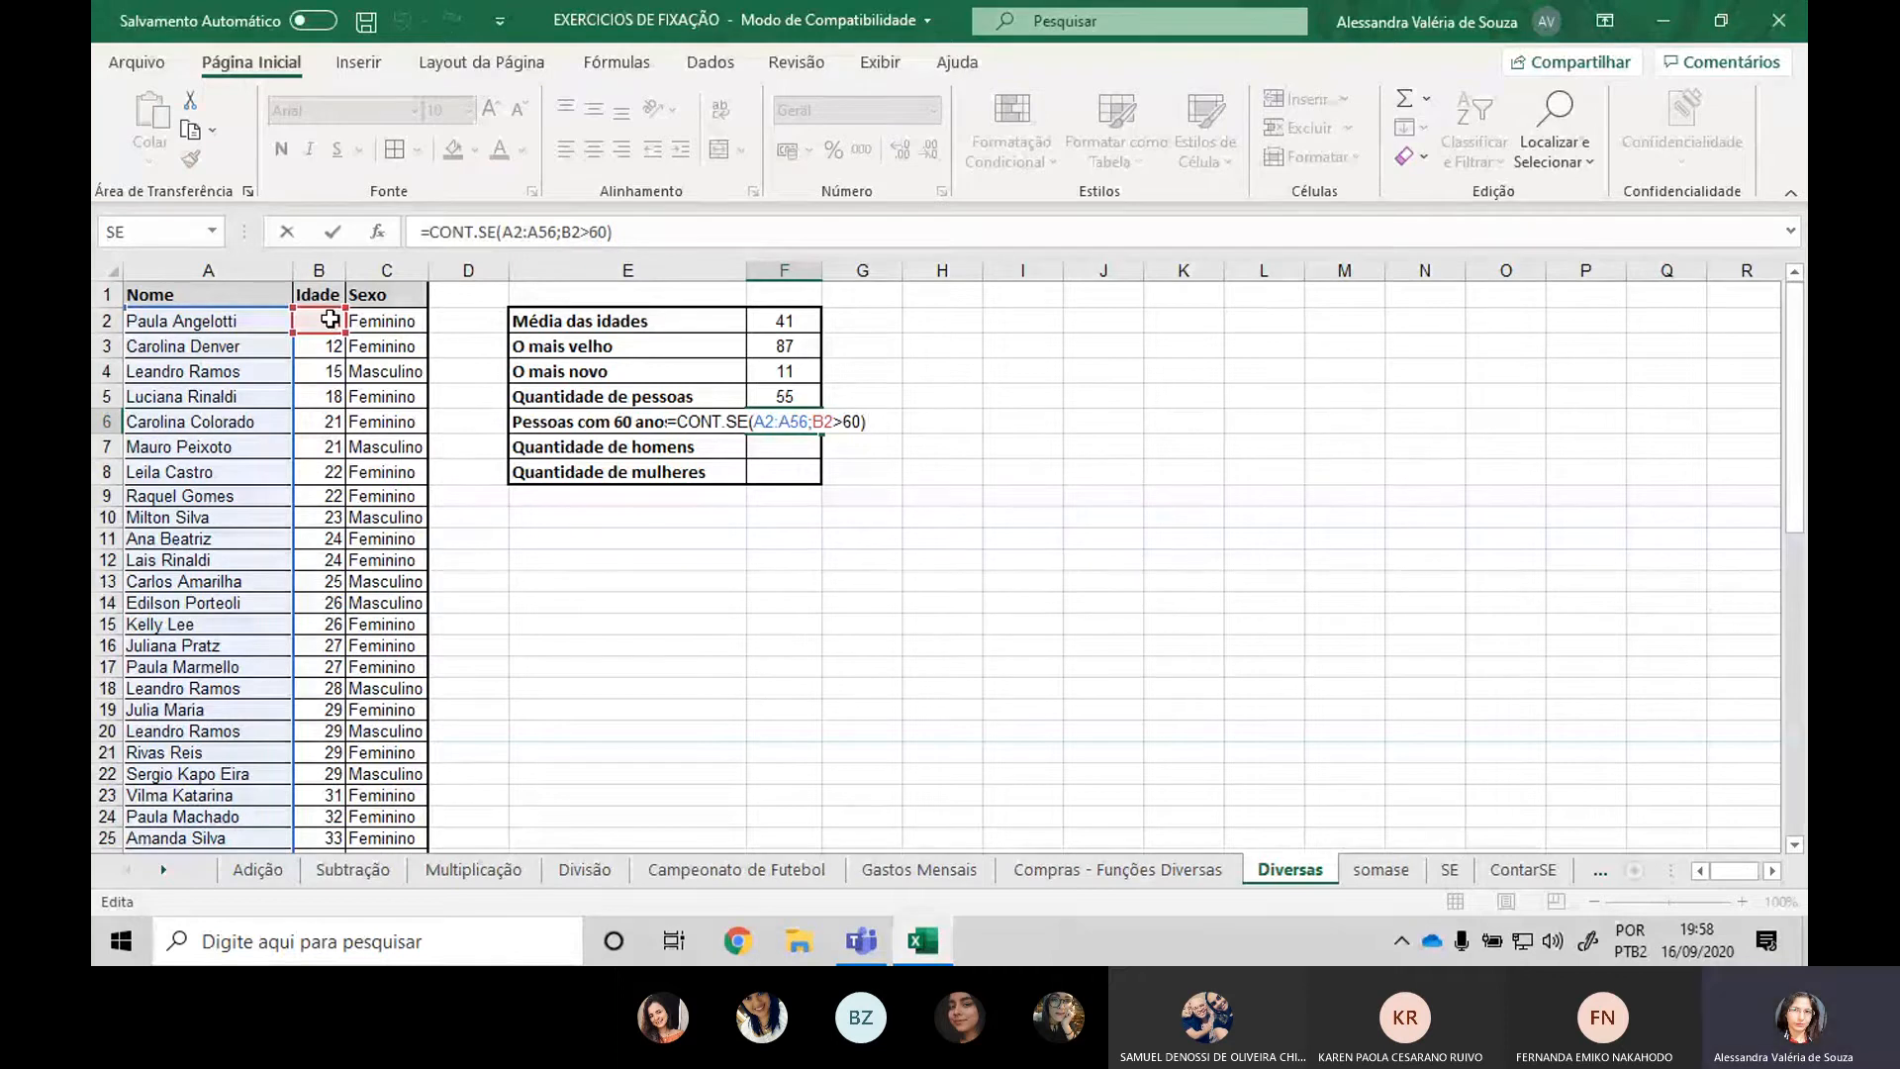
pyautogui.press('Left')
pyautogui.press('Left')
pyautogui.press('Left')
pyautogui.press('Left')
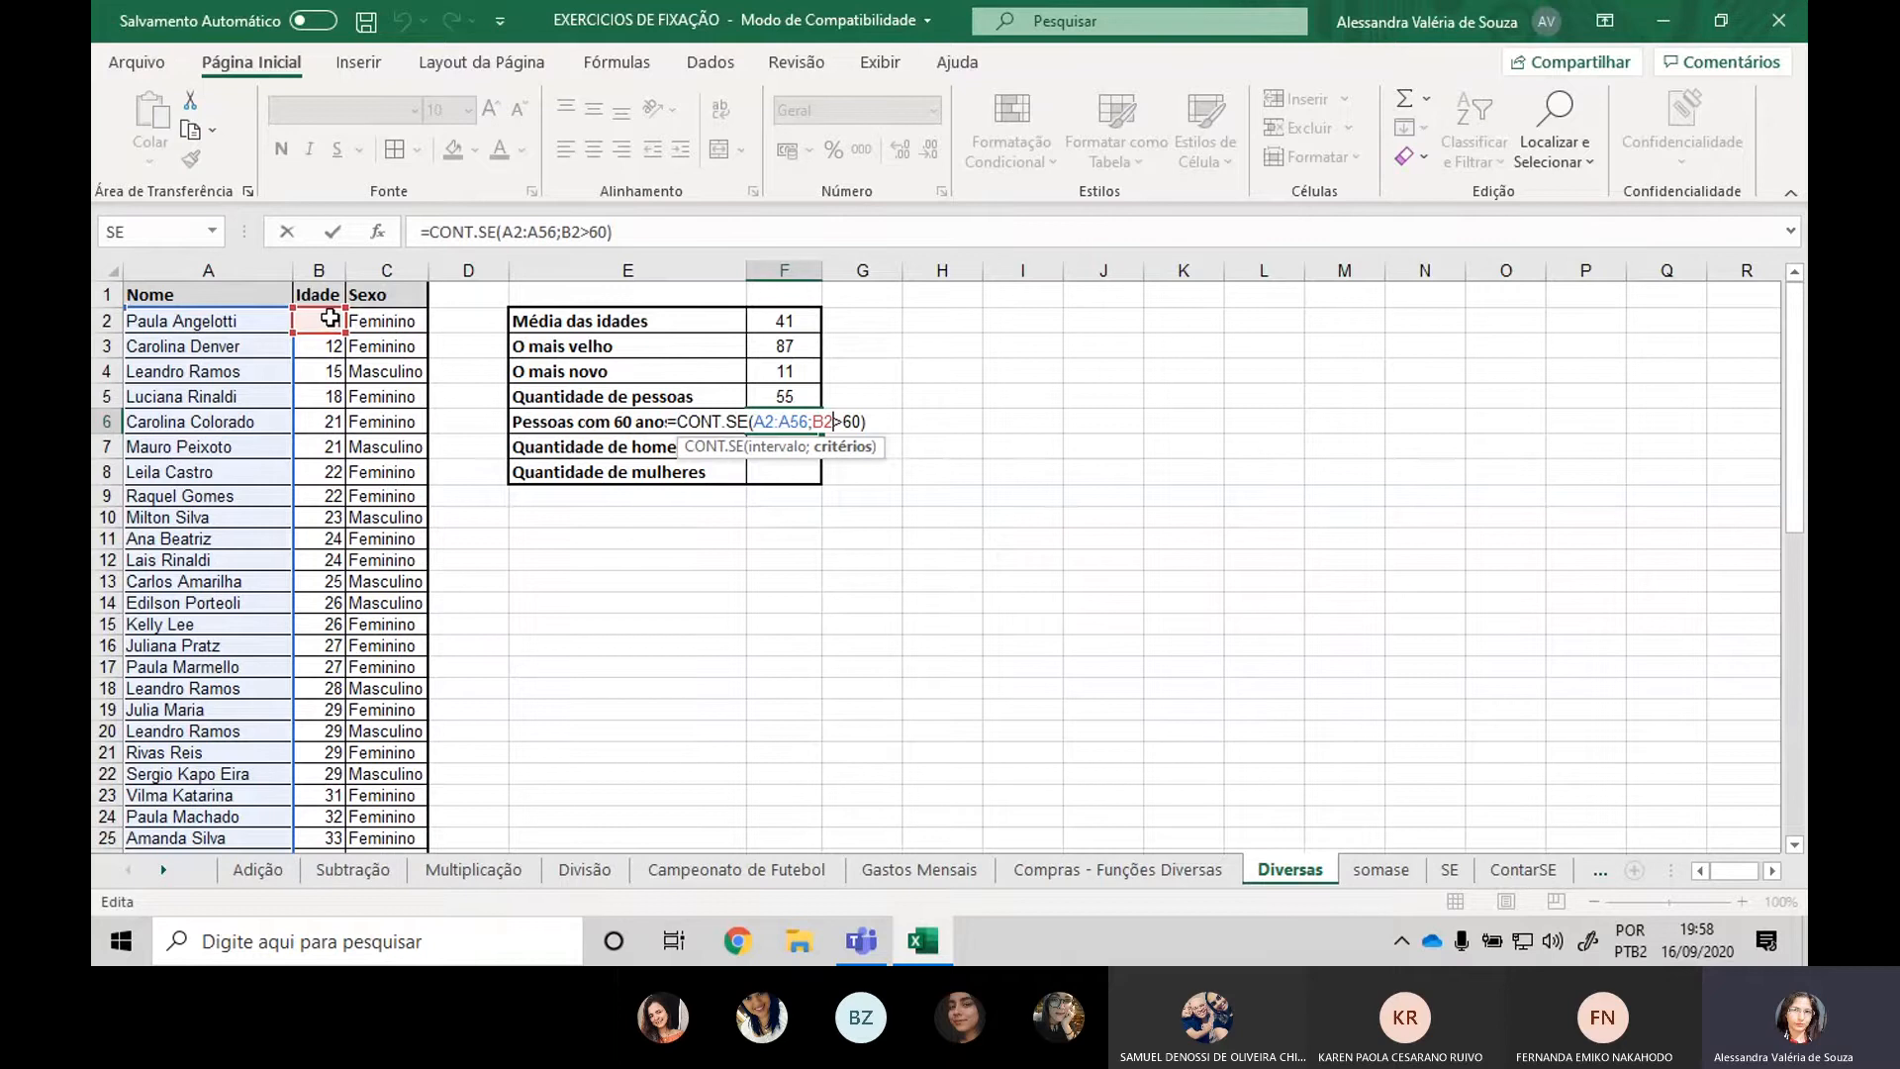
pyautogui.hotkey('ctrl', 'Return')
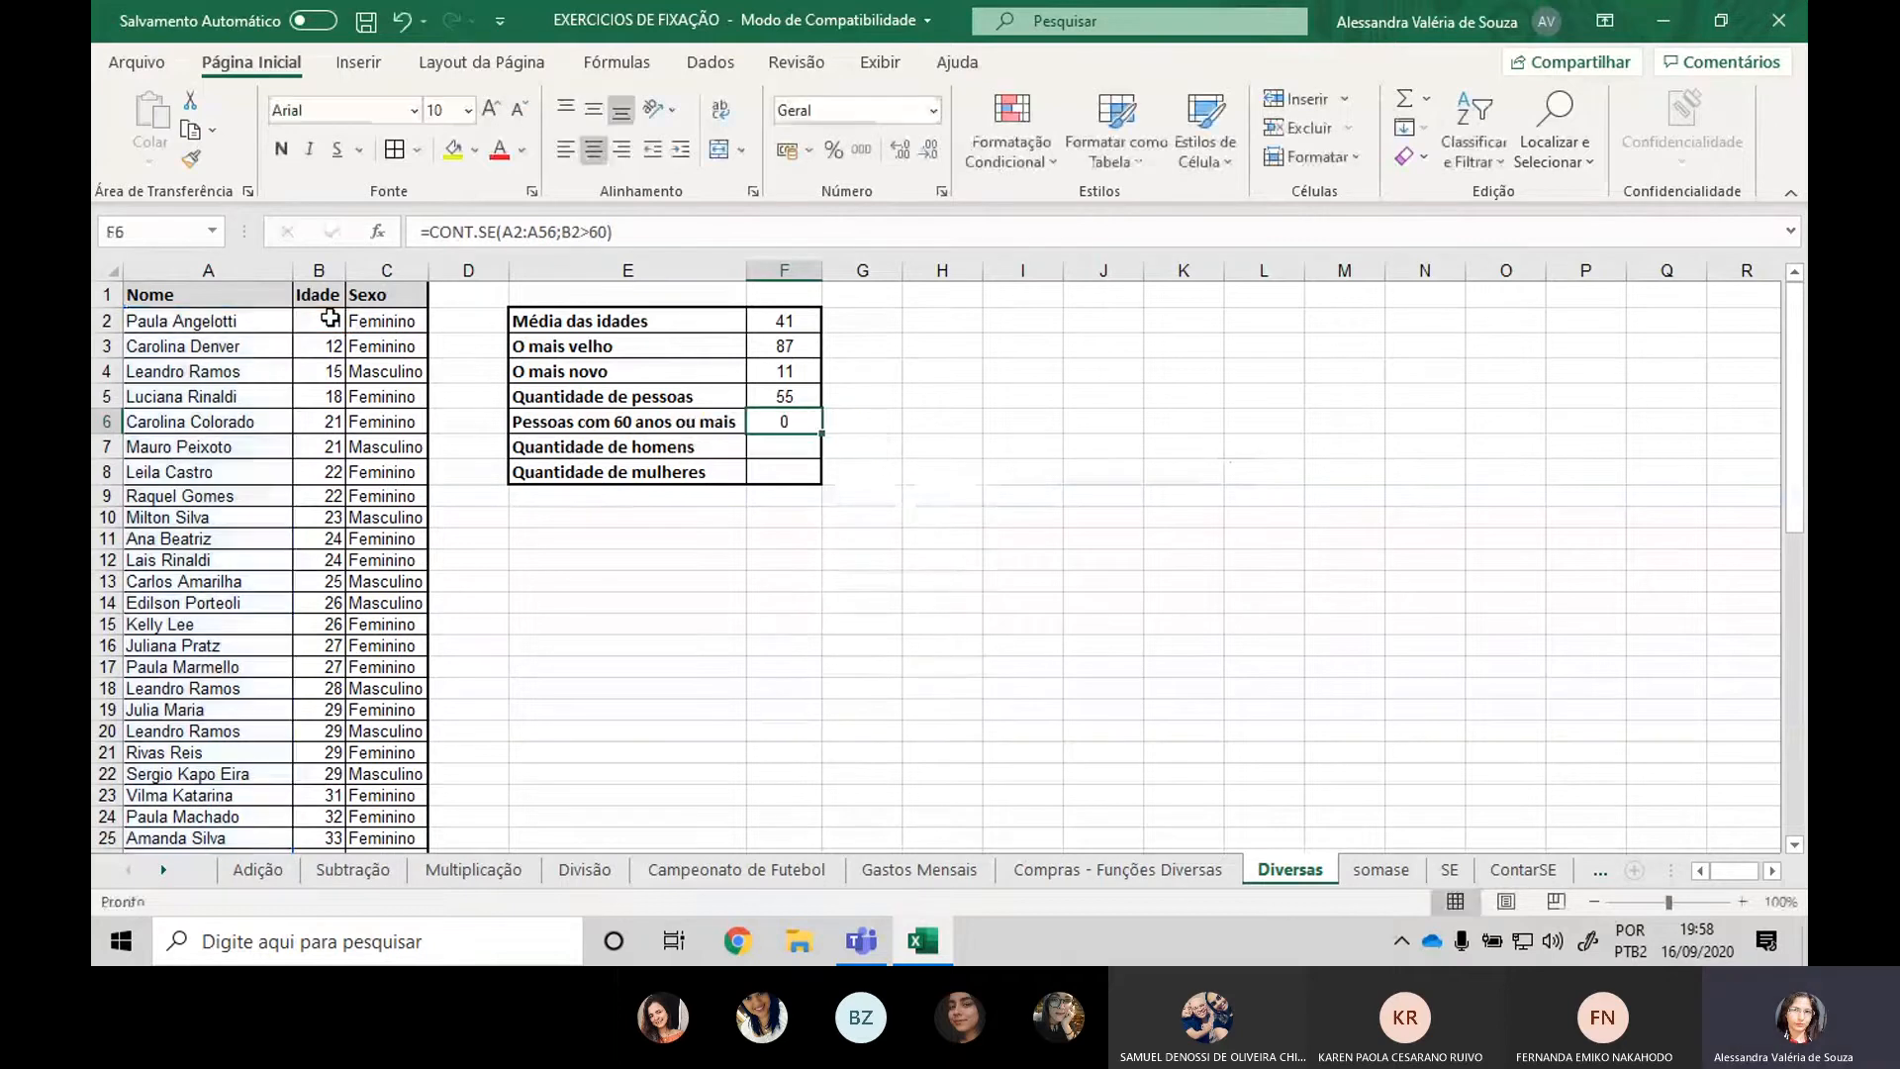
pyautogui.press('Delete')
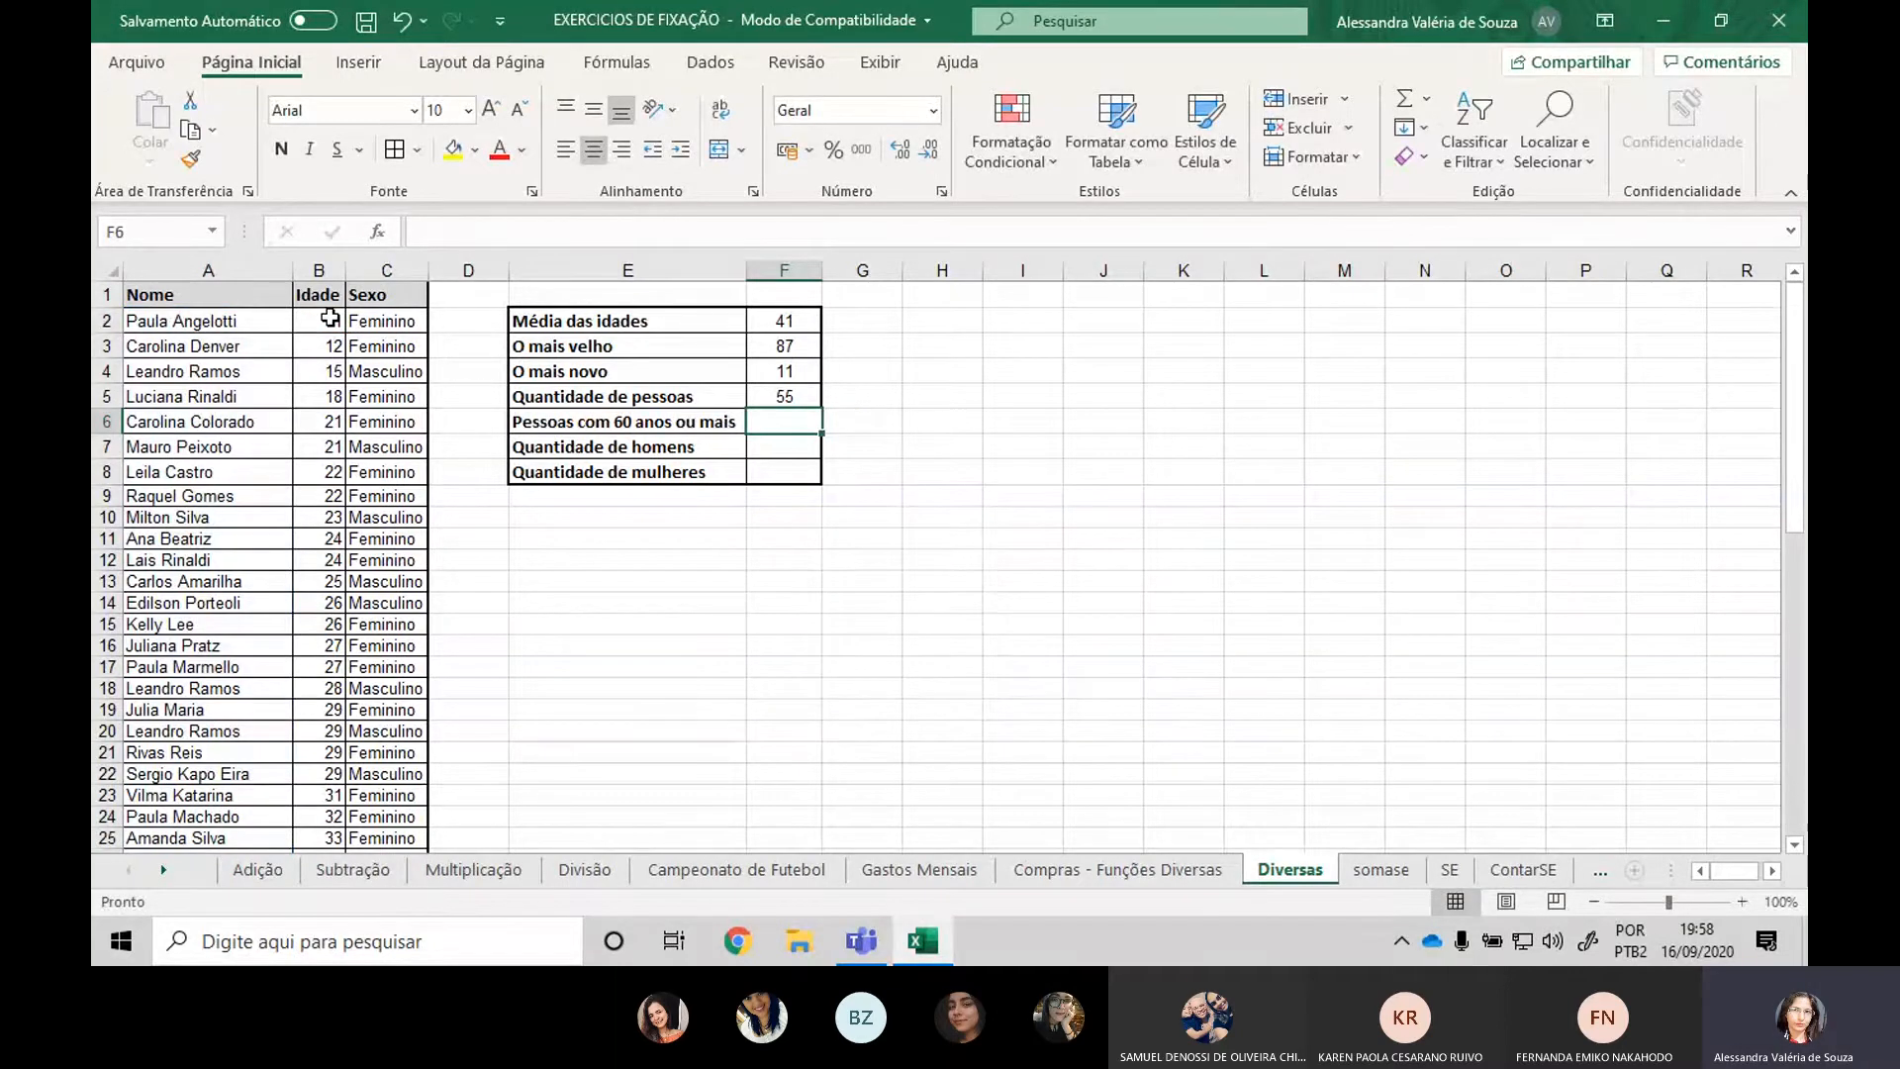
# Count the people over 60 in F6 with CONT.SE over the ages in B2:B56 and the criterion ">60".
pyautogui.write('=co')
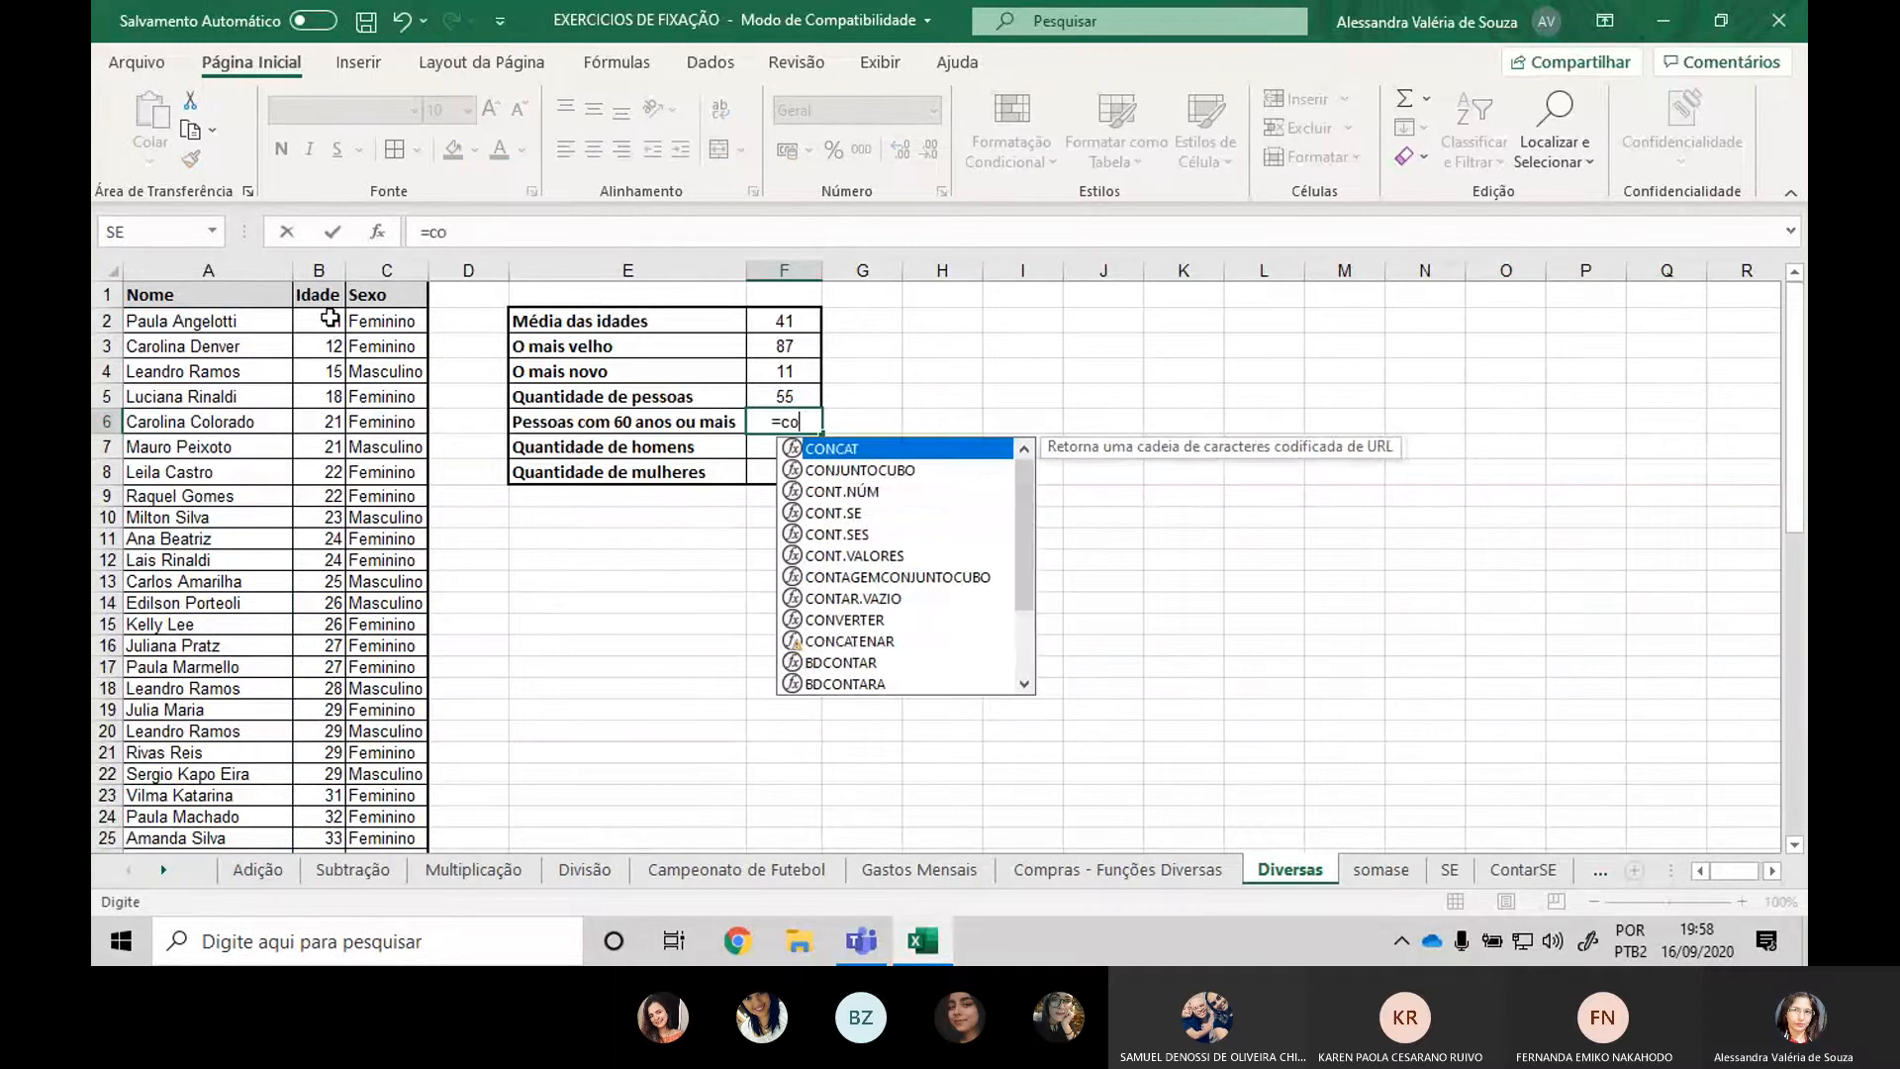
pyautogui.write('nt.se(')
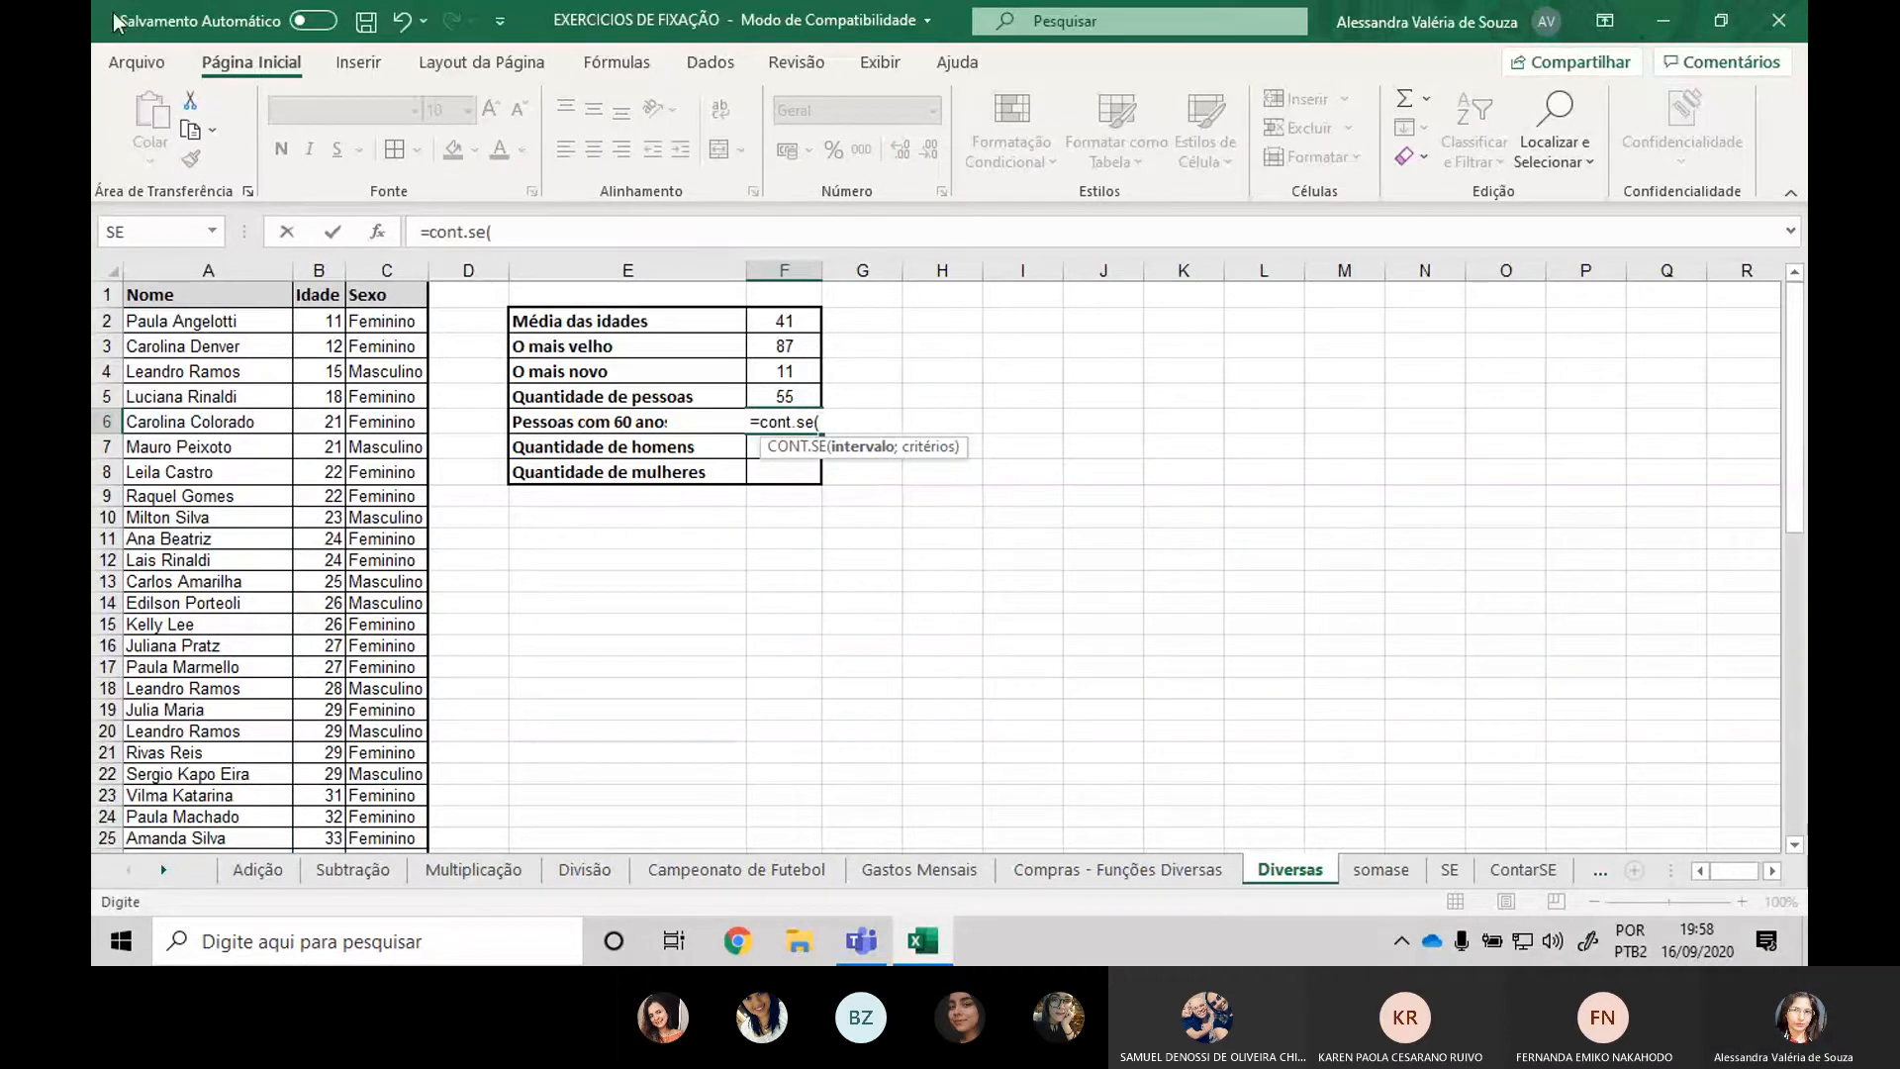
pyautogui.moveTo(312, 322); pyautogui.dragTo(327, 806)
pyautogui.scroll(10, 653, 601)
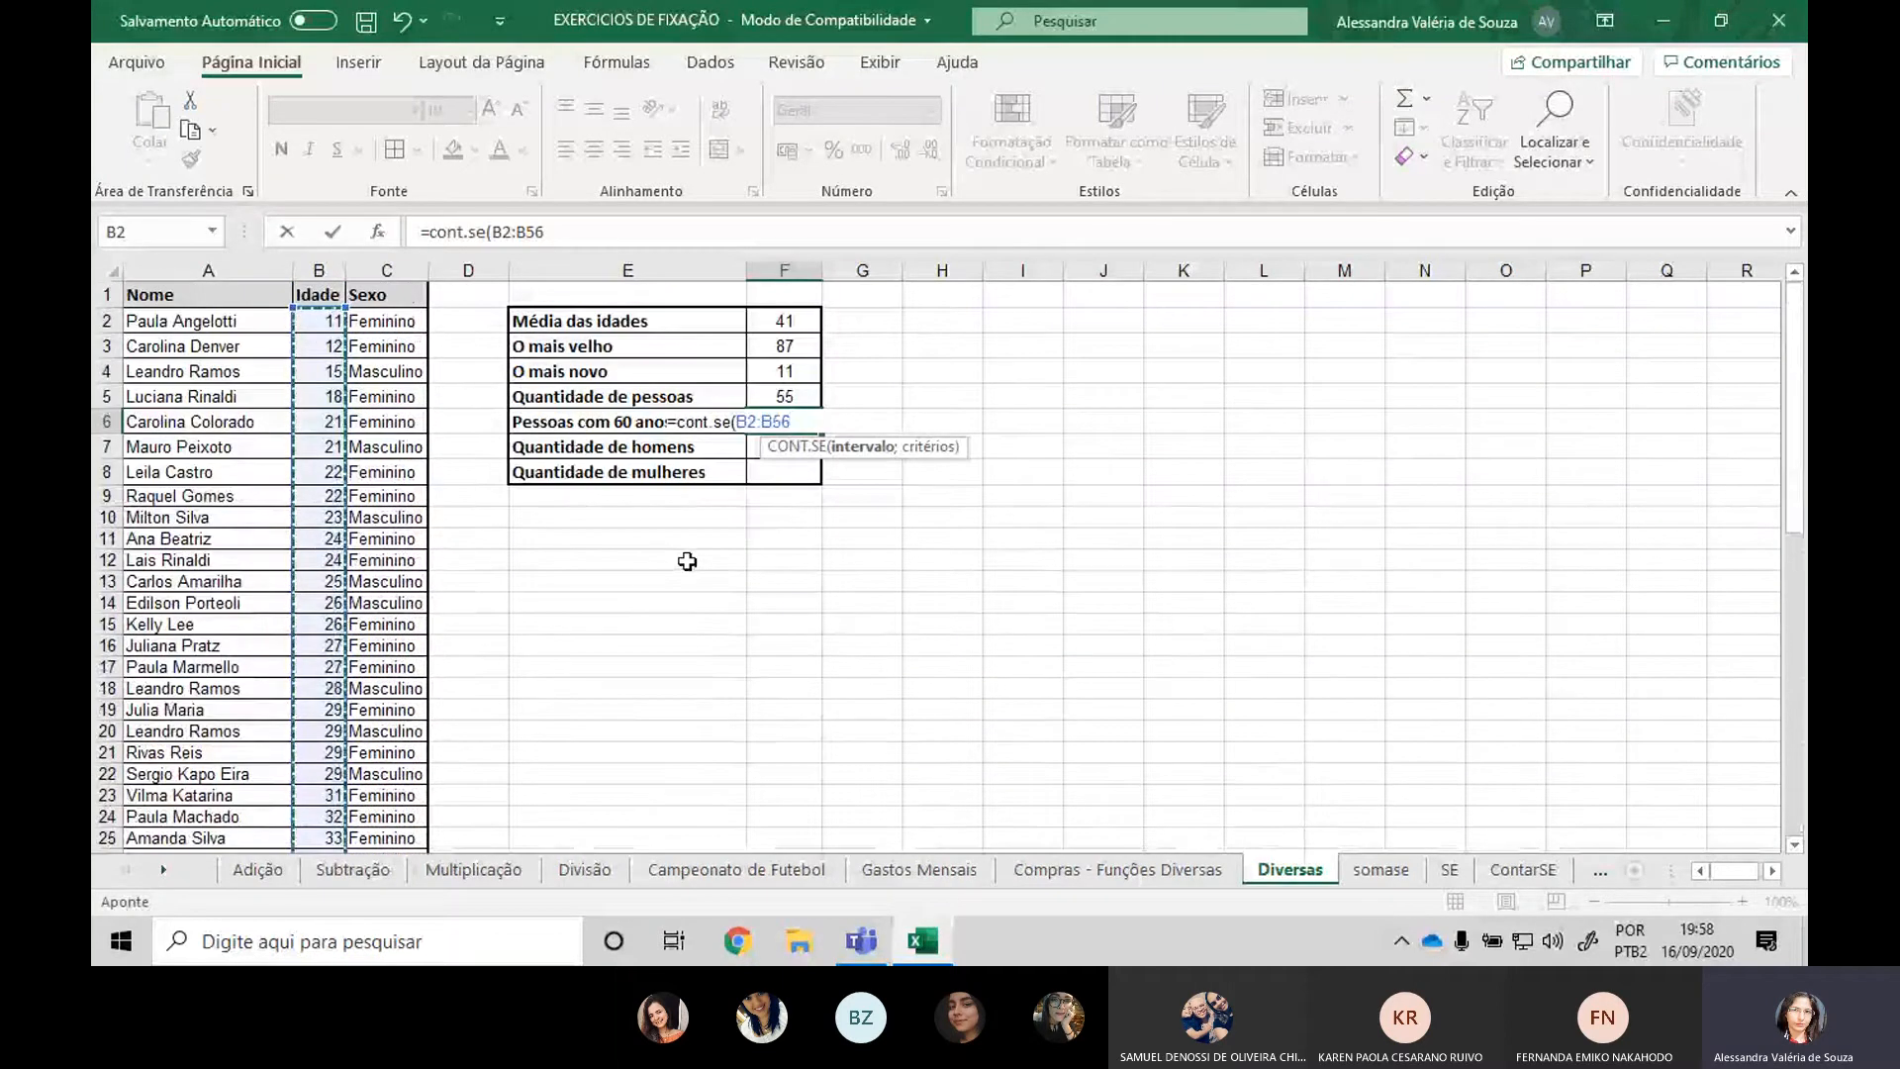
pyautogui.write(';')
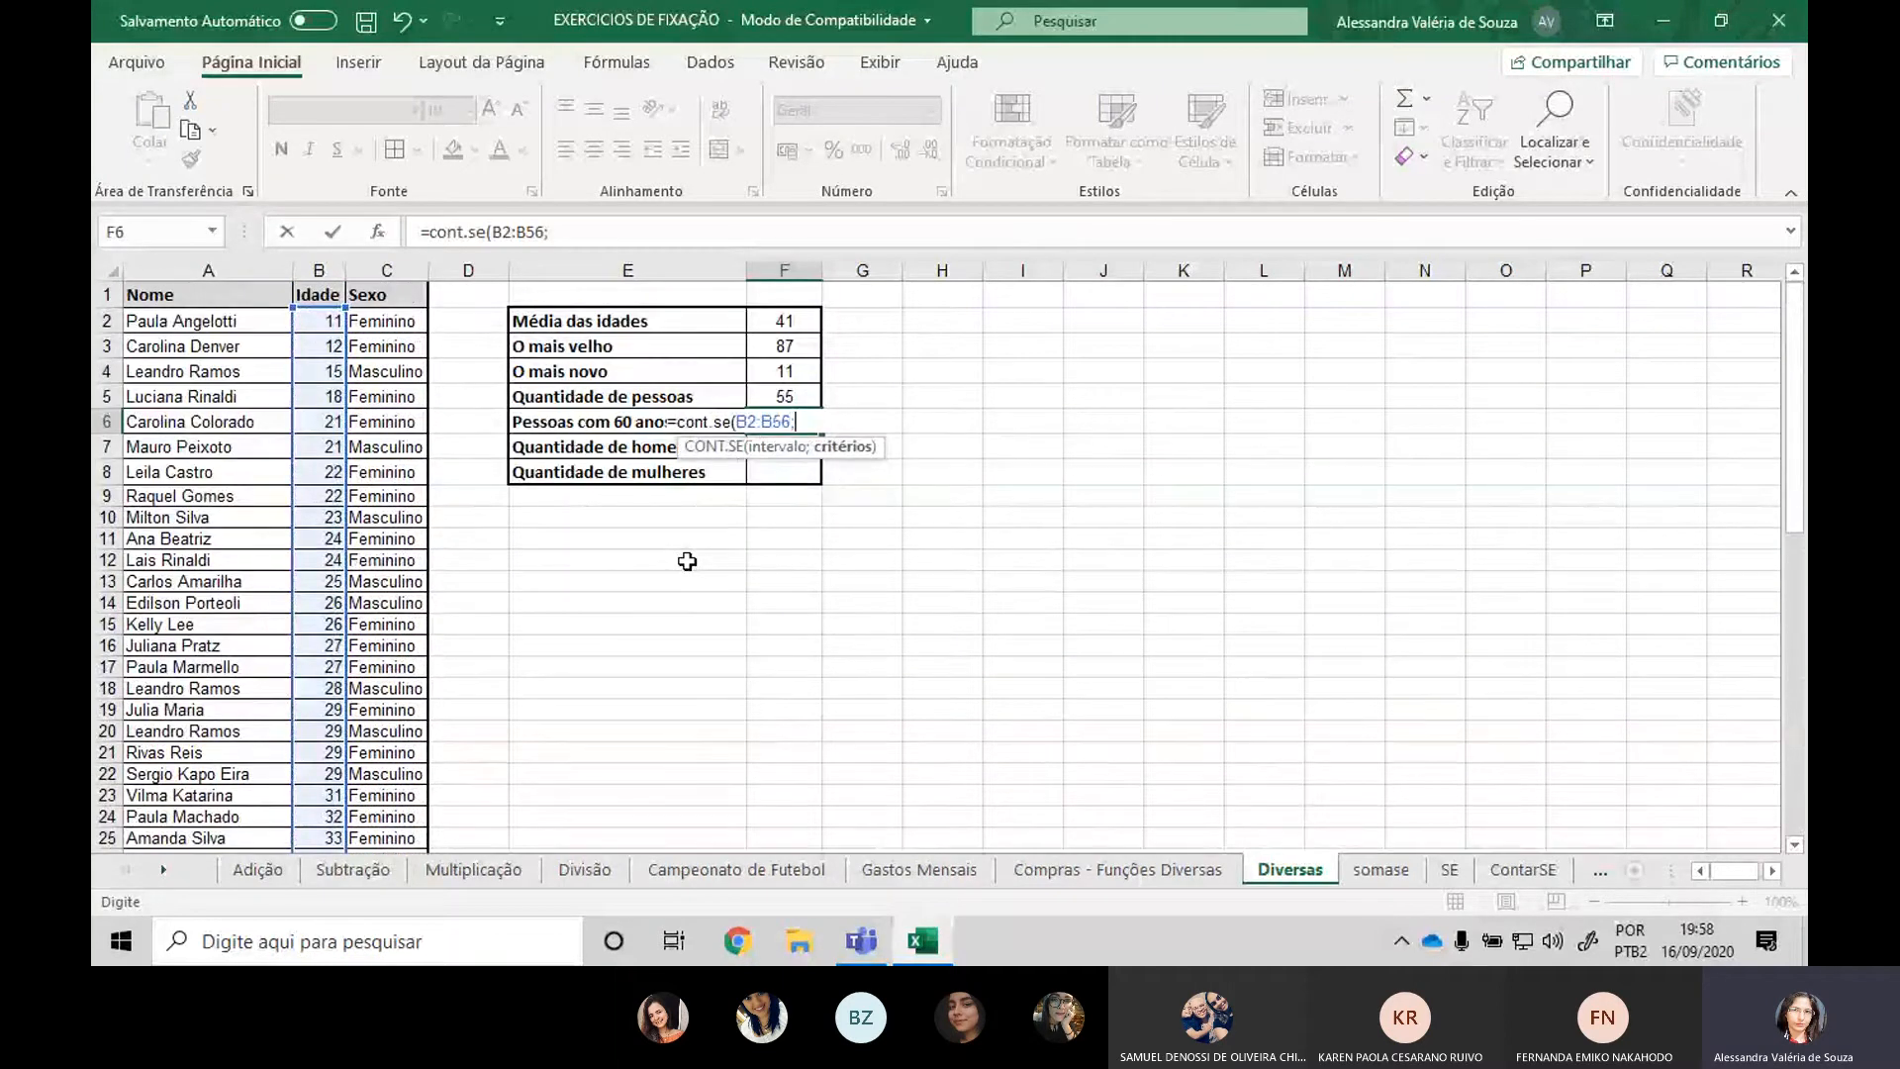
pyautogui.write('">60')
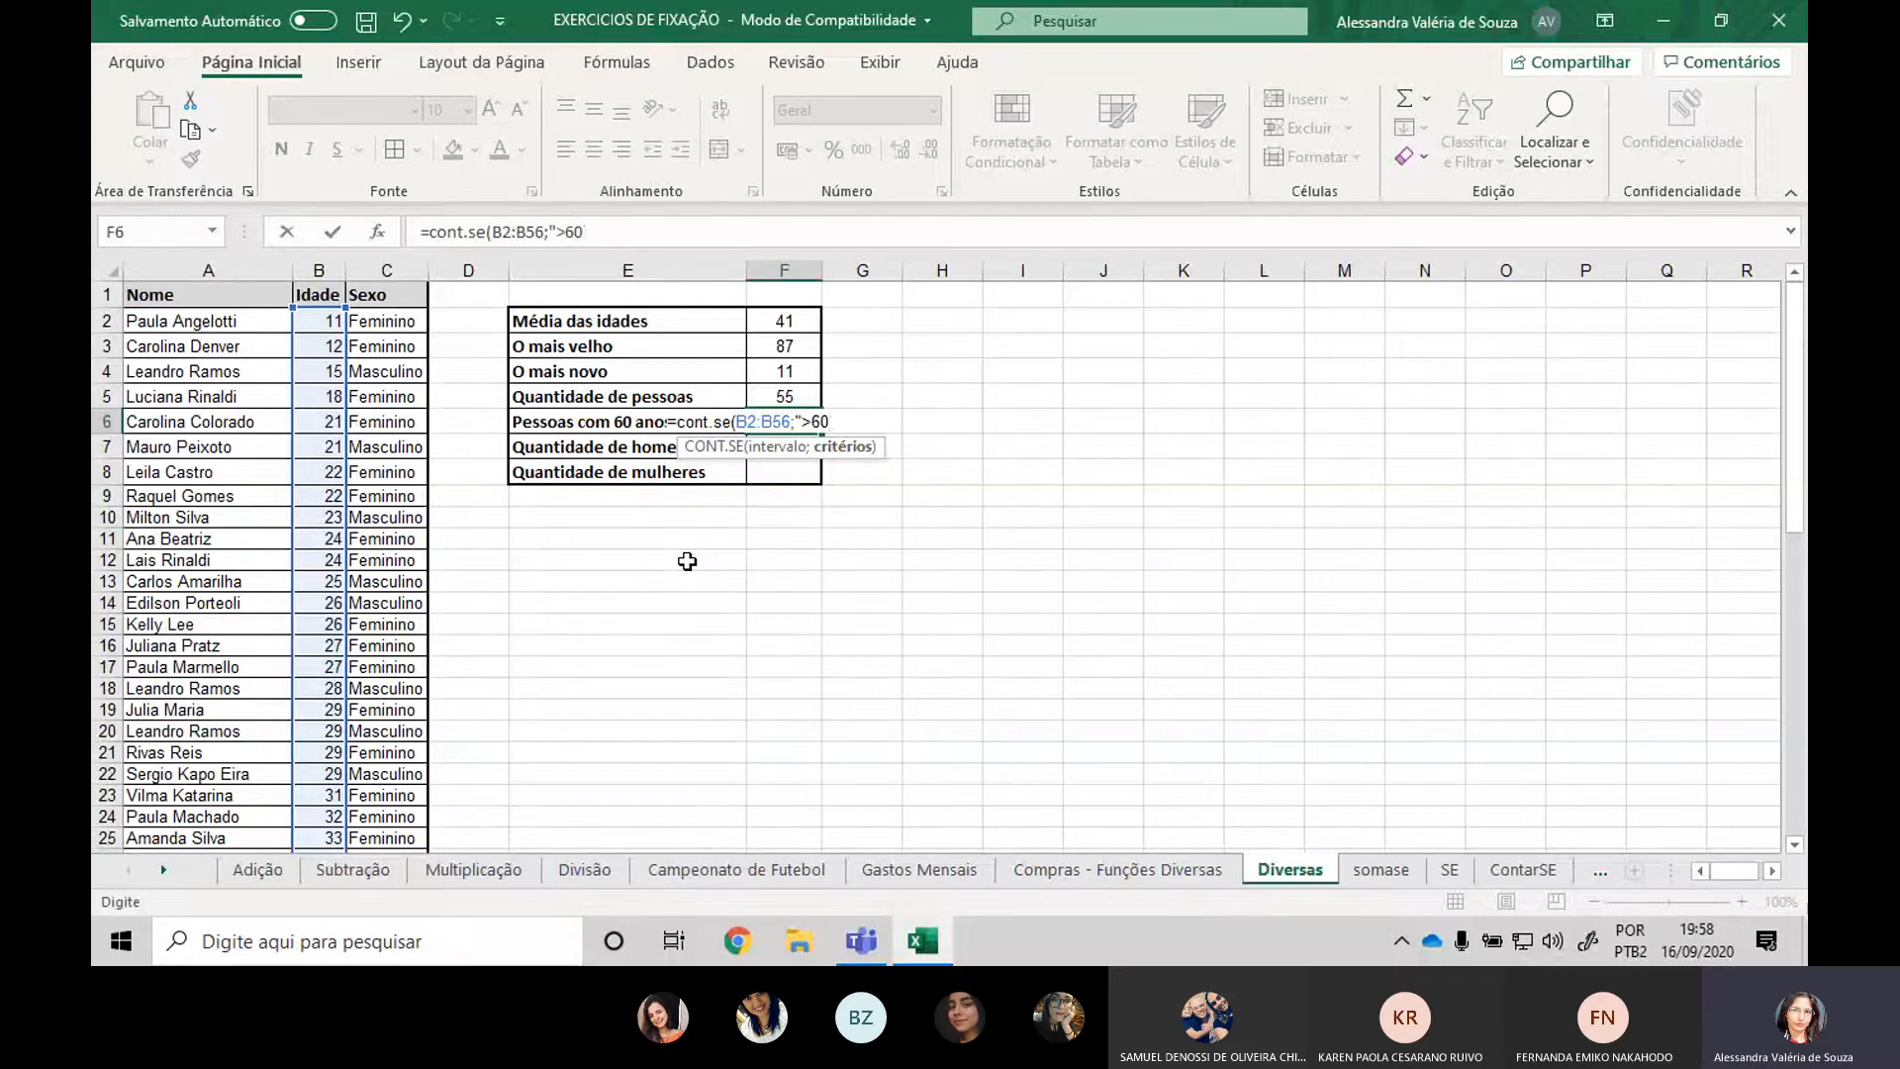
pyautogui.write('")"')
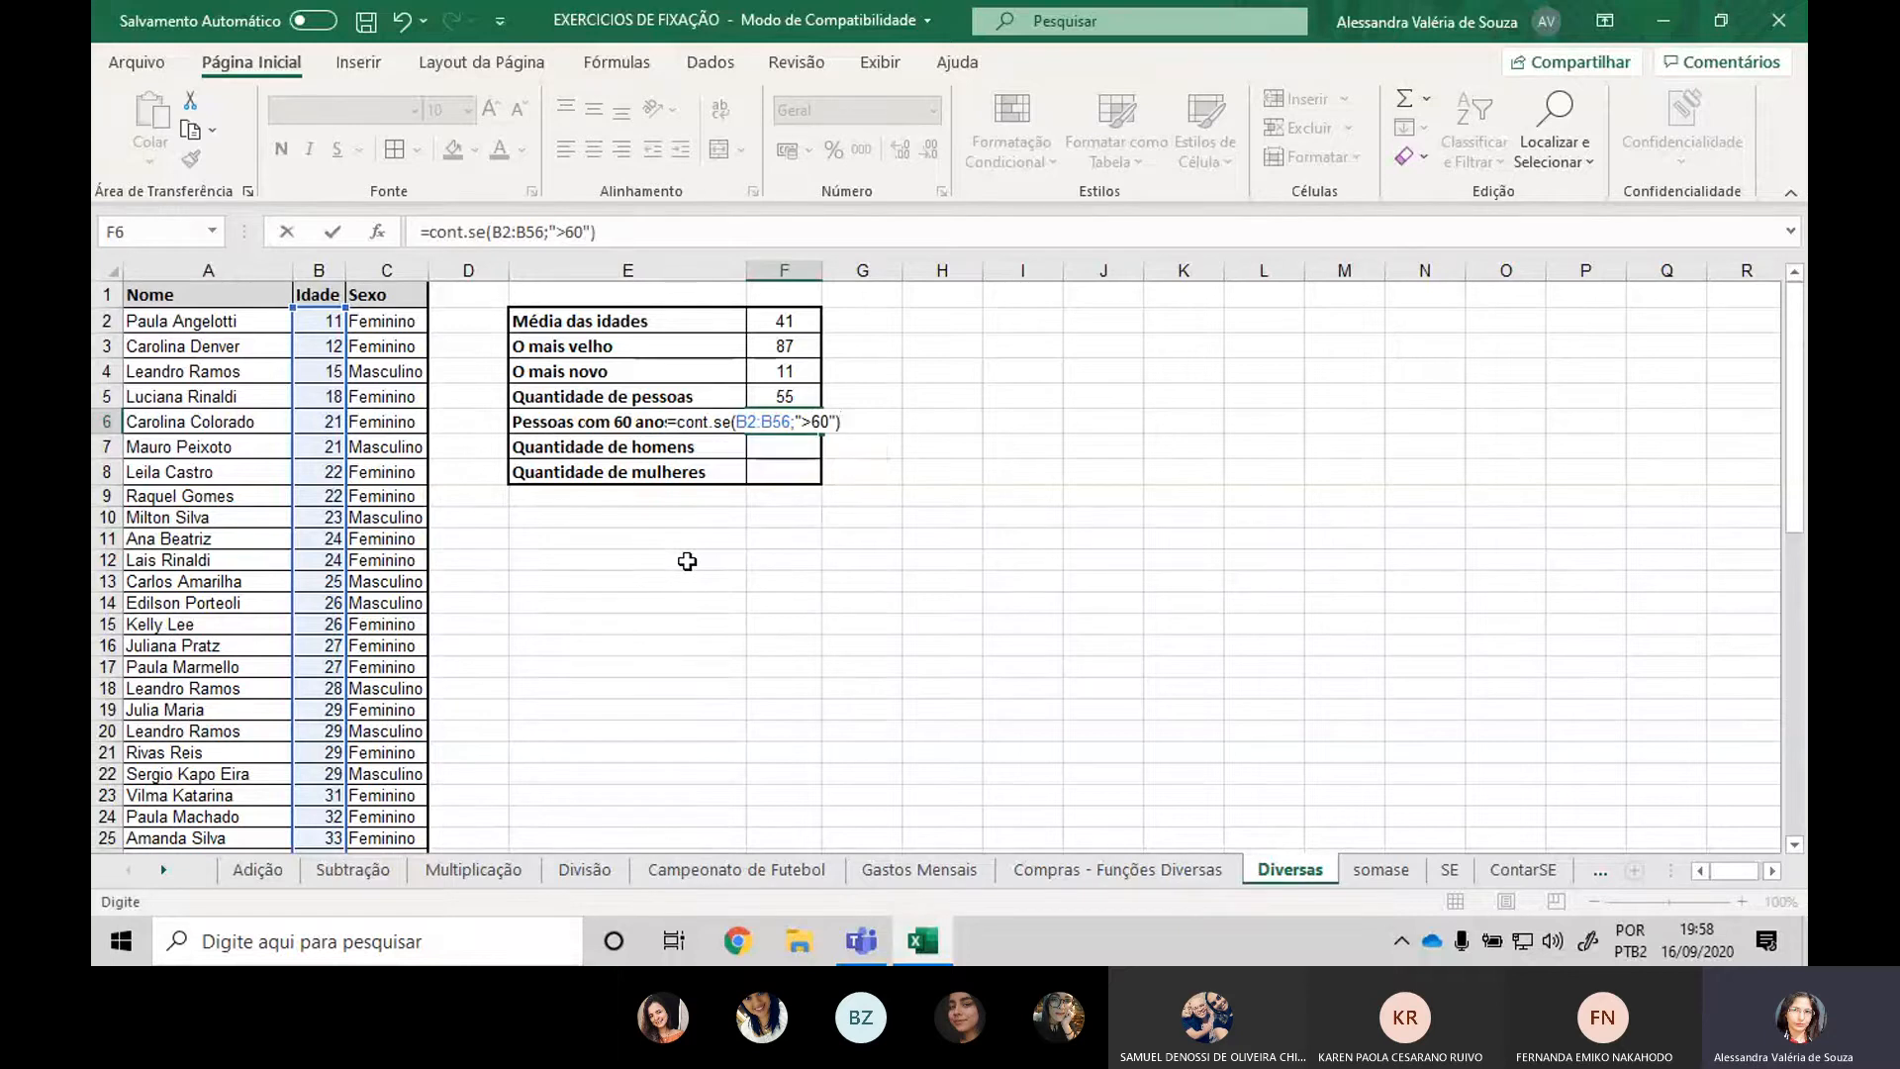
pyautogui.press('Return')
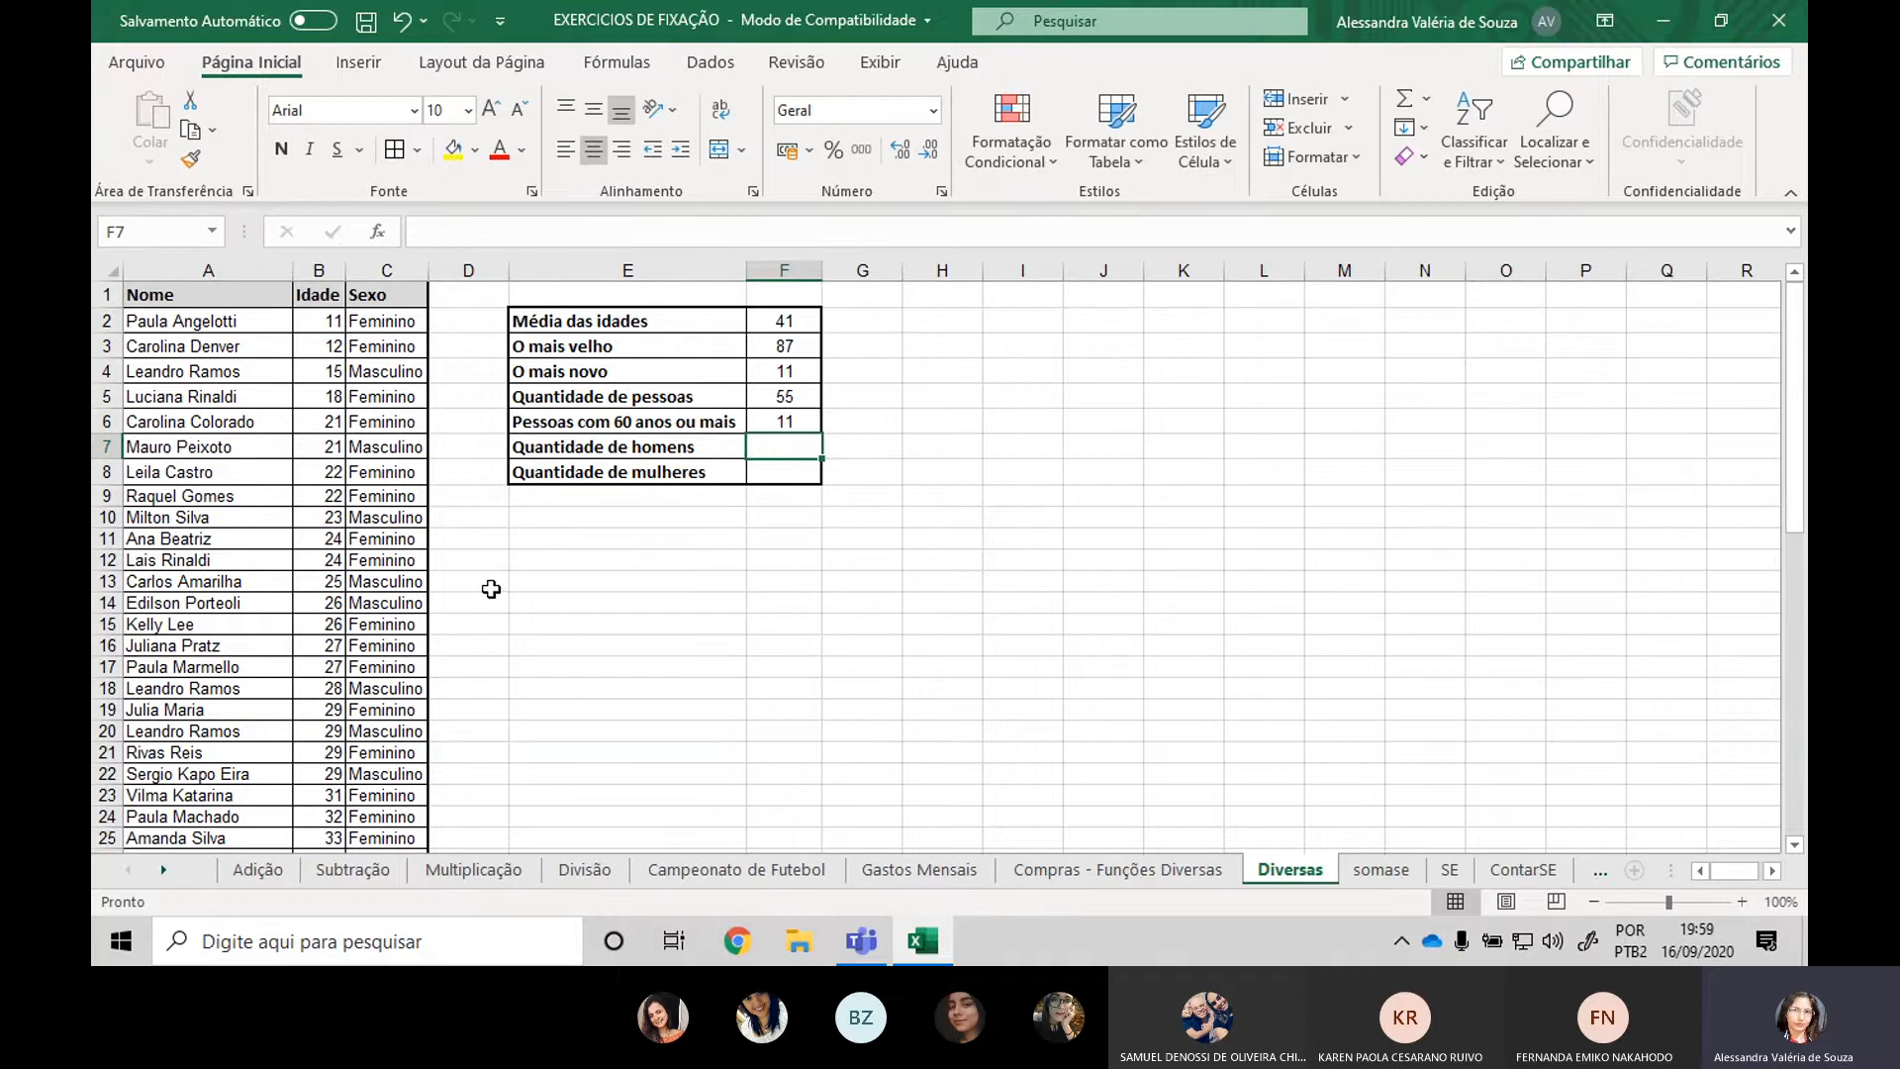
# Select the ages above 60 in B46:B56 to check how many there are.
pyautogui.scroll(-11, 490, 589)
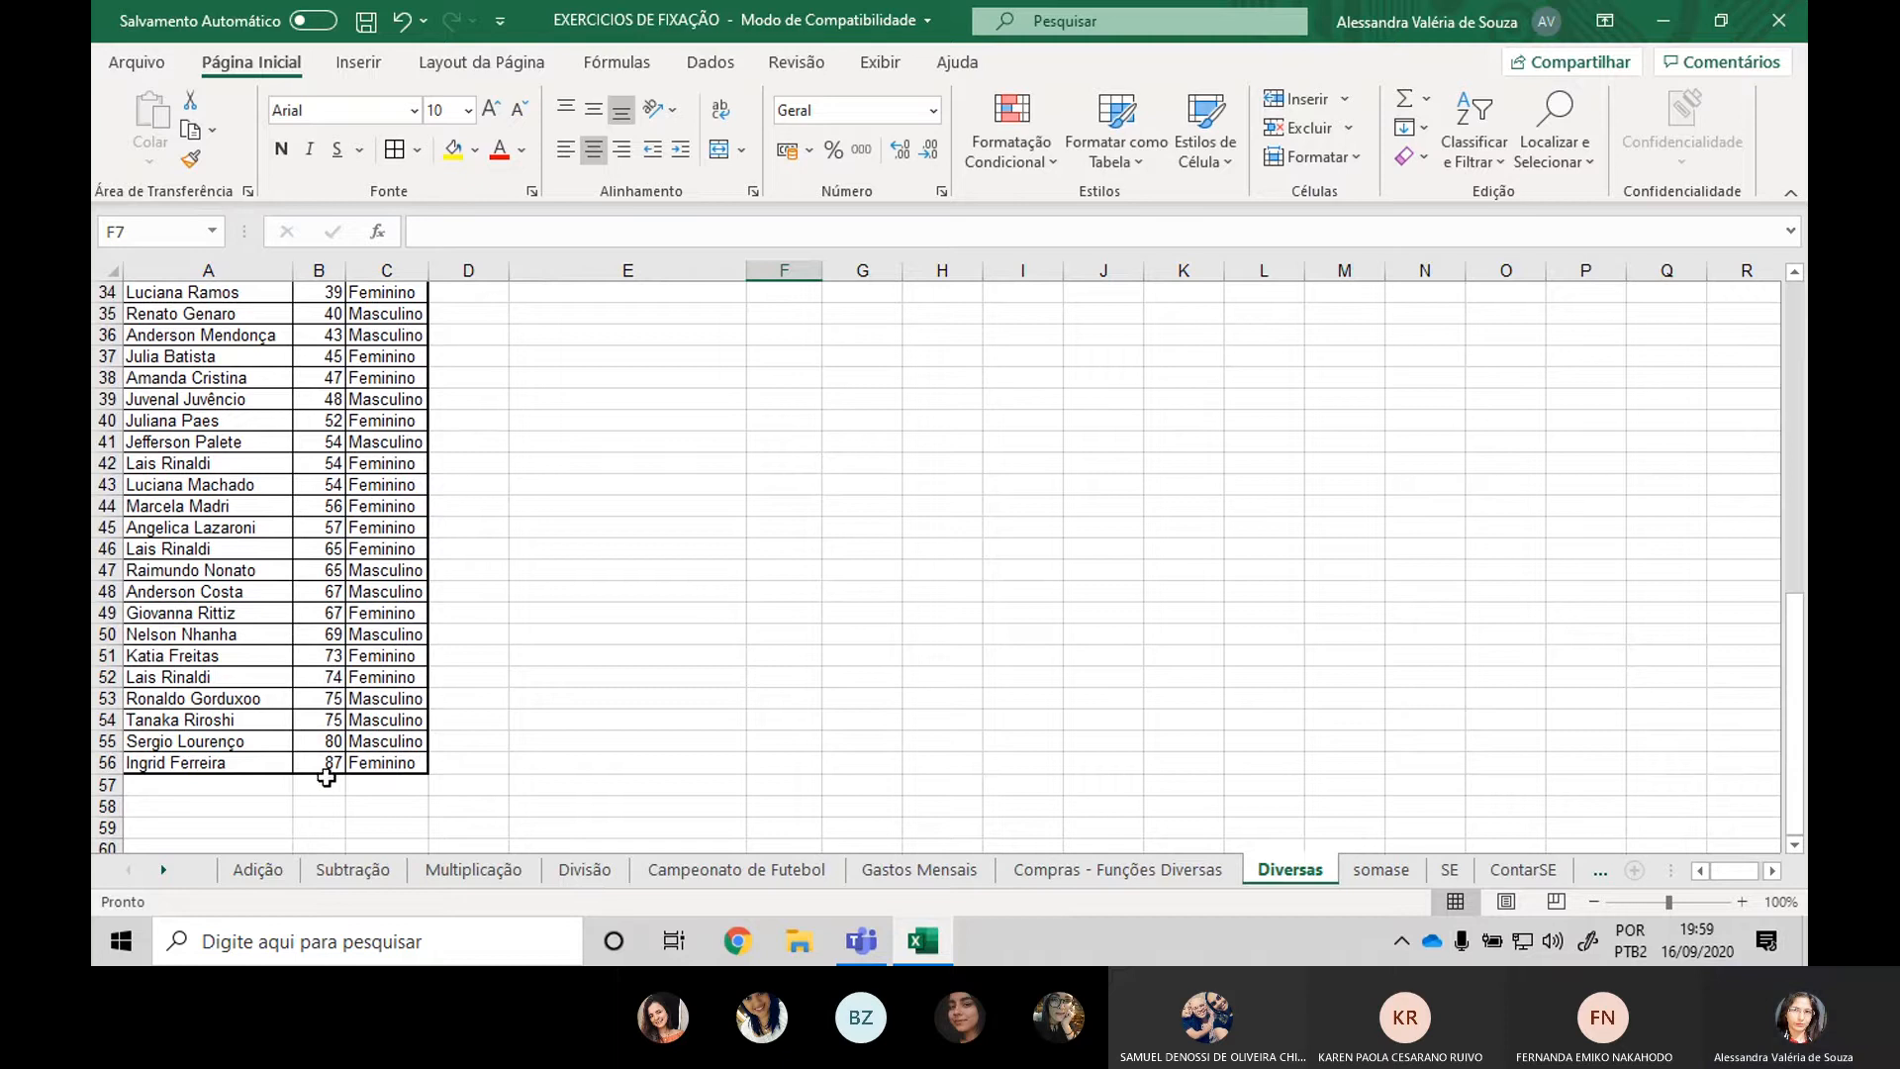
pyautogui.moveTo(319, 760); pyautogui.dragTo(328, 543)
pyautogui.scroll(1, 770, 535)
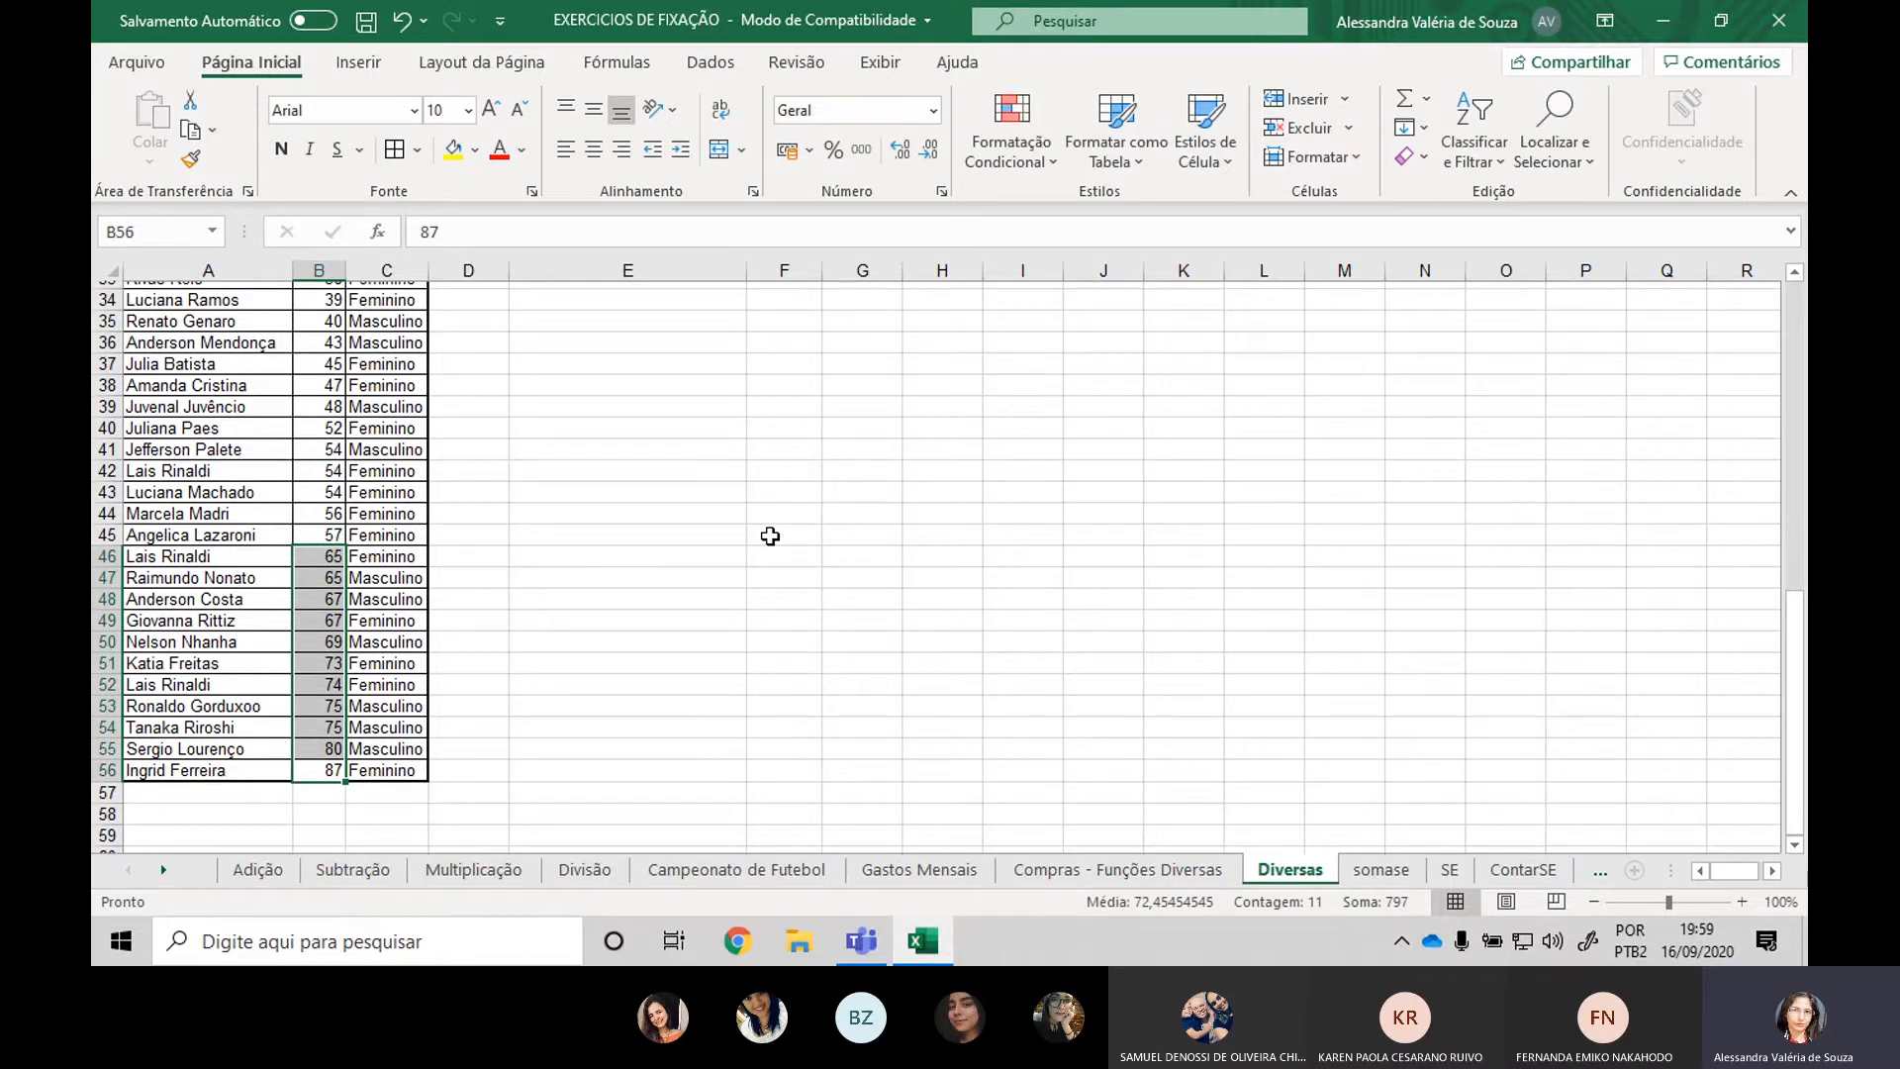
# Review the CONT.SE formula over B2:B56 in F6 and delete it from the cell.
pyautogui.scroll(11, 770, 535)
pyautogui.keyDown('ctrl'); pyautogui.scroll(3, 798, 472); pyautogui.keyUp('ctrl')
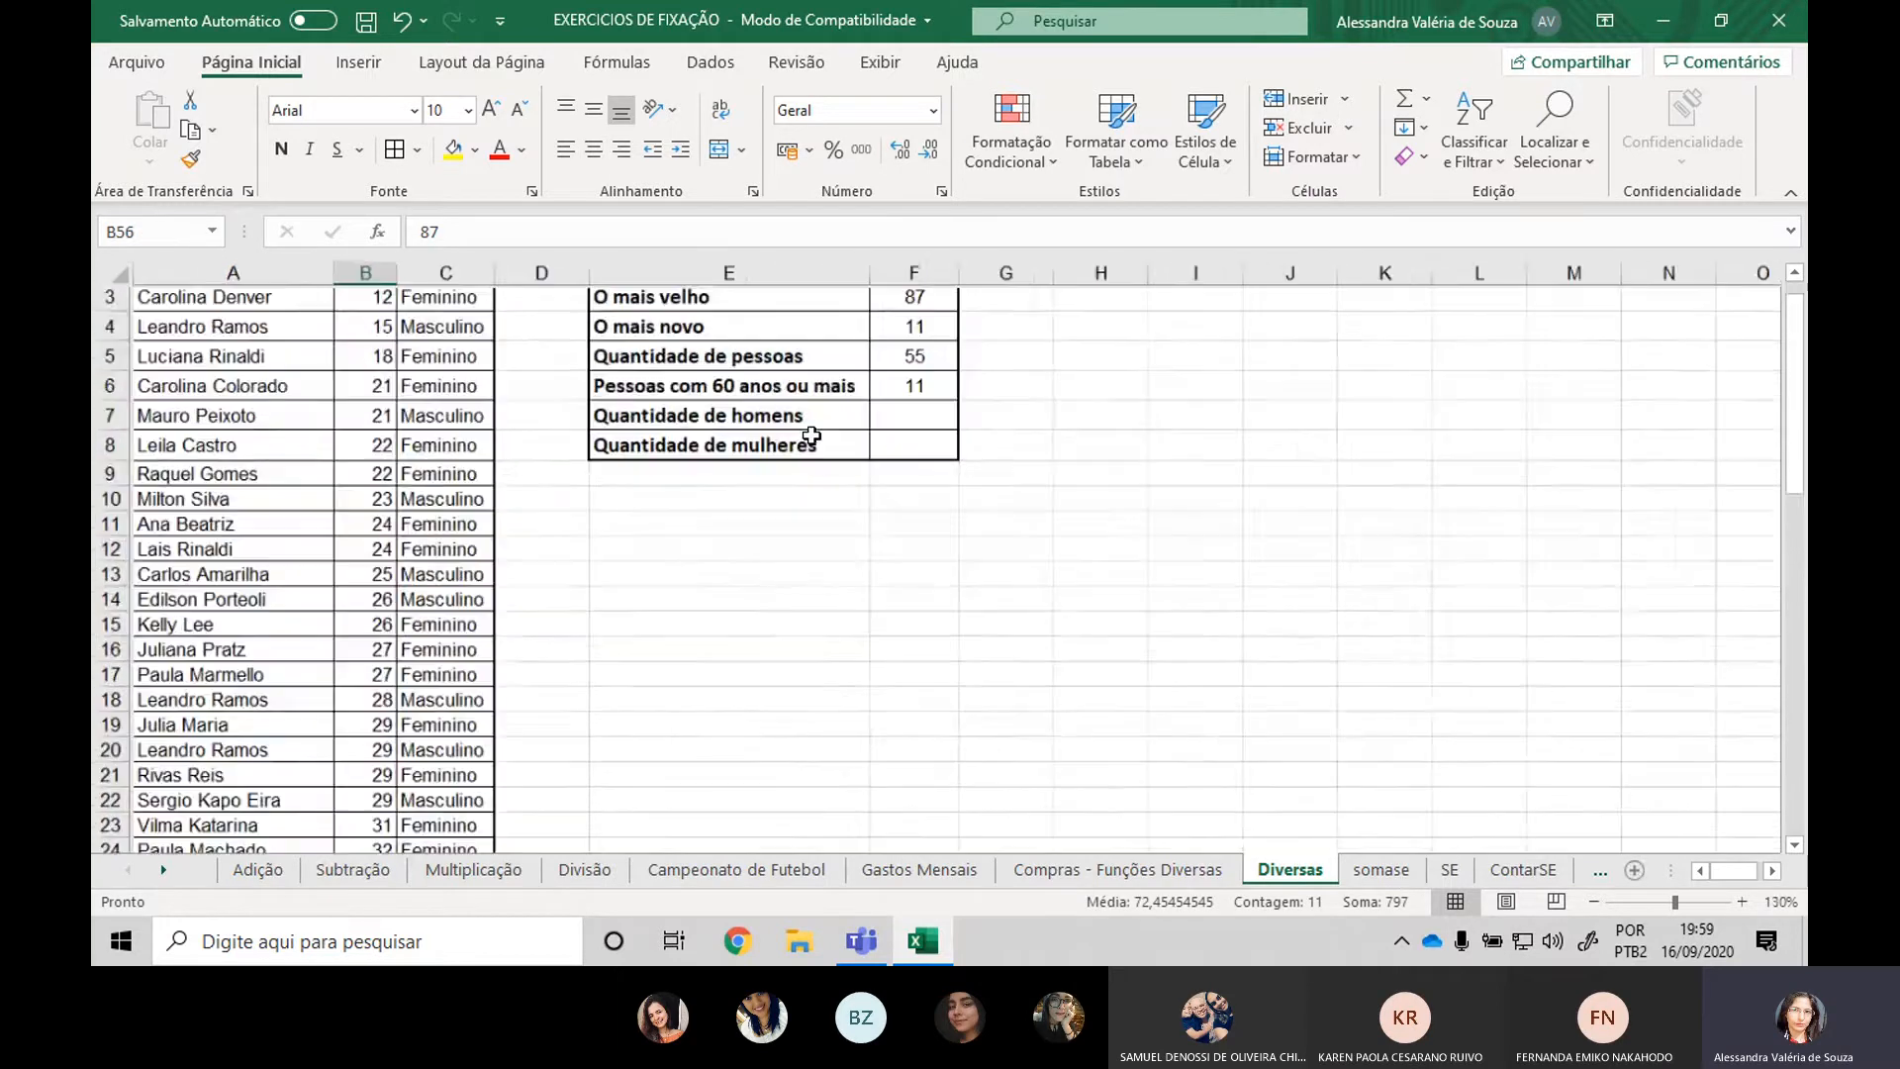
pyautogui.keyDown('ctrl'); pyautogui.scroll(3, 807, 433); pyautogui.keyUp('ctrl')
pyautogui.scroll(2, 1237, 415)
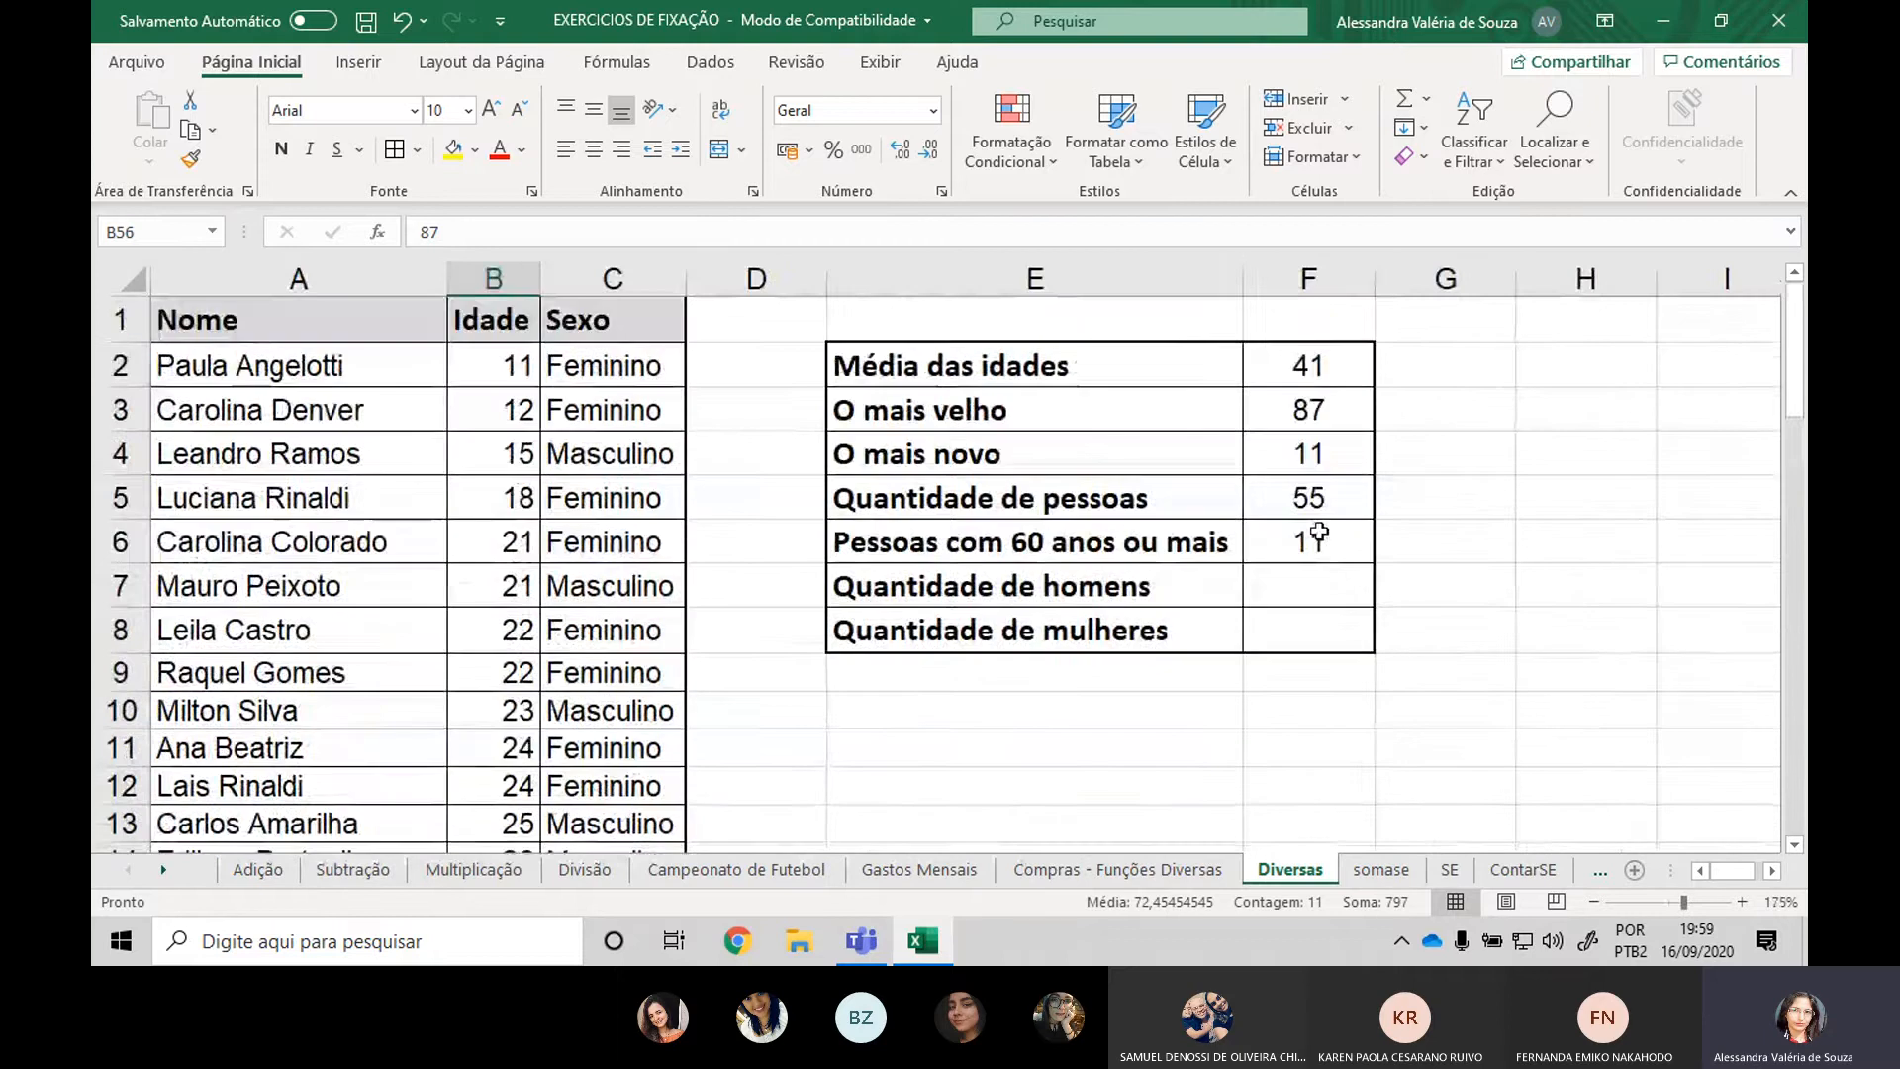
pyautogui.doubleClick(1319, 536)
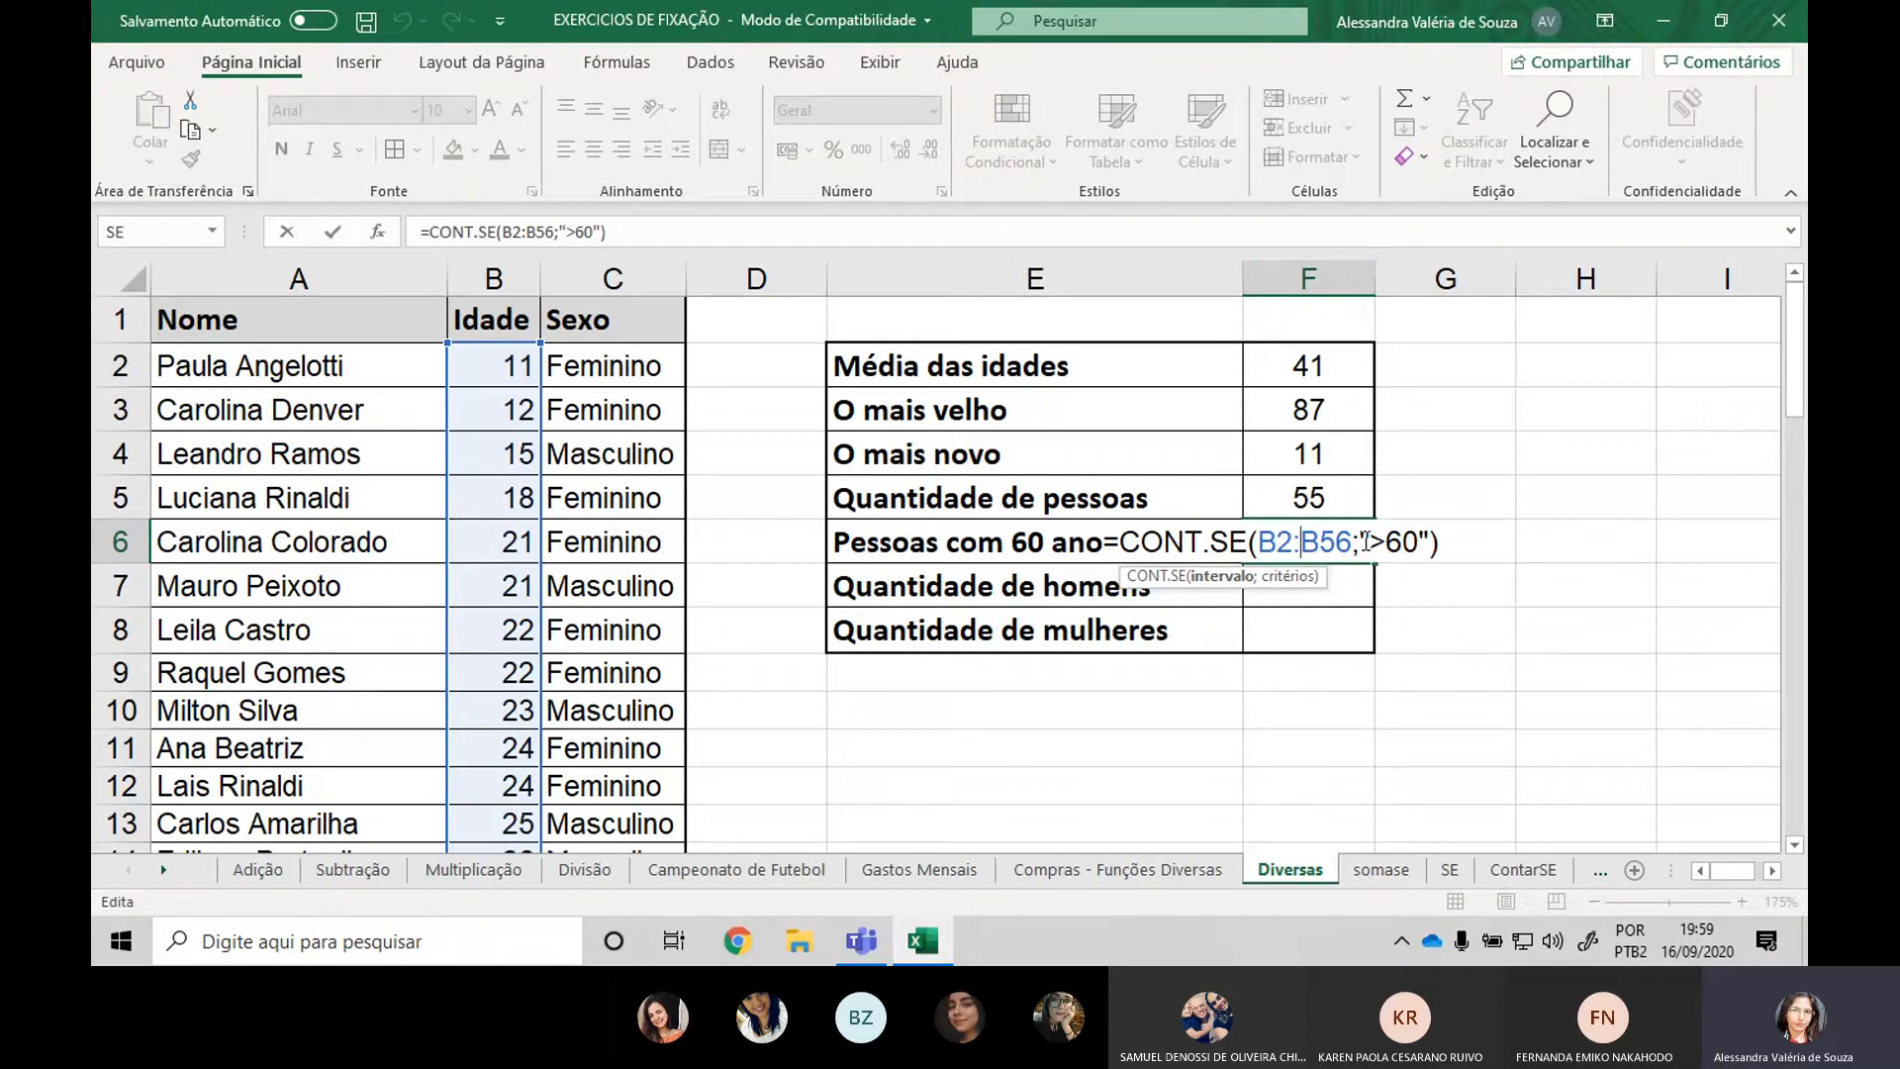
pyautogui.hotkey('ctrl', 'Return')
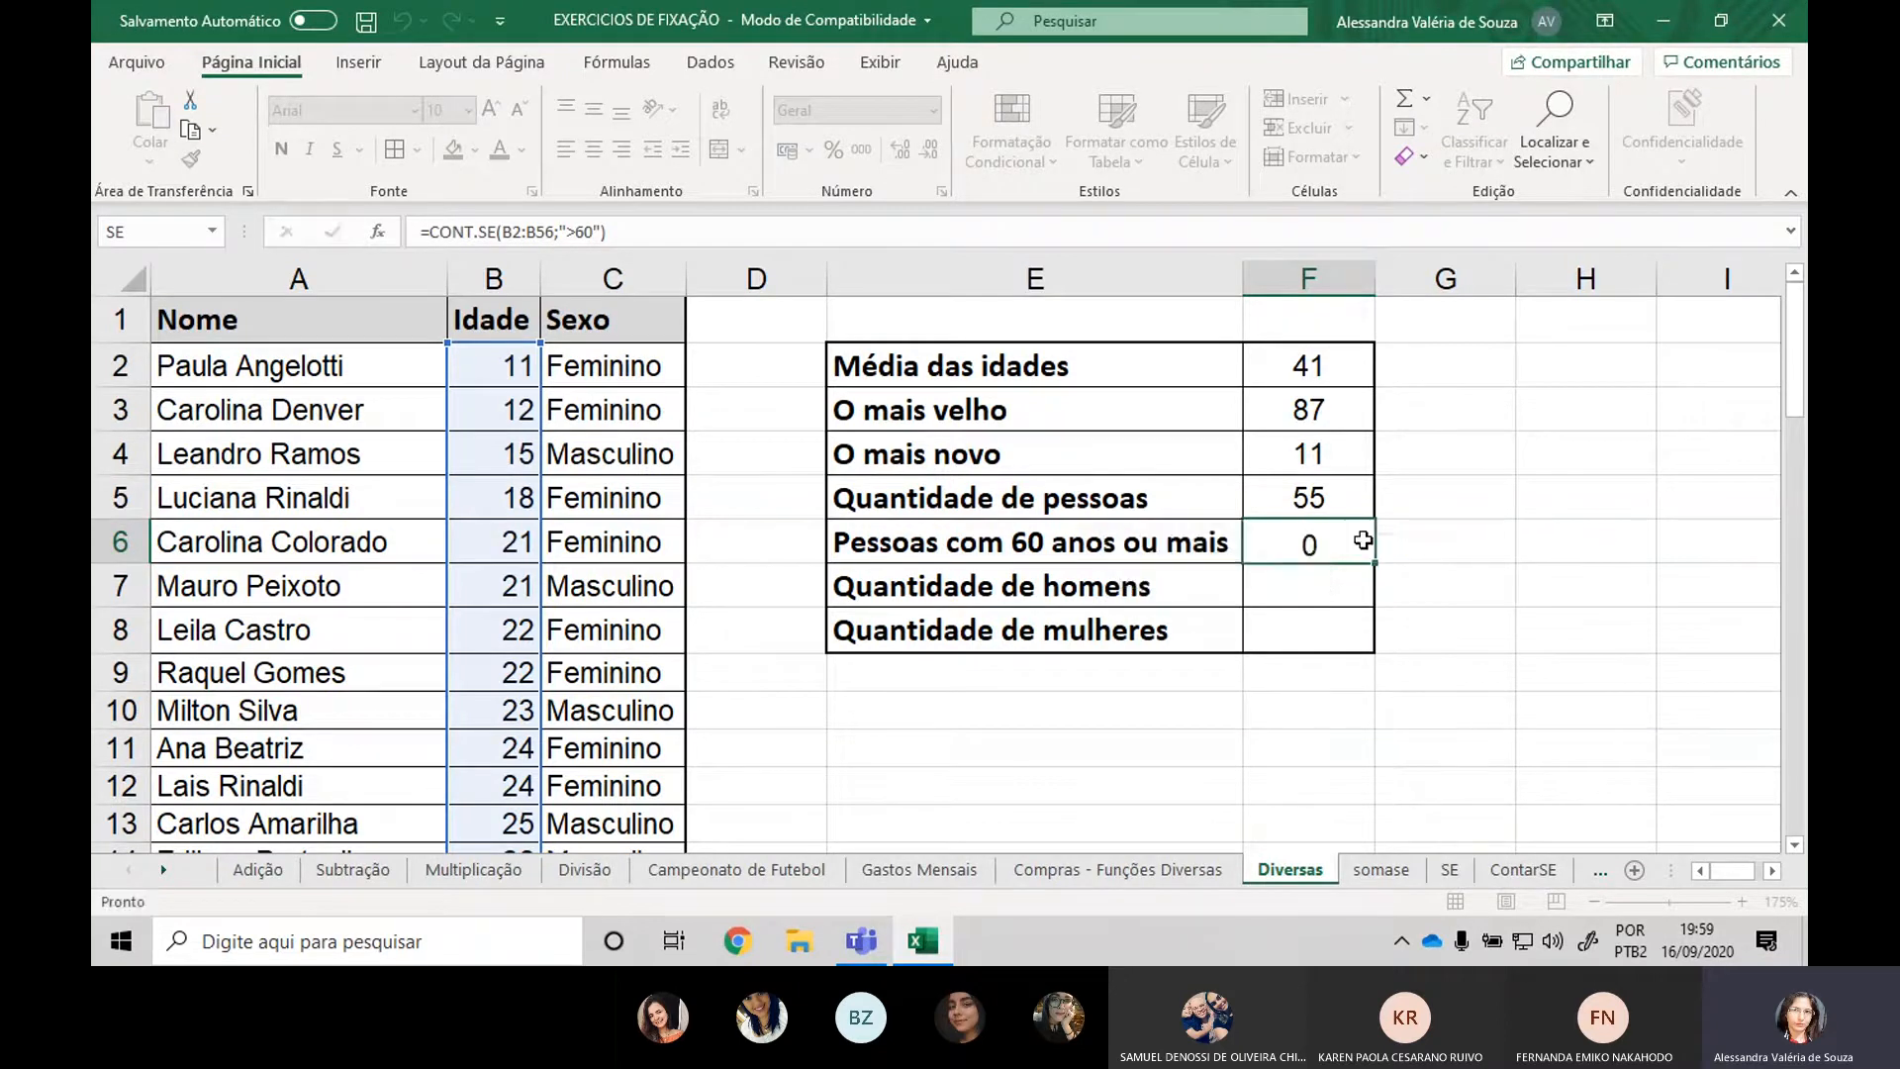
pyautogui.press('Delete')
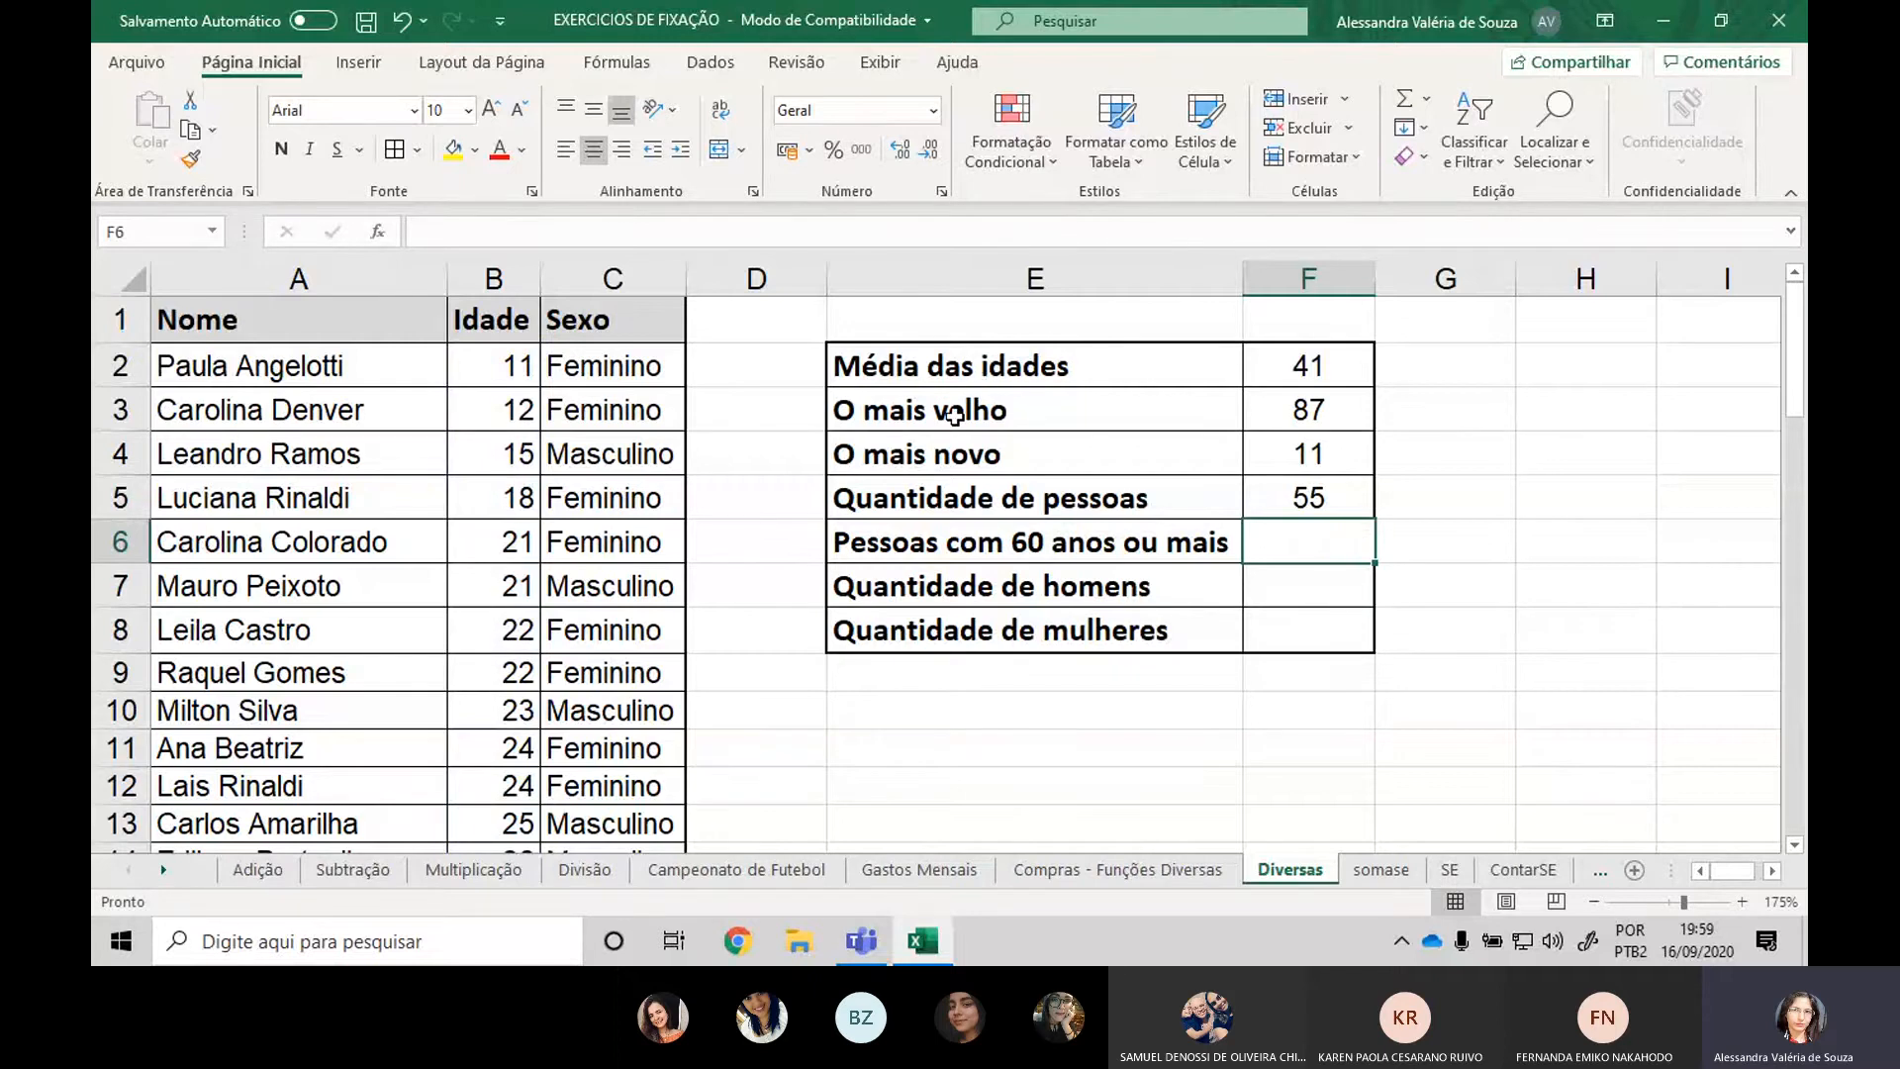
pyautogui.scroll(-3, 955, 416)
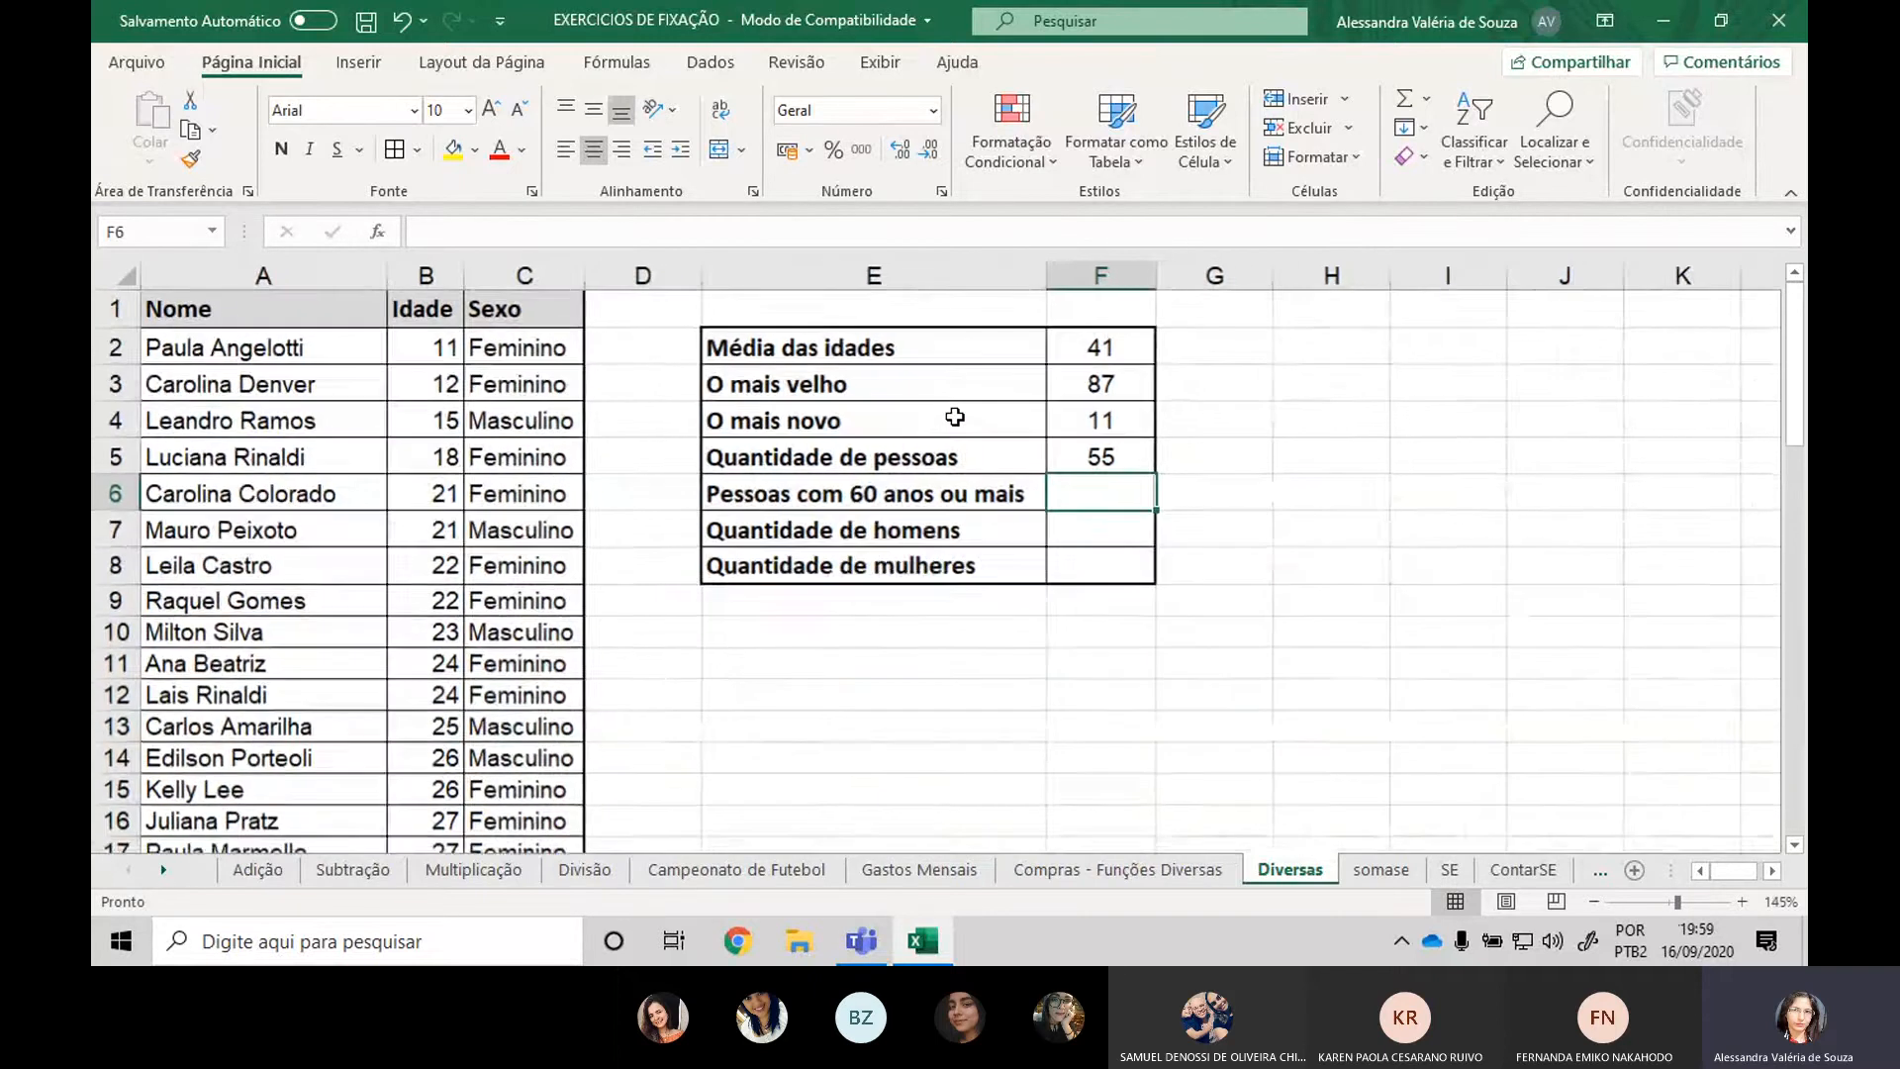
pyautogui.scroll(-2, 955, 416)
pyautogui.scroll(3, 955, 415)
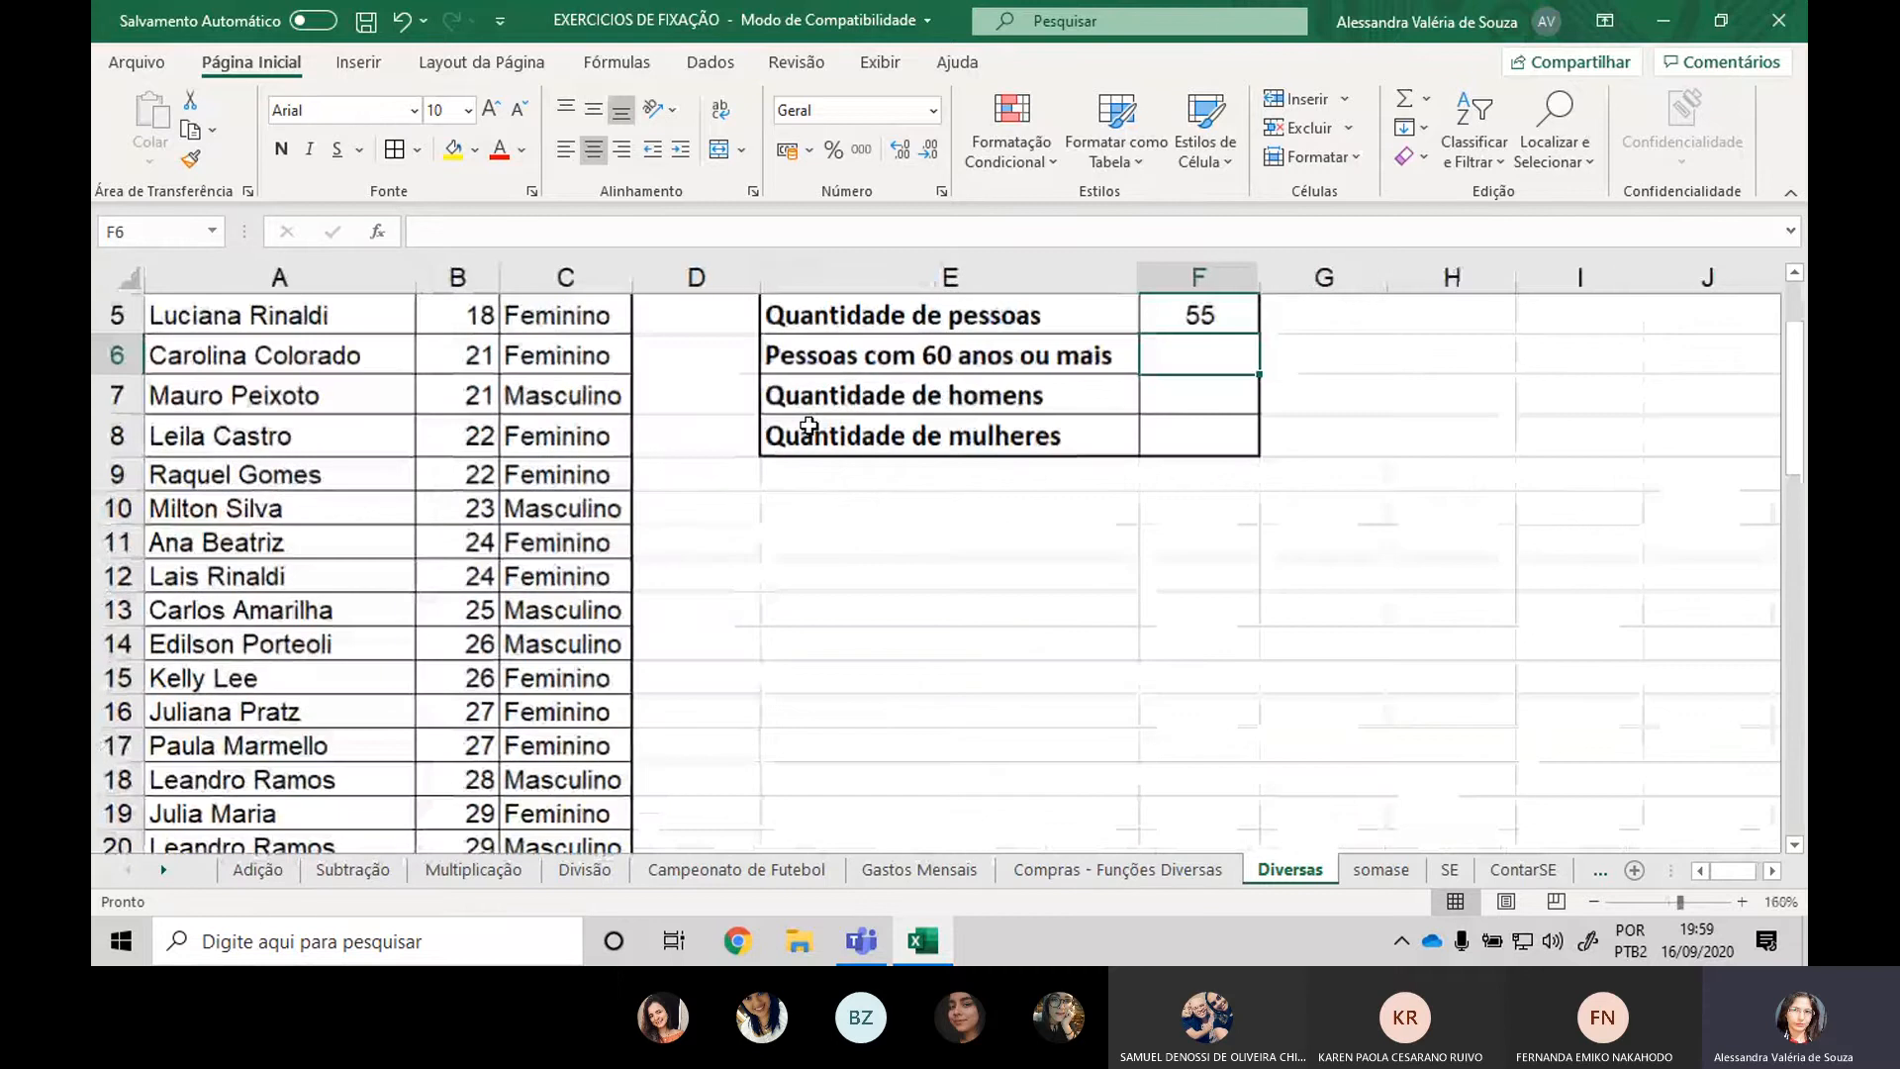
pyautogui.scroll(-5, 808, 426)
pyautogui.scroll(-5, 656, 490)
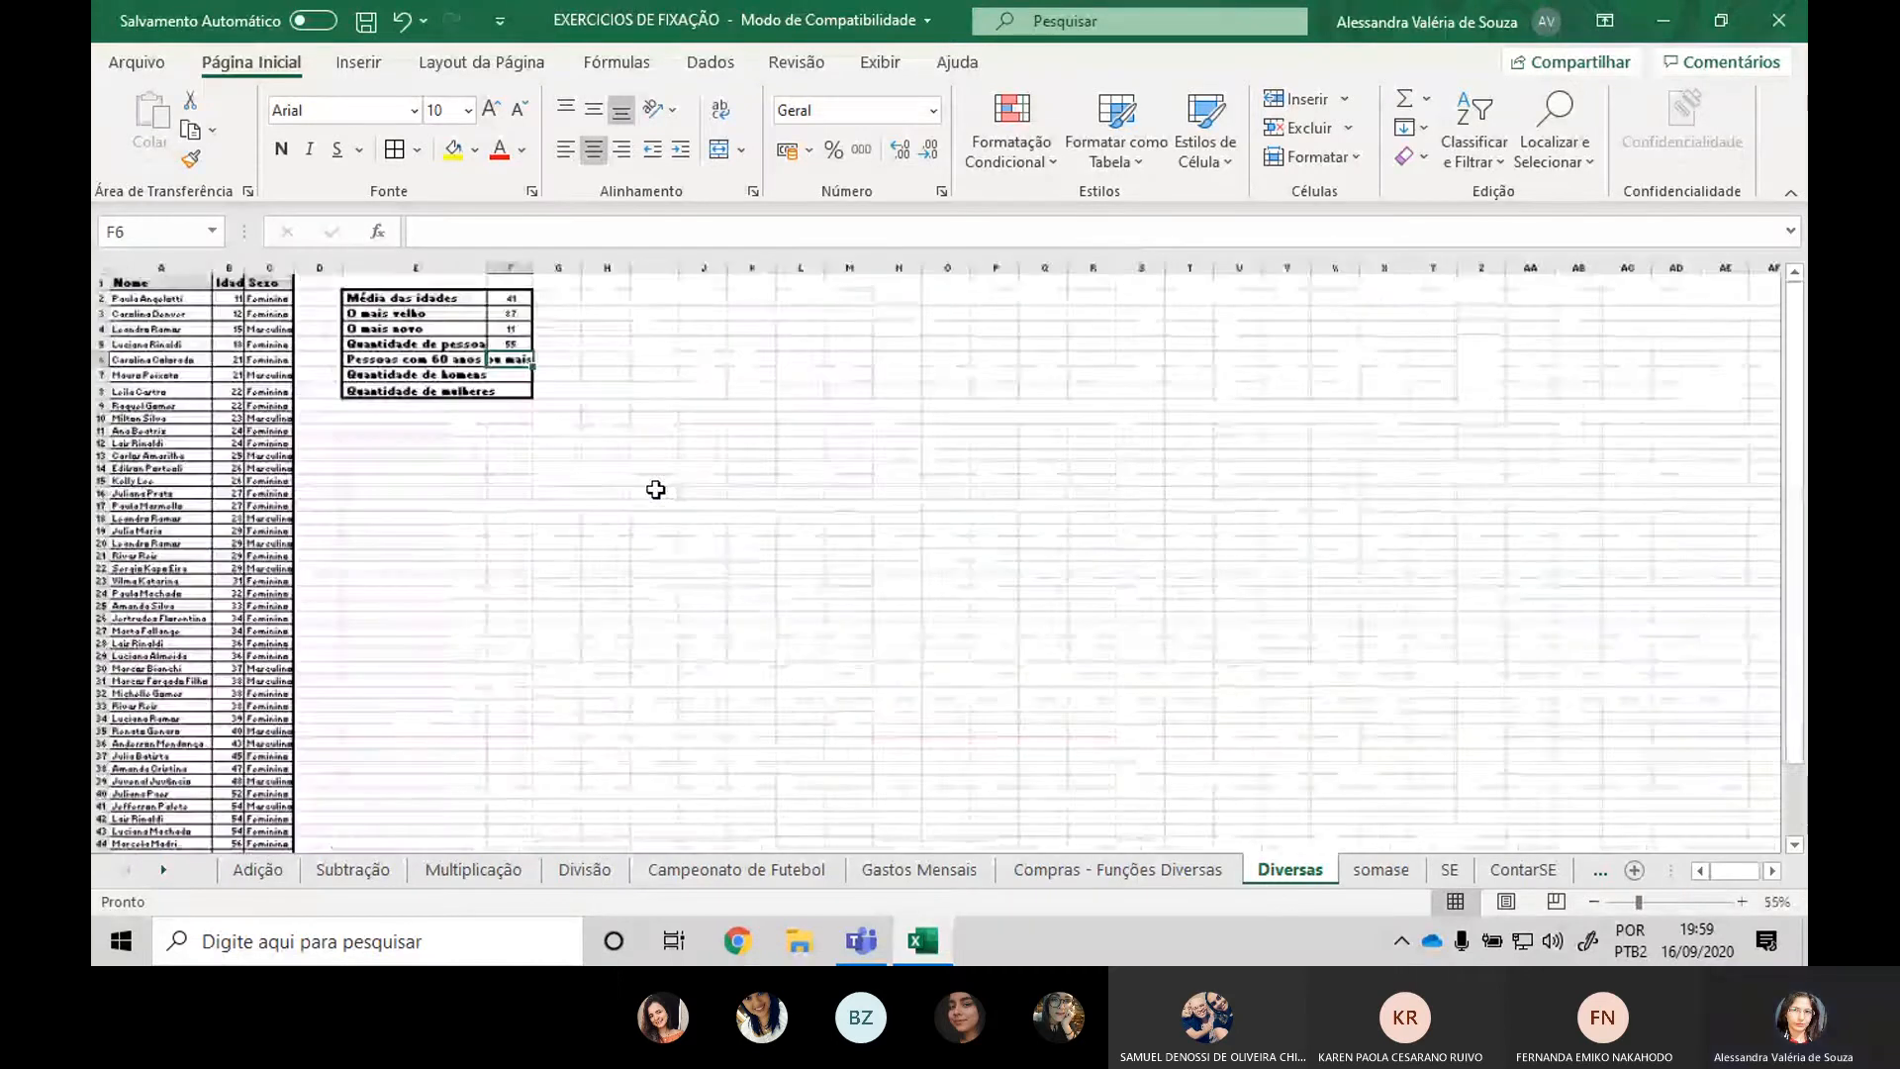
pyautogui.scroll(8, 657, 489)
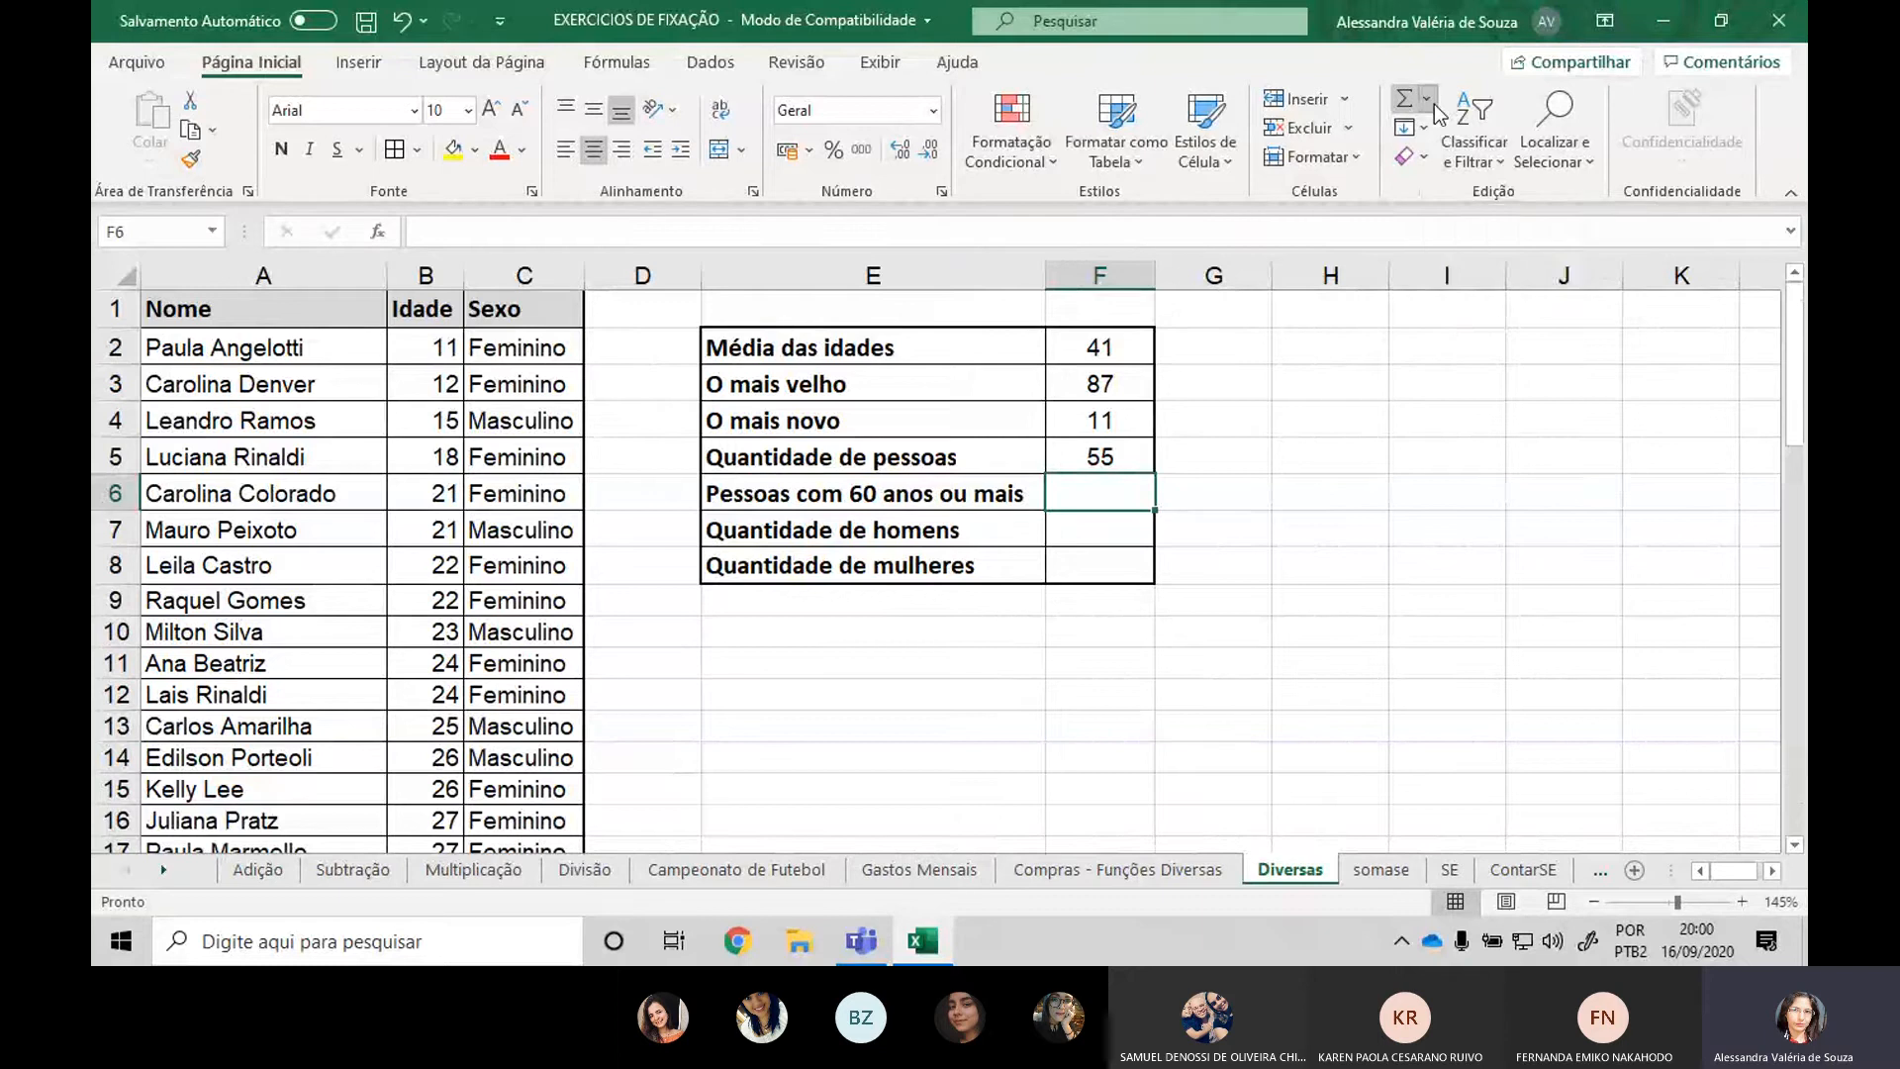
# Start inserting a function in F6 from the full function library and show the category Tudo.
pyautogui.click(1427, 99)
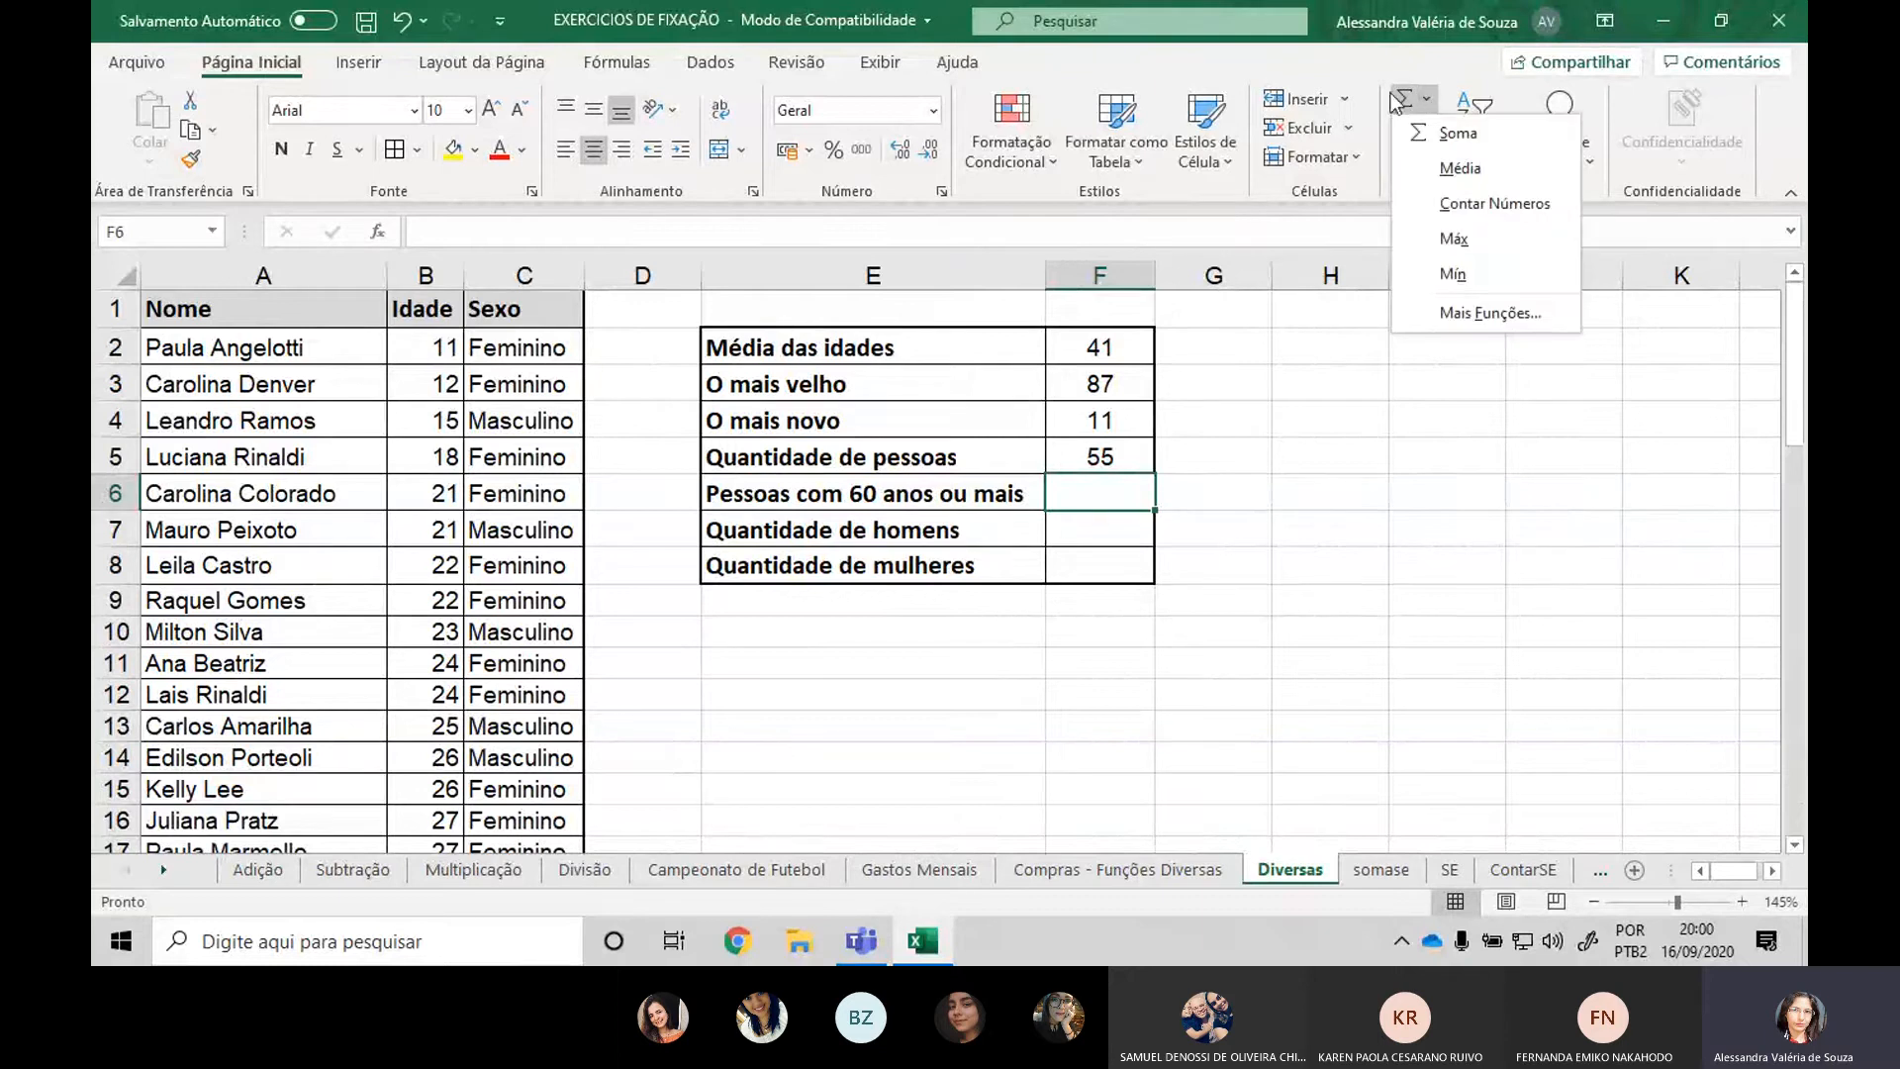
pyautogui.click(1500, 315)
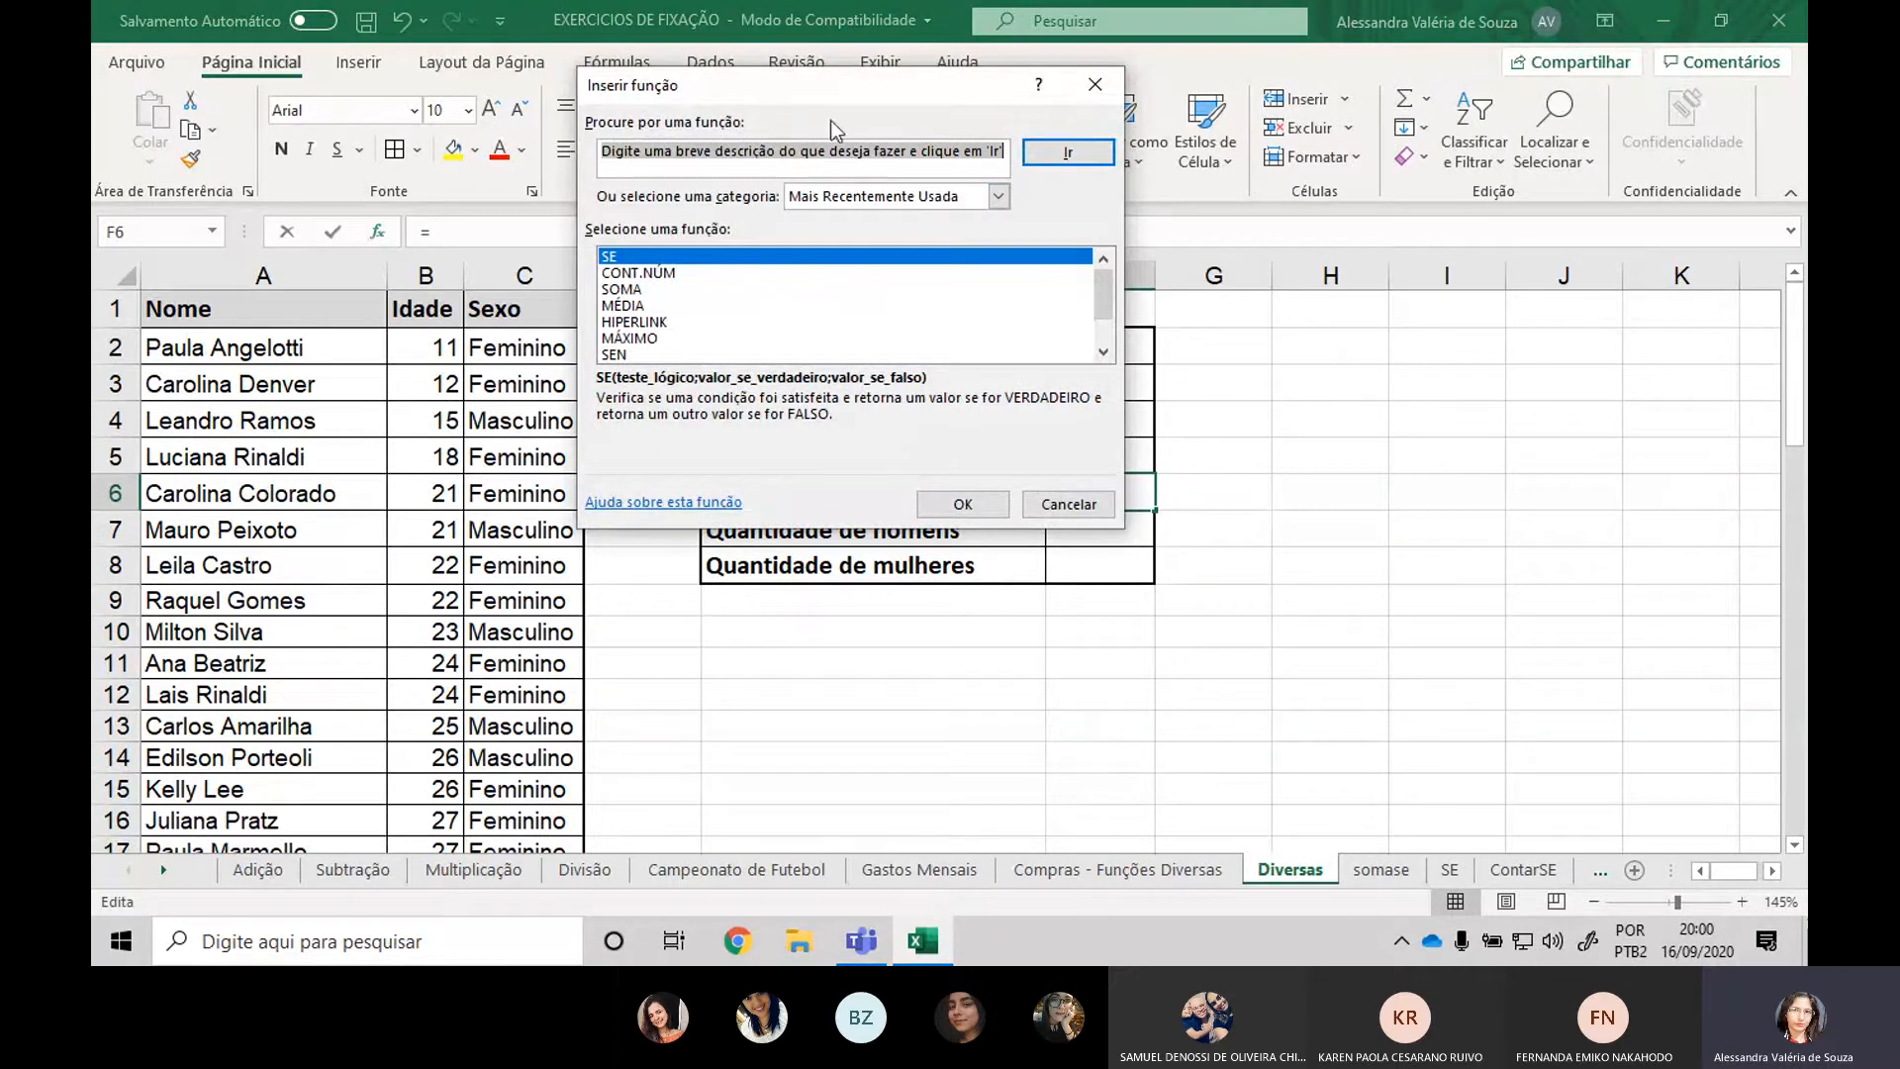
pyautogui.click(891, 196)
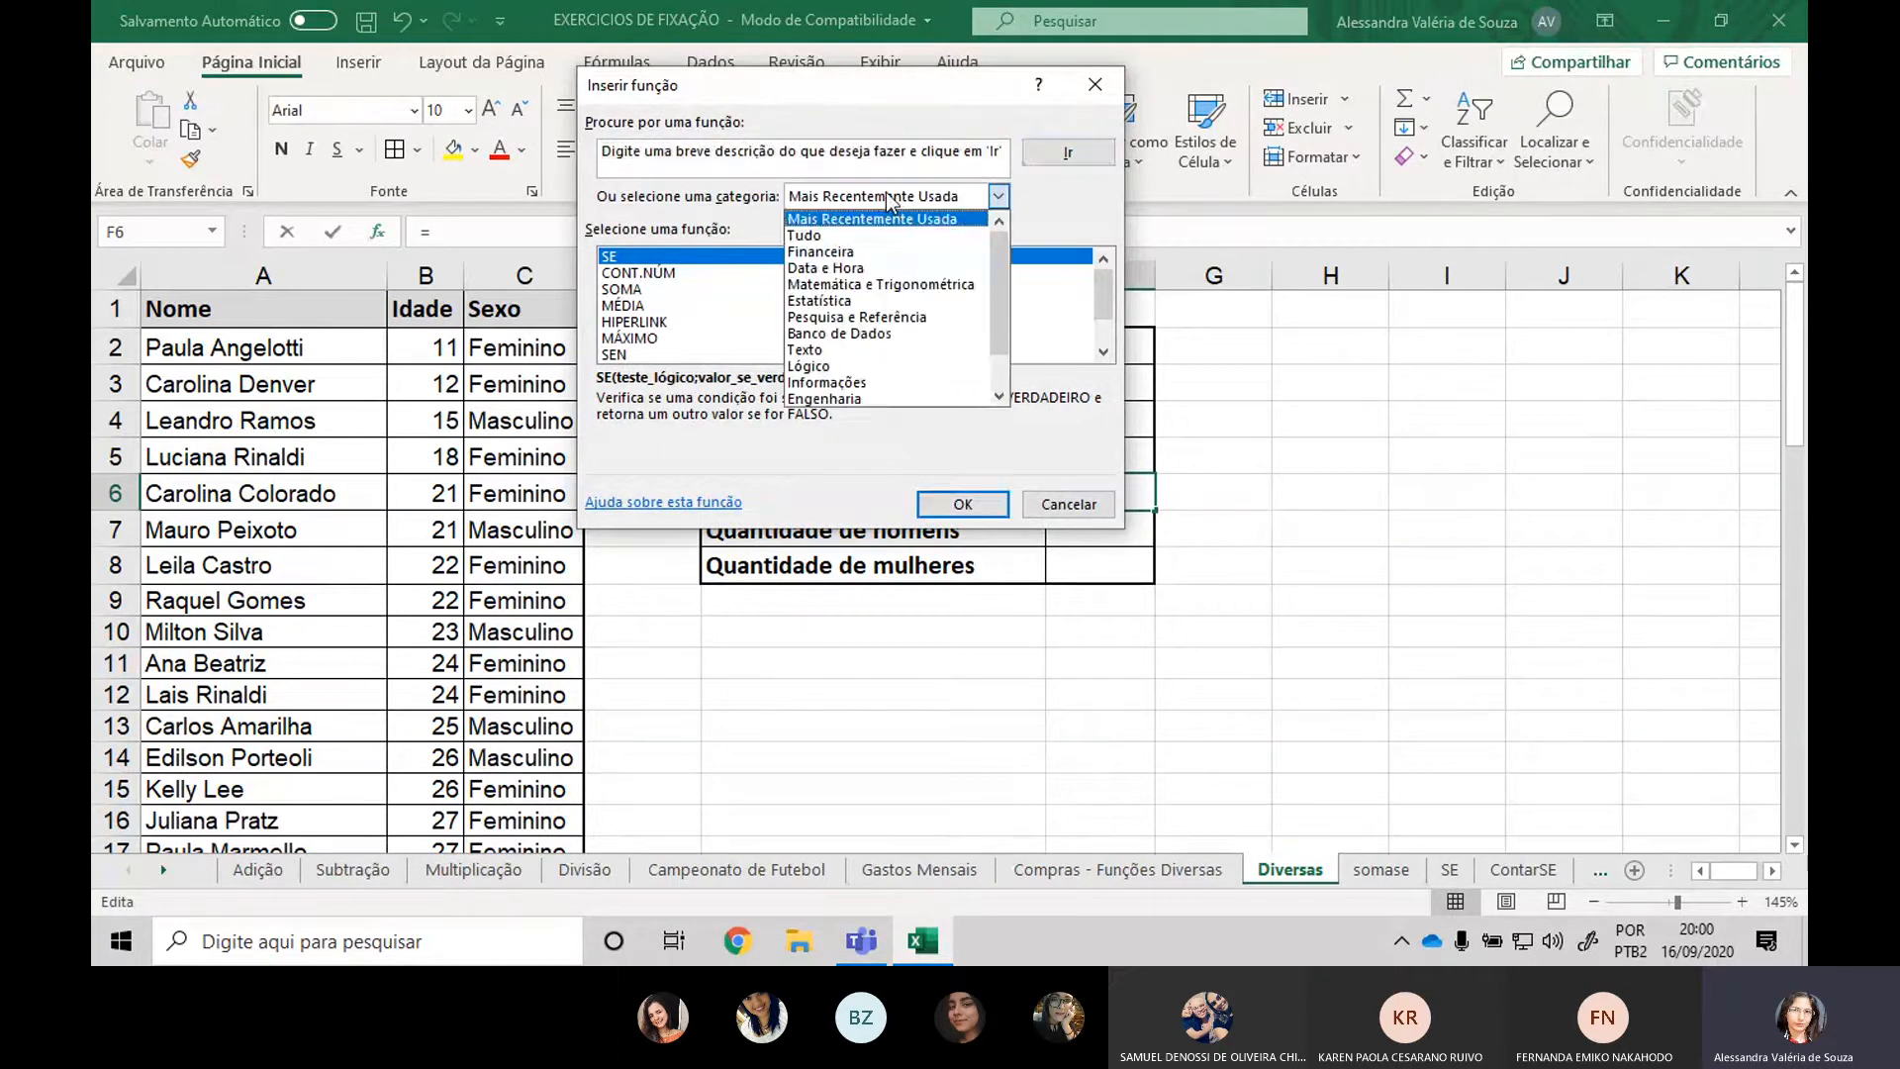
pyautogui.click(839, 367)
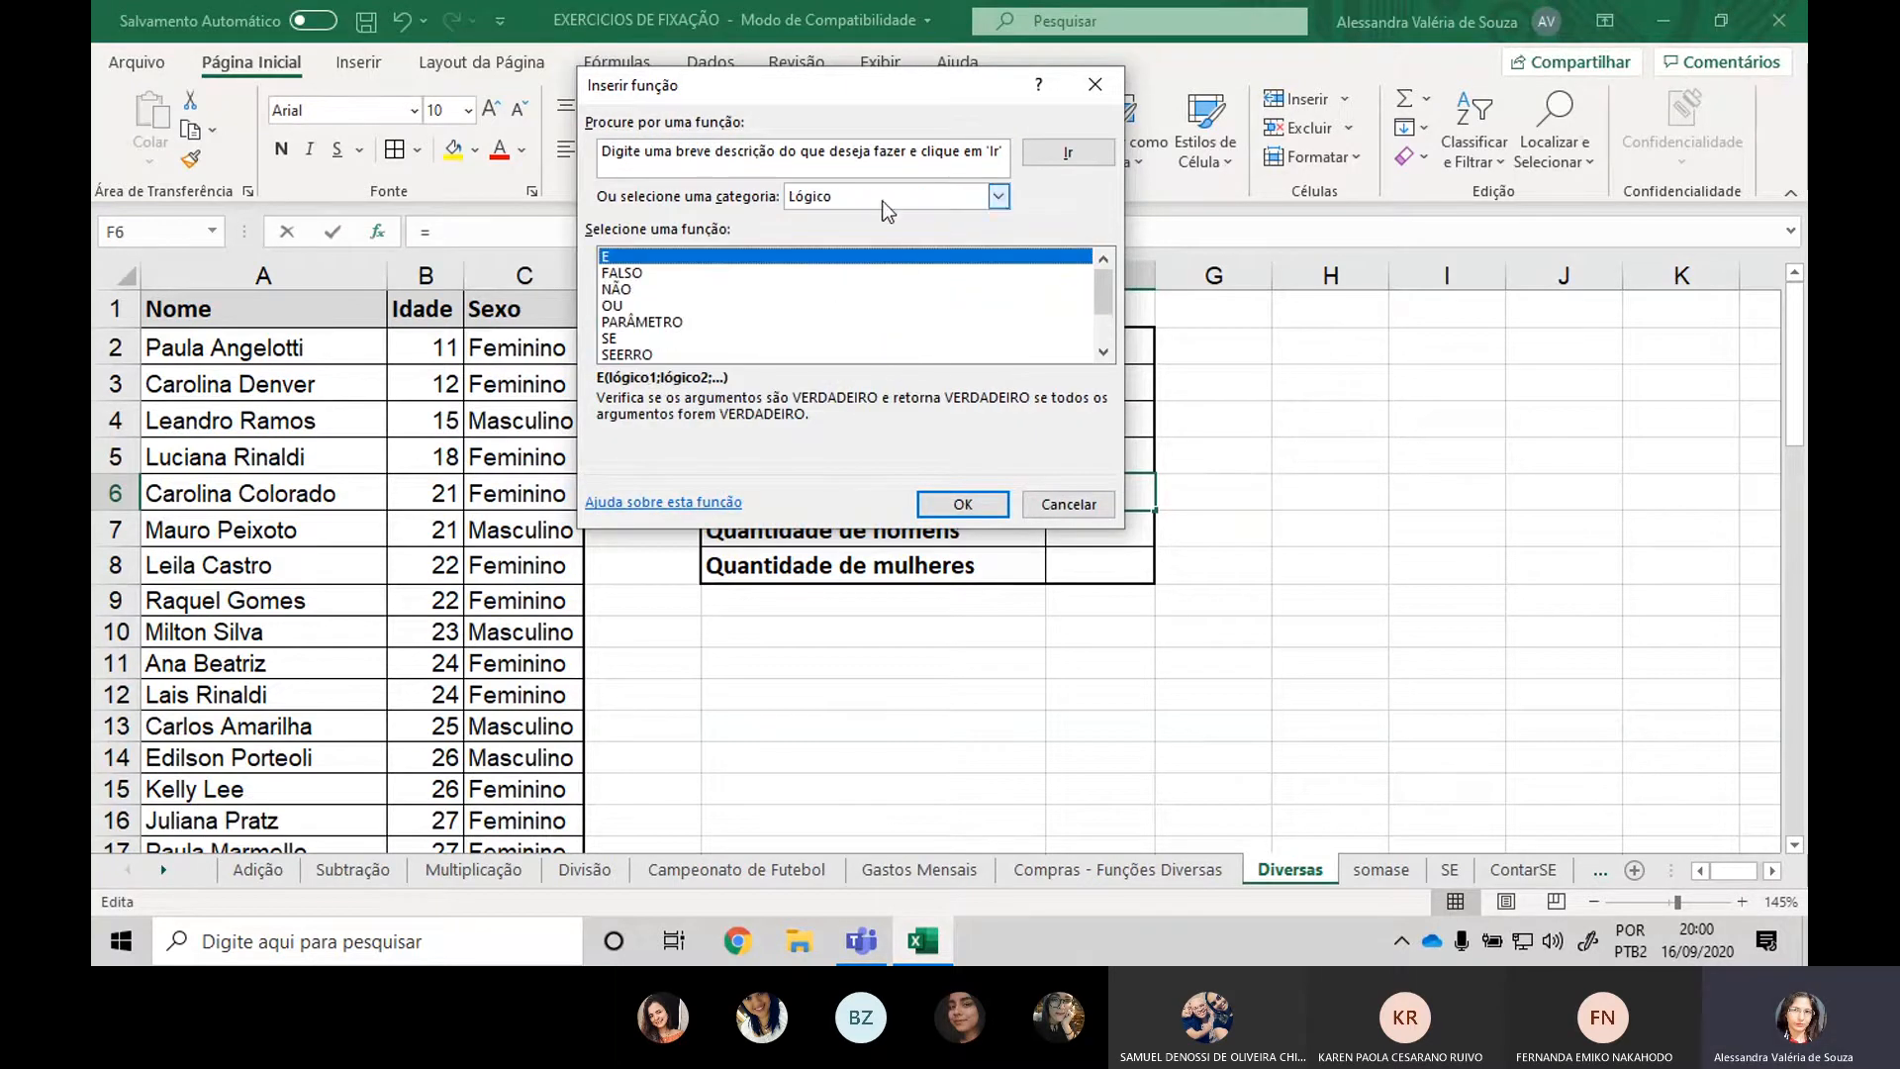
pyautogui.click(998, 196)
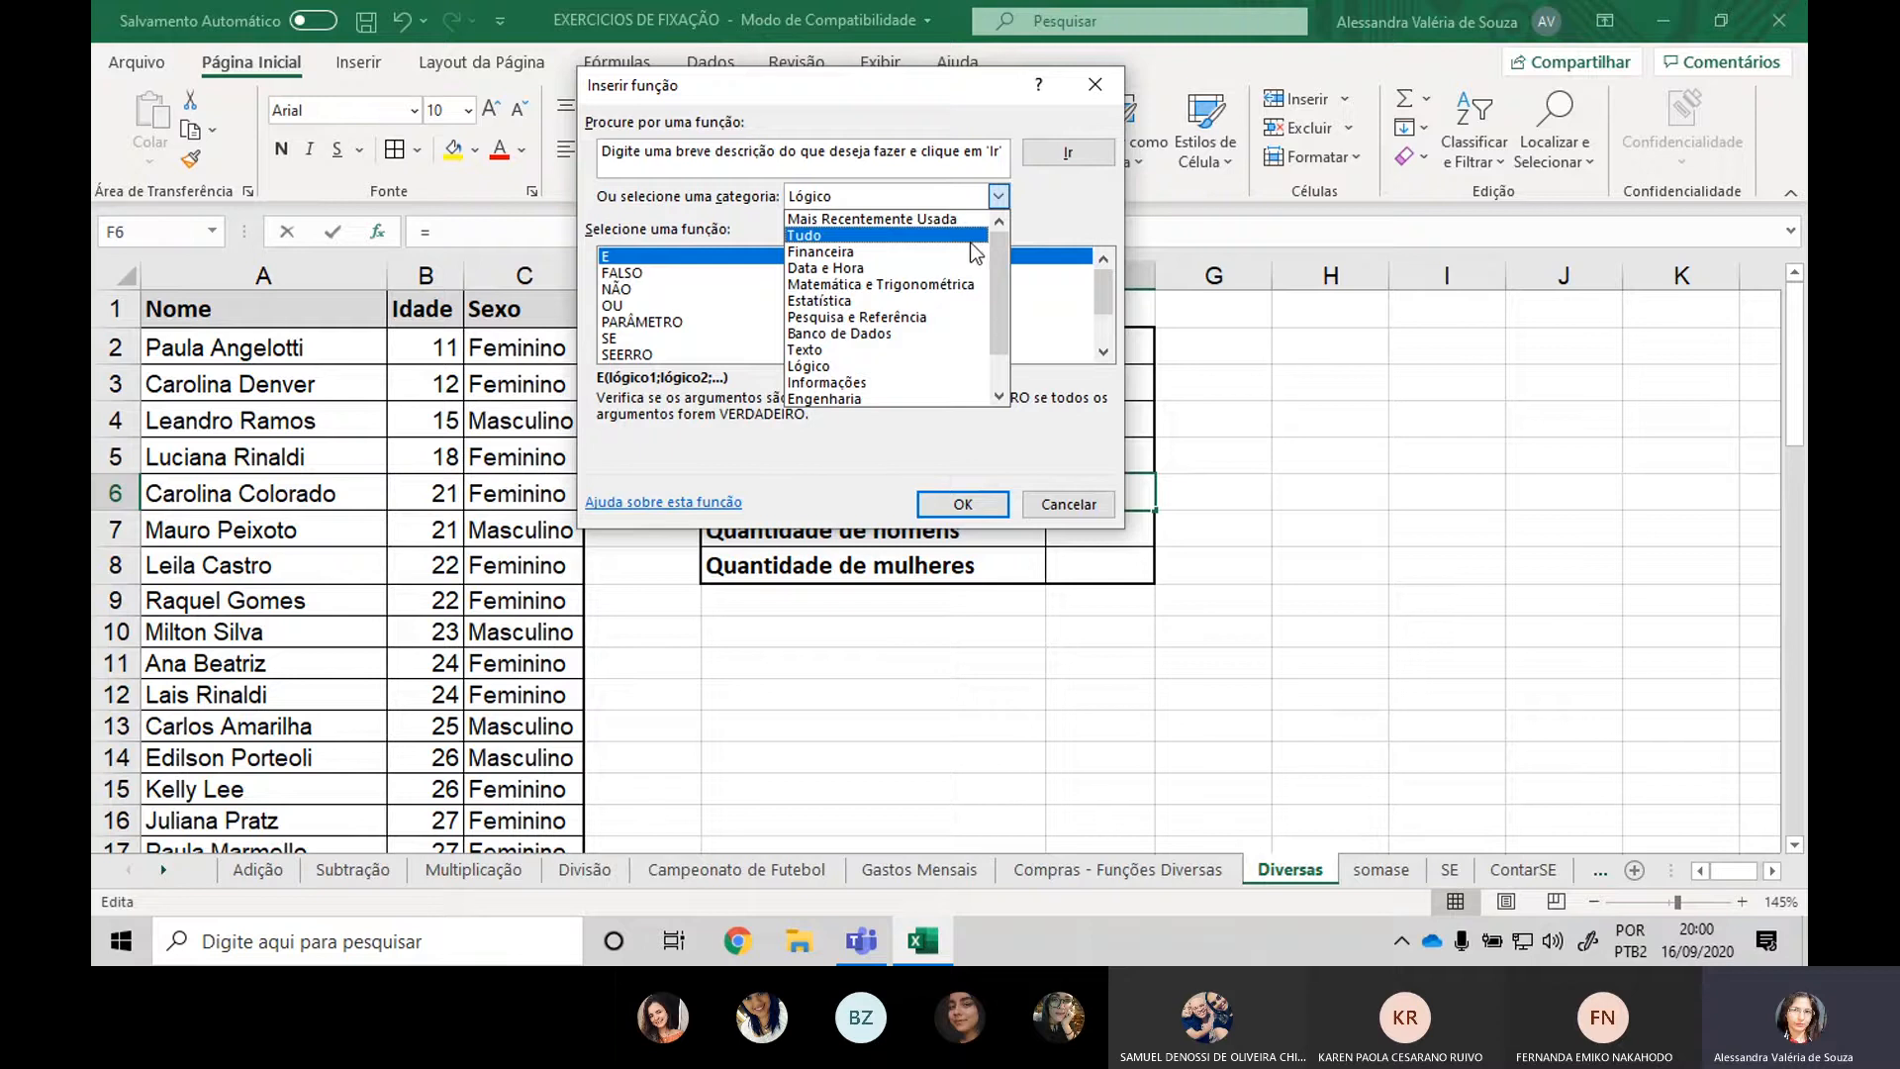
pyautogui.click(963, 249)
pyautogui.click(876, 198)
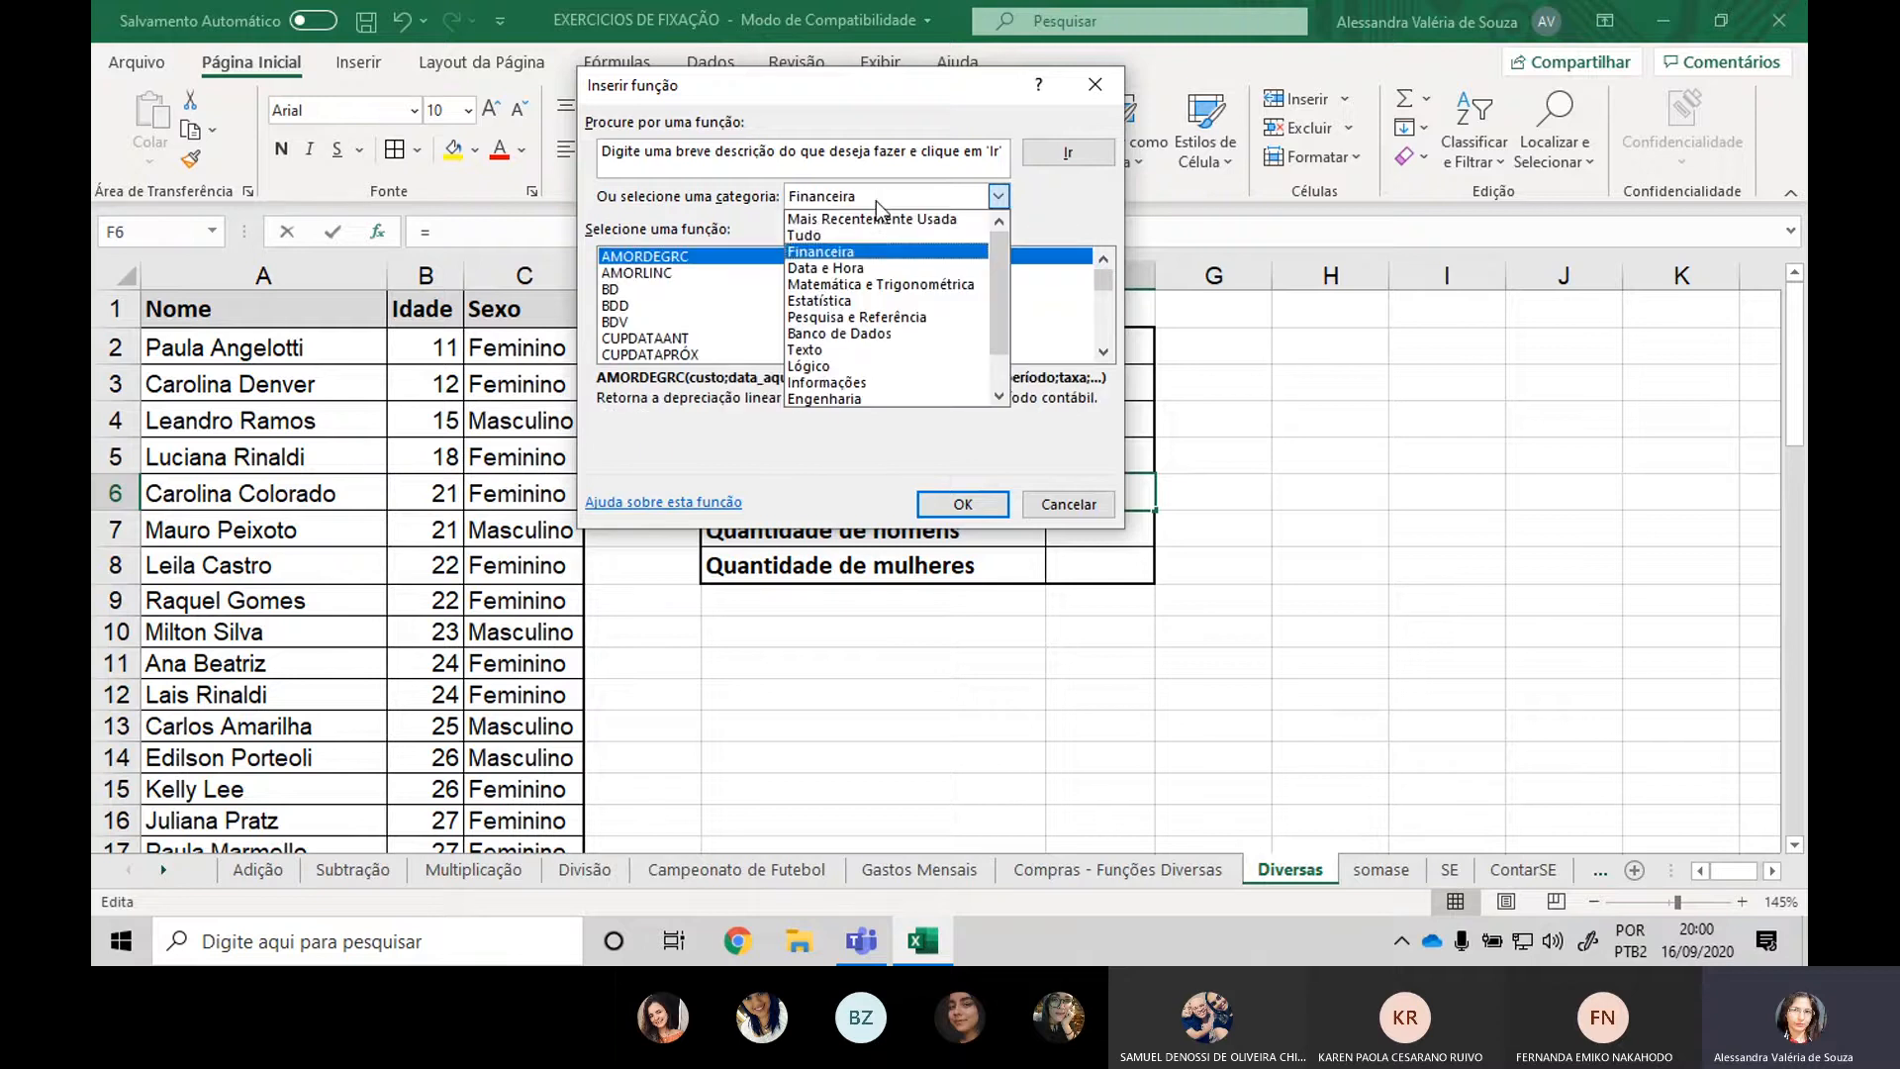
pyautogui.click(846, 235)
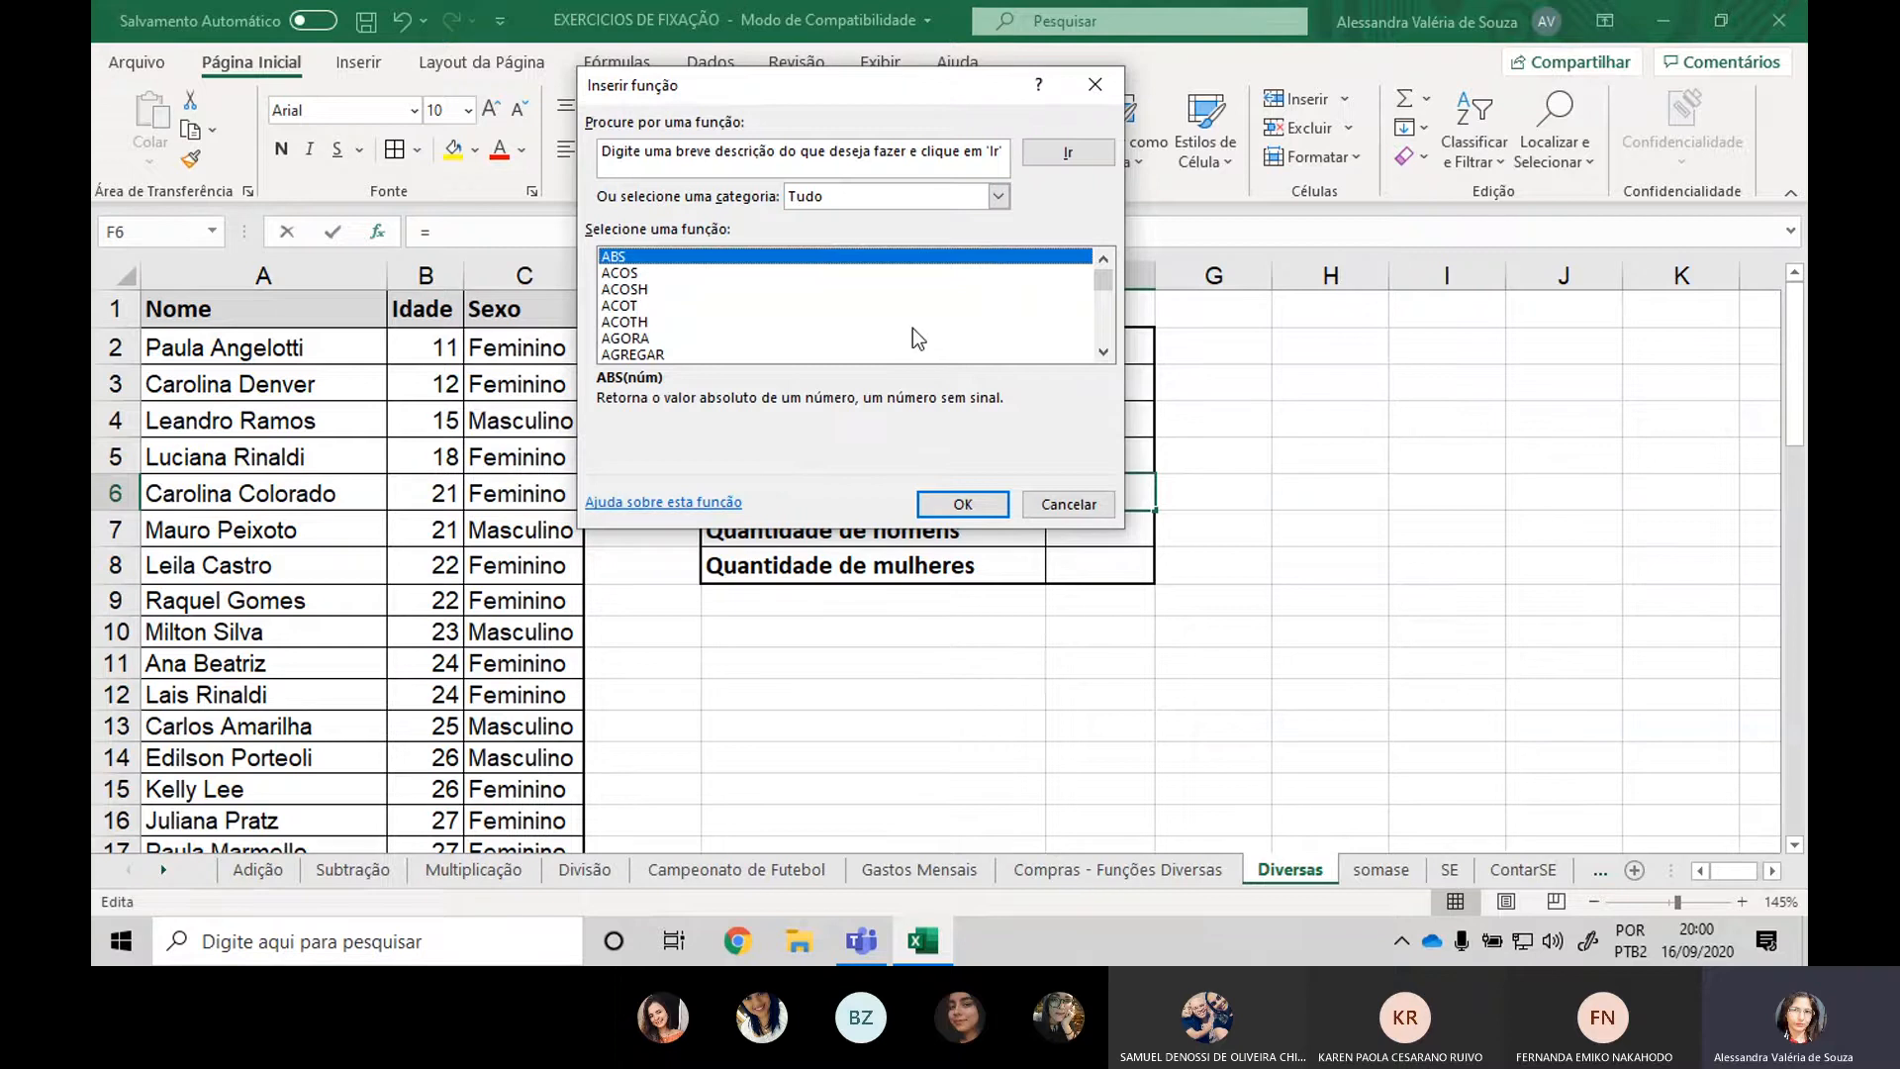
# Find CONT.SE in the list of all functions, compare it with CONT.SES, and insert CONT.SE into F6.
pyautogui.scroll(-10, 912, 328)
pyautogui.scroll(-10, 924, 312)
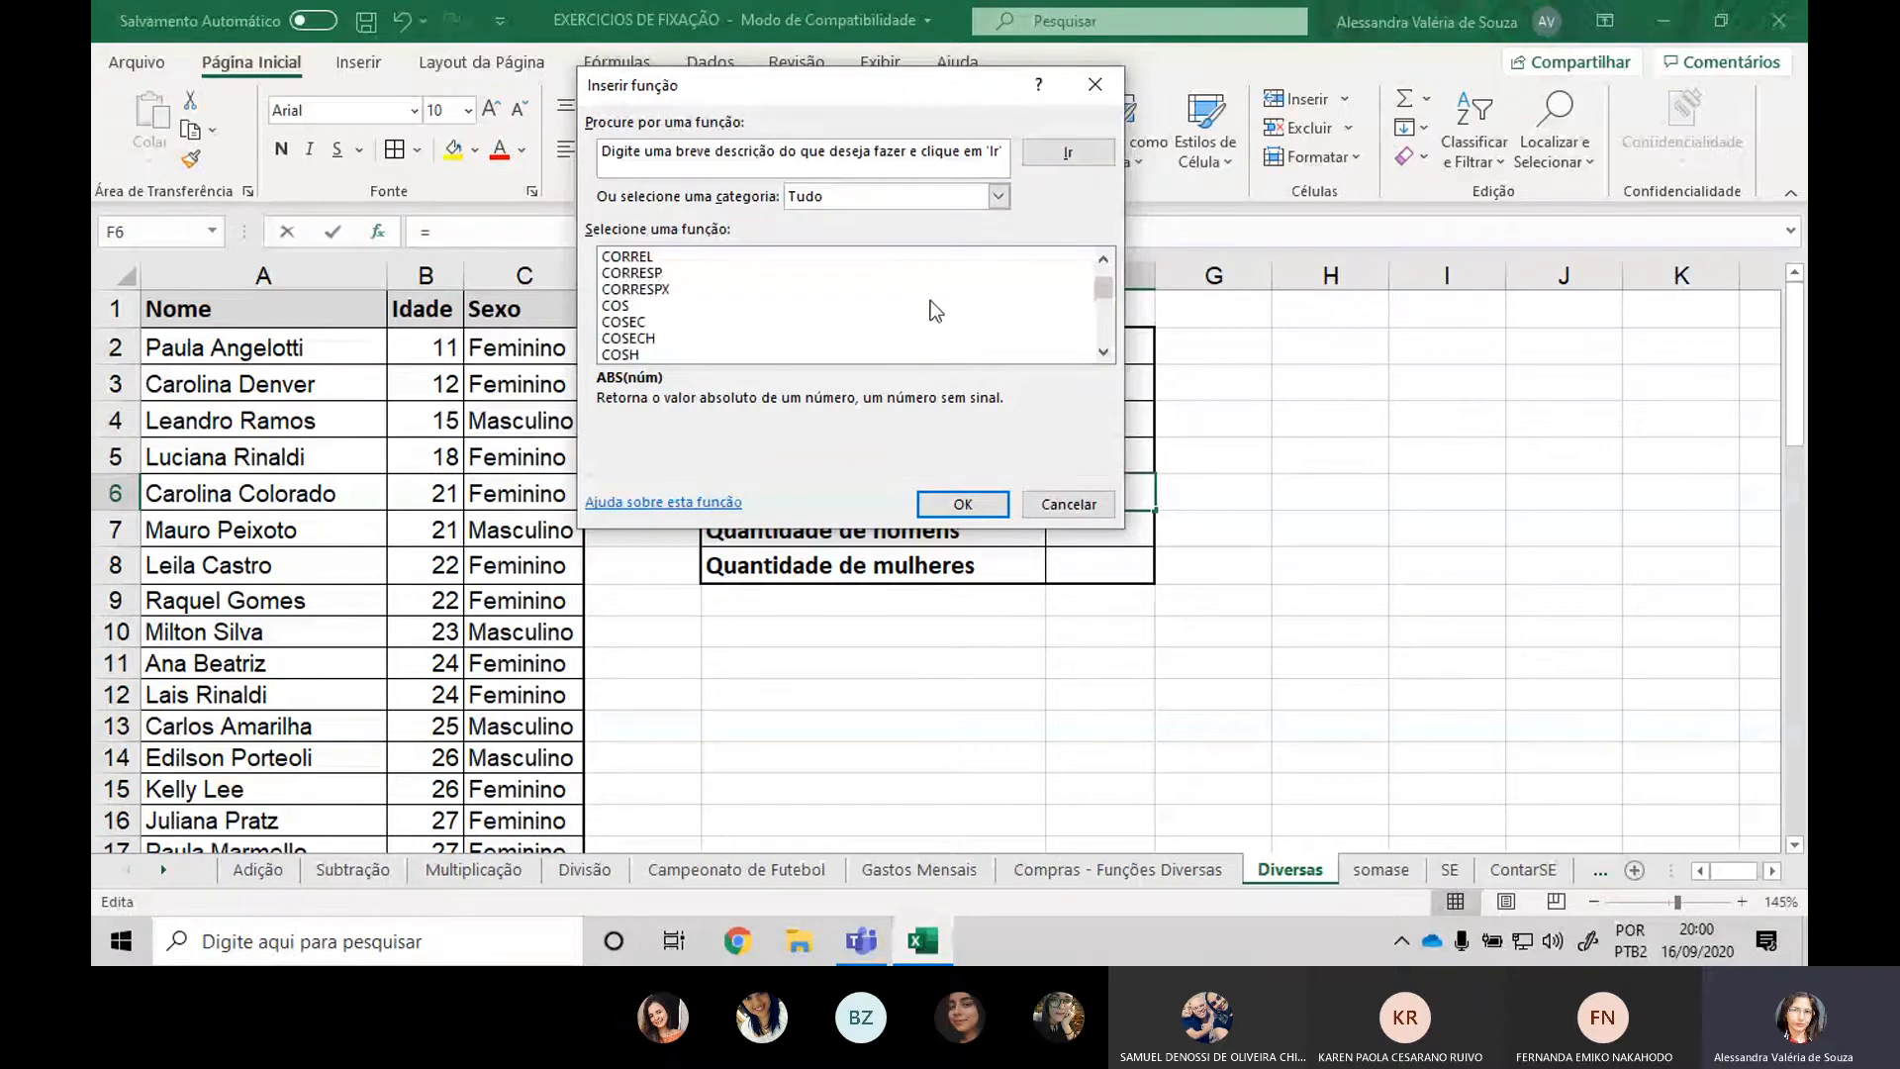
pyautogui.scroll(-7, 935, 311)
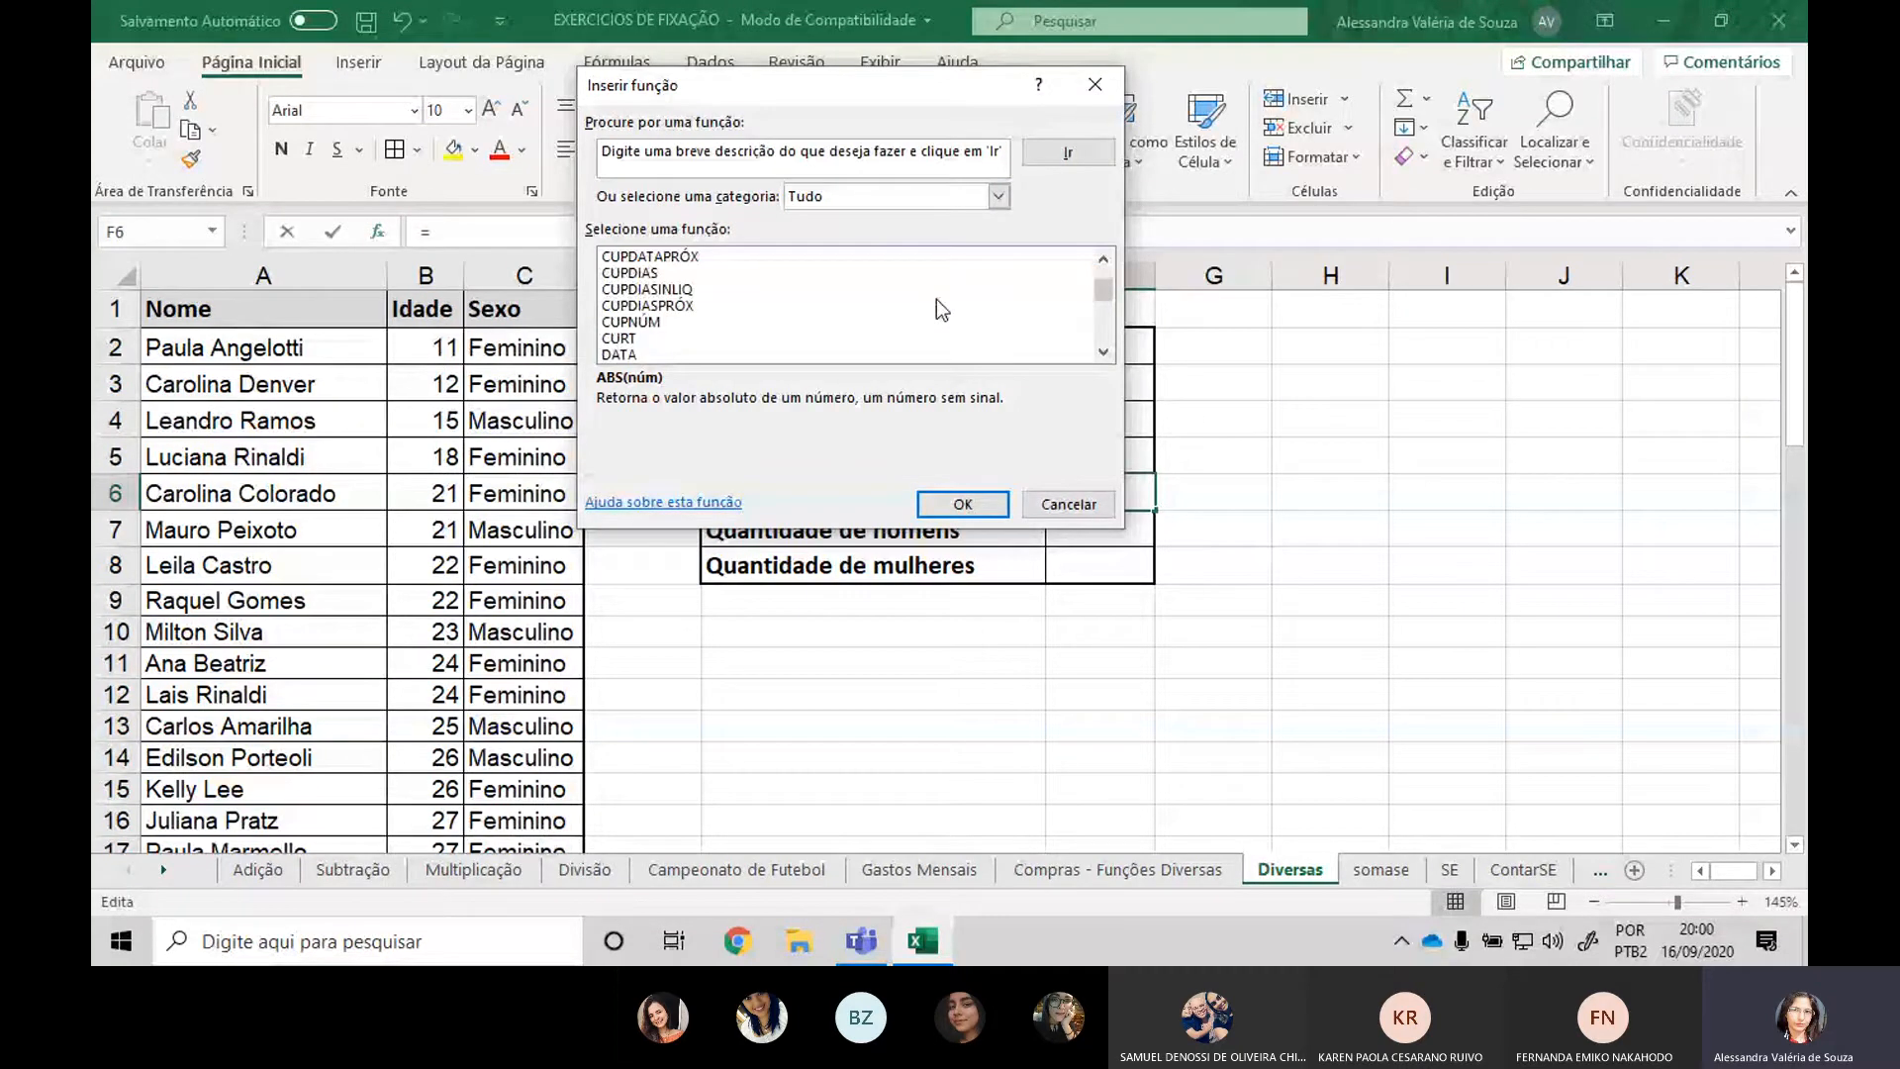
pyautogui.scroll(4, 890, 302)
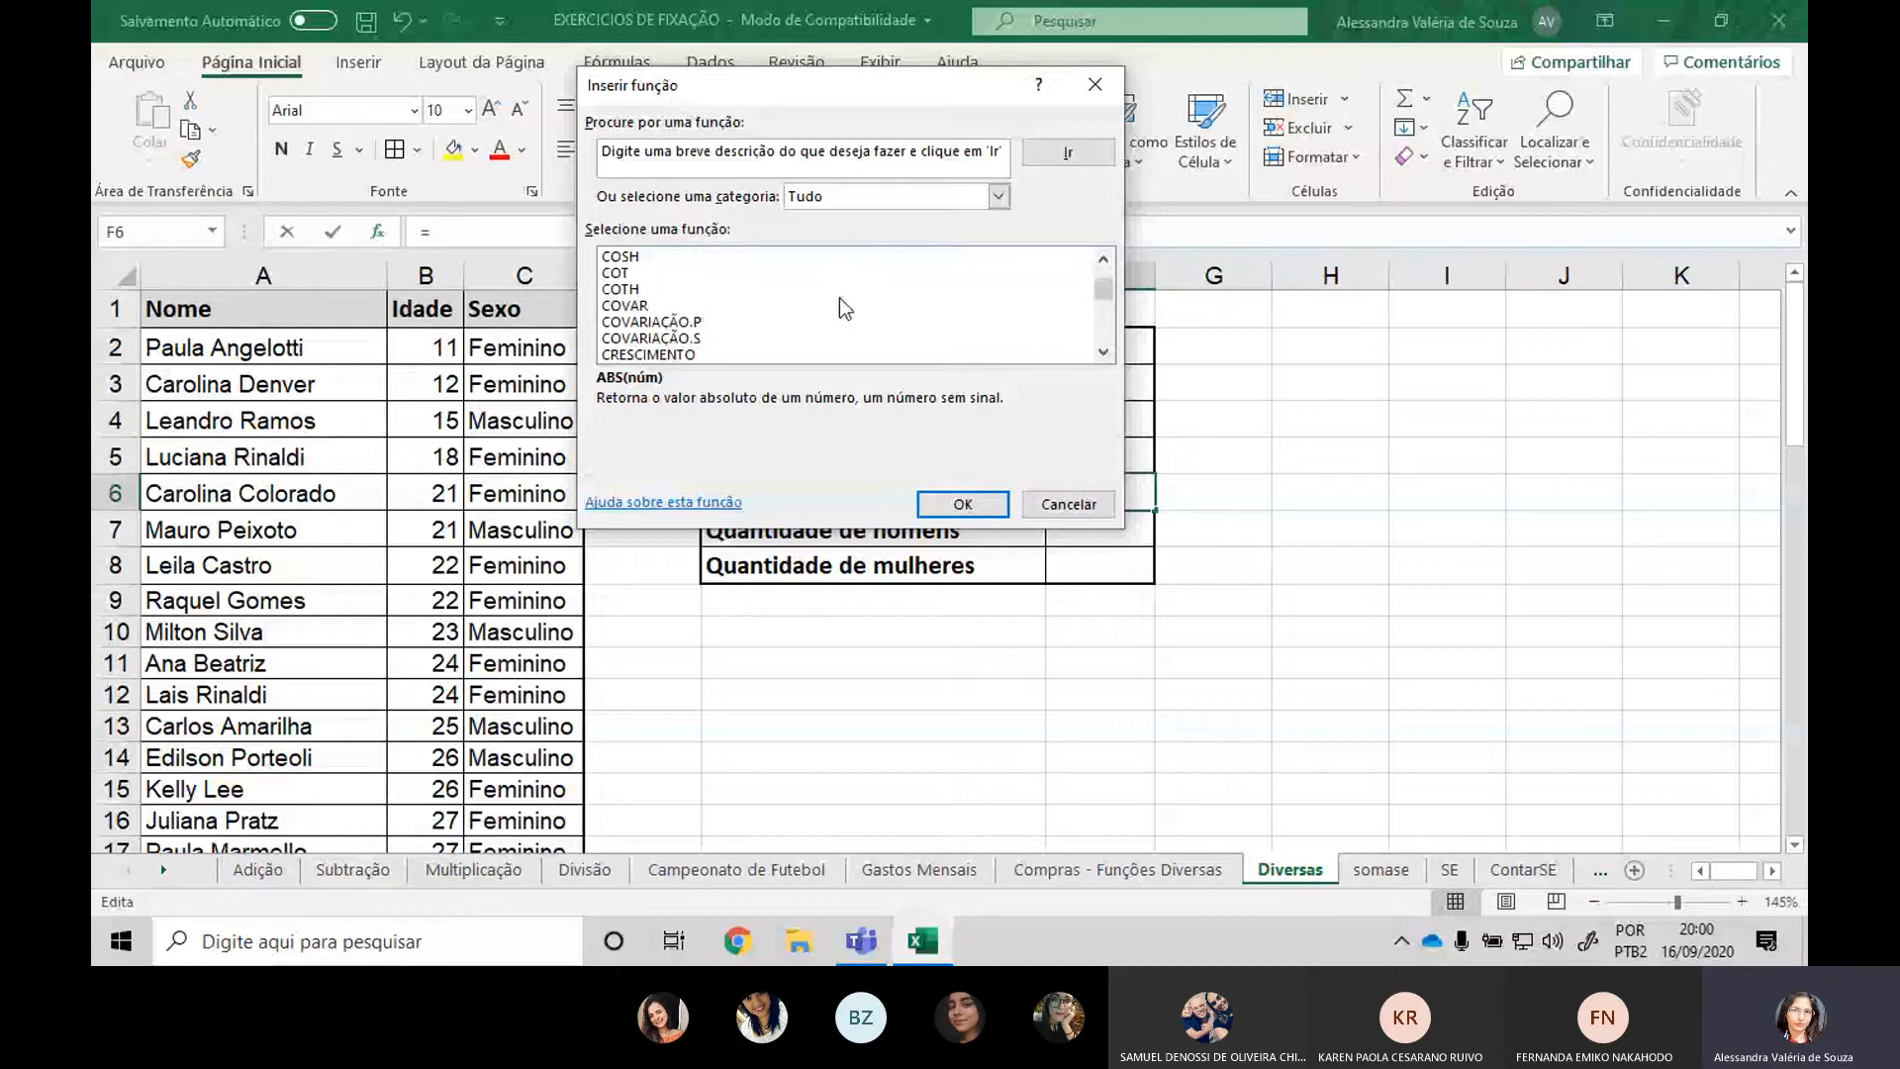
pyautogui.scroll(3, 807, 312)
pyautogui.click(629, 257)
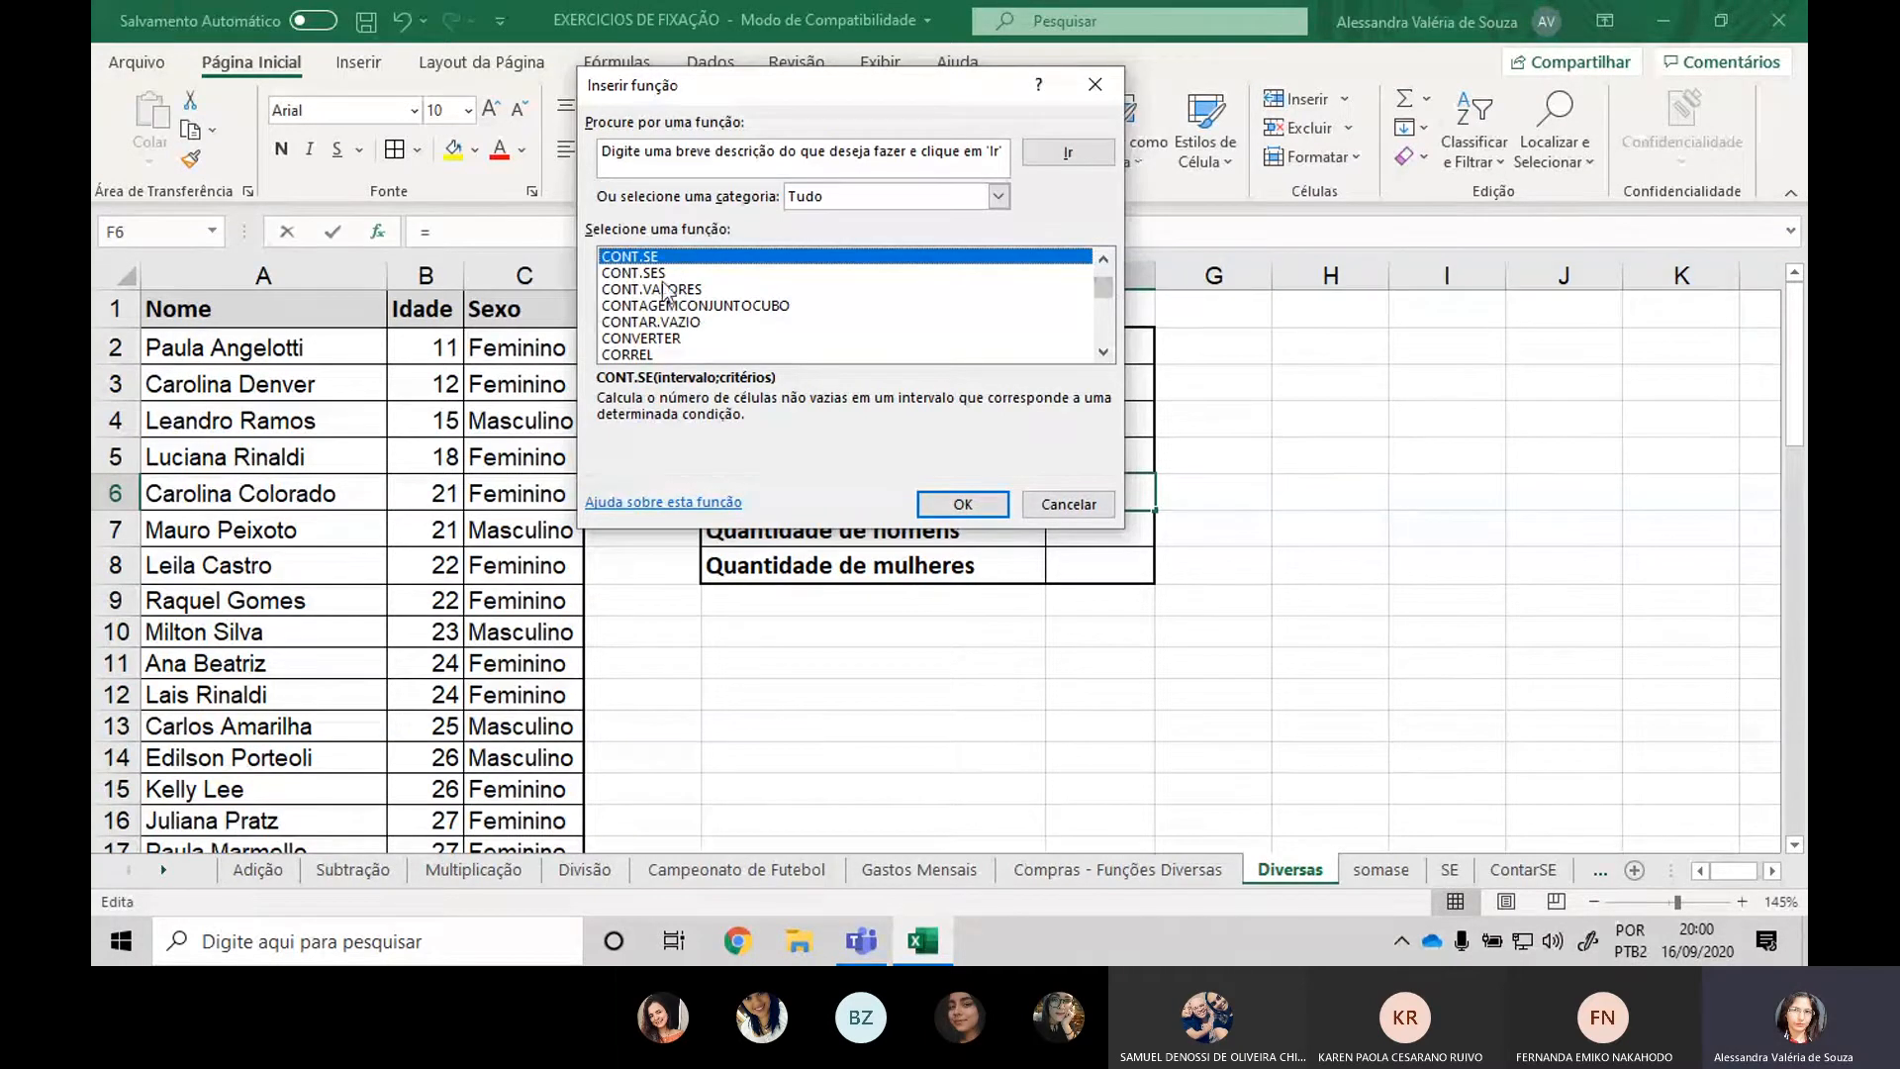
pyautogui.click(683, 274)
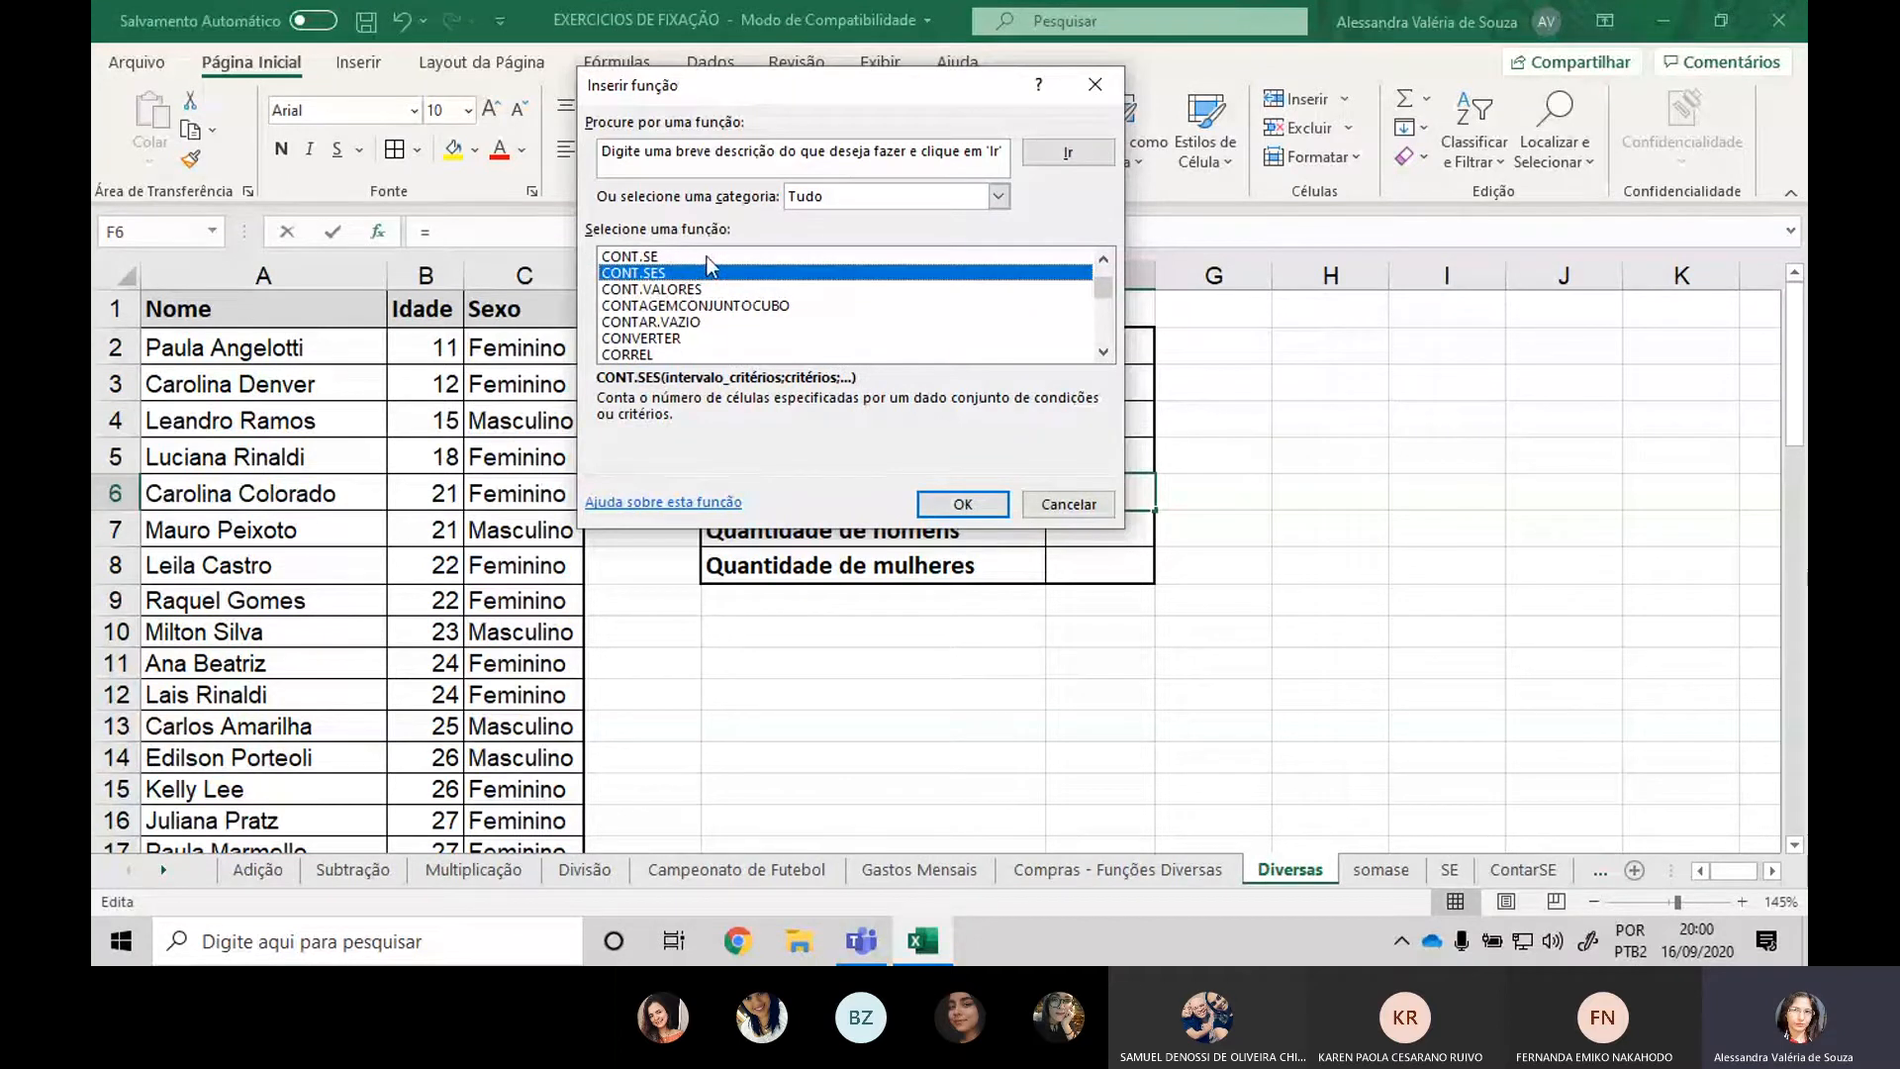
pyautogui.click(707, 258)
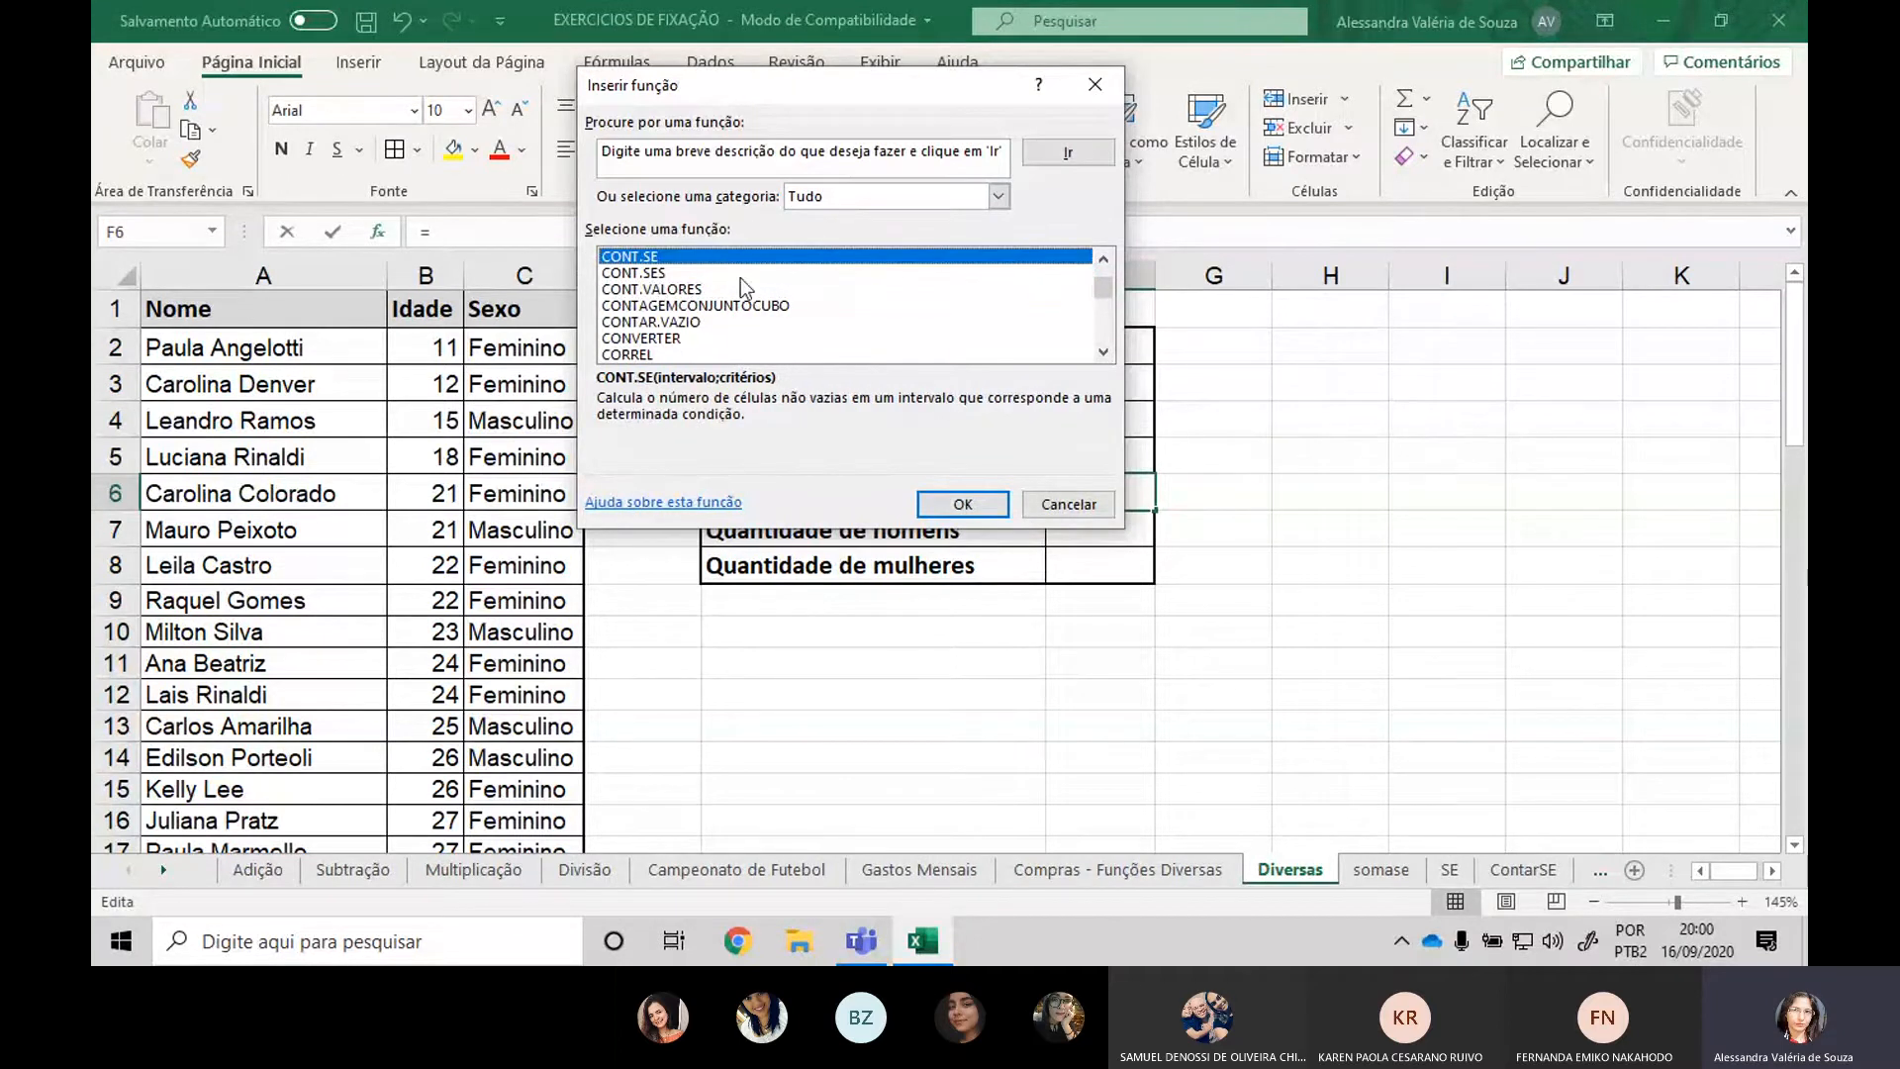
pyautogui.click(962, 503)
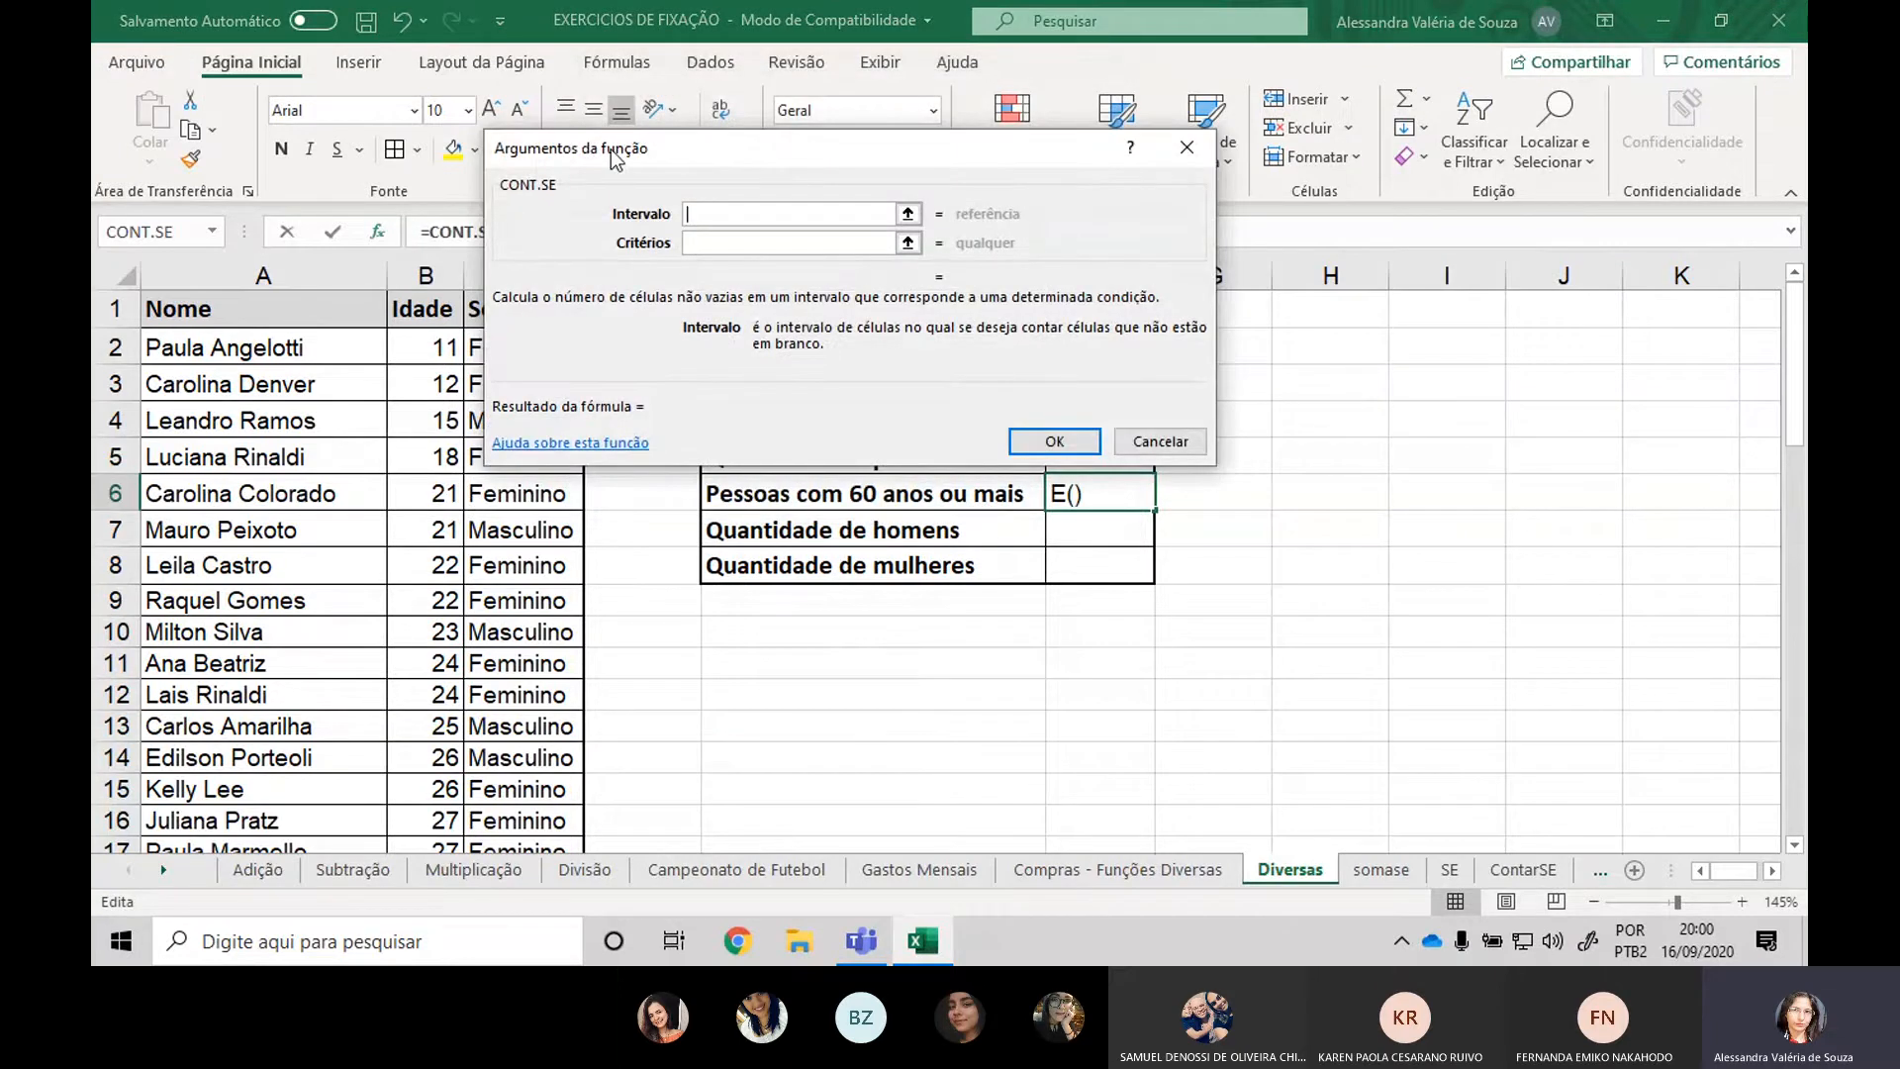
# Set the CONT.SE arguments in F6 to the interval B2:B56 and the criterion >60, and confirm the formula.
pyautogui.moveTo(788, 170); pyautogui.dragTo(1123, 160)
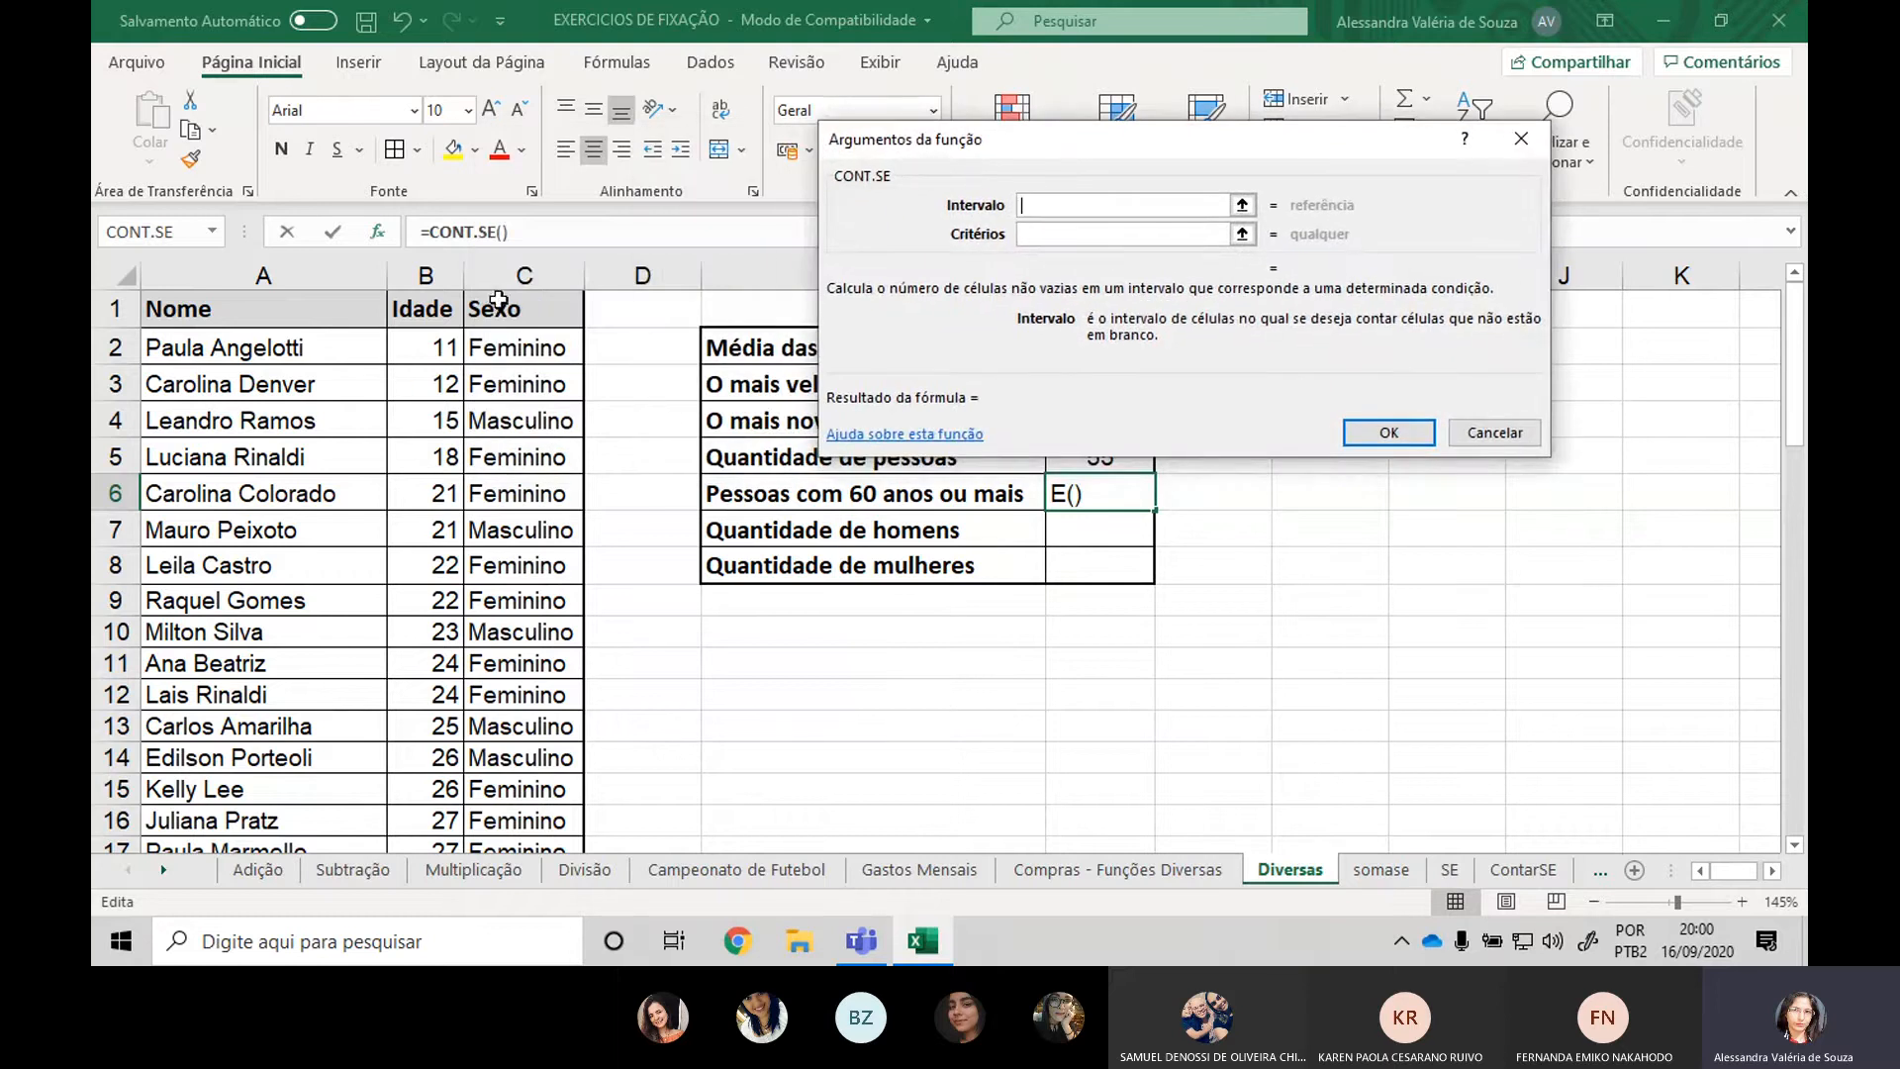
pyautogui.moveTo(441, 341); pyautogui.dragTo(440, 778)
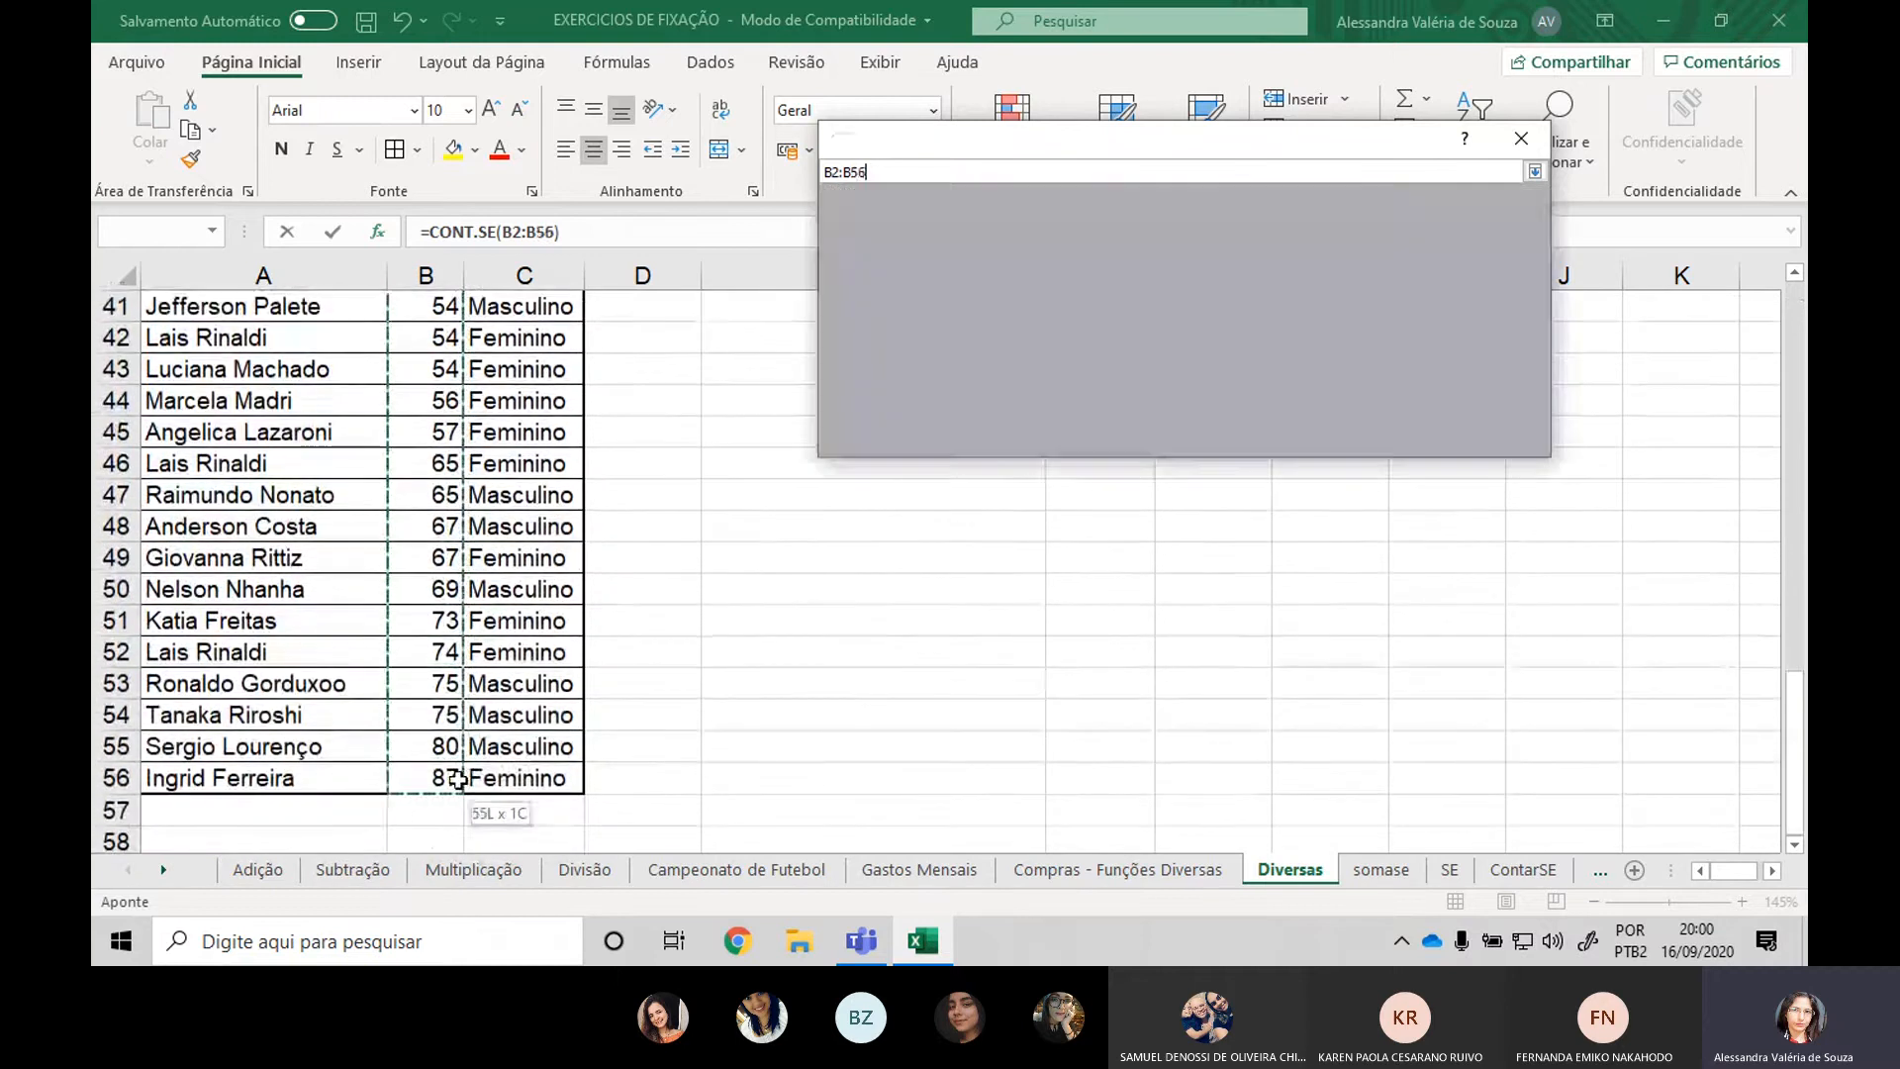
pyautogui.click(1125, 233)
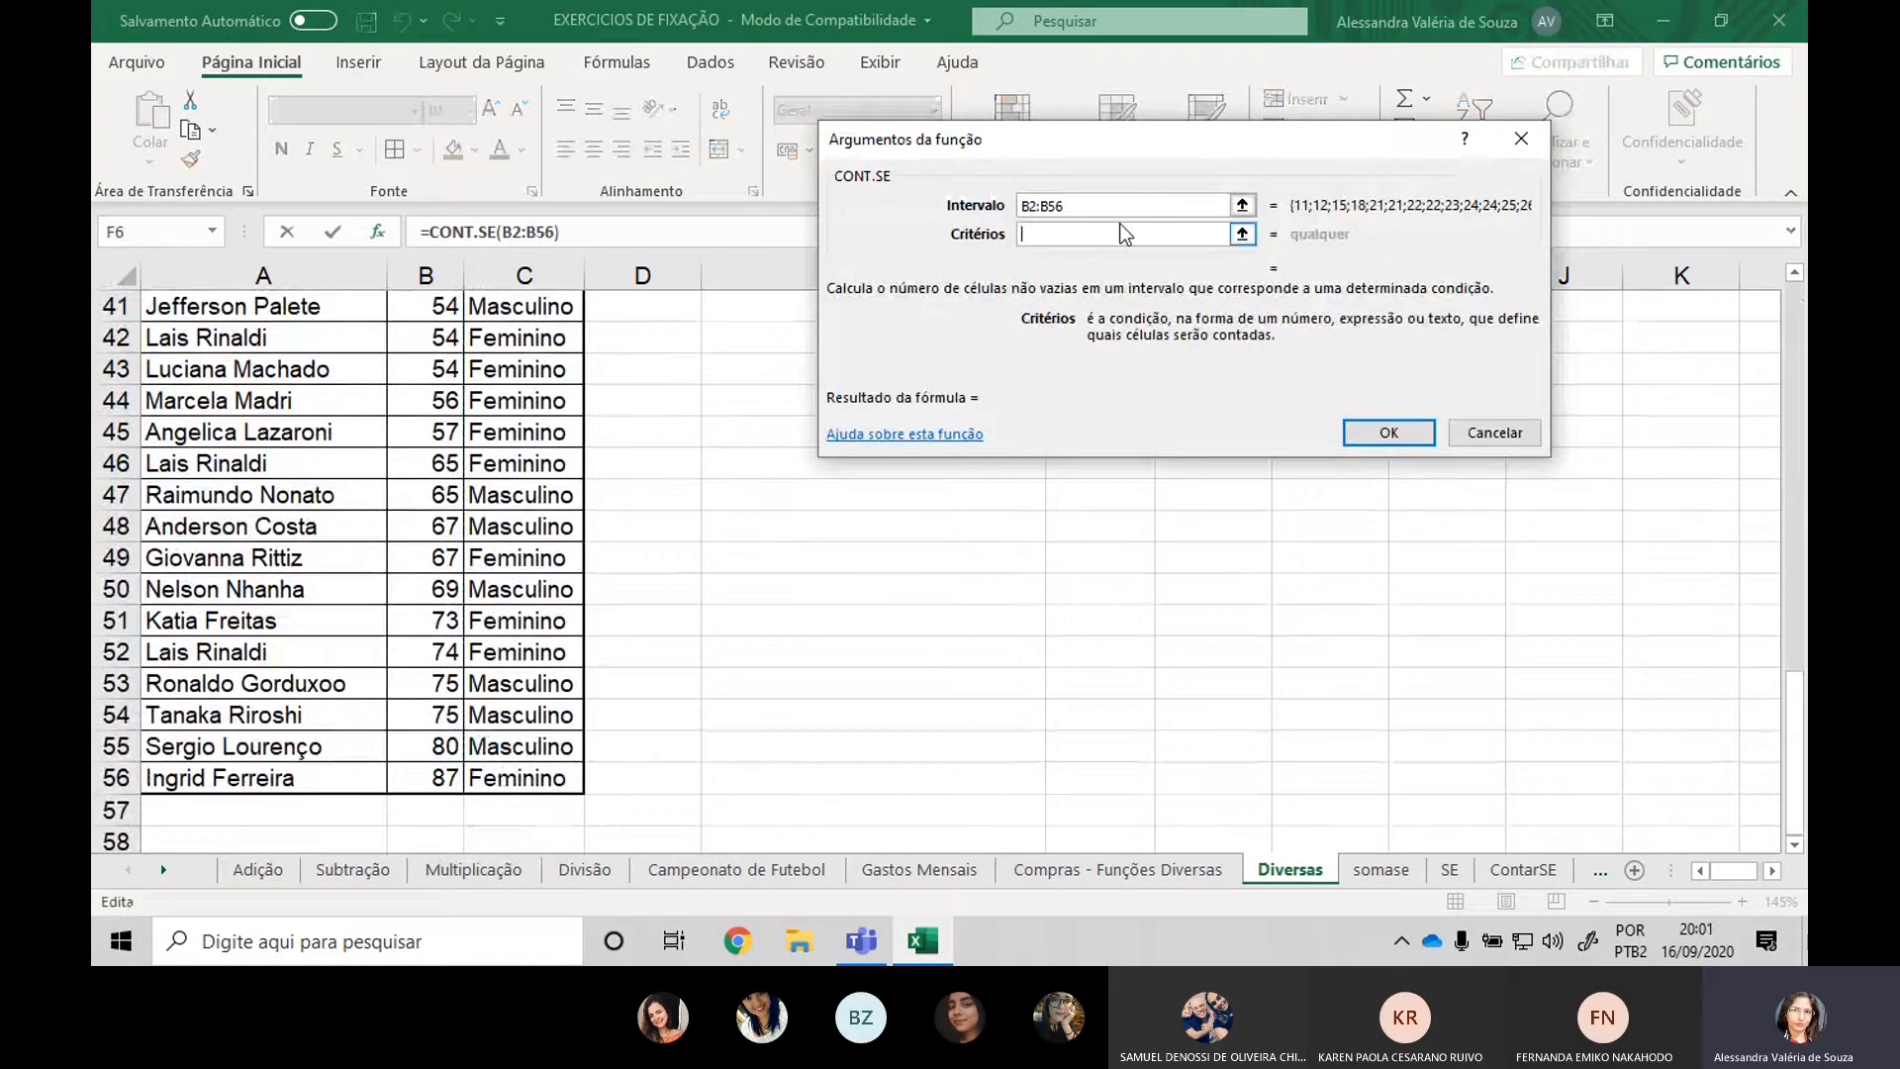
pyautogui.write('>60')
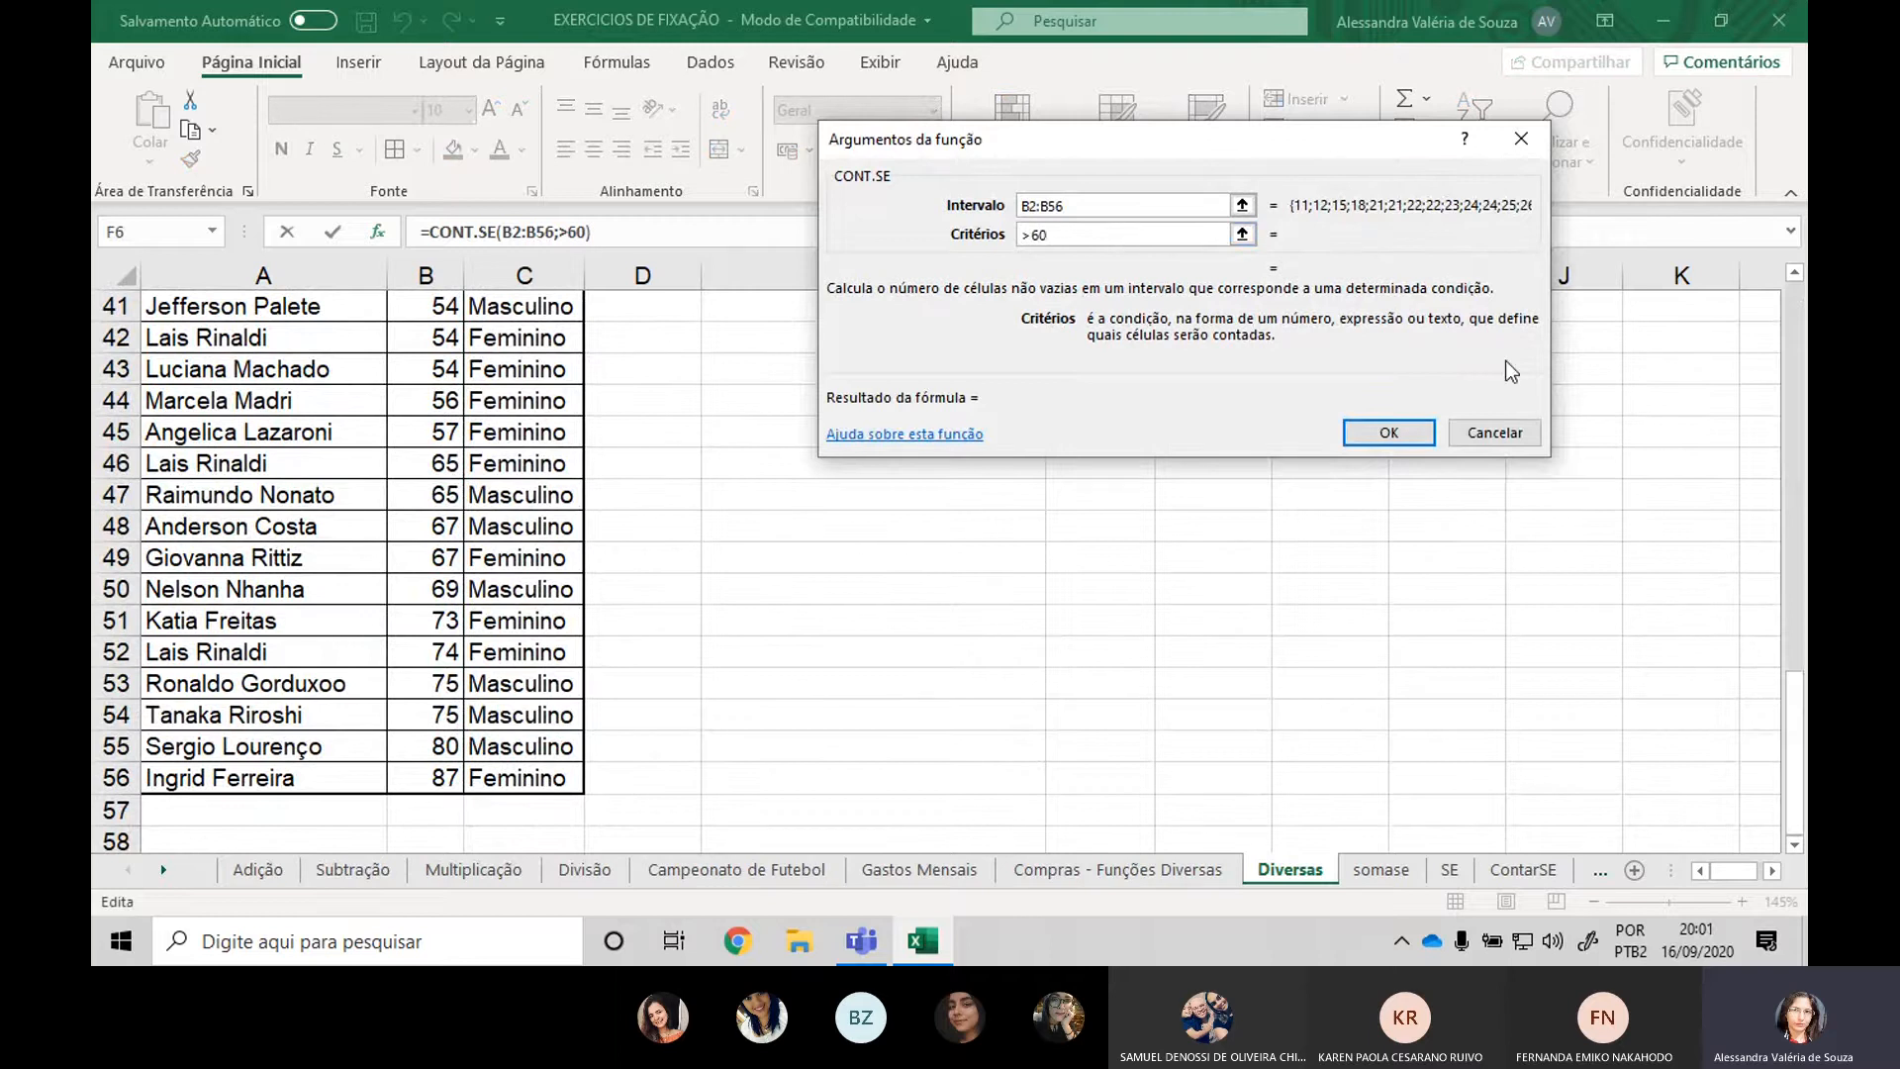
pyautogui.click(1378, 426)
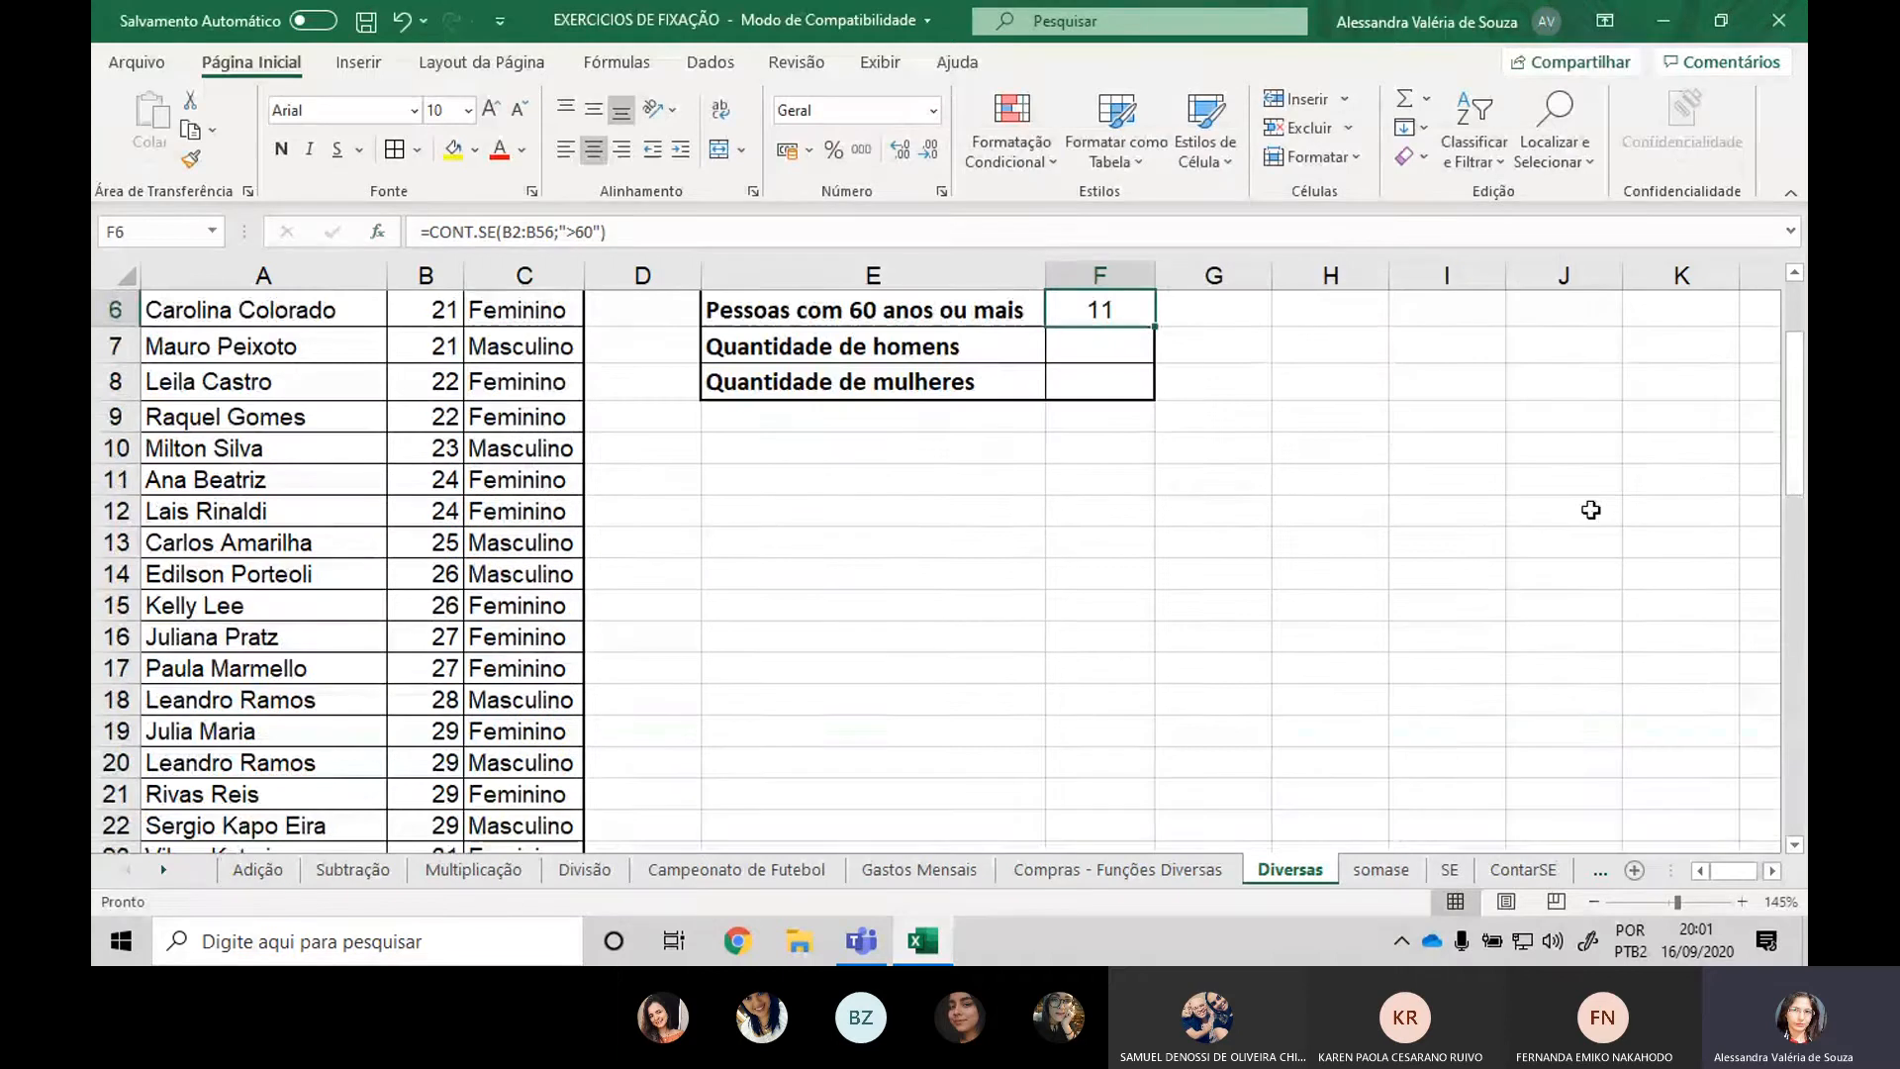
pyautogui.scroll(2, 1697, 421)
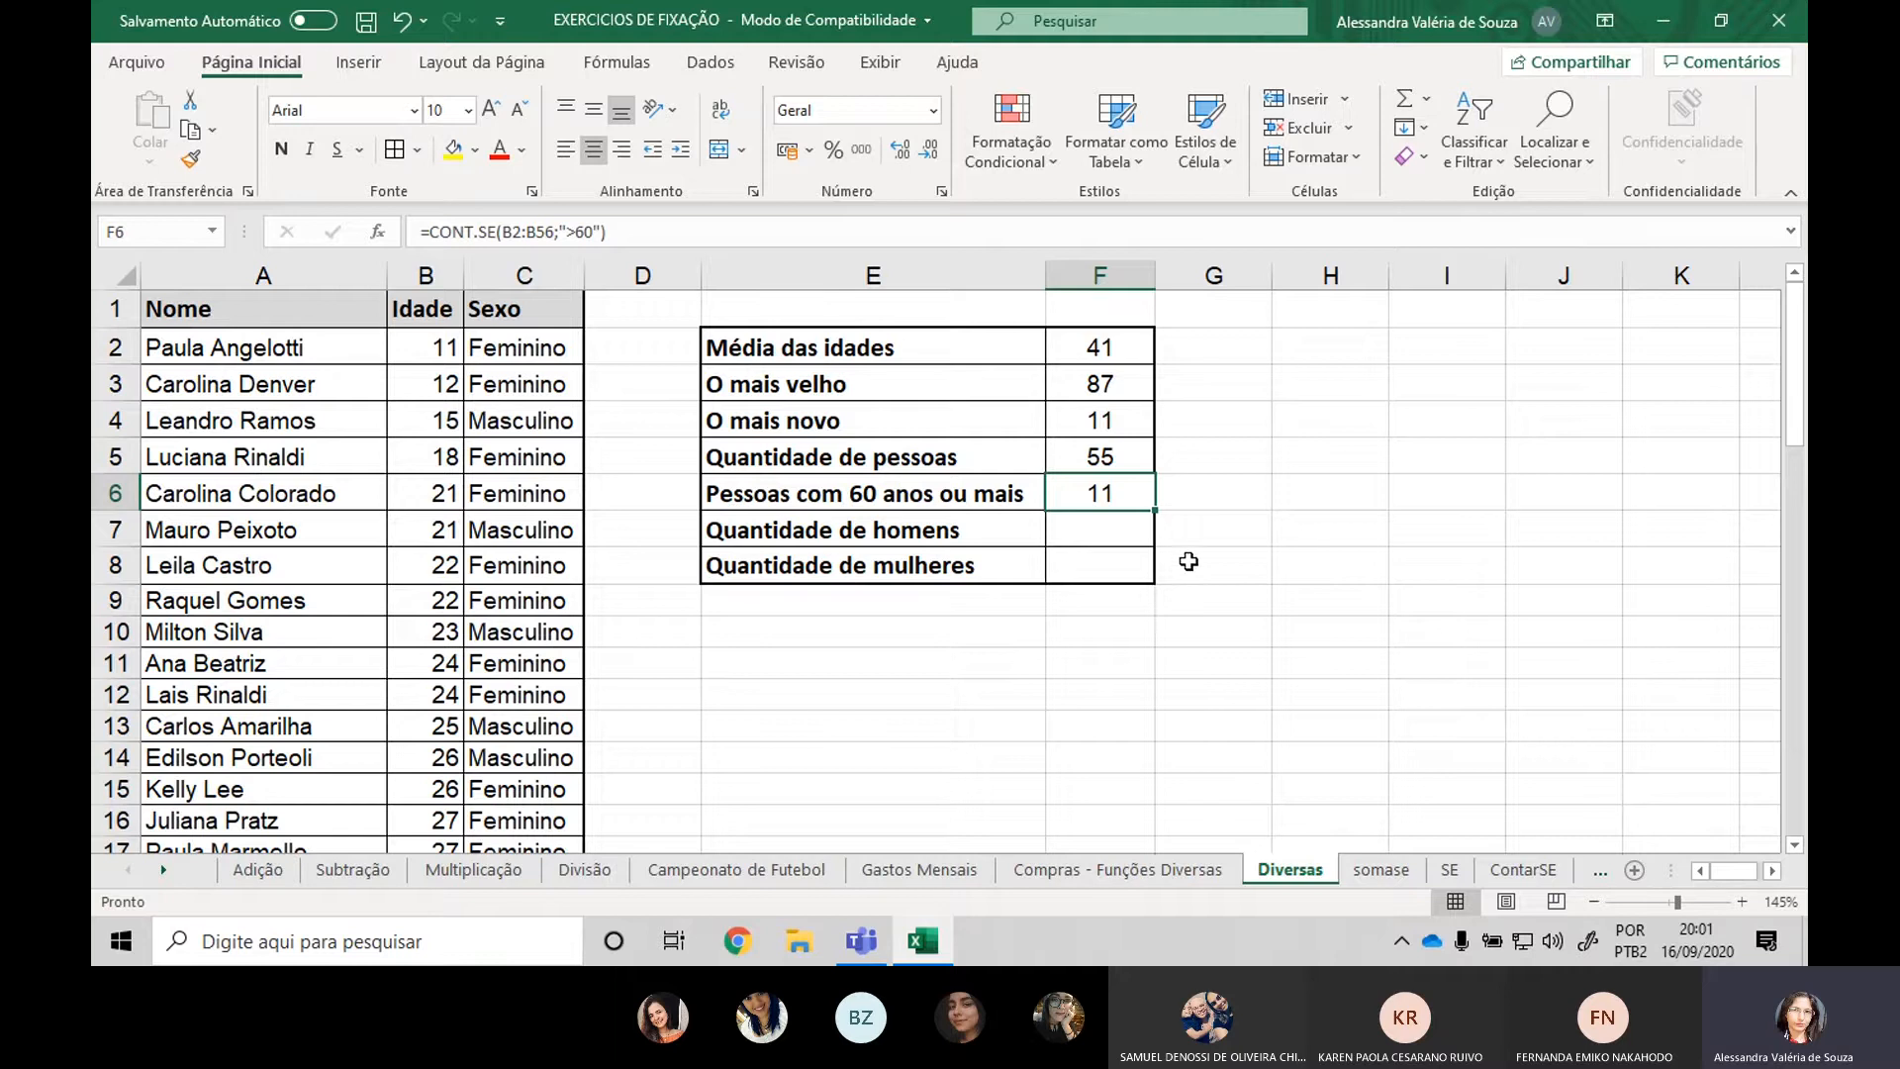
pyautogui.click(1098, 530)
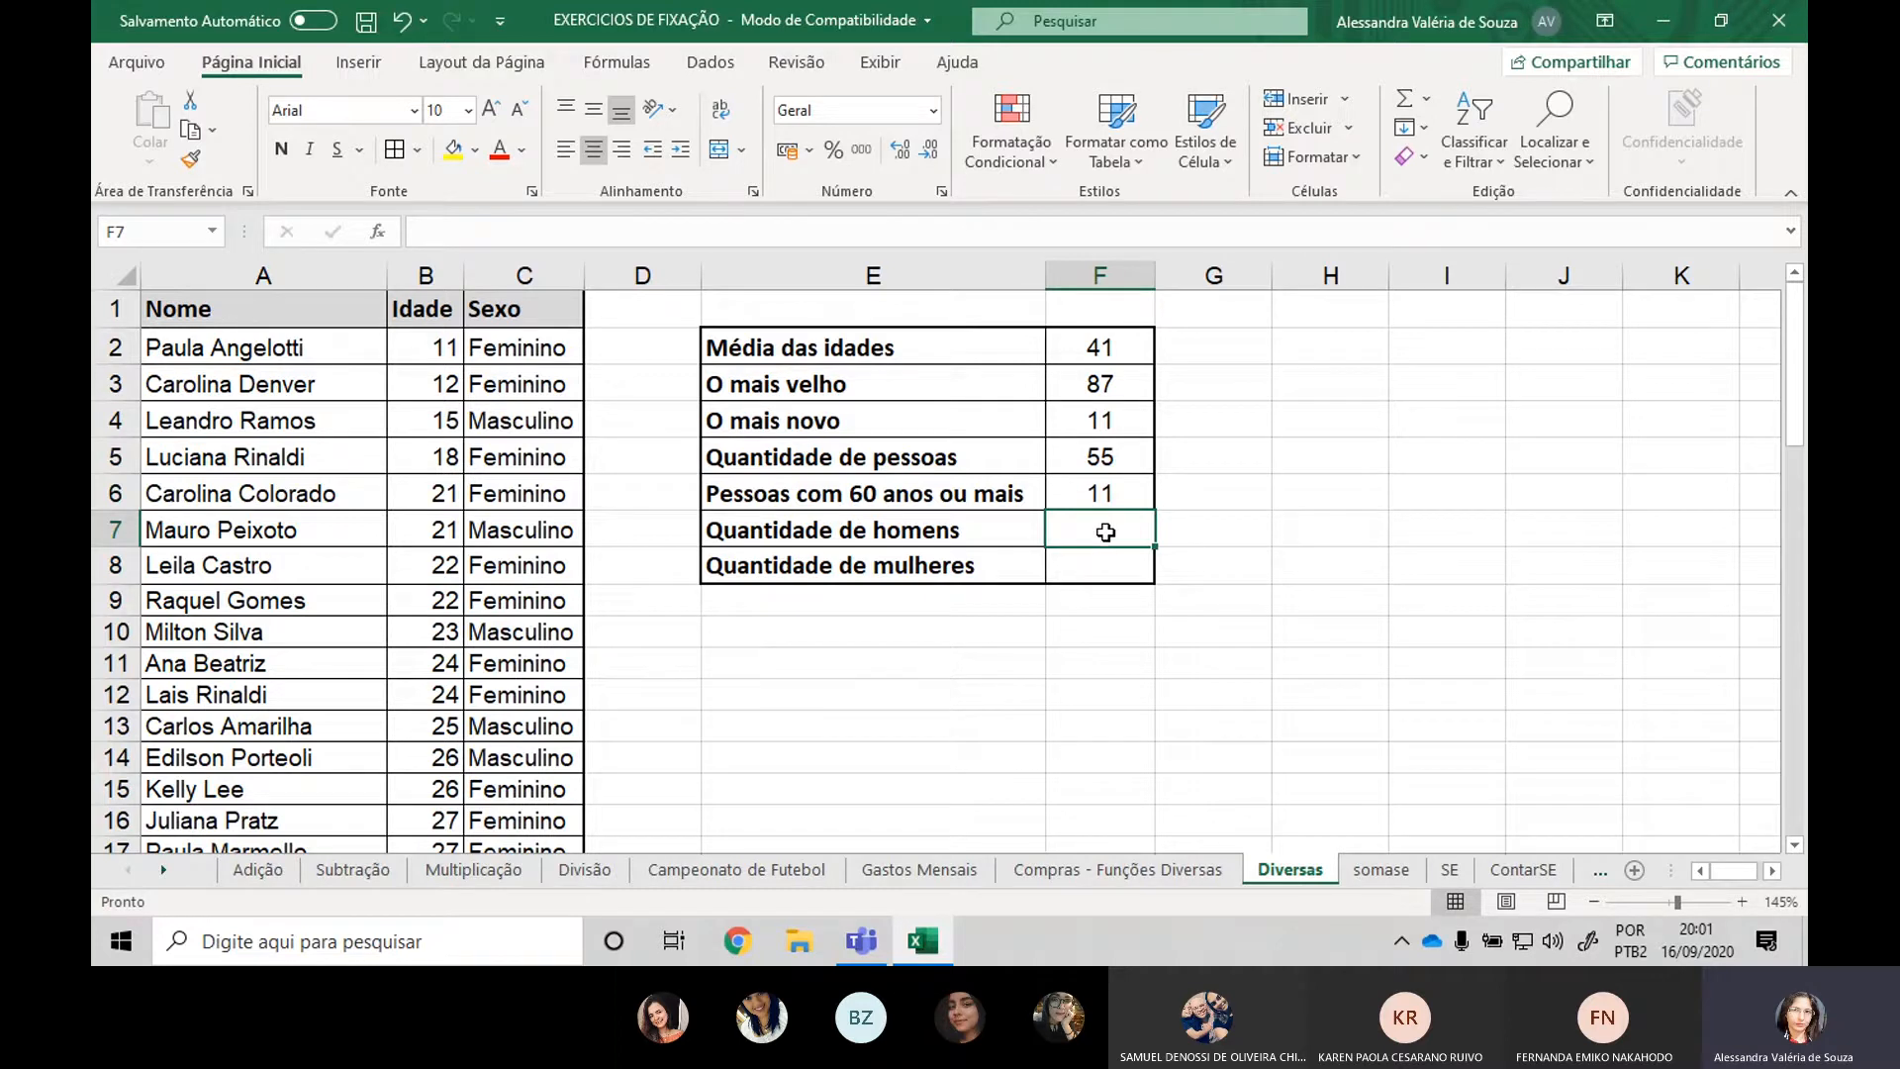
pyautogui.write('-')
pyautogui.press('BackSpace')
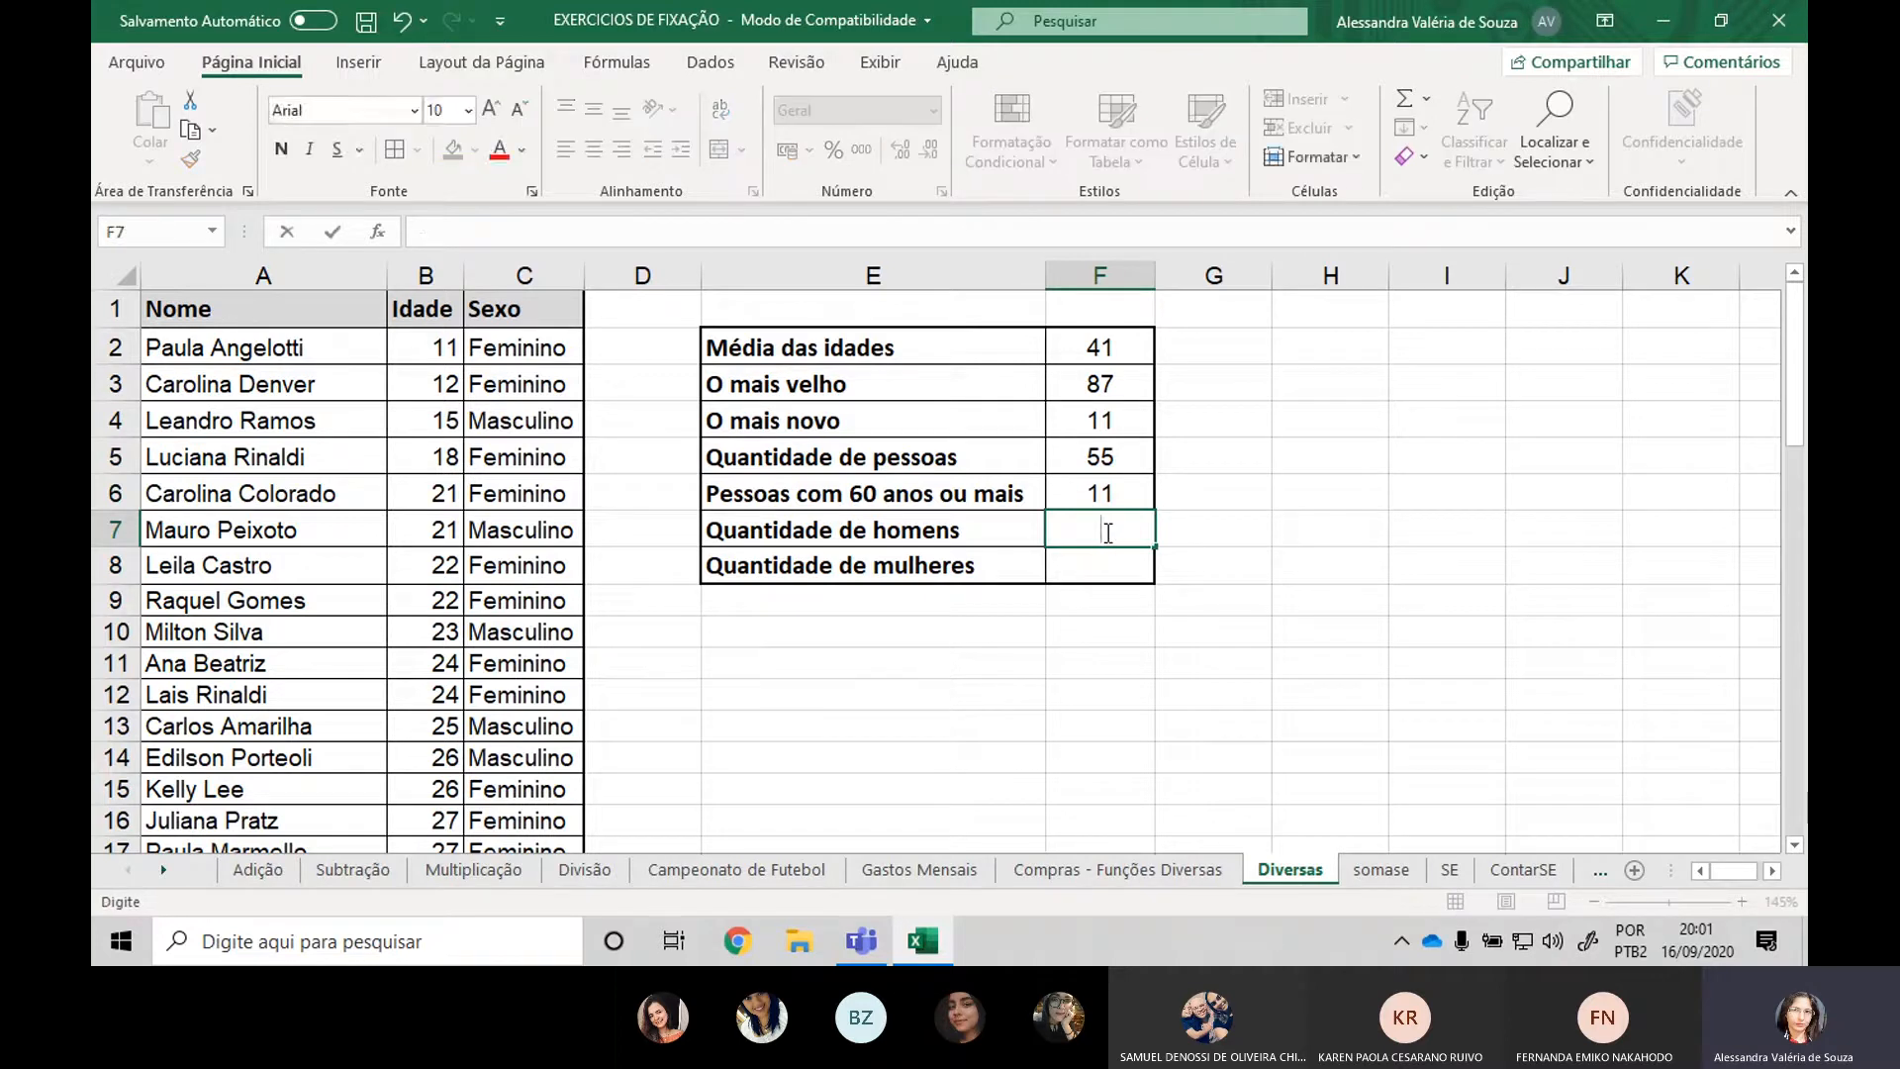
pyautogui.write('=somas')
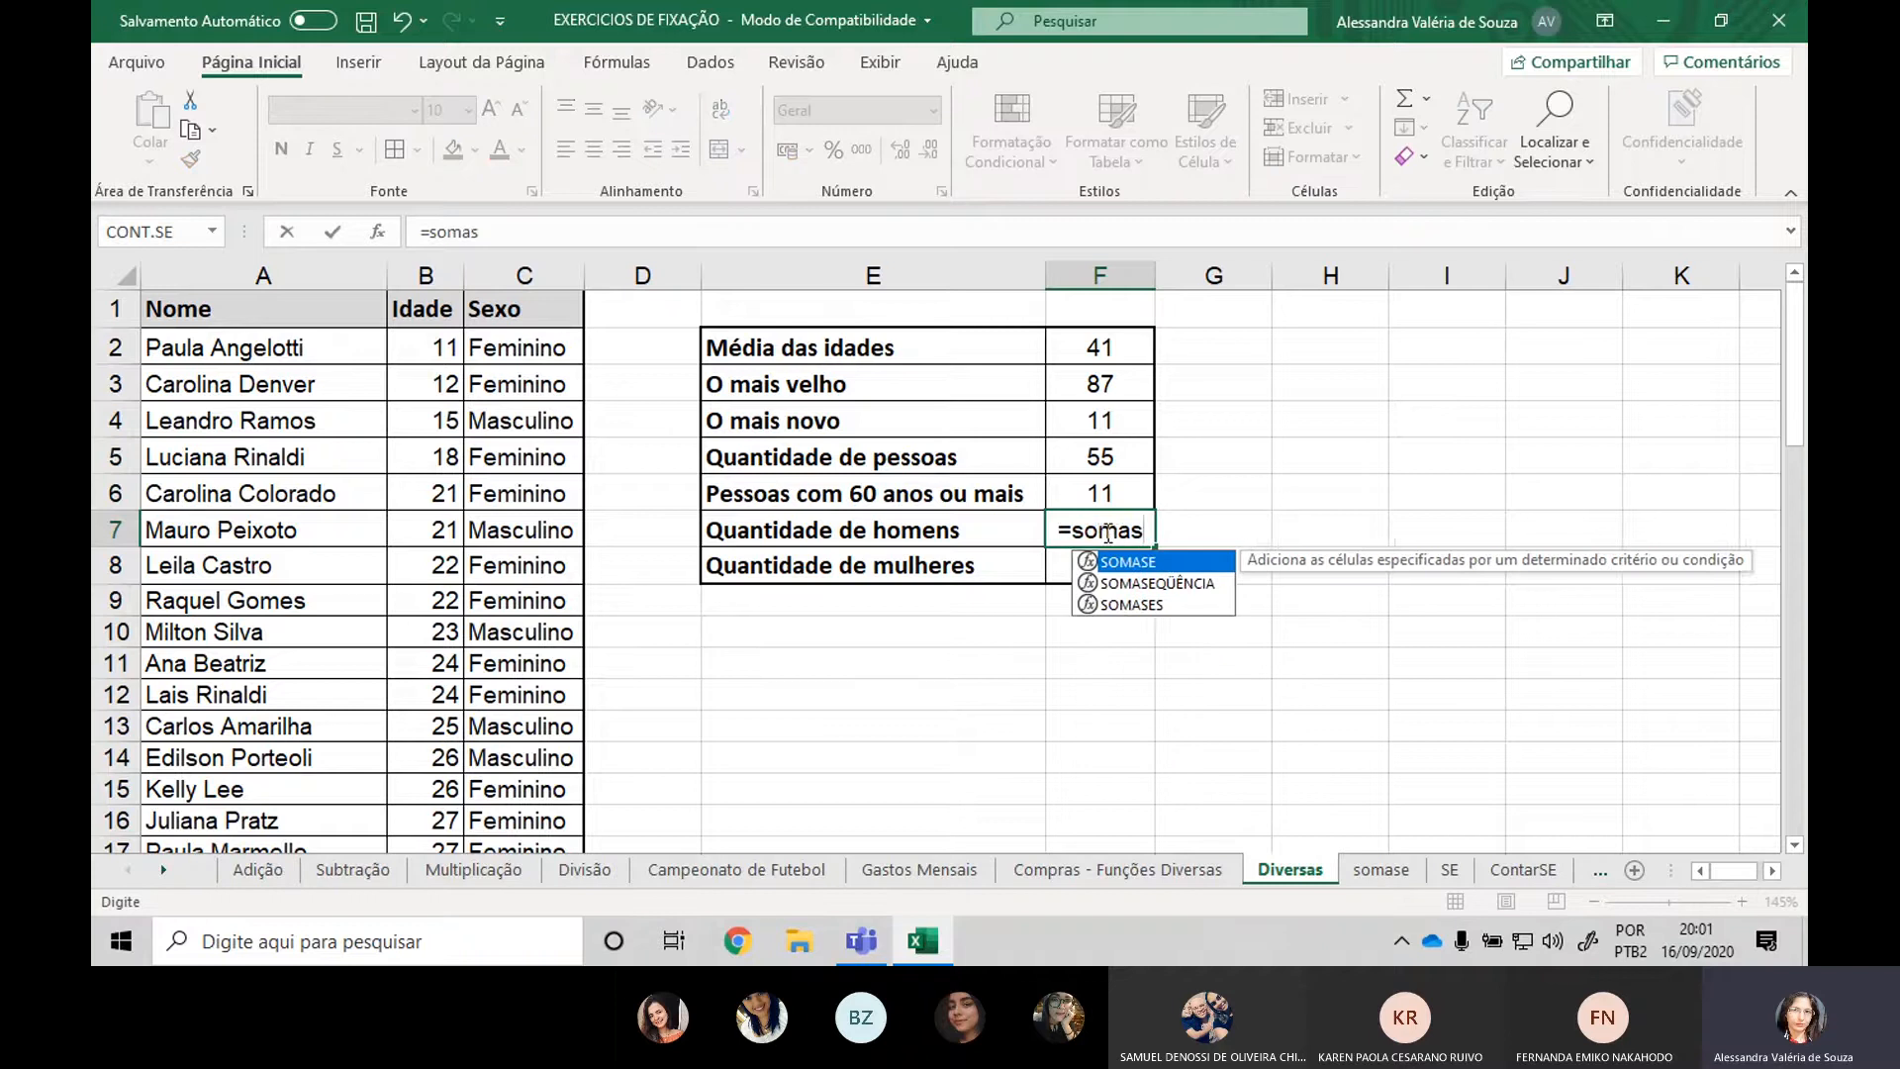
pyautogui.write('e')
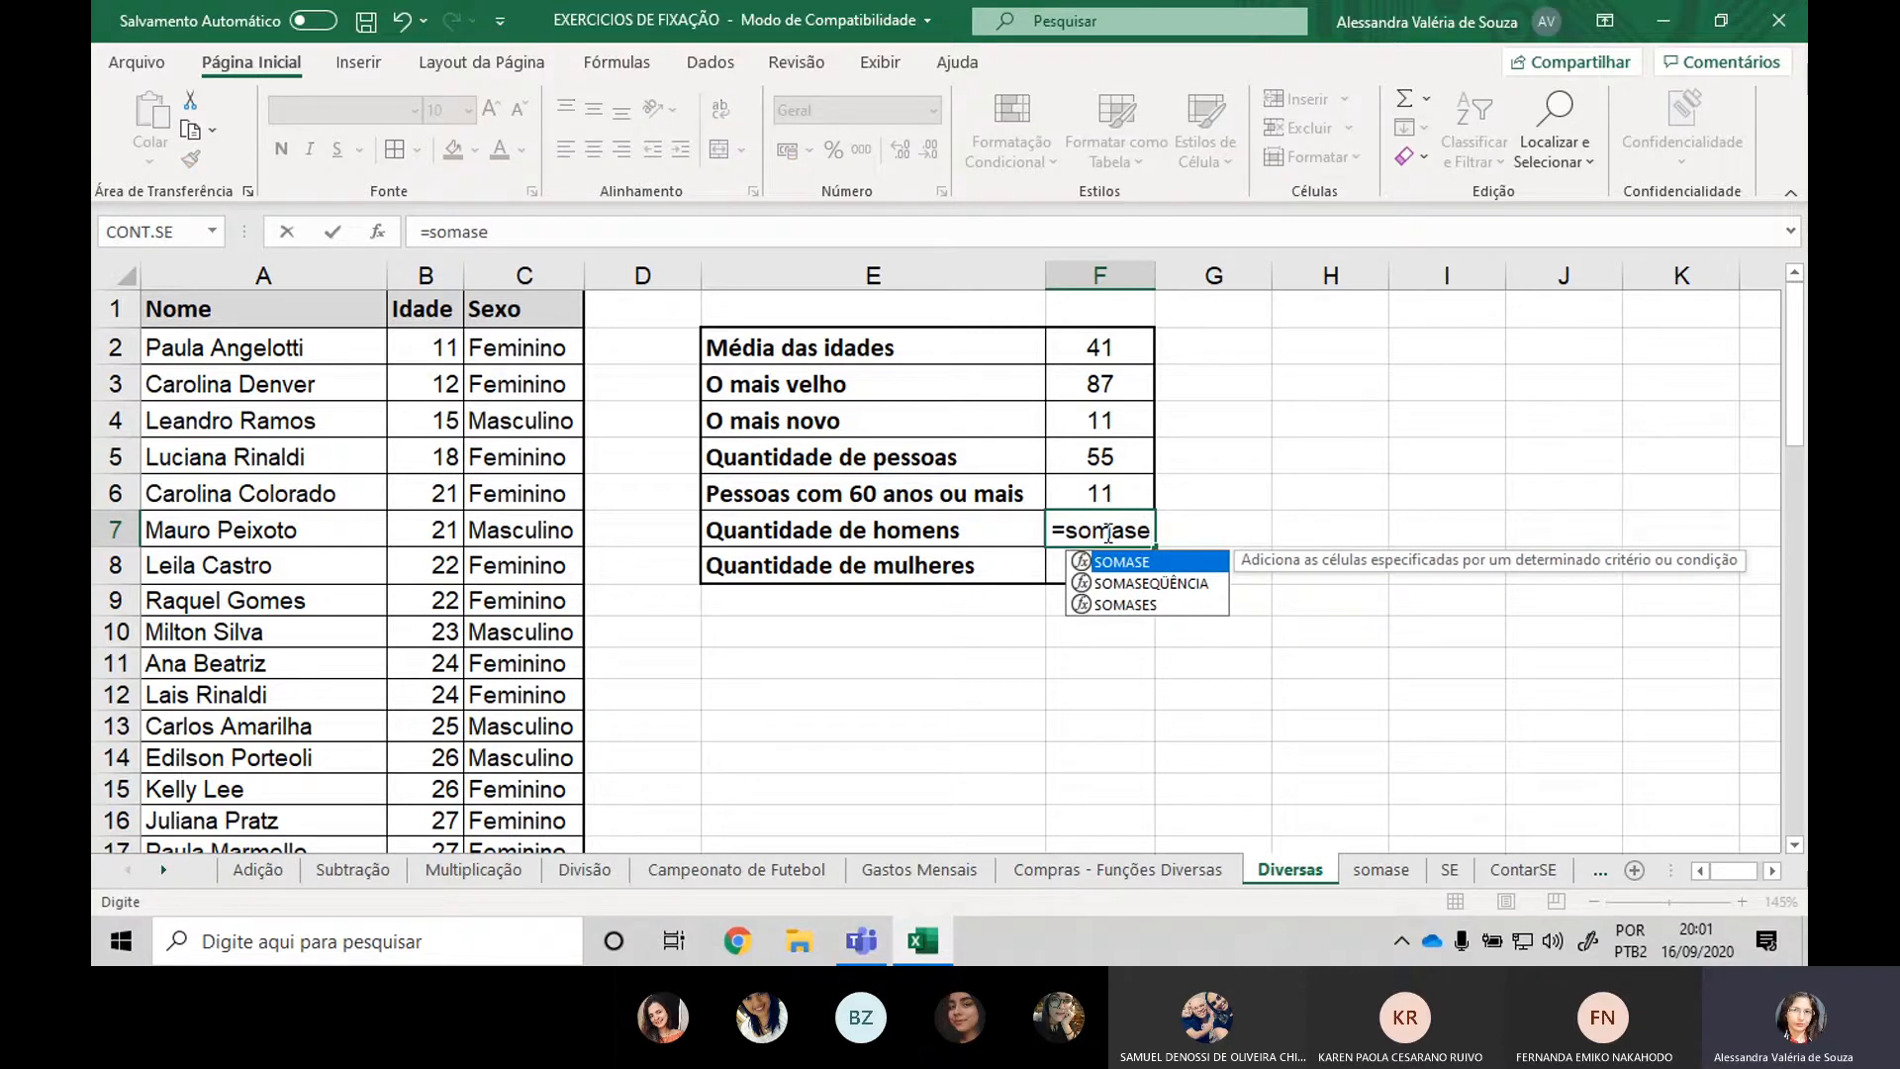
pyautogui.write('(')
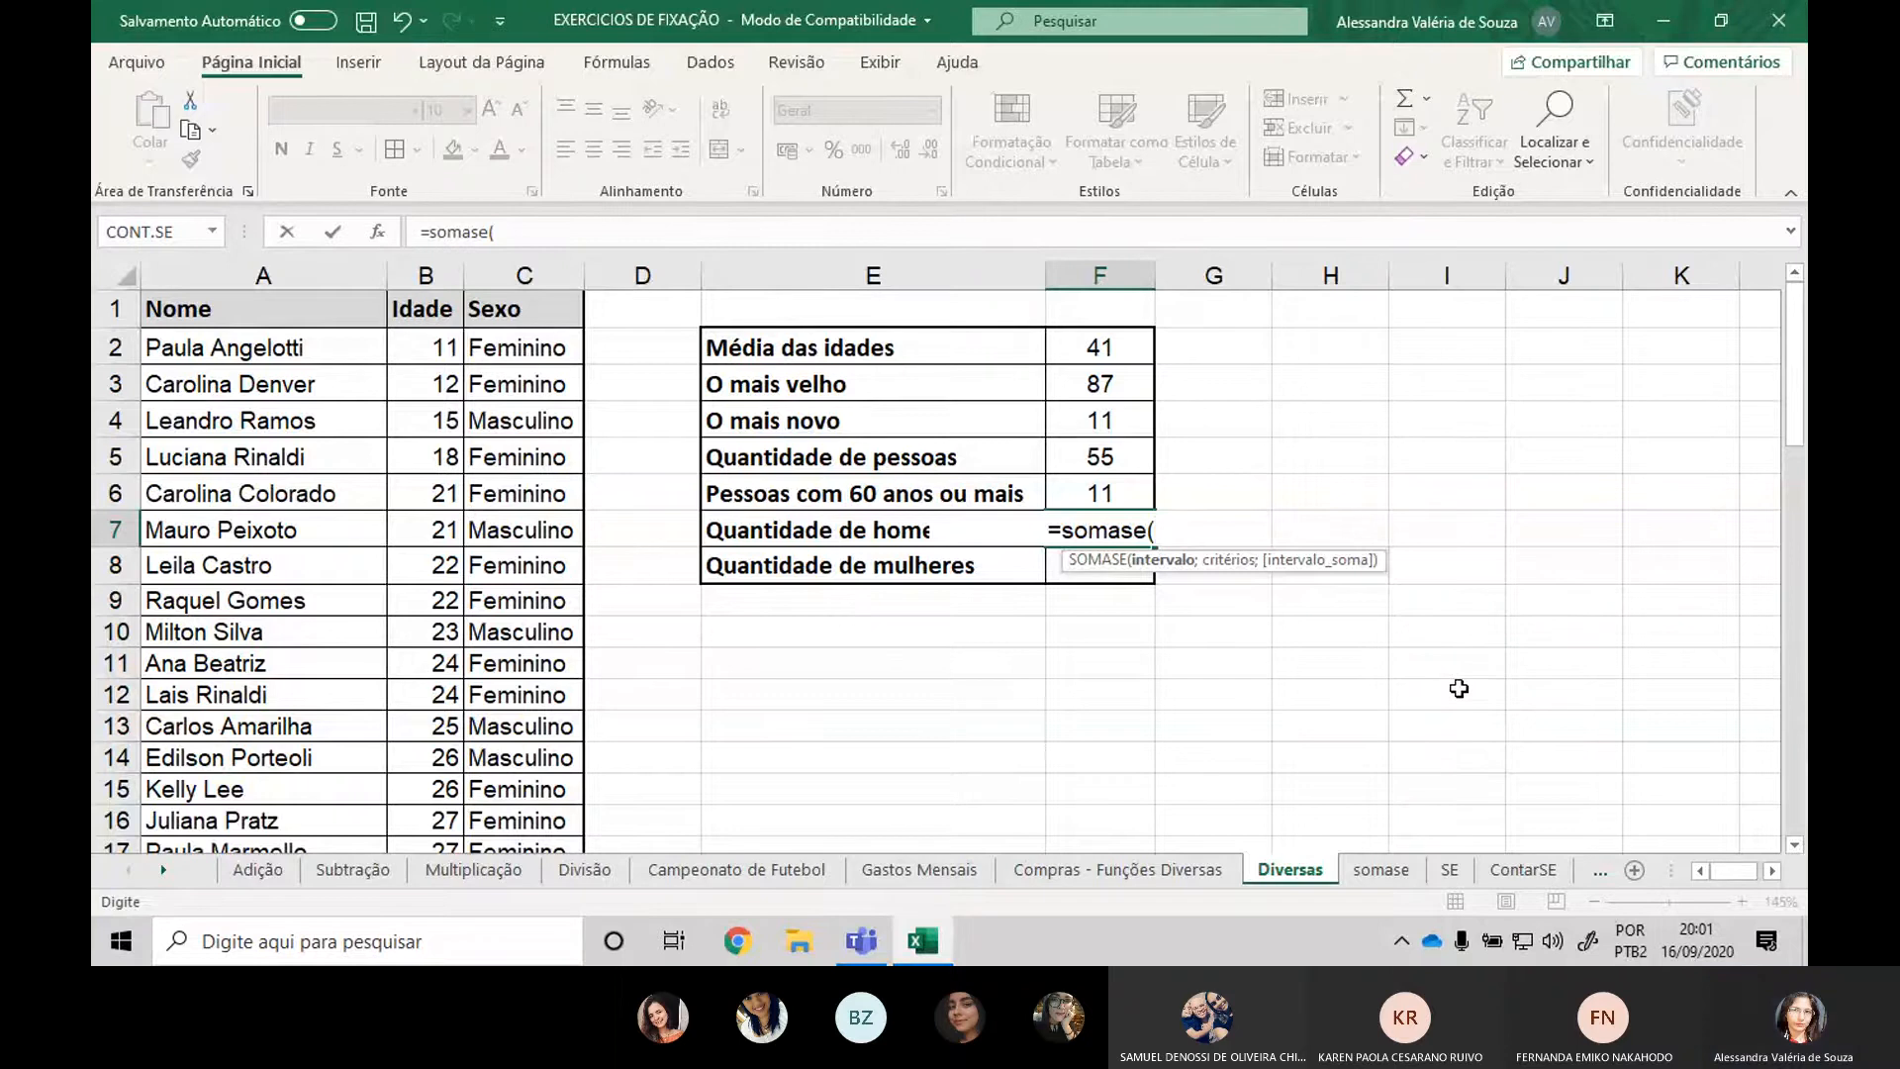
pyautogui.press('Escape')
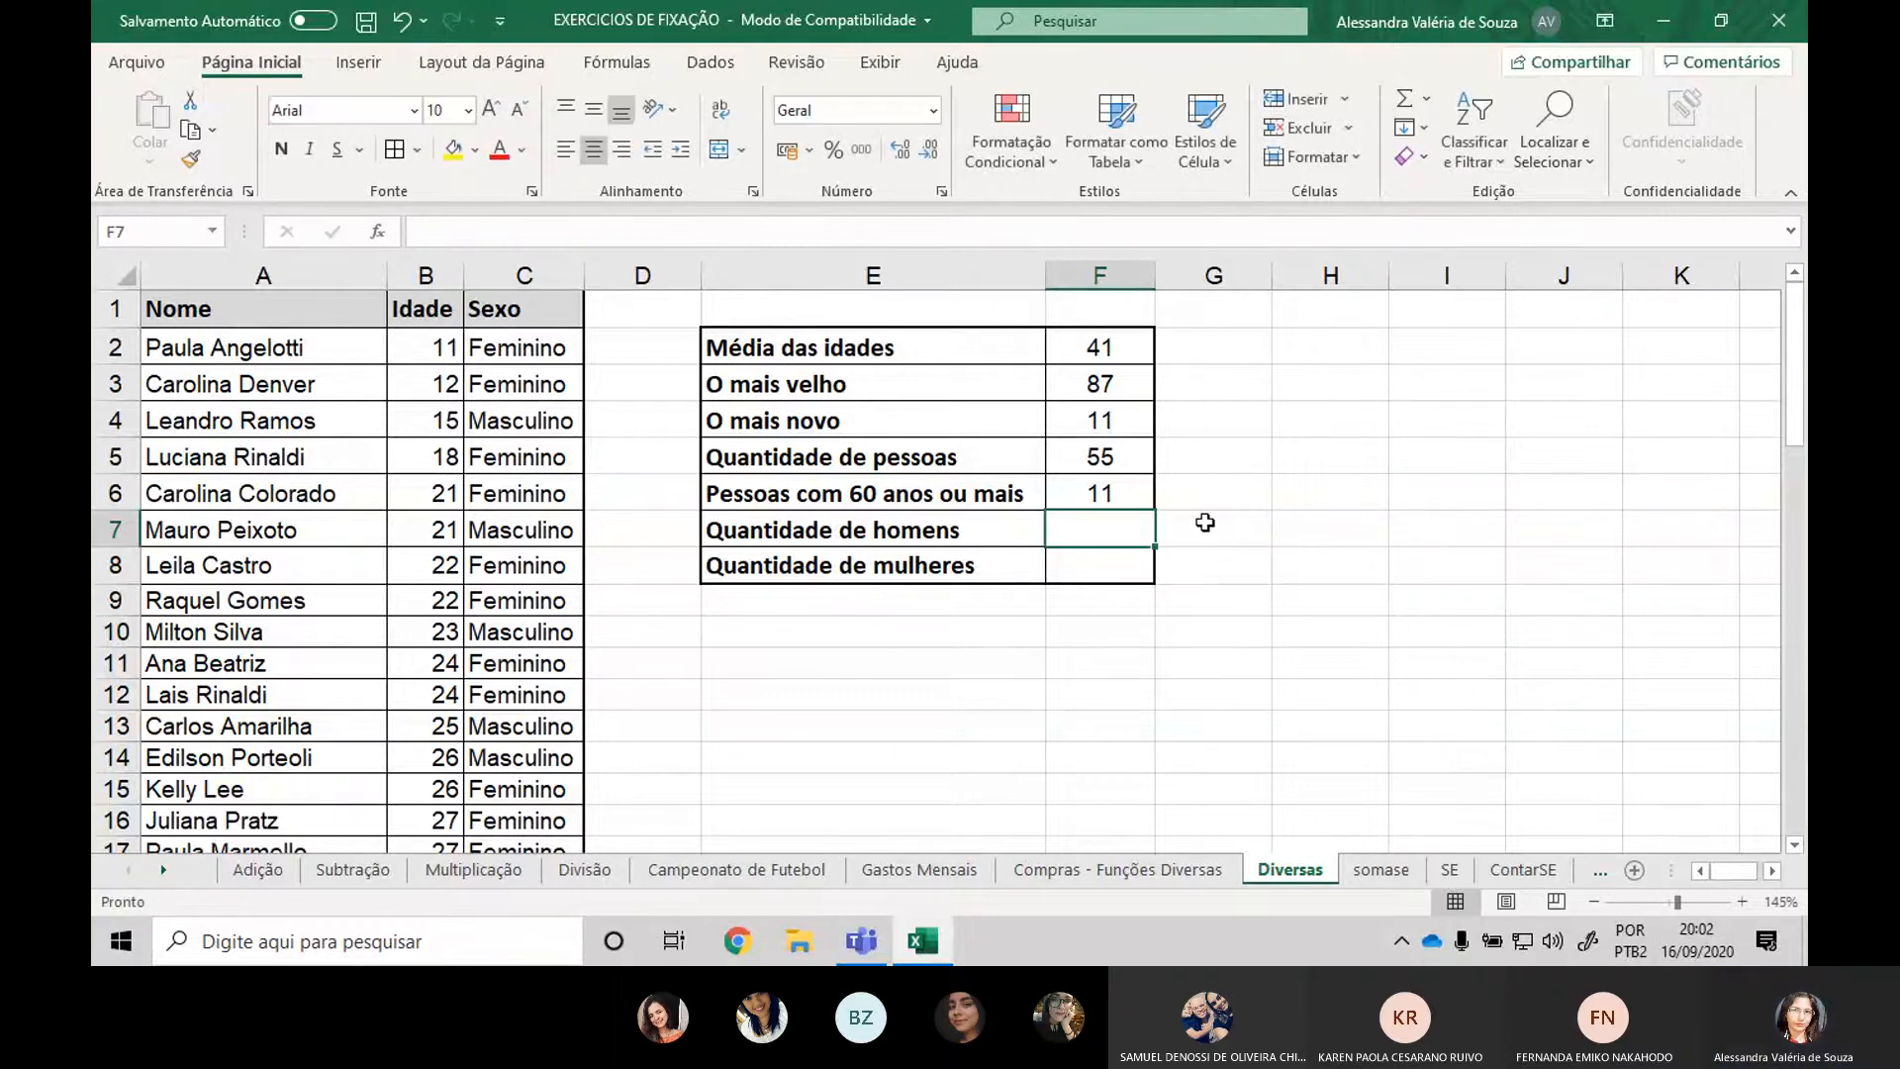
# Count the men in F7 with CONT.SE over the Sexo column C2:C56 and the criterion "masculino".
pyautogui.write('=xon')
pyautogui.press('BackSpace')
pyautogui.press('BackSpace')
pyautogui.press('BackSpace')
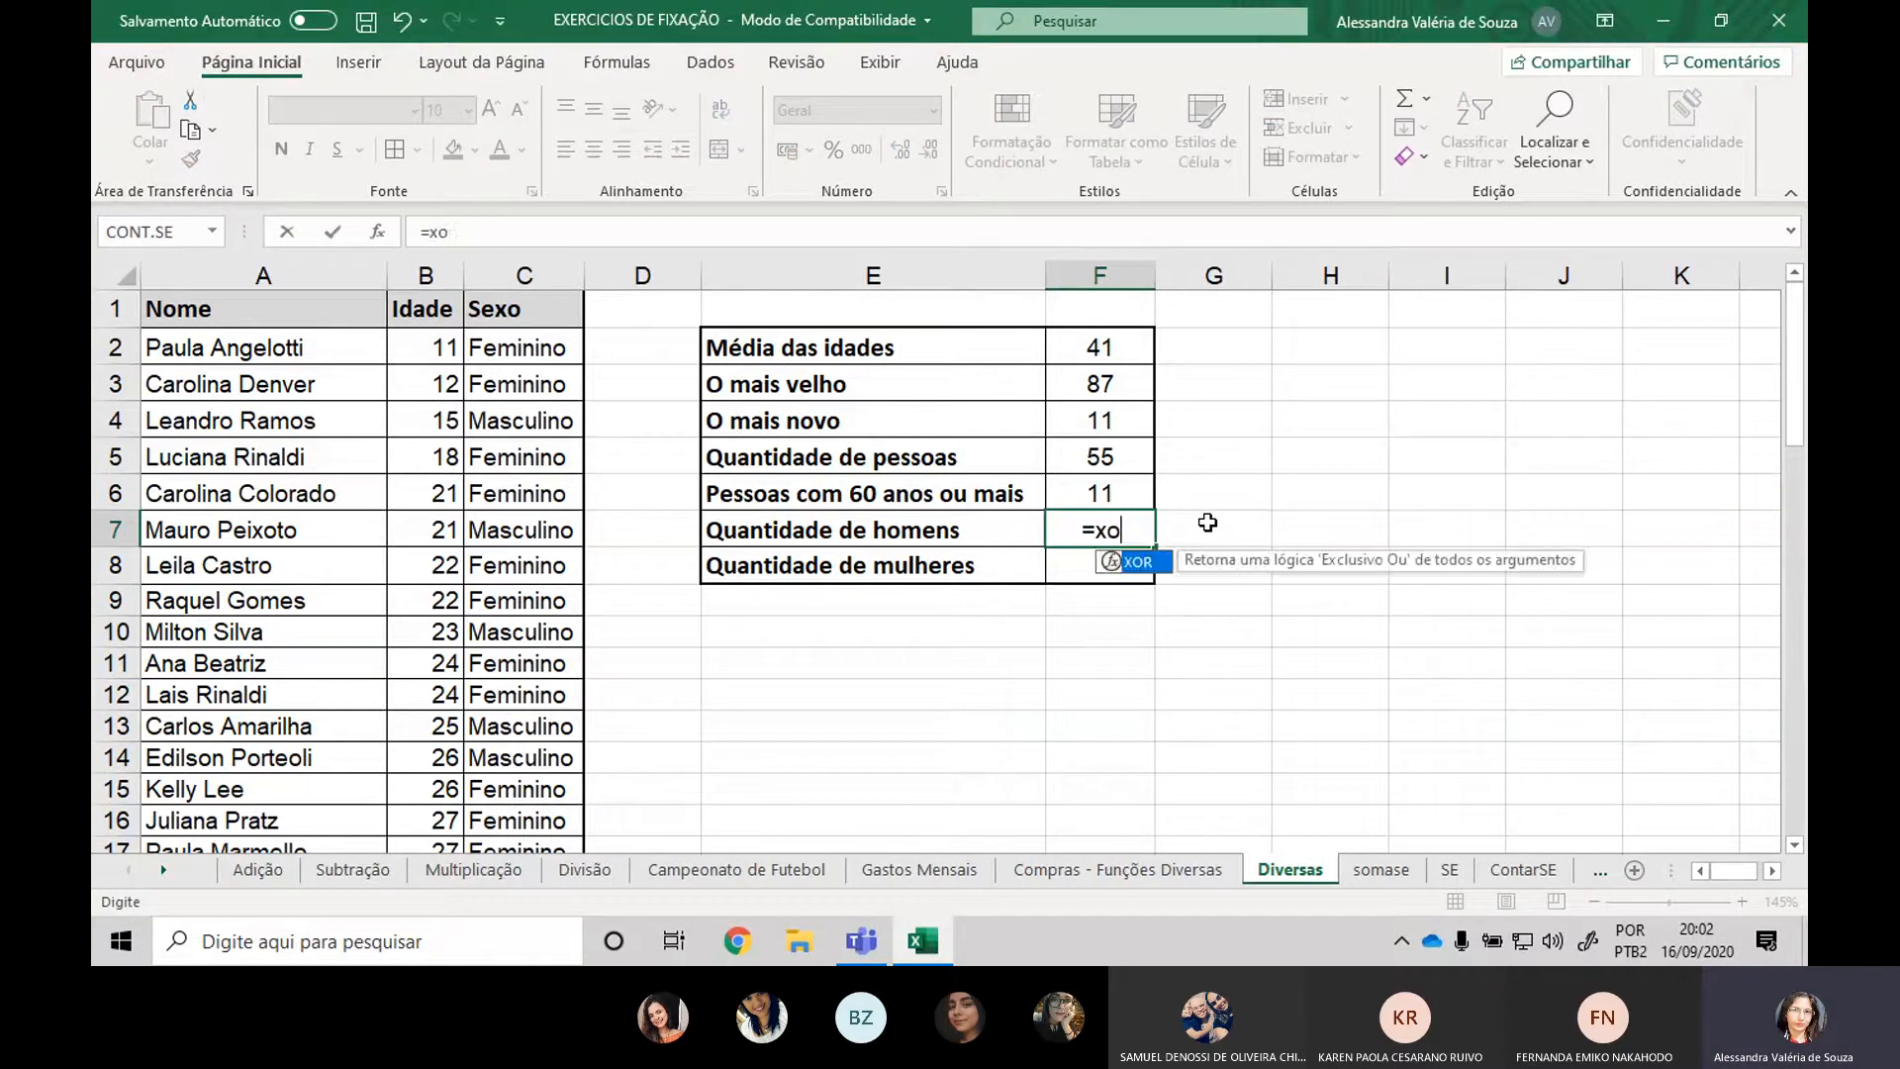
pyautogui.write('cont.se(')
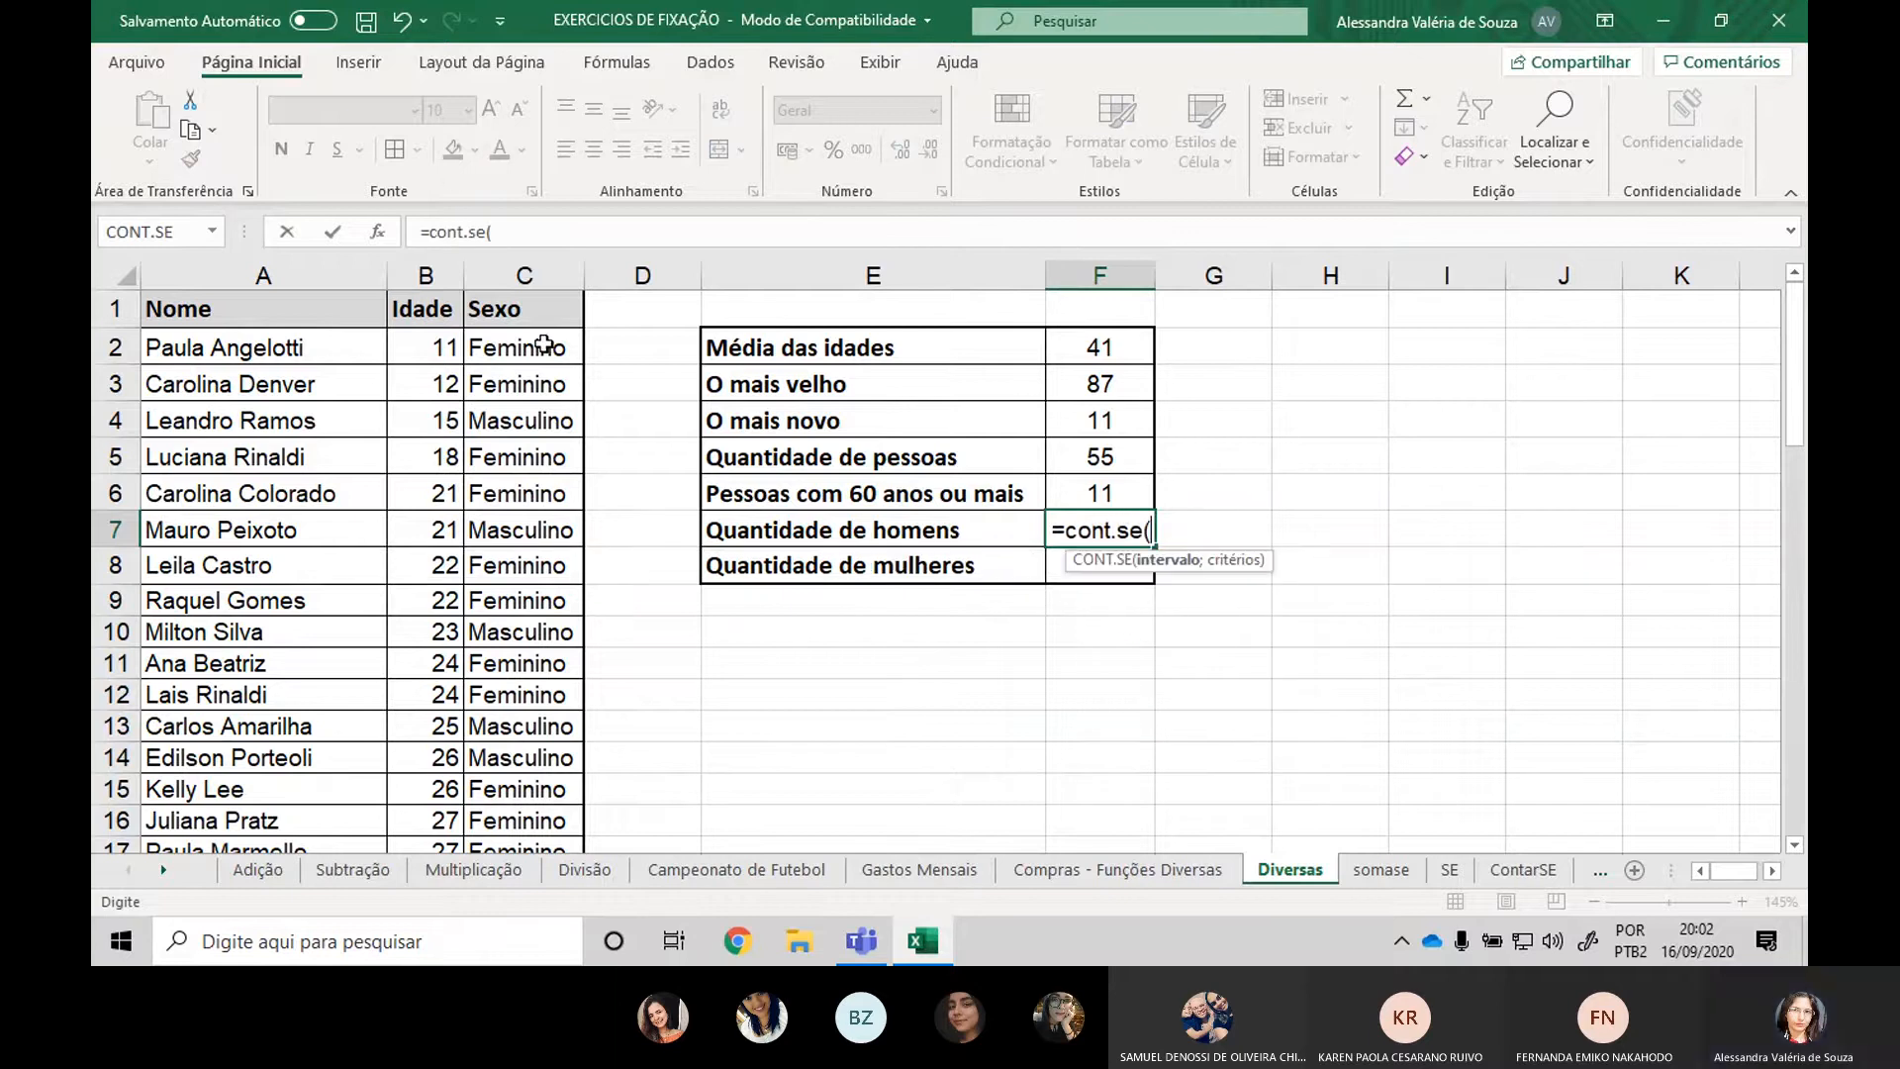
pyautogui.moveTo(544, 345); pyautogui.dragTo(539, 747)
pyautogui.scroll(9, 1195, 434)
pyautogui.scroll(5, 1196, 435)
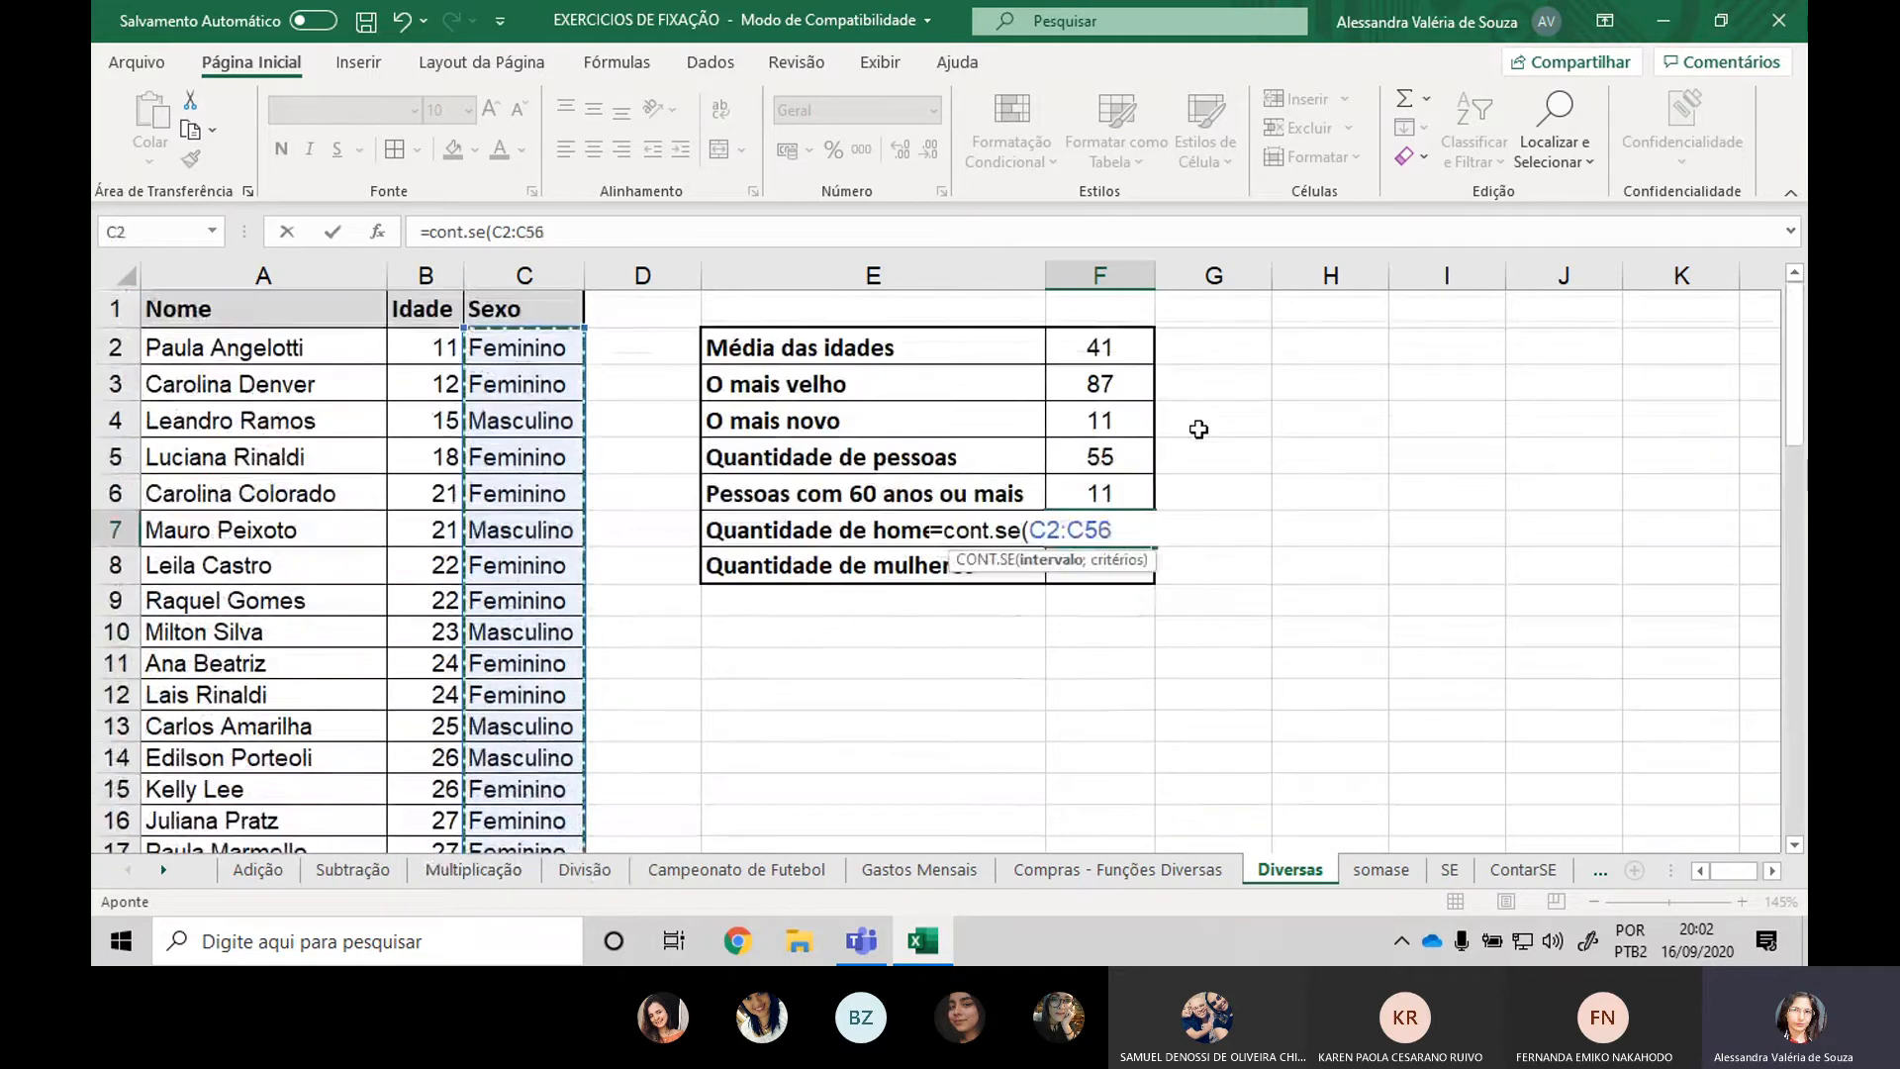
pyautogui.write(';"masc')
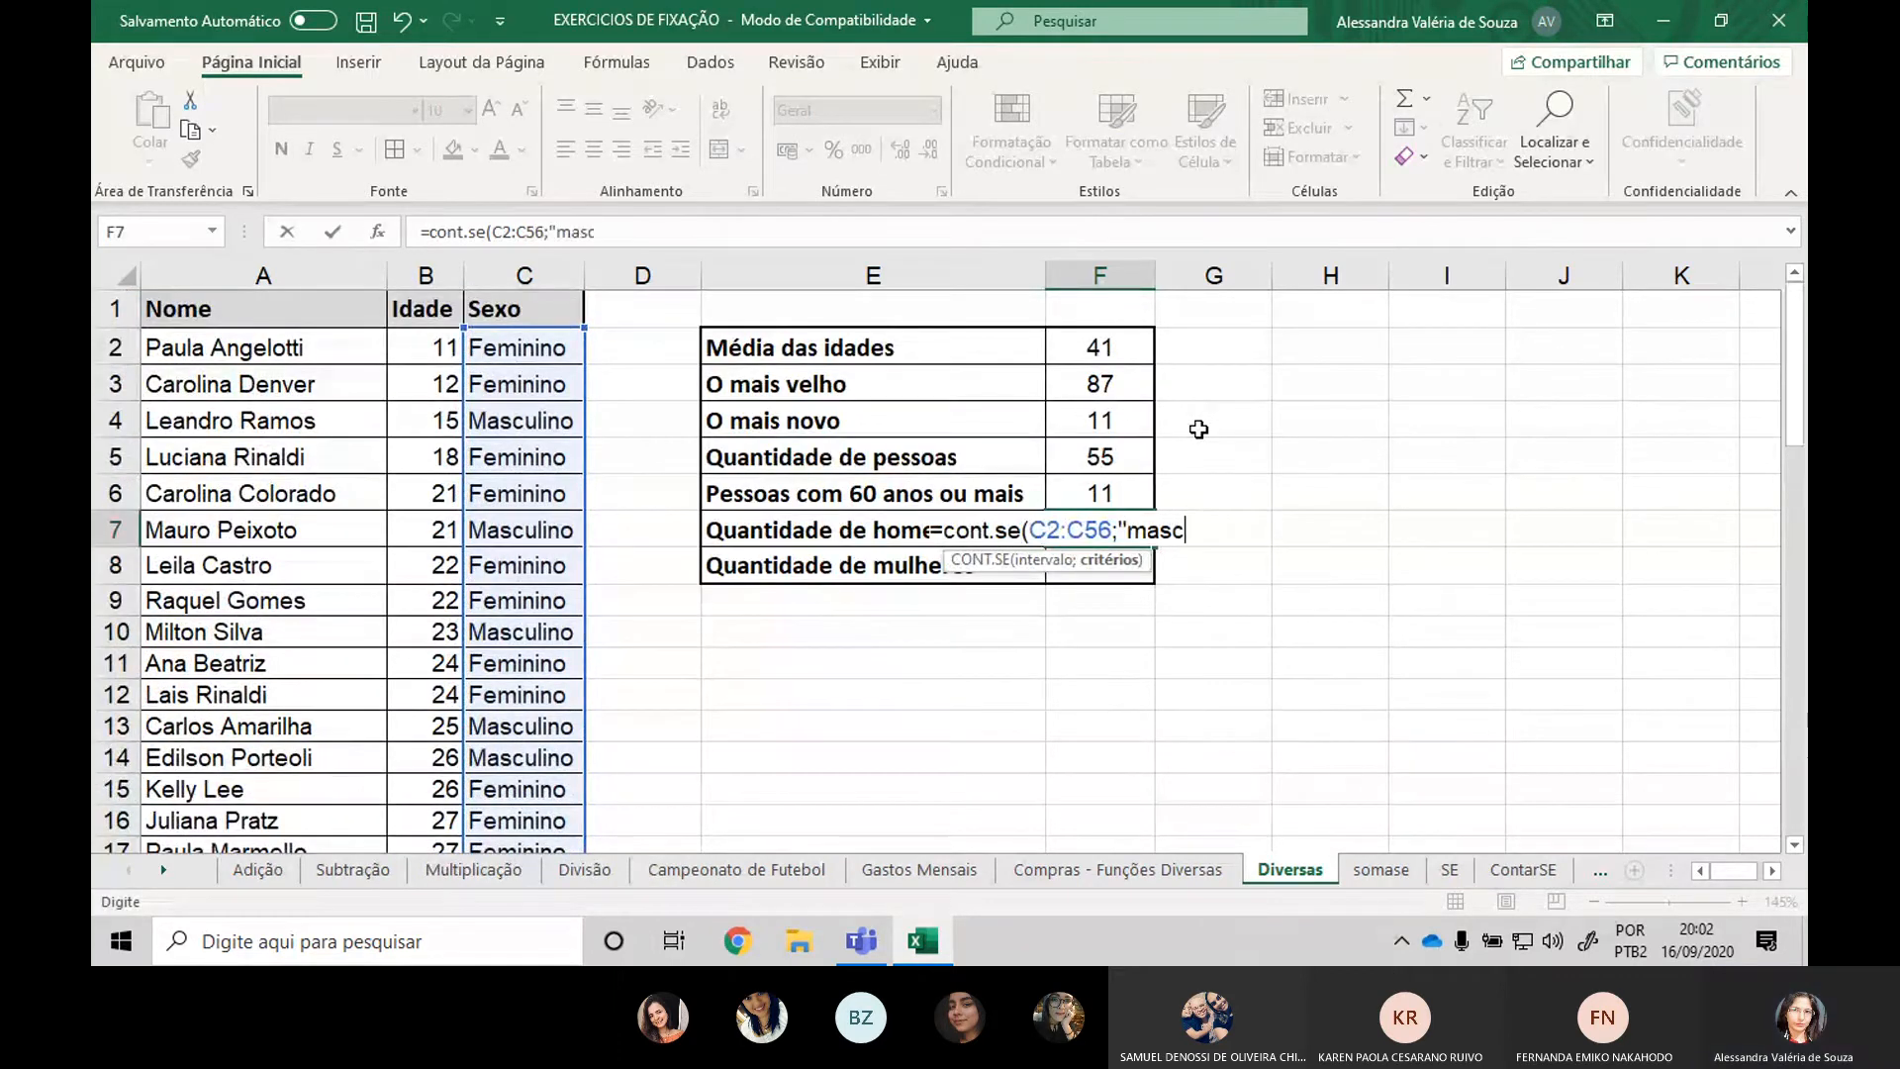
pyautogui.write('ulino")')
pyautogui.press('Return')
pyautogui.press('Up')
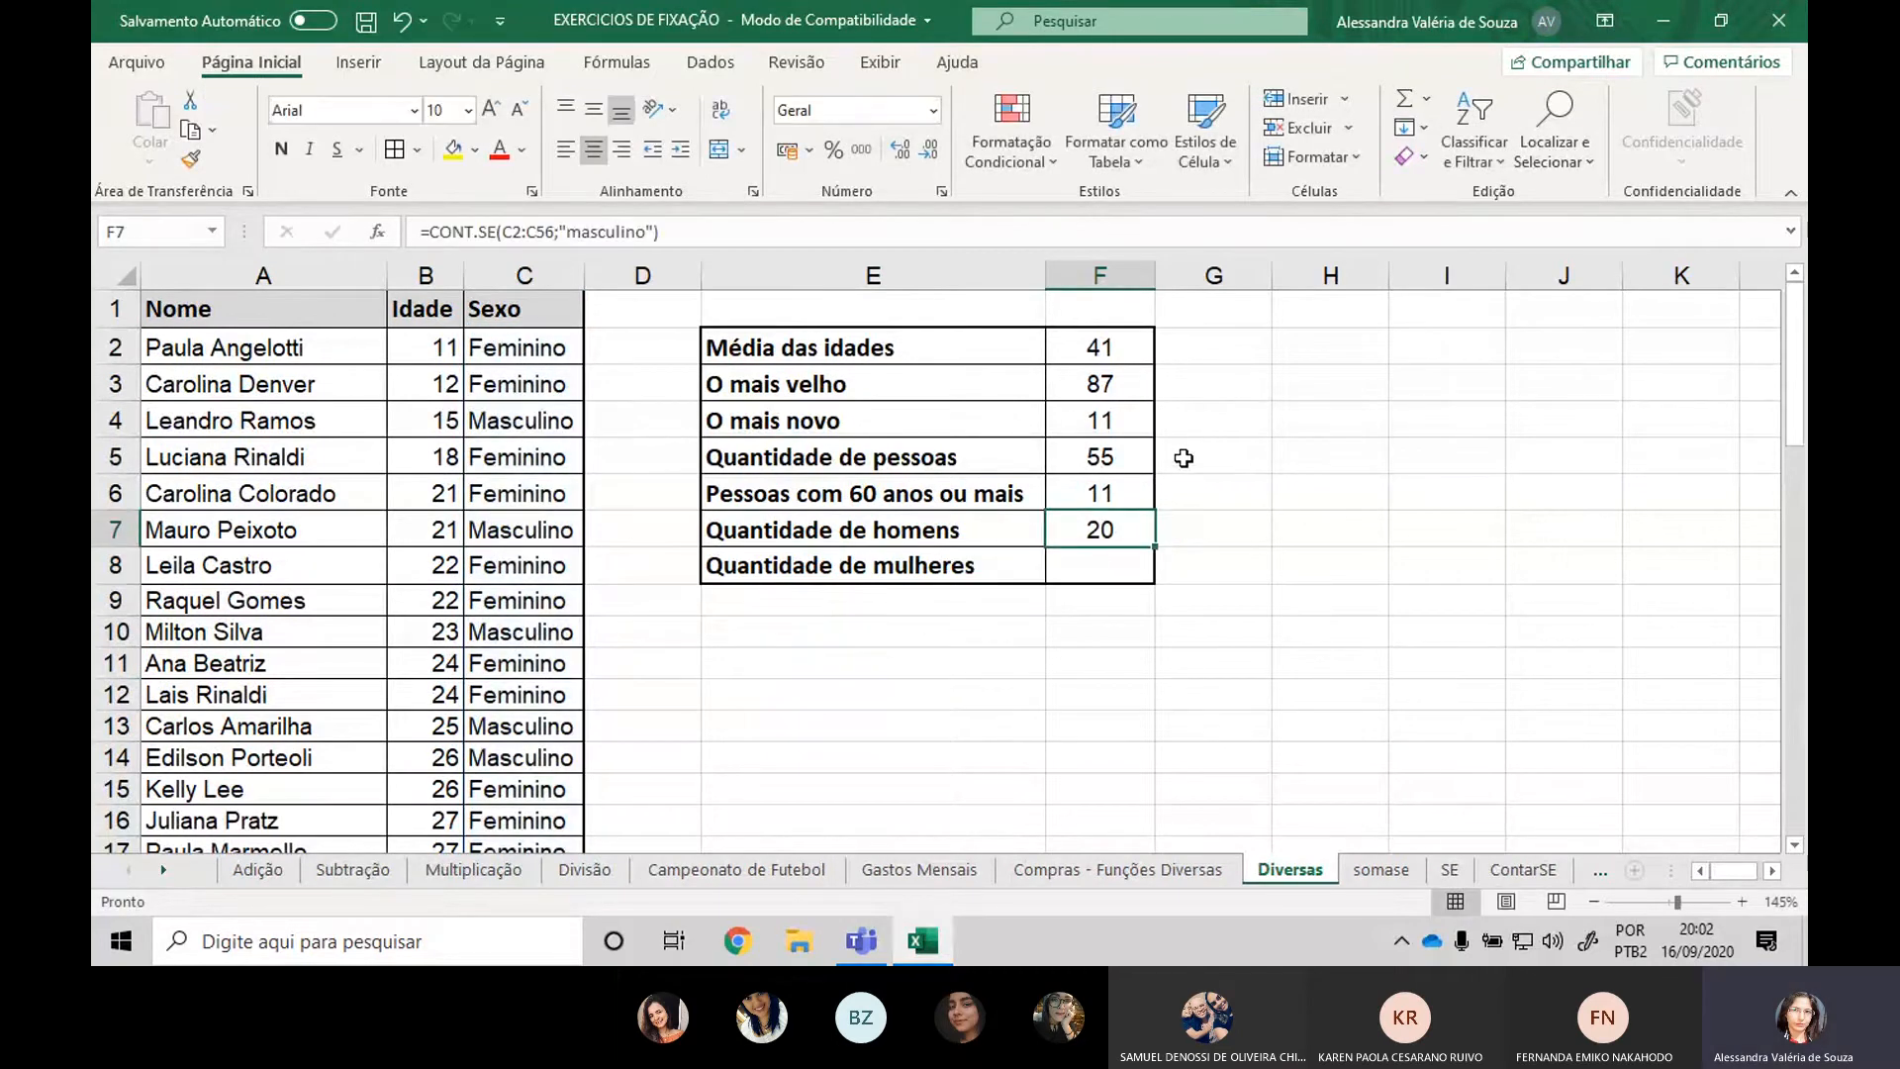
# Clear the men's count in F7 and start a new CONT.SE formula in that cell.
pyautogui.click(1108, 488)
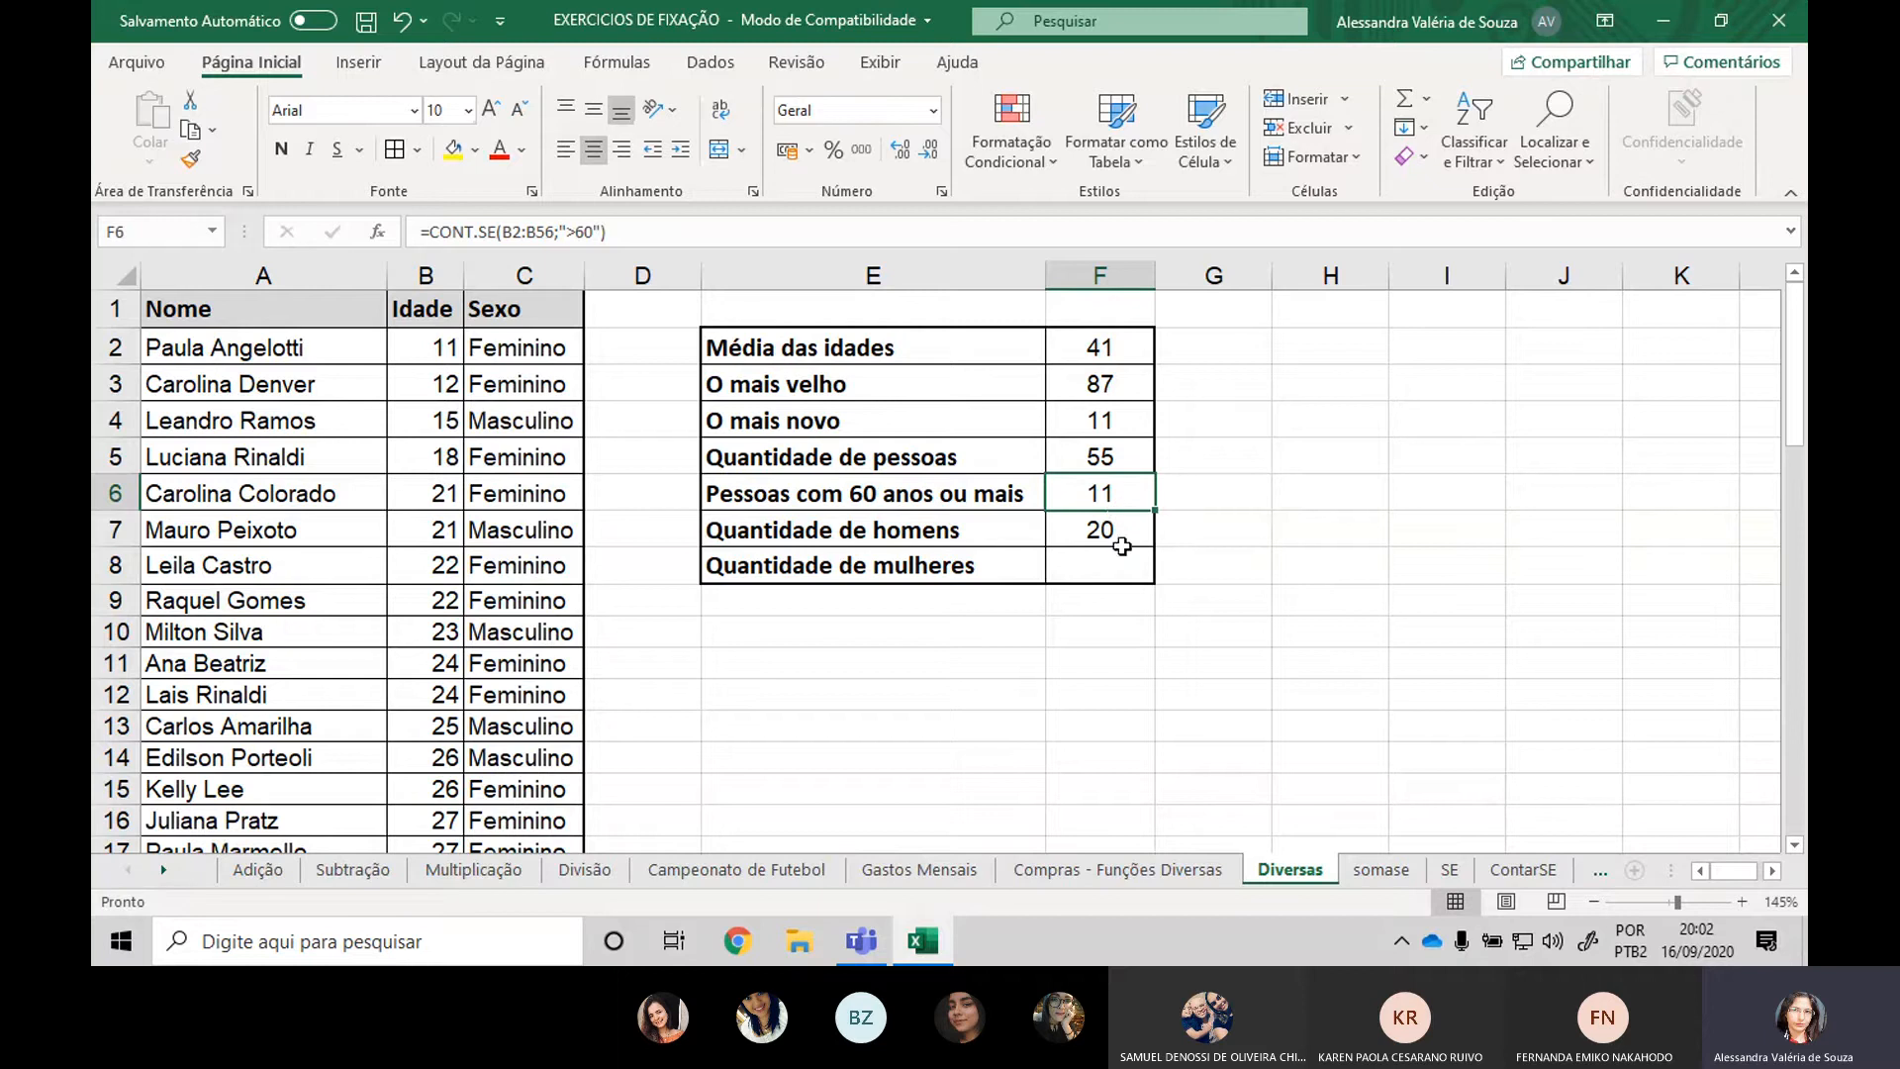
pyautogui.click(1114, 531)
pyautogui.press('Delete')
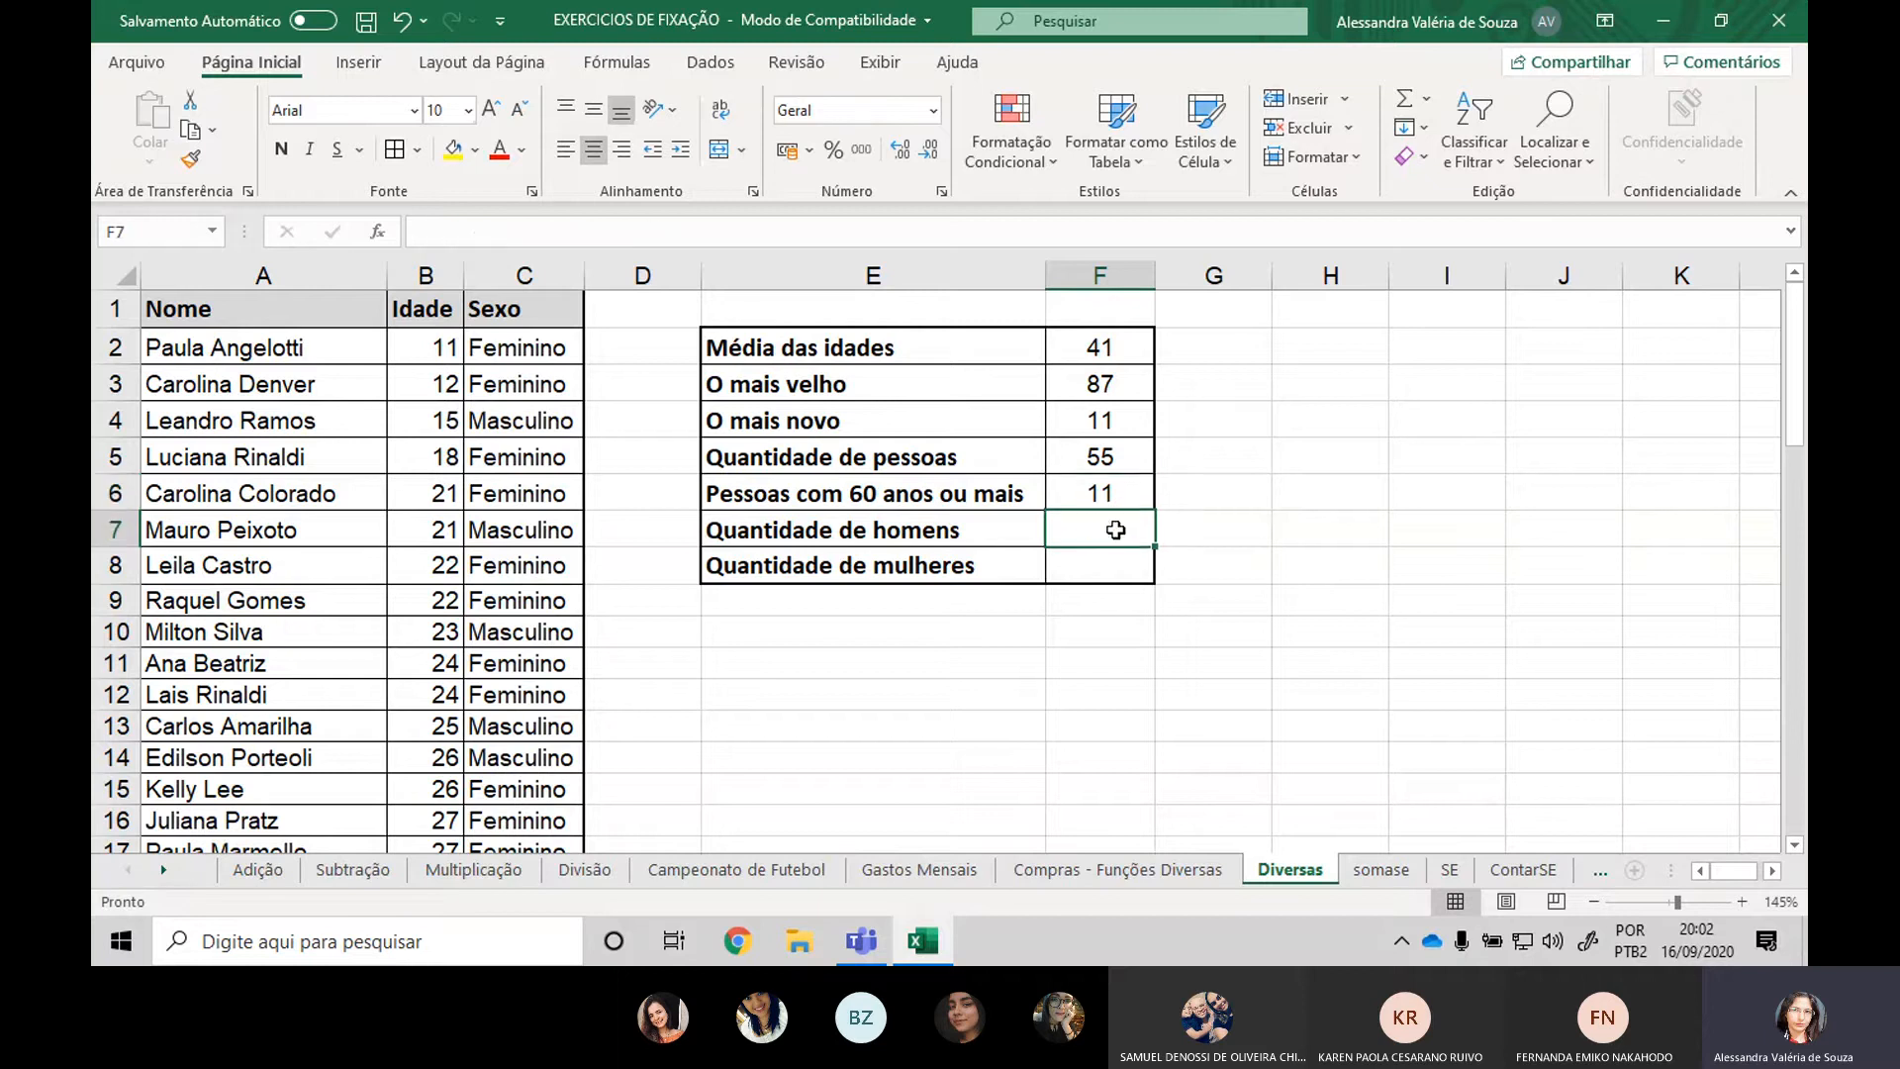
pyautogui.write('=')
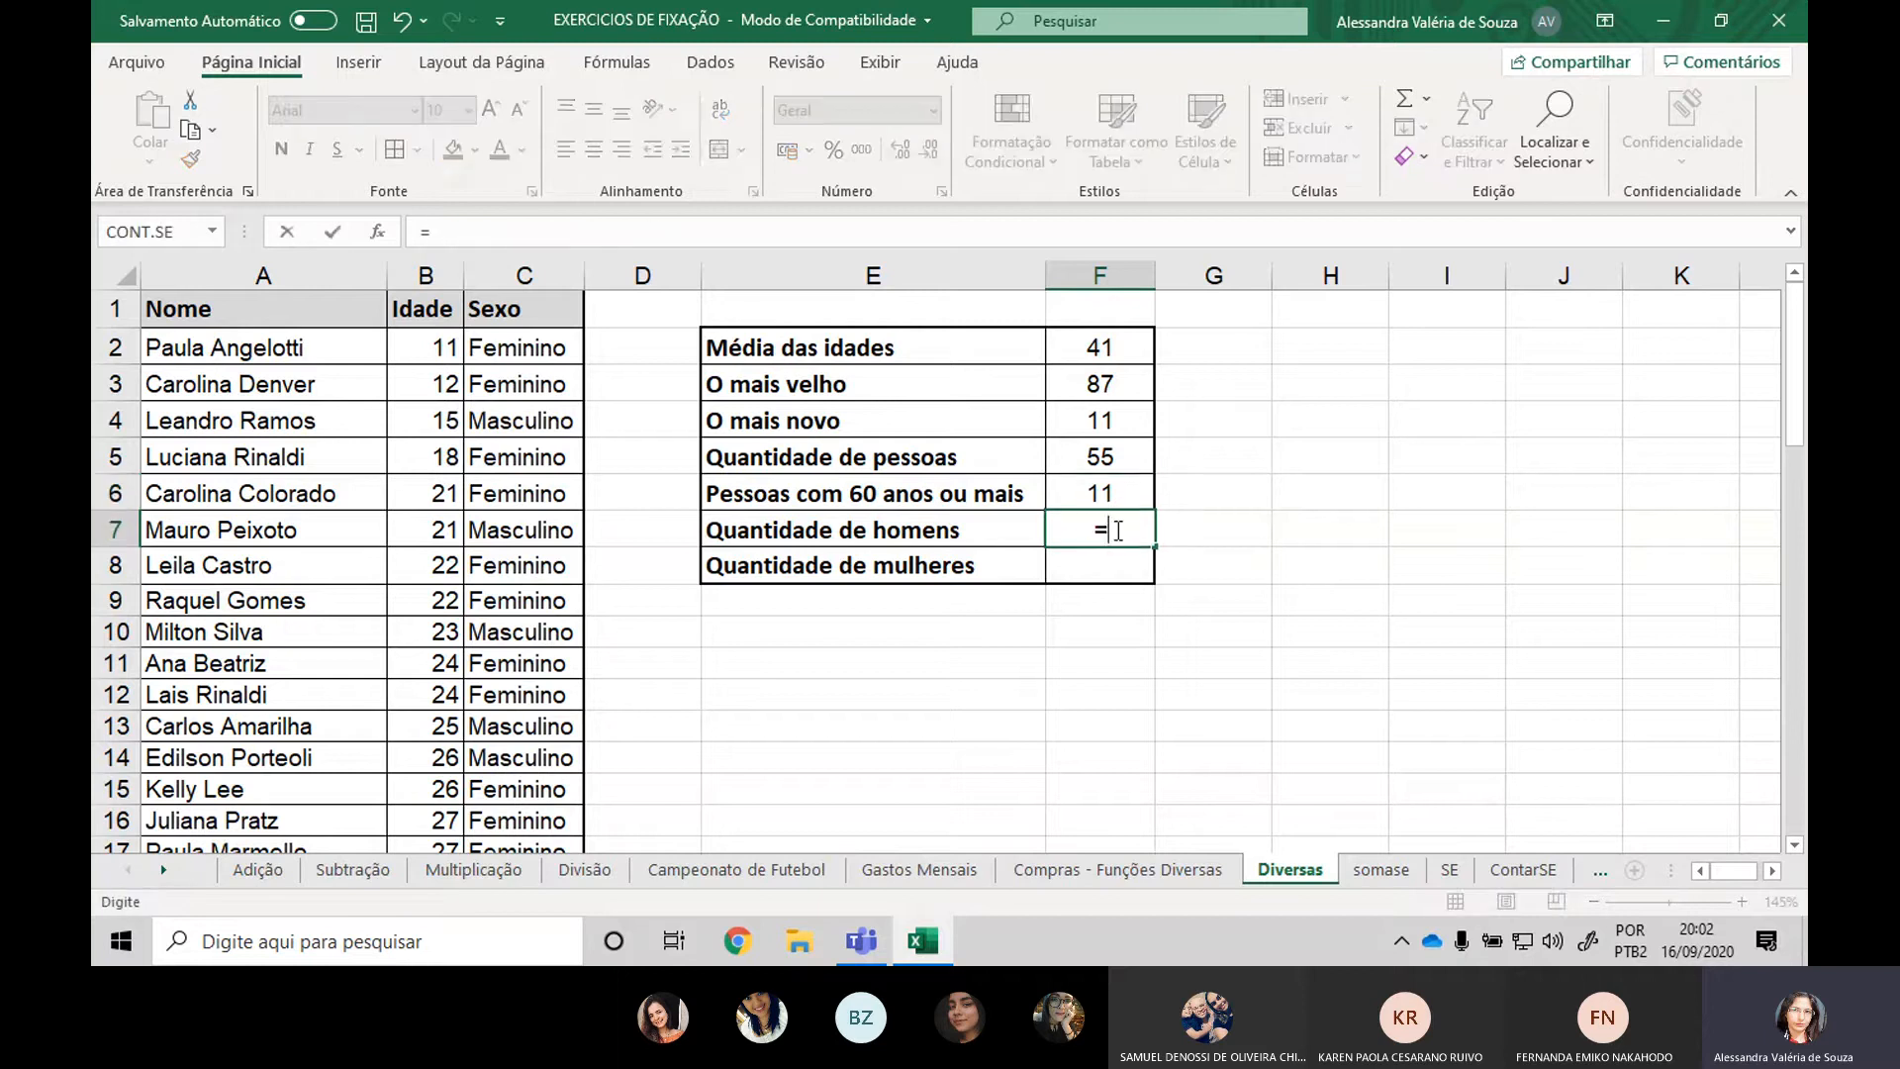
pyautogui.write('con')
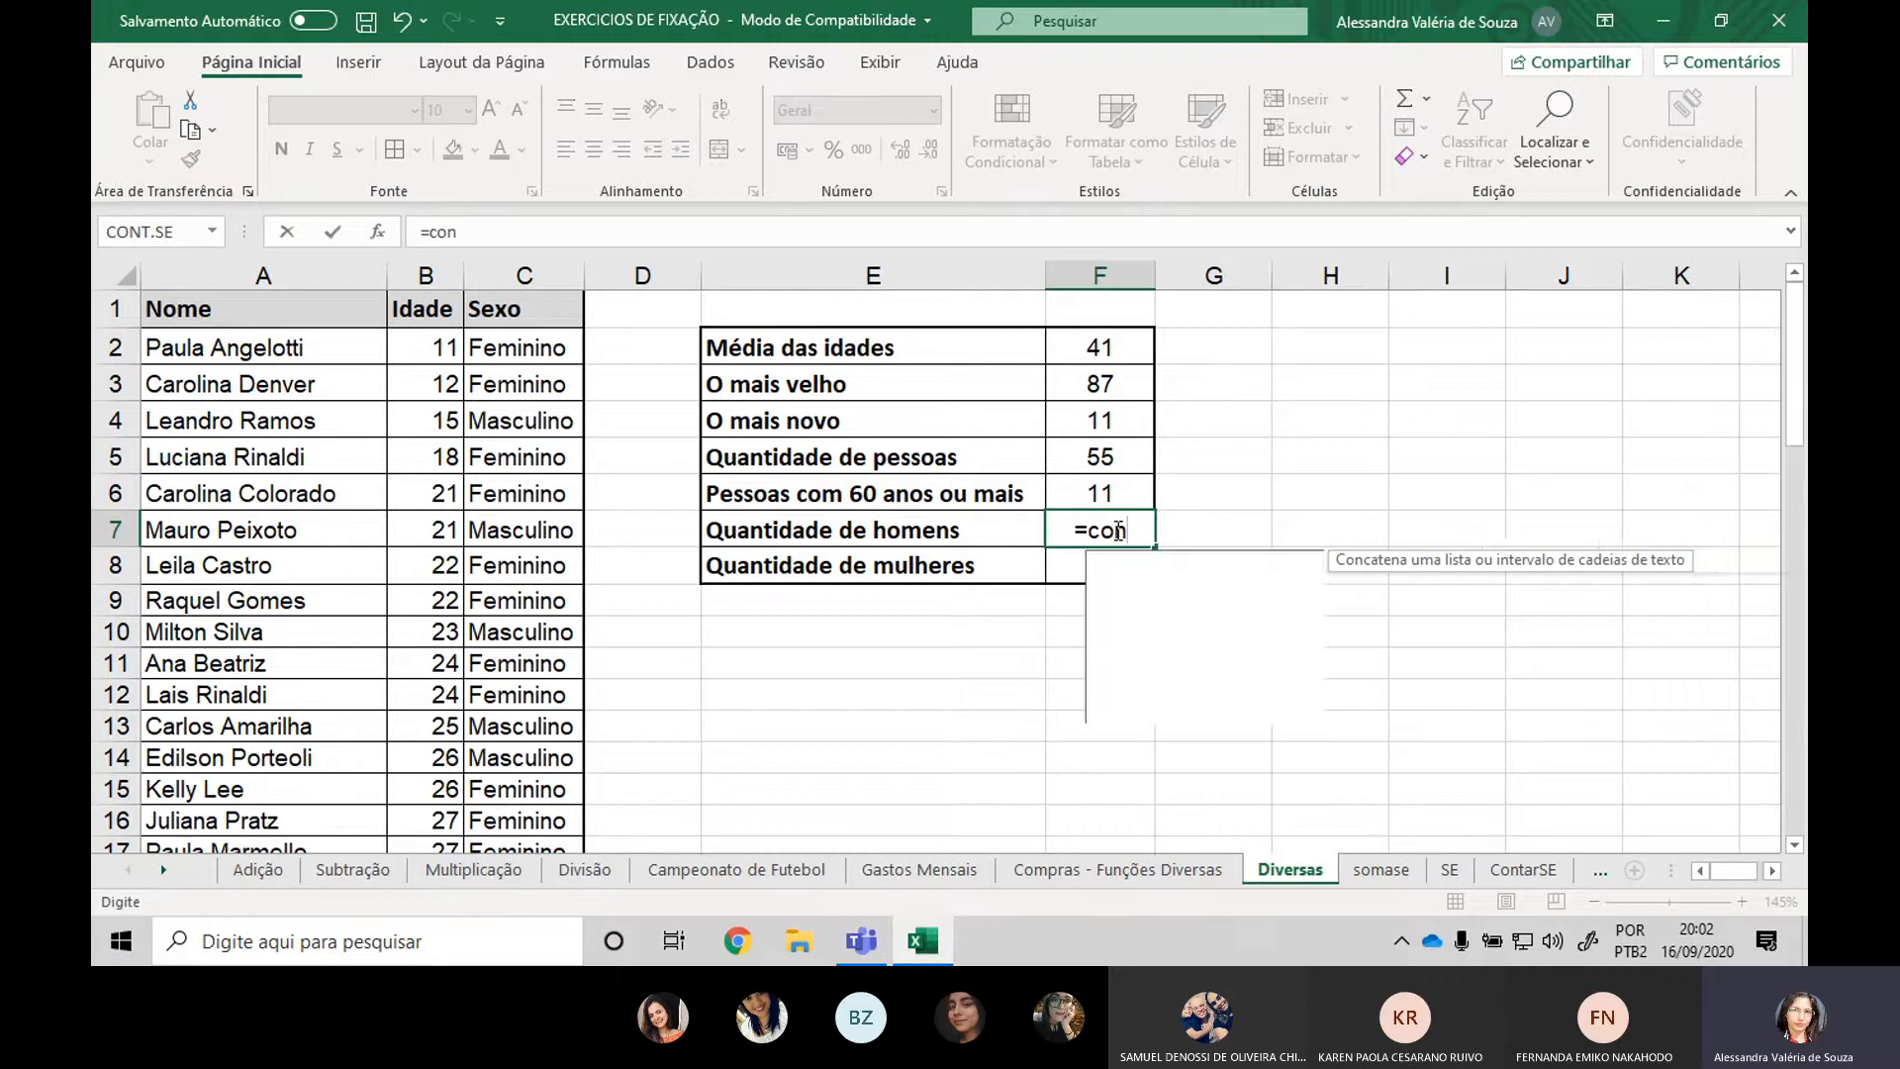
pyautogui.write('t.se')
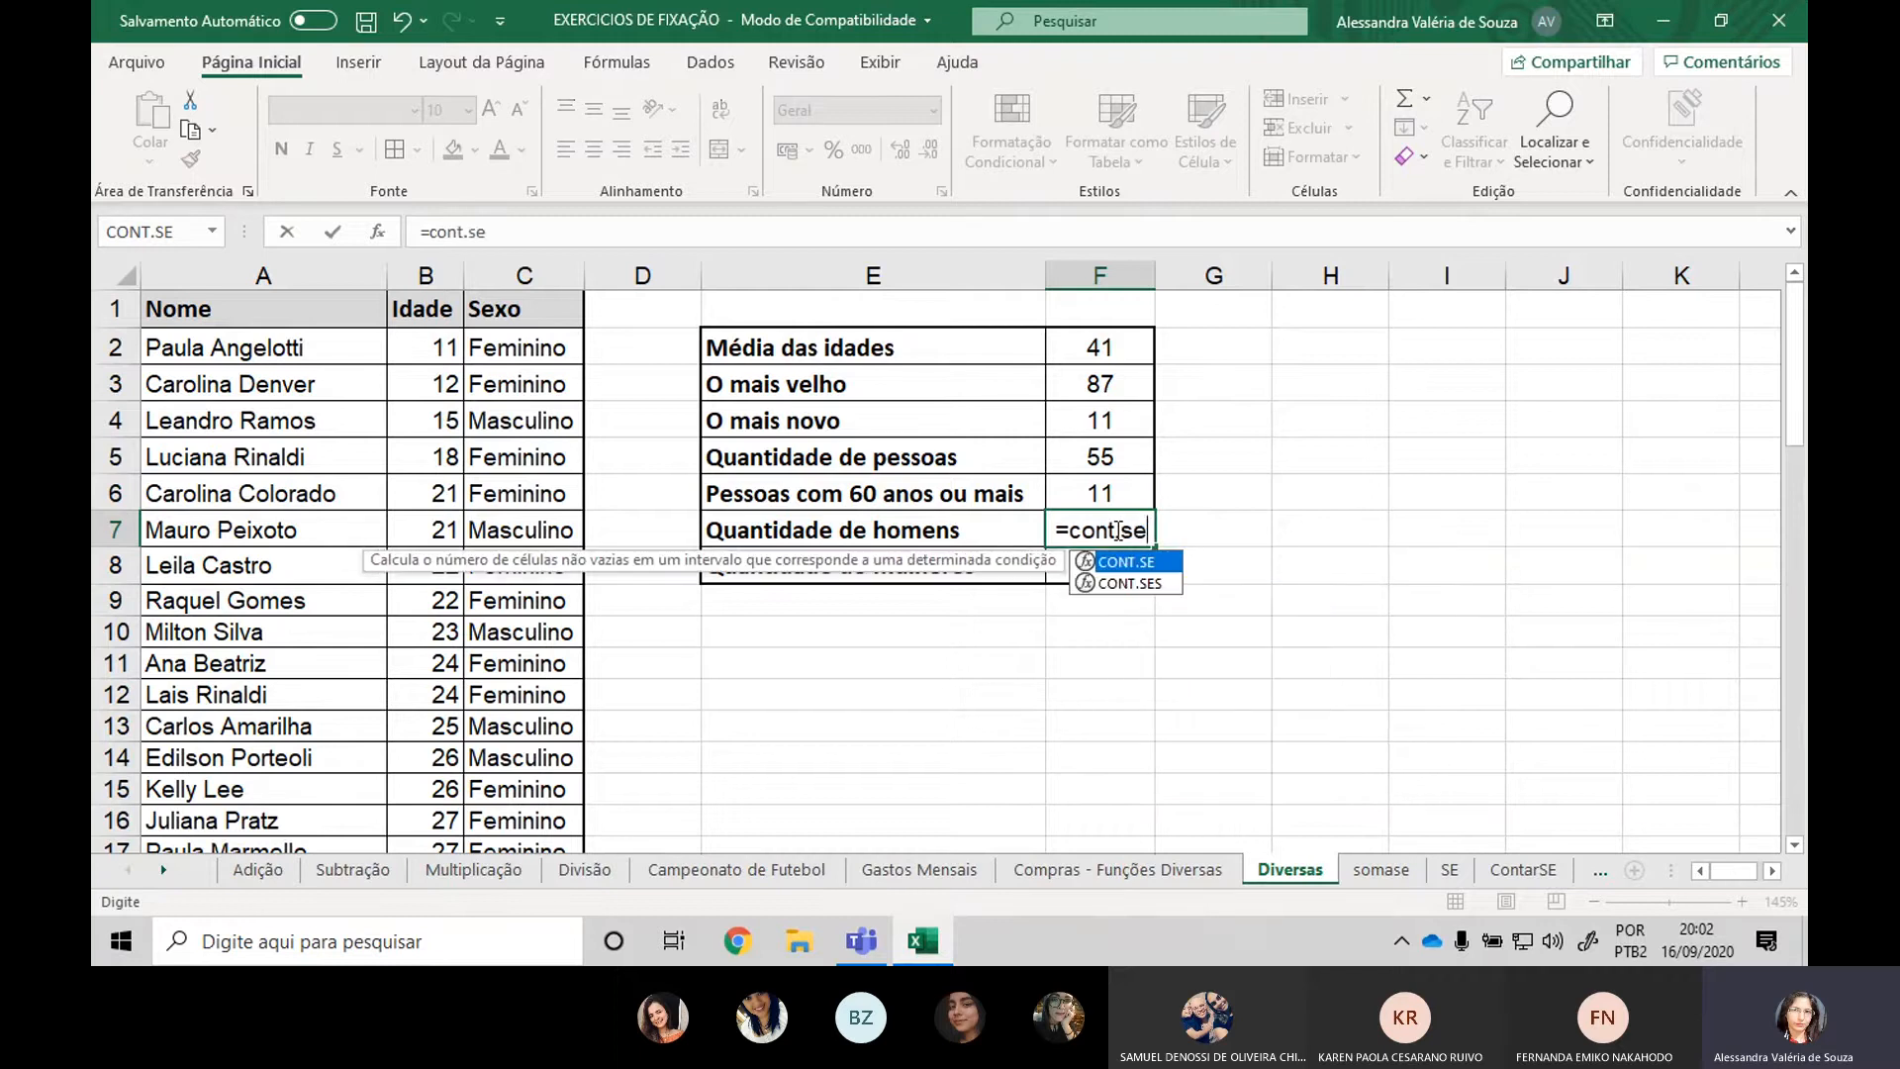
pyautogui.write('(')
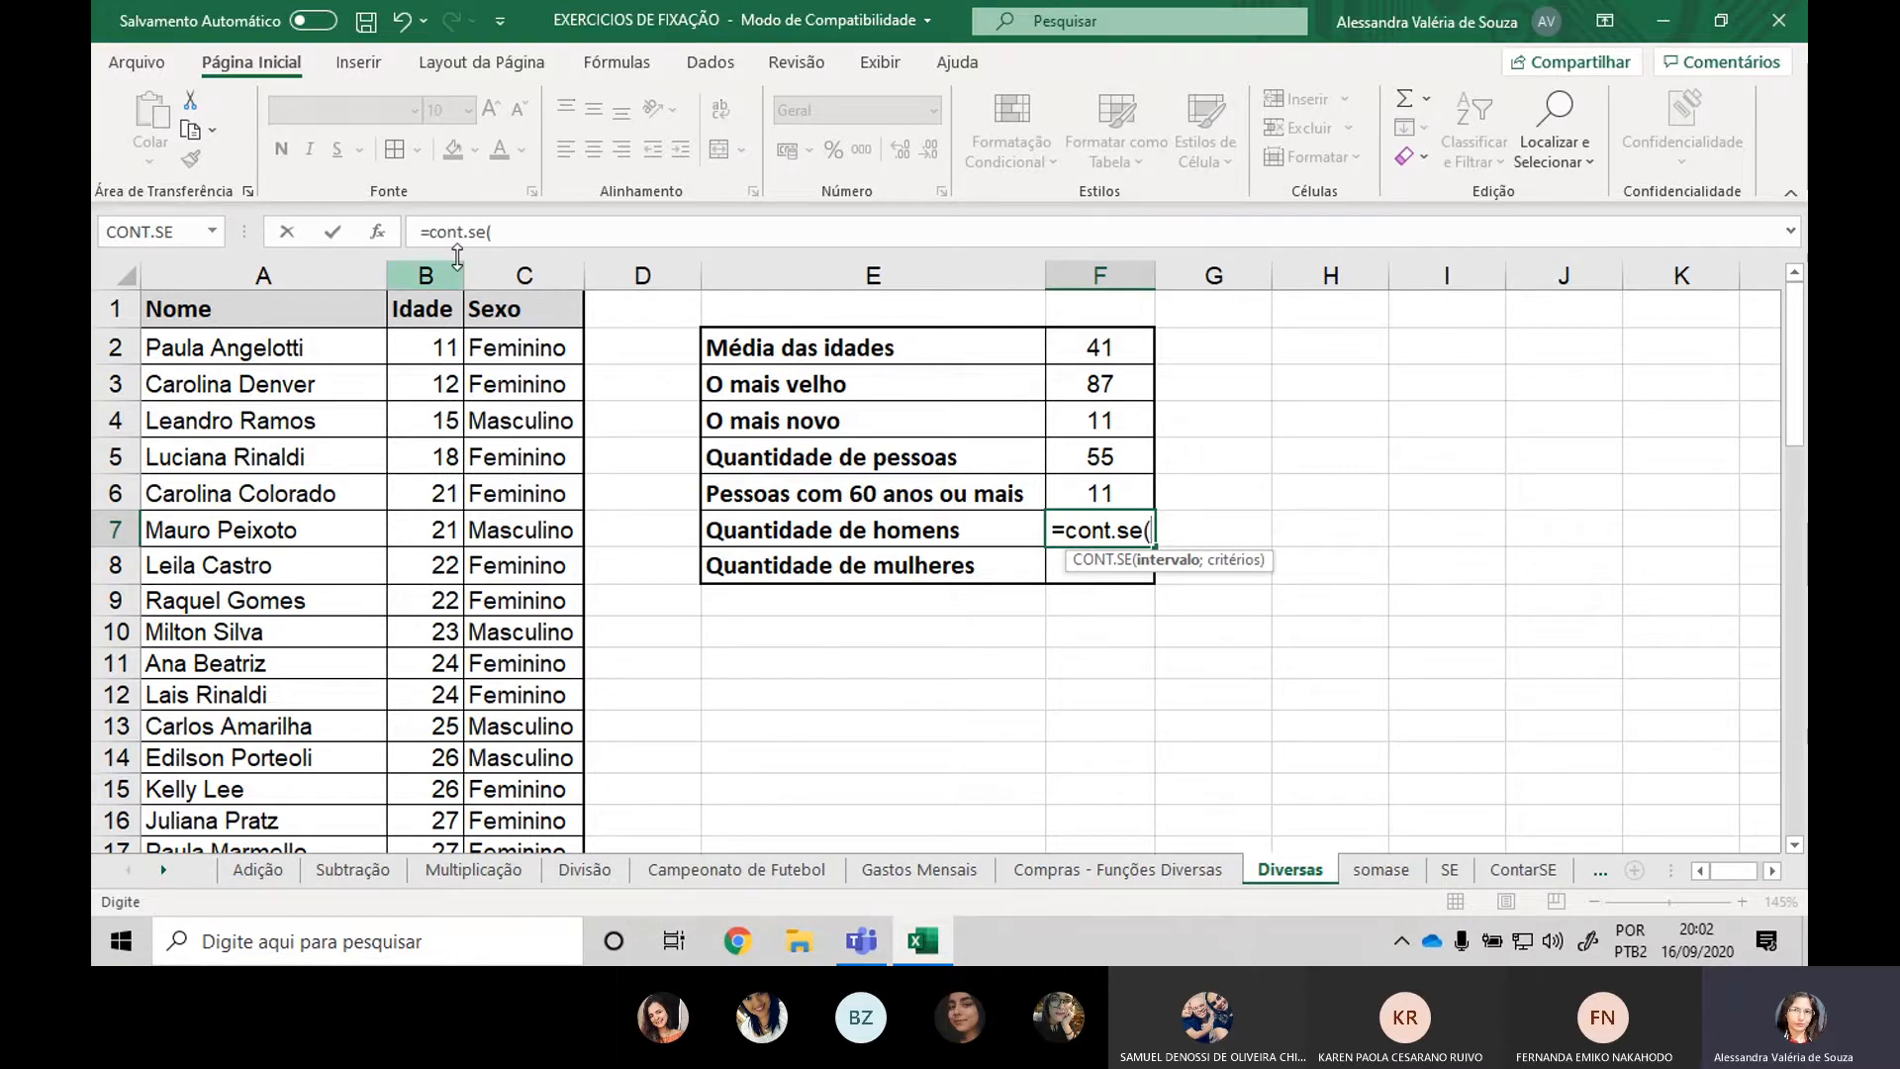
# Complete the CONT.SE formula in F7 with the interval C2:C56 and the criterion "masculino".
pyautogui.moveTo(500, 346); pyautogui.dragTo(549, 923)
pyautogui.moveTo(548, 923); pyautogui.dragTo(619, 797)
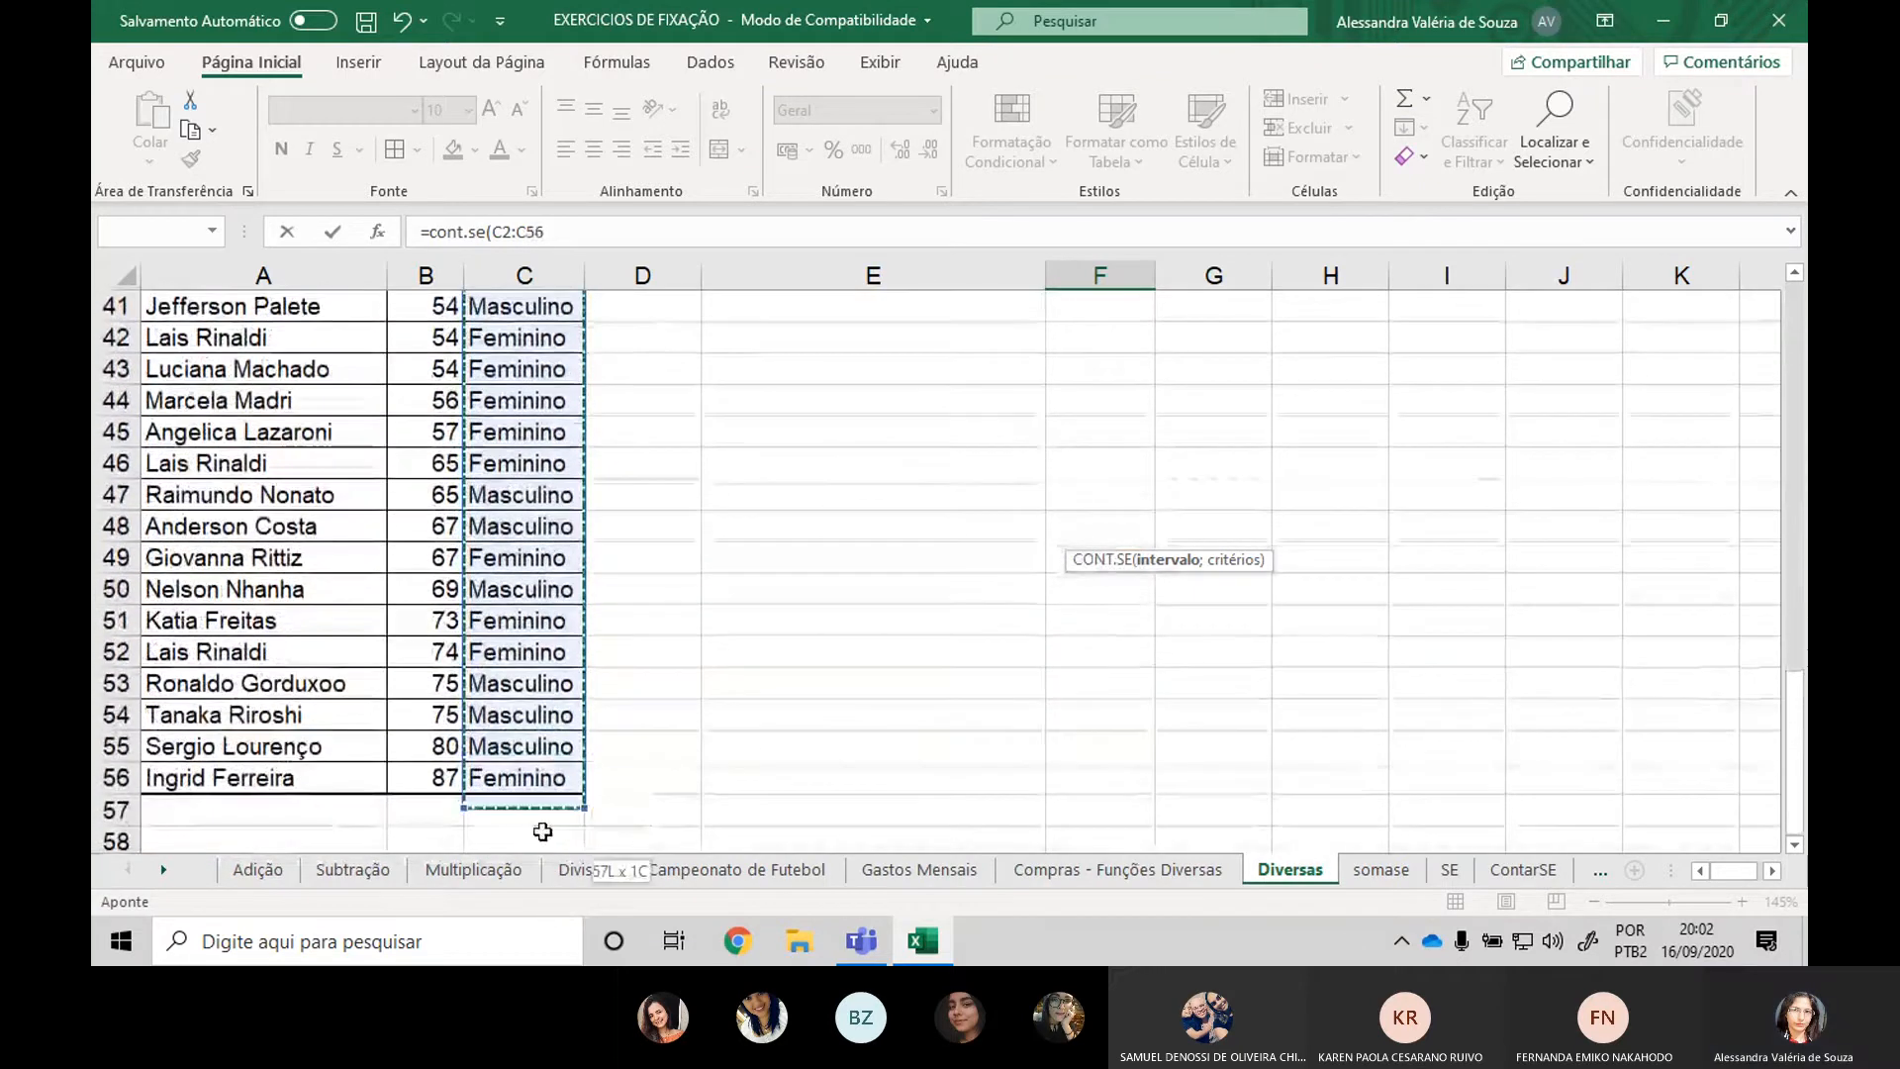
pyautogui.scroll(6, 1253, 660)
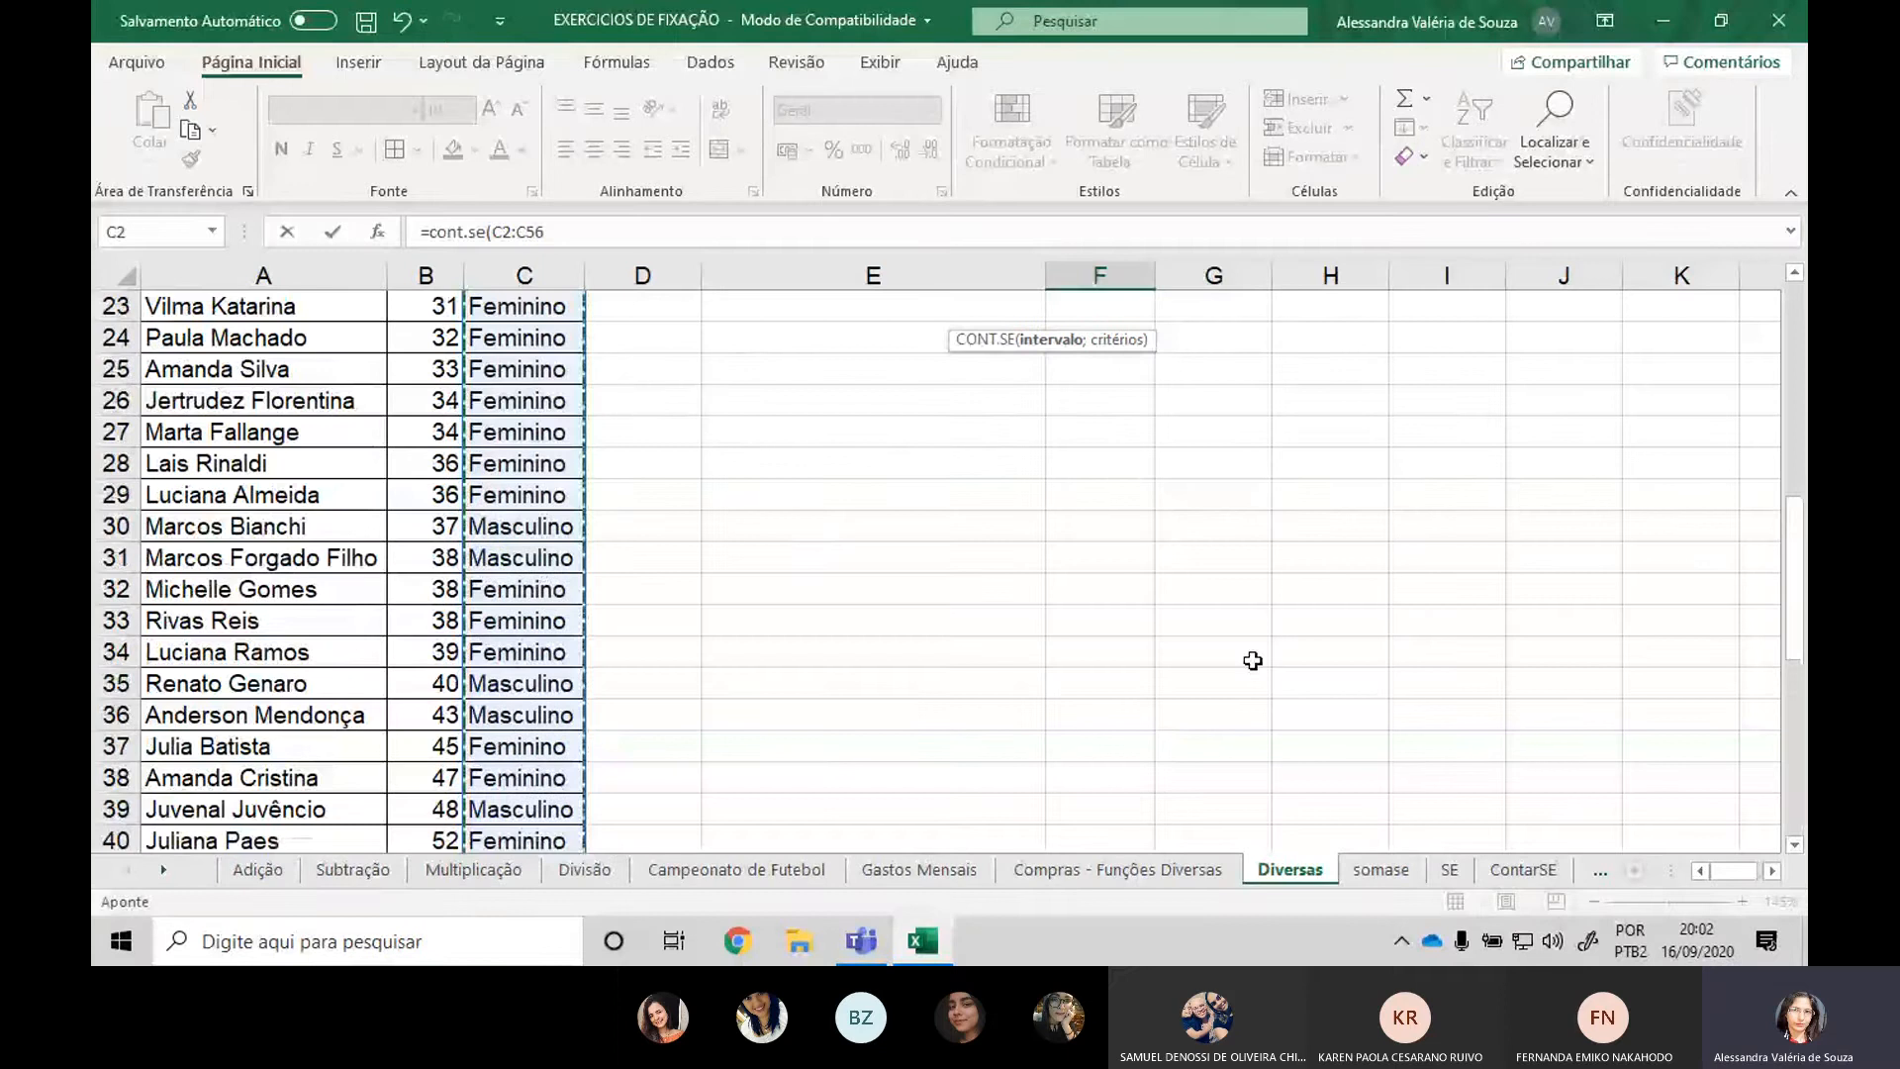
pyautogui.scroll(7, 1253, 660)
pyautogui.write(';')
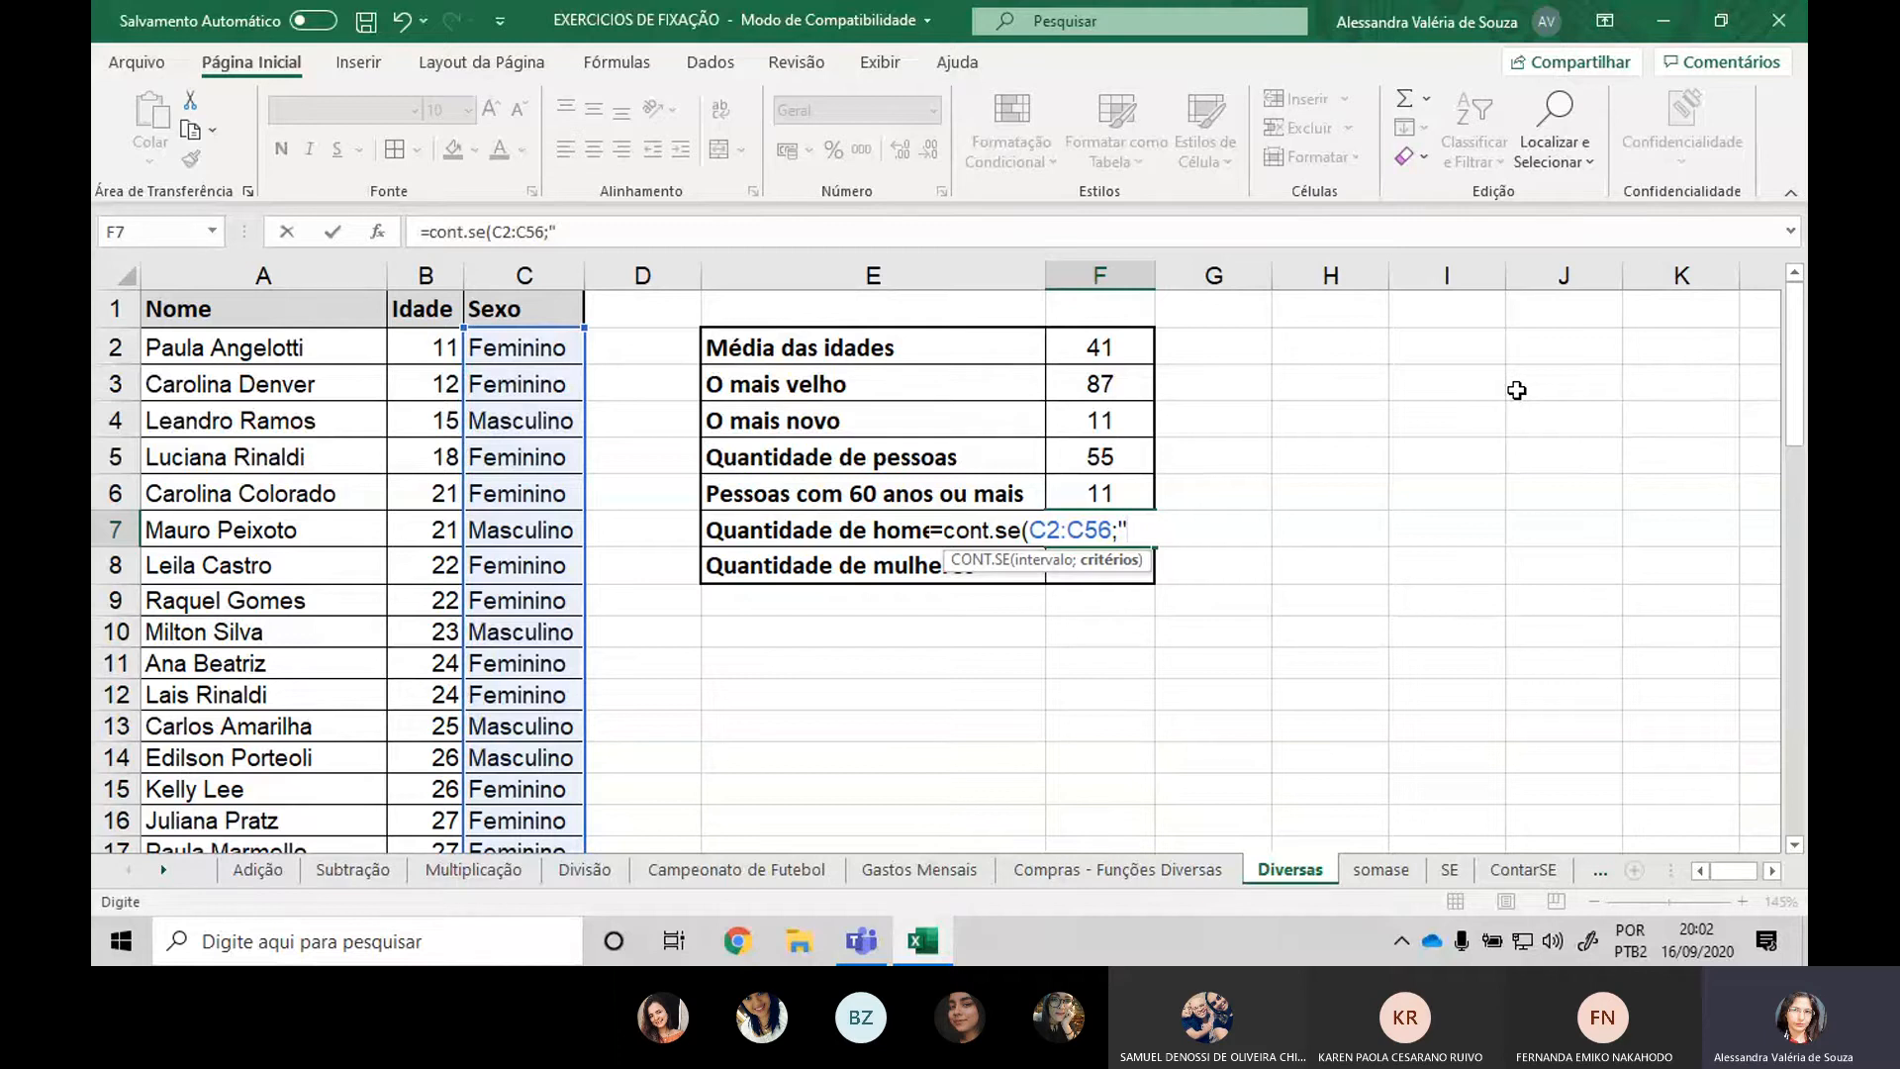
pyautogui.write('masculino")')
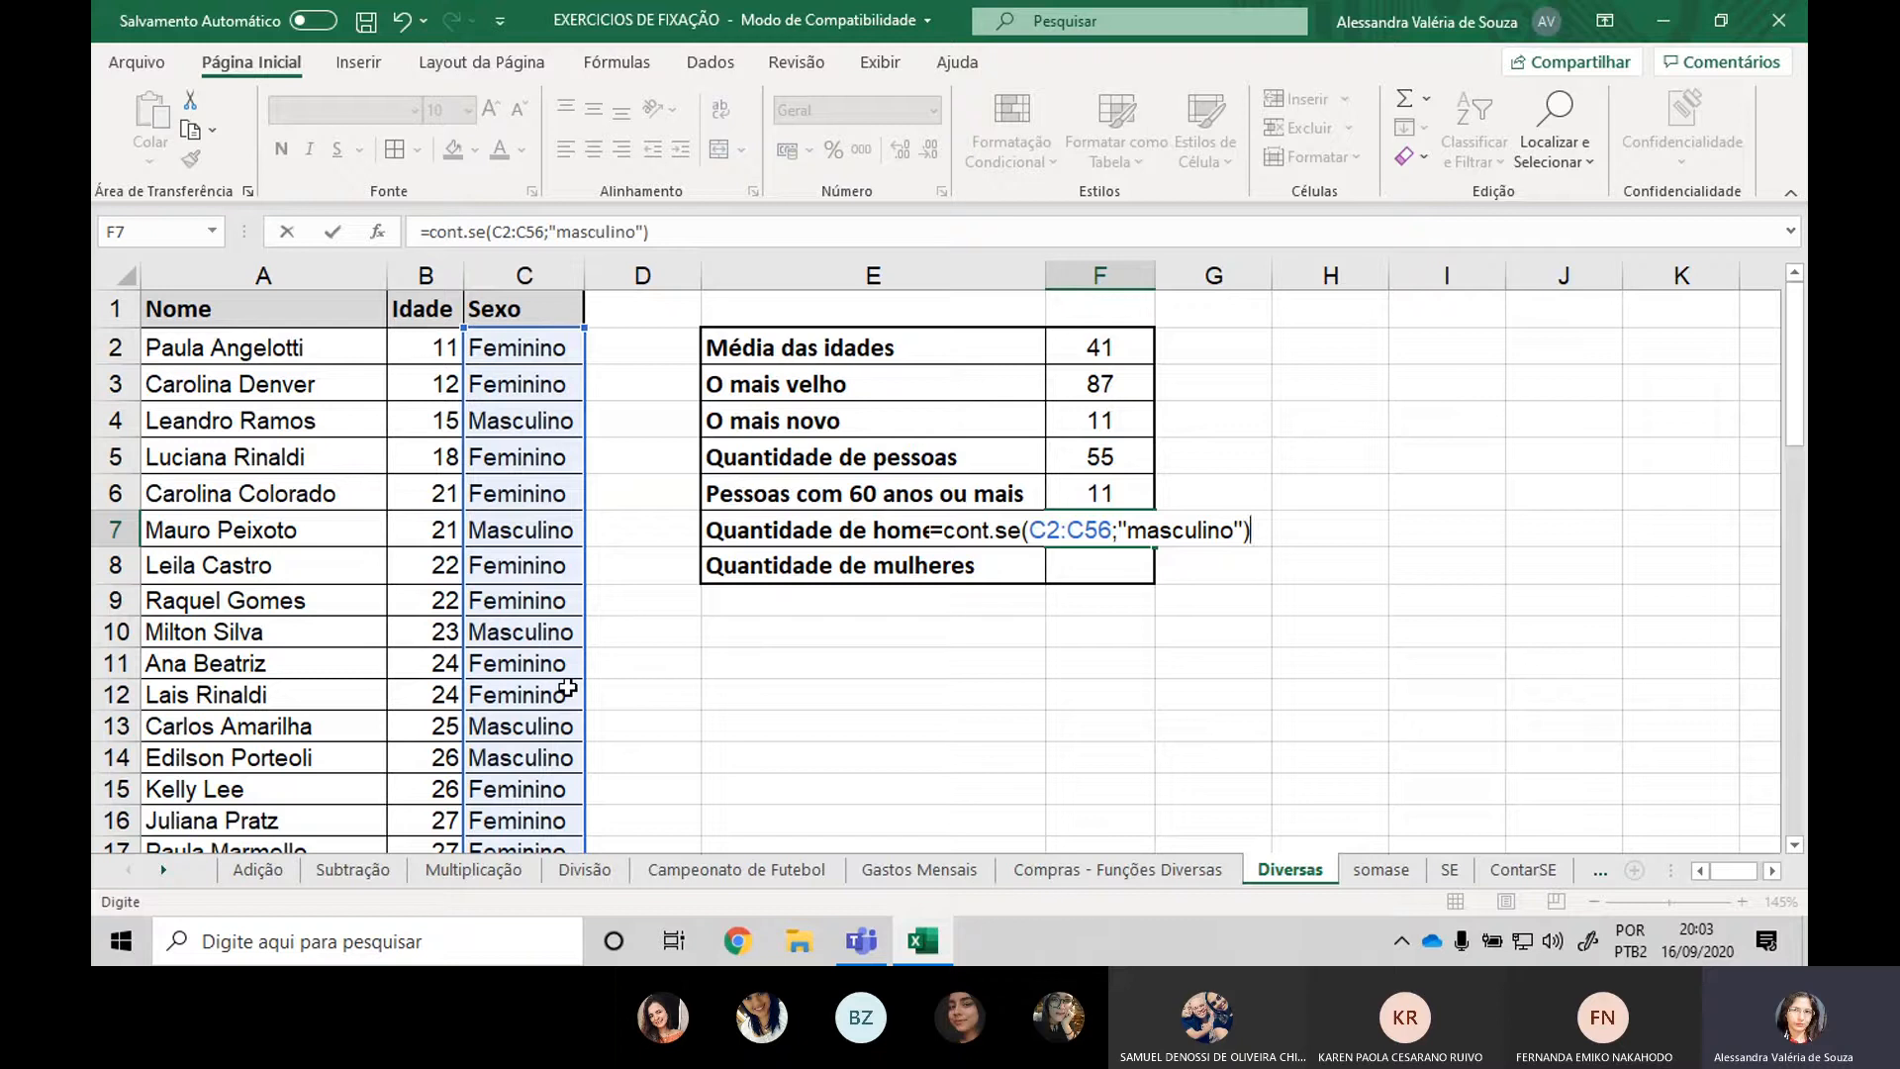
pyautogui.press('Return')
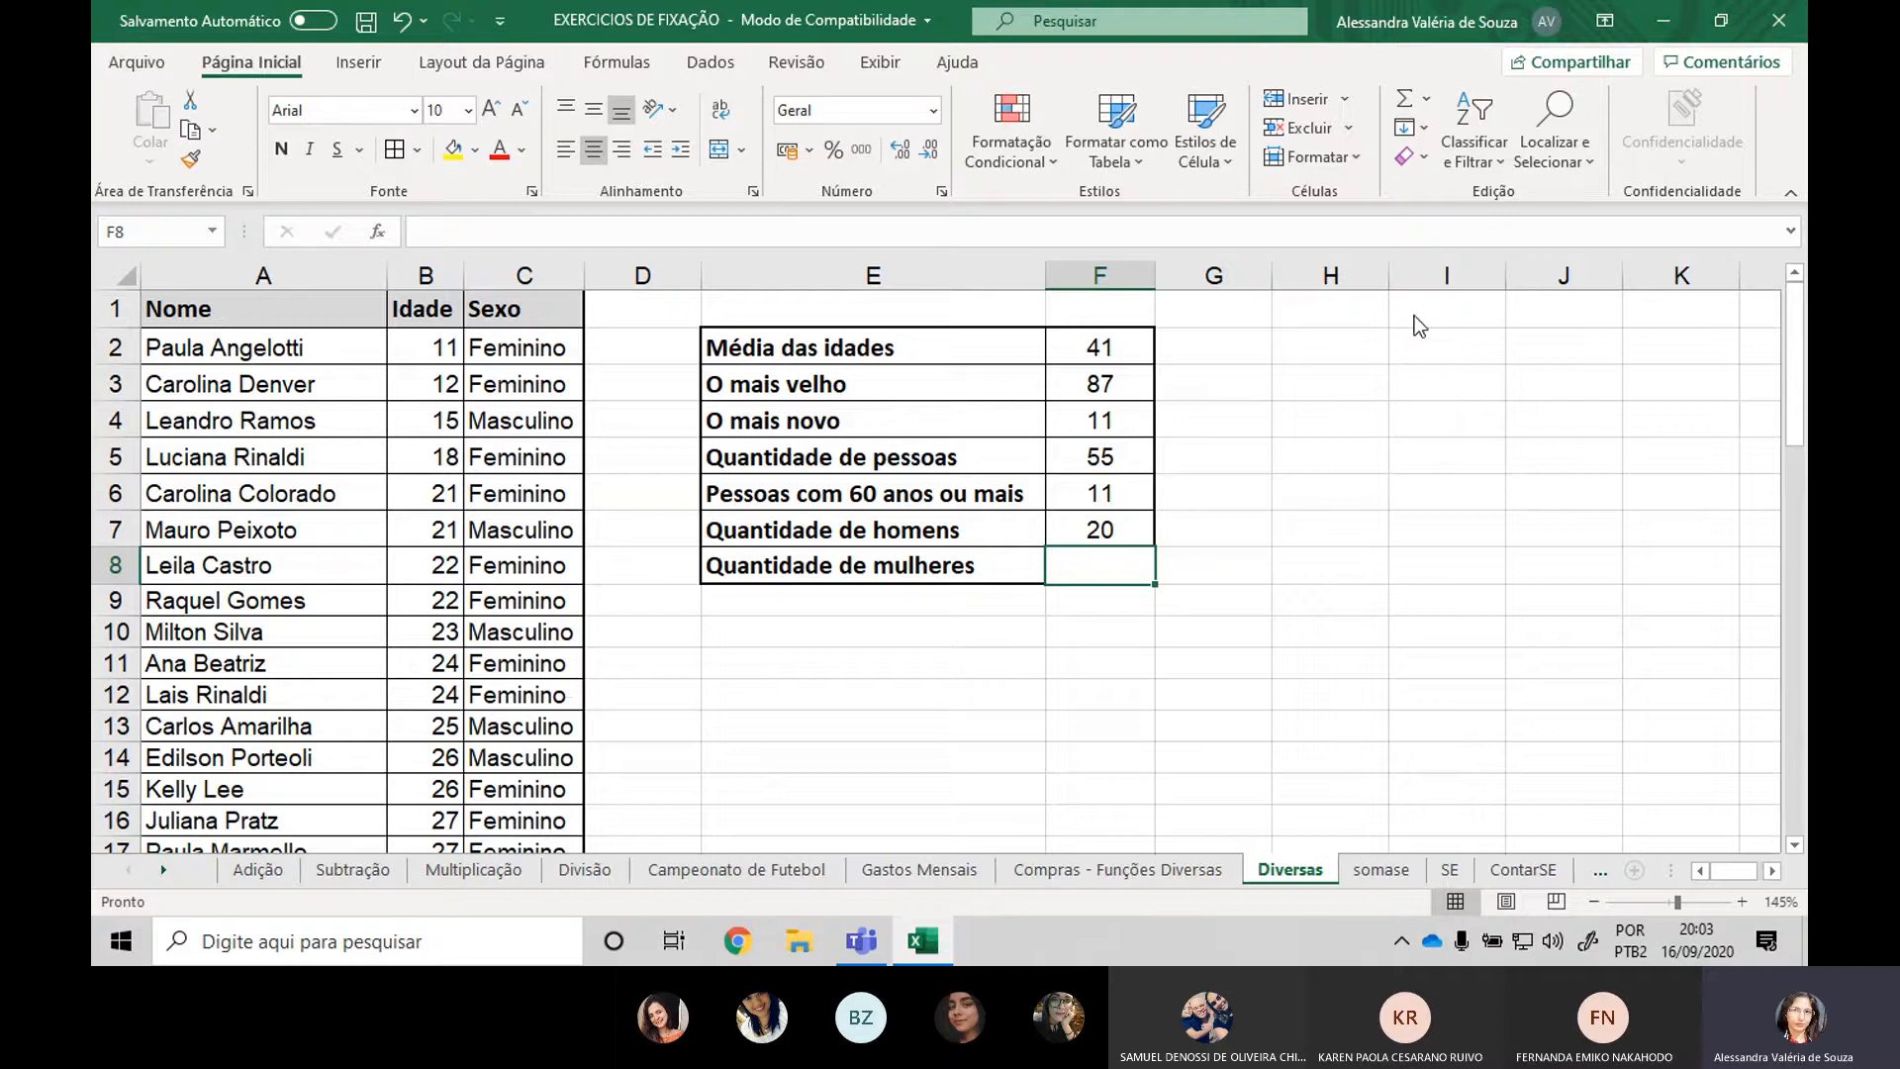
pyautogui.hotkey('alt', 'Tab')
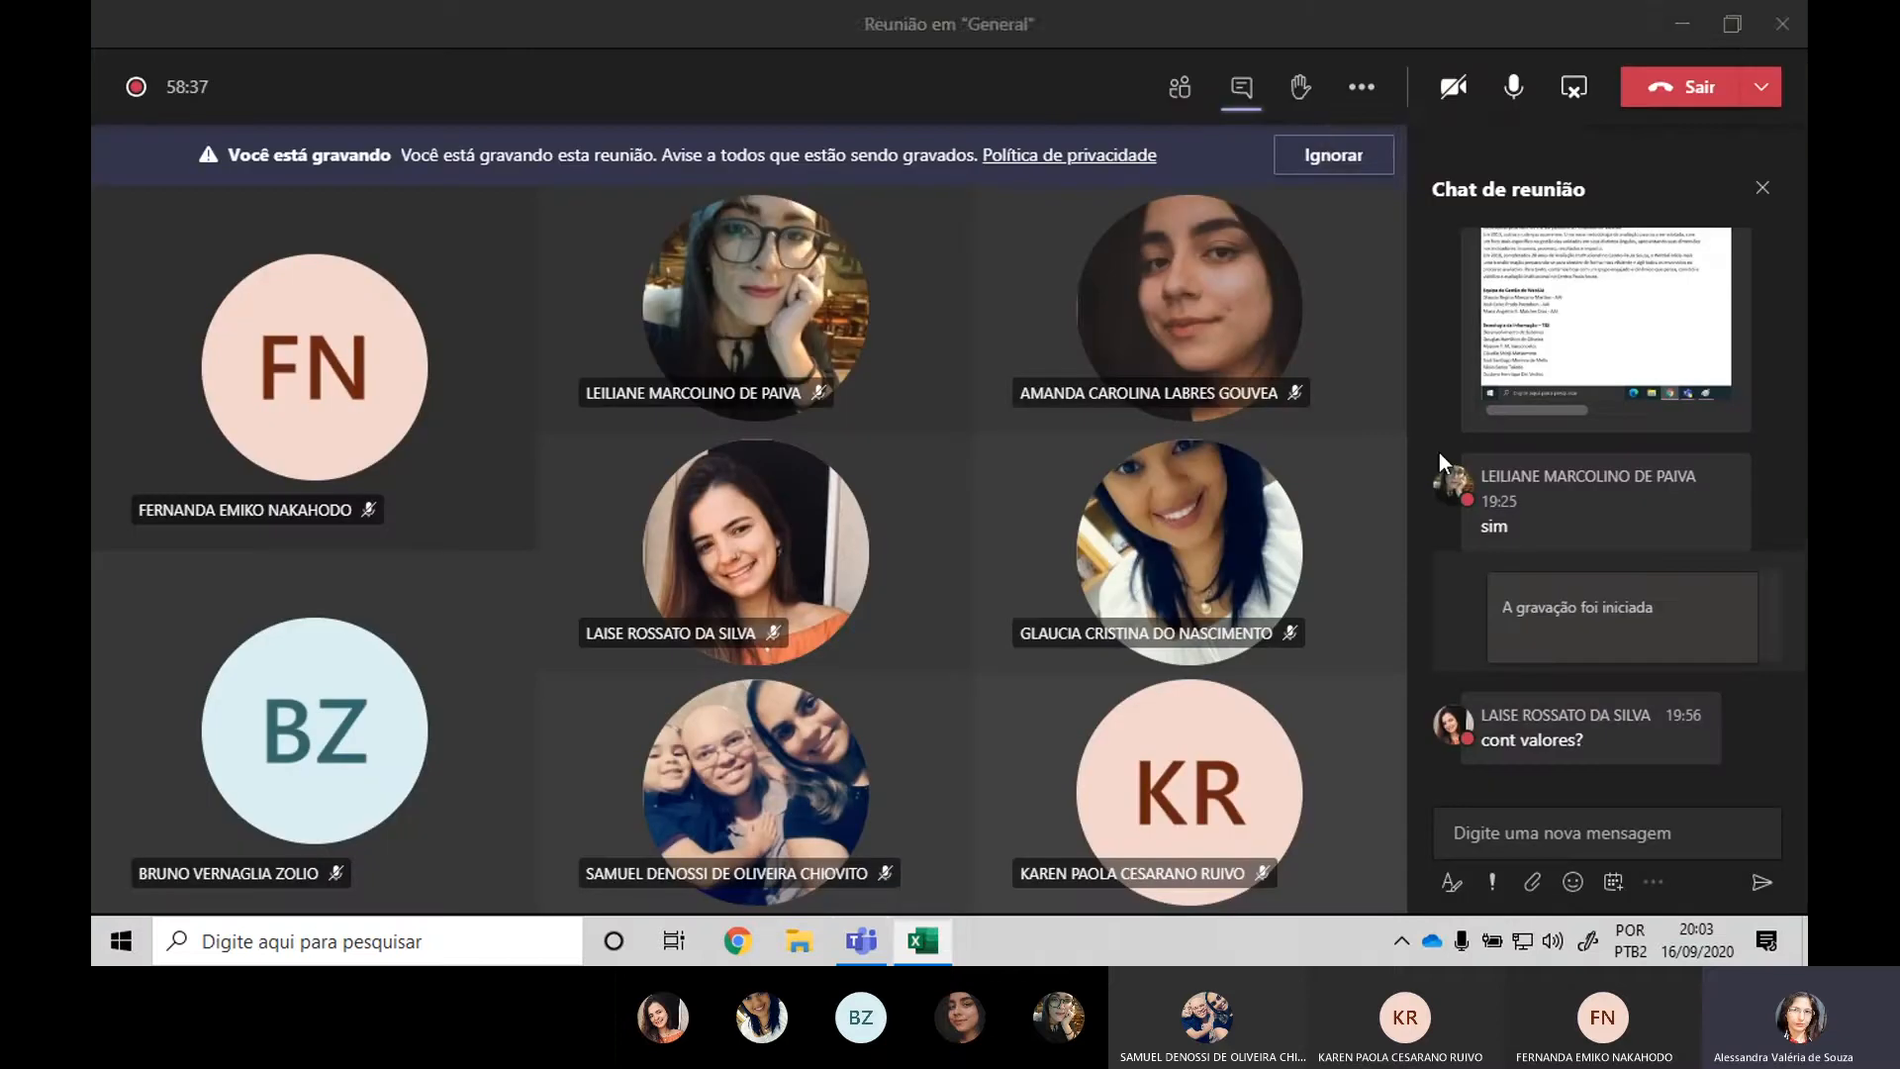
pyautogui.hotkey('alt', 'Tab')
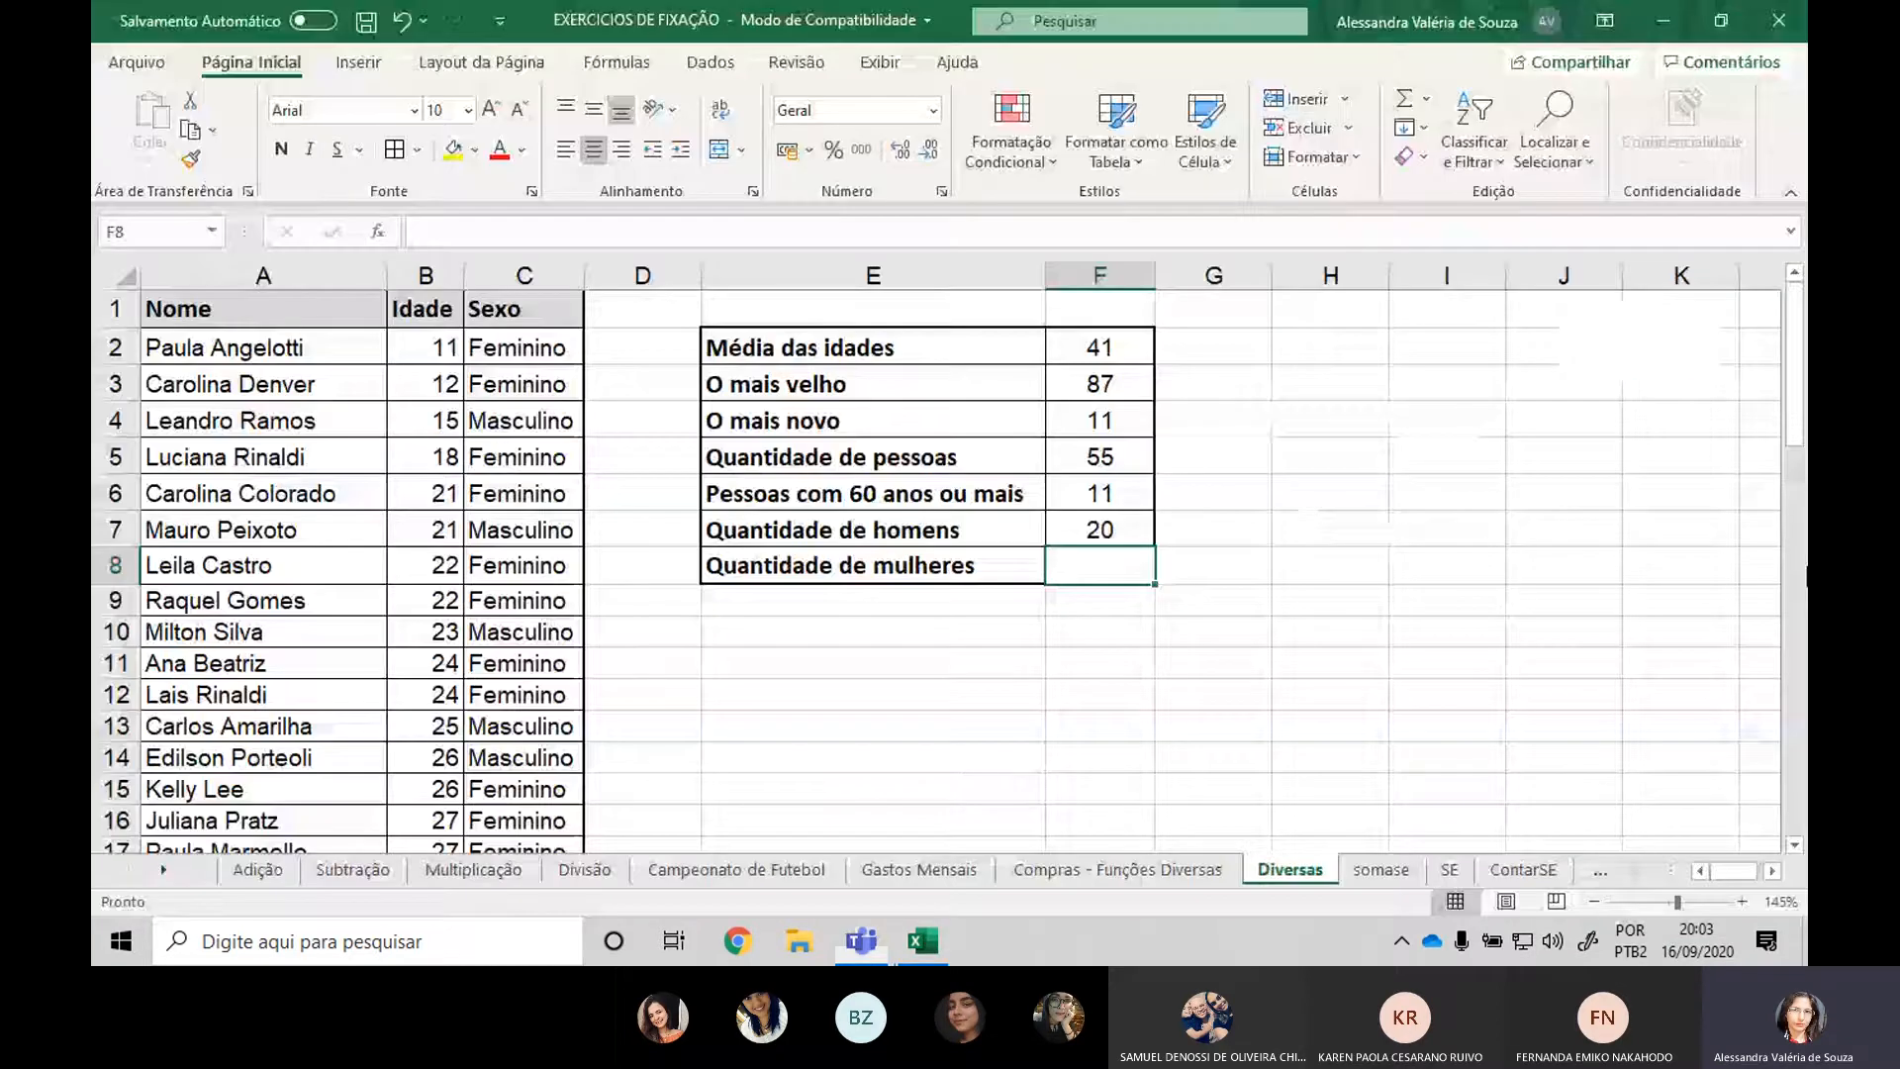
pyautogui.write('=co')
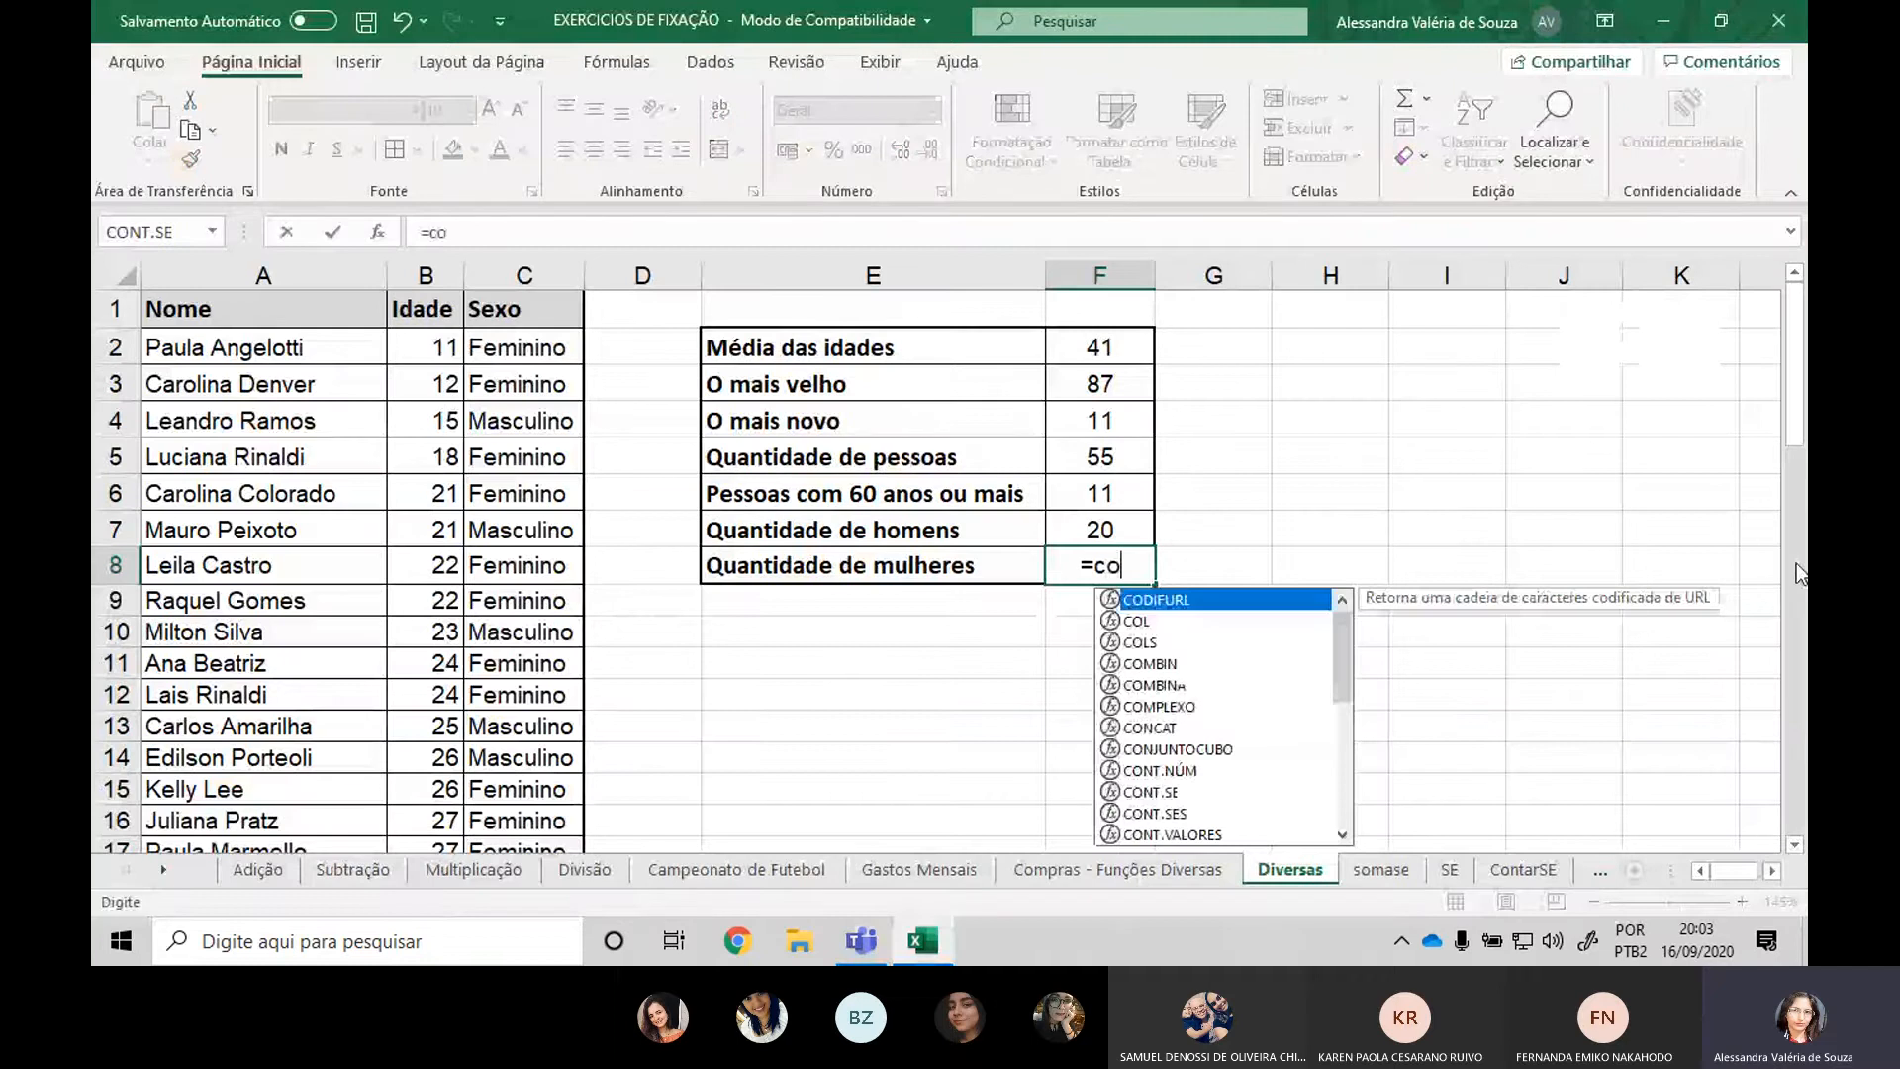
pyautogui.write('nt.se(')
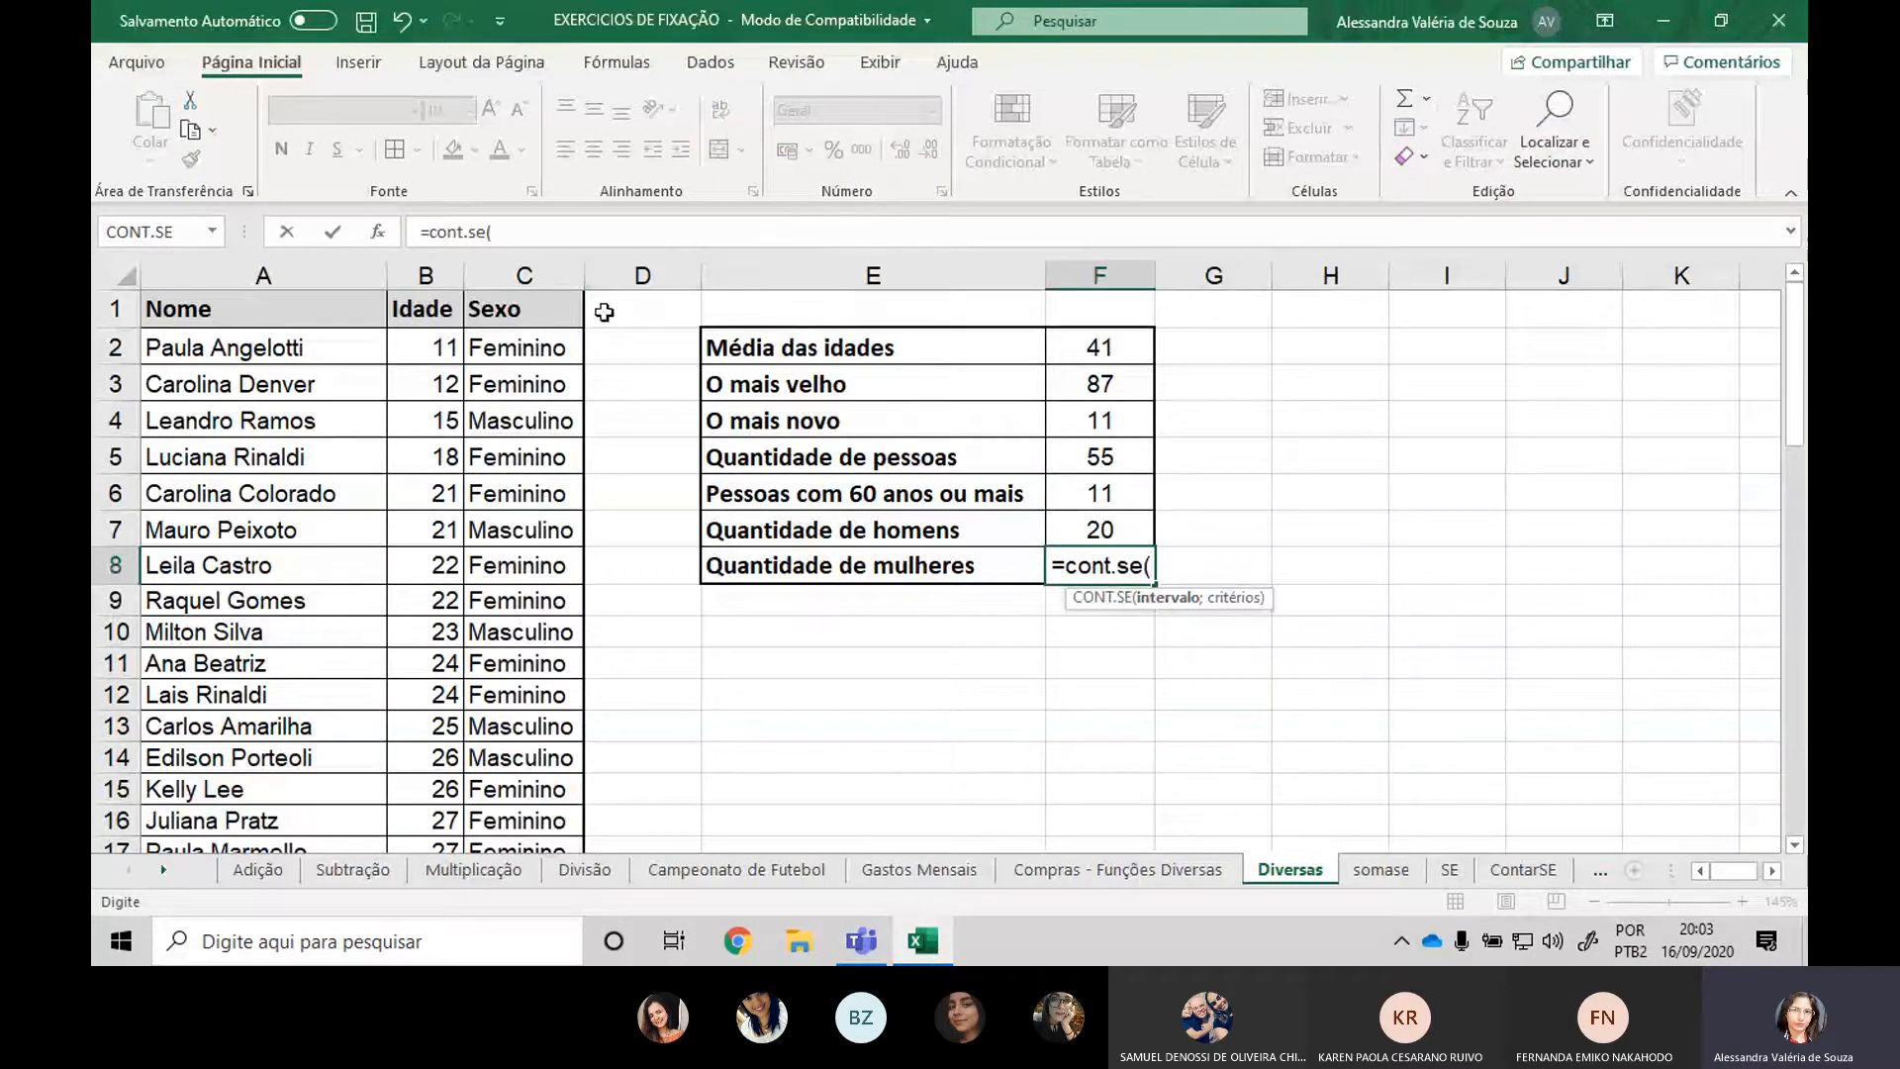
pyautogui.press('Escape')
pyautogui.click(1124, 529)
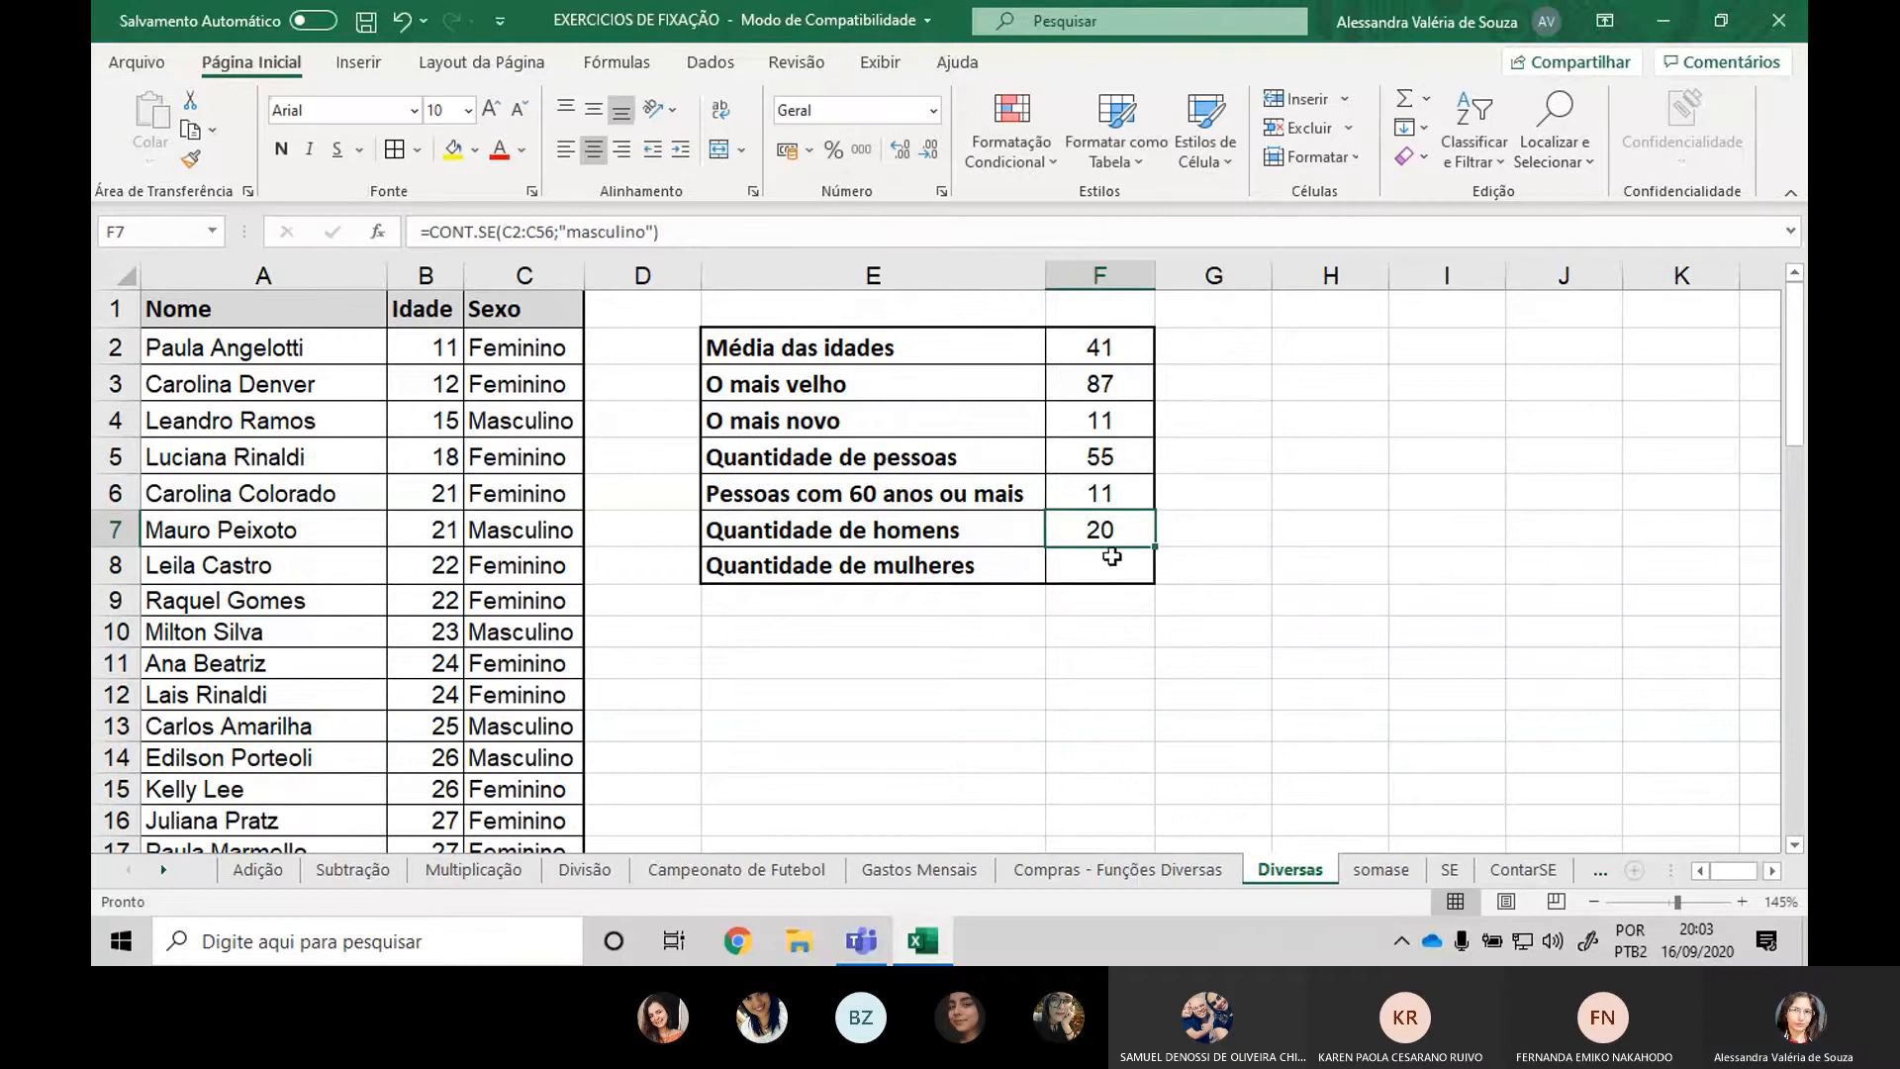
# Count the women in F8 with CONT.SE over the Sexo column C2:C56 and the criterion "feminino".
pyautogui.click(1117, 556)
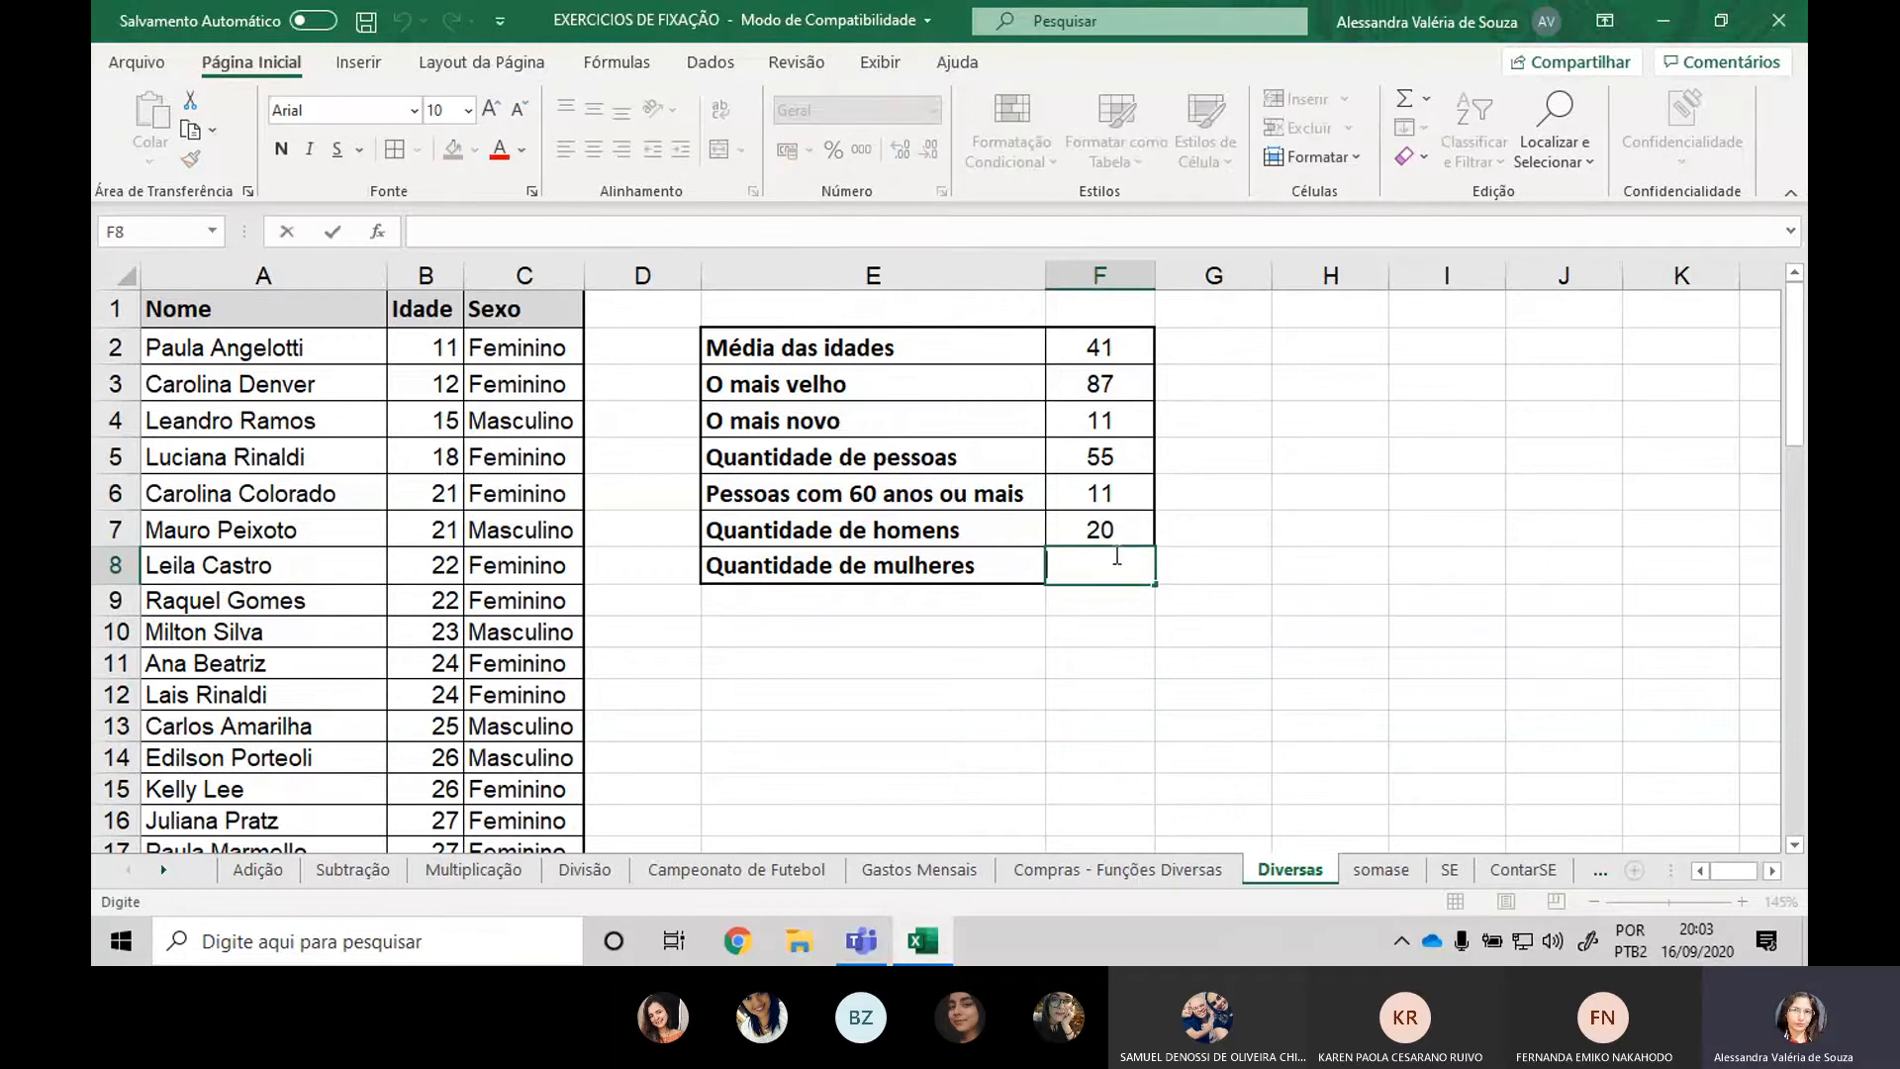
pyautogui.write('=cot')
pyautogui.press('BackSpace')
pyautogui.write('n')
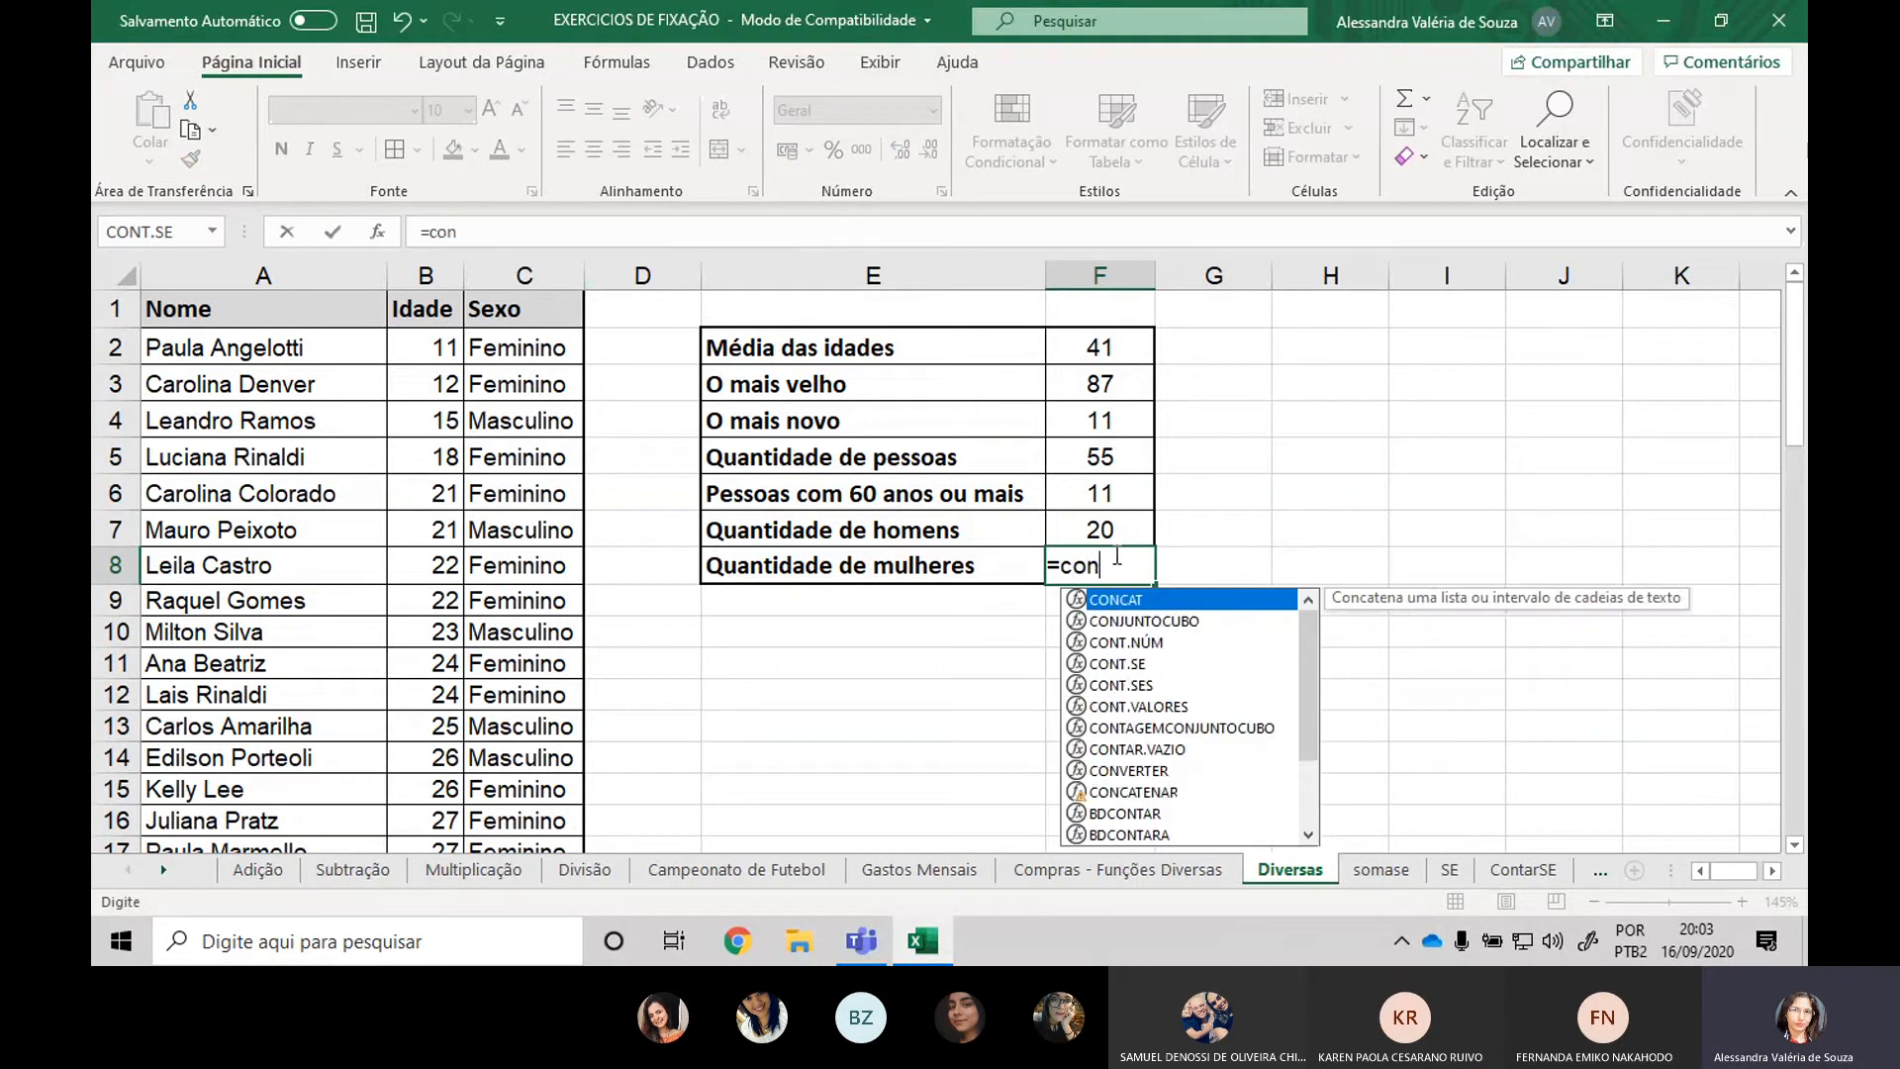
pyautogui.write('t.se(')
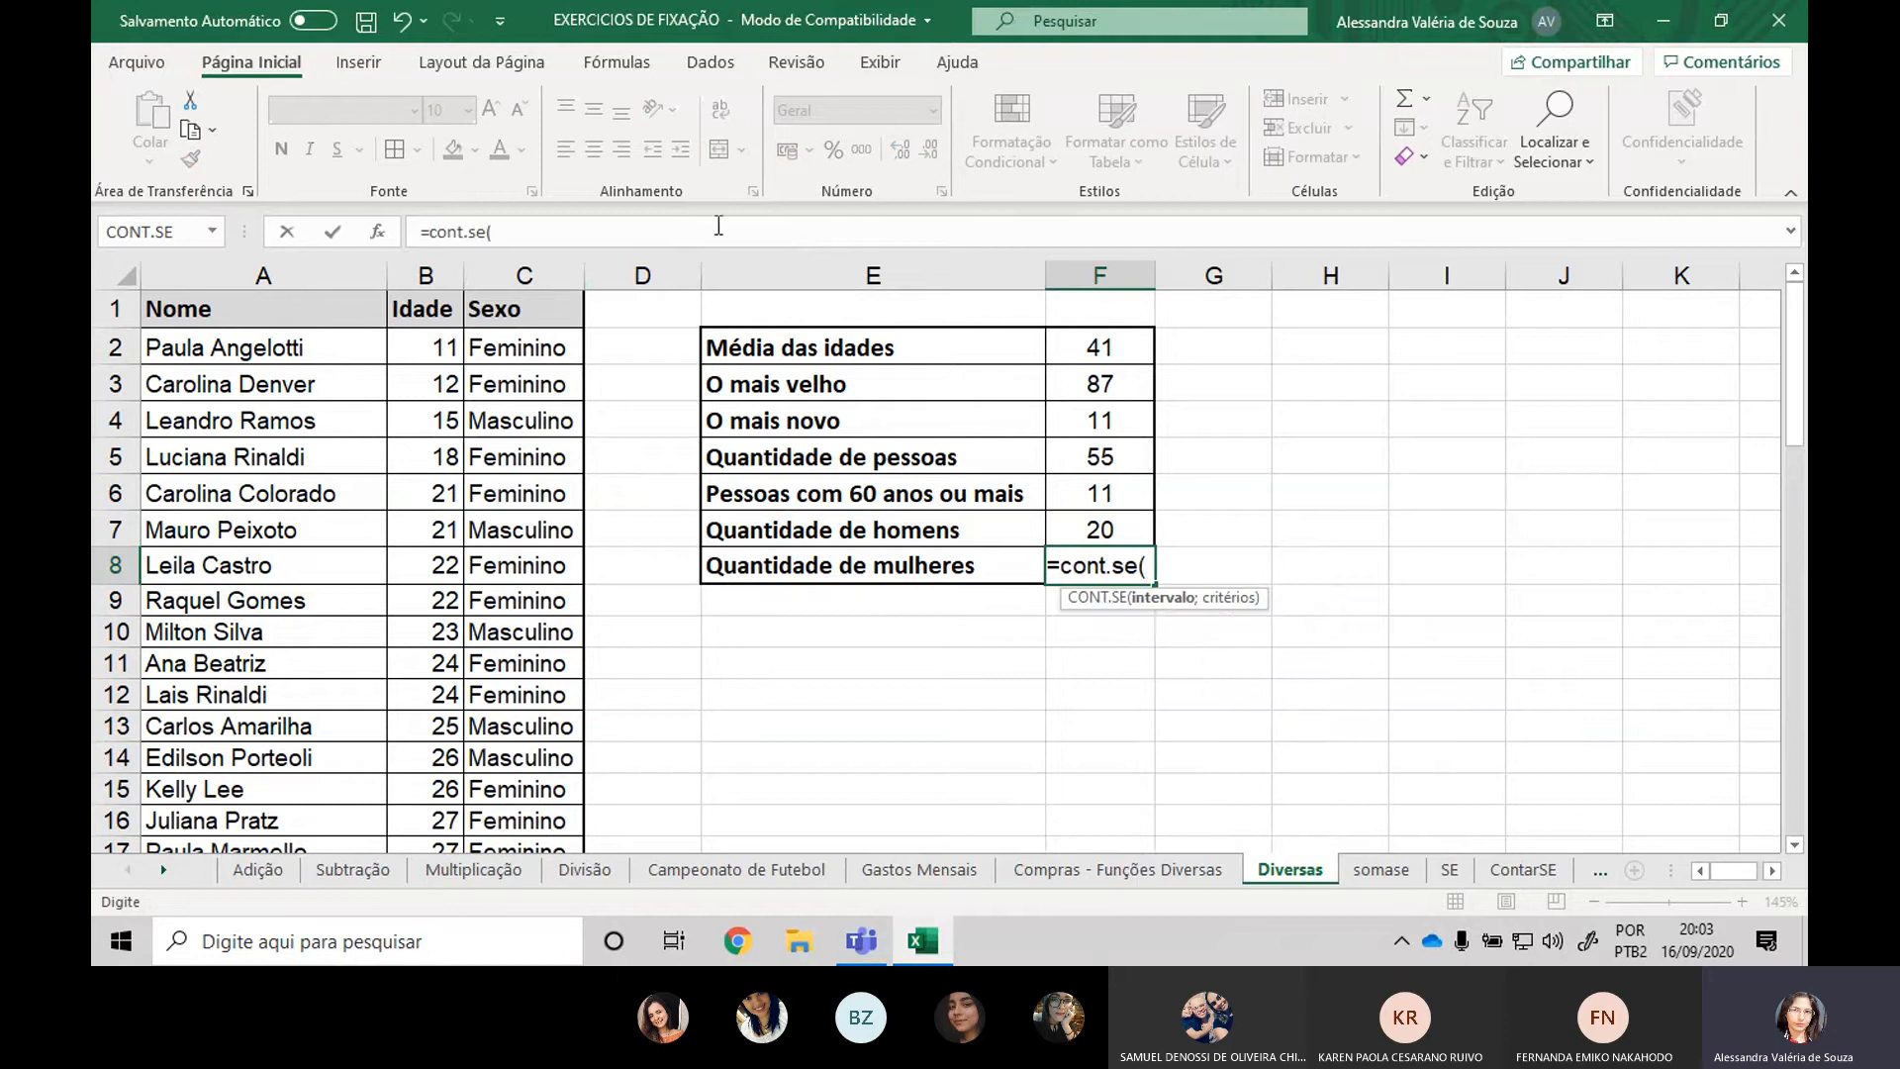
pyautogui.moveTo(510, 342); pyautogui.dragTo(562, 948)
pyautogui.scroll(7, 716, 496)
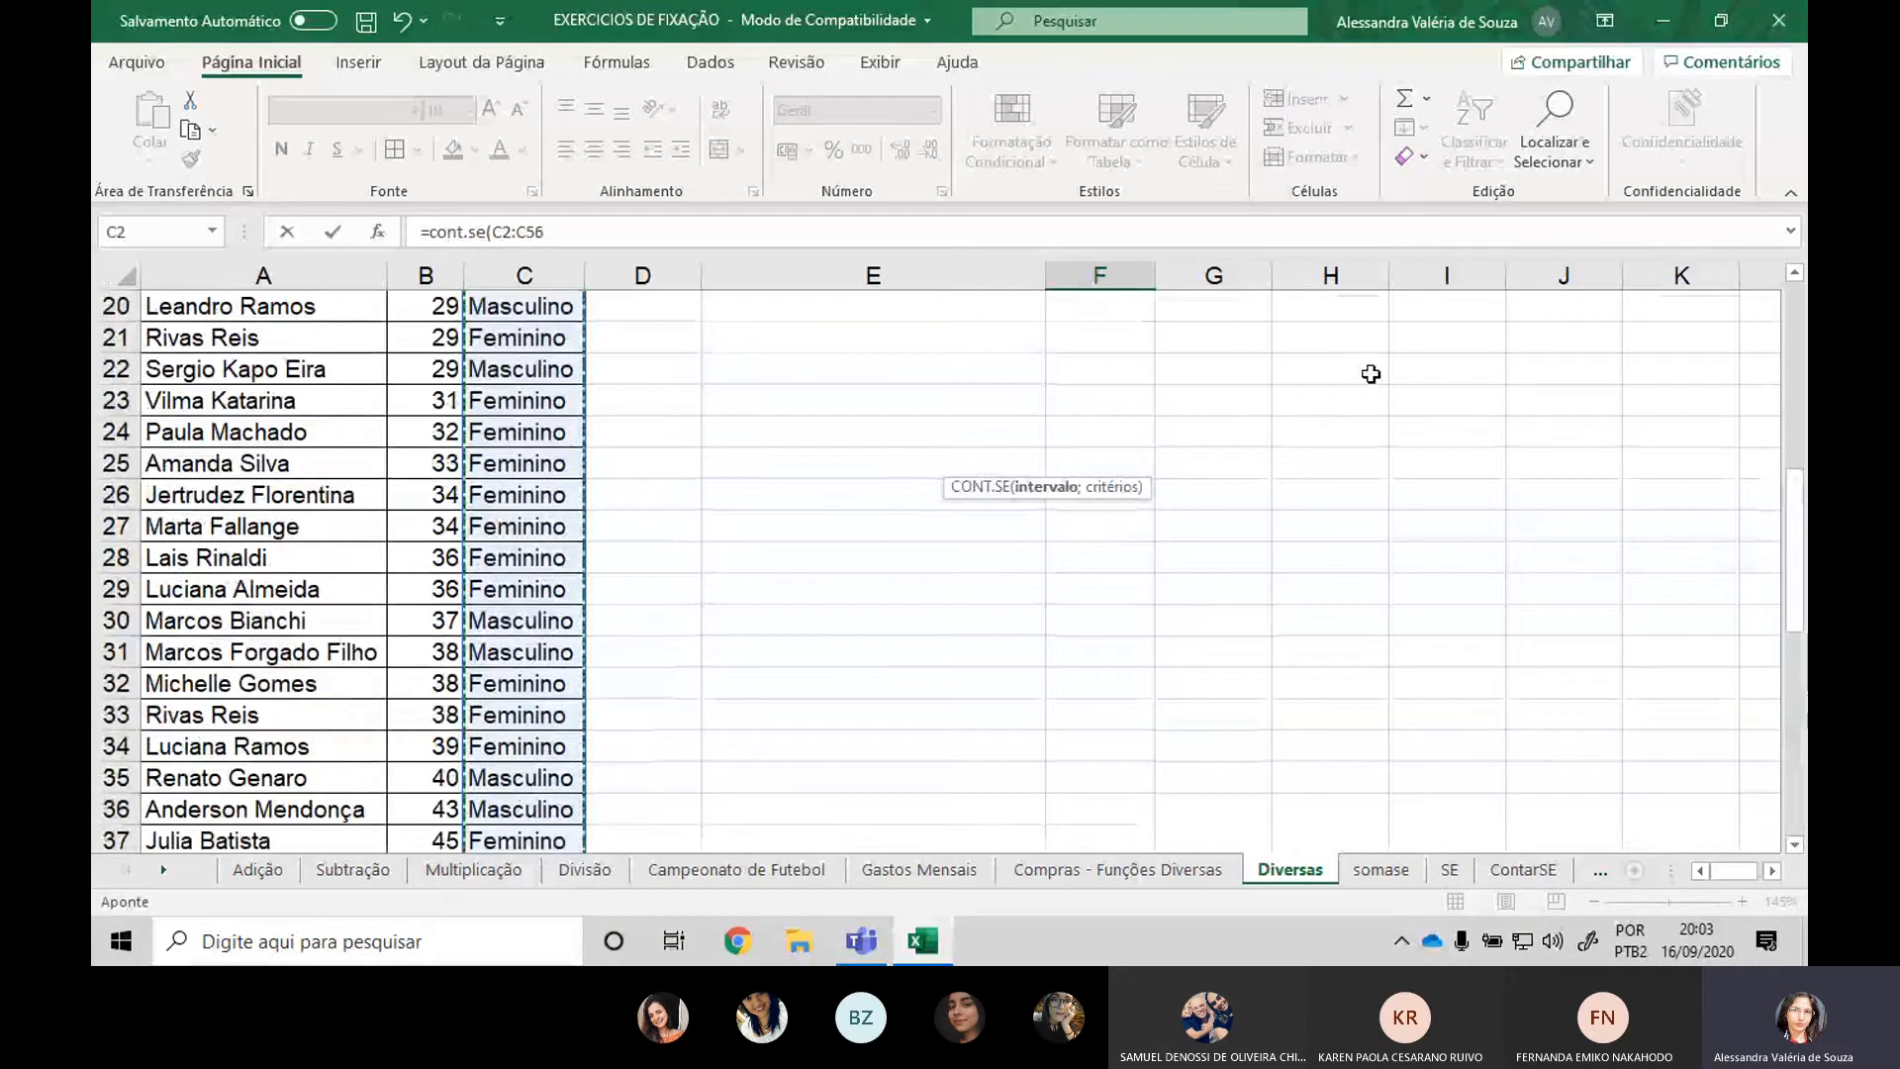
pyautogui.scroll(6, 1371, 375)
pyautogui.write(';"feminin')
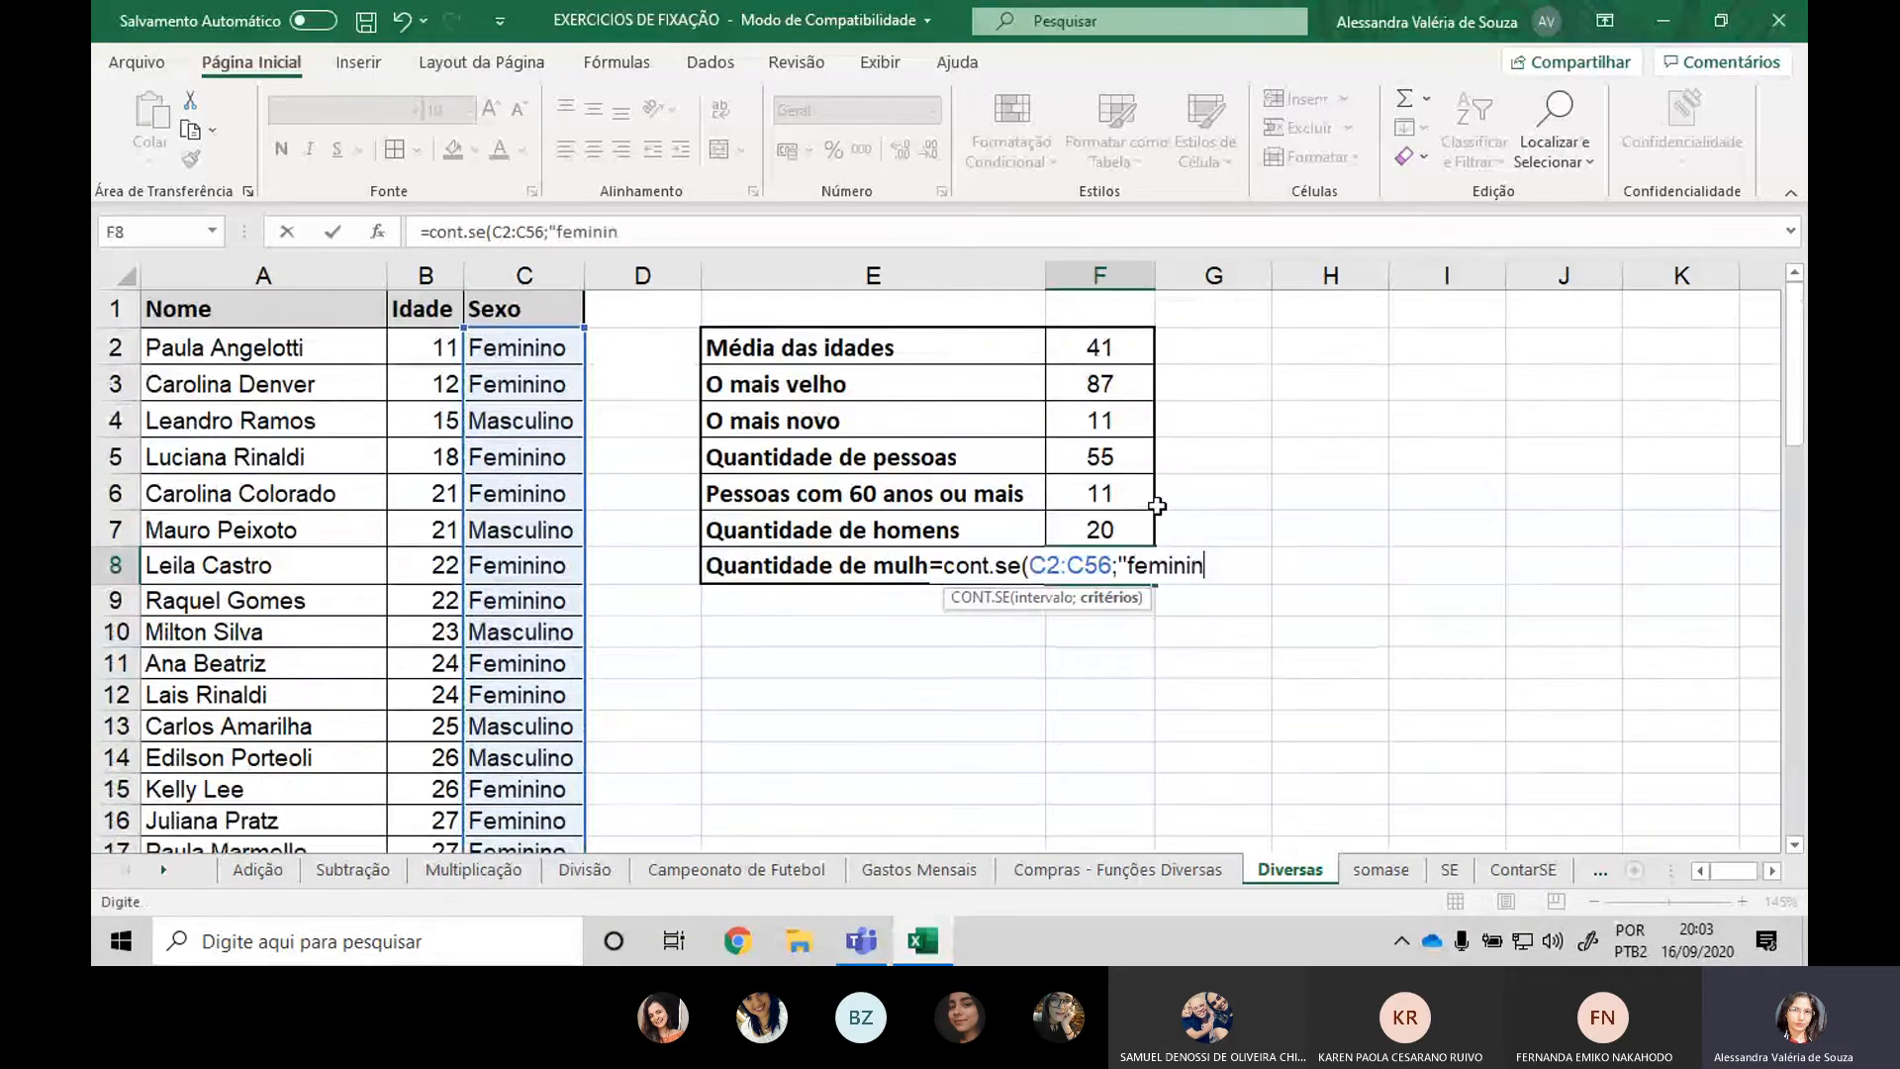
pyautogui.write('o")')
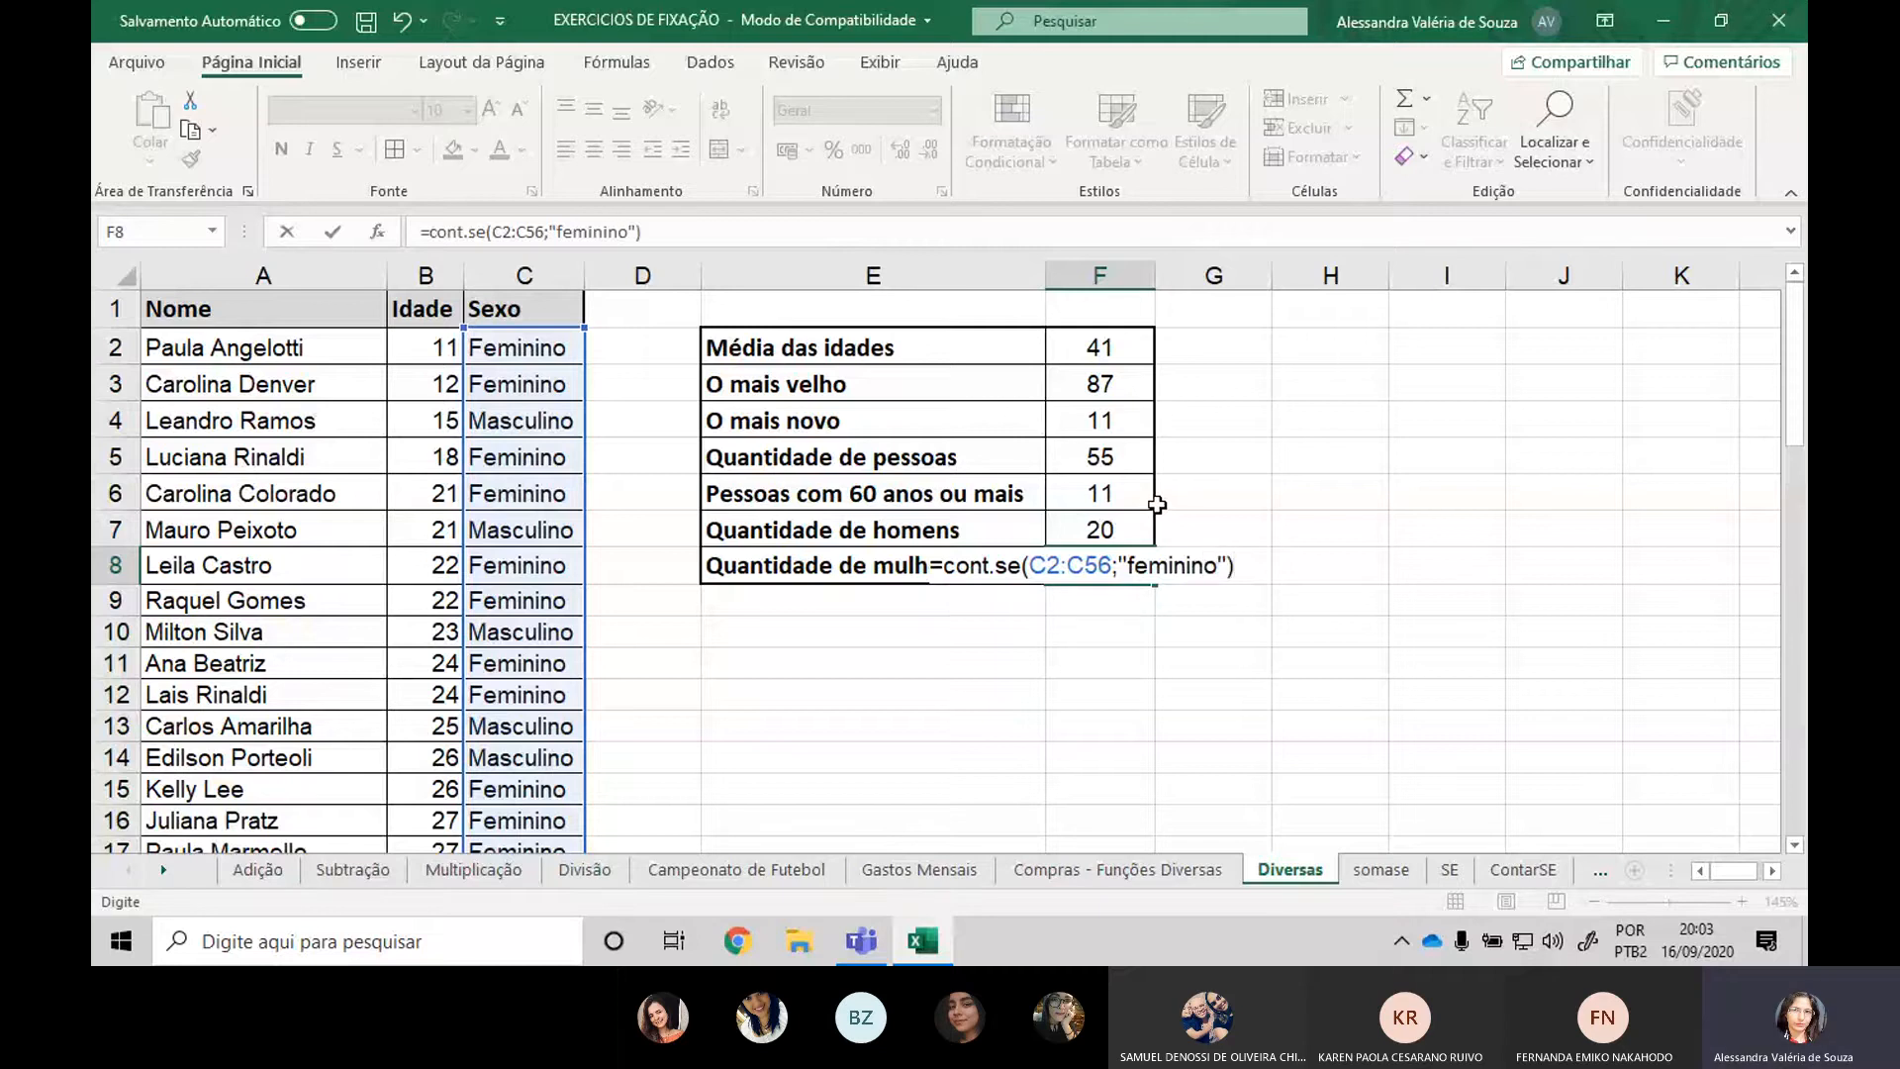
pyautogui.press('Return')
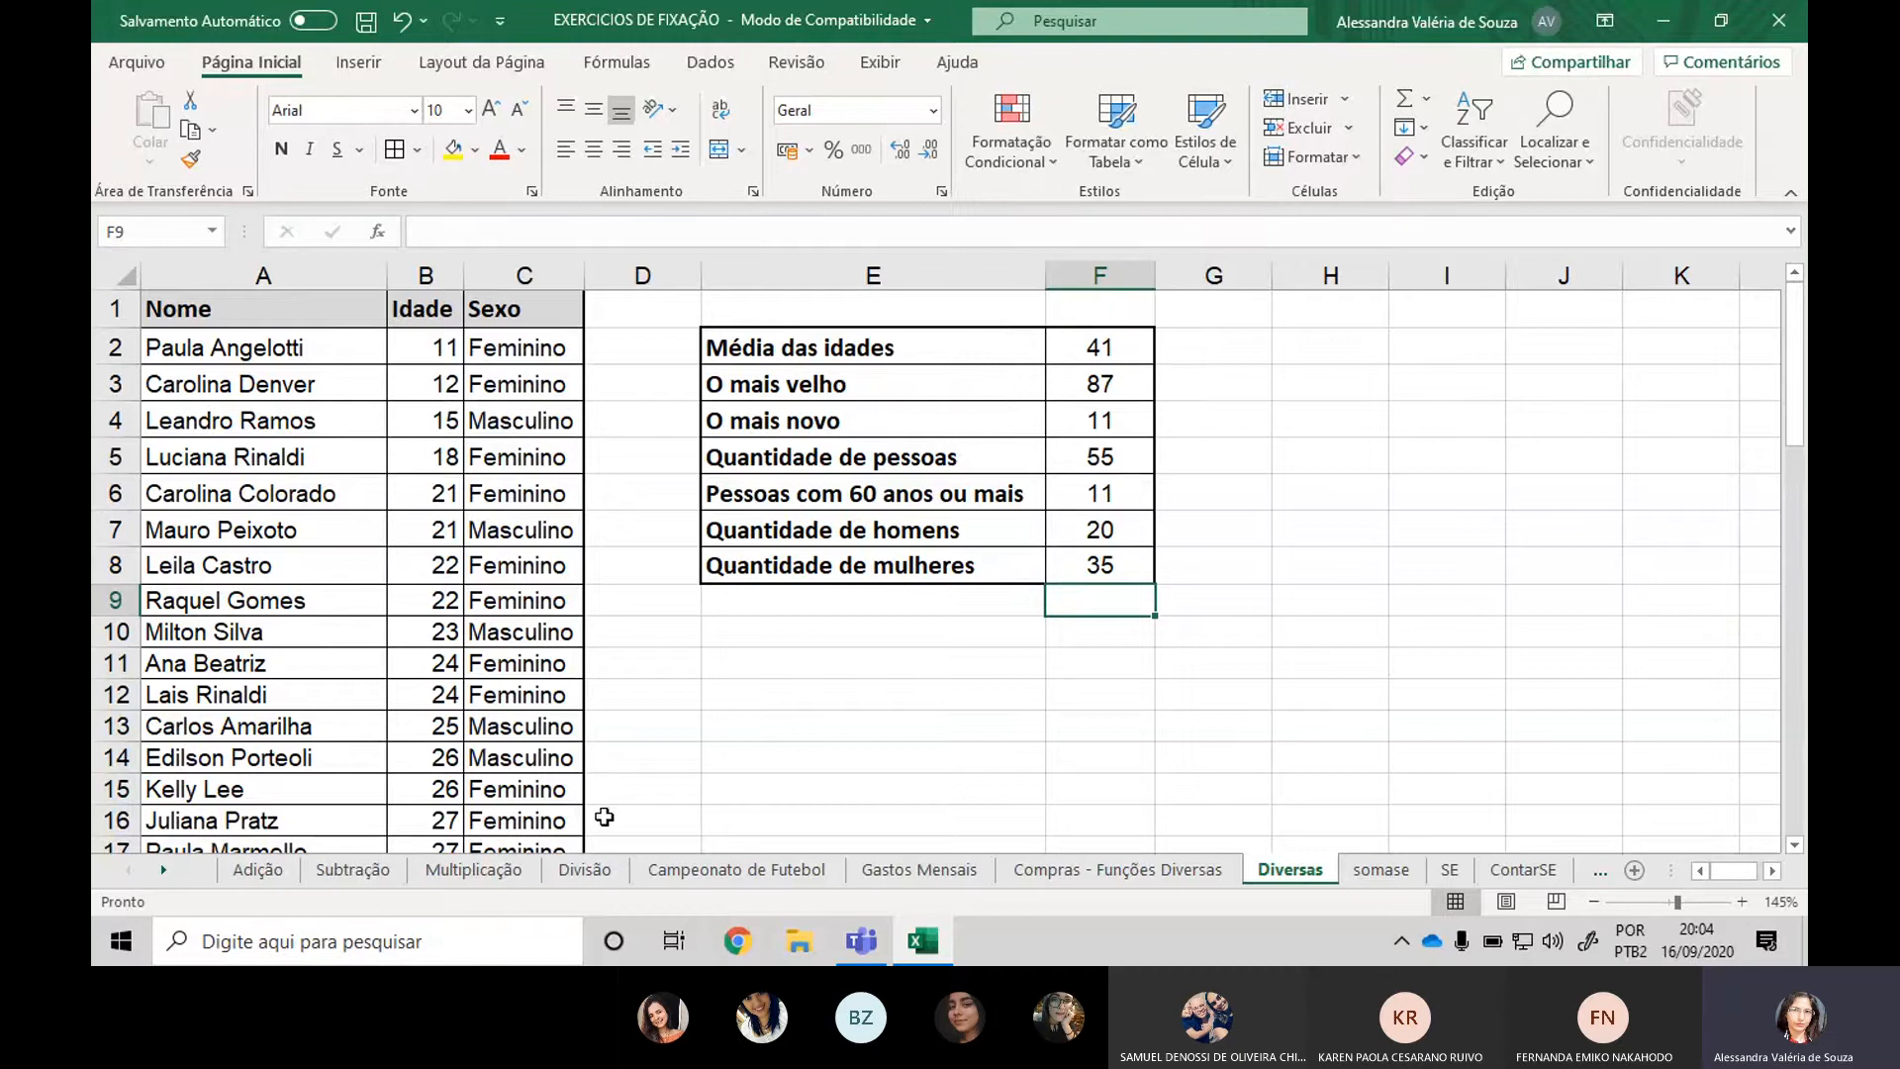
# Look at the Multiplicação and Divisão sheets, and open the Adição sheet at its Tabela de Vendas.
pyautogui.click(518, 871)
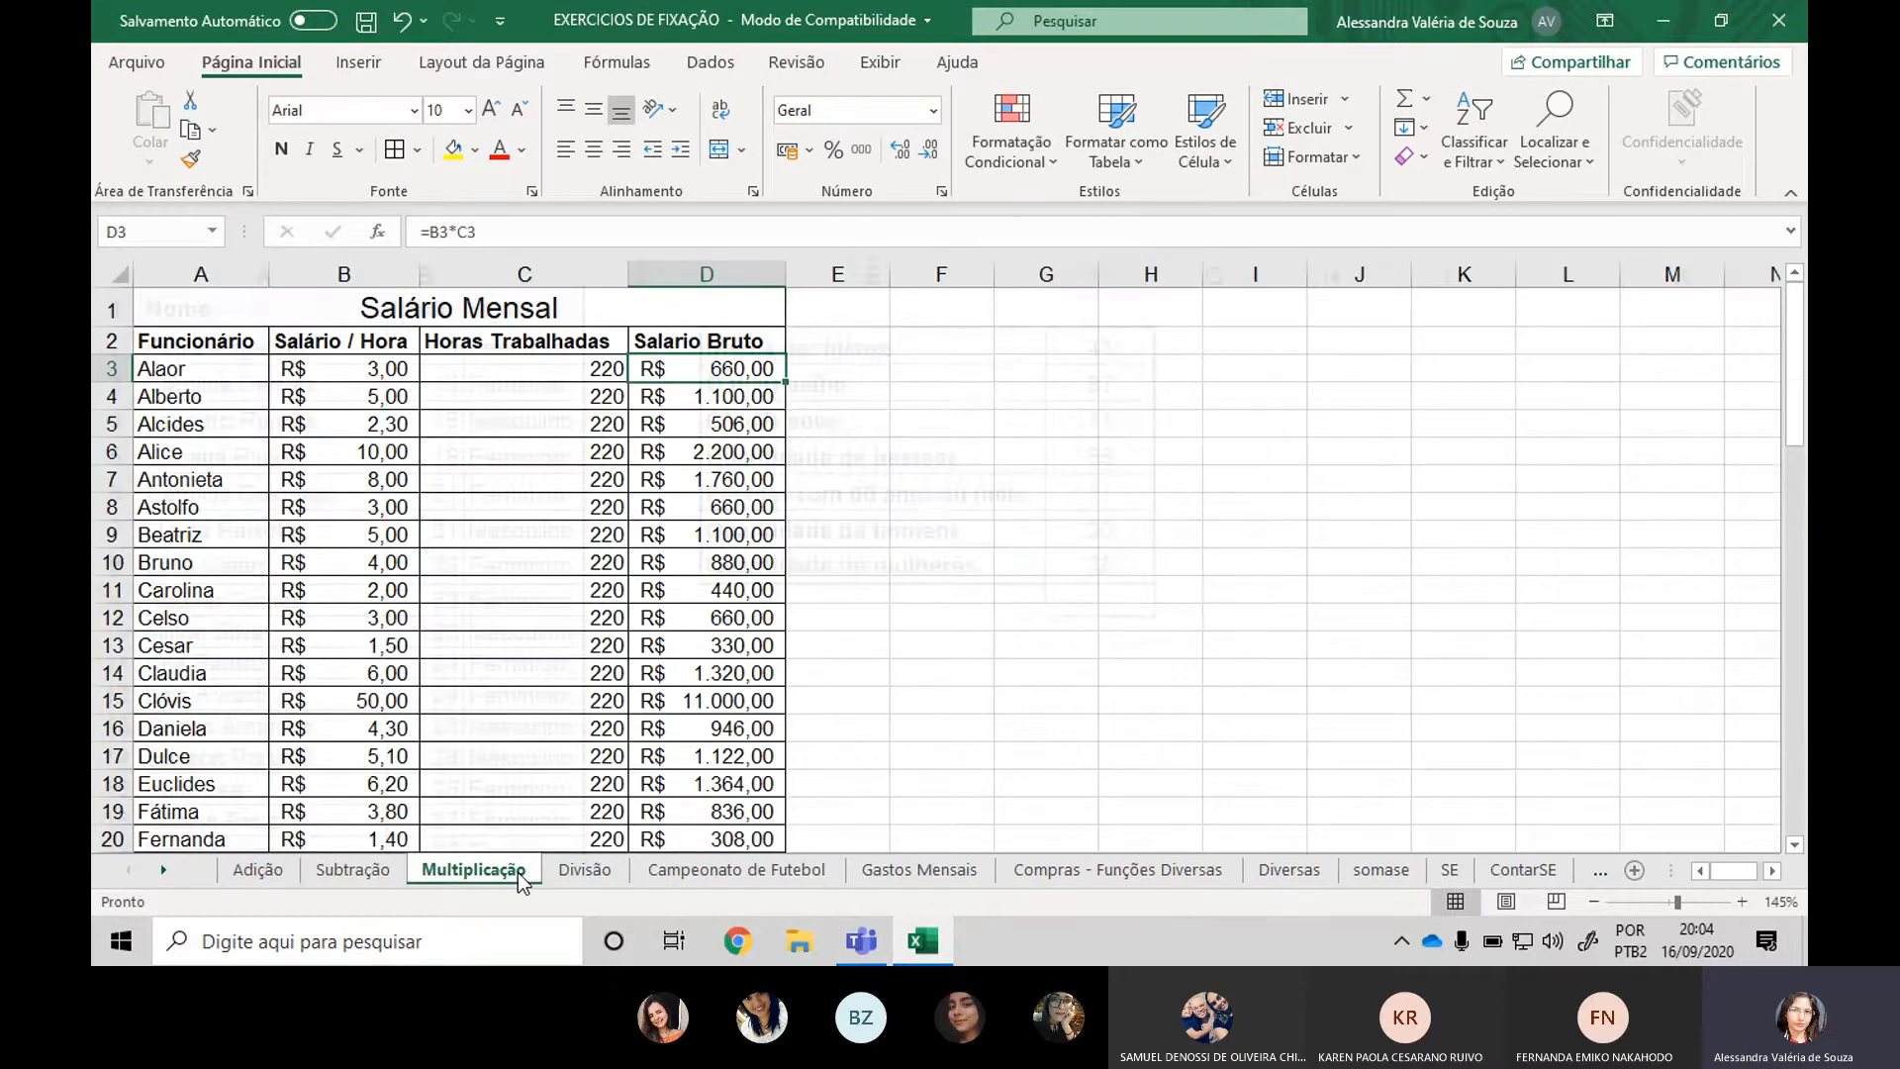
pyautogui.click(560, 875)
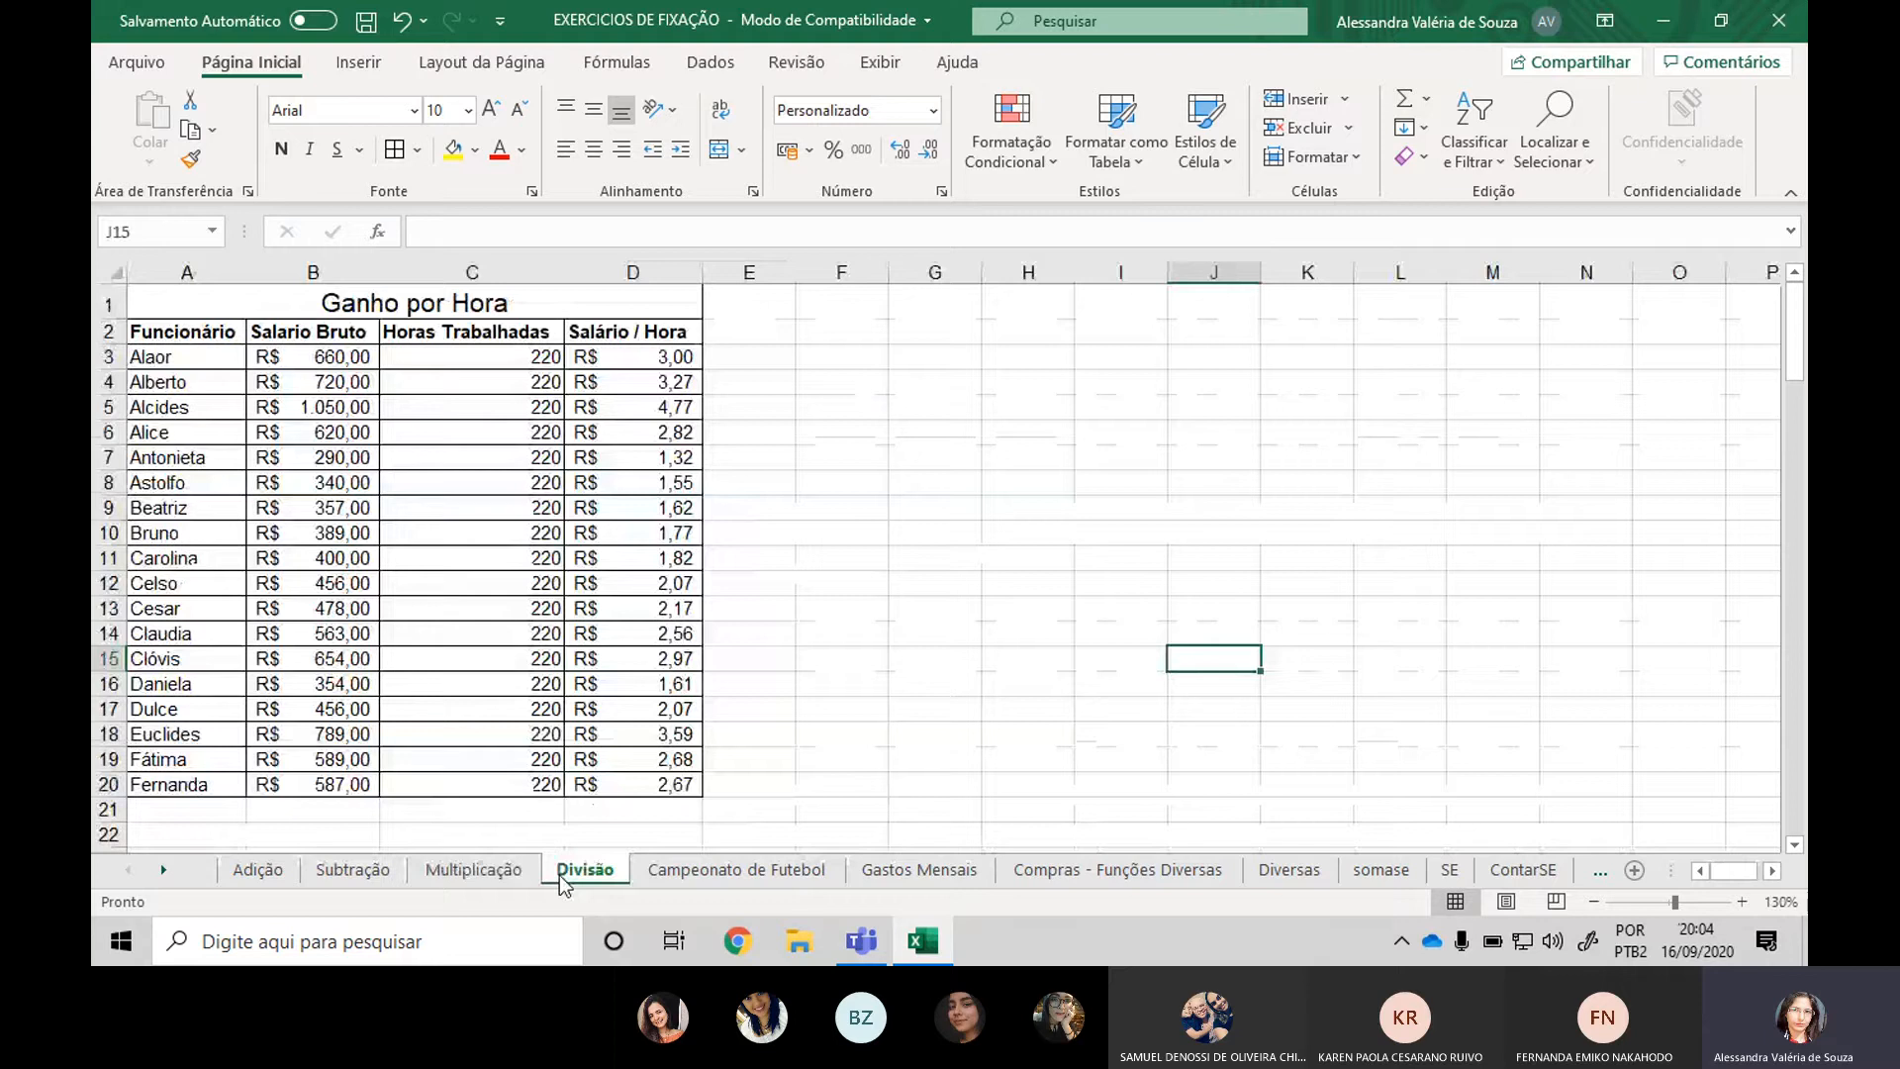
pyautogui.click(292, 875)
pyautogui.scroll(-1, 430, 538)
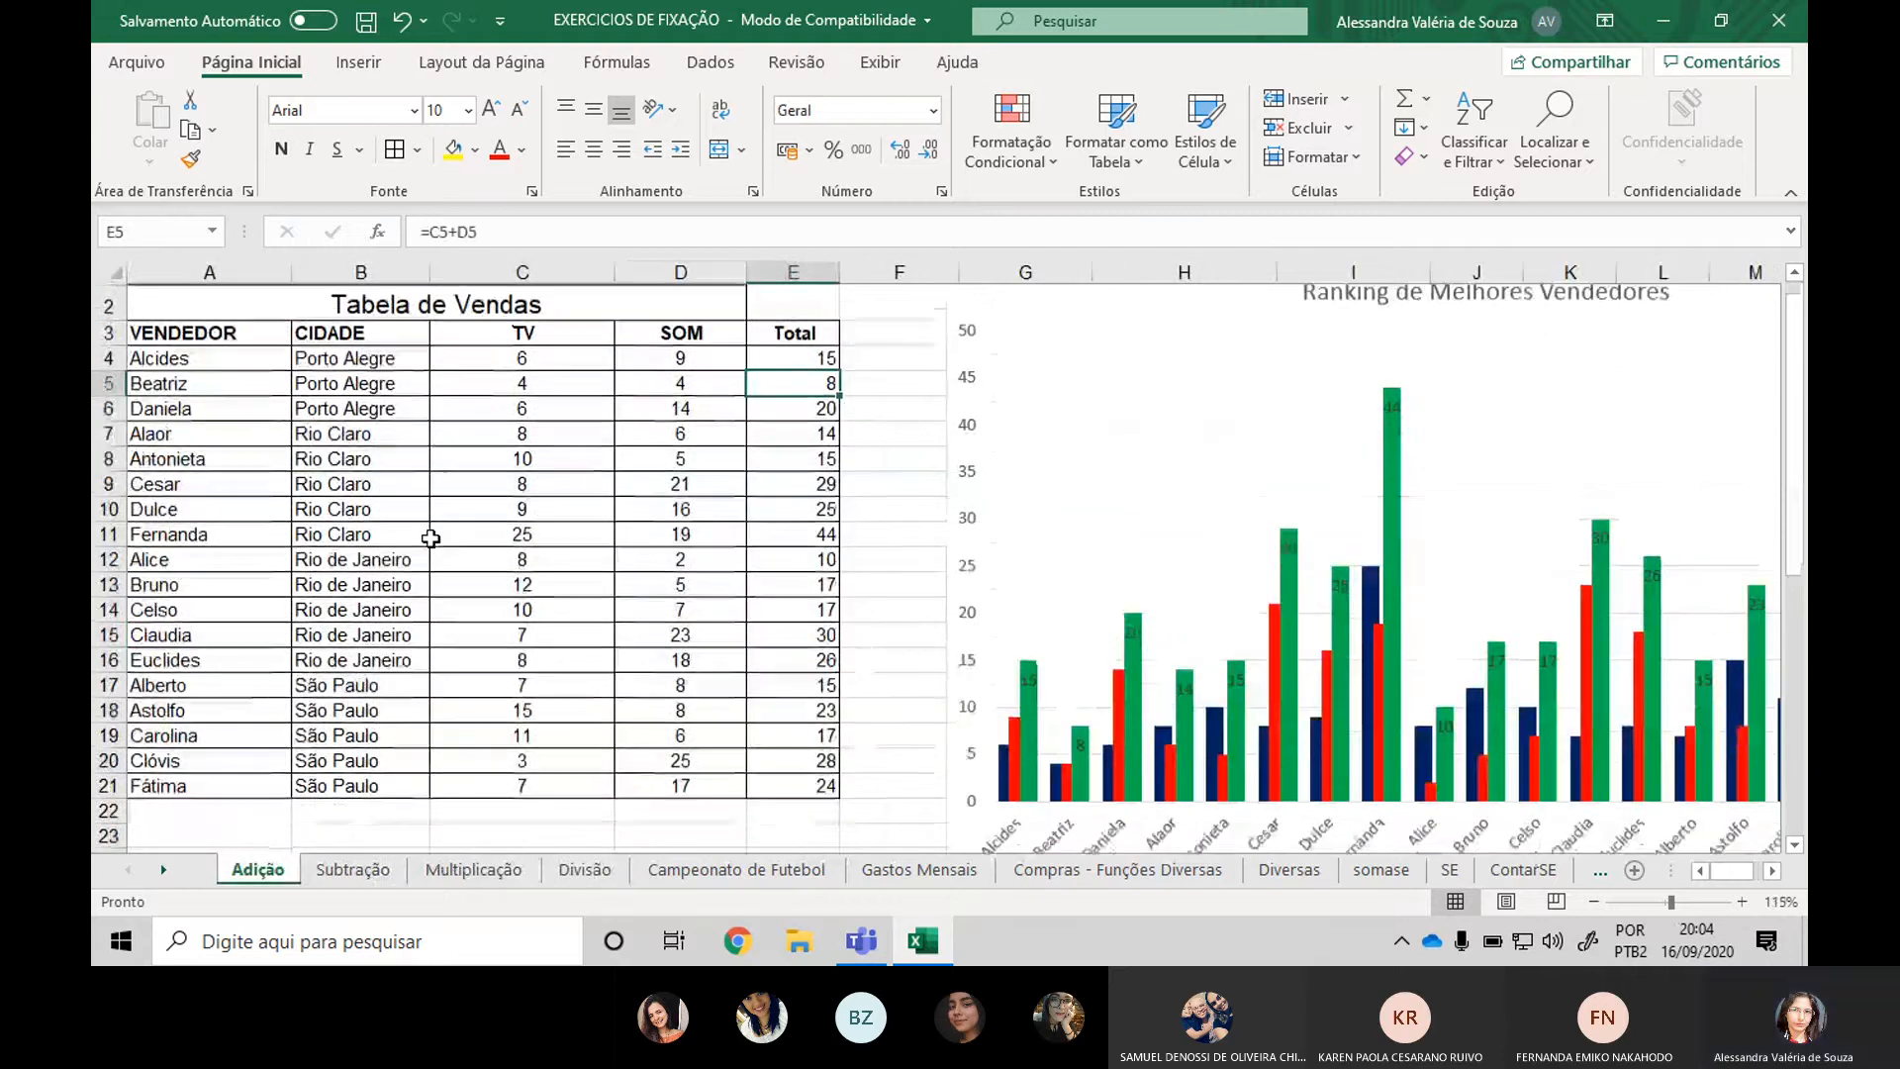
pyautogui.scroll(-2, 431, 538)
pyautogui.scroll(2, 430, 538)
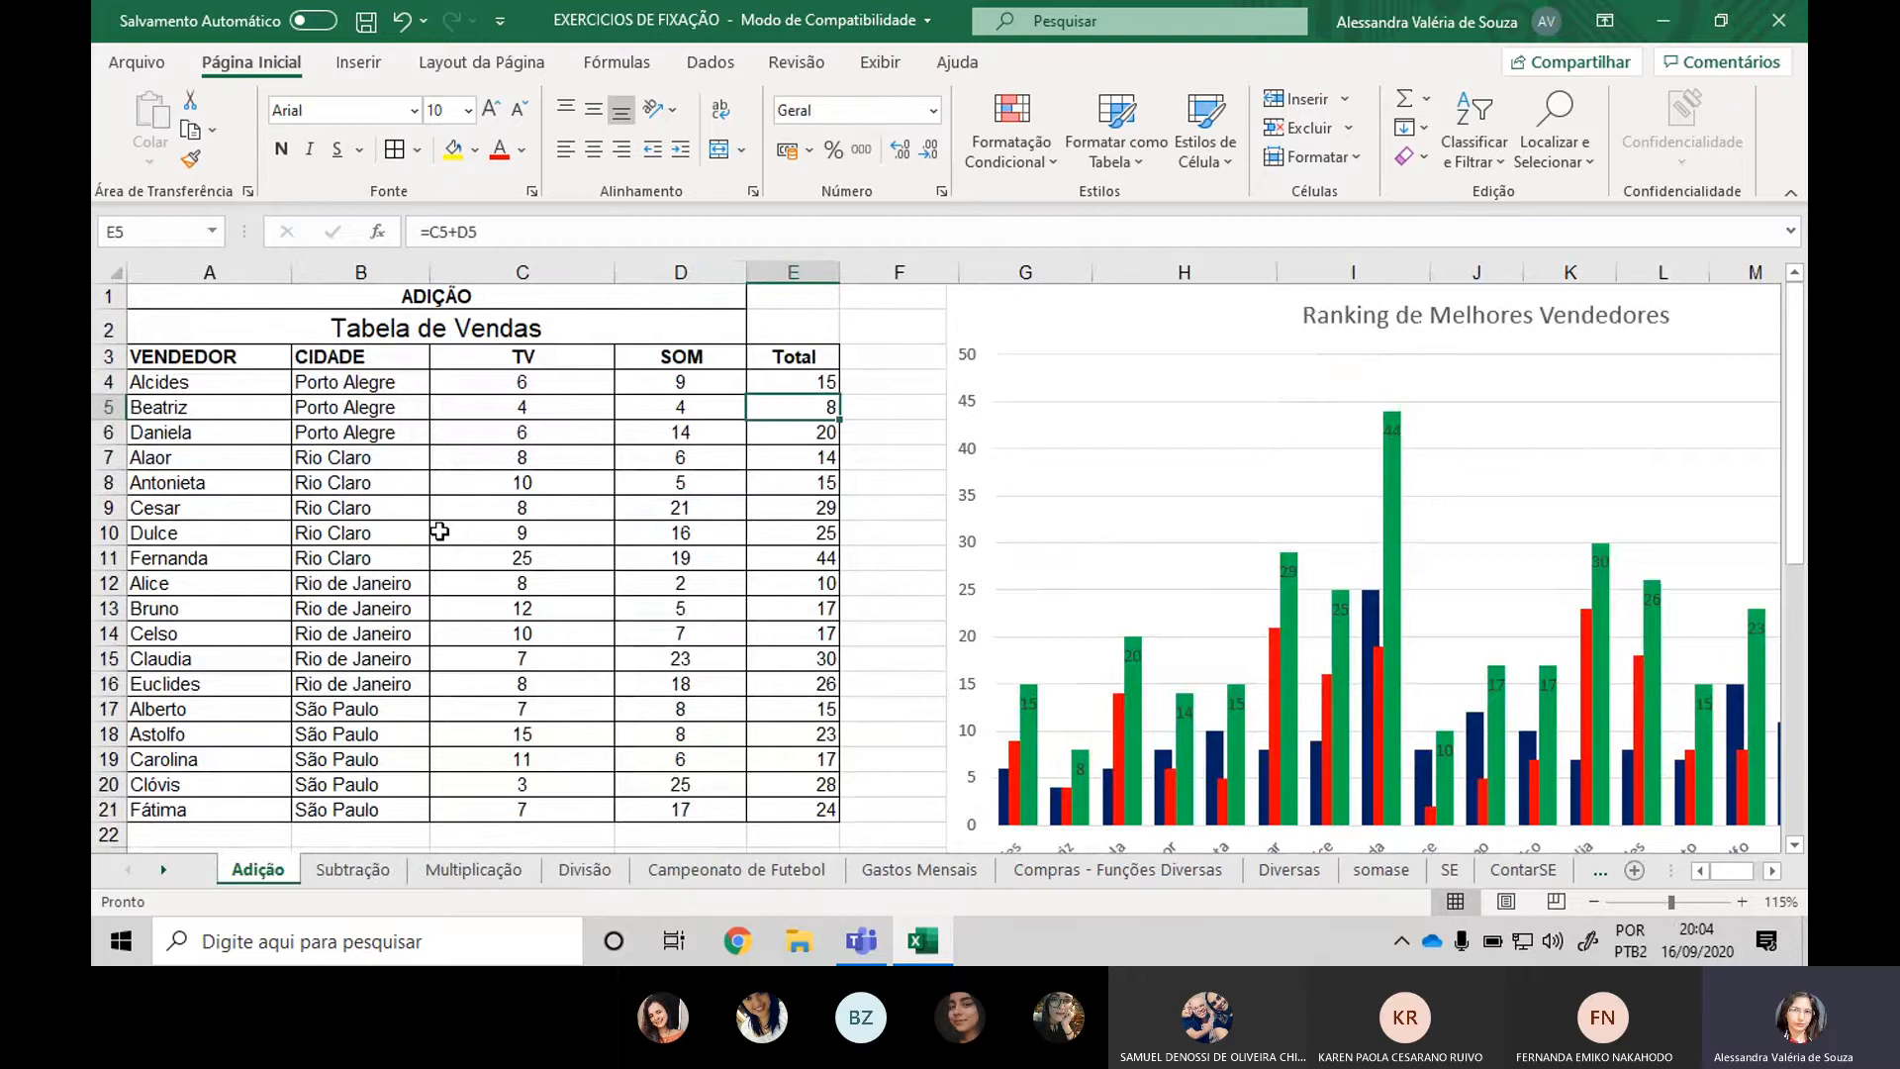
pyautogui.scroll(-1, 436, 533)
pyautogui.scroll(1, 416, 520)
# Conditionally format the CIDADE cells B4:B21 equal to "Rio Claro" with Preenchimento Amarelo e Texto Amarelo Escuro.
pyautogui.moveTo(373, 382); pyautogui.dragTo(371, 804)
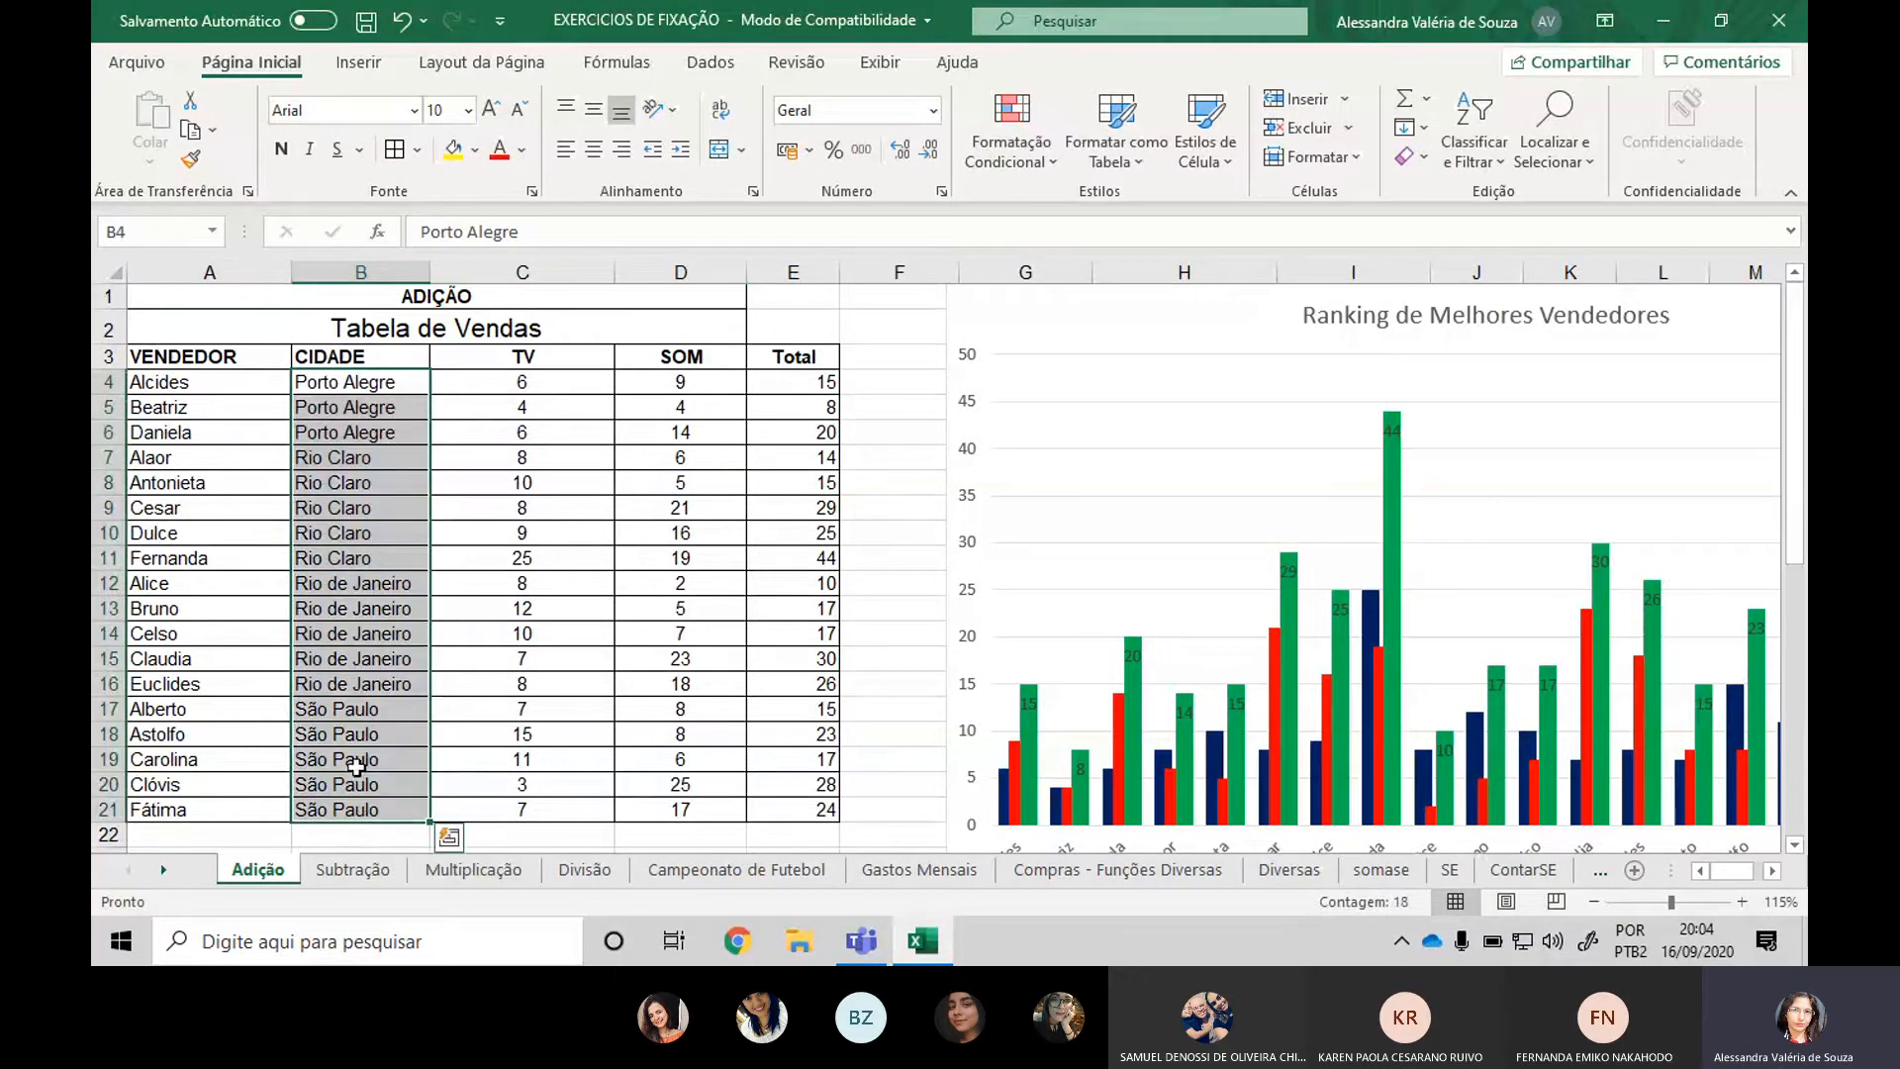
pyautogui.click(979, 153)
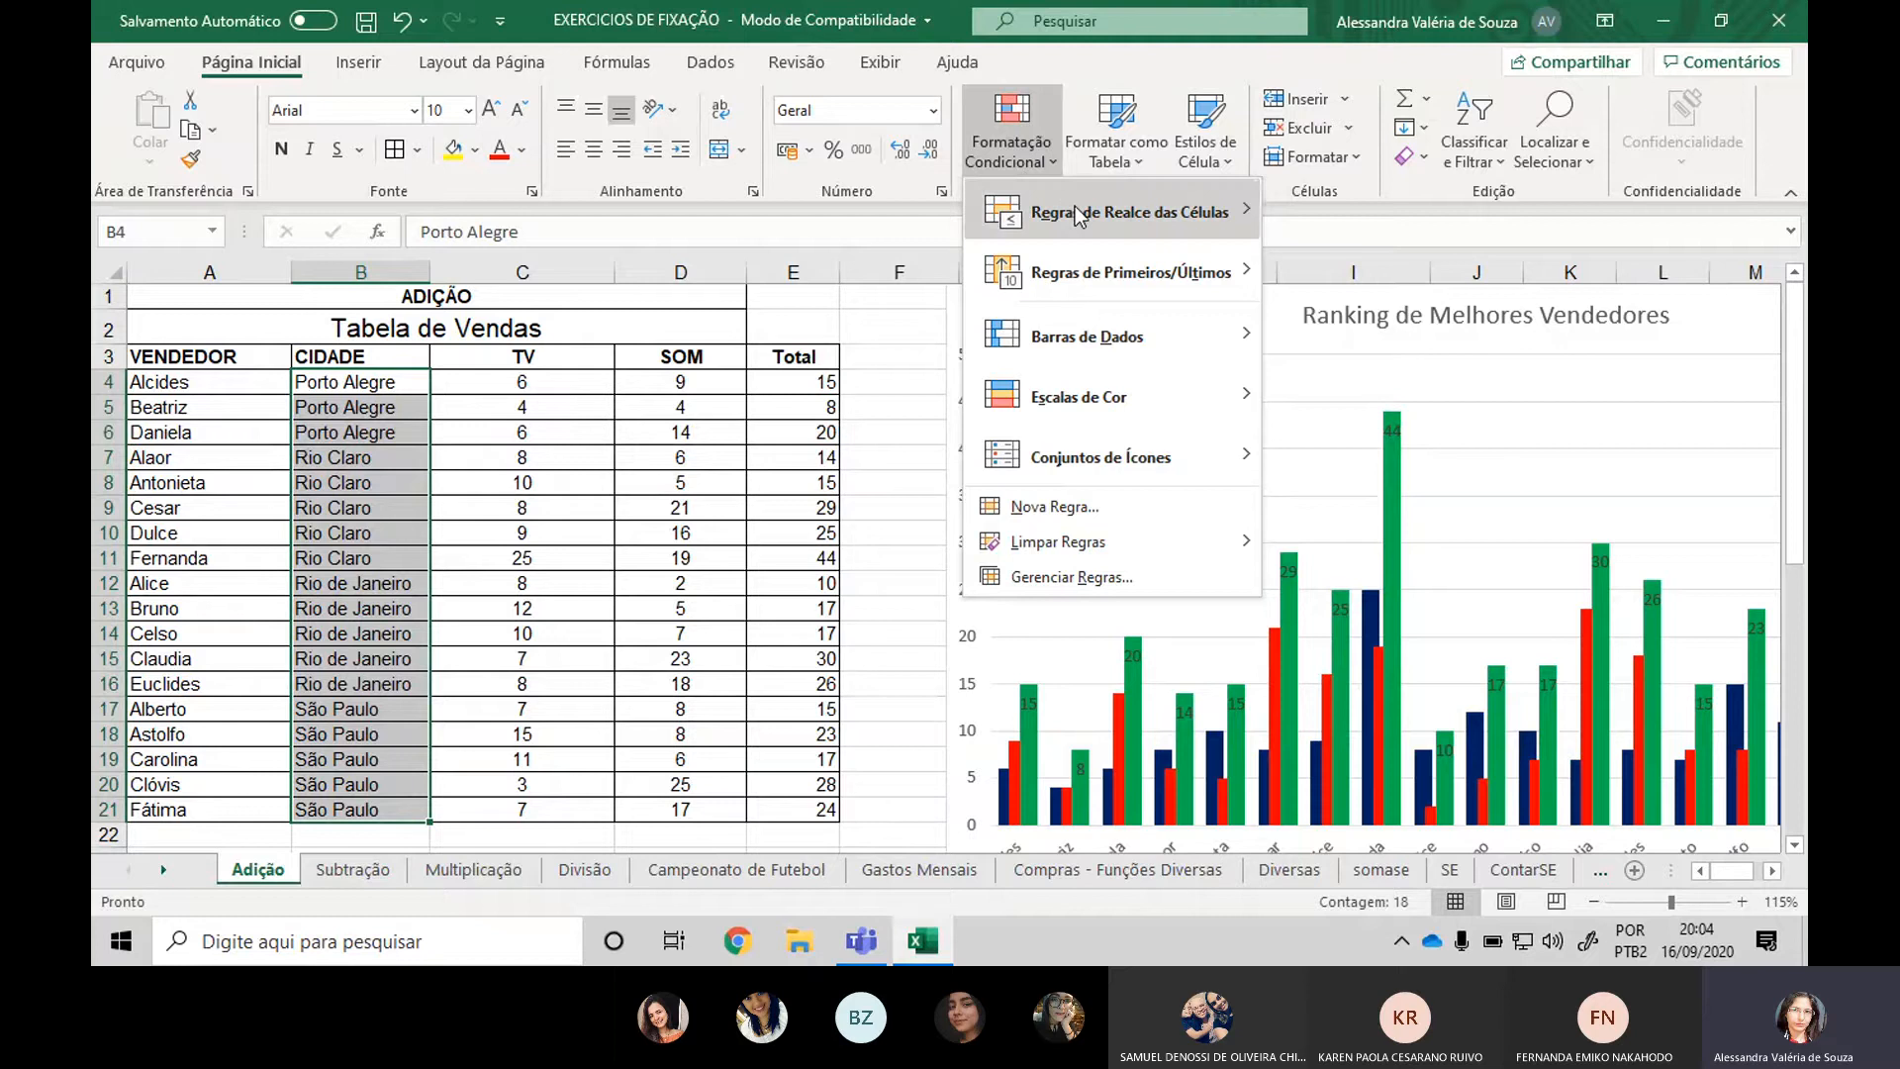
pyautogui.moveTo(1079, 213)
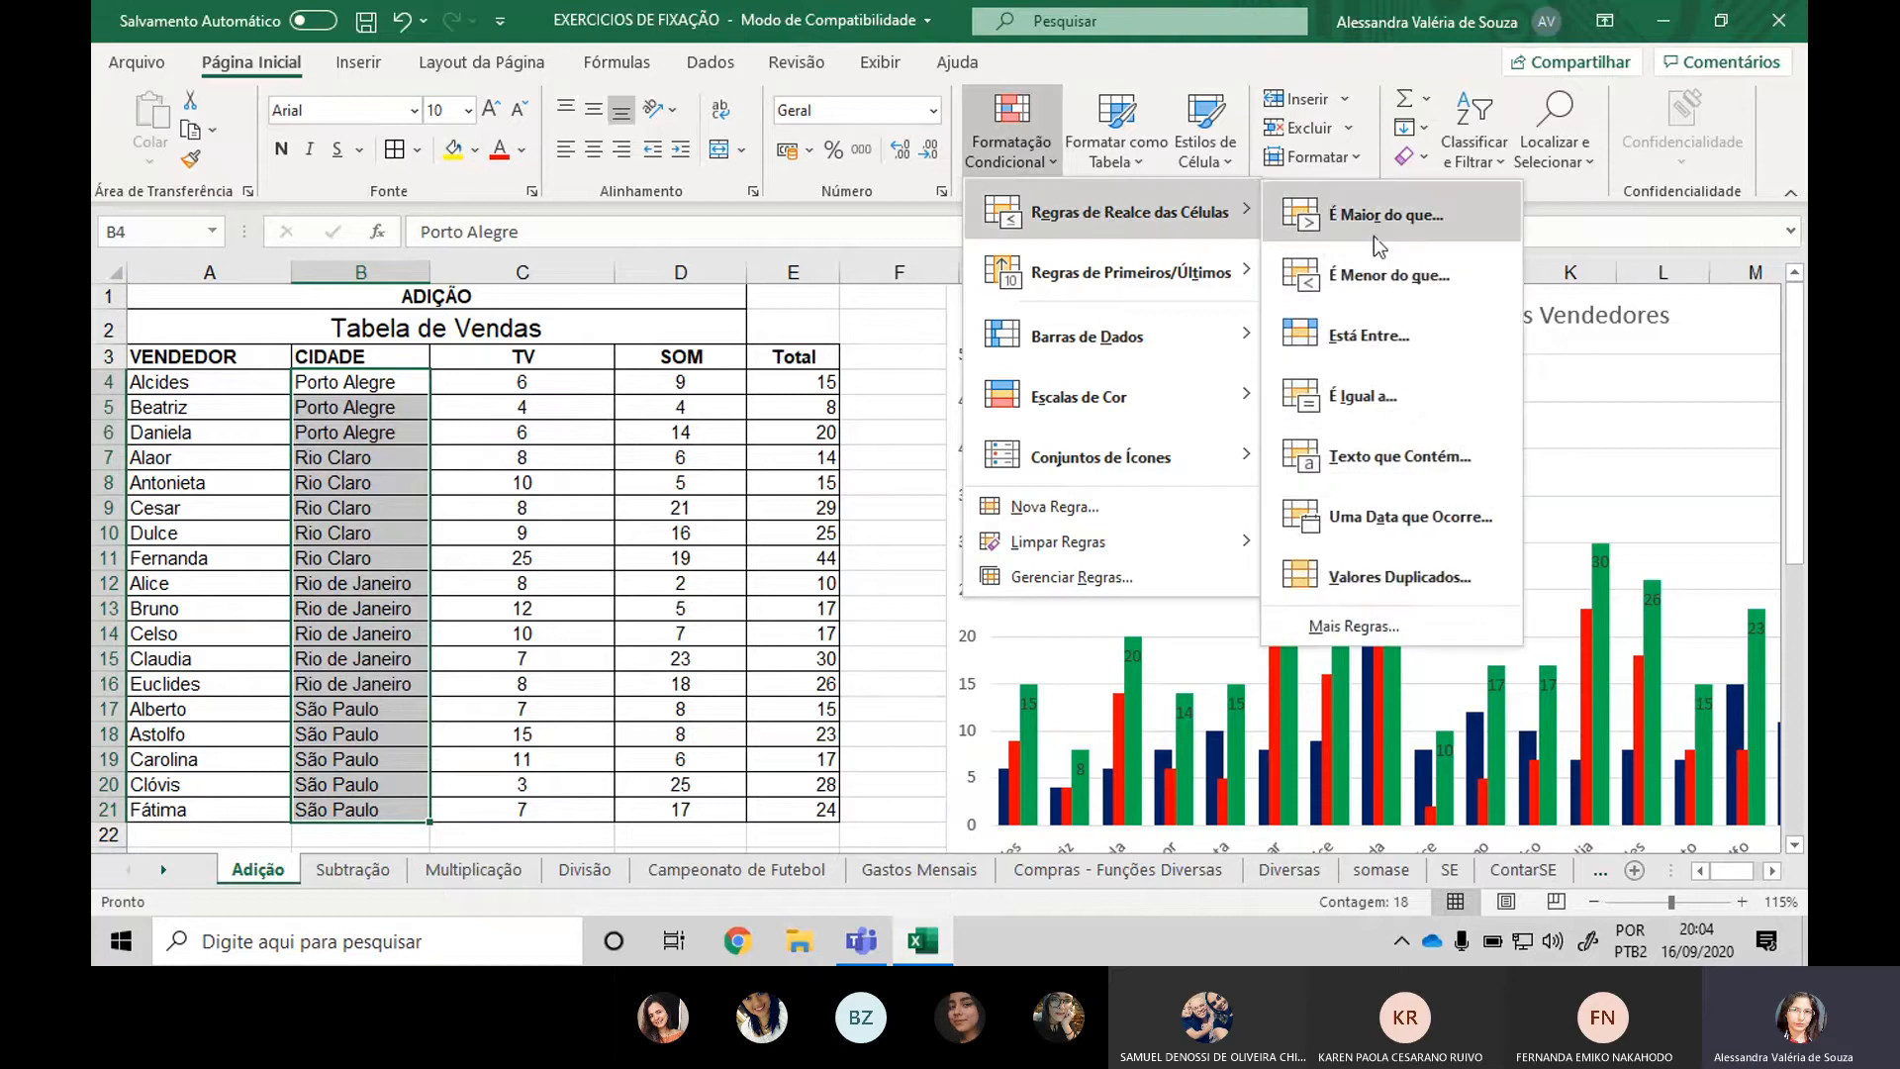
pyautogui.click(1431, 396)
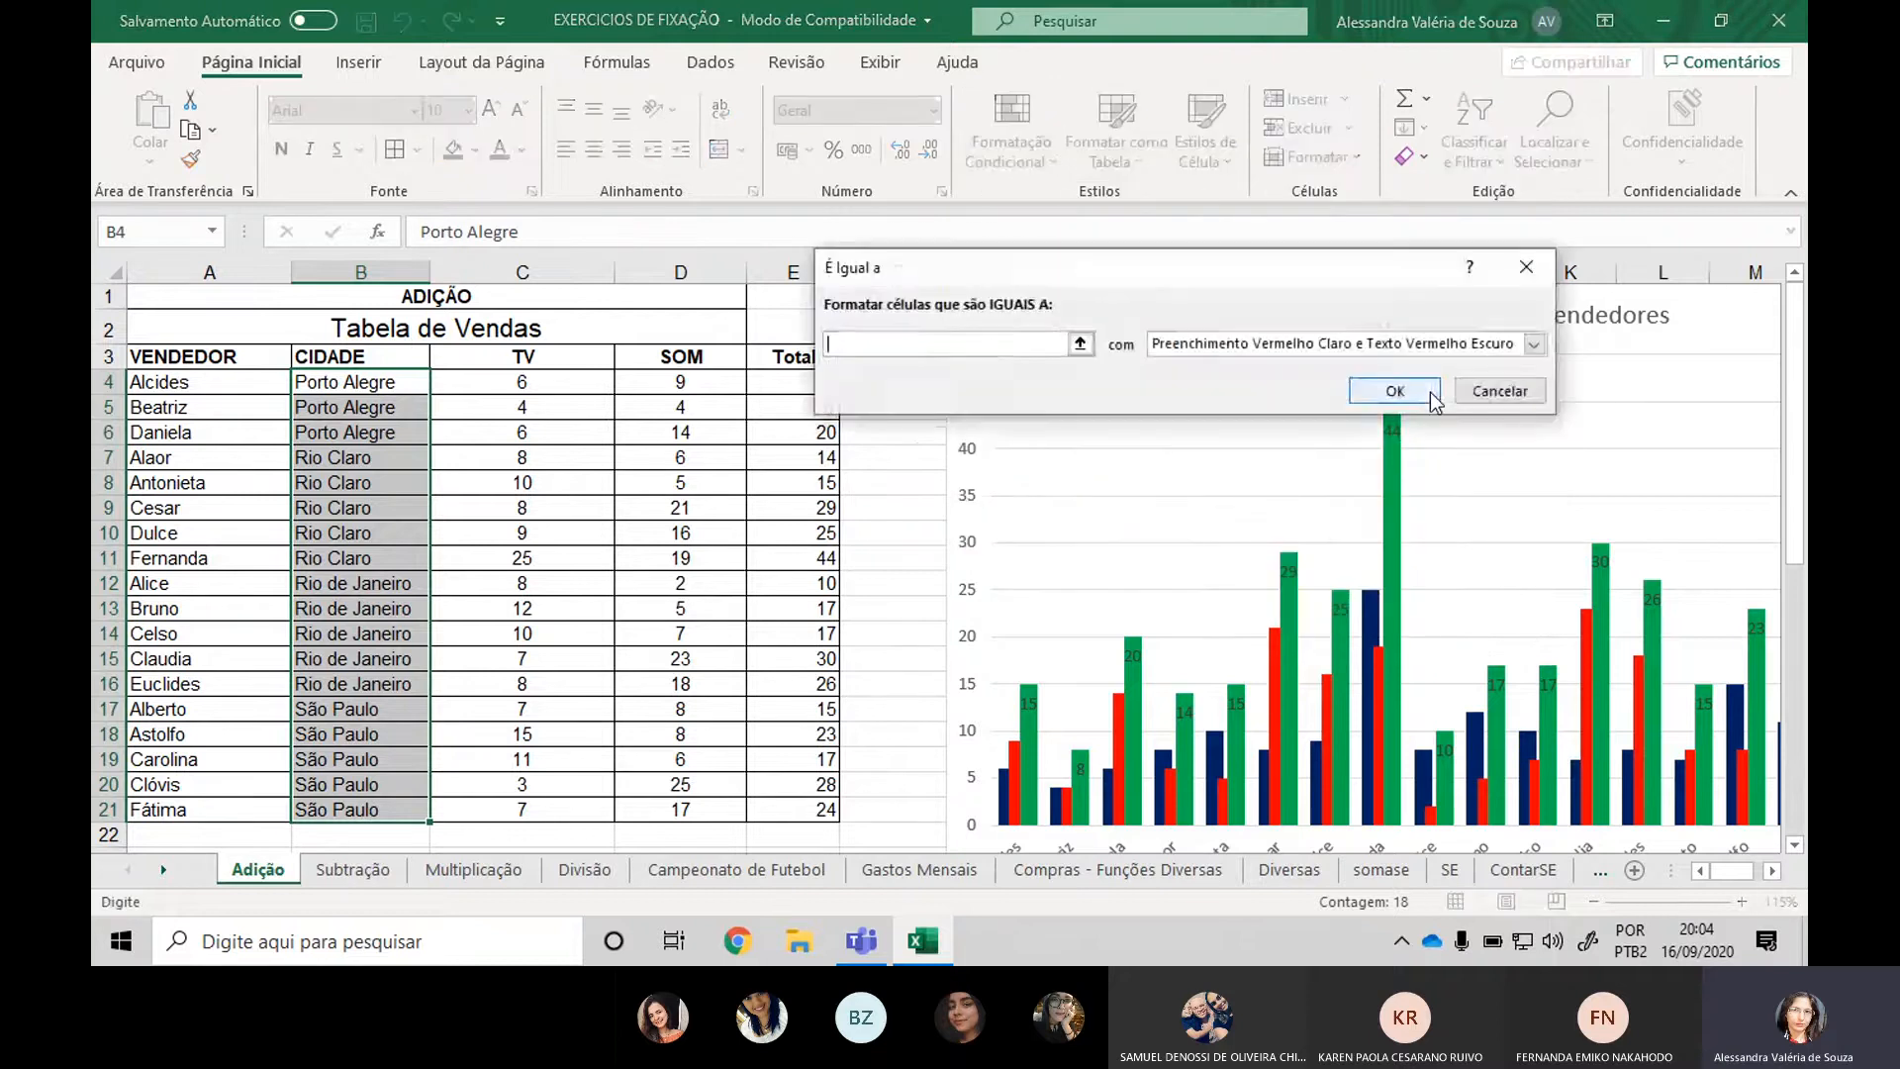
pyautogui.write('Rio Cl')
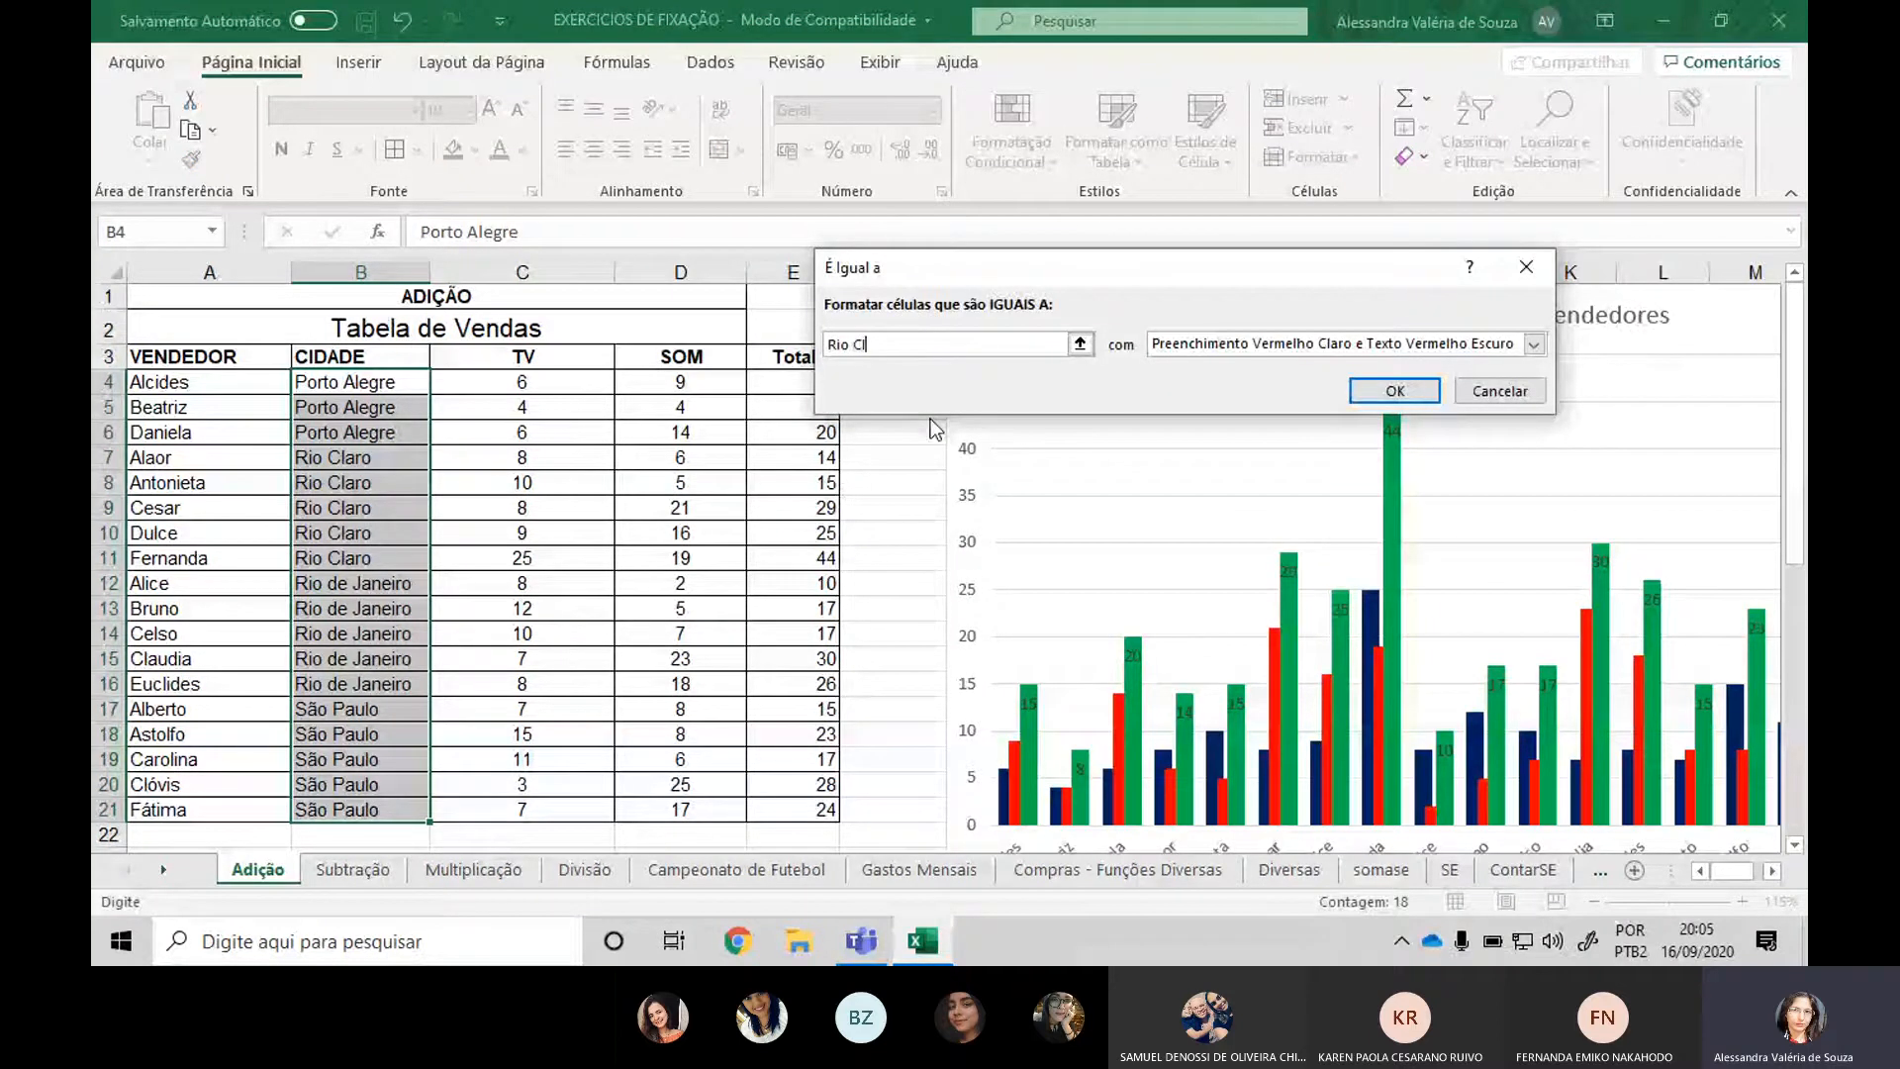
pyautogui.write('aro')
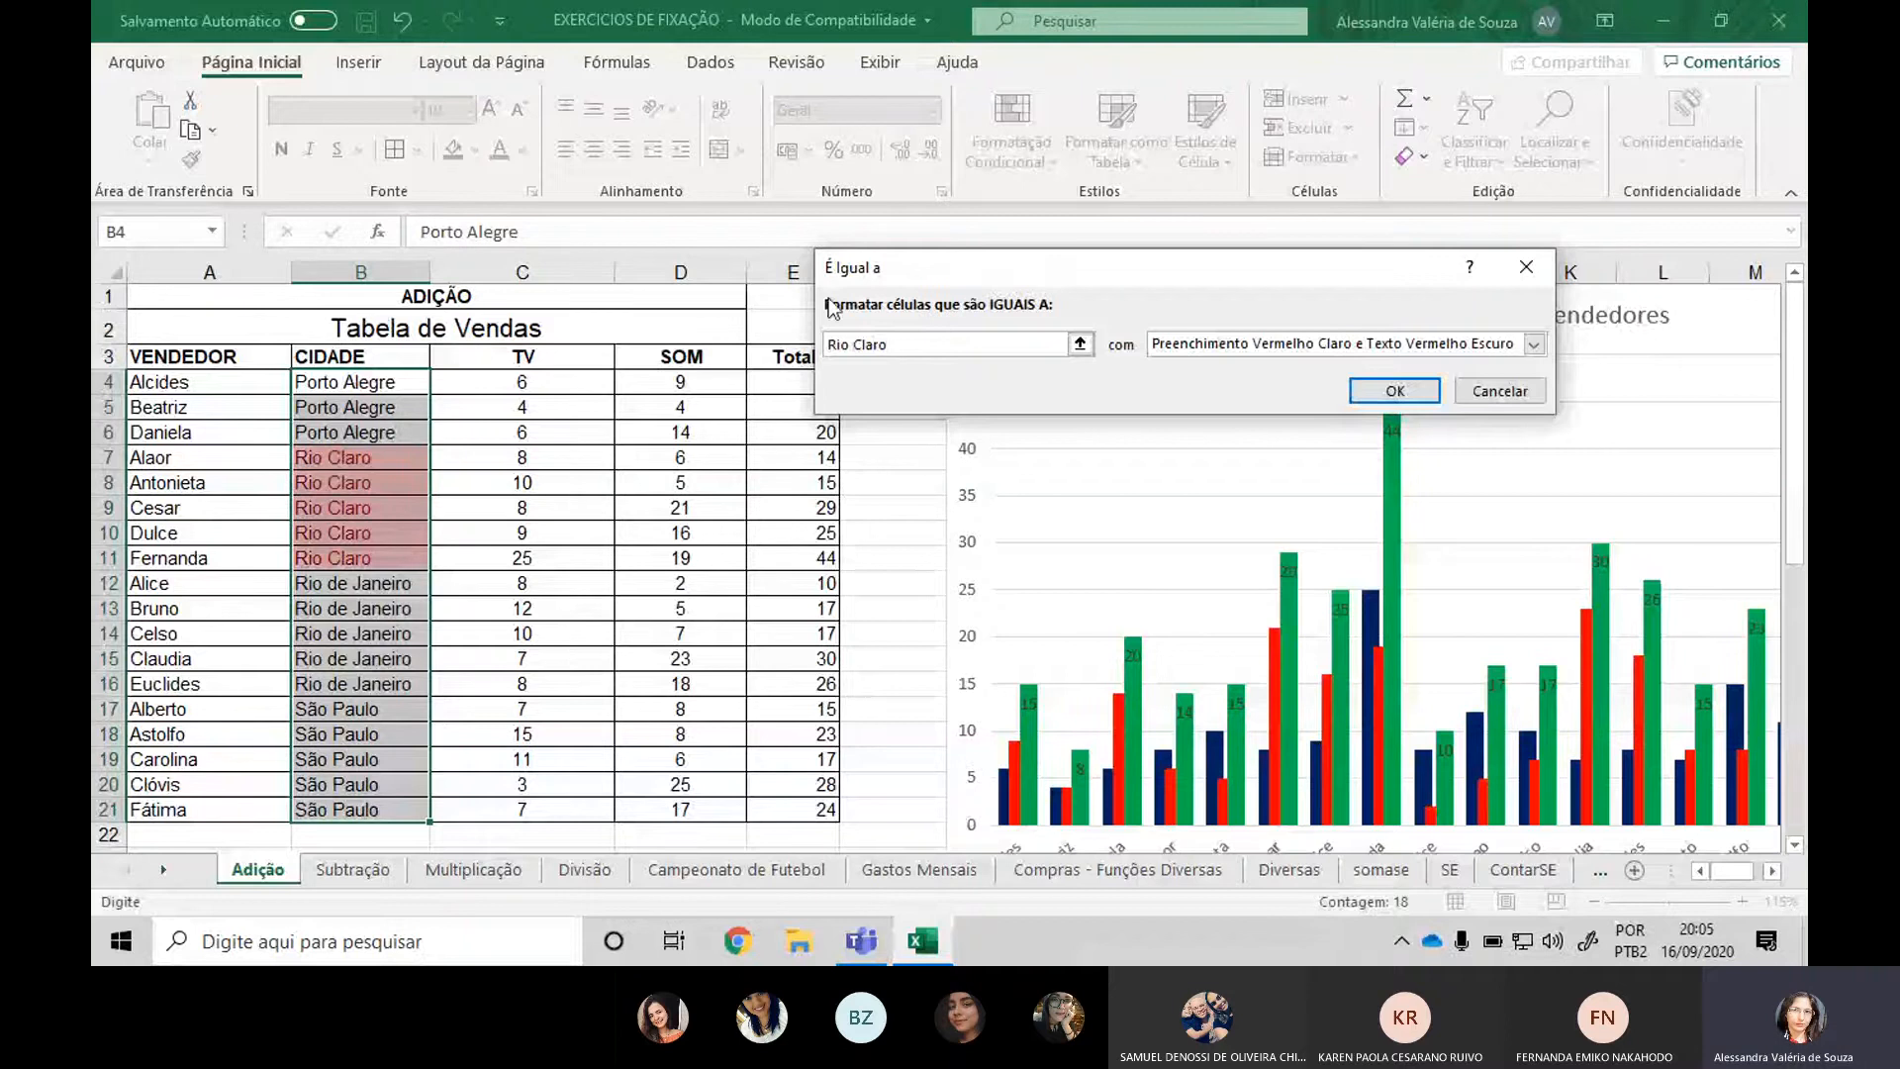
pyautogui.click(1251, 346)
pyautogui.click(1292, 384)
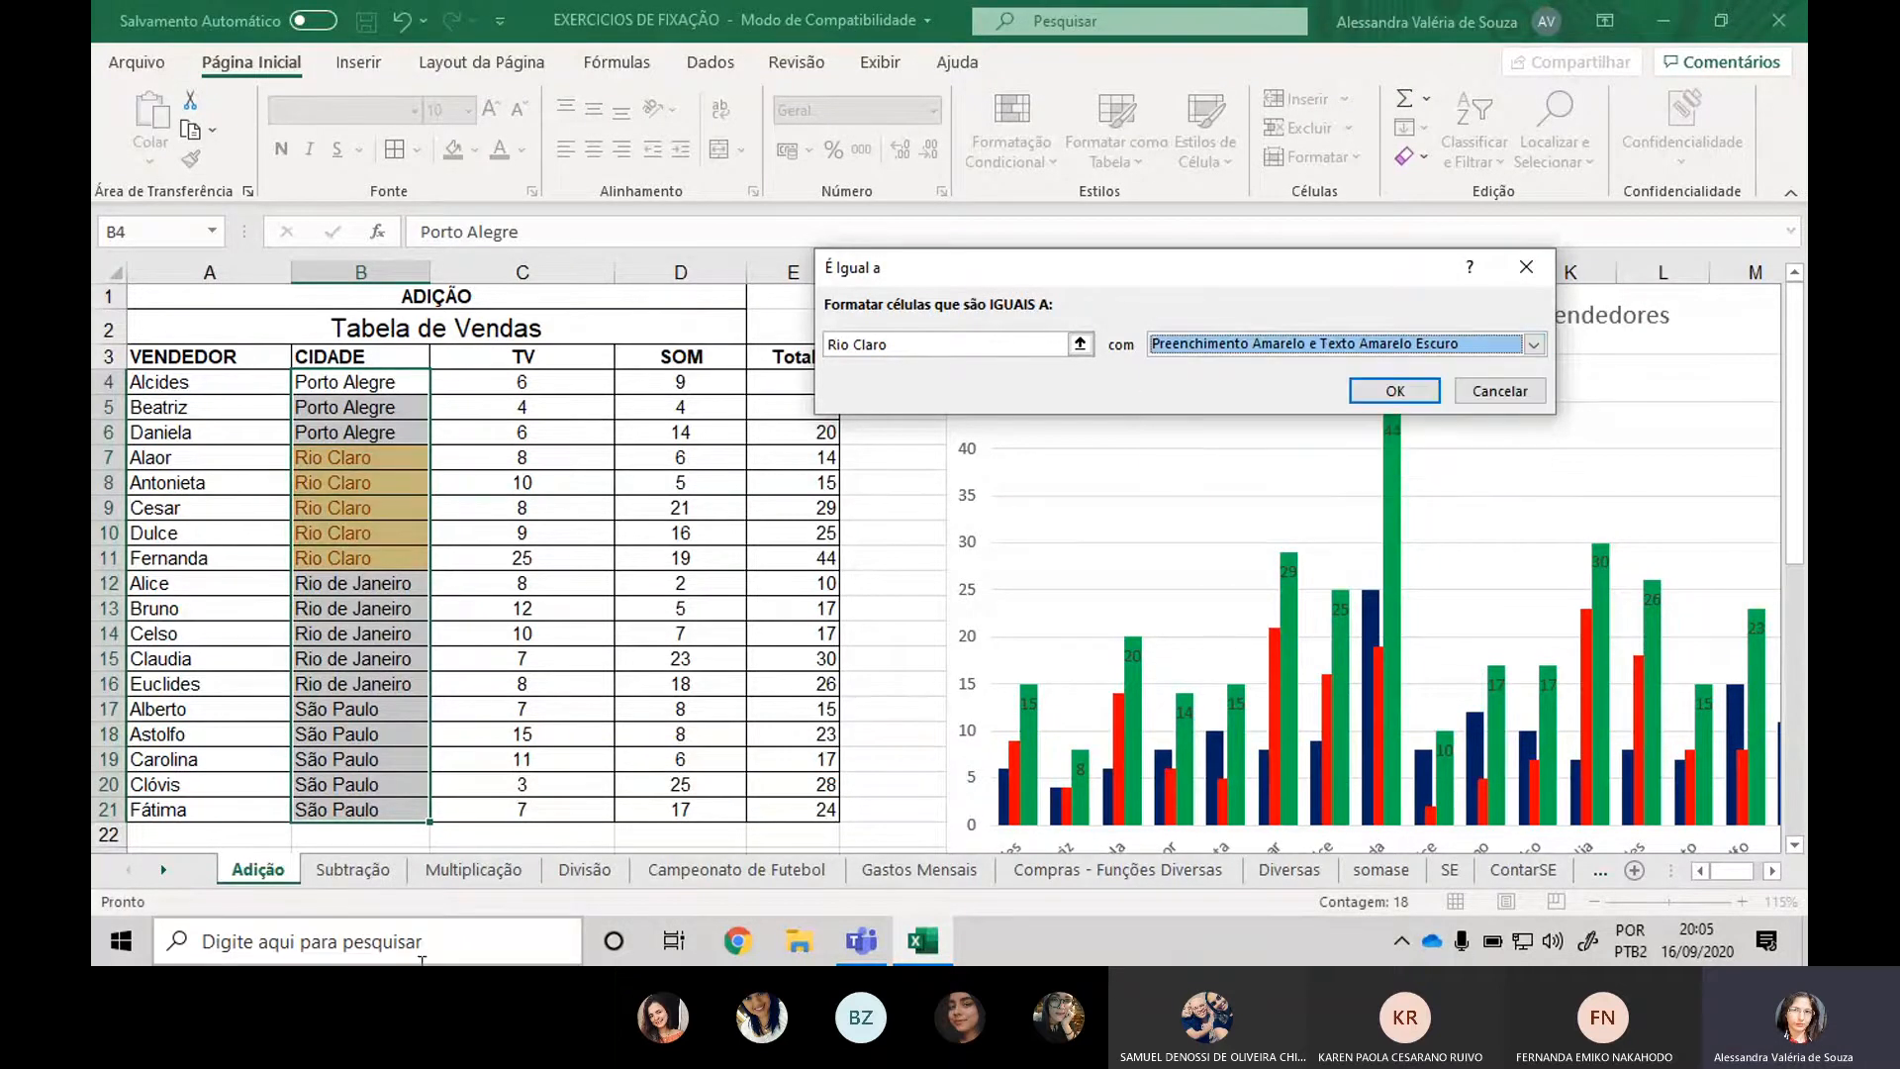
pyautogui.click(1395, 391)
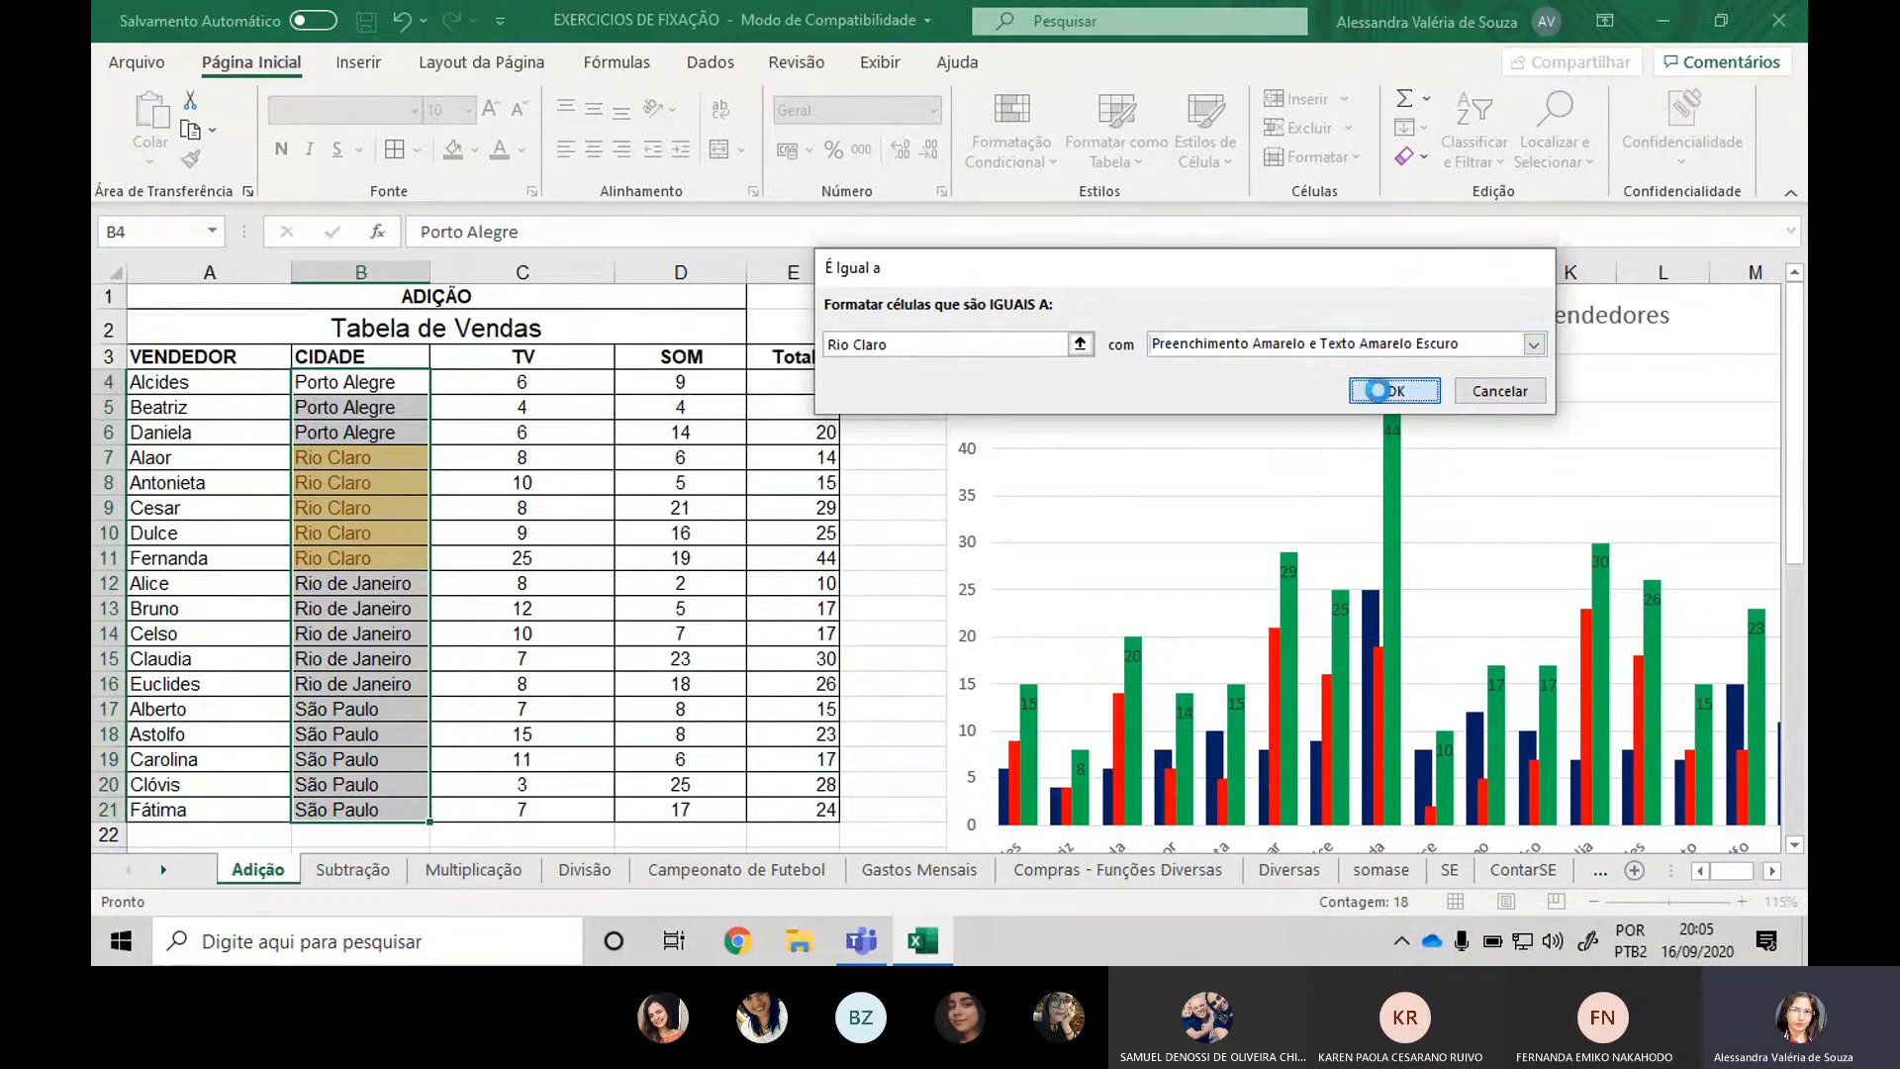
# Conditionally format the CIDADE cells B4:B21 equal to "Porto Alegre" with Preenchimento Vermelho Claro e Texto Vermelho Escuro.
pyautogui.click(1043, 128)
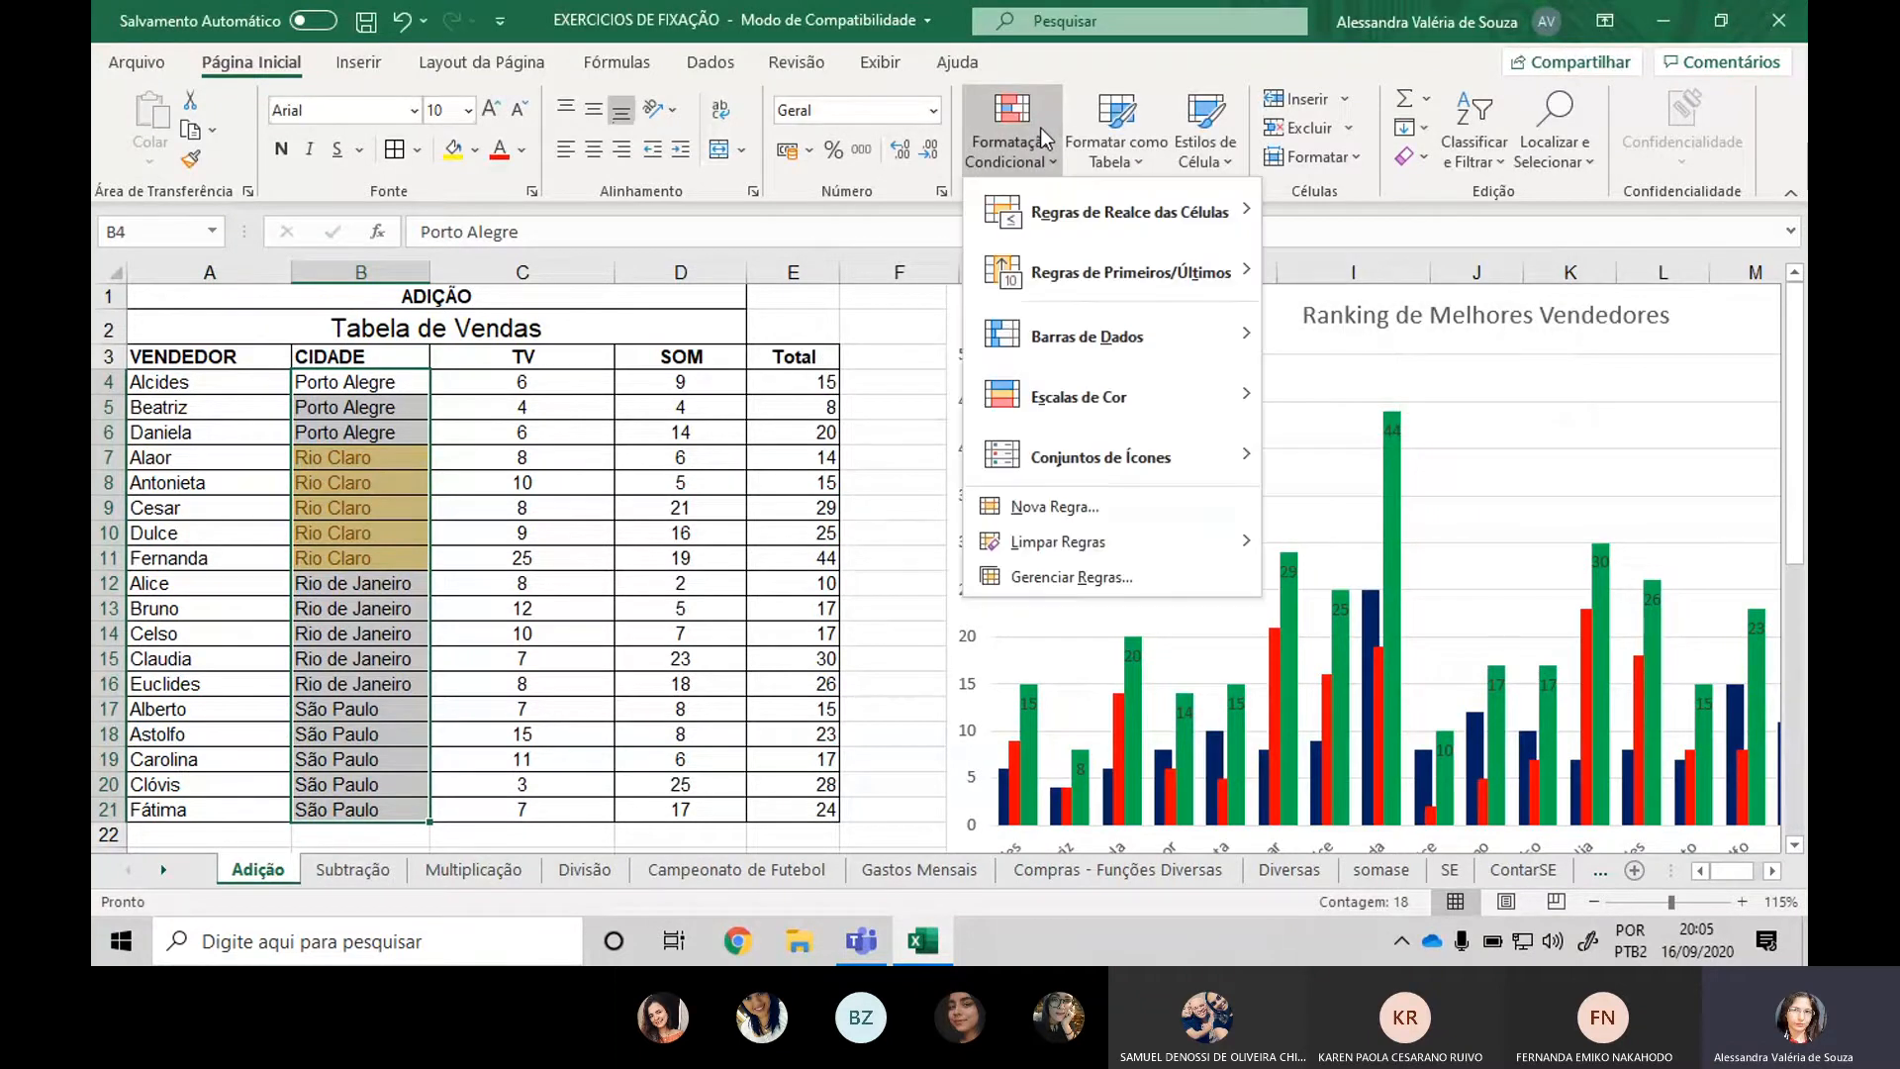
pyautogui.click(1363, 396)
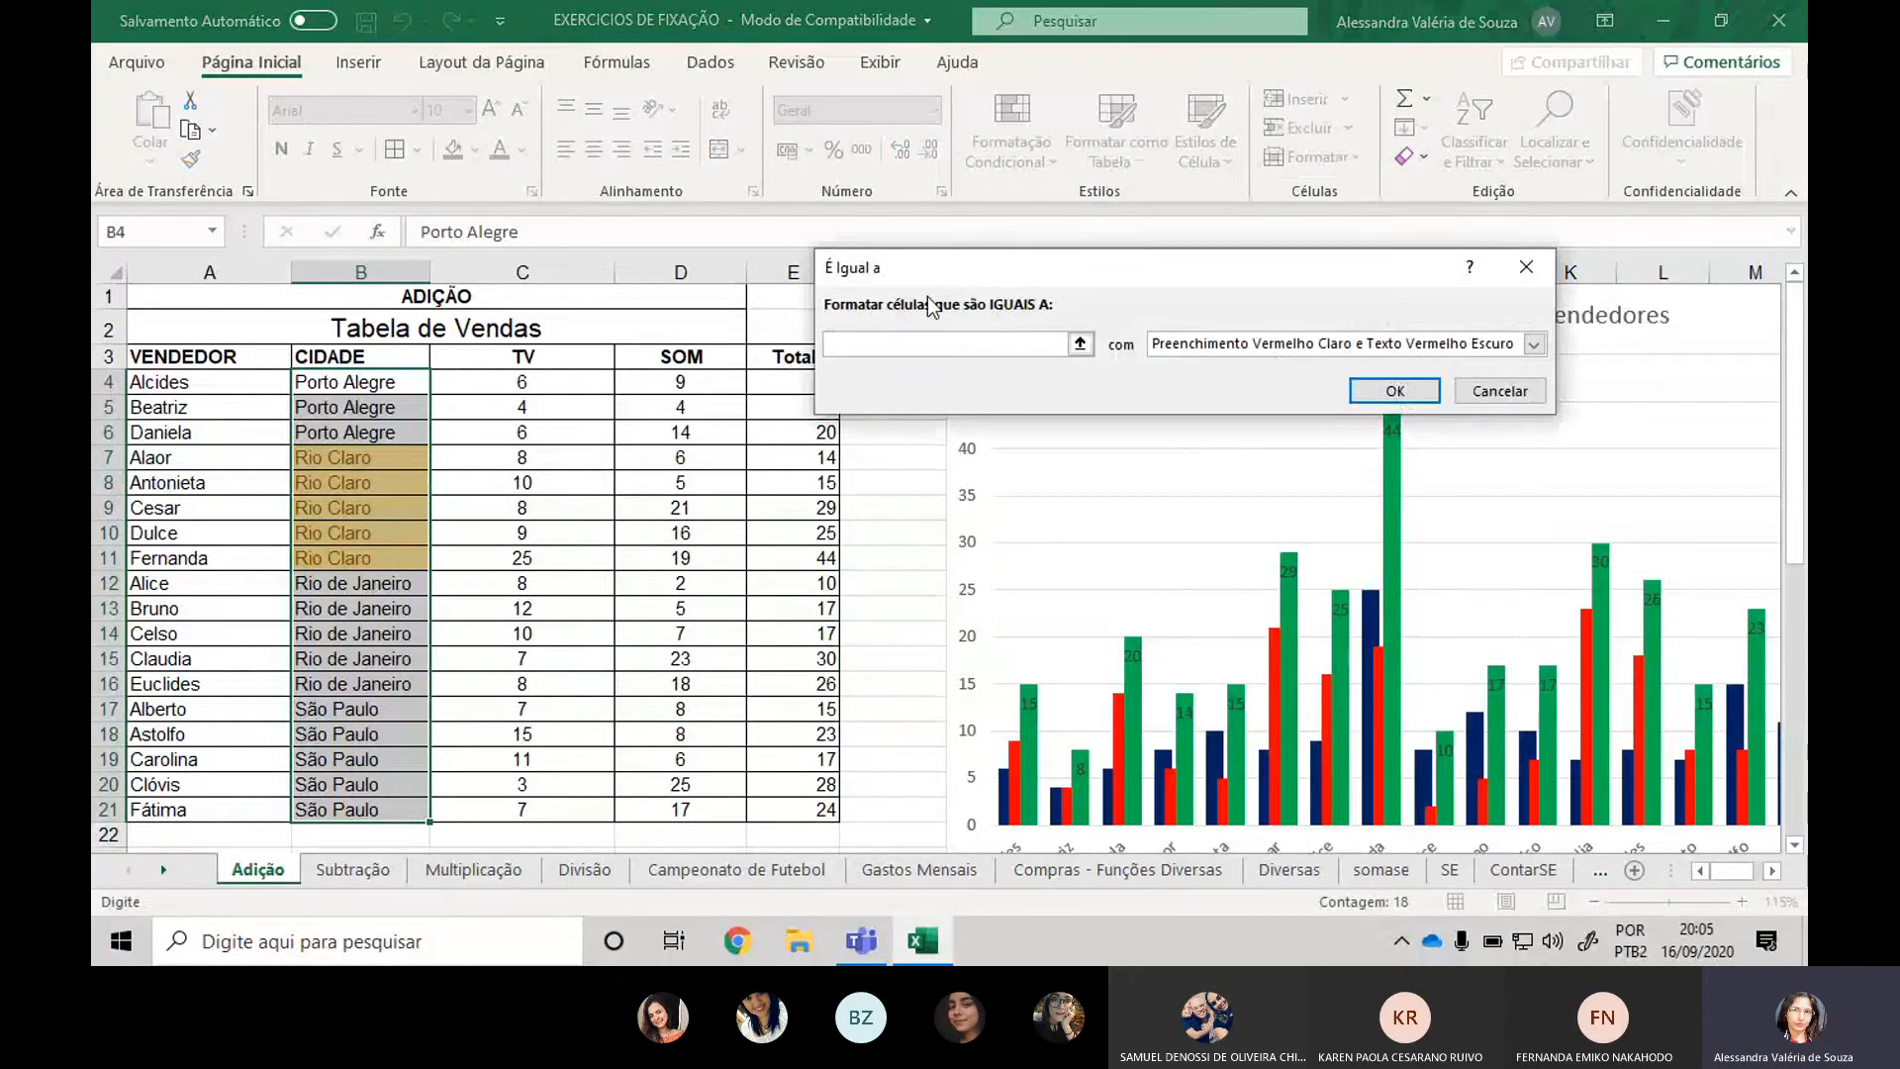
pyautogui.write('Porto Alegre')
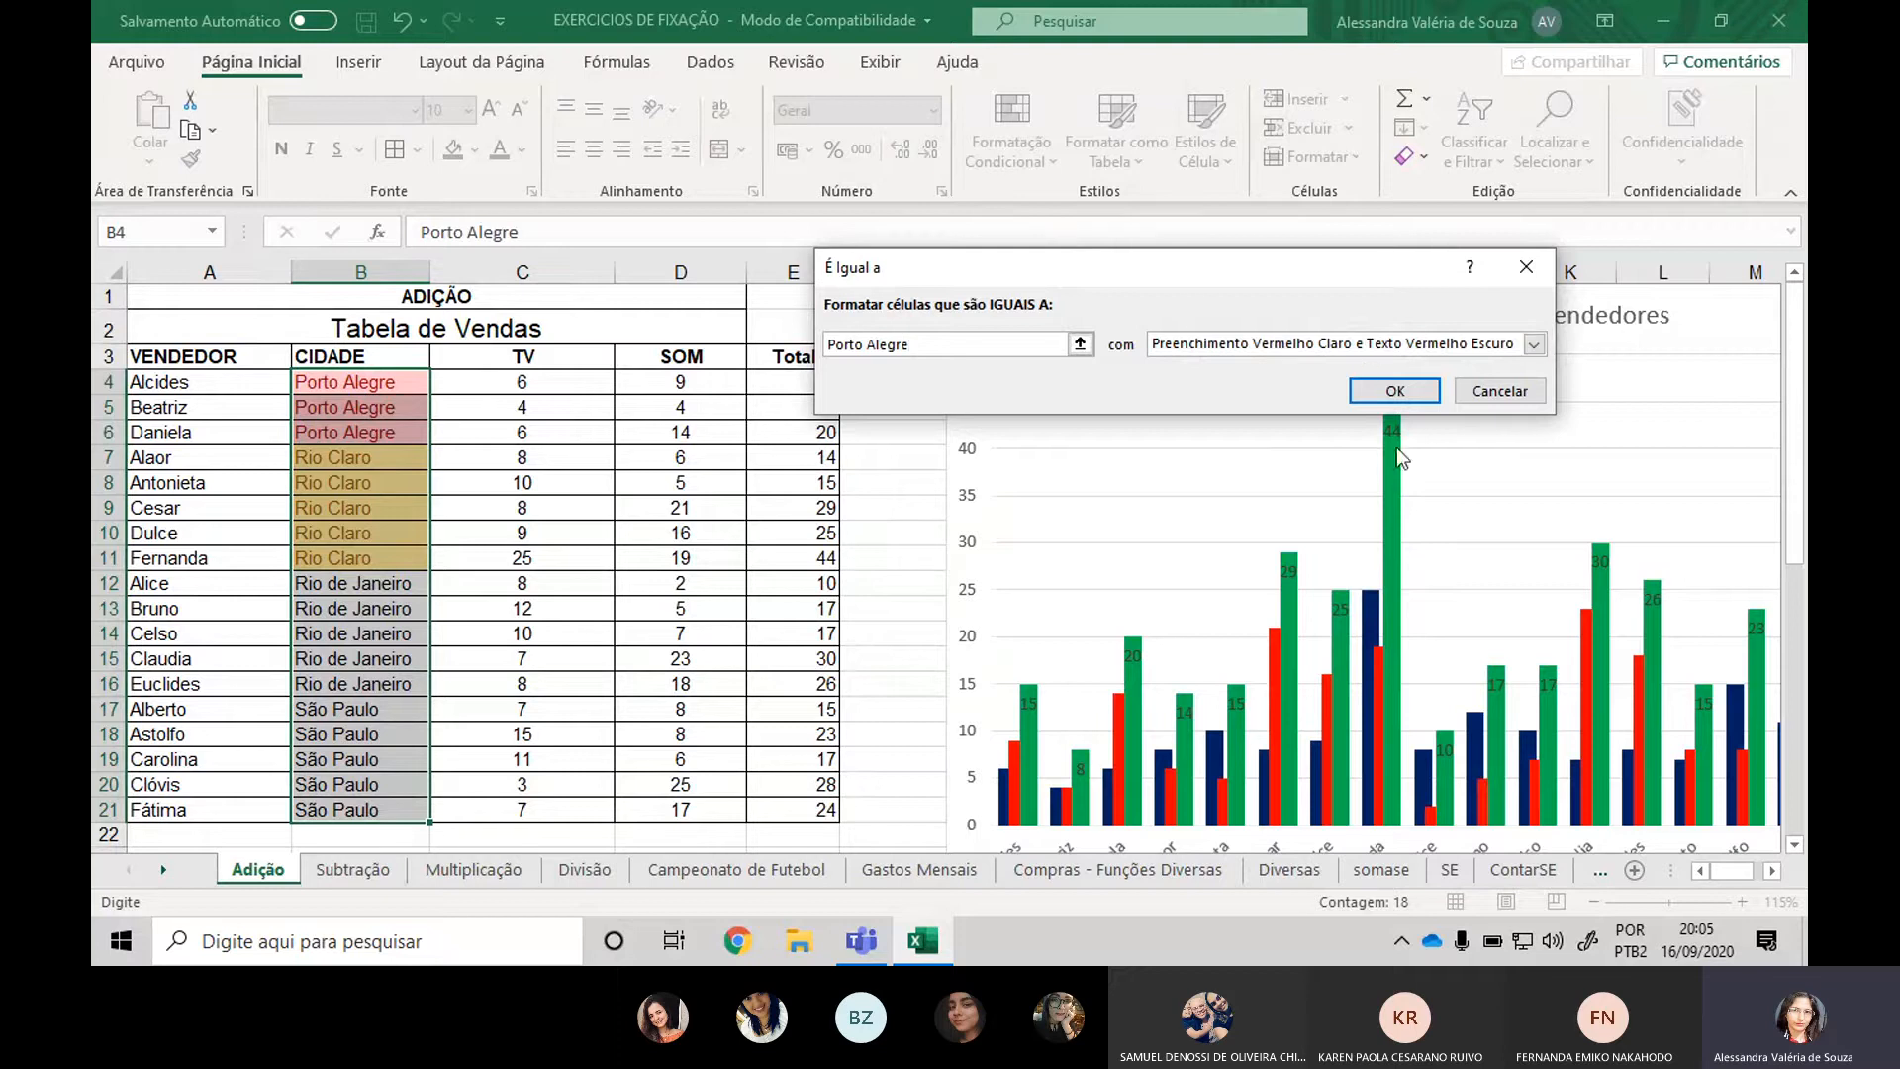
pyautogui.click(1410, 389)
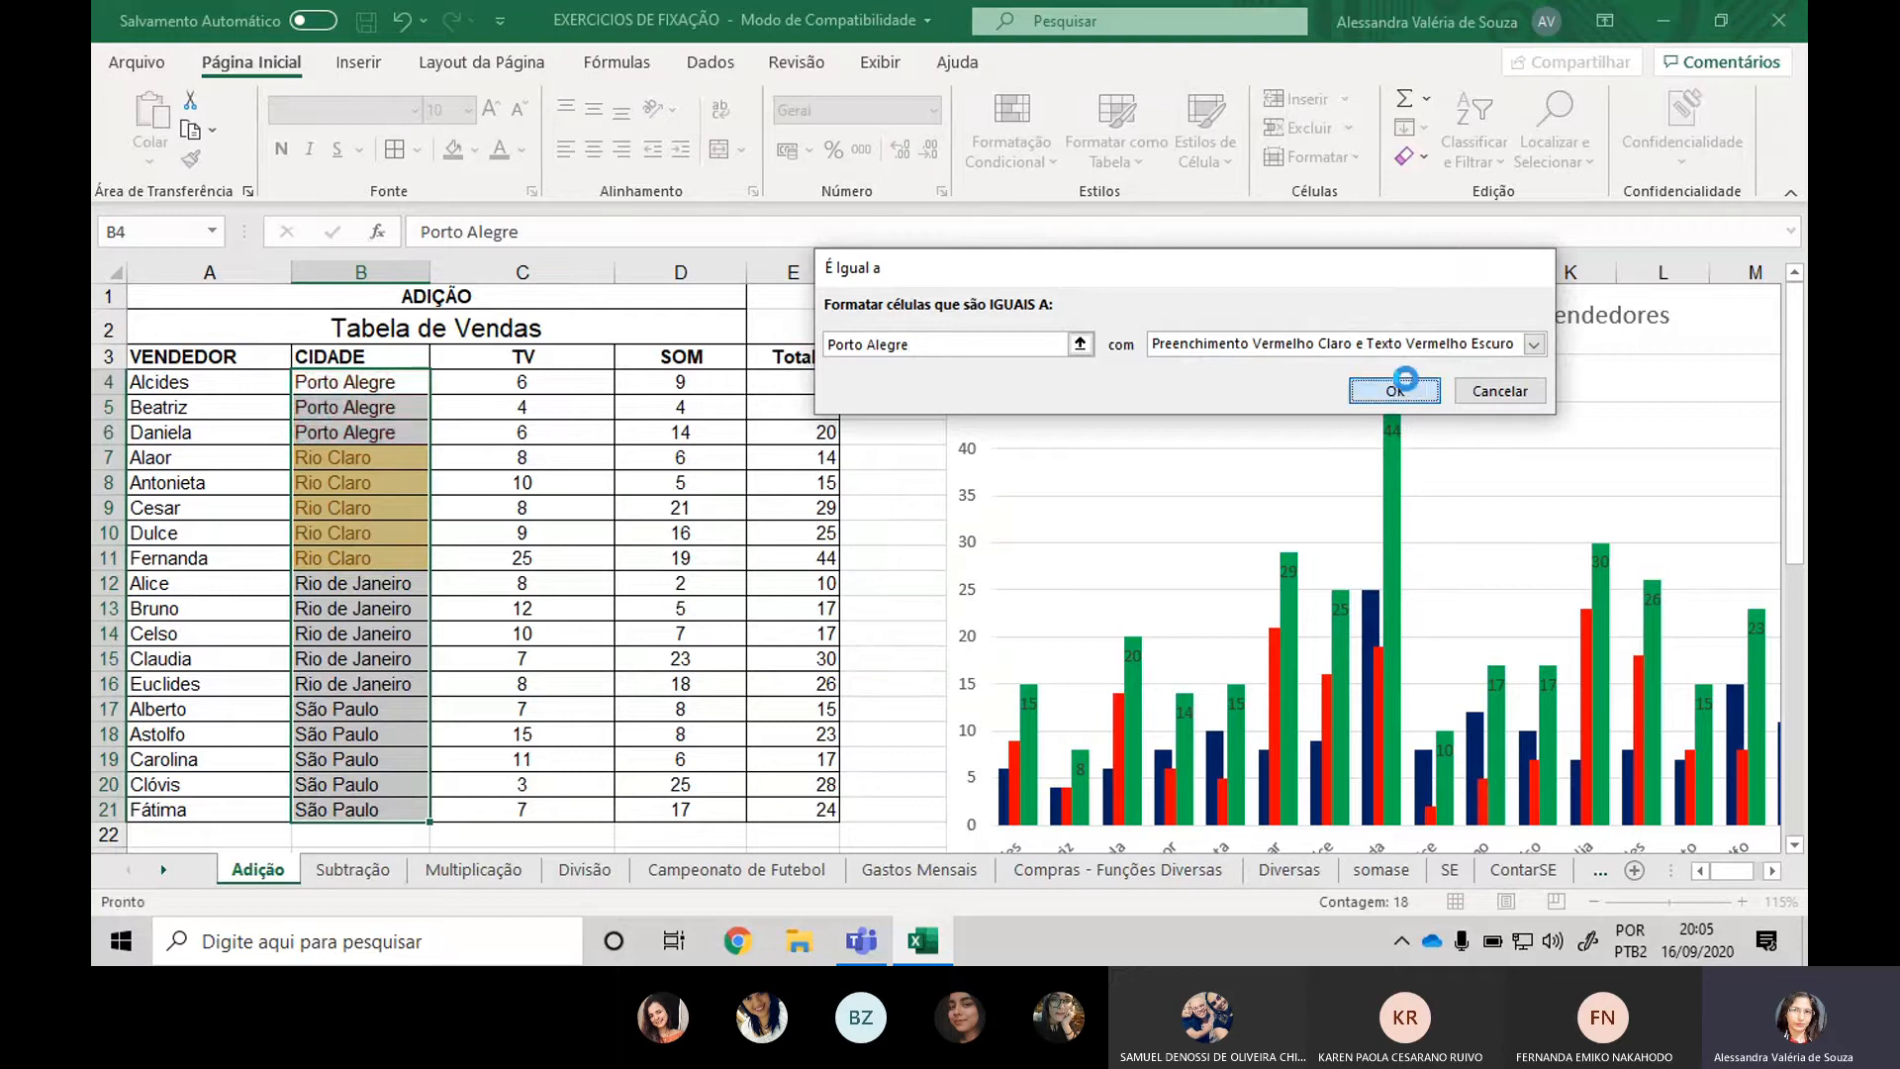
# Conditionally format the CIDADE cells B4:B21 equal to "Rio de Janeiro" with Preenchimento Verde e Texto Verde Escuro.
pyautogui.click(1027, 144)
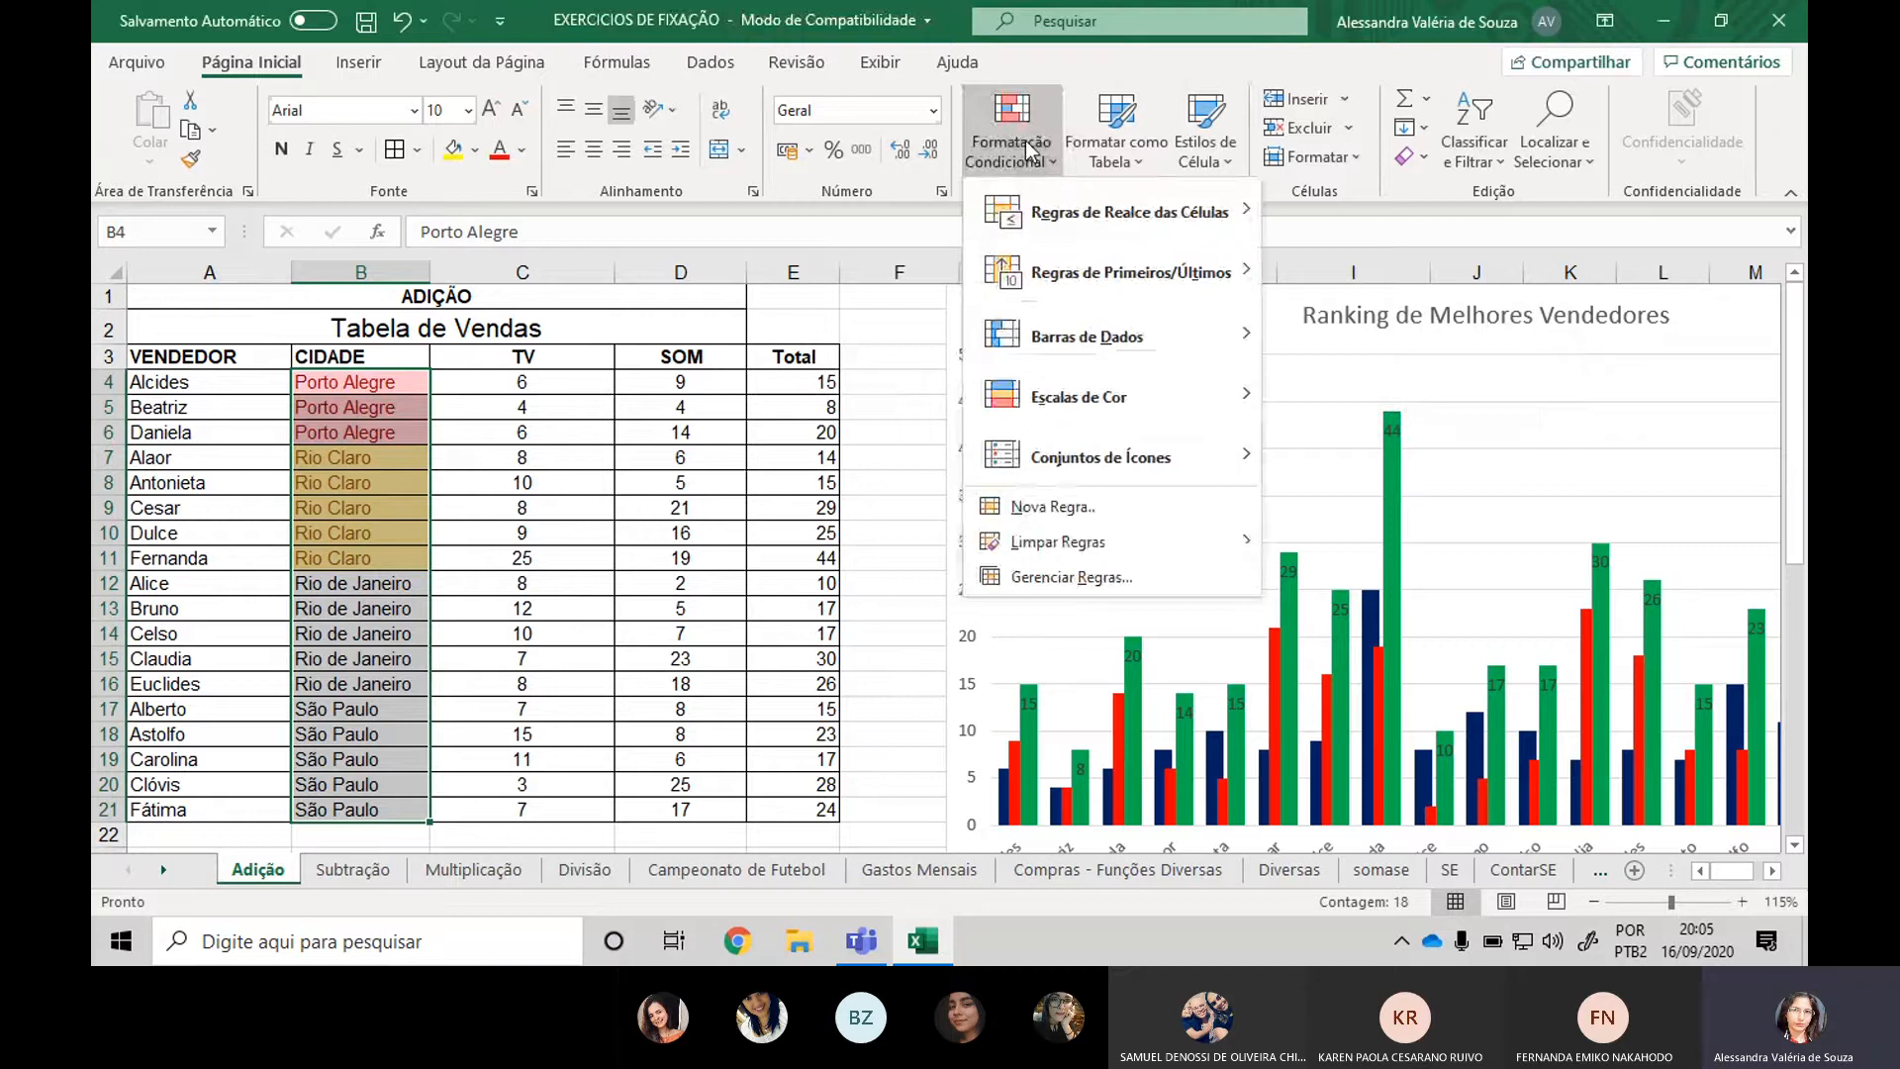
pyautogui.click(1063, 194)
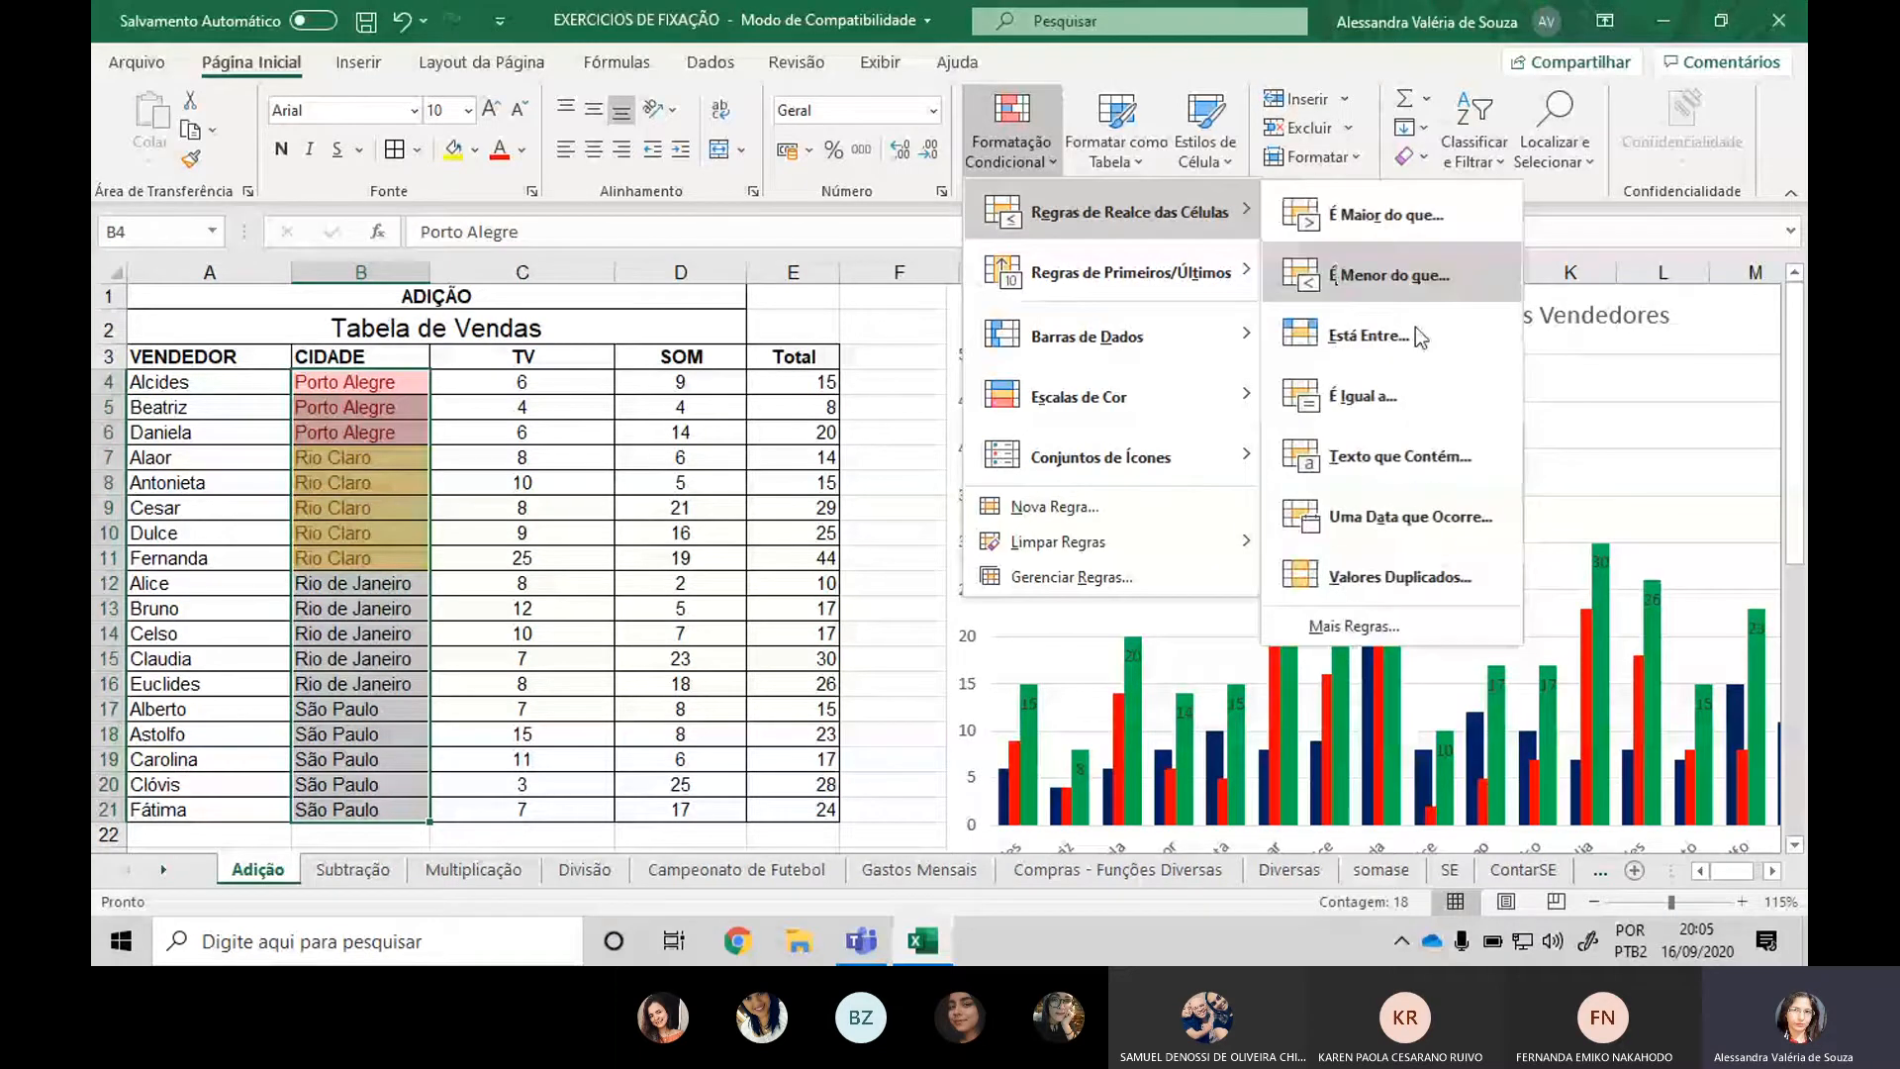
pyautogui.click(1466, 410)
pyautogui.write('Rio de ')
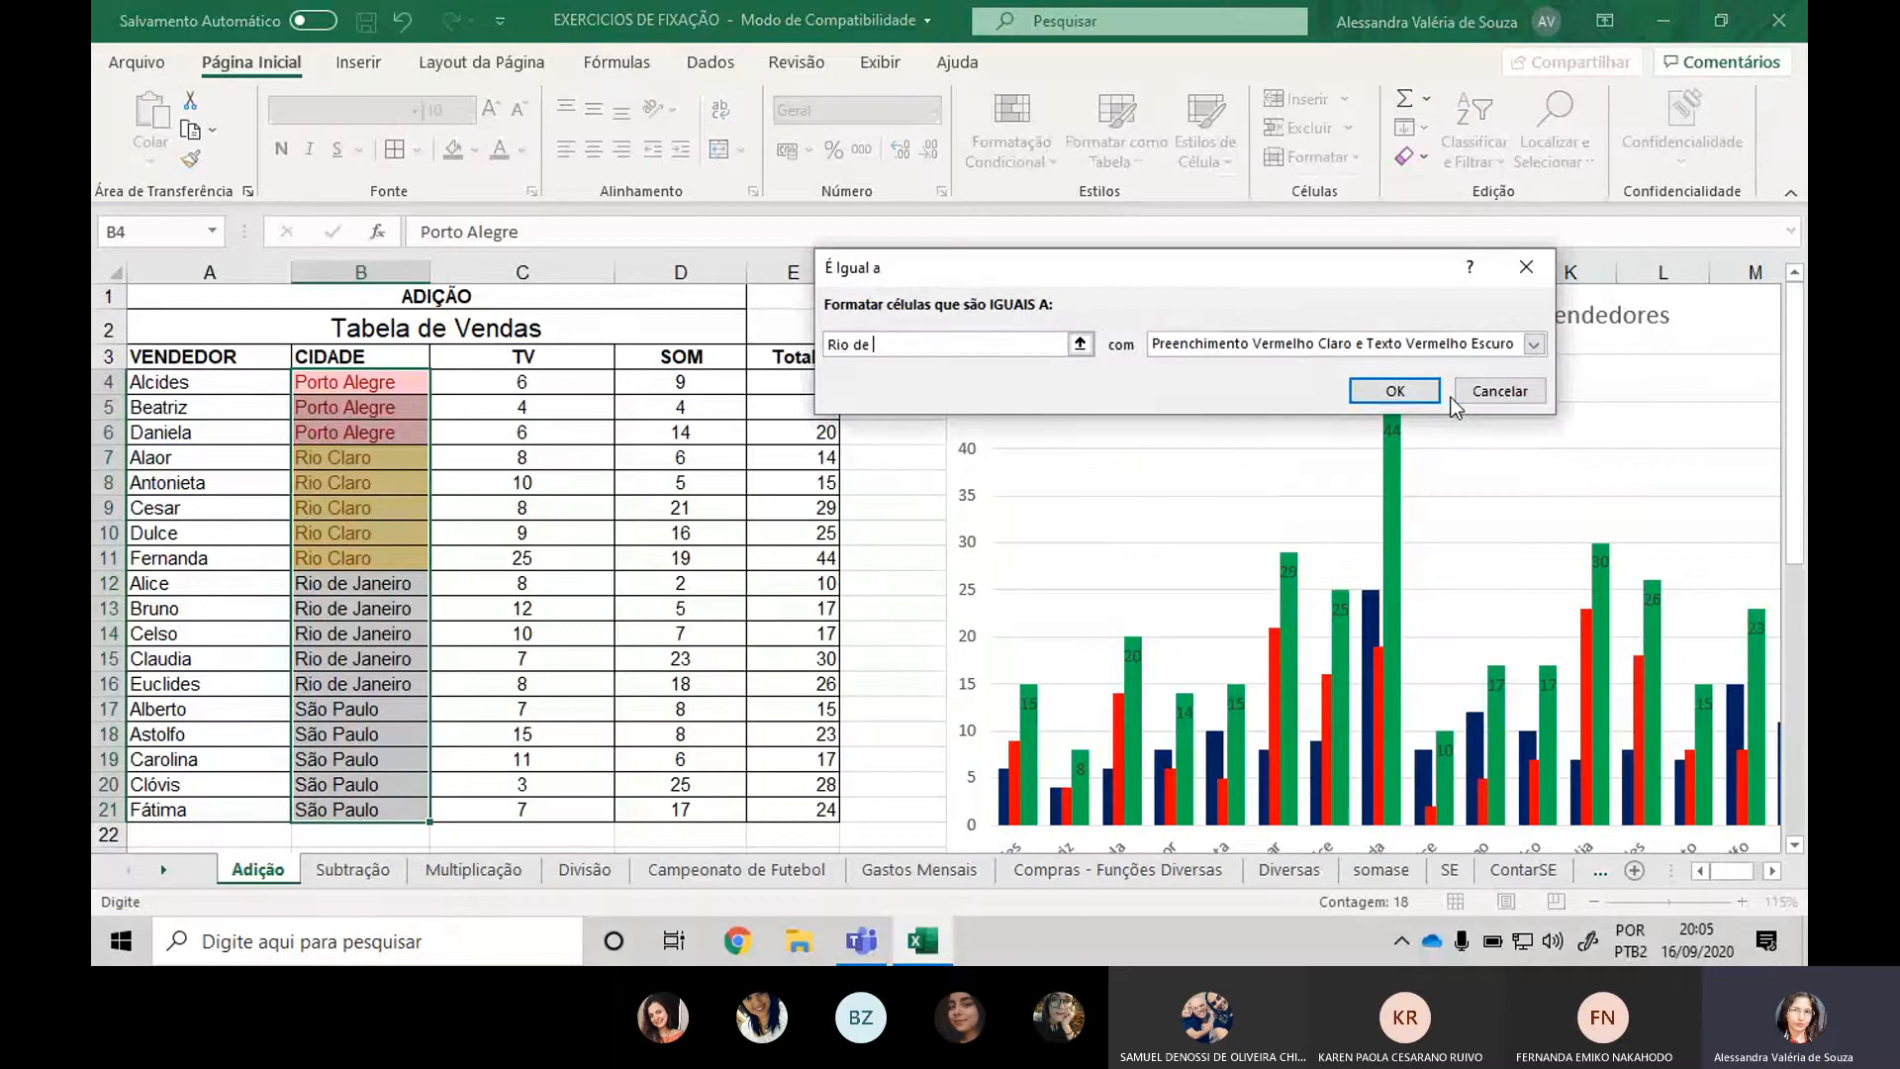
pyautogui.write('Janeiro')
pyautogui.click(1306, 344)
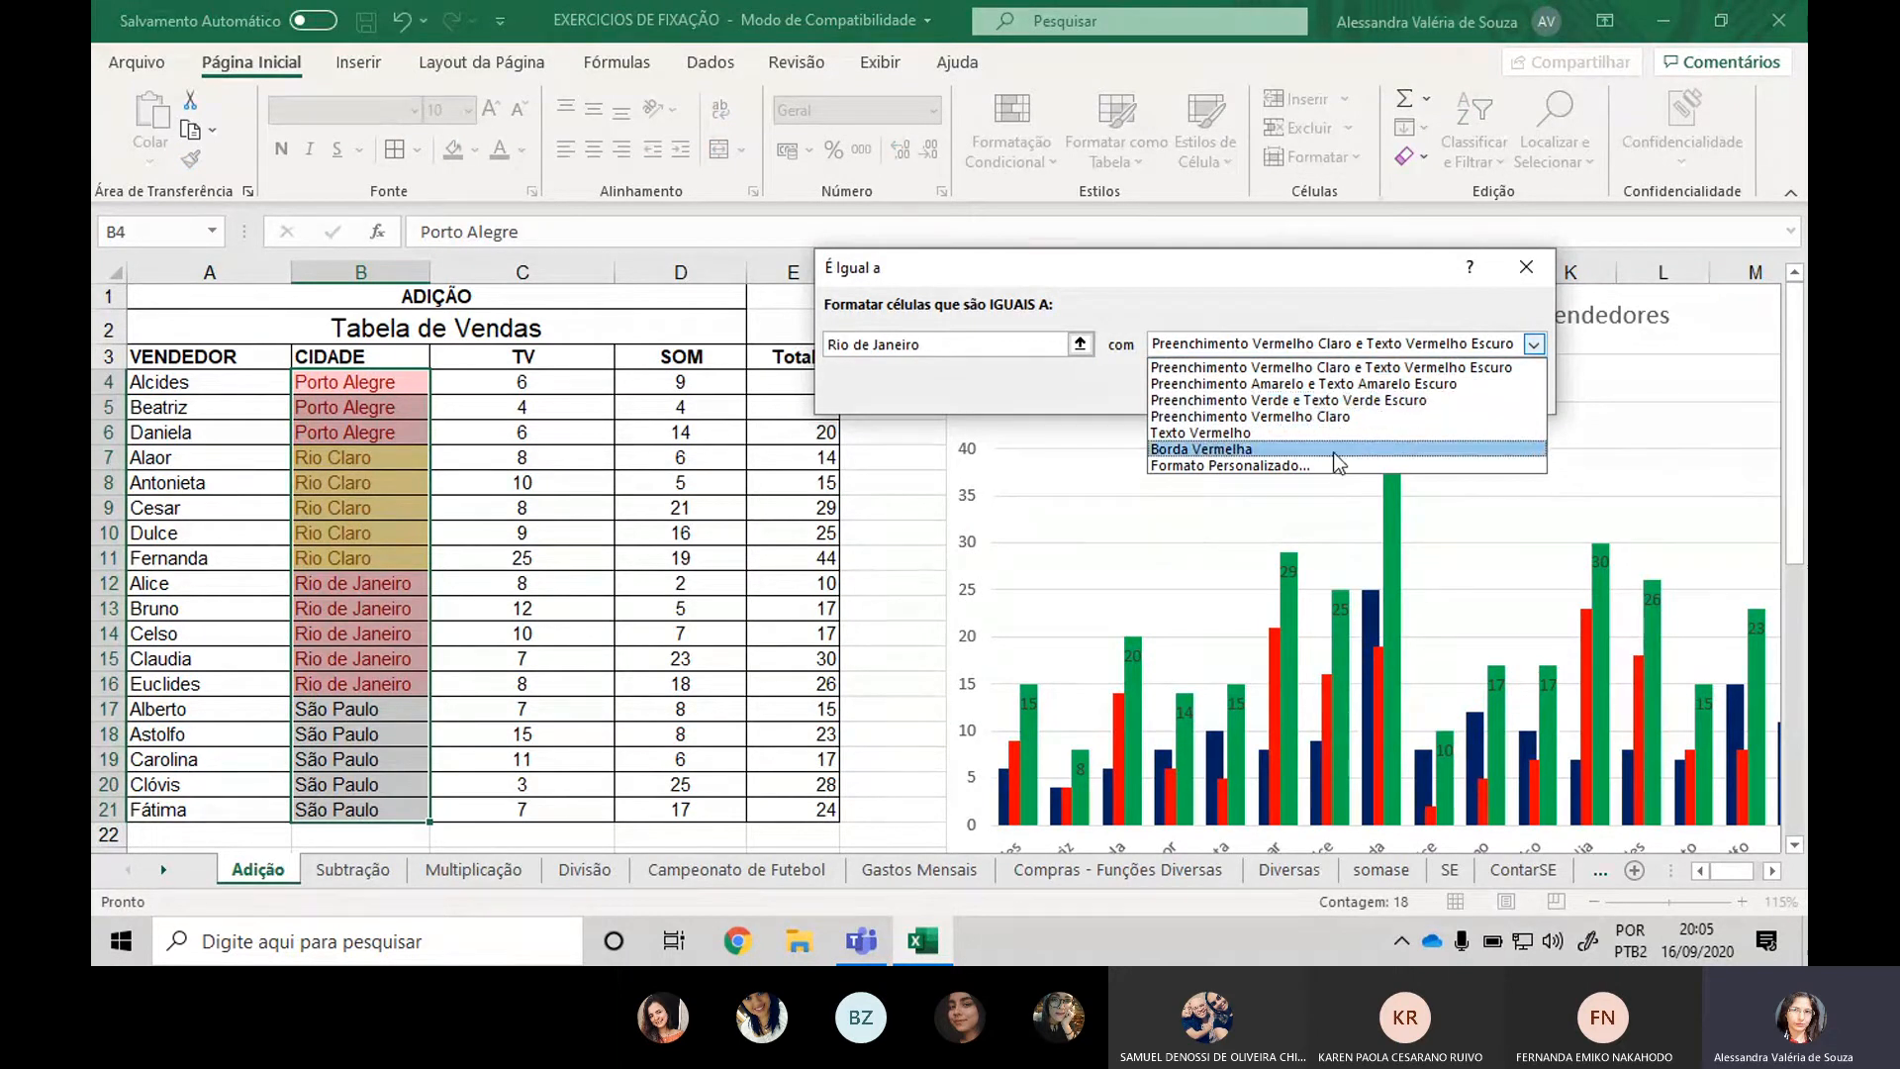
pyautogui.click(1371, 401)
pyautogui.click(1395, 390)
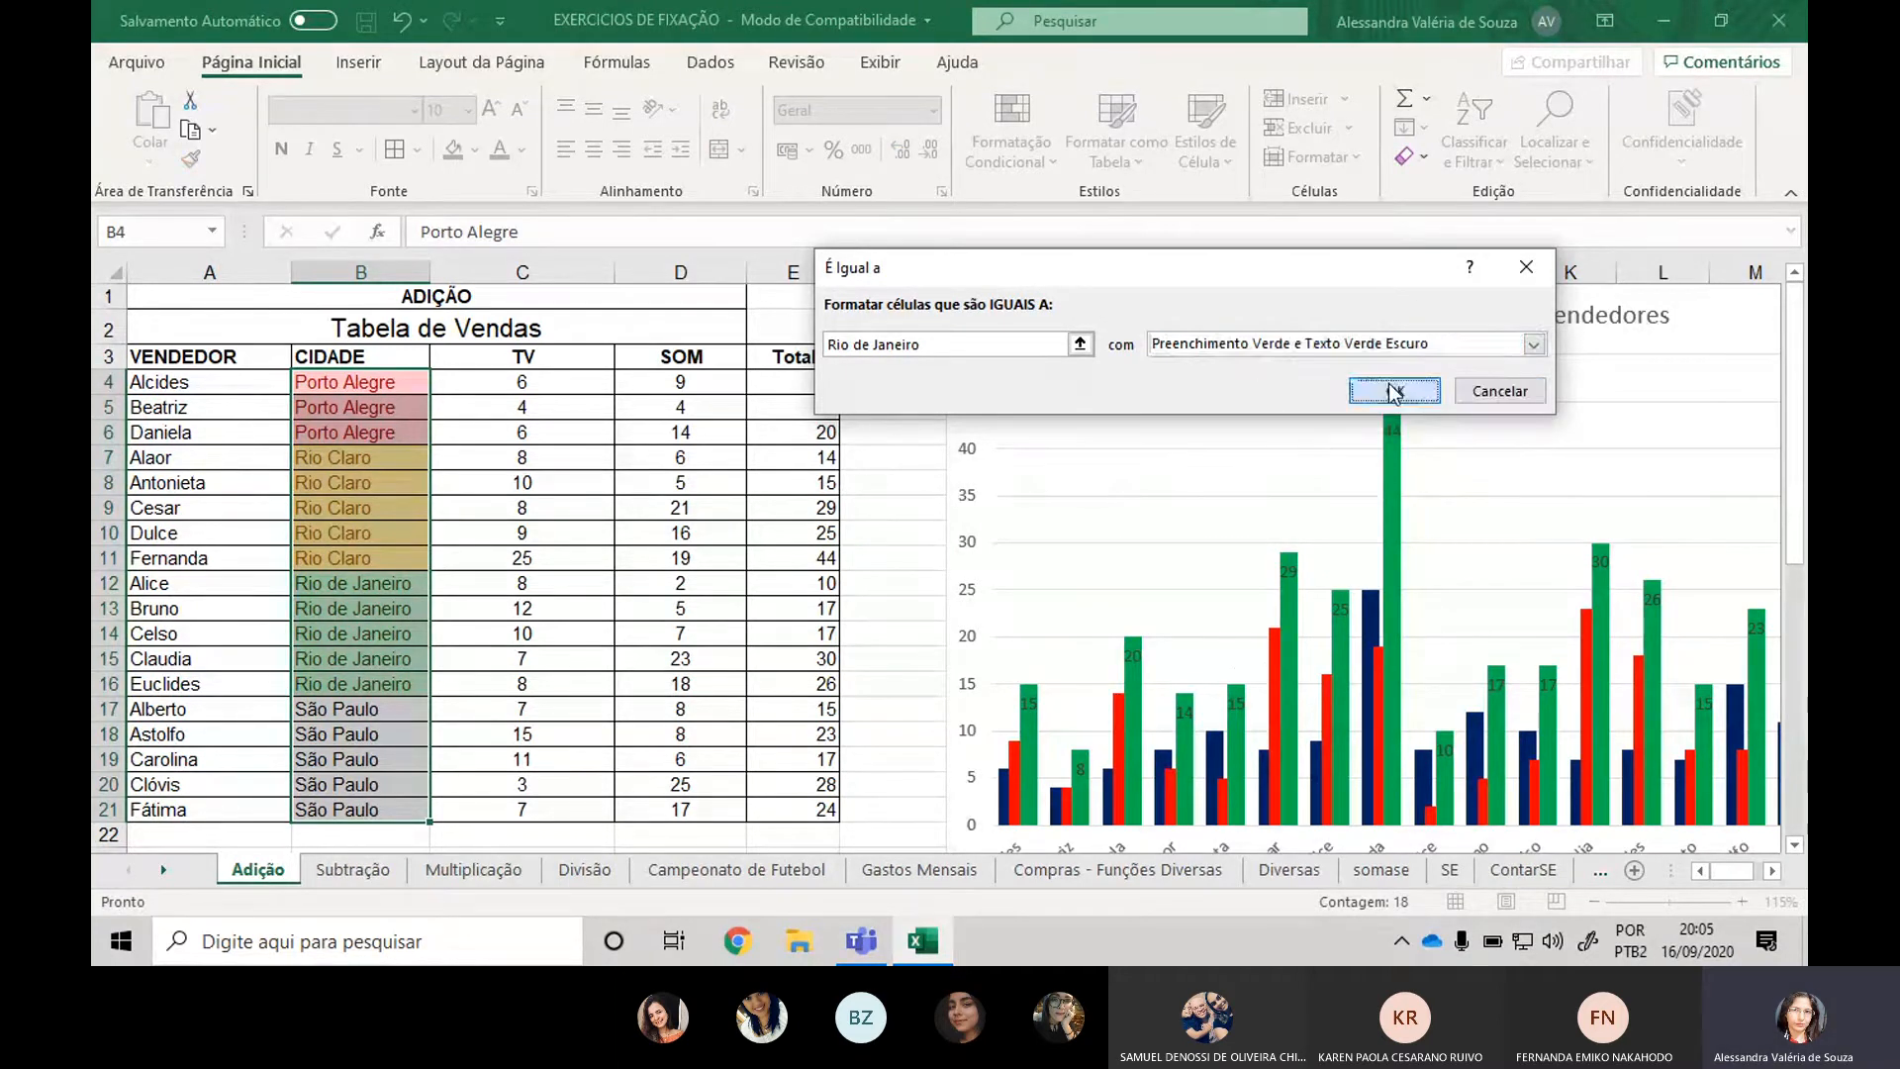
pyautogui.click(1105, 556)
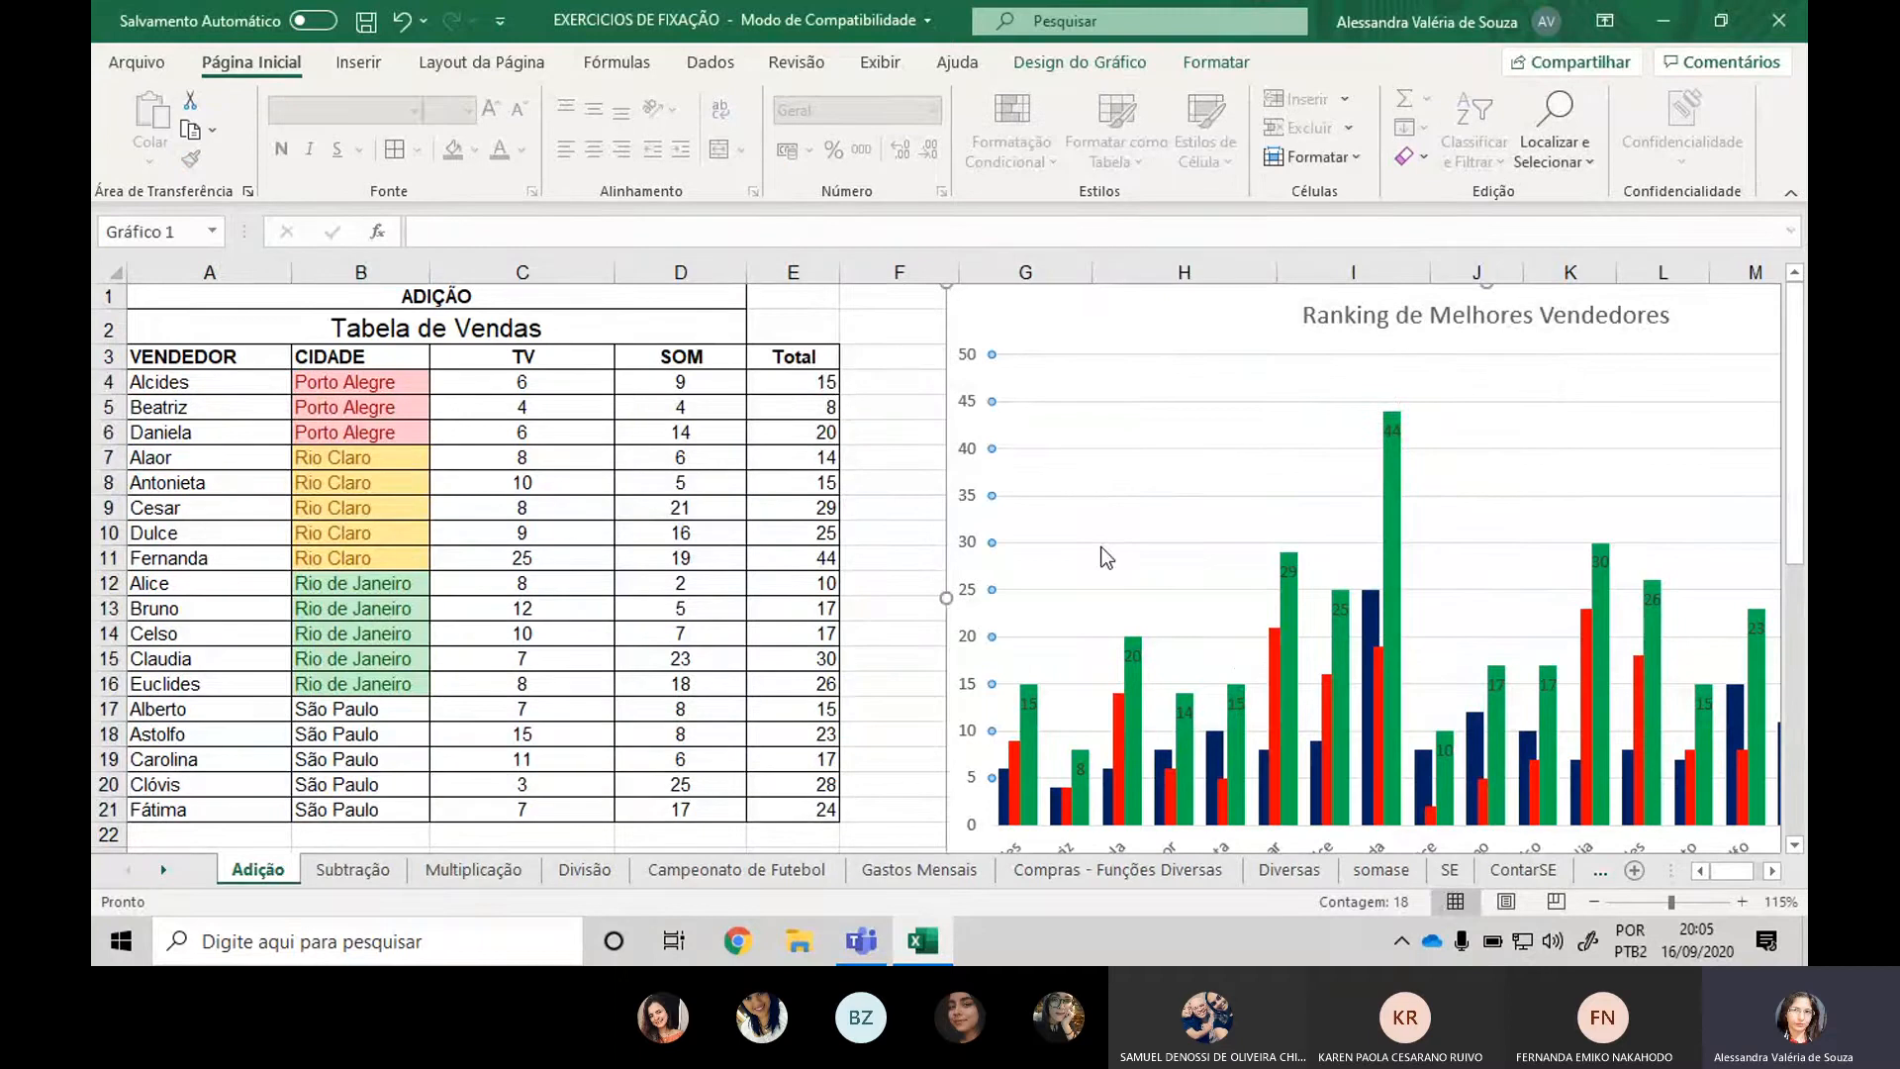
# Test the city highlighting by entering "Porto Alegre" in B8, and undo that entry.
pyautogui.click(317, 489)
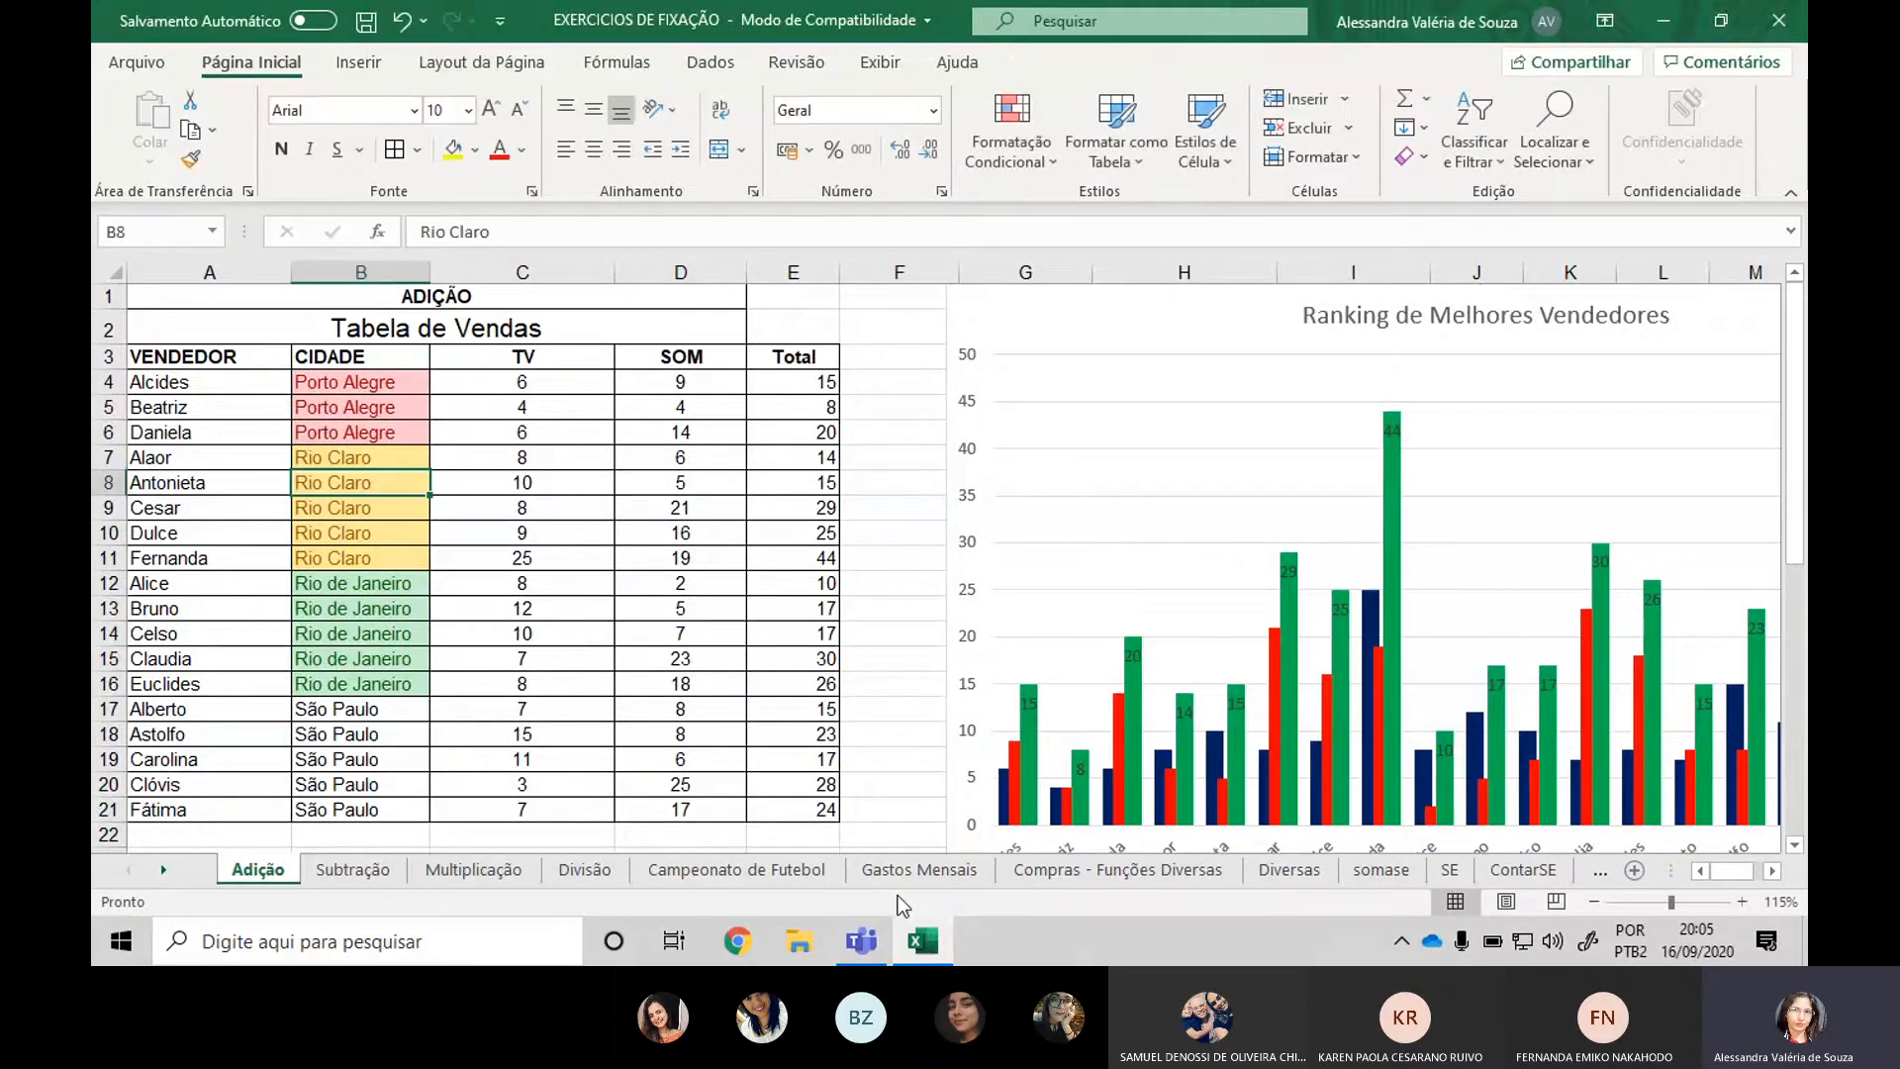
pyautogui.press('BackSpace')
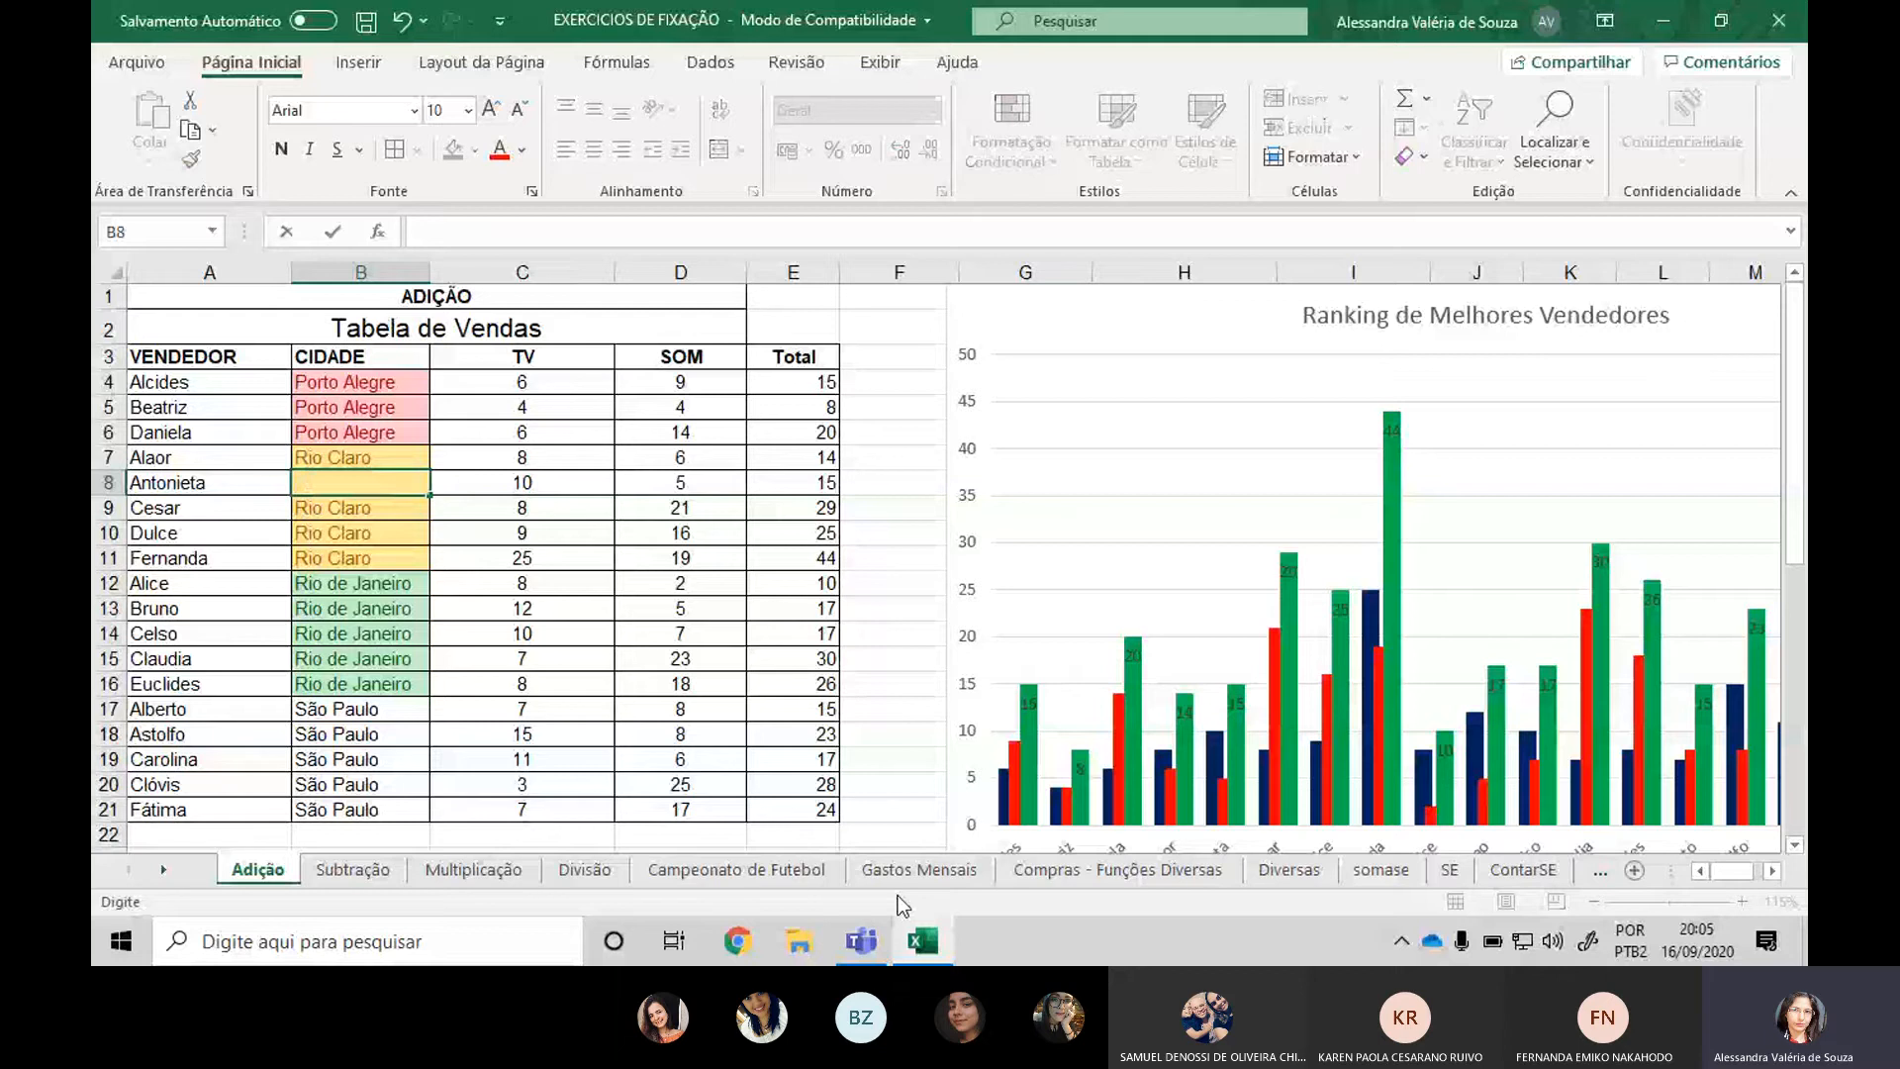
pyautogui.write('Porto Alegre')
pyautogui.press('Return')
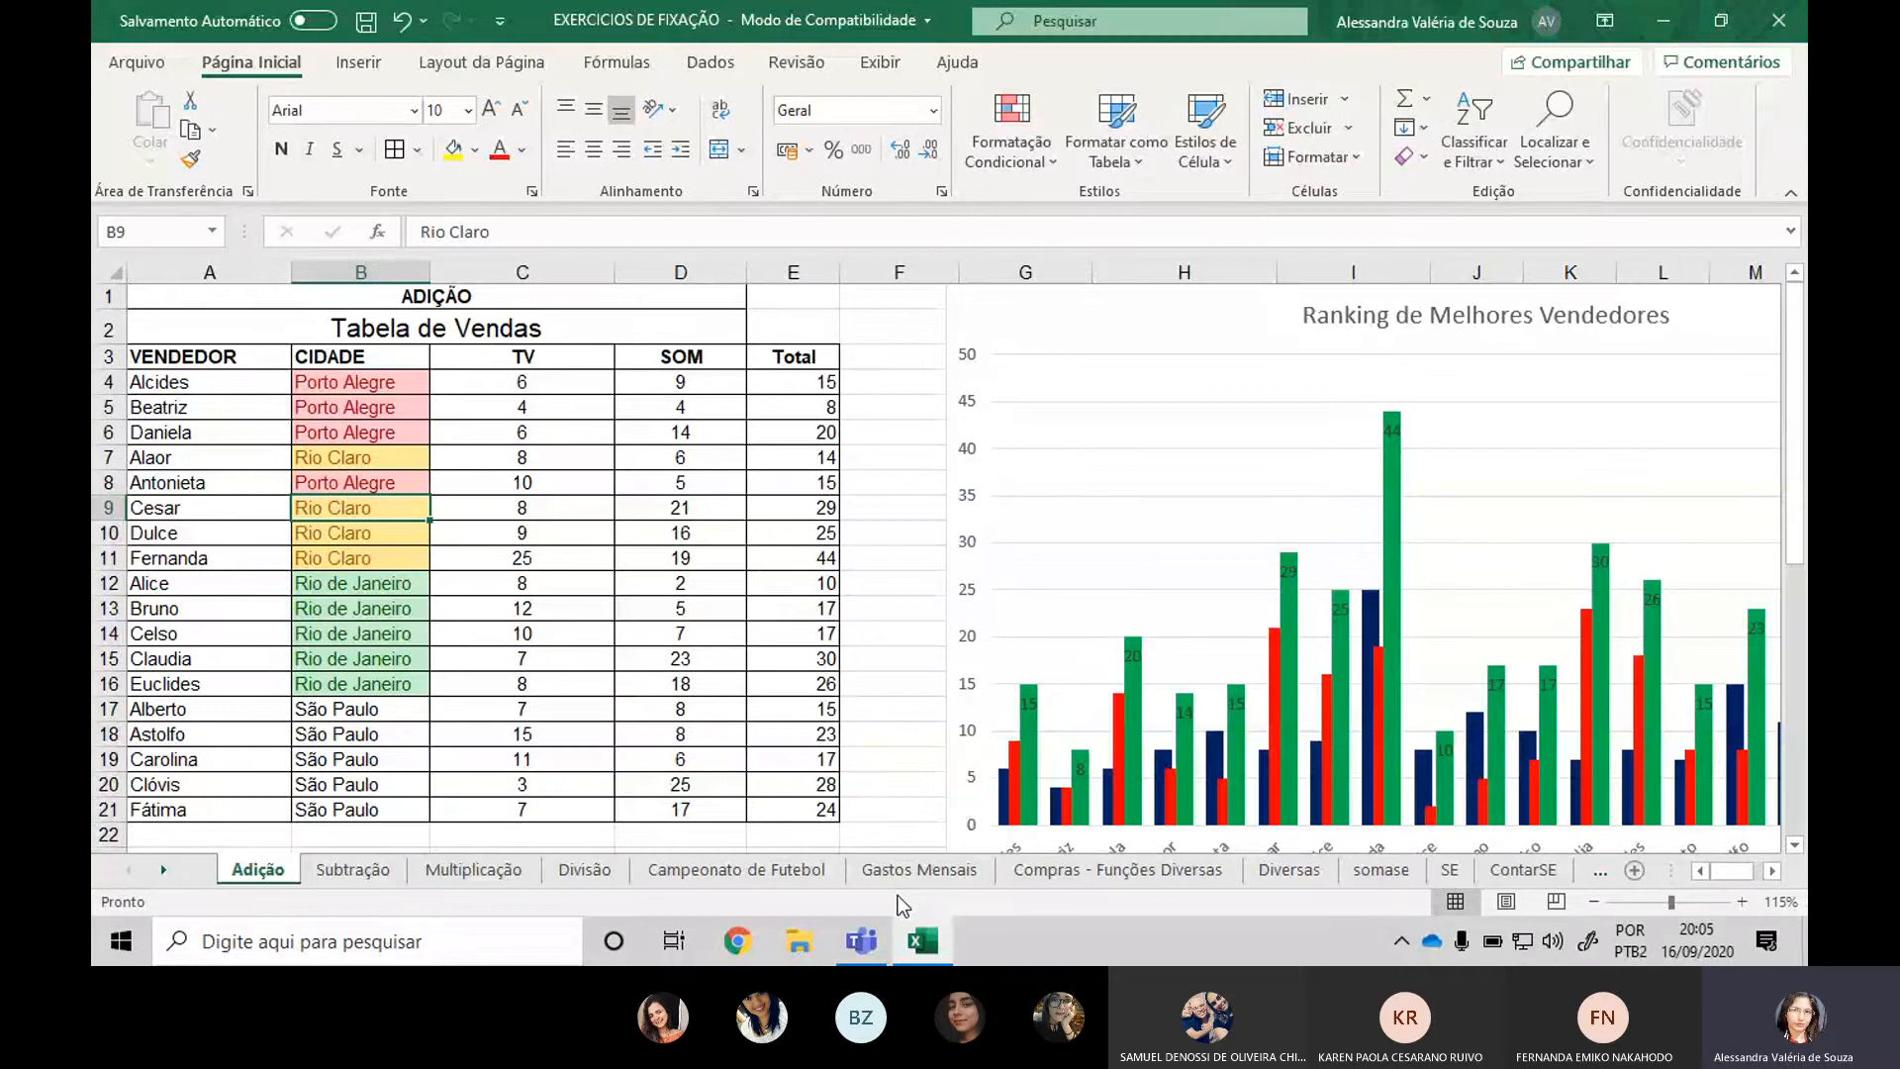
pyautogui.hotkey('ctrl', 'z')
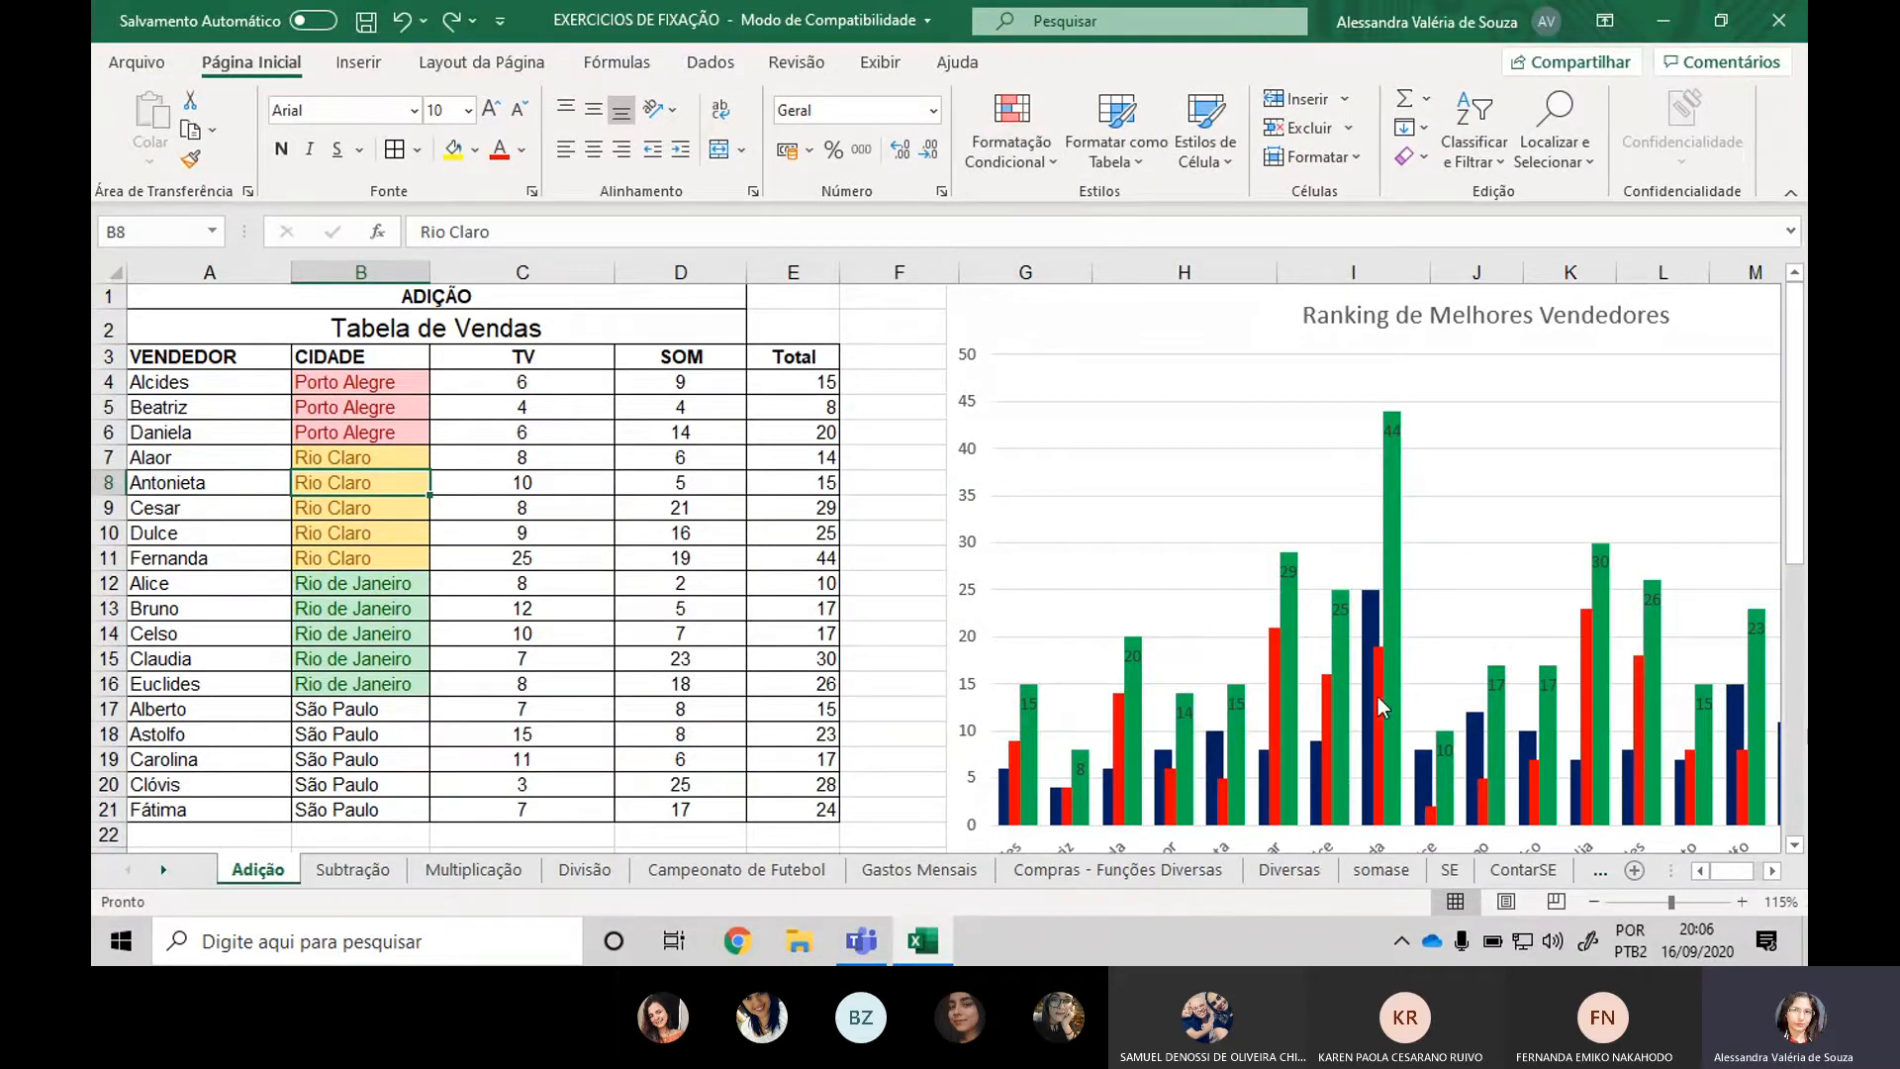
# Return to the Diversas sheet and review the CONT.SE formulas in F6, F7 and F8 of the summary table.
pyautogui.click(1154, 875)
pyautogui.click(1332, 877)
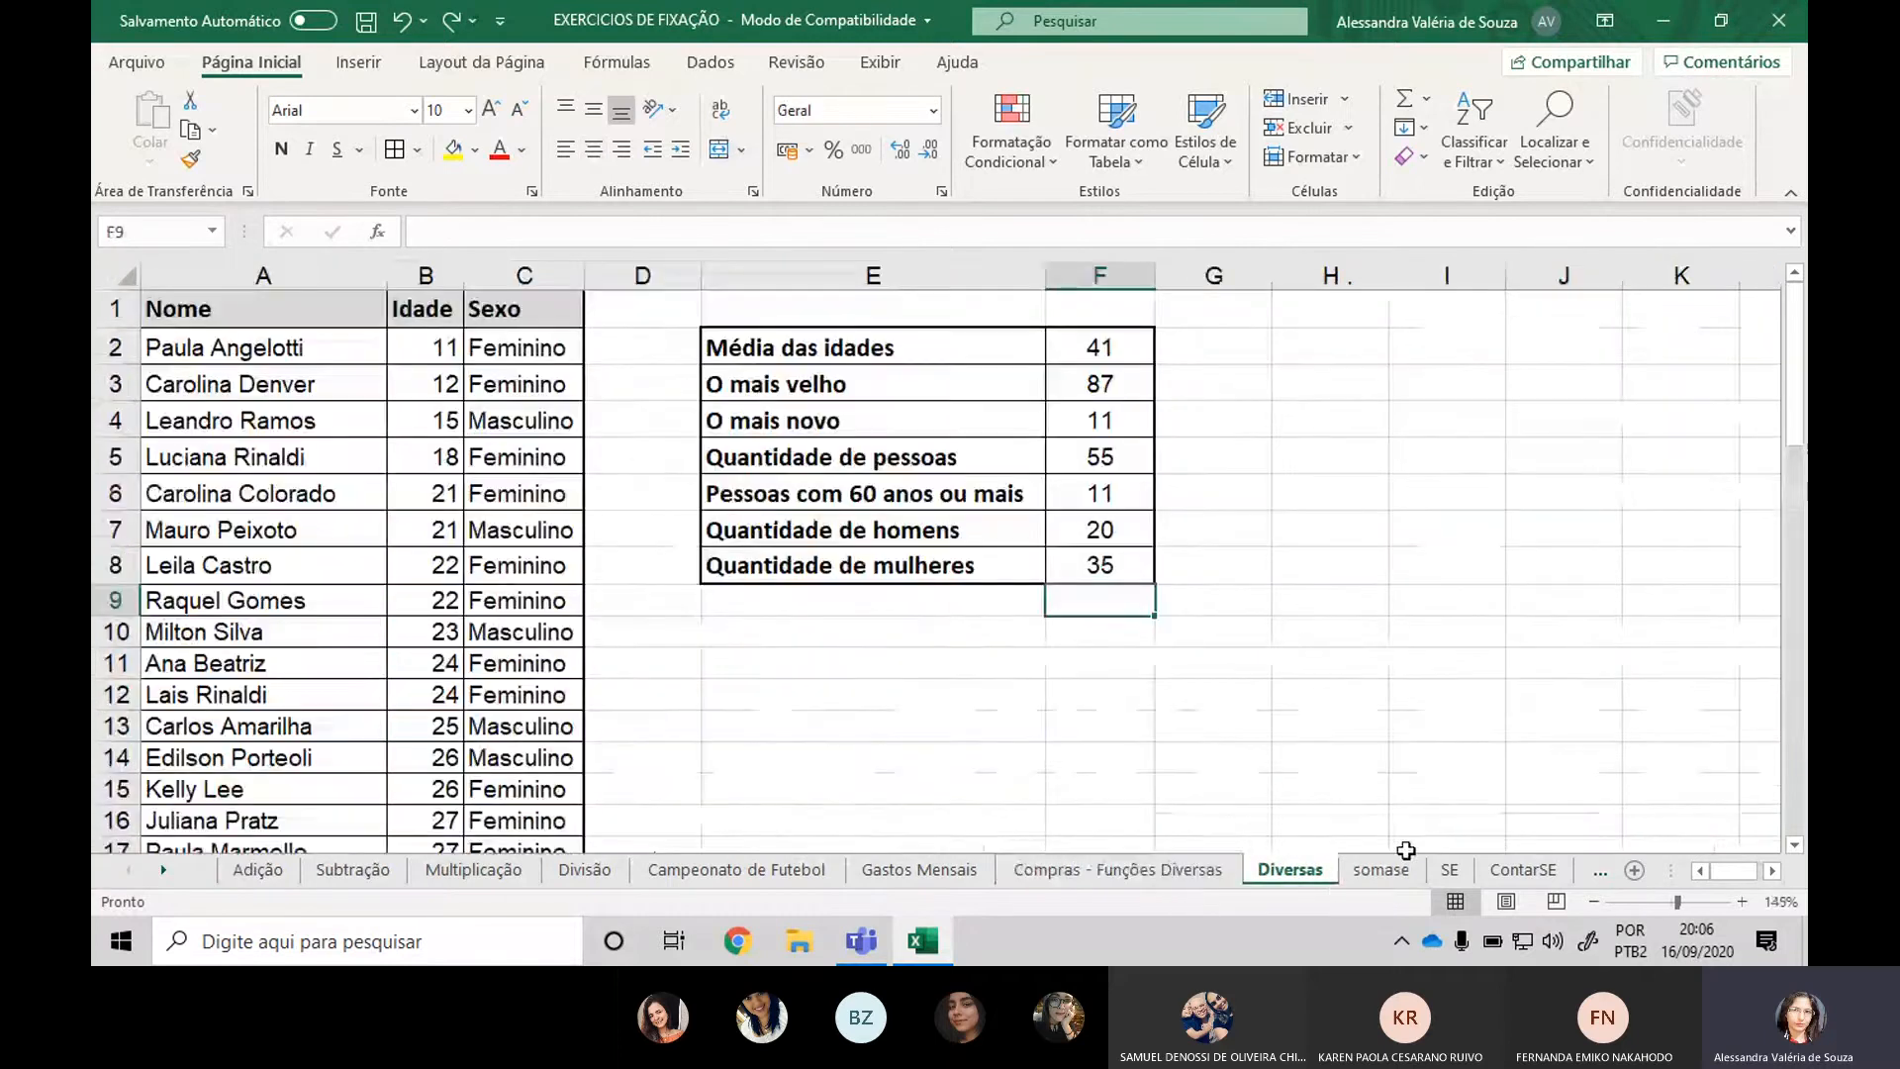
pyautogui.click(1428, 475)
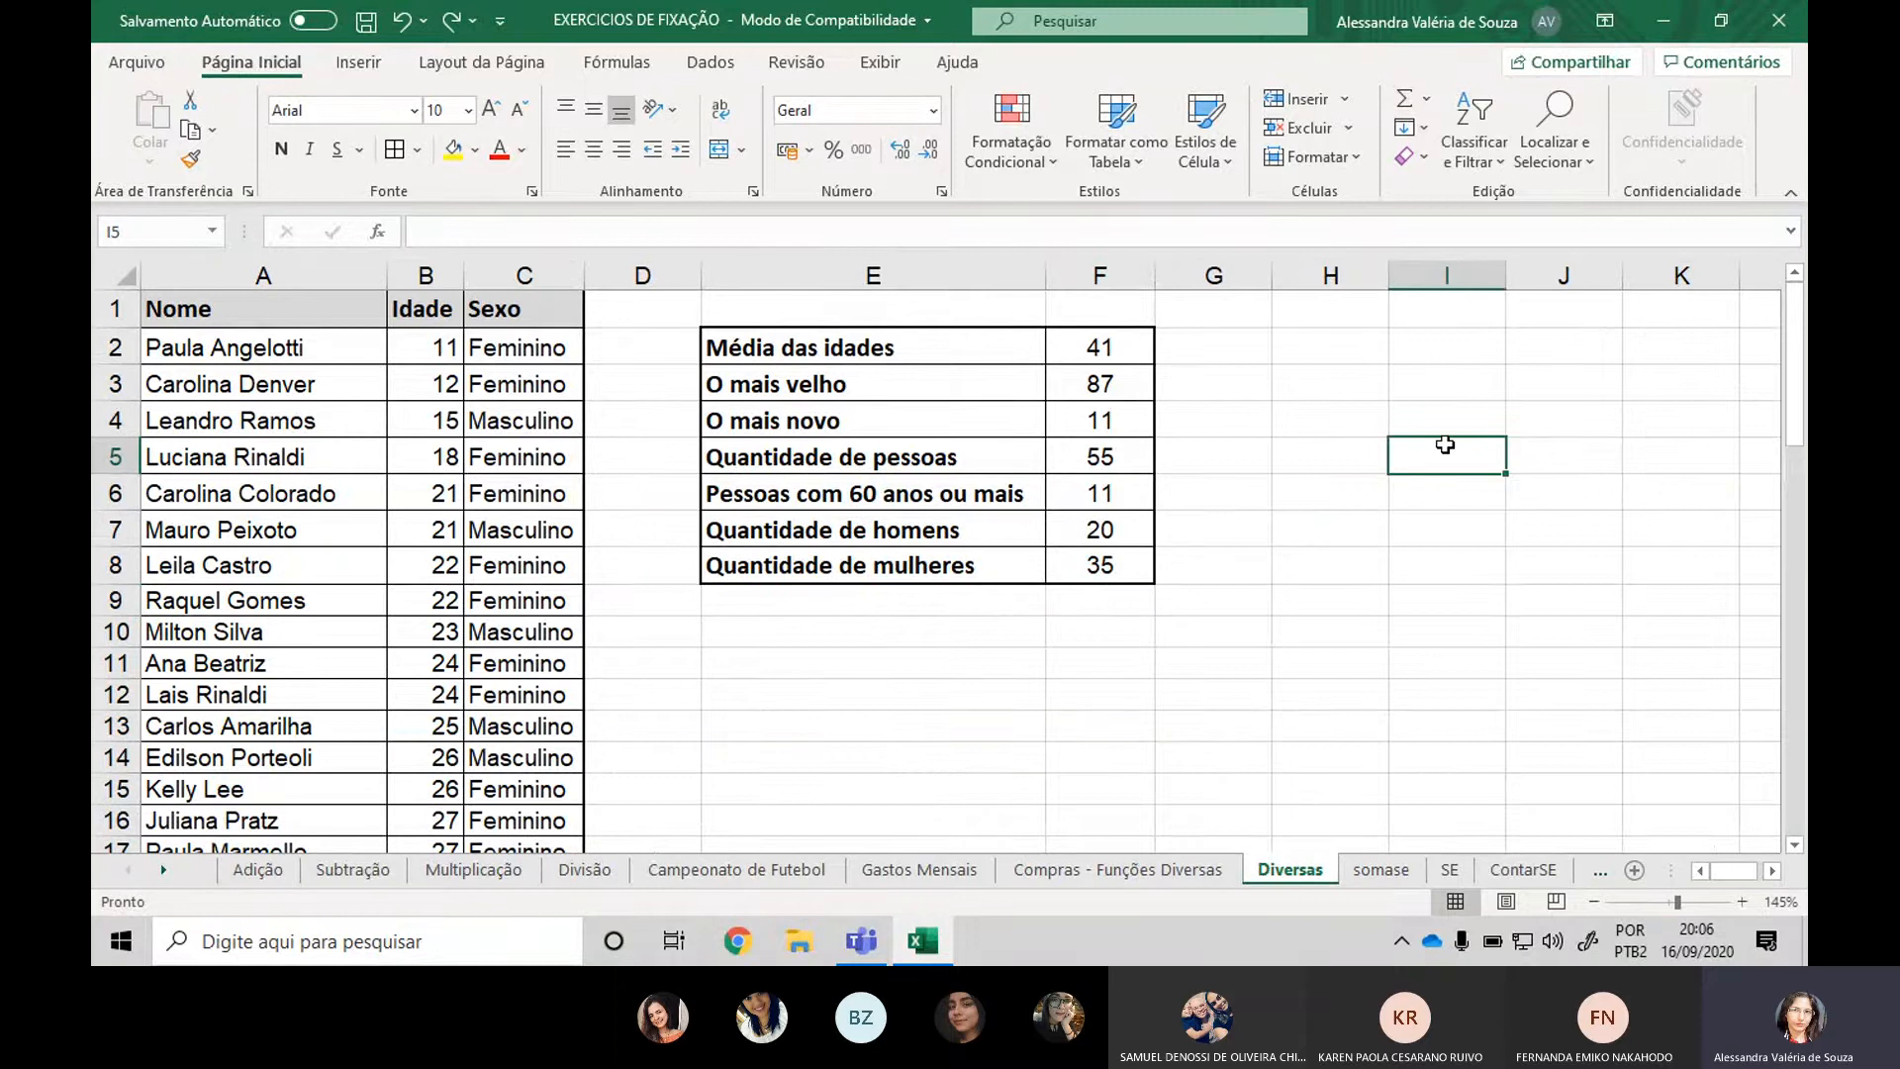
pyautogui.scroll(-3, 1251, 479)
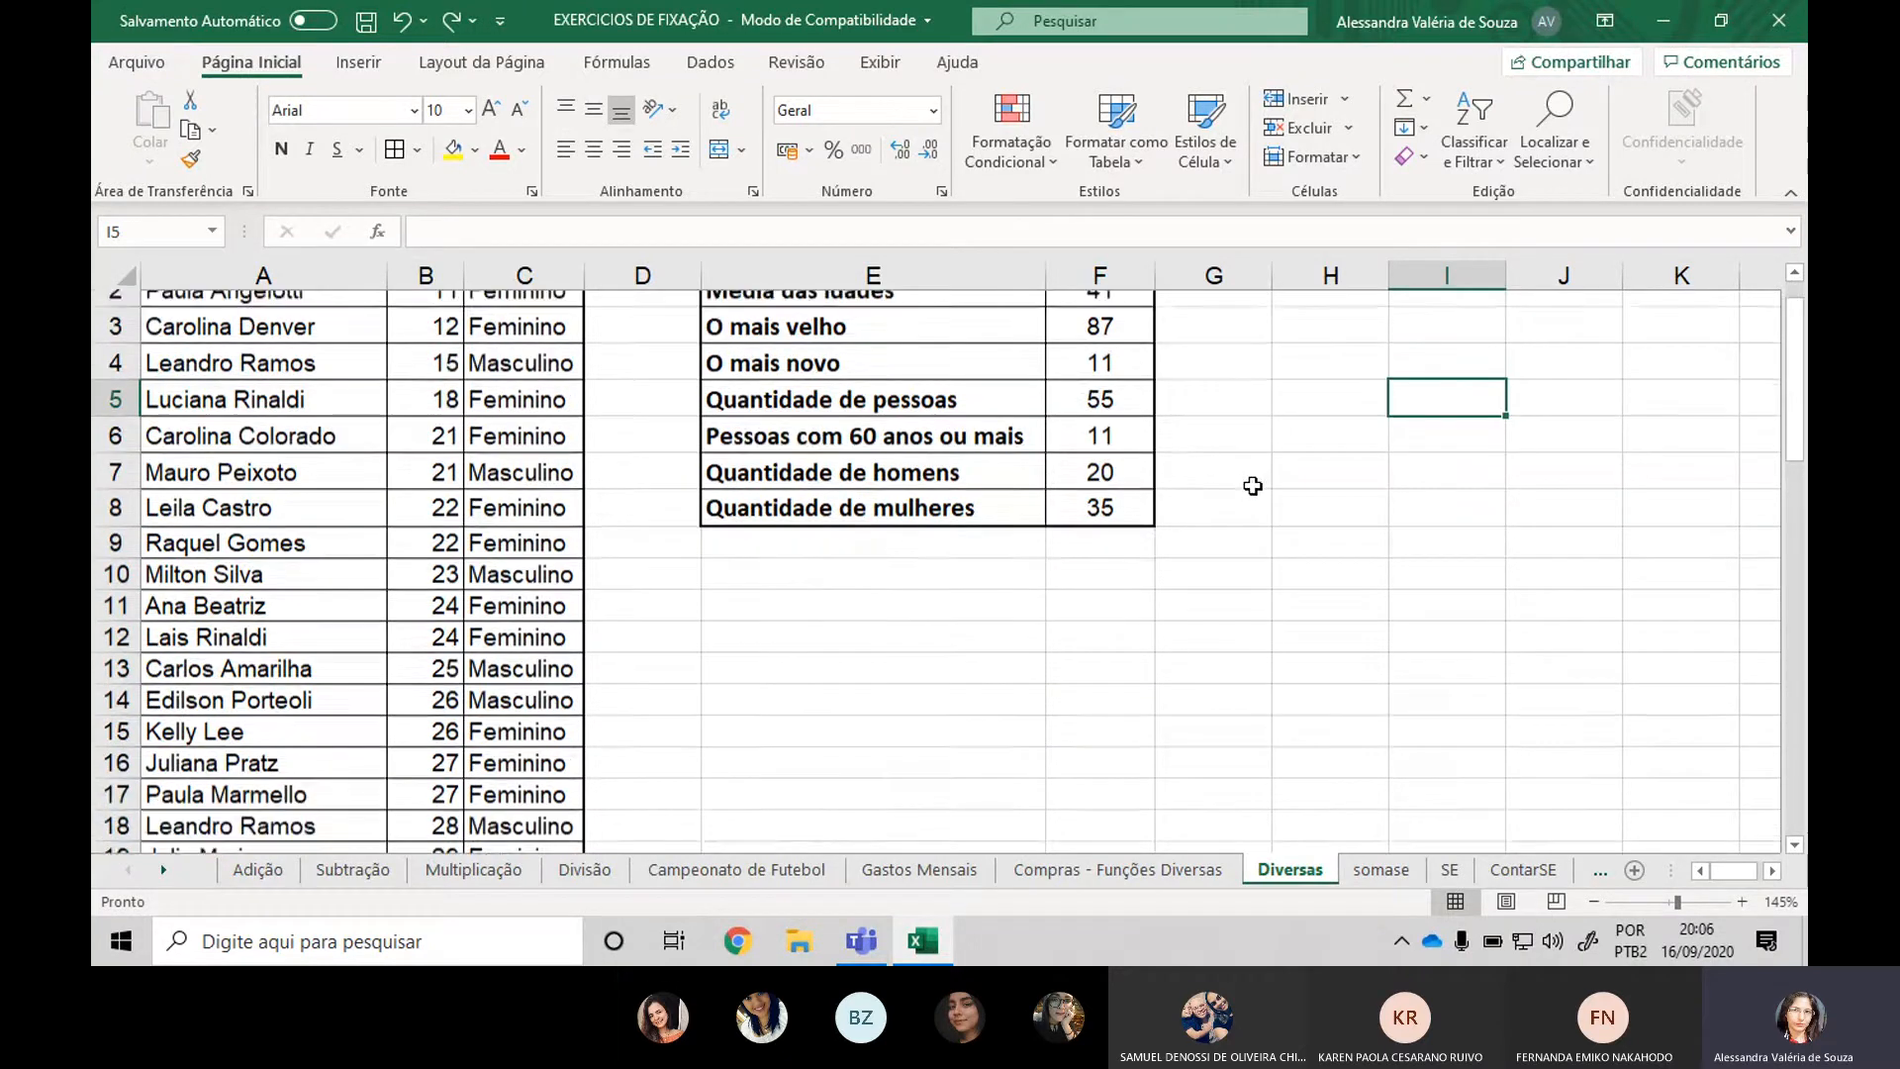
pyautogui.scroll(3, 1120, 644)
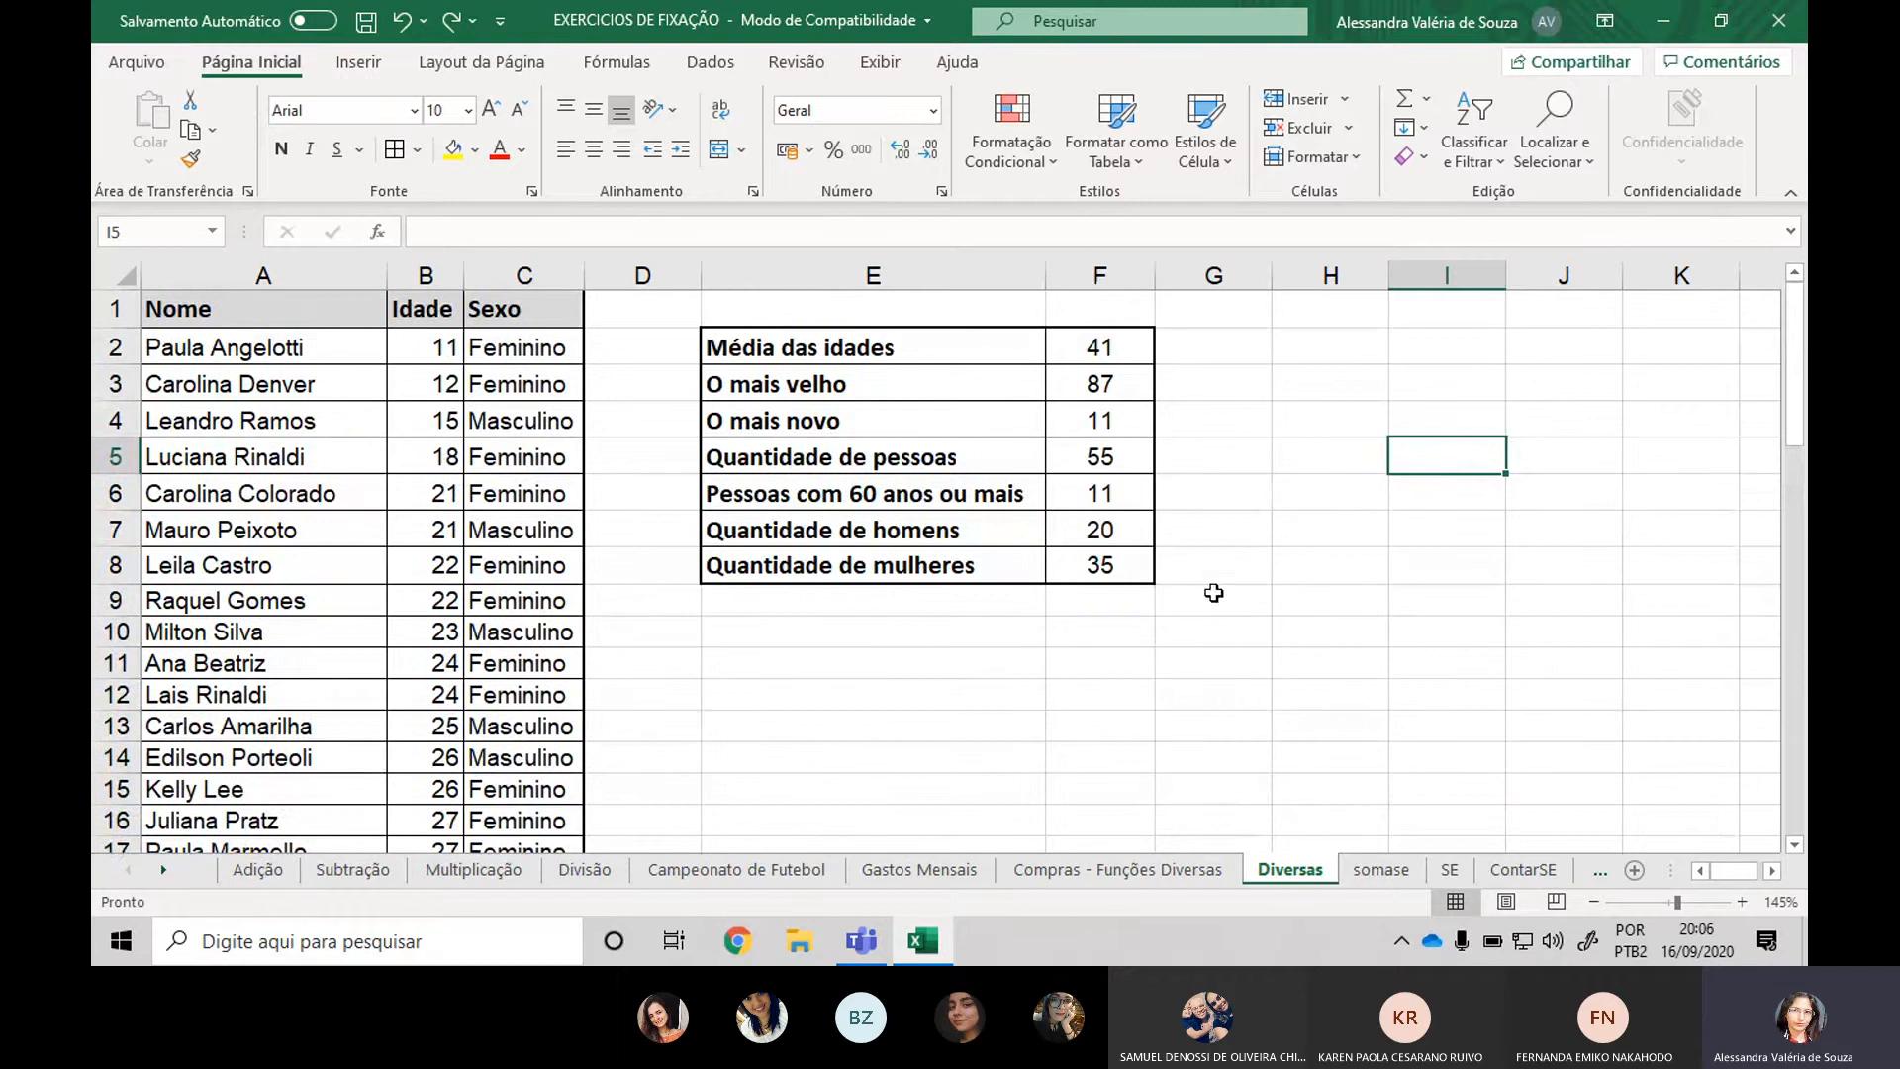
pyautogui.click(1135, 564)
pyautogui.click(1133, 530)
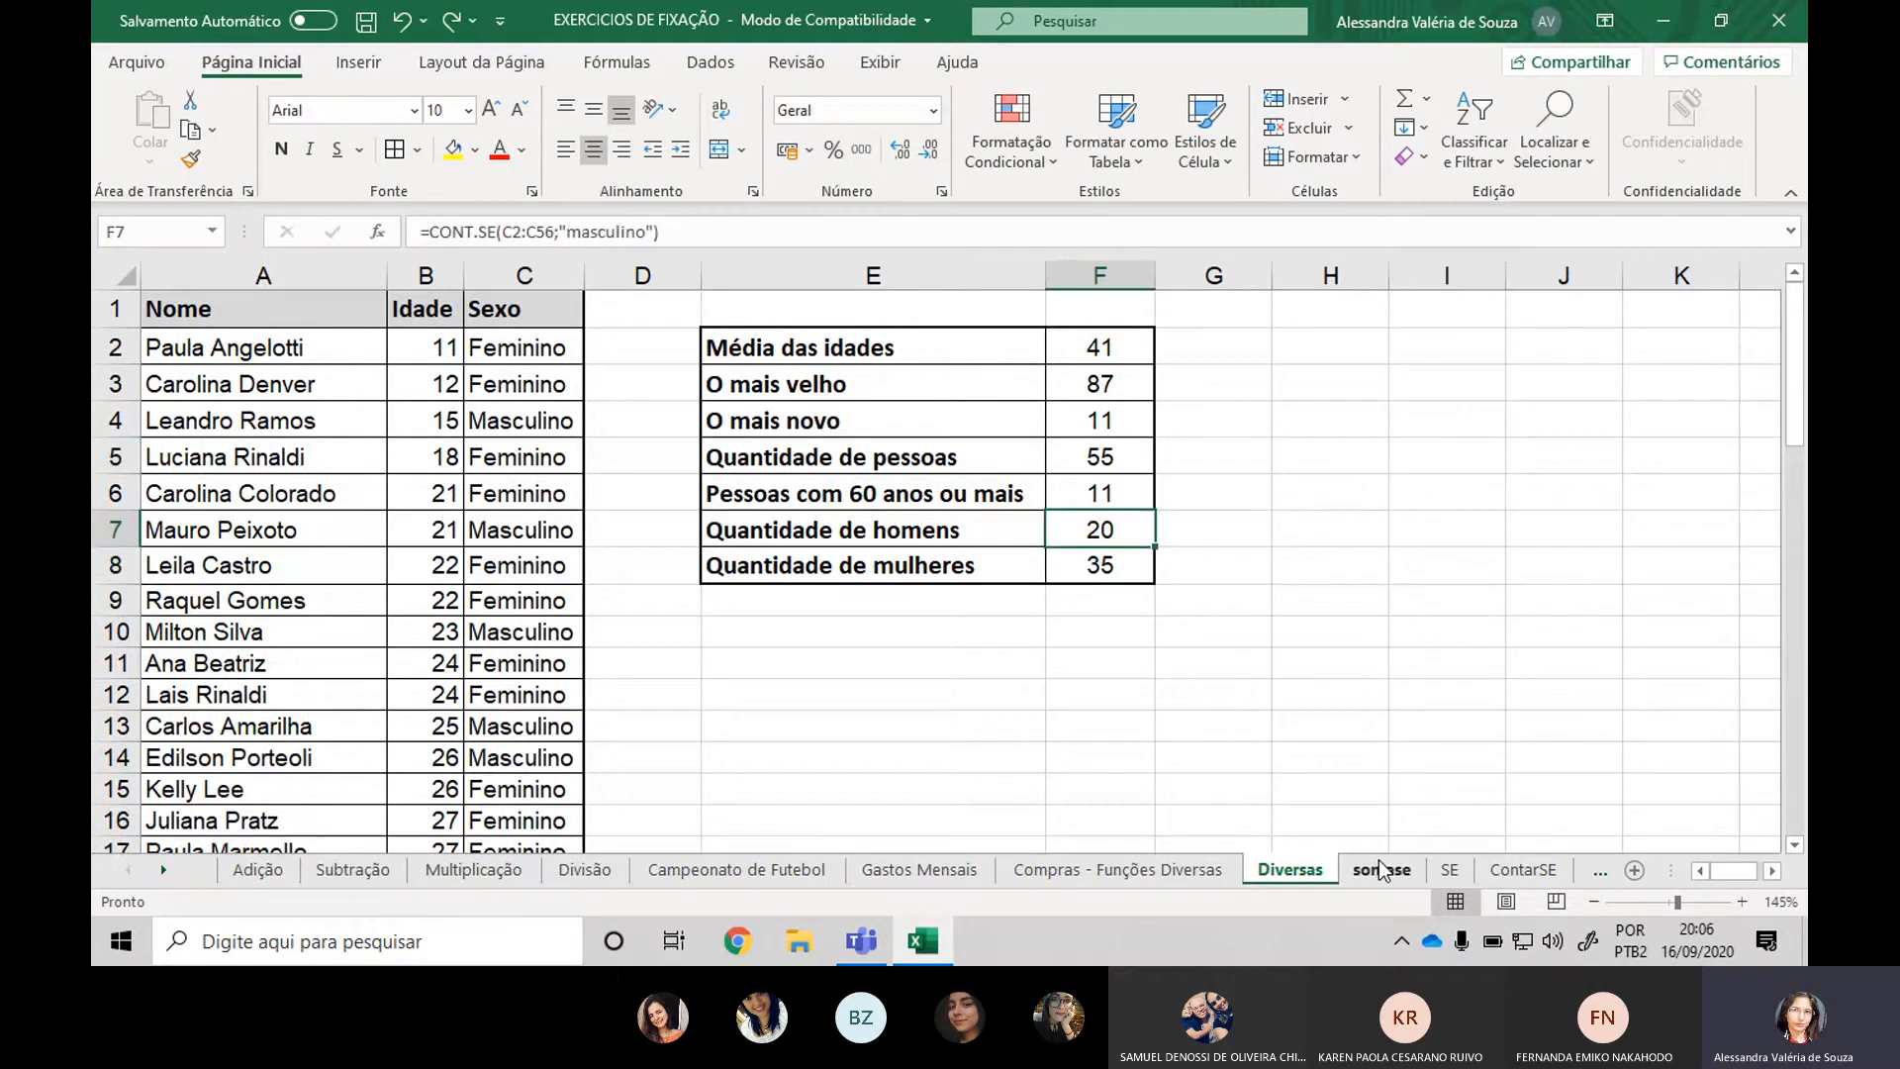
pyautogui.click(1382, 869)
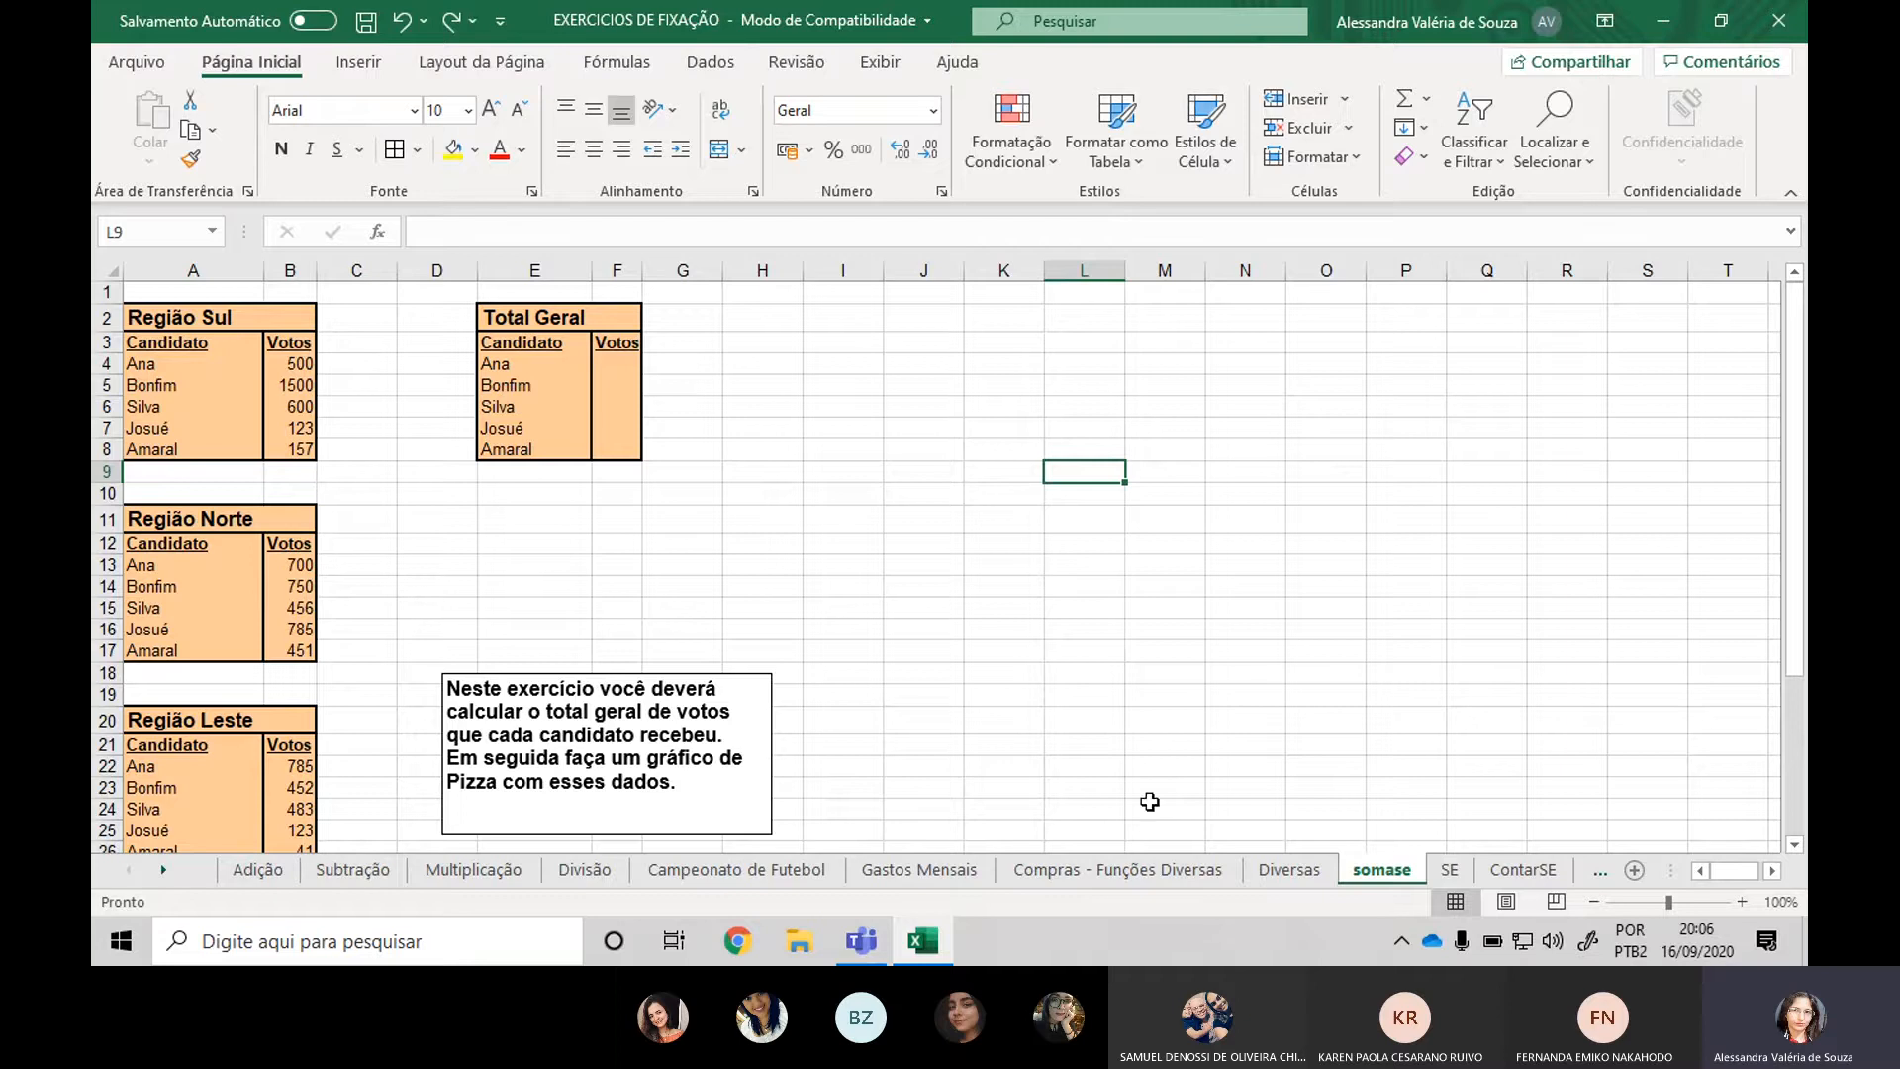
pyautogui.click(1285, 869)
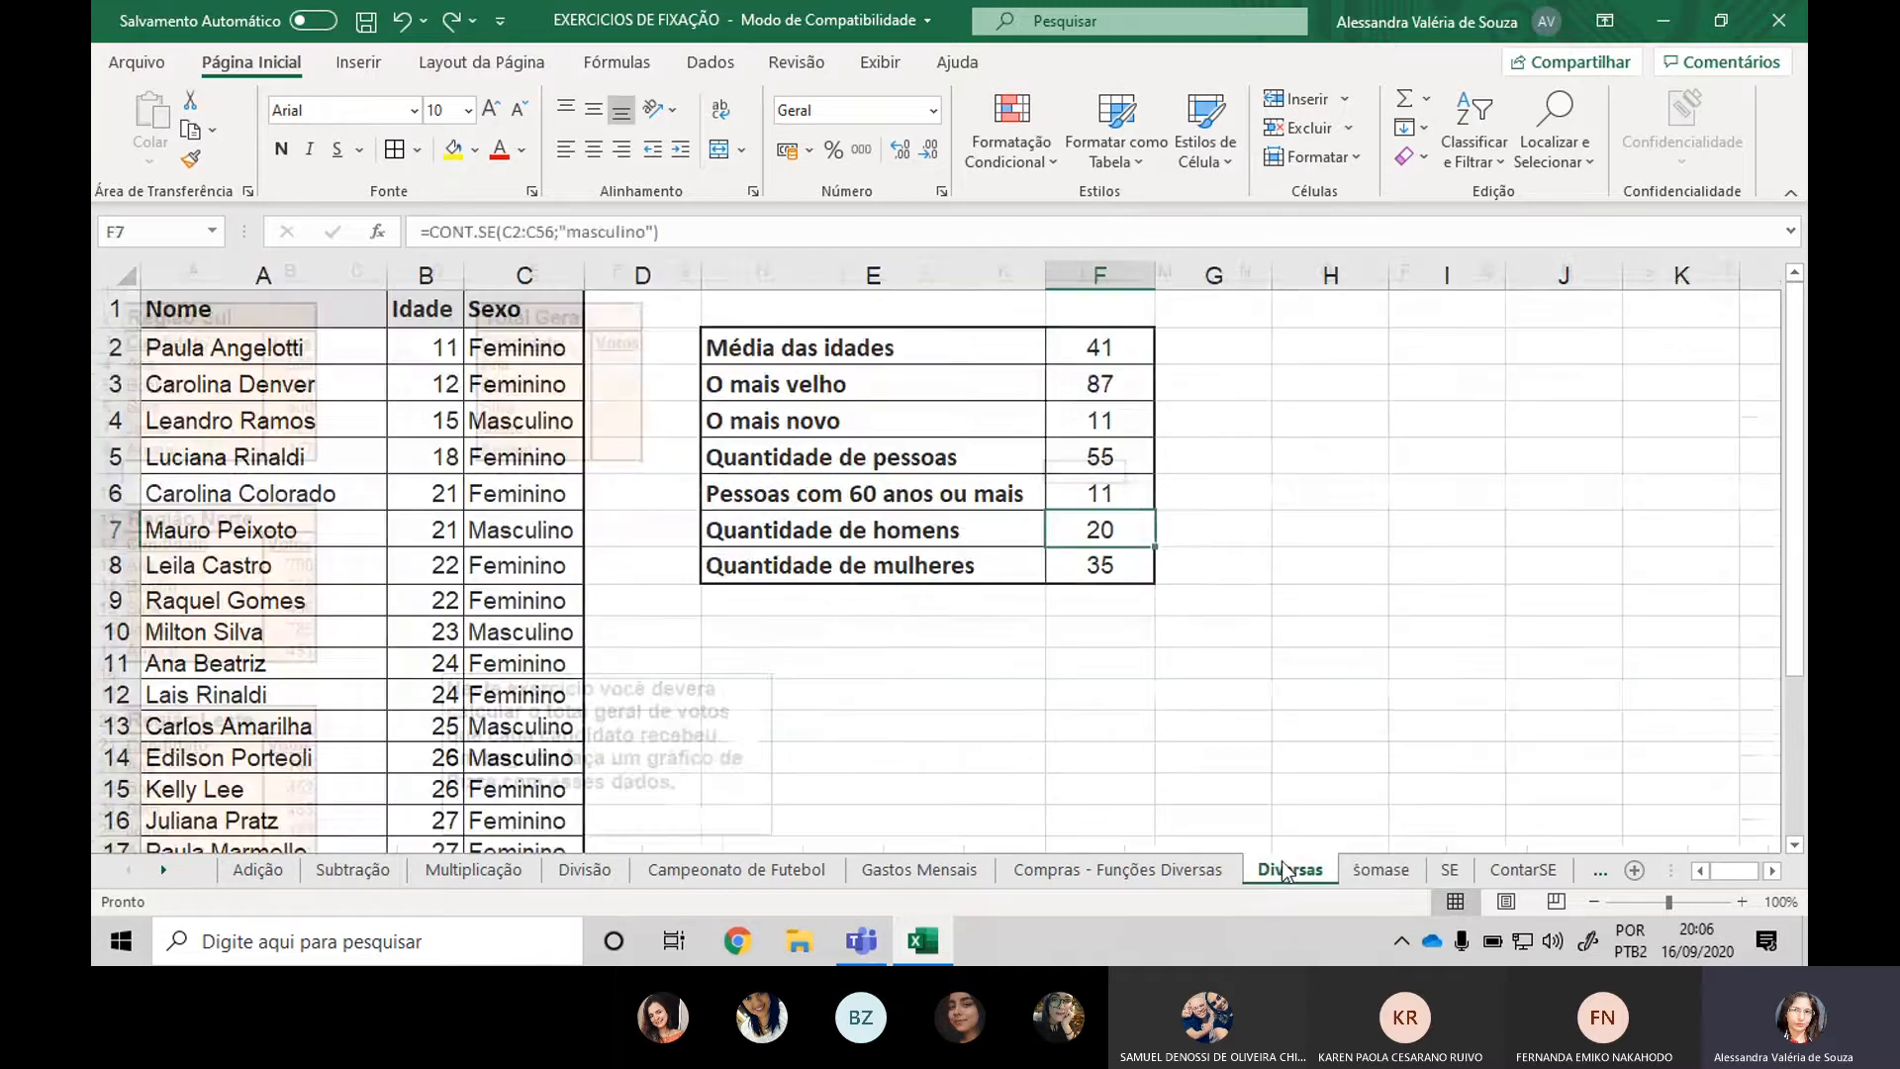
pyautogui.click(1103, 457)
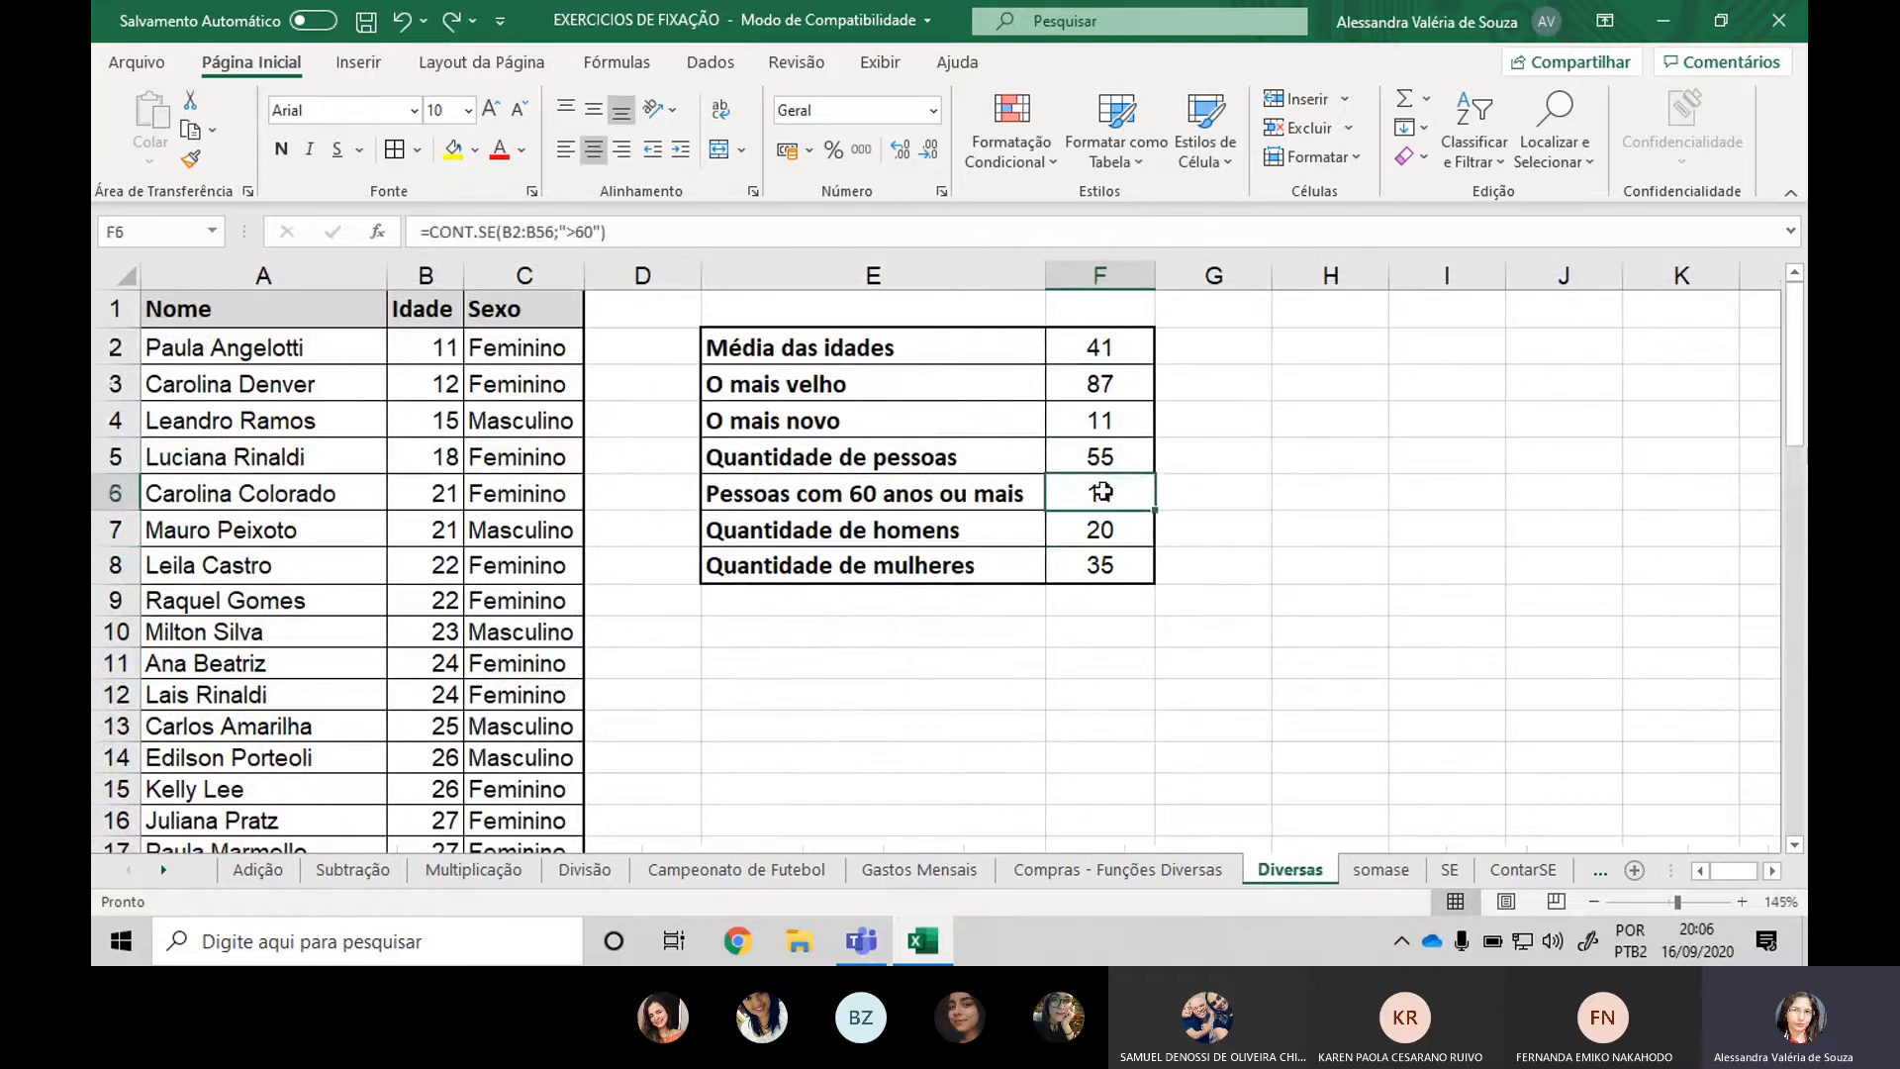
pyautogui.click(1113, 496)
pyautogui.click(1110, 527)
pyautogui.click(1104, 560)
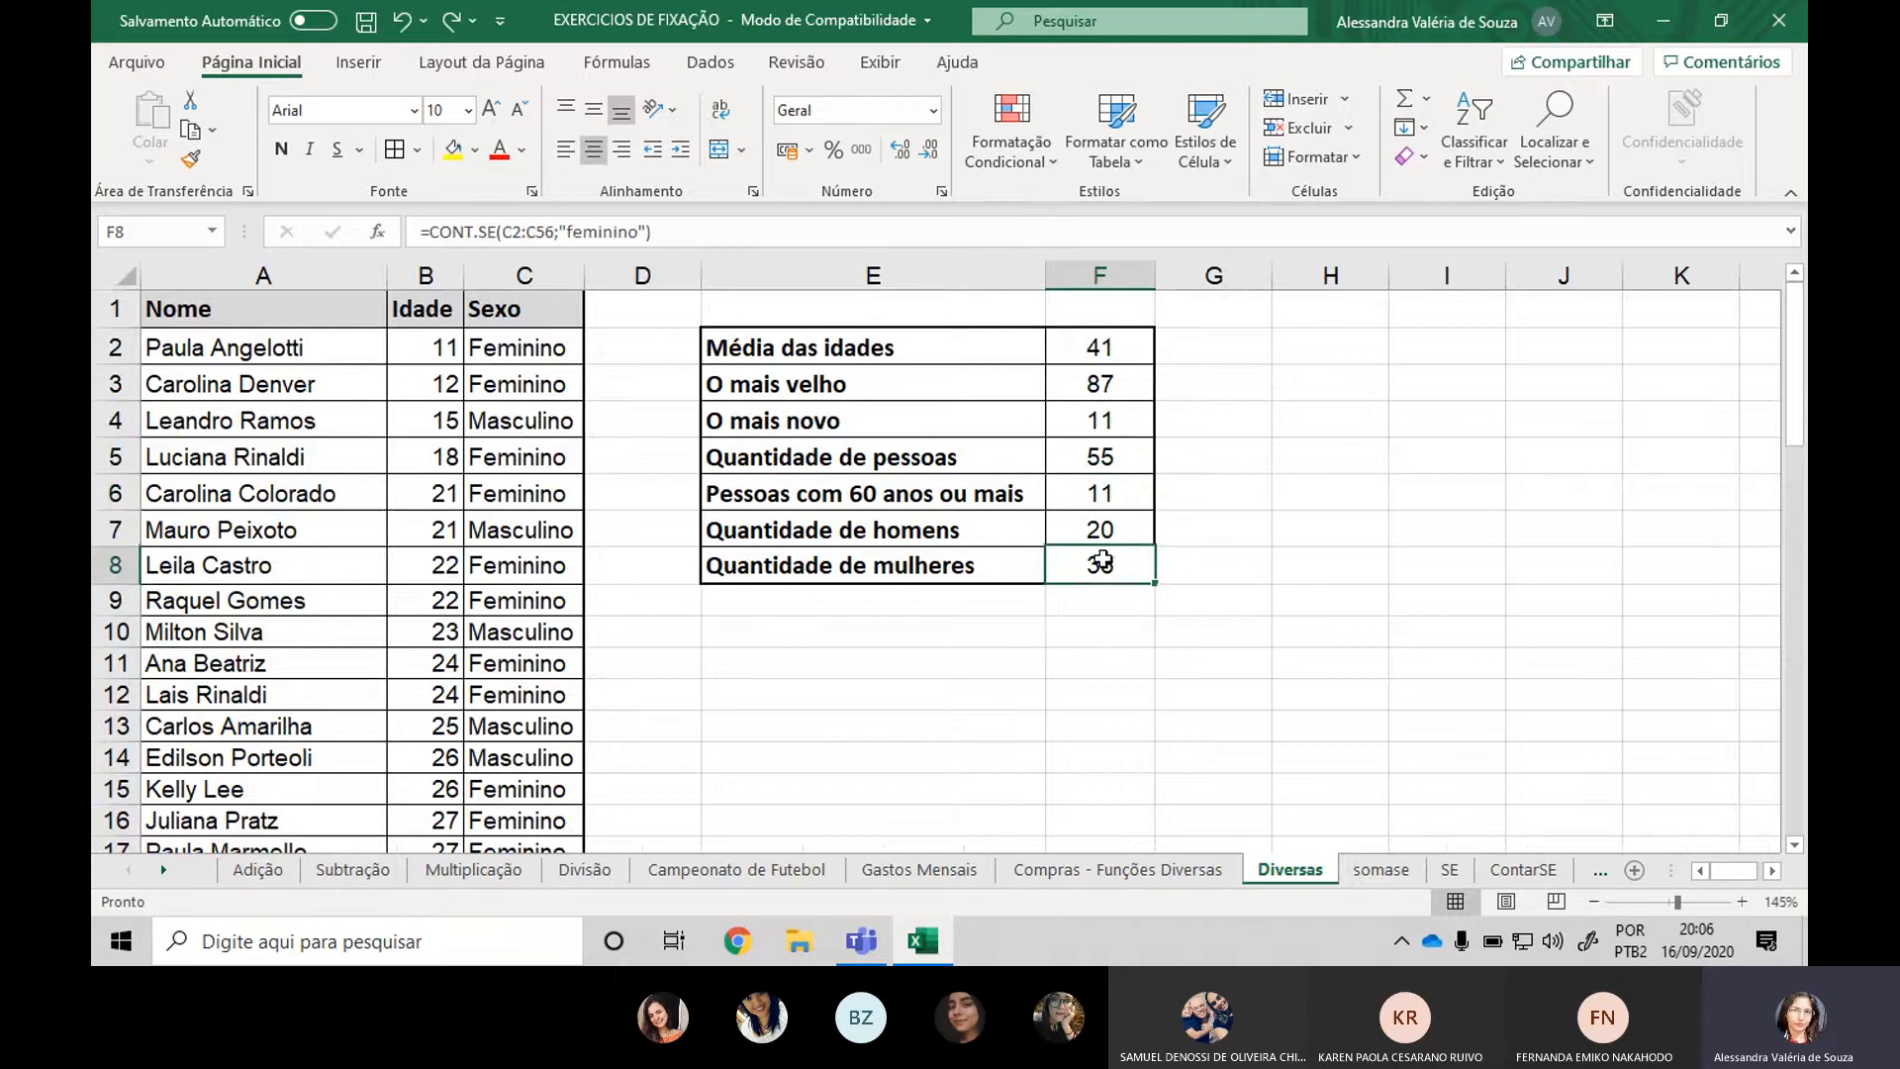
# Open the somase sheet and examine its exercise instructions, the four regional vote tables and the Total Geral table.
pyautogui.click(1383, 879)
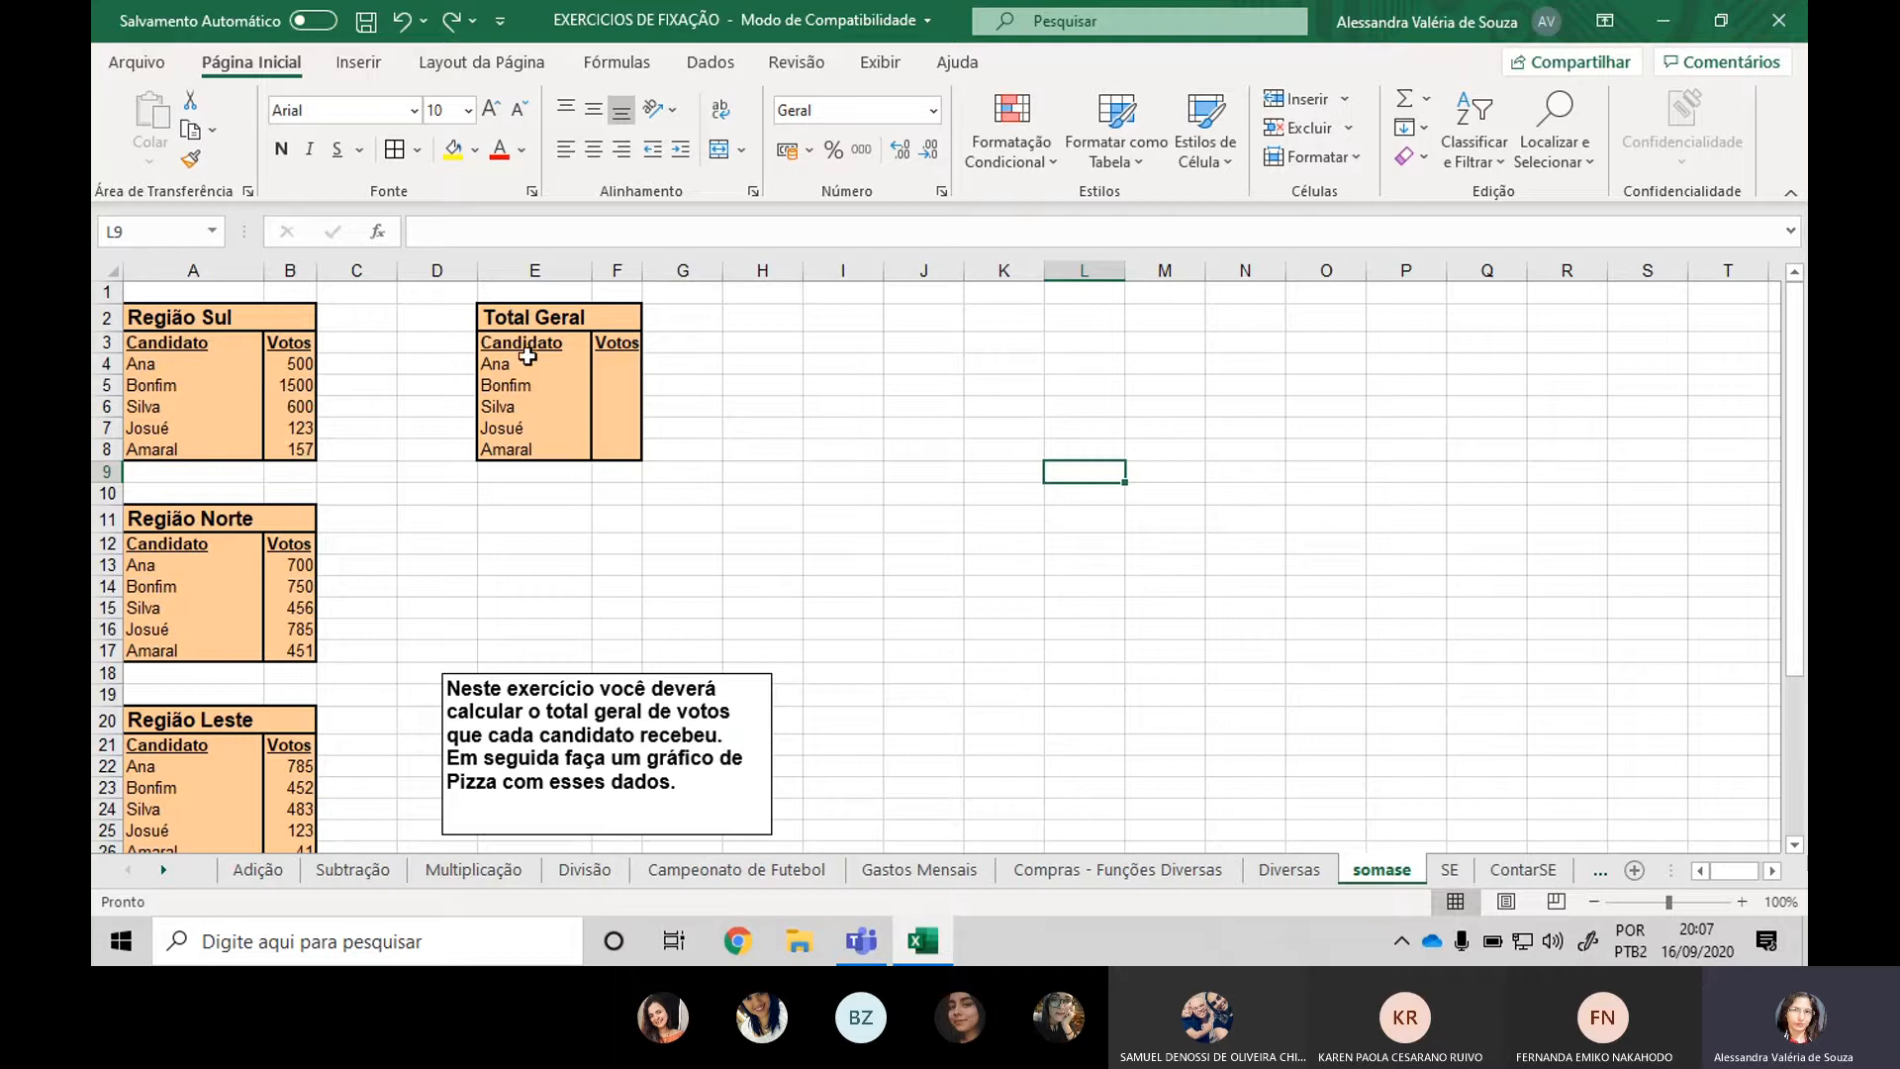
pyautogui.click(618, 362)
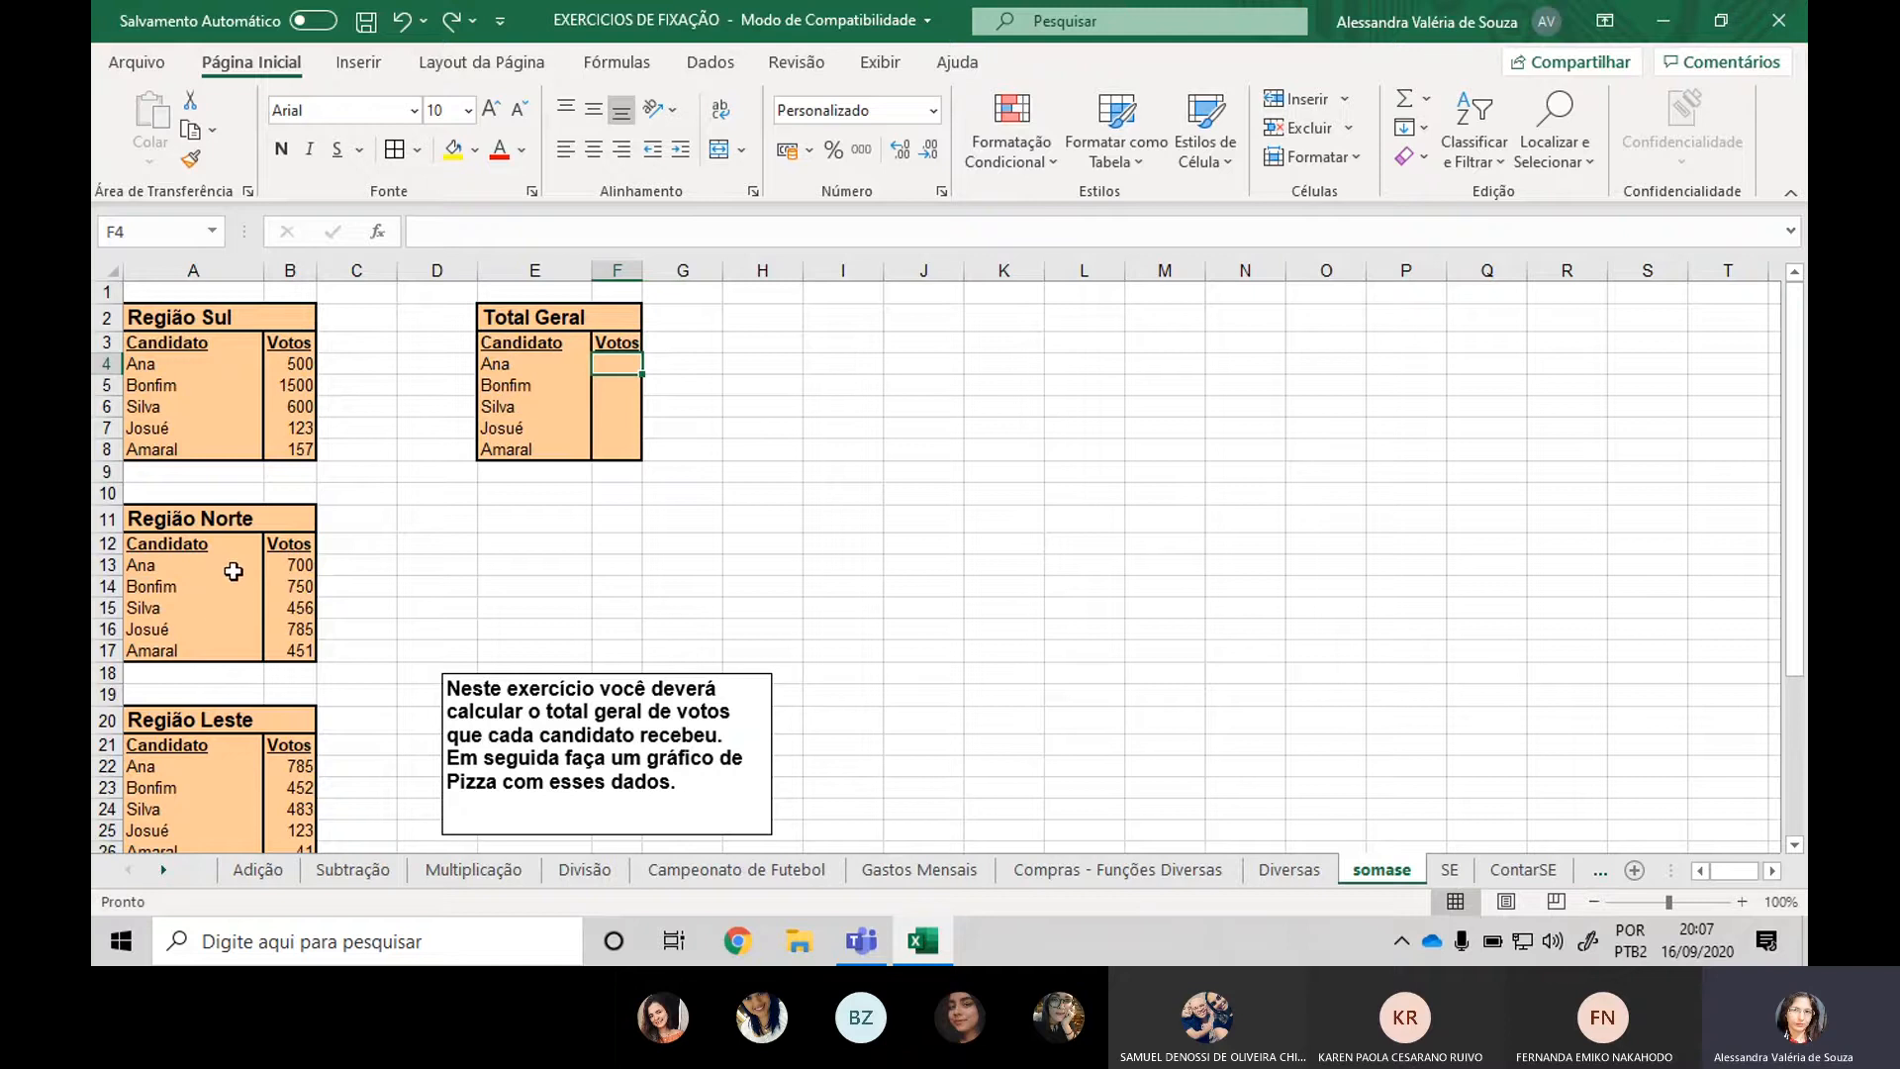
pyautogui.scroll(-4, 237, 629)
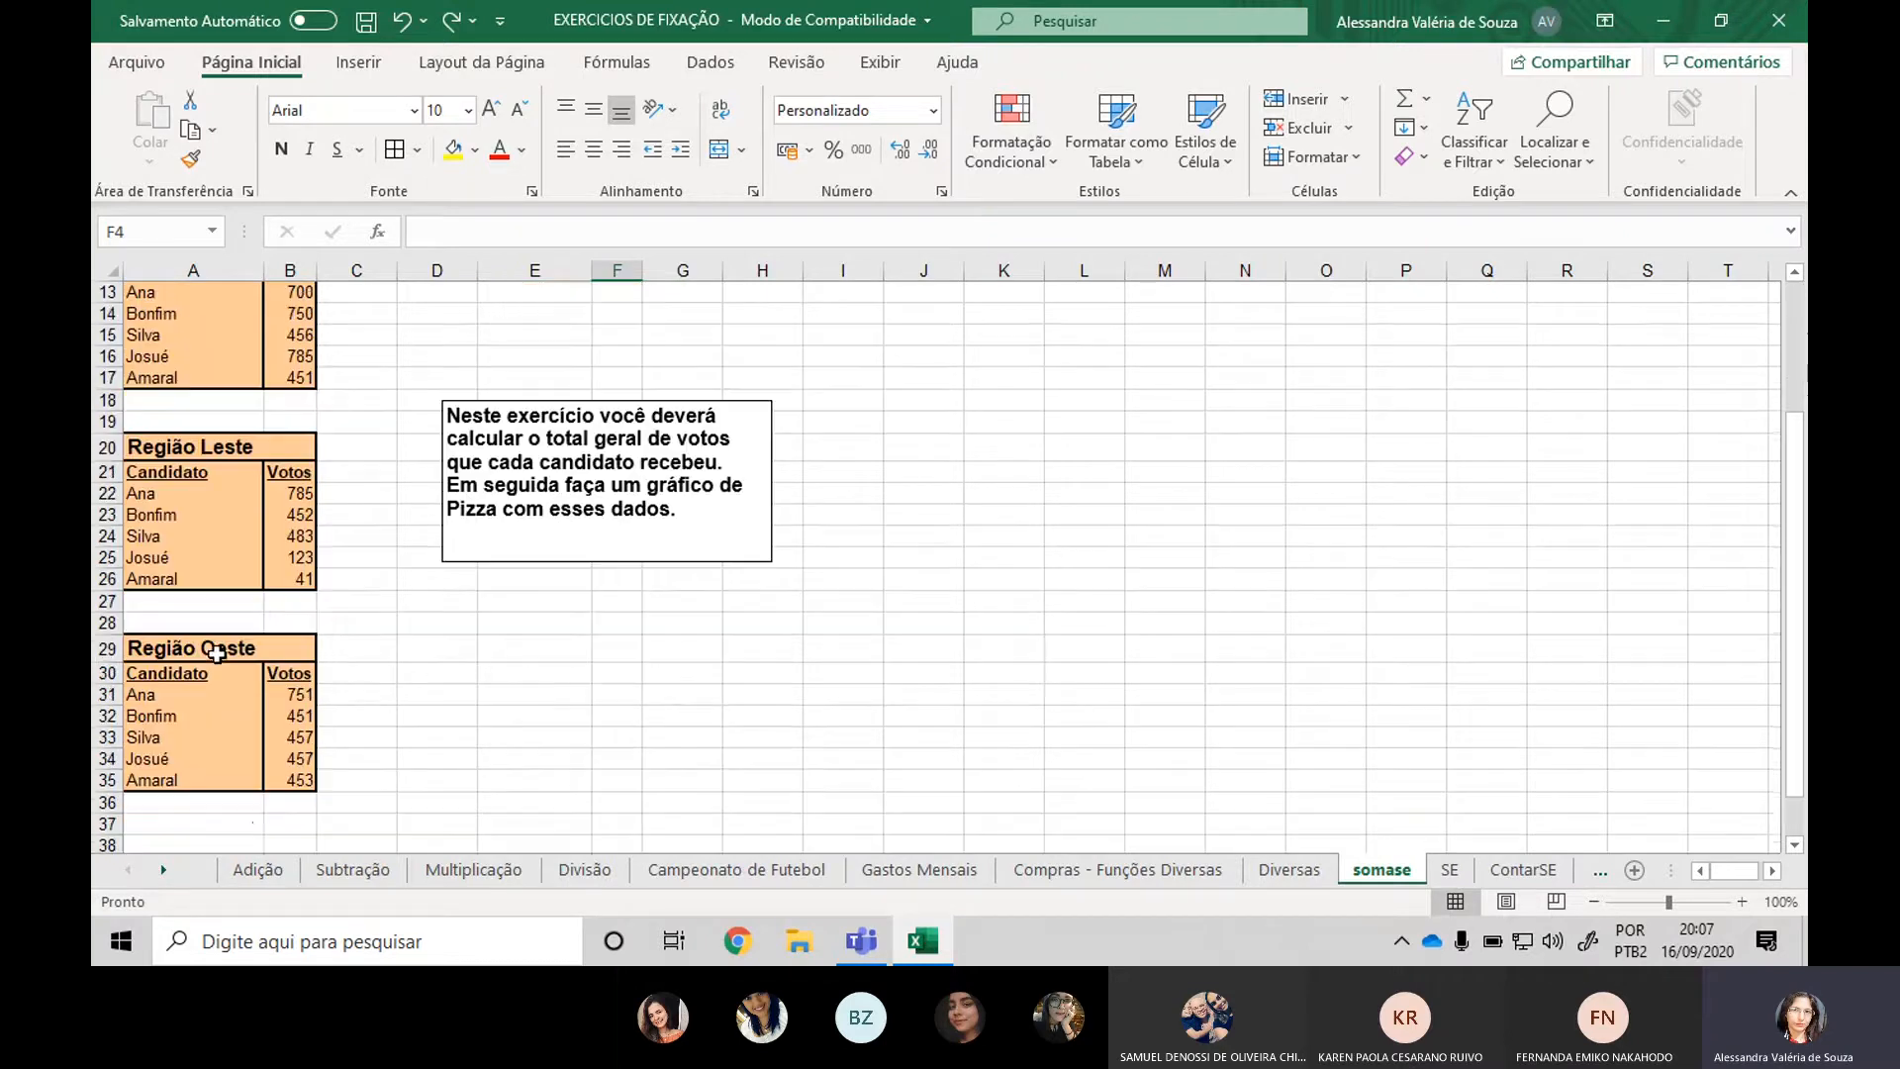
pyautogui.scroll(4, 276, 832)
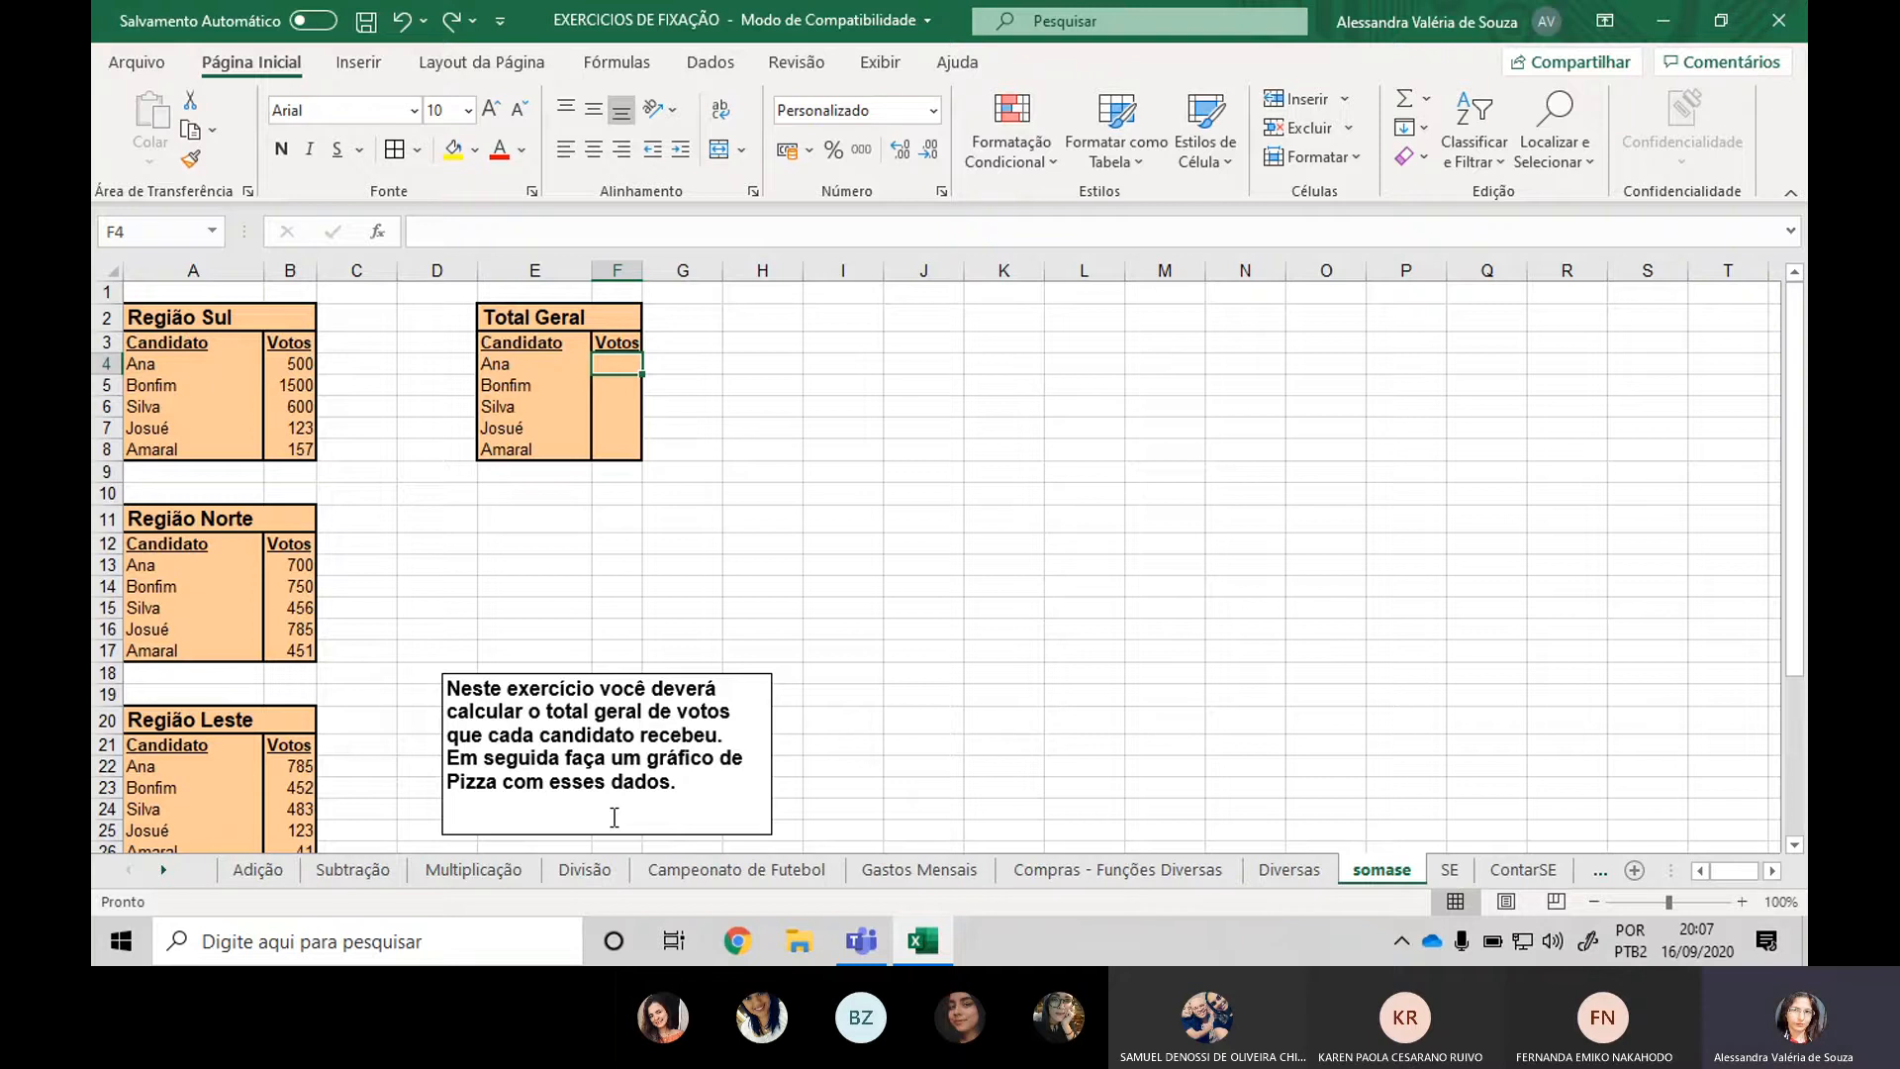
pyautogui.click(524, 368)
pyautogui.click(616, 364)
pyautogui.click(521, 380)
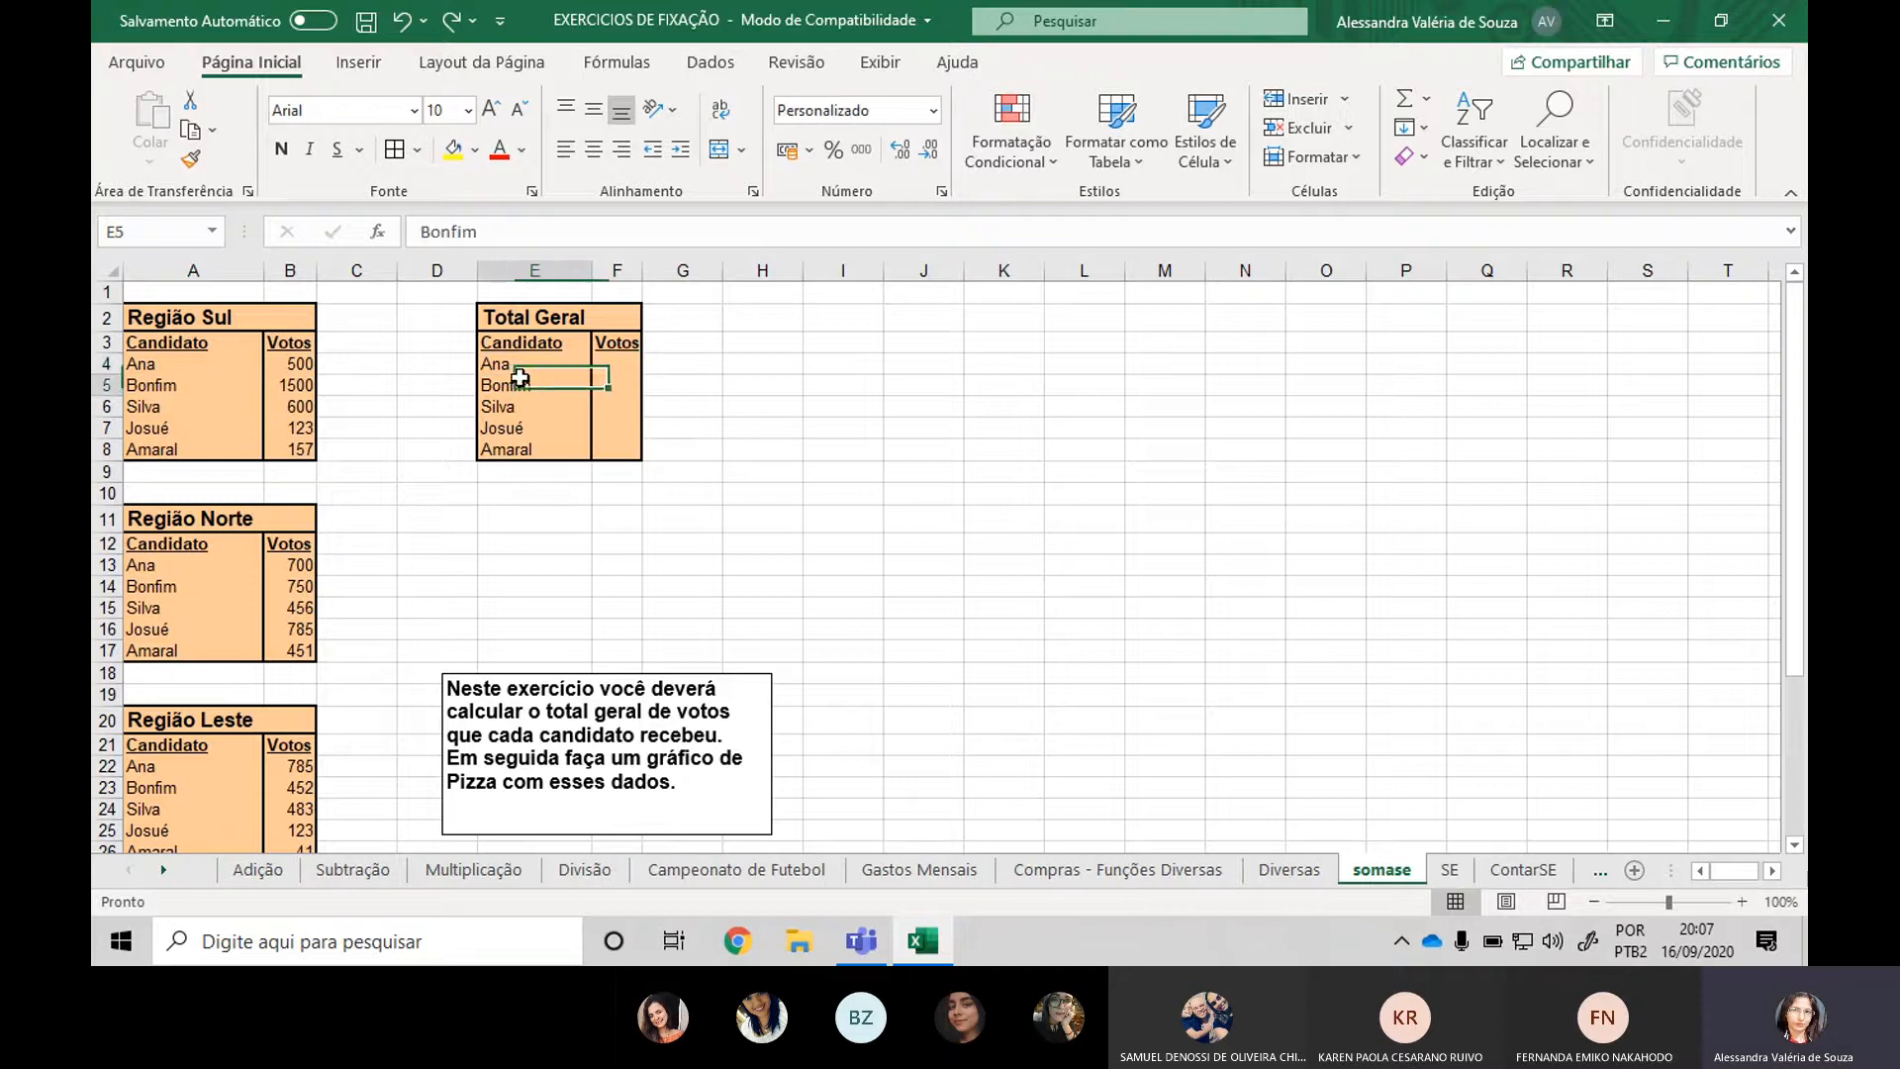
pyautogui.click(618, 386)
pyautogui.click(510, 407)
pyautogui.click(608, 406)
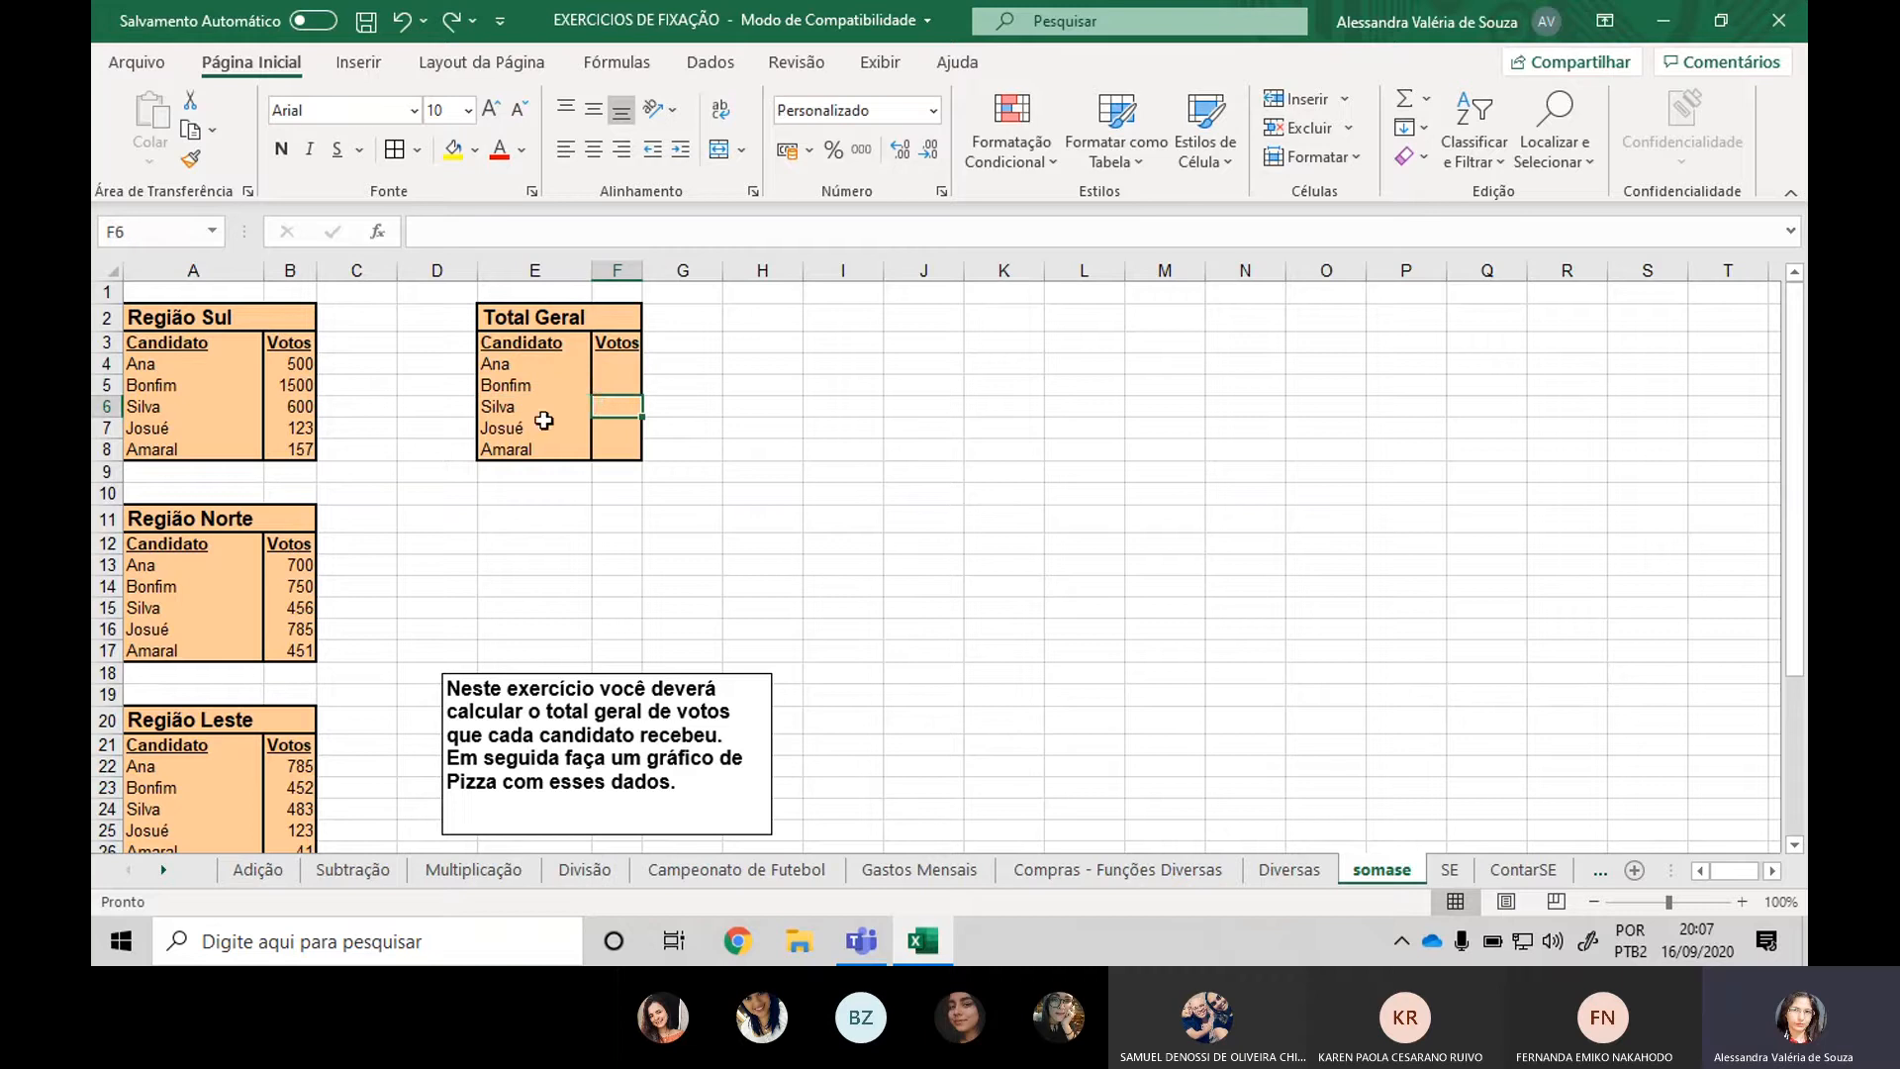
pyautogui.click(539, 426)
pyautogui.click(624, 427)
pyautogui.click(520, 448)
pyautogui.click(628, 444)
pyautogui.press('Right')
pyautogui.press('Right')
pyautogui.press('Right')
pyautogui.press('Right')
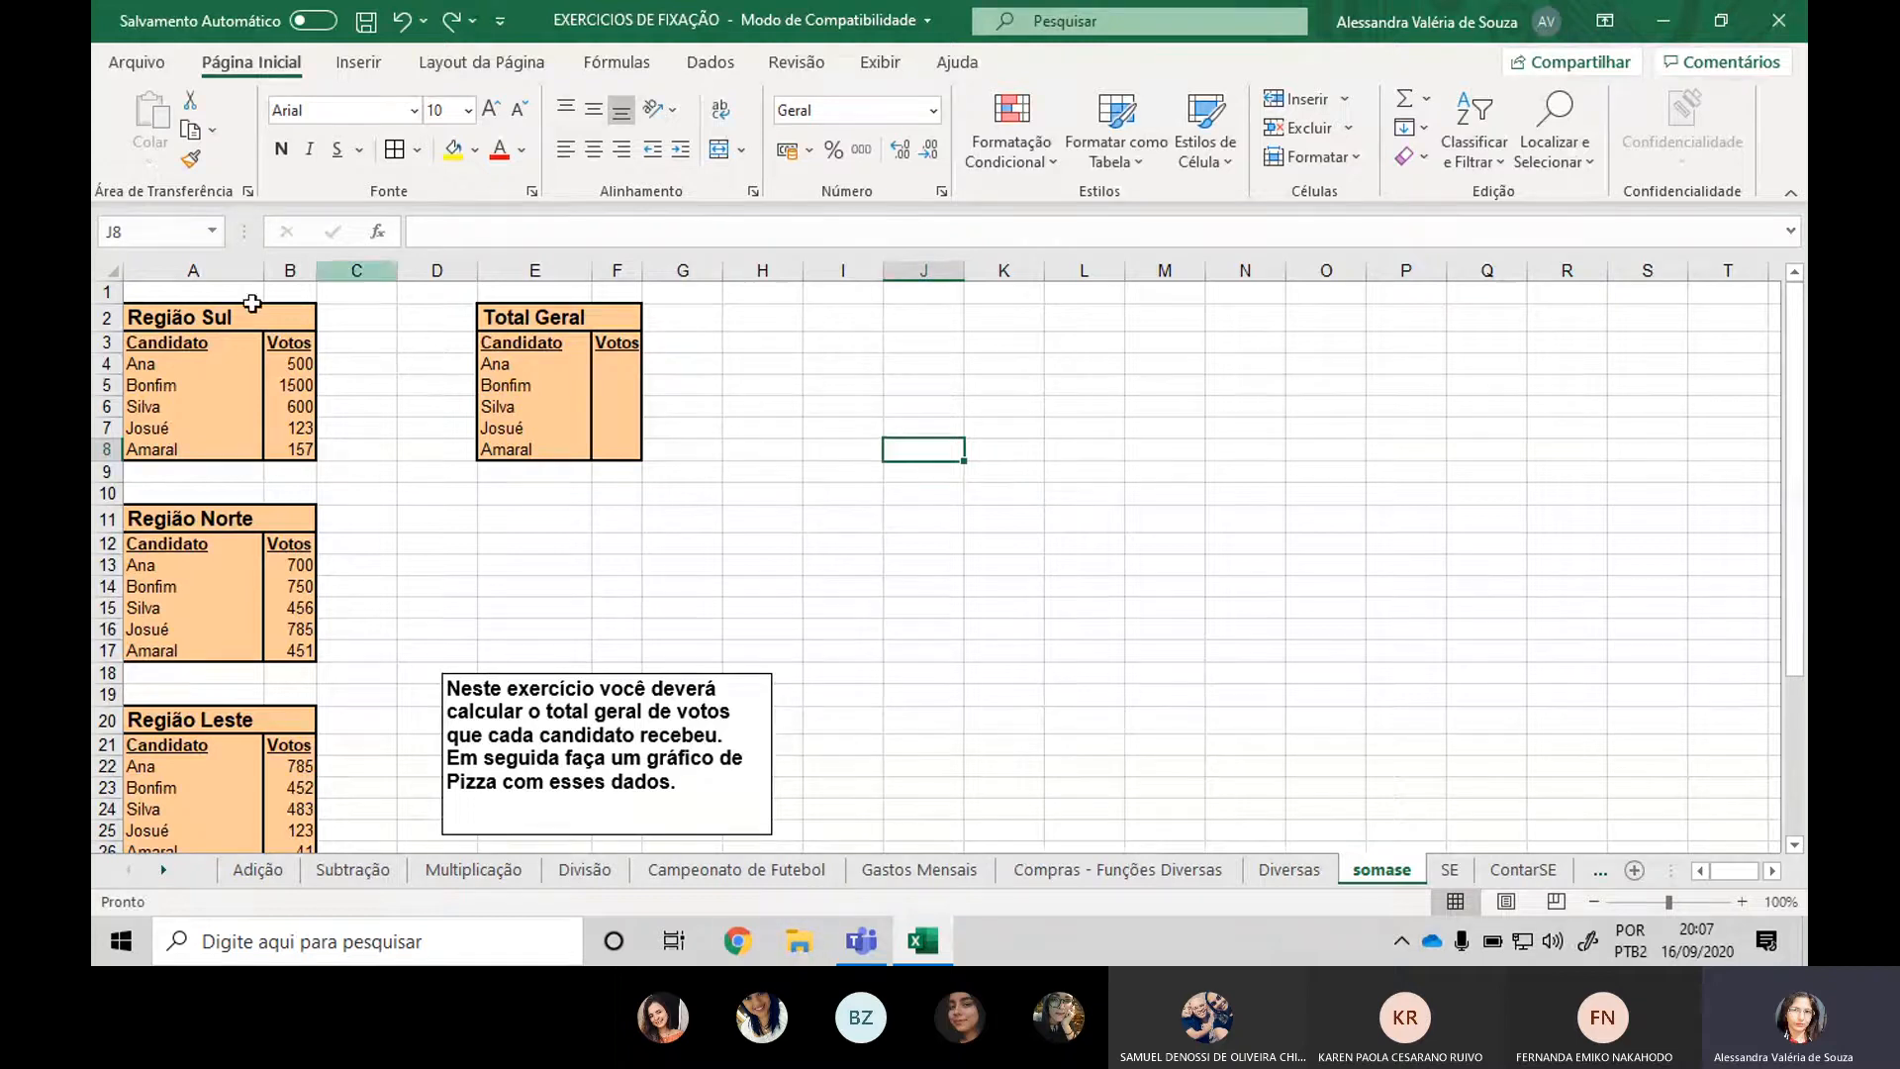
pyautogui.scroll(-2, 288, 674)
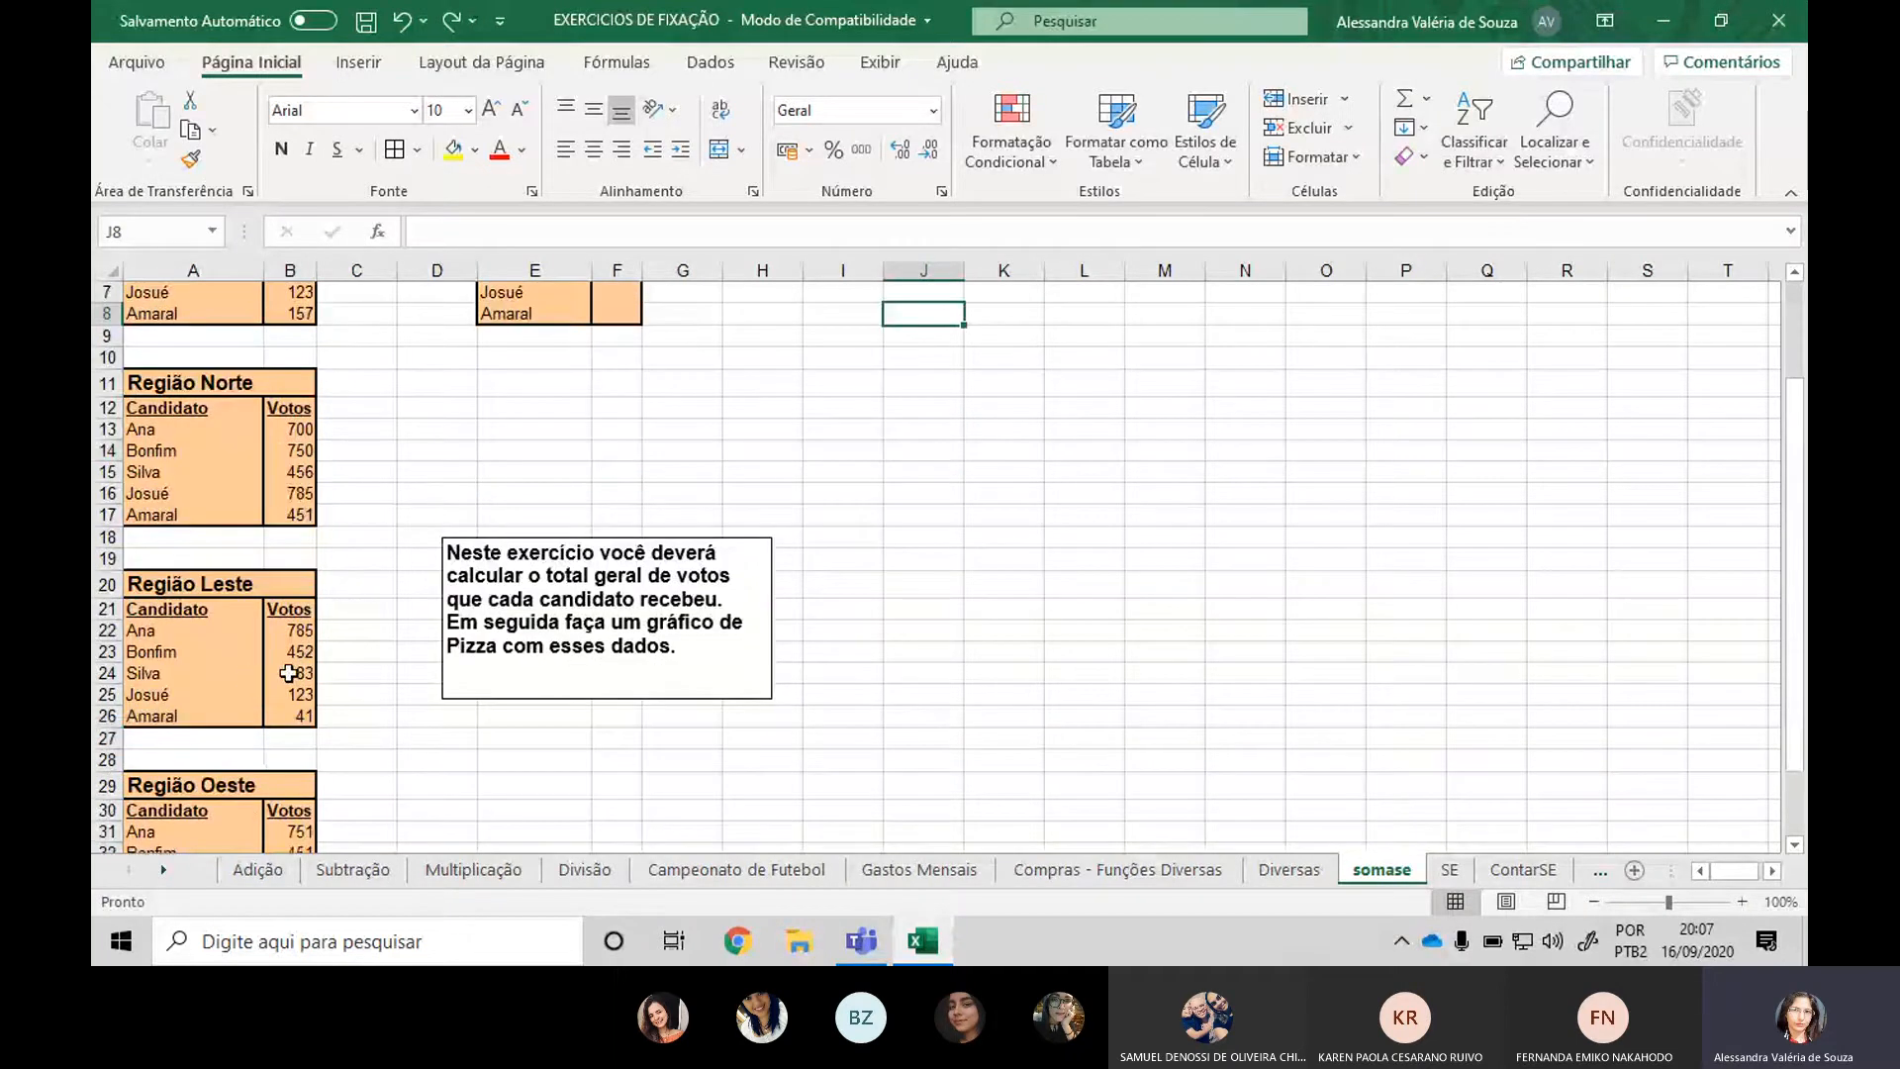
pyautogui.scroll(-2, 238, 704)
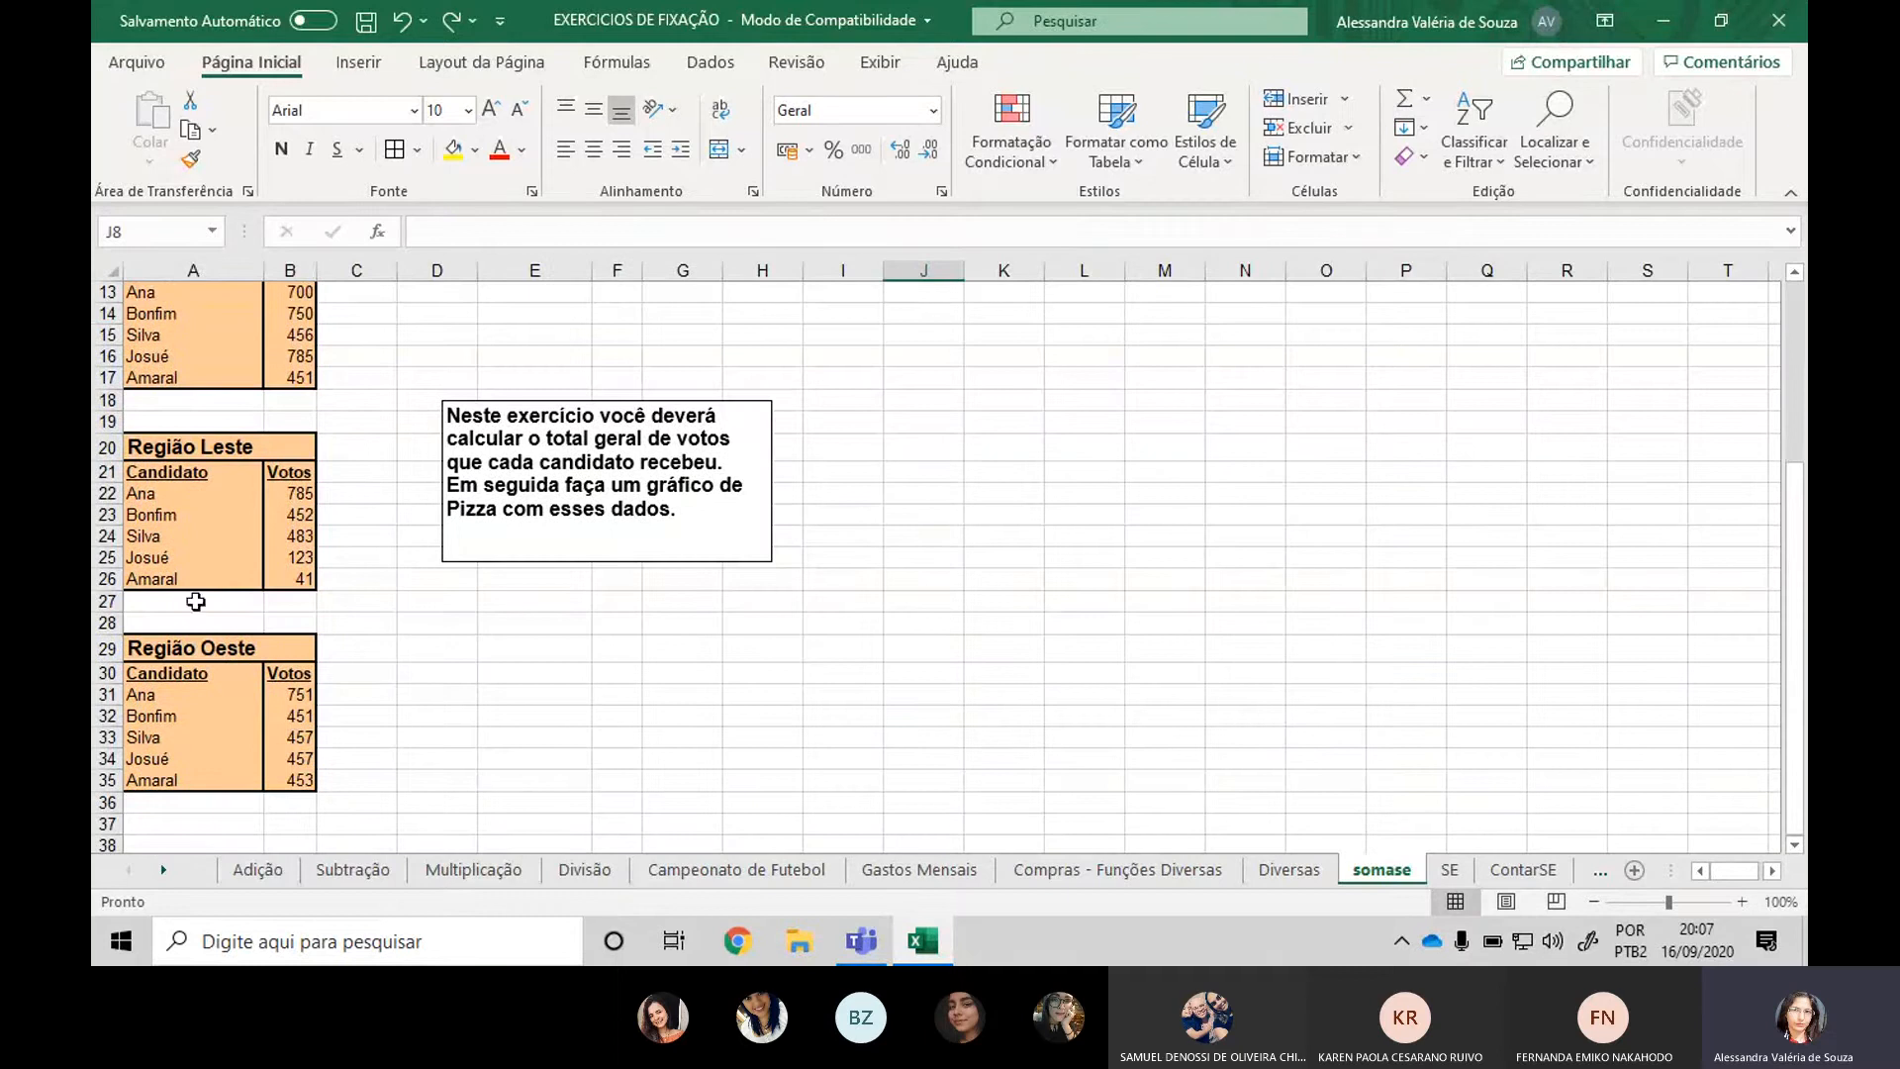
pyautogui.scroll(4, 807, 440)
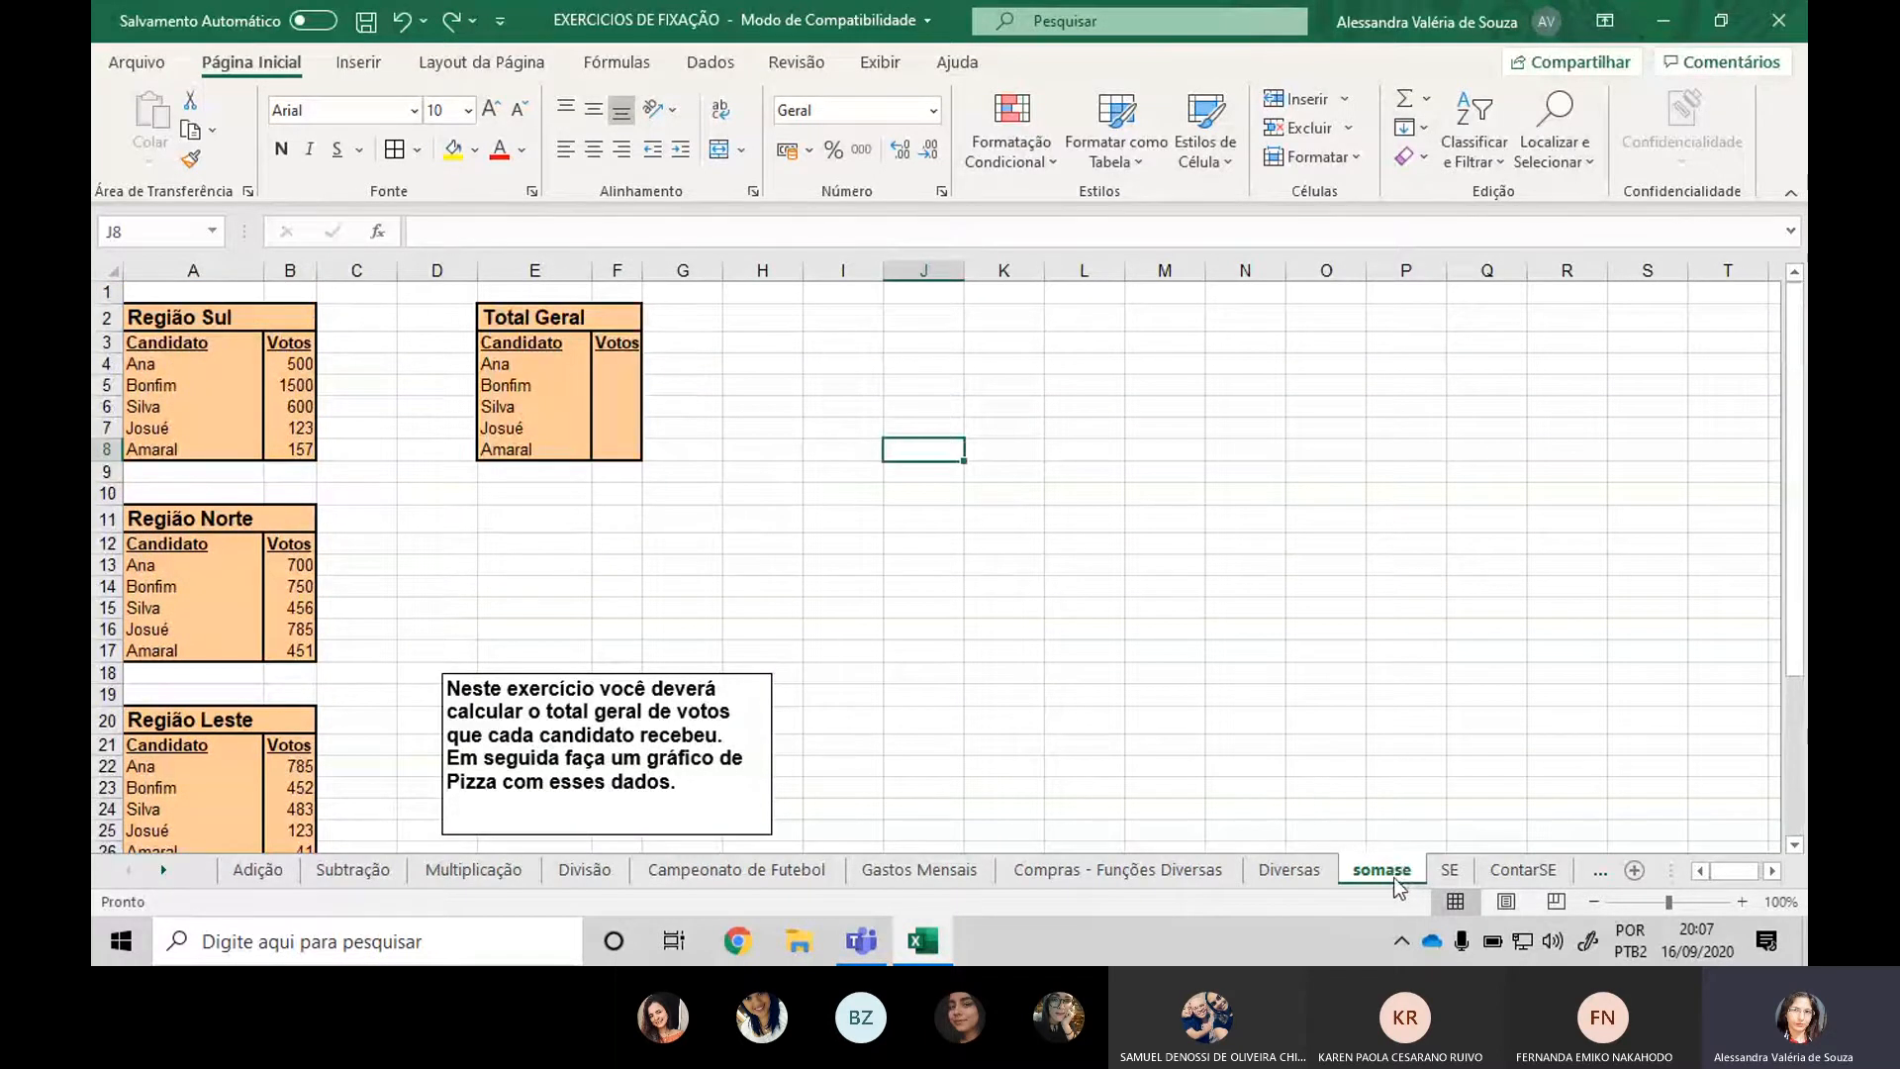
# In F4 of the Total Geral table, total the first candidate's votes with =SOMASE(A3:A35;E4;B3:B35).
pyautogui.click(632, 364)
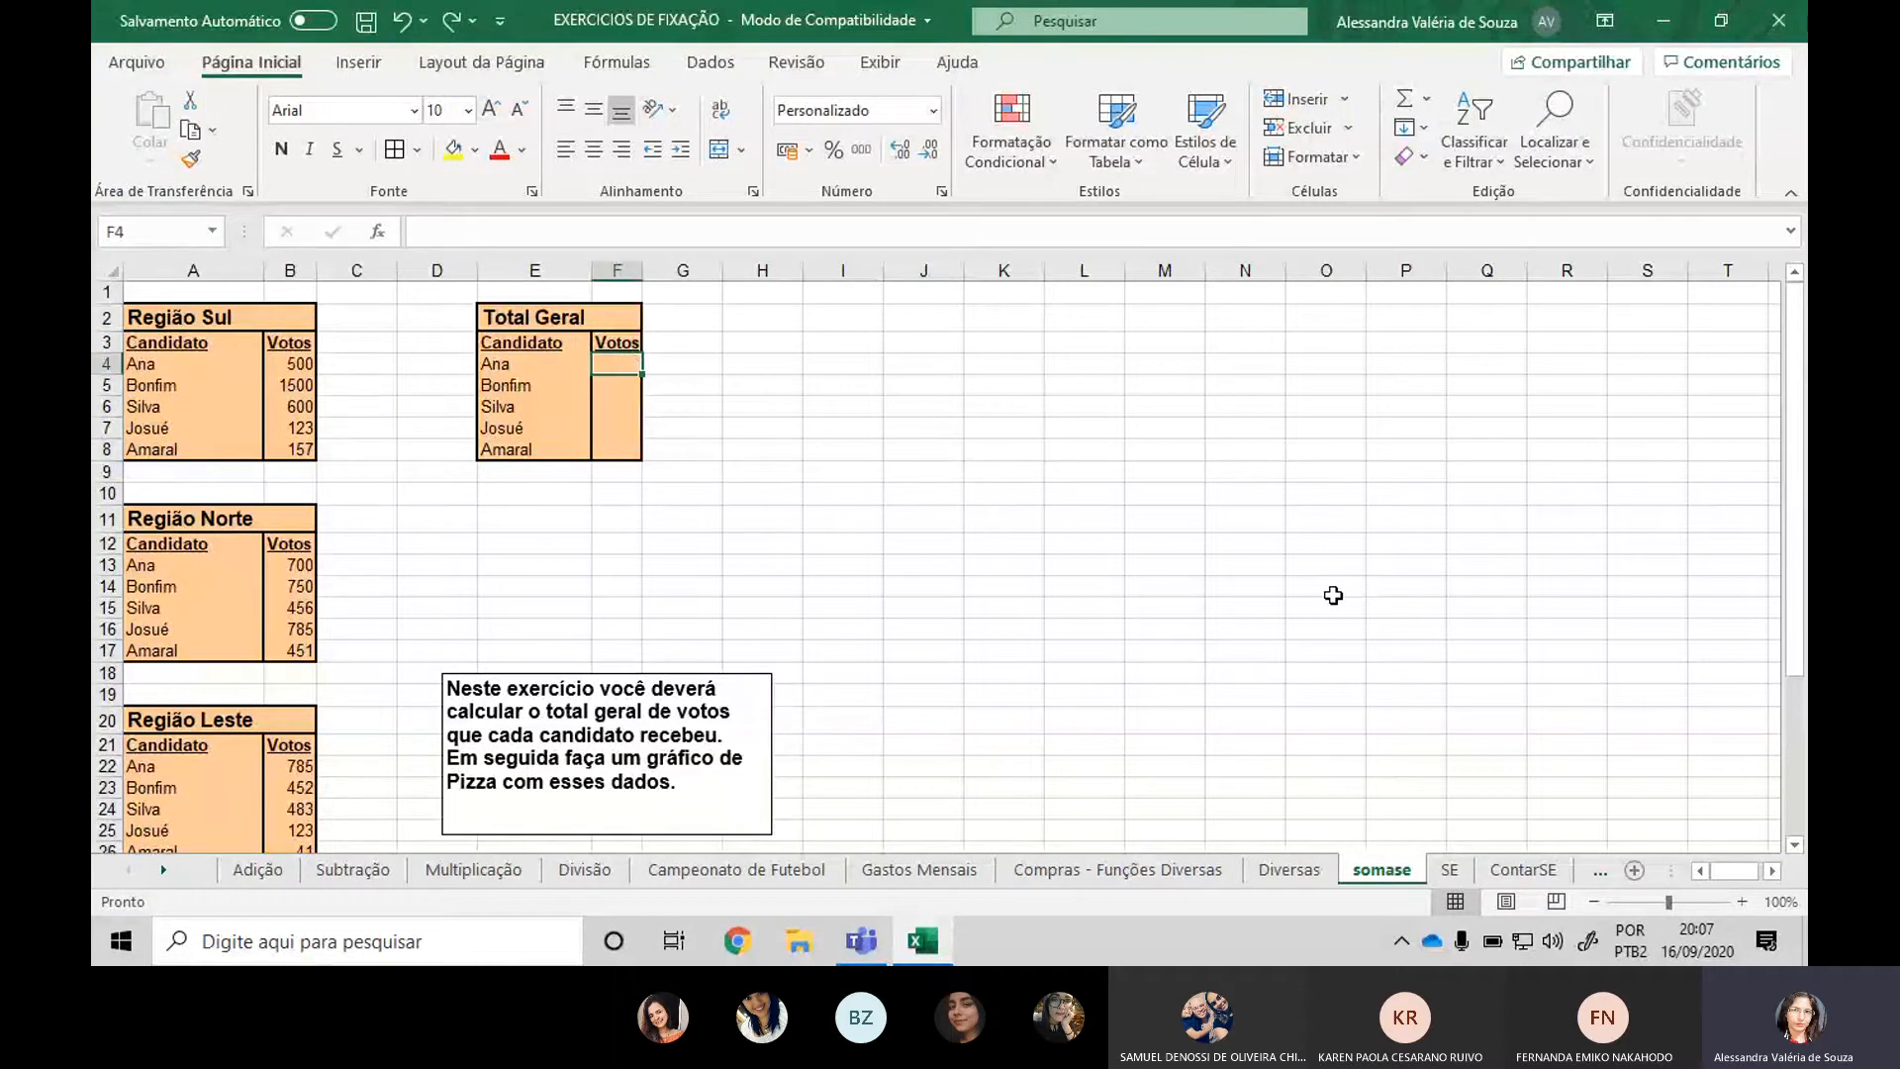
pyautogui.write('=')
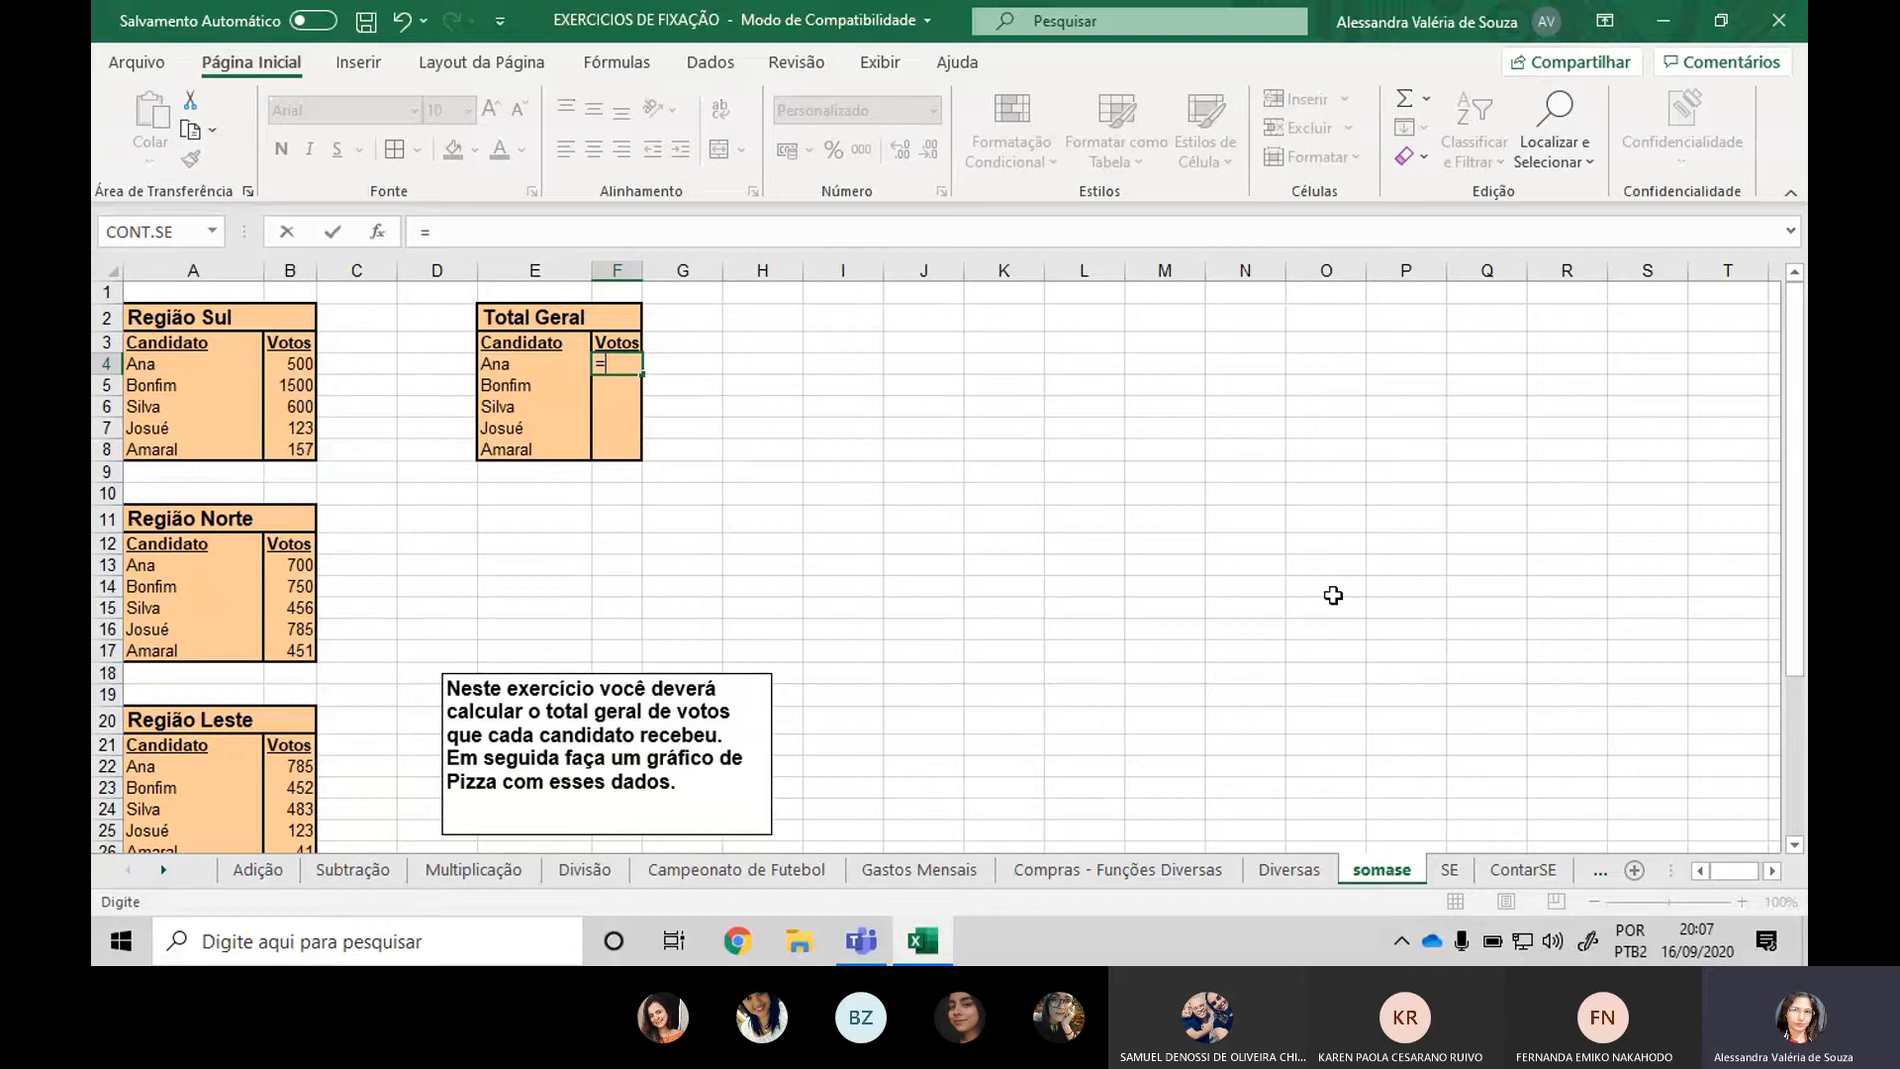
pyautogui.write('somase(')
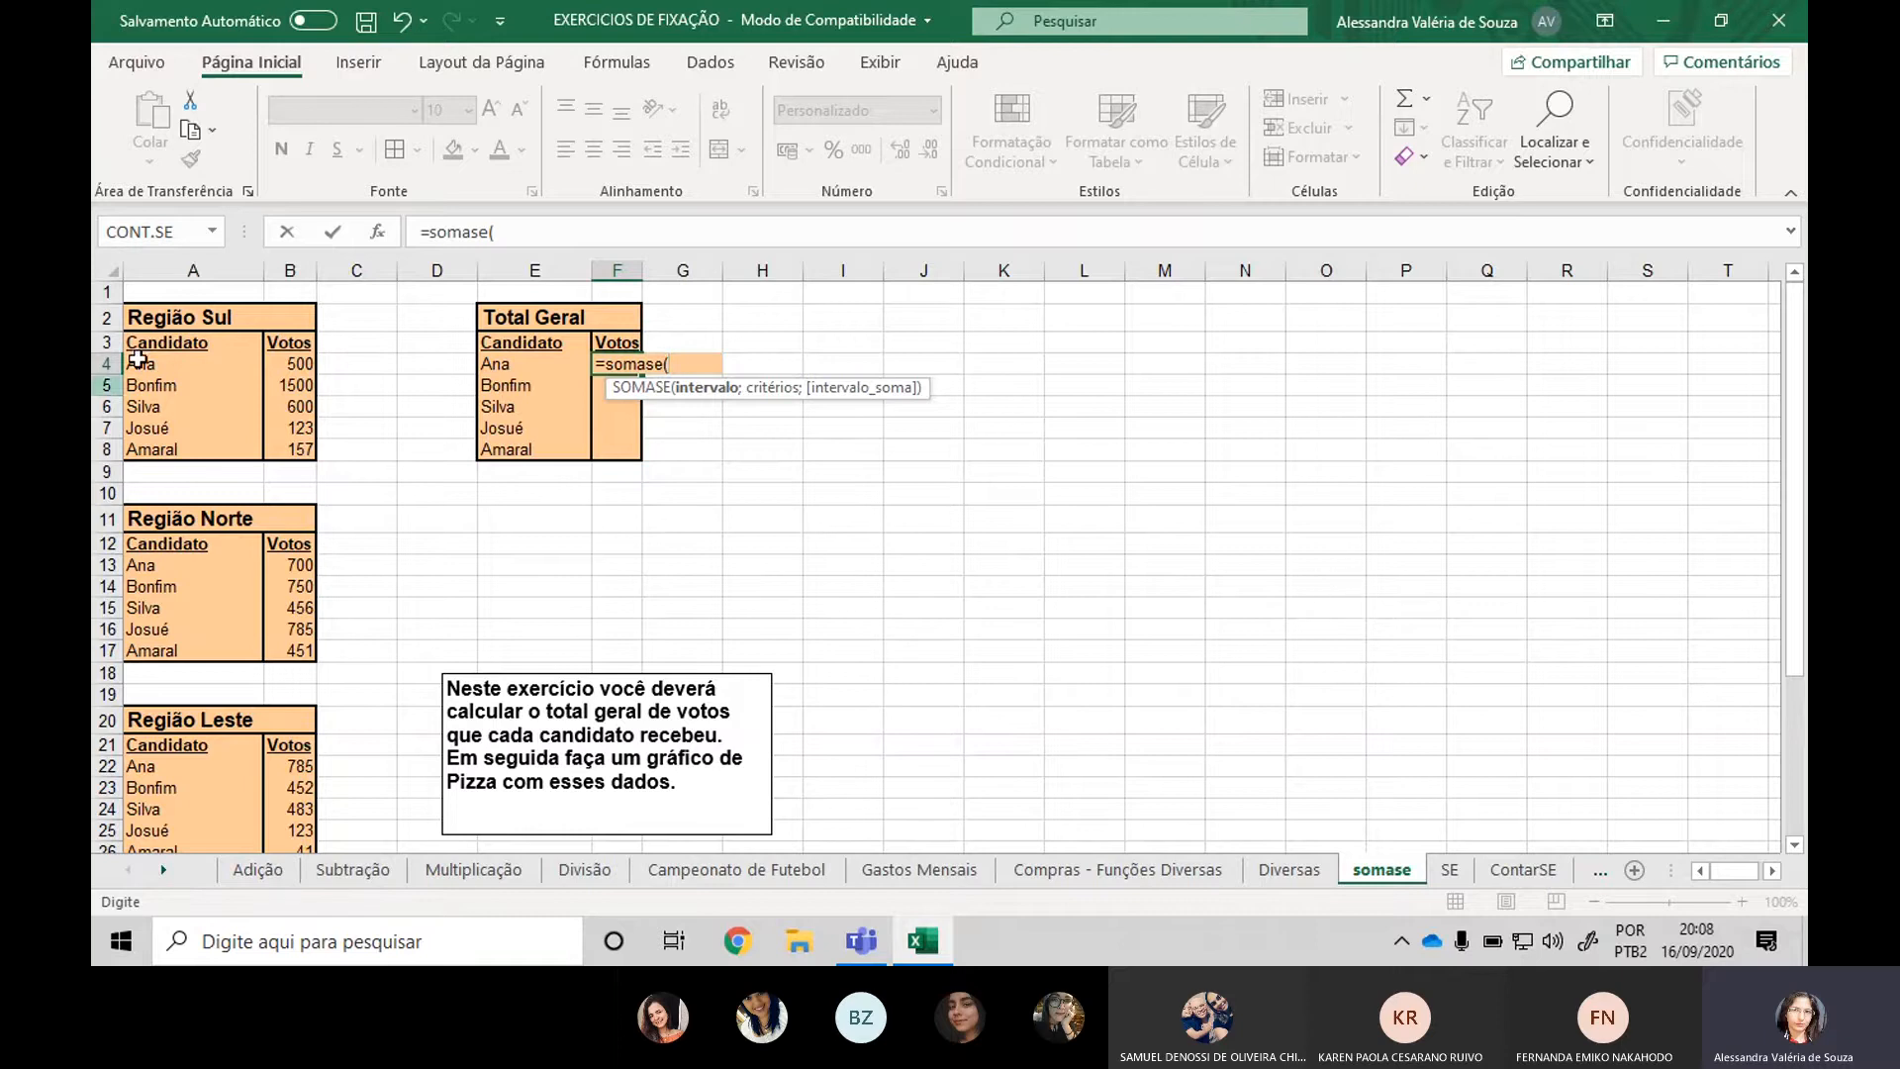
pyautogui.click(190, 344)
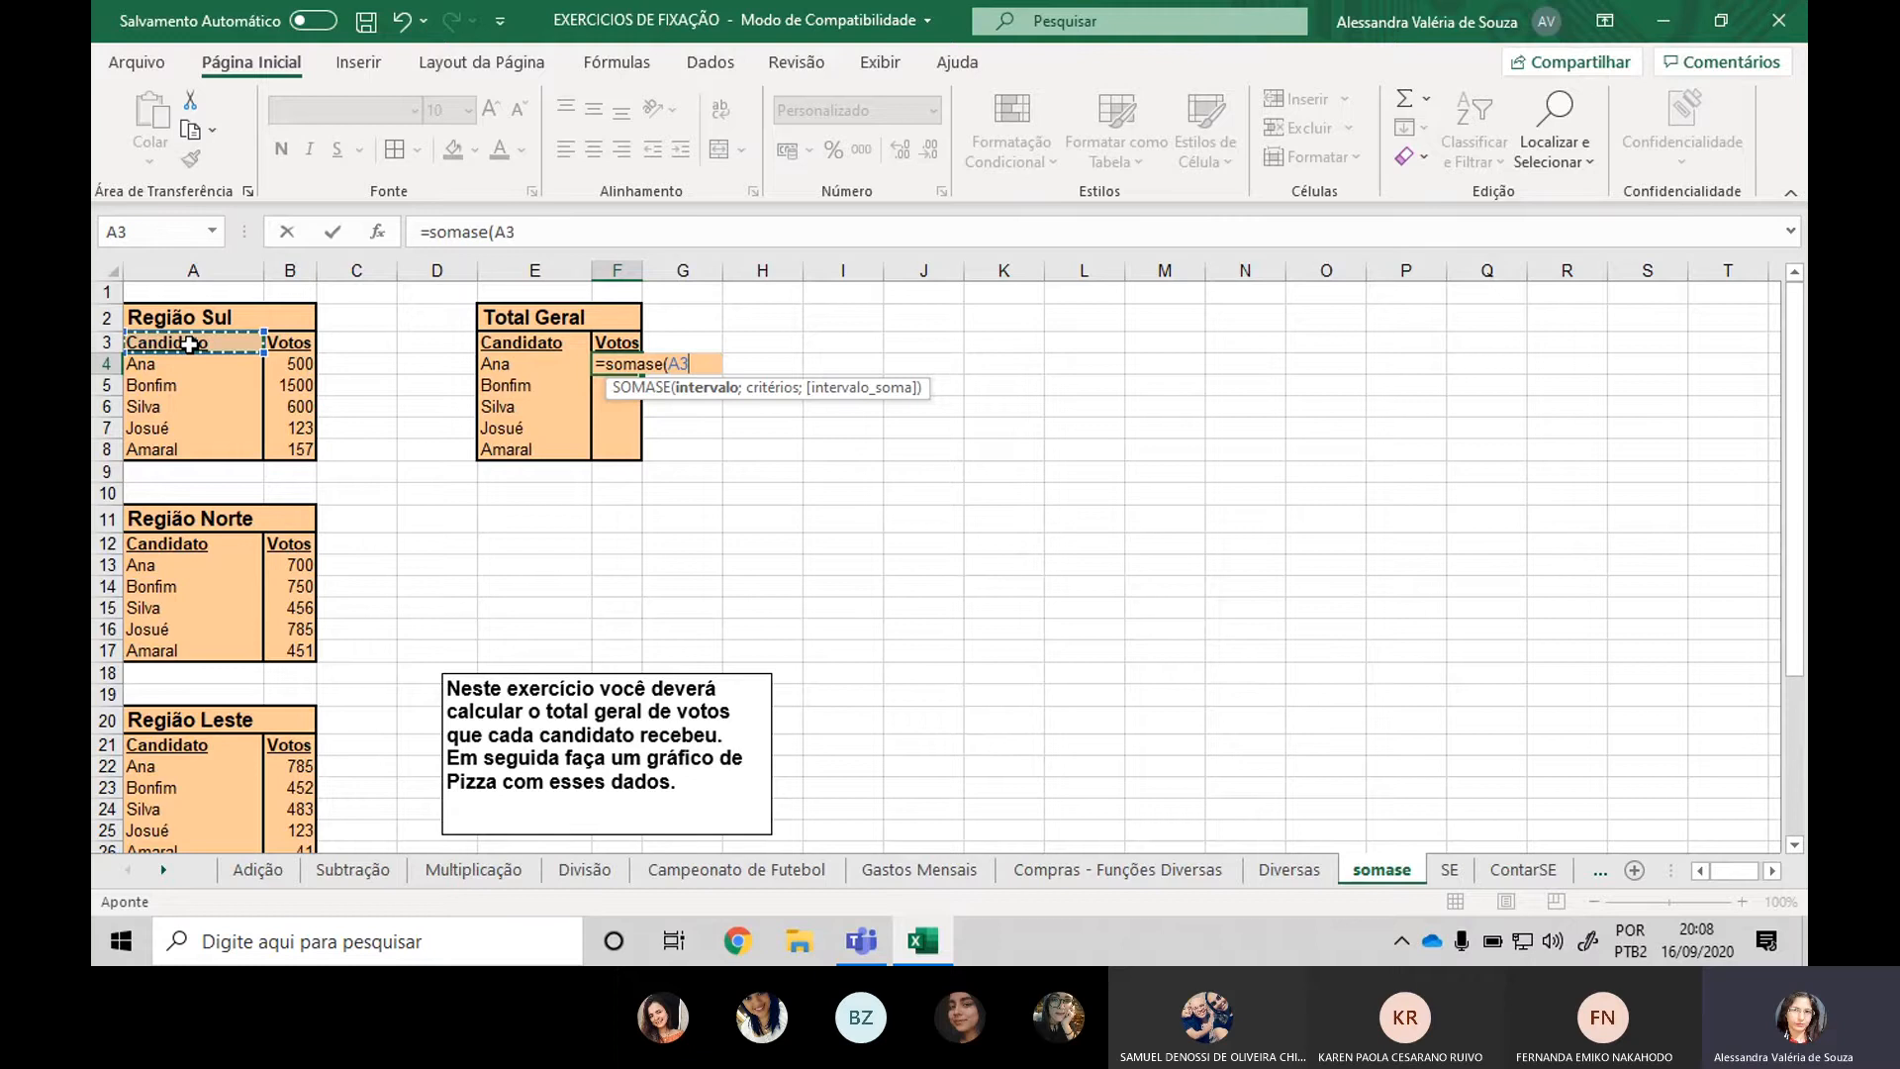
pyautogui.moveTo(190, 343); pyautogui.dragTo(201, 773)
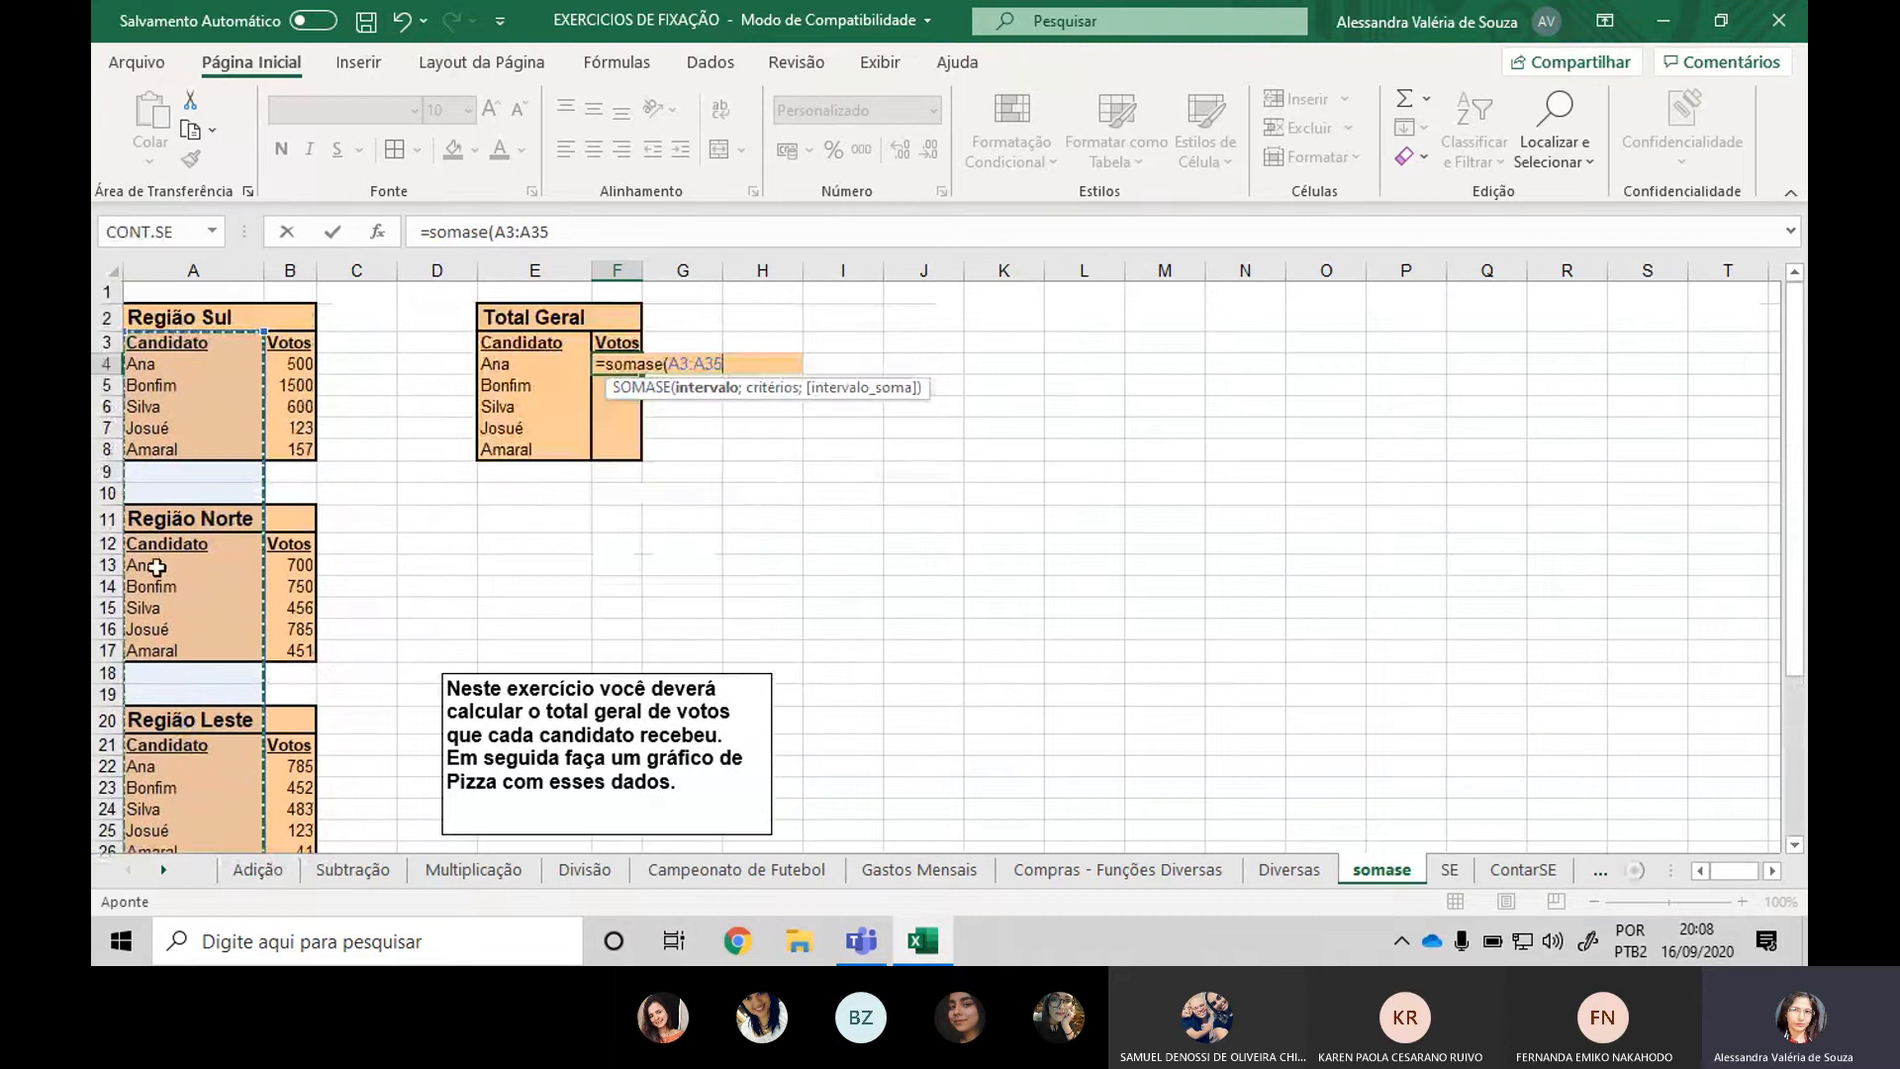
pyautogui.scroll(-4, 158, 571)
pyautogui.scroll(4, 204, 477)
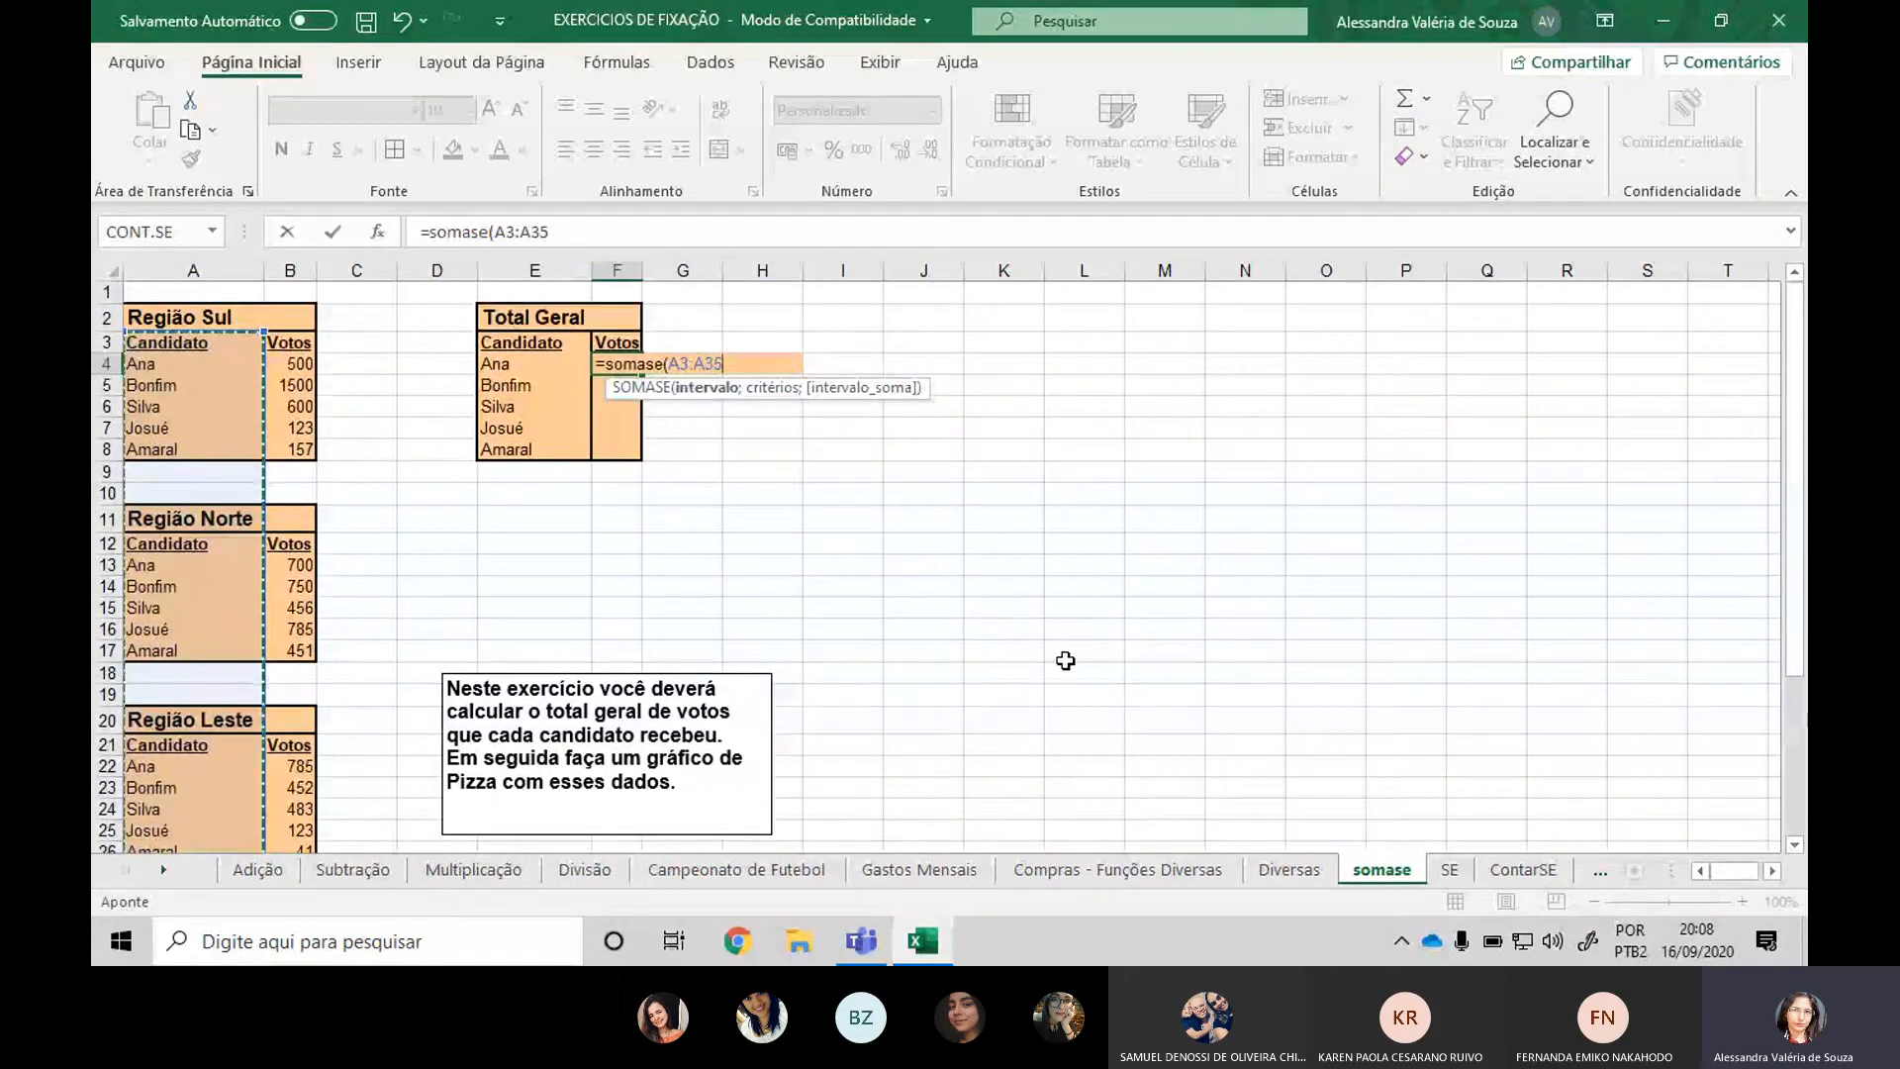
pyautogui.write(';')
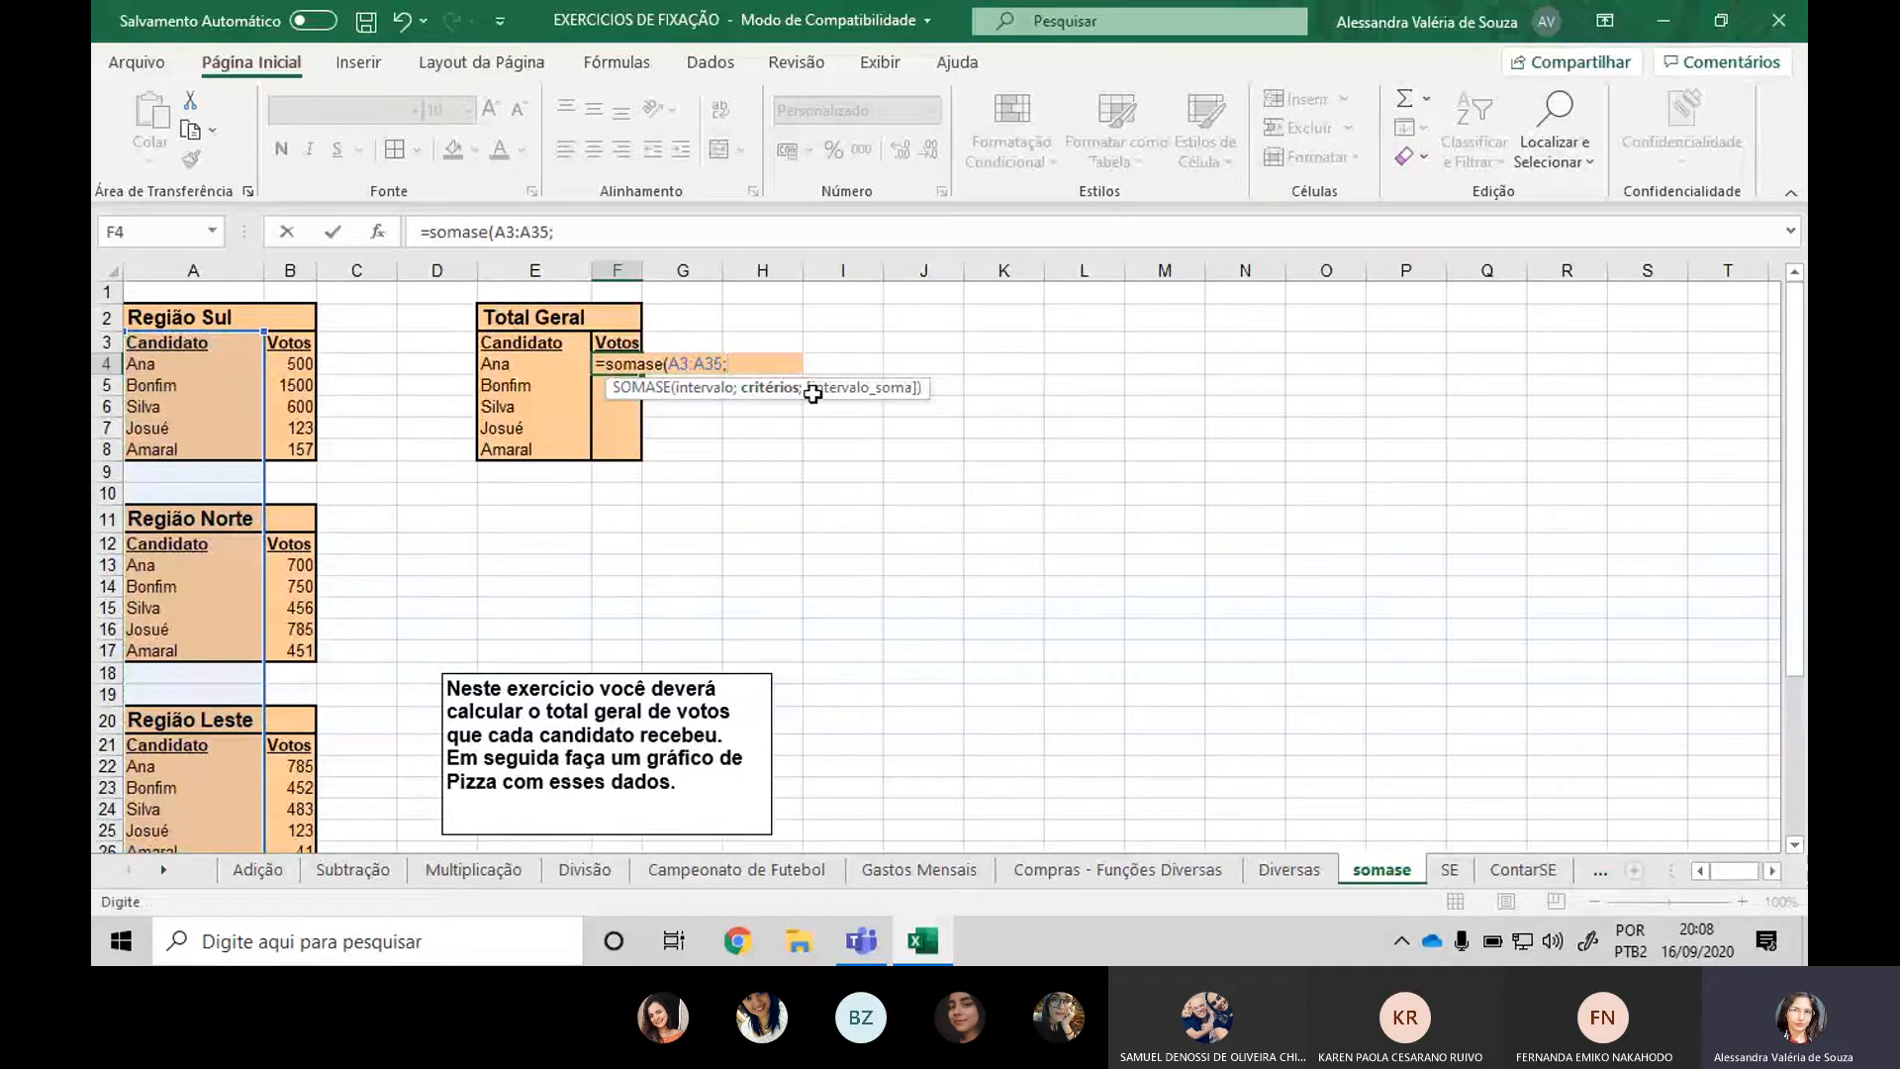
pyautogui.click(530, 363)
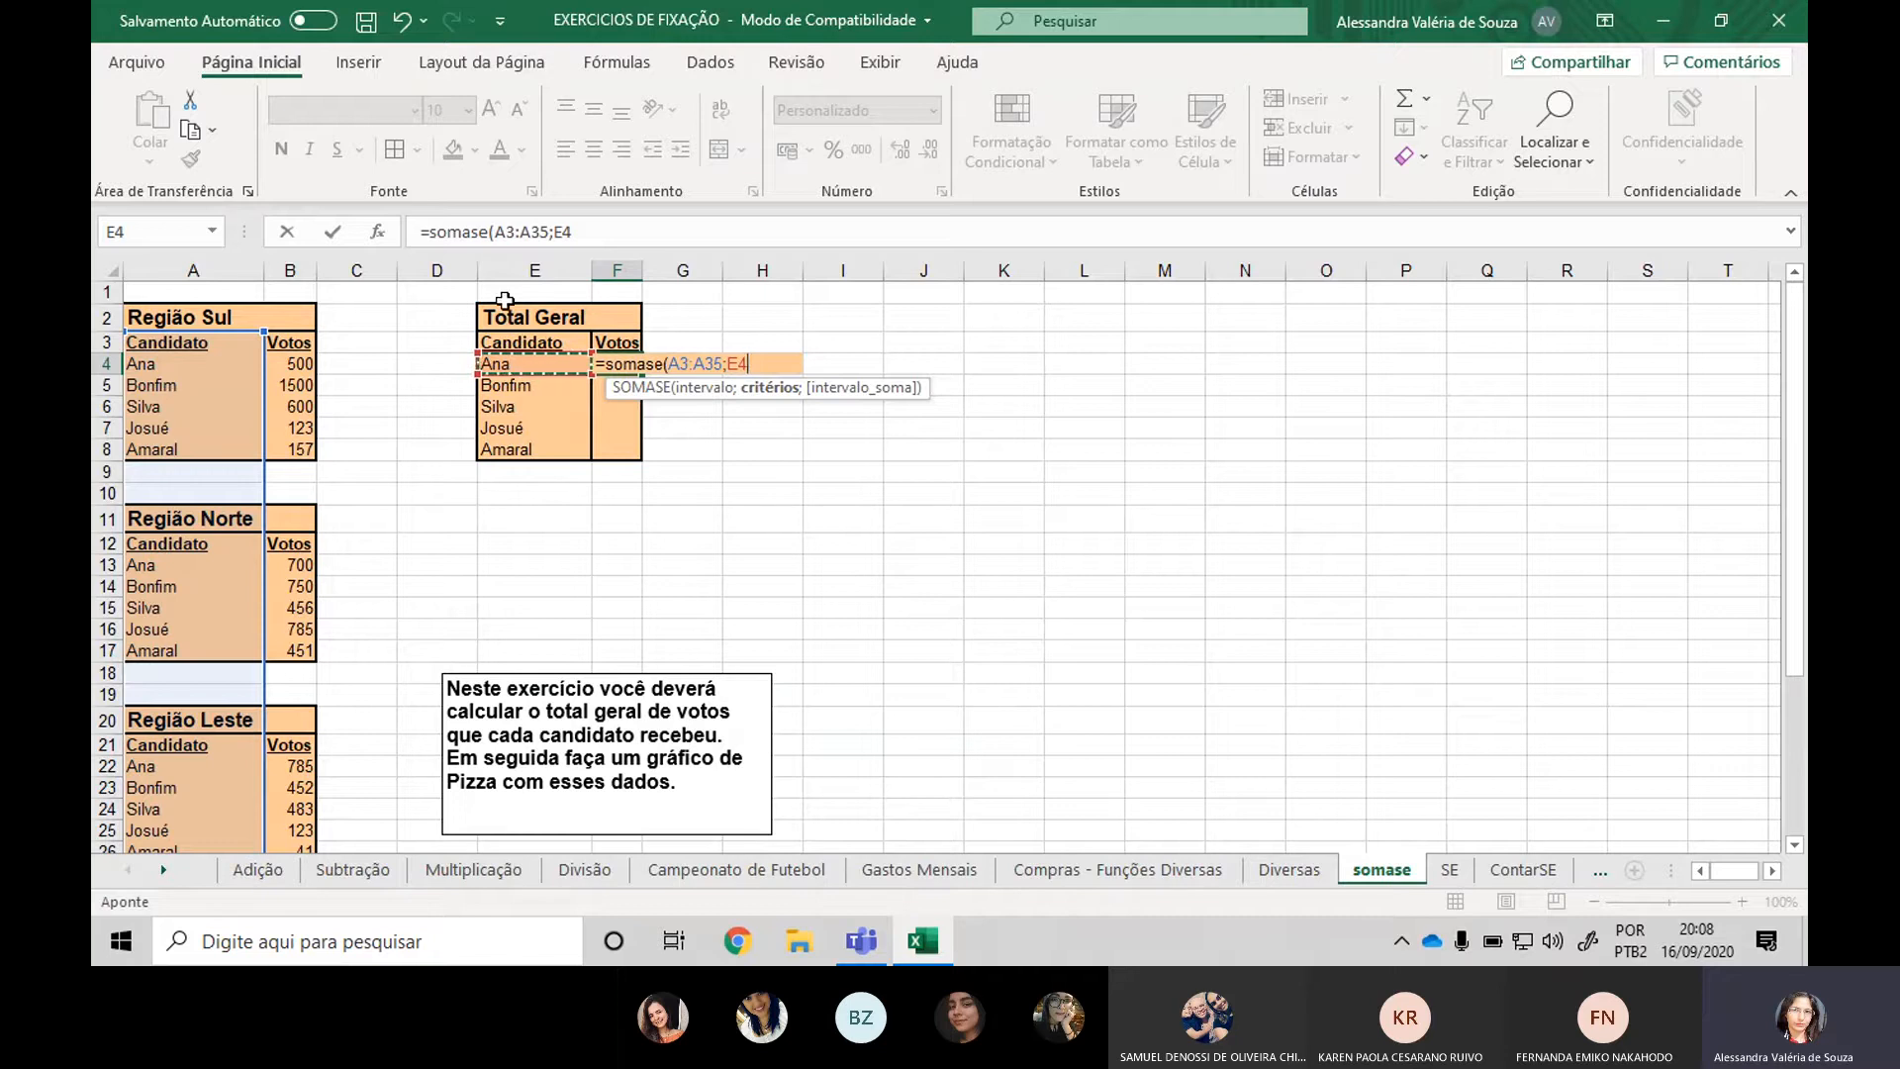
pyautogui.write(';')
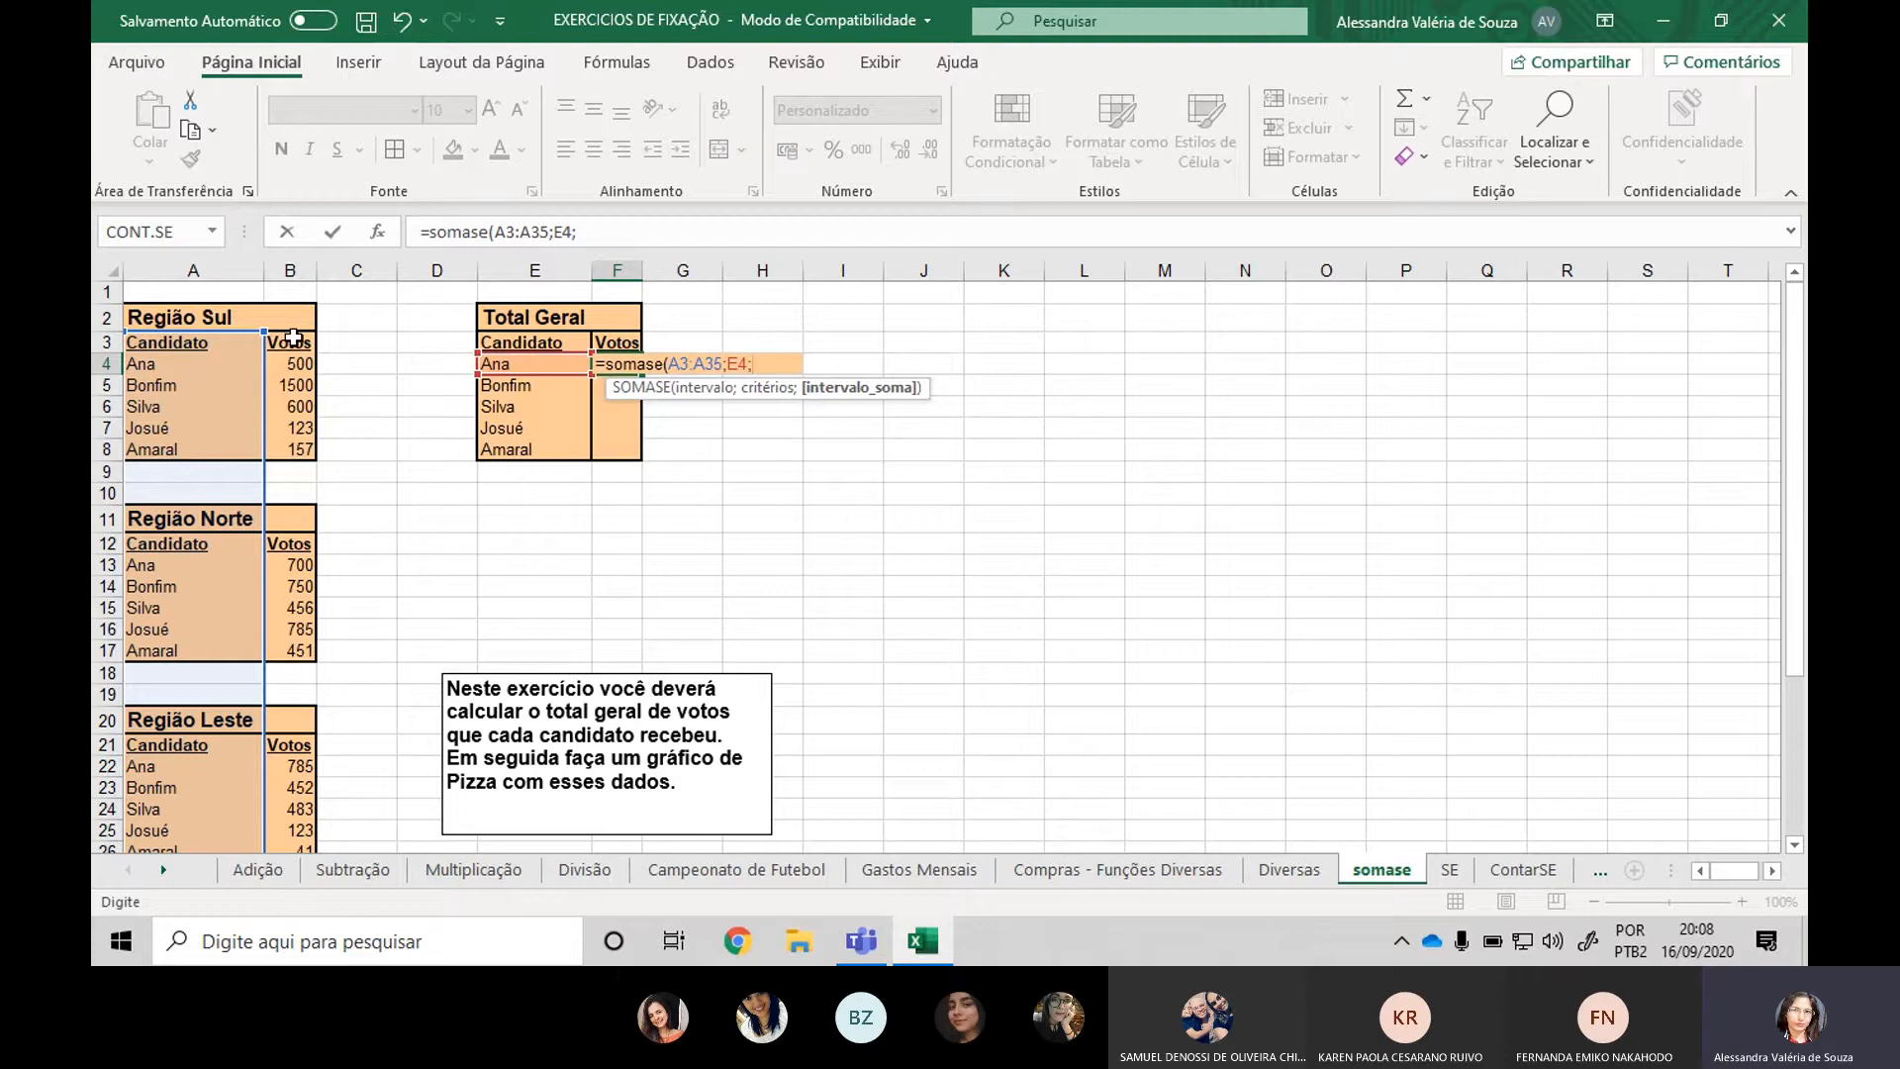
pyautogui.moveTo(293, 337); pyautogui.dragTo(293, 797)
pyautogui.scroll(4, 290, 692)
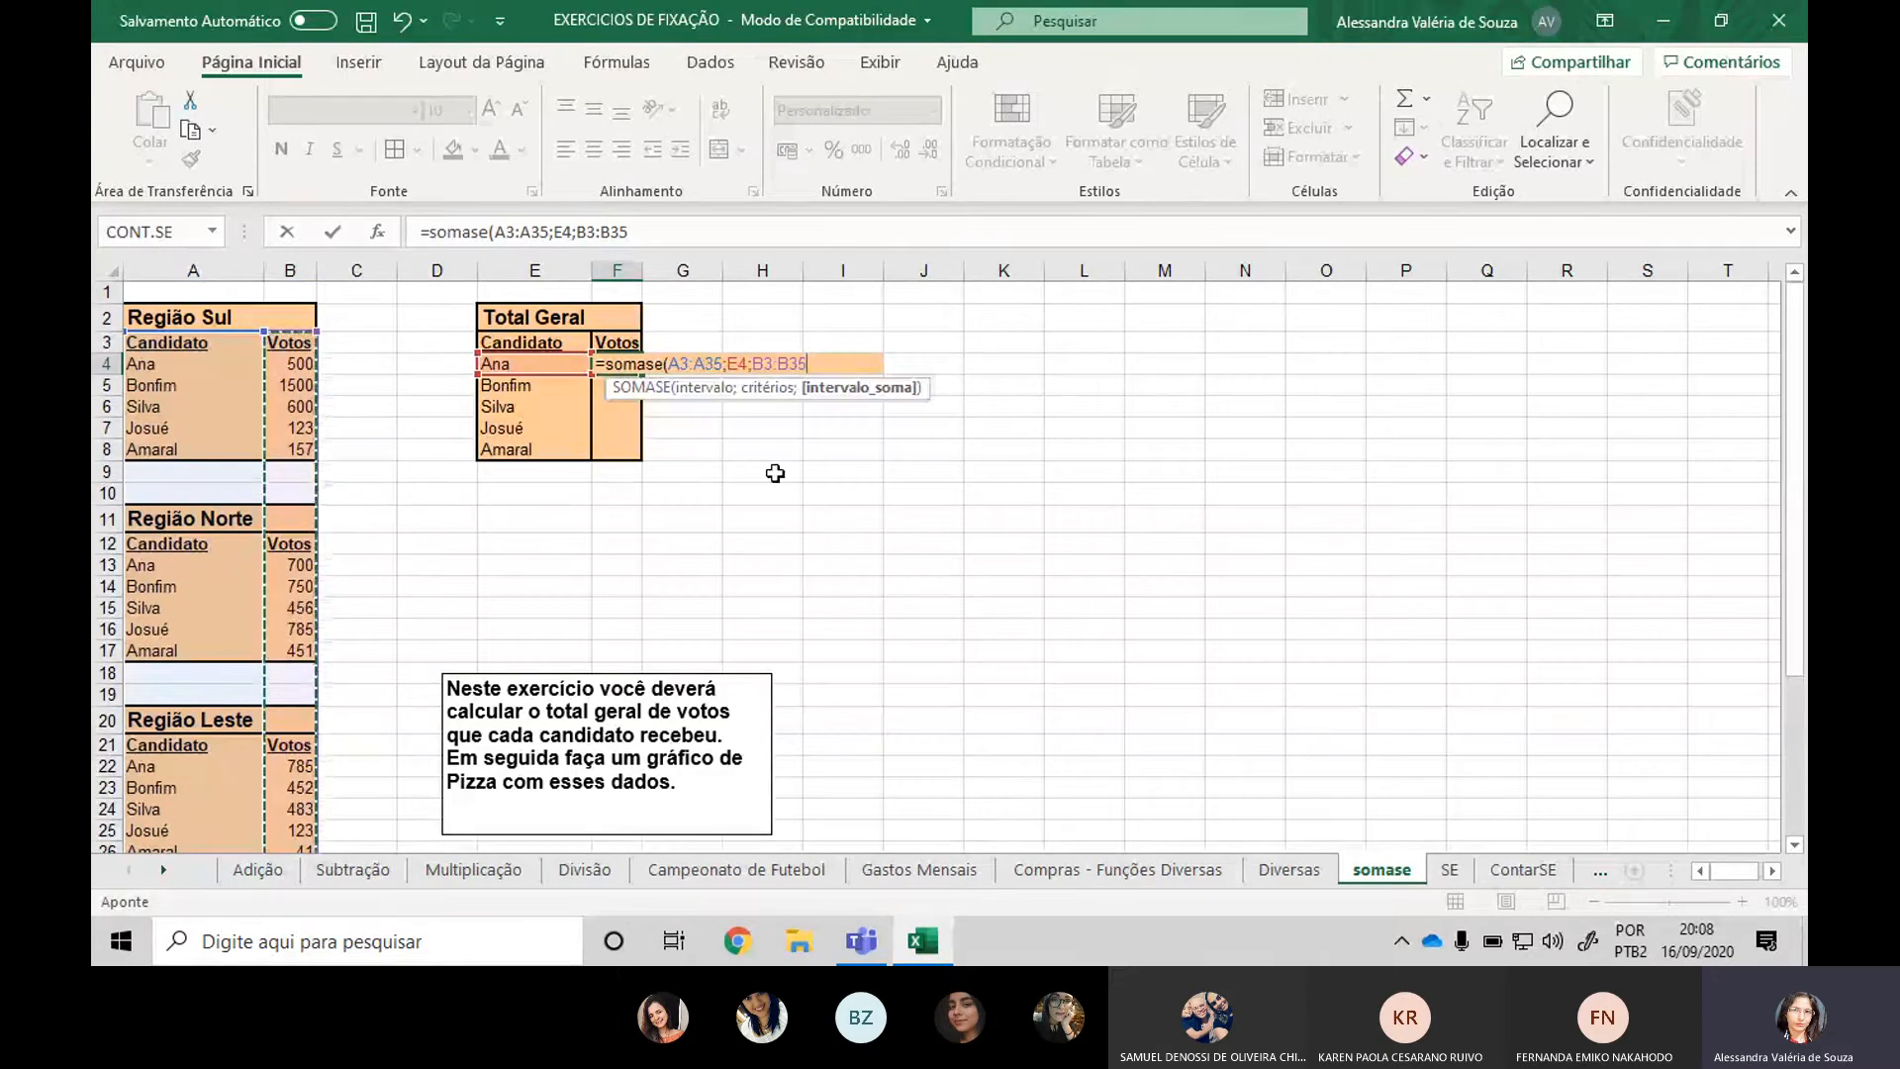
pyautogui.write(')')
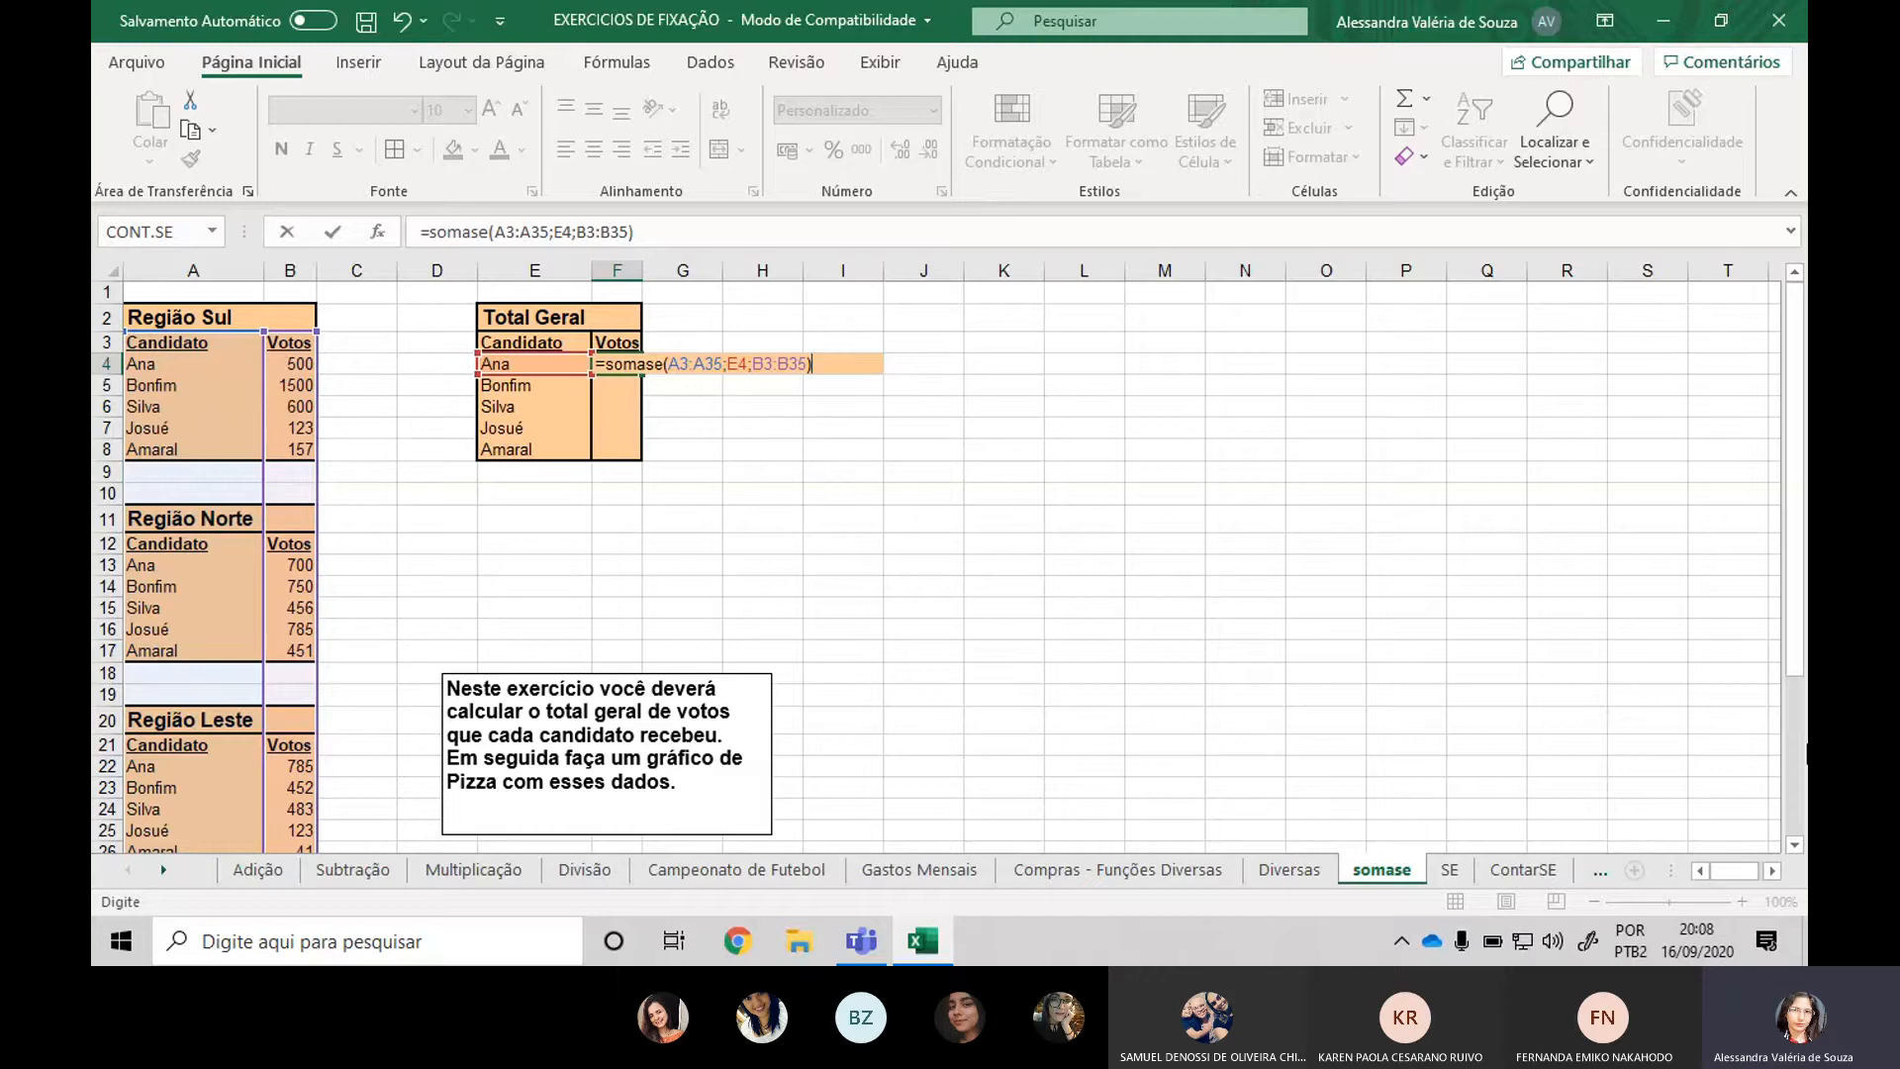
pyautogui.press('Return')
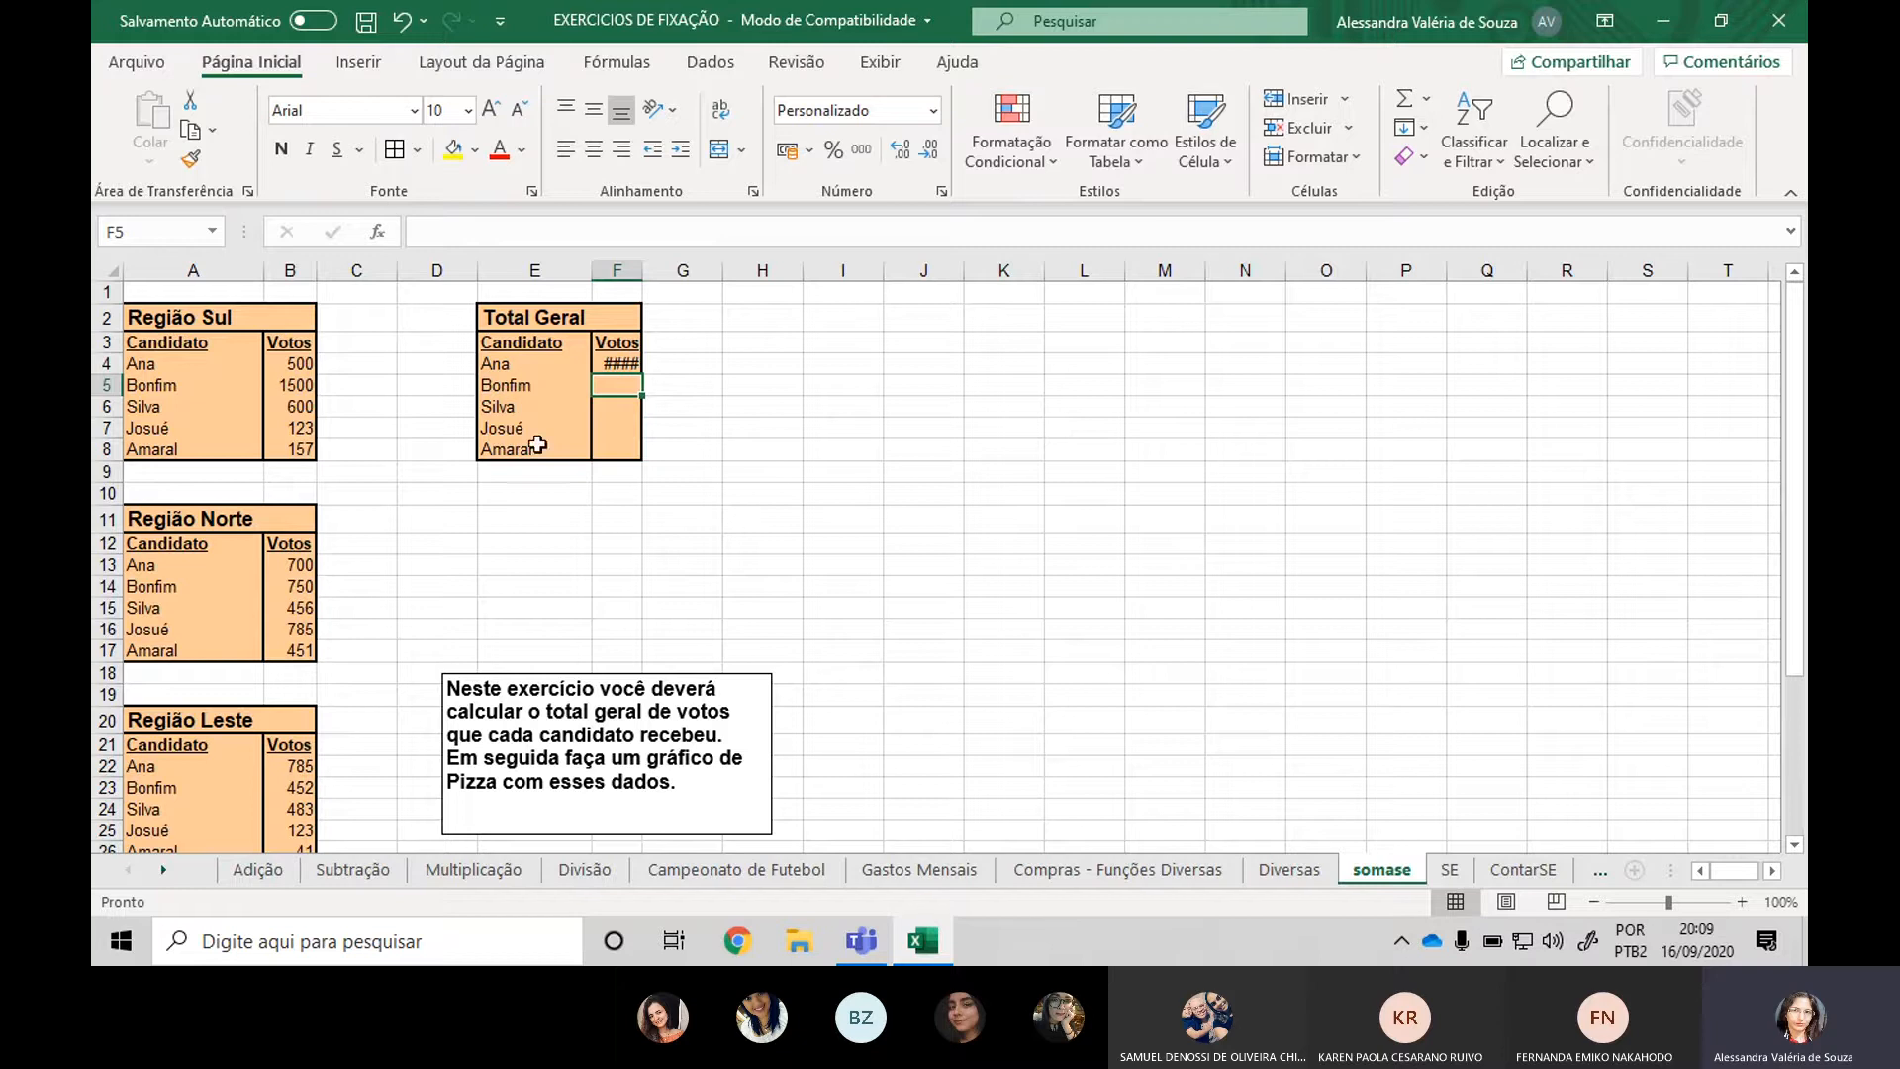
# Auto-fit column F to its contents and set the number format of F4 to Geral.
pyautogui.doubleClick(644, 262)
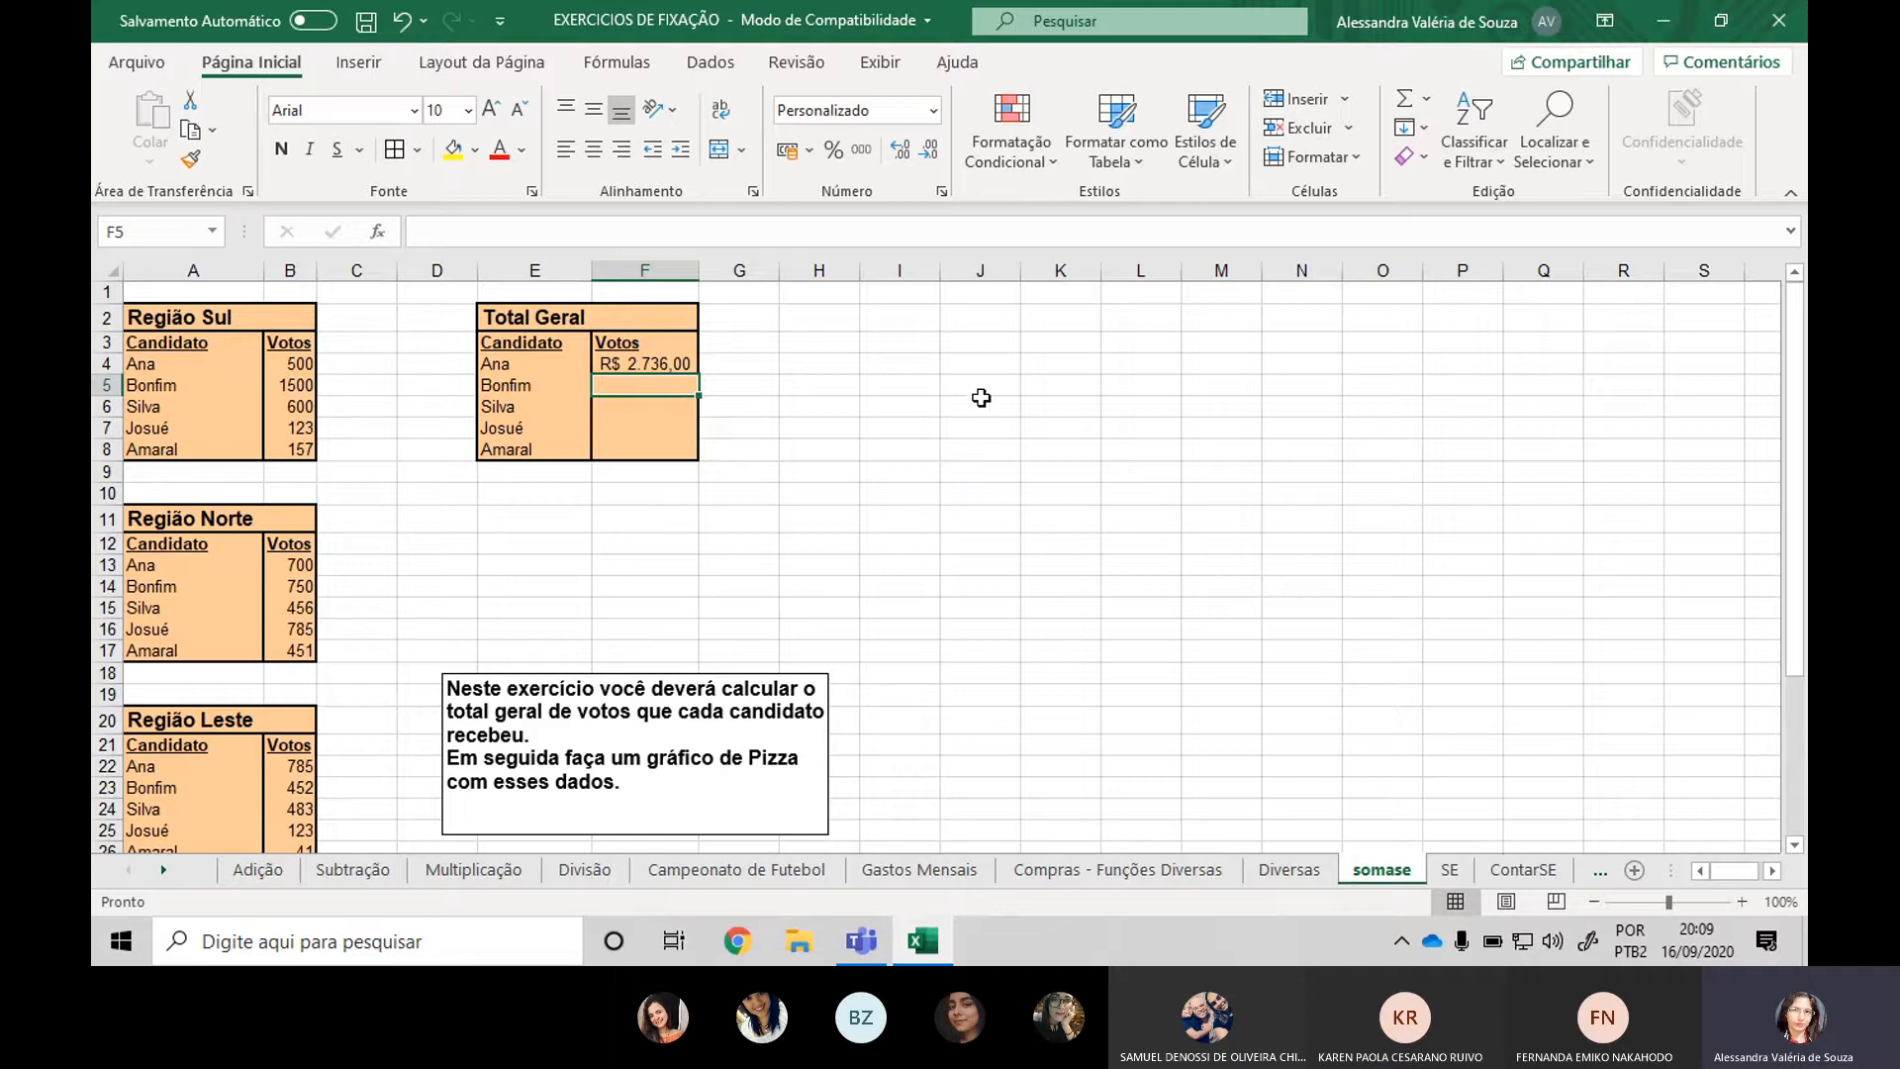
pyautogui.click(661, 360)
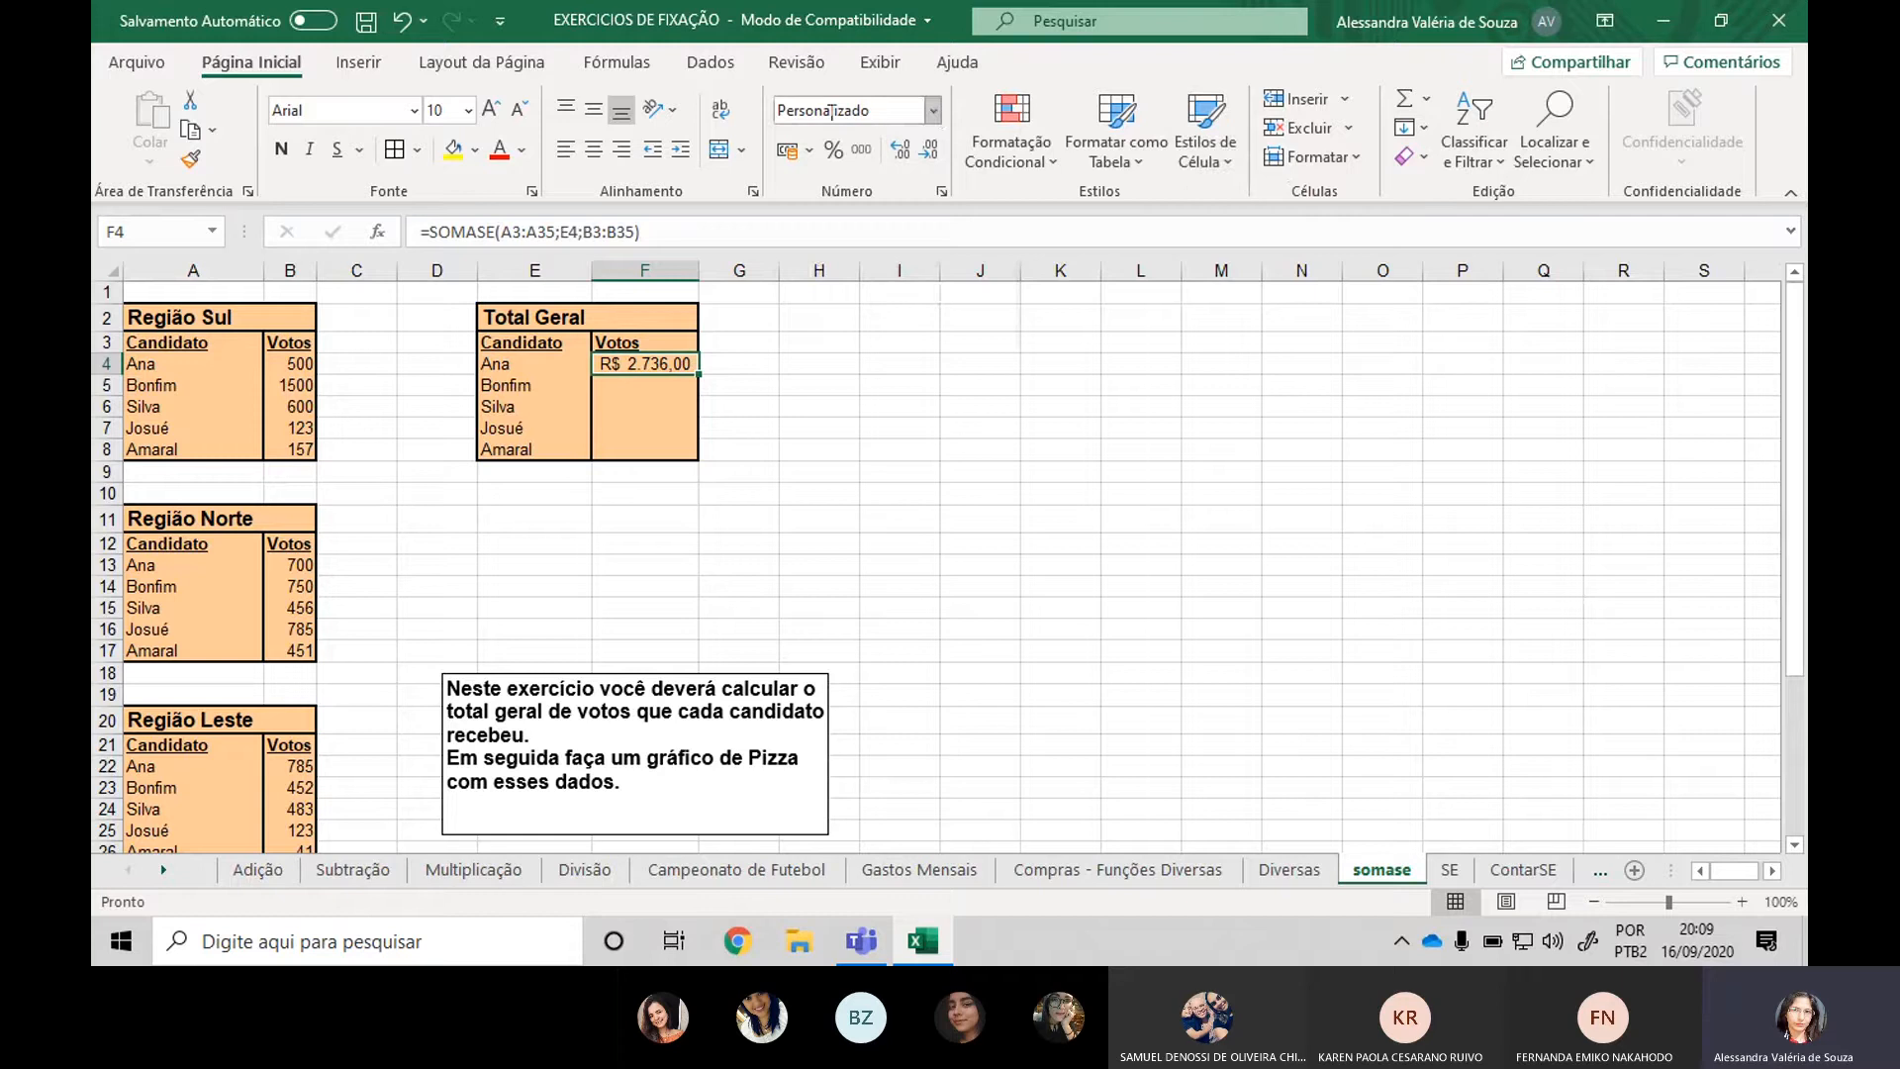
pyautogui.click(934, 111)
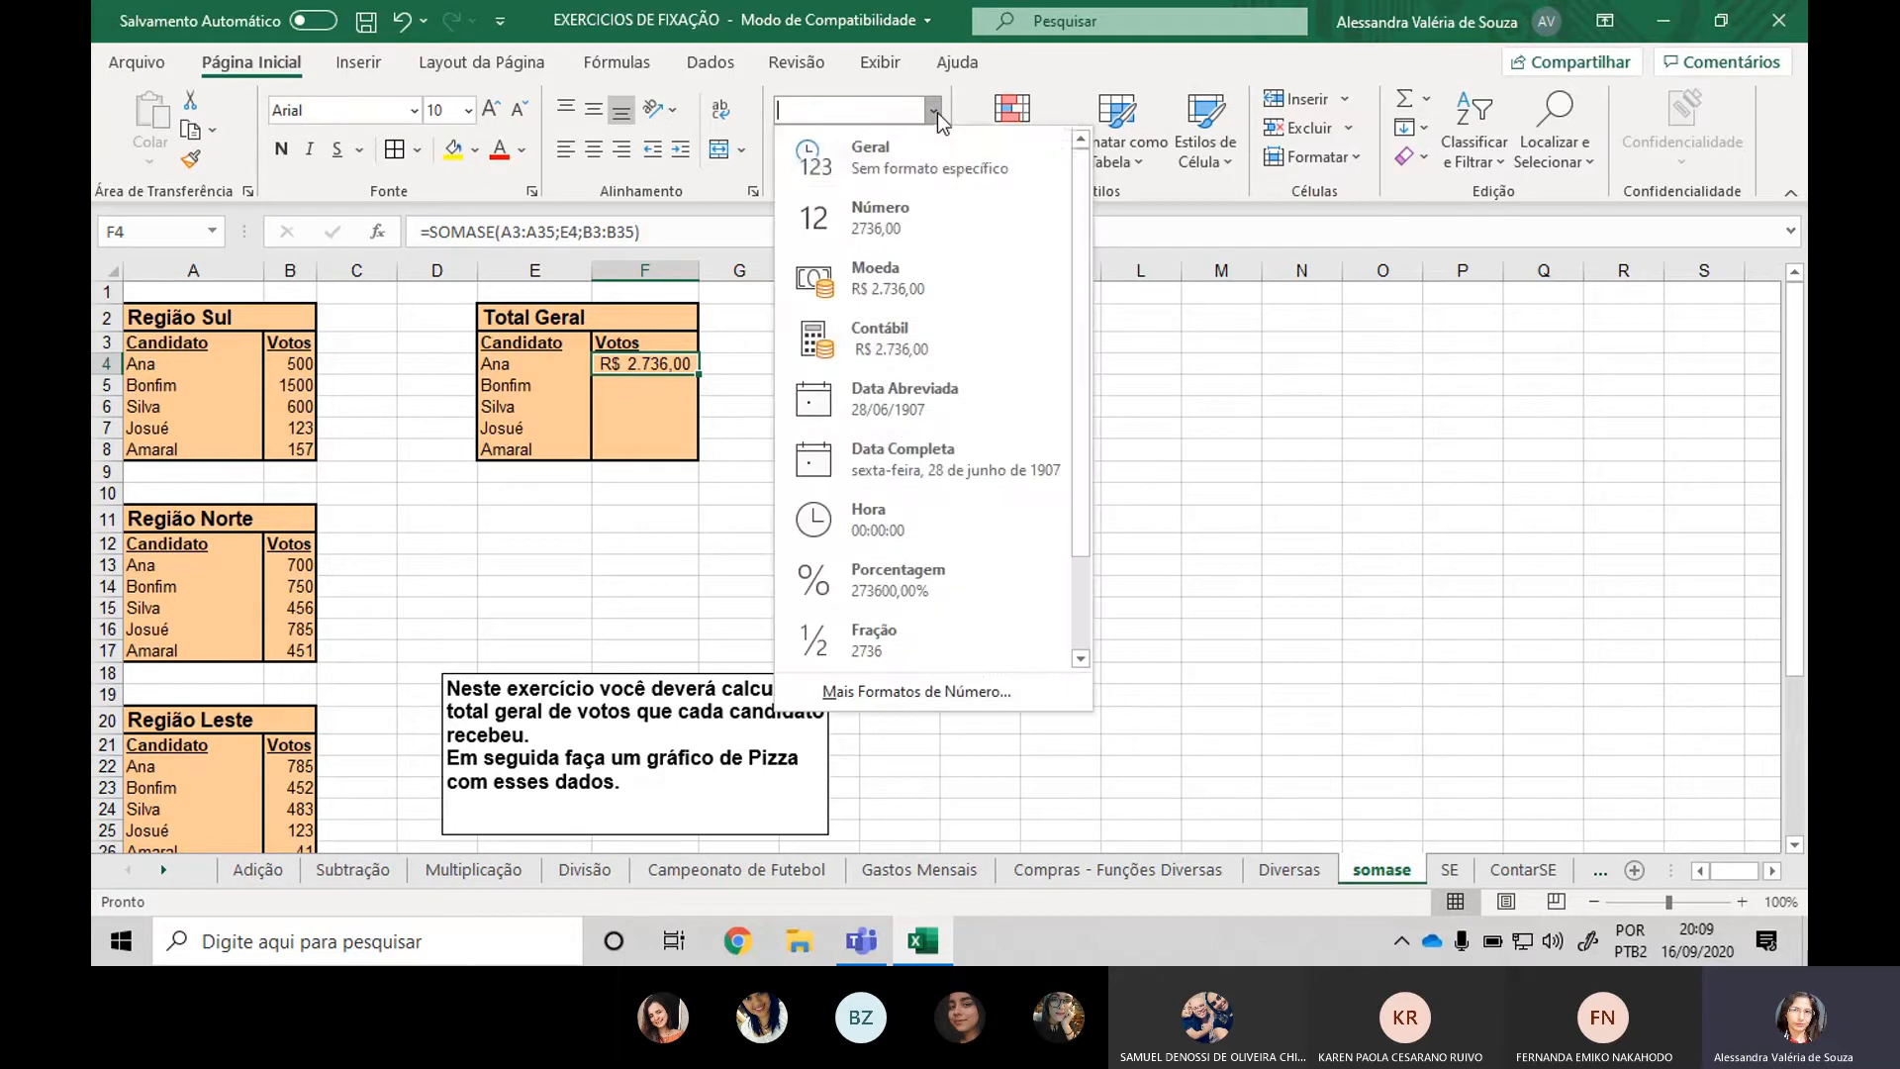
pyautogui.click(962, 170)
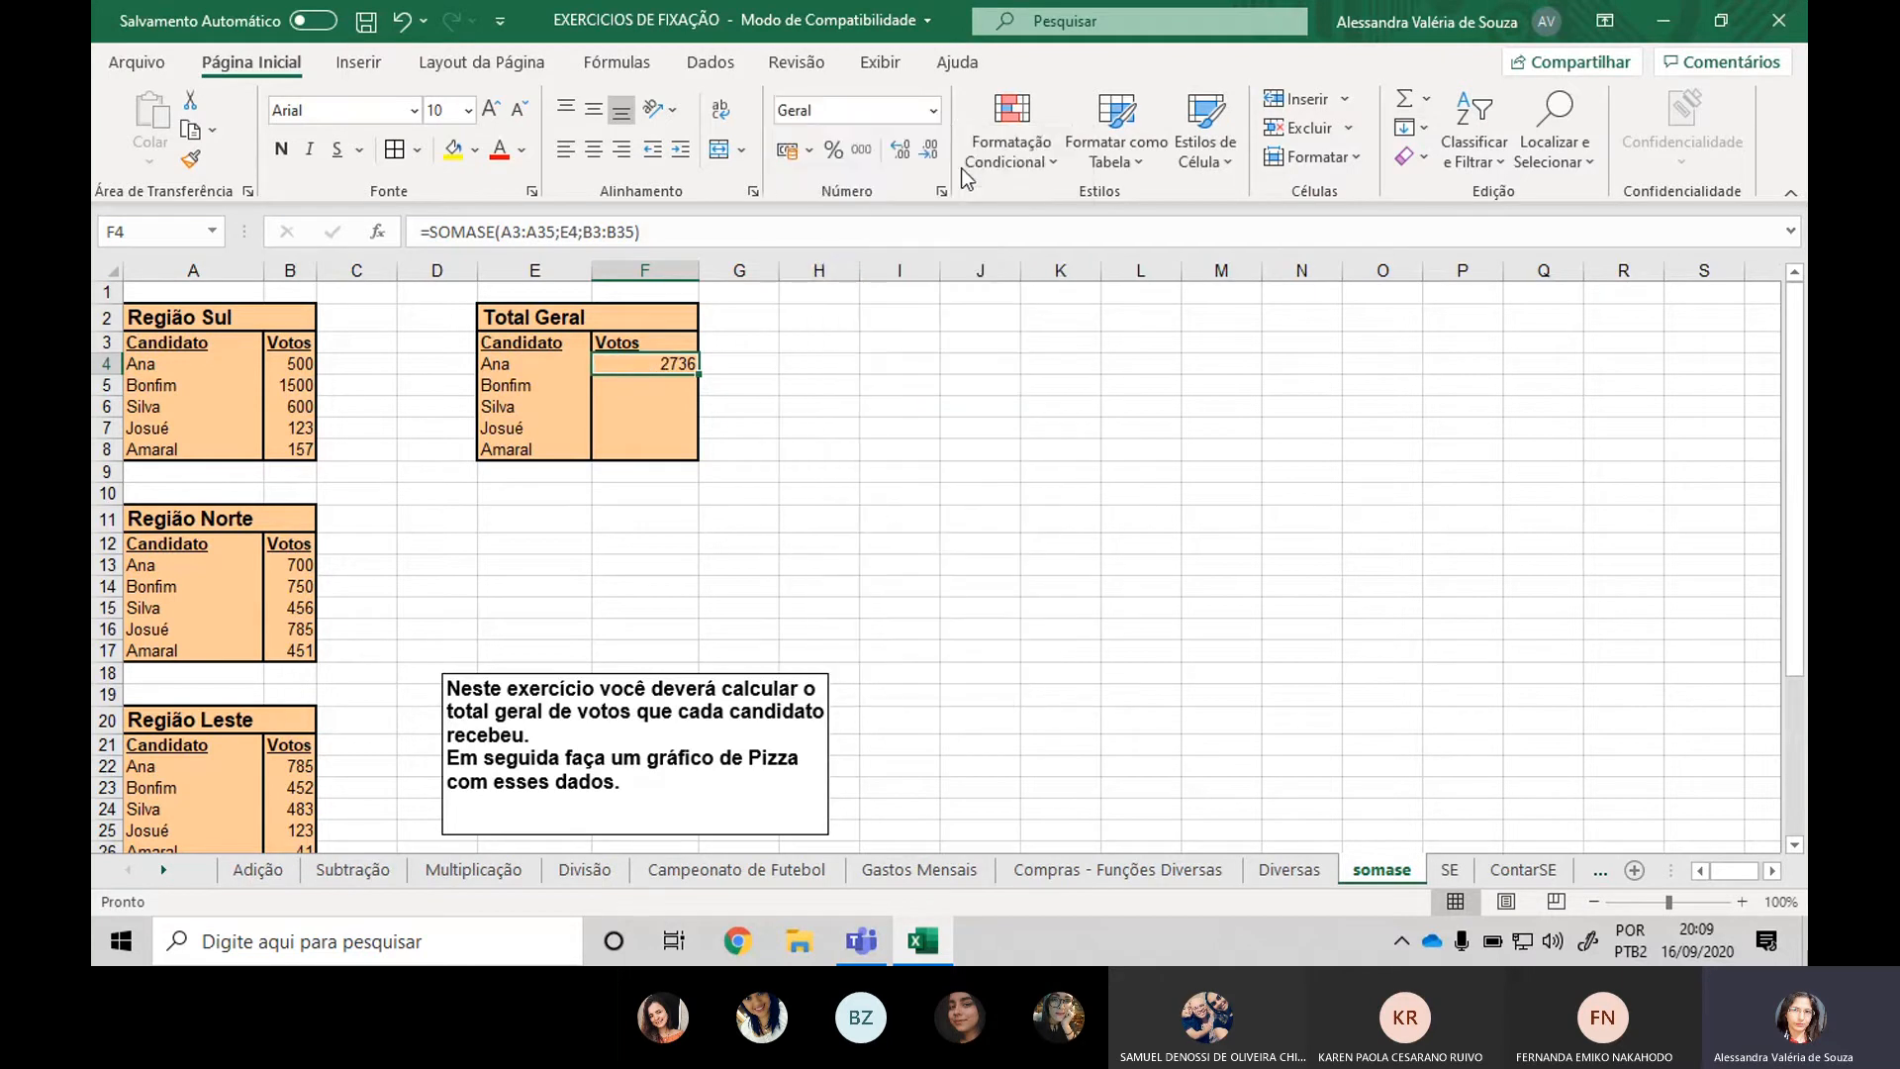
pyautogui.click(1060, 385)
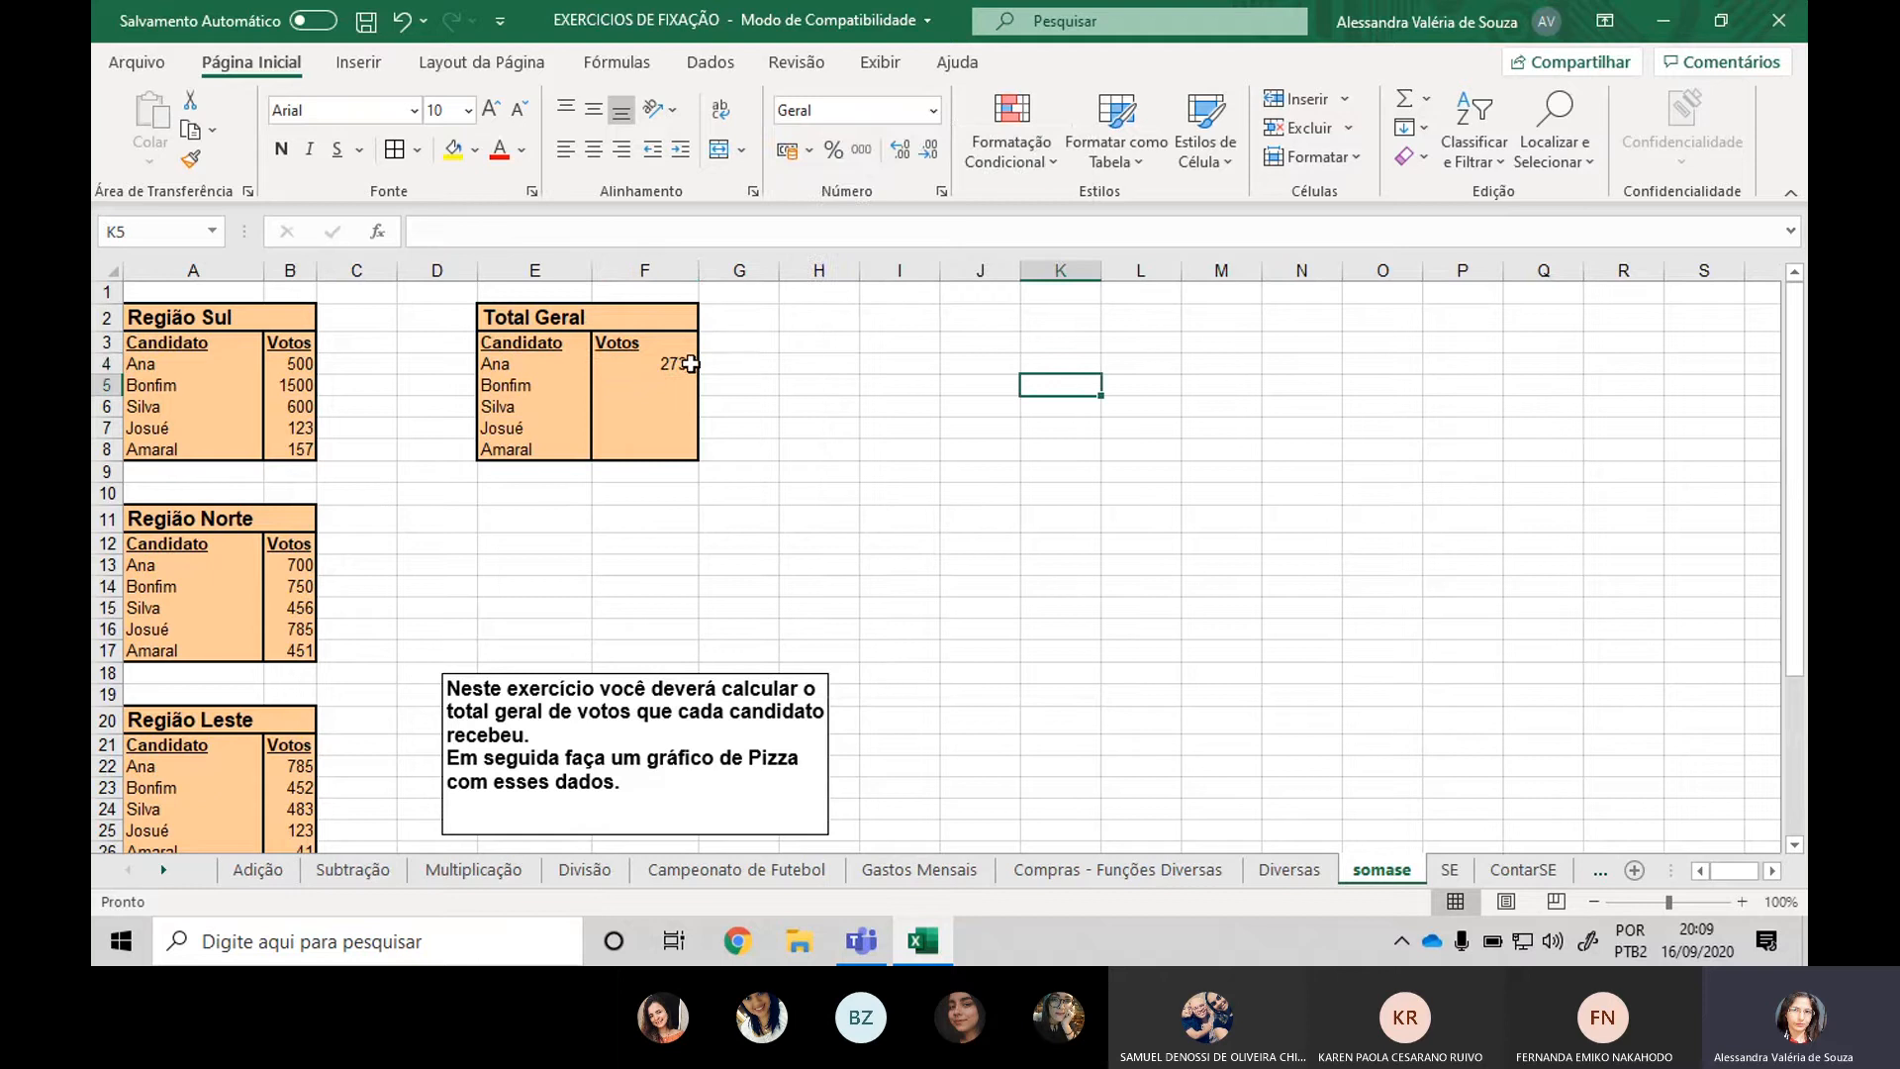
# Apply the Geral number format to the Votos cells F4:F8 and auto-fit column F to the shorter contents.
pyautogui.moveTo(687, 363); pyautogui.dragTo(701, 442)
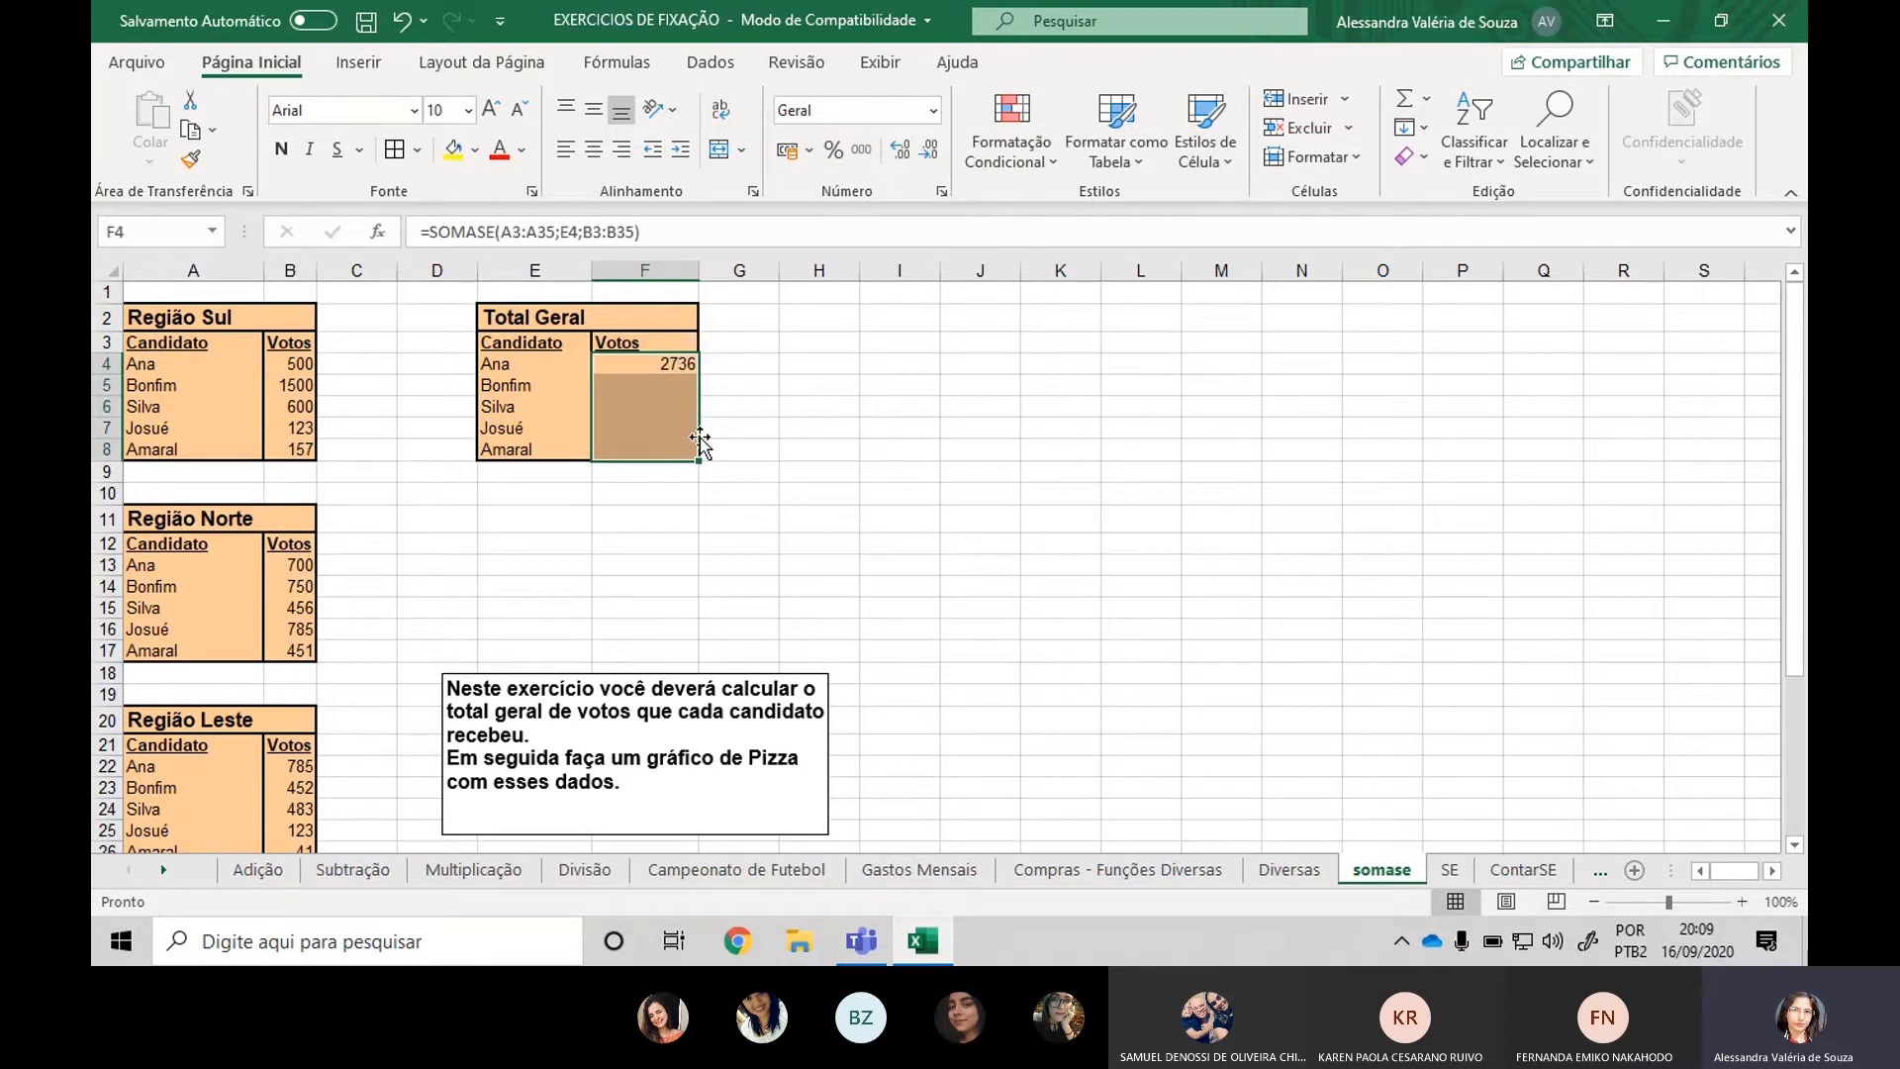
pyautogui.click(933, 111)
pyautogui.click(876, 170)
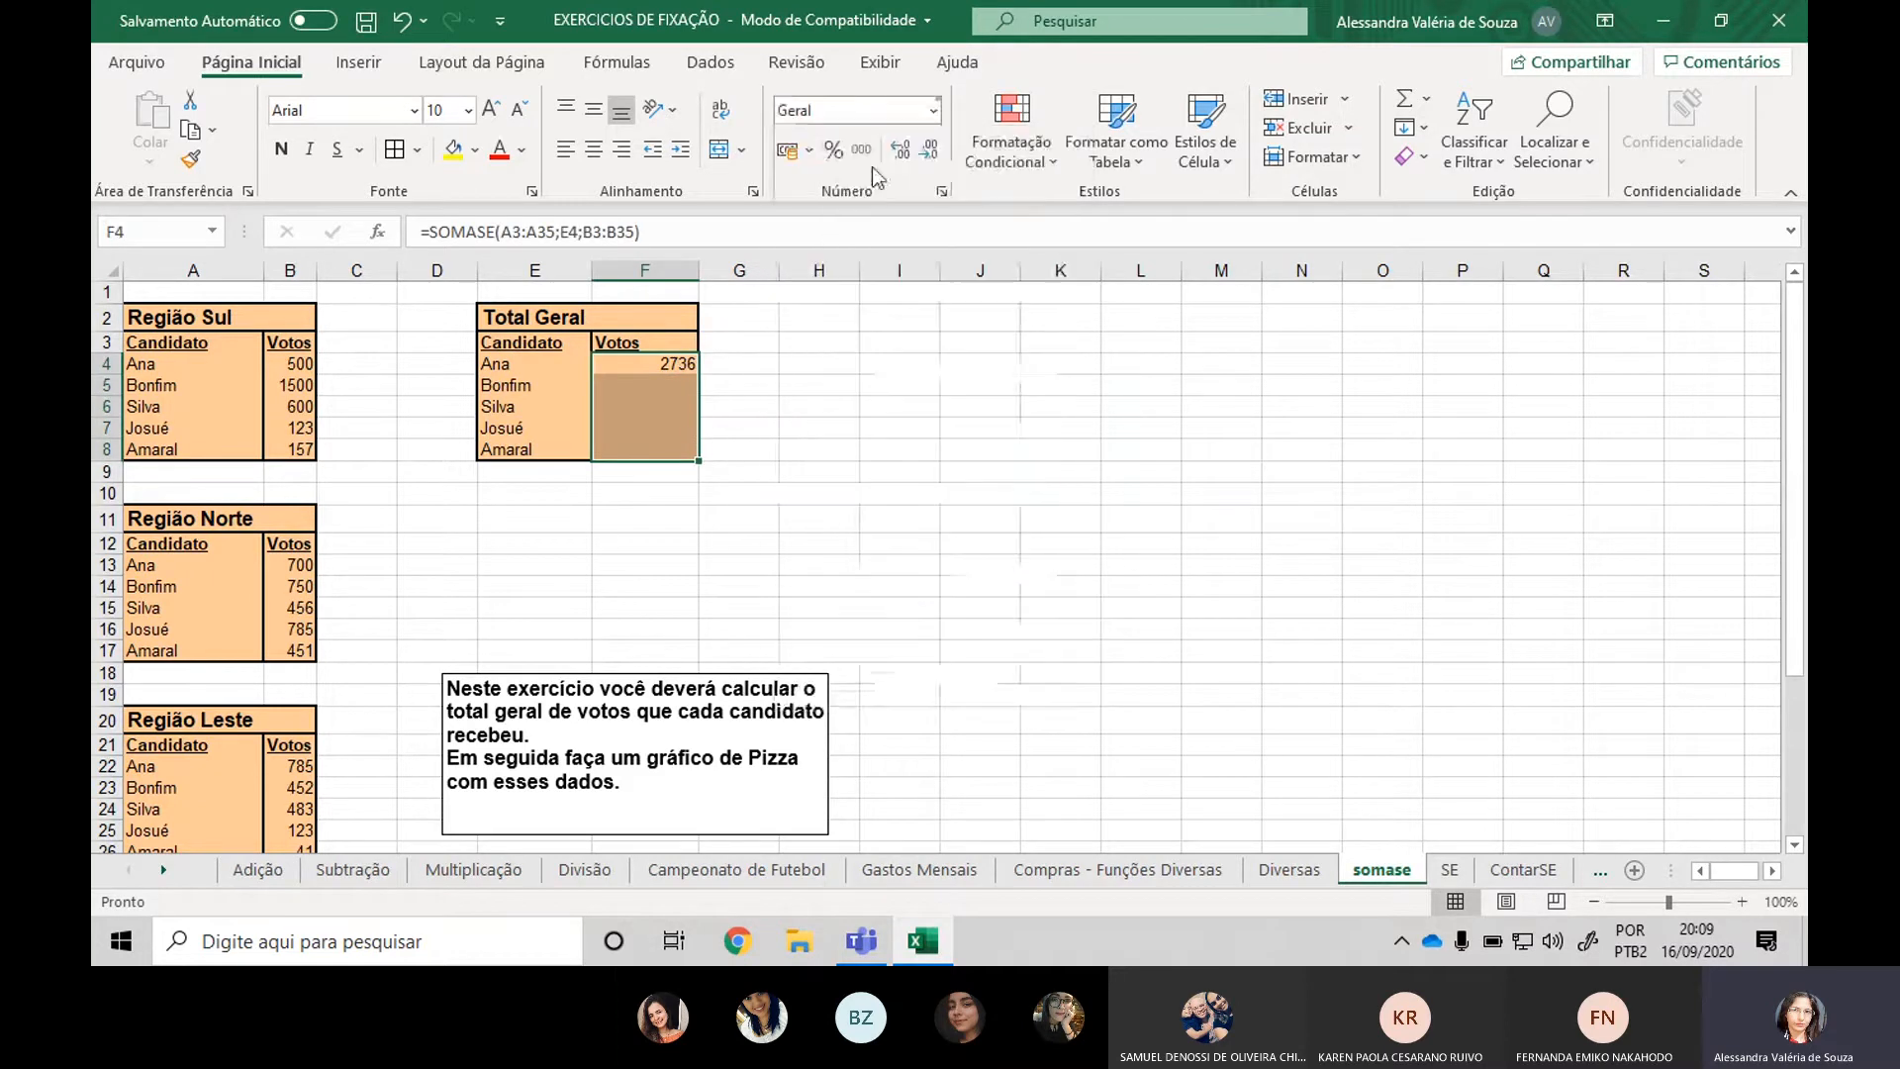
pyautogui.click(1142, 566)
pyautogui.click(645, 385)
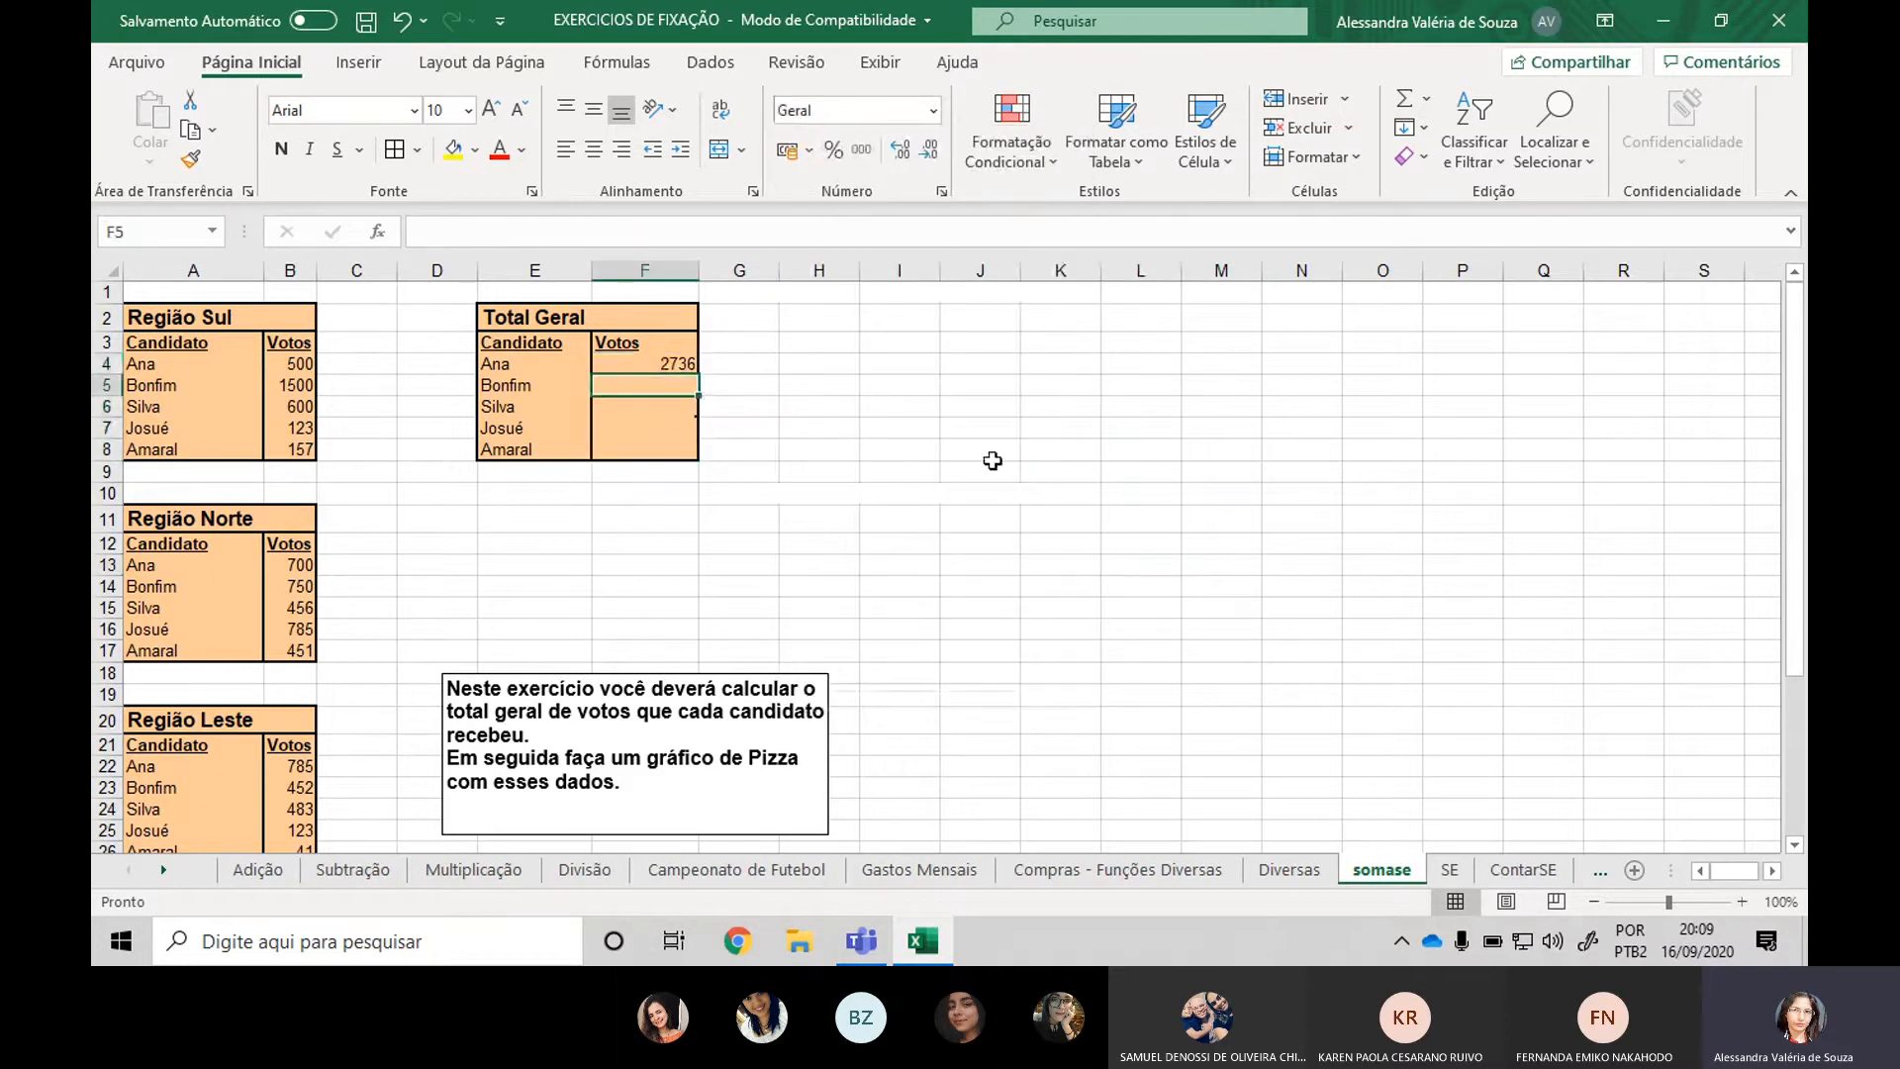
pyautogui.doubleClick(699, 270)
pyautogui.click(764, 428)
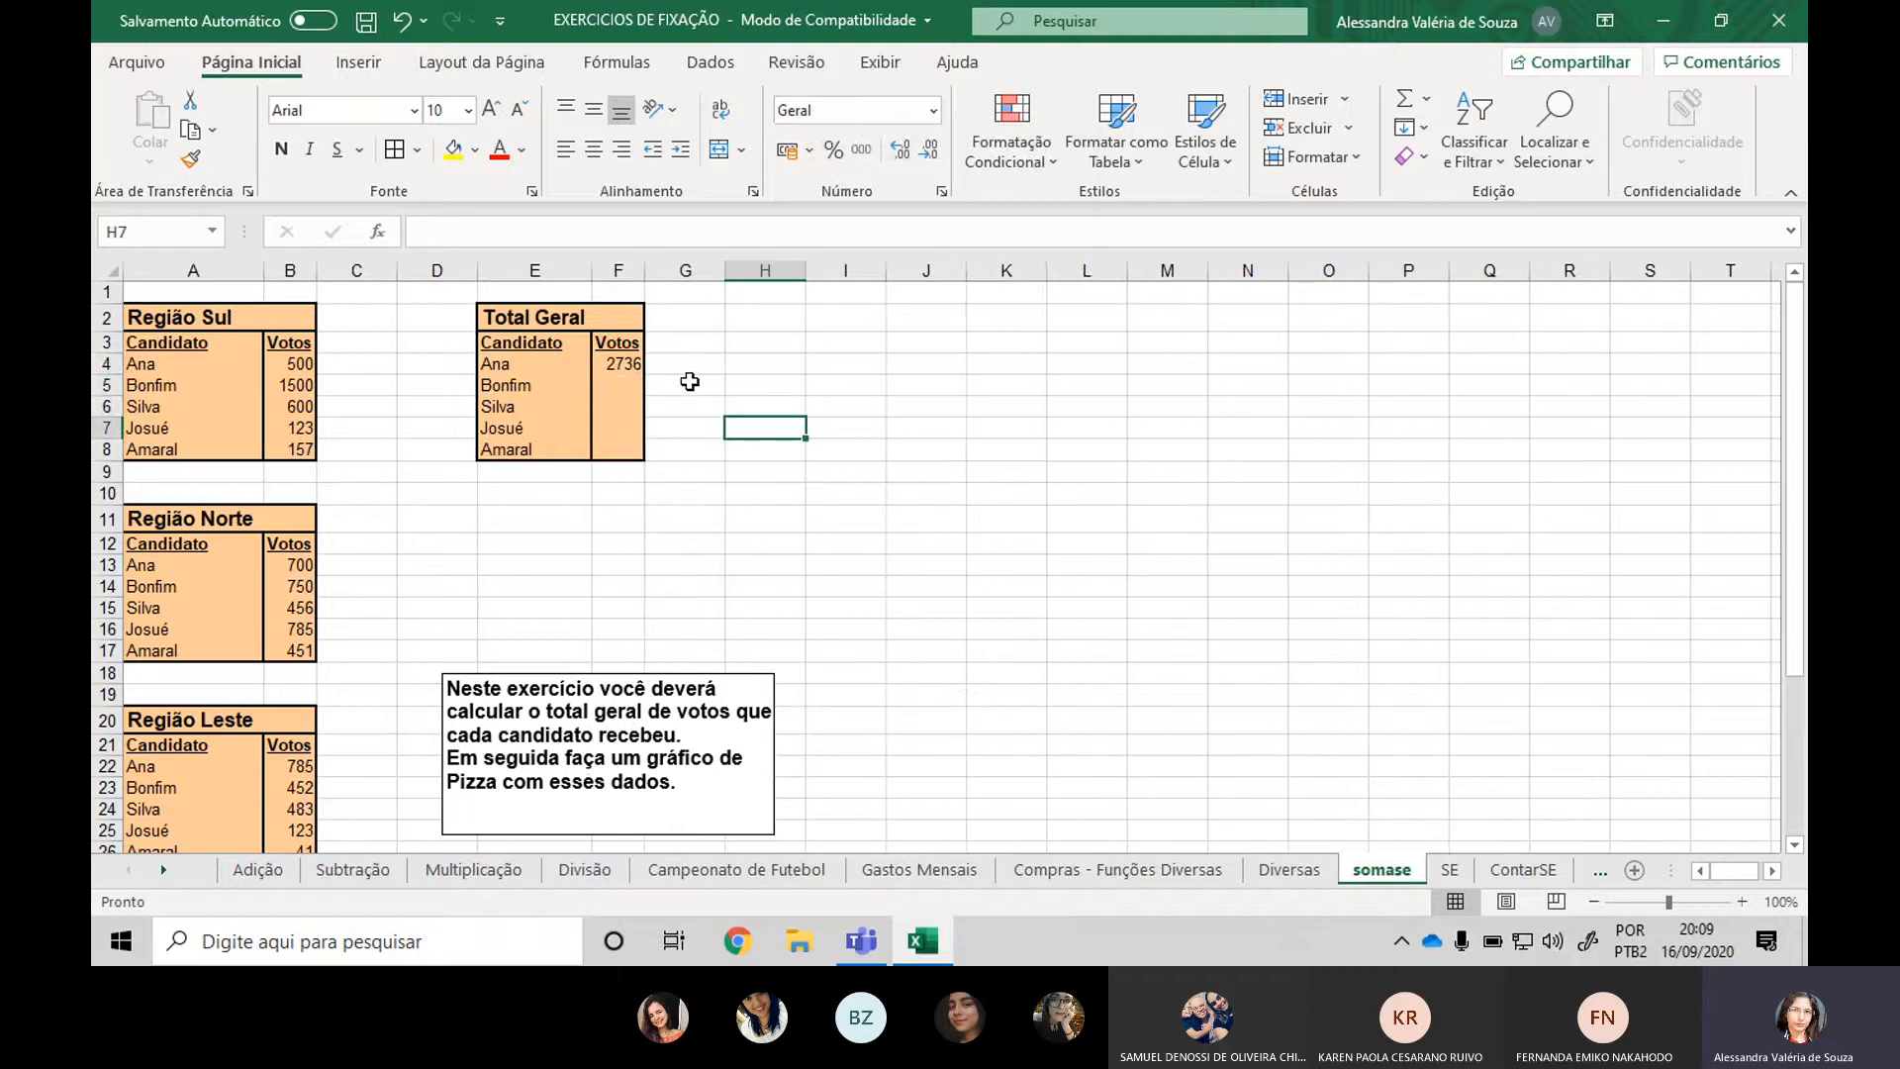
# Center the Votos column of the Total Geral table, cells F3:F8, horizontally.
pyautogui.click(628, 384)
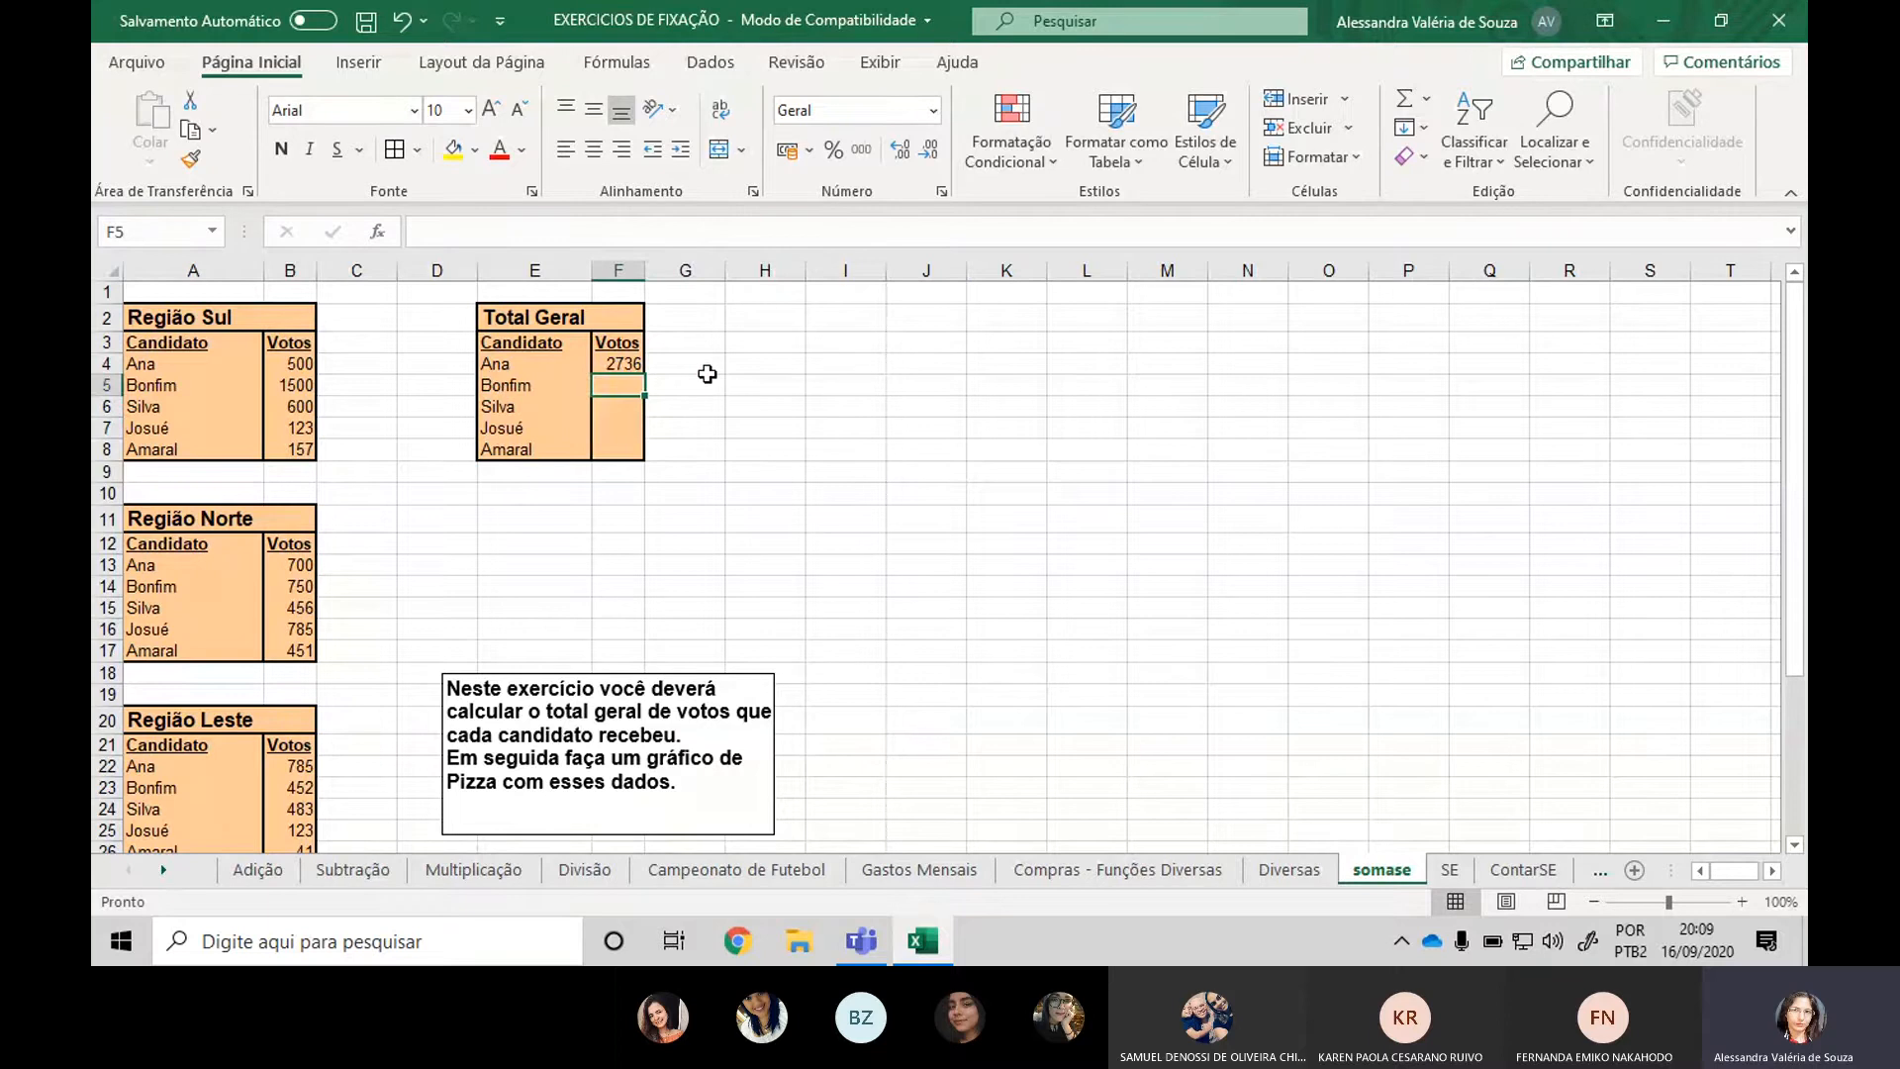
pyautogui.moveTo(623, 343); pyautogui.dragTo(623, 450)
pyautogui.click(595, 150)
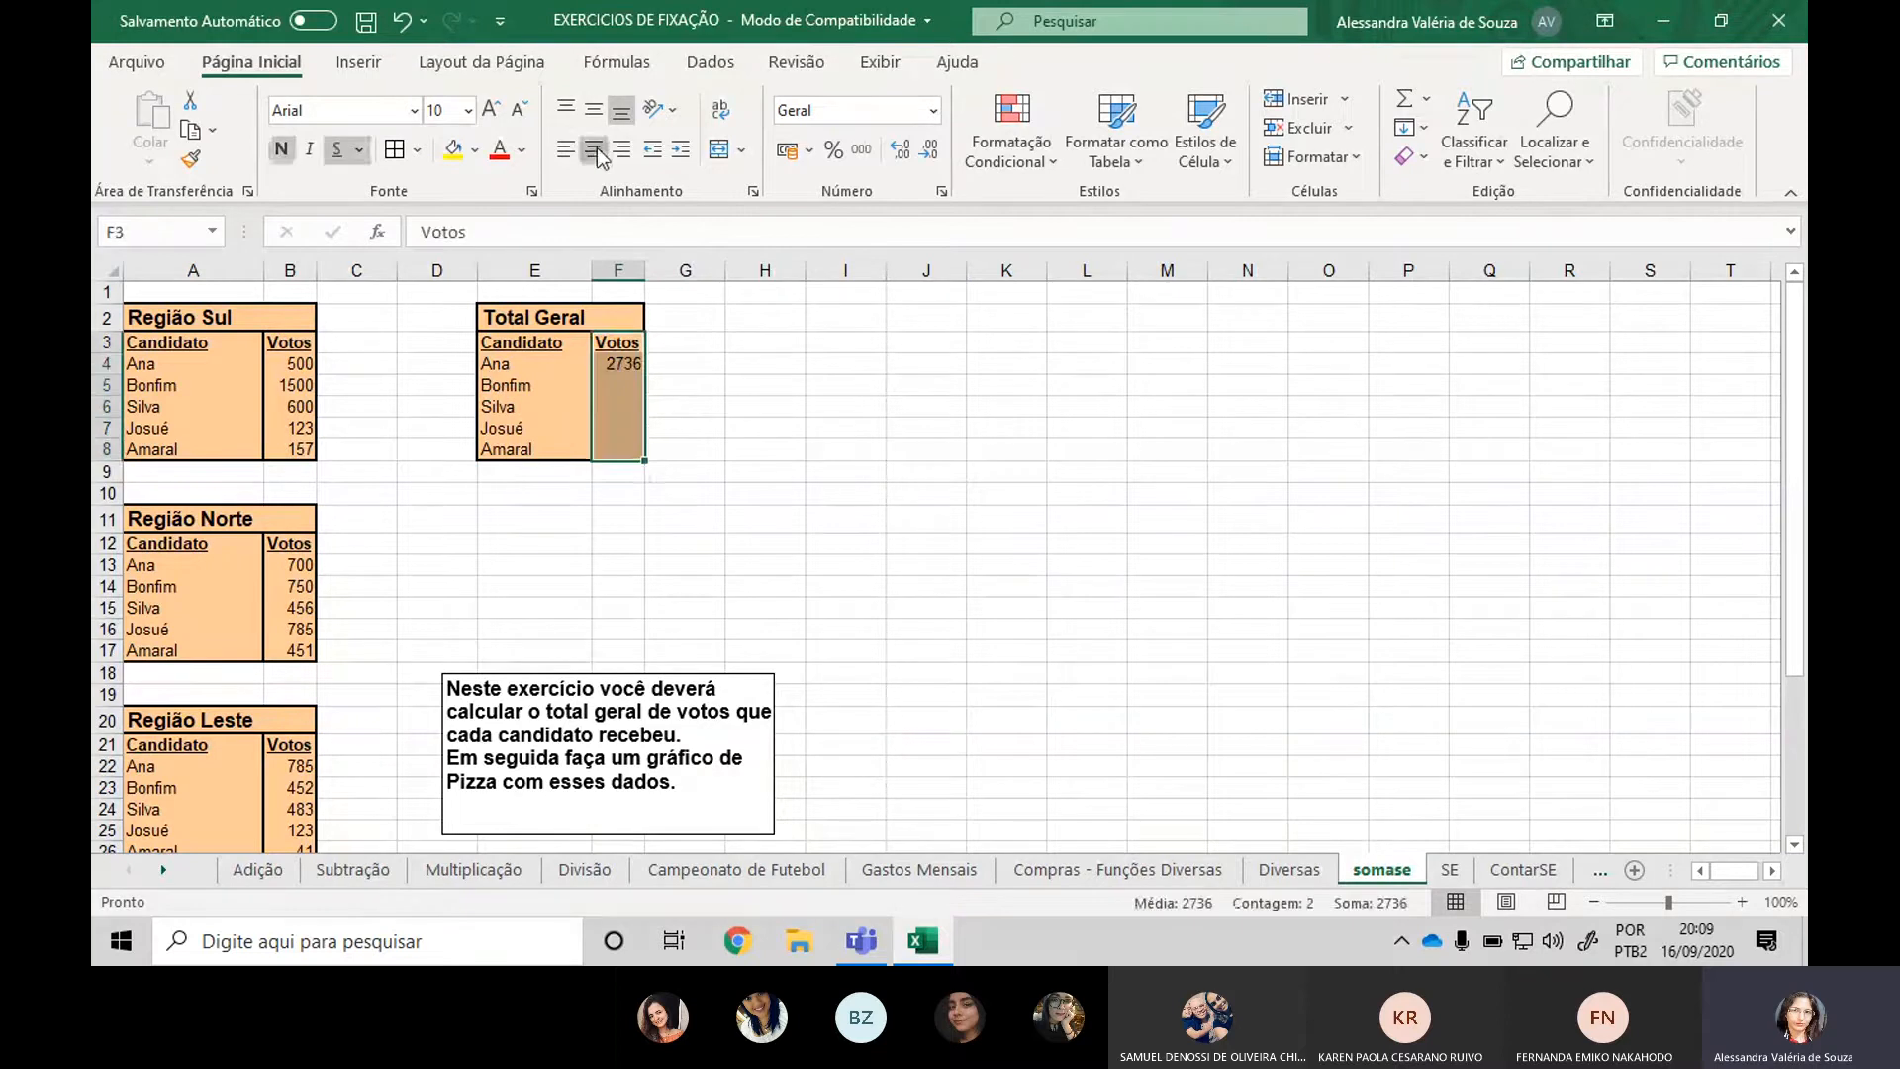
pyautogui.click(685, 519)
# In F5 of the Total Geral table, total the second candidate's votes with =SOMASE(A3:A35;E5;B3:B35).
pyautogui.click(611, 373)
pyautogui.click(626, 385)
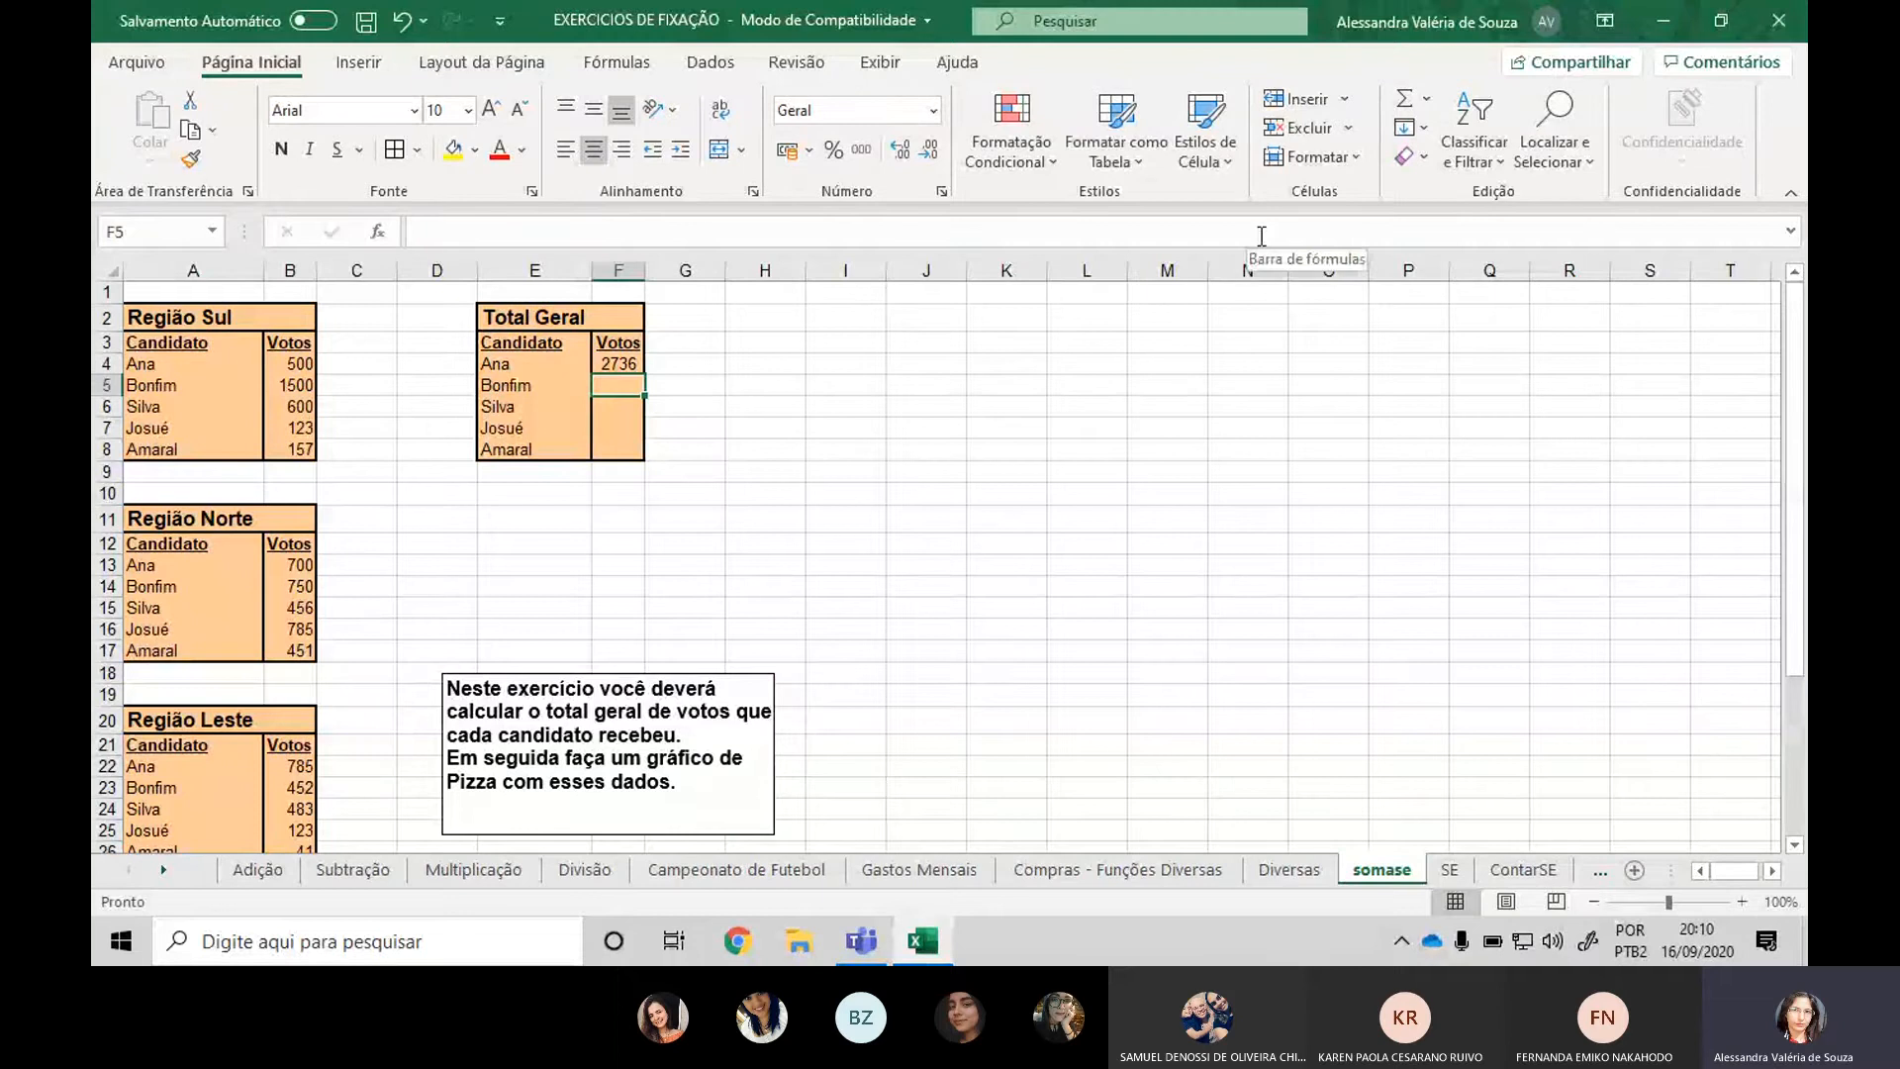
pyautogui.write('=so')
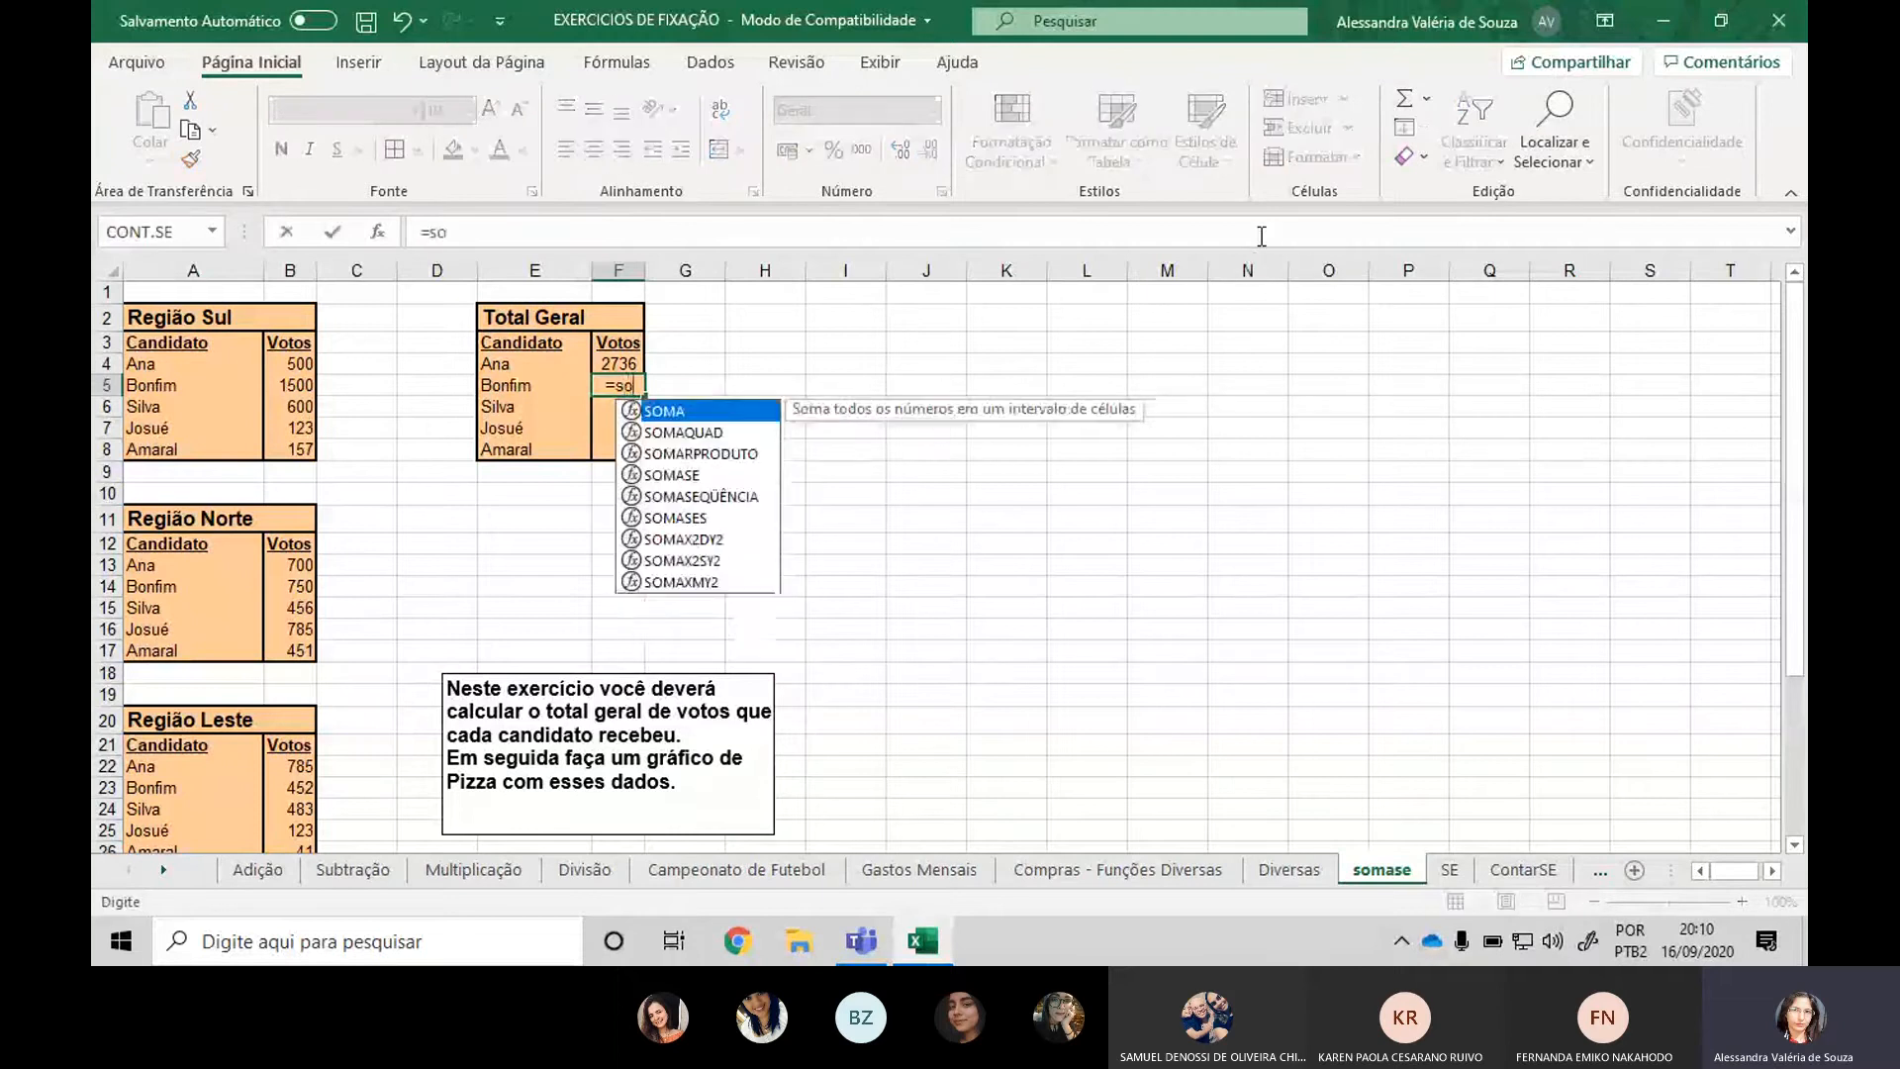
pyautogui.write('mas')
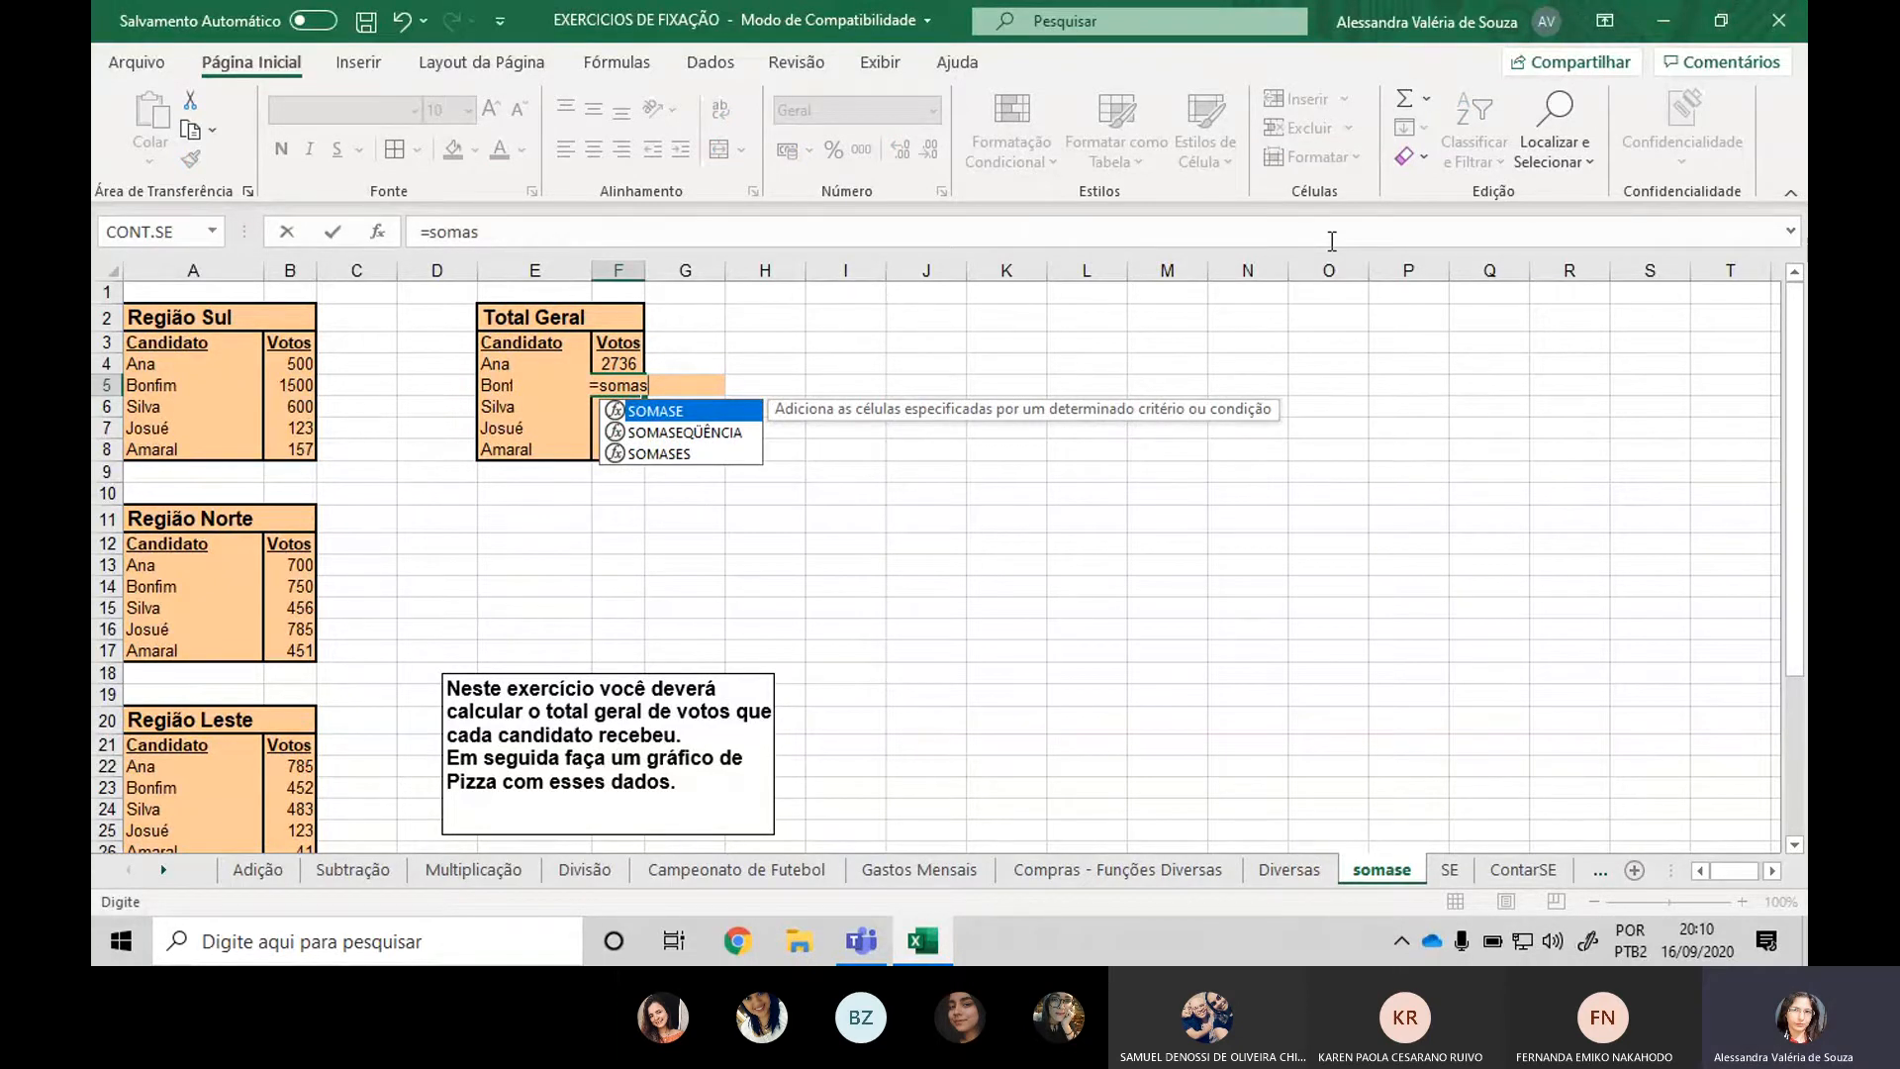
pyautogui.write('e(')
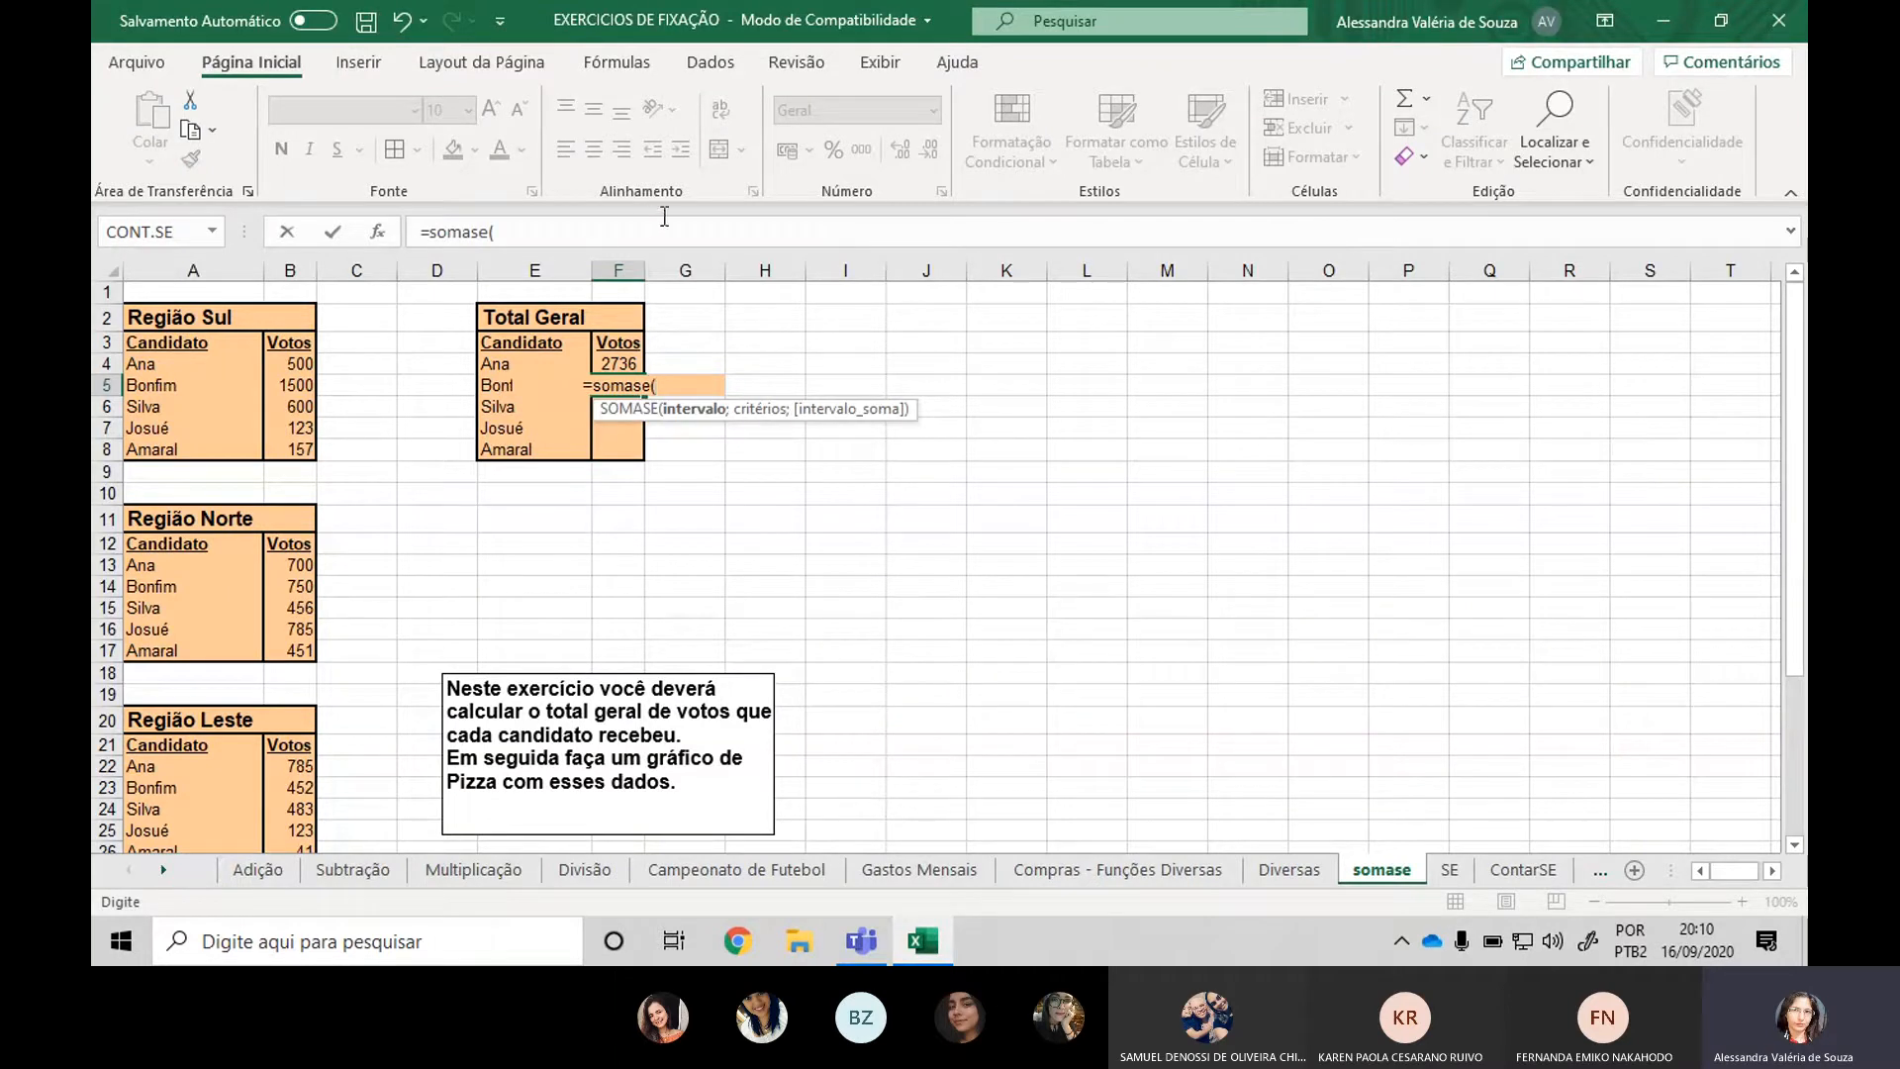
pyautogui.click(194, 348)
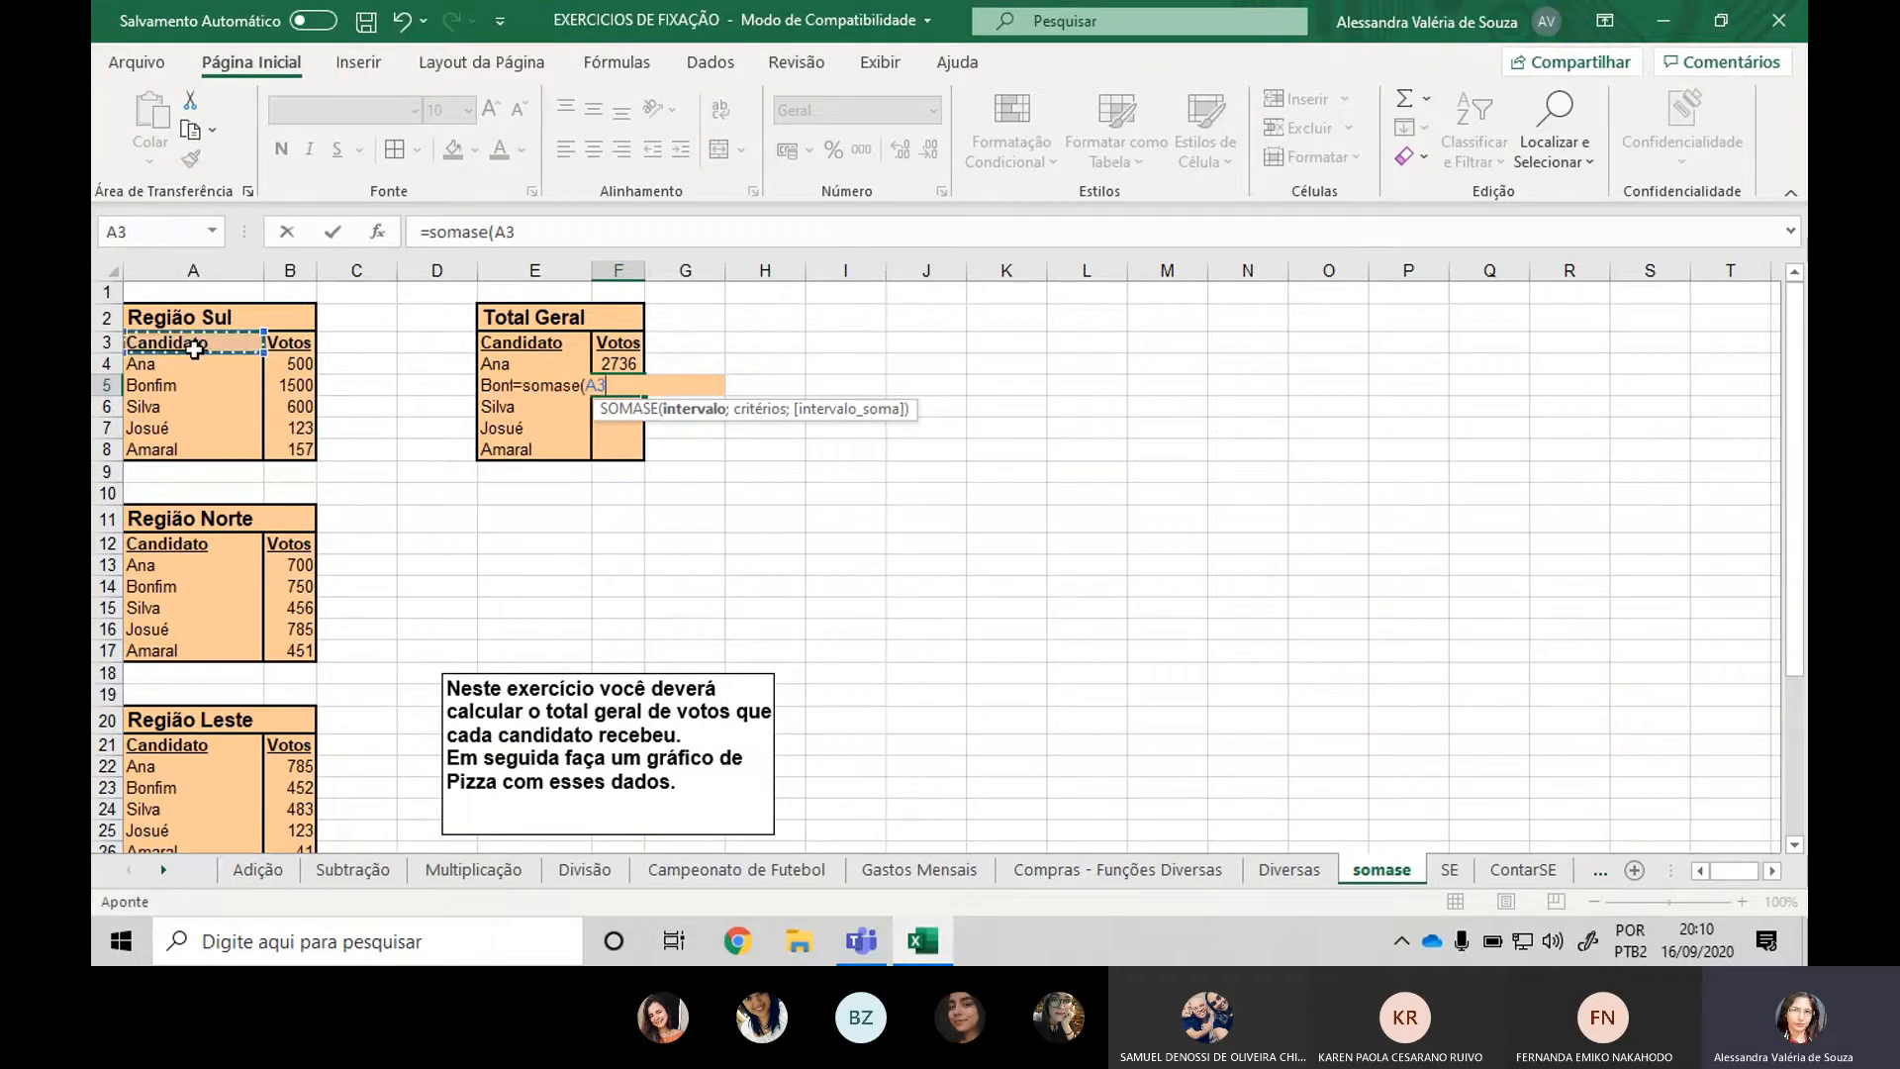
pyautogui.moveTo(194, 348); pyautogui.dragTo(203, 781)
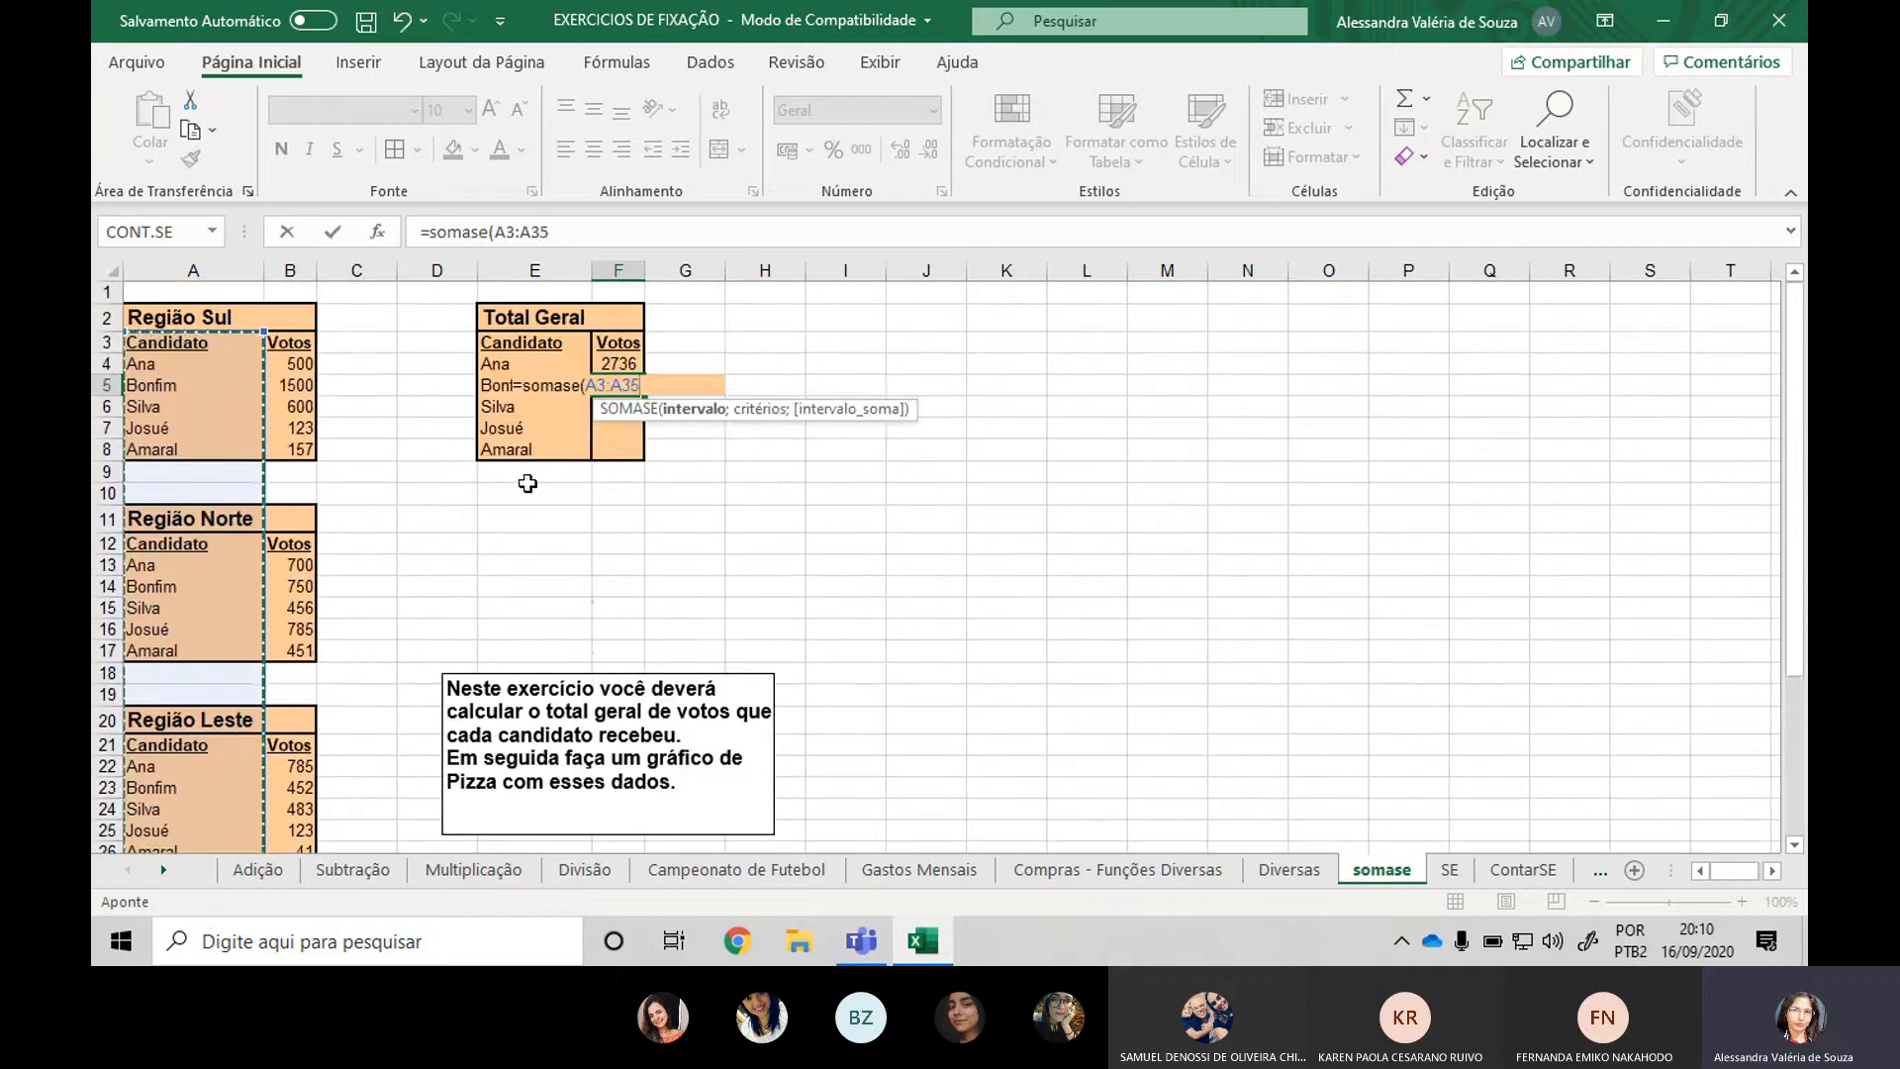
pyautogui.write(';')
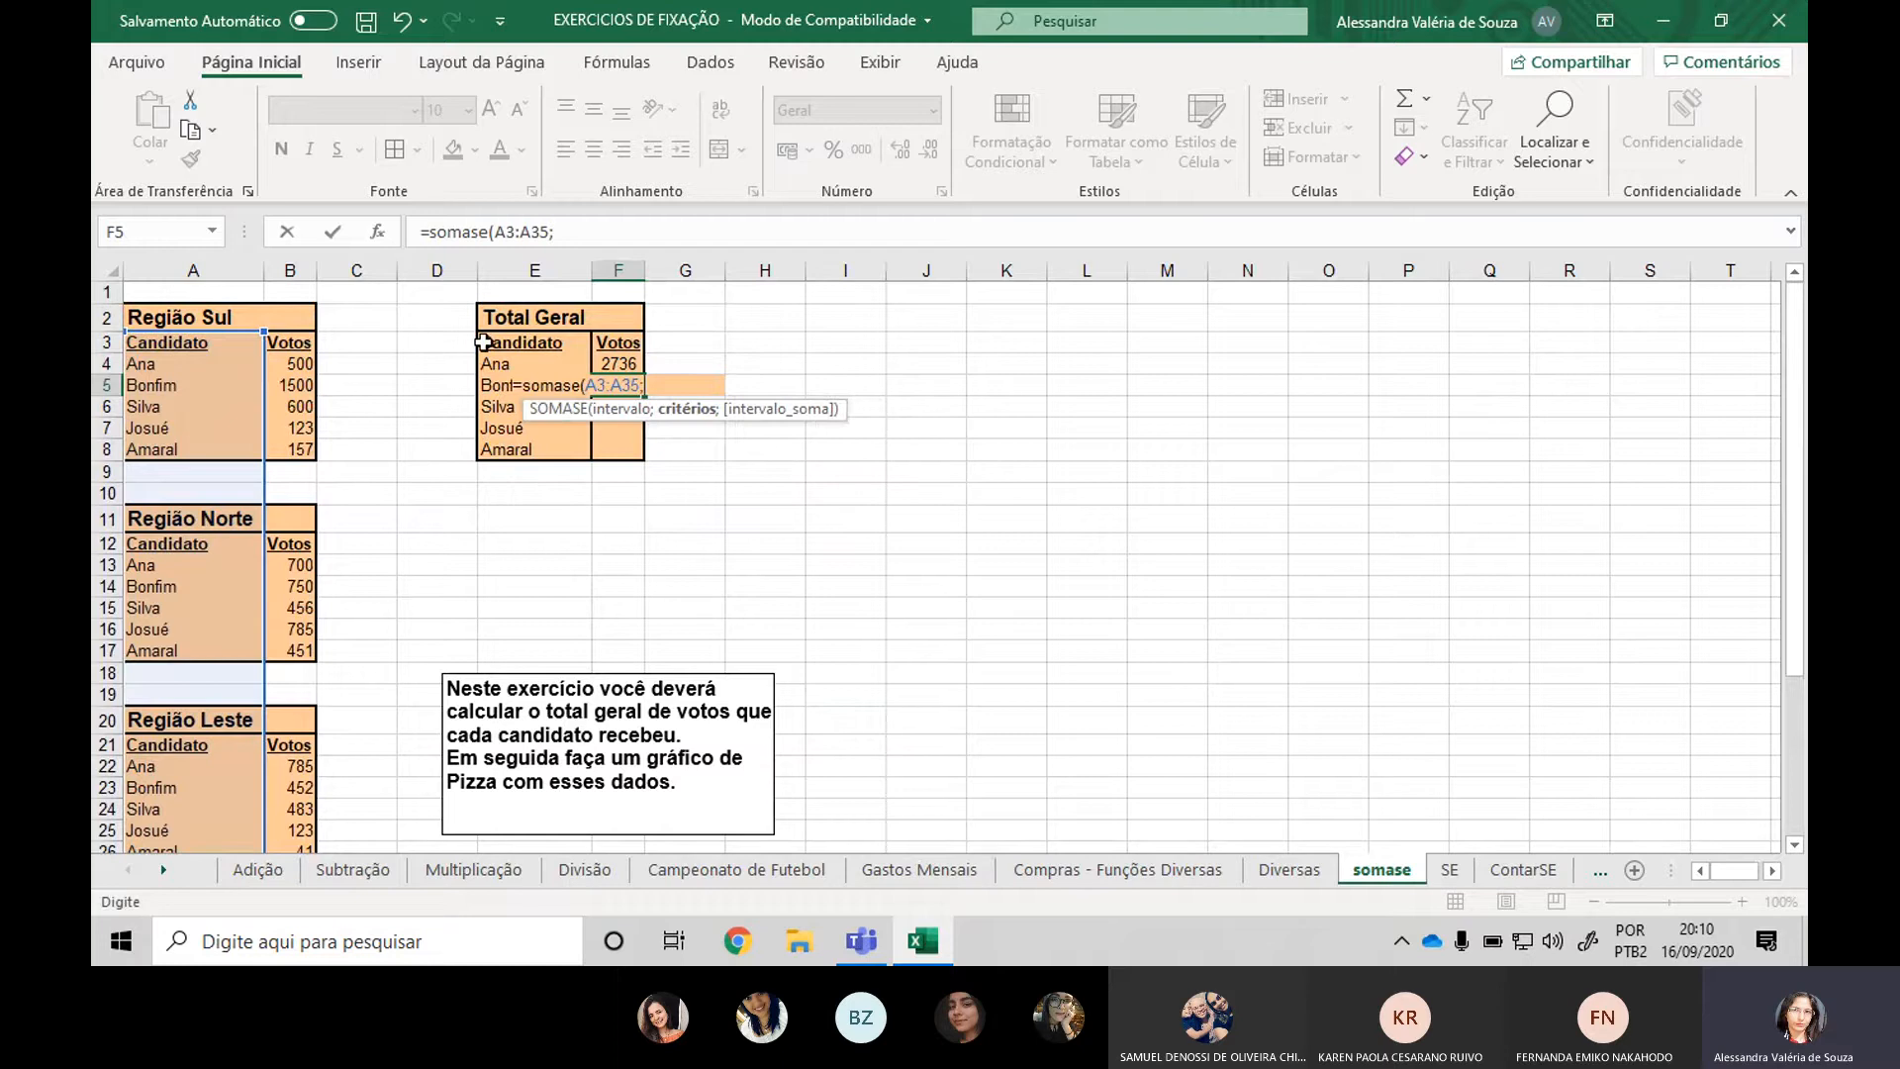
pyautogui.click(490, 381)
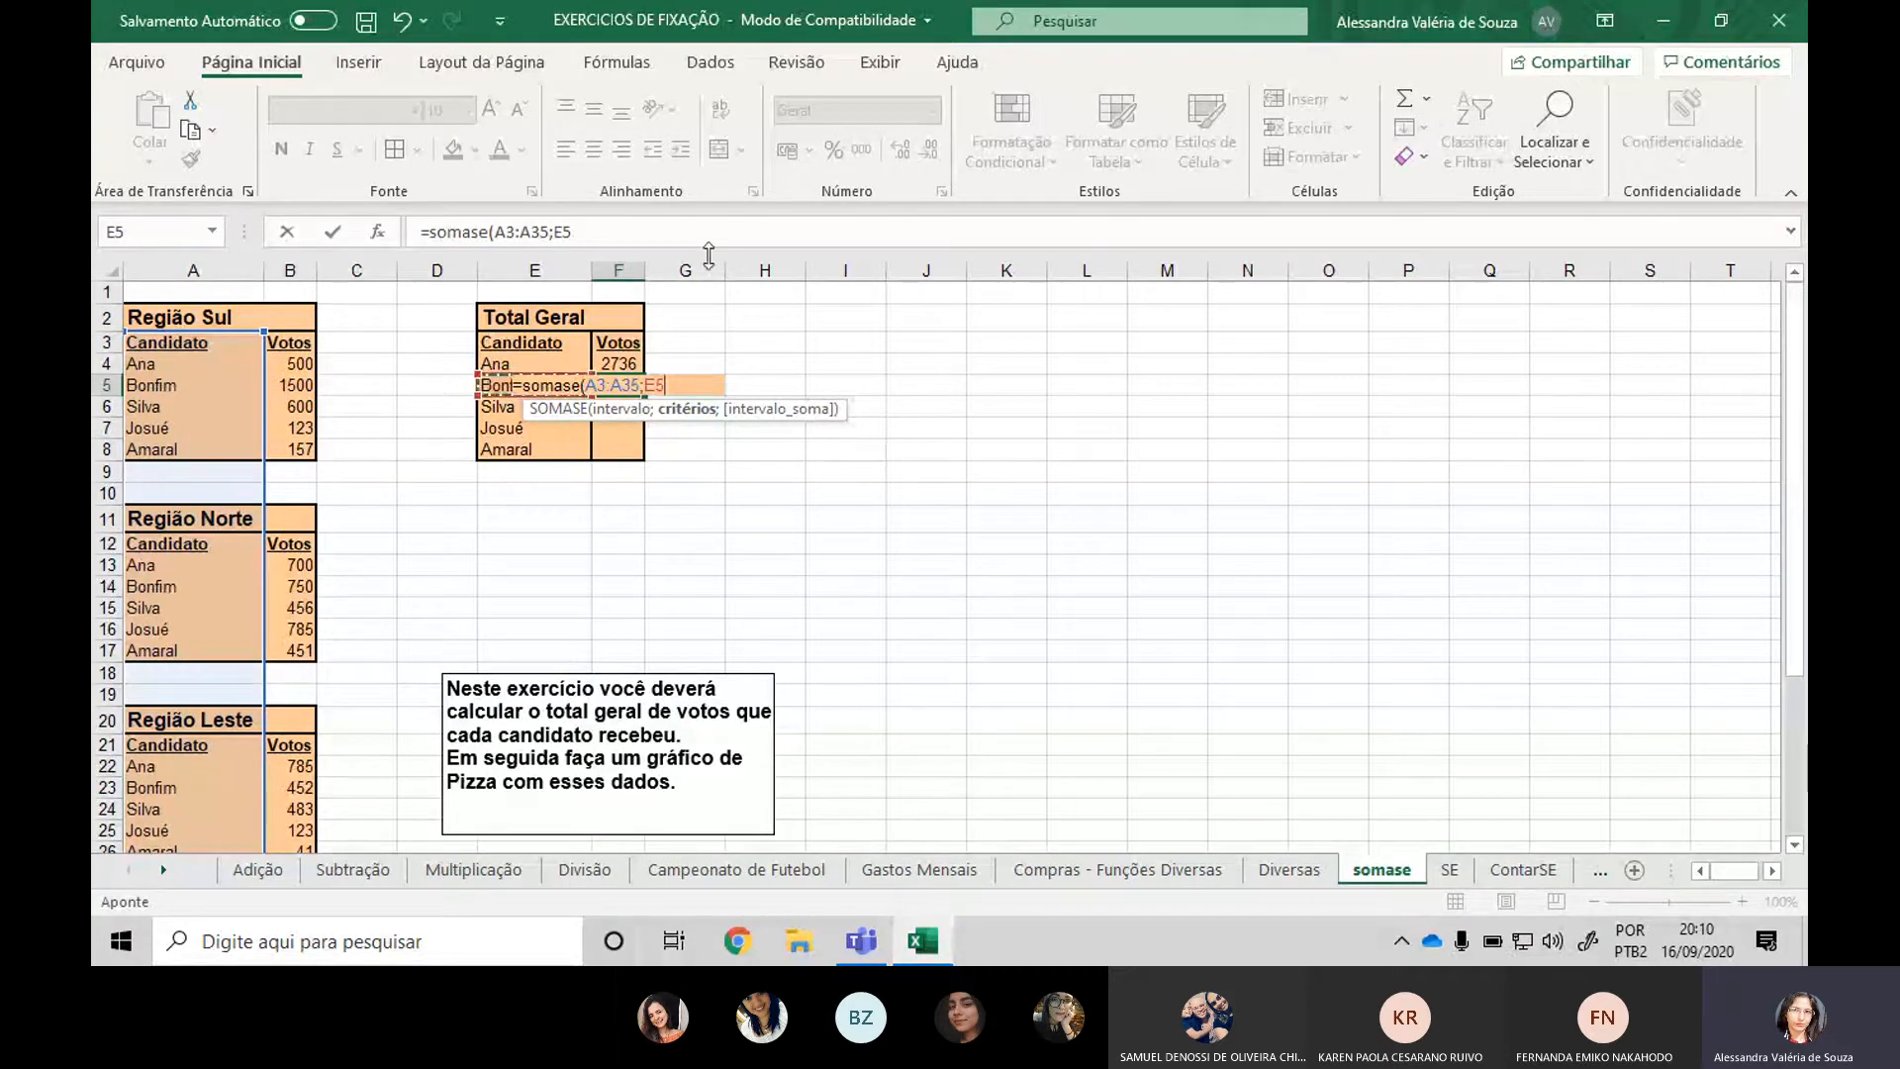
pyautogui.write(';')
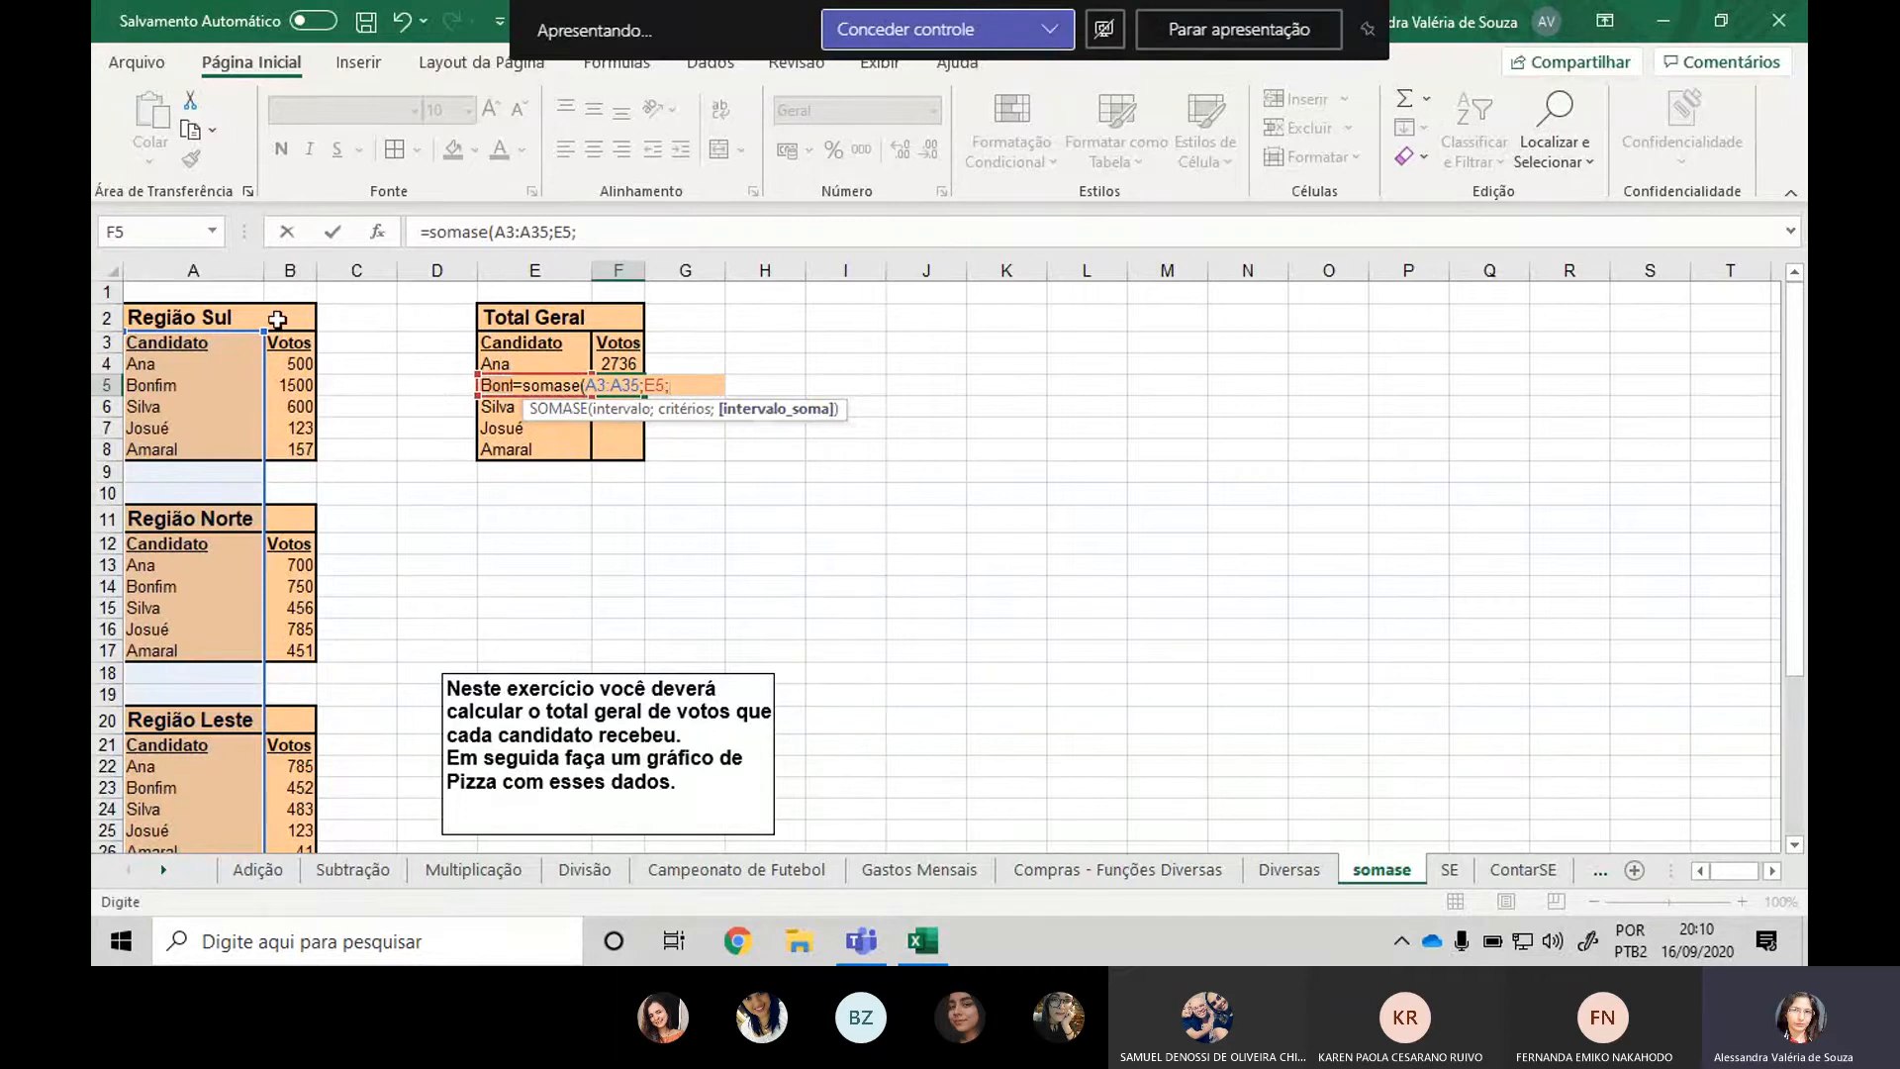
pyautogui.moveTo(289, 341); pyautogui.dragTo(292, 803)
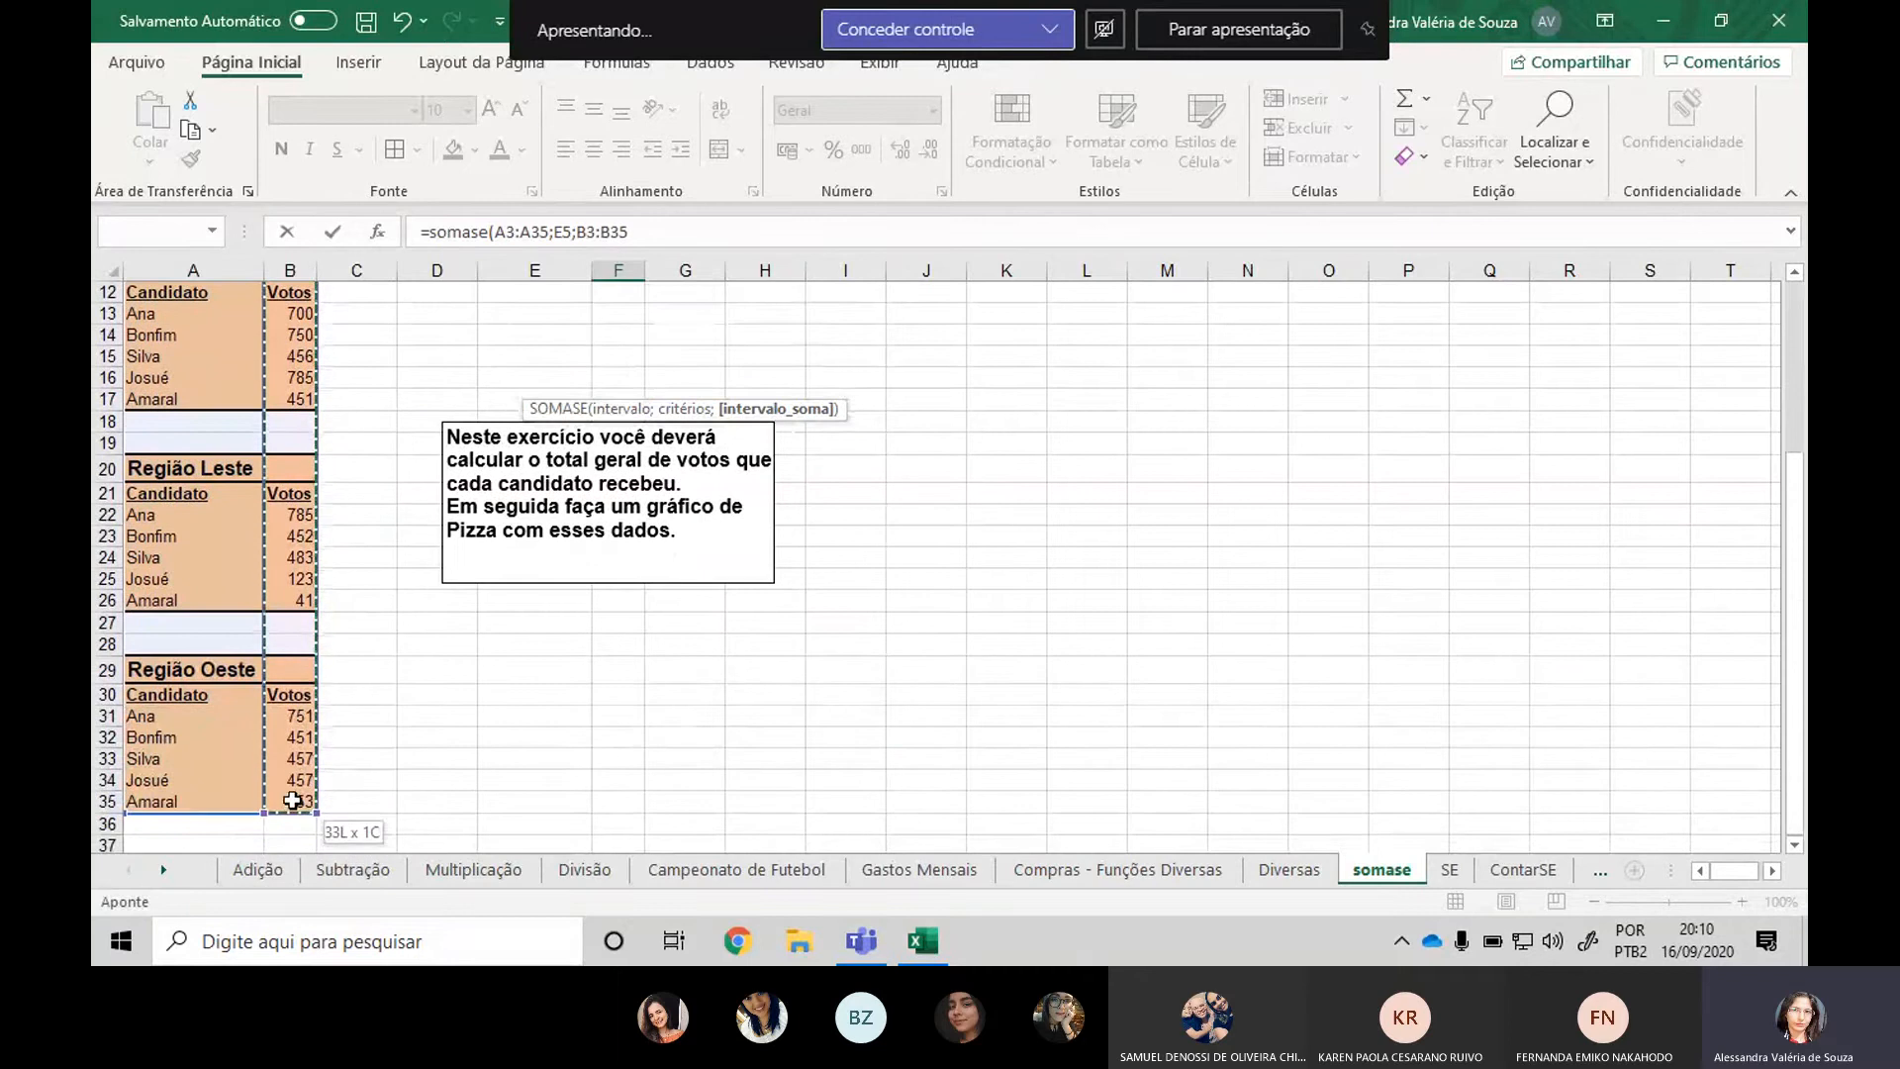
pyautogui.scroll(4, 323, 396)
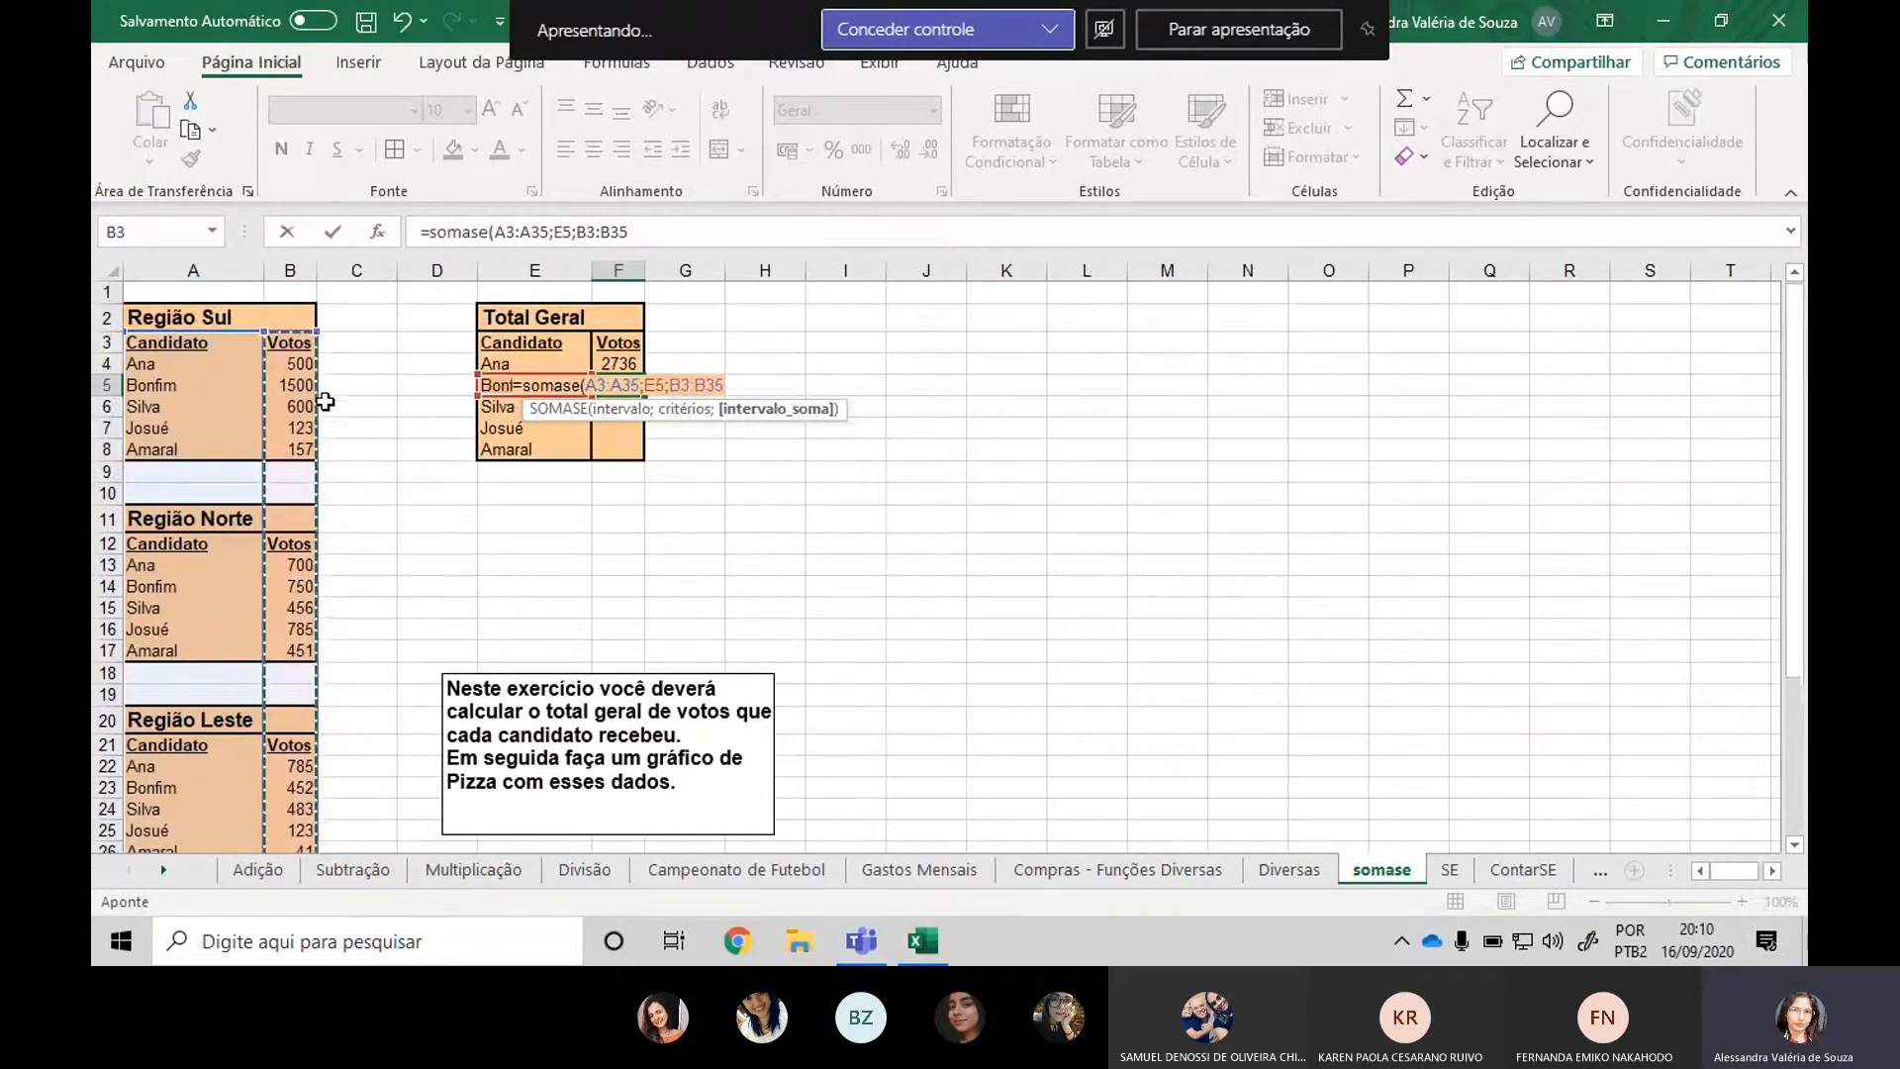
pyautogui.write(')')
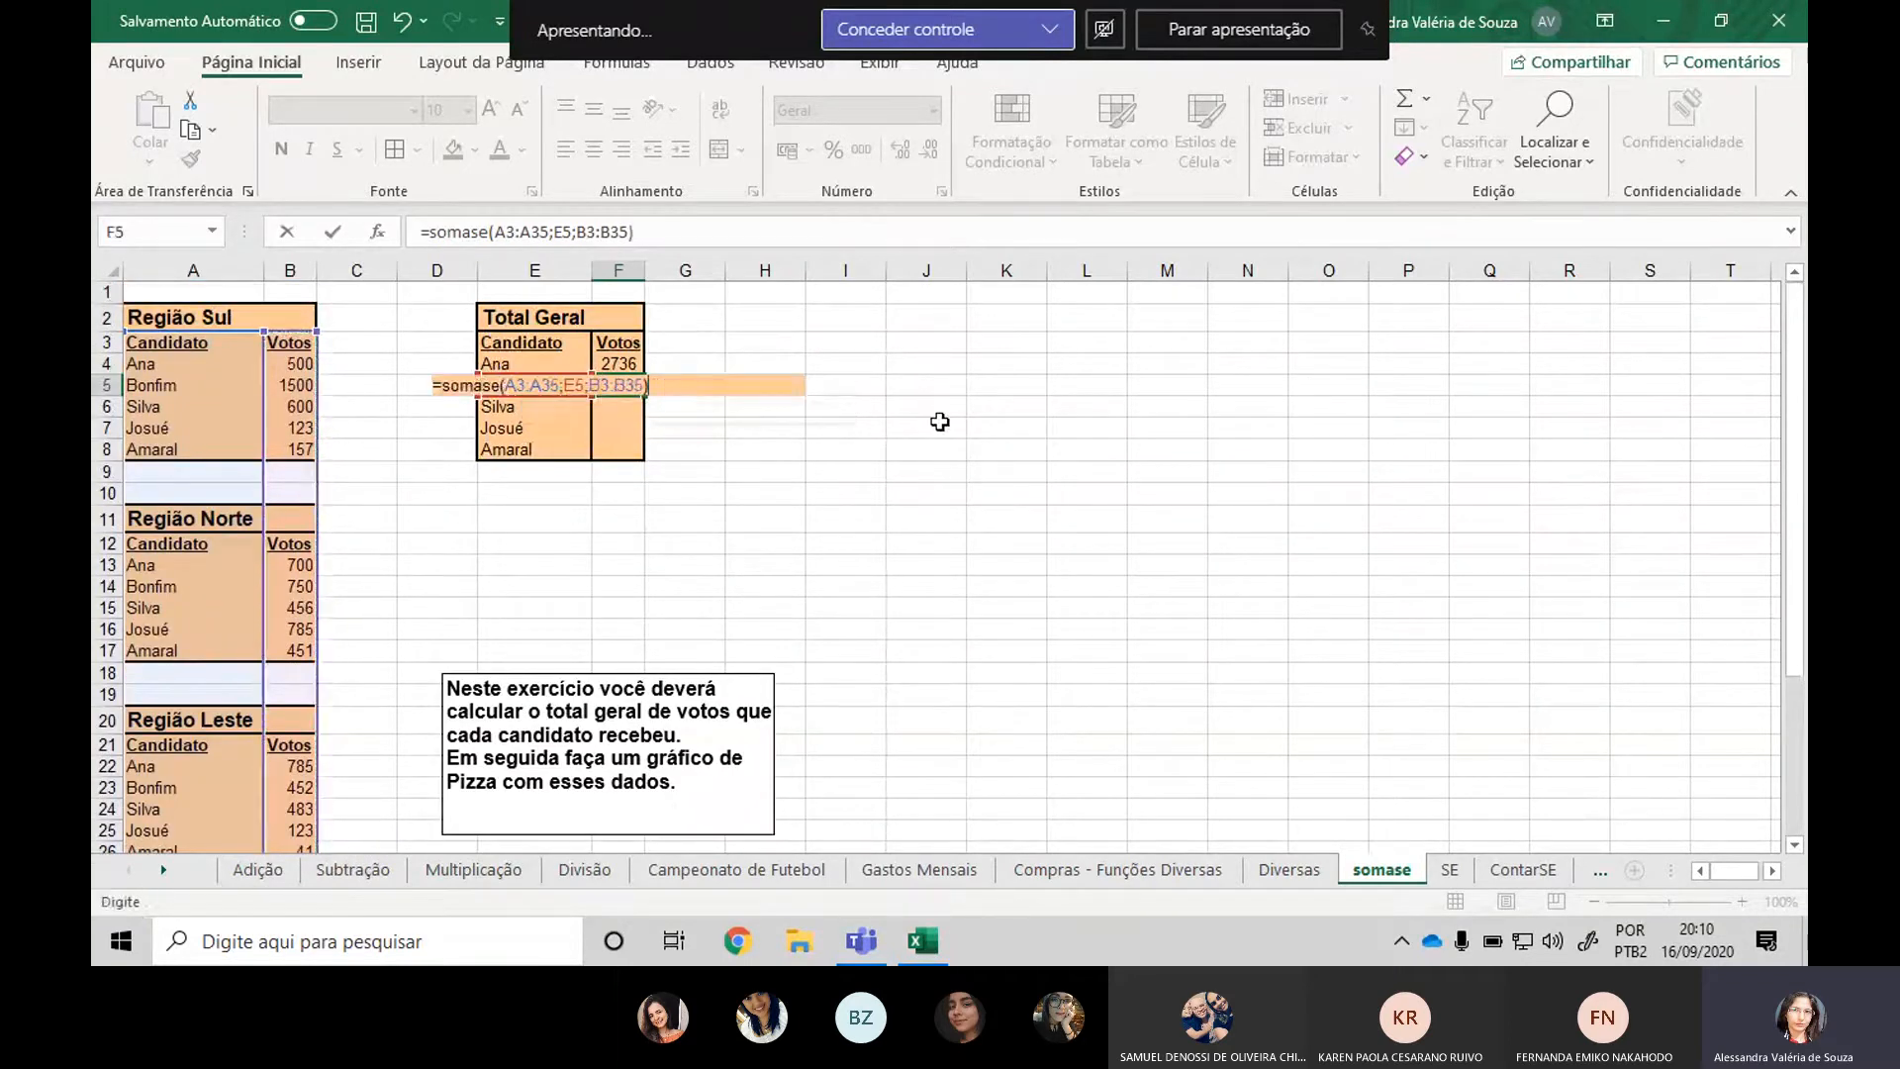
pyautogui.press('Return')
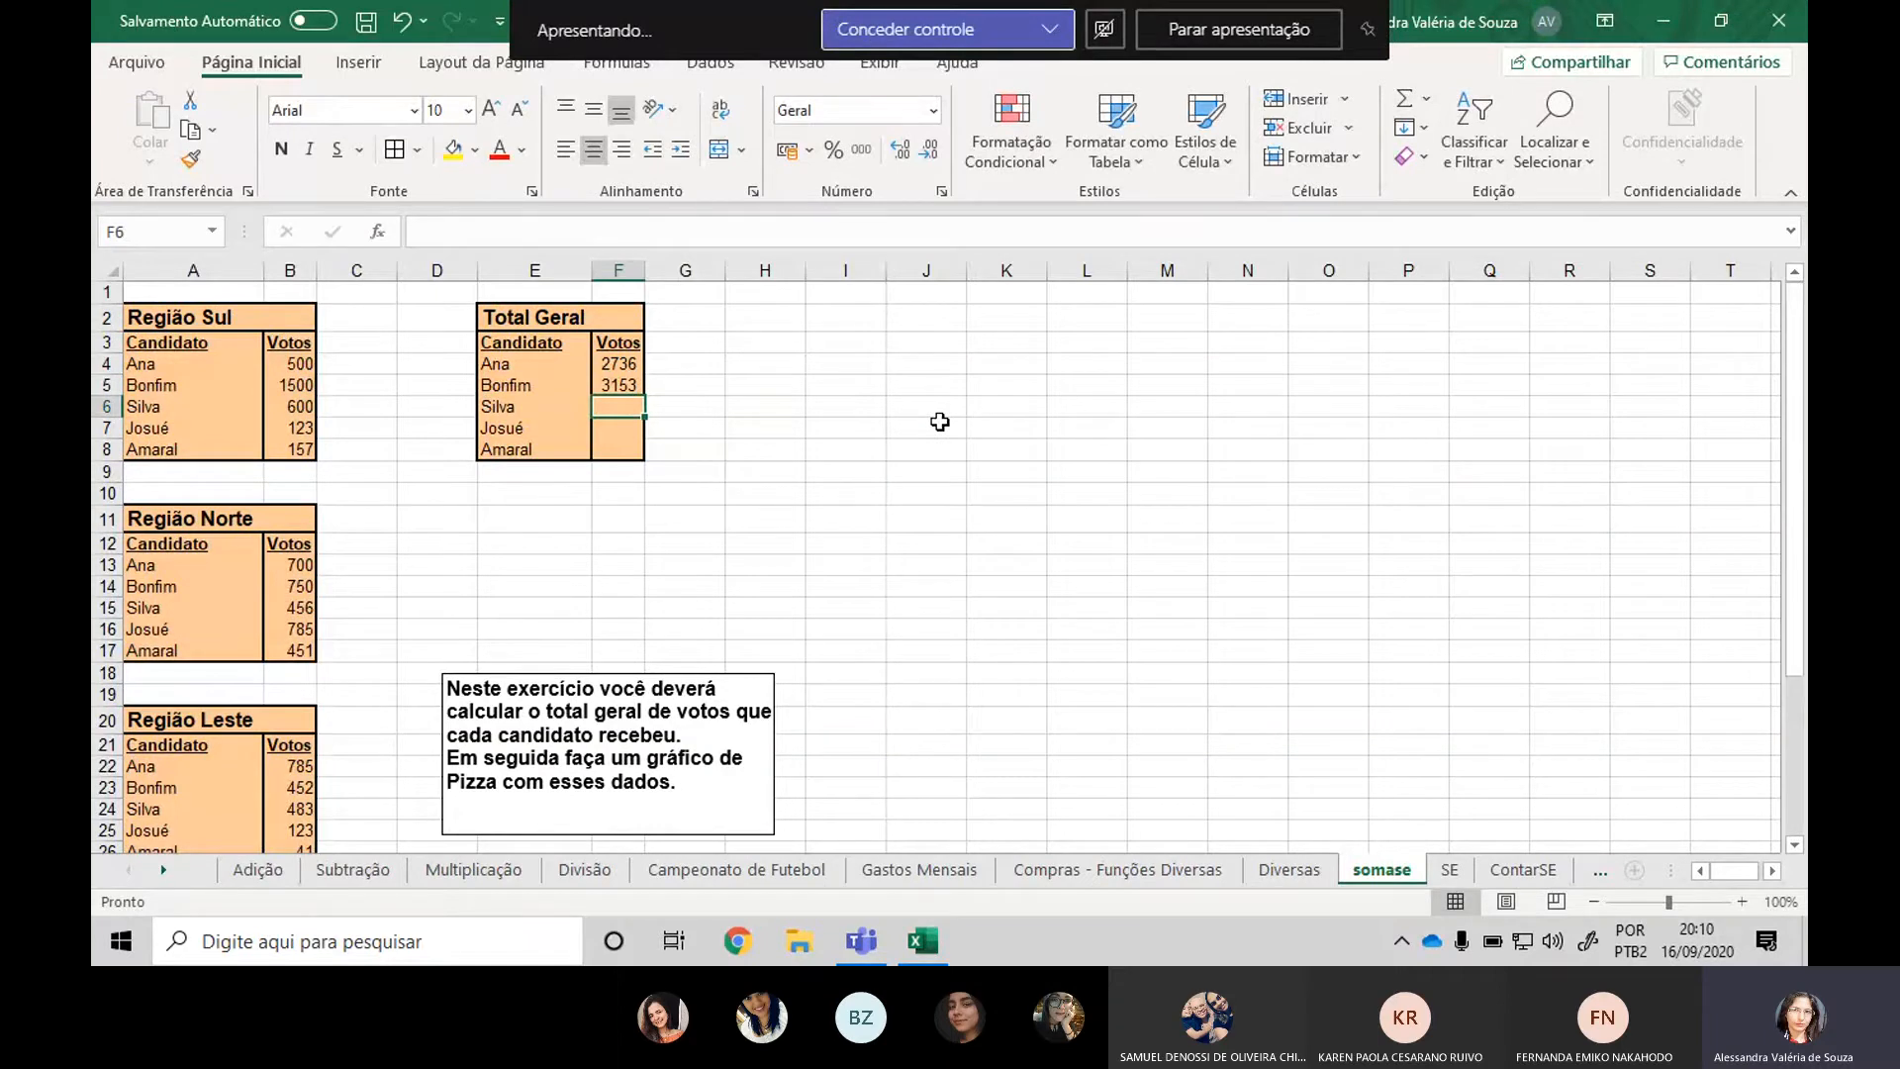
# In G5, add the second candidate's votes from the four regions with =B5+B14+B23+B32 as a check.
pyautogui.click(681, 394)
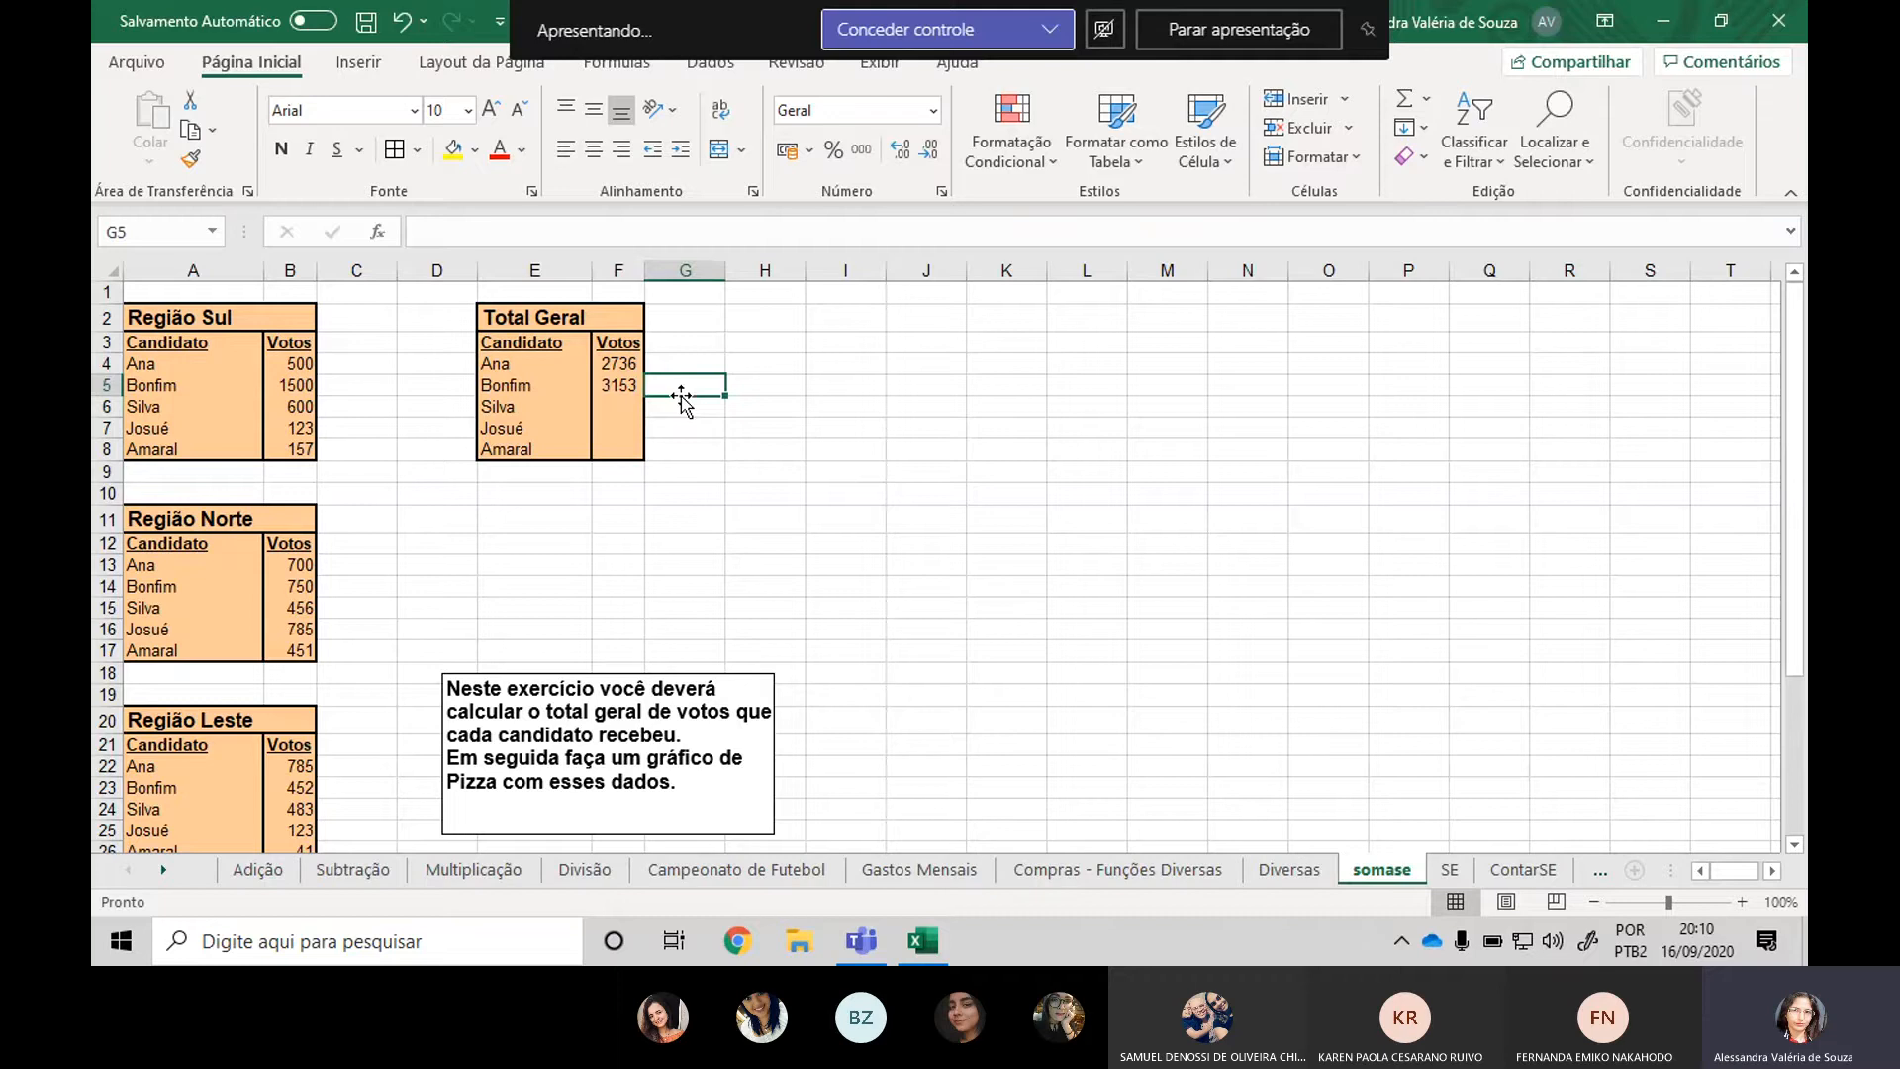
pyautogui.write('=')
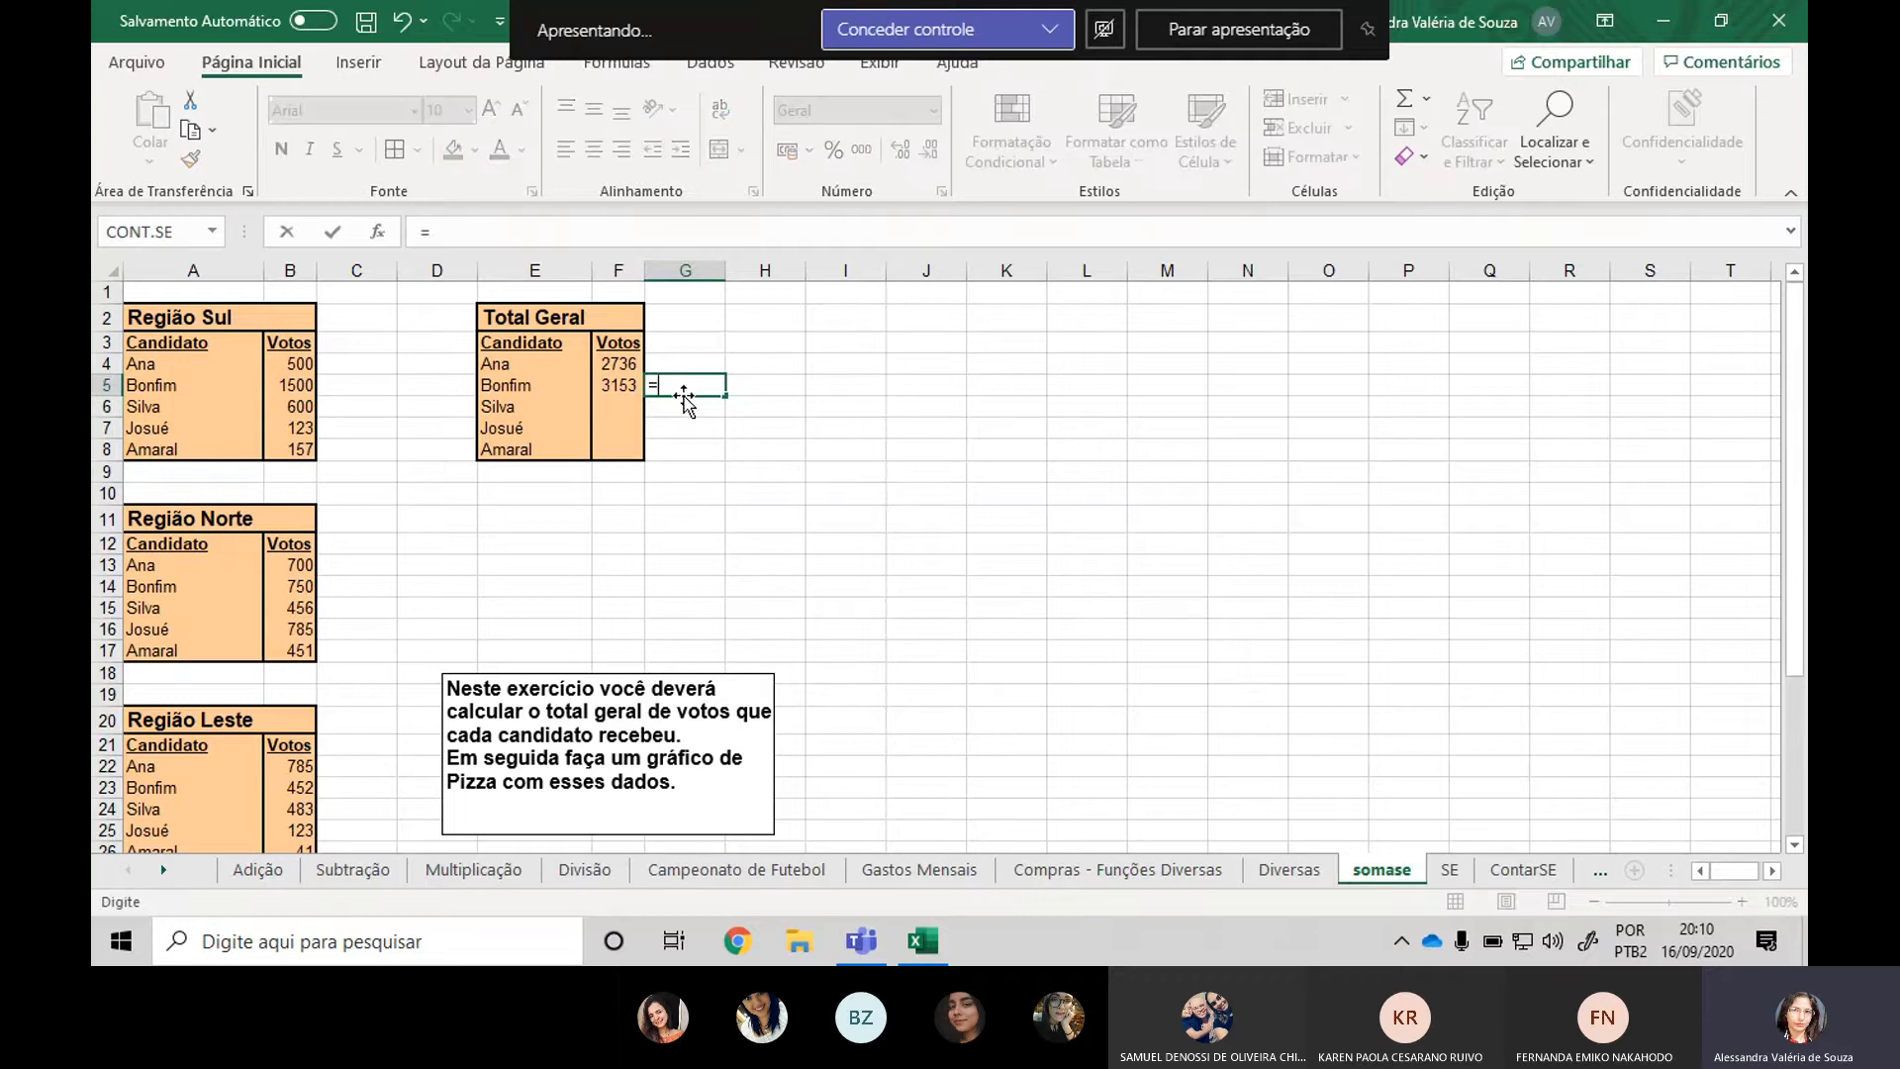
pyautogui.click(292, 384)
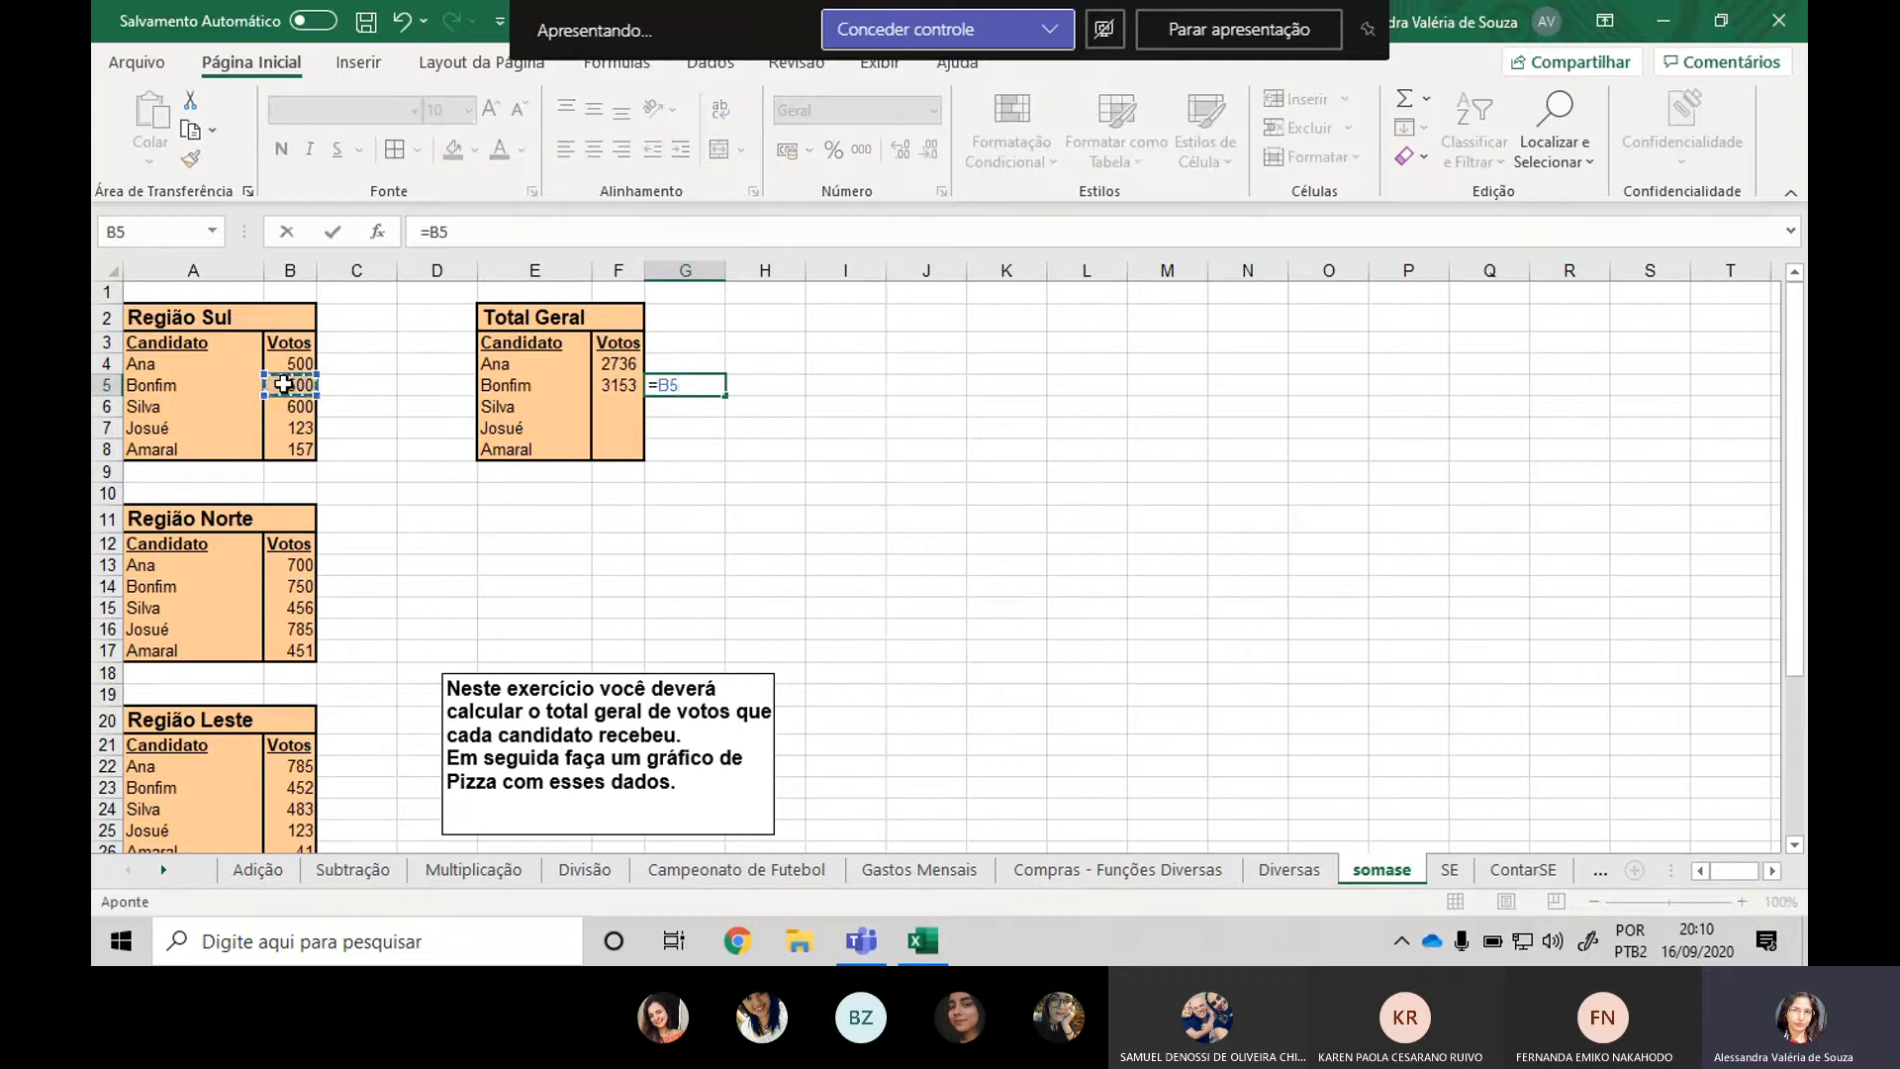
pyautogui.write('+')
pyautogui.click(285, 585)
pyautogui.write('+')
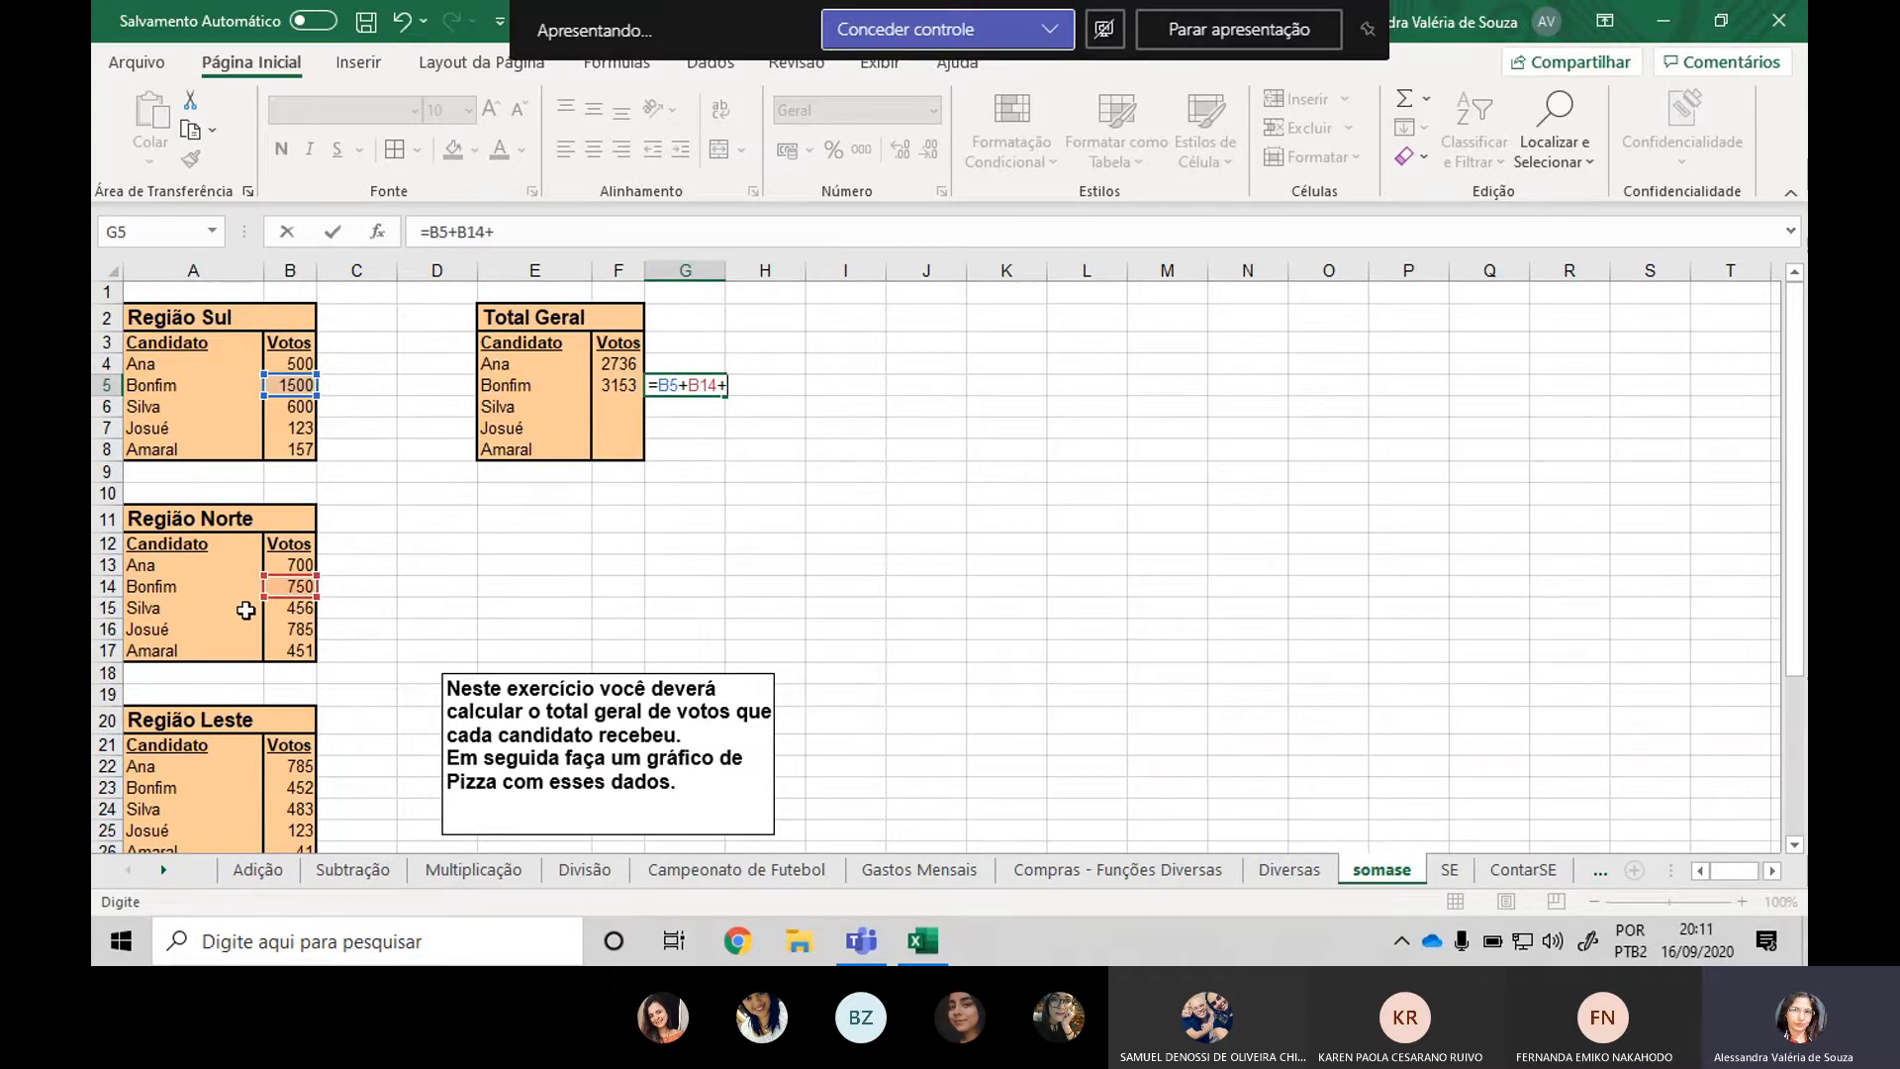
pyautogui.click(291, 787)
pyautogui.write('+')
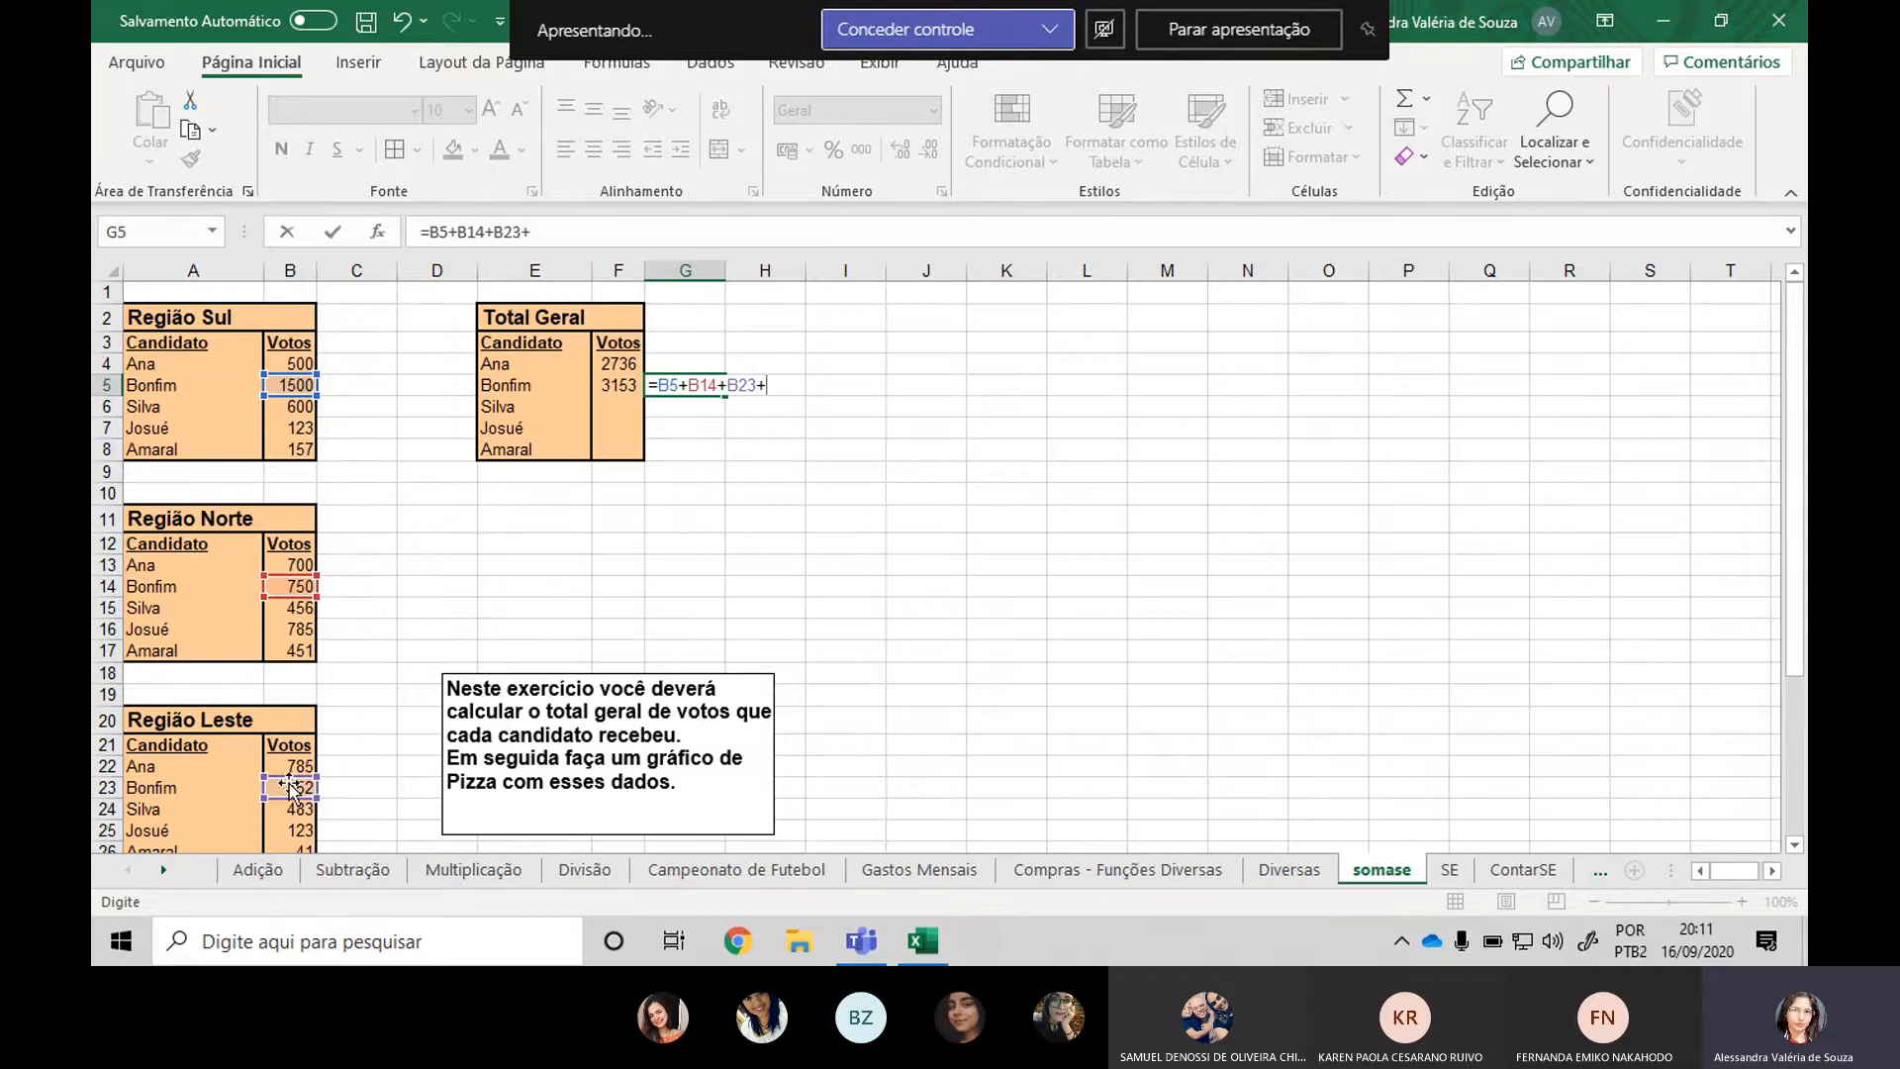
pyautogui.scroll(-6, 291, 788)
pyautogui.click(289, 587)
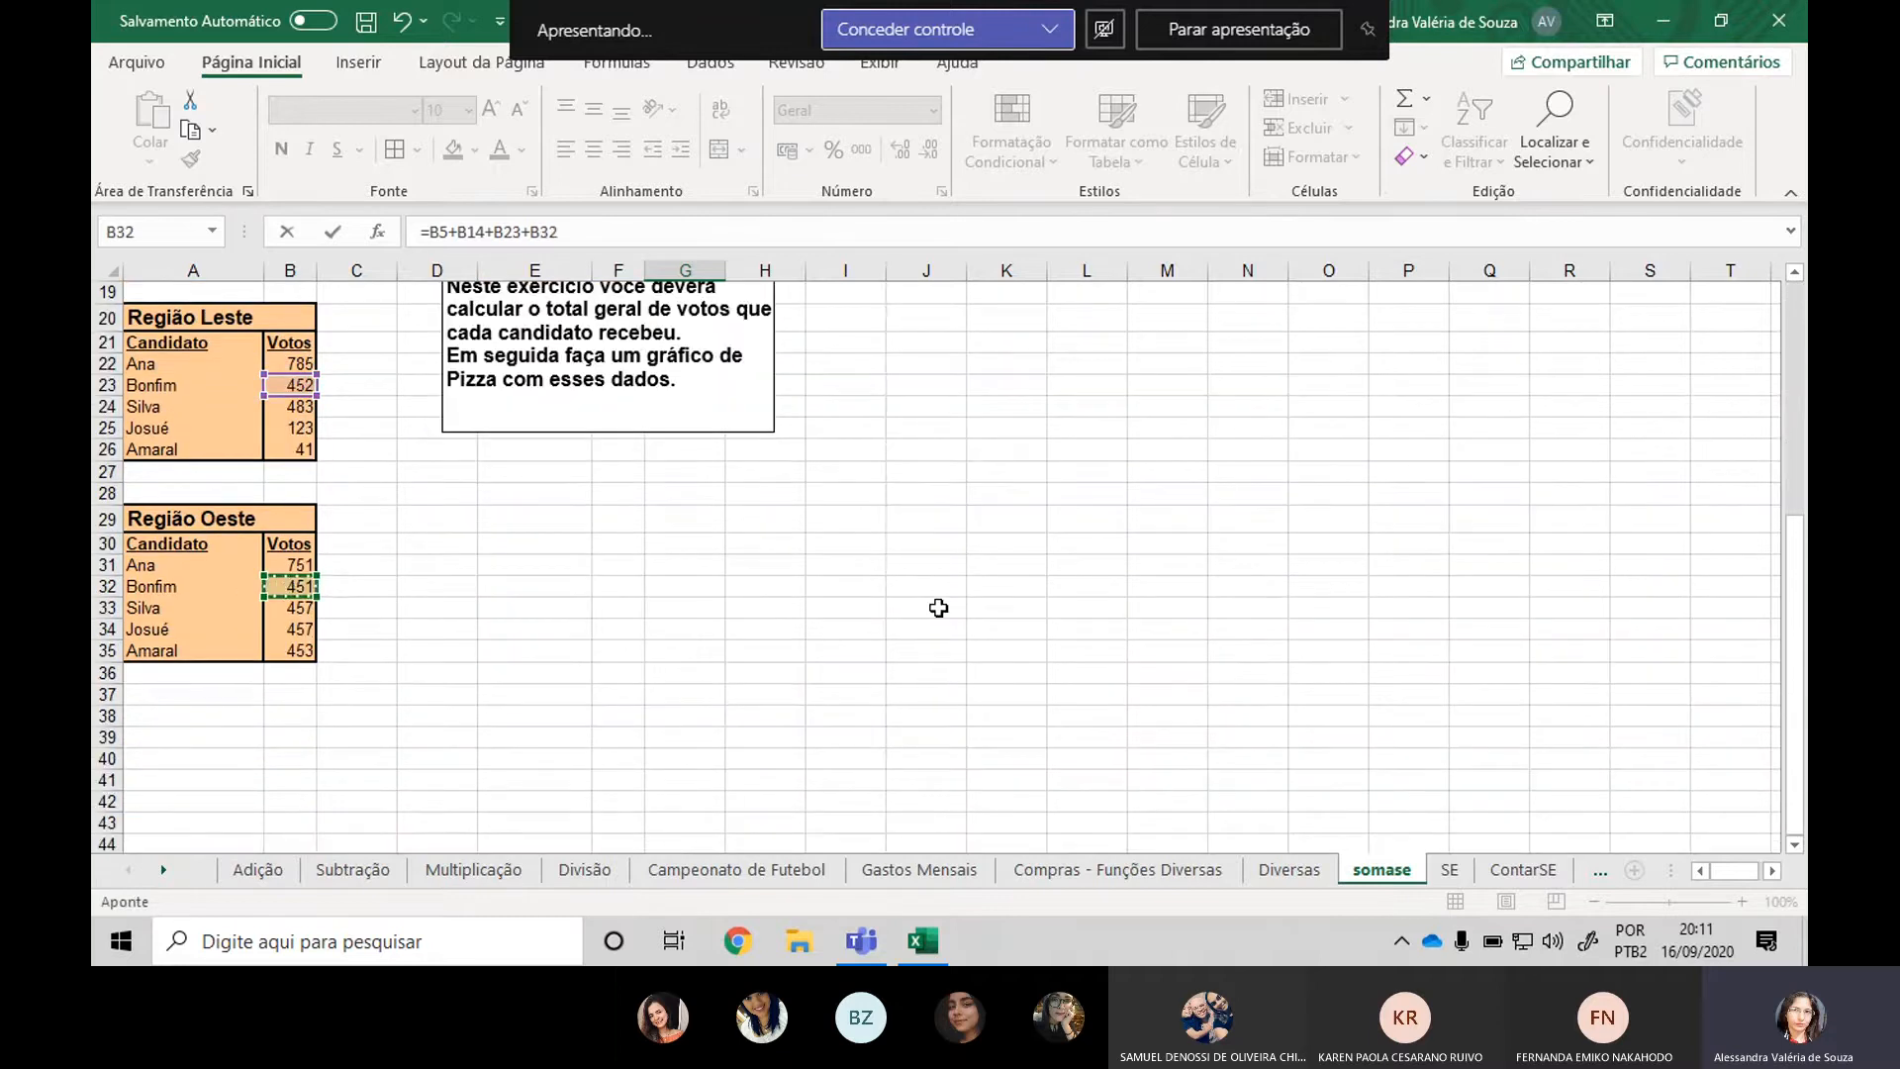
pyautogui.scroll(6, 930, 396)
pyautogui.press('Return')
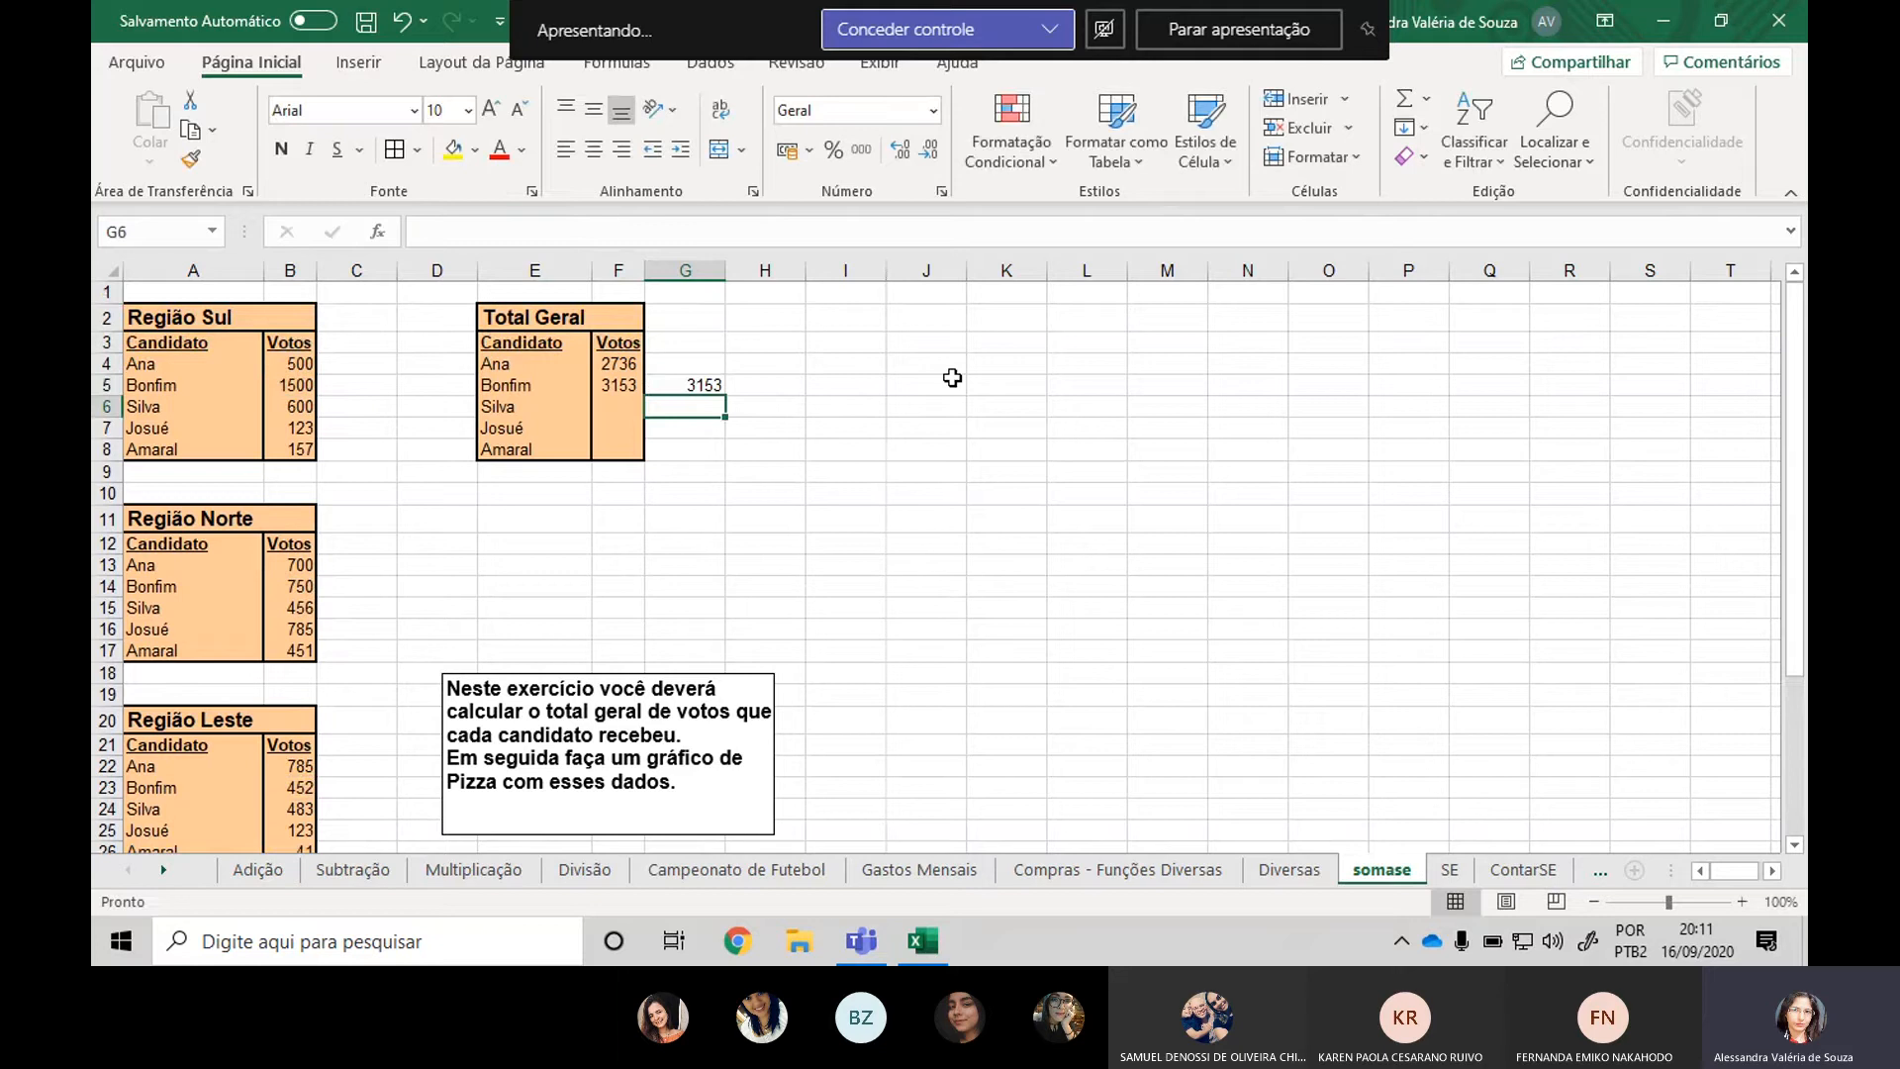
# Review the cells referenced by the check formula in G5 and clear that cell.
pyautogui.press('Up')
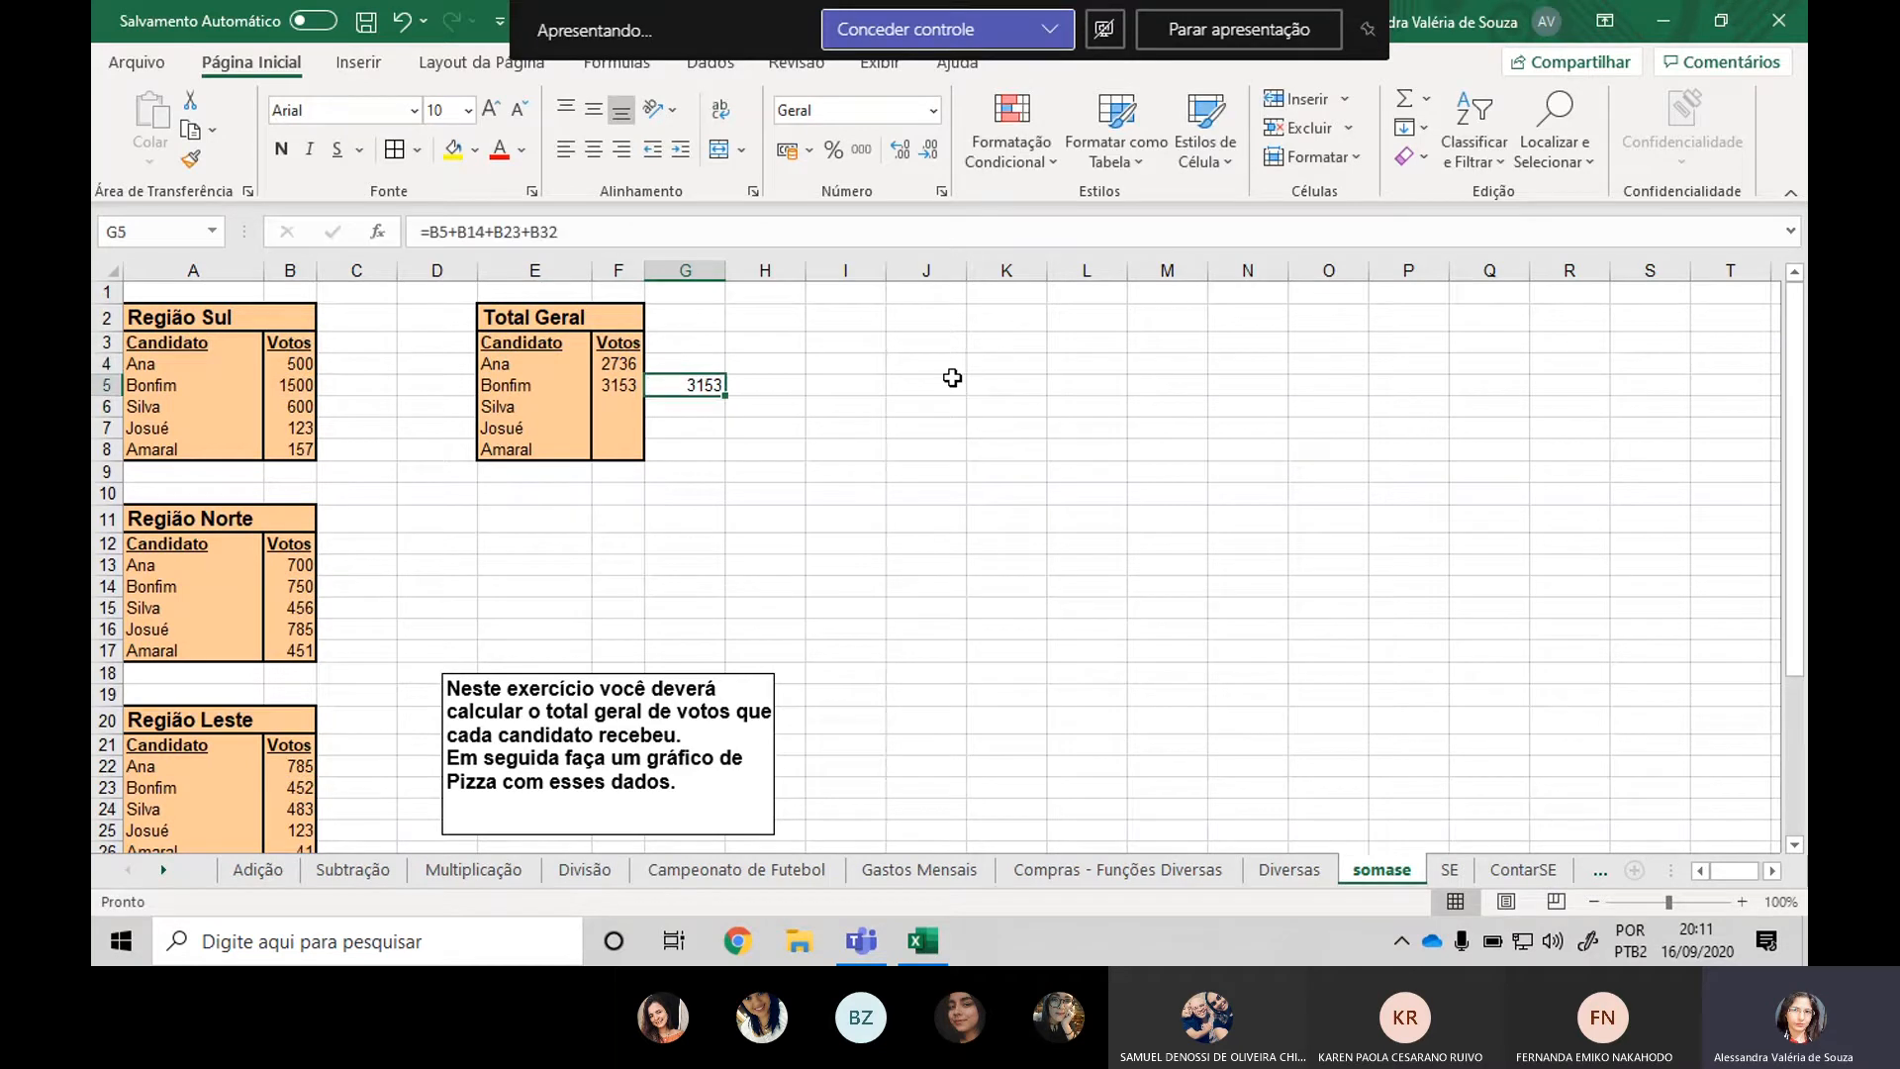
pyautogui.doubleClick(699, 385)
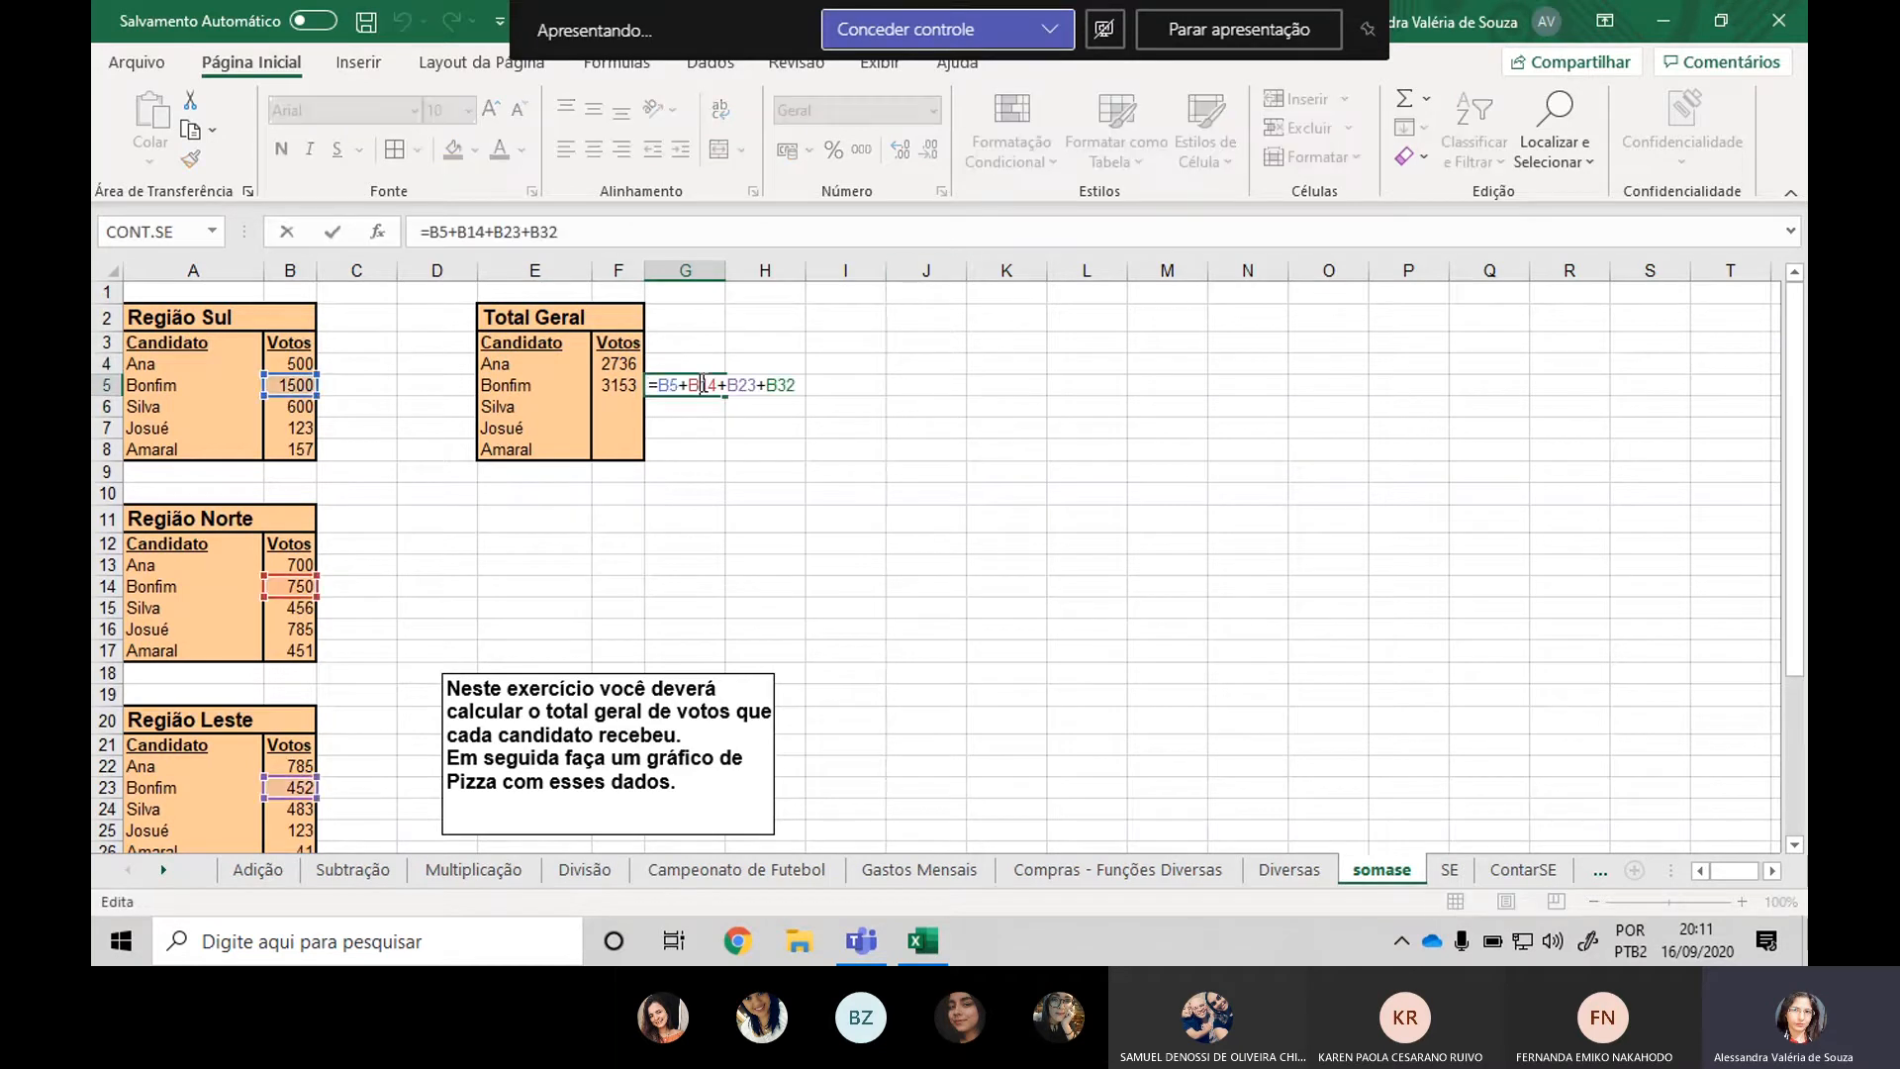
pyautogui.scroll(-6, 240, 584)
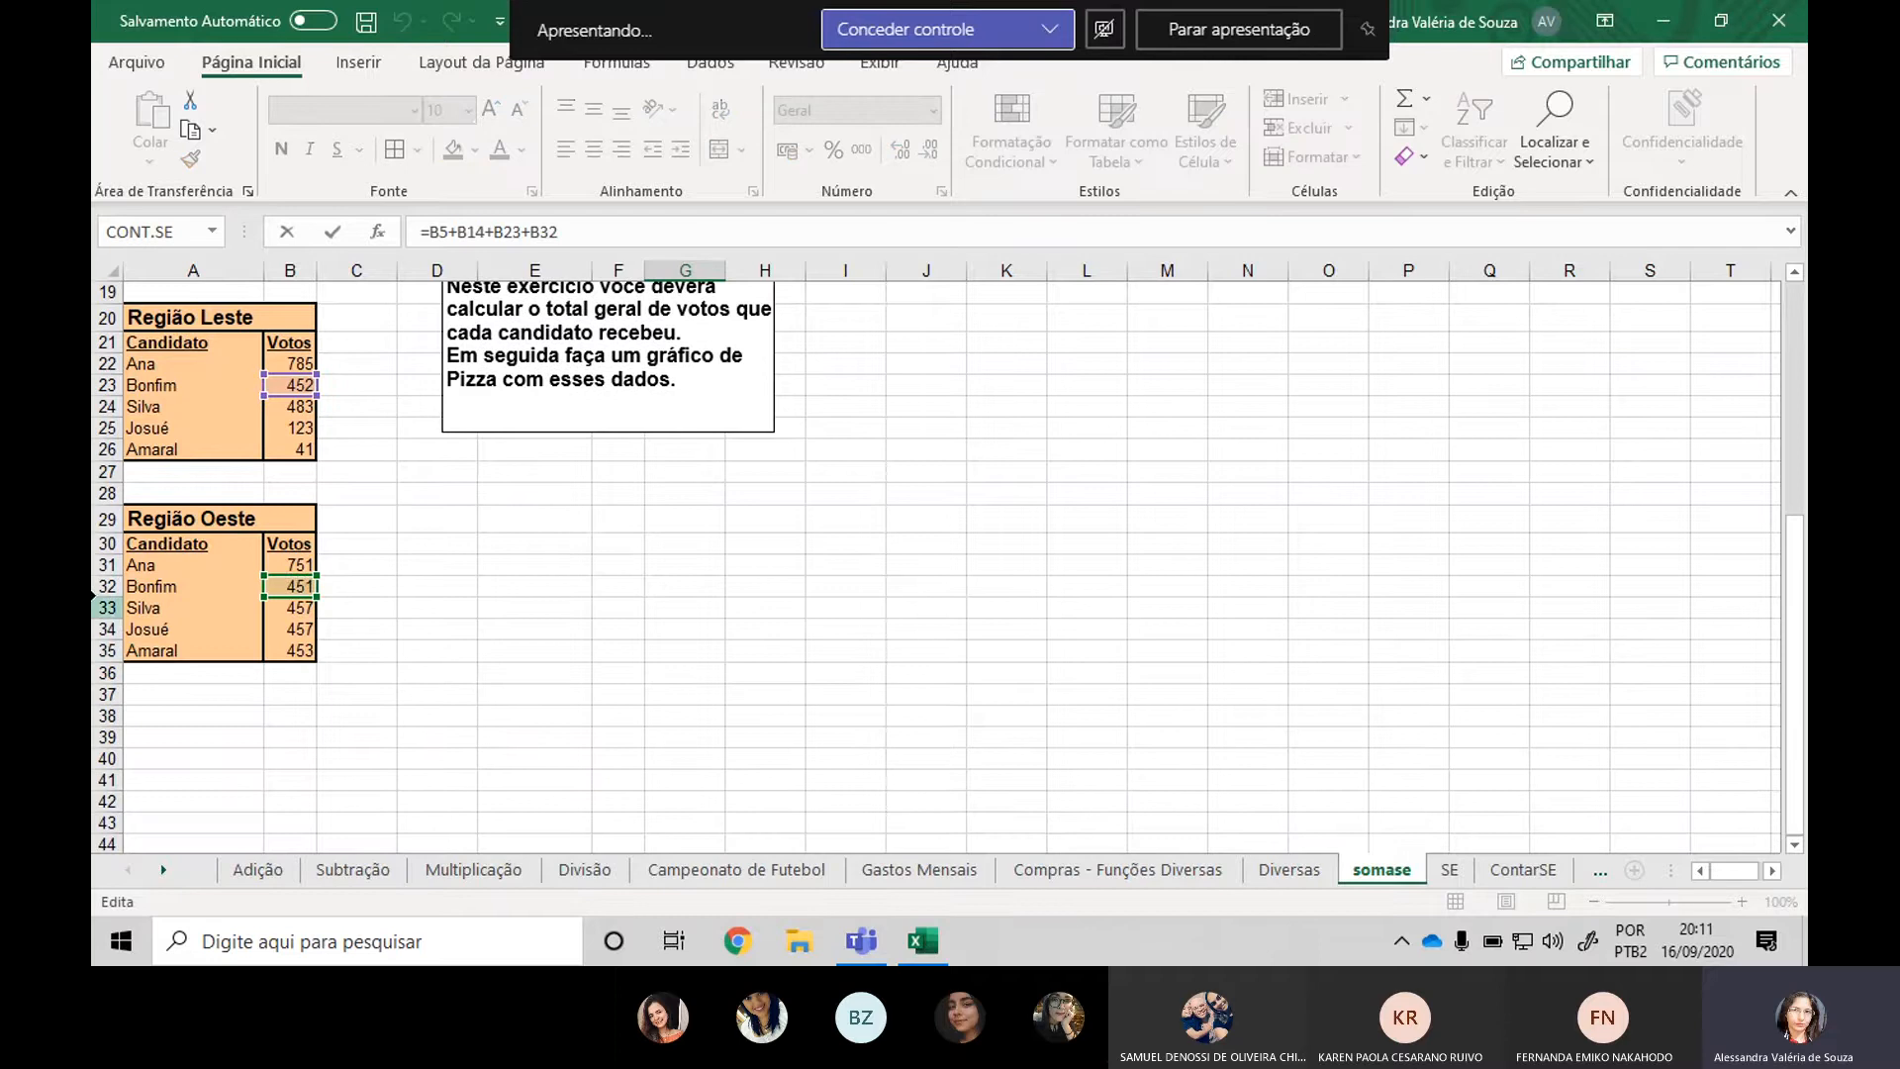
pyautogui.scroll(4, 315, 510)
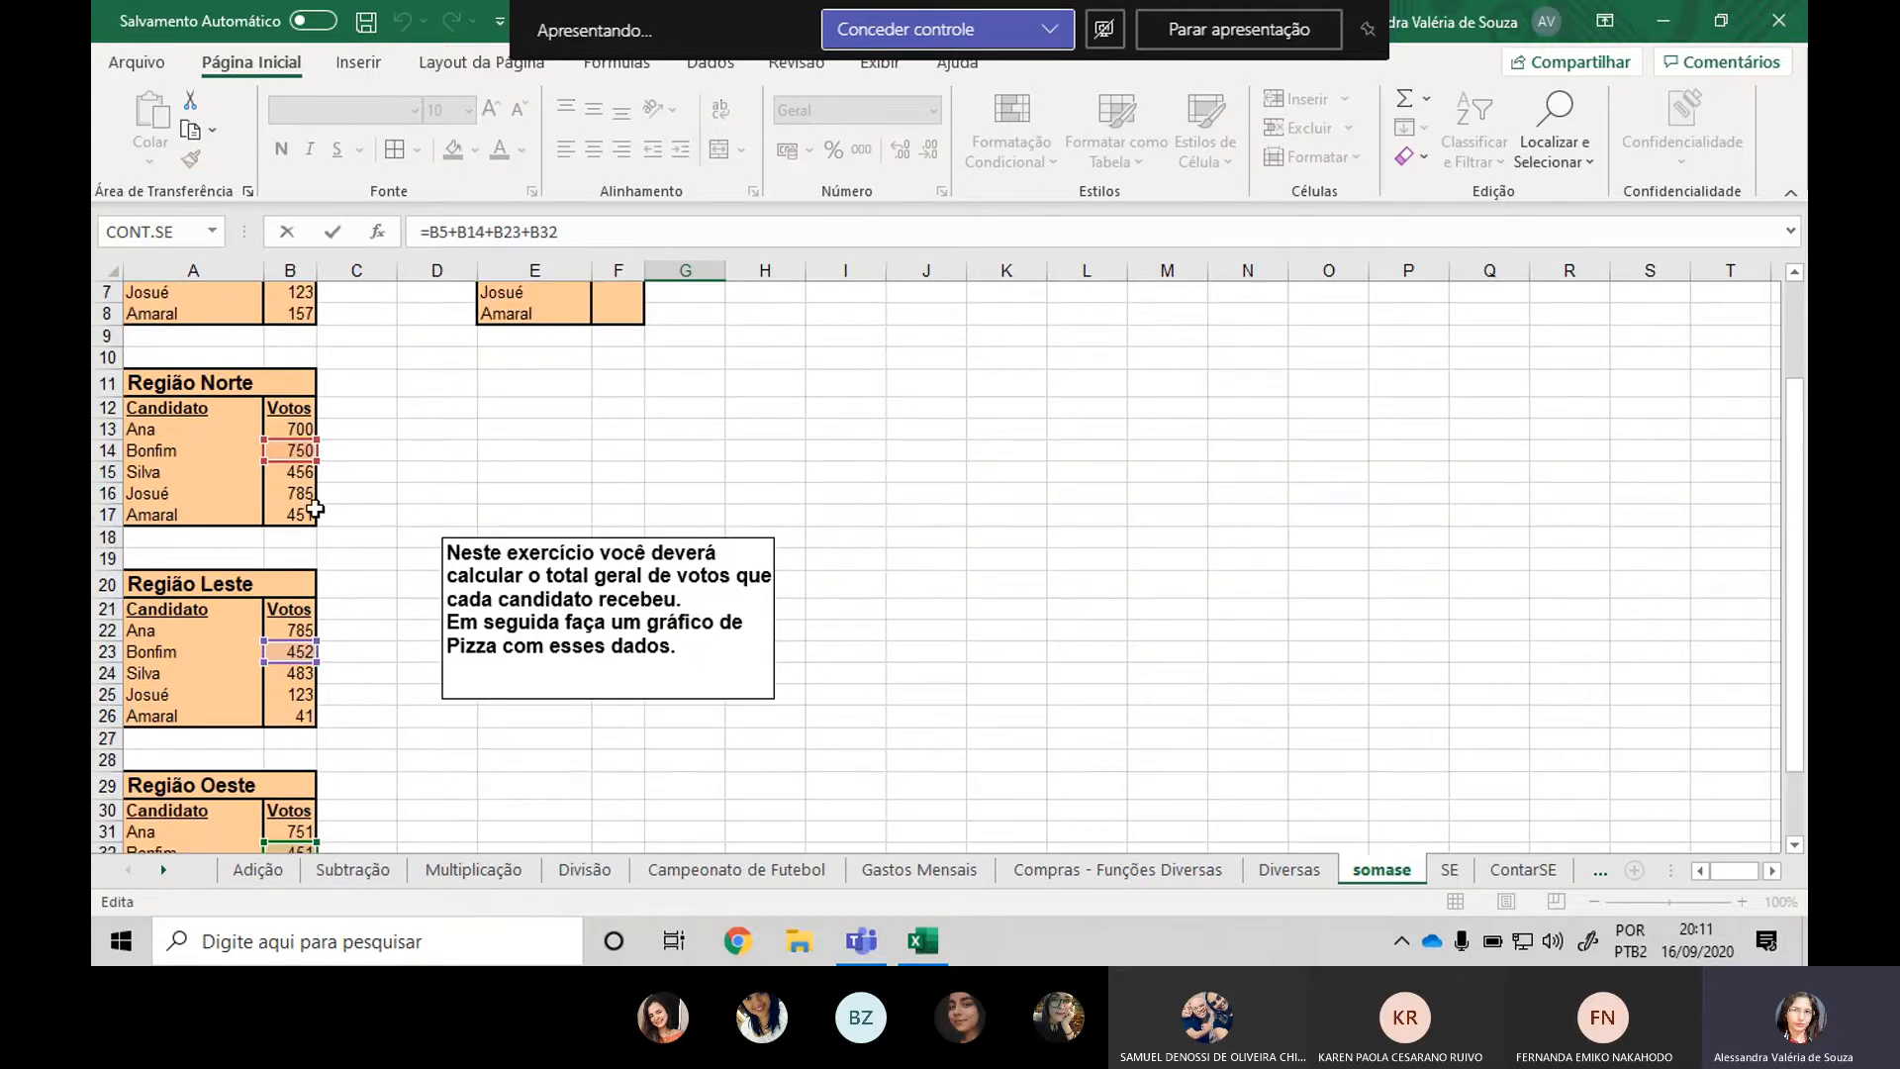
pyautogui.scroll(2, 315, 509)
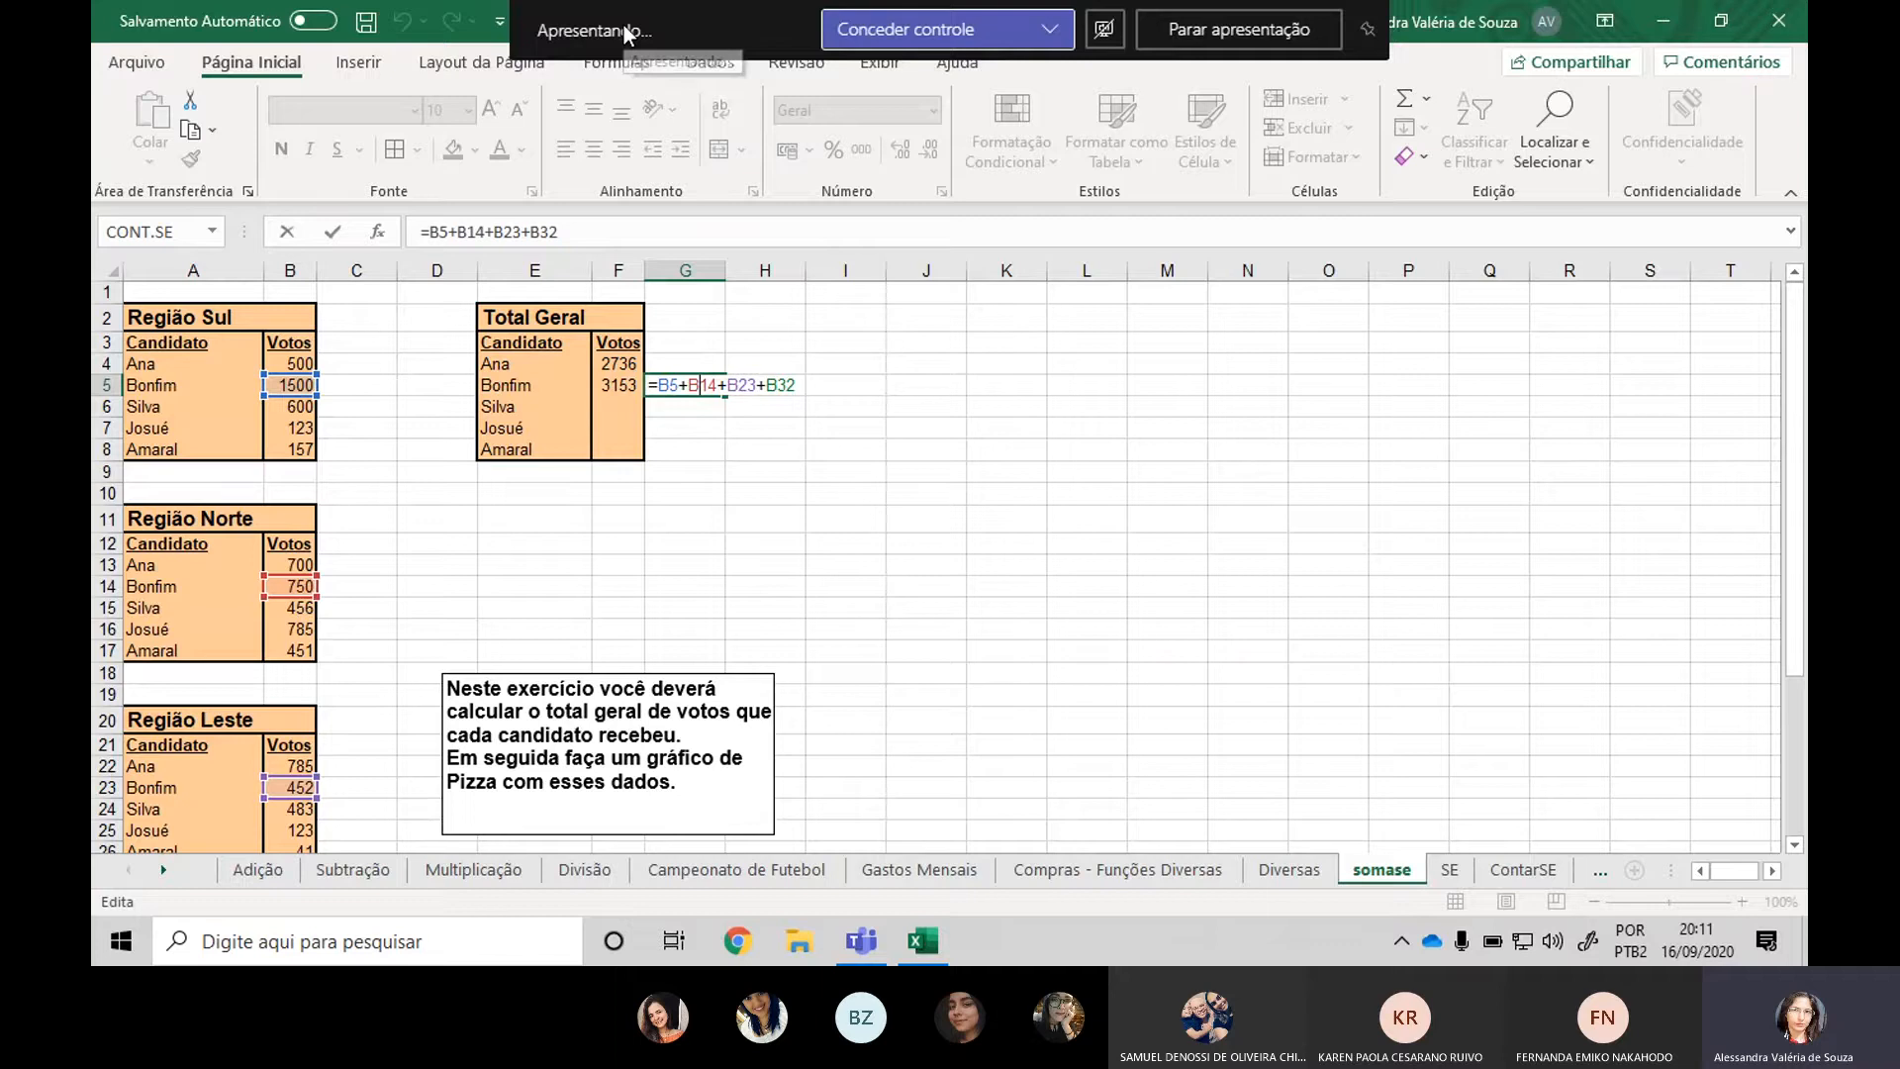
pyautogui.hotkey('ctrl', 'Return')
pyautogui.press('Delete')
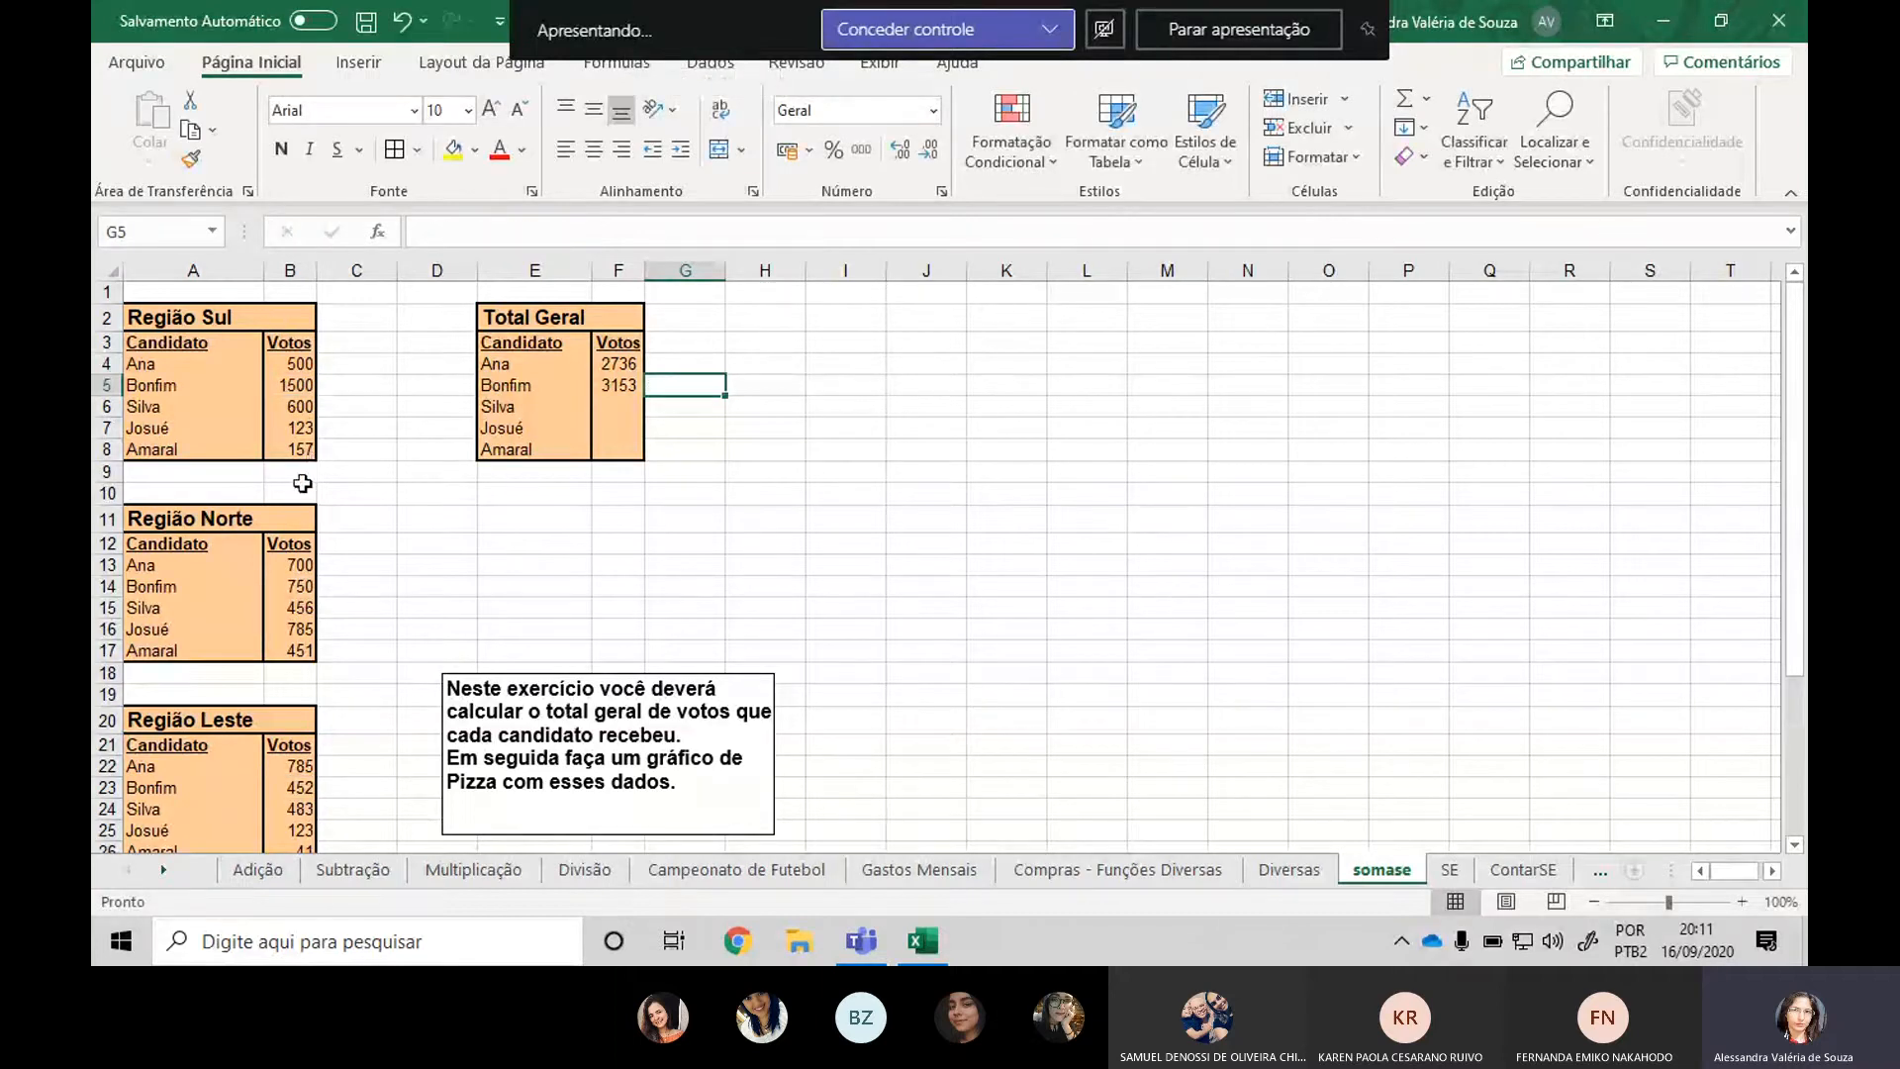
# Examine the ranges and criterion used by the SOMASE formula in F5 without editing it.
pyautogui.scroll(-15, 302, 483)
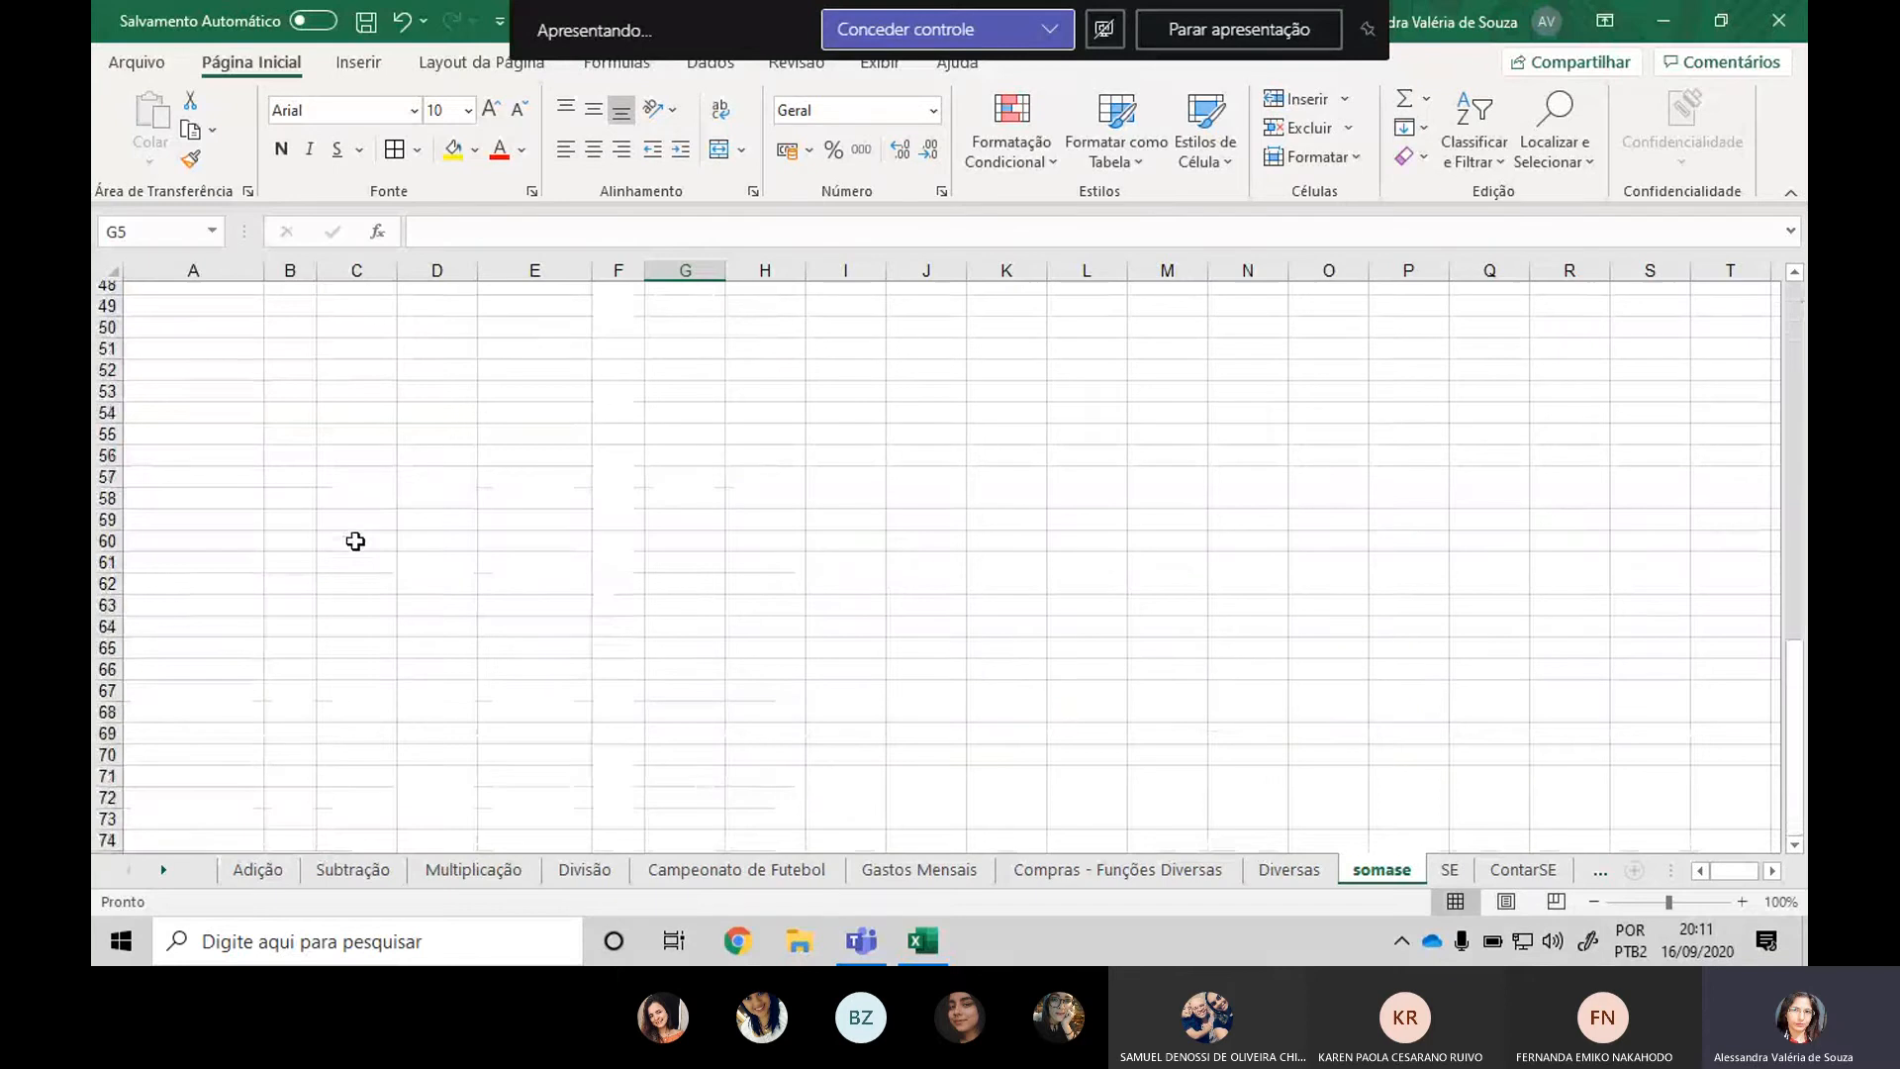
pyautogui.scroll(12, 297, 612)
pyautogui.scroll(3, 297, 612)
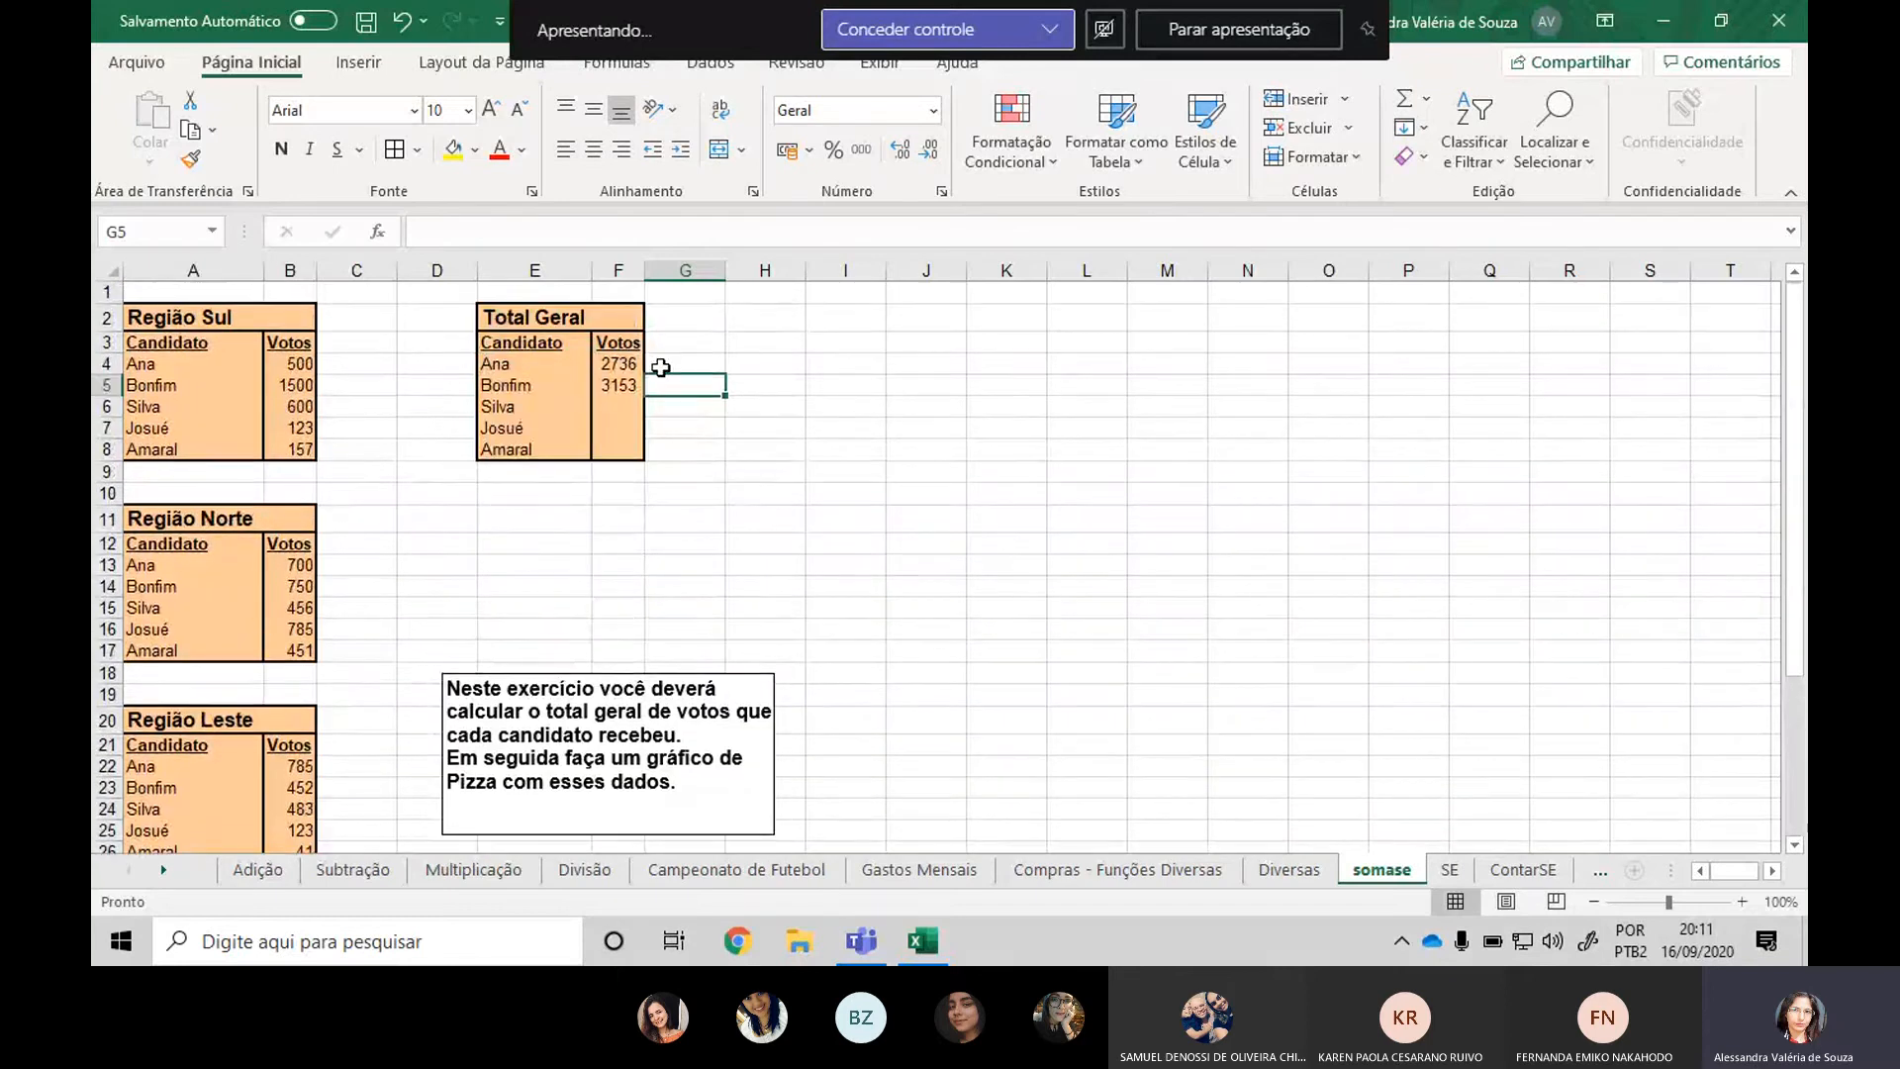
pyautogui.doubleClick(636, 378)
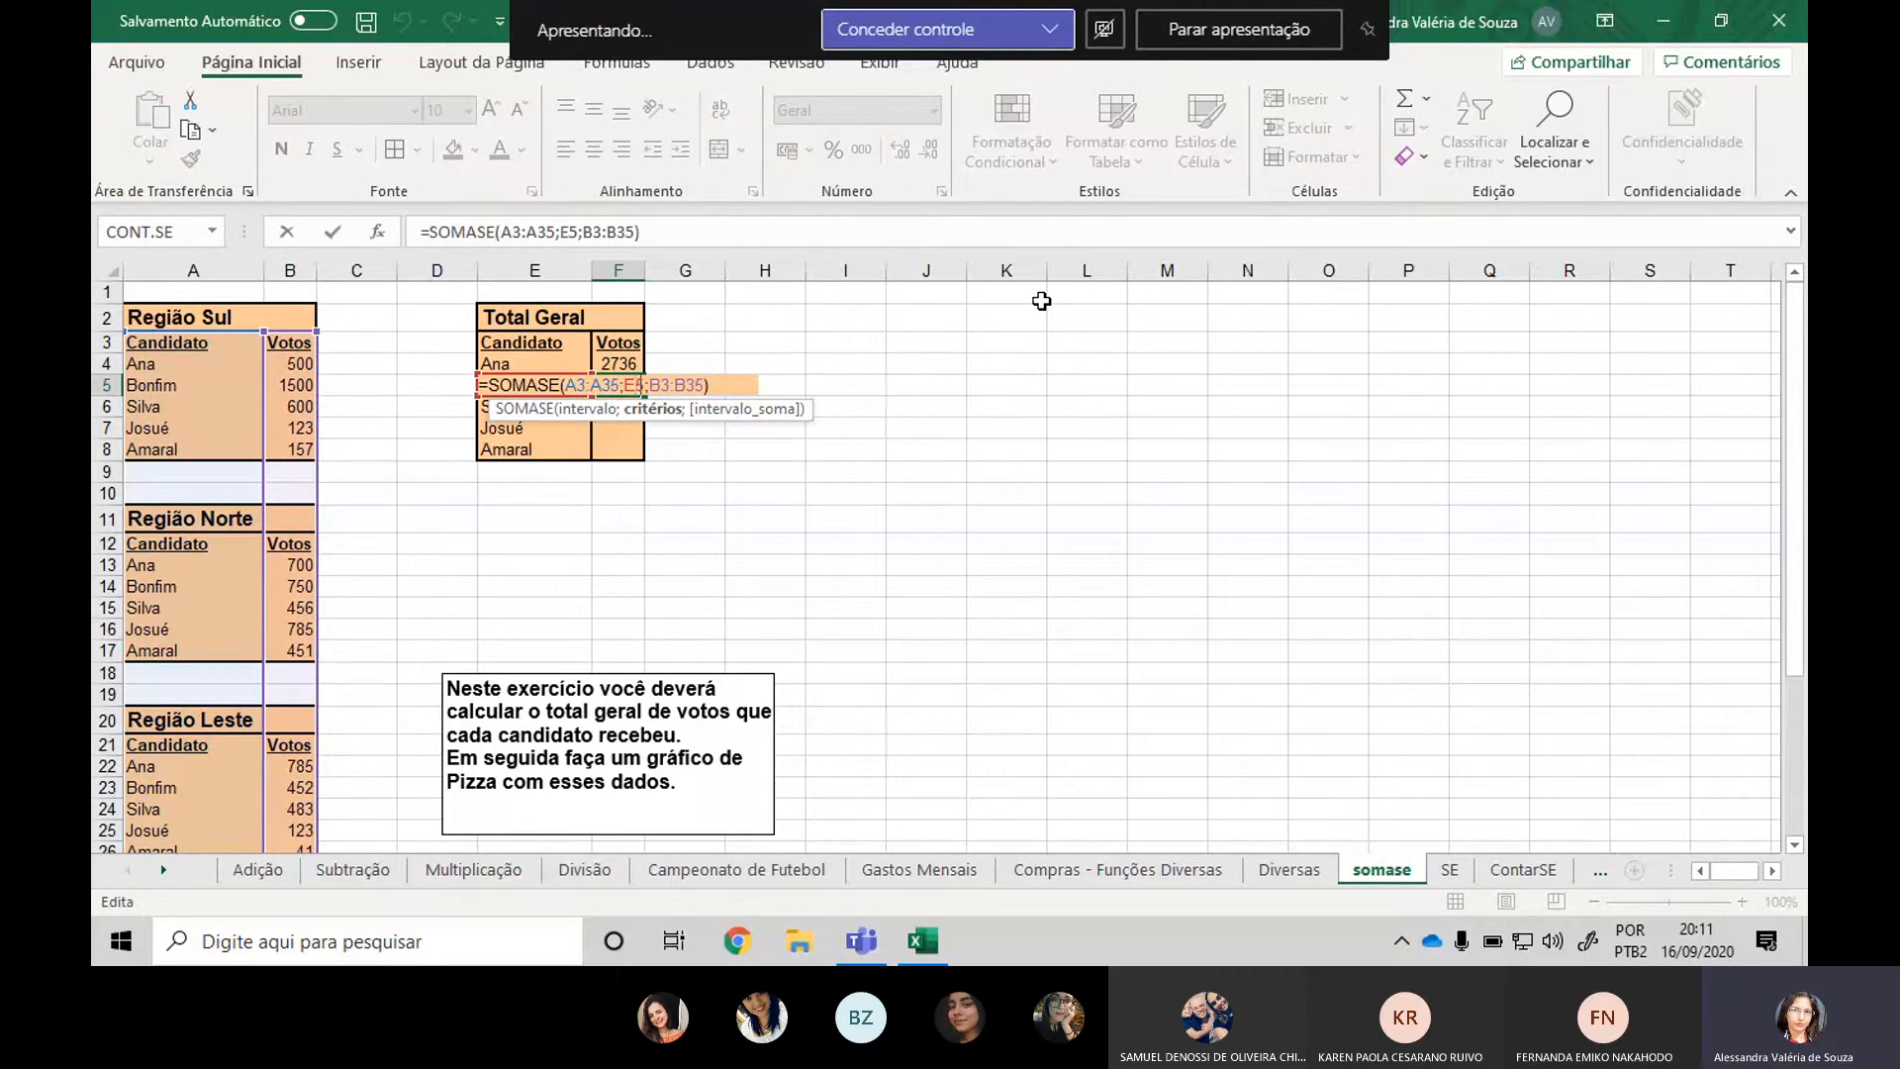
pyautogui.write(']')
pyautogui.press('Escape')
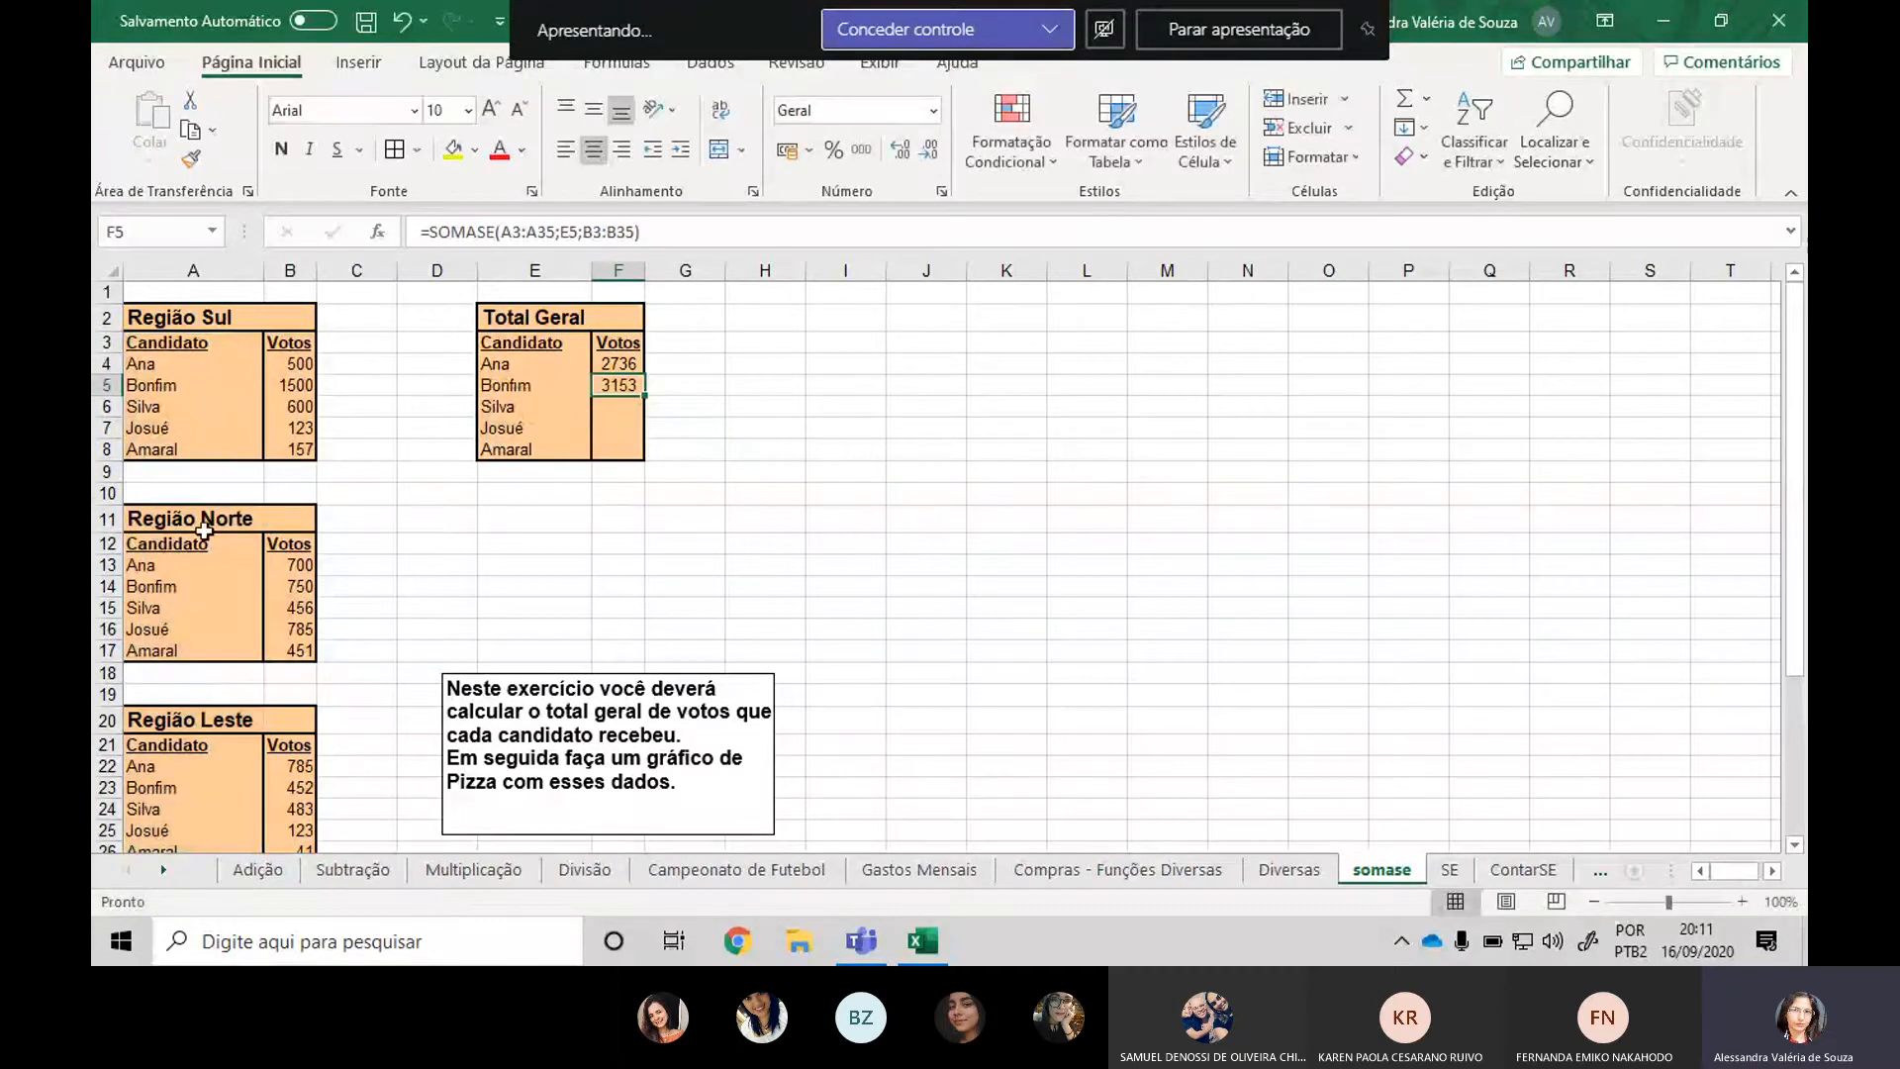
# Insert the SOMASE function from the full function list (Tudo) into F6 for the third candidate's total.
pyautogui.click(618, 405)
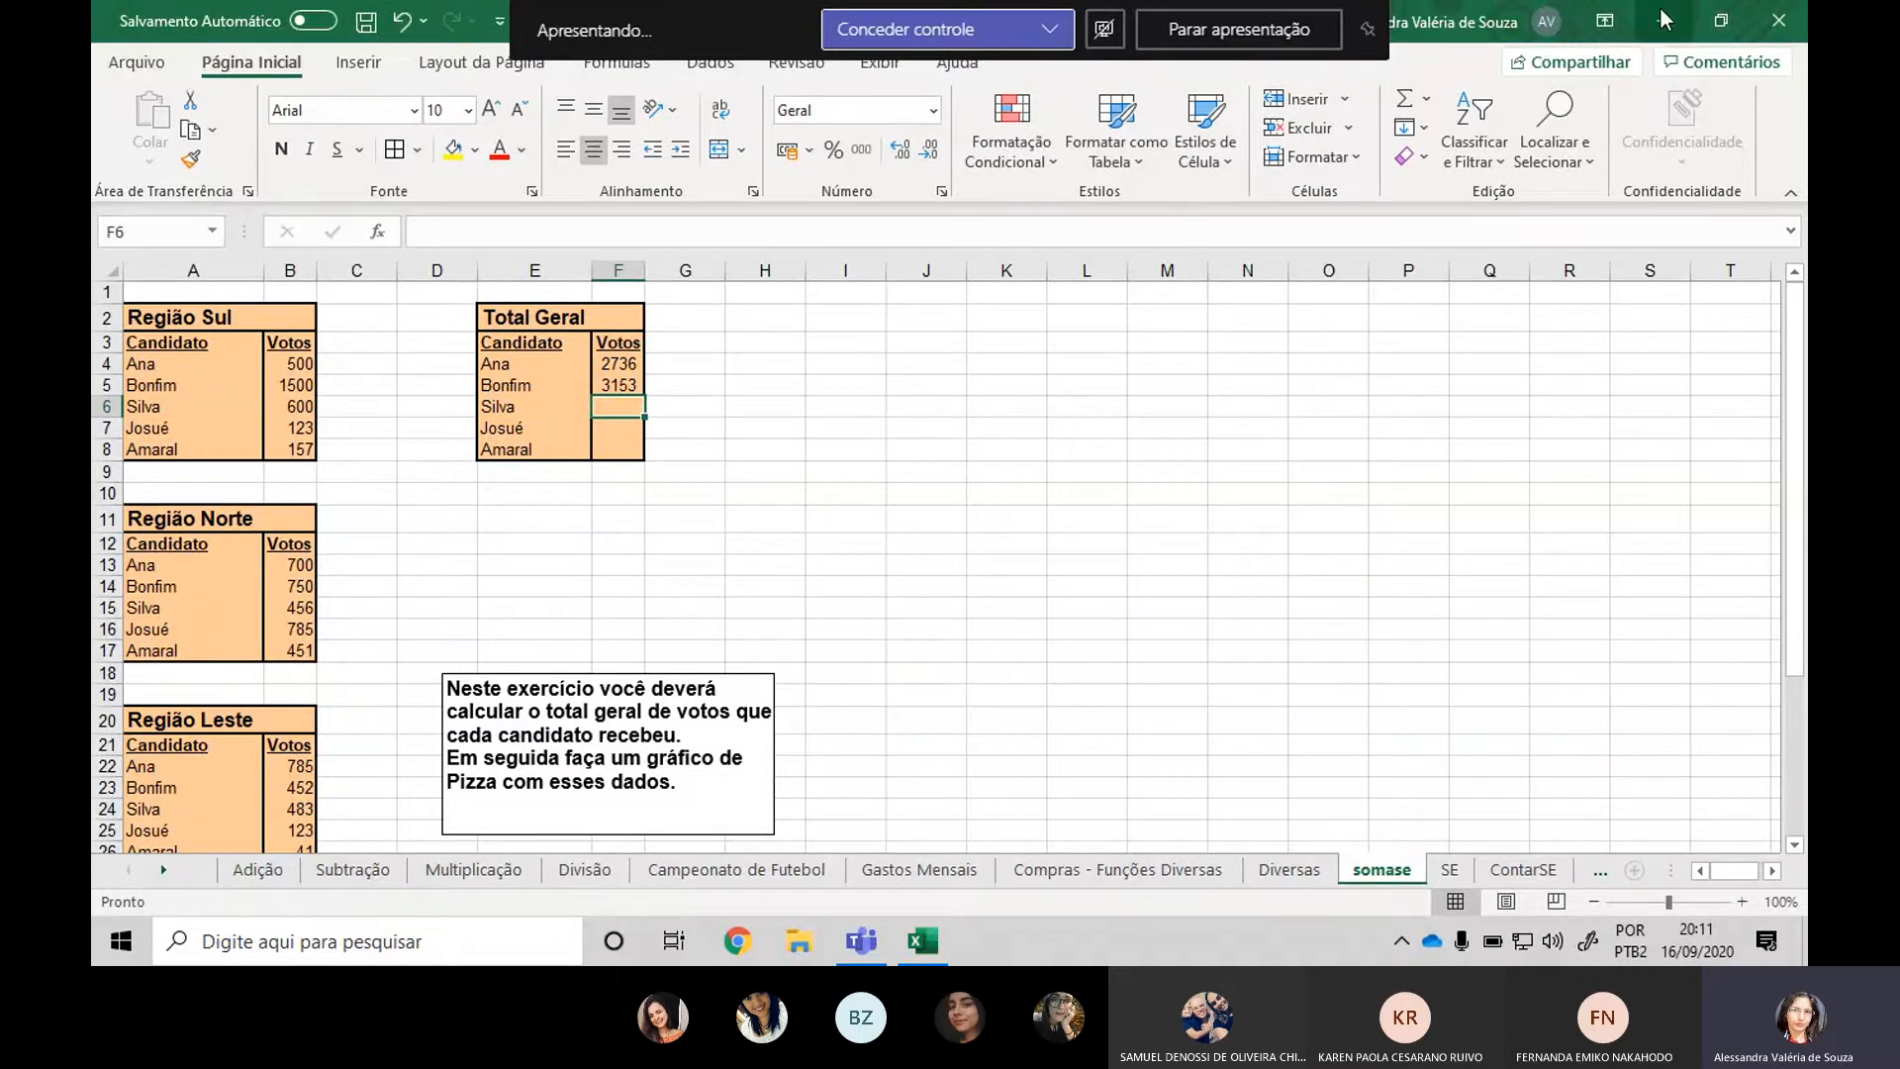
pyautogui.click(1426, 99)
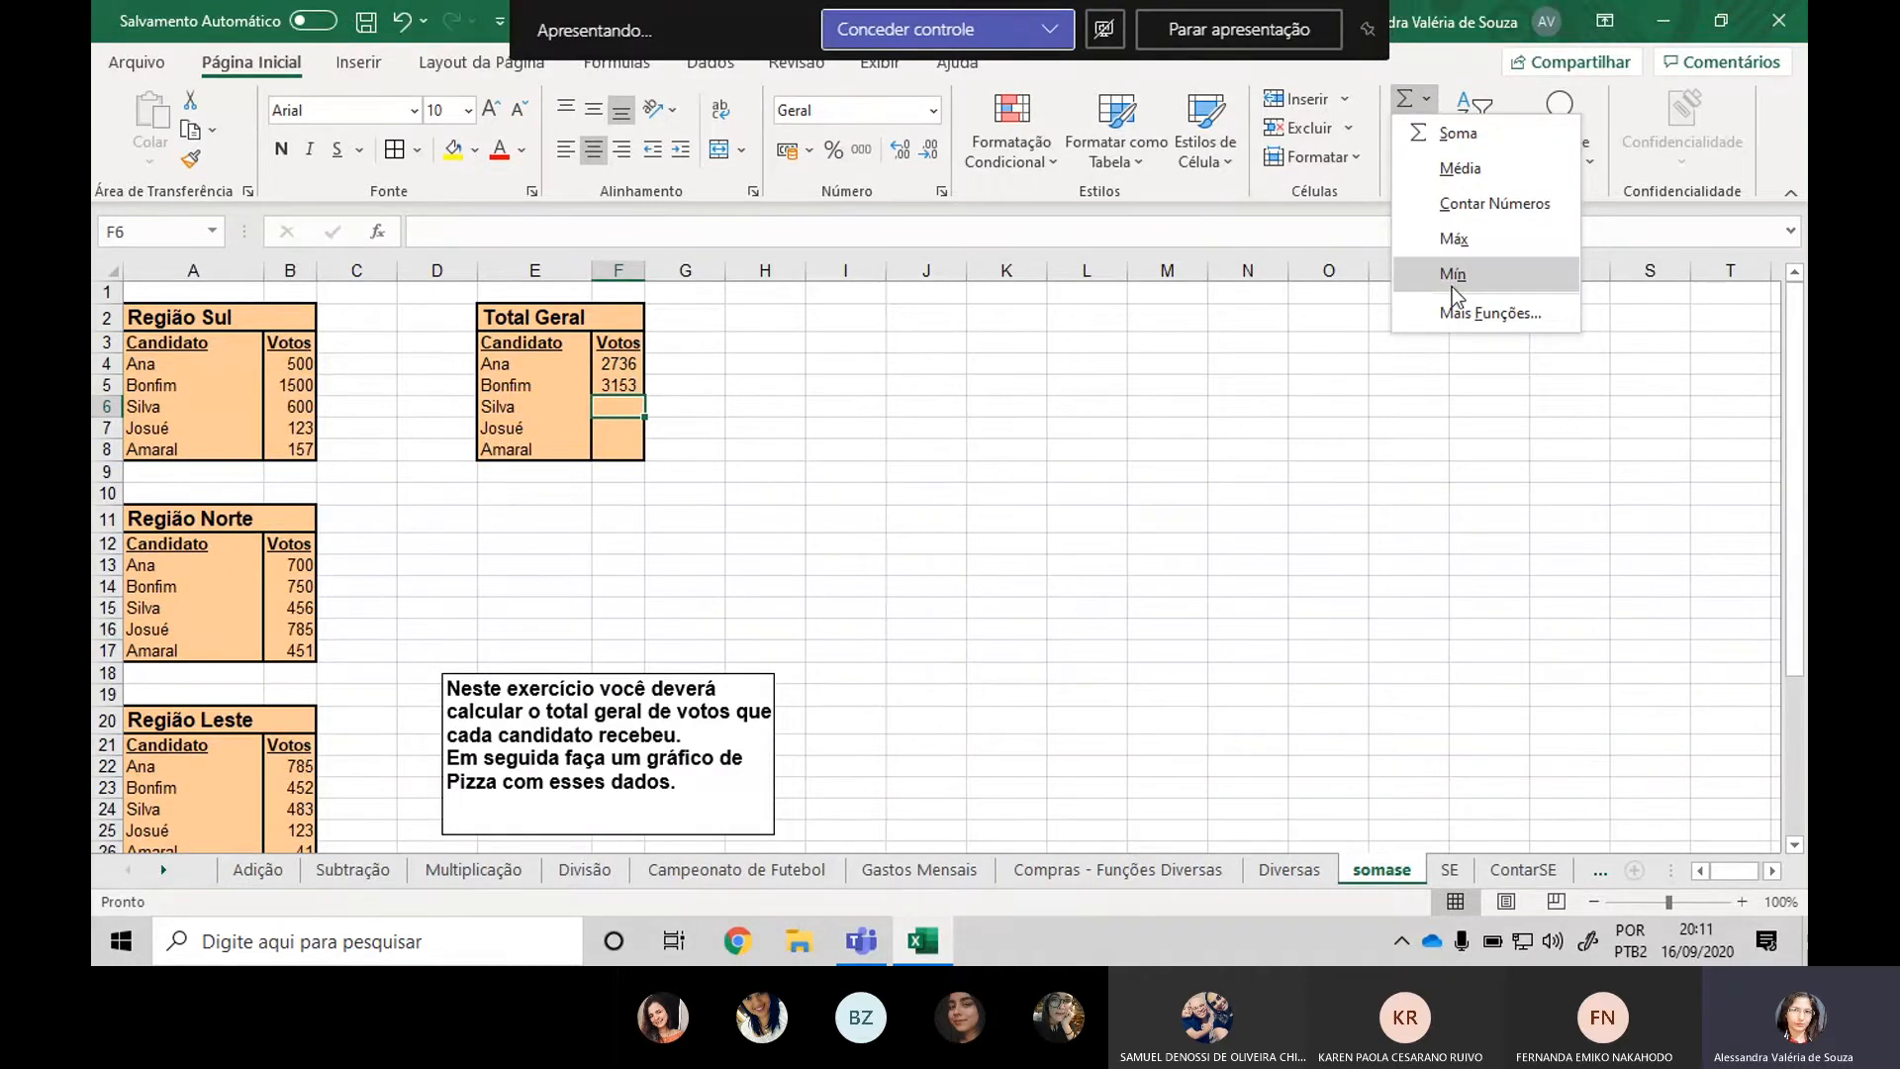
pyautogui.click(1471, 311)
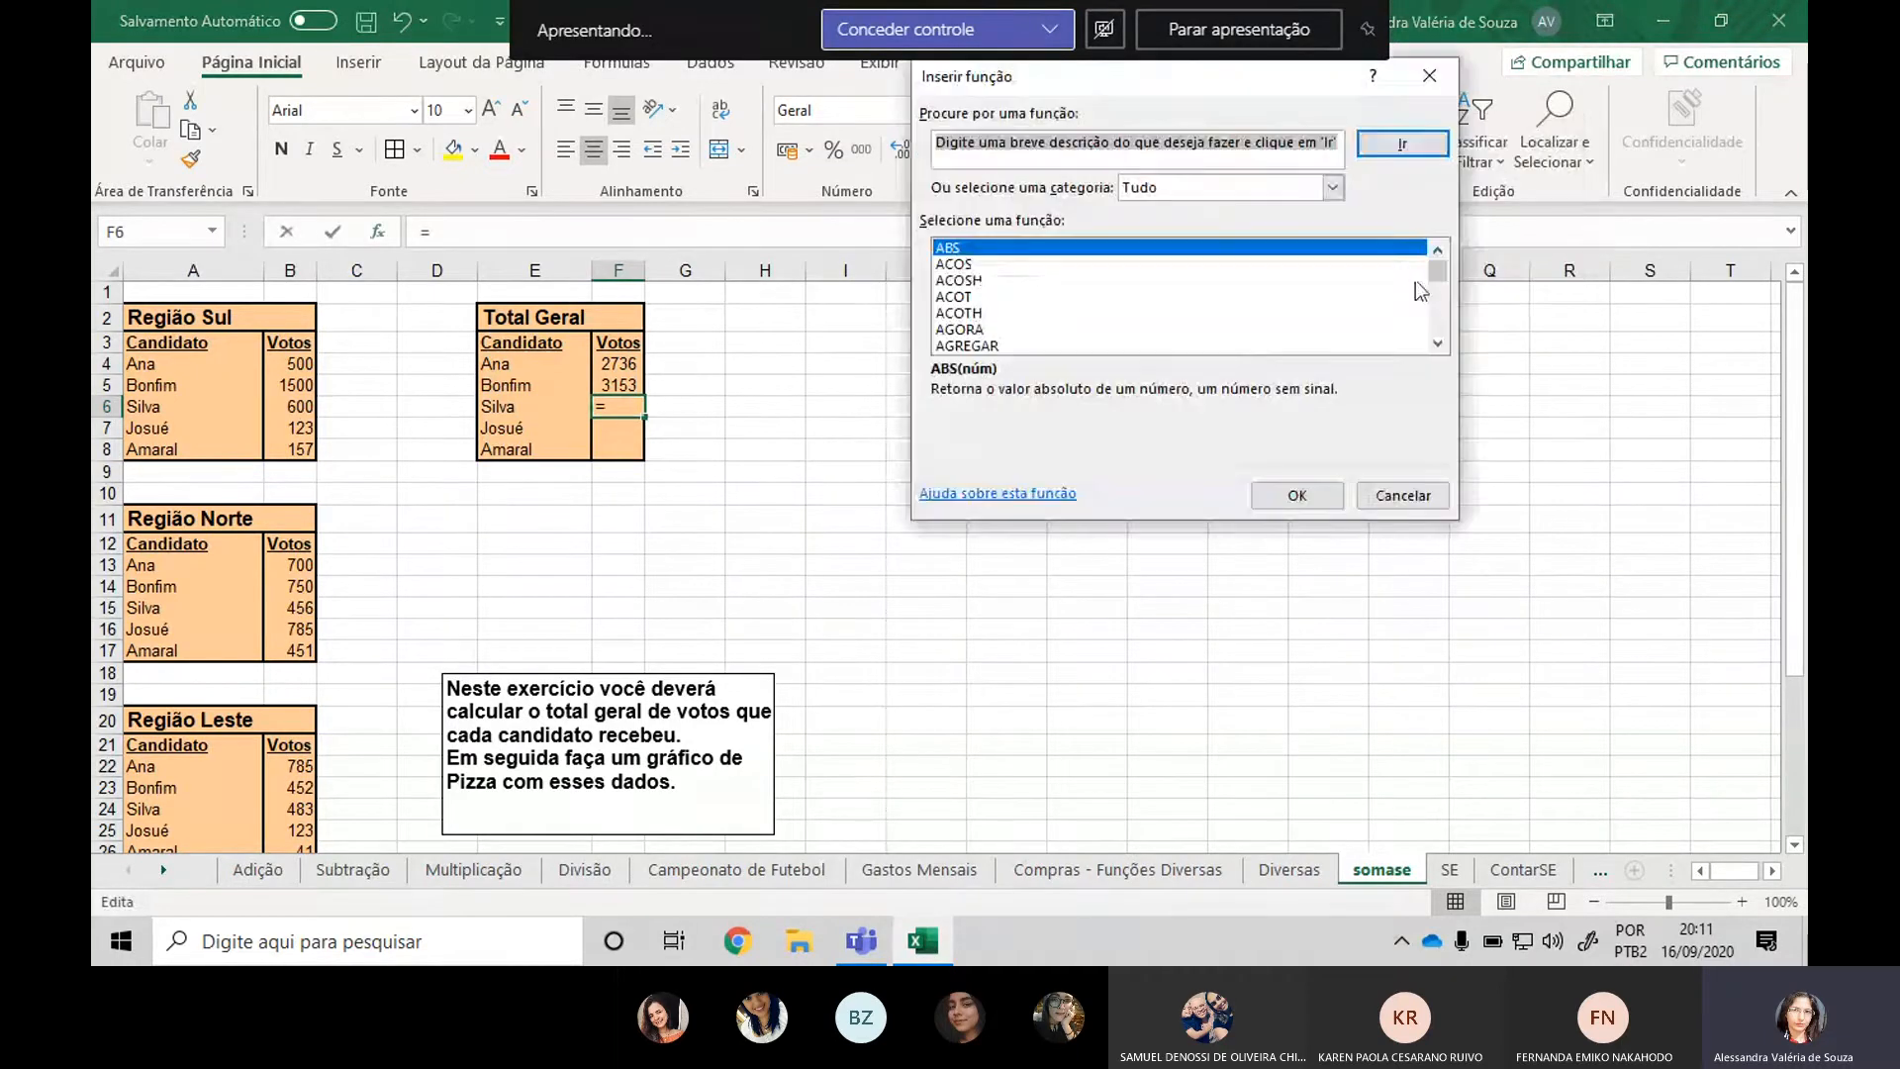
pyautogui.click(1241, 191)
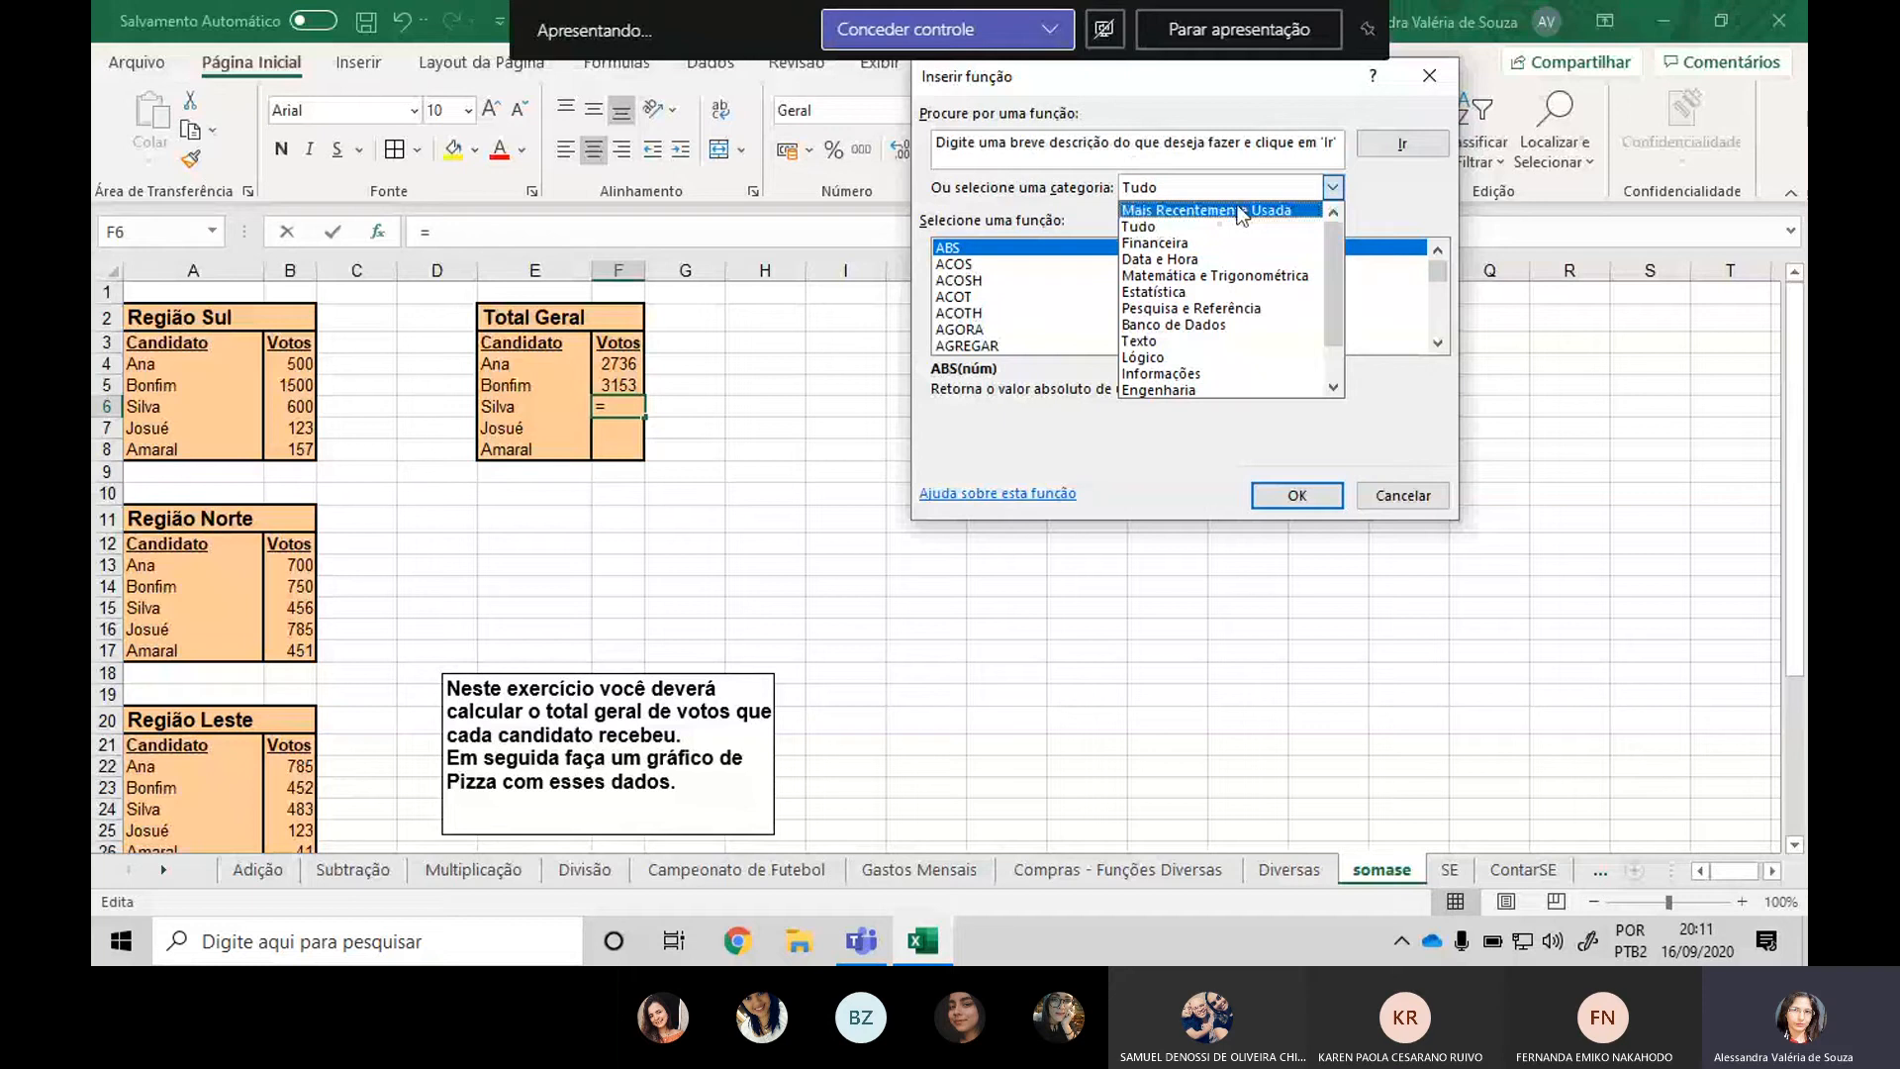
pyautogui.click(1218, 226)
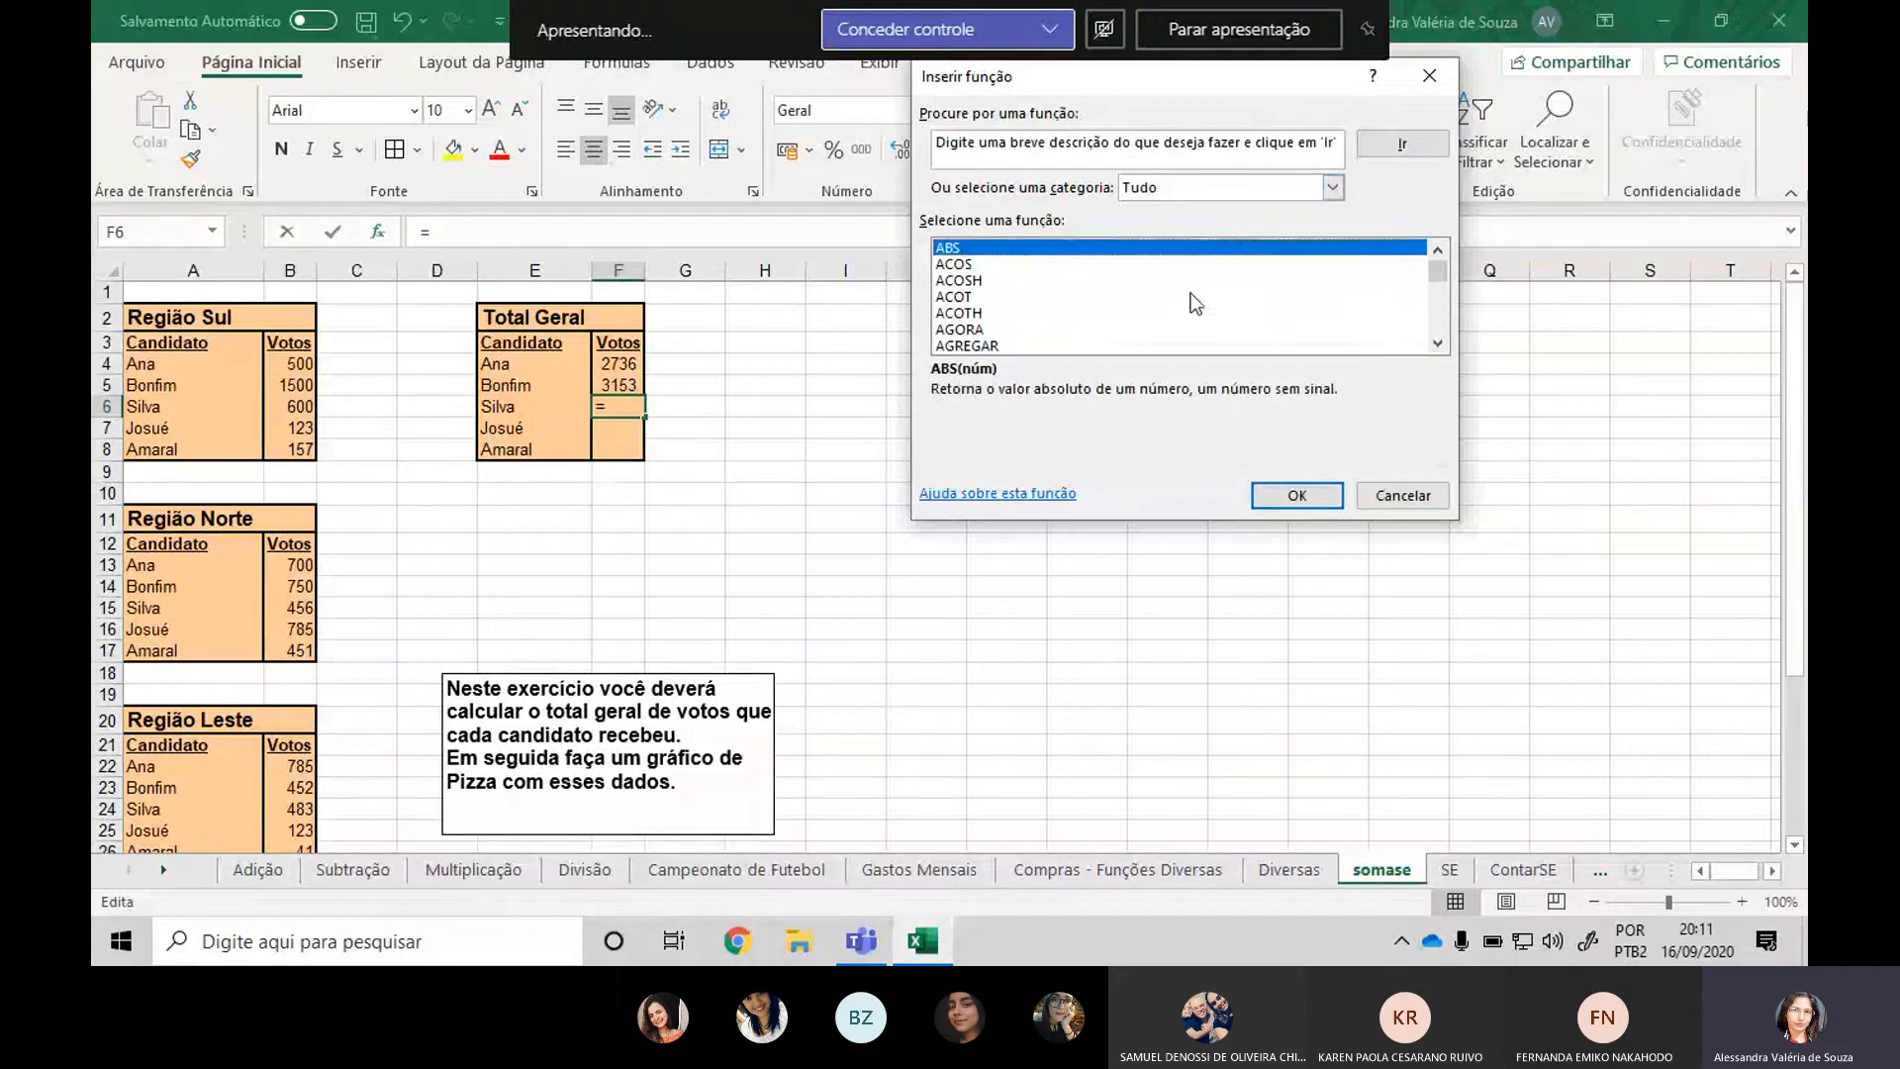
pyautogui.scroll(-10, 1191, 291)
pyautogui.scroll(-20, 1197, 291)
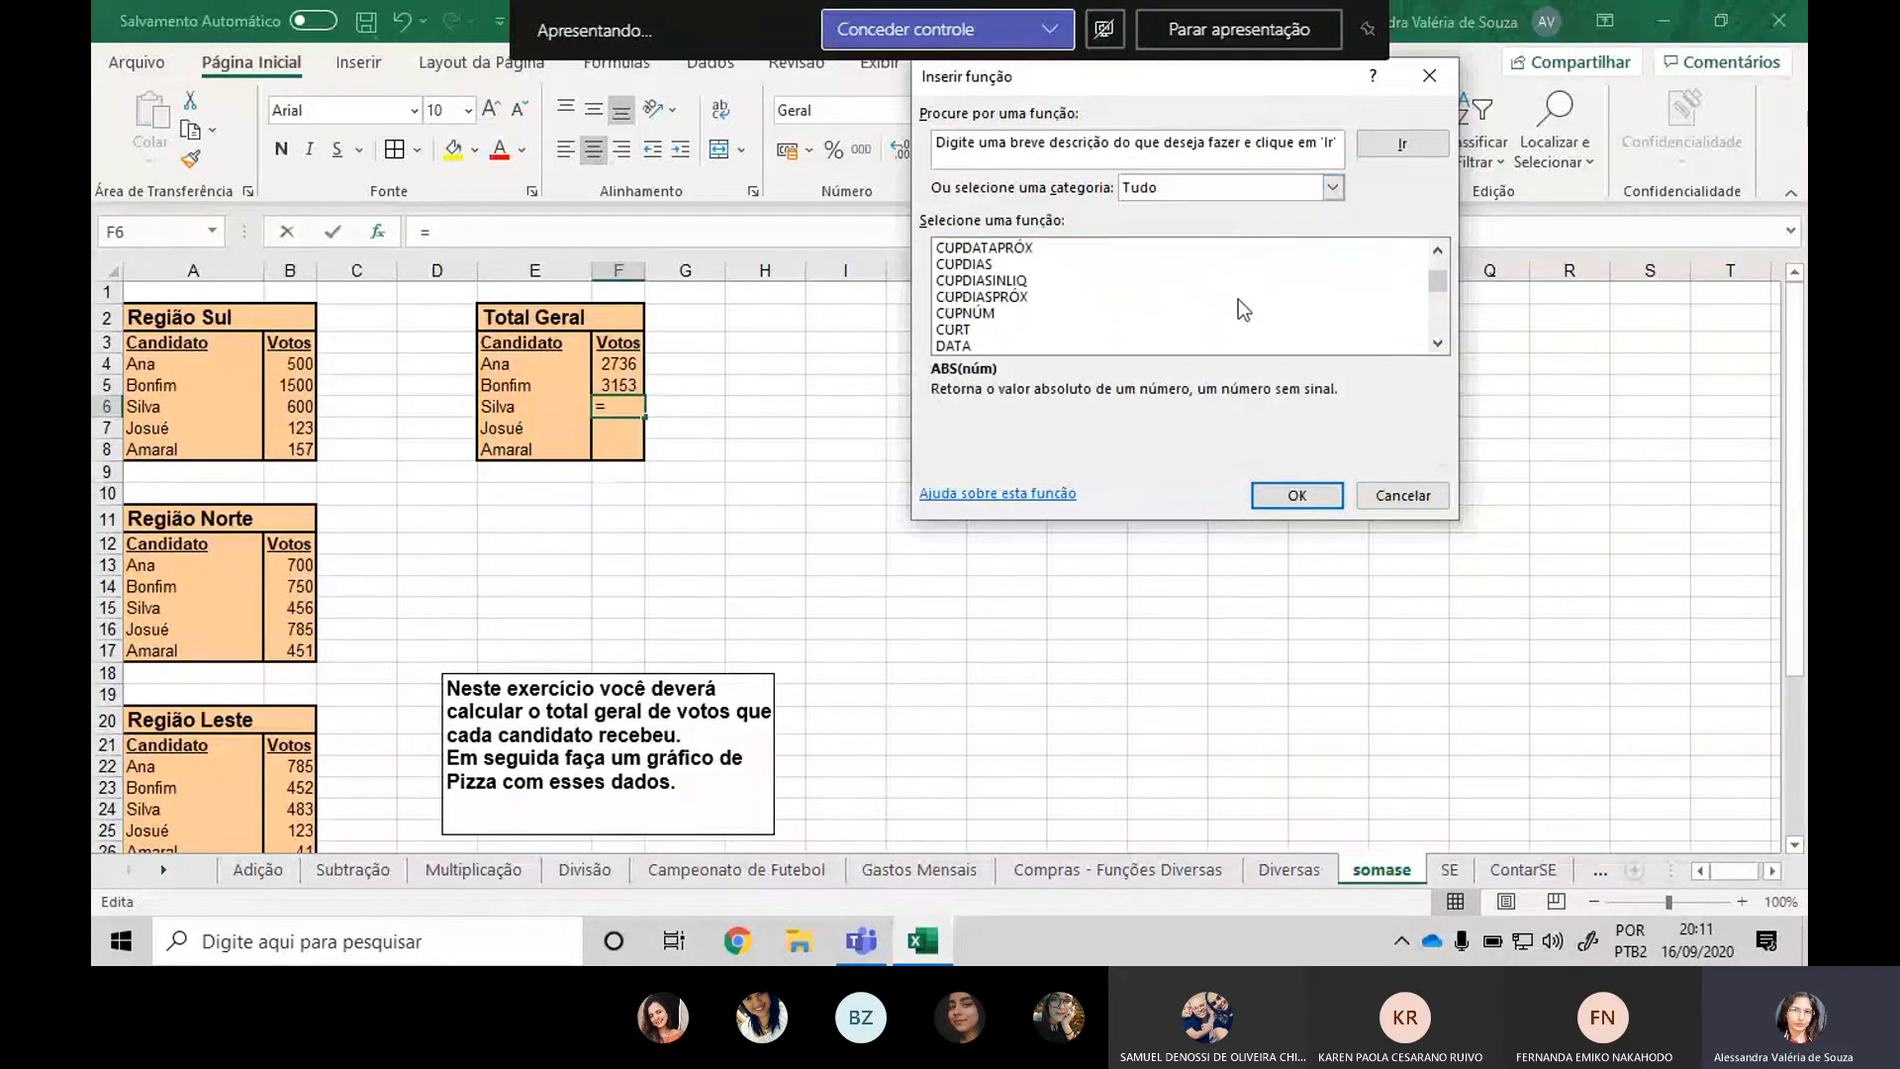
pyautogui.scroll(-10, 1267, 302)
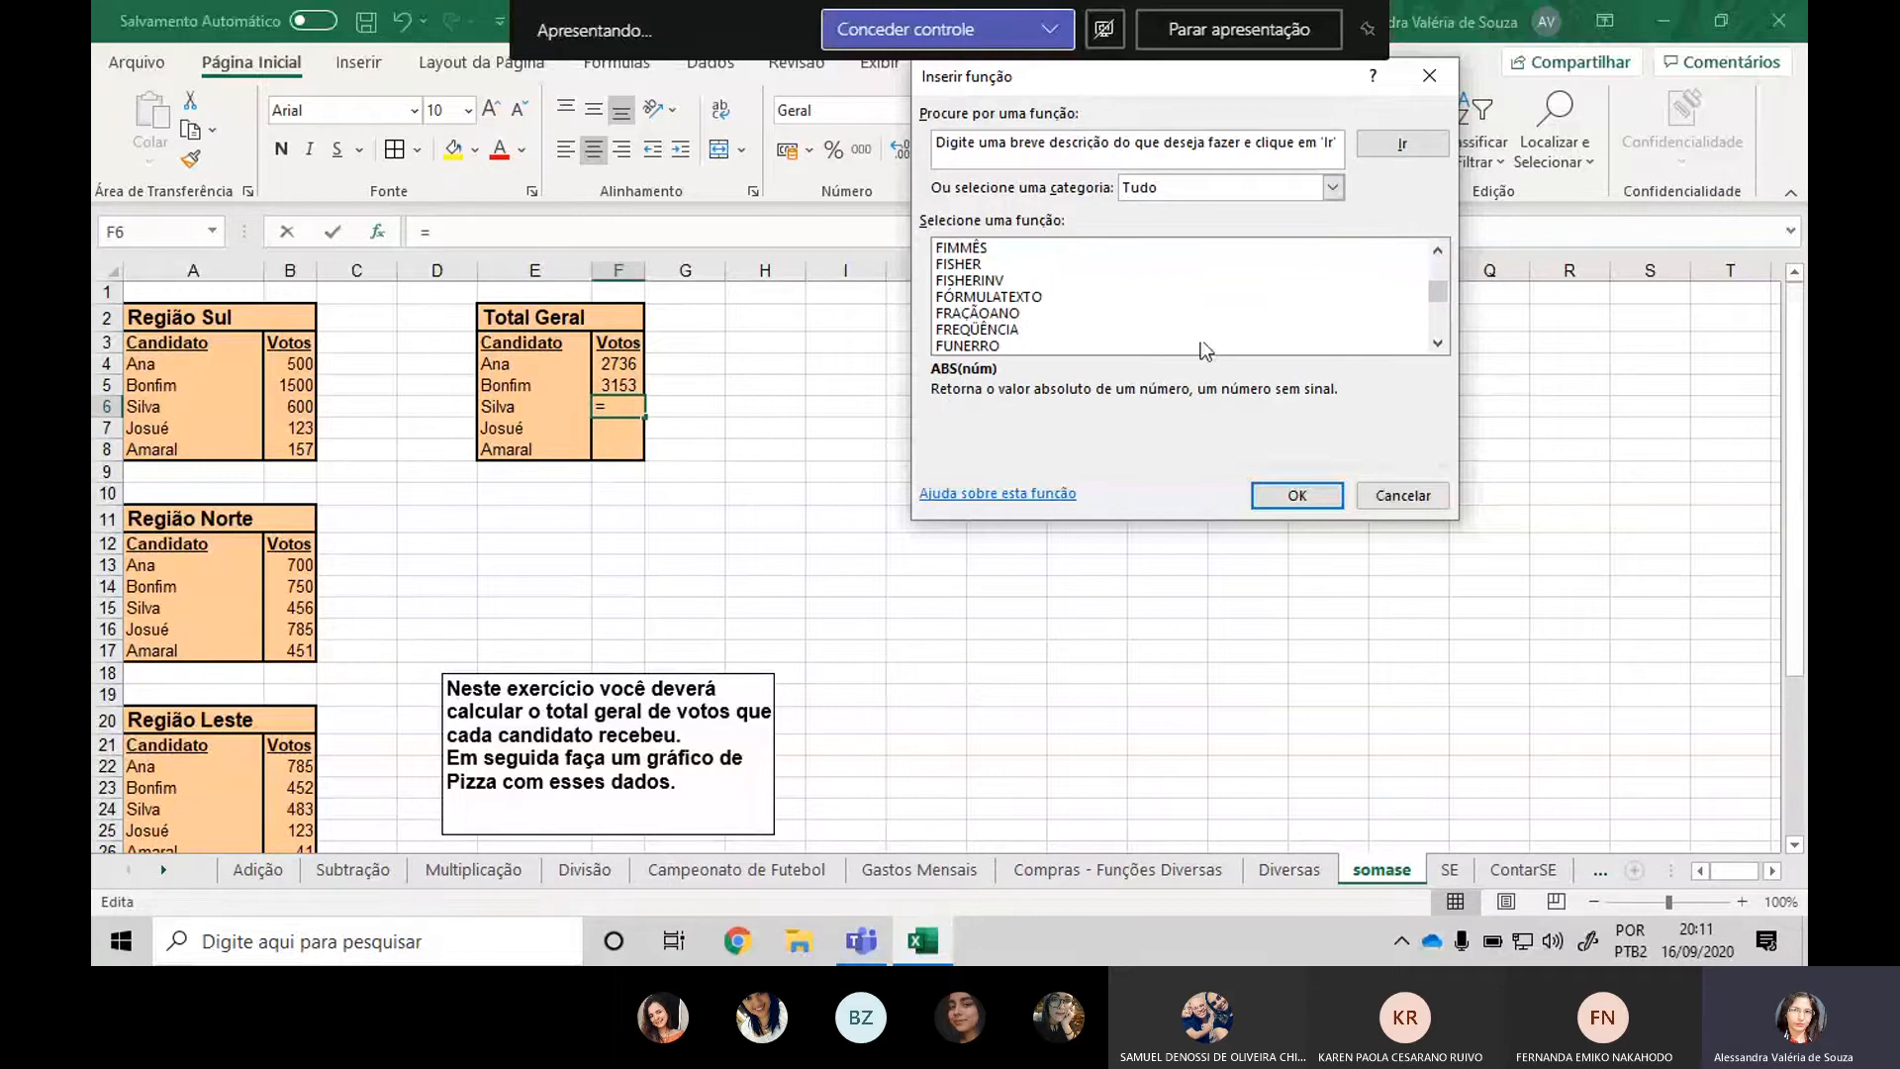
pyautogui.scroll(-20, 1202, 346)
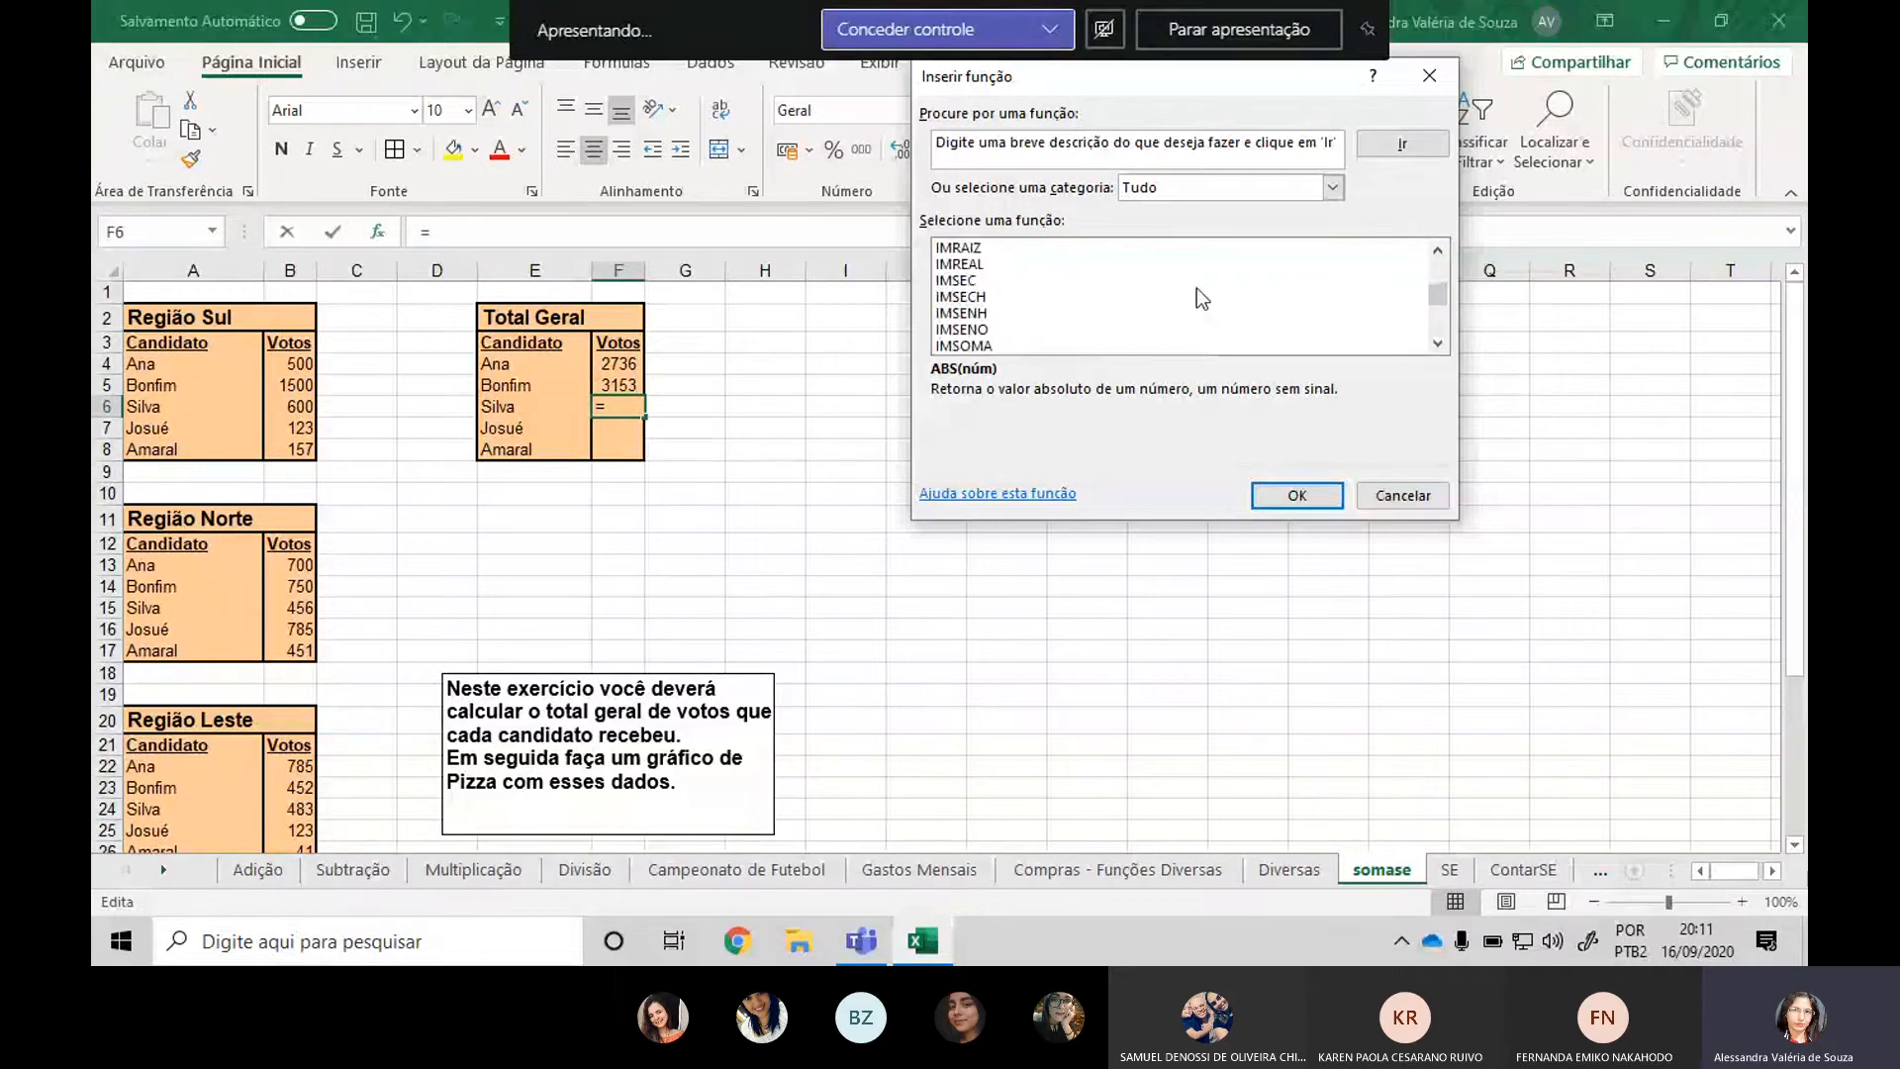
pyautogui.scroll(-20, 1136, 299)
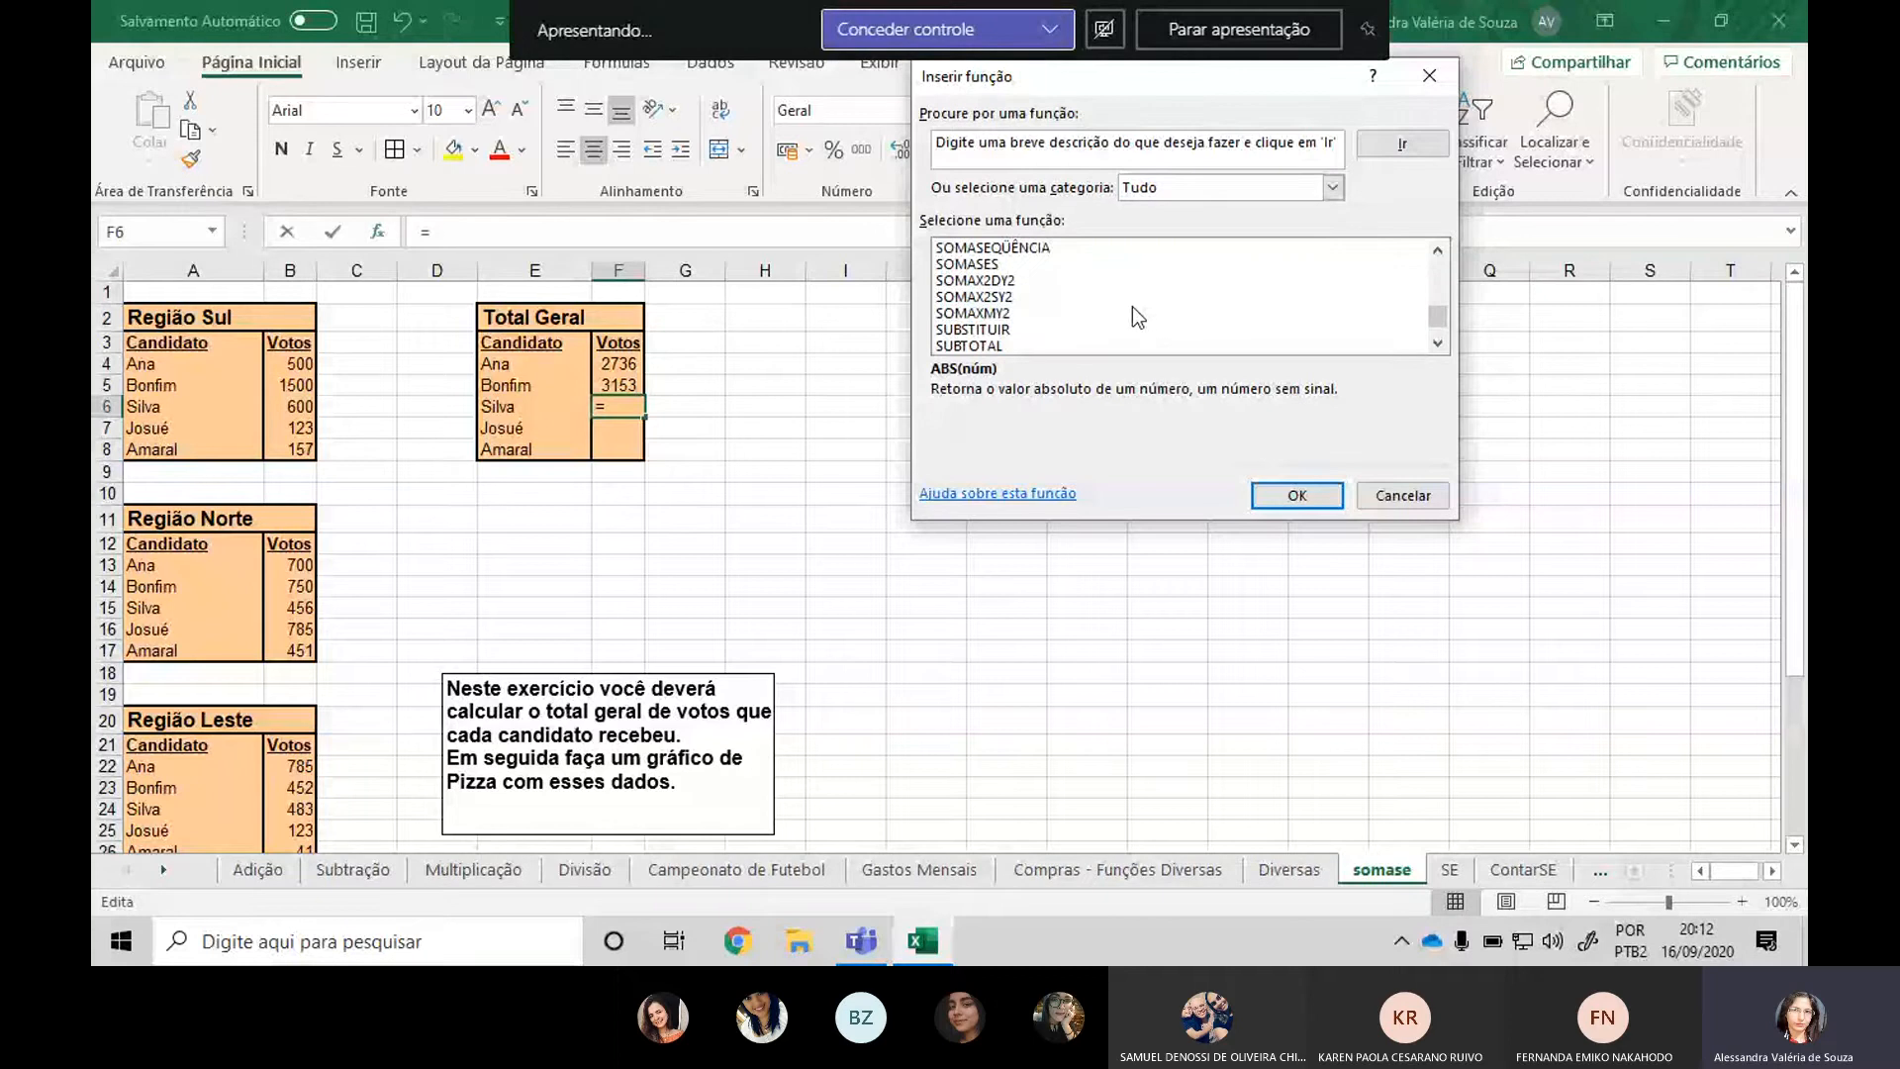
pyautogui.scroll(1, 1132, 306)
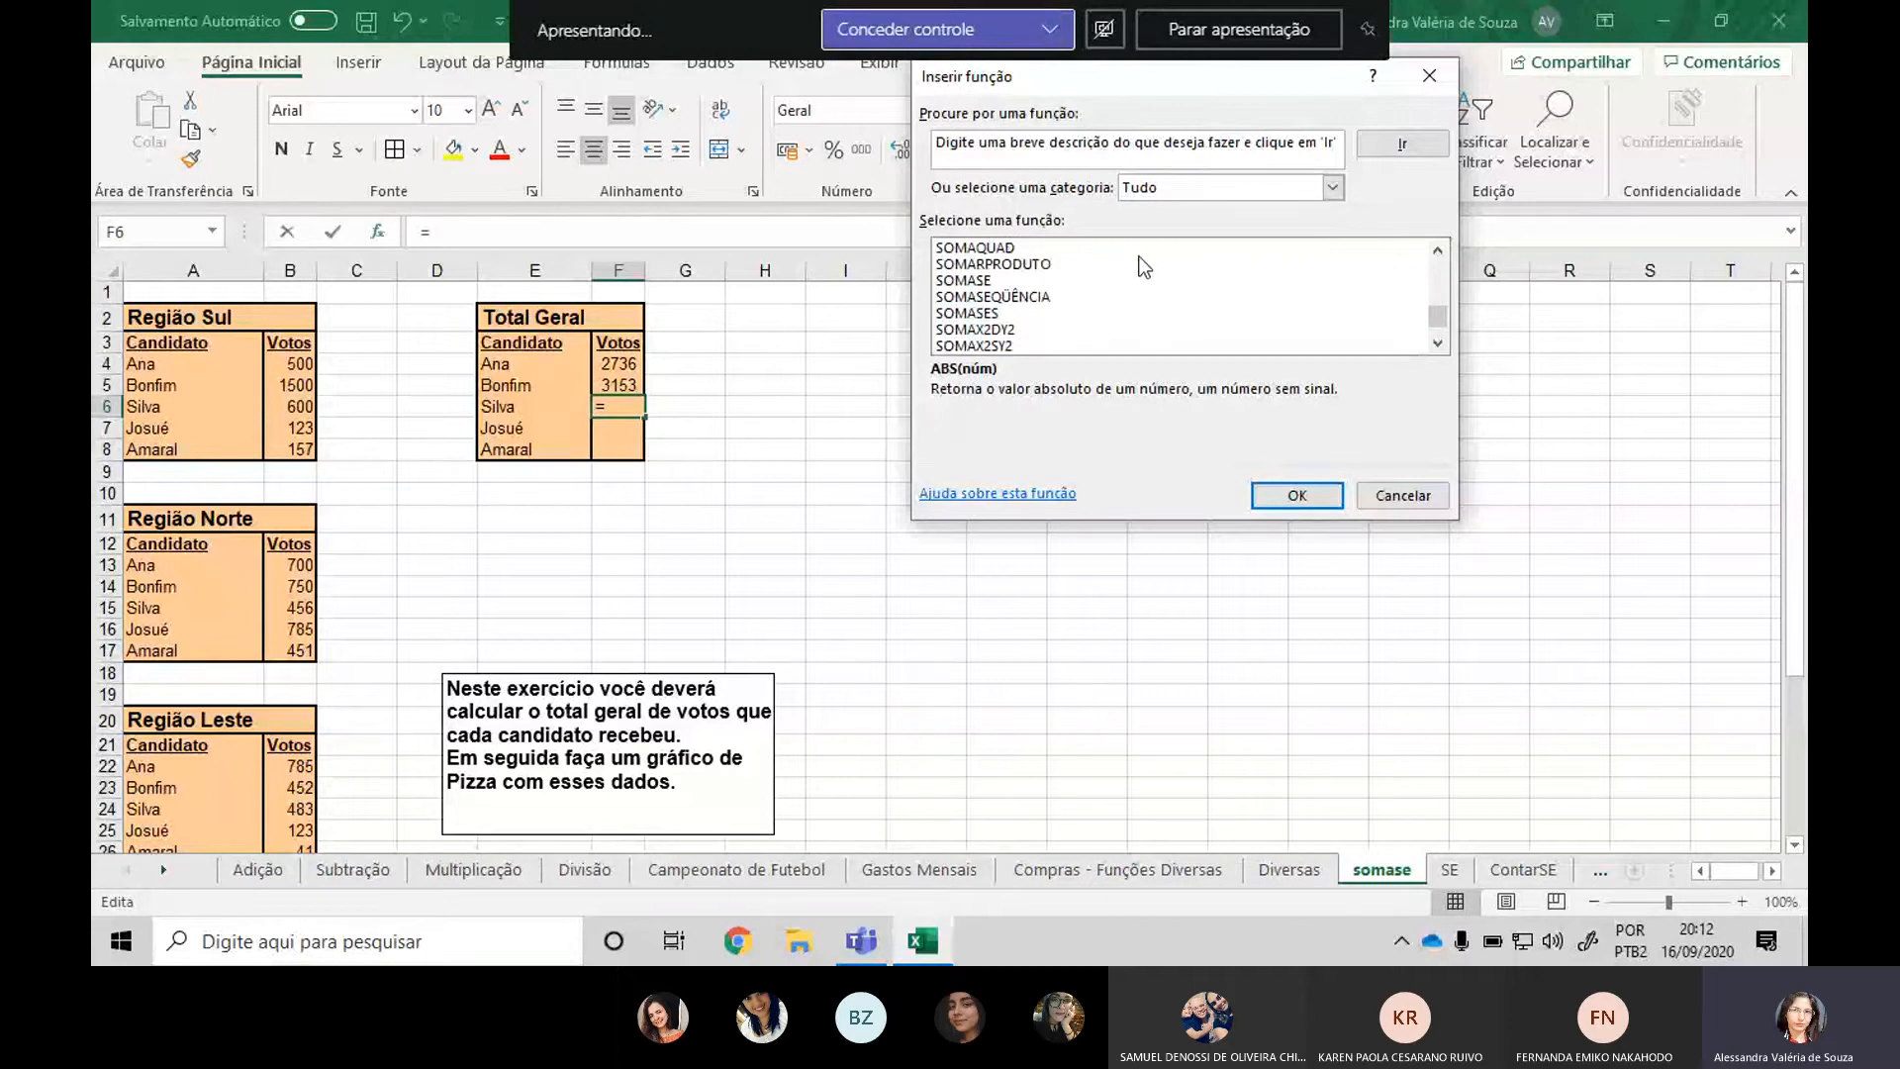
pyautogui.click(1003, 278)
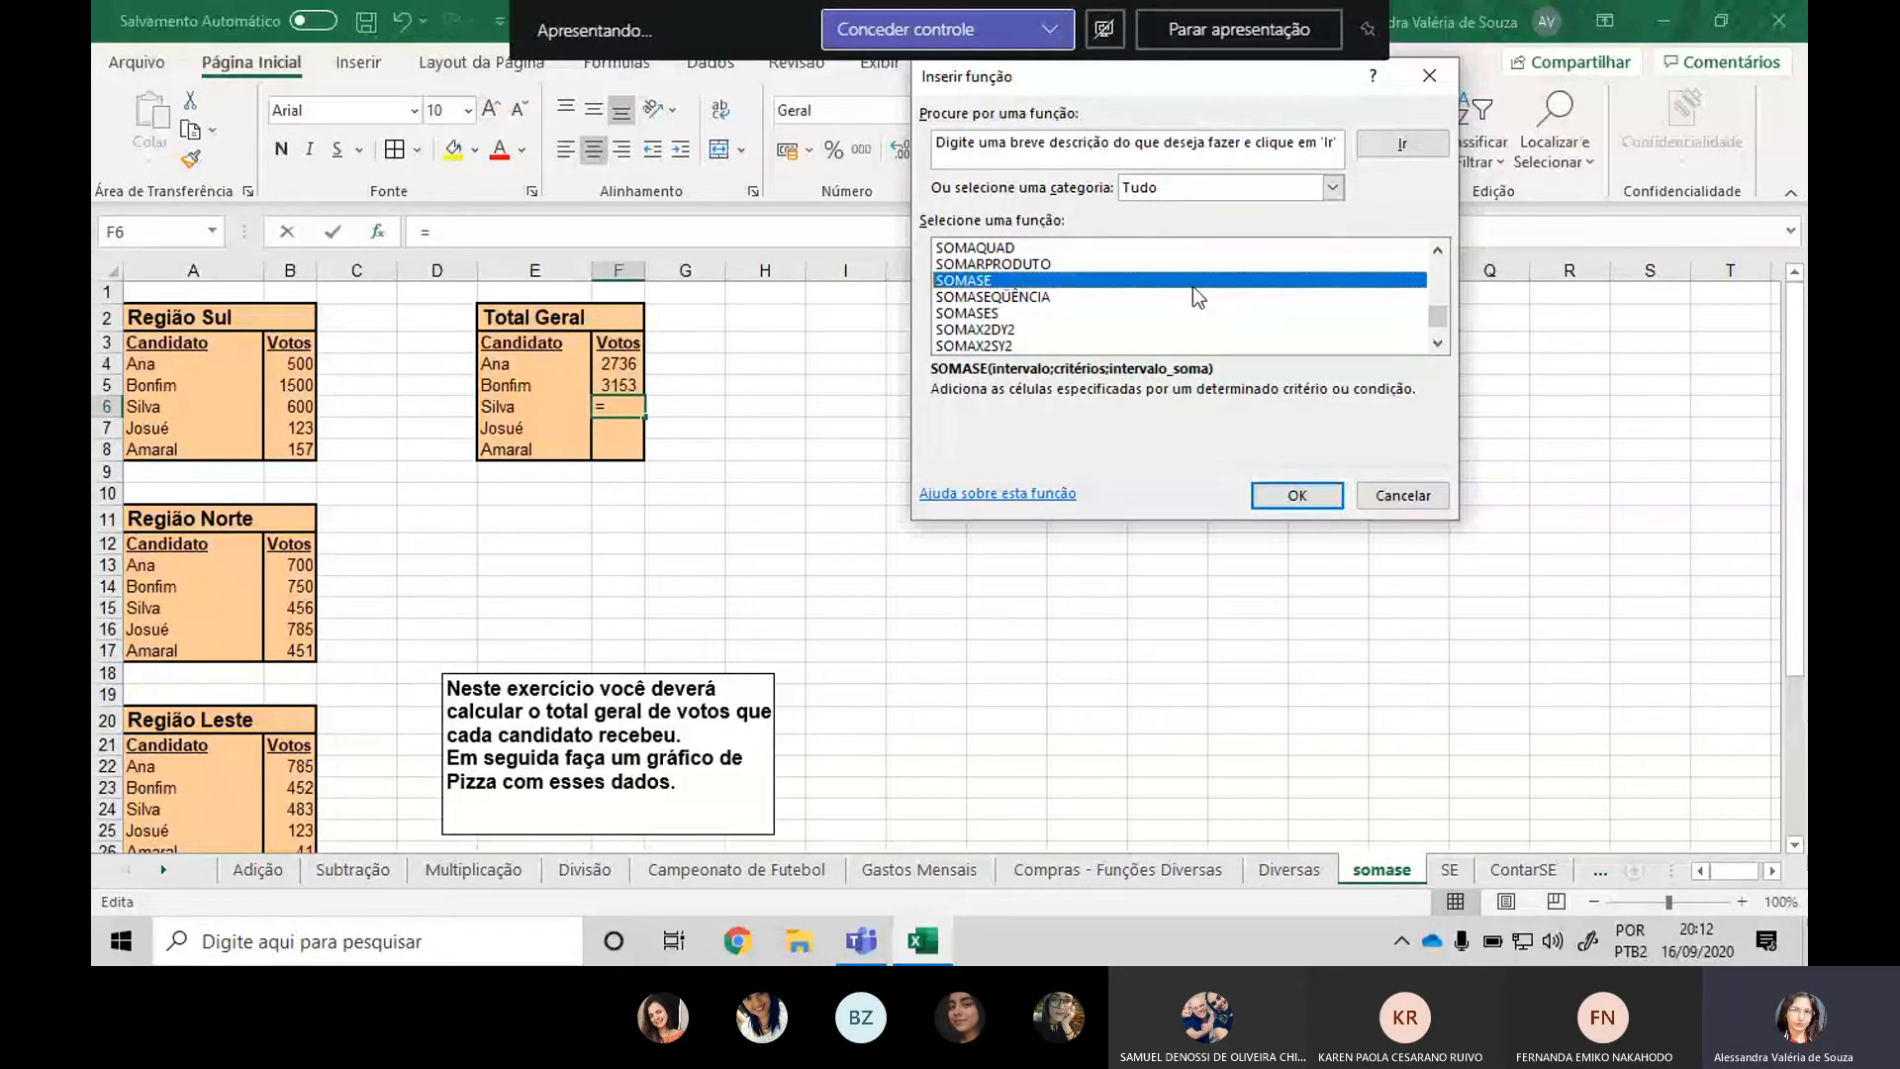
pyautogui.doubleClick(1025, 281)
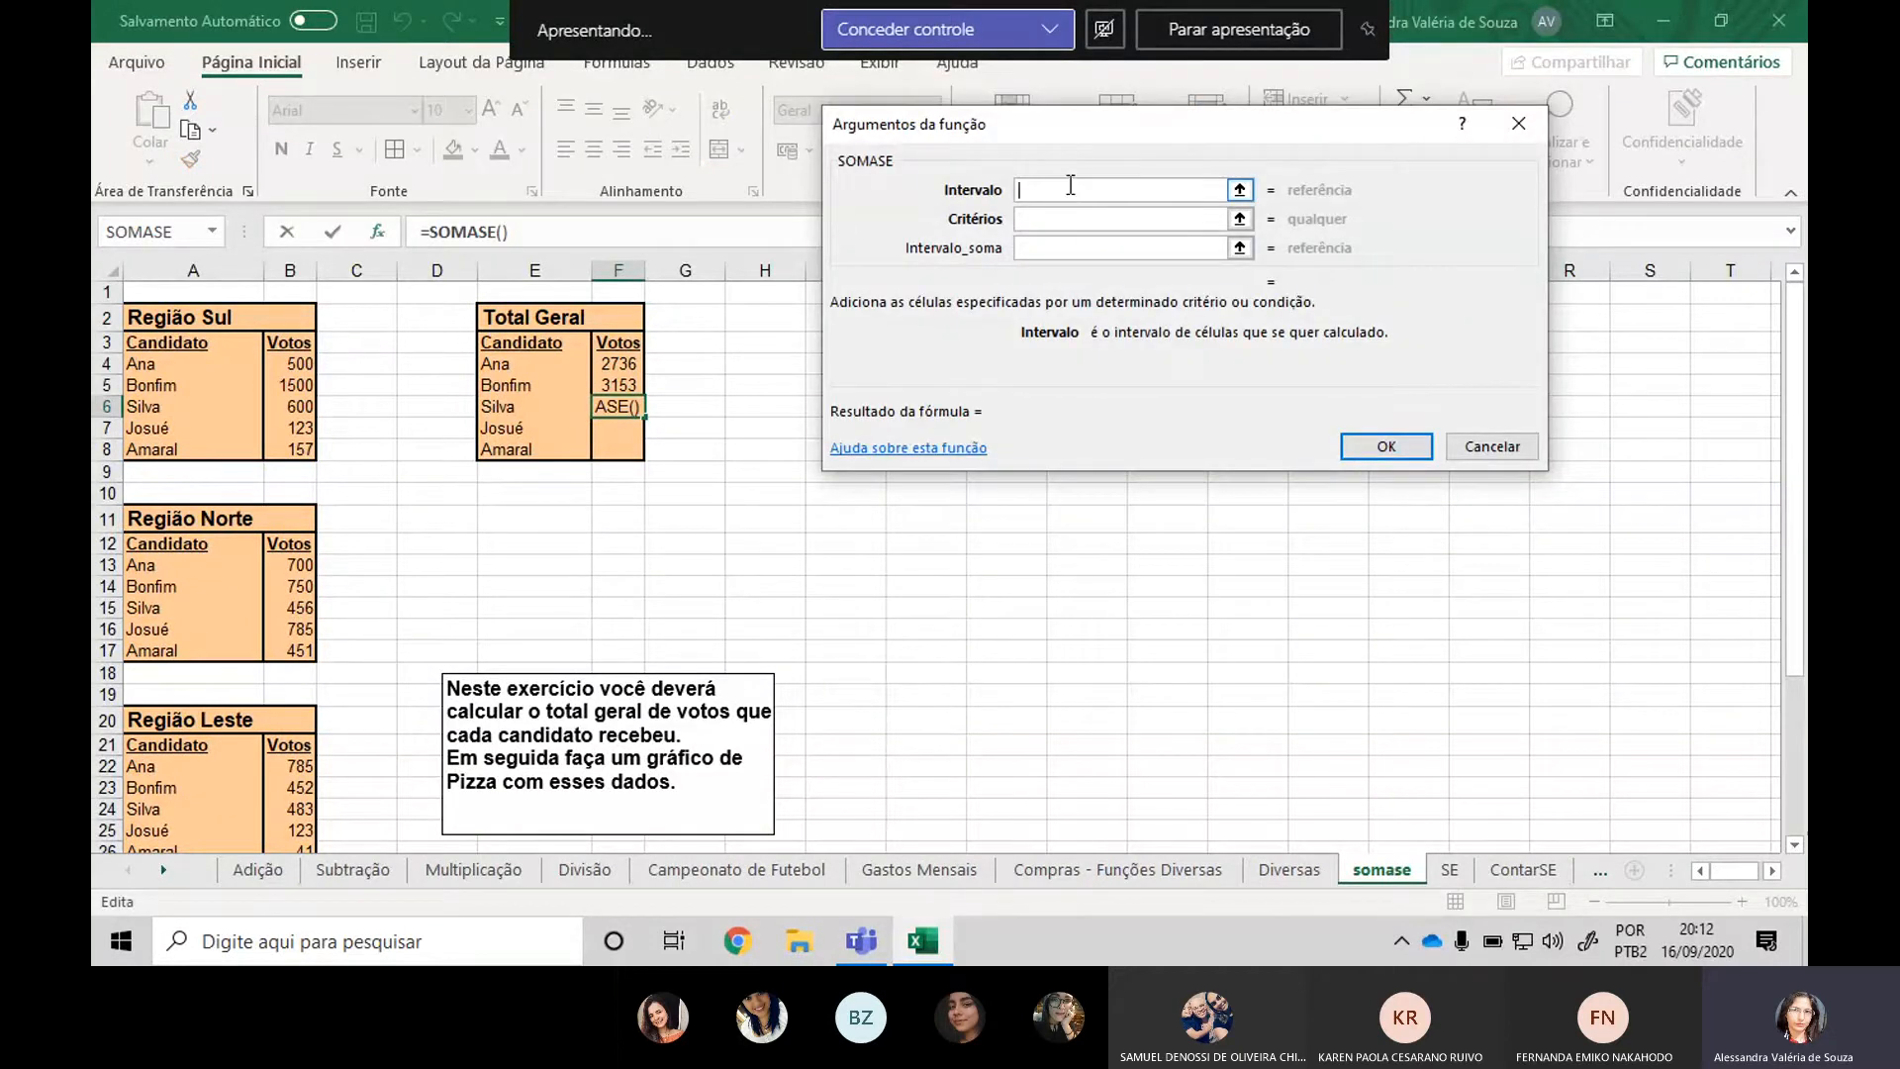
# Set the SOMASE Intervalo argument to A3:A35, covering the candidate names of all four regions.
pyautogui.moveTo(180, 332); pyautogui.dragTo(151, 806)
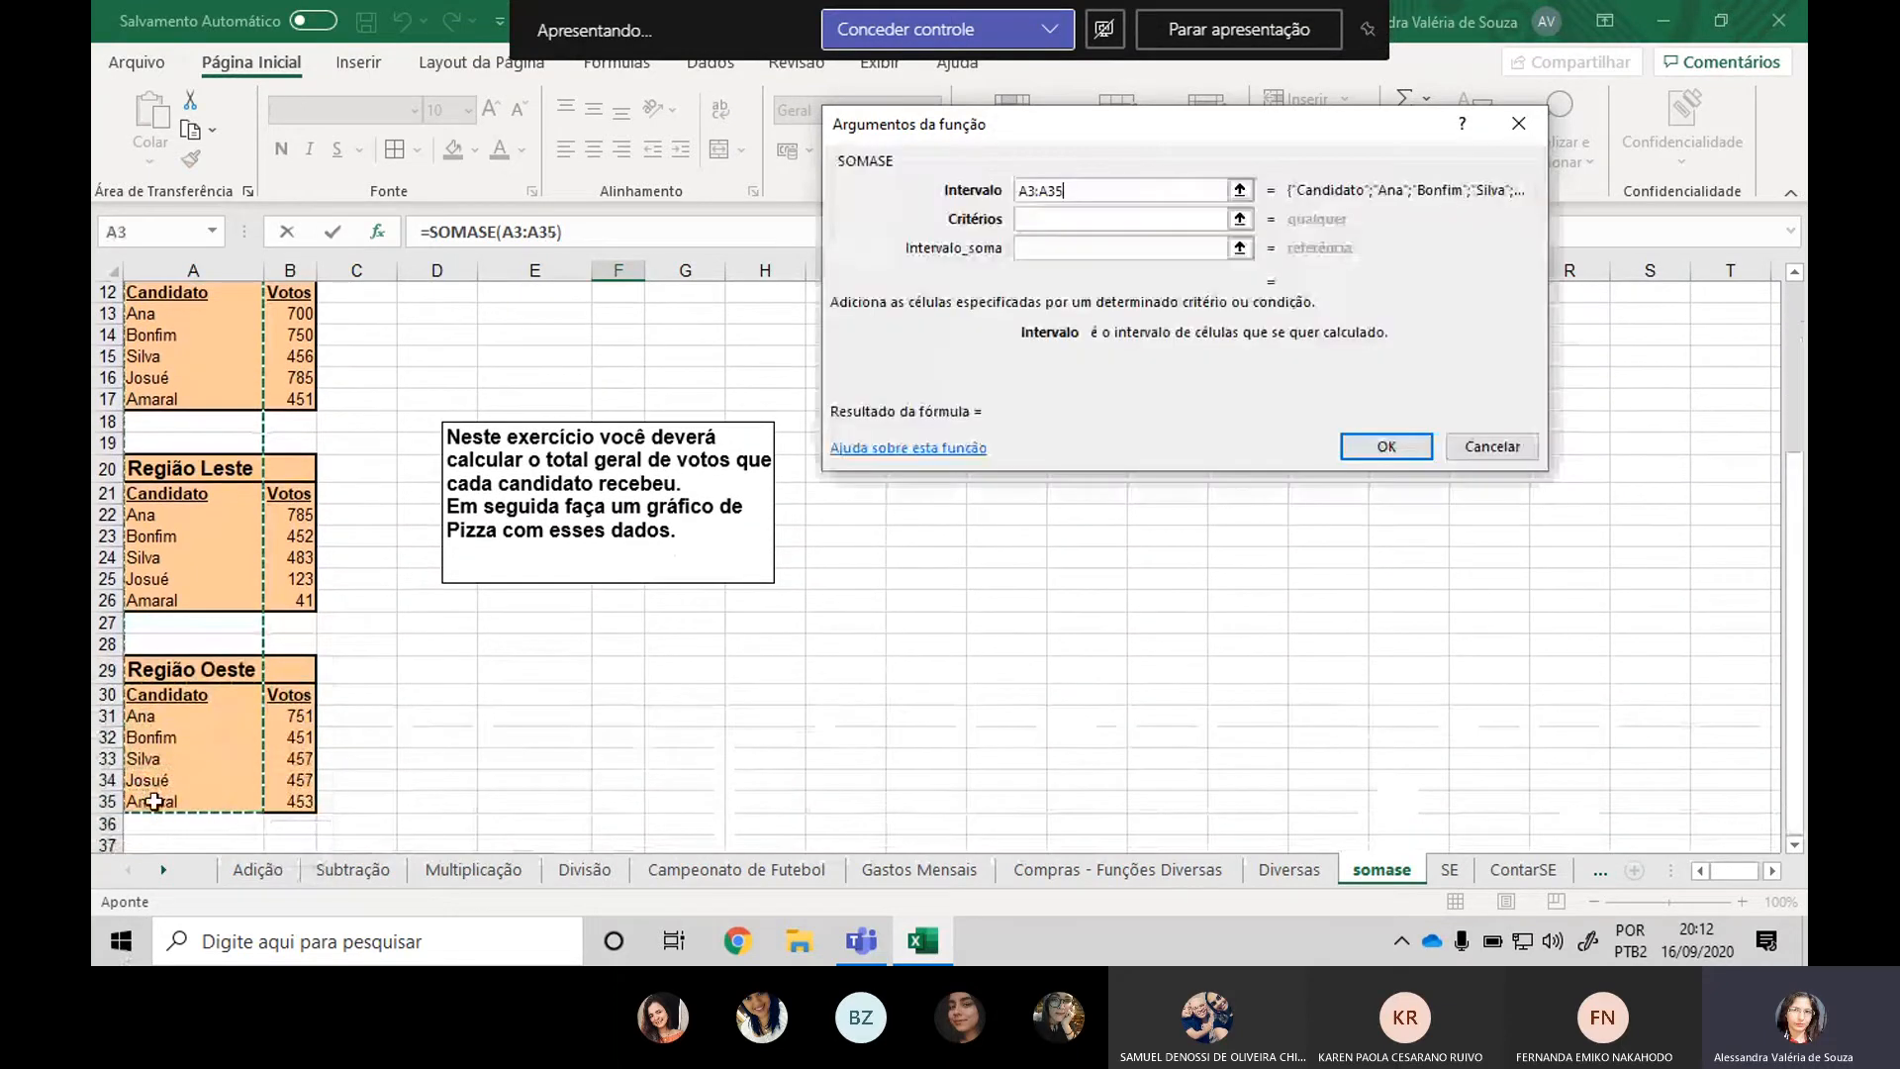
pyautogui.scroll(1, 152, 800)
pyautogui.click(1067, 219)
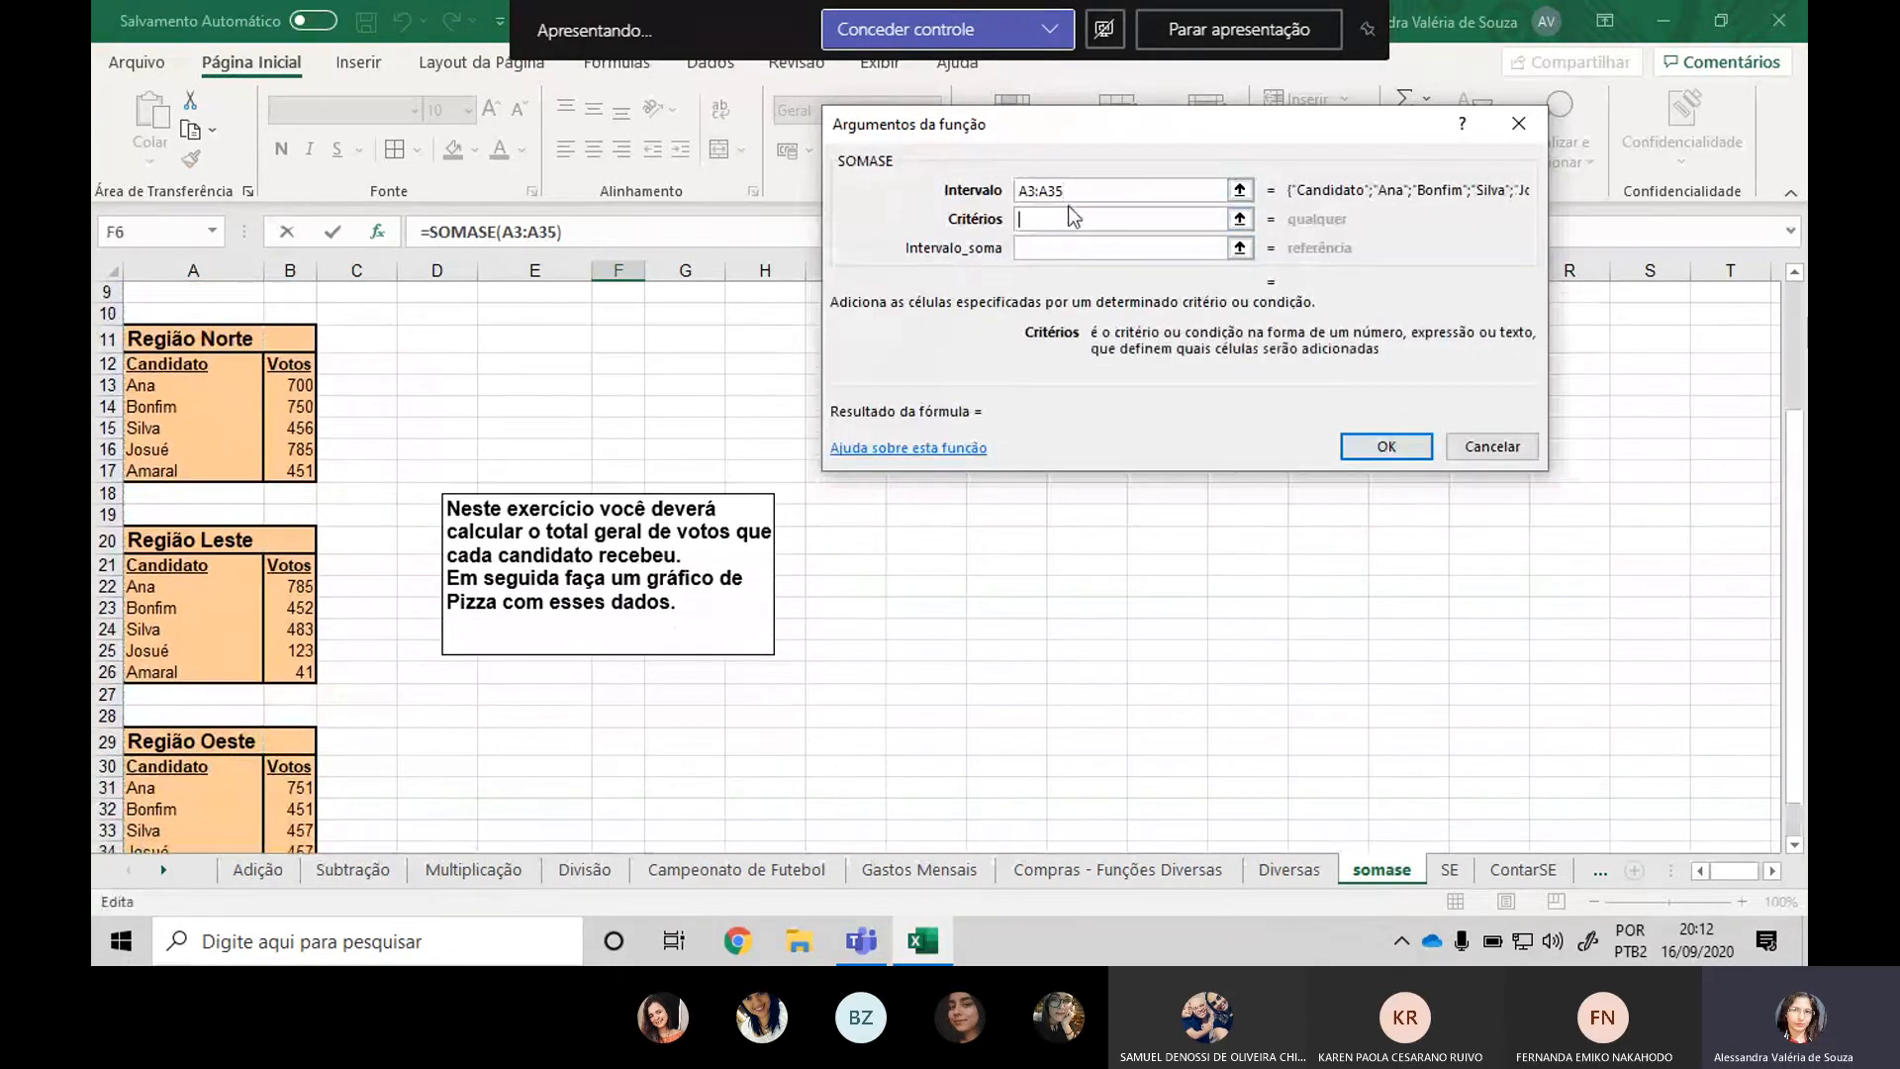
pyautogui.scroll(3, 584, 386)
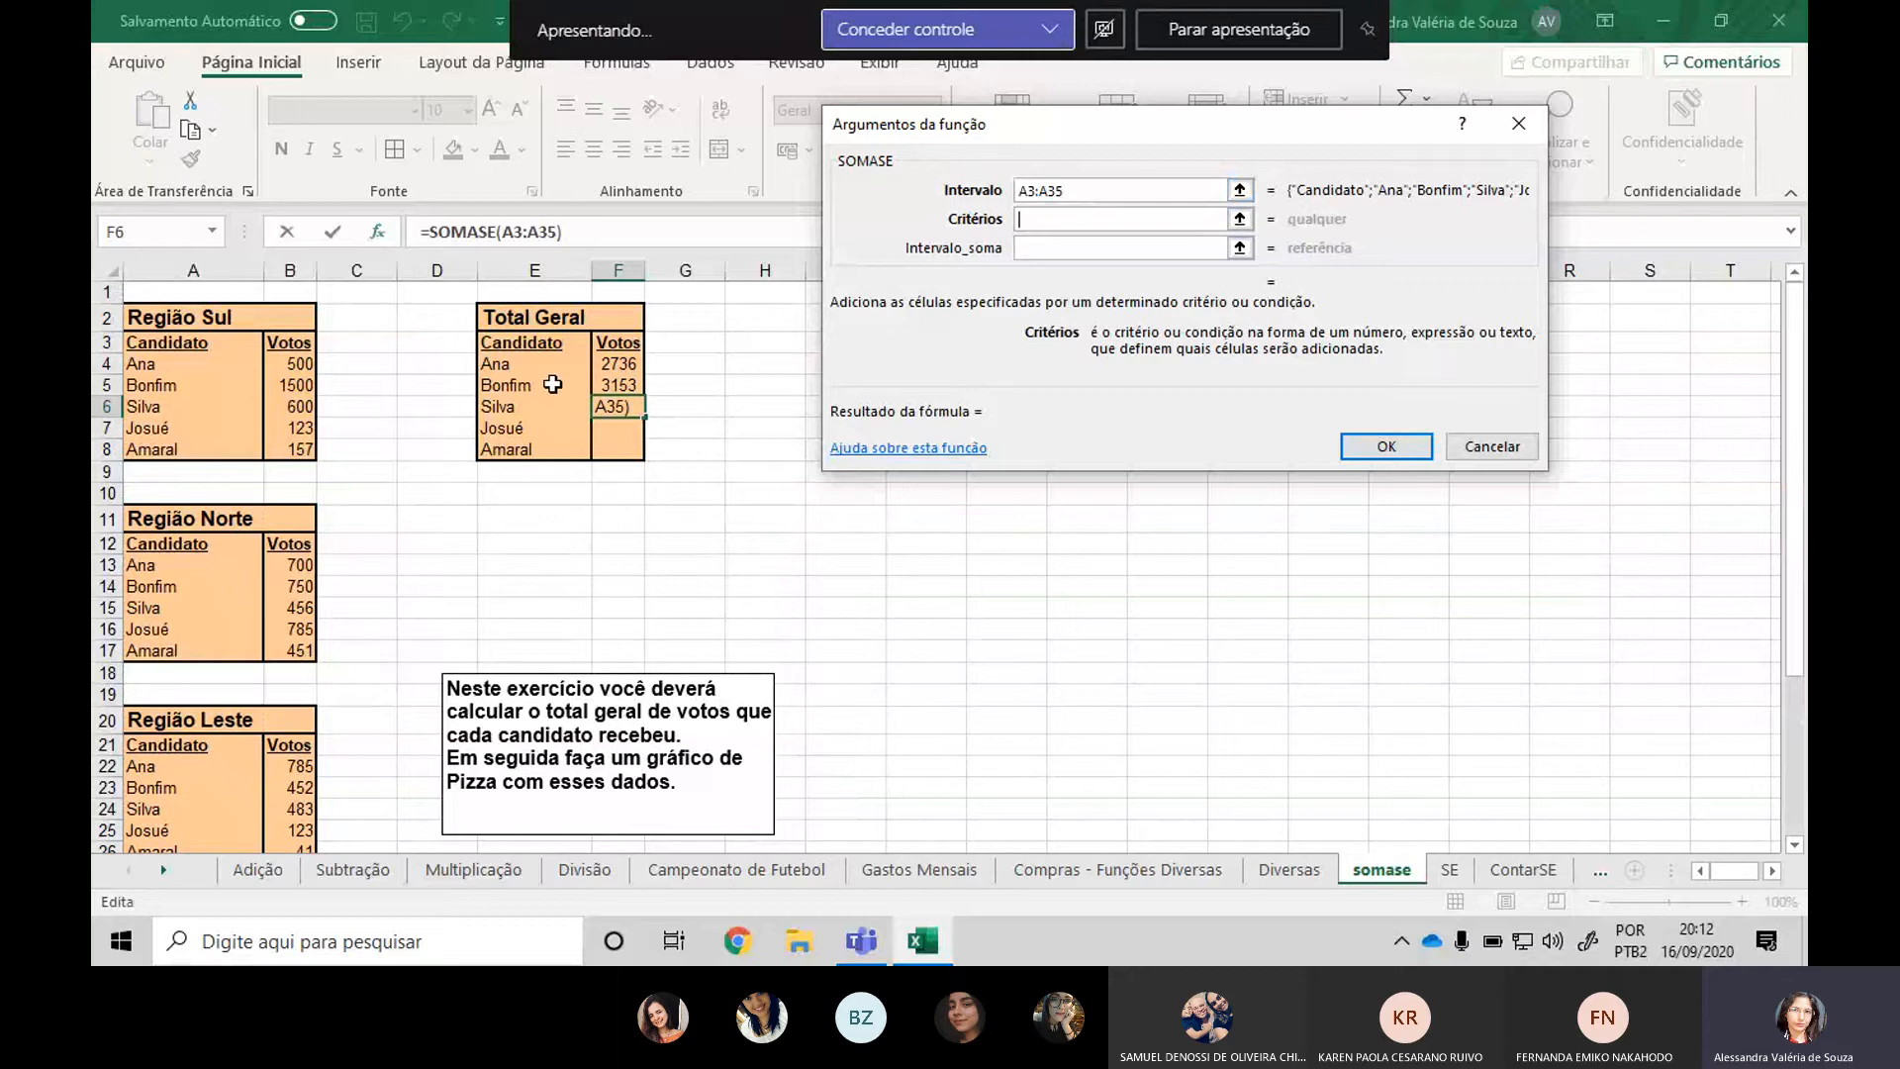
pyautogui.click(552, 385)
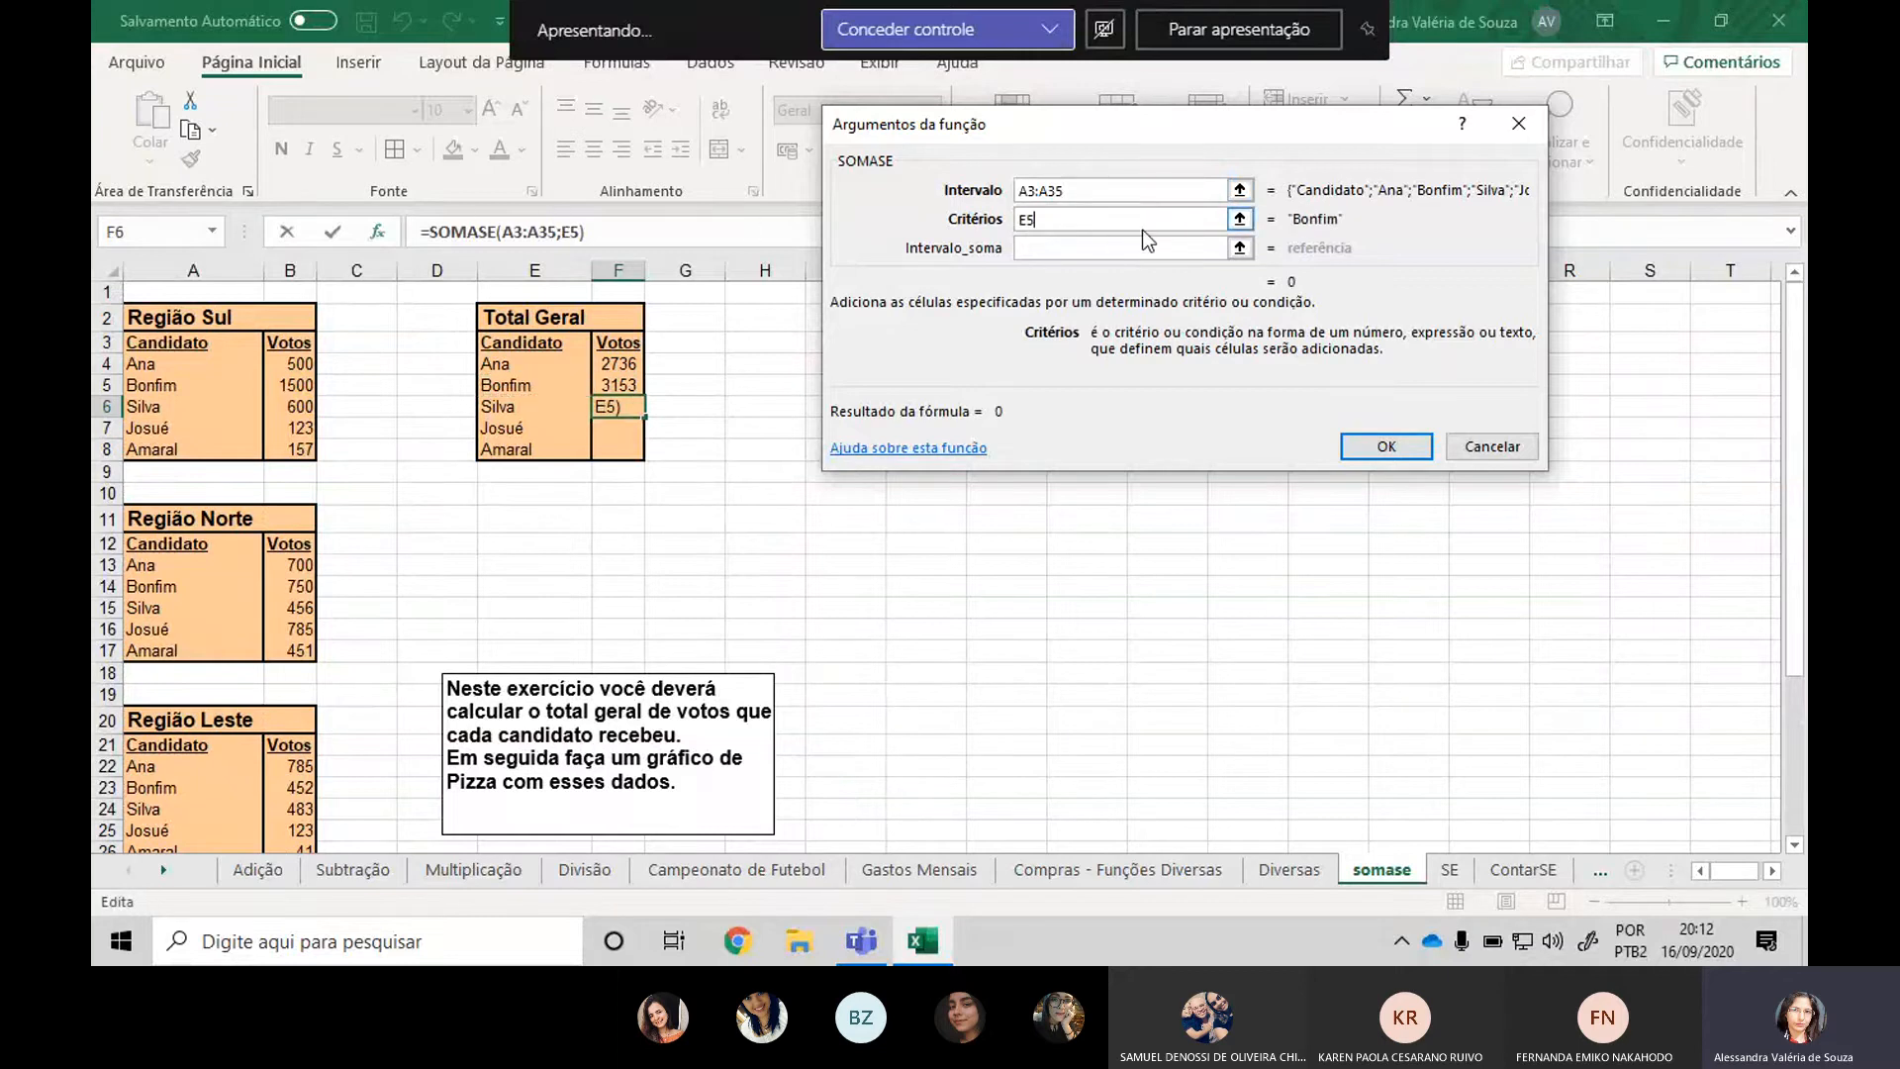
pyautogui.press('BackSpace')
pyautogui.press('BackSpace')
pyautogui.click(497, 410)
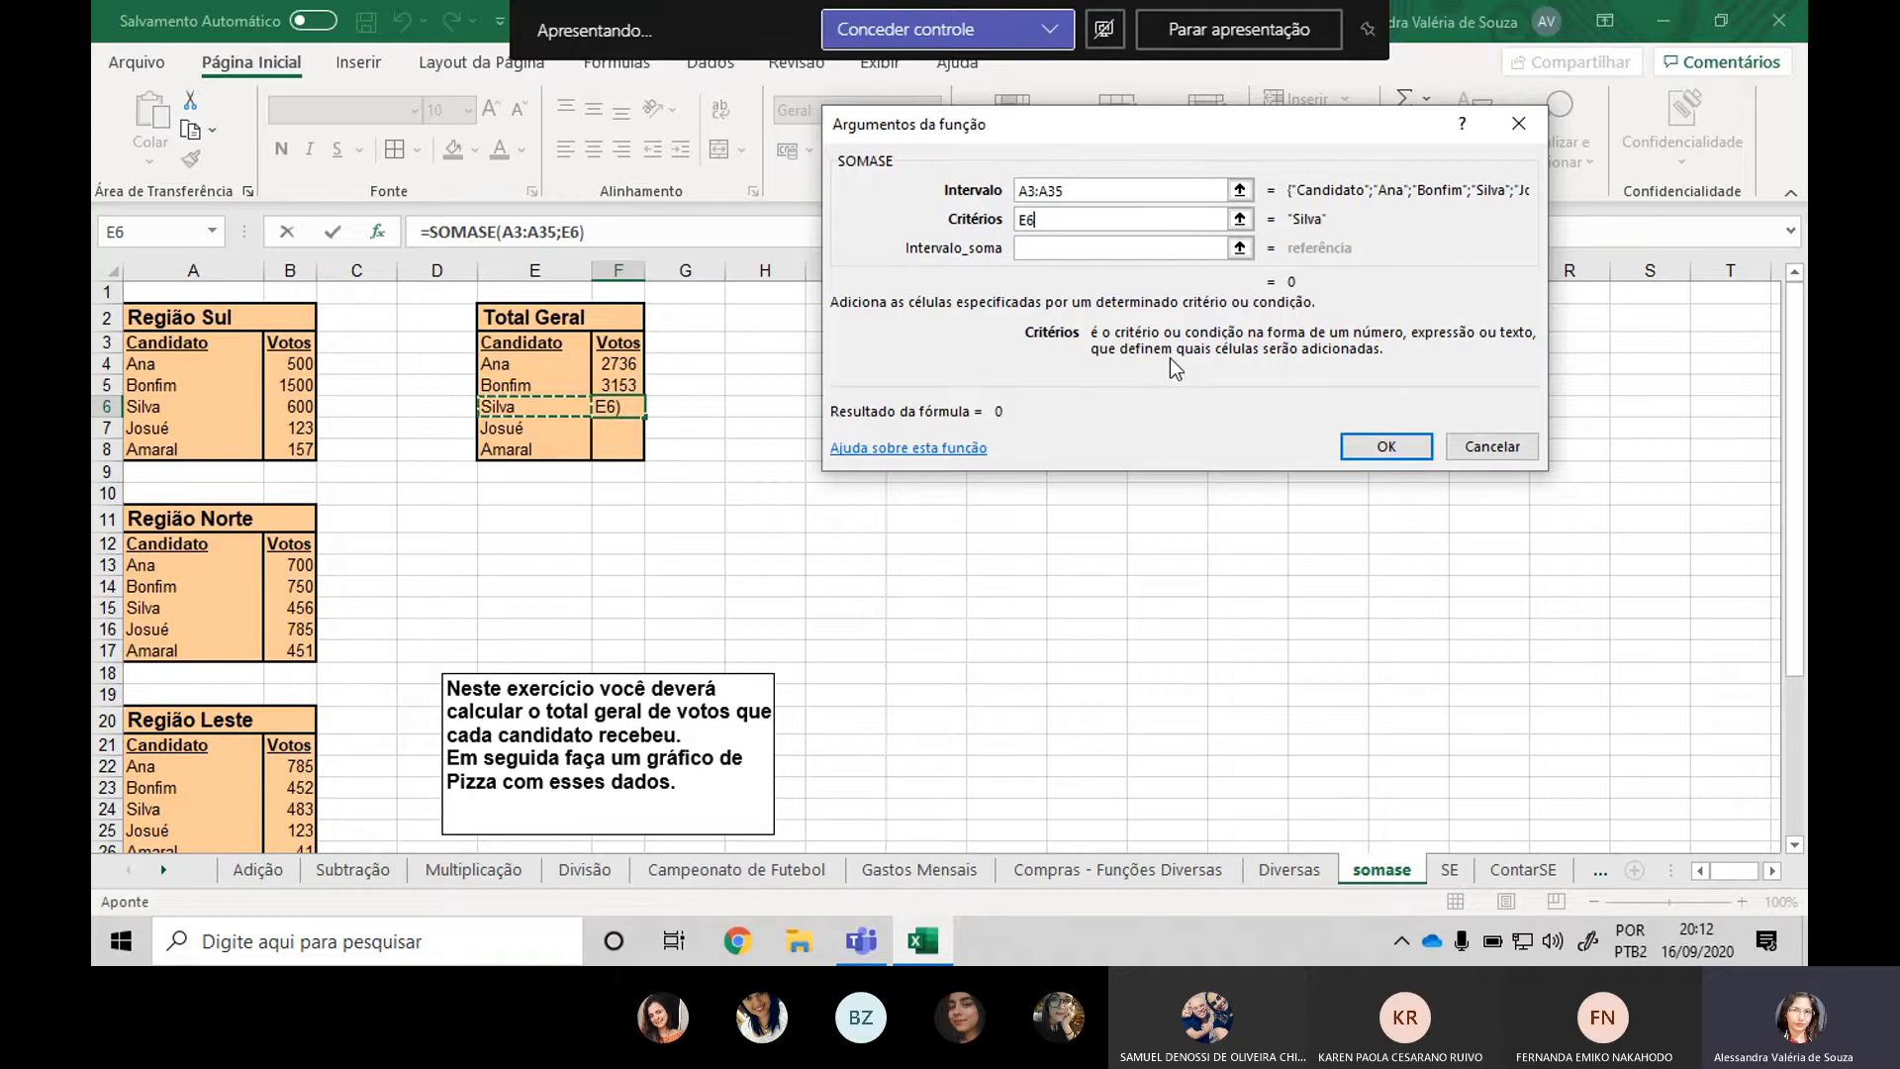
pyautogui.press('BackSpace')
pyautogui.press('BackSpace')
# Enter the third candidate's name as text in Critérios, set Intervalo_soma to B3:B35 and complete the SOMASE formula in F6.
pyautogui.write('Silva')
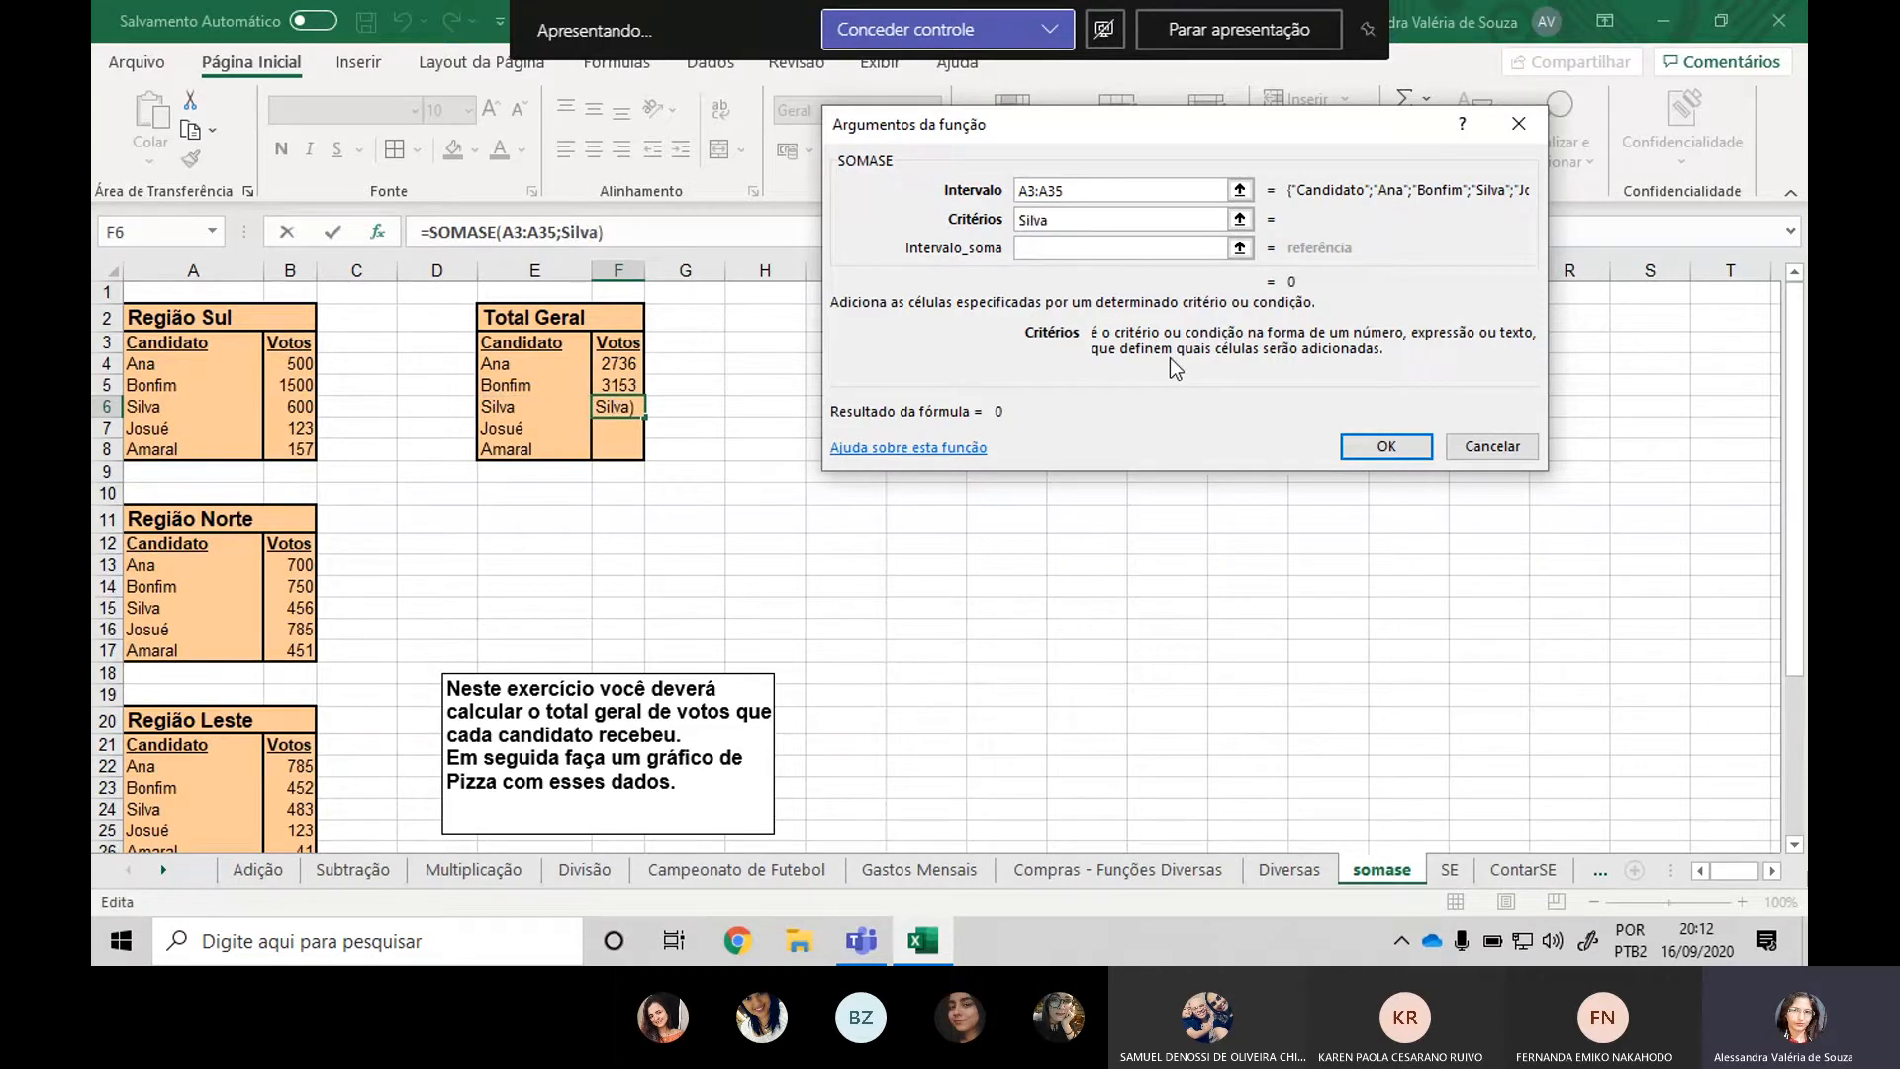
pyautogui.click(1026, 247)
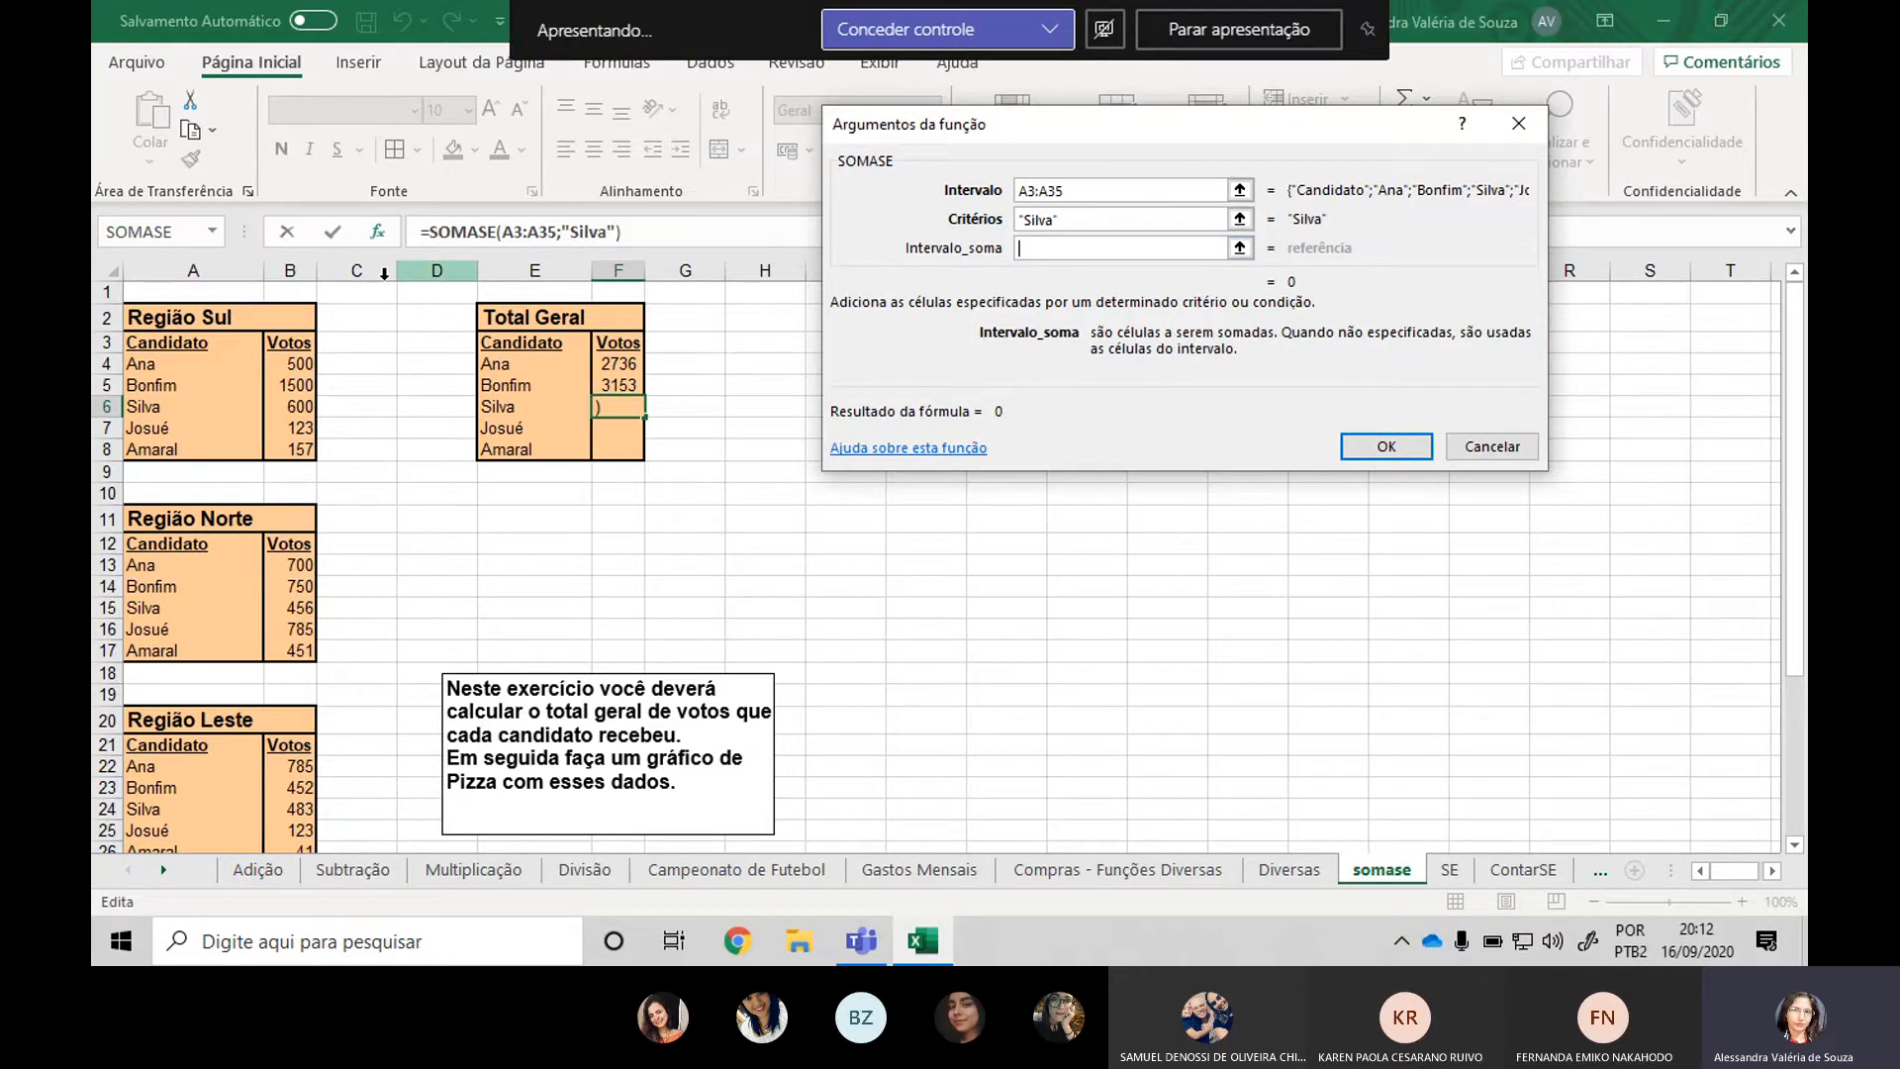
pyautogui.moveTo(289, 343); pyautogui.dragTo(304, 960)
pyautogui.moveTo(305, 960); pyautogui.dragTo(297, 801)
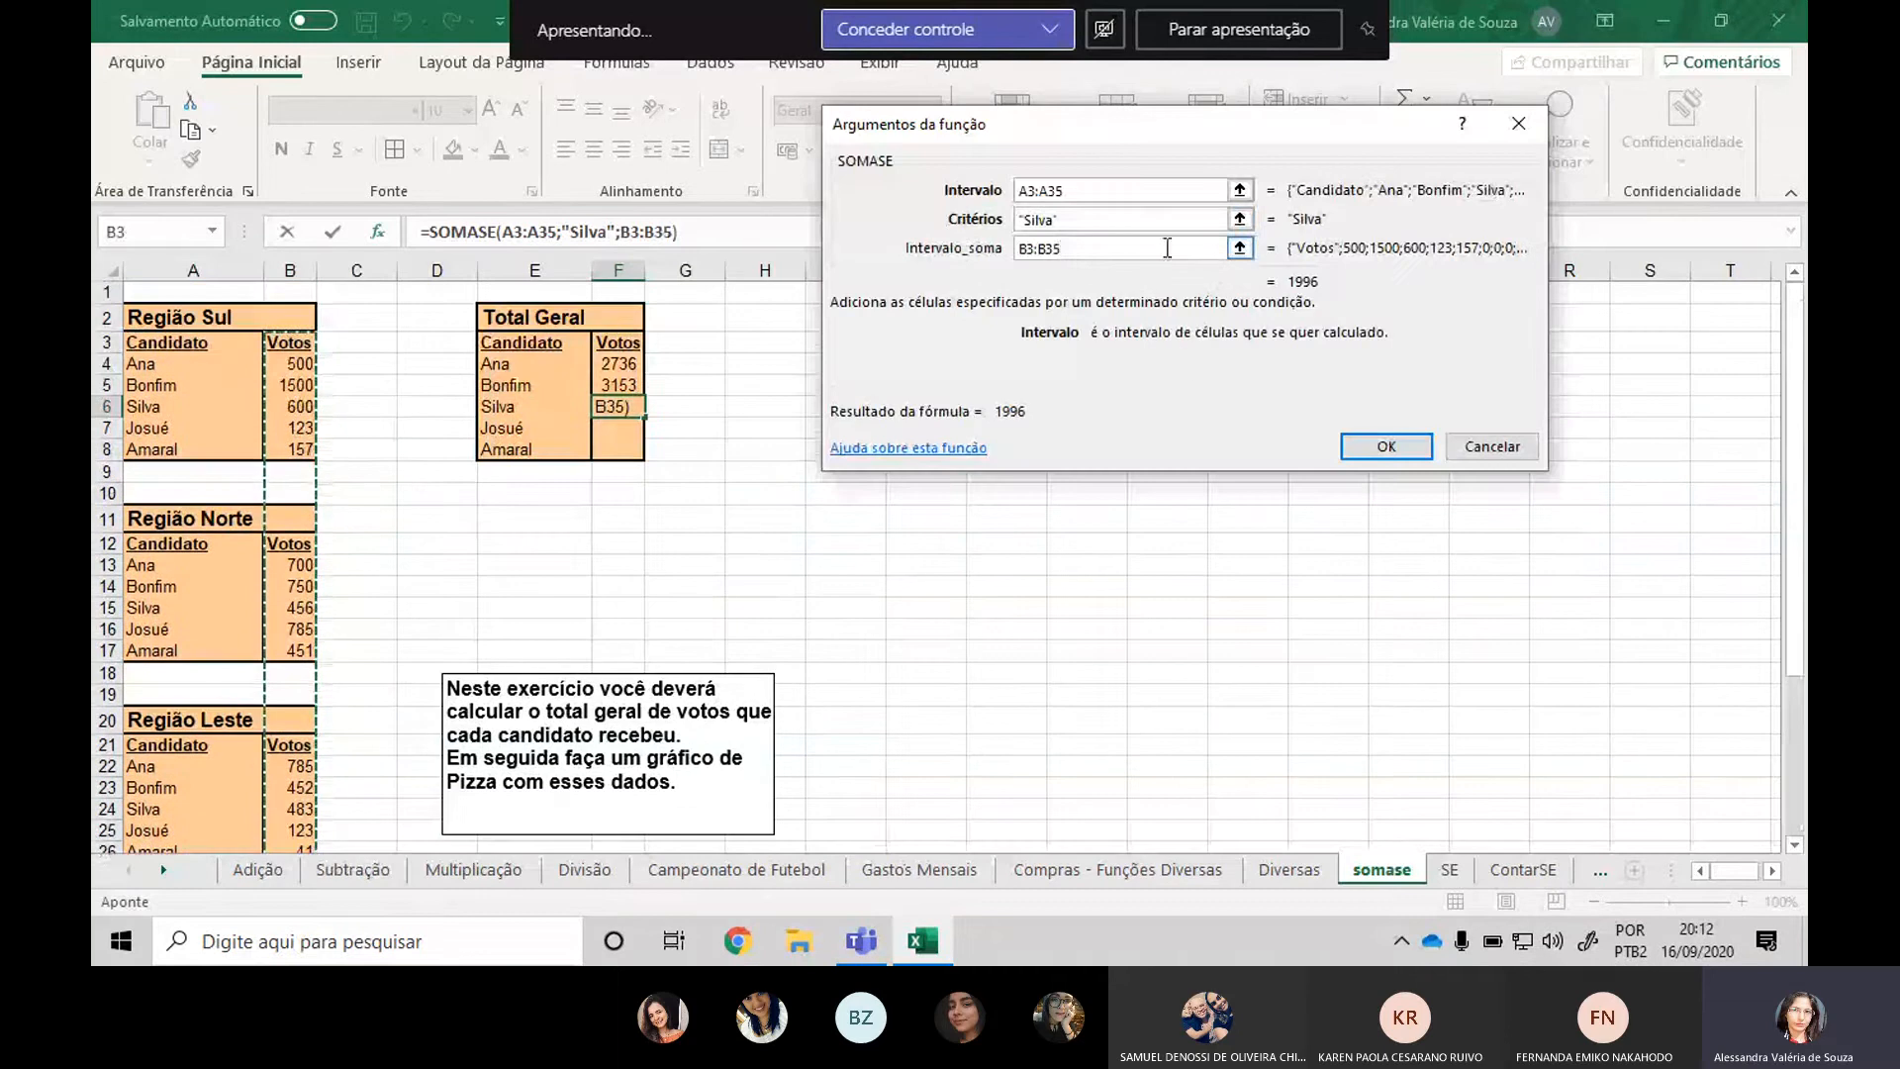
pyautogui.click(1100, 188)
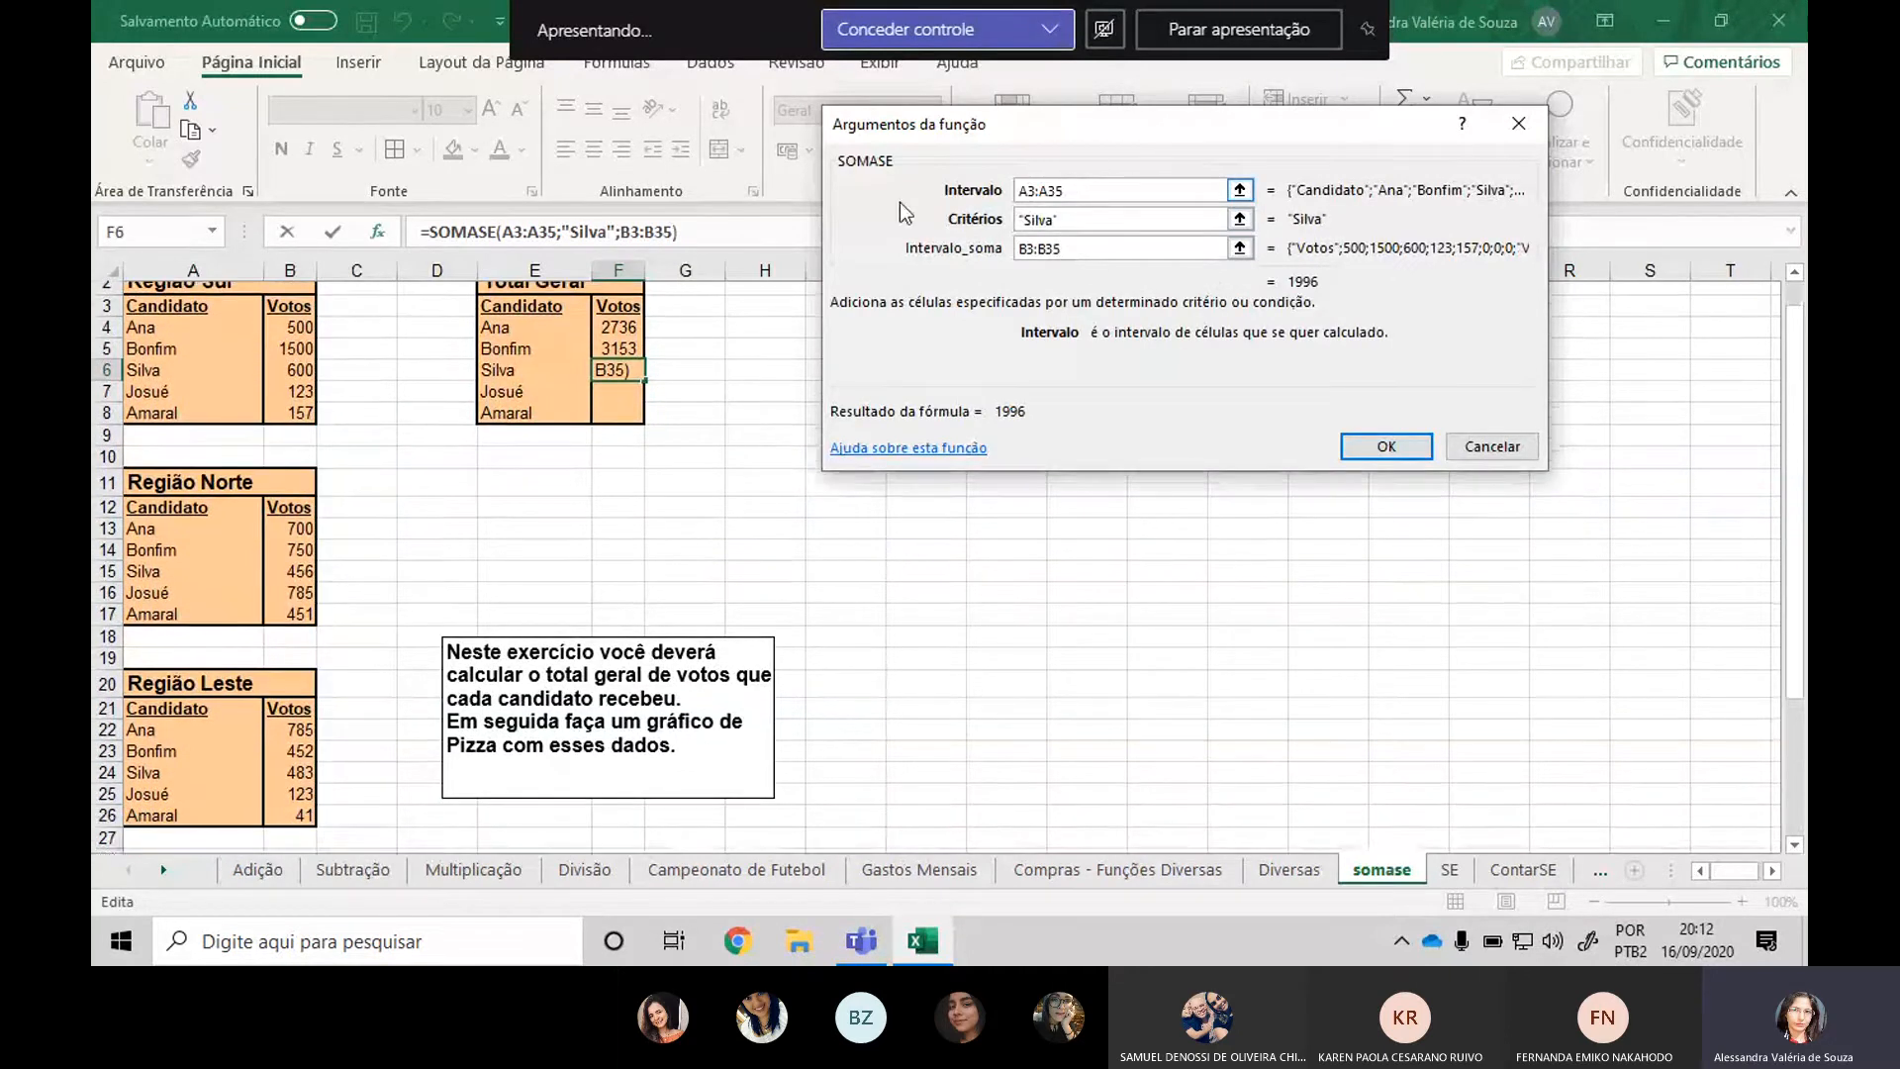
pyautogui.moveTo(936, 188); pyautogui.dragTo(930, 187)
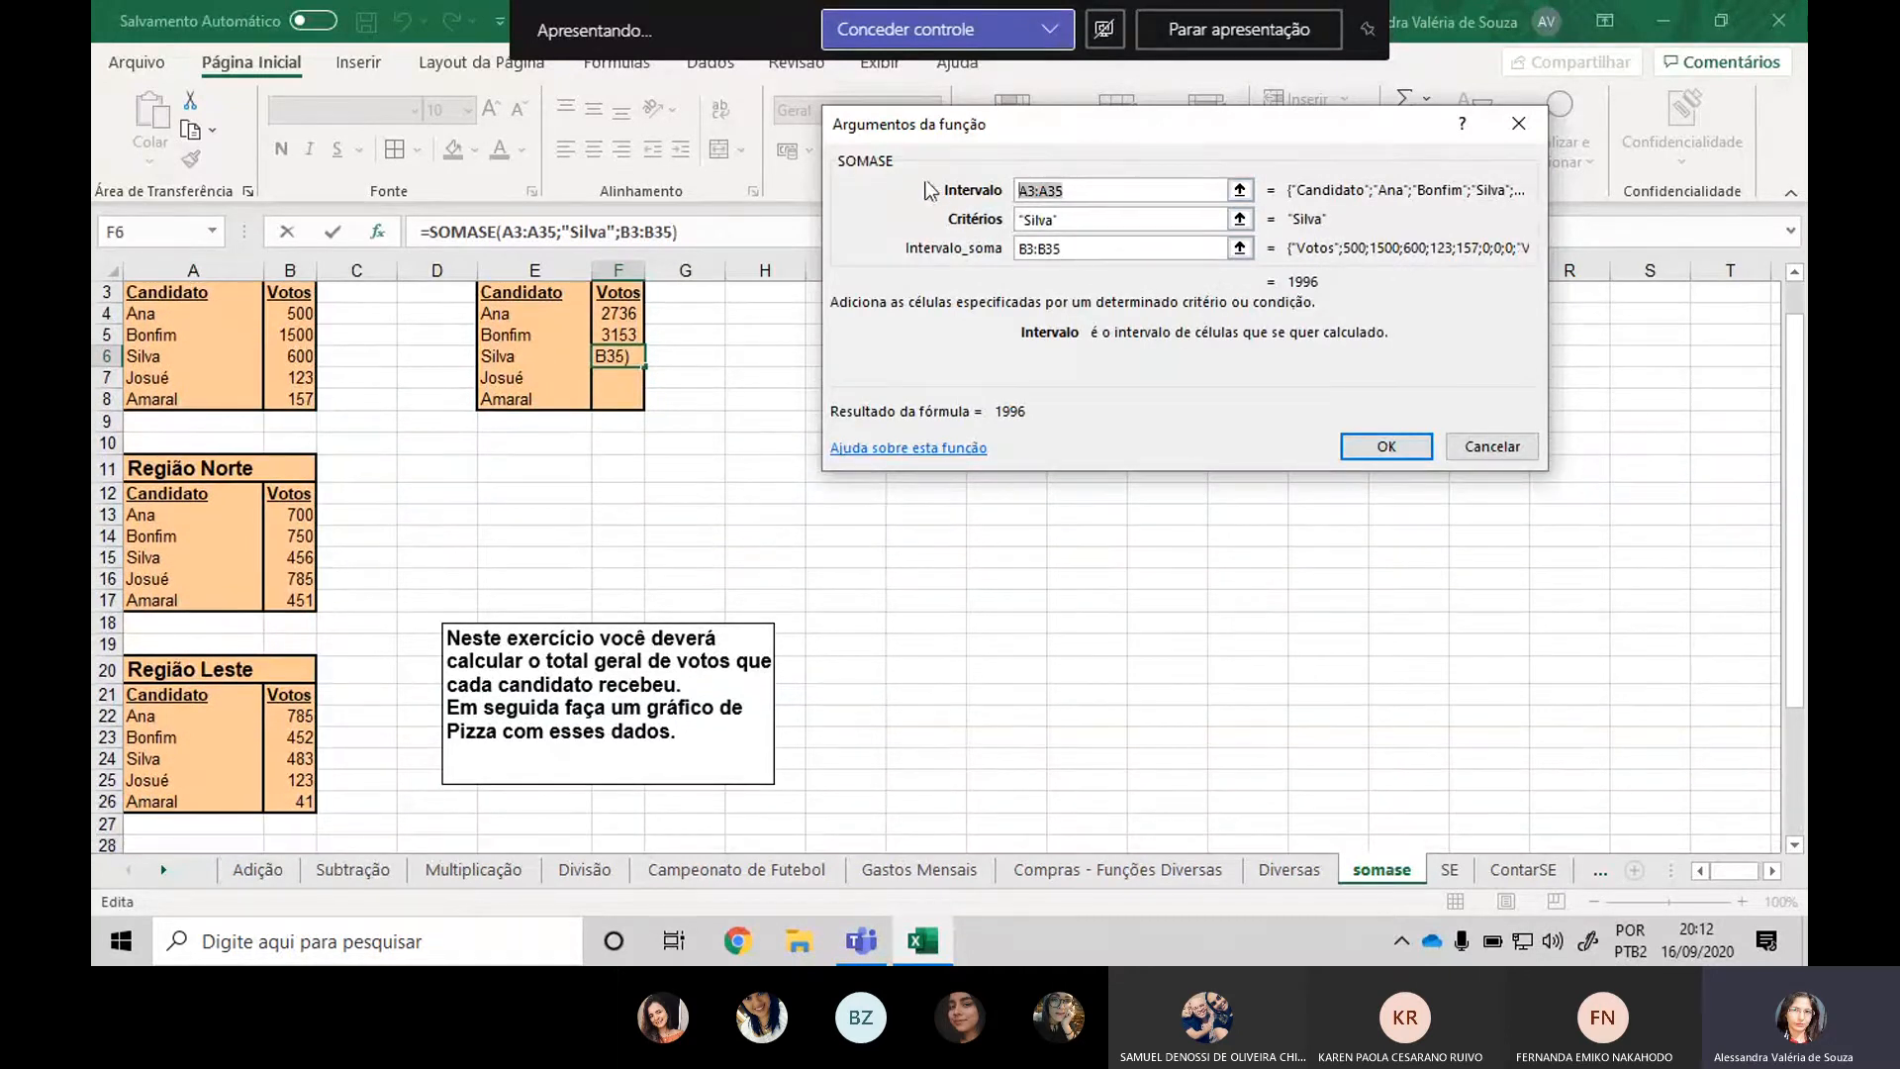
pyautogui.click(1094, 247)
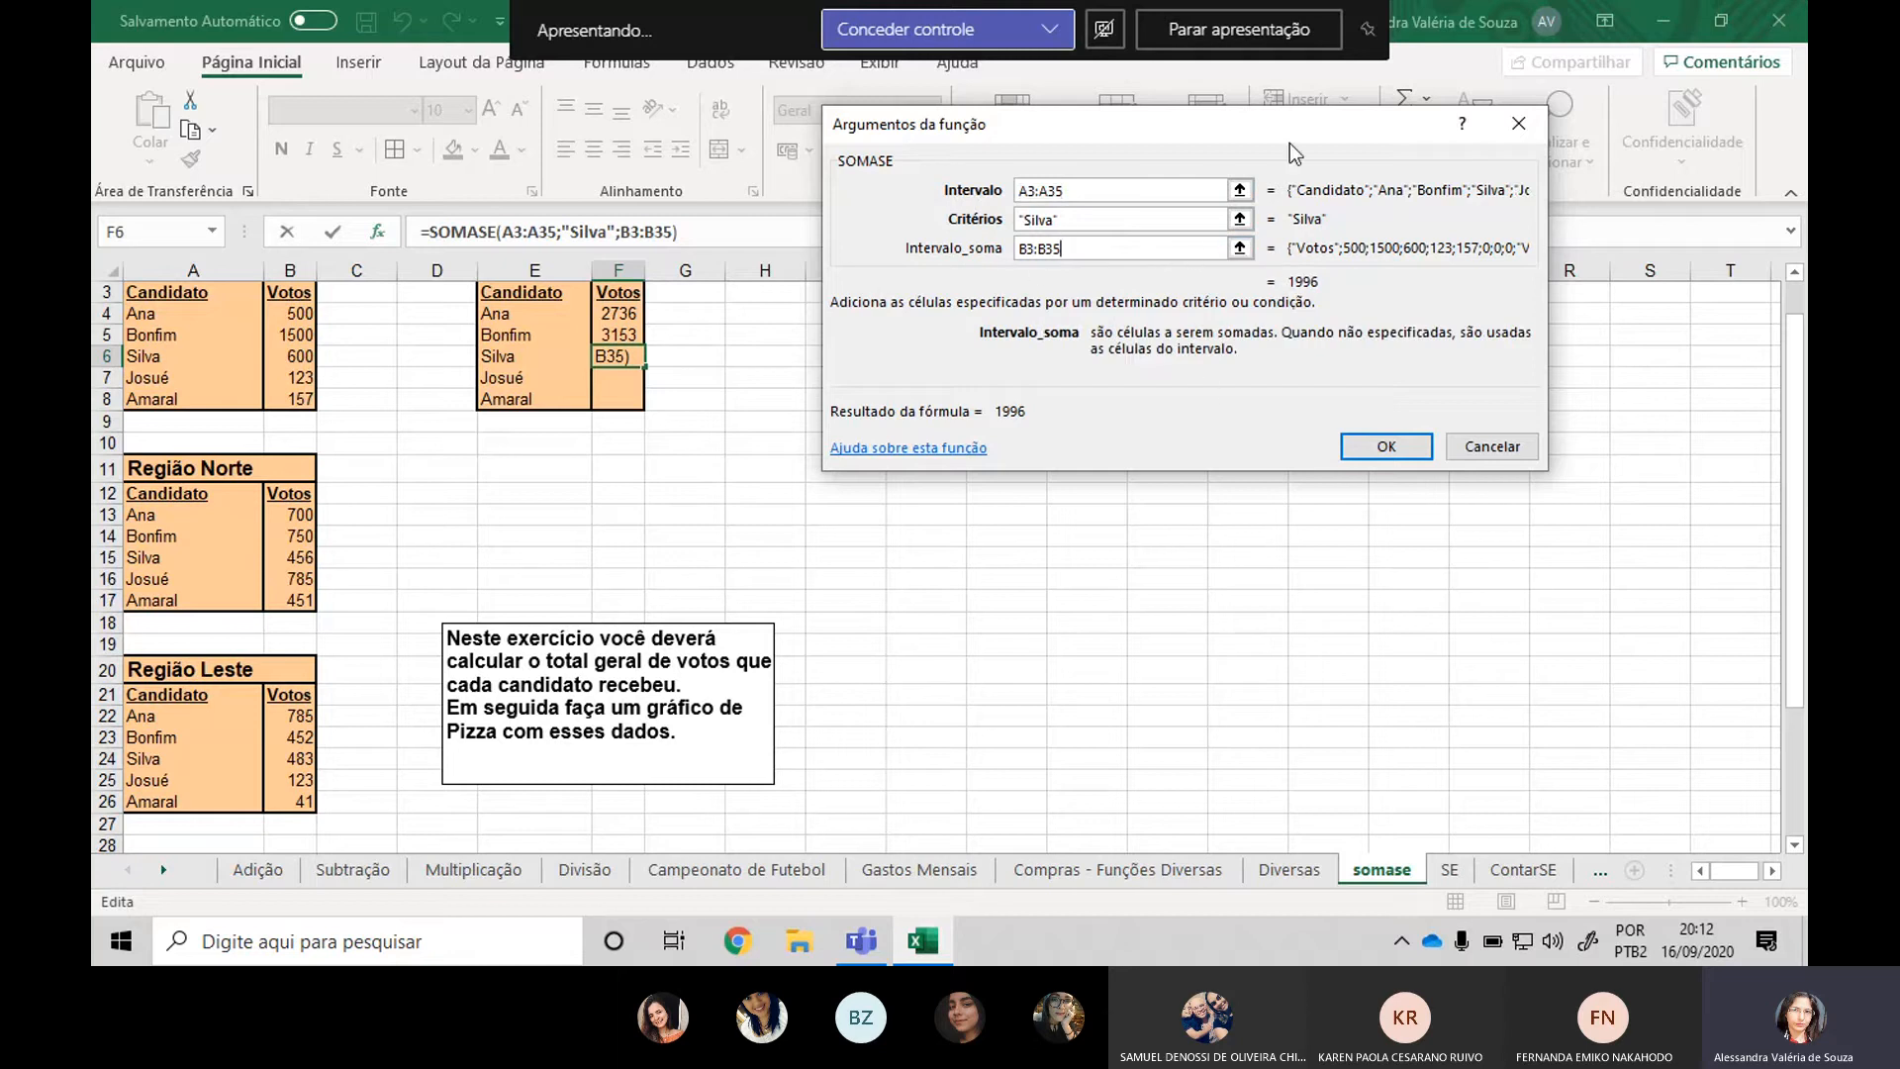
pyautogui.click(1386, 447)
pyautogui.click(1107, 420)
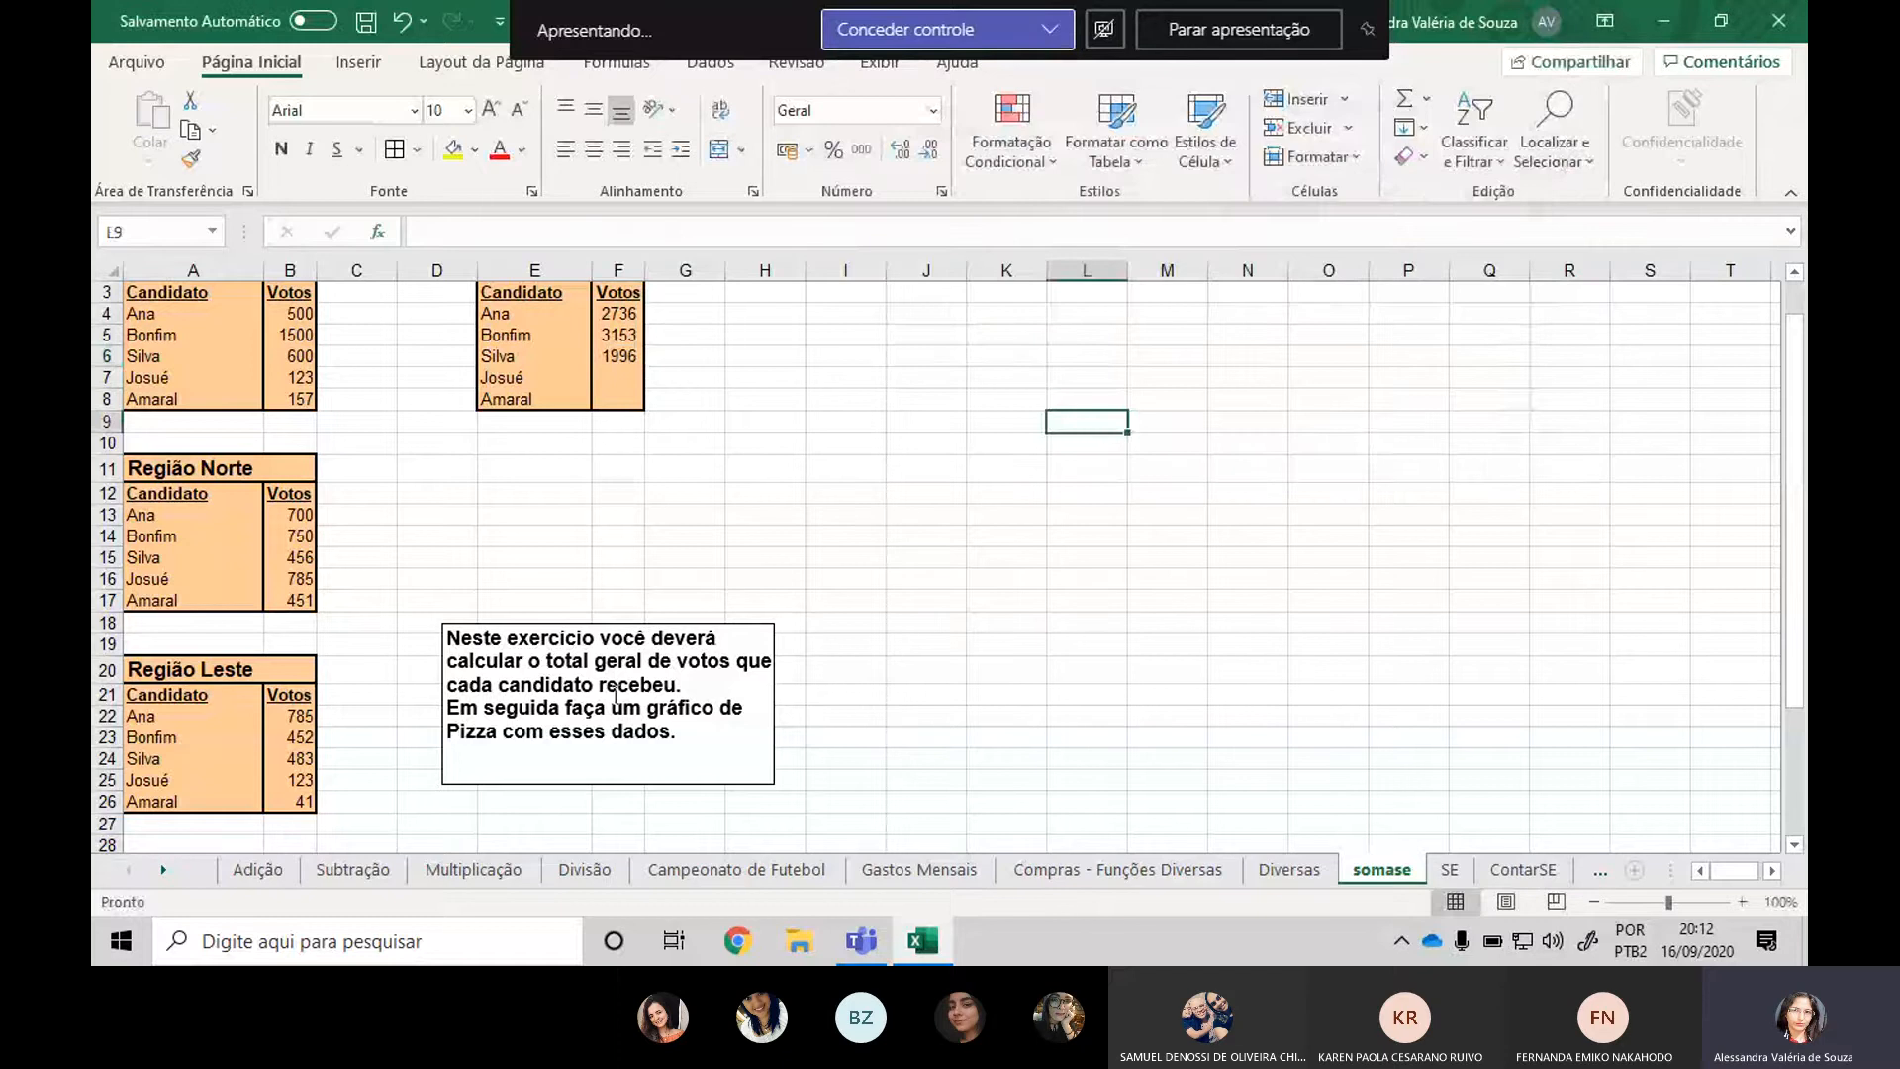
# Centre the contents of E3:F8 in the Total Geral table horizontally.
pyautogui.scroll(1, 621, 378)
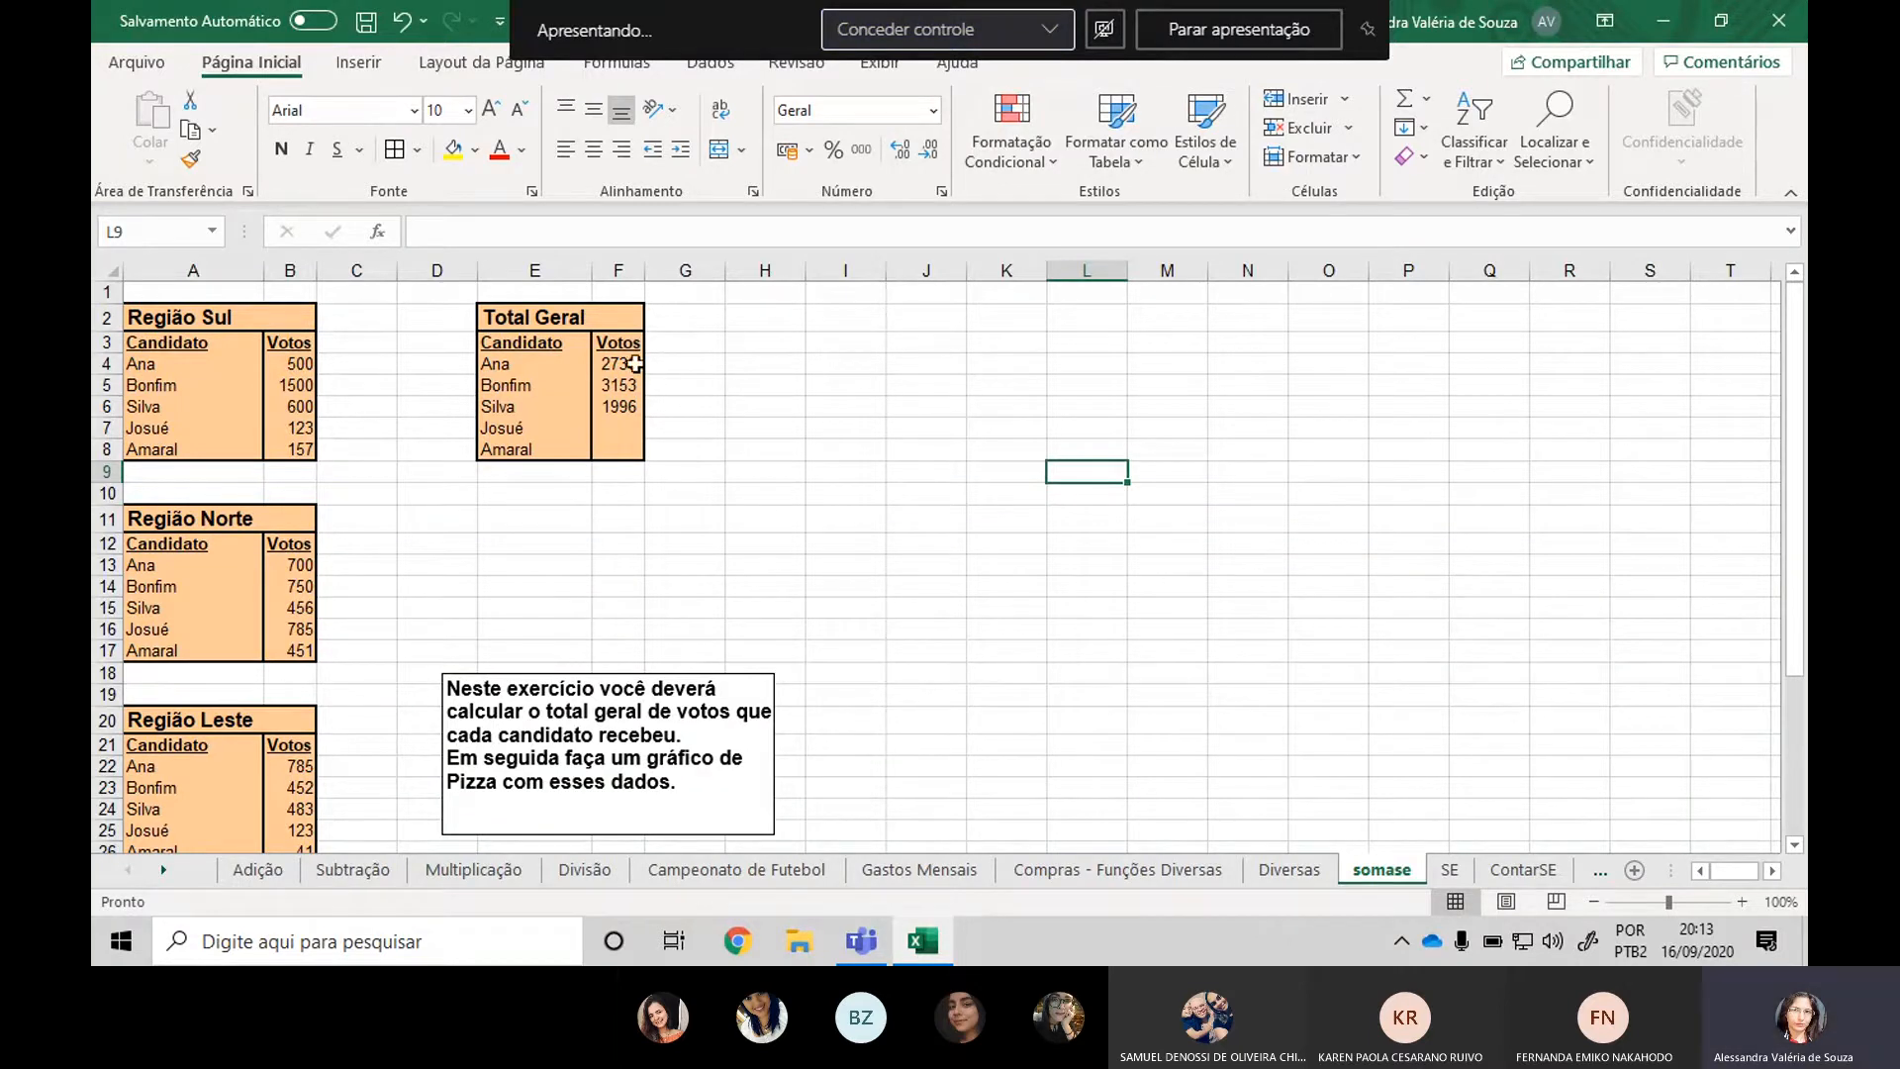
pyautogui.moveTo(555, 343); pyautogui.dragTo(619, 450)
pyautogui.click(594, 150)
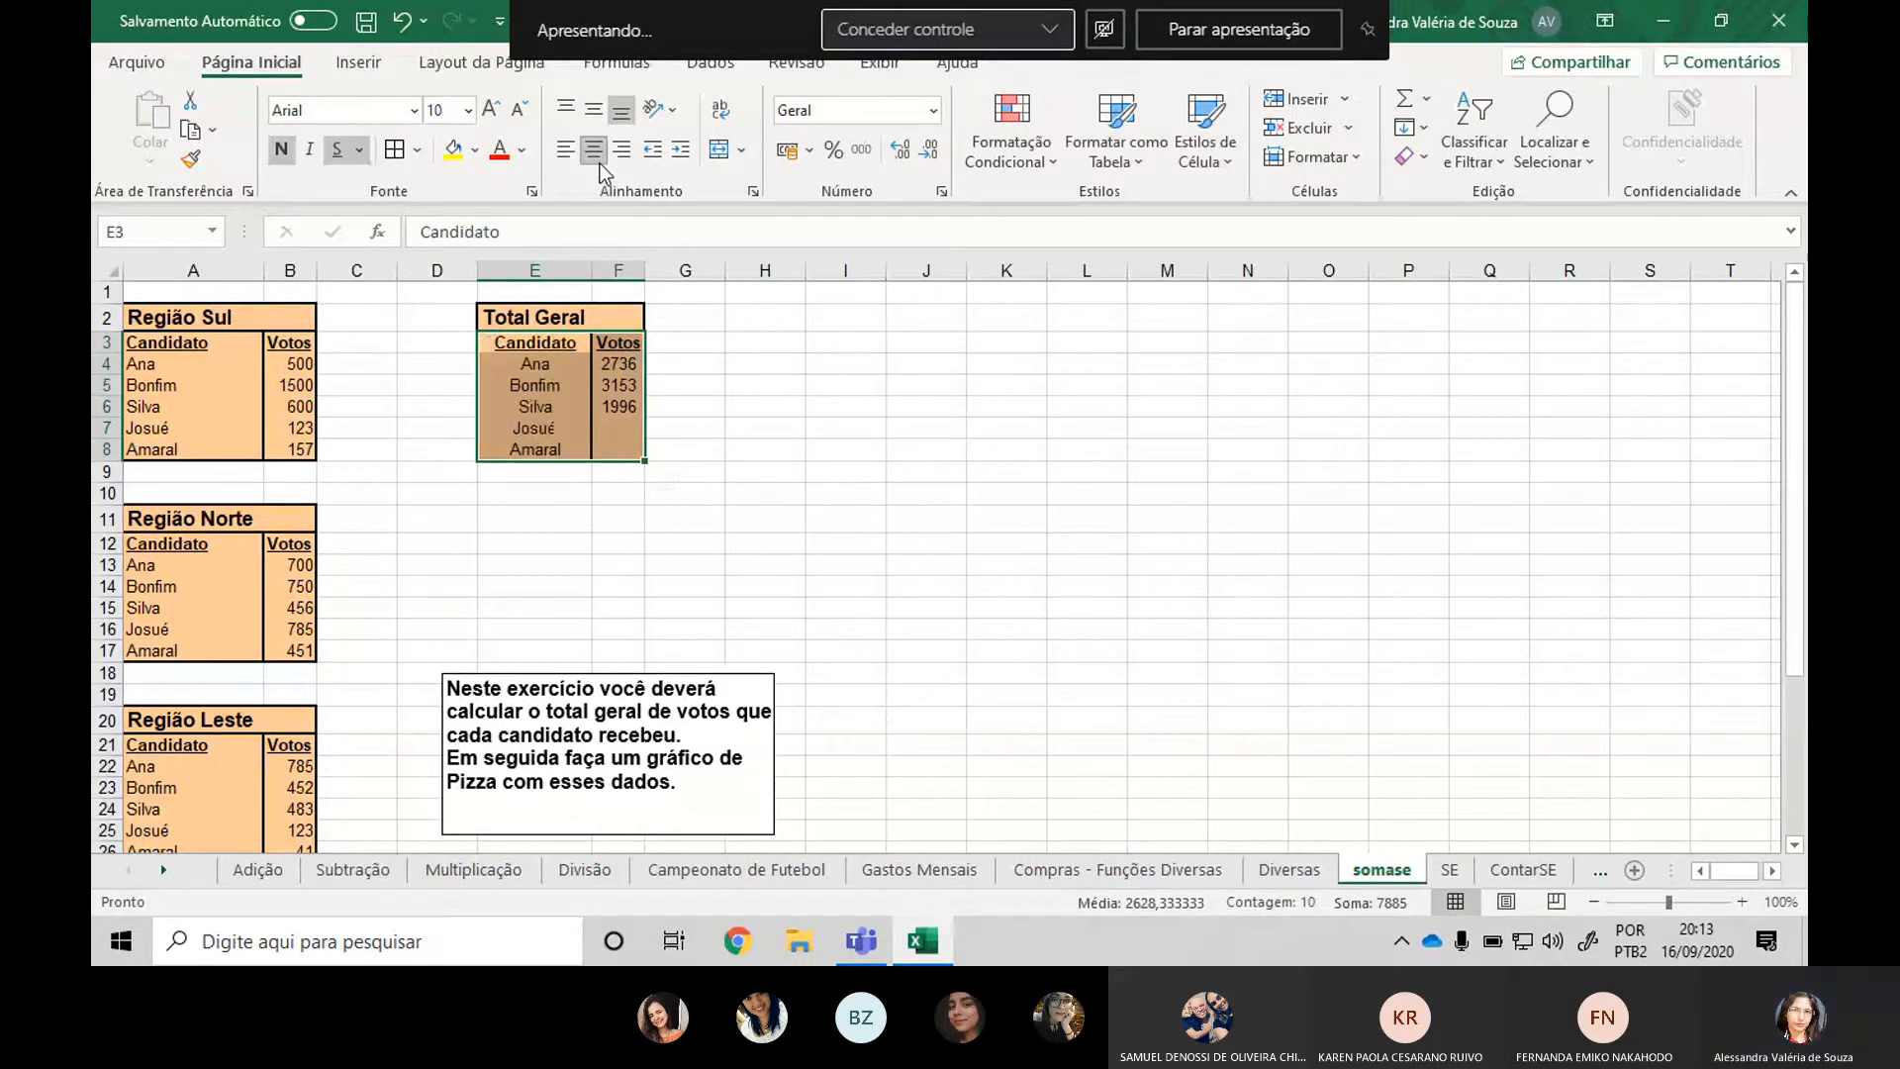
pyautogui.click(896, 561)
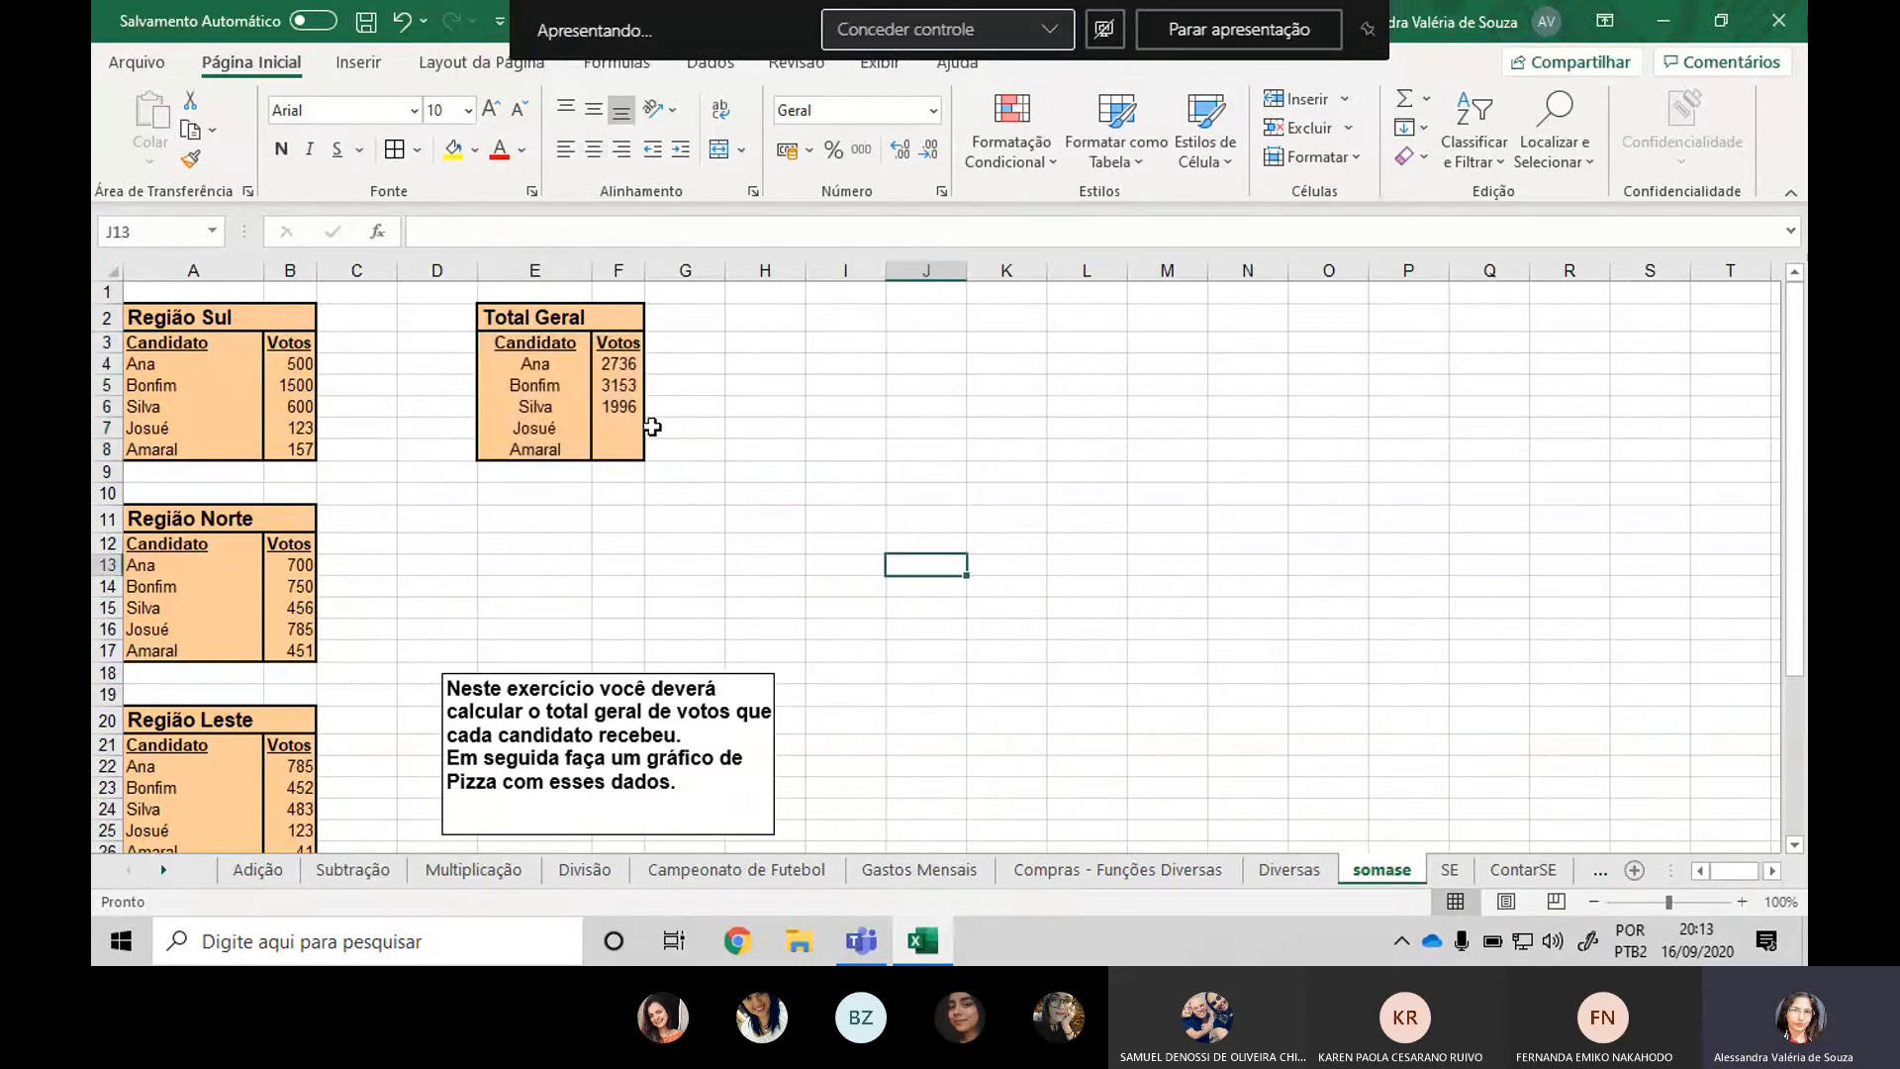
pyautogui.click(624, 427)
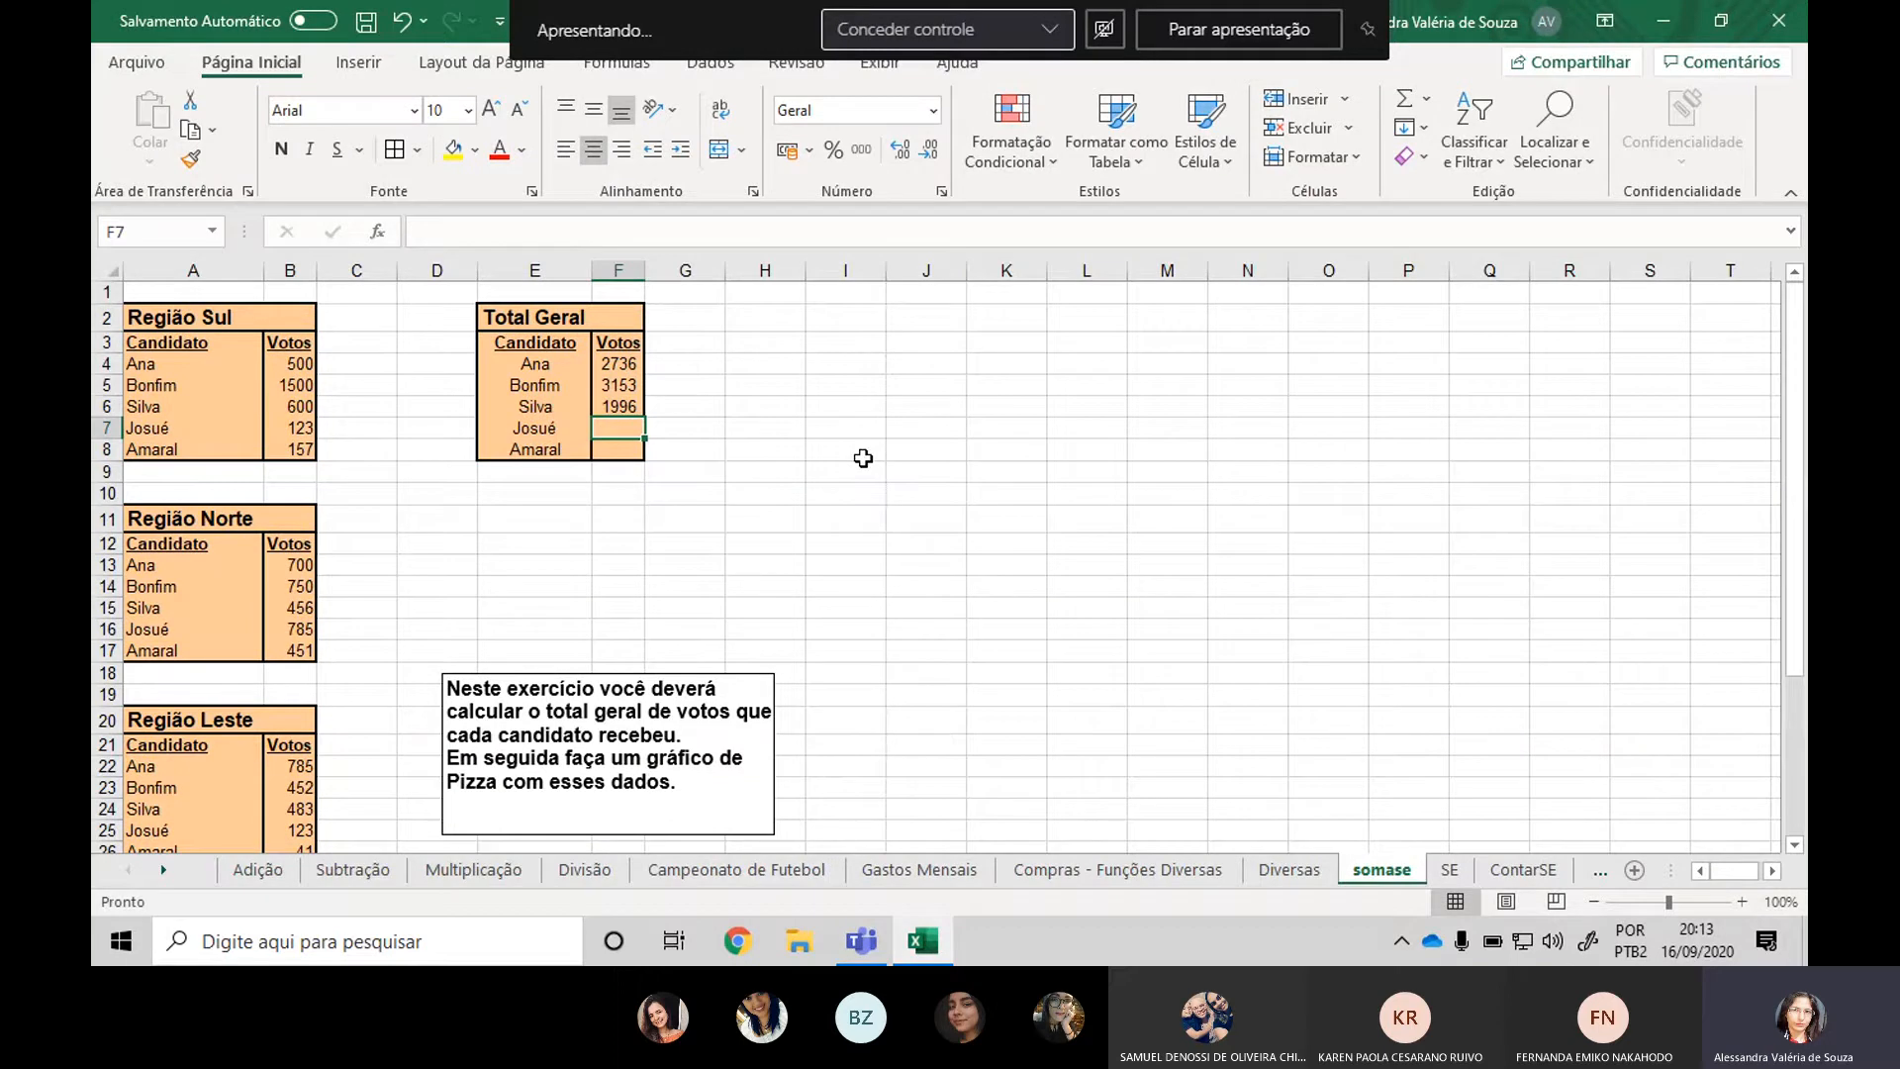
pyautogui.click(1426, 99)
pyautogui.click(1476, 311)
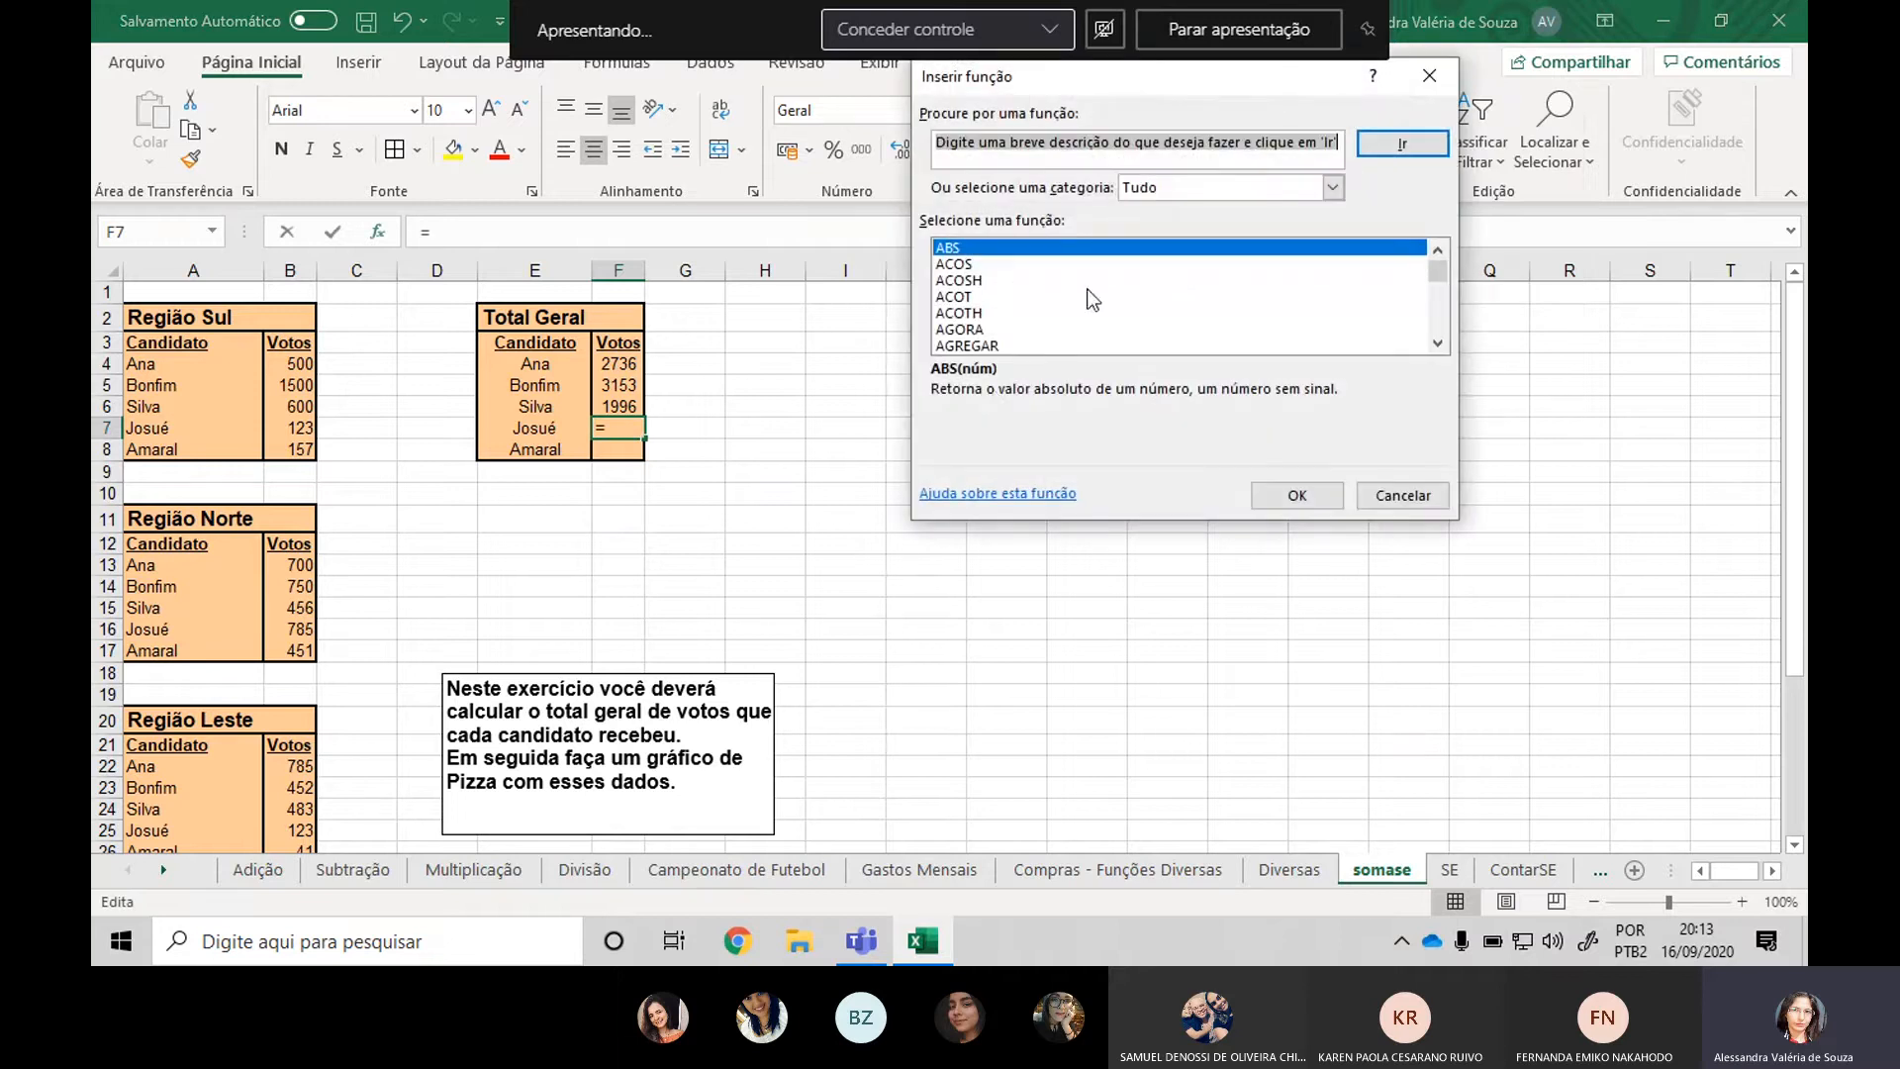
pyautogui.click(1443, 506)
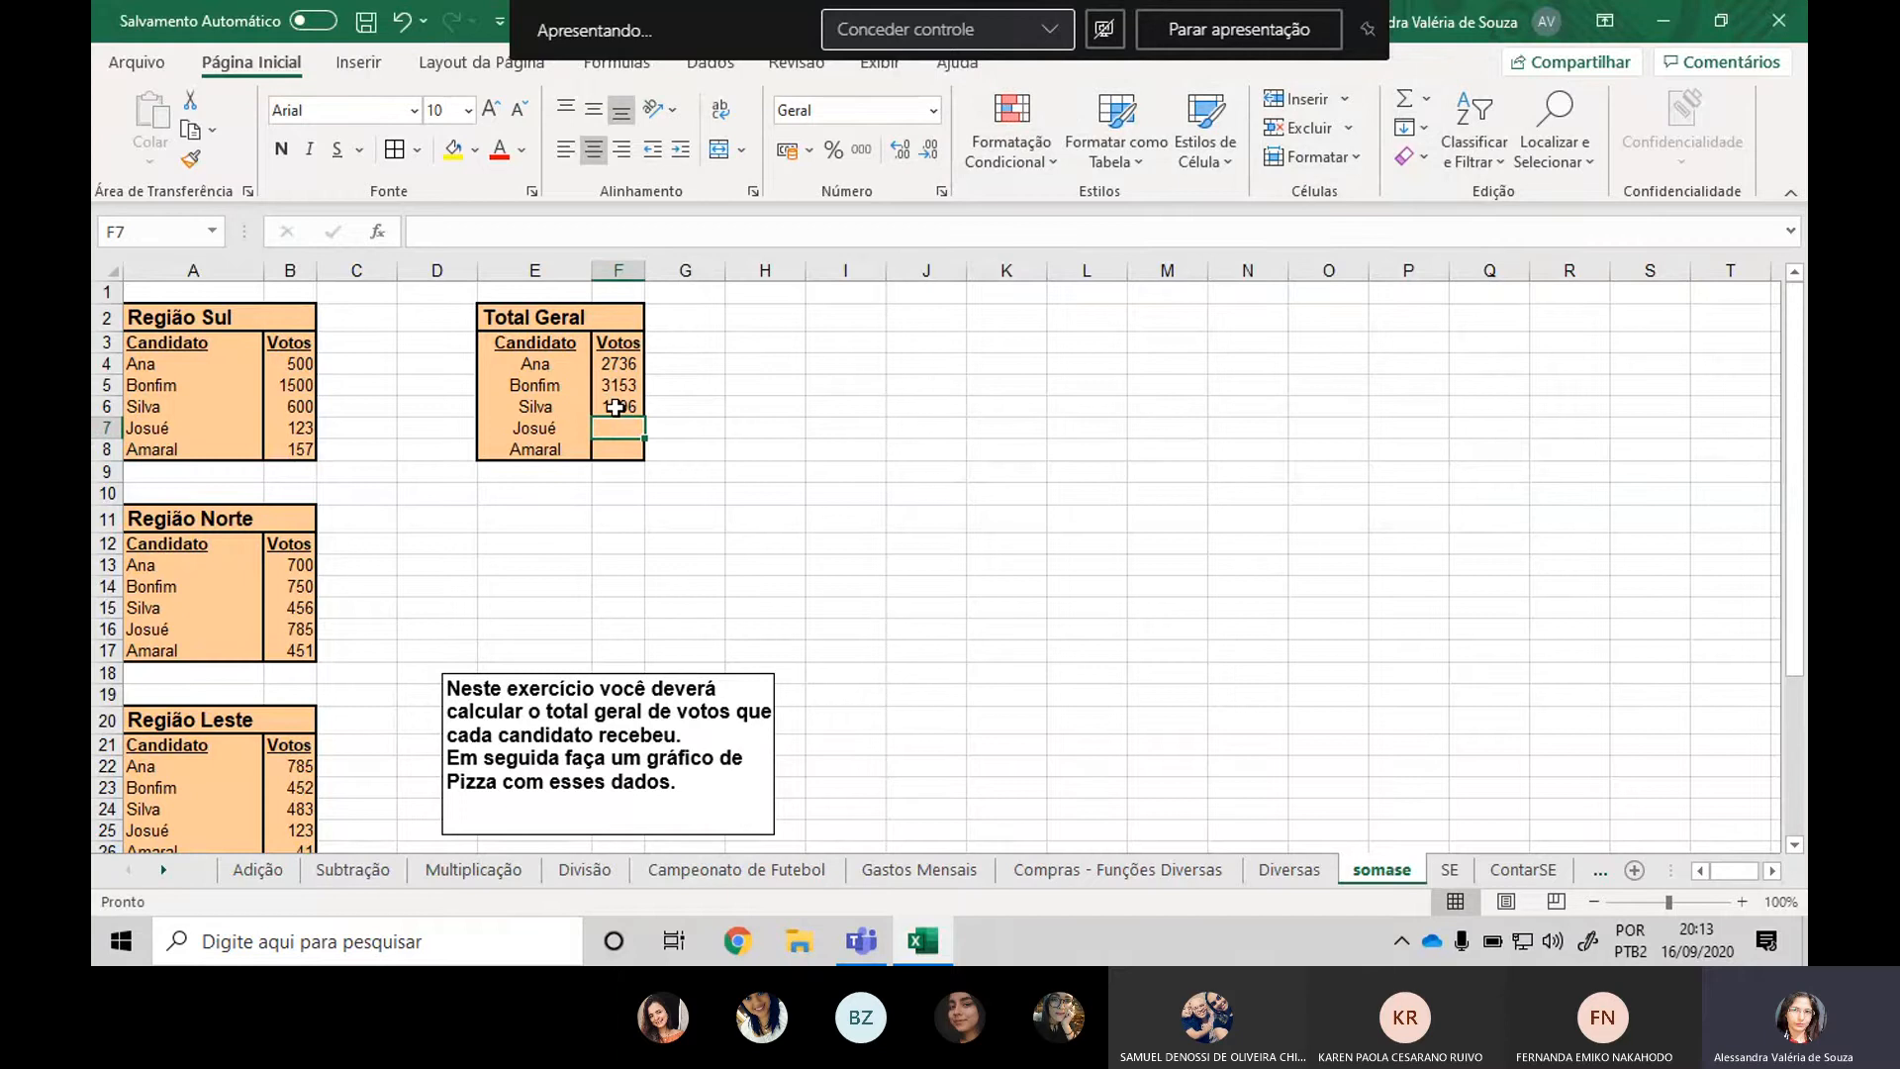
# Enter a SOMASE formula in F7 with range A3:A35, criterion E7 and sum range B3:B35.
pyautogui.write('=s')
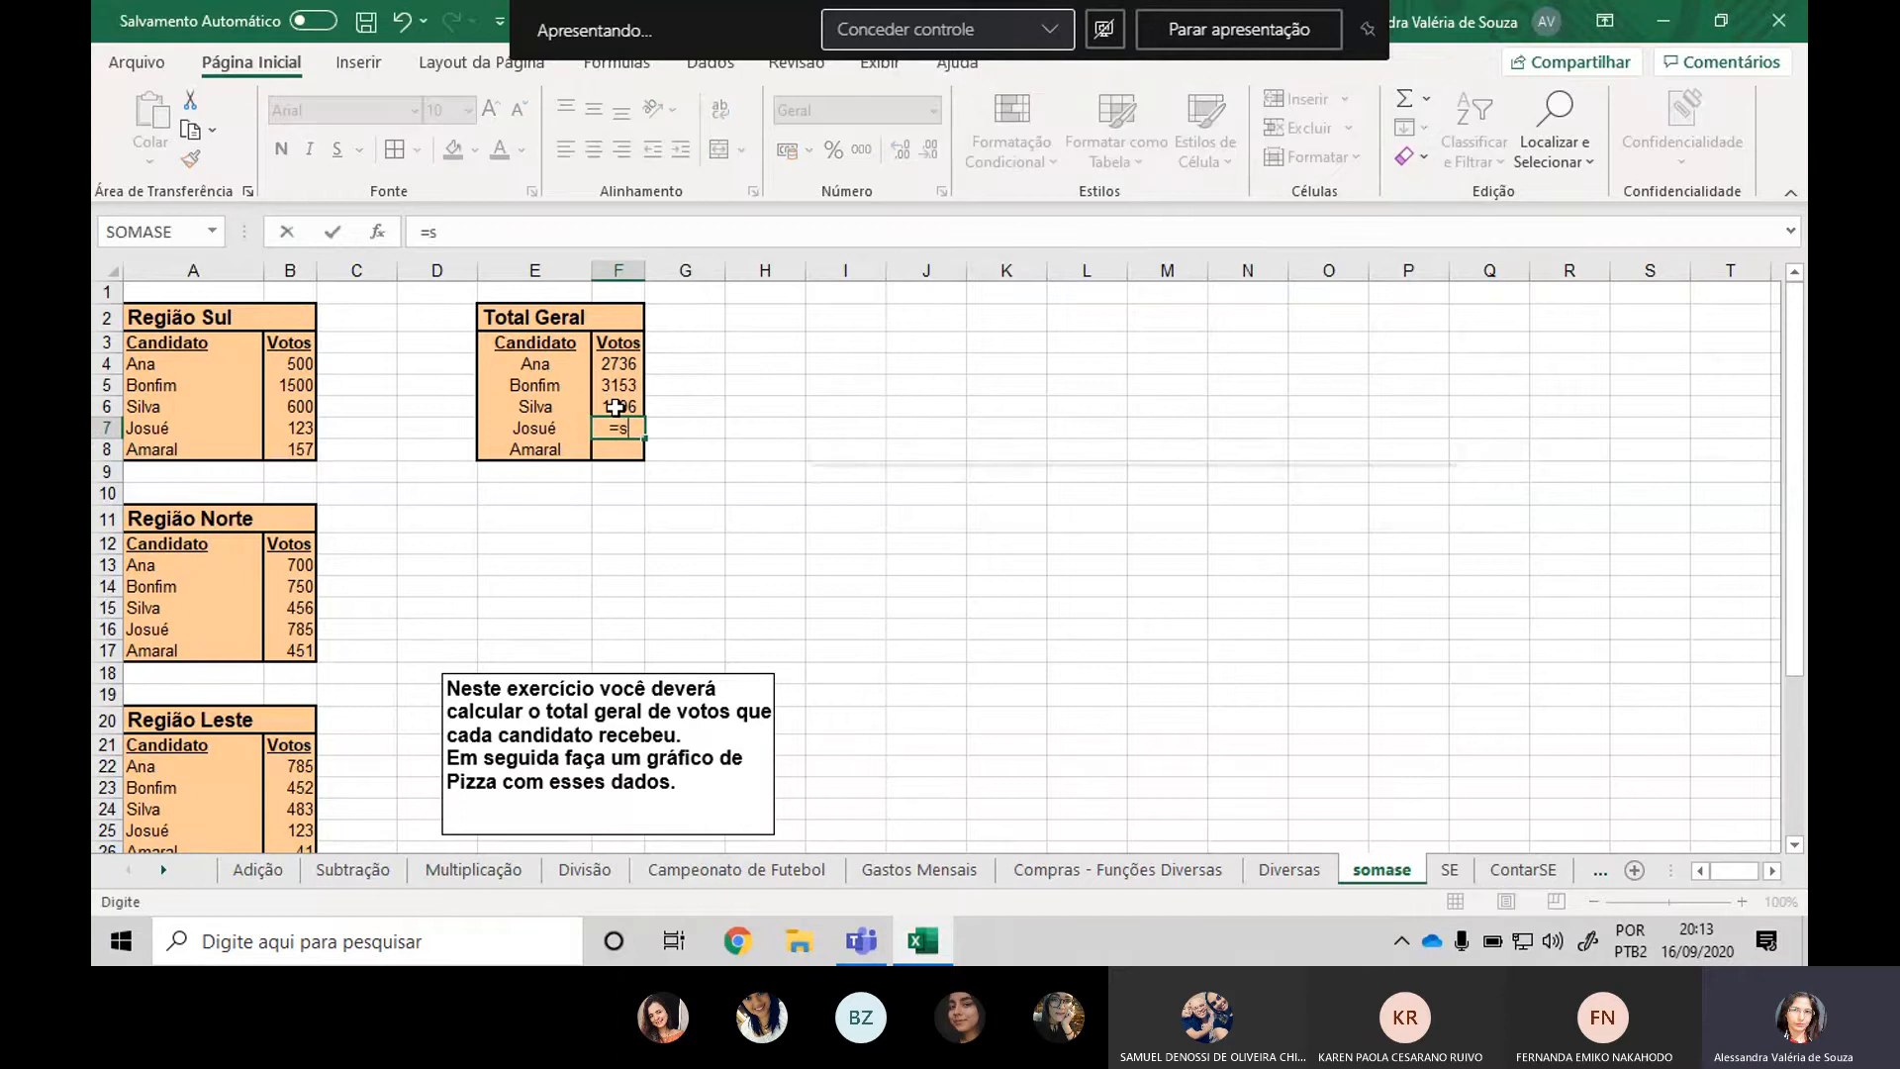
pyautogui.write('omase(')
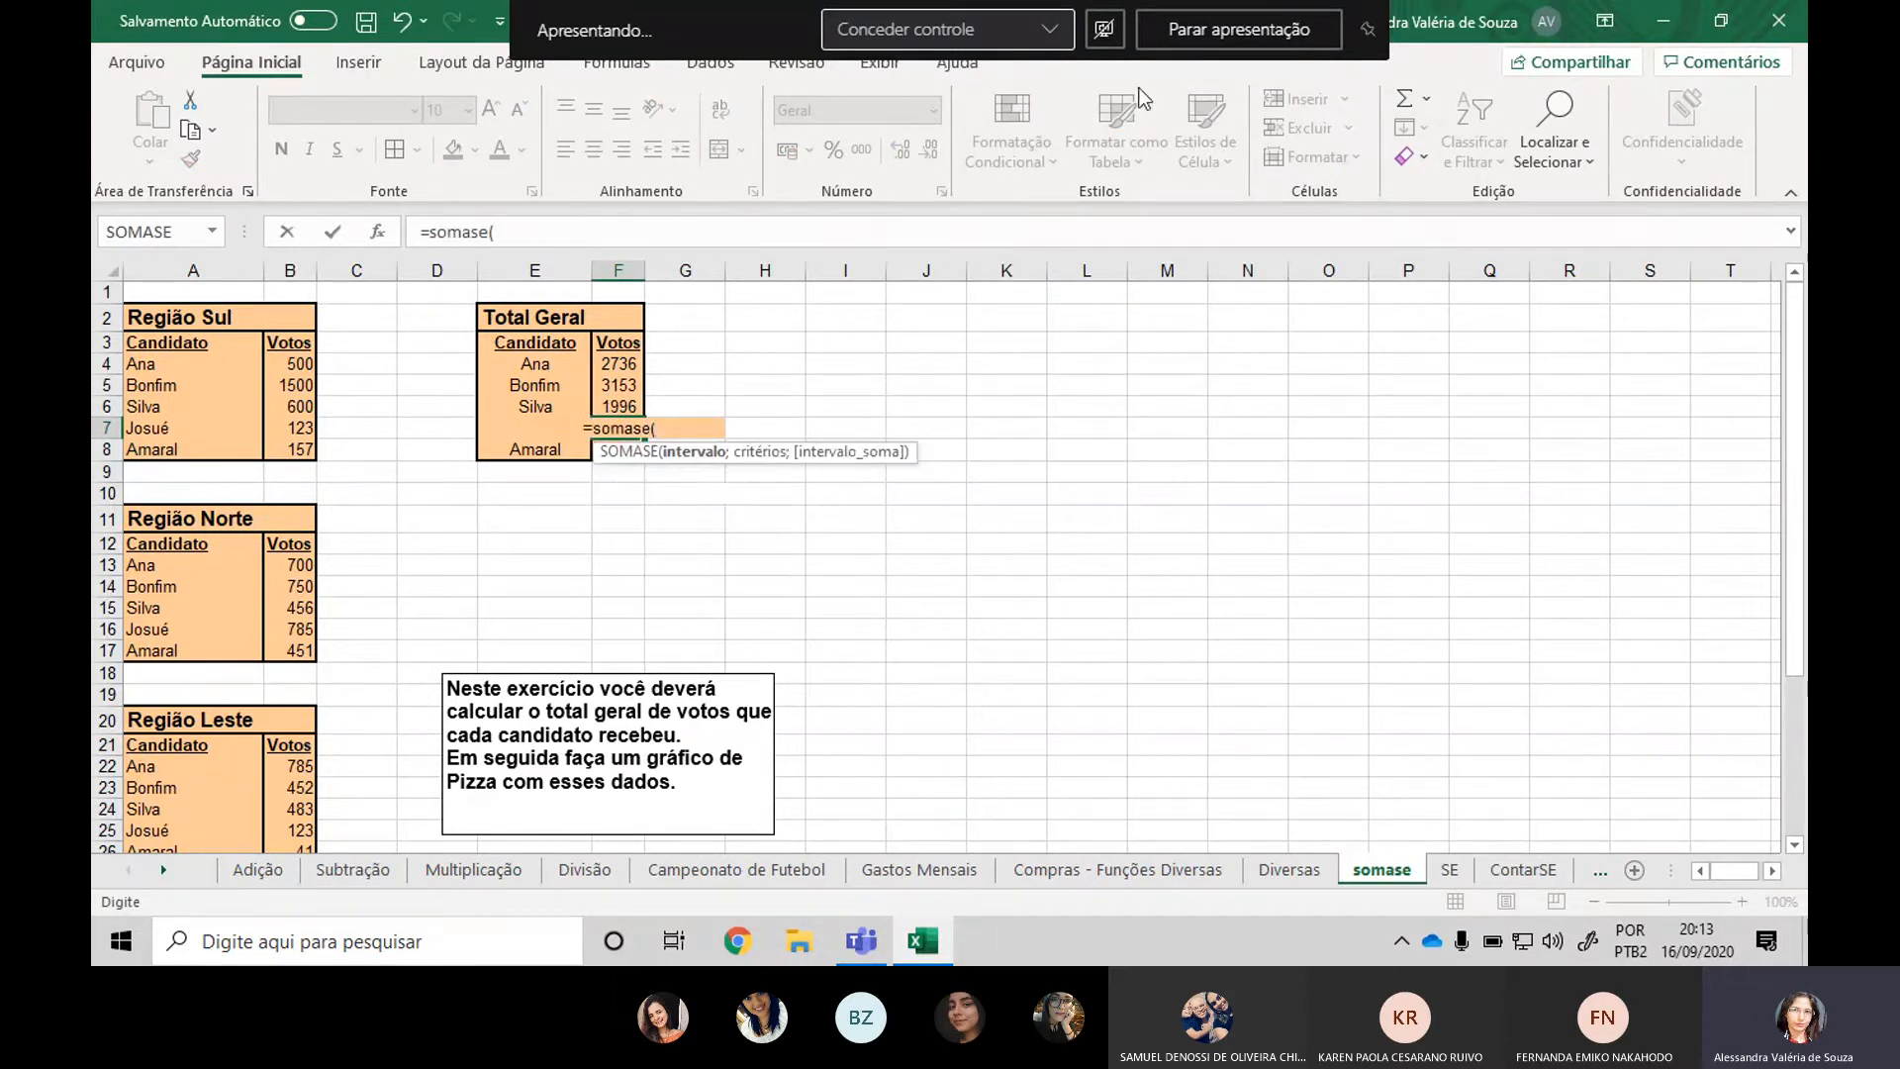
pyautogui.moveTo(176, 344); pyautogui.dragTo(174, 796)
pyautogui.scroll(4, 255, 534)
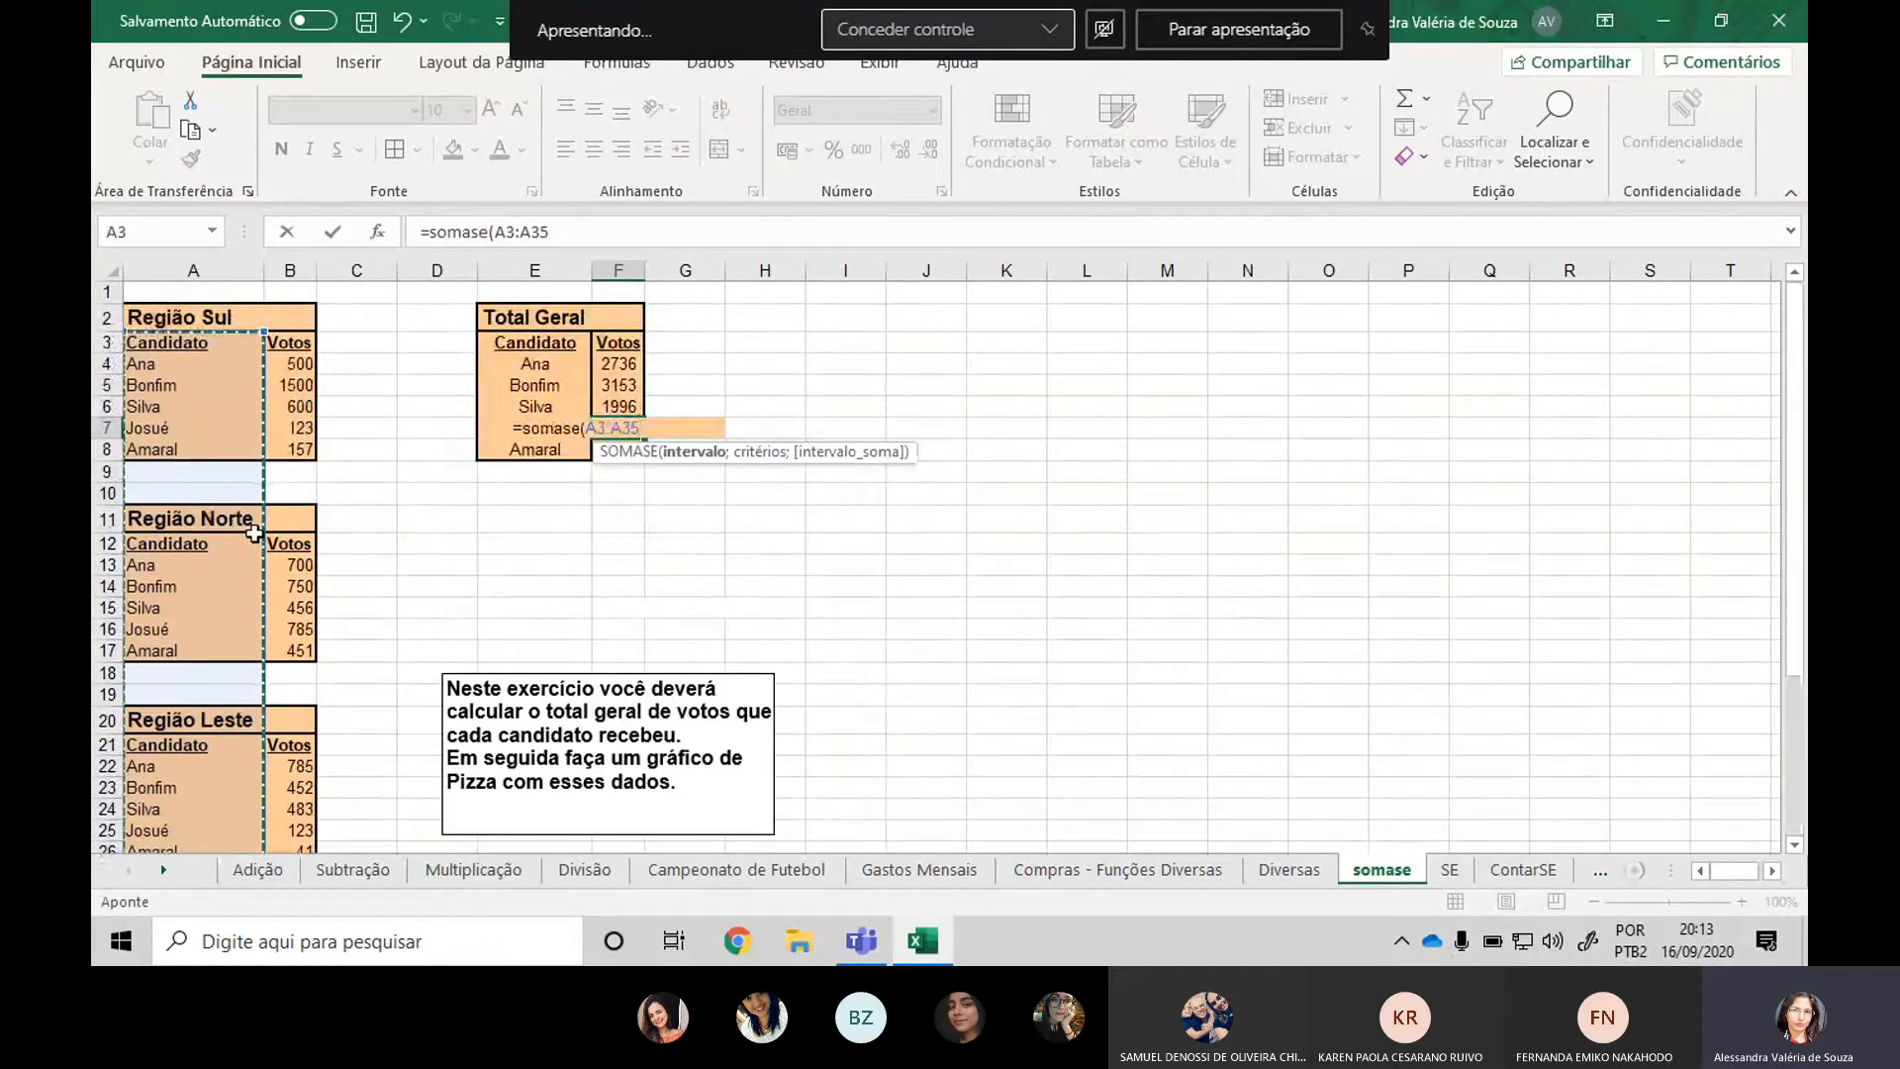
pyautogui.write(';')
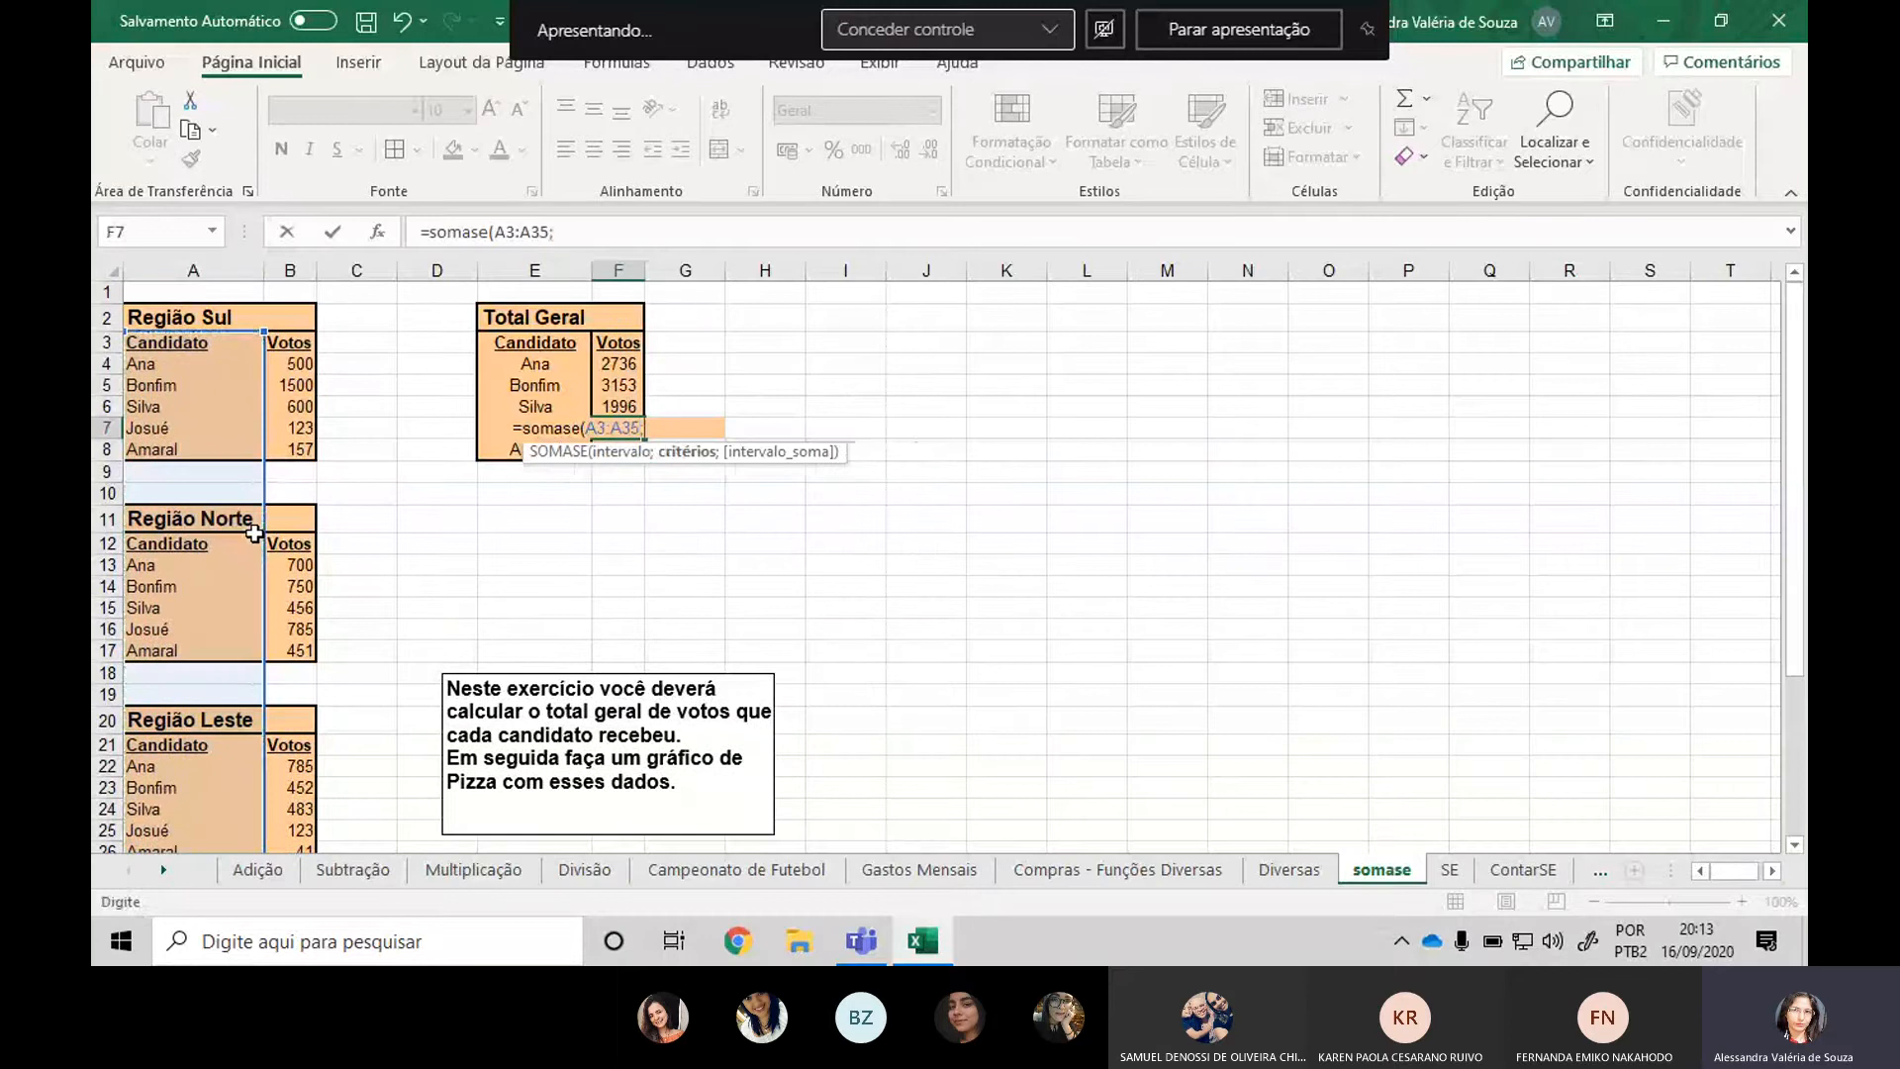
pyautogui.click(496, 427)
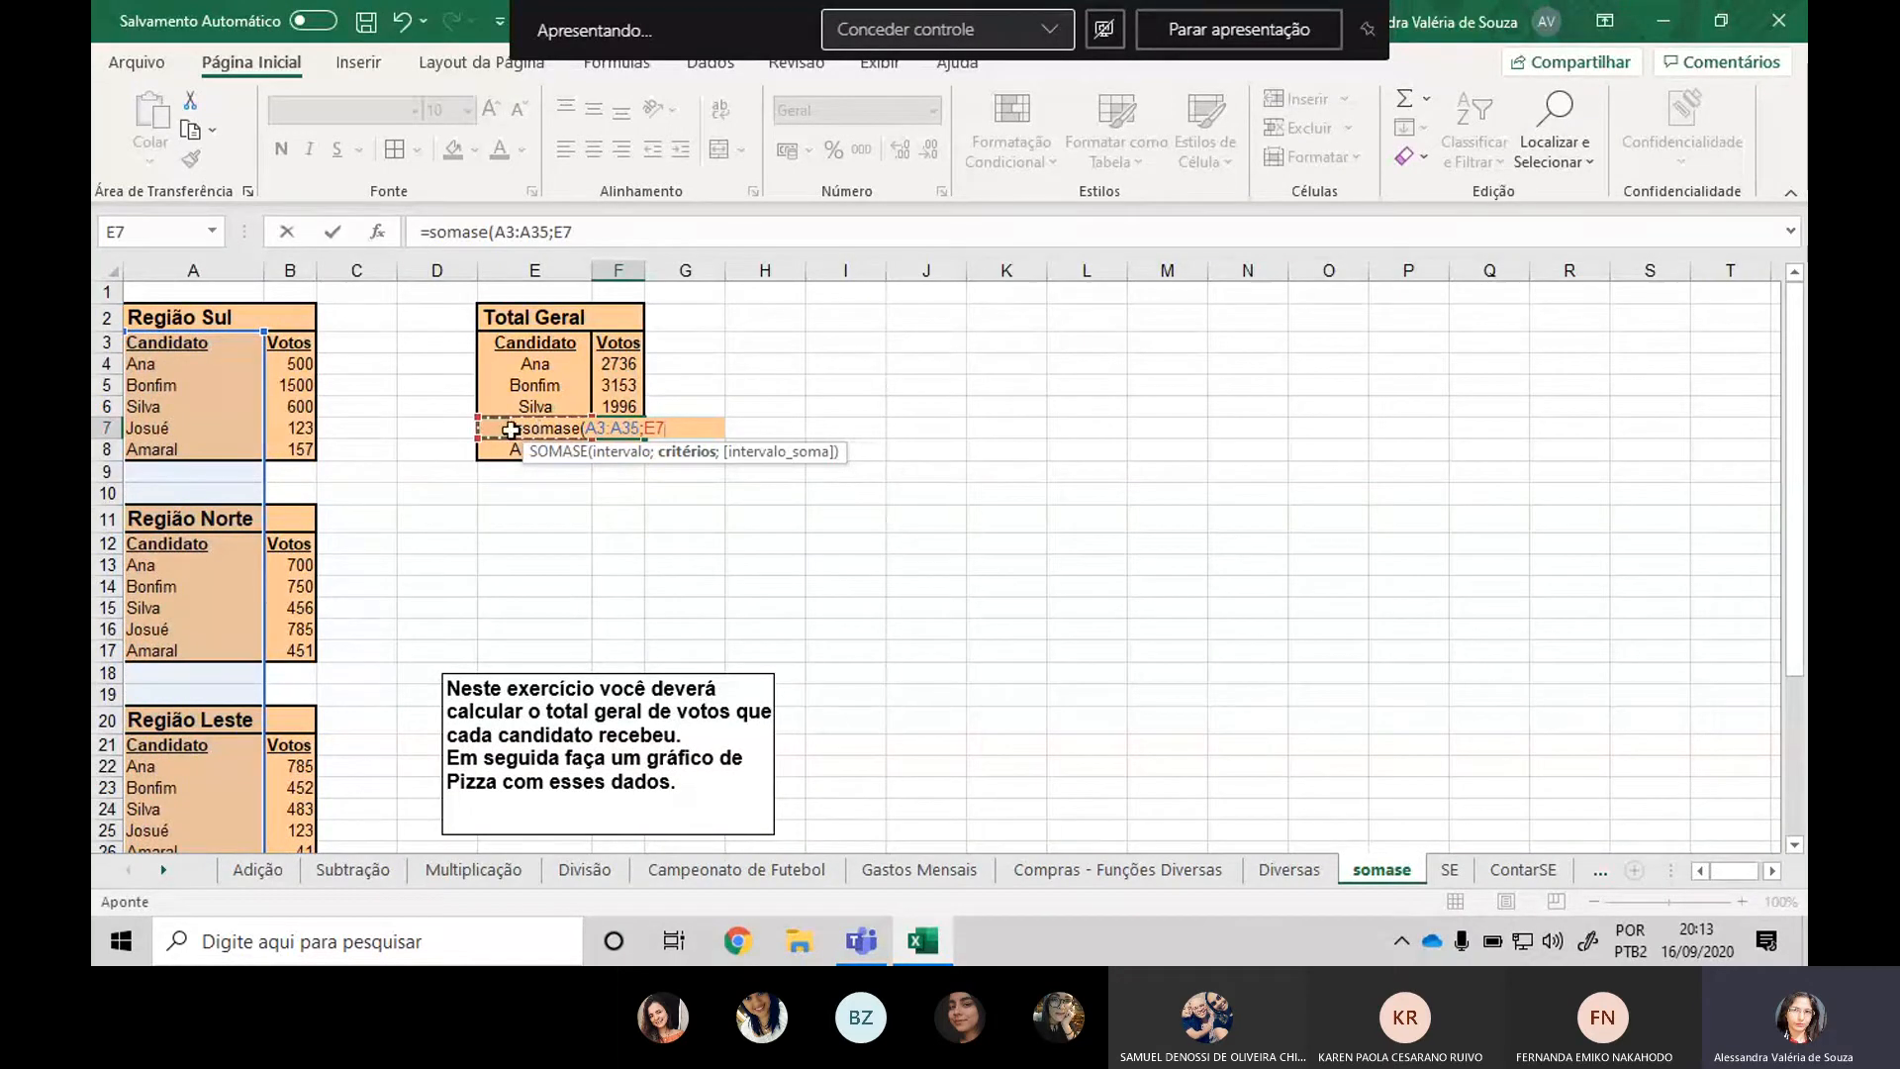
pyautogui.write(';')
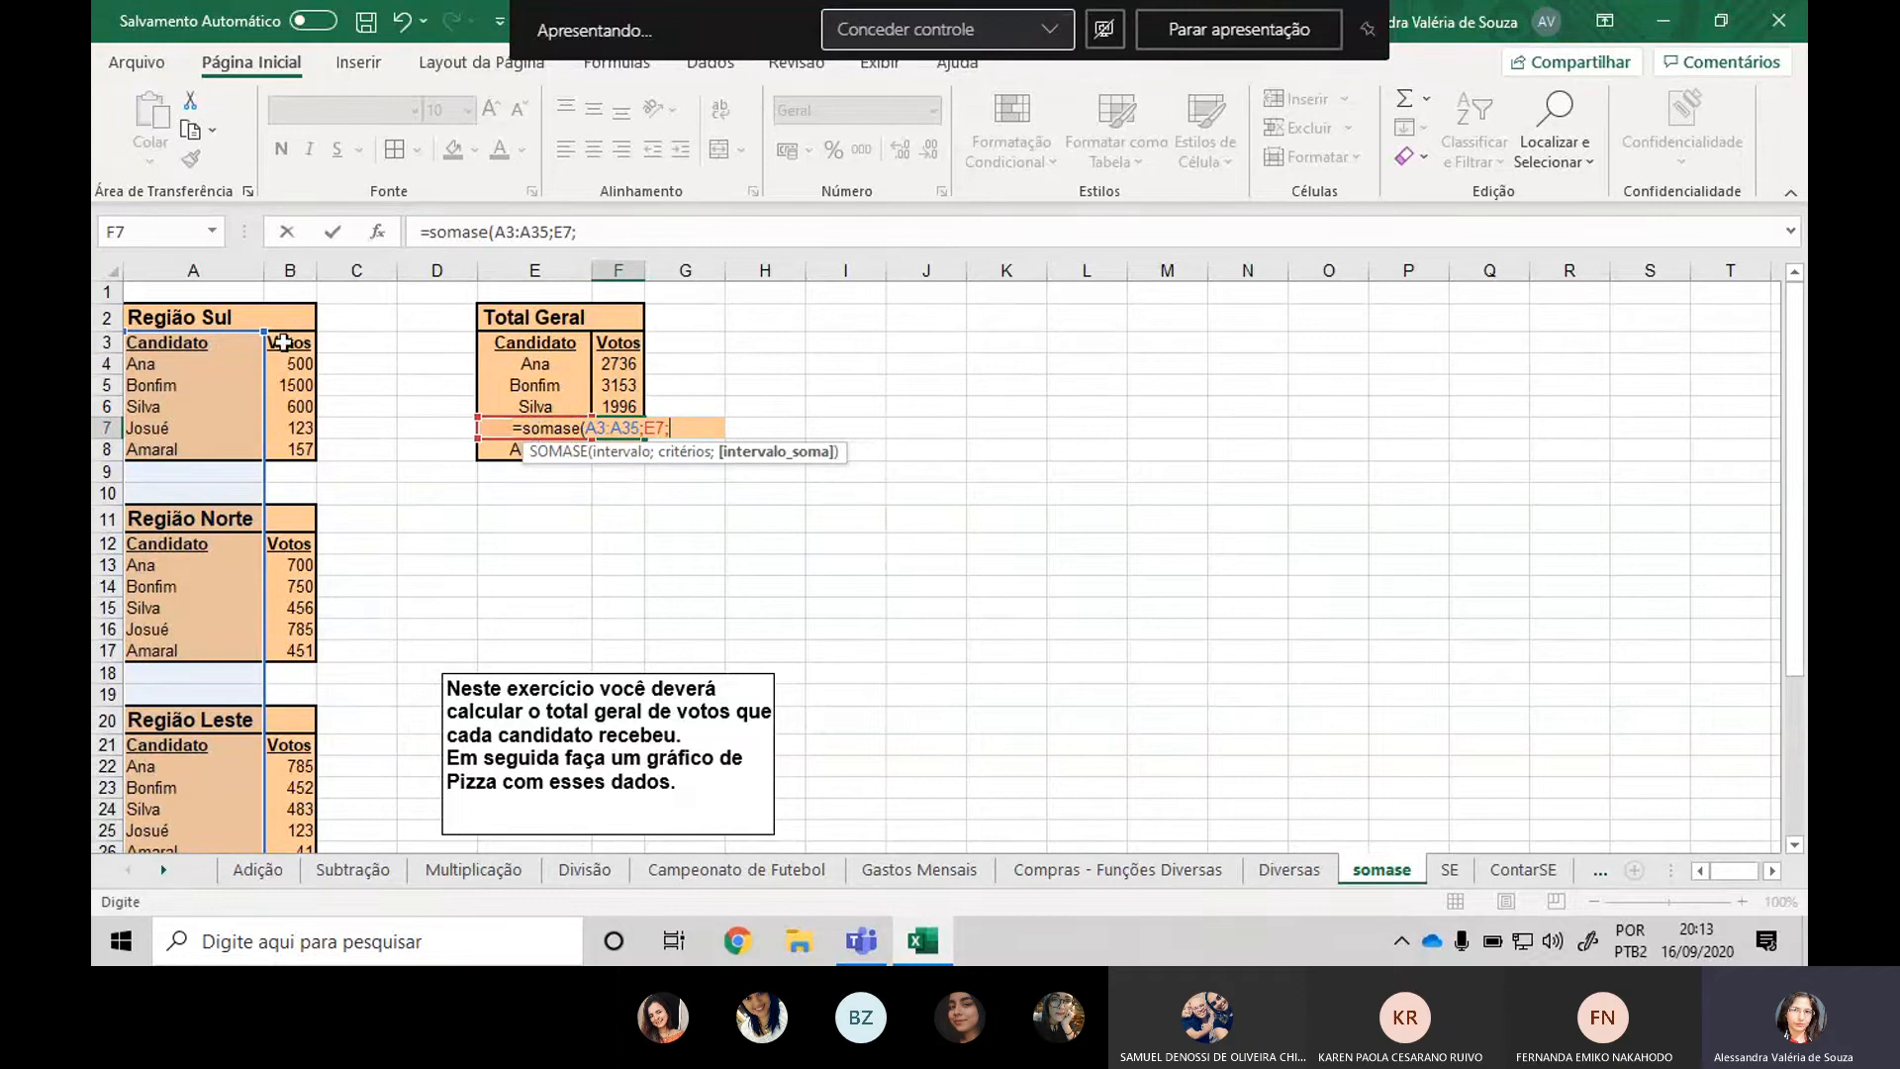
pyautogui.moveTo(283, 342); pyautogui.dragTo(290, 802)
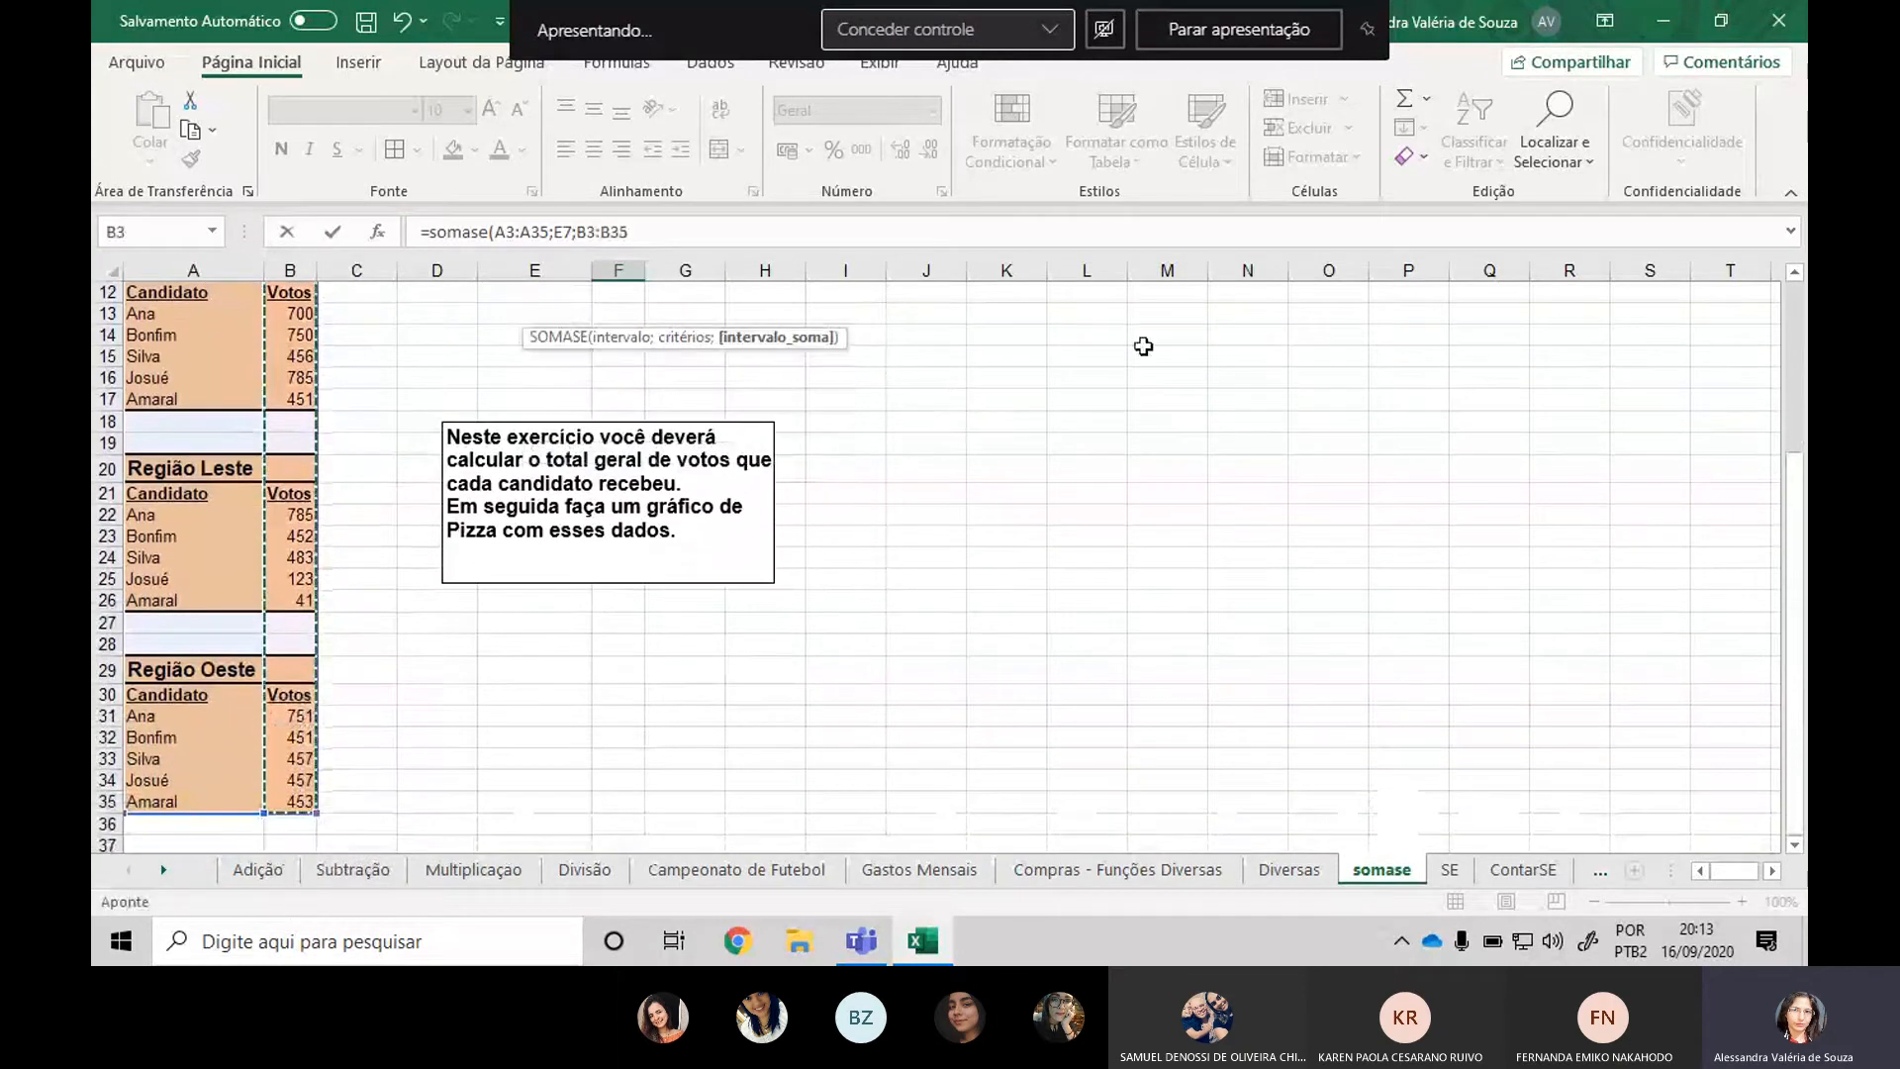
pyautogui.scroll(4, 942, 446)
pyautogui.write(')')
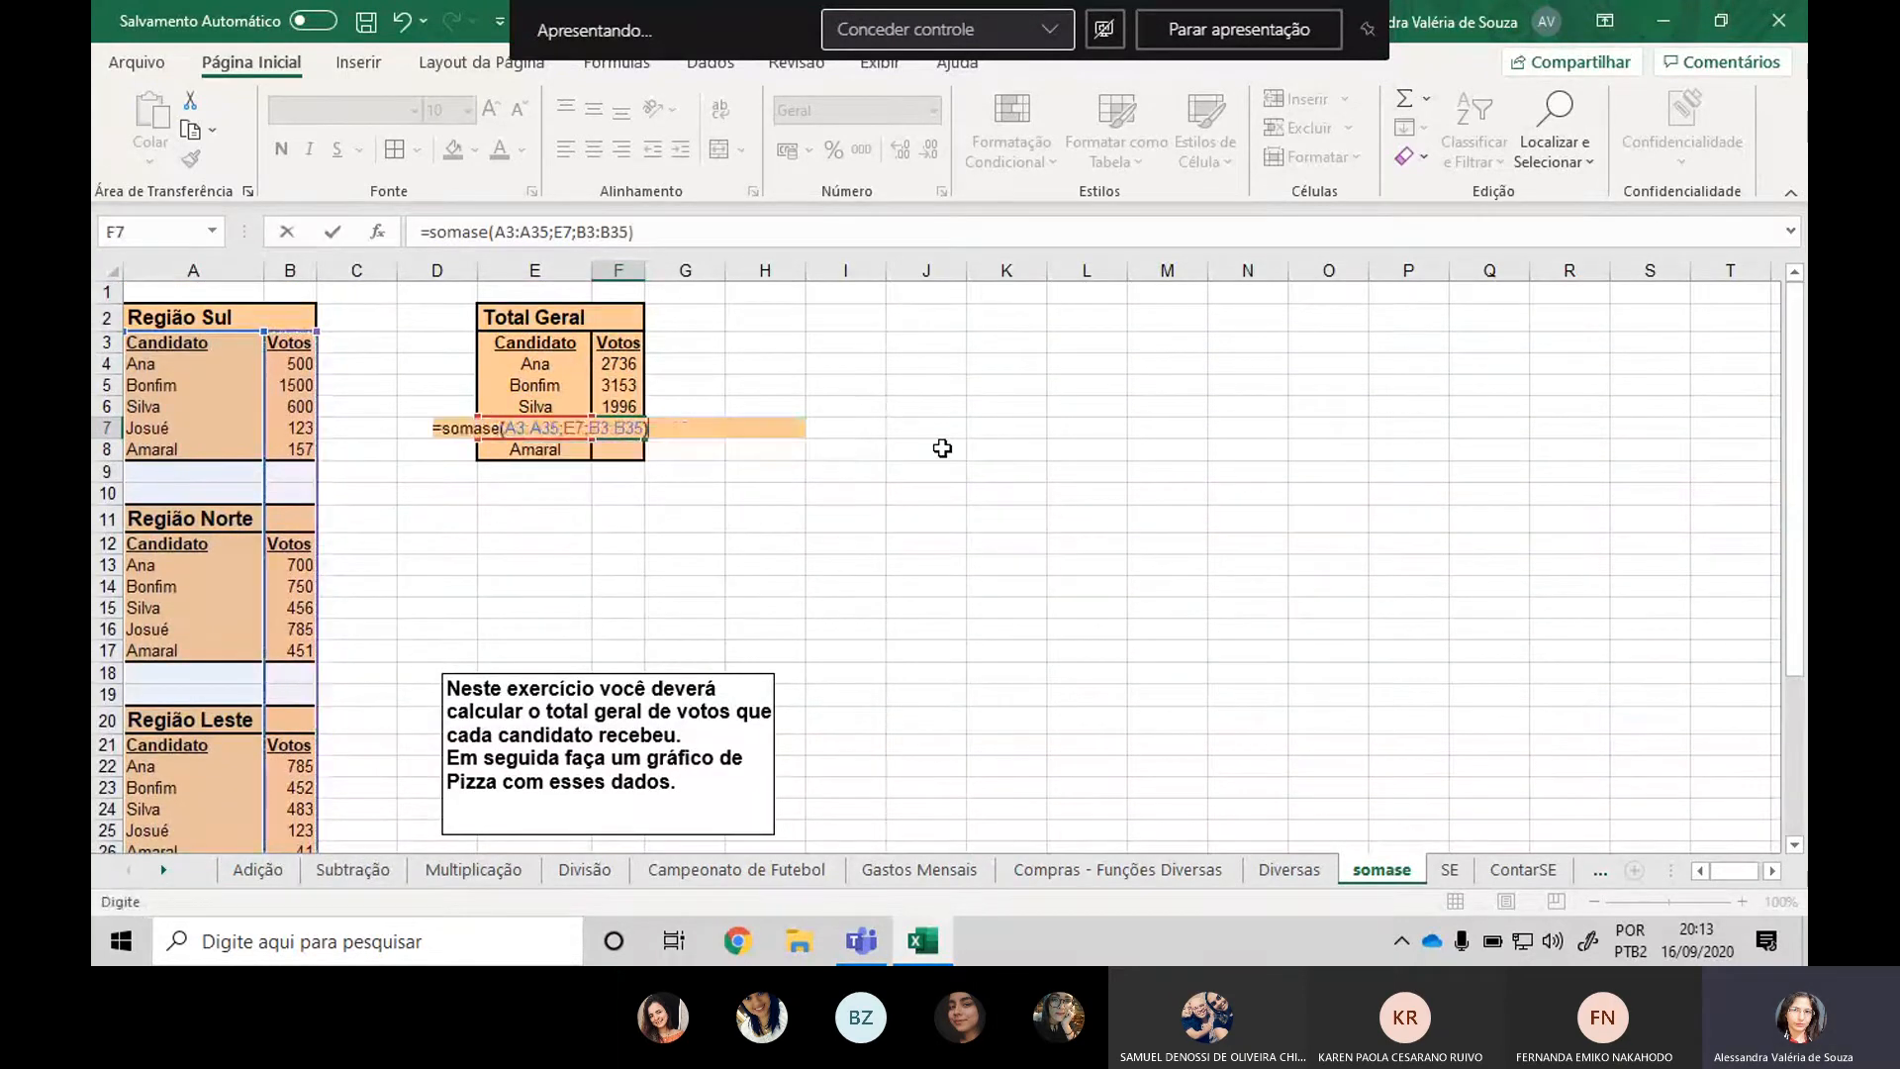
pyautogui.press('Return')
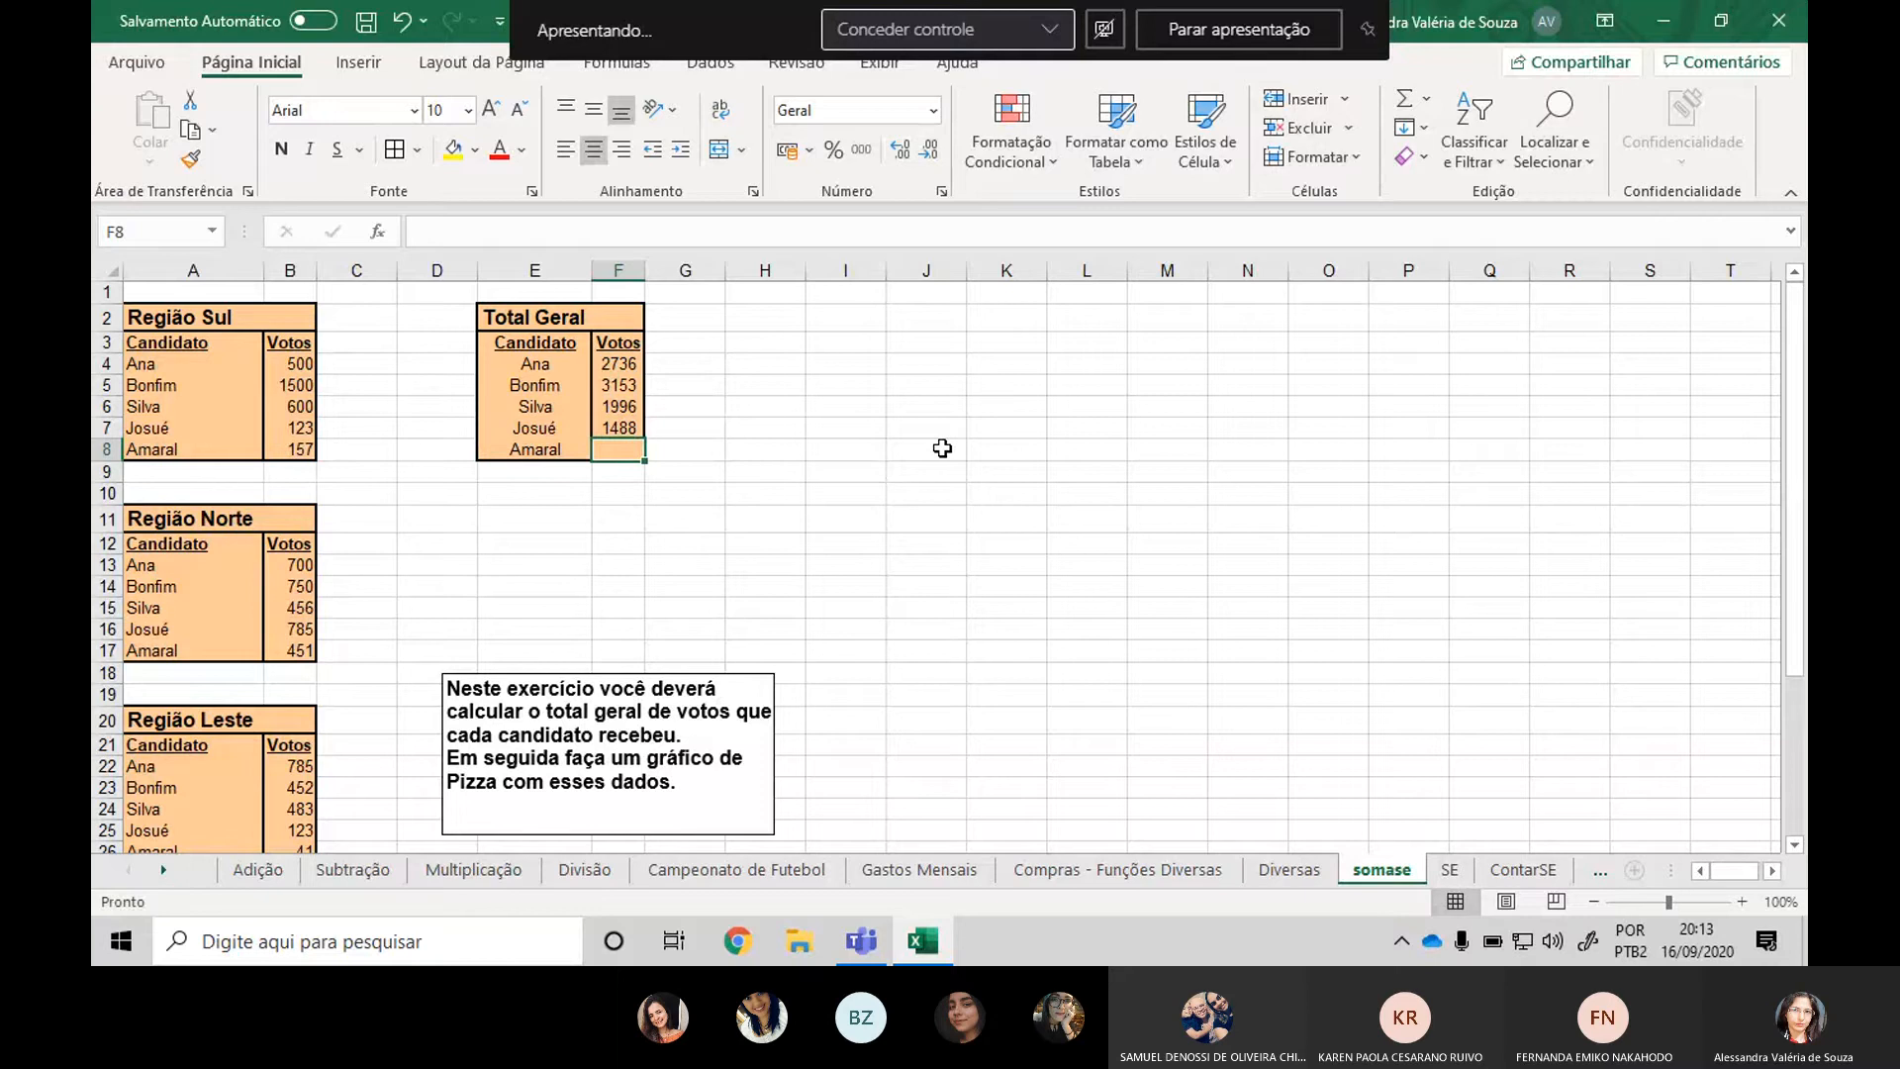
# Enter a SOMASE formula in F8 with range A3:A35, criterion E8 and sum range B3:B35.
pyautogui.write('=')
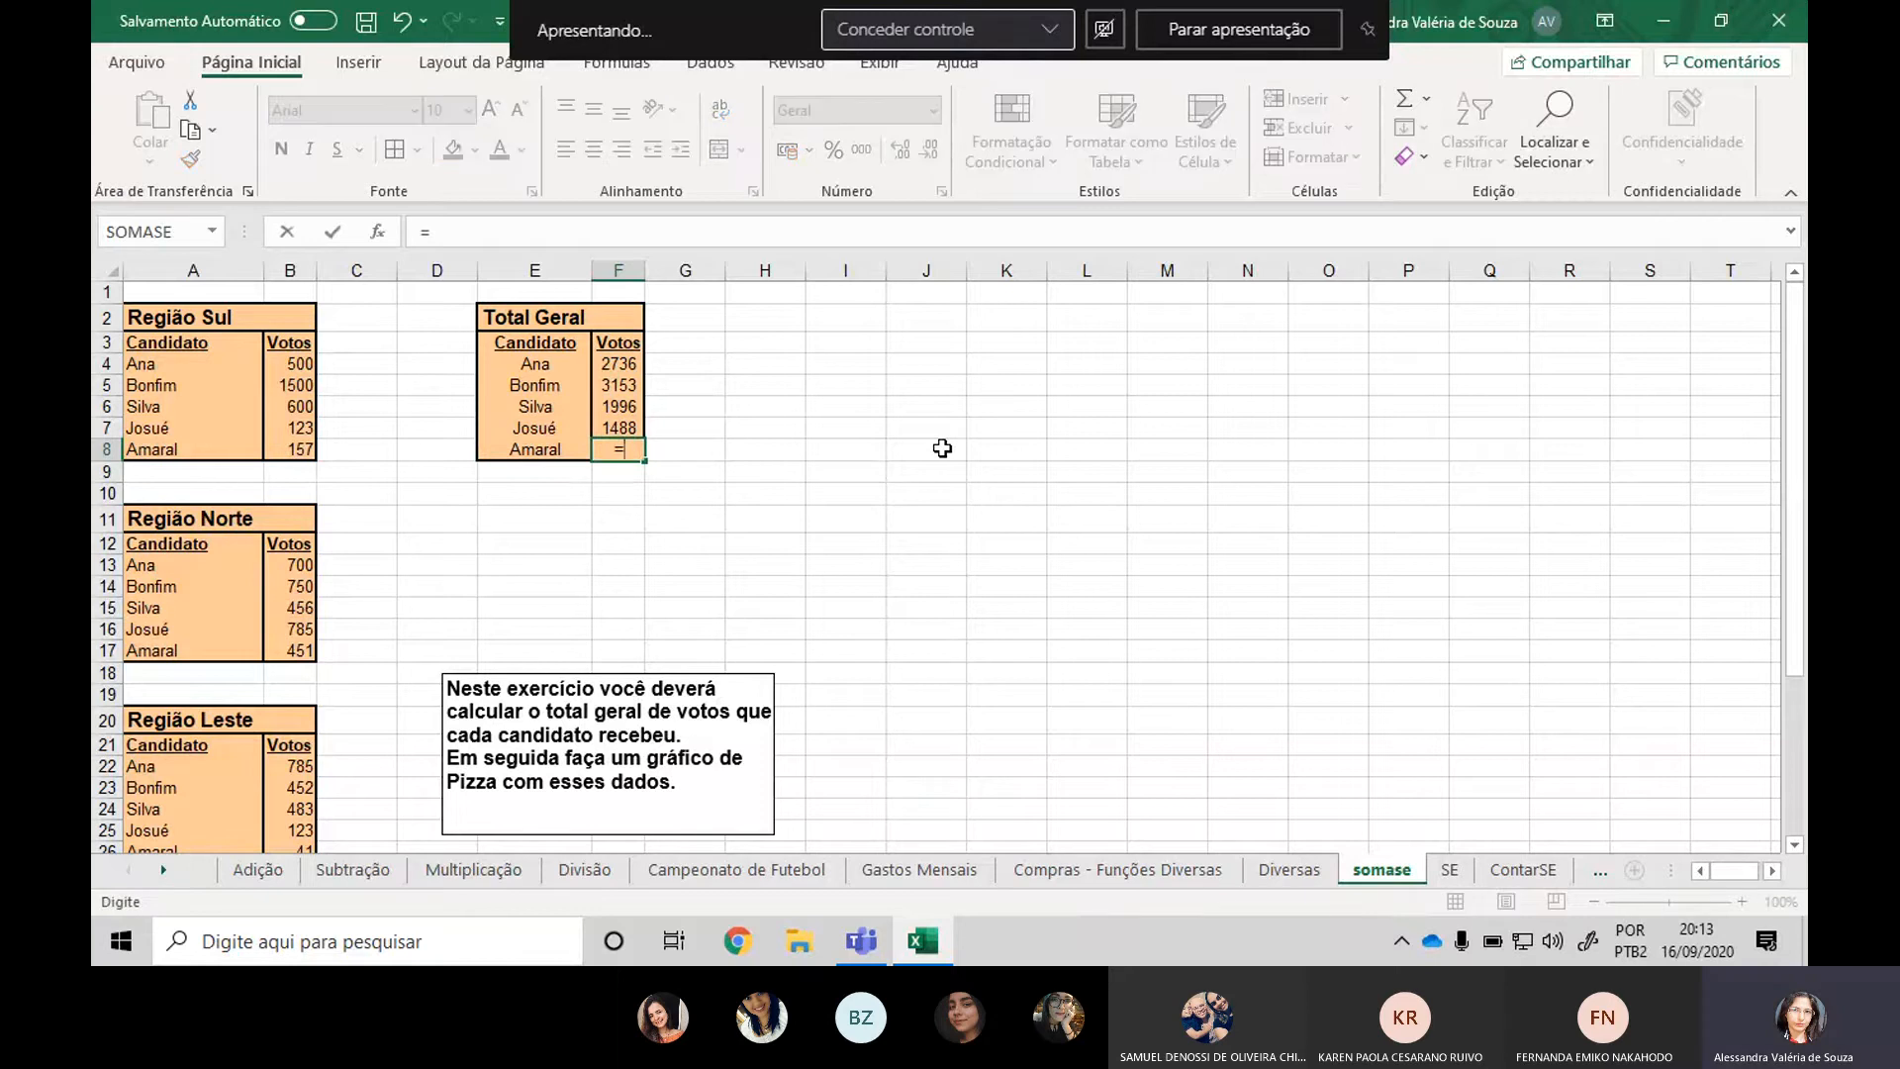
pyautogui.write('soma')
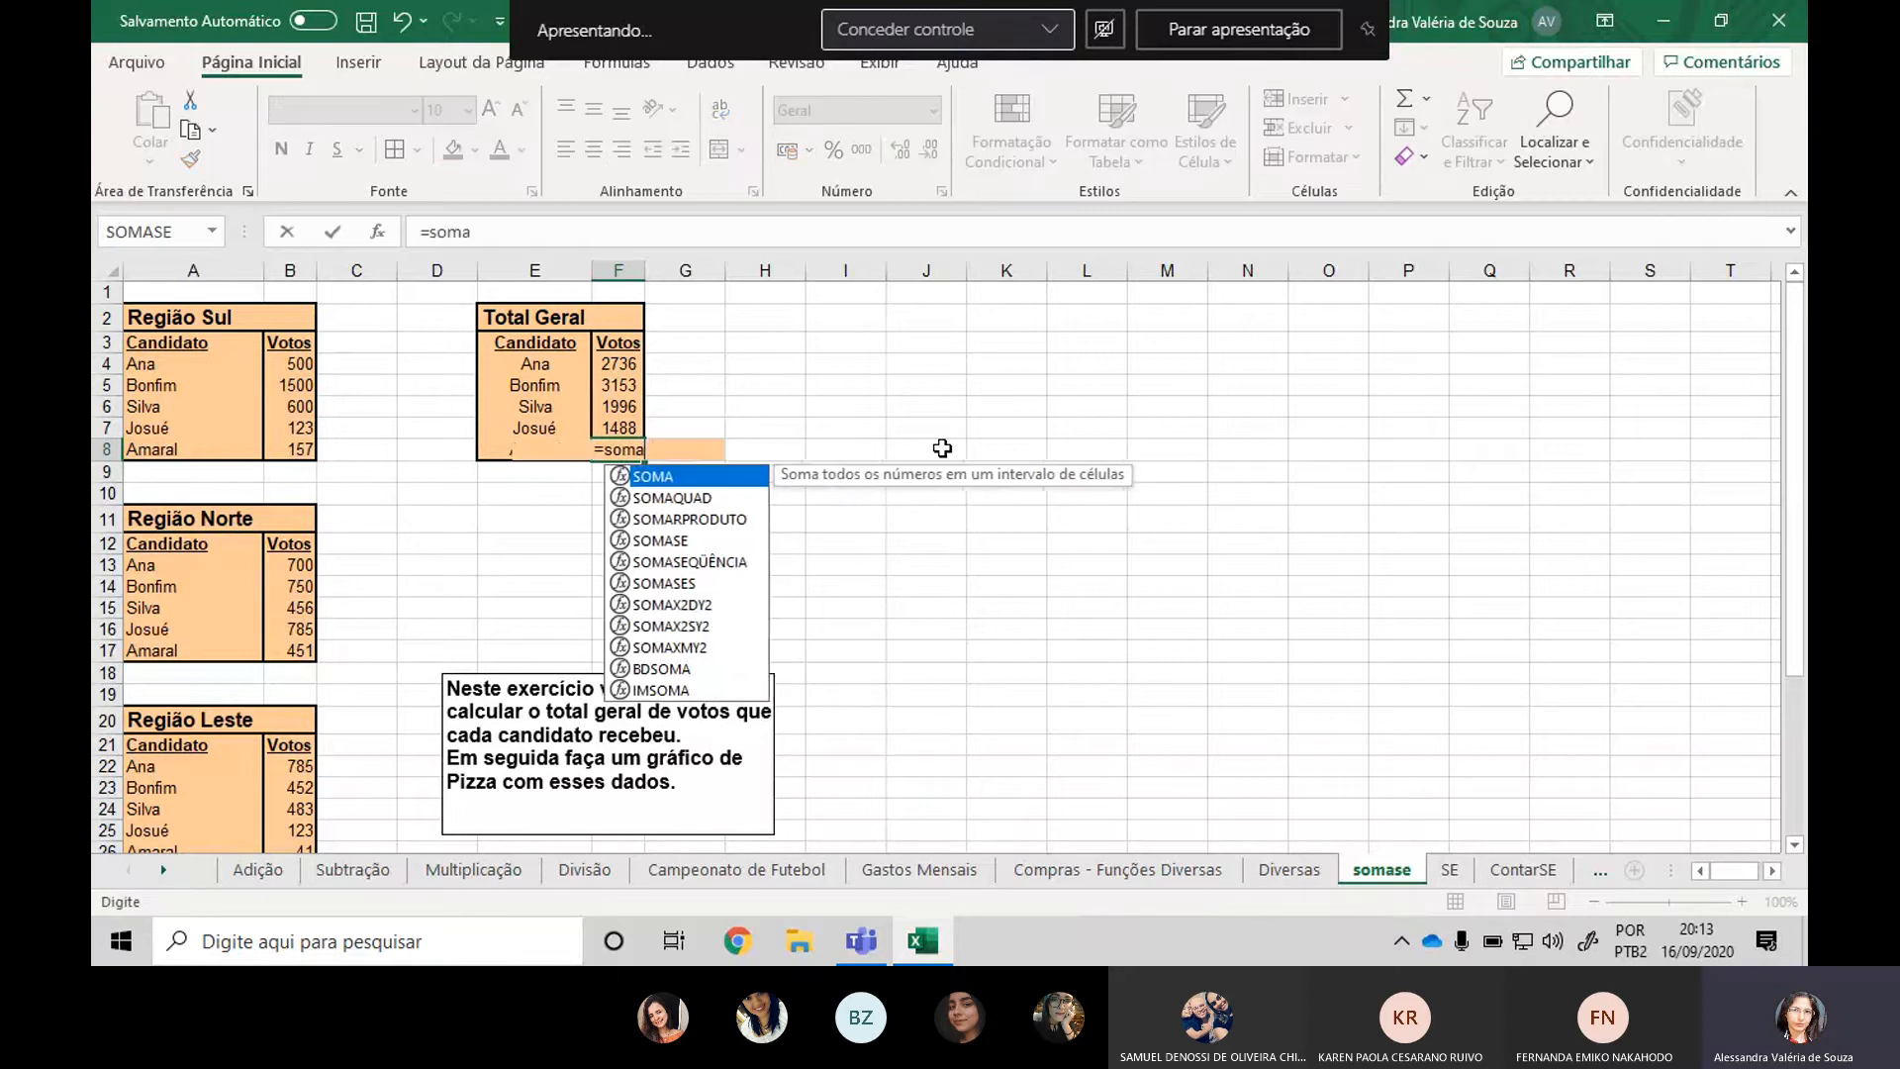
pyautogui.write('se(')
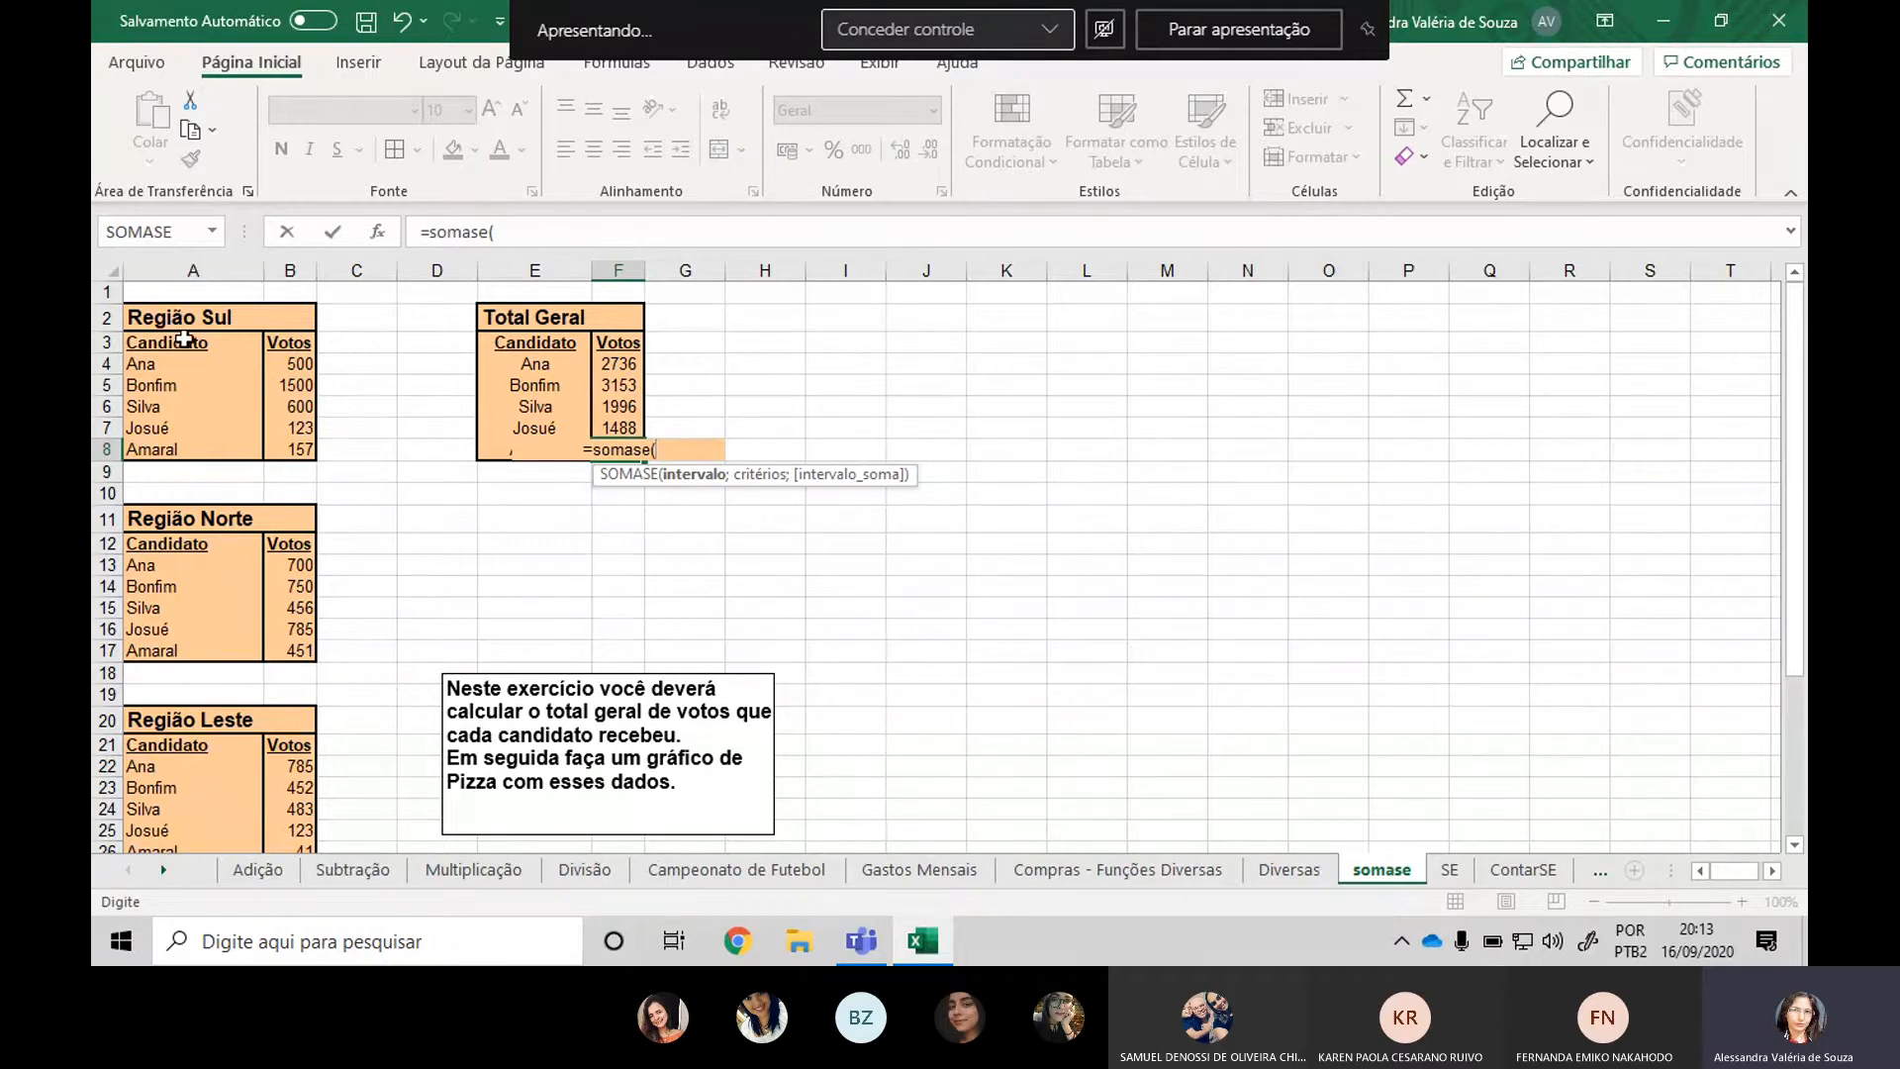
pyautogui.moveTo(184, 339); pyautogui.dragTo(216, 805)
pyautogui.write(';')
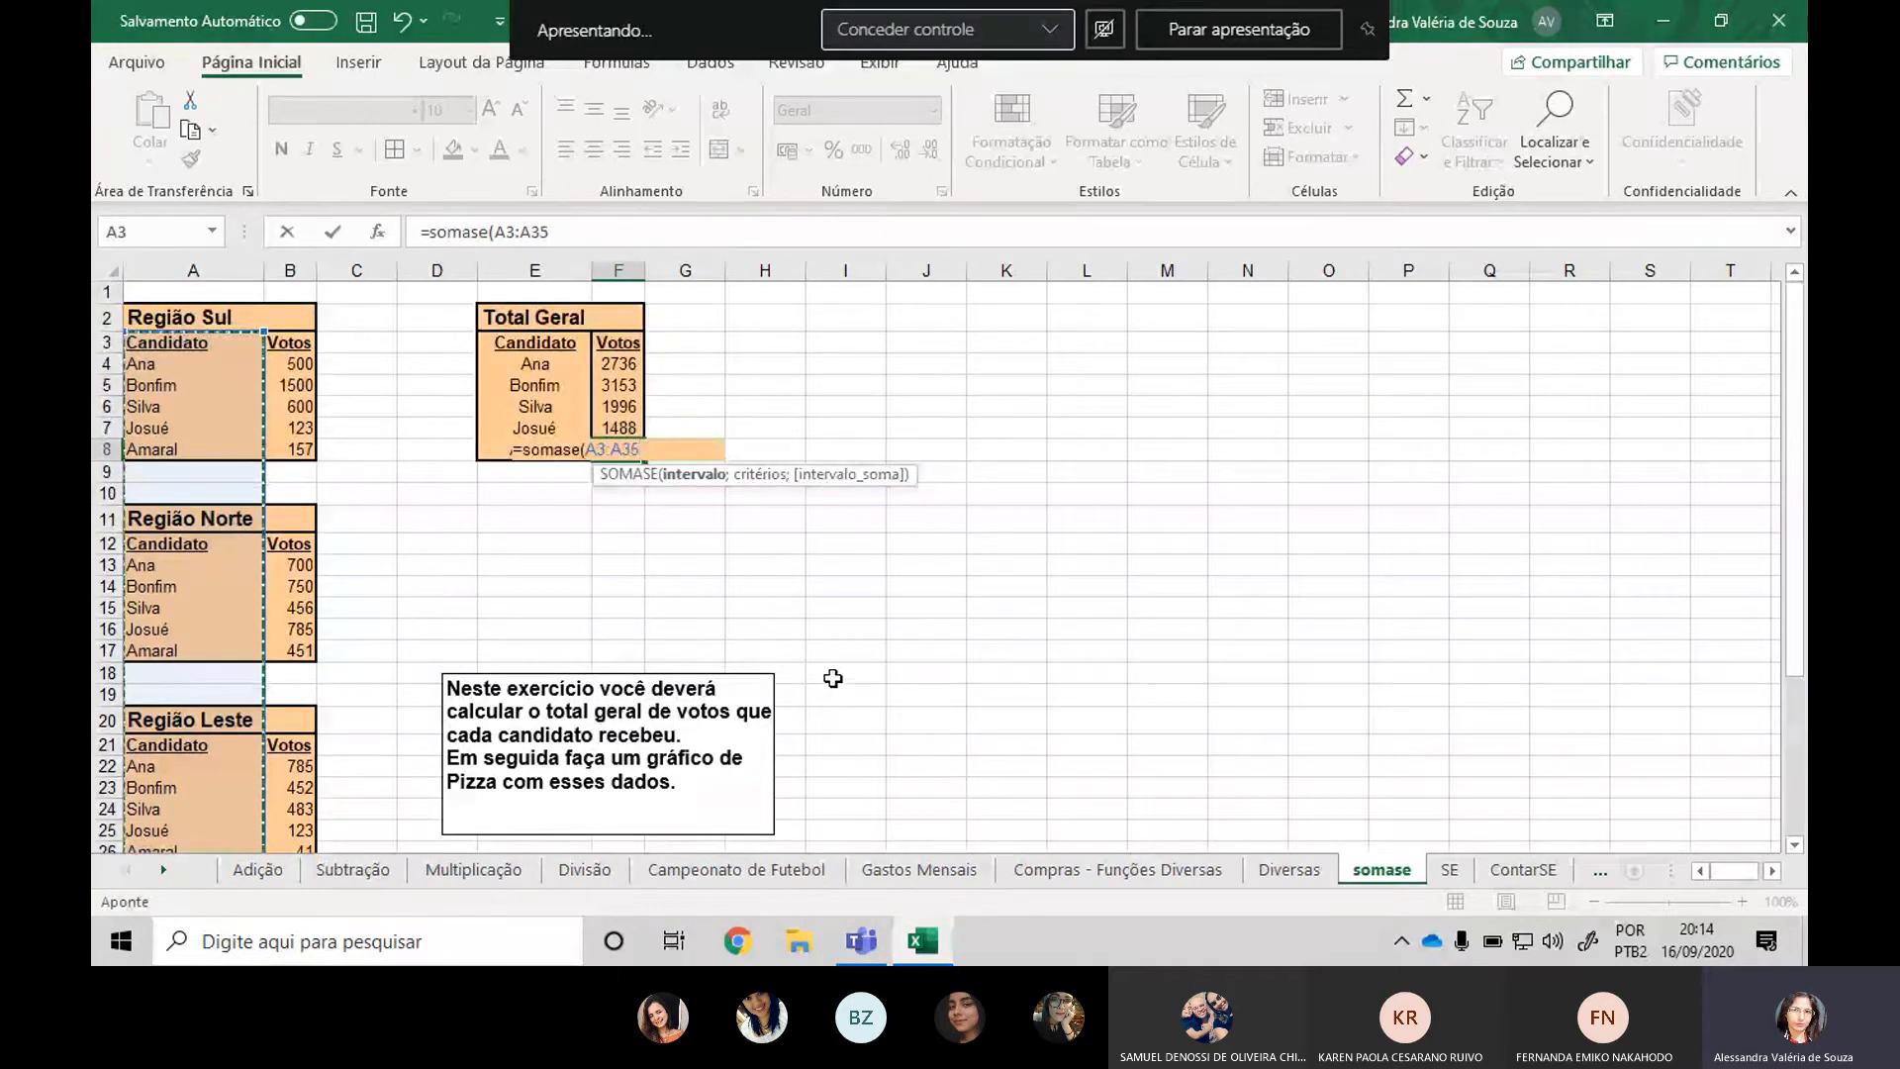
pyautogui.click(497, 448)
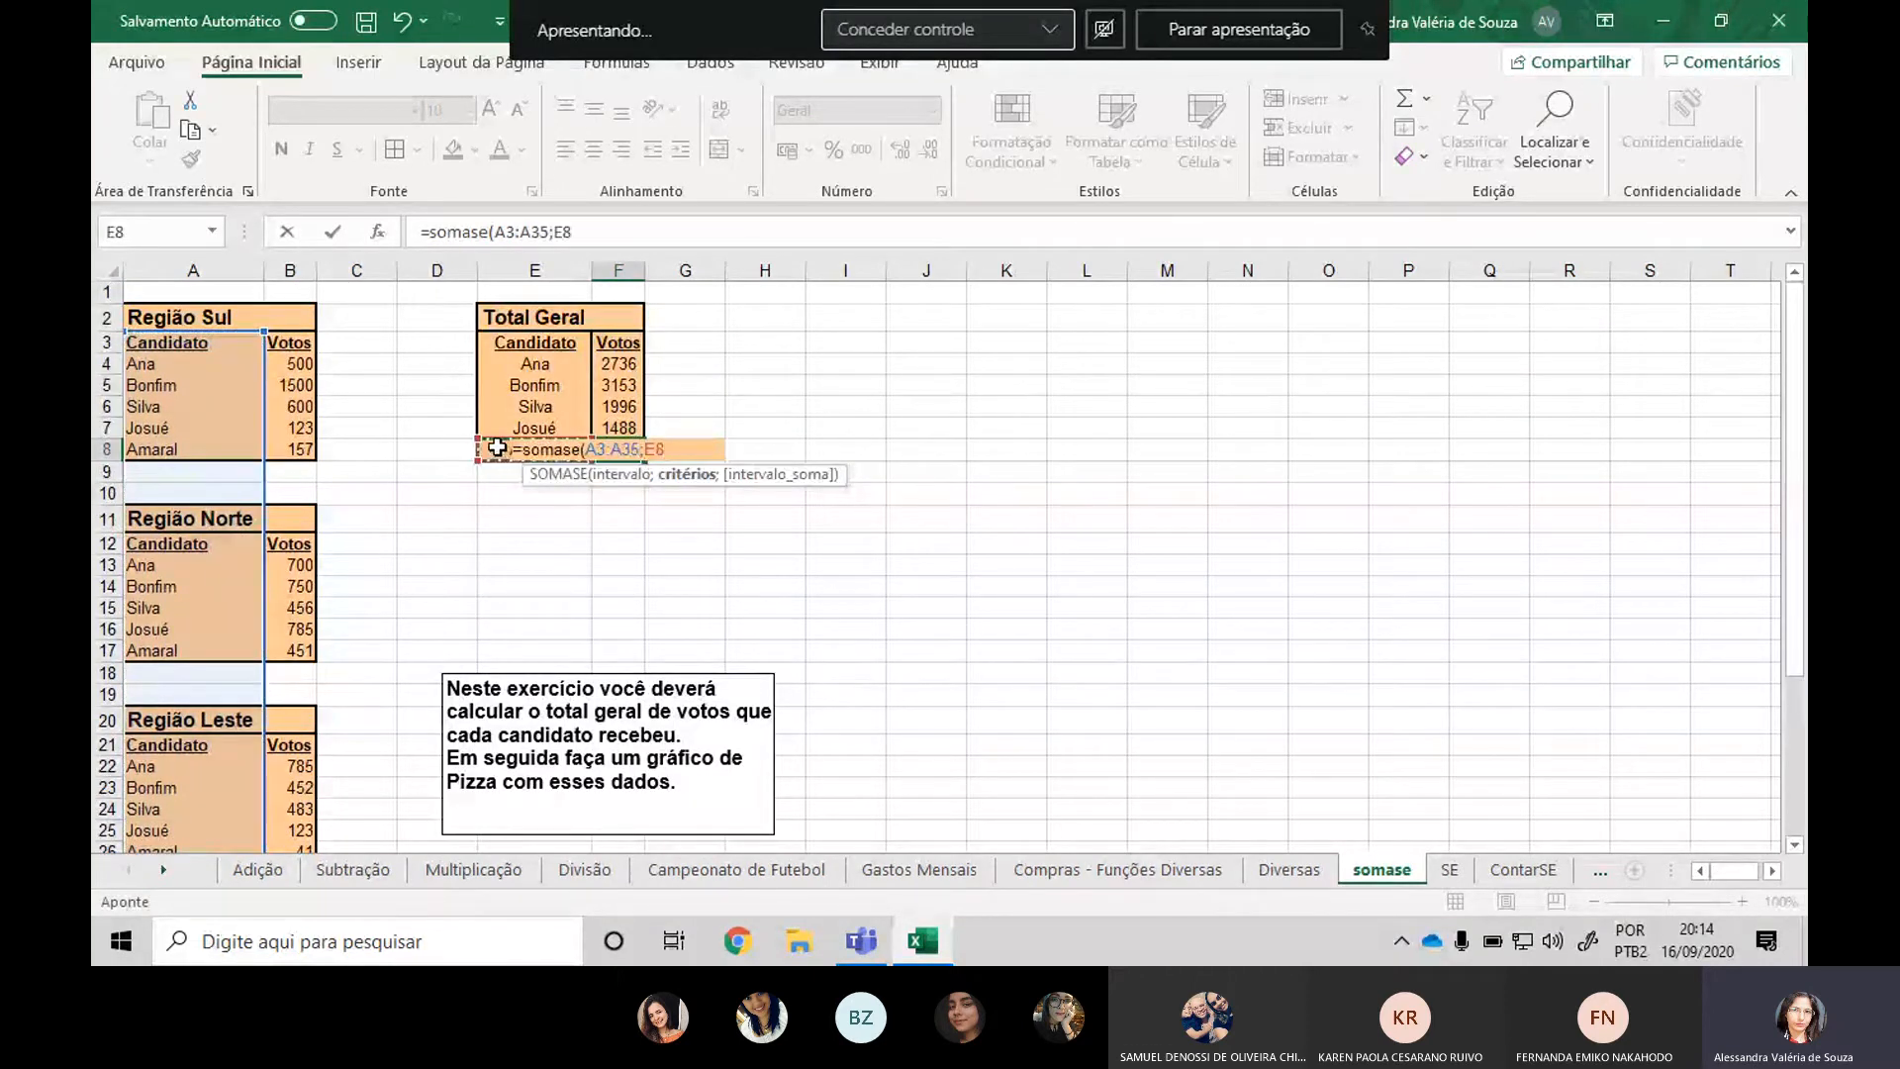
pyautogui.write(';')
pyautogui.moveTo(290, 342); pyautogui.dragTo(296, 803)
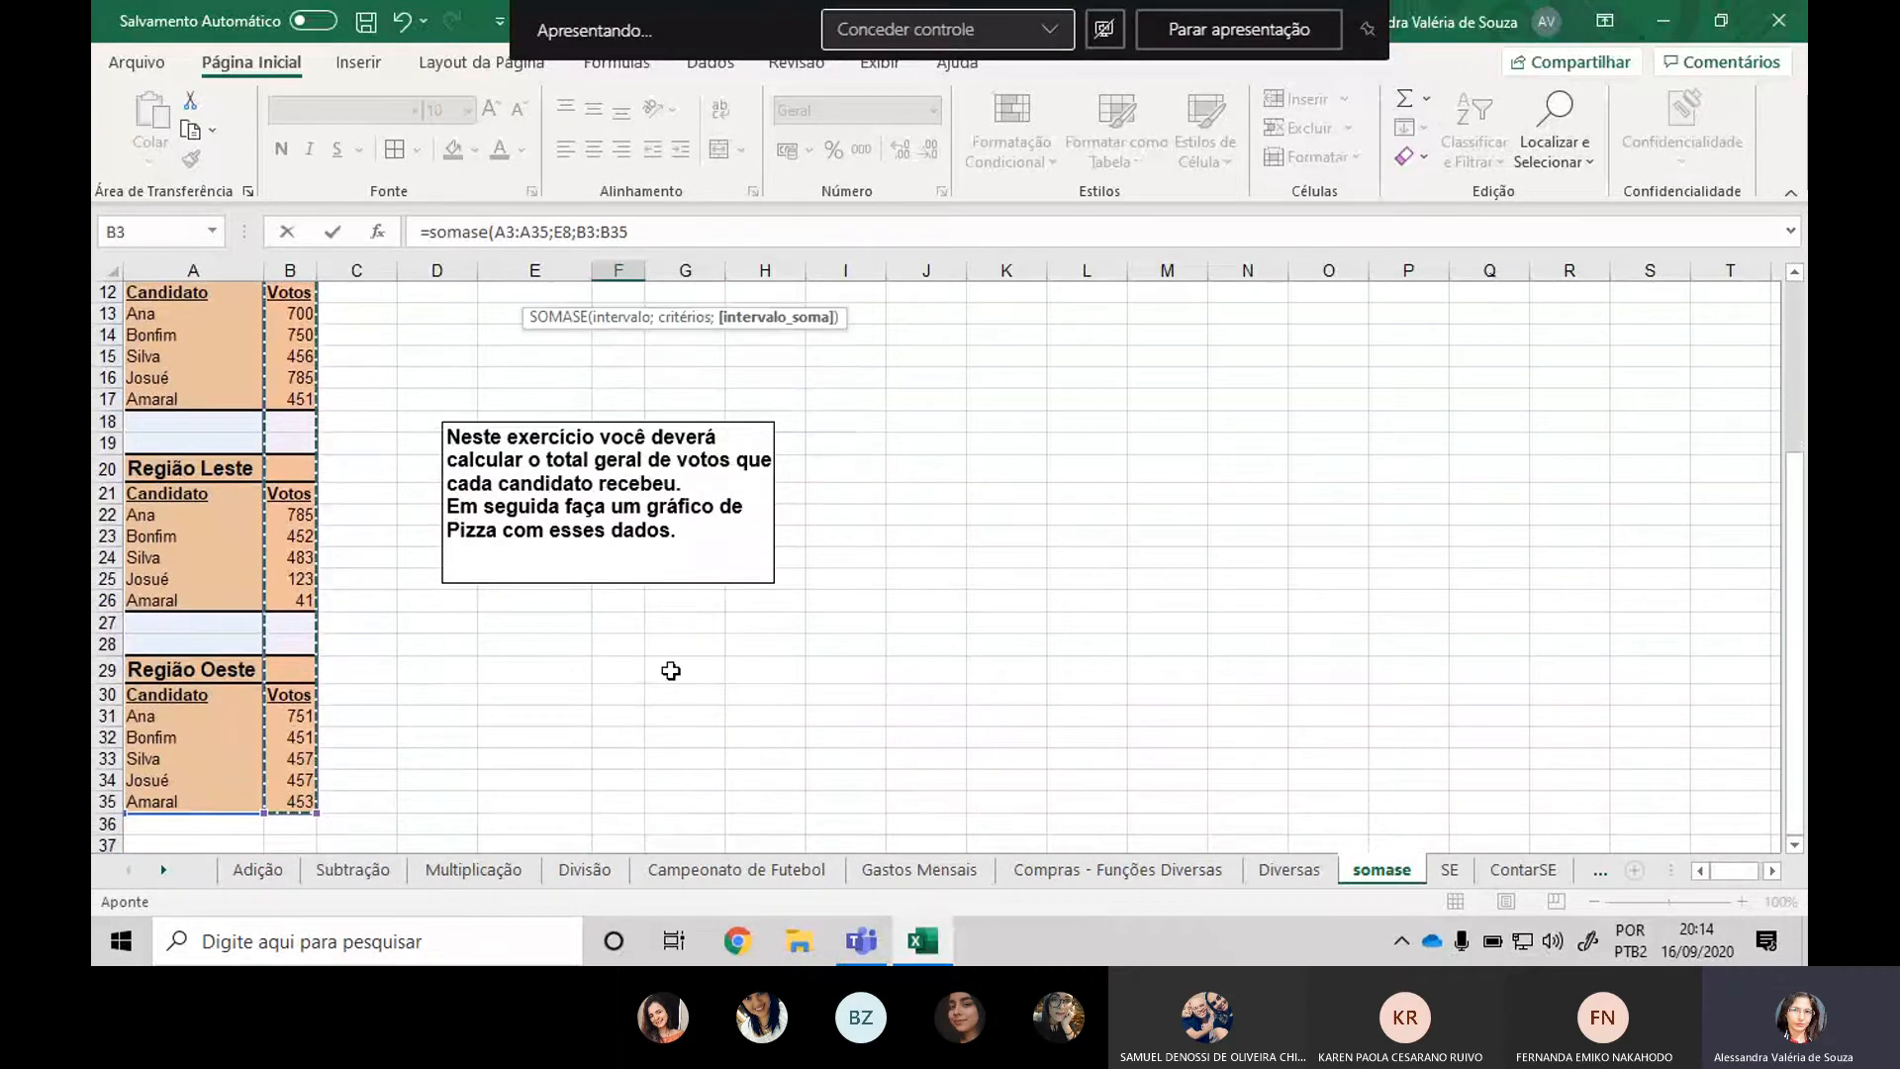
pyautogui.scroll(4, 861, 487)
pyautogui.write(')')
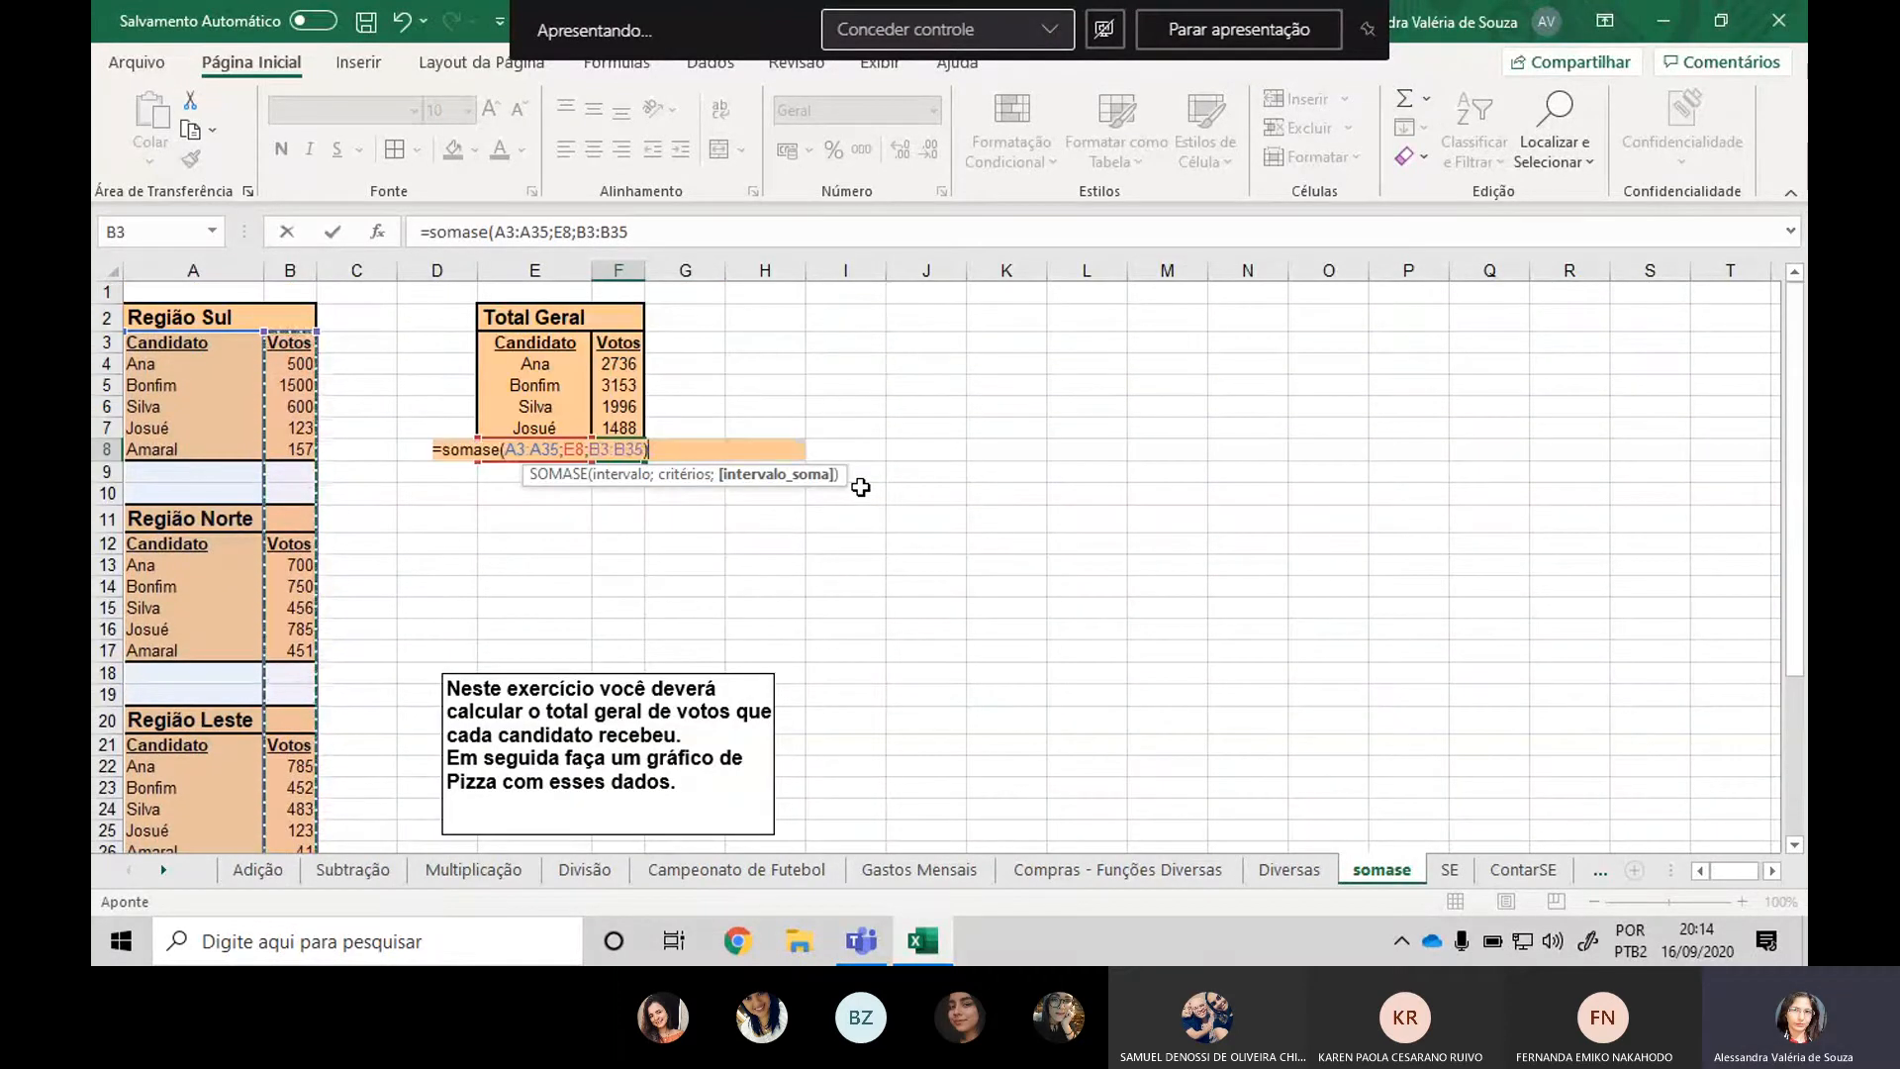
pyautogui.press('Return')
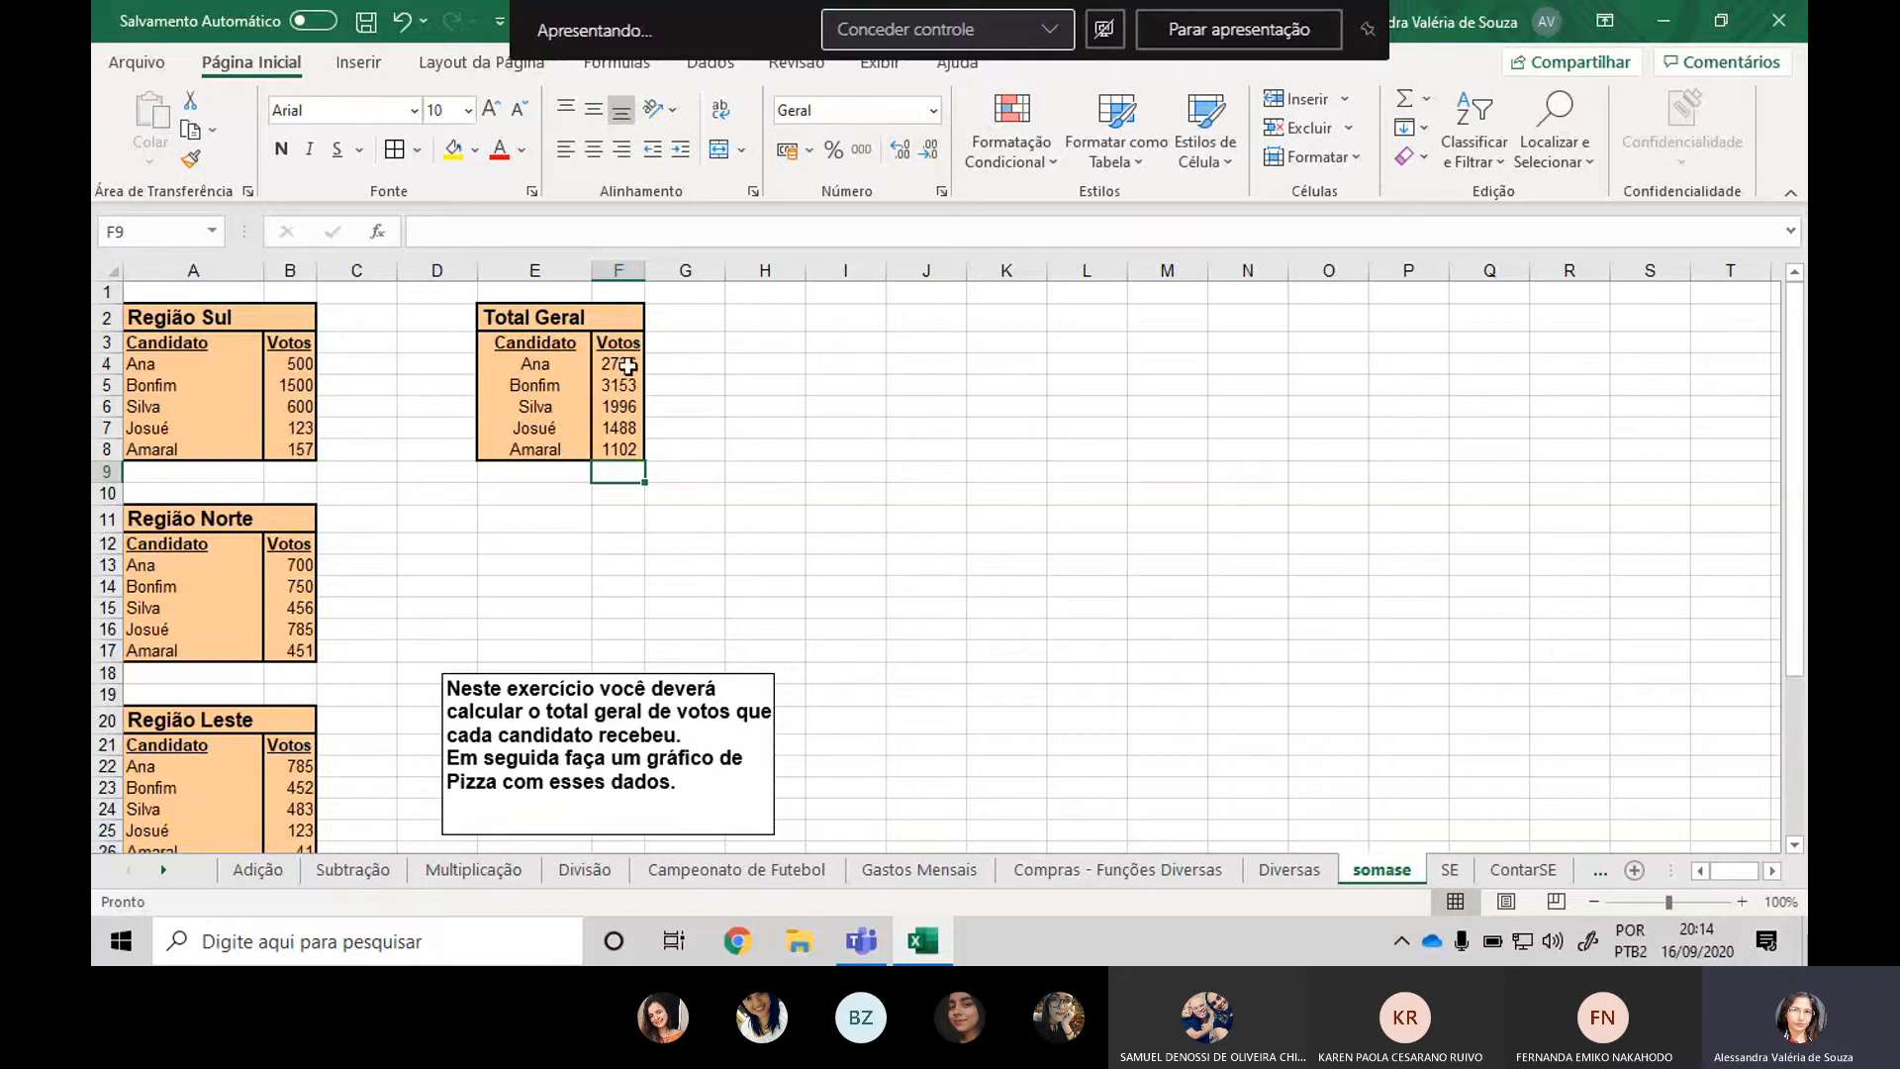
pyautogui.moveTo(557, 382); pyautogui.dragTo(606, 384)
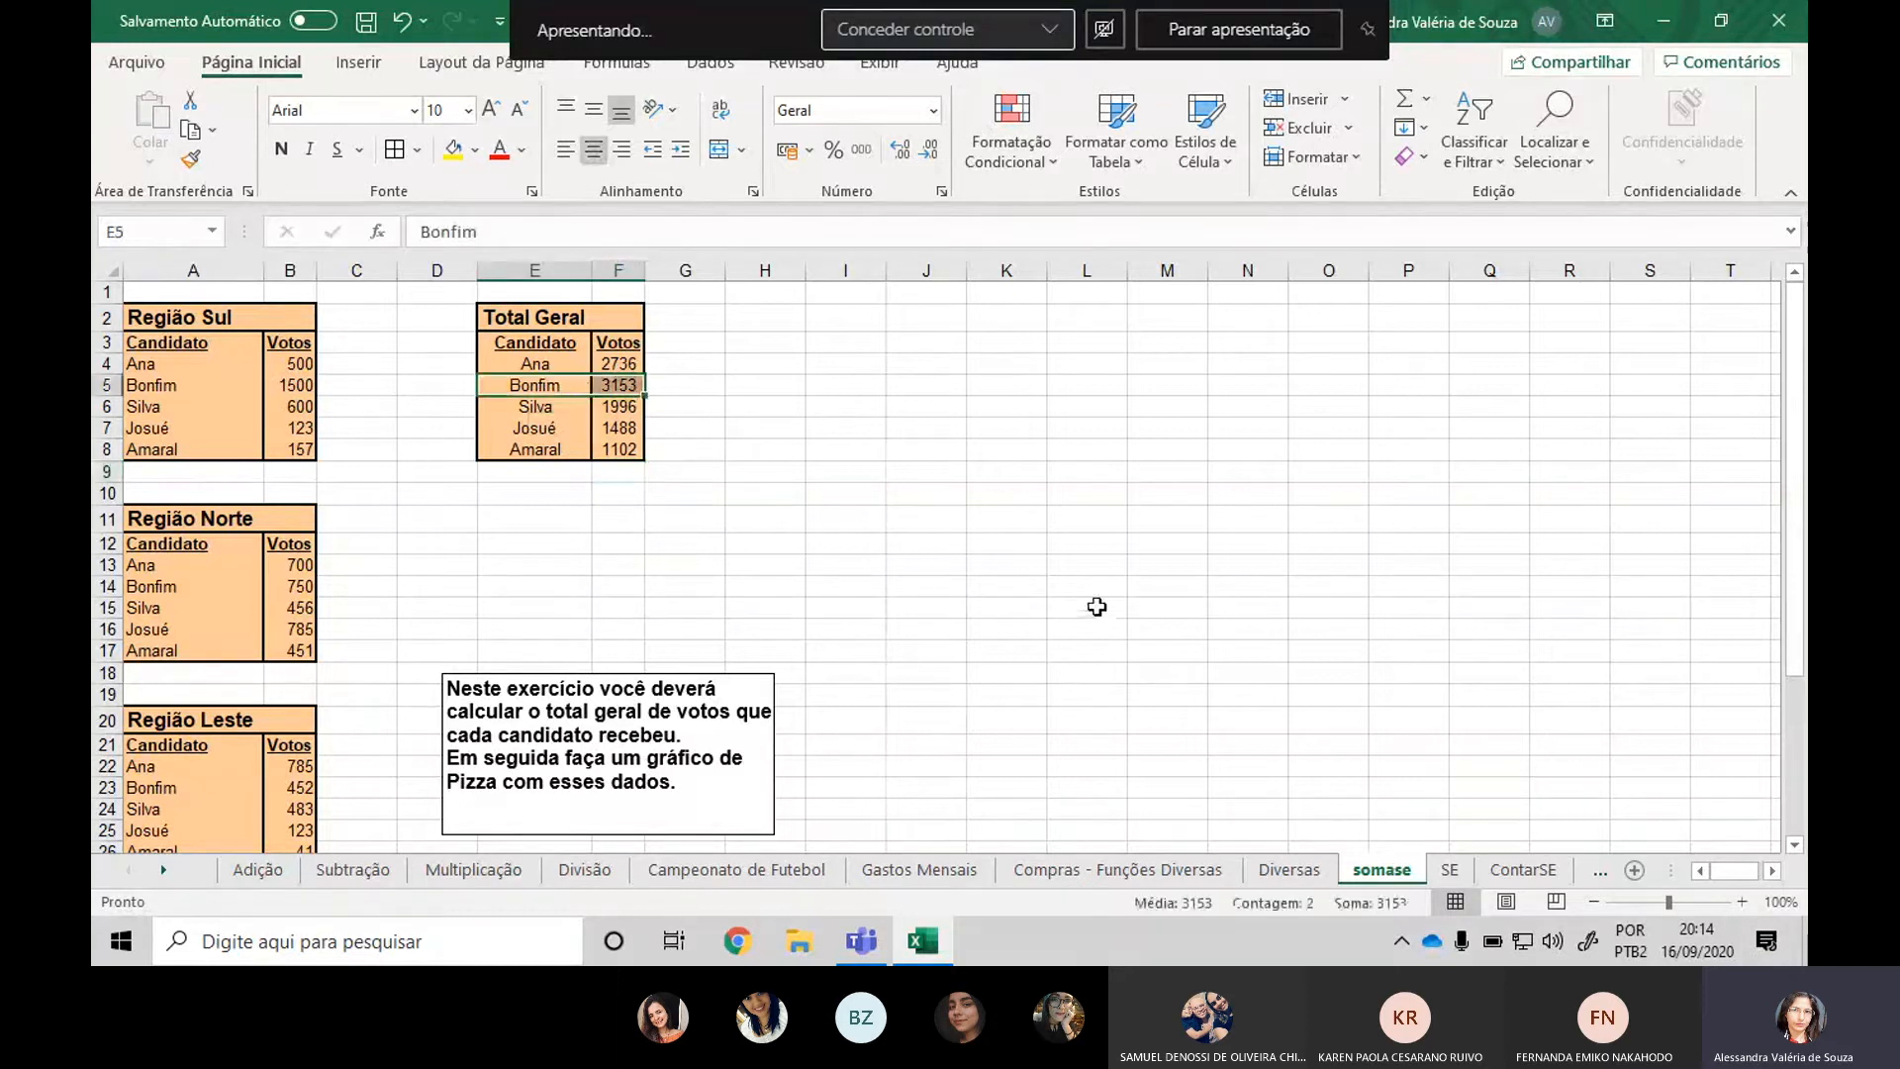
pyautogui.click(1098, 607)
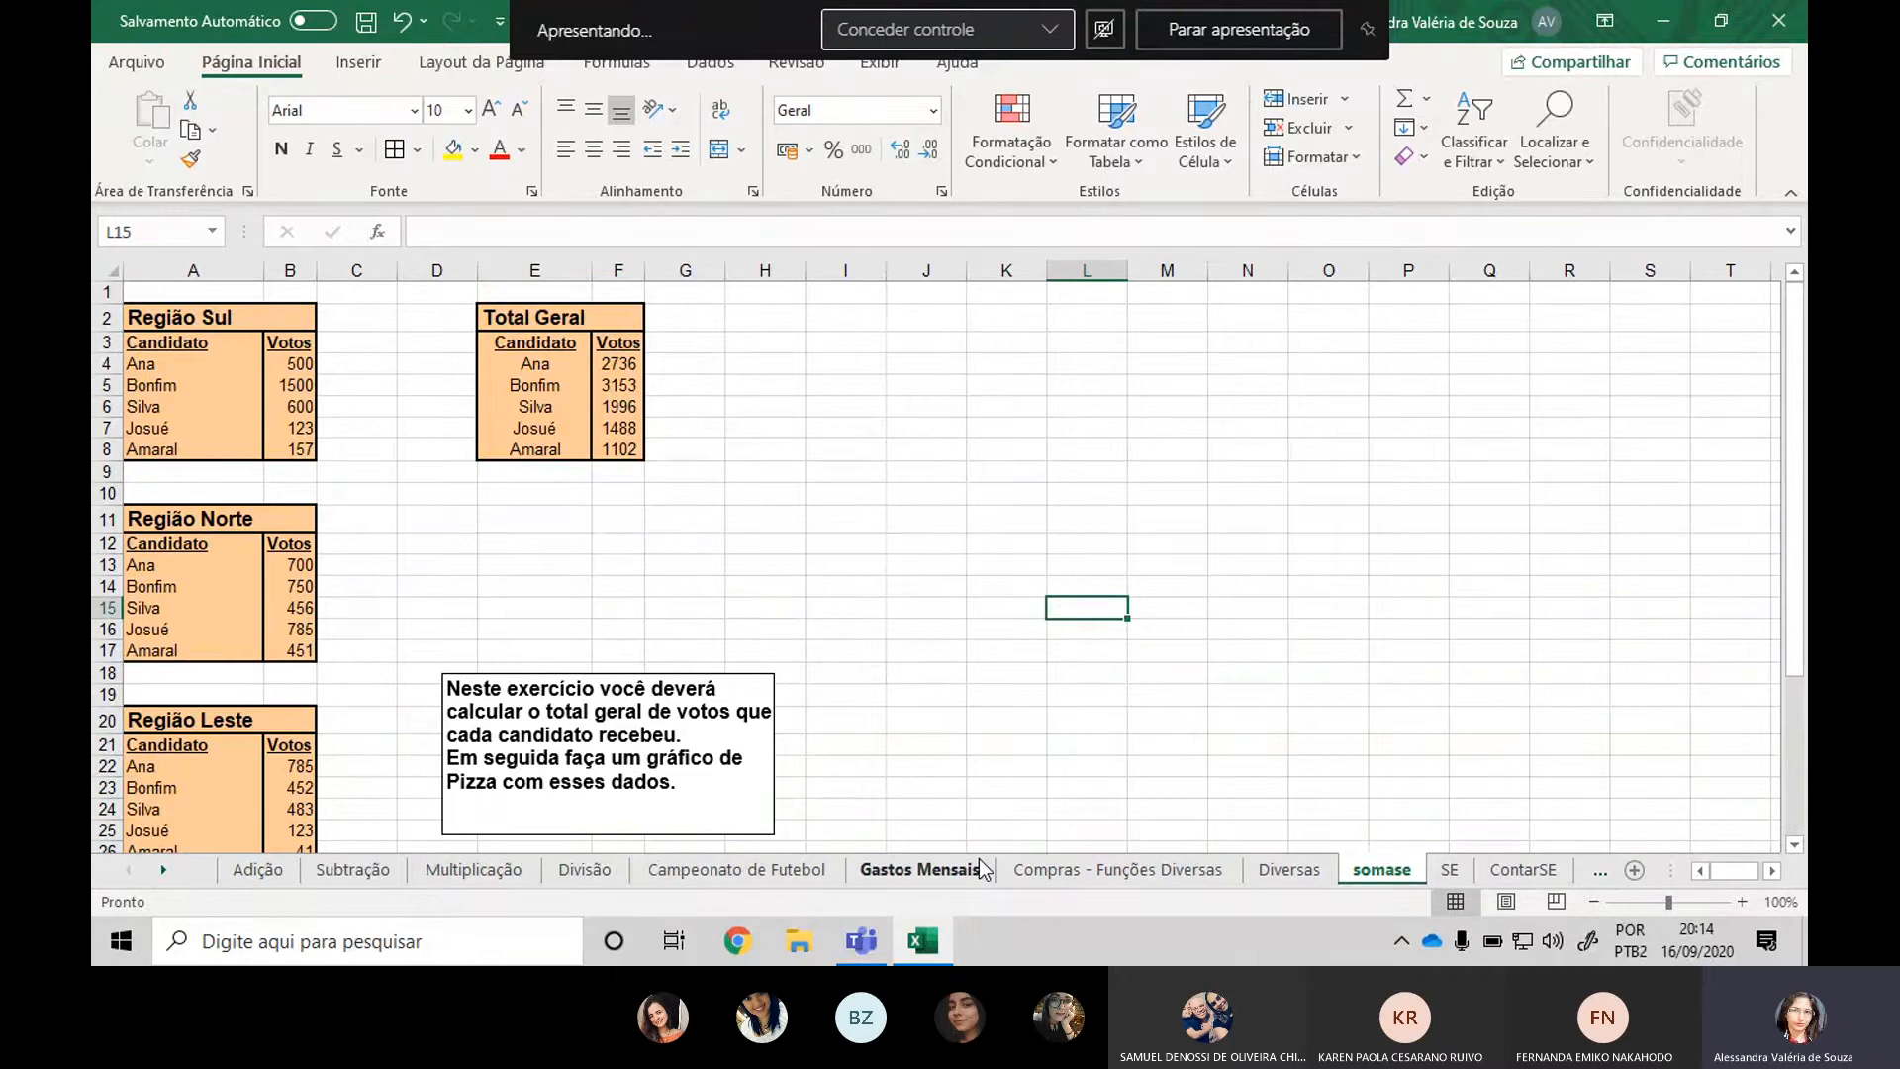
# Switch to the Teams meeting, check the participant list and the meeting chat for replies, and return to the Excel workbook.
pyautogui.hotkey('alt', 'Tab')
pyautogui.hotkey('alt', 'Tab')
pyautogui.hotkey('alt', 'Tab')
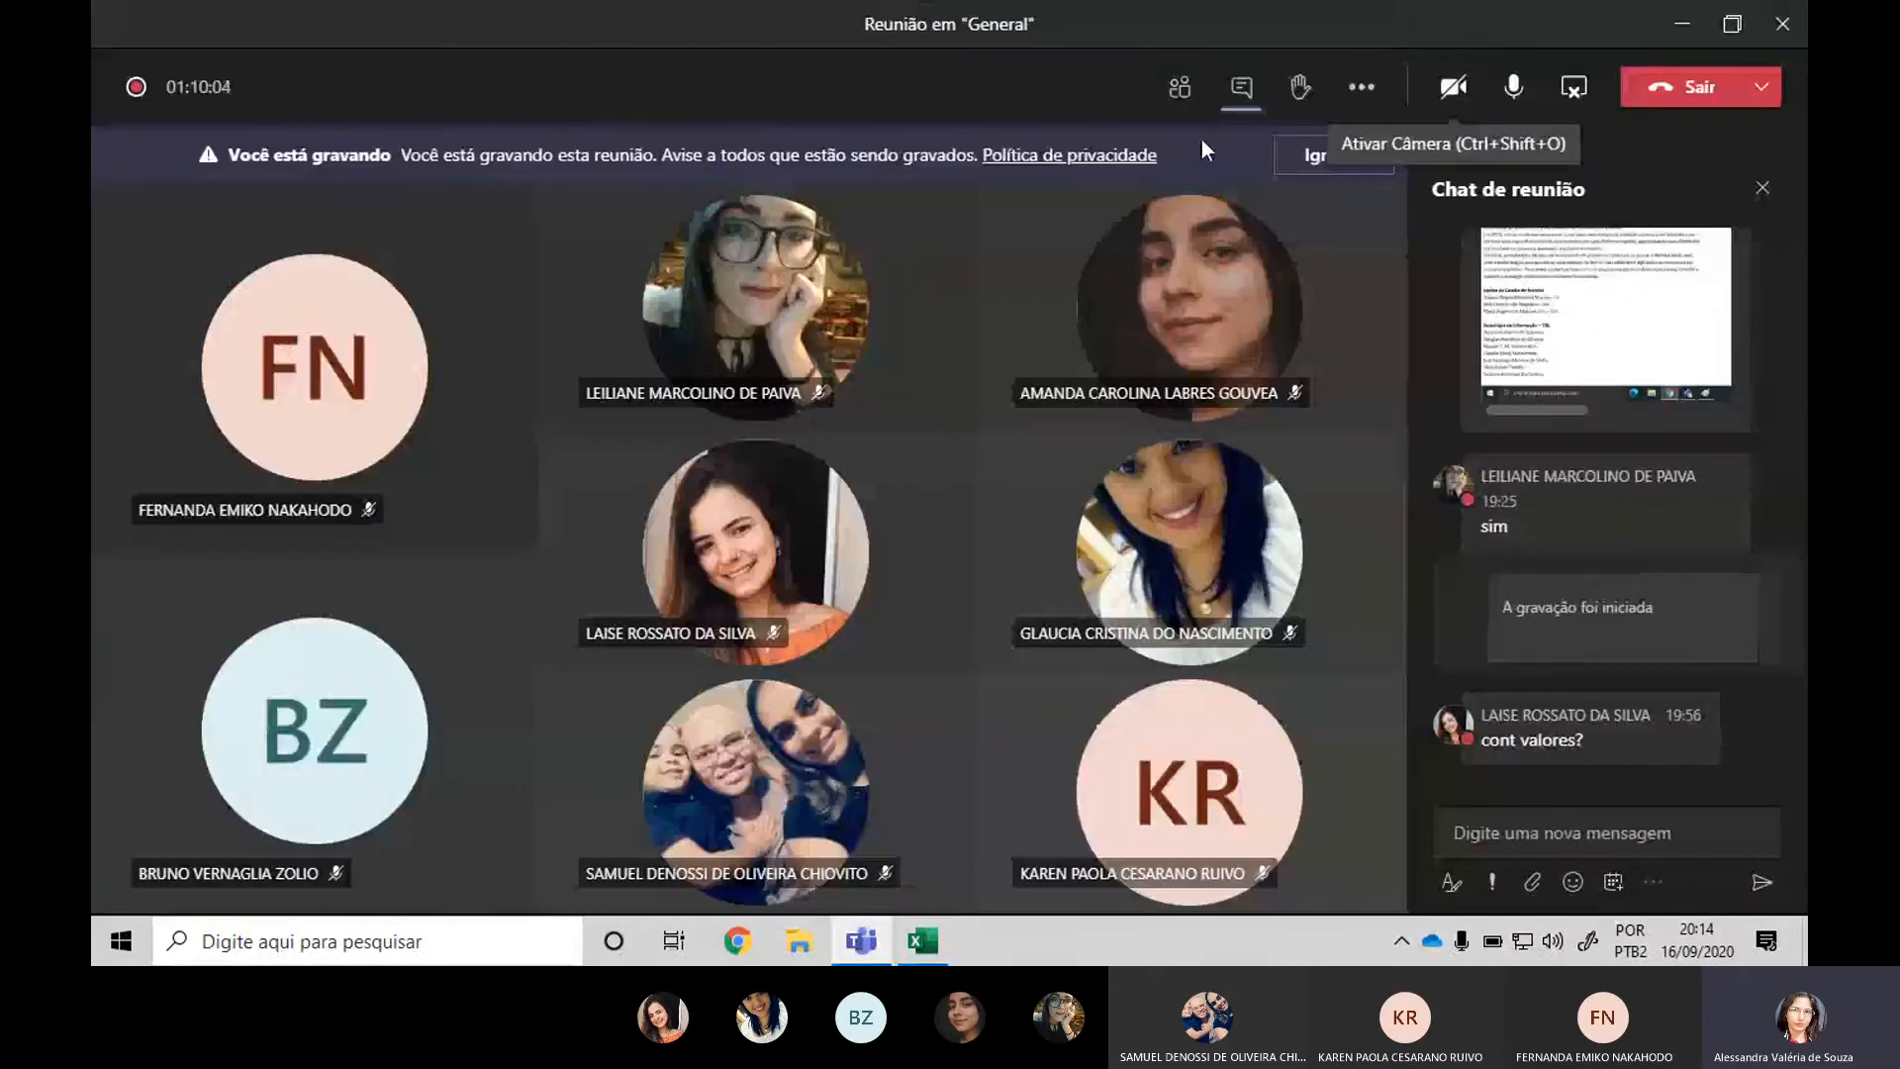
pyautogui.click(1179, 90)
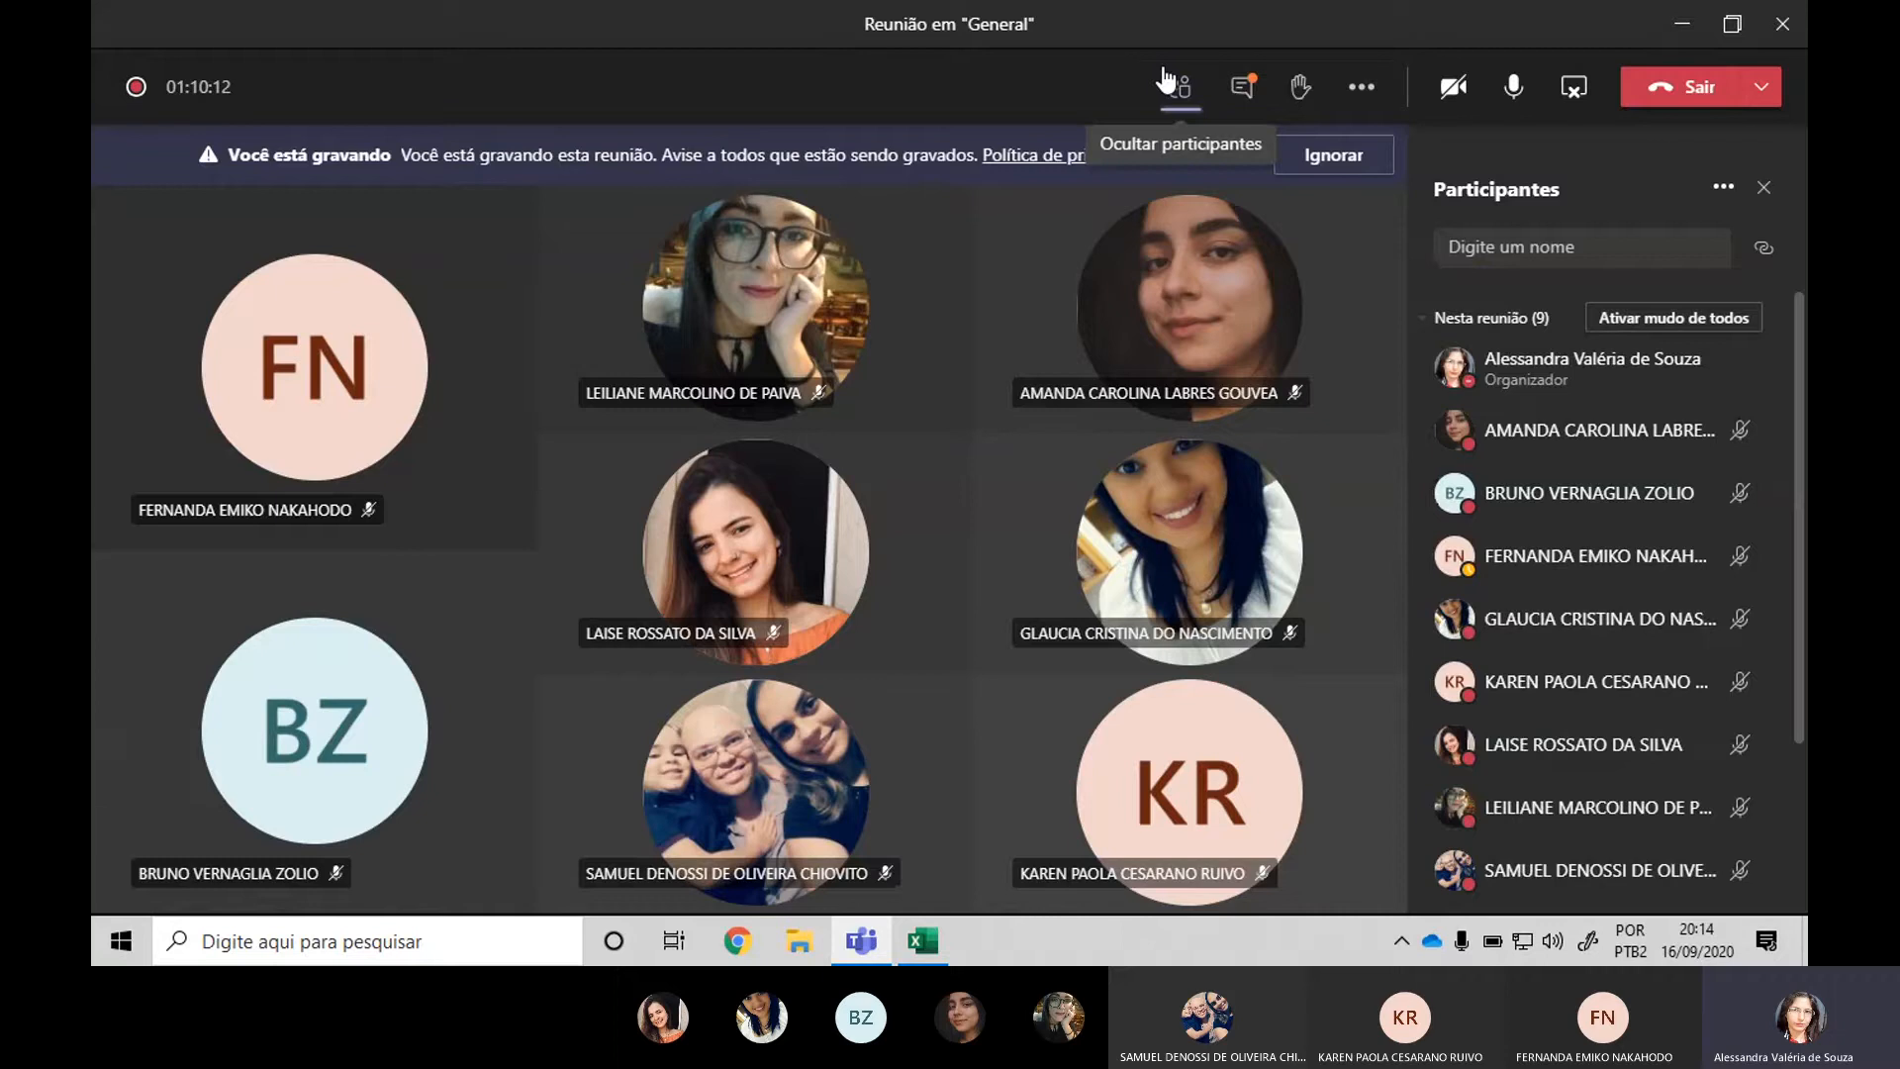
pyautogui.click(1245, 87)
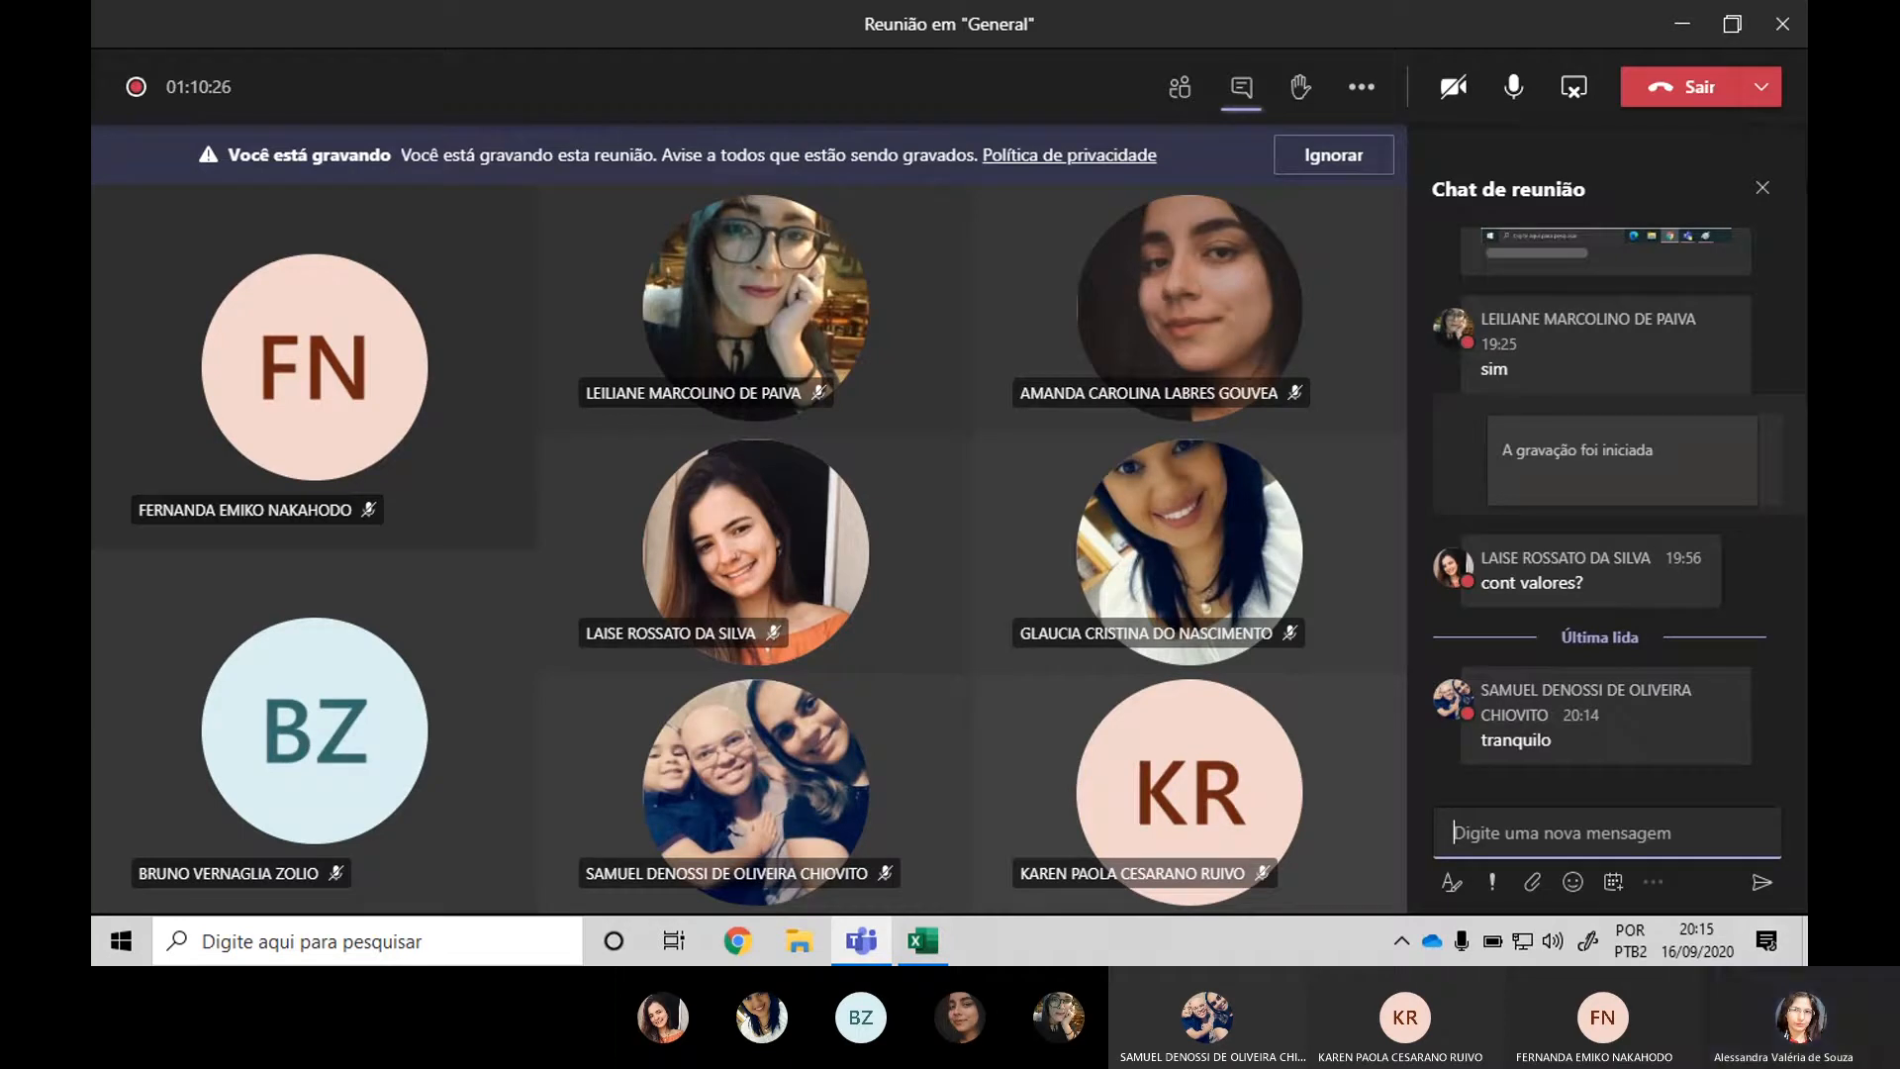
pyautogui.hotkey('alt', 'Tab')
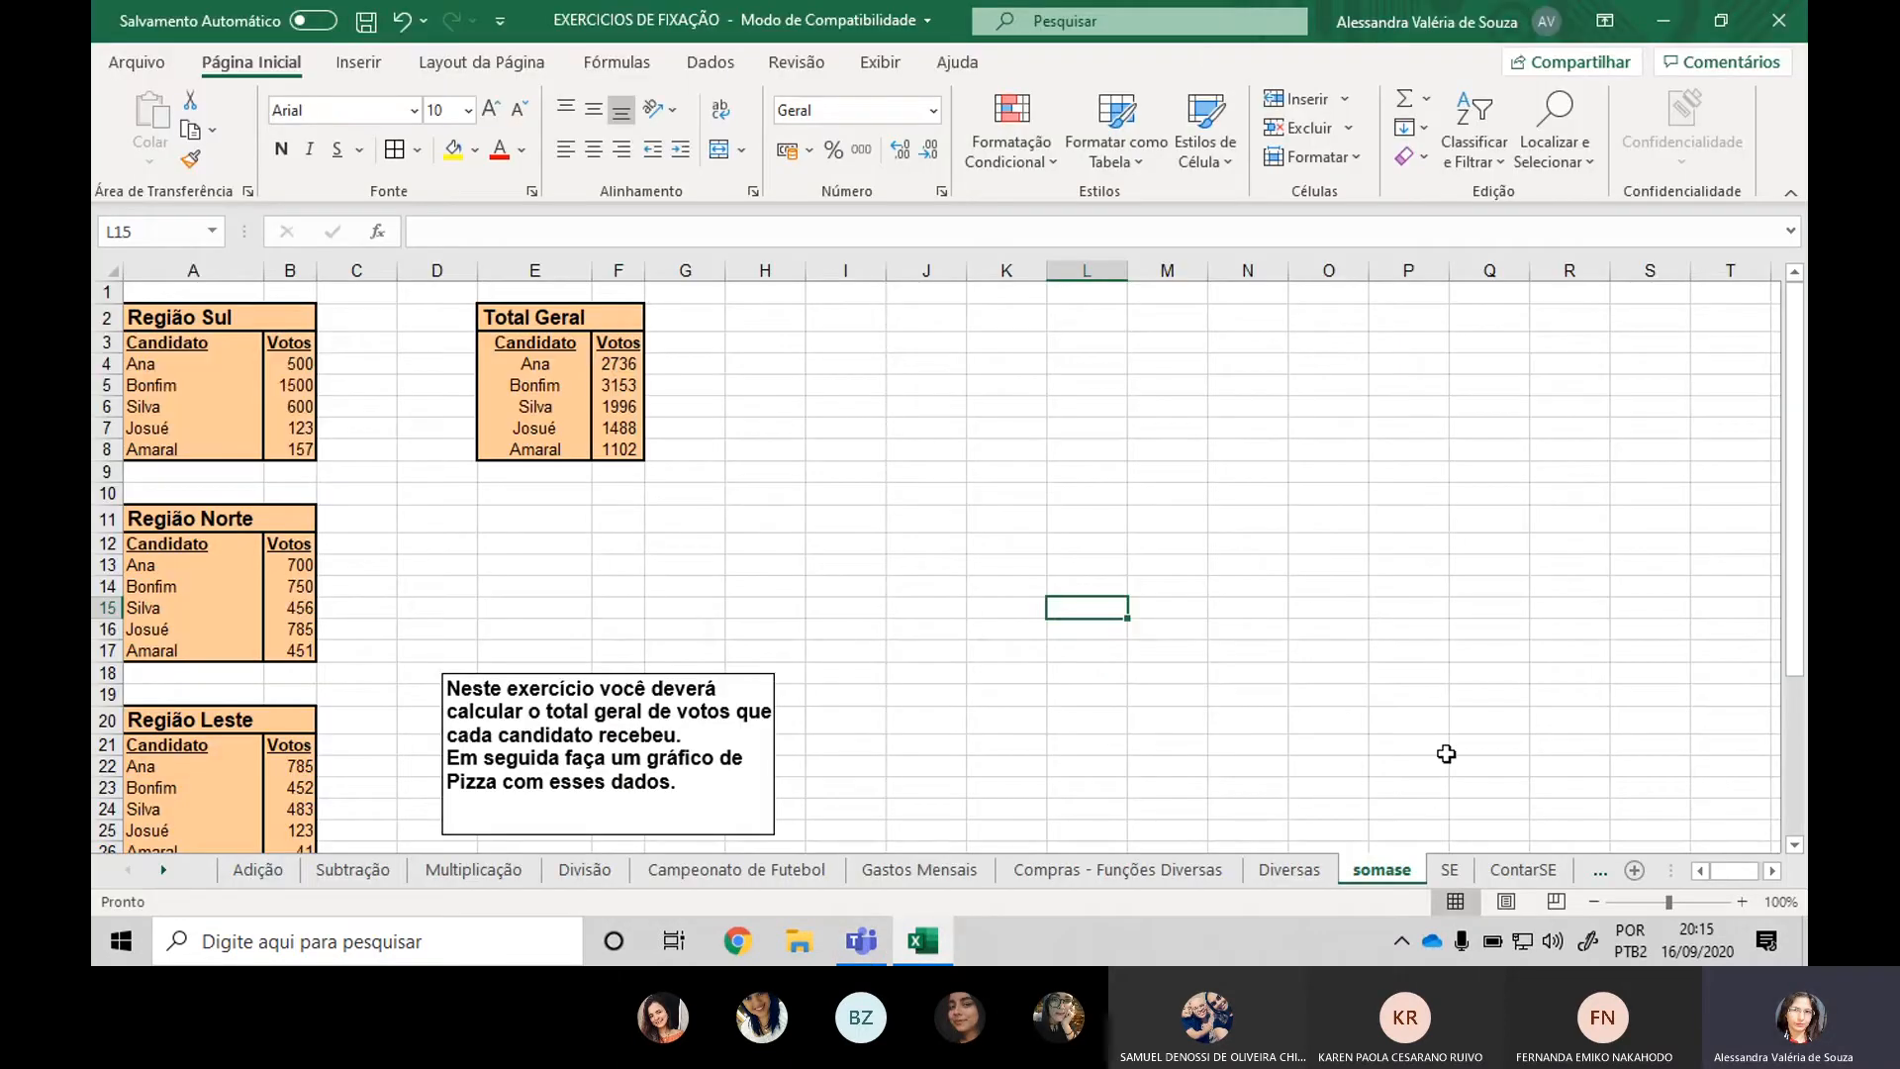
# Open the SE sheet and widen columns B to F of the student grades table equally.
pyautogui.click(1450, 869)
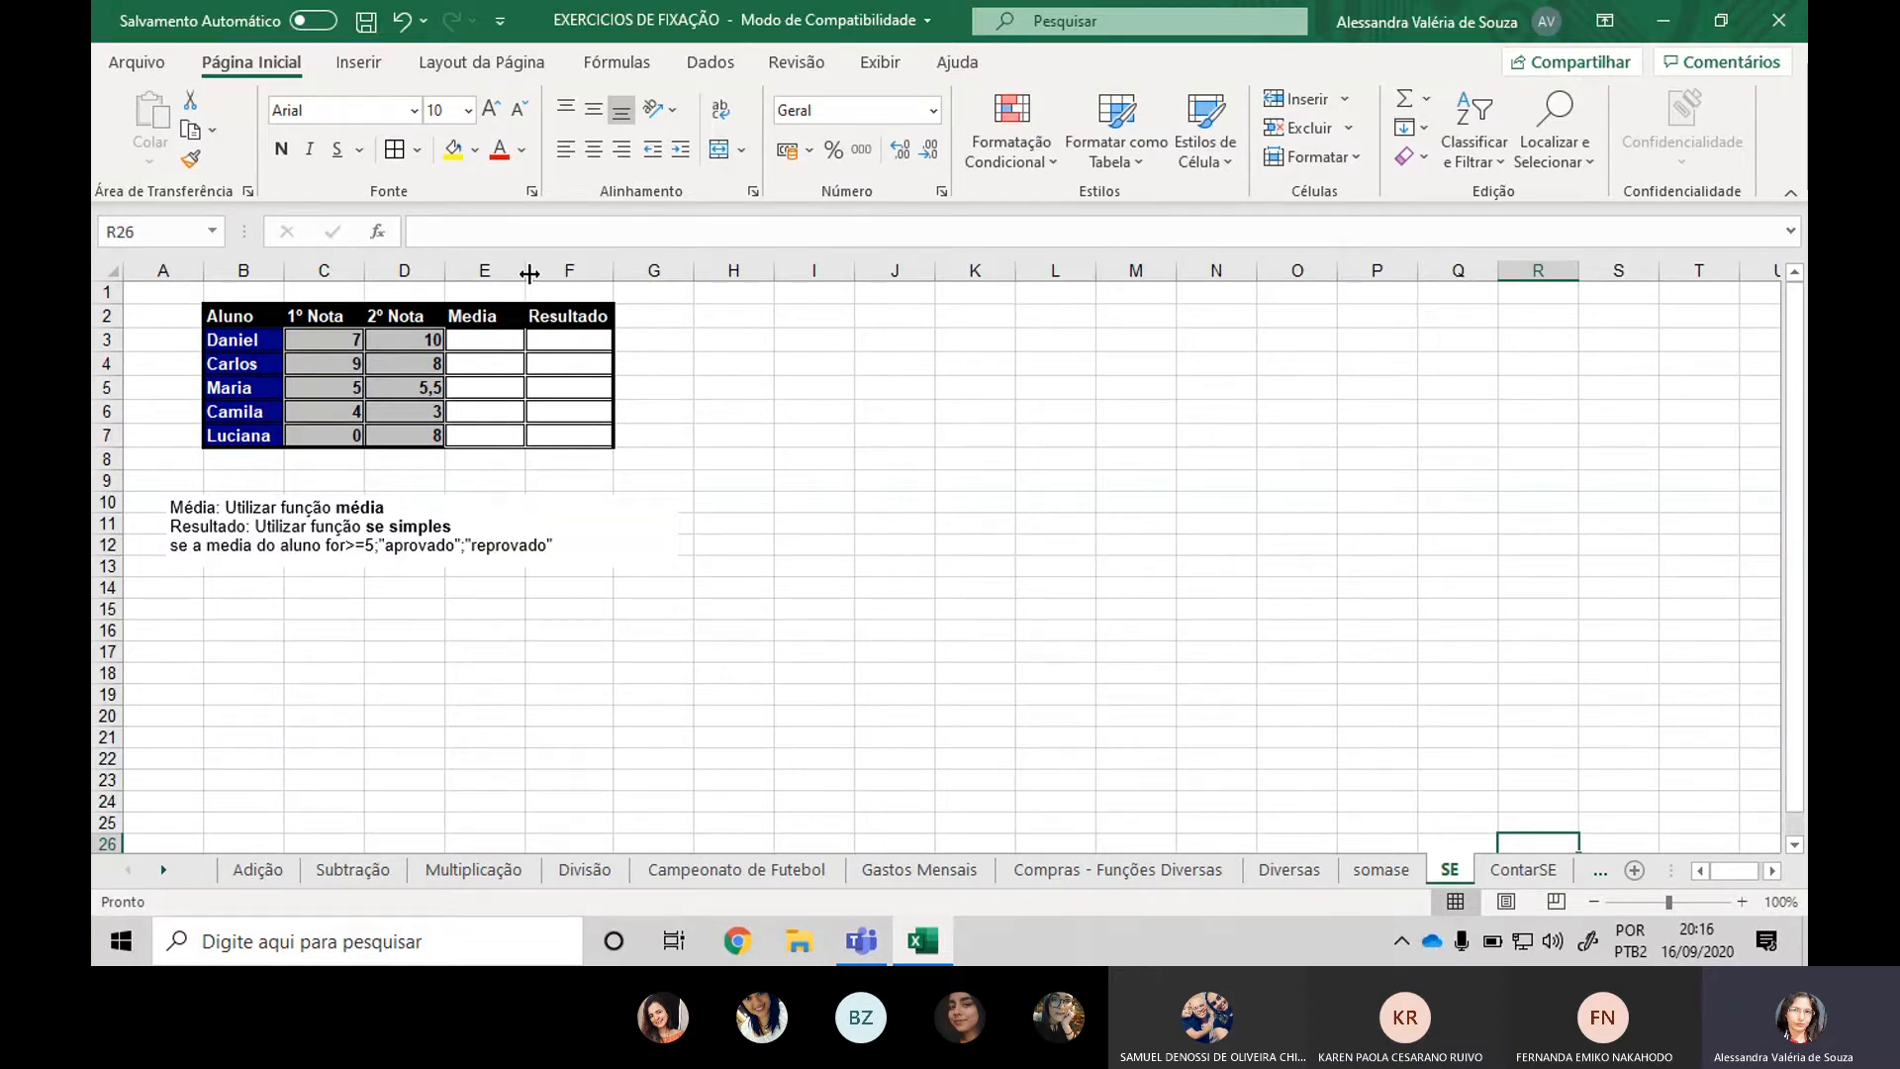
pyautogui.moveTo(525, 271); pyautogui.dragTo(543, 275)
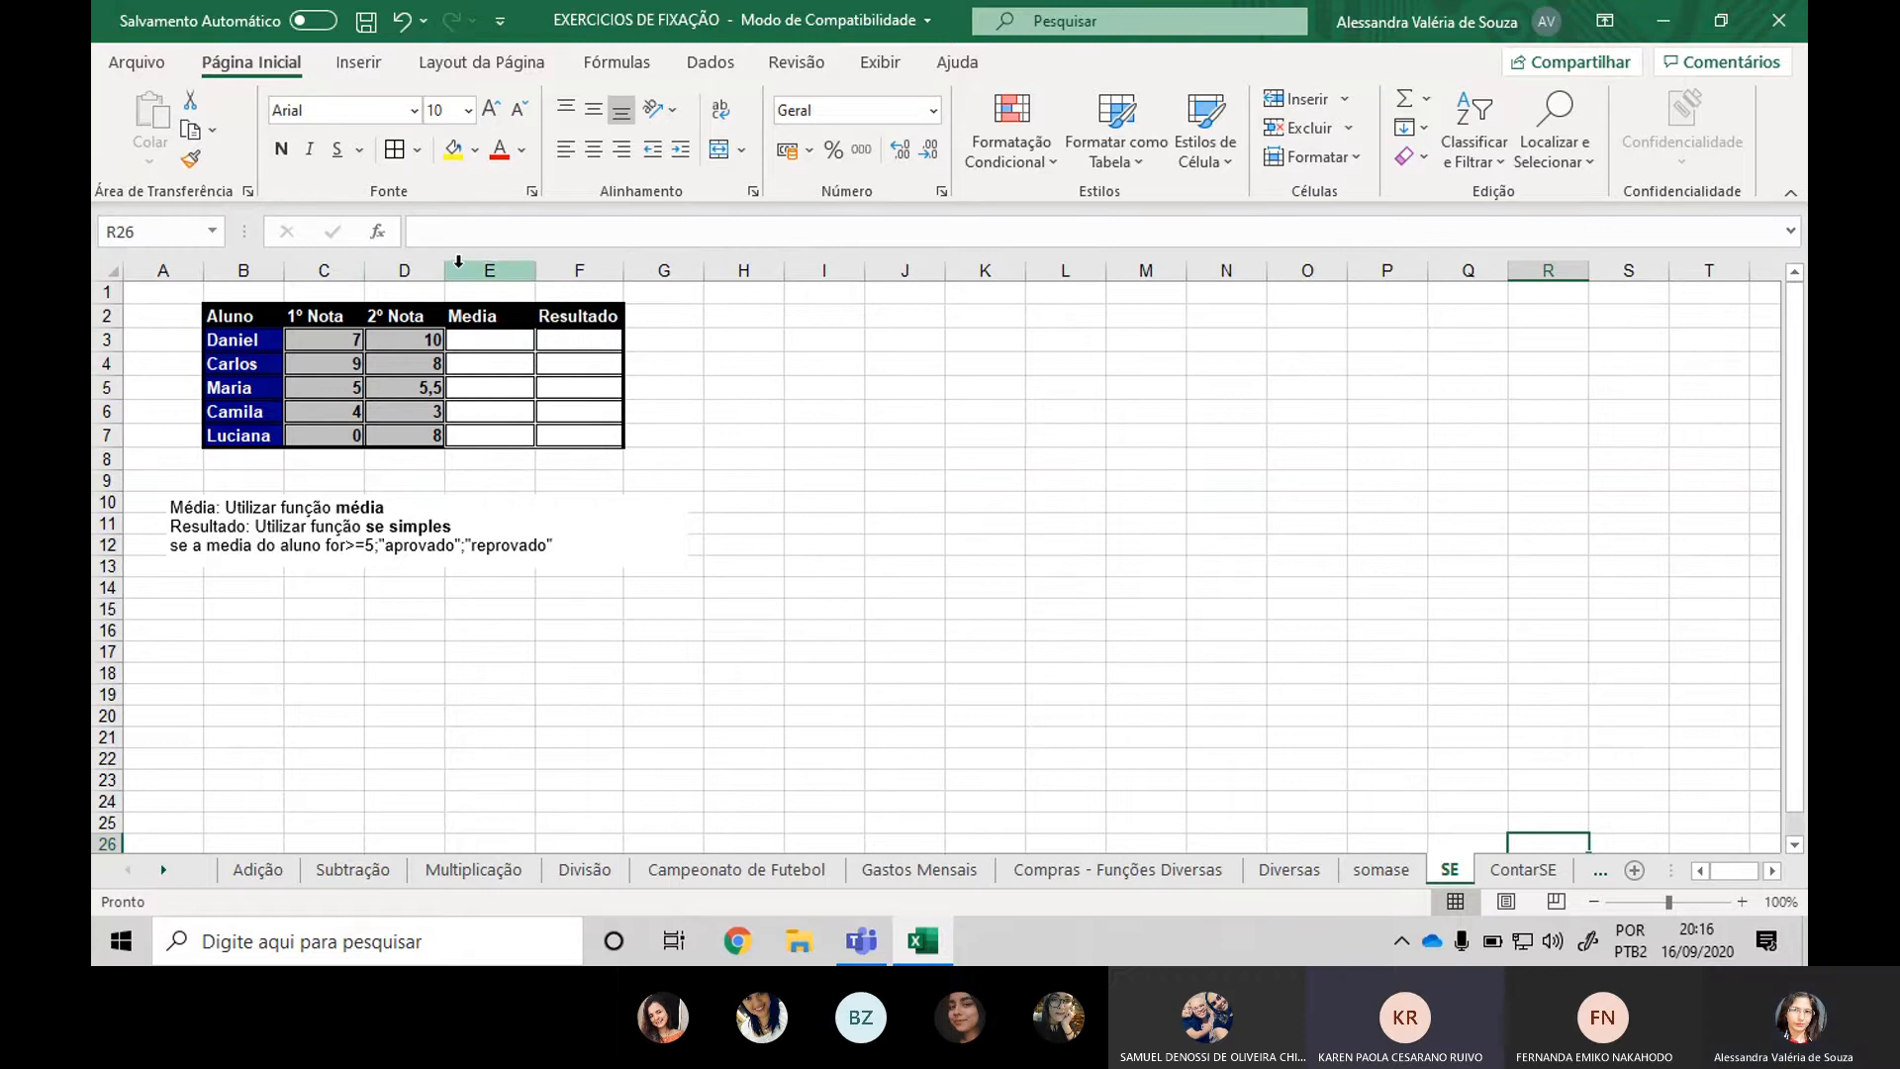
pyautogui.moveTo(443, 269); pyautogui.dragTo(721, 274)
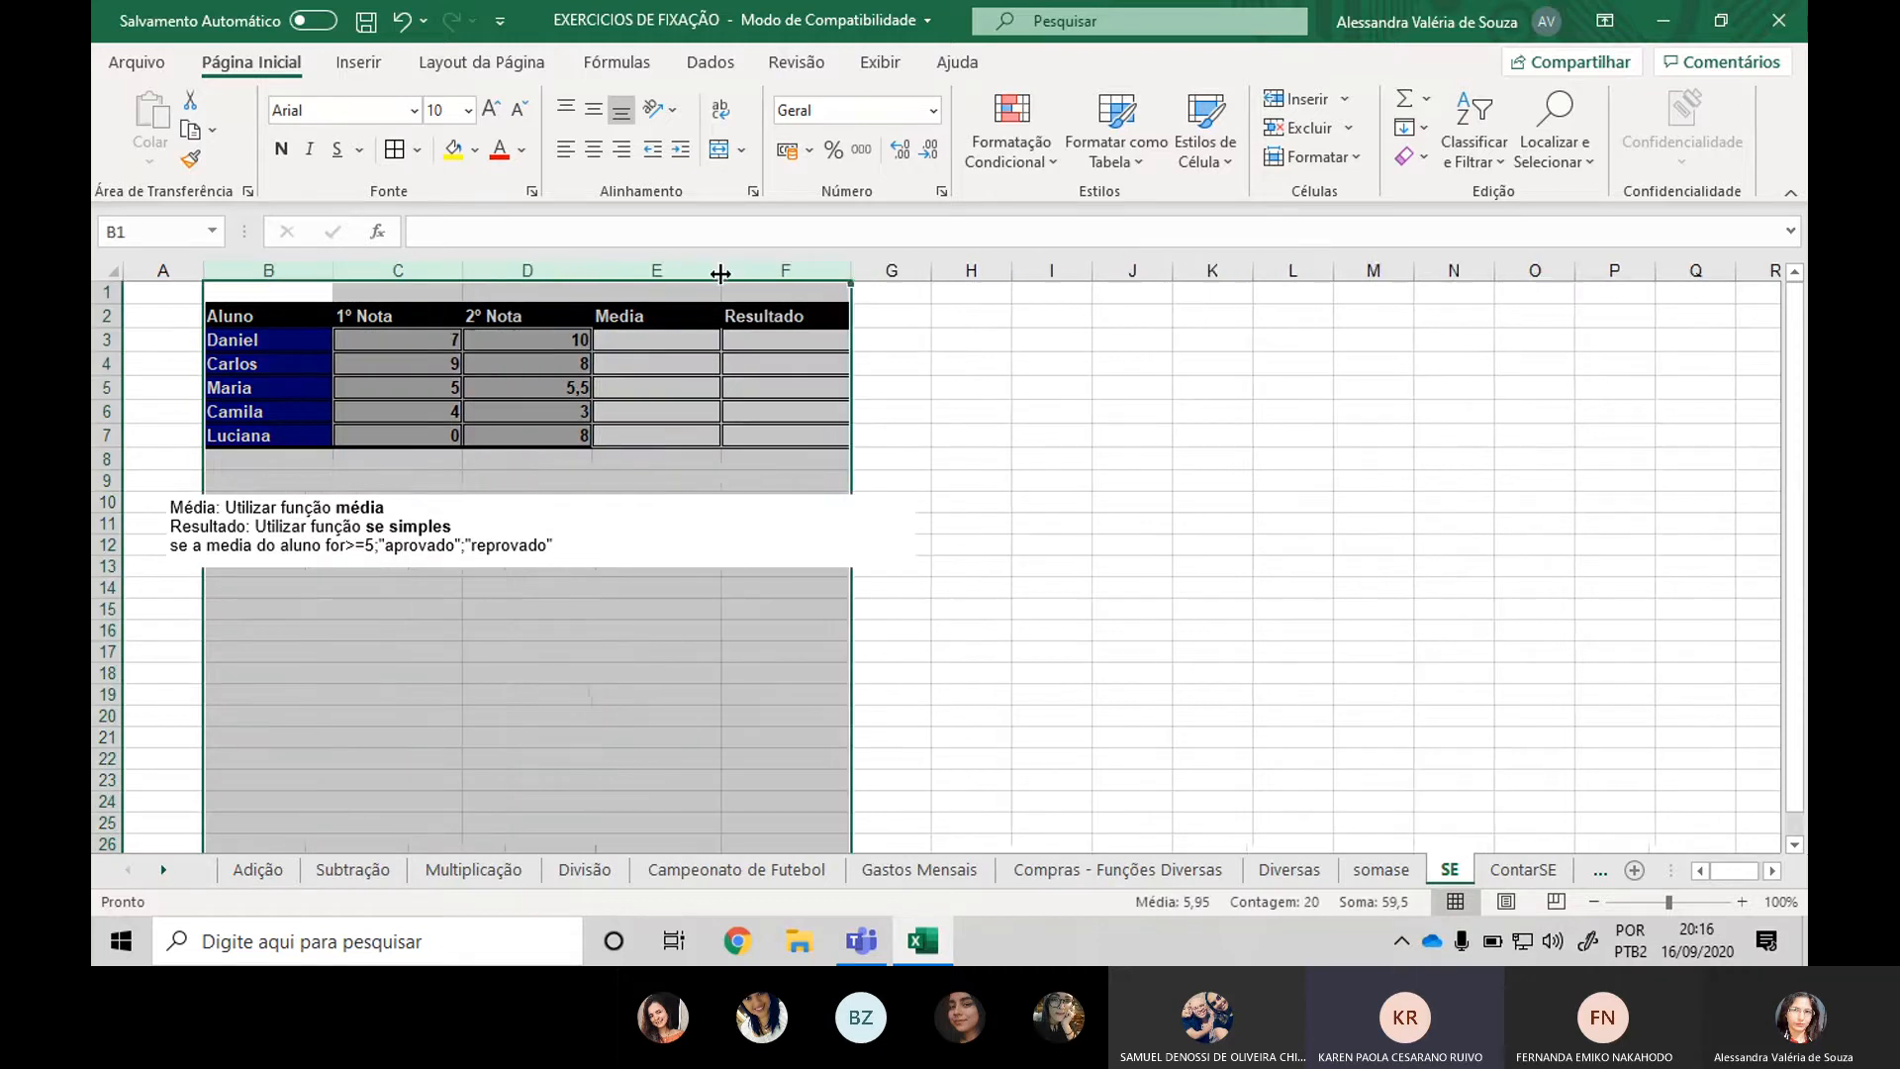
pyautogui.click(1215, 582)
# Move the instruction text box further down below the grades table, to about rows 14 to 16.
pyautogui.click(816, 537)
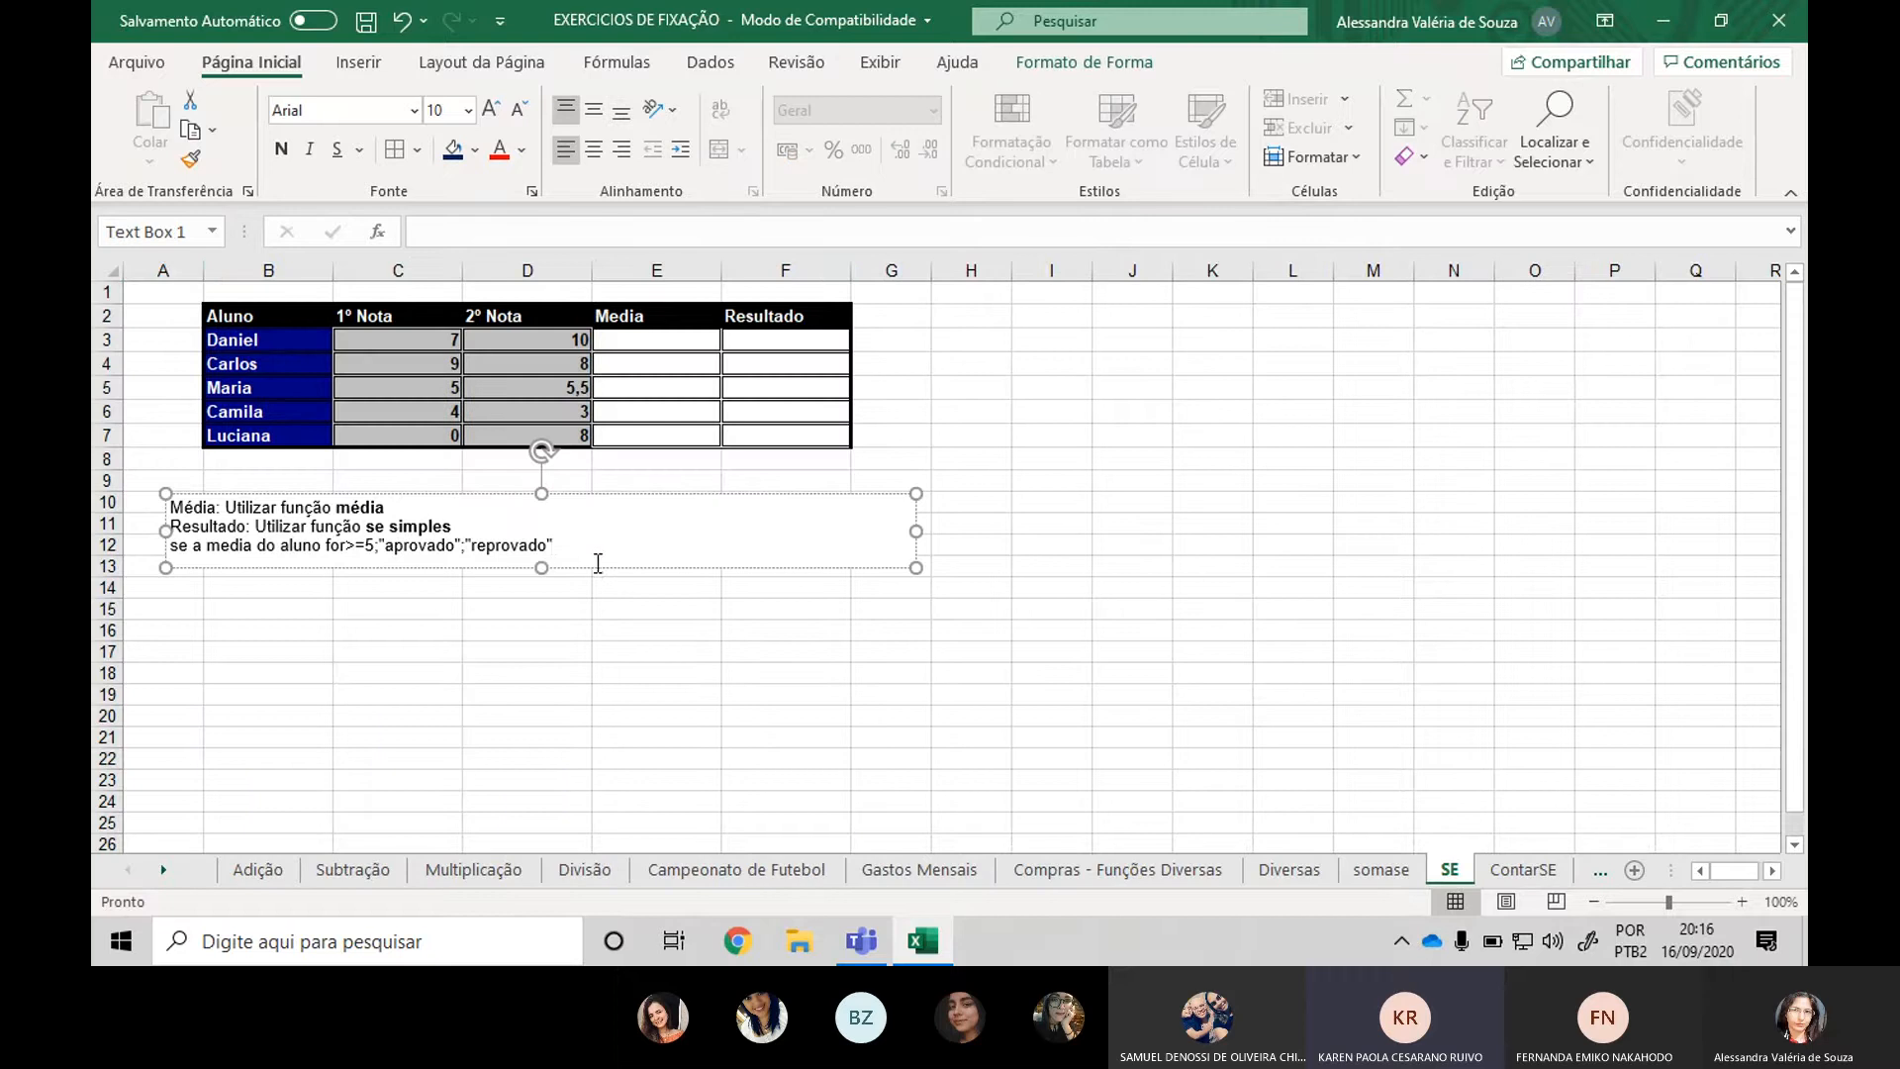
pyautogui.moveTo(594, 578); pyautogui.dragTo(596, 657)
pyautogui.click(1113, 548)
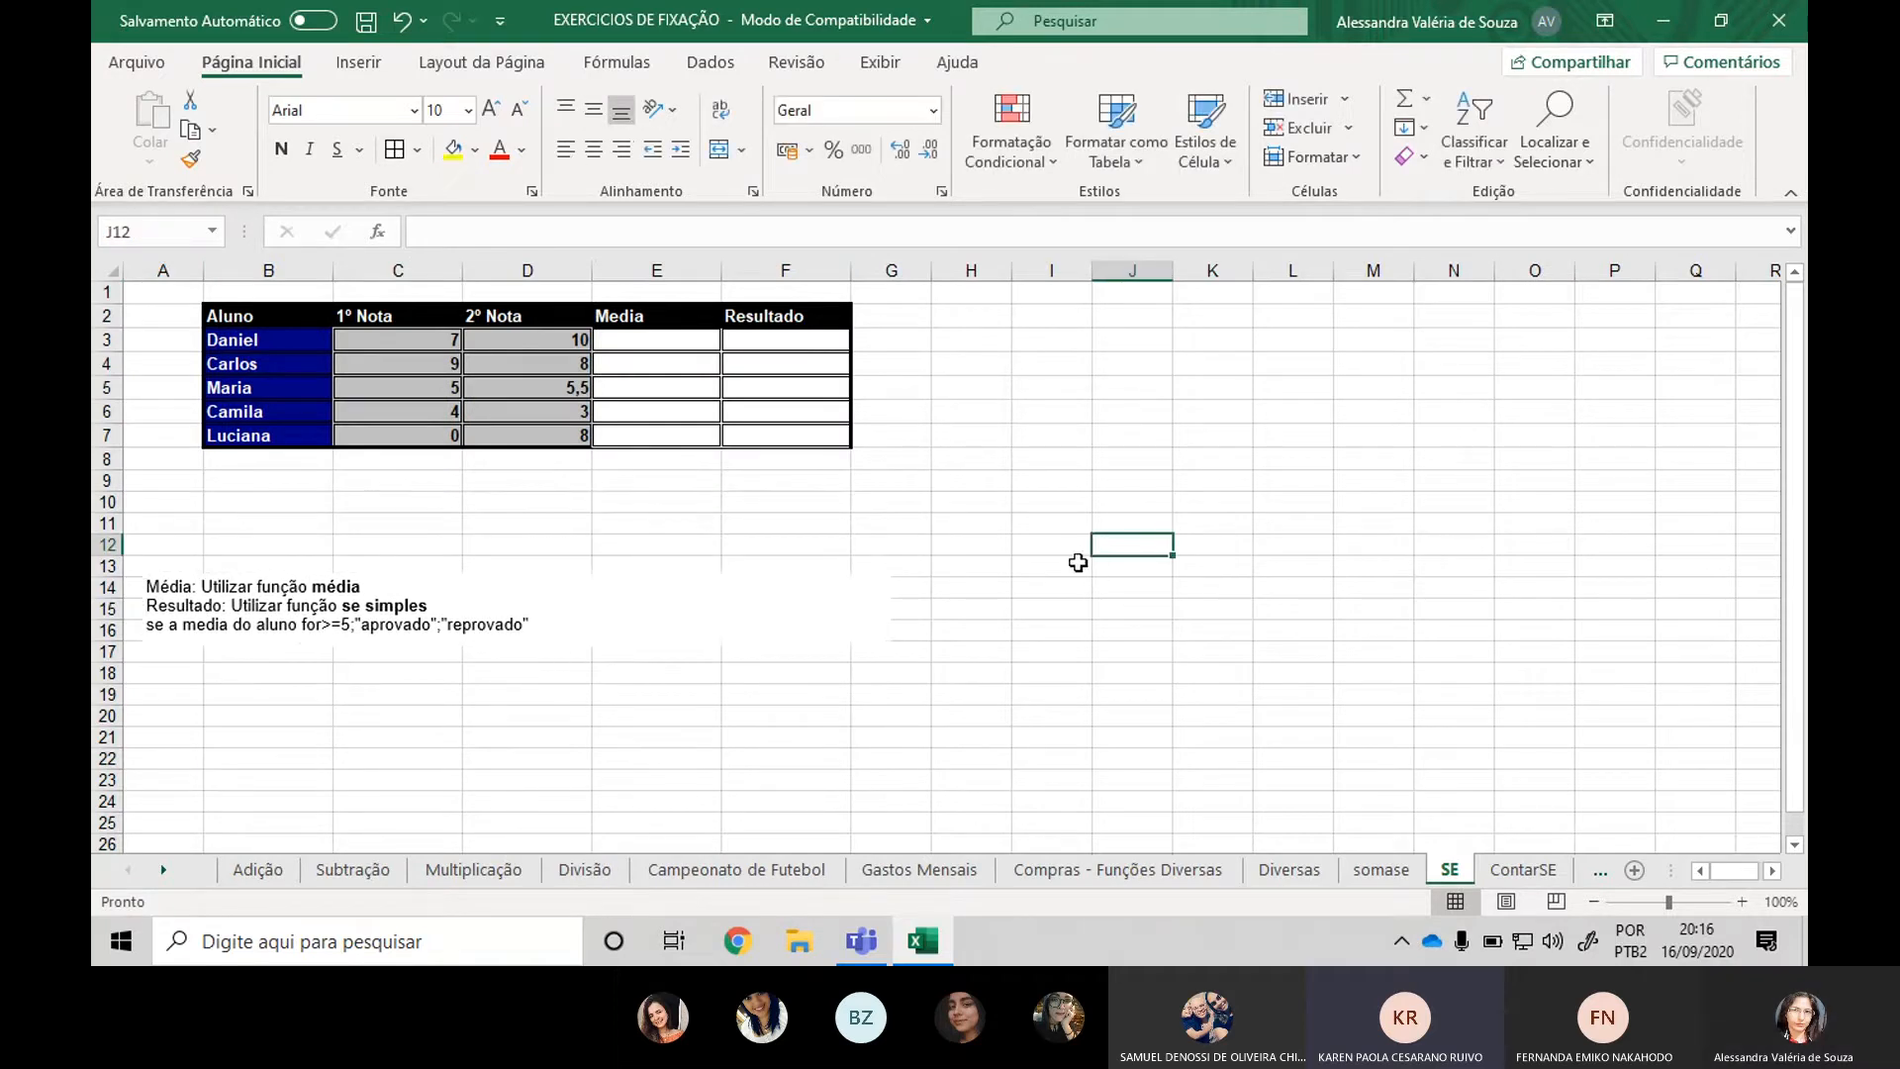
pyautogui.click(834, 616)
pyautogui.click(1103, 542)
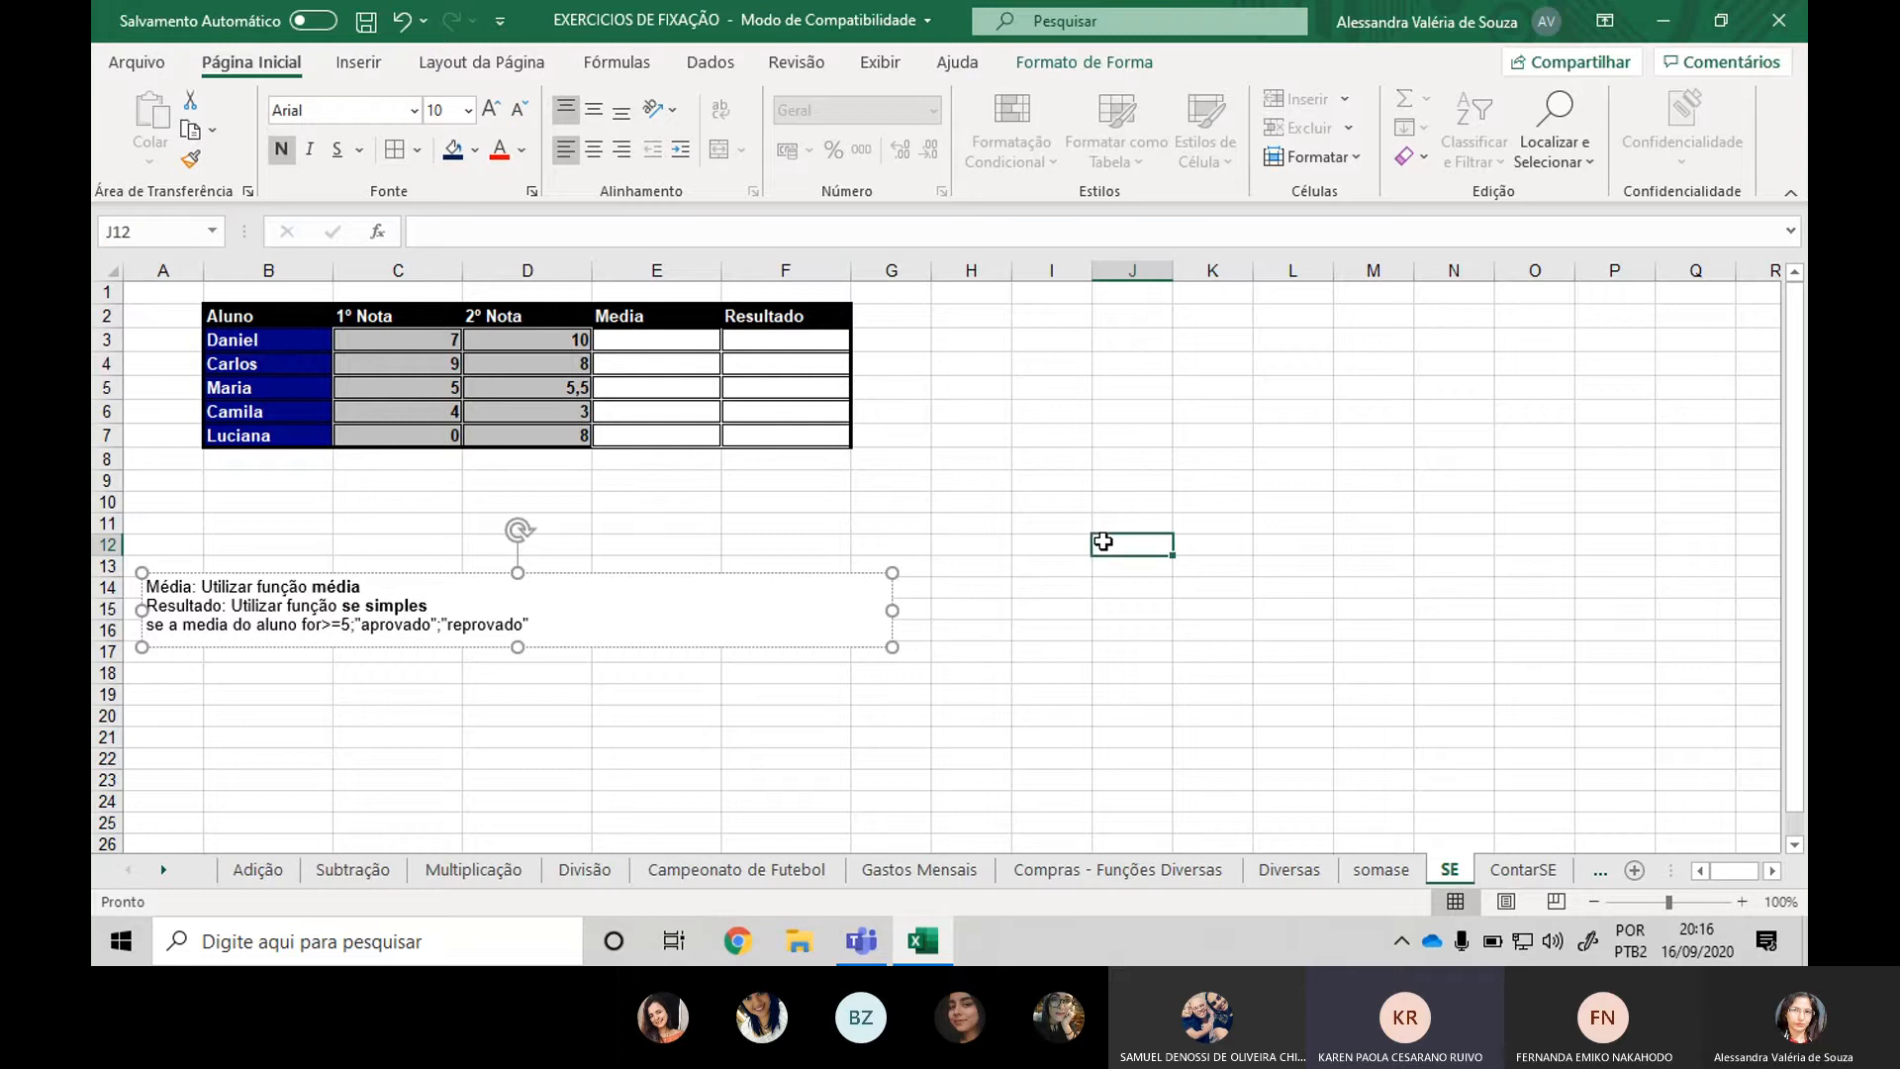
# Enter the date 16/09/20 in cell I4, beside the grades table.
pyautogui.click(707, 337)
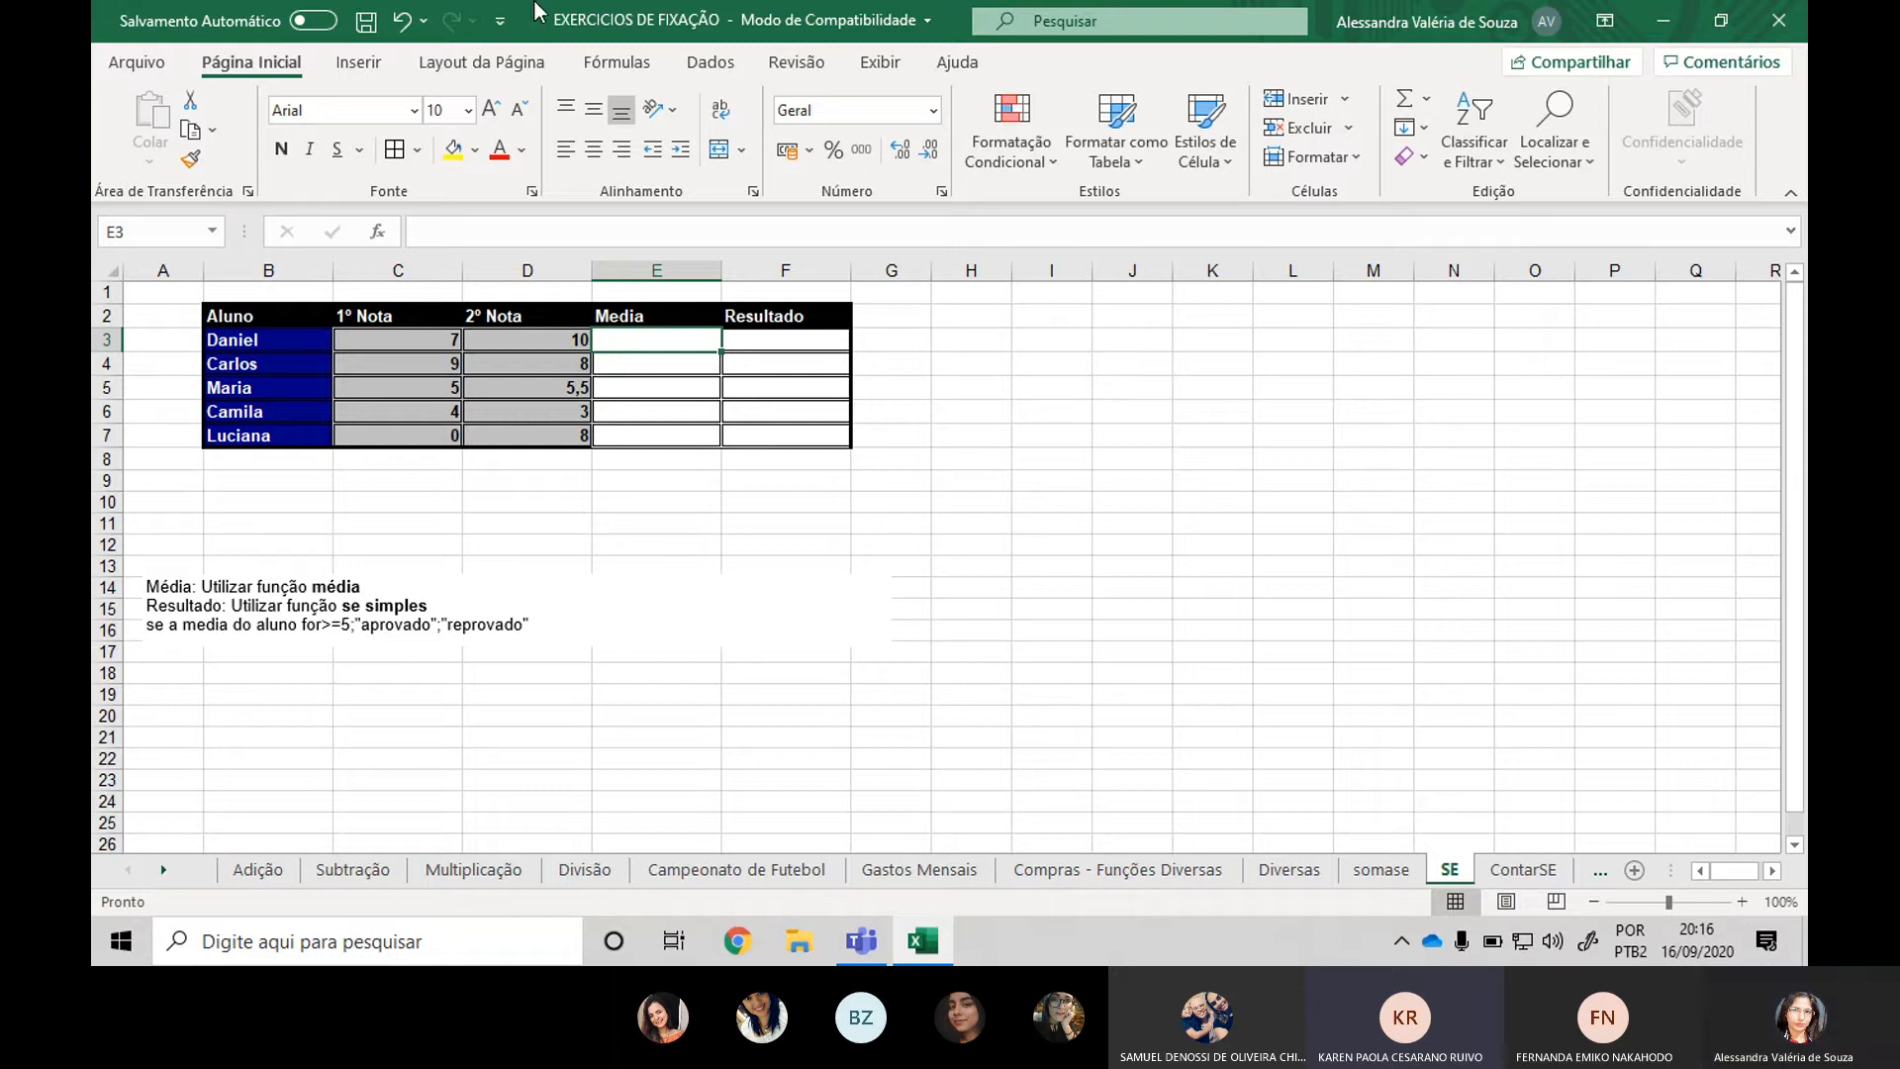
pyautogui.click(1036, 364)
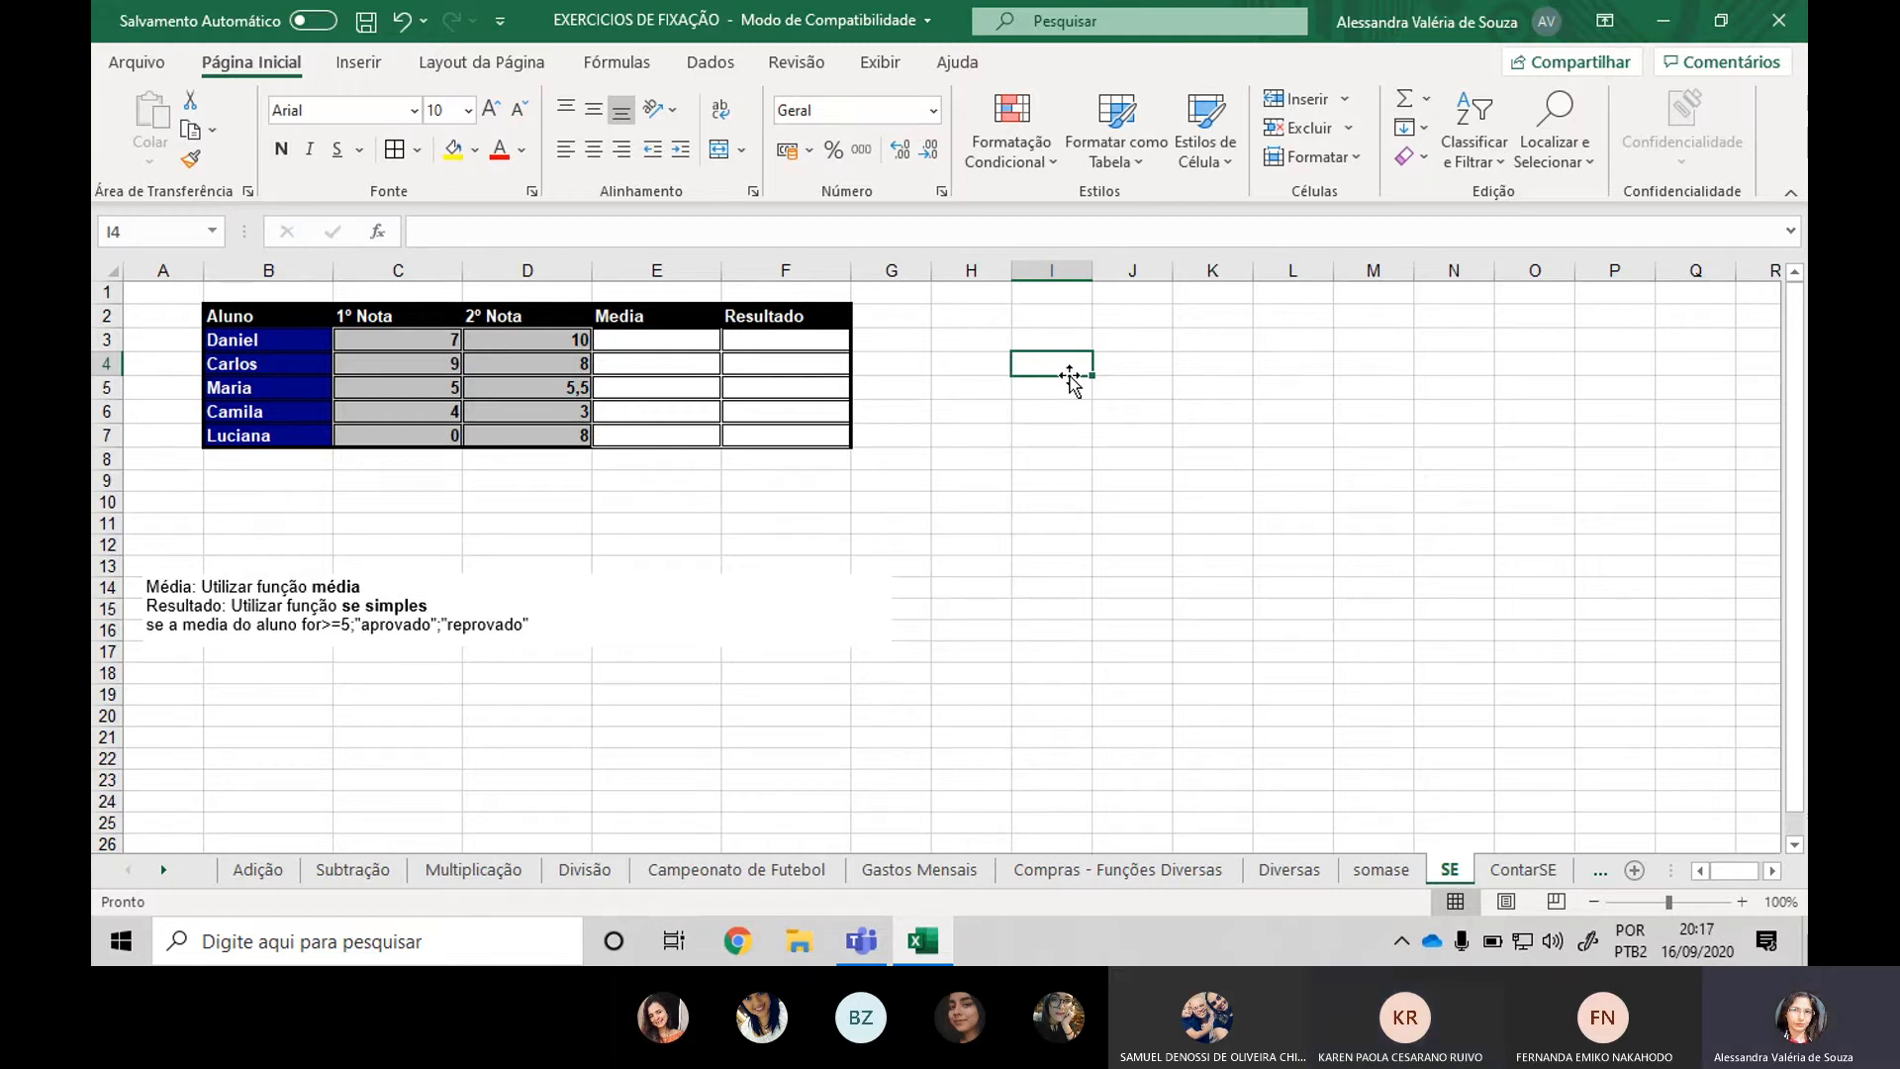
pyautogui.write('15/')
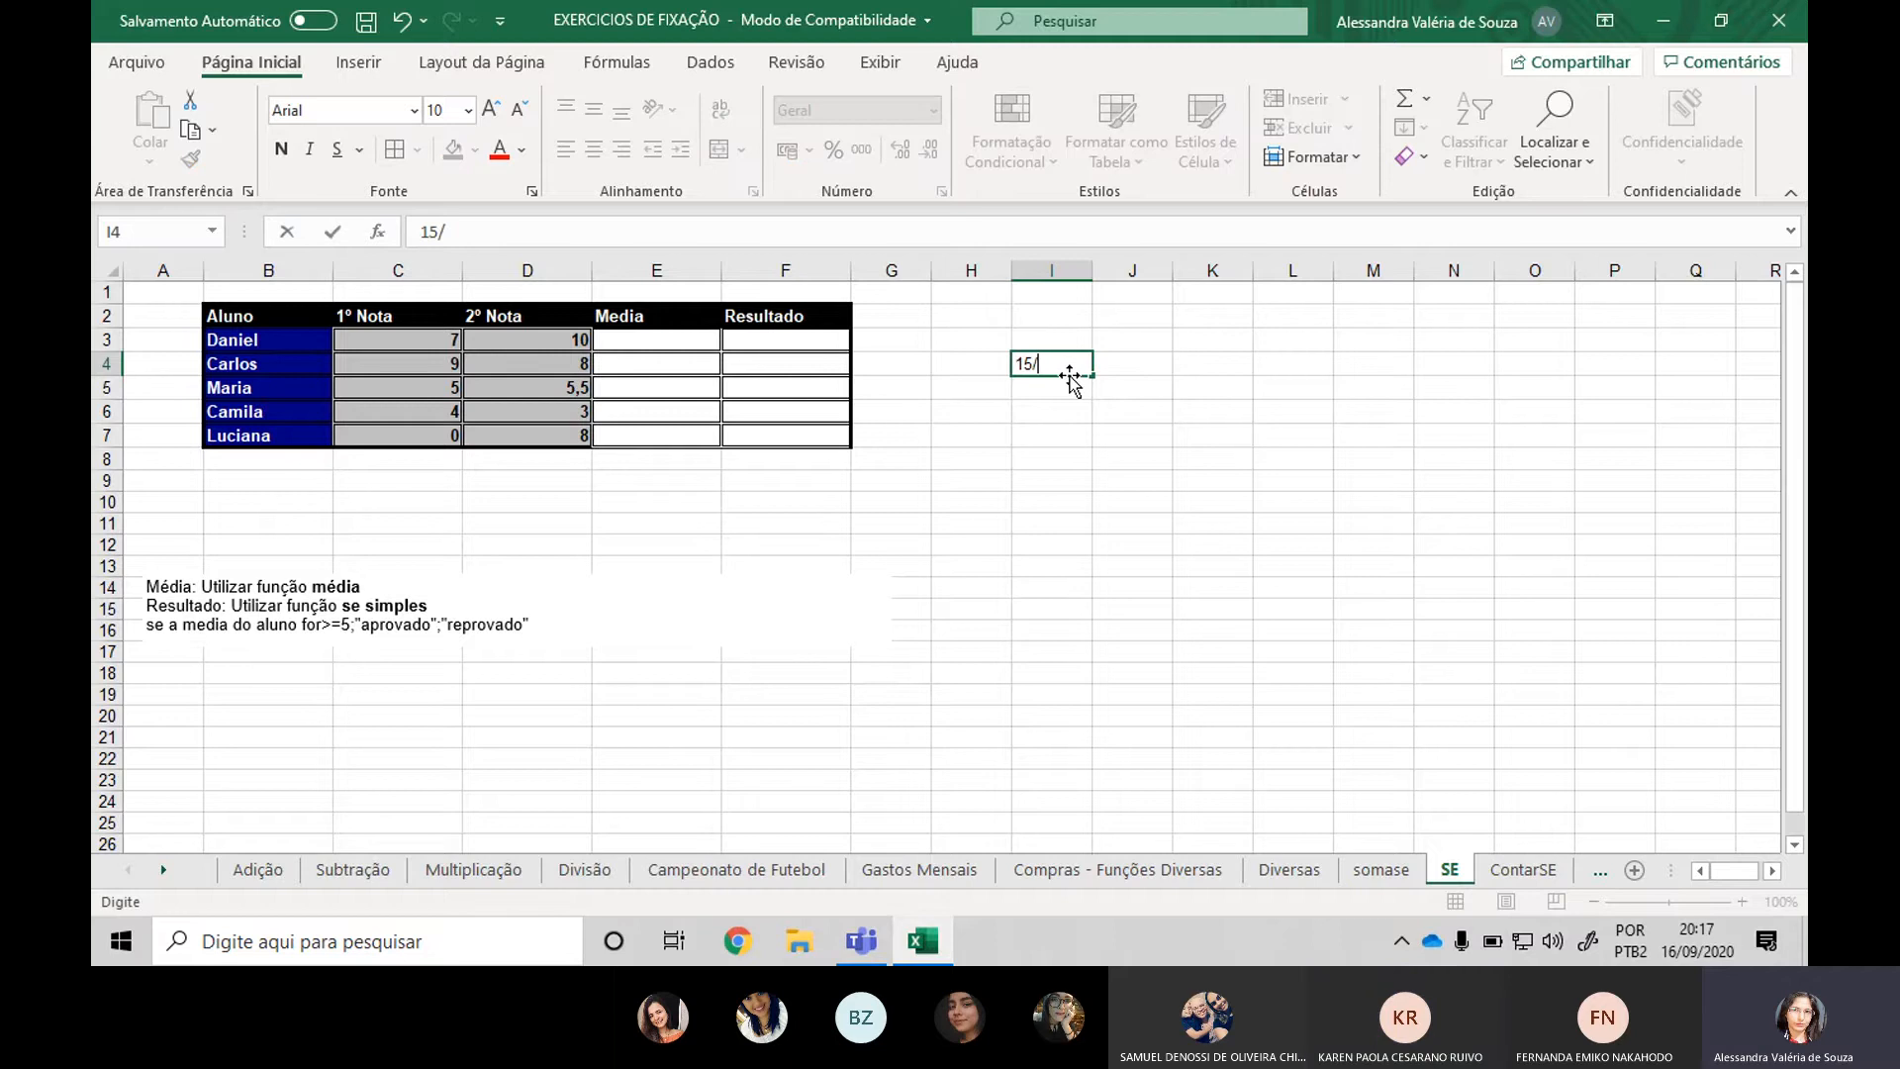
pyautogui.write('0')
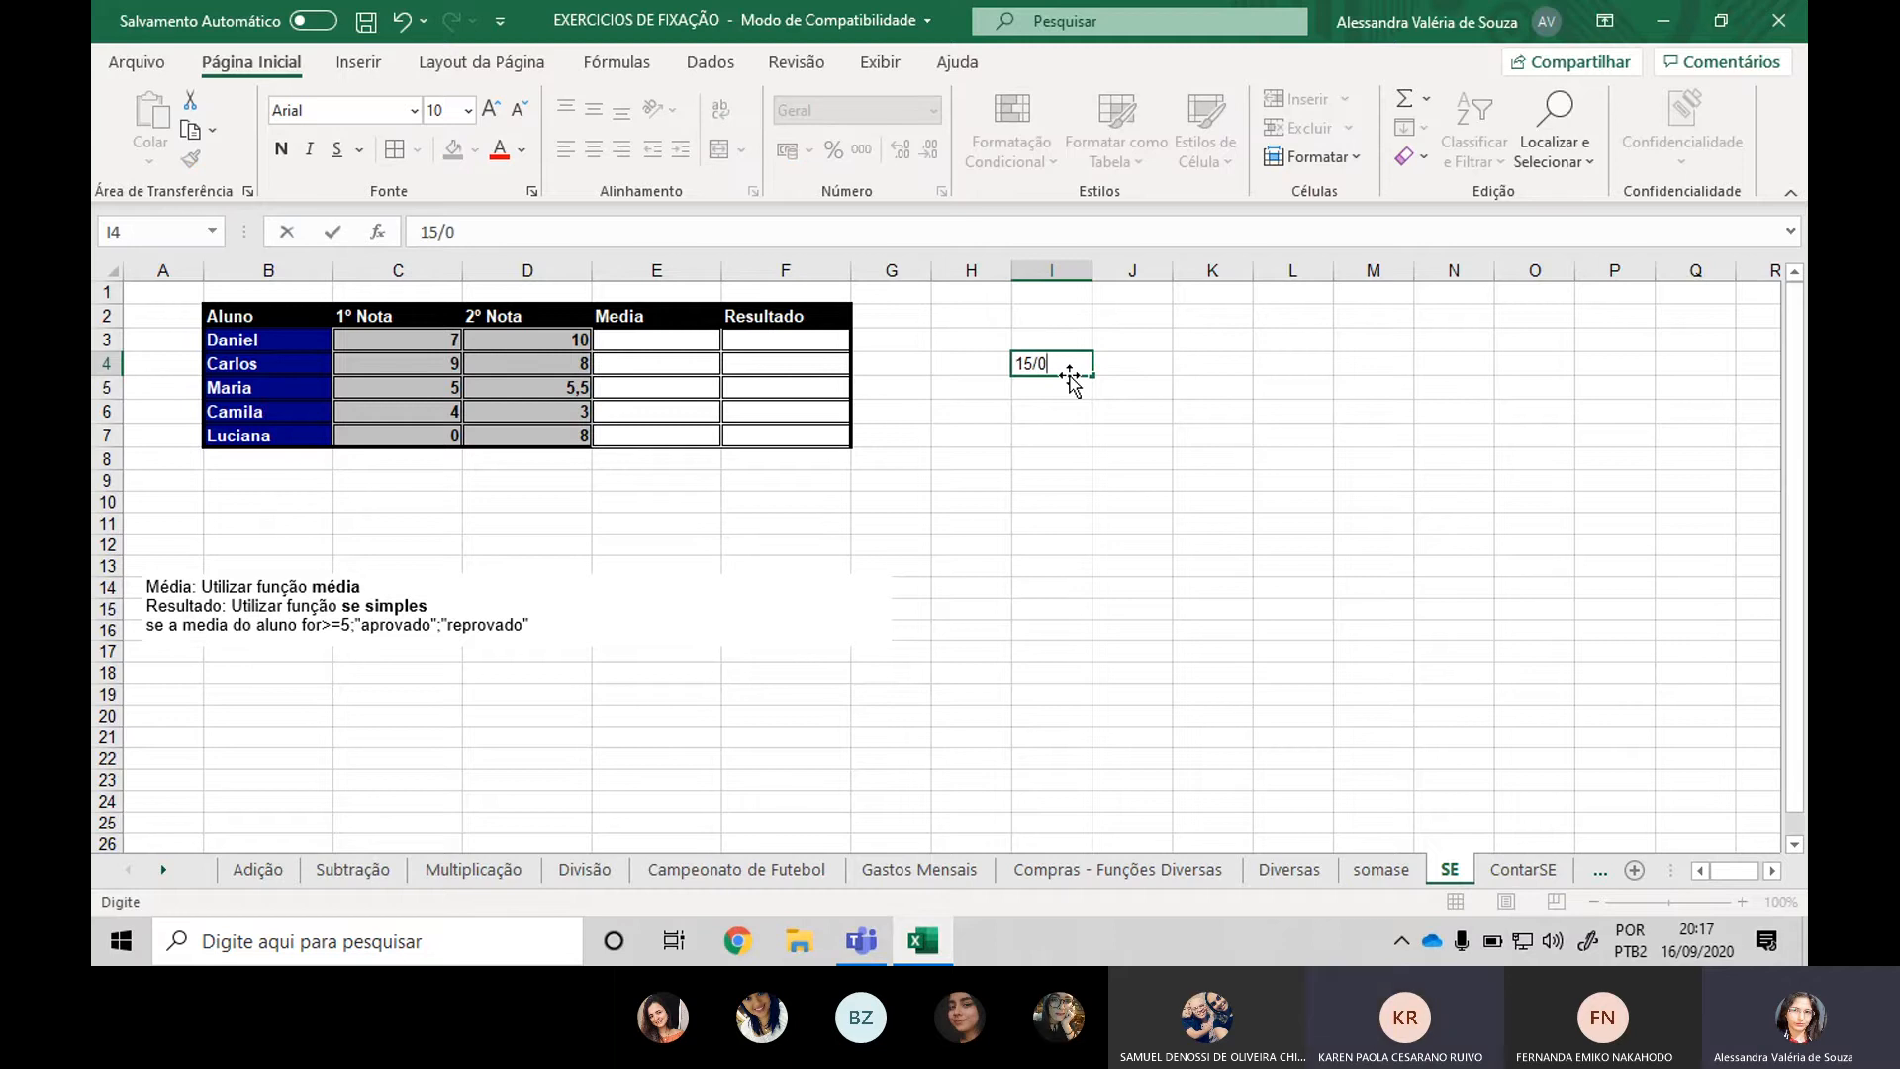
pyautogui.press('BackSpace')
pyautogui.press('BackSpace')
pyautogui.press('BackSpace')
pyautogui.press('BackSpace')
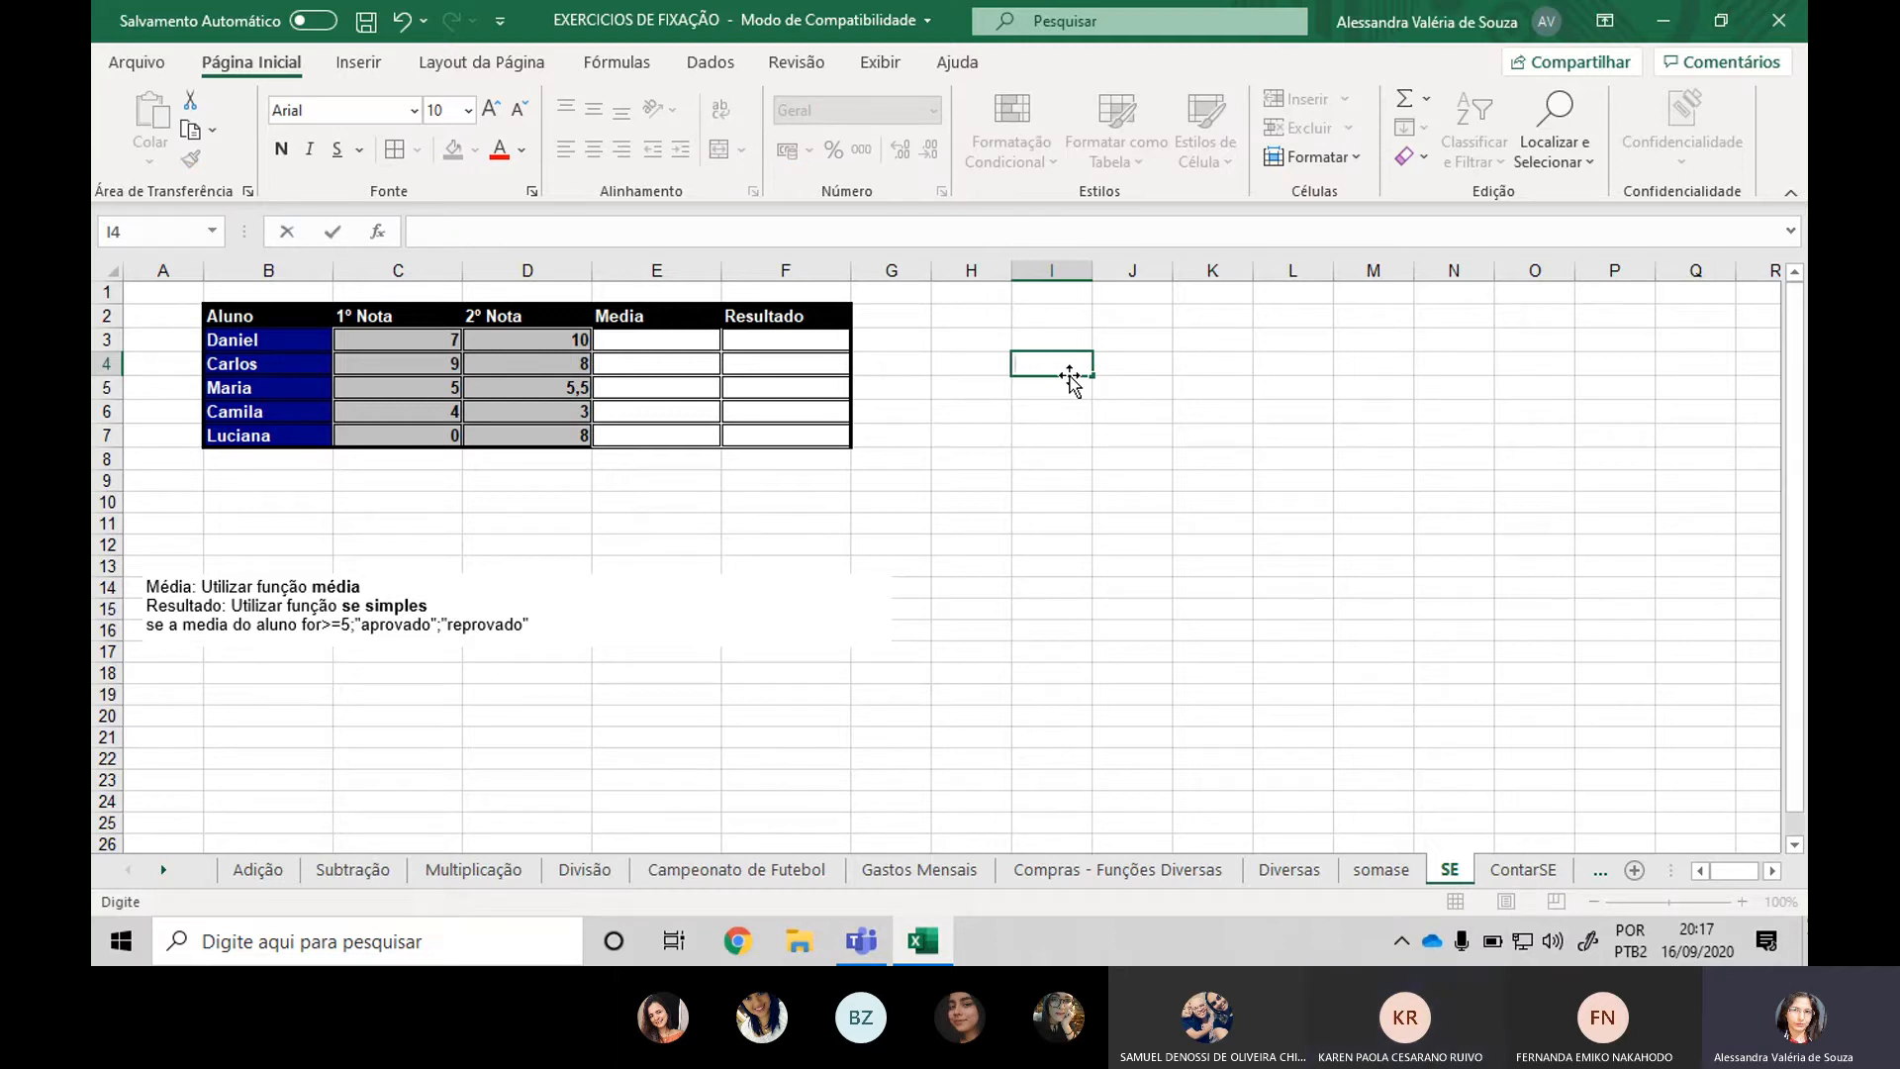
pyautogui.write('16/09/20')
pyautogui.press('Return')
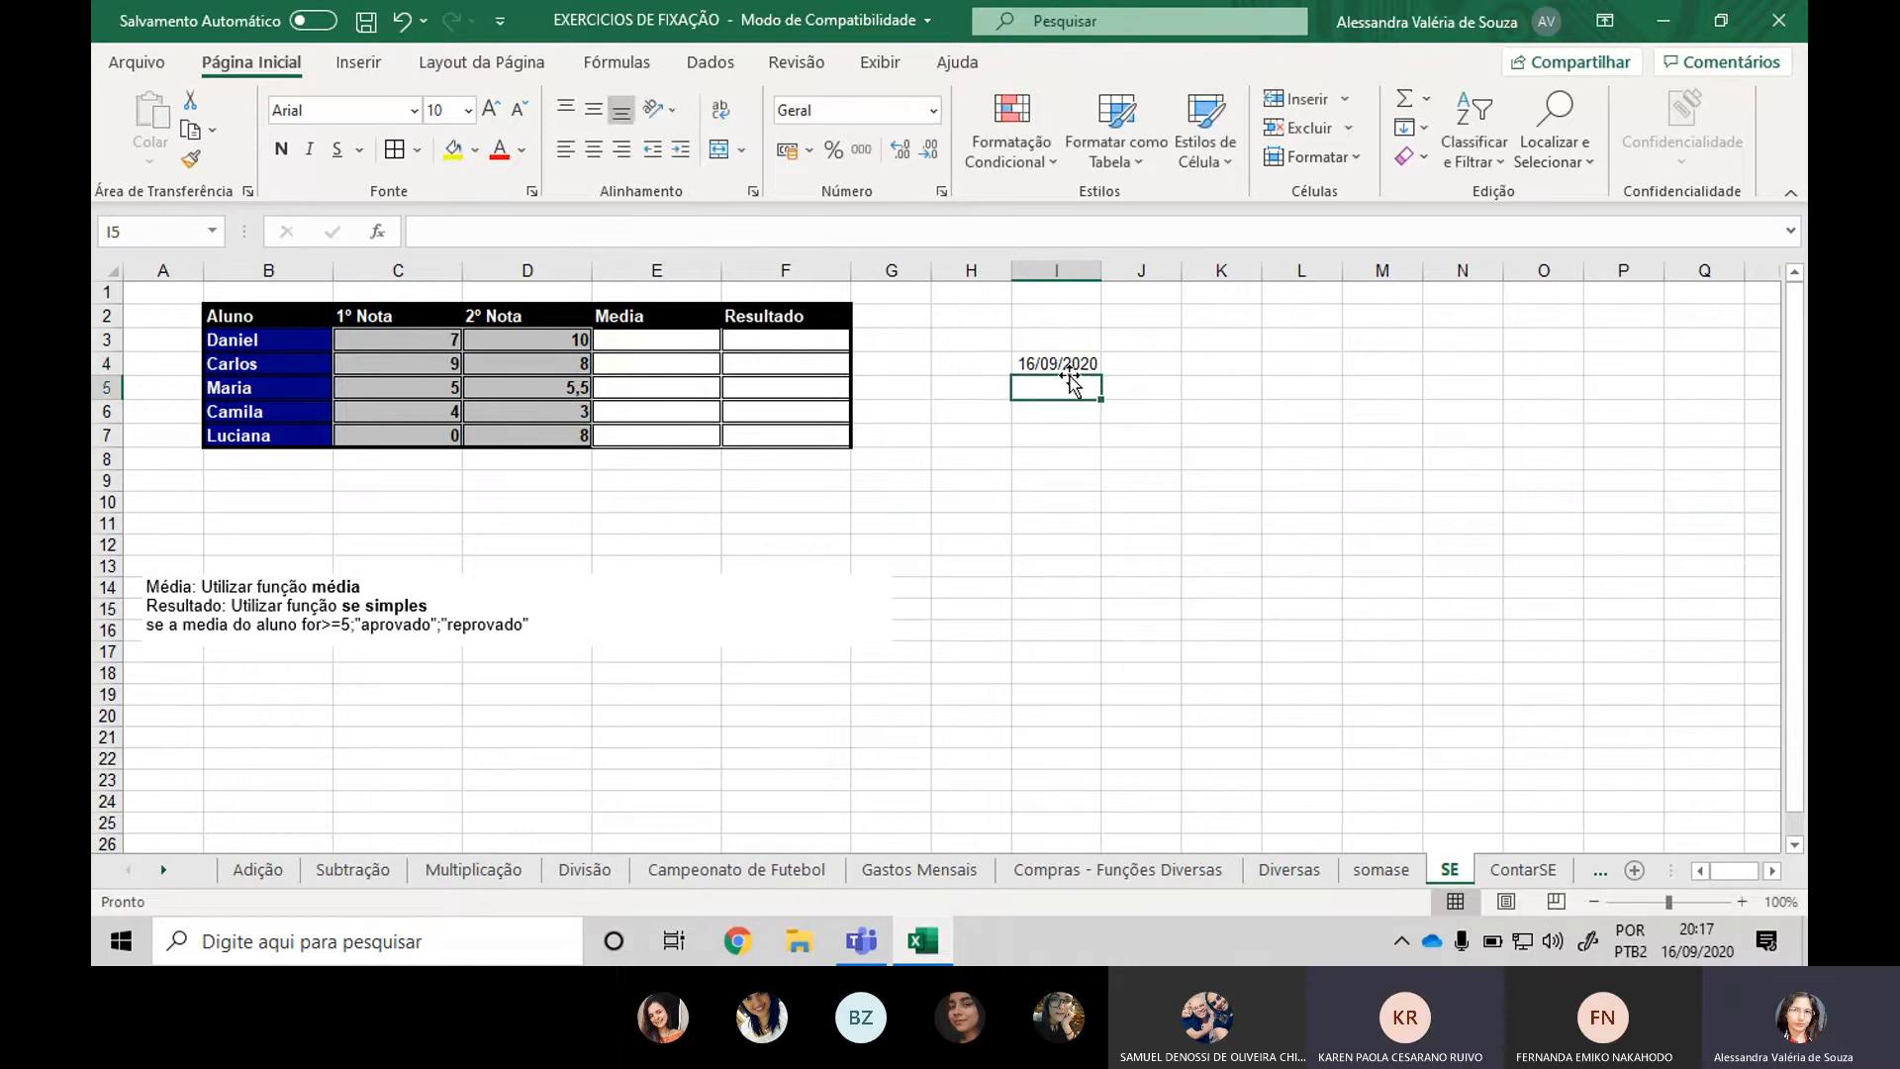
# Enter the formula =DIA.DA.SEMANA(I4) in cell J4 to get the weekday number of the date beside it.
pyautogui.click(1127, 367)
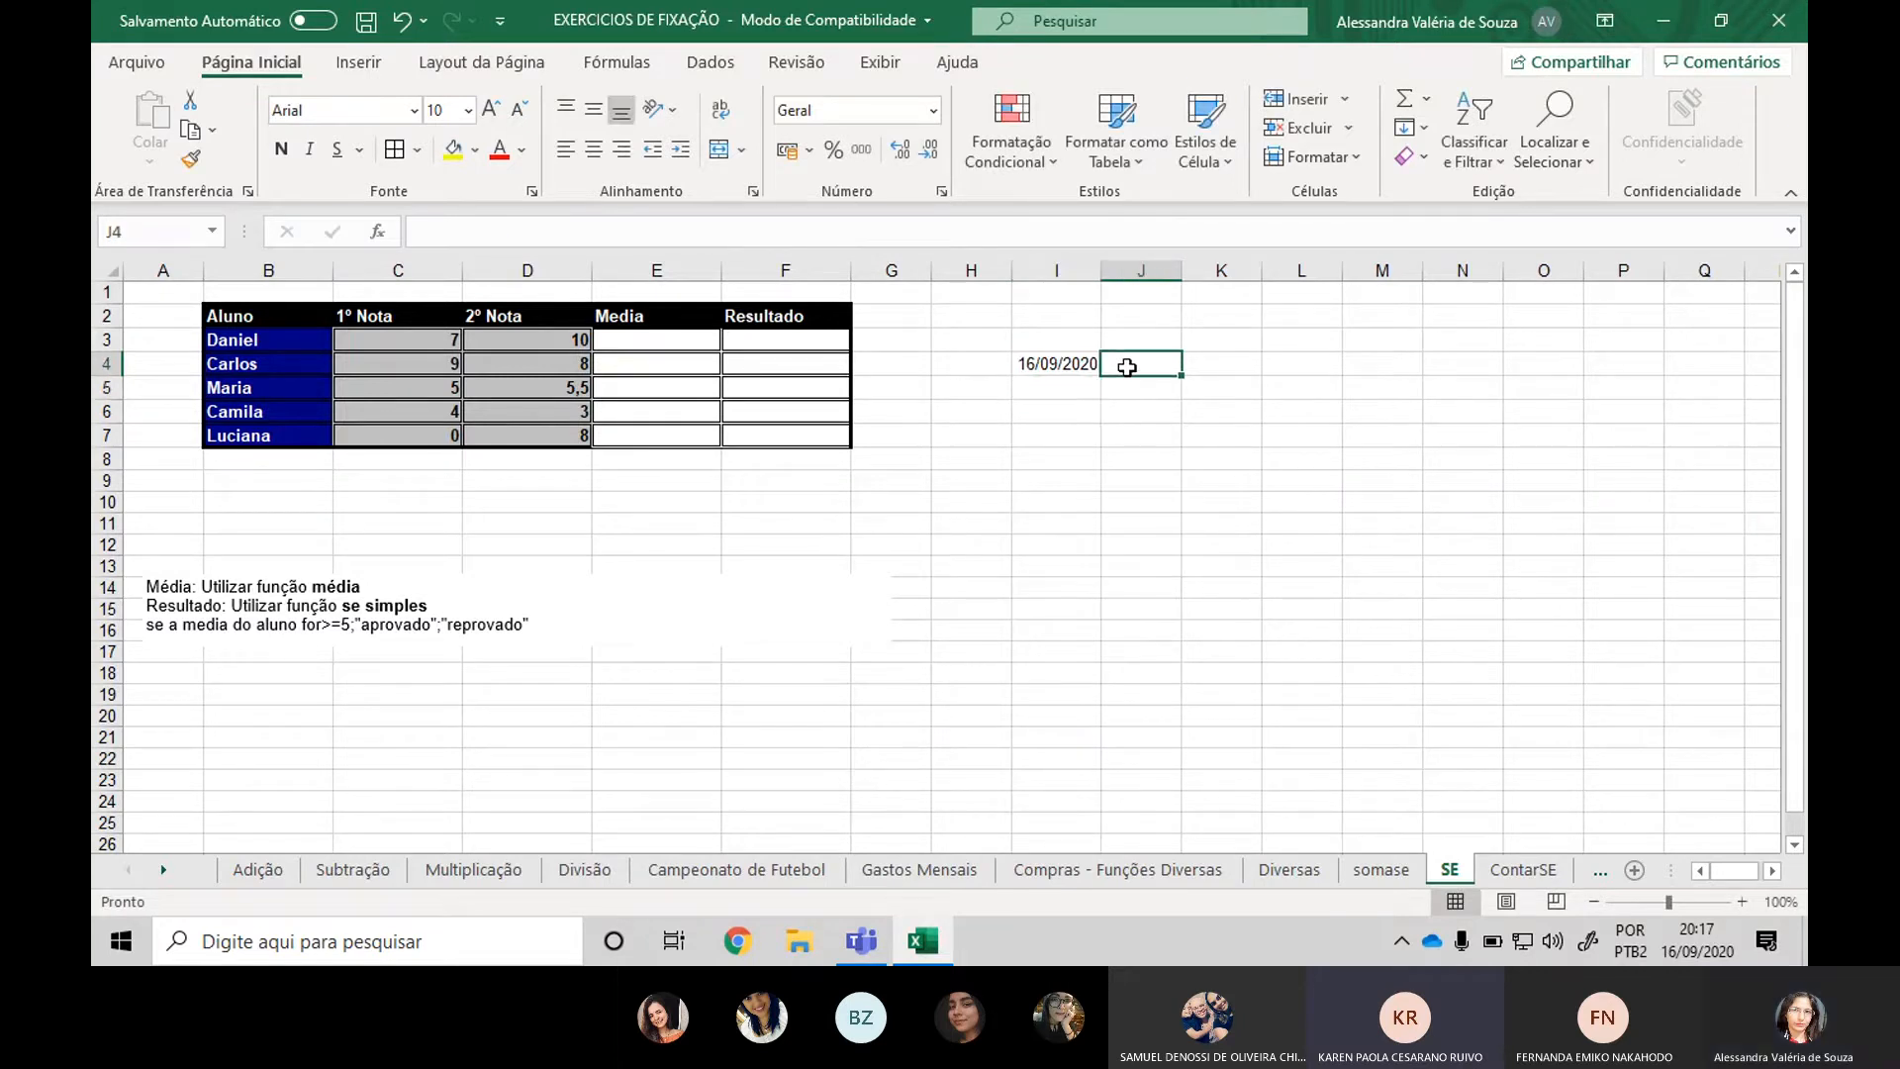
pyautogui.write('=dia.da')
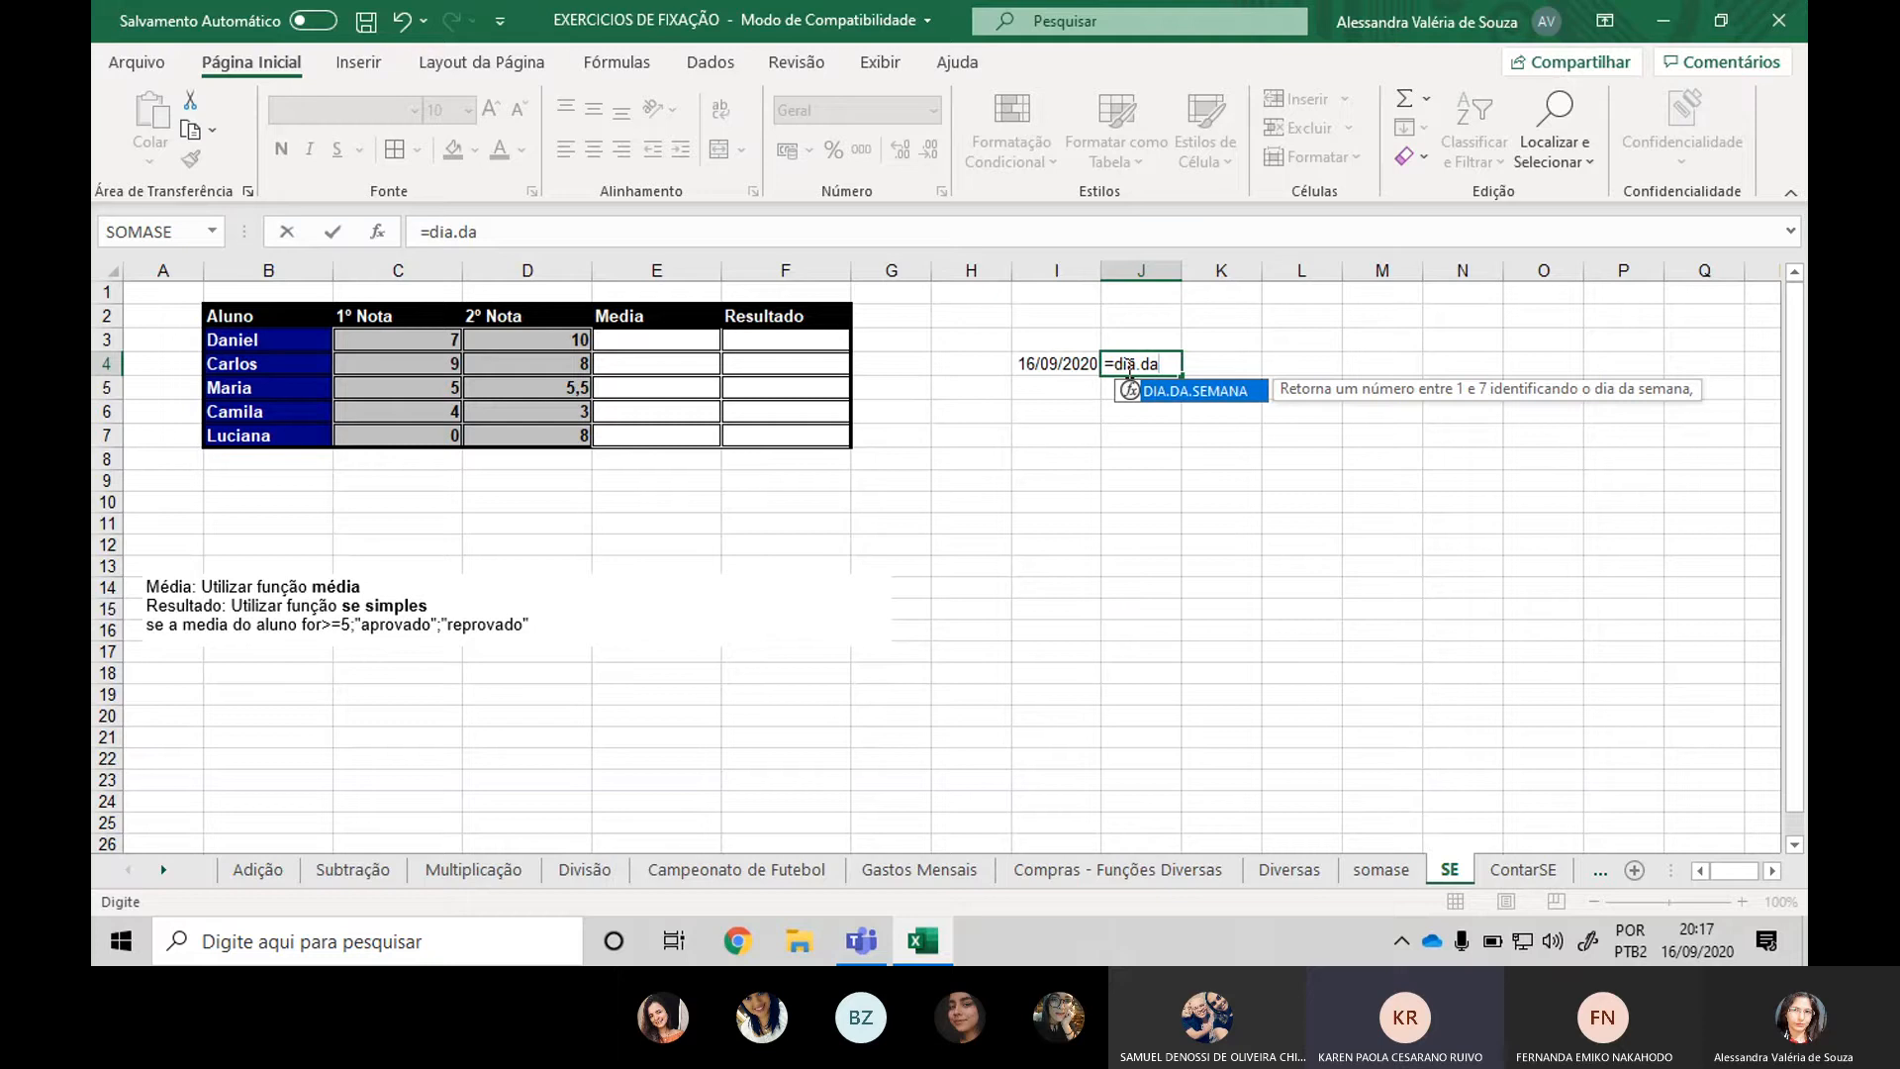
pyautogui.write('.semana(')
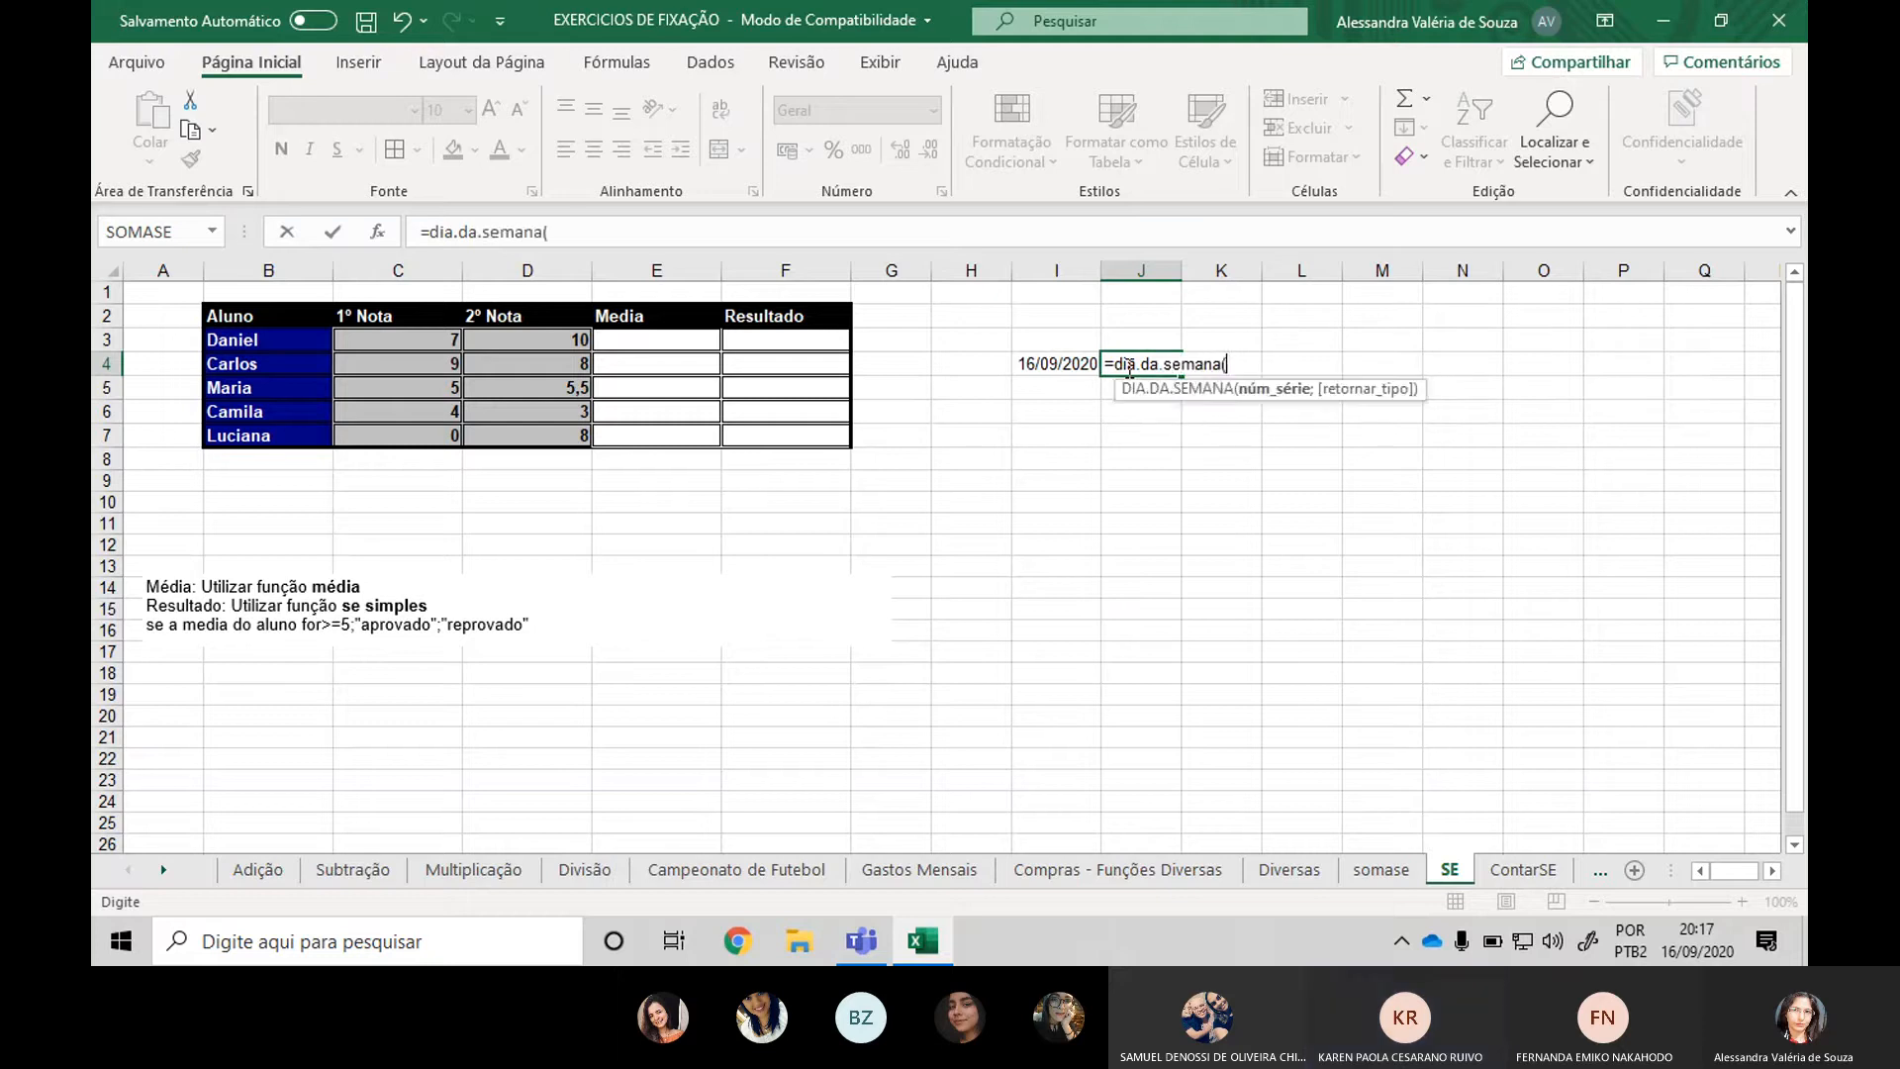
pyautogui.click(1055, 362)
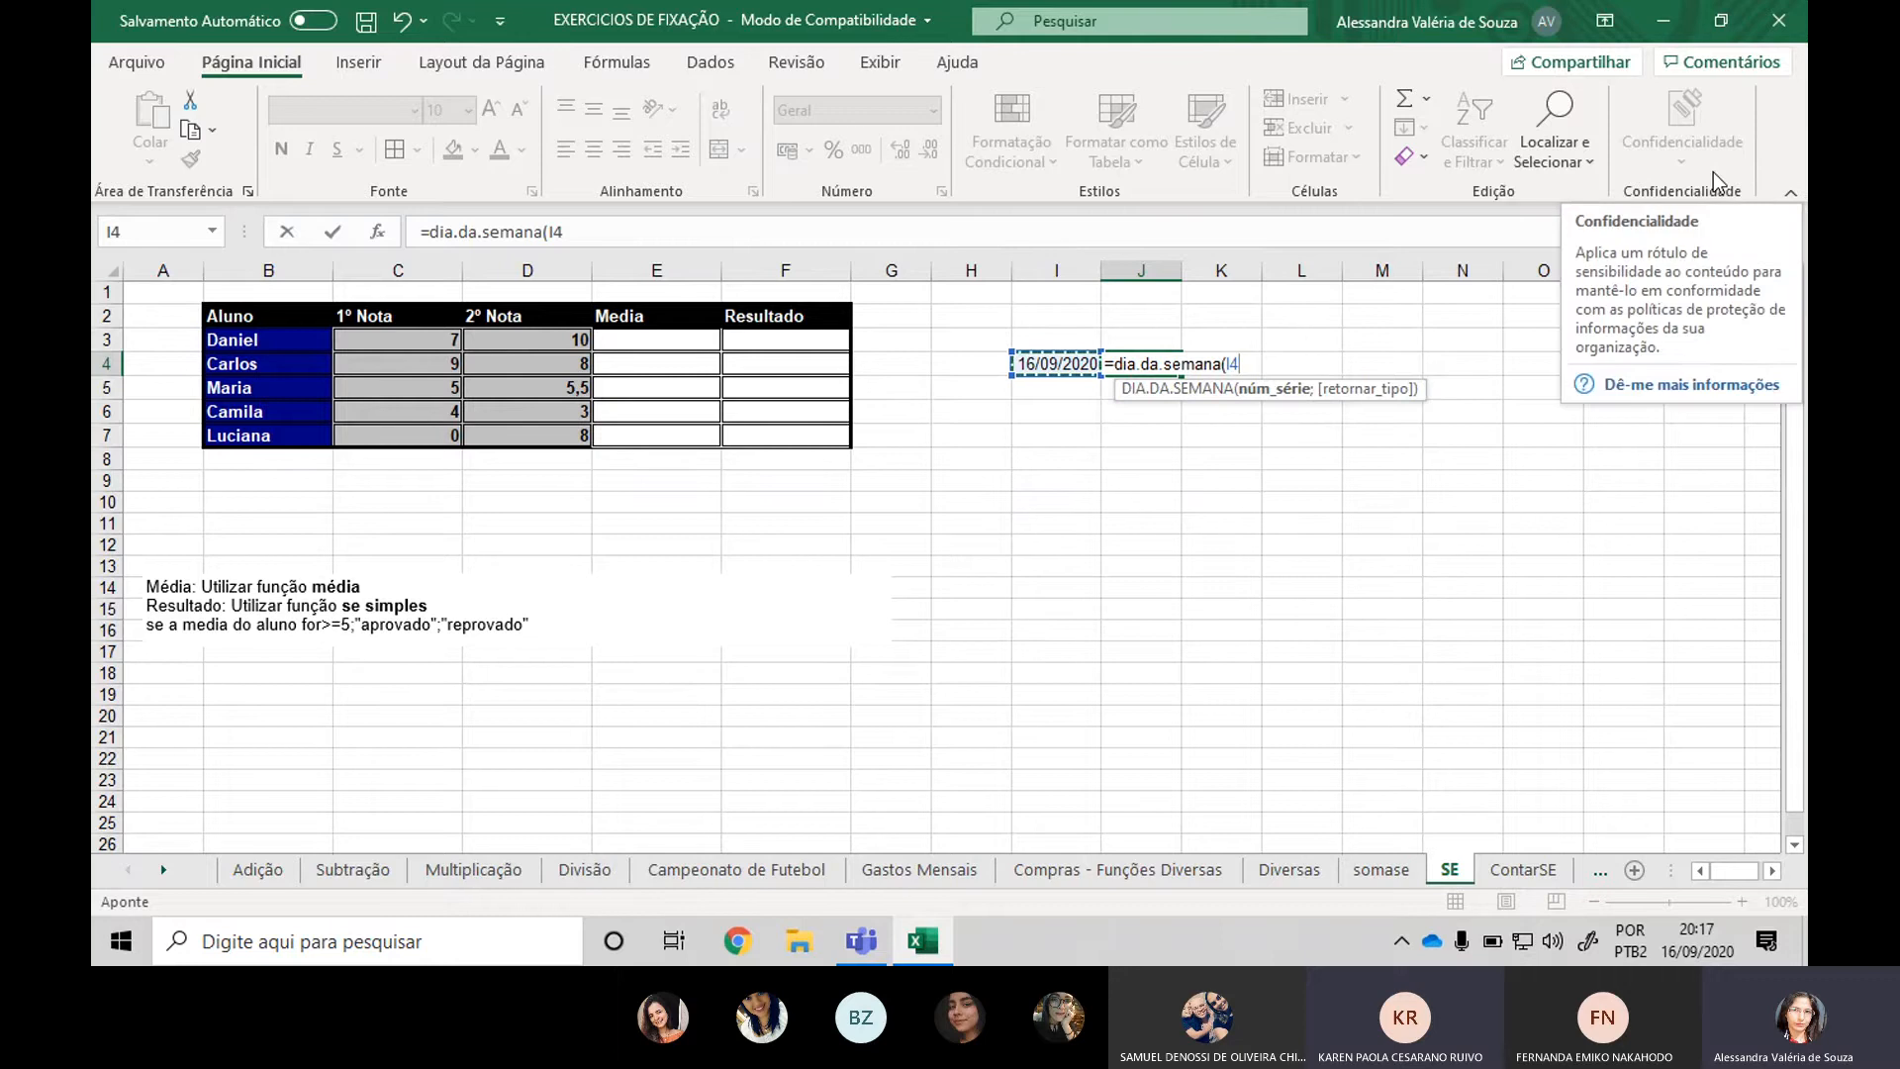
pyautogui.write(')')
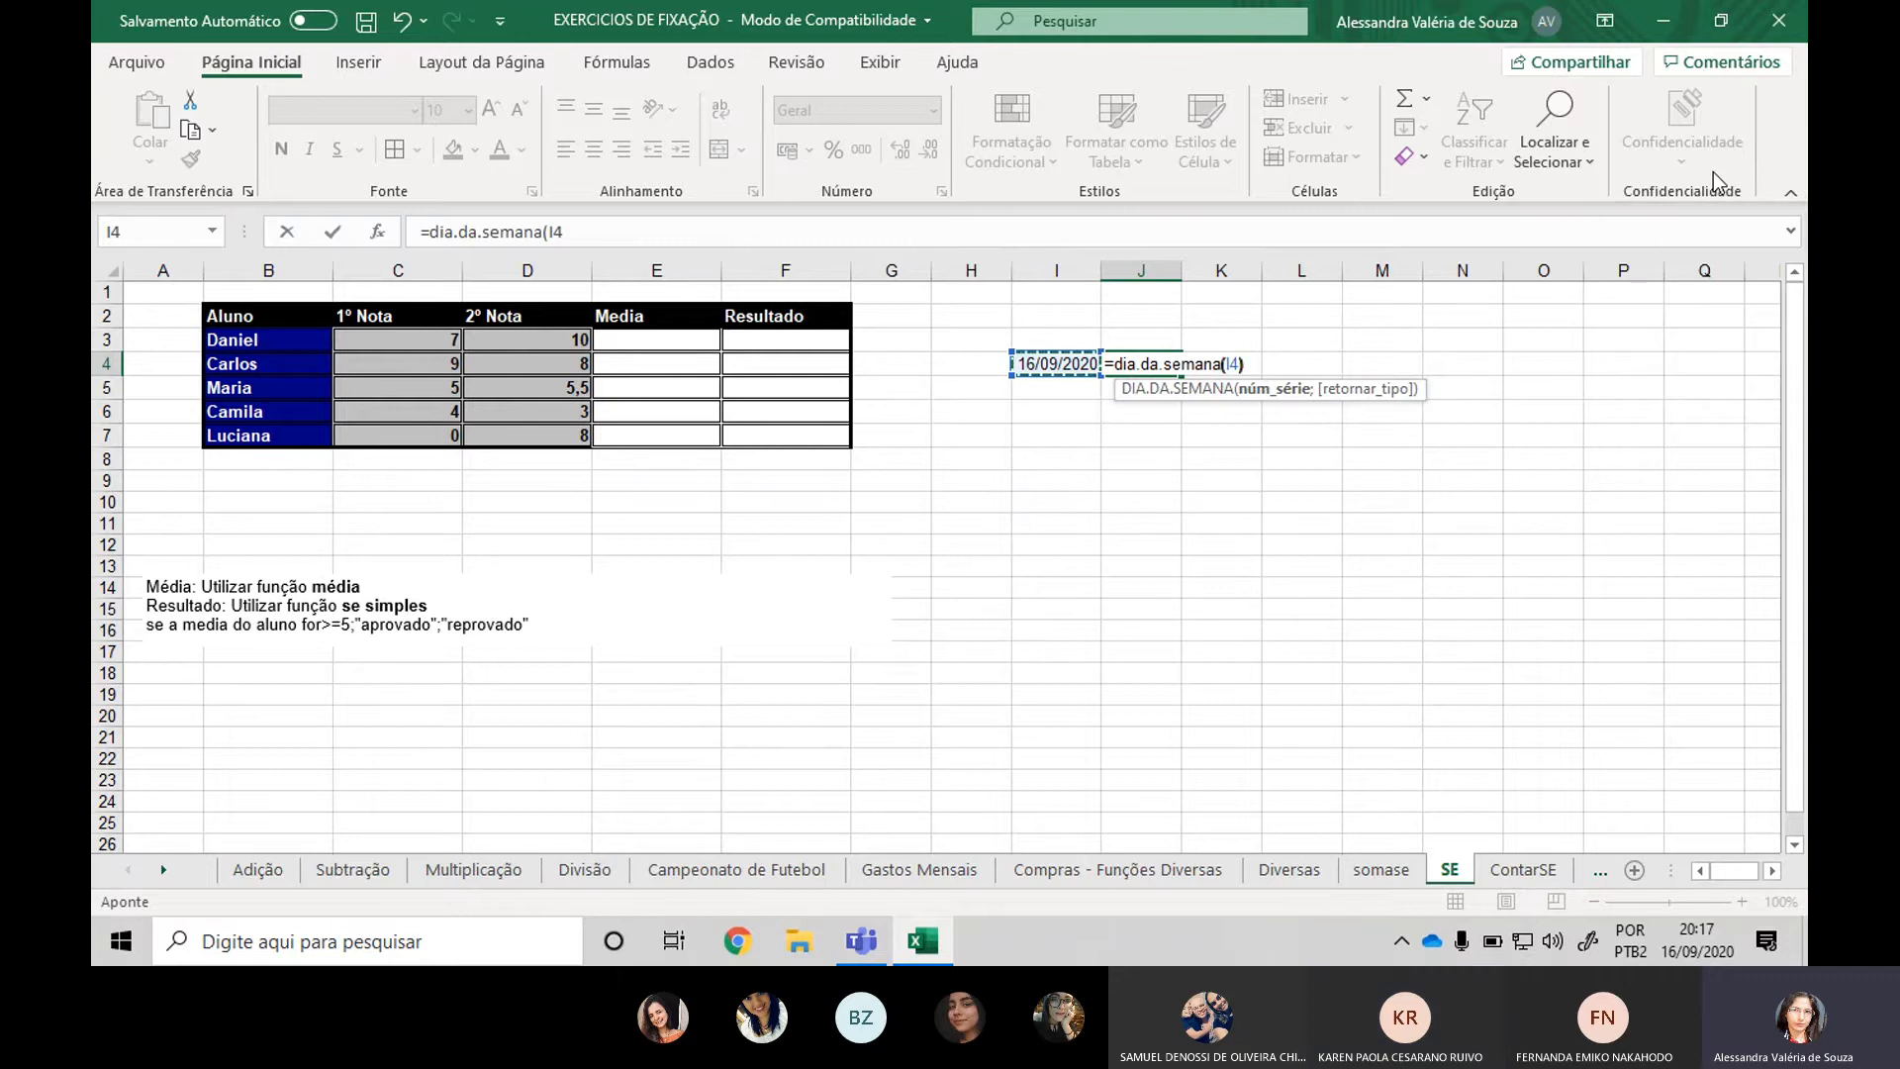
pyautogui.press('Return')
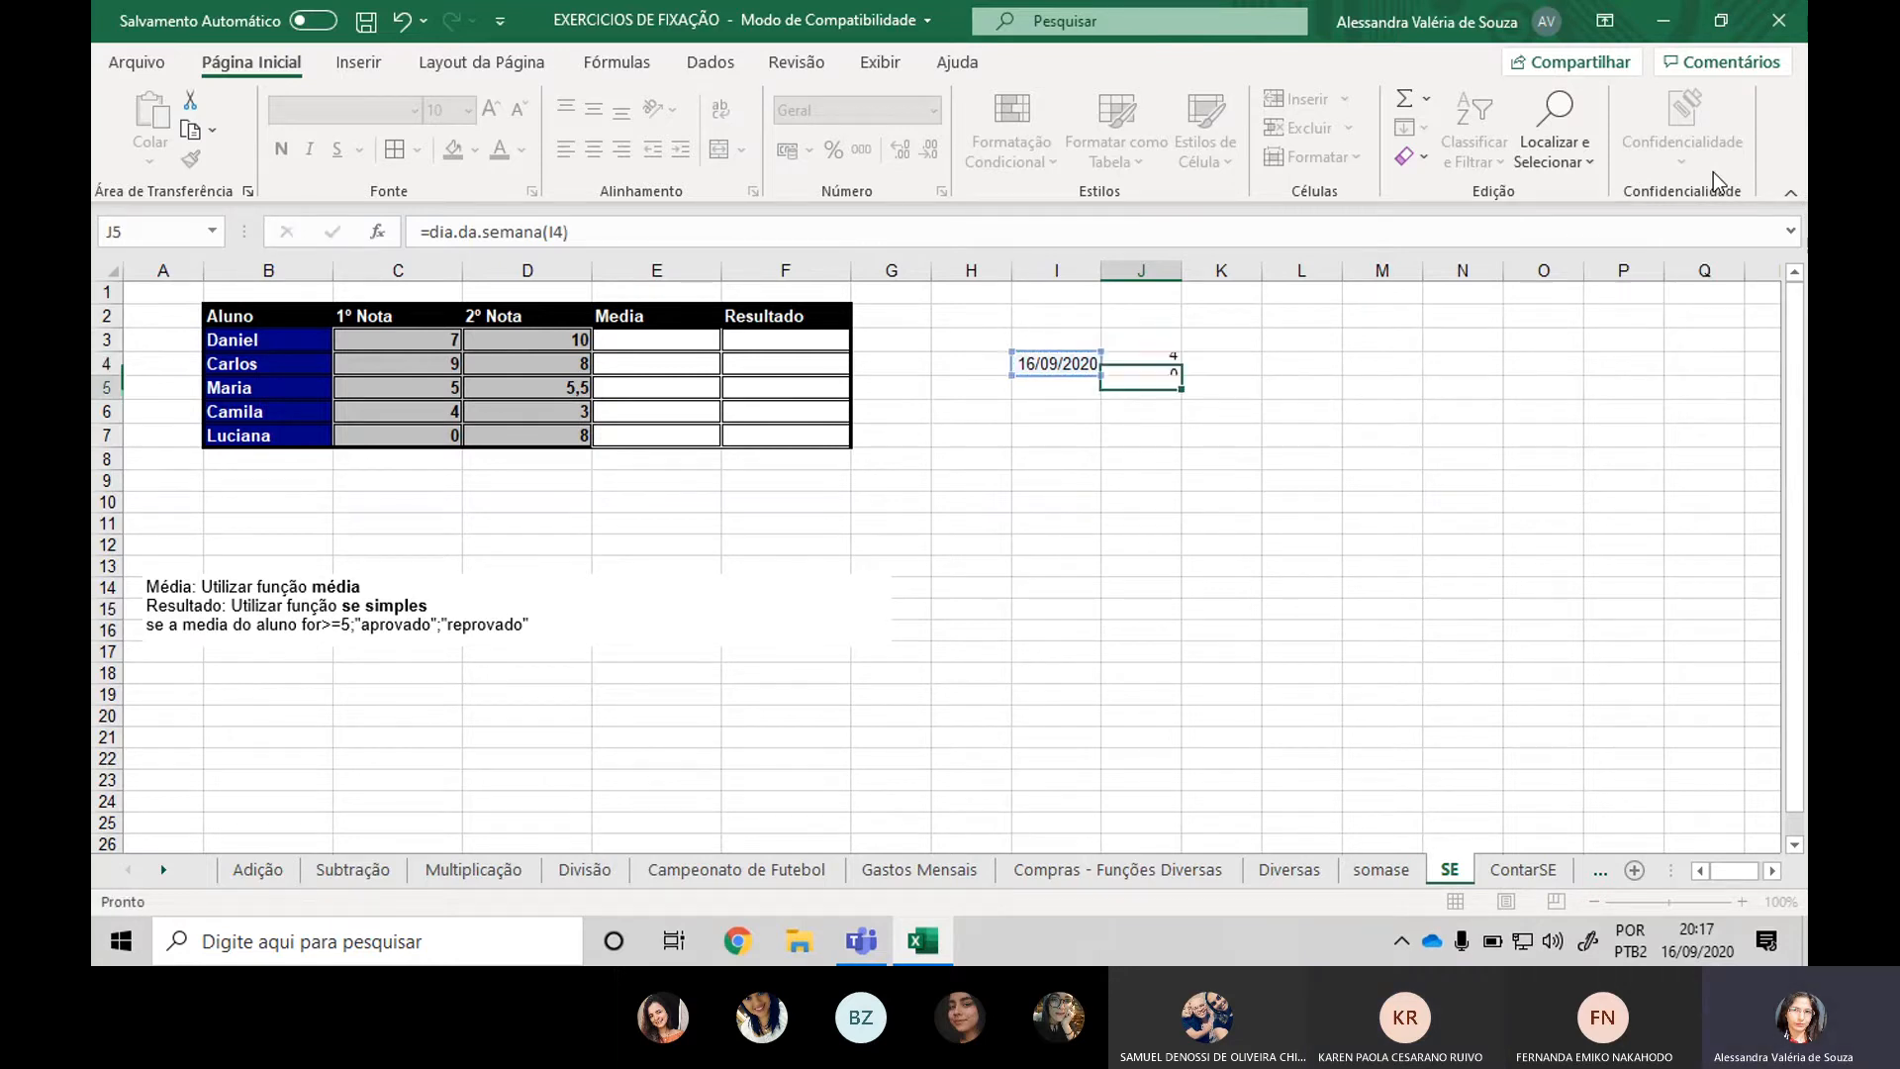
pyautogui.press('Up')
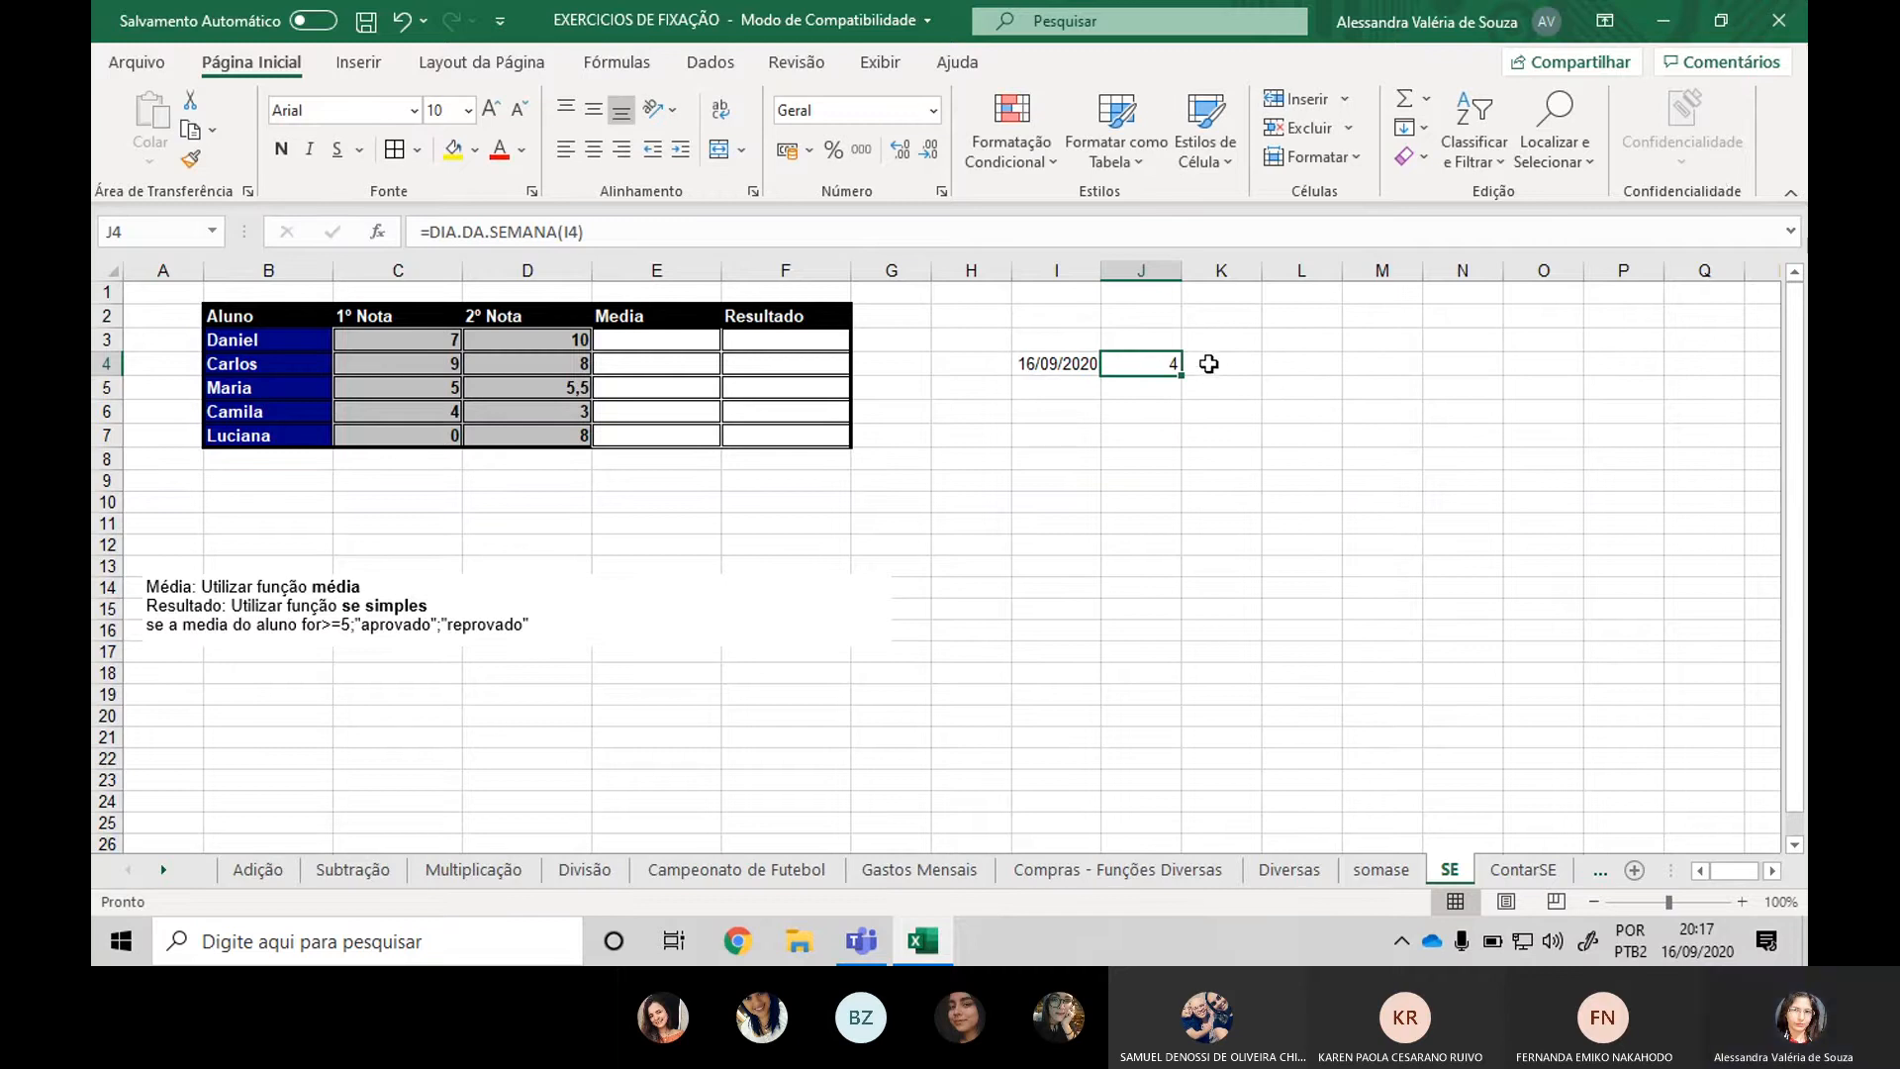
# Try the full date format (Data Completa) on the weekday formula in cell J4, and undo it.
pyautogui.click(933, 110)
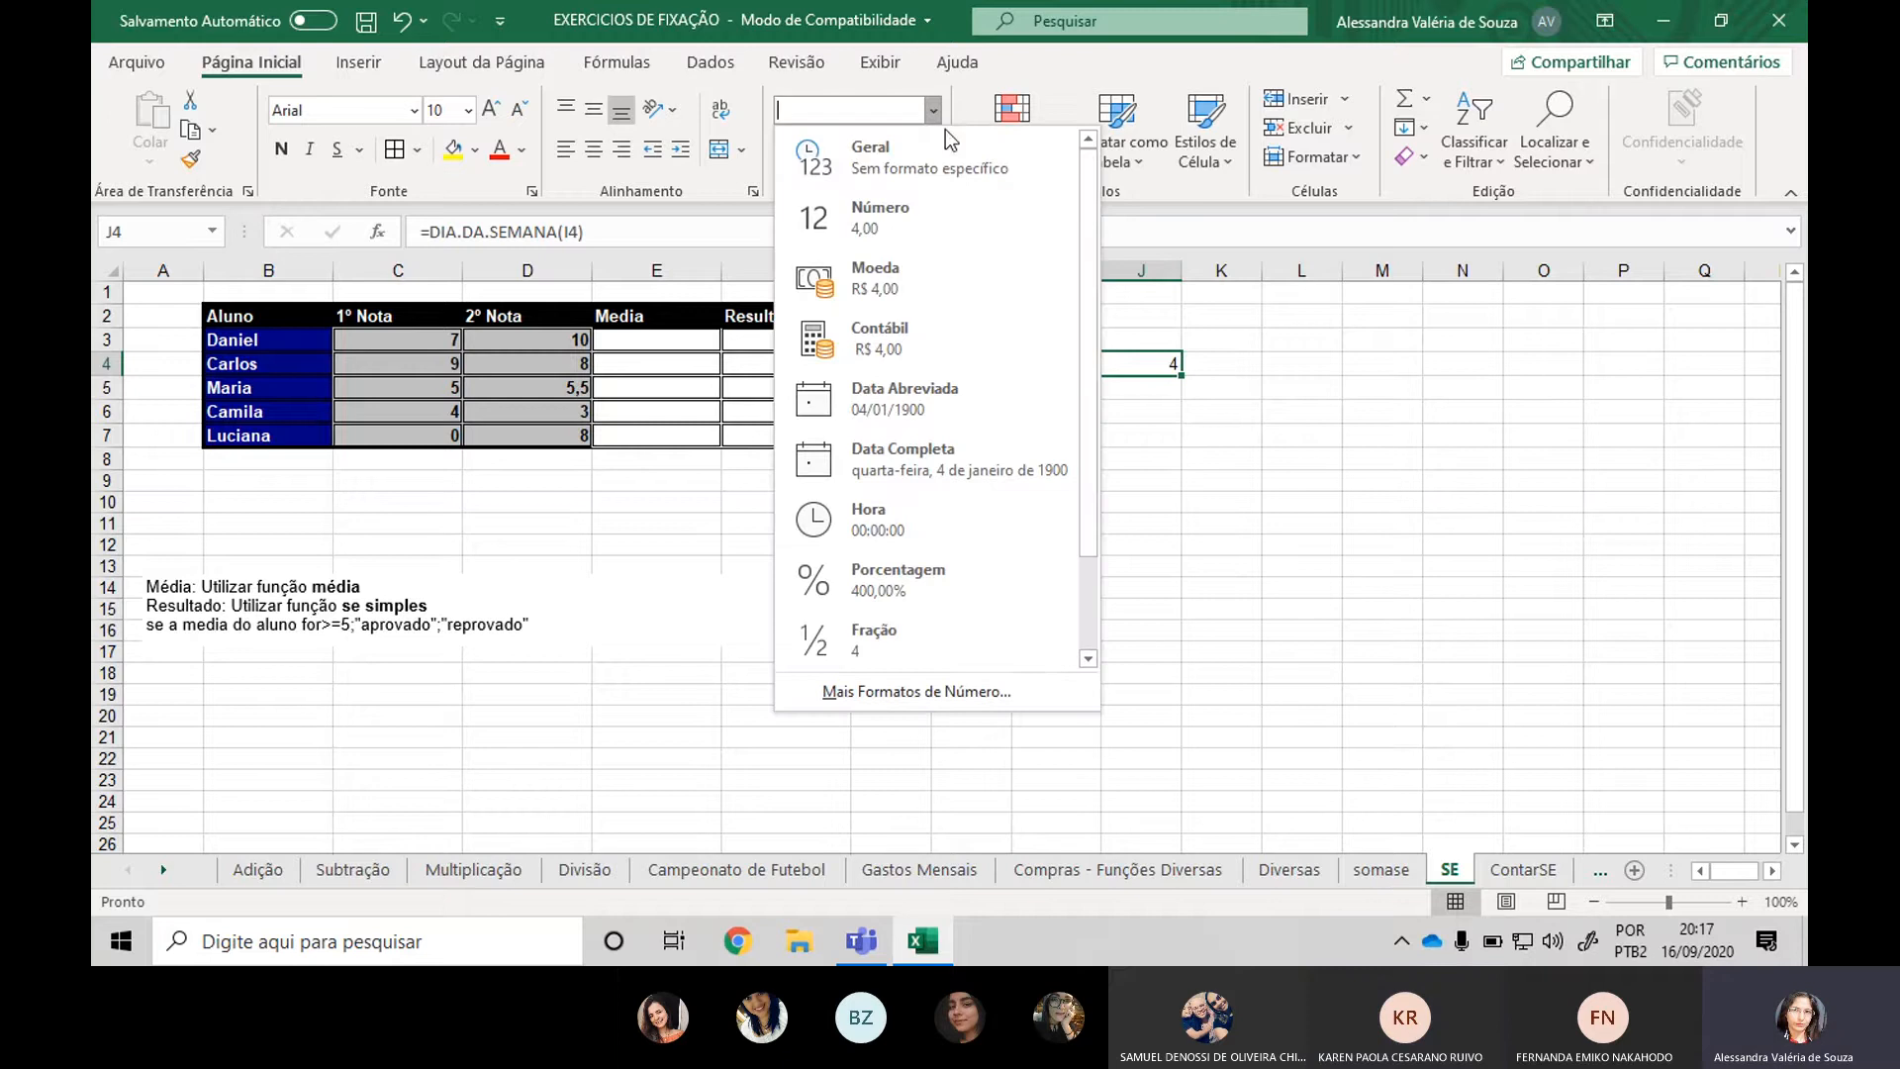
pyautogui.click(1015, 454)
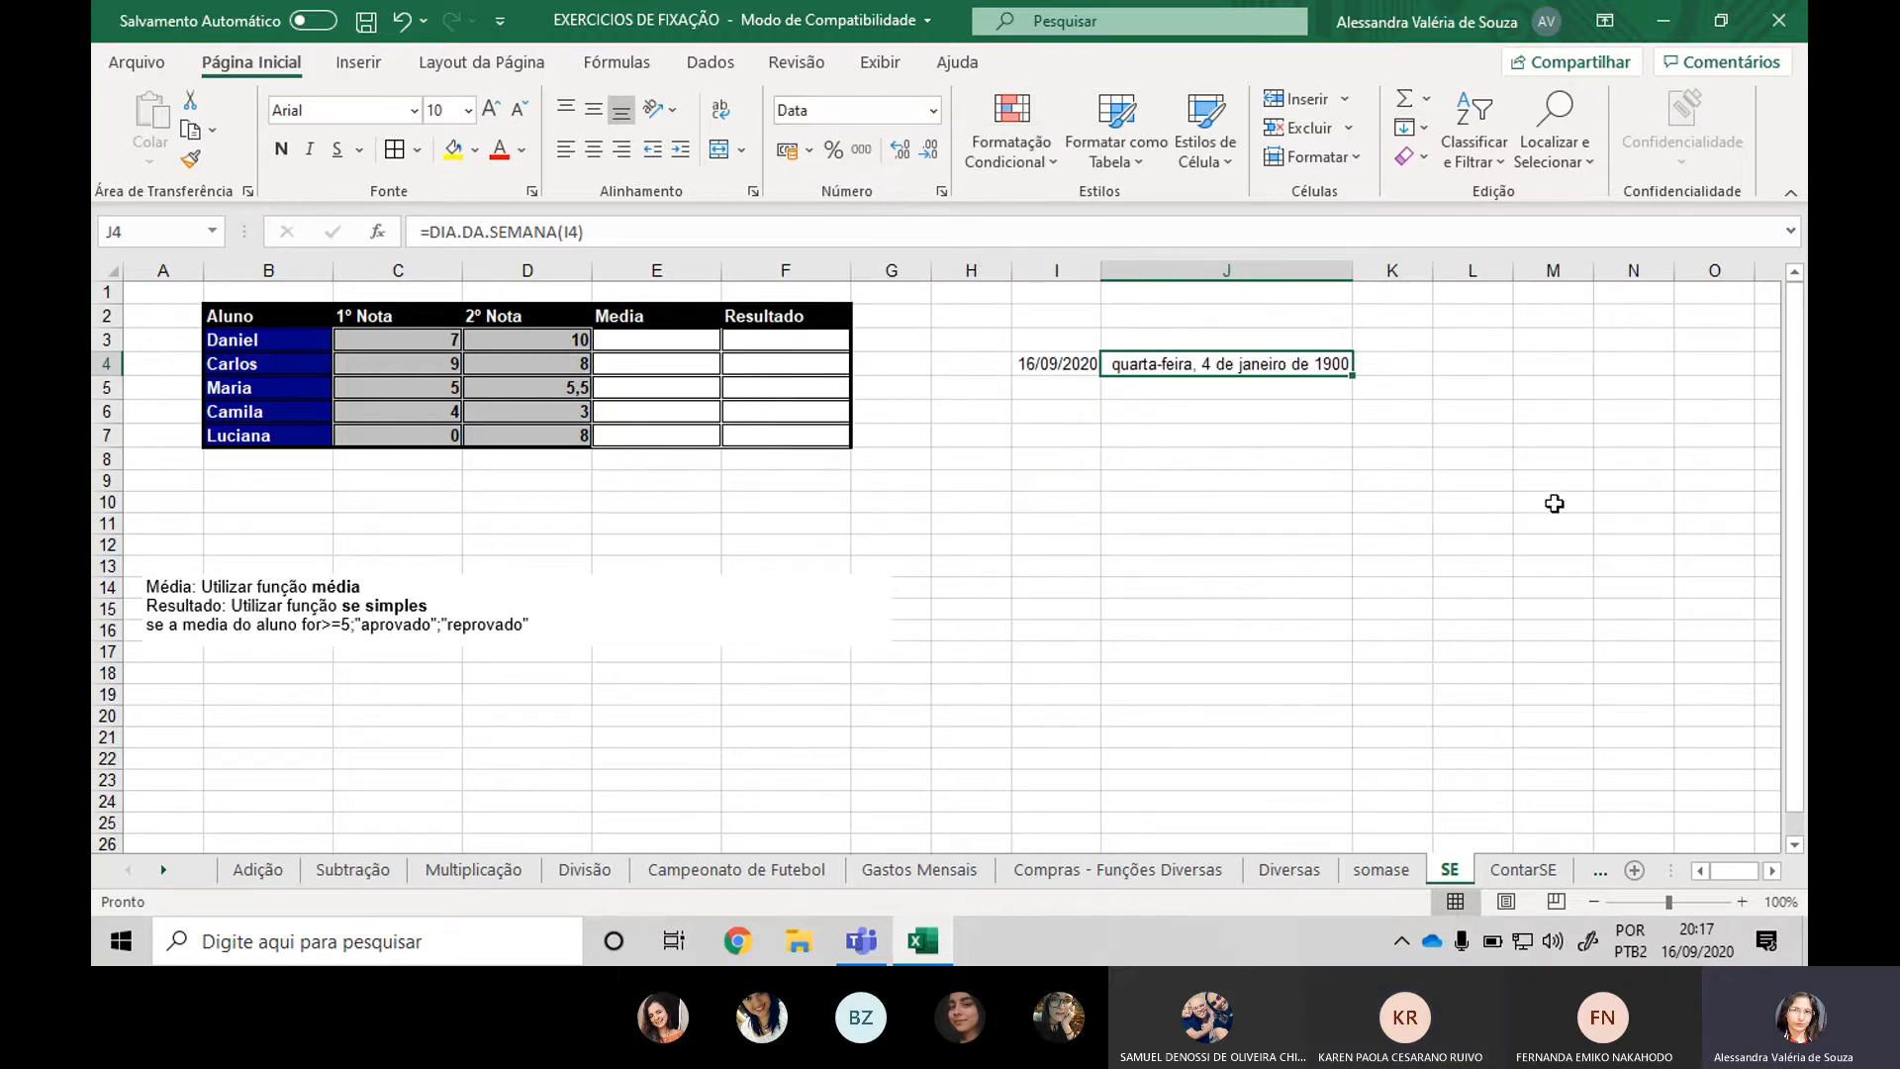
pyautogui.hotkey('ctrl', 'z')
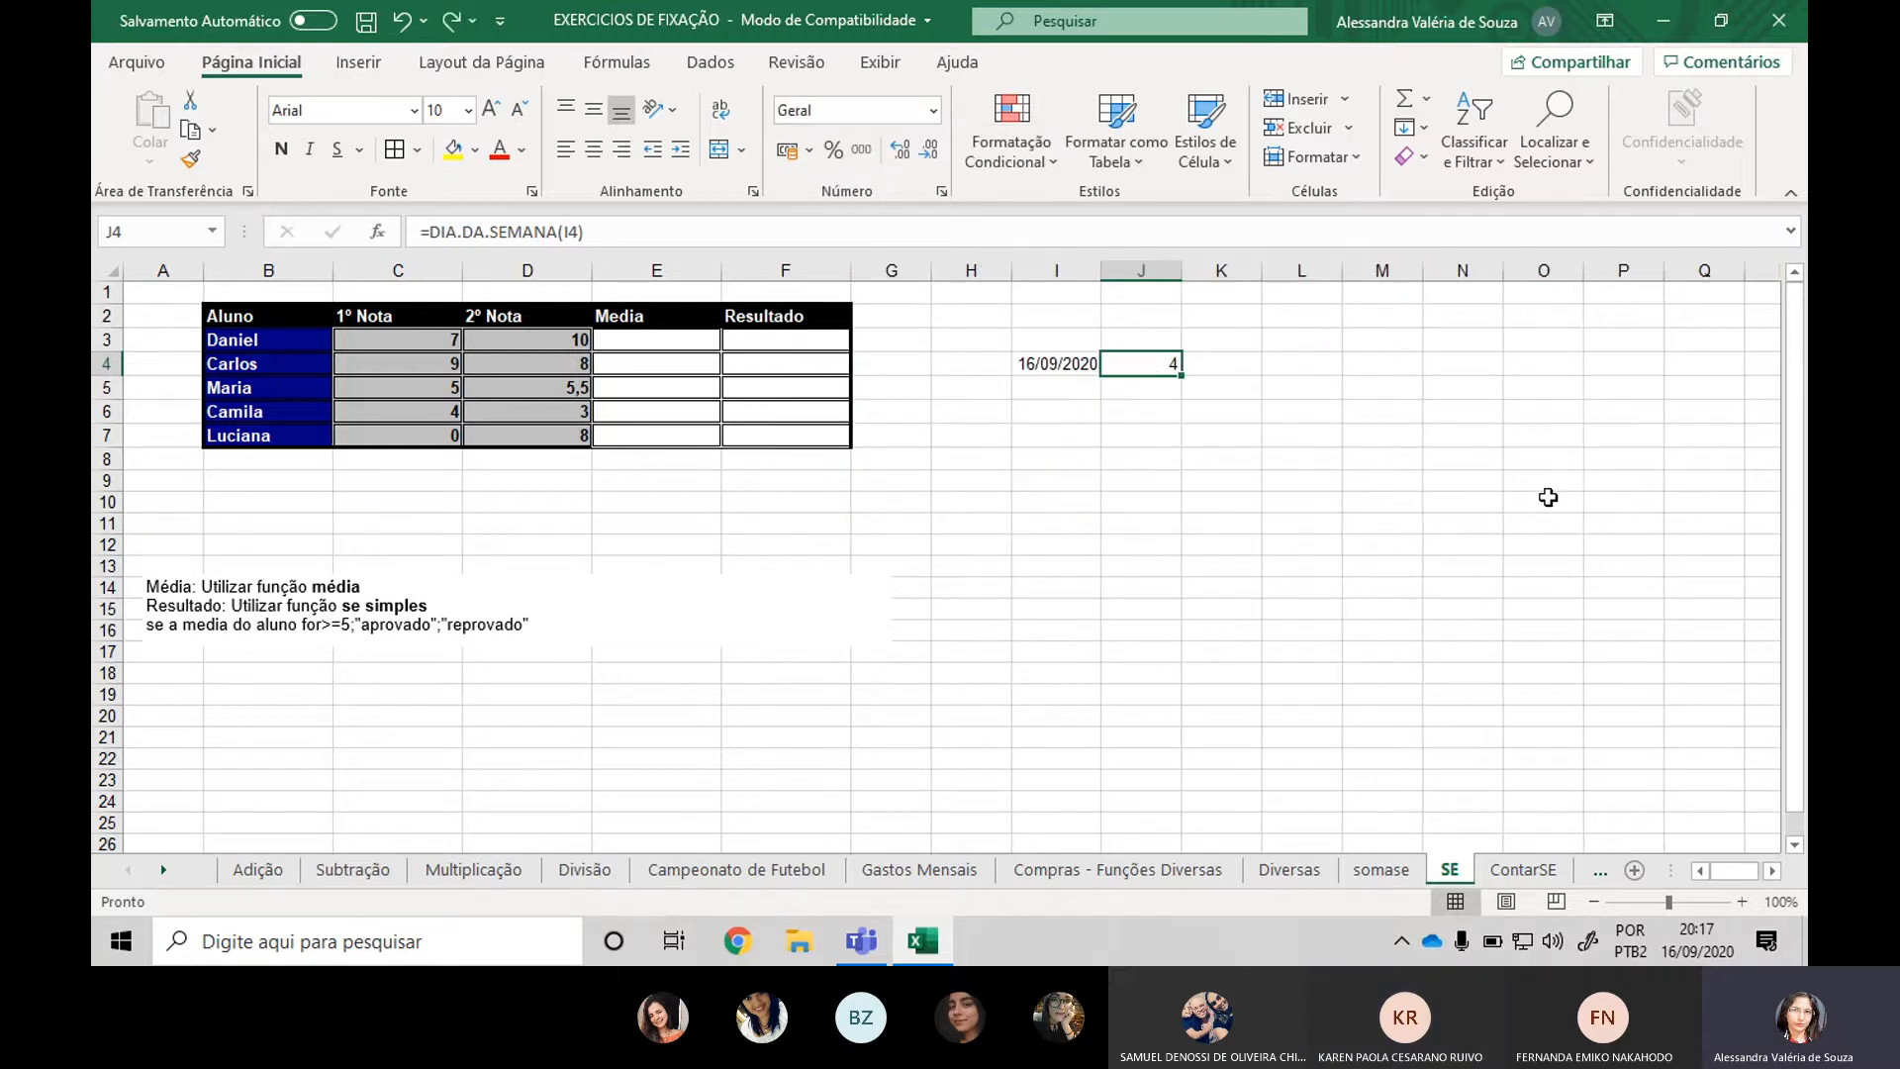
# Apply a date number format to the weekday formula in cell J4.
pyautogui.click(934, 111)
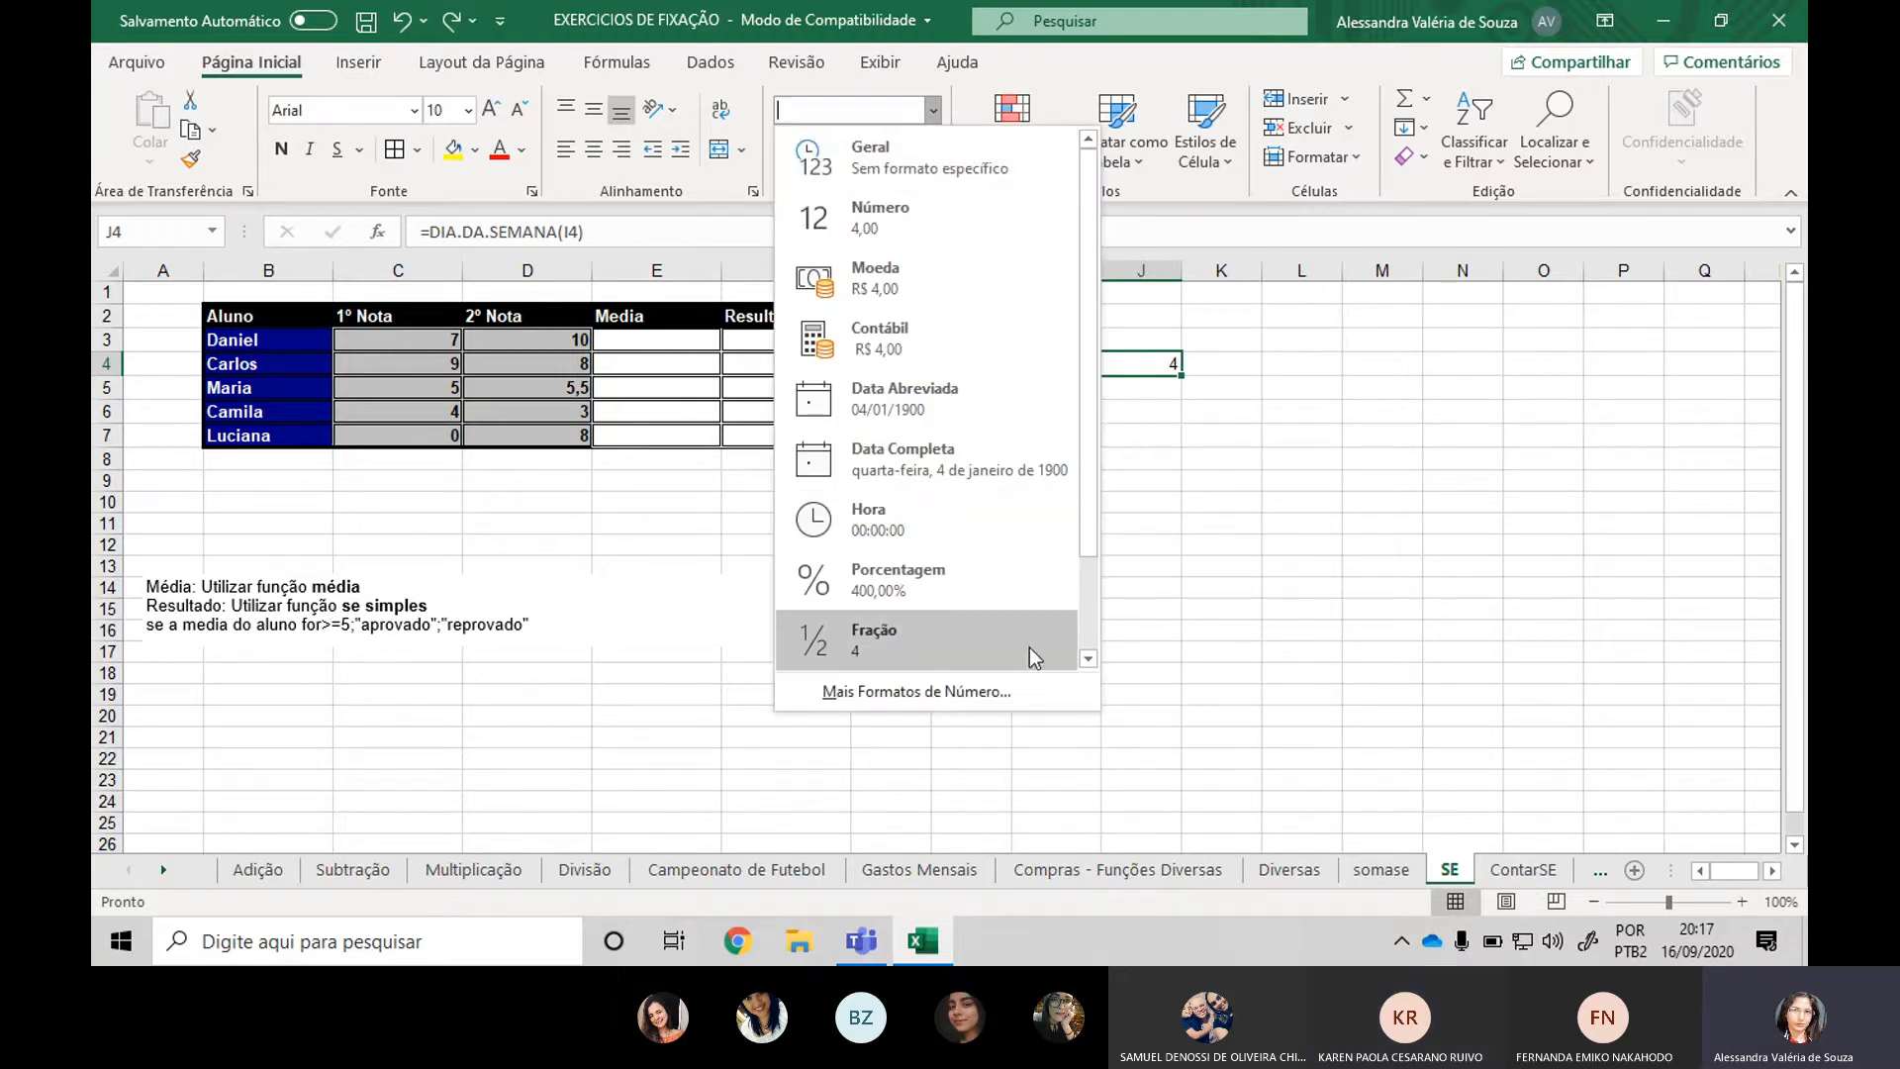
pyautogui.press('Escape')
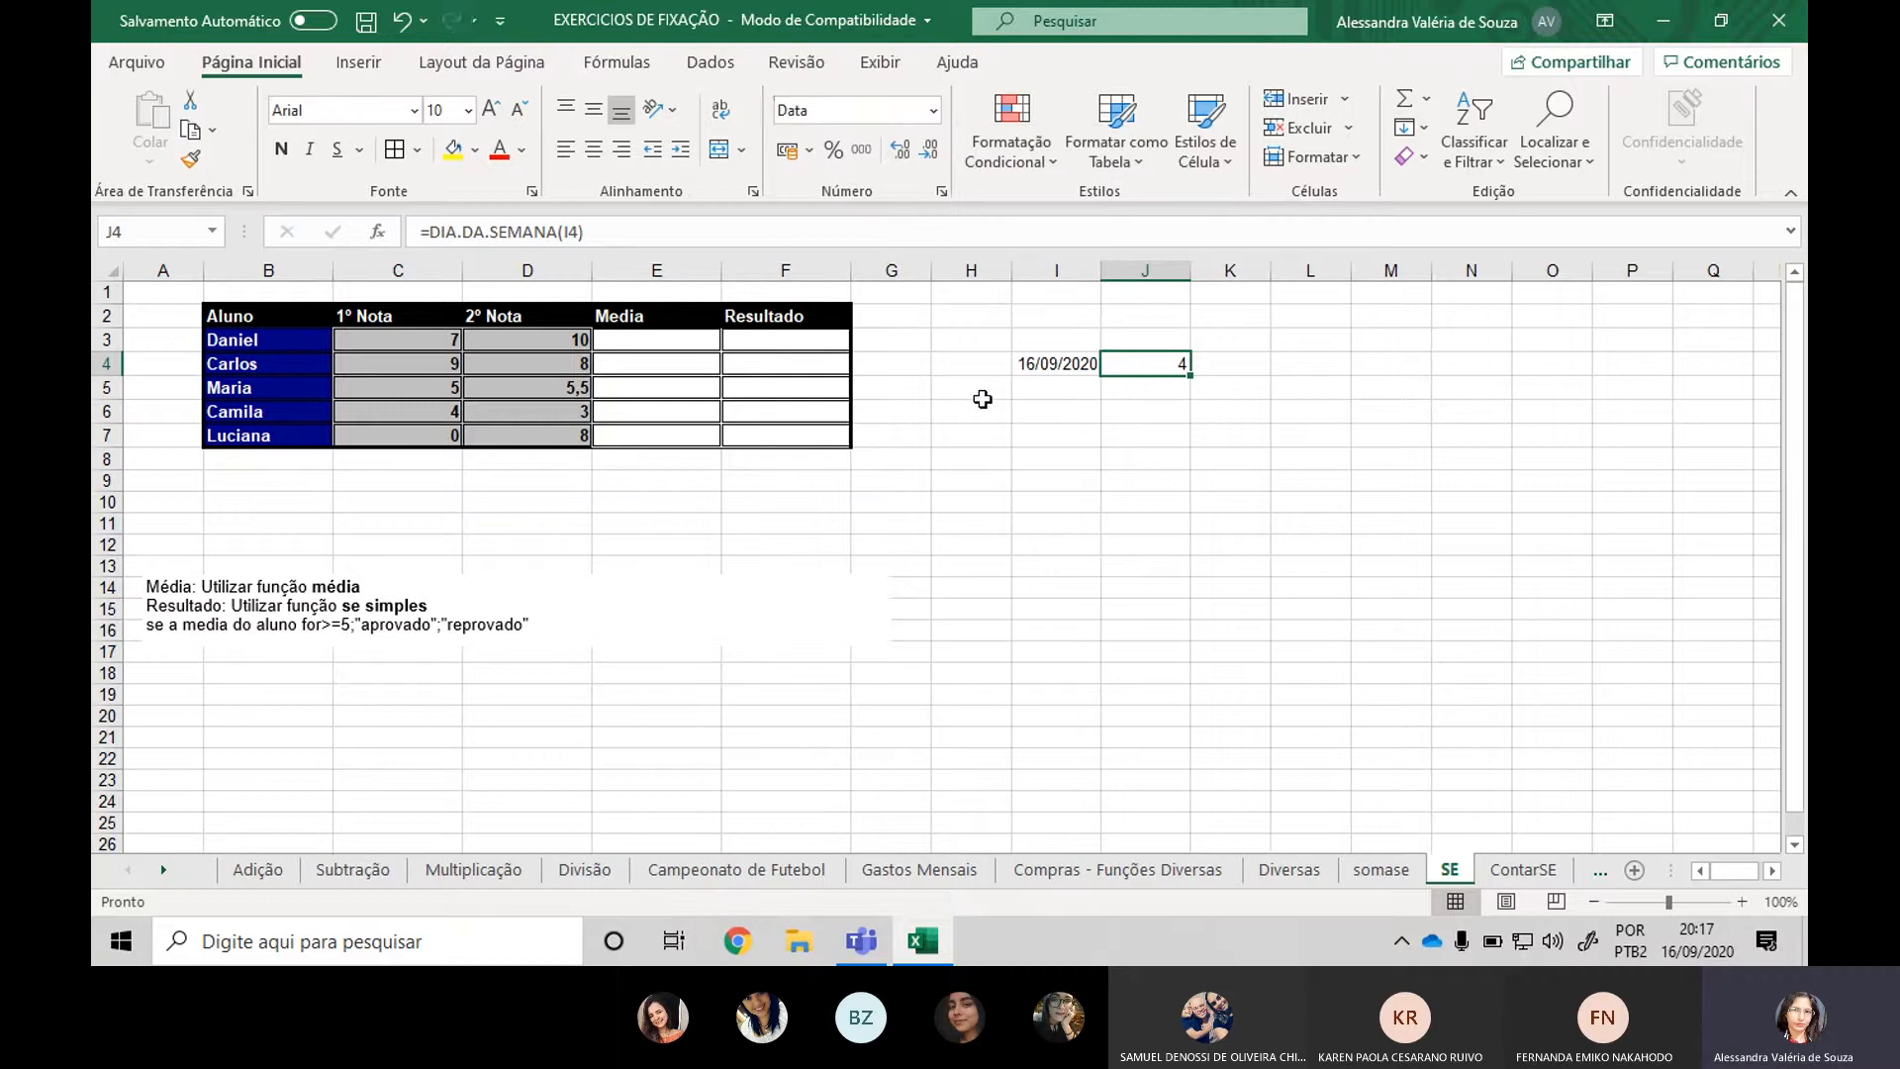
# Examine the weekday formula in J4 and the date cell it refers to.
pyautogui.click(1088, 368)
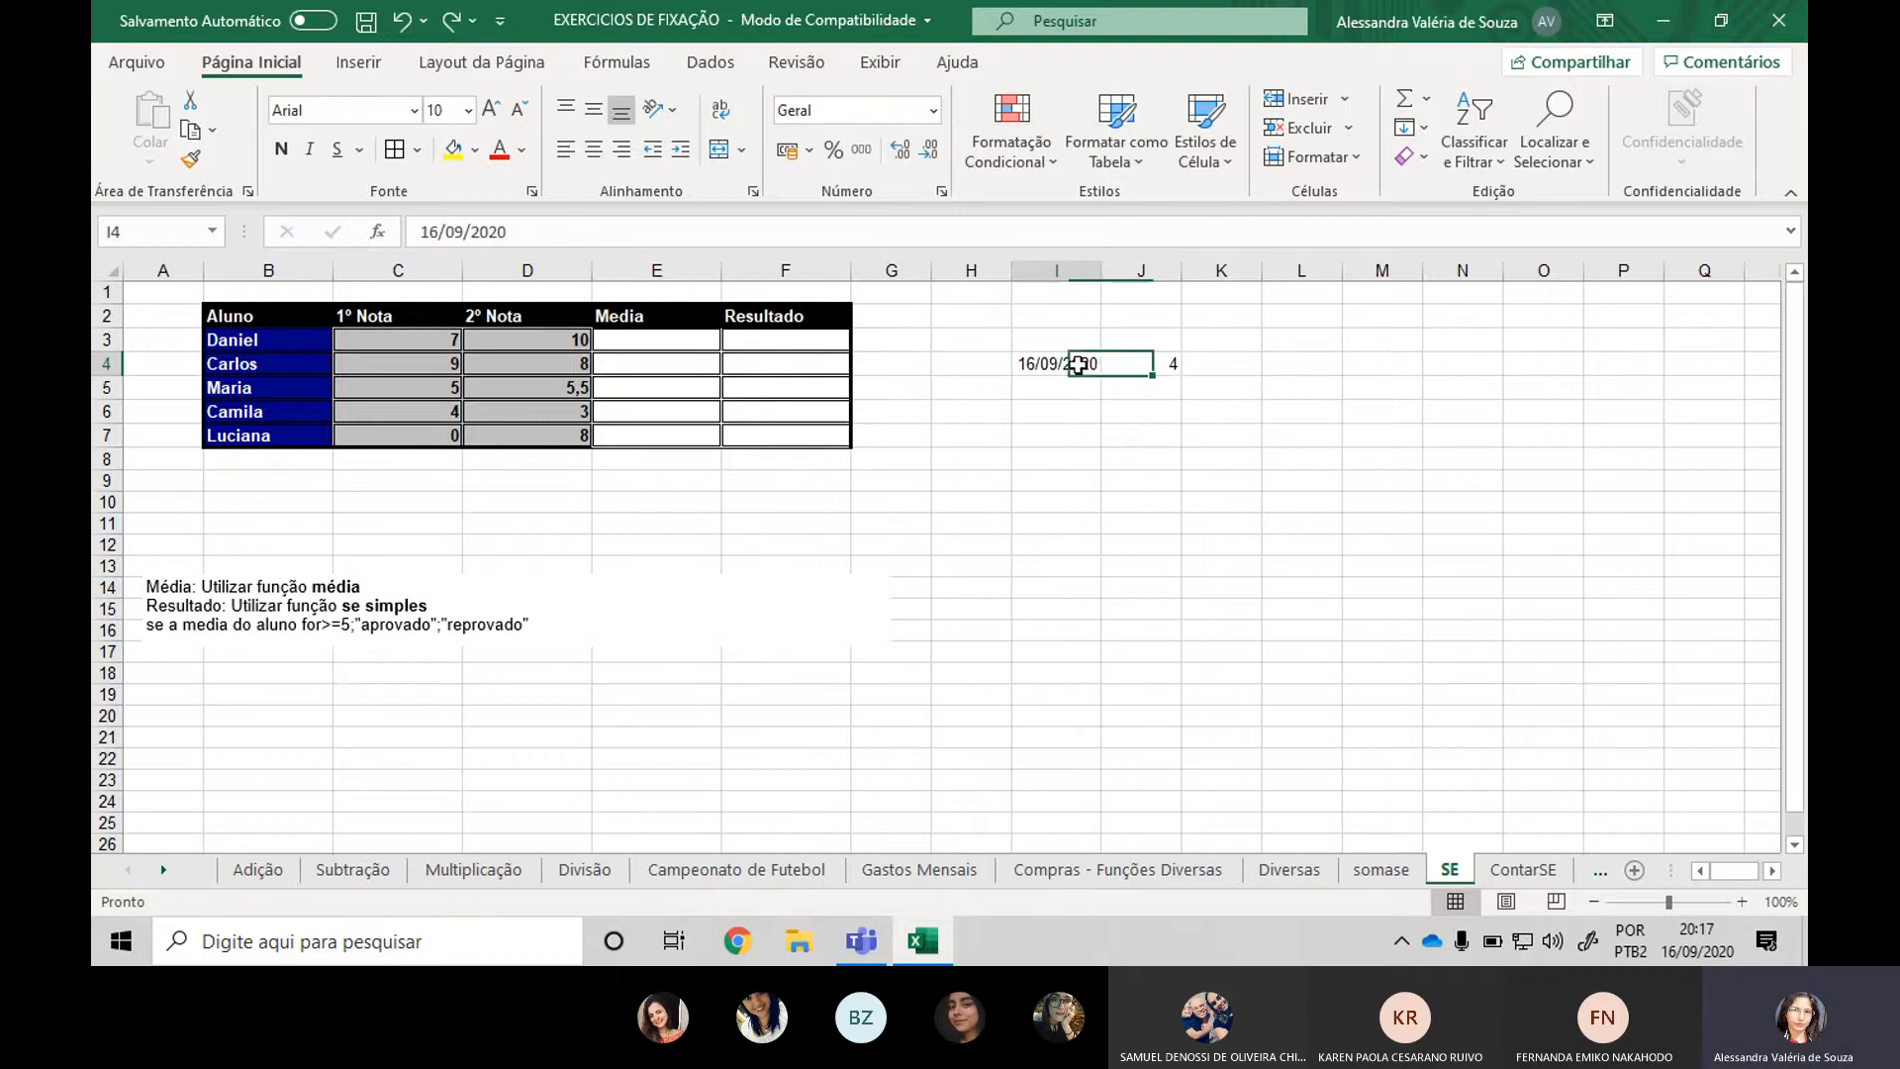
pyautogui.click(1175, 358)
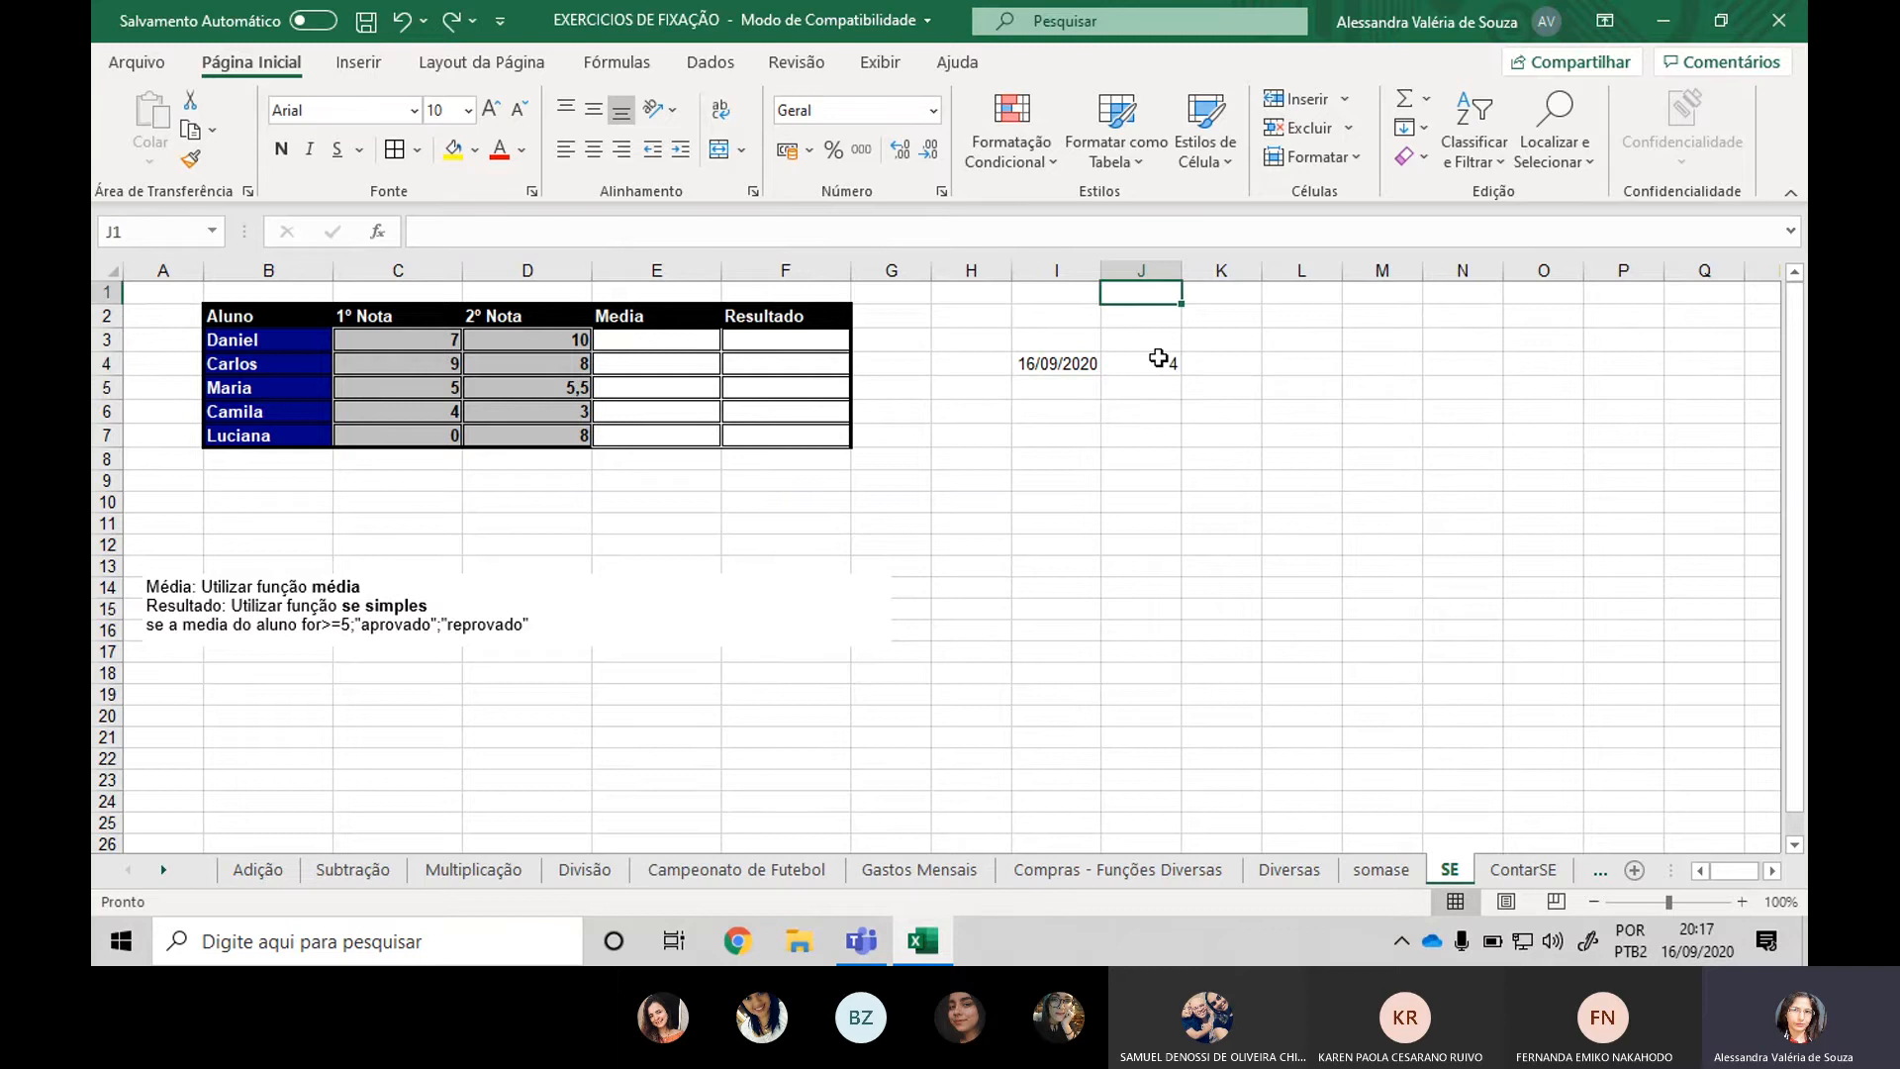
pyautogui.doubleClick(1148, 361)
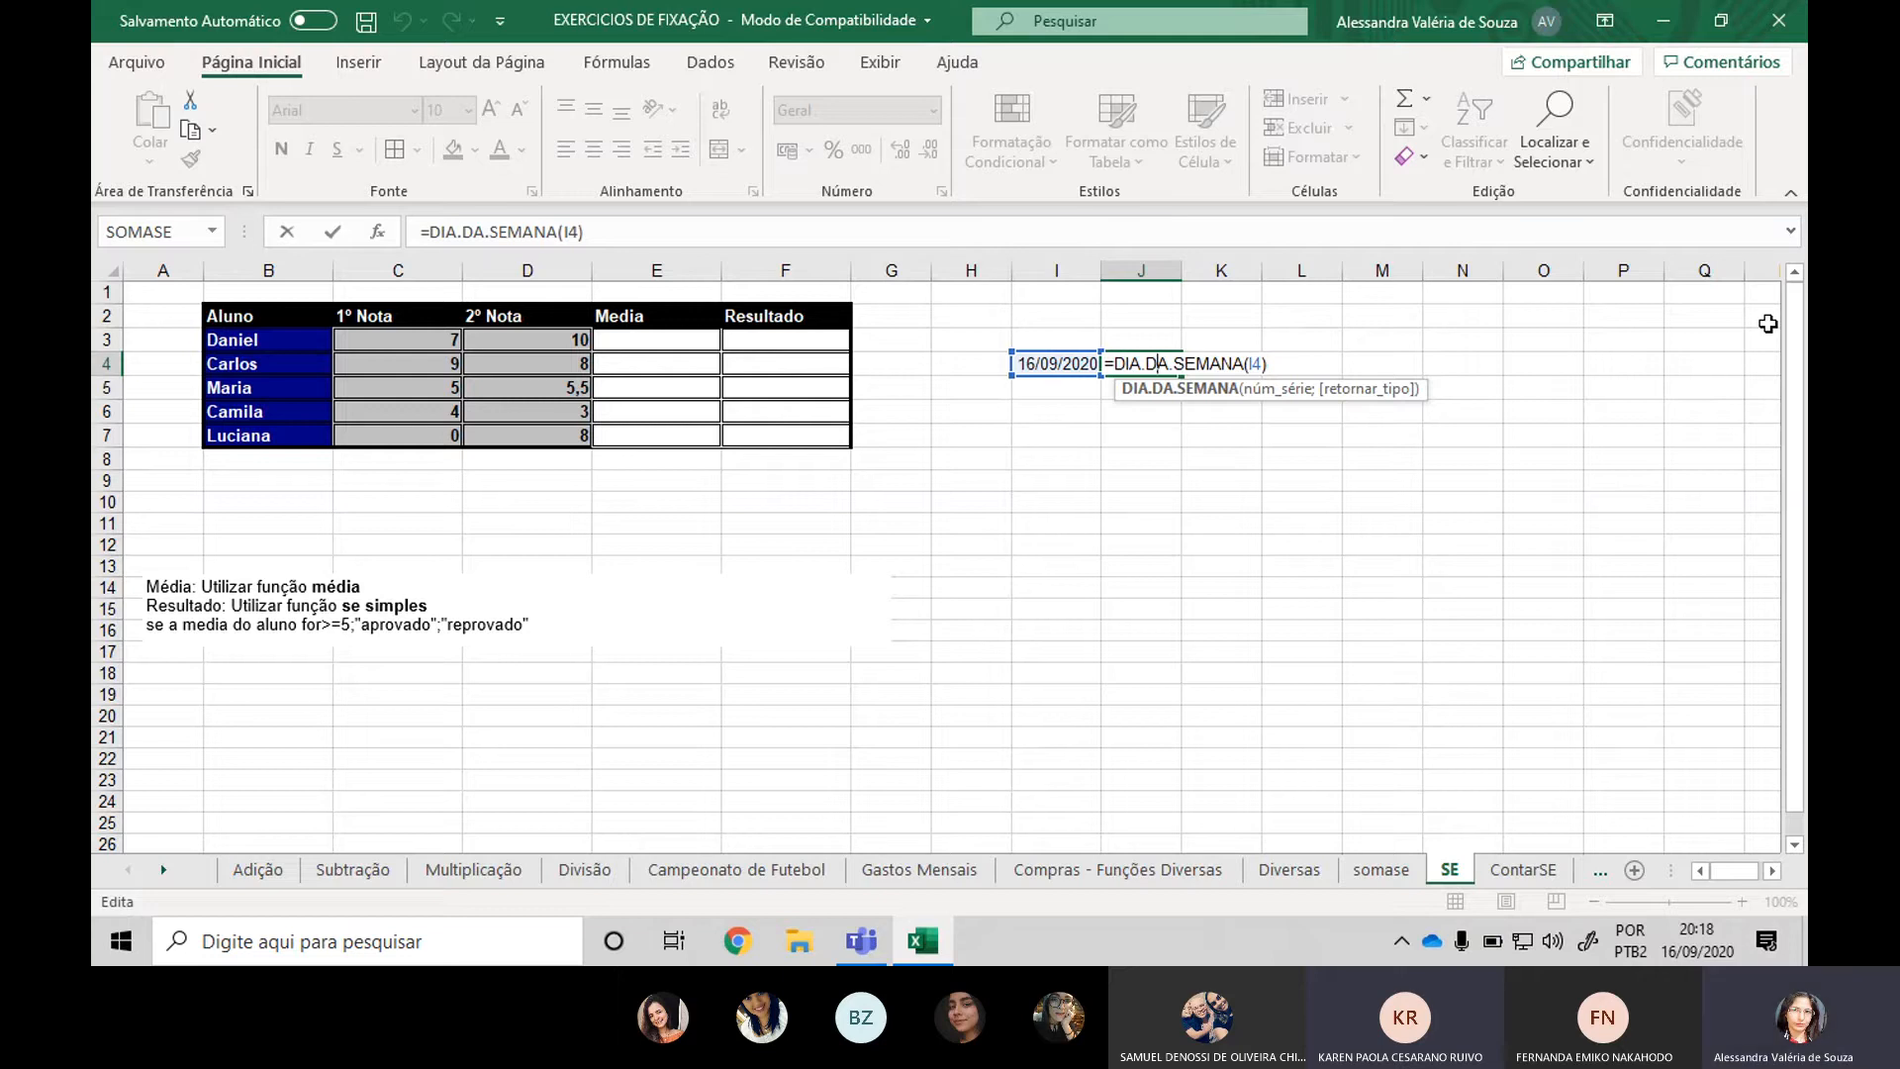
pyautogui.press('Return')
pyautogui.press('Down')
pyautogui.press('Down')
pyautogui.press('Down')
pyautogui.press('Left')
pyautogui.press('Left')
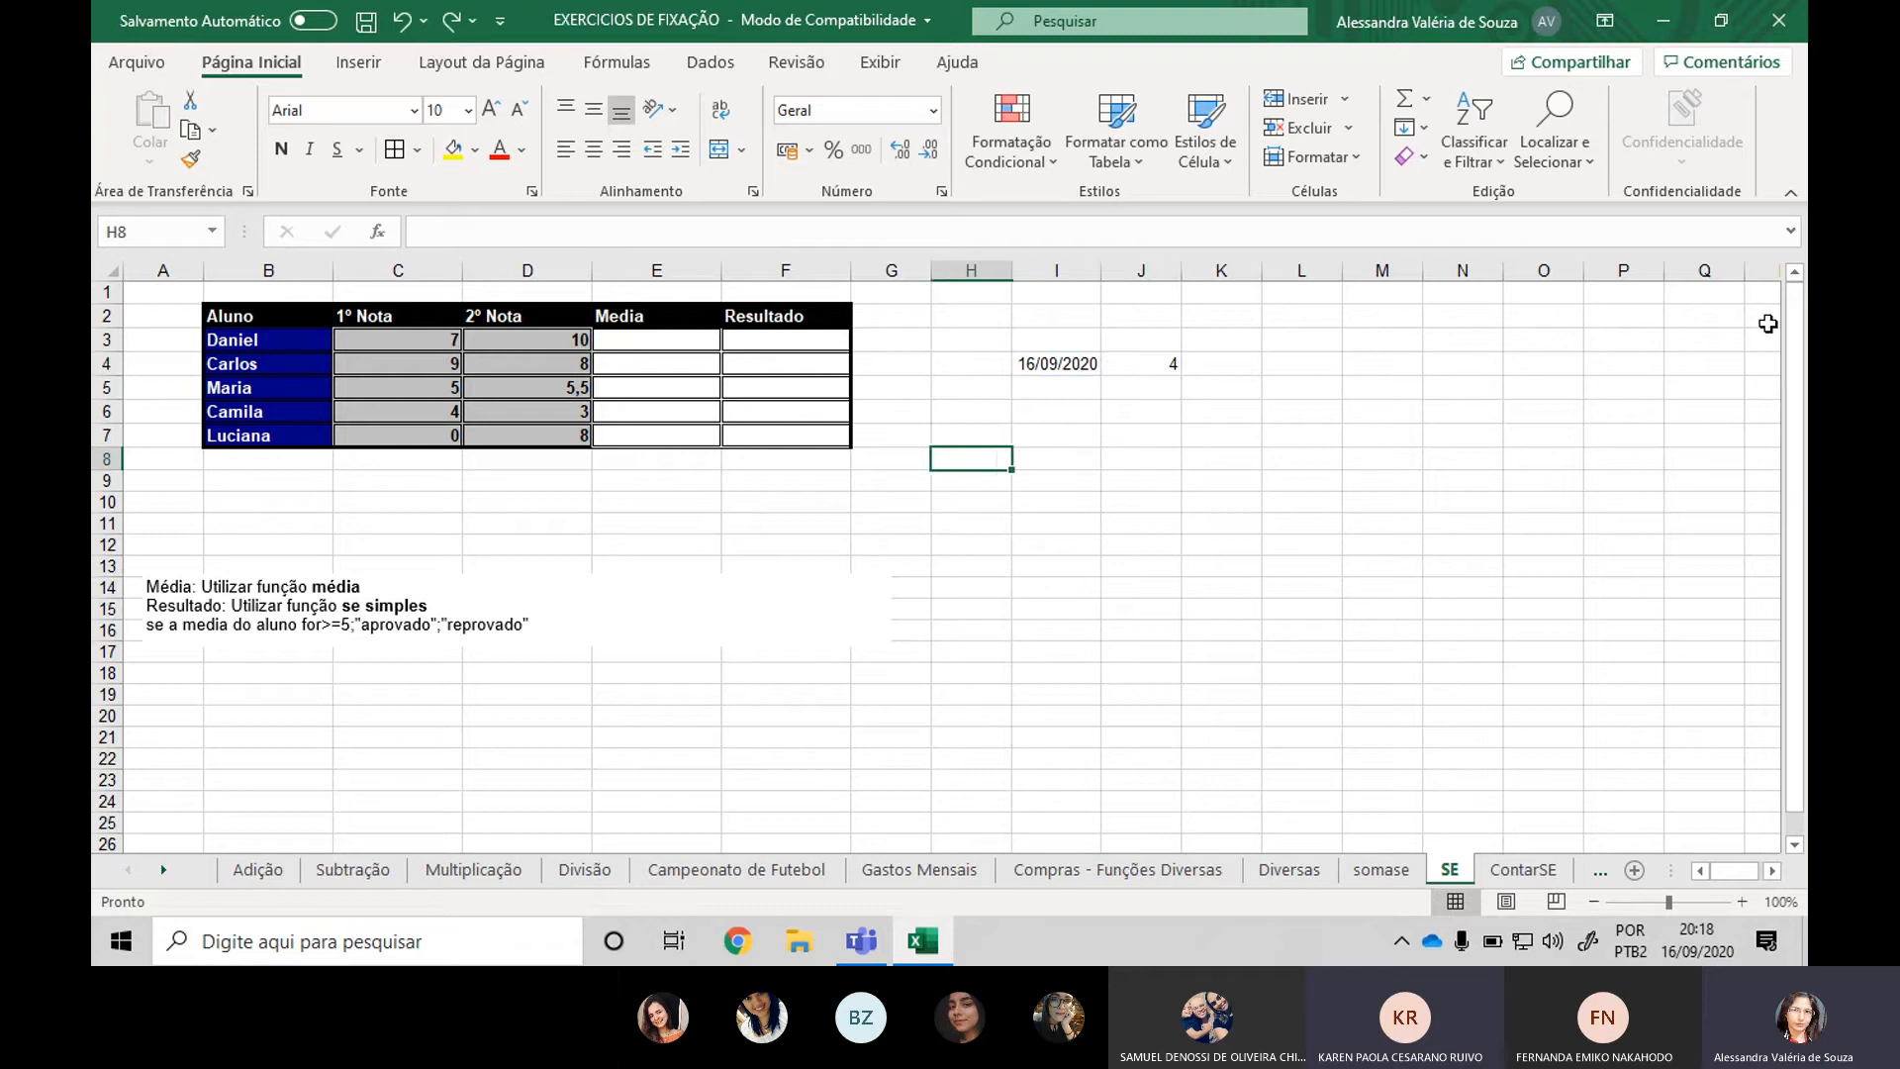
pyautogui.press('Left')
pyautogui.press('Down')
pyautogui.press('Down')
pyautogui.press('Down')
pyautogui.press('Down')
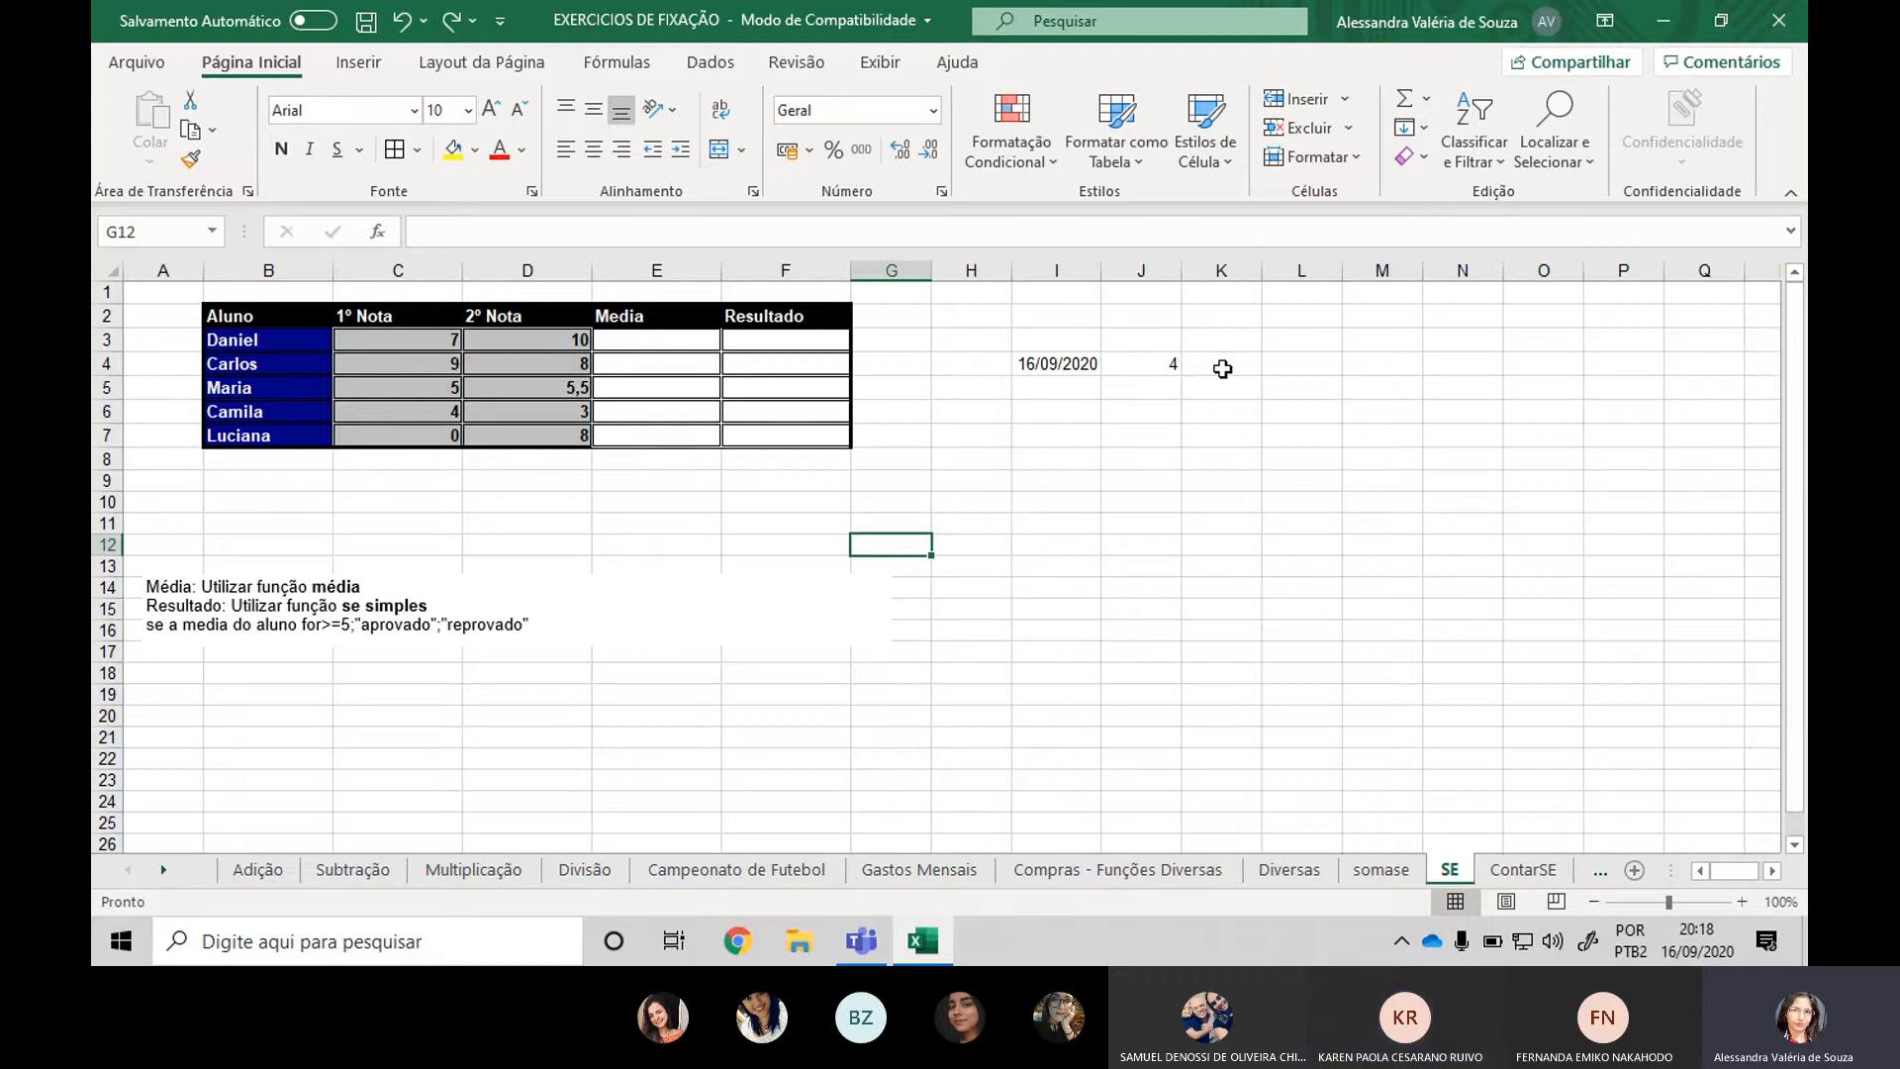
# Review the DIA.DA.SEMANA formula in J4 and leave it as it is.
pyautogui.click(1153, 366)
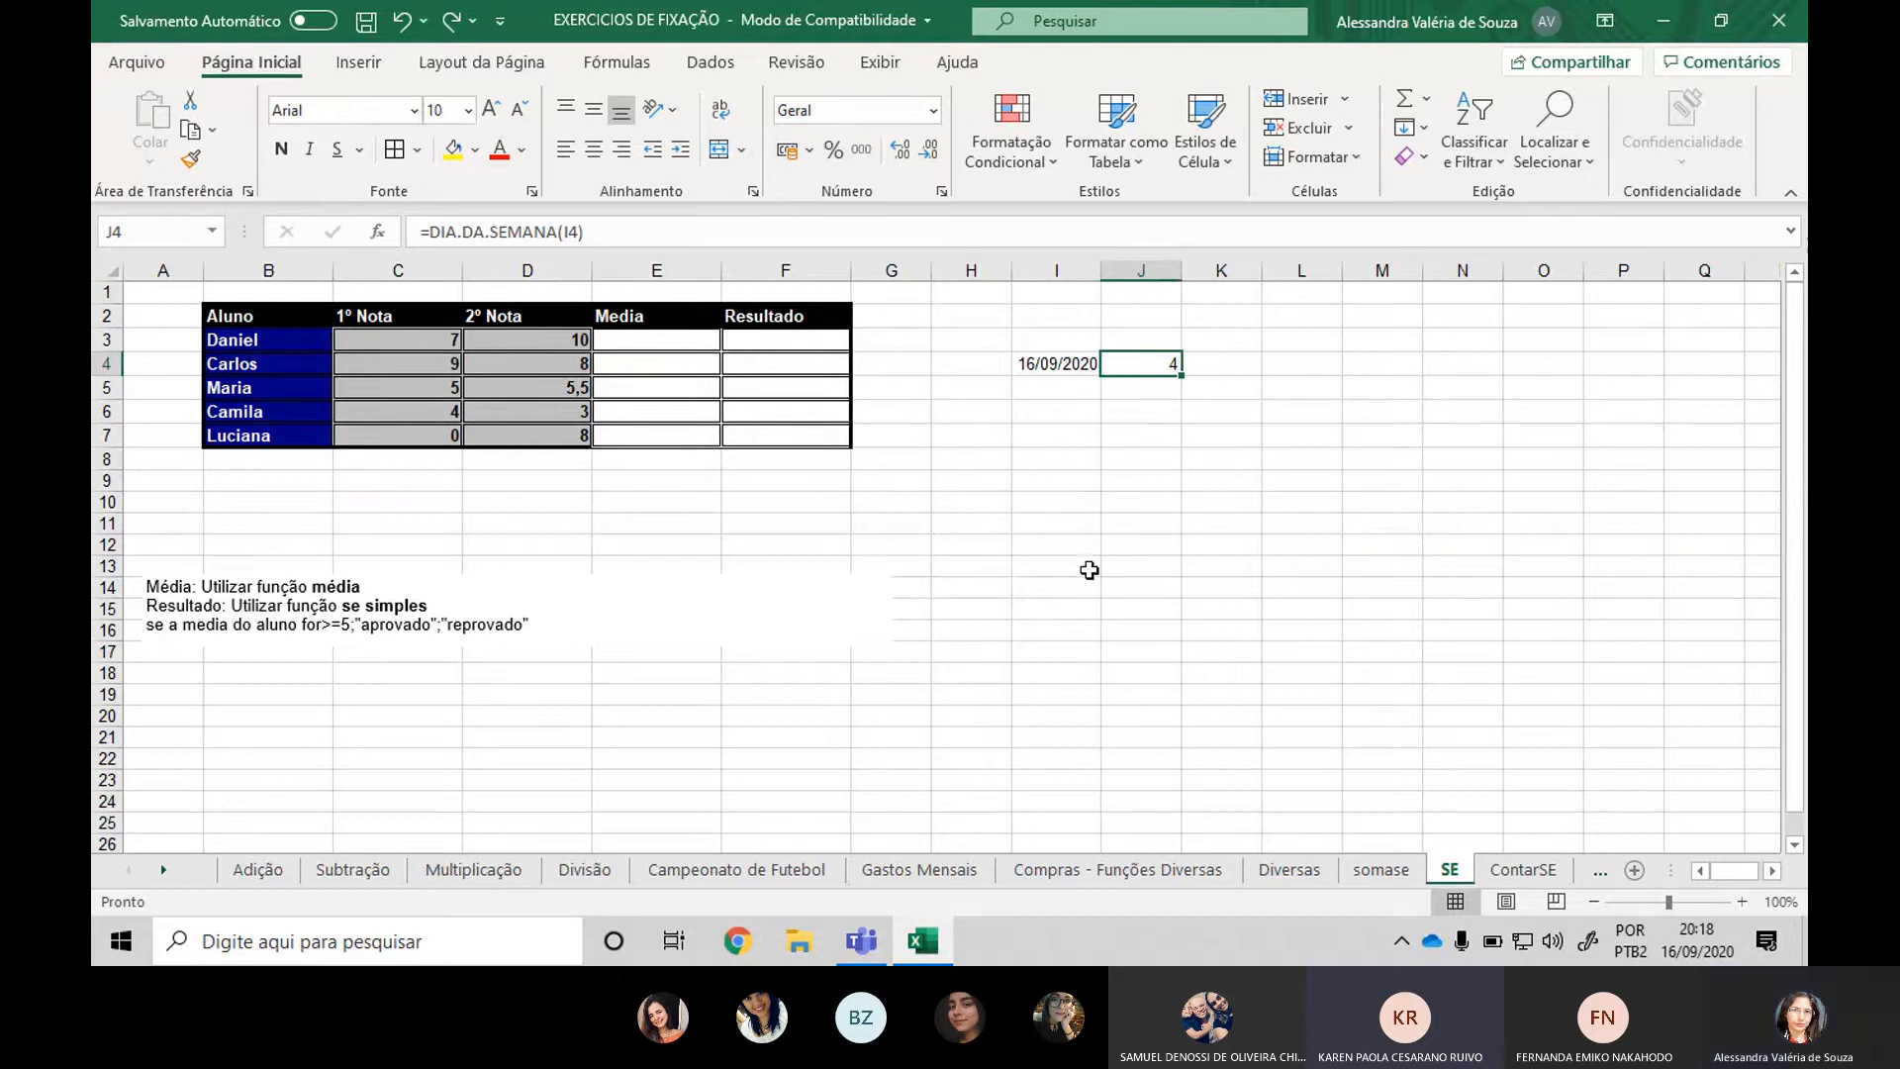
pyautogui.doubleClick(1172, 362)
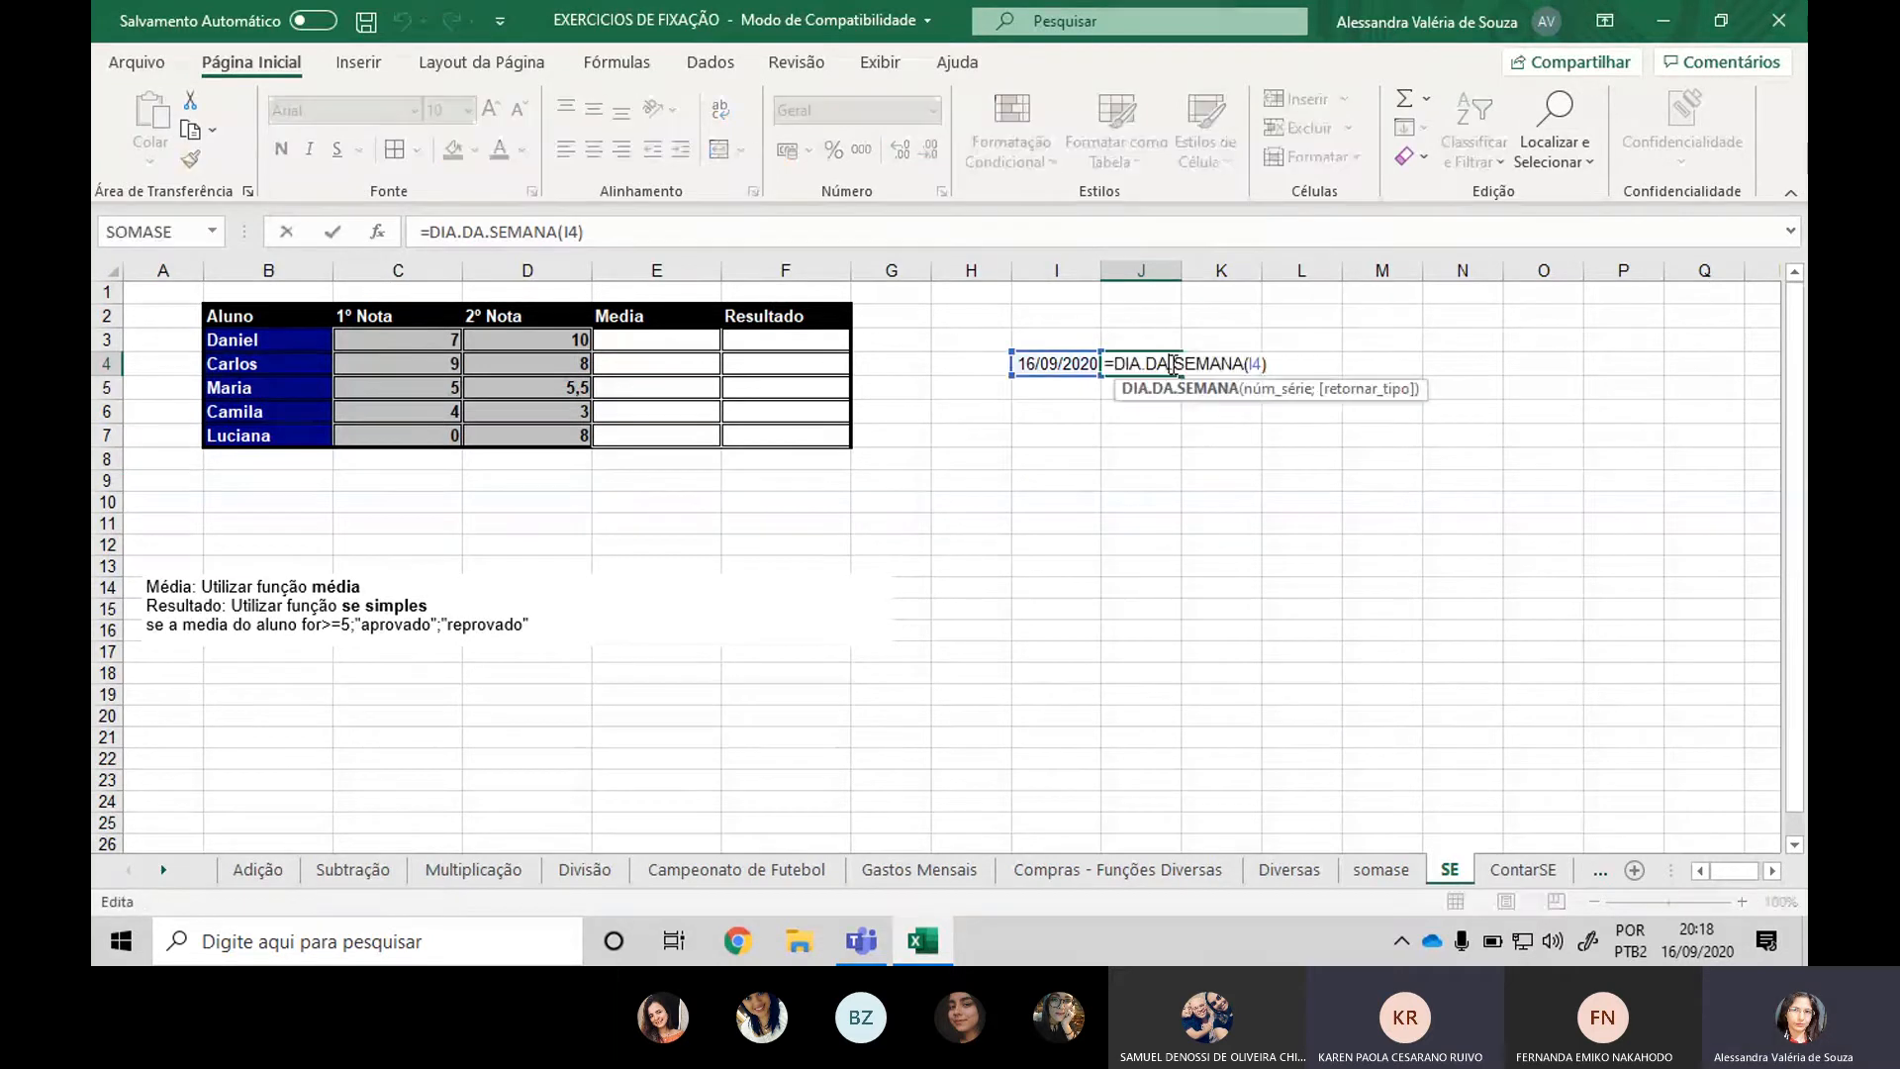
pyautogui.hotkey('ctrl', 'Return')
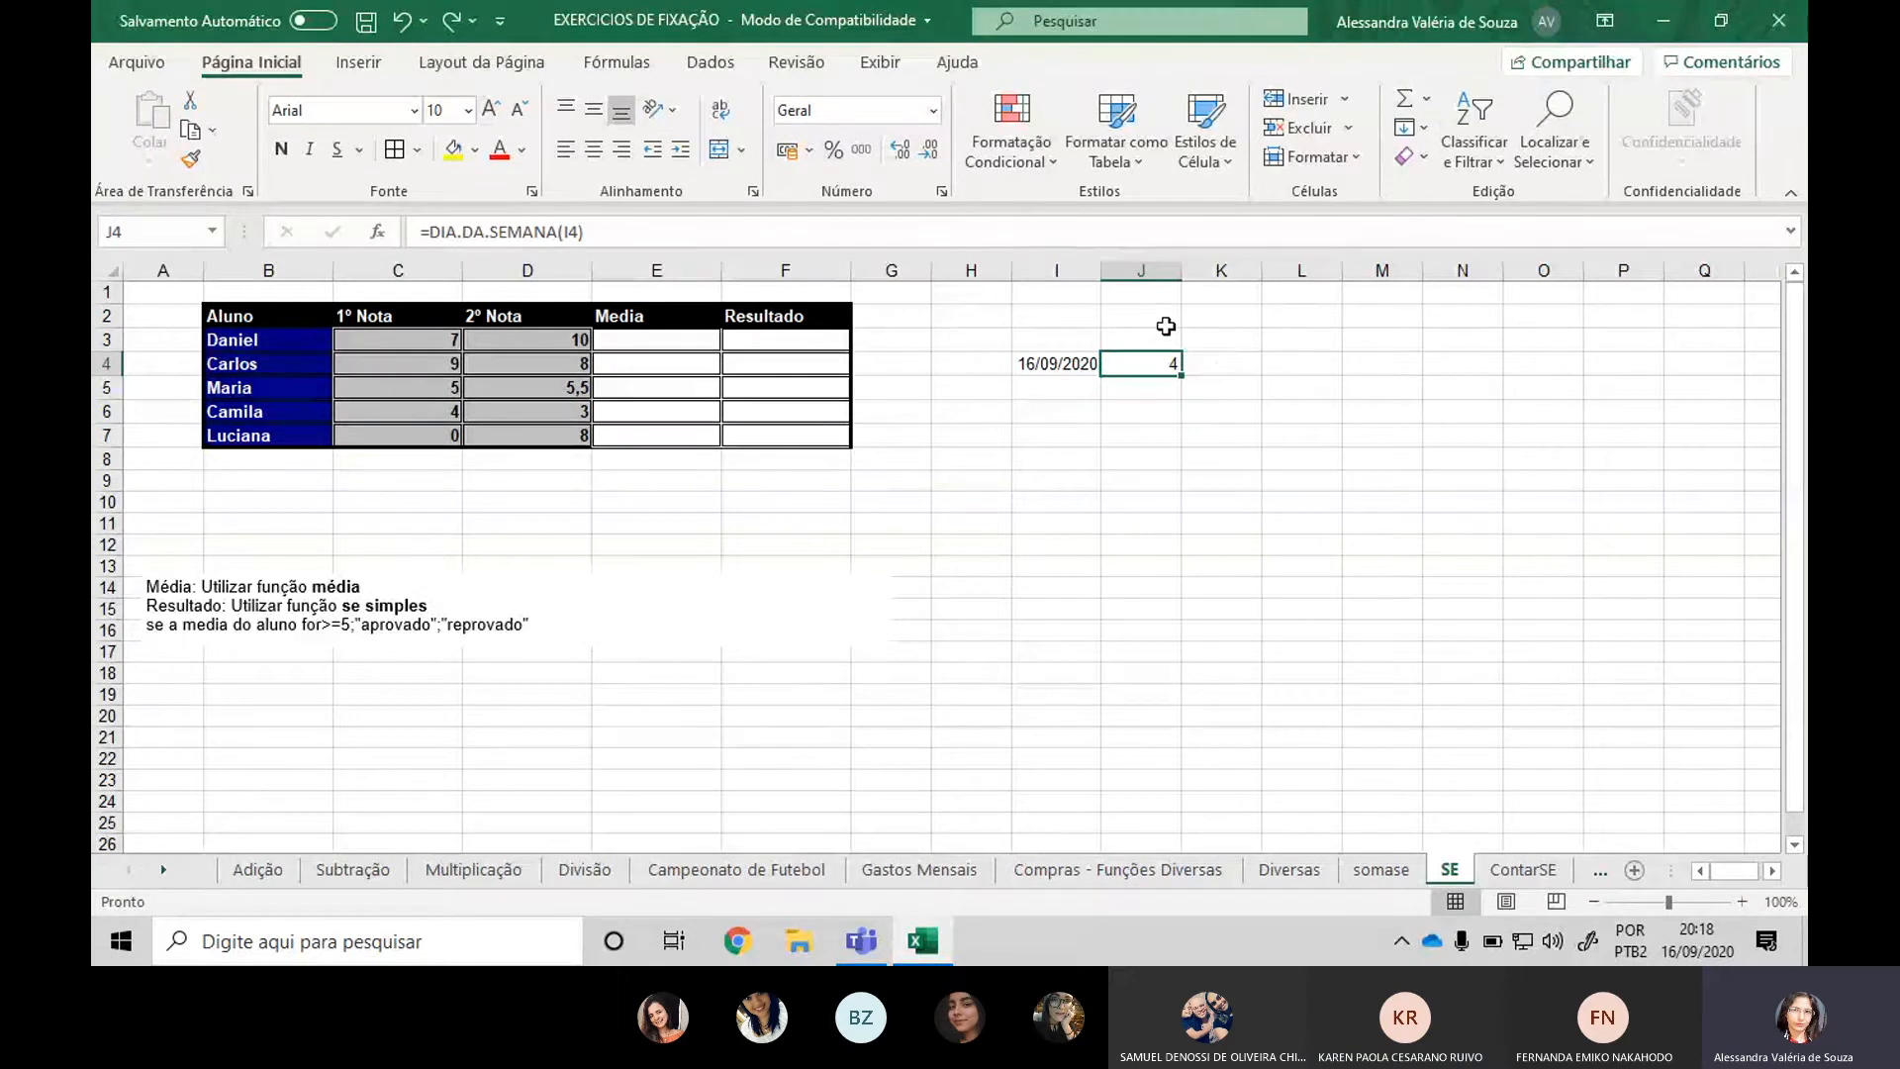
pyautogui.click(1061, 388)
pyautogui.write('17')
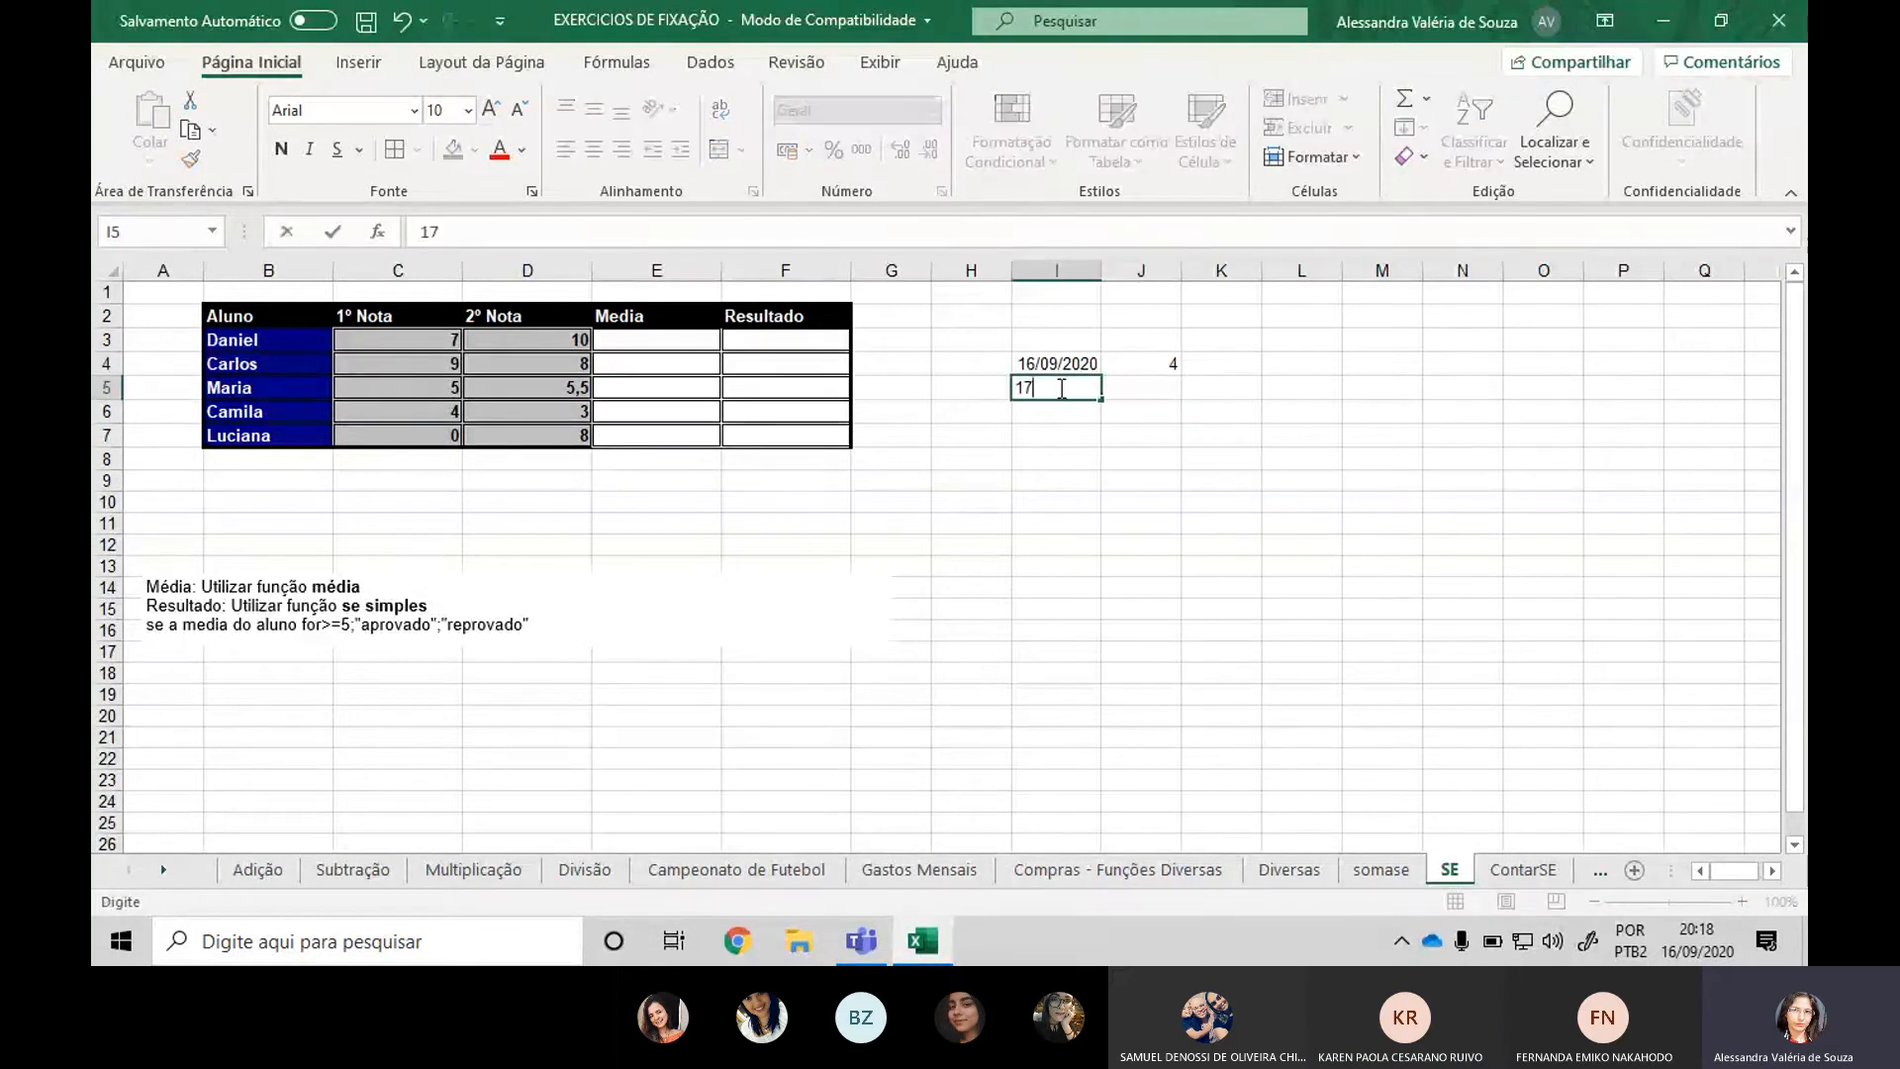
pyautogui.write('/09')
pyautogui.press('Escape')
# Fill the date in I4 down as a daily series to I12.
pyautogui.click(1083, 361)
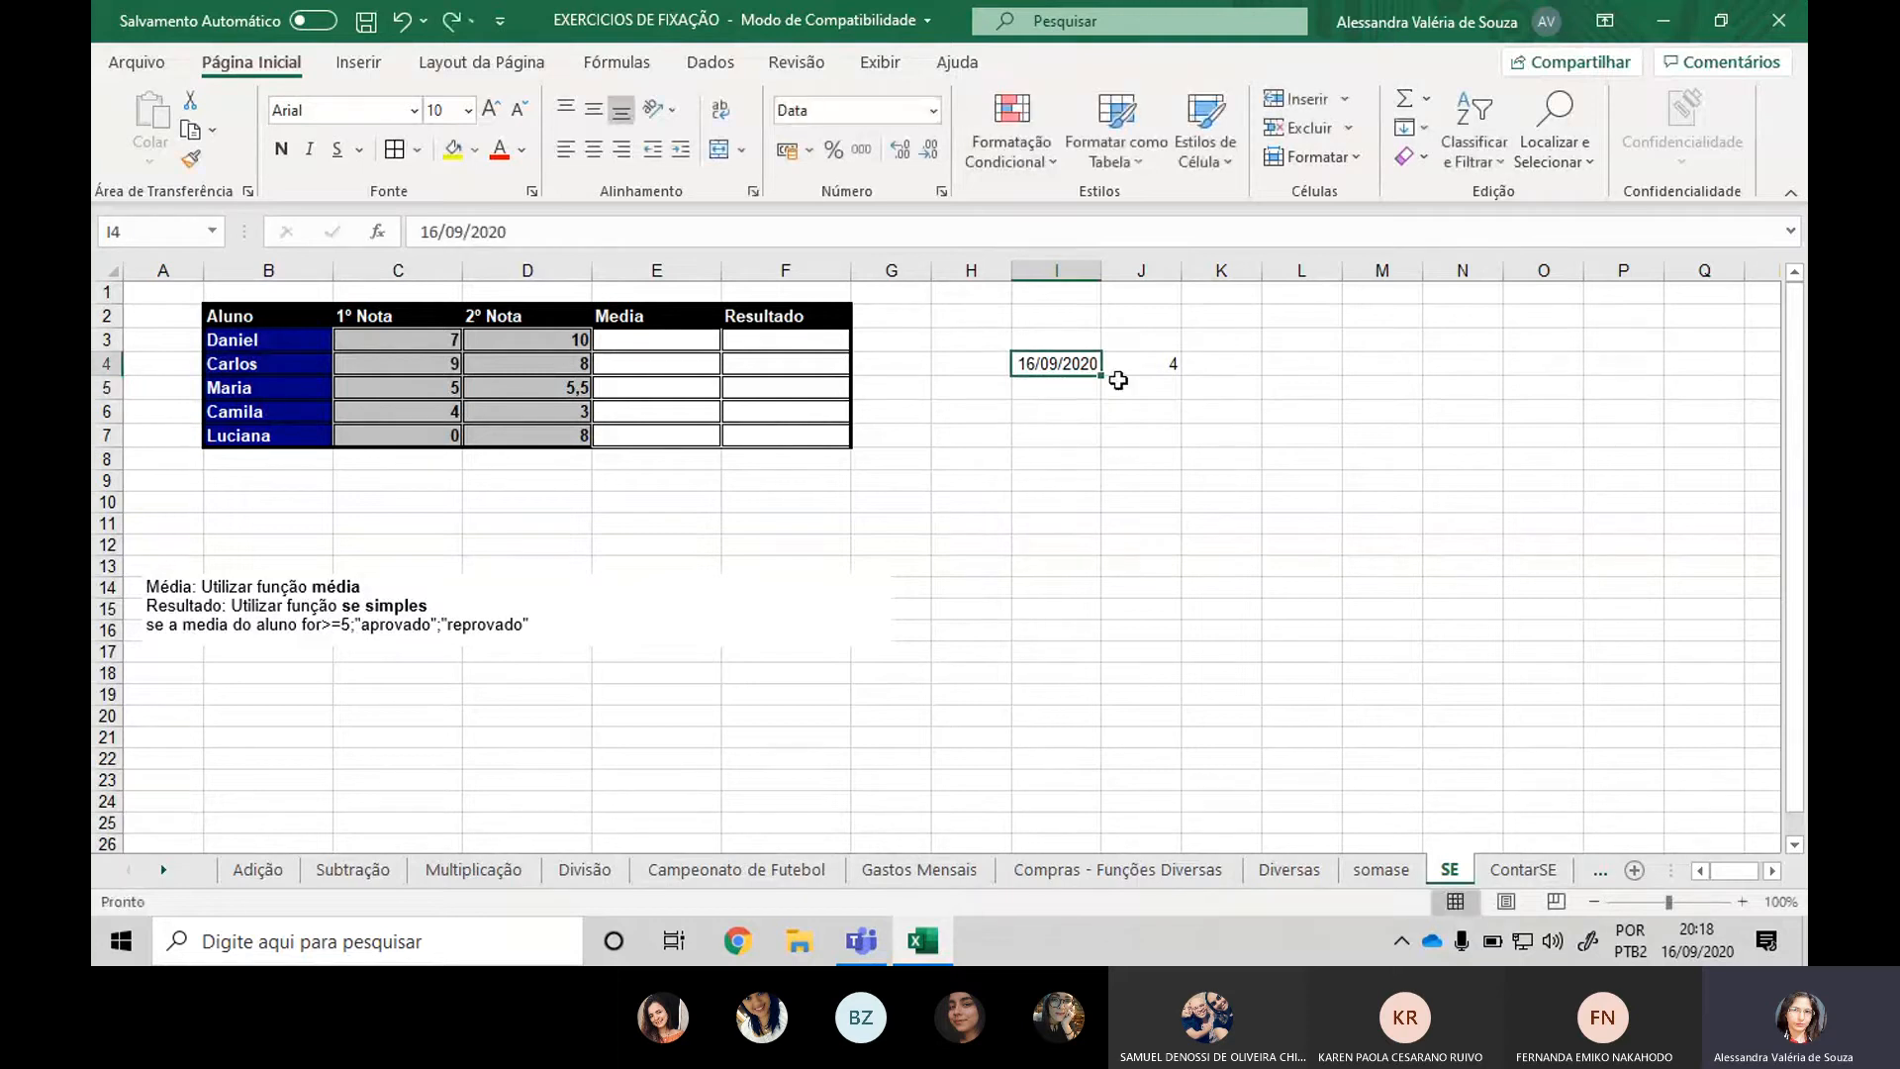
pyautogui.moveTo(1100, 375); pyautogui.dragTo(1096, 559)
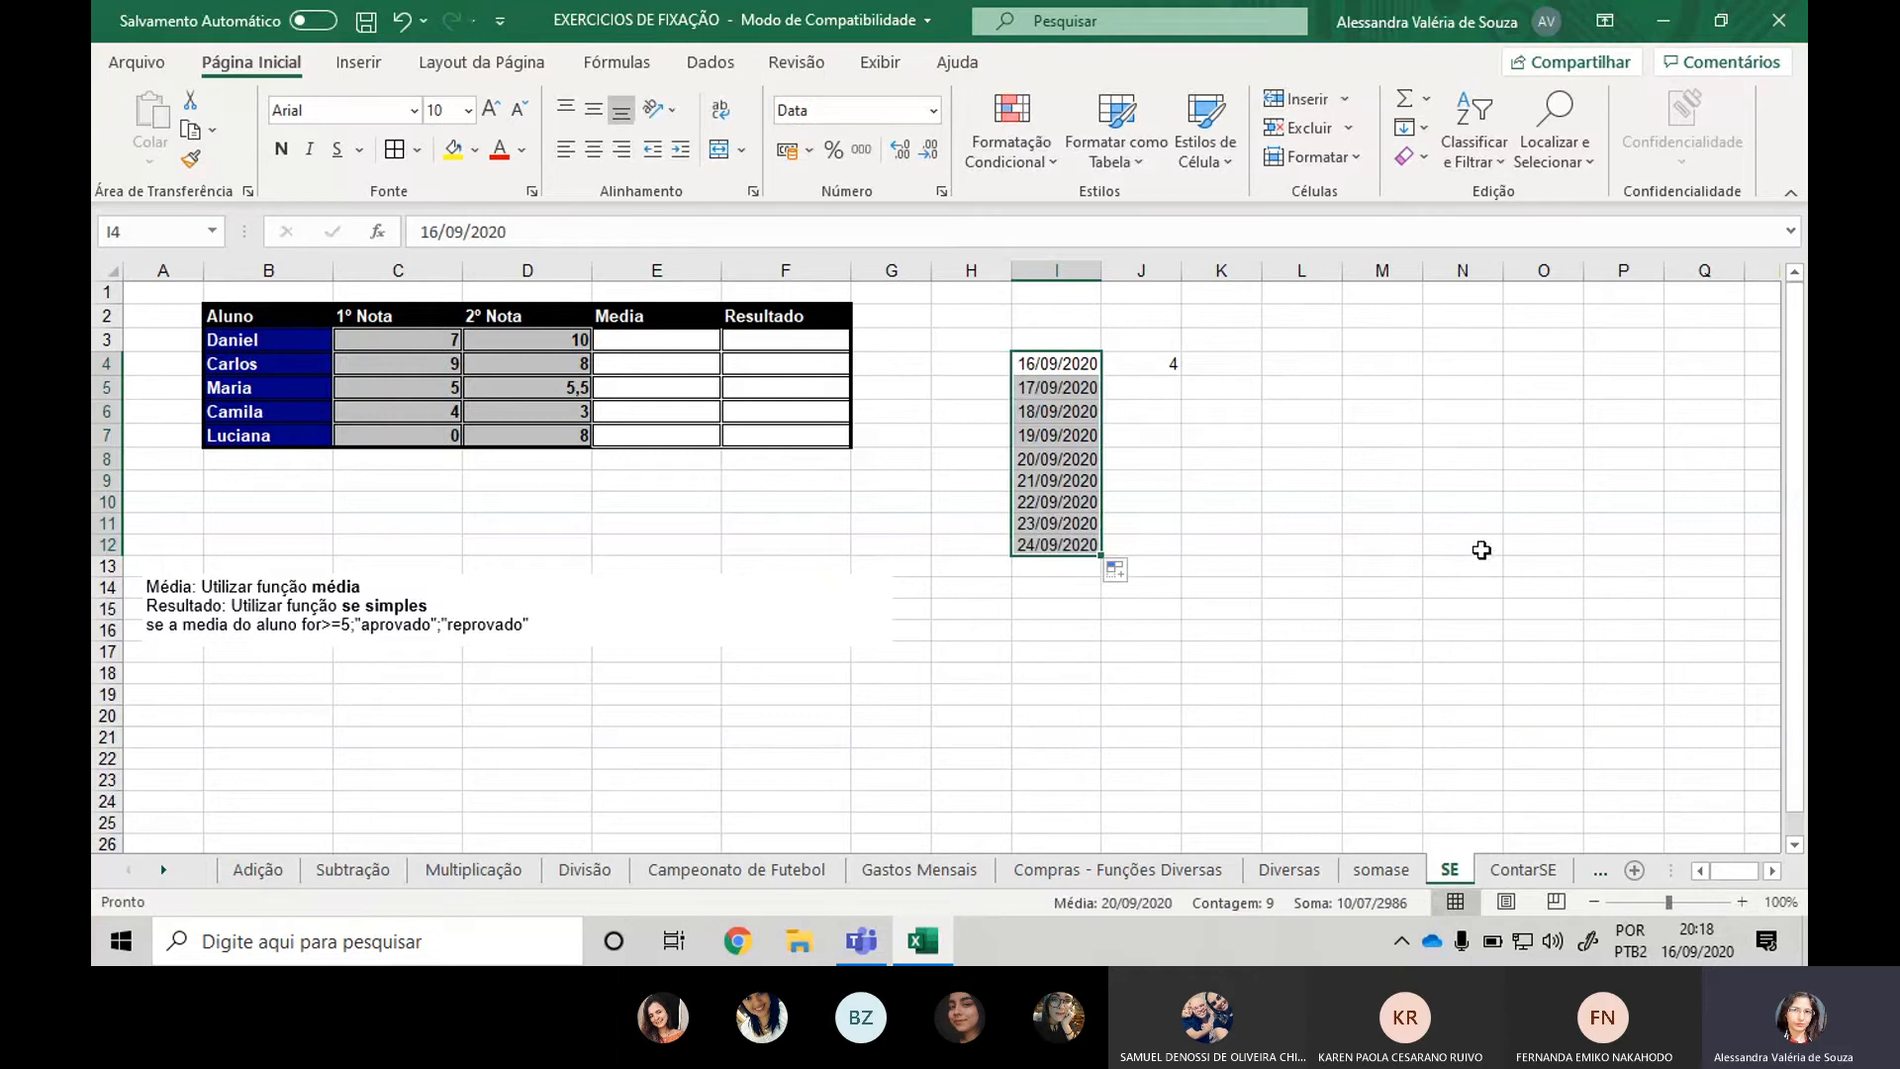
pyautogui.click(1480, 546)
# Fill the DIA.DA.SEMANA formula in J4 down to J12.
pyautogui.click(1172, 362)
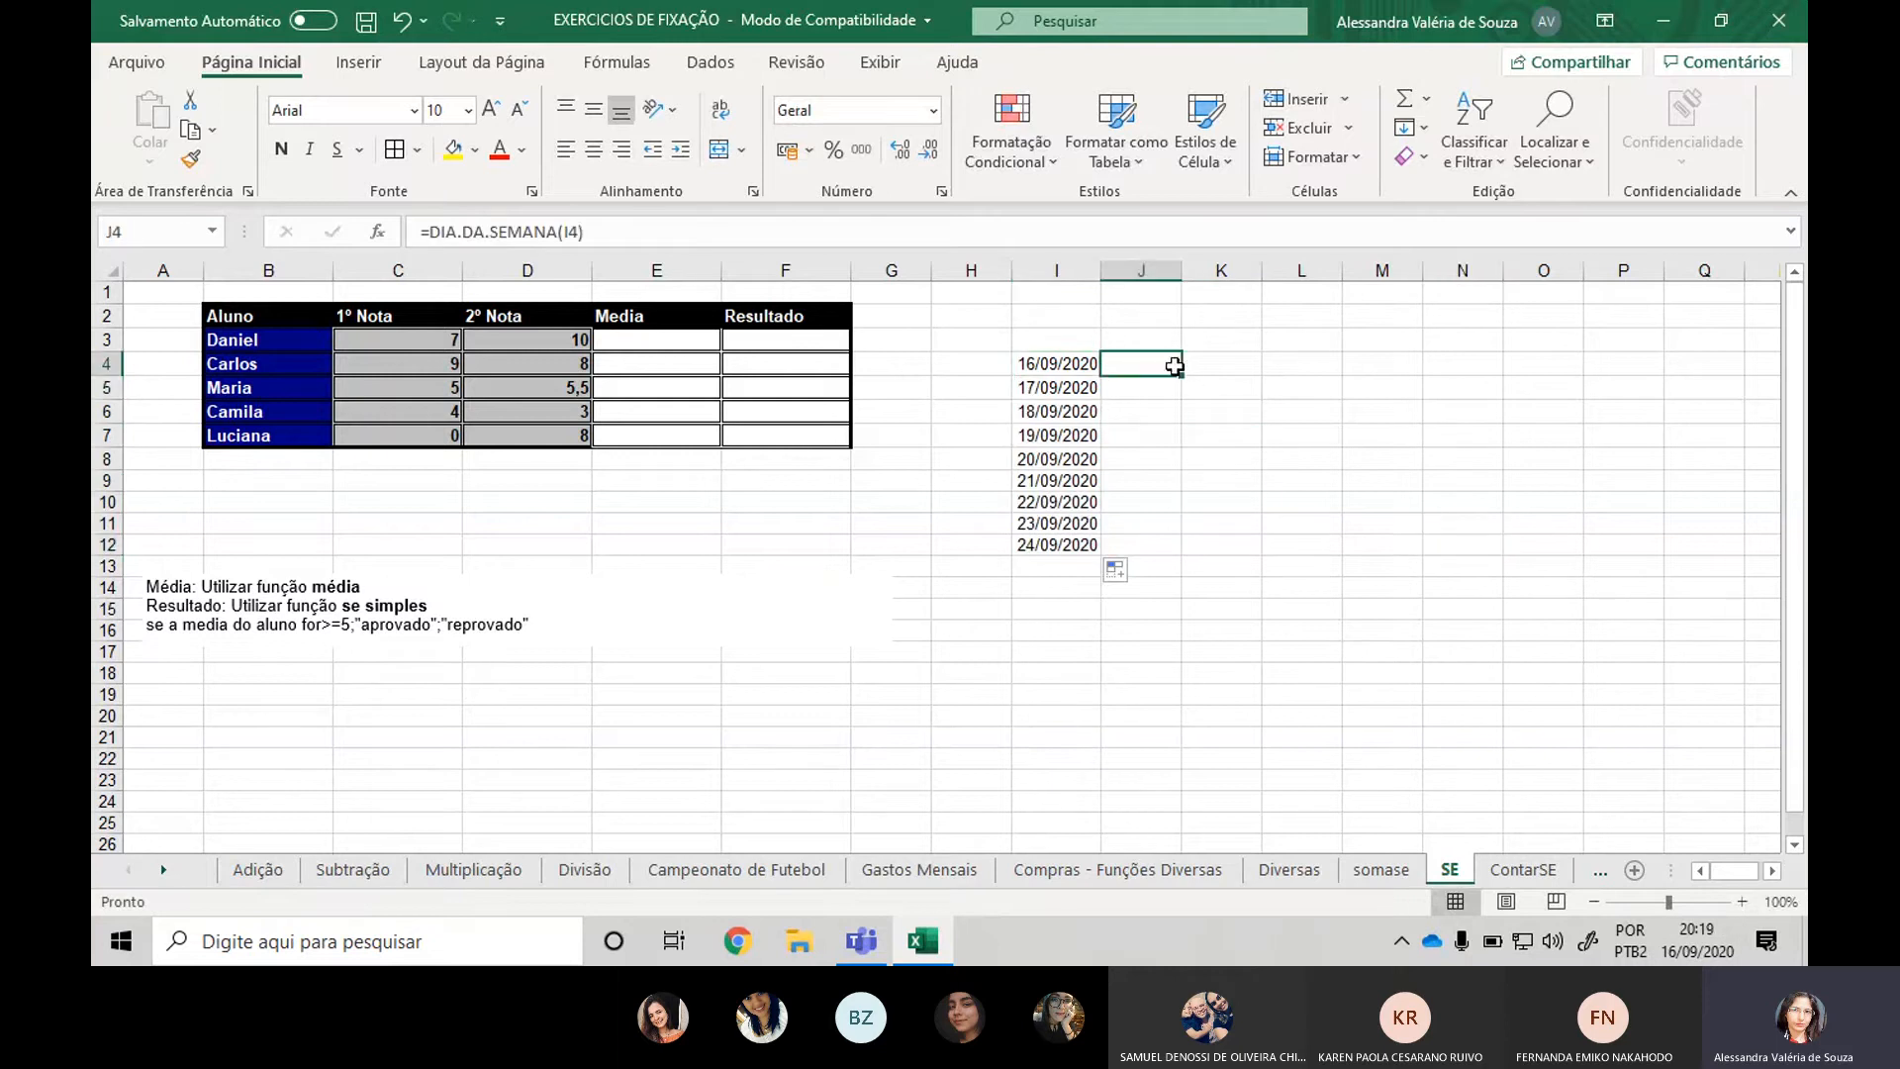
pyautogui.moveTo(1180, 375); pyautogui.dragTo(1173, 564)
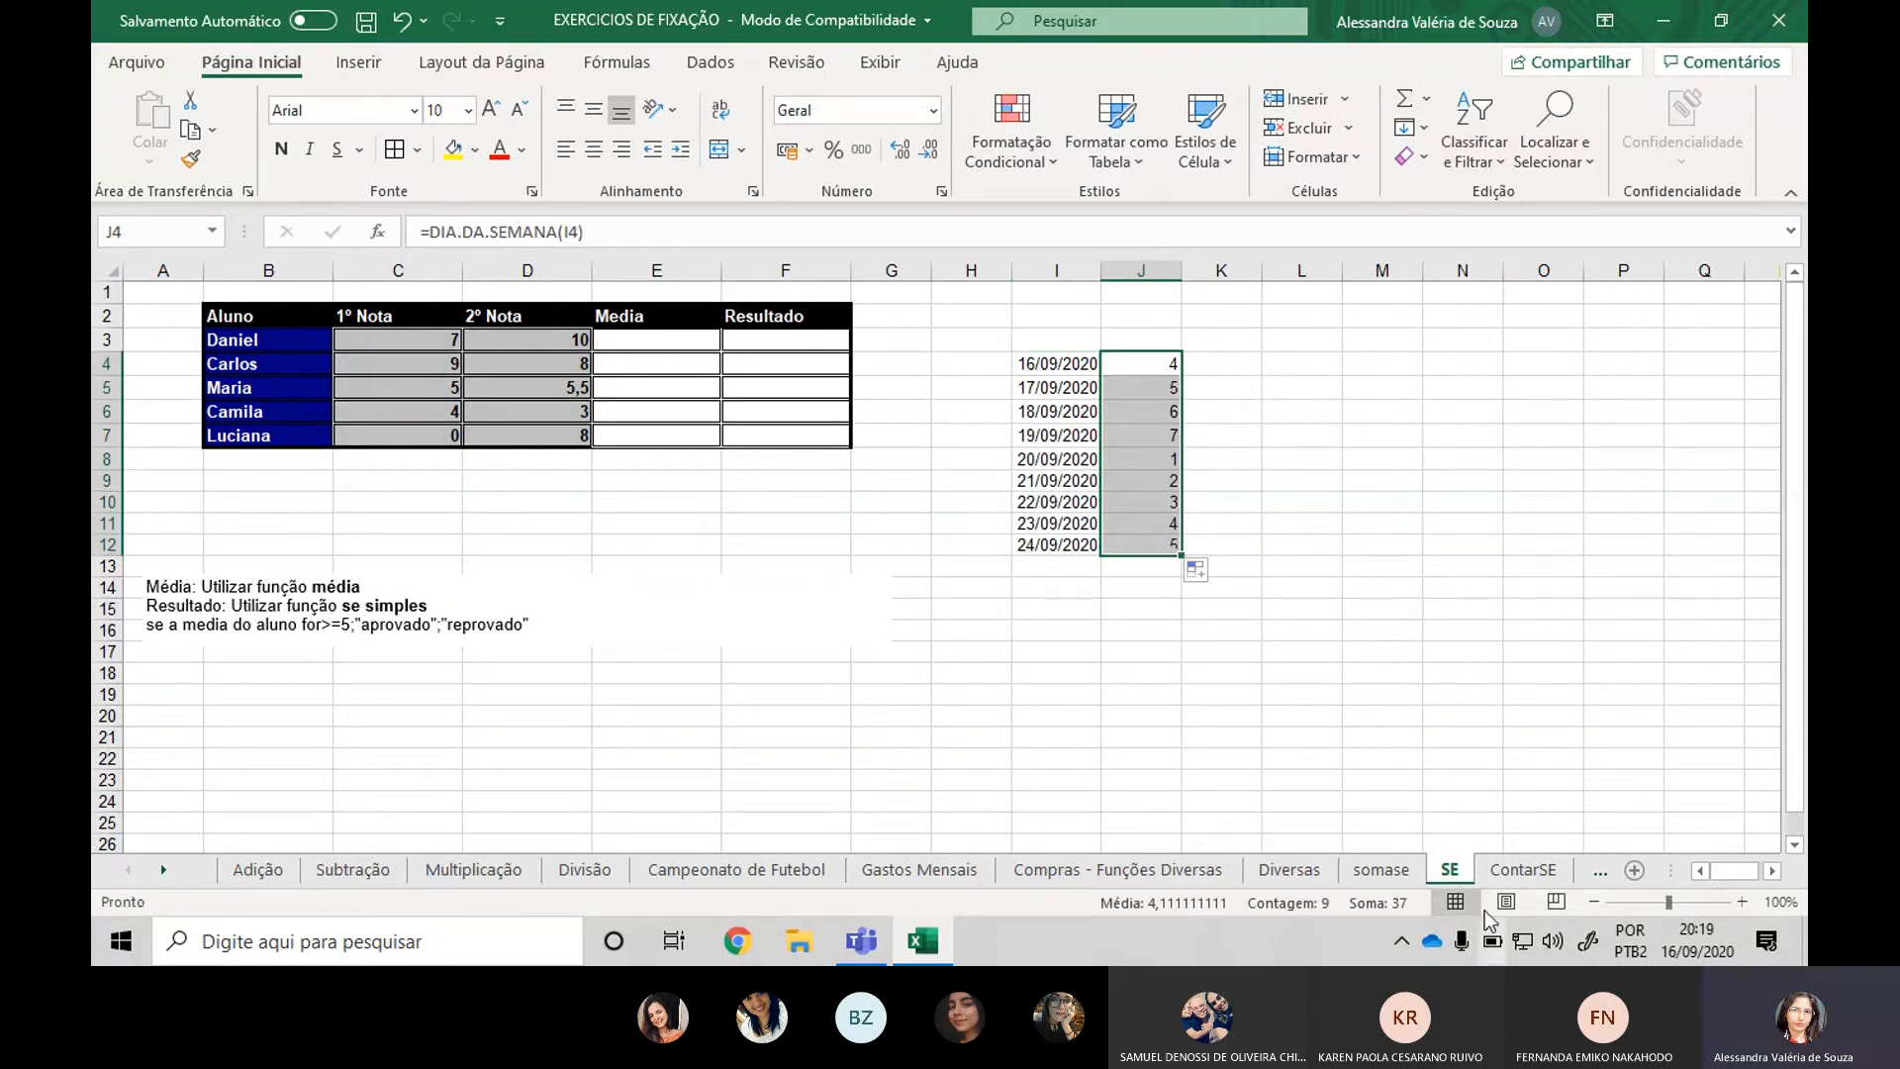
pyautogui.click(1174, 410)
pyautogui.click(1245, 415)
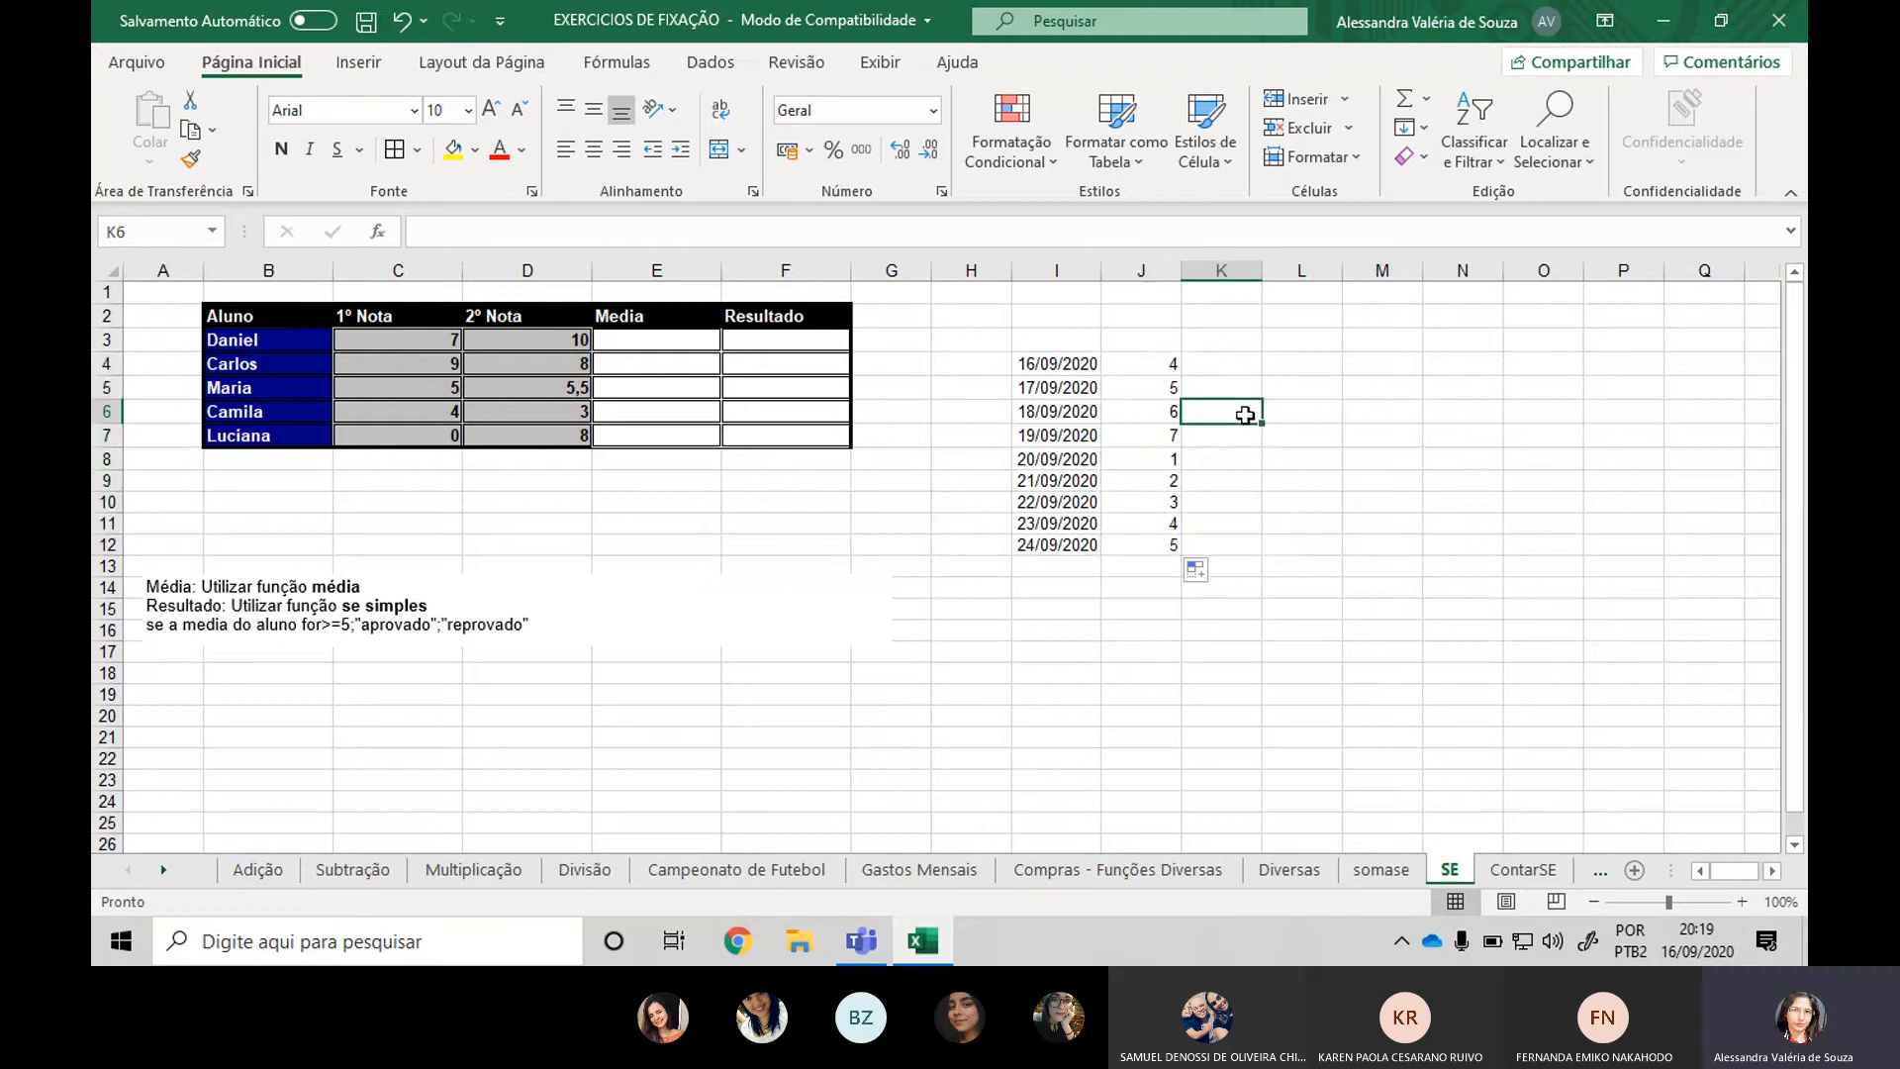
# Enter the formula =SE(J4=6;I4+2) in K4 to add two days to the date when the weekday is 6.
pyautogui.click(1237, 362)
pyautogui.doubleClick(1240, 364)
pyautogui.write('=se(')
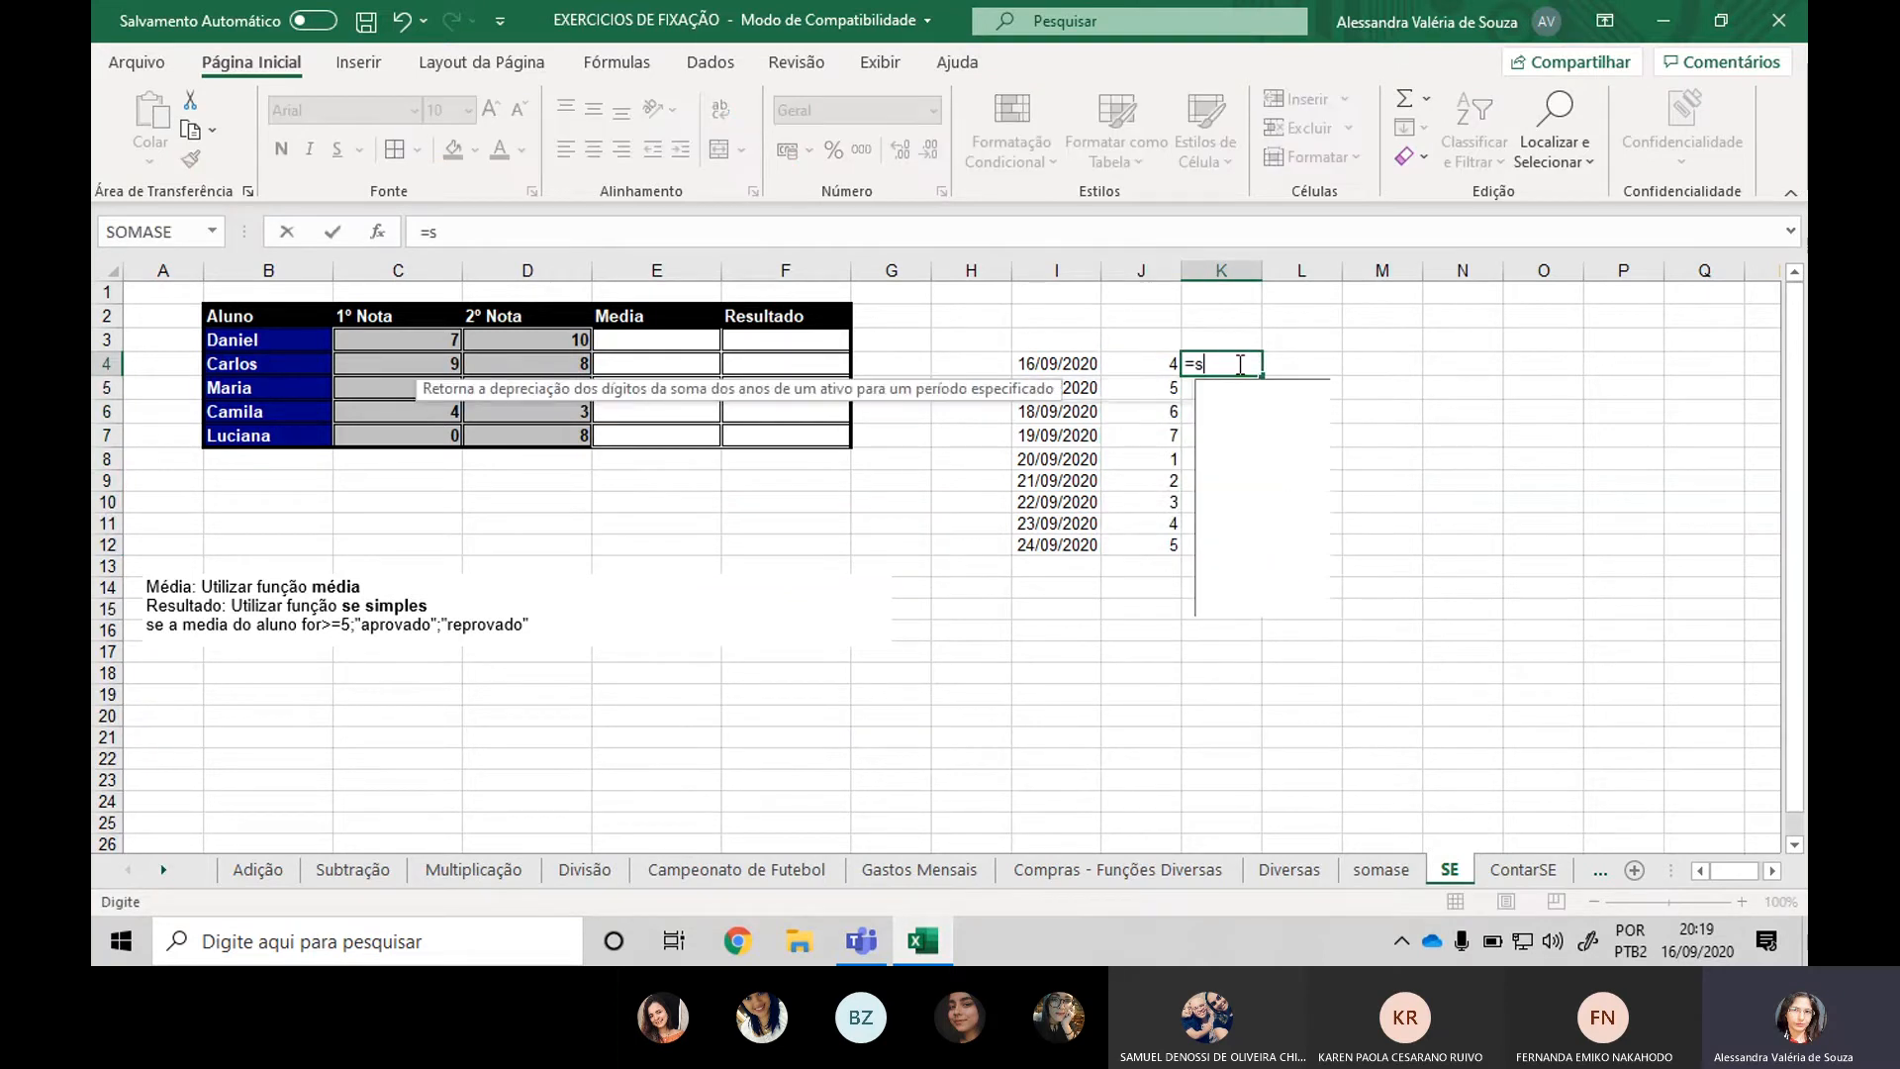
pyautogui.click(1170, 358)
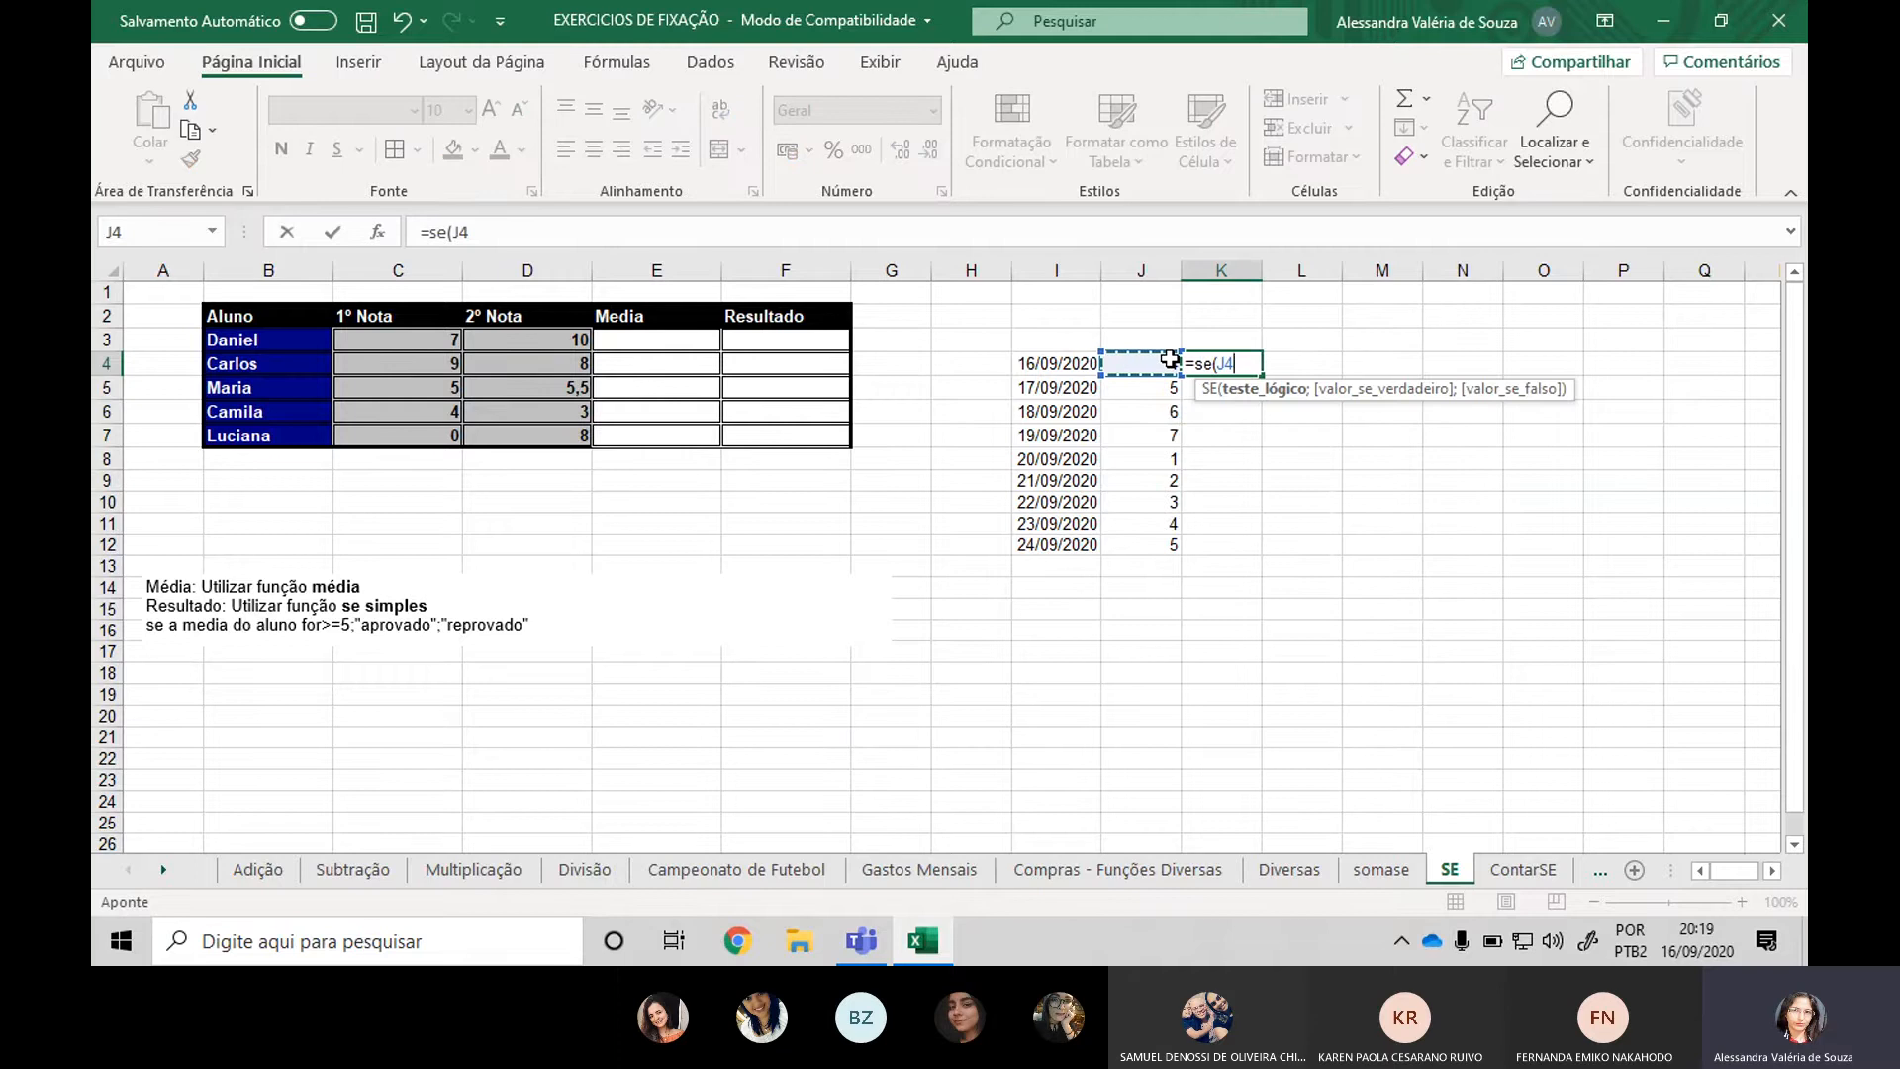
pyautogui.write('=6;')
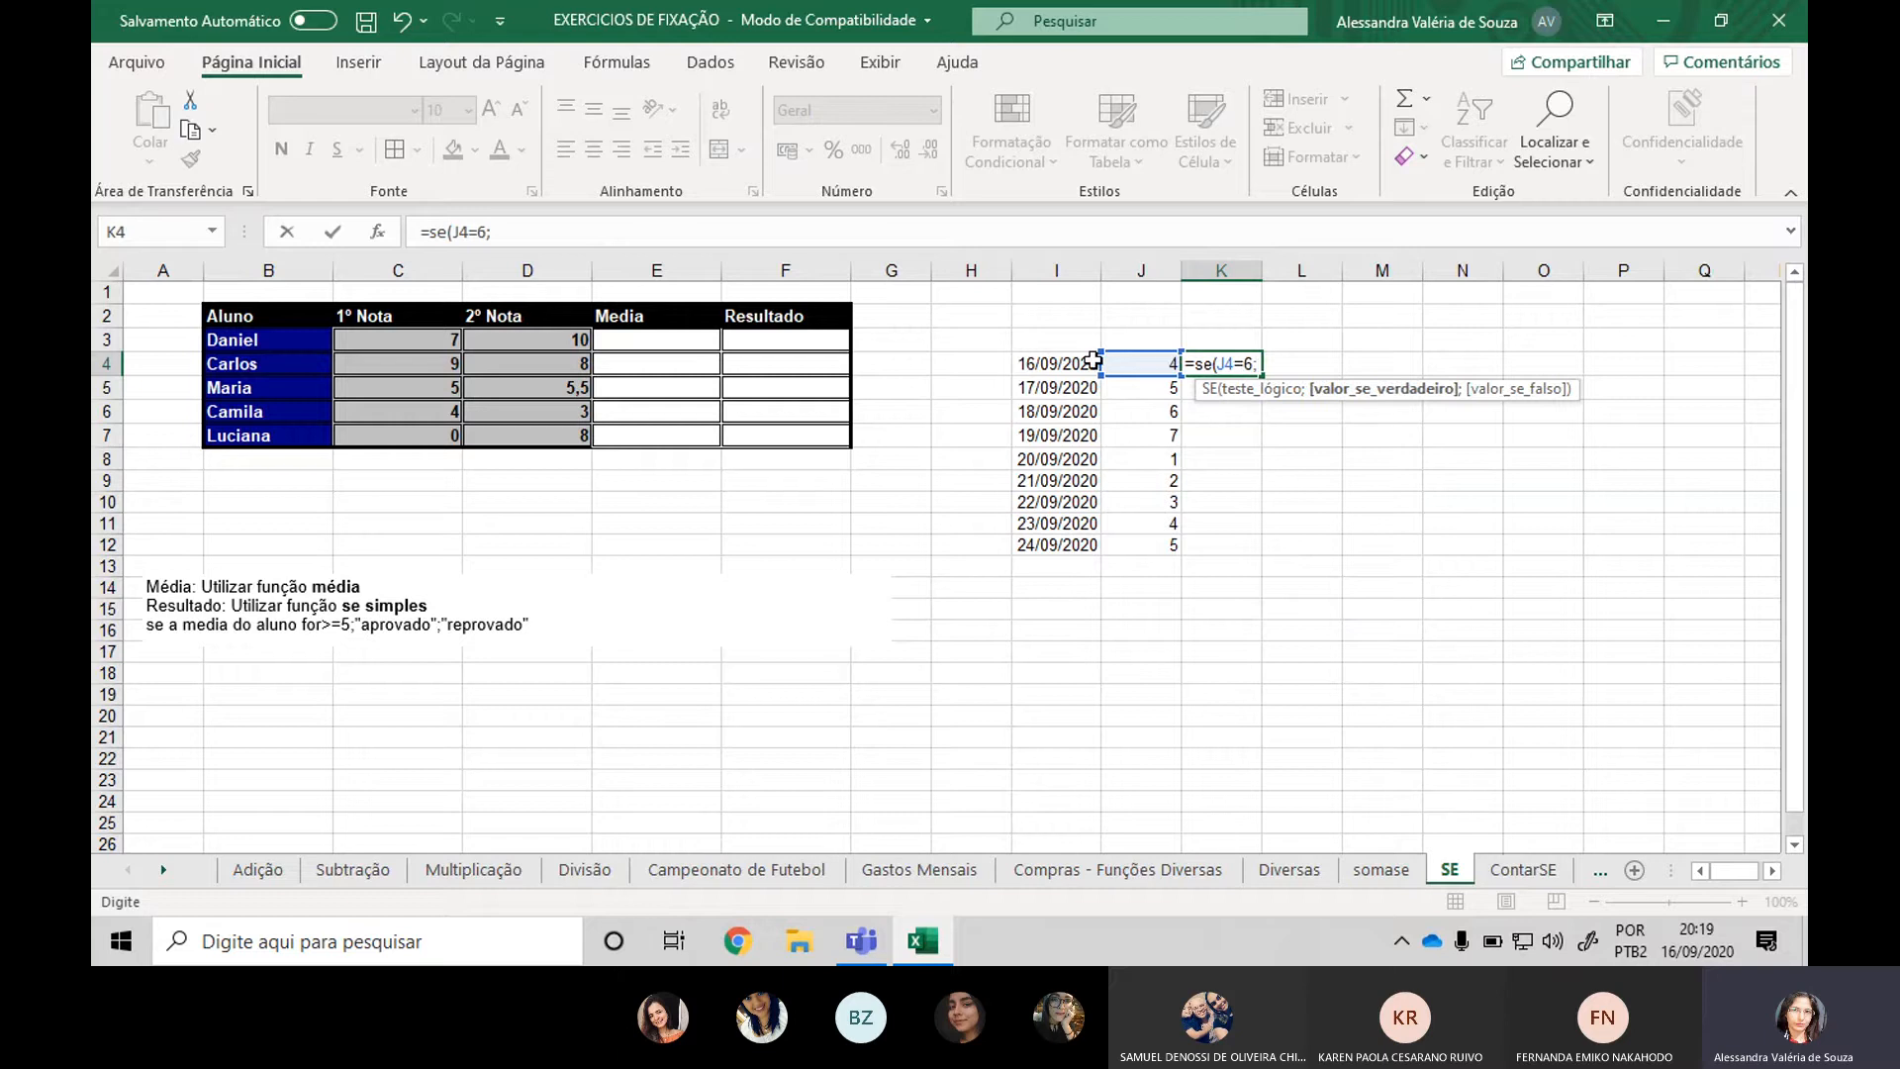
pyautogui.click(1058, 363)
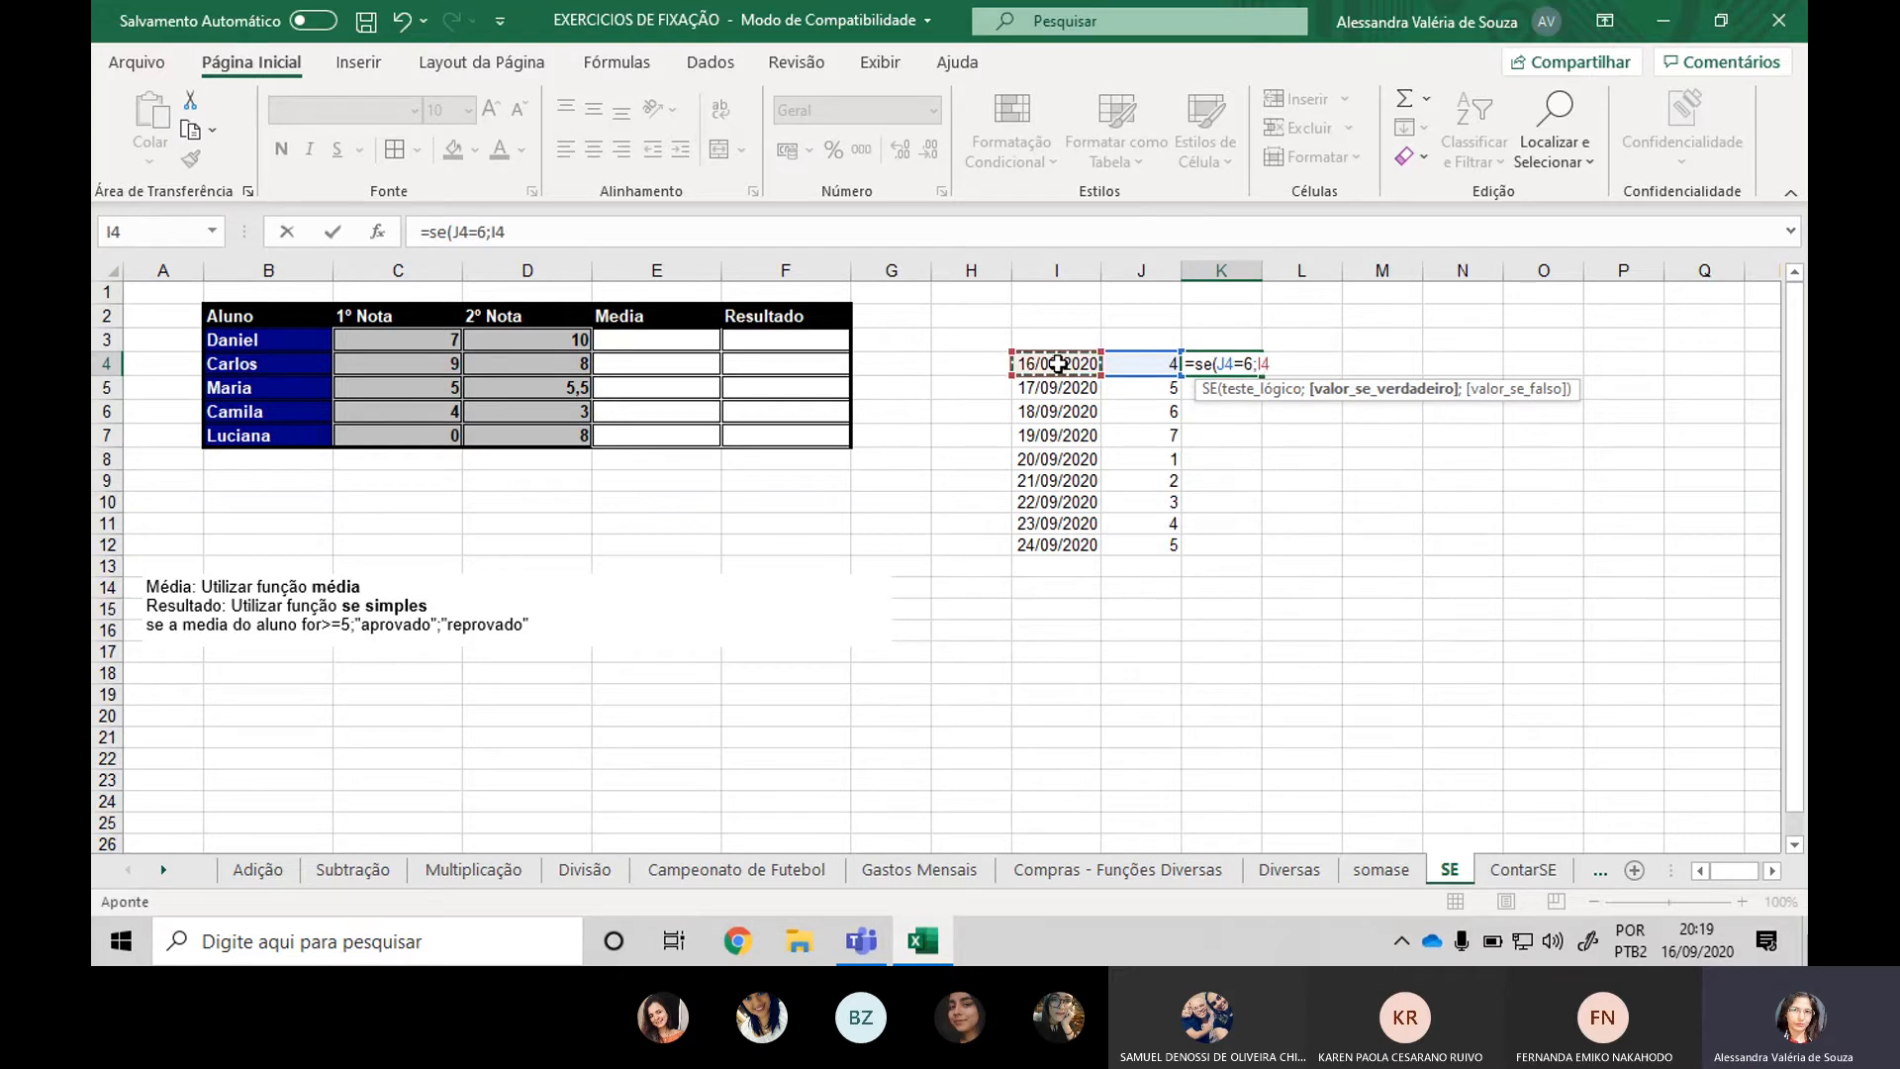
pyautogui.write('+2)')
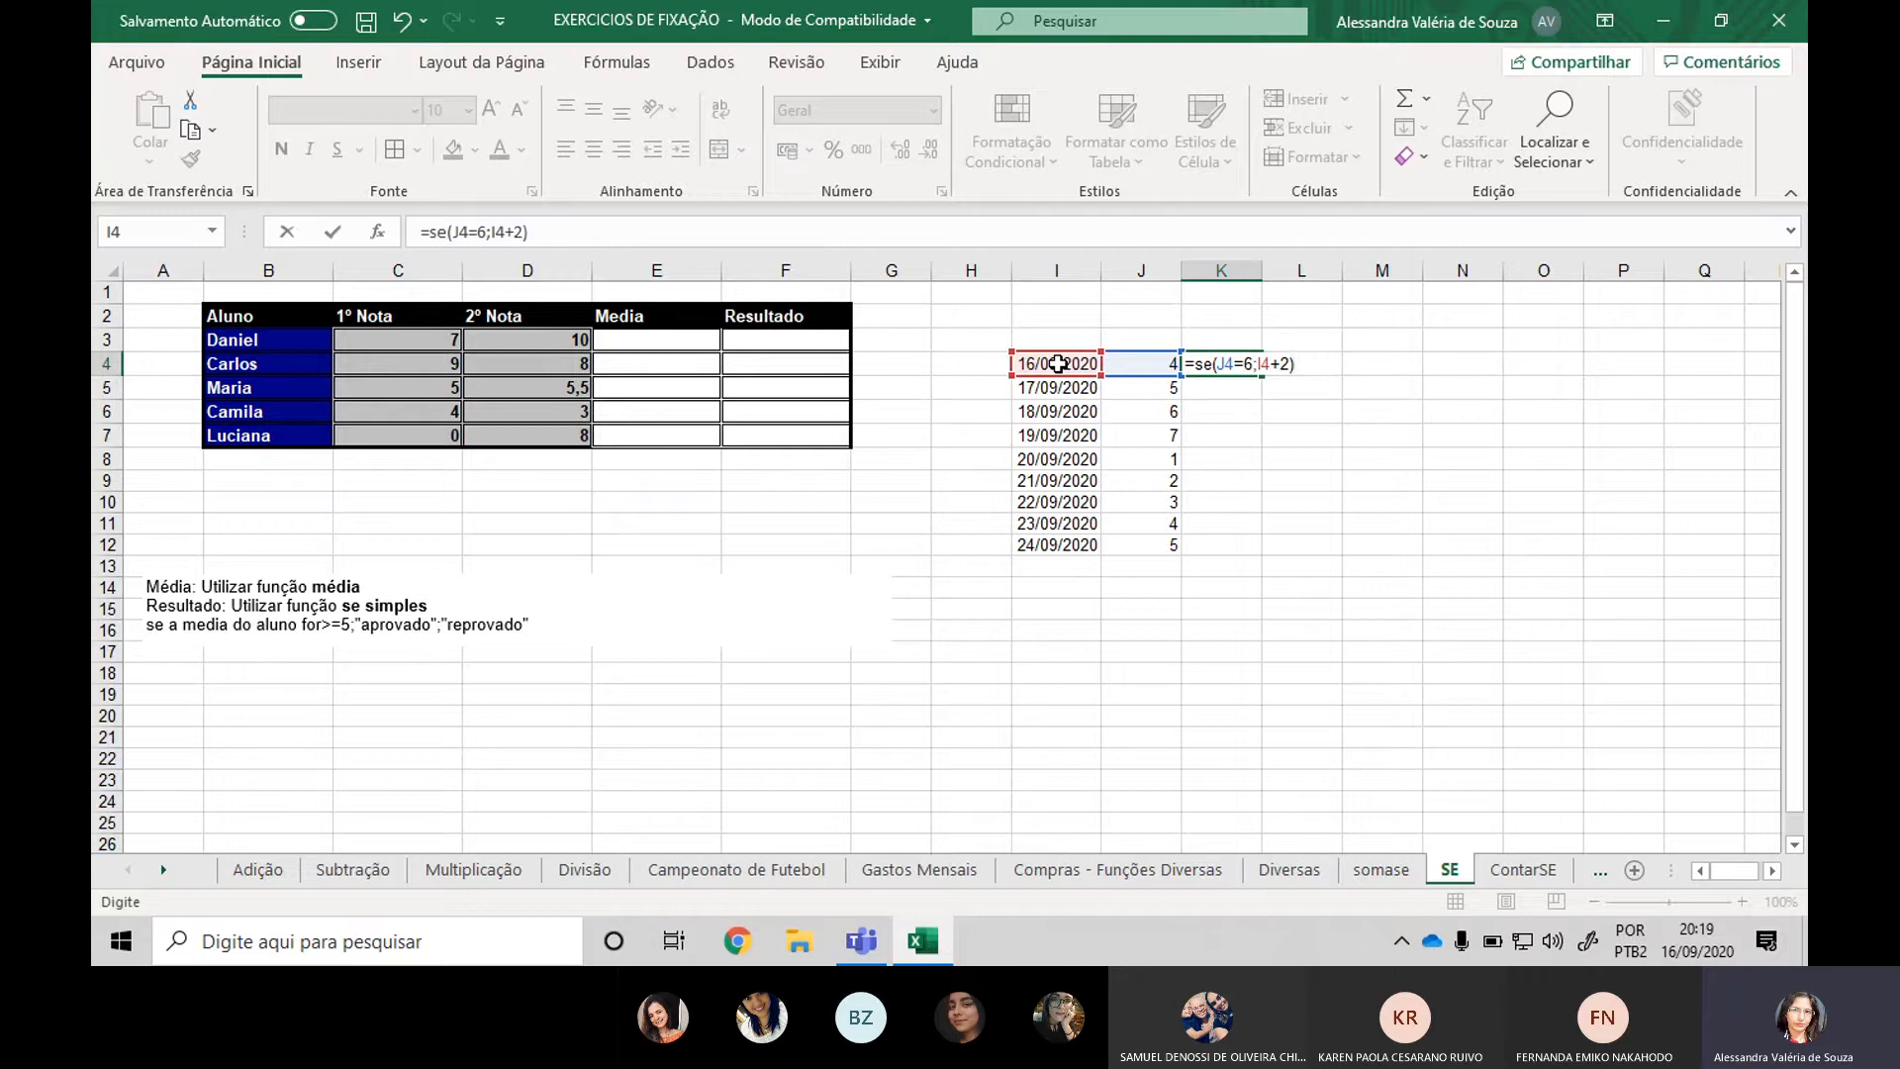
pyautogui.hotkey('ctrl', 'Return')
# Change the K4 formula to =SE(J4=6;I4+3;I4), adding three days on weekday 6 and otherwise returning the original date.
pyautogui.press('F2')
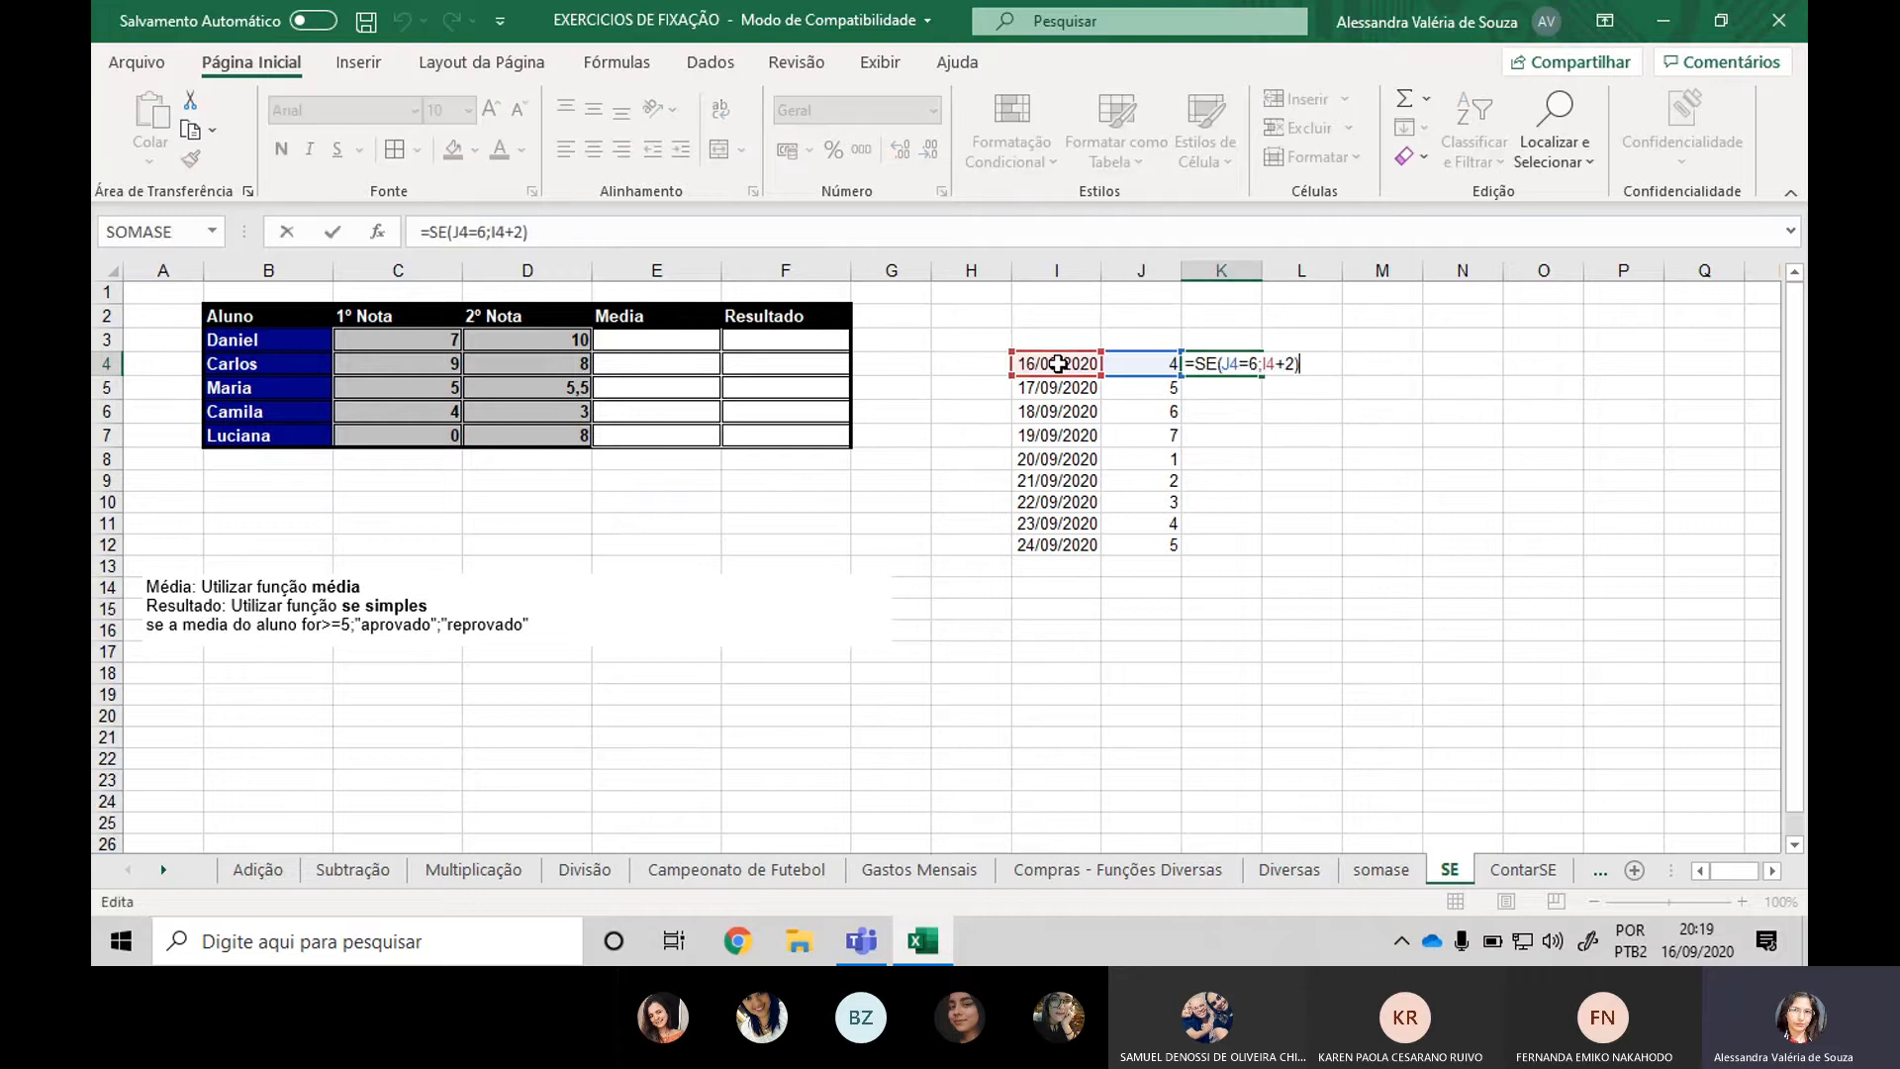
pyautogui.press('Left')
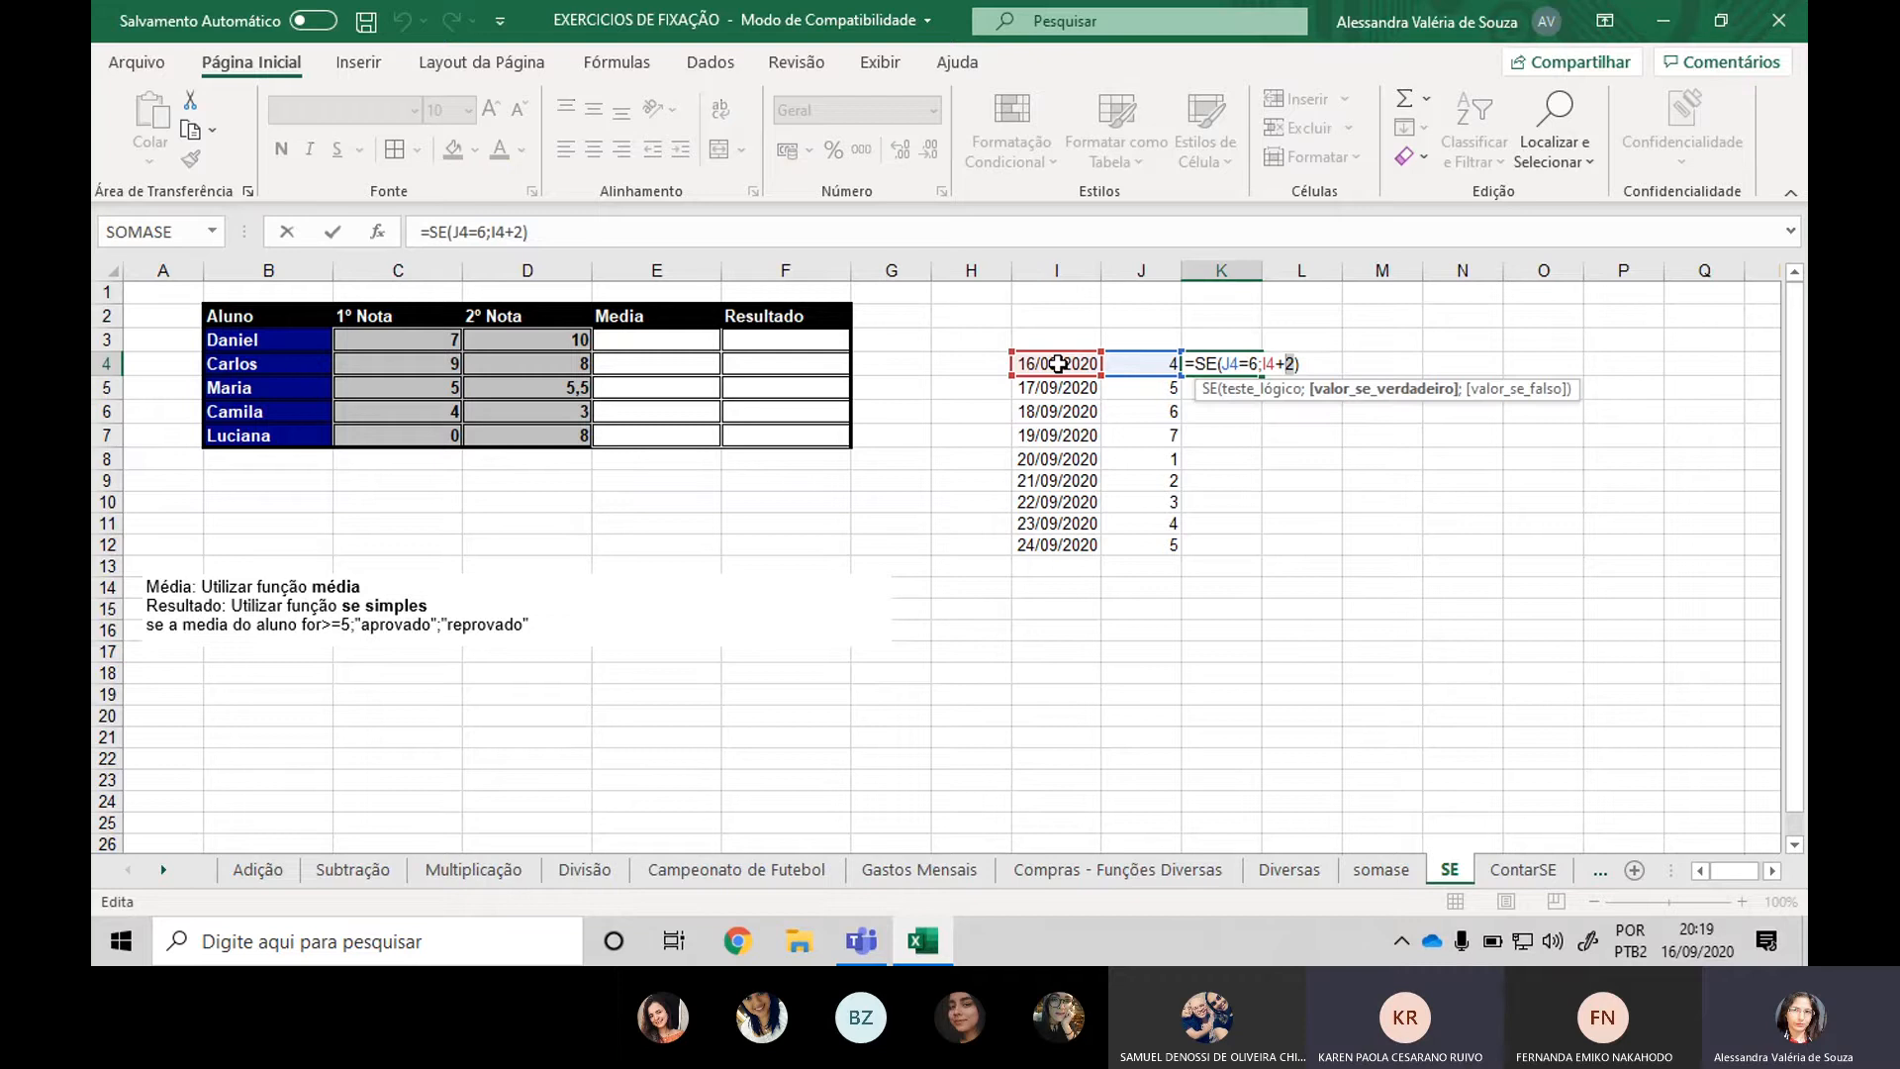
pyautogui.write('3')
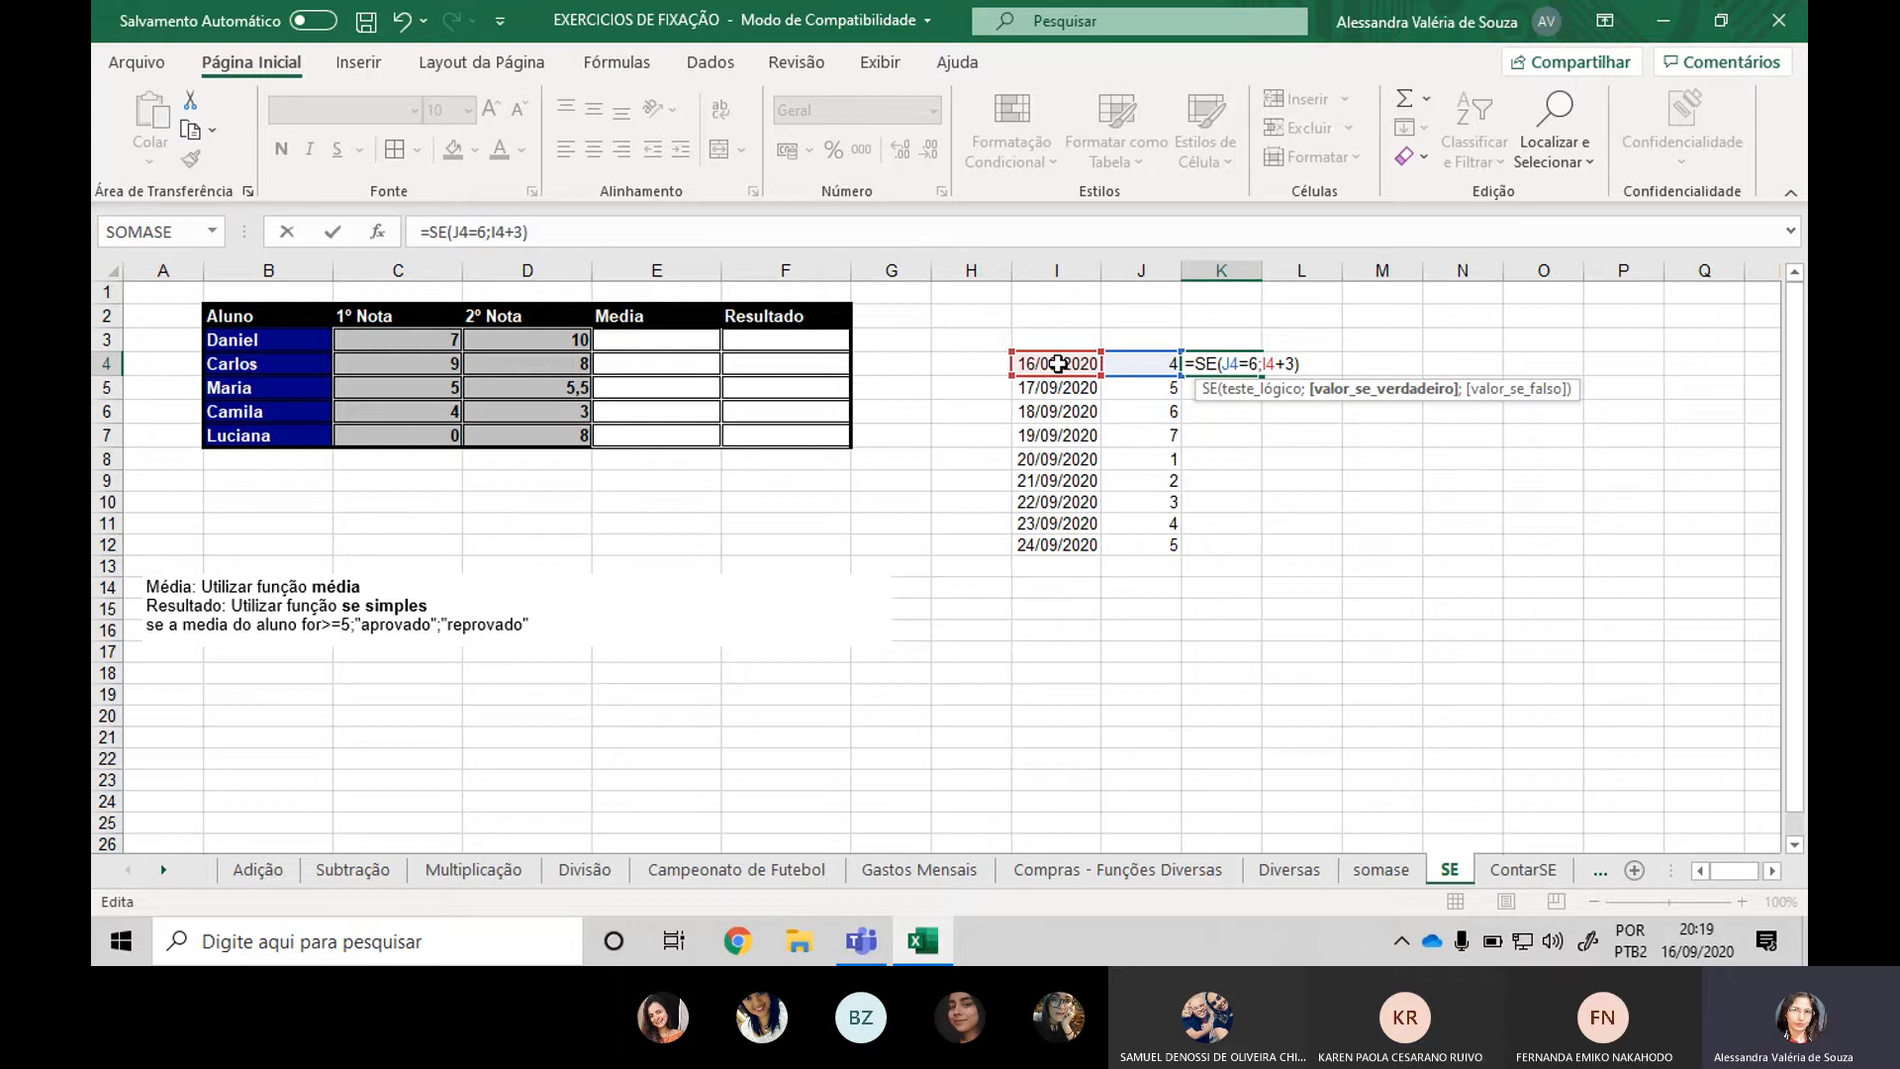
pyautogui.write(';')
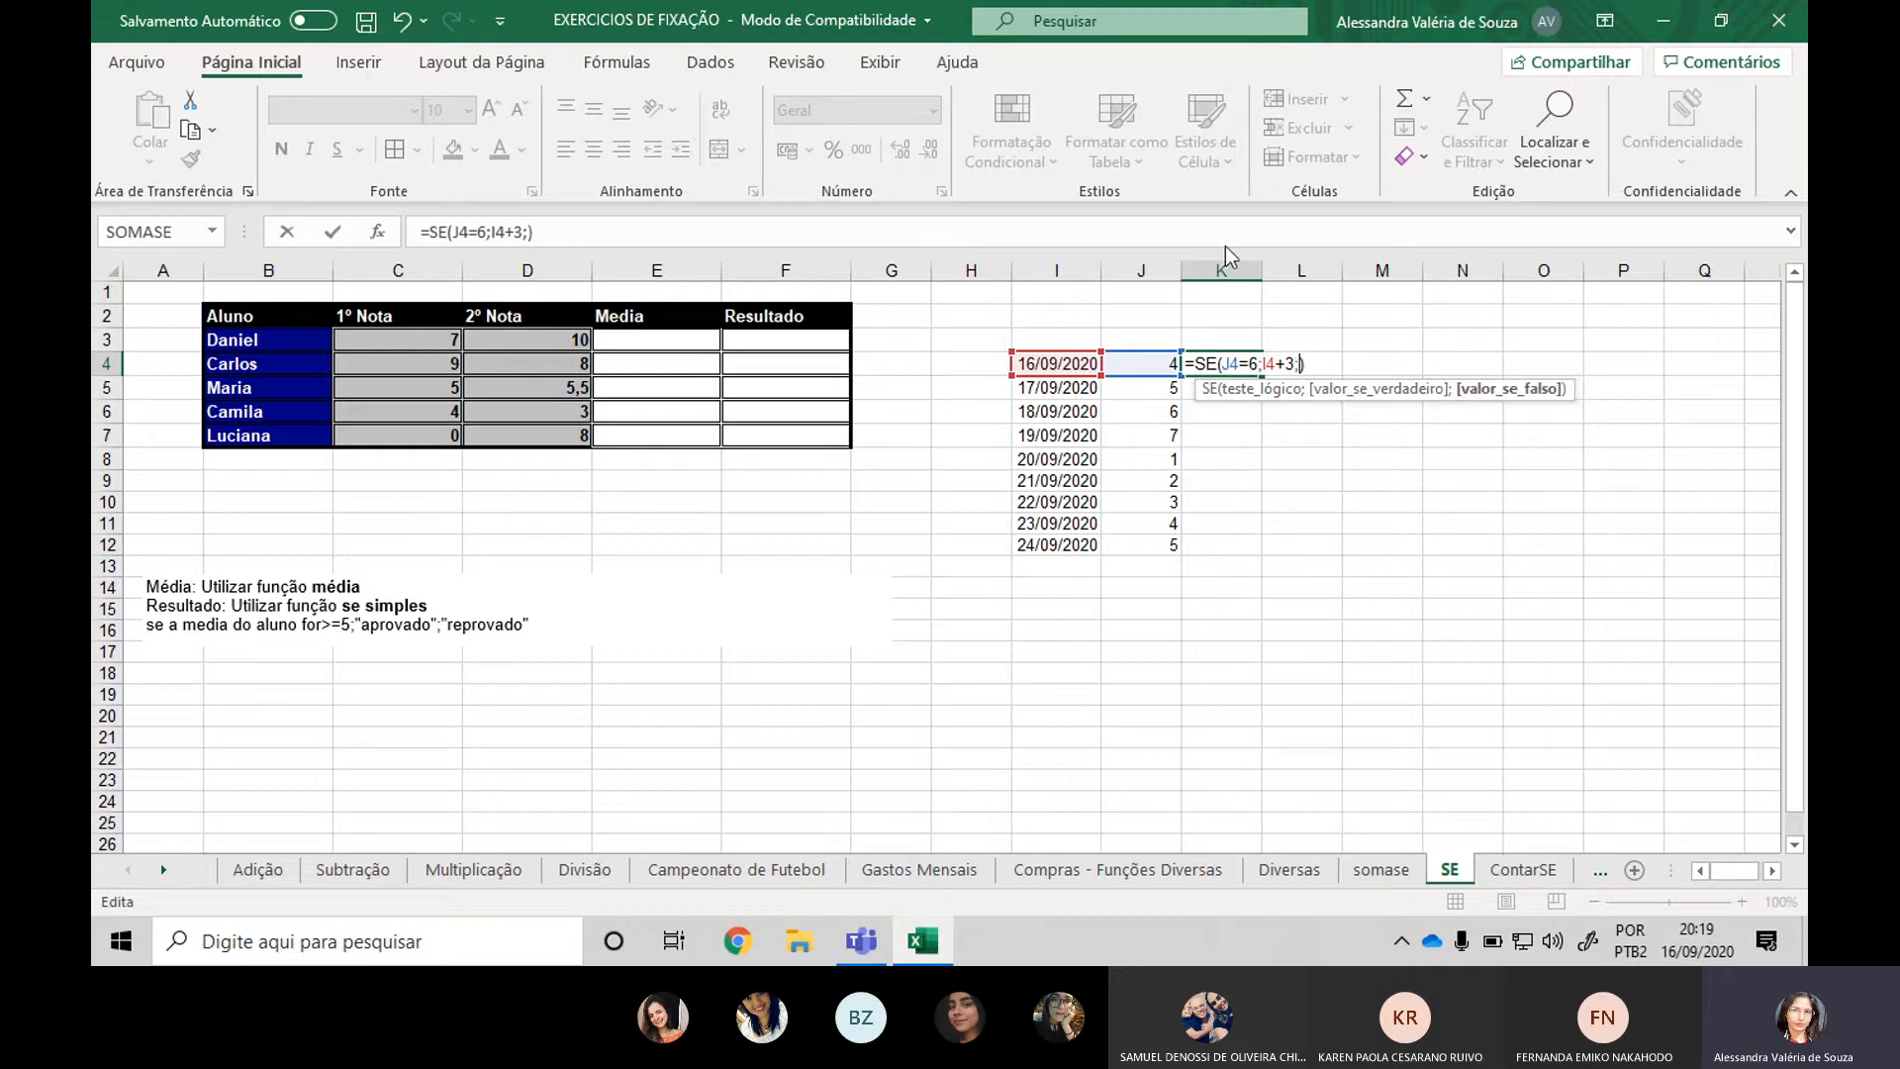
pyautogui.click(1060, 363)
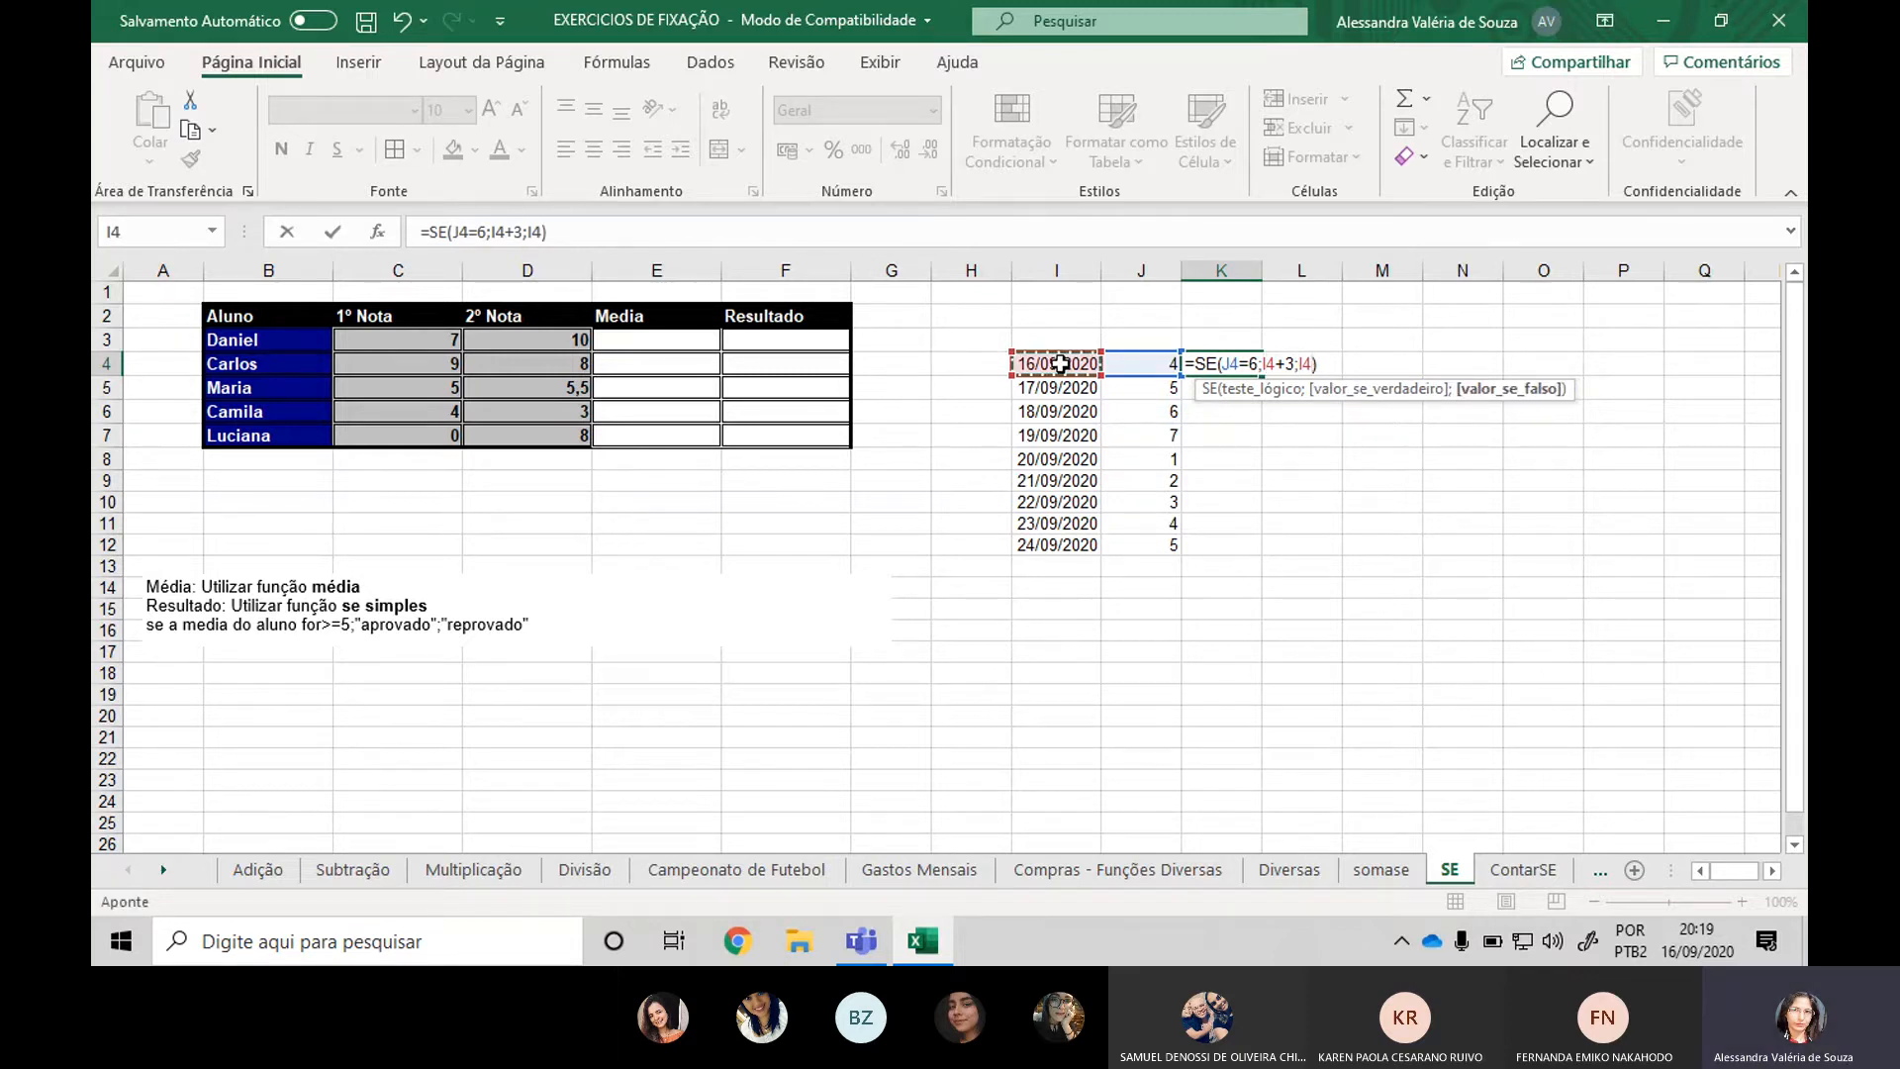
pyautogui.write(')')
pyautogui.press('Return')
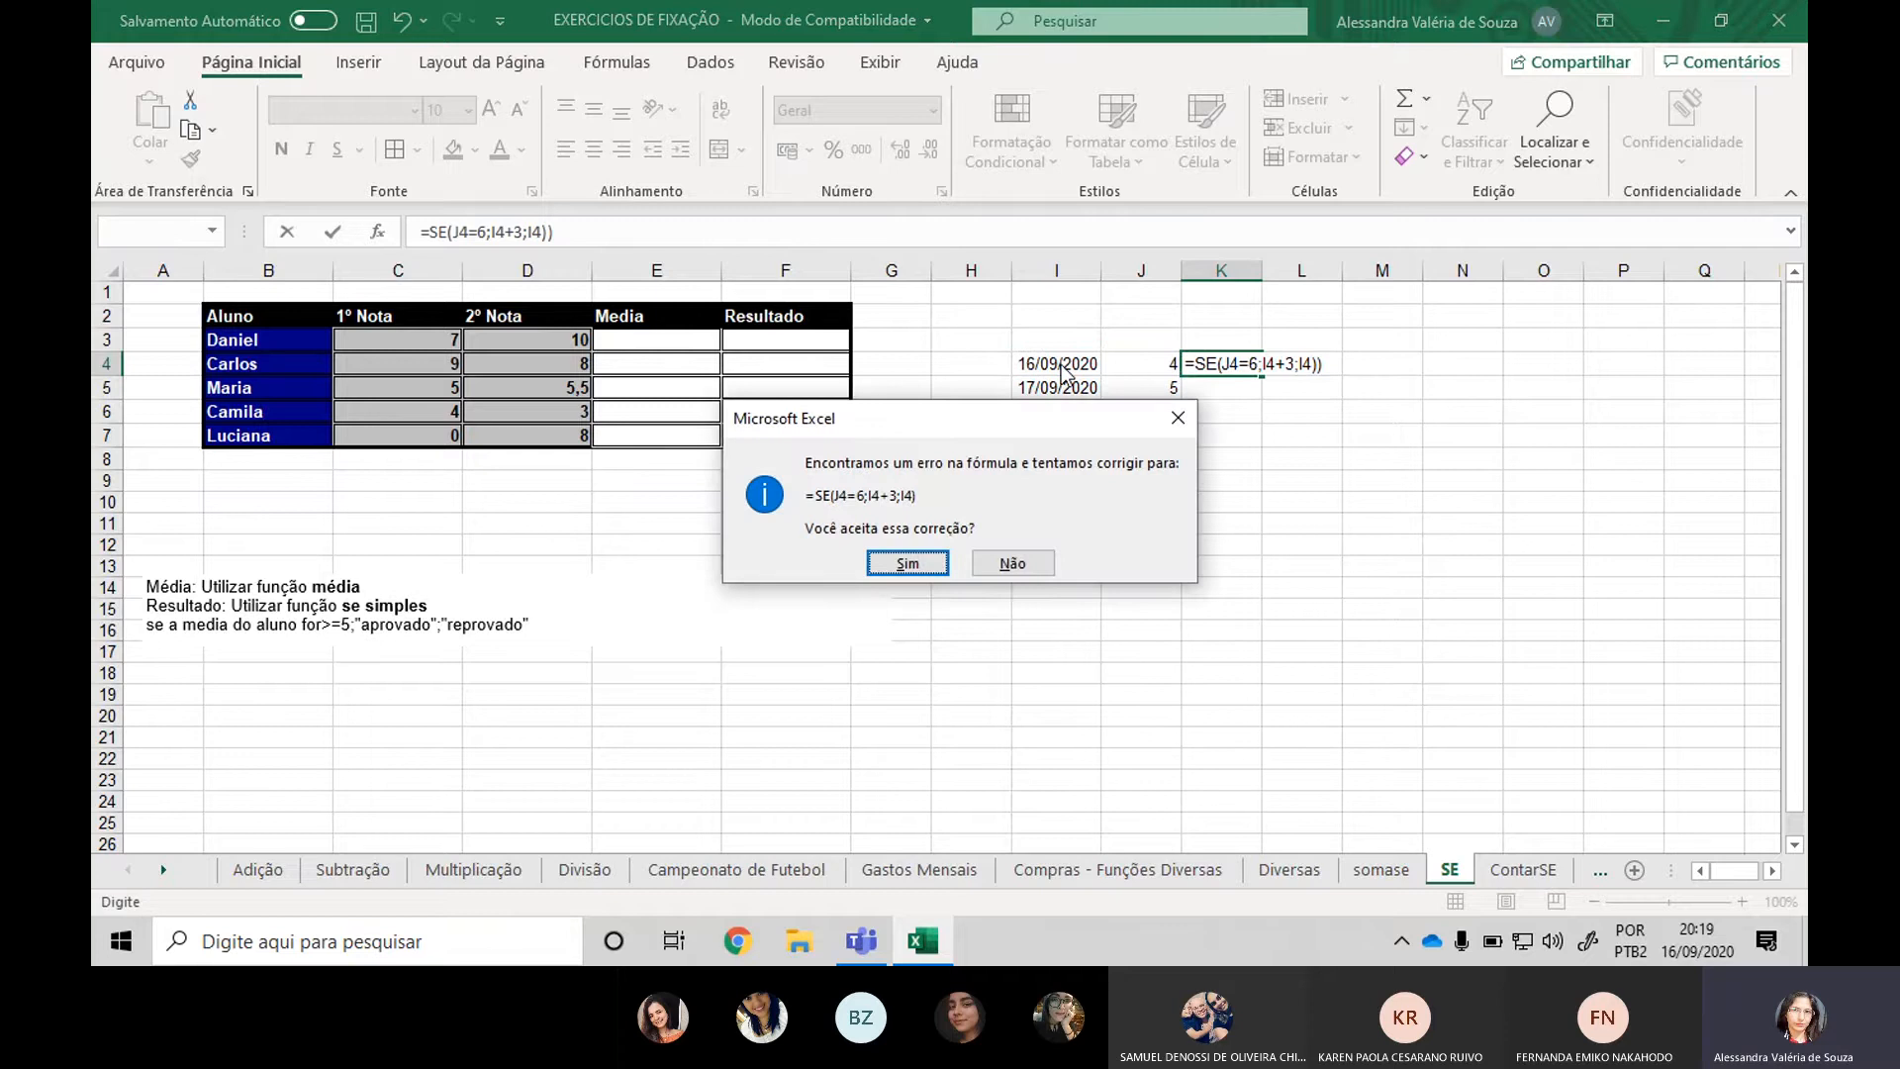
pyautogui.press('Return')
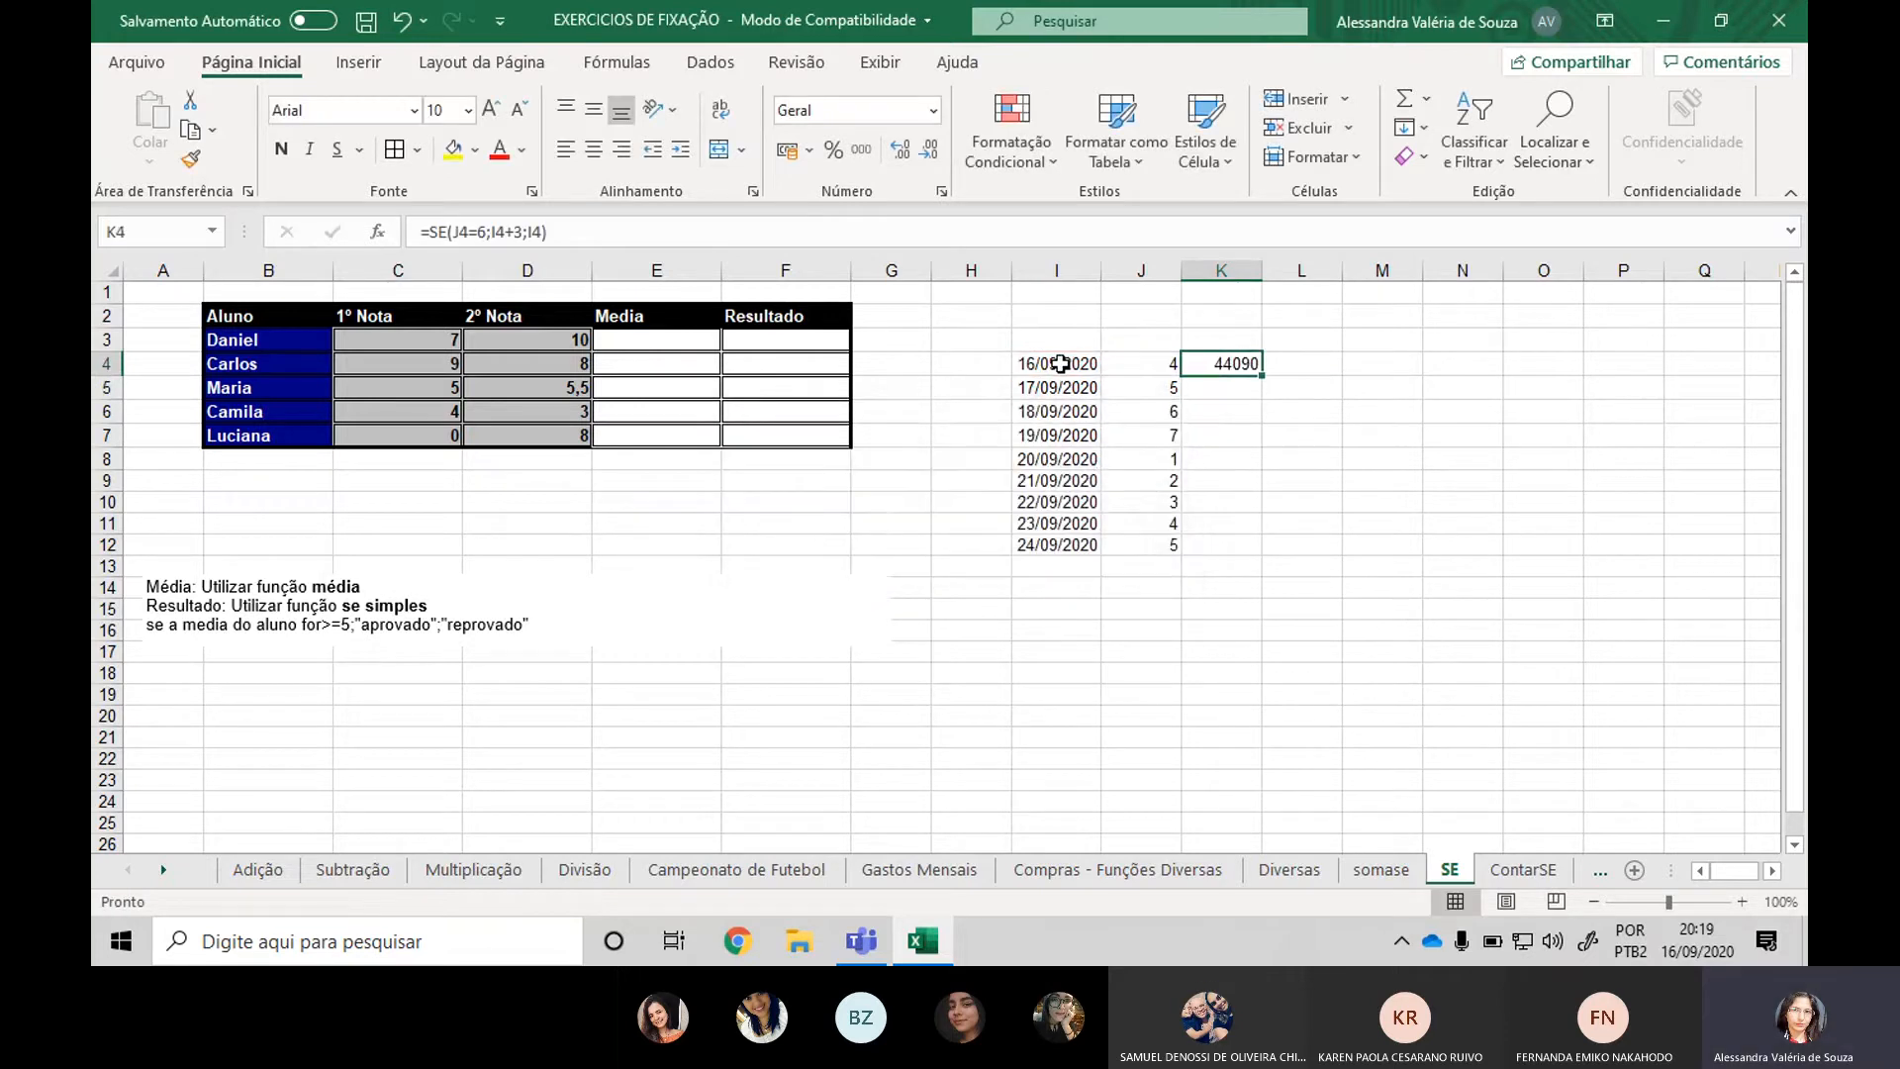
# Format K4 as Data Abreviada and fill its formula down to K12.
pyautogui.click(930, 109)
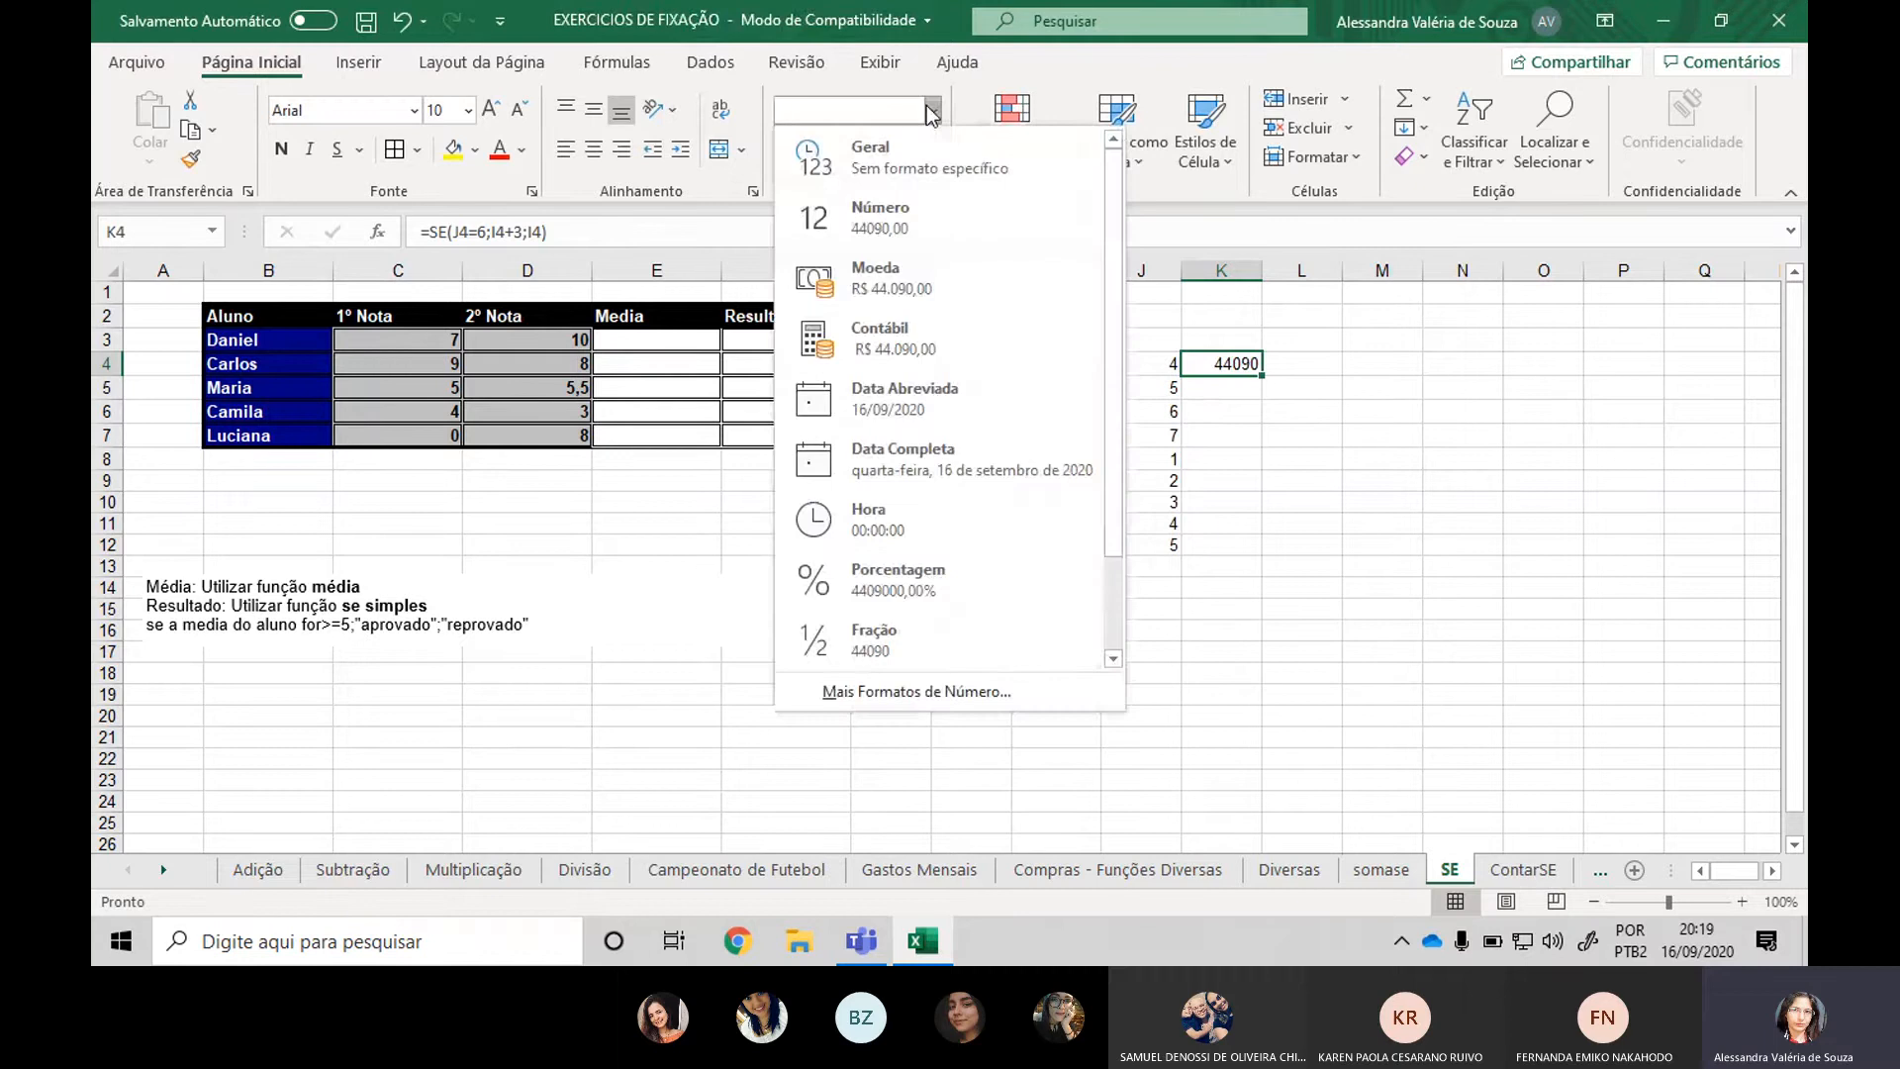
pyautogui.click(954, 388)
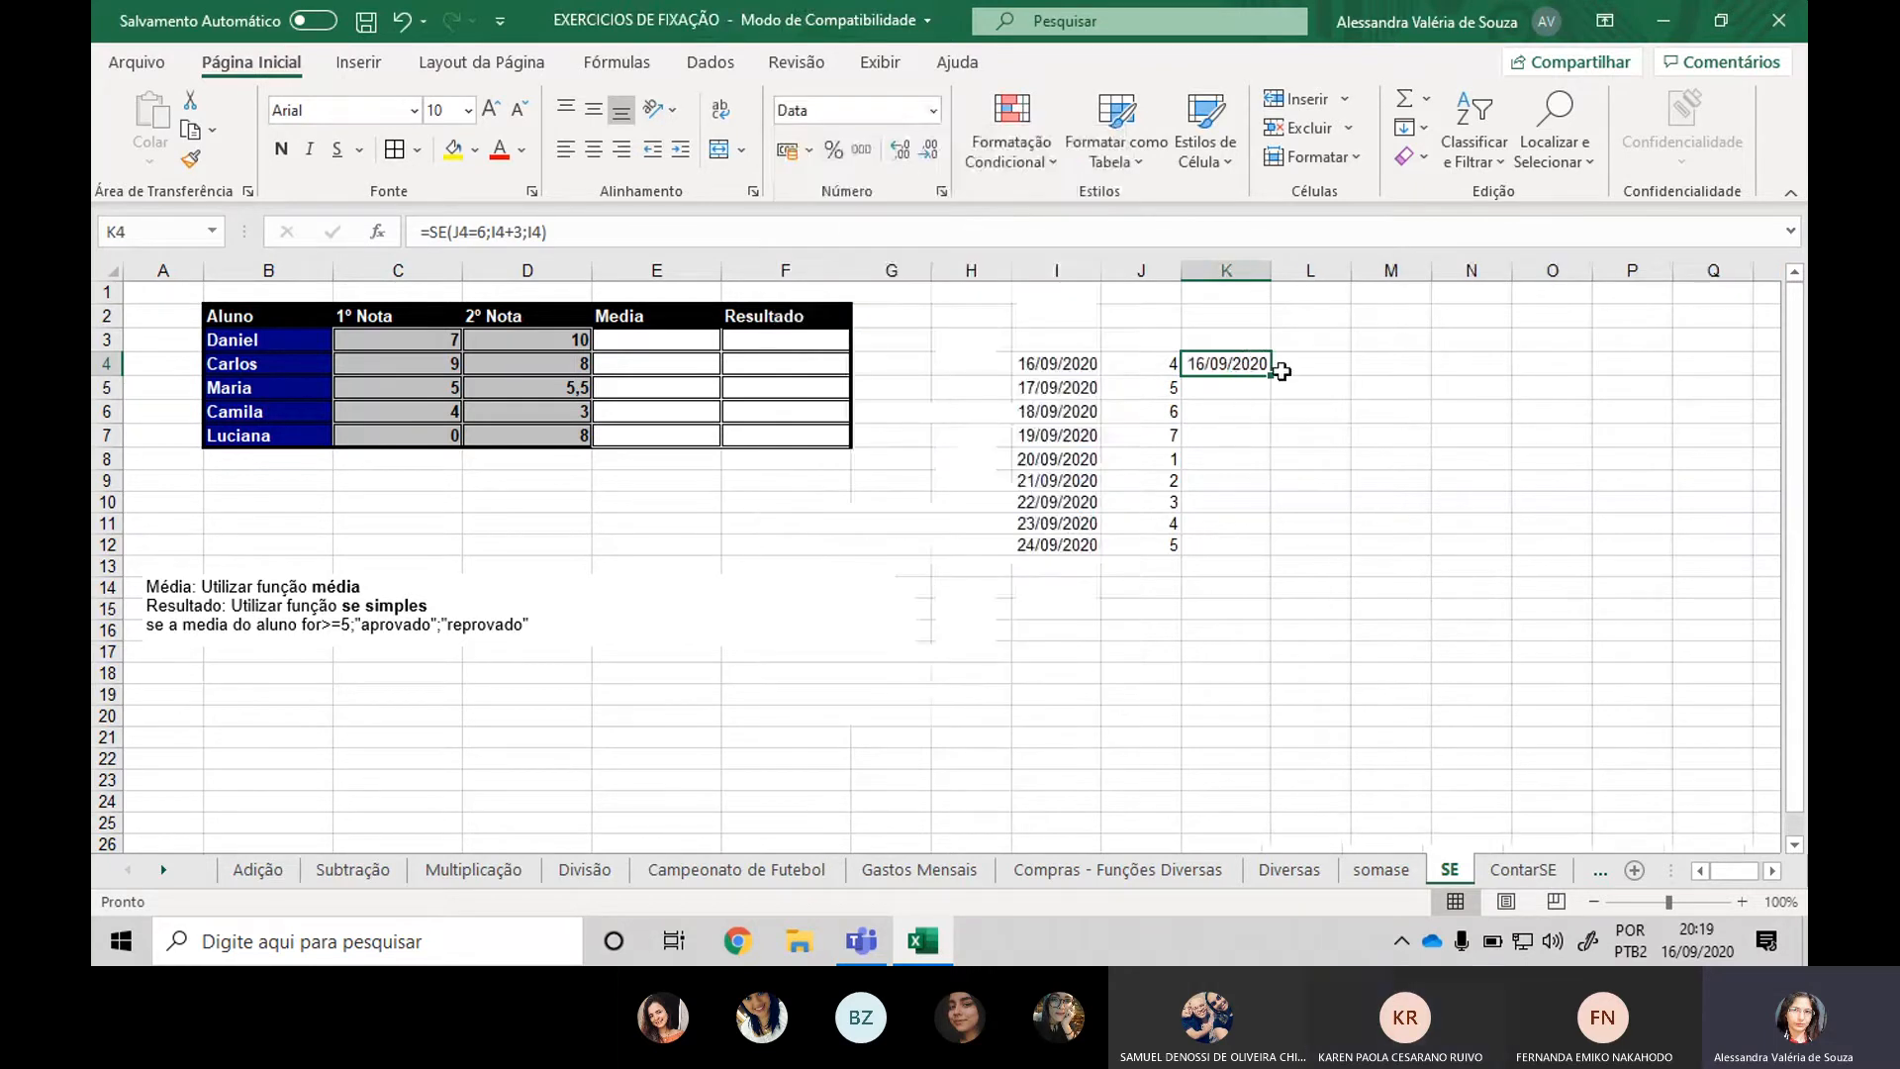
pyautogui.moveTo(1272, 378); pyautogui.dragTo(1272, 560)
pyautogui.click(1561, 390)
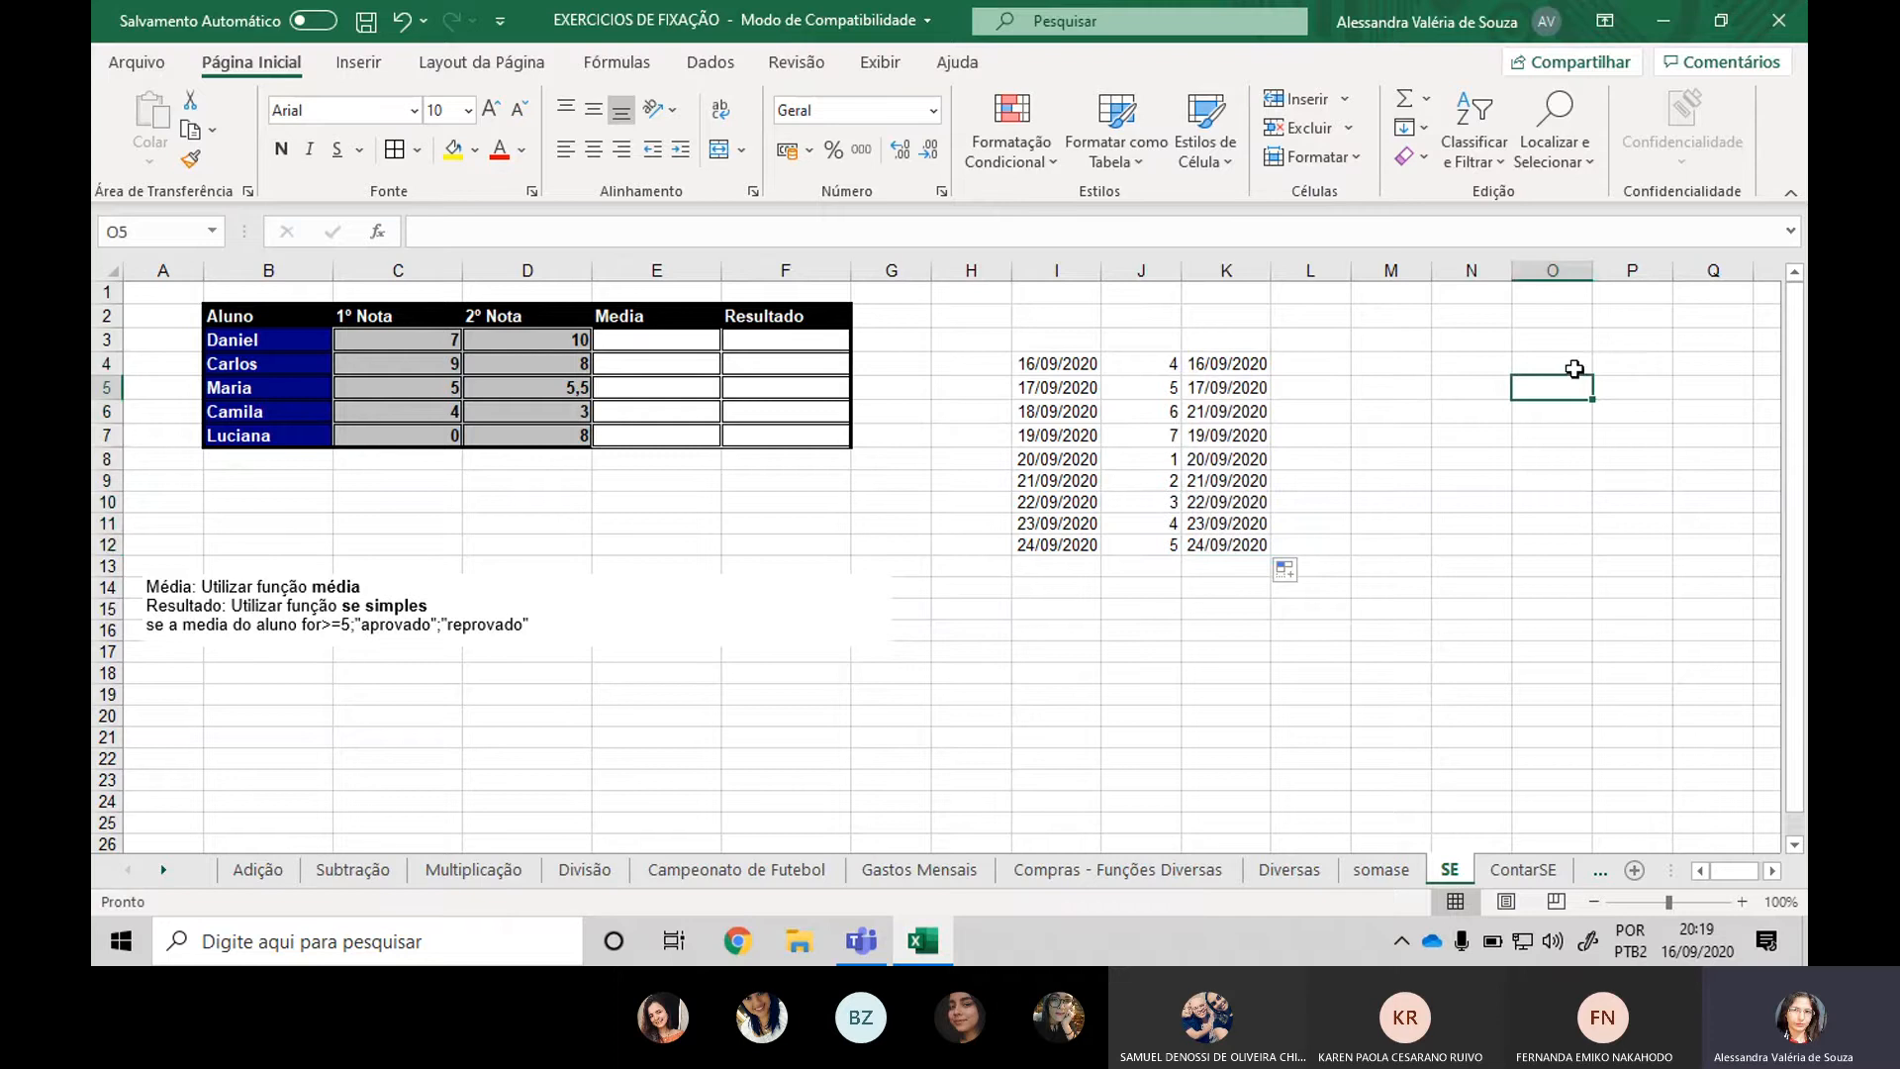
# Compare the original dates in column I with the adjusted dates in column K for rows 6 to 8.
pyautogui.click(1073, 412)
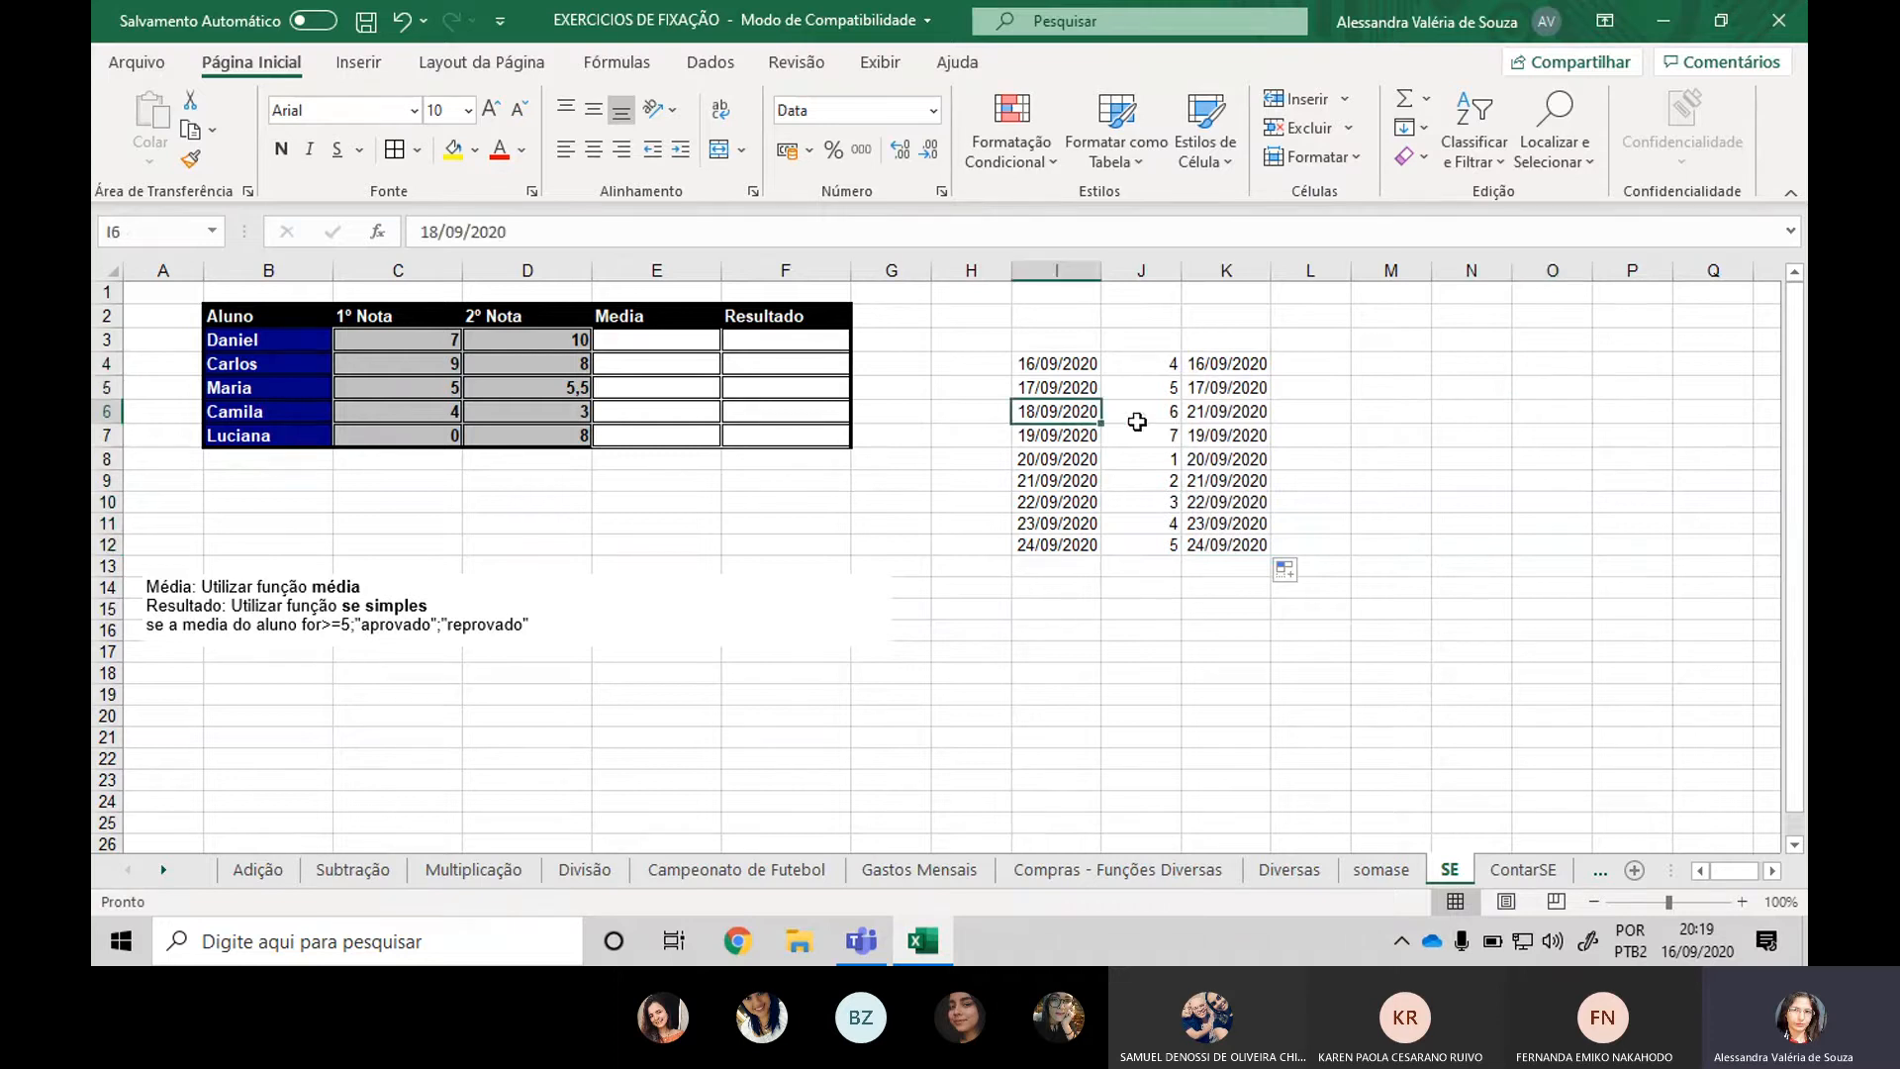
pyautogui.click(1175, 412)
pyautogui.click(1213, 411)
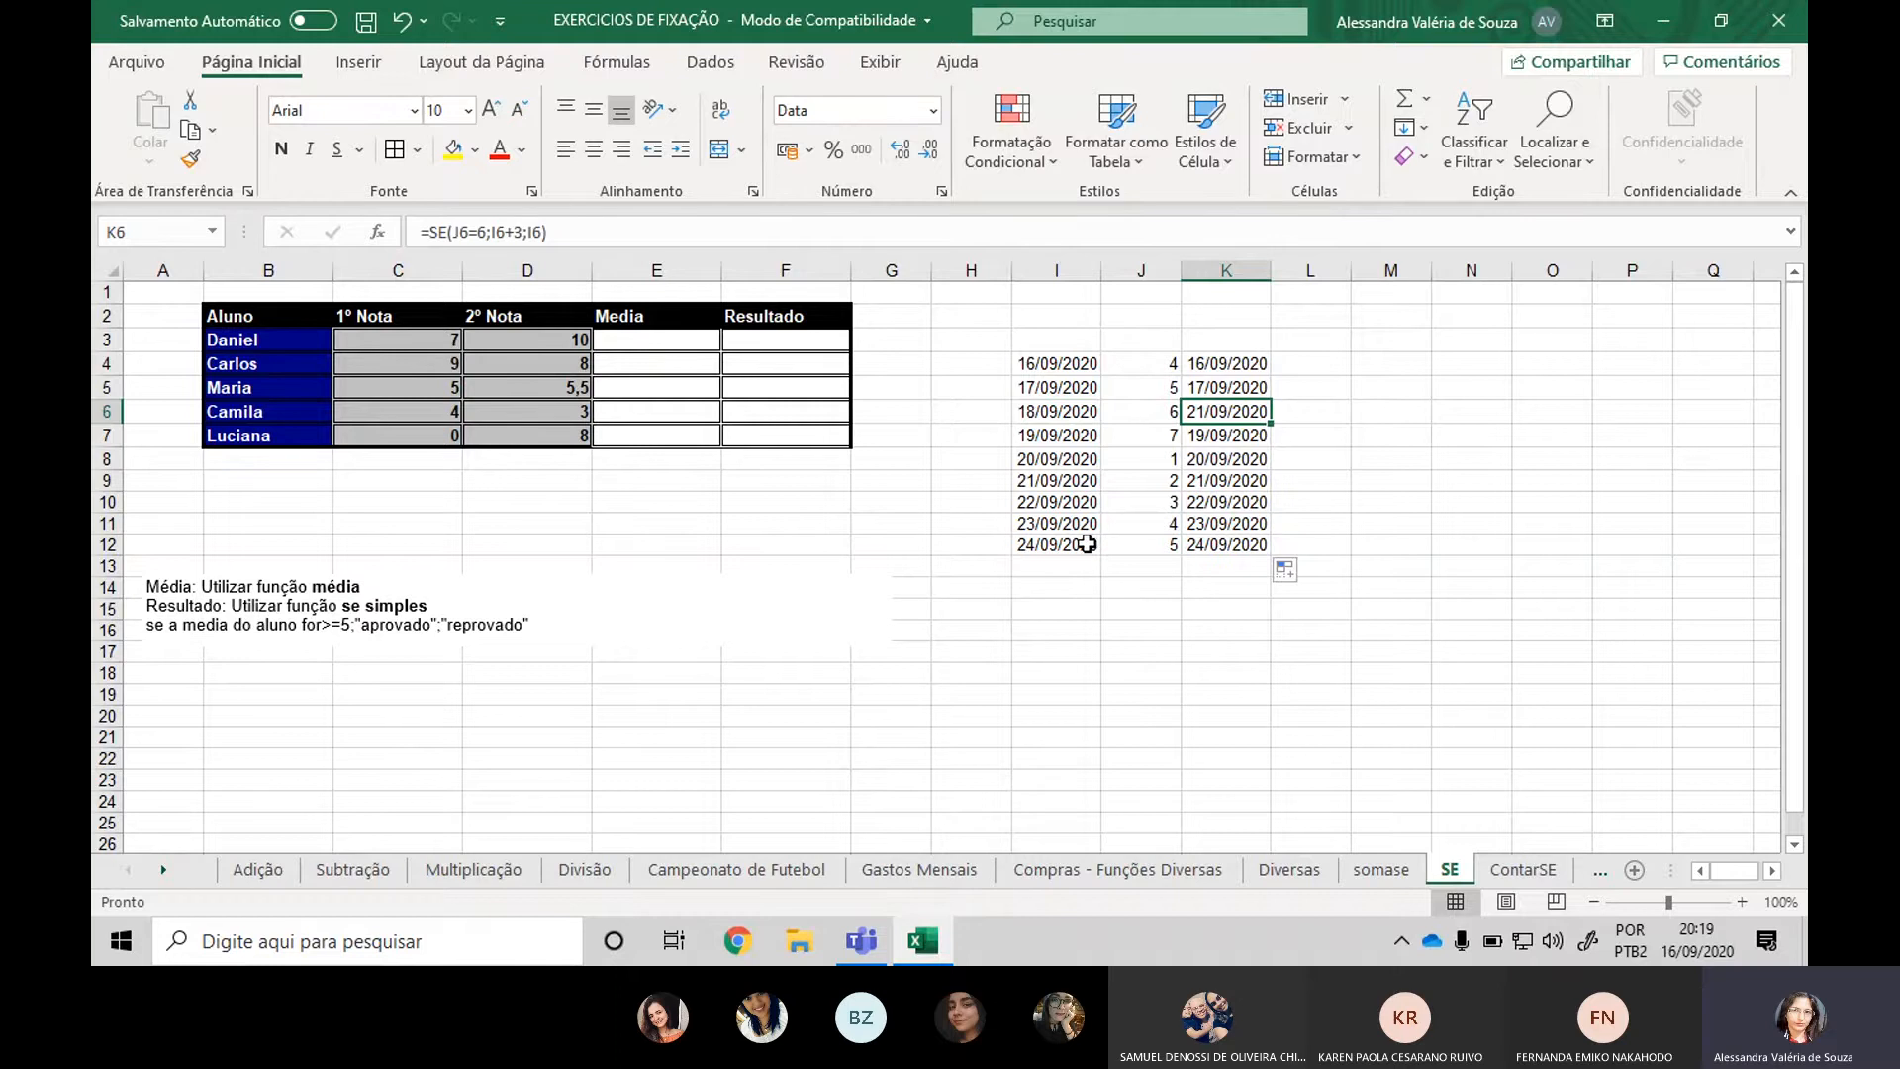
pyautogui.moveTo(1029, 544); pyautogui.dragTo(1110, 546)
pyautogui.click(1071, 435)
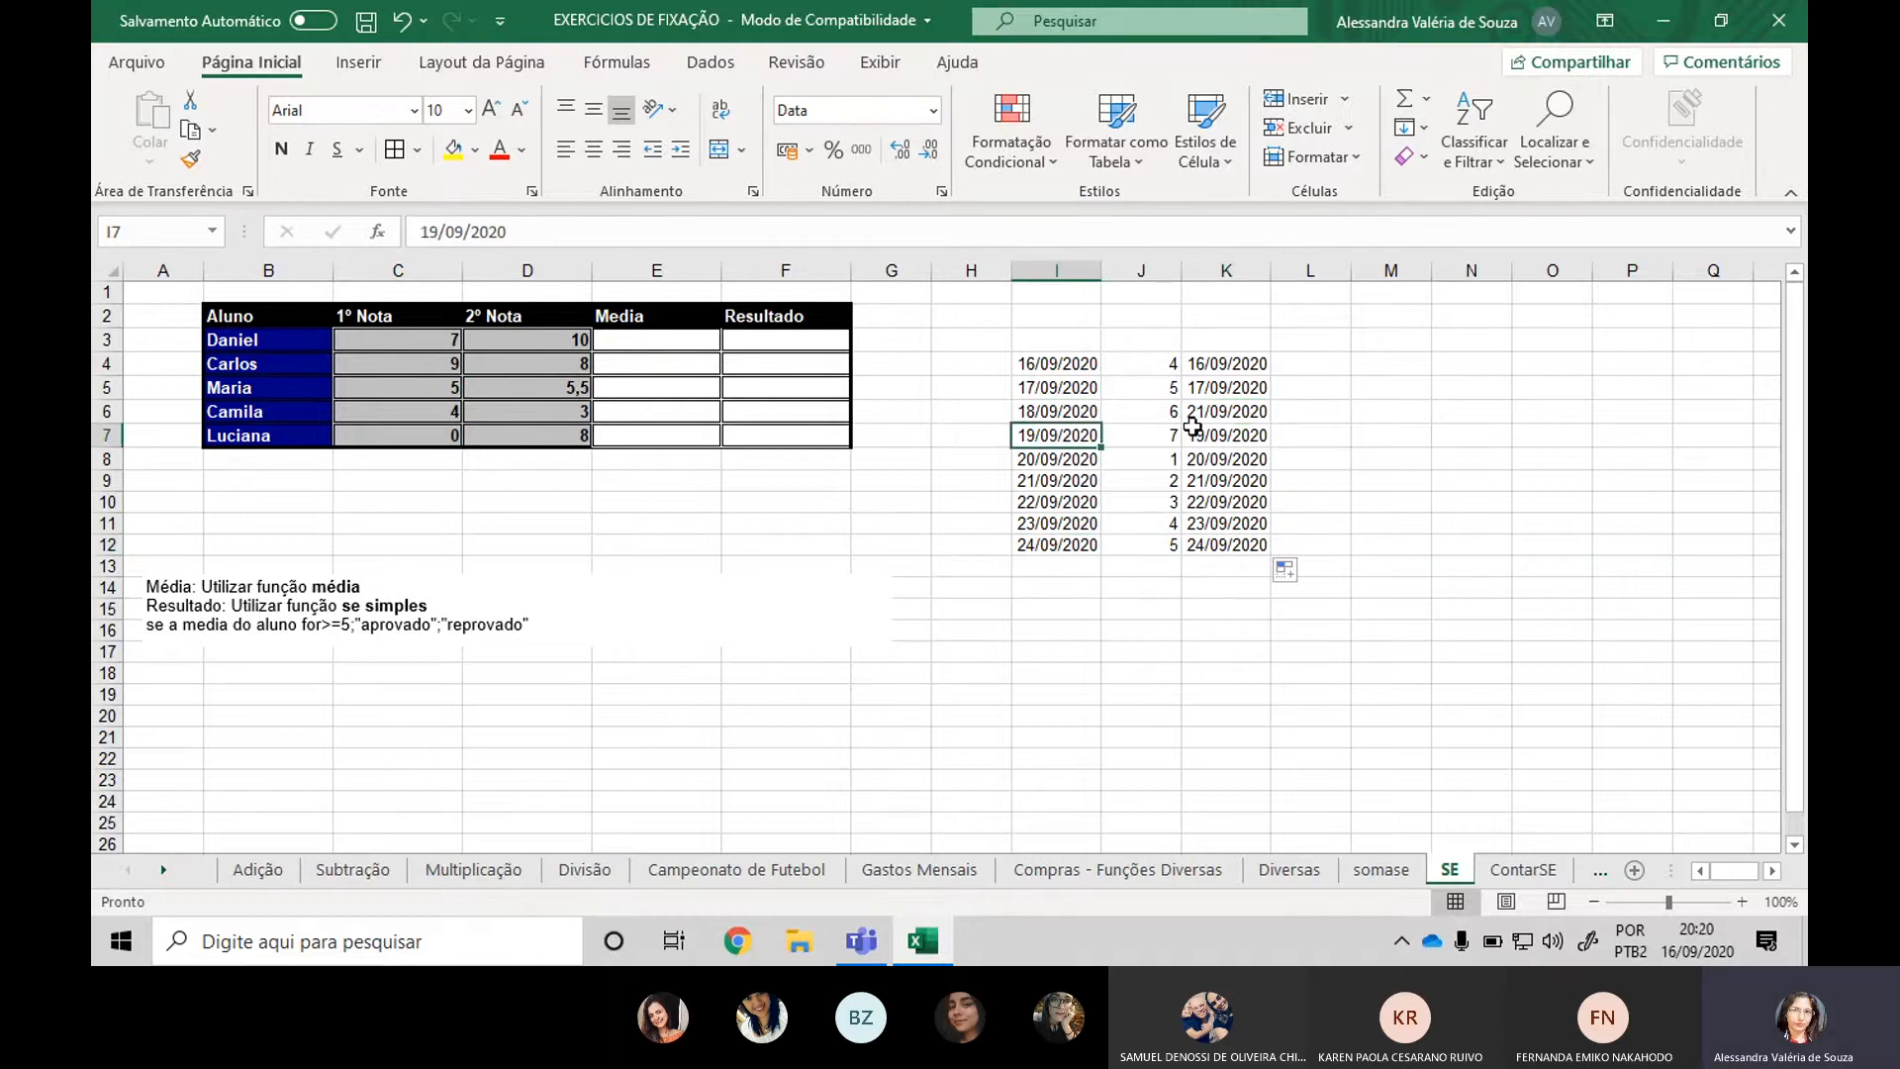
pyautogui.click(1193, 427)
pyautogui.click(1075, 434)
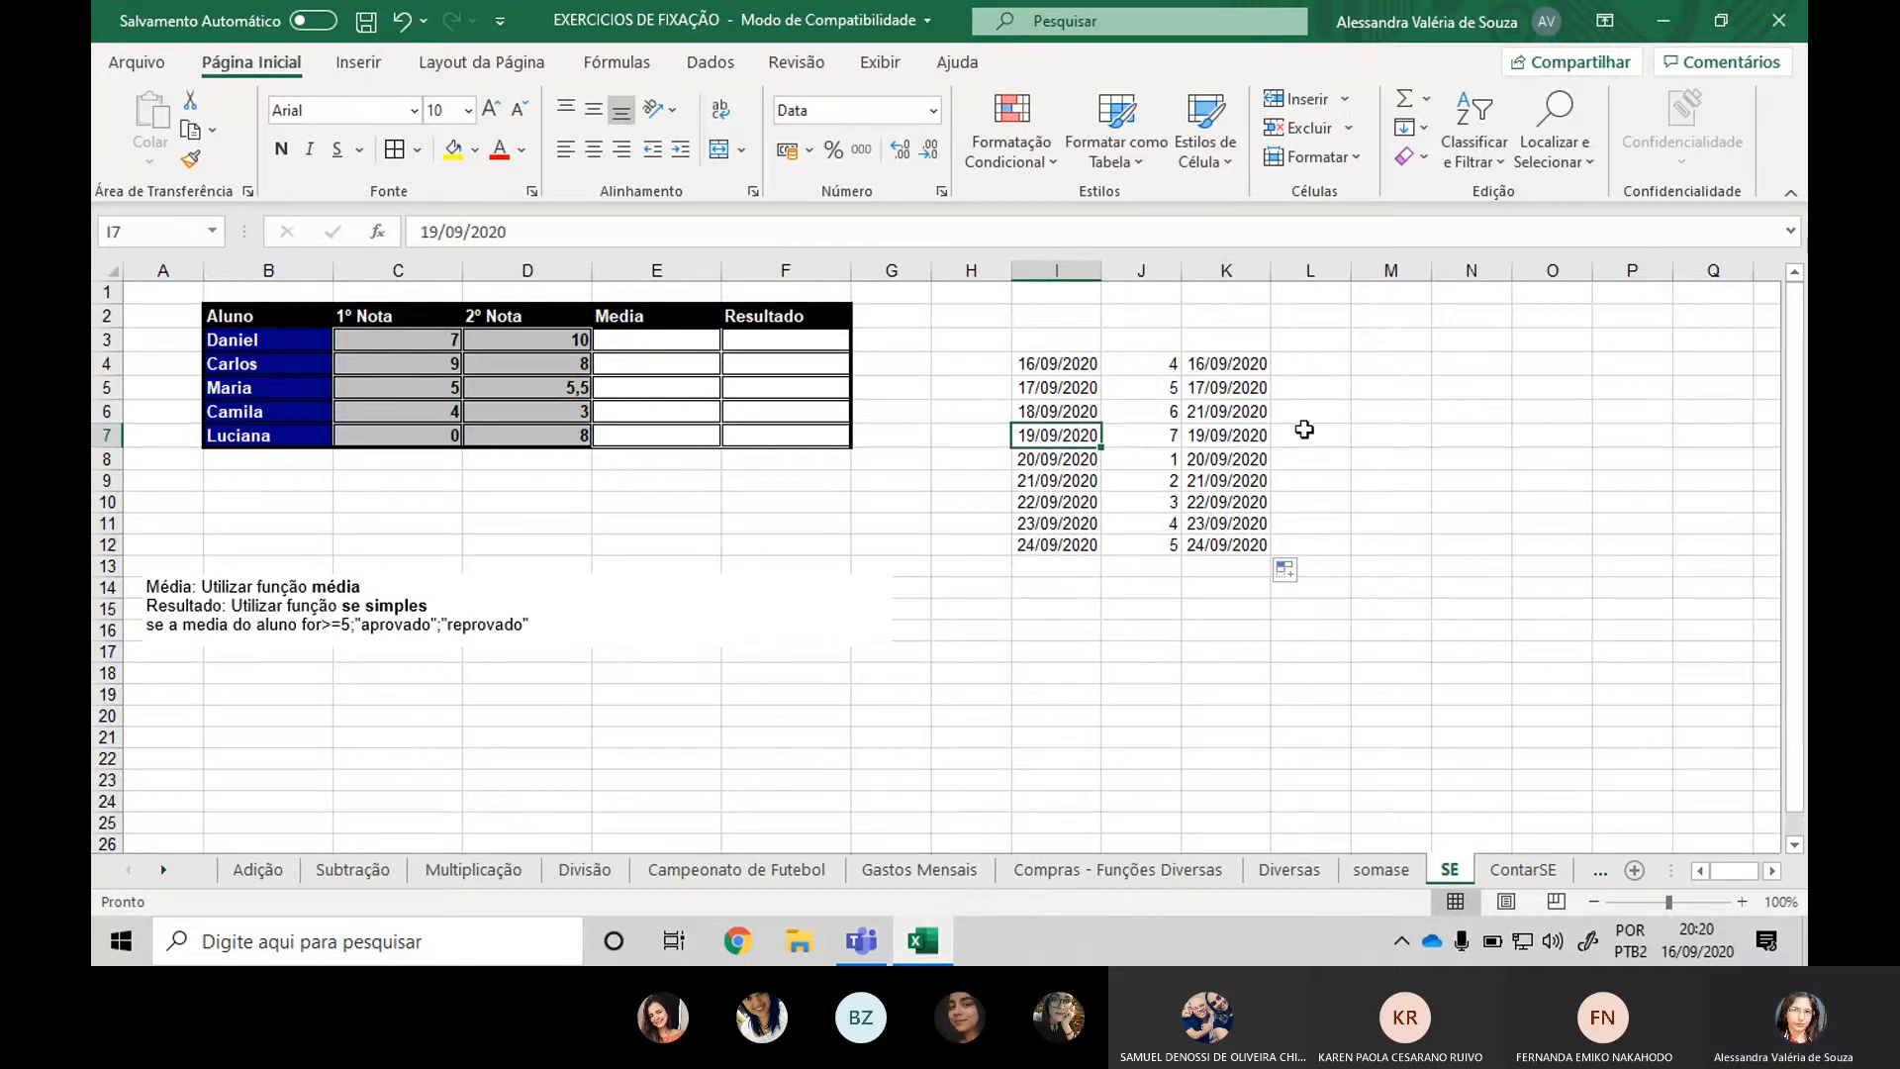
pyautogui.click(1237, 443)
pyautogui.click(1071, 458)
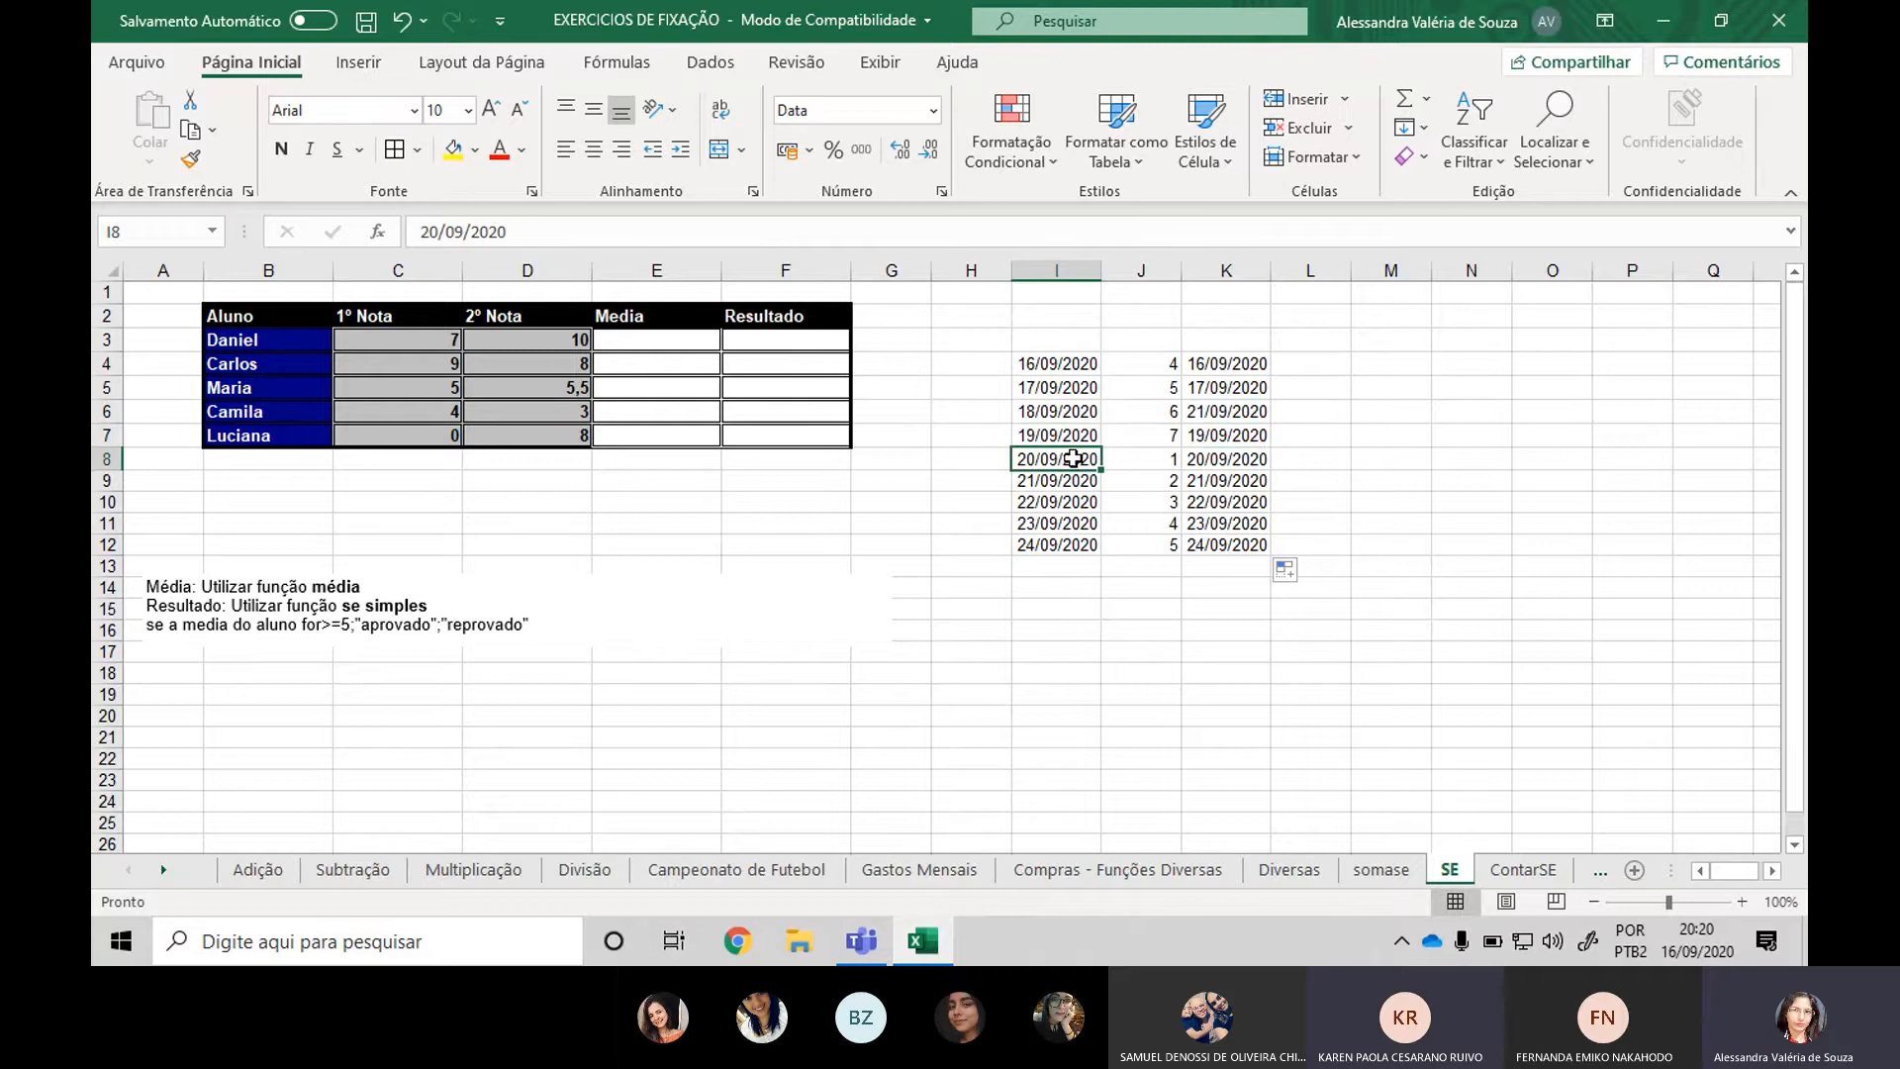
pyautogui.click(1200, 458)
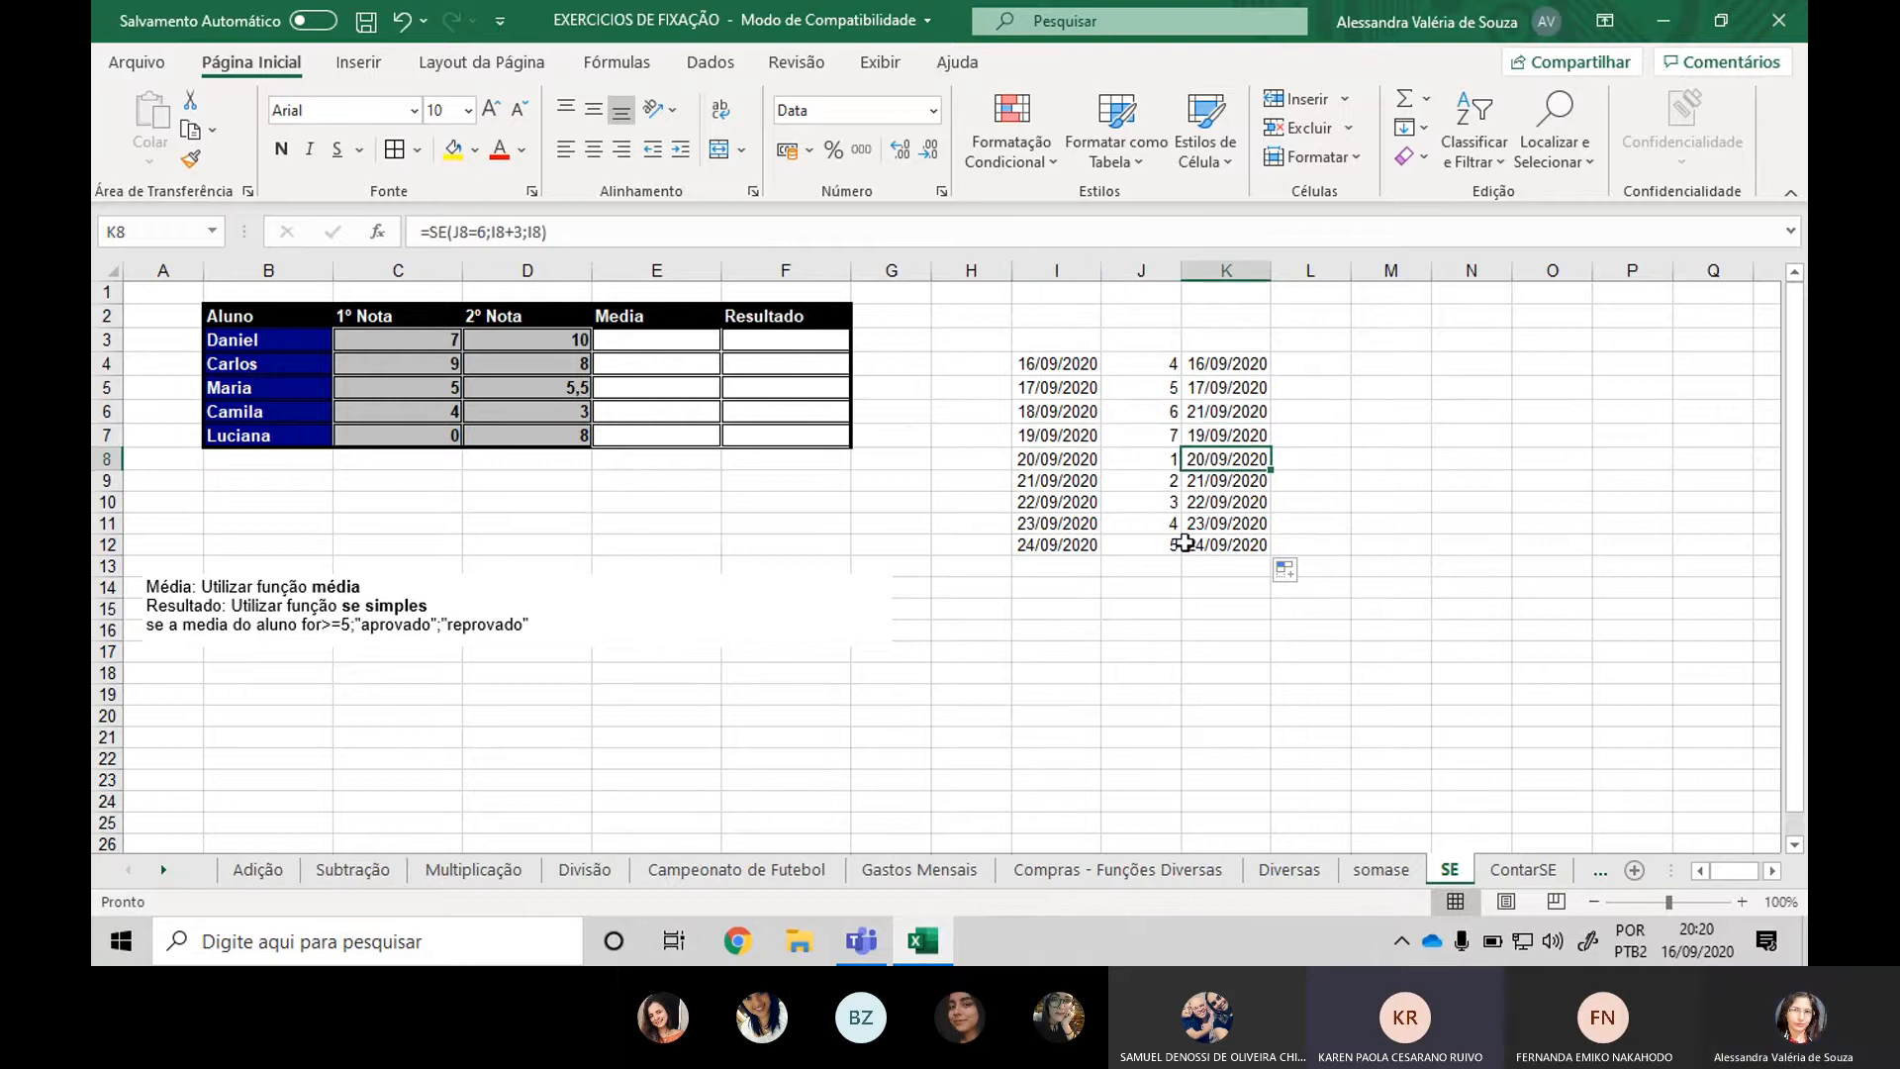
# Fill the dates, weekday numbers and adjusted dates down to row 18, and check September 2020 in the system calendar.
pyautogui.moveTo(1079, 544); pyautogui.dragTo(1277, 683)
pyautogui.click(1552, 480)
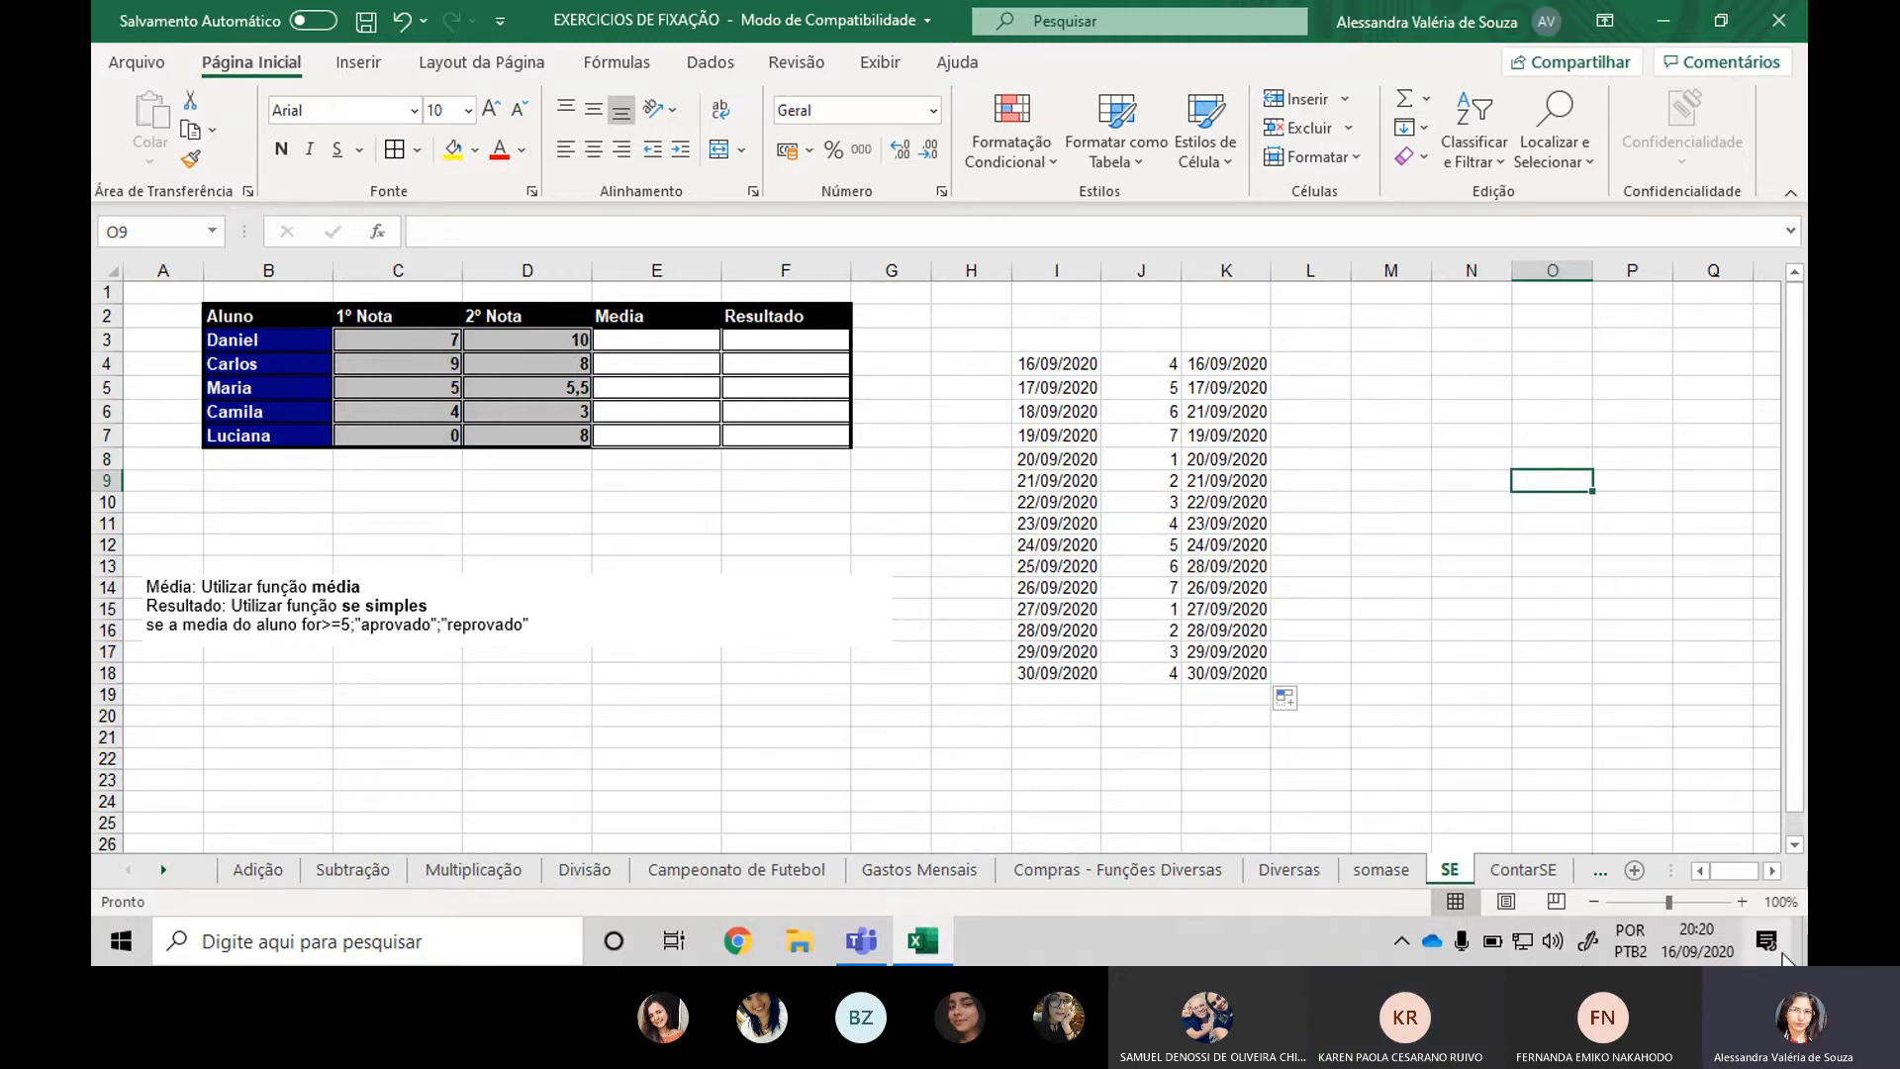
pyautogui.click(1696, 940)
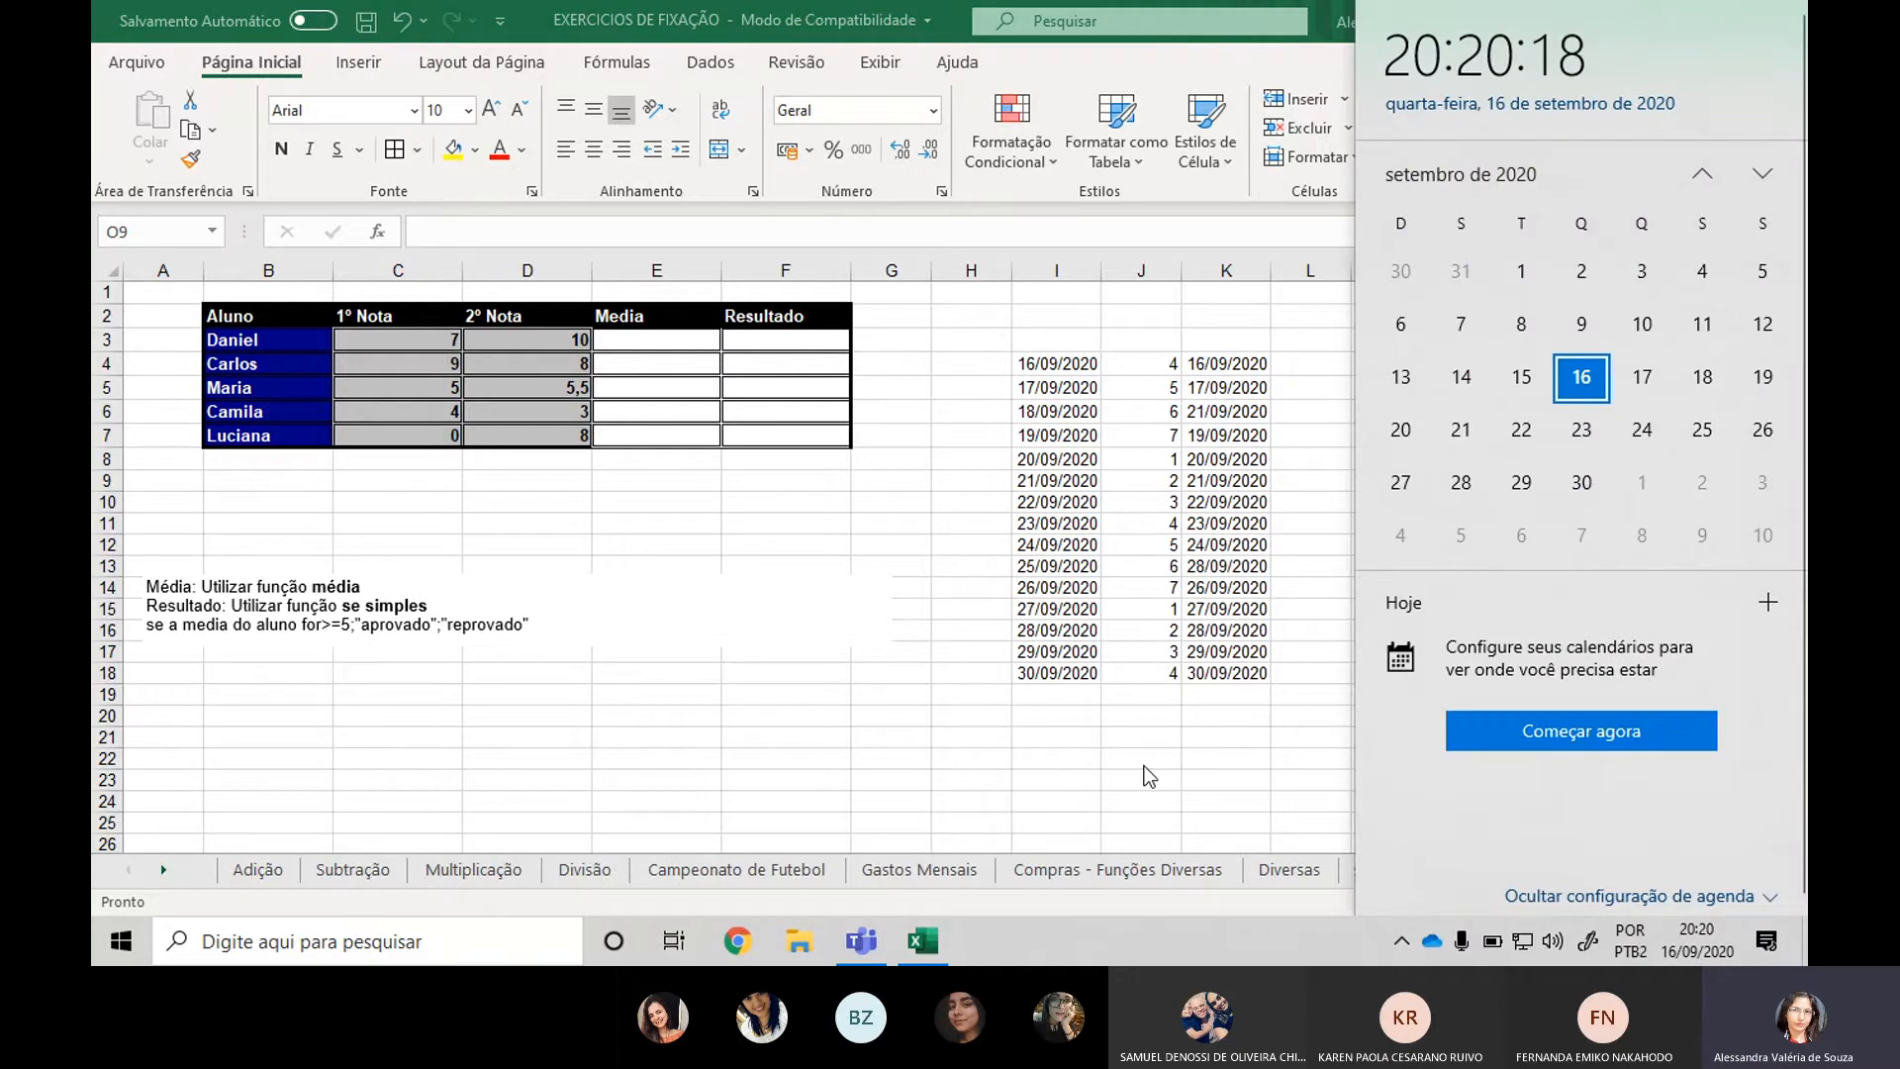
pyautogui.click(1131, 468)
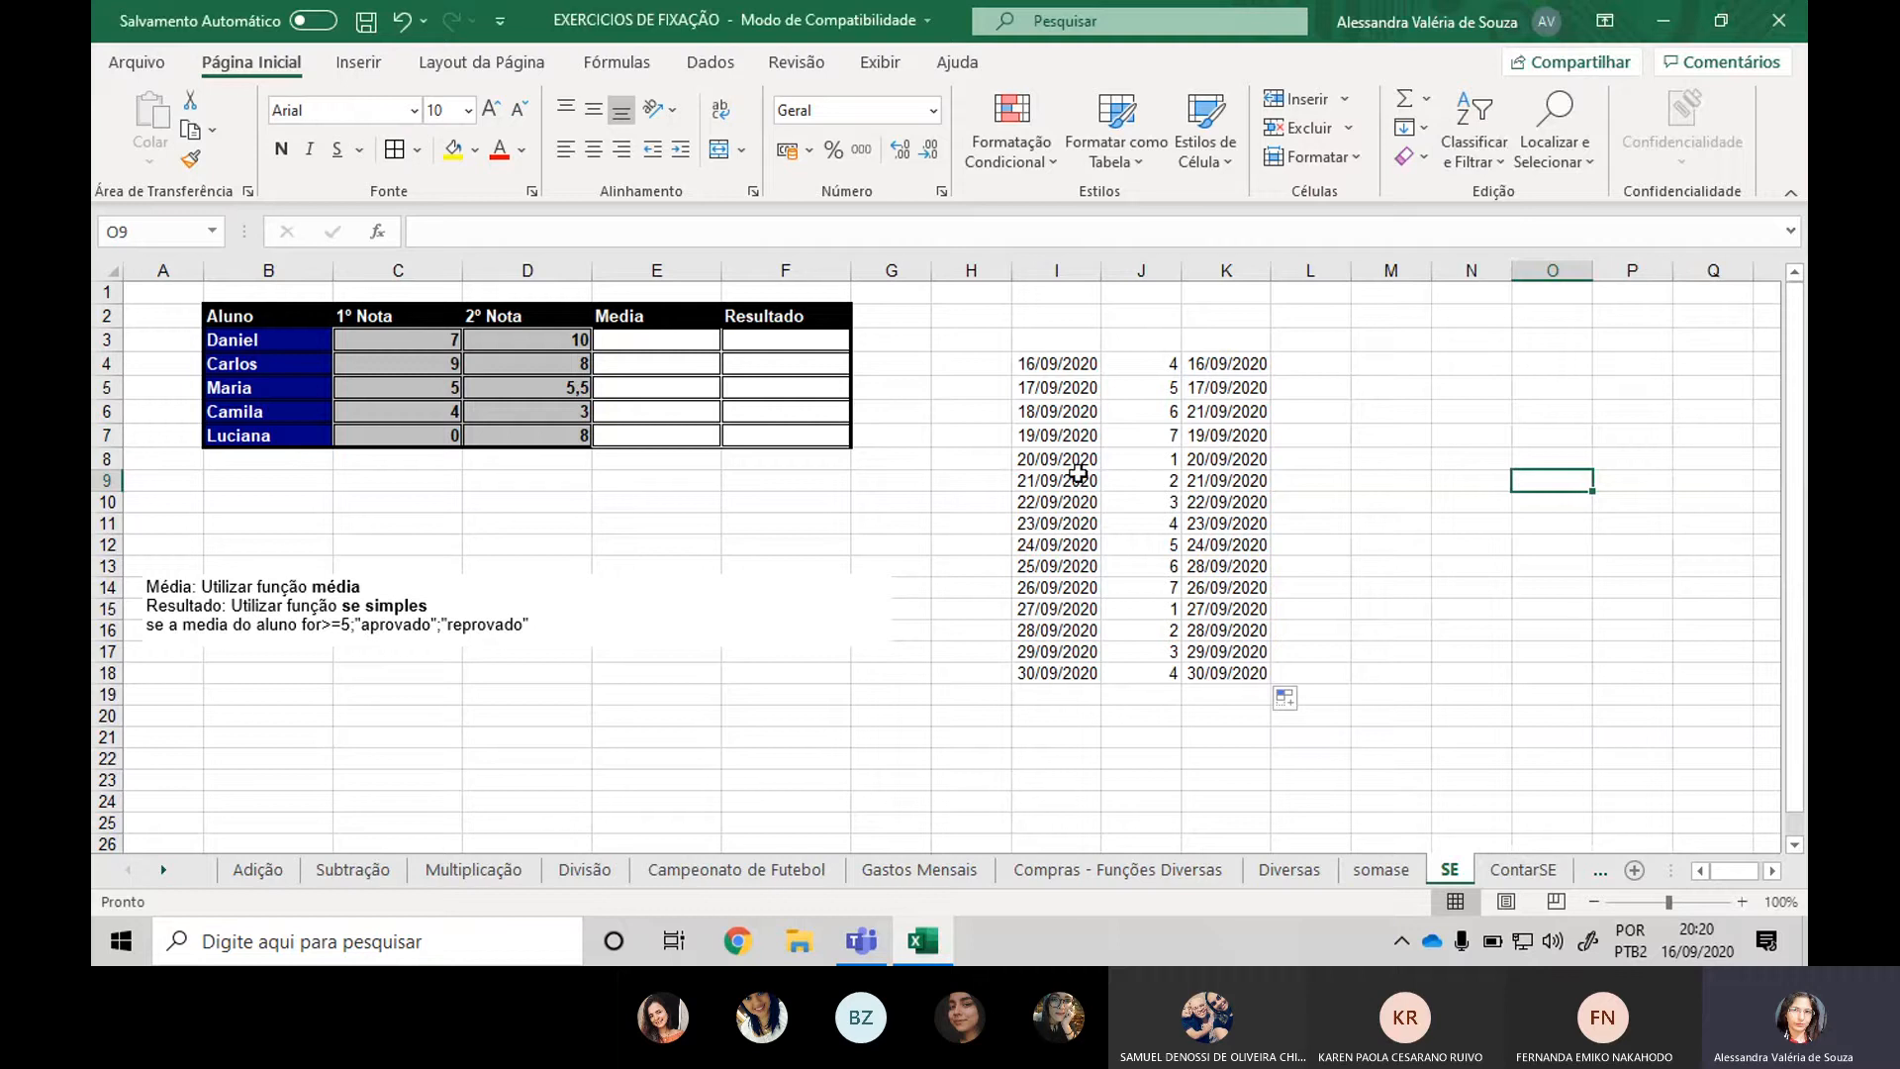
# Compare the original dates in column I with the adjusted dates in column K across rows 6 to 13.
pyautogui.click(1042, 418)
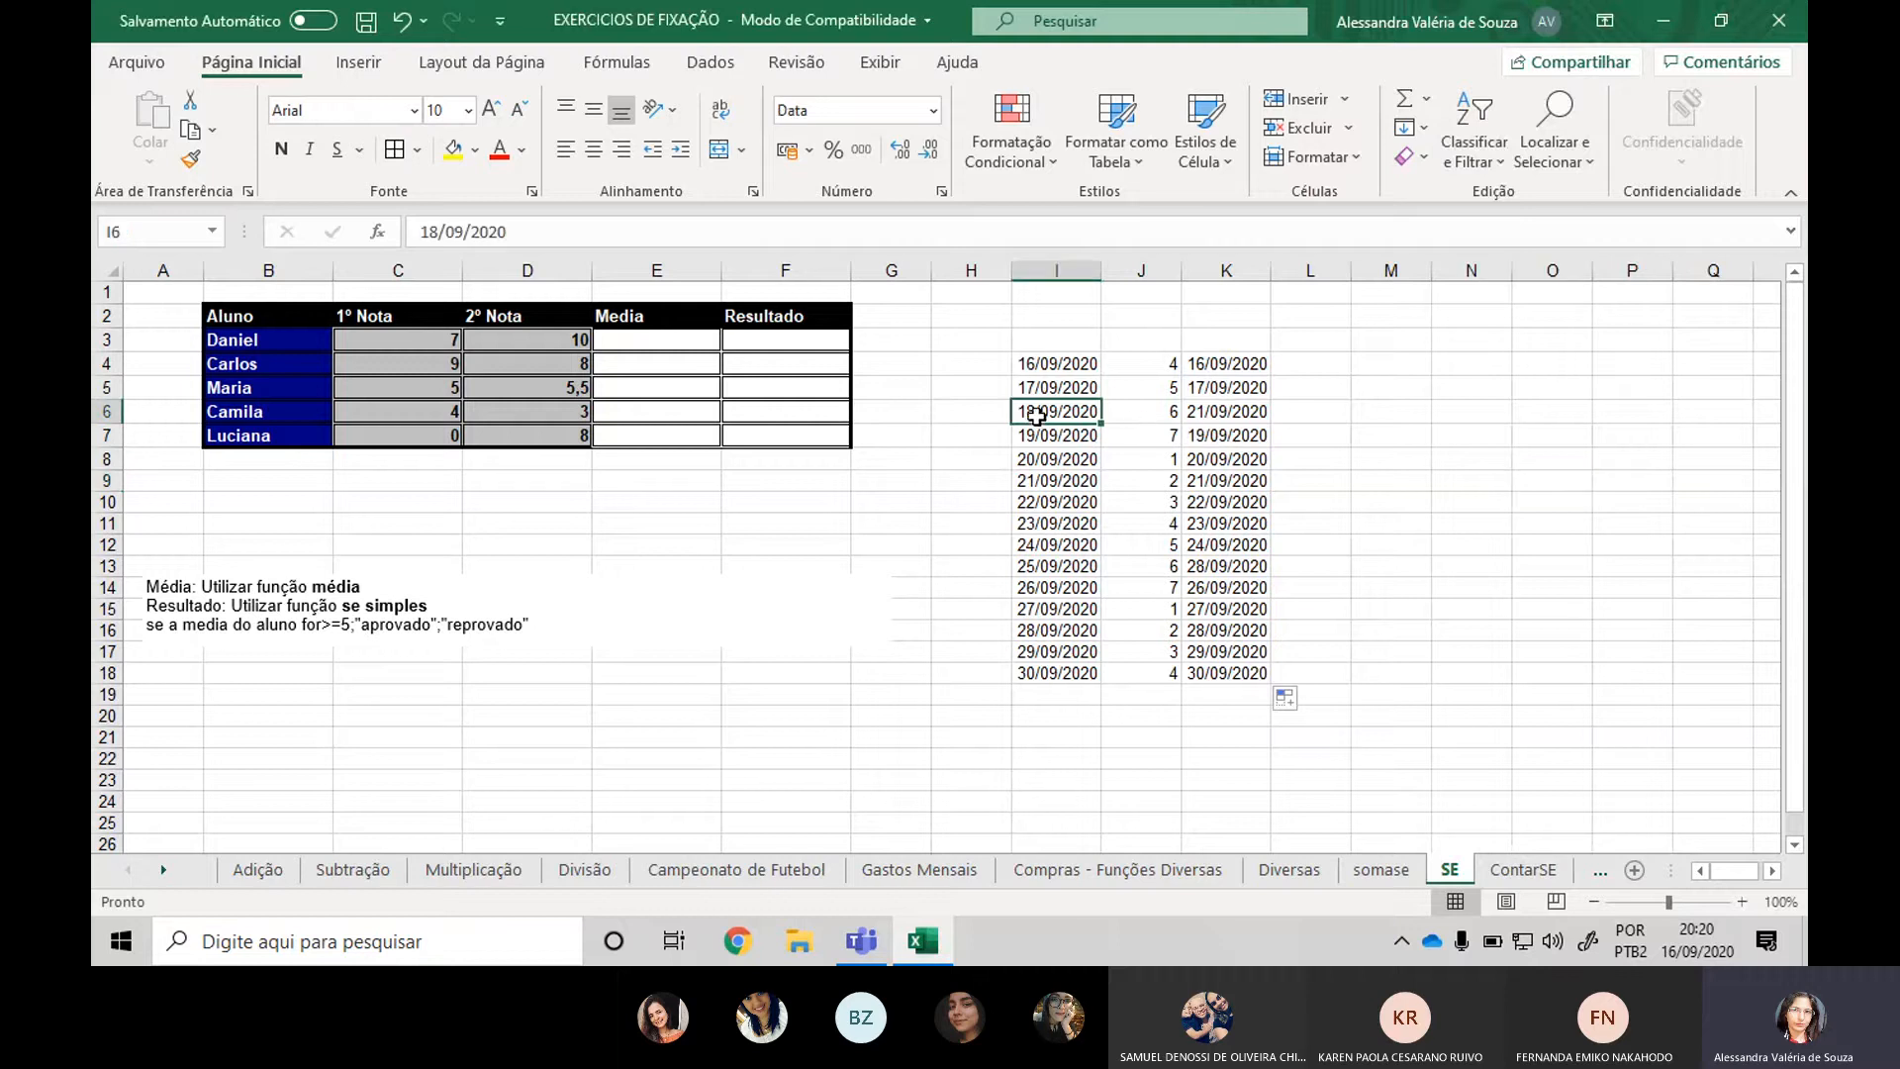
pyautogui.click(1211, 410)
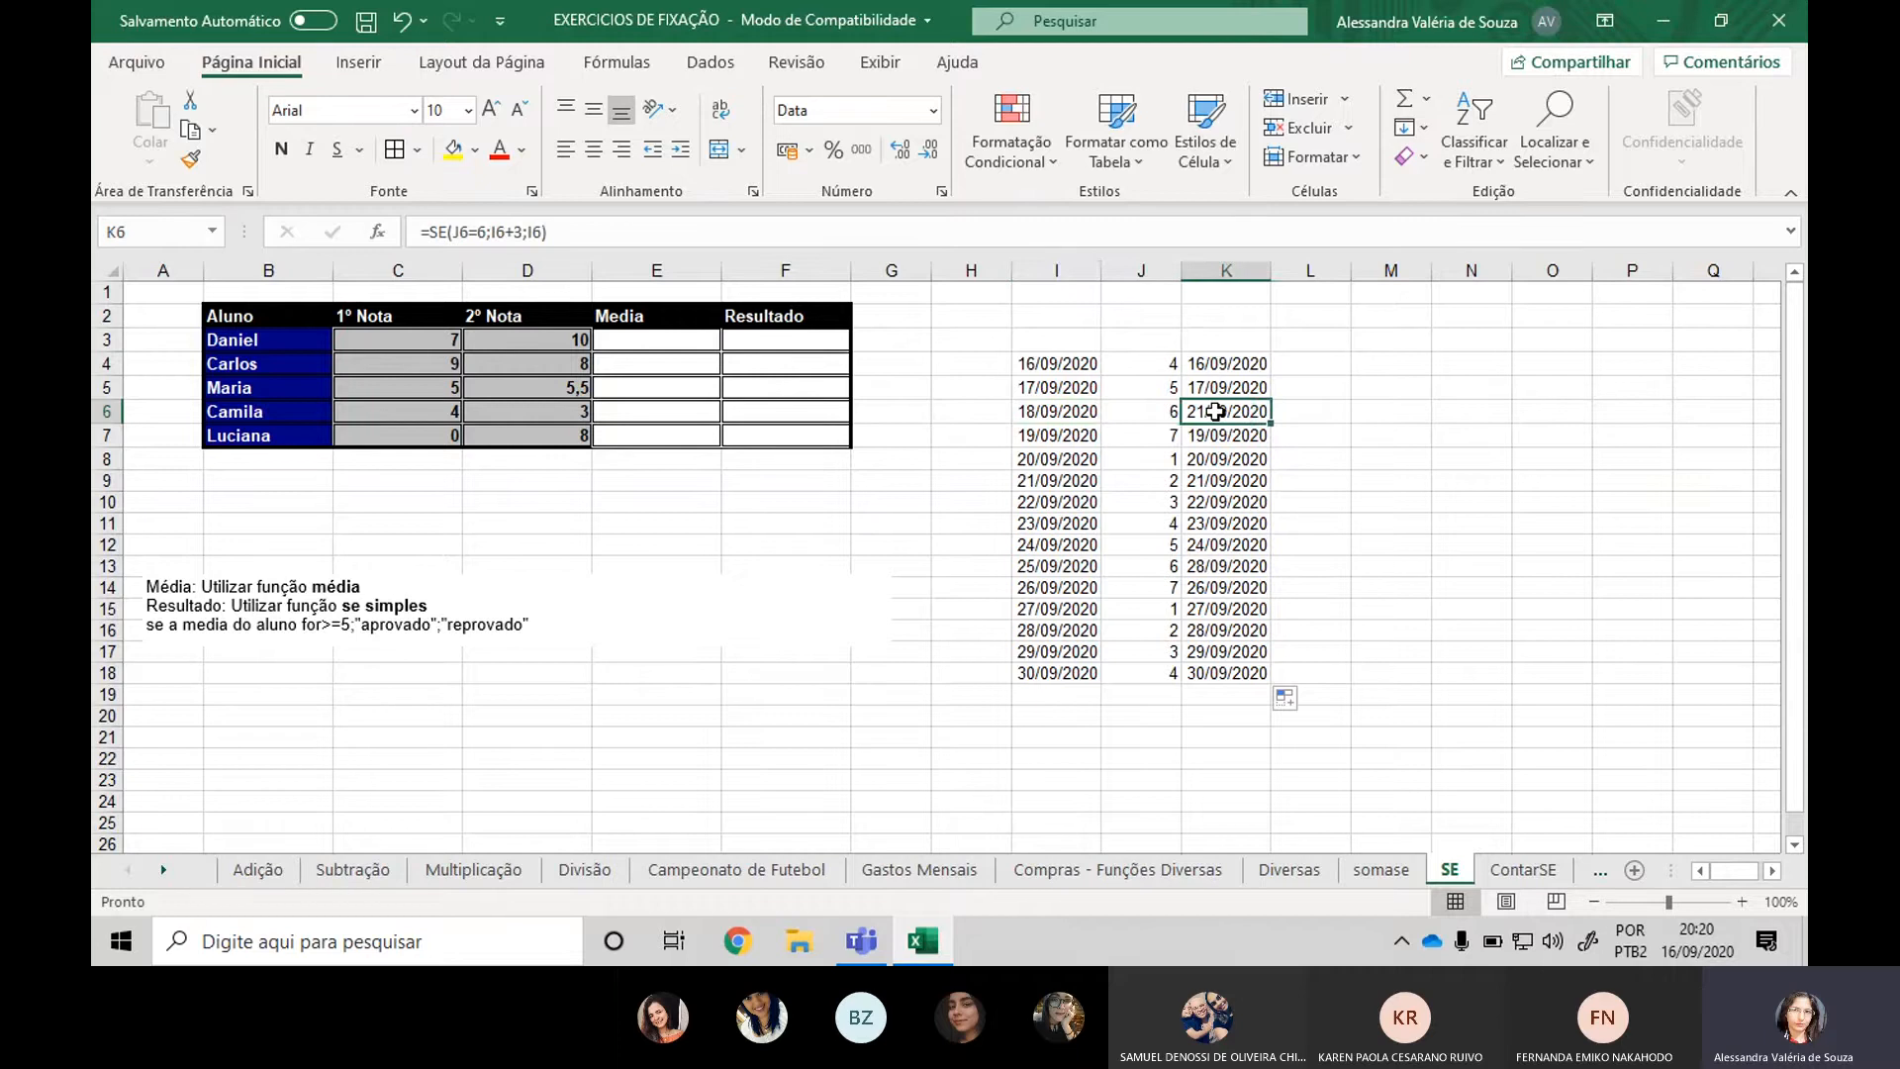
pyautogui.click(1025, 438)
pyautogui.click(1188, 459)
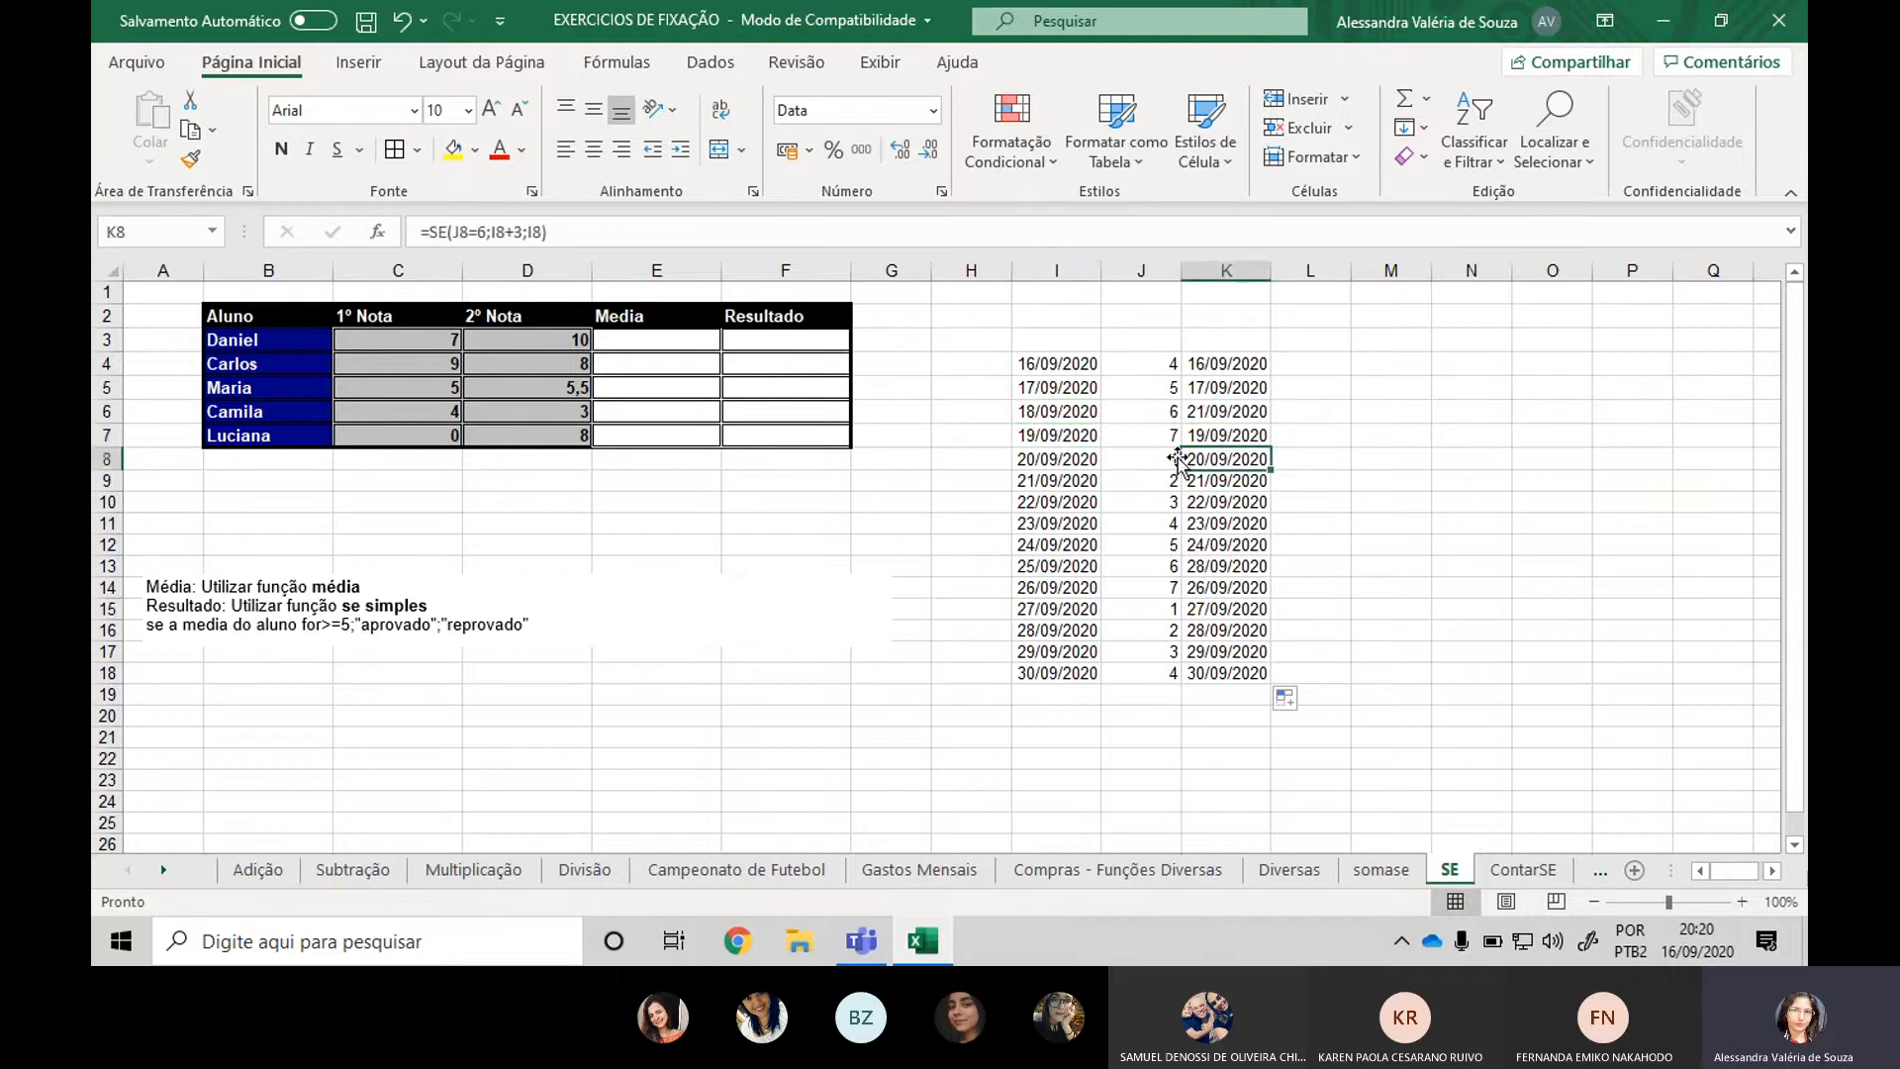
pyautogui.click(1075, 485)
pyautogui.click(1210, 523)
pyautogui.click(1106, 522)
pyautogui.click(1279, 525)
pyautogui.click(1073, 565)
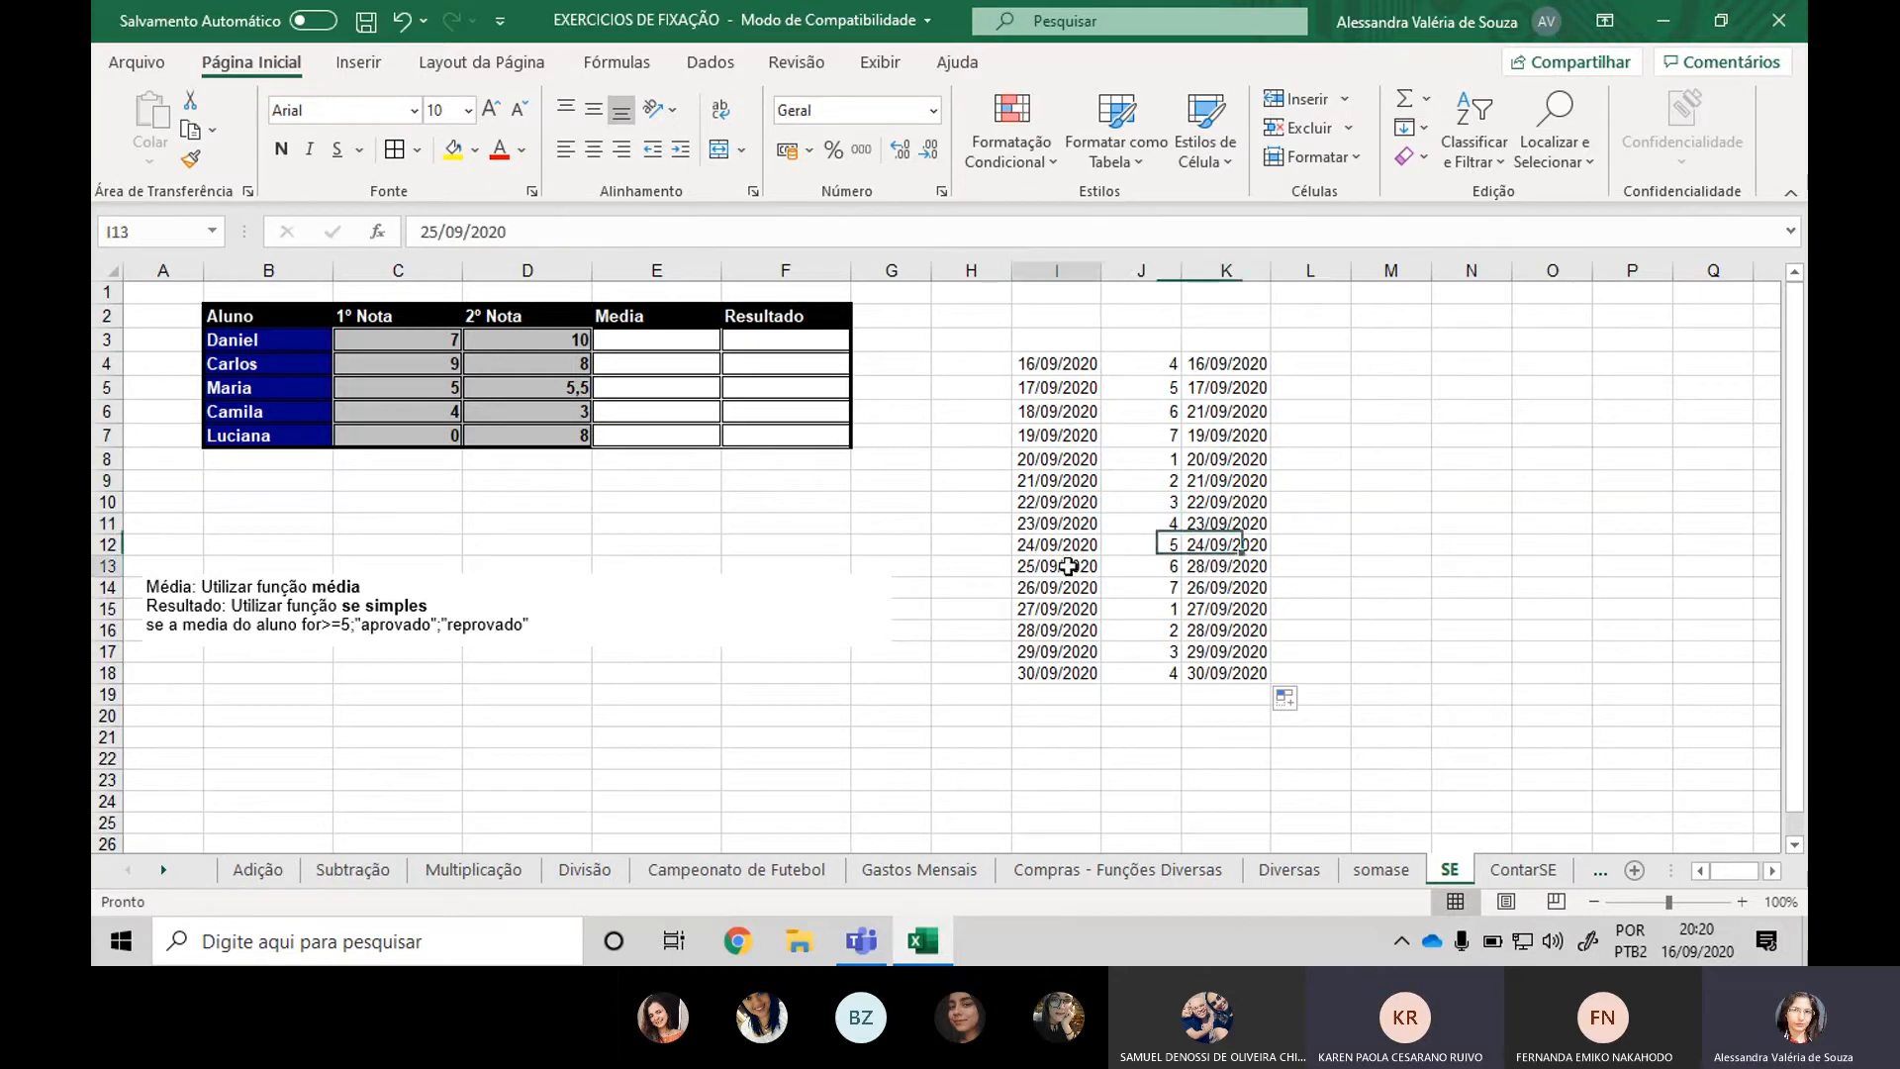
pyautogui.click(1225, 563)
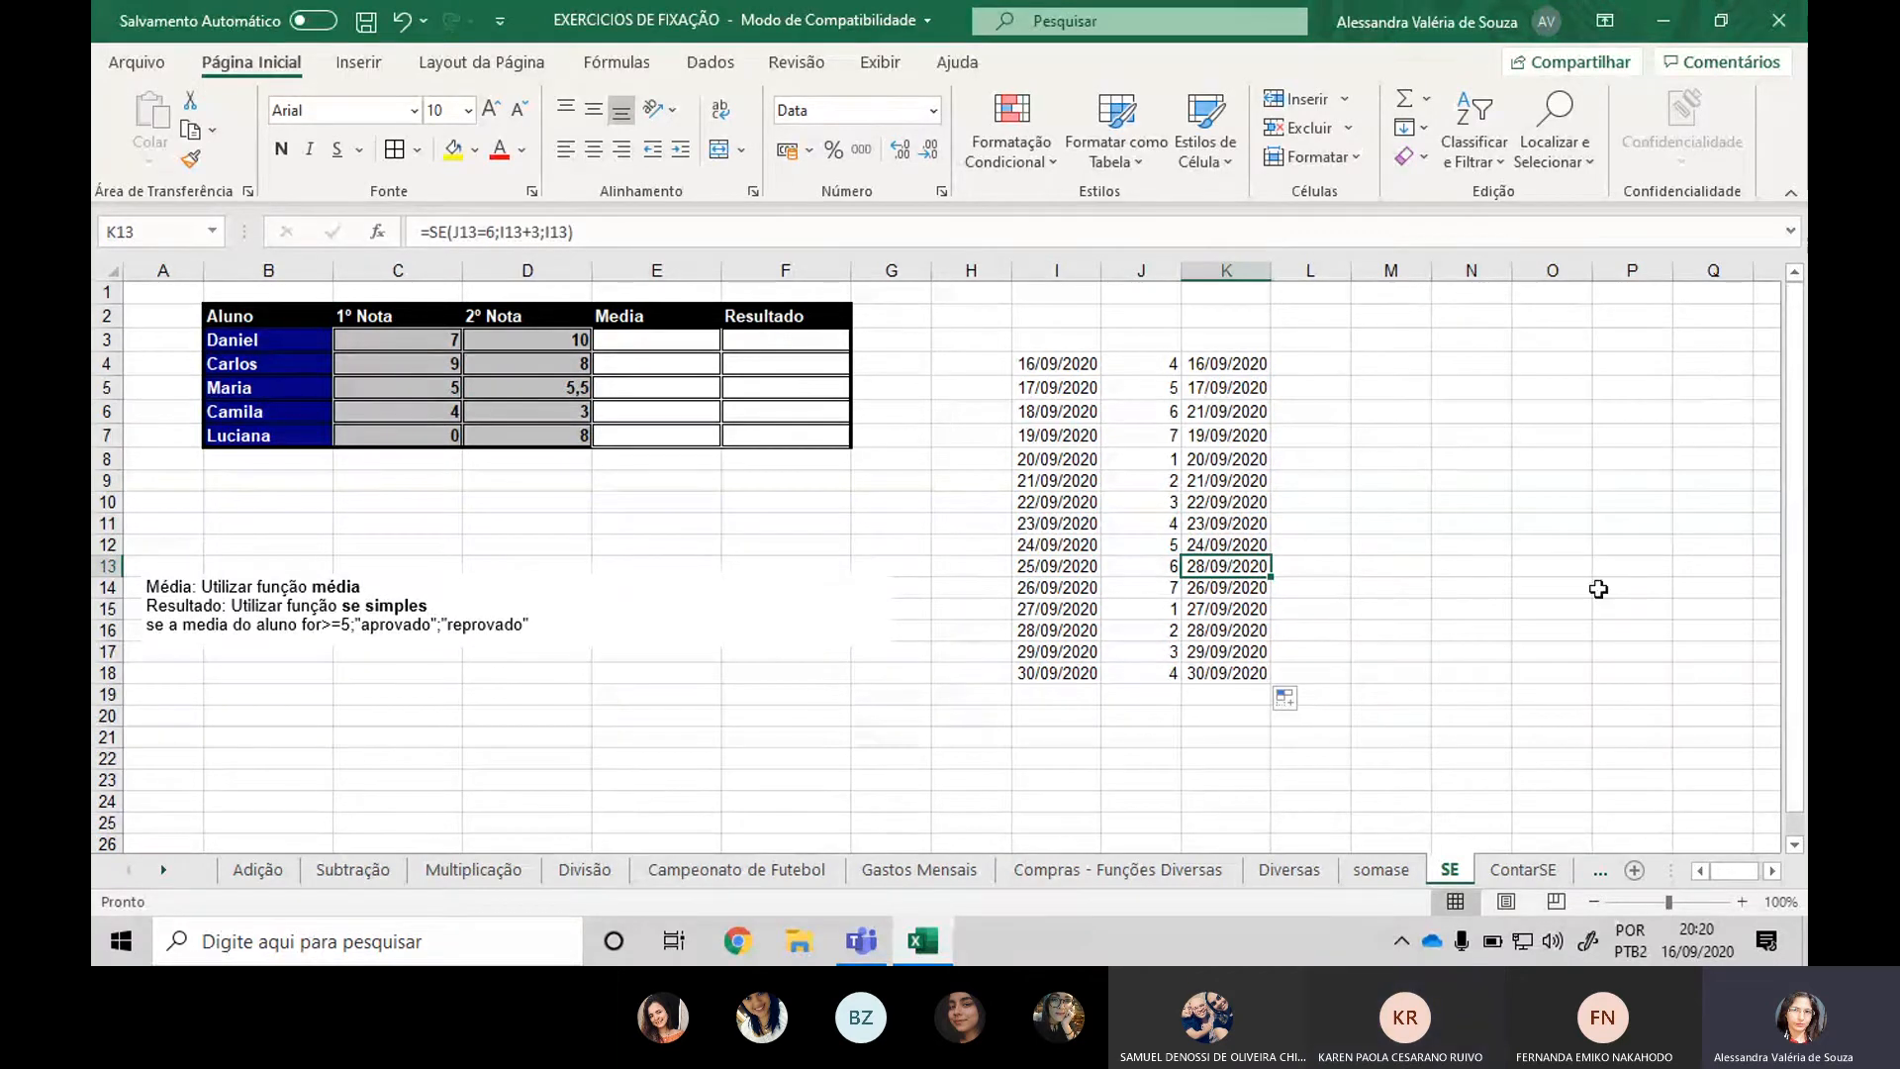
# Copy the text of the DIA.DA.SEMANA formula from cell J4.
pyautogui.click(1146, 361)
pyautogui.doubleClick(1146, 362)
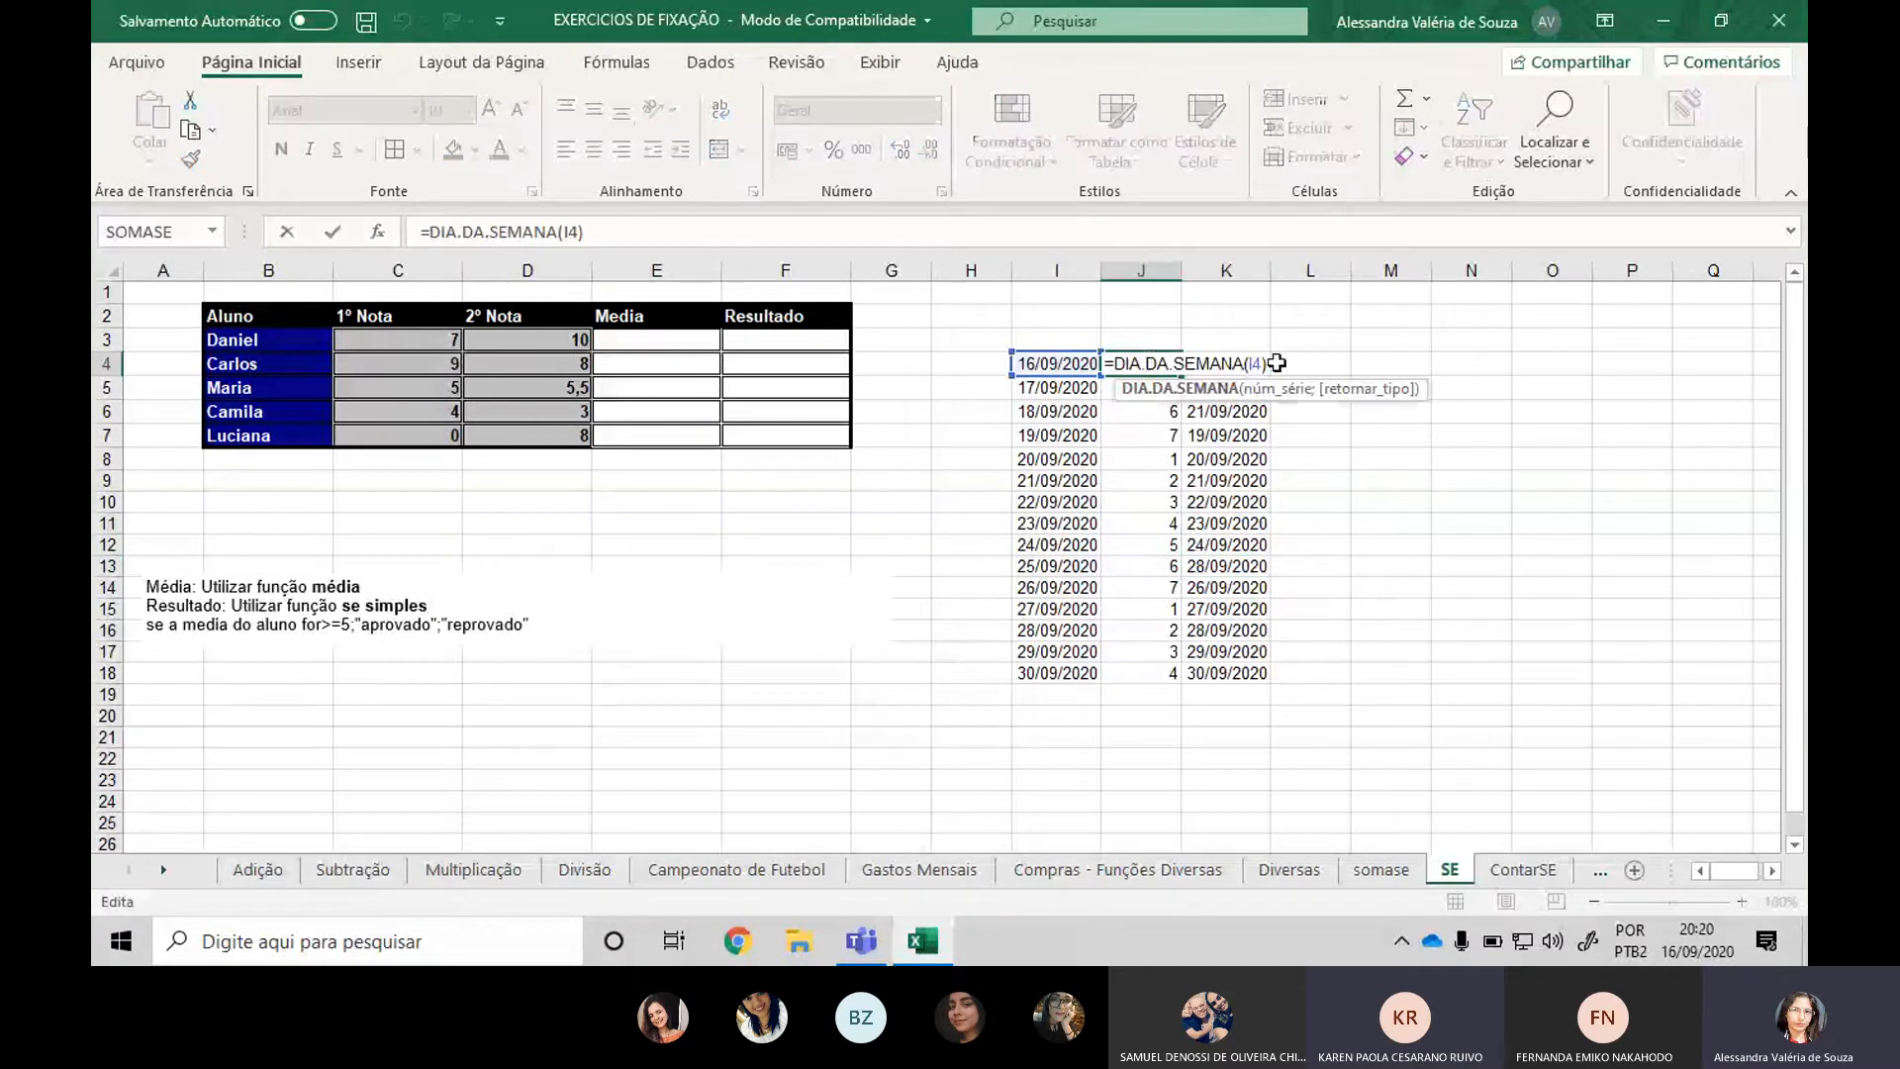
pyautogui.press('Escape')
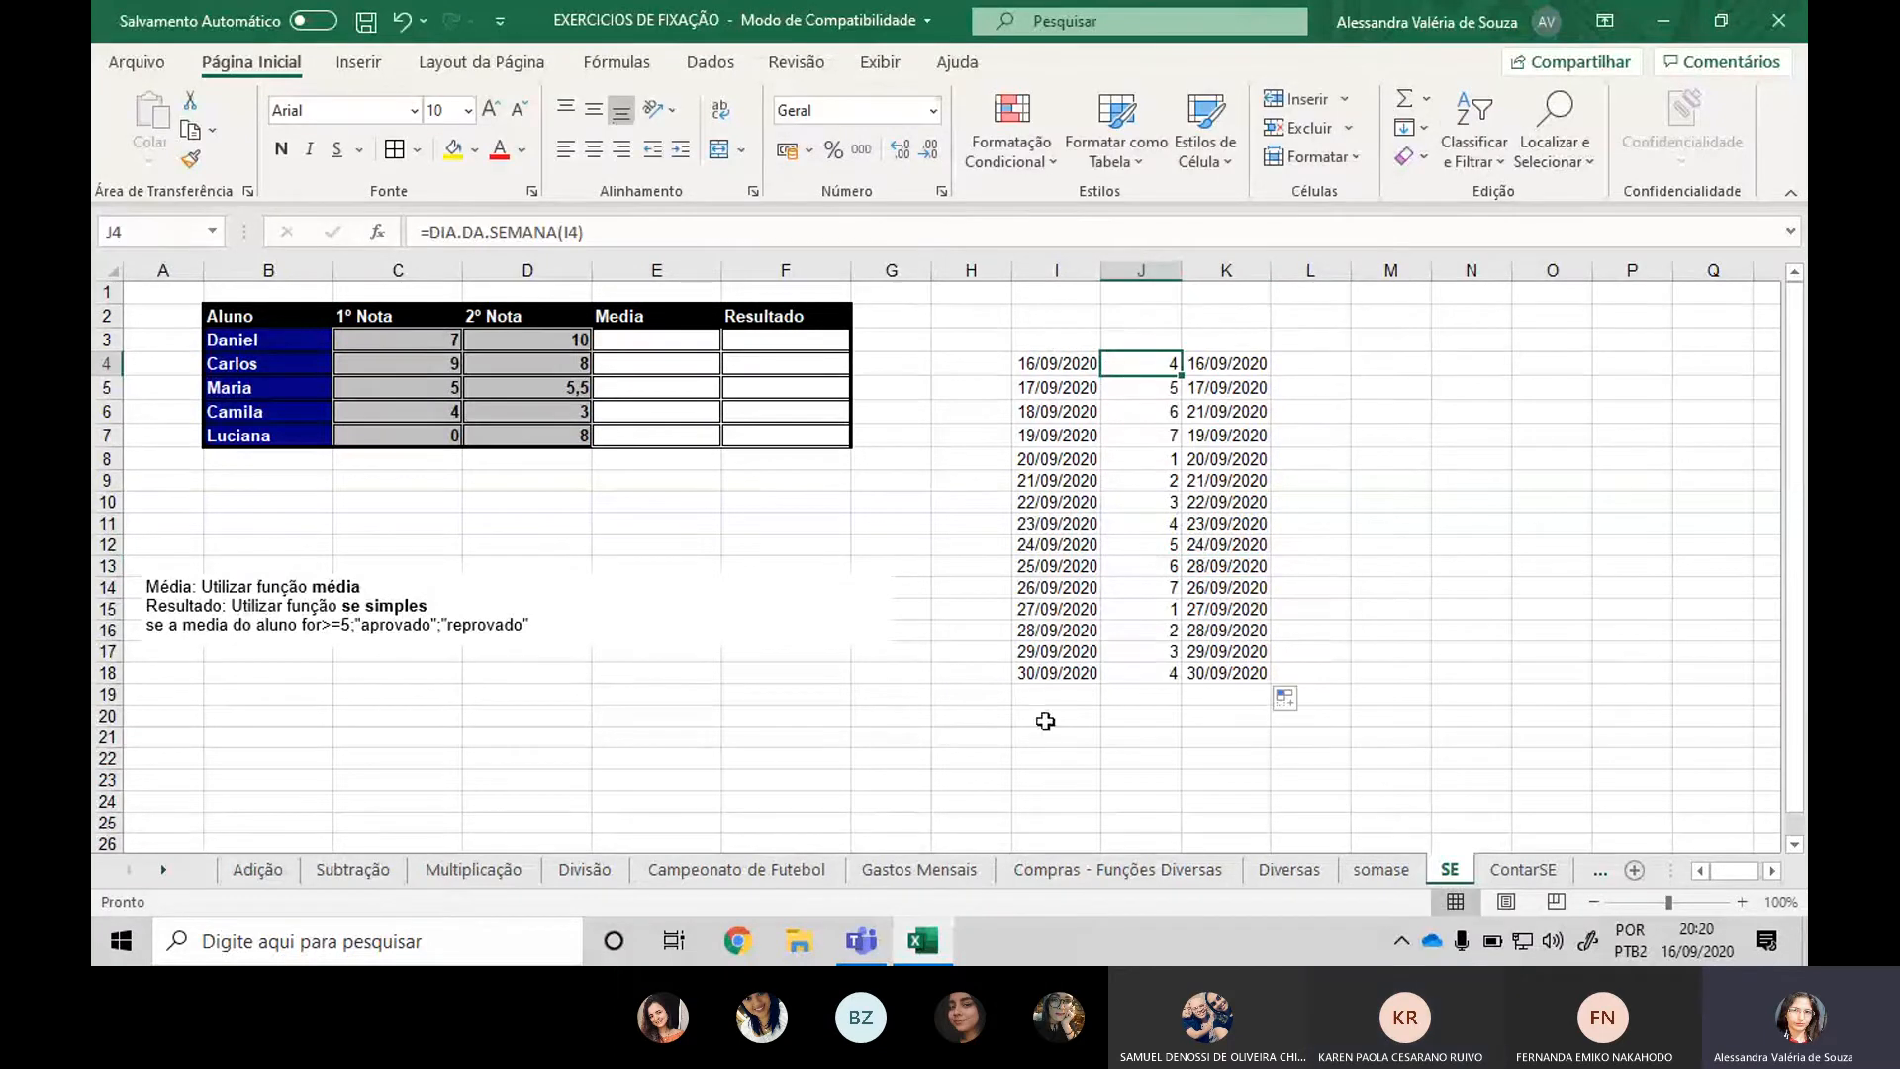
pyautogui.doubleClick(1154, 365)
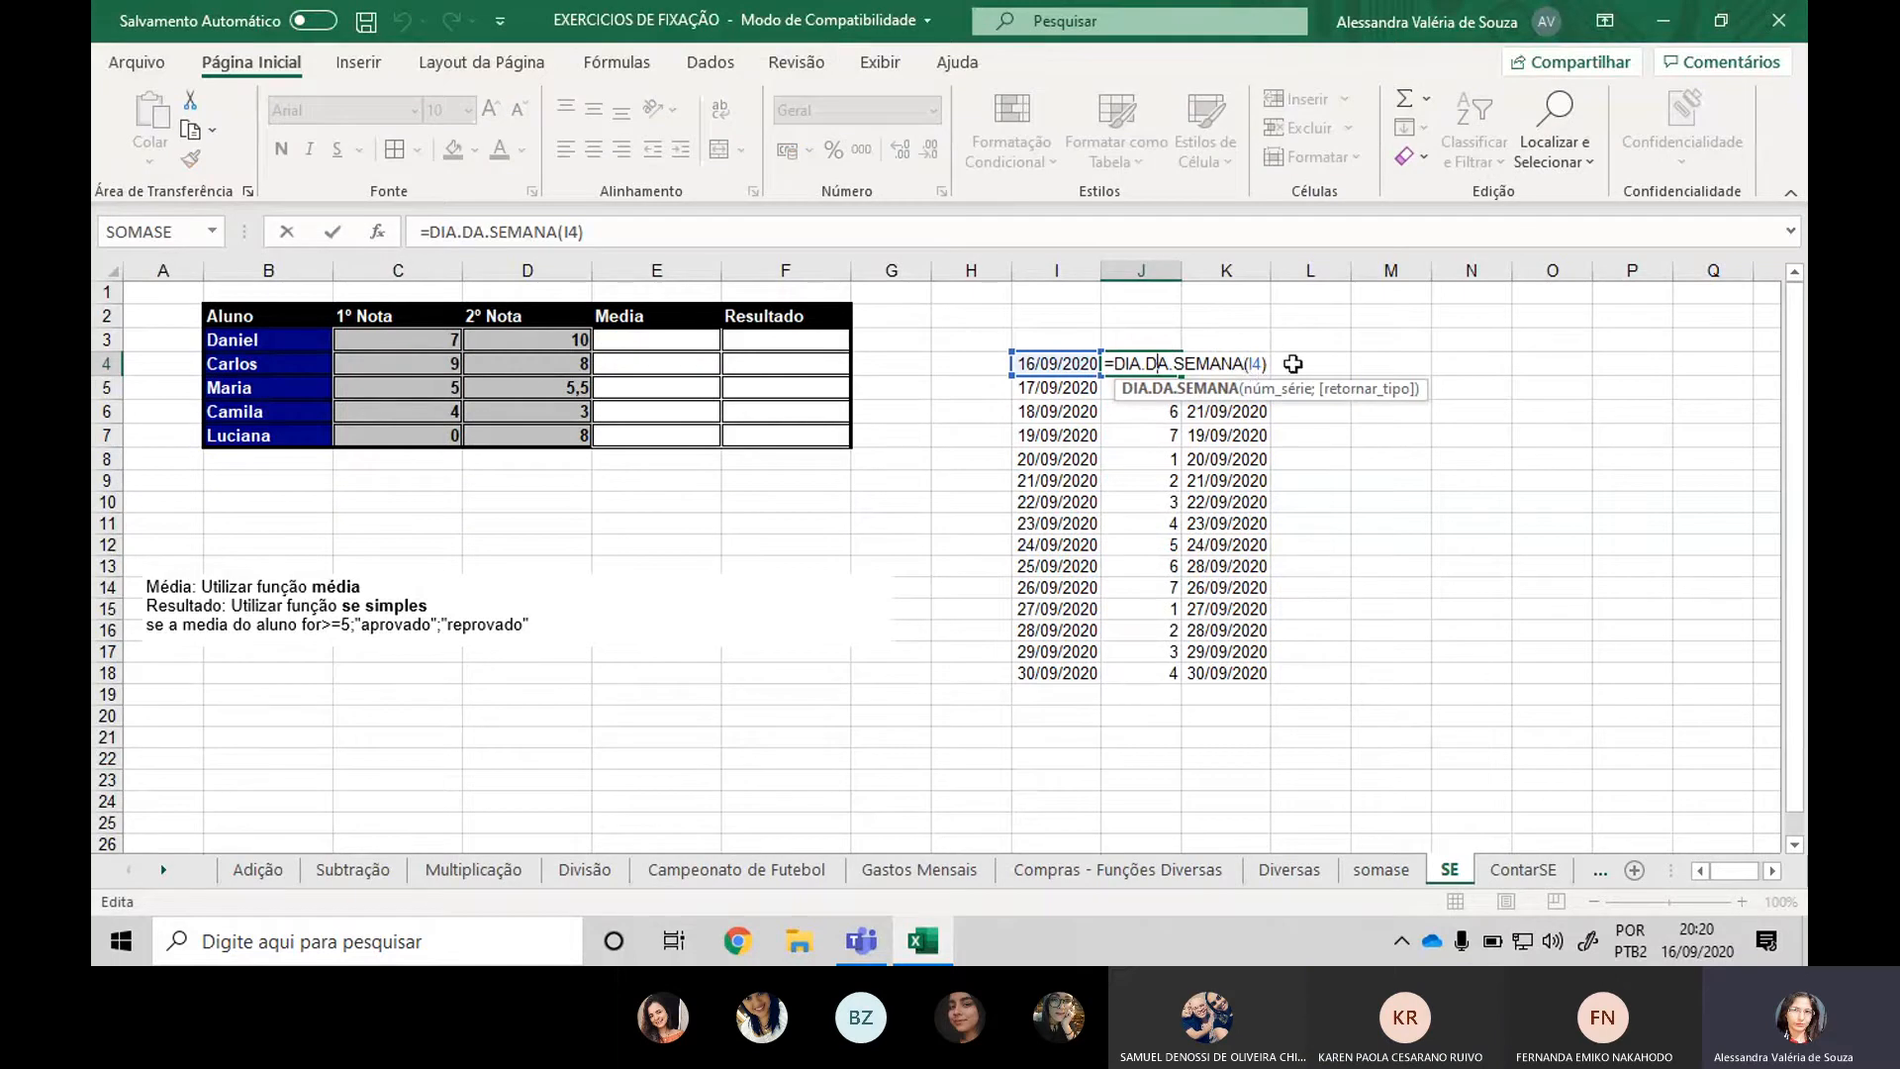
pyautogui.moveTo(1274, 364); pyautogui.dragTo(1127, 371)
pyautogui.click(1131, 363)
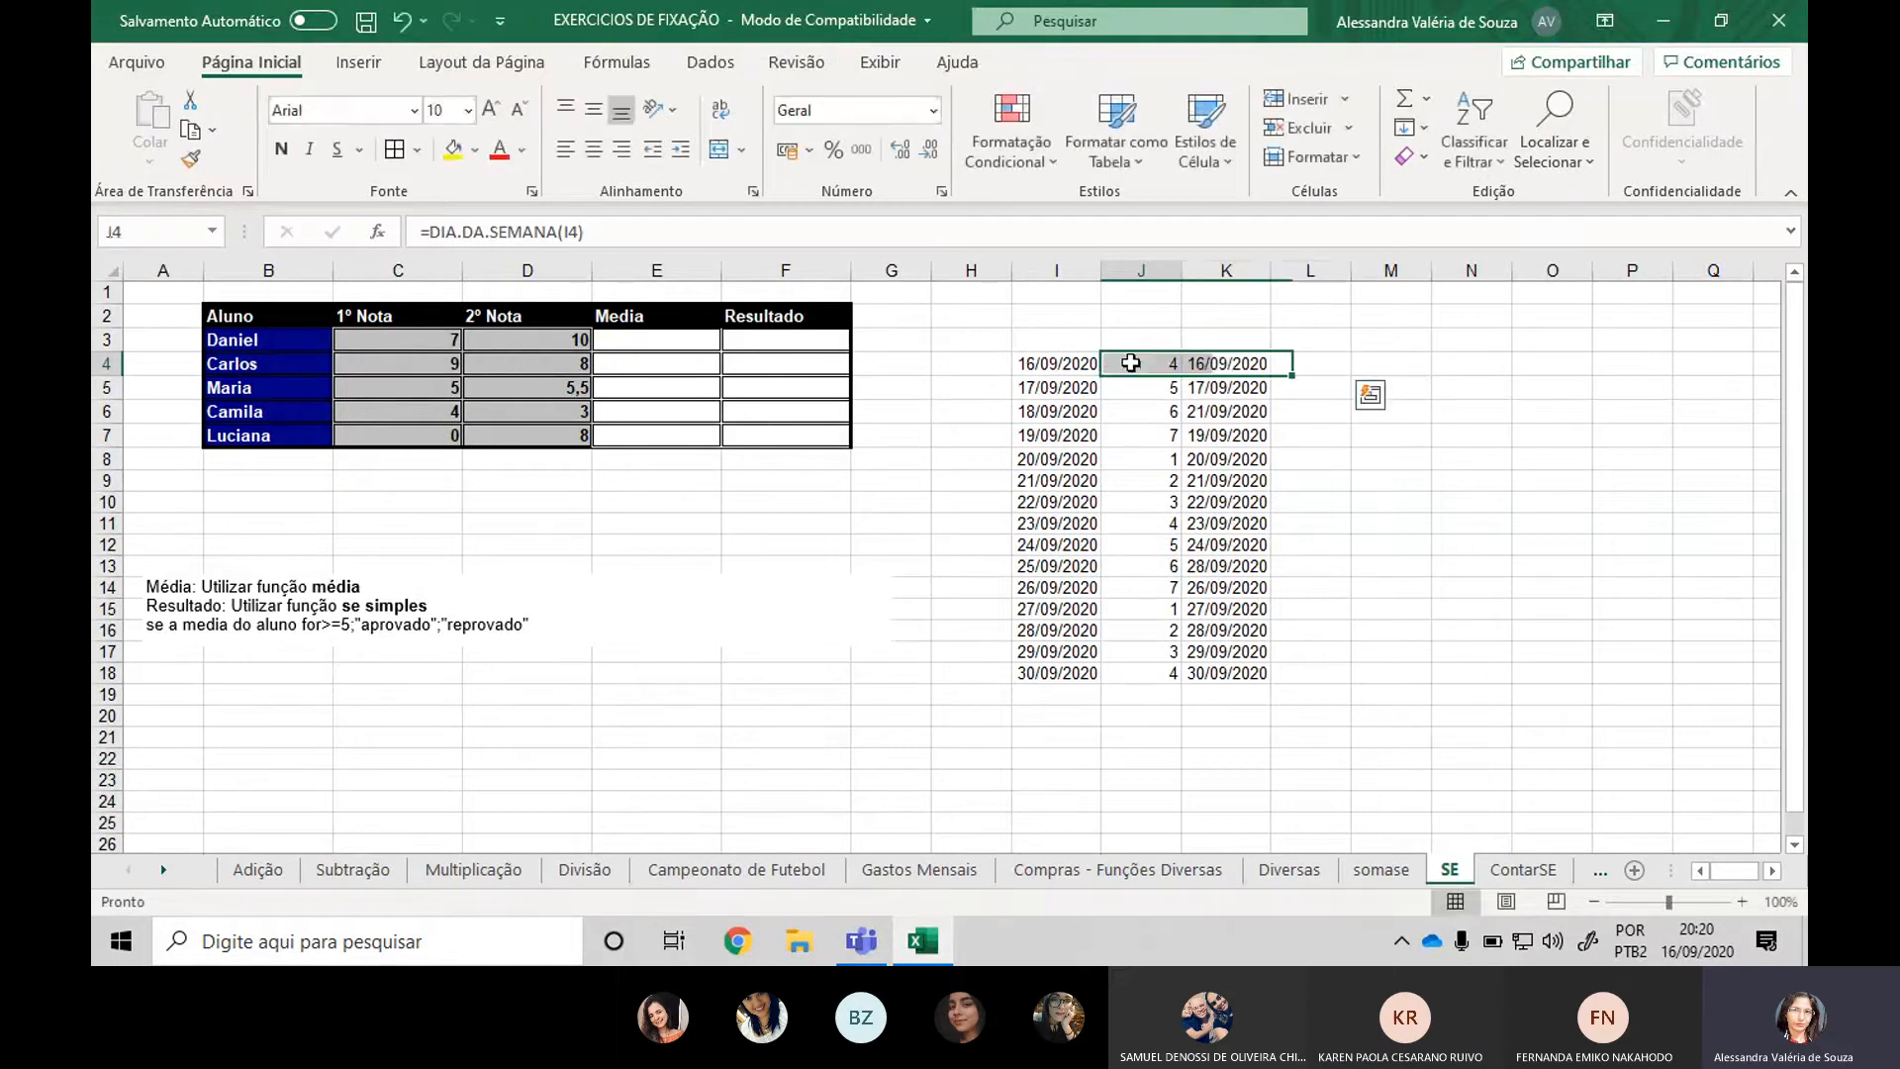
pyautogui.doubleClick(1131, 363)
pyautogui.moveTo(1271, 364); pyautogui.dragTo(1105, 364)
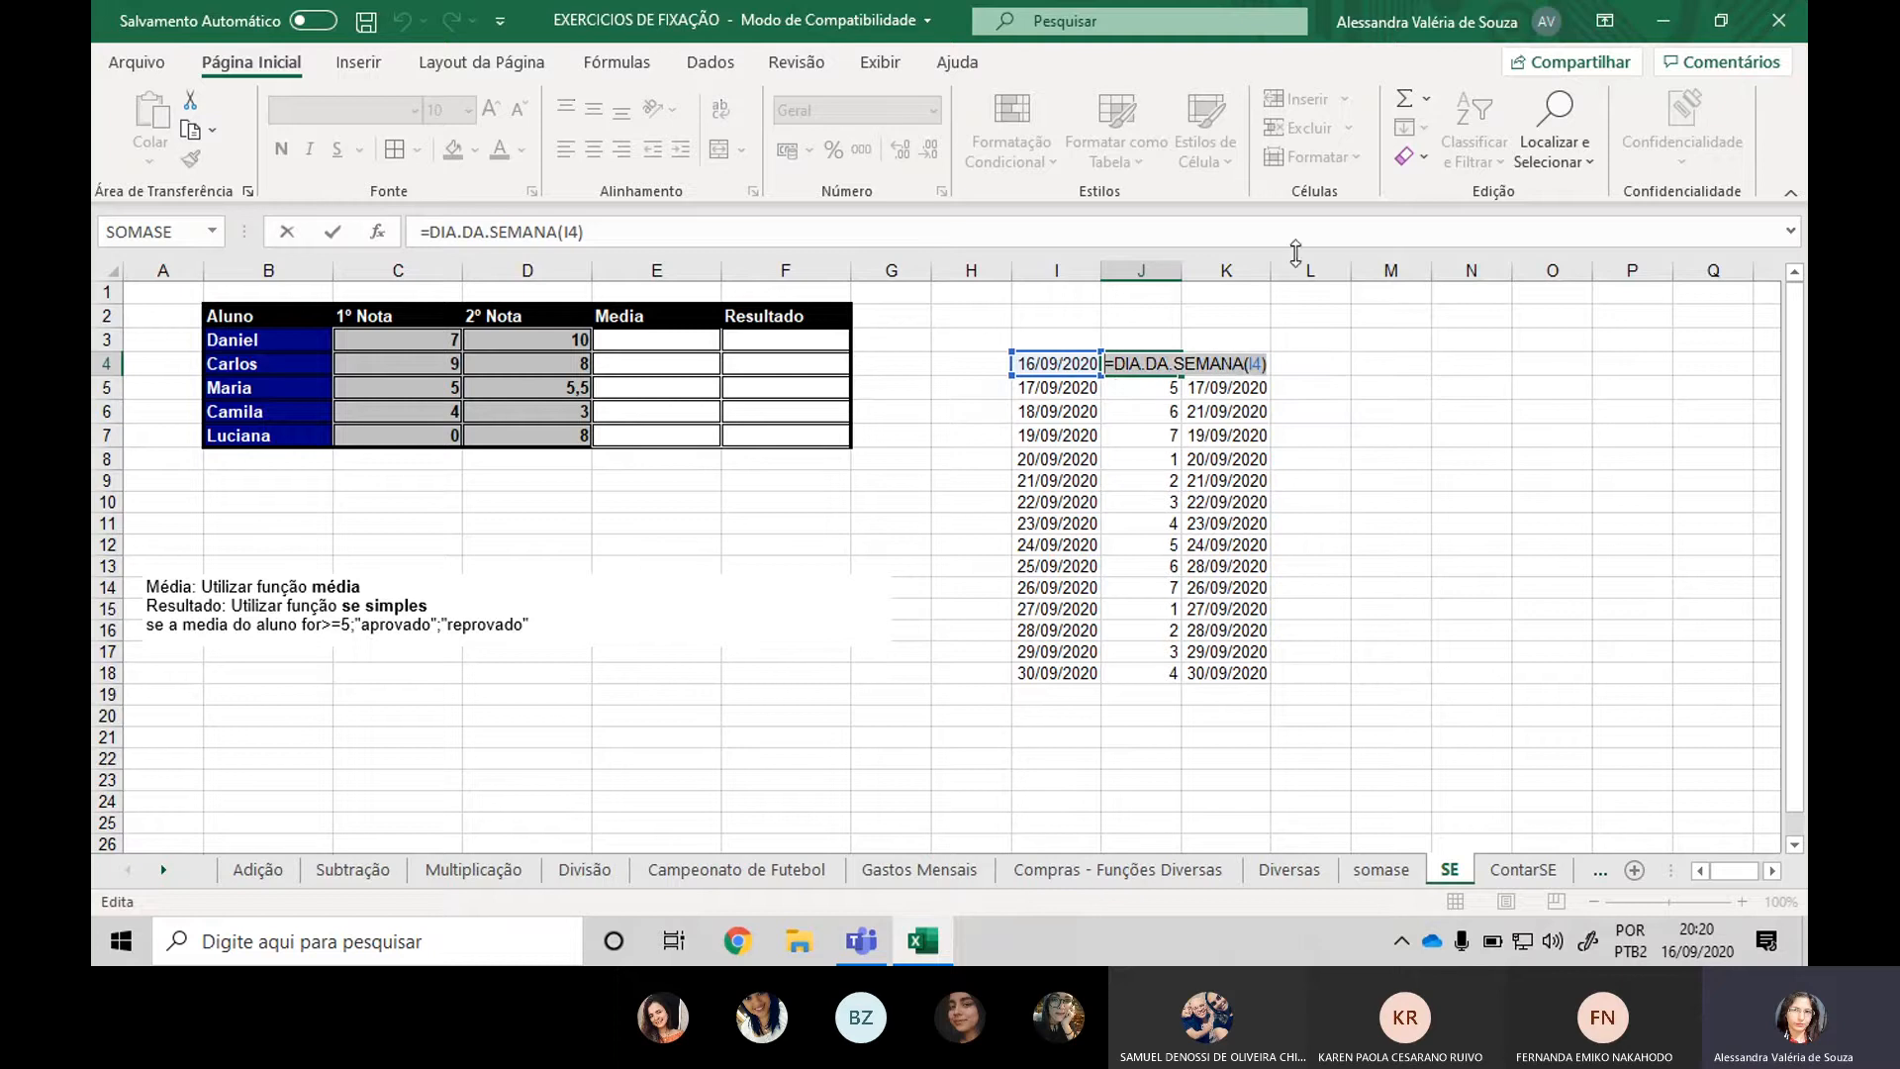
pyautogui.hotkey('ctrl', 'c')
pyautogui.press('Return')
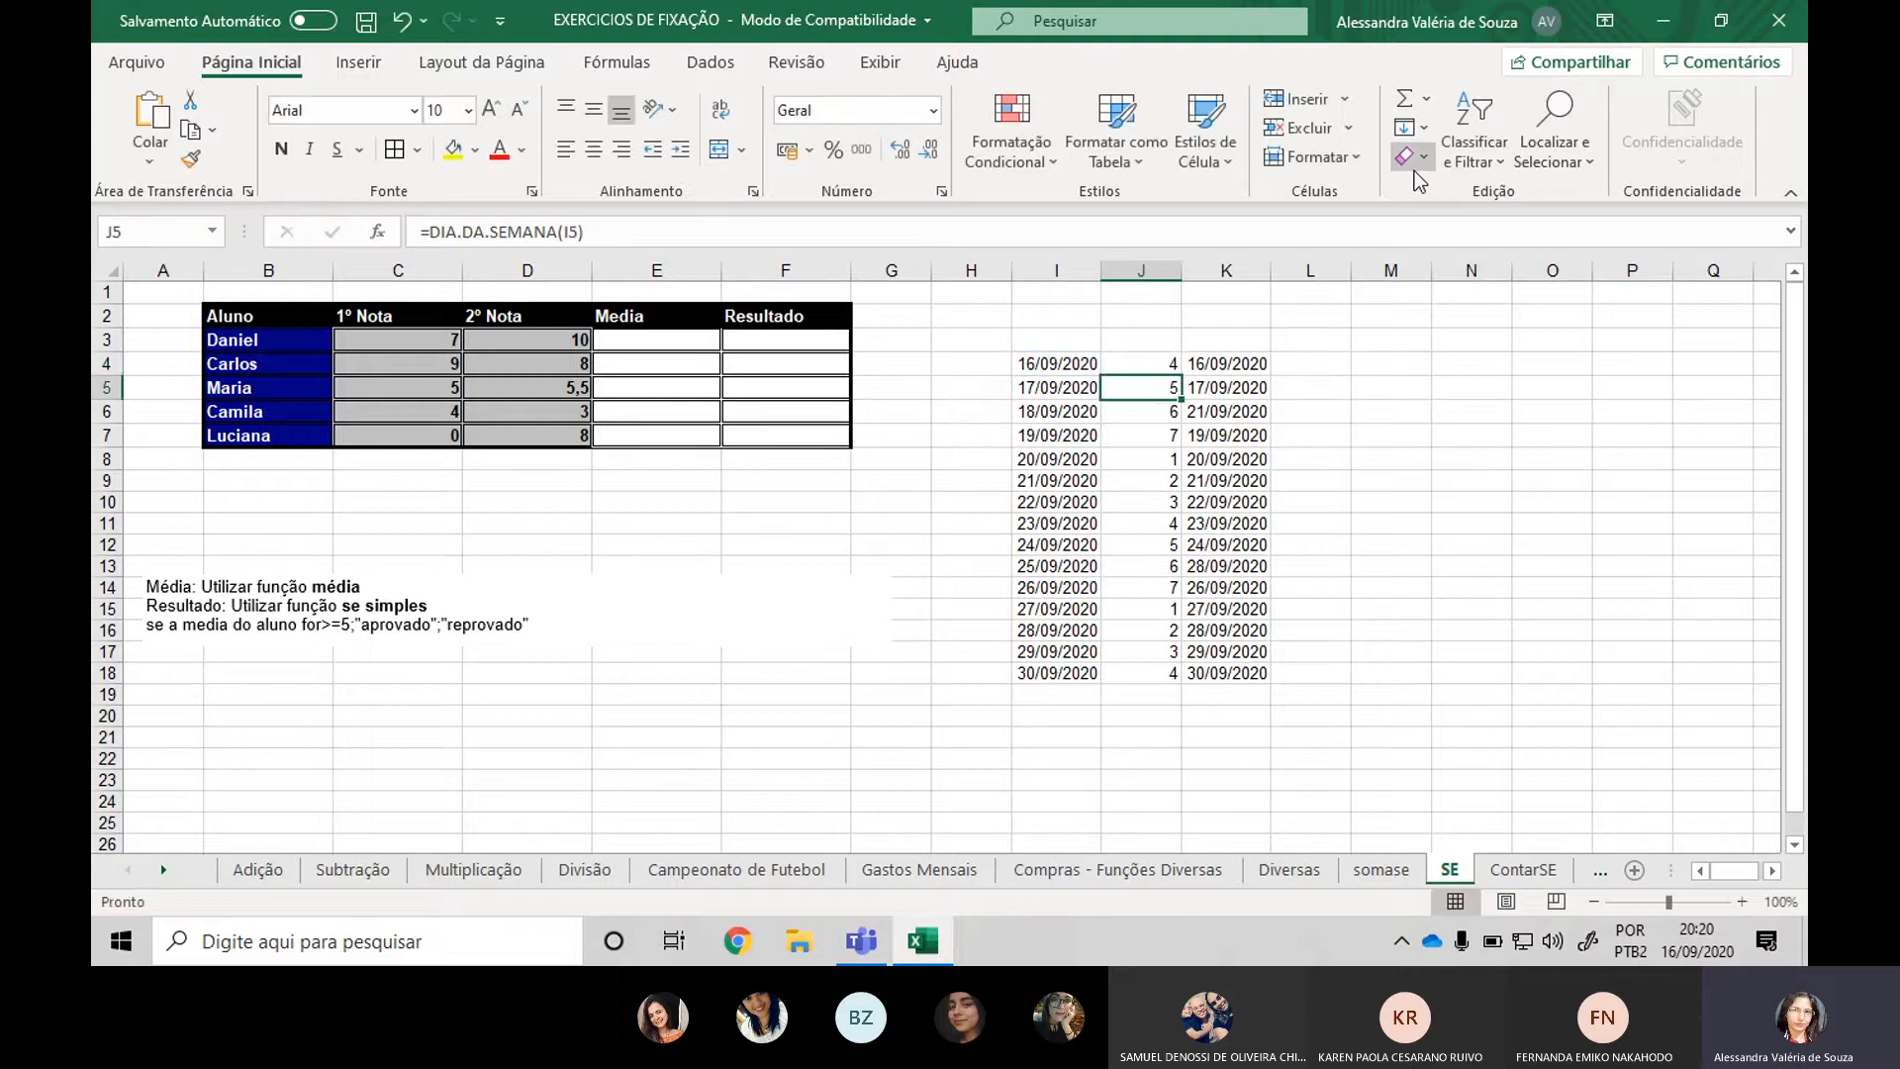
# Send the formula =DIA.DA.SEMANA(I4) in the Teams meeting chat and return to the Excel workbook.
pyautogui.click(1664, 21)
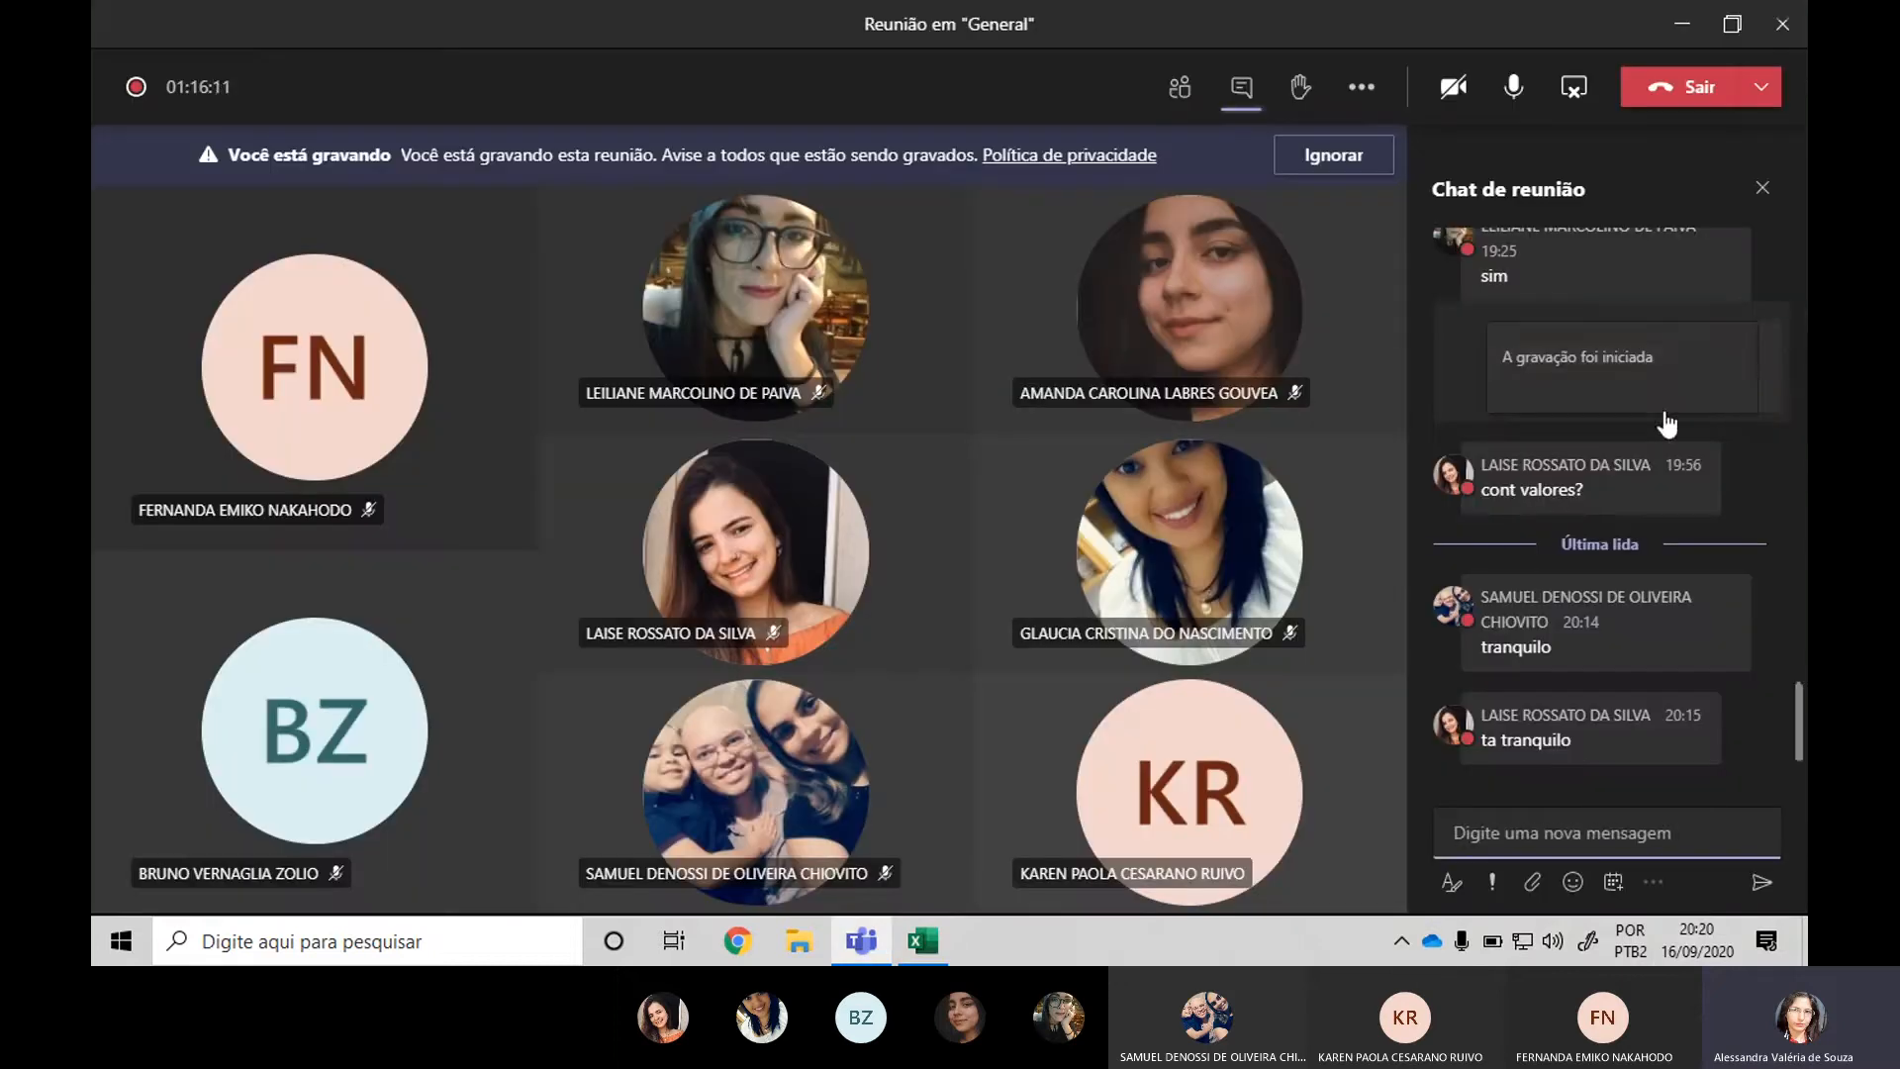
pyautogui.hotkey('ctrl', 'v')
pyautogui.press('Return')
pyautogui.hotkey('alt', 'Tab')
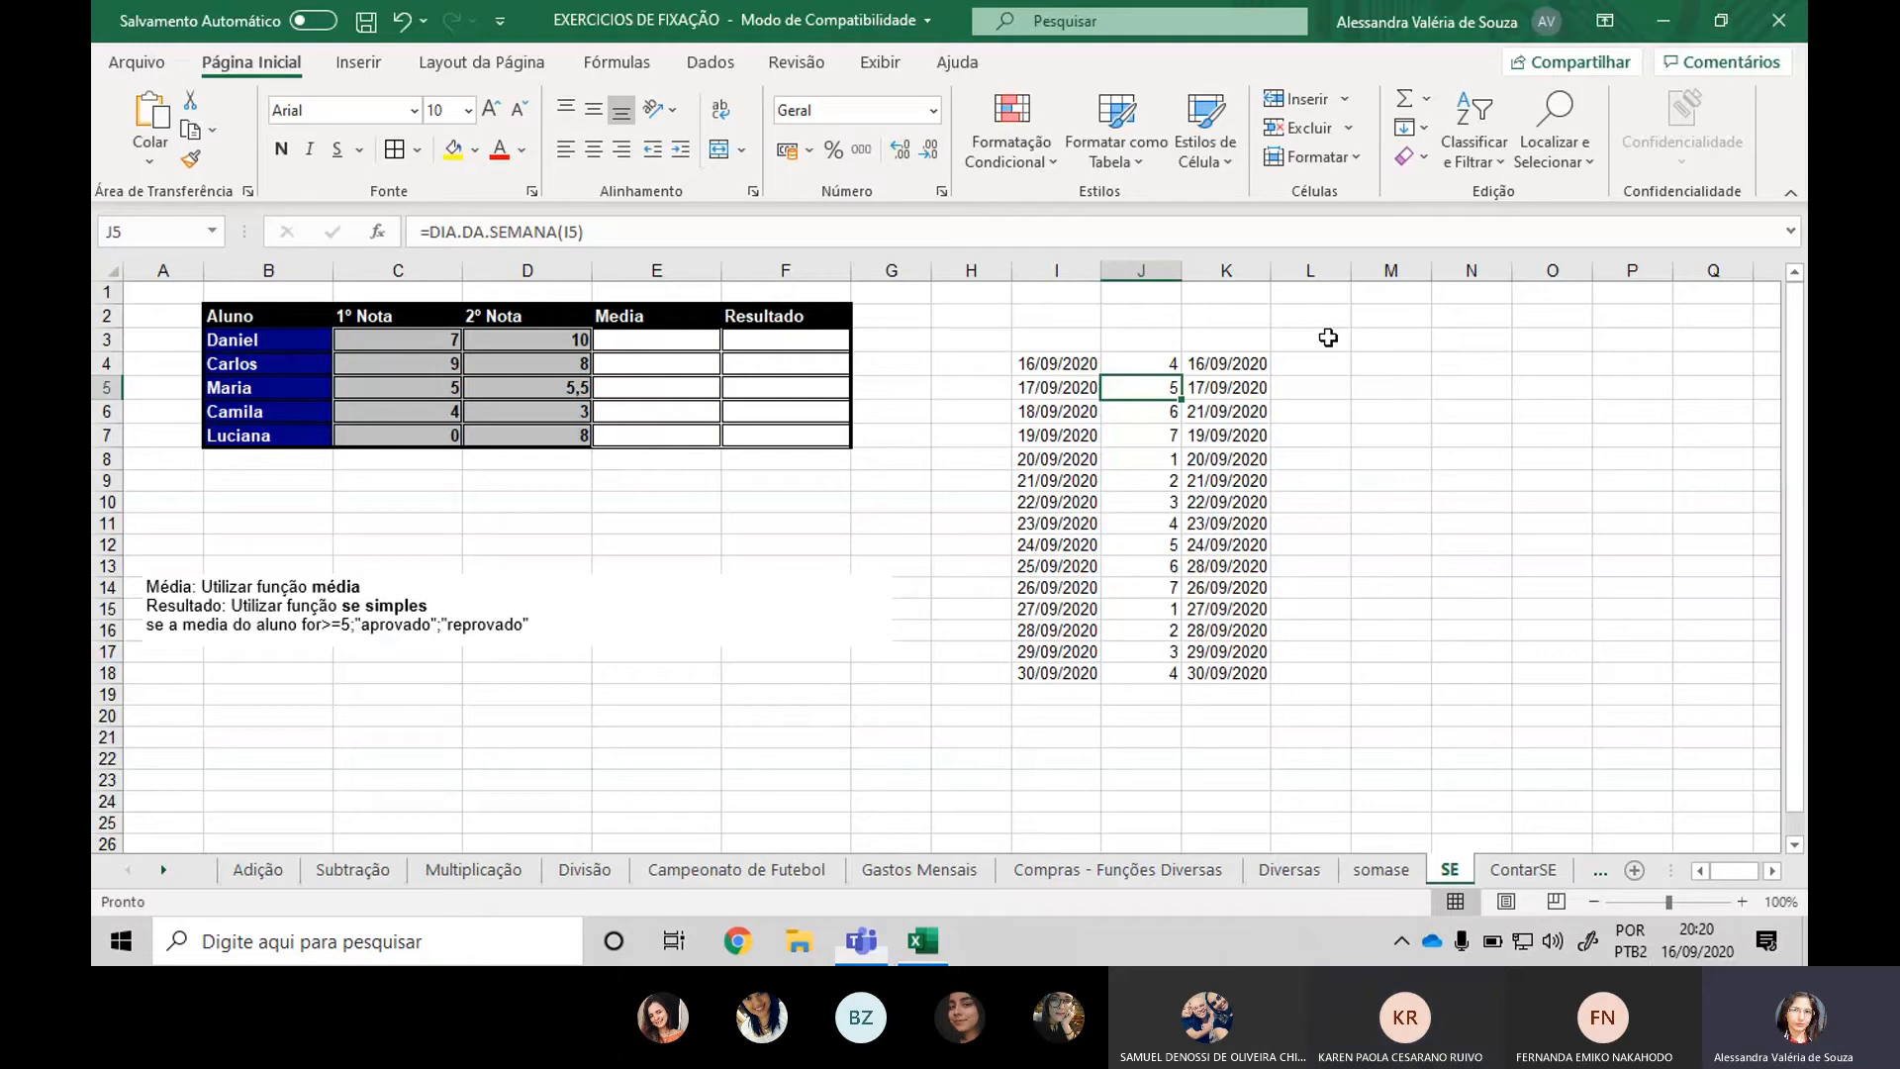
# Examine the weekday numbers and their DIA.DA.SEMANA formulas in column J, from J4 to J10.
pyautogui.click(1161, 360)
pyautogui.doubleClick(1161, 360)
pyautogui.press('Return')
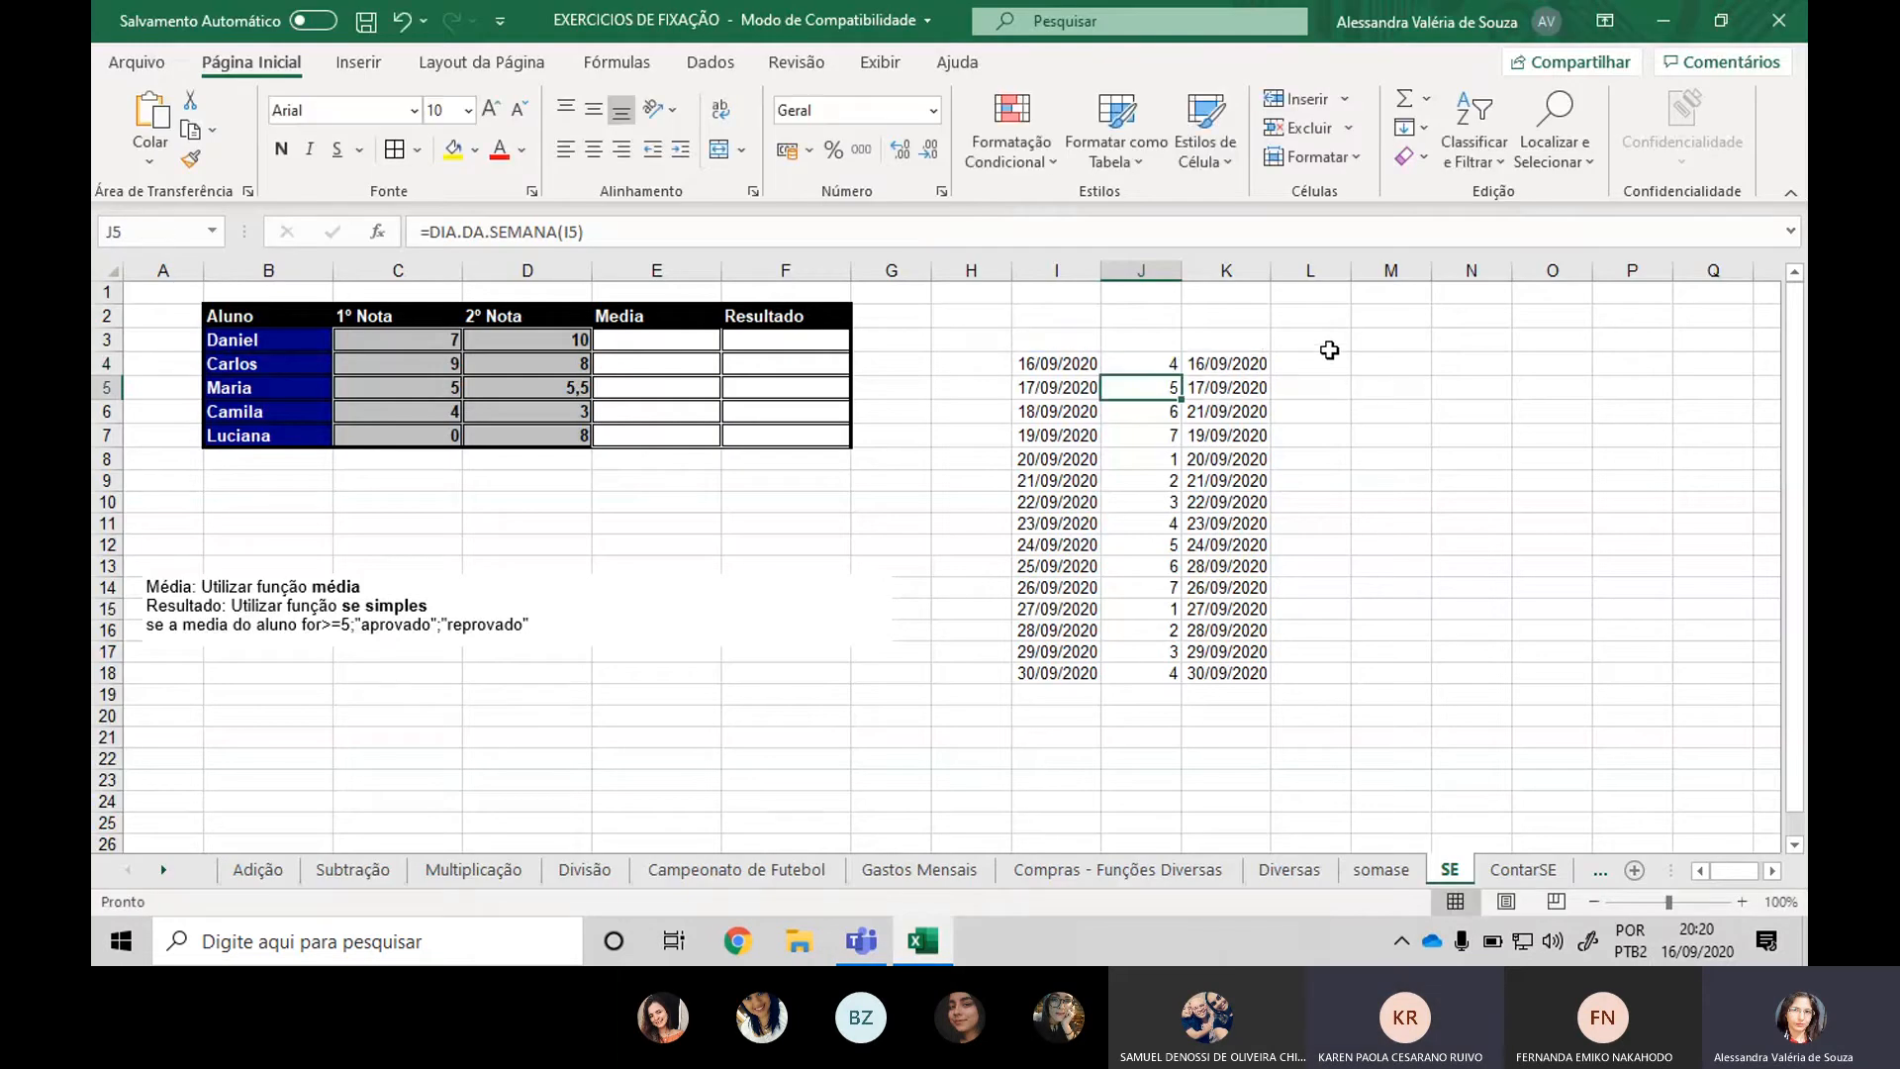
pyautogui.click(1162, 361)
pyautogui.click(1166, 386)
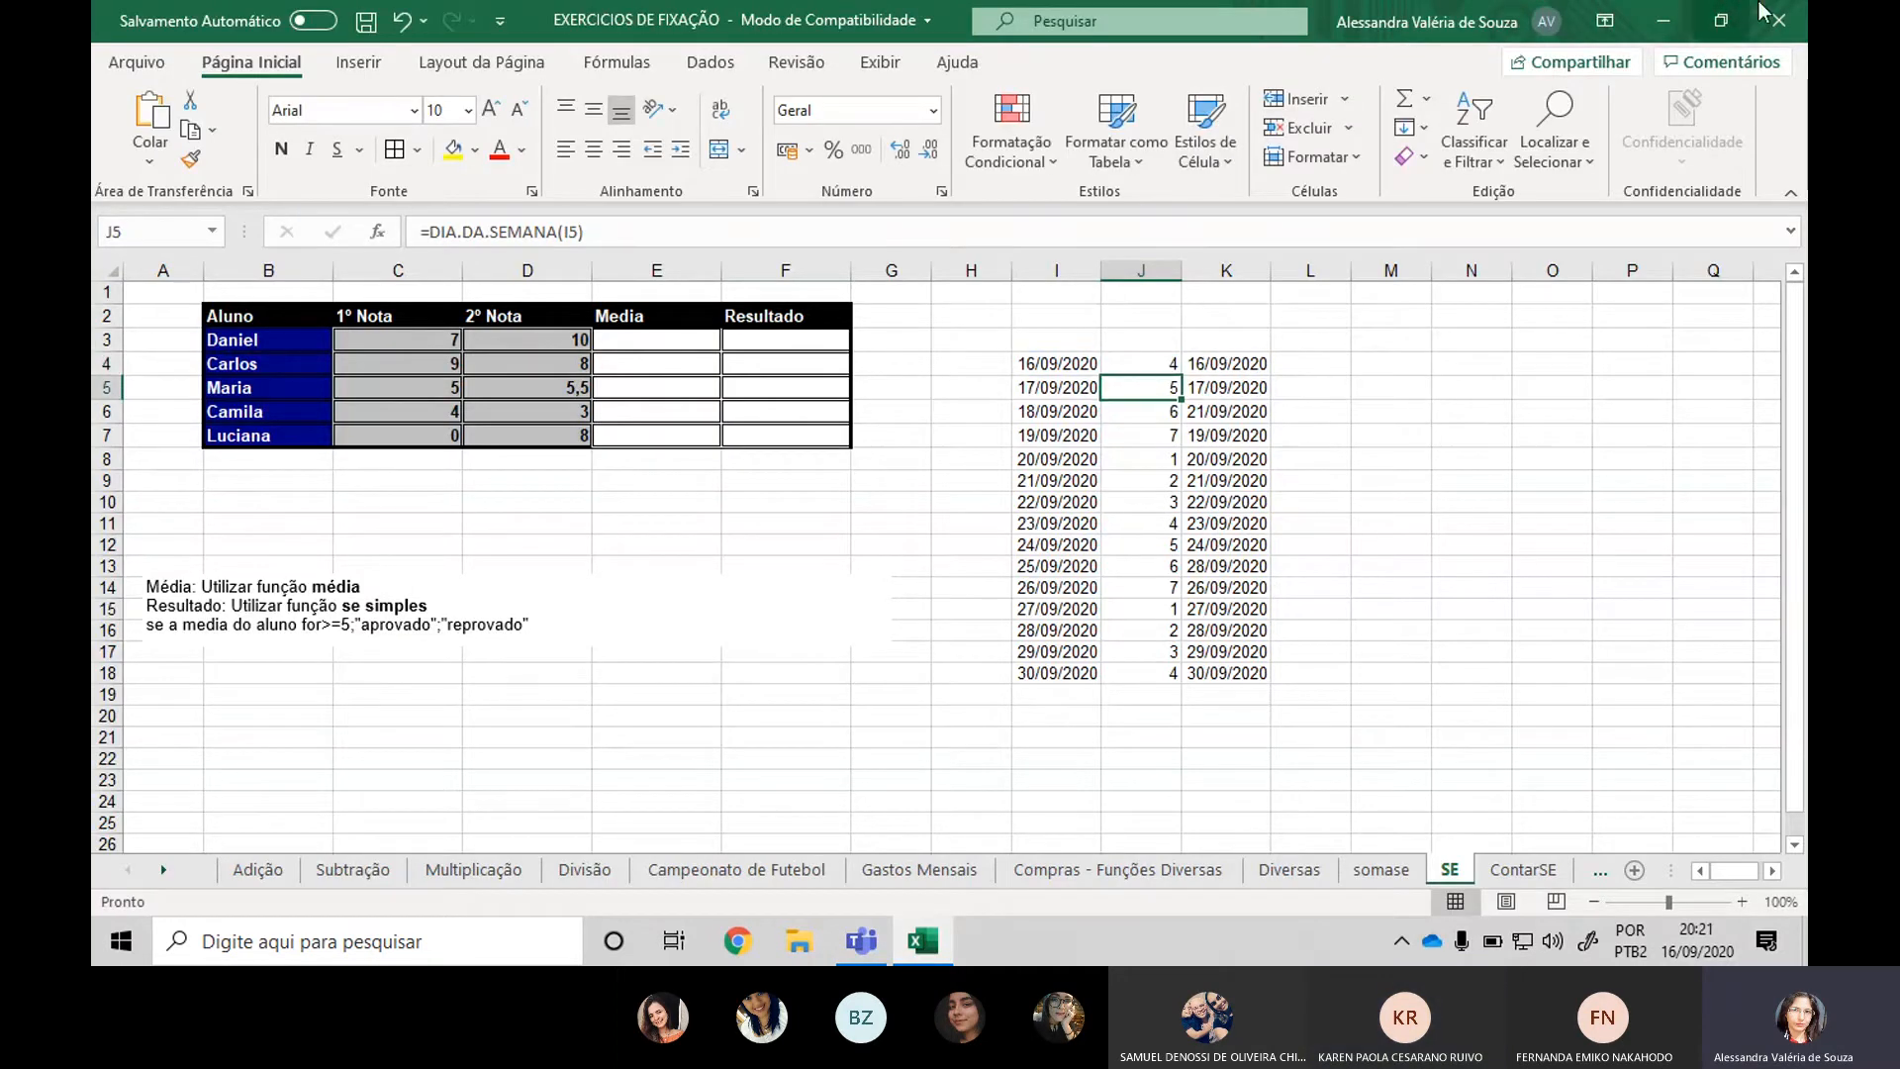
pyautogui.press('Down')
pyautogui.press('Down')
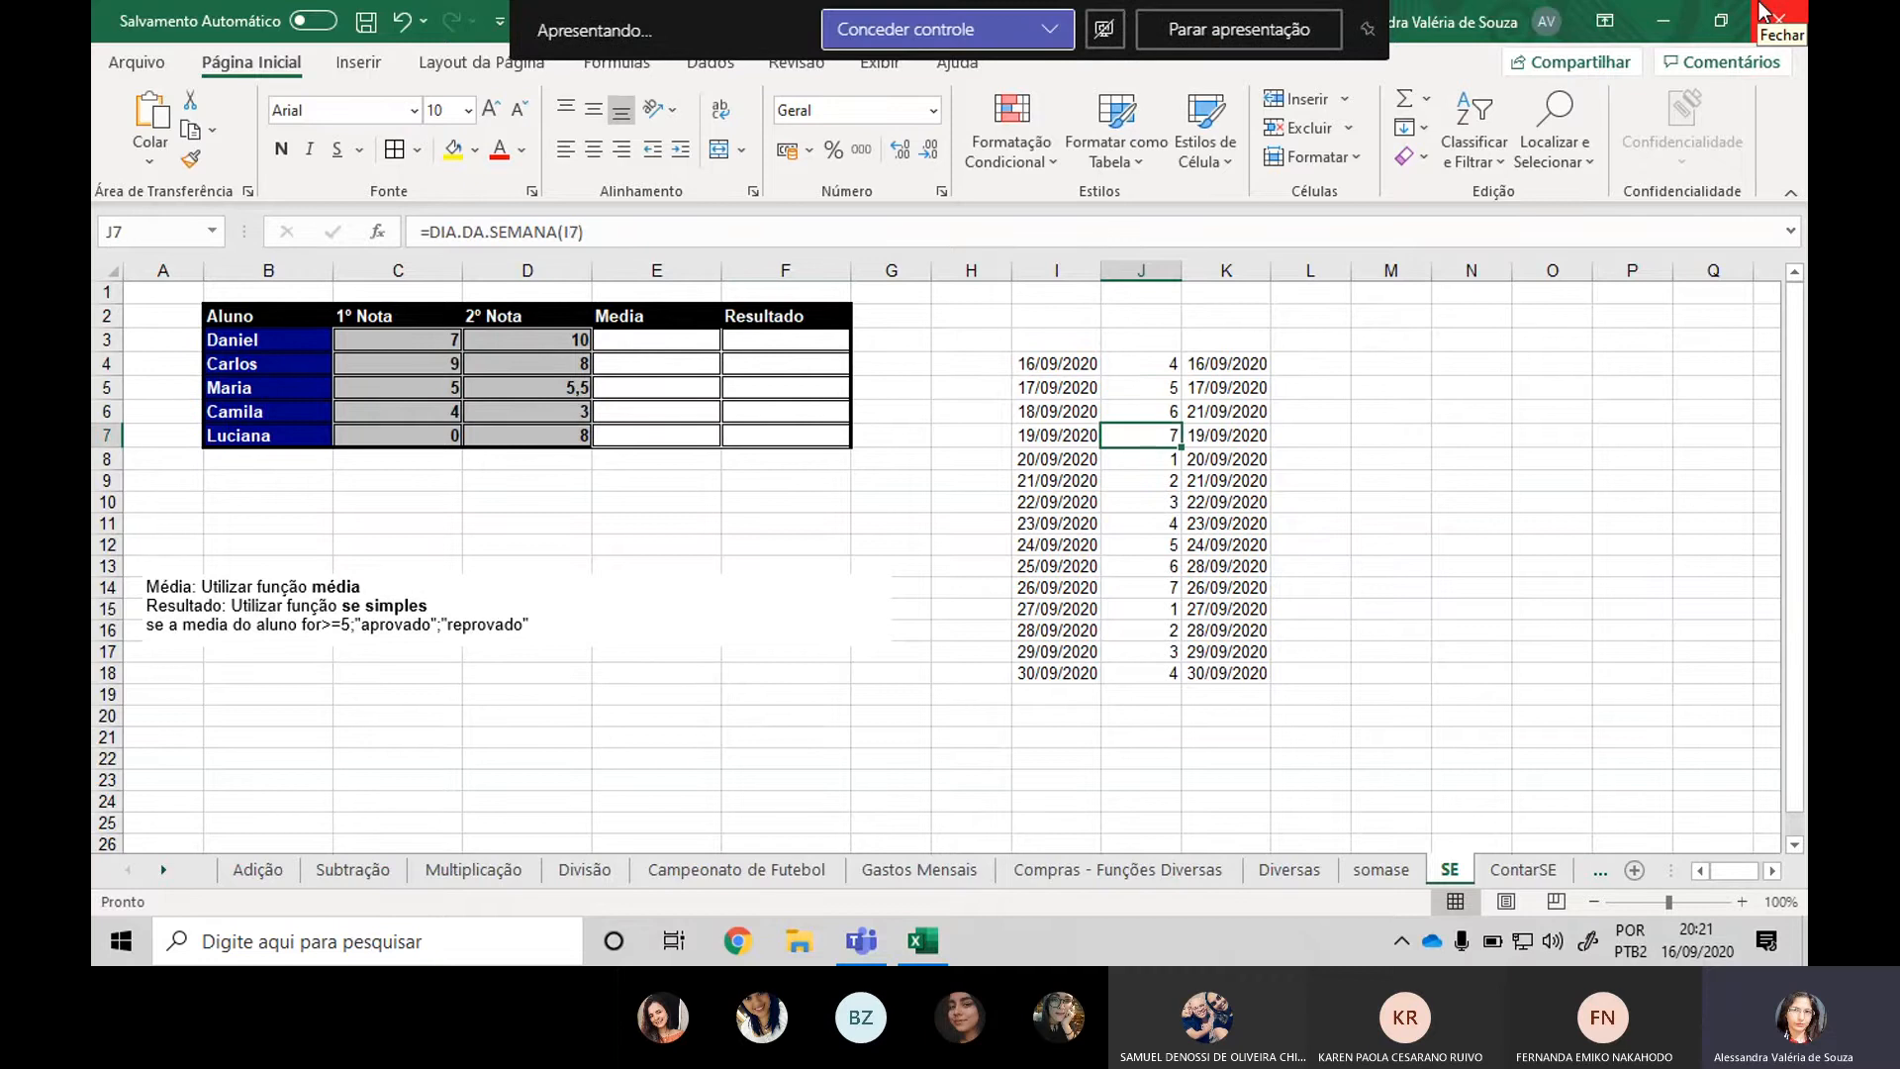
pyautogui.press('Down')
pyautogui.press('Down')
pyautogui.press('Down')
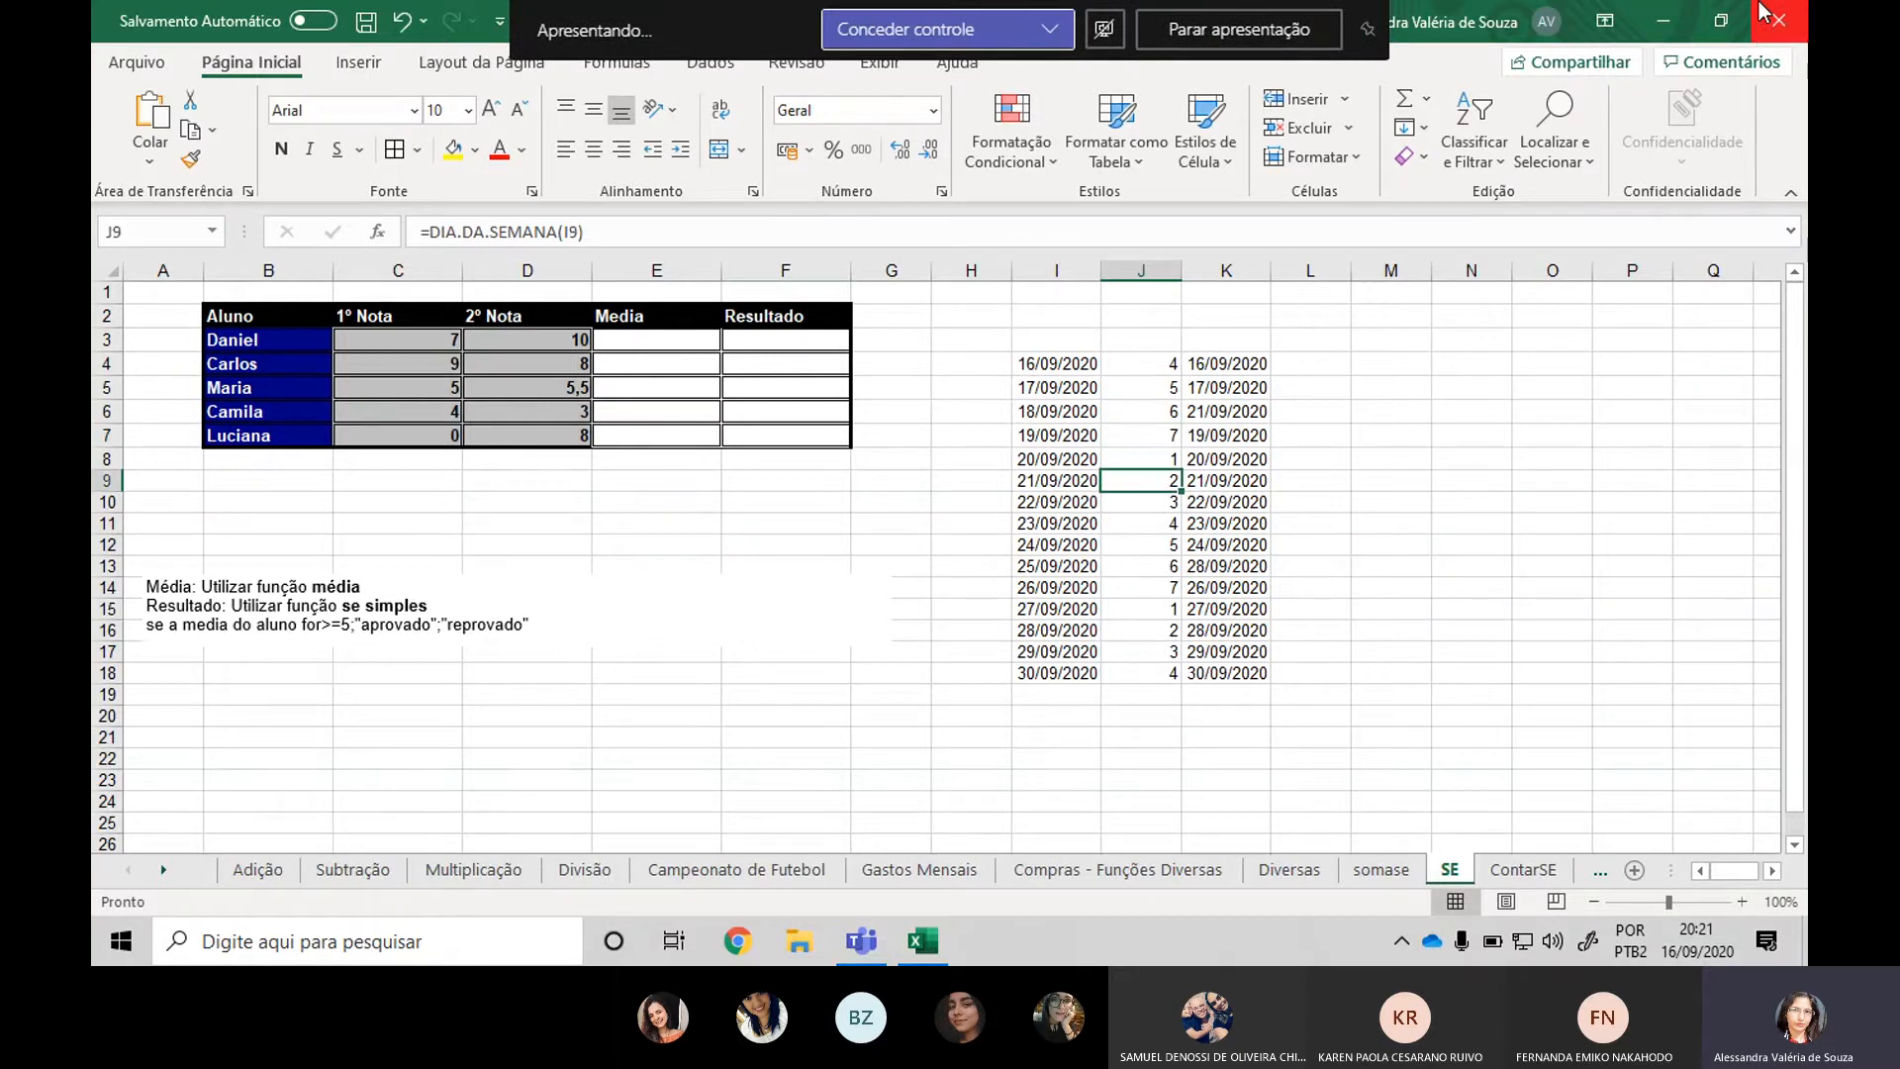
pyautogui.press('Down')
pyautogui.press('Up')
pyautogui.press('Up')
pyautogui.press('Down')
pyautogui.press('Up')
pyautogui.press('Up')
pyautogui.press('Up')
pyautogui.press('Up')
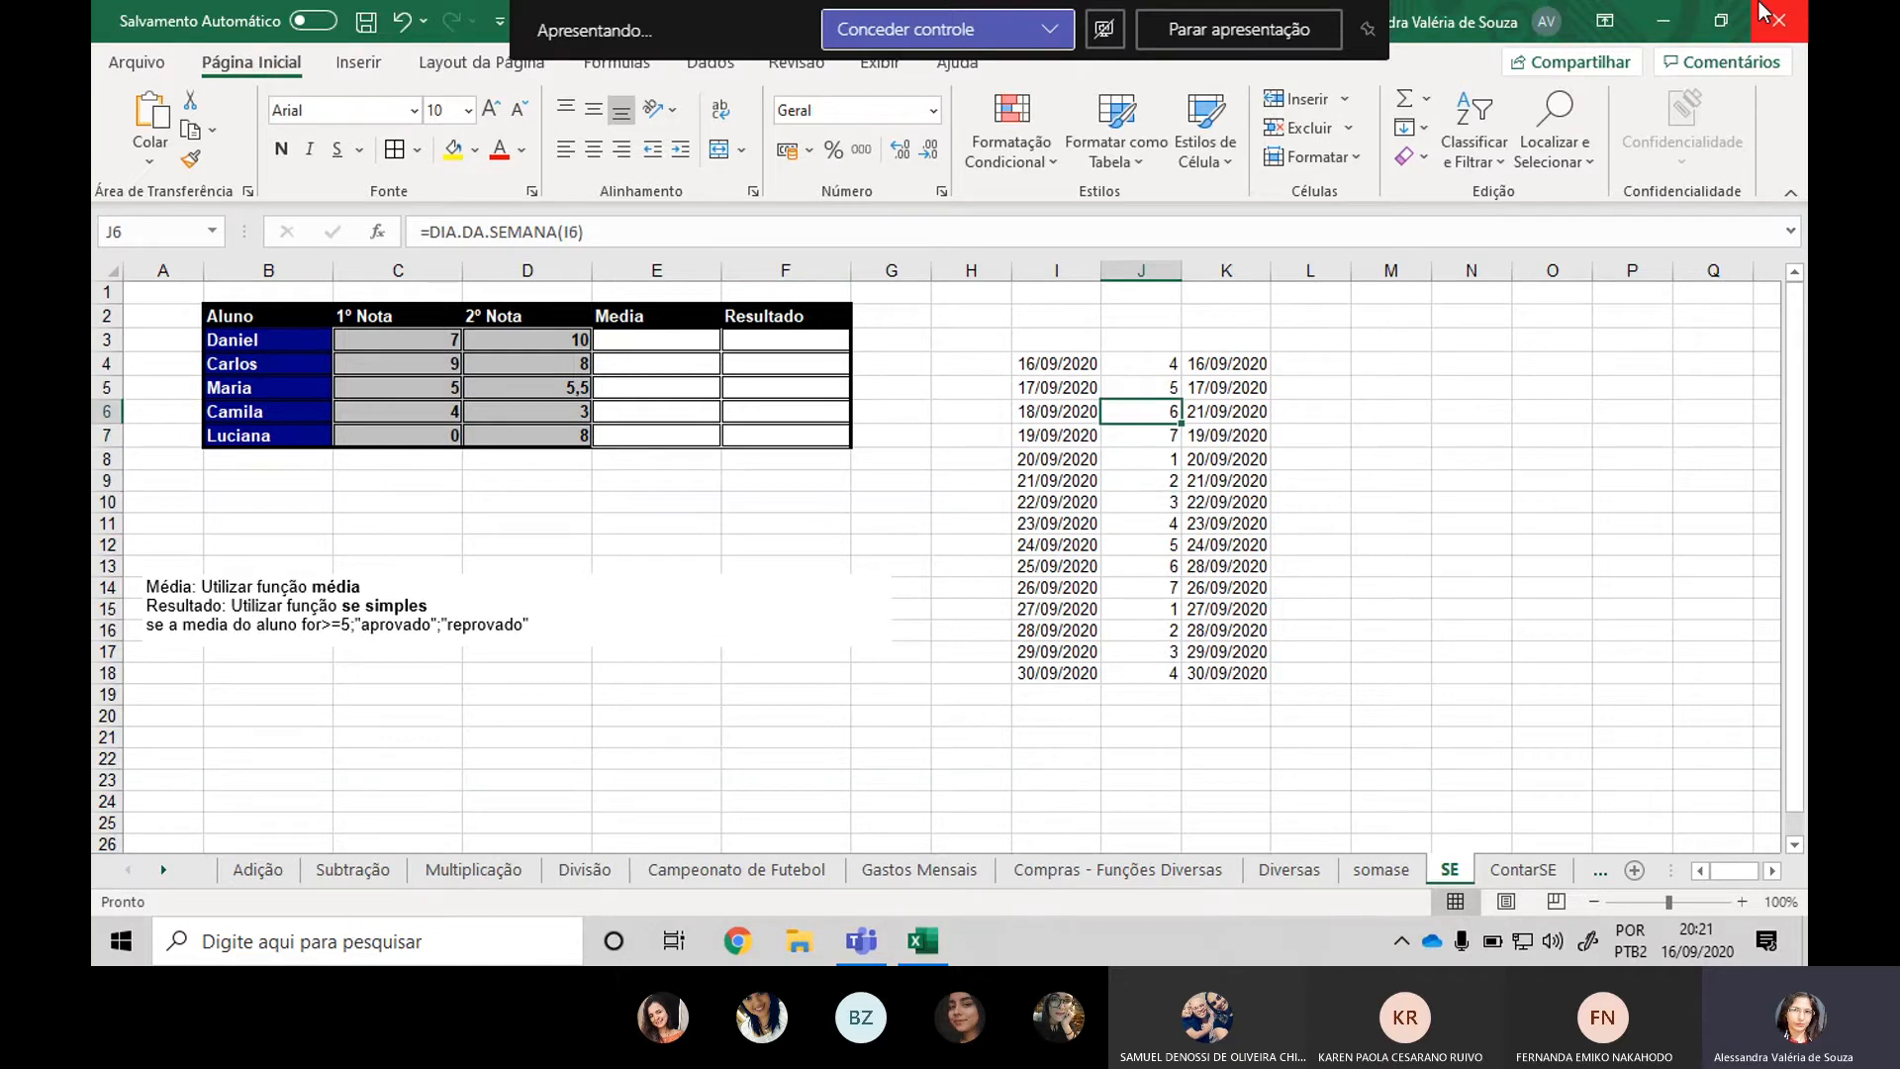
pyautogui.press('Up')
pyautogui.press('Up')
pyautogui.press('Up')
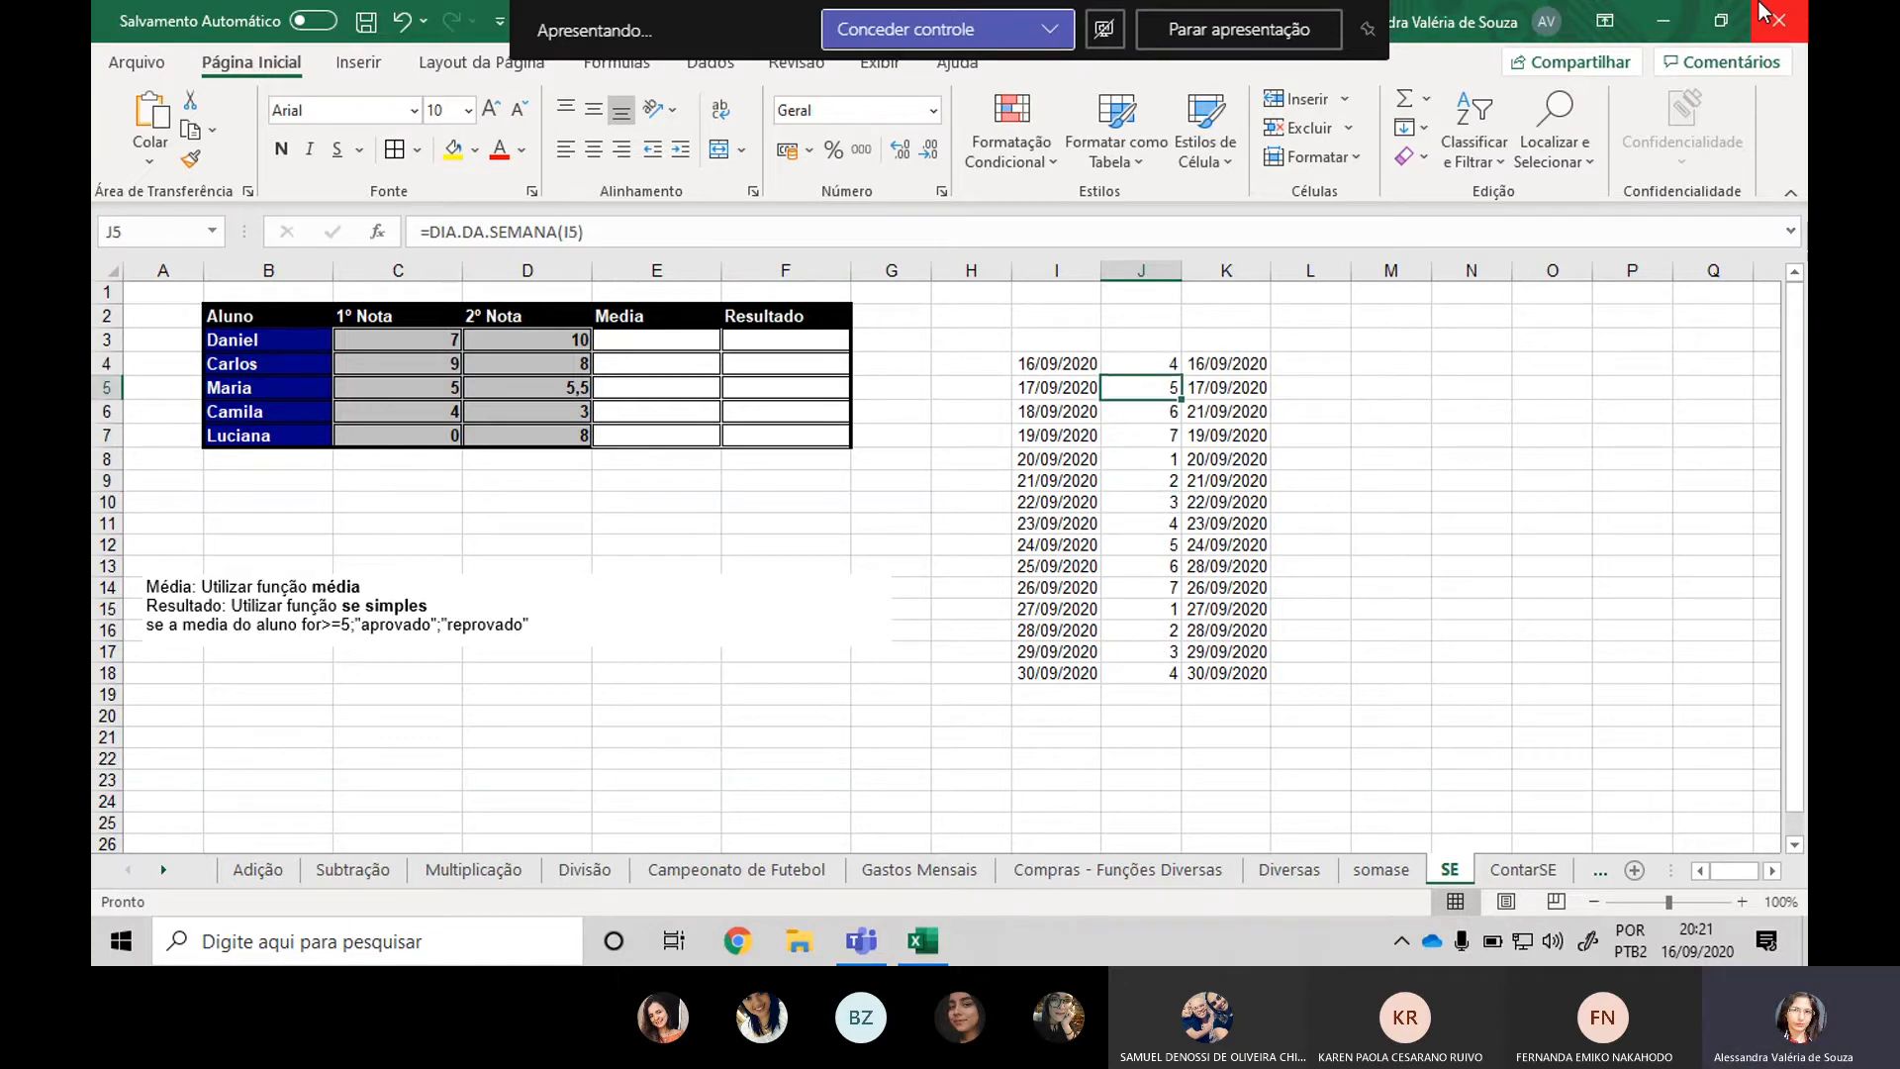
pyautogui.press('Down')
pyautogui.press('Down')
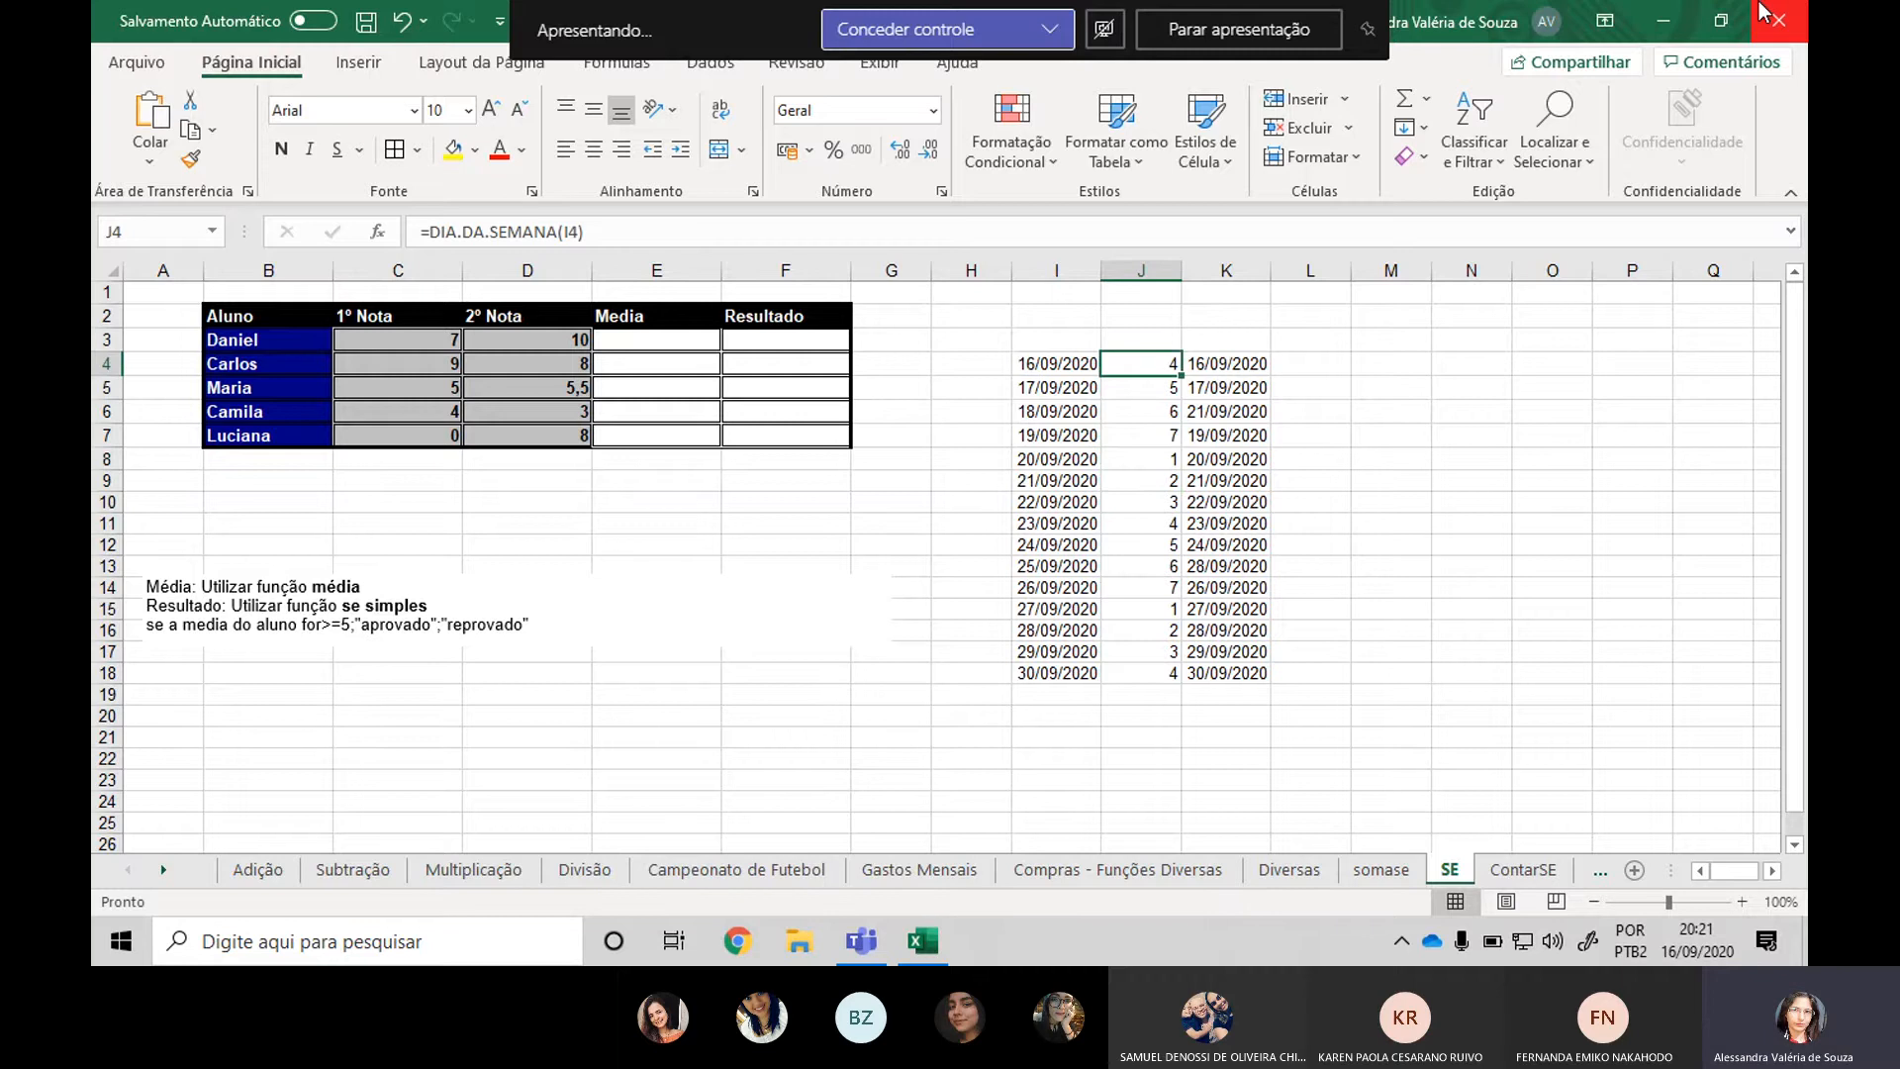
pyautogui.press('Down')
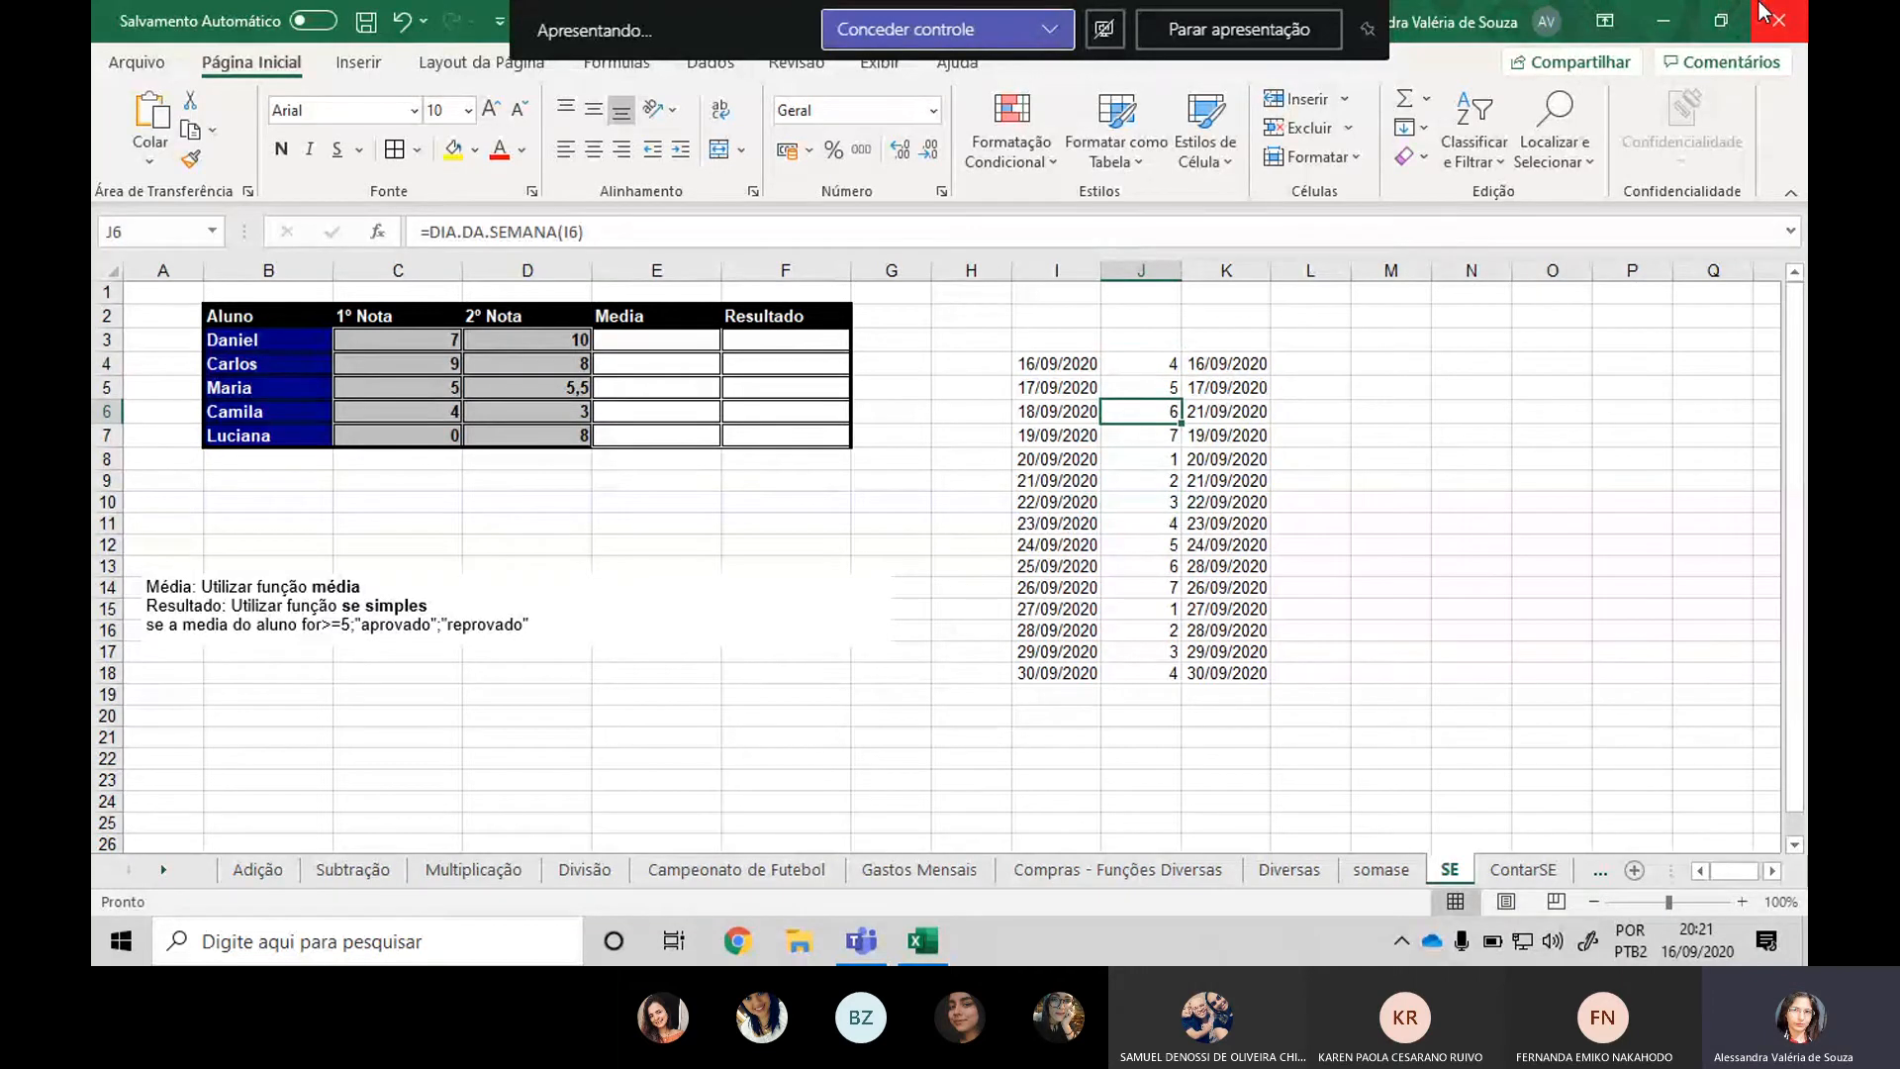
pyautogui.press('Down')
pyautogui.press('Down')
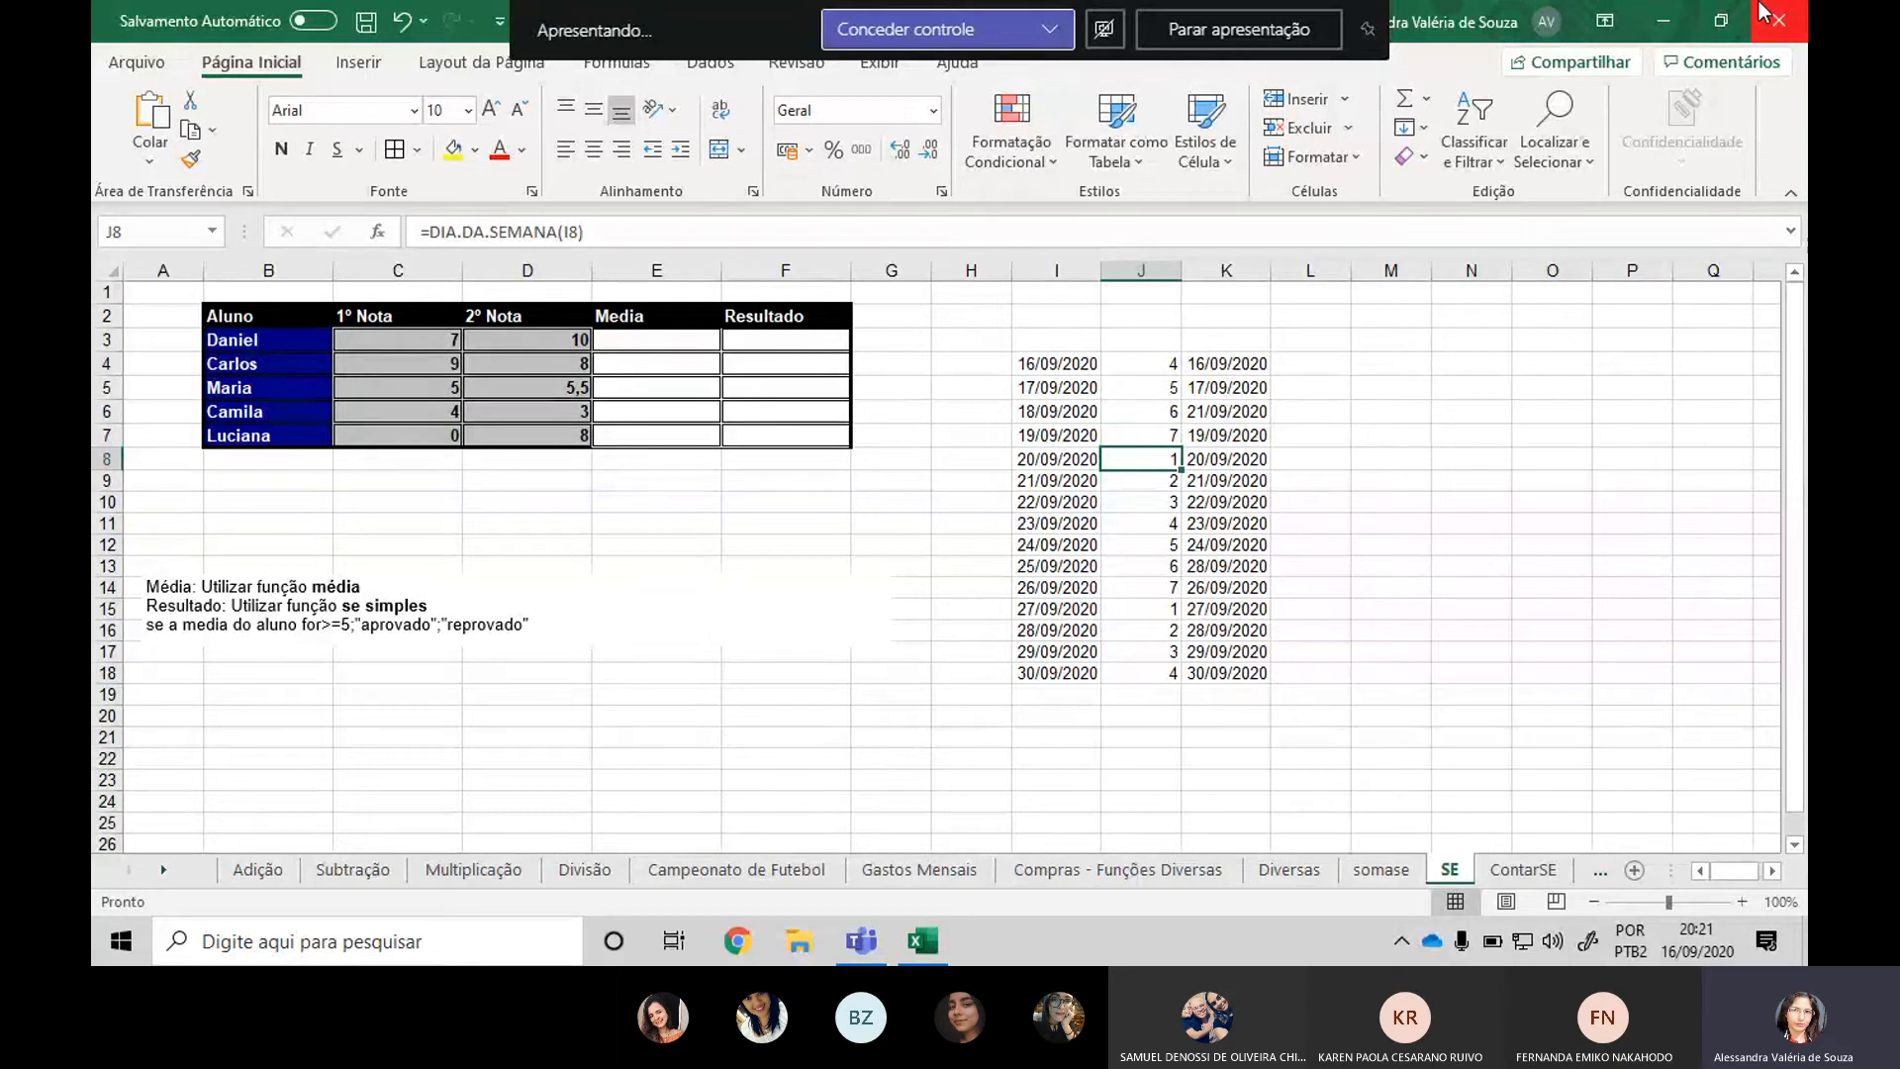
pyautogui.press('Down')
pyautogui.press('Down')
pyautogui.press('Down')
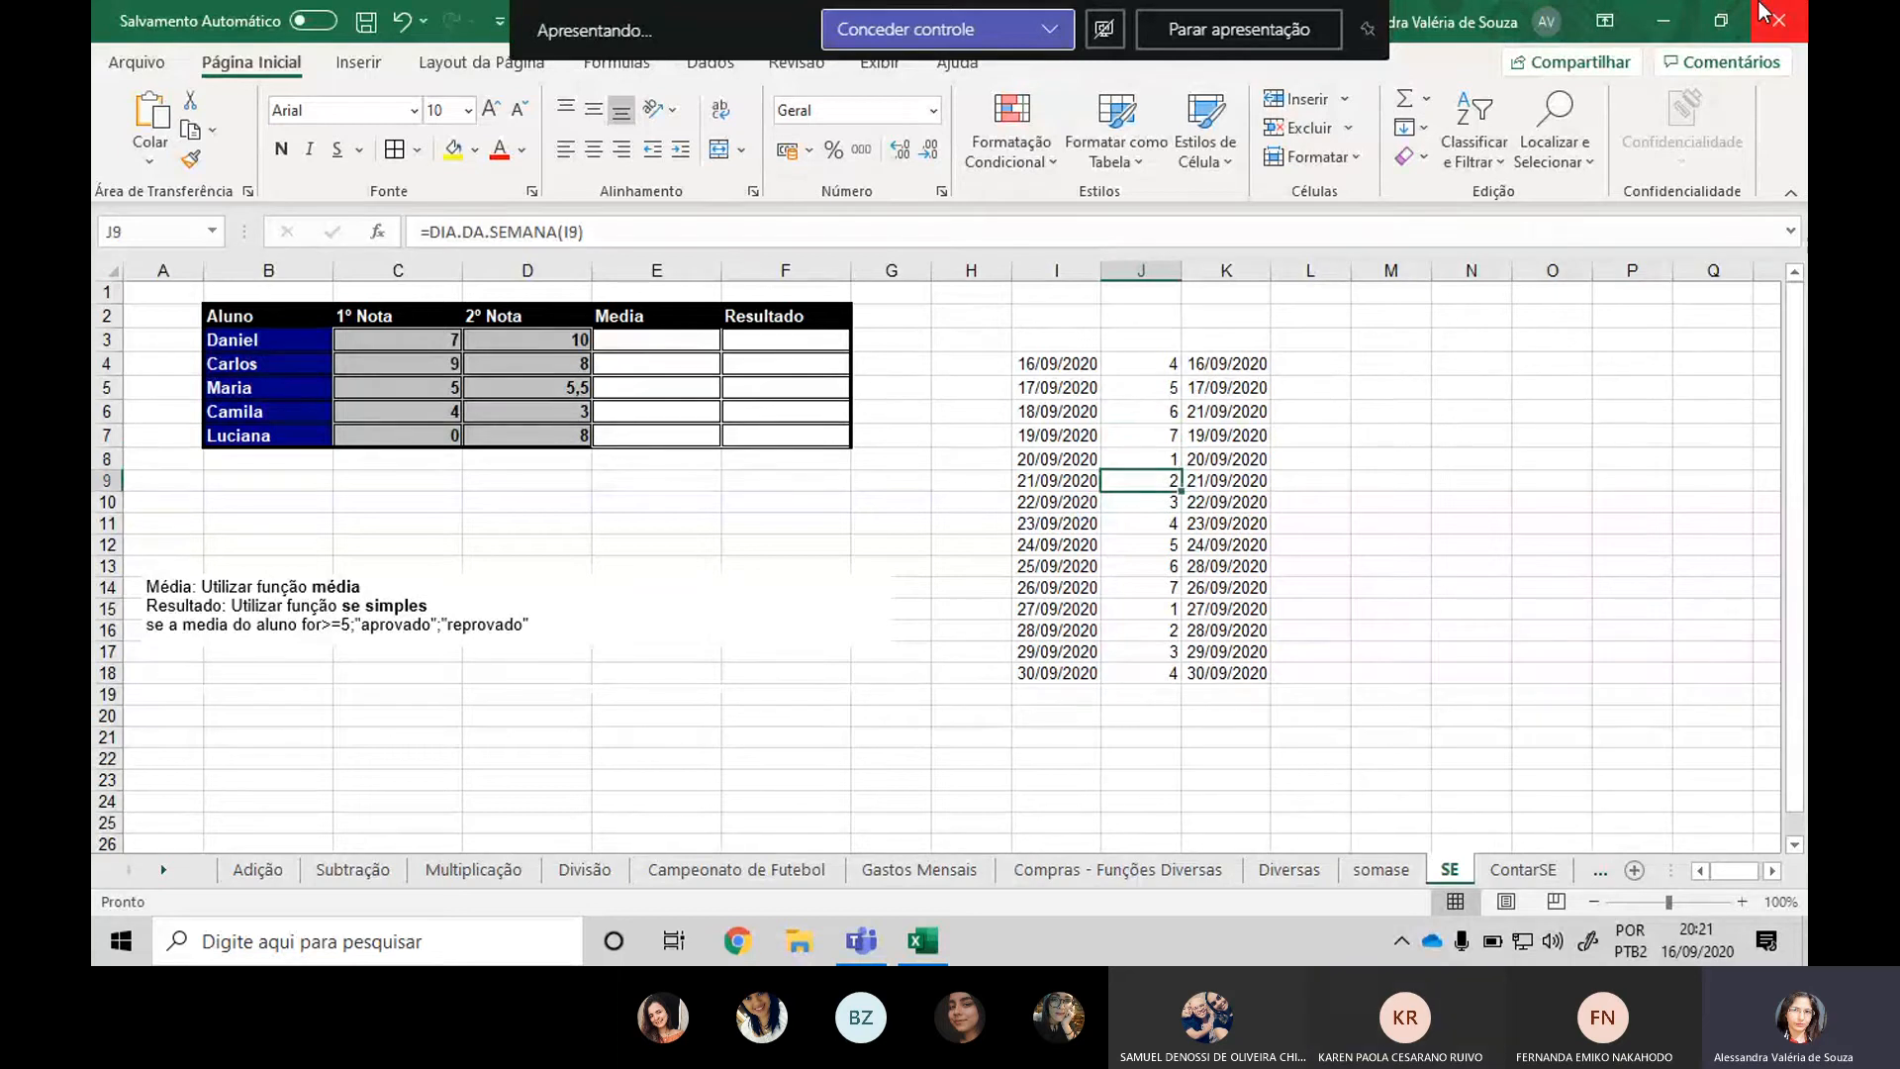
# Examine the SE formula in K4, covering its logical test, the value if true I4+3 and the value if false I4.
pyautogui.doubleClick(1235, 367)
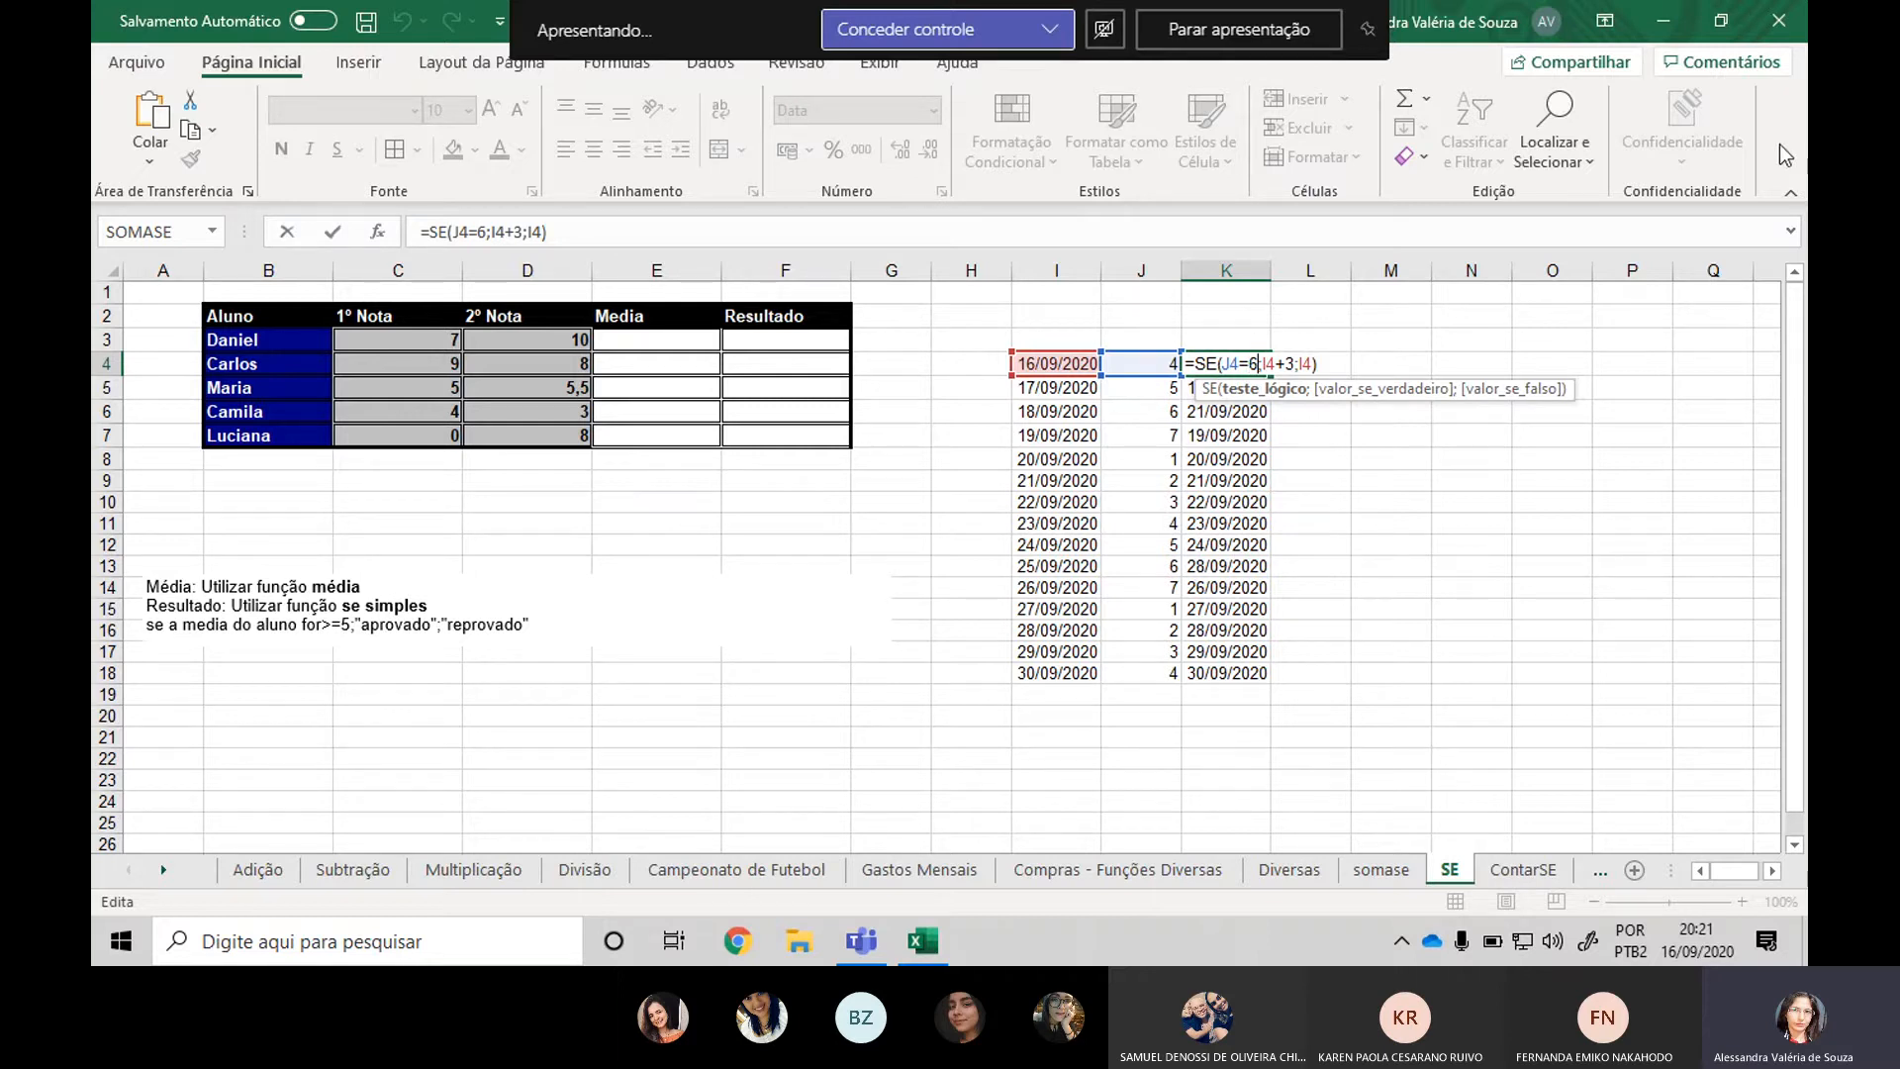
pyautogui.press('Right')
pyautogui.hotkey('shift', 'Right')
pyautogui.hotkey('shift', 'Right')
pyautogui.hotkey('shift', 'Right')
pyautogui.hotkey('shift', 'Right')
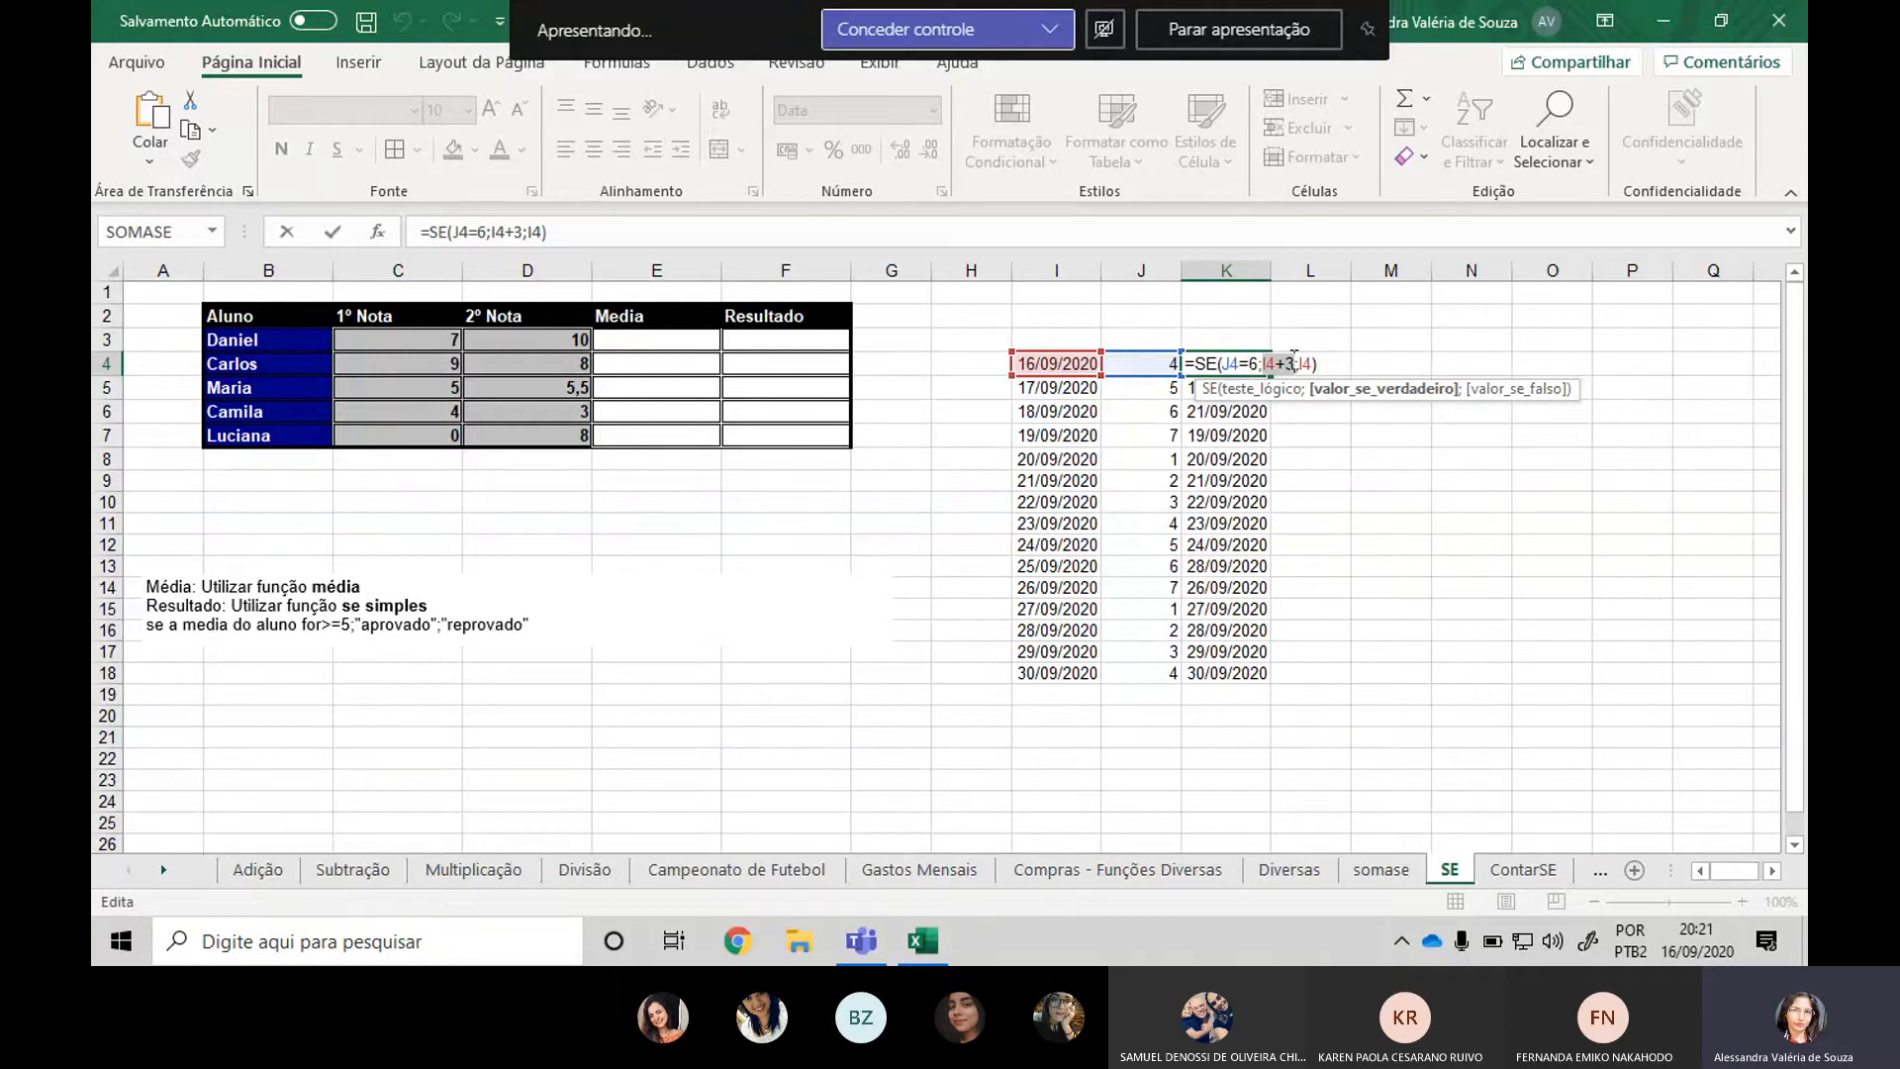
pyautogui.click(1300, 365)
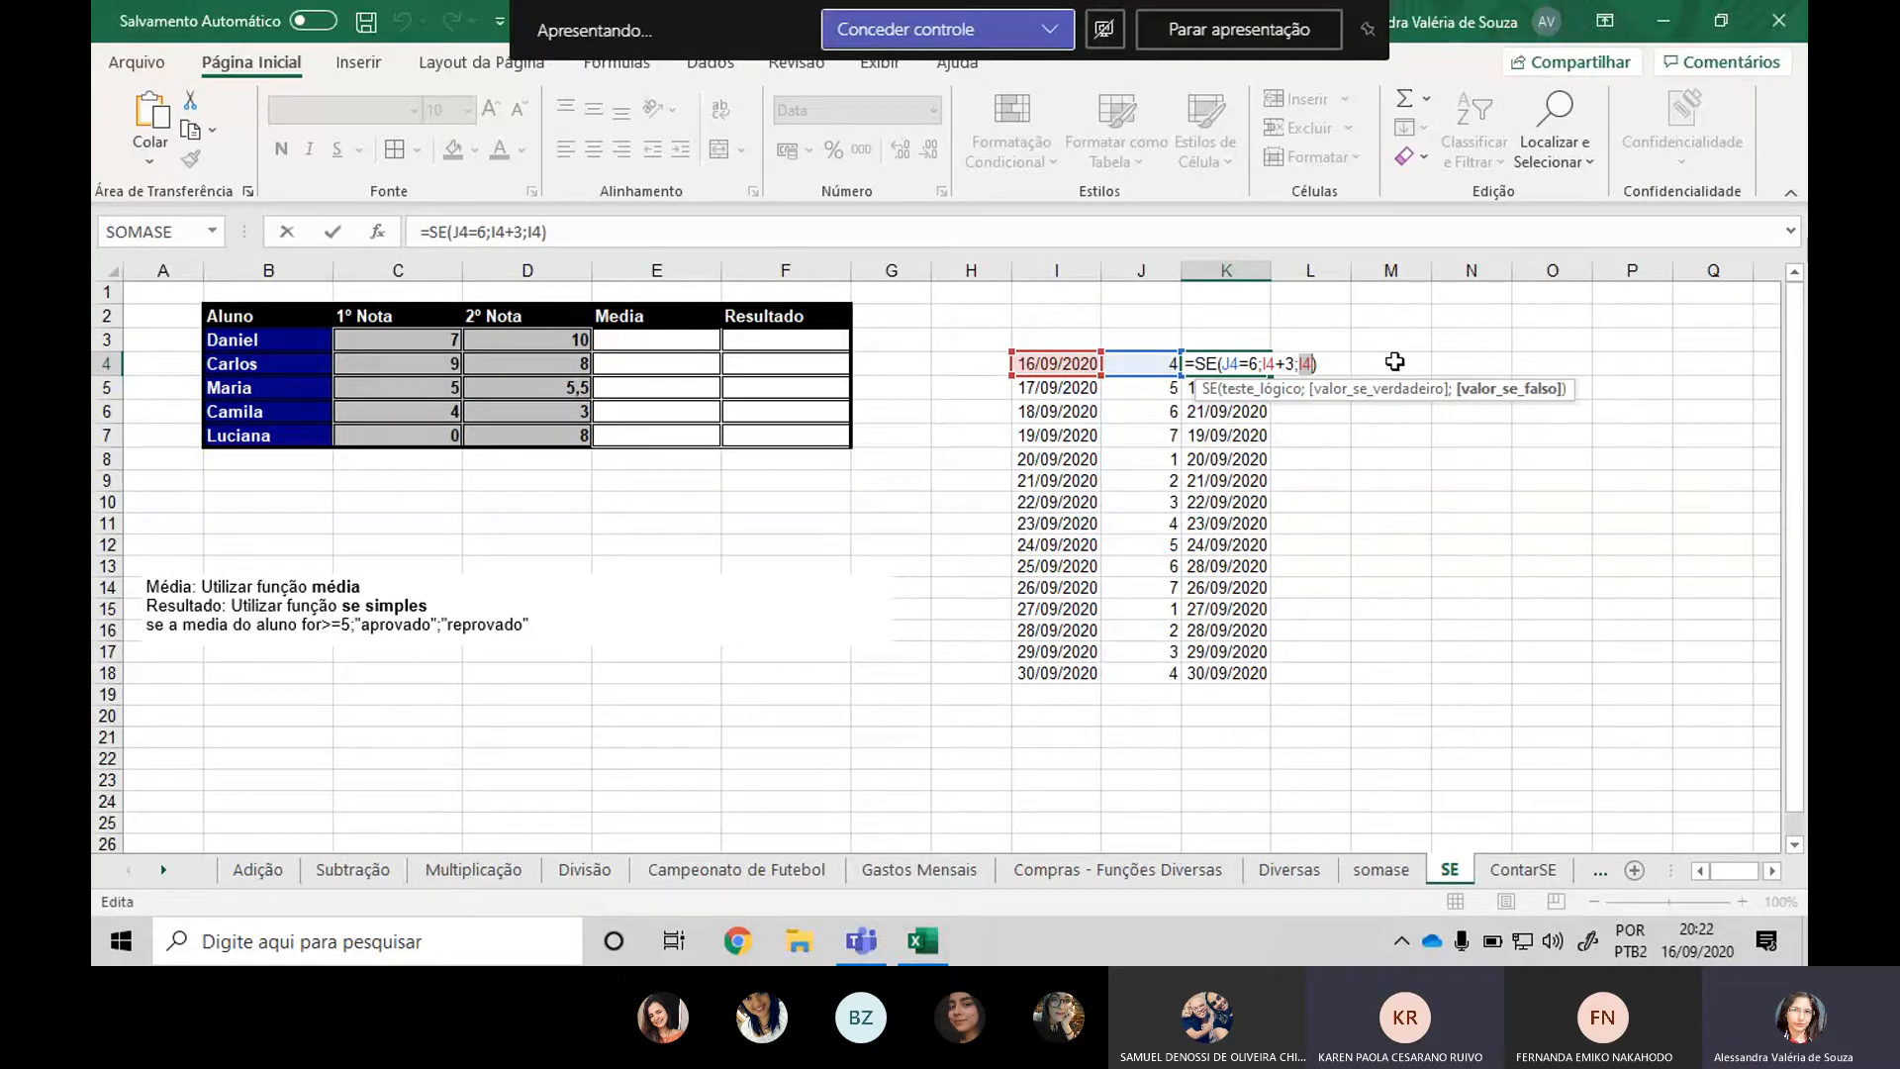
# Copy the formula =SE(J4=6;I4+3;I4) from K4, send it in the Teams meeting chat and return to Excel.
pyautogui.hotkey('ctrl', 'Return')
pyautogui.doubleClick(1252, 361)
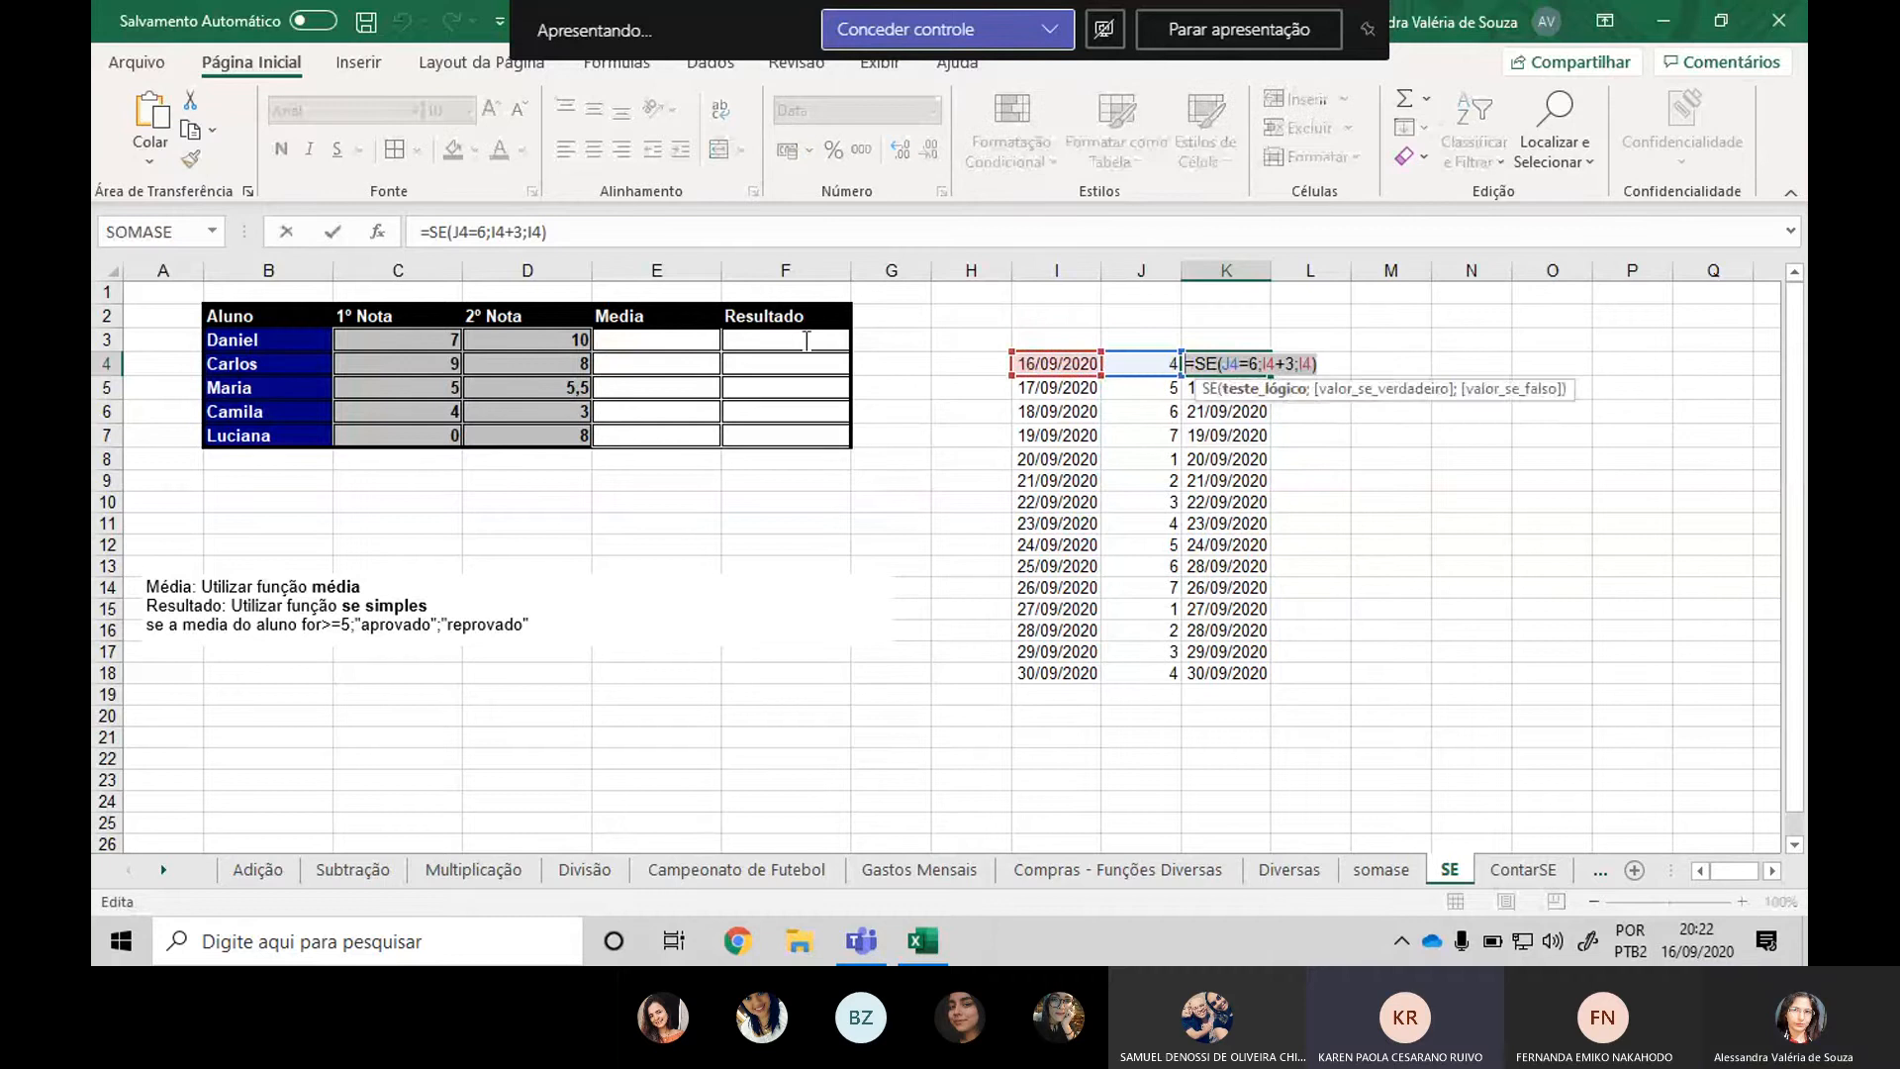
pyautogui.hotkey('alt', 'Tab')
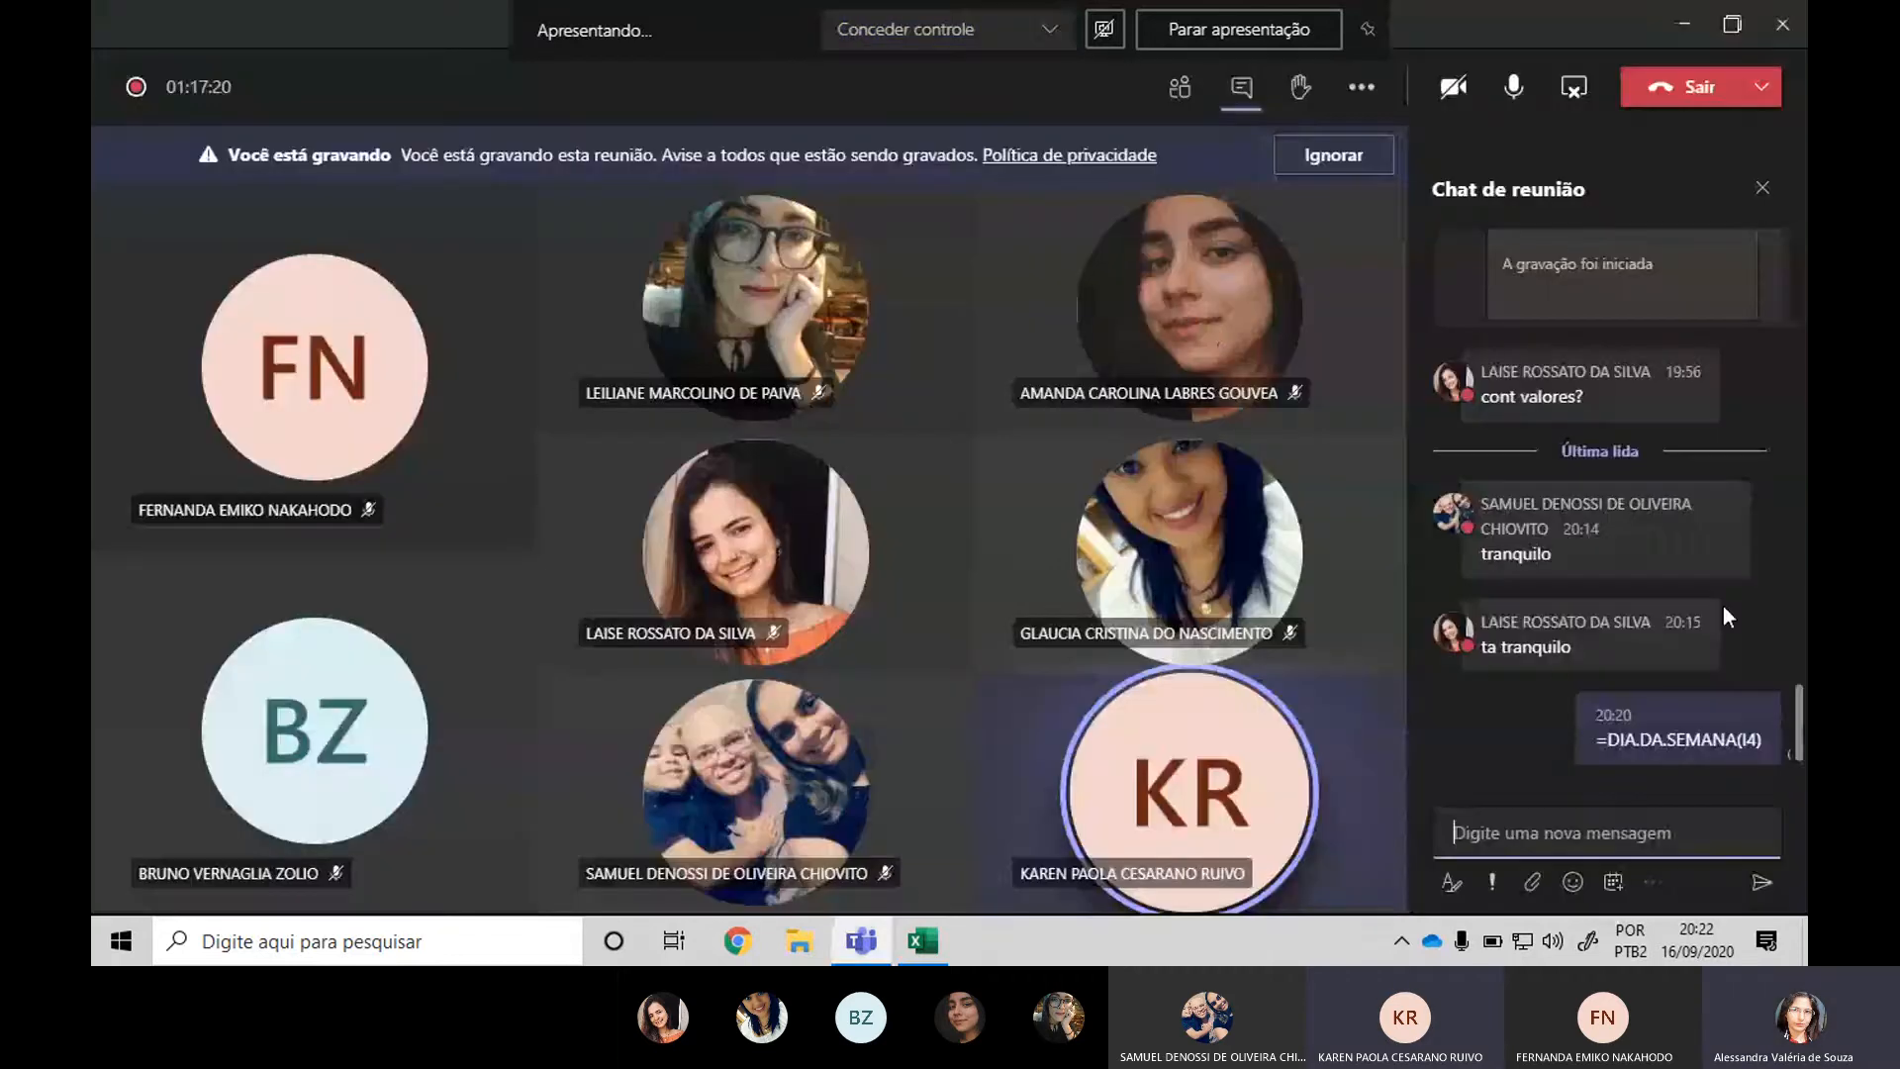
pyautogui.hotkey('ctrl', 'v')
pyautogui.press('Return')
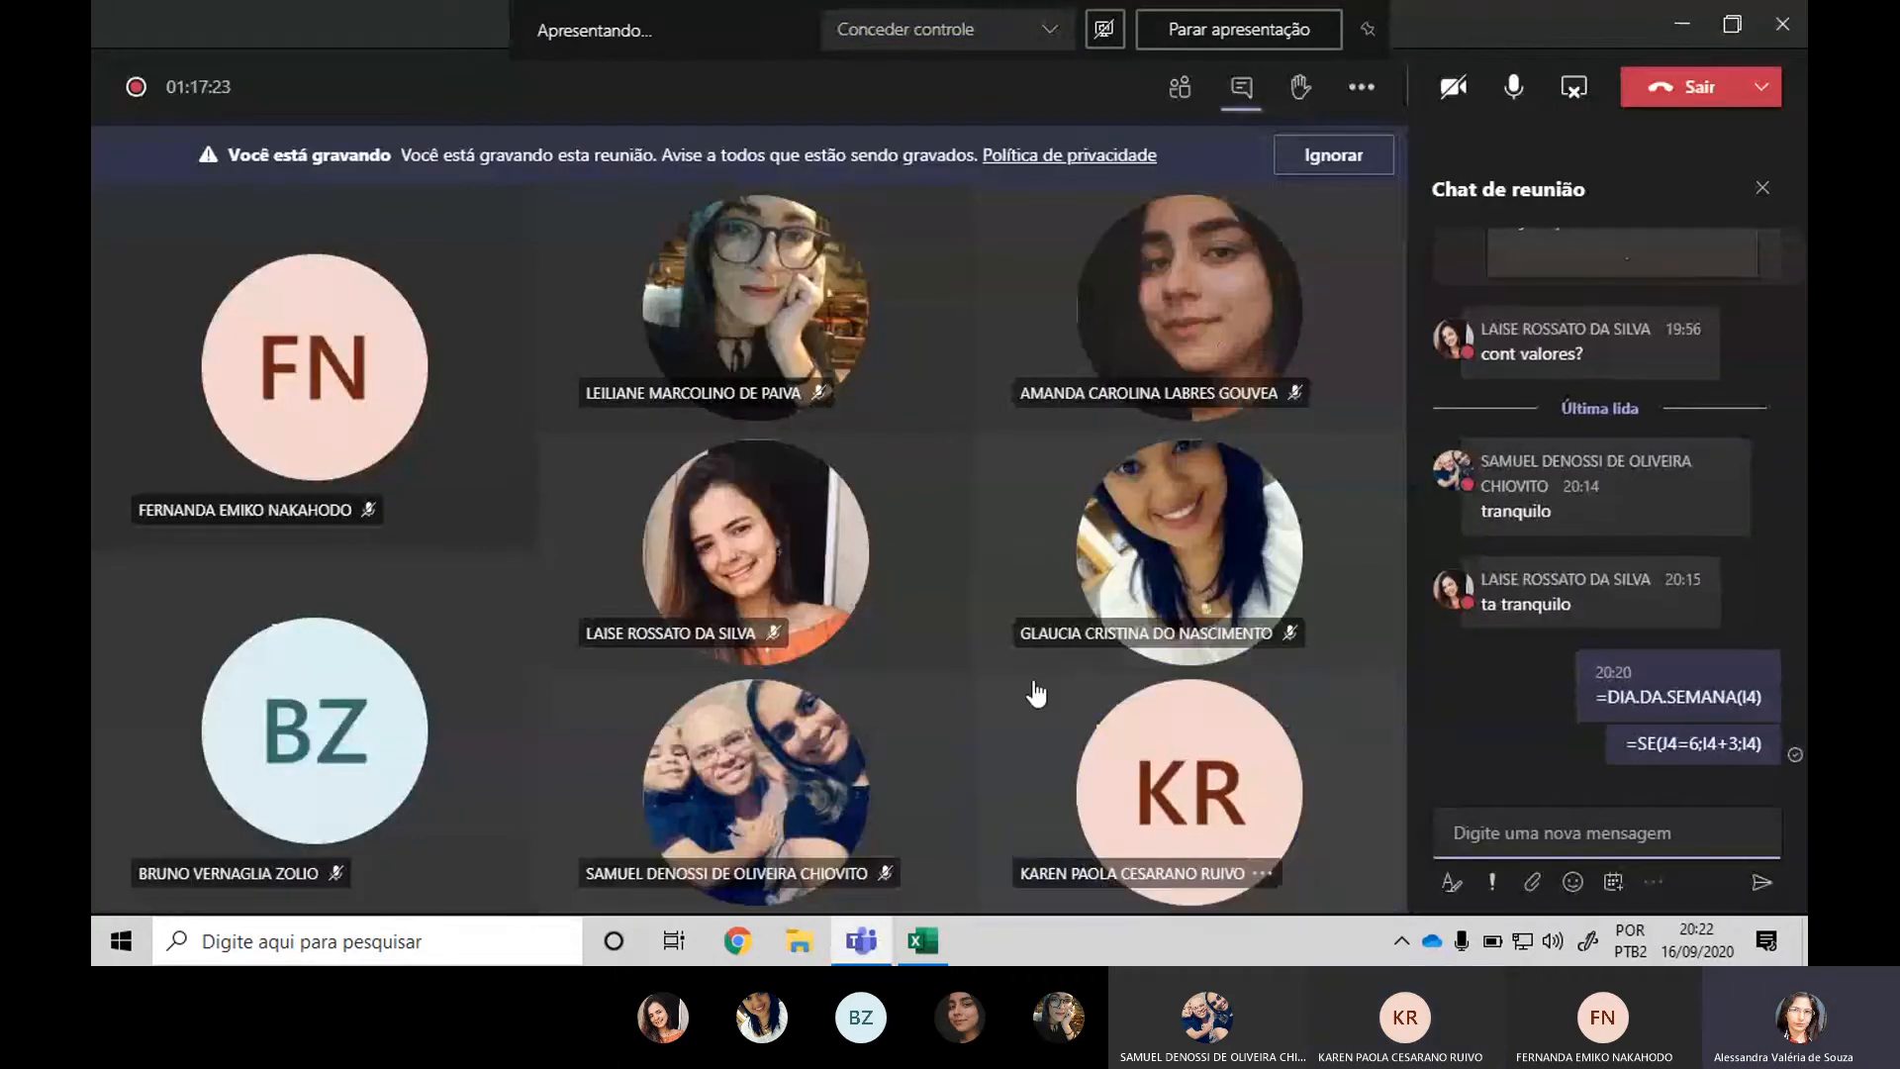
pyautogui.hotkey('alt', 'Tab')
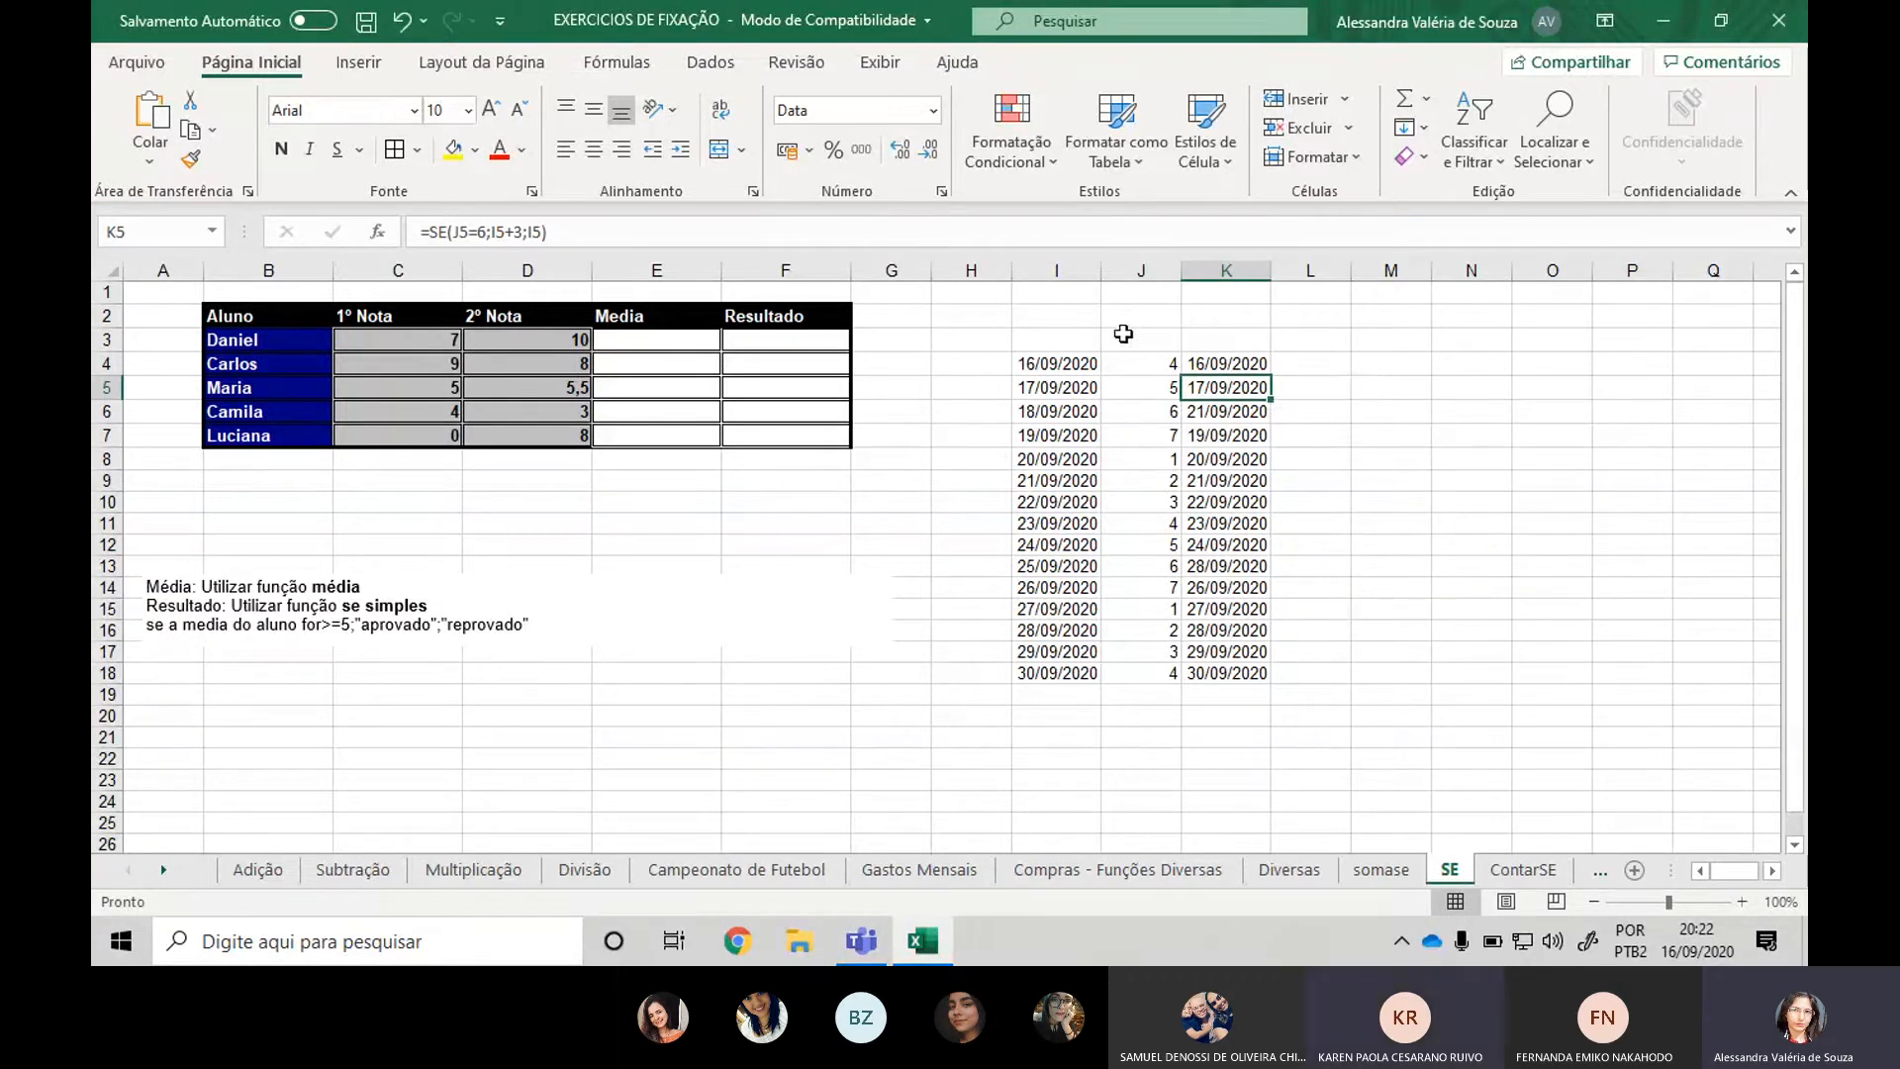
# Switch the adjusted dates in K4:K18 to the Geral number format and back to Data Abreviada.
pyautogui.moveTo(1131, 362); pyautogui.dragTo(1209, 722)
pyautogui.moveTo(1219, 364); pyautogui.dragTo(1225, 679)
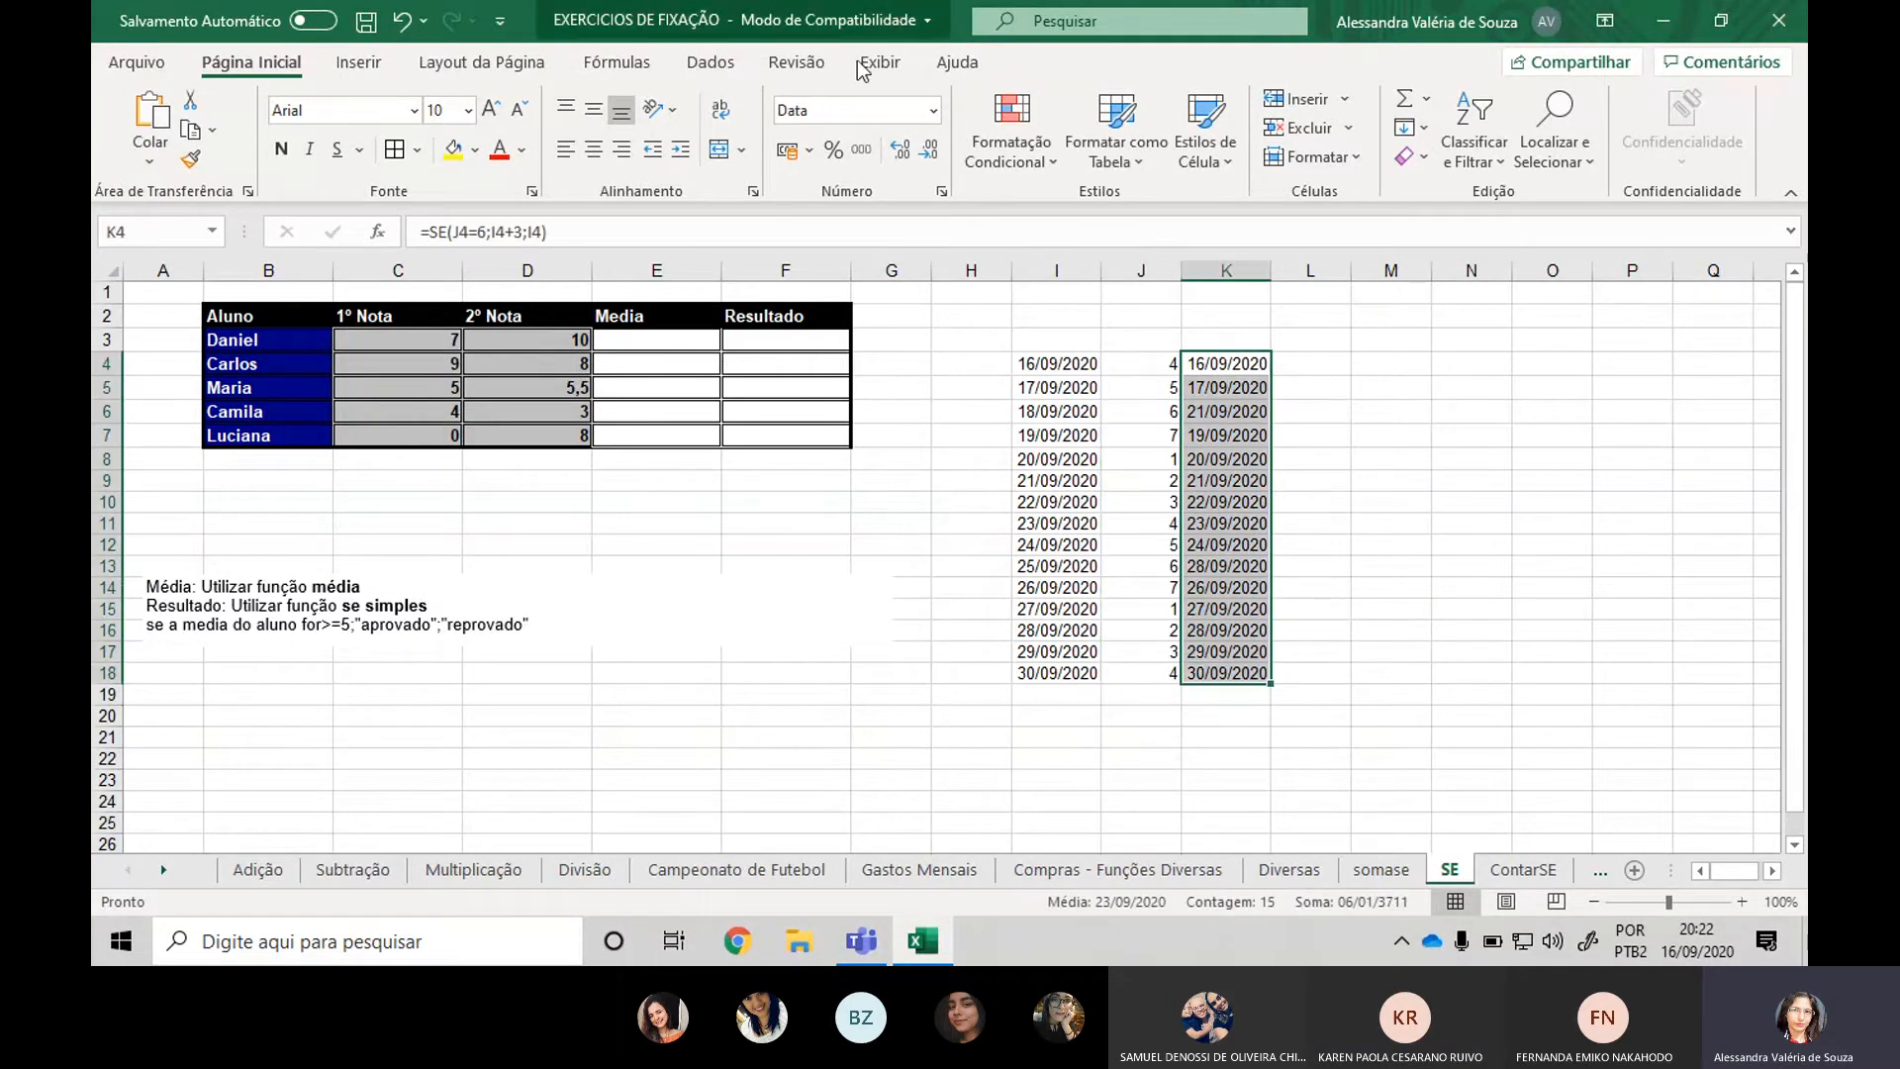
pyautogui.click(931, 110)
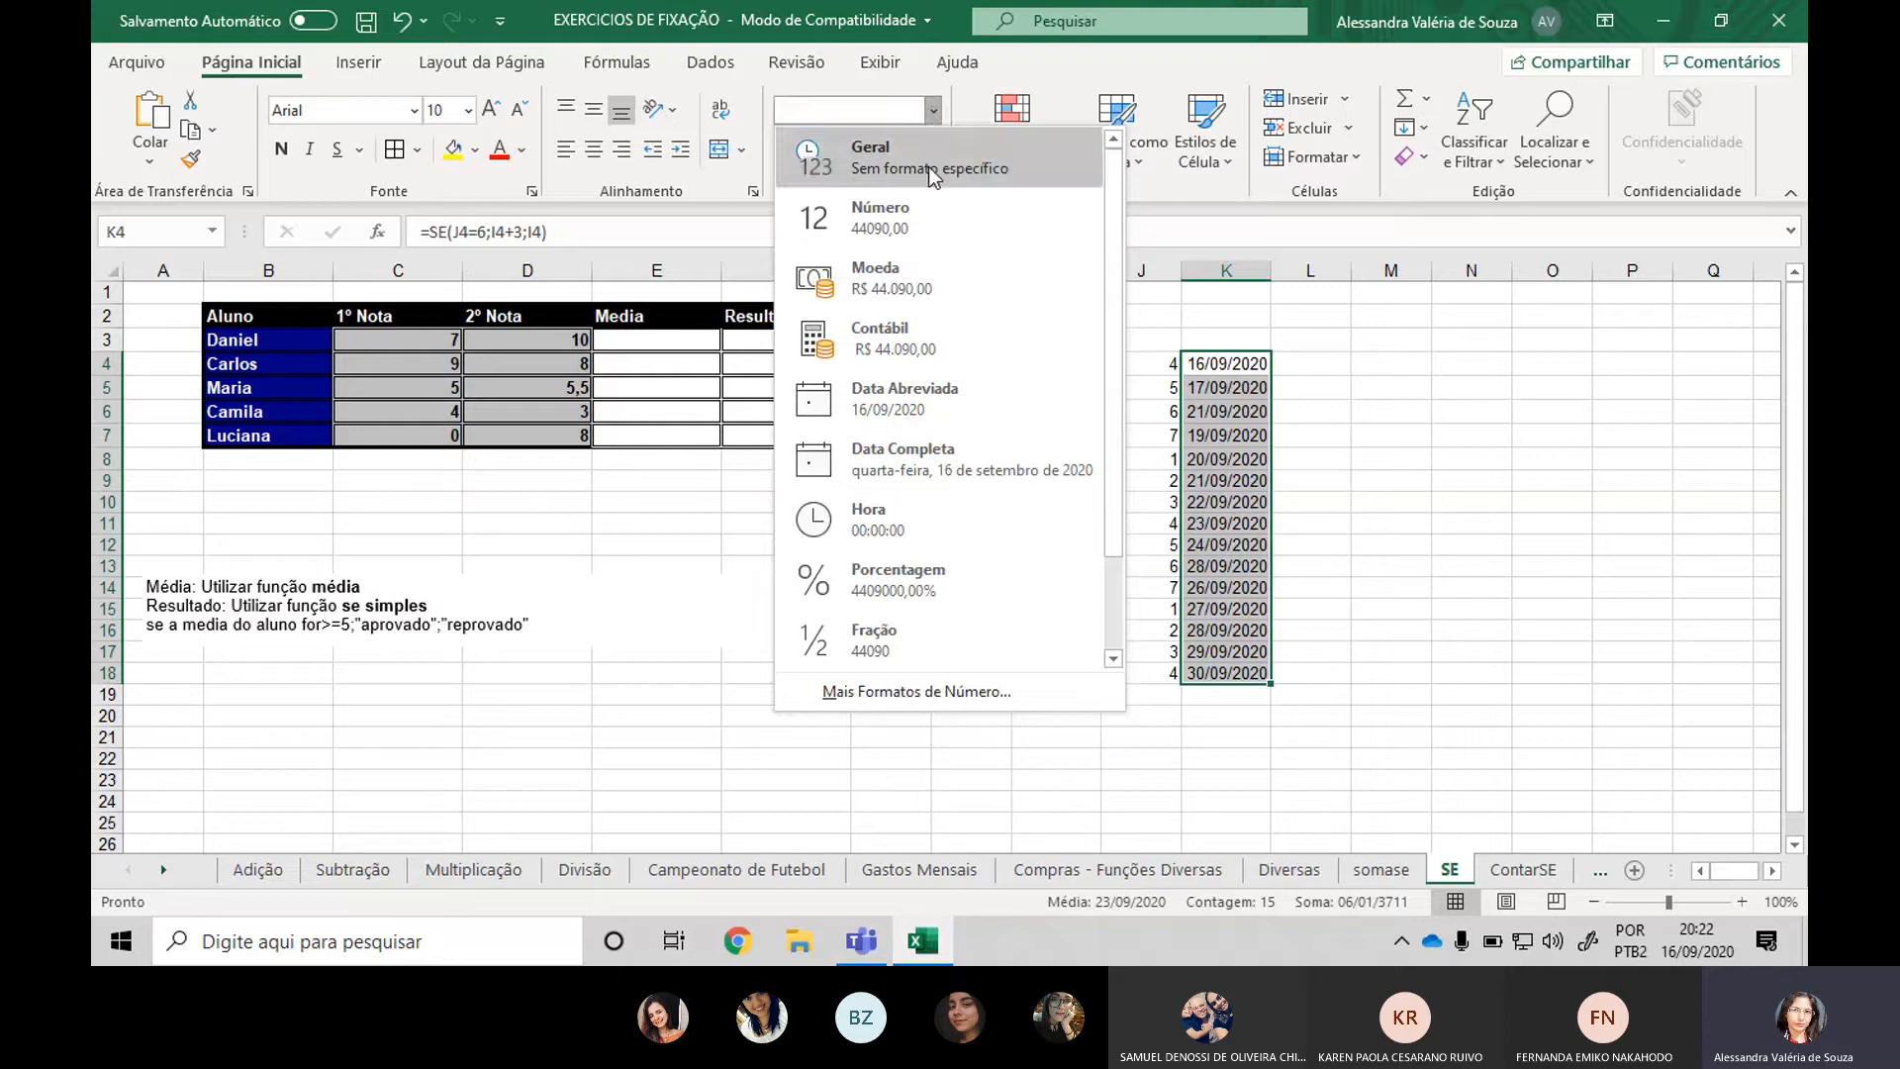
pyautogui.click(929, 166)
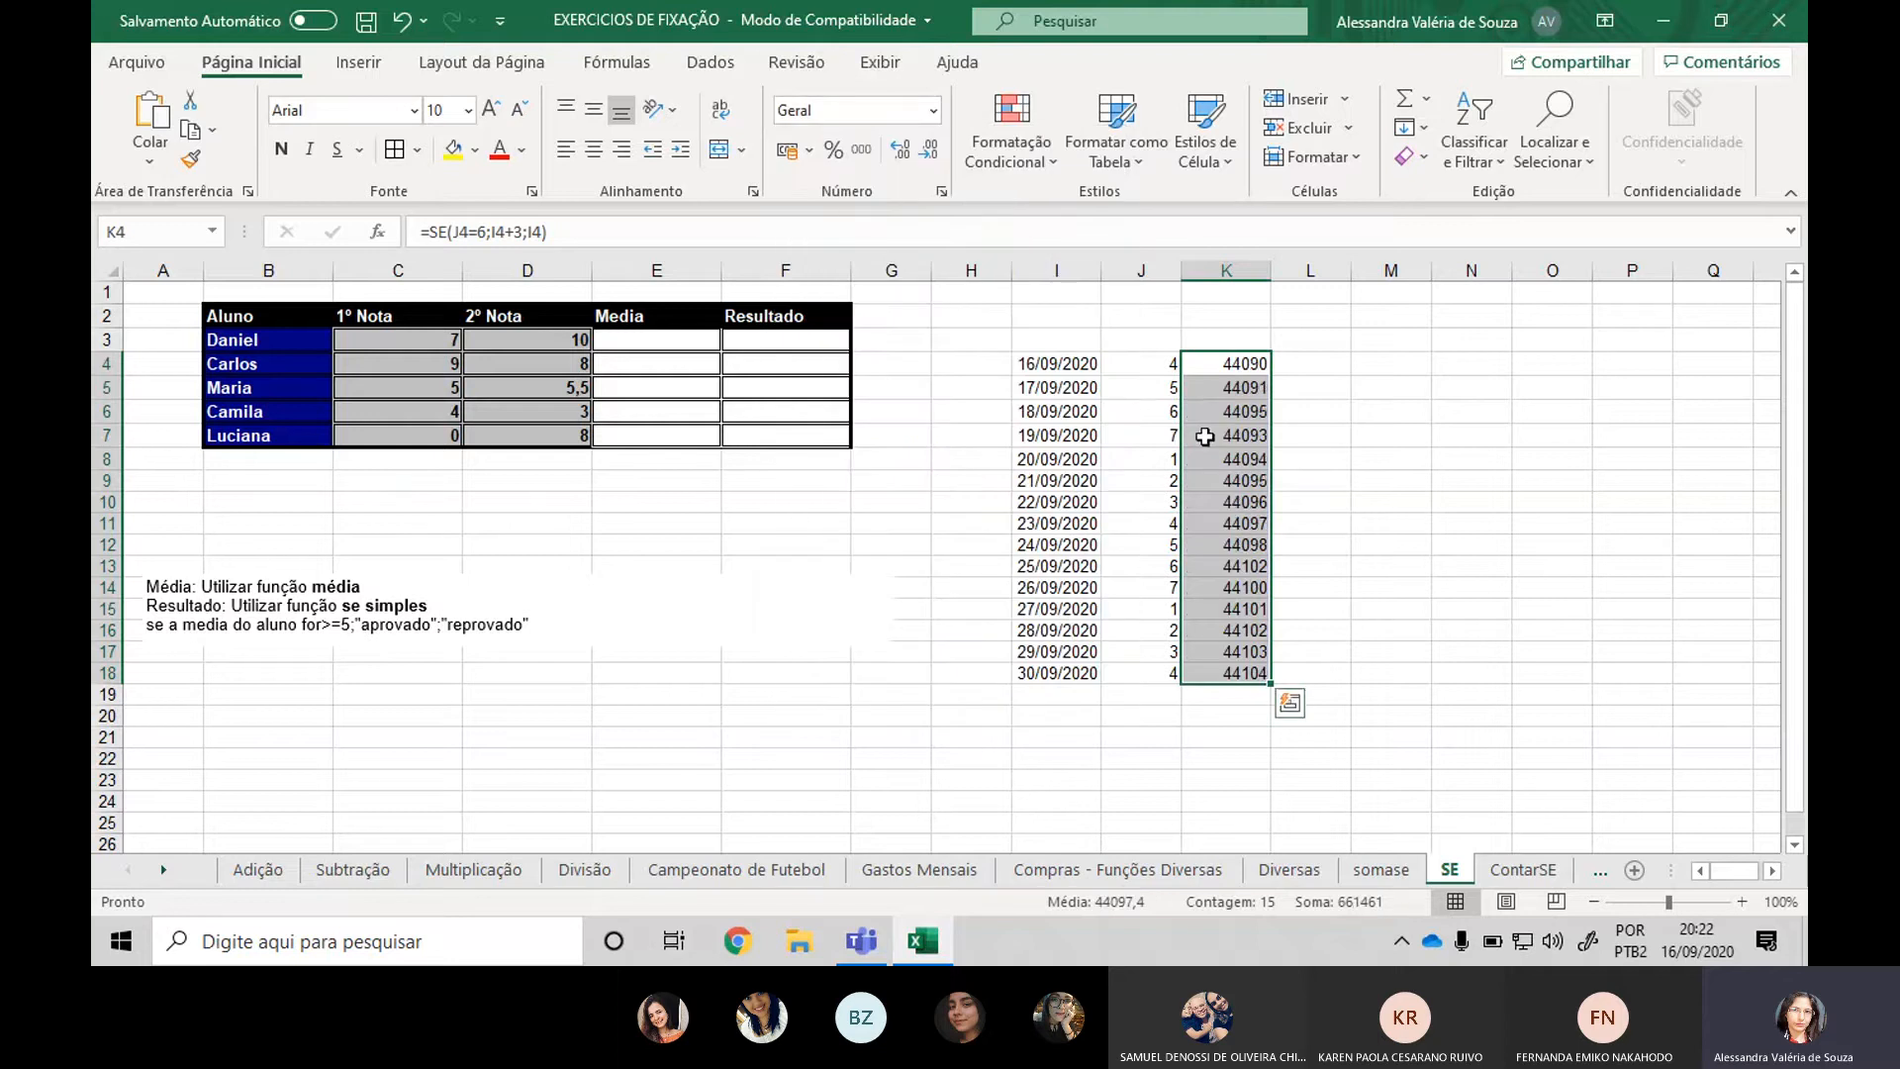
pyautogui.click(934, 111)
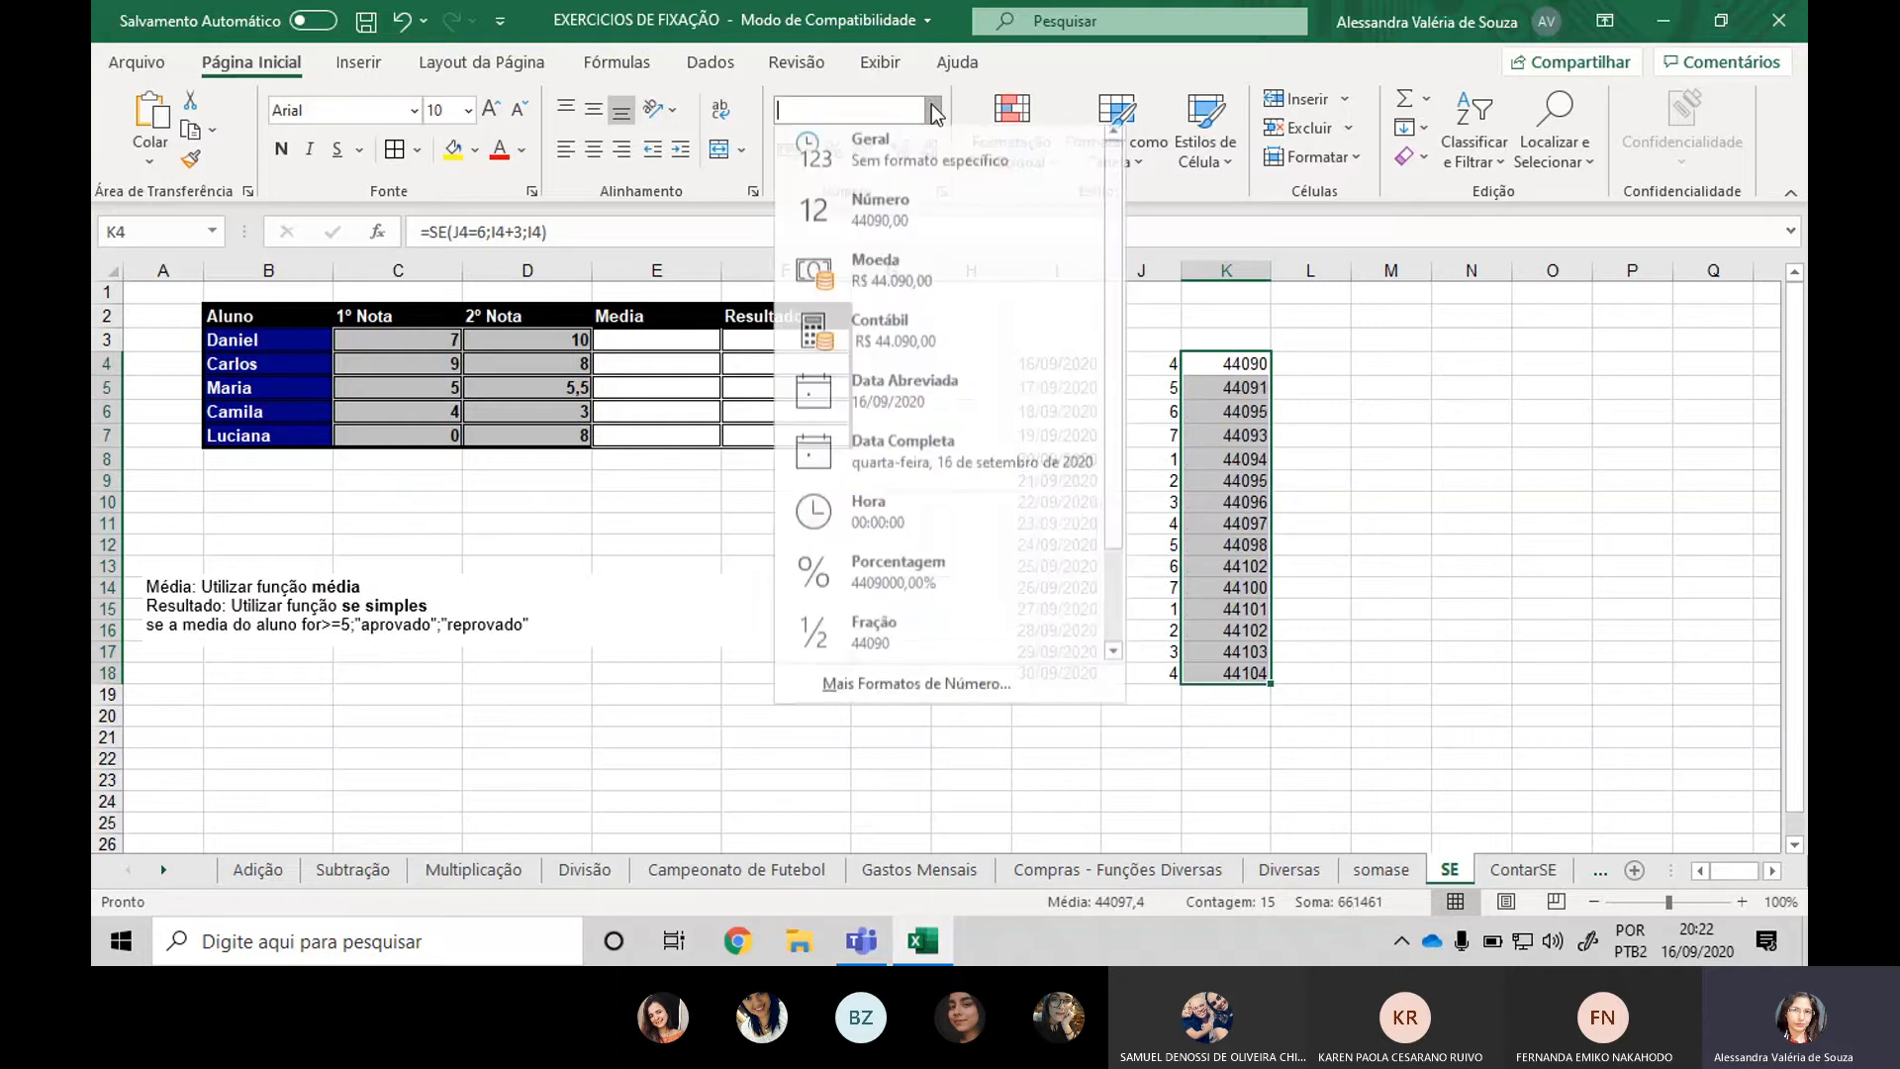
pyautogui.click(918, 396)
pyautogui.click(1477, 588)
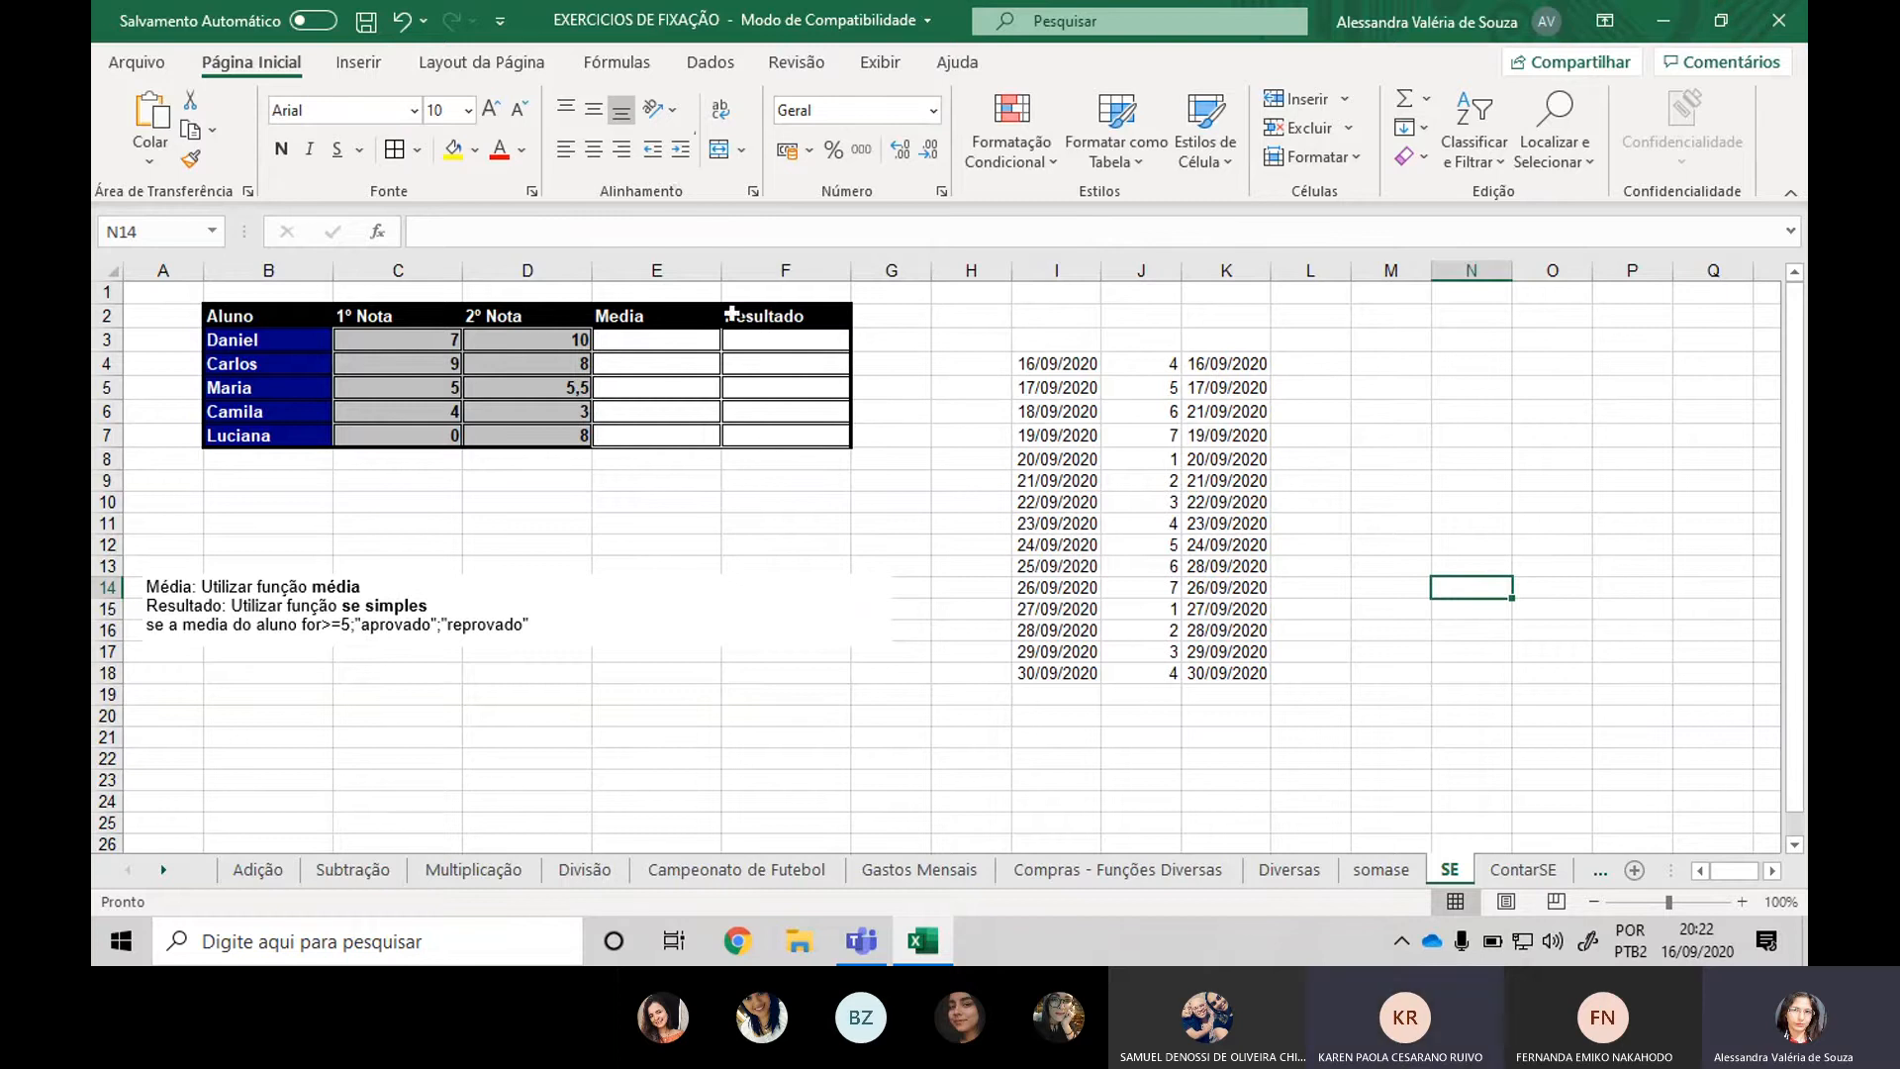
# Format the 1º Nota and 2º Nota grades in C3:D7 to show one decimal place.
pyautogui.click(651, 338)
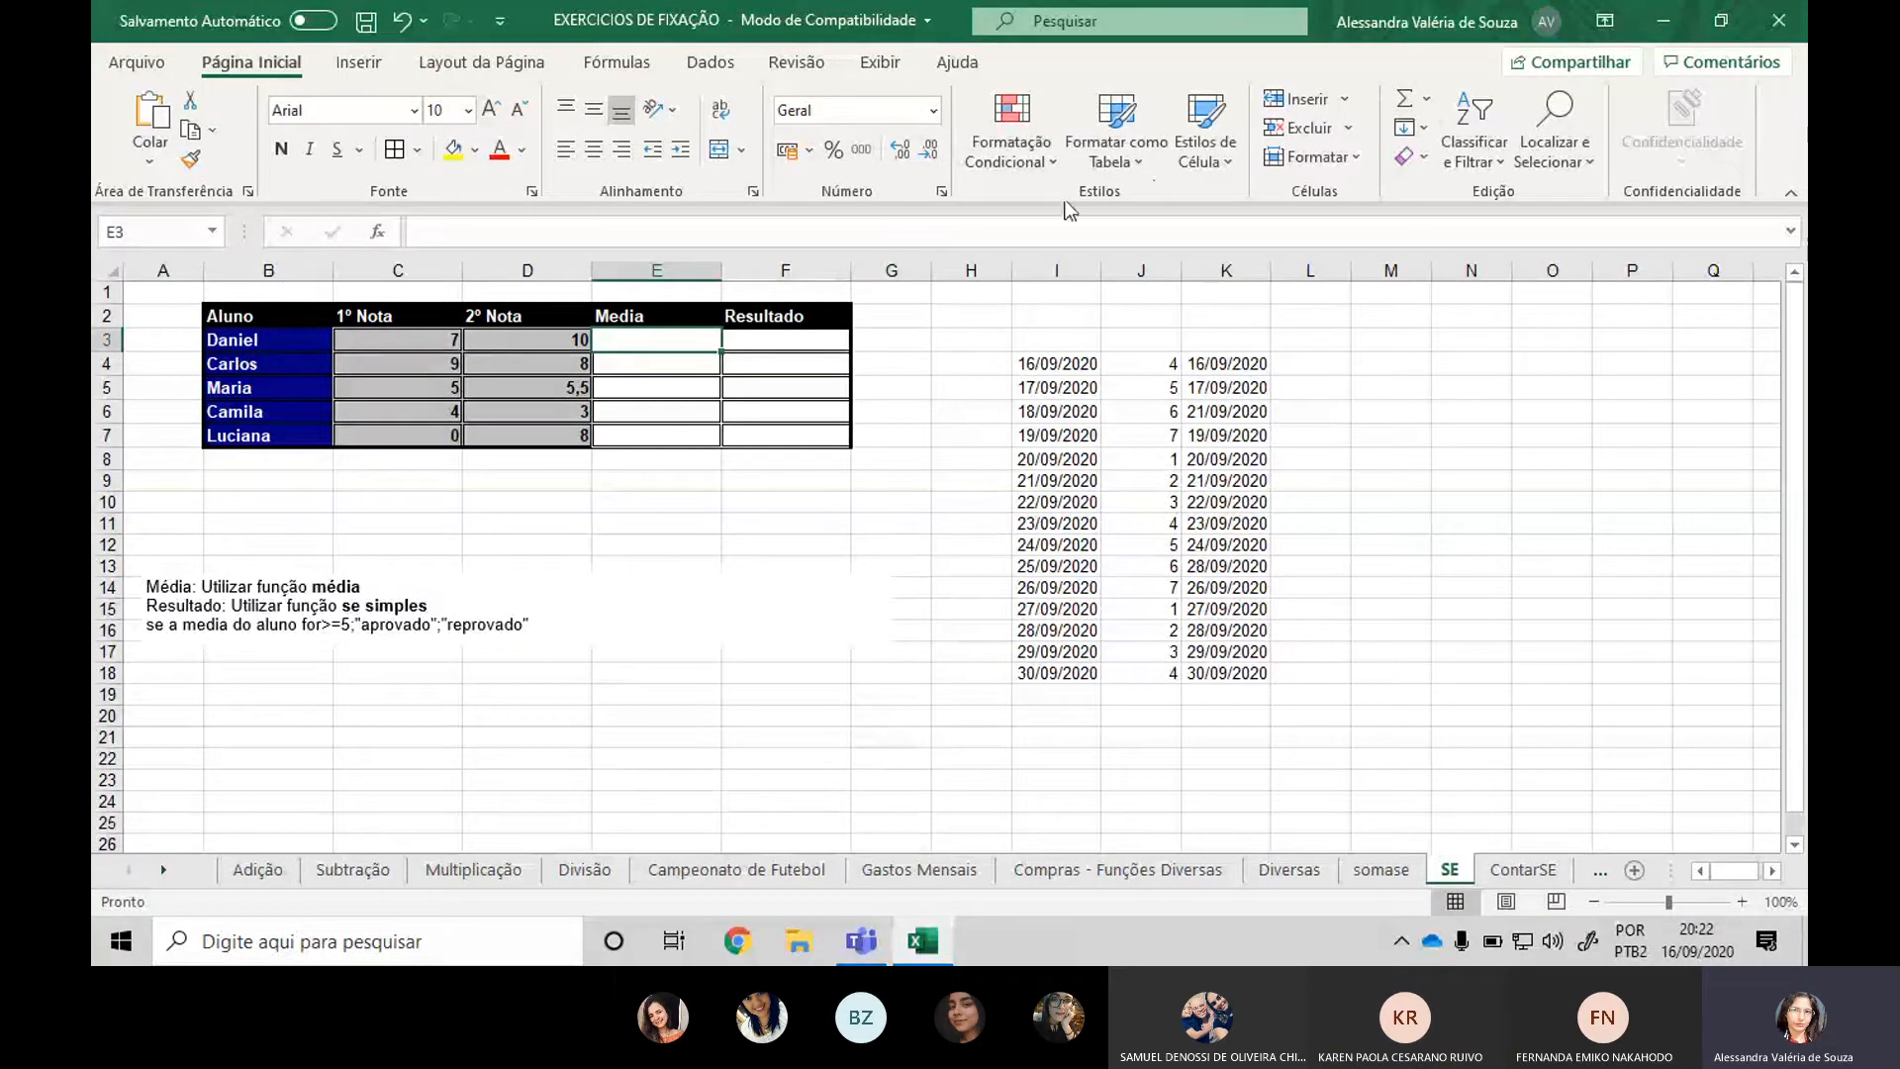
pyautogui.click(634, 459)
pyautogui.moveTo(376, 348); pyautogui.dragTo(554, 436)
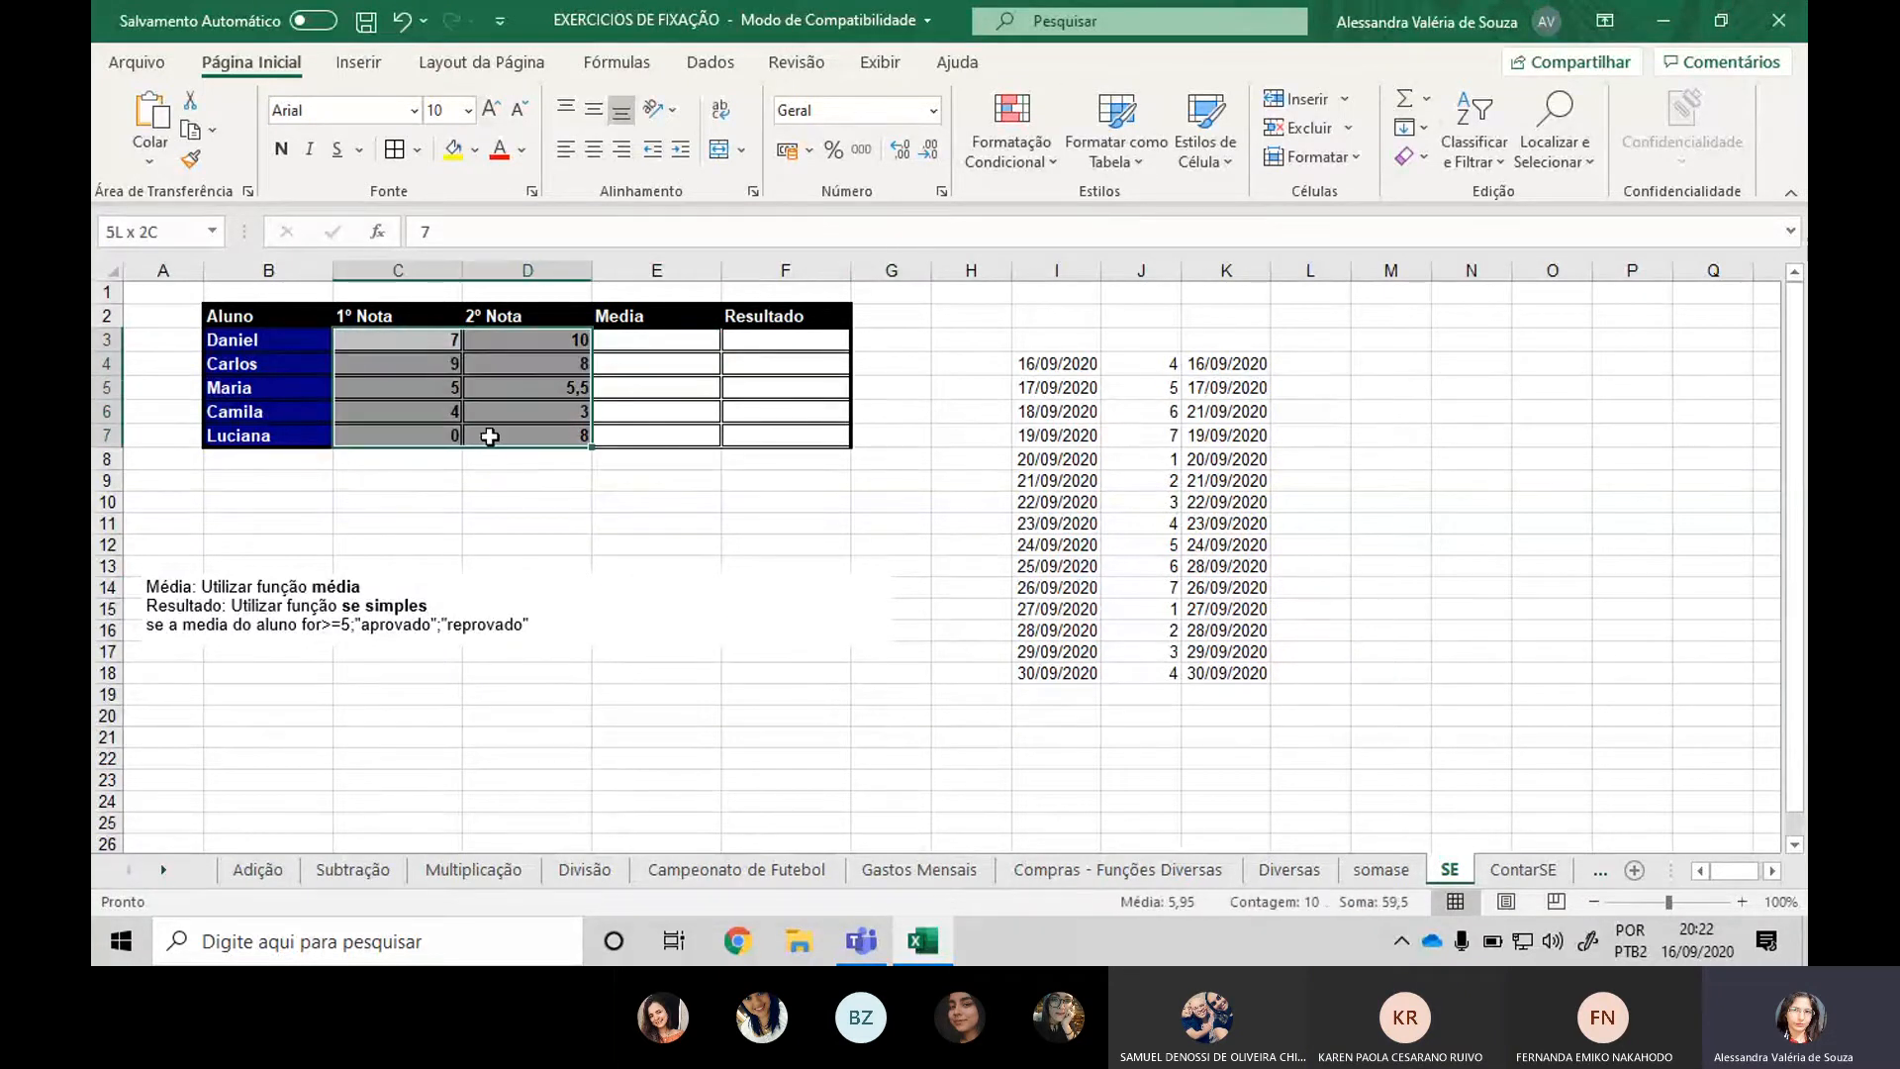
pyautogui.click(927, 154)
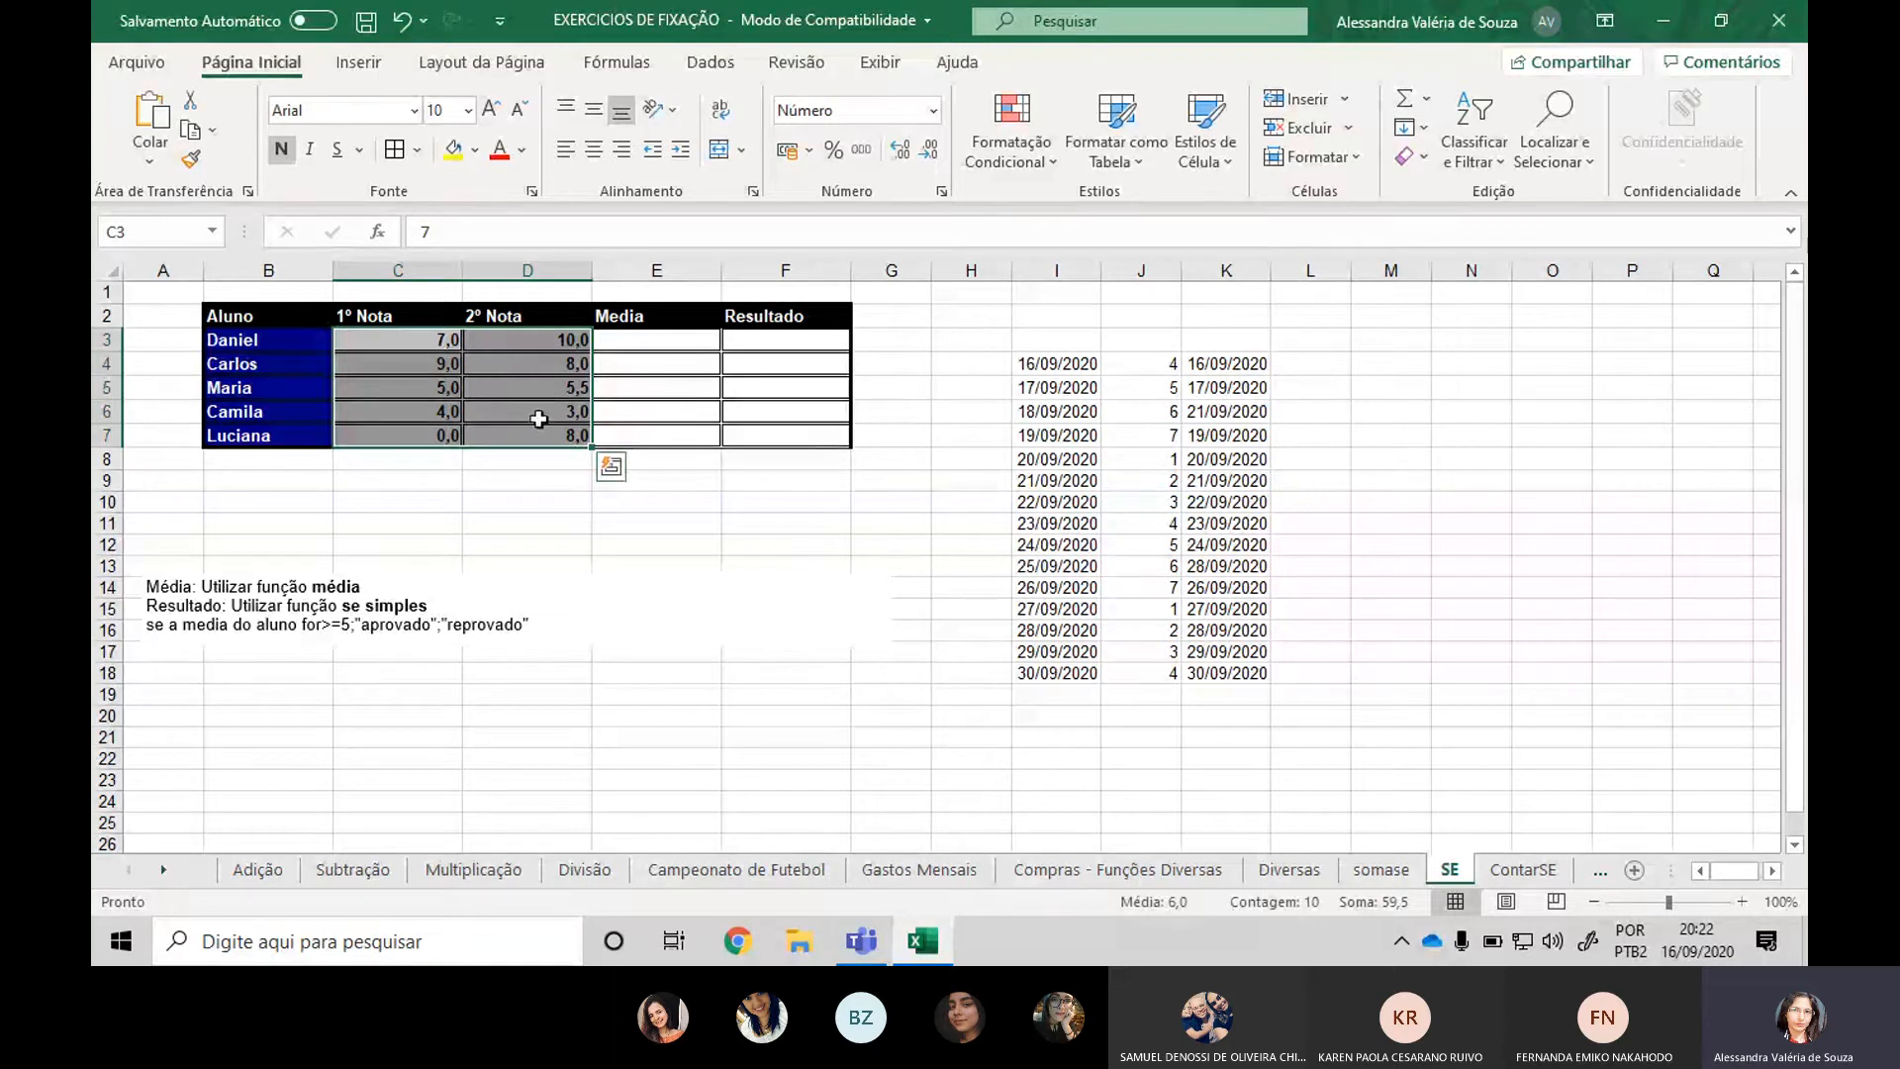
# Calculate the first student's average in E3 with =média(C3:D3) and fill the formula down to E7.
pyautogui.scroll(1, 539, 418)
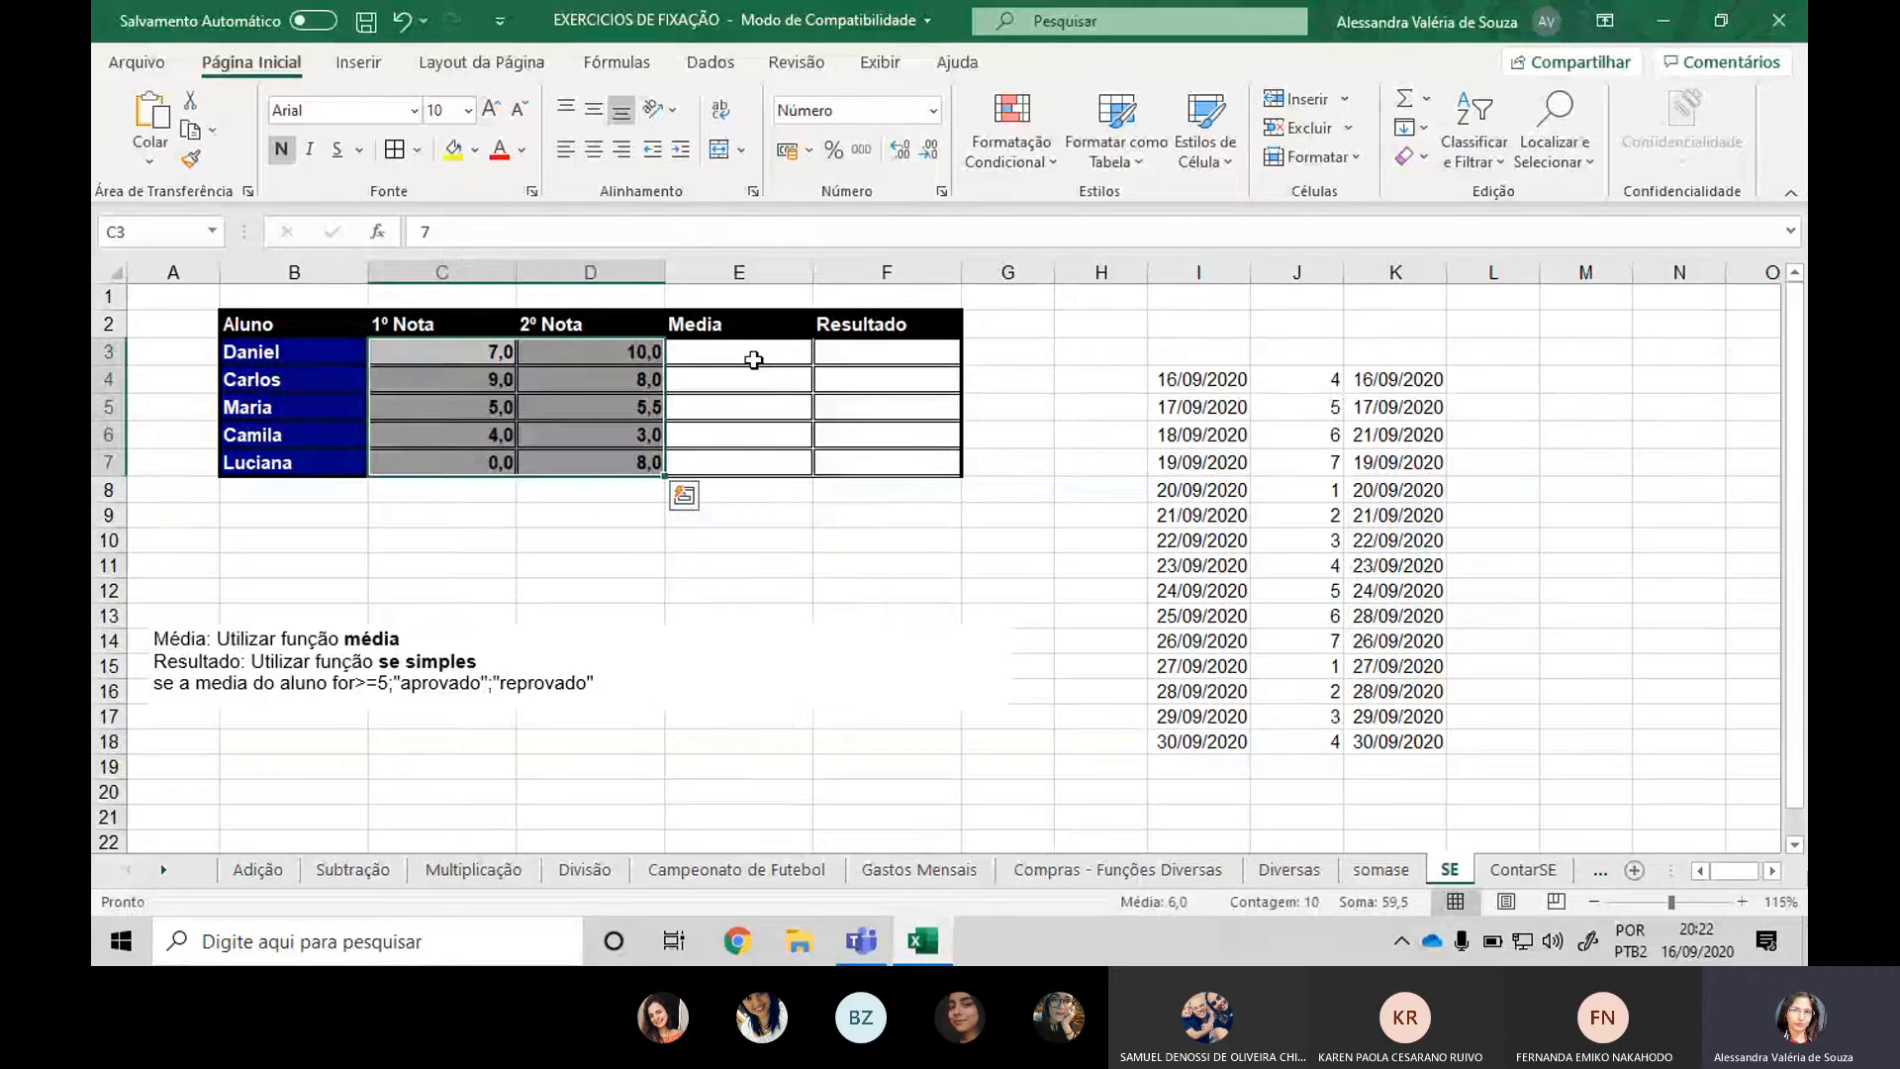
pyautogui.click(746, 360)
pyautogui.write('=m')
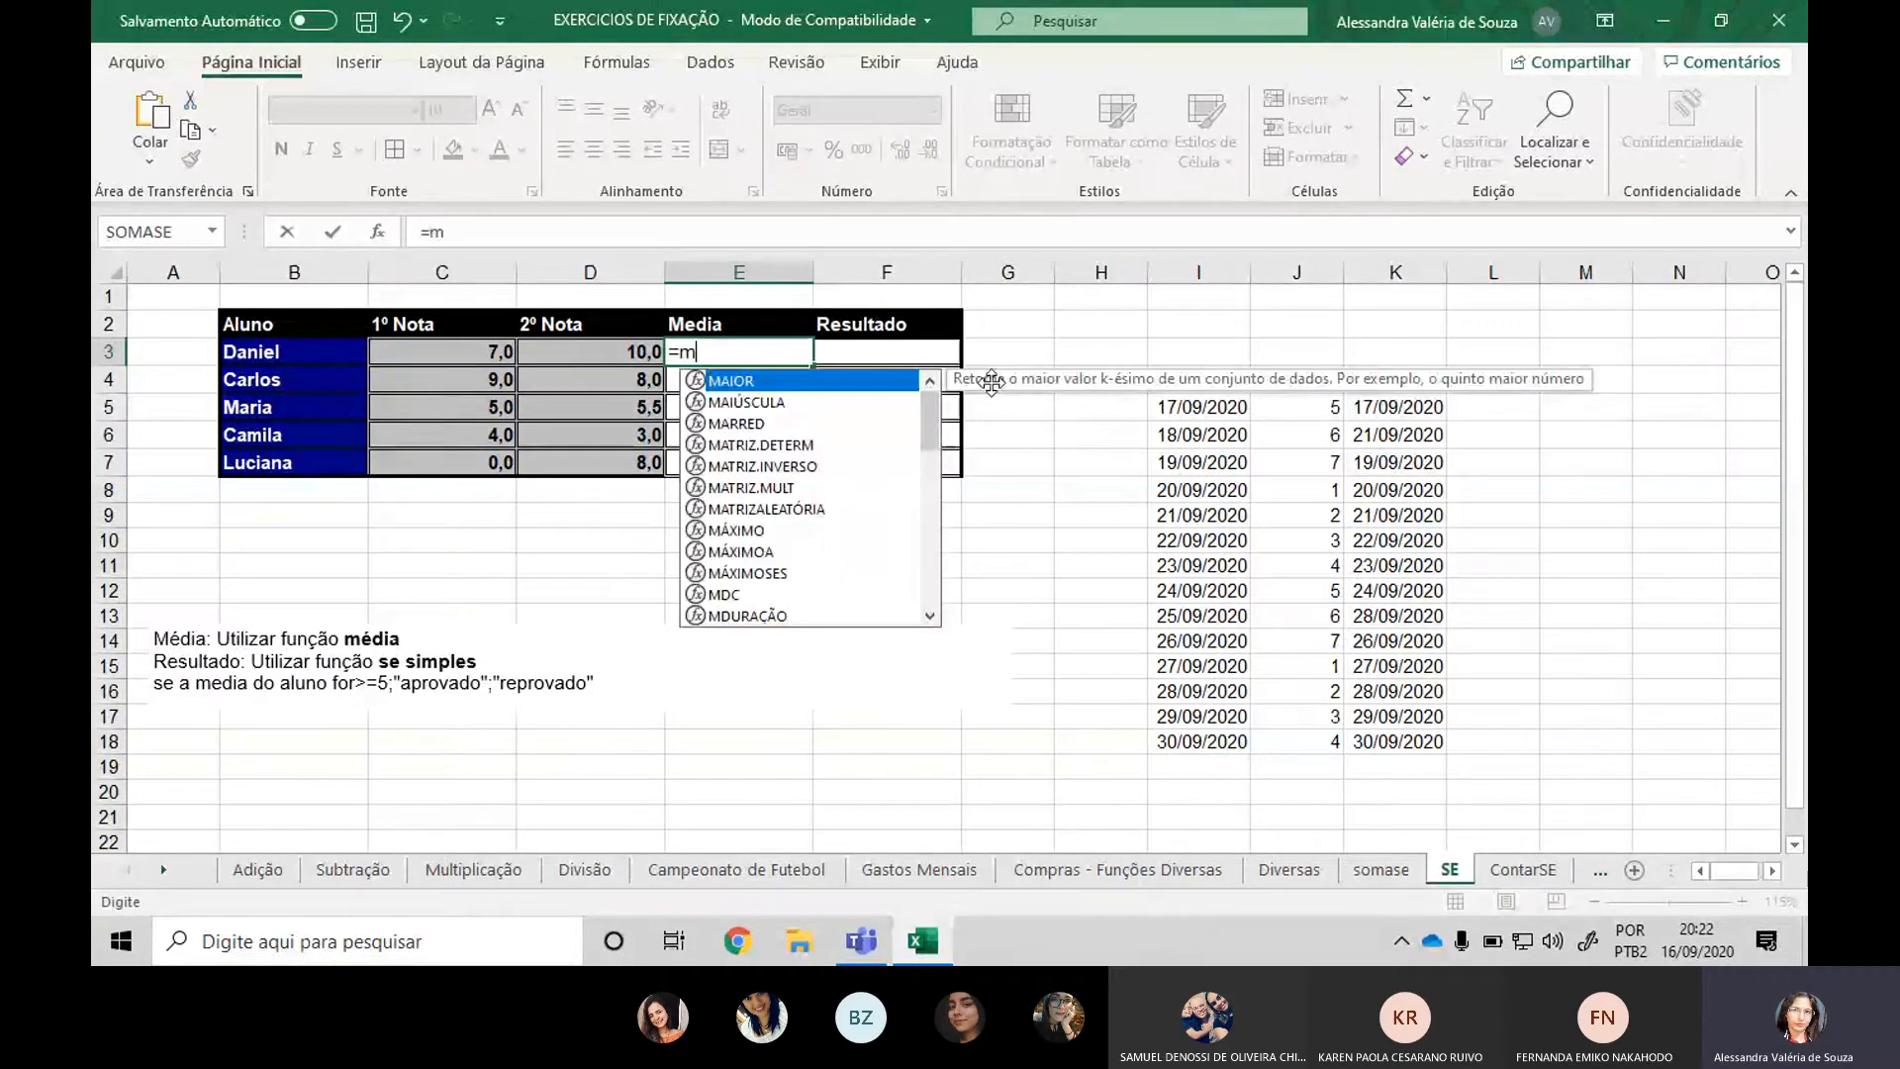
pyautogui.write('édia(')
pyautogui.moveTo(465, 352); pyautogui.dragTo(584, 348)
pyautogui.write(')')
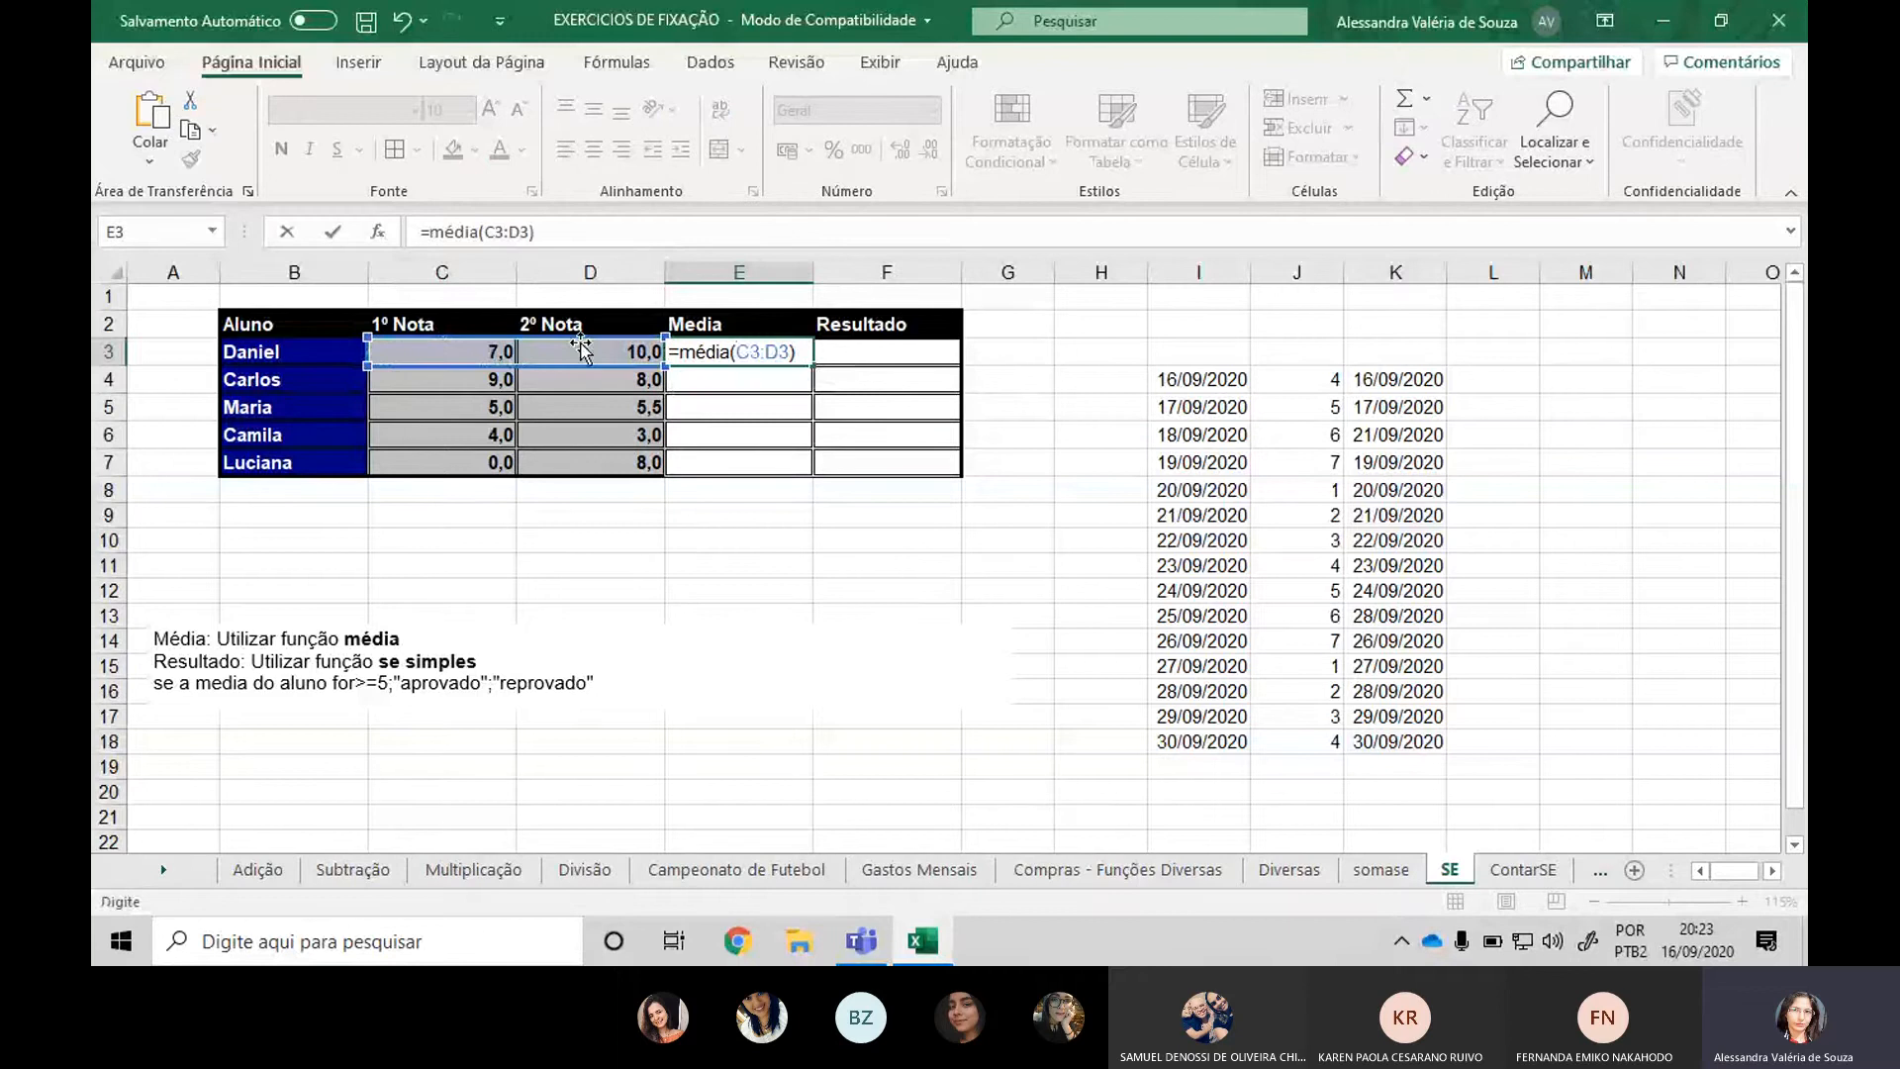
pyautogui.press('Return')
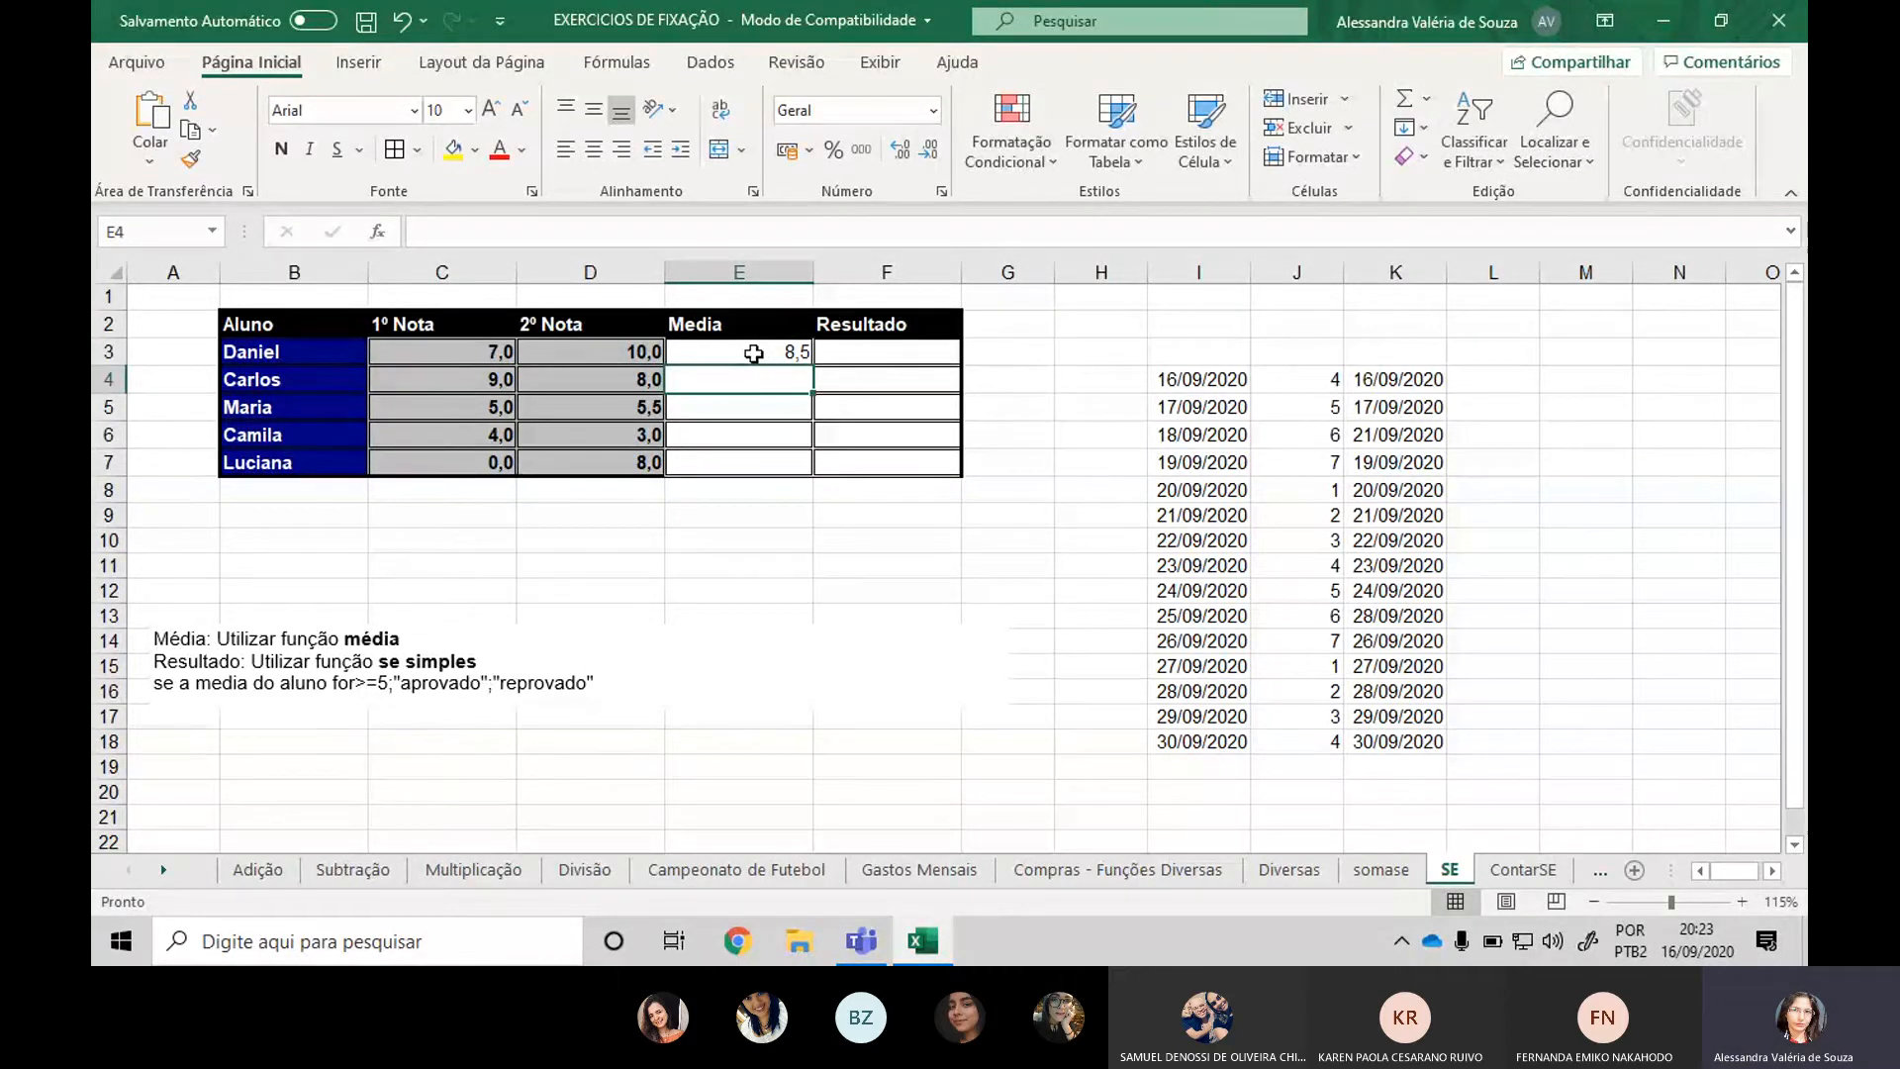
pyautogui.click(755, 353)
pyautogui.moveTo(813, 365); pyautogui.dragTo(807, 469)
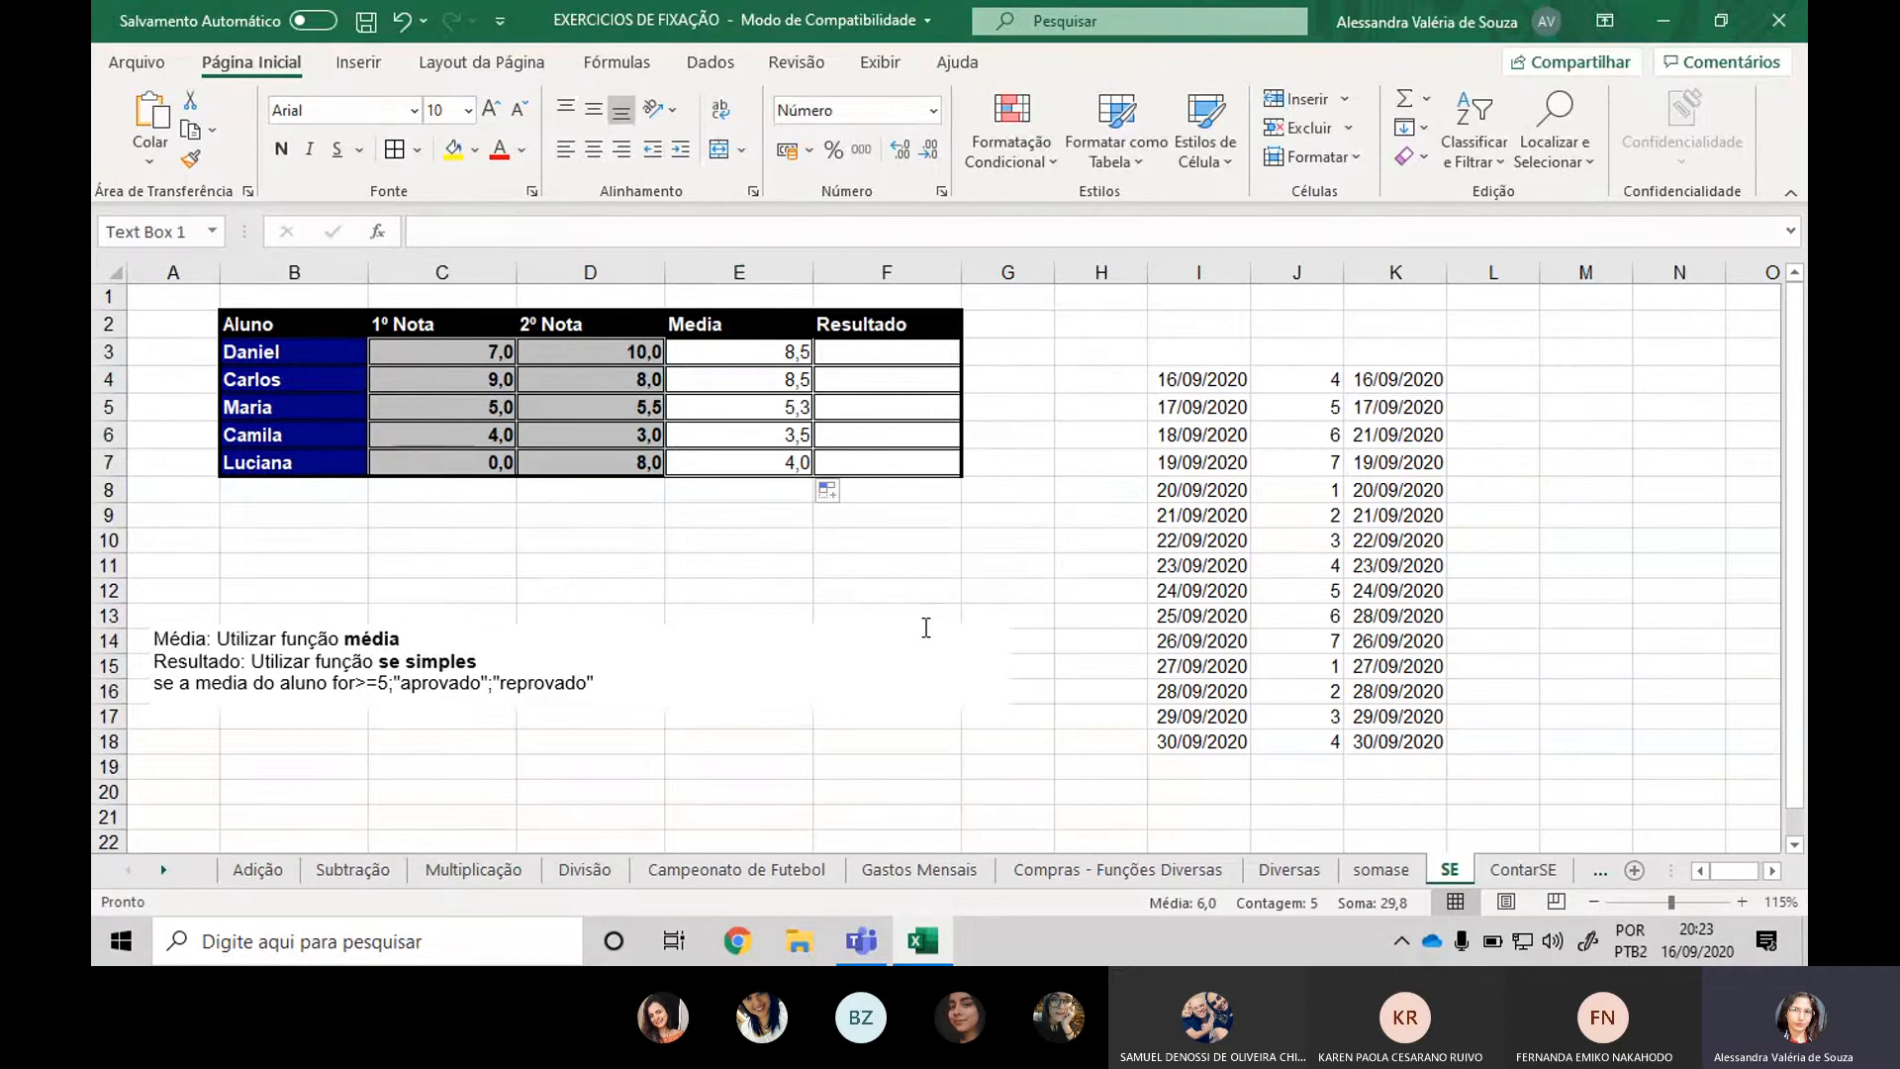
# Enter the formula =SE(E3>=5;"aprovado";"reprovado") in F3 of the Resultado column.
pyautogui.click(898, 351)
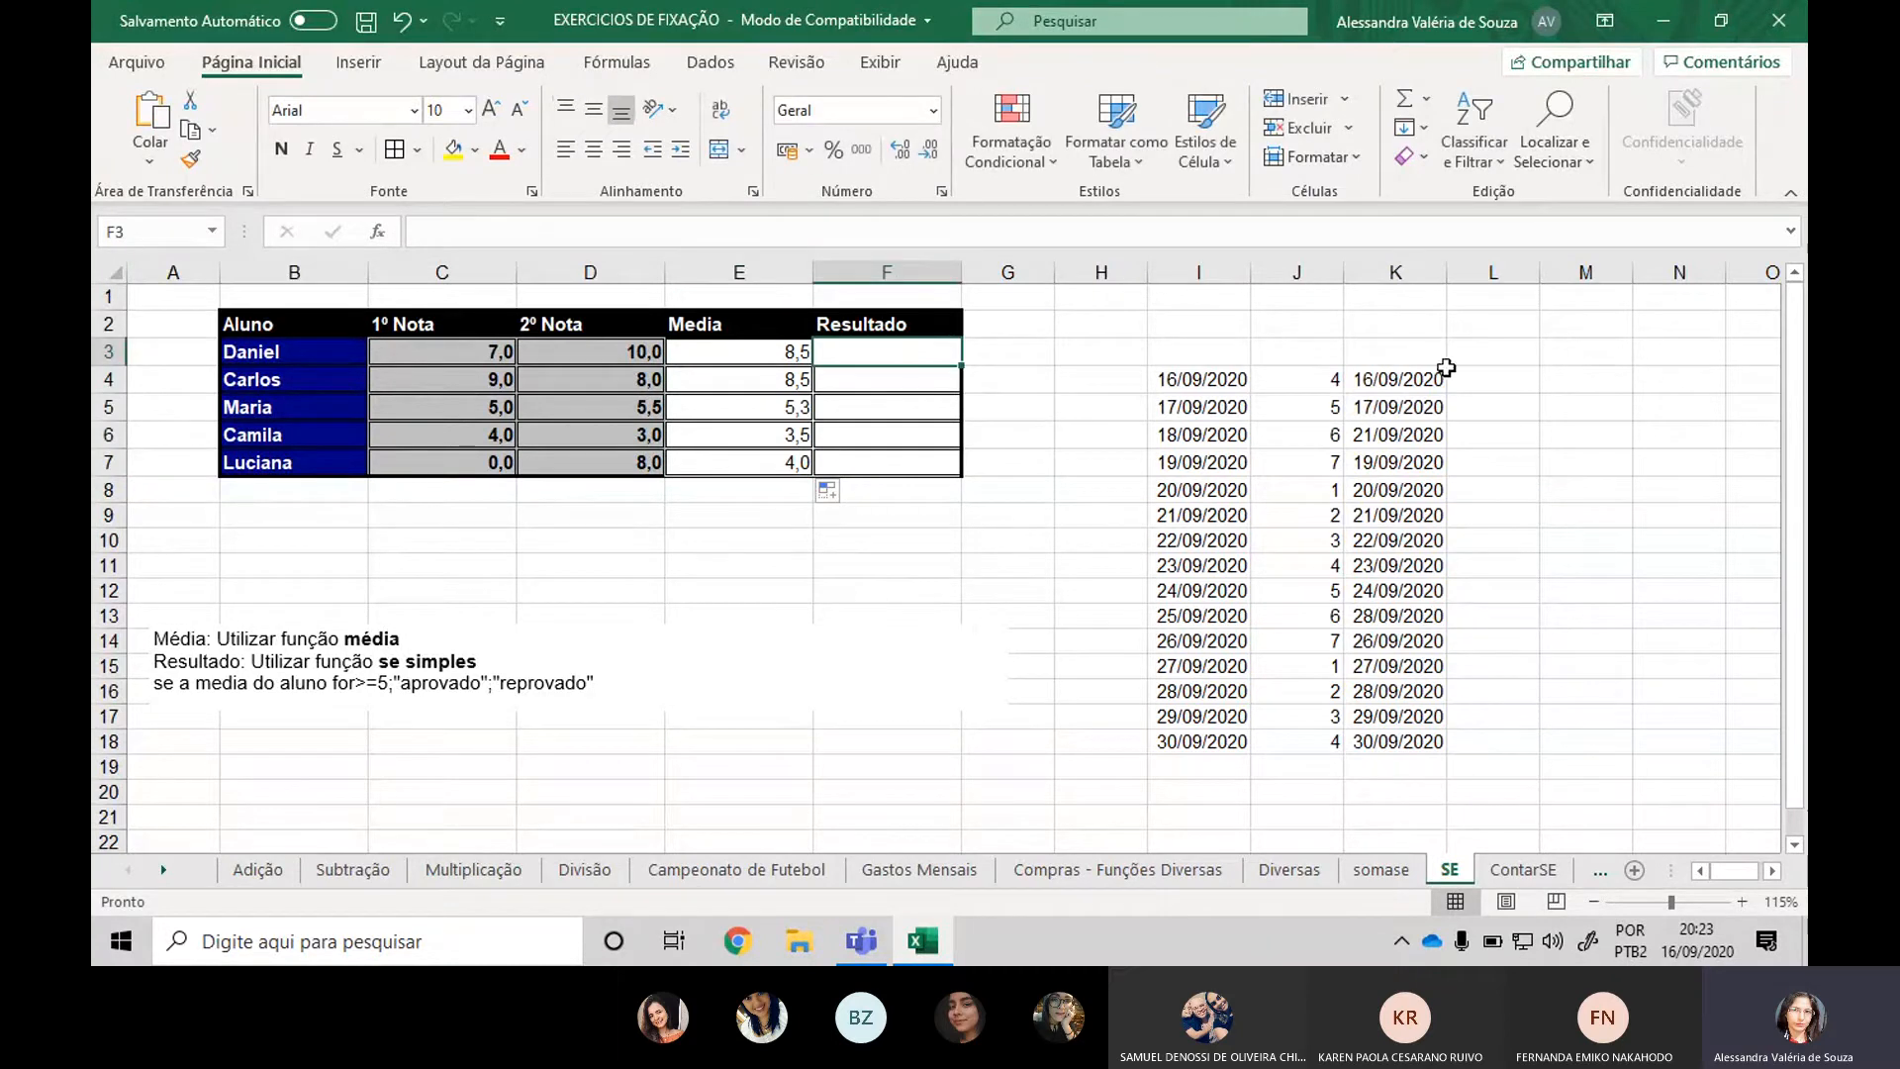
pyautogui.click(1422, 377)
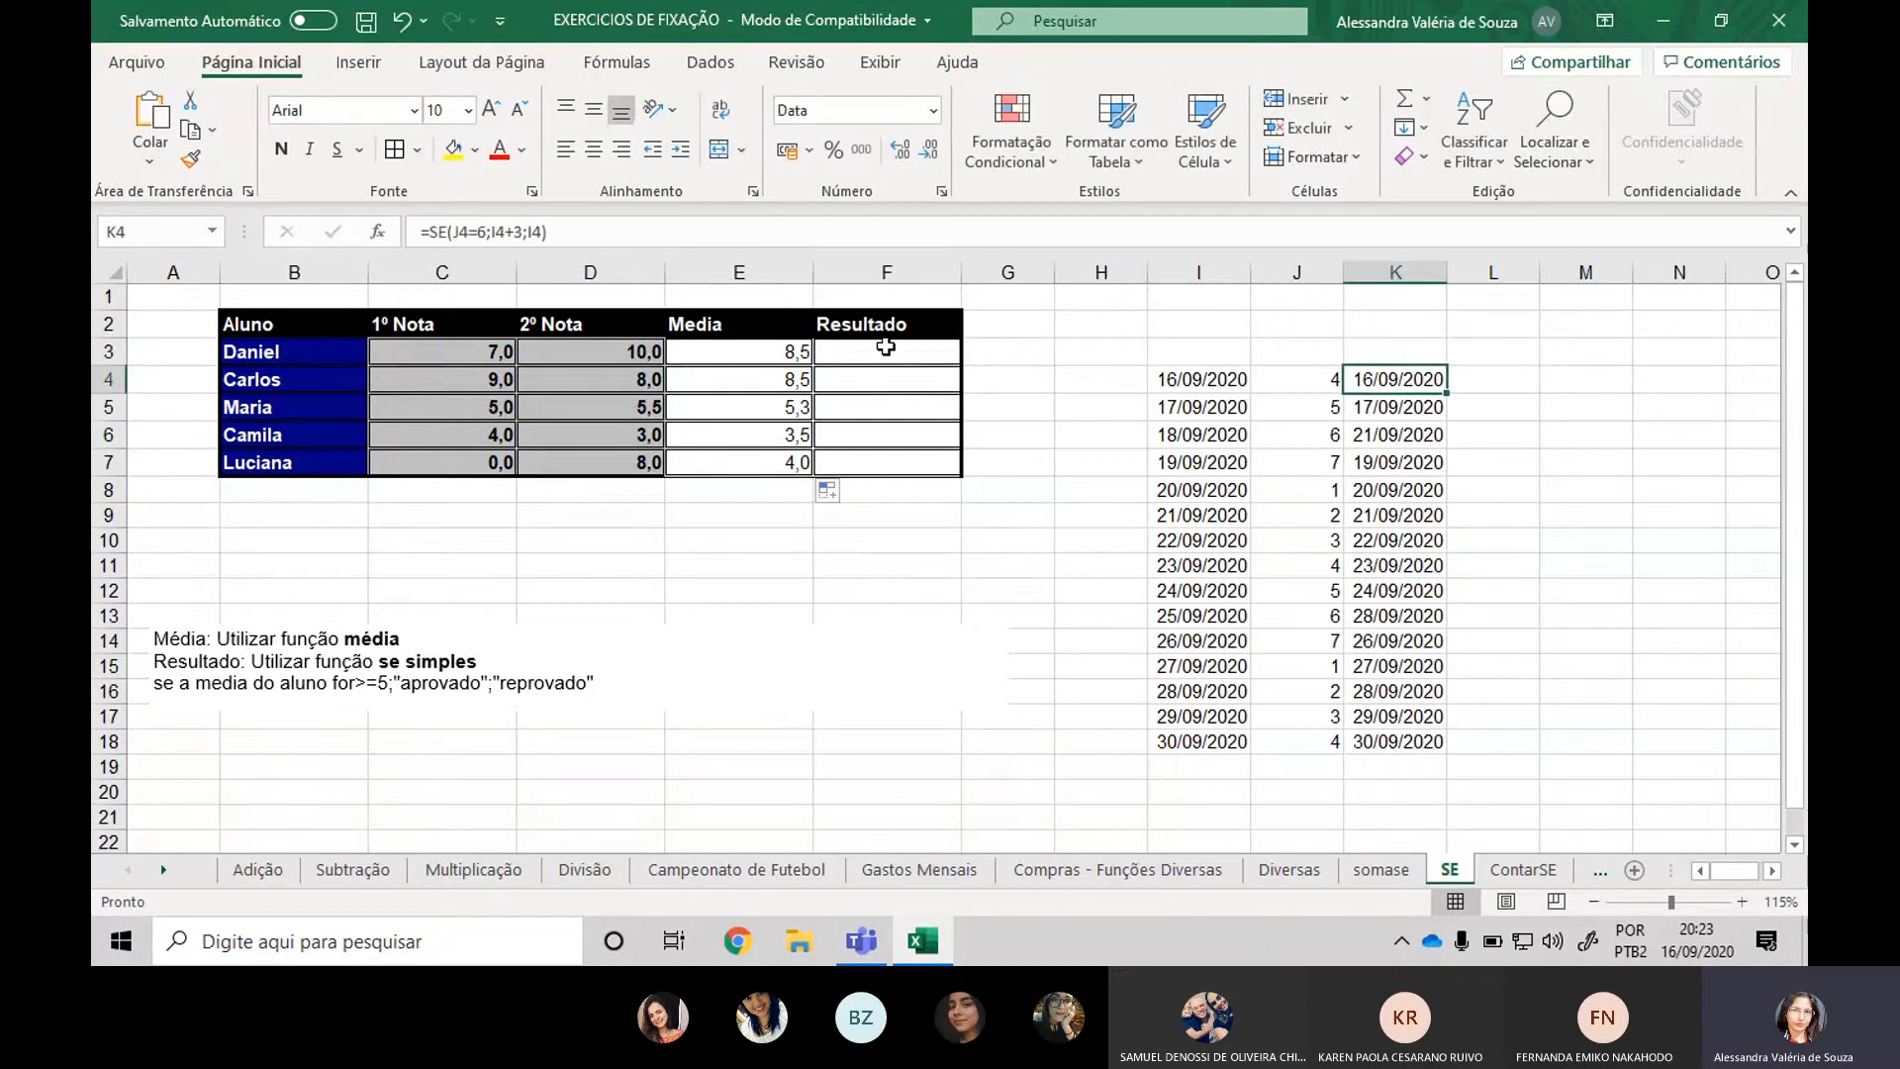
pyautogui.click(887, 348)
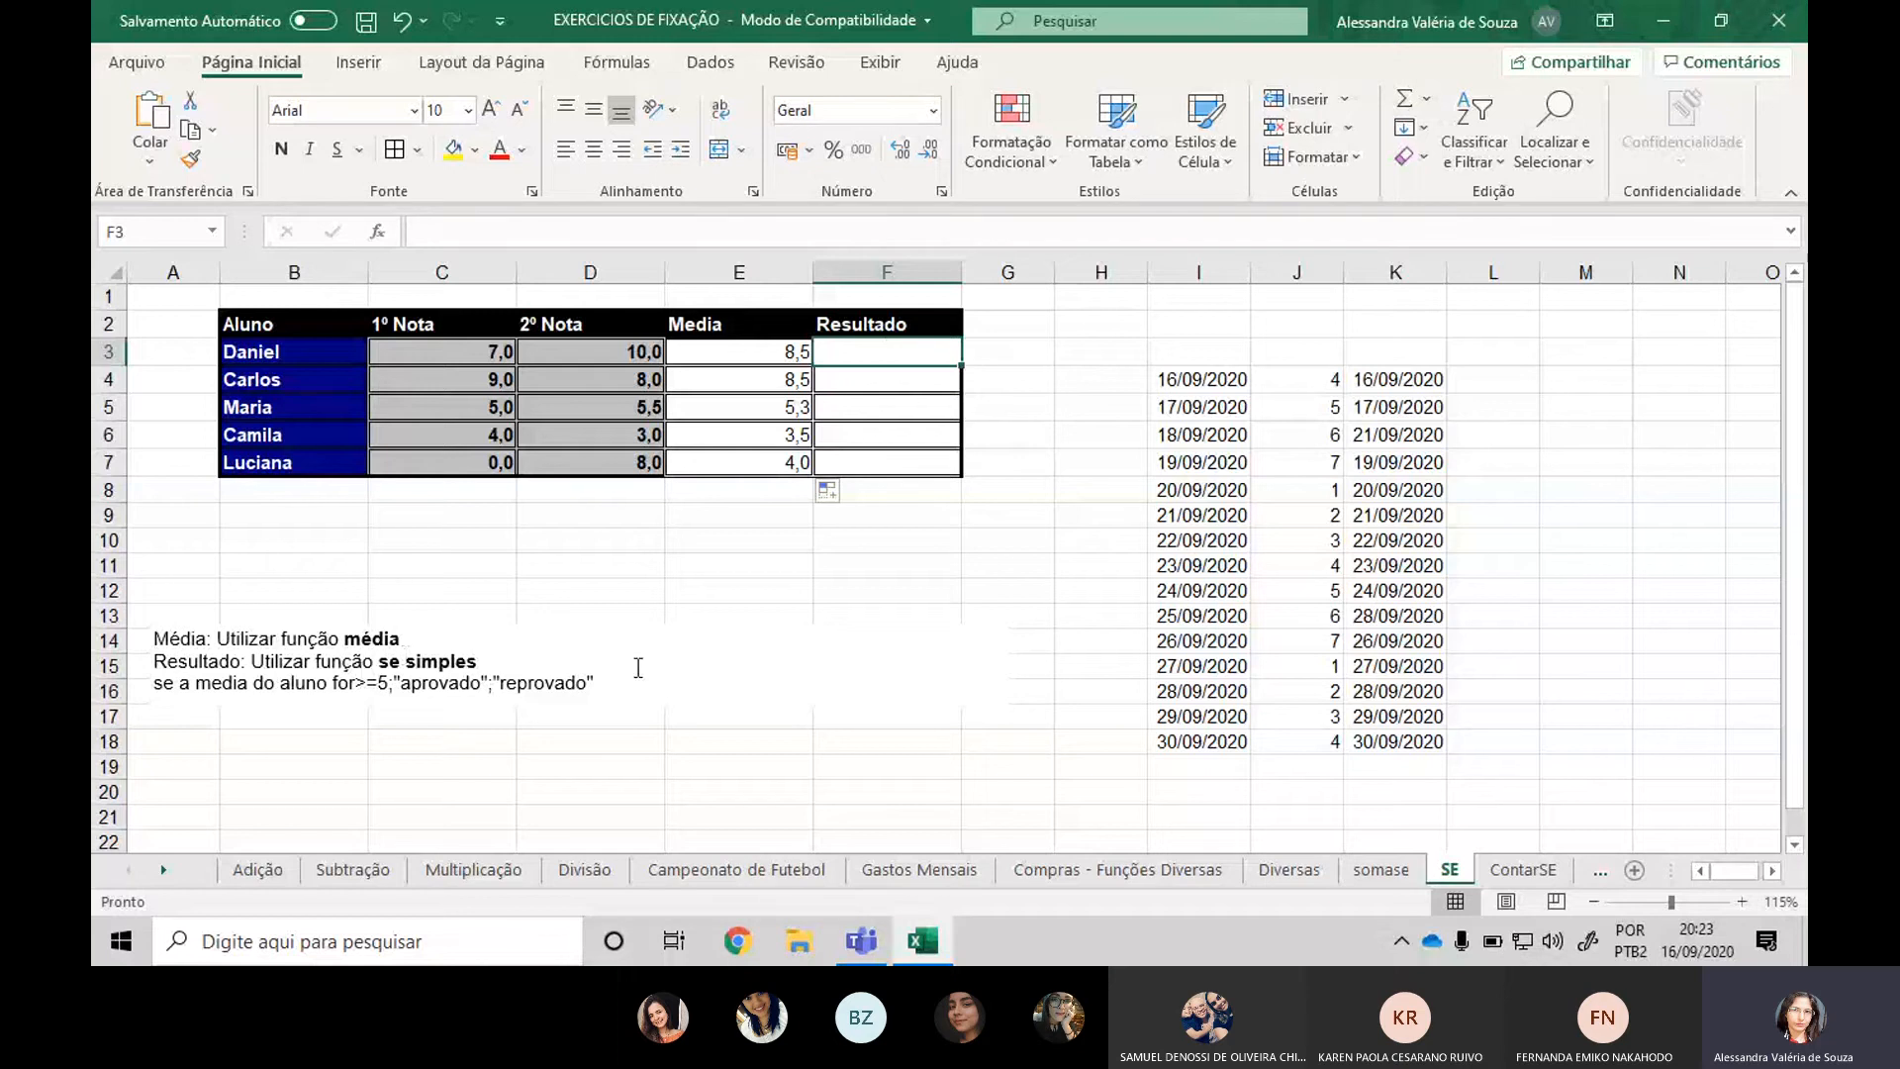
pyautogui.write('=se(')
pyautogui.click(717, 348)
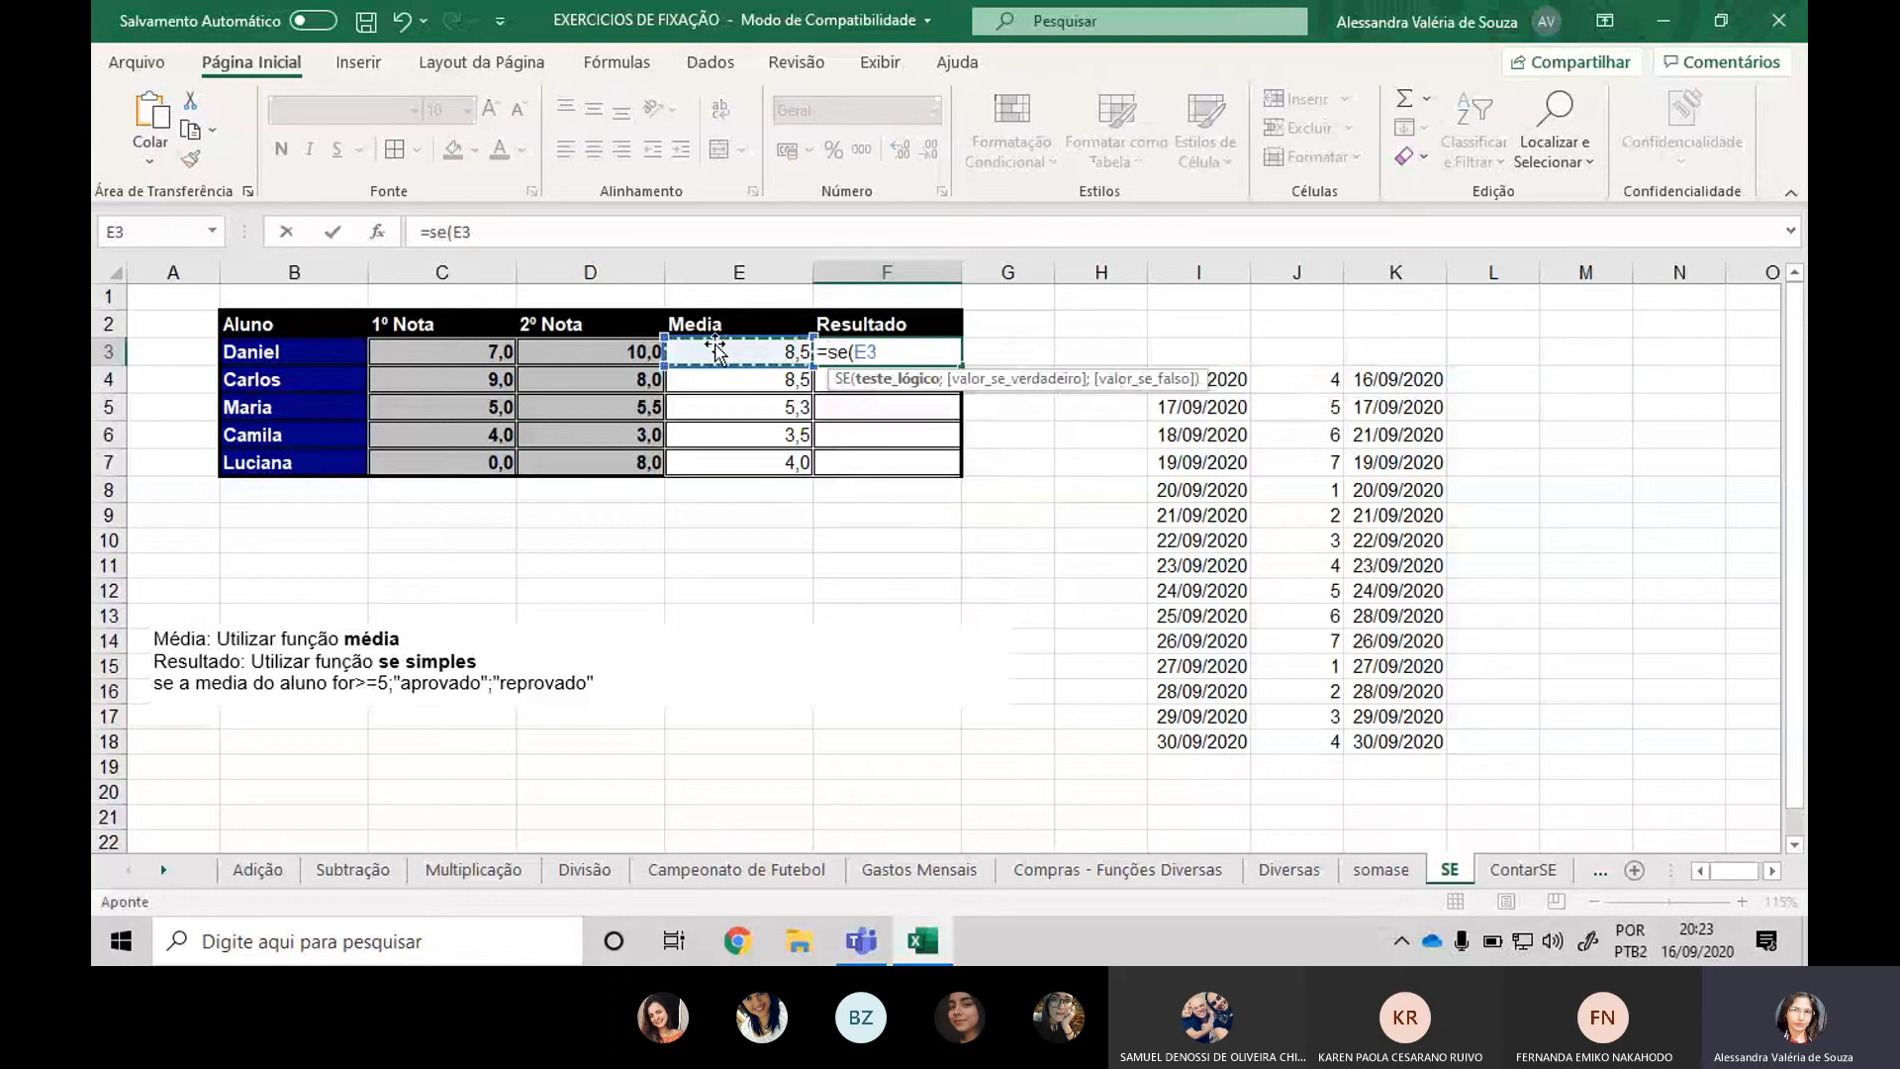
pyautogui.write('>=5')
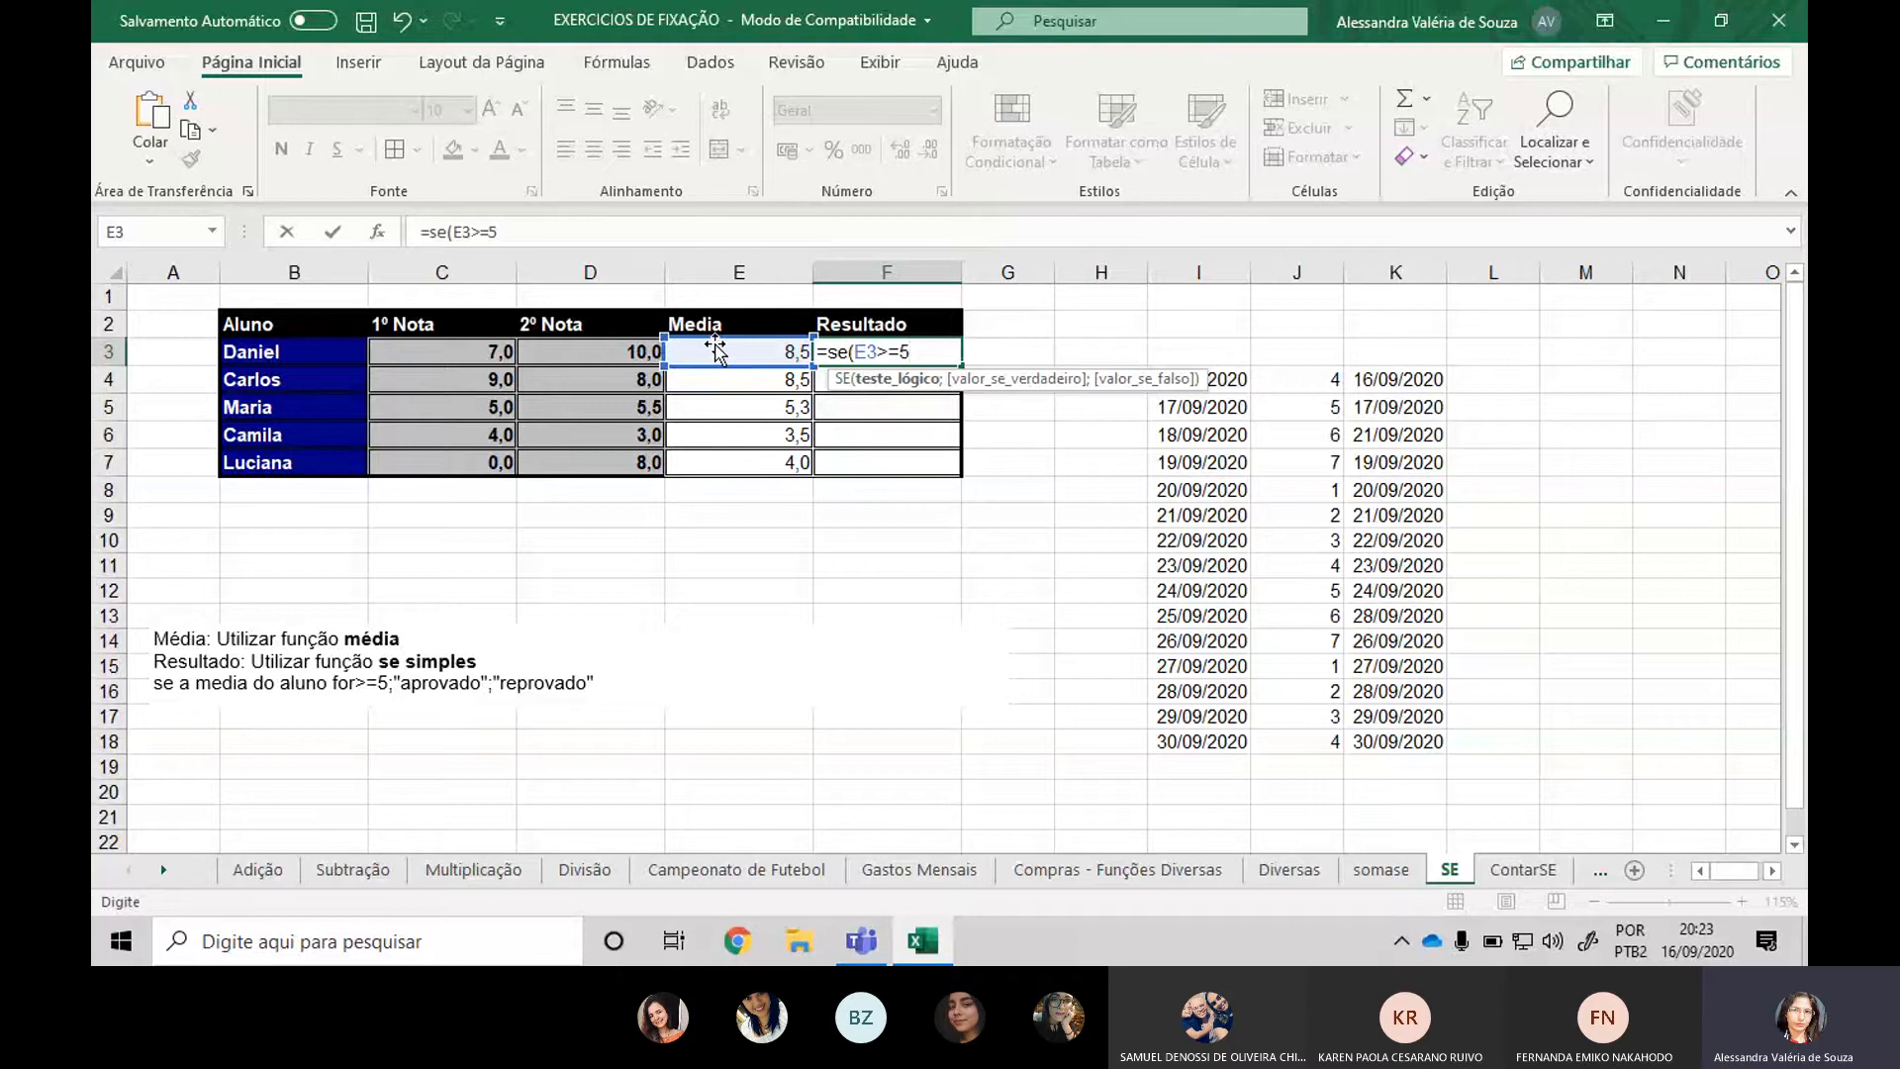
pyautogui.write(';')
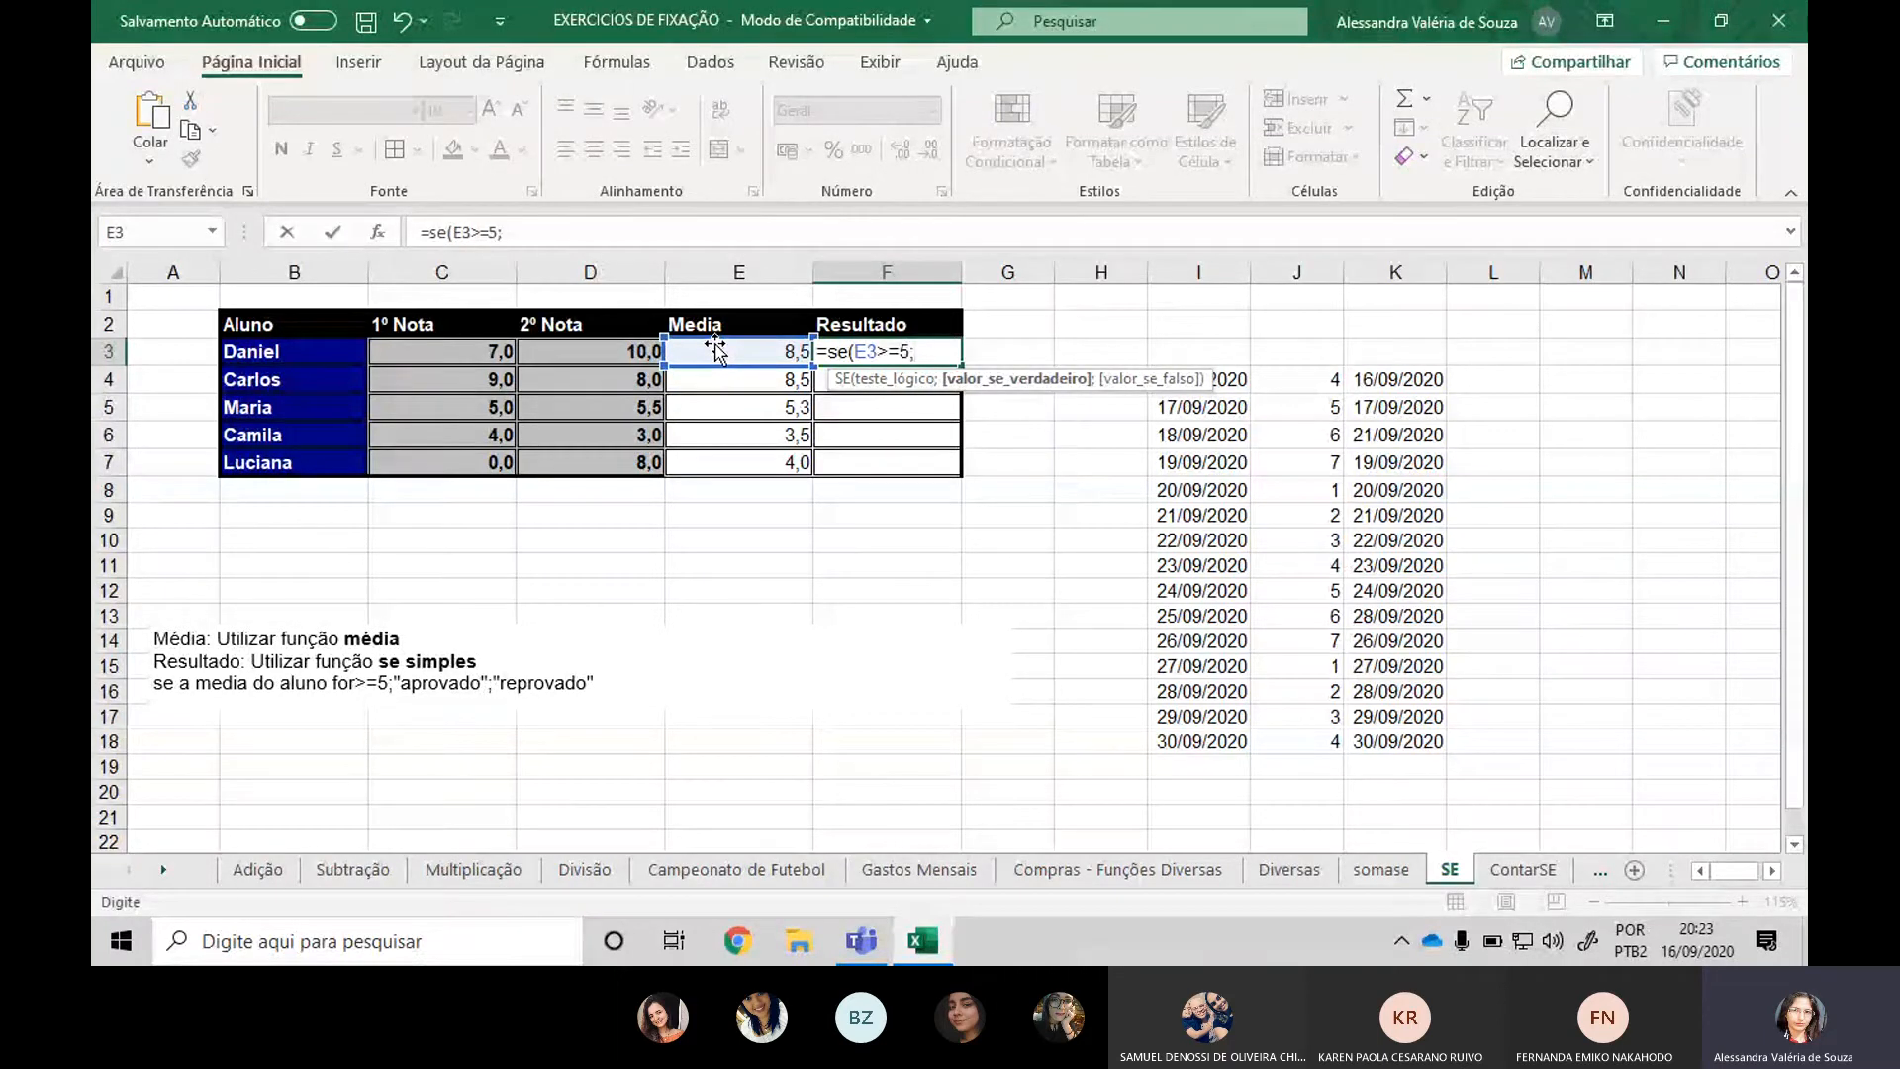
pyautogui.write('"aprova')
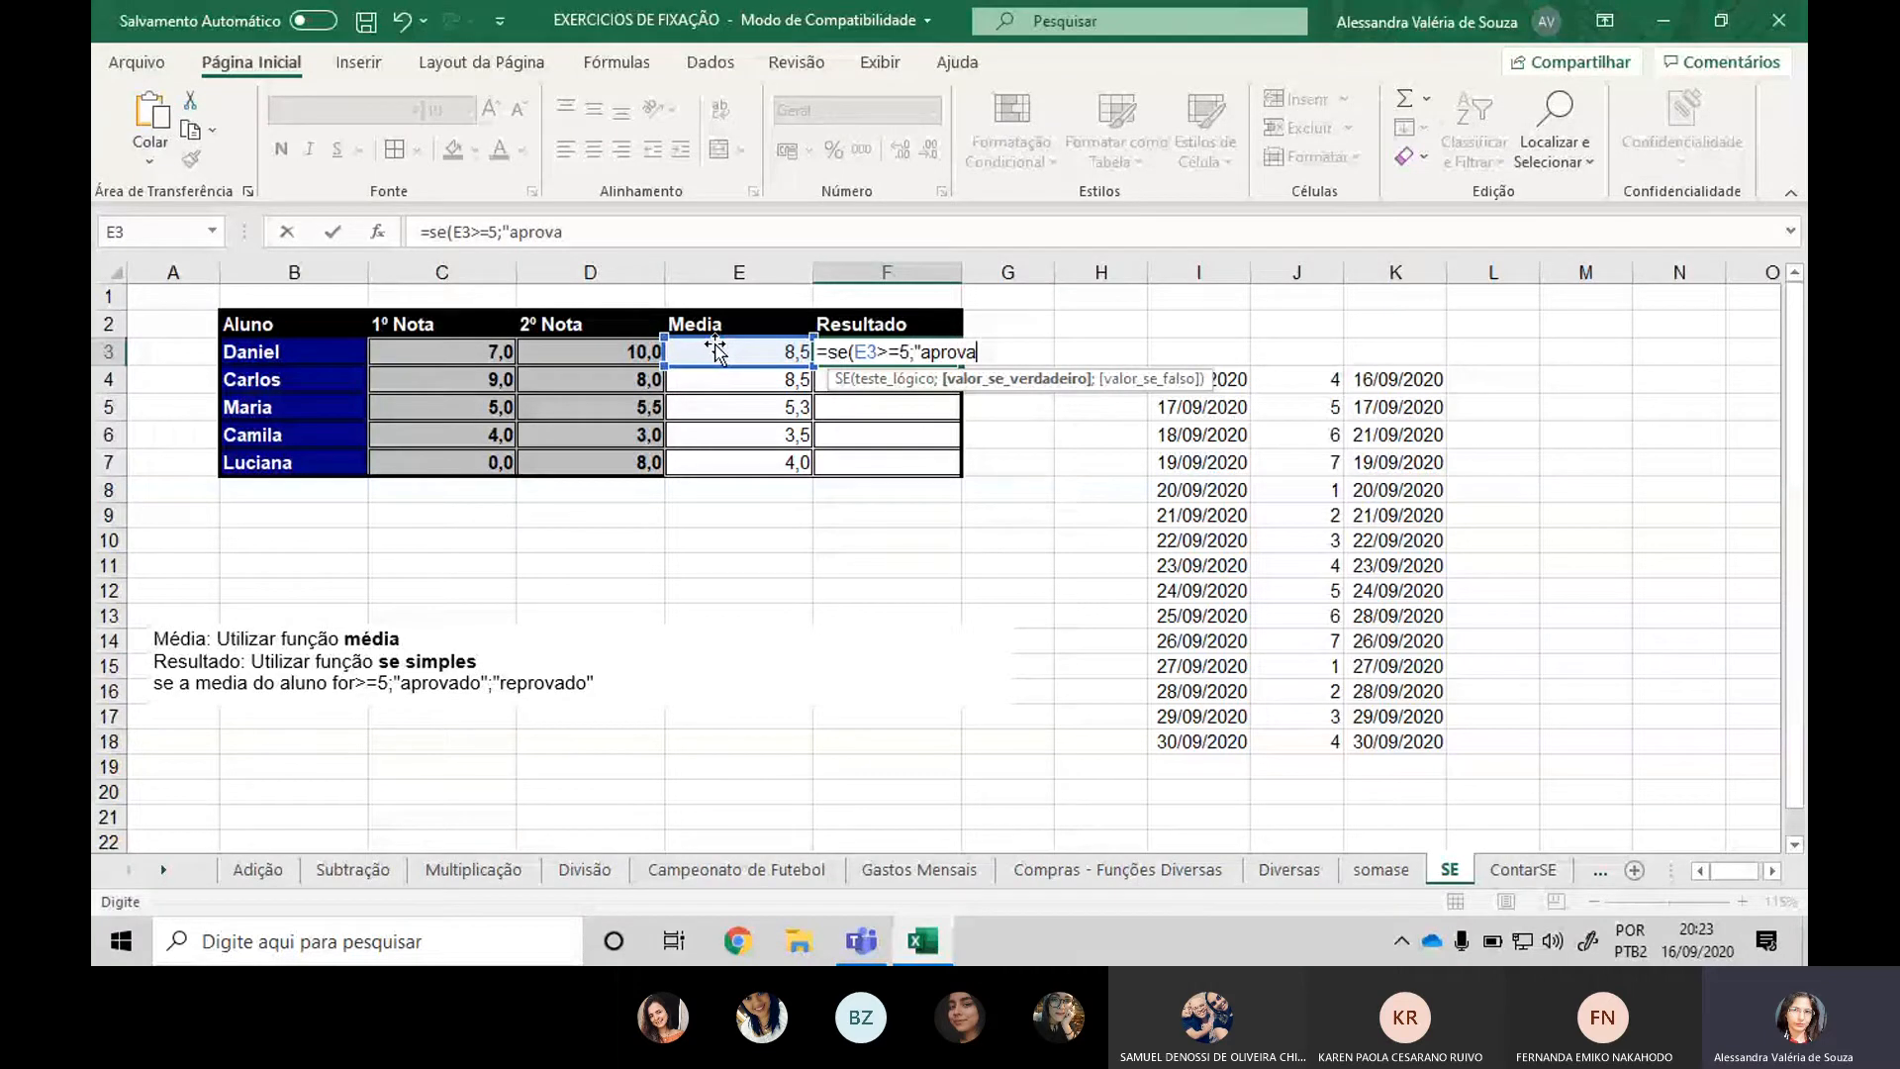
pyautogui.write('do";')
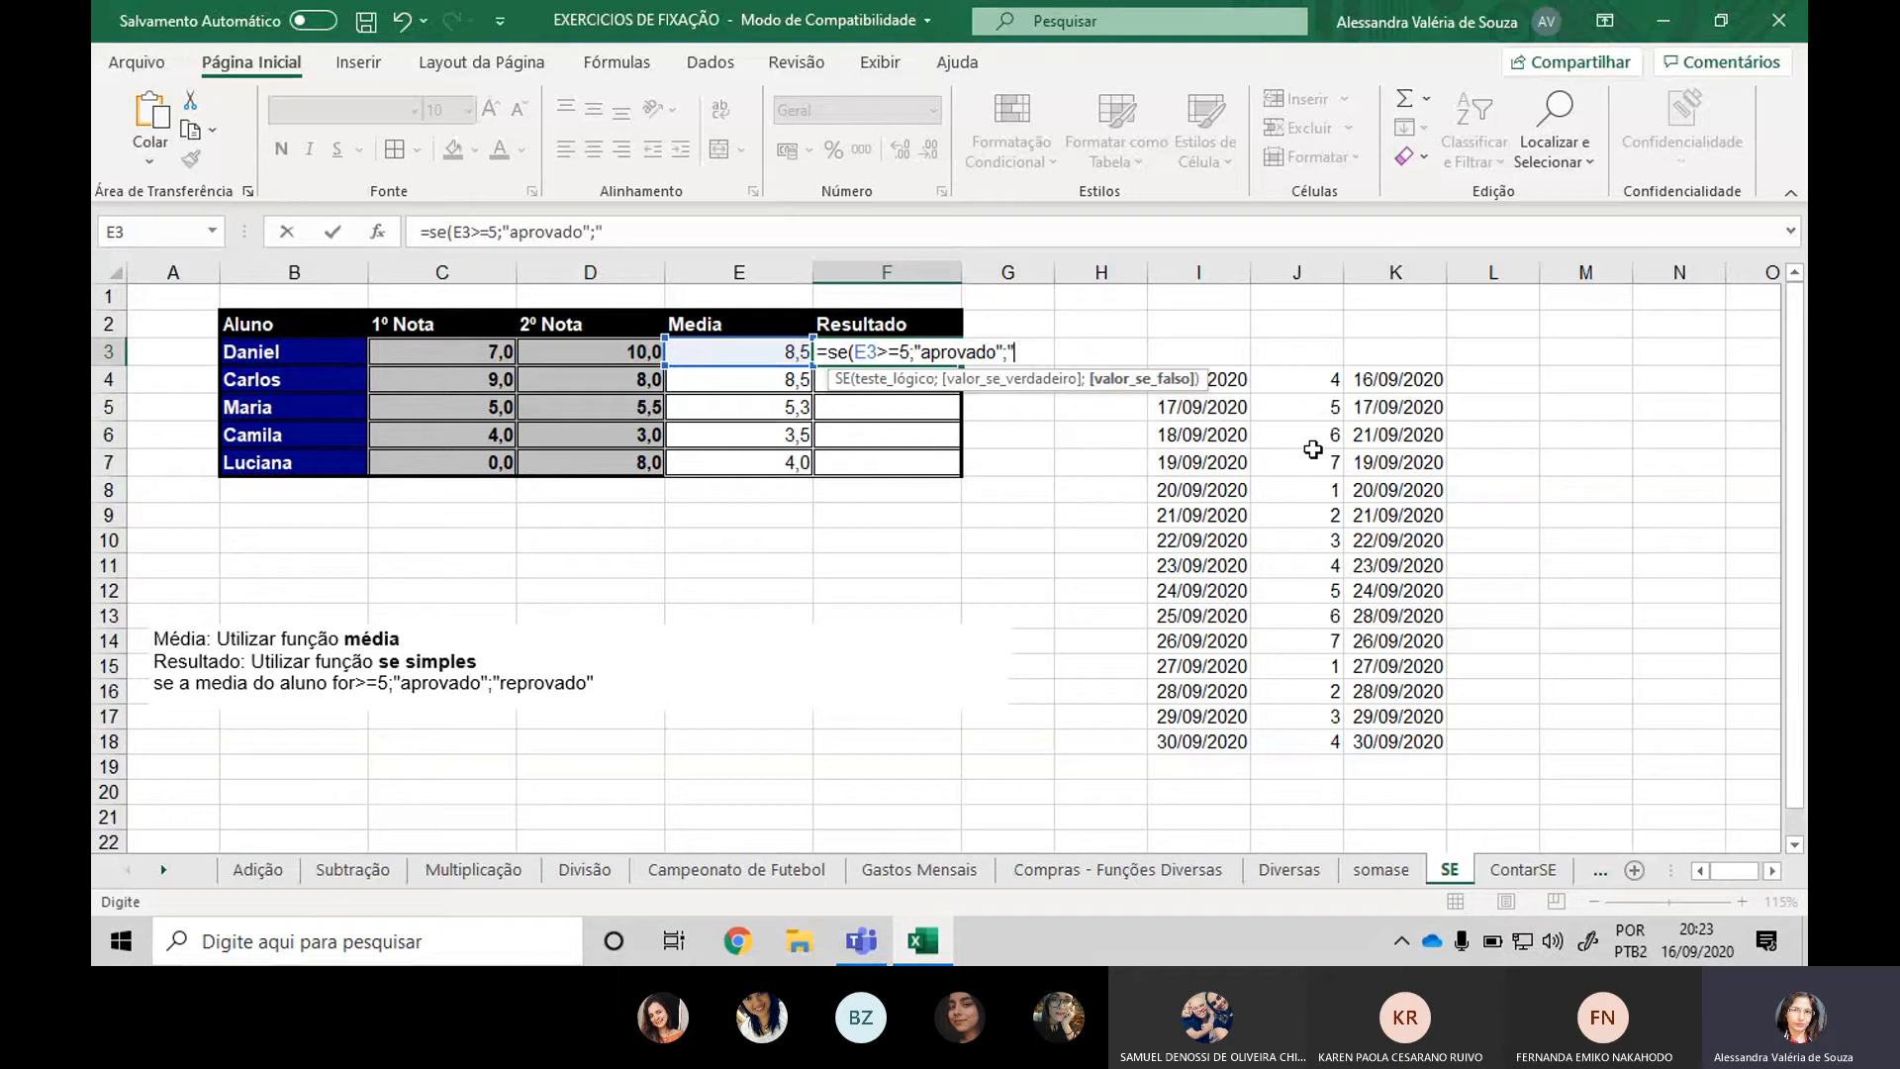
pyautogui.write('eprovado"')
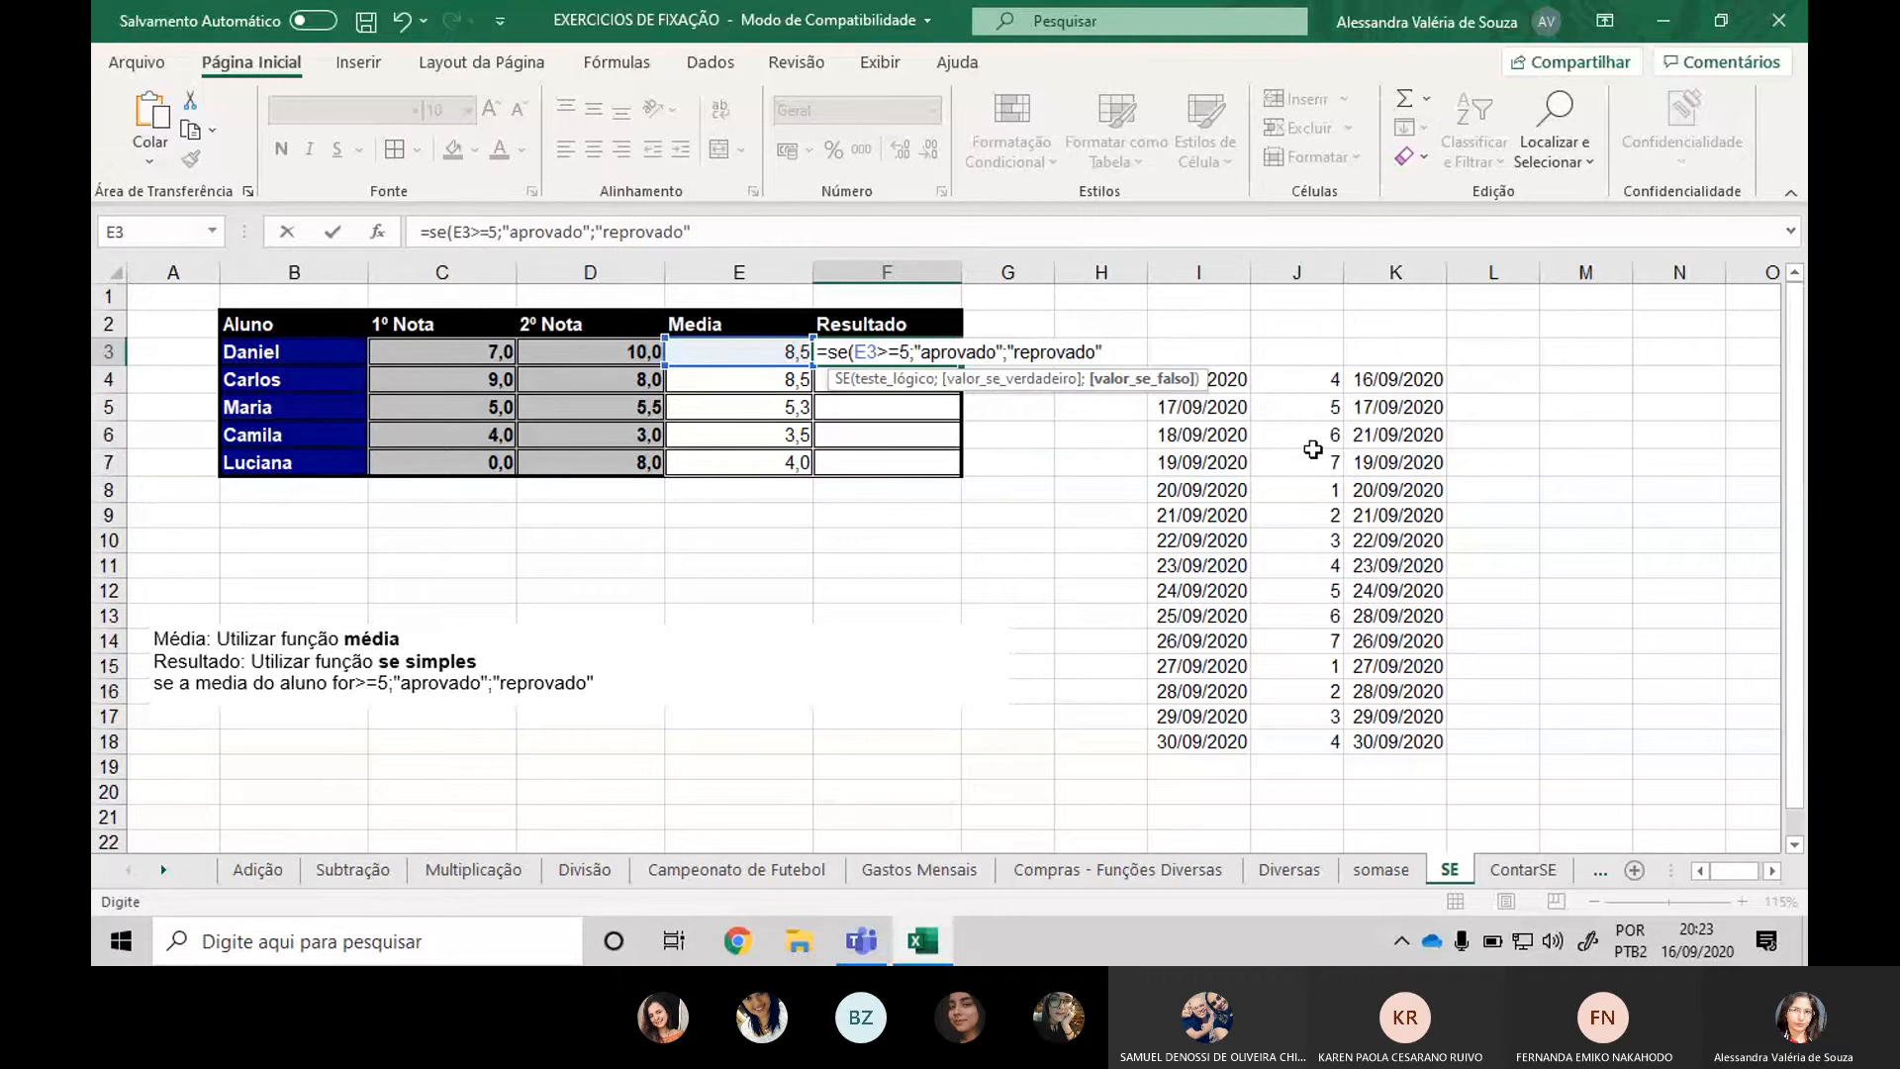
pyautogui.write(')')
pyautogui.press('Return')
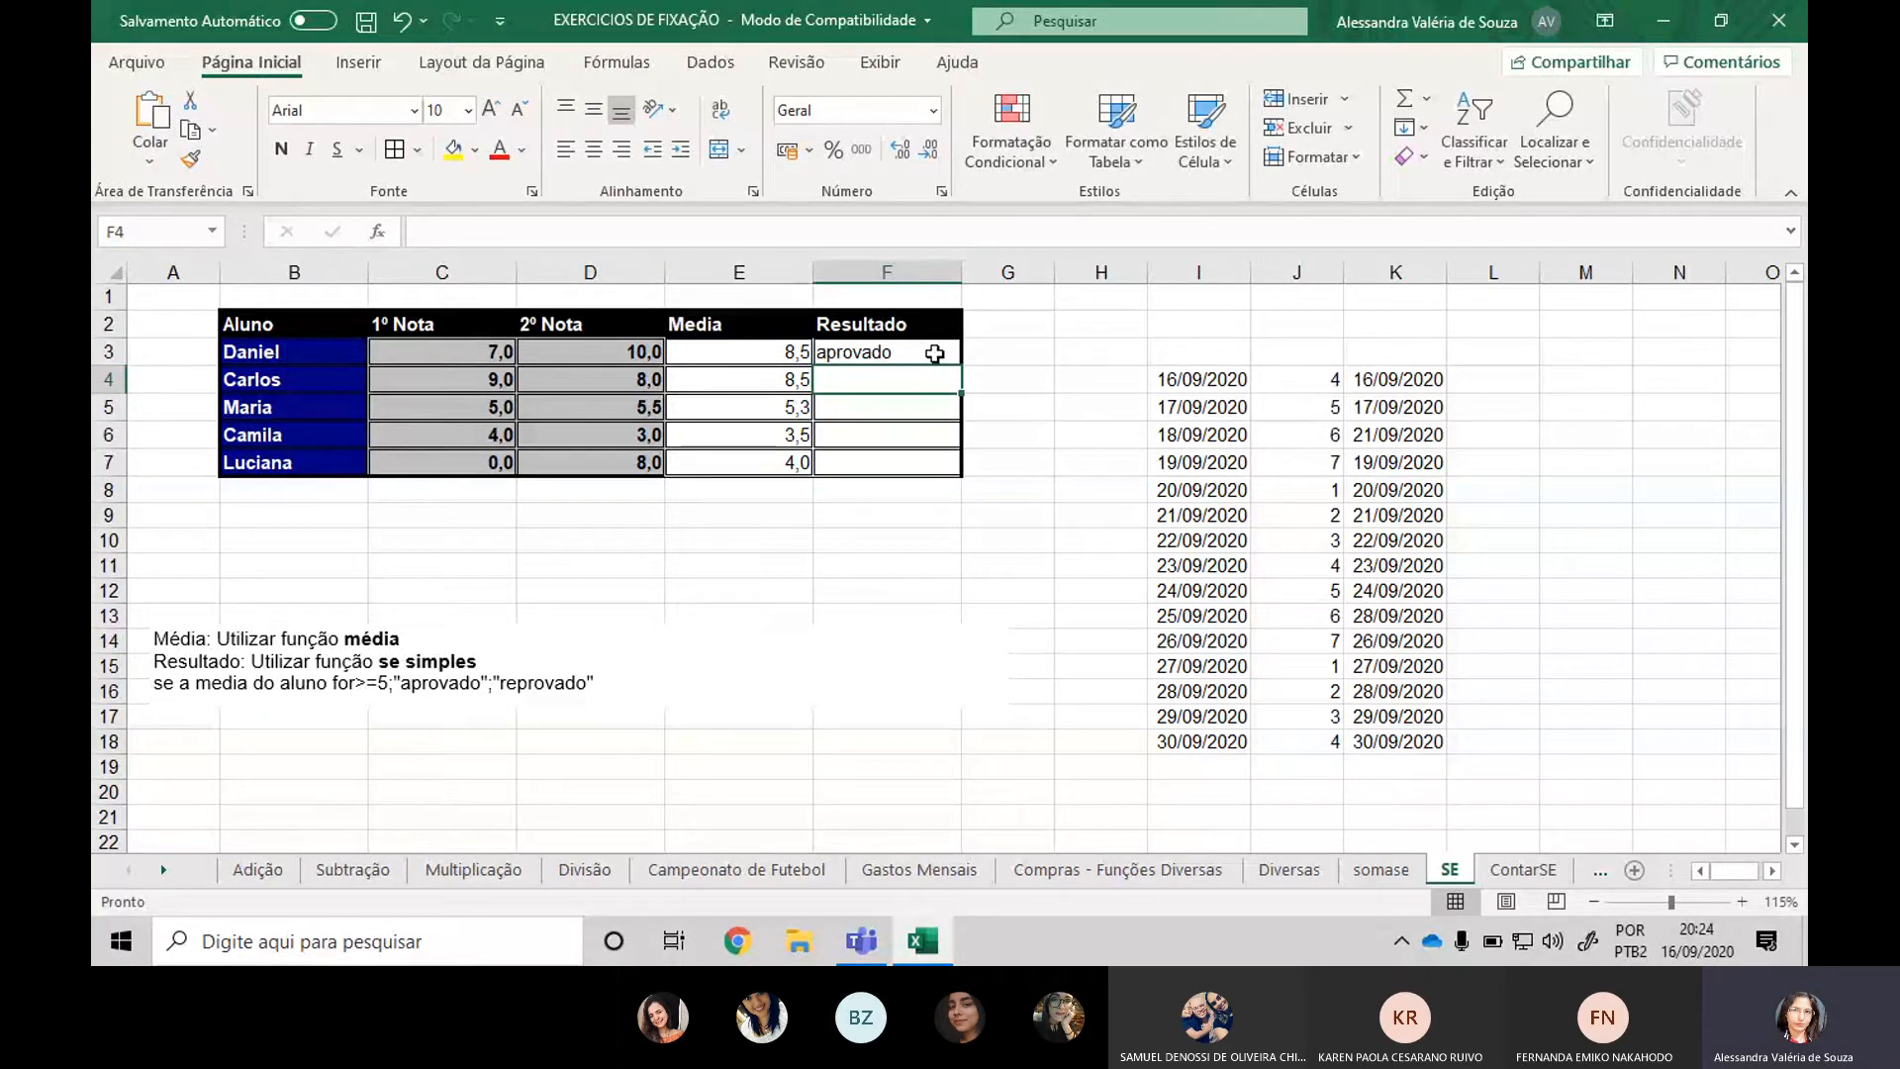
# Fill the SE formula from F3 down to F7 for the remaining students.
pyautogui.click(934, 353)
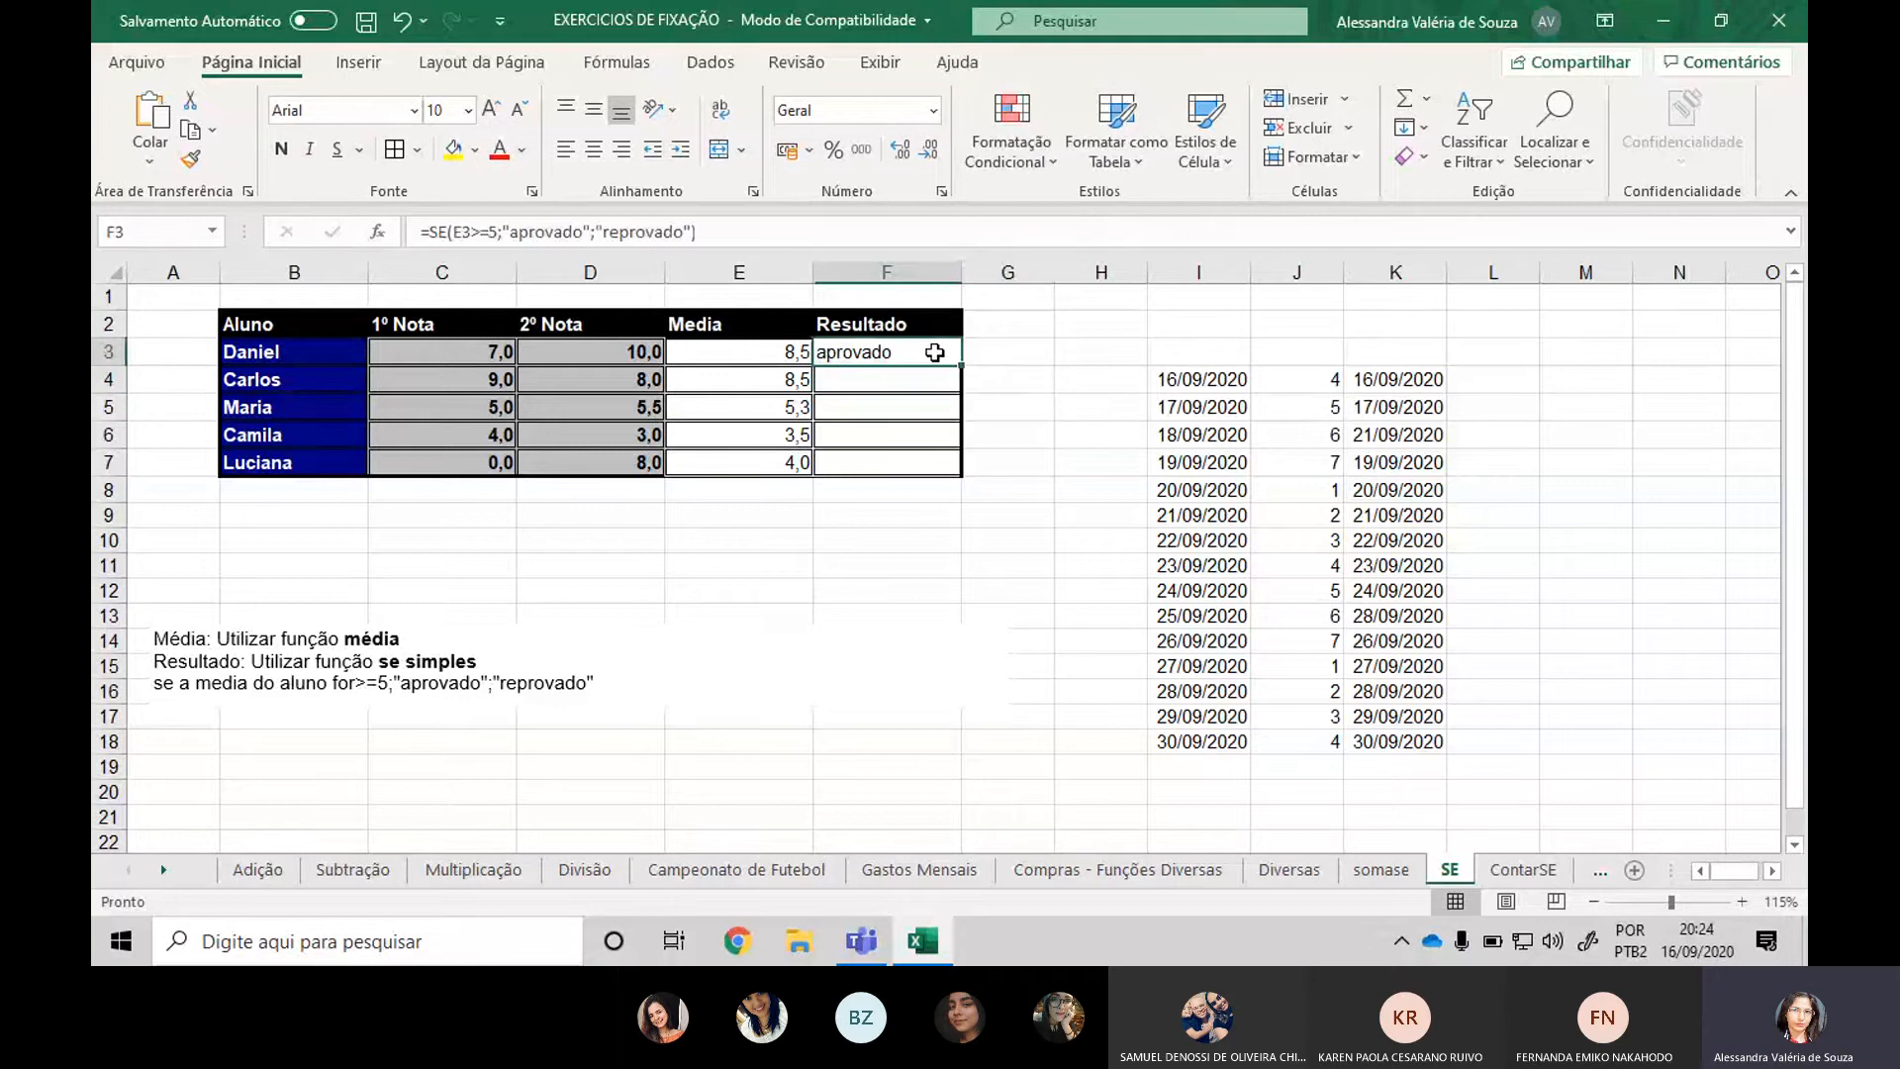
pyautogui.moveTo(961, 366); pyautogui.dragTo(965, 466)
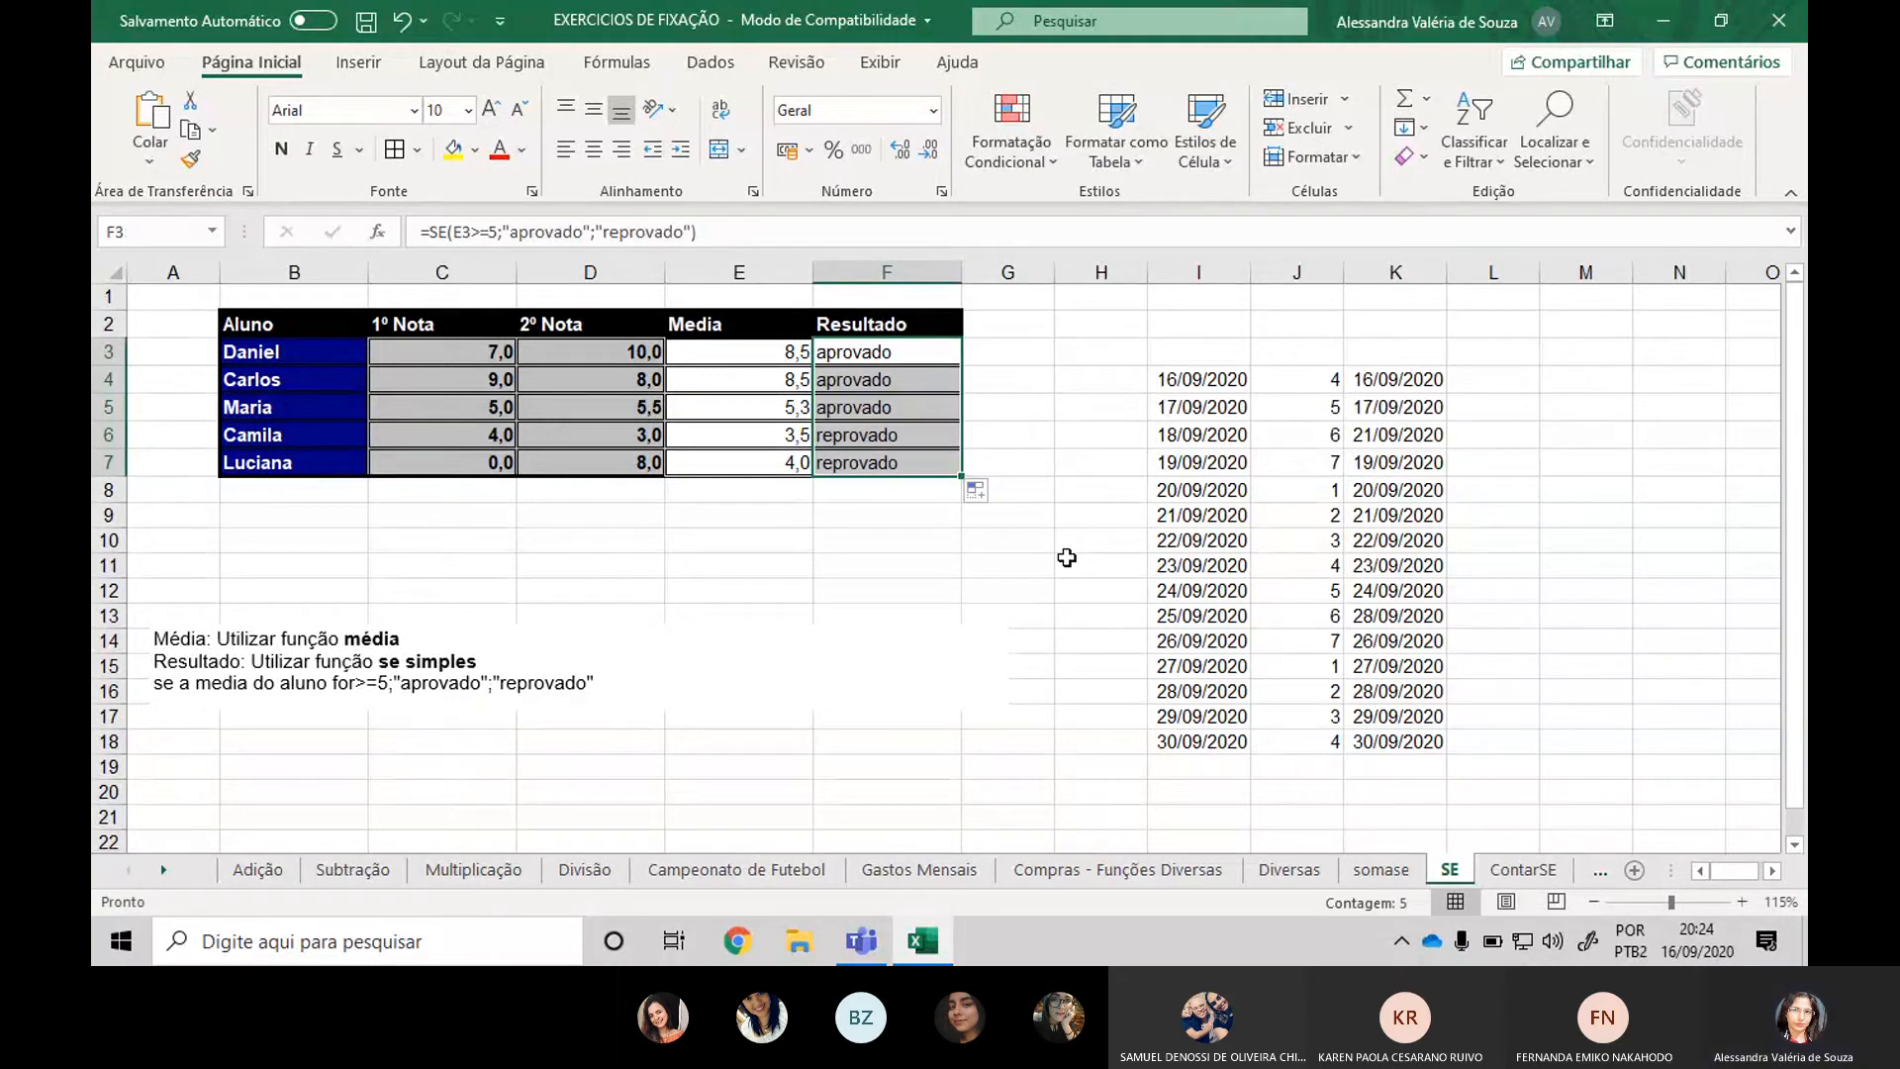
pyautogui.click(1067, 559)
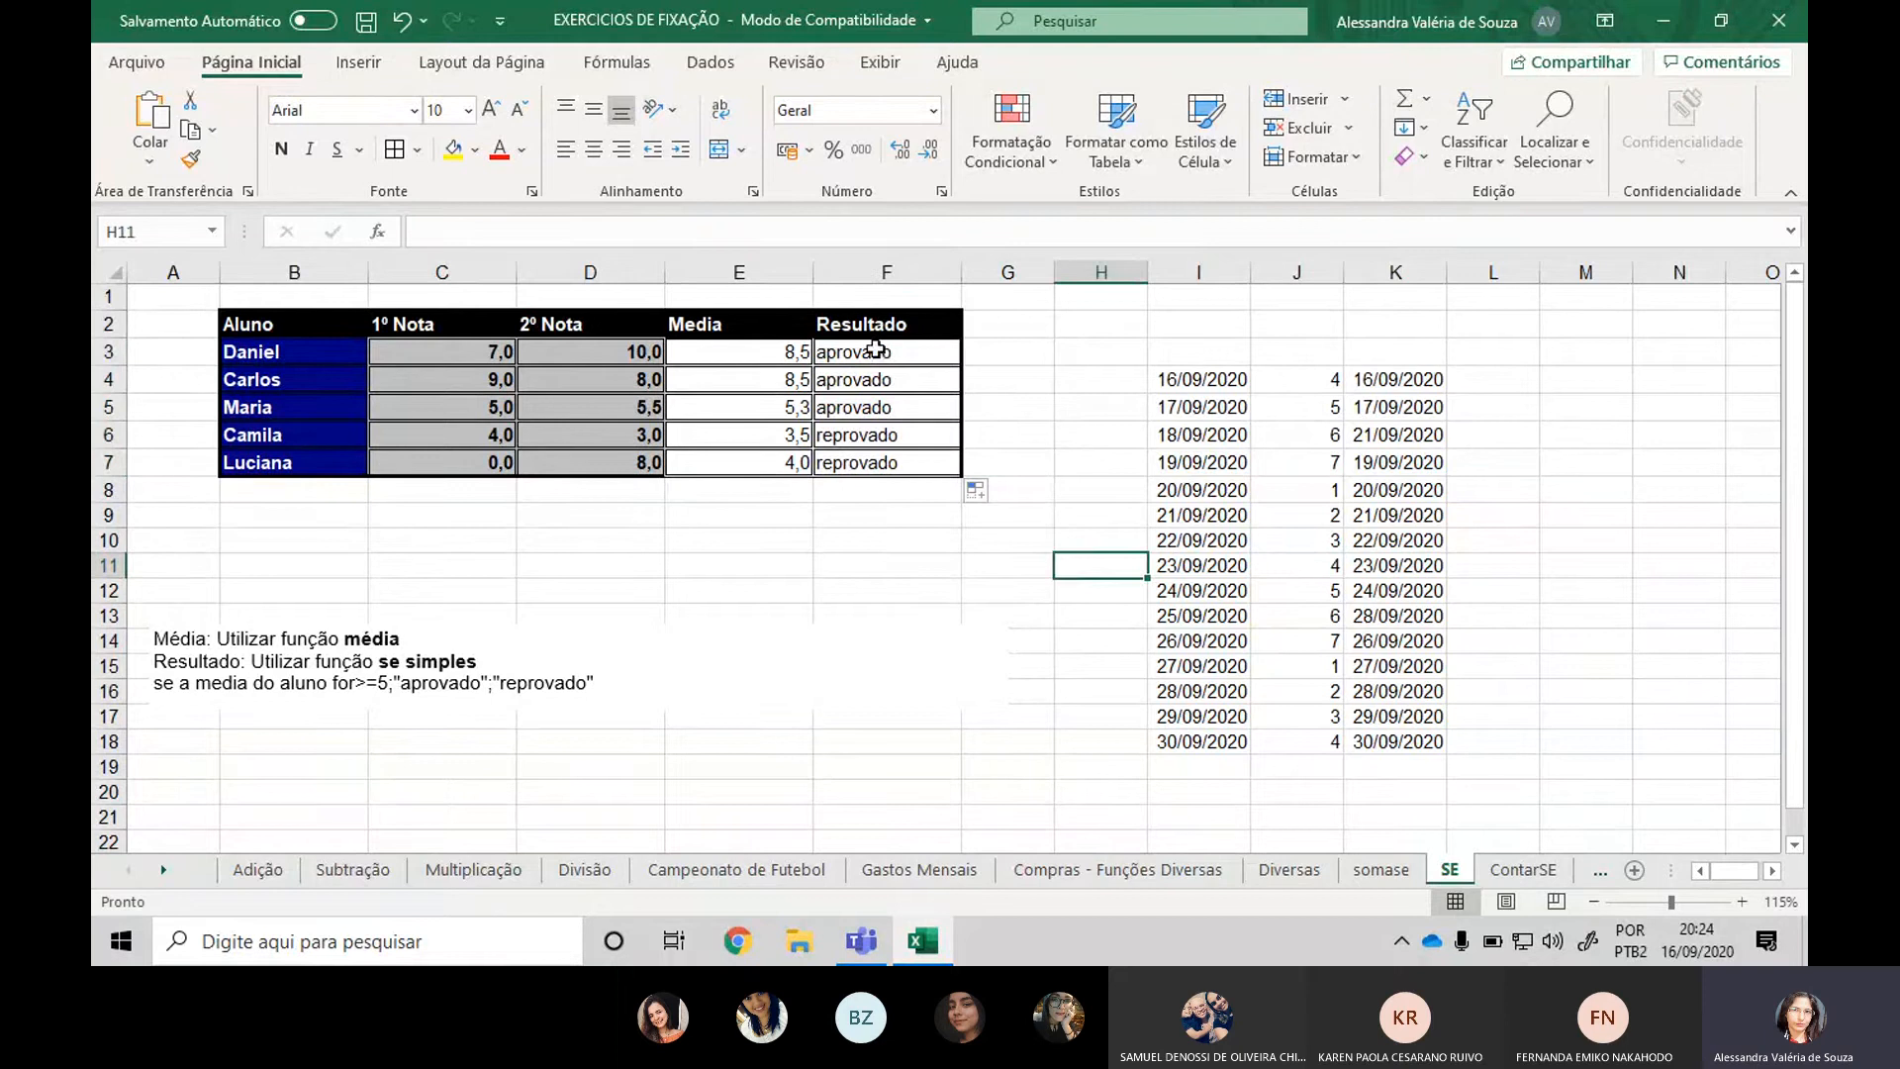
# Add an É Igual a conditional formatting rule to F3:F7 giving "reprovado" the format Preenchimento Vermelho Claro e Texto Vermelho Escuro.
pyautogui.moveTo(875, 348); pyautogui.dragTo(888, 465)
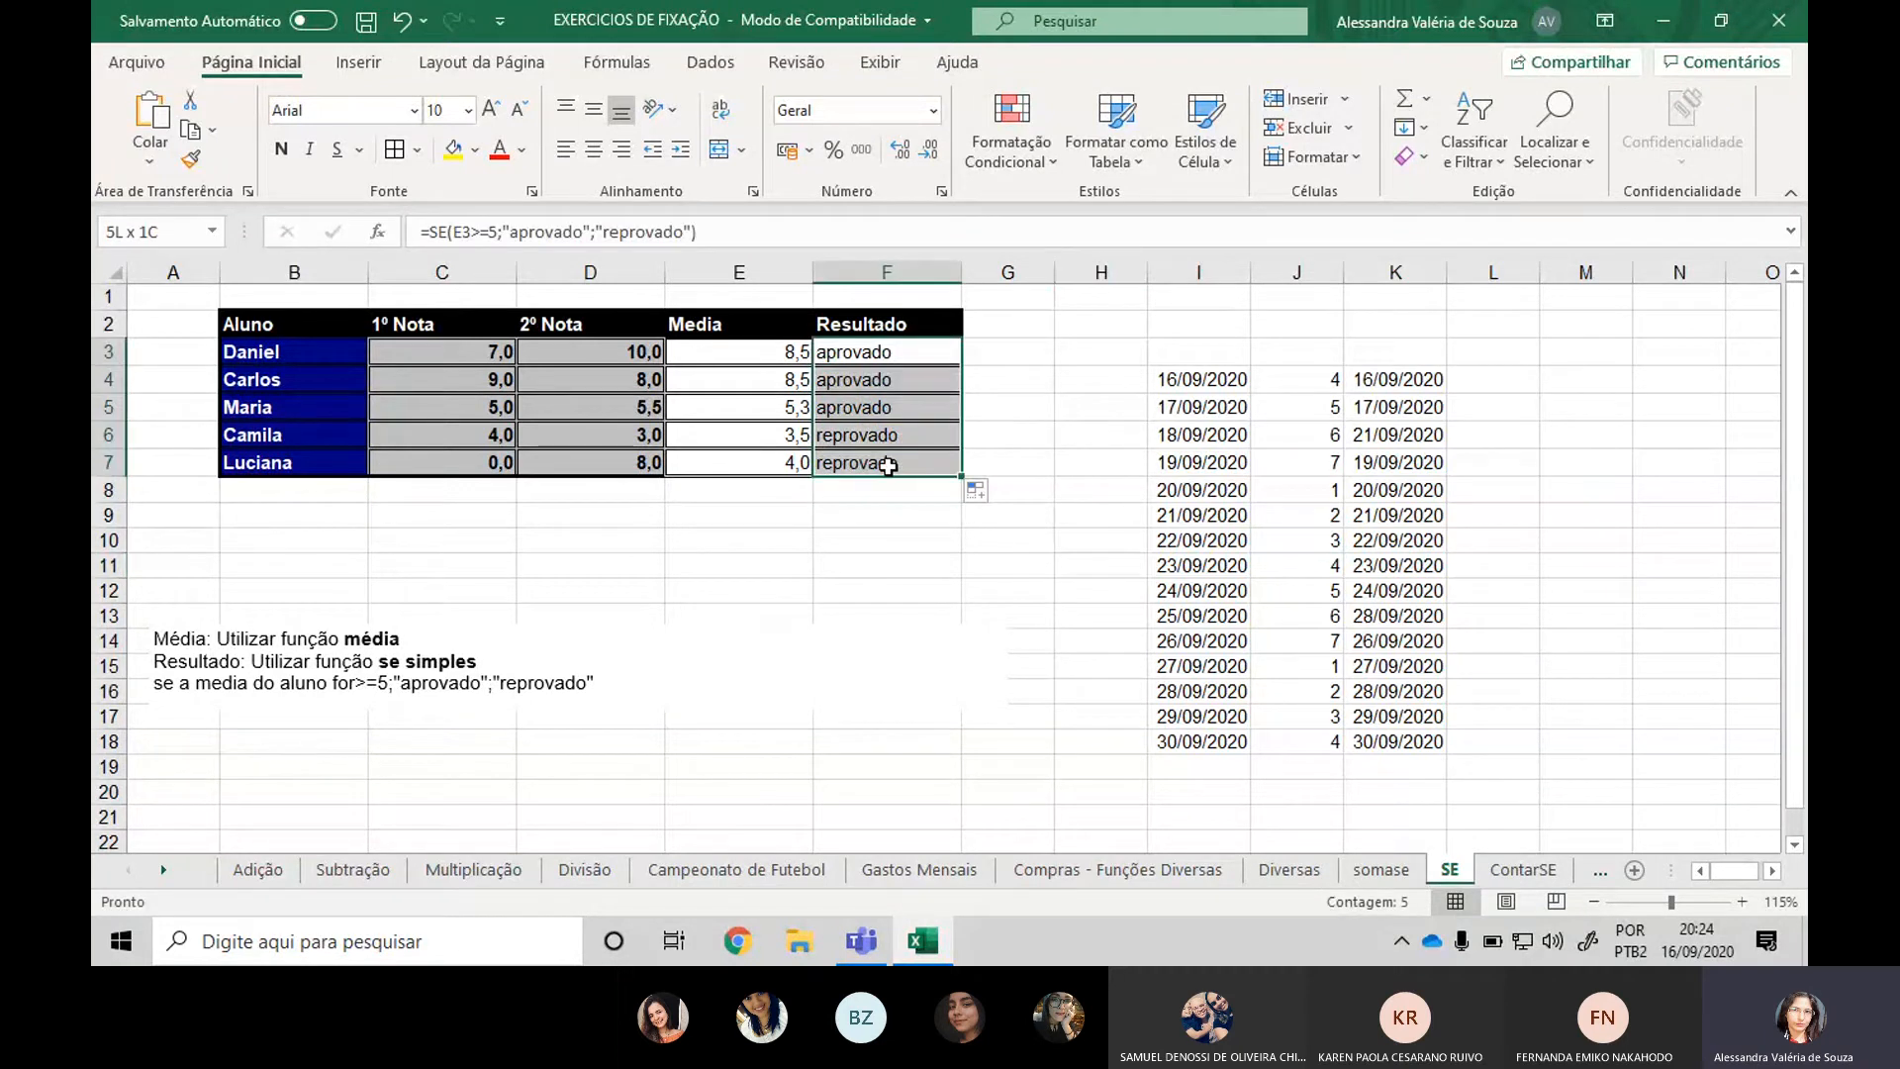
pyautogui.click(1011, 139)
pyautogui.moveTo(1128, 212)
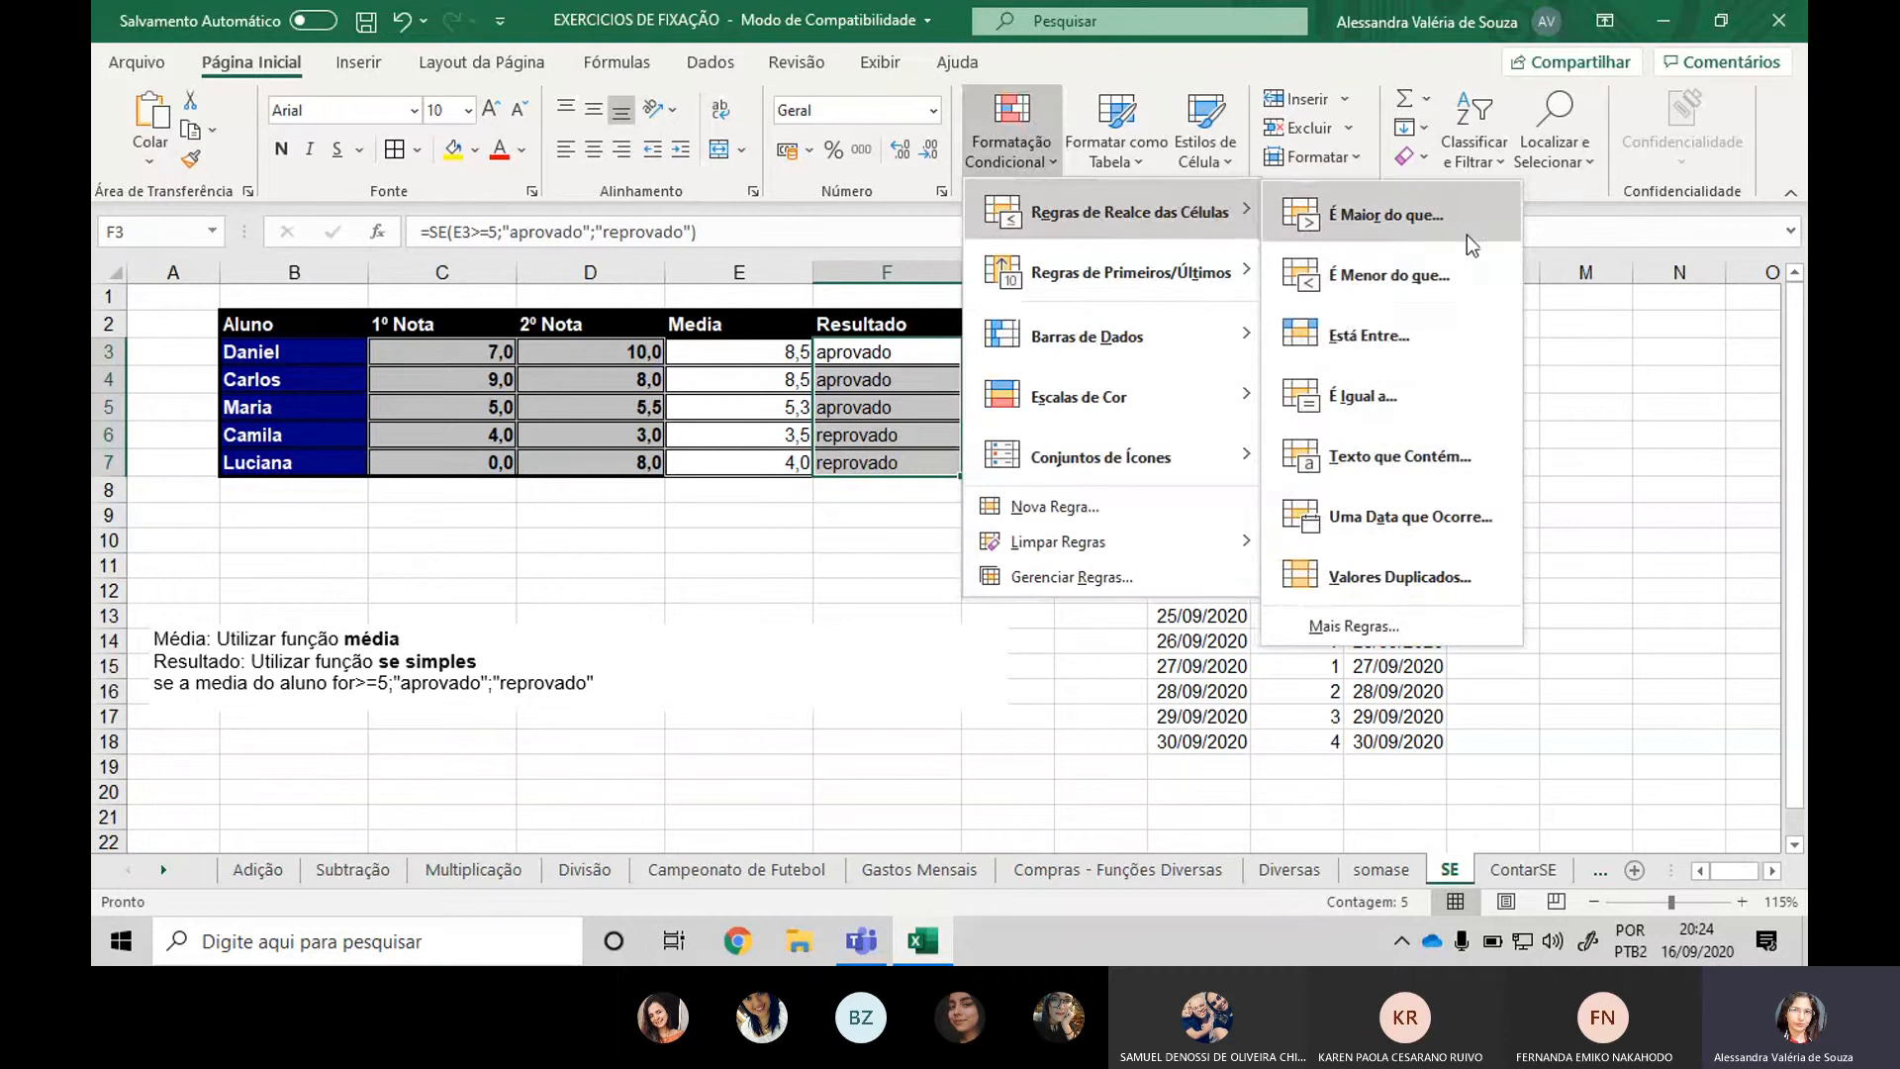
pyautogui.click(1425, 386)
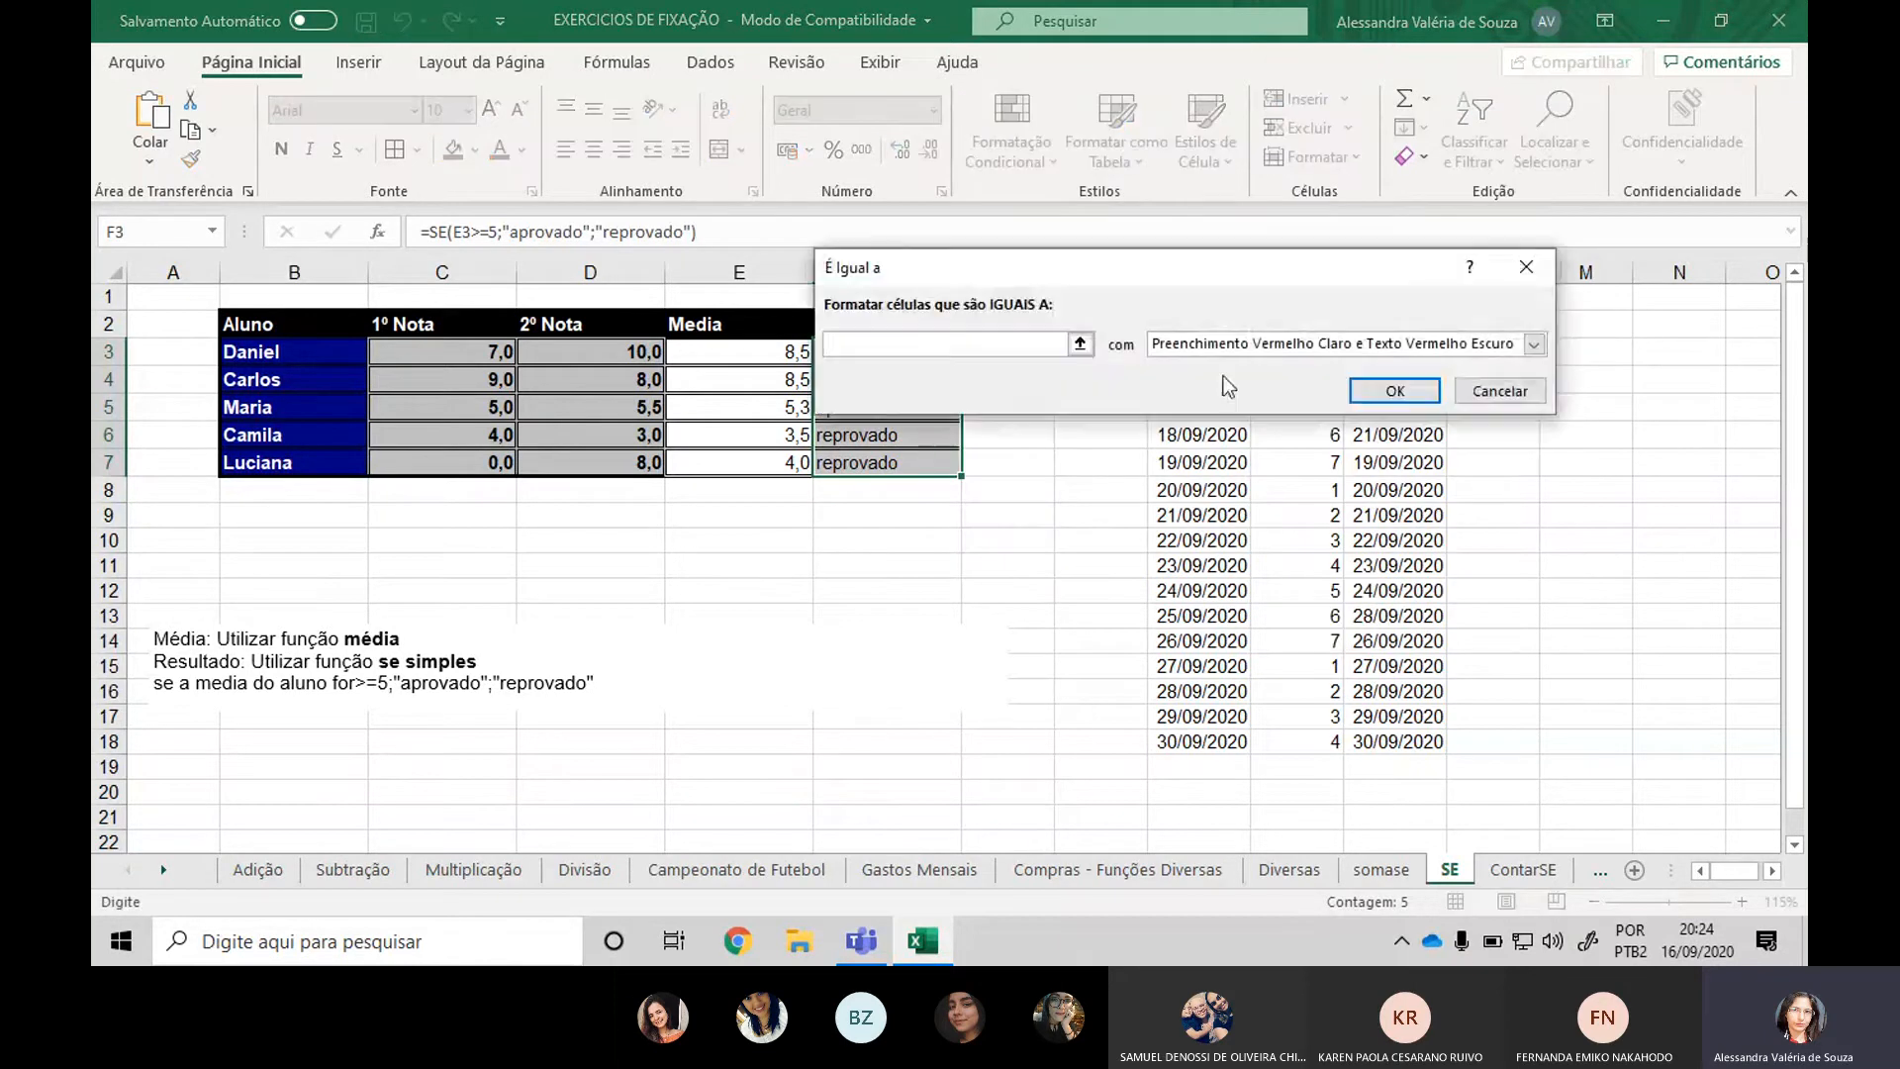
pyautogui.write('r')
pyautogui.write('erp')
pyautogui.press('BackSpace')
pyautogui.press('BackSpace')
pyautogui.write('provado')
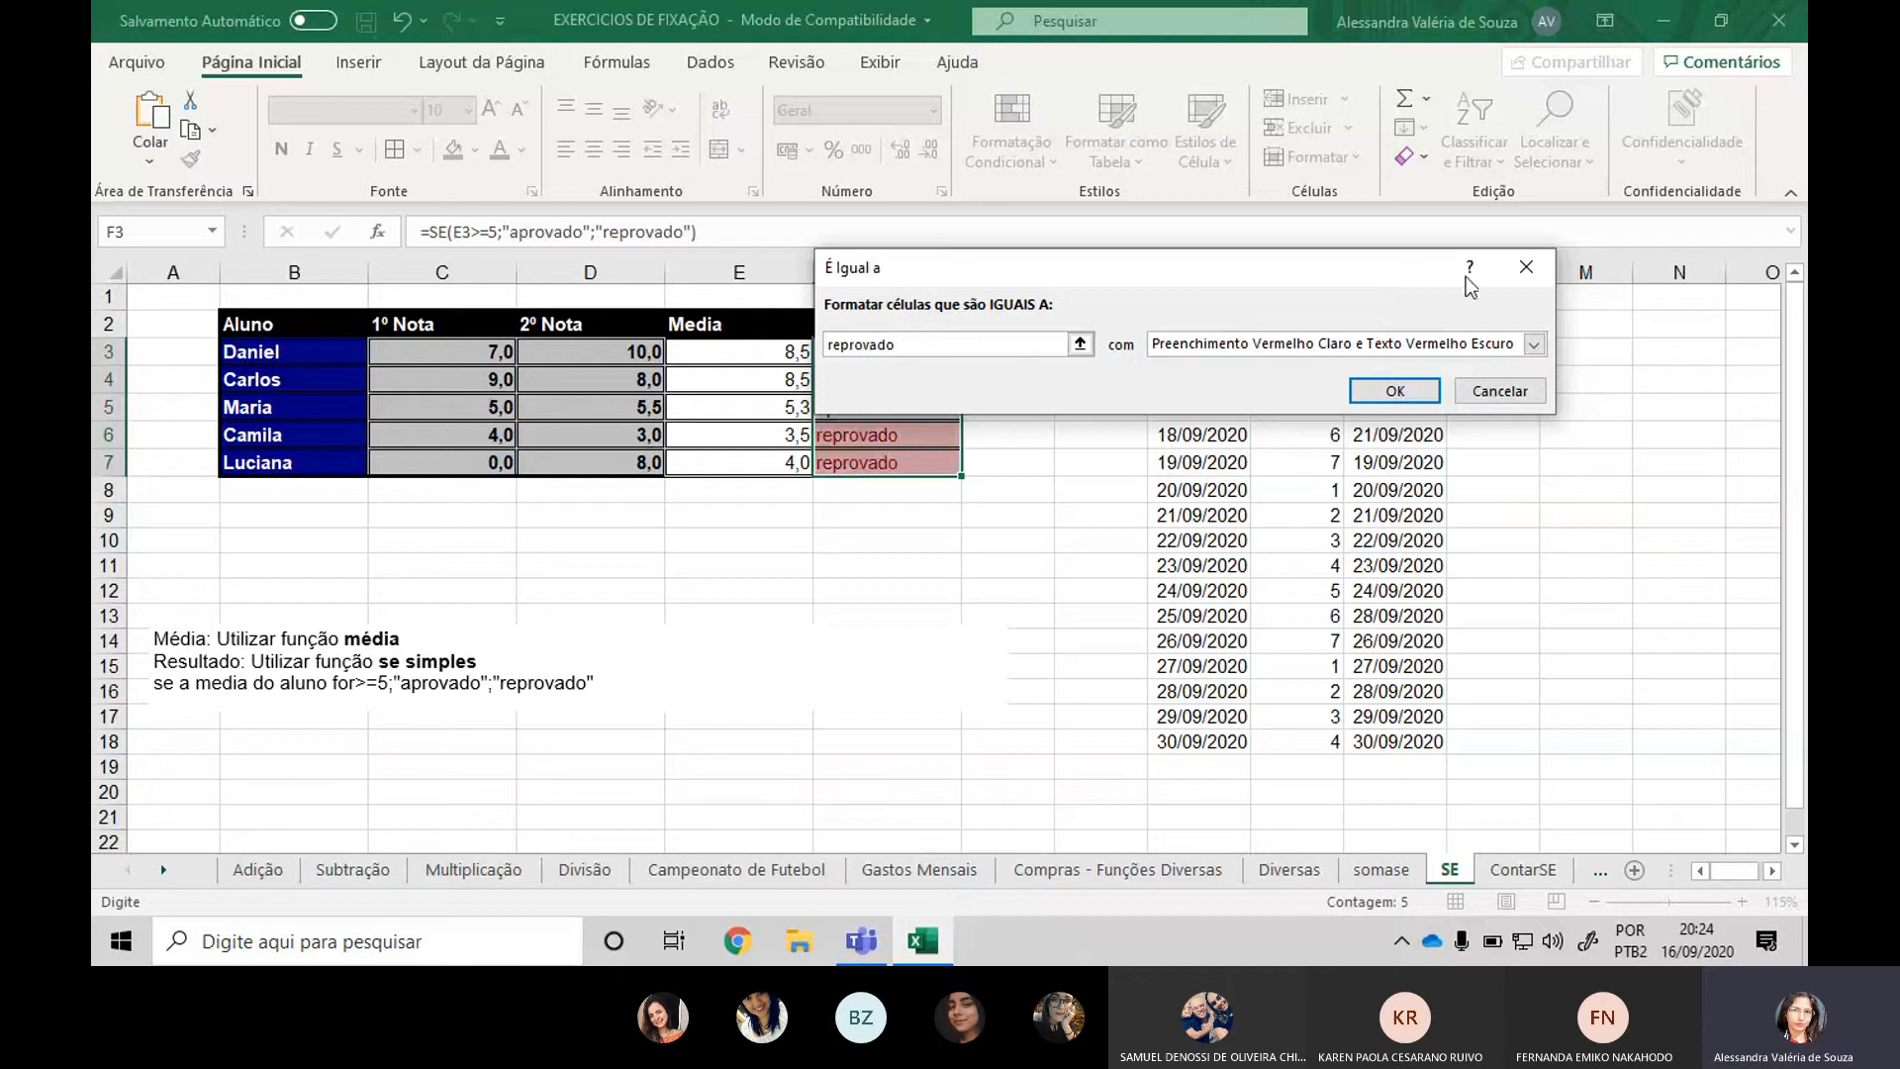
pyautogui.click(1360, 392)
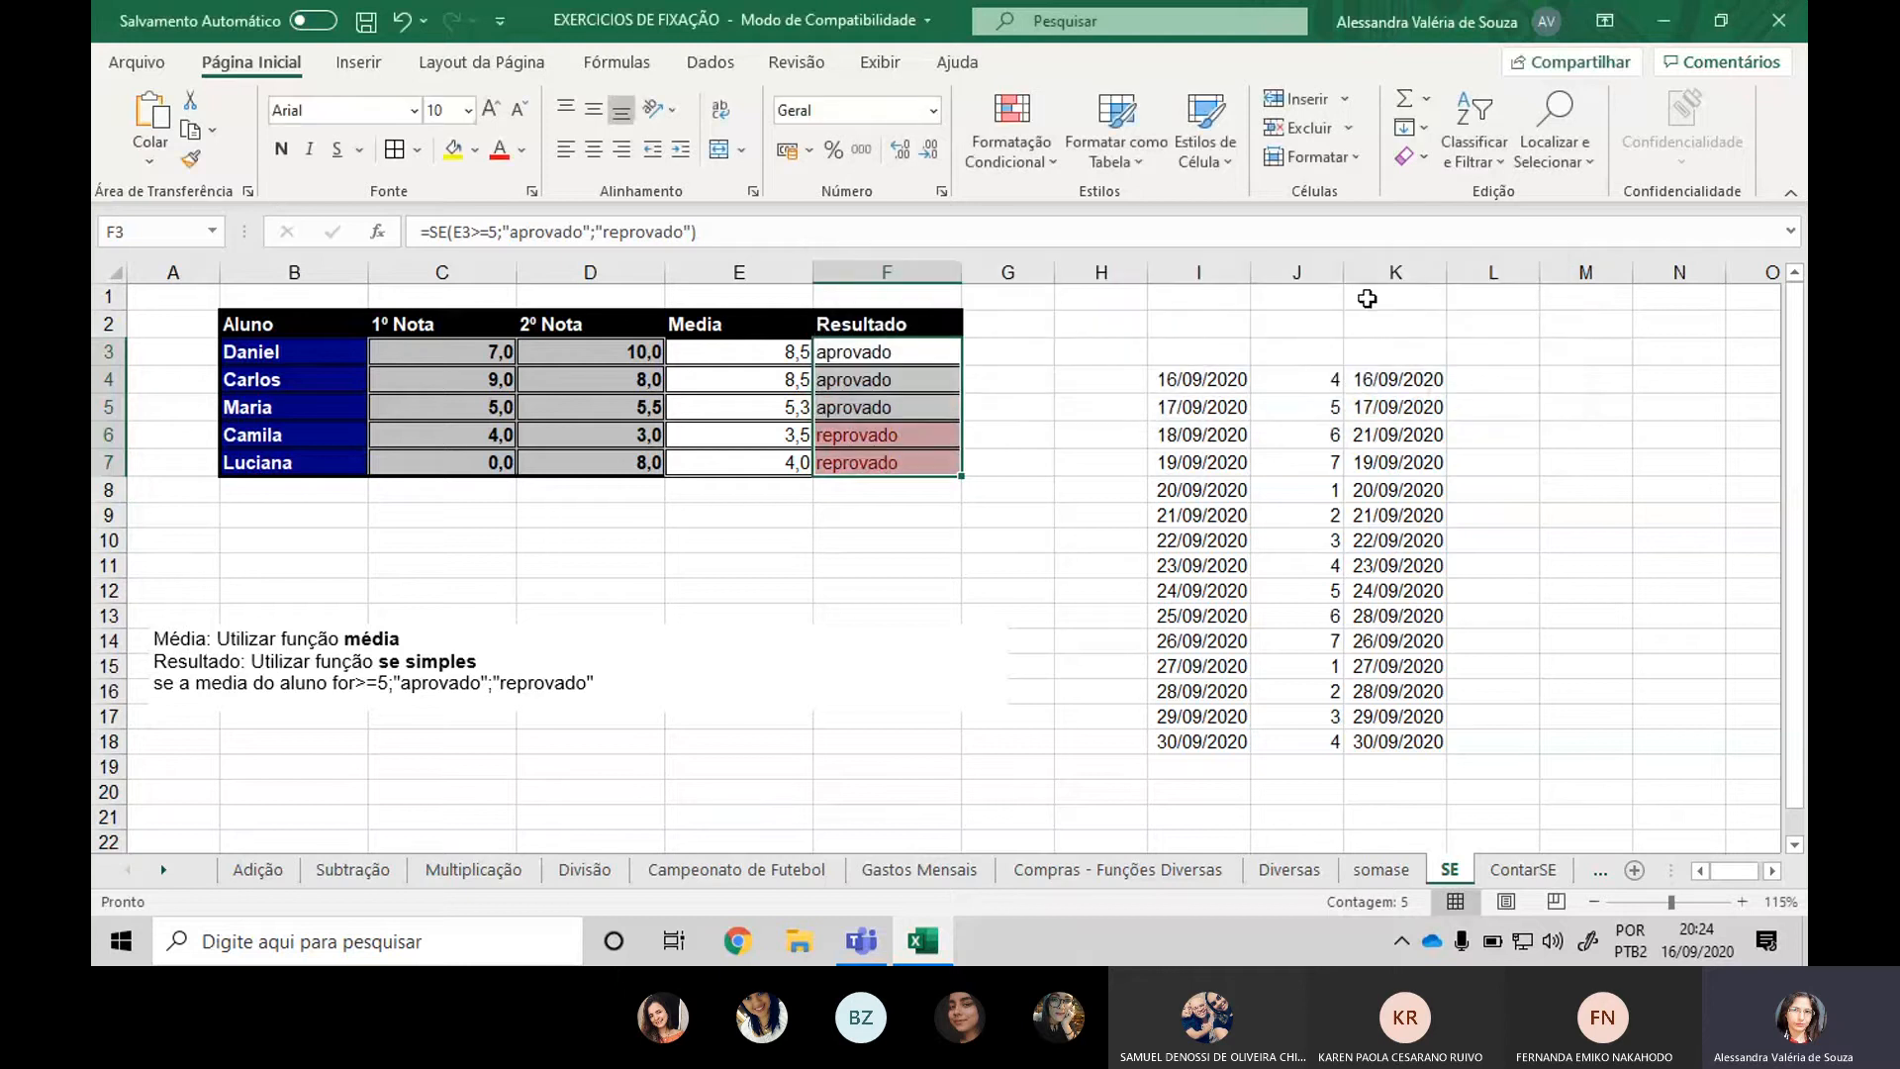
# Add an É Igual a conditional formatting rule to F3:F7 giving "aprovado" the format Preenchimento Verde e Texto Verde Escuro.
pyautogui.click(1010, 138)
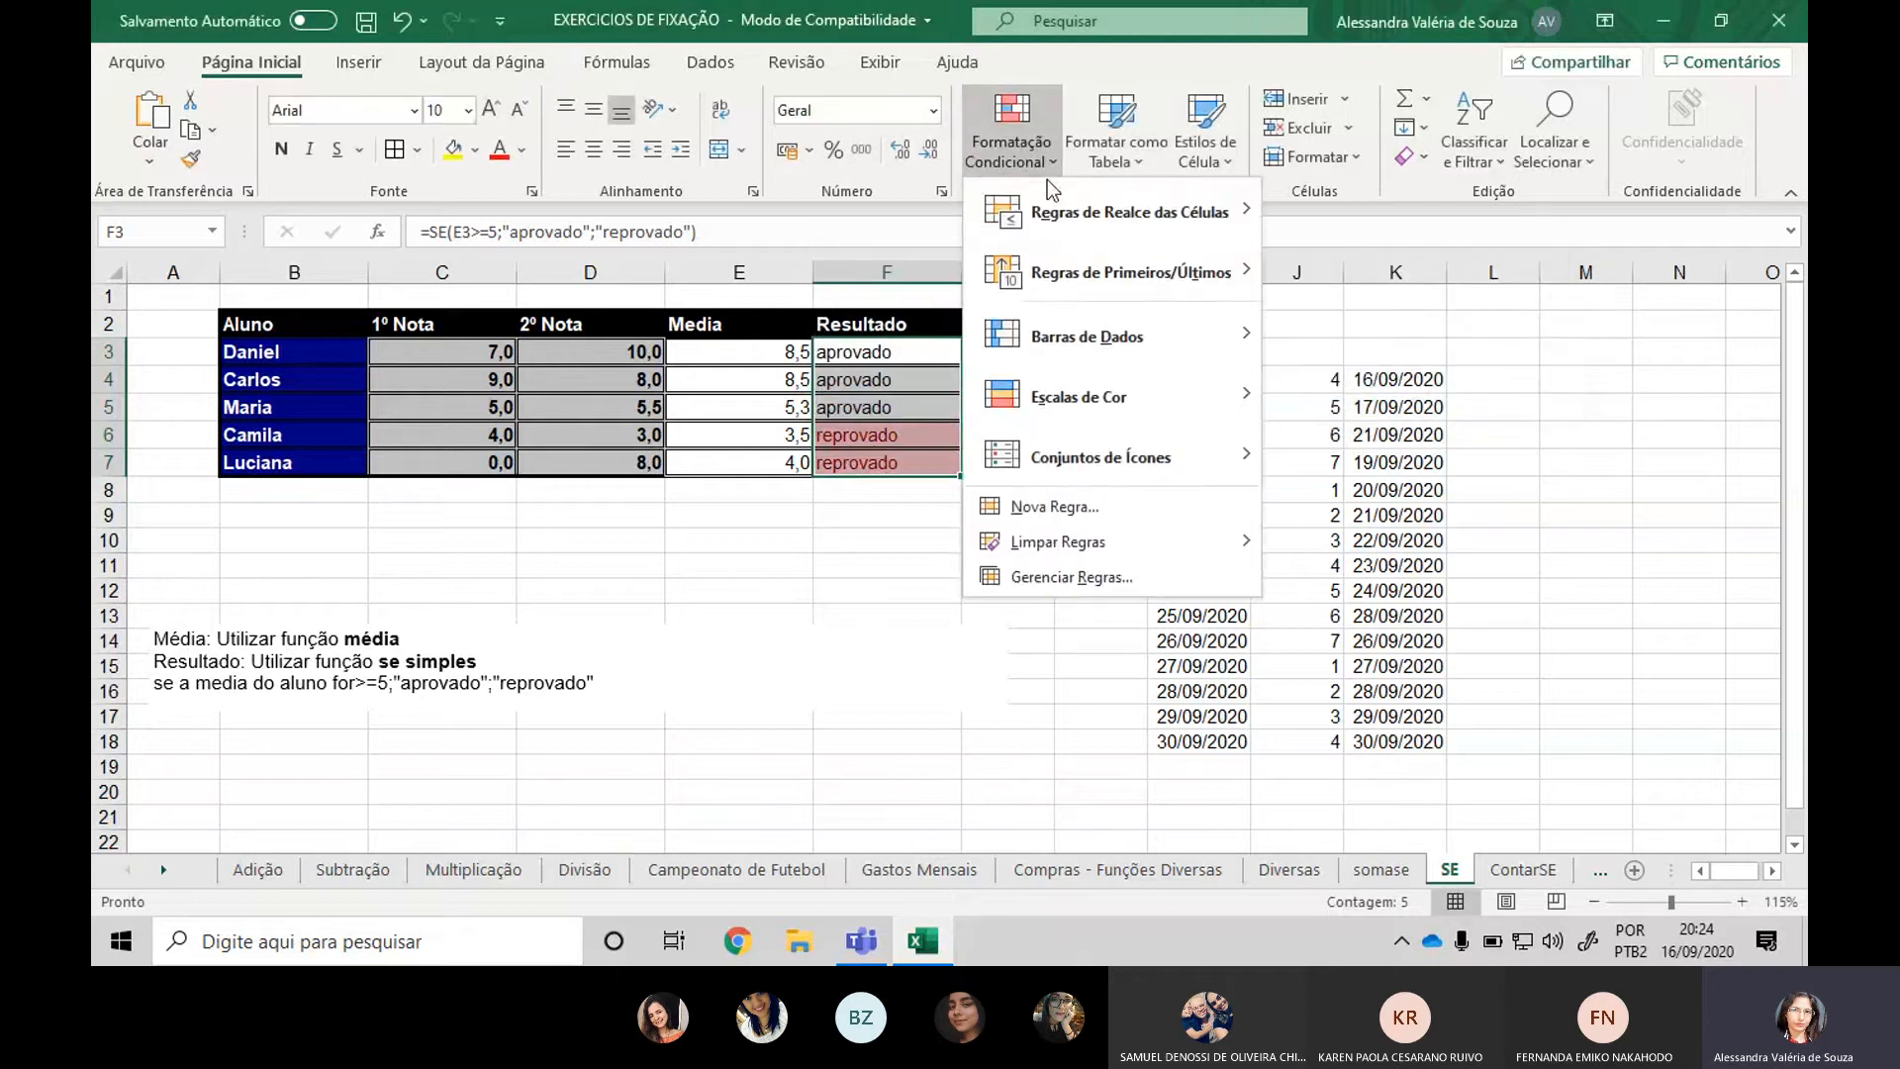
pyautogui.moveTo(1128, 211)
pyautogui.click(1429, 398)
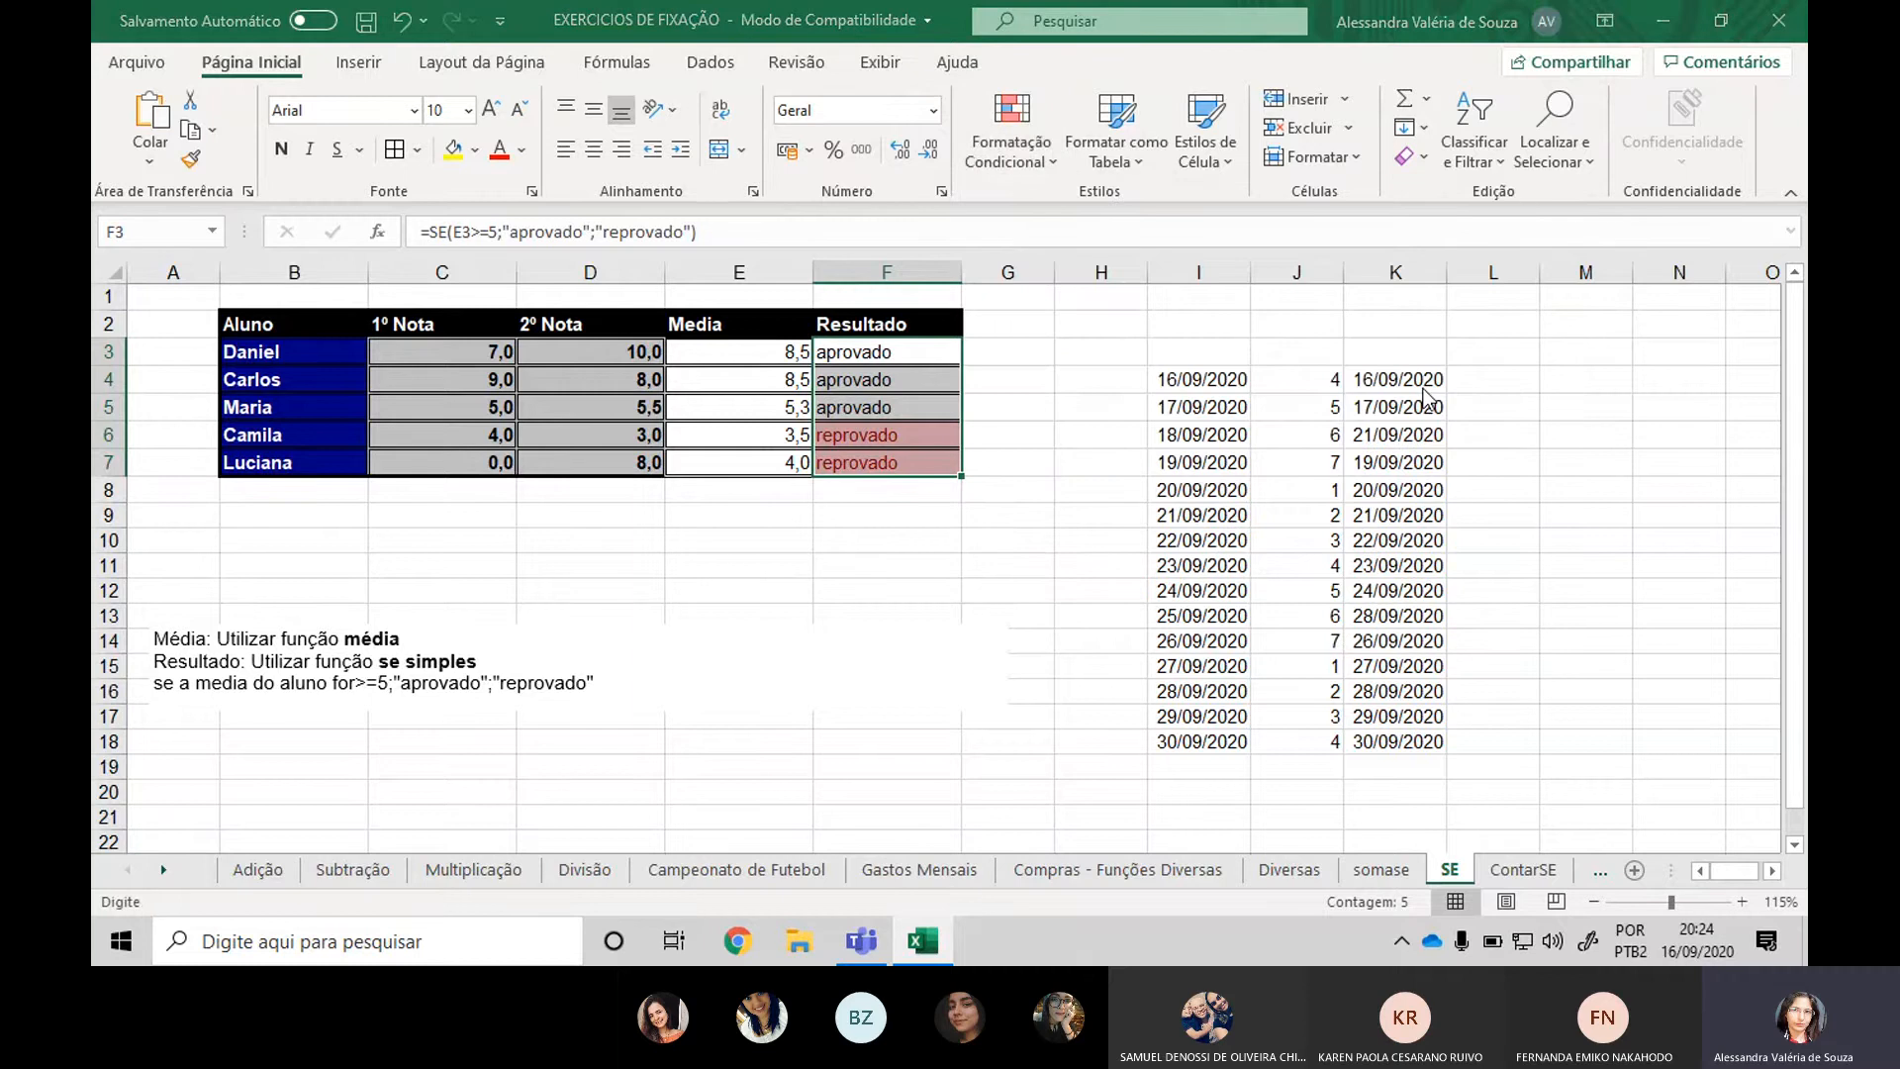
pyautogui.write('aprovado')
pyautogui.press('Tab')
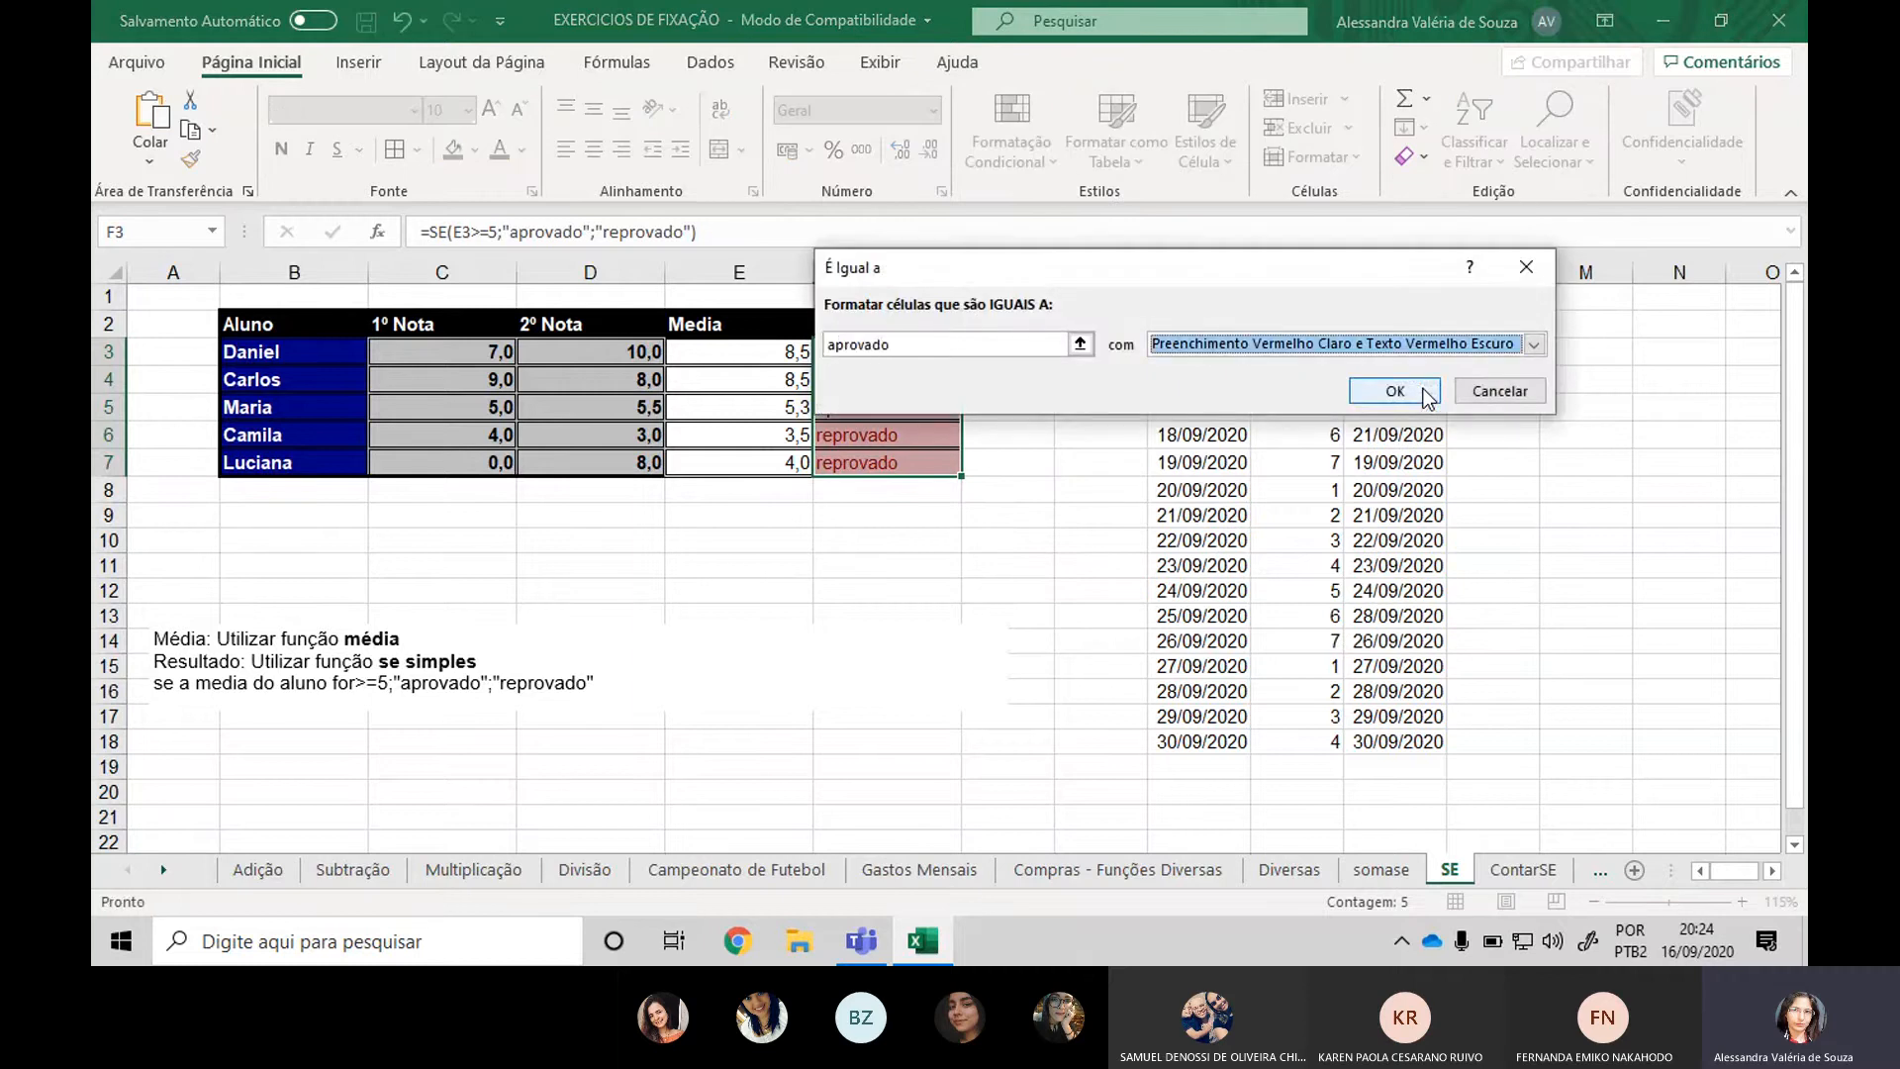
pyautogui.press('Down')
pyautogui.press('Down')
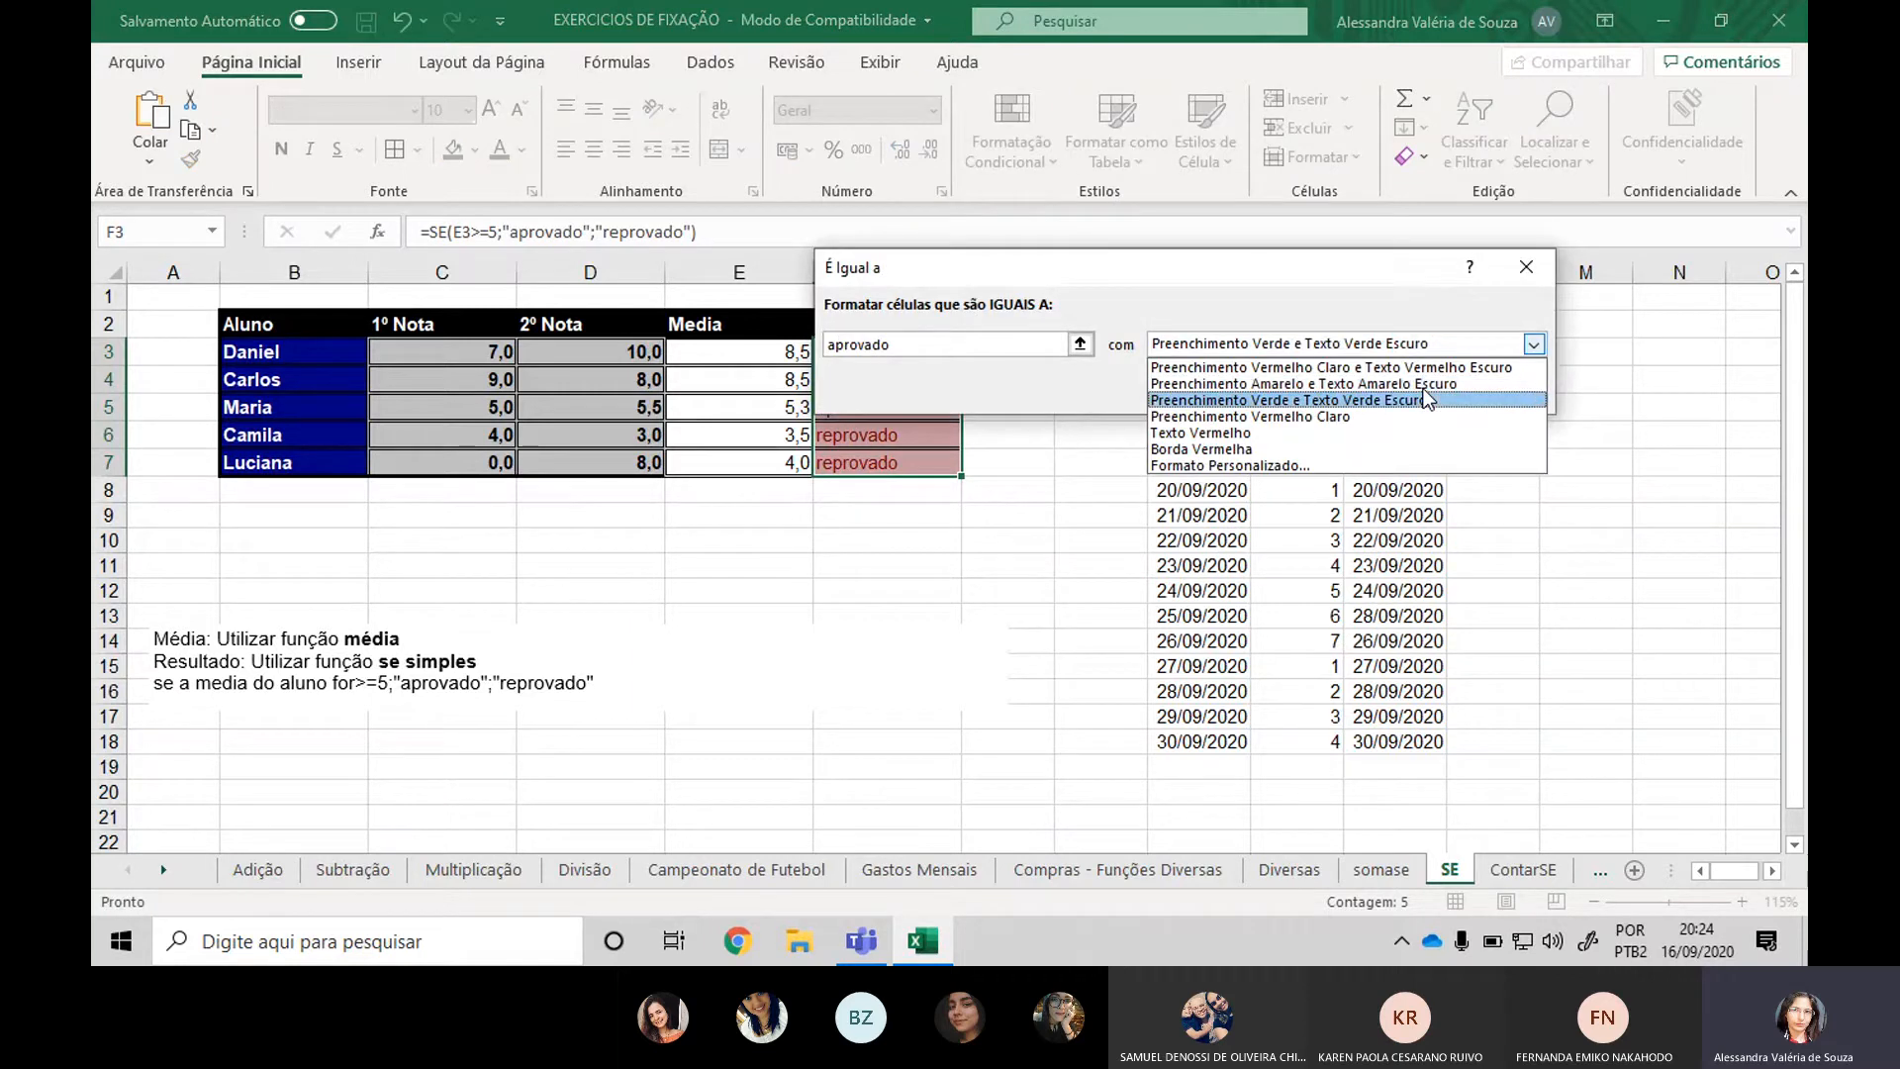
pyautogui.click(1426, 399)
pyautogui.click(1432, 392)
pyautogui.click(1101, 615)
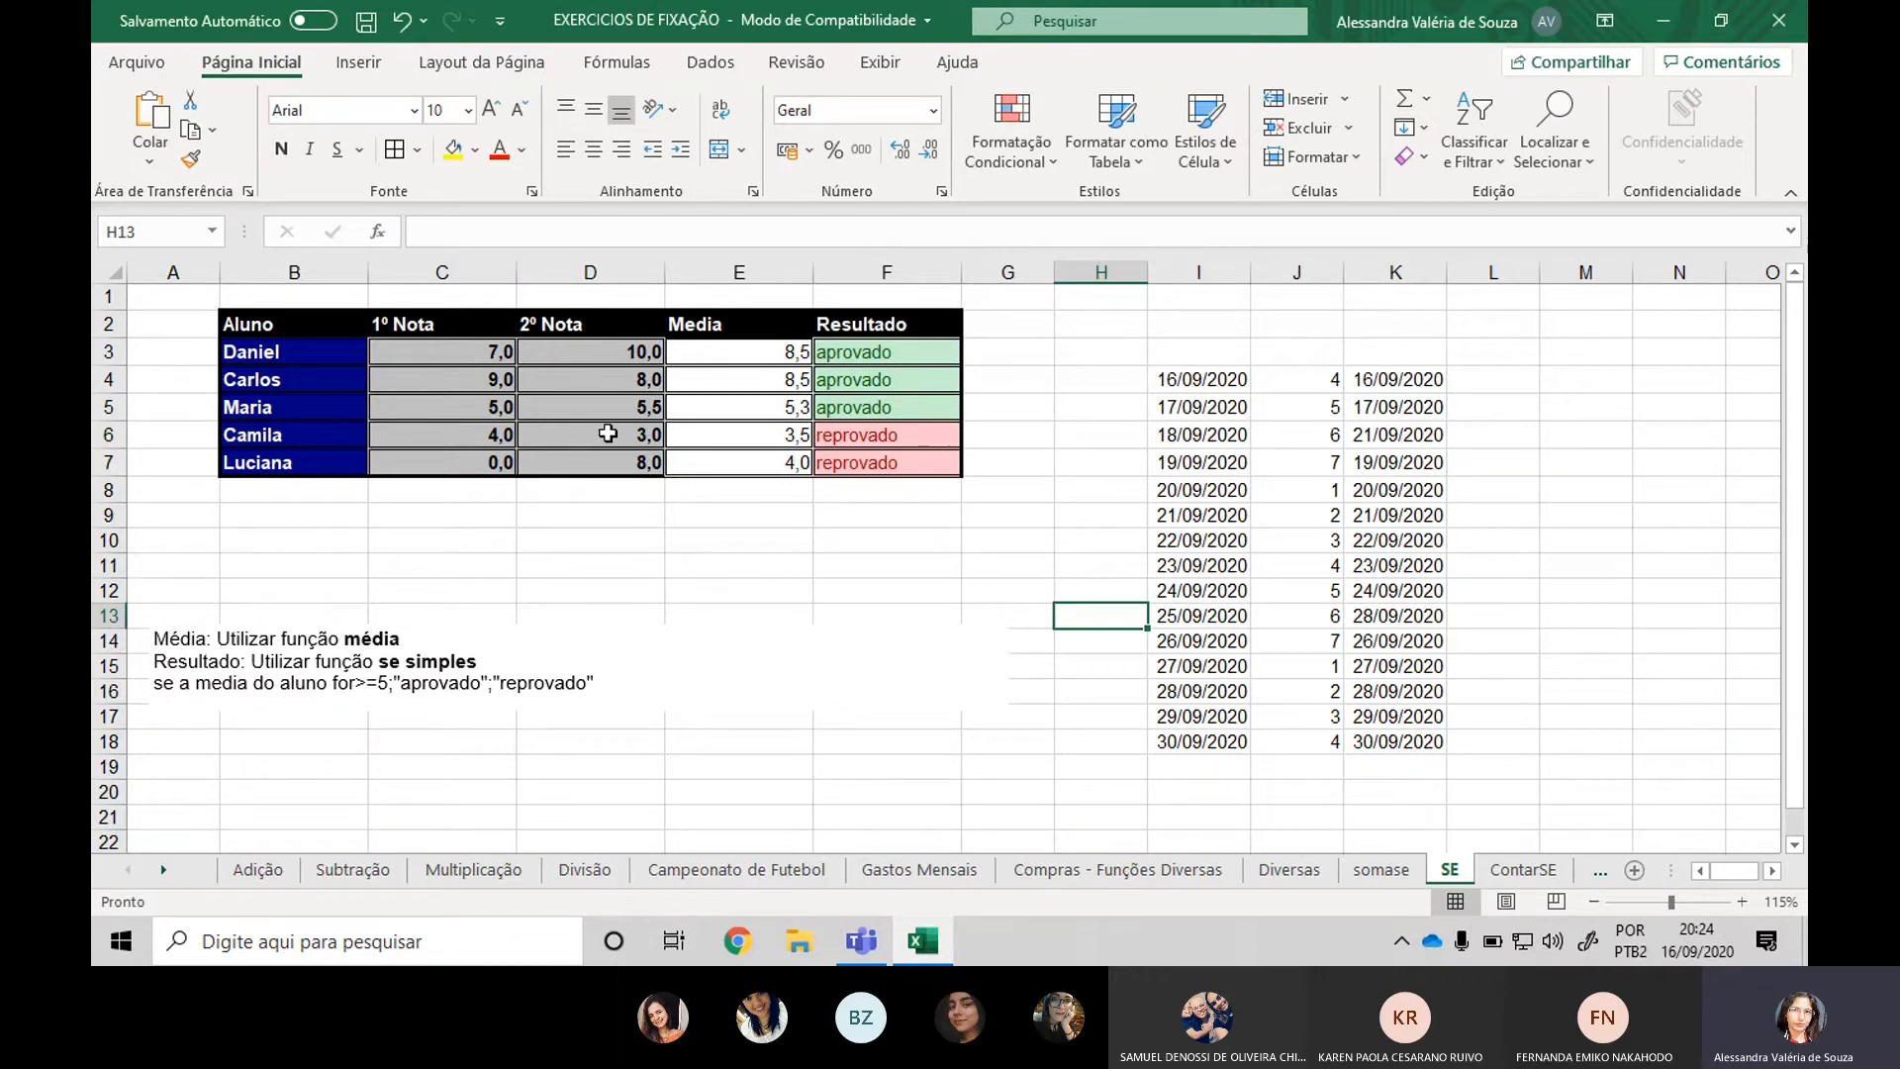
# Change the 1º Nota grade in C6 to 7 to test the result formatting.
pyautogui.click(495, 434)
pyautogui.write('7')
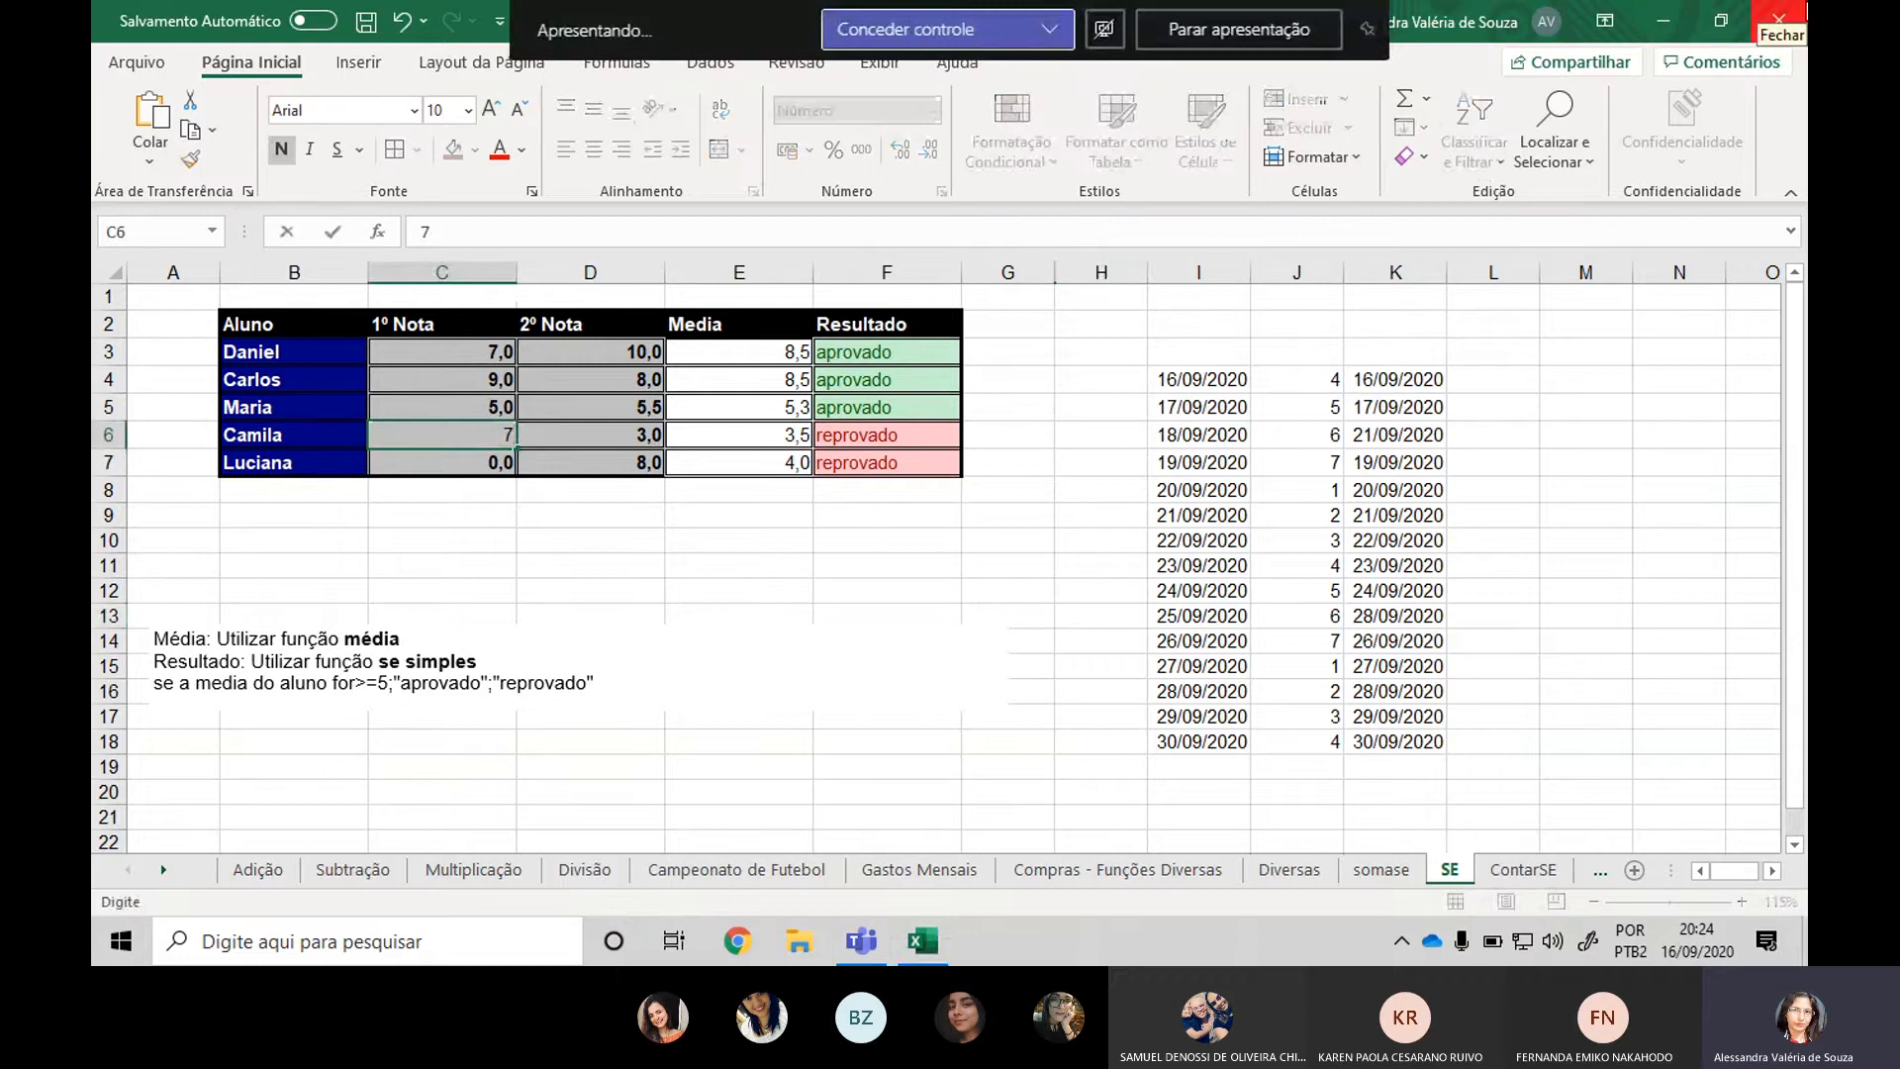
pyautogui.press('Return')
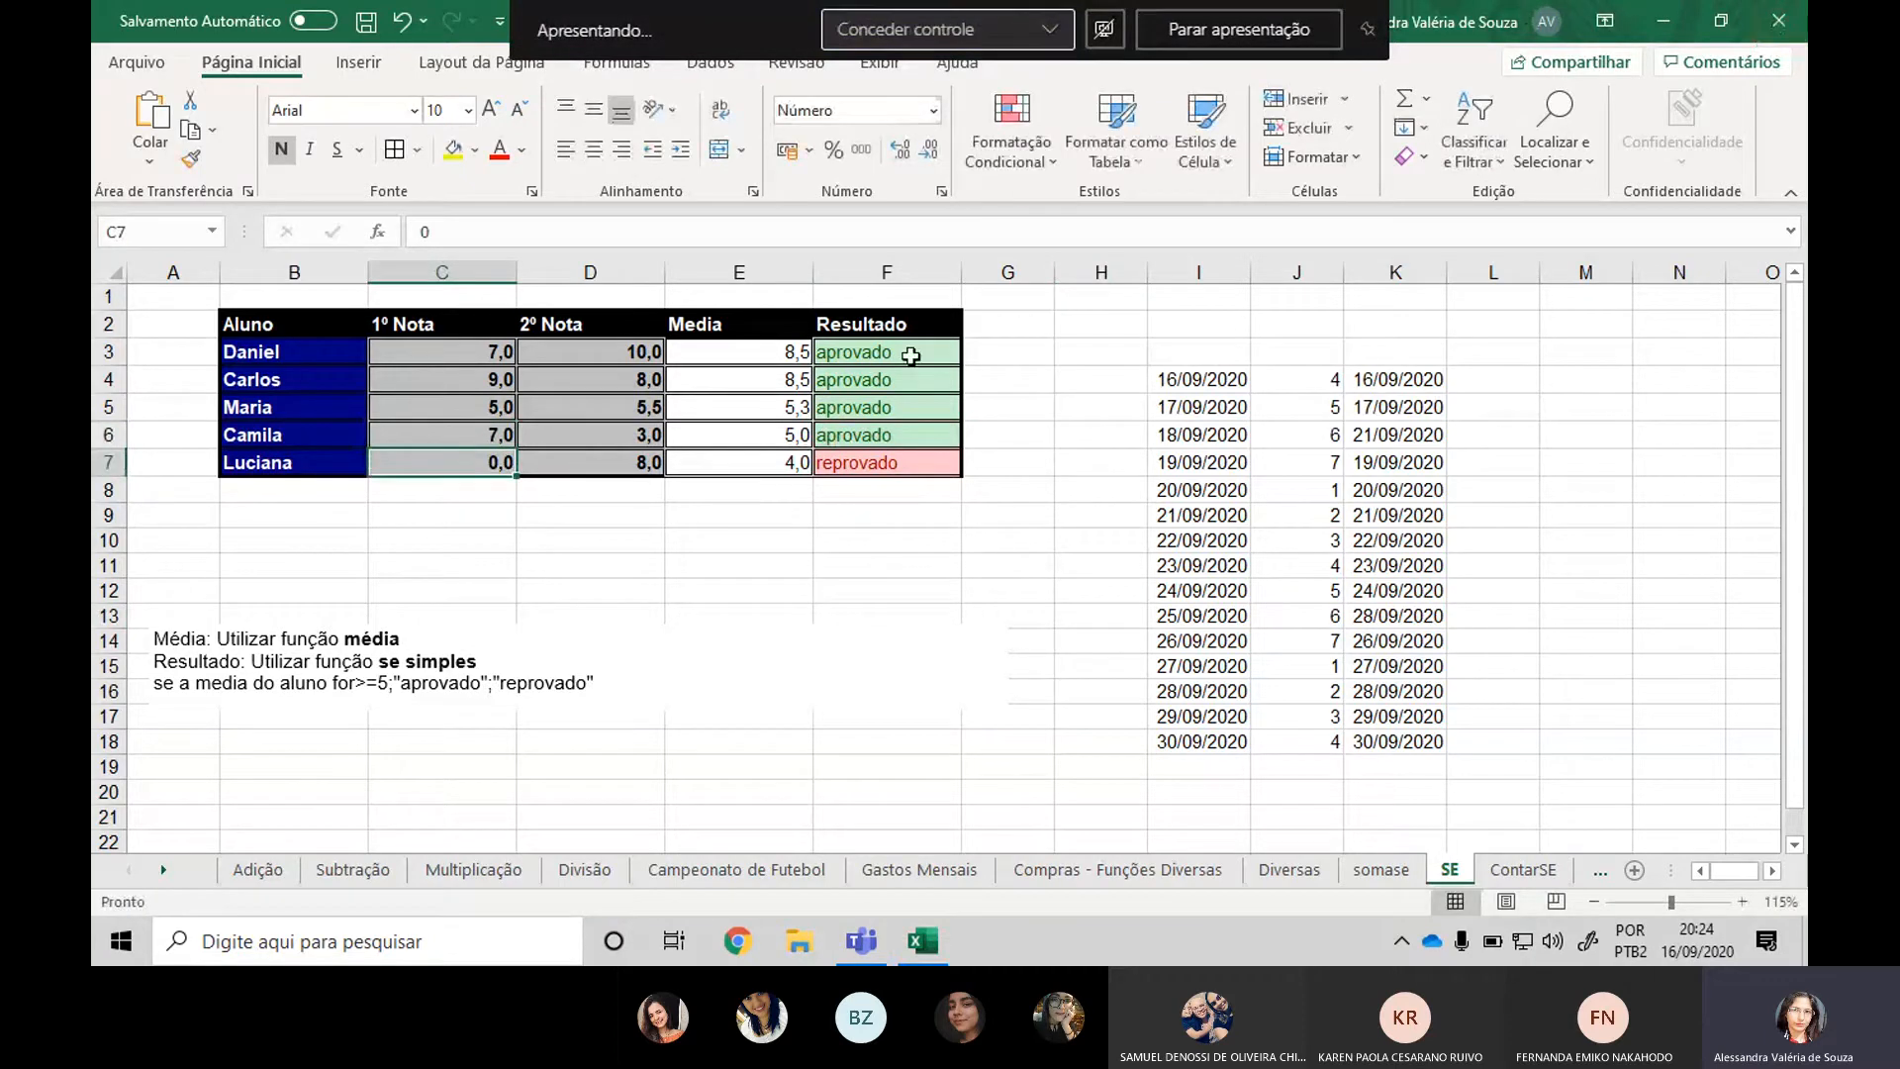
# Change the first student's grades to 0 in C3 and 3 in D3 to test the result formatting.
pyautogui.click(465, 352)
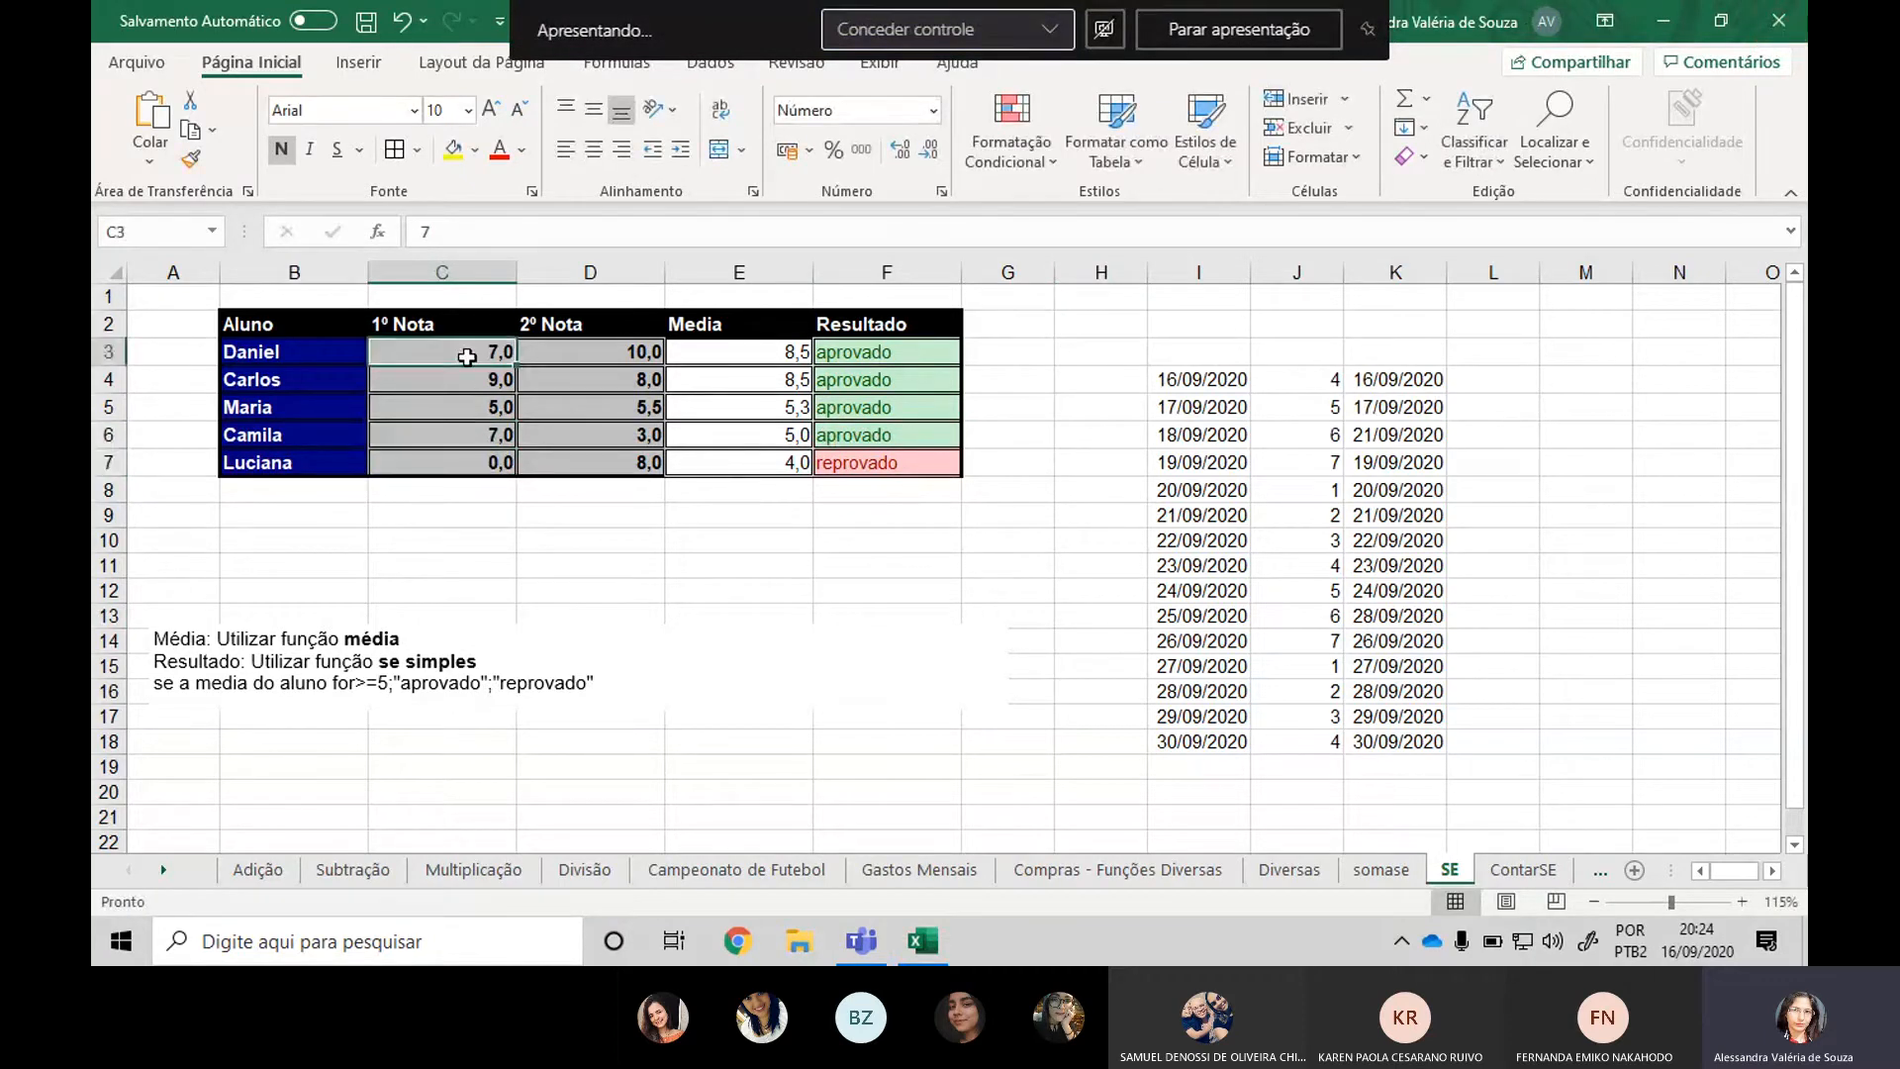
pyautogui.write('0')
pyautogui.press('Return')
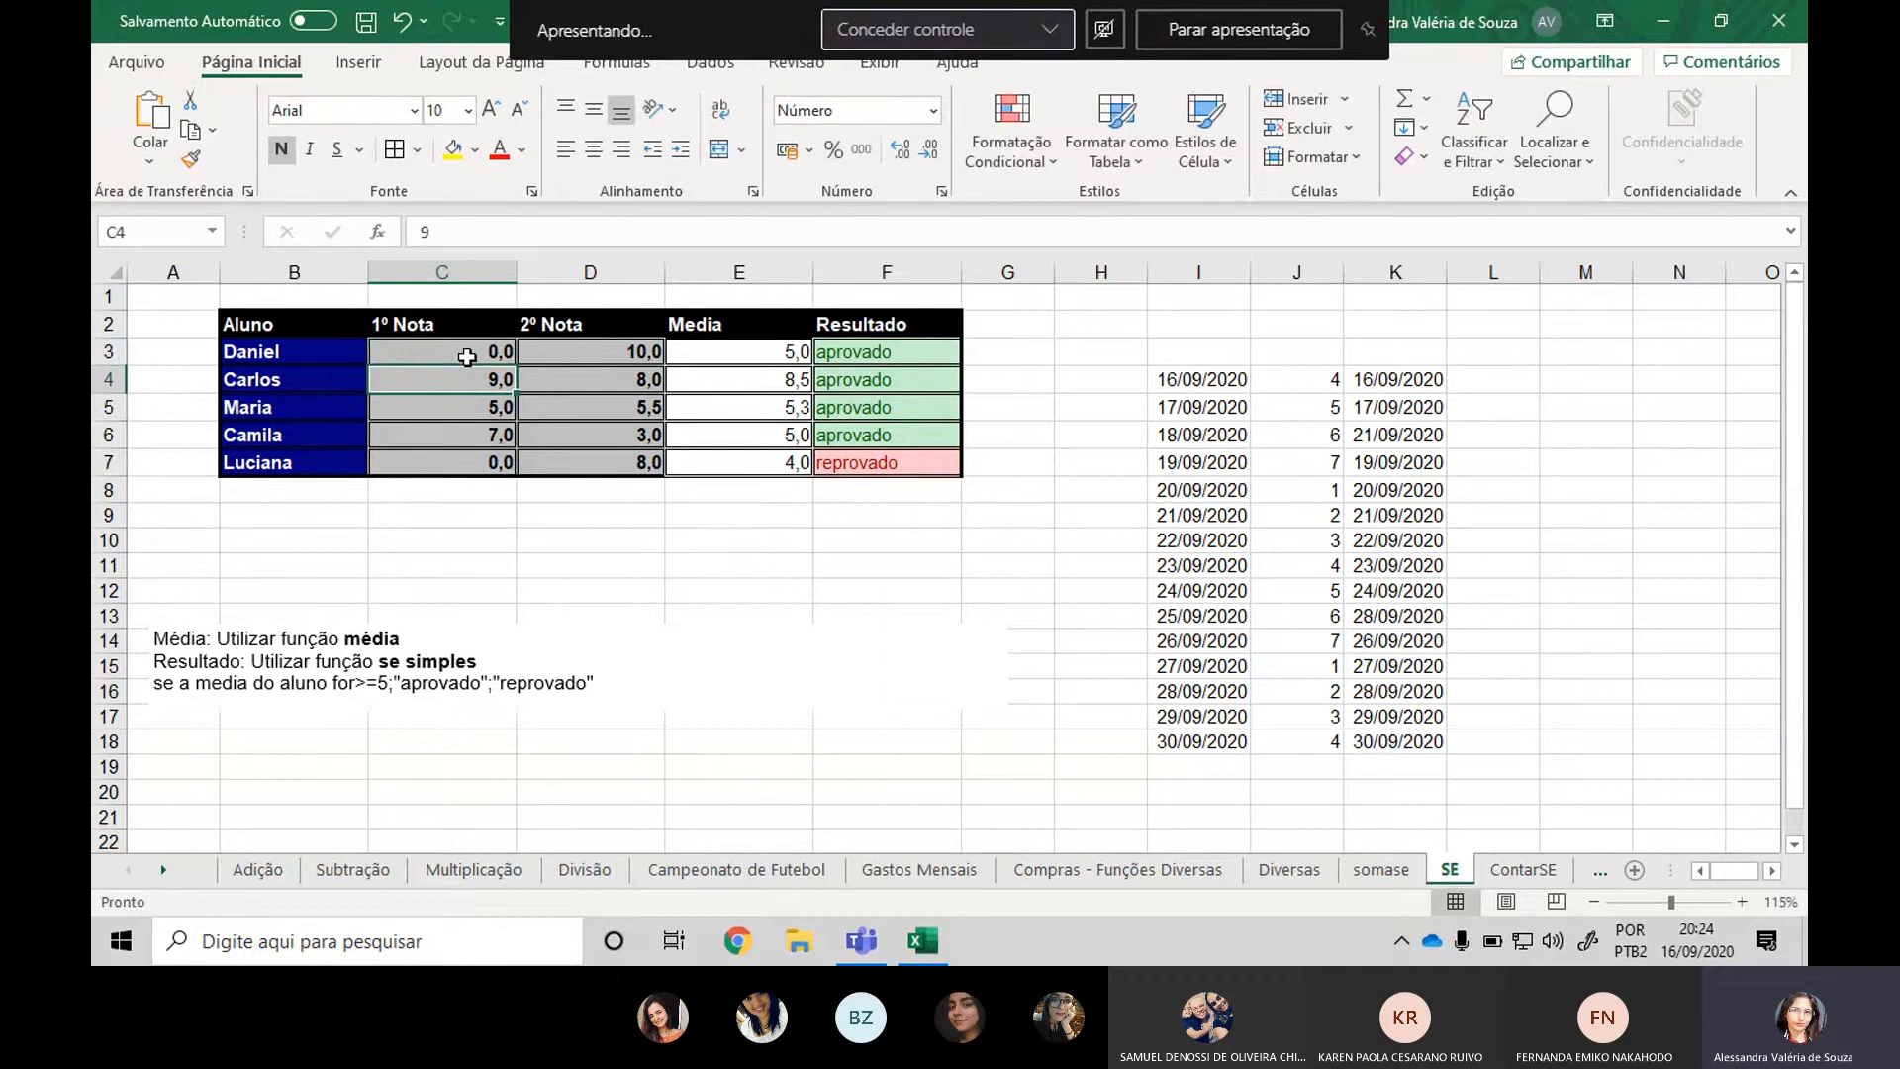
pyautogui.press('Down')
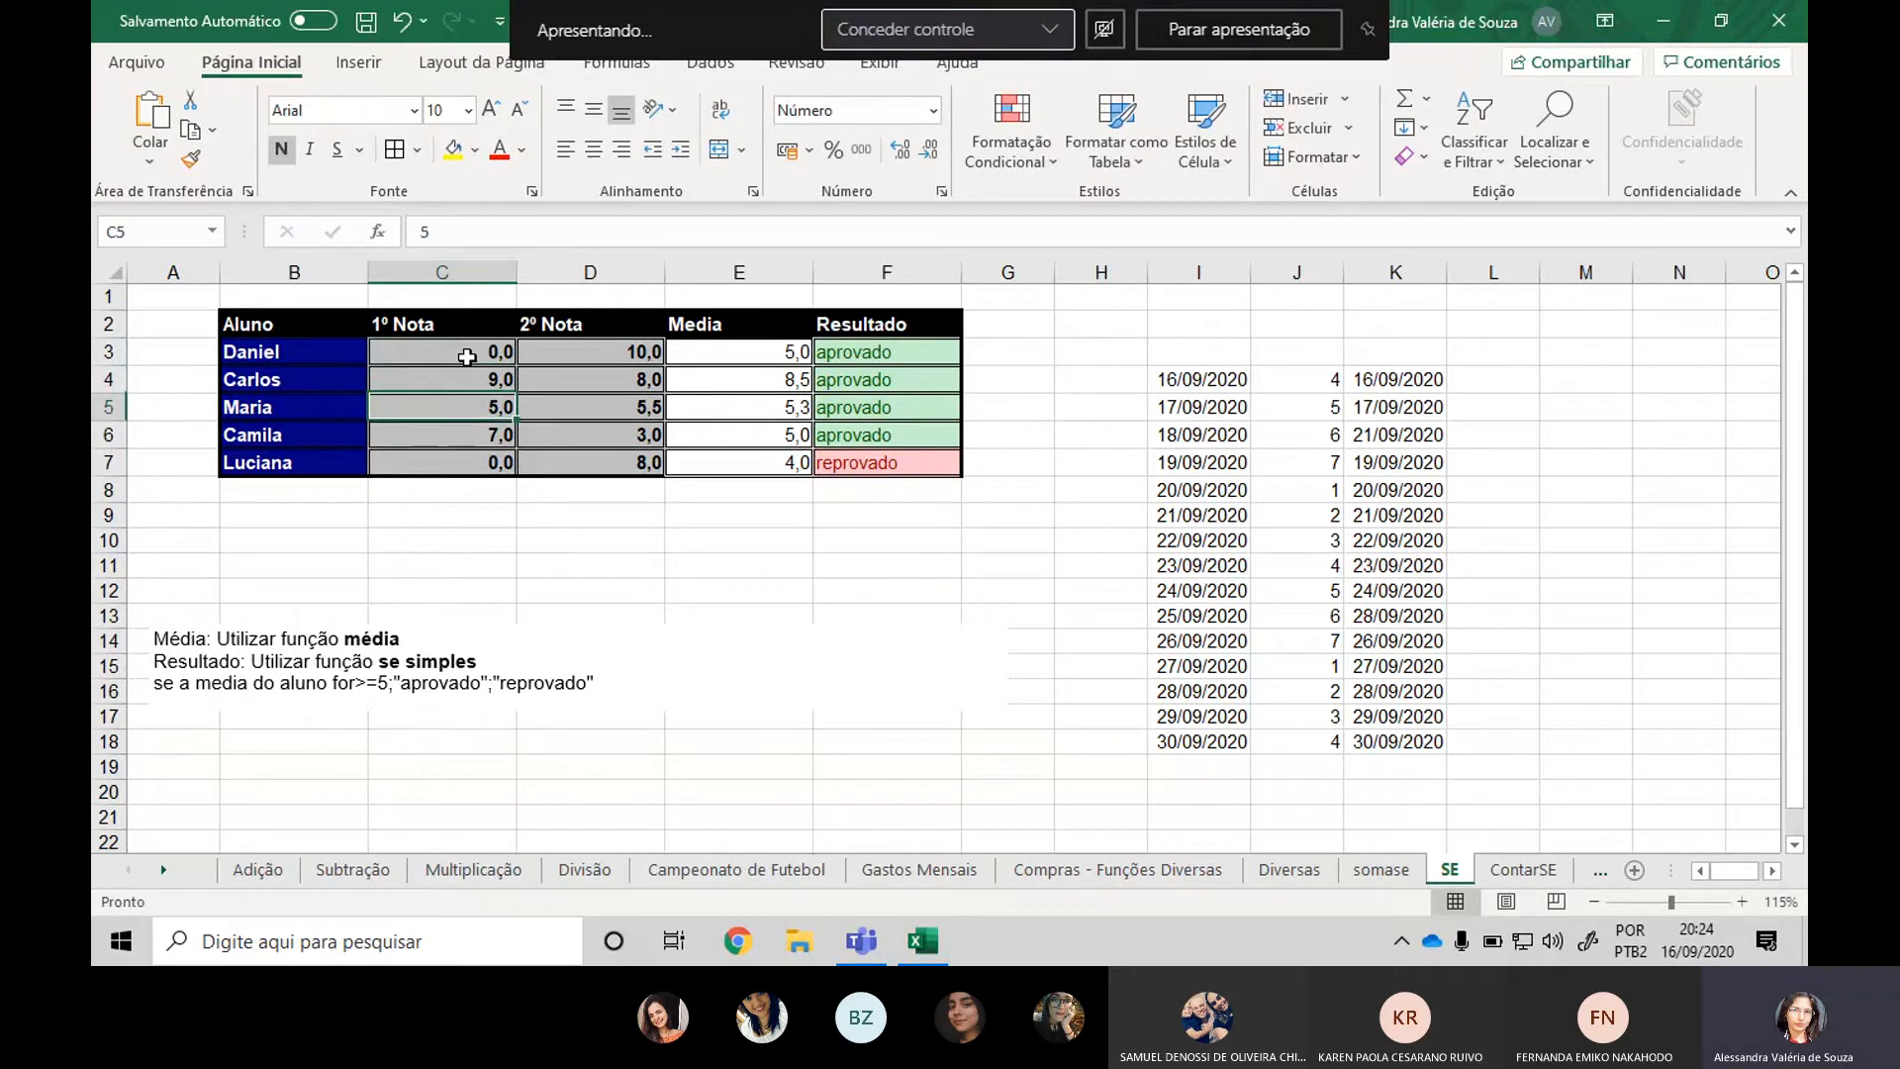
pyautogui.press('Up')
pyautogui.press('Right')
pyautogui.press('Up')
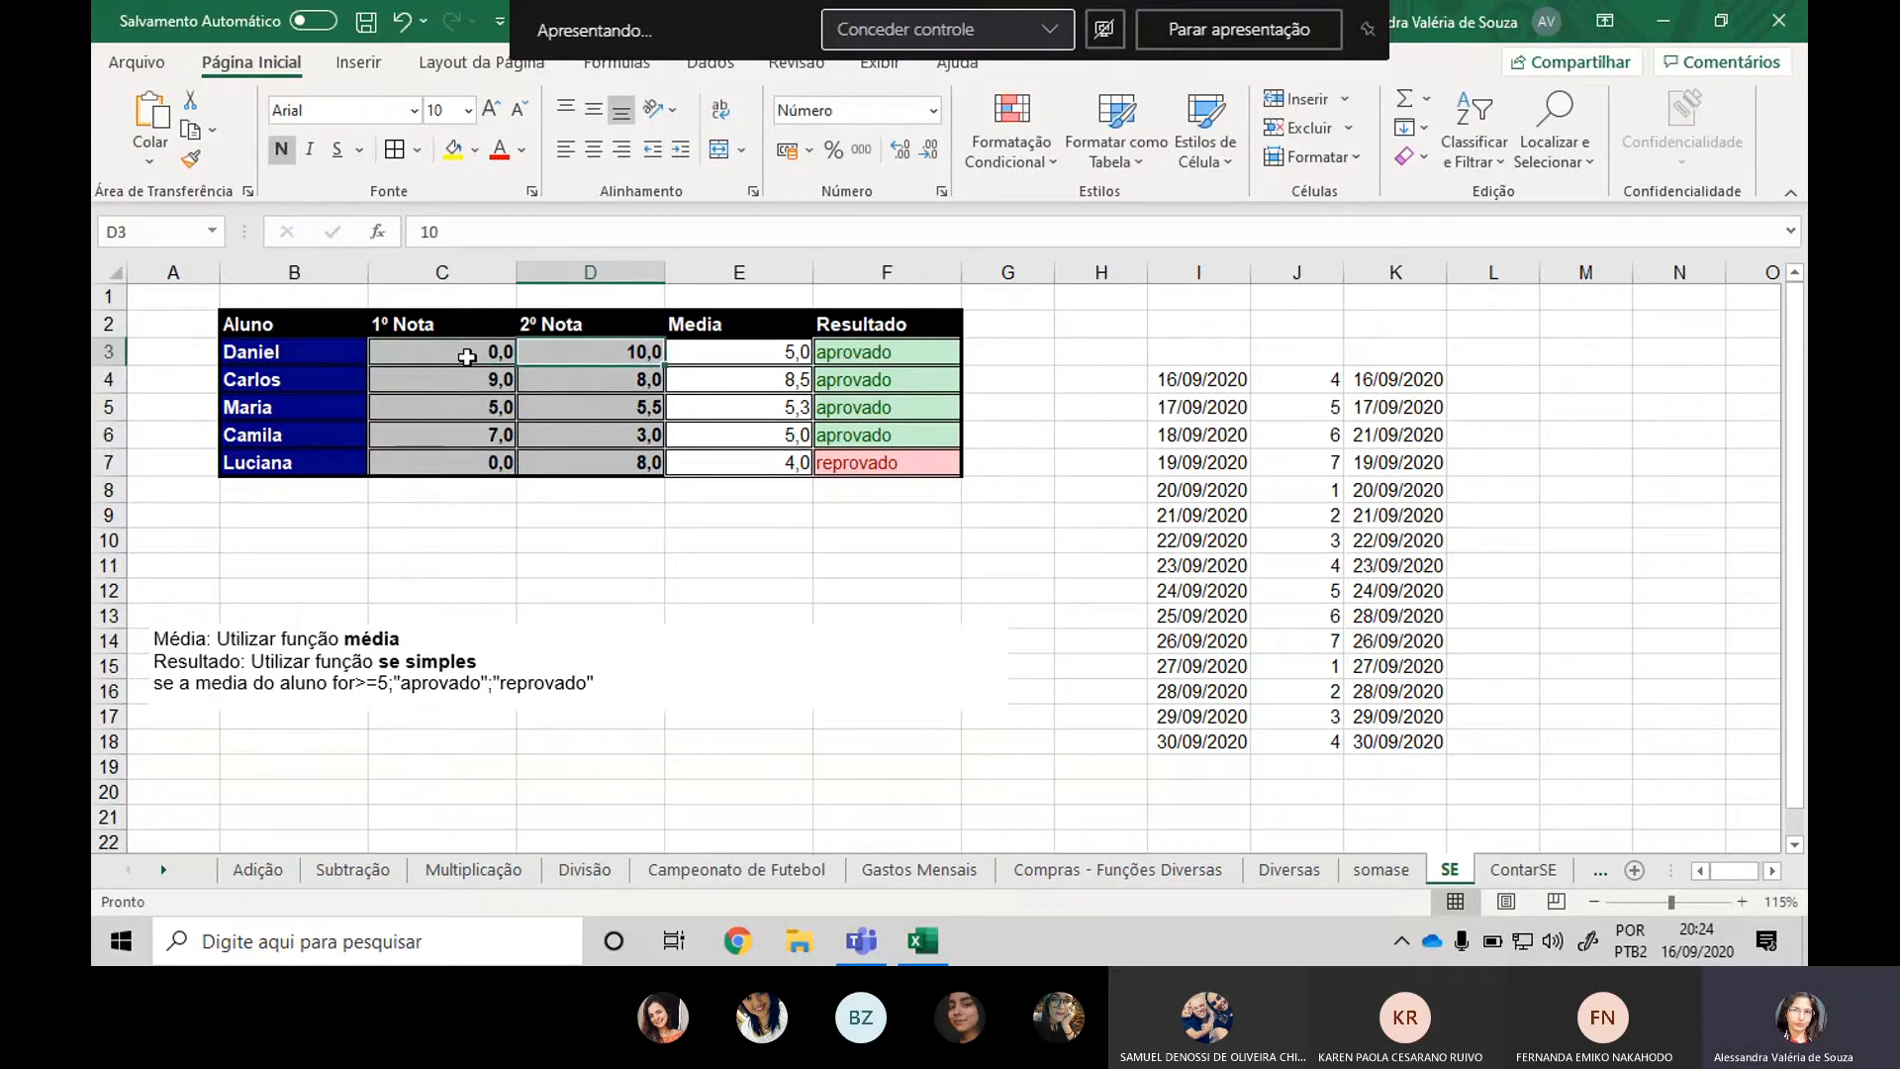
pyautogui.write('3')
pyautogui.press('Return')
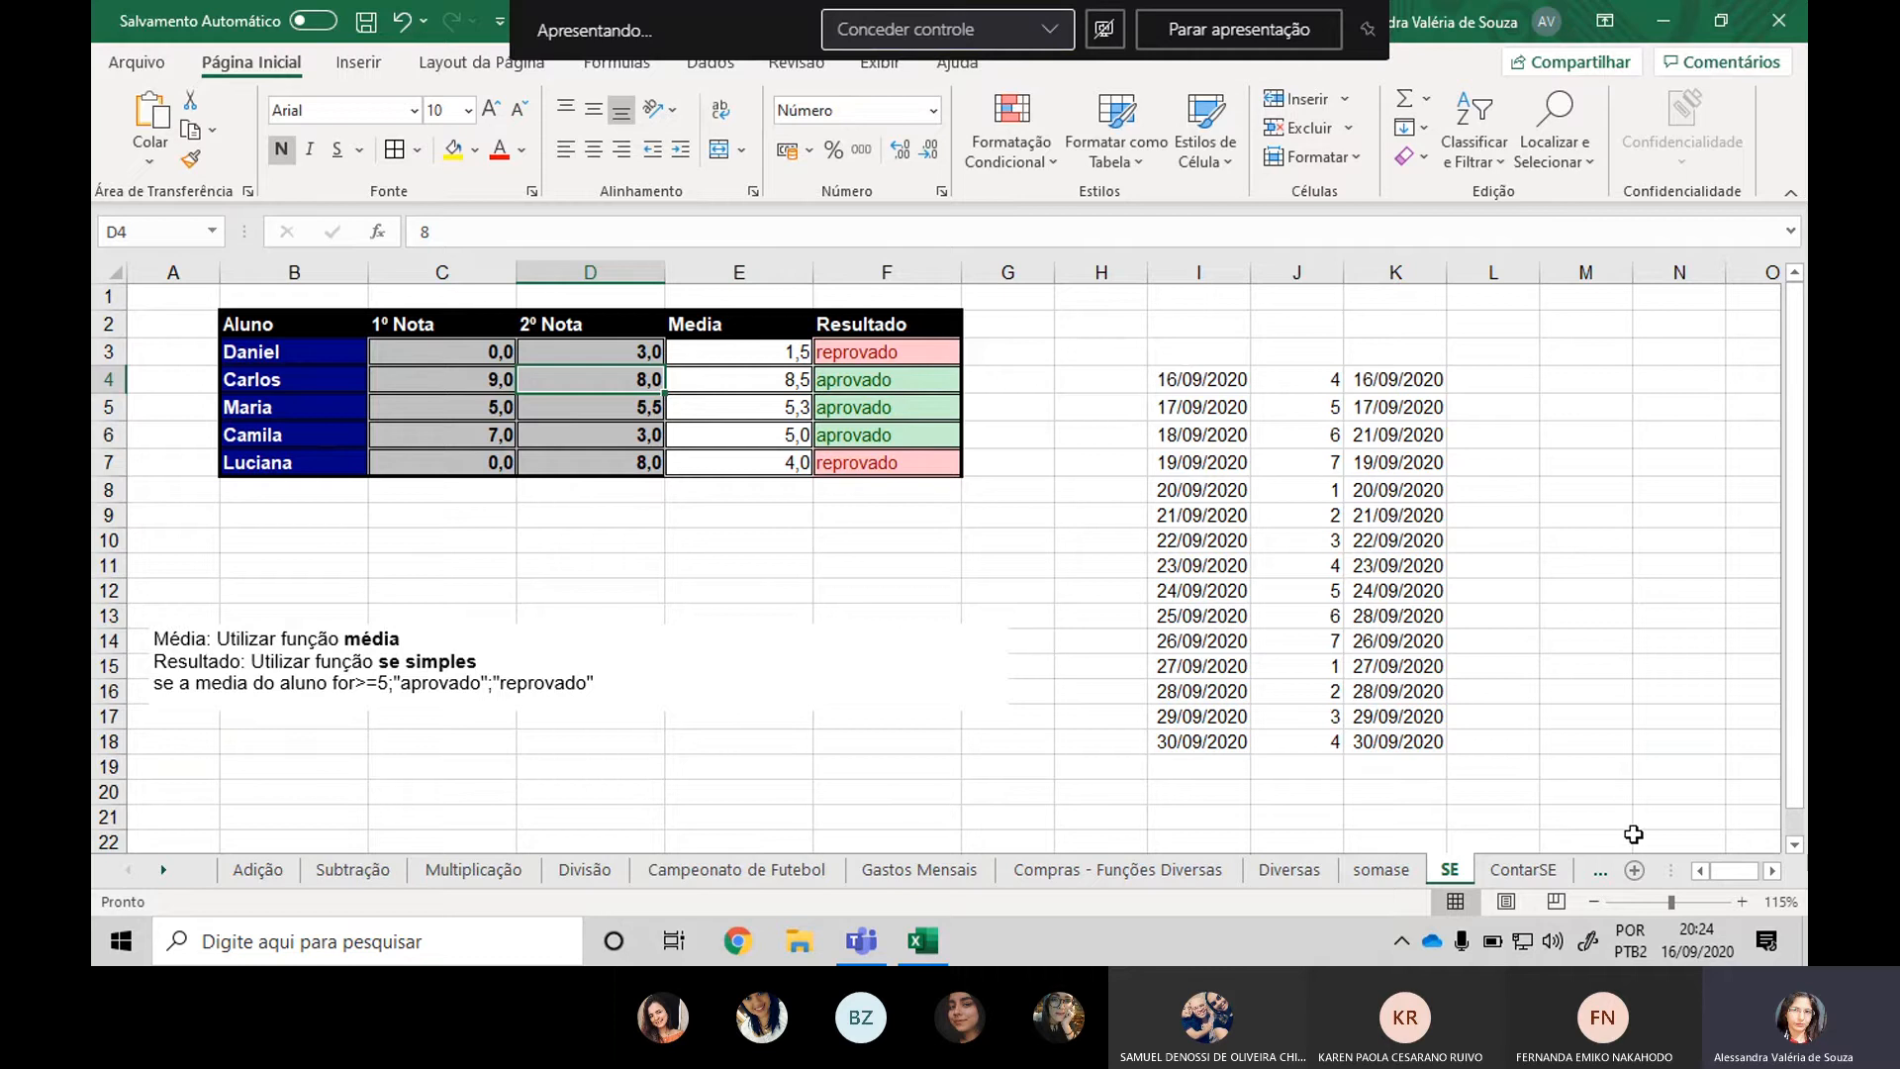
# Open the ContarSE worksheet.
pyautogui.click(164, 869)
pyautogui.click(165, 869)
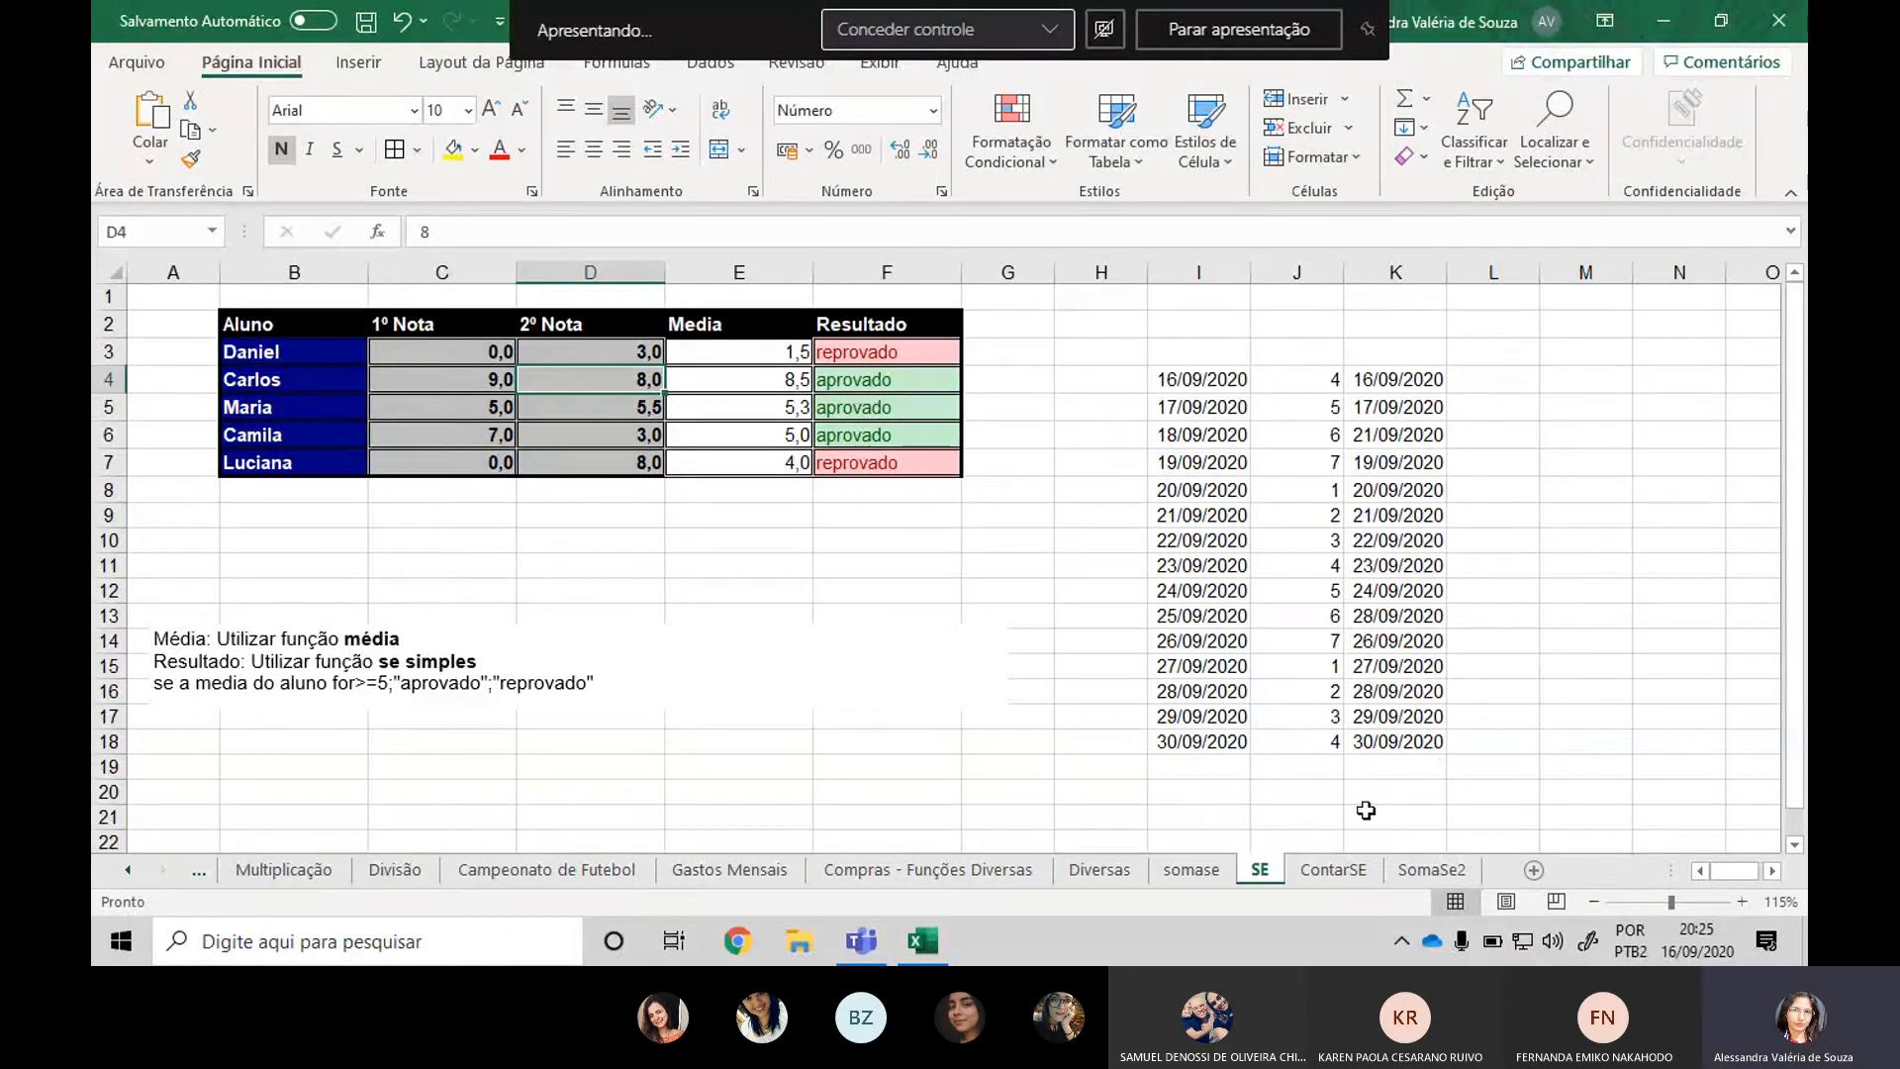
pyautogui.click(1334, 871)
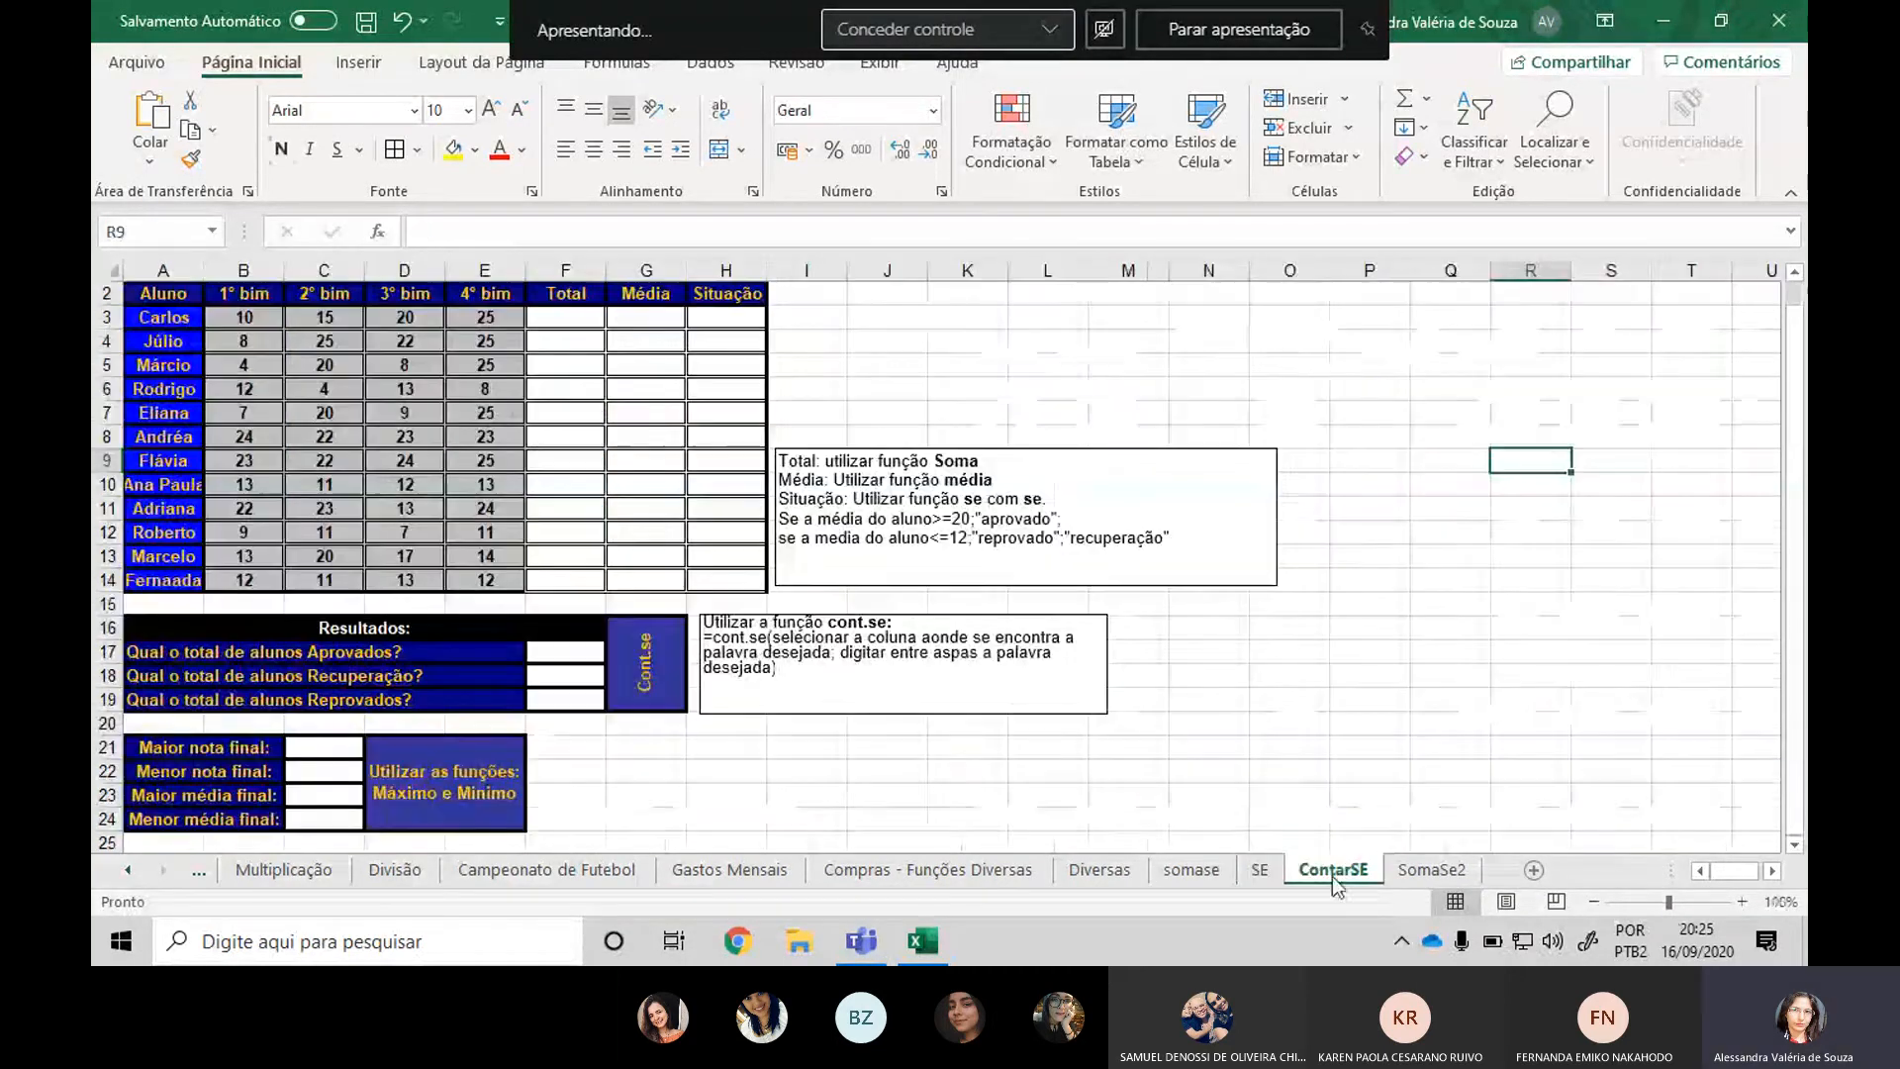
pyautogui.click(1420, 517)
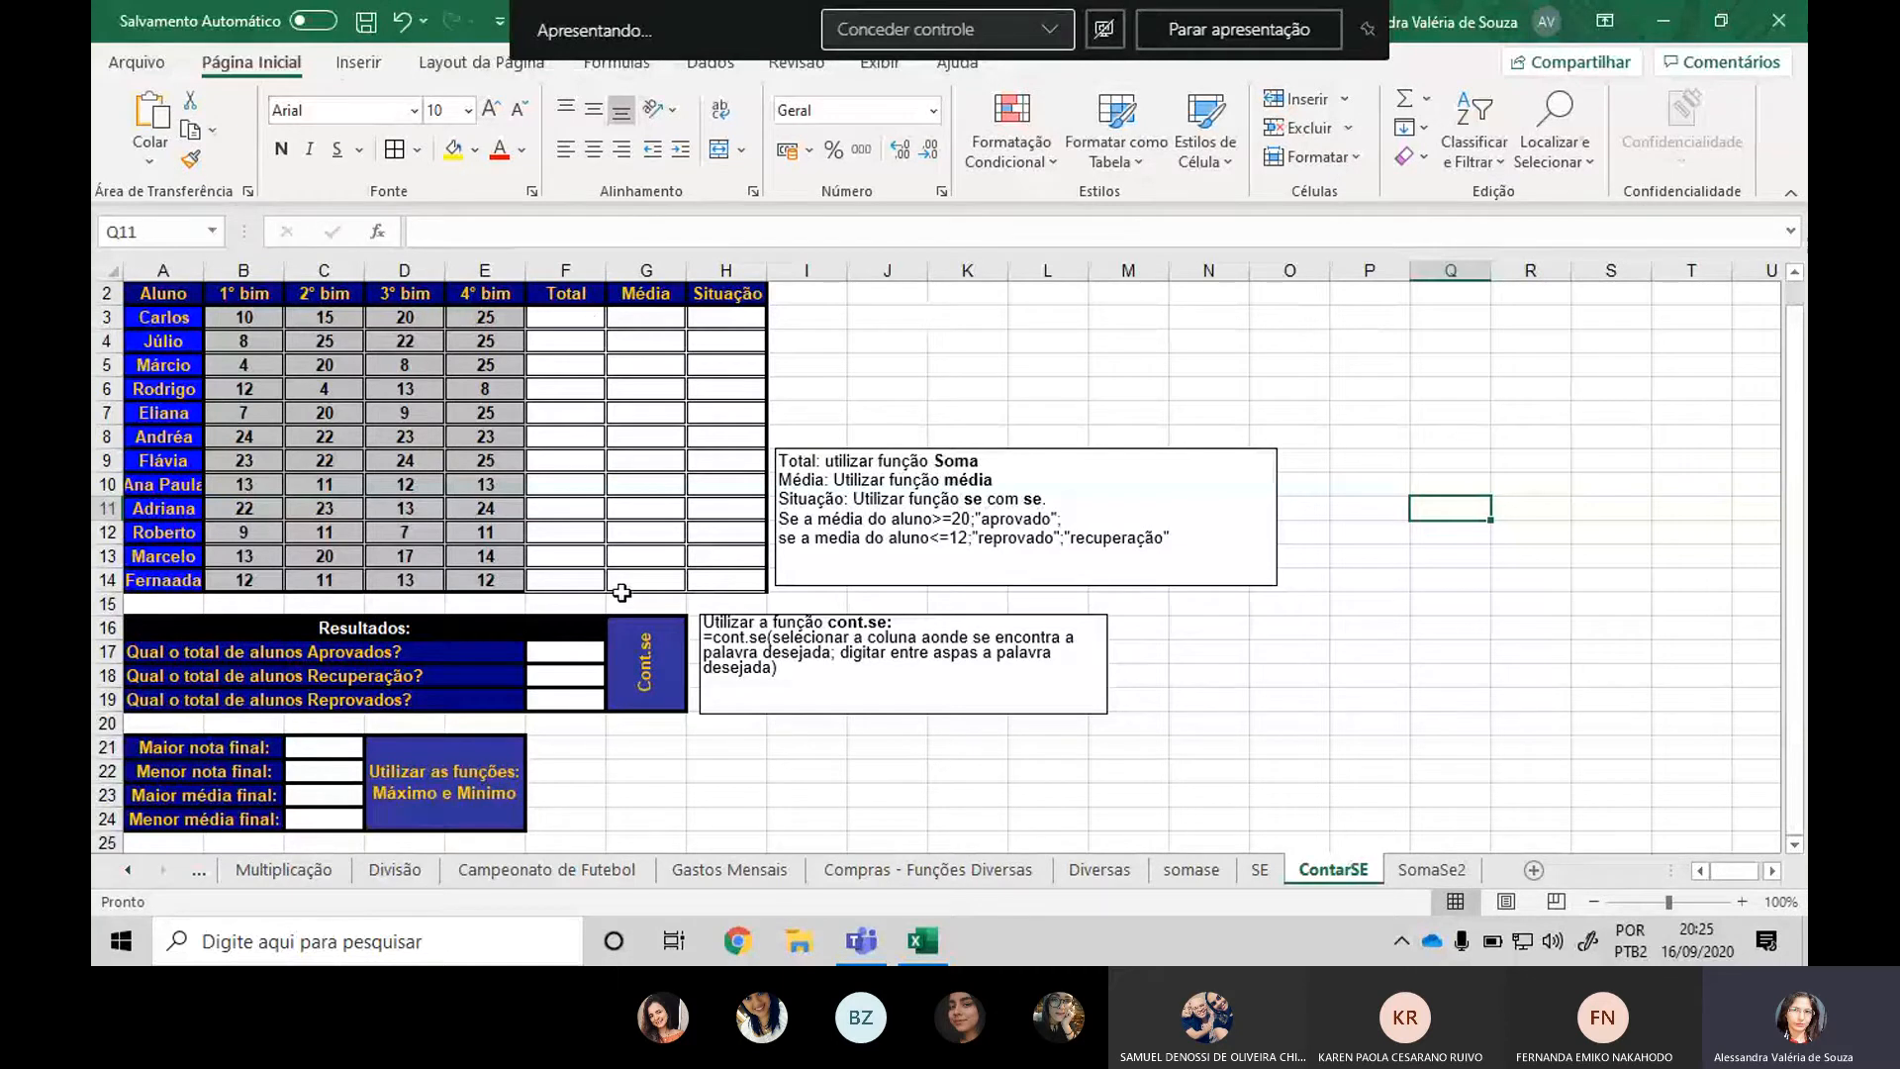
# Enter the formula =soma(B3:E3) in F3 to total the first student's four bimester grades.
pyautogui.click(581, 309)
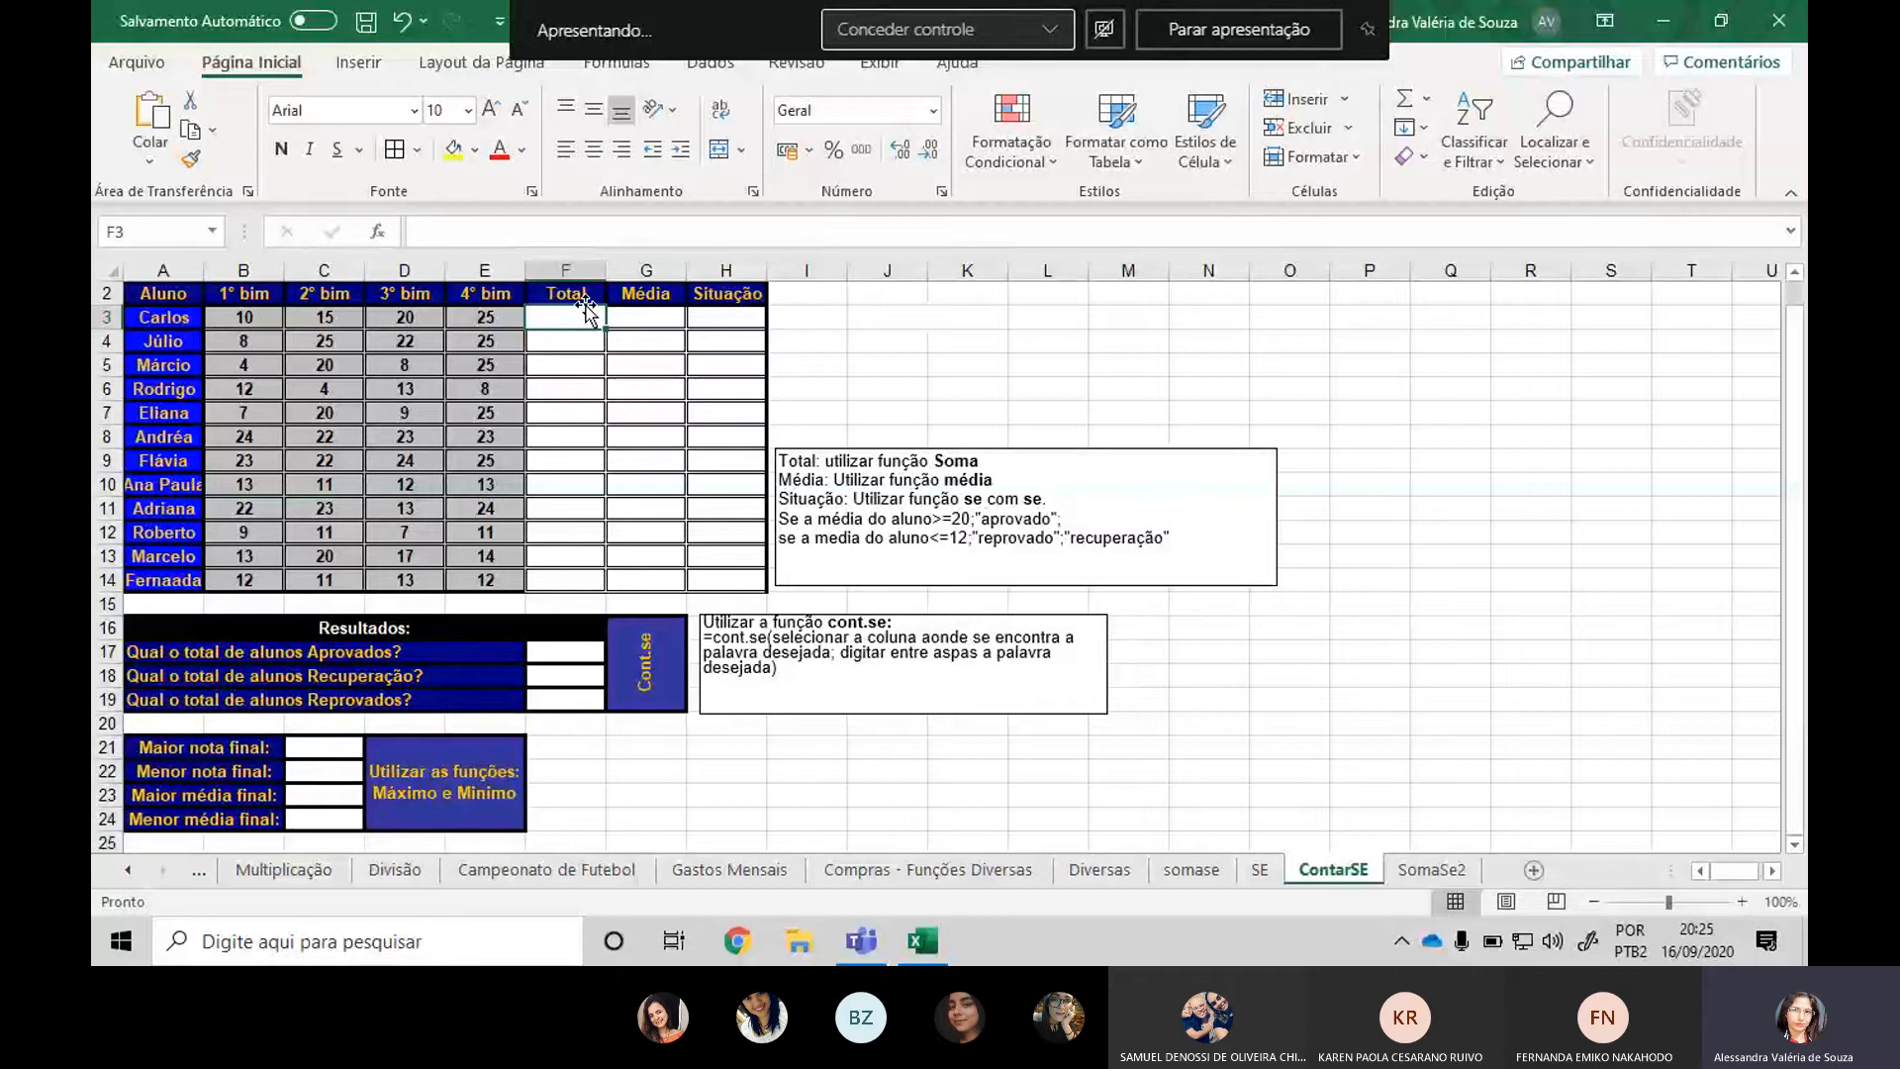
pyautogui.write('=som')
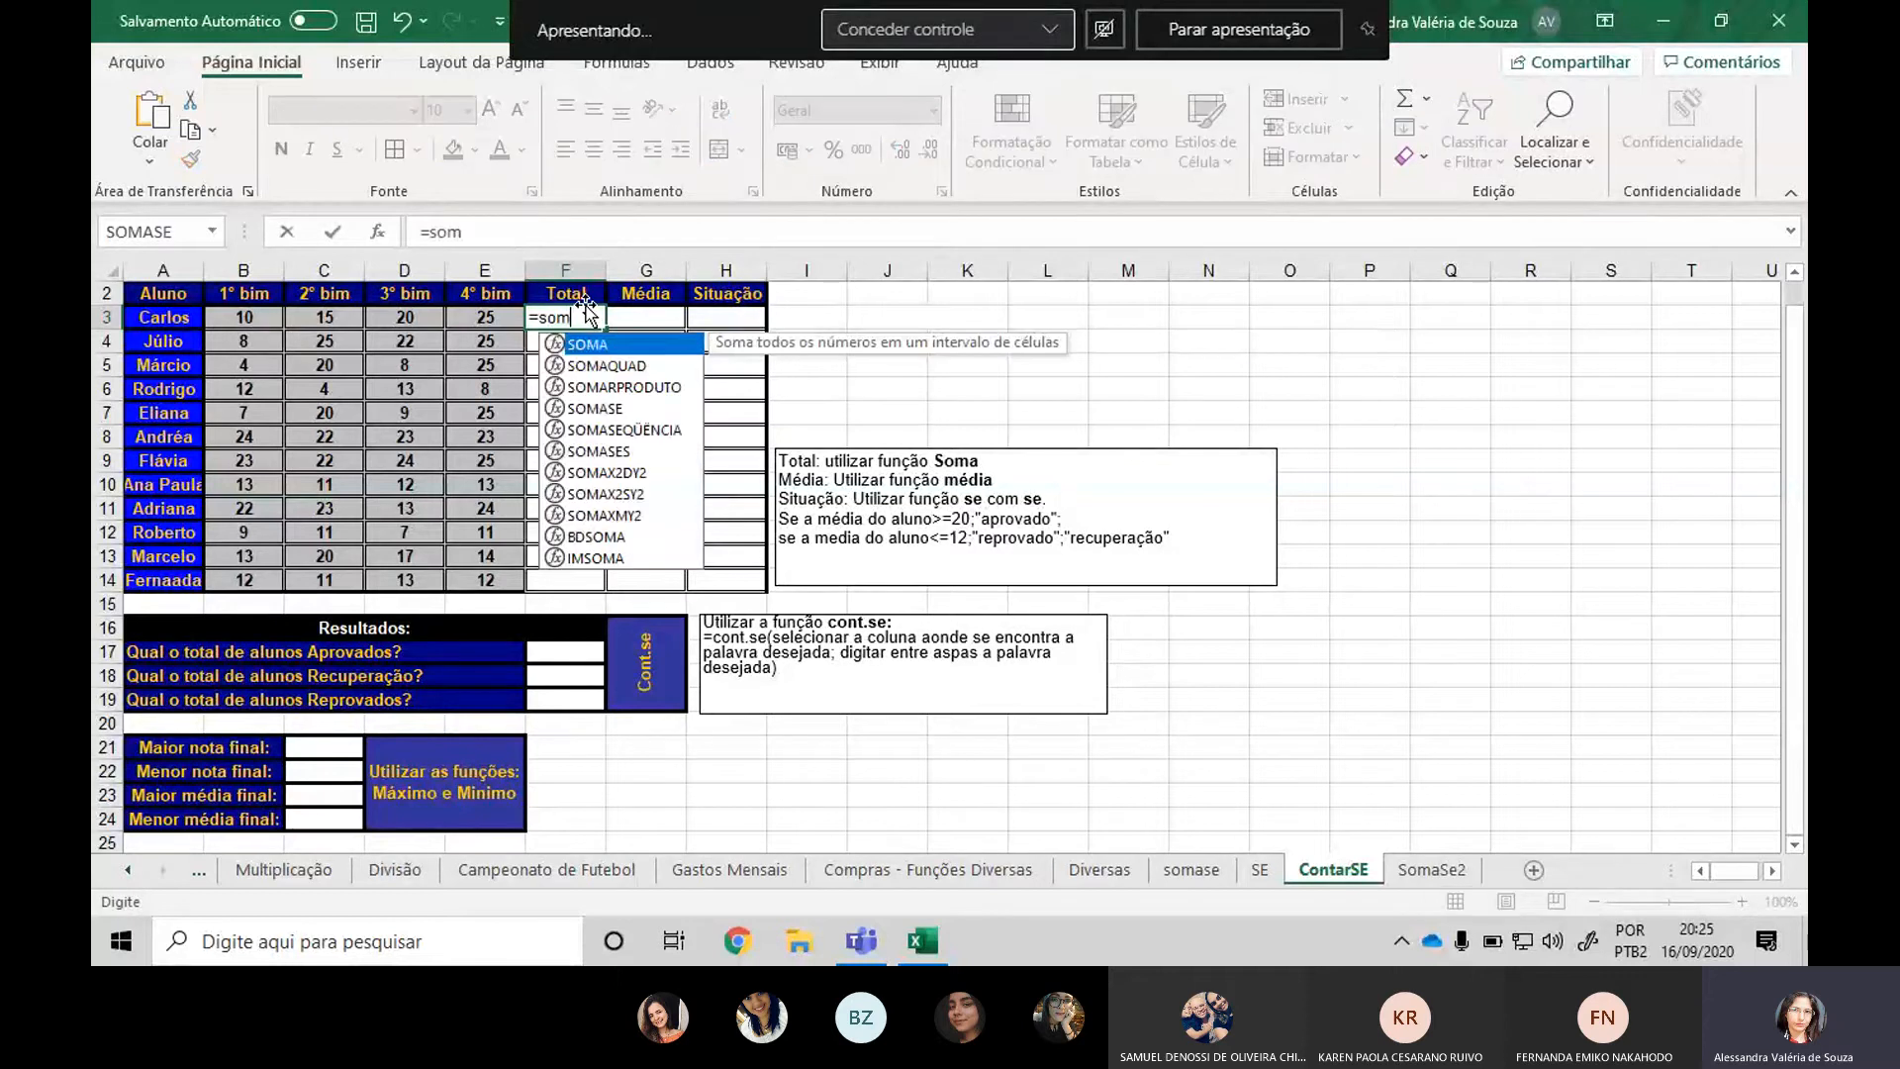
pyautogui.write('a(')
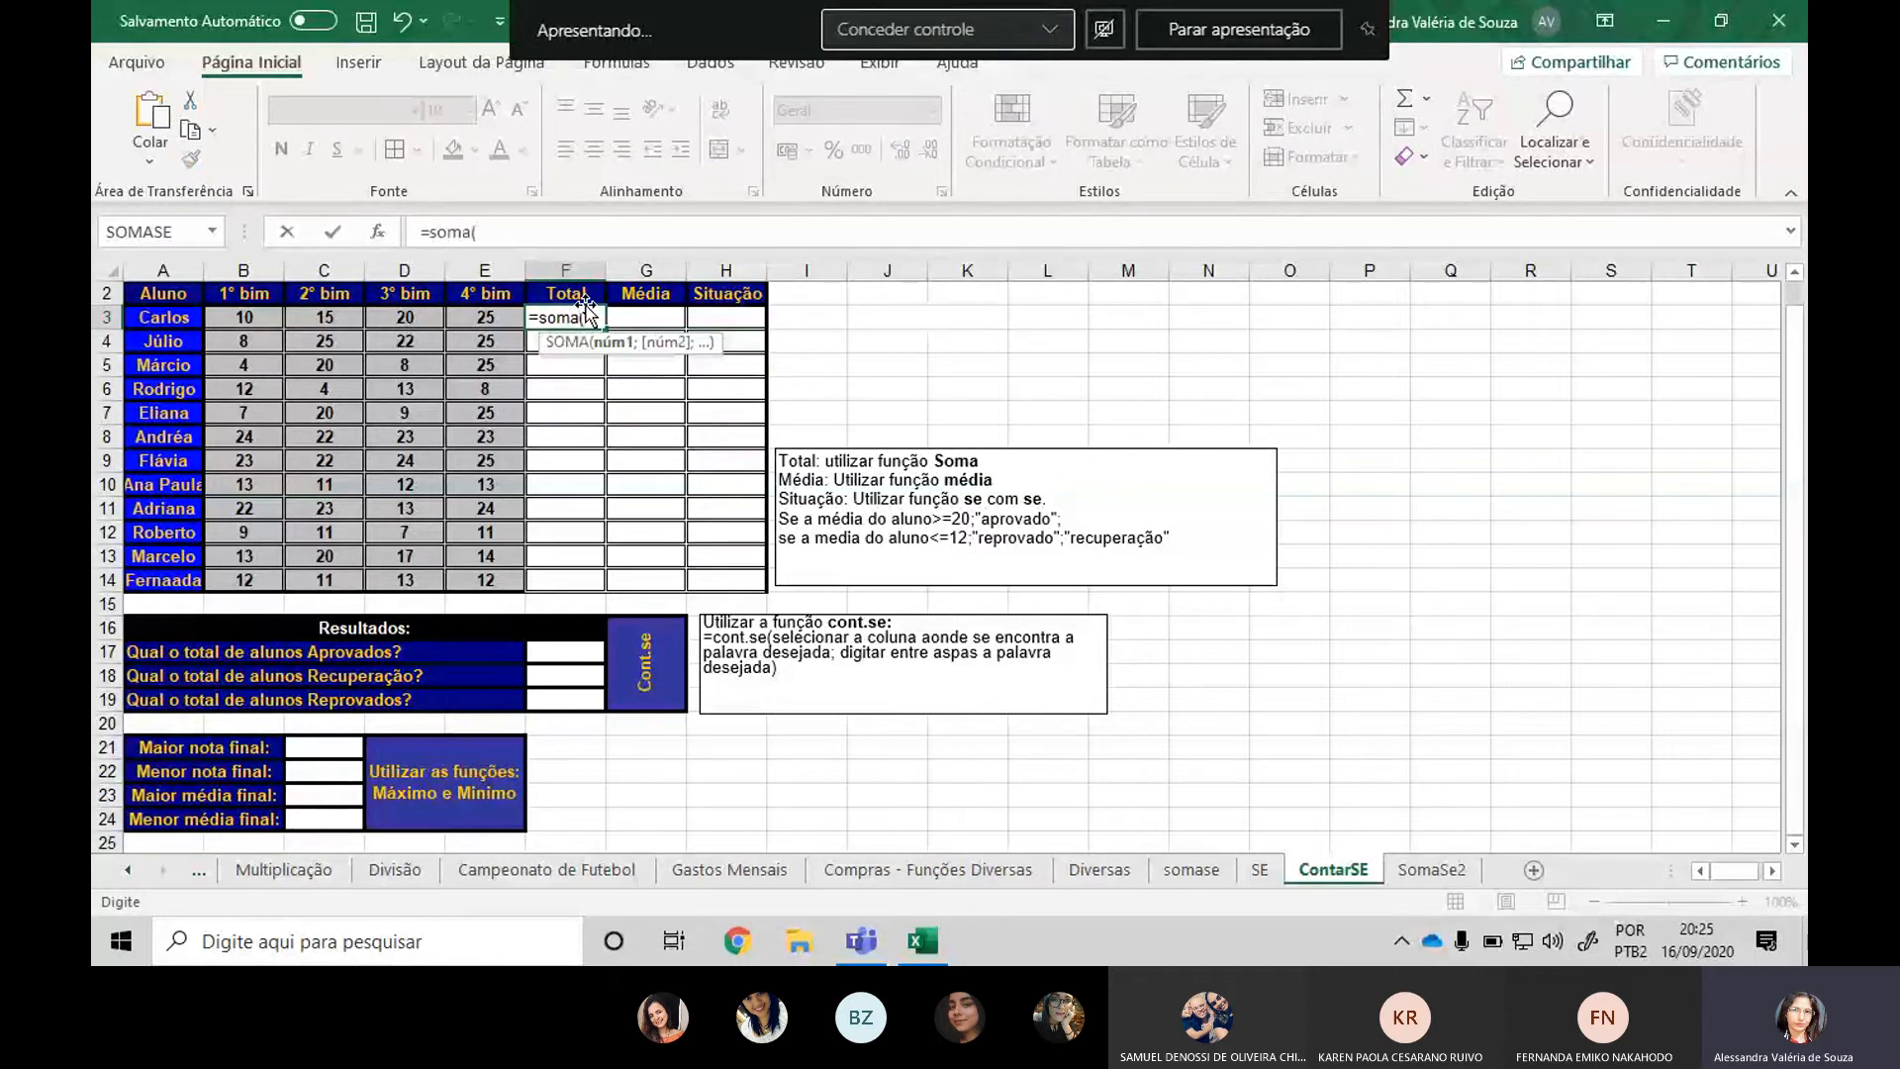
pyautogui.moveTo(243, 316); pyautogui.dragTo(495, 326)
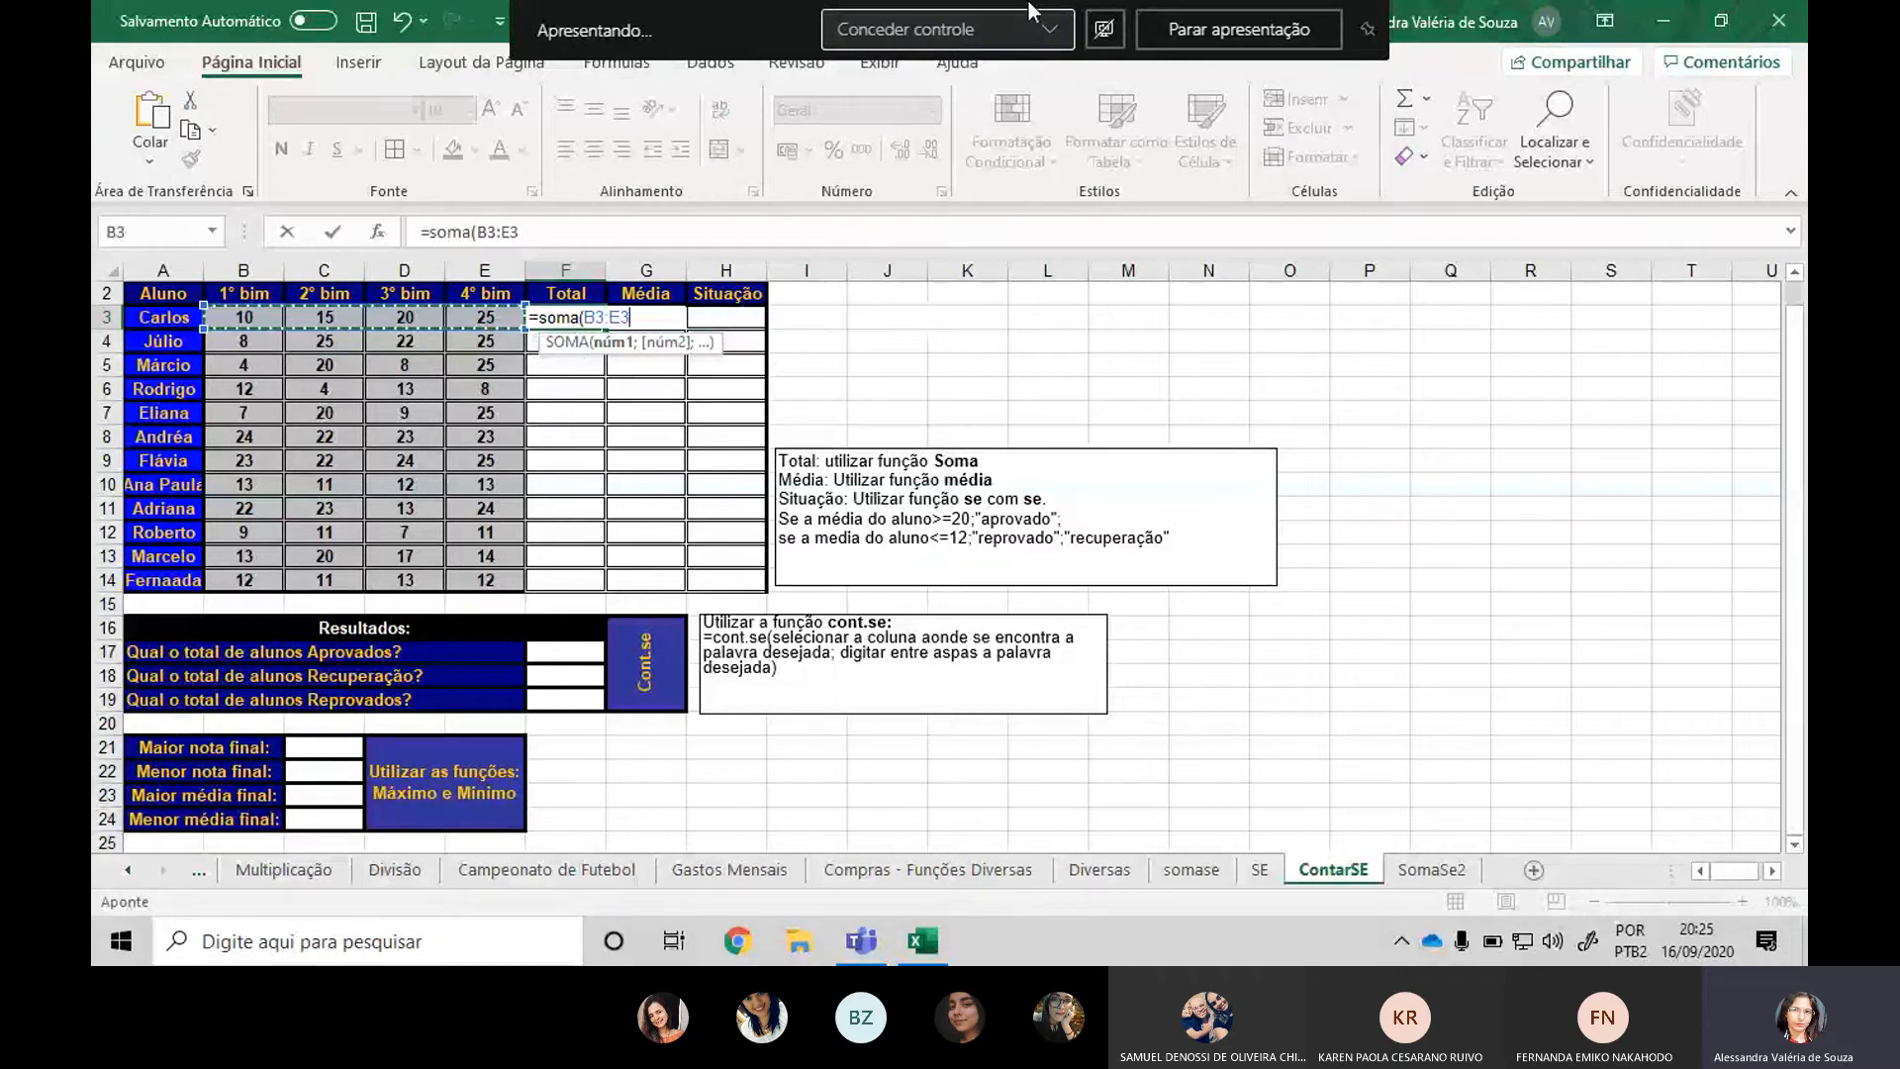
pyautogui.write(')')
pyautogui.press('Return')
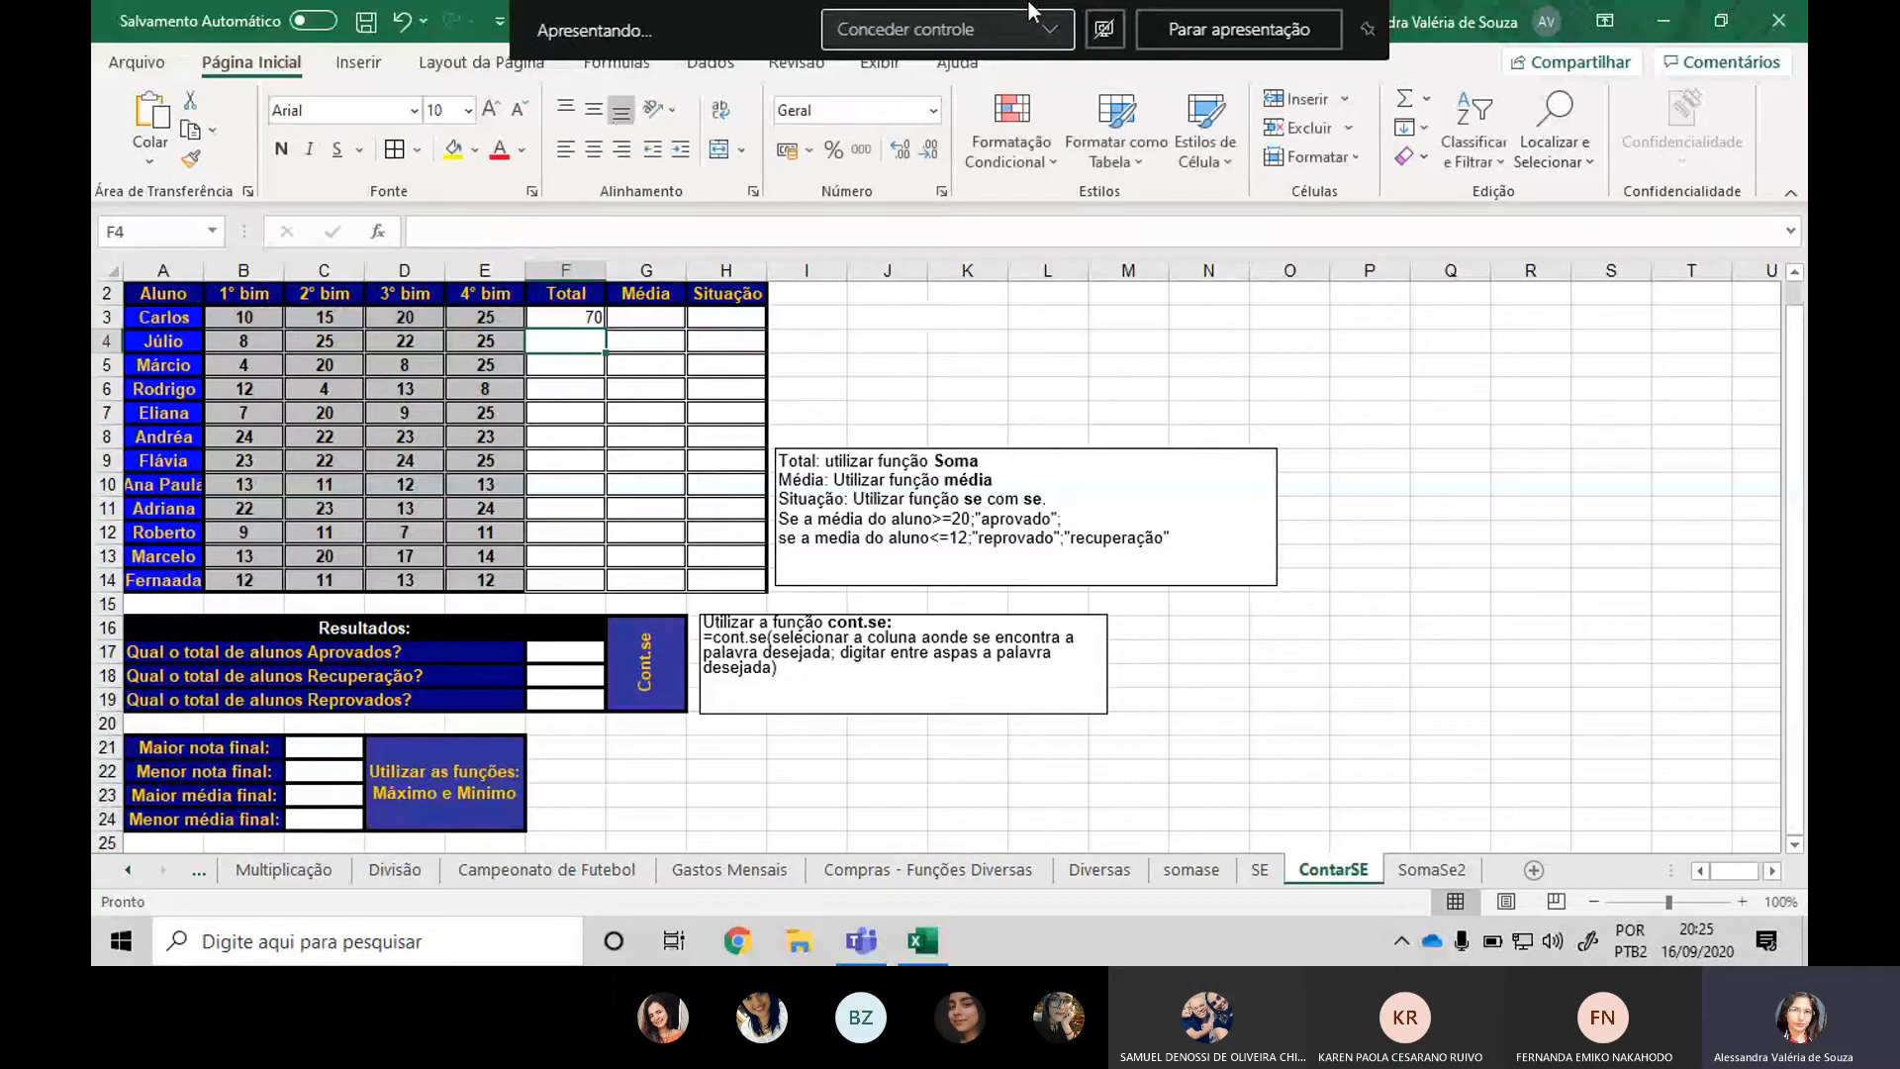
# Fill the SOMA formula from F3 down to F14 and center the Total values.
pyautogui.click(556, 319)
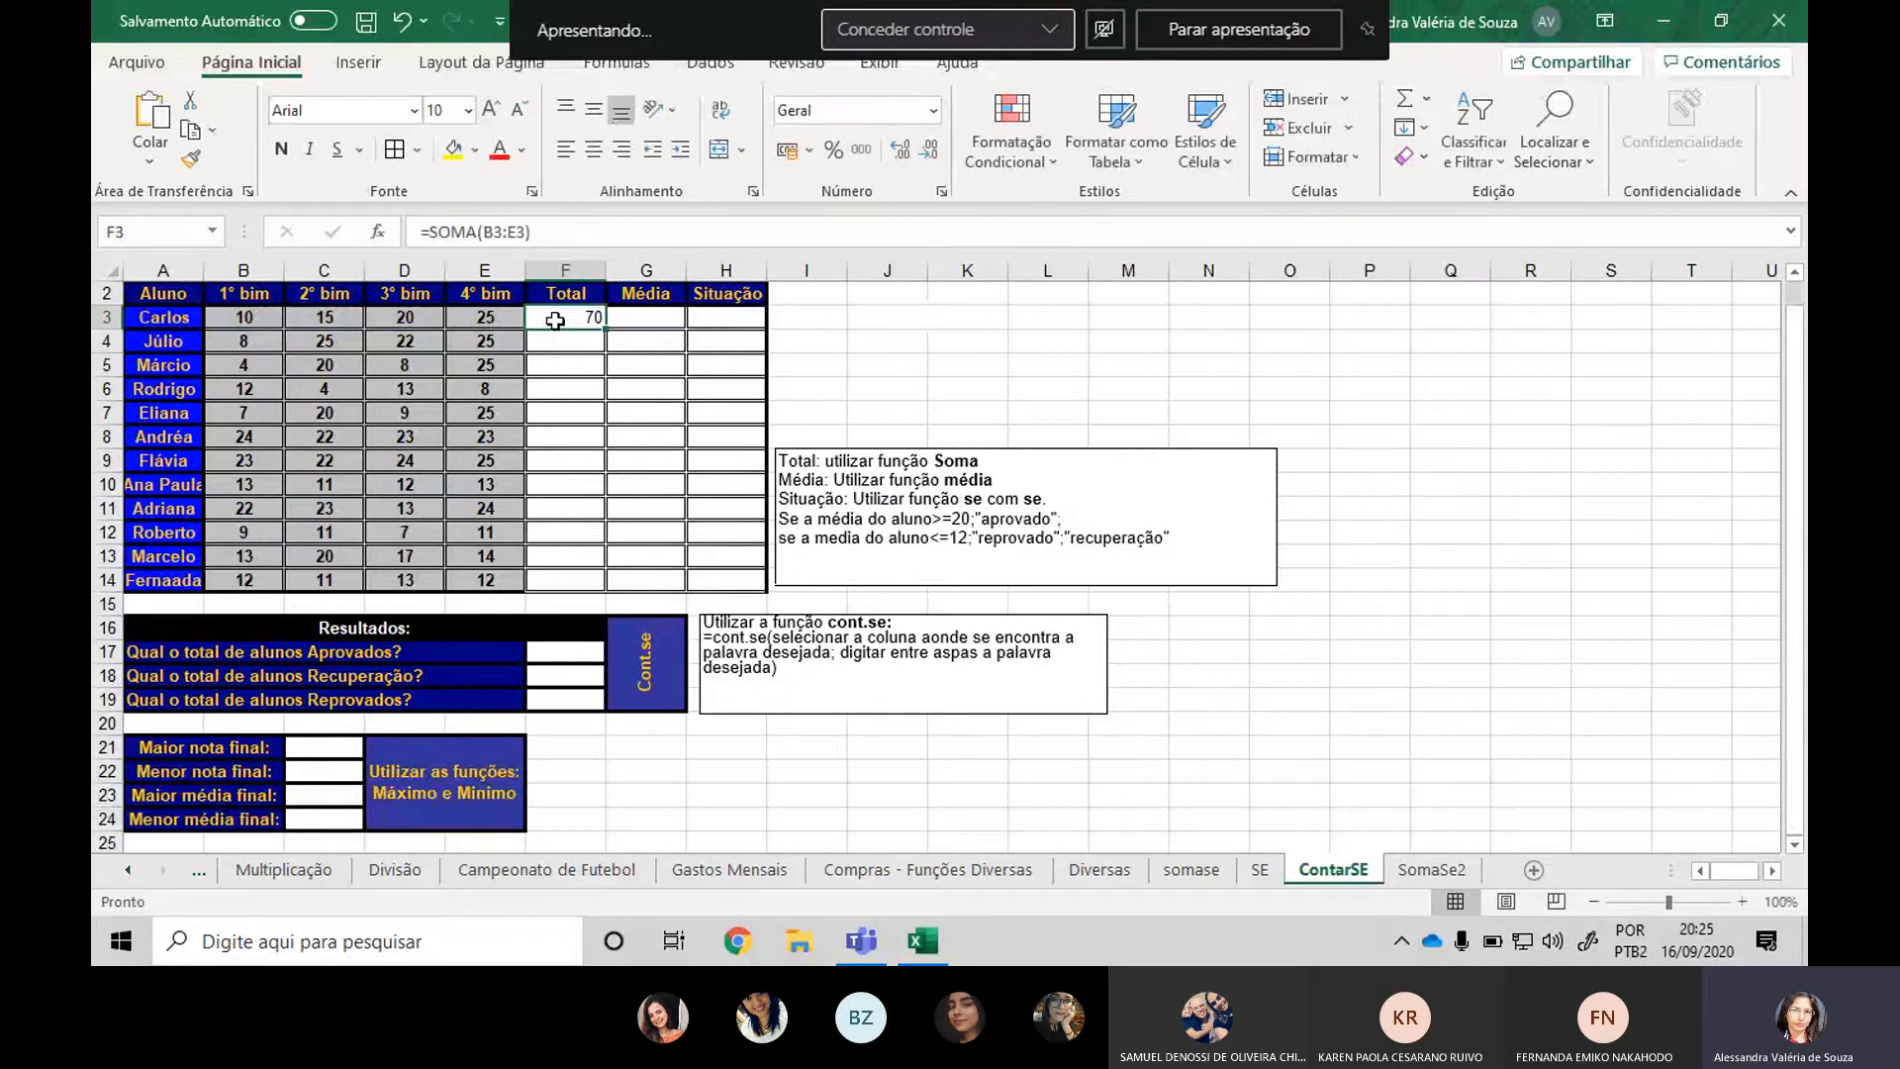
pyautogui.moveTo(603, 329); pyautogui.dragTo(599, 584)
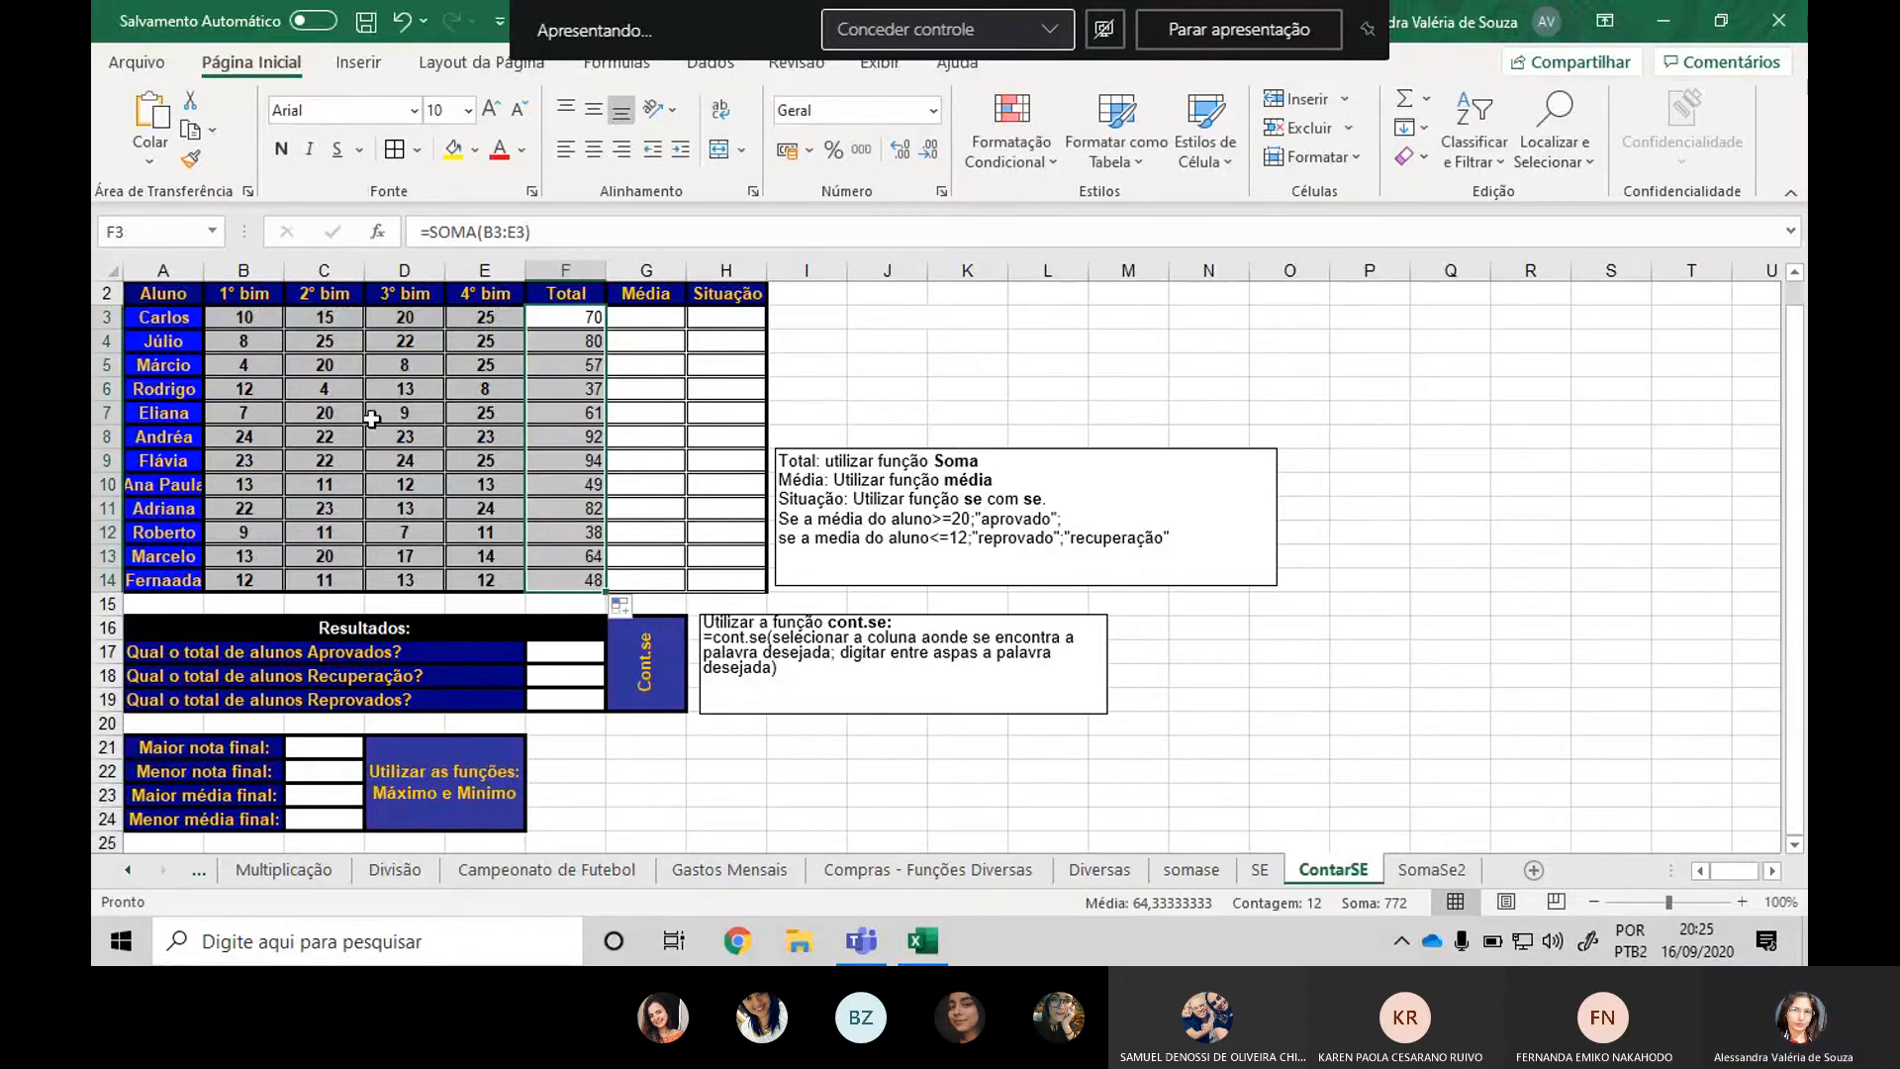
pyautogui.click(597, 148)
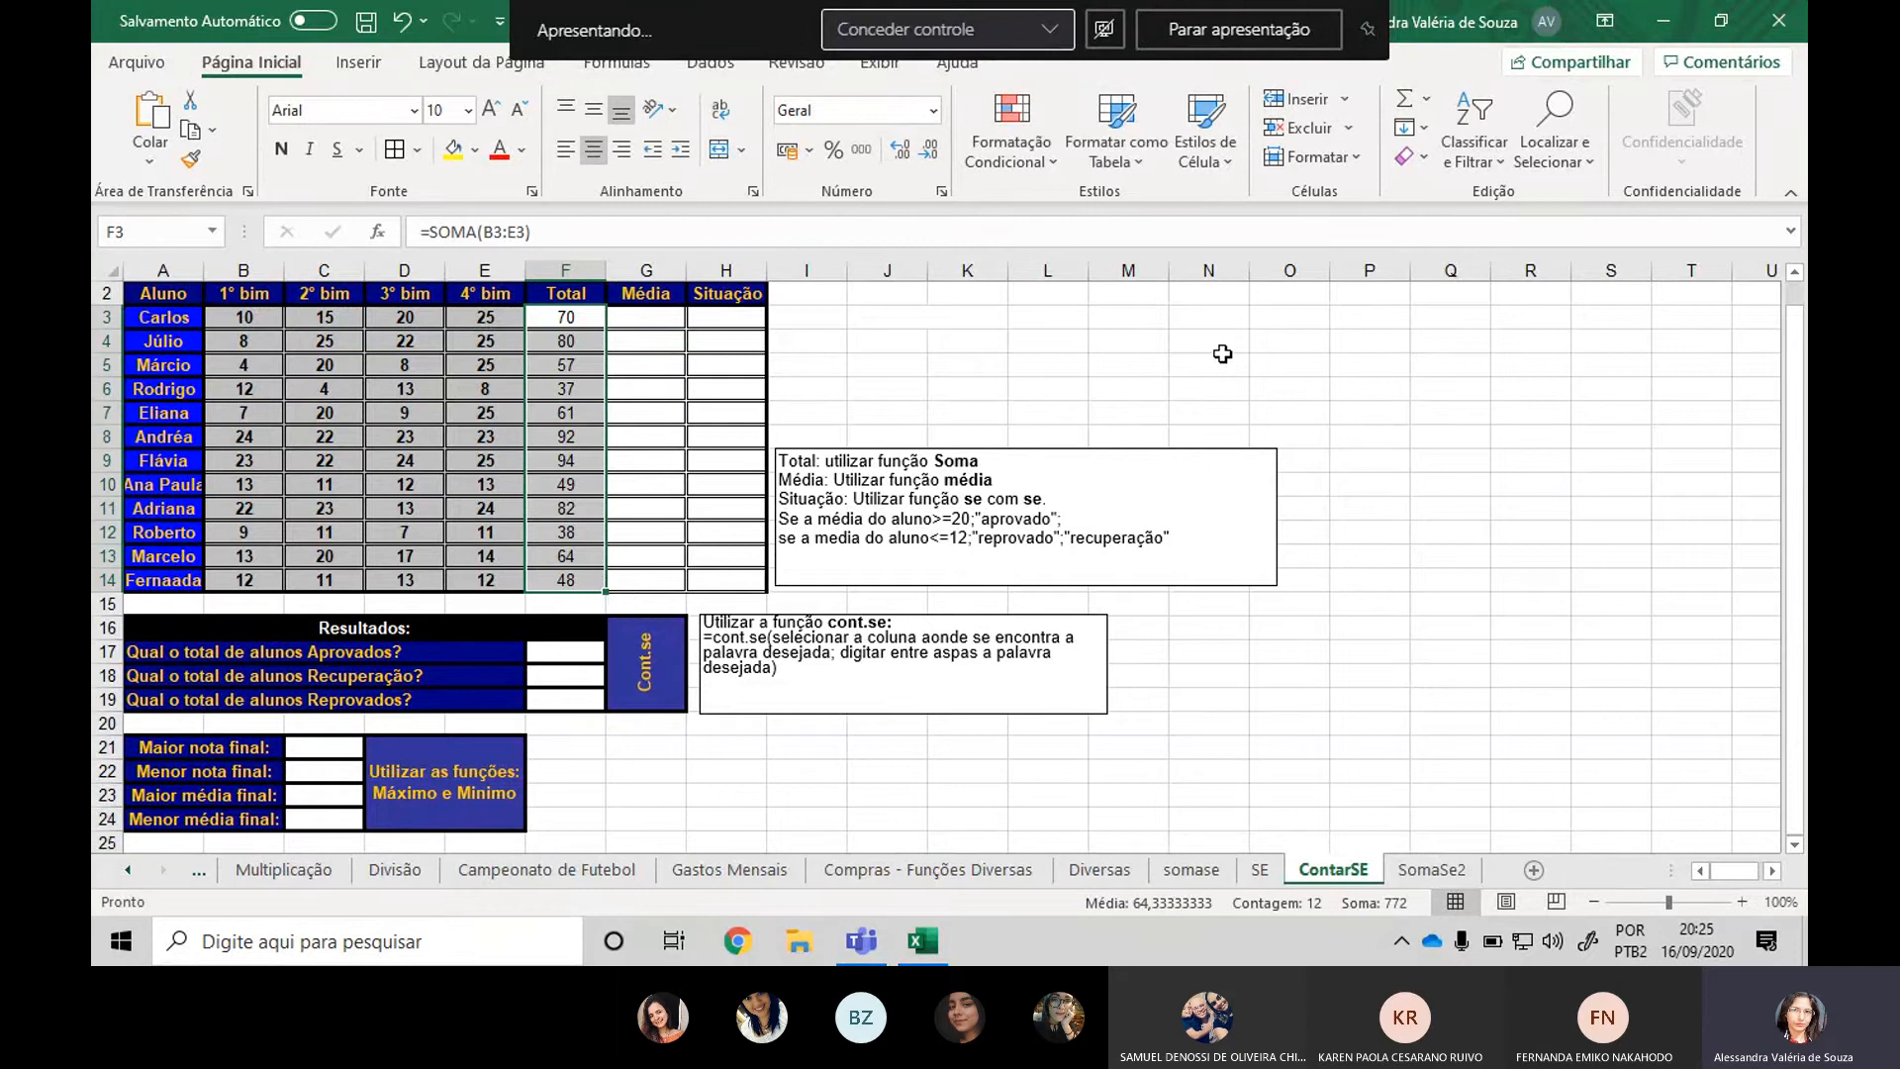
# Enter the formula =média(B3:E3) in G3 to average the first student's four bimester grades.
pyautogui.click(654, 312)
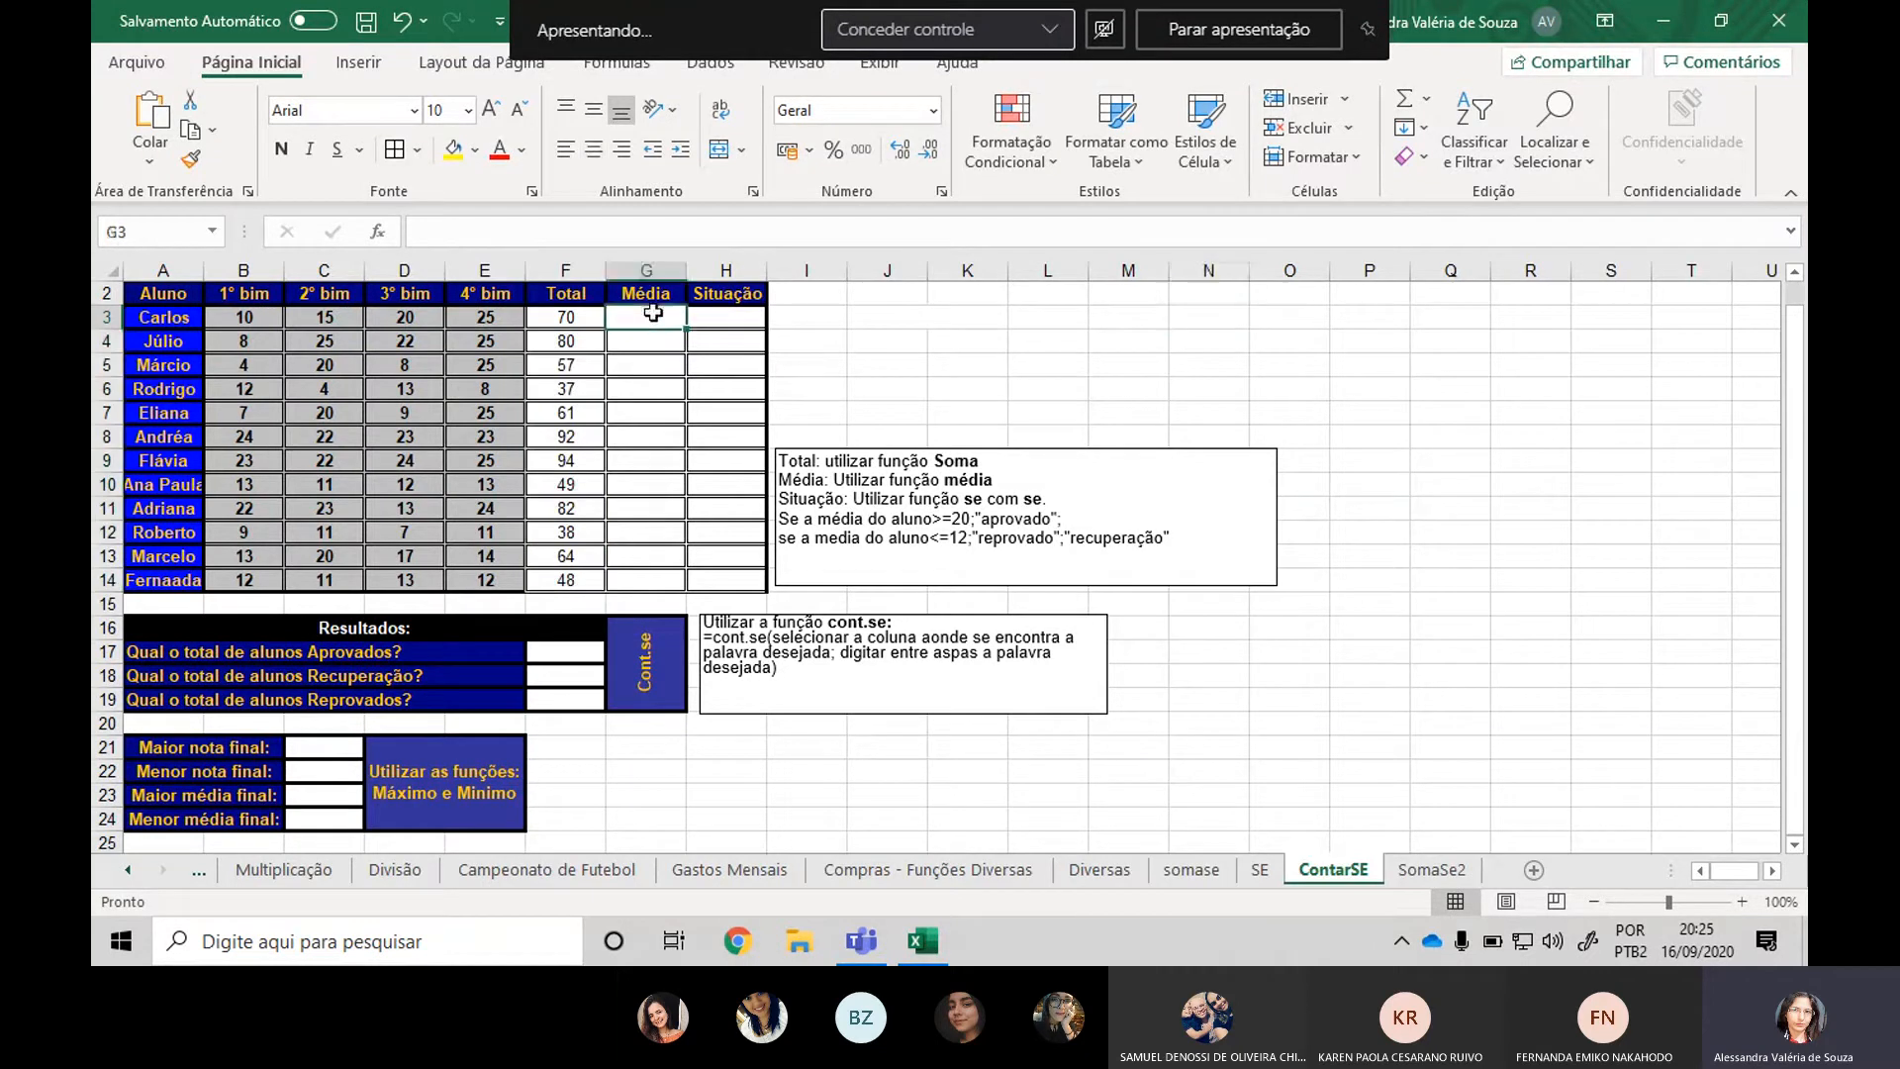
pyautogui.write('==')
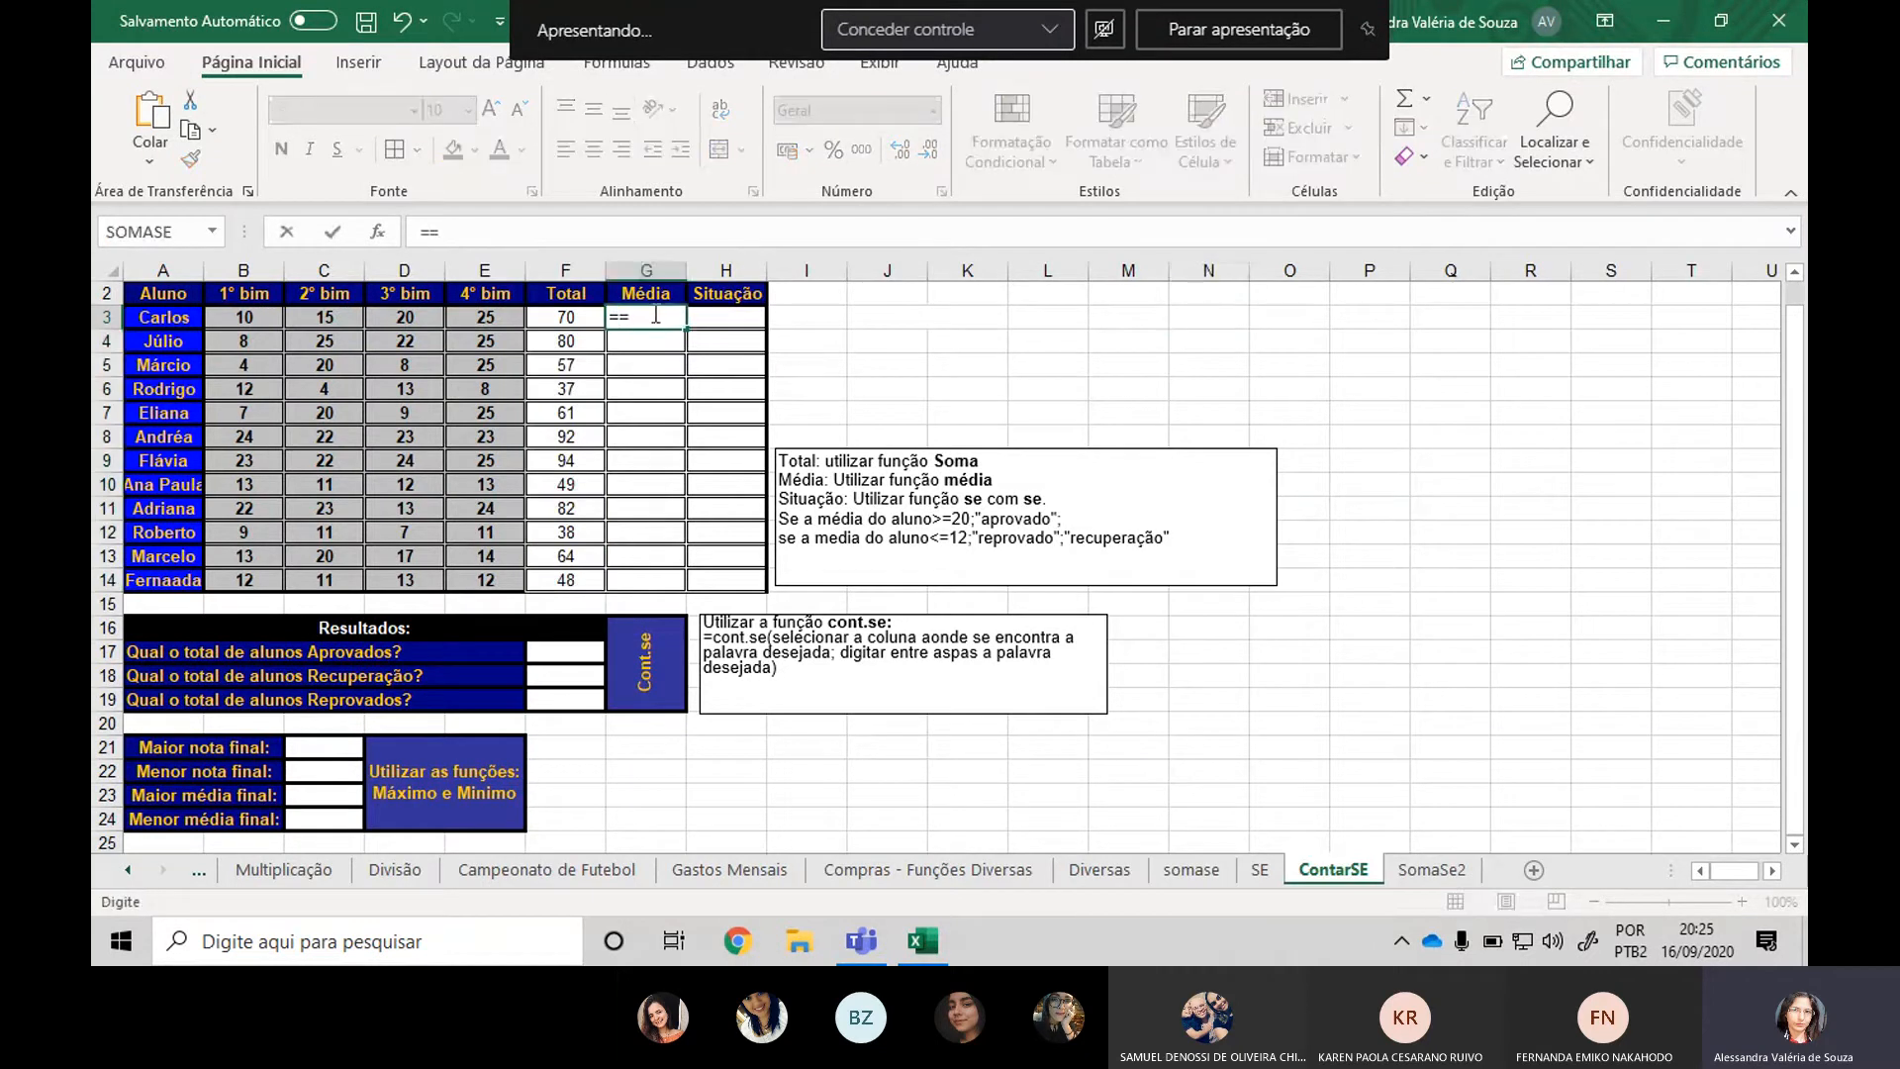
pyautogui.write('média(')
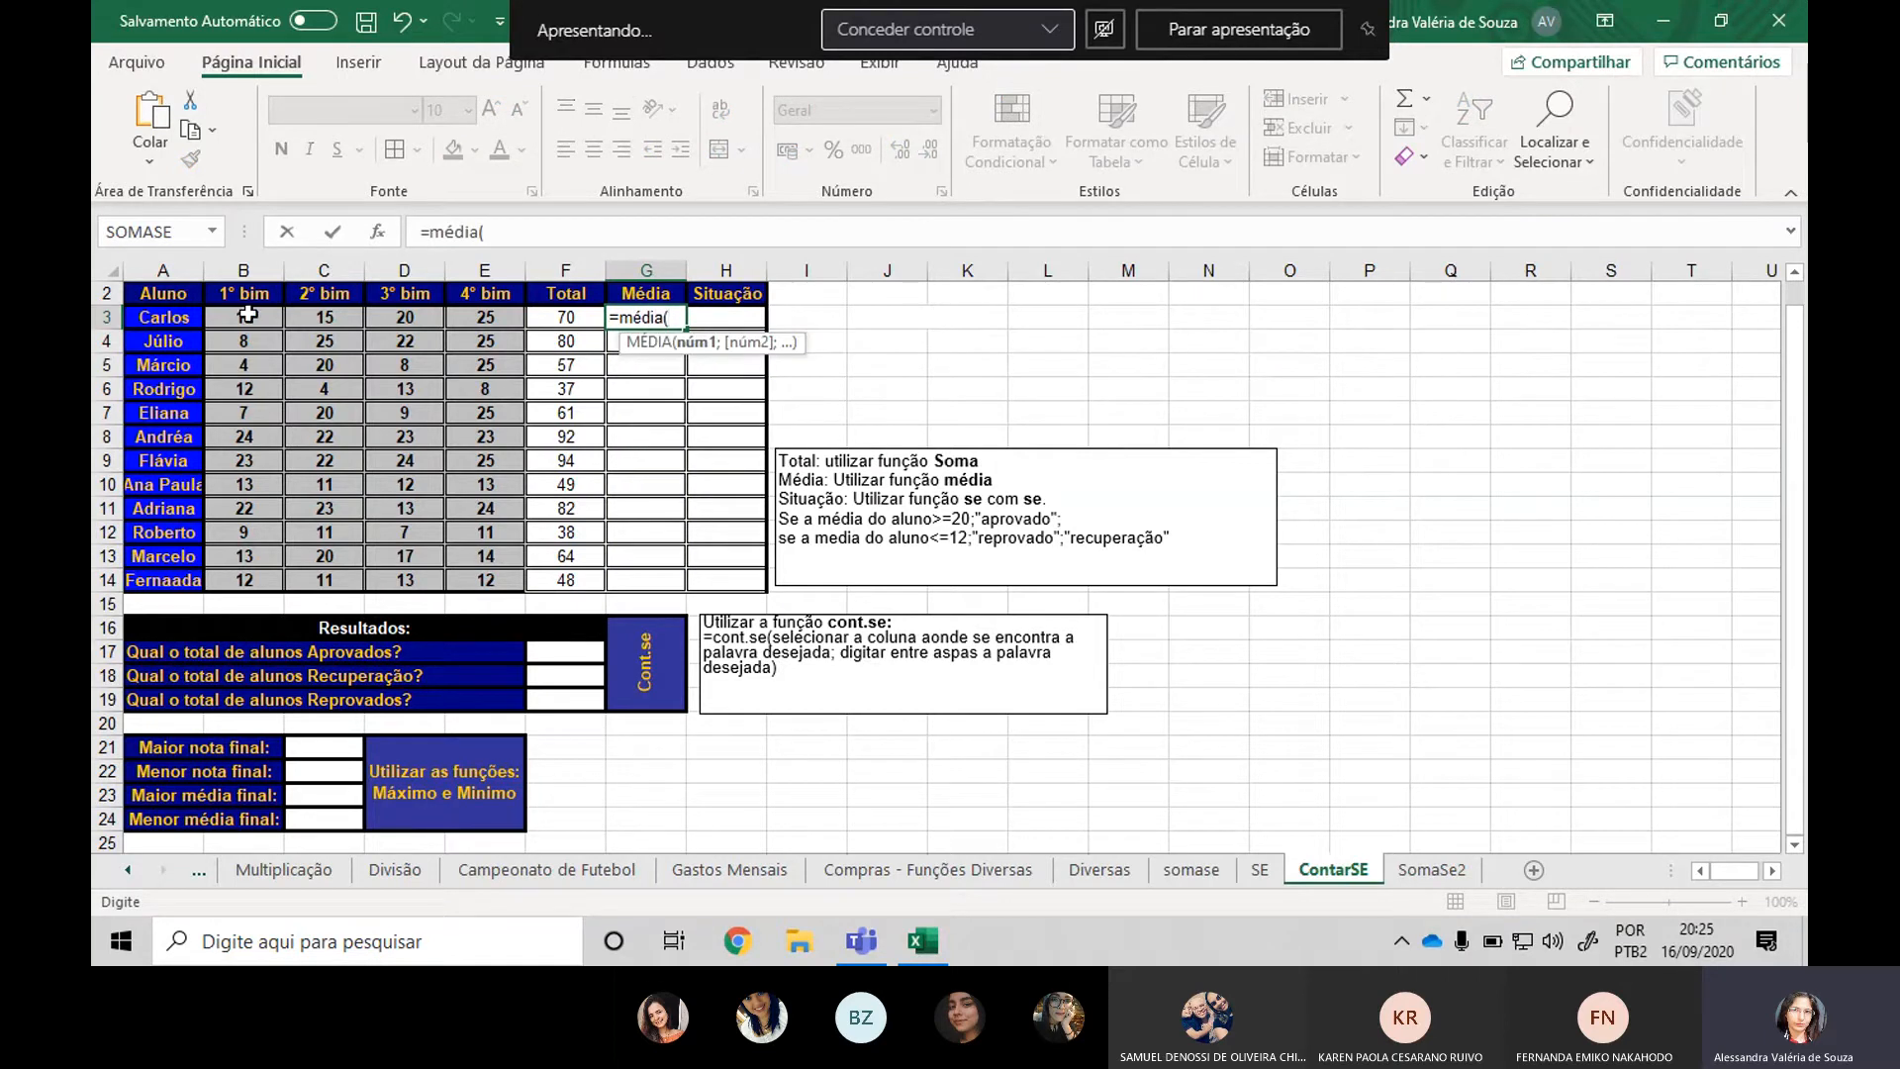
pyautogui.moveTo(247, 314); pyautogui.dragTo(485, 294)
pyautogui.moveTo(243, 317); pyautogui.dragTo(492, 320)
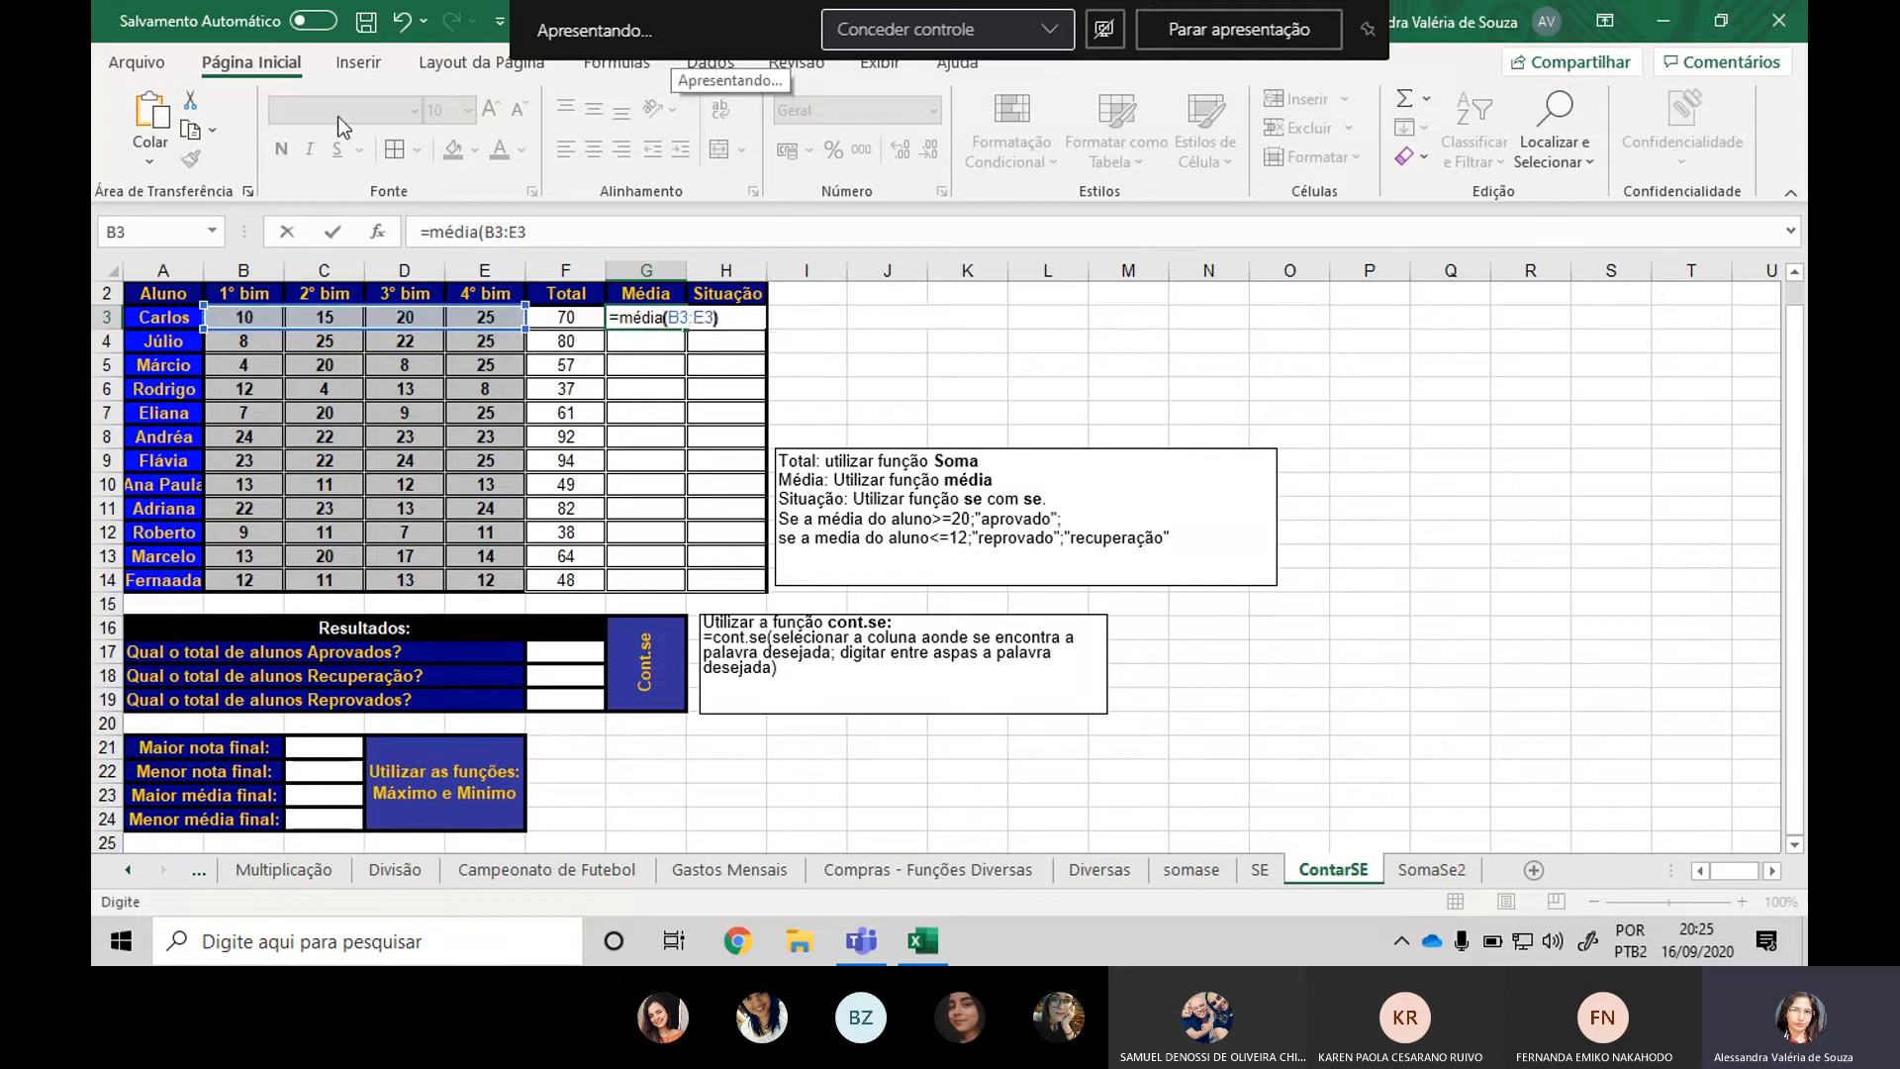
pyautogui.press('Return')
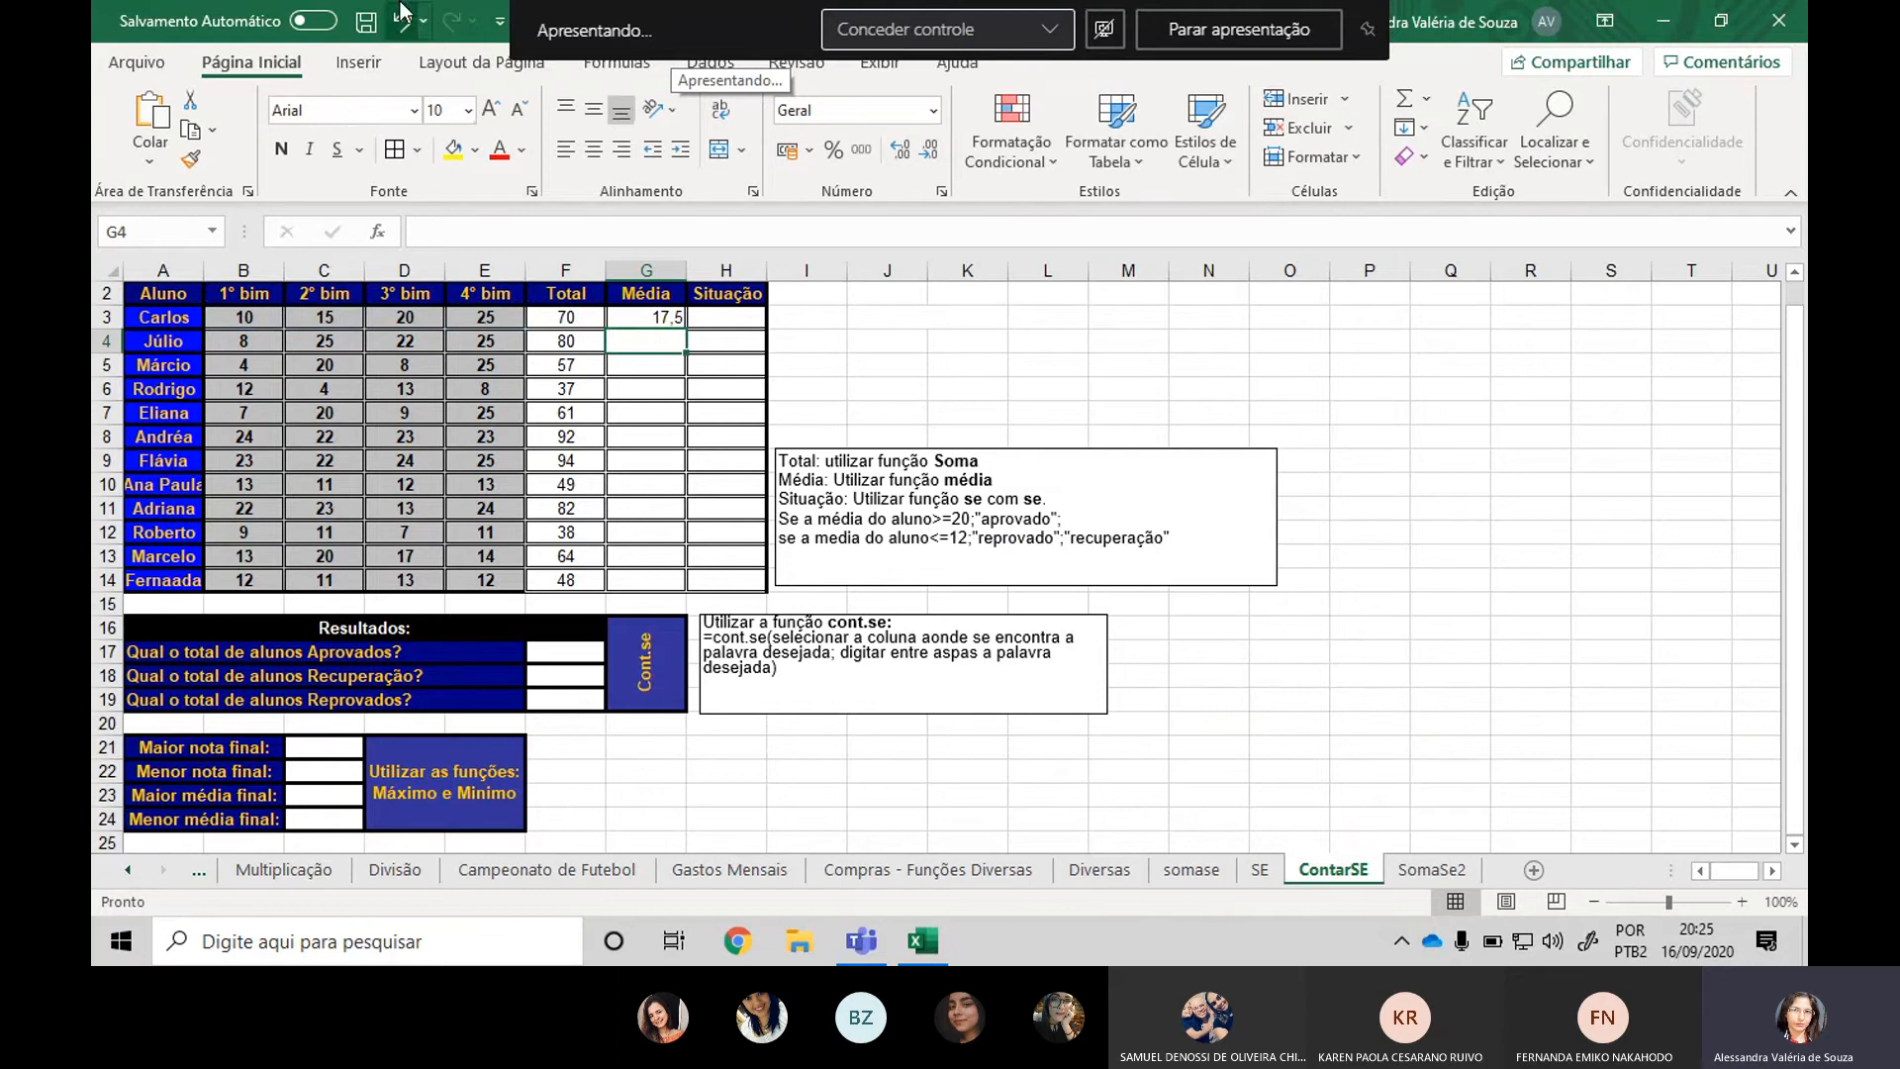
# Fill the MÉDIA formula from G3 down to G14 and format the averages with one decimal place.
pyautogui.click(673, 319)
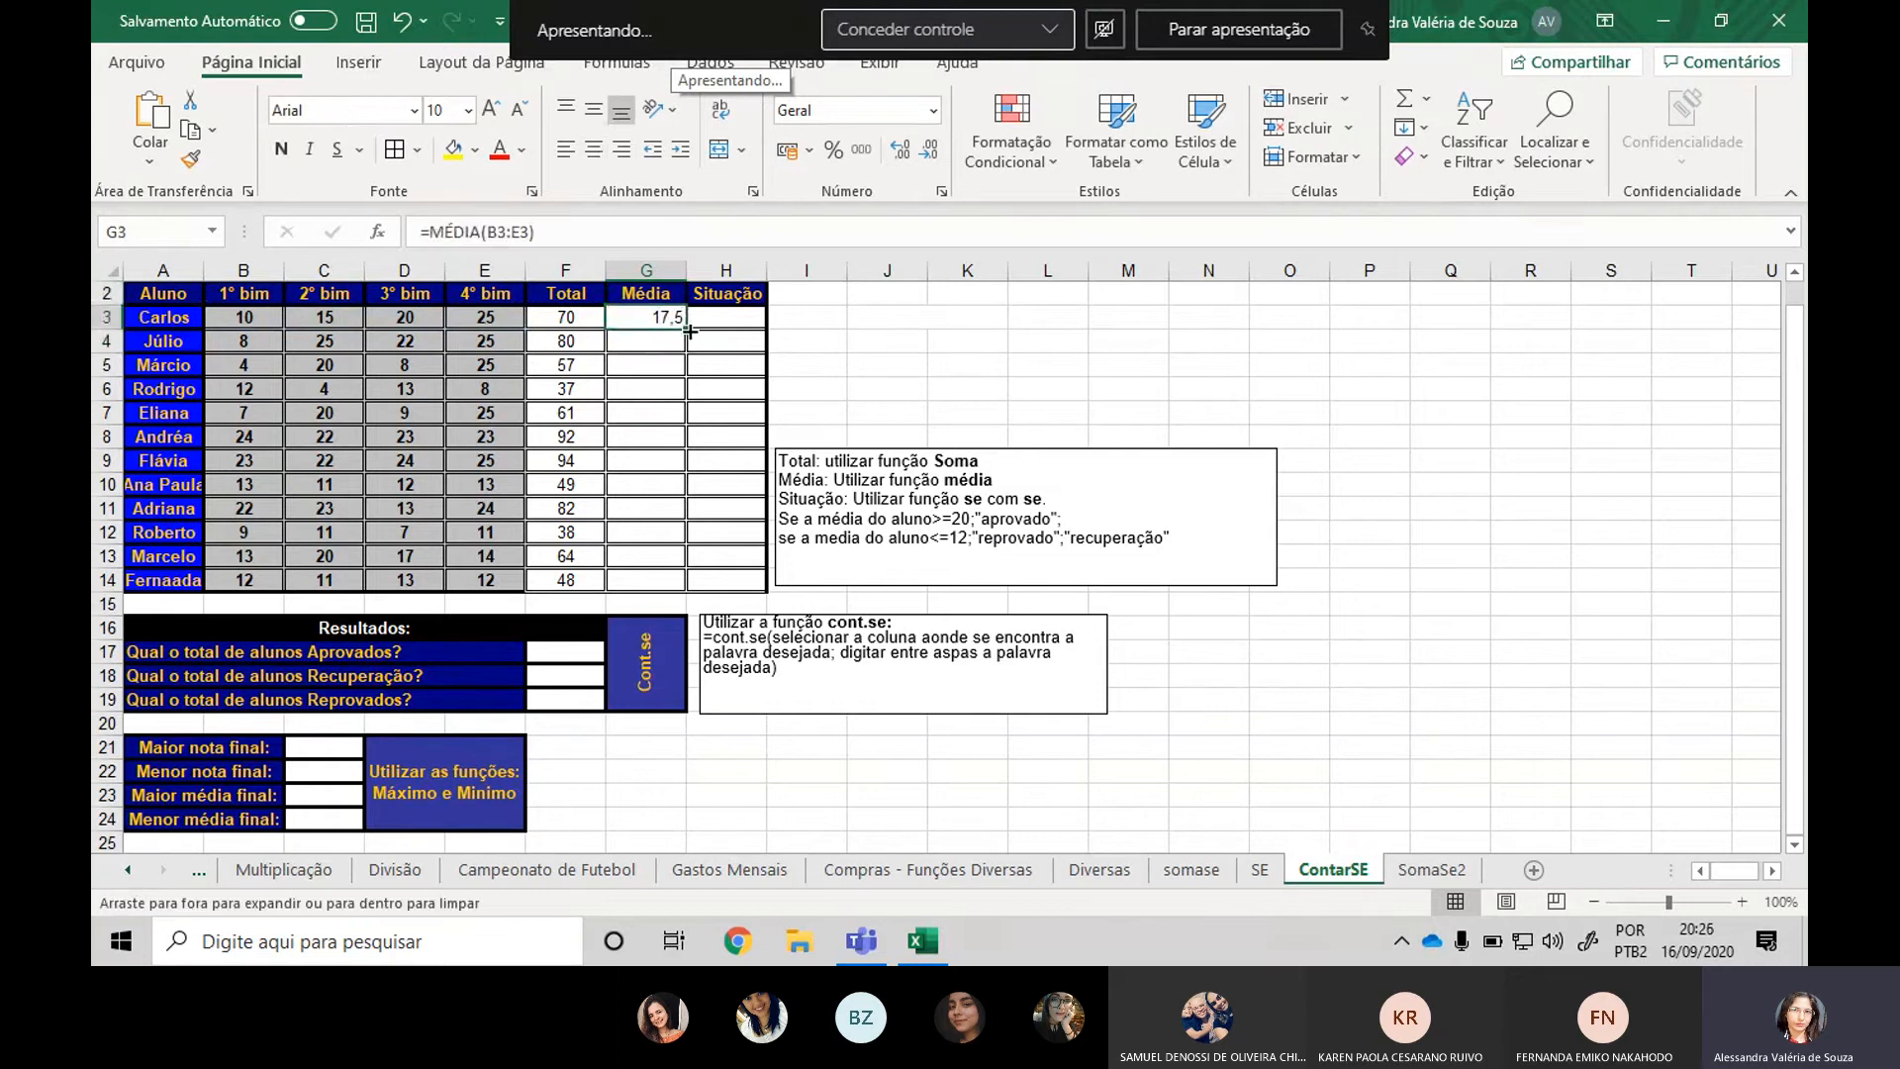
pyautogui.moveTo(690, 331); pyautogui.dragTo(683, 586)
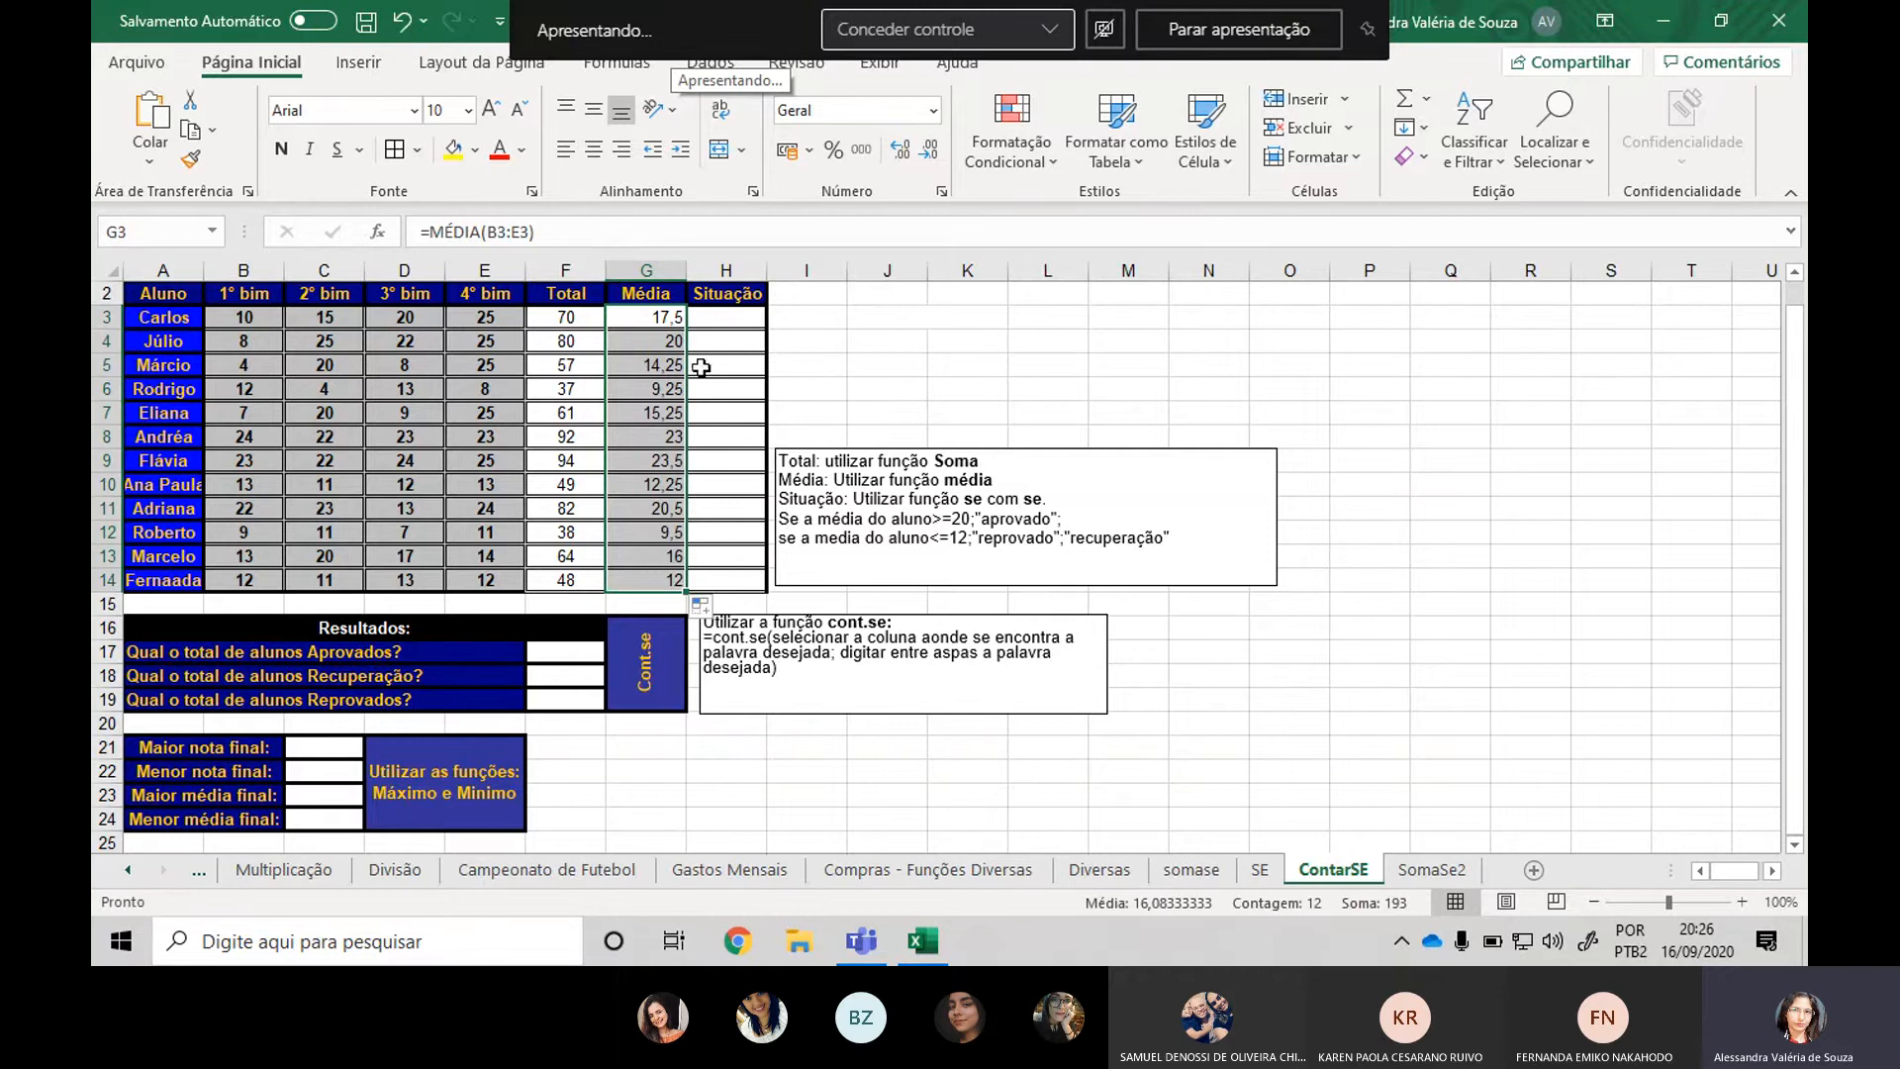
pyautogui.click(900, 156)
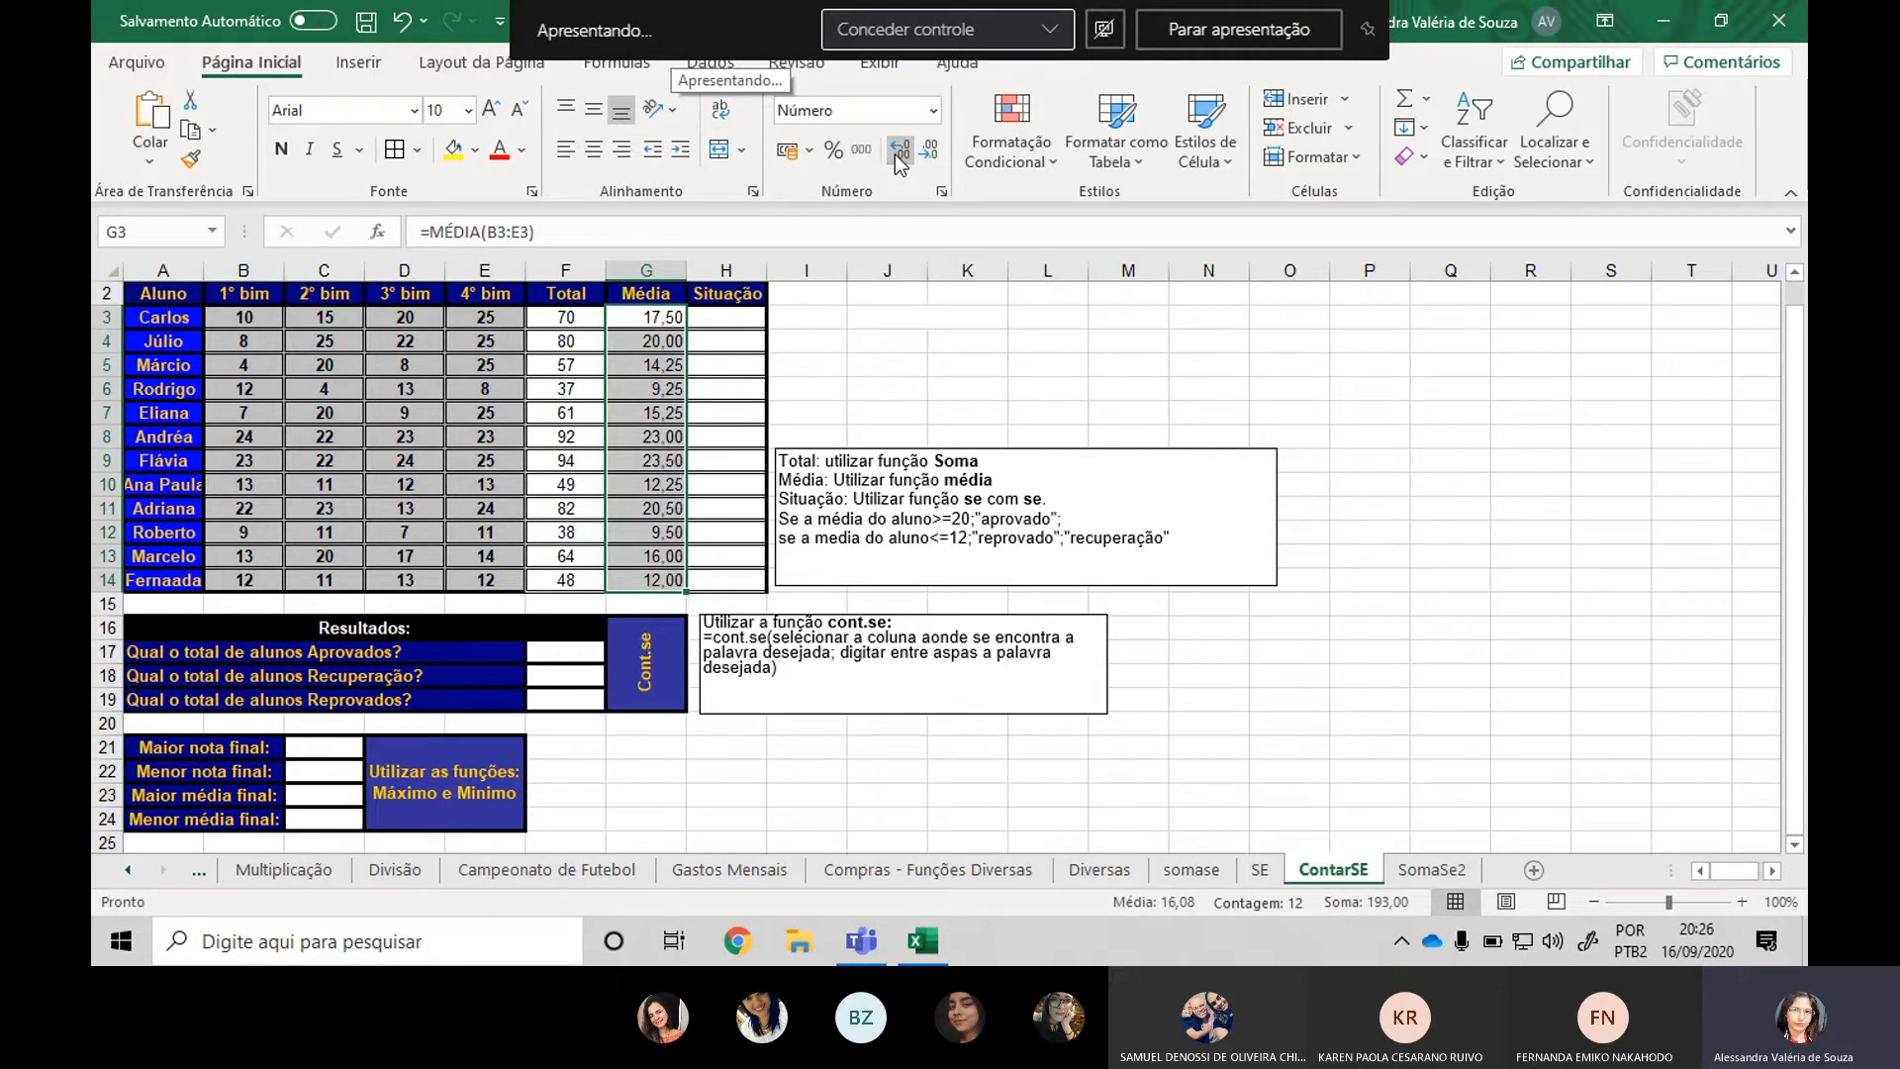
pyautogui.click(931, 158)
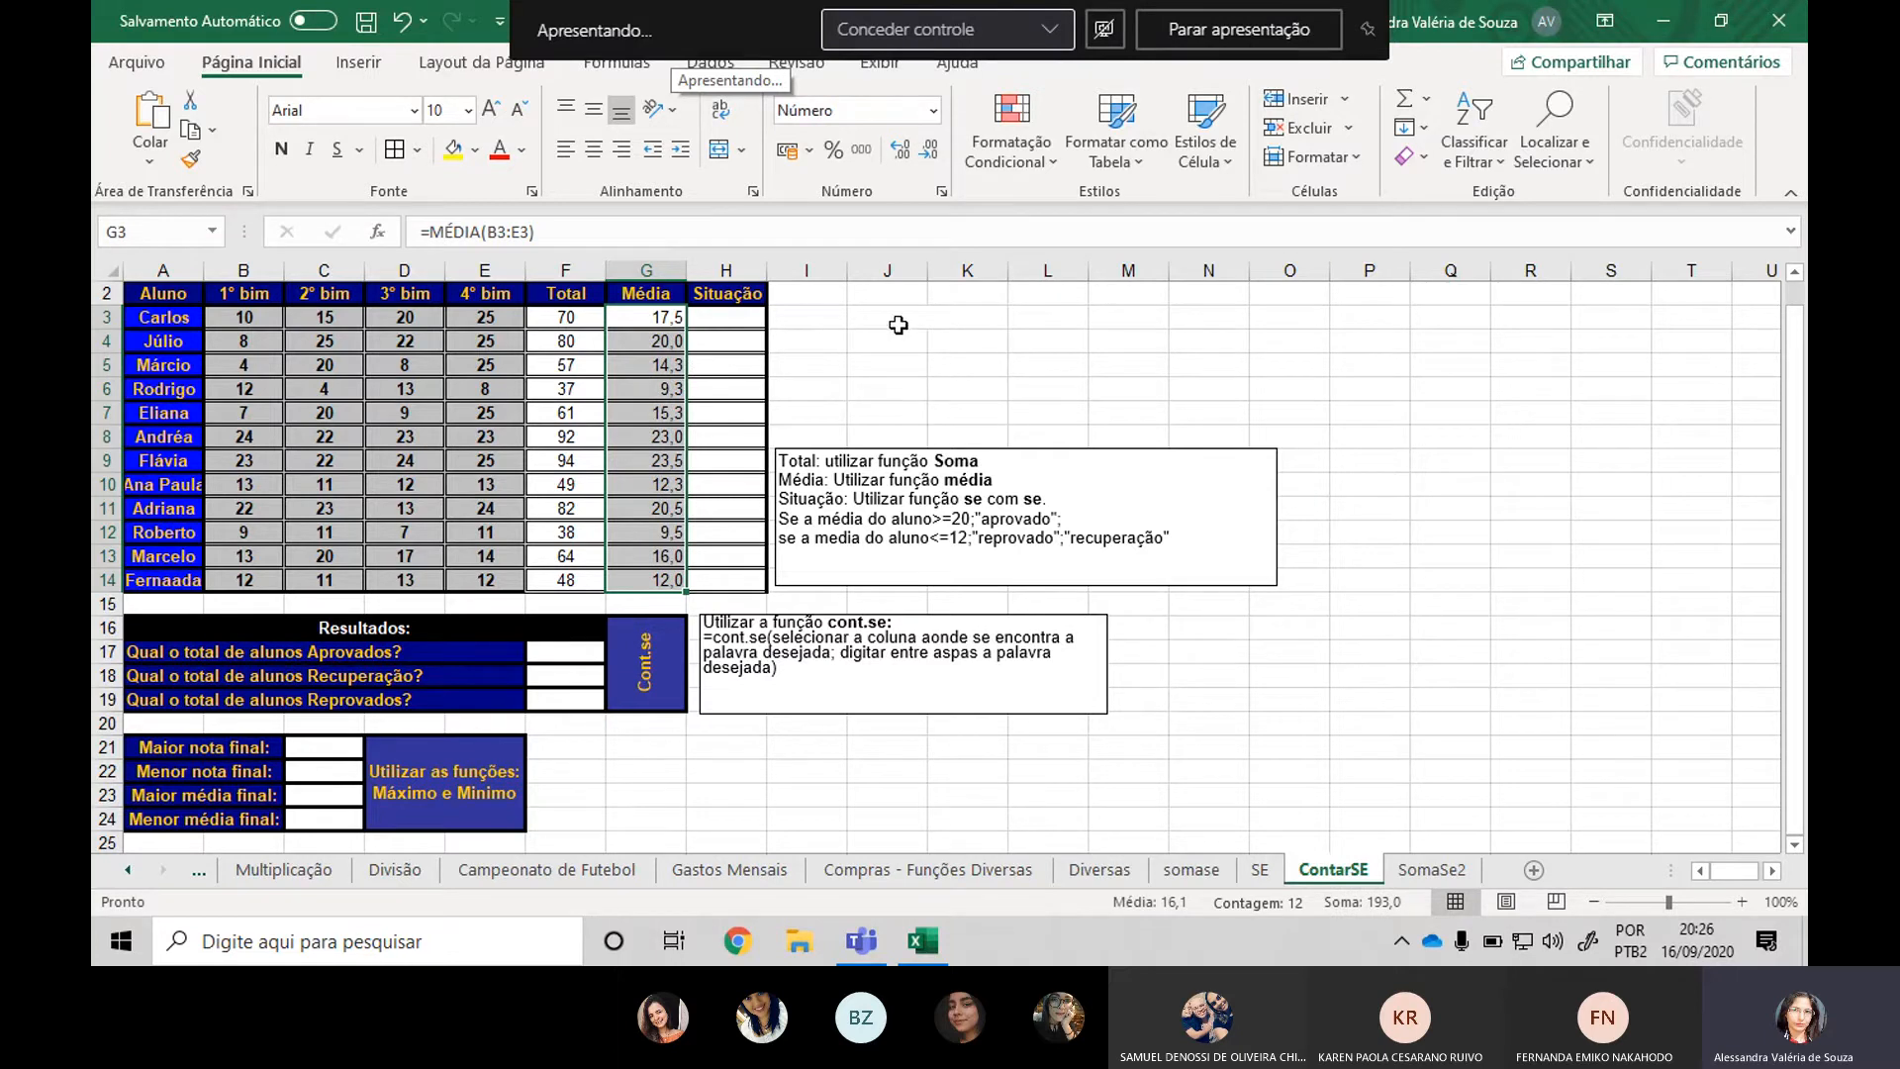
# Highlight the "reprovado";"recuperação" condition line in the text box of instructions for the Situação column.
pyautogui.click(747, 317)
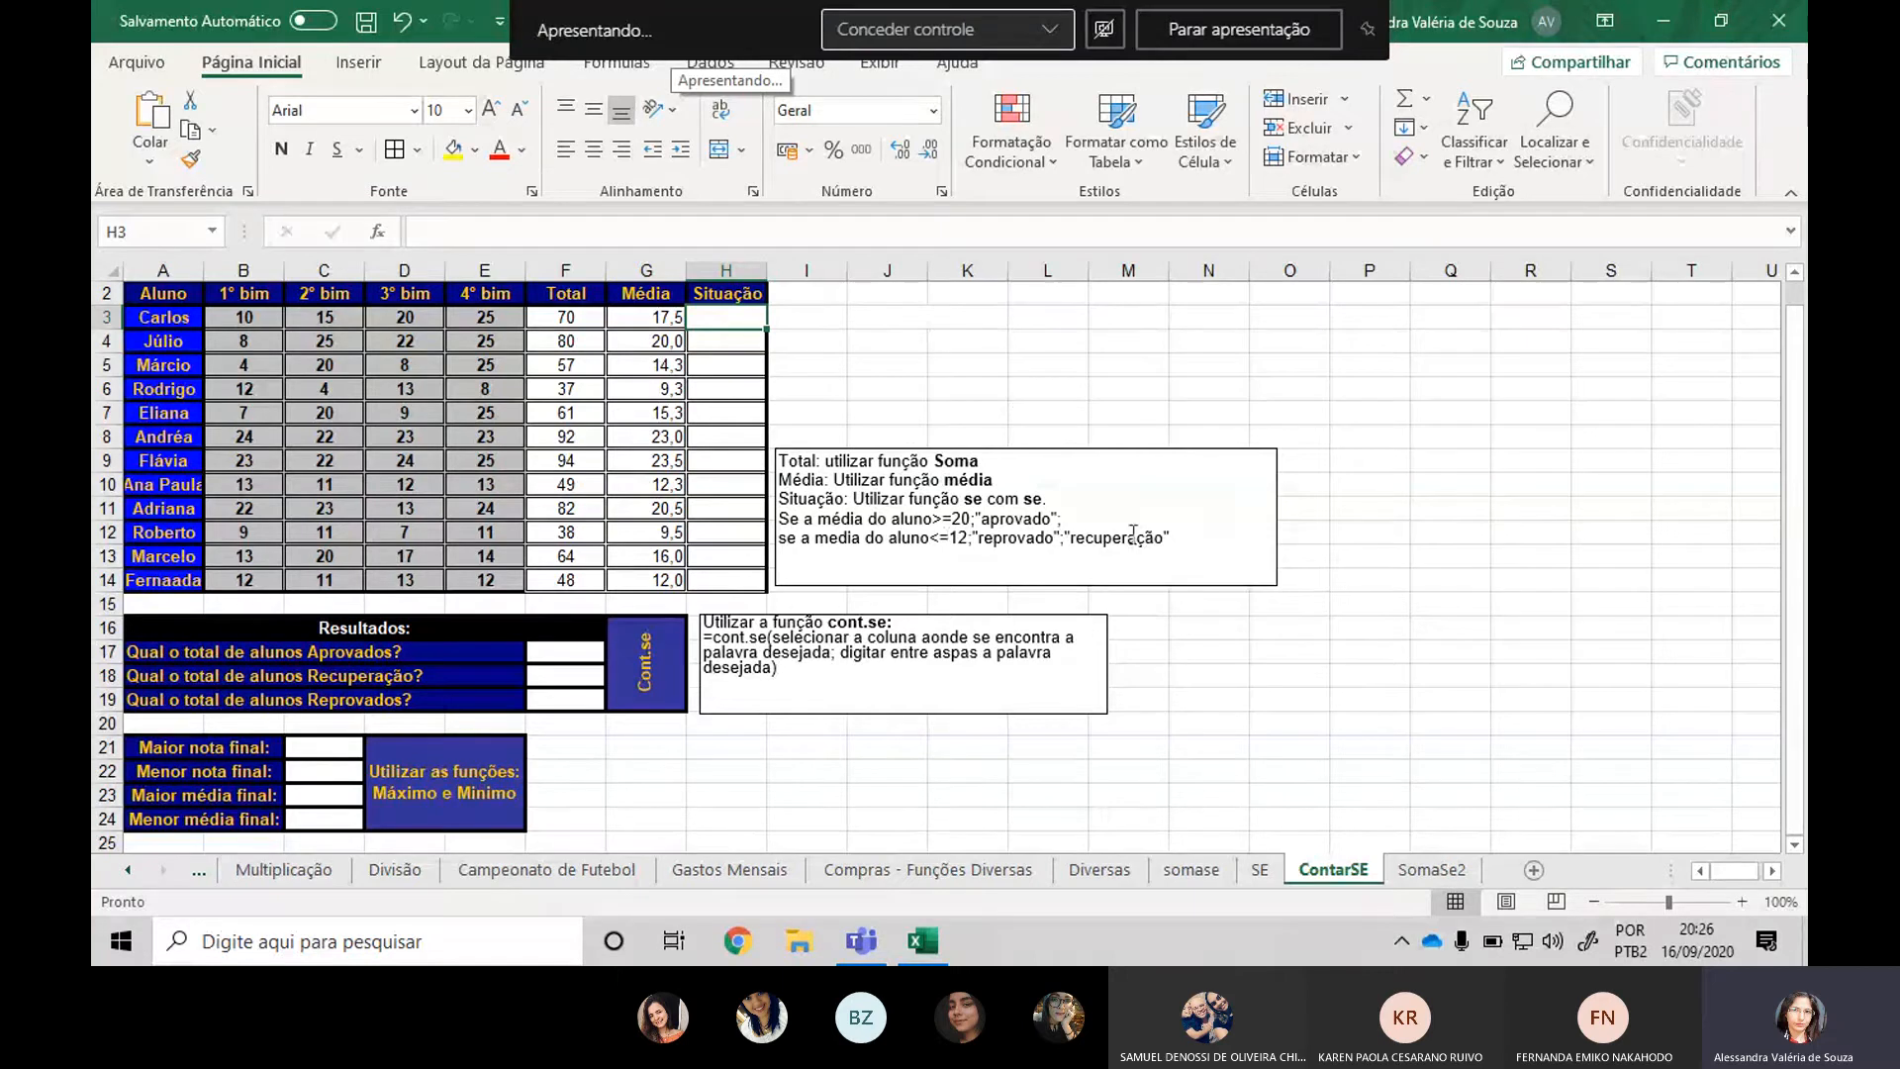
pyautogui.click(1180, 537)
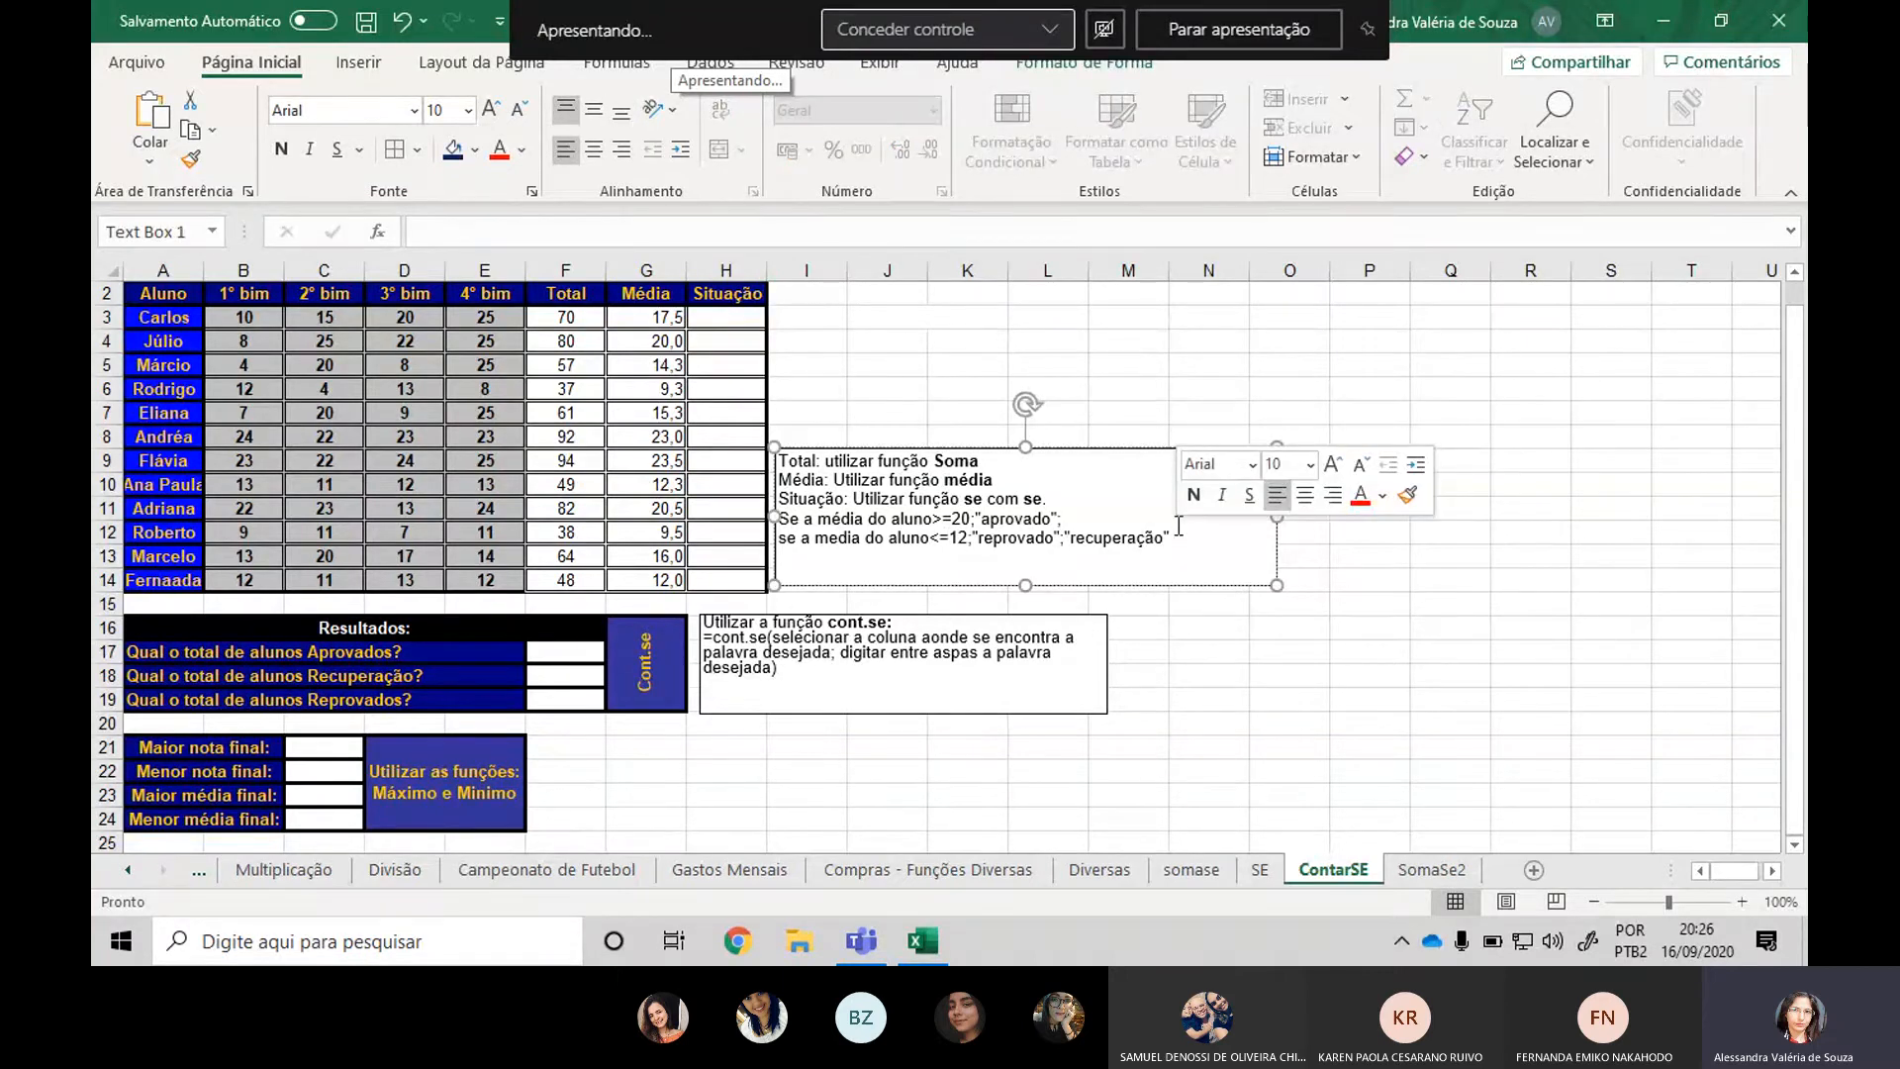
pyautogui.moveTo(1176, 537); pyautogui.dragTo(780, 549)
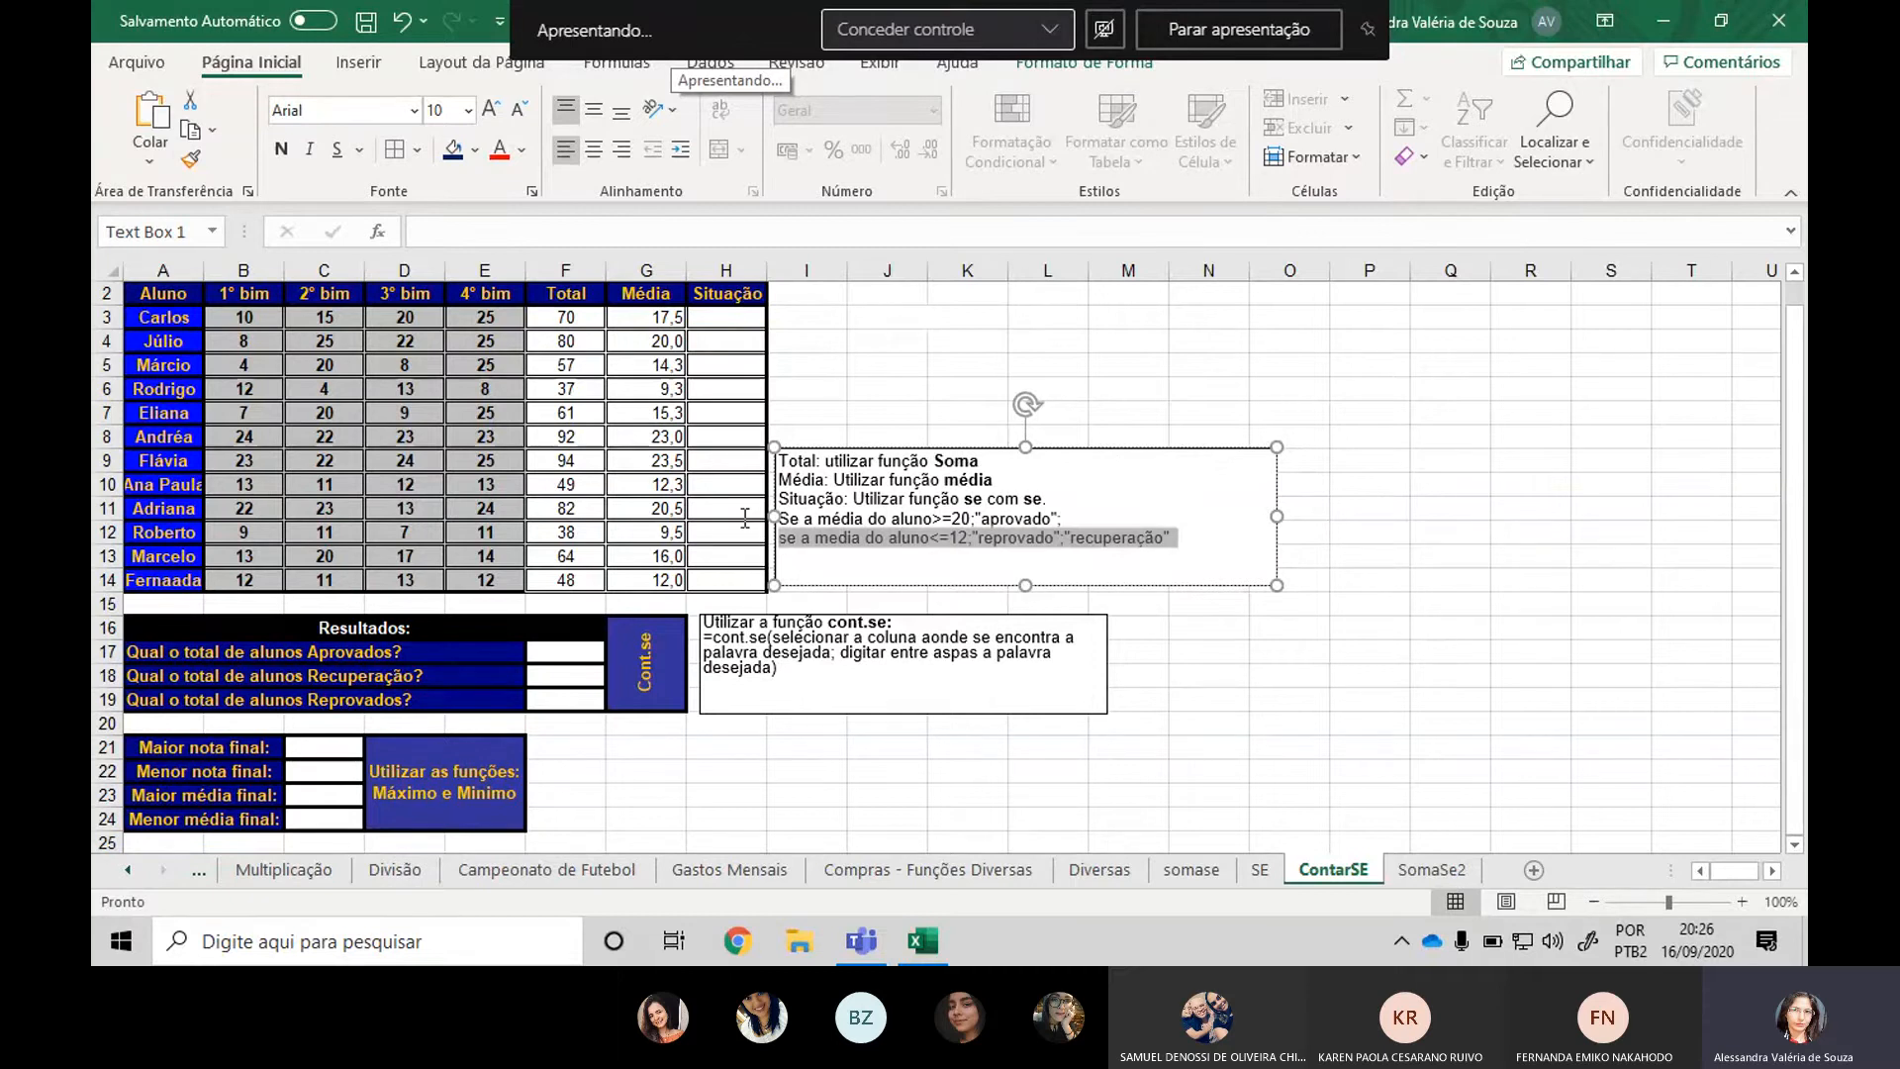
# Enlarge the text box's two condition lines, "aprovado" and "reprovado";"recuperação", and make them bold.
pyautogui.keyDown('shift'); pyautogui.click(744, 519); pyautogui.keyUp('shift')
pyautogui.click(491, 109)
pyautogui.click(492, 108)
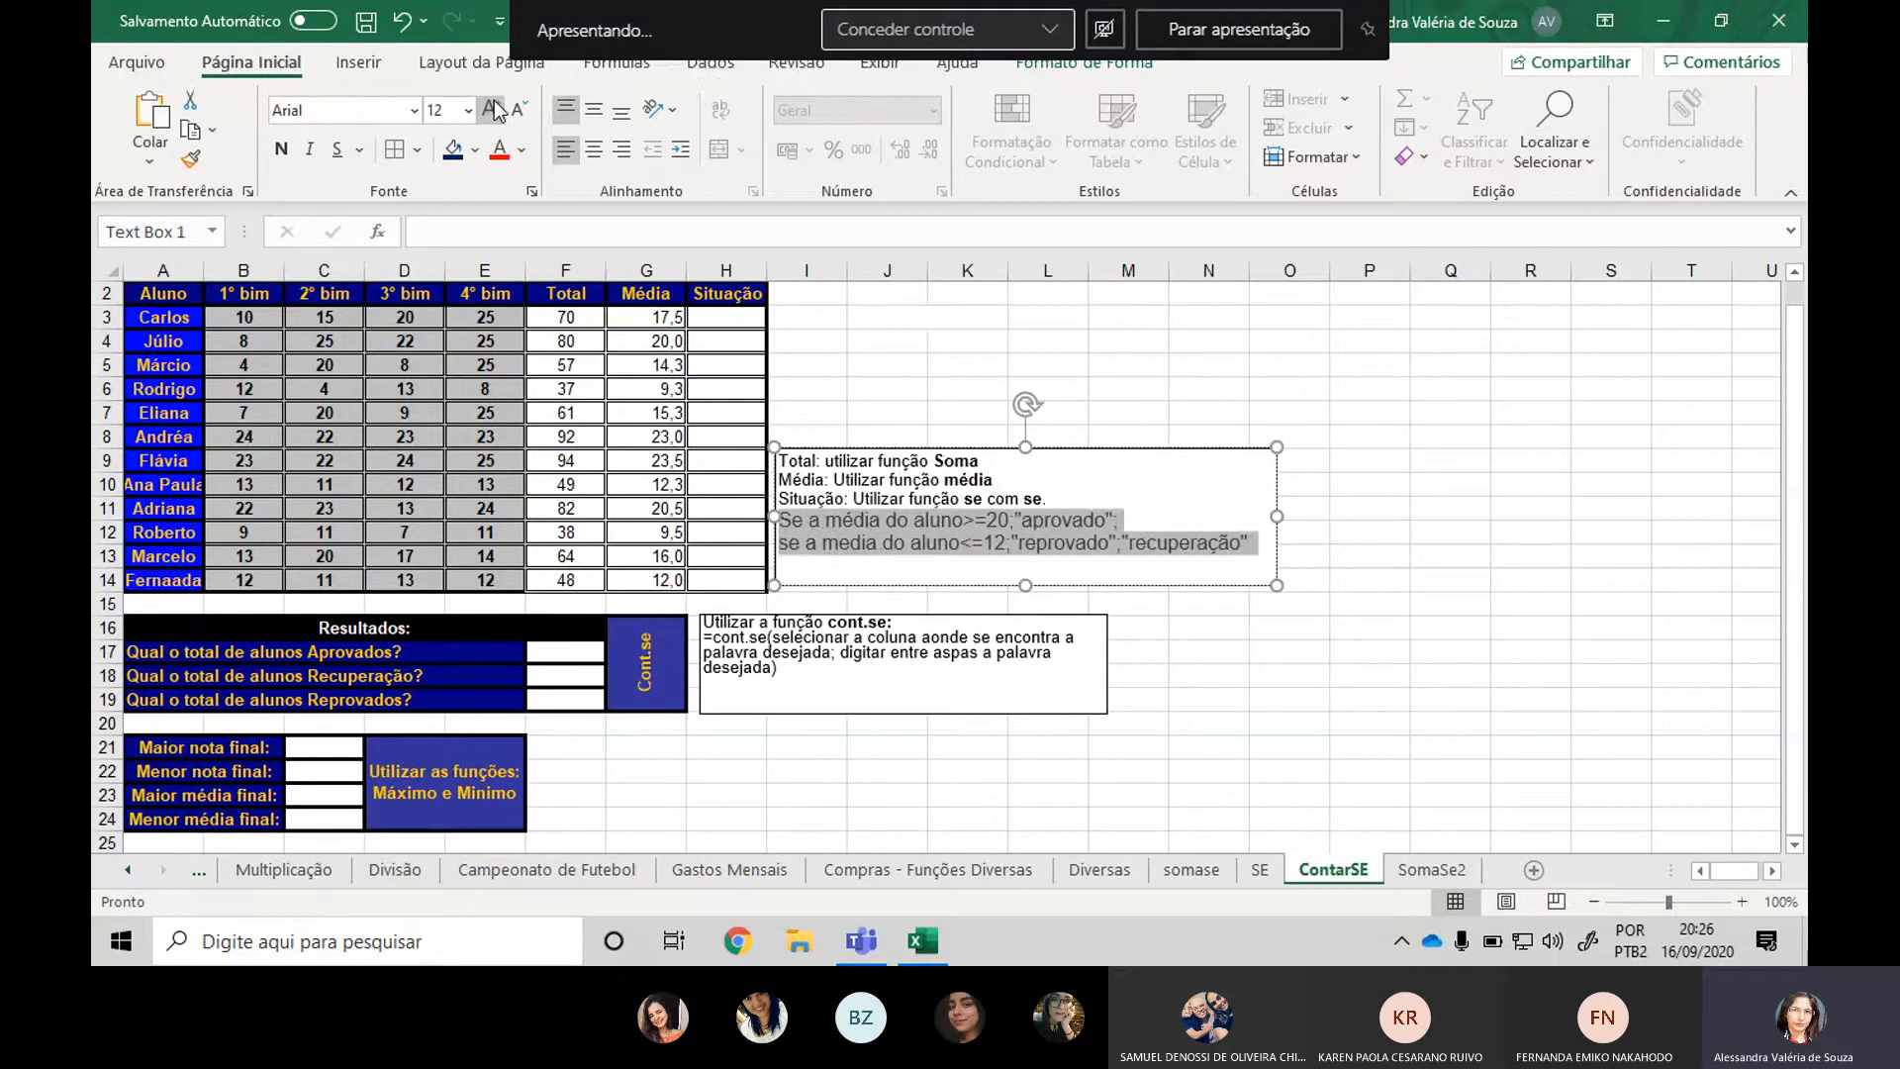
pyautogui.hotkey('ctrl', 'n')
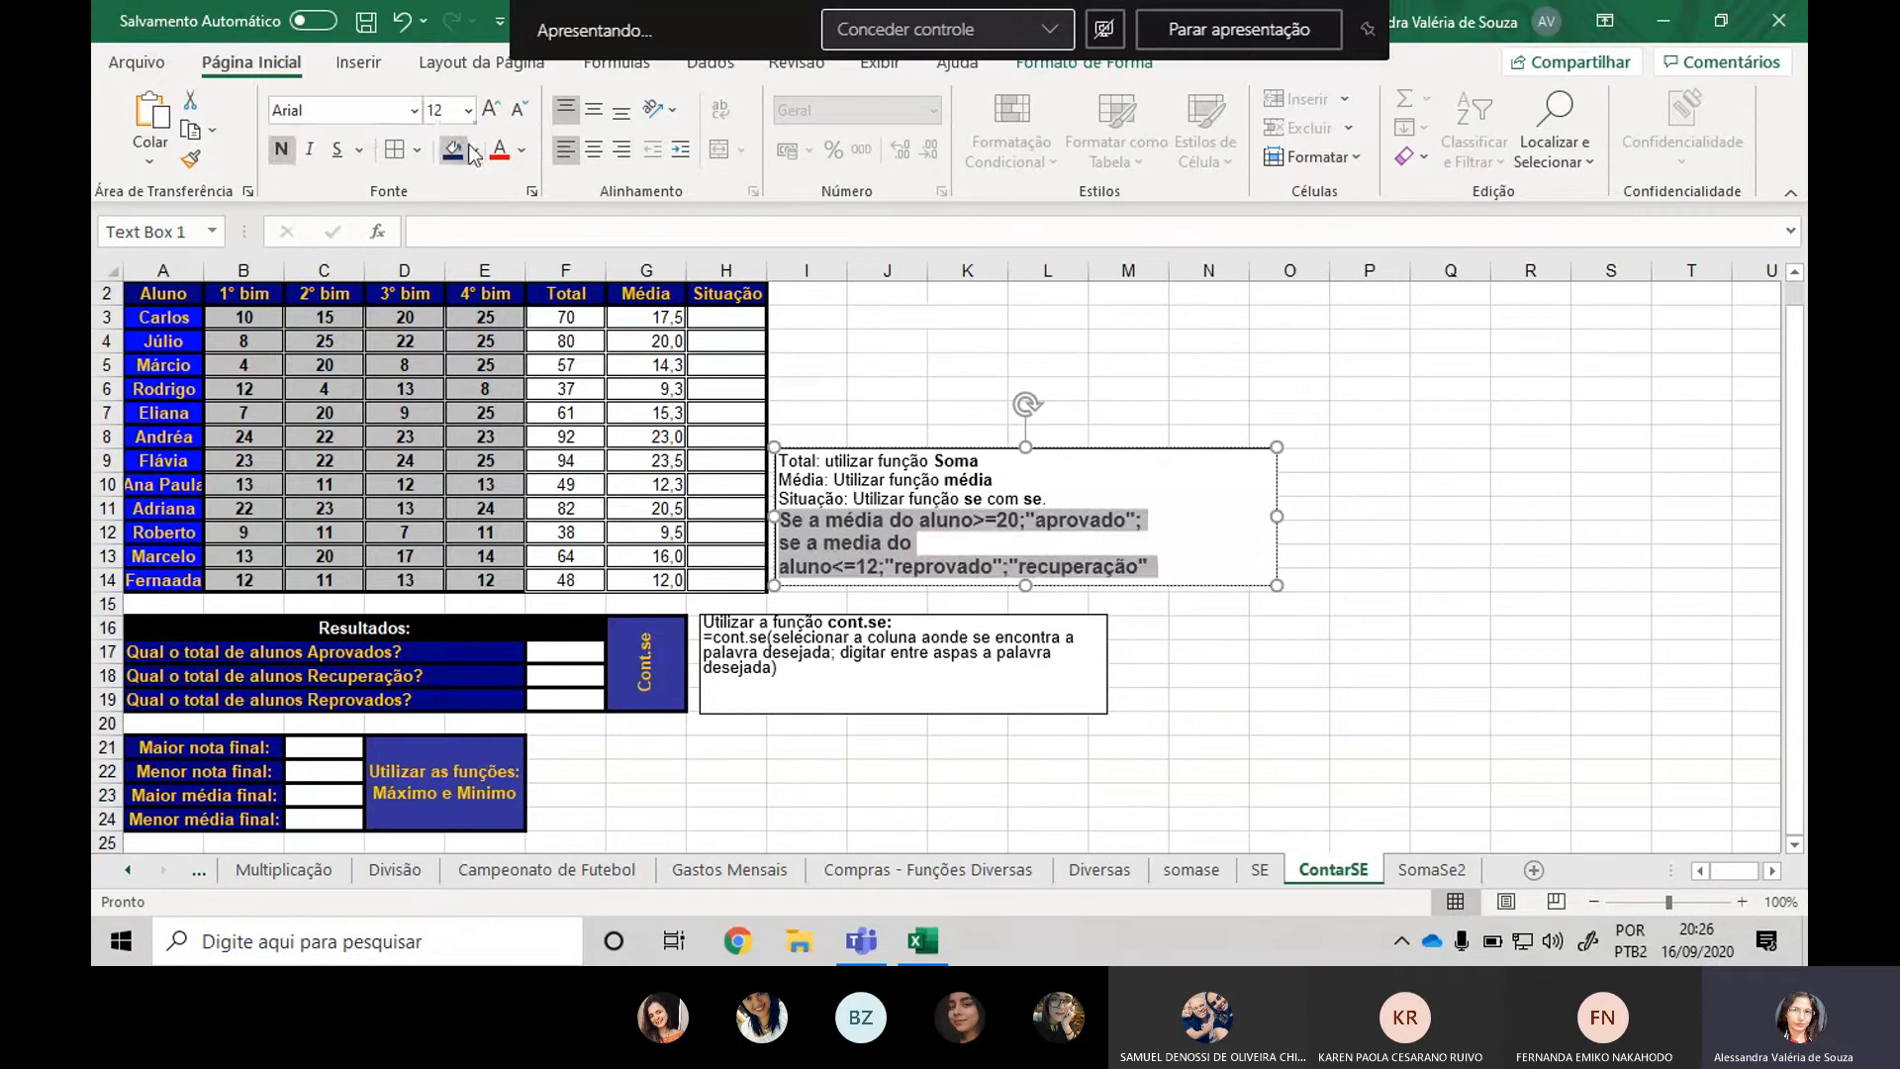
pyautogui.click(520, 109)
pyautogui.click(1611, 627)
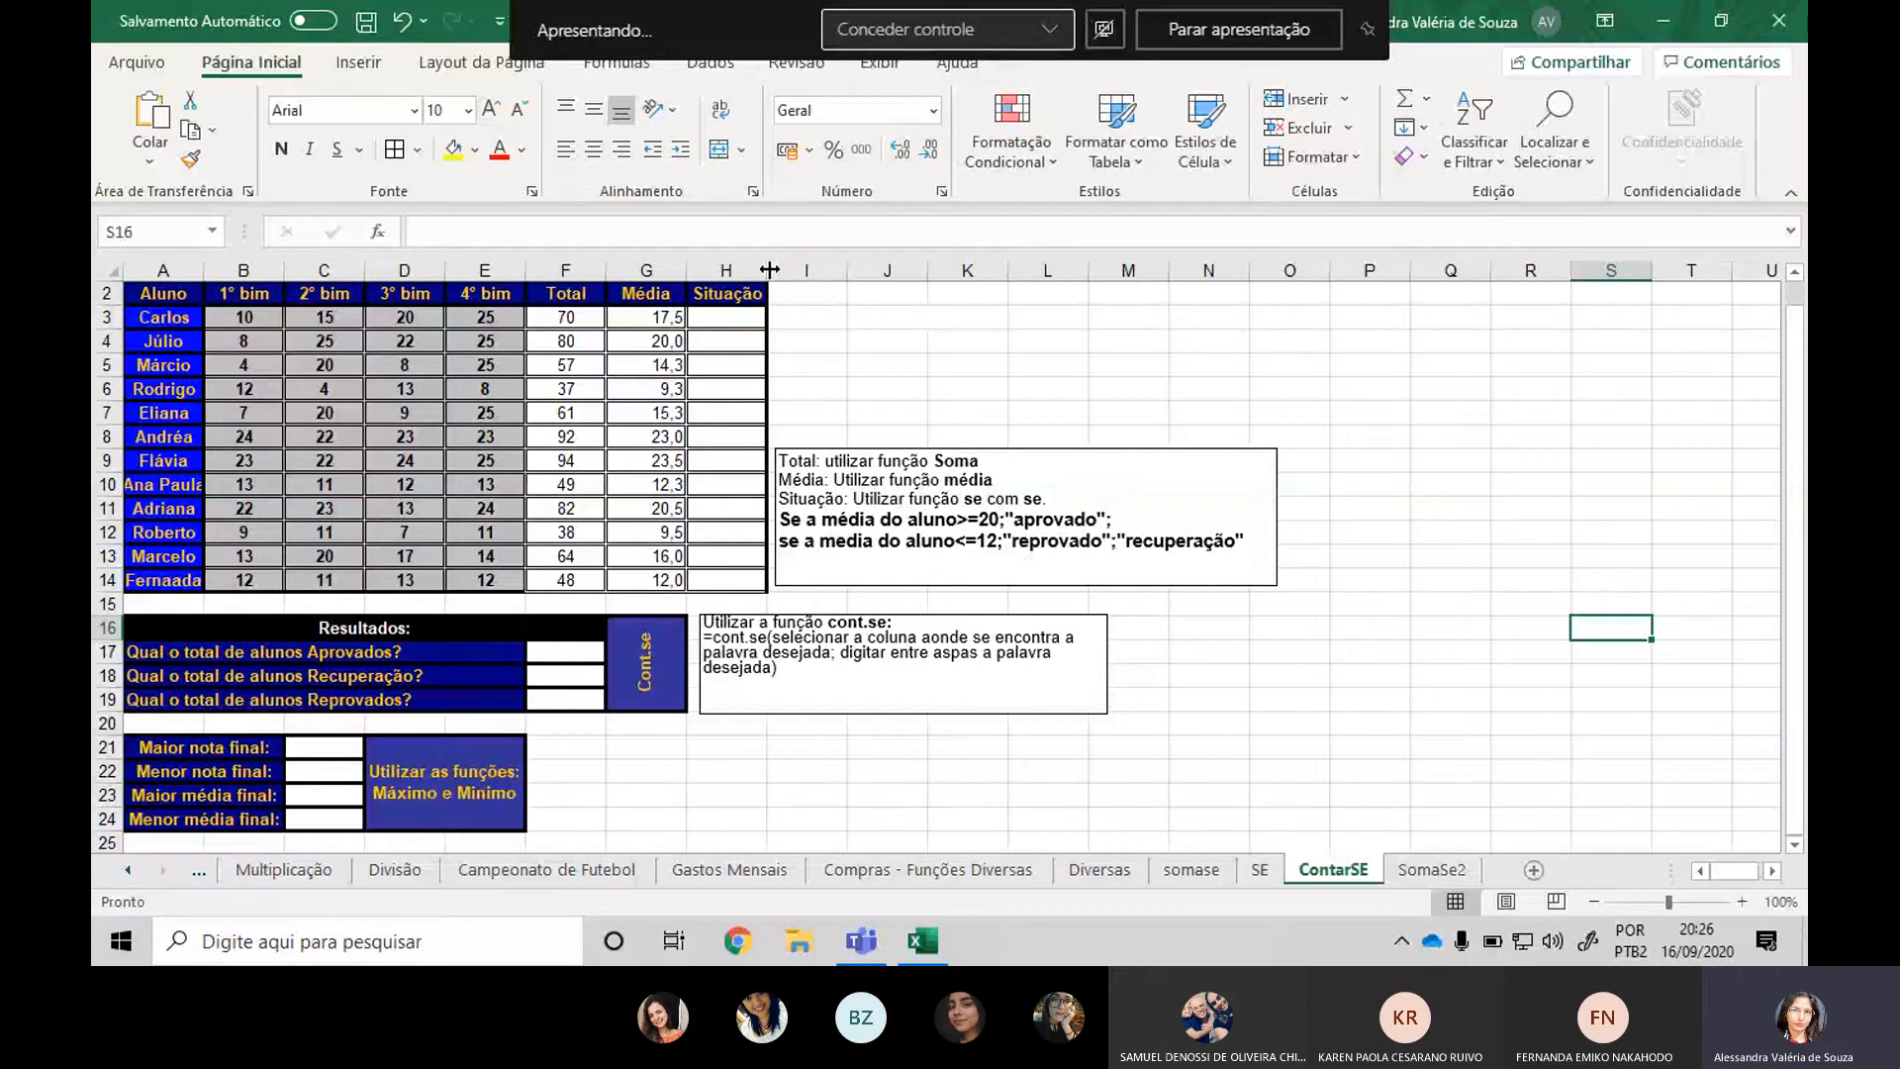
# Widen the Situação column and begin the formula in H3 with =se(G3>=20;"aprovado"; for the passing condition.
pyautogui.moveTo(772, 269); pyautogui.dragTo(833, 270)
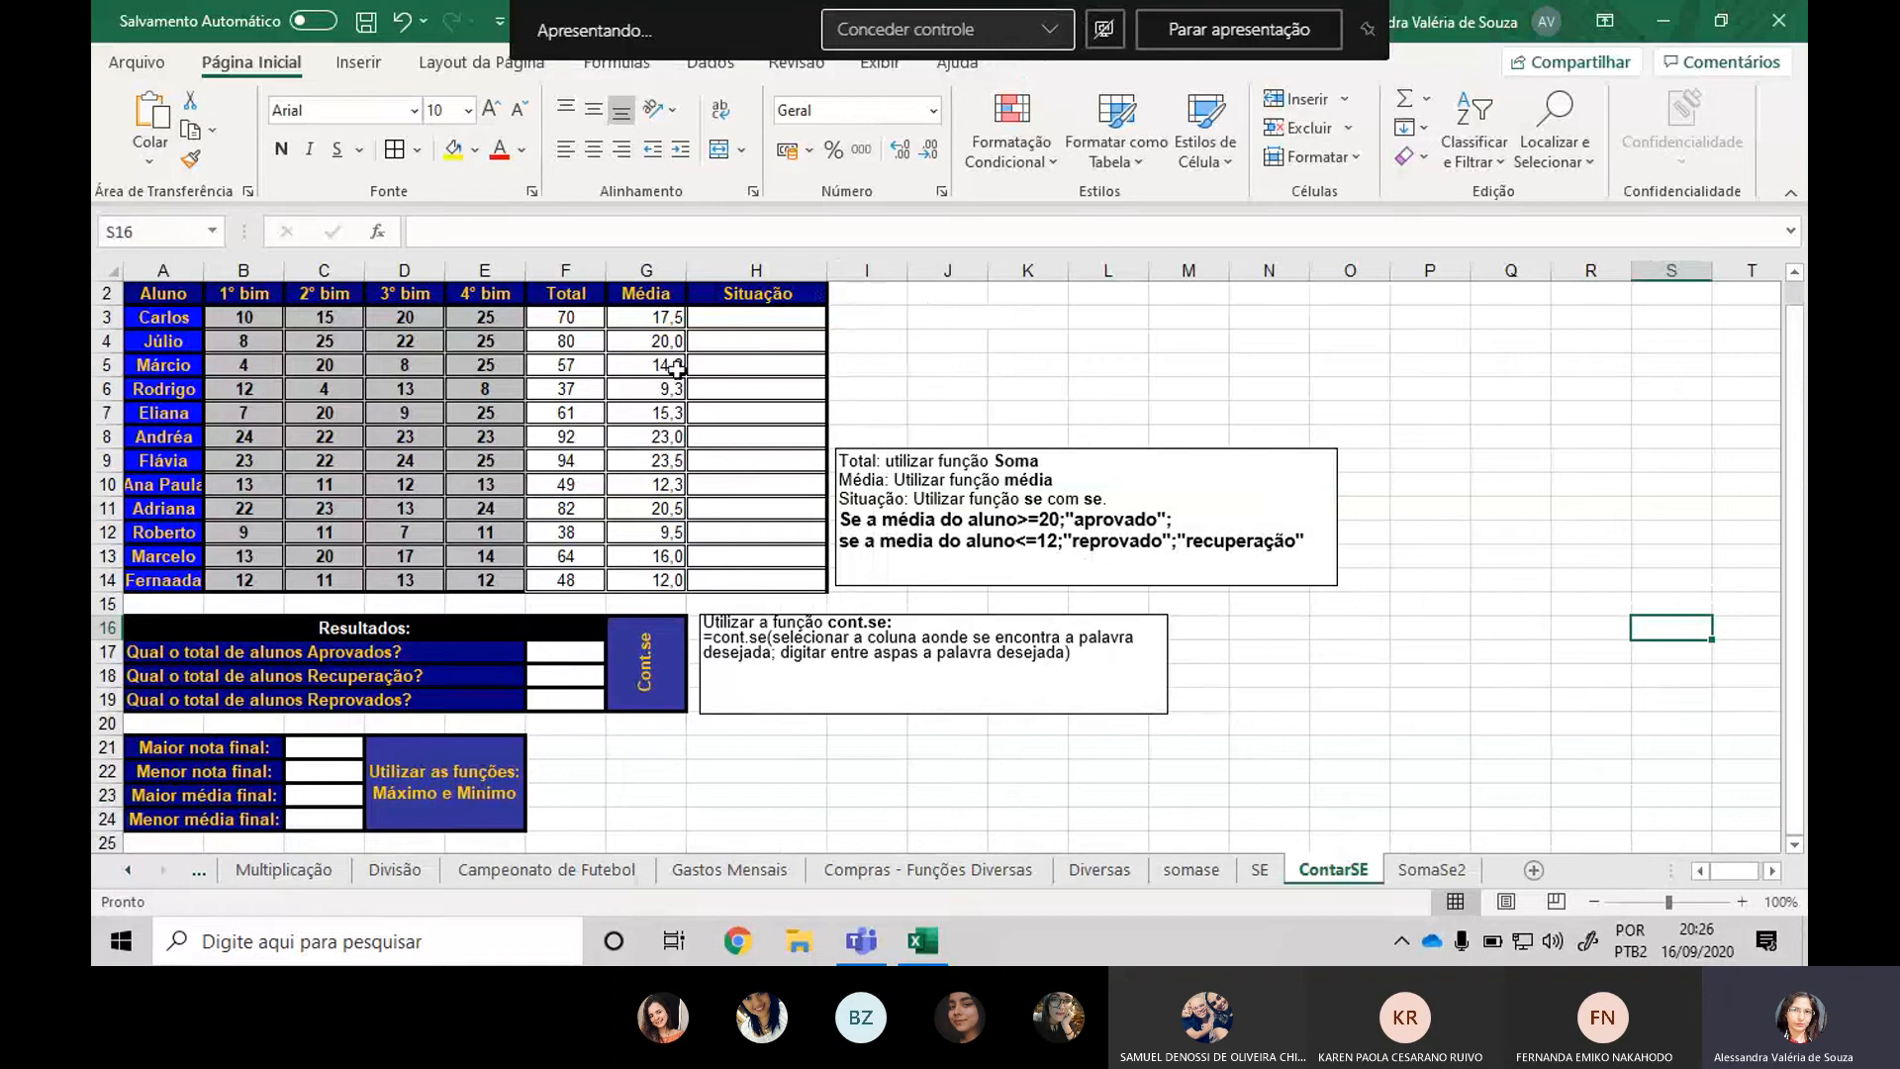
pyautogui.click(750, 324)
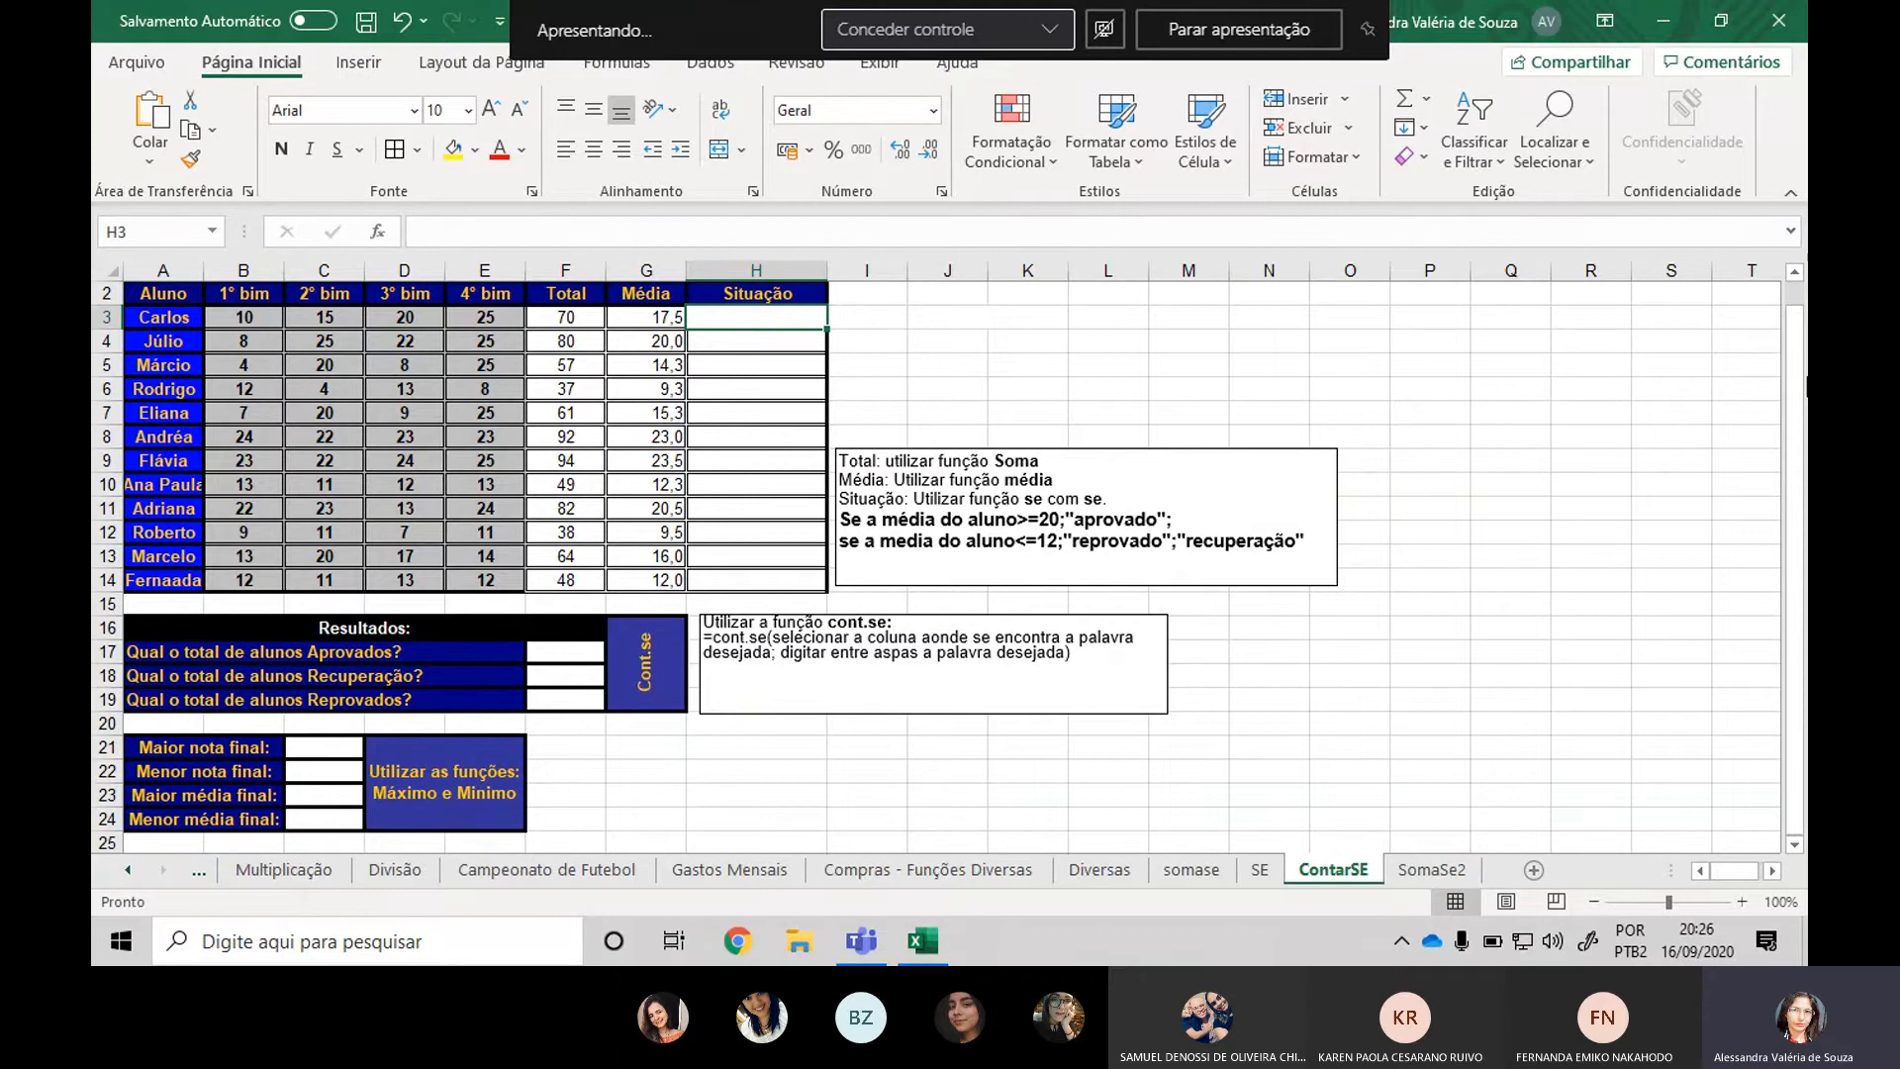
pyautogui.write('=')
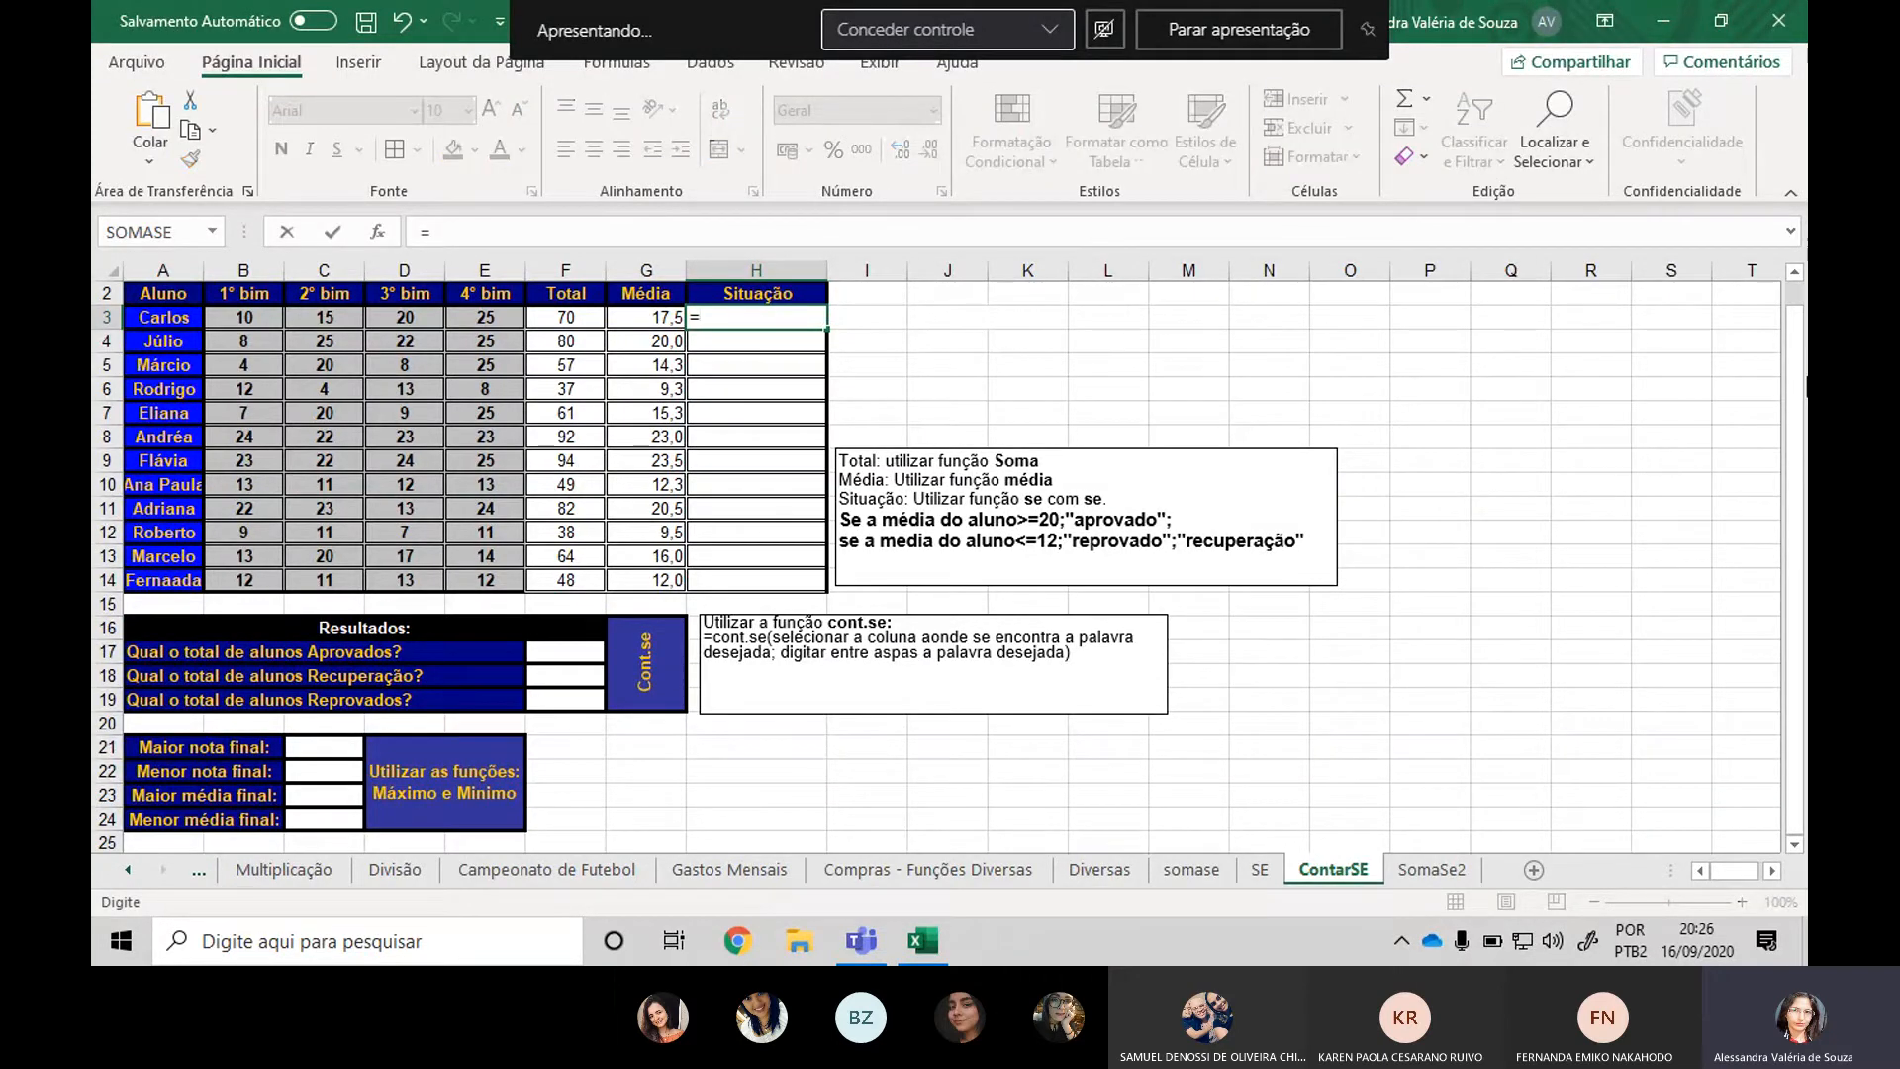
pyautogui.write('s')
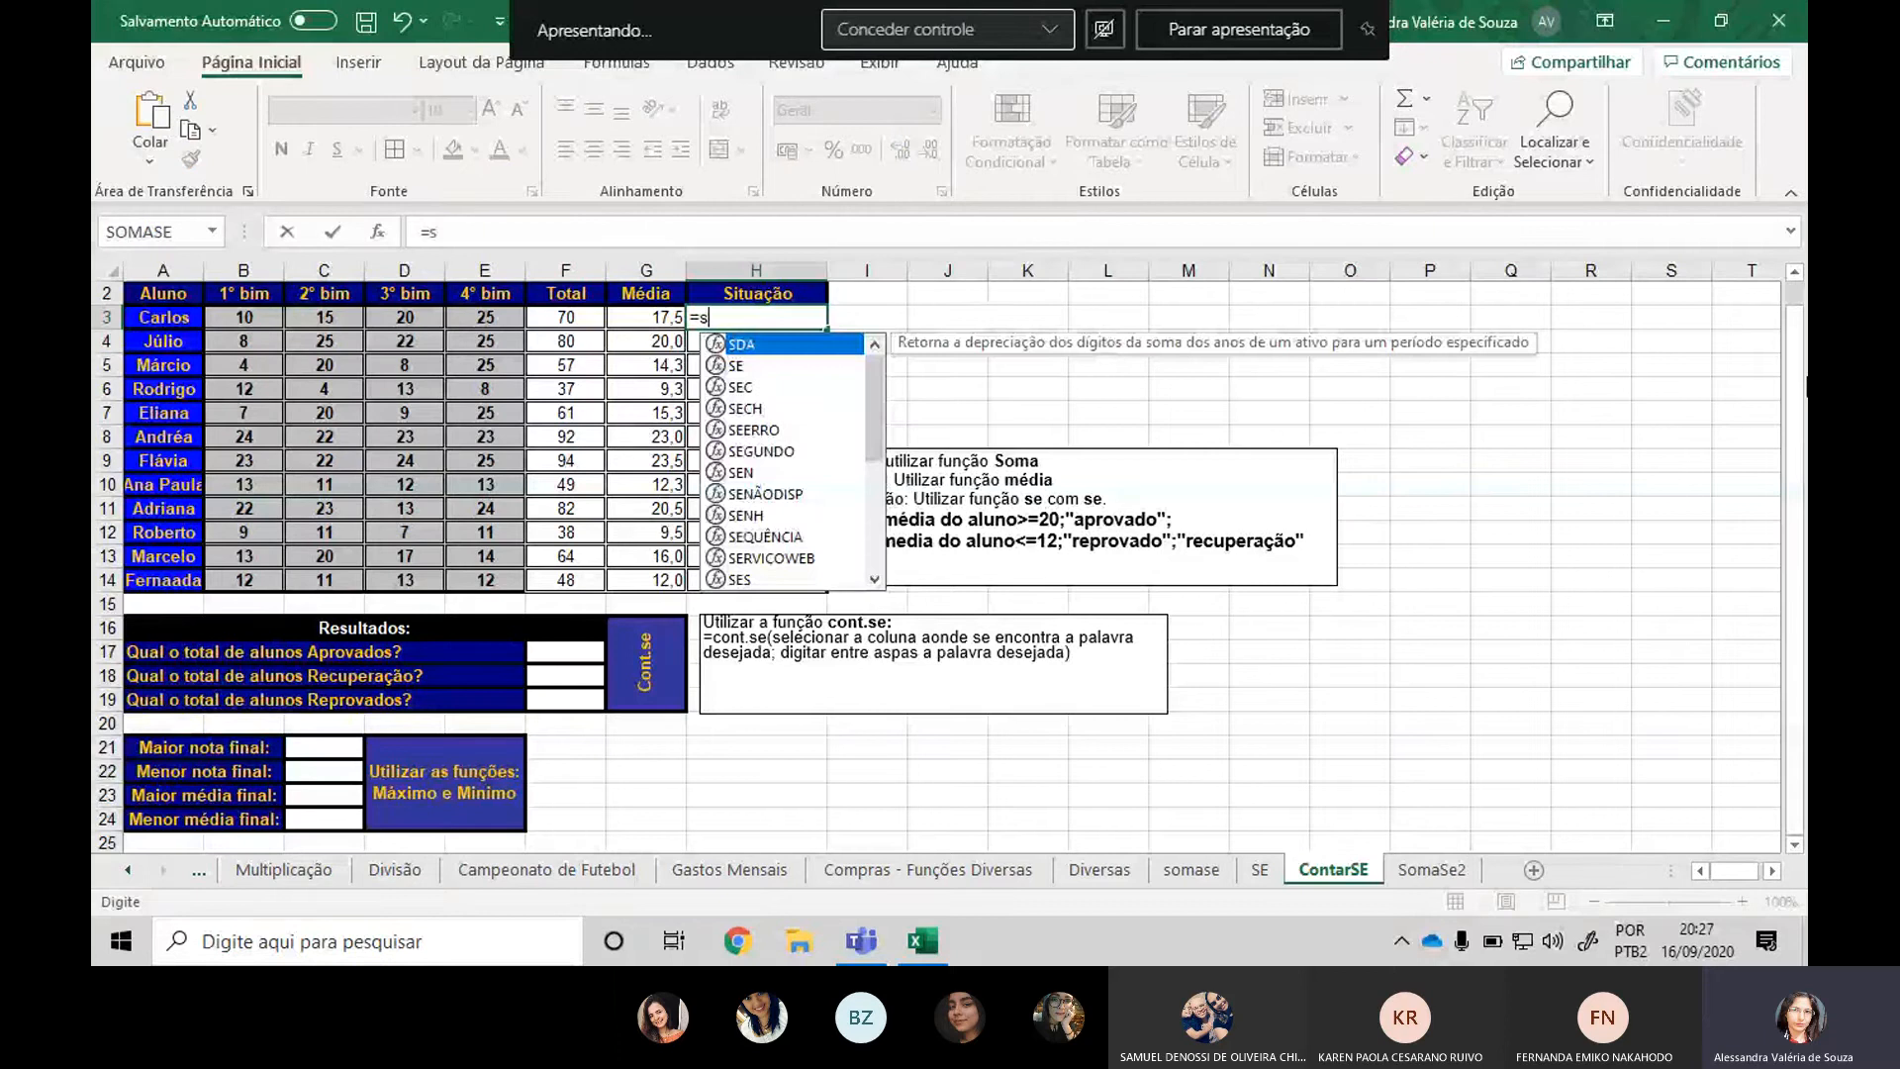
pyautogui.write('e(')
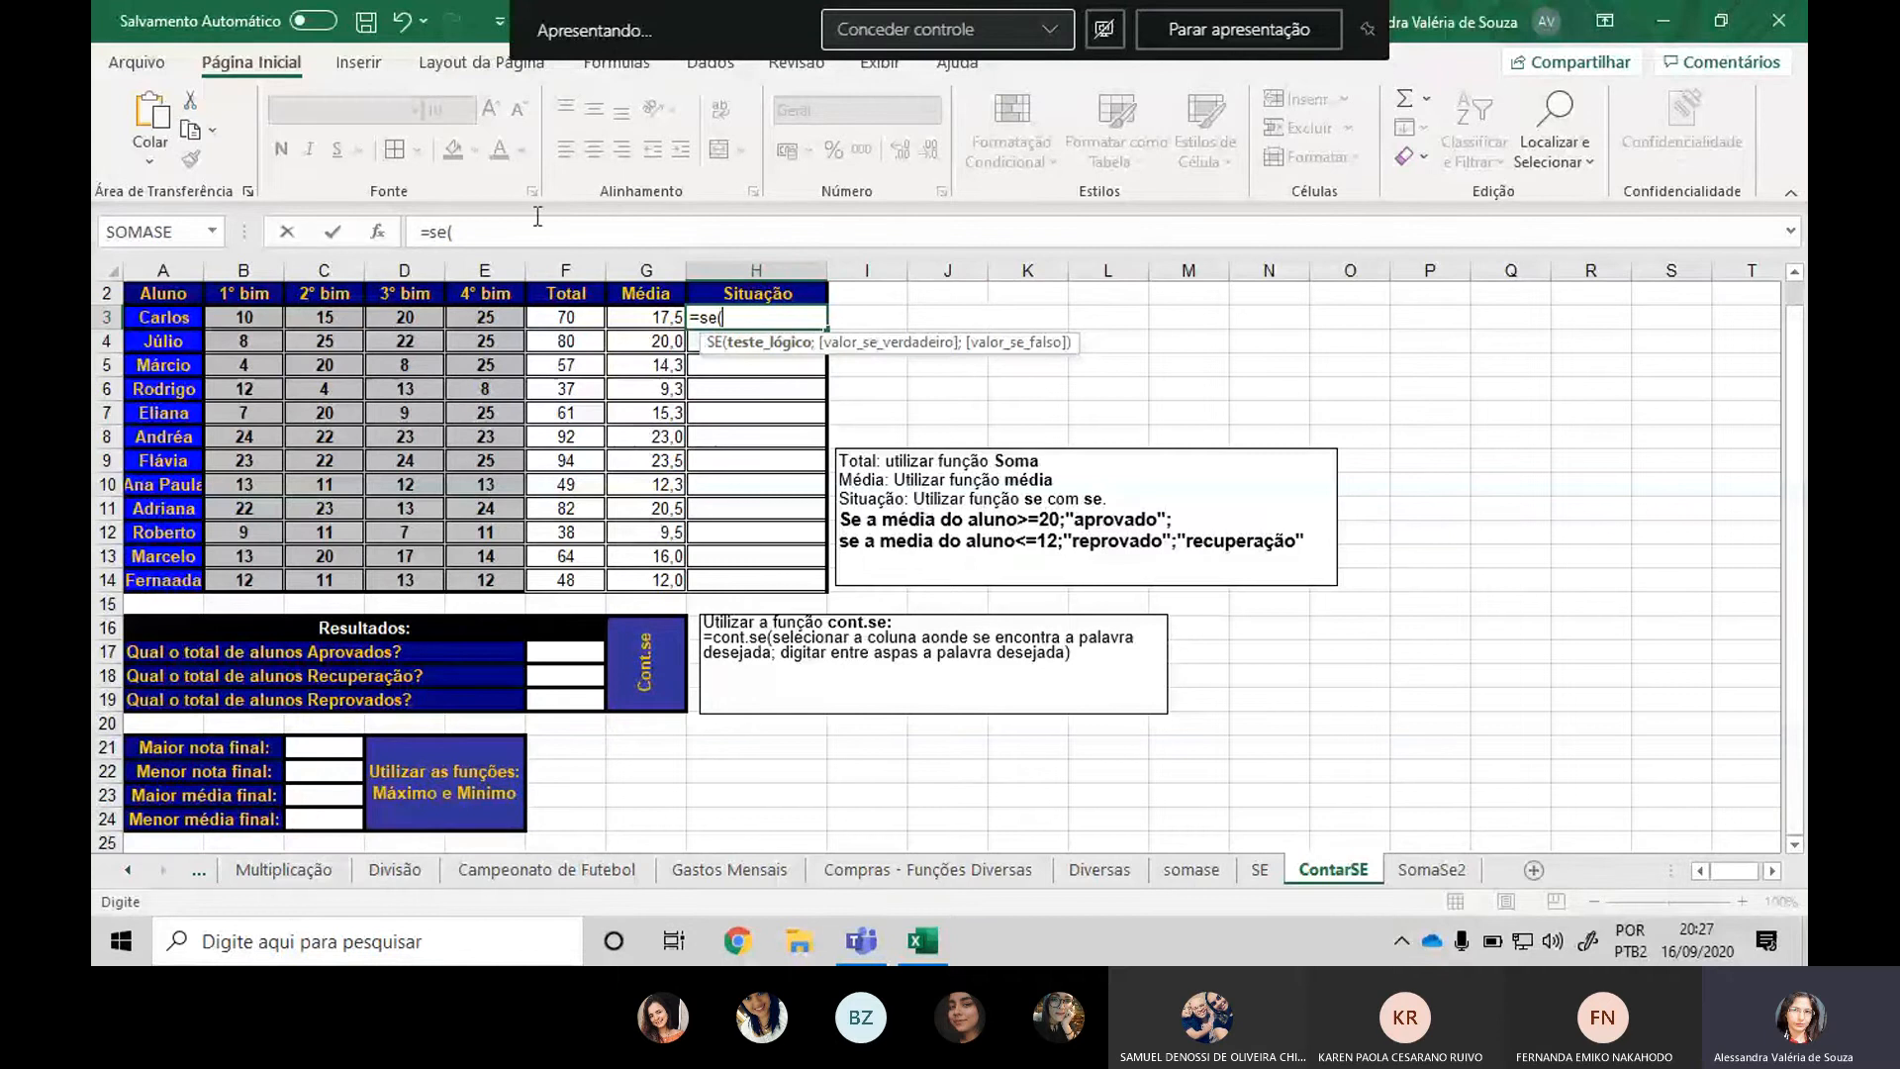
pyautogui.click(647, 317)
pyautogui.write('>')
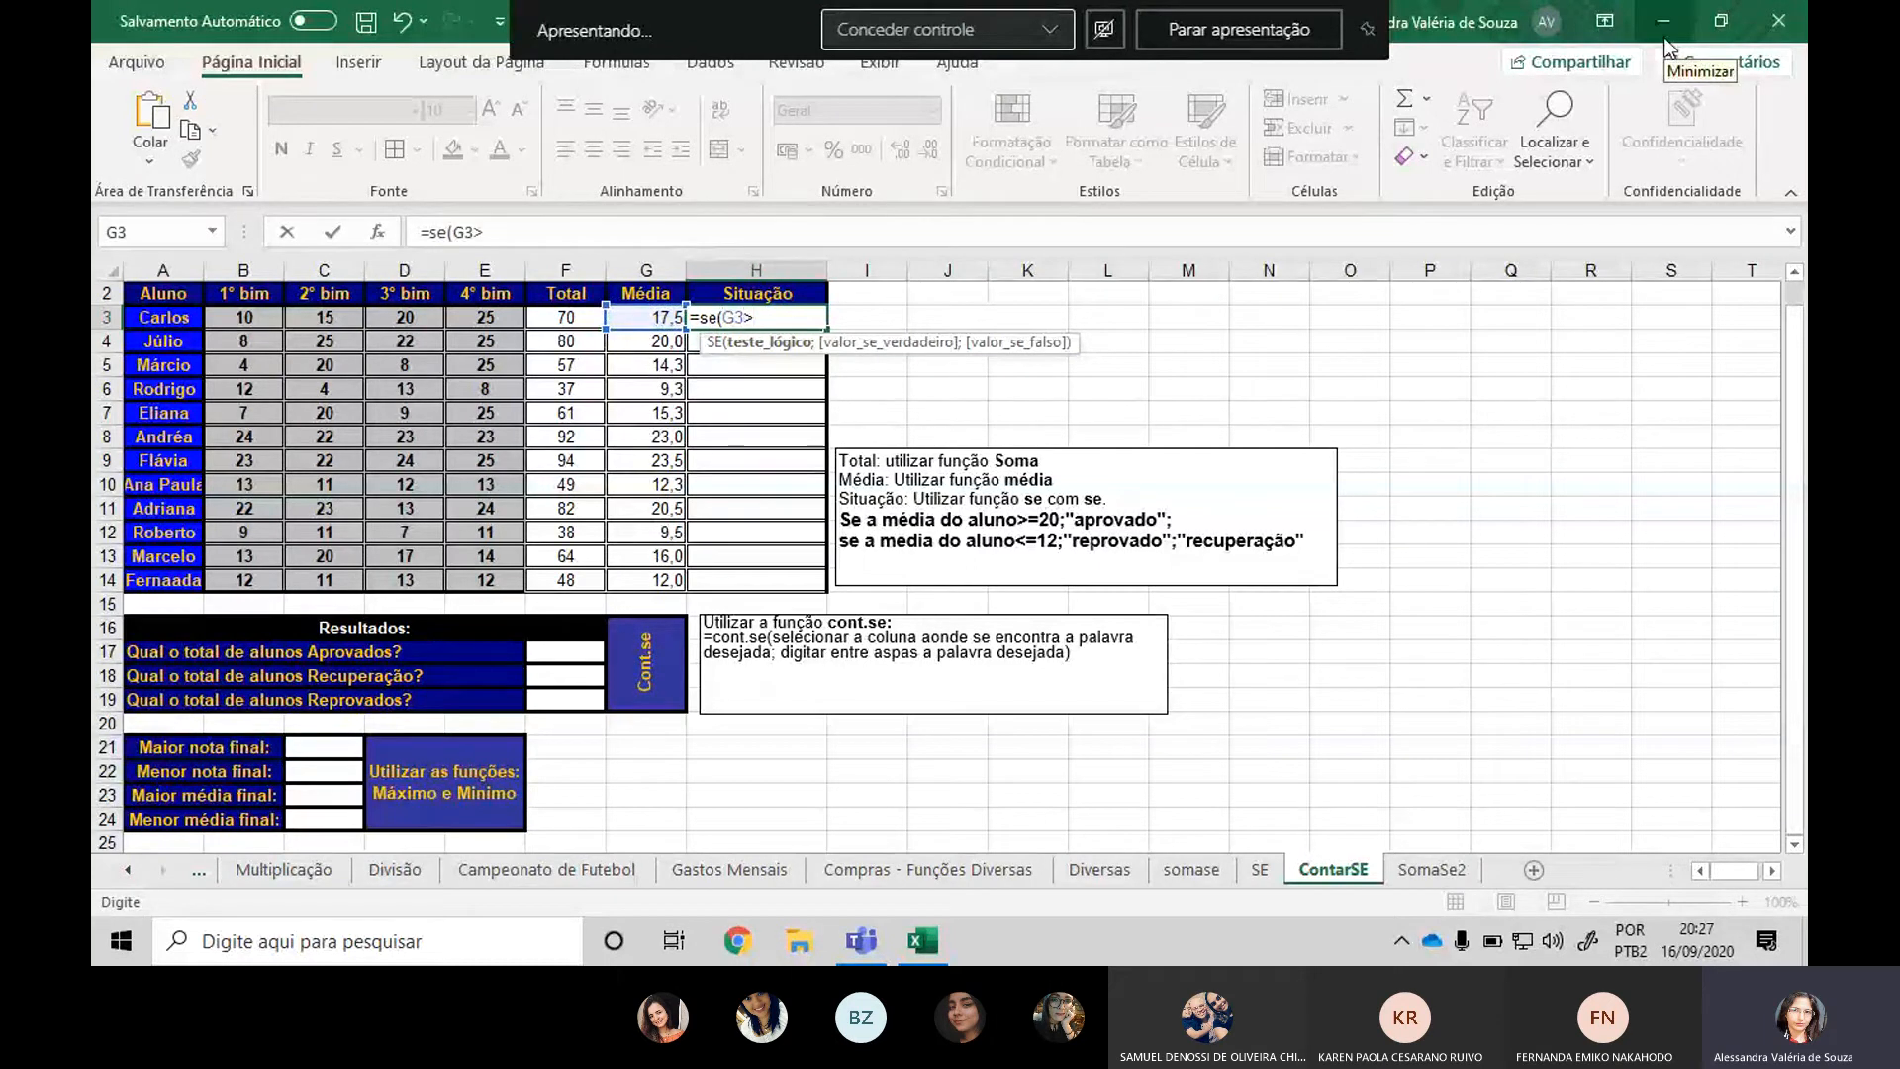
pyautogui.write('=20;')
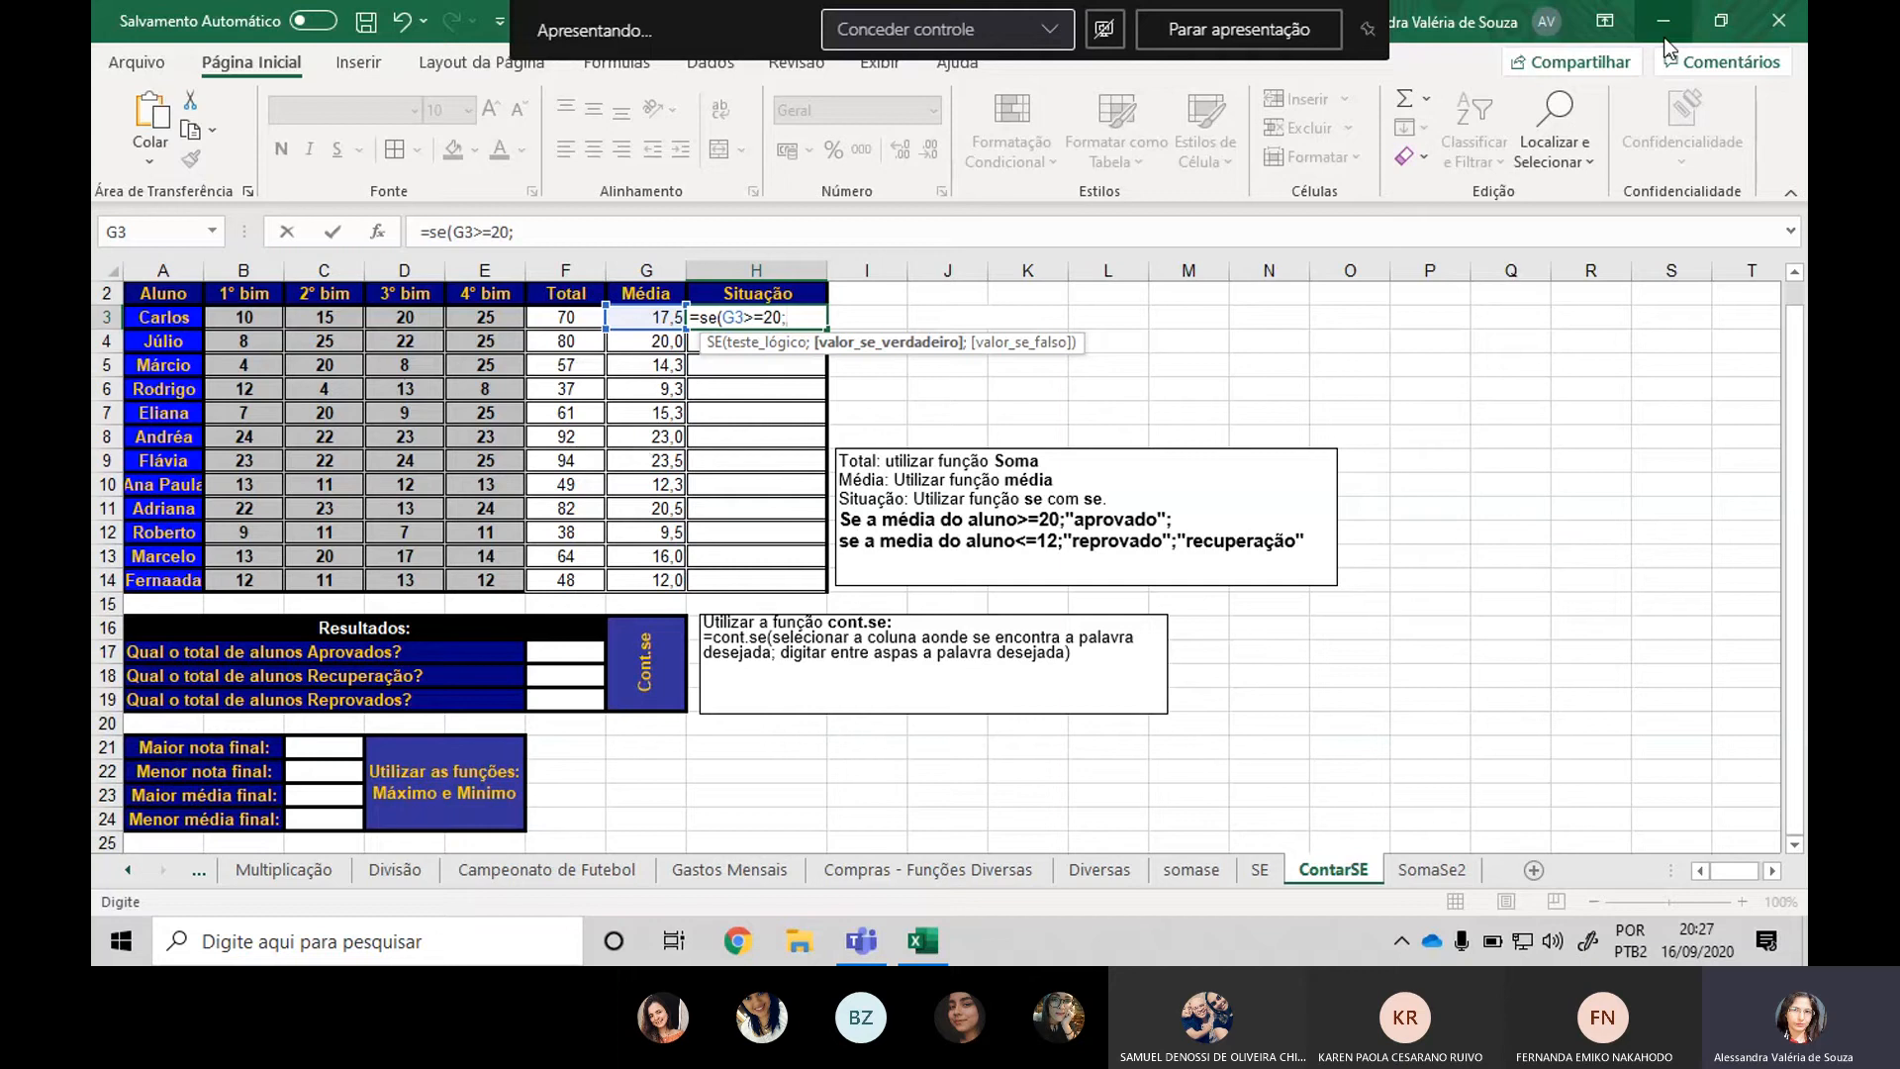
pyautogui.write('"aprovado";')
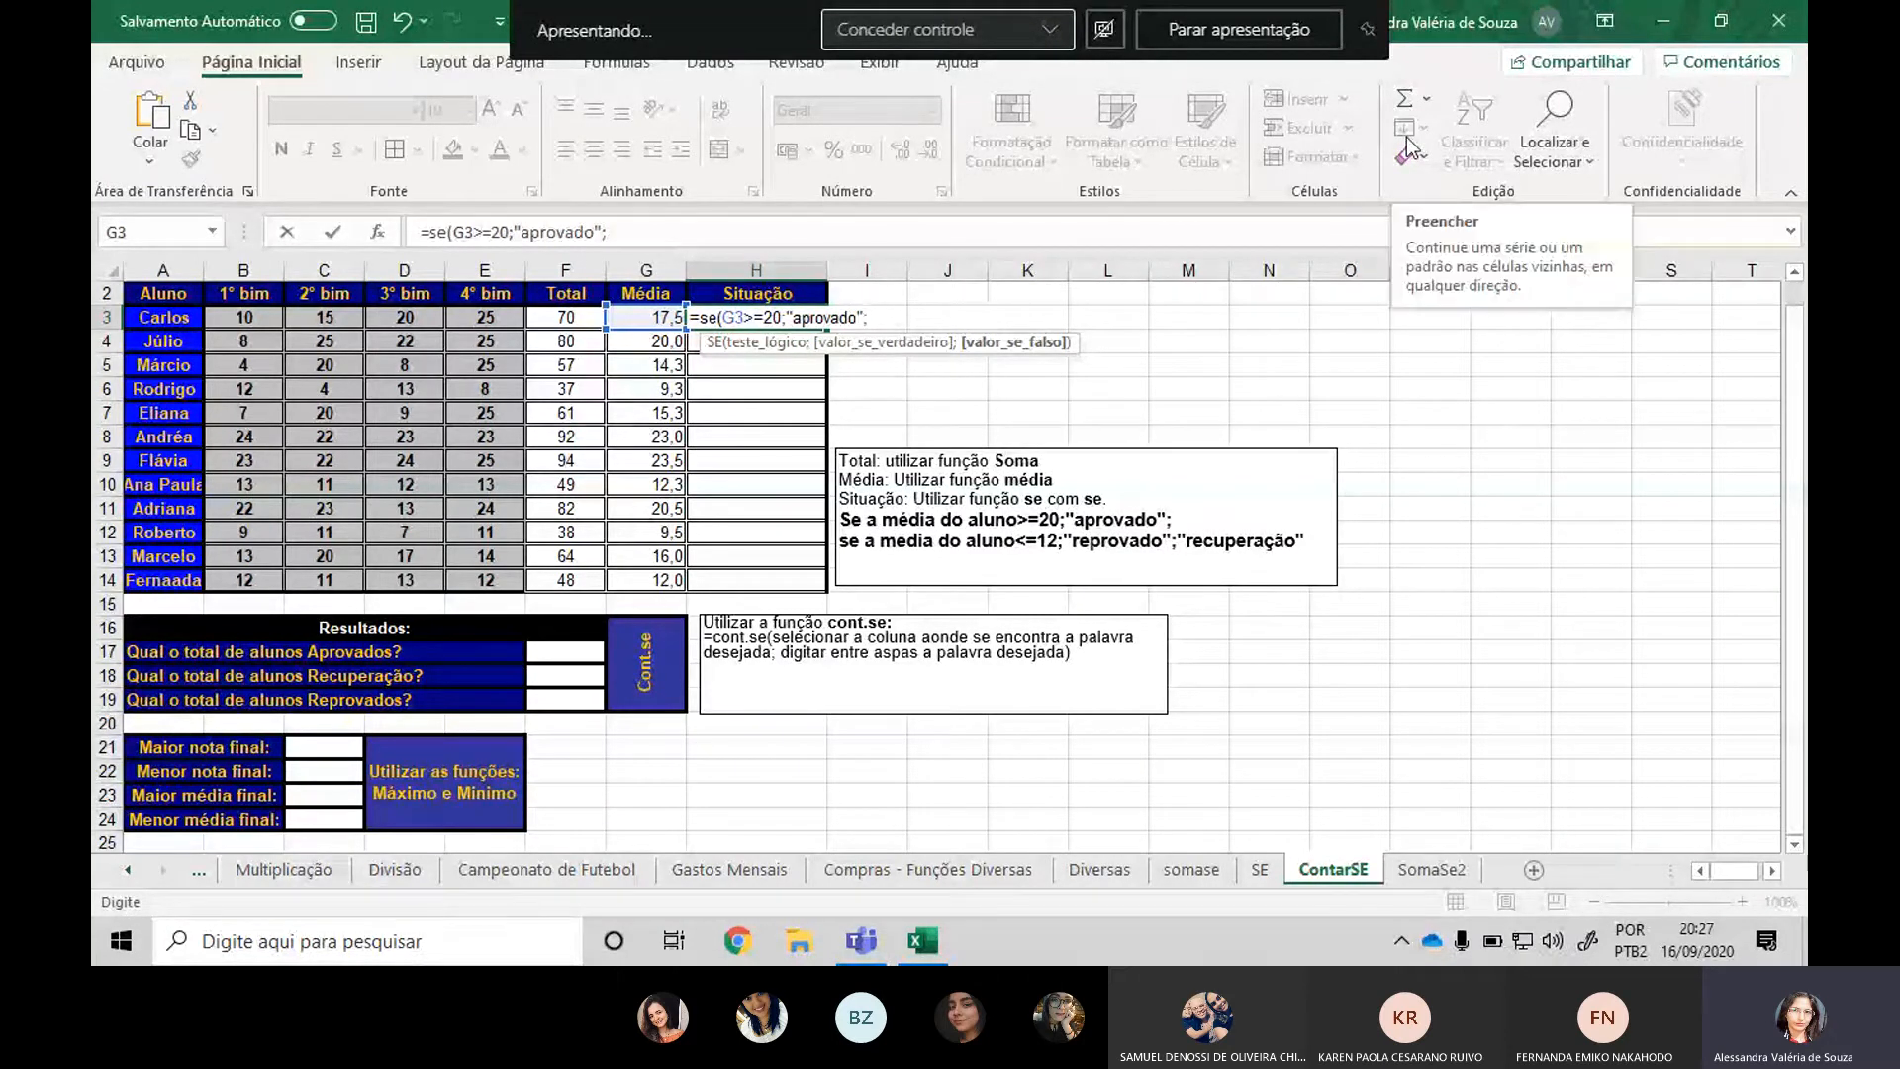
# Complete the H3 formula with the nested condition se(G3<=12;"reprovado";"recuperação")) and enter it.
pyautogui.write('se')
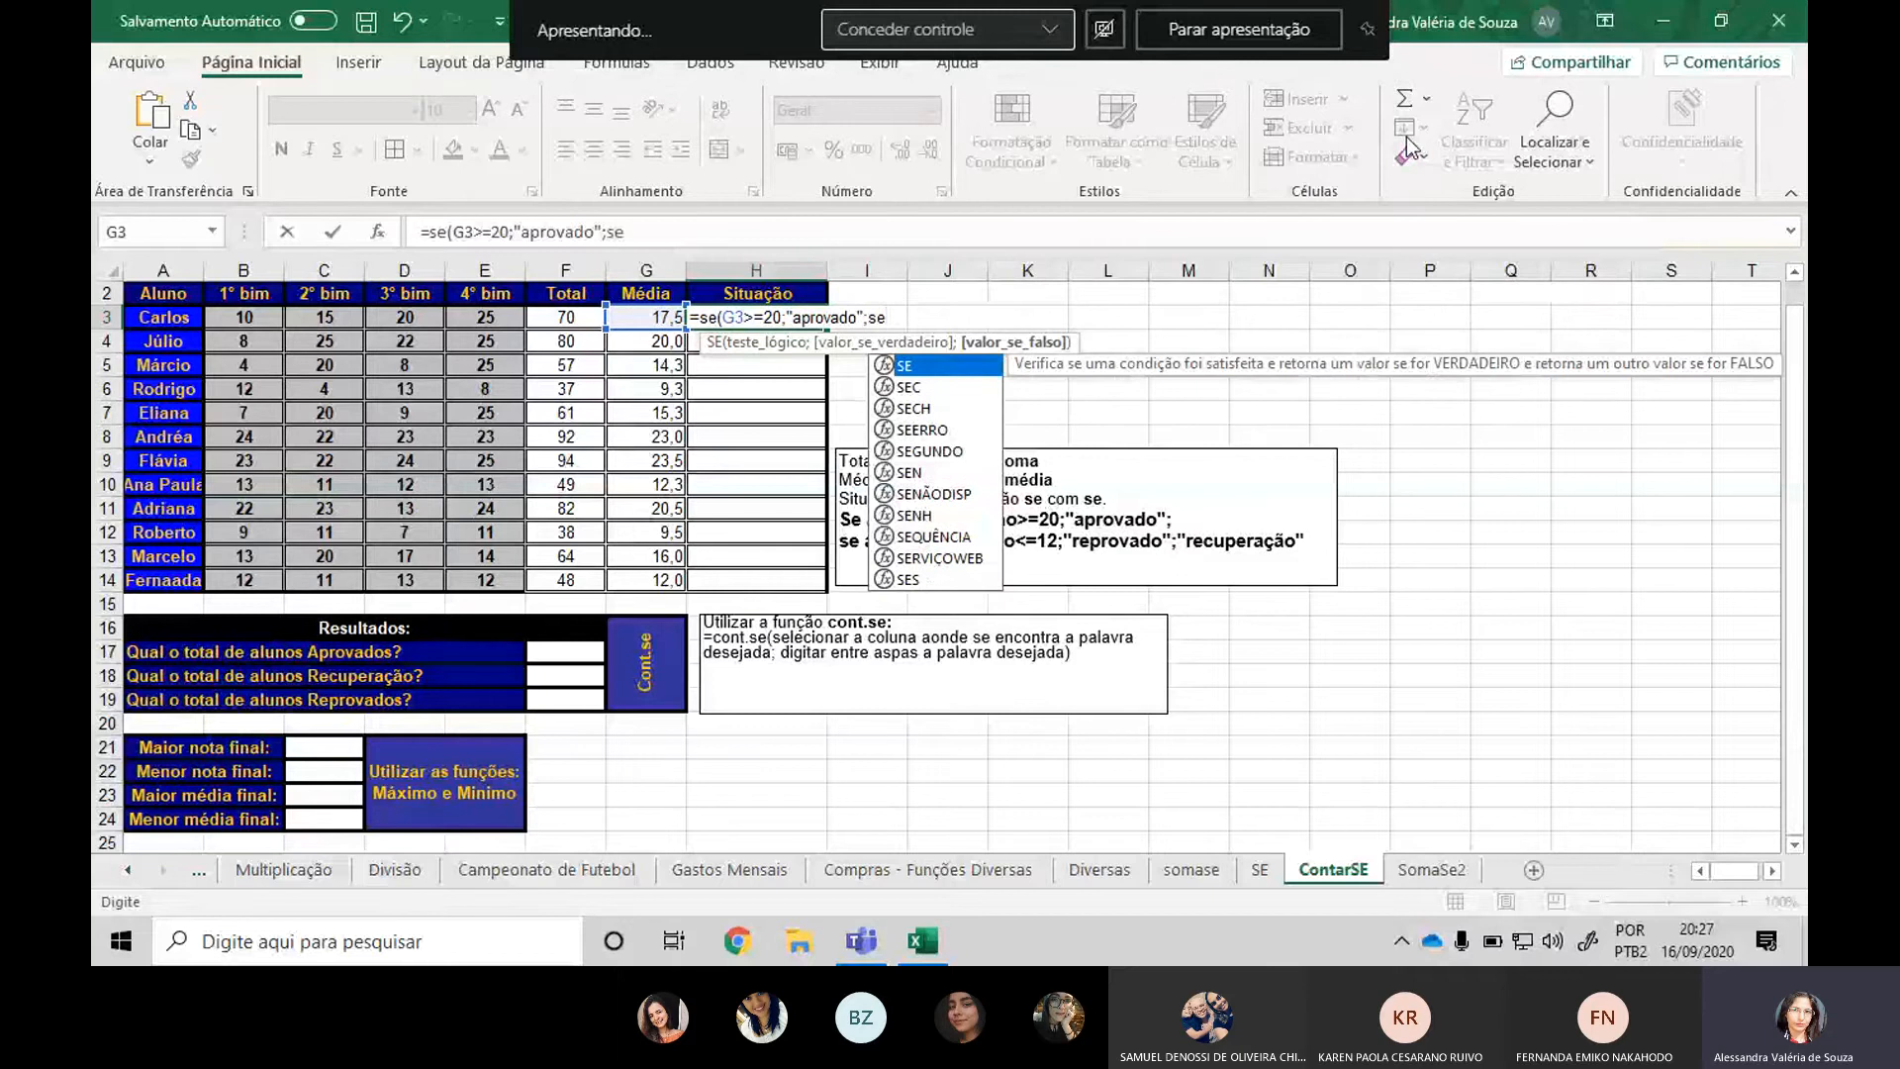
pyautogui.write('(')
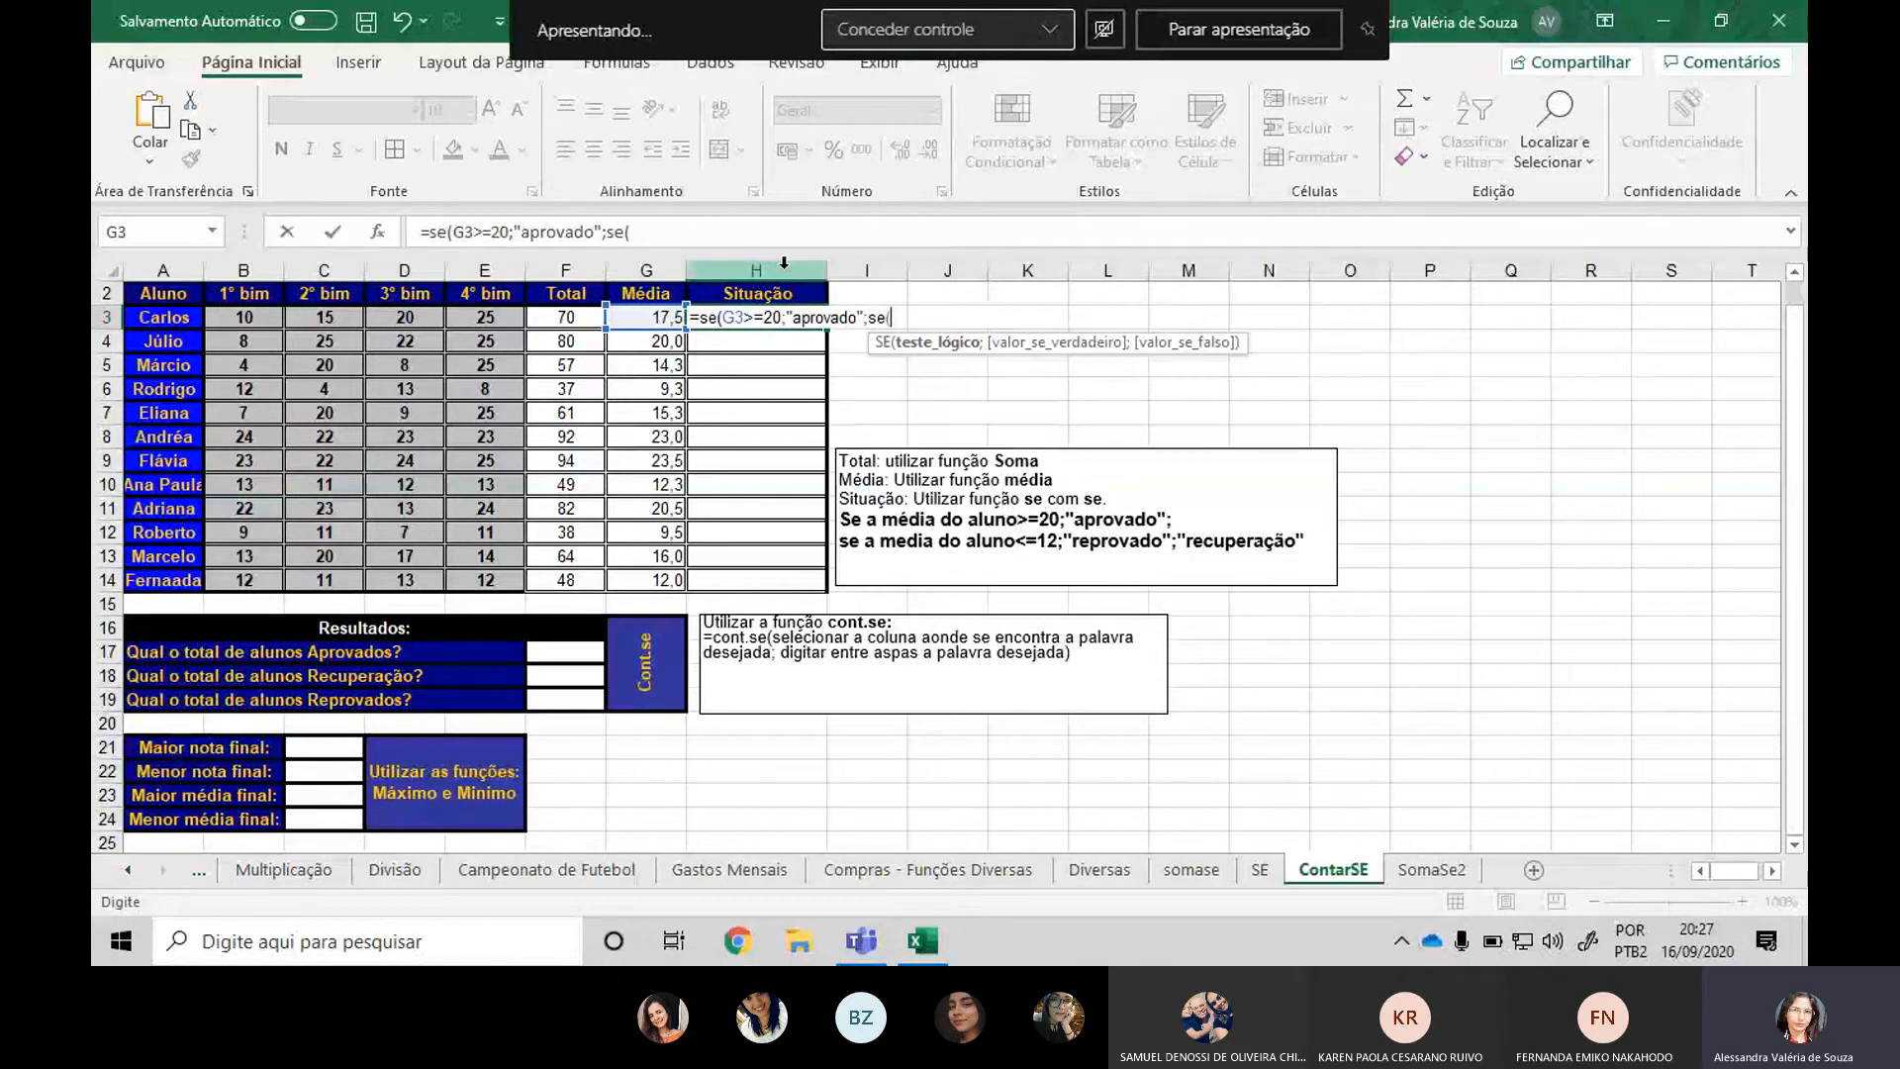
pyautogui.click(630, 318)
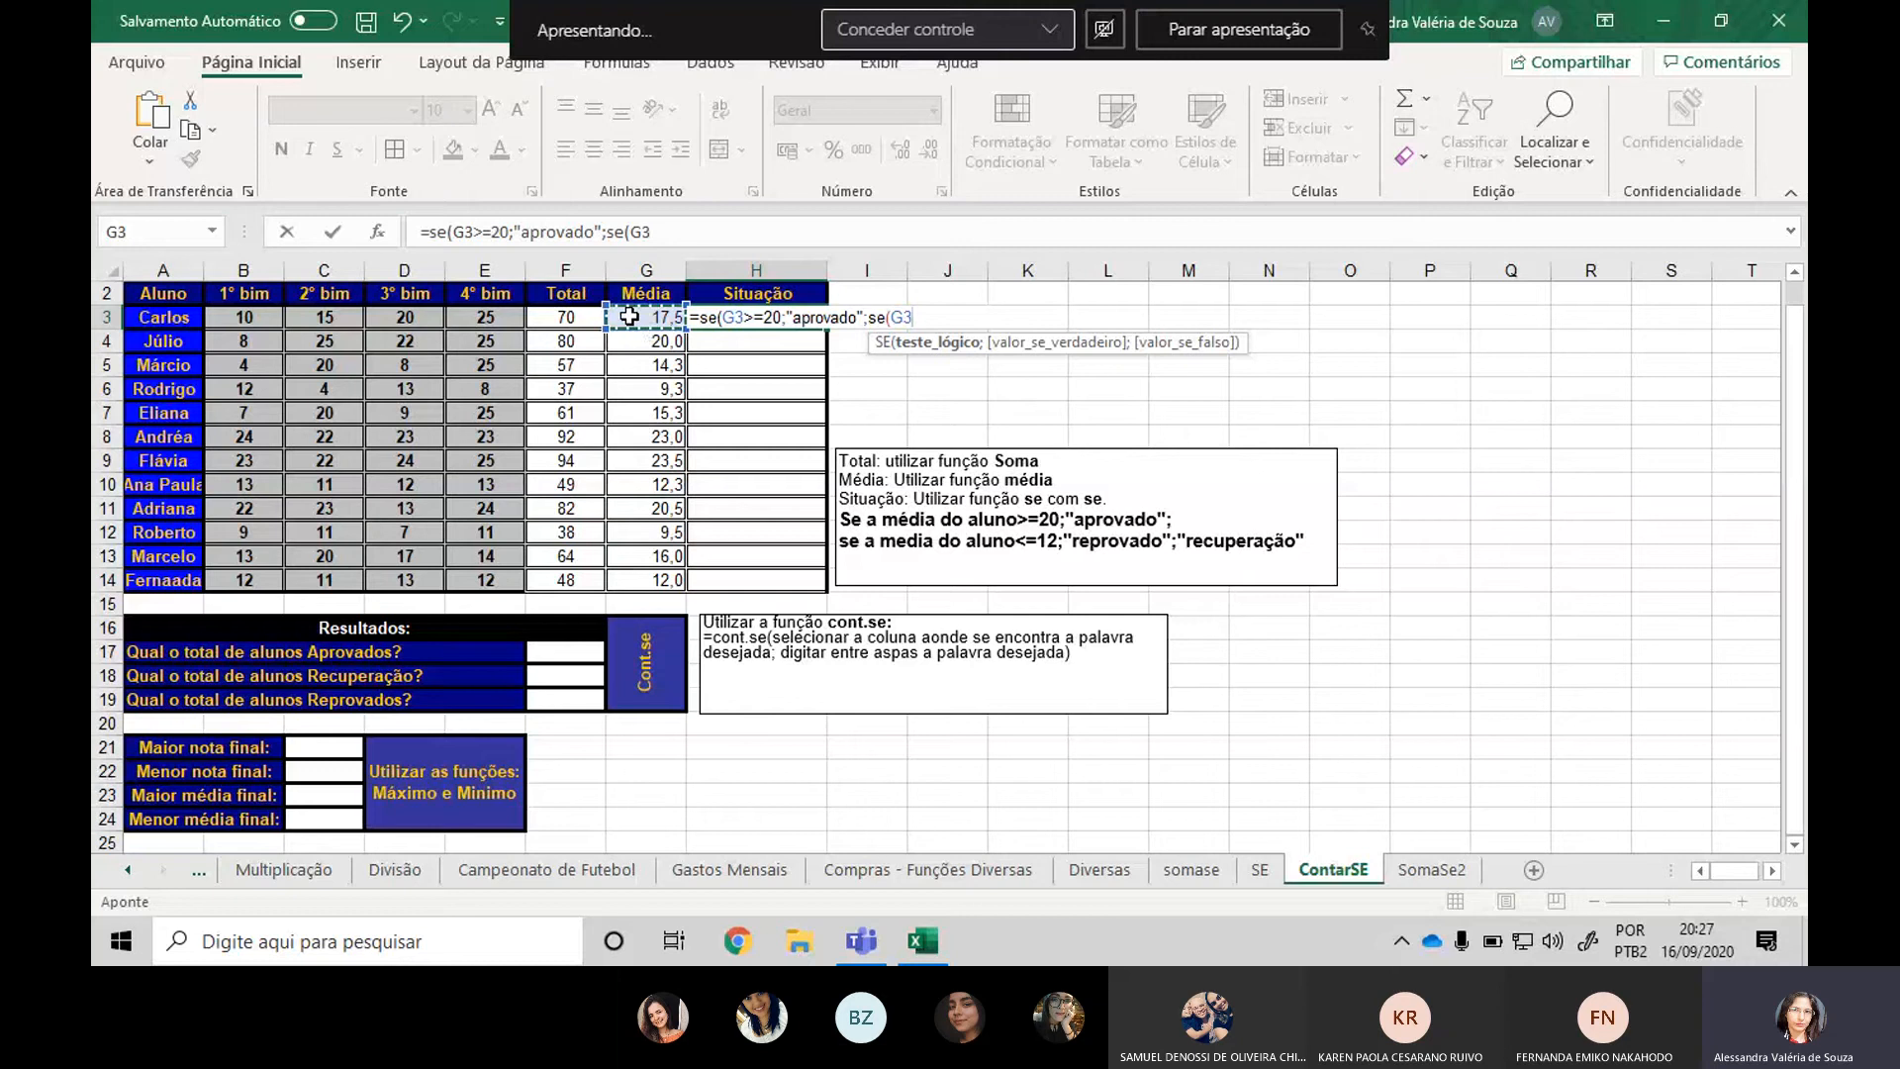
pyautogui.write('<=12')
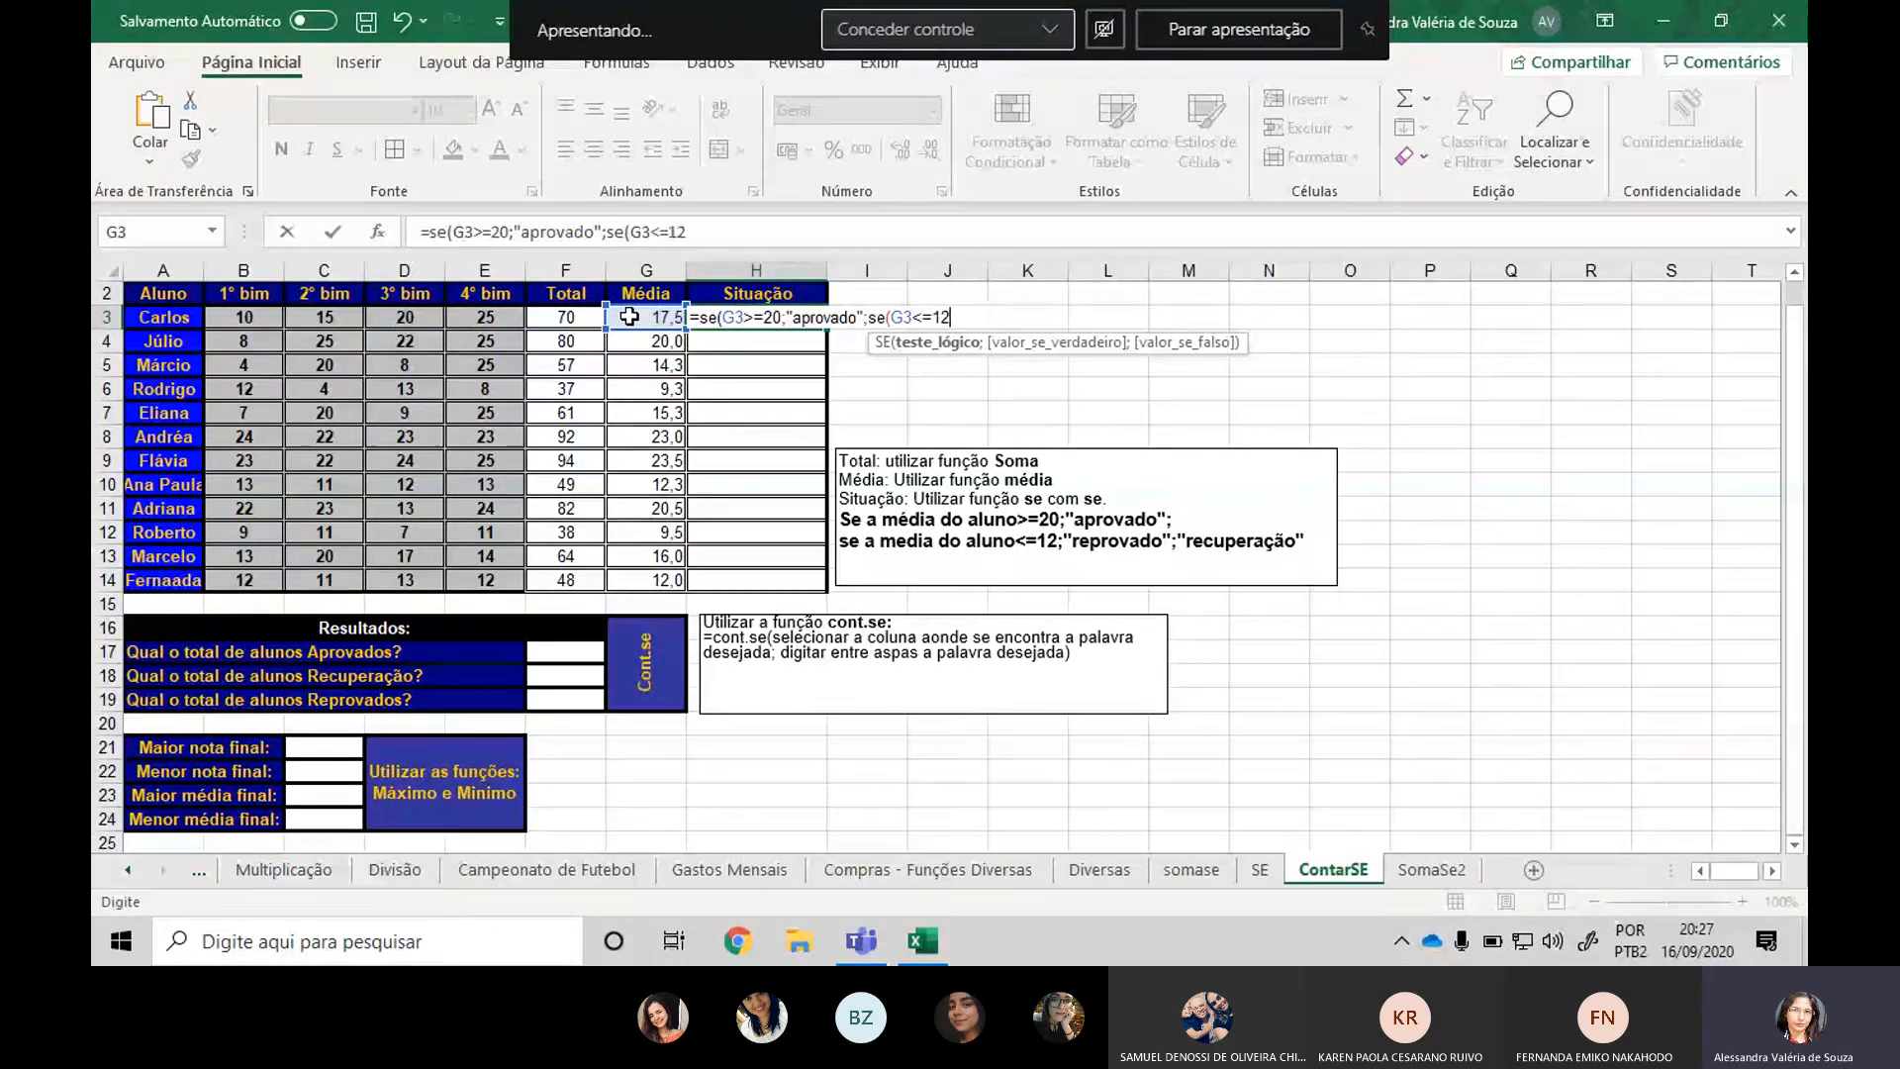
pyautogui.write(';"')
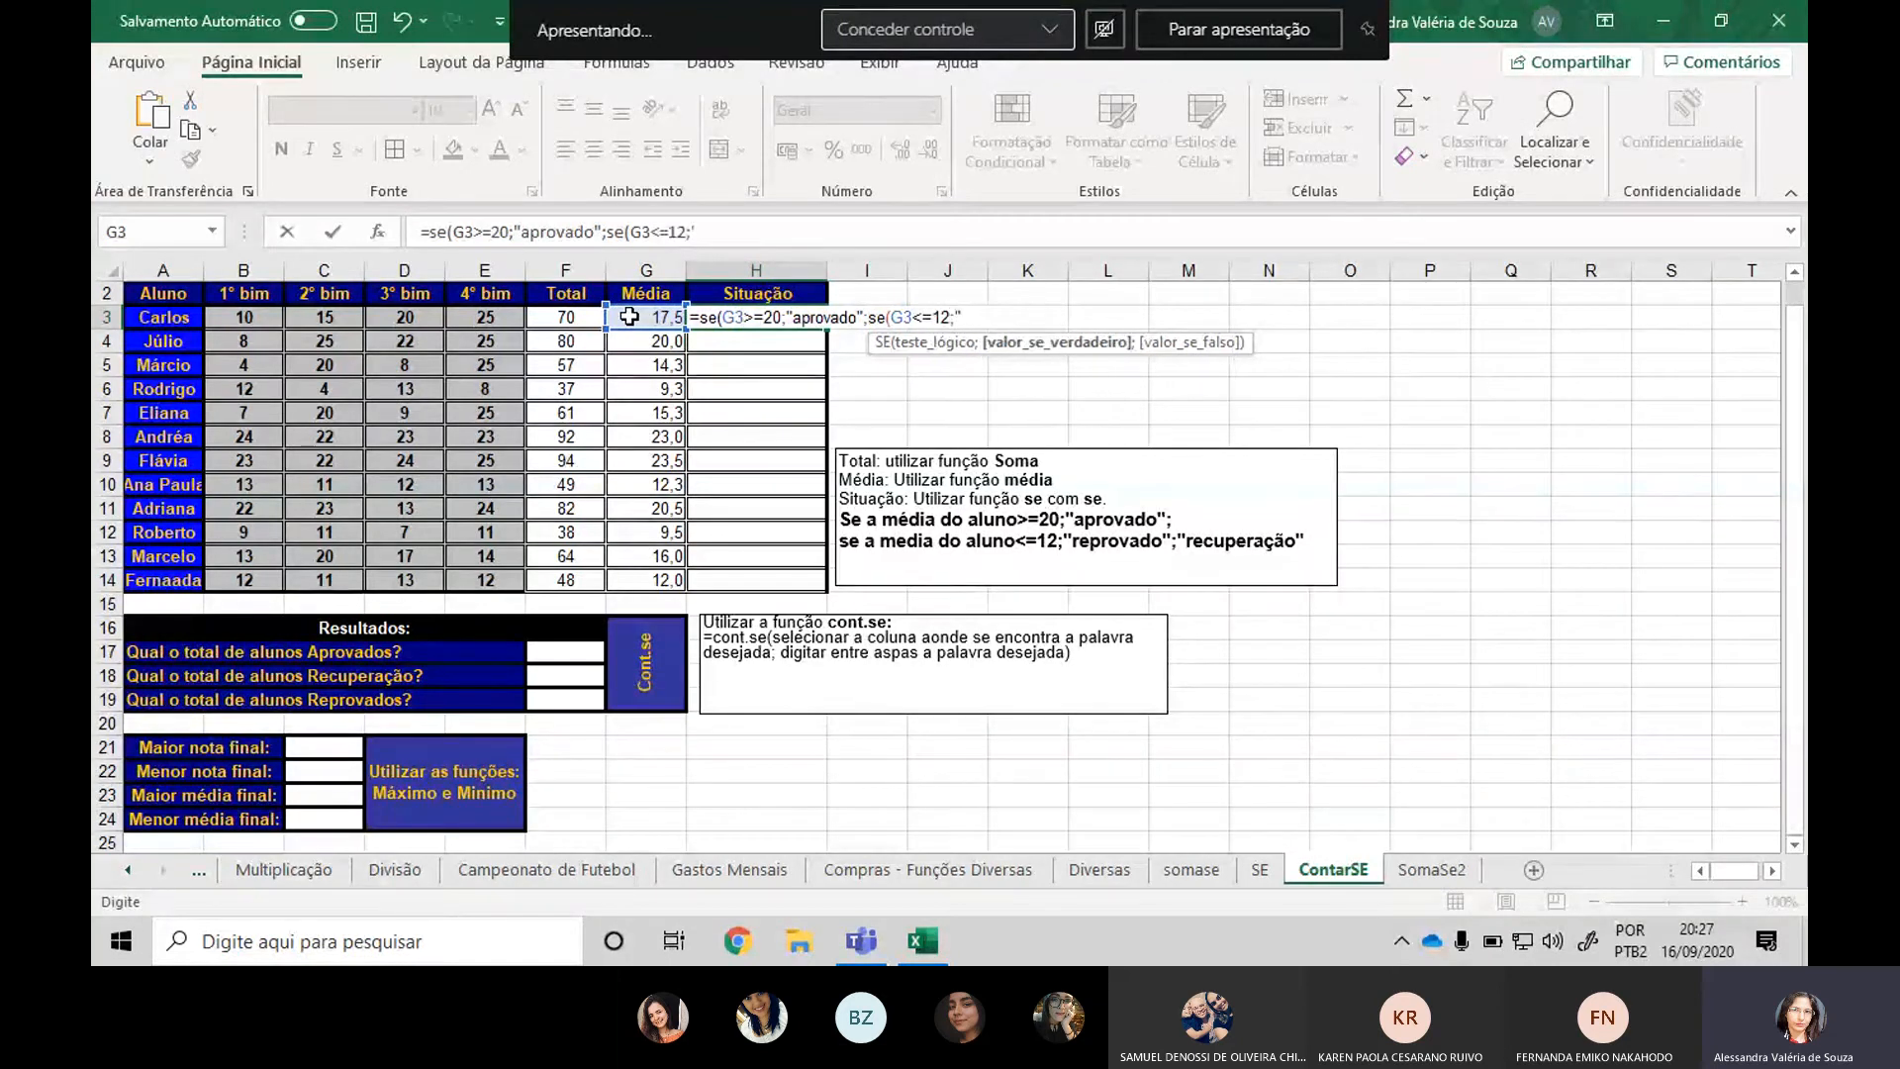
pyautogui.write('reprovado"')
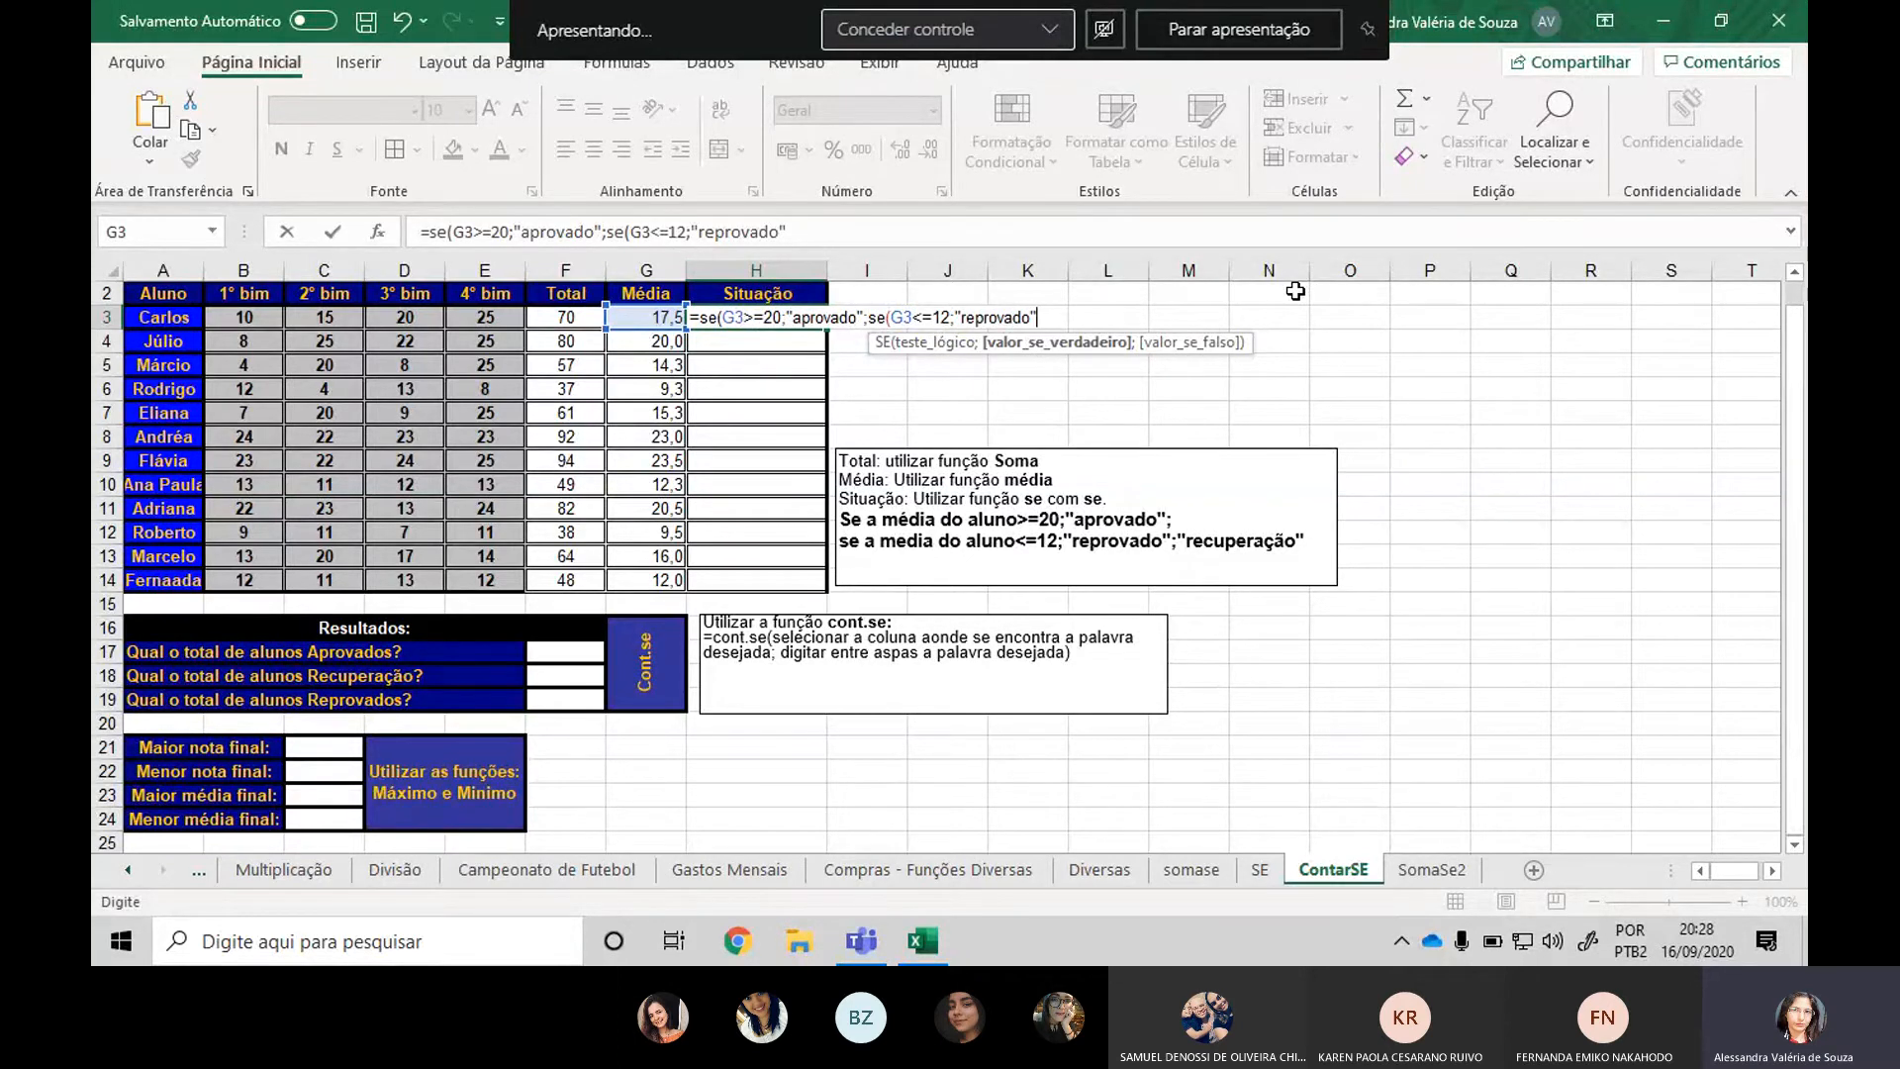
pyautogui.write(';')
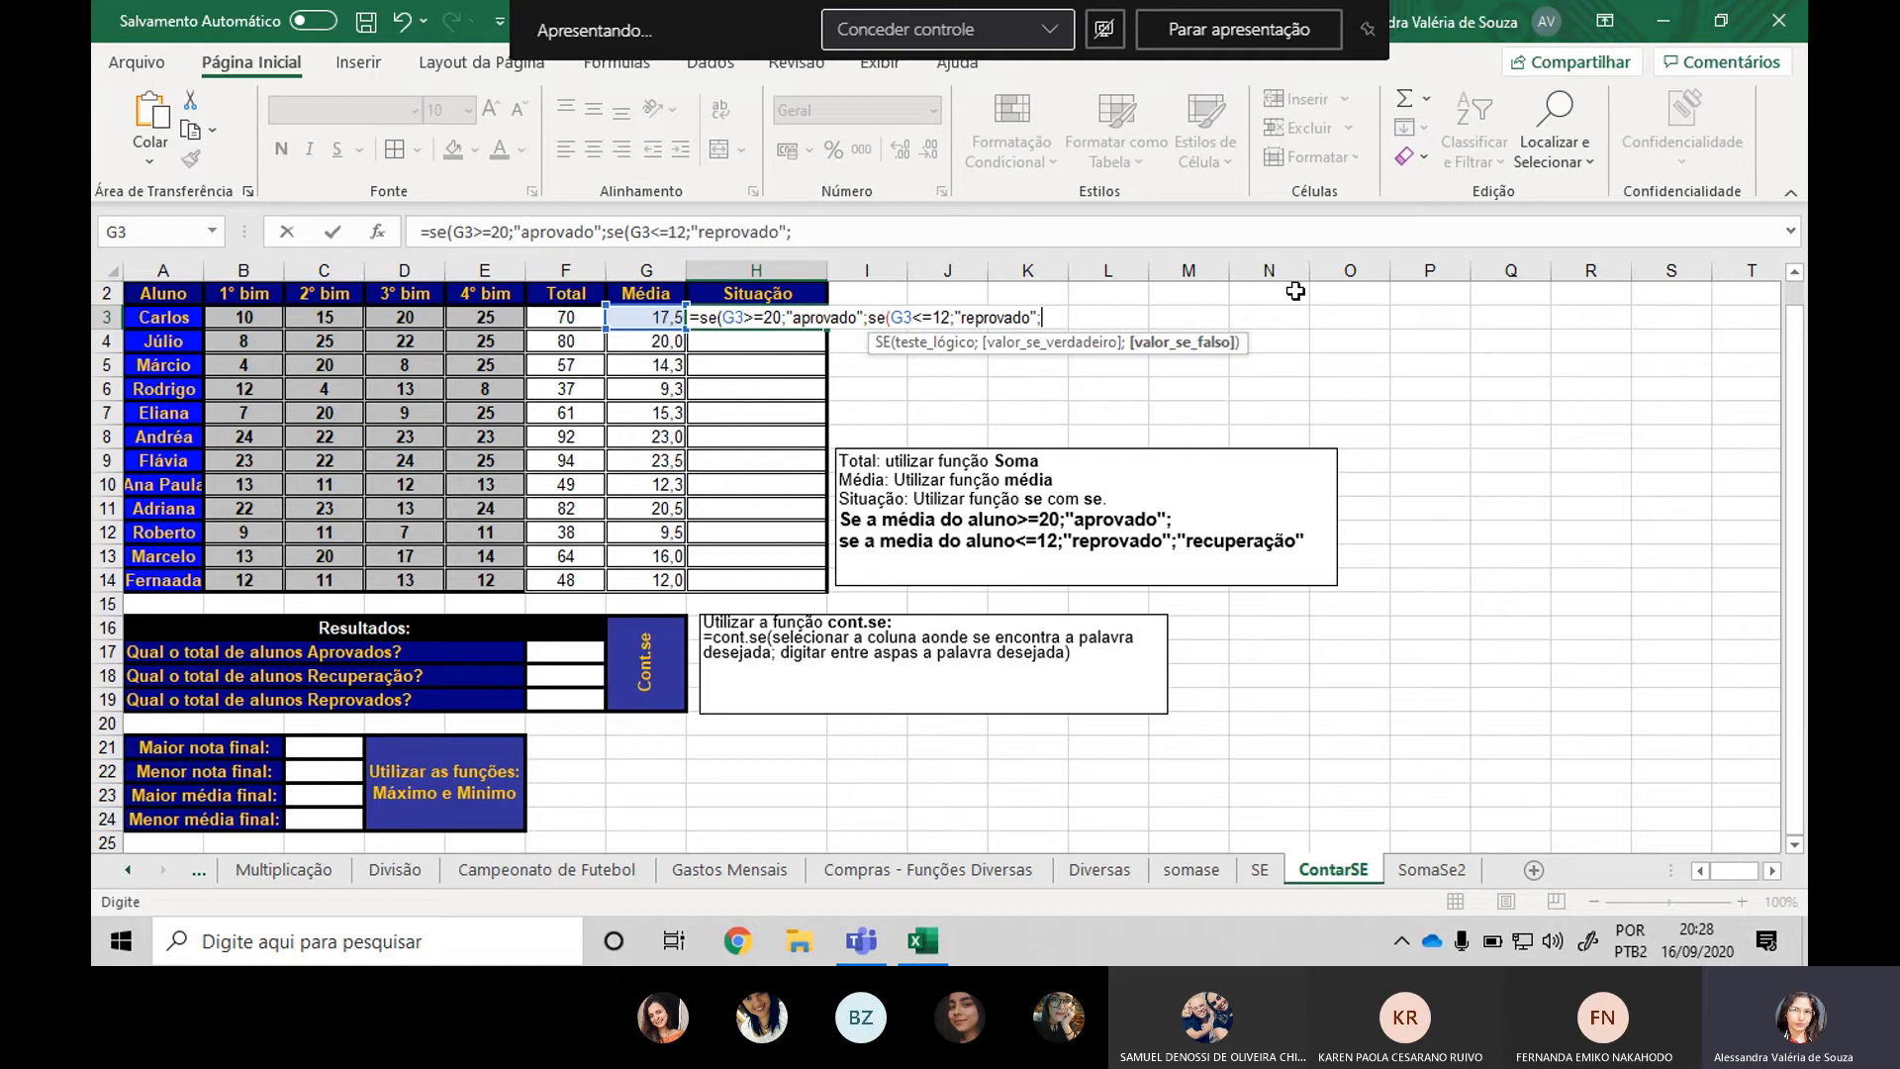
pyautogui.write('"recuperação"')
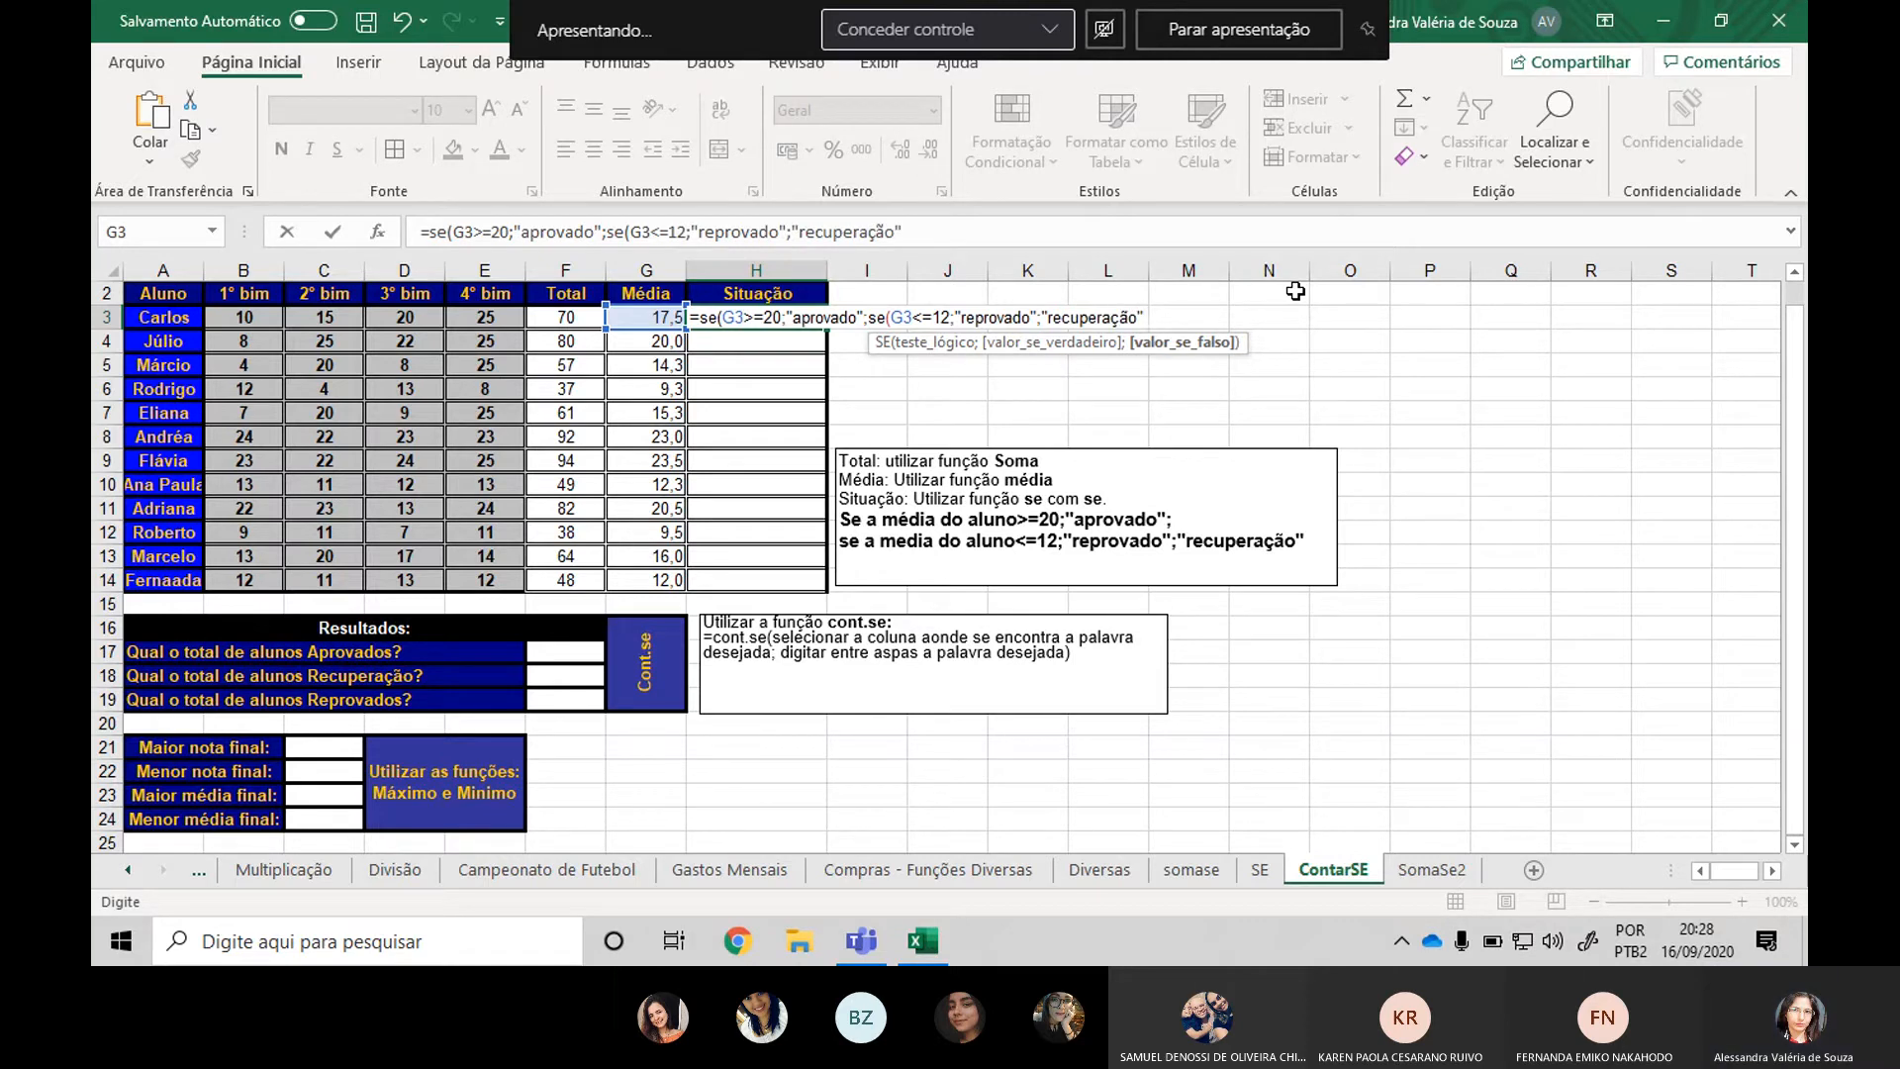
pyautogui.write('))')
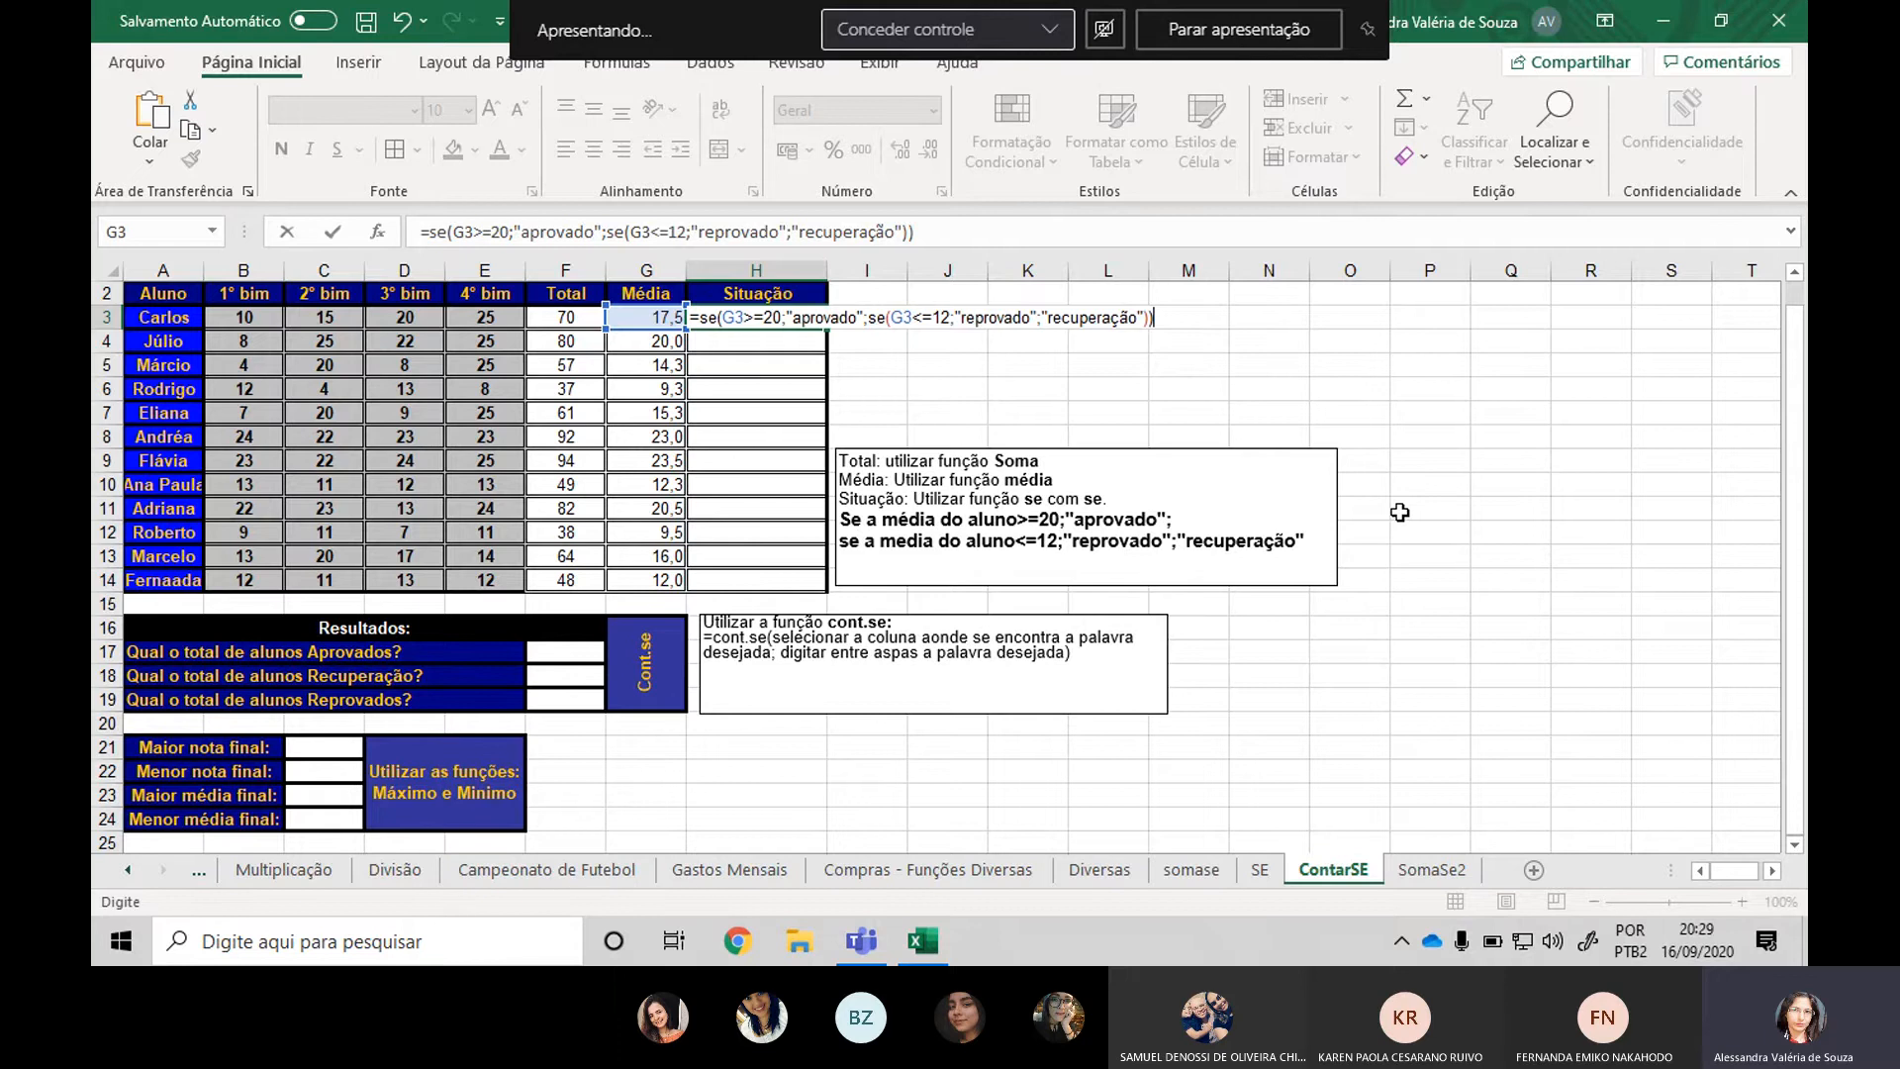
pyautogui.press('Return')
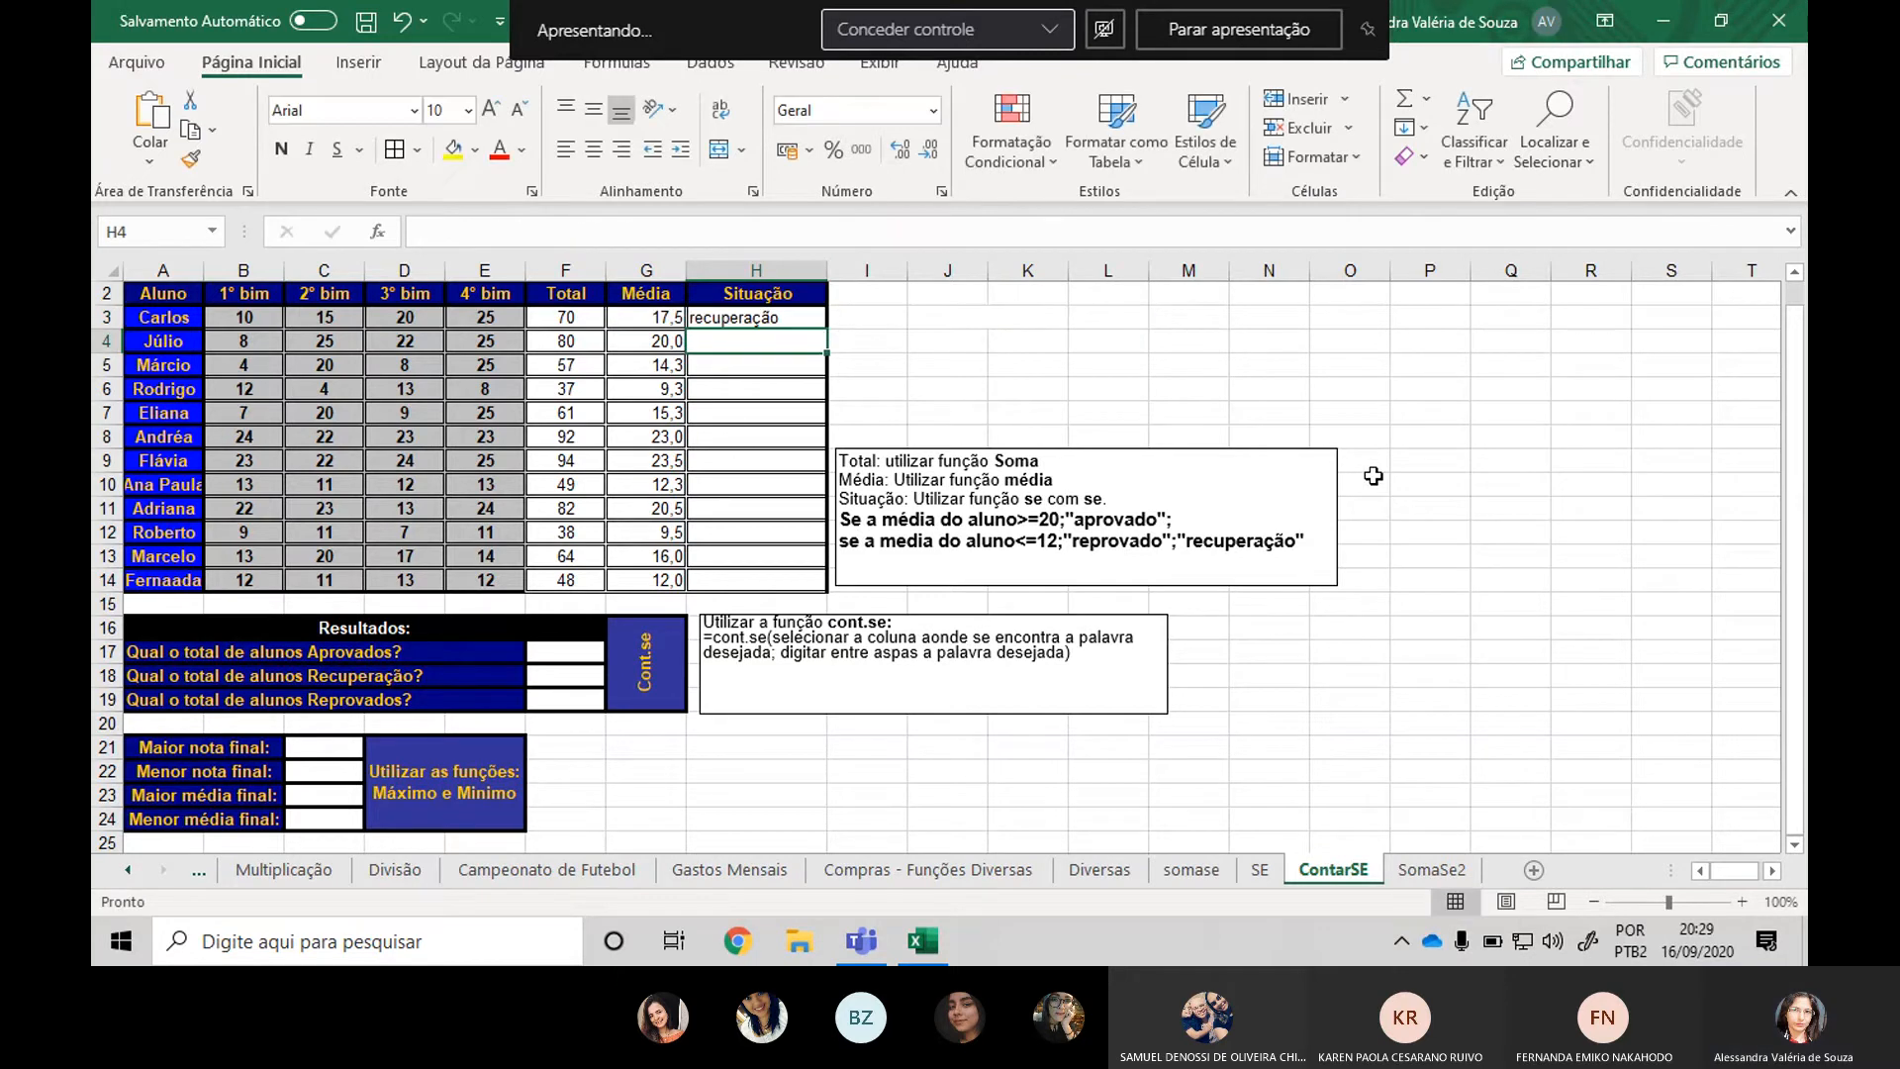
# Fill the nested SE formula from H3 down to H14 and check several students' situations against their averages.
pyautogui.click(782, 318)
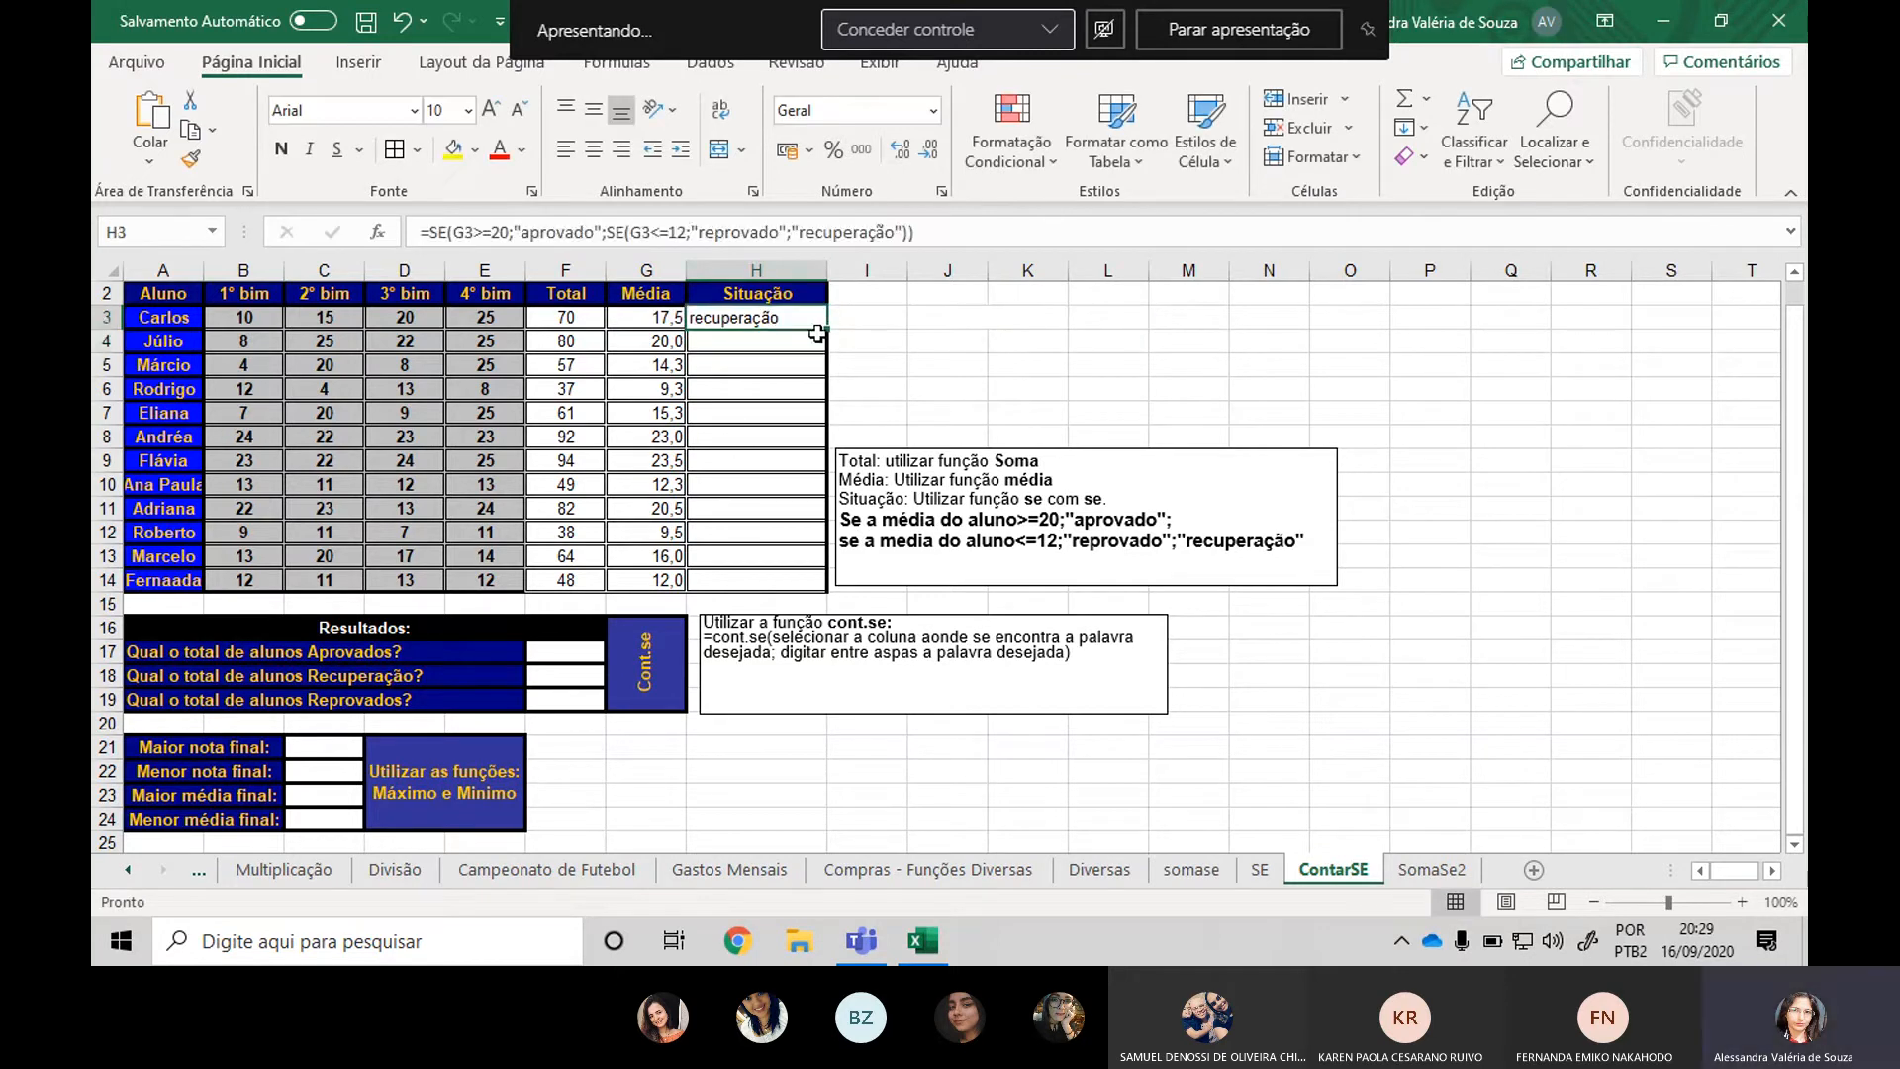
pyautogui.moveTo(835, 343); pyautogui.dragTo(805, 594)
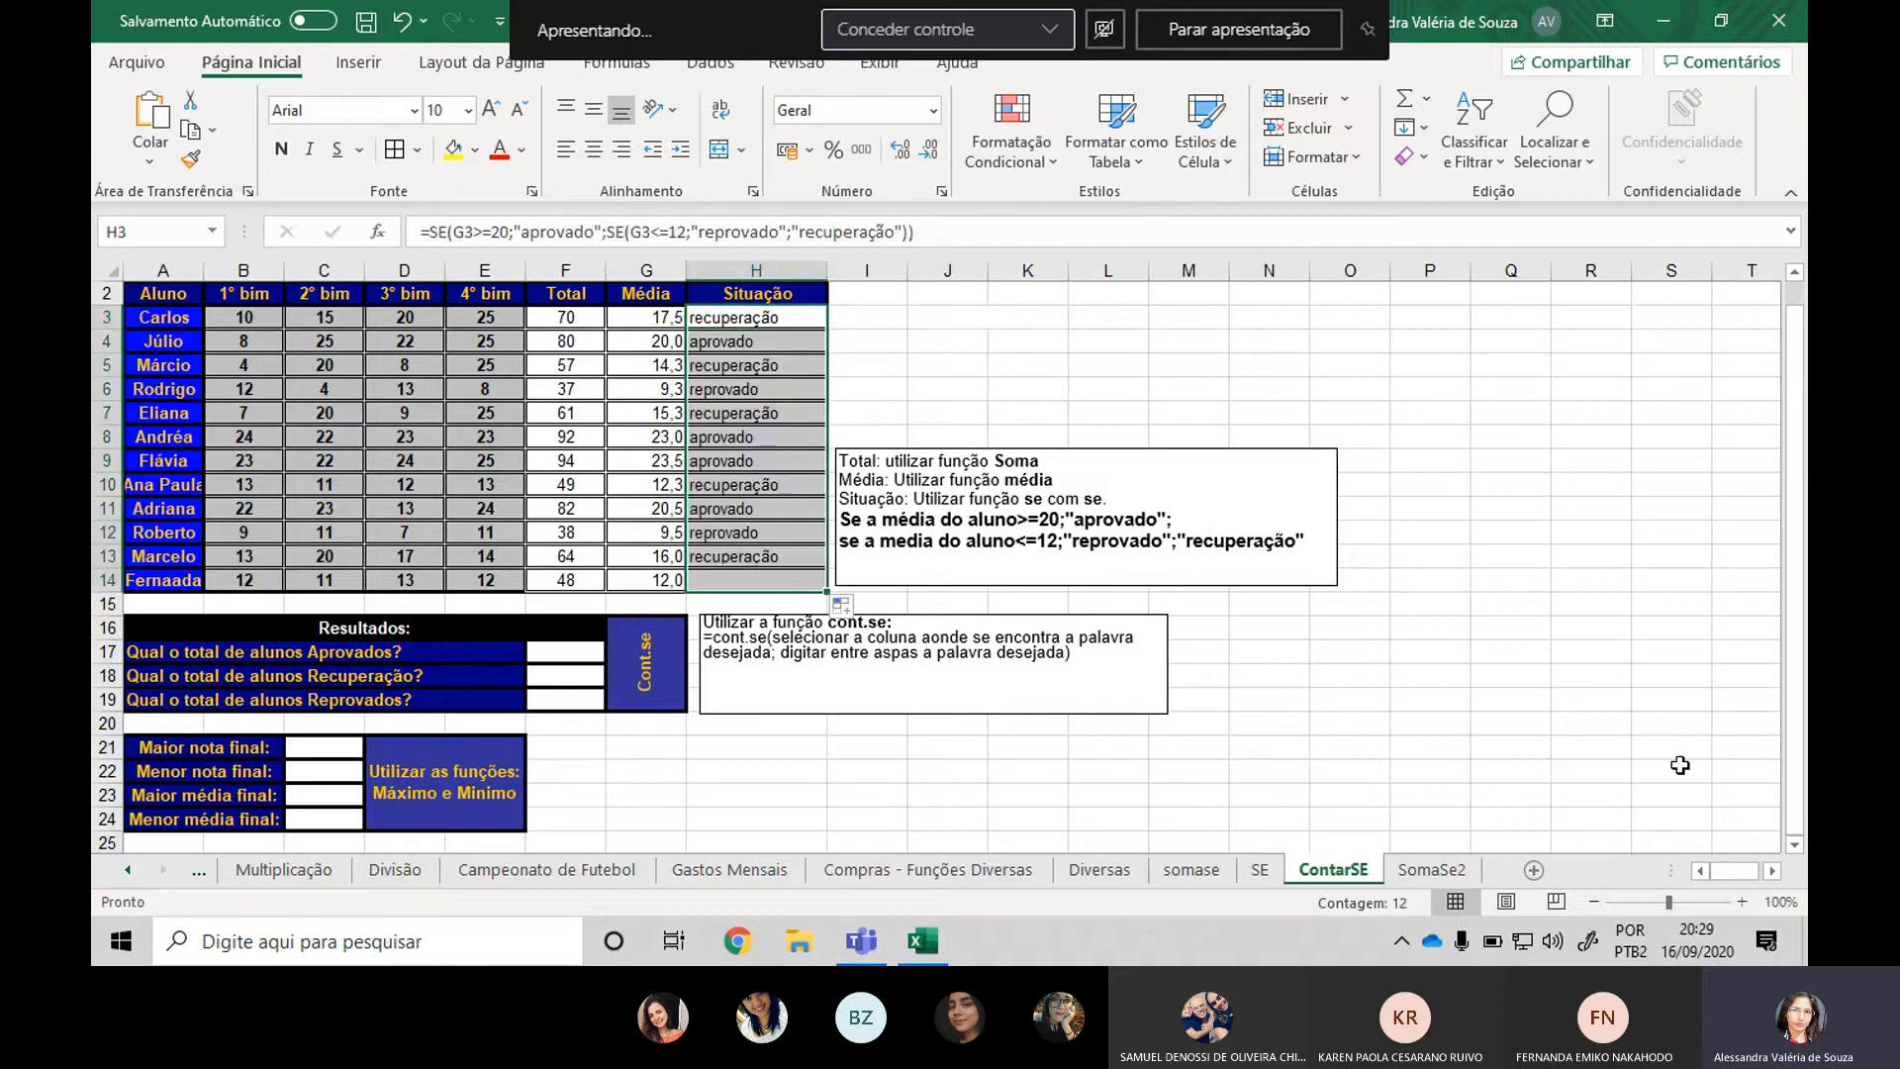
pyautogui.click(1691, 705)
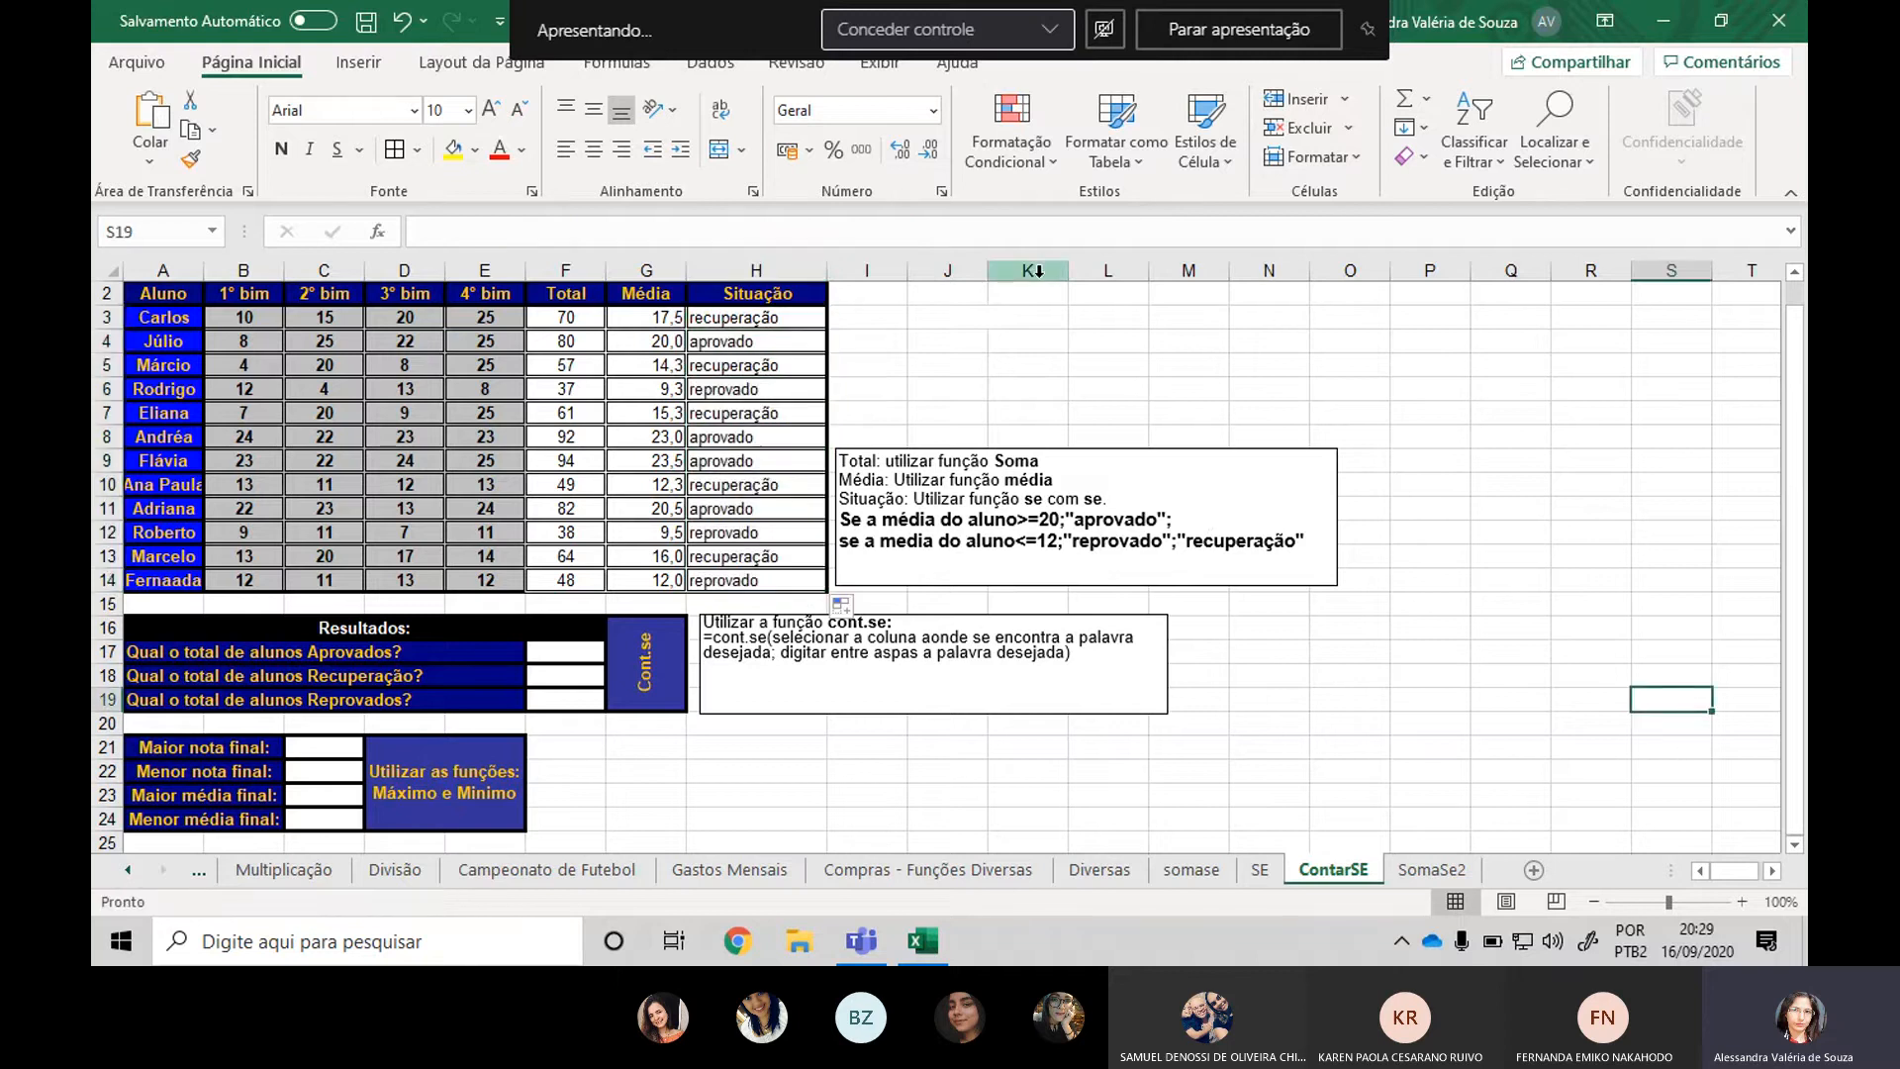
pyautogui.click(797, 317)
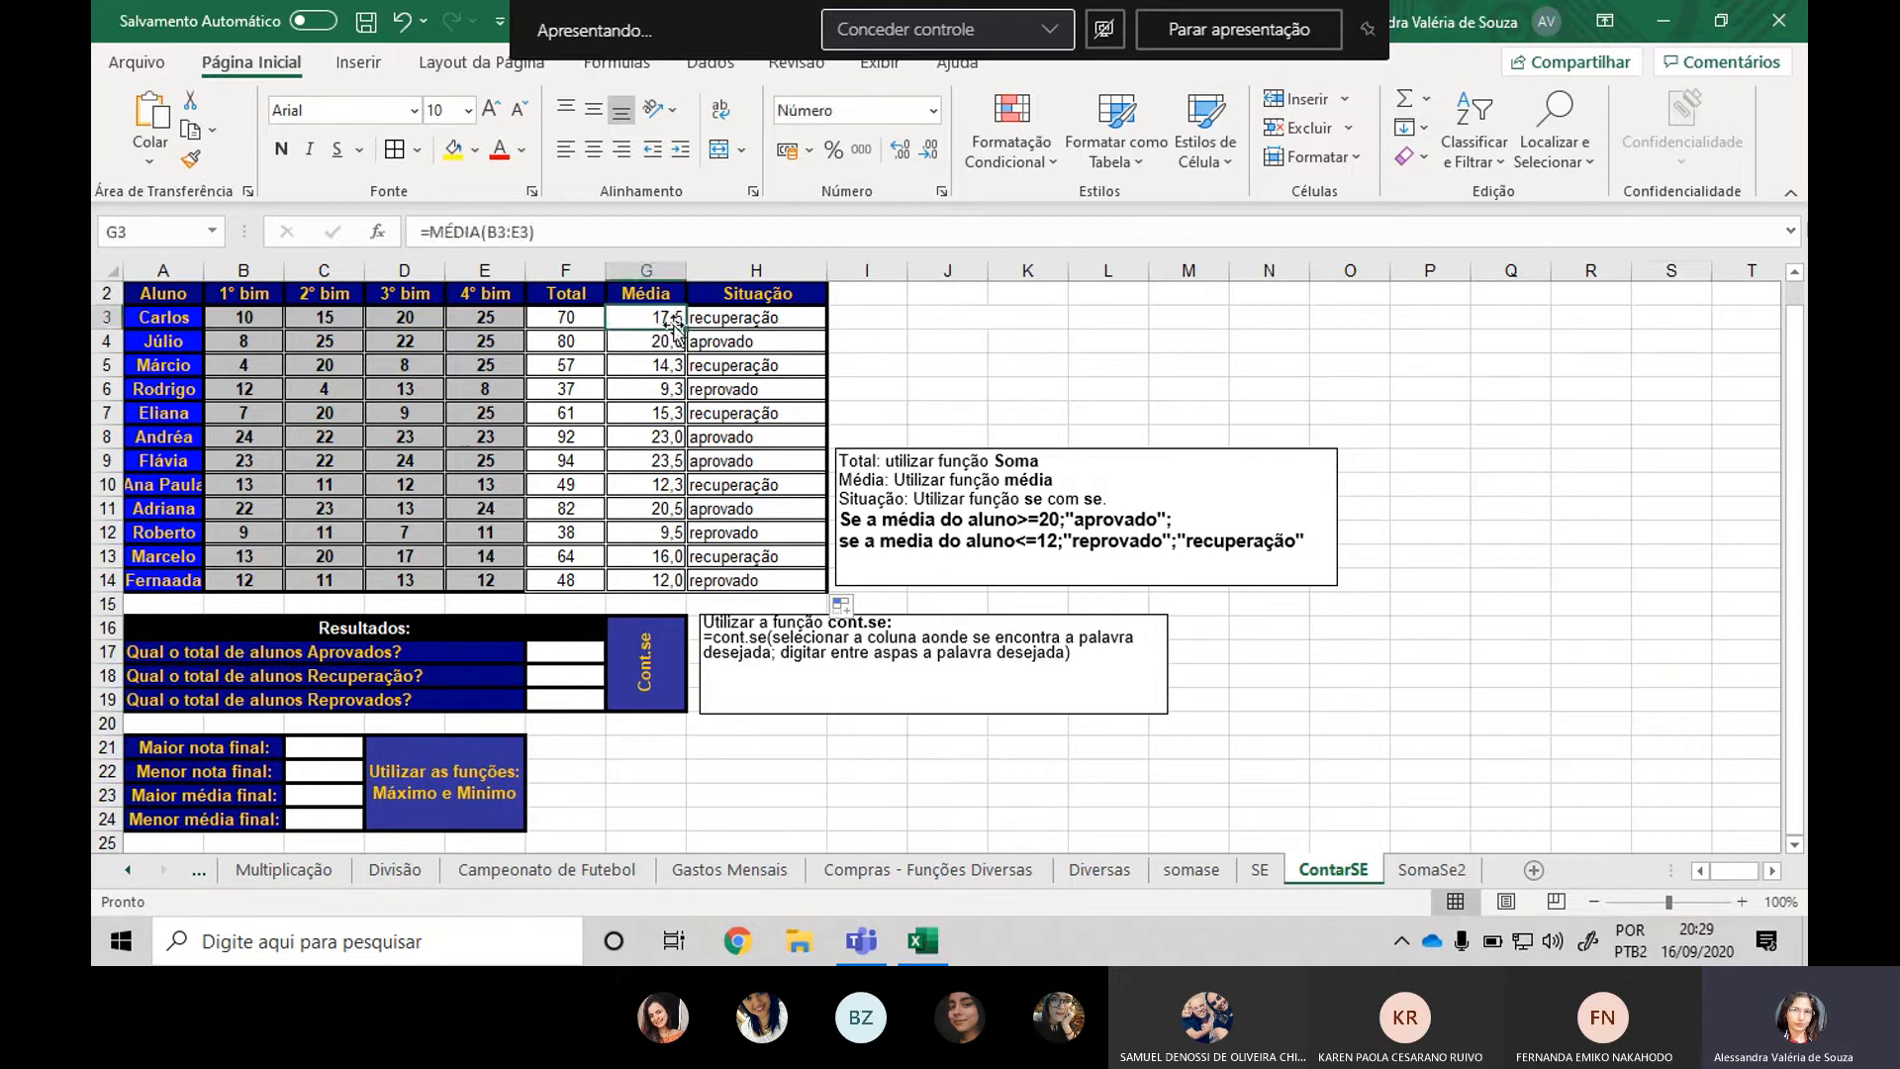
pyautogui.click(674, 341)
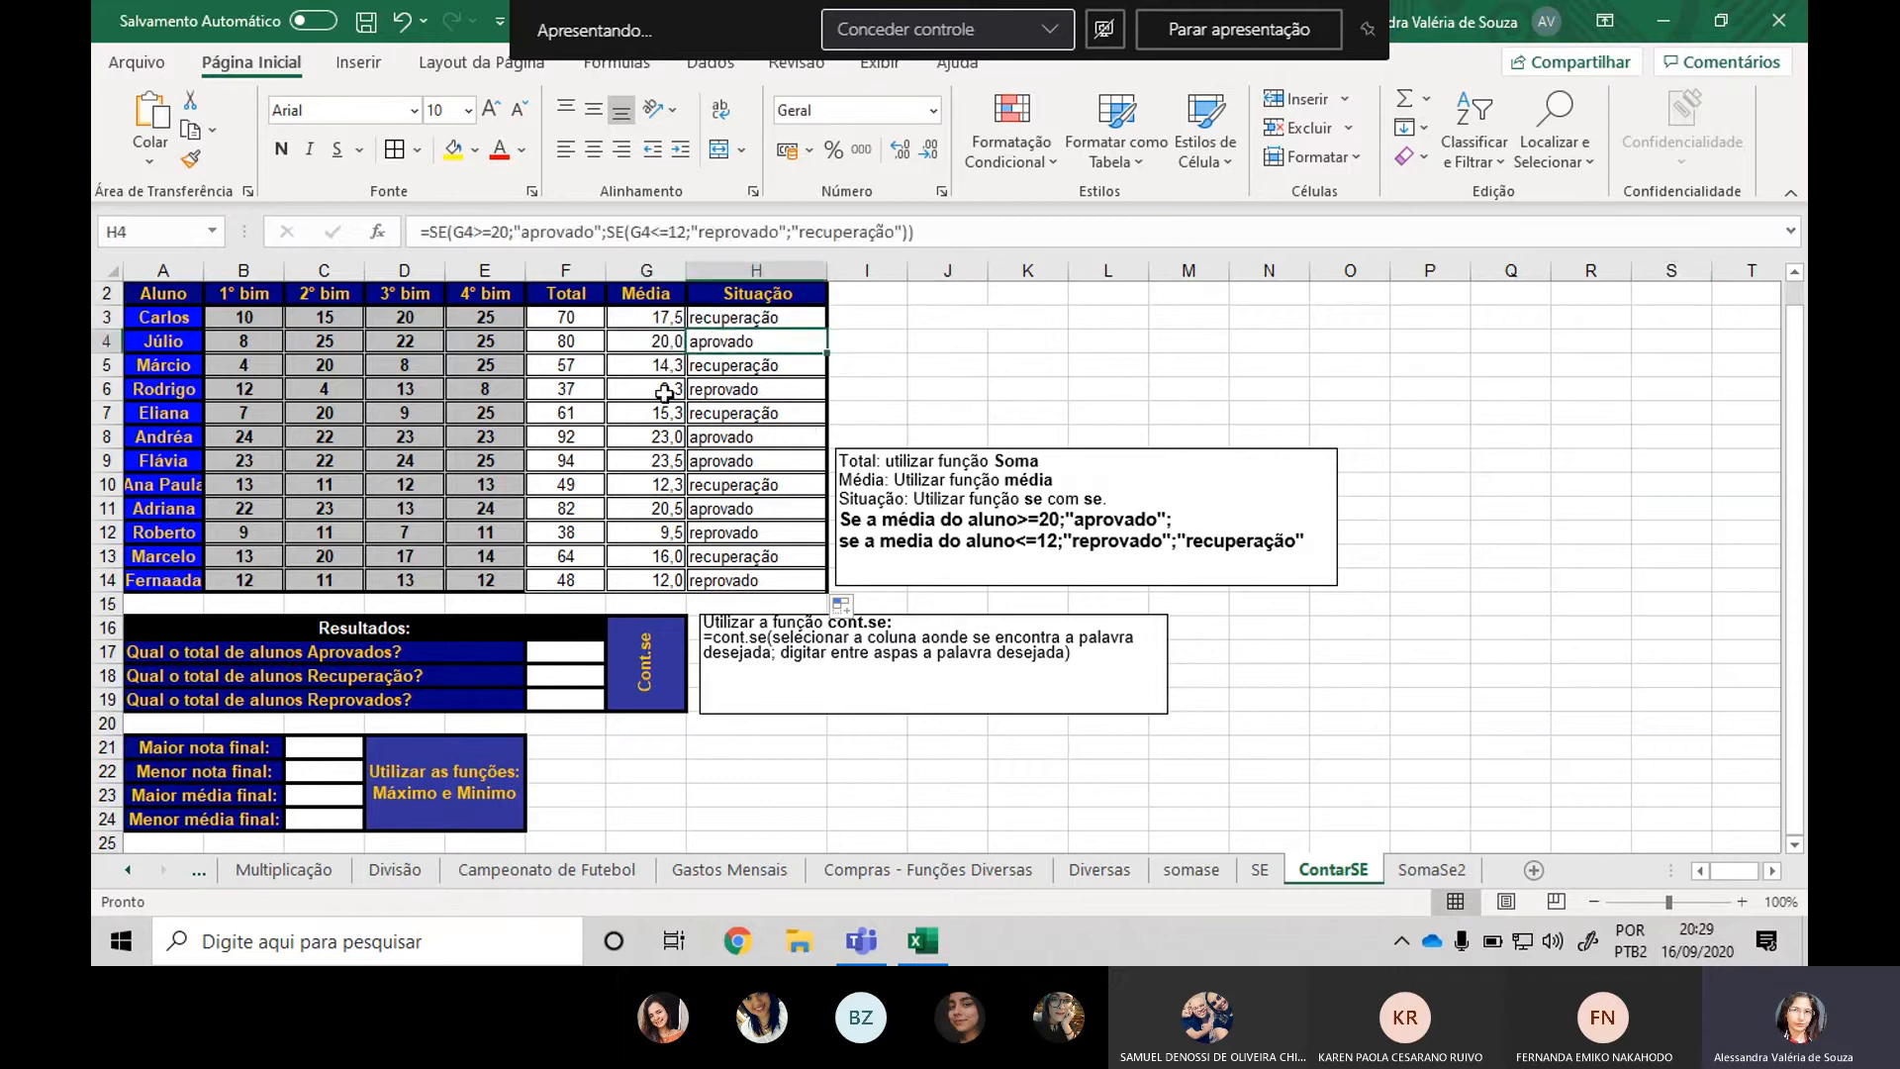
pyautogui.click(724, 391)
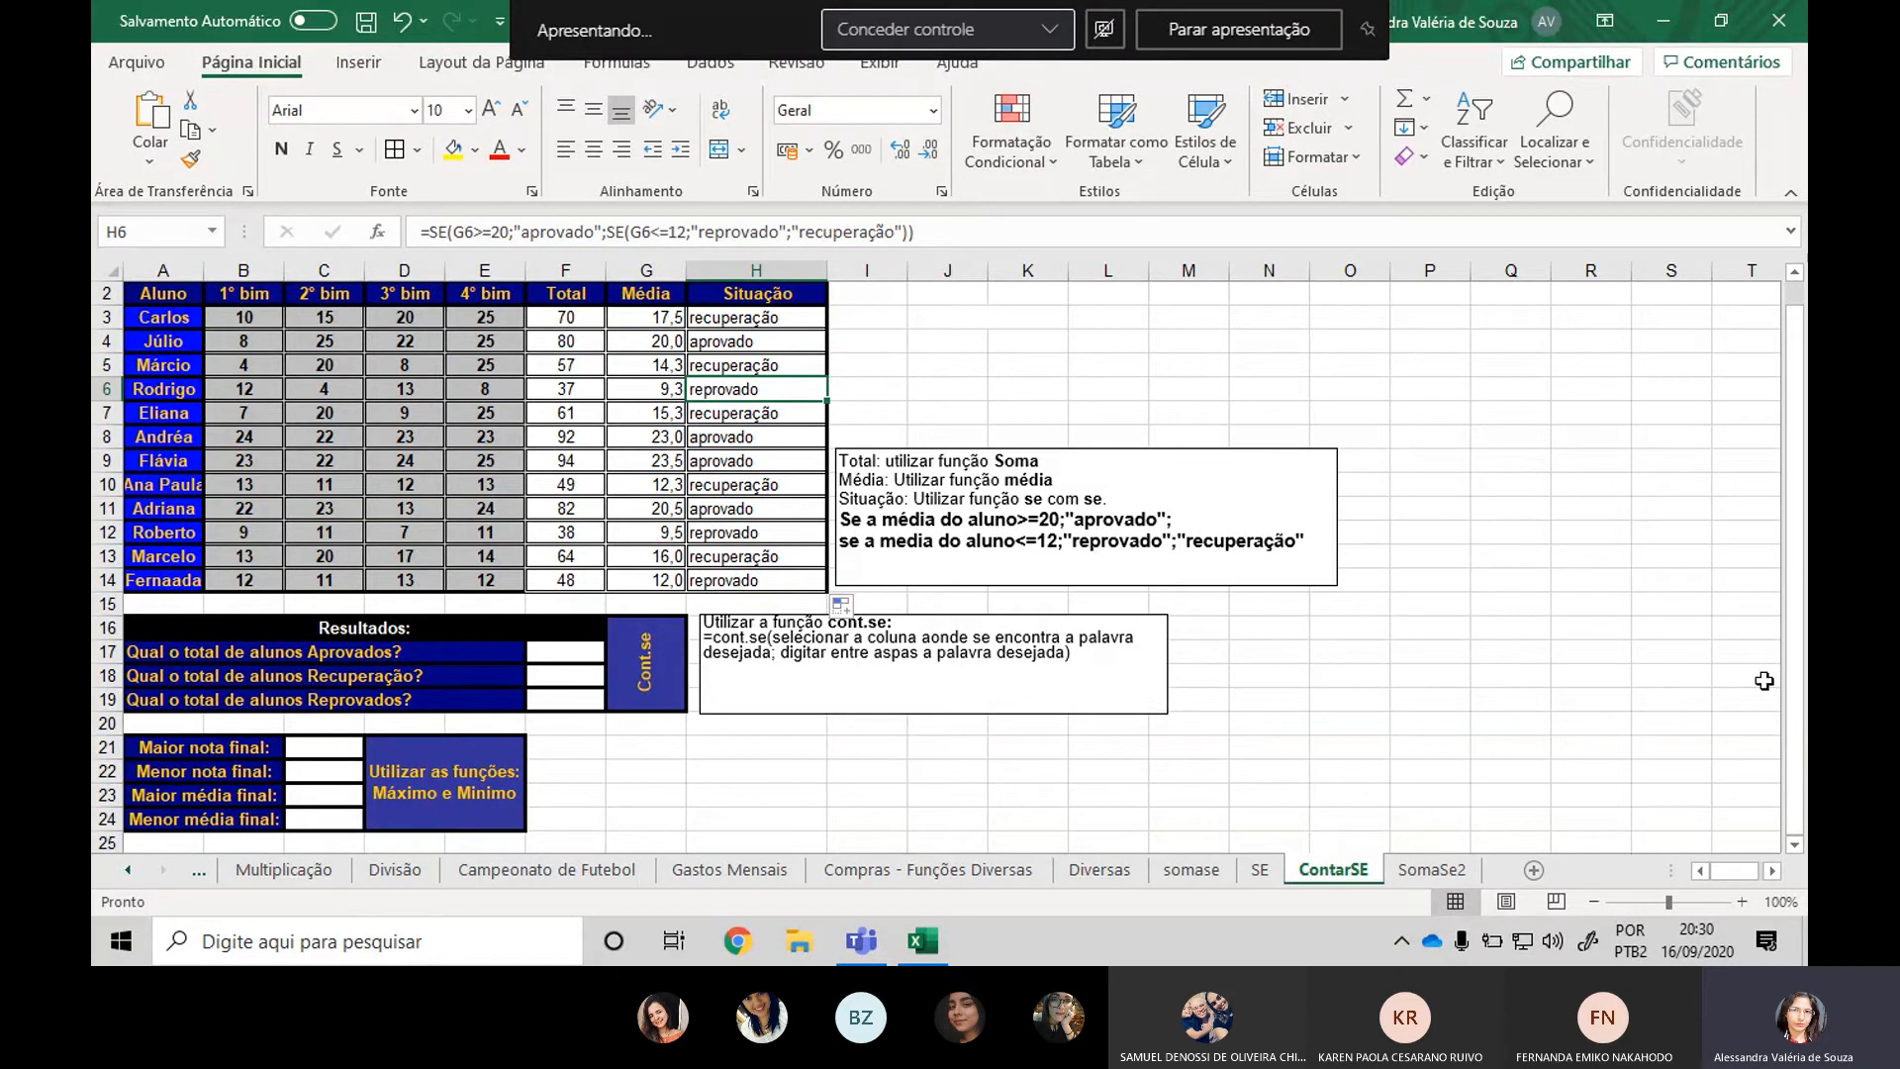
pyautogui.click(1562, 628)
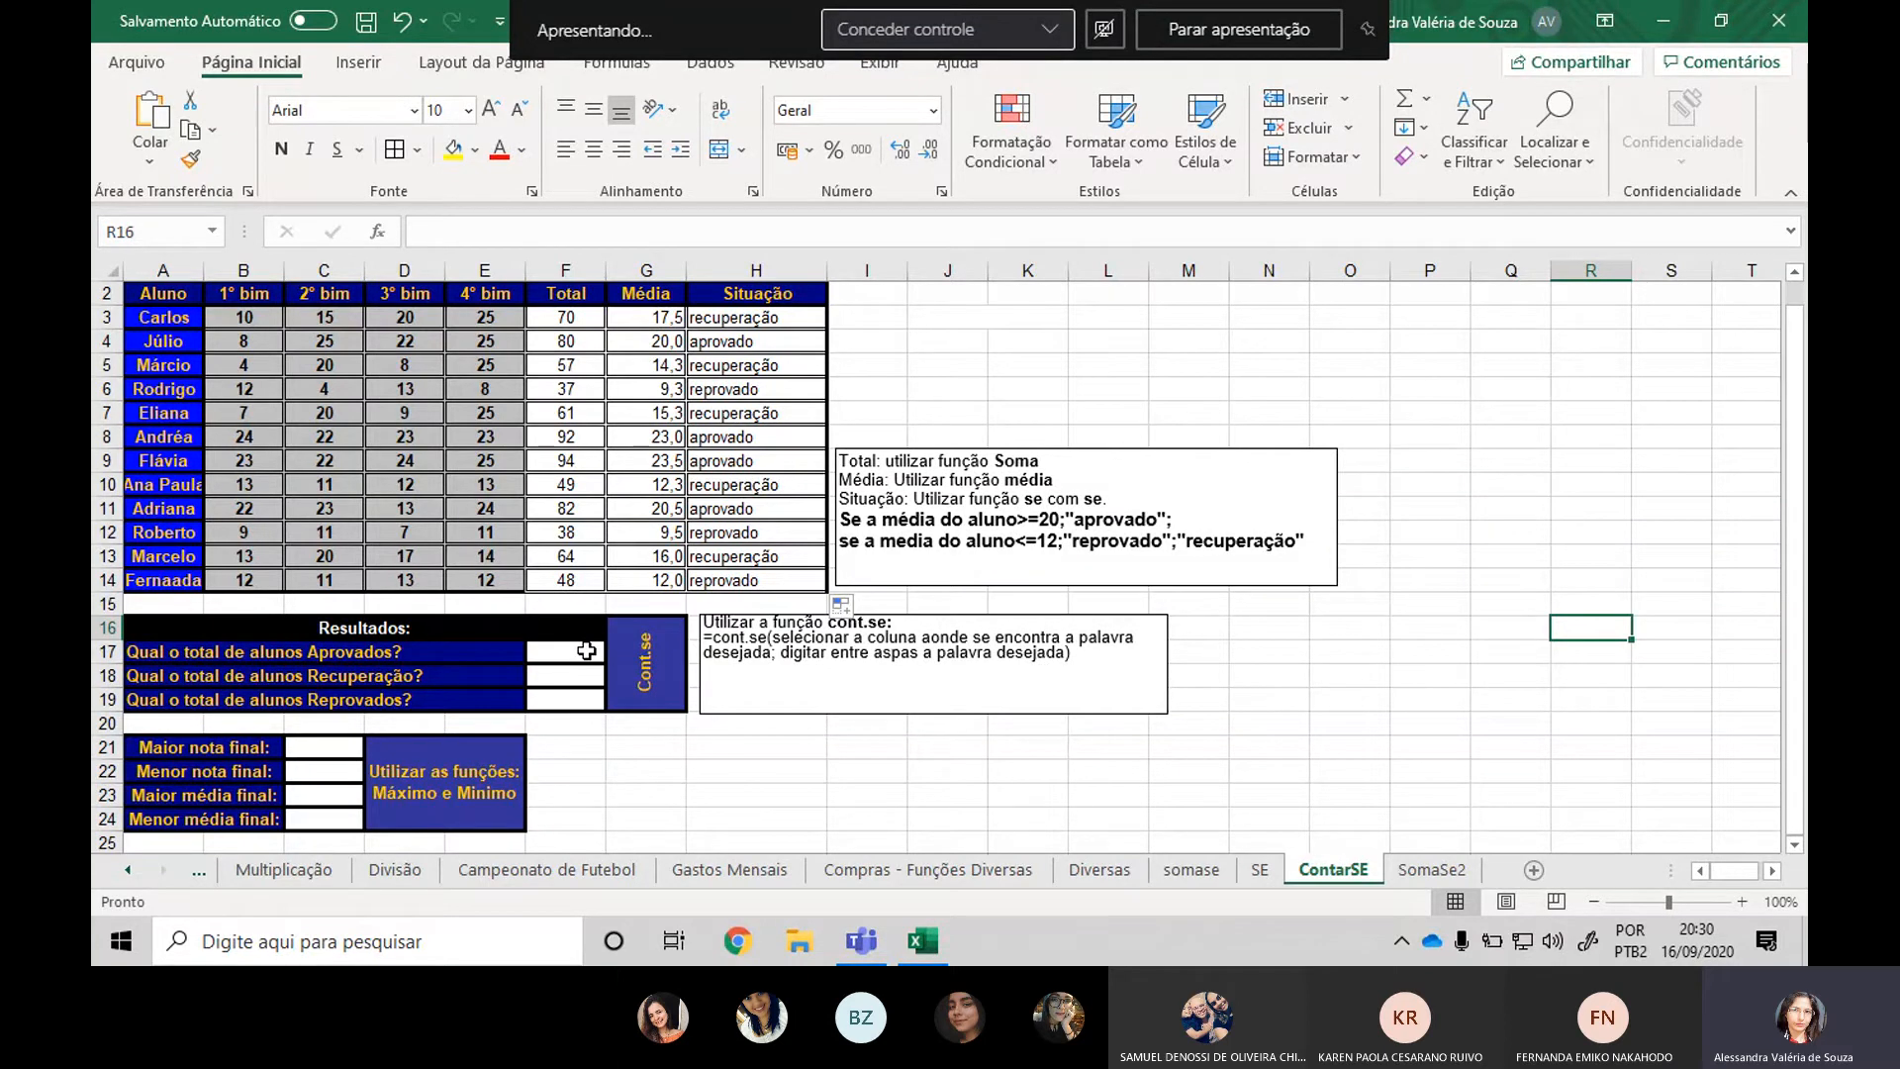
# Count the approved students in F17 with the formula =cont.se(H3:H14;"aprovado").
pyautogui.click(586, 650)
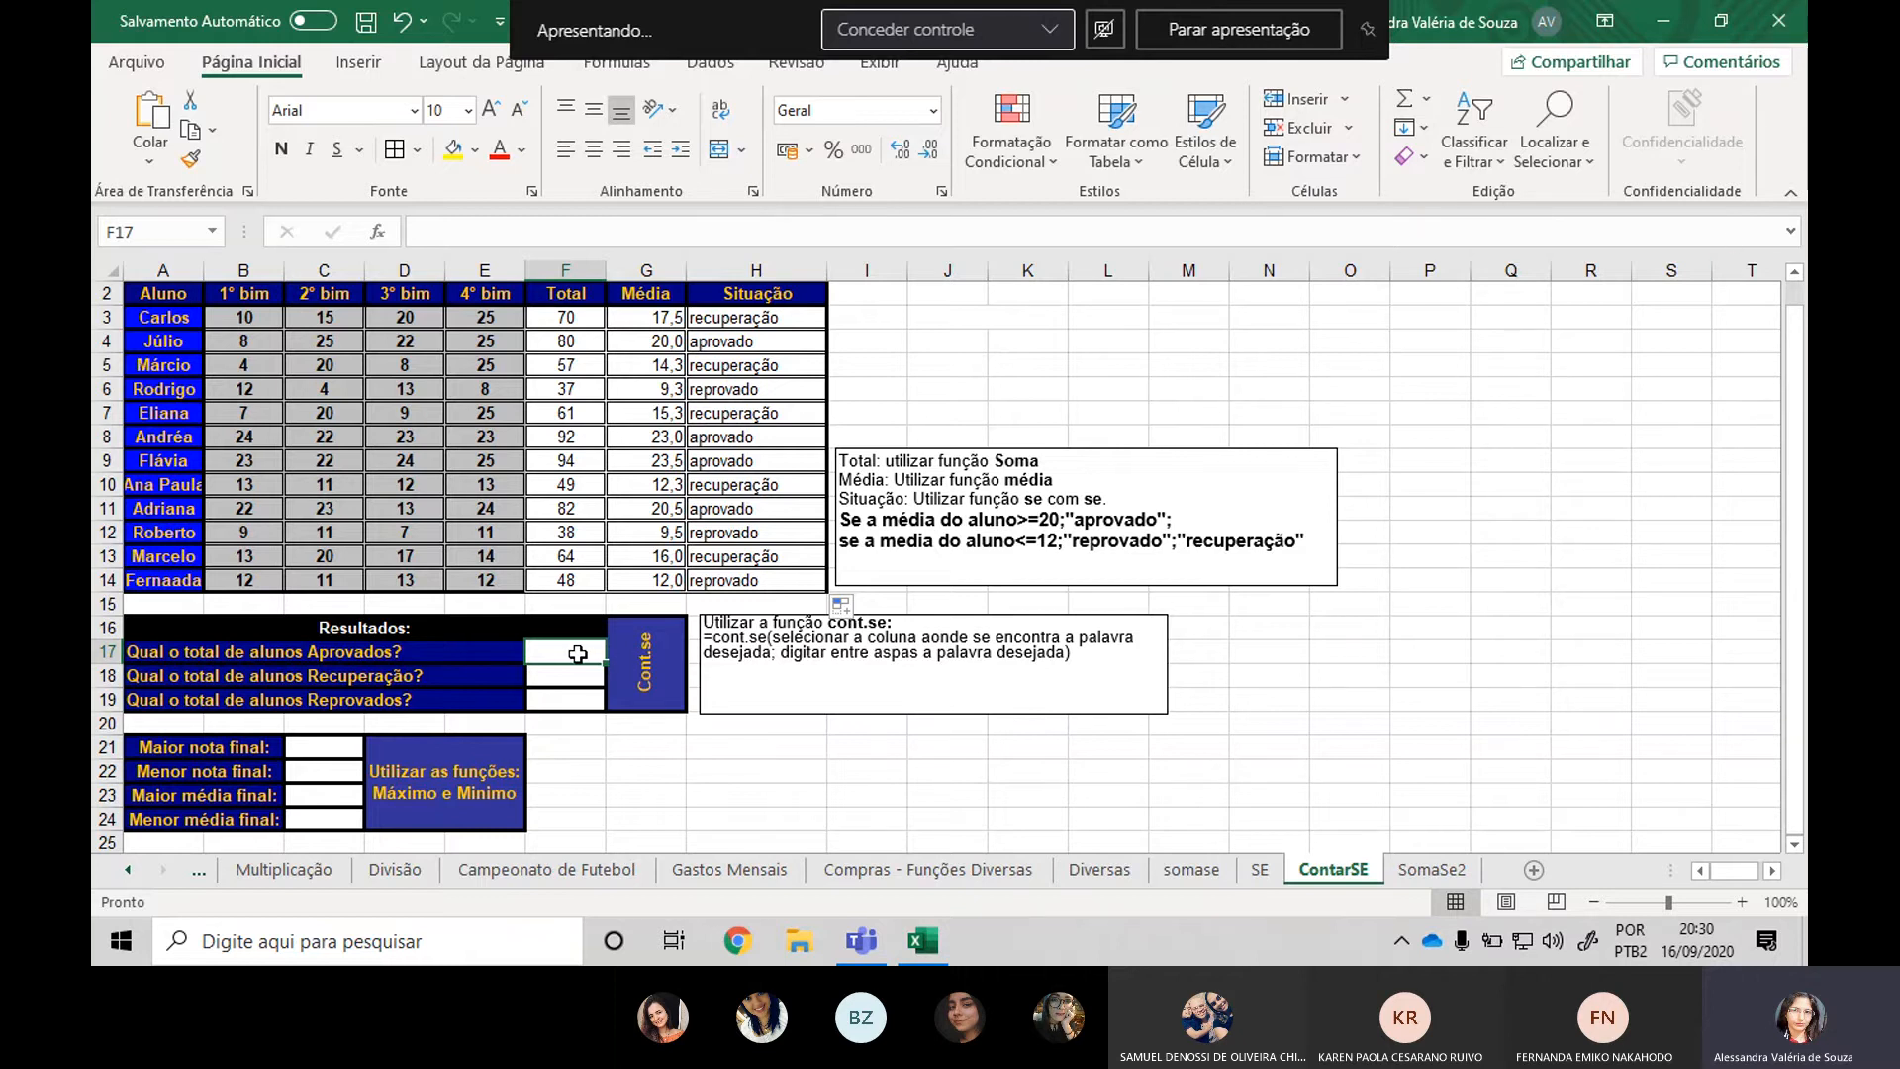
pyautogui.write('=co')
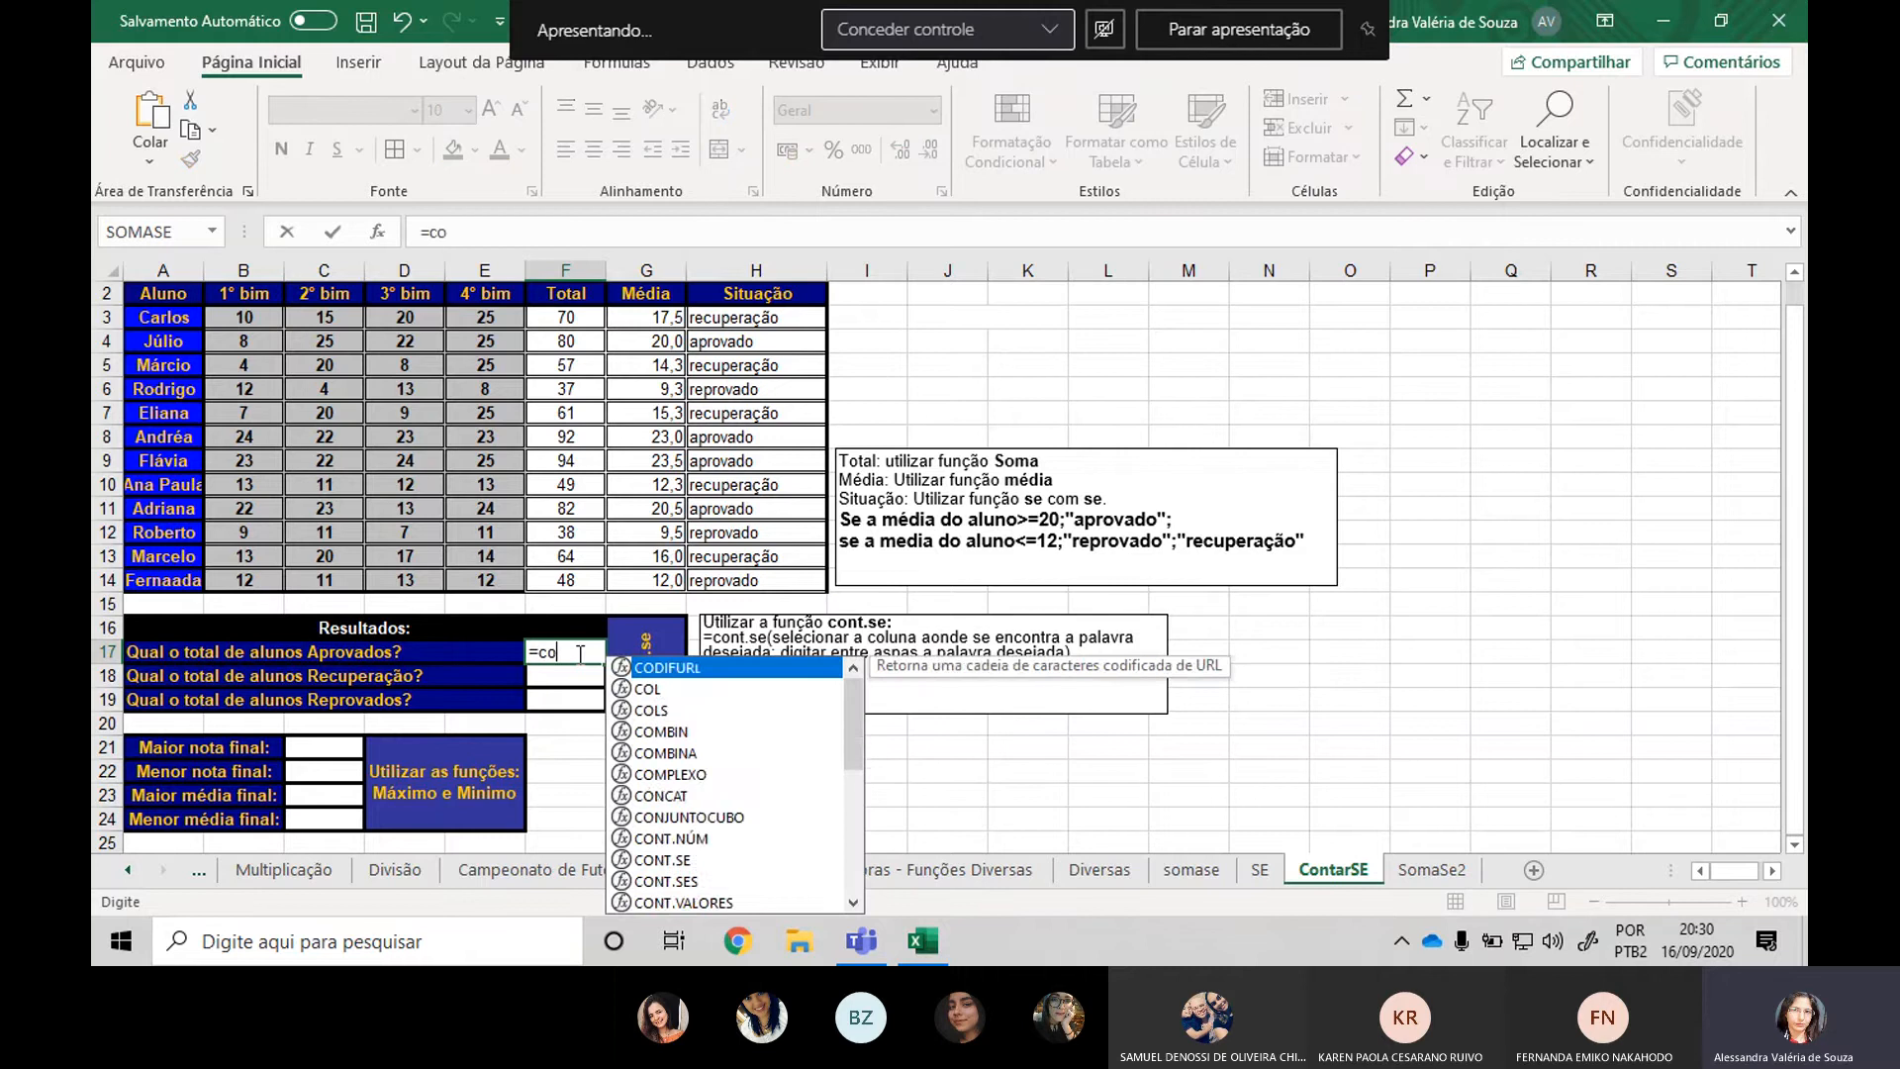
pyautogui.write('nt.se')
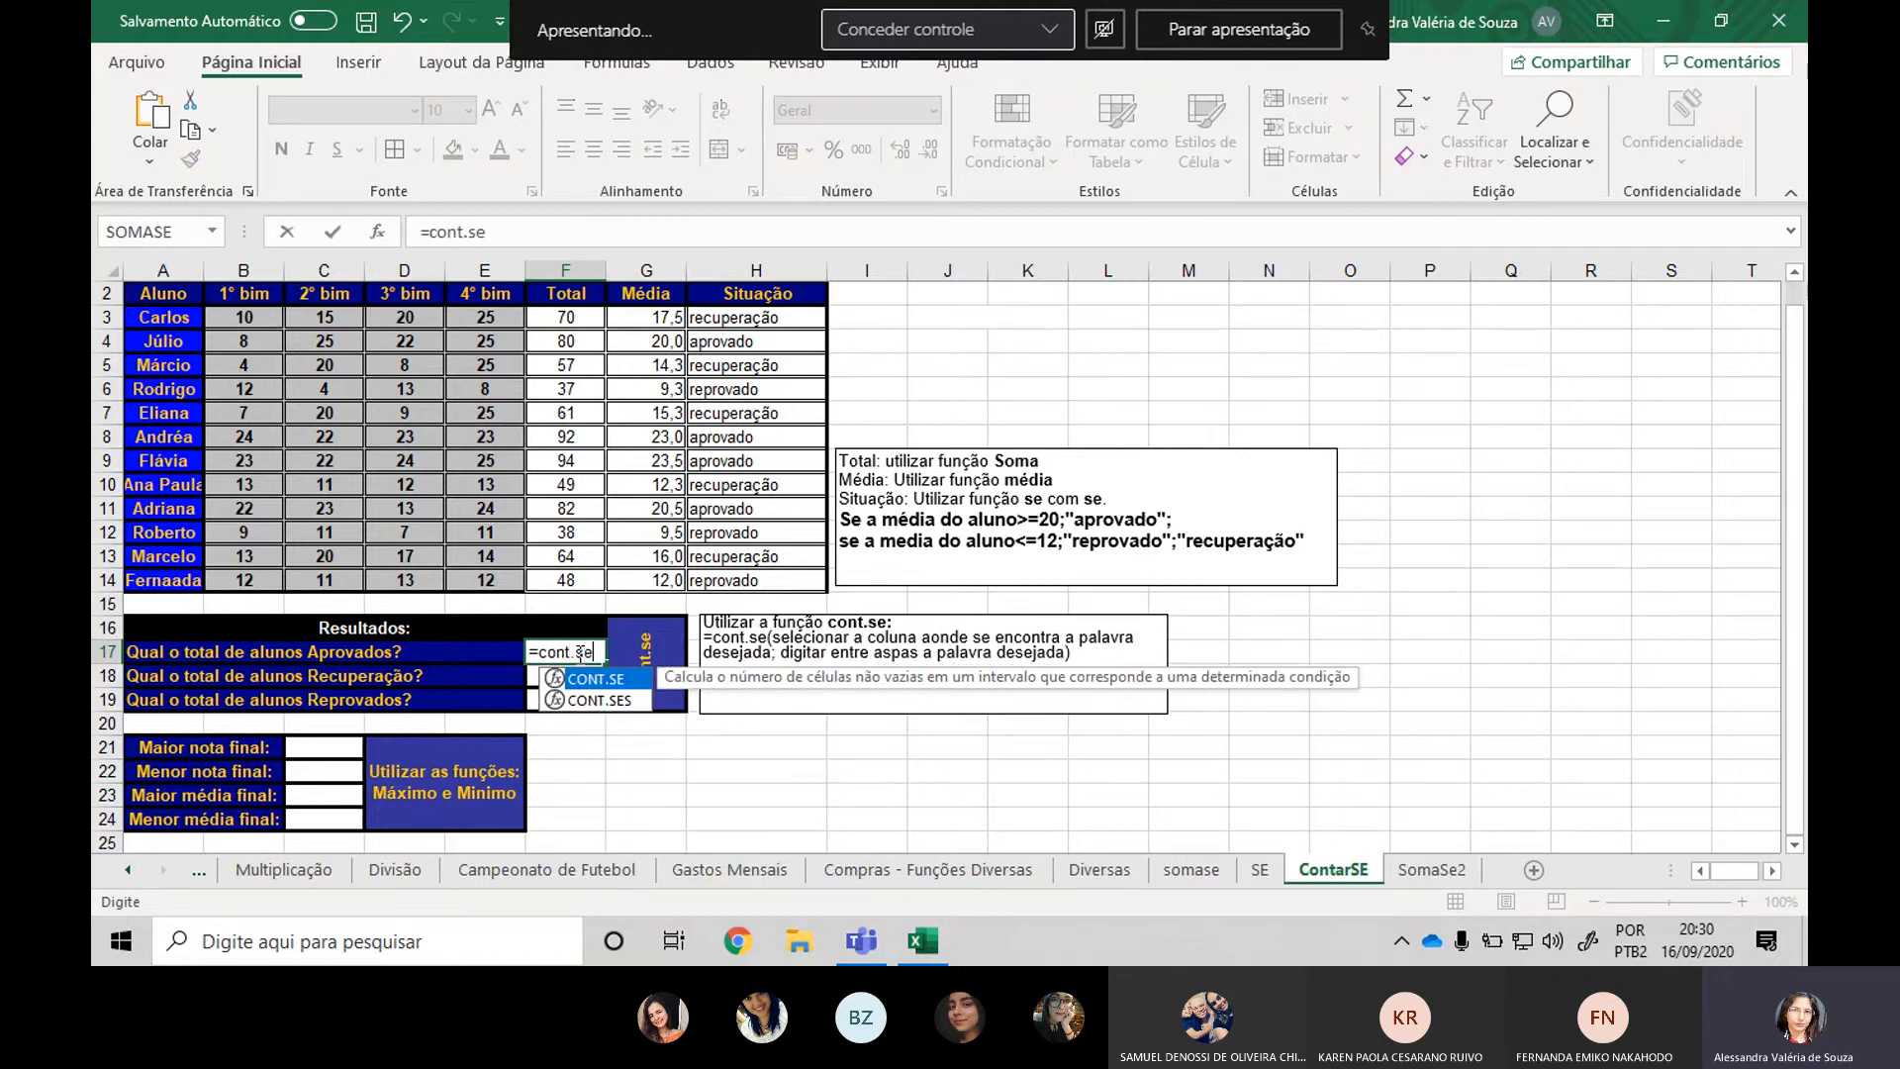
pyautogui.write('(')
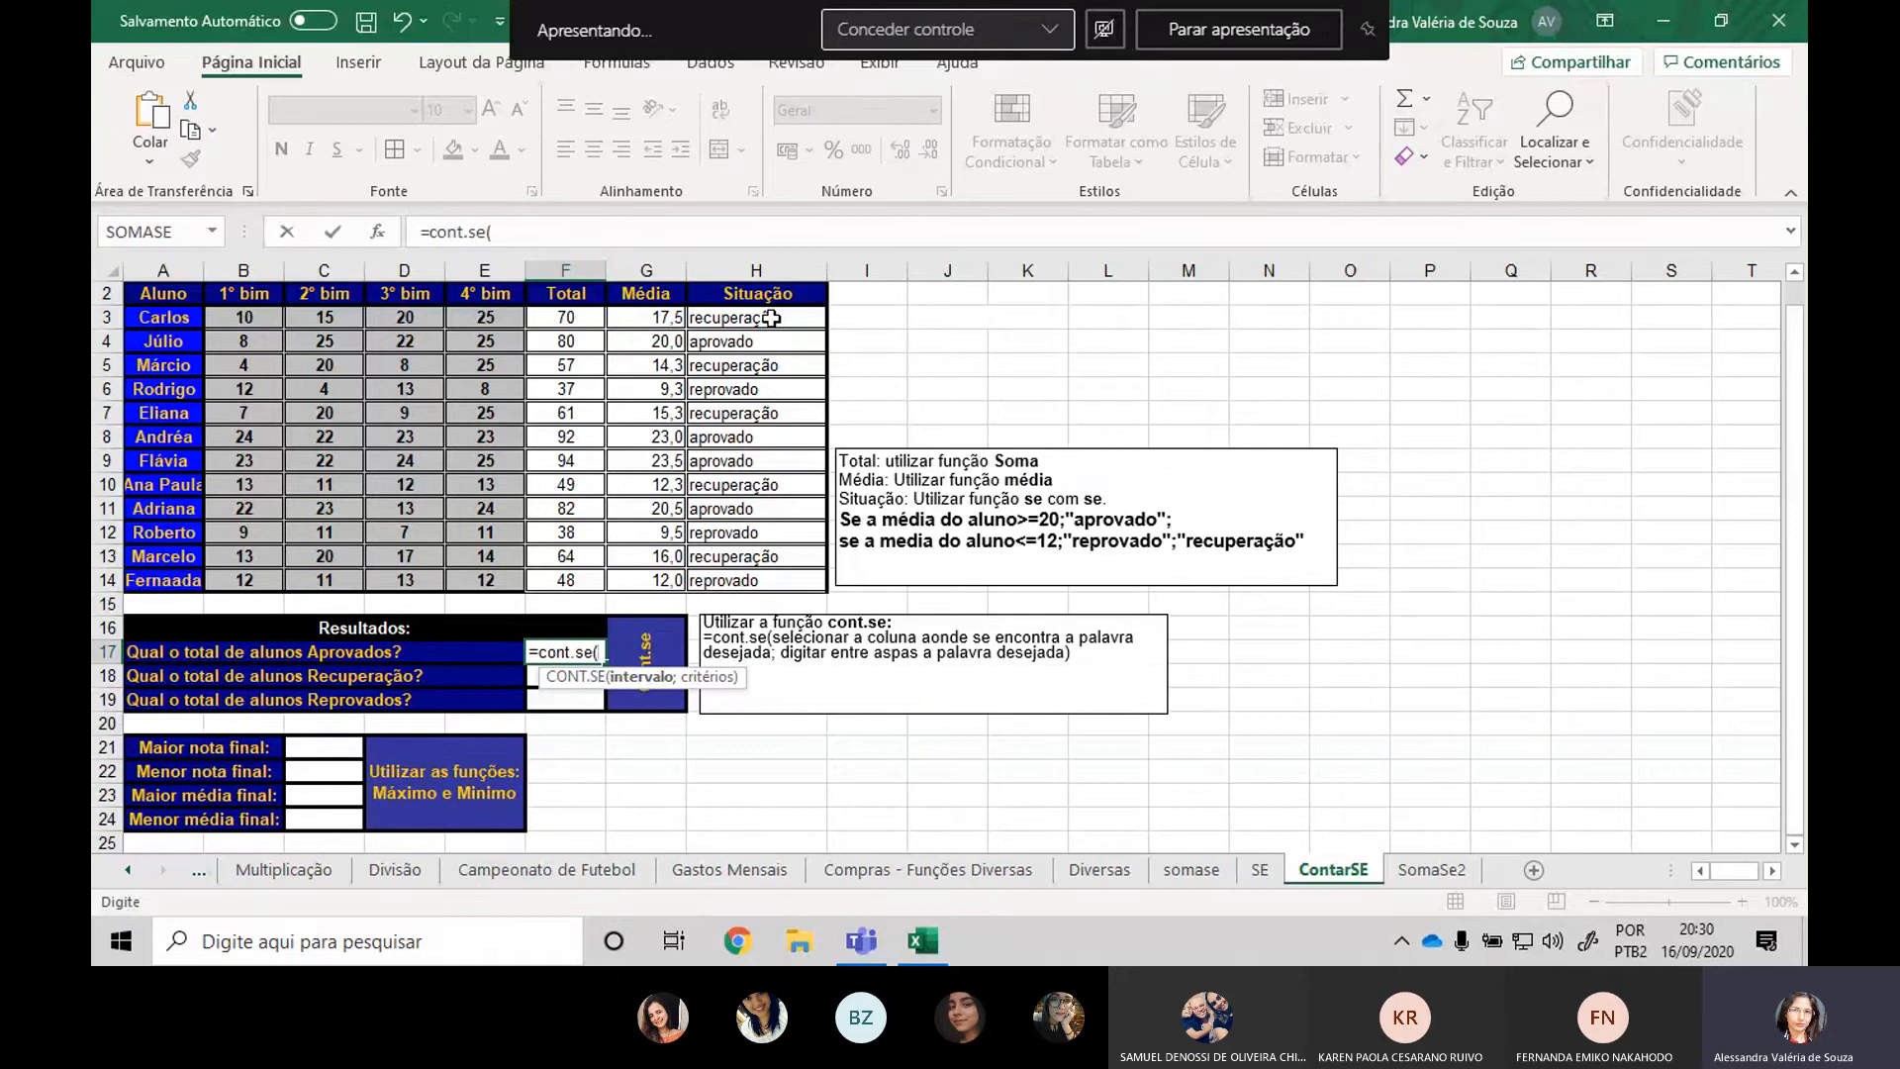
pyautogui.moveTo(760, 317); pyautogui.dragTo(752, 580)
pyautogui.write(';')
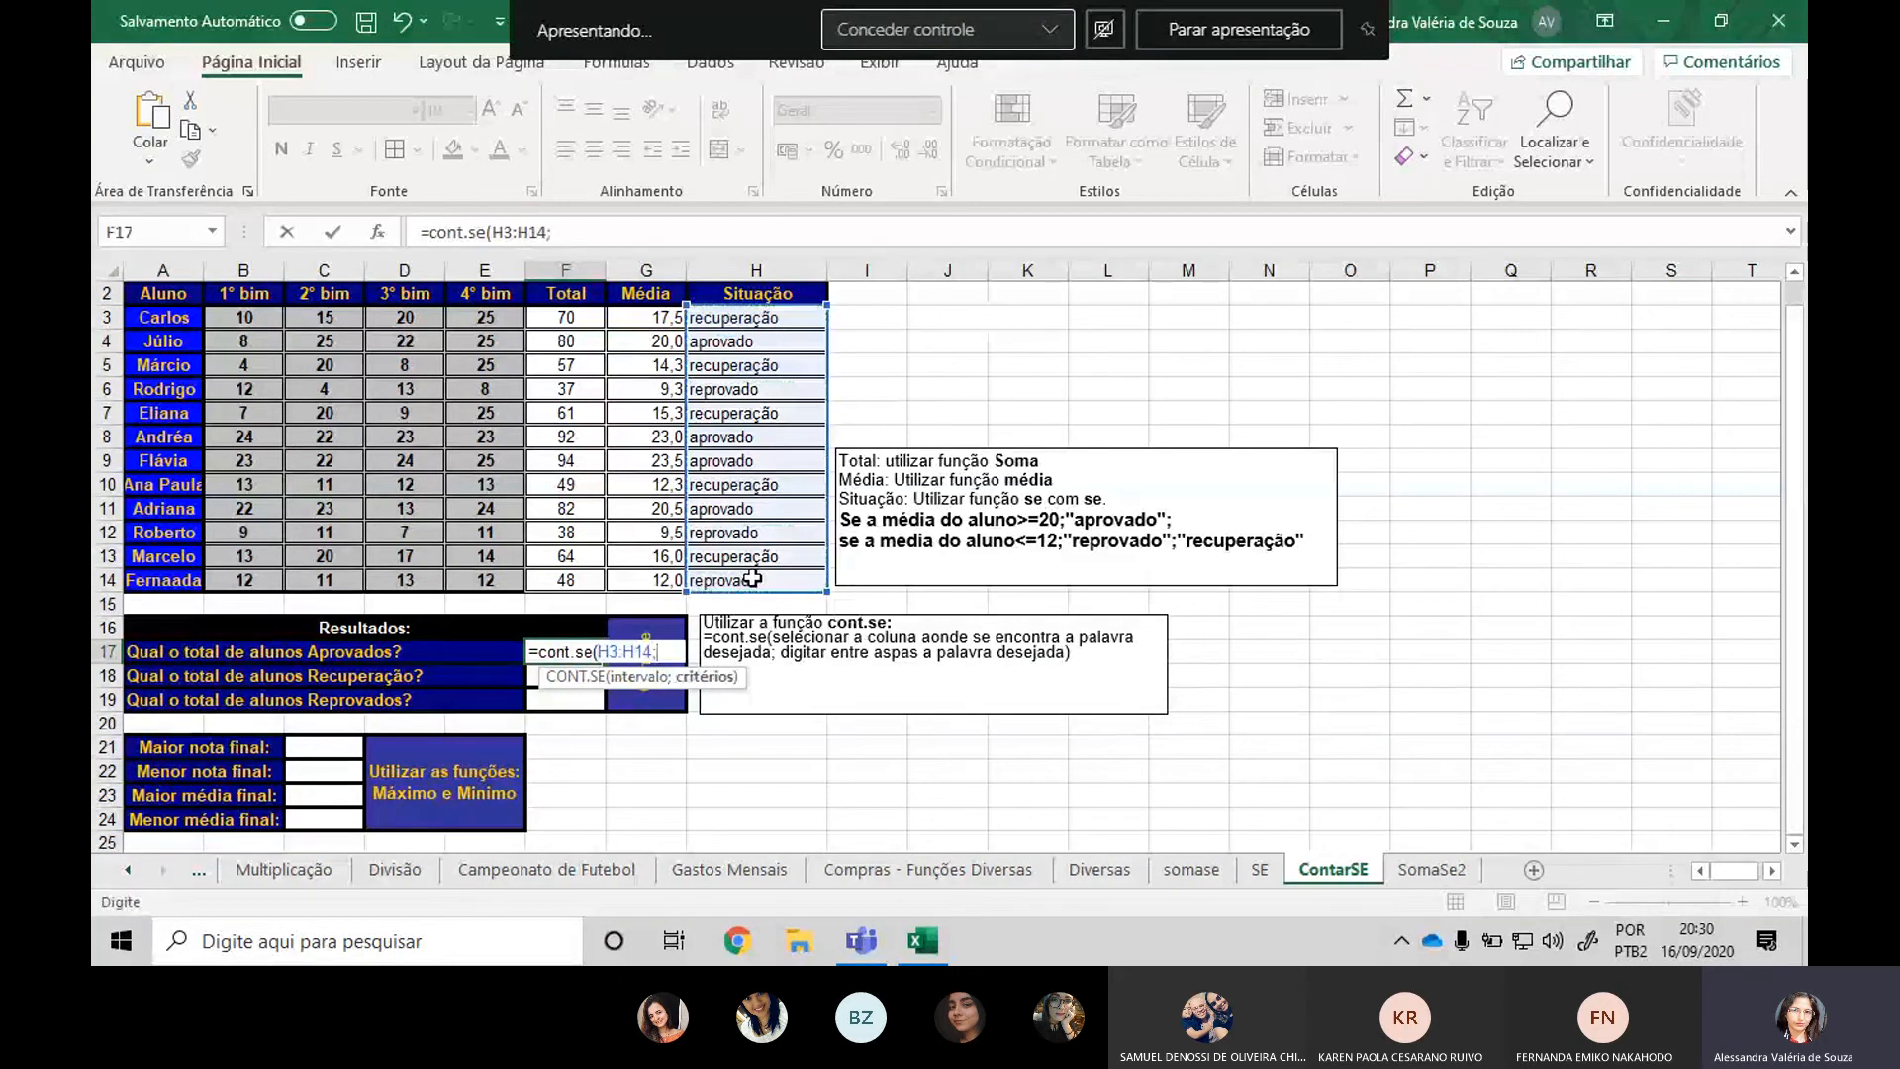
pyautogui.write('"apr')
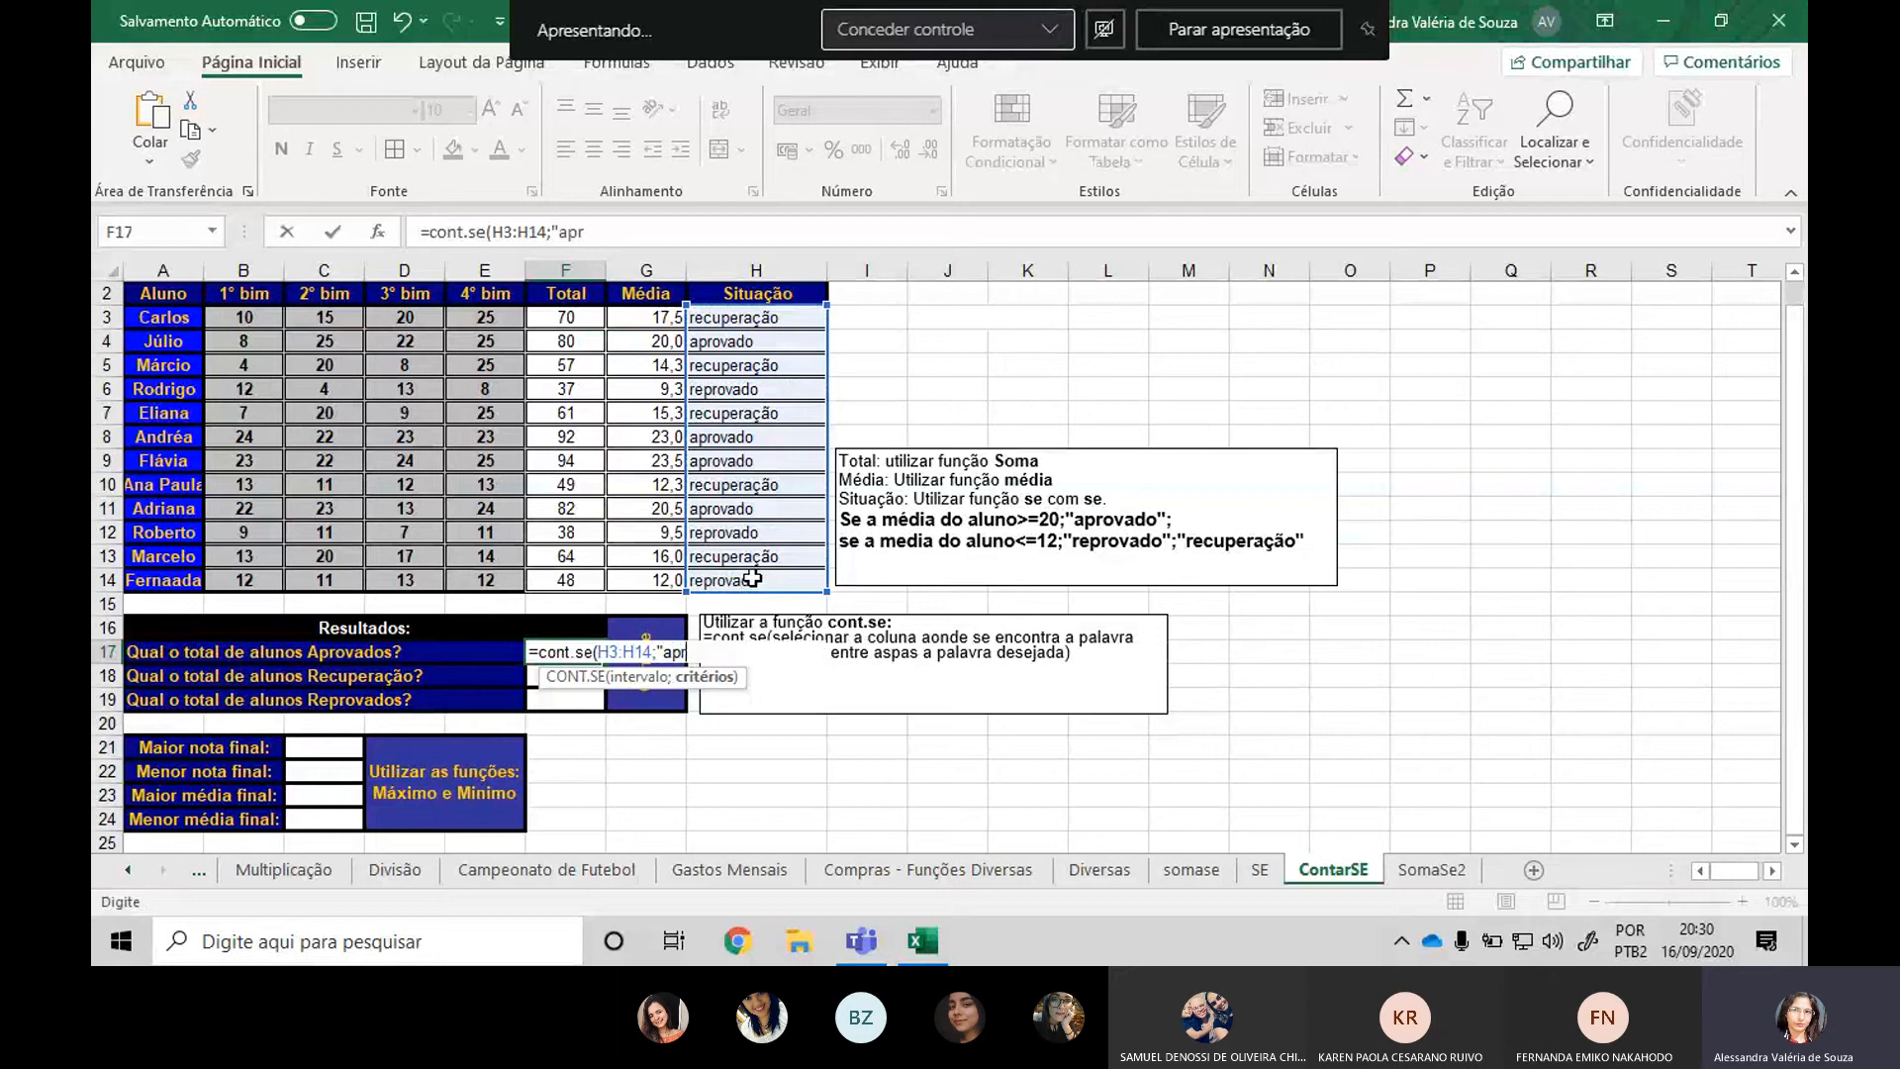
pyautogui.write('ovado")')
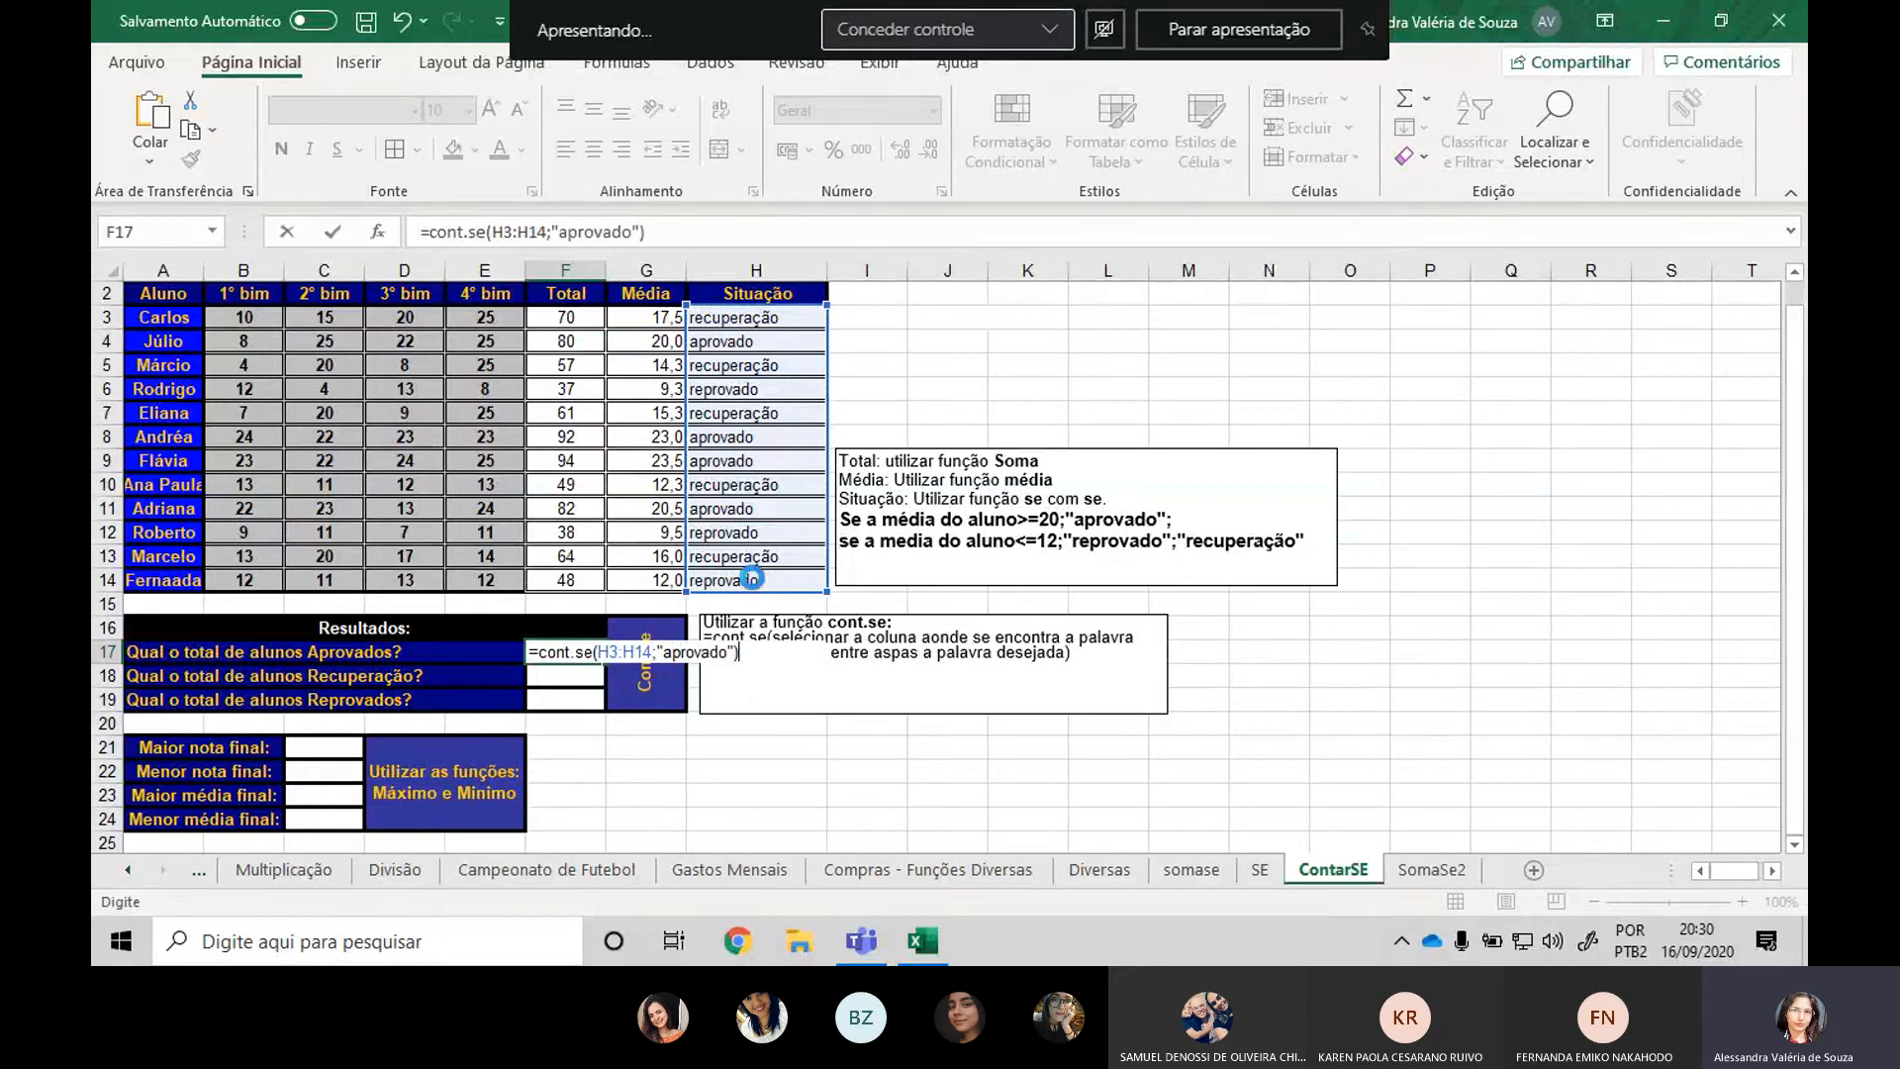
pyautogui.press('Return')
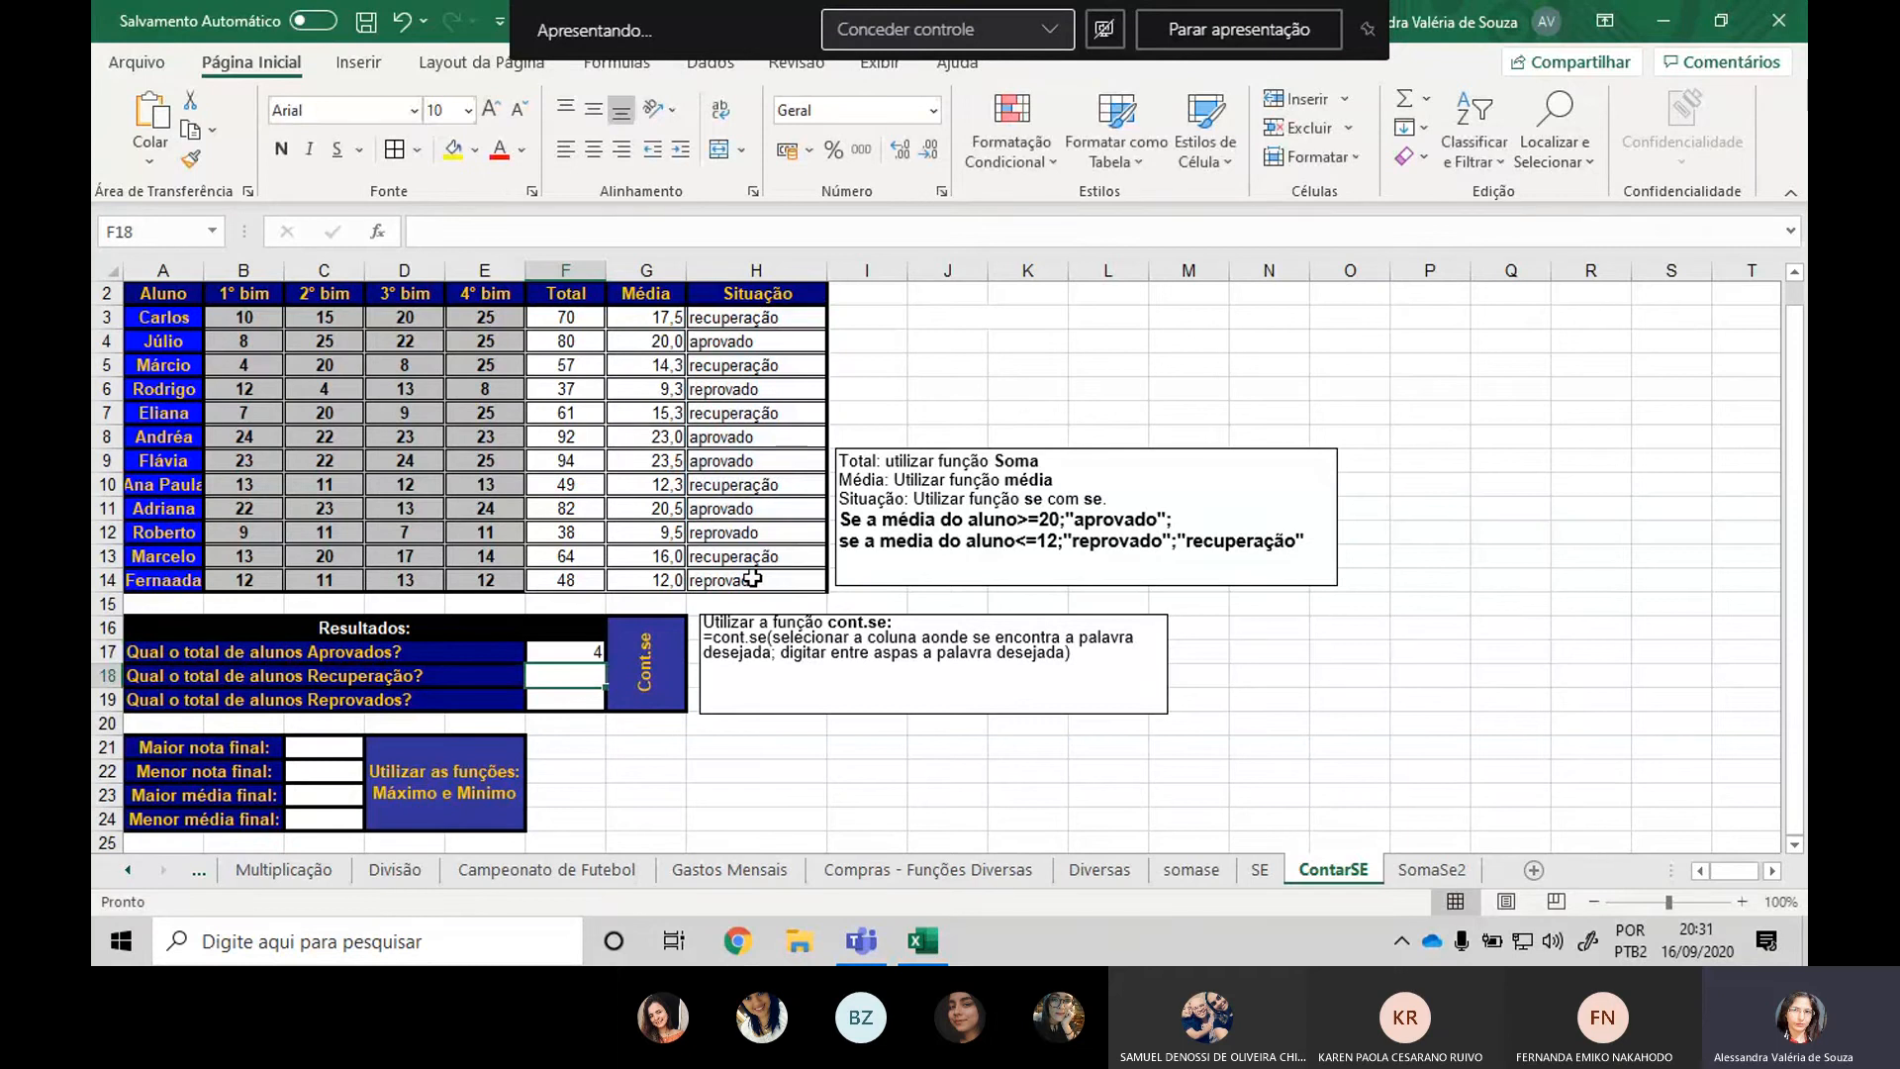
# Count the students in recovery in F18 with the formula =cont.se(H3:H14;"recuperação").
pyautogui.write('=')
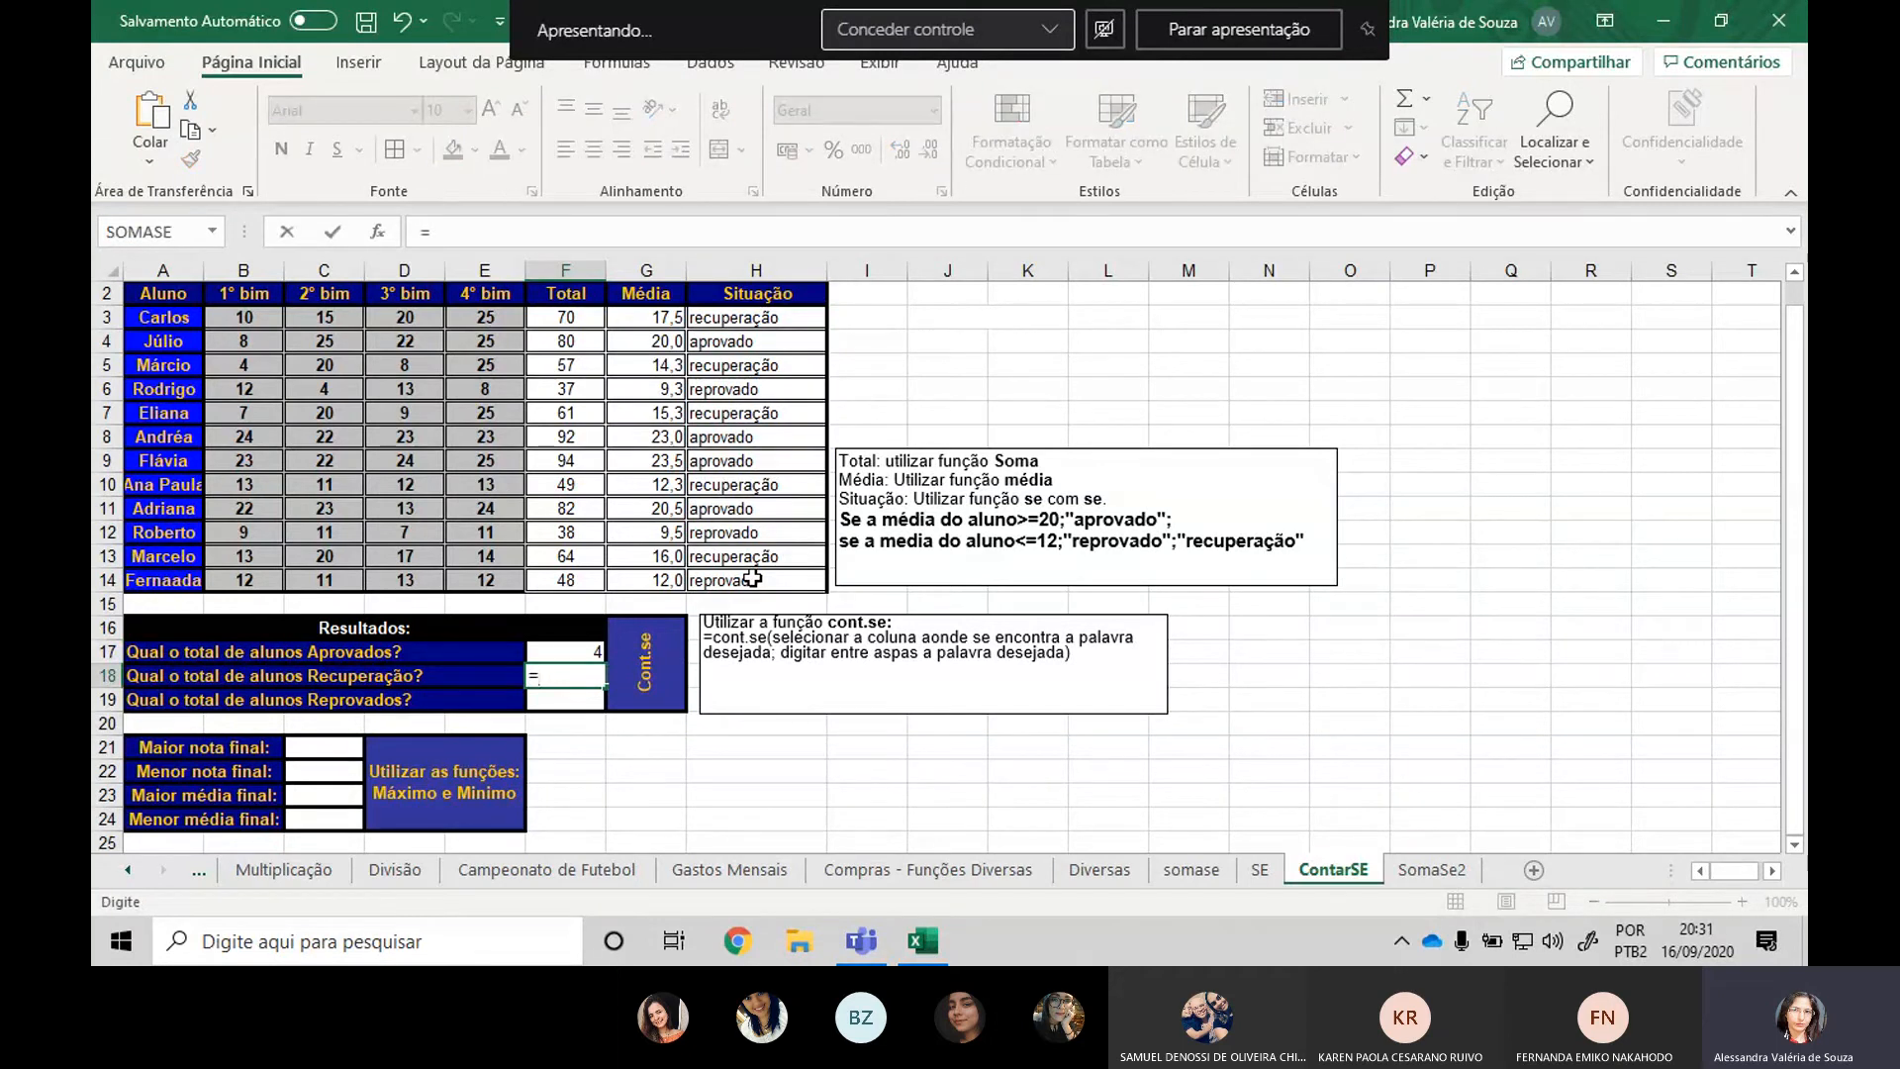
pyautogui.write('cont')
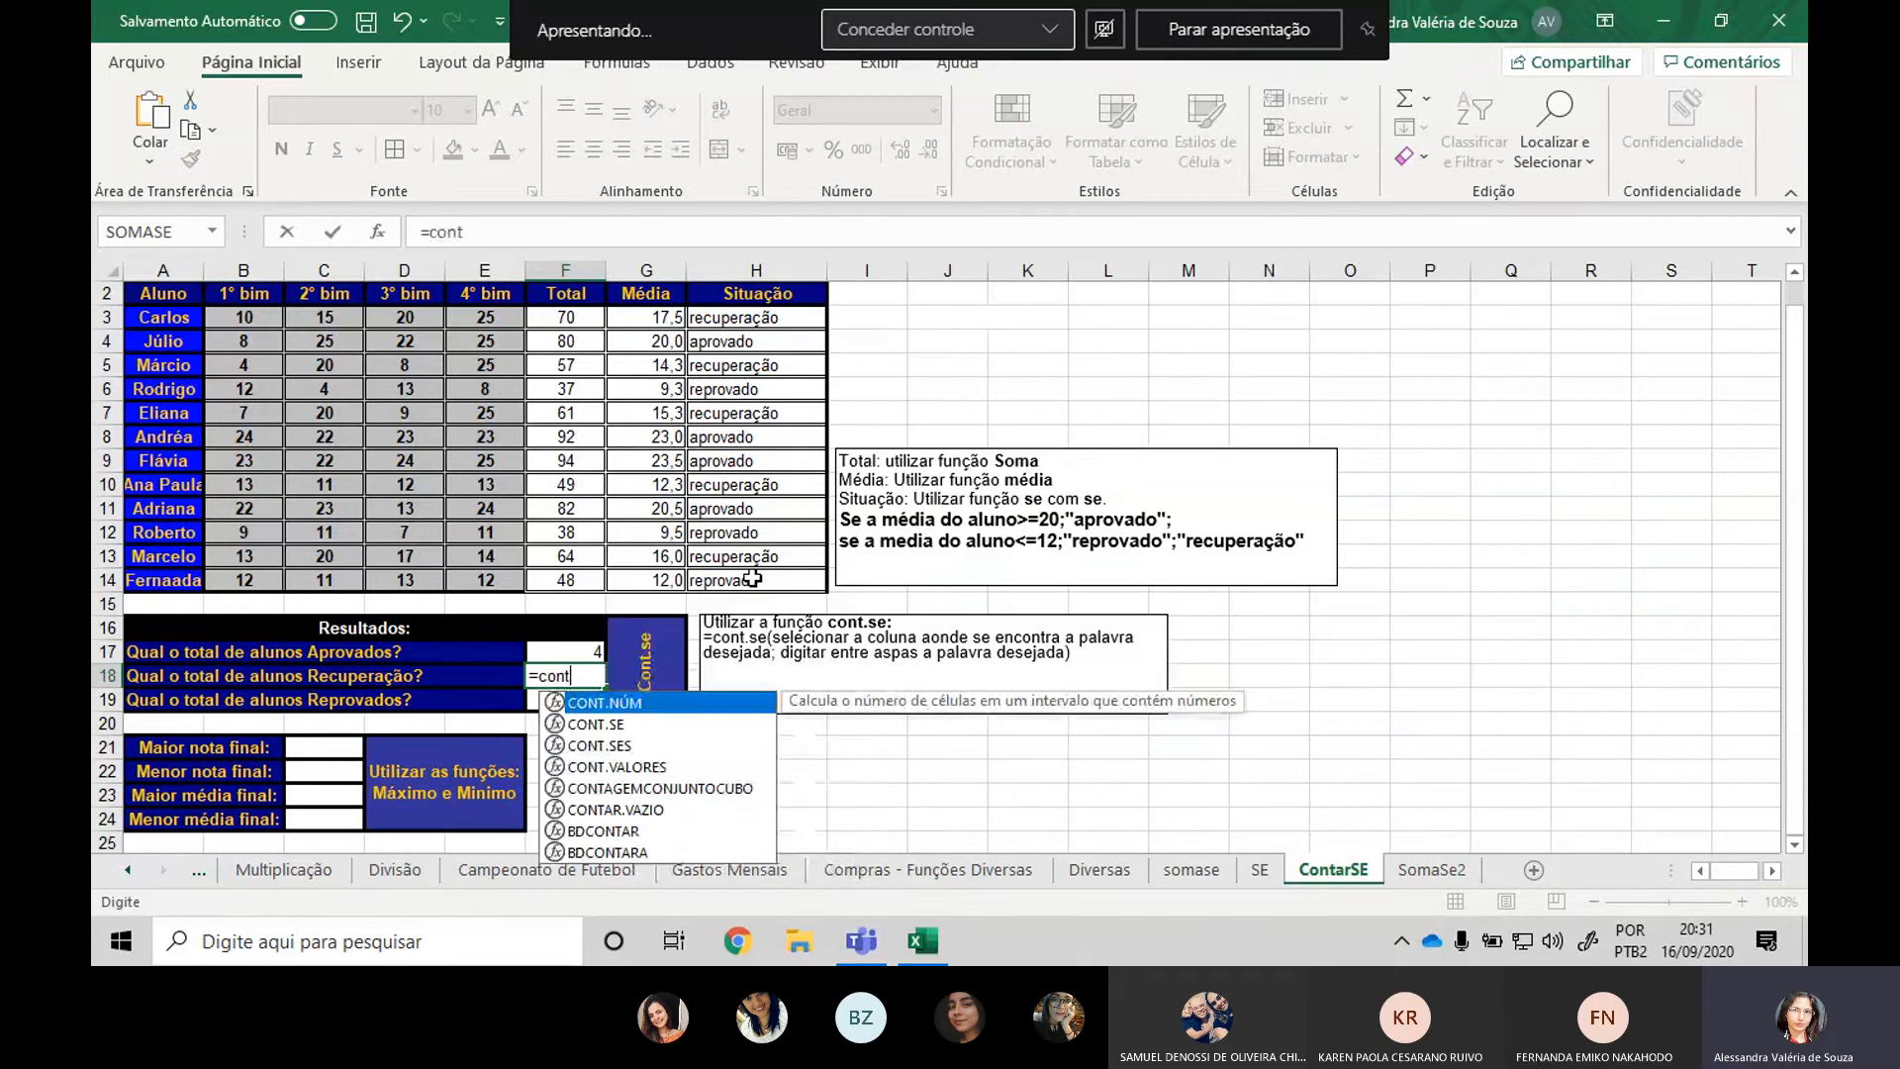
pyautogui.write('.se(')
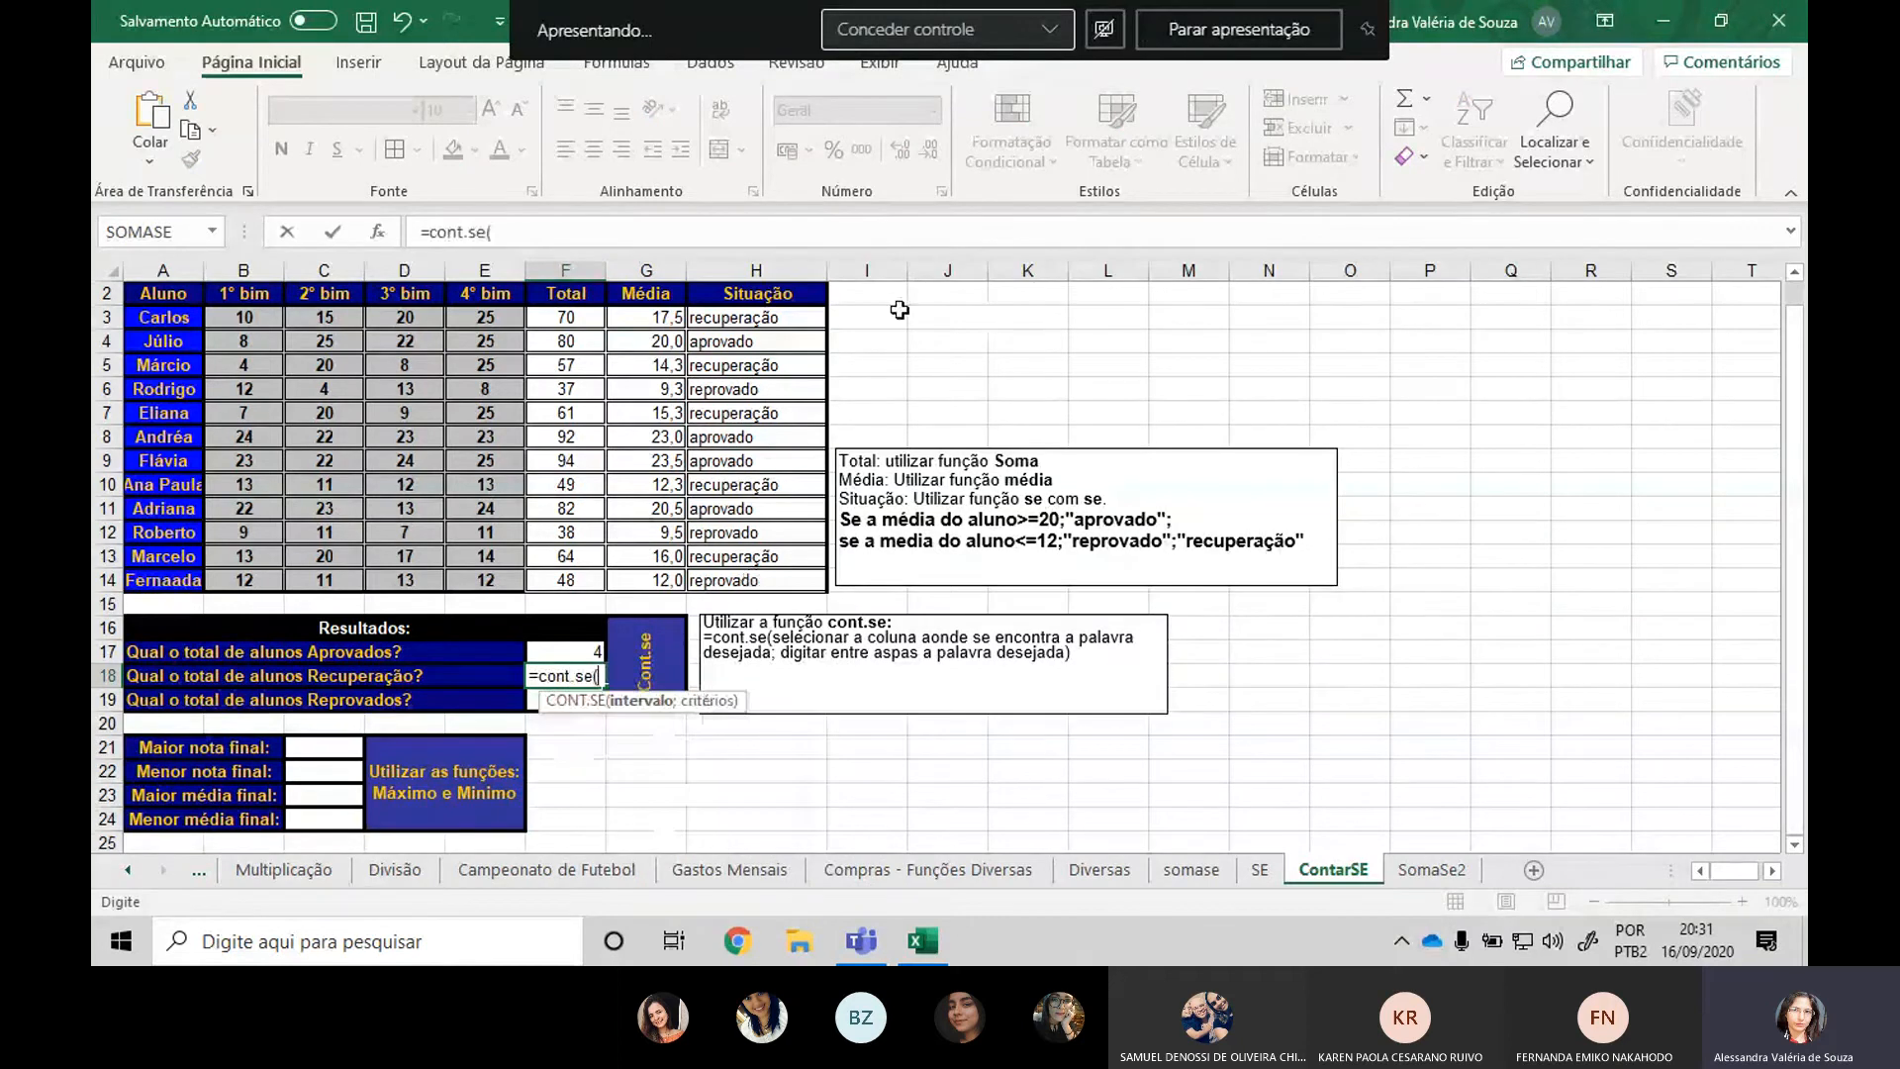
pyautogui.moveTo(782, 317); pyautogui.dragTo(777, 584)
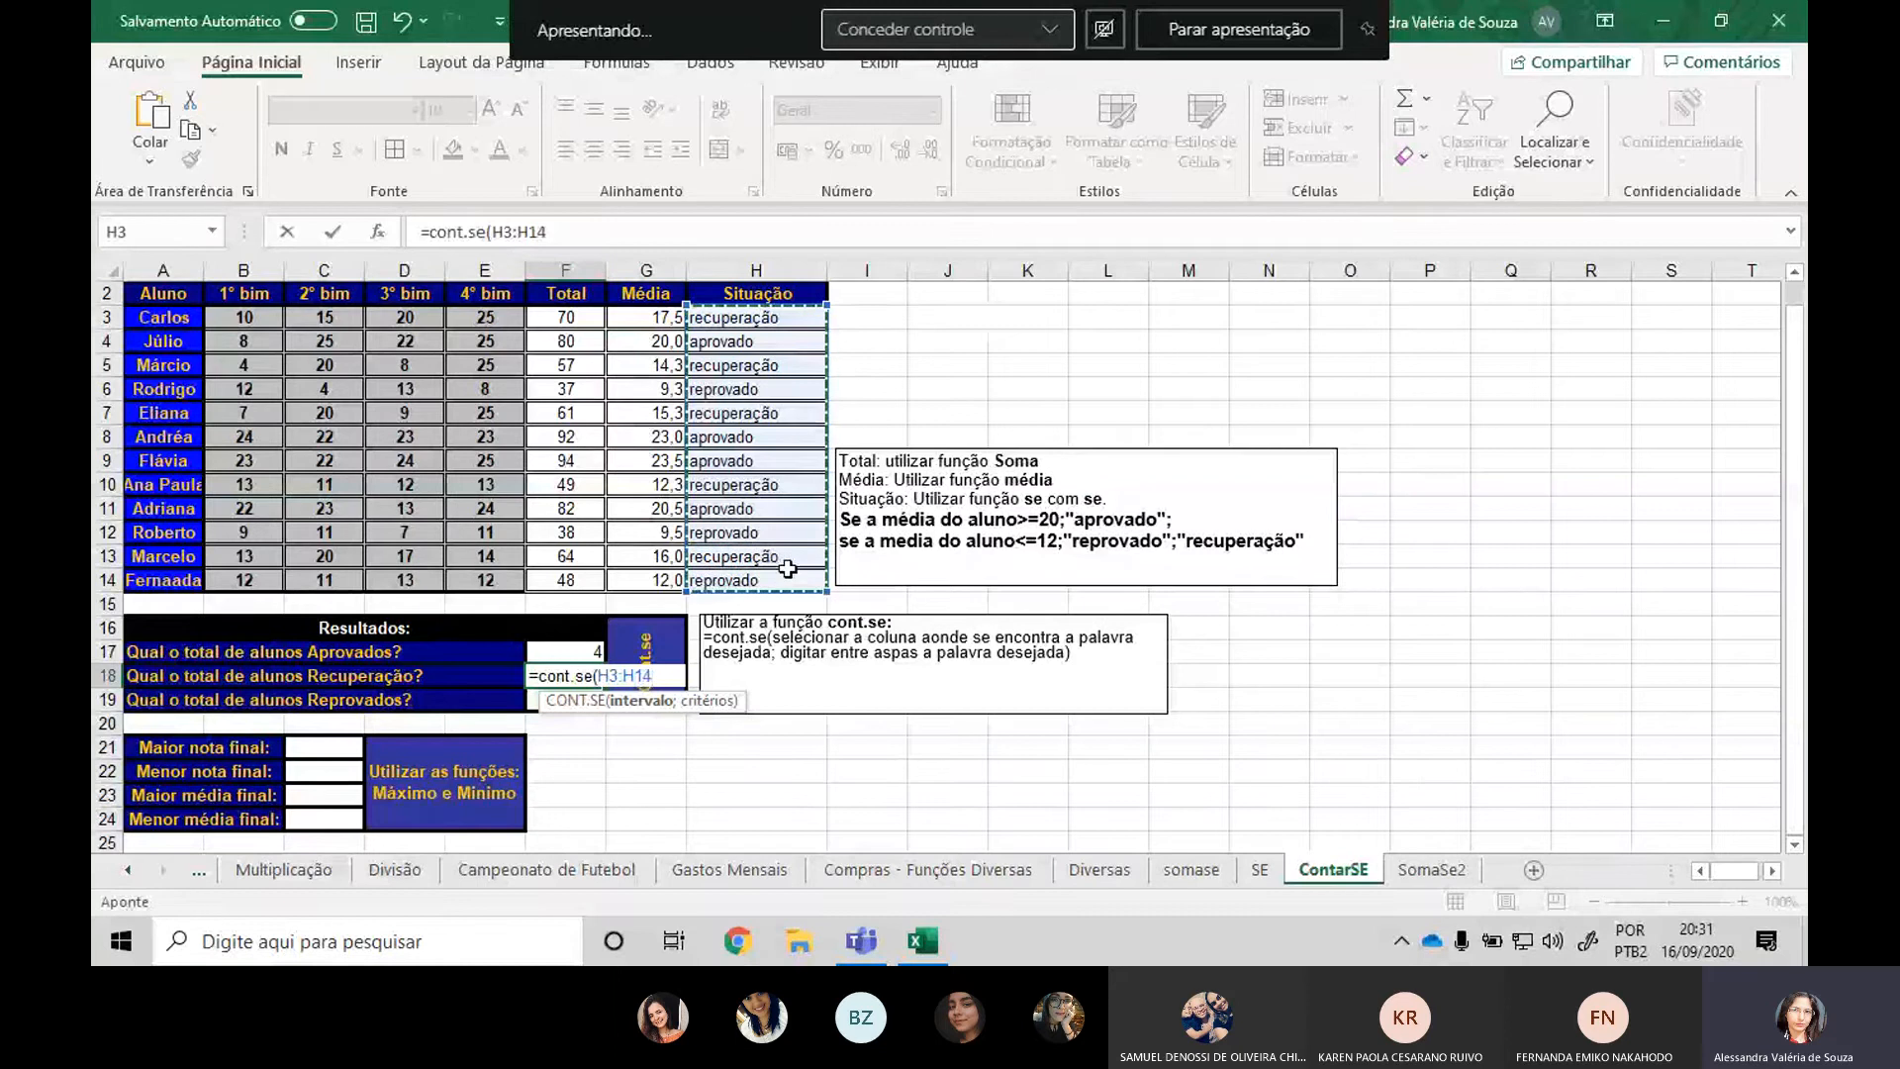
pyautogui.write(';"')
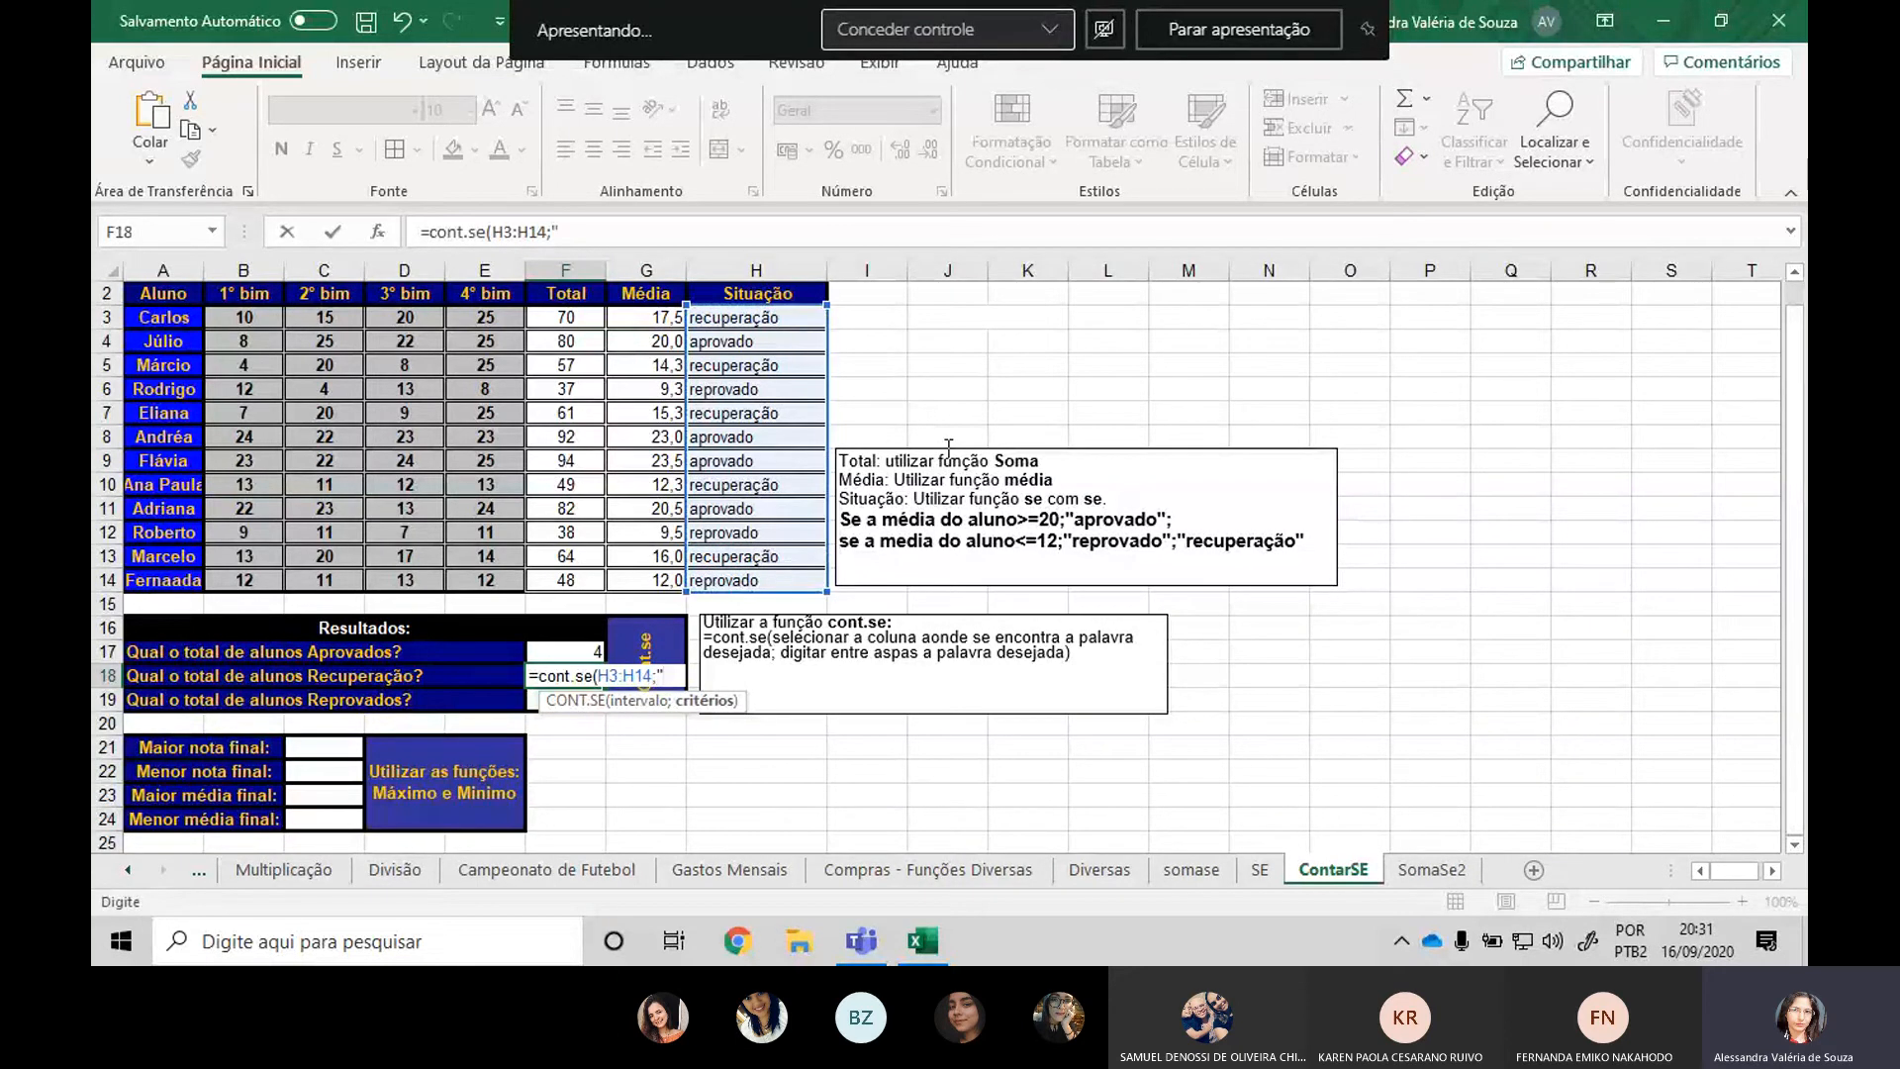
pyautogui.write('recuper')
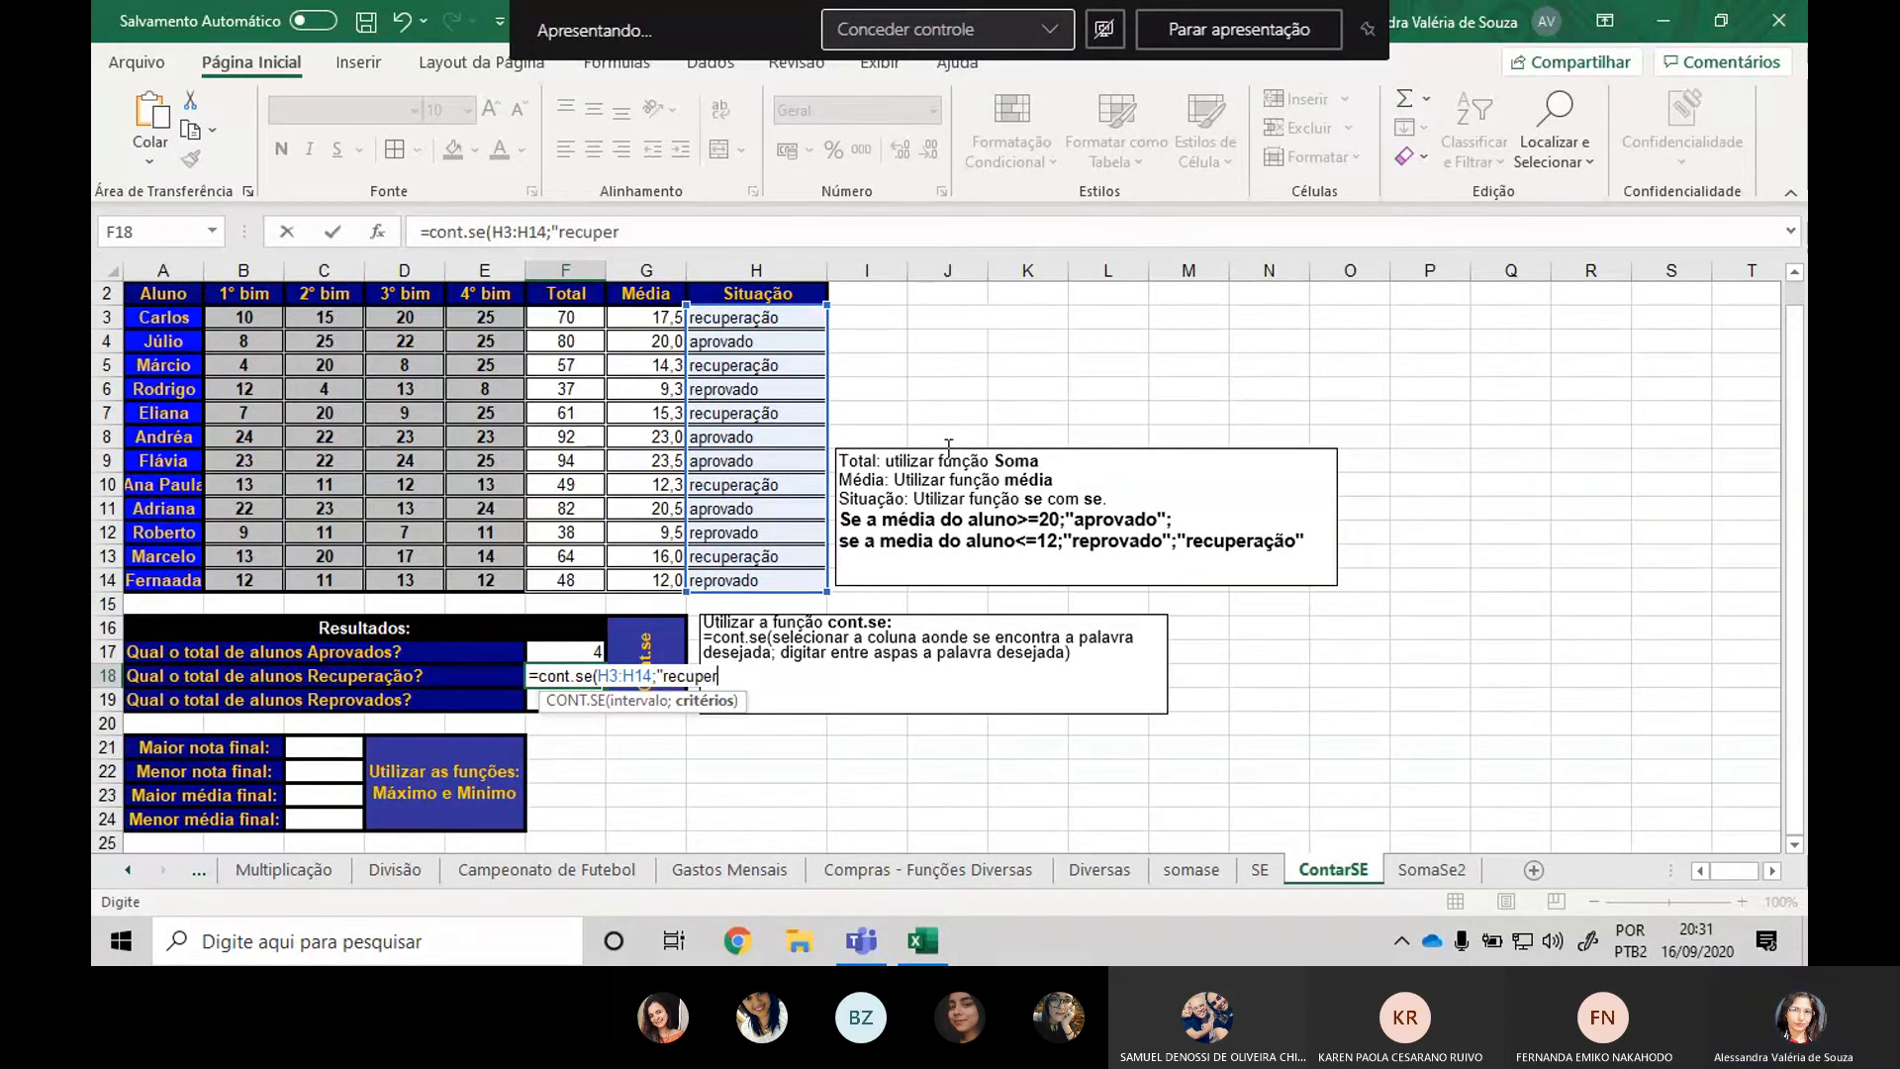
pyautogui.write('ação')
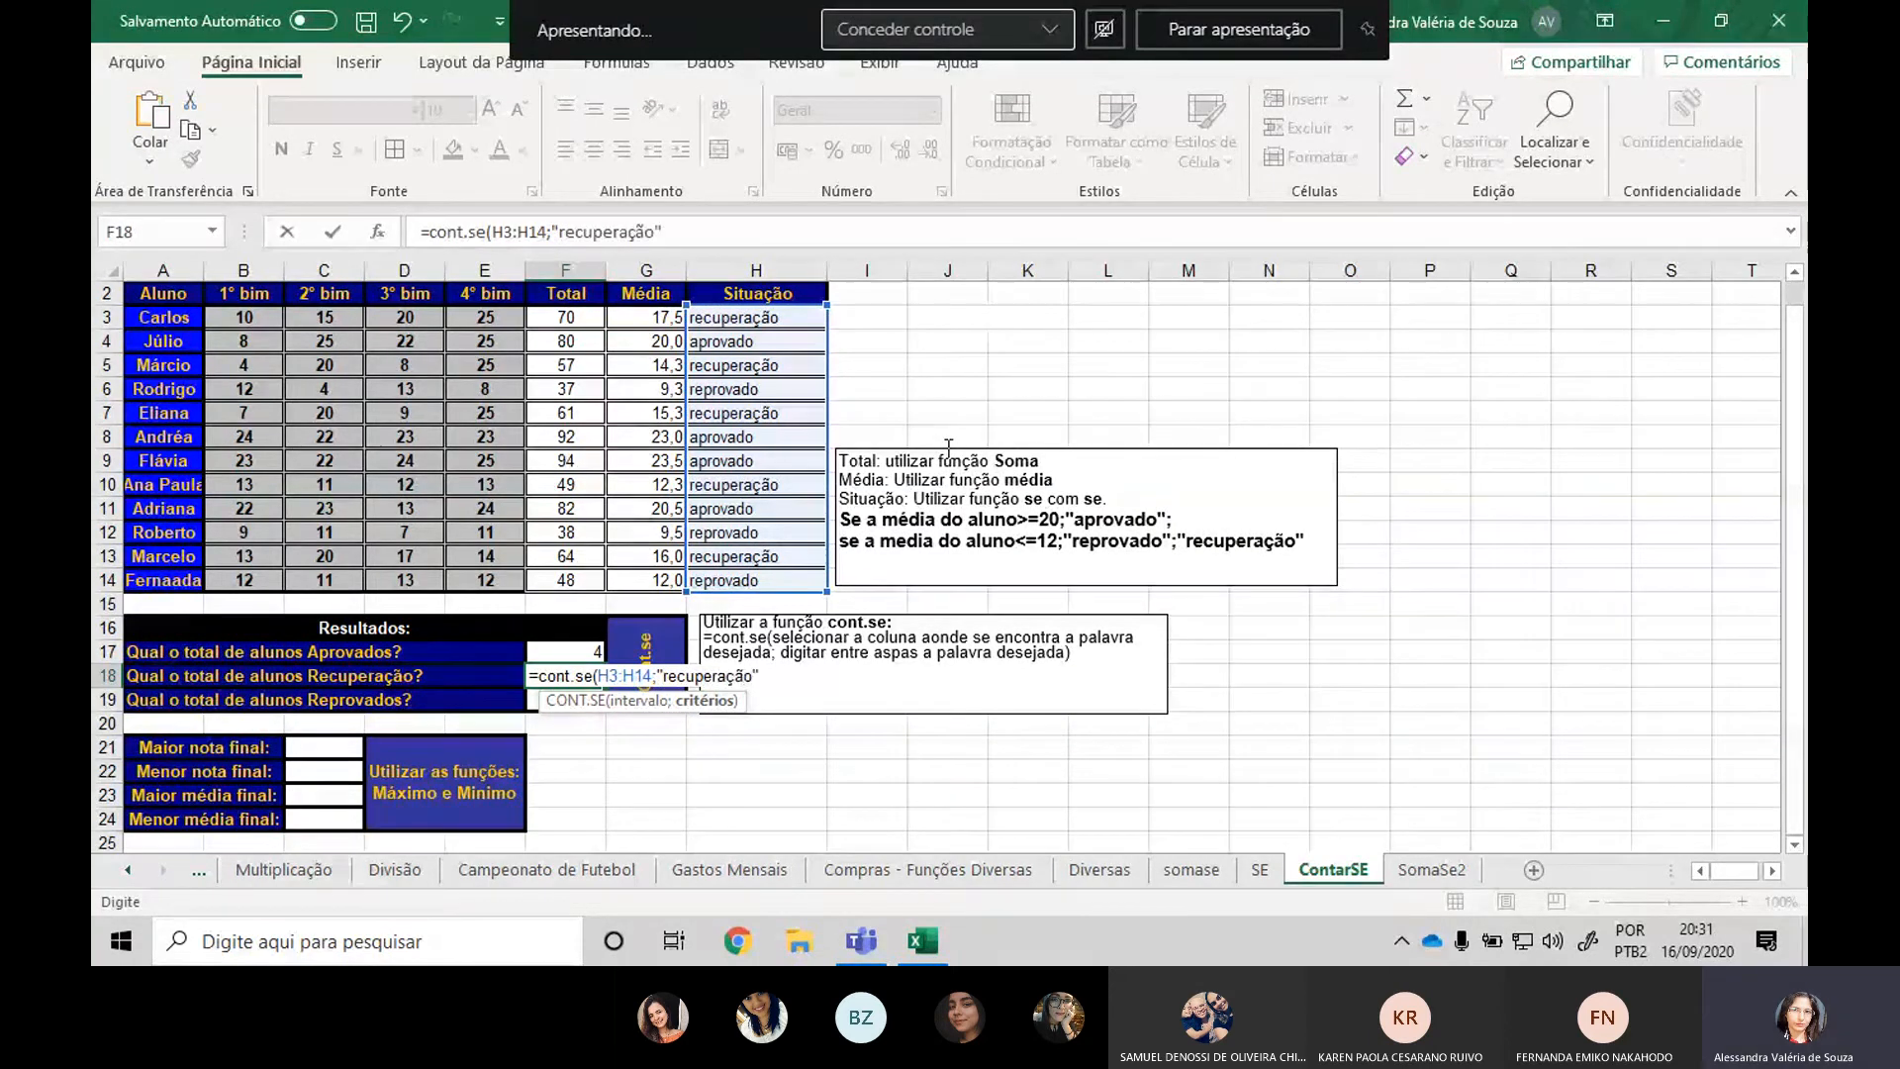
pyautogui.write('")')
pyautogui.press('Return')
# Count the failed students in F19 with a cont.se formula over H3:H14 and the criterion "reprovado".
pyautogui.write('=con')
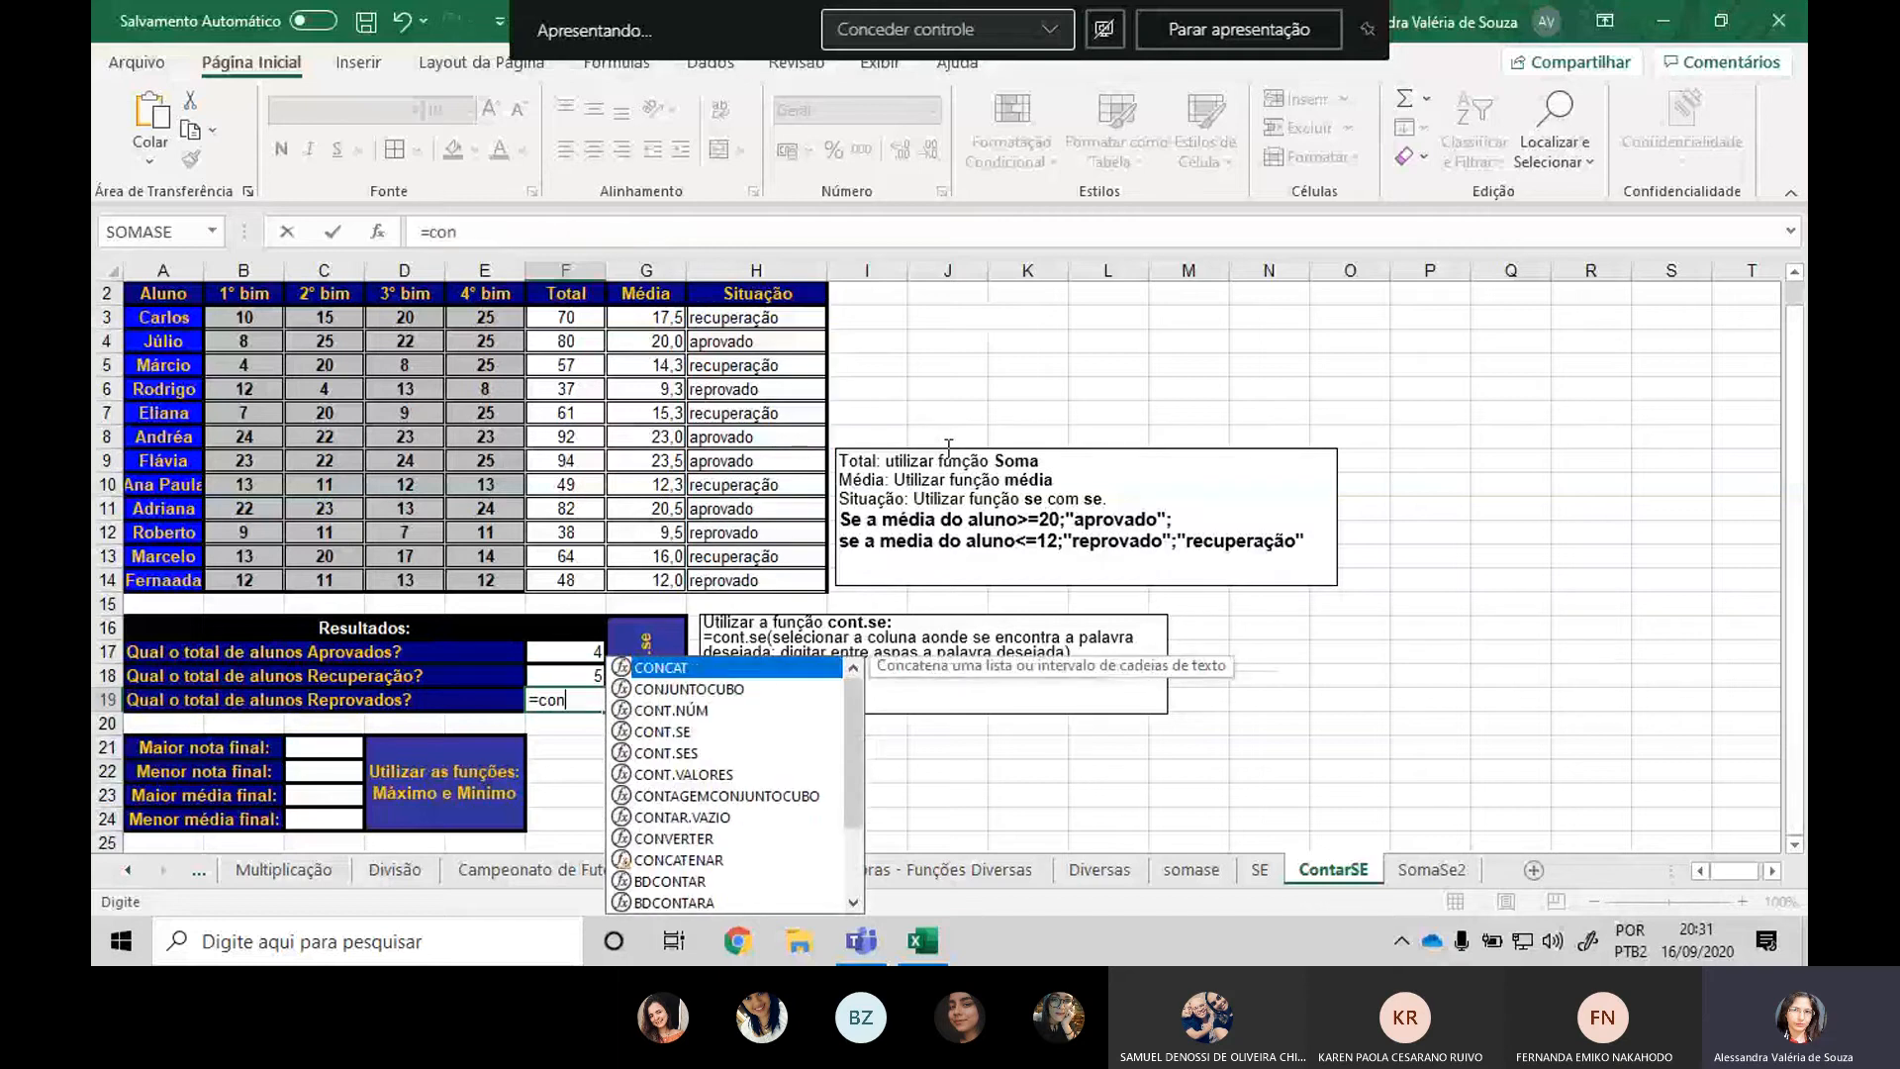
pyautogui.write('t.se(')
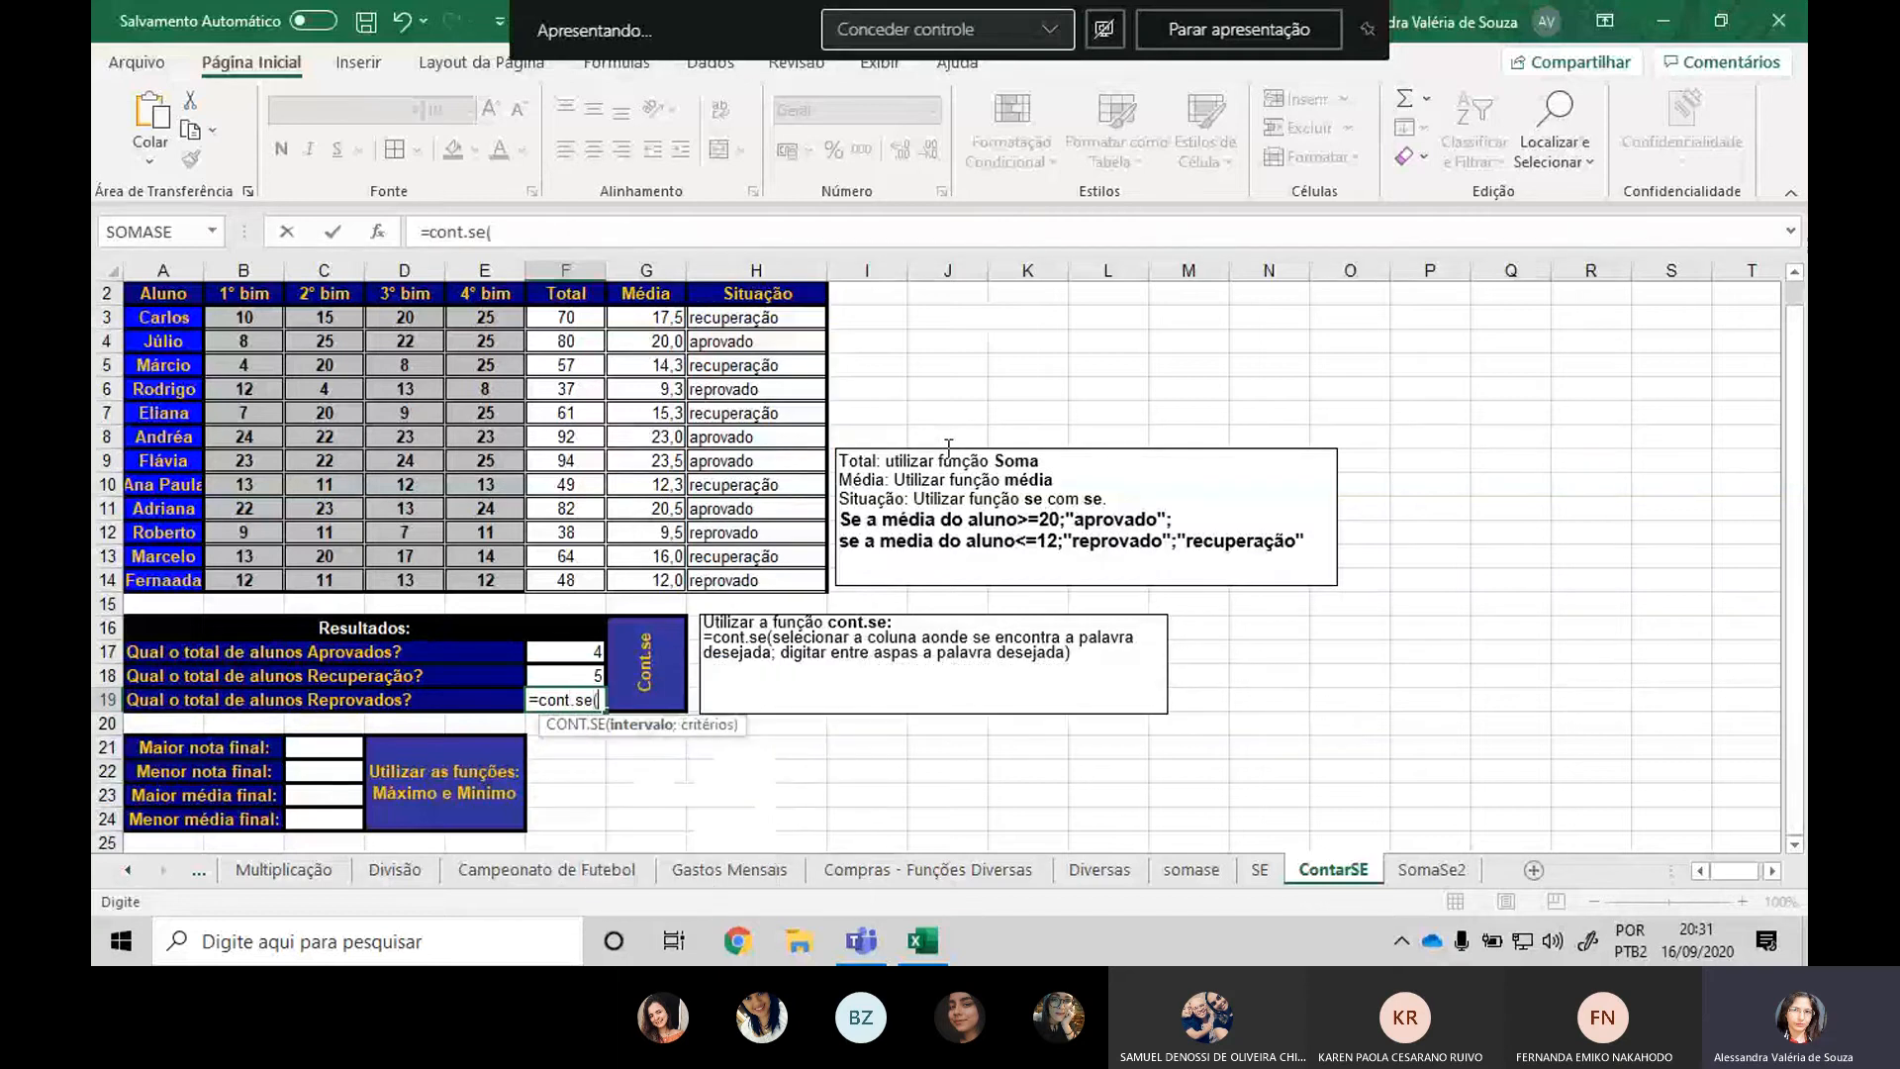
pyautogui.moveTo(732, 317); pyautogui.dragTo(754, 582)
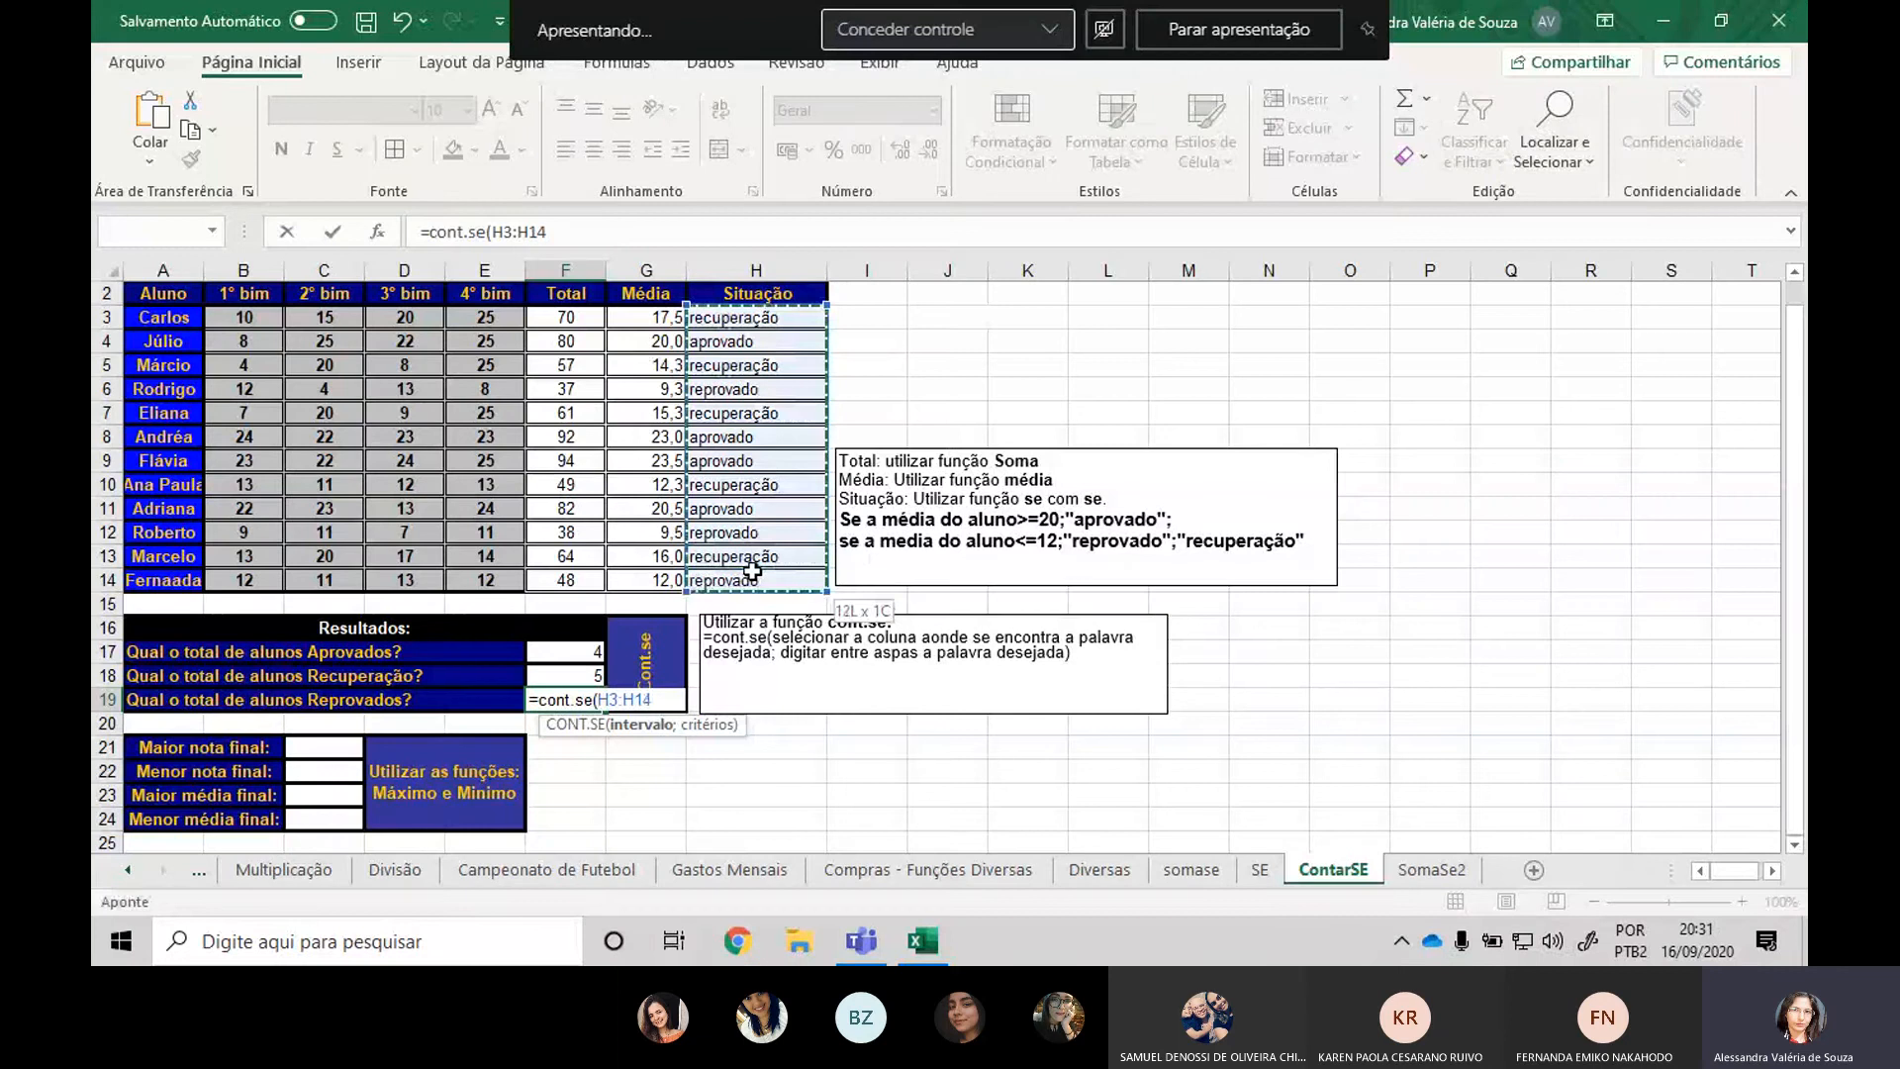
pyautogui.write('"')
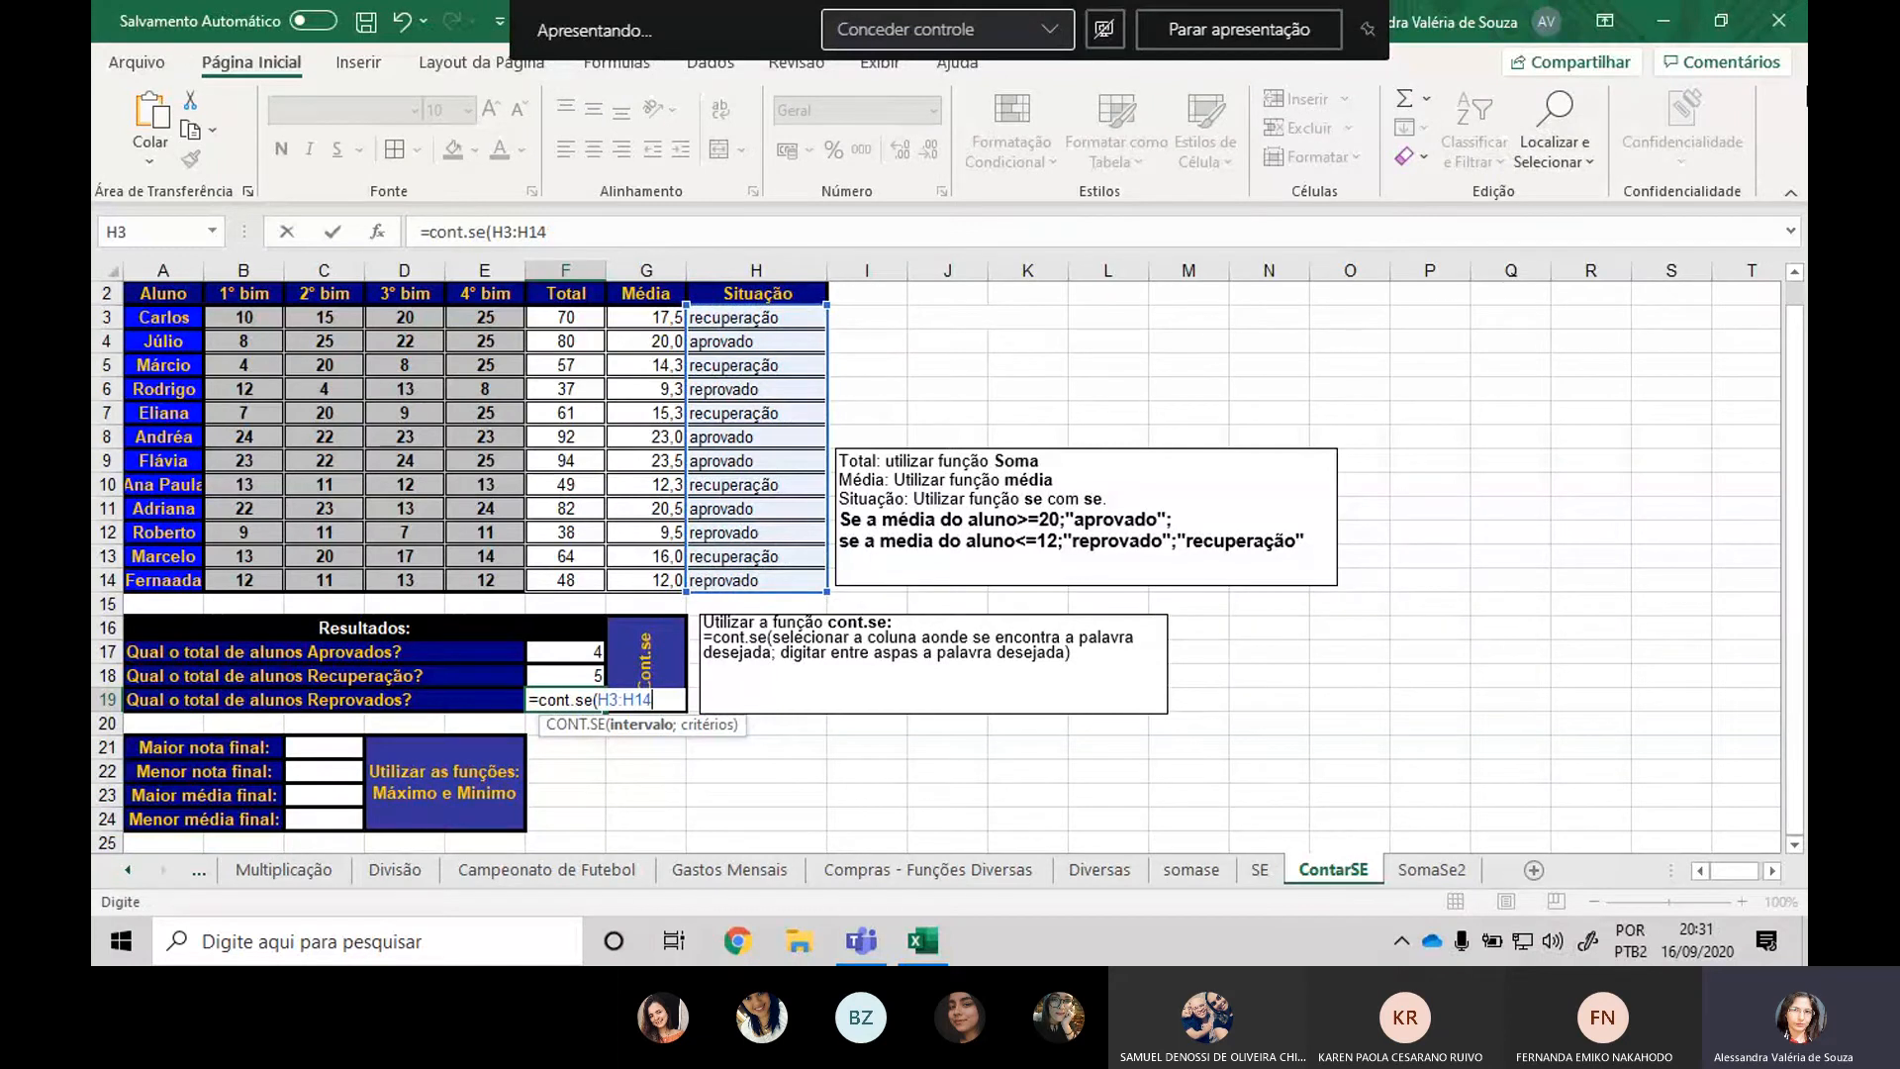
pyautogui.write(';')
pyautogui.write('"reprovad')
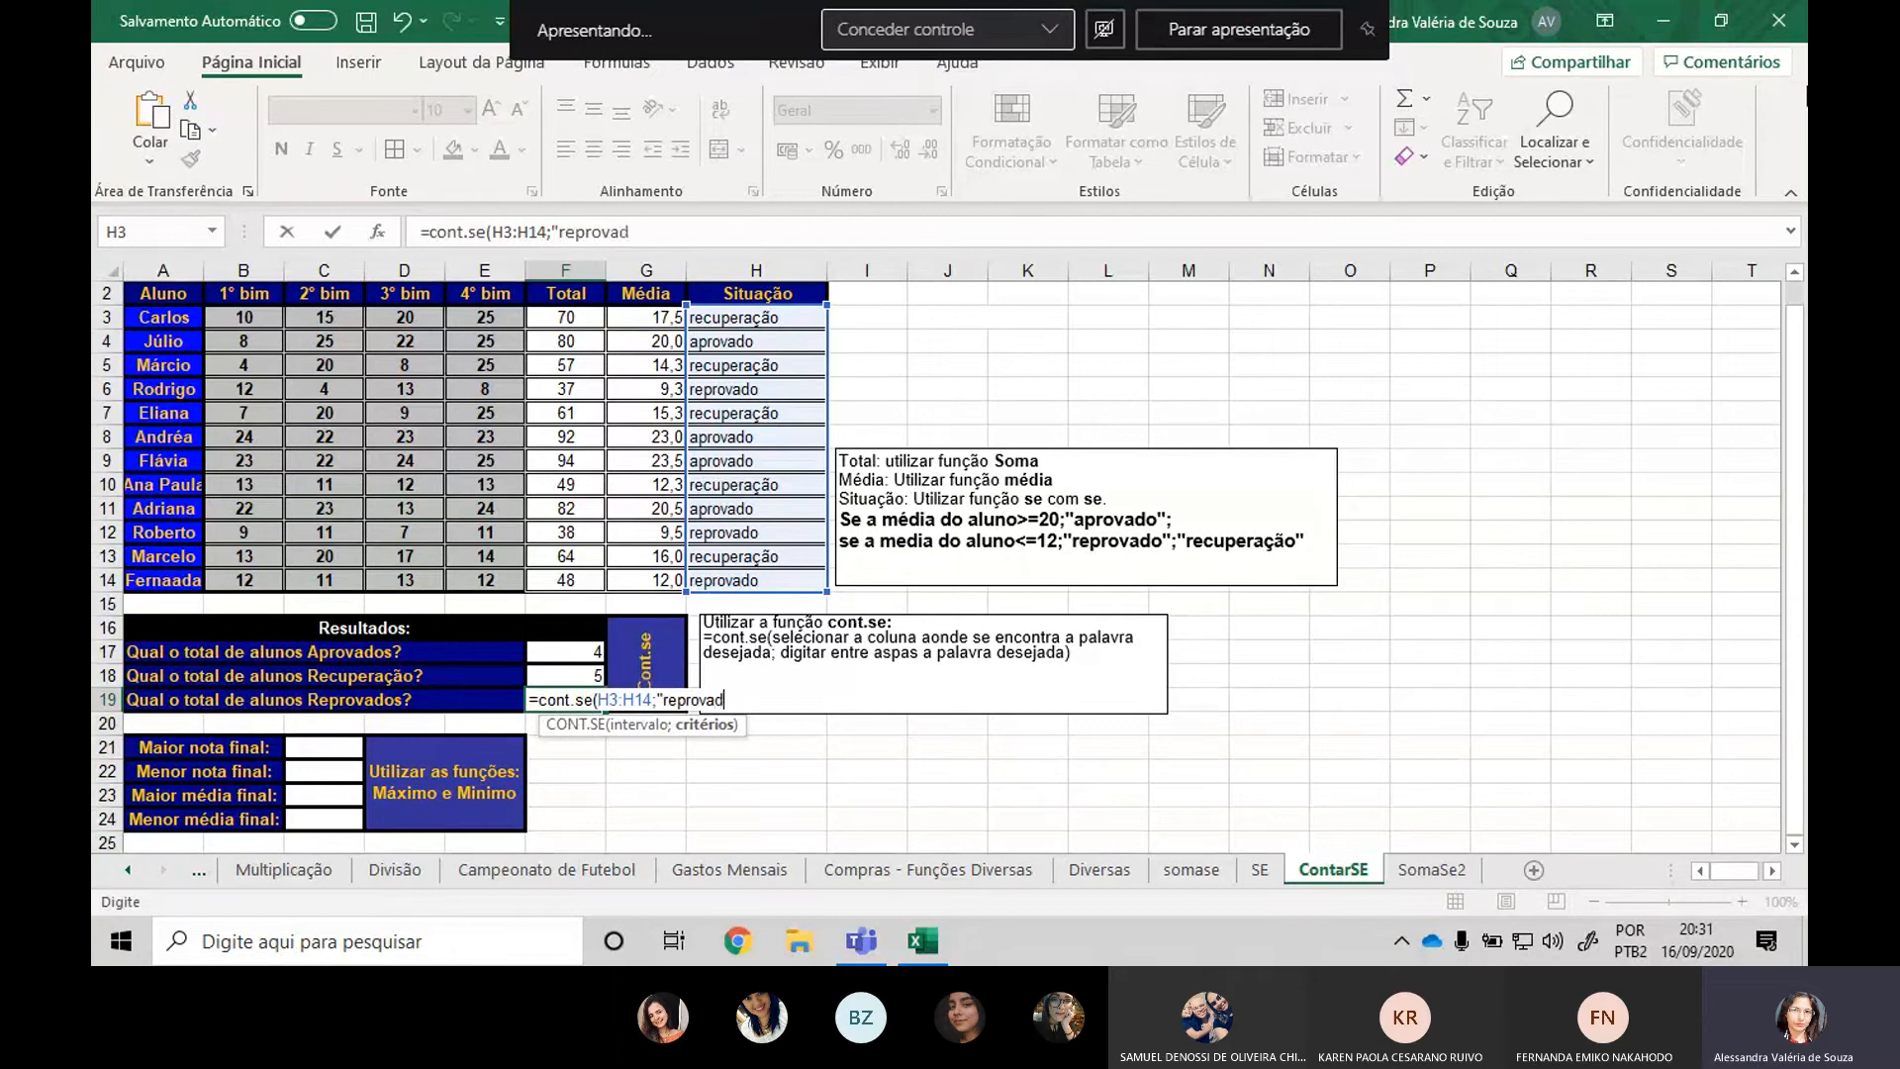
pyautogui.write('o"')
pyautogui.press('Return')
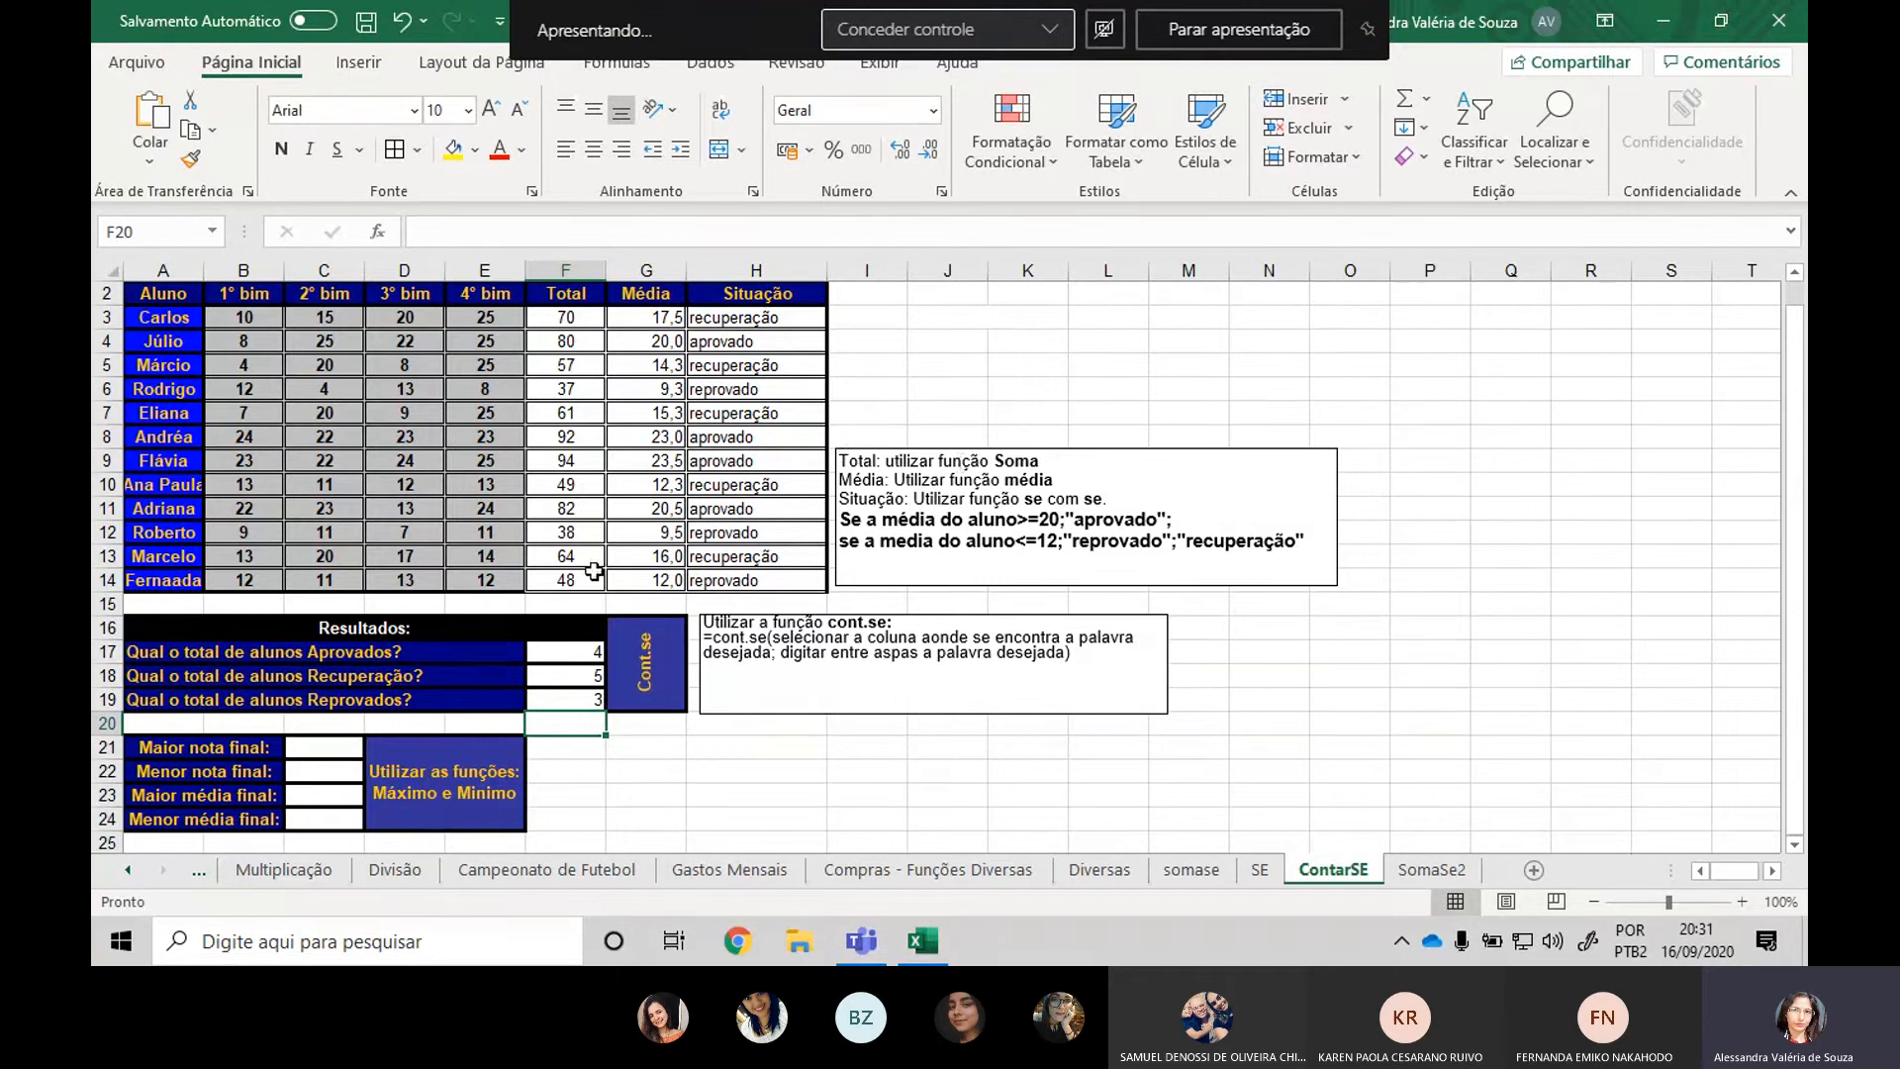
pyautogui.scroll(-1, 590, 579)
pyautogui.click(313, 679)
pyautogui.click(315, 701)
pyautogui.click(331, 726)
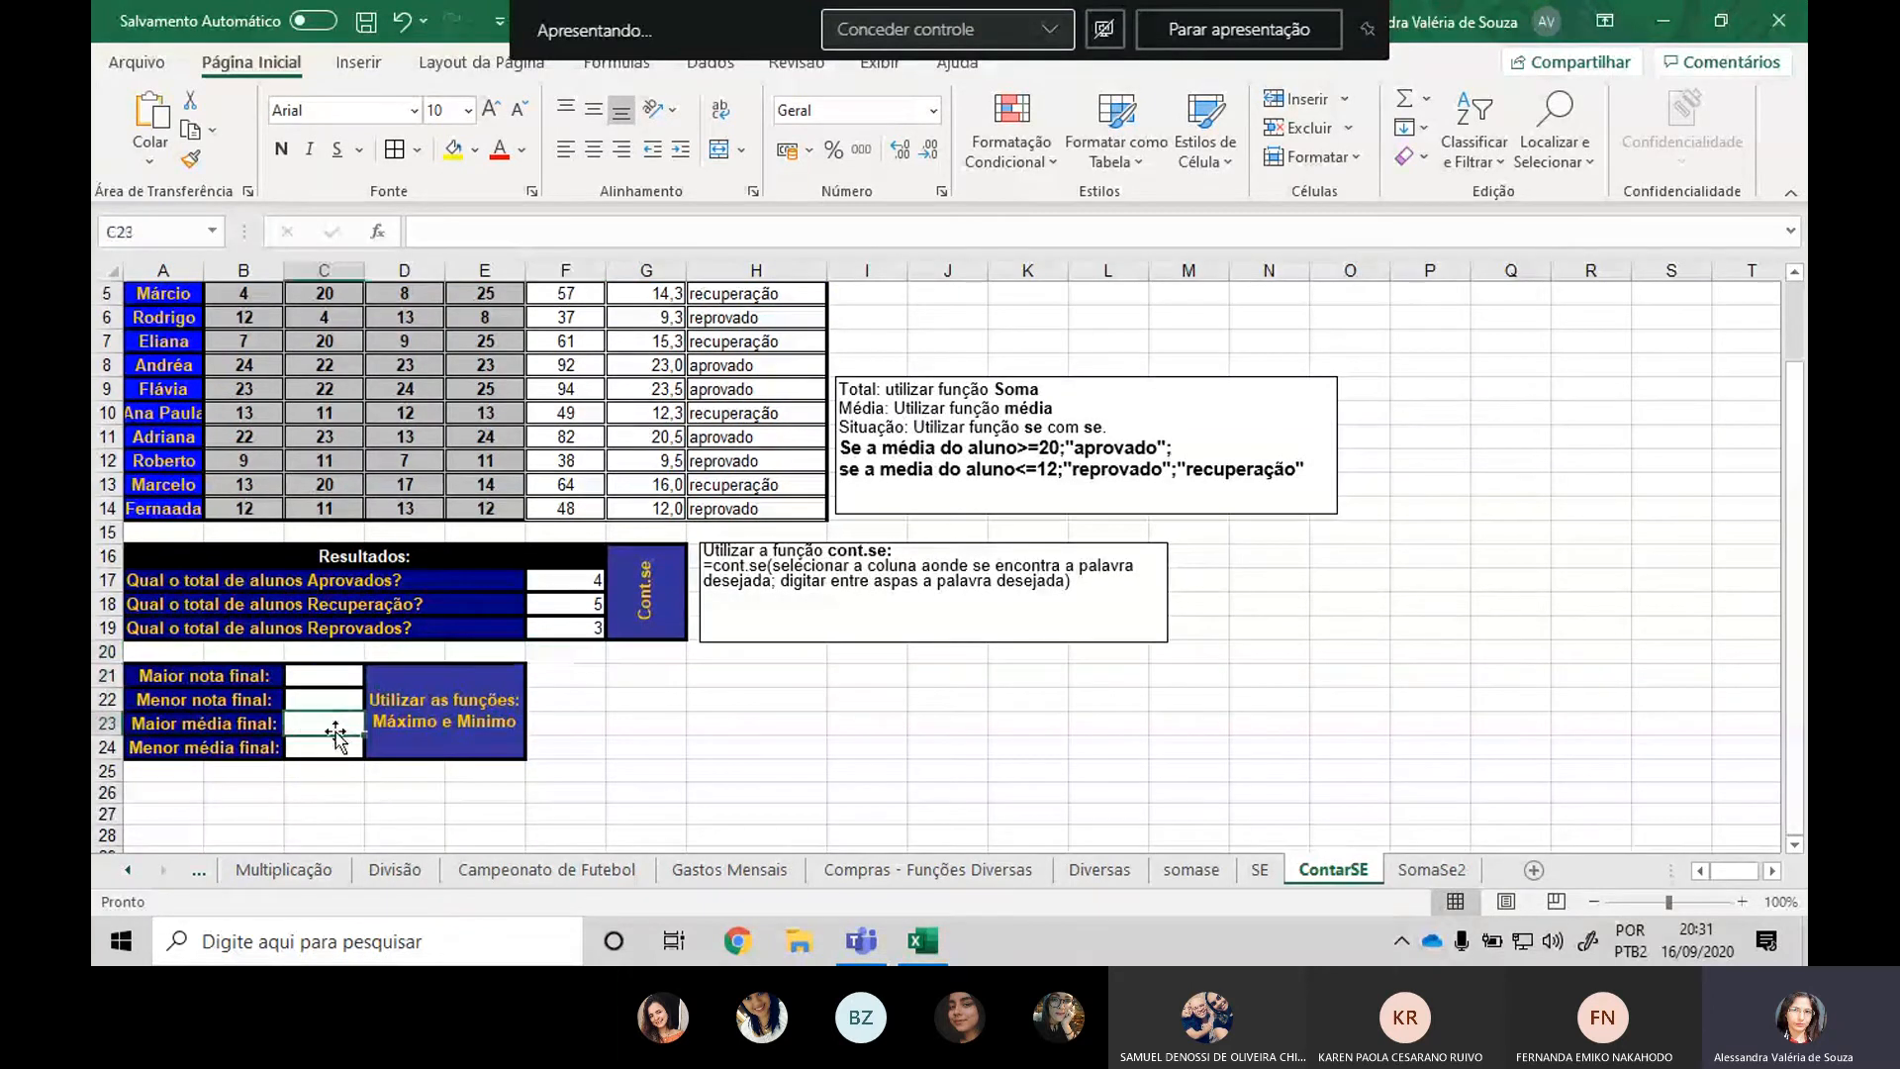
pyautogui.click(329, 746)
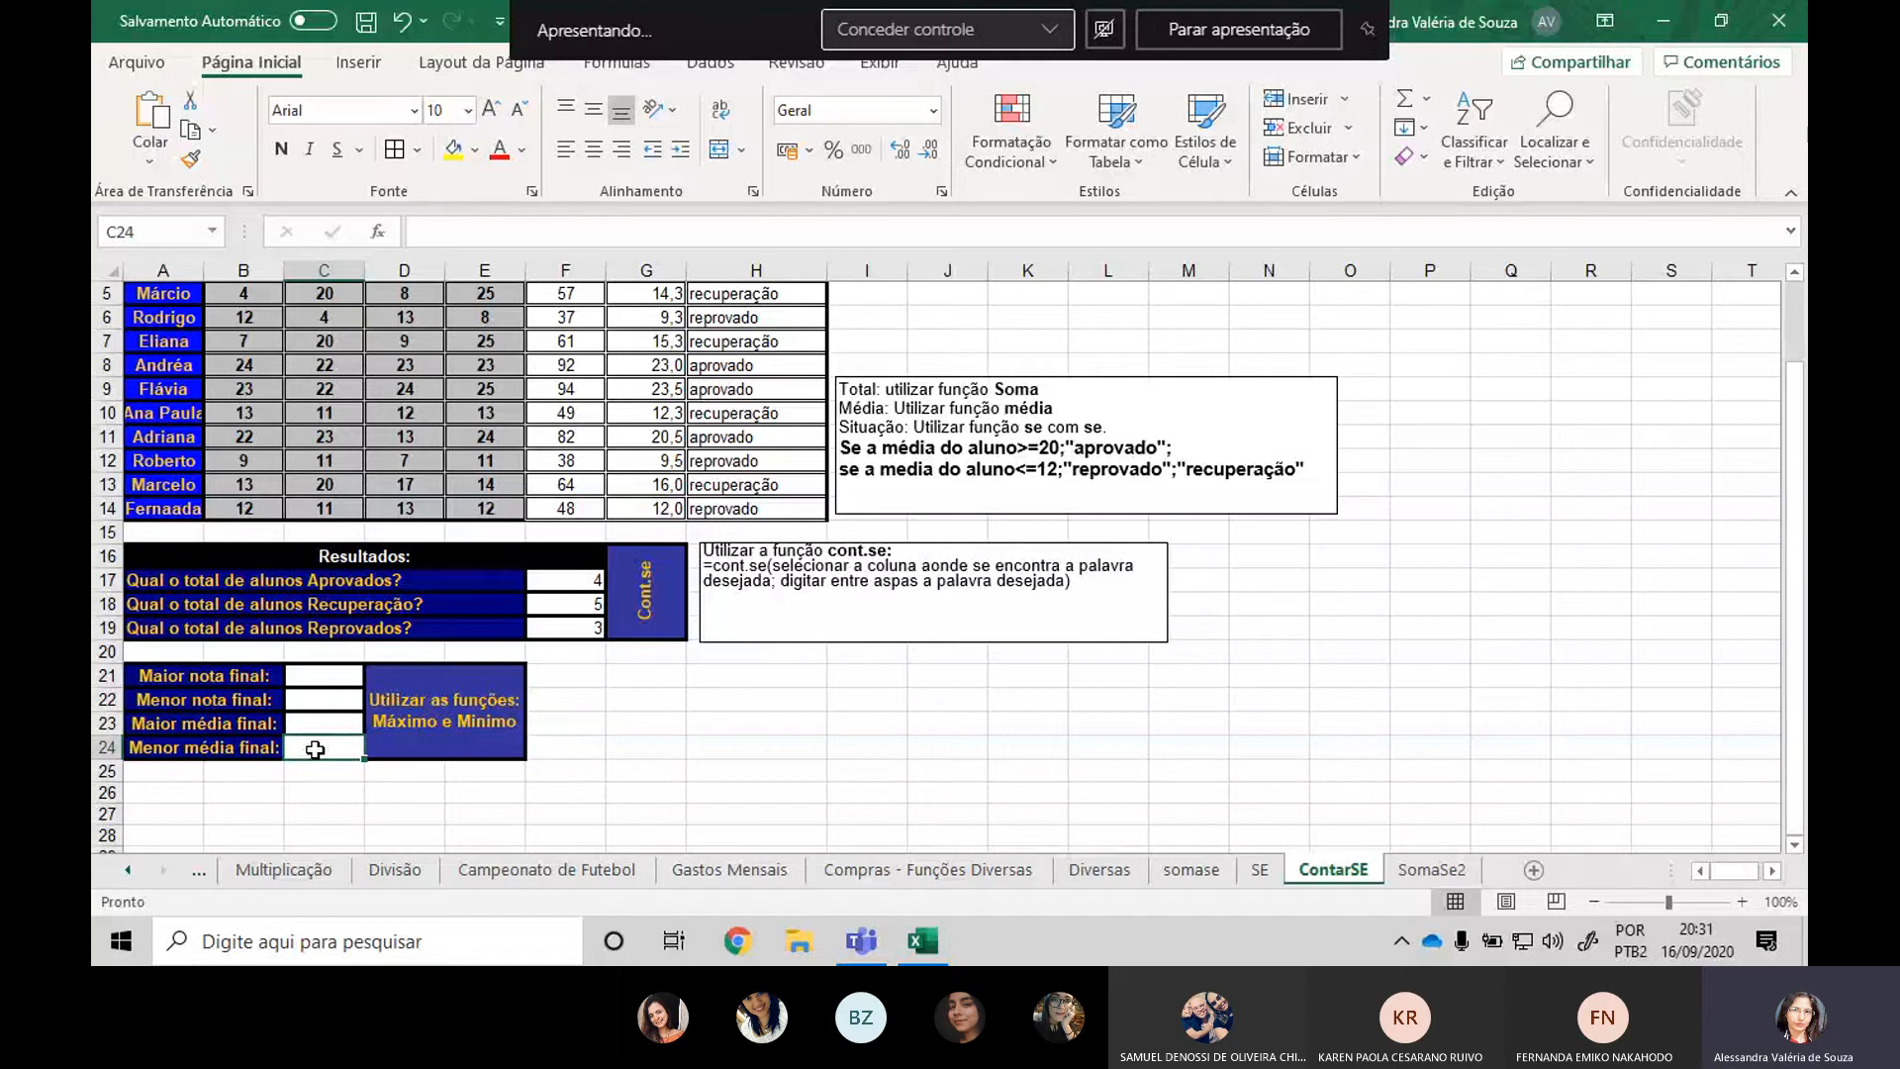
pyautogui.scroll(2, 326, 737)
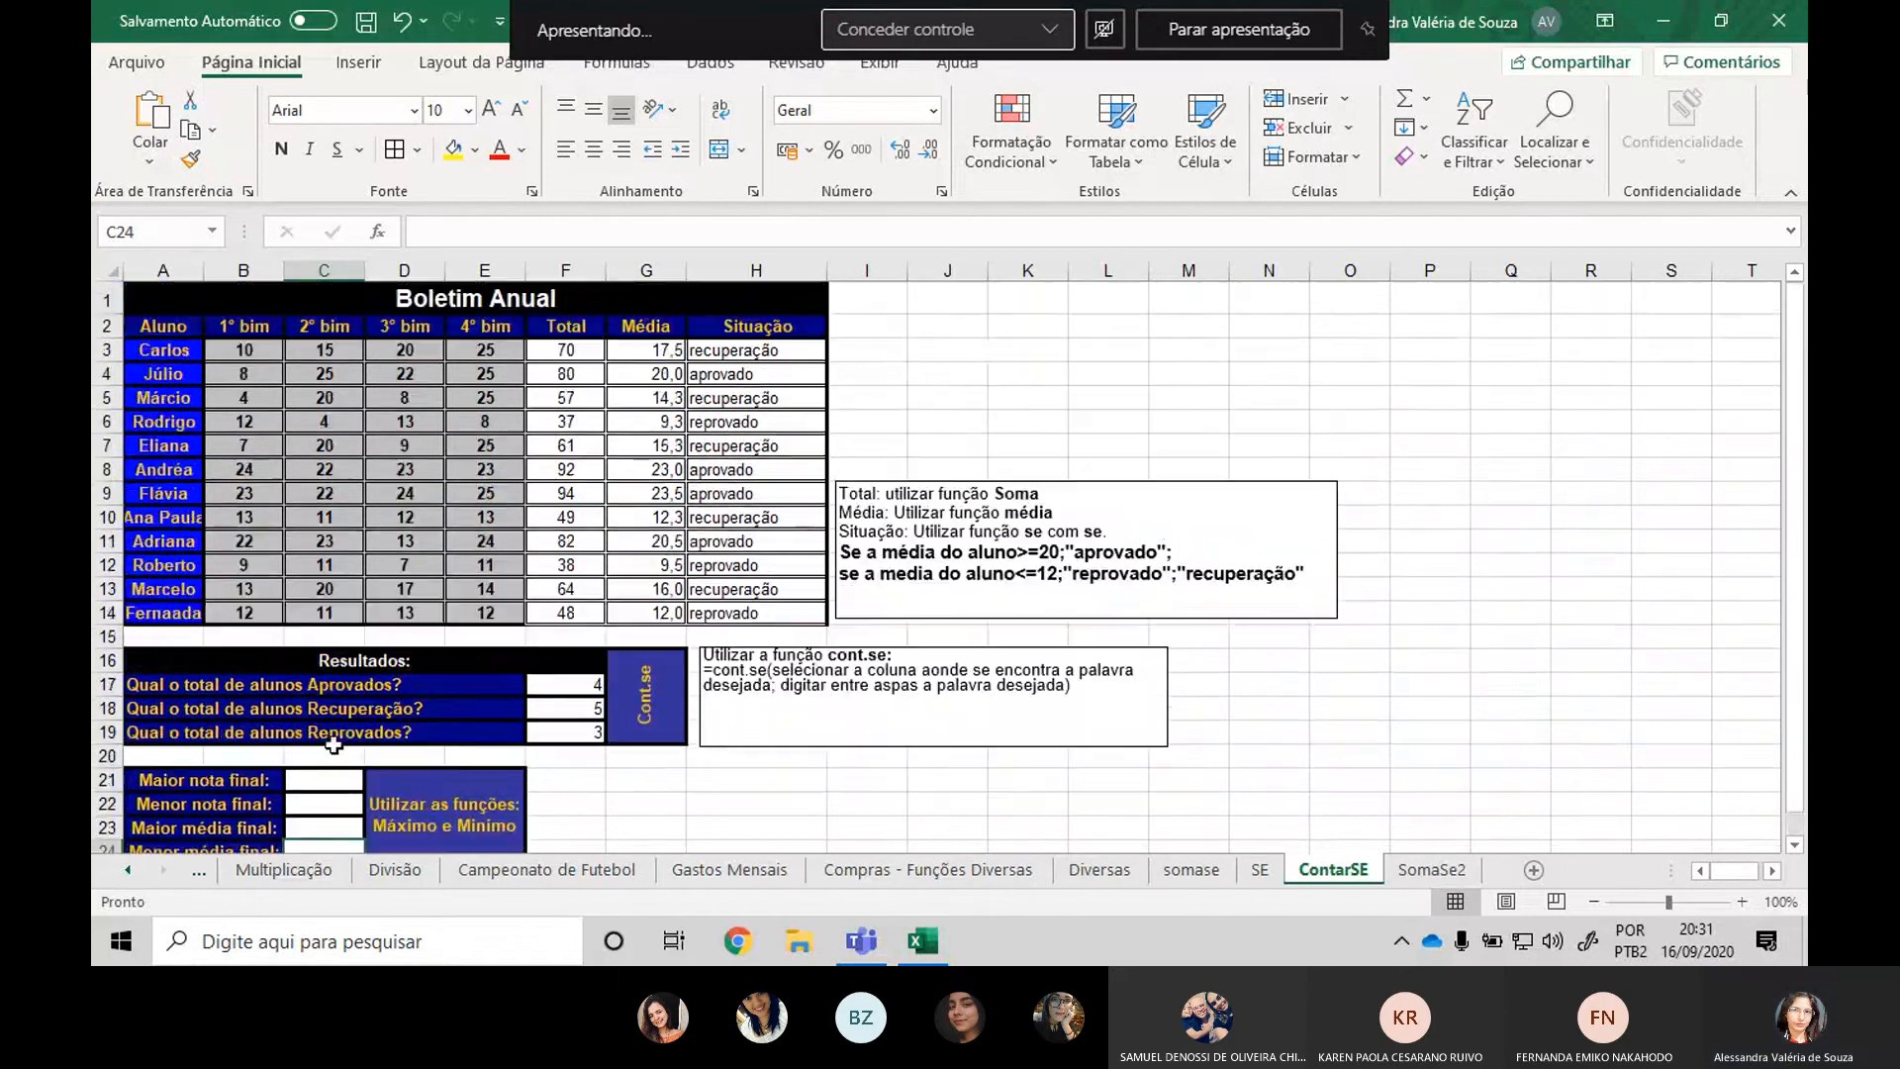
# Calculate the highest final grade in C21 with the formula =máximo(F3:F14) over the Total column.
pyautogui.scroll(-1, 361, 711)
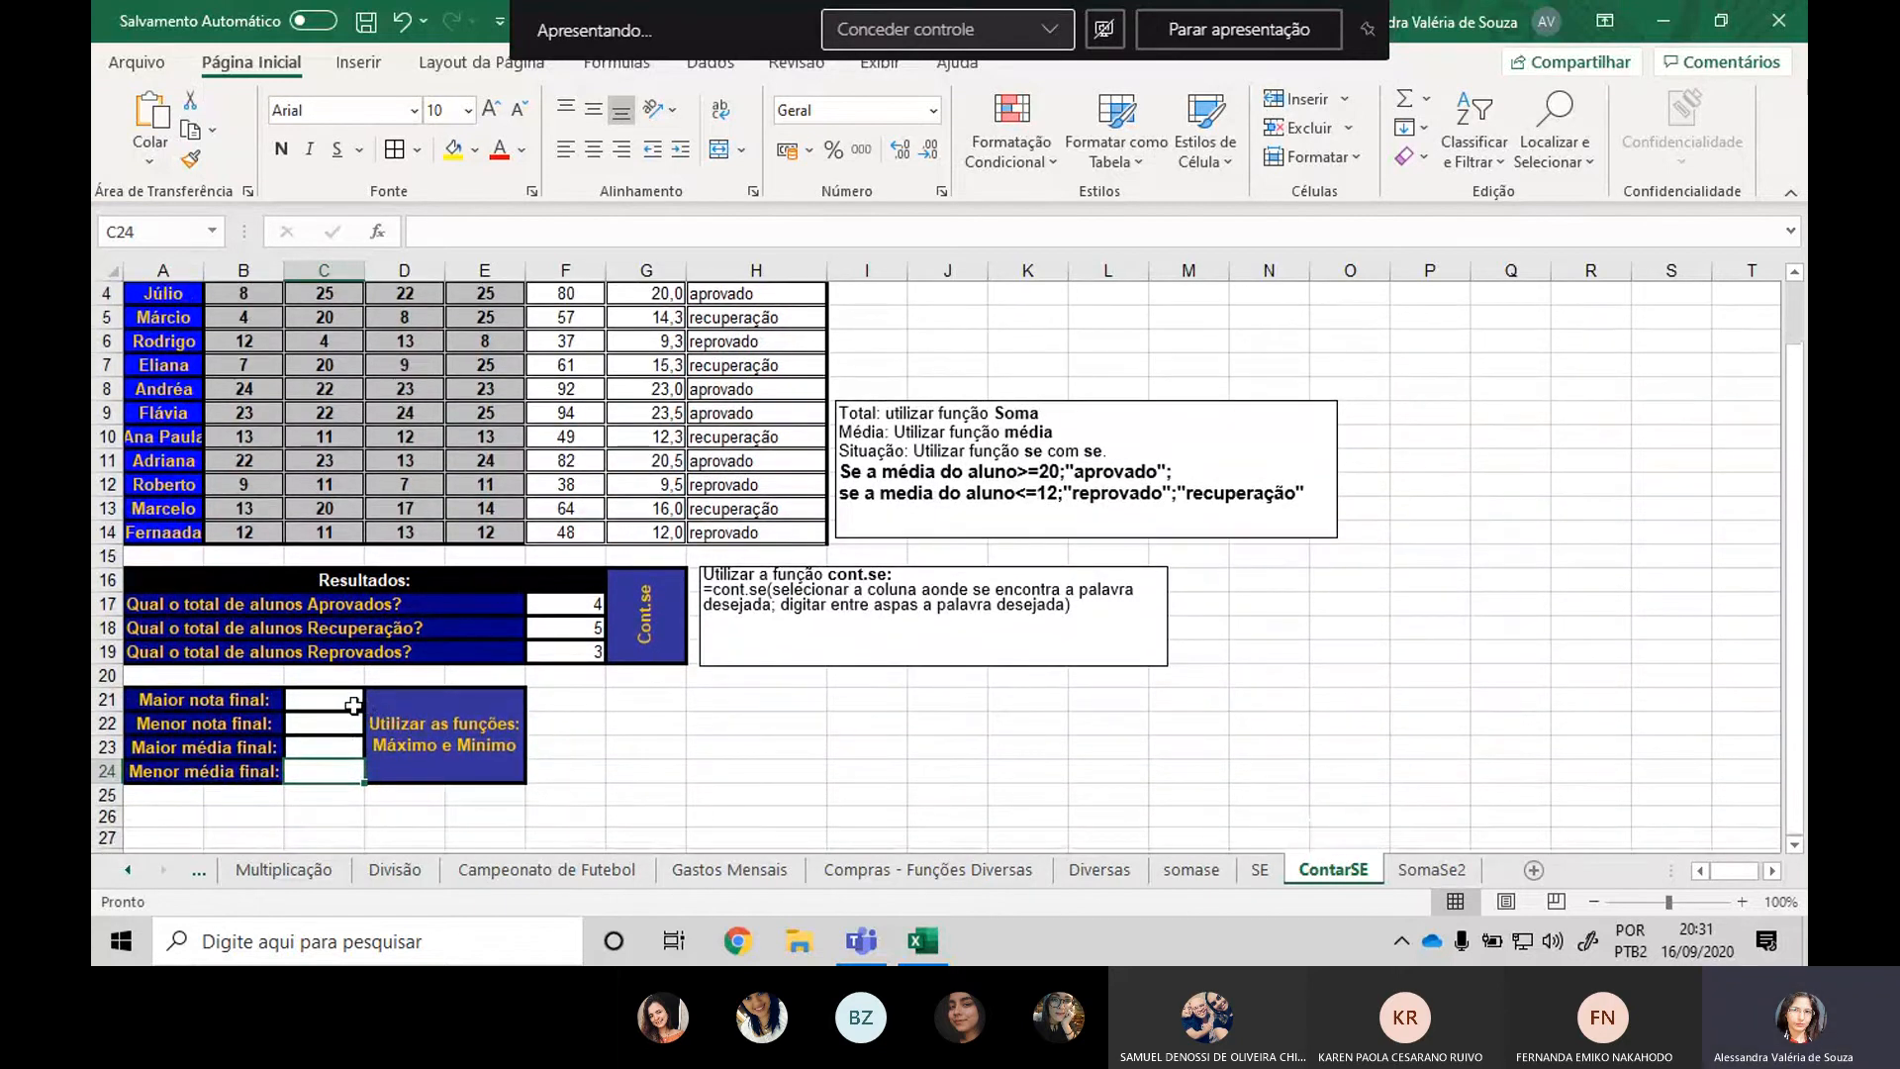
pyautogui.doubleClick(346, 703)
pyautogui.write('=má')
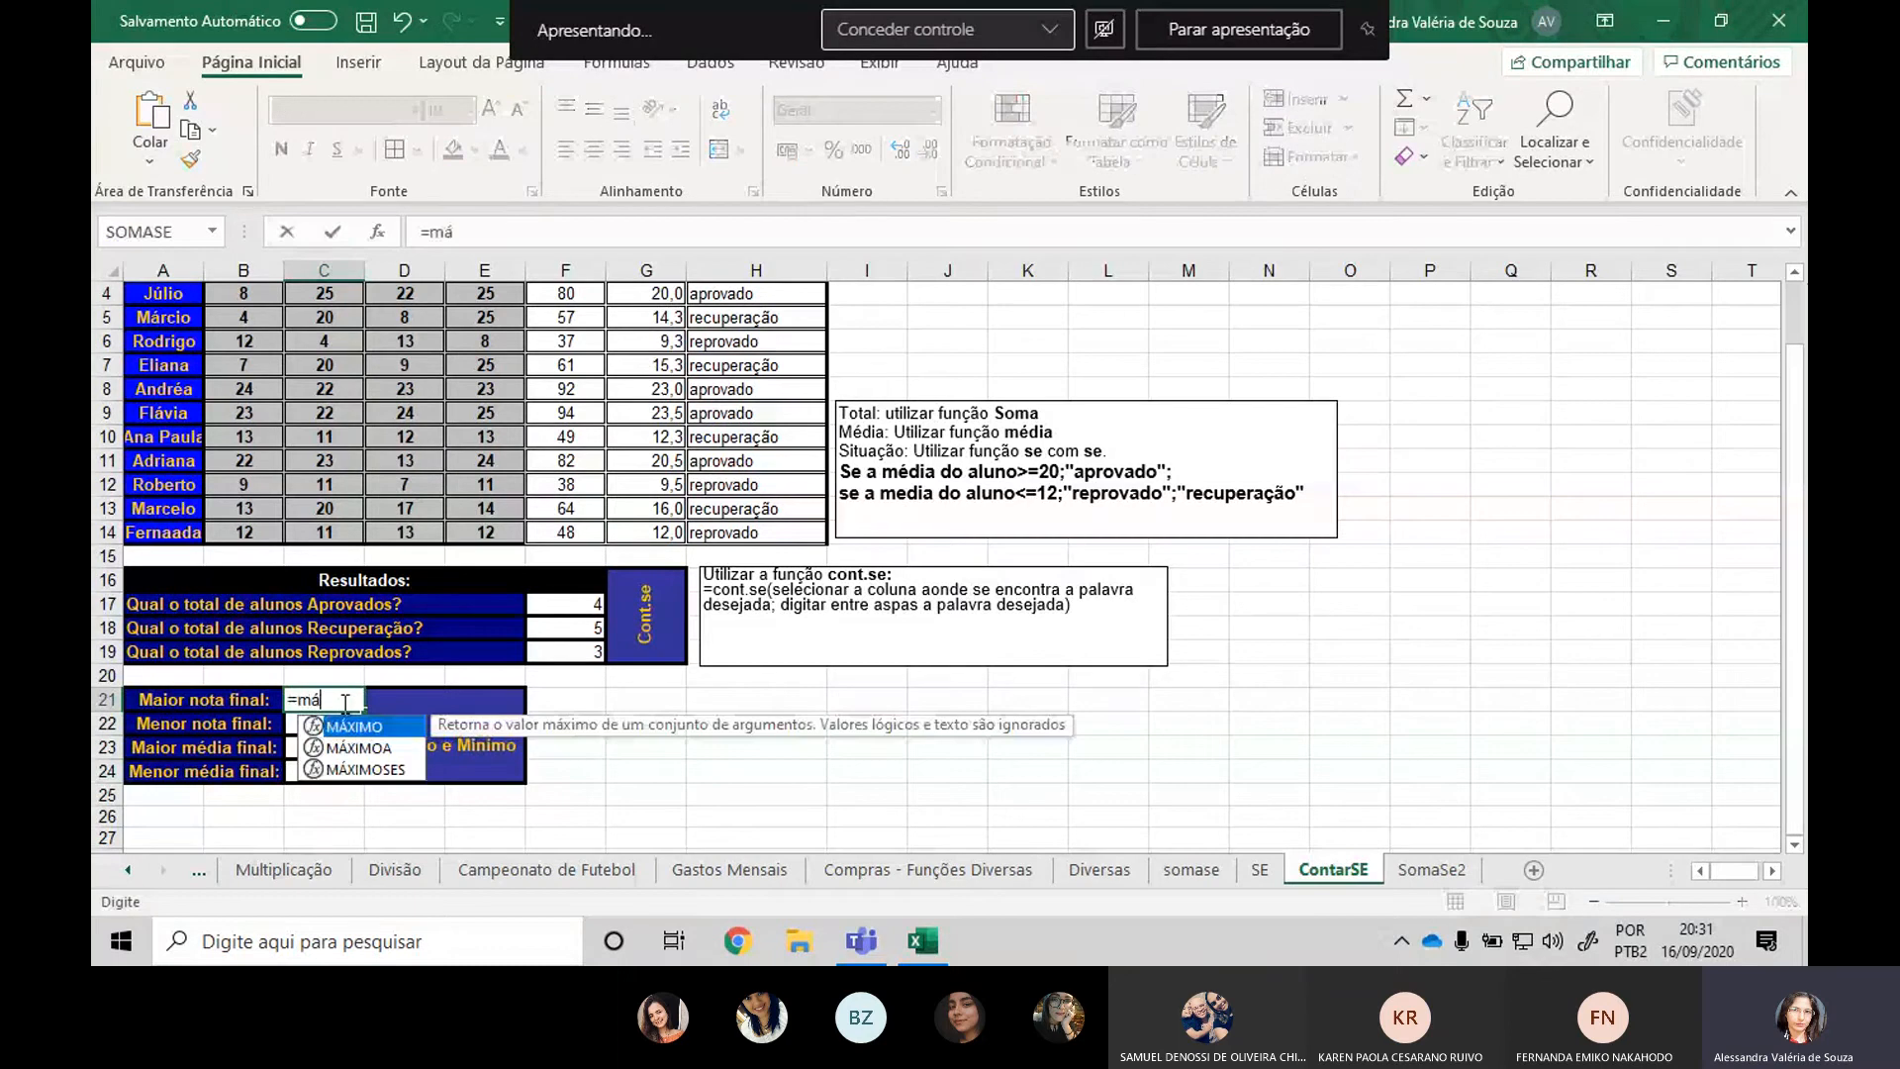
pyautogui.write('ximo(')
pyautogui.scroll(1, 579, 365)
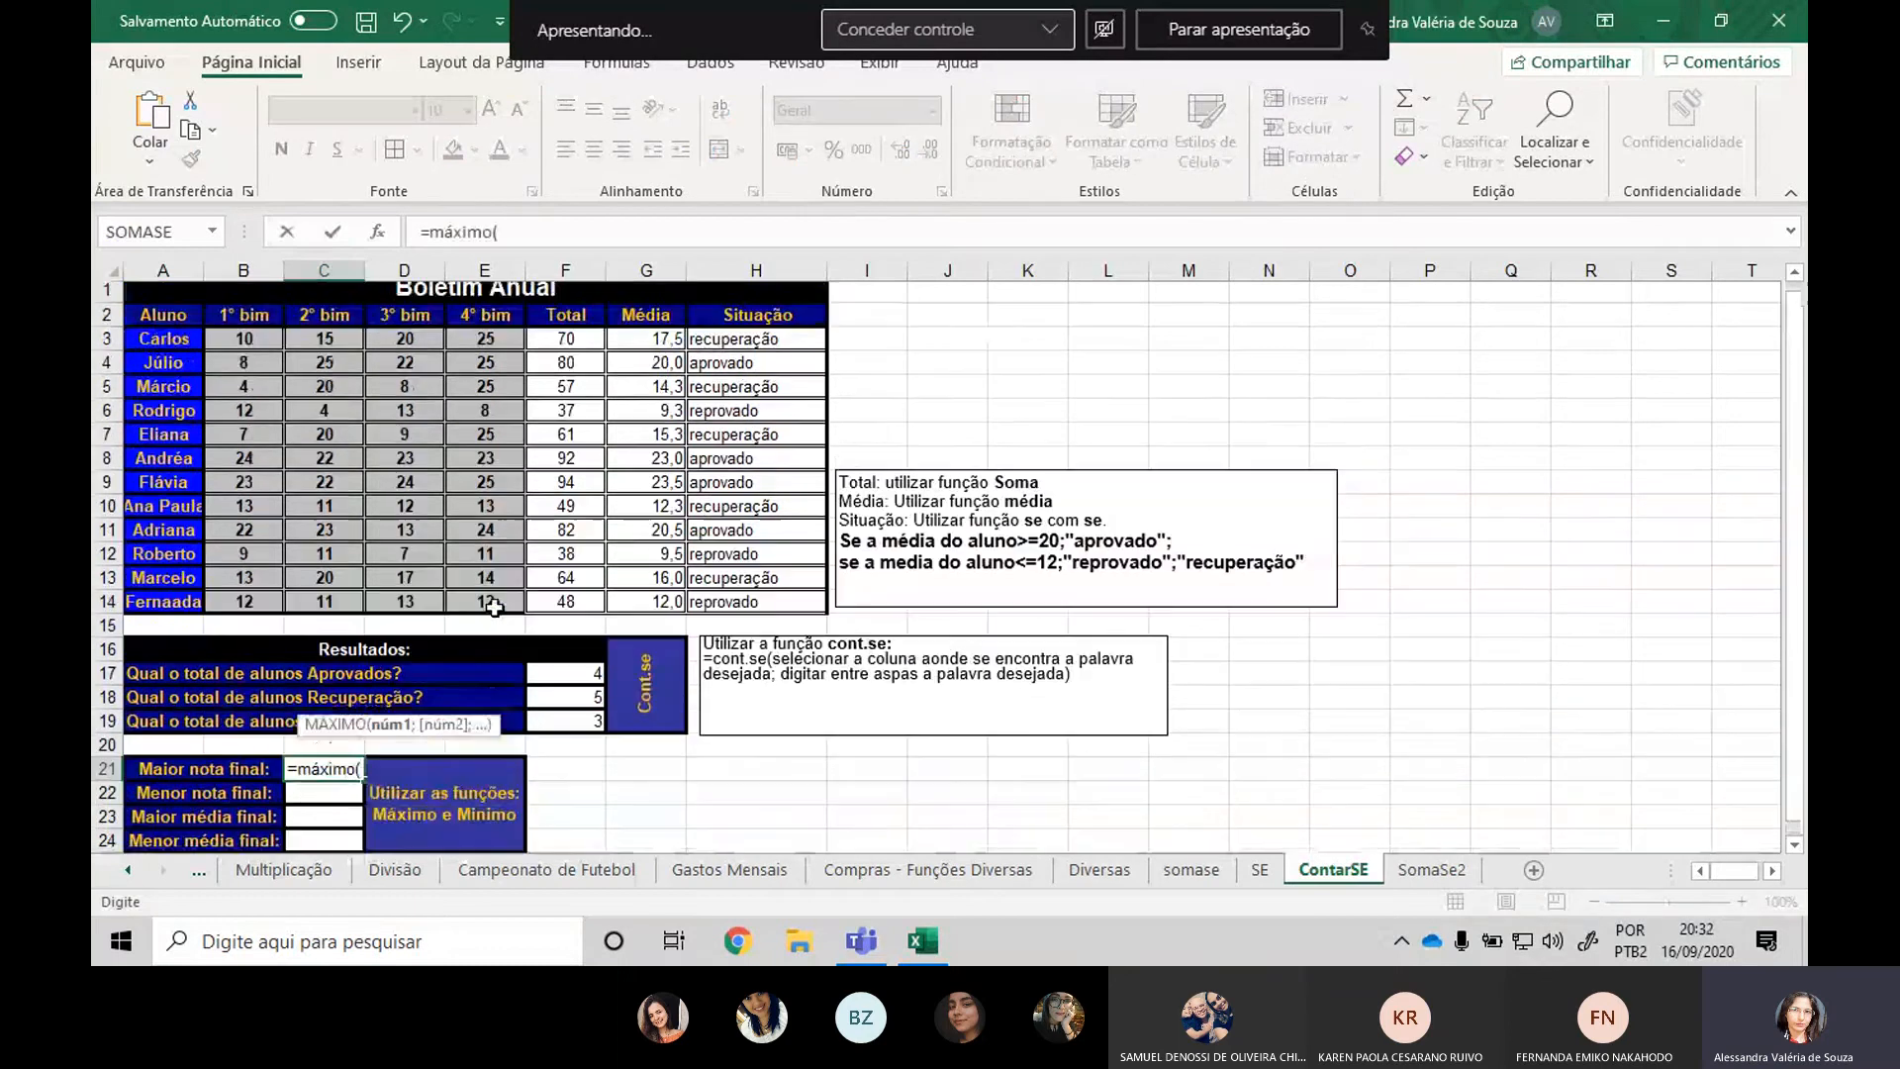
pyautogui.moveTo(563, 348); pyautogui.dragTo(565, 612)
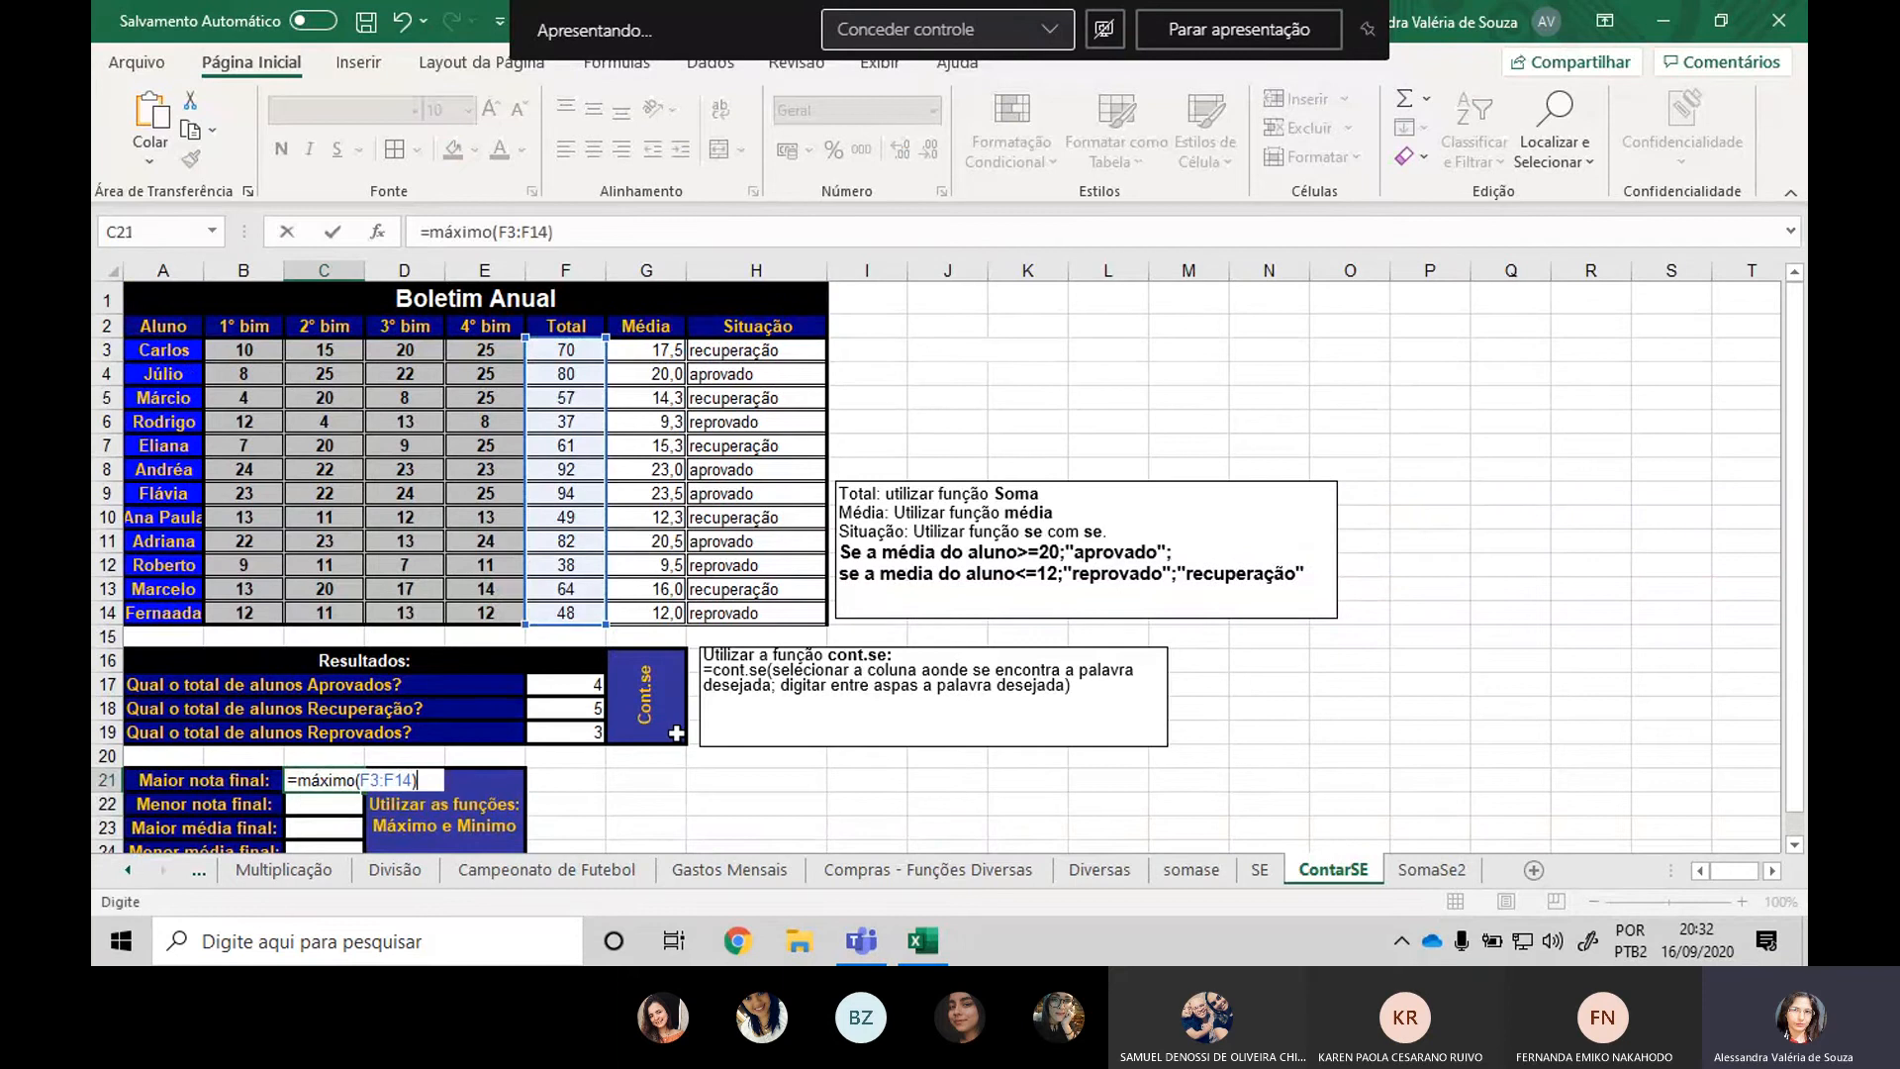
pyautogui.press('Return')
# Calculate the lowest final grade in C22 with the formula =mínimo(F3:F14) over the Total column.
pyautogui.scroll(-1, 624, 629)
pyautogui.scroll(-1, 622, 621)
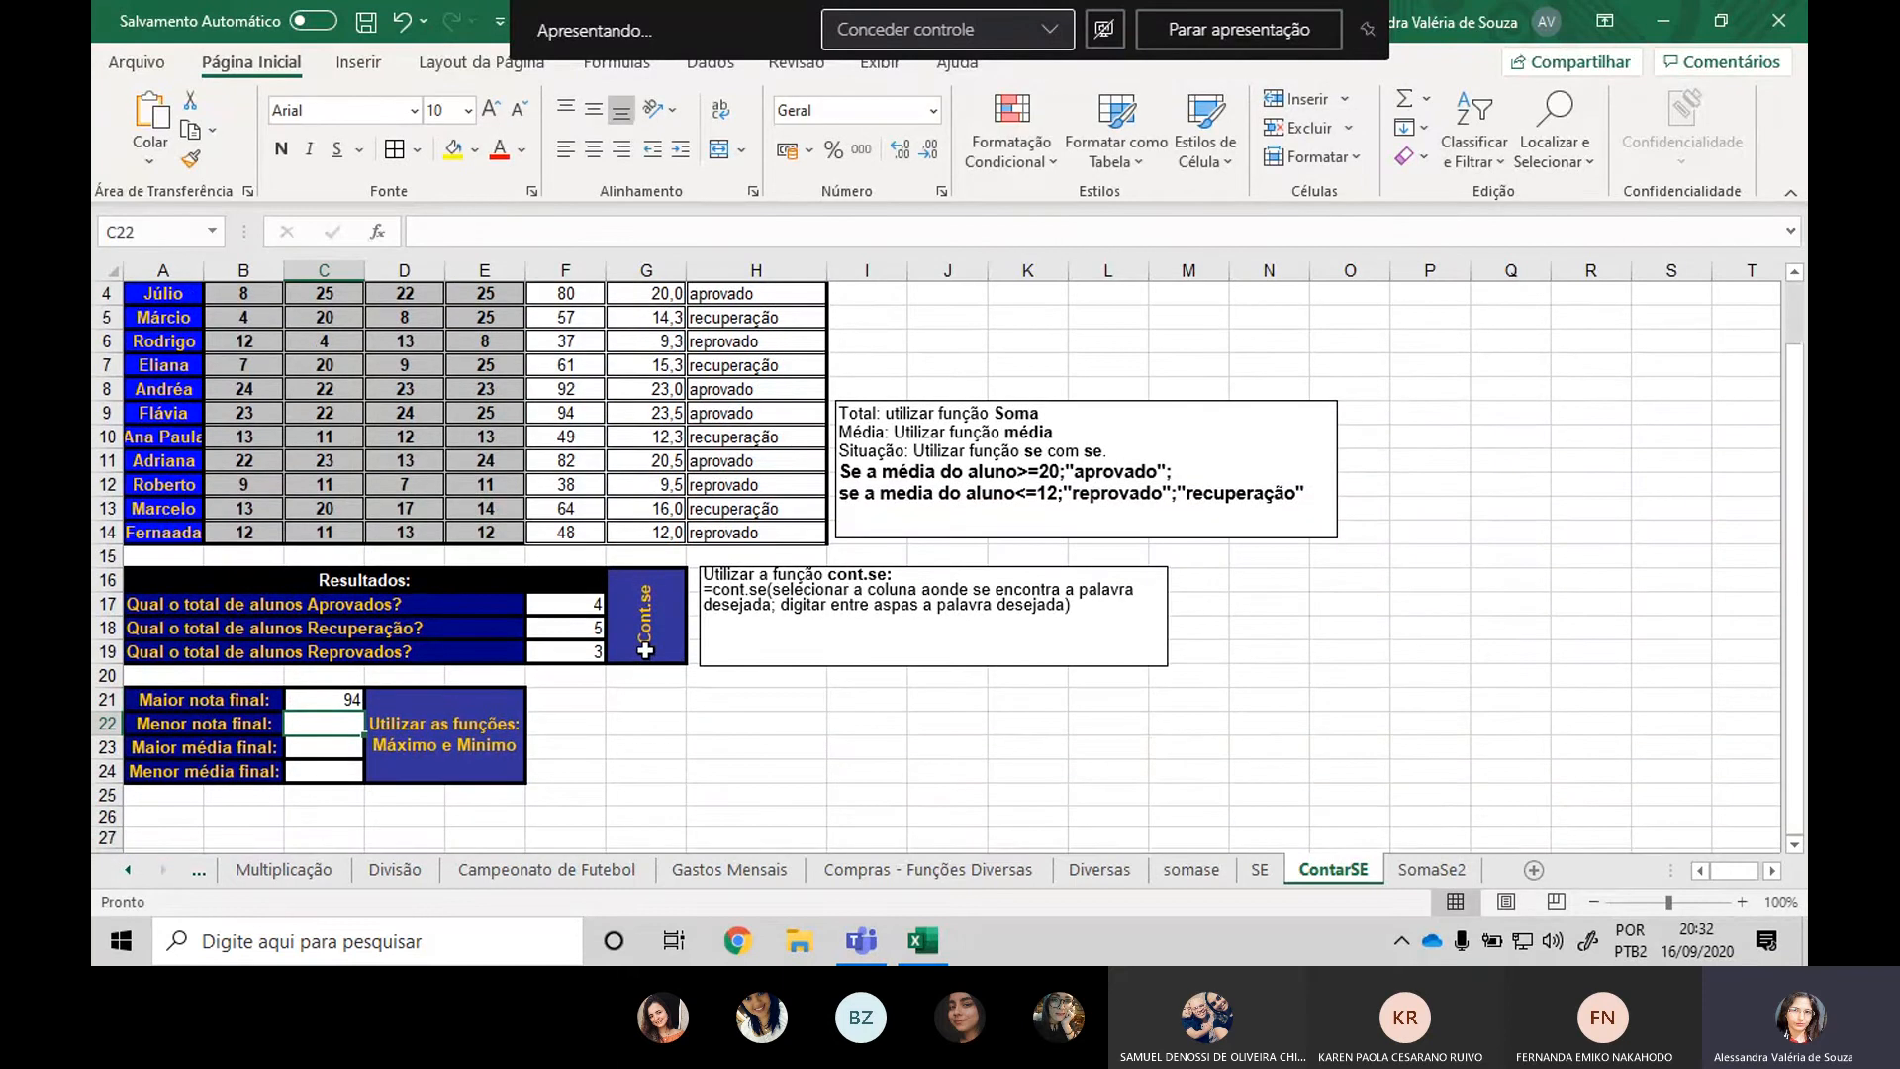
pyautogui.write('=')
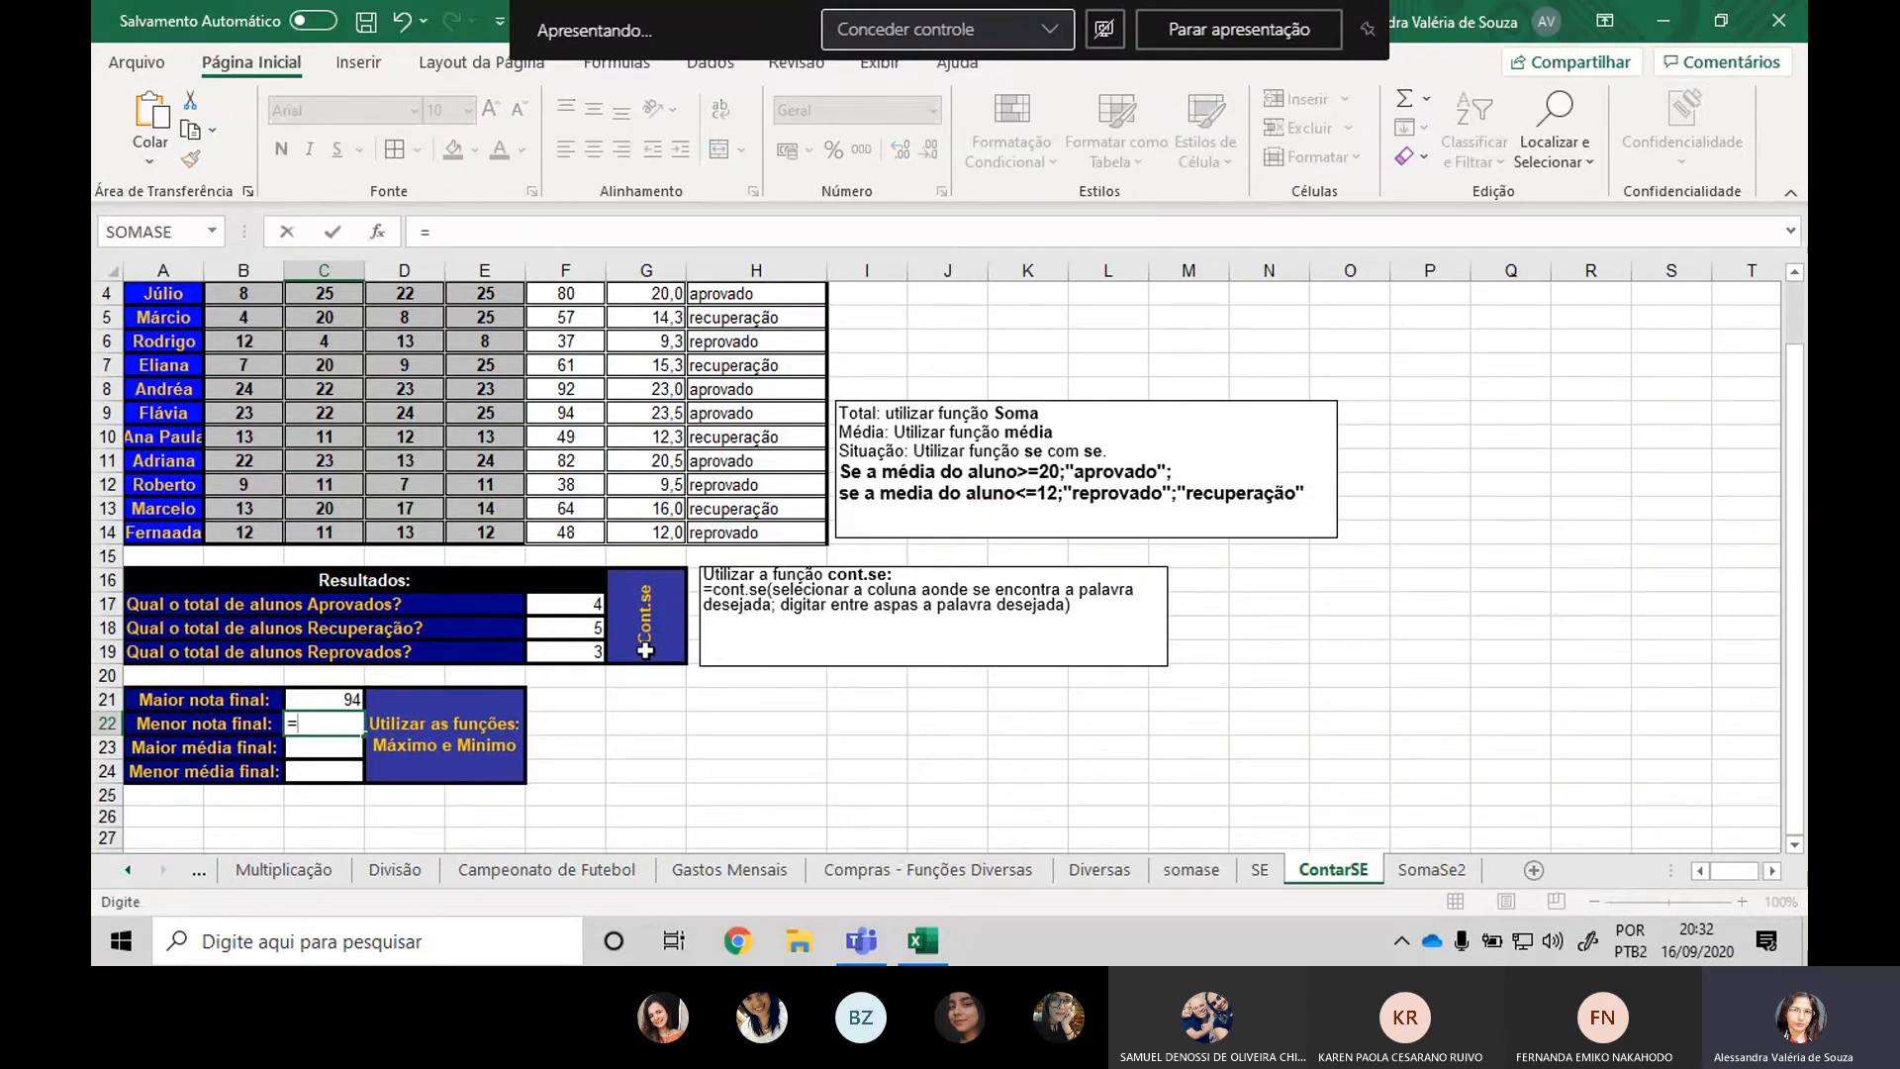
pyautogui.write('mín')
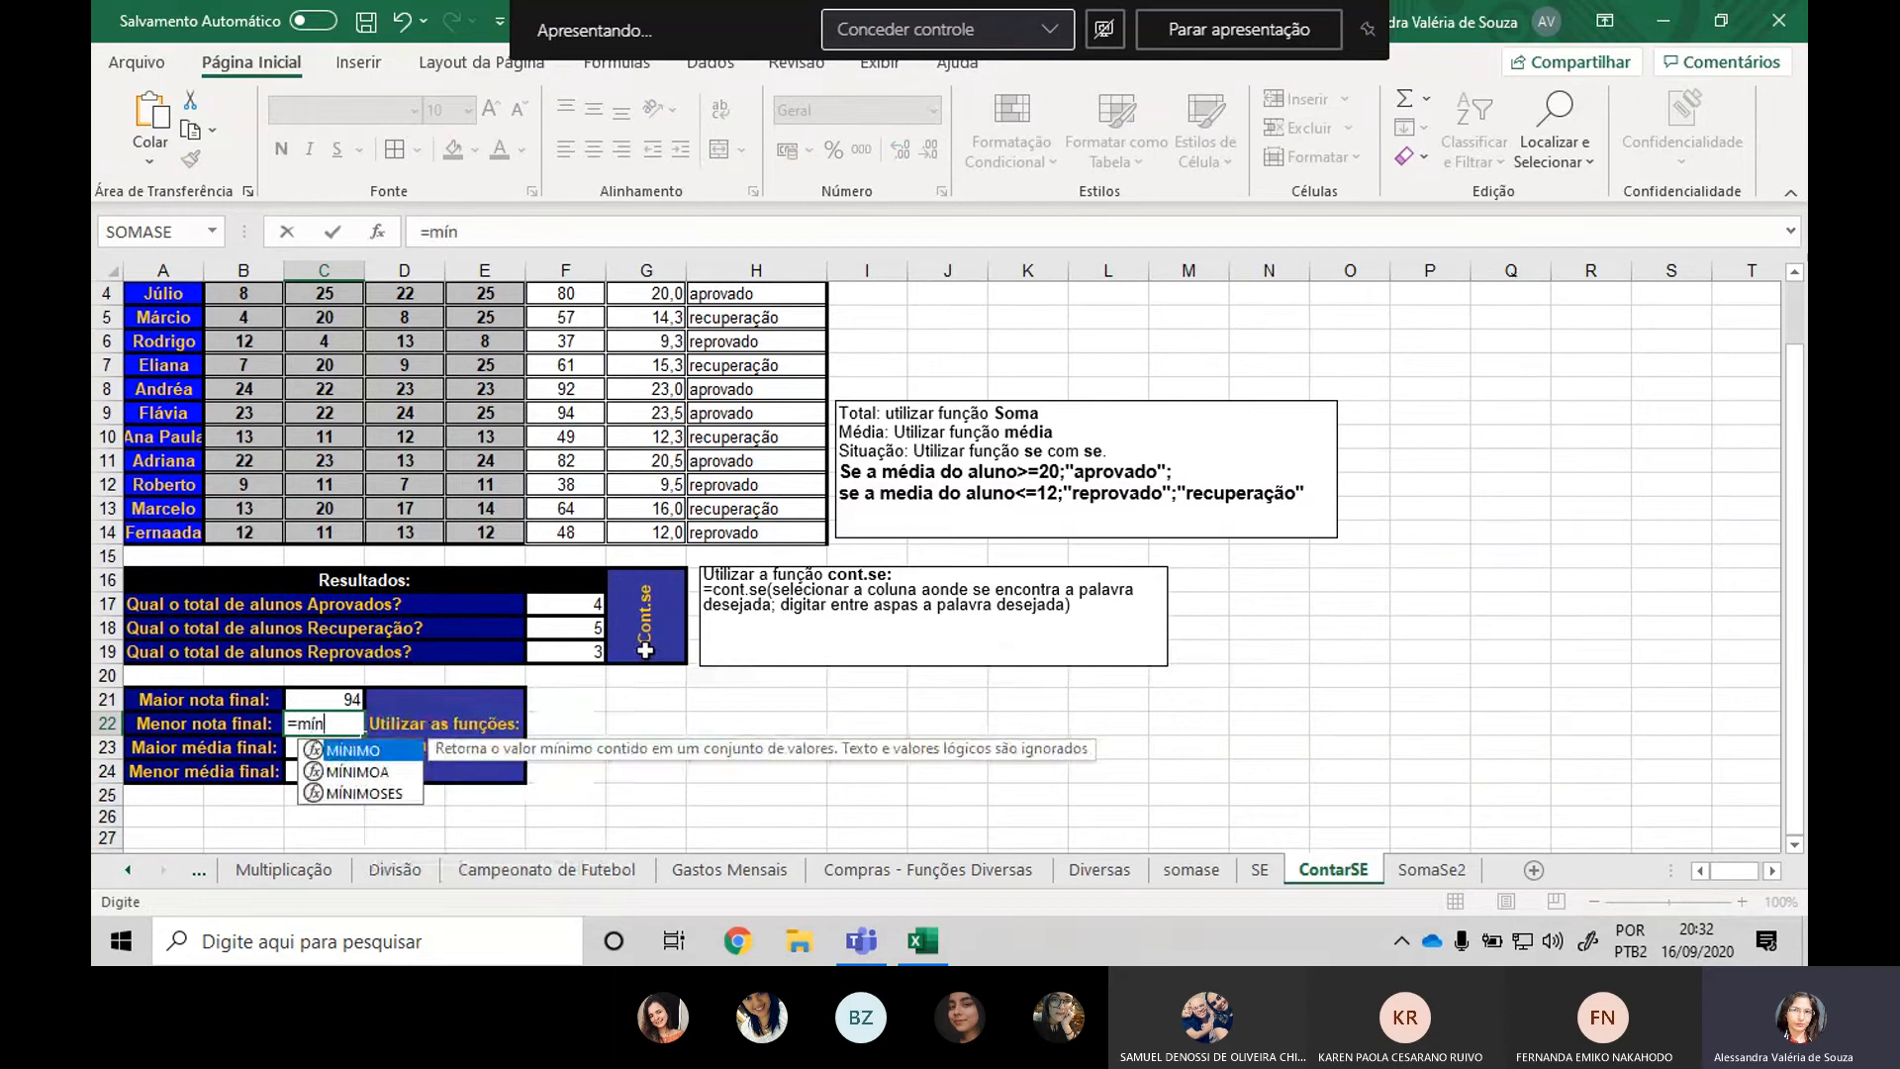
pyautogui.write('imo(')
pyautogui.scroll(1, 644, 650)
pyautogui.moveTo(565, 349); pyautogui.dragTo(583, 613)
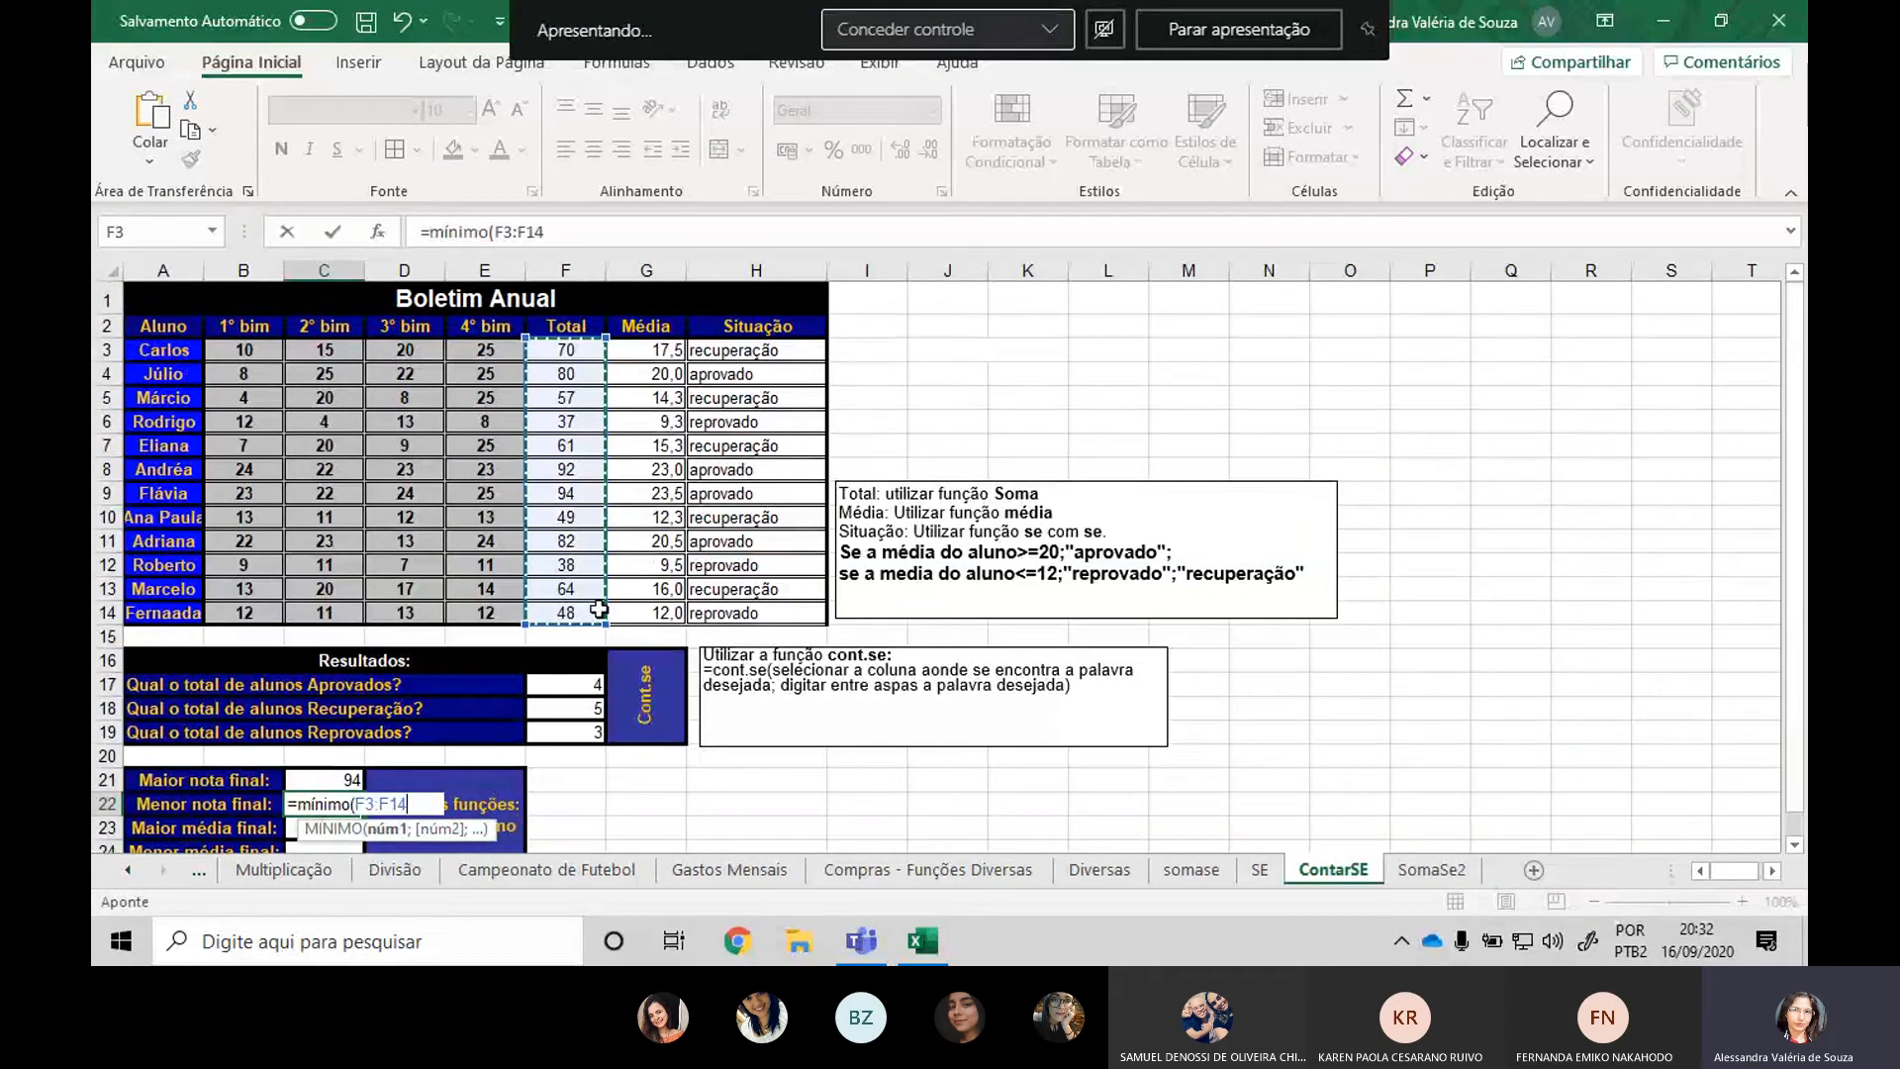
pyautogui.write(')')
pyautogui.press('Return')
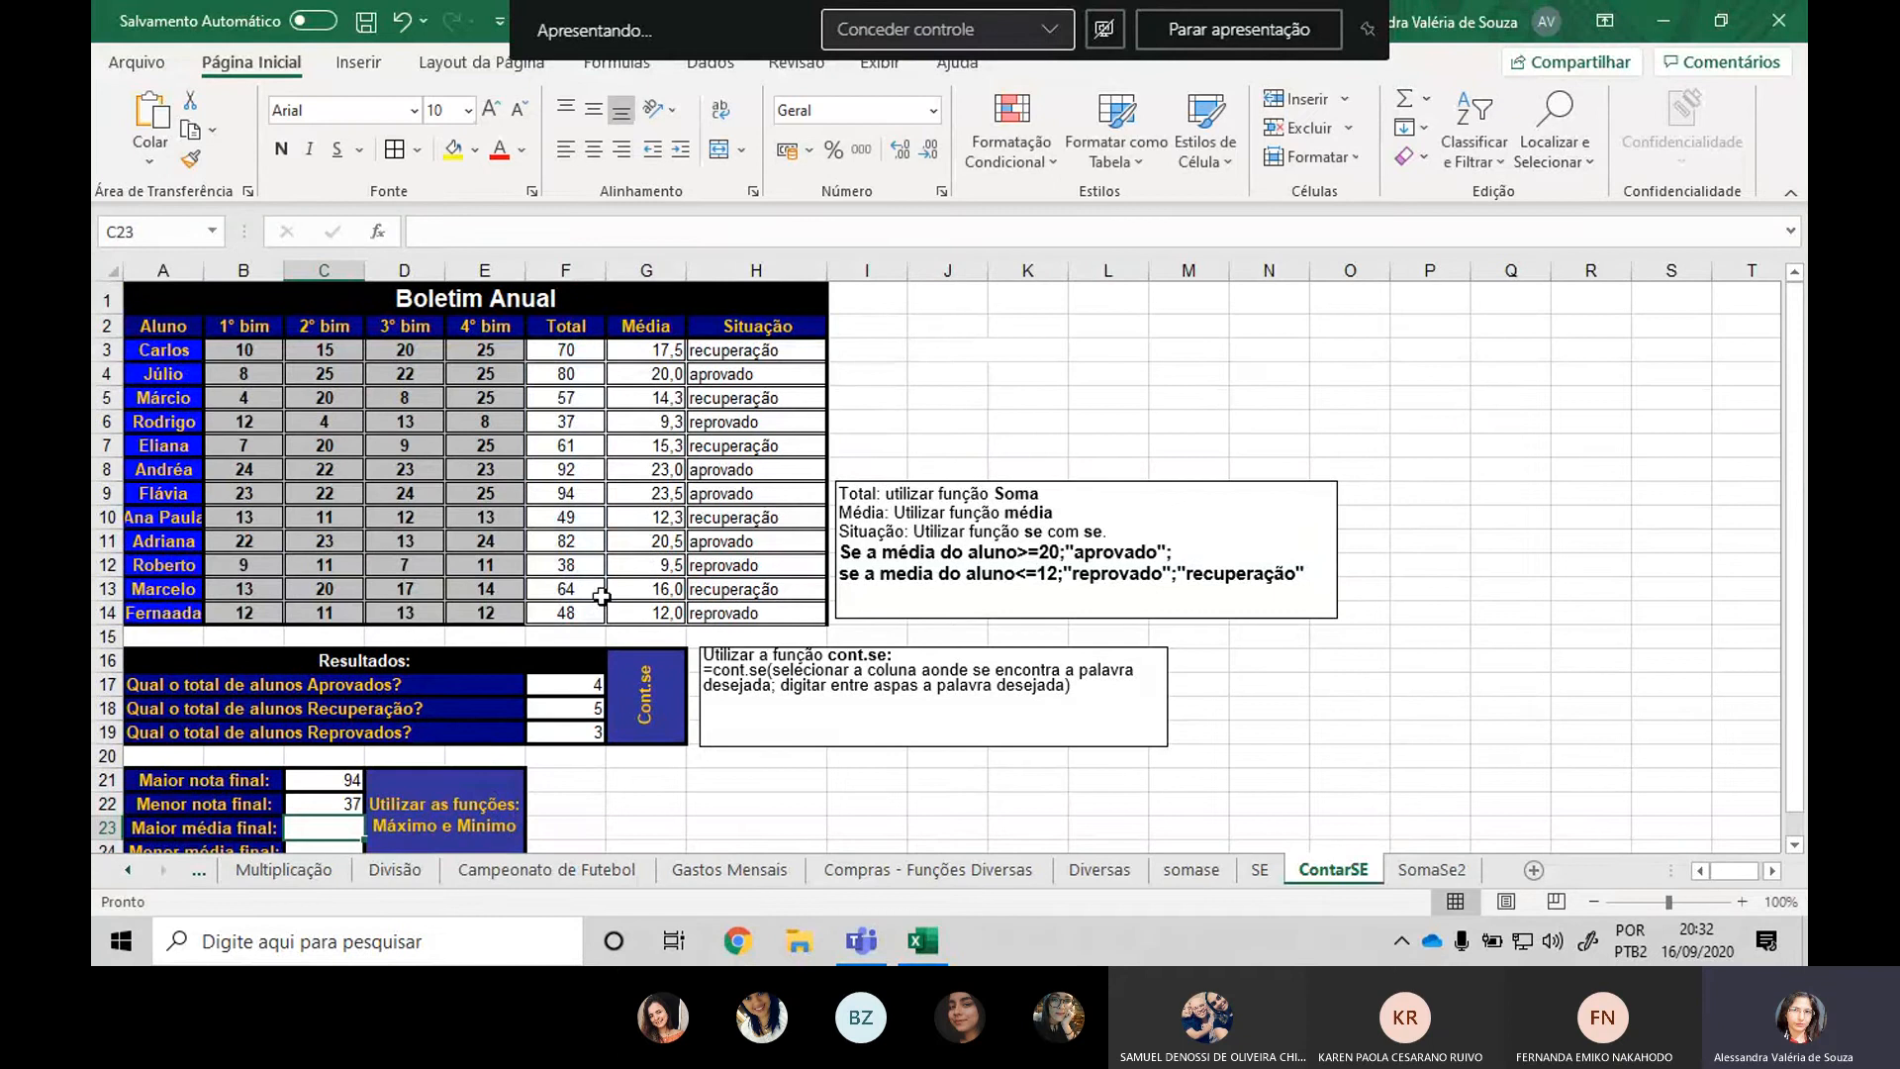
# Calculate the highest final average in C23 with the formula =máximo(G3:G14) over the Média column.
pyautogui.scroll(-1, 446, 533)
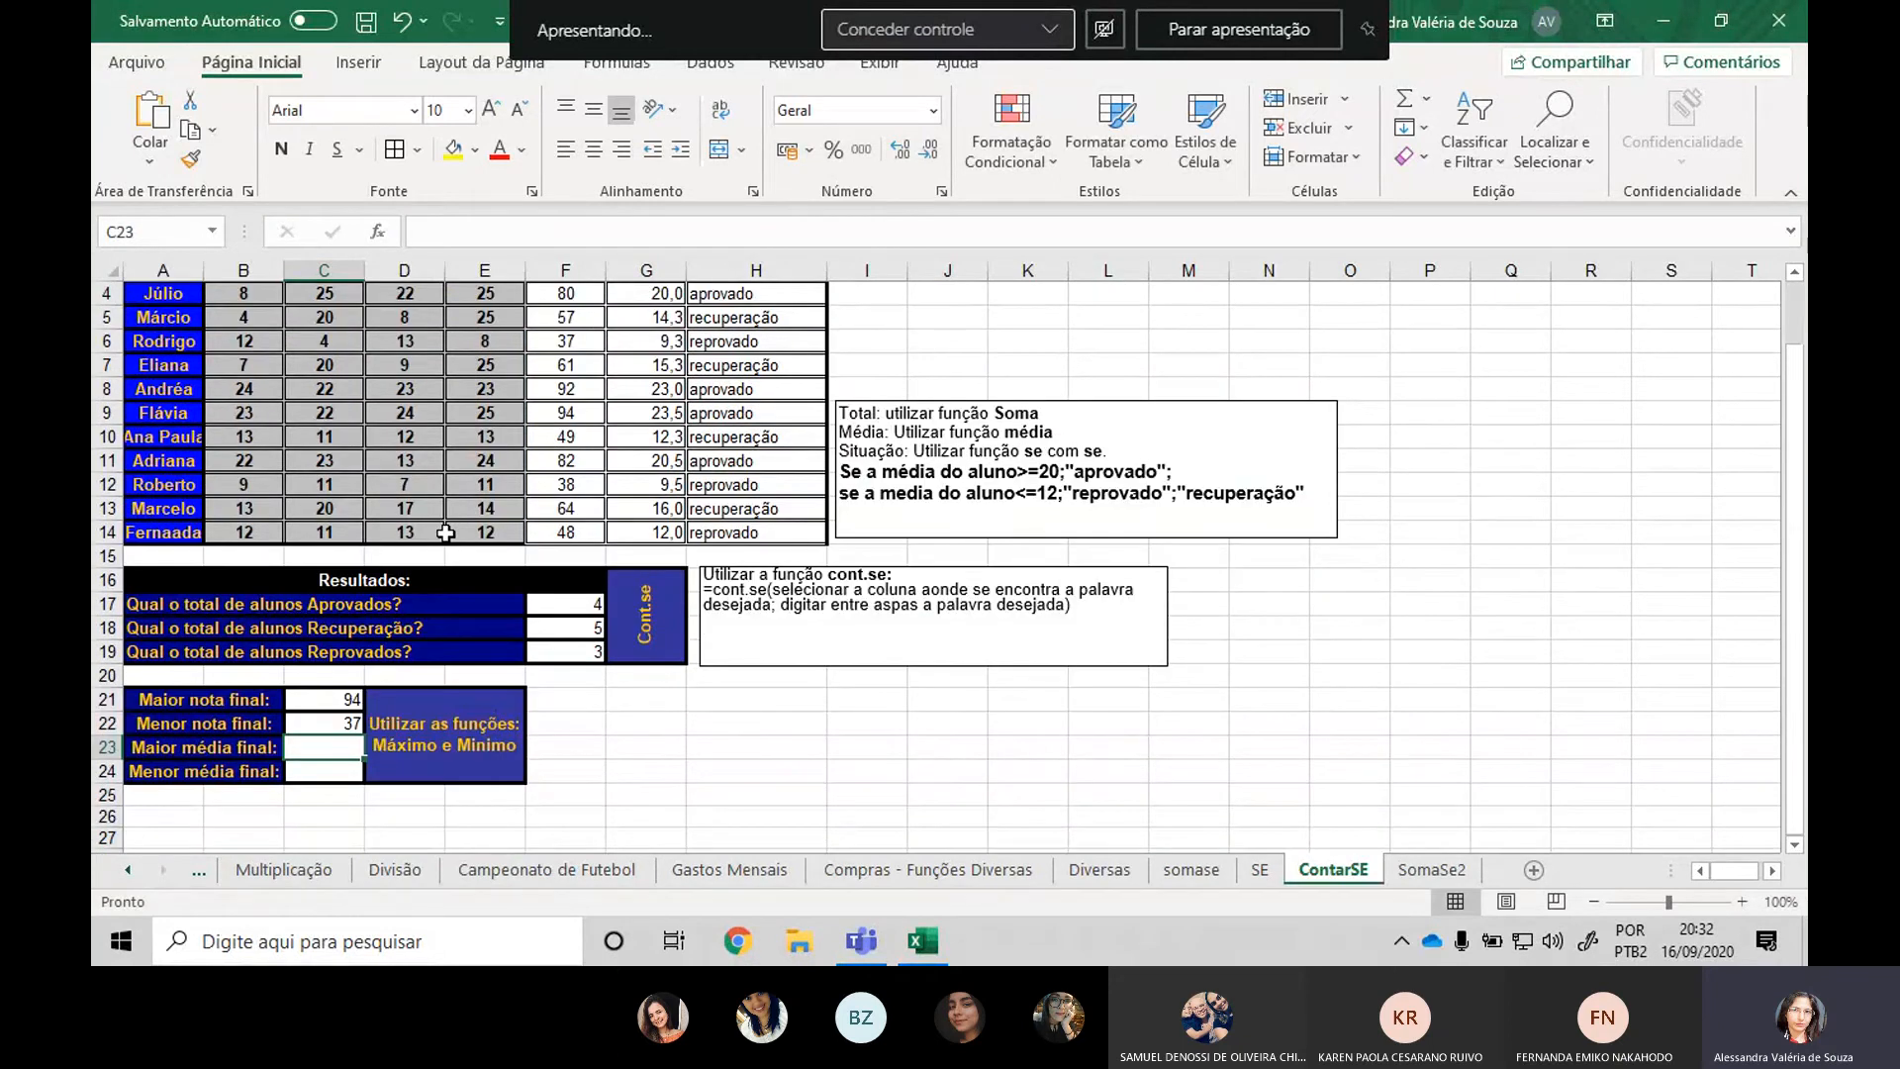
pyautogui.write('=máximo(')
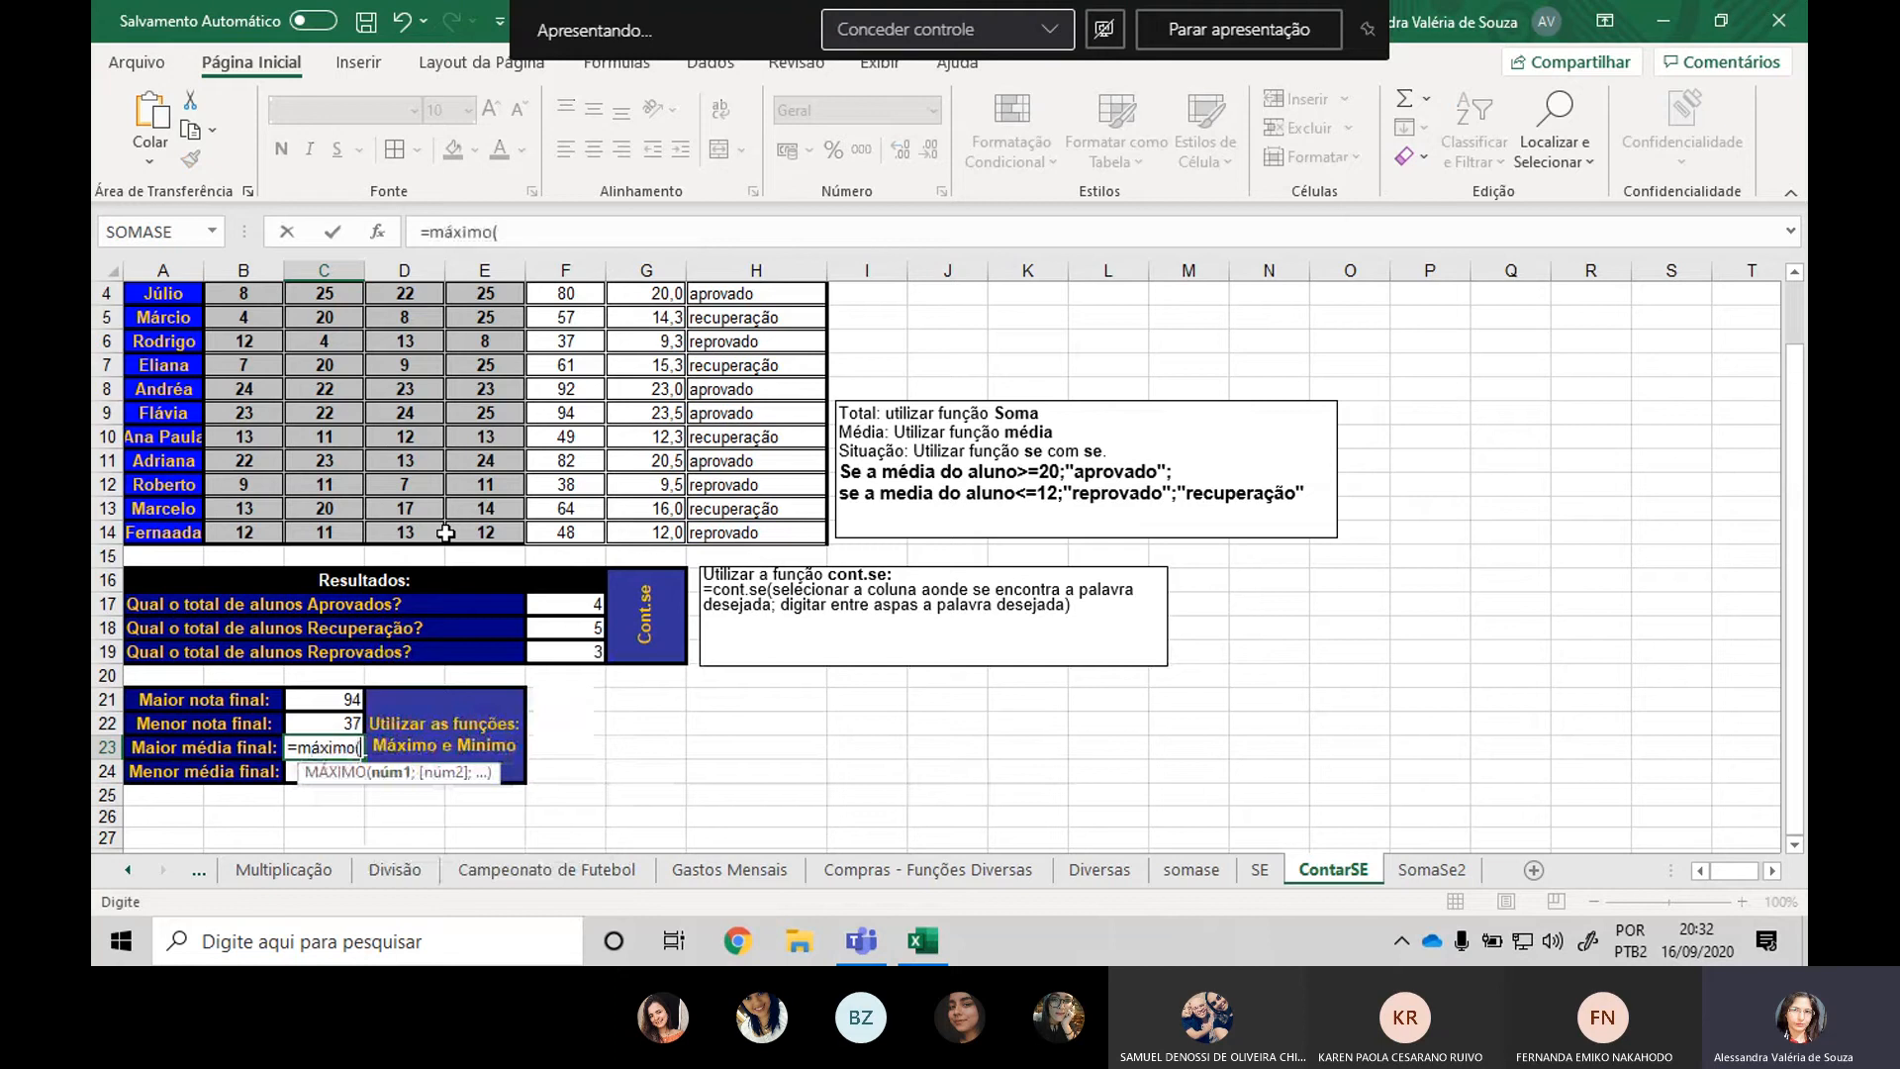
pyautogui.scroll(1, 650, 342)
pyautogui.moveTo(651, 342); pyautogui.dragTo(665, 613)
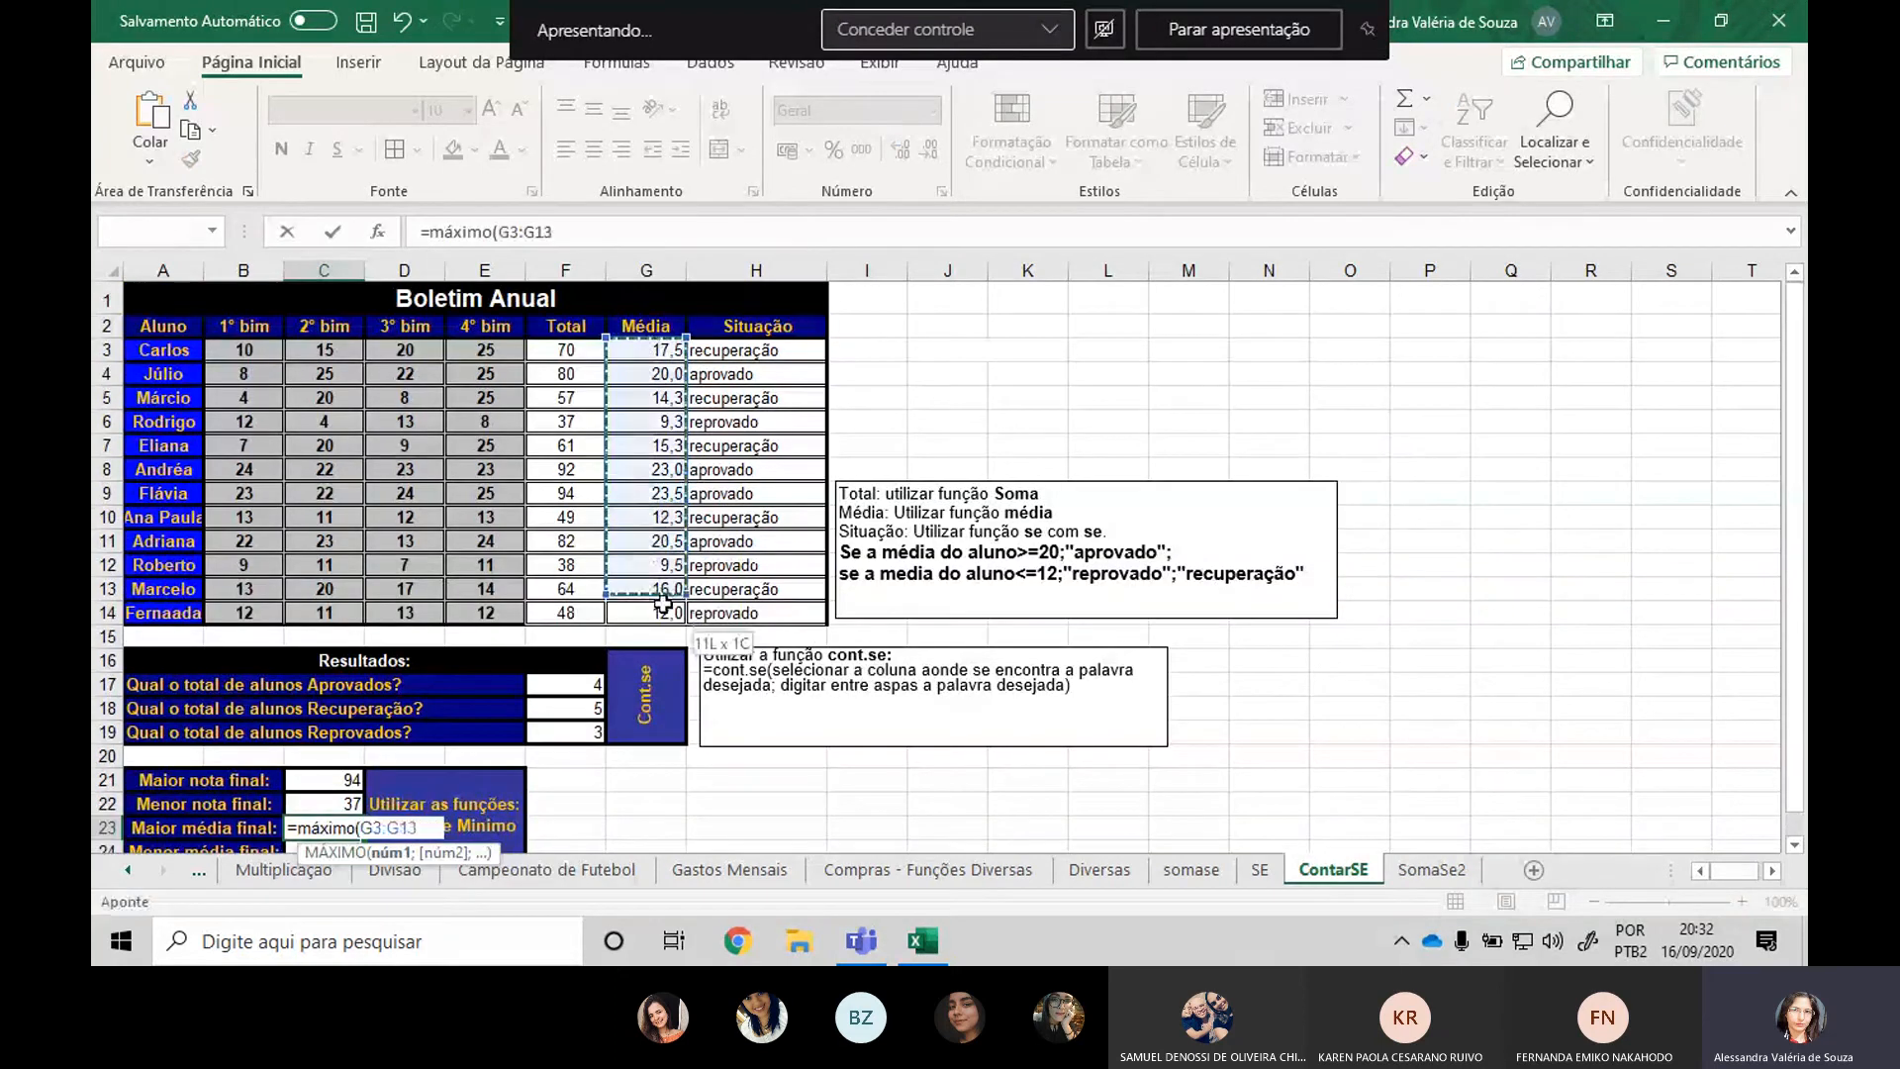
pyautogui.press('Return')
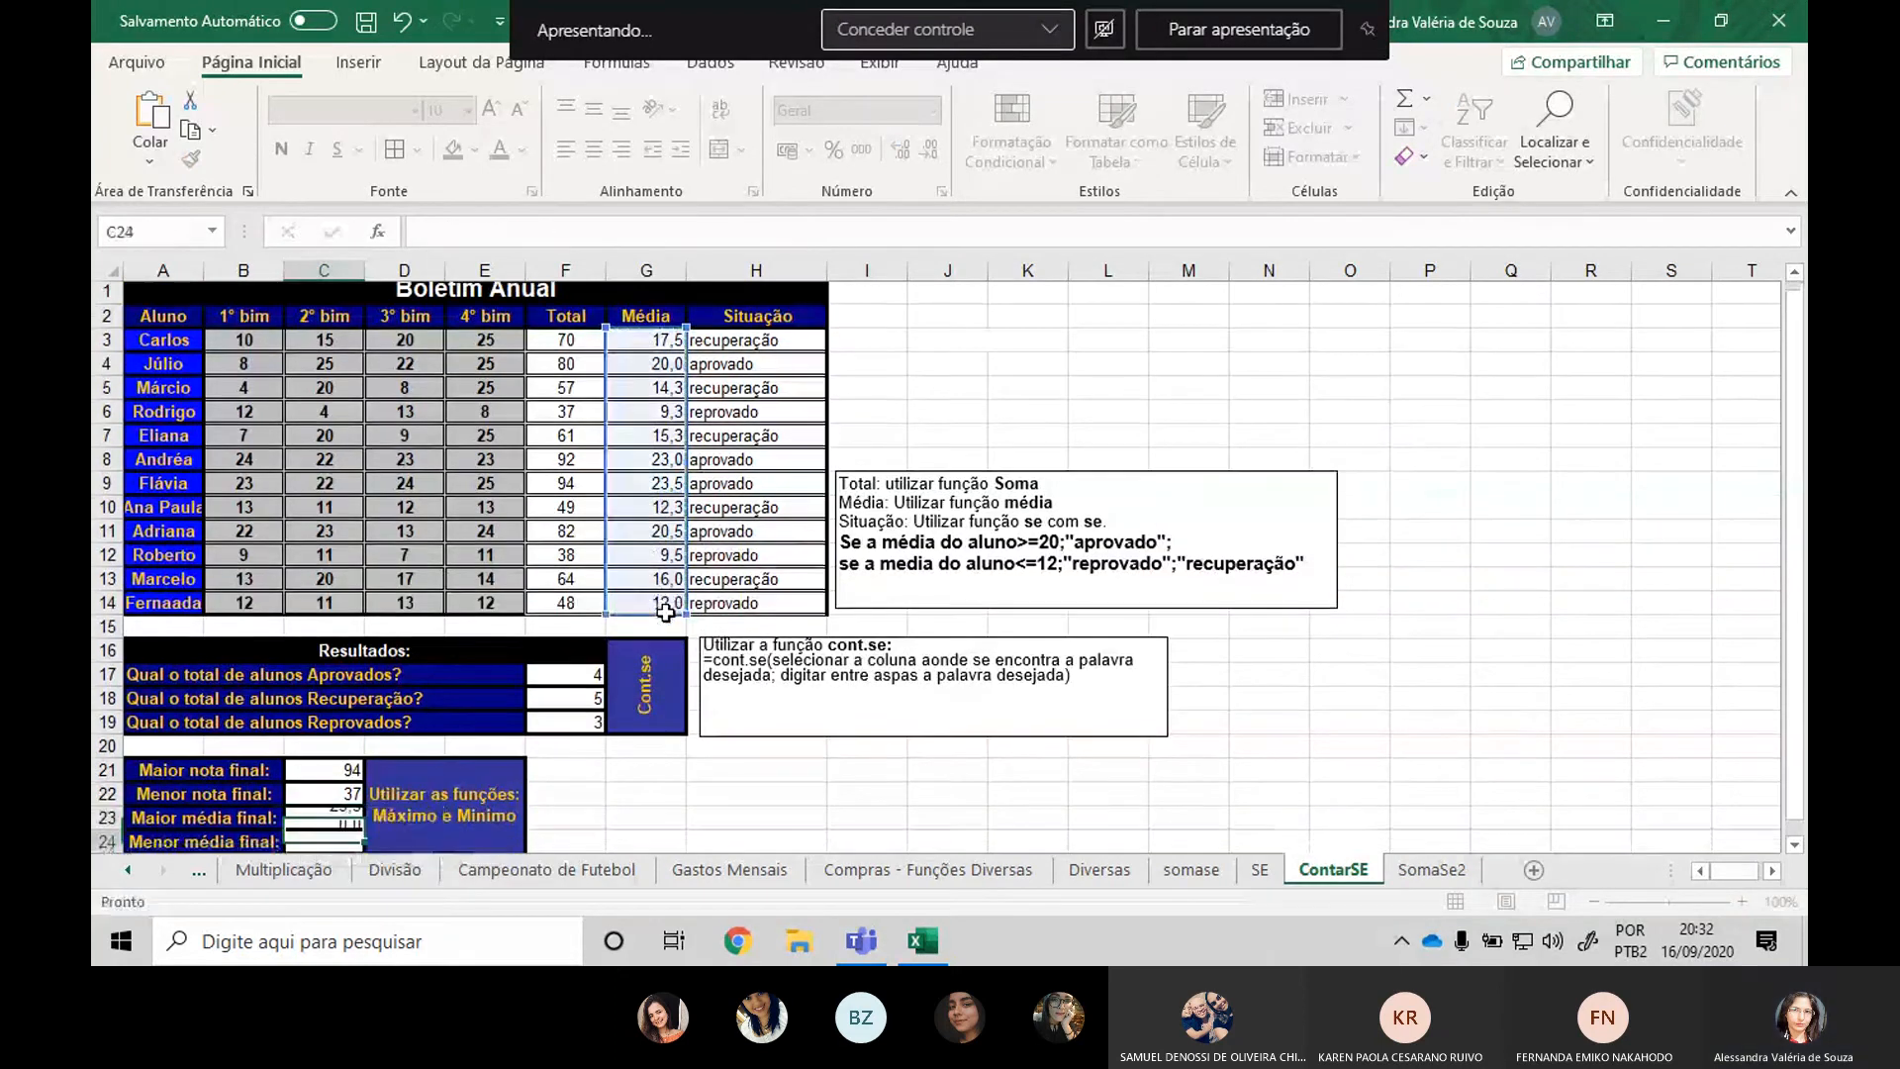
# Calculate the lowest final average in C24 with the formula =mínimo(G3:G14) over the Média column.
pyautogui.write('=')
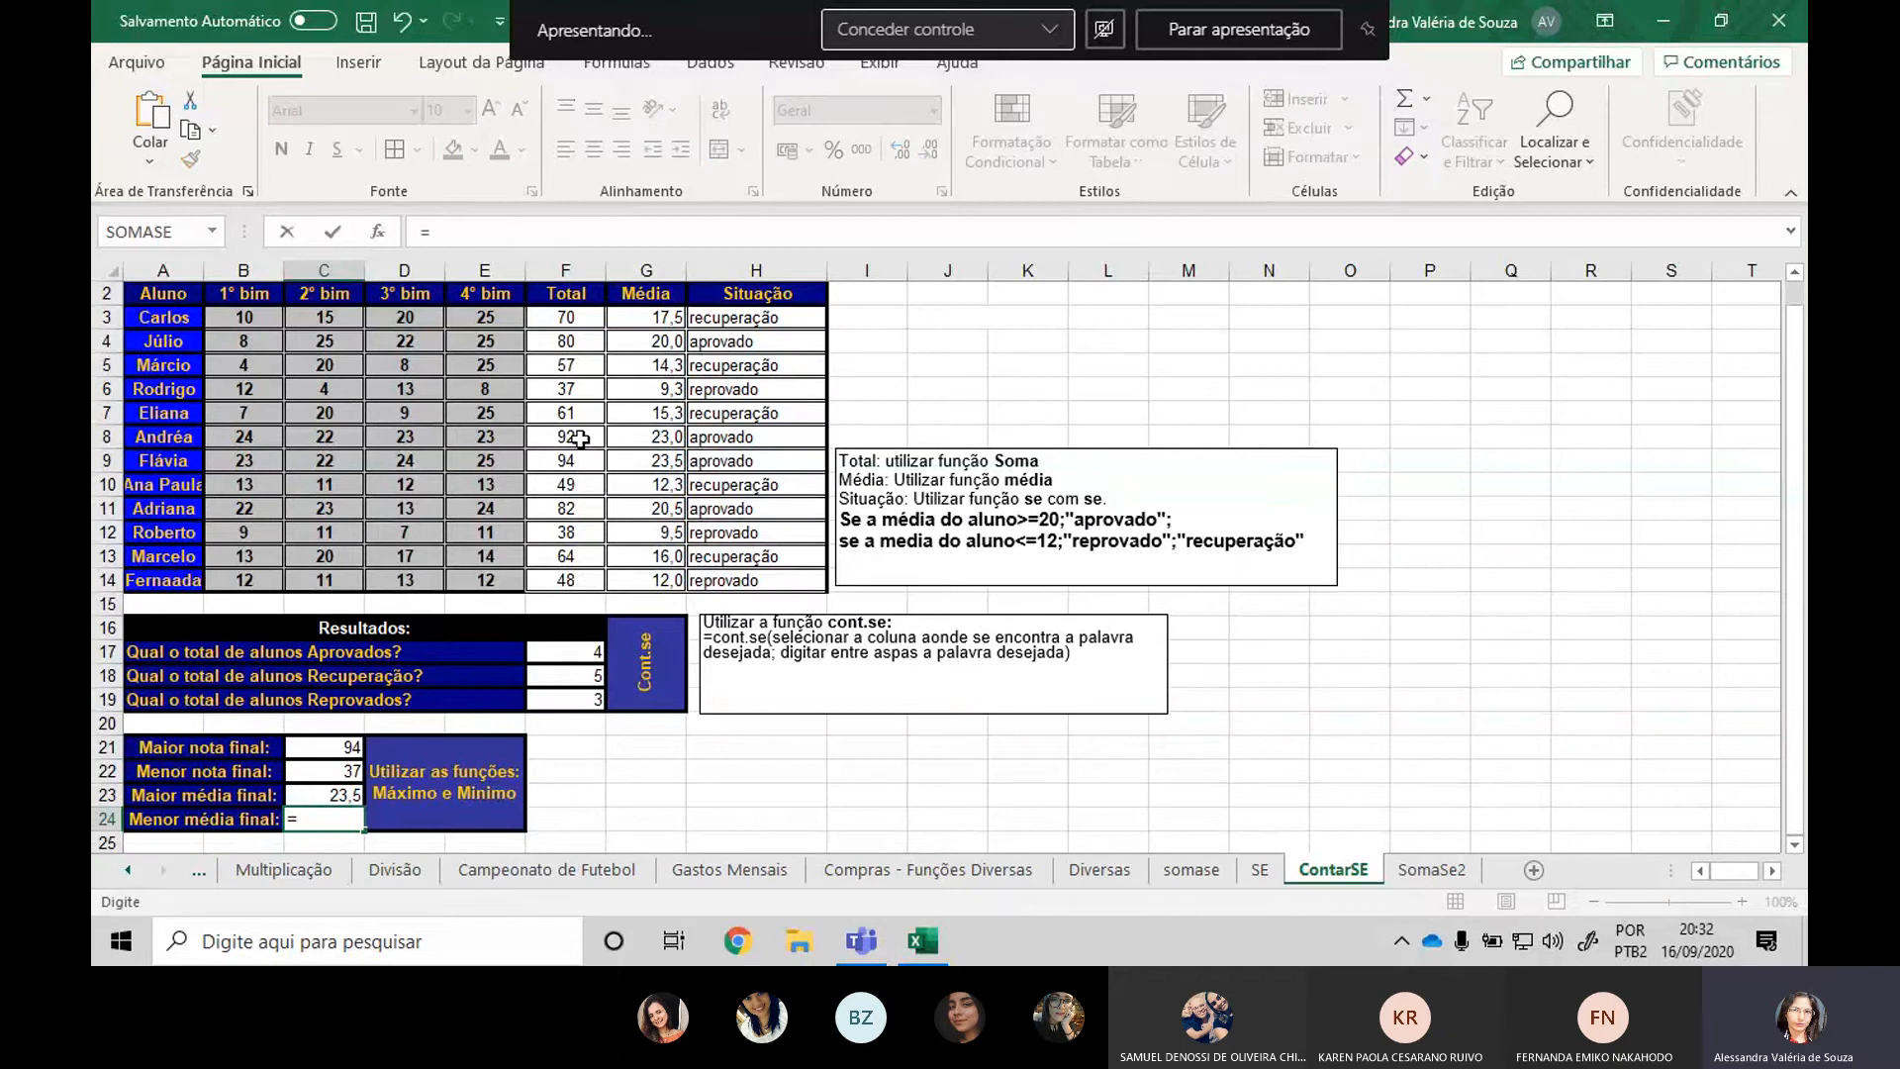
pyautogui.write('mím')
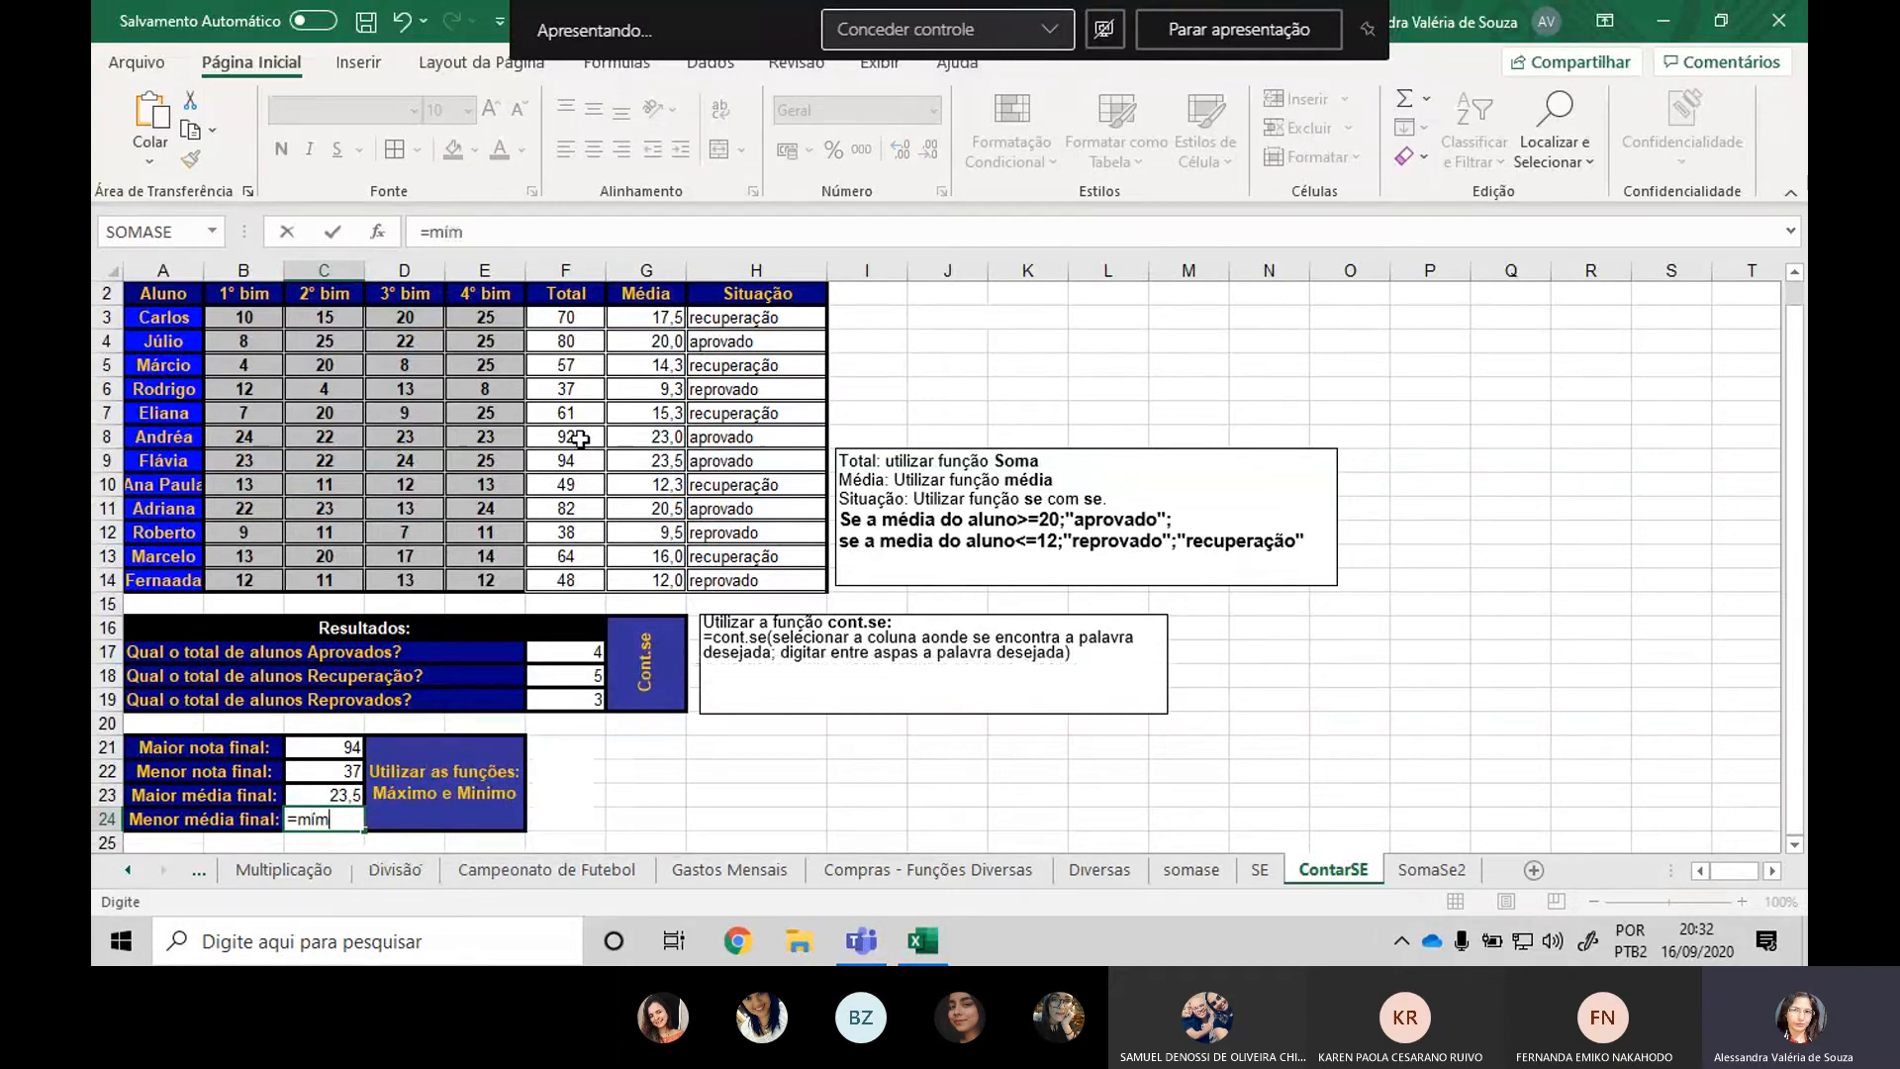
pyautogui.press('BackSpace')
pyautogui.write('nimo(')
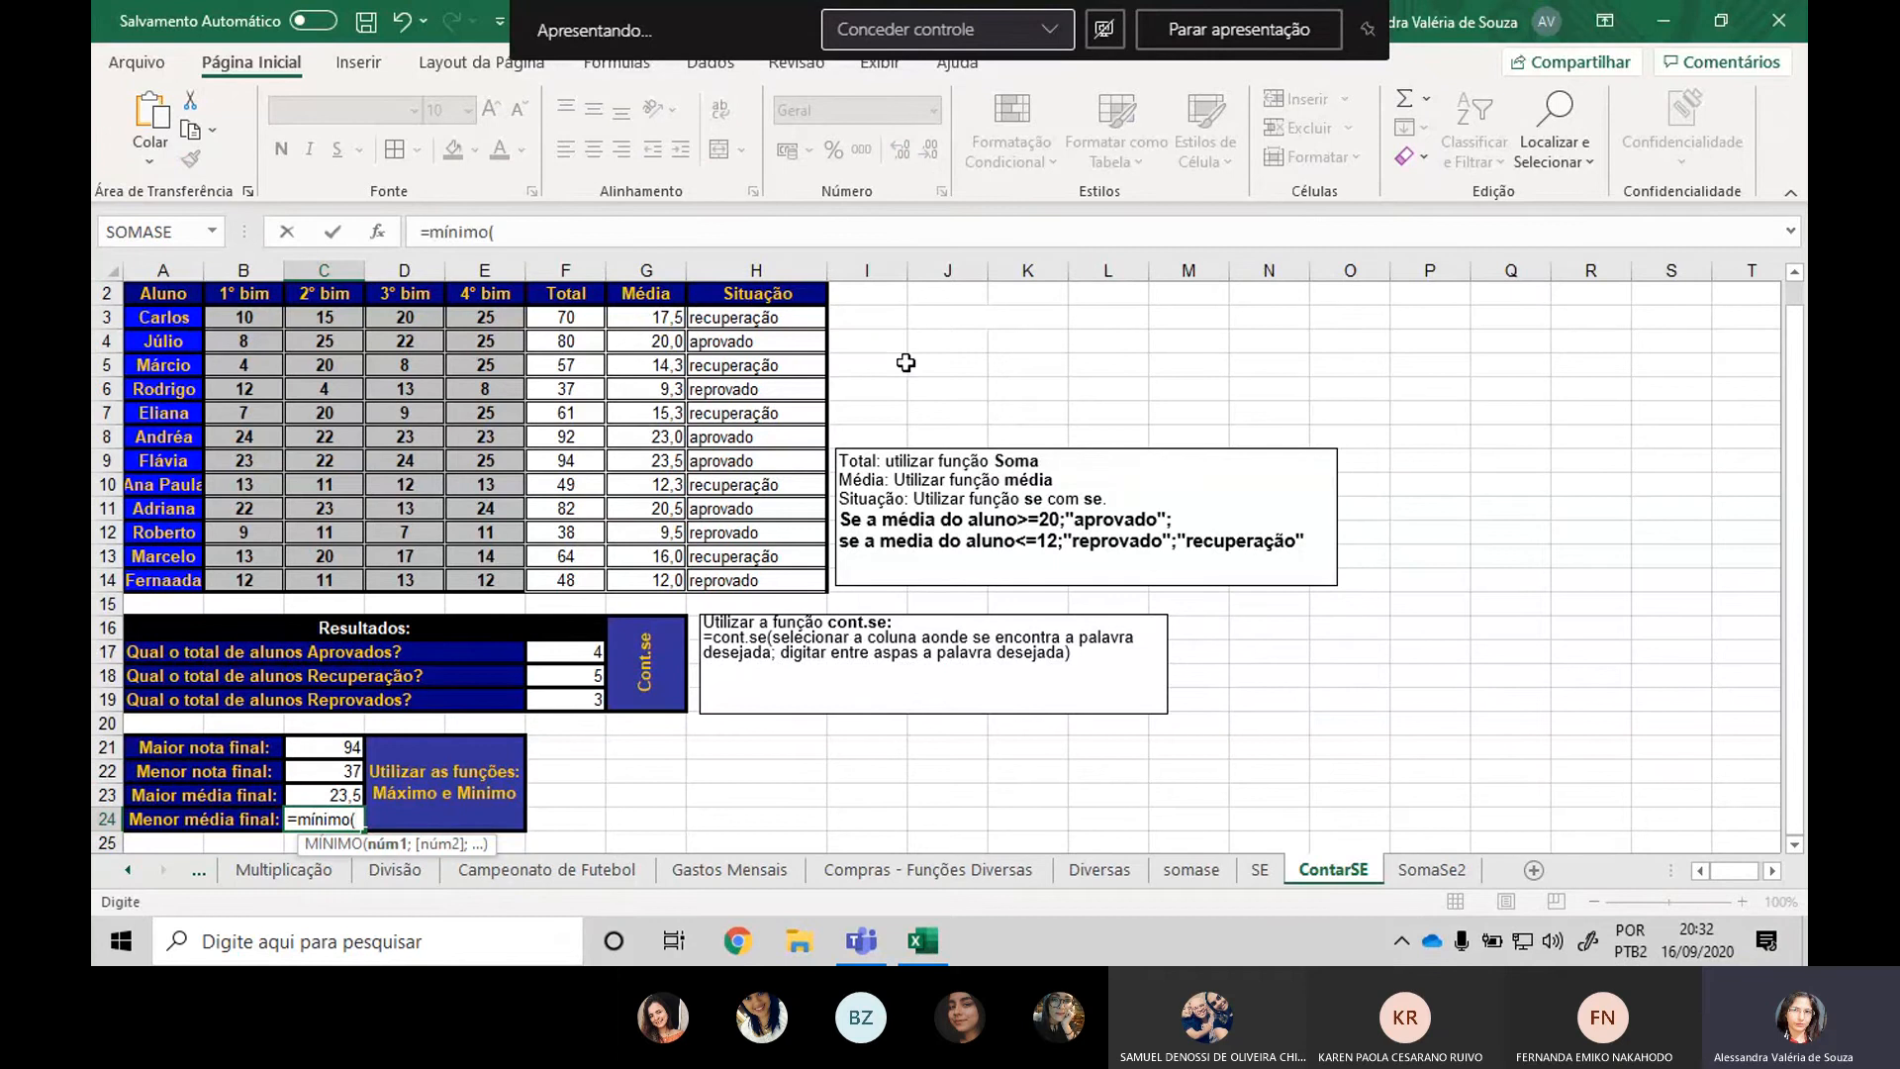
pyautogui.moveTo(671, 316); pyautogui.dragTo(671, 521)
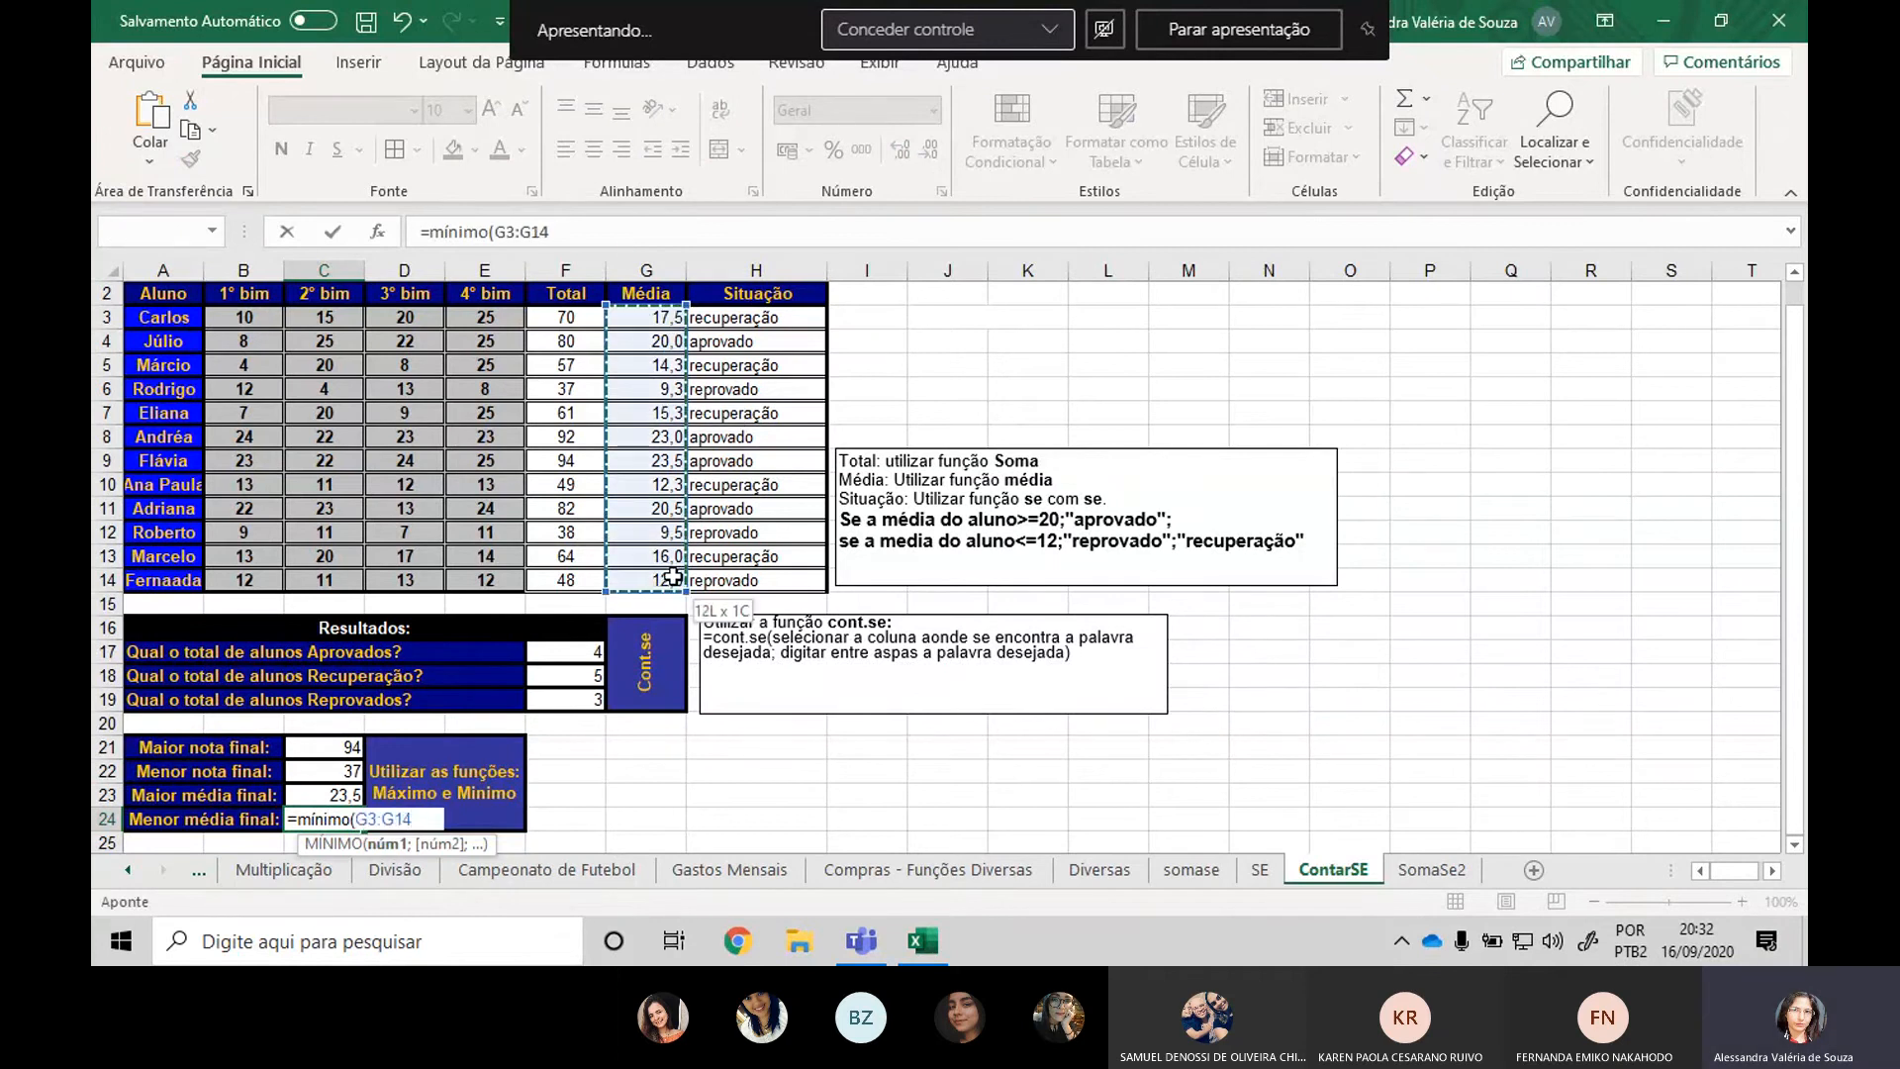
pyautogui.press('Return')
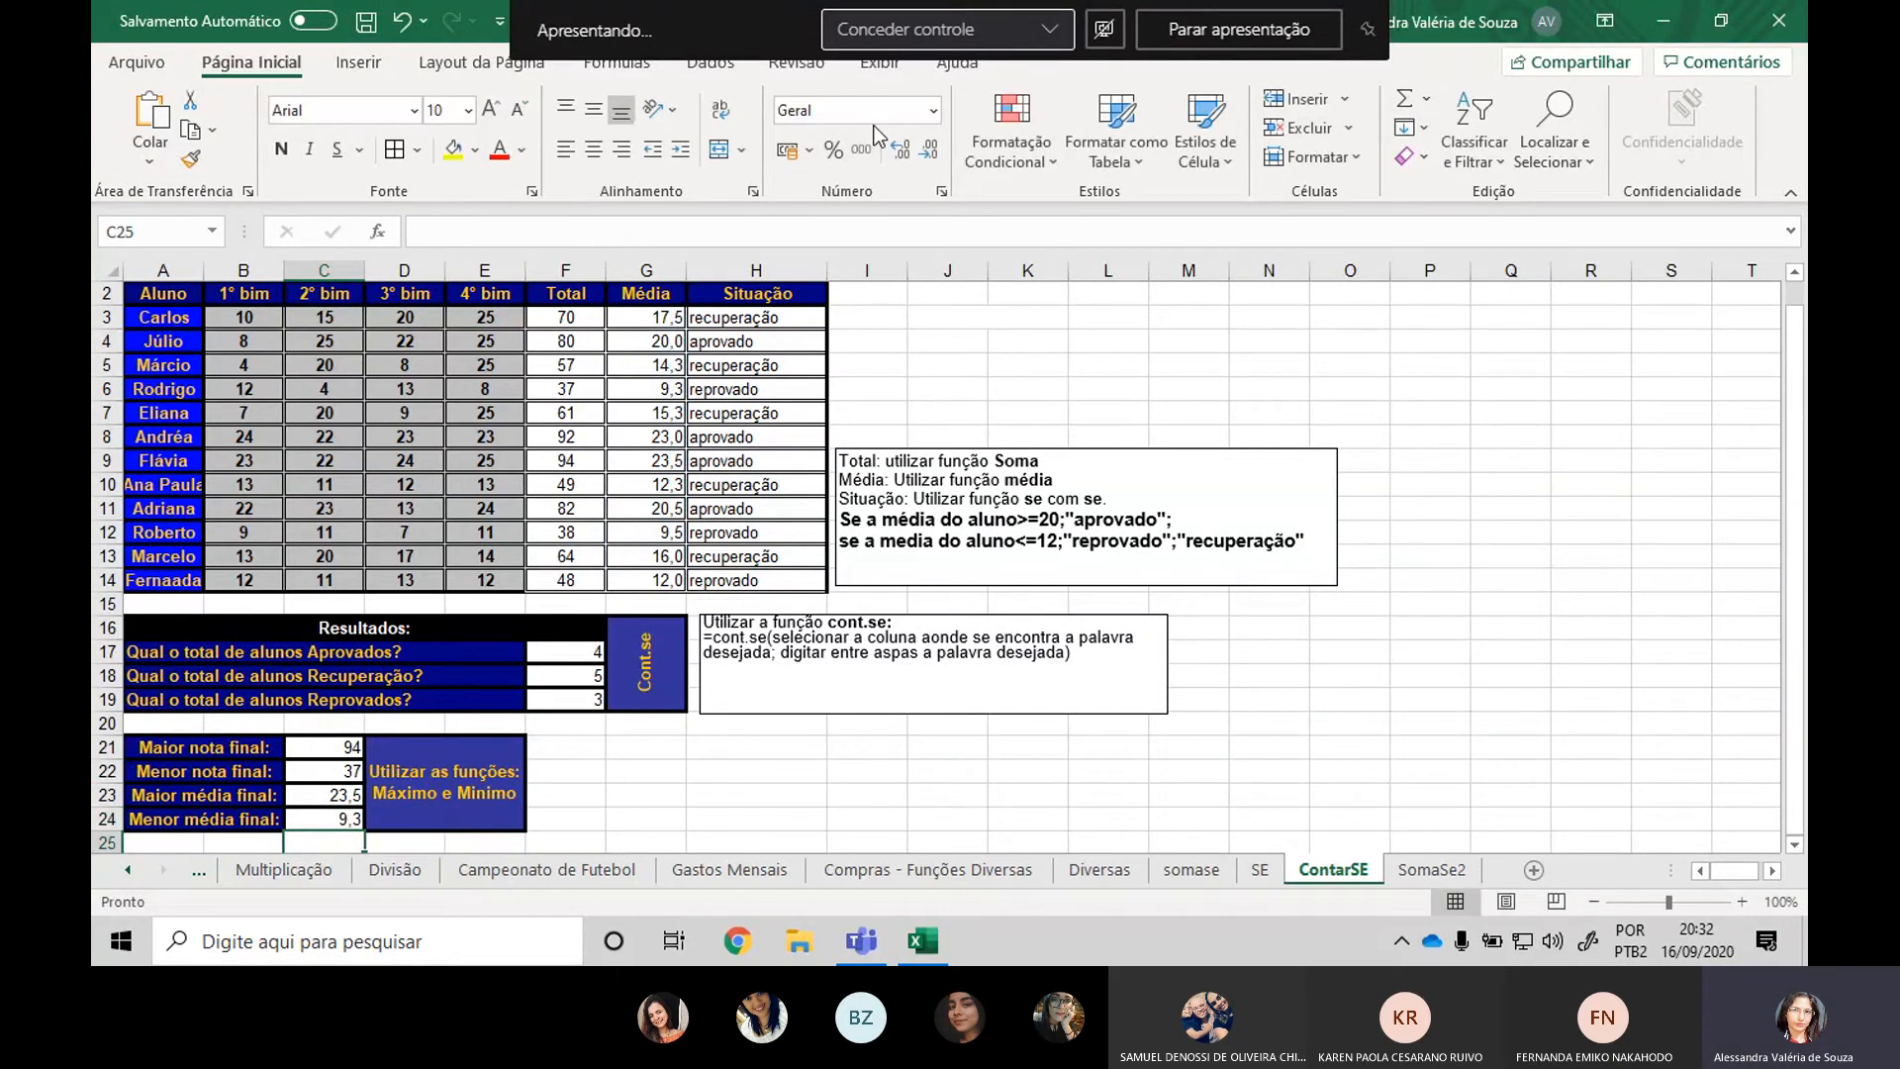
pyautogui.click(1392, 428)
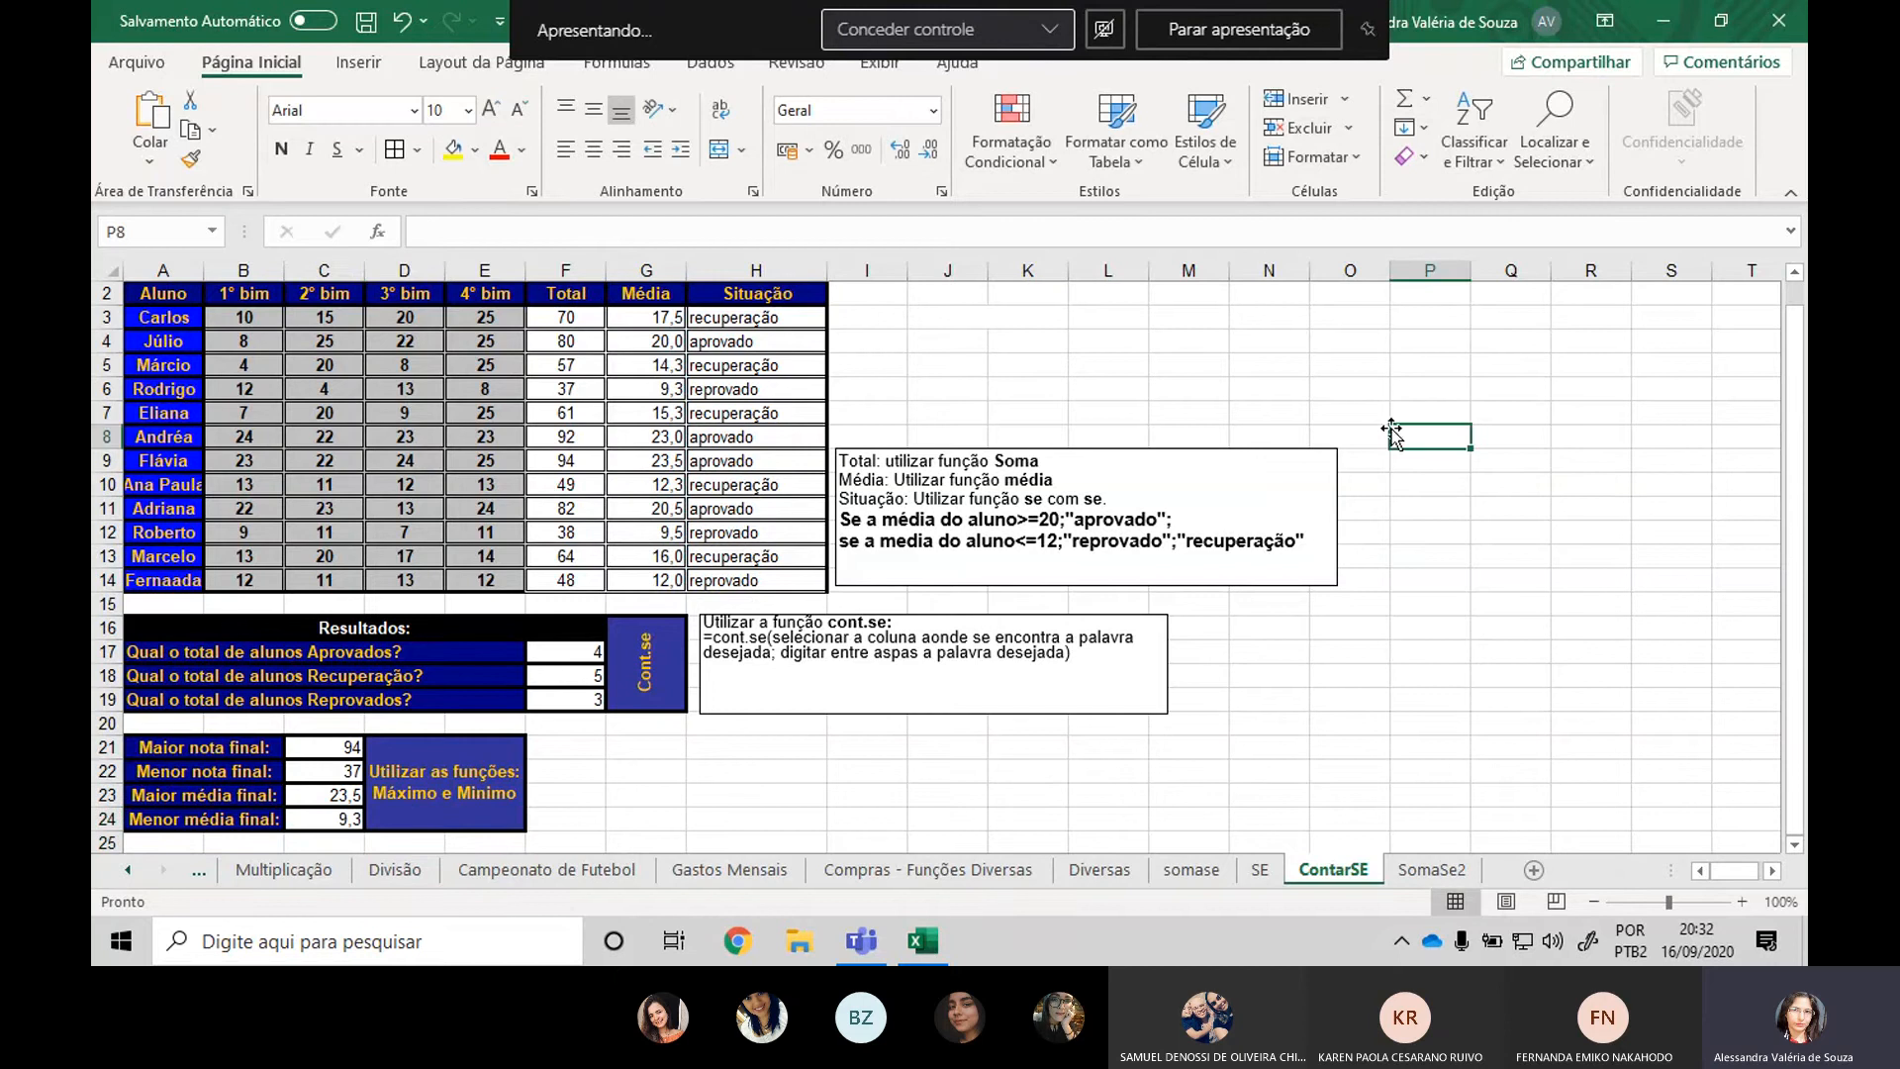
# Check the Teams meeting chat and return to the Excel workbook on the SomaSe2 sheet.
pyautogui.hotkey('alt', 'Tab')
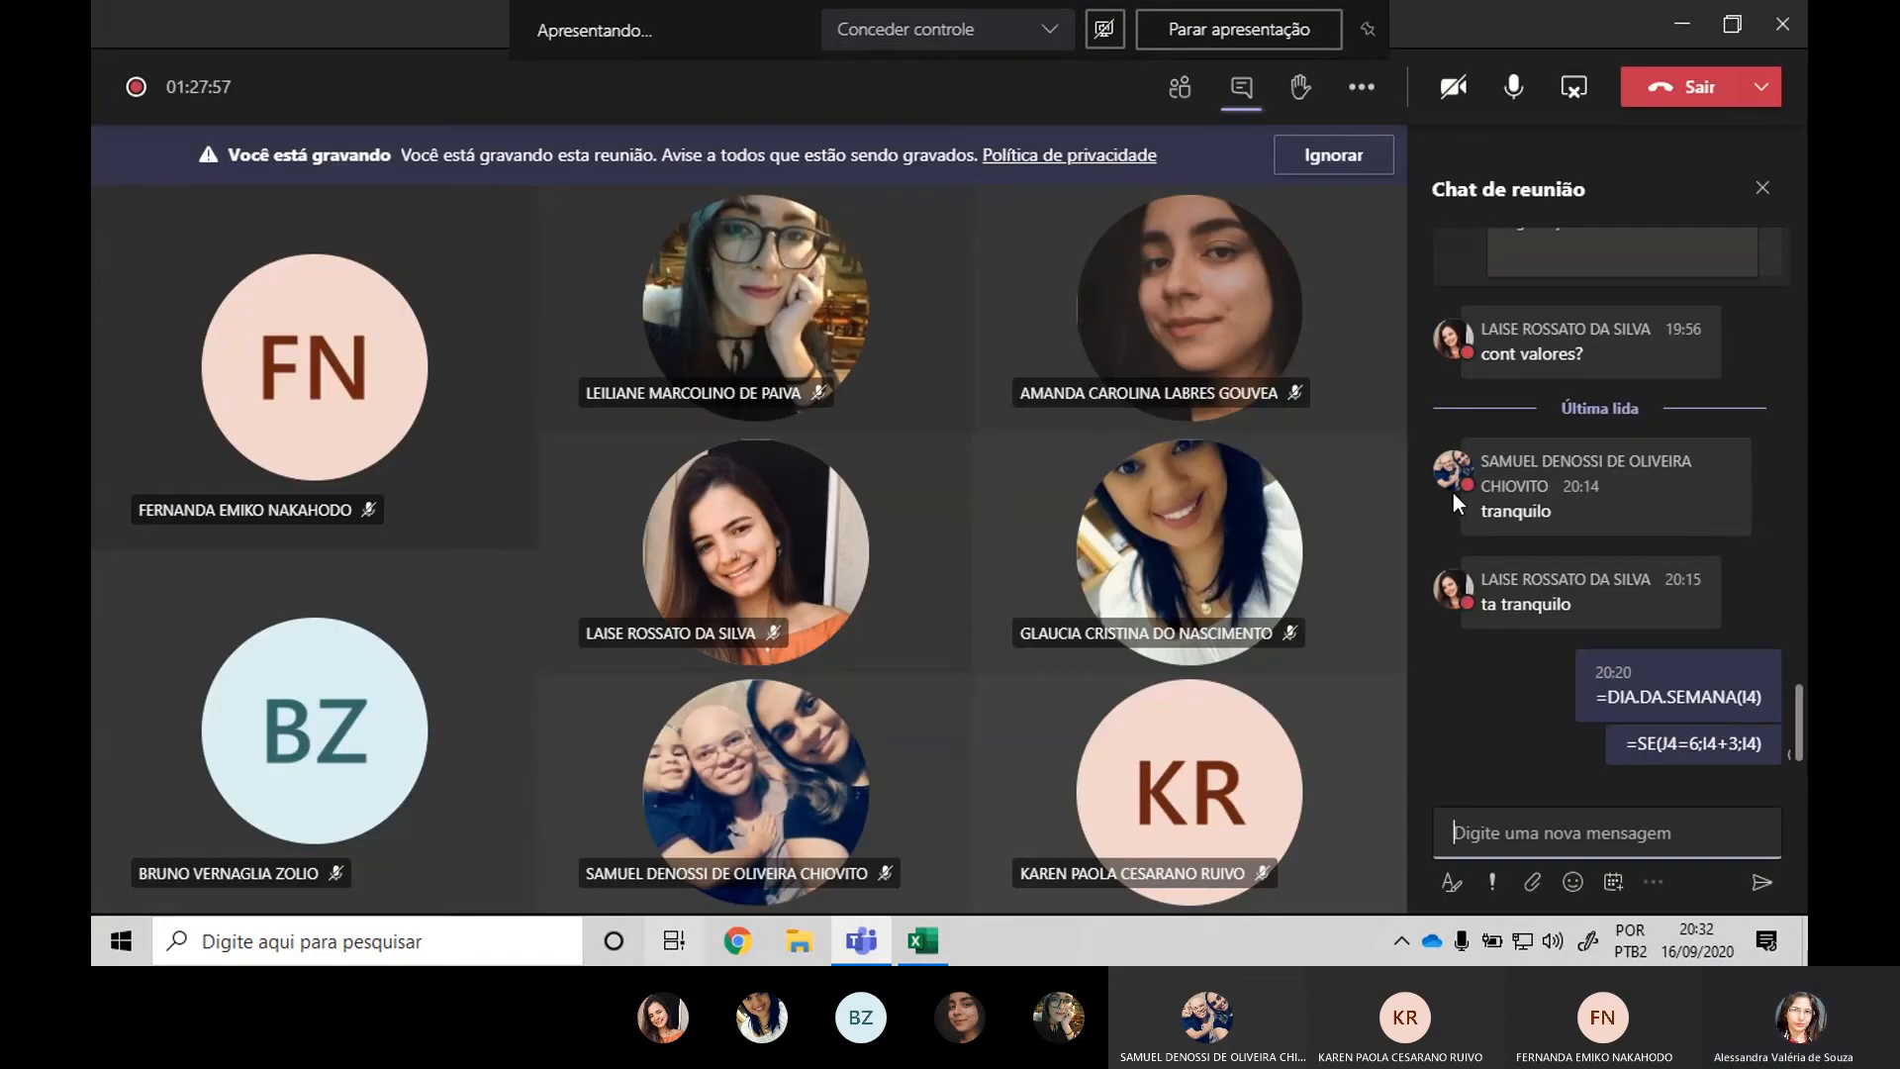
pyautogui.press('super+Tab')
pyautogui.press('Right')
pyautogui.press('Return')
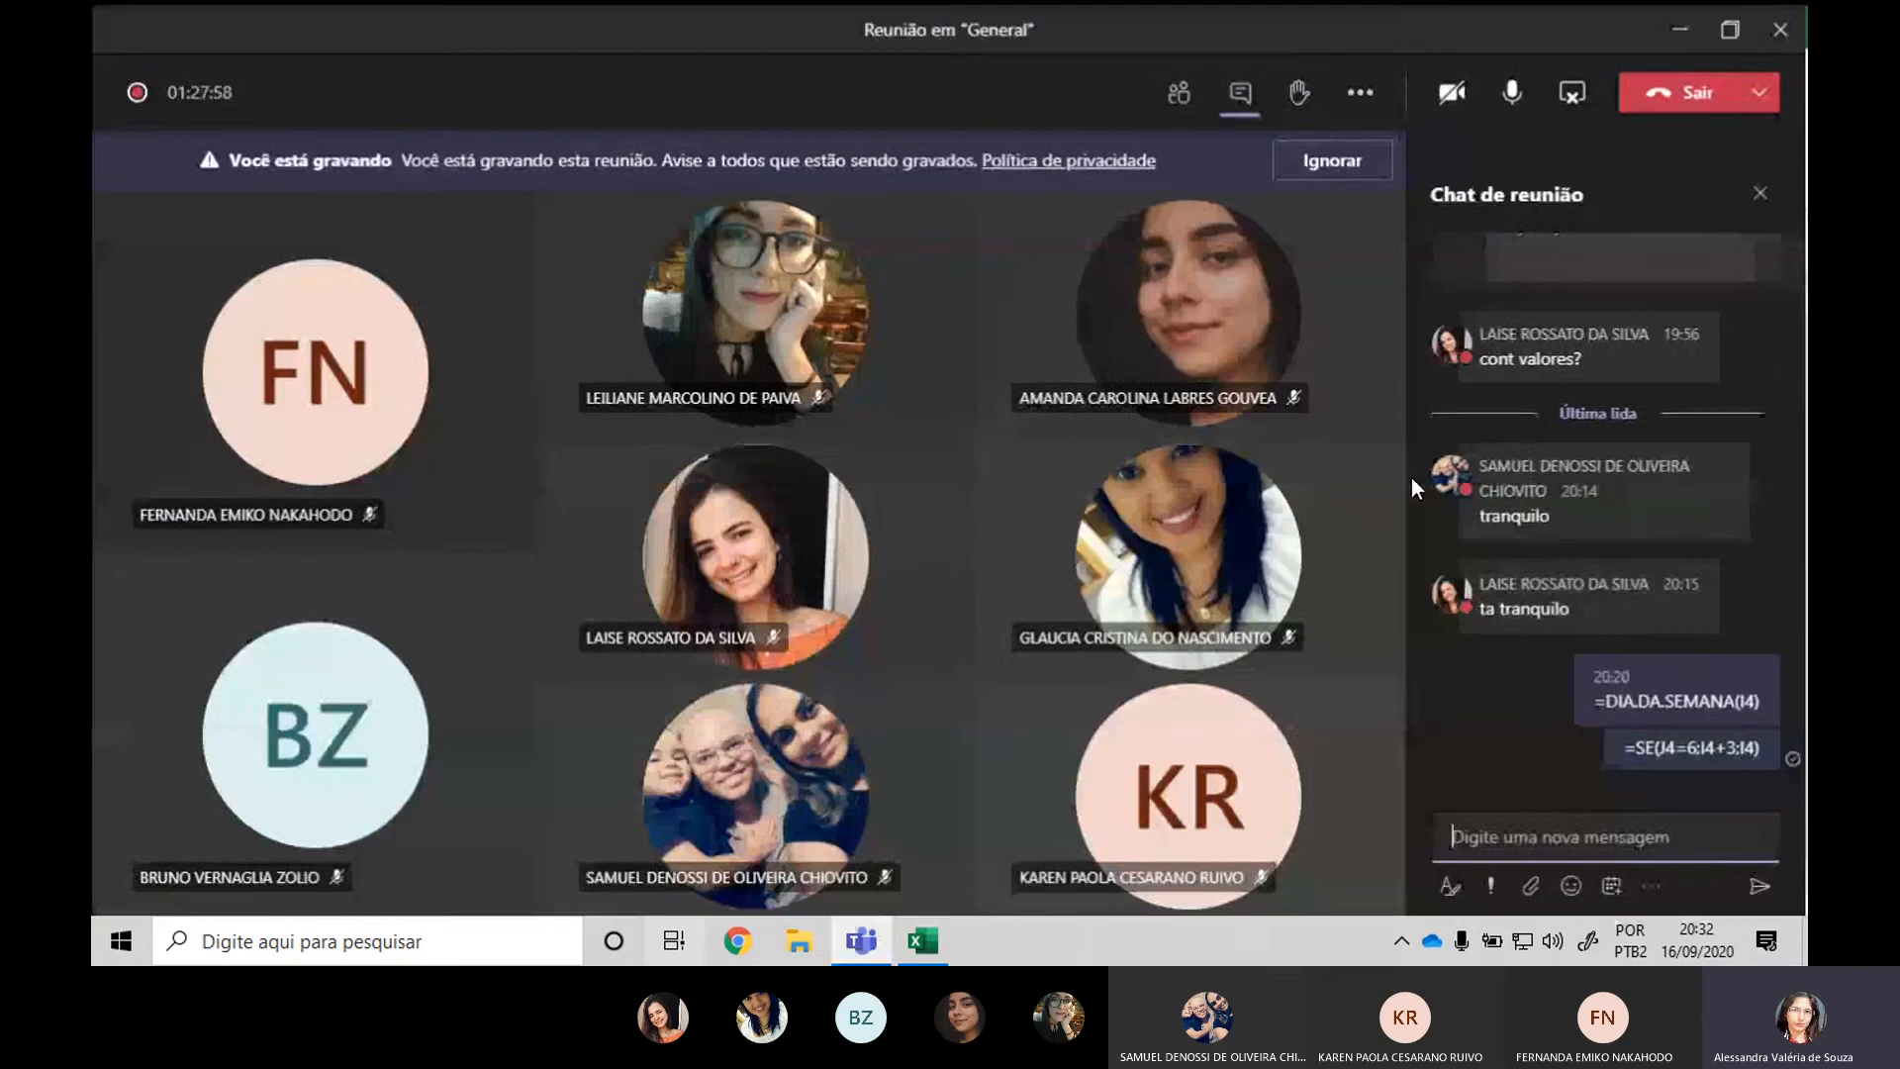
pyautogui.hotkey('alt', 'Tab')
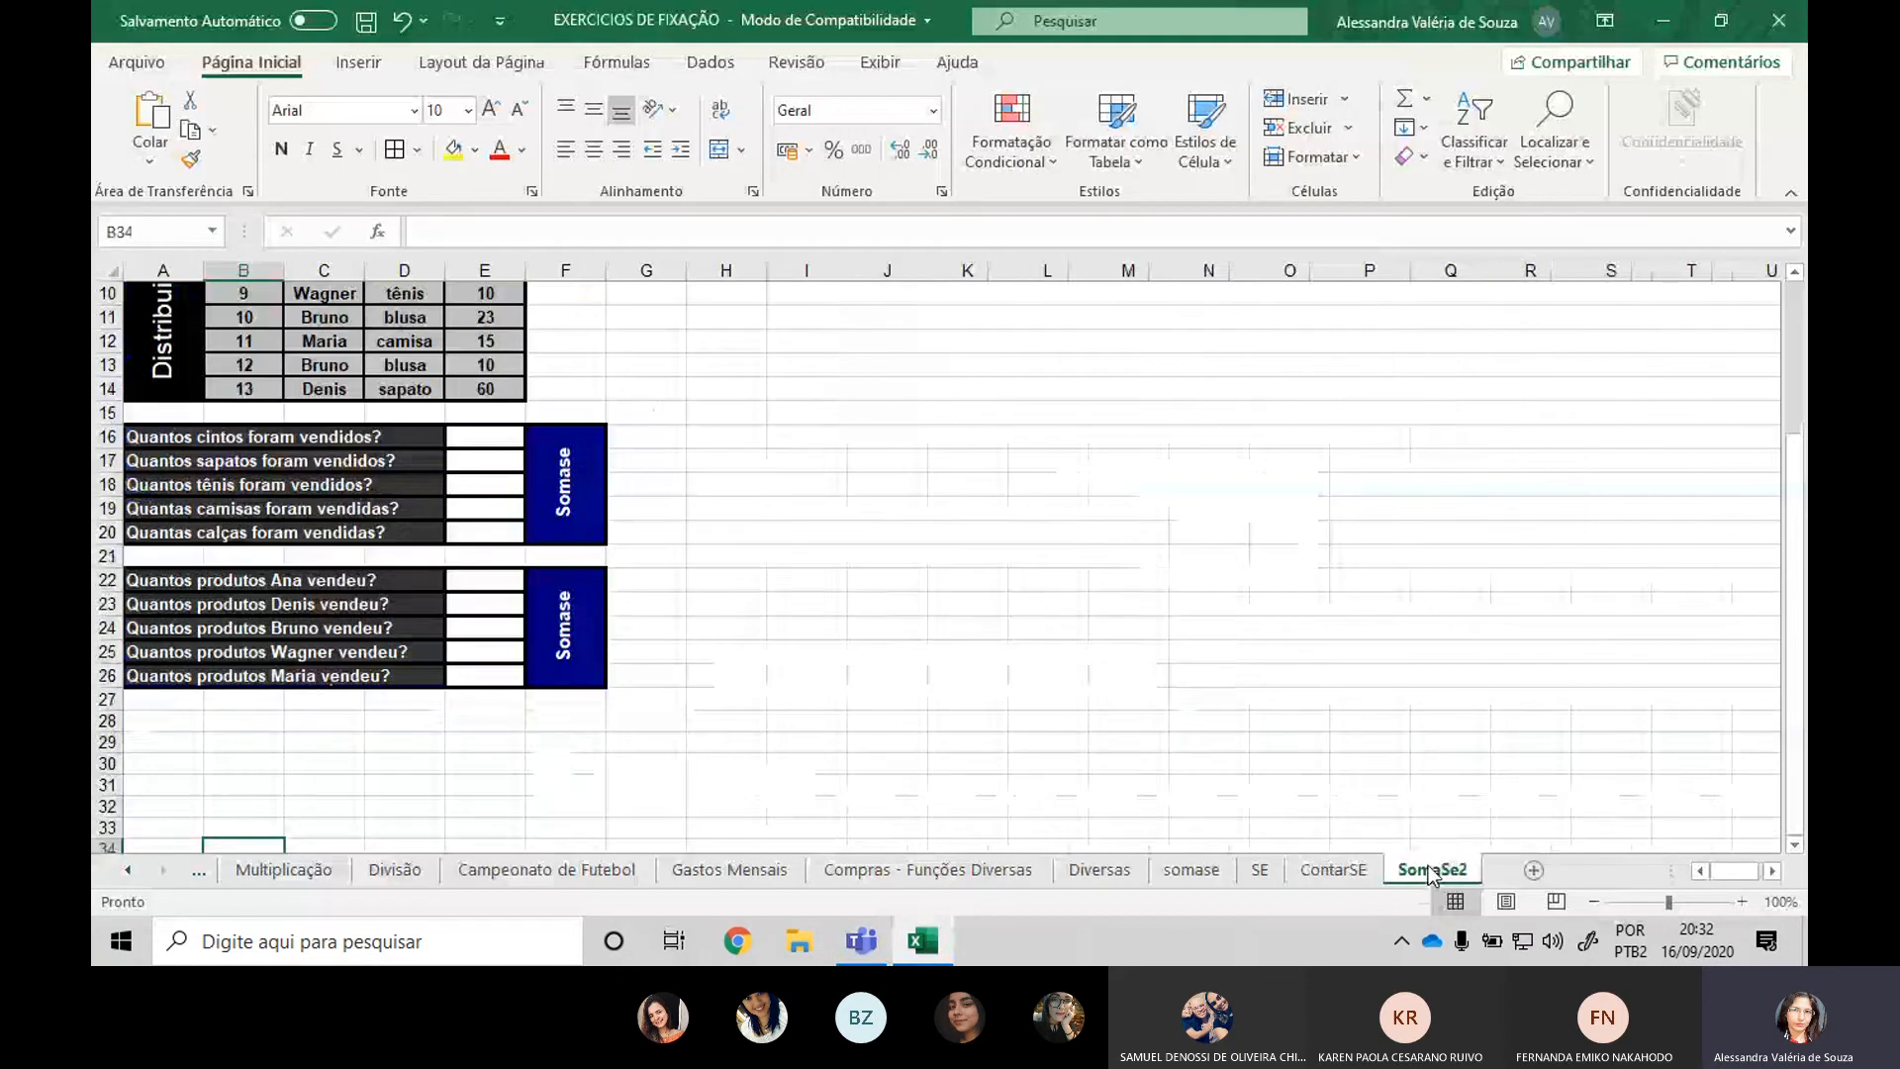
# Fit the widths of the código, vendedores, produto and unidade columns (B to E) to their contents.
pyautogui.scroll(1, 1222, 606)
pyautogui.scroll(2, 1221, 606)
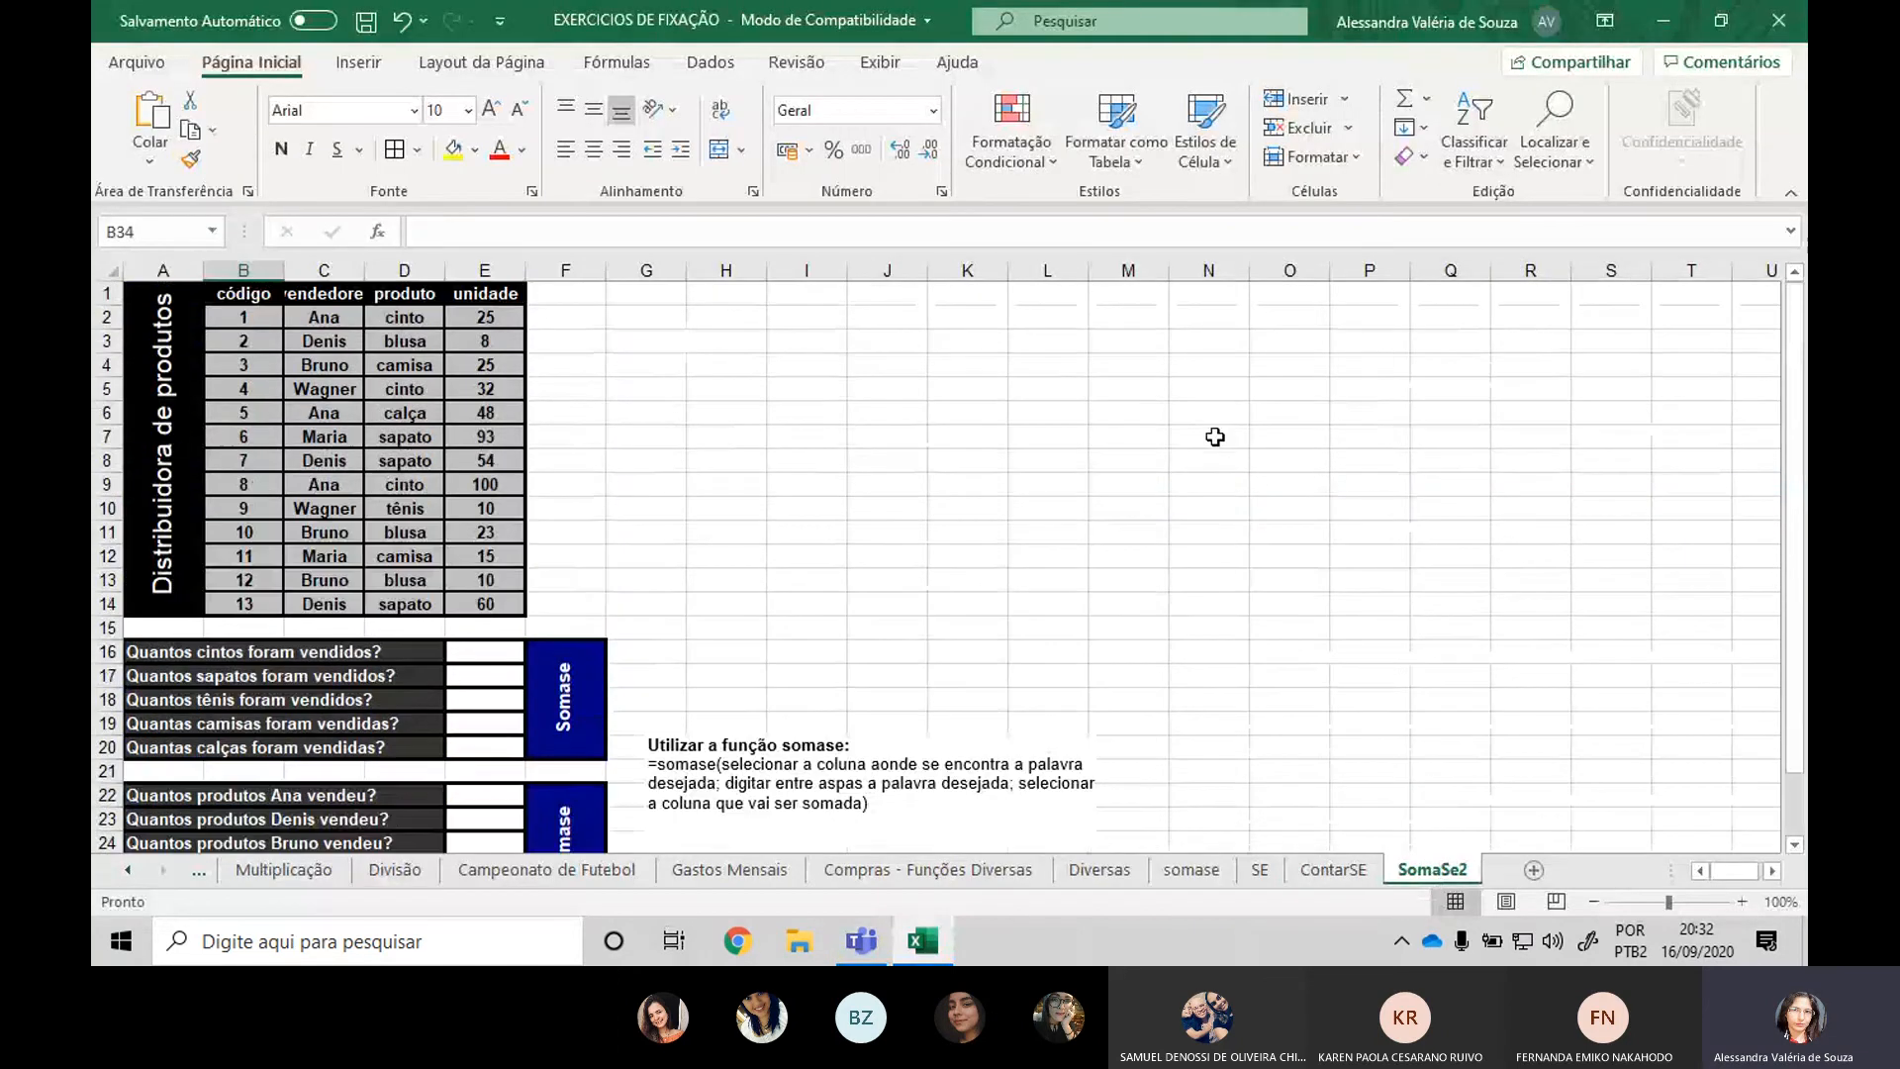
pyautogui.scroll(-2, 1177, 516)
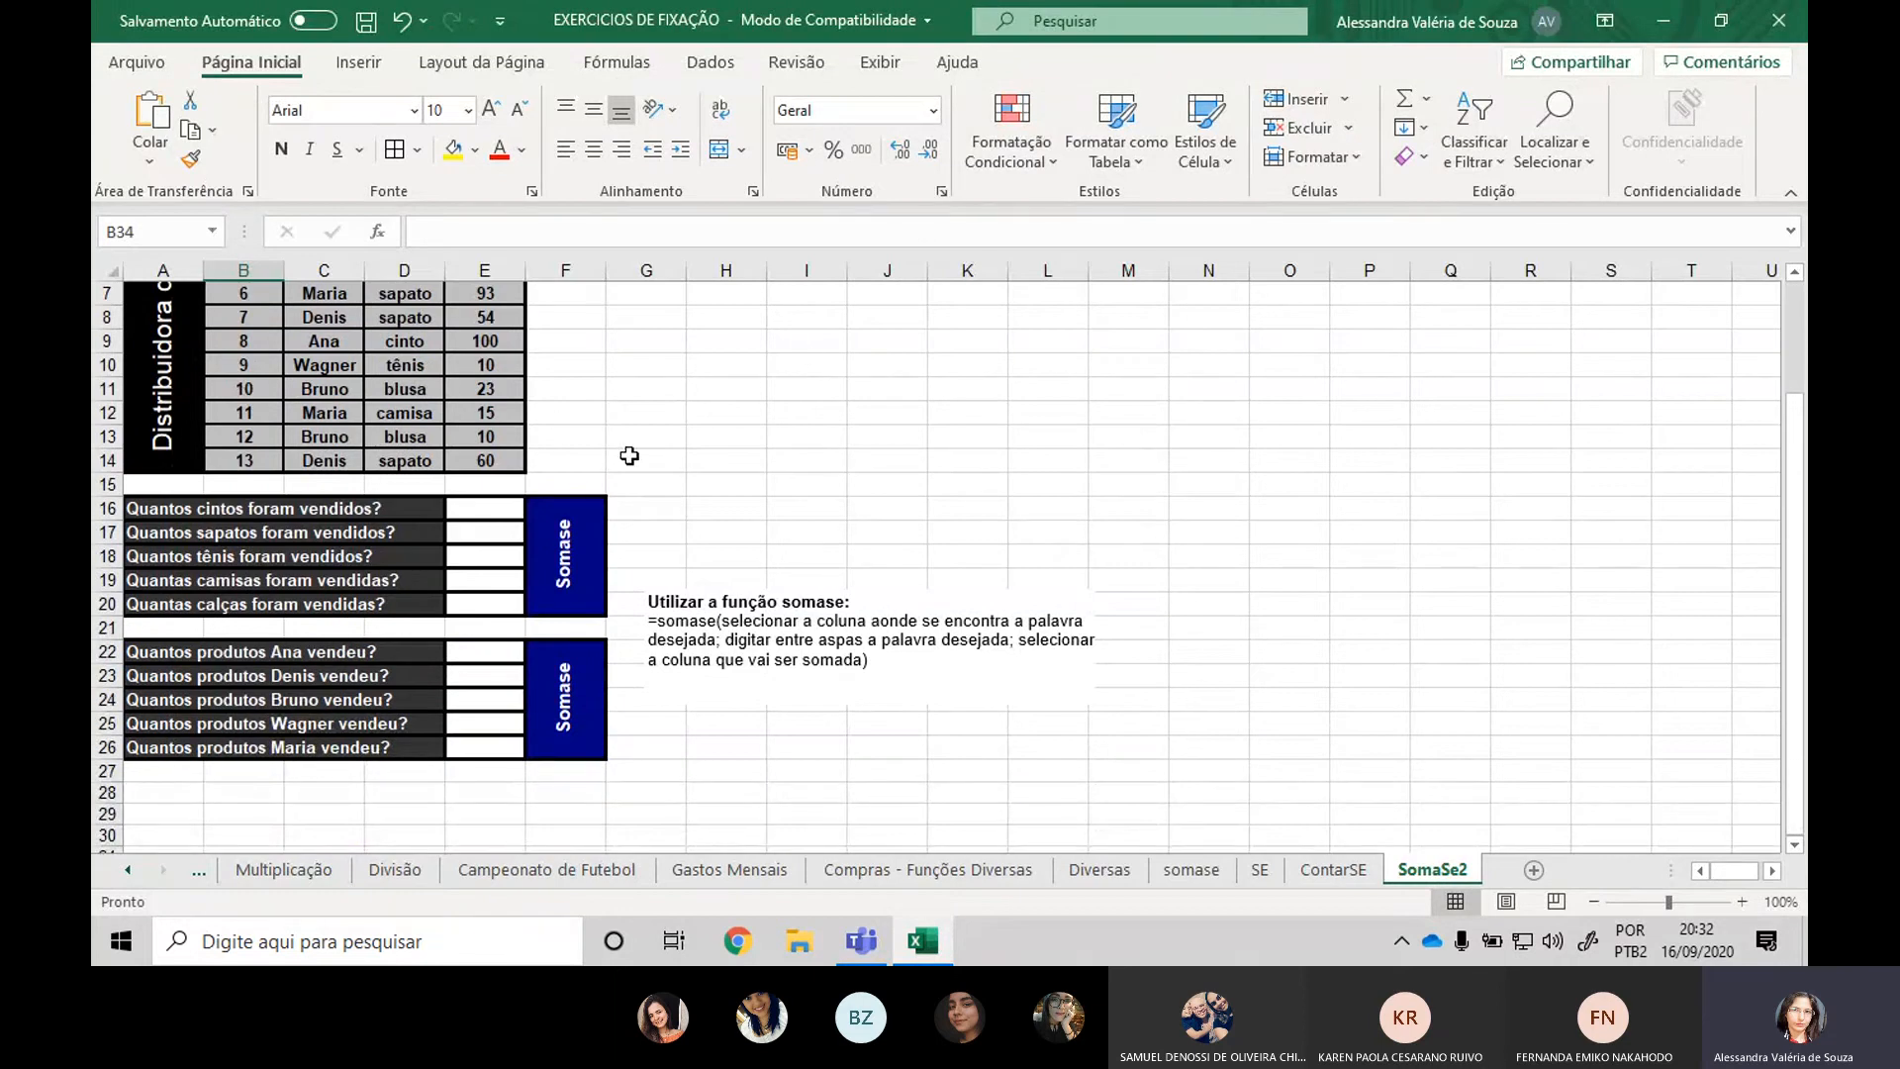
pyautogui.scroll(1, 630, 455)
pyautogui.scroll(1, 629, 455)
pyautogui.scroll(3, 693, 445)
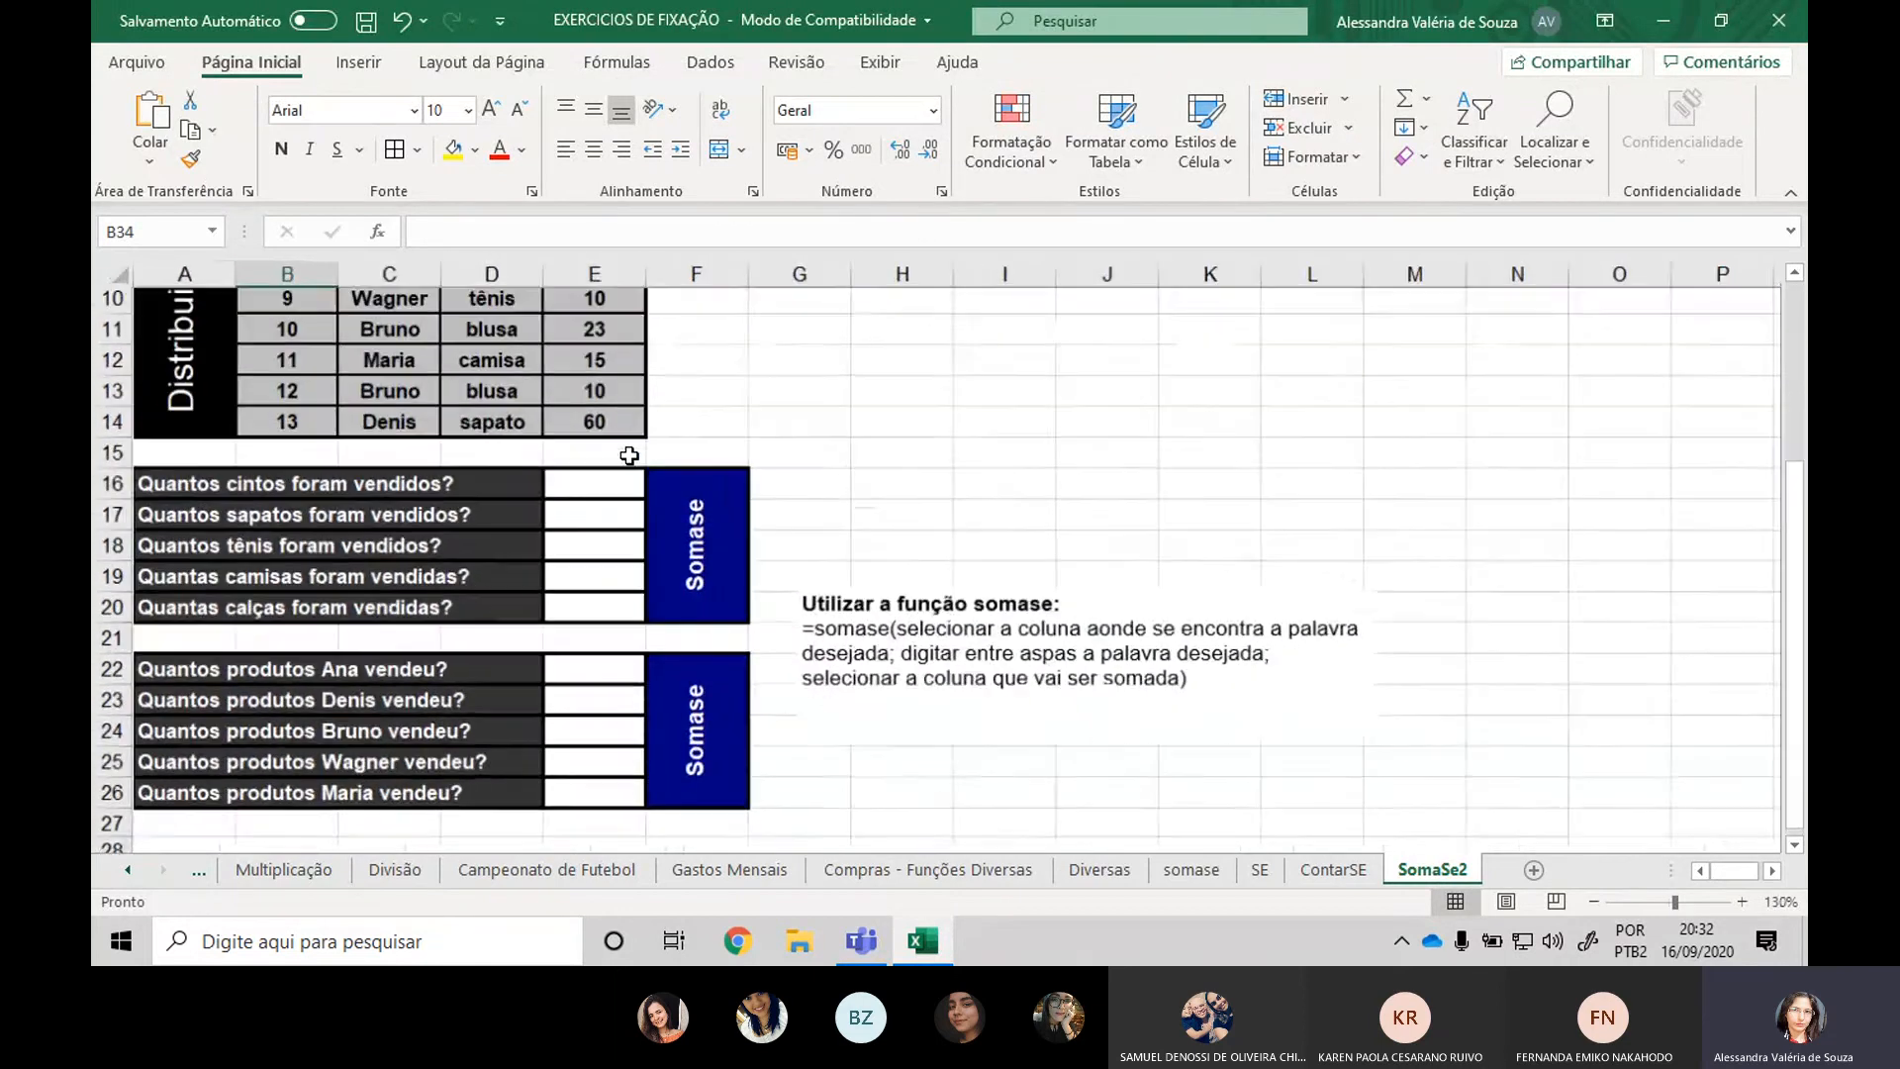
pyautogui.doubleClick(341, 273)
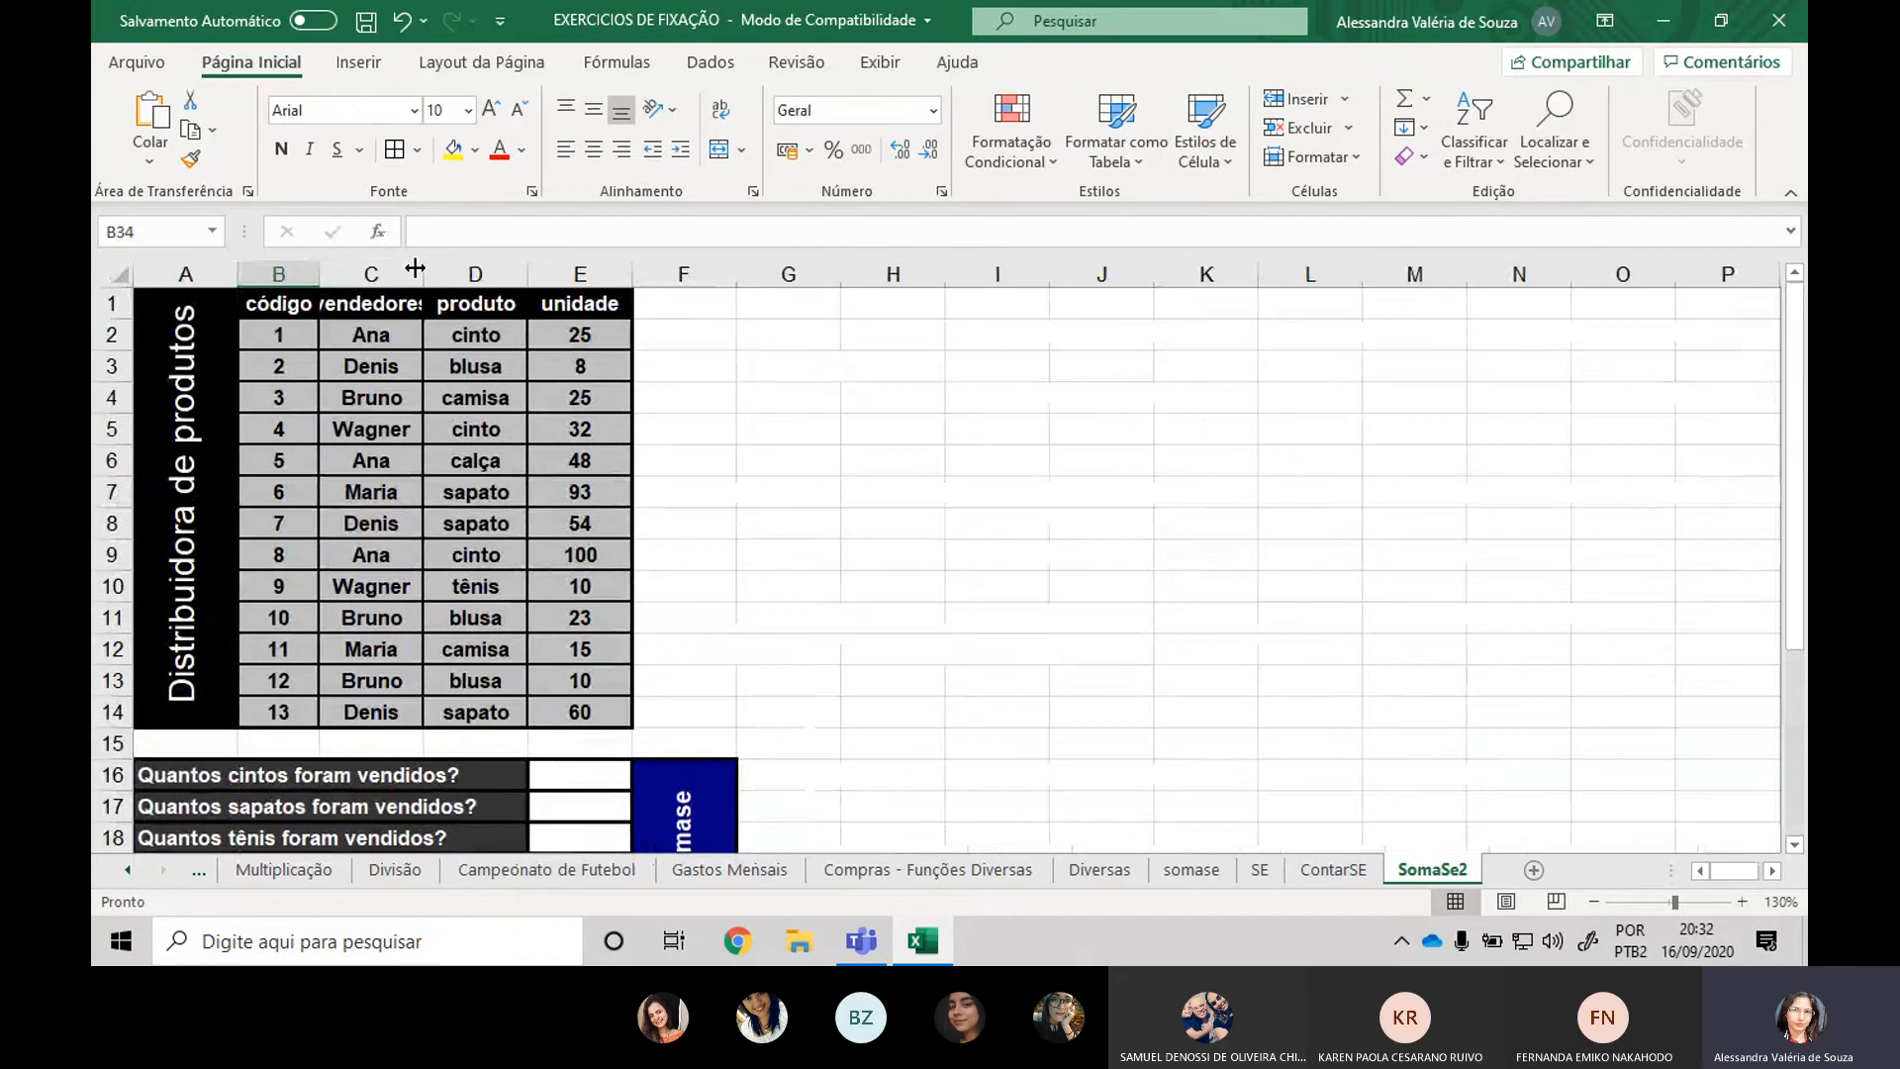
pyautogui.doubleClick(423, 274)
pyautogui.doubleClick(555, 273)
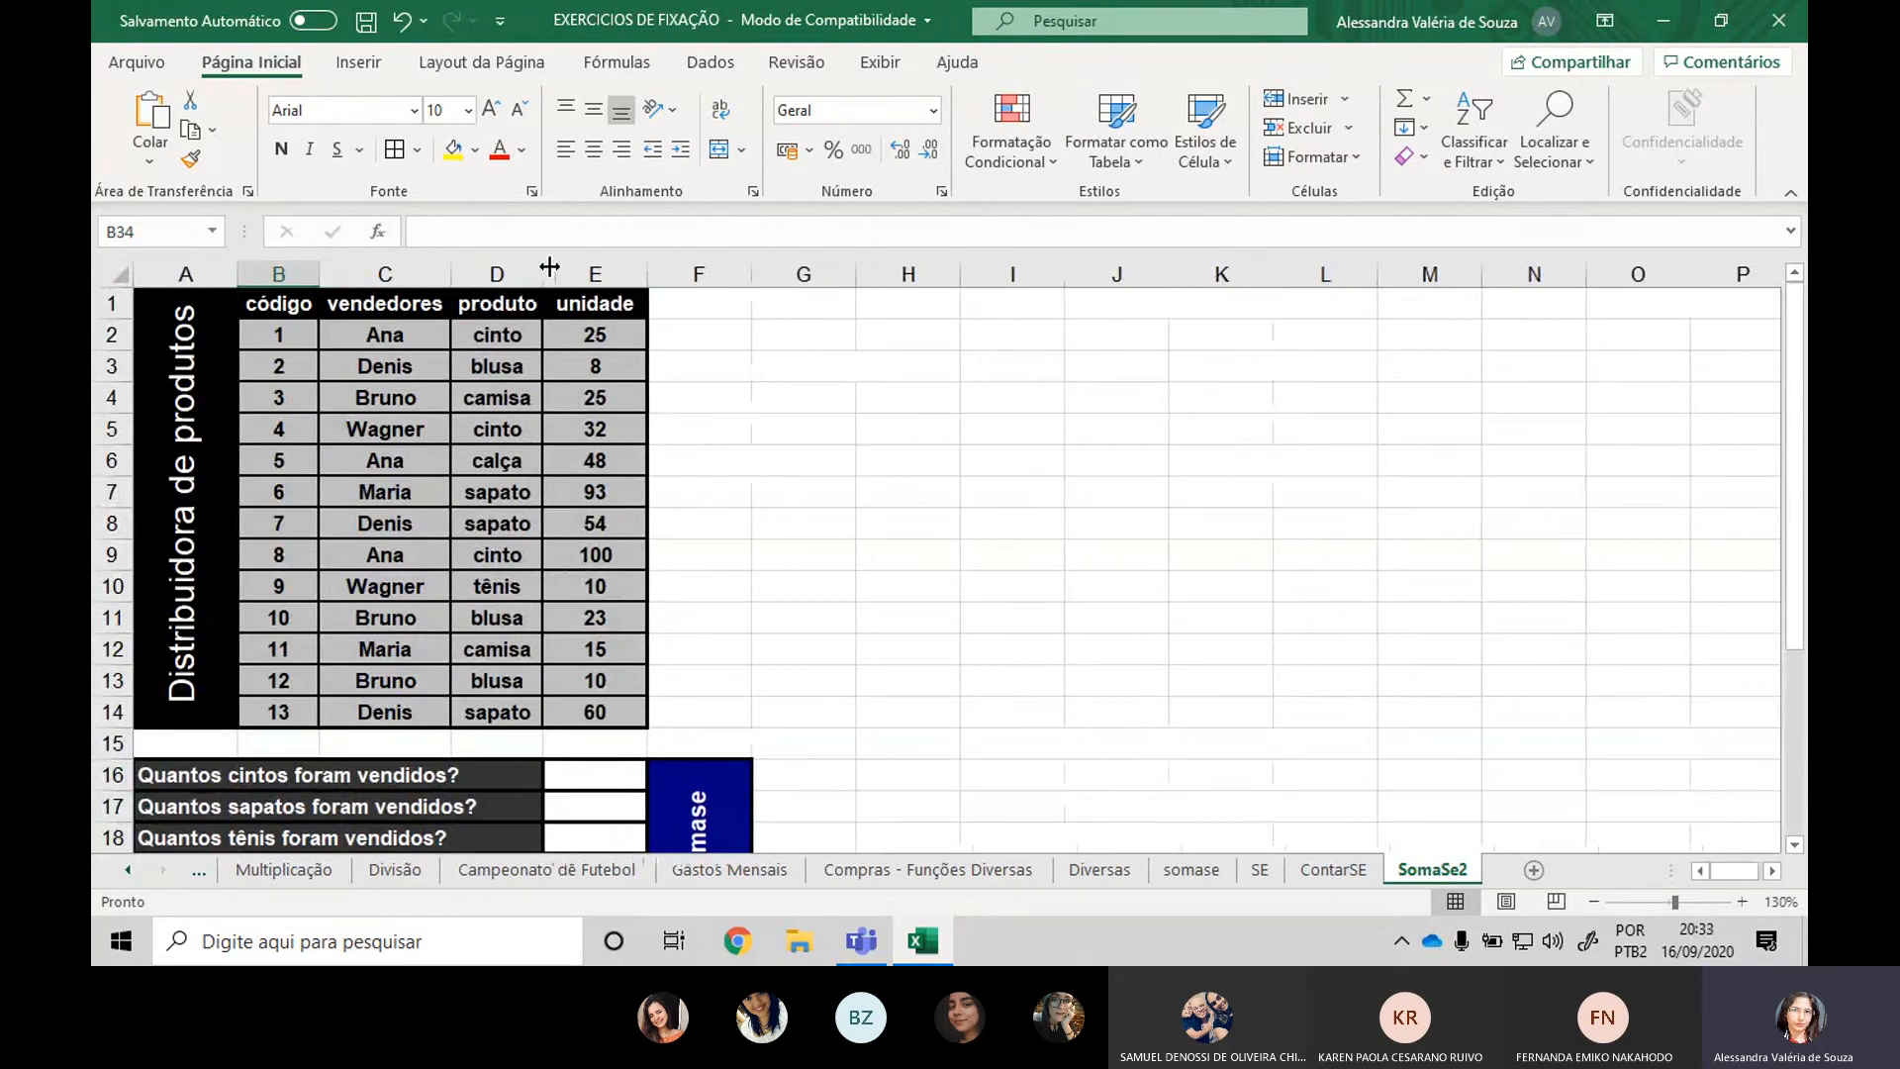
pyautogui.doubleClick(648, 261)
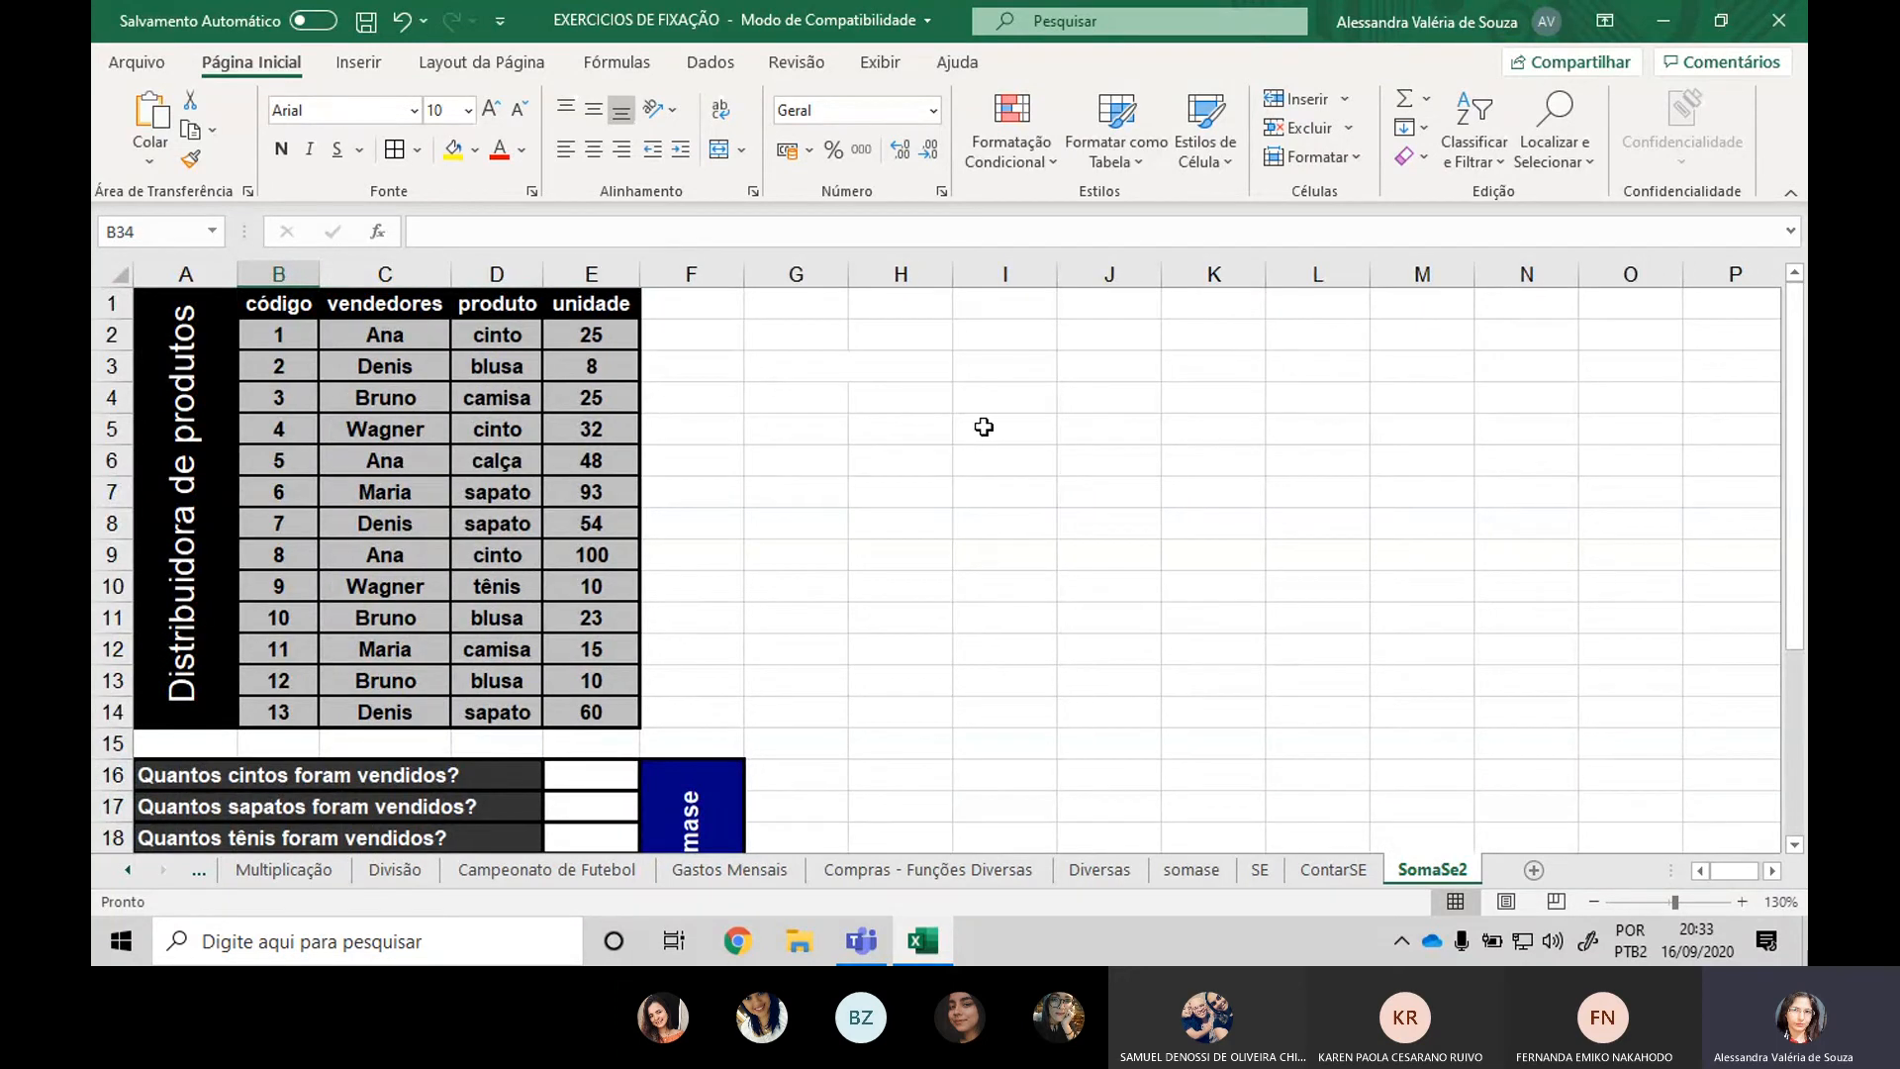
# Examine the product distribution table, the sales questions below it and the note on using the somase function.
pyautogui.scroll(-1, 984, 427)
pyautogui.scroll(-1, 984, 426)
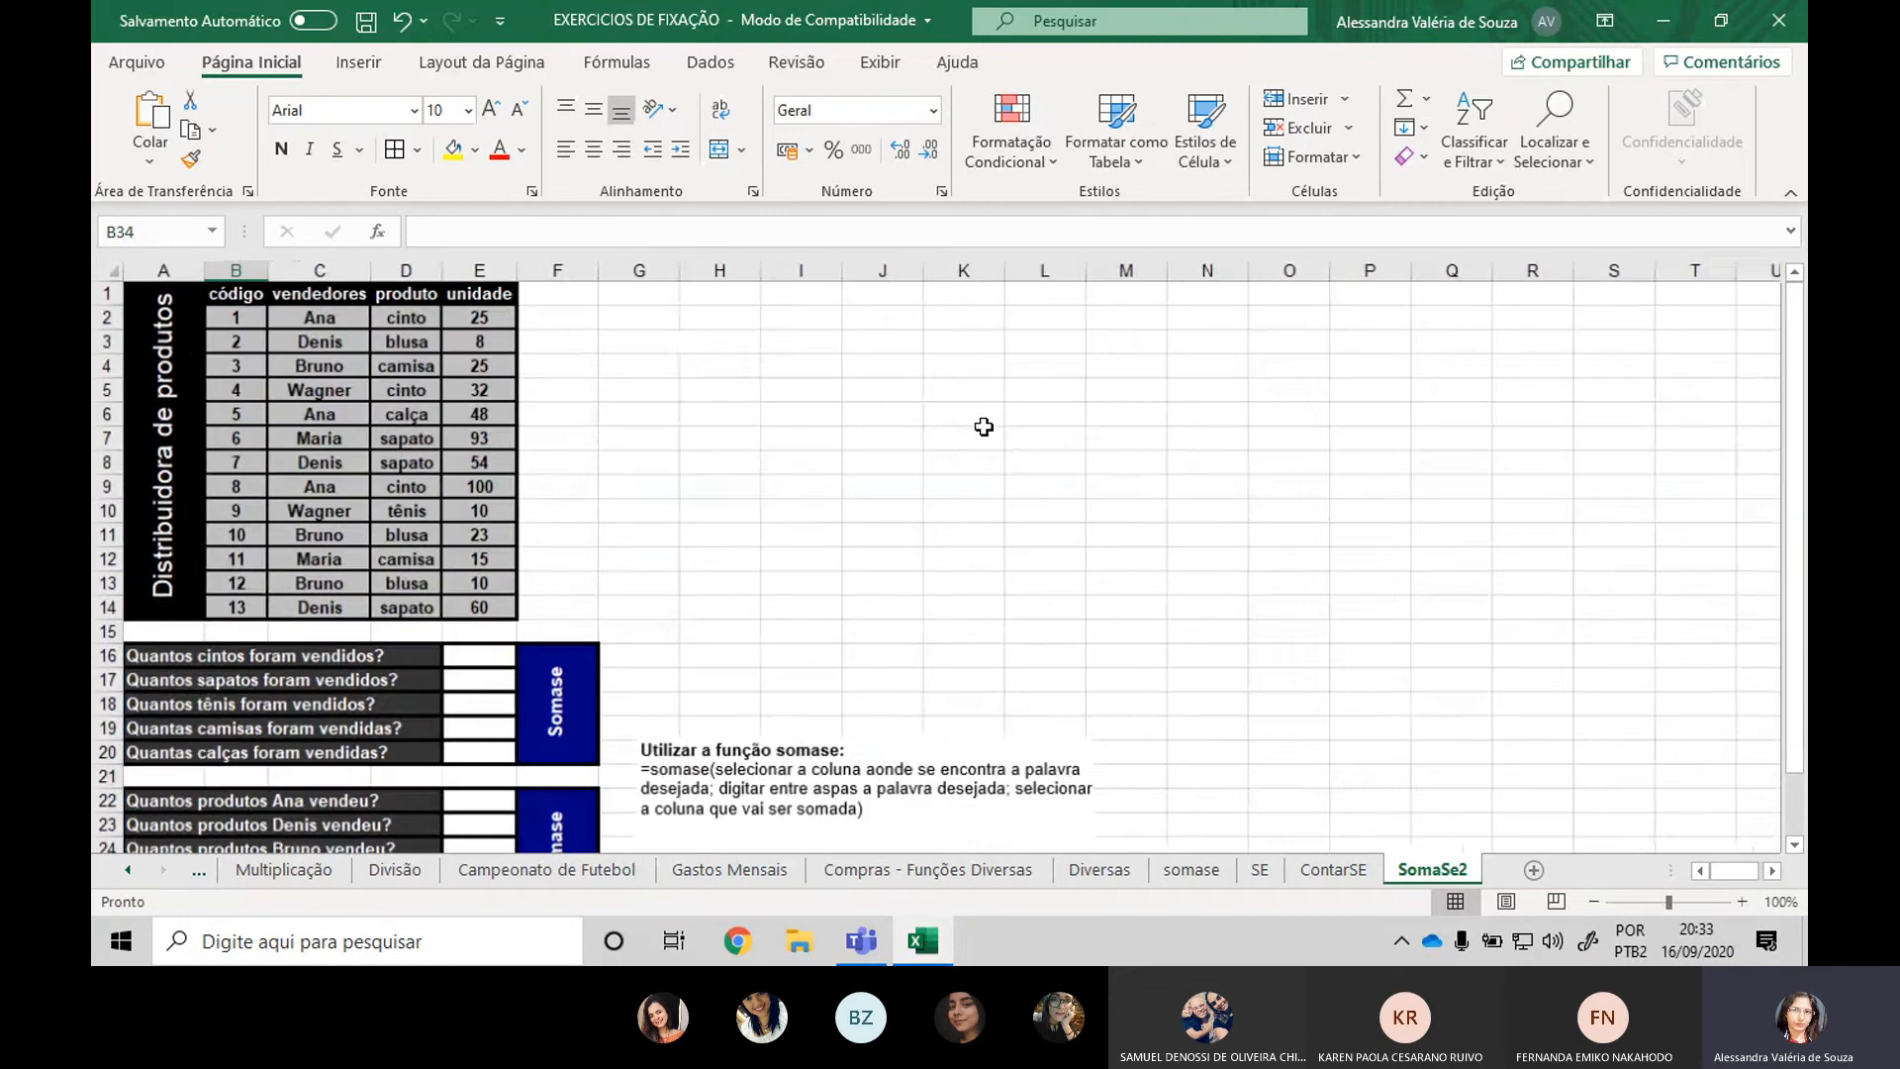
pyautogui.scroll(2, 575, 652)
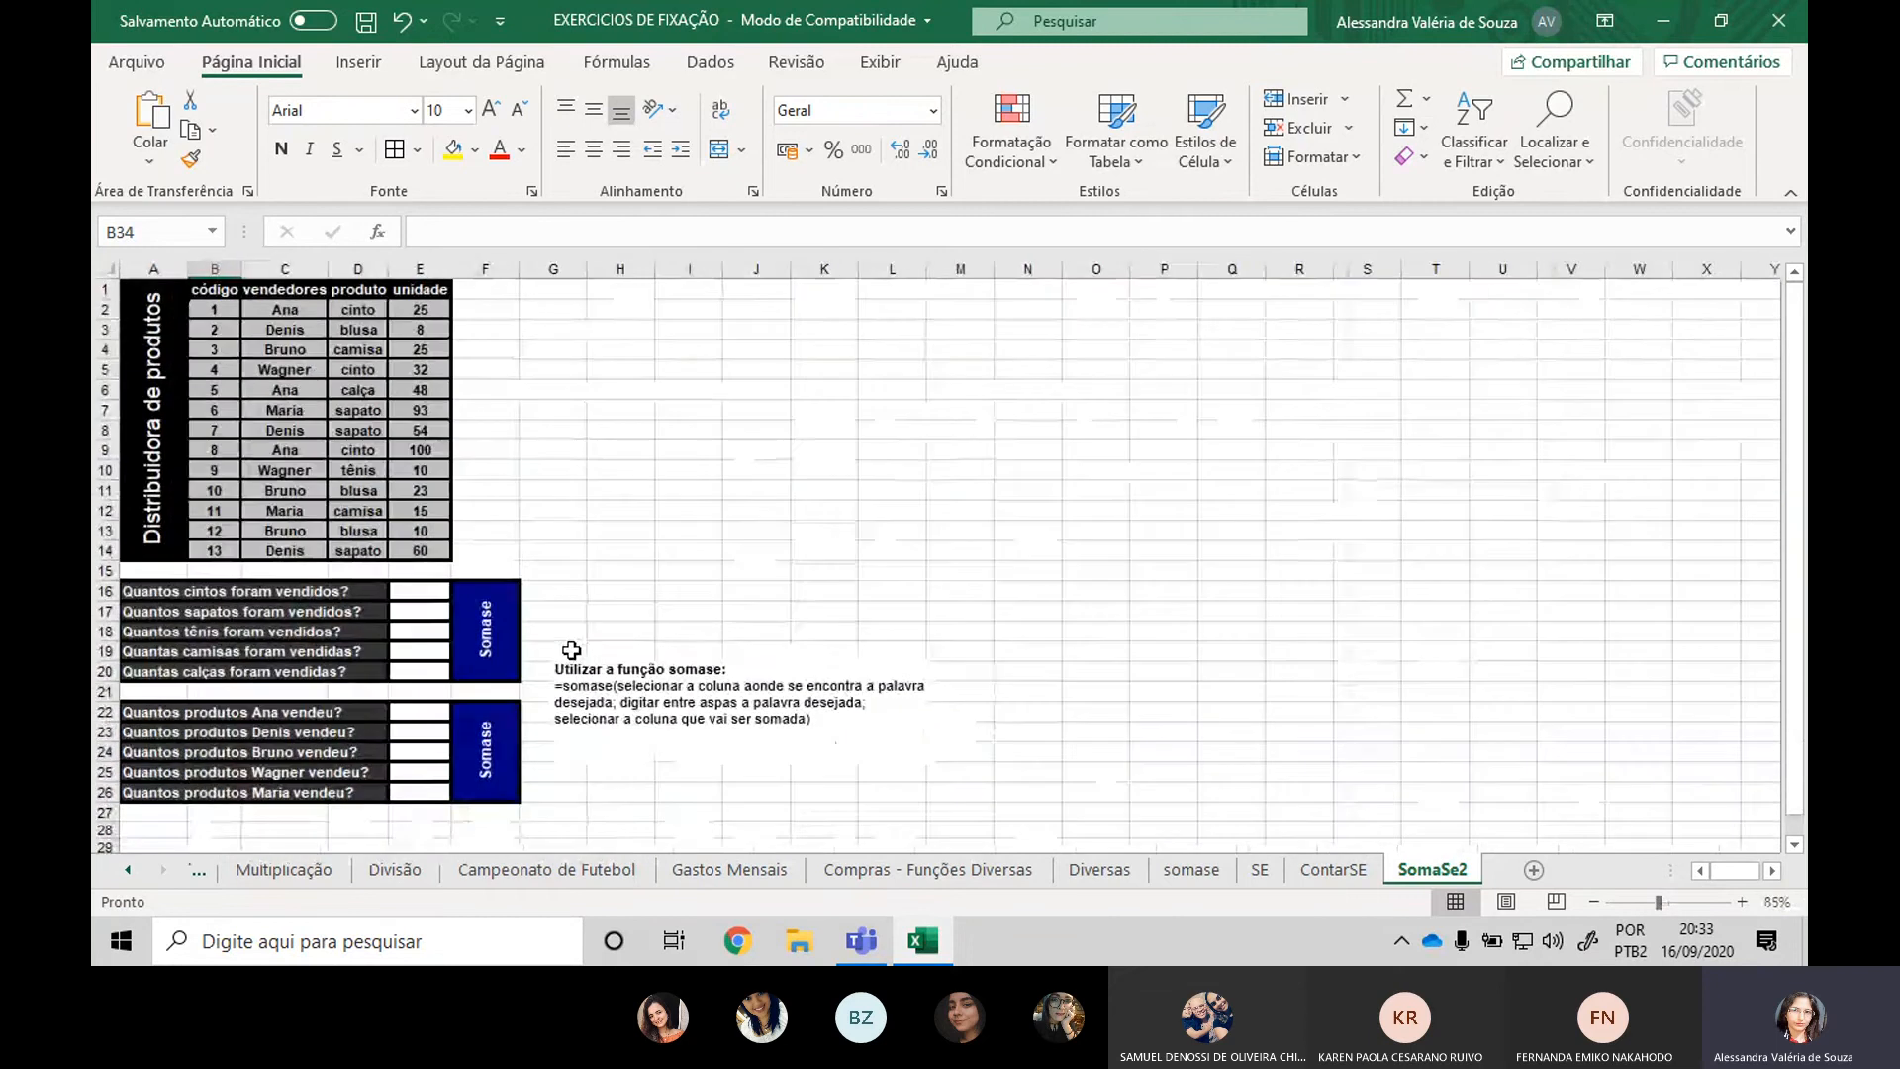
pyautogui.scroll(3, 572, 651)
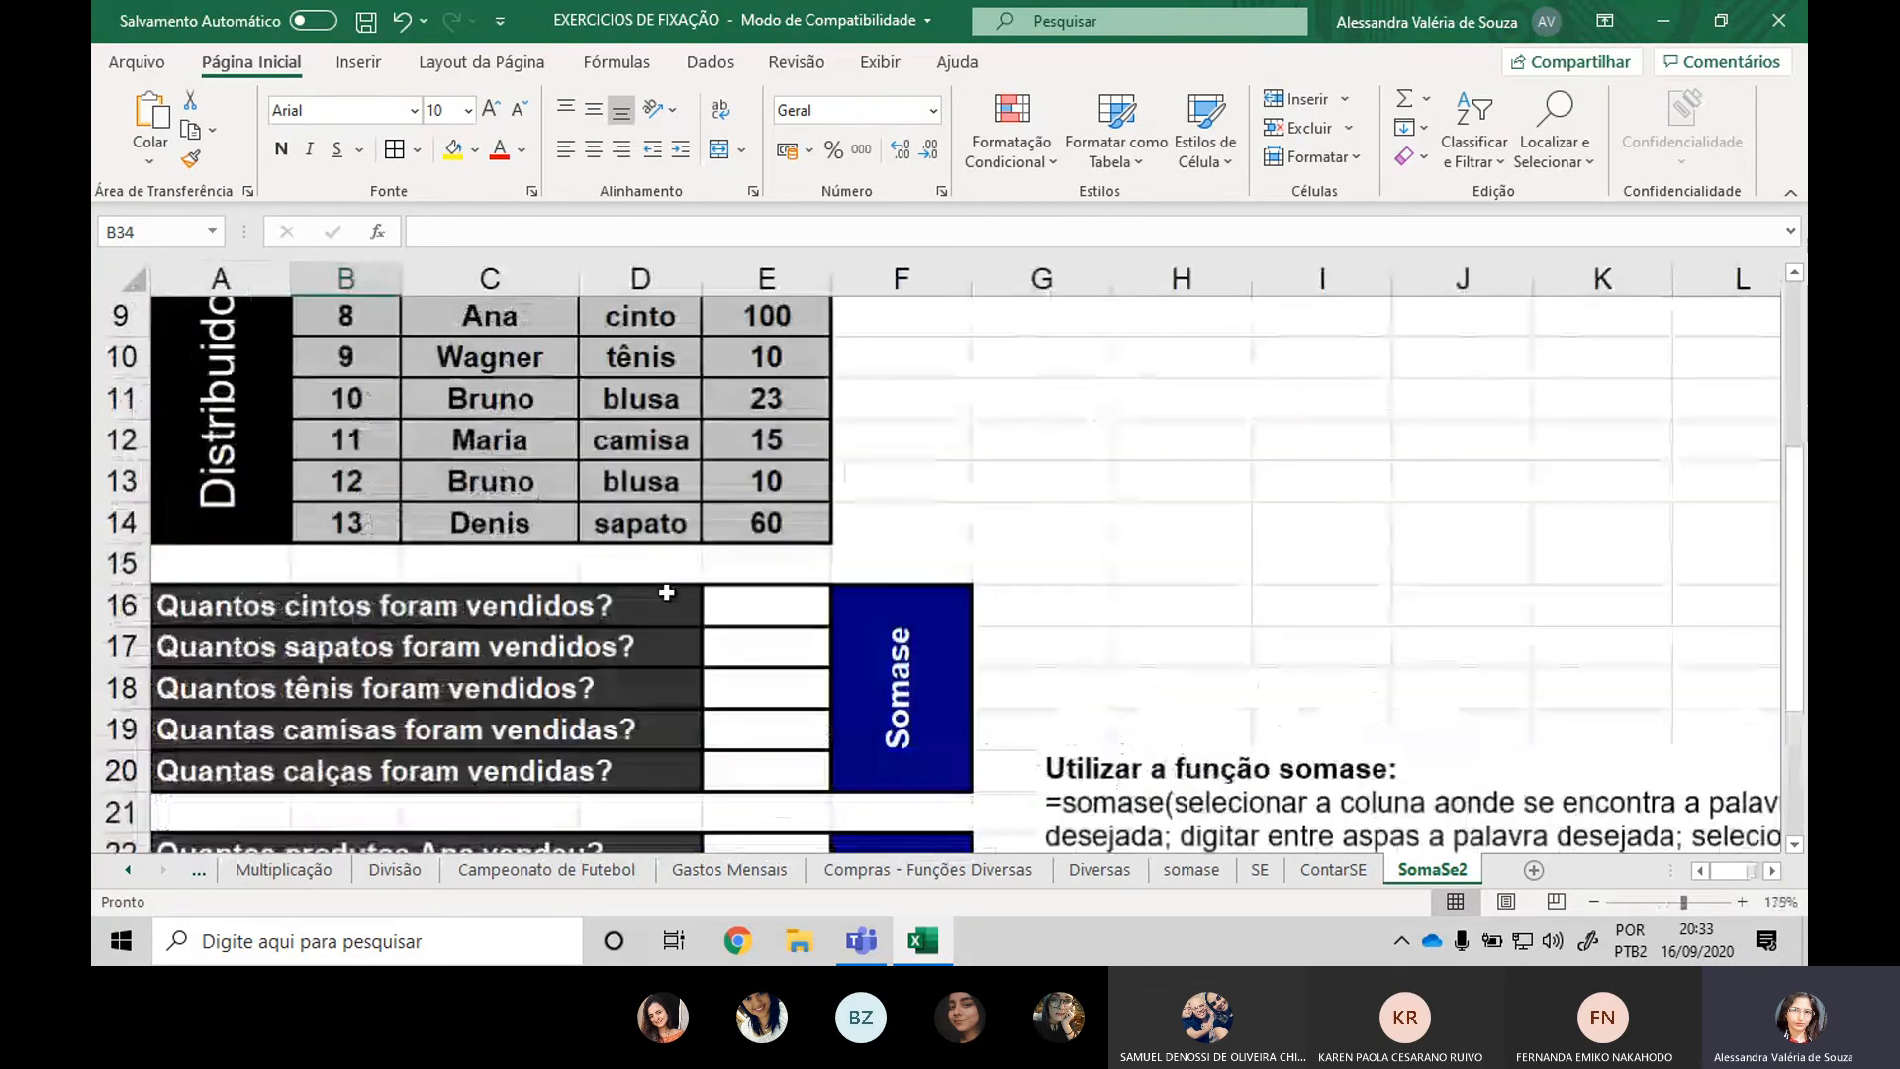
pyautogui.scroll(-2, 871, 473)
pyautogui.scroll(-2, 871, 472)
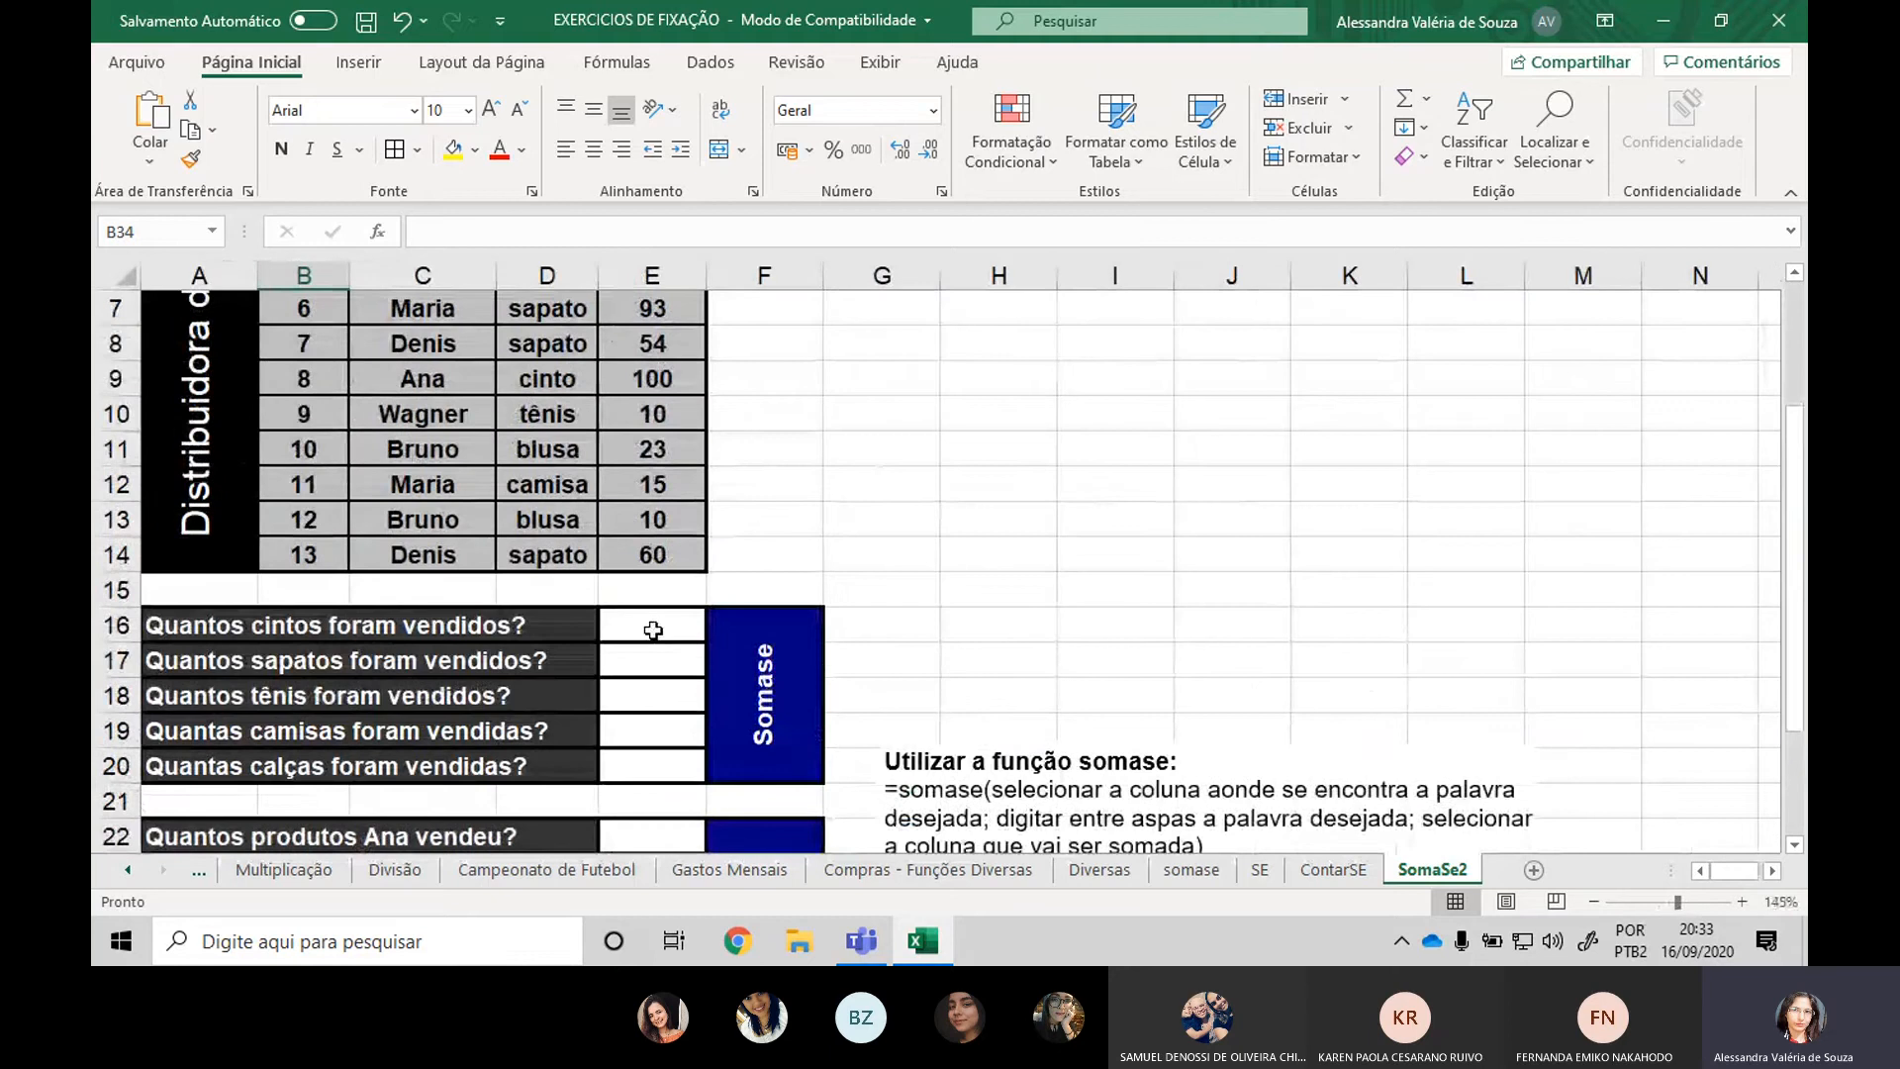
pyautogui.scroll(-2, 663, 525)
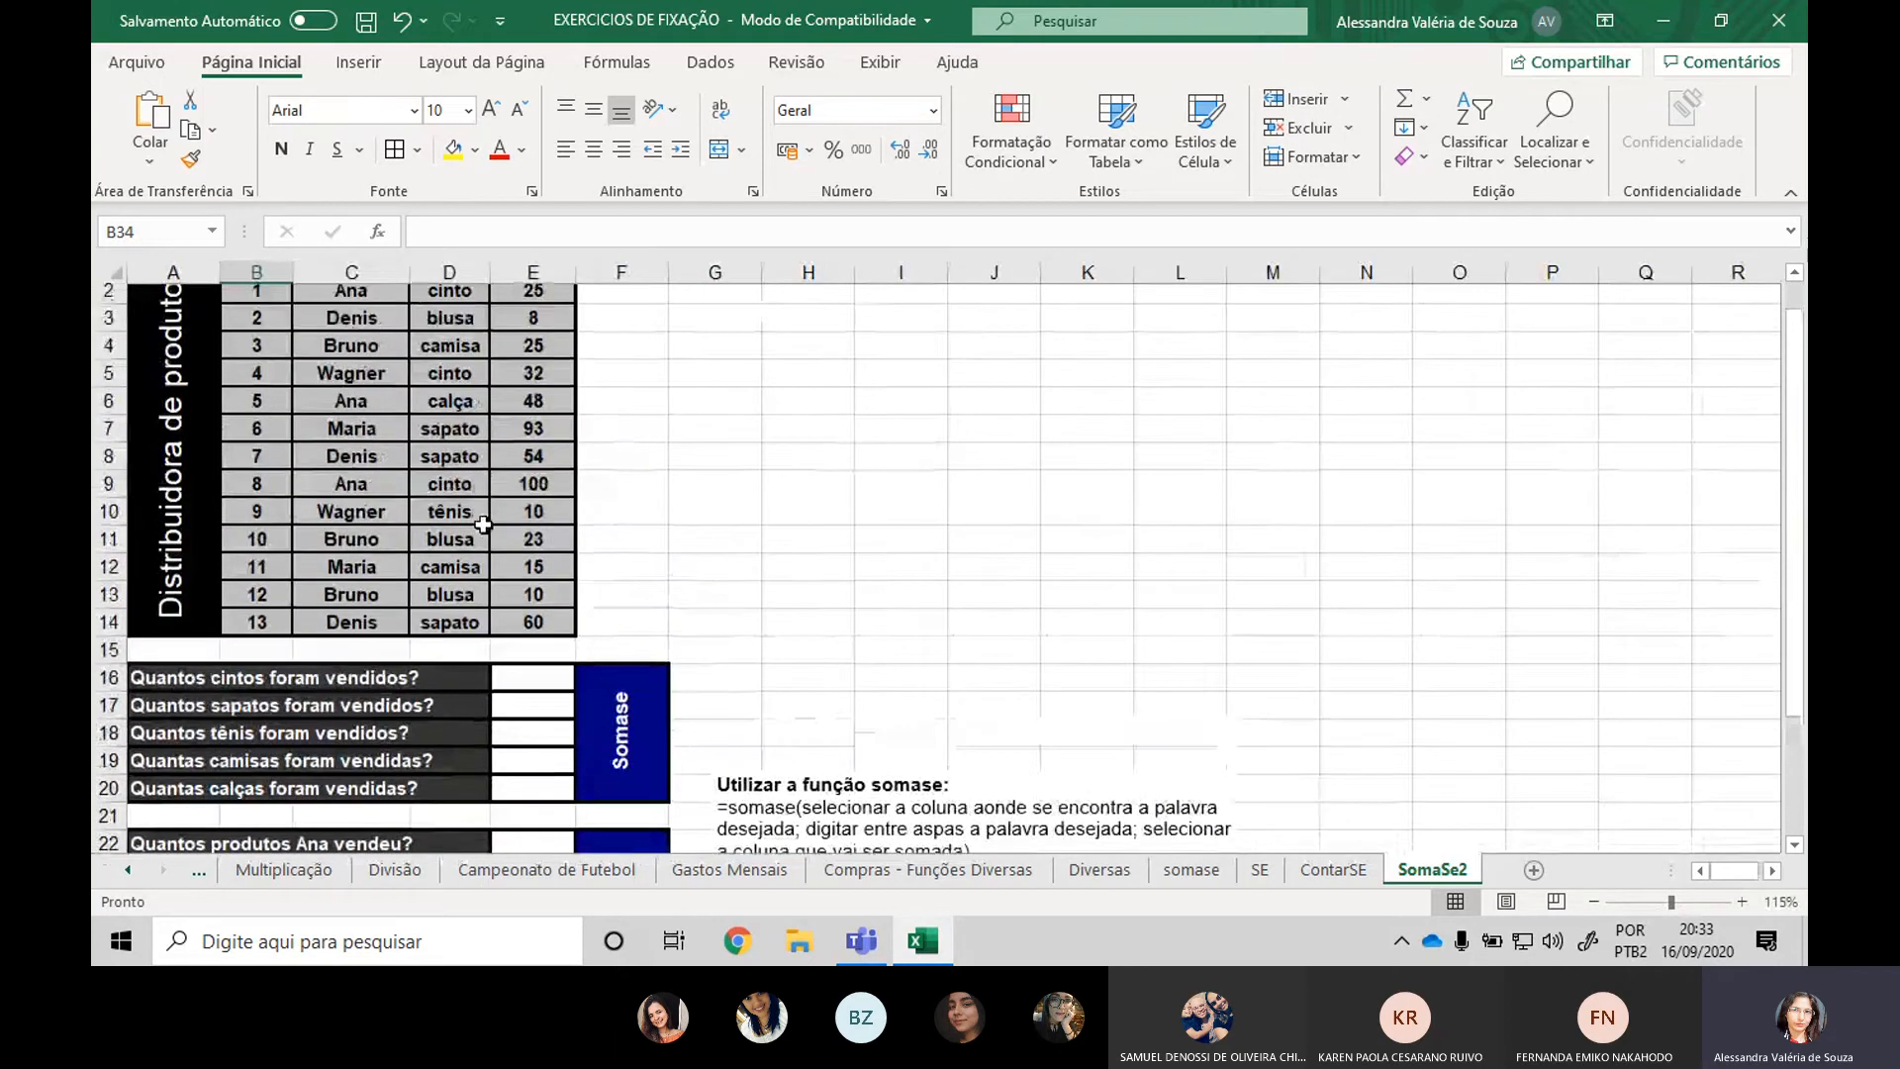
pyautogui.scroll(-1, 483, 525)
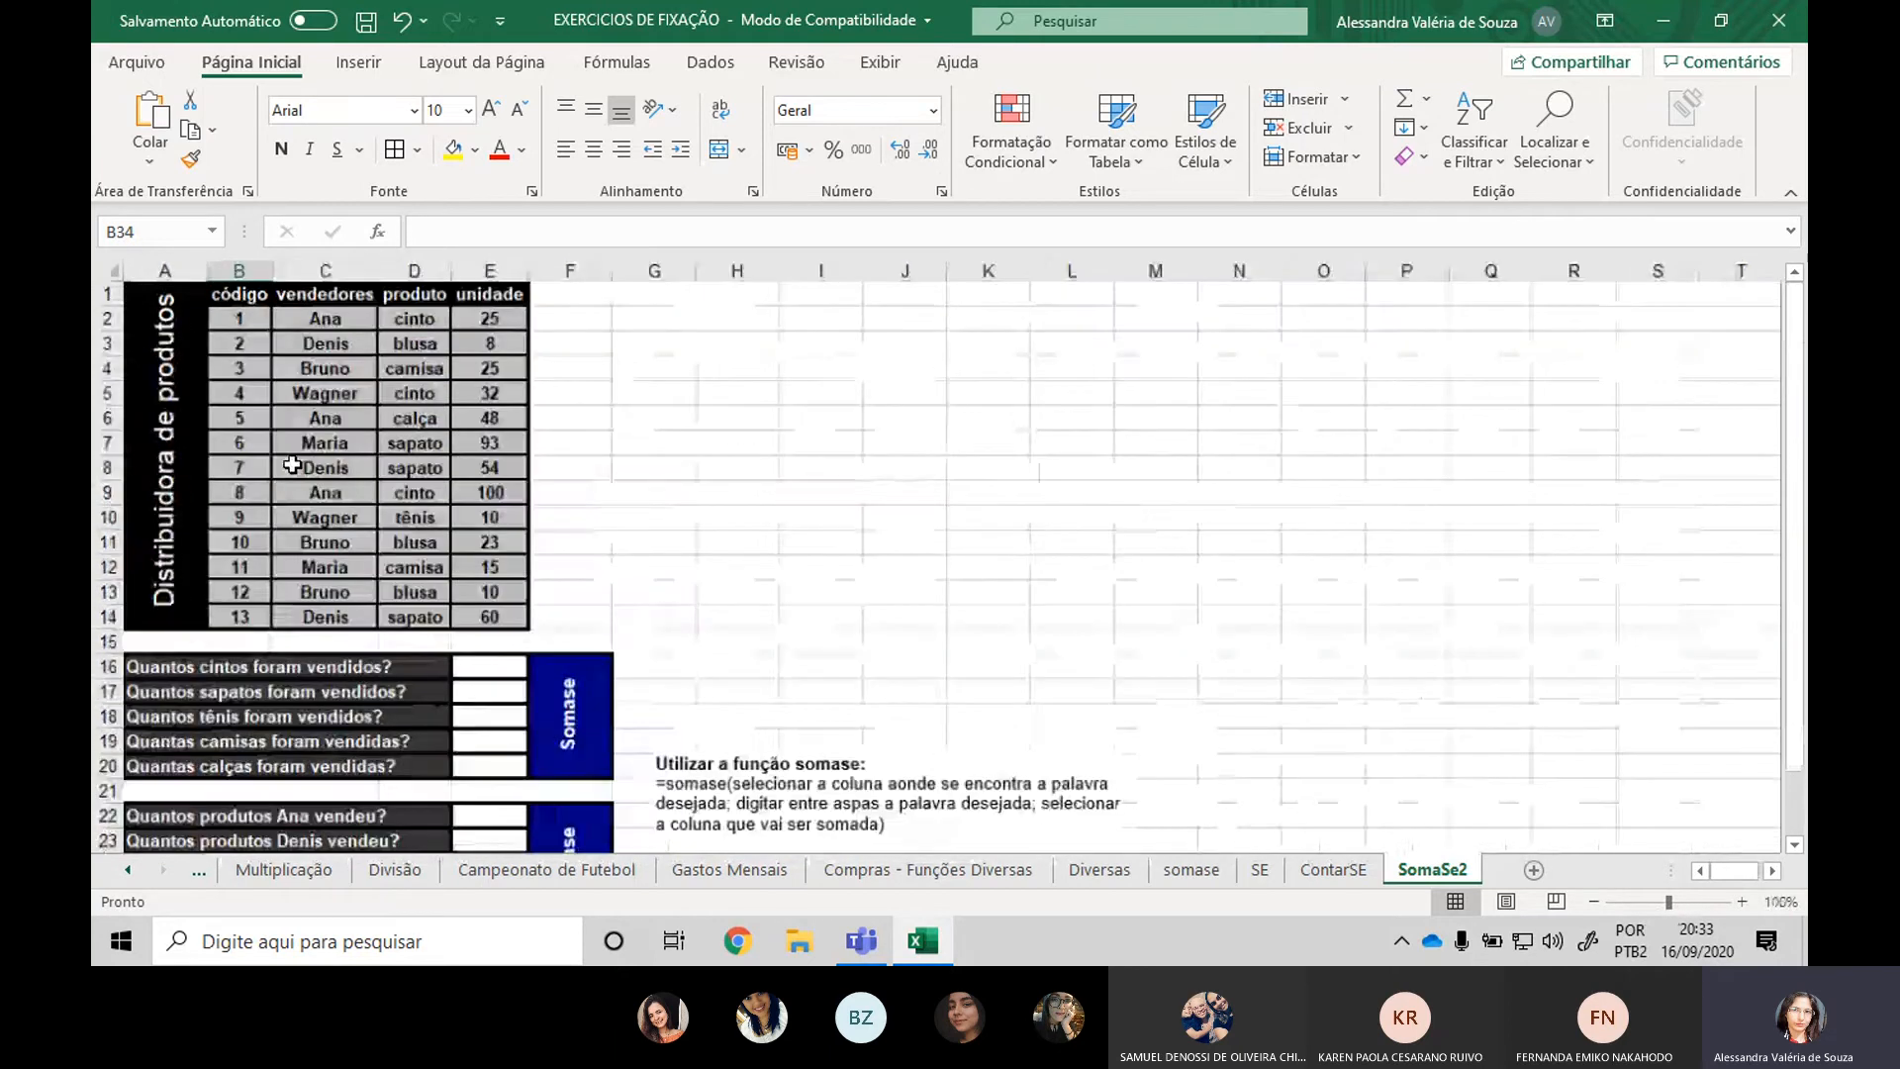
# Calculate the number of belts sold in E16 with the formula =somase(D2:D14;"cinto";E2:E14).
pyautogui.click(480, 653)
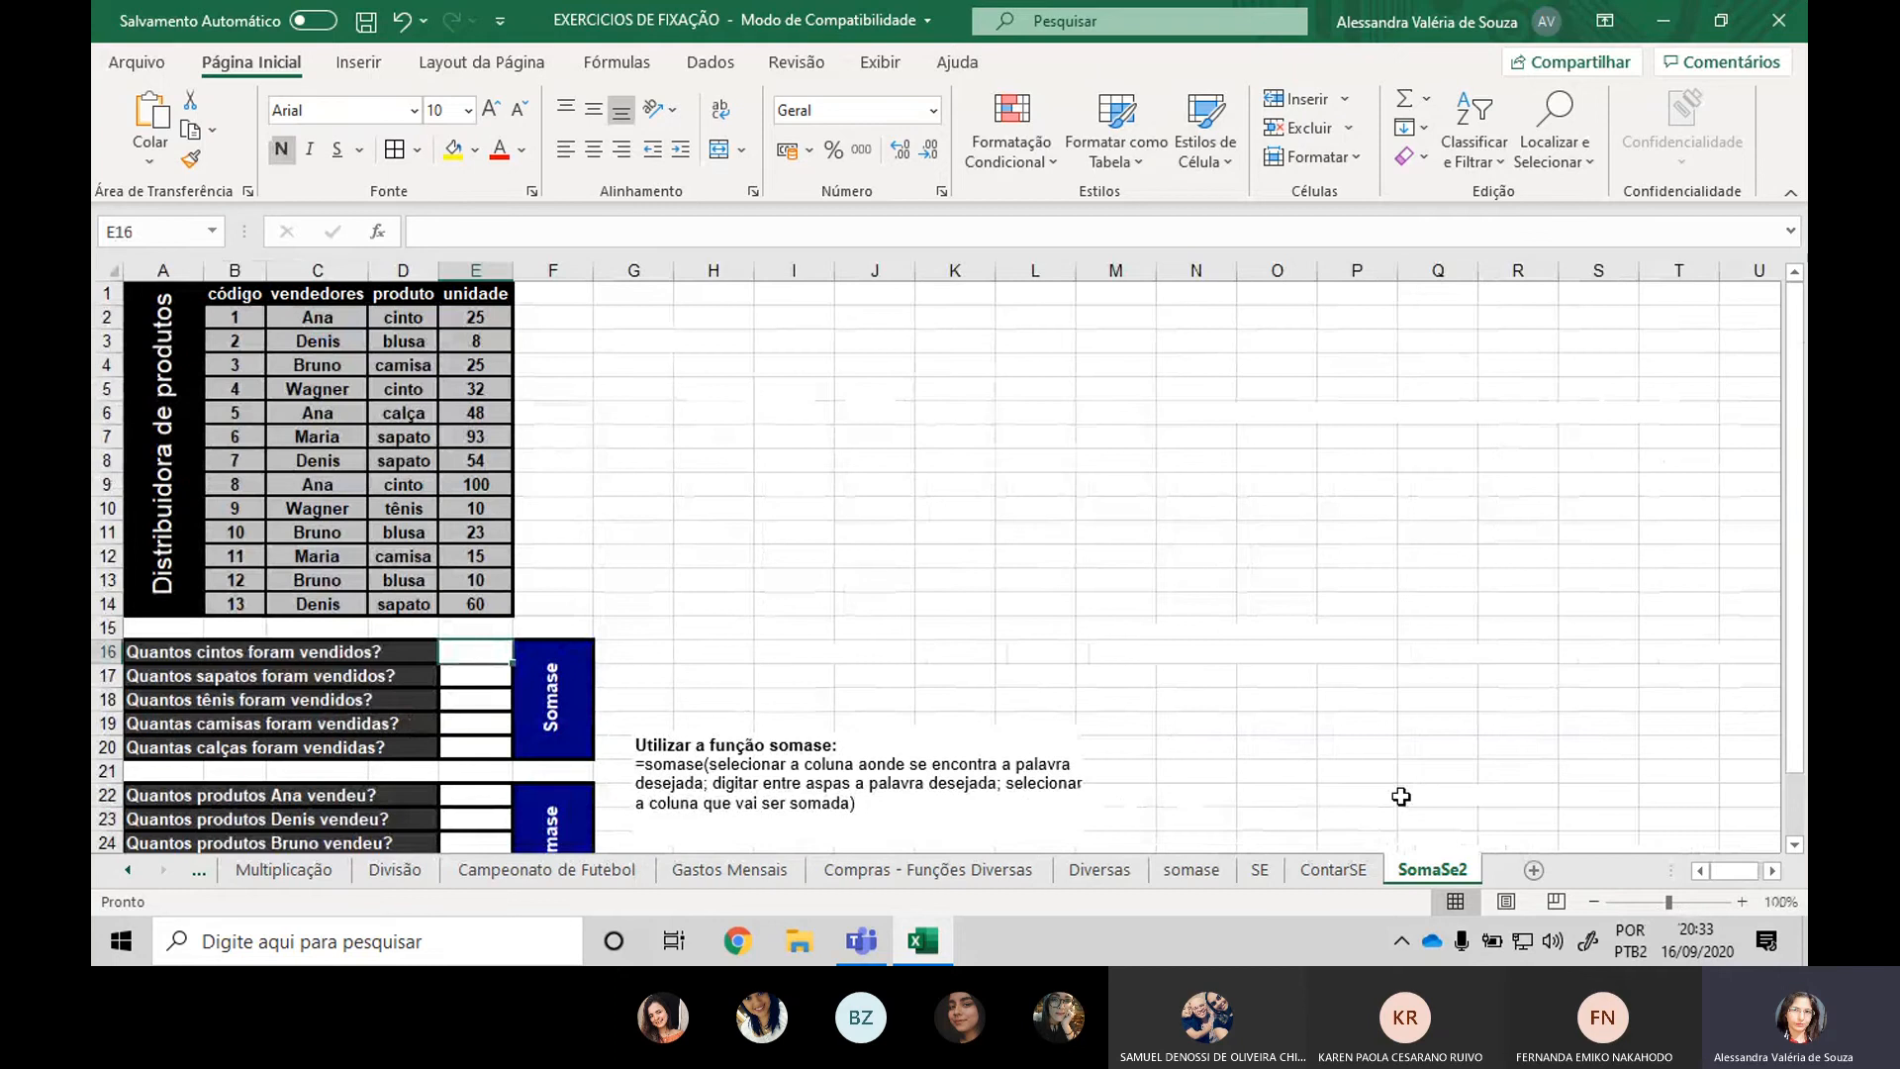
pyautogui.write('=')
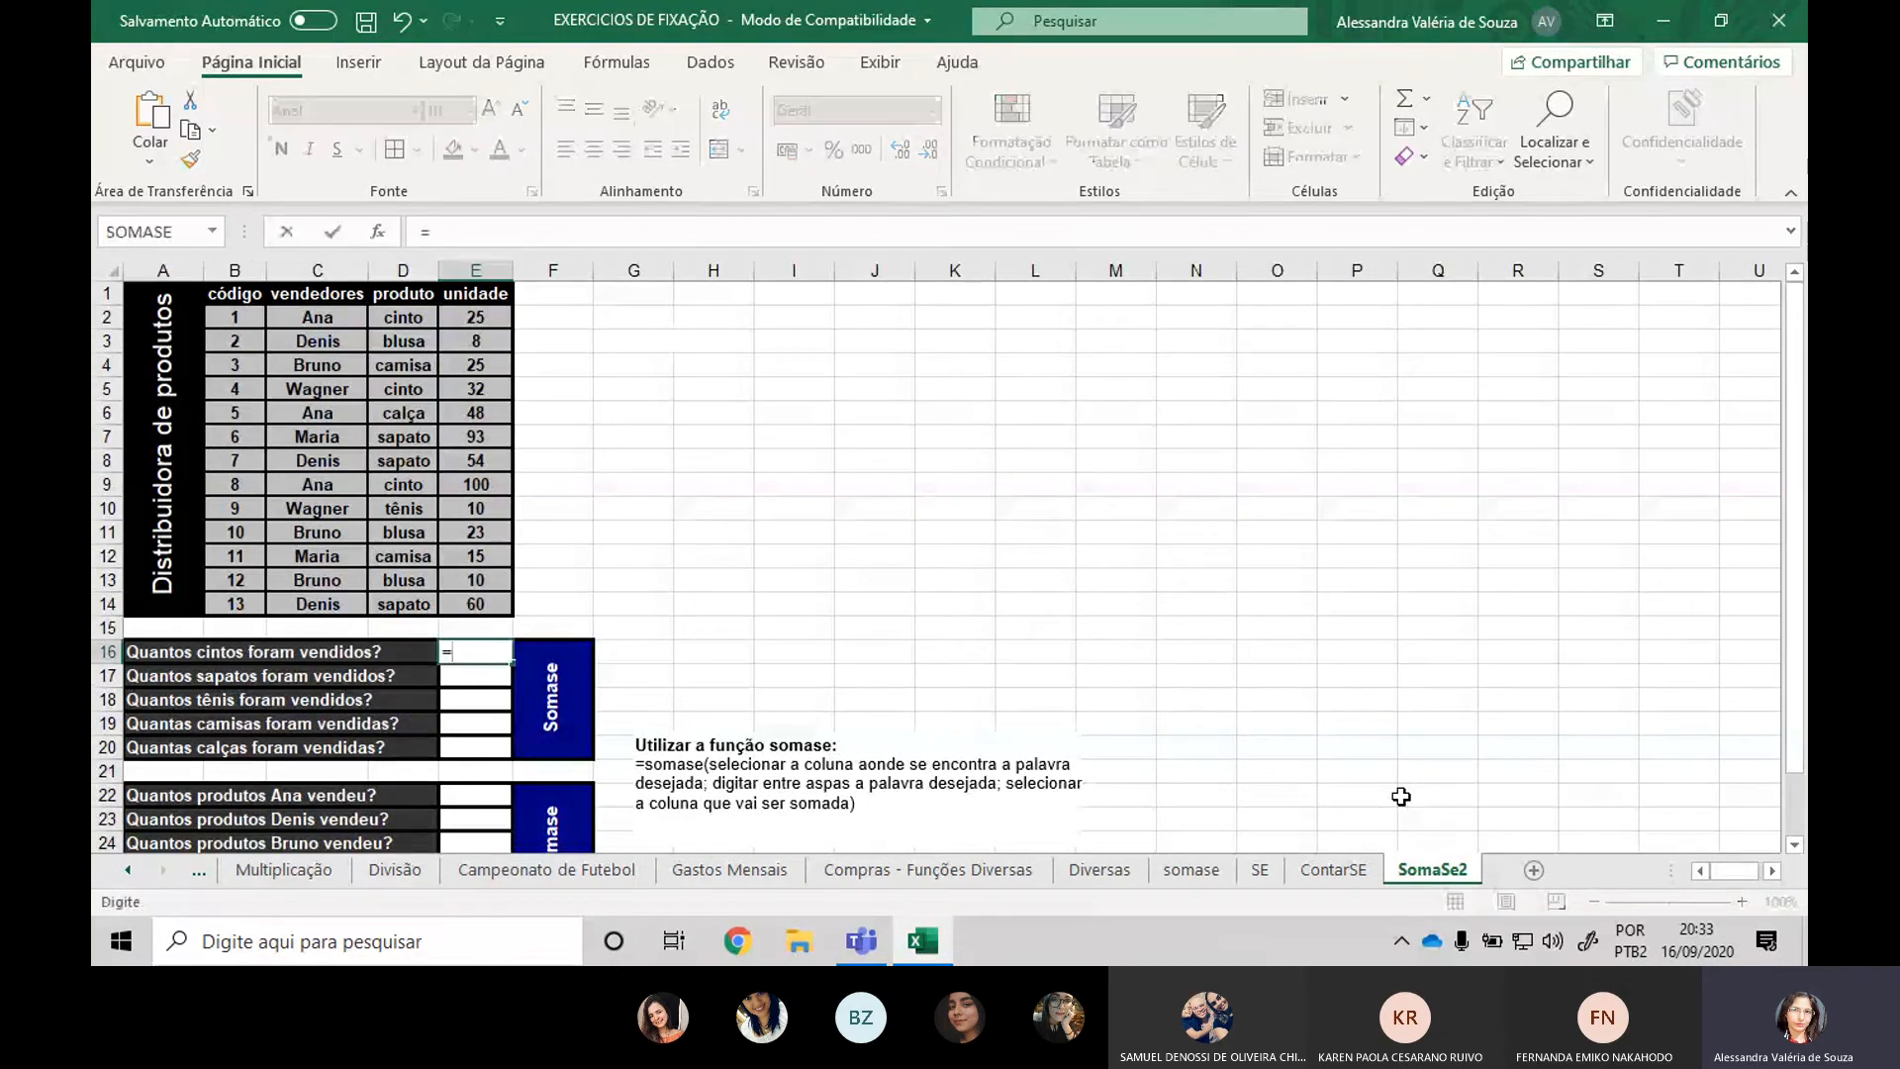
pyautogui.write('somase(')
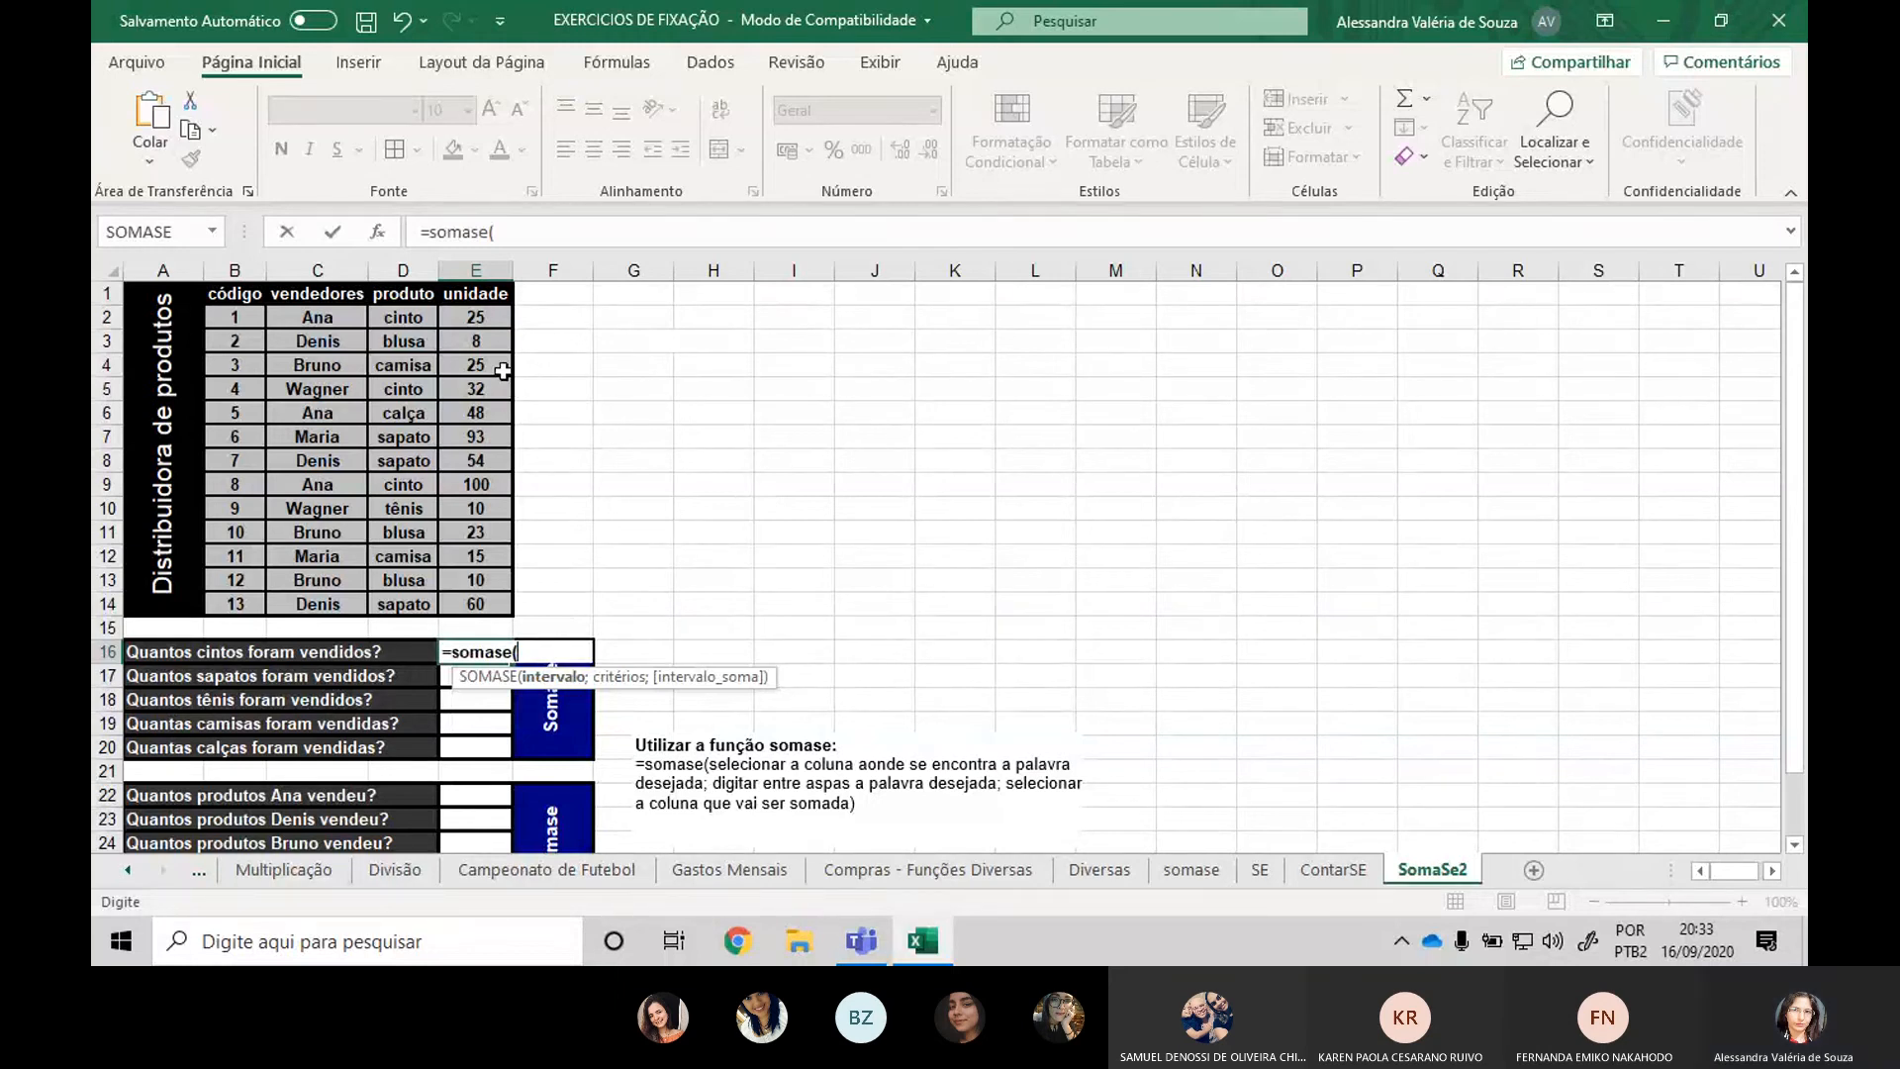
pyautogui.click(399, 316)
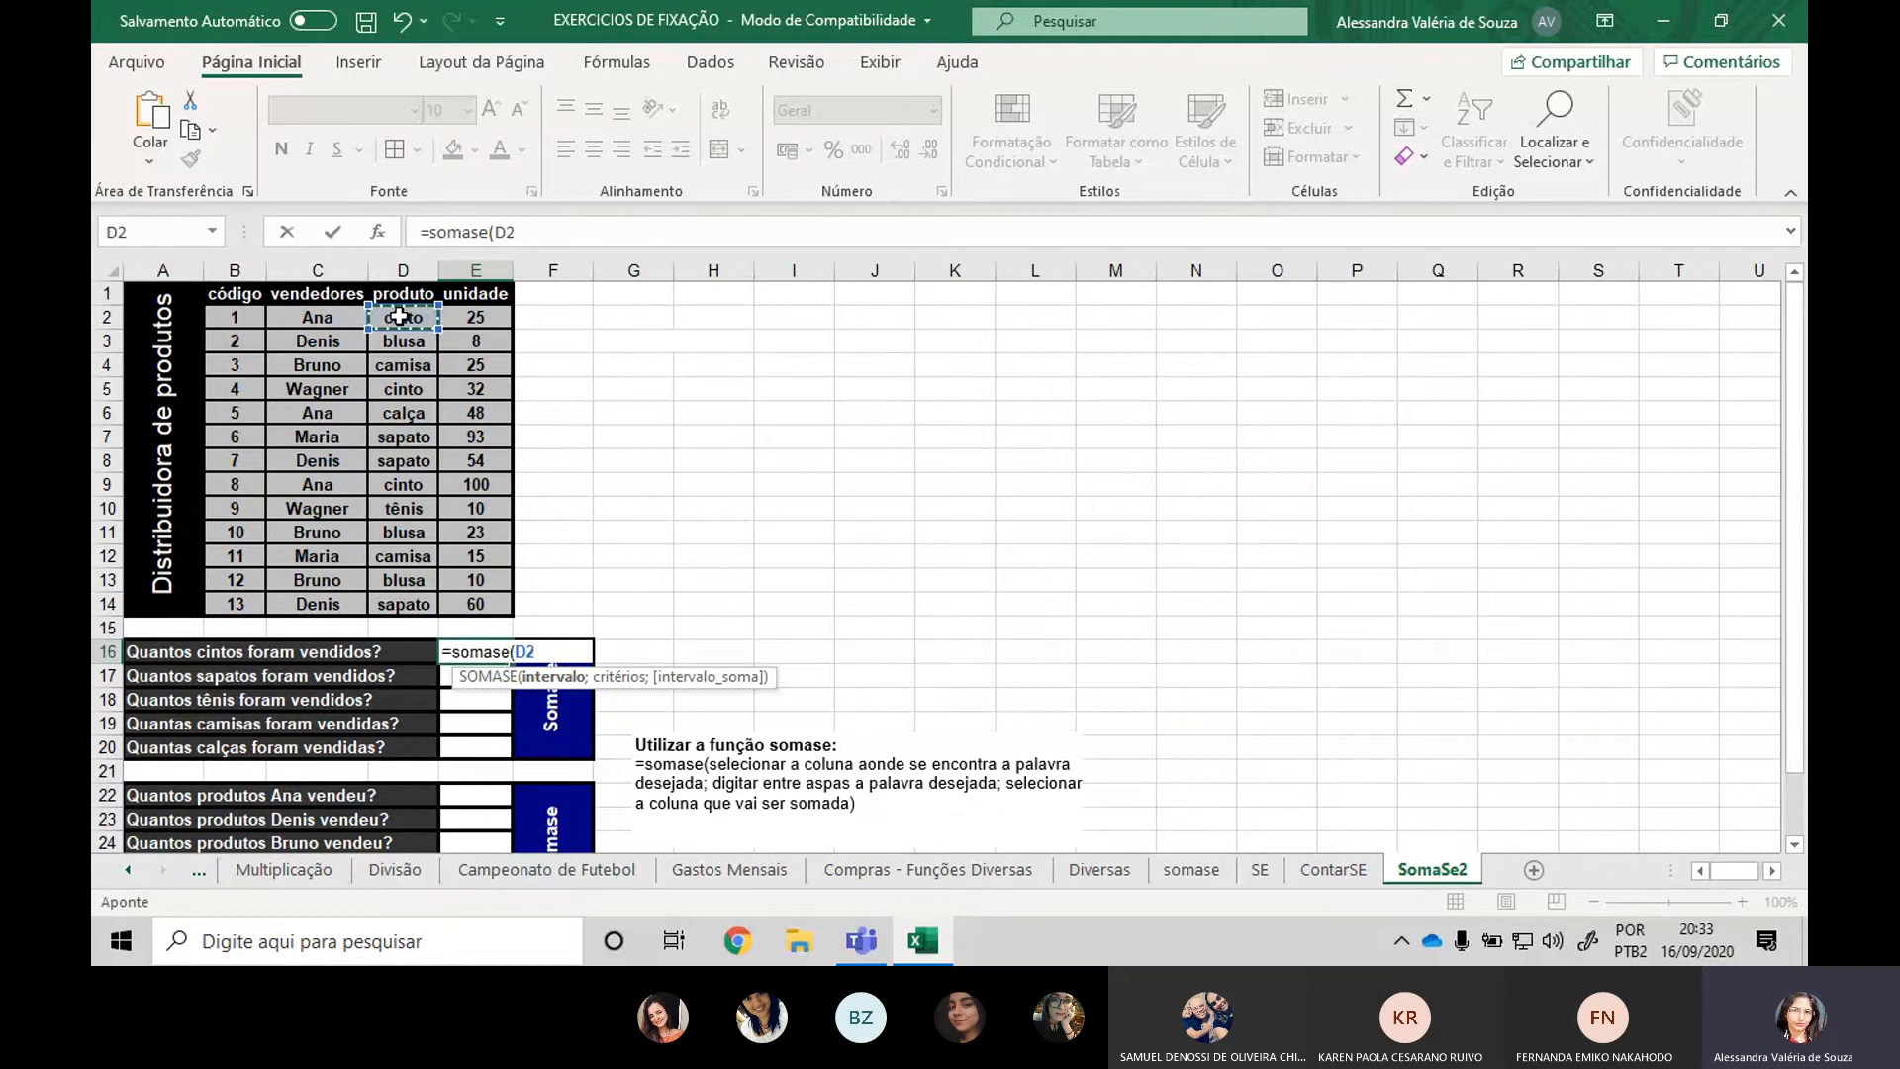
pyautogui.moveTo(399, 316); pyautogui.dragTo(400, 604)
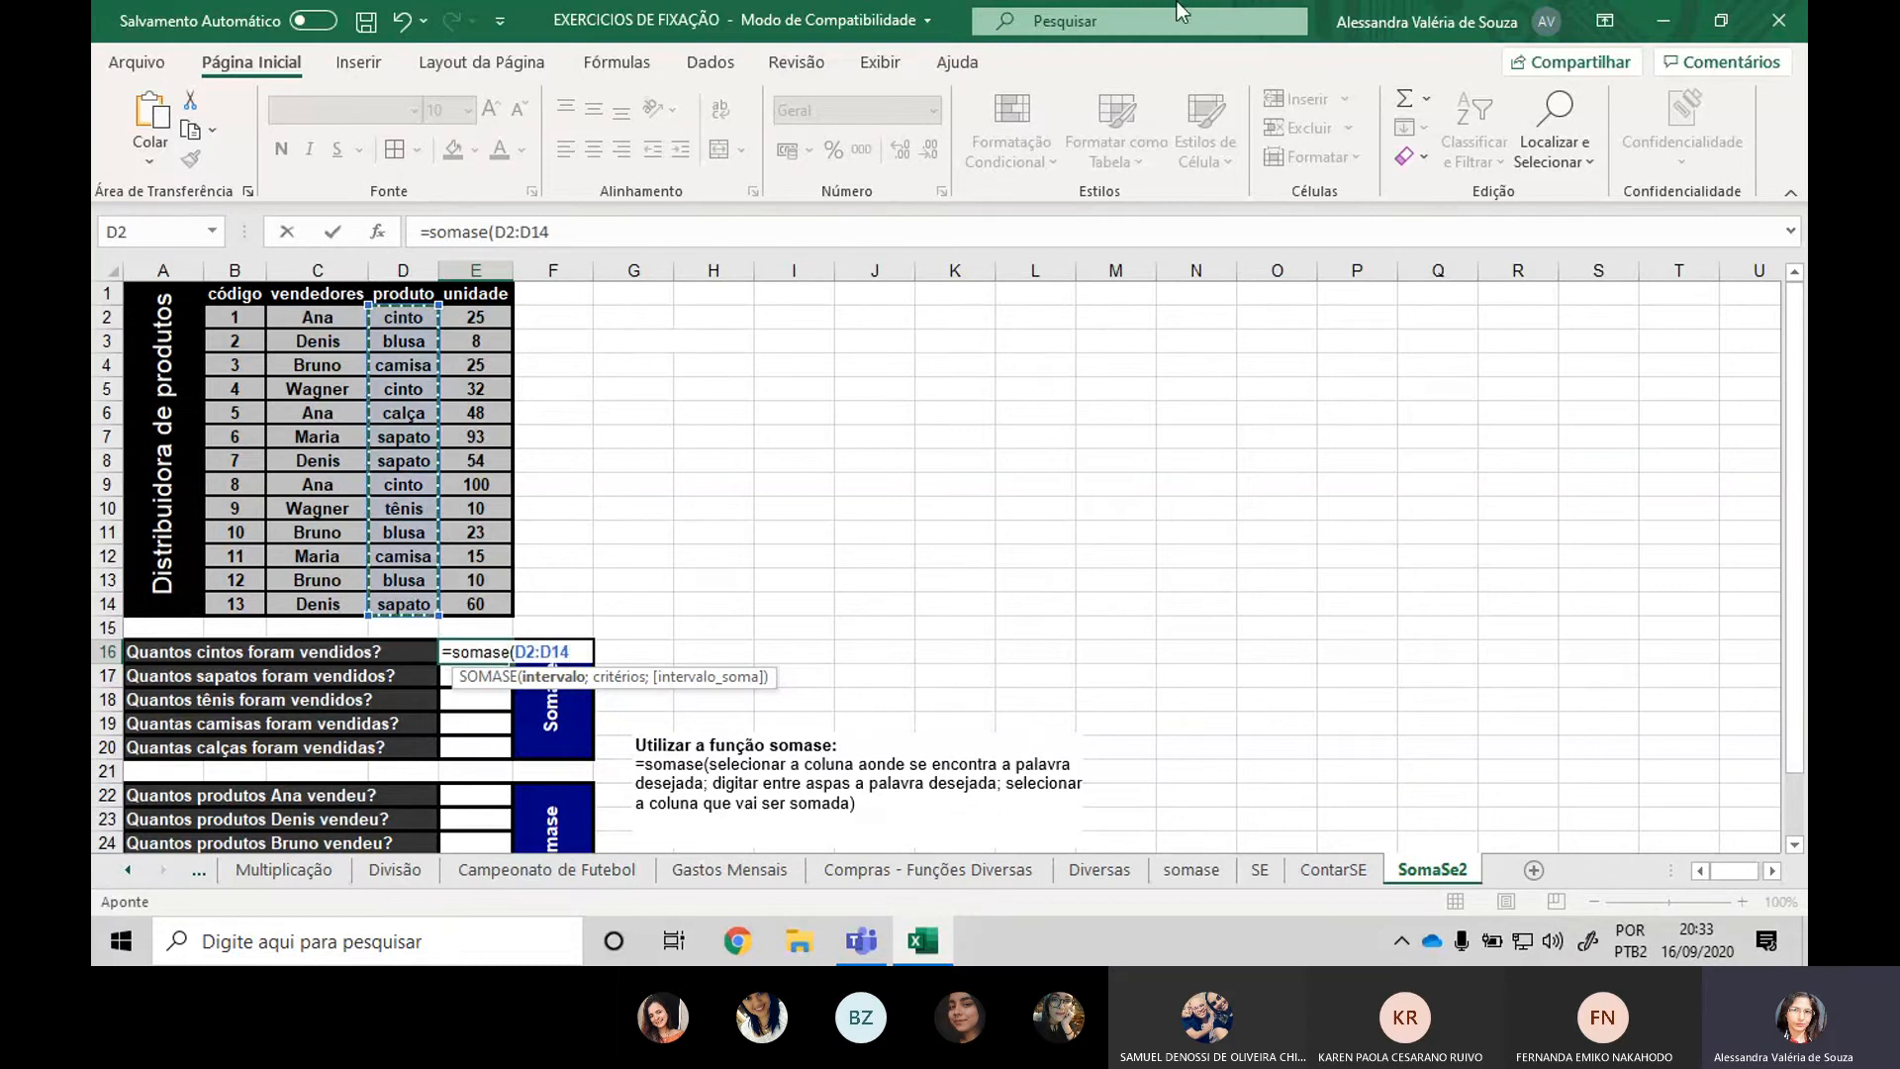
pyautogui.write(';')
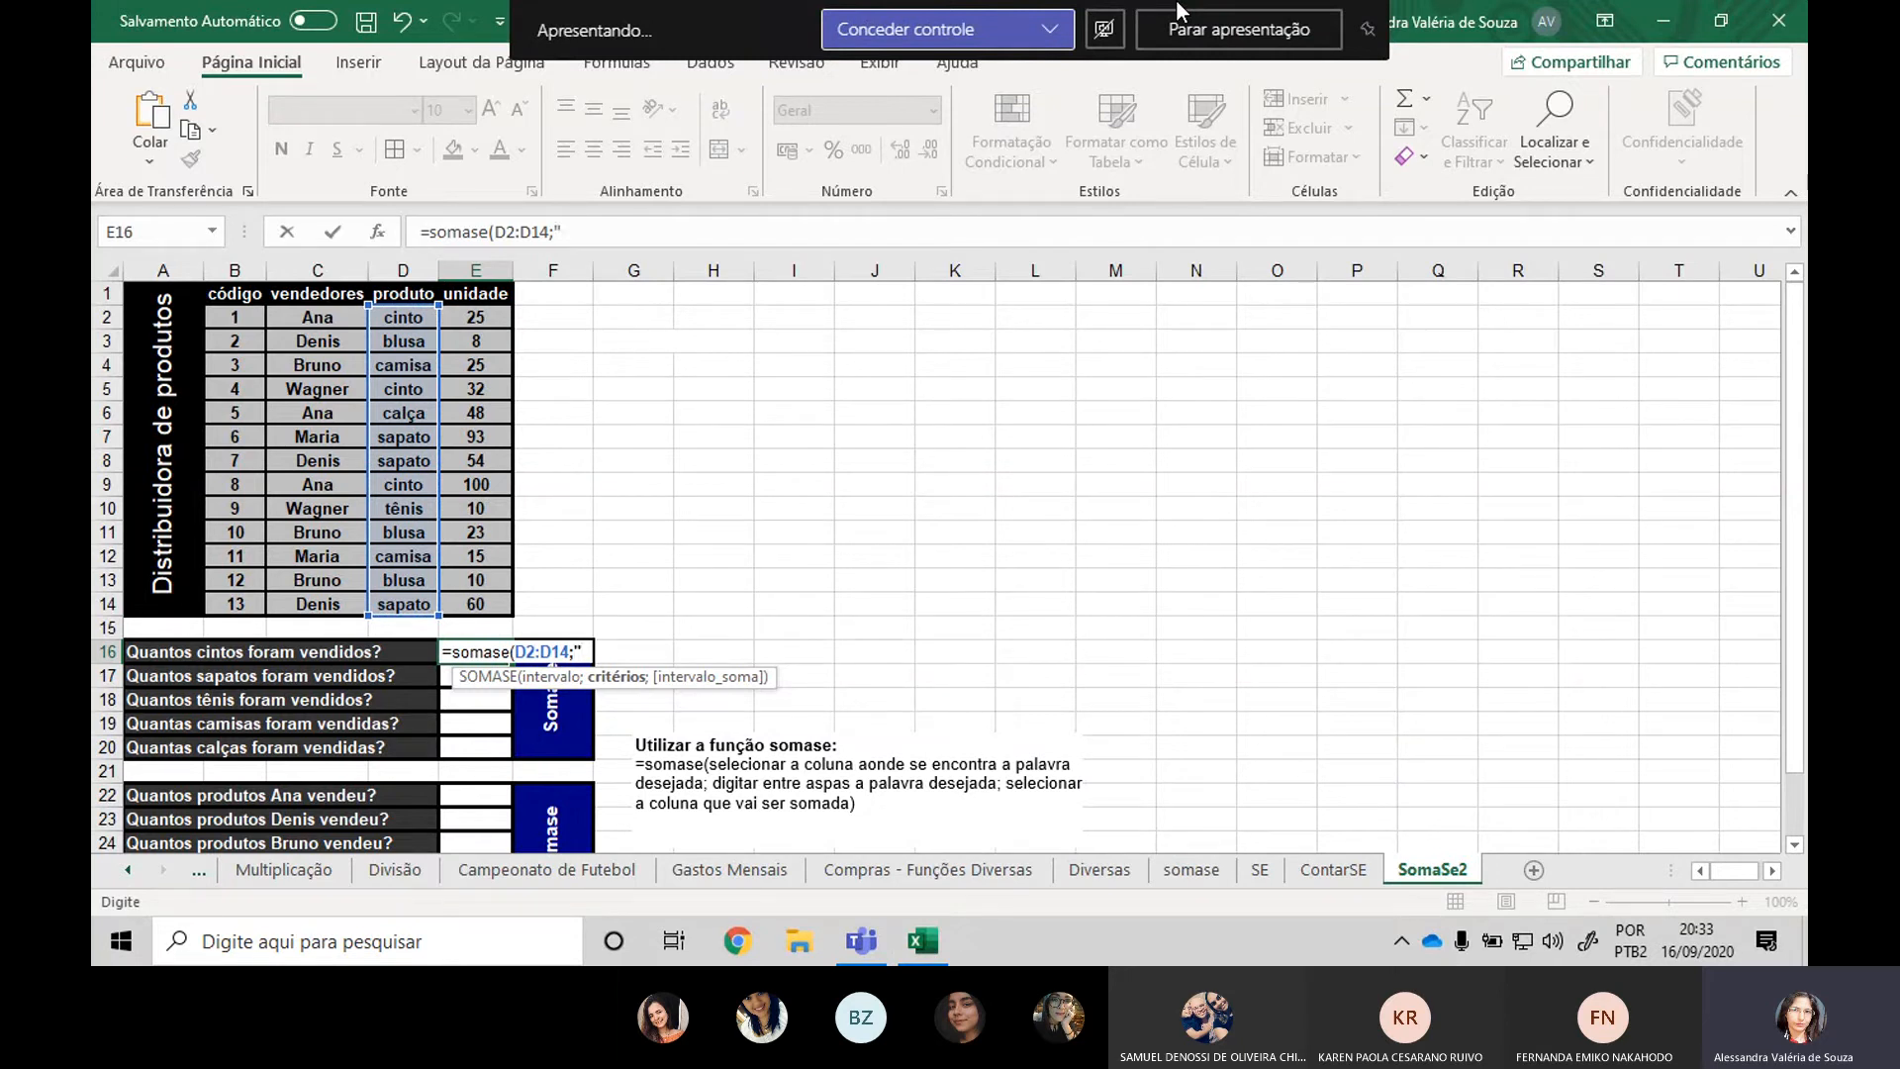
pyautogui.write('"cinto";')
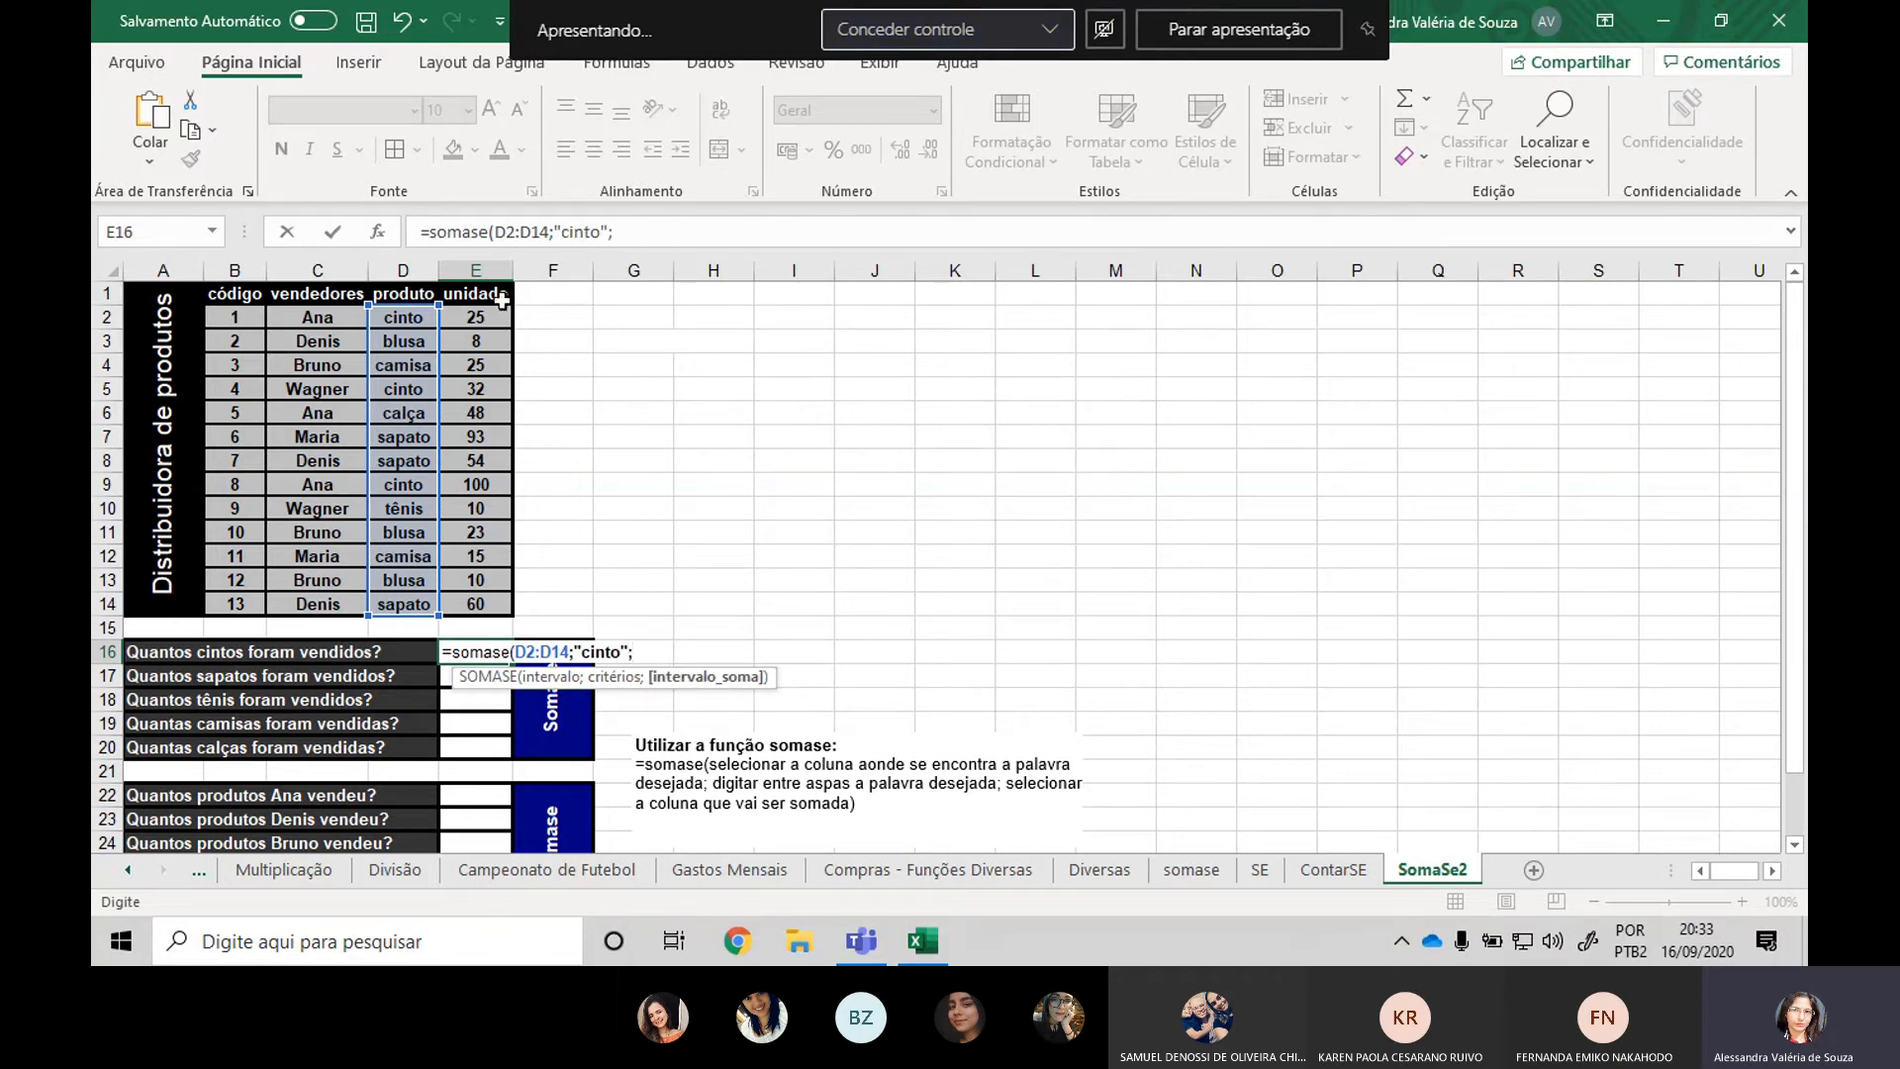
pyautogui.moveTo(479, 315); pyautogui.dragTo(476, 601)
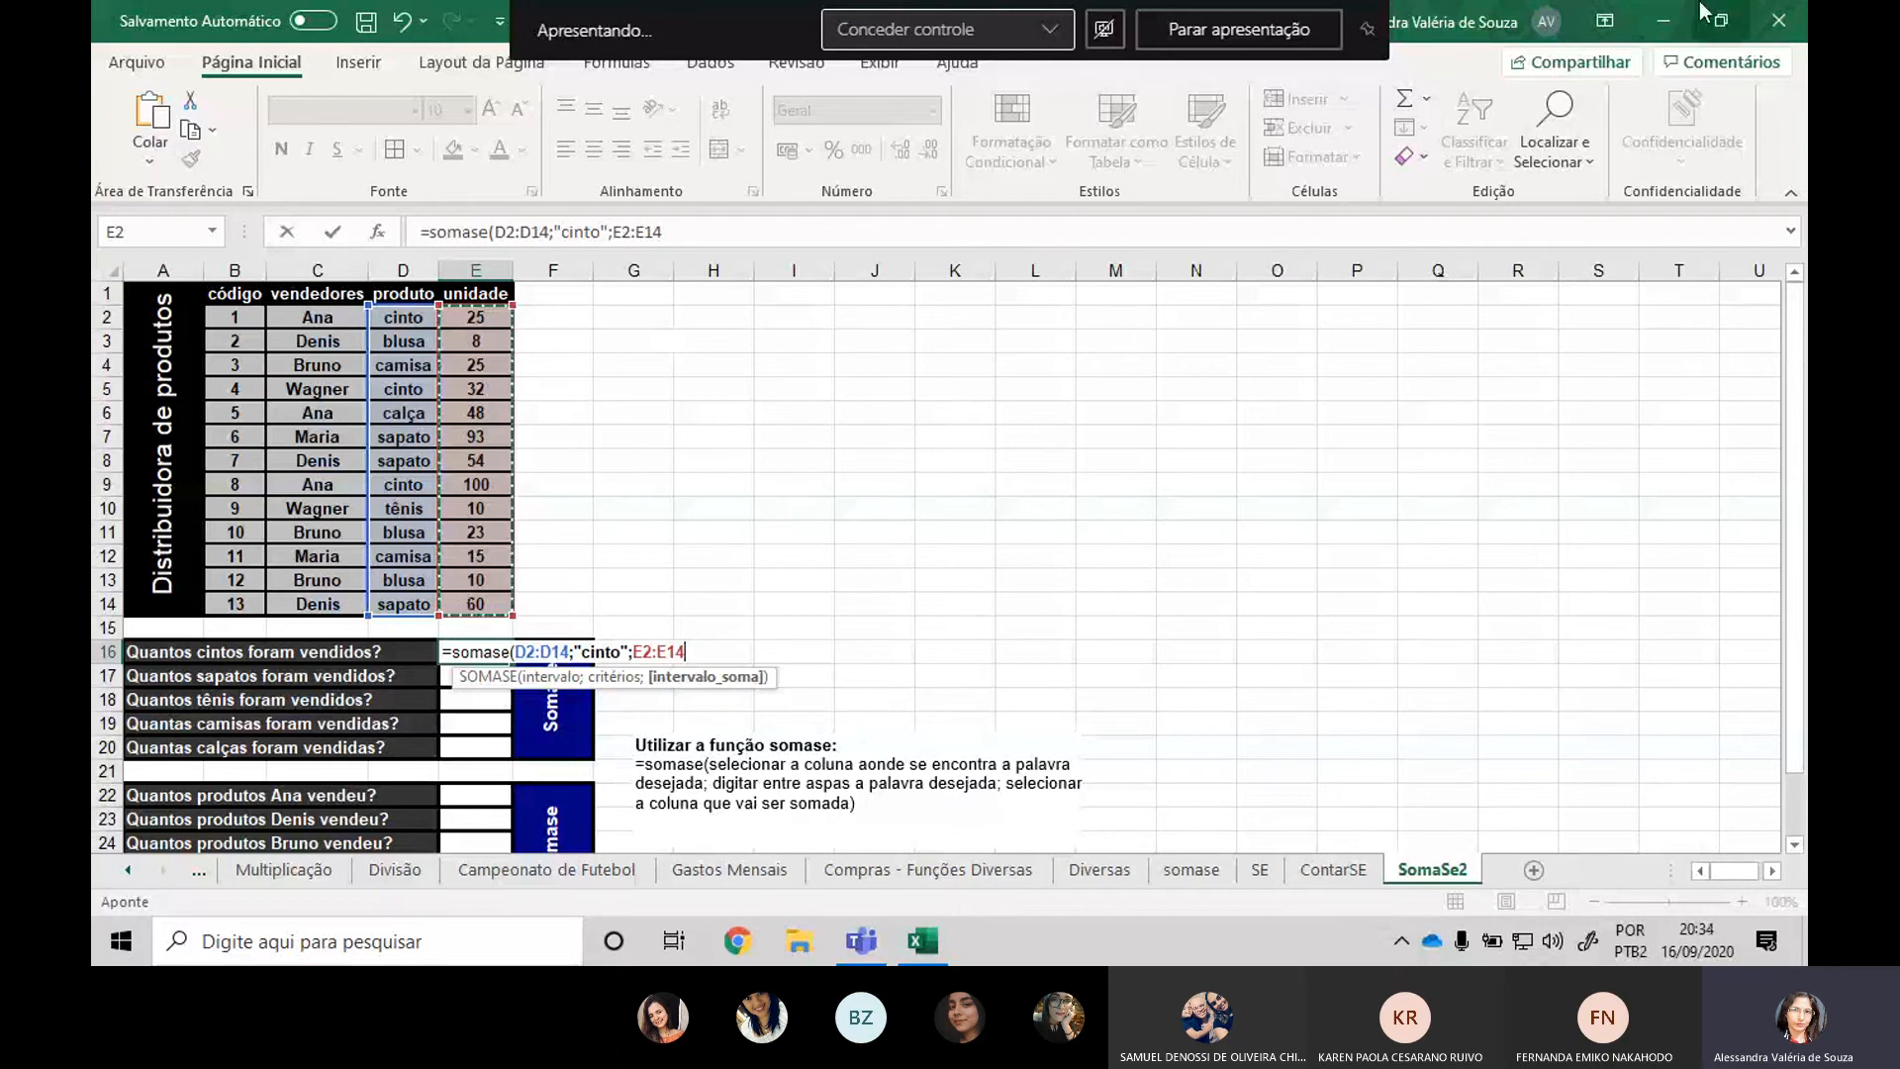
pyautogui.press('Return')
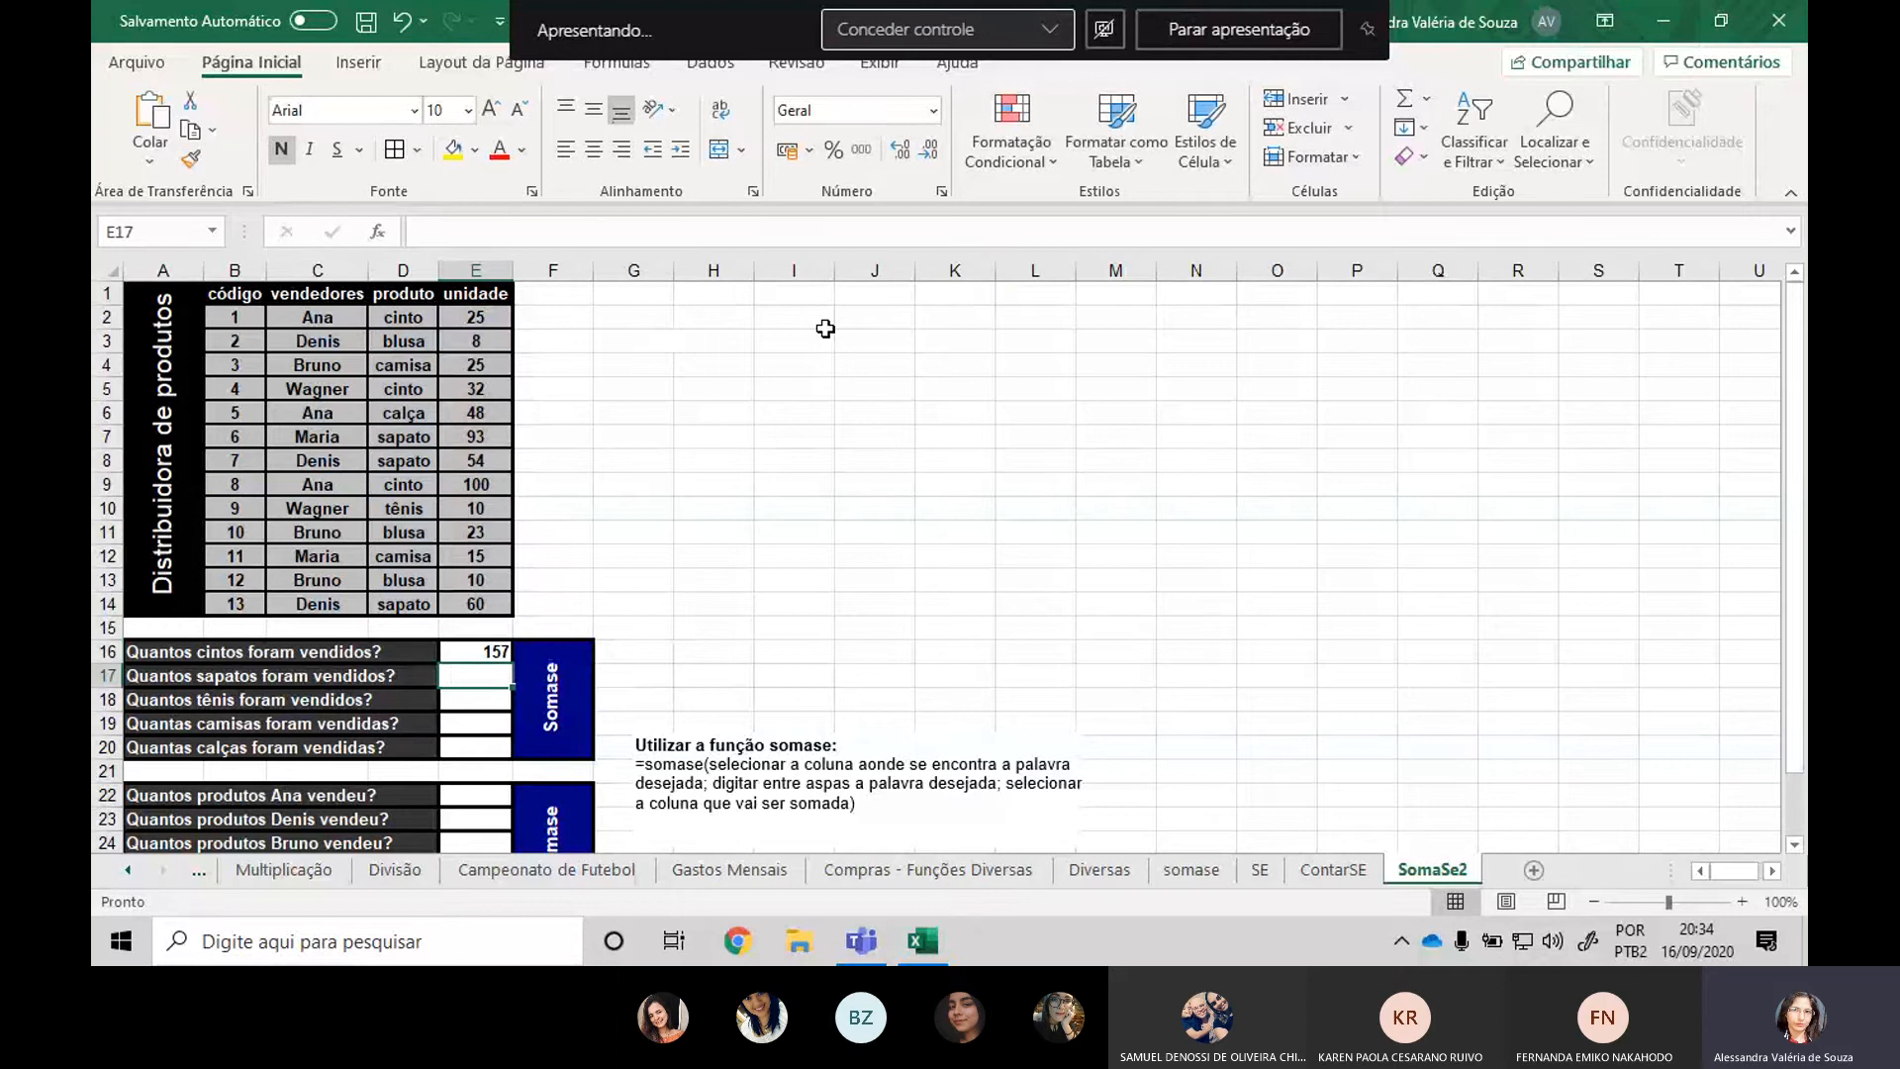
pyautogui.click(418, 321)
pyautogui.click(459, 317)
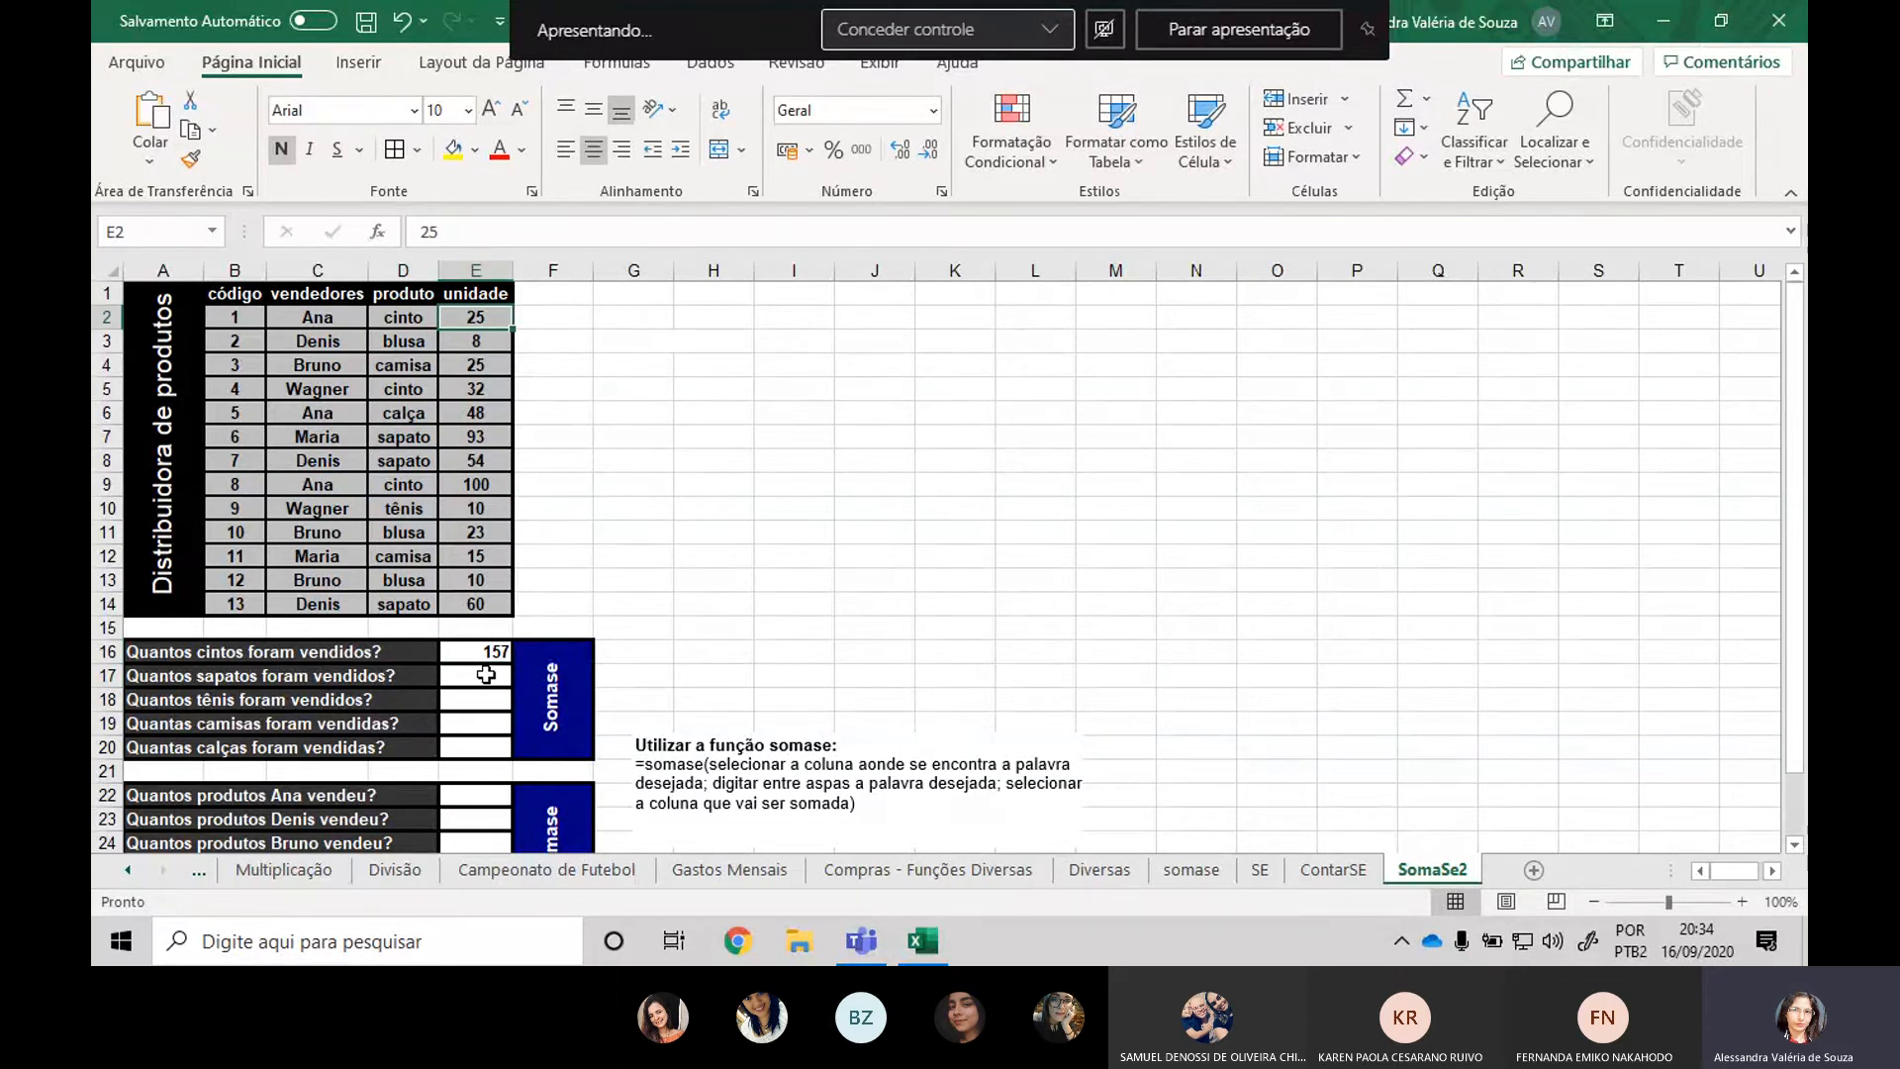
# Calculate the number of shoes sold in E17 with the formula =somase(D2:D14;"sapato";E2:E14).
pyautogui.click(463, 653)
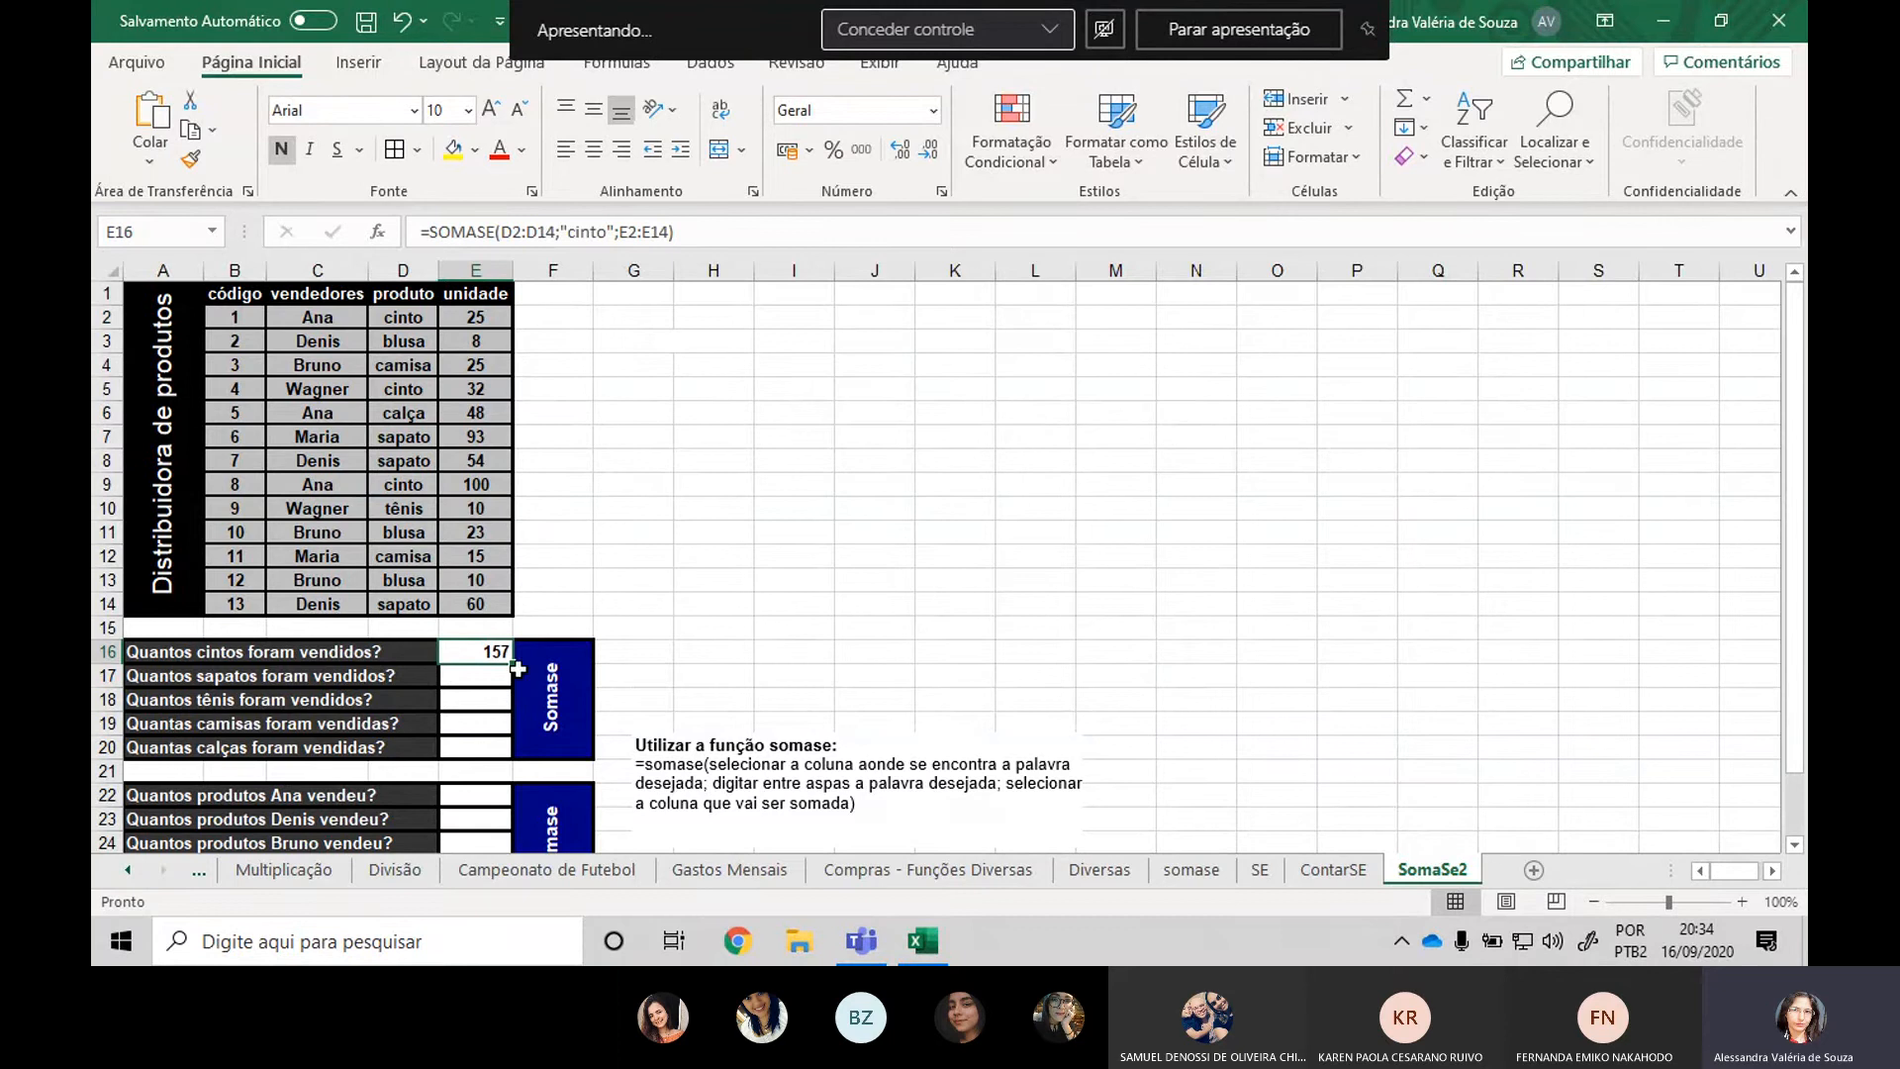
pyautogui.click(467, 678)
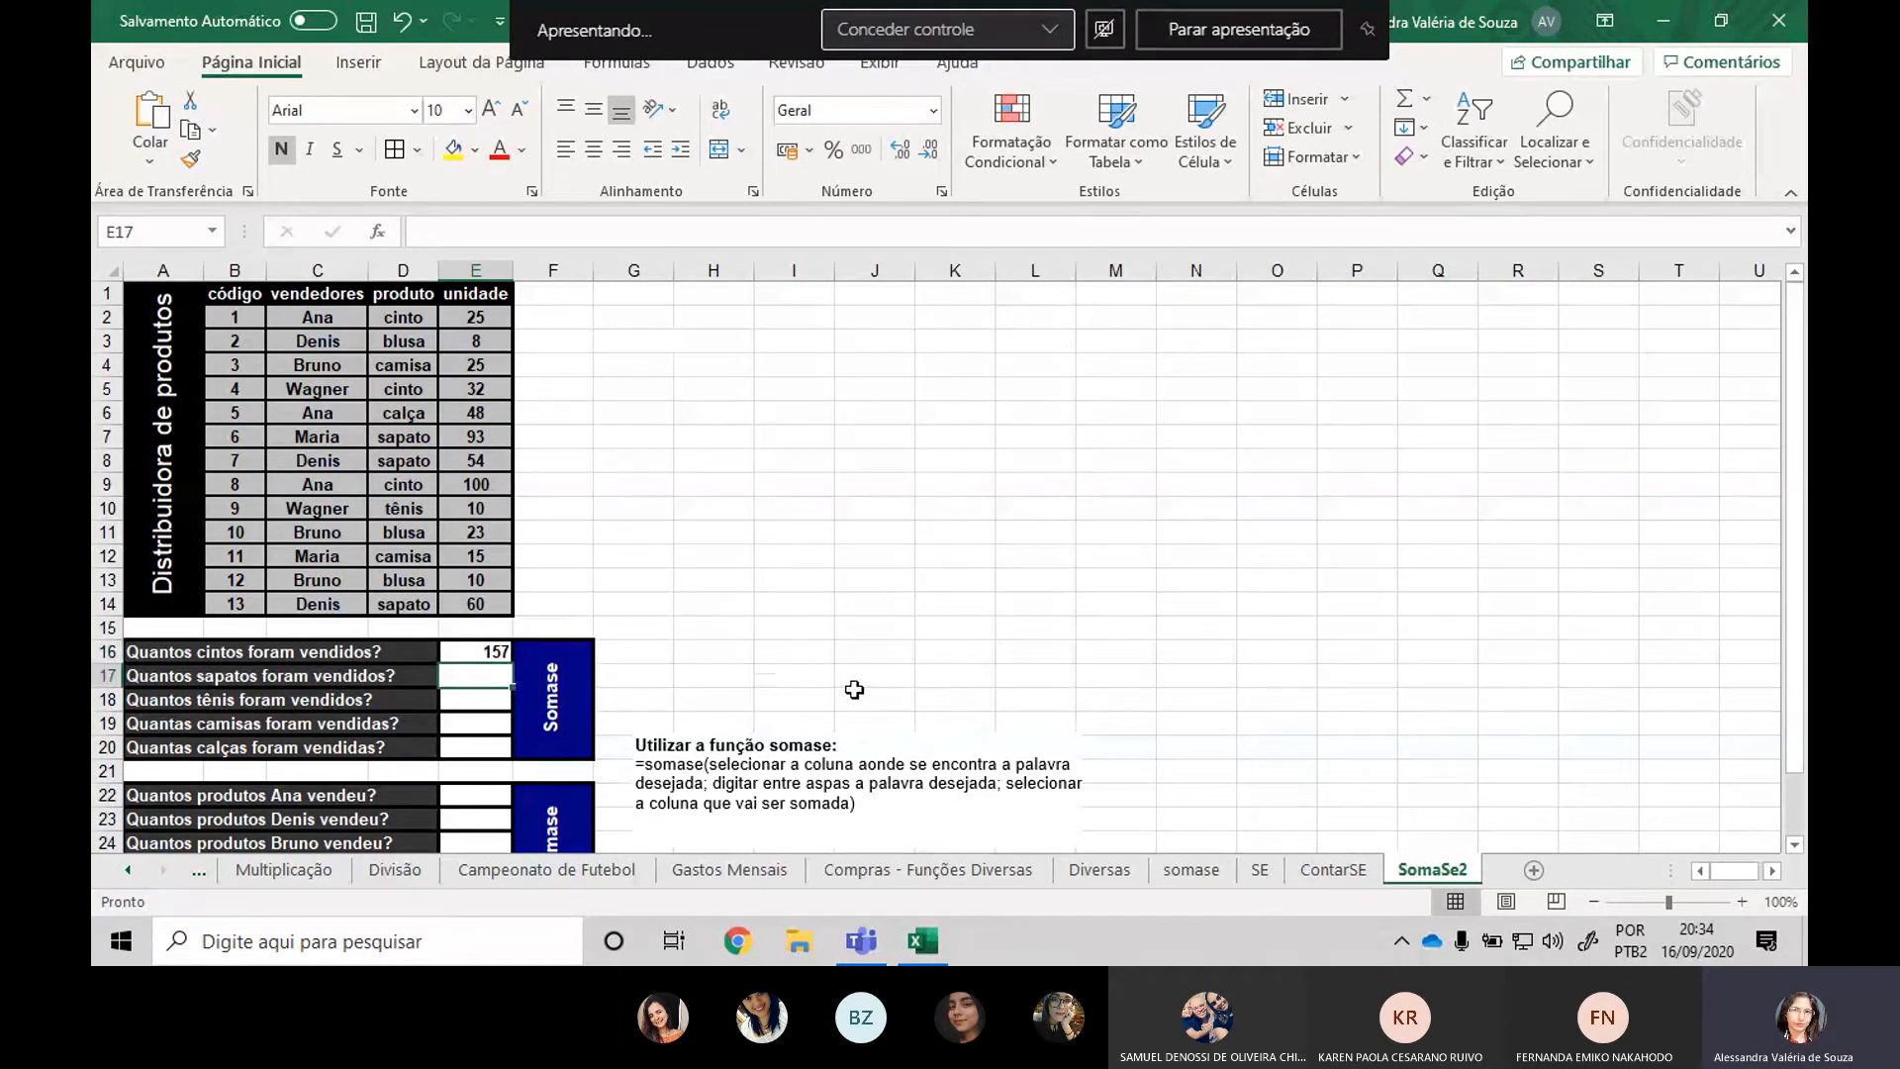
pyautogui.write('=')
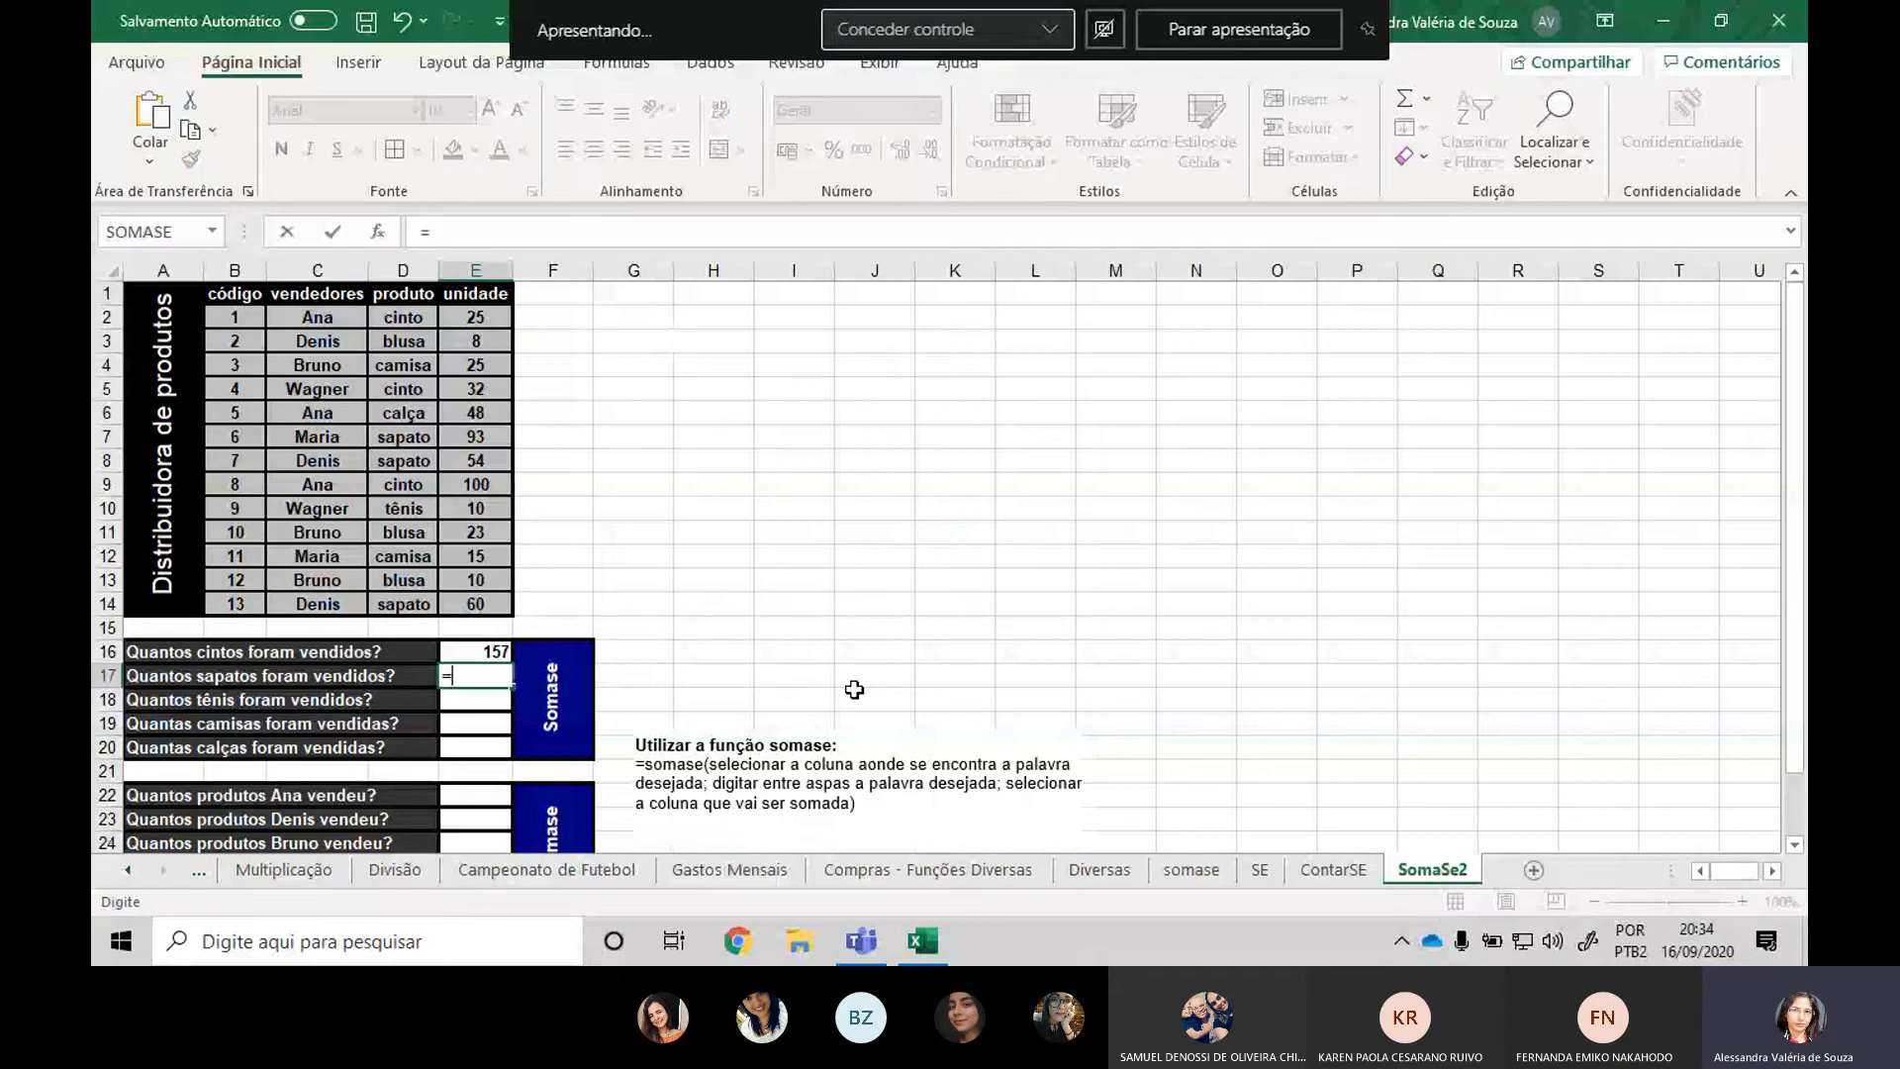
pyautogui.write('somase(')
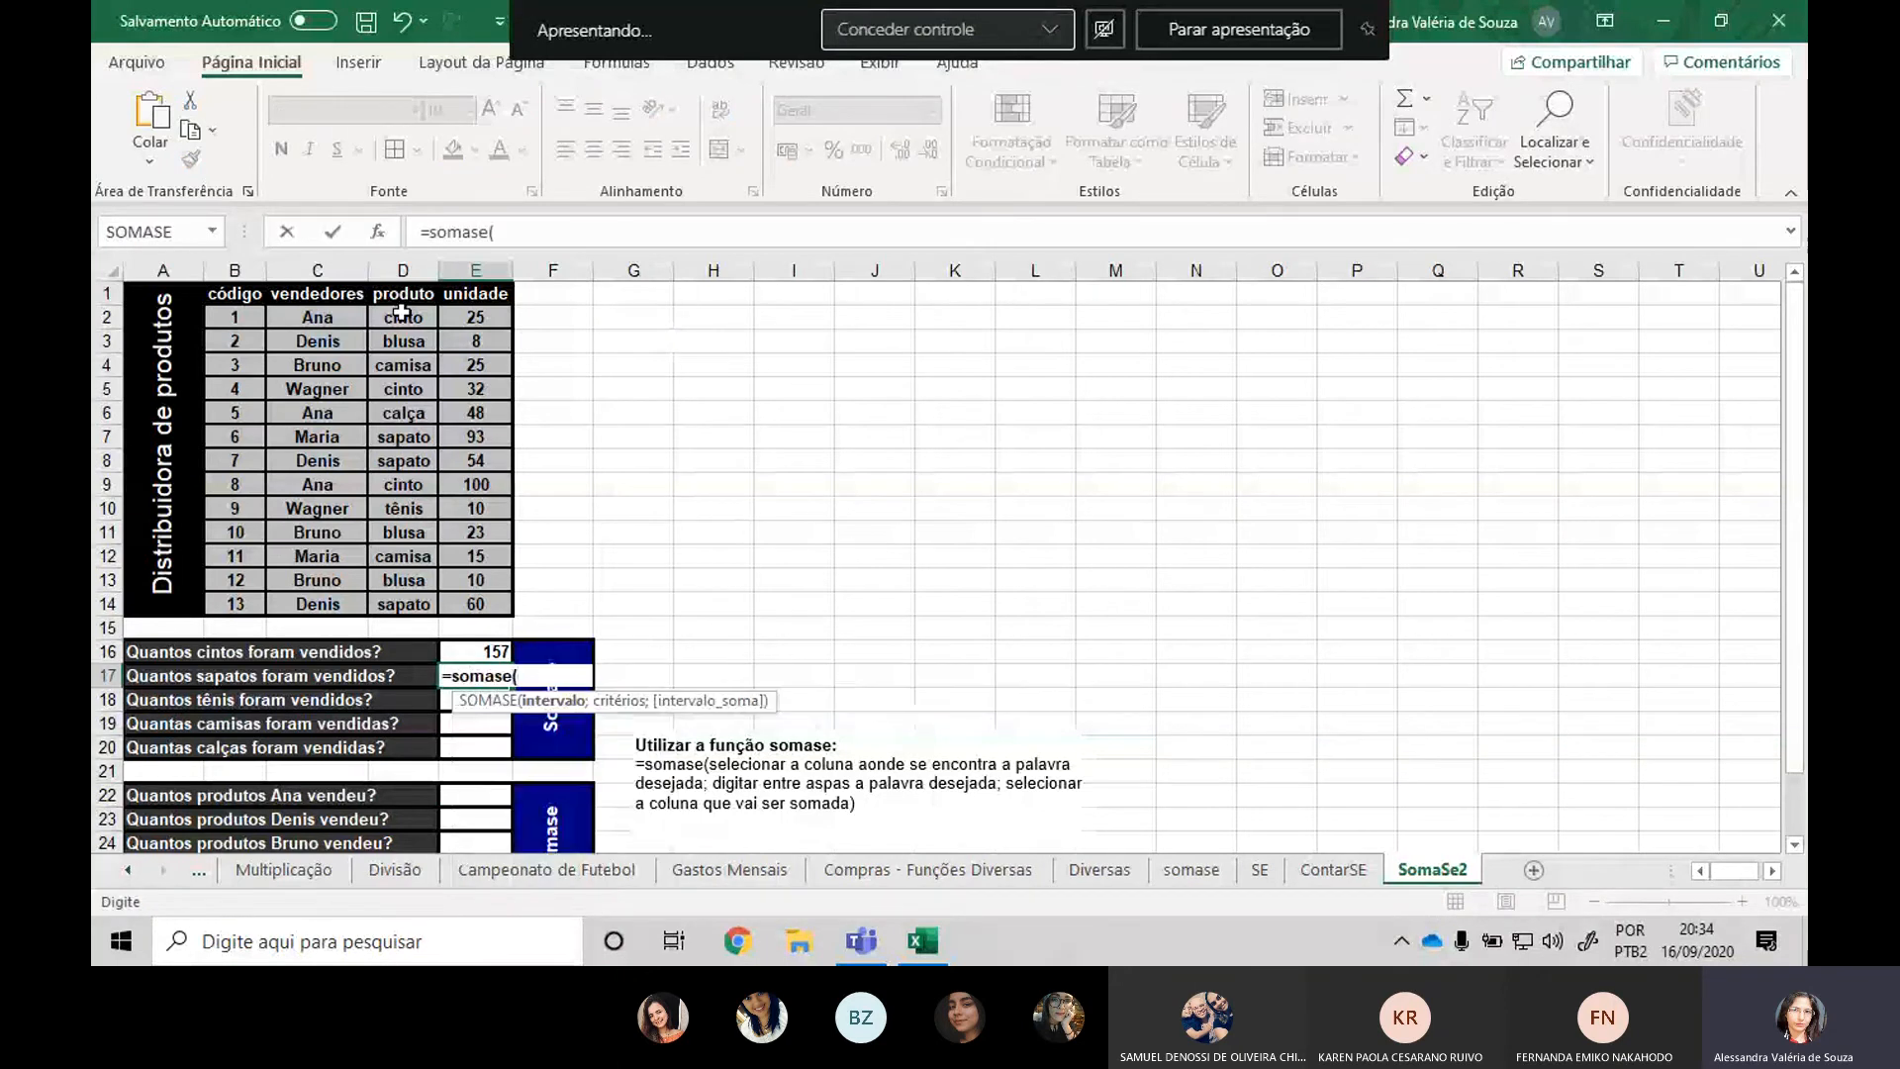
pyautogui.moveTo(401, 313); pyautogui.dragTo(403, 604)
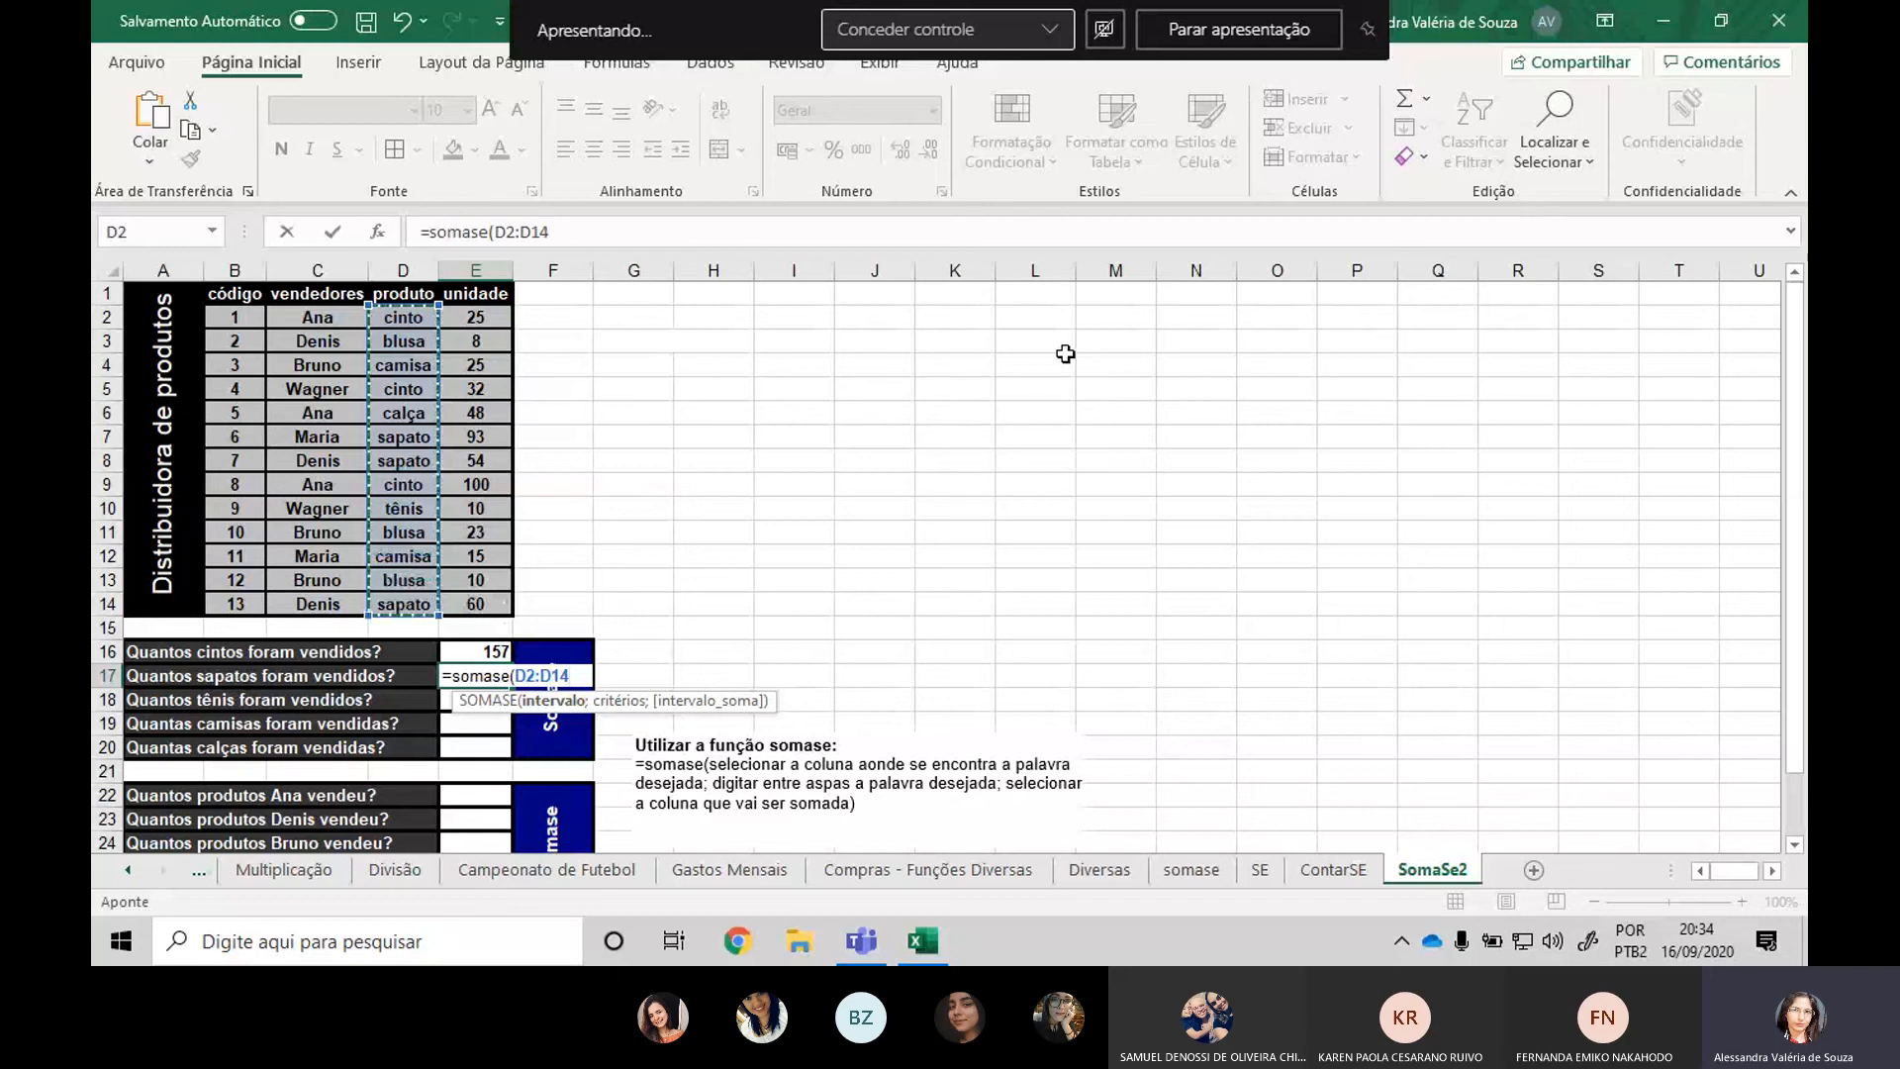
pyautogui.write(';')
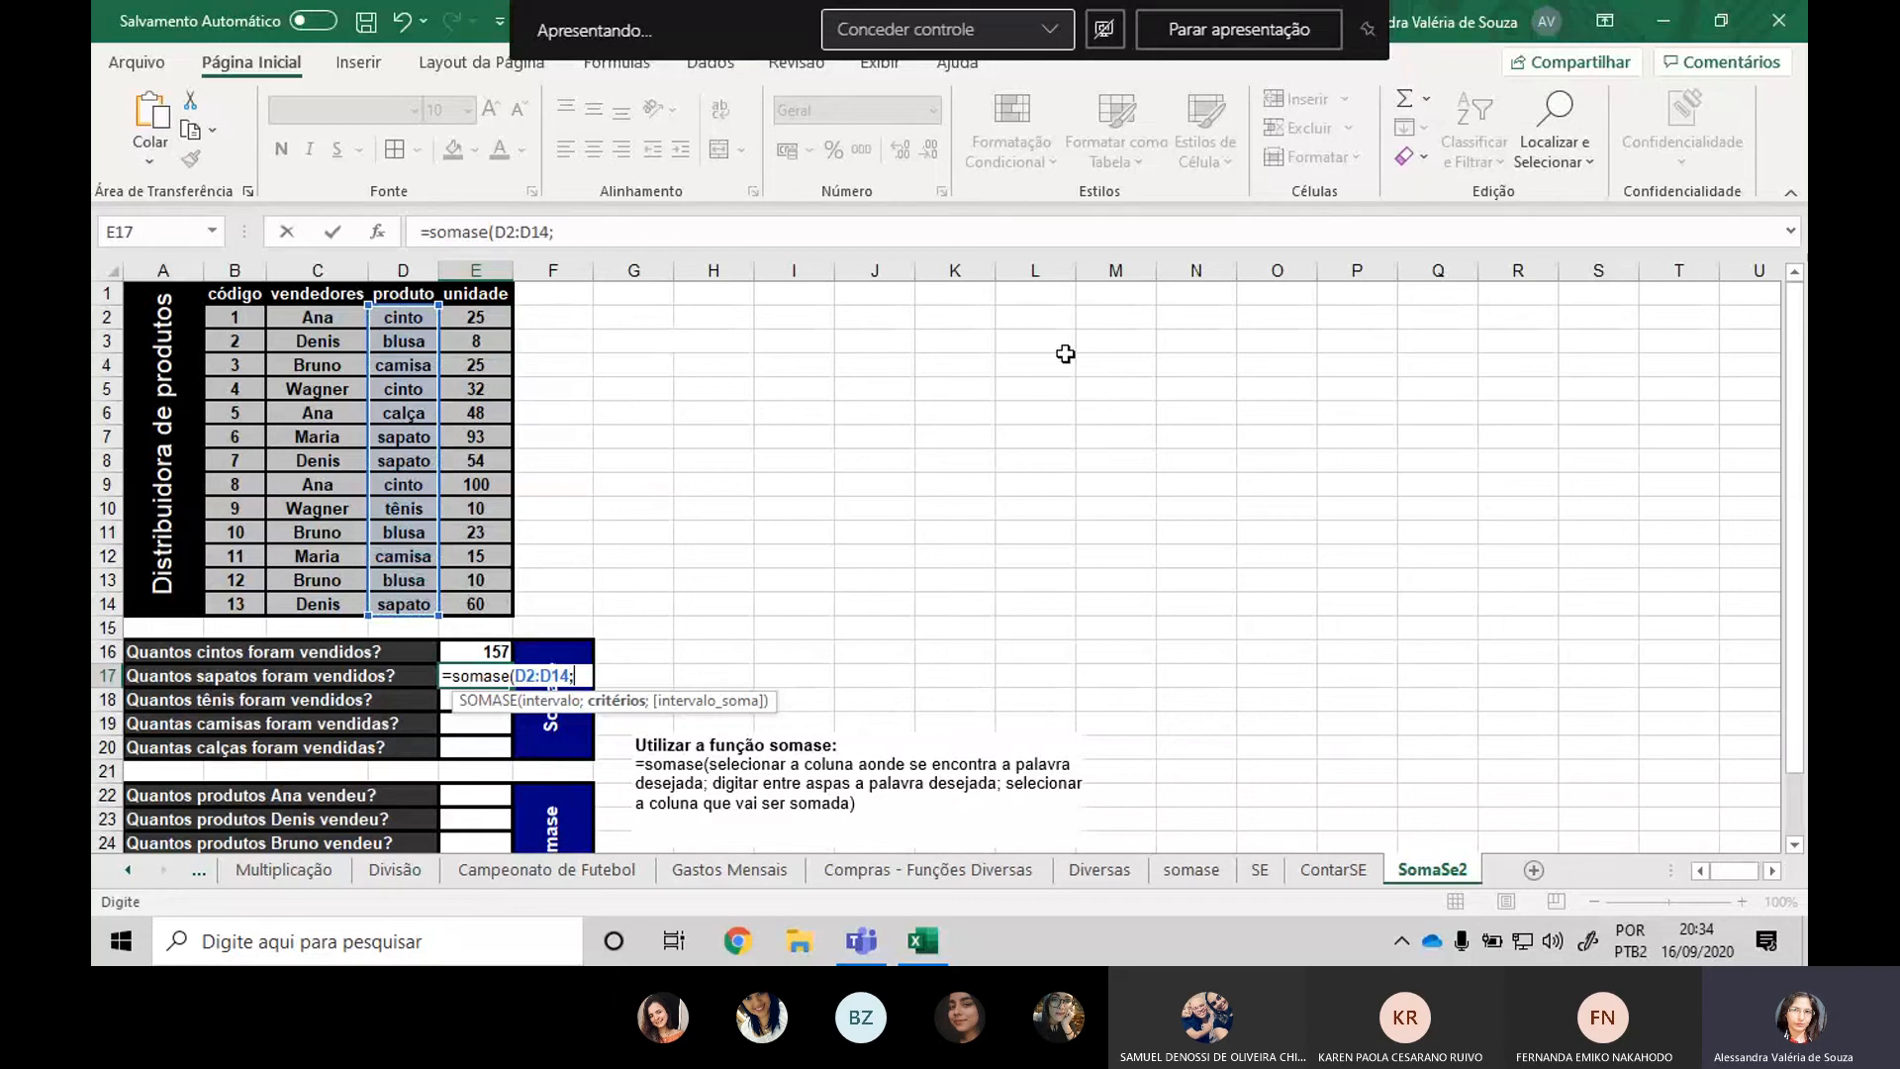
pyautogui.write('"sa')
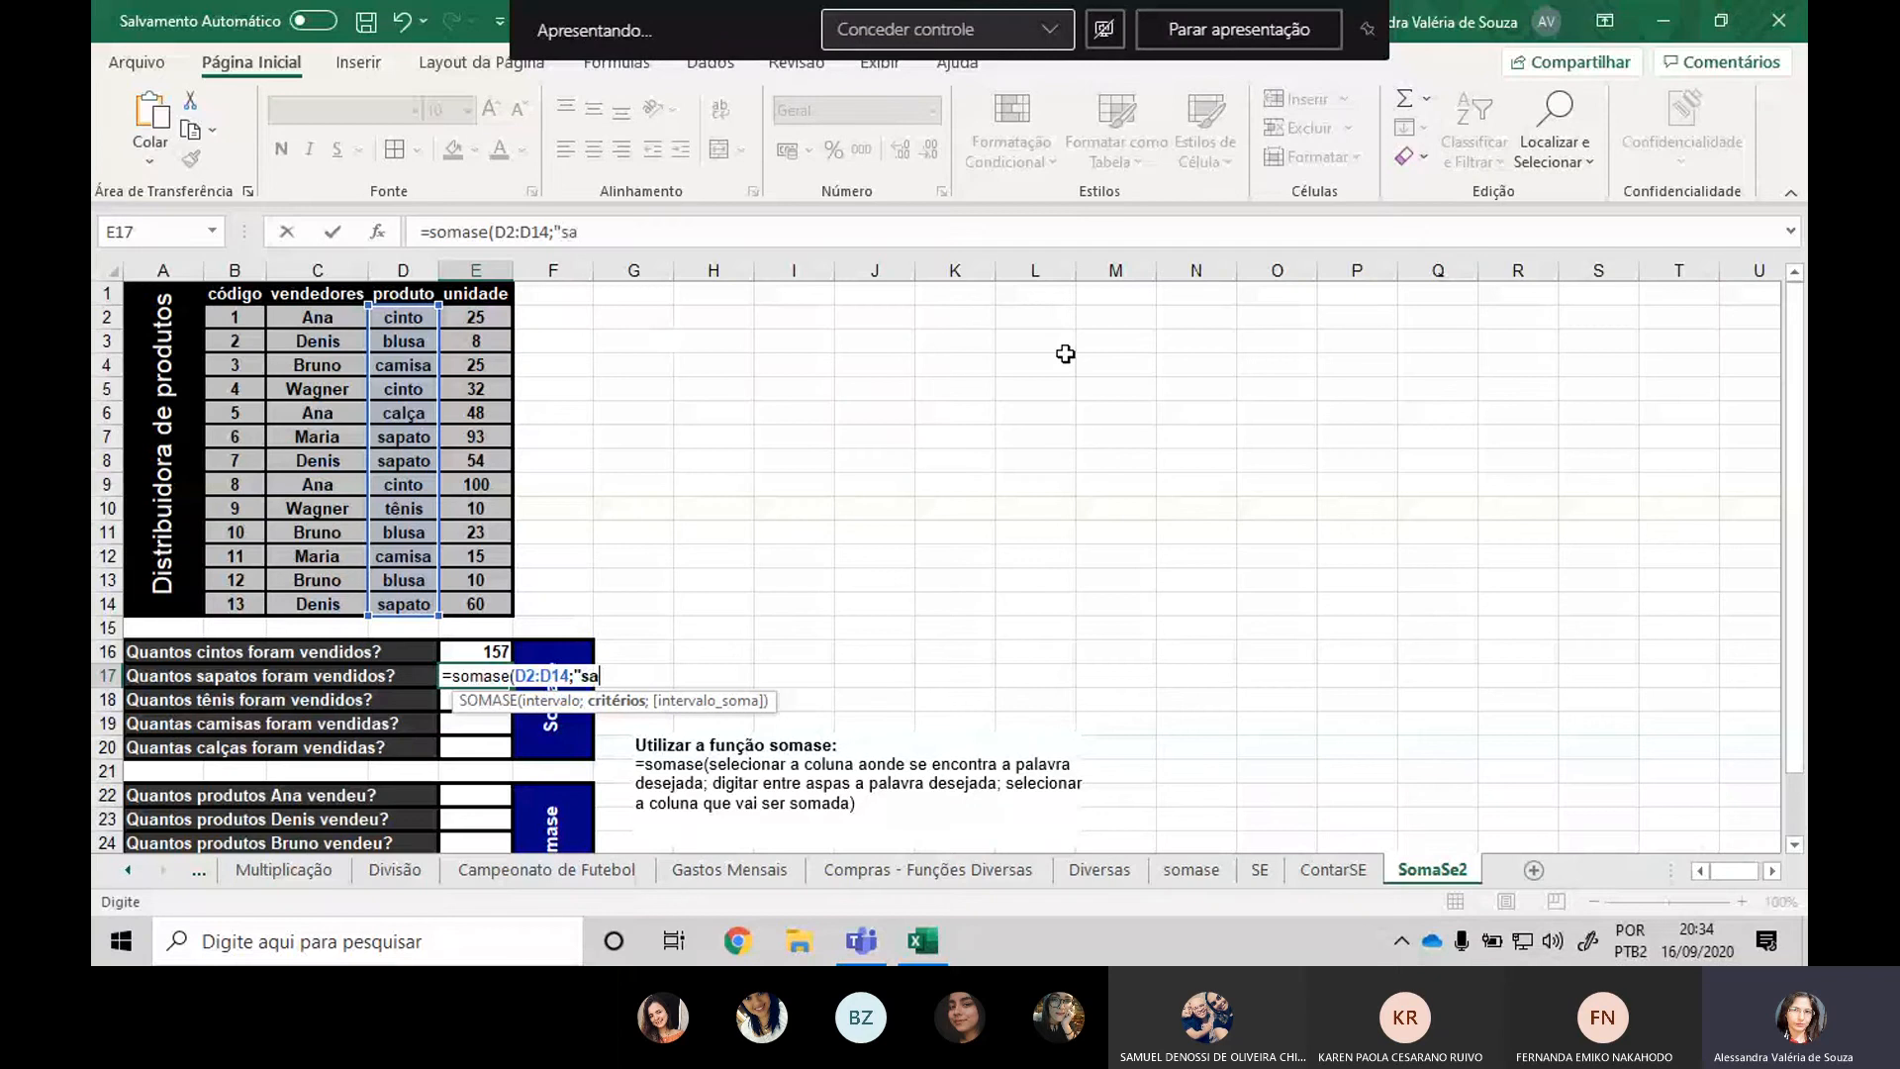
pyautogui.write('pato";')
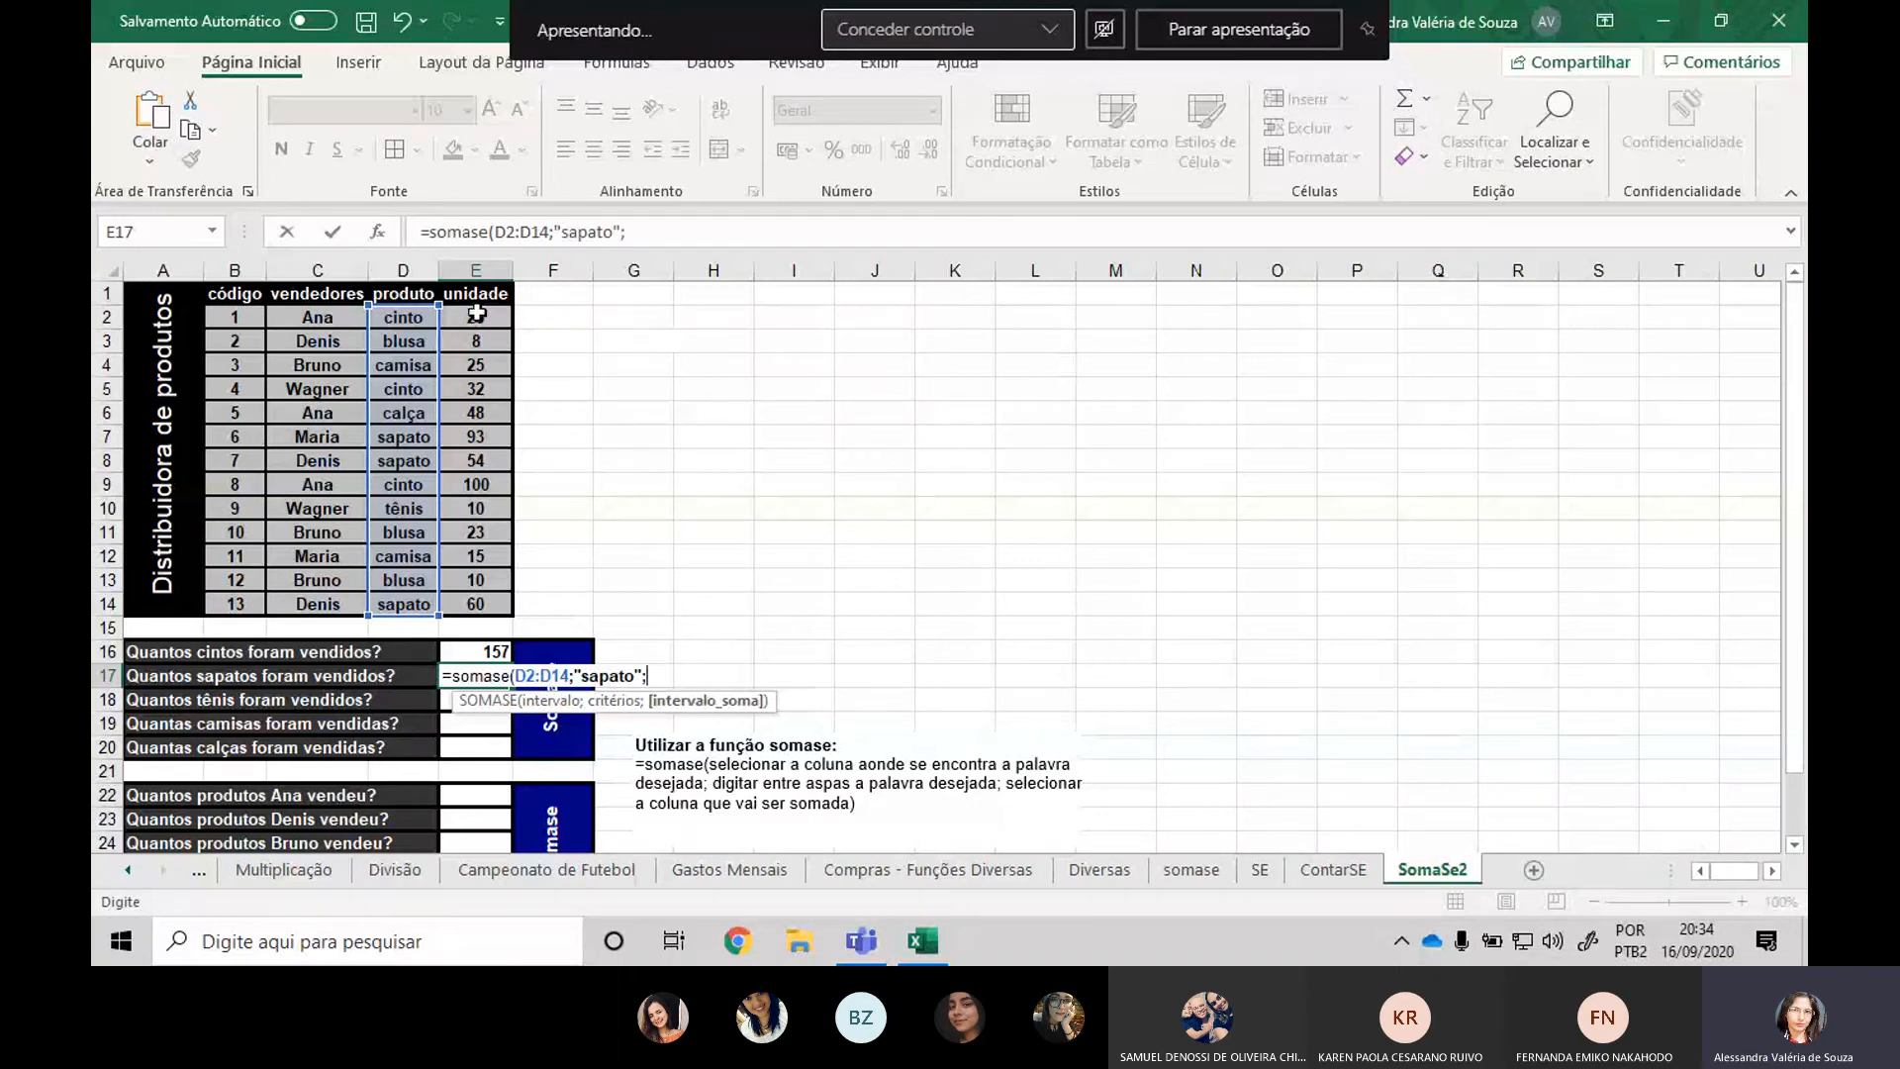
pyautogui.moveTo(476, 317); pyautogui.dragTo(478, 606)
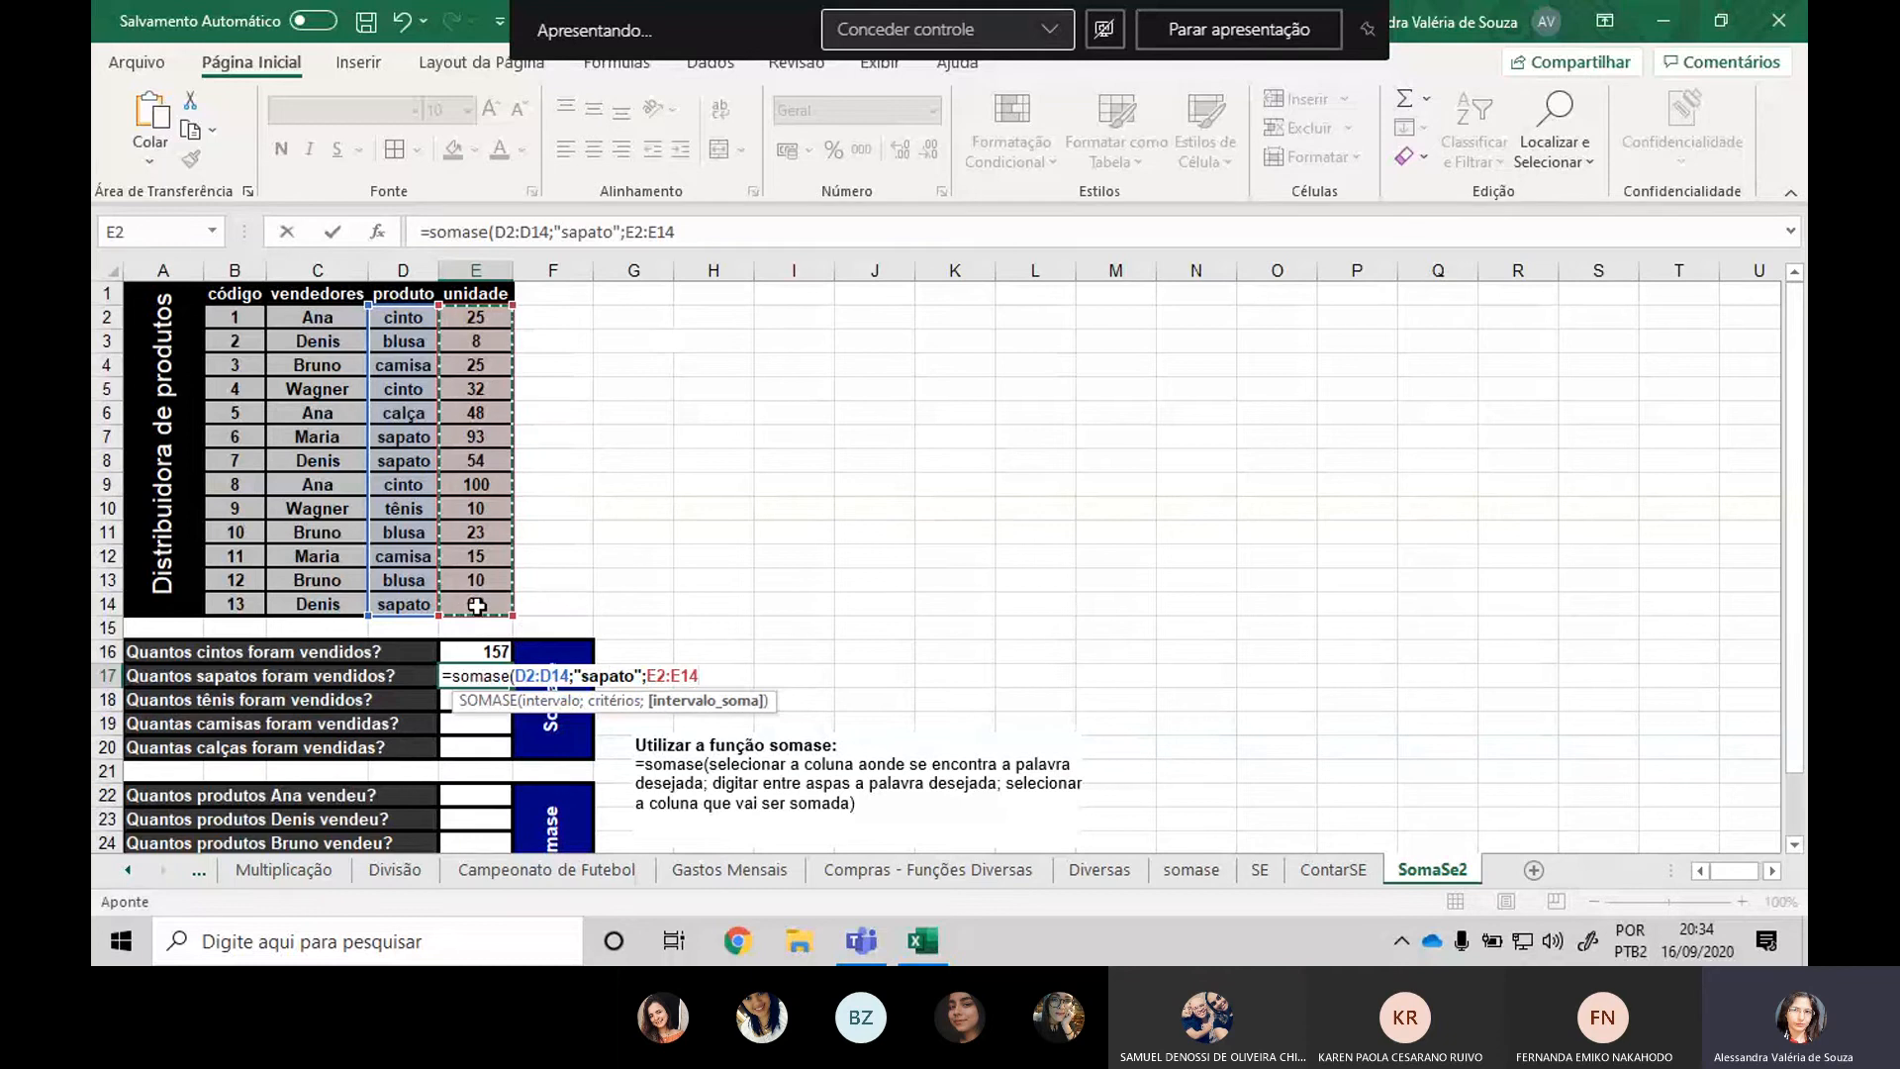
pyautogui.write(')')
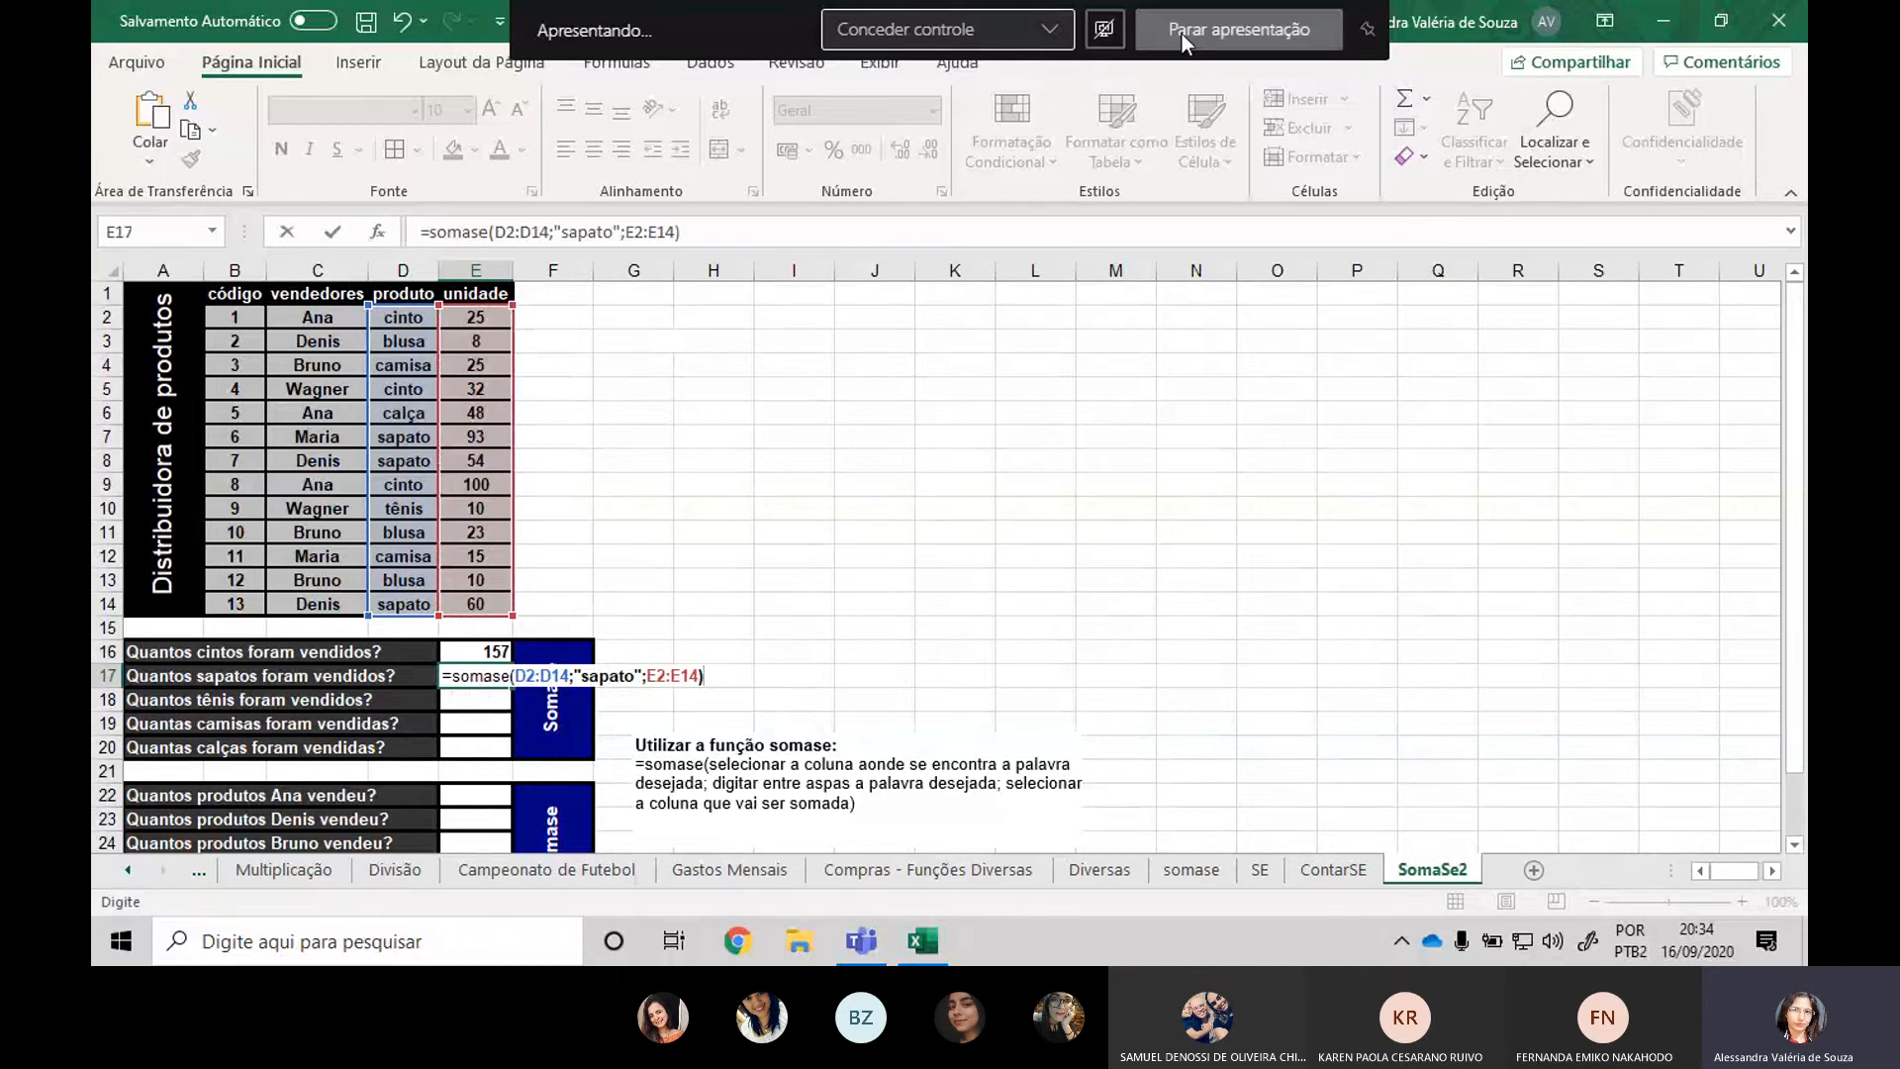
pyautogui.press('Return')
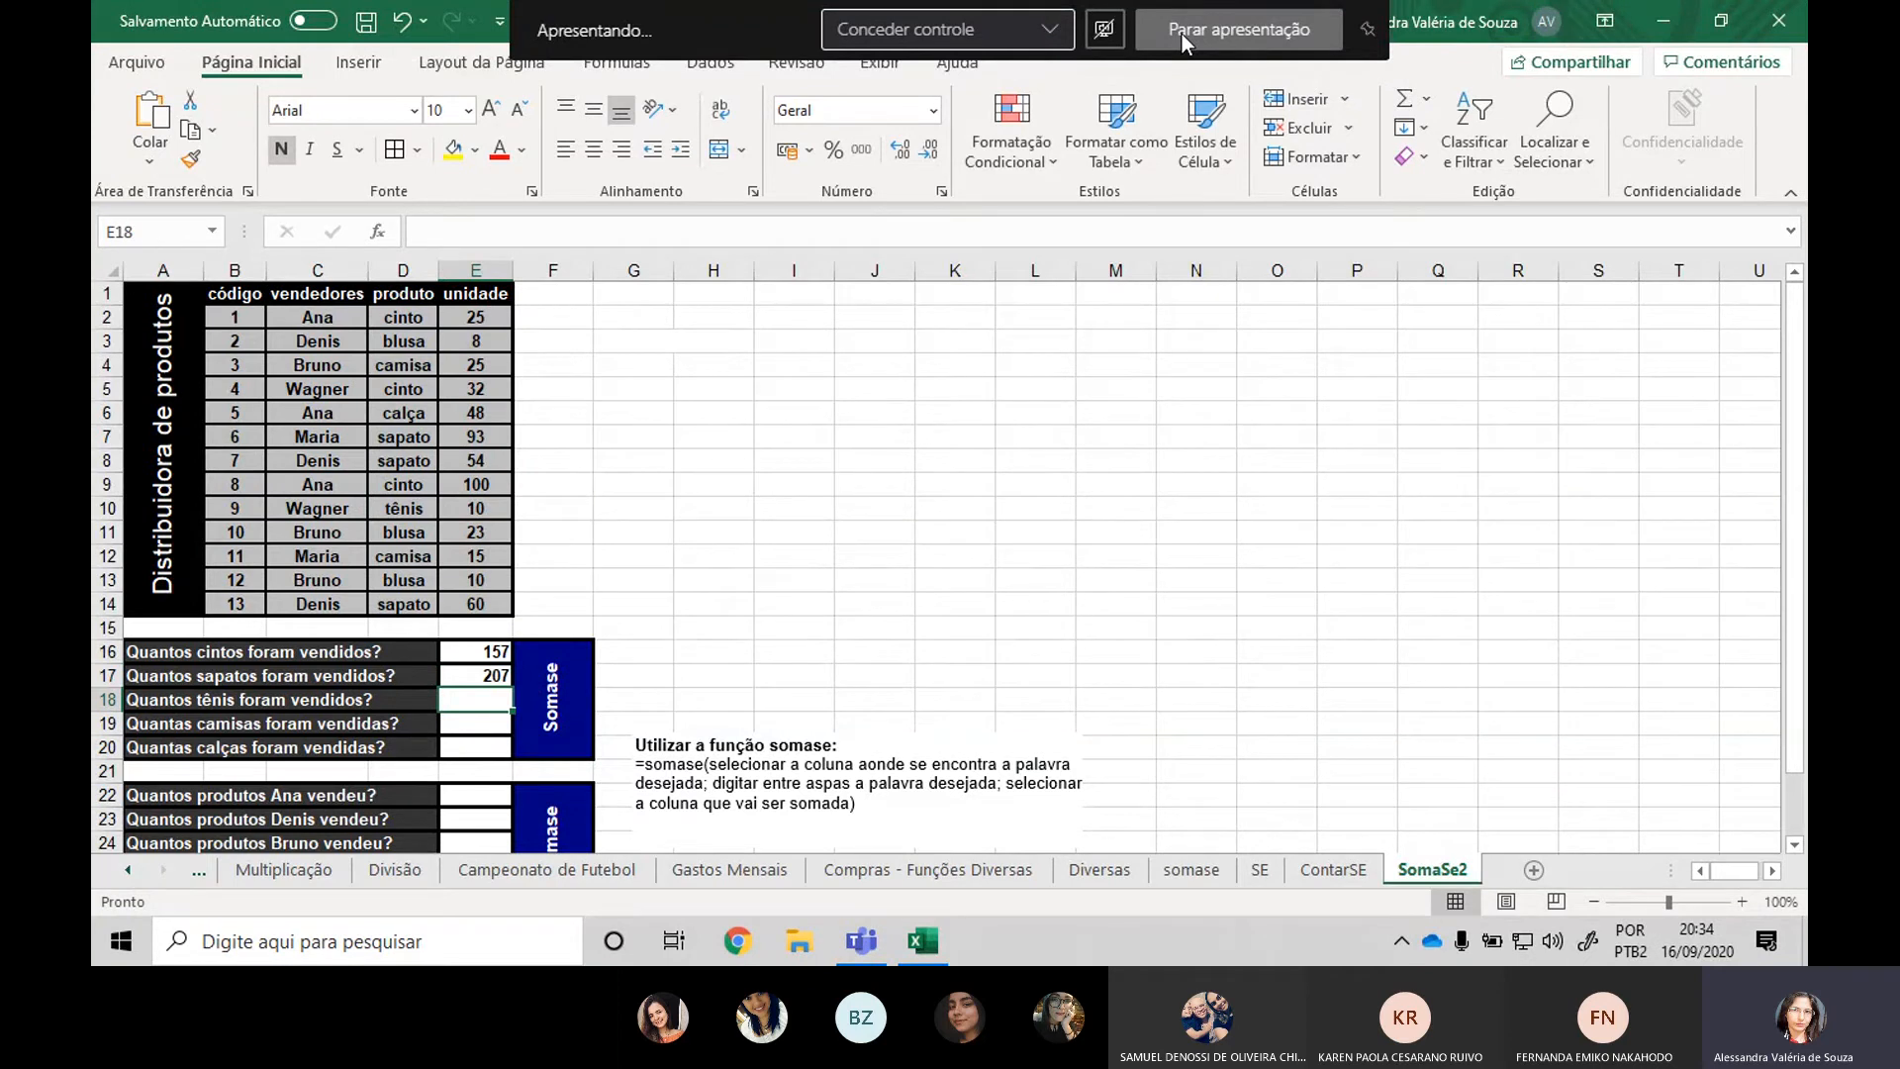
# Calculate the number of tênis sold in E18 with the formula =somase(D2:D14;"tênis";E2:E14).
pyautogui.write('=')
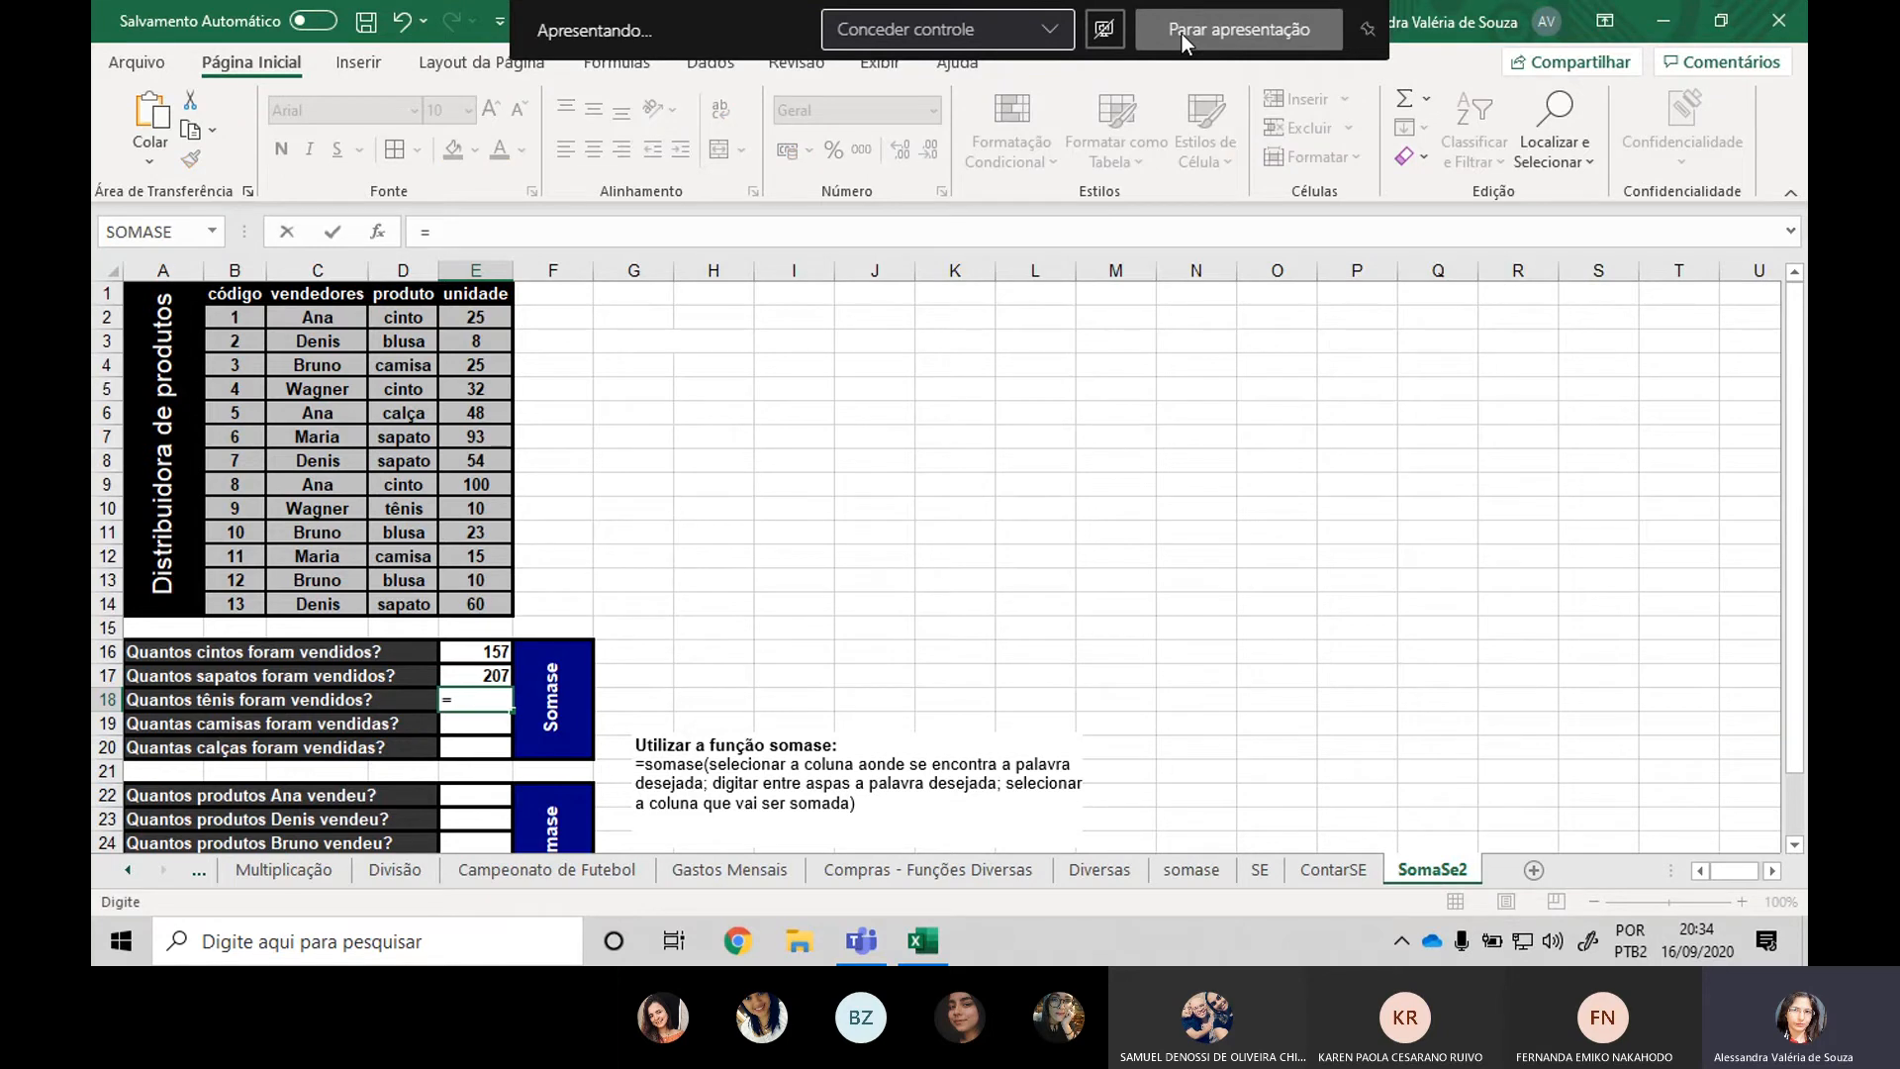
pyautogui.write('soma')
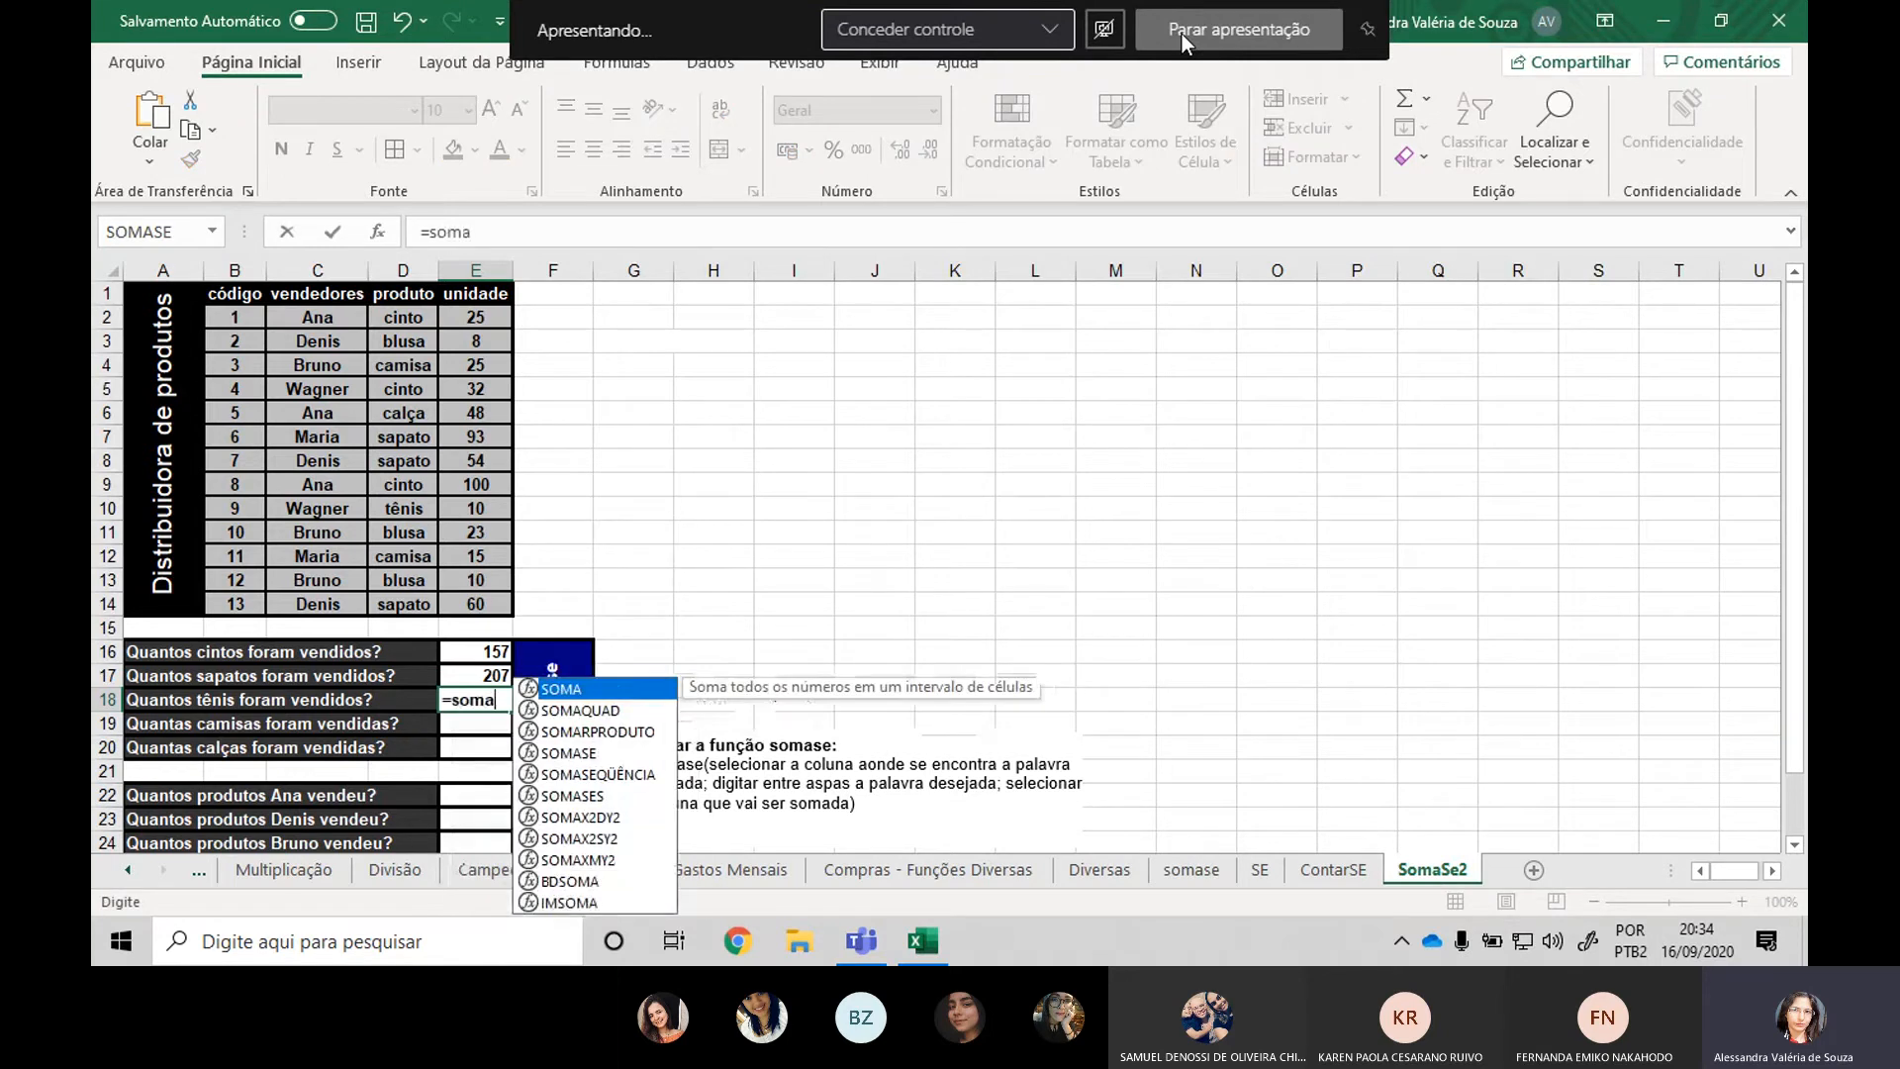
pyautogui.write('a')
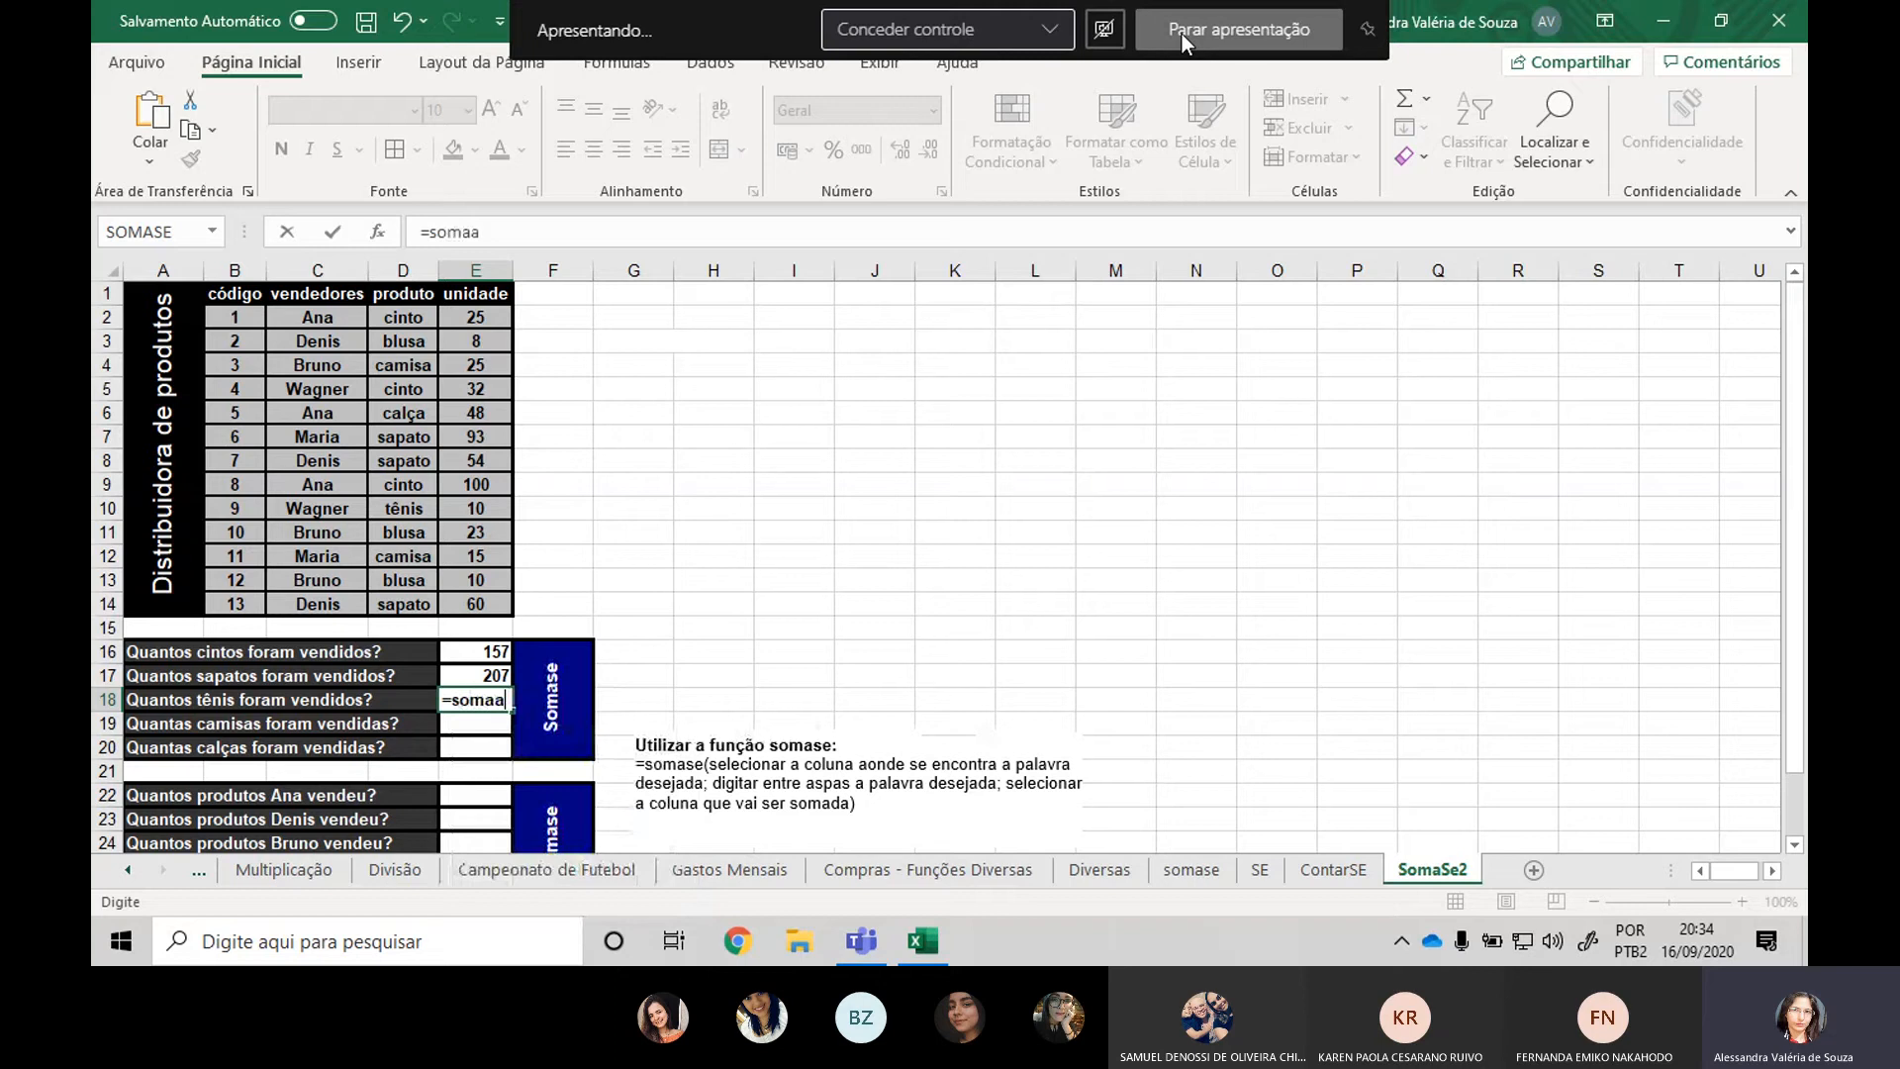
pyautogui.press('BackSpace')
pyautogui.write('se(')
pyautogui.moveTo(403, 317); pyautogui.dragTo(399, 606)
pyautogui.write(';')
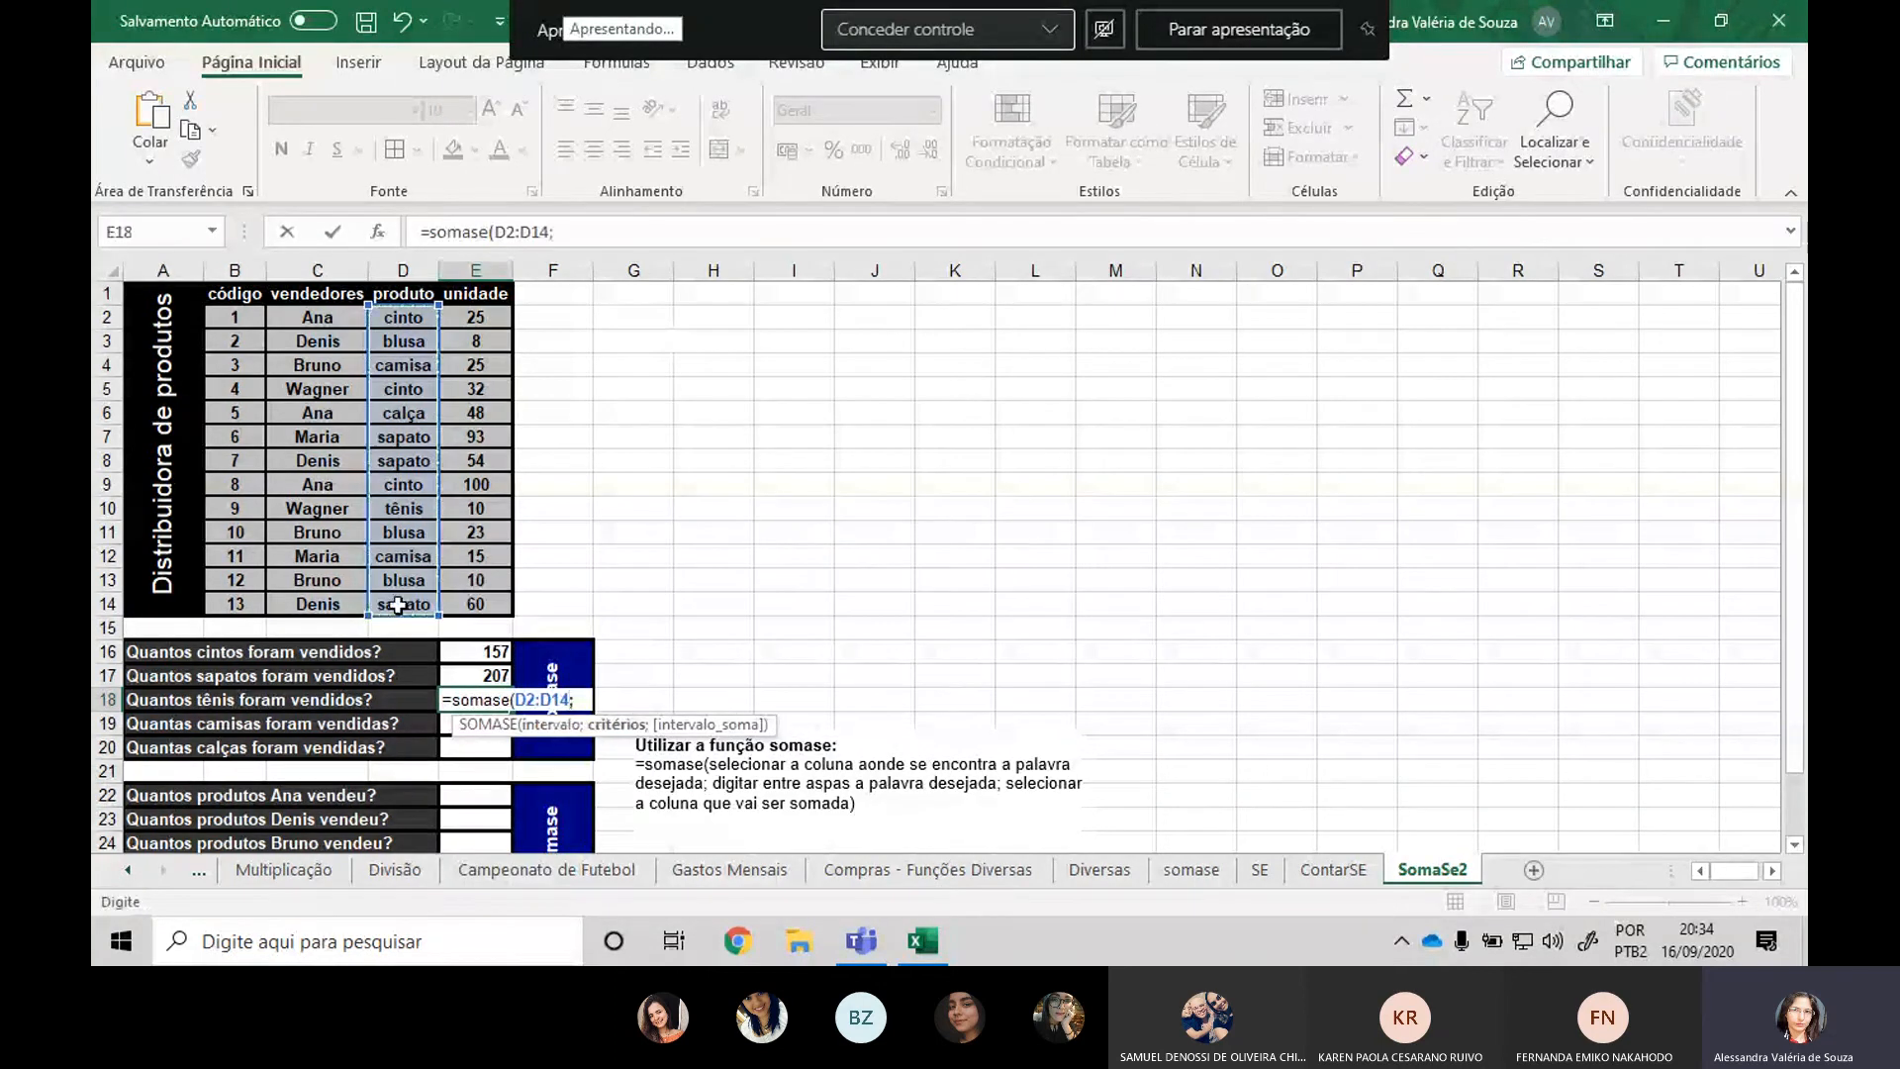
pyautogui.write('"tênis";')
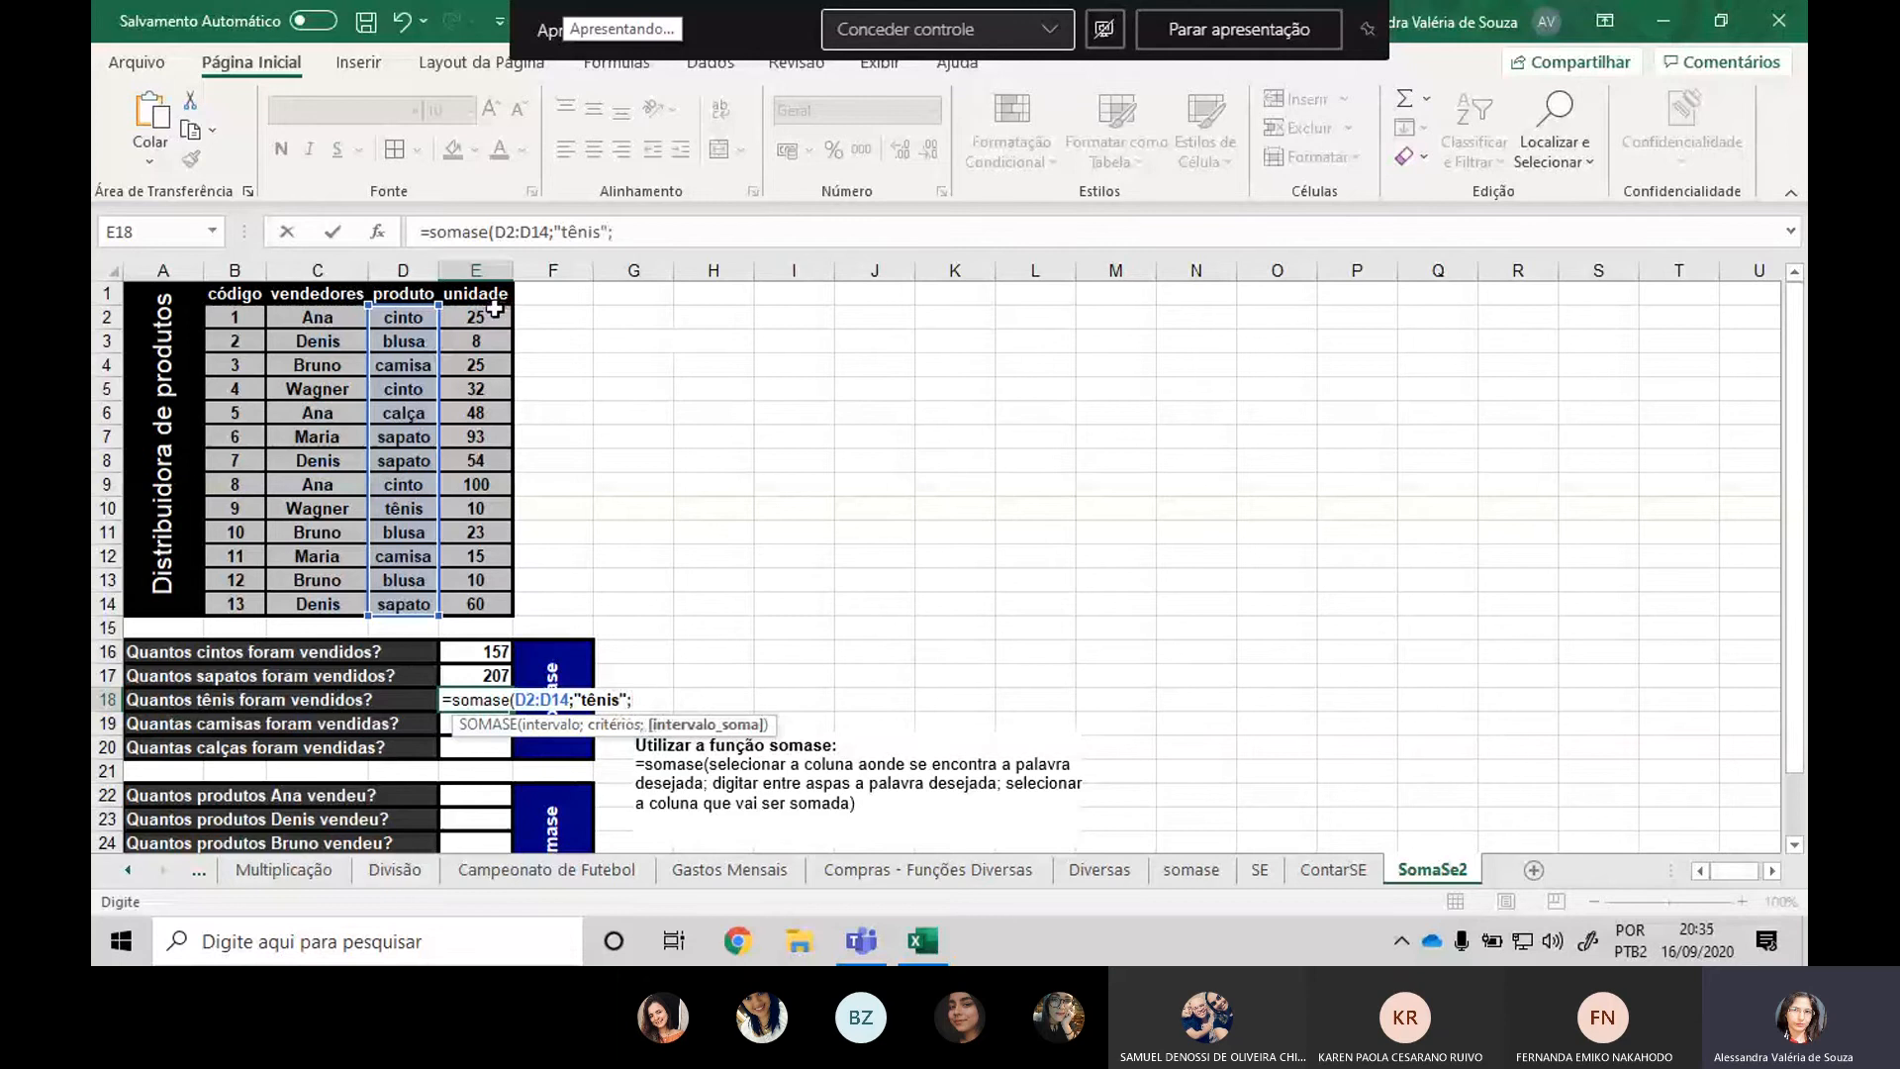
pyautogui.moveTo(492, 311); pyautogui.dragTo(482, 606)
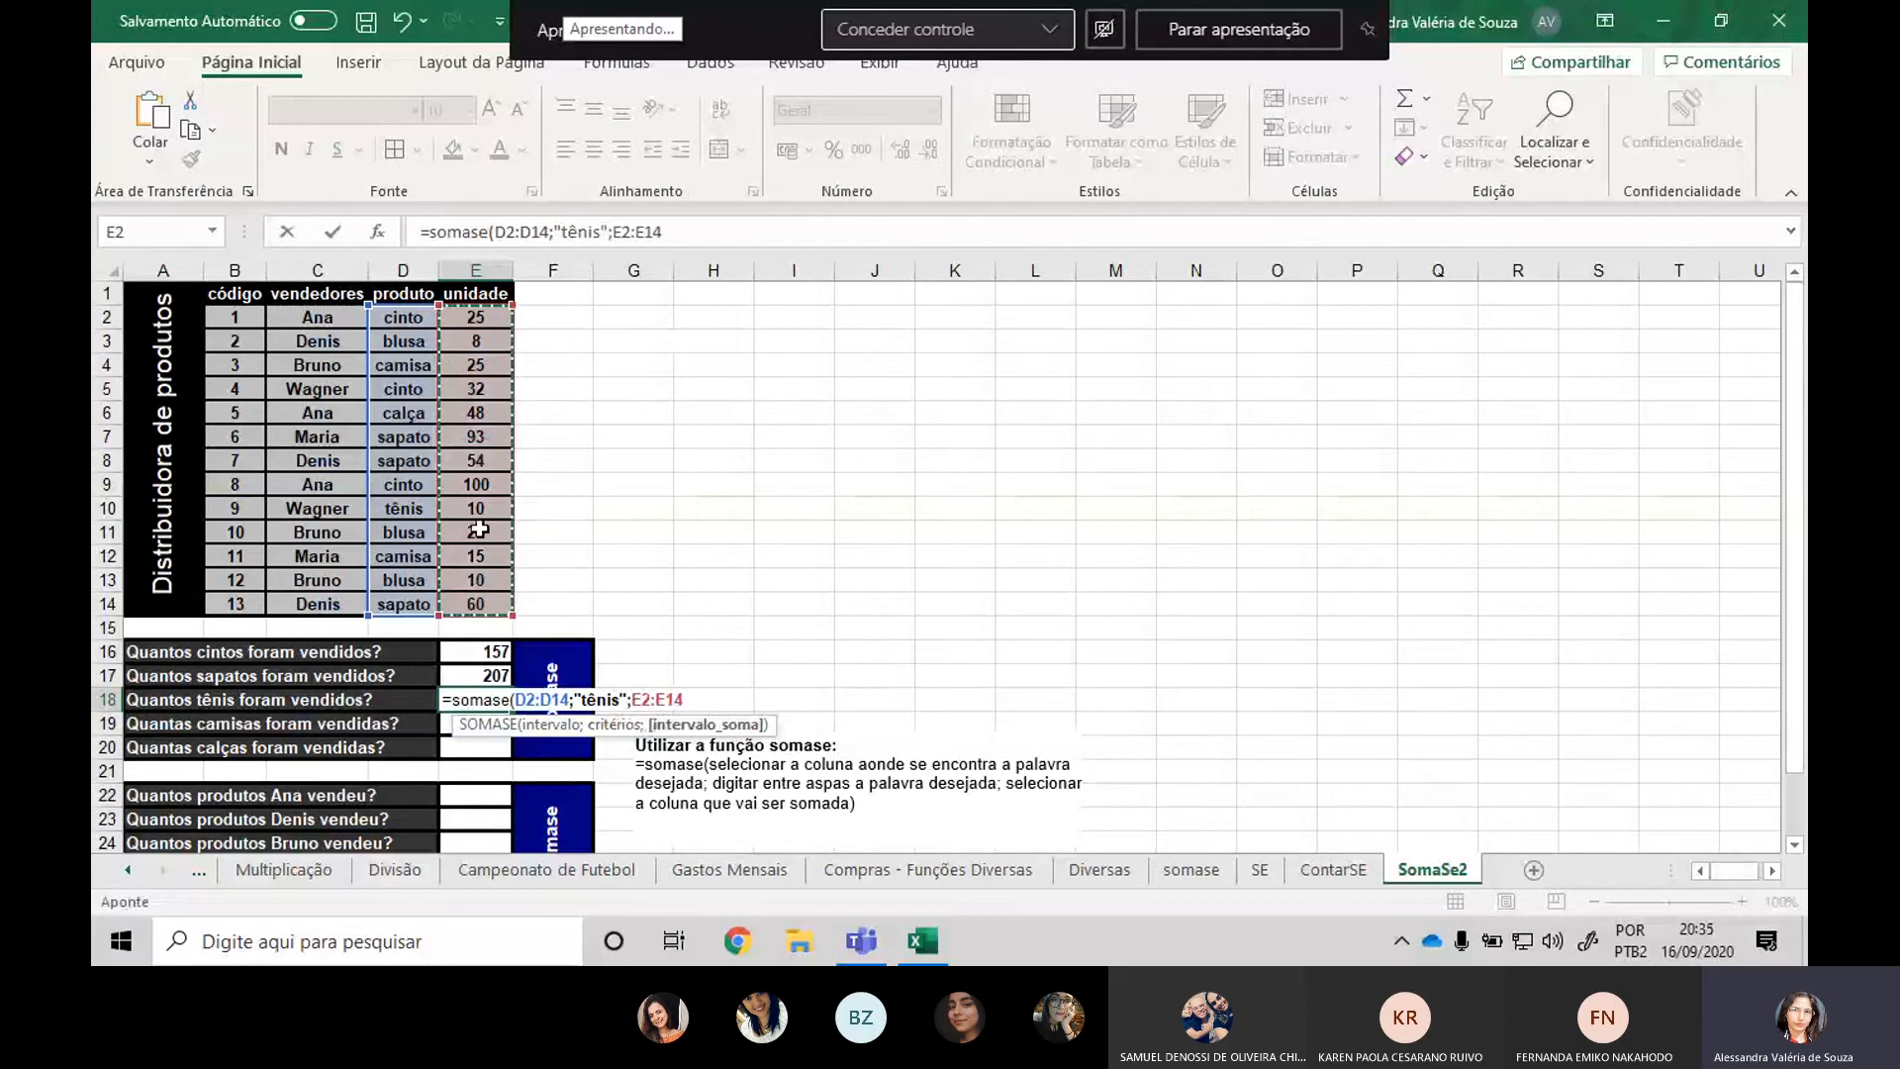
pyautogui.write(')')
pyautogui.press('Return')
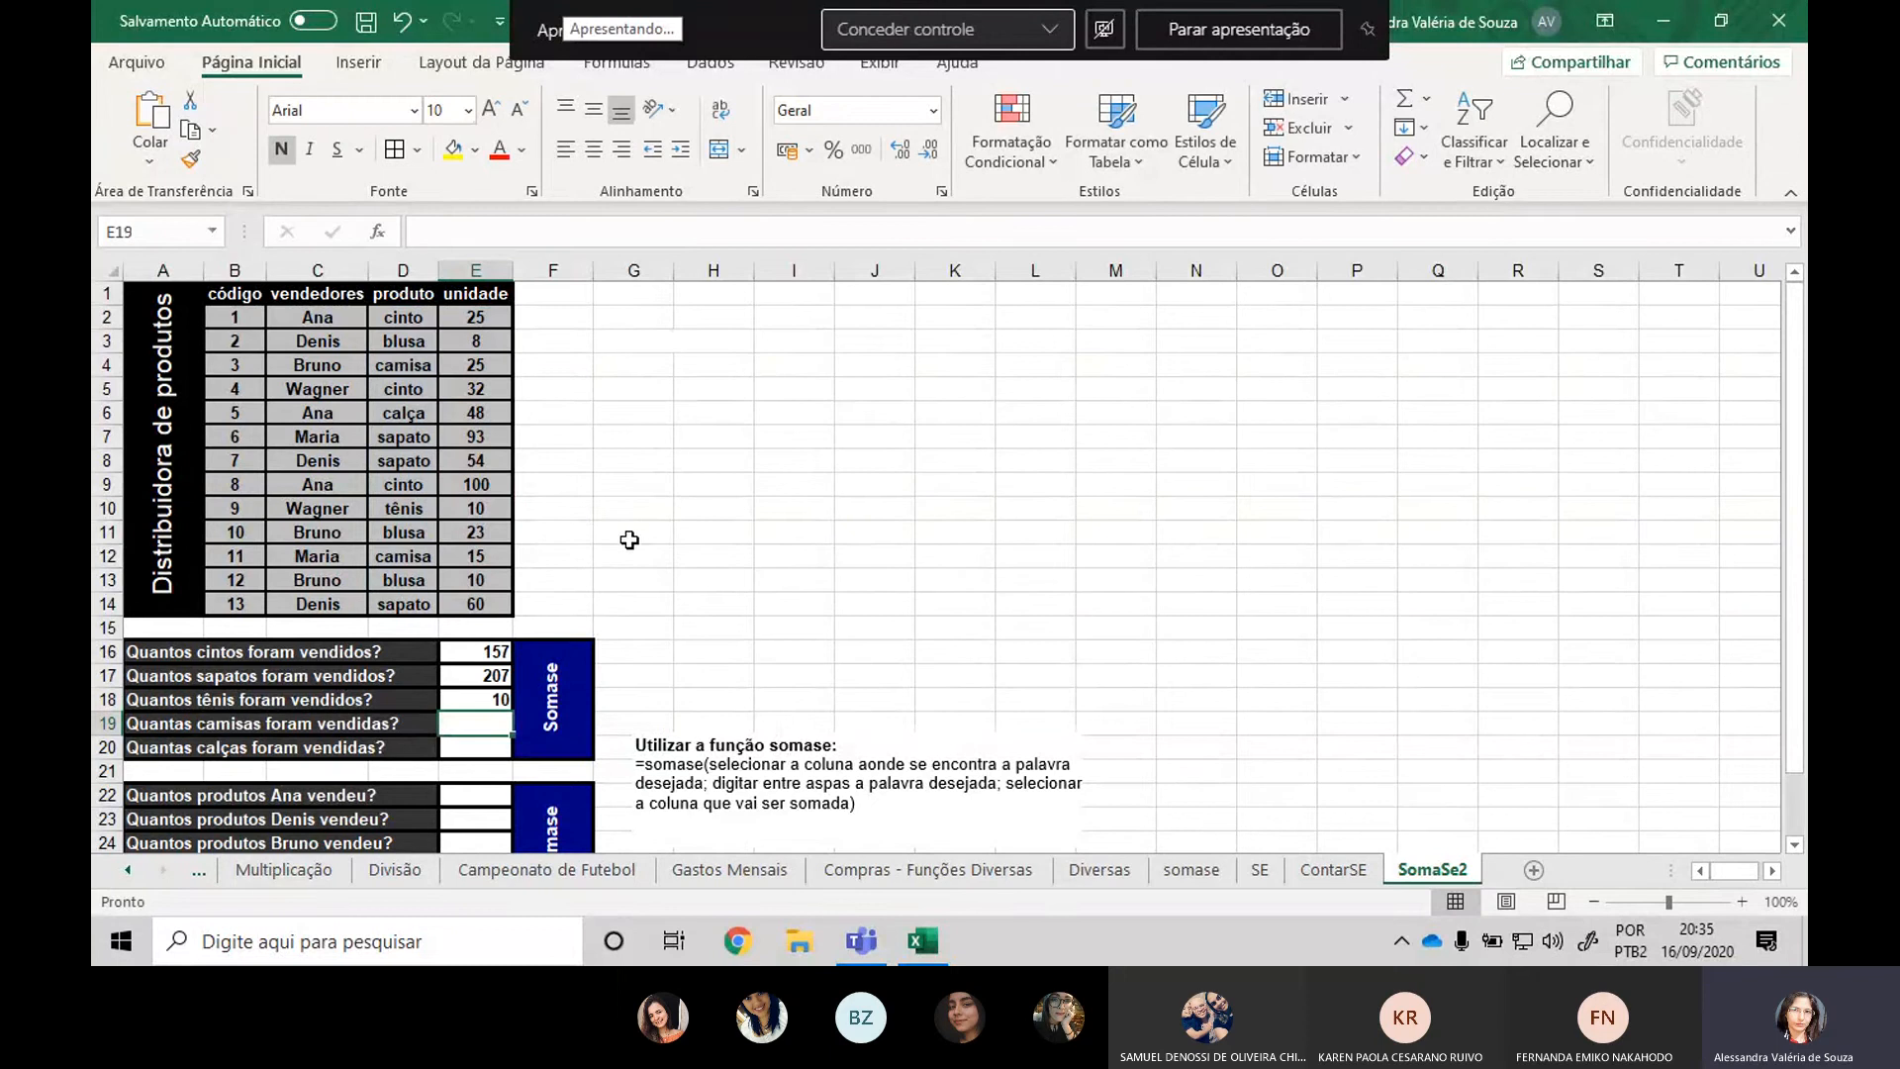
# Review the SOMASE formulas in E18 and E17, checking their ranges and criteria.
pyautogui.scroll(-2, 625, 628)
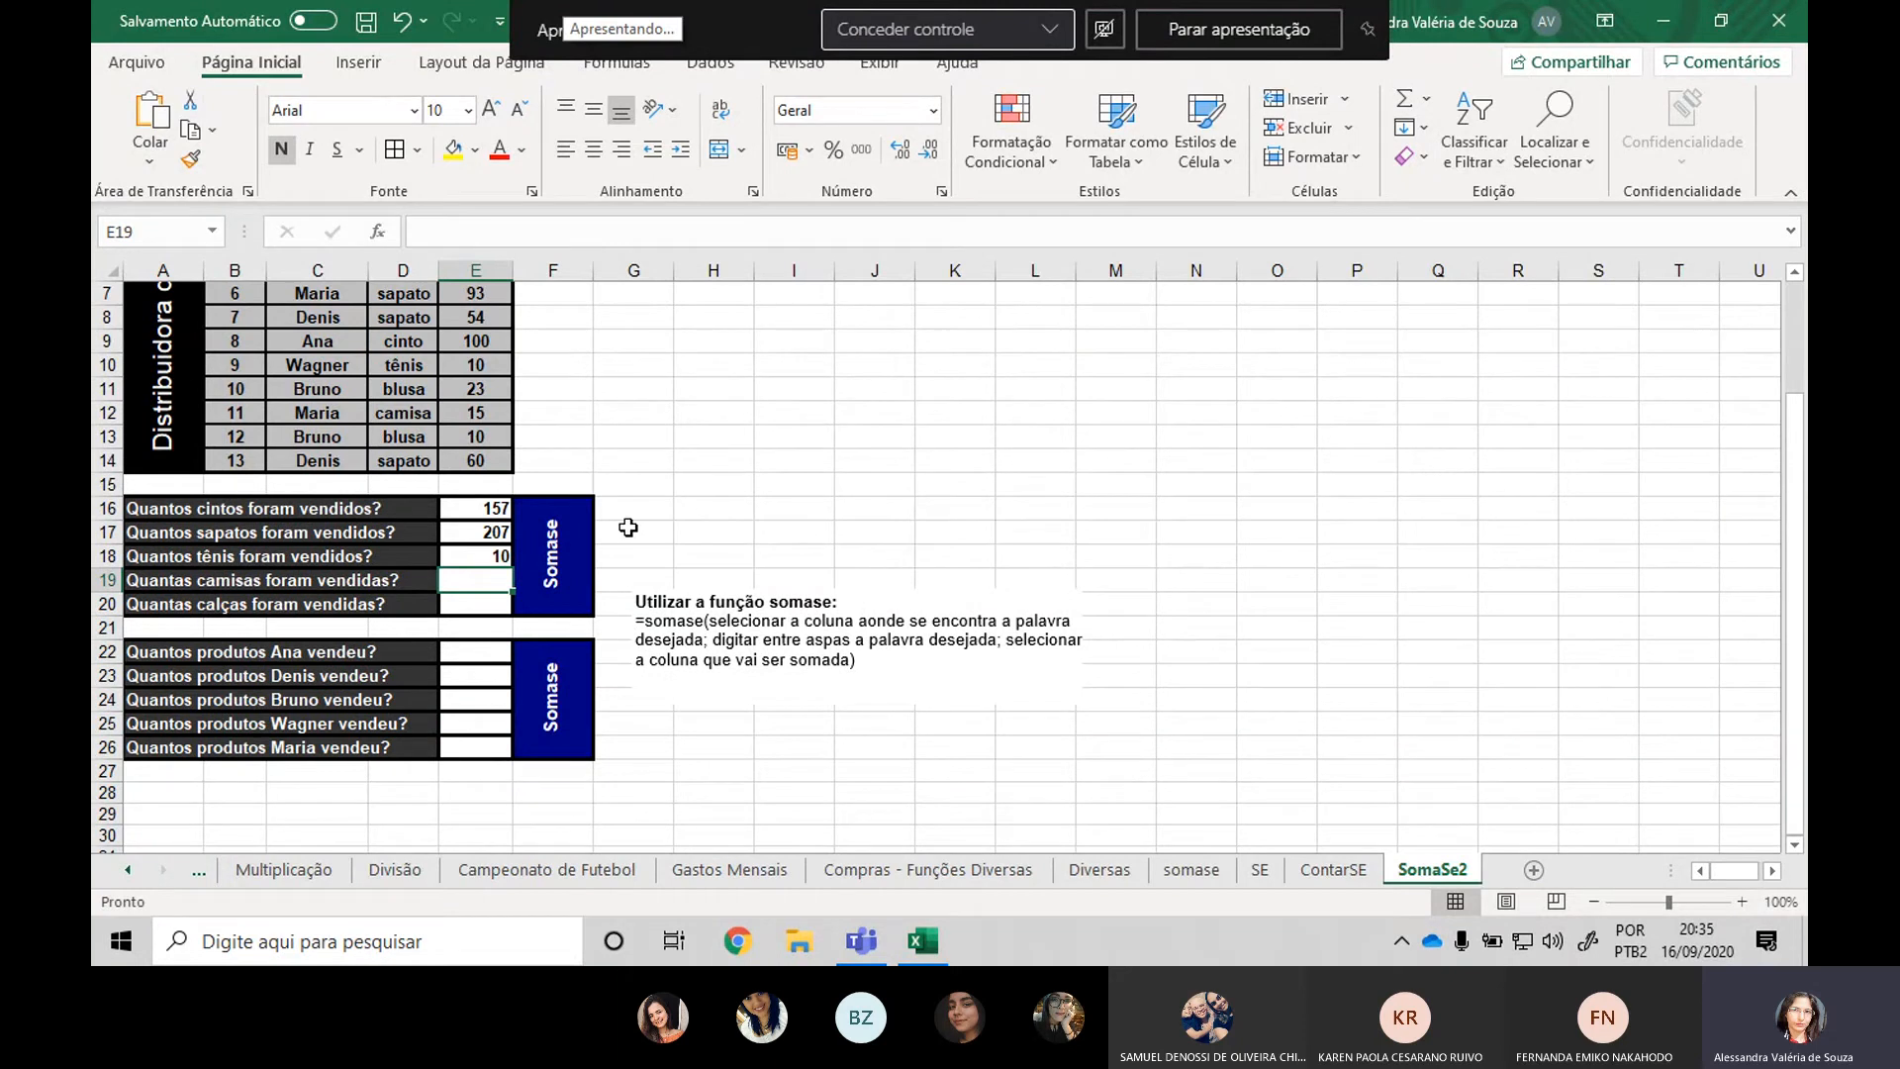
pyautogui.doubleClick(501, 556)
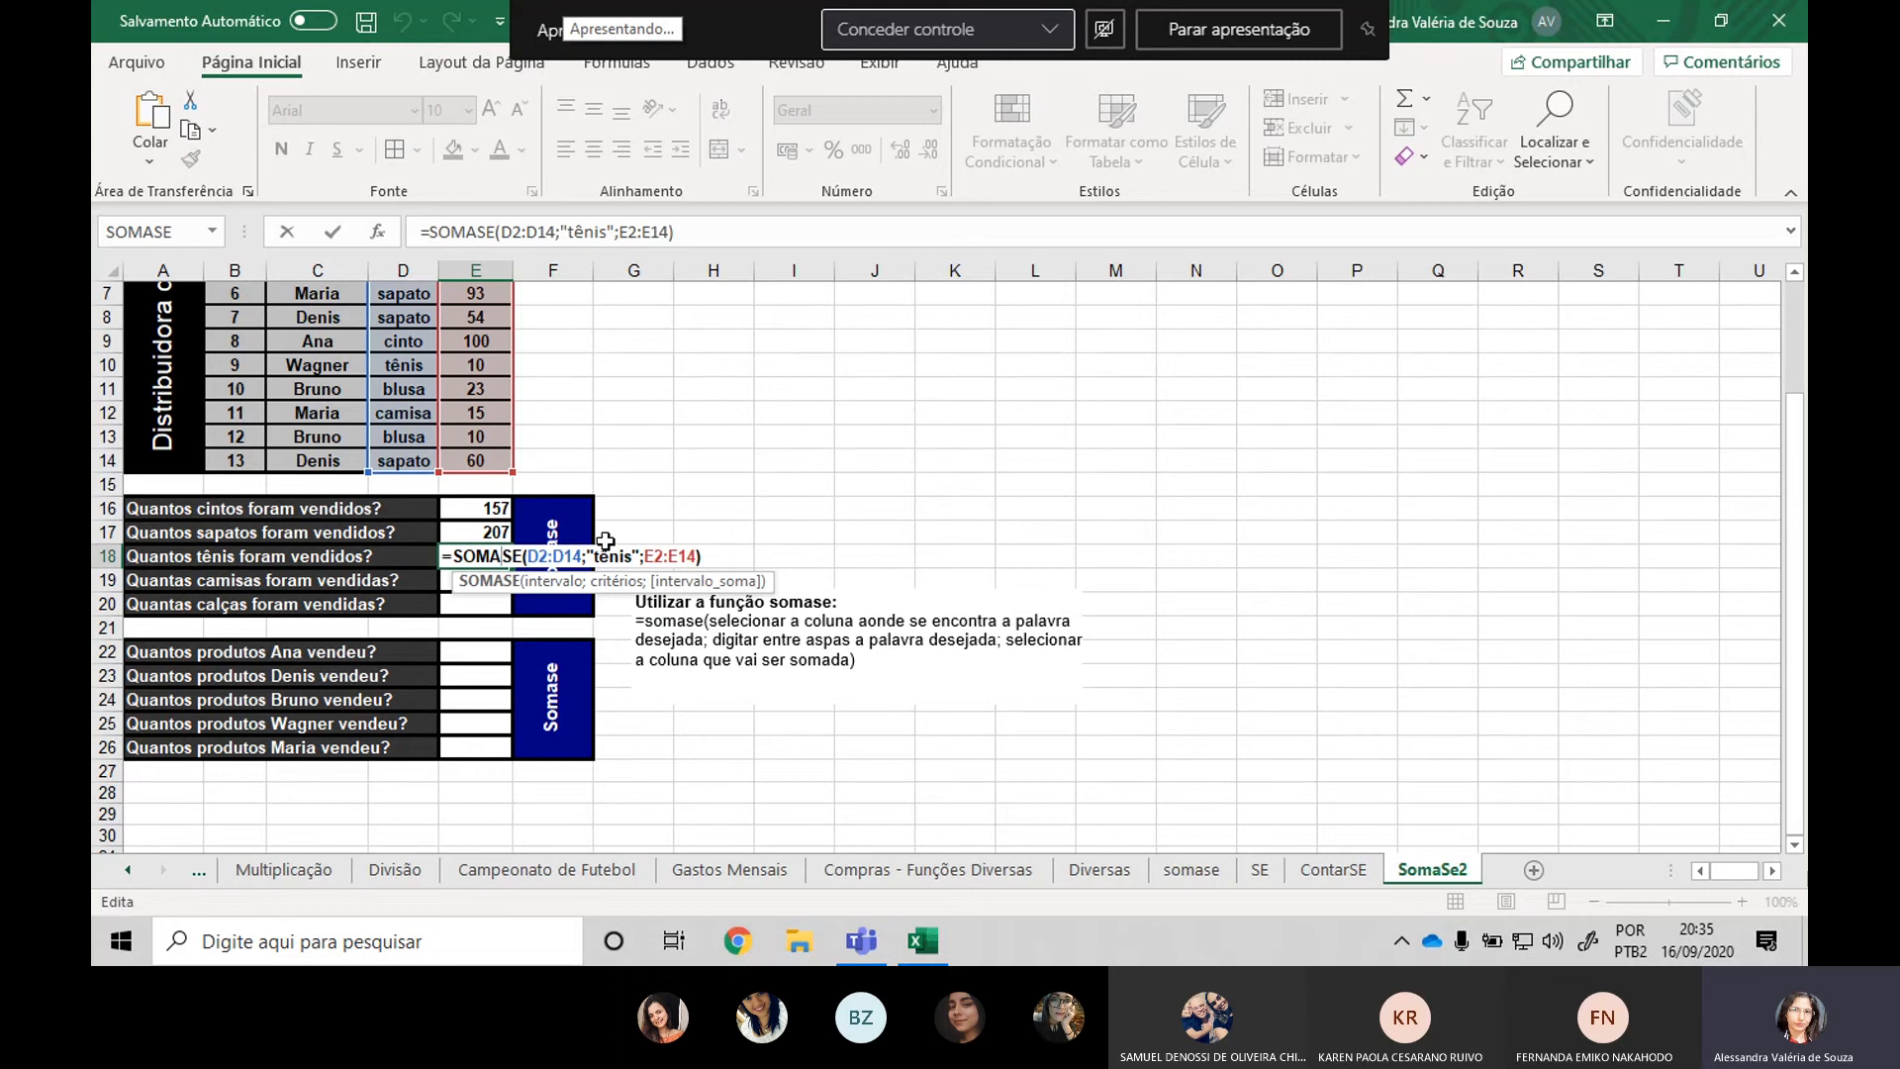
pyautogui.click(499, 531)
pyautogui.doubleClick(499, 531)
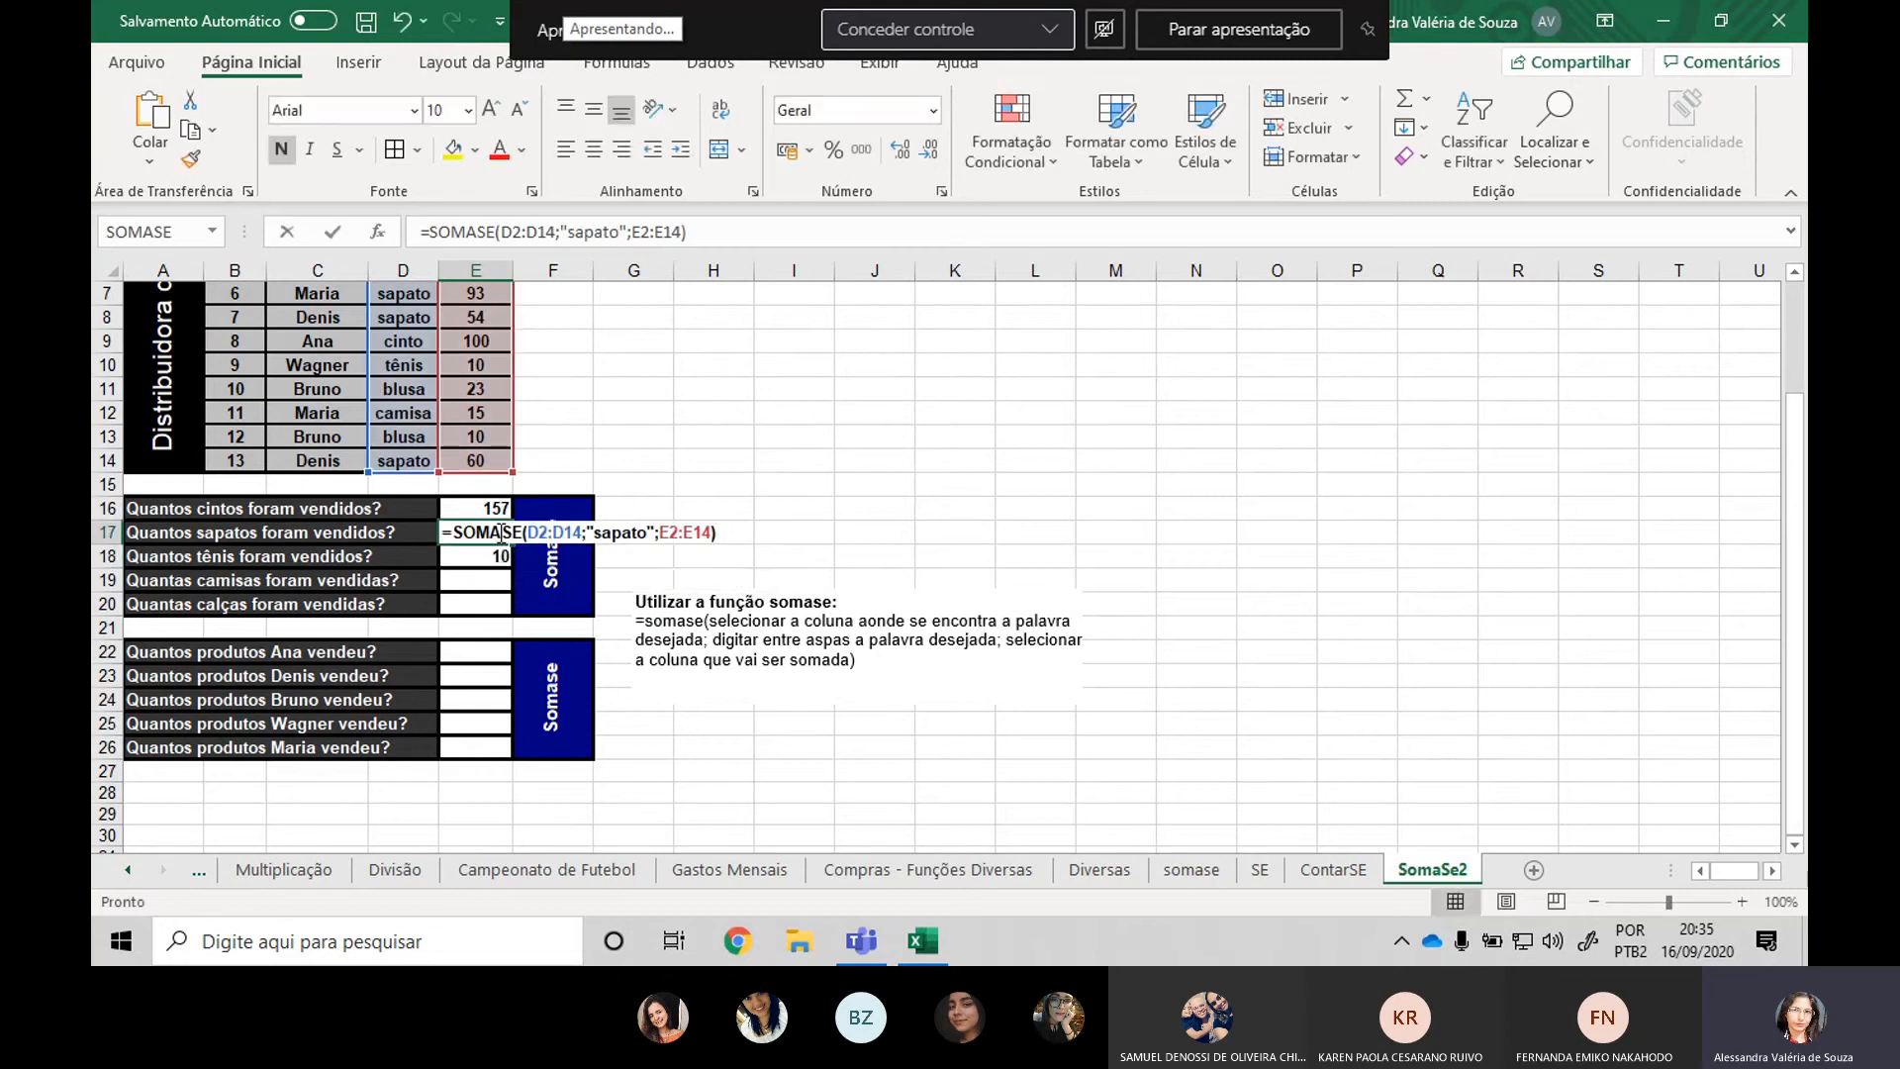
pyautogui.press('Return')
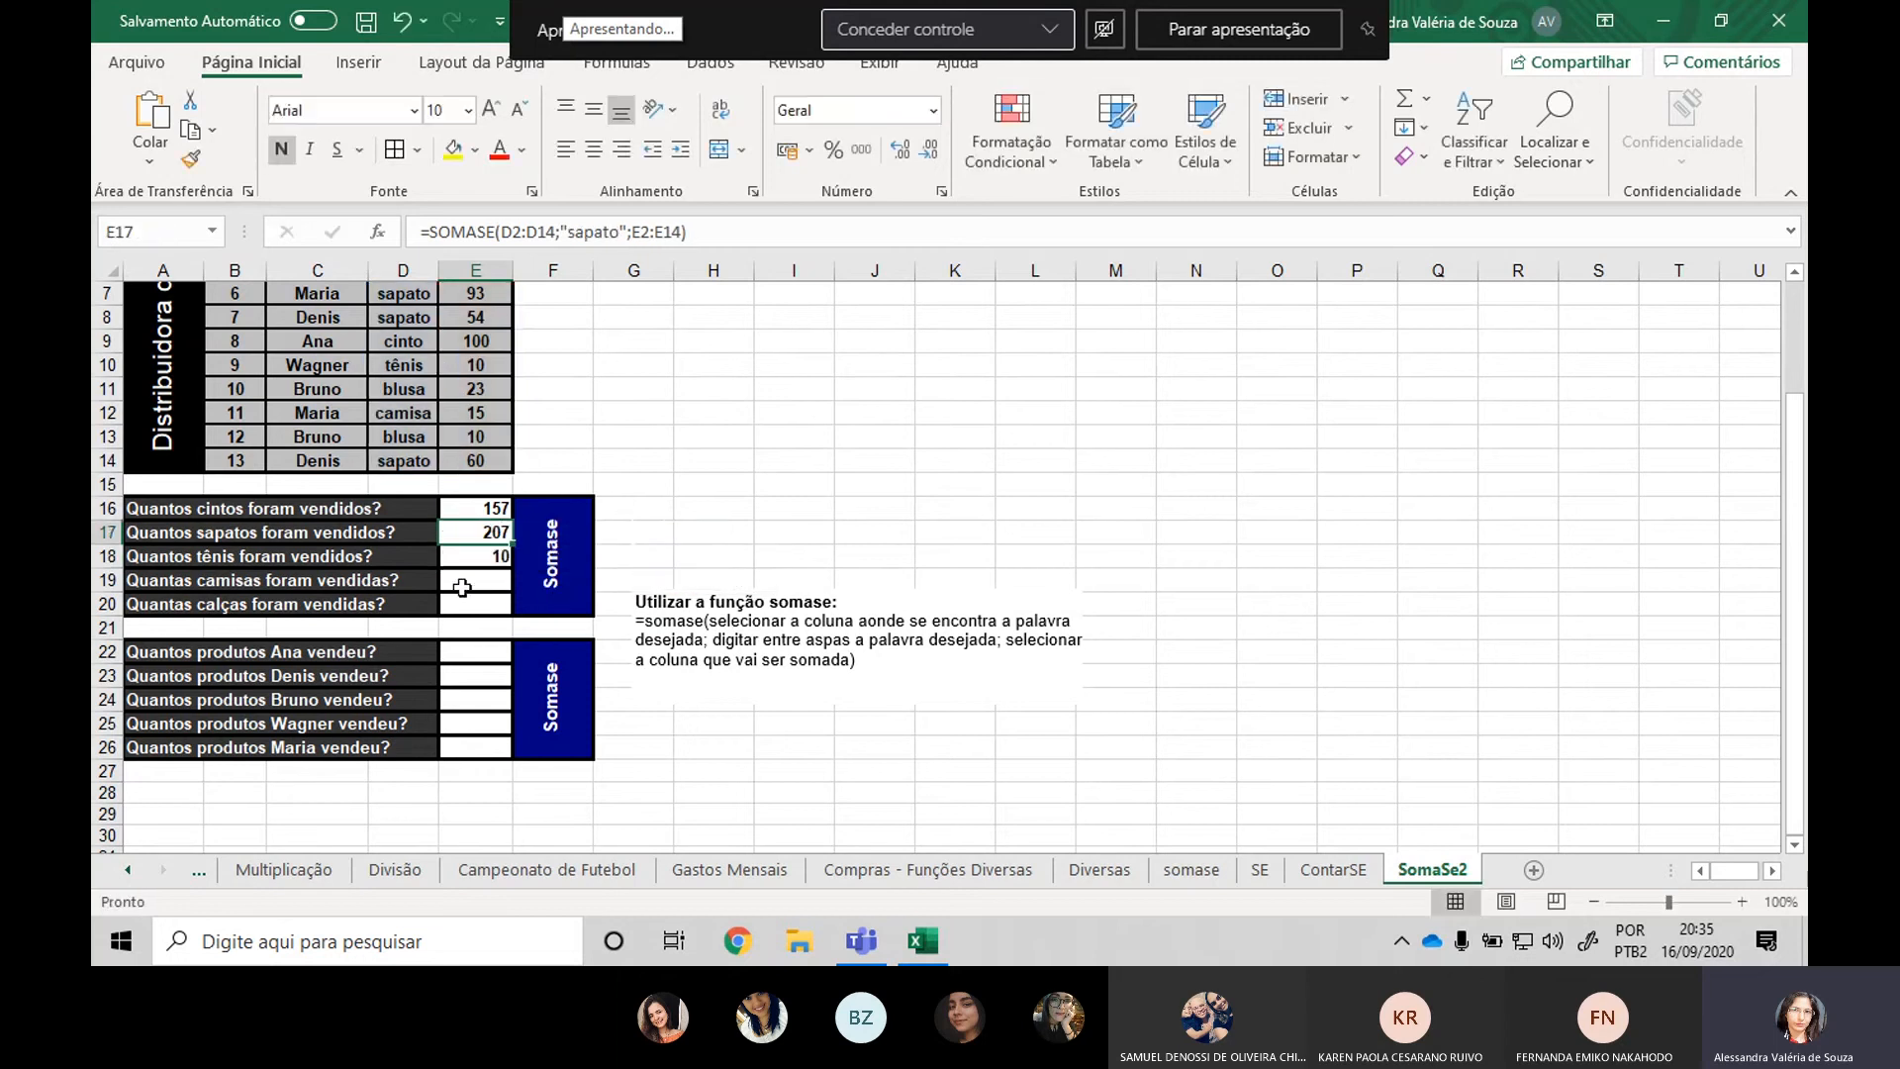
# Calculate the shirts sold in E19 with =somase(D2:D14;"camisas";E2:E14), and correct the criterion to "camisa".
pyautogui.click(463, 584)
pyautogui.write('=somase')
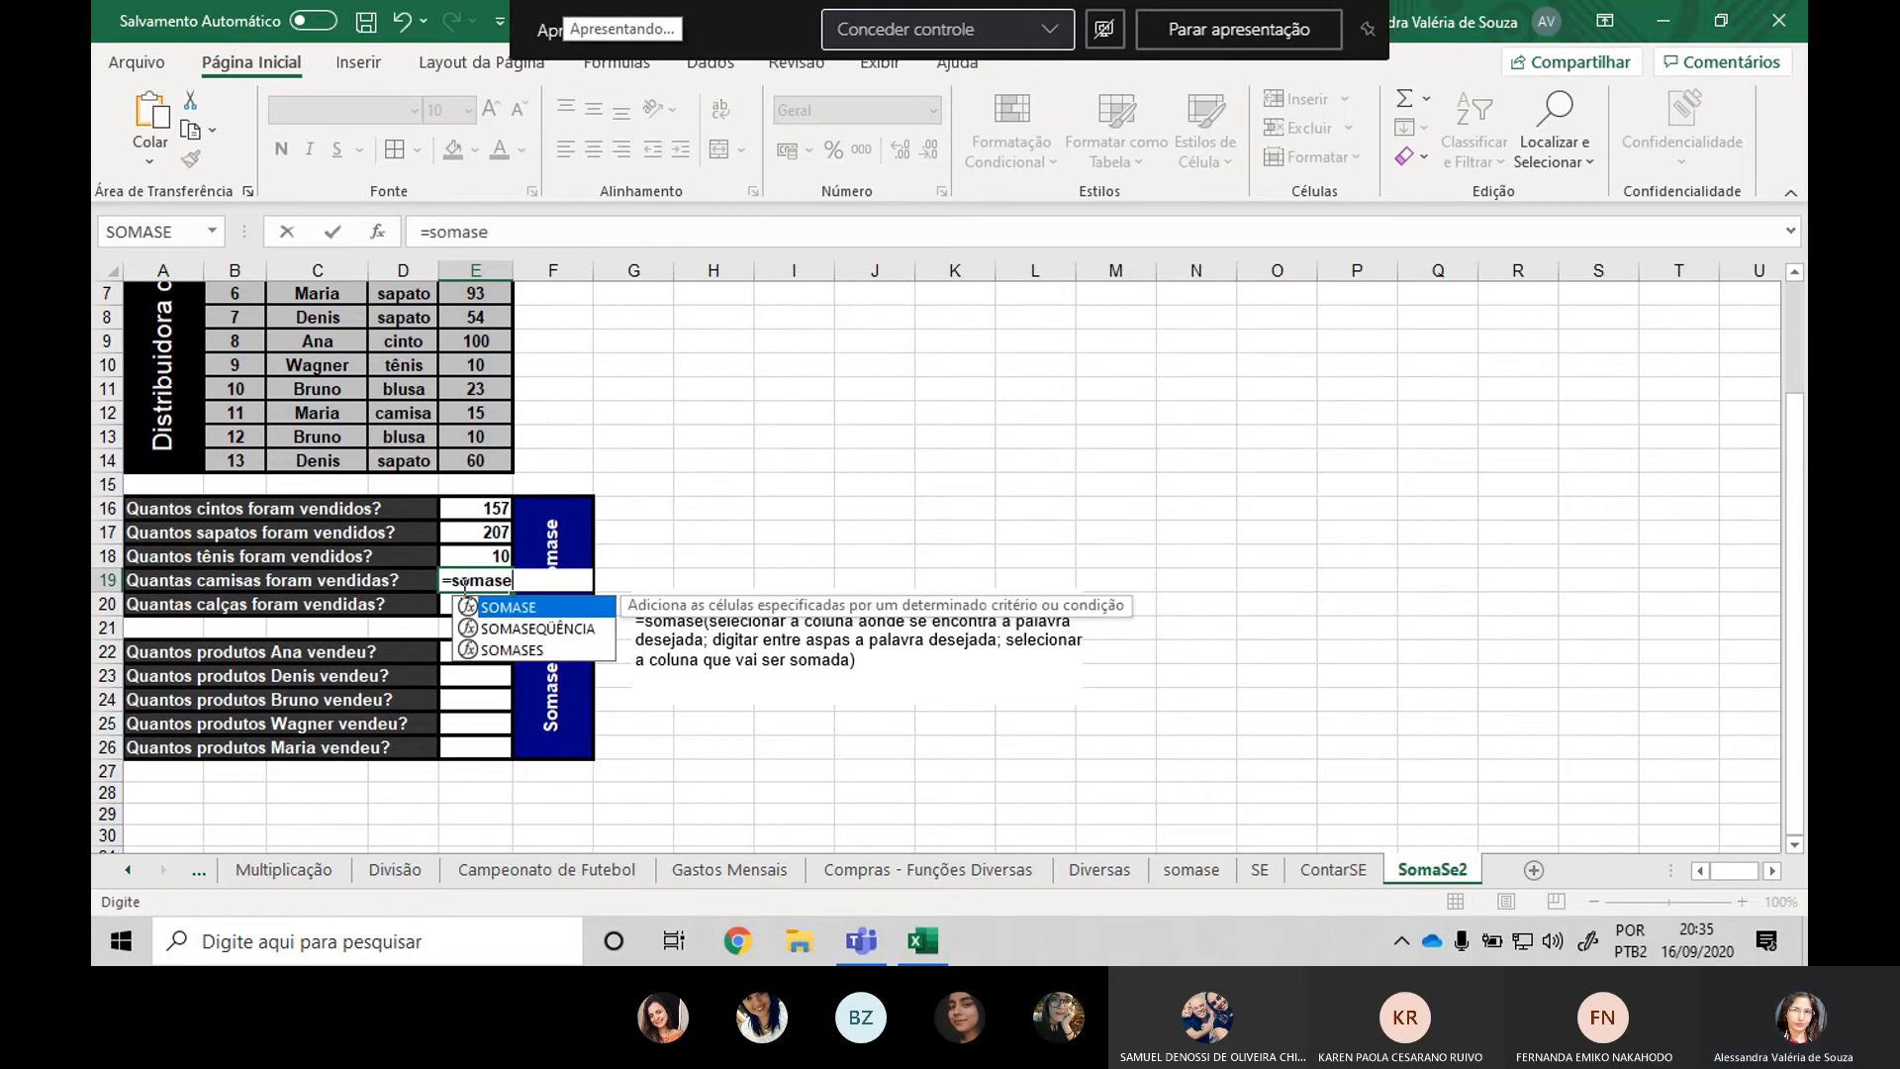
pyautogui.write('(')
pyautogui.scroll(2, 465, 539)
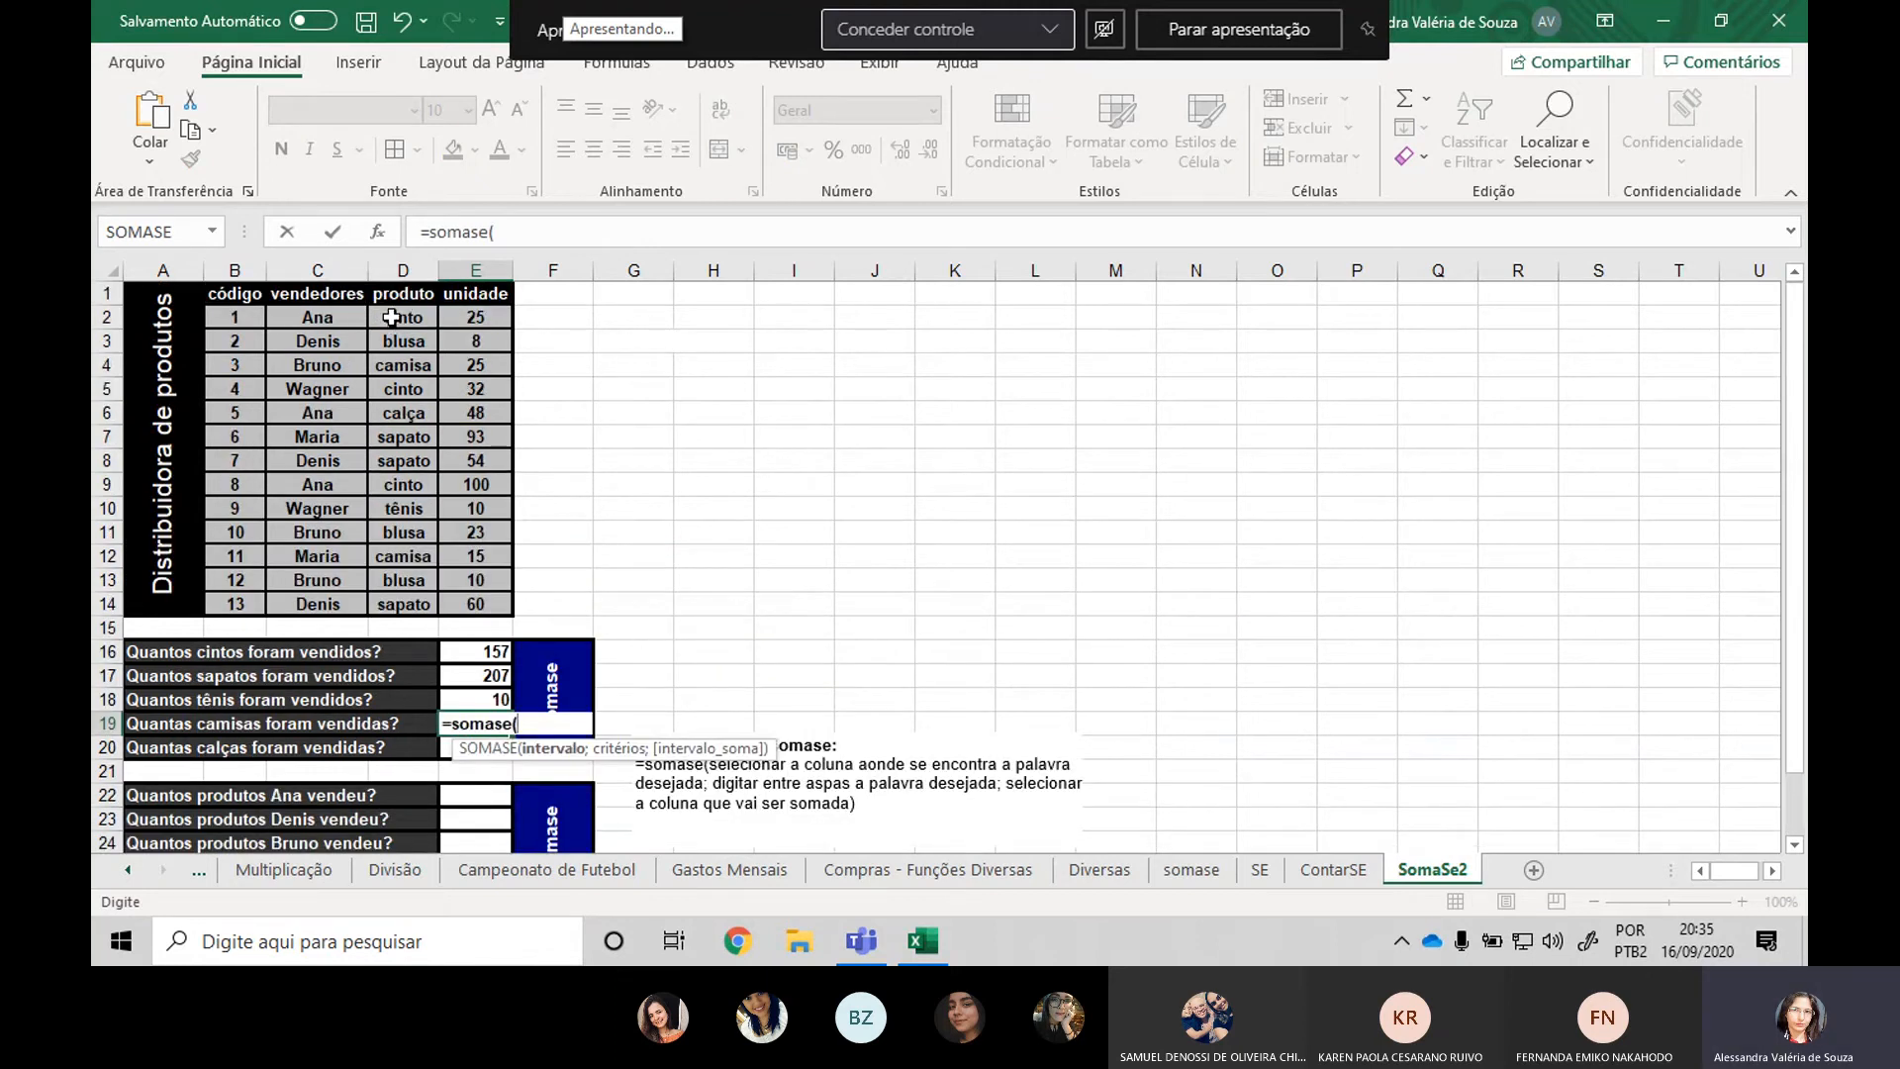
pyautogui.moveTo(394, 318); pyautogui.dragTo(380, 603)
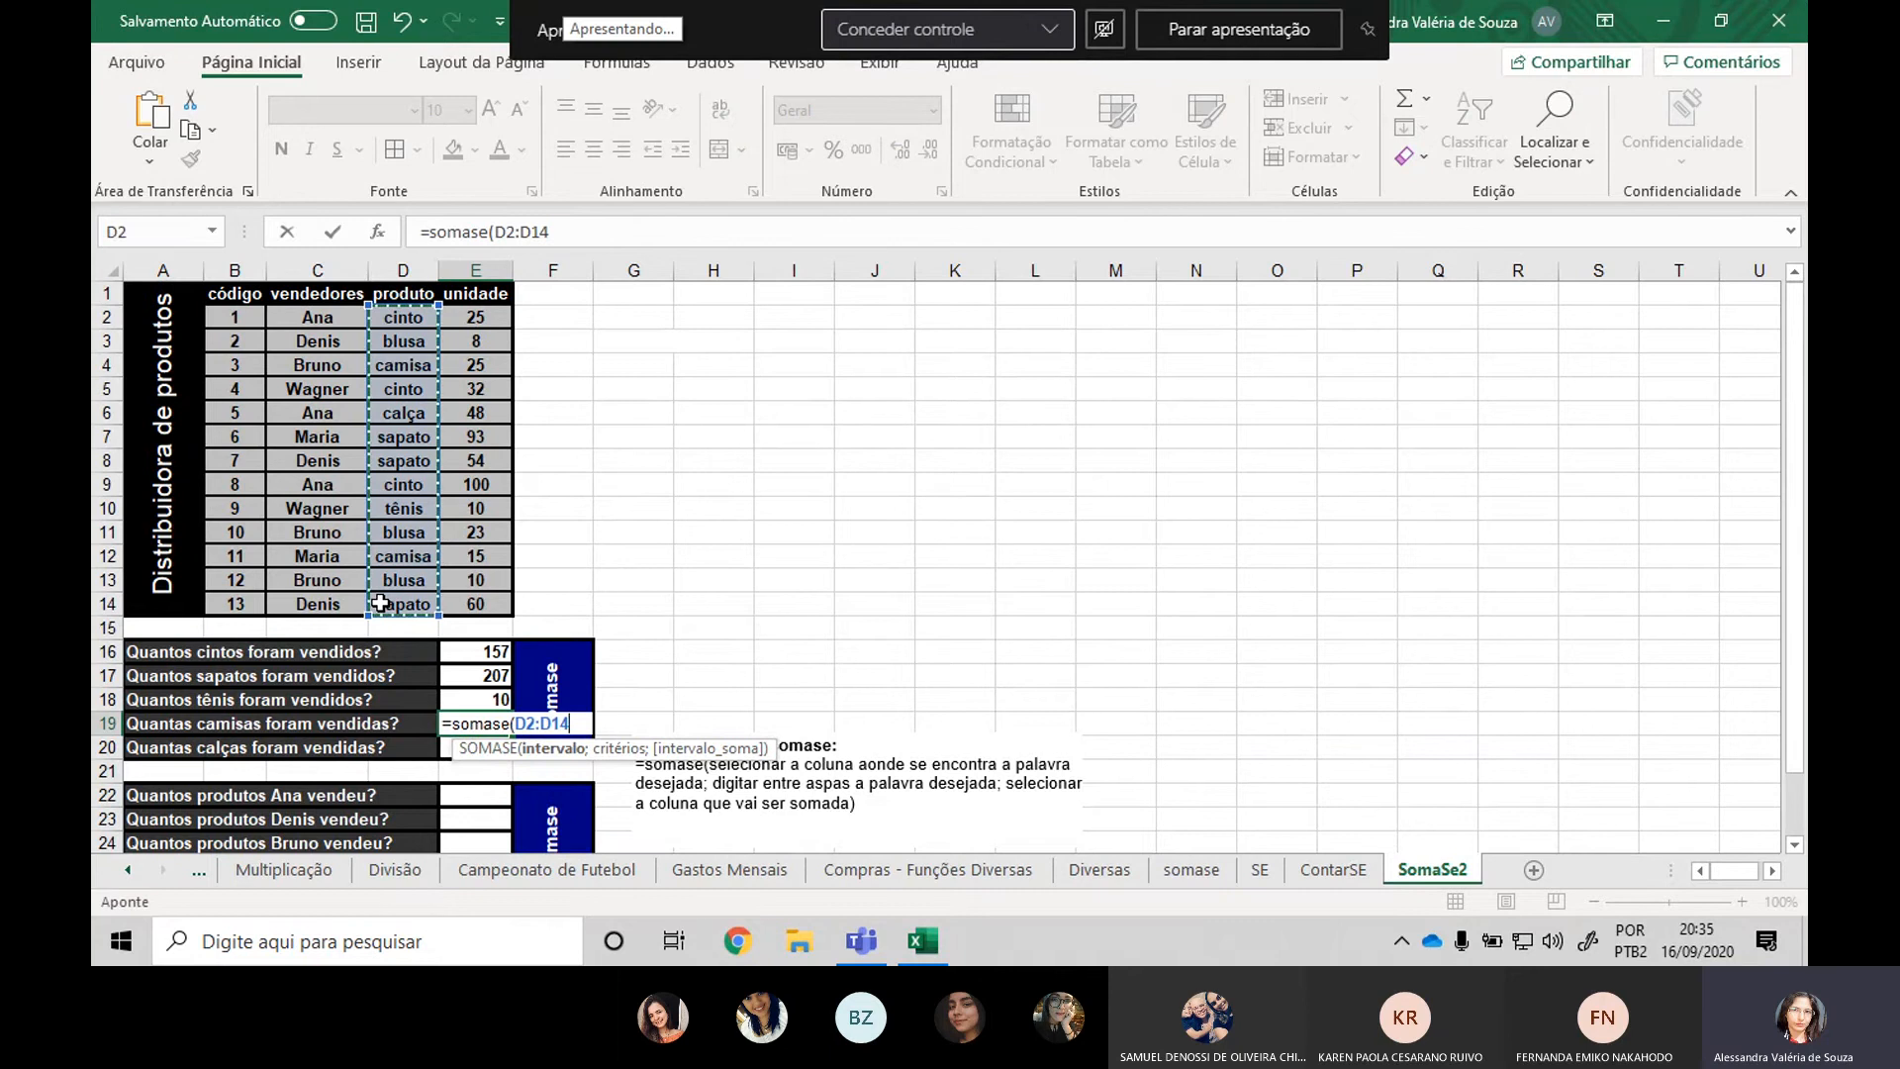
pyautogui.write(';"ca')
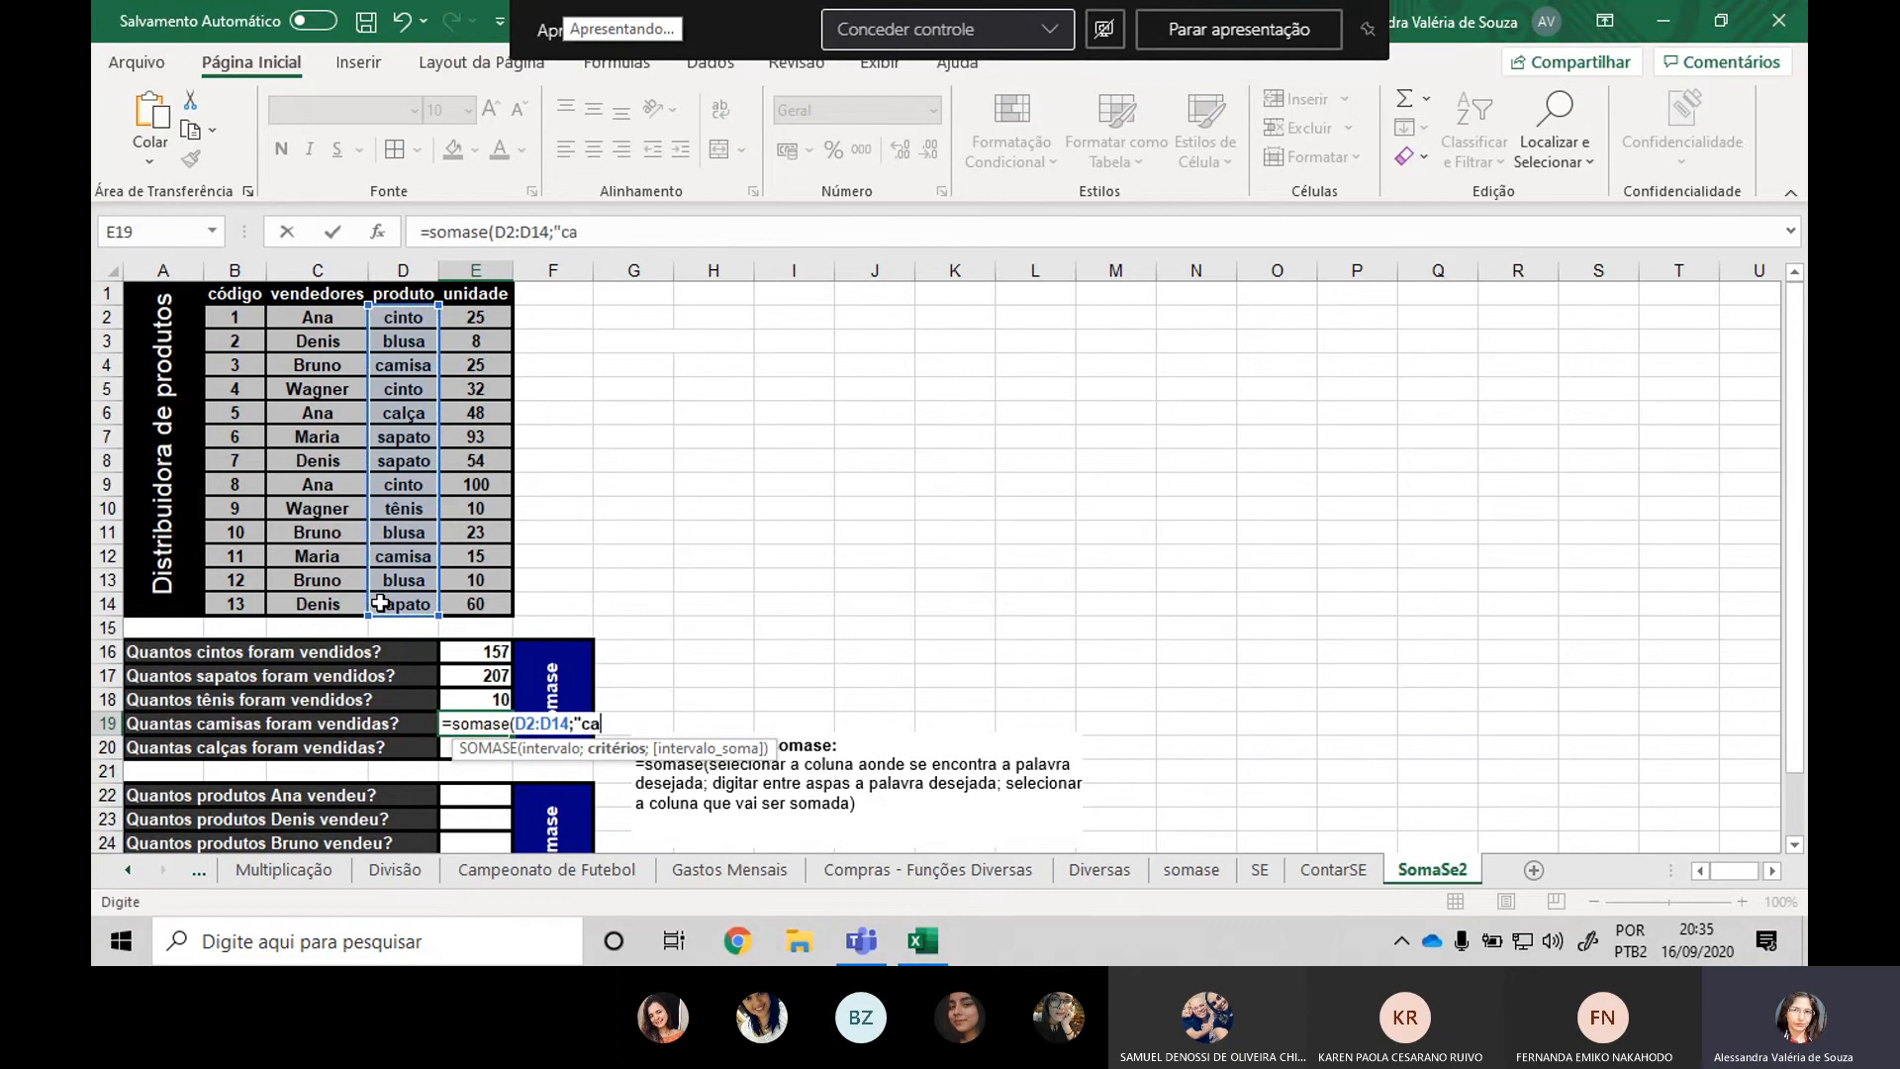
pyautogui.write('misas";')
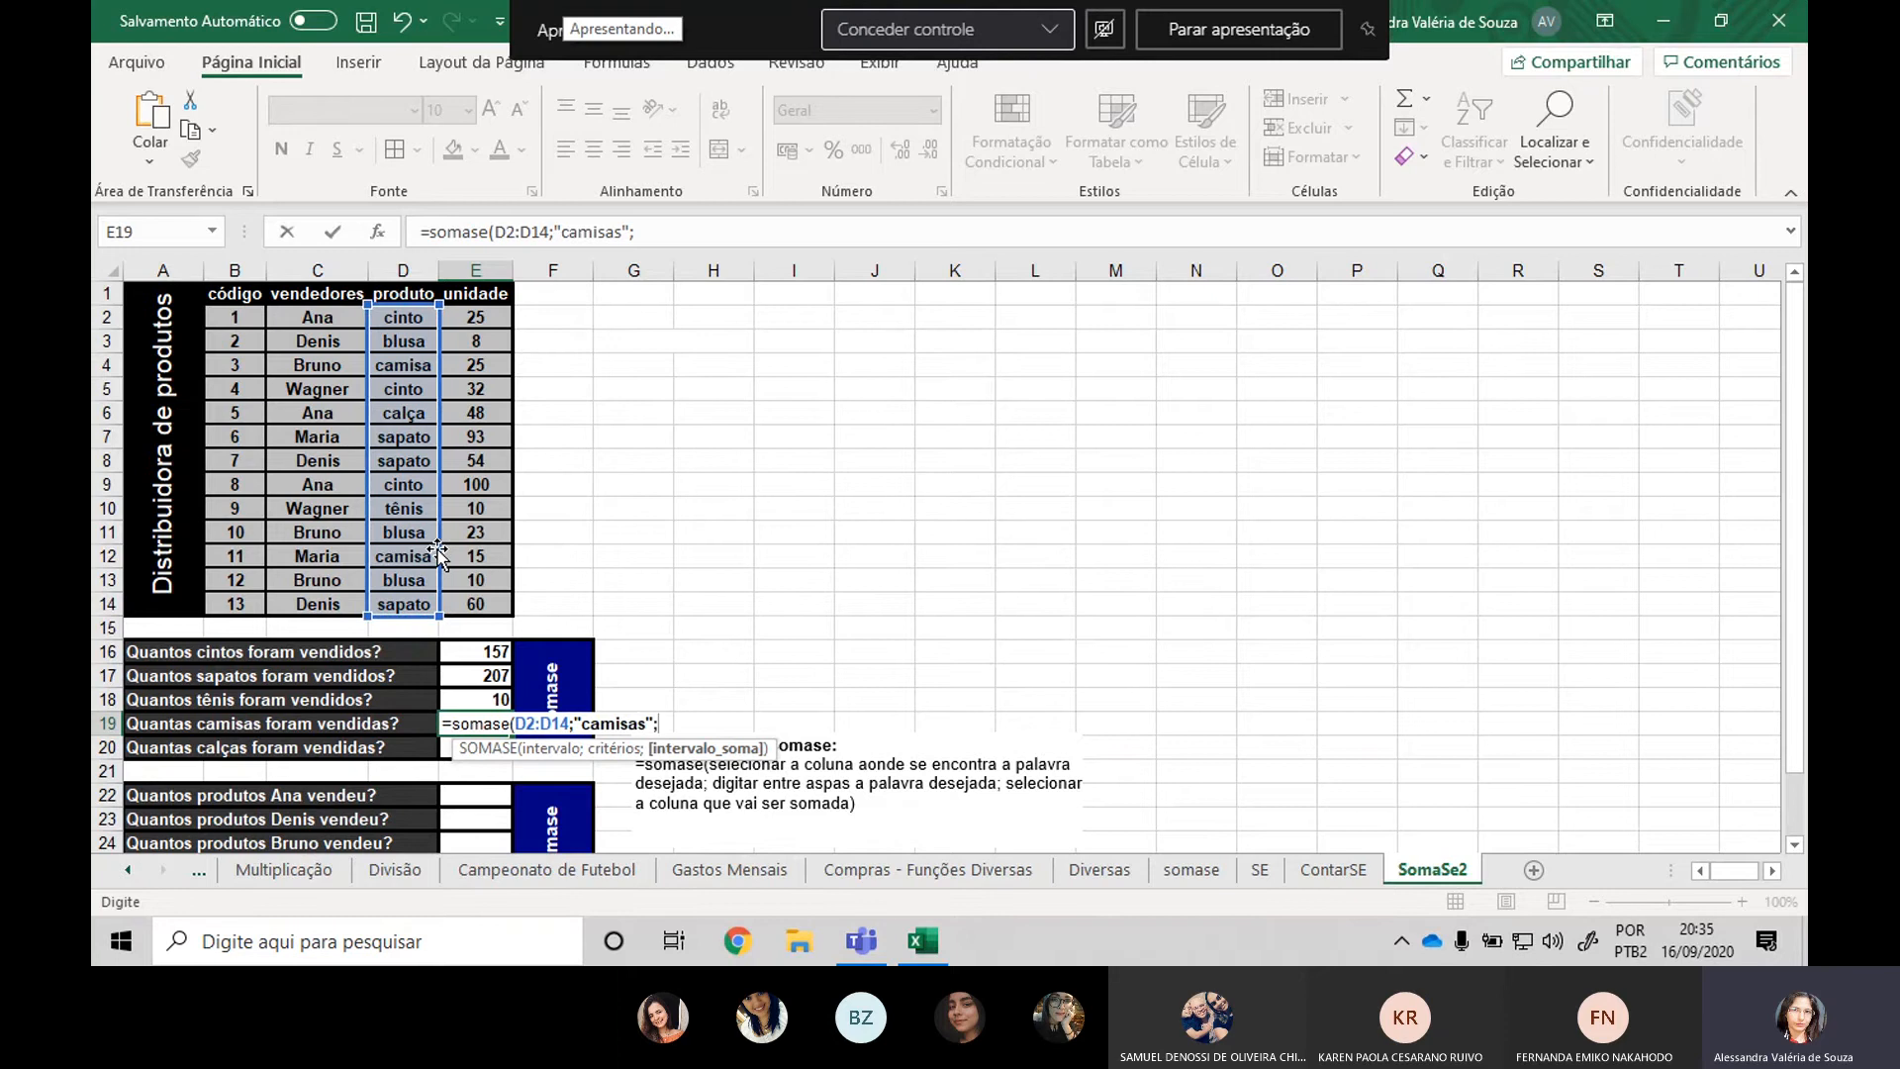
pyautogui.moveTo(475, 317); pyautogui.dragTo(475, 604)
pyautogui.write(')')
pyautogui.press('Return')
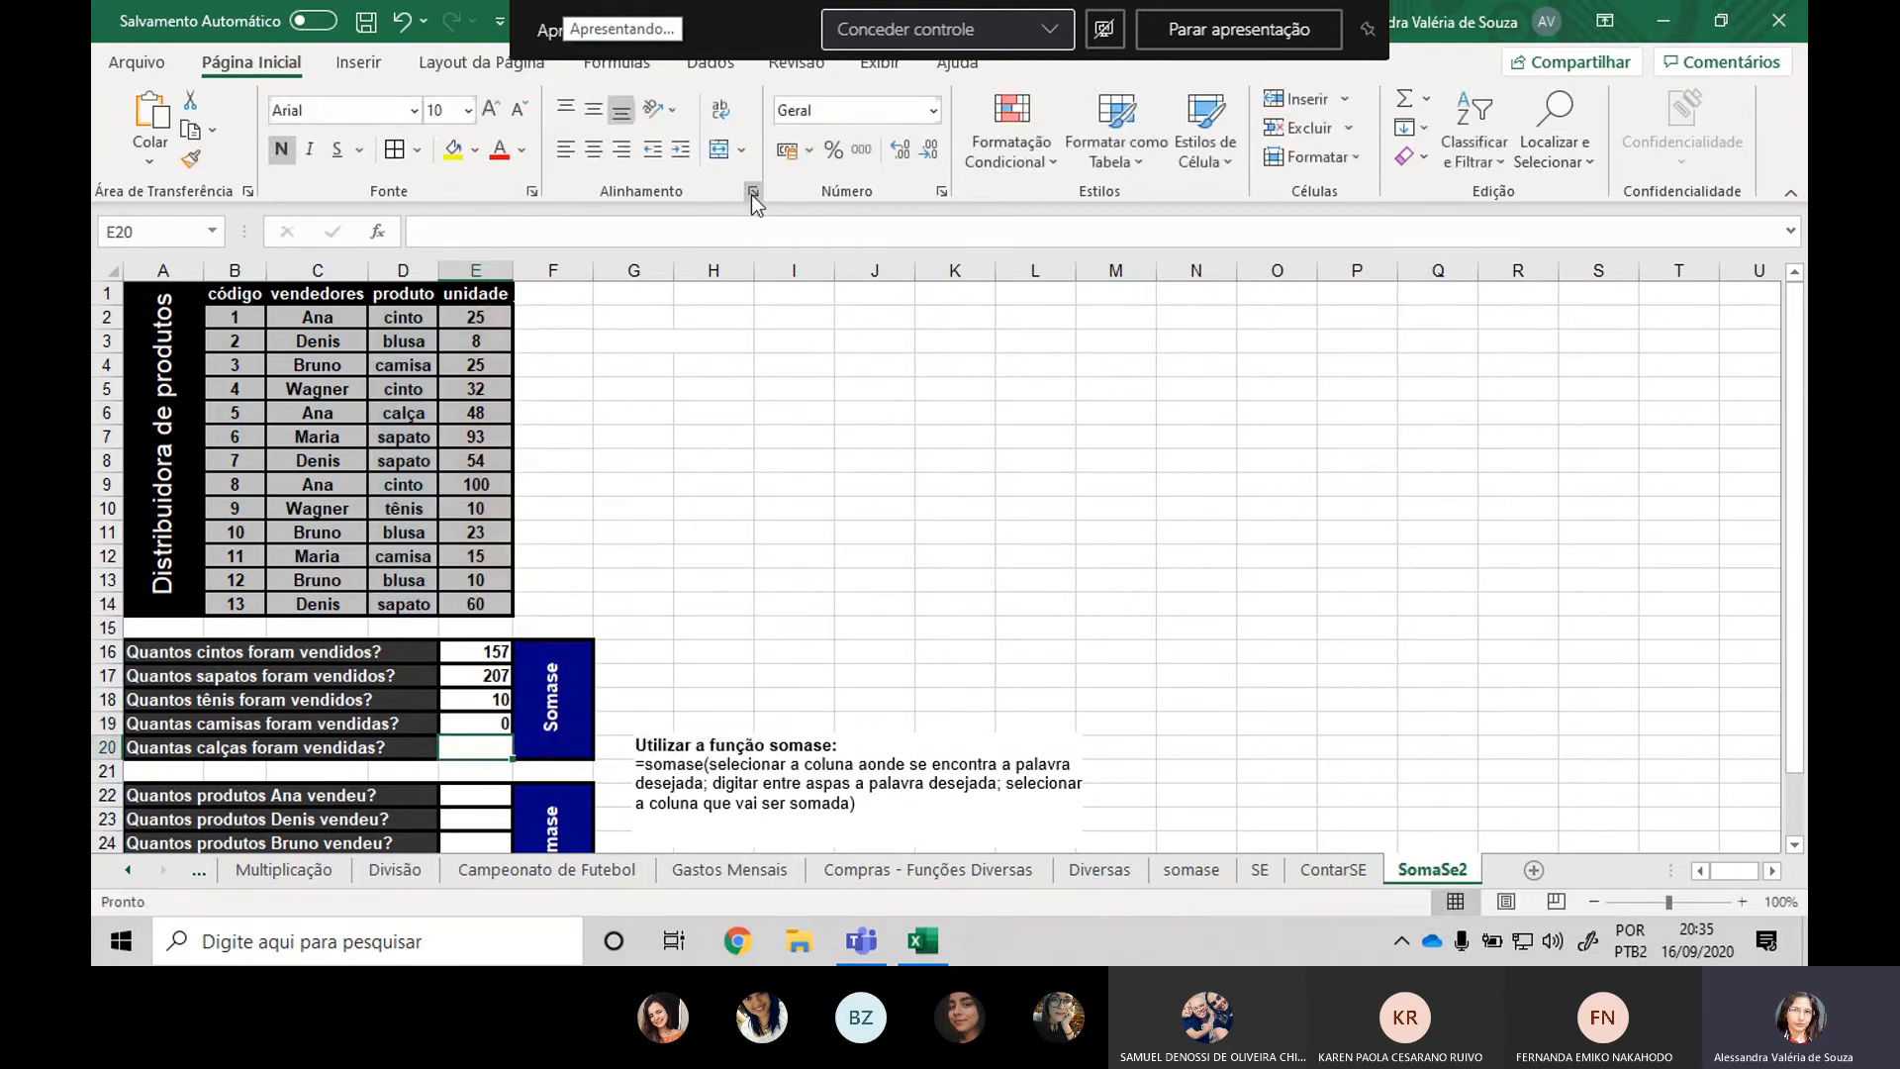
pyautogui.doubleClick(485, 715)
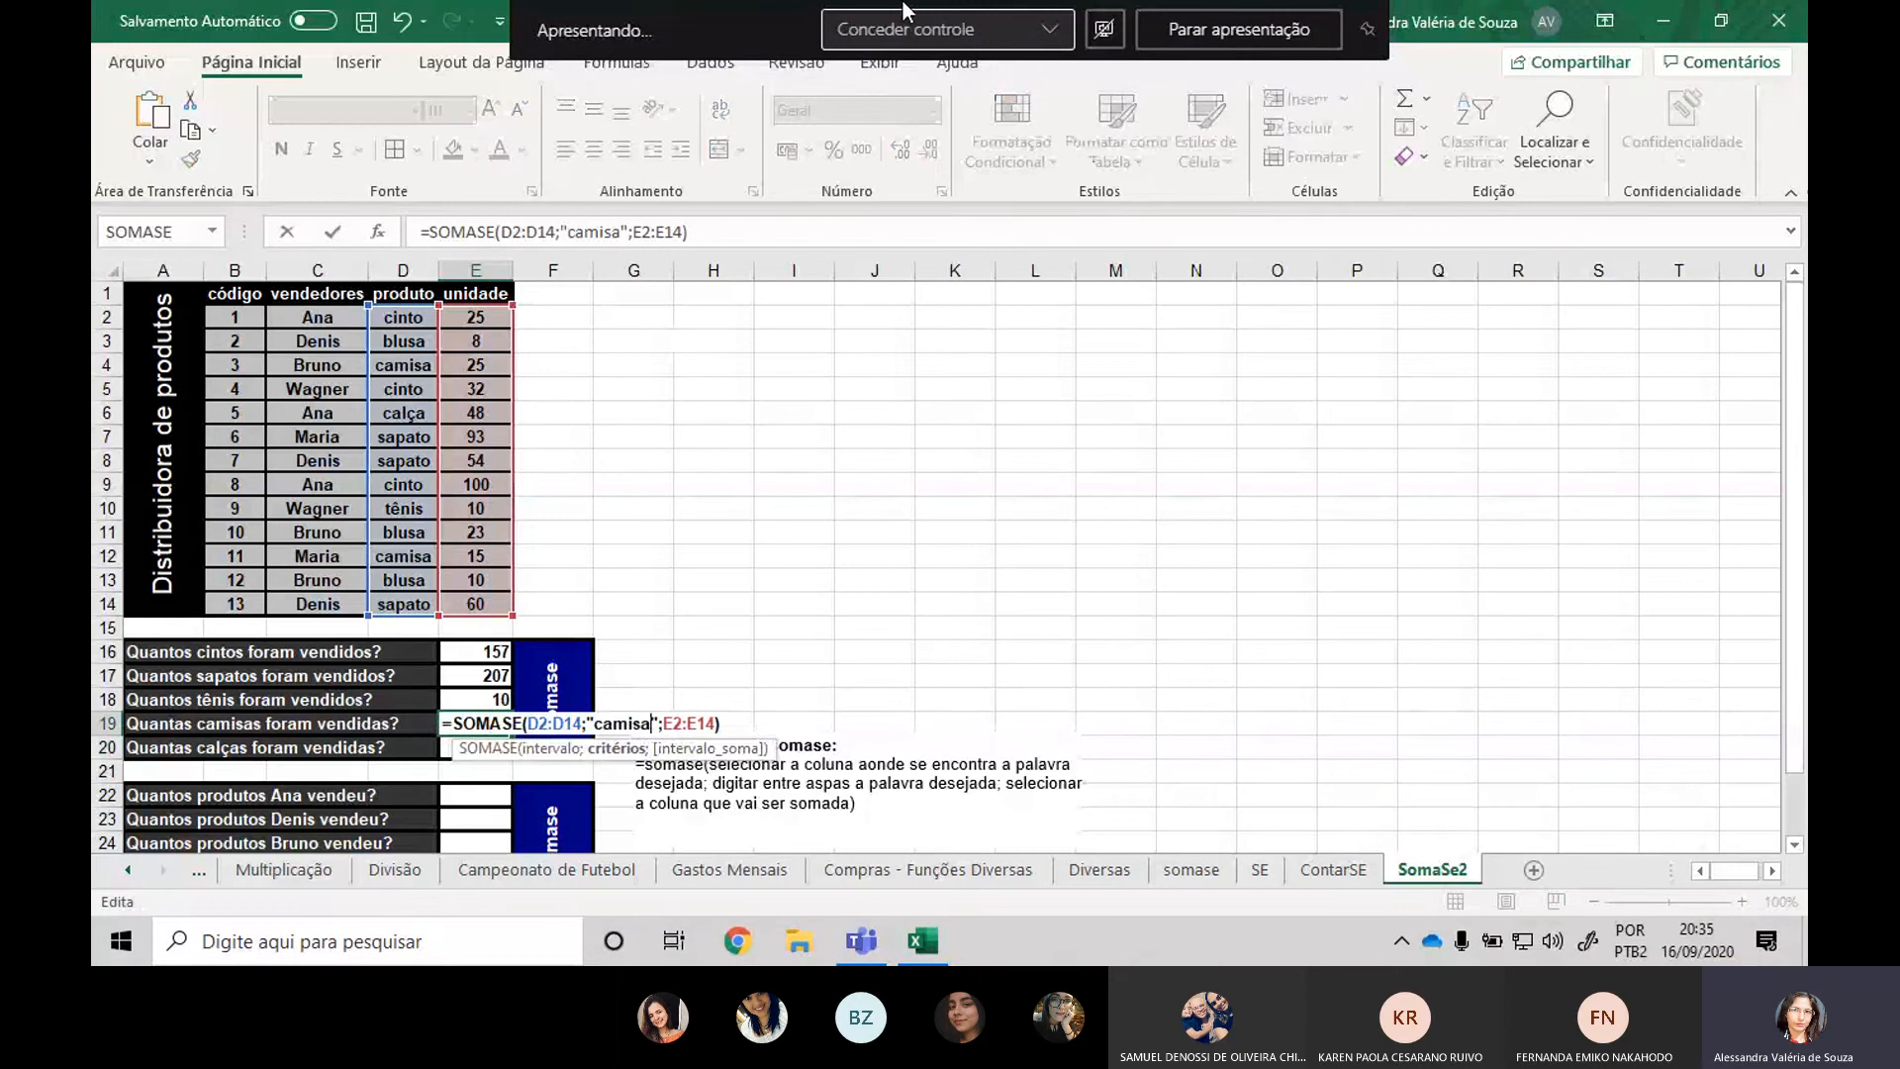
pyautogui.press('Return')
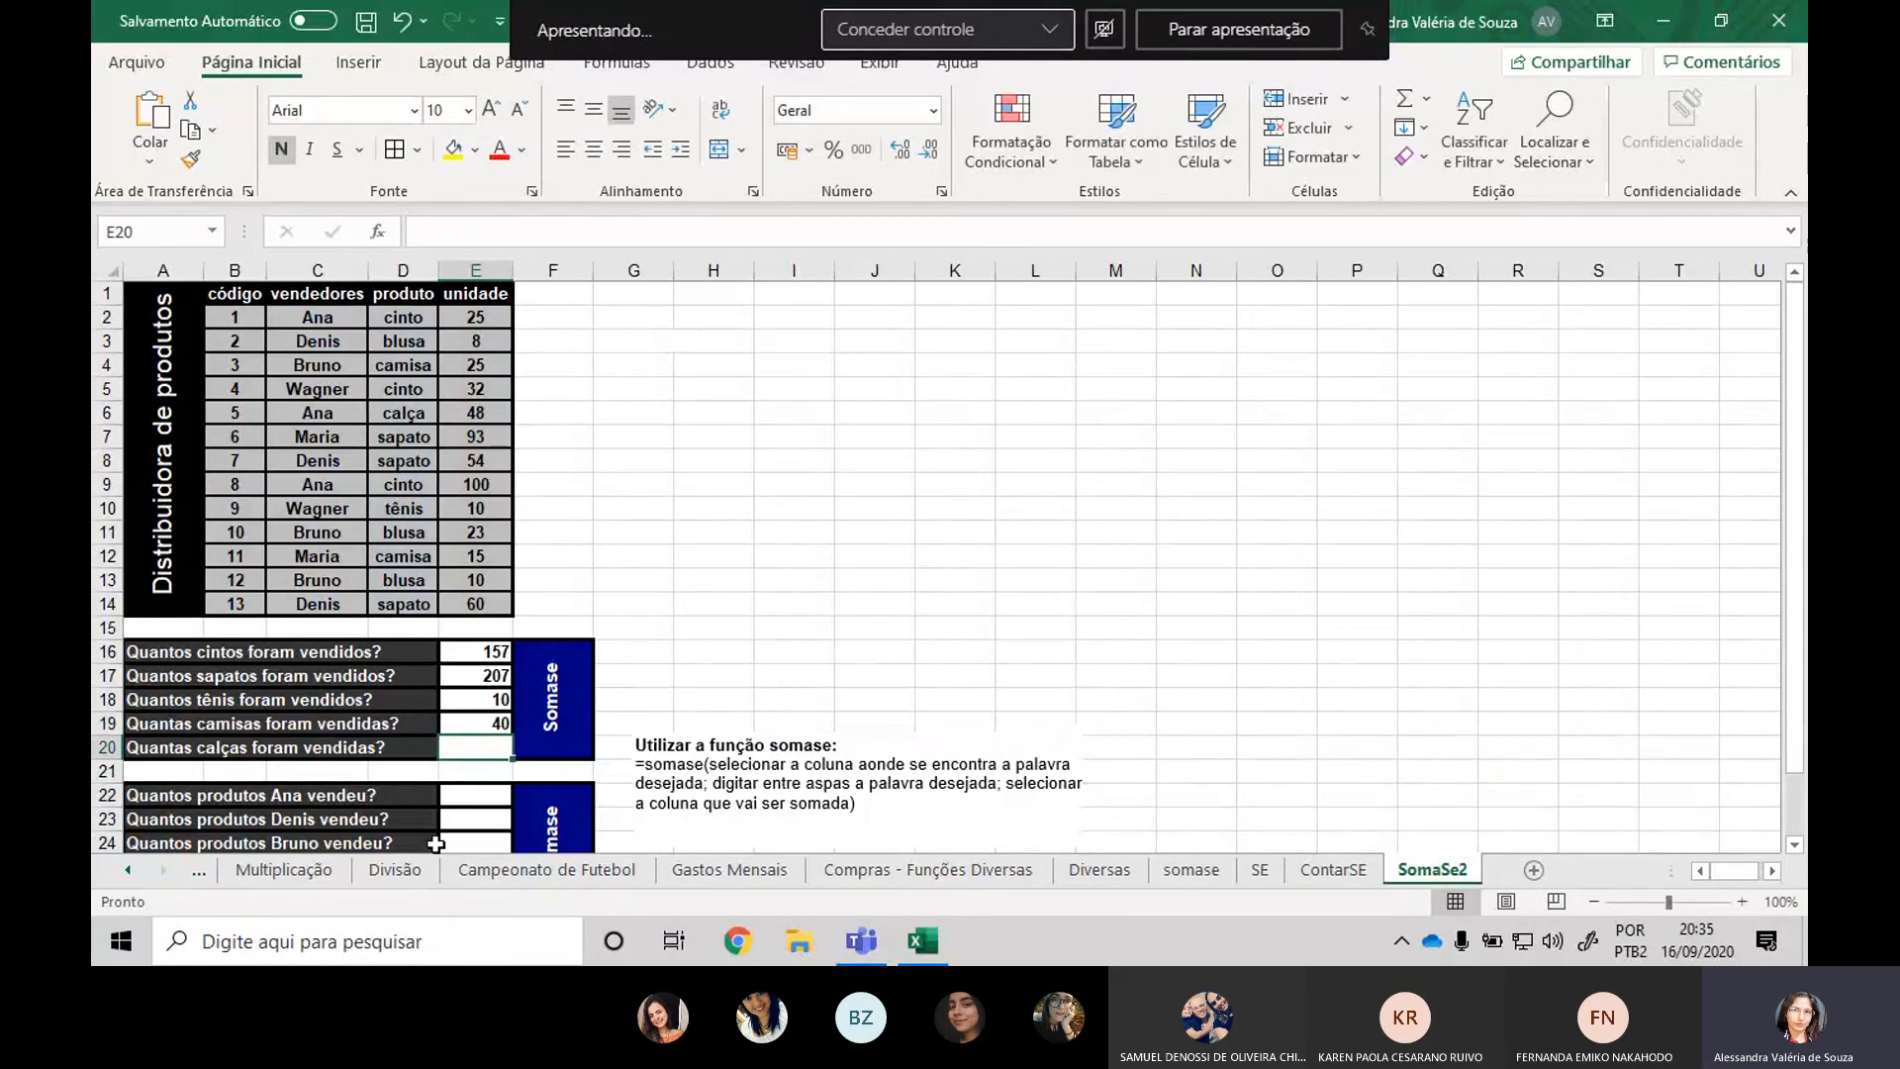
# Calculate the number of pants sold in E20 with the formula =somase(D2:D14;"calça";E2:E14).
pyautogui.write('=s')
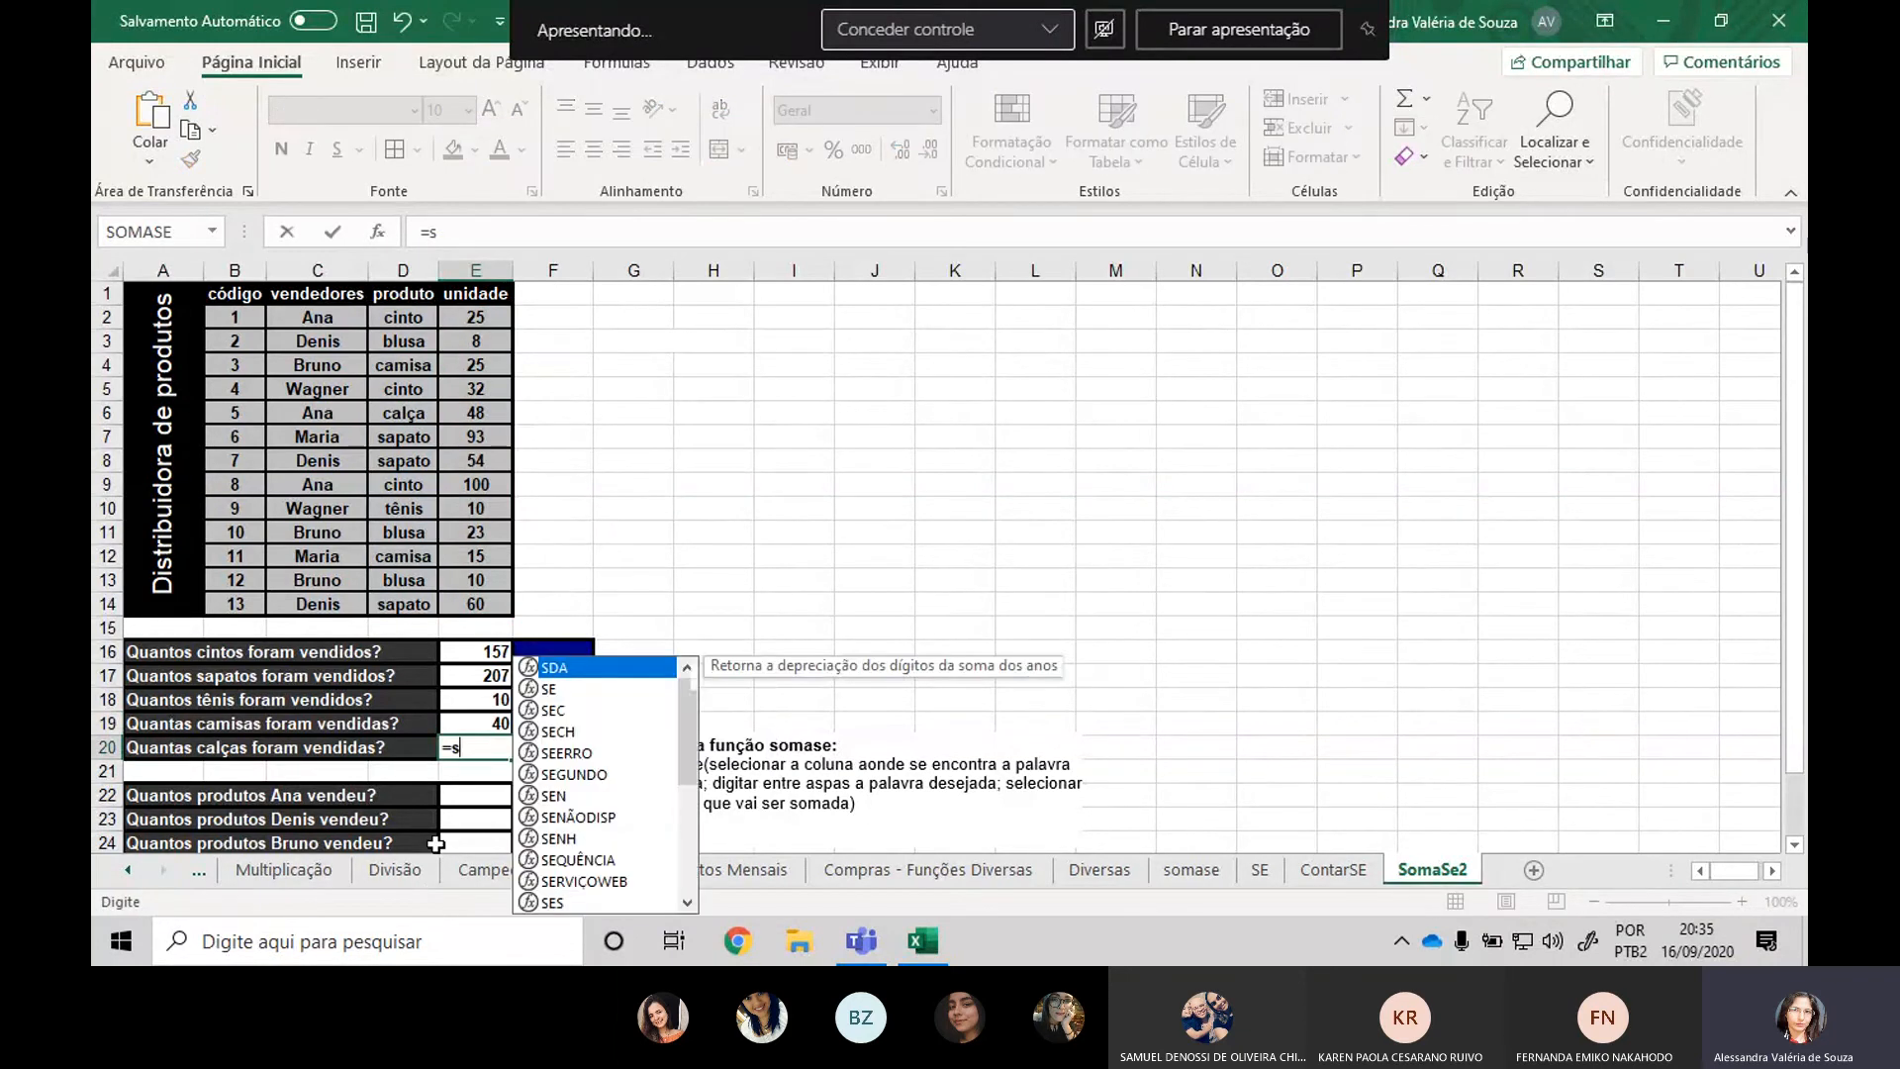
pyautogui.write('omase(')
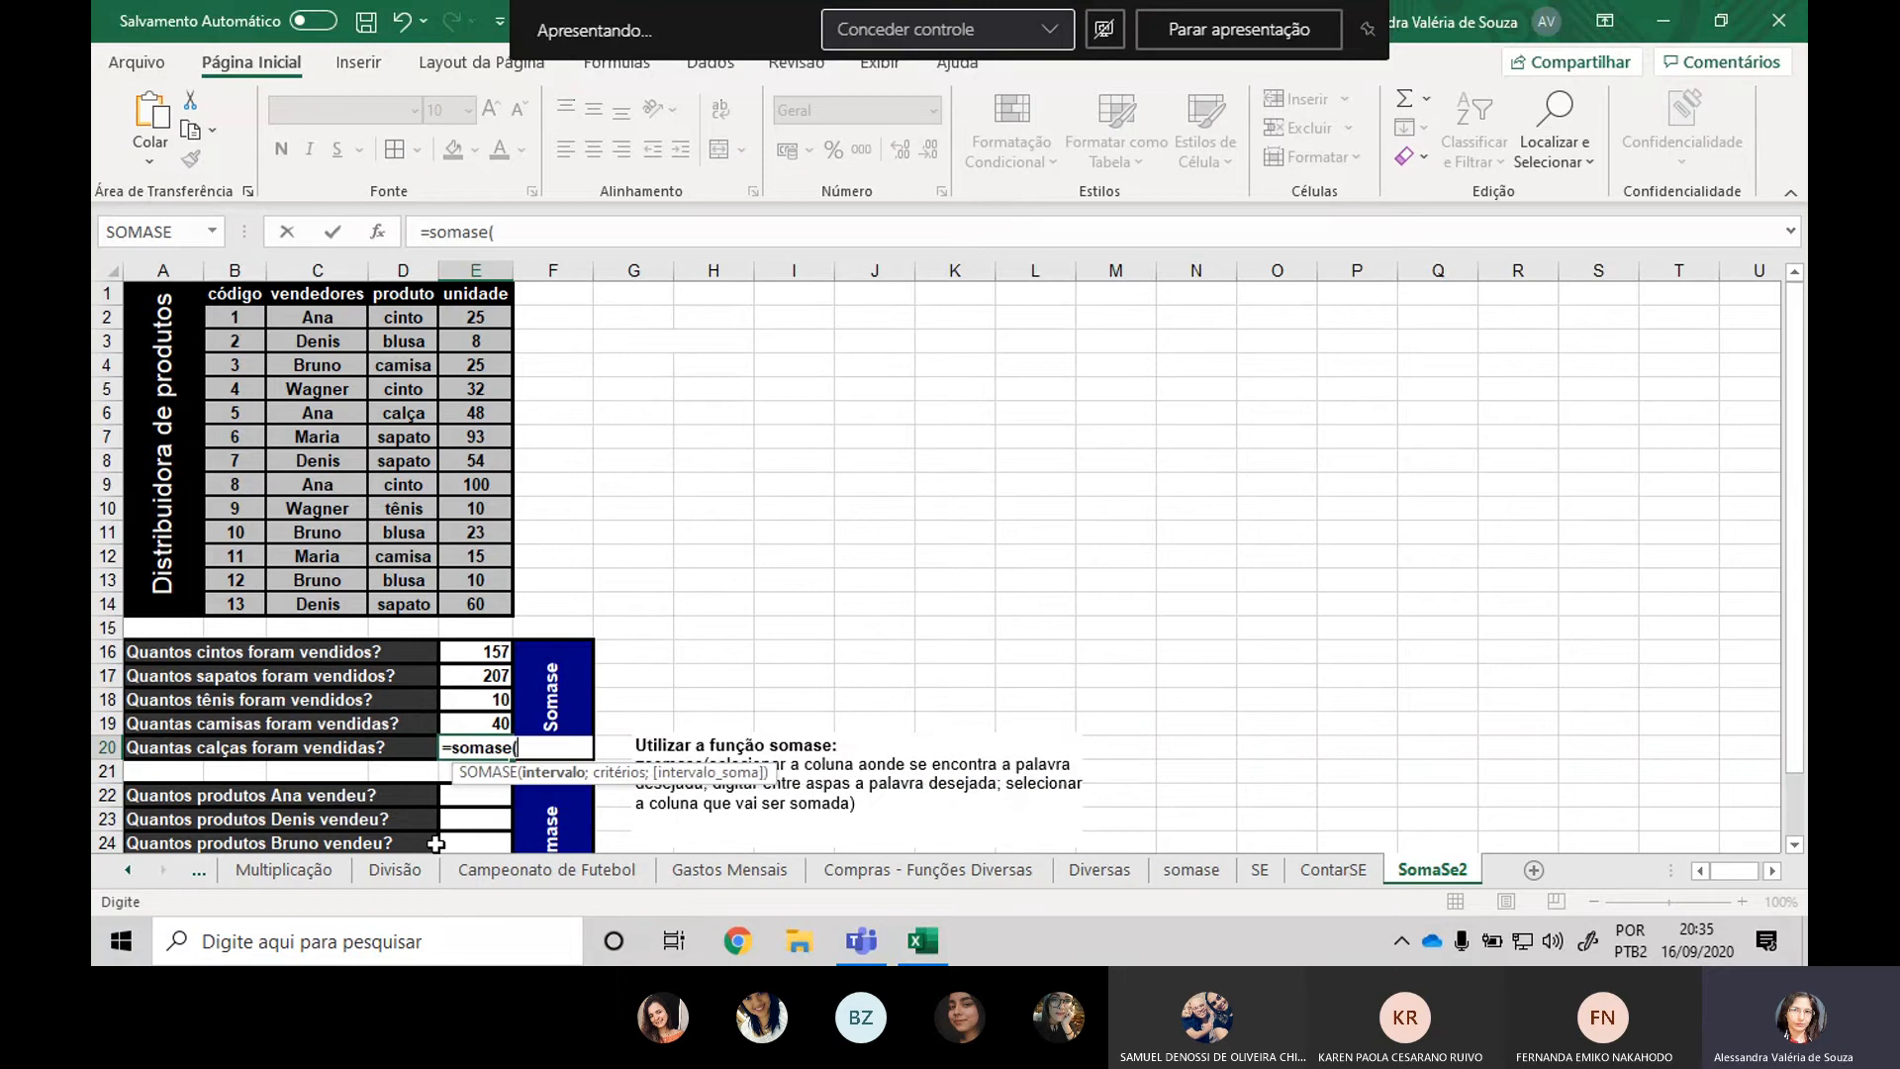
pyautogui.moveTo(403, 317); pyautogui.dragTo(404, 604)
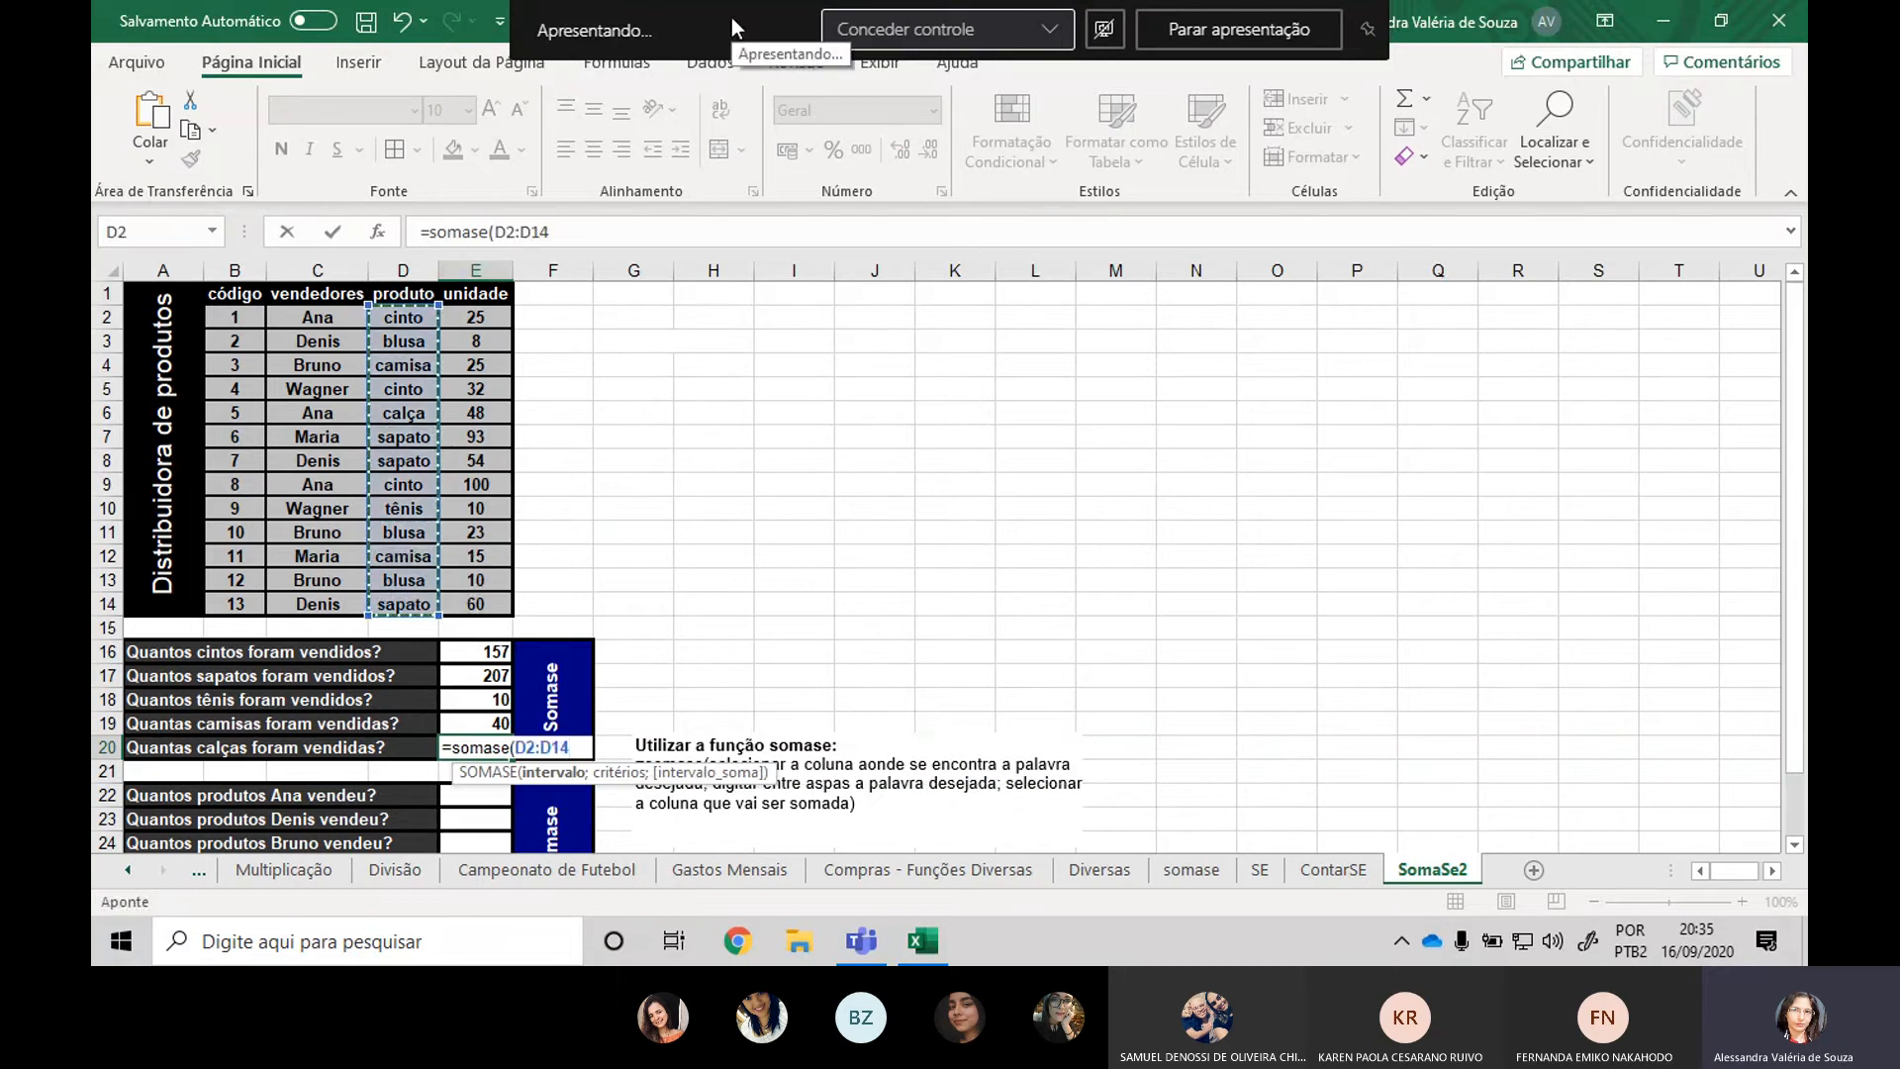
pyautogui.write(';"')
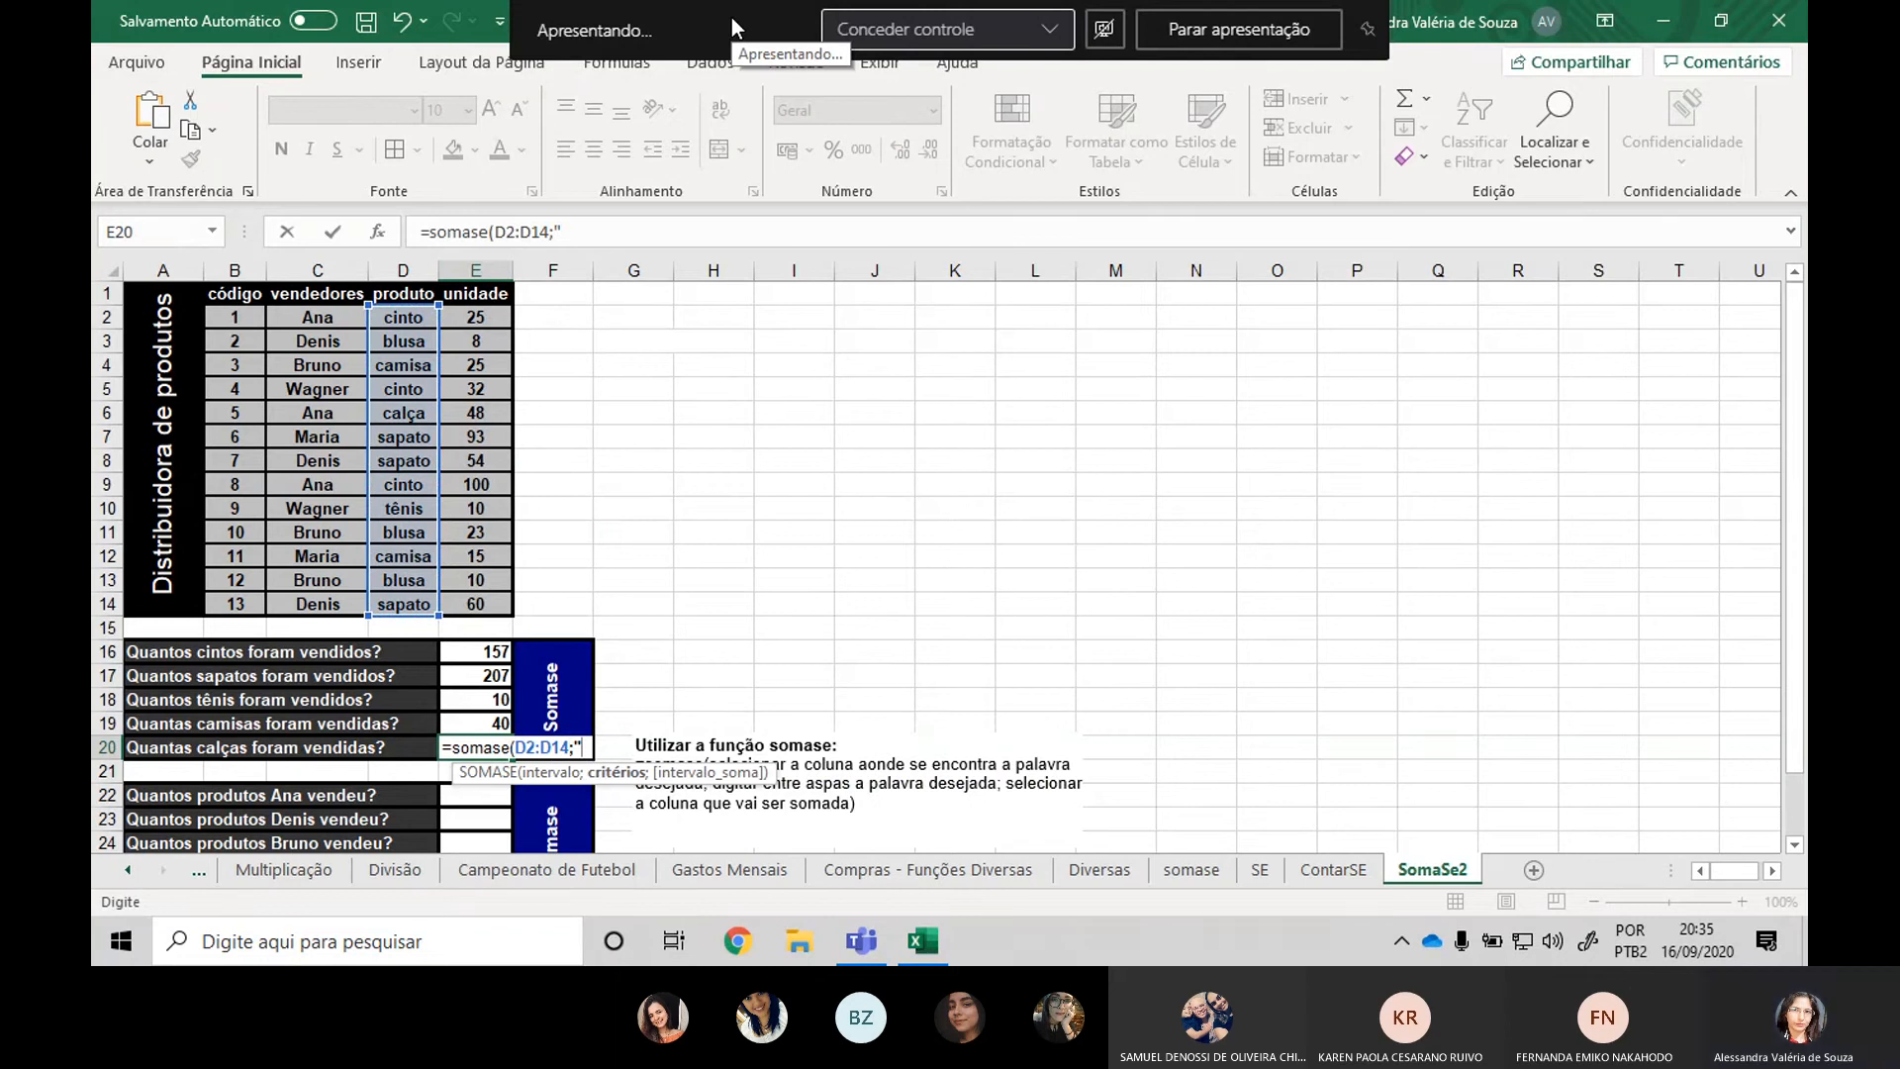
pyautogui.write('cal')
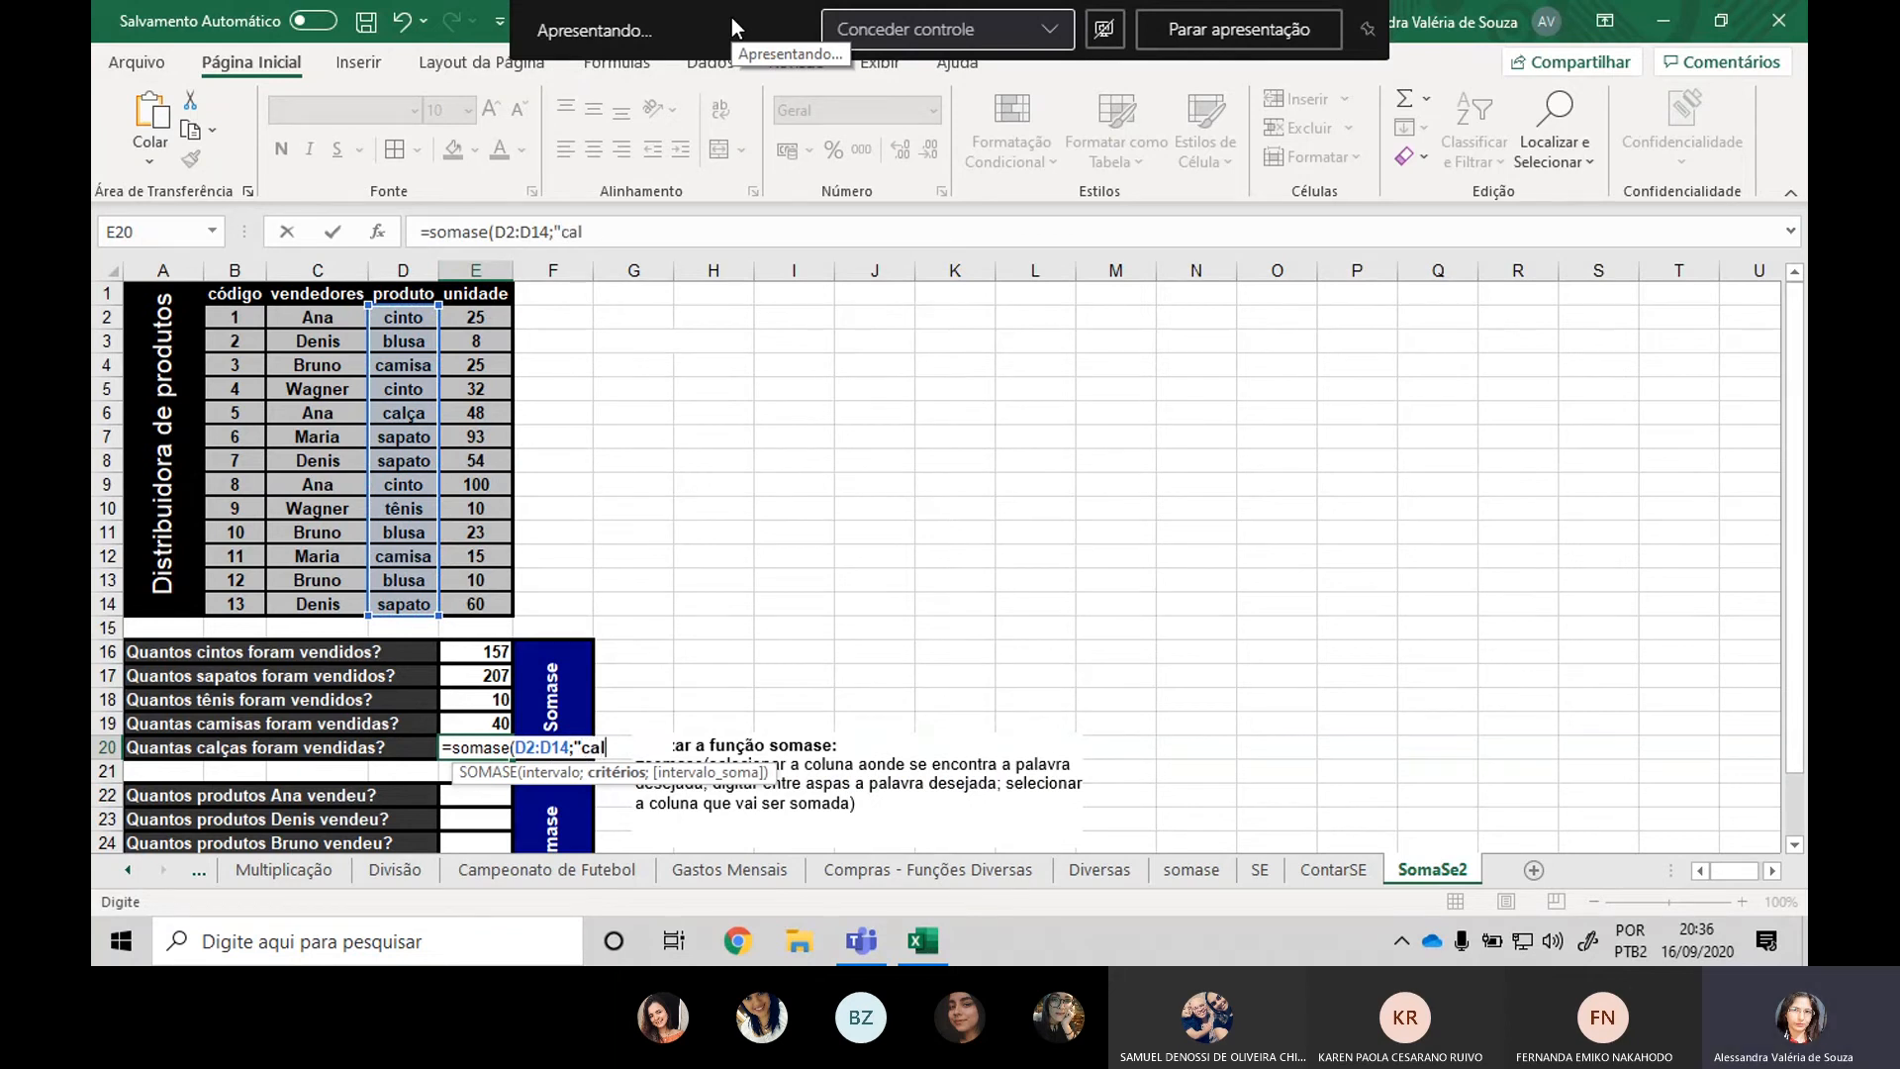
pyautogui.write('ça";')
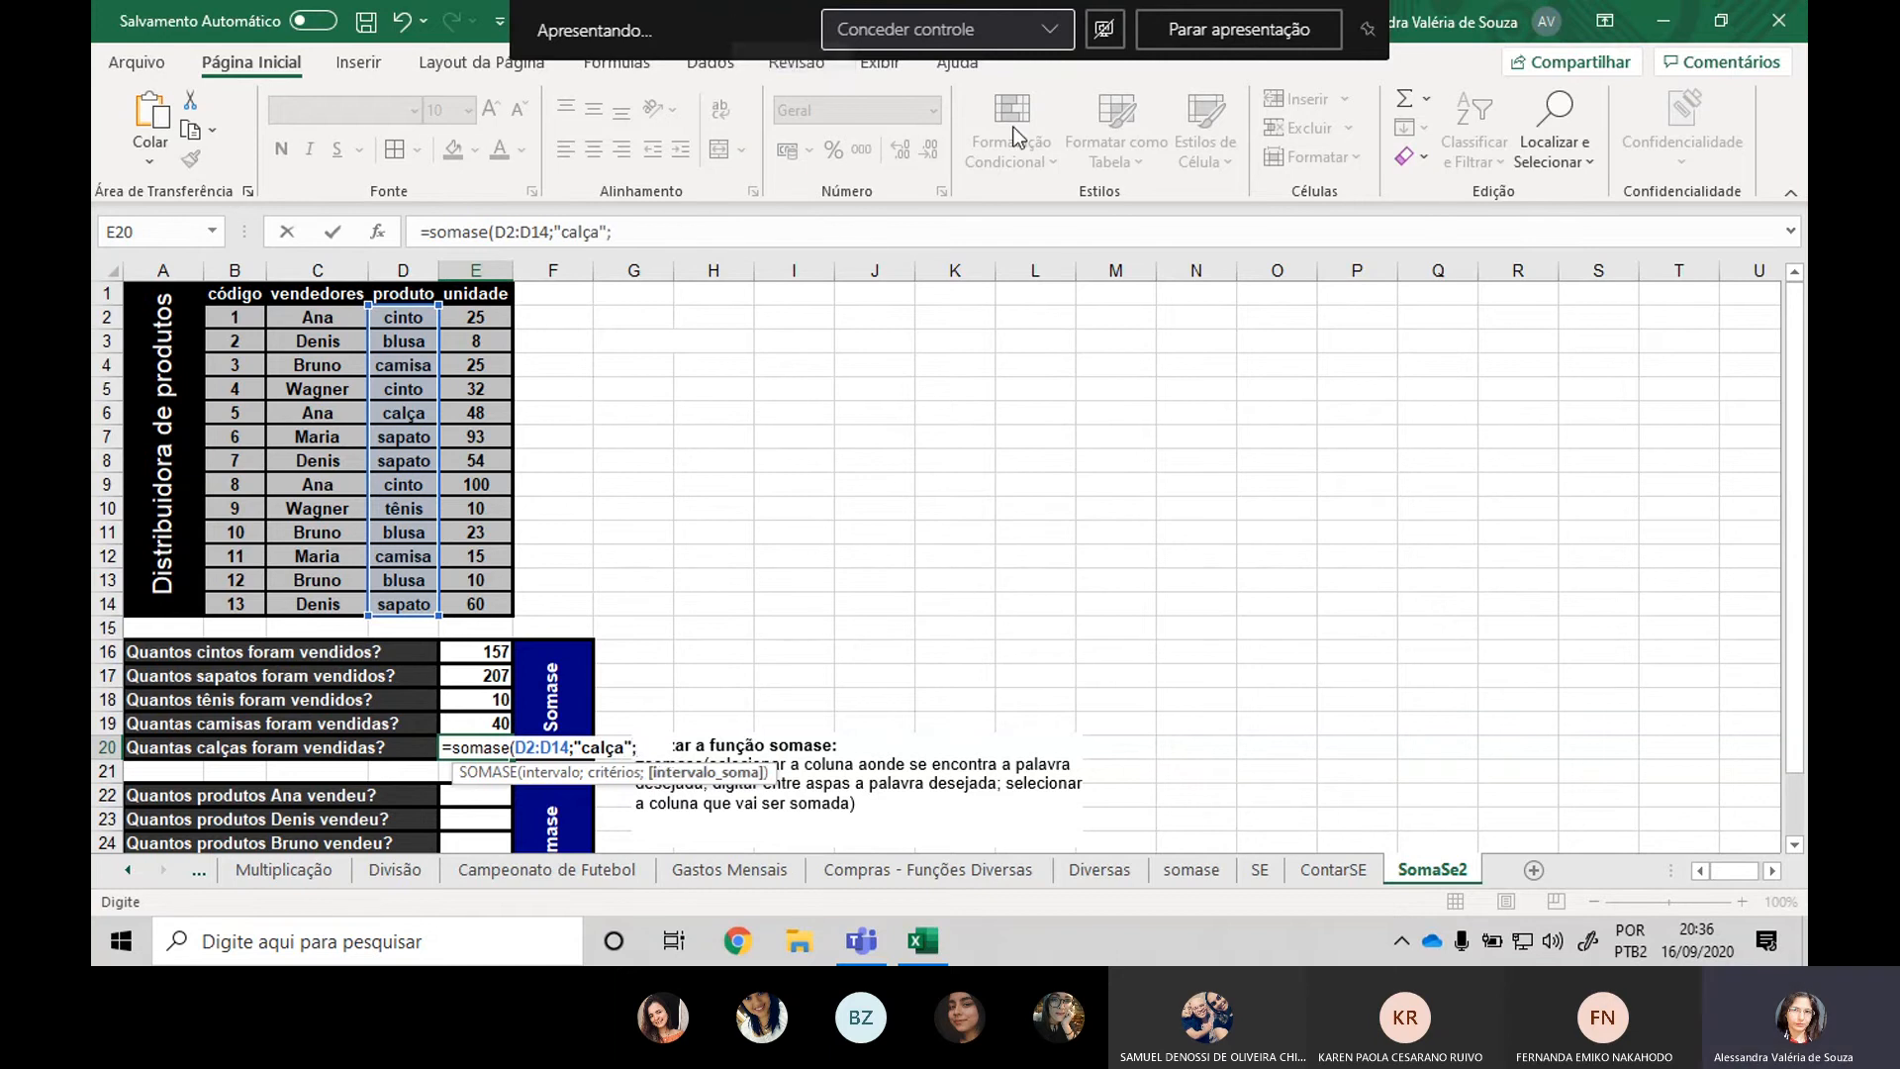
pyautogui.moveTo(491, 308); pyautogui.dragTo(485, 604)
pyautogui.press('Return')
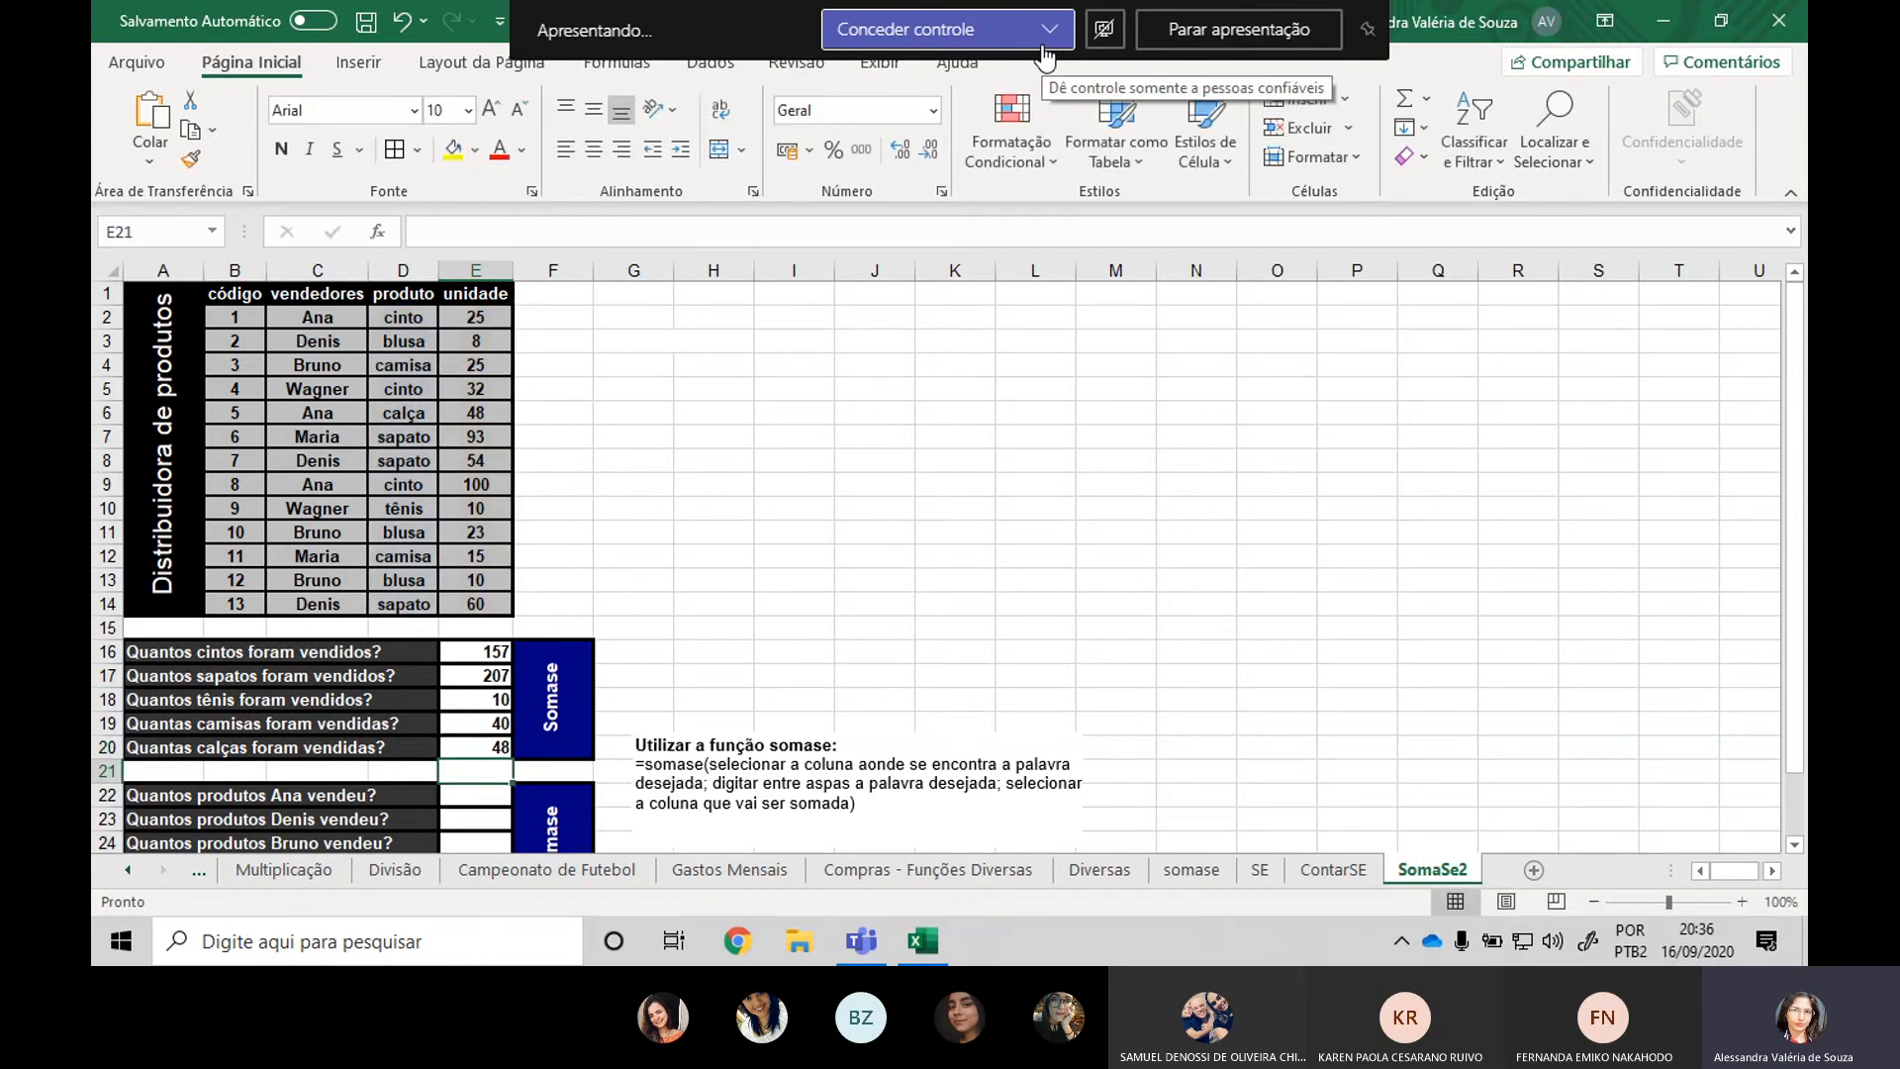
# Calculate the units sold by row 22's seller in E22 with SOMASE, using C2:C14, the seller's first name as criterion and E2:E14.
pyautogui.scroll(-2, 342, 653)
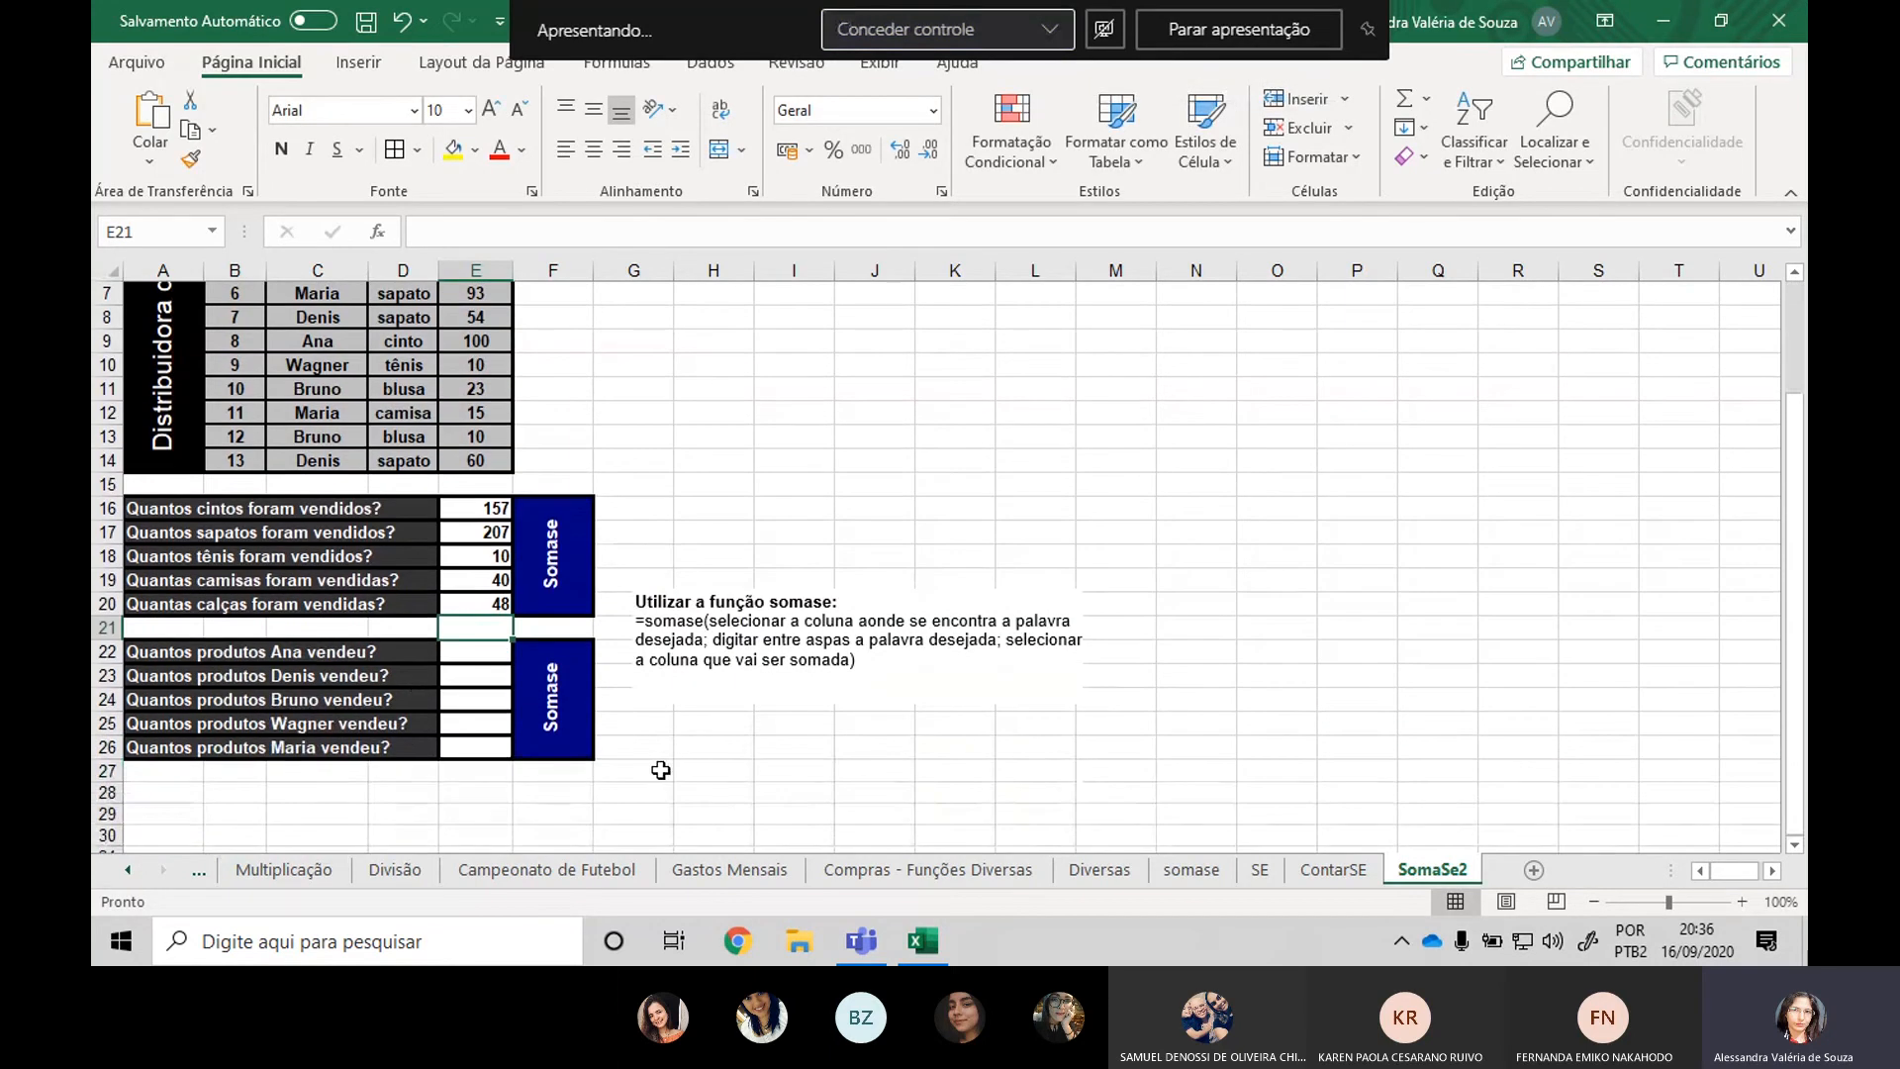
pyautogui.press('Down')
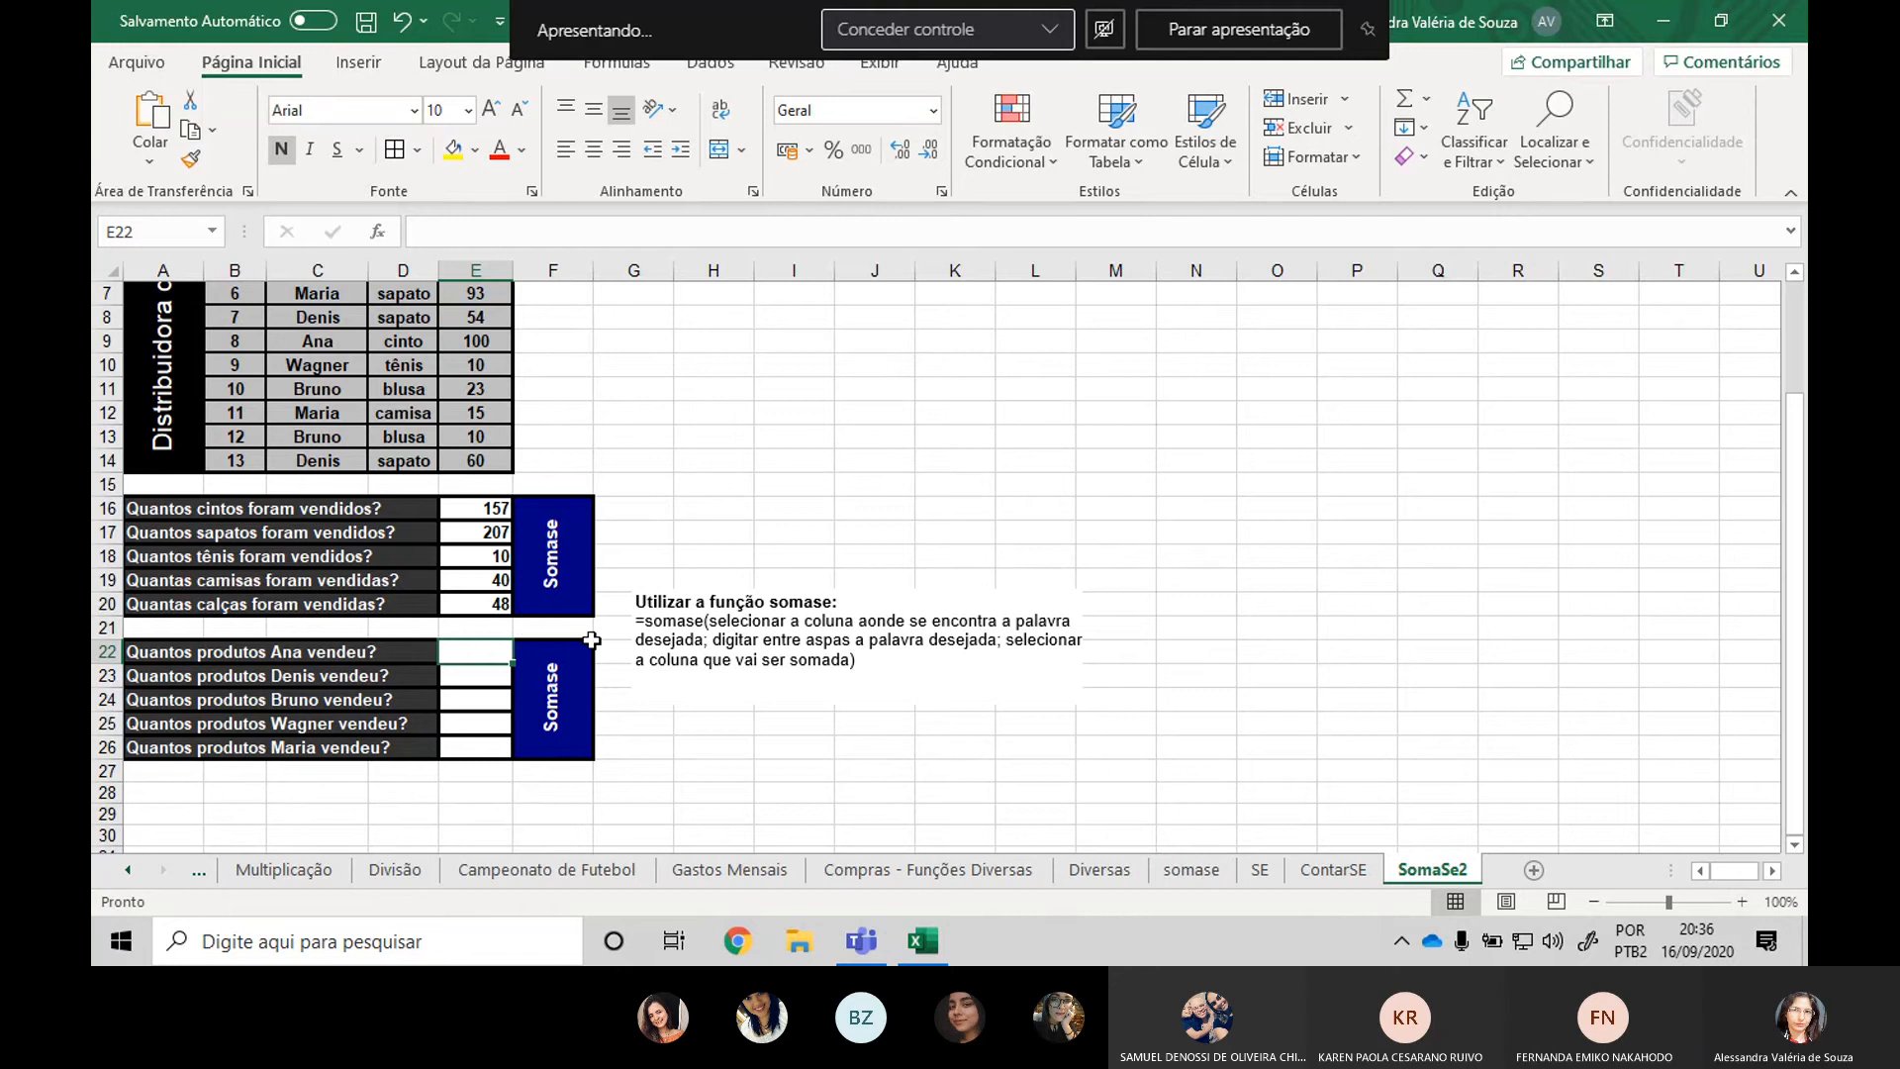
pyautogui.click(744, 606)
pyautogui.click(478, 653)
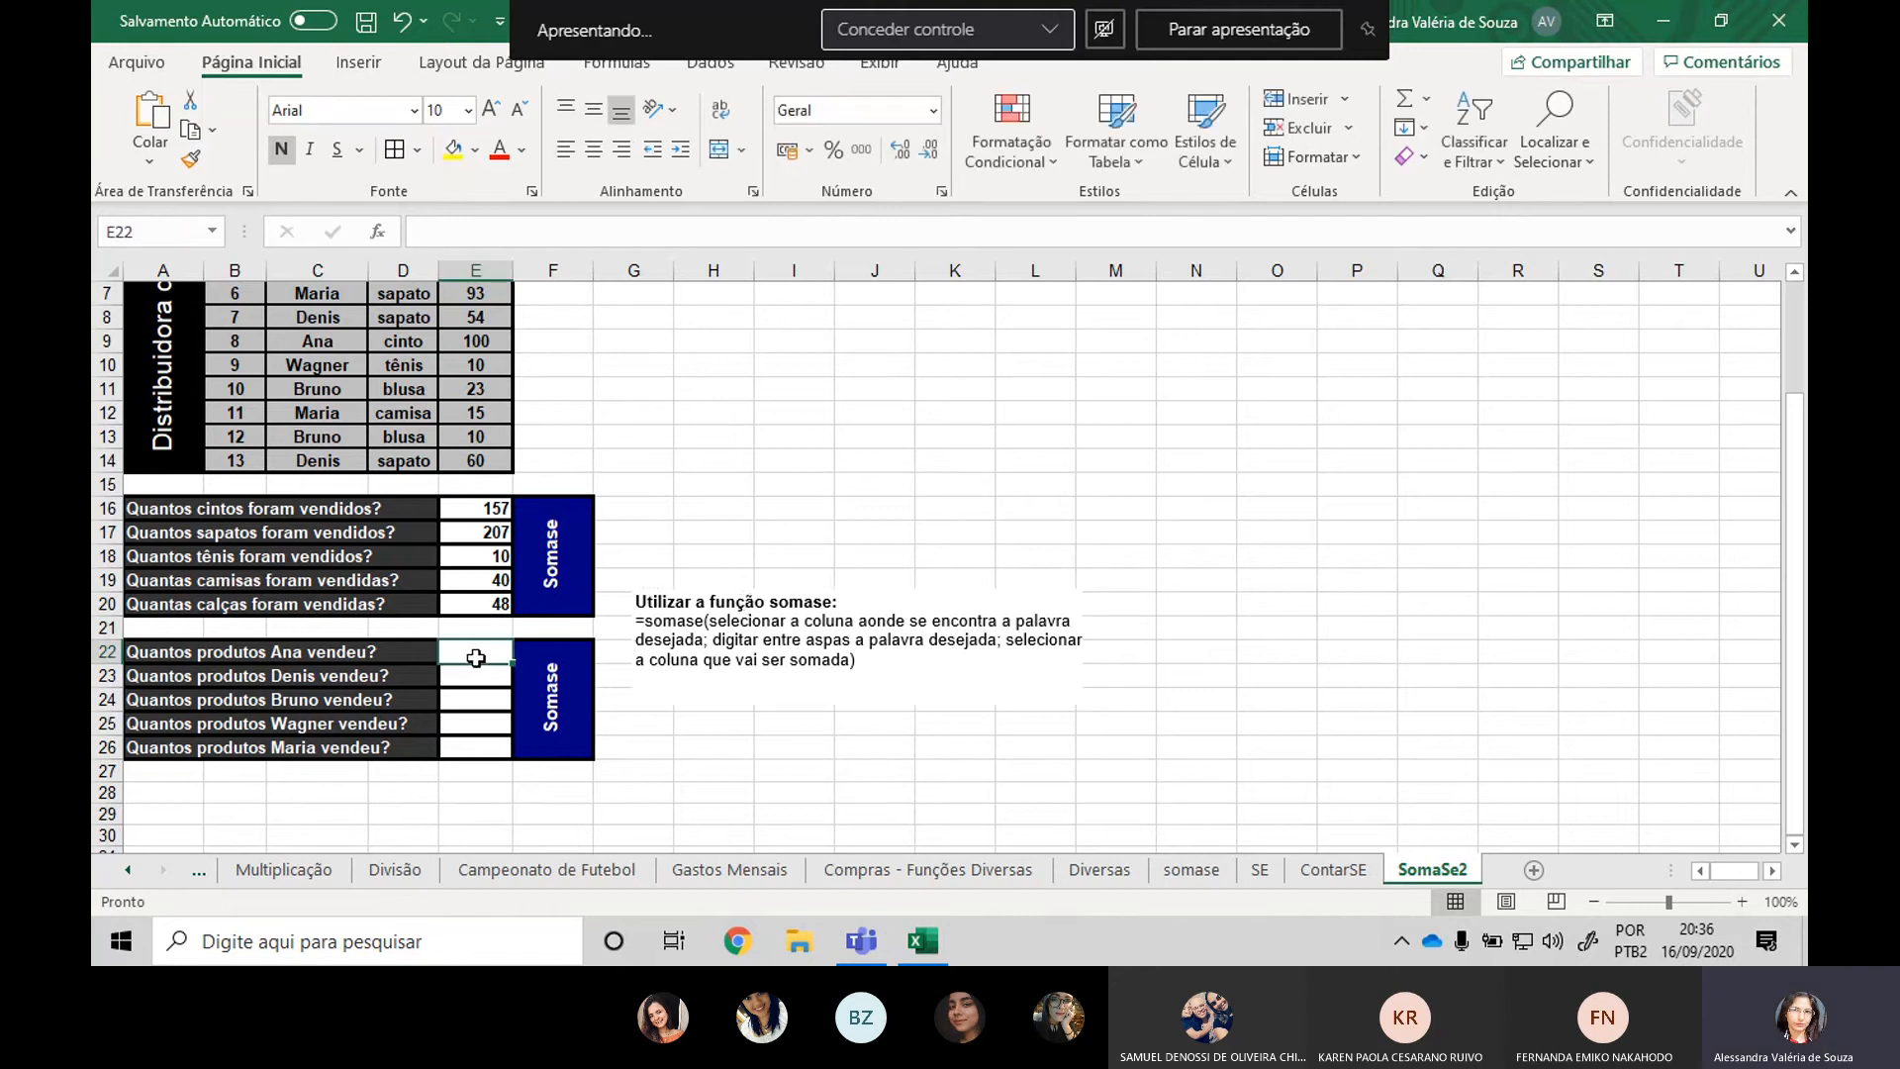
pyautogui.write('=somase(')
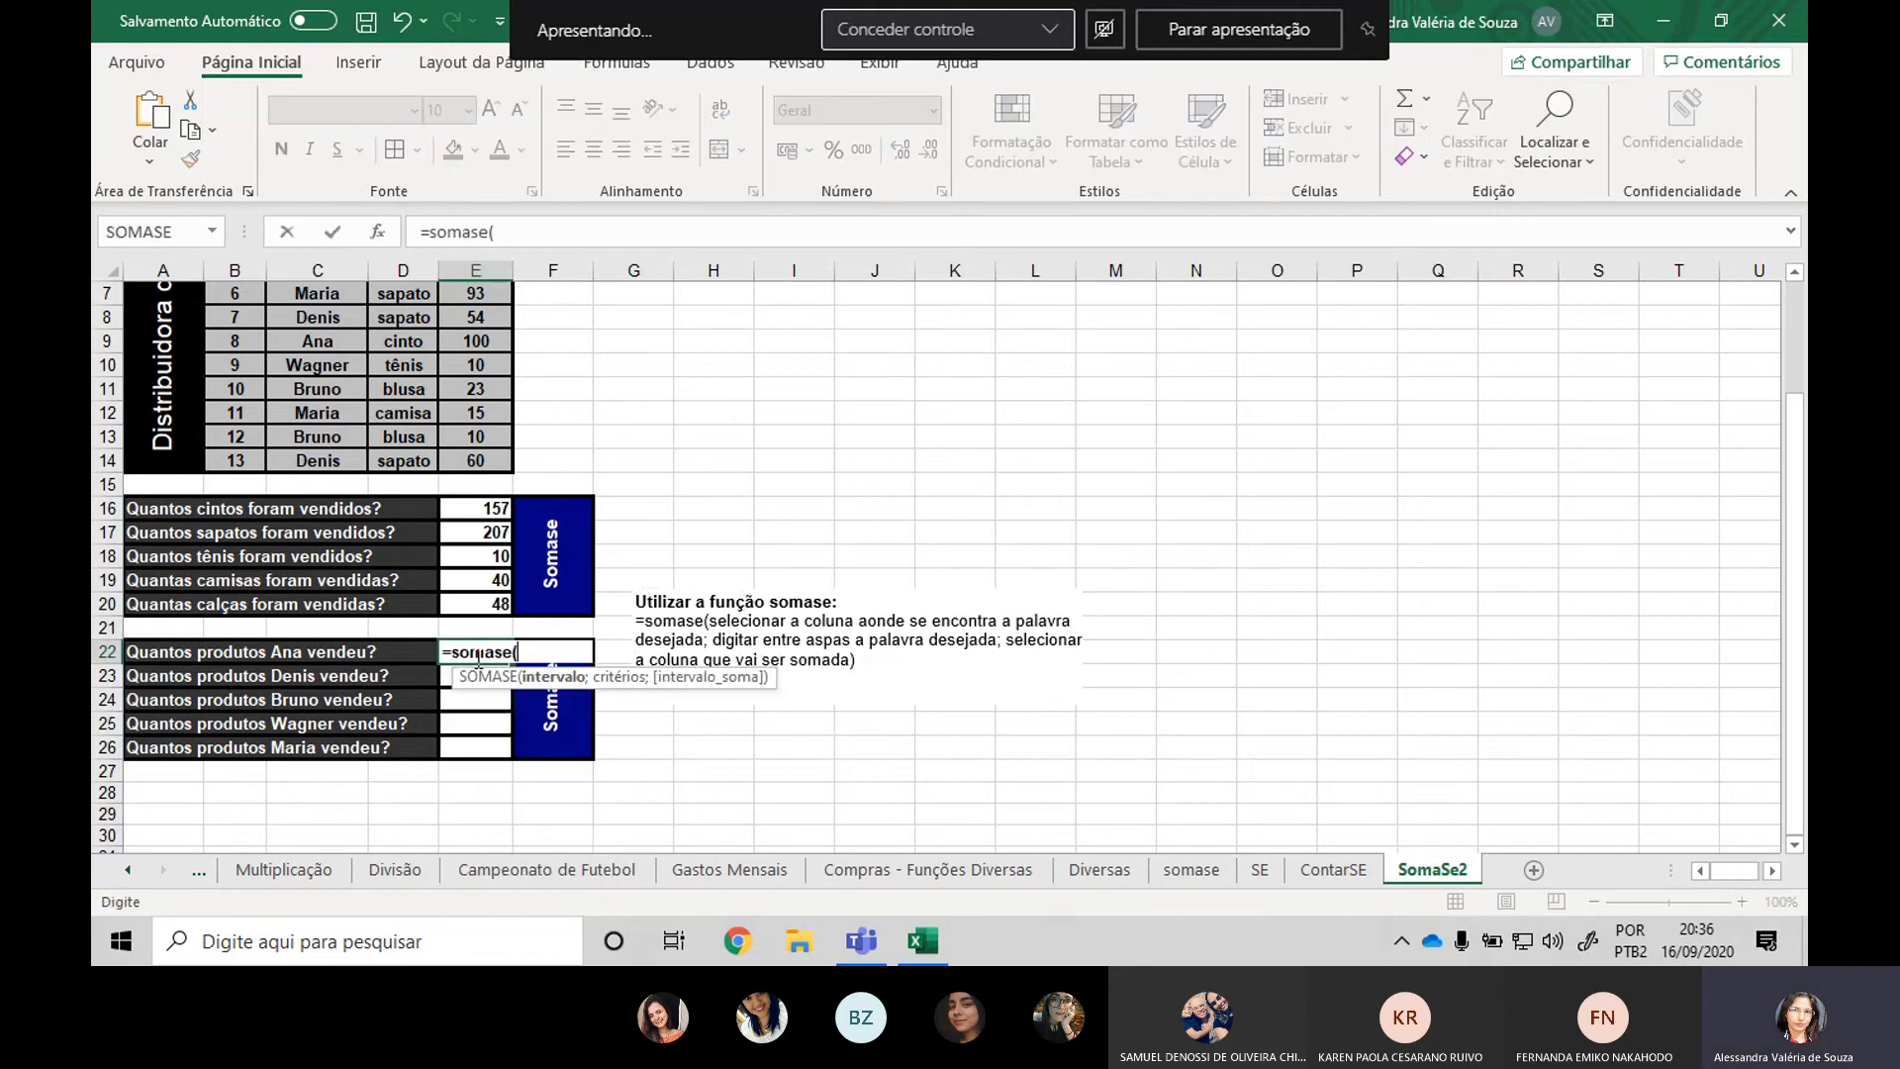
pyautogui.scroll(2, 292, 663)
pyautogui.moveTo(317, 317); pyautogui.dragTo(297, 606)
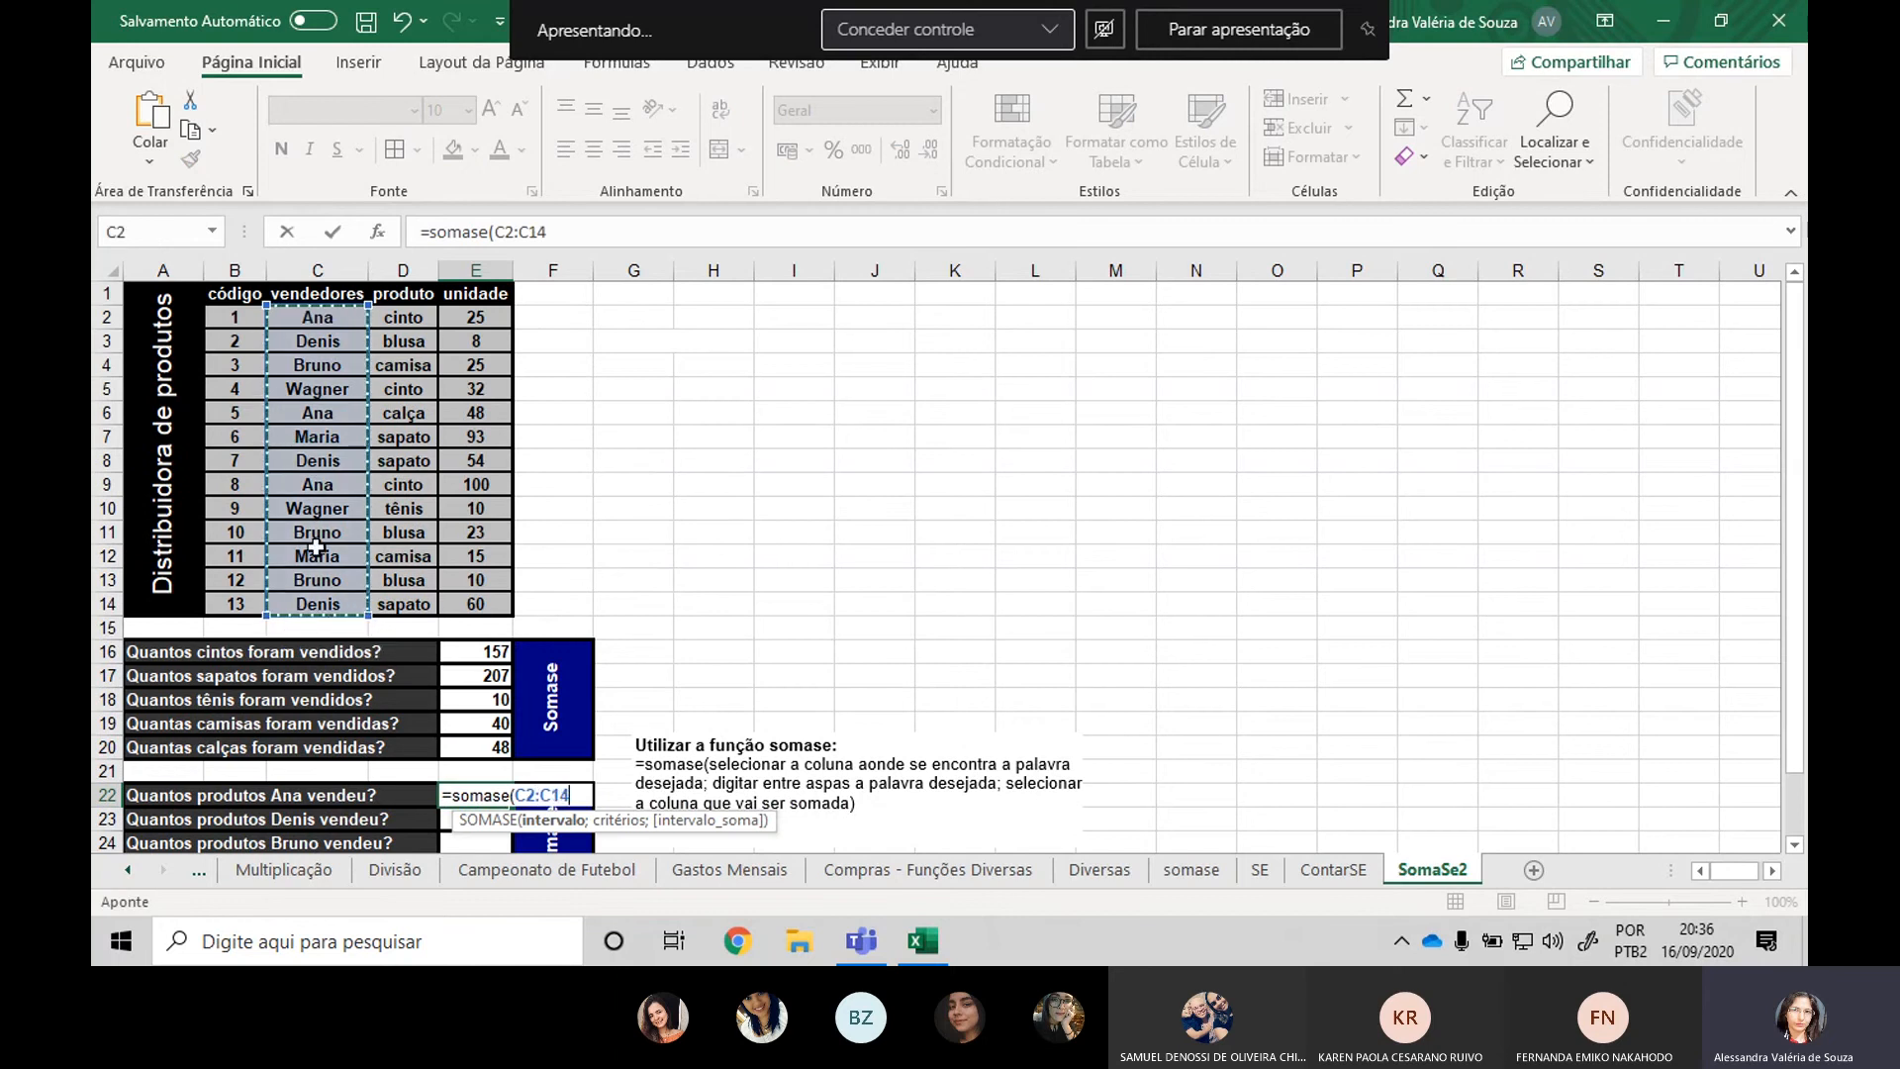
pyautogui.scroll(-2, 316, 537)
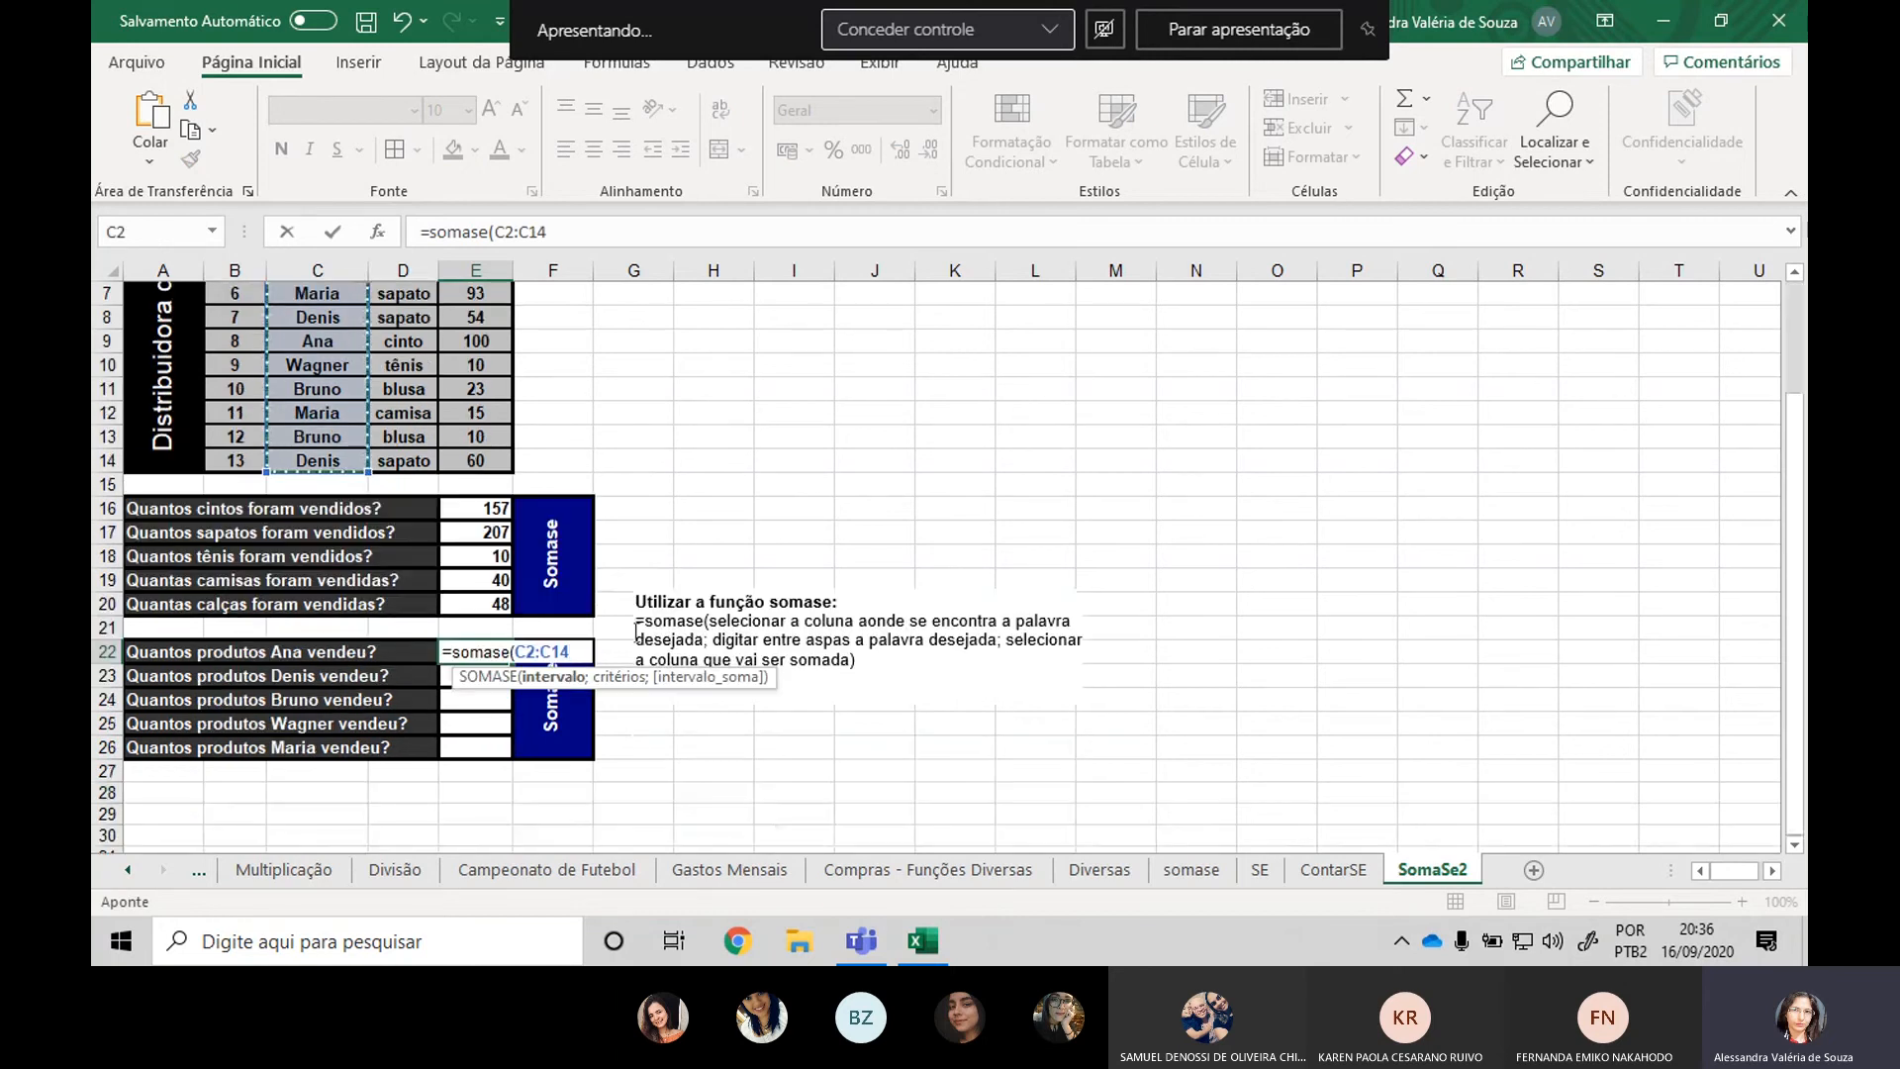
pyautogui.write(';"Ana')
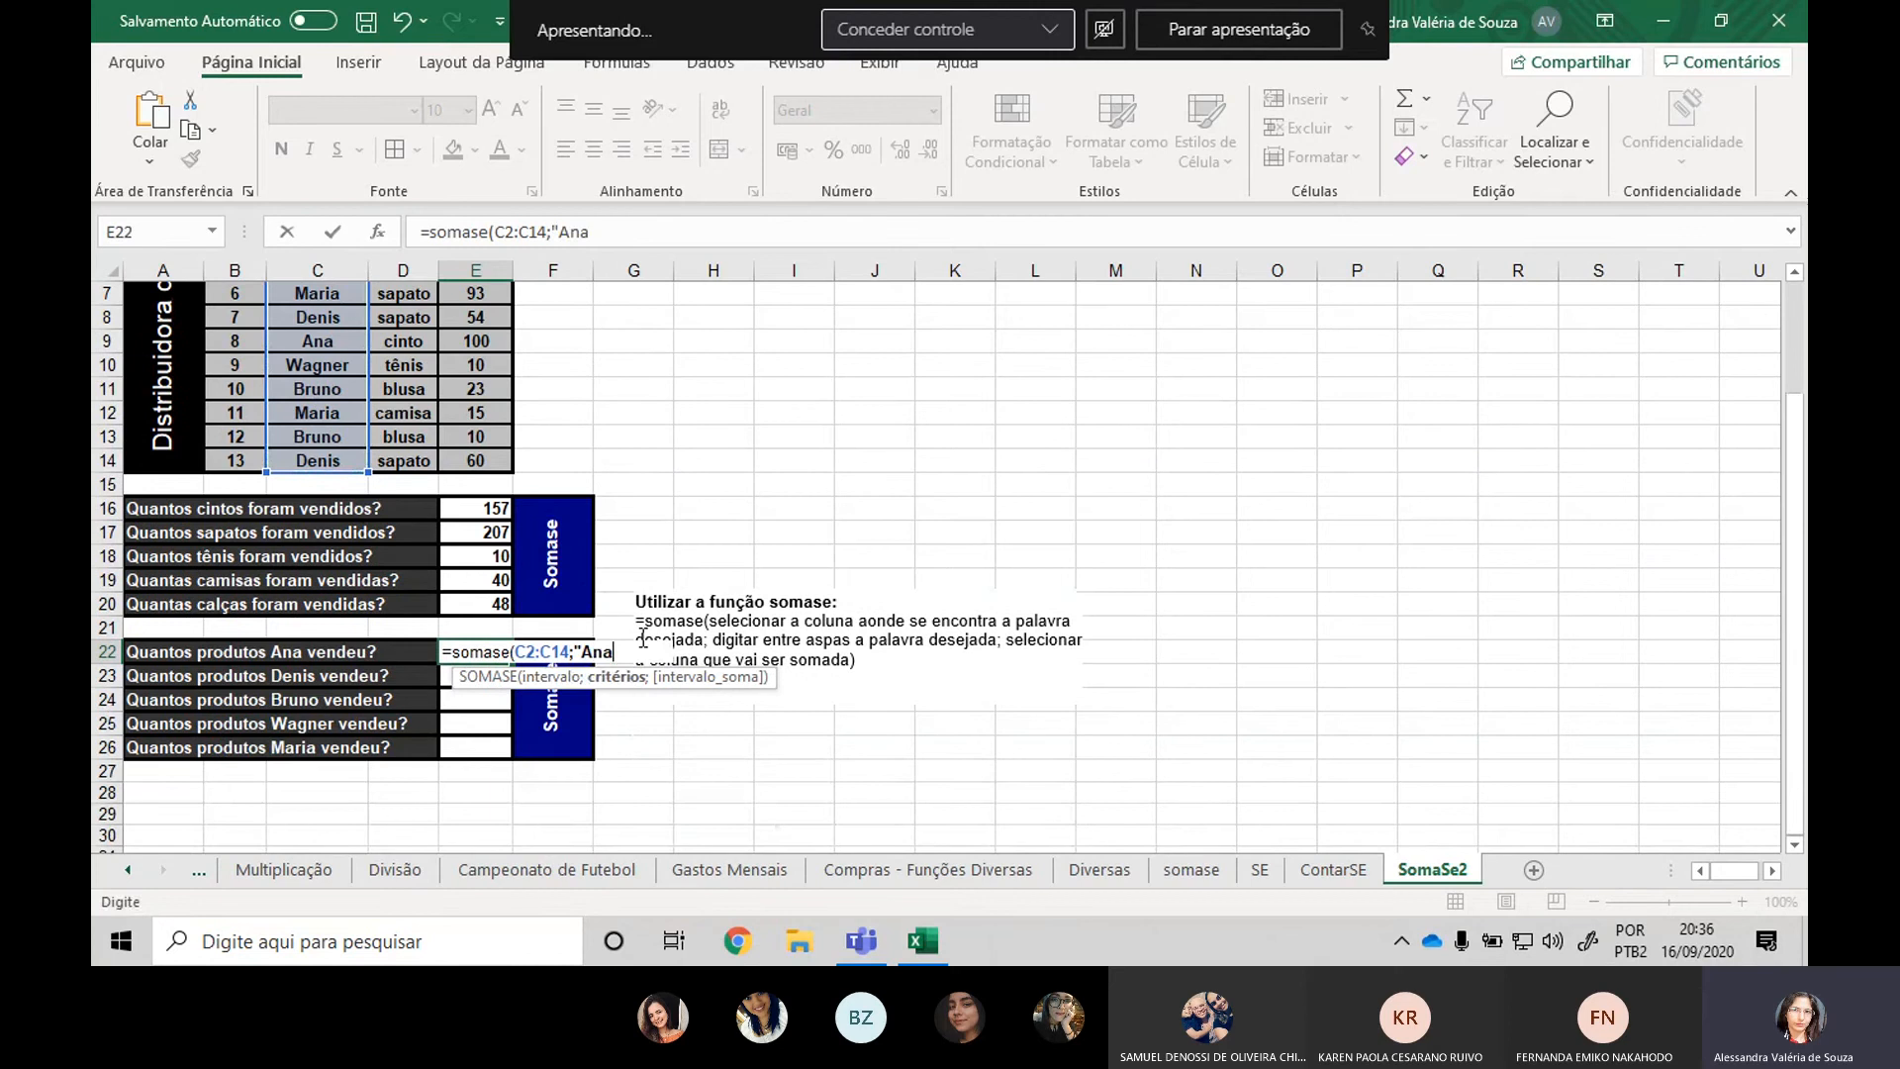
pyautogui.write('";')
pyautogui.scroll(2, 612, 623)
pyautogui.click(455, 303)
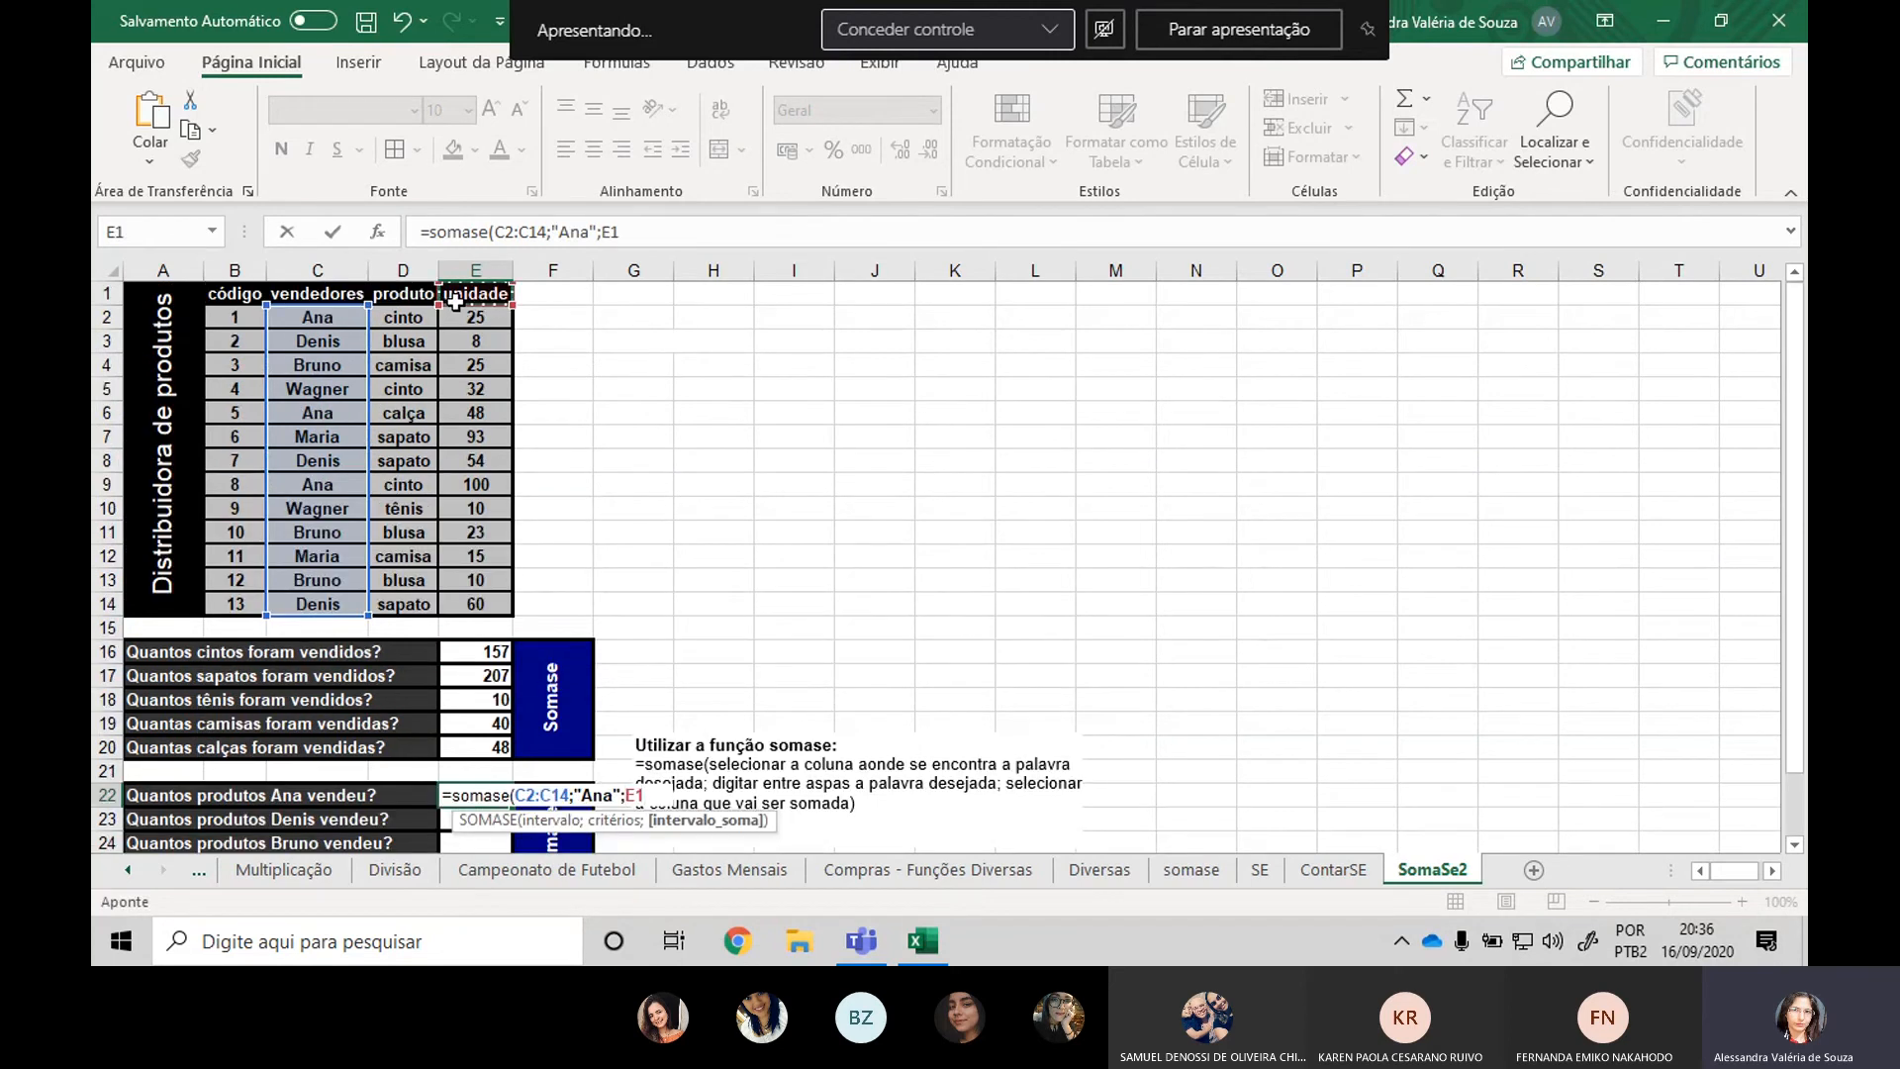
pyautogui.moveTo(456, 315); pyautogui.dragTo(475, 606)
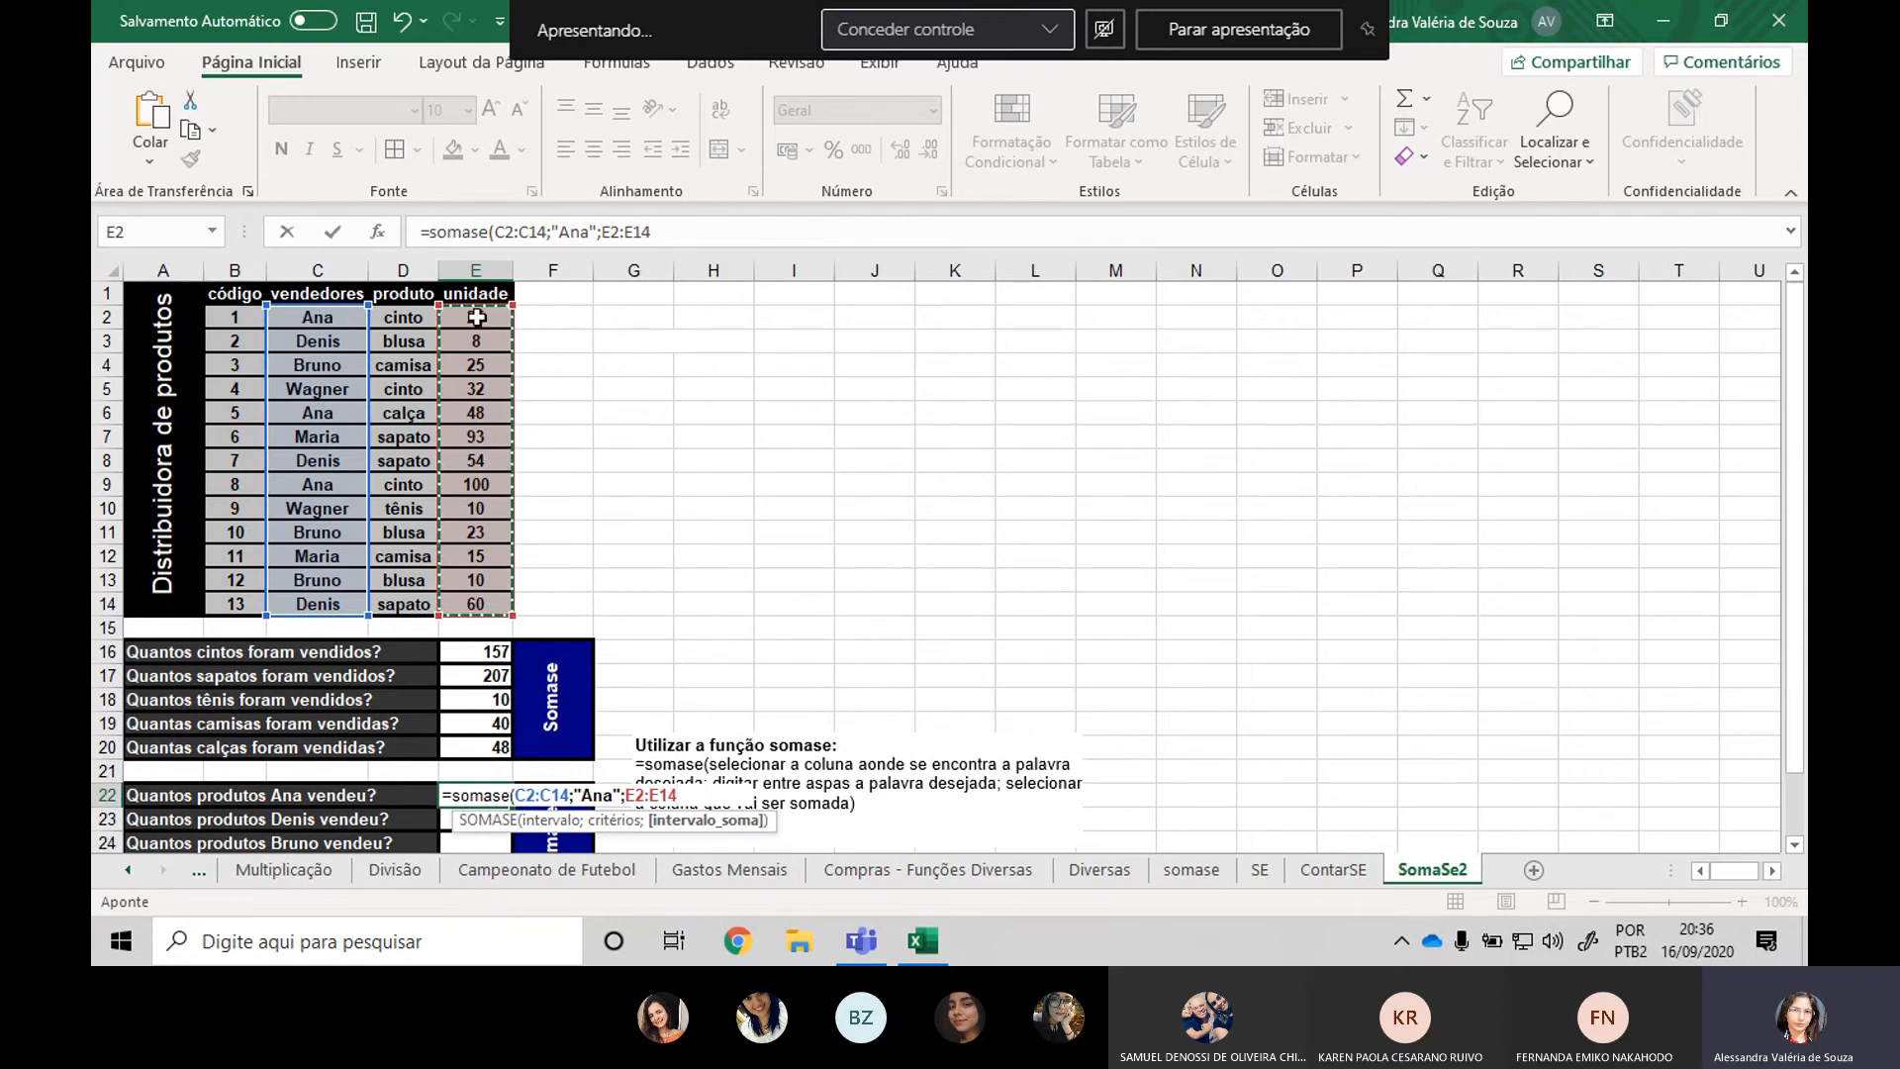
pyautogui.press('Return')
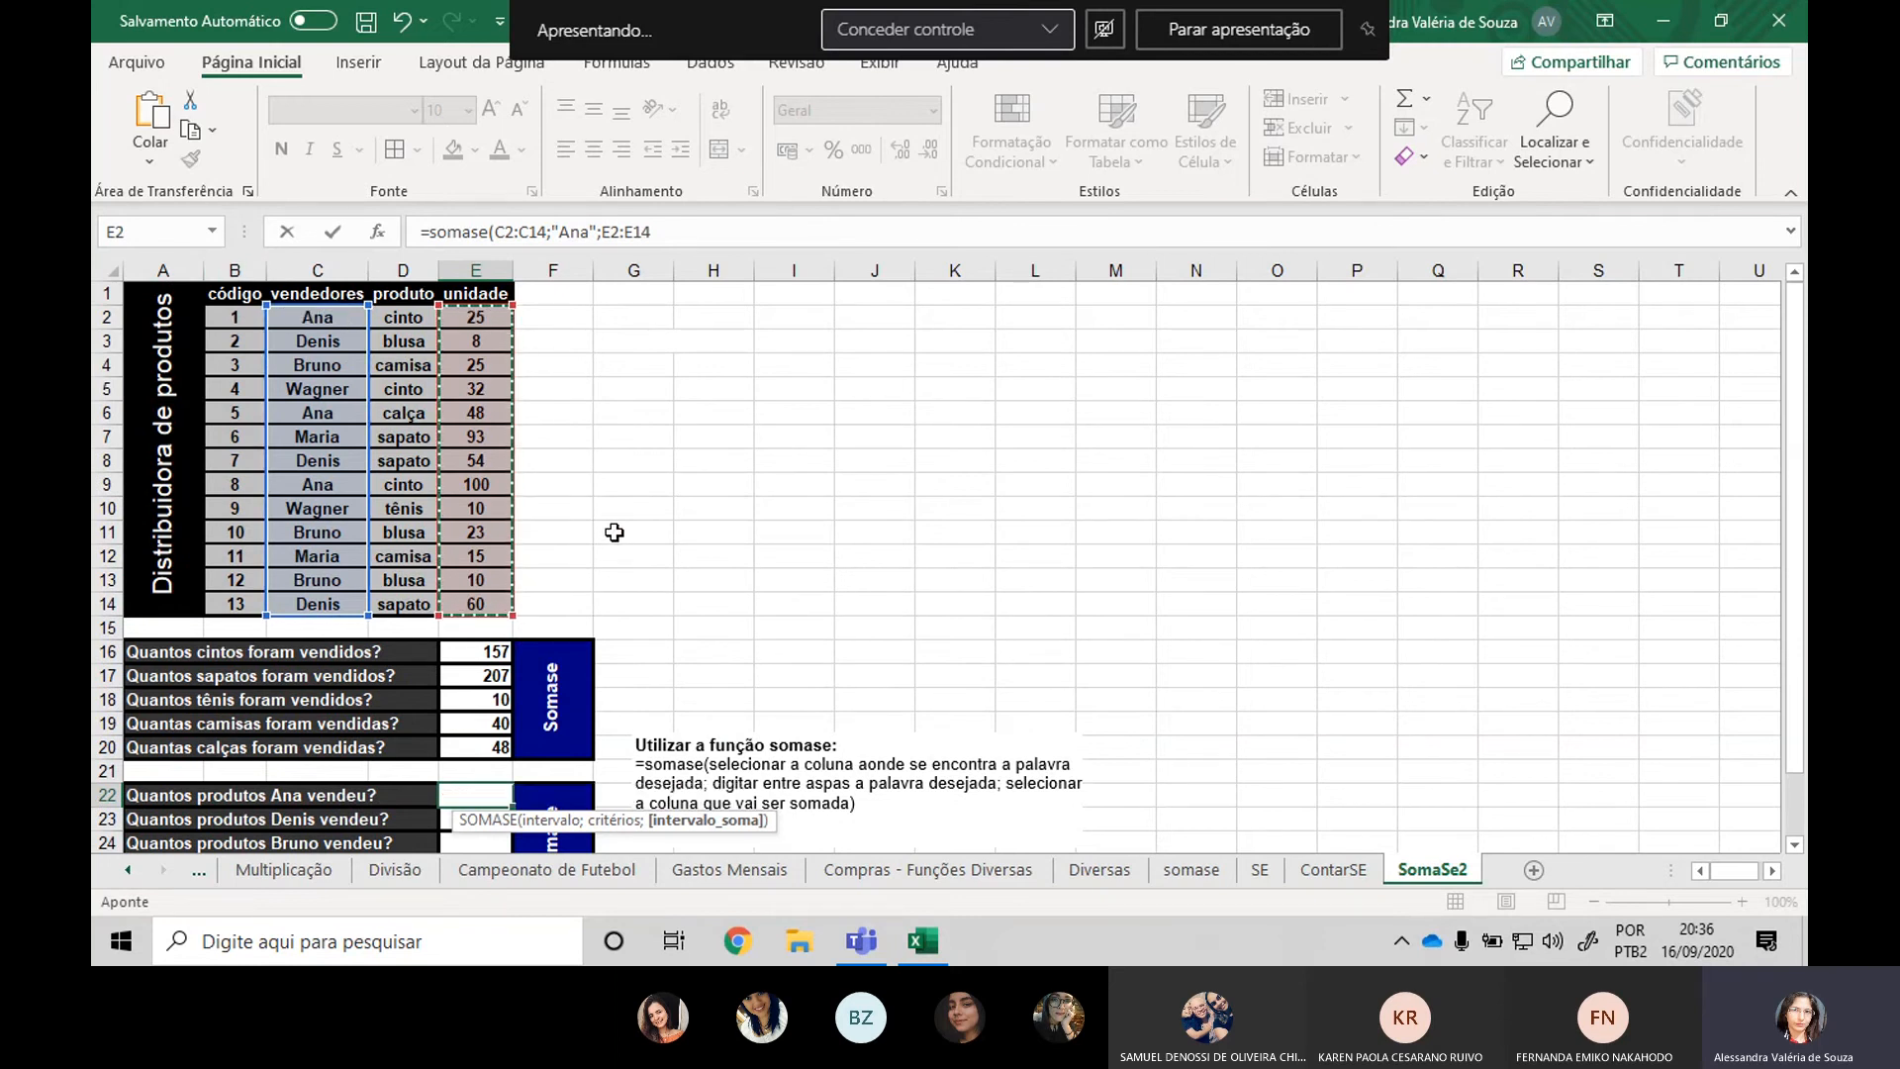
pyautogui.write(')')
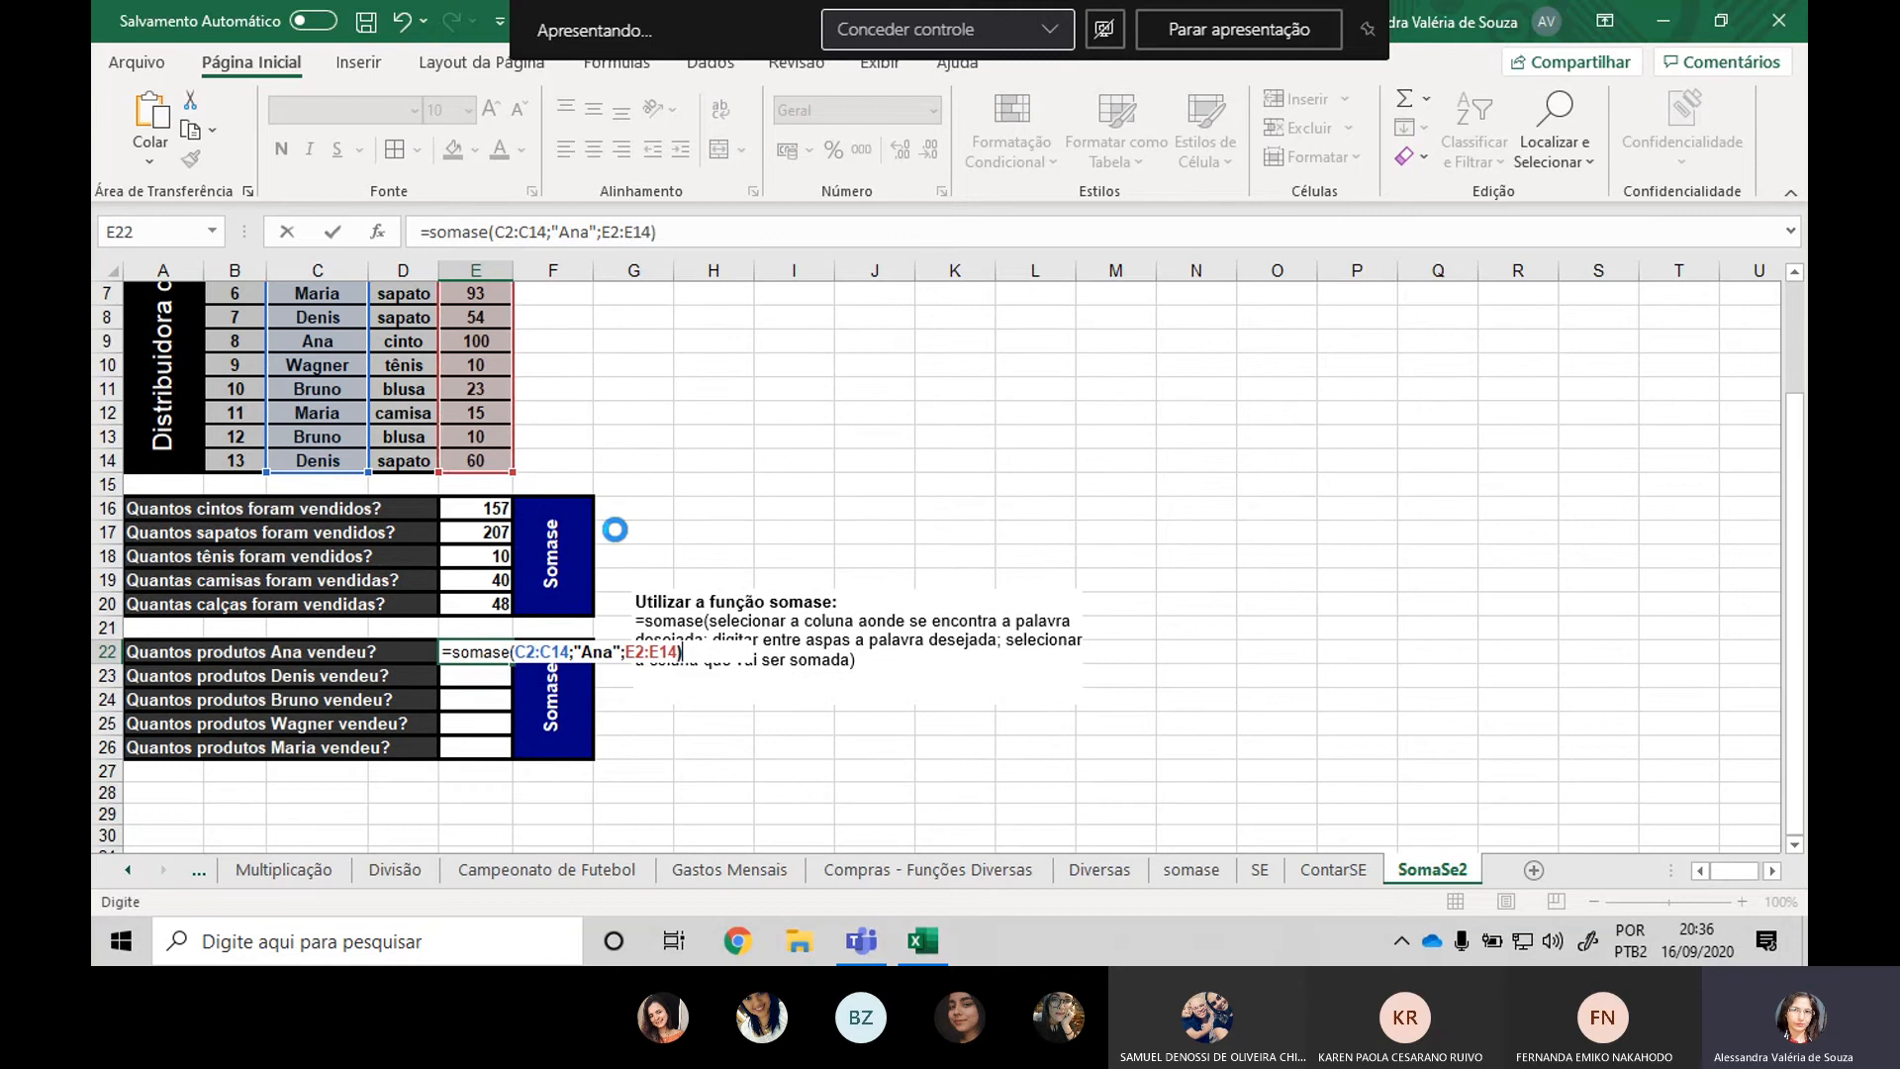
pyautogui.press('Return')
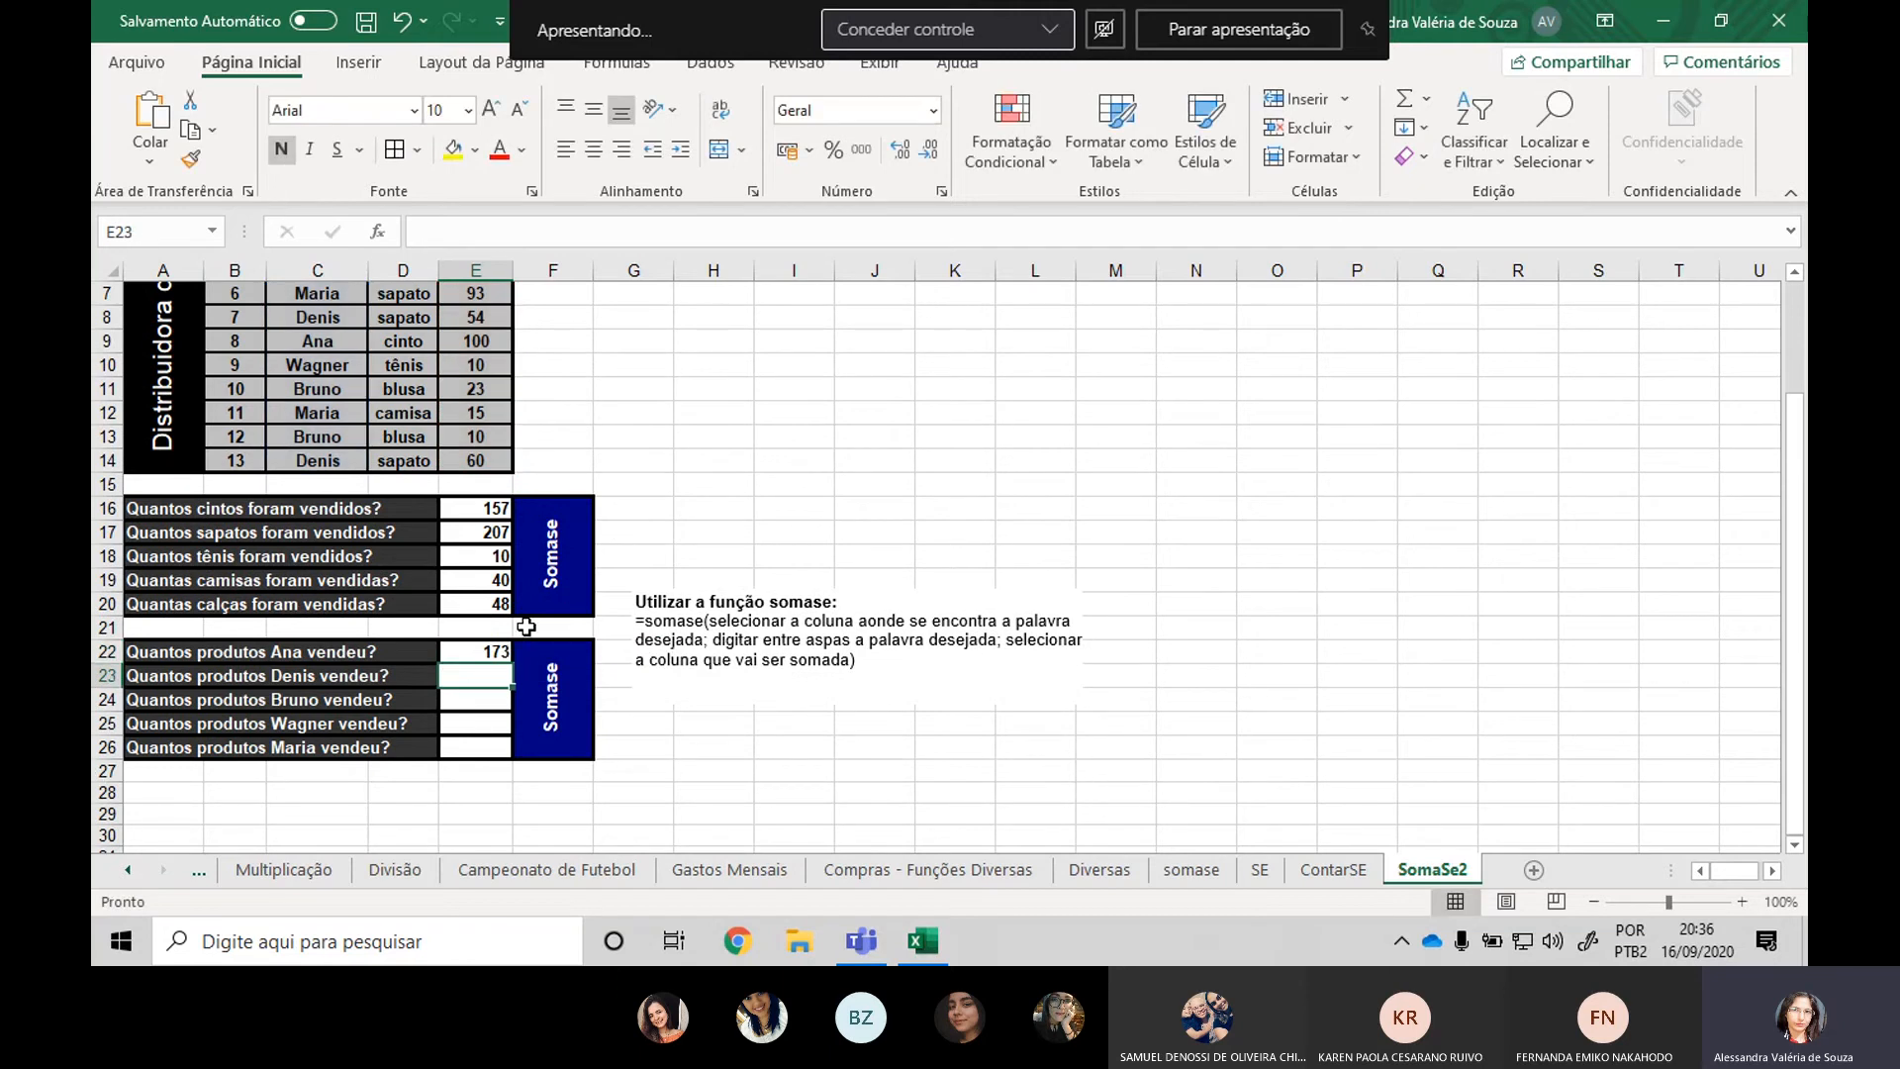
# Calculate the units sold by row 23's seller in E23 with SOMASE, using C2:C14, the seller's first name as criterion and E2:E14.
pyautogui.write('=so')
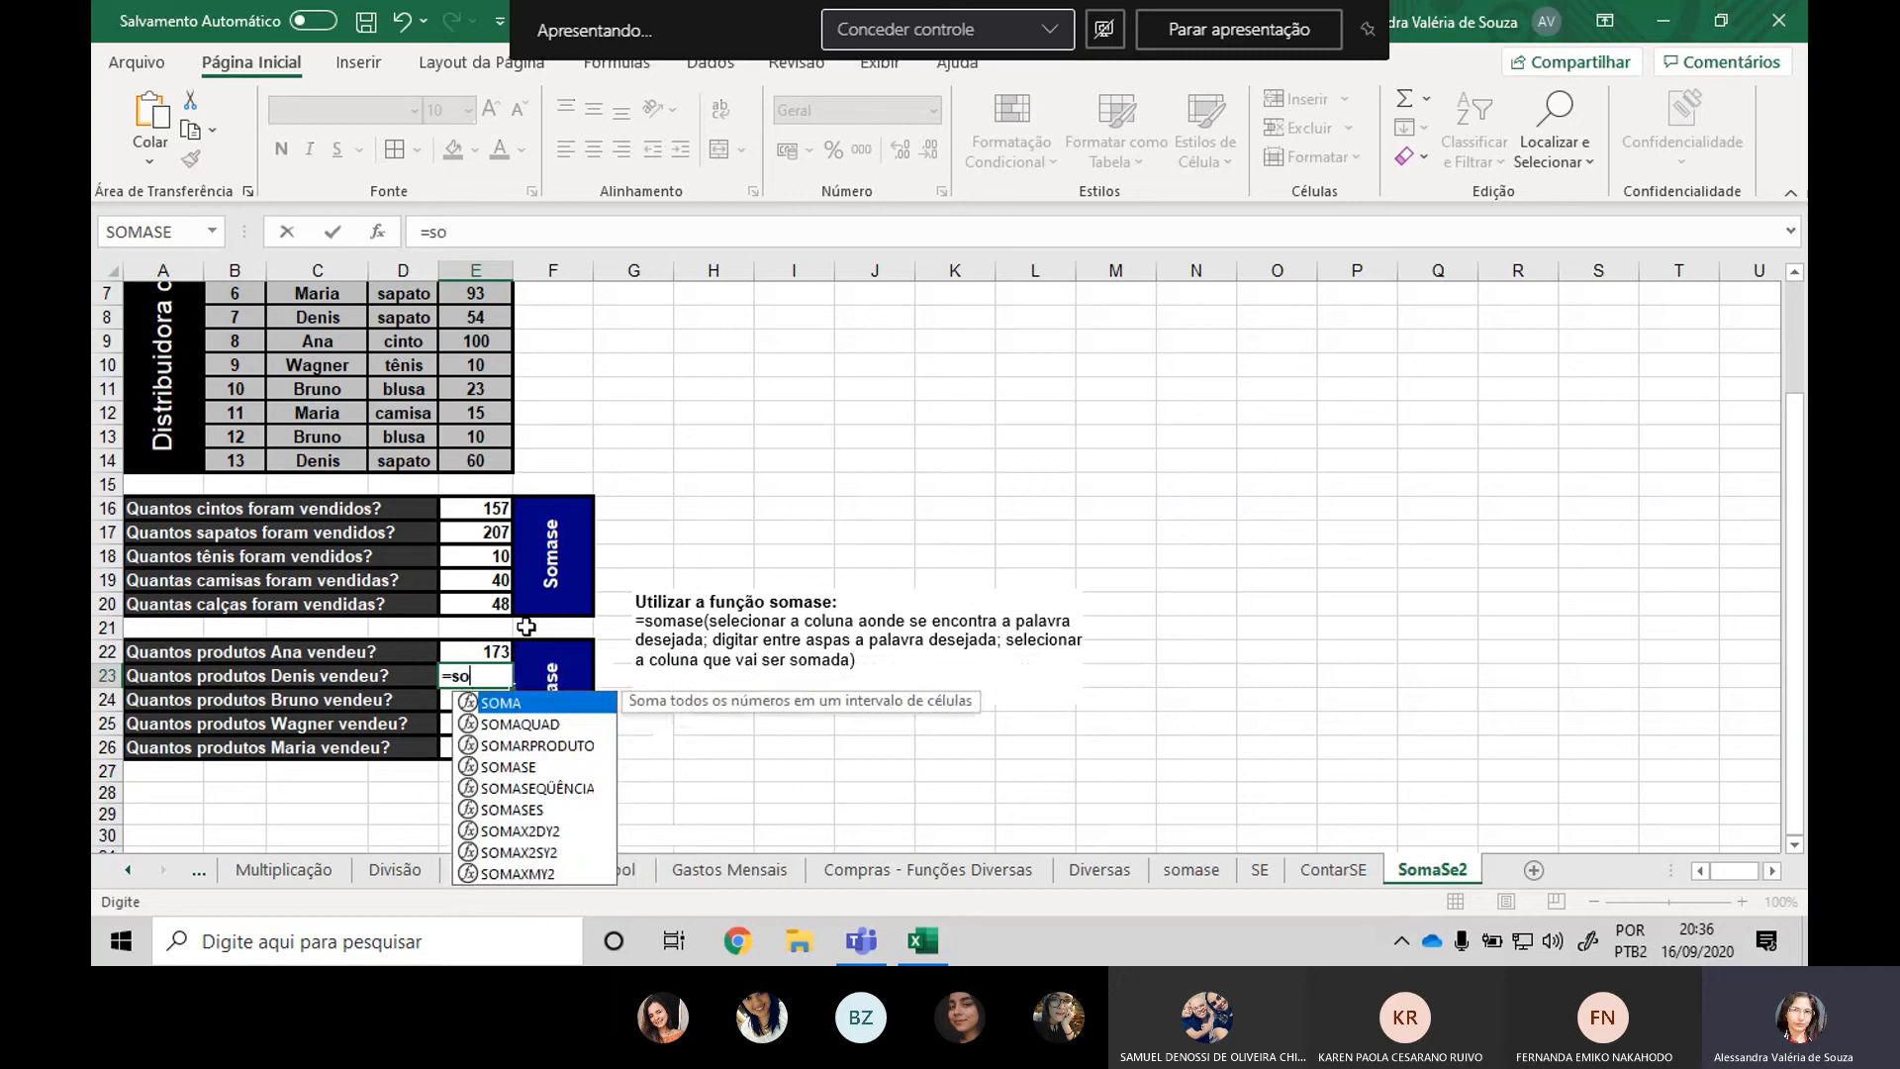
pyautogui.write('mase(')
pyautogui.scroll(2, 554, 594)
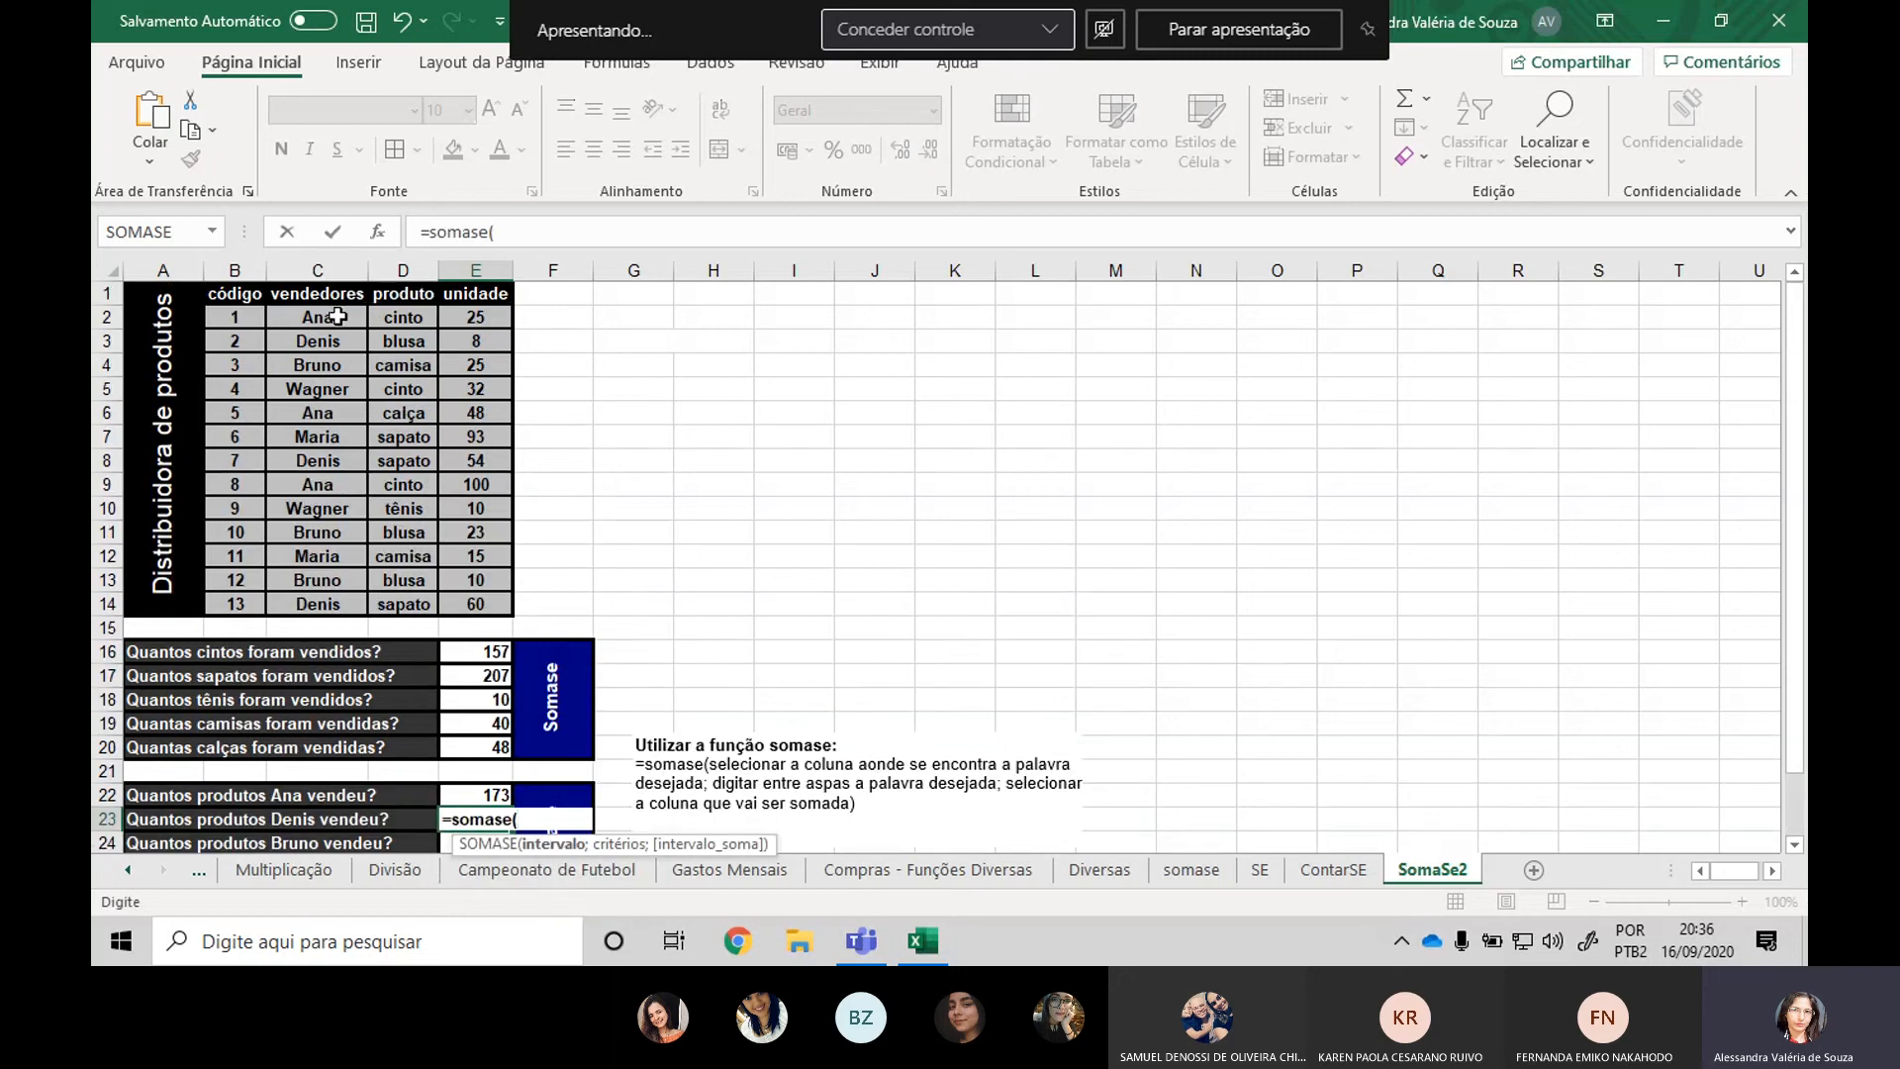
pyautogui.moveTo(339, 317); pyautogui.dragTo(338, 594)
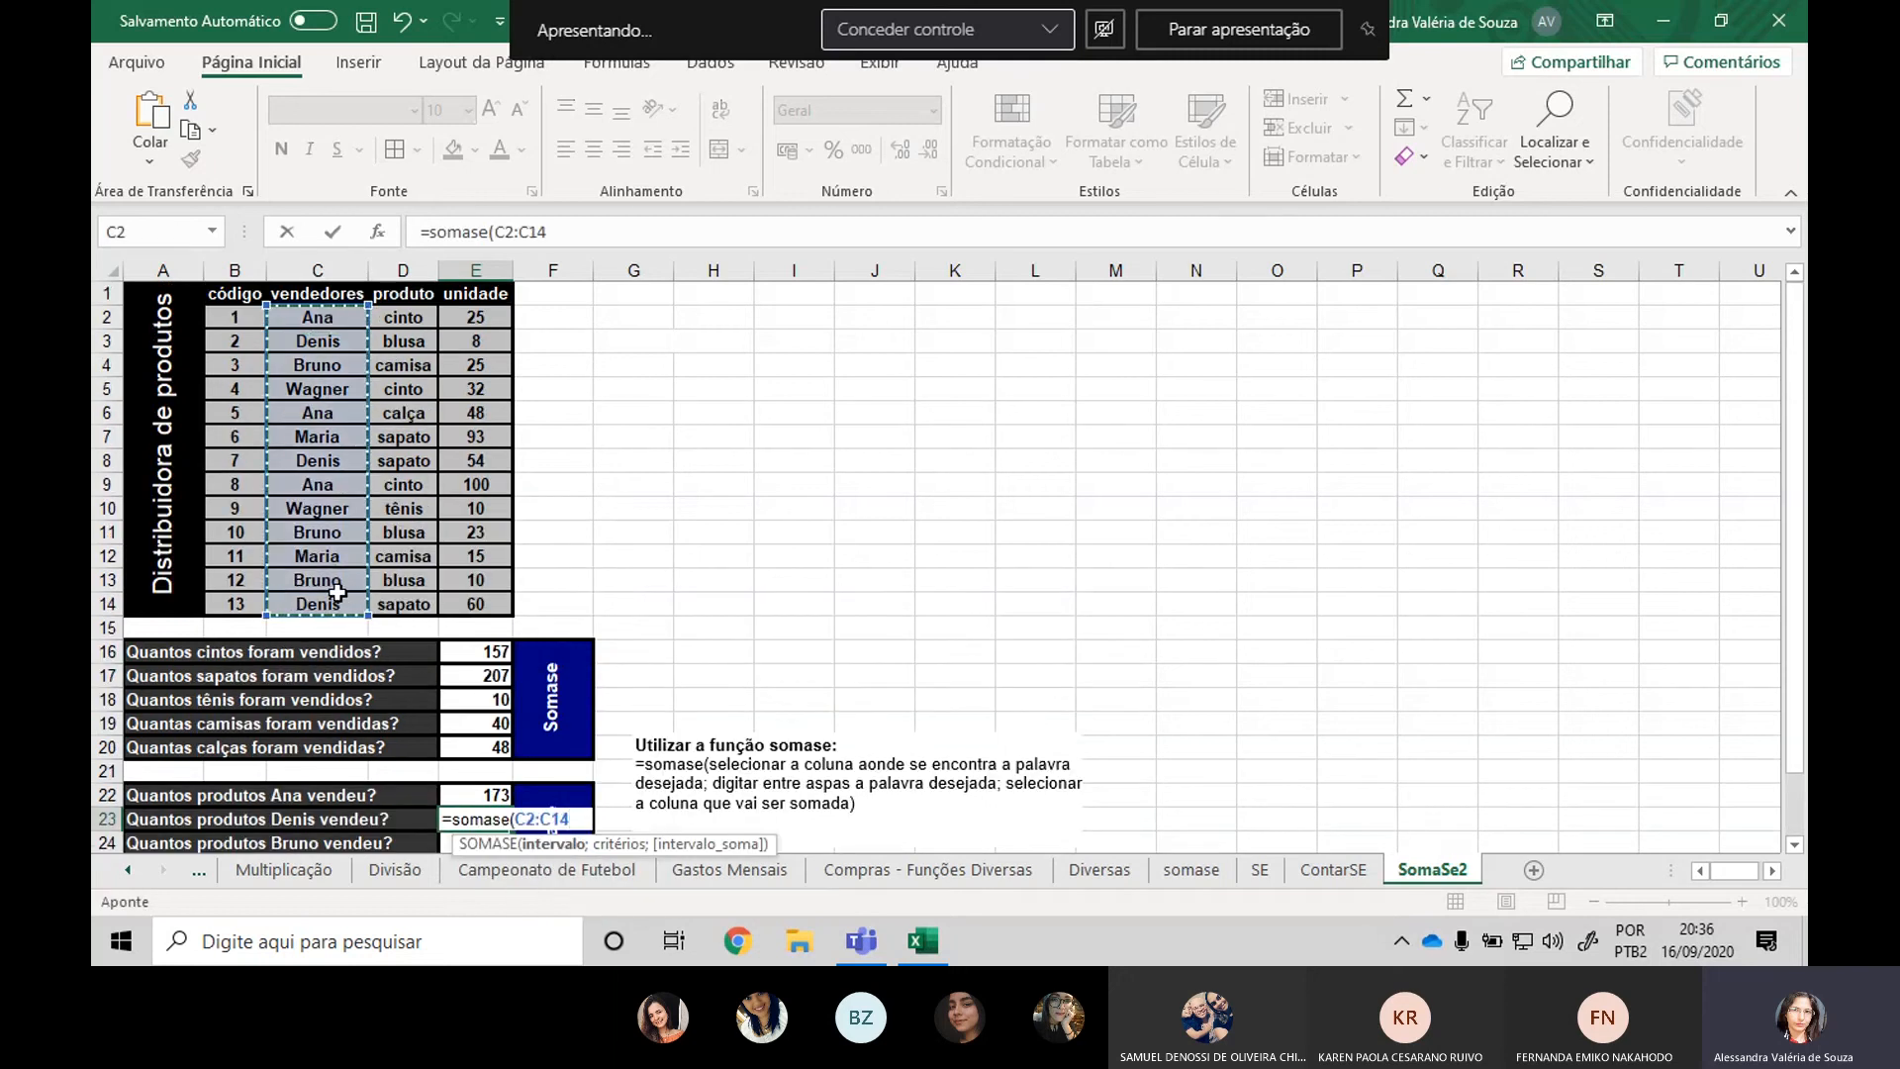
pyautogui.write(';"D')
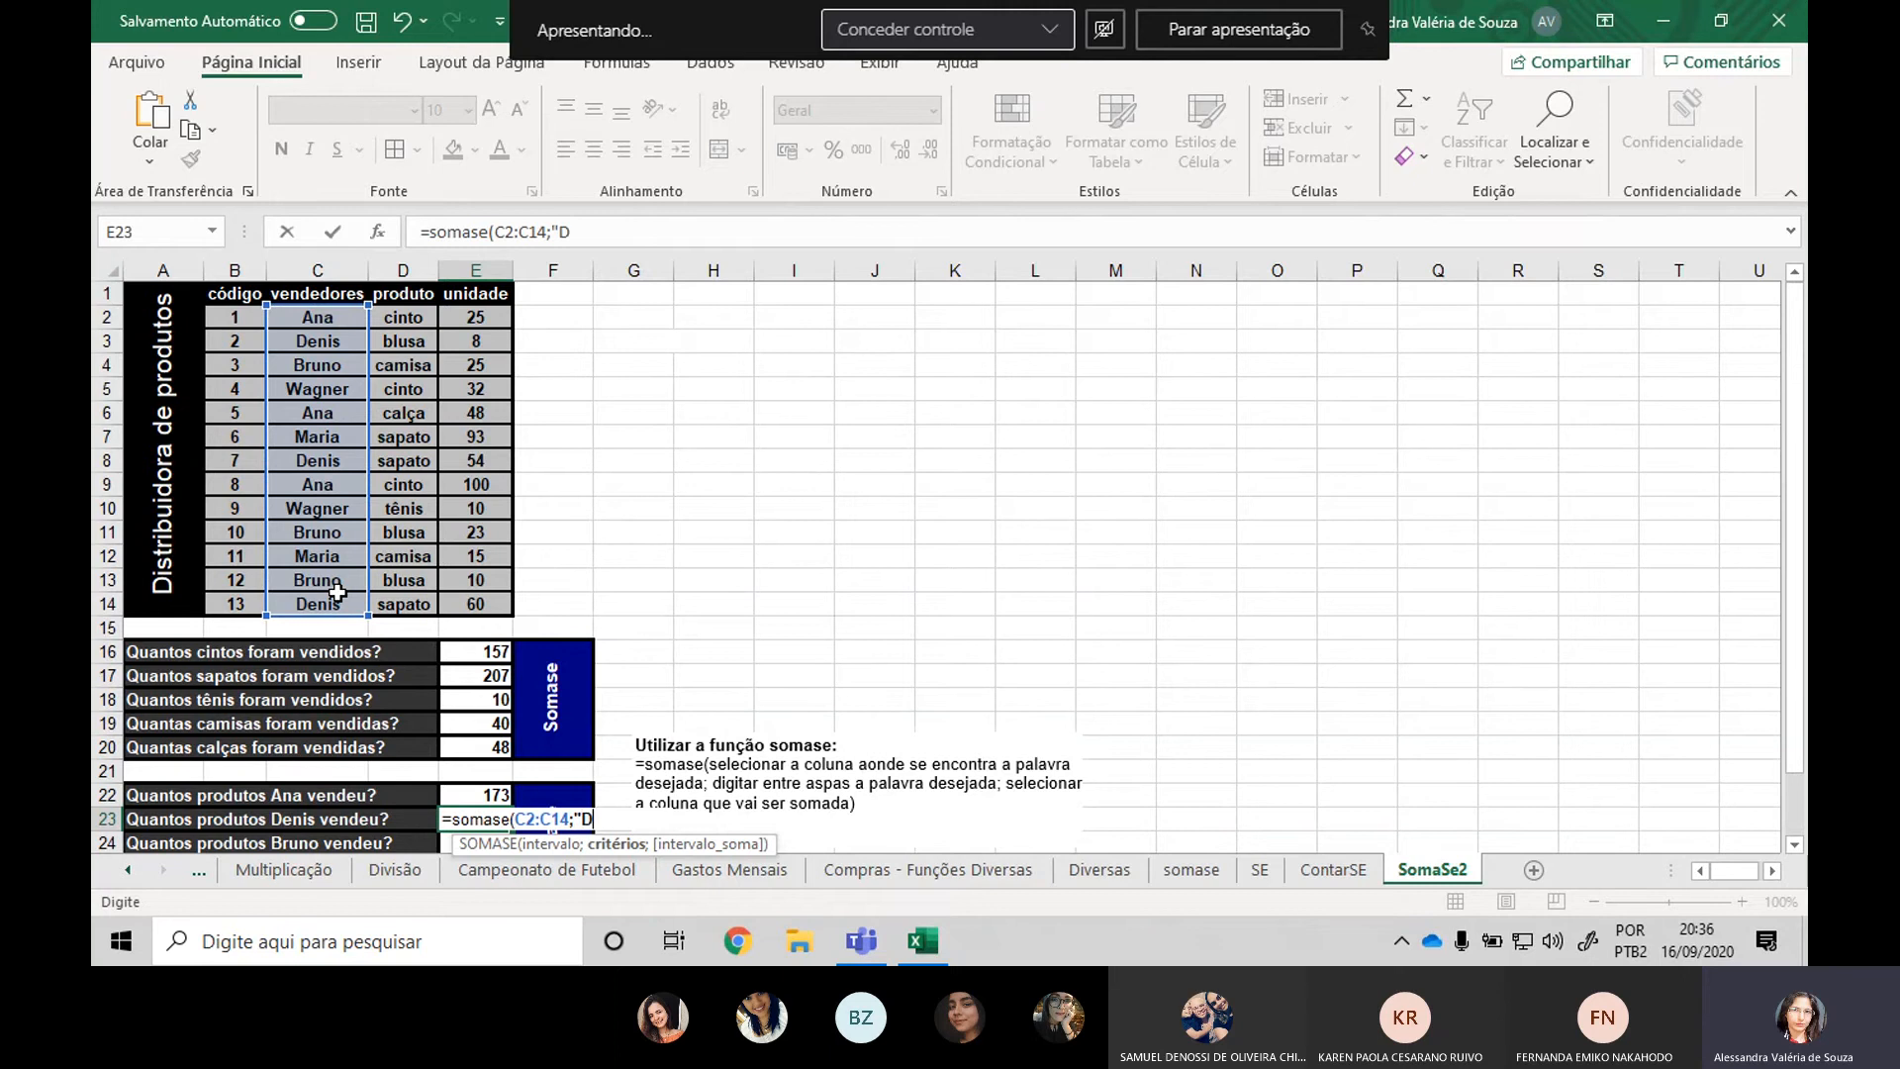
pyautogui.write('enis";')
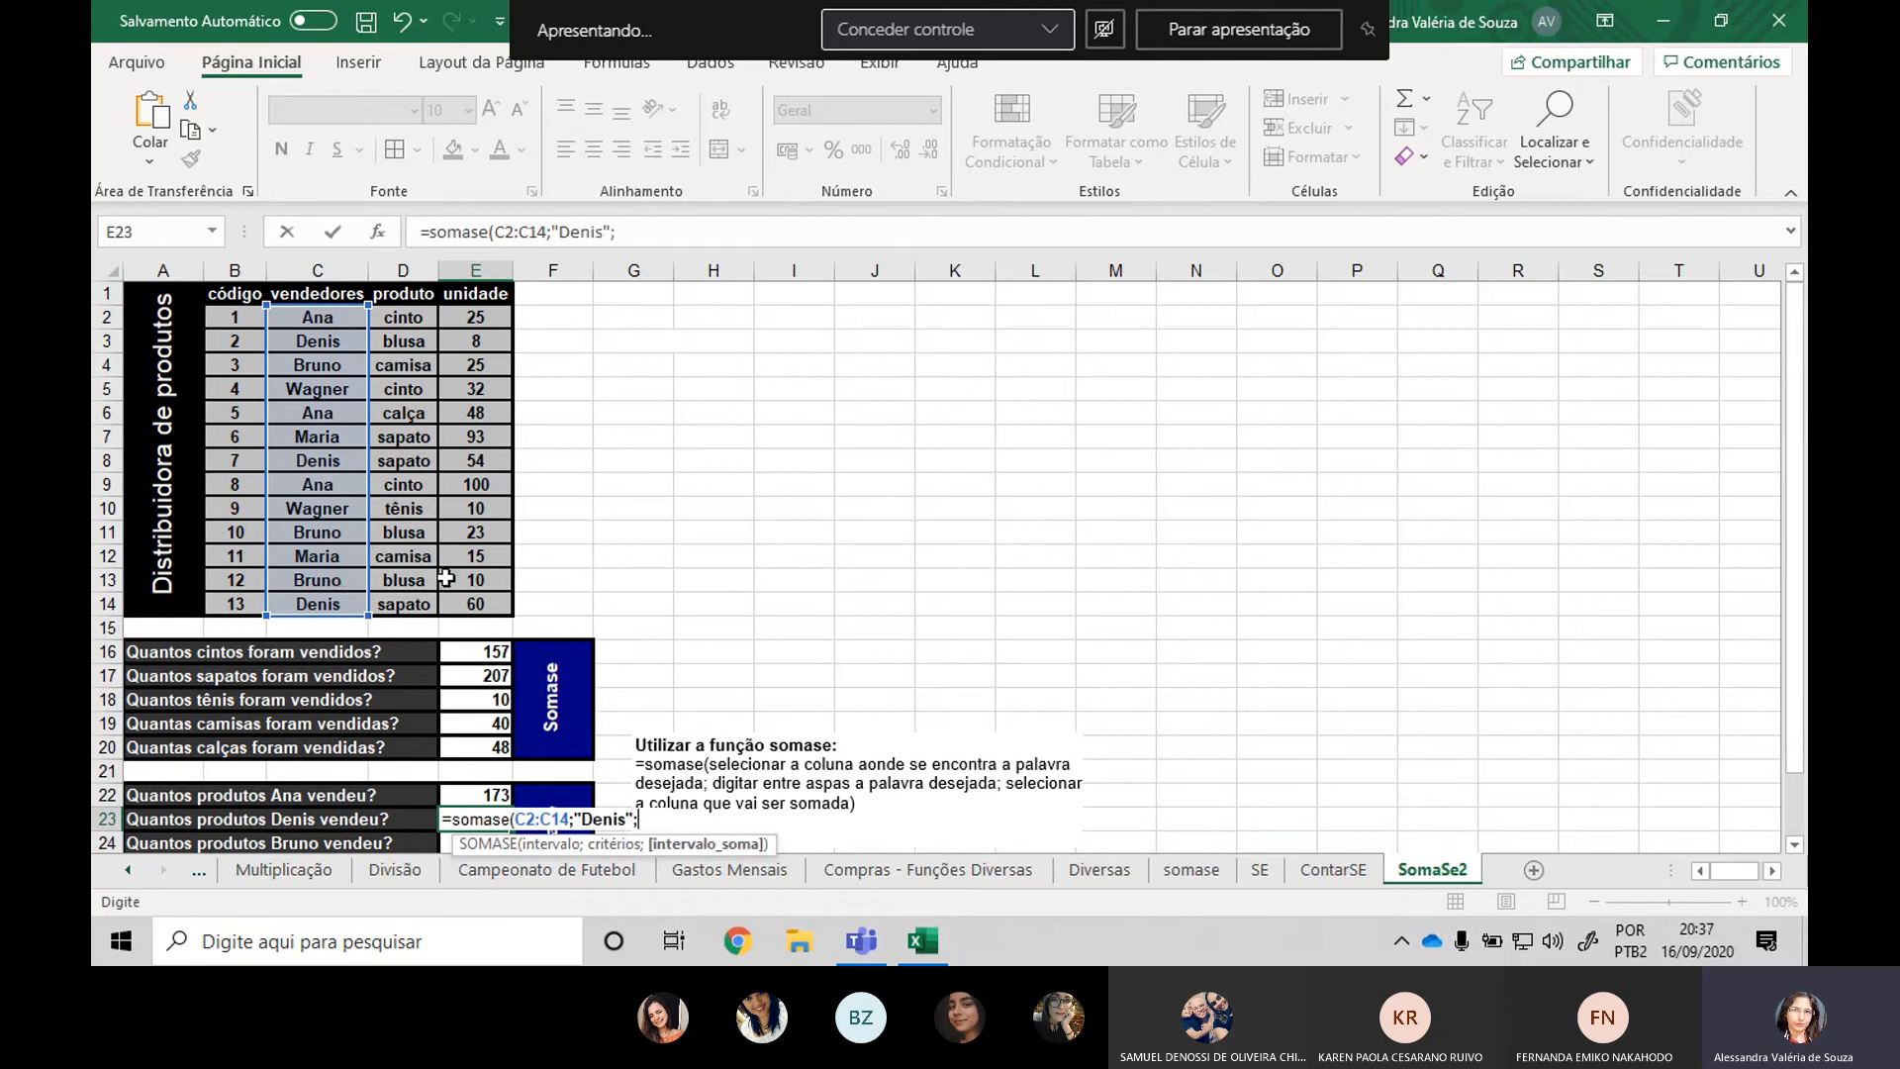
pyautogui.moveTo(485, 315); pyautogui.dragTo(487, 601)
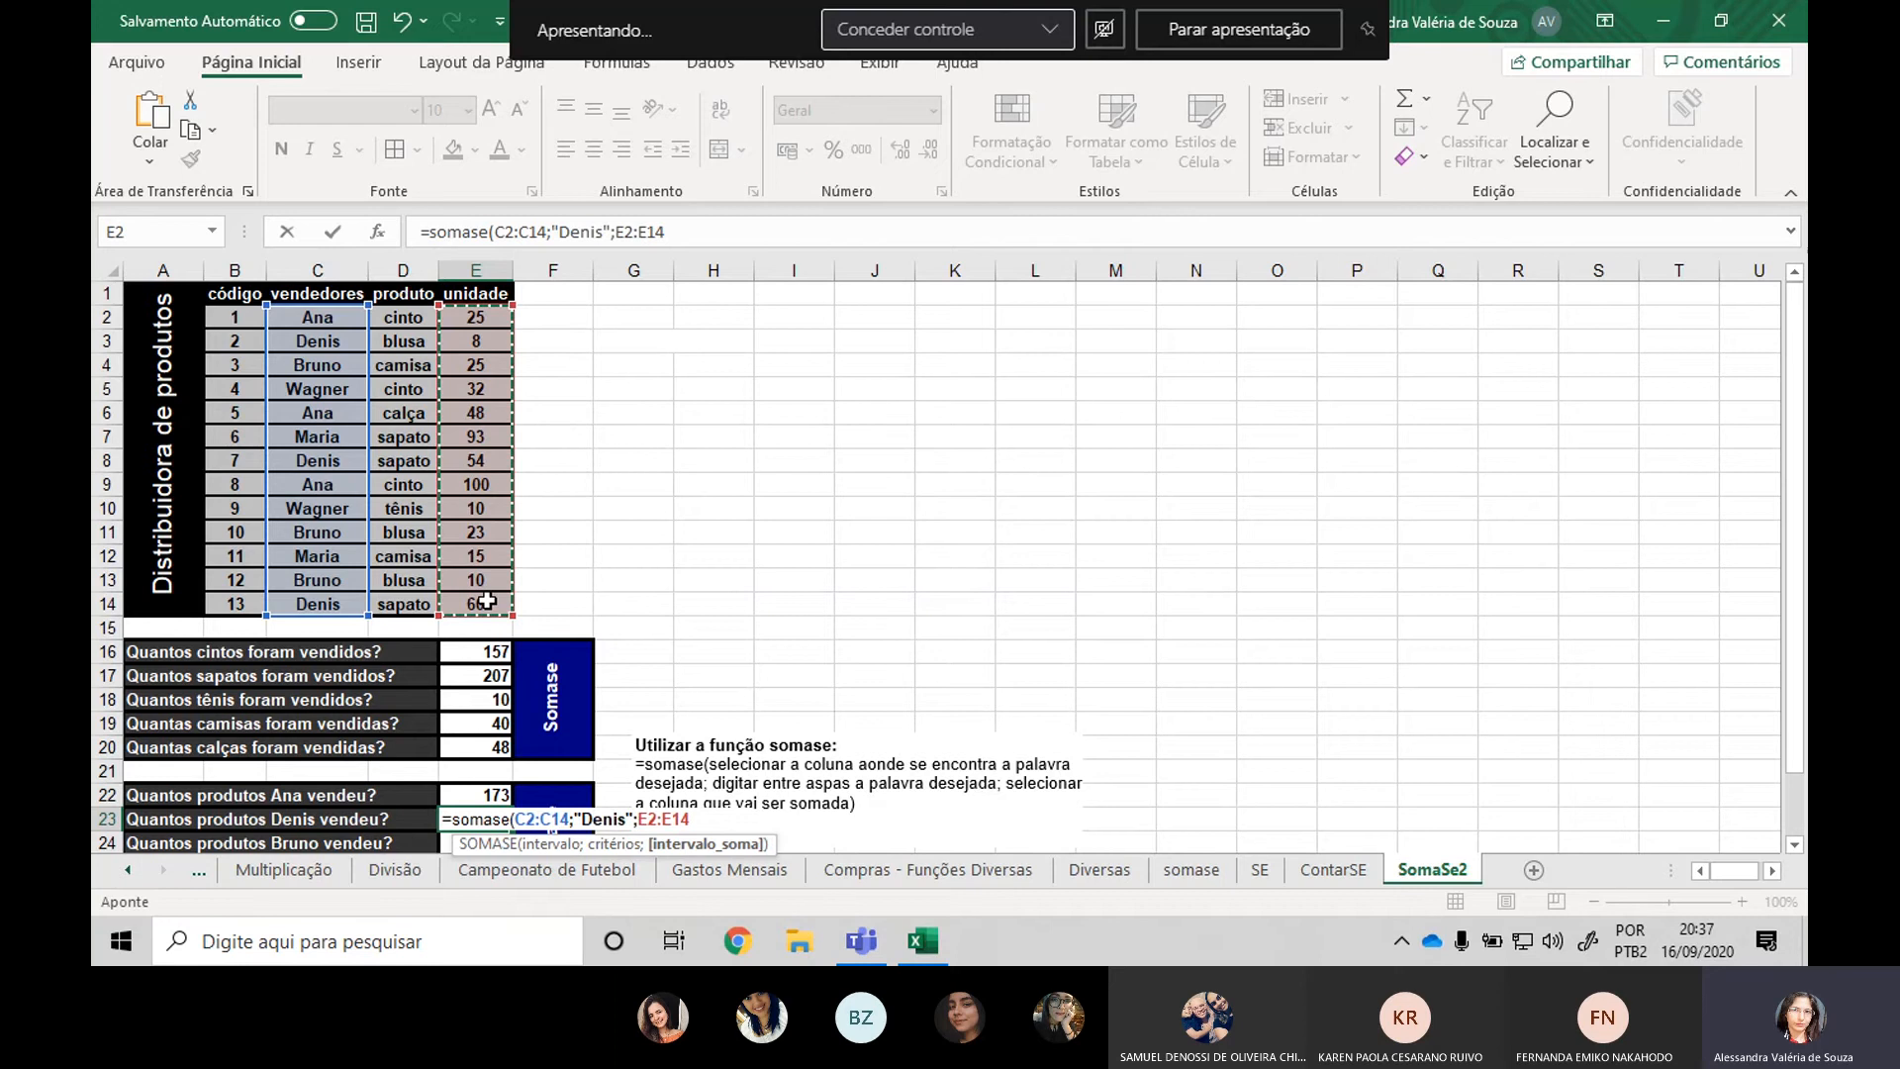
pyautogui.press('Return')
# Calculate the units sold by row 24's seller in E24 with SOMASE, using C2:C14, the seller's first name as criterion and E2:E14.
pyautogui.scroll(-2, 495, 531)
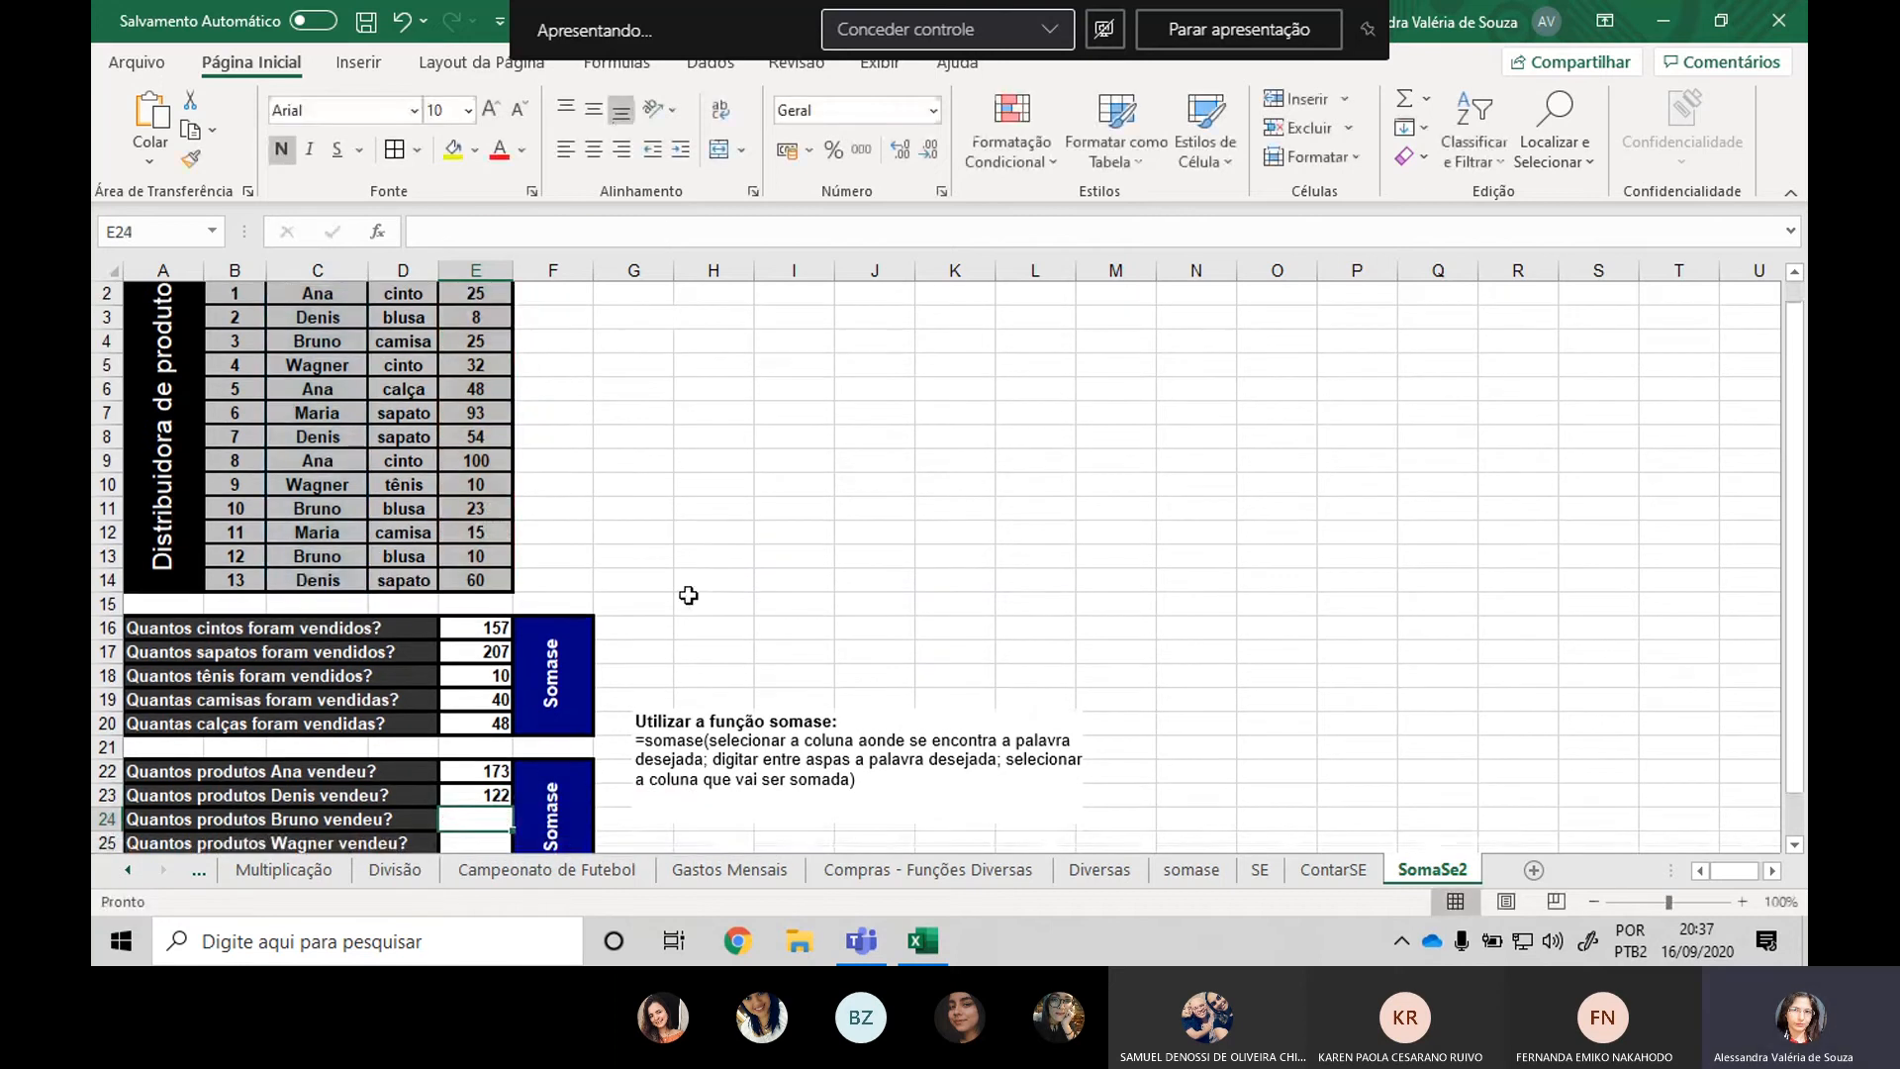
pyautogui.write('=somase(')
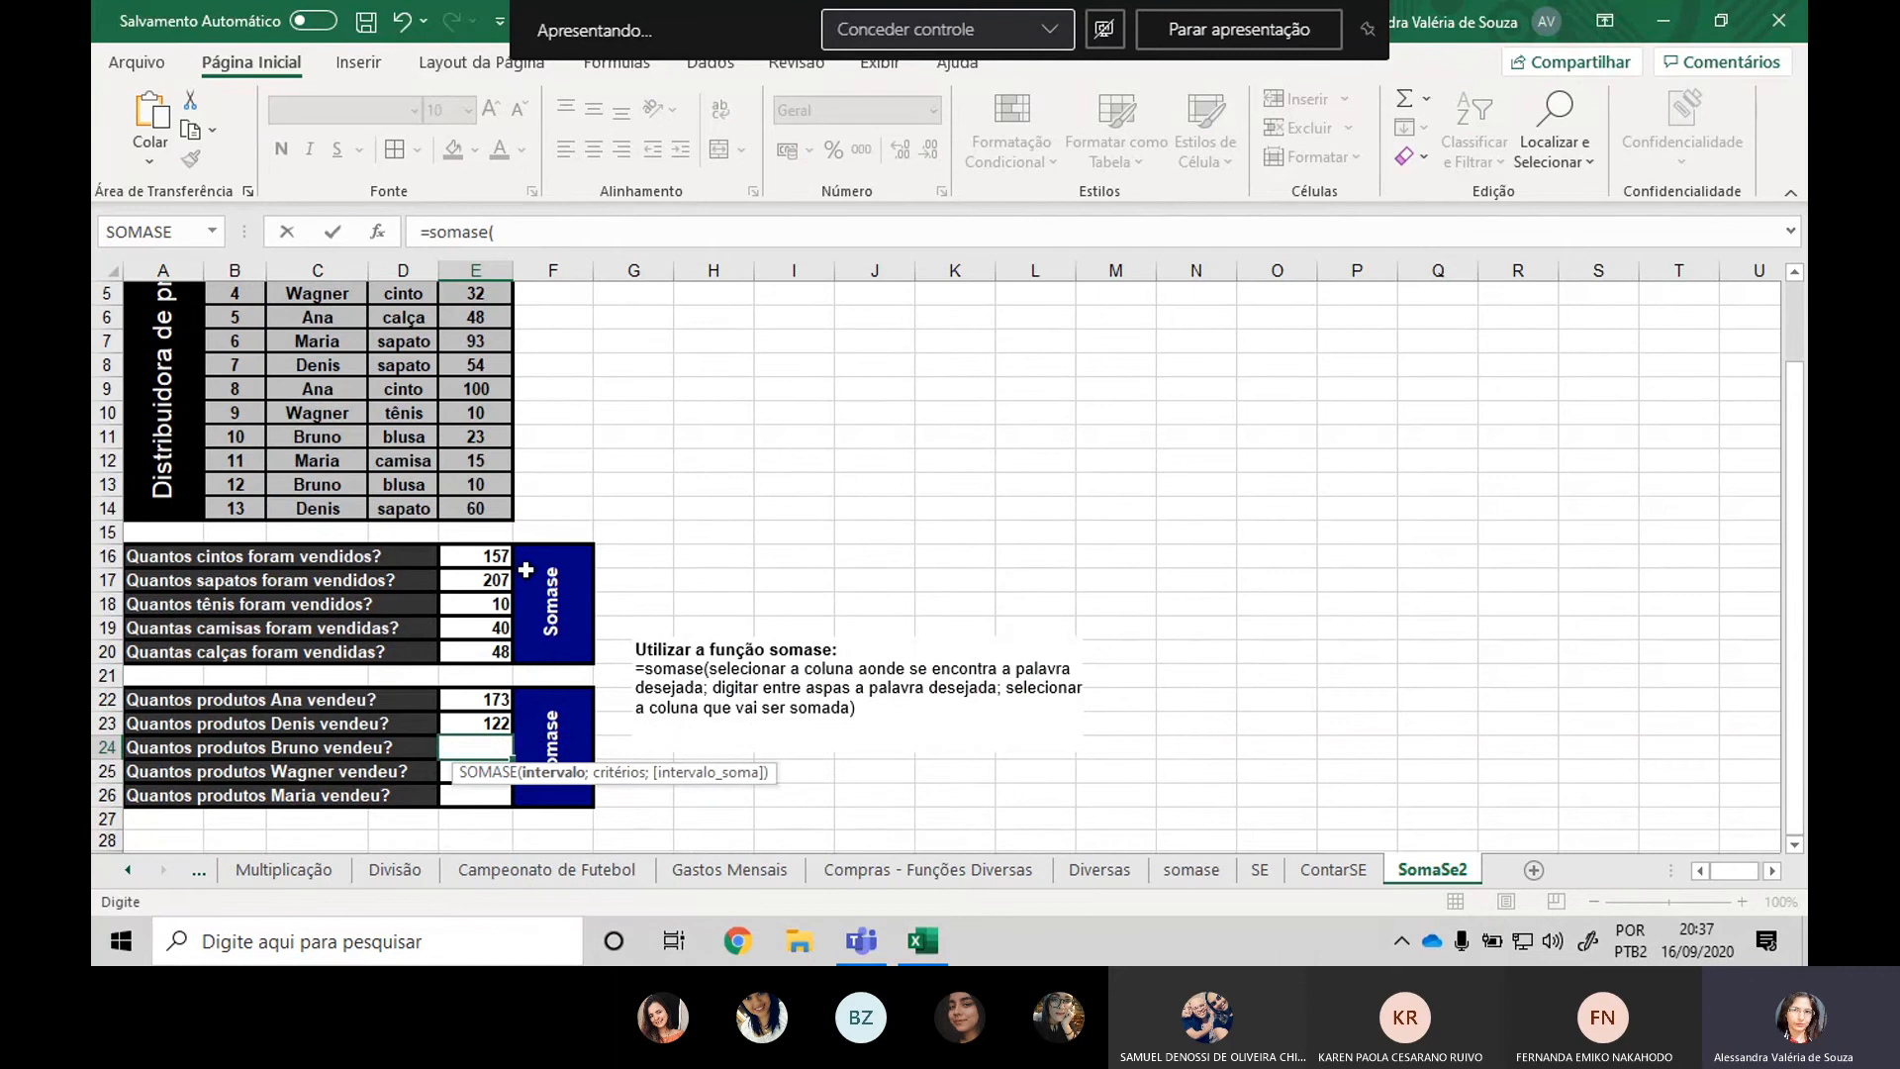
pyautogui.scroll(2, 525, 570)
pyautogui.moveTo(315, 317); pyautogui.dragTo(315, 598)
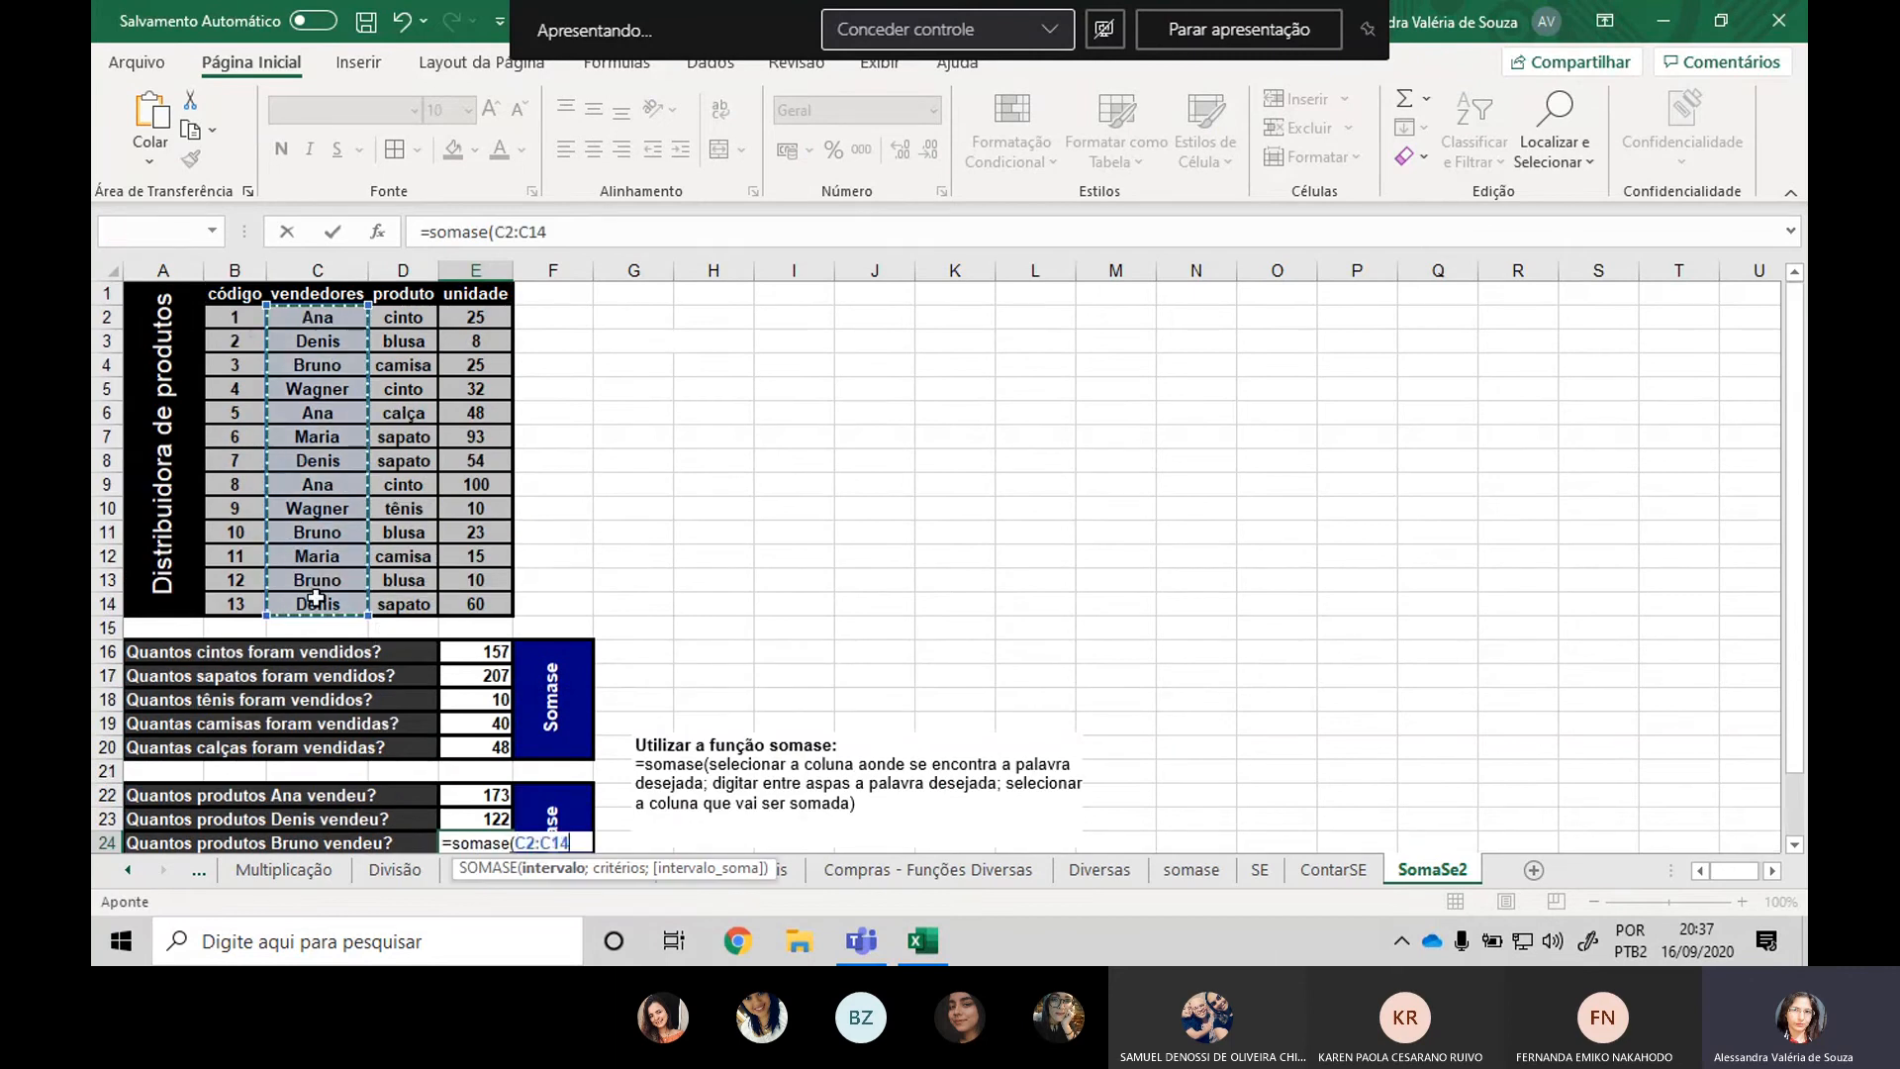
pyautogui.scroll(-2, 527, 565)
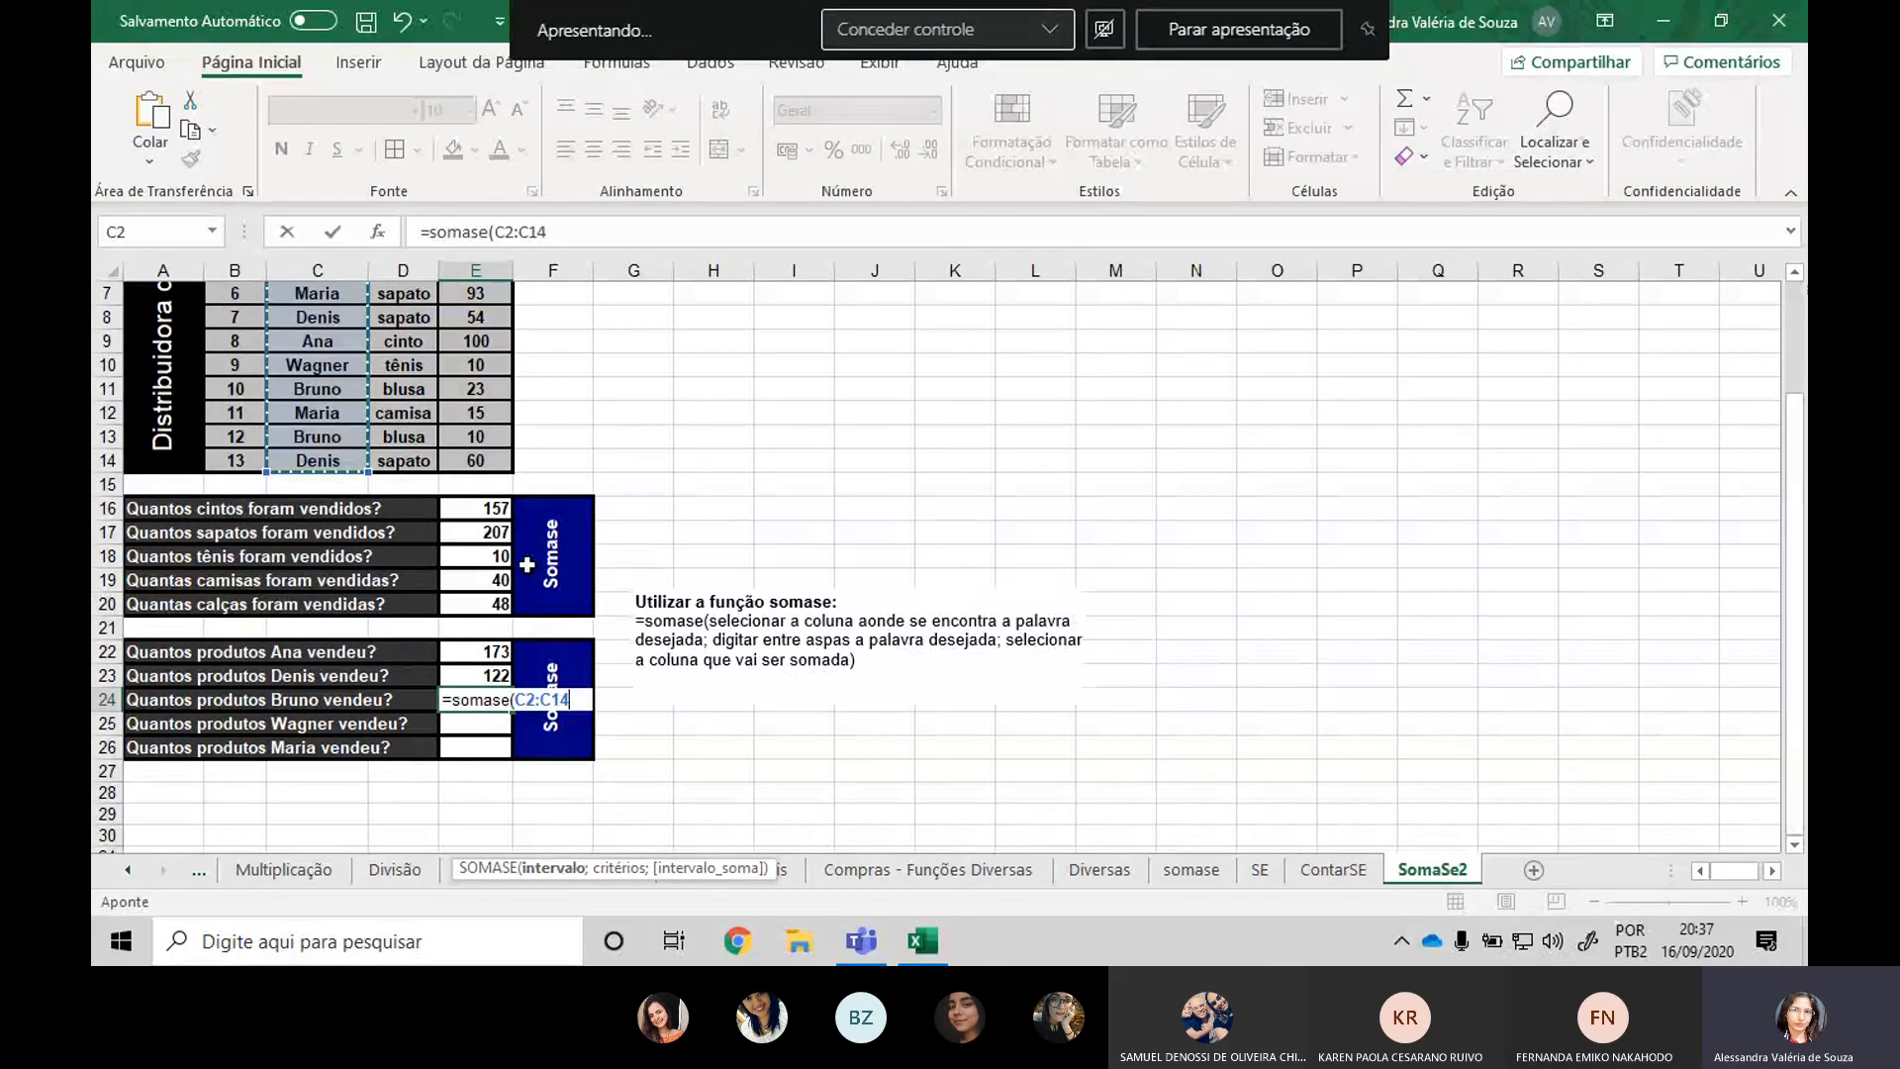
pyautogui.write(';"Bruno')
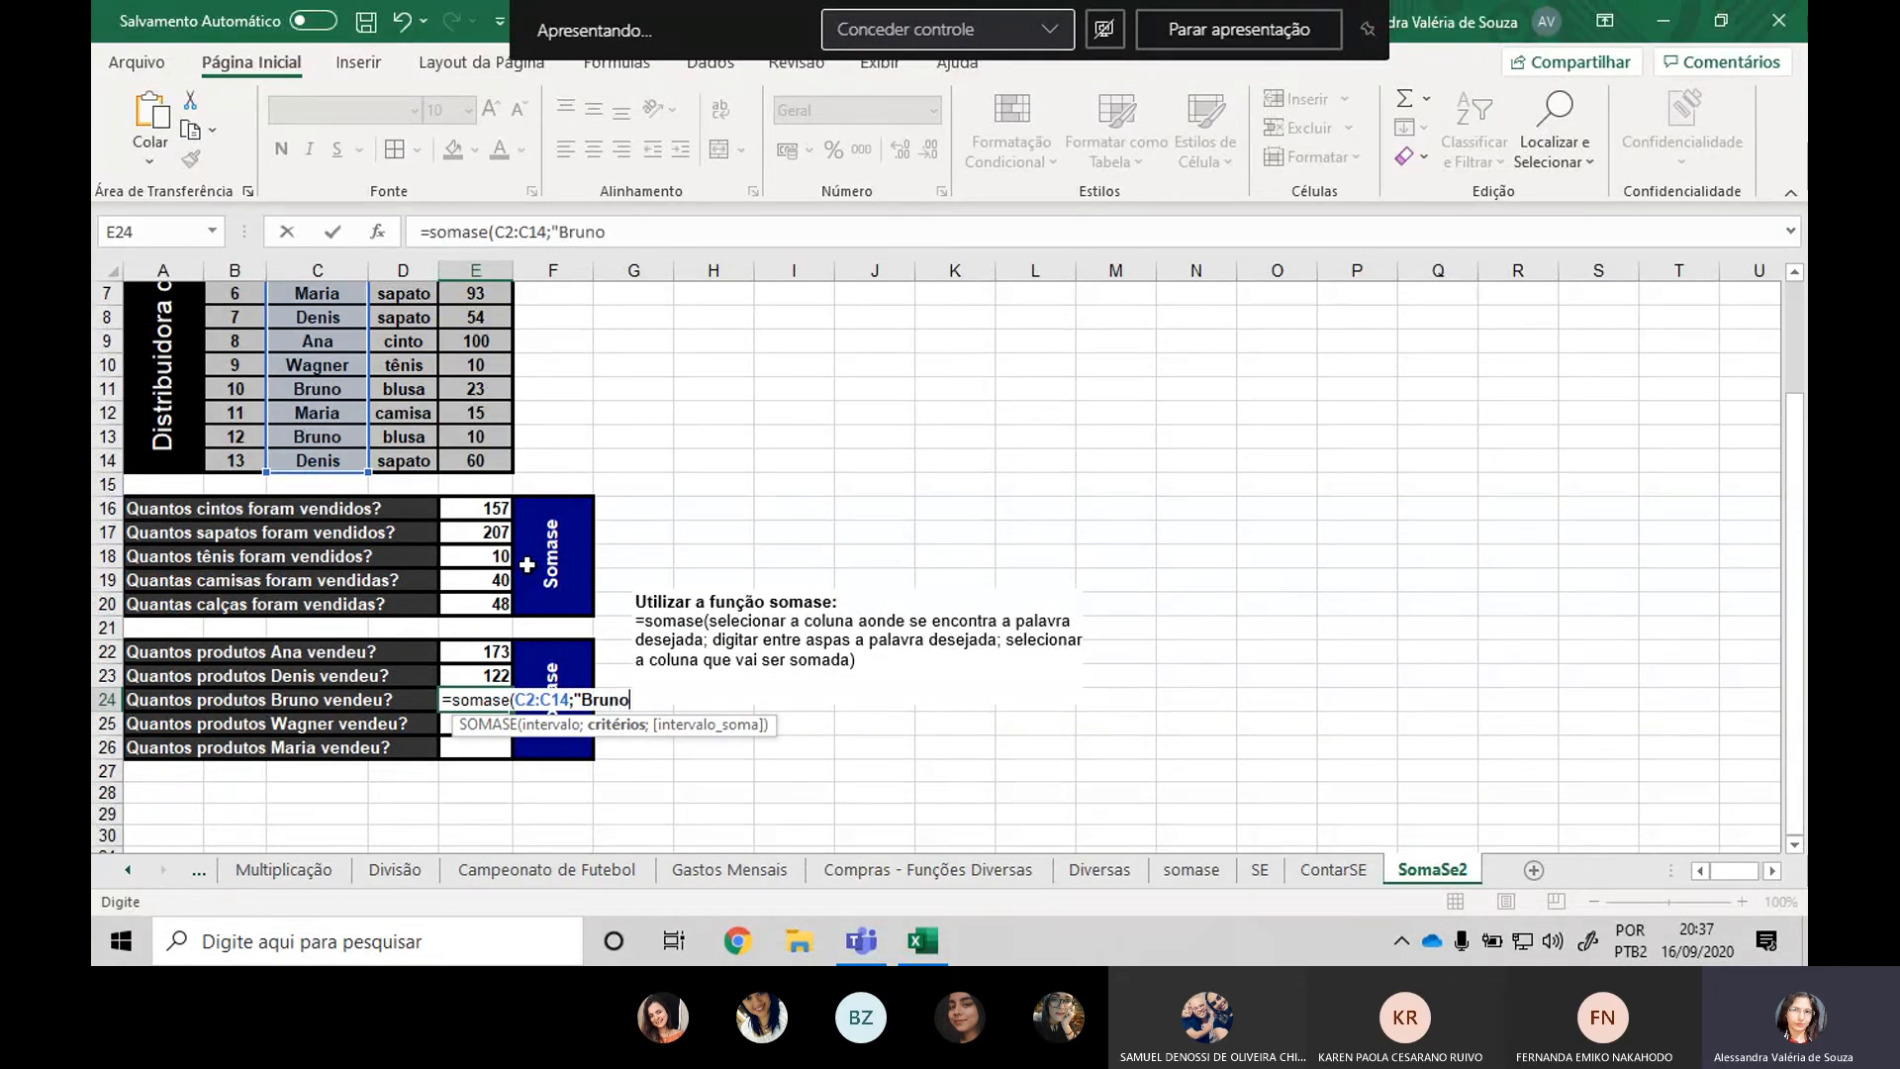
pyautogui.write('";')
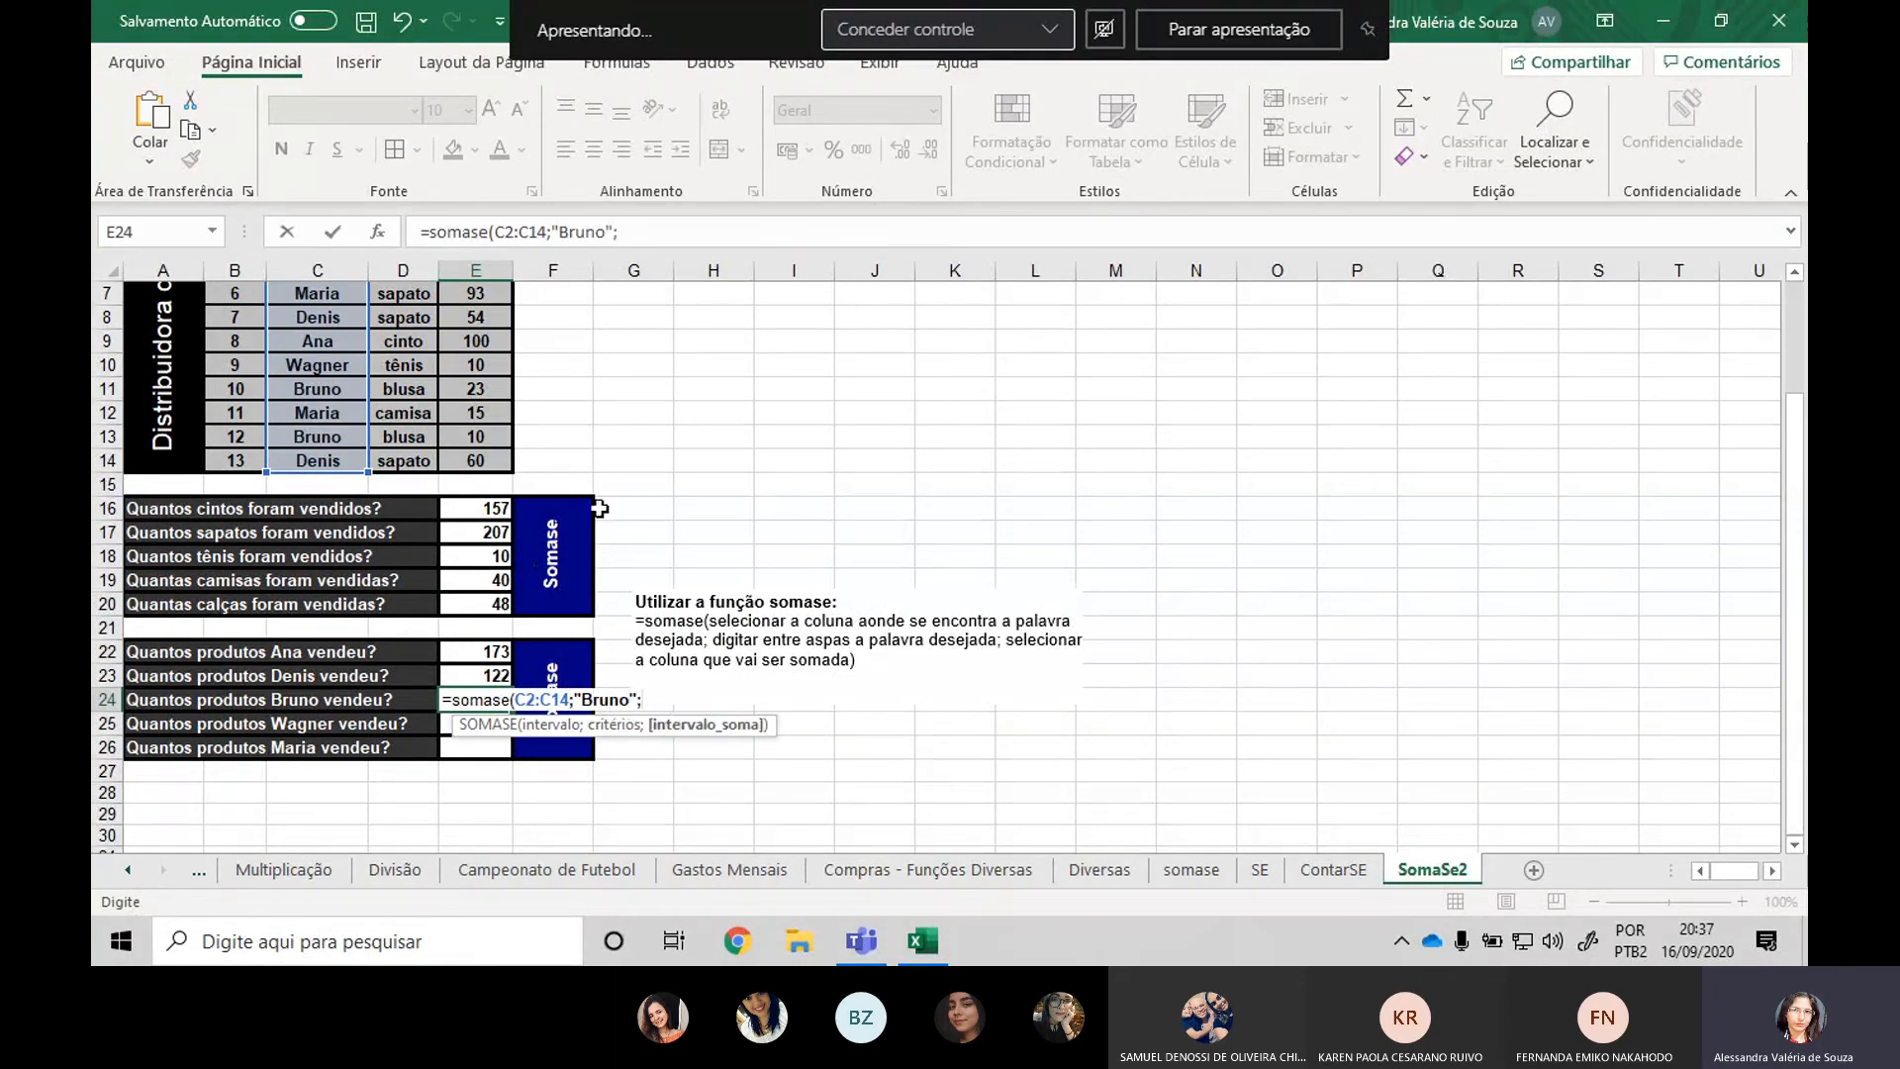
pyautogui.scroll(2, 600, 508)
pyautogui.moveTo(475, 317); pyautogui.dragTo(462, 601)
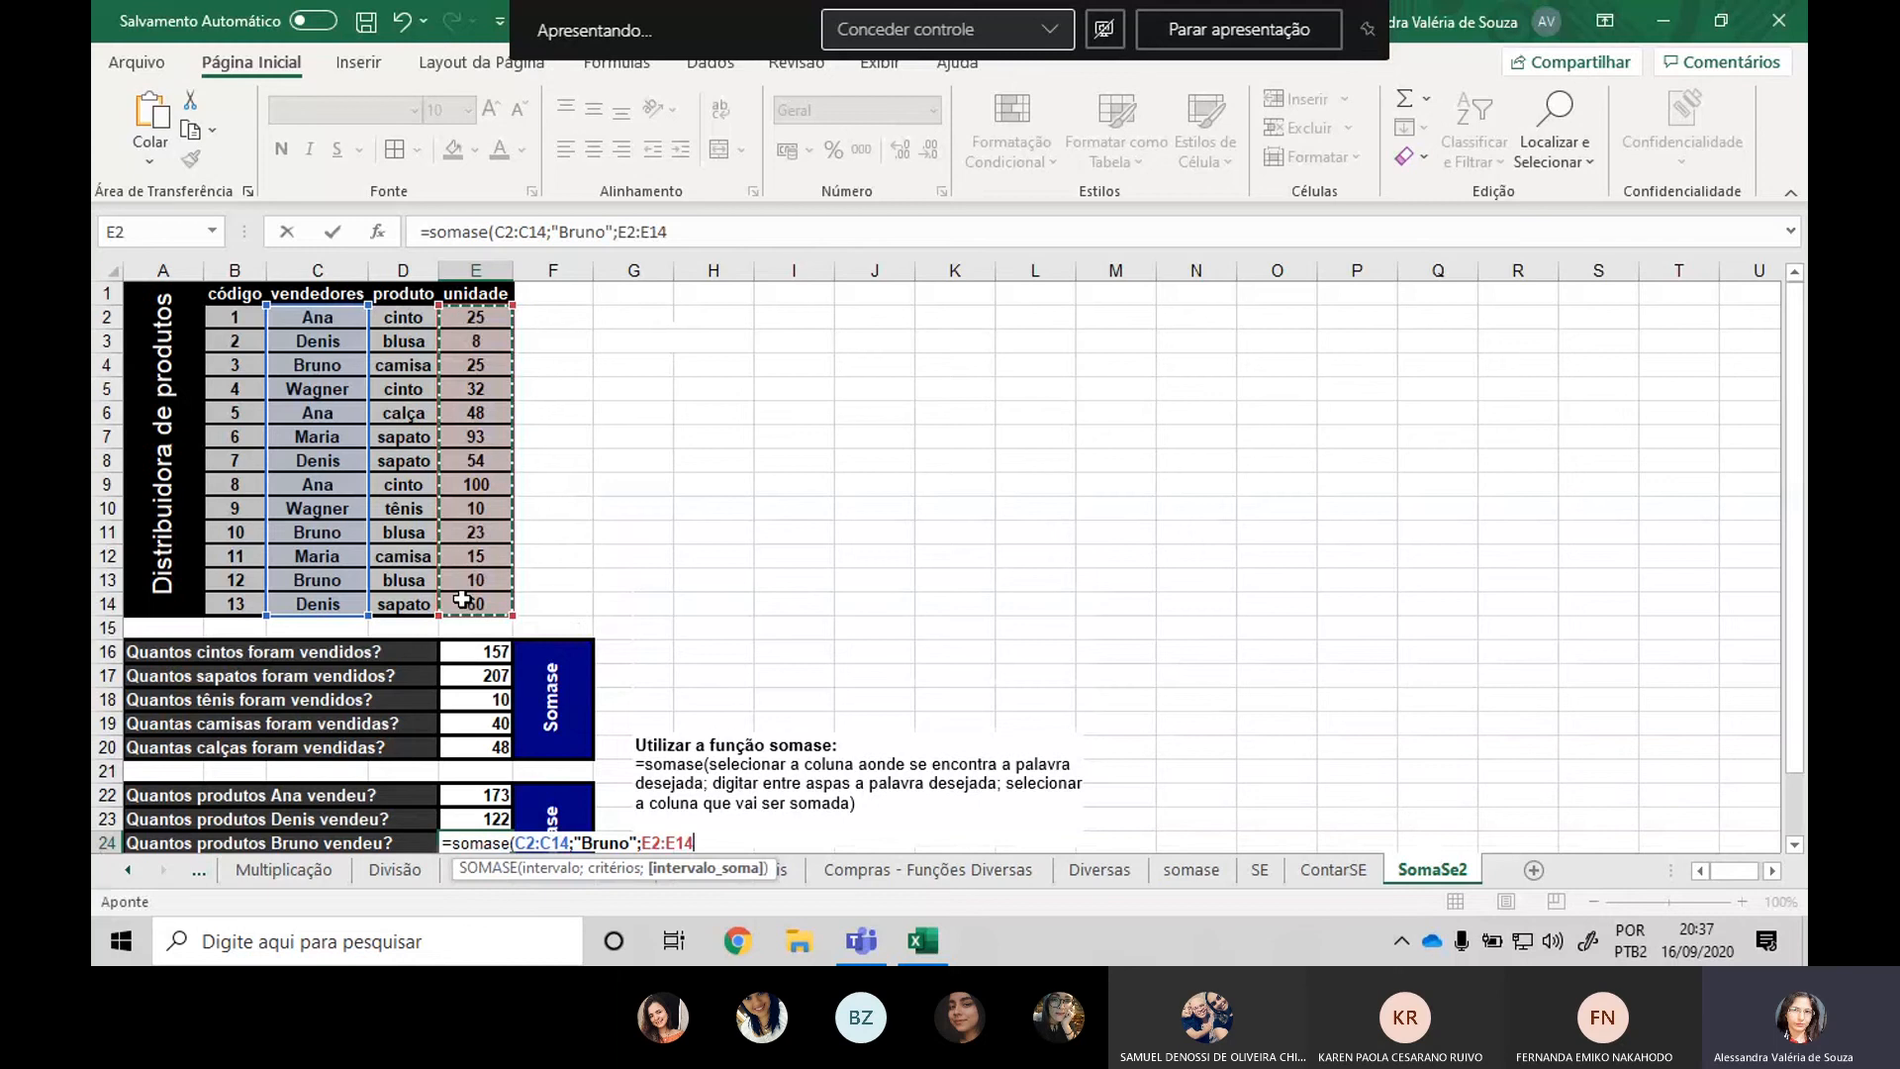
pyautogui.press('Return')
pyautogui.scroll(-2, 607, 632)
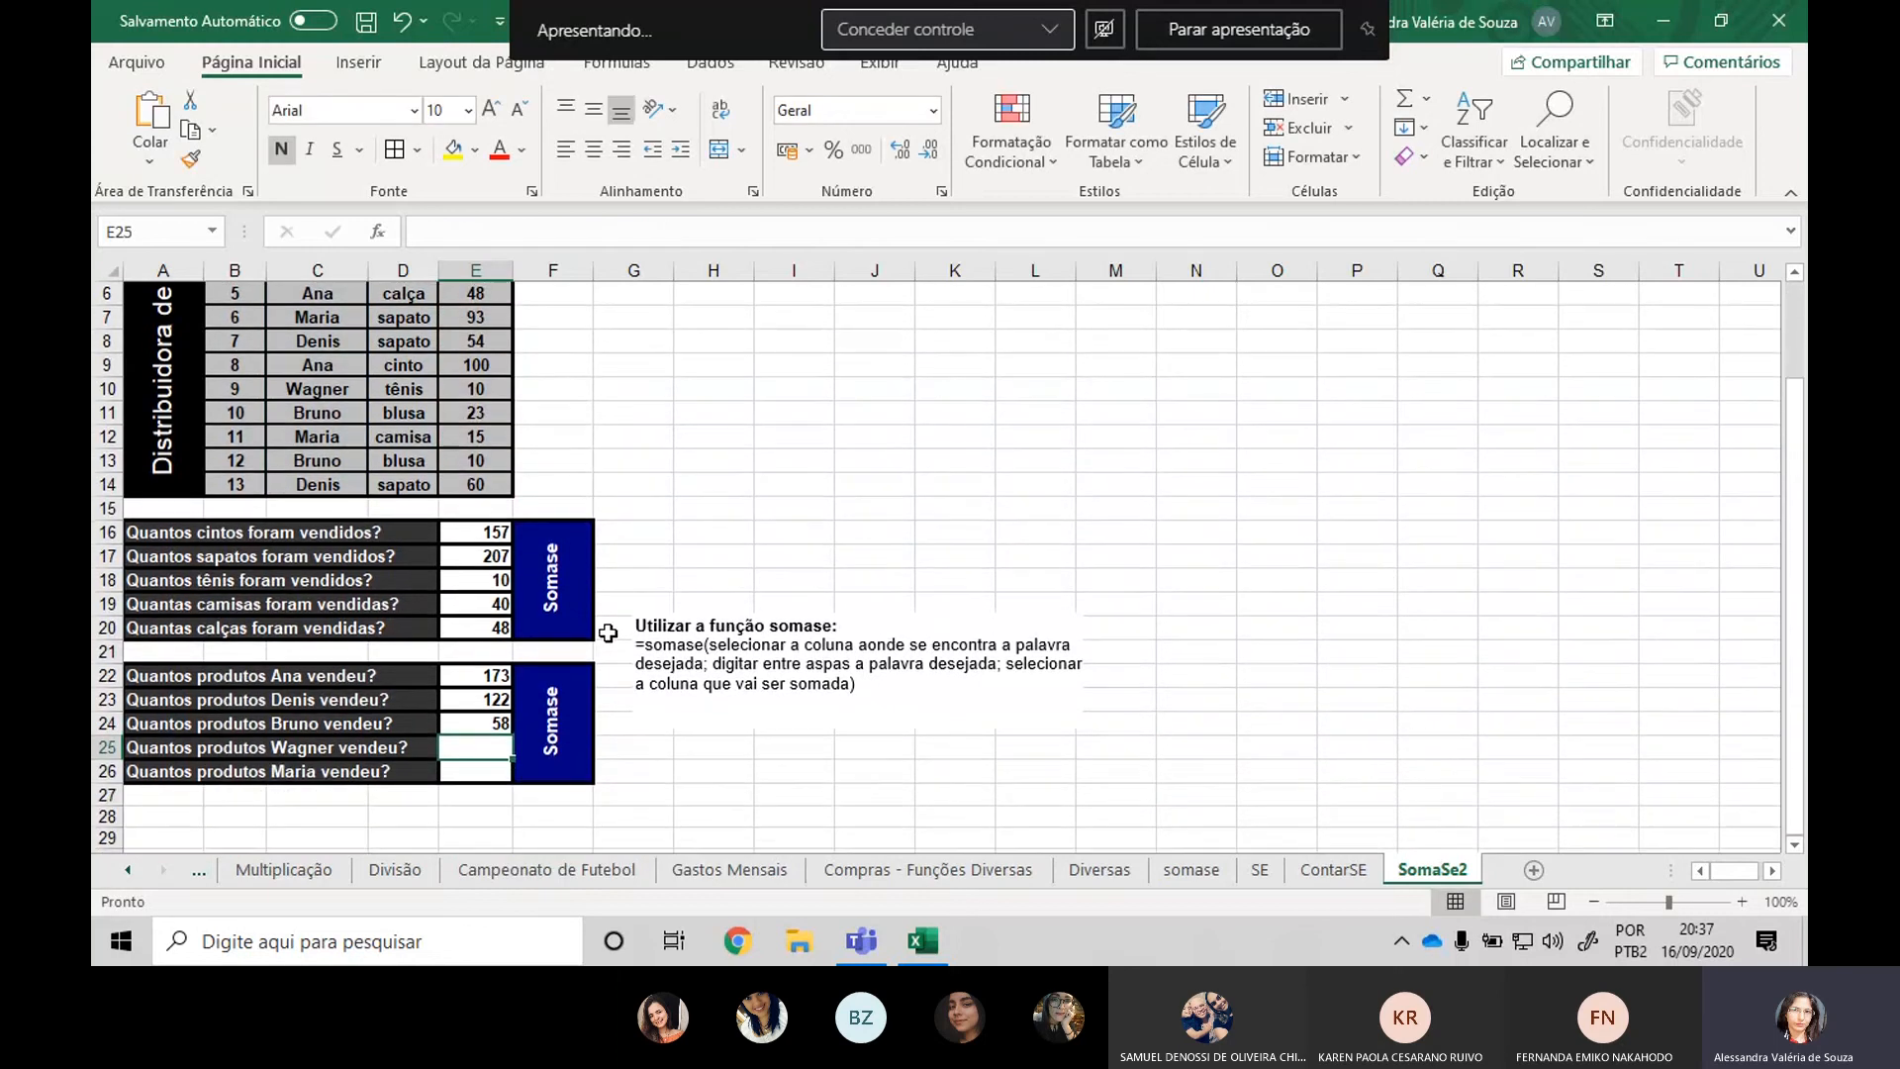
pyautogui.write('sona')
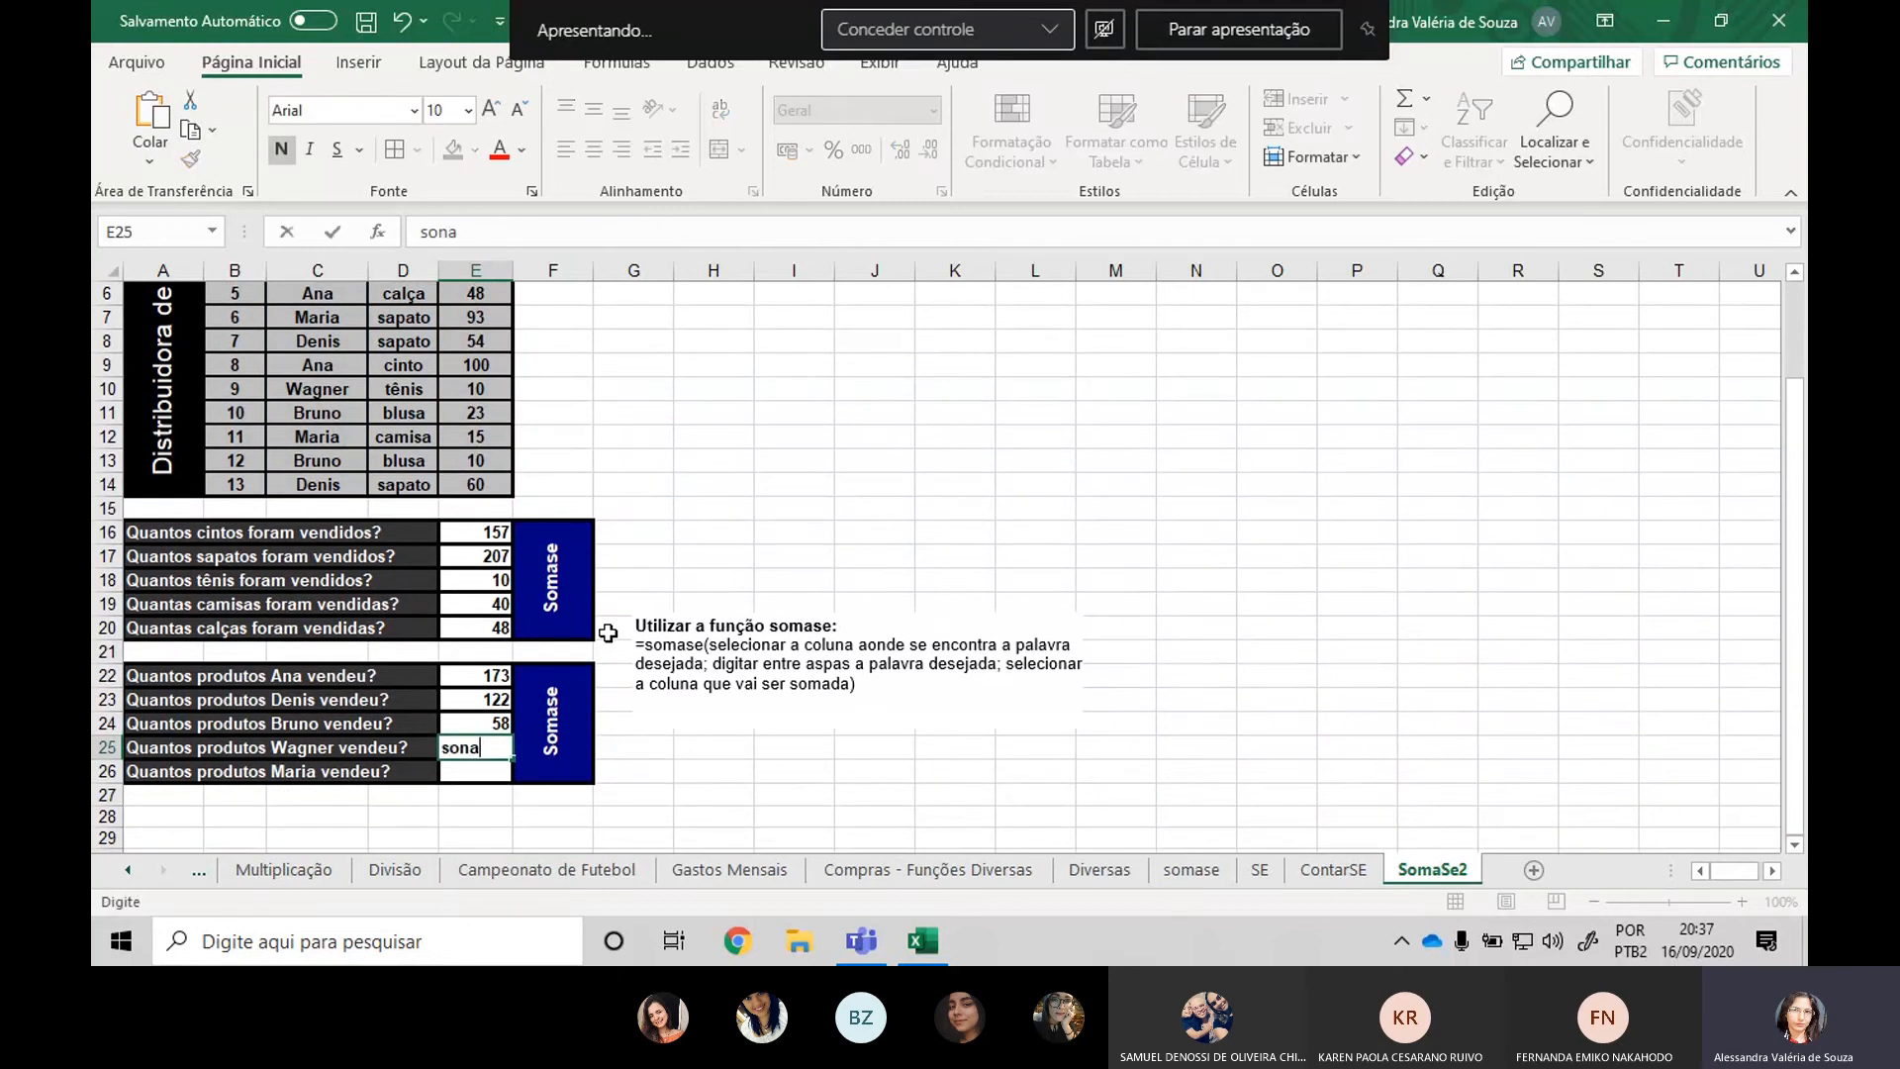
pyautogui.write('mase(')
pyautogui.scroll(2, 666, 458)
pyautogui.moveTo(317, 316); pyautogui.dragTo(319, 612)
pyautogui.scroll(-4, 495, 594)
# Calculate the units sold by row 25's seller in E25 with SOMASE, using C2:C14, the seller's first name as criterion and E2:E14.
pyautogui.click(498, 576)
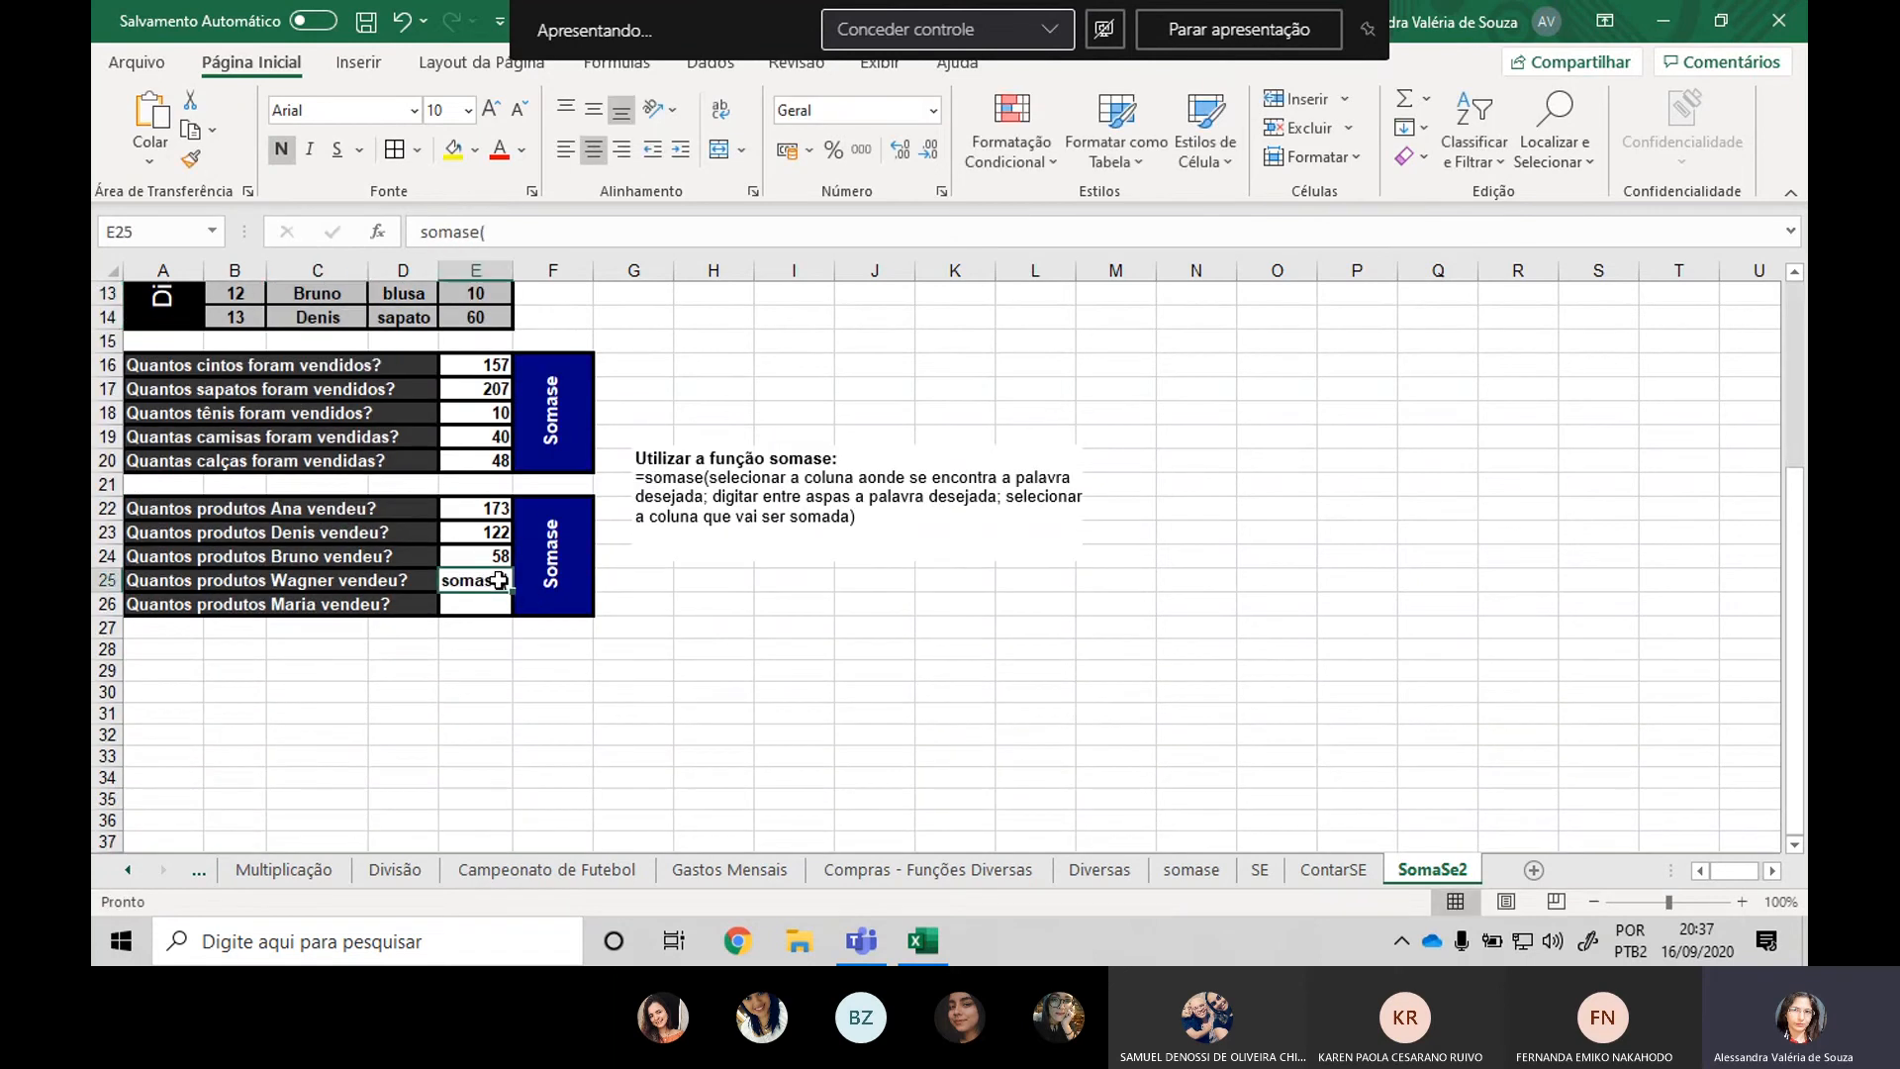
pyautogui.write('=som')
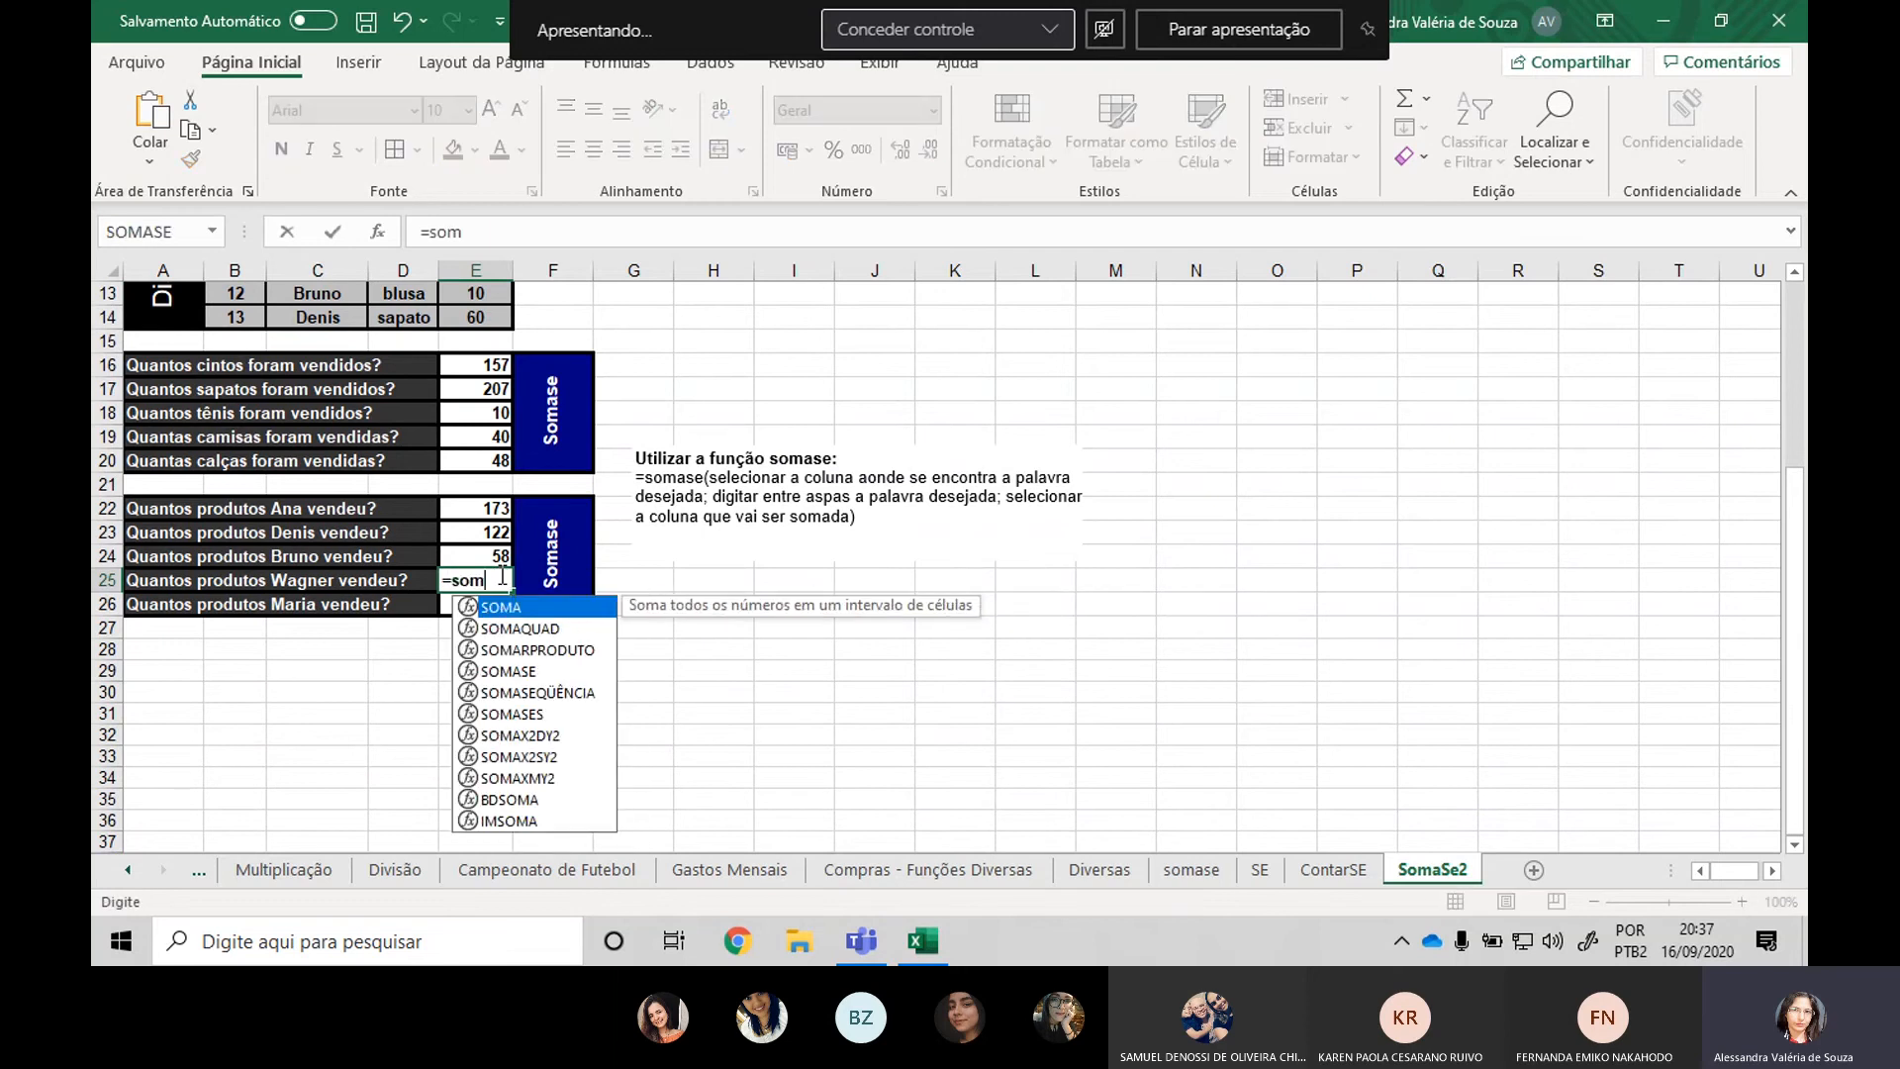
pyautogui.write('ase(')
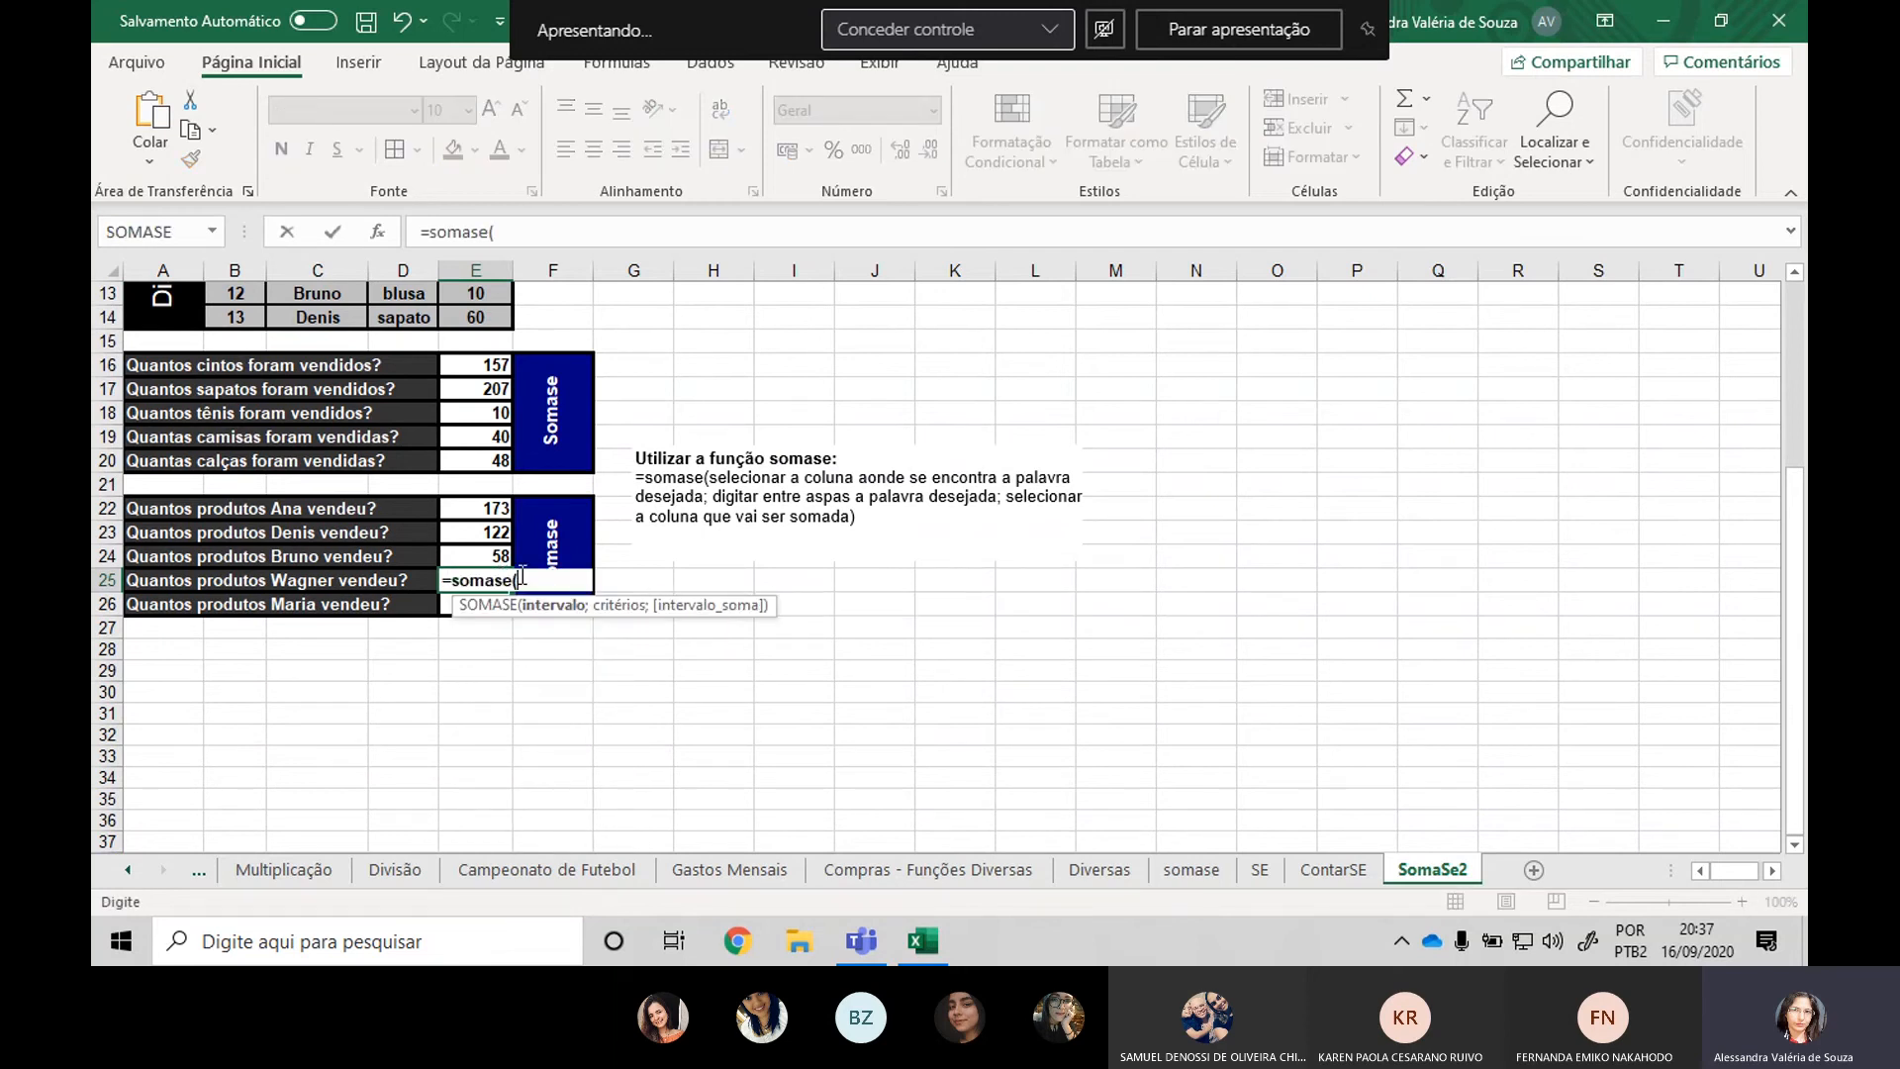
pyautogui.scroll(3, 347, 538)
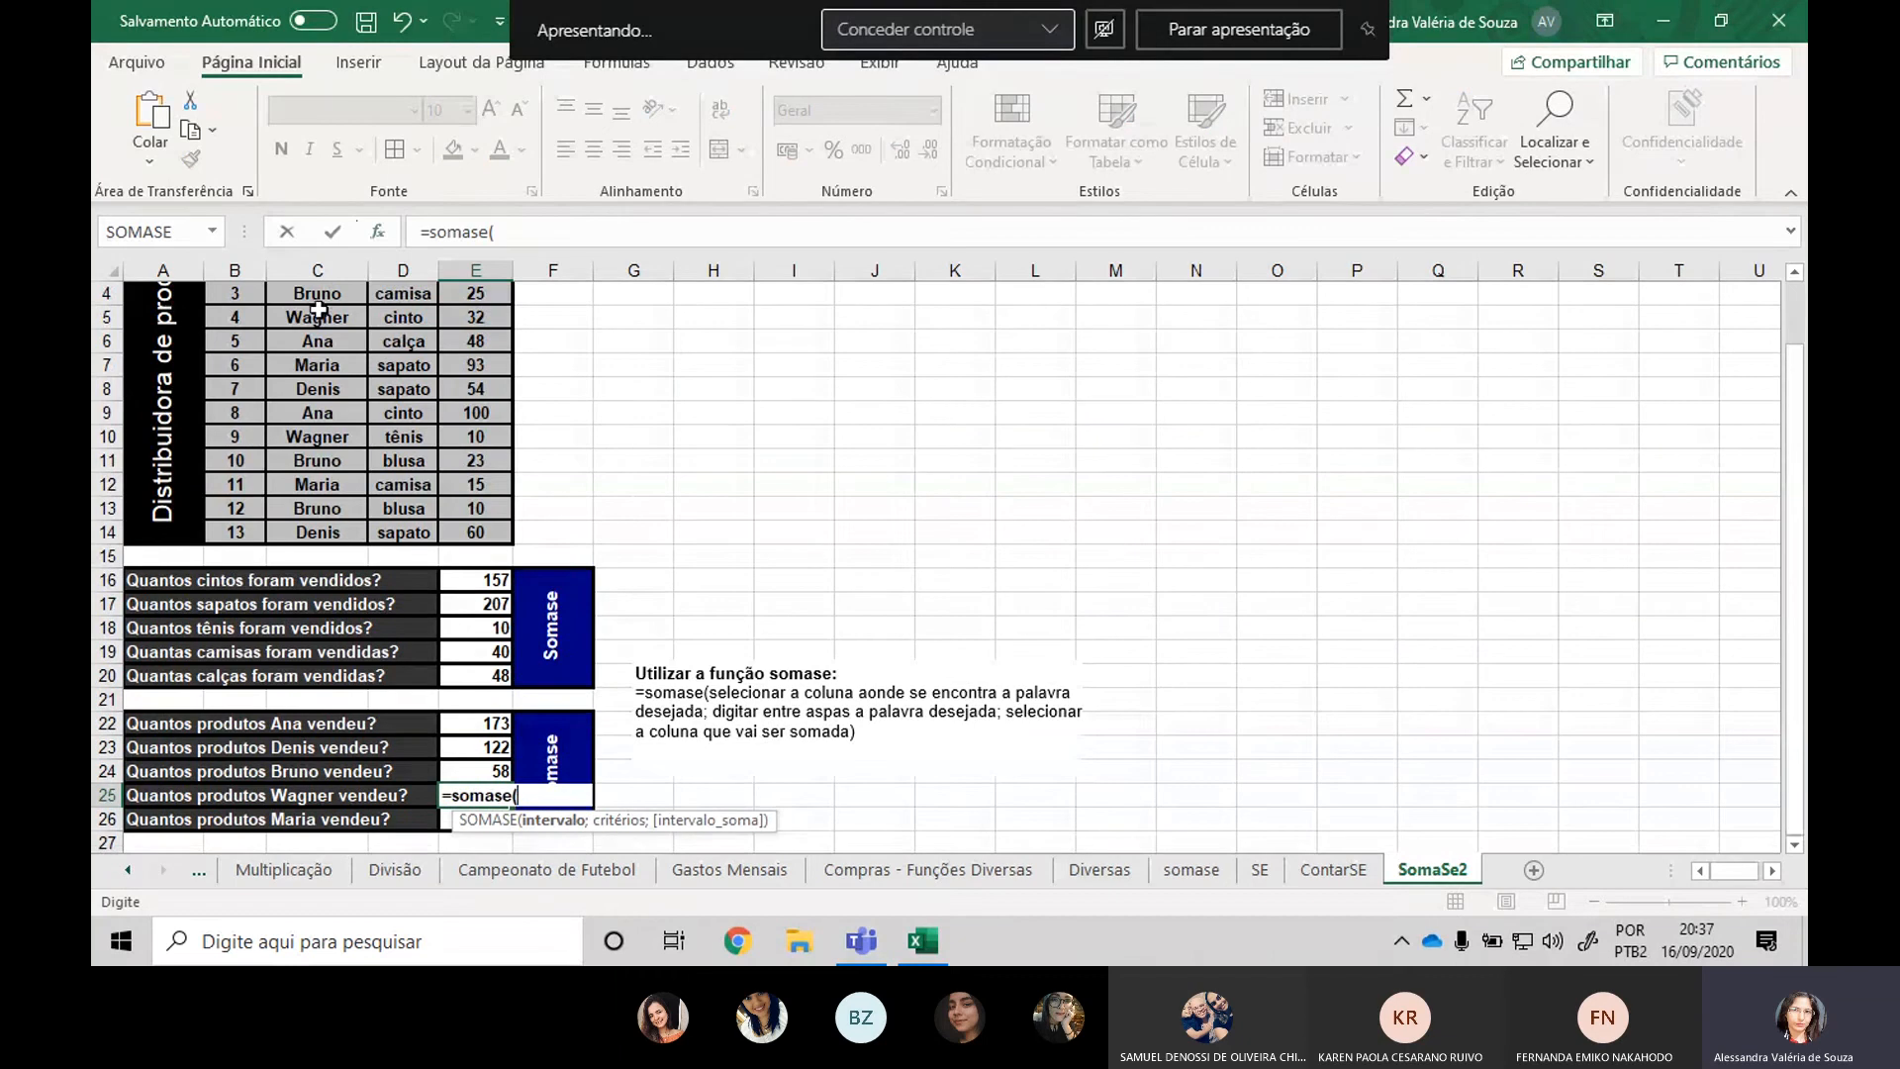
pyautogui.scroll(1, 319, 310)
pyautogui.moveTo(319, 316); pyautogui.dragTo(346, 603)
pyautogui.scroll(-3, 407, 608)
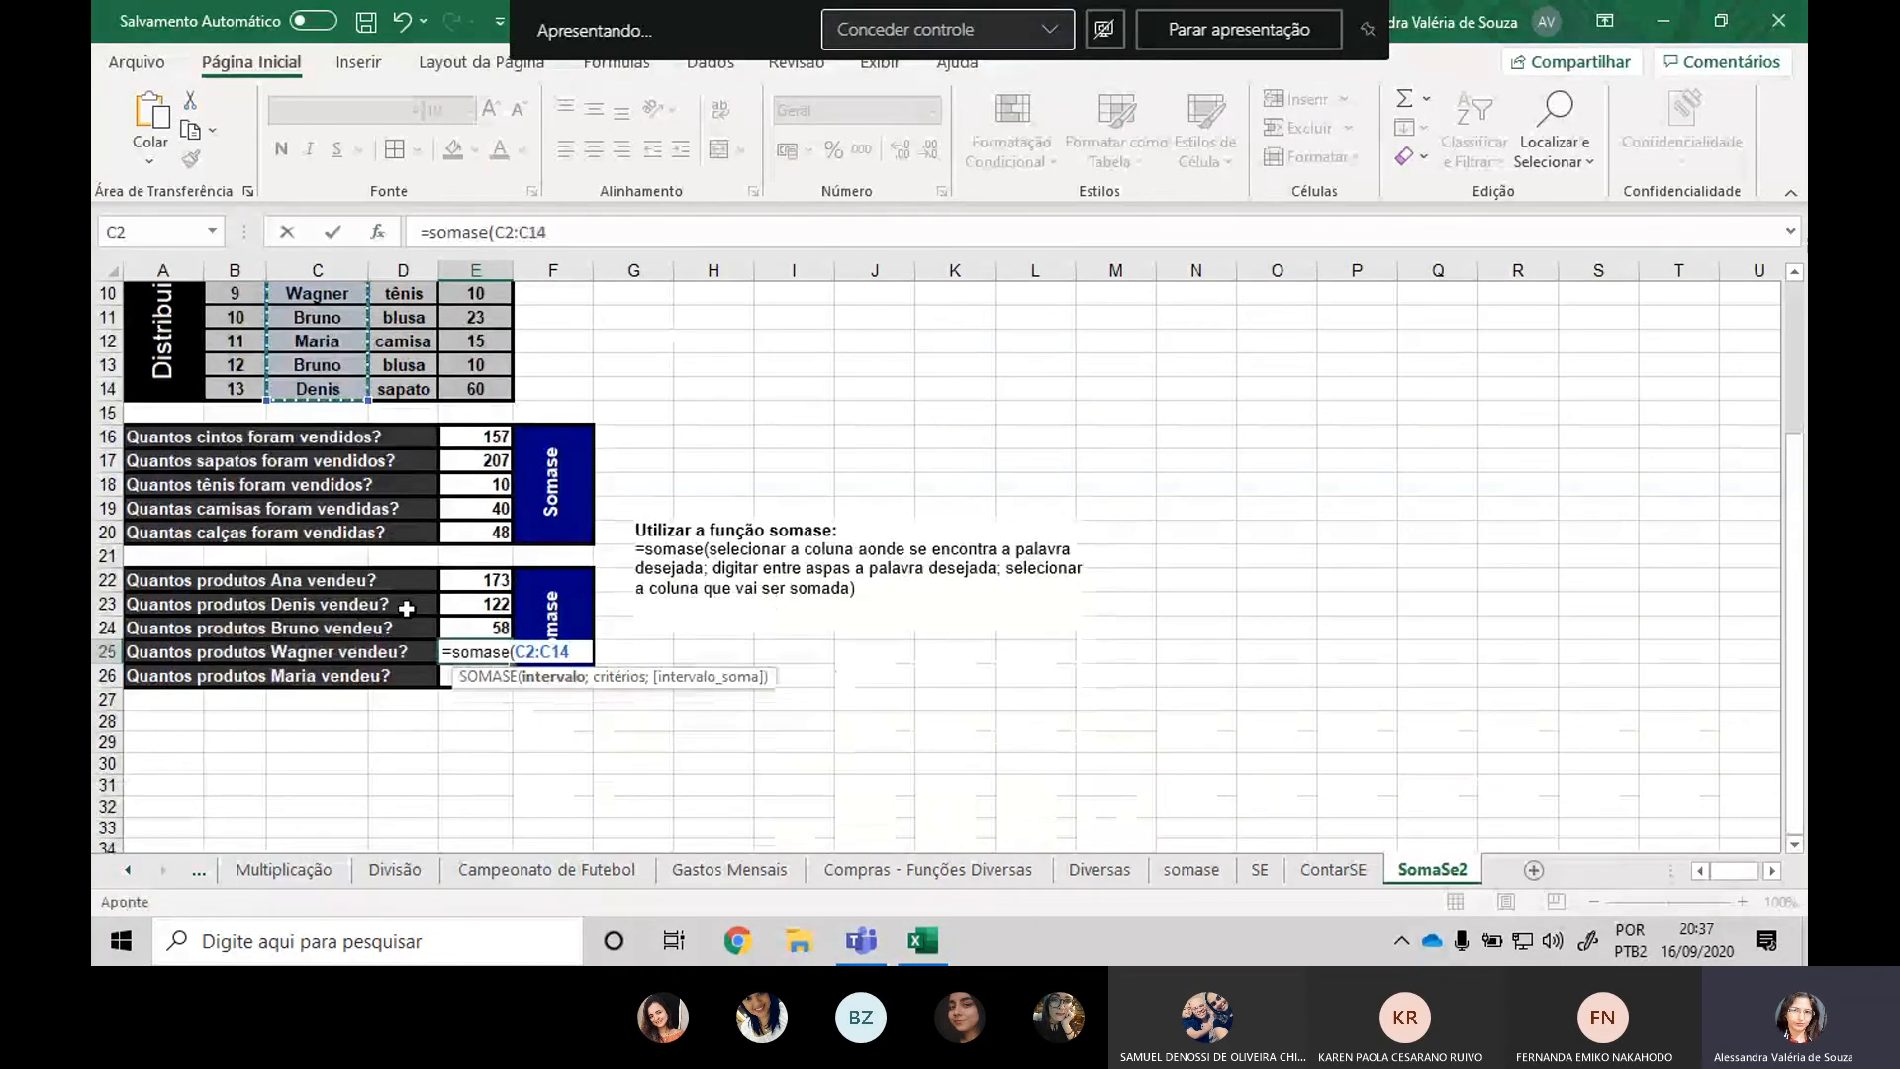
pyautogui.write(';"Wagn')
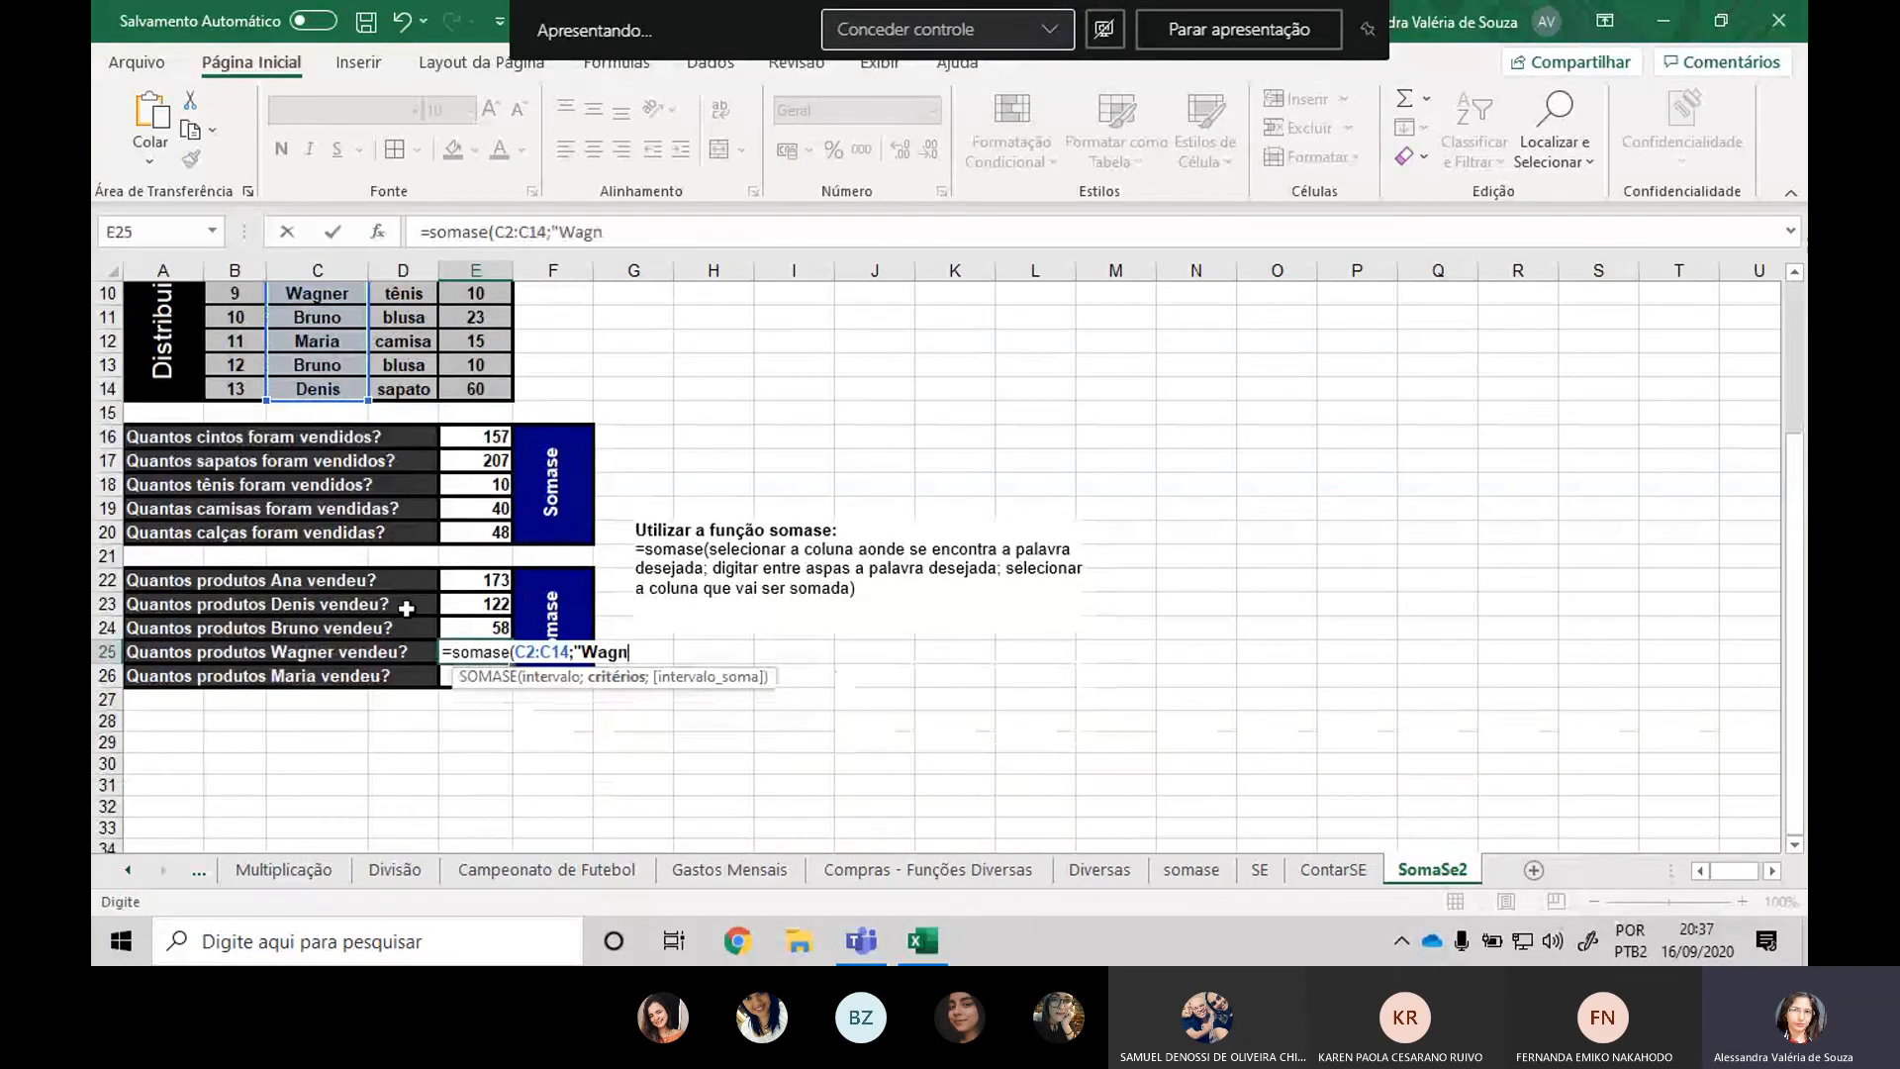
pyautogui.write('er"')
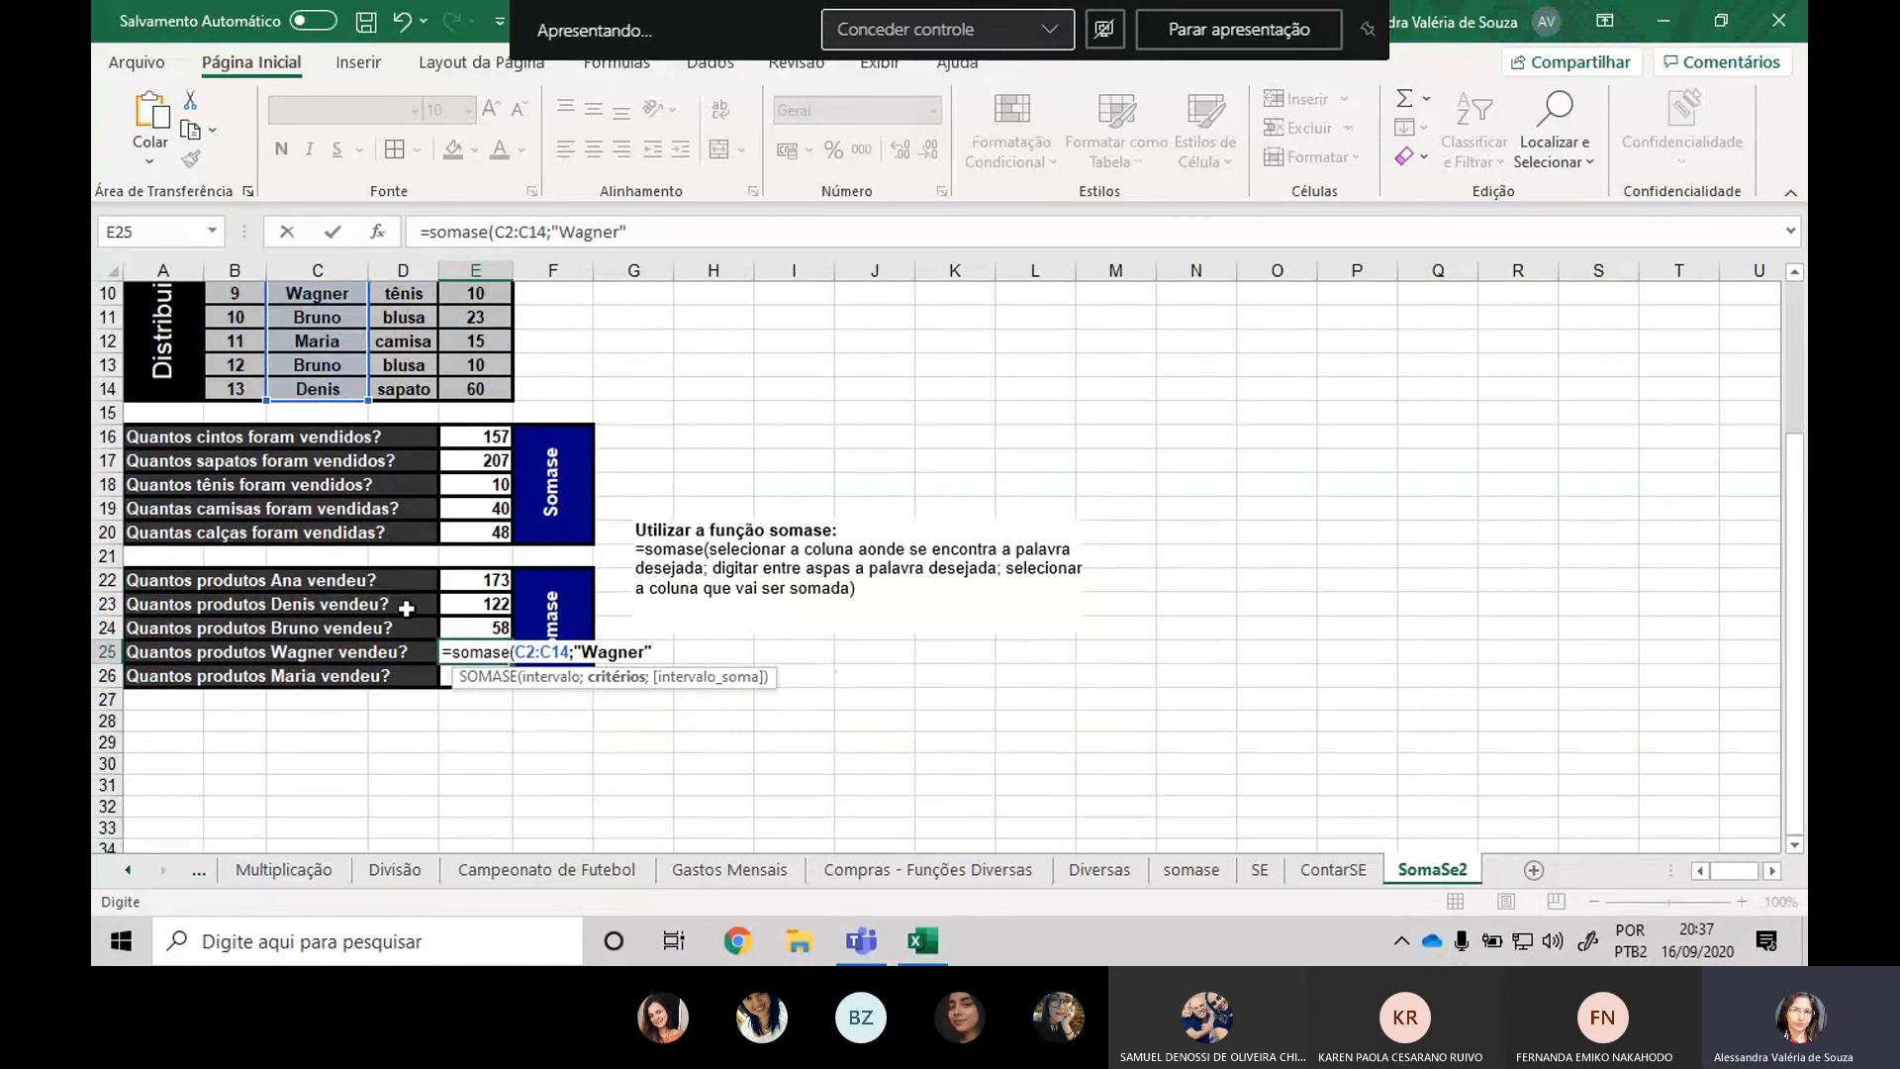
pyautogui.write(';')
pyautogui.scroll(3, 407, 608)
pyautogui.moveTo(477, 317); pyautogui.dragTo(476, 603)
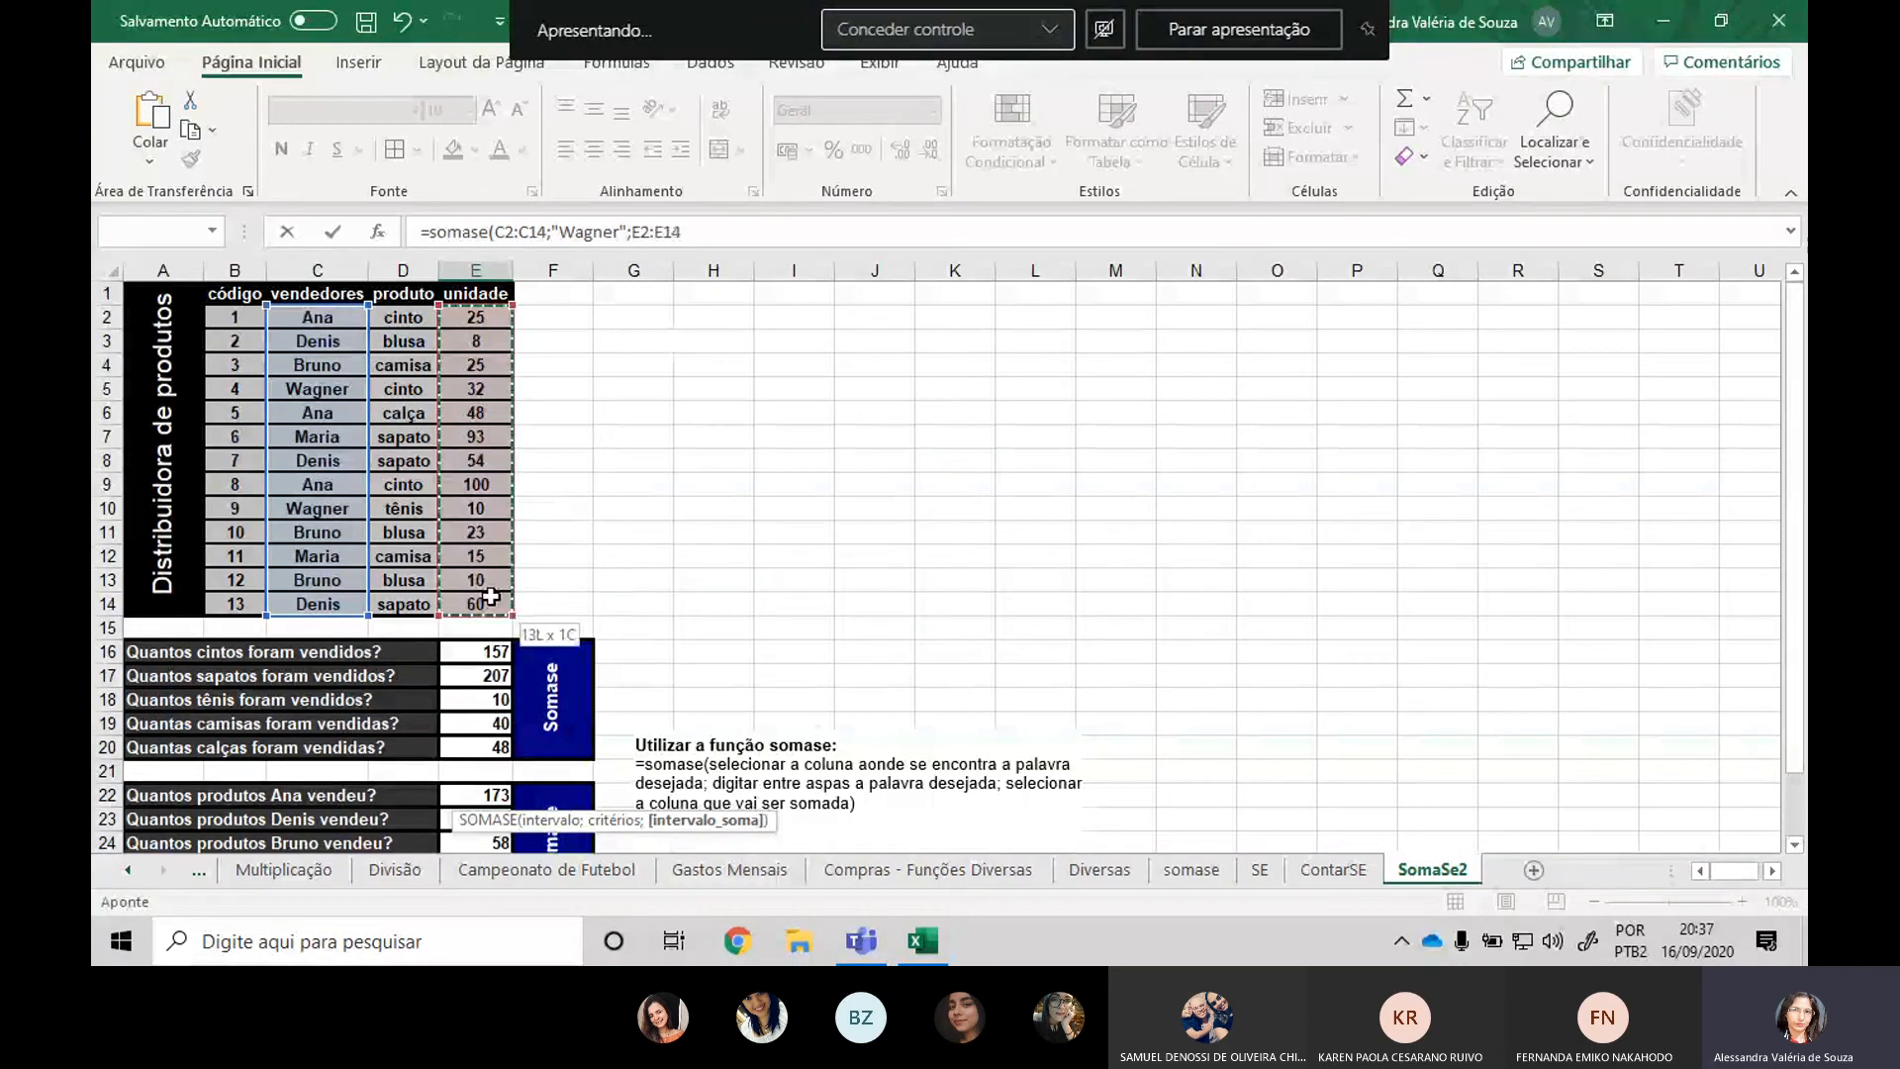
pyautogui.scroll(-2, 780, 536)
pyautogui.press('Return')
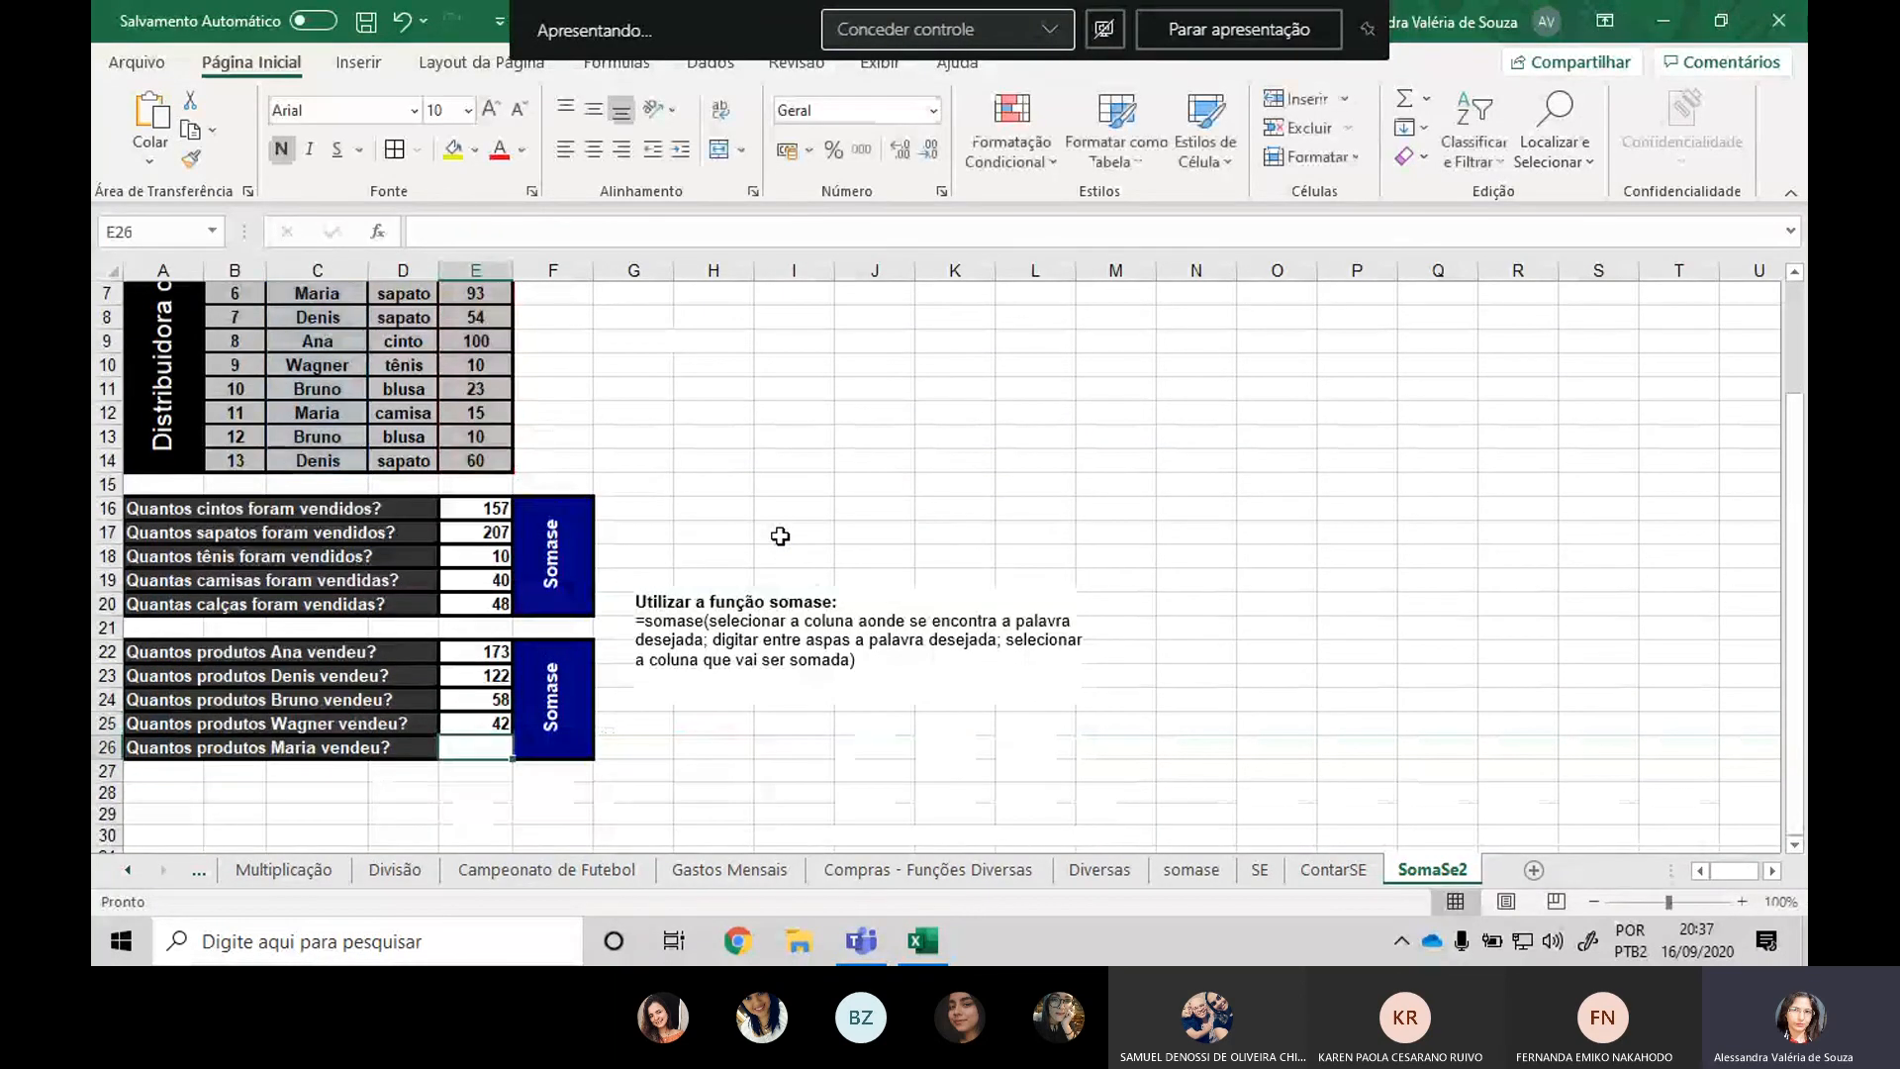
# Calculate the units sold by row 26's seller in E26 with SOMASE, using C2:C14, the seller's first name as criterion and E2:E14.
pyautogui.write('=s')
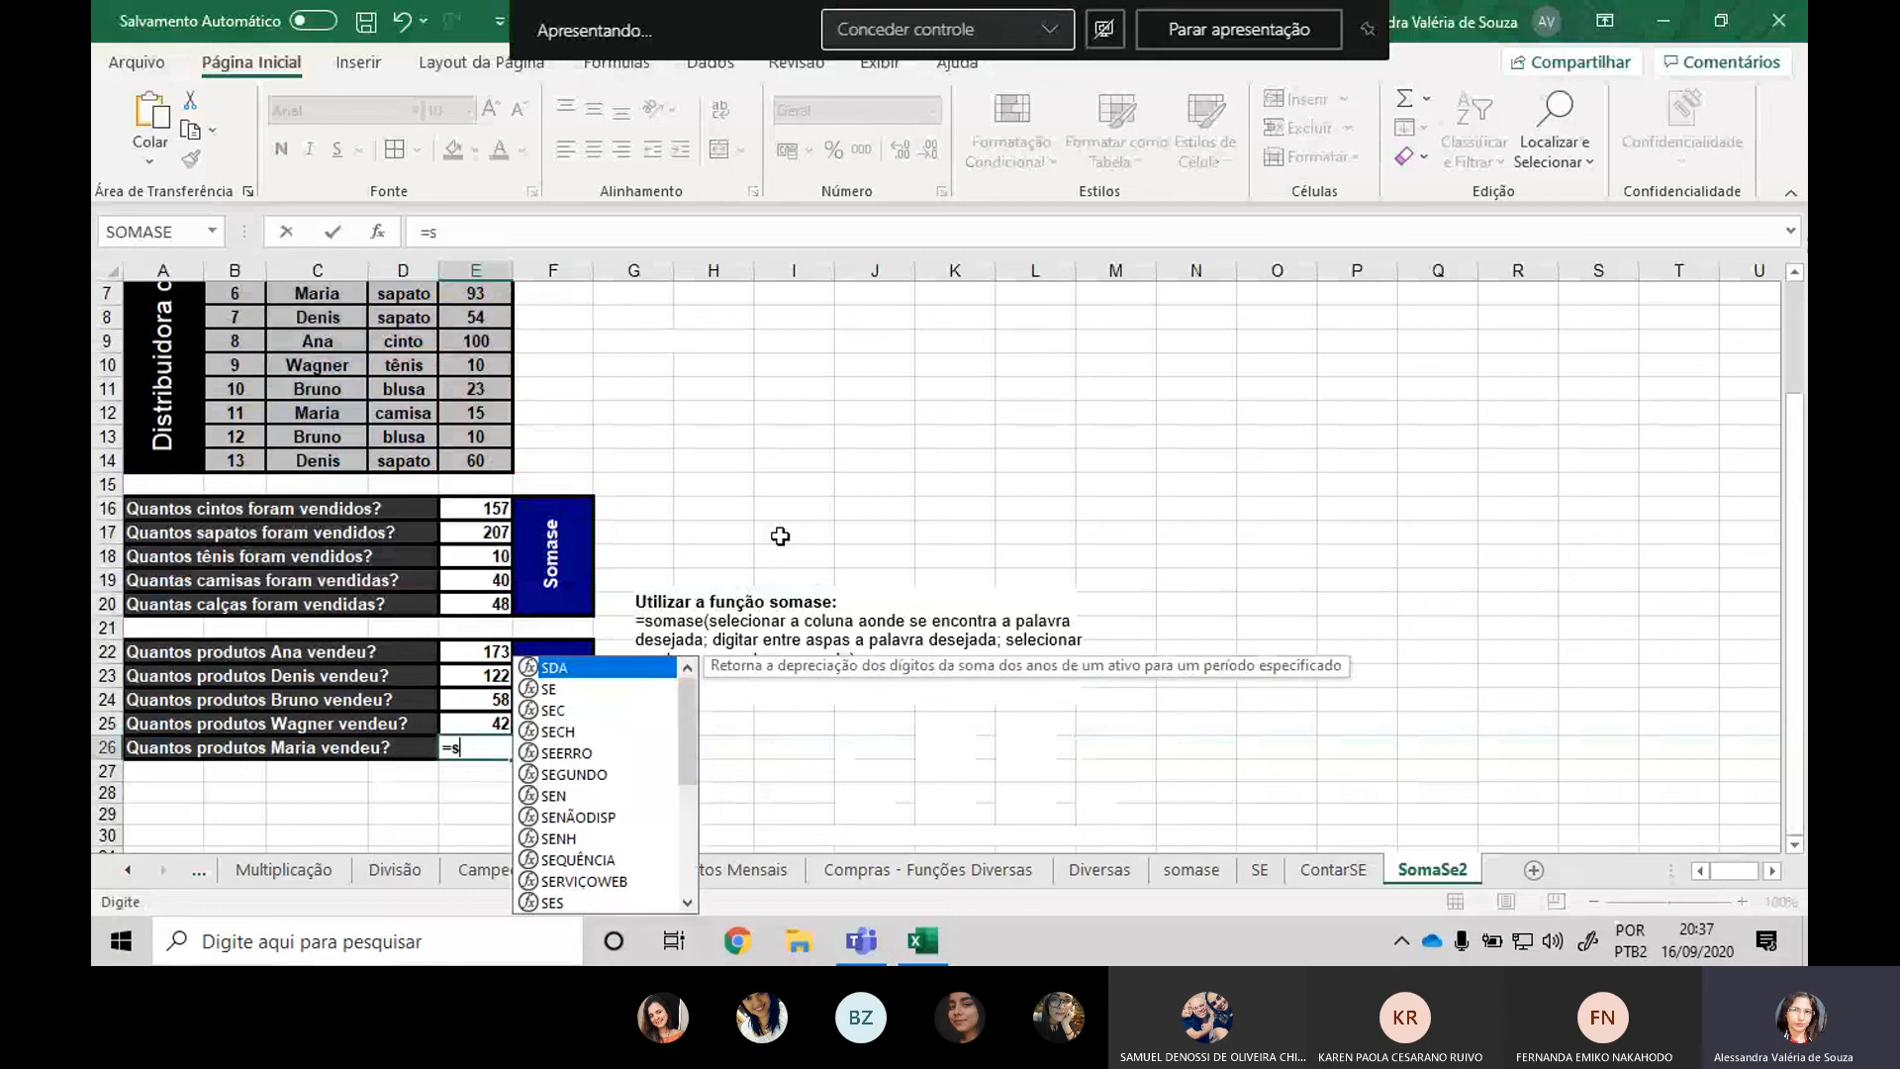
pyautogui.write('omase(')
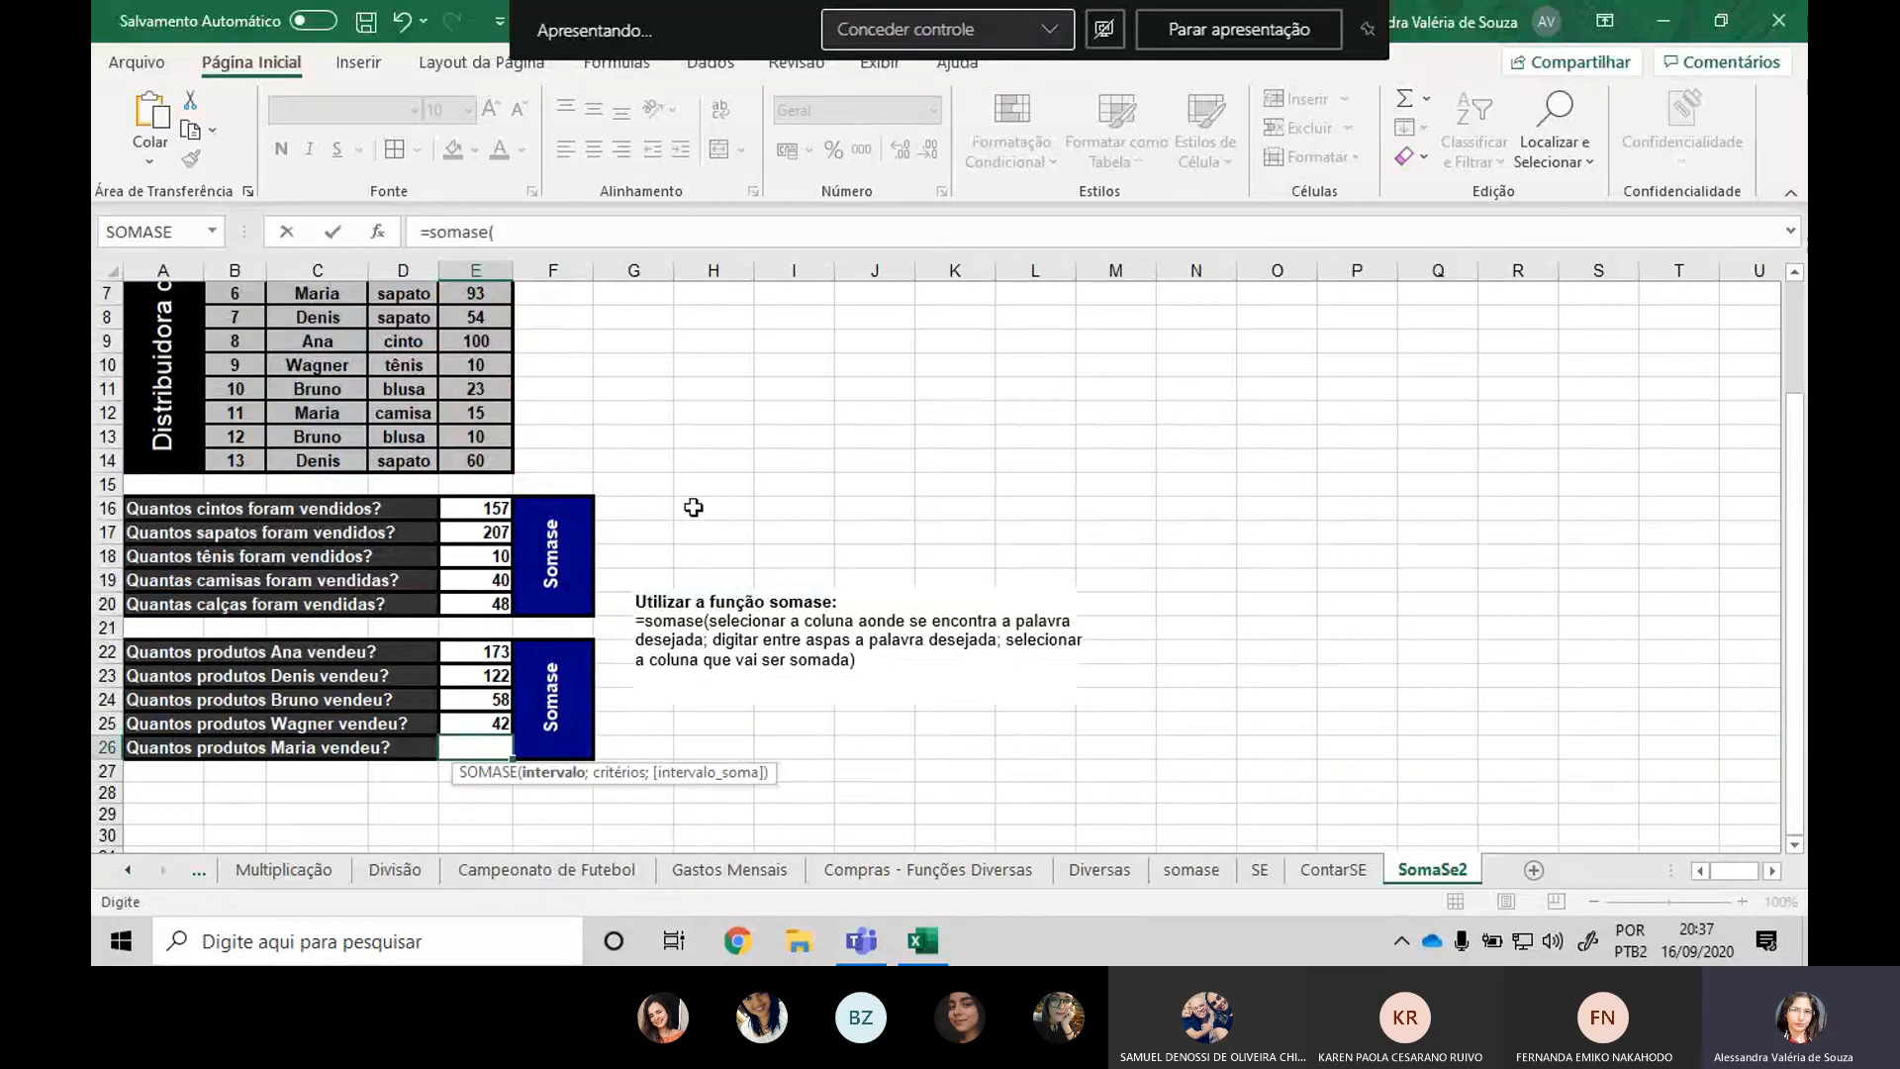
pyautogui.scroll(2, 683, 503)
pyautogui.moveTo(317, 316); pyautogui.dragTo(316, 598)
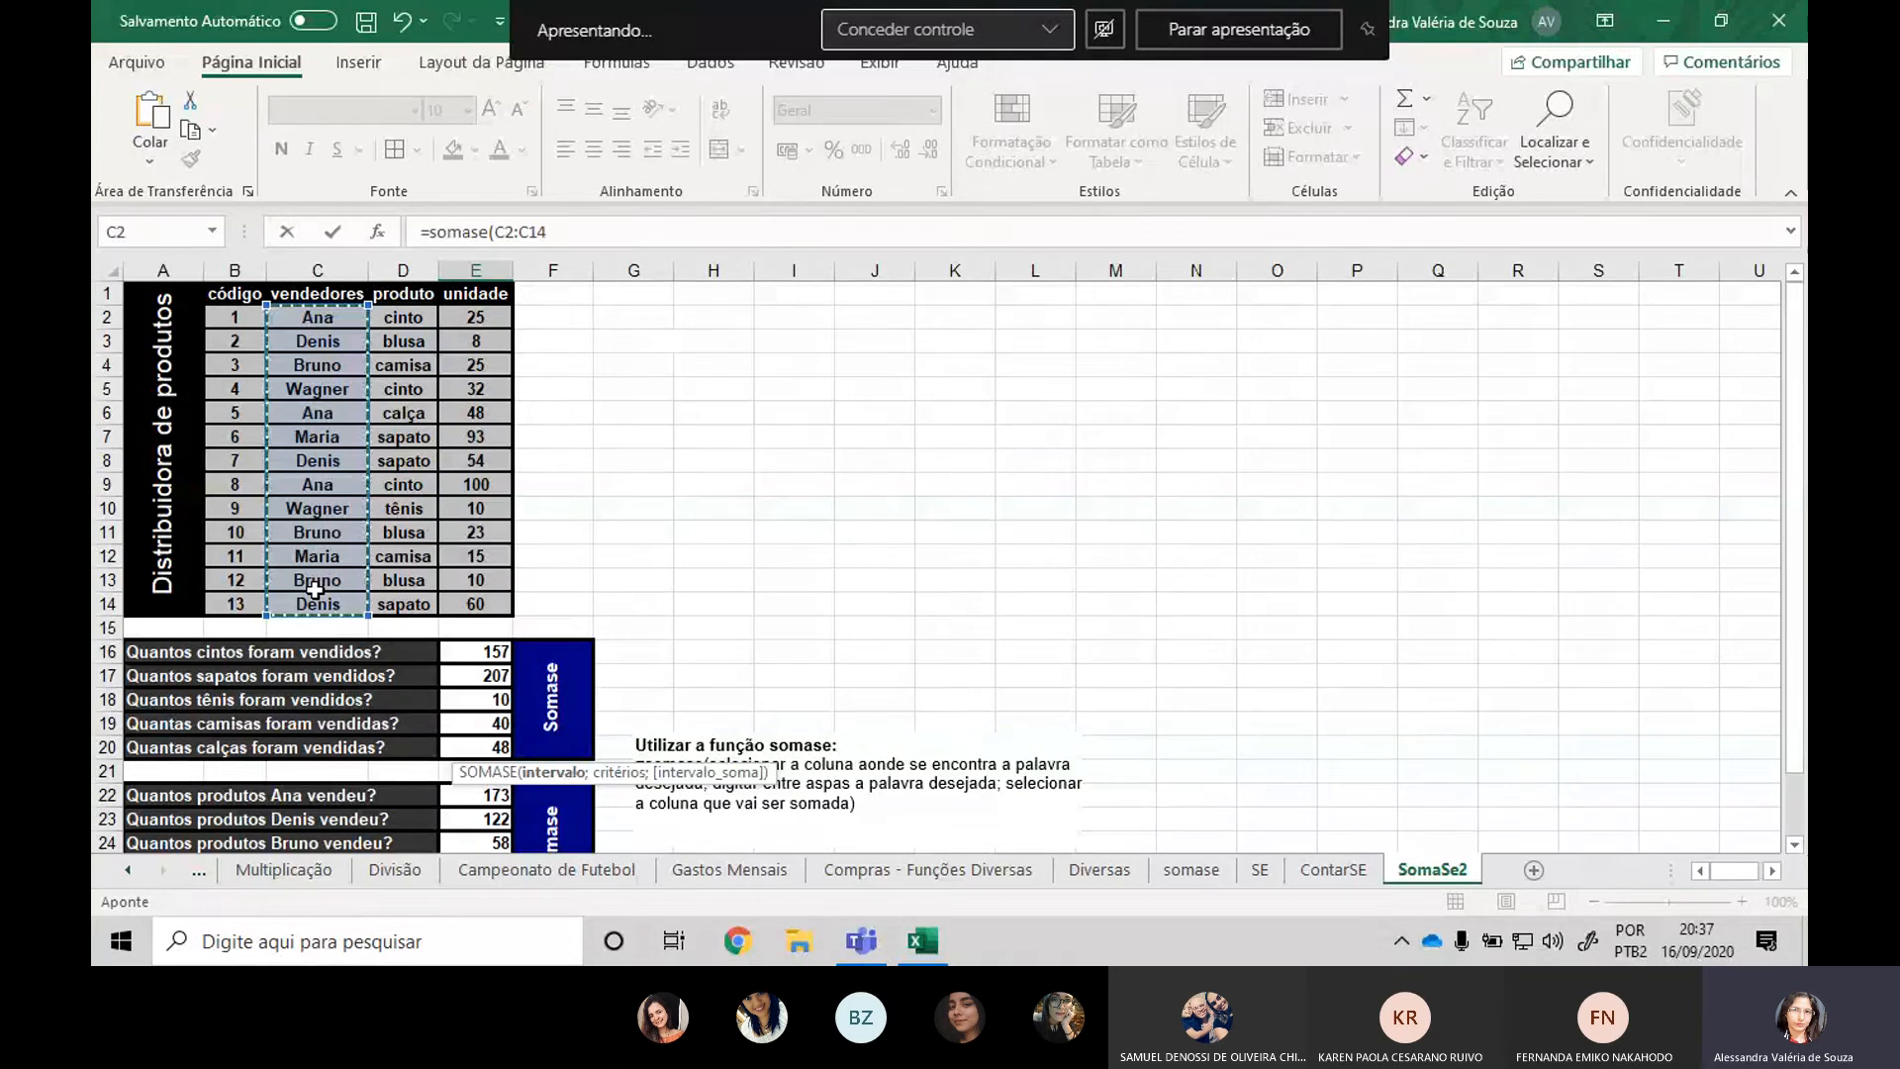
pyautogui.write(';"ma')
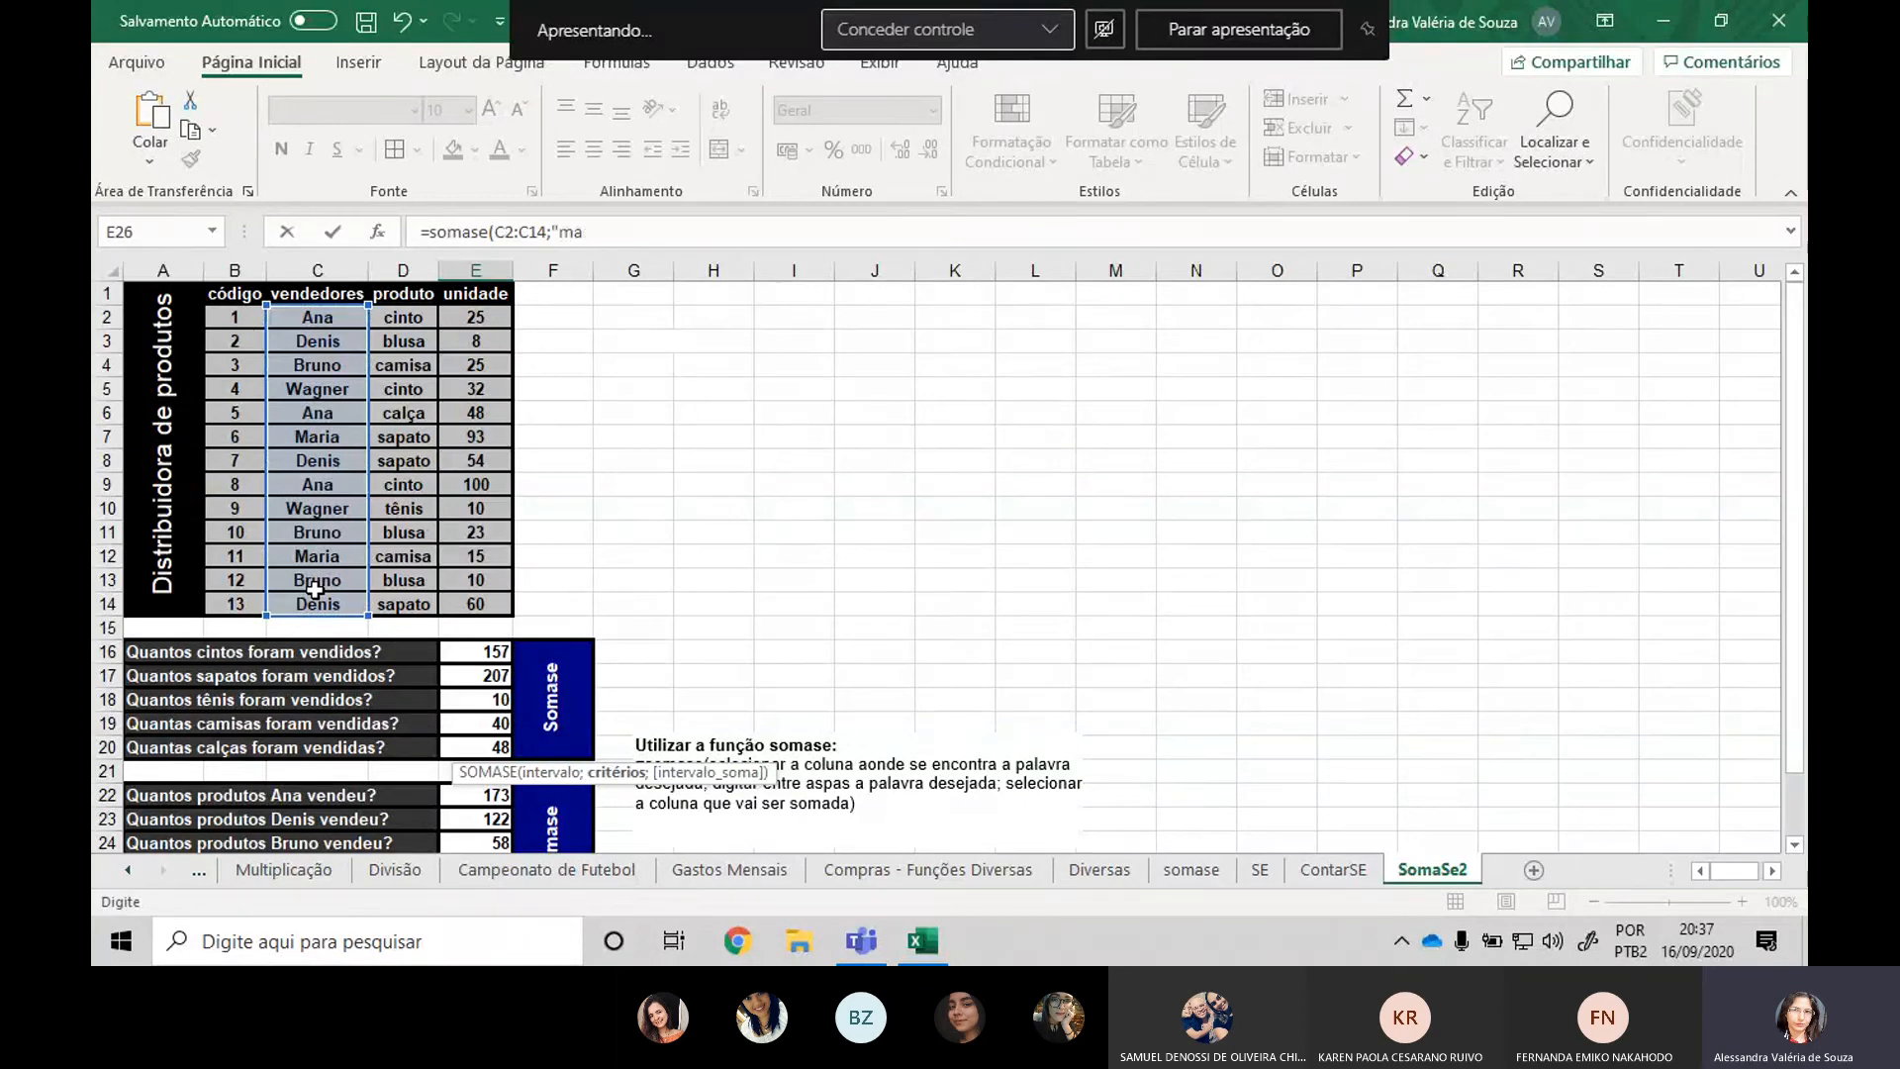
pyautogui.write('ria";')
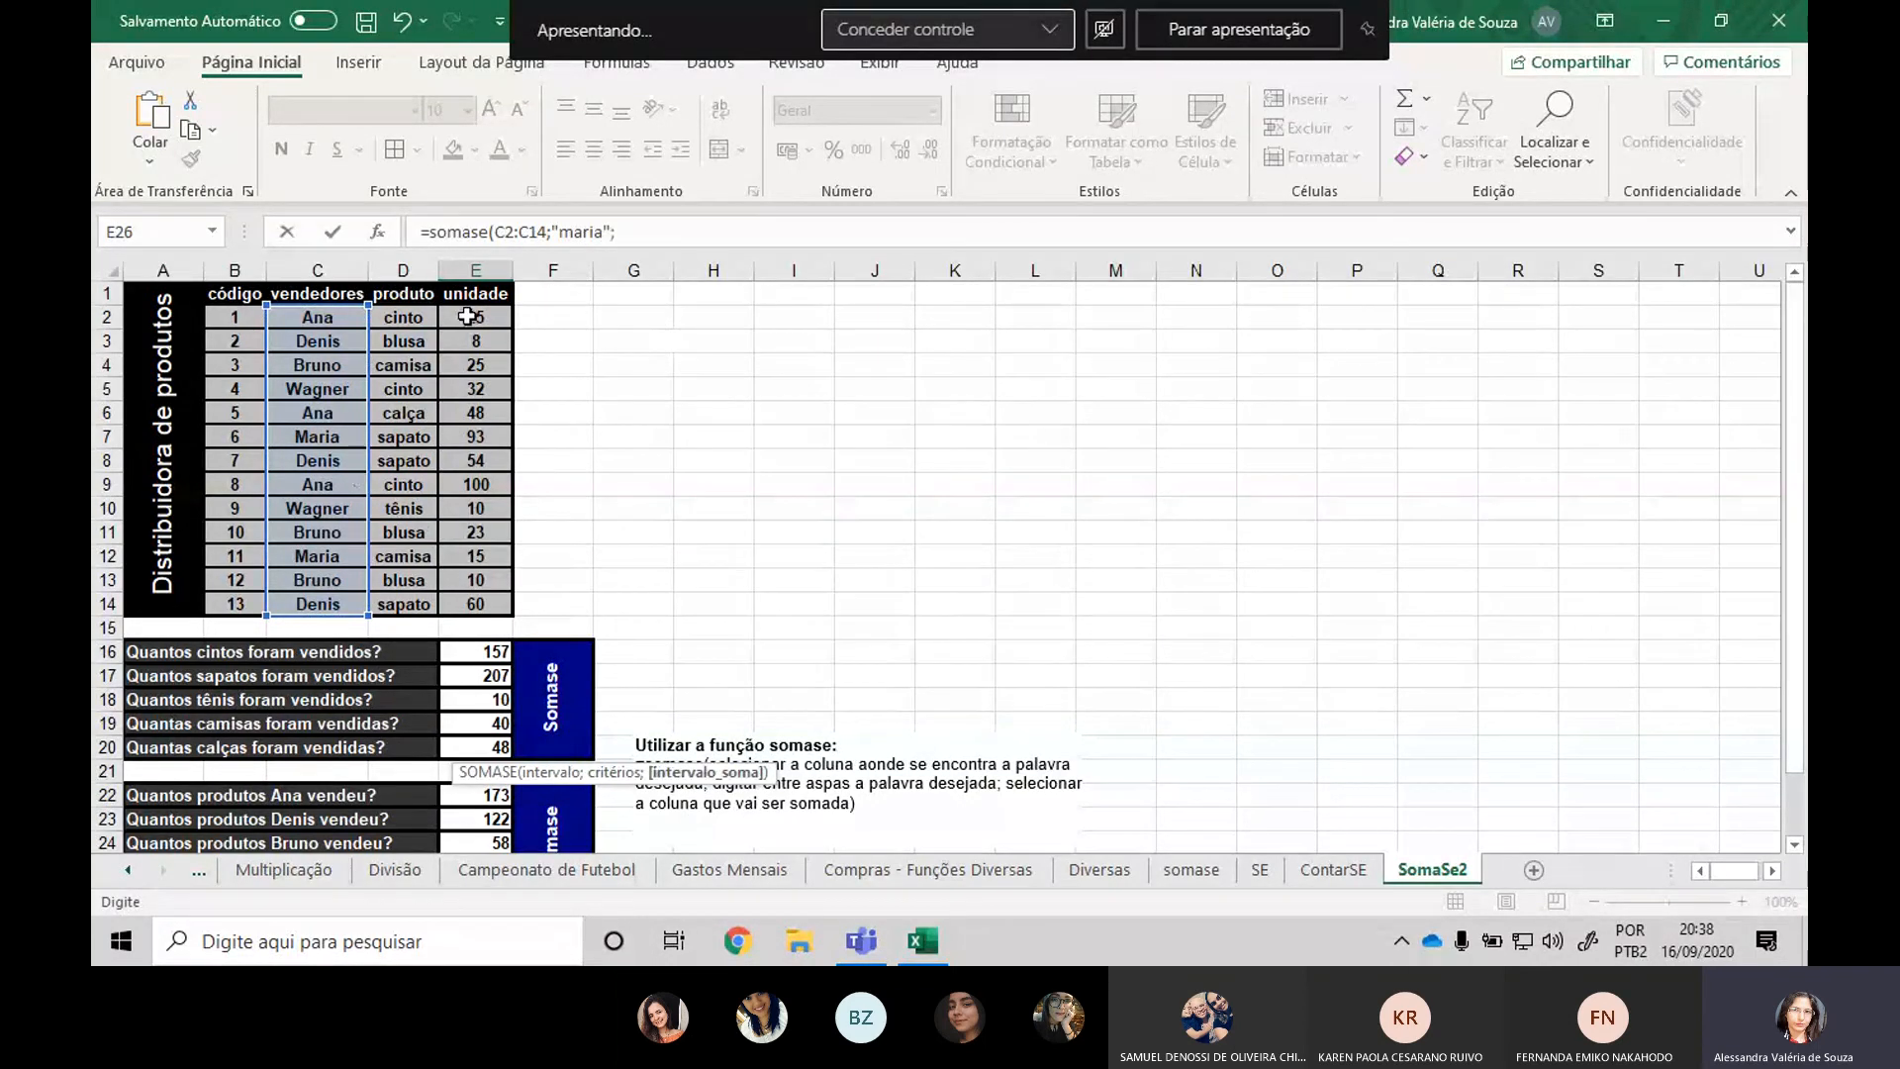
pyautogui.moveTo(475, 317); pyautogui.dragTo(471, 594)
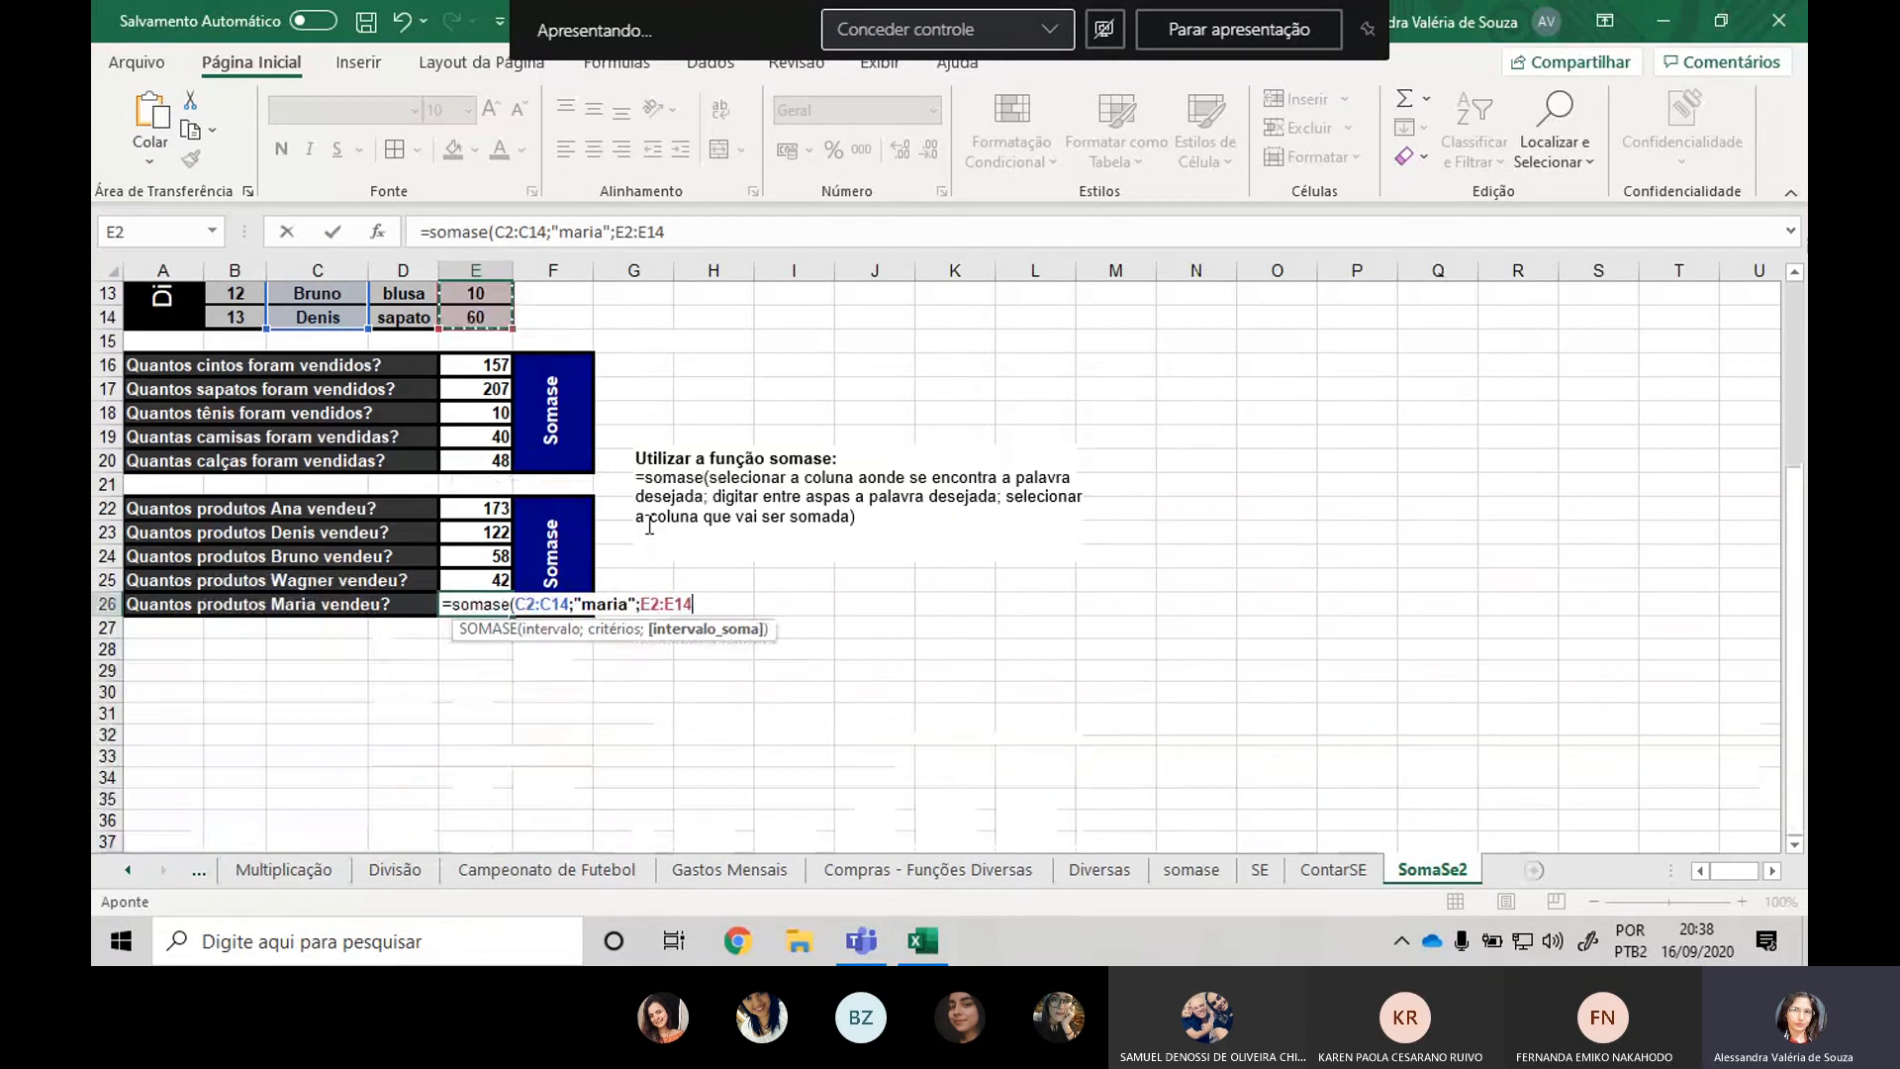
pyautogui.press('Return')
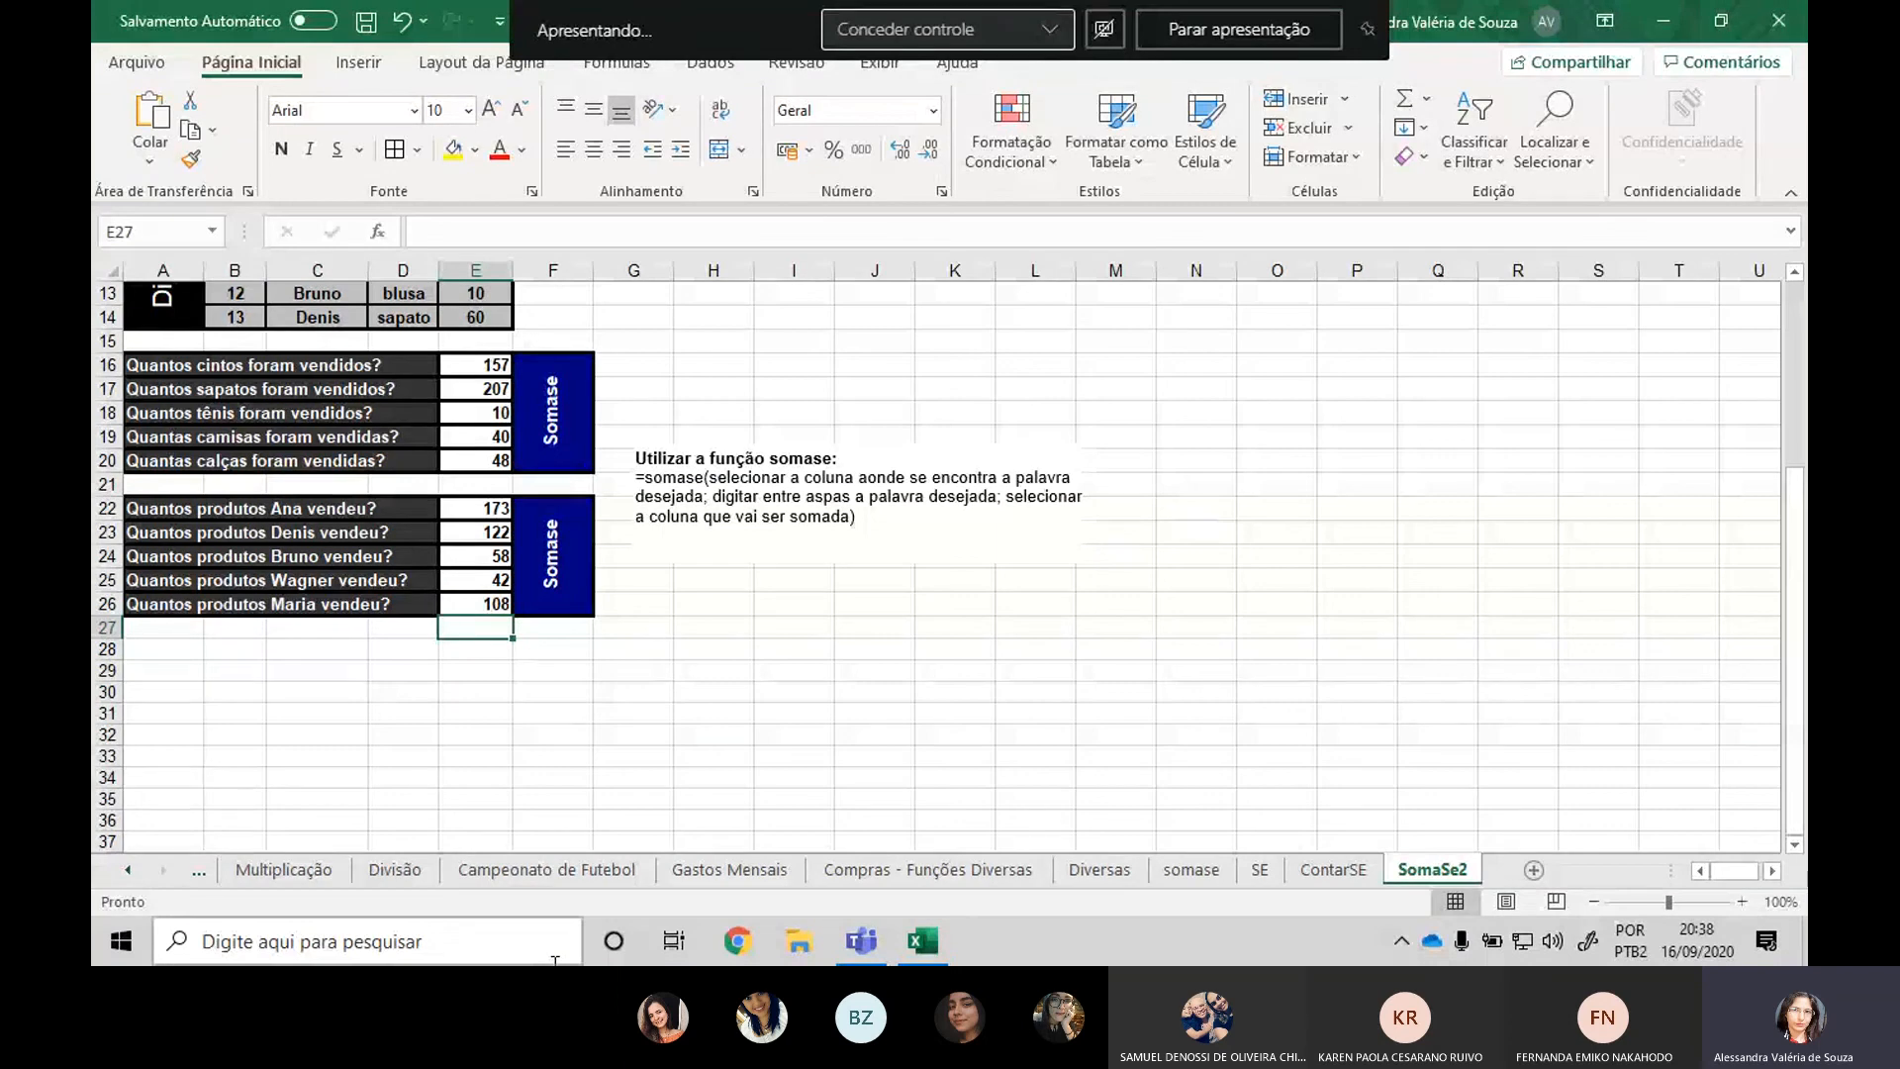
pyautogui.click(1737, 18)
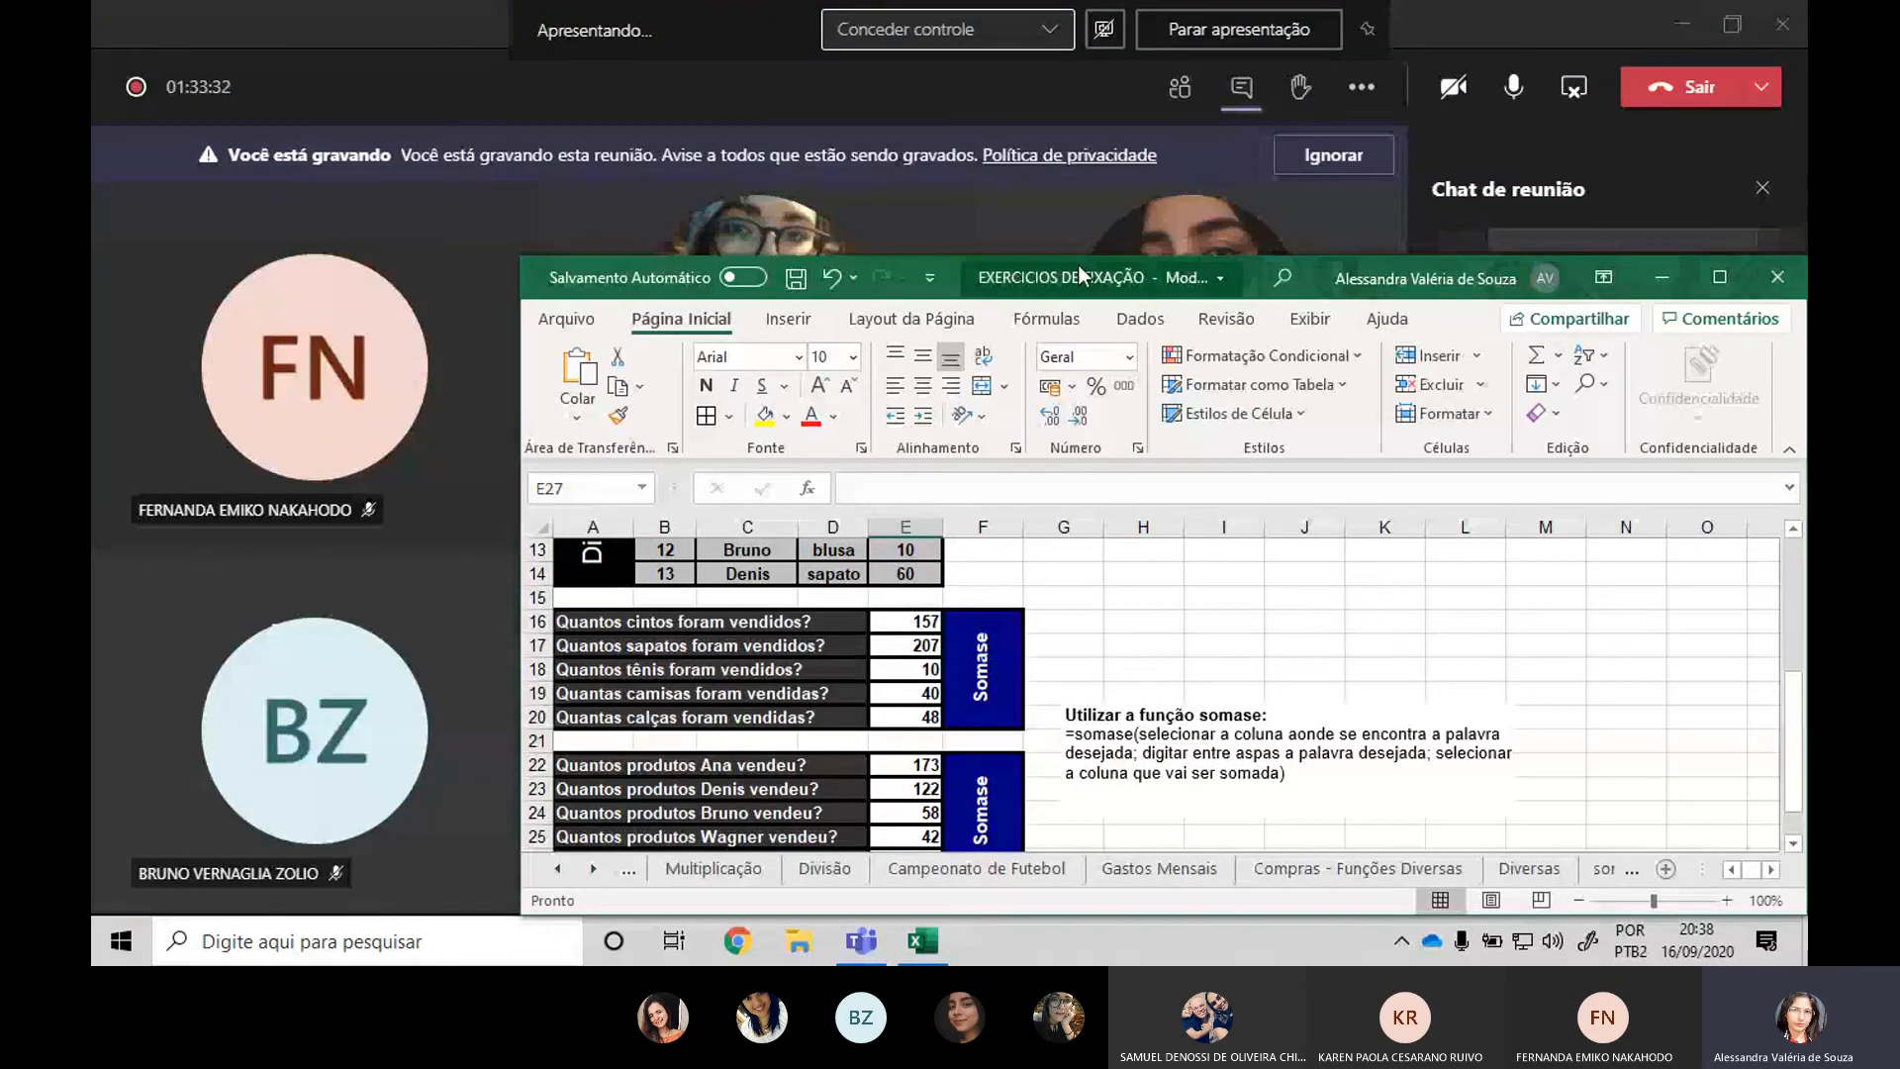
pyautogui.click(1718, 276)
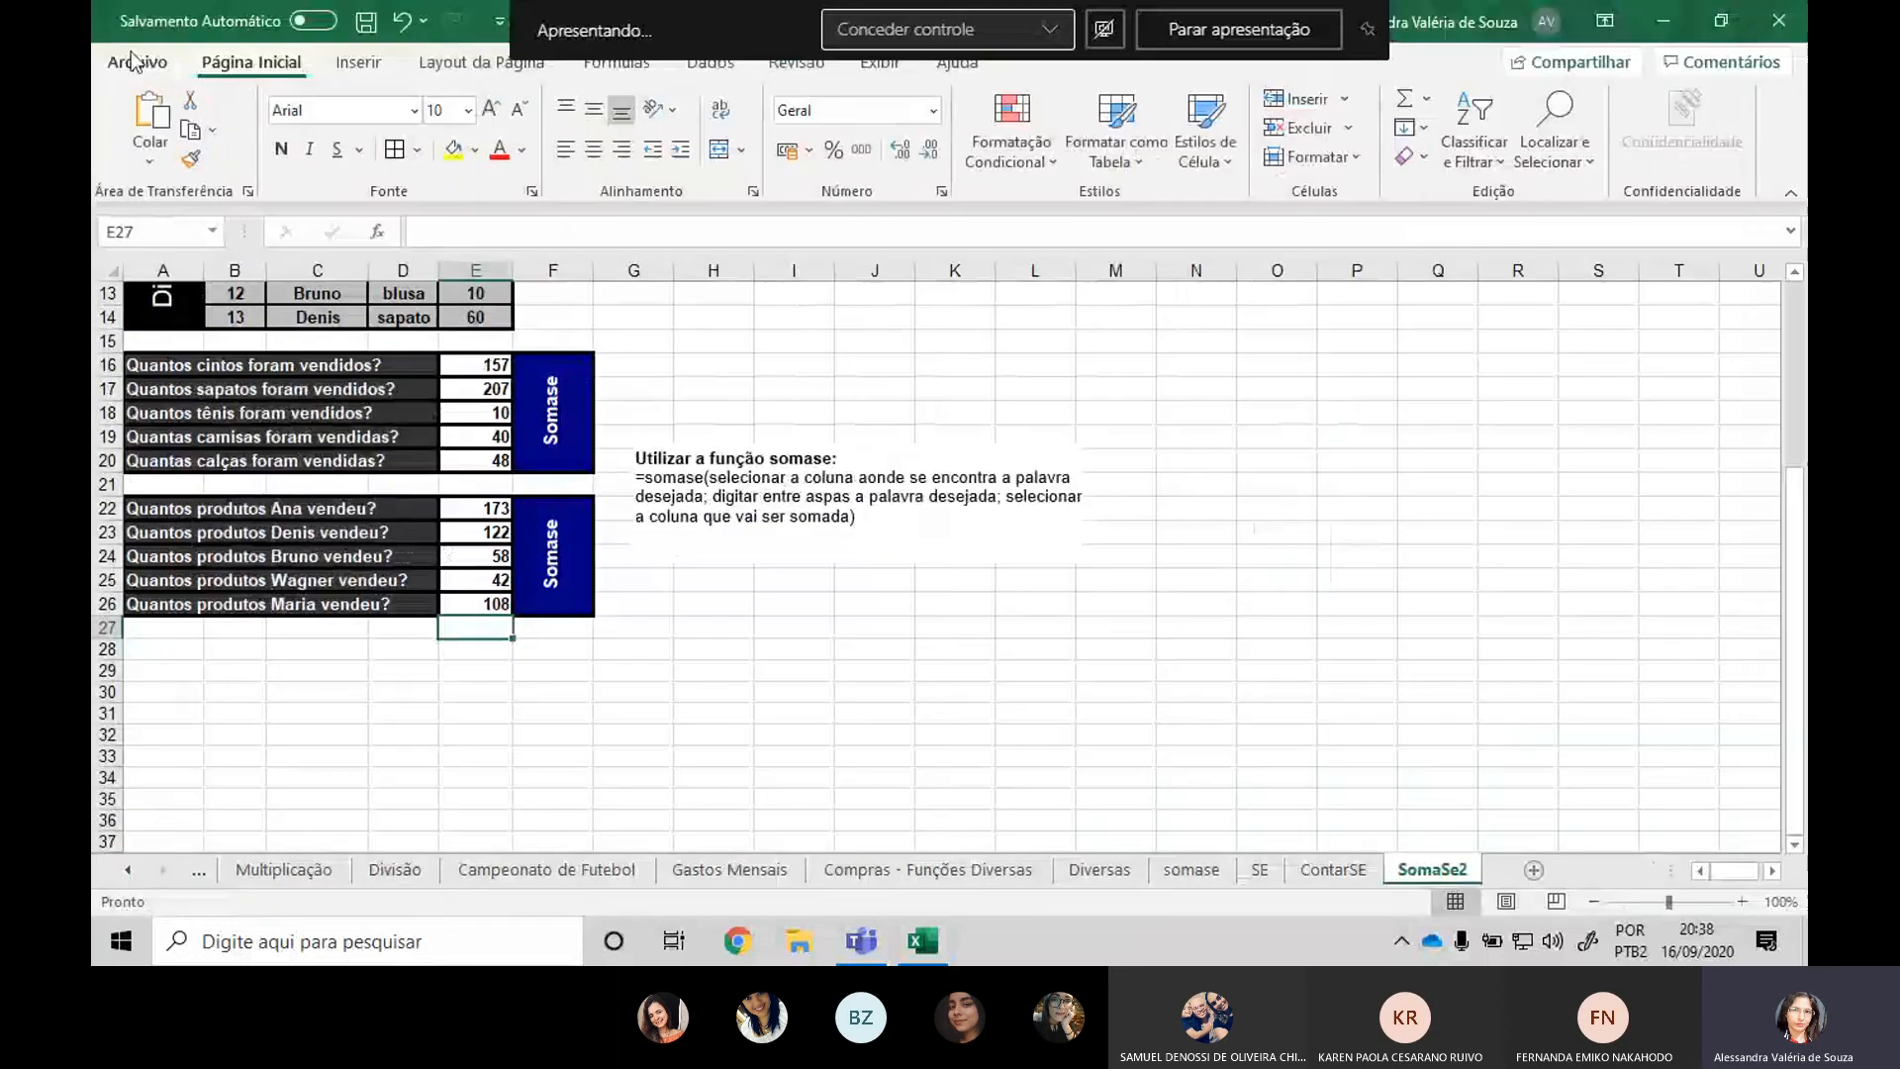
# Start saving a copy of the workbook and choose the contabilidade folder inside 2-semestre-2020 as its location.
pyautogui.click(131, 56)
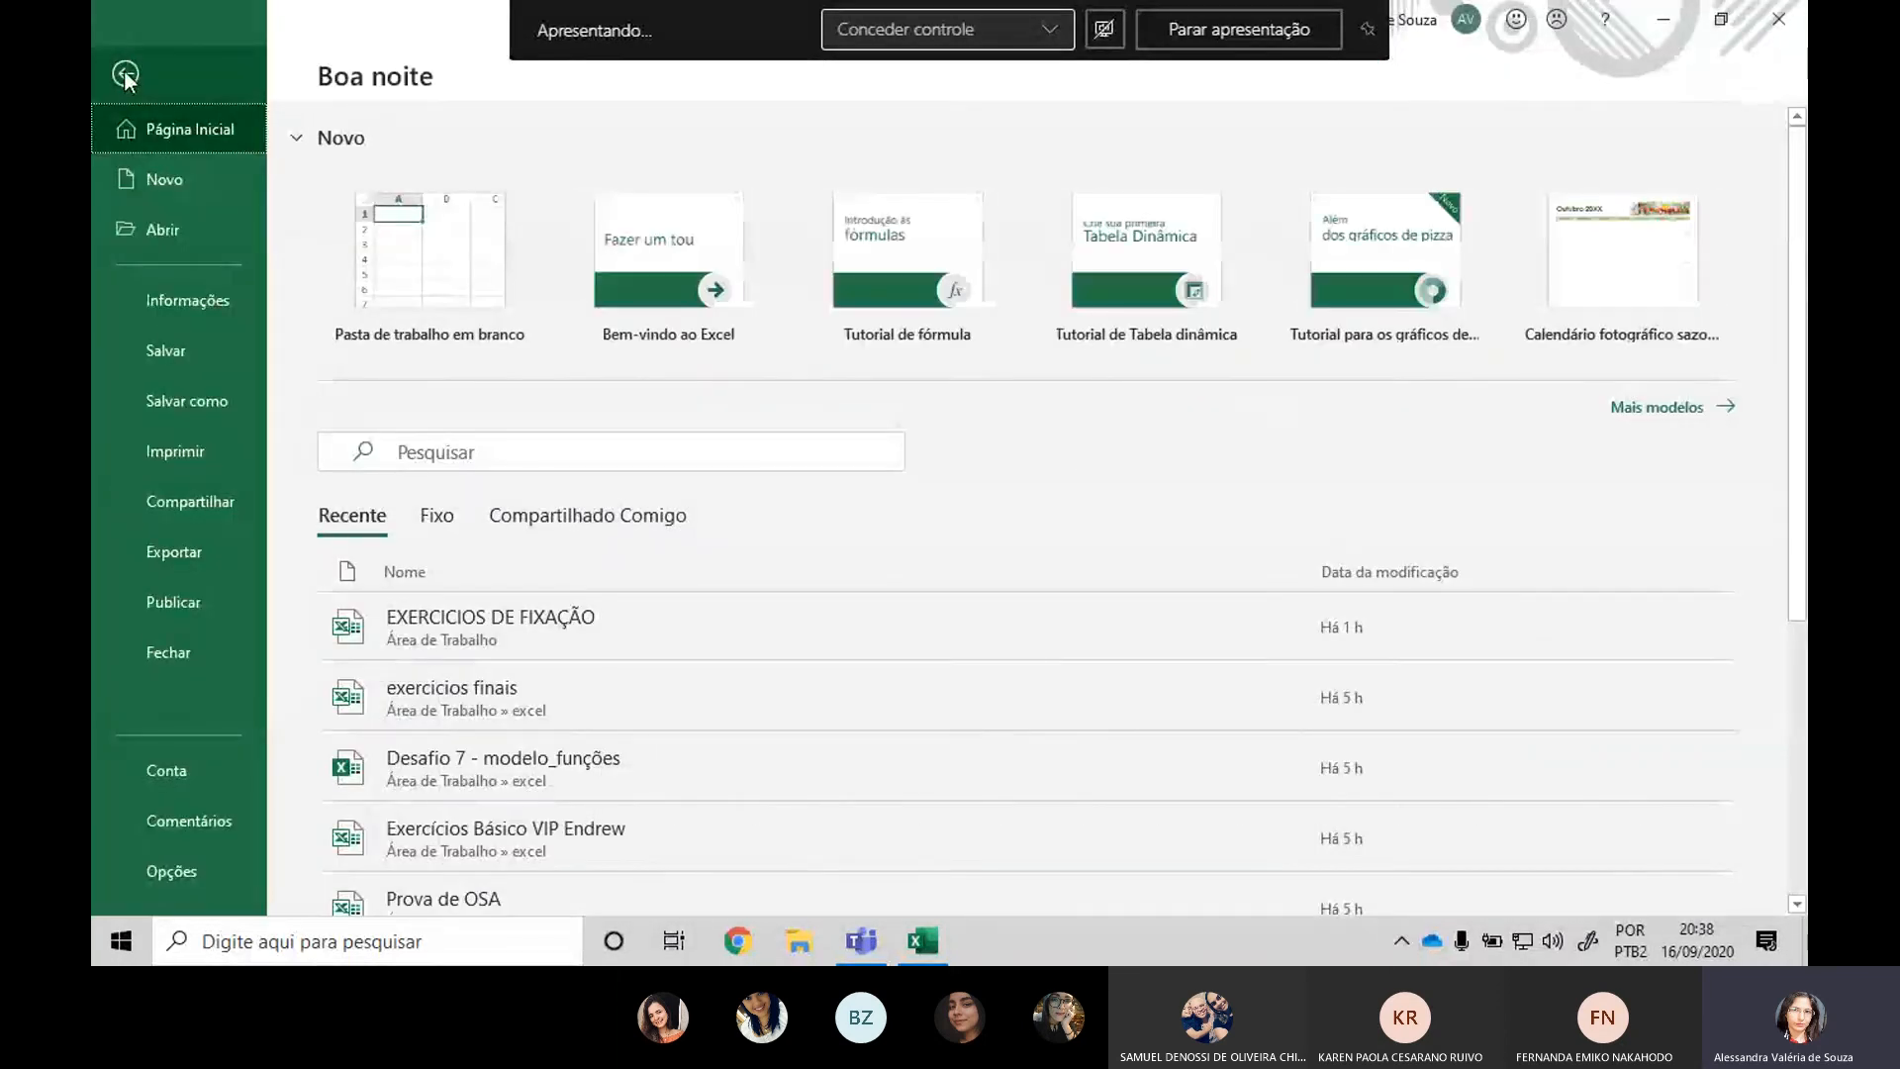
pyautogui.click(230, 398)
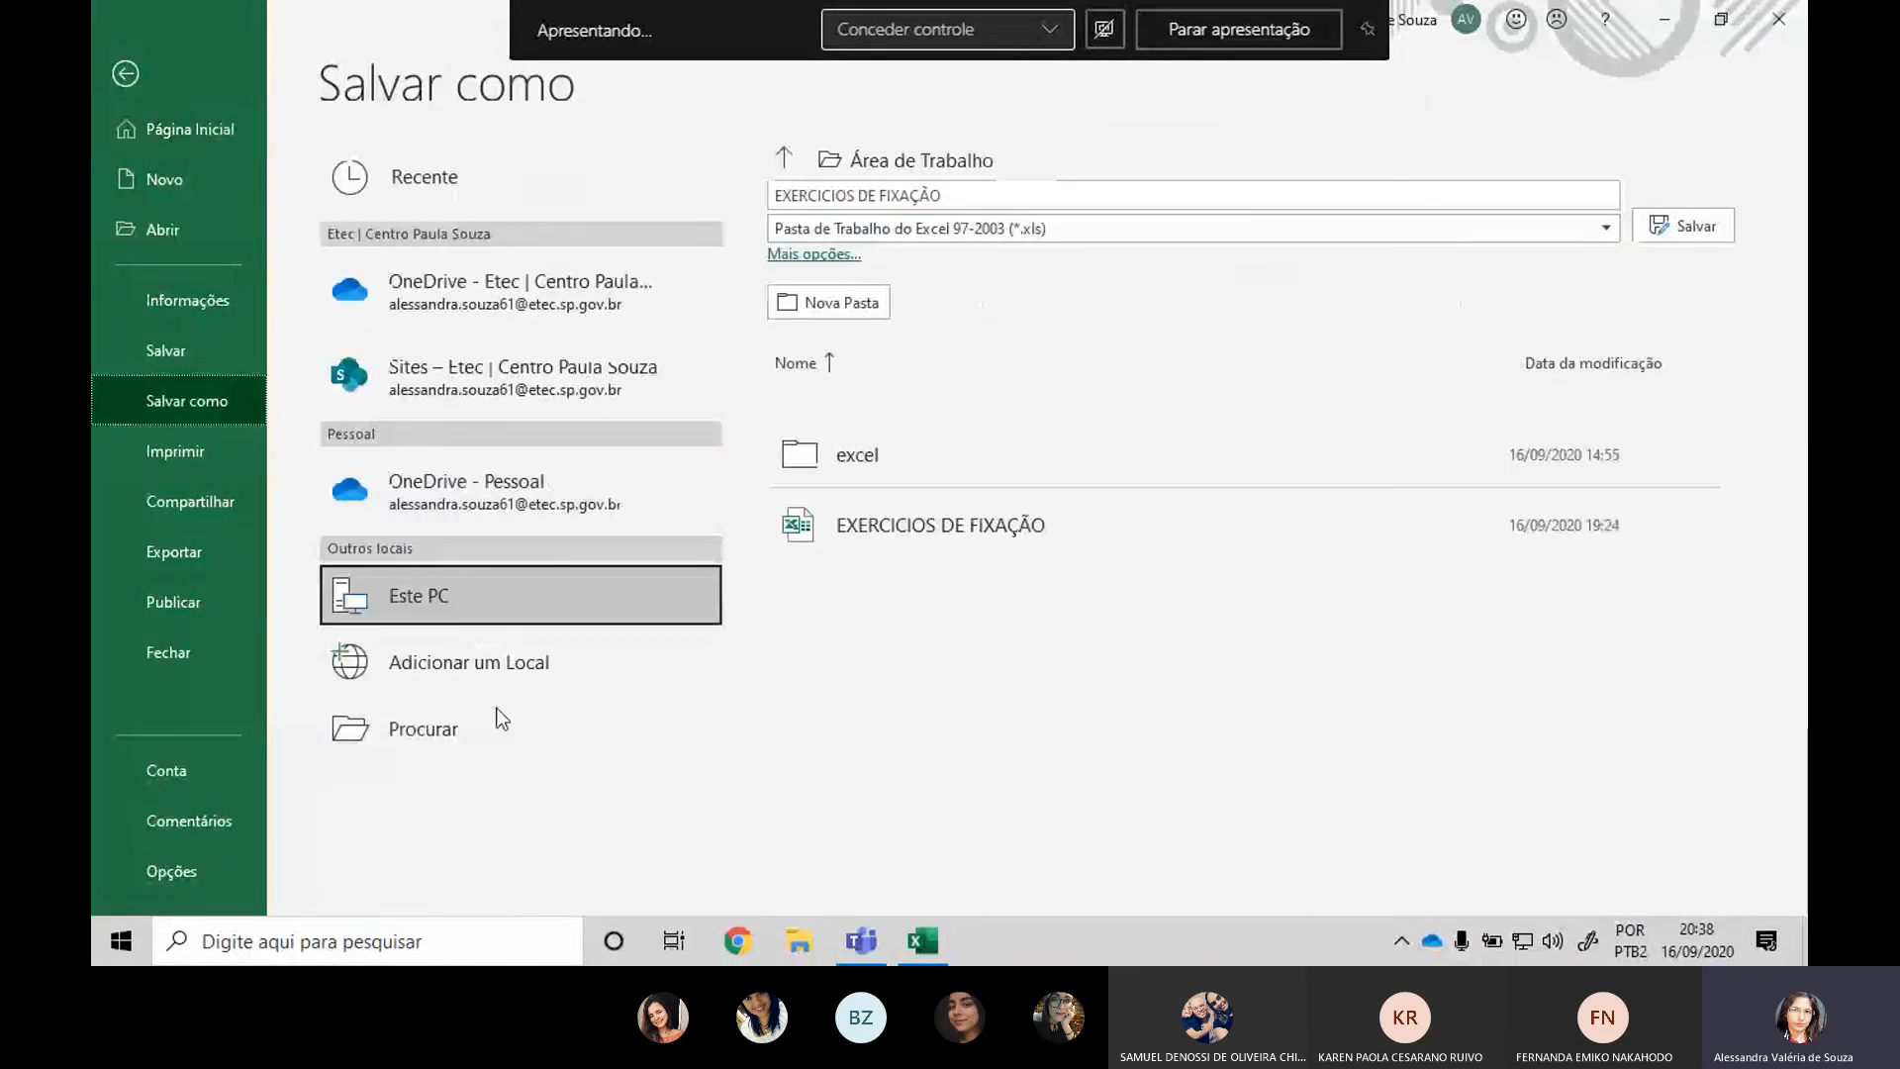
pyautogui.click(500, 720)
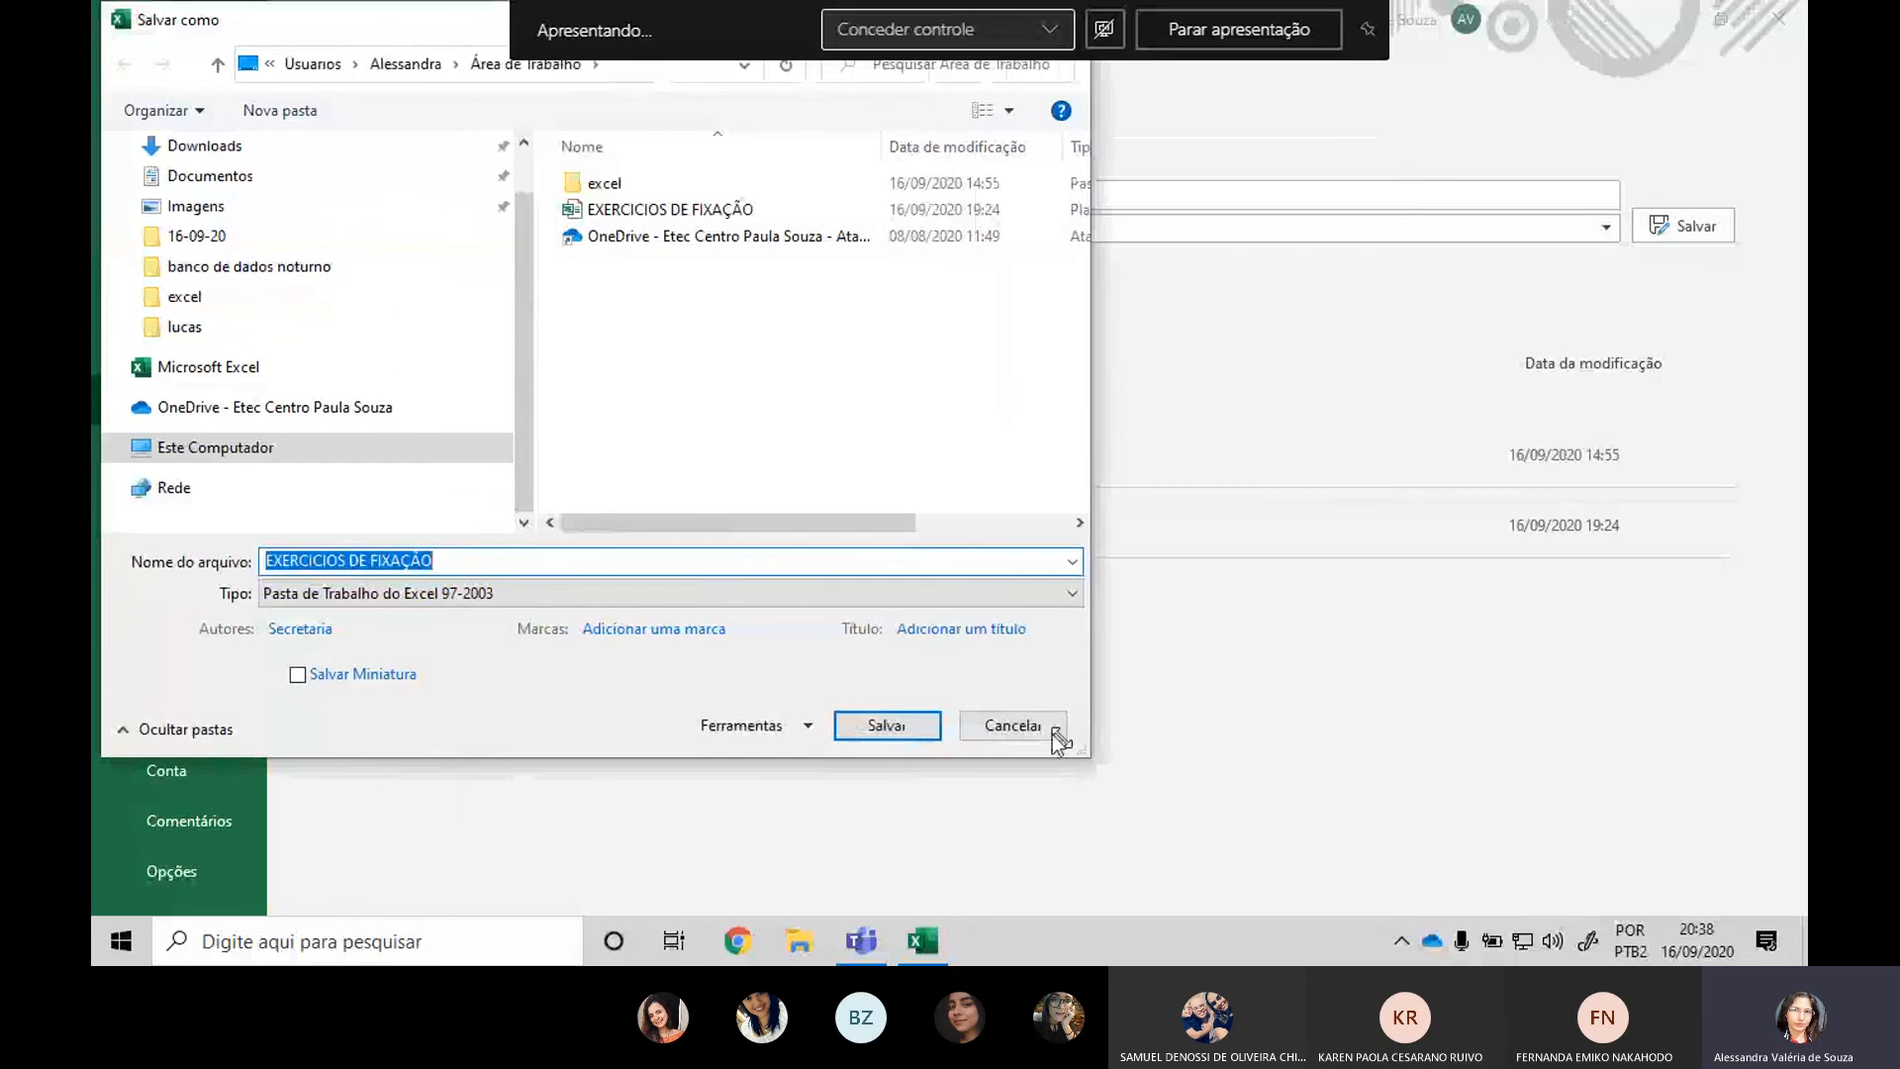
pyautogui.scroll(2, 257, 305)
pyautogui.click(252, 345)
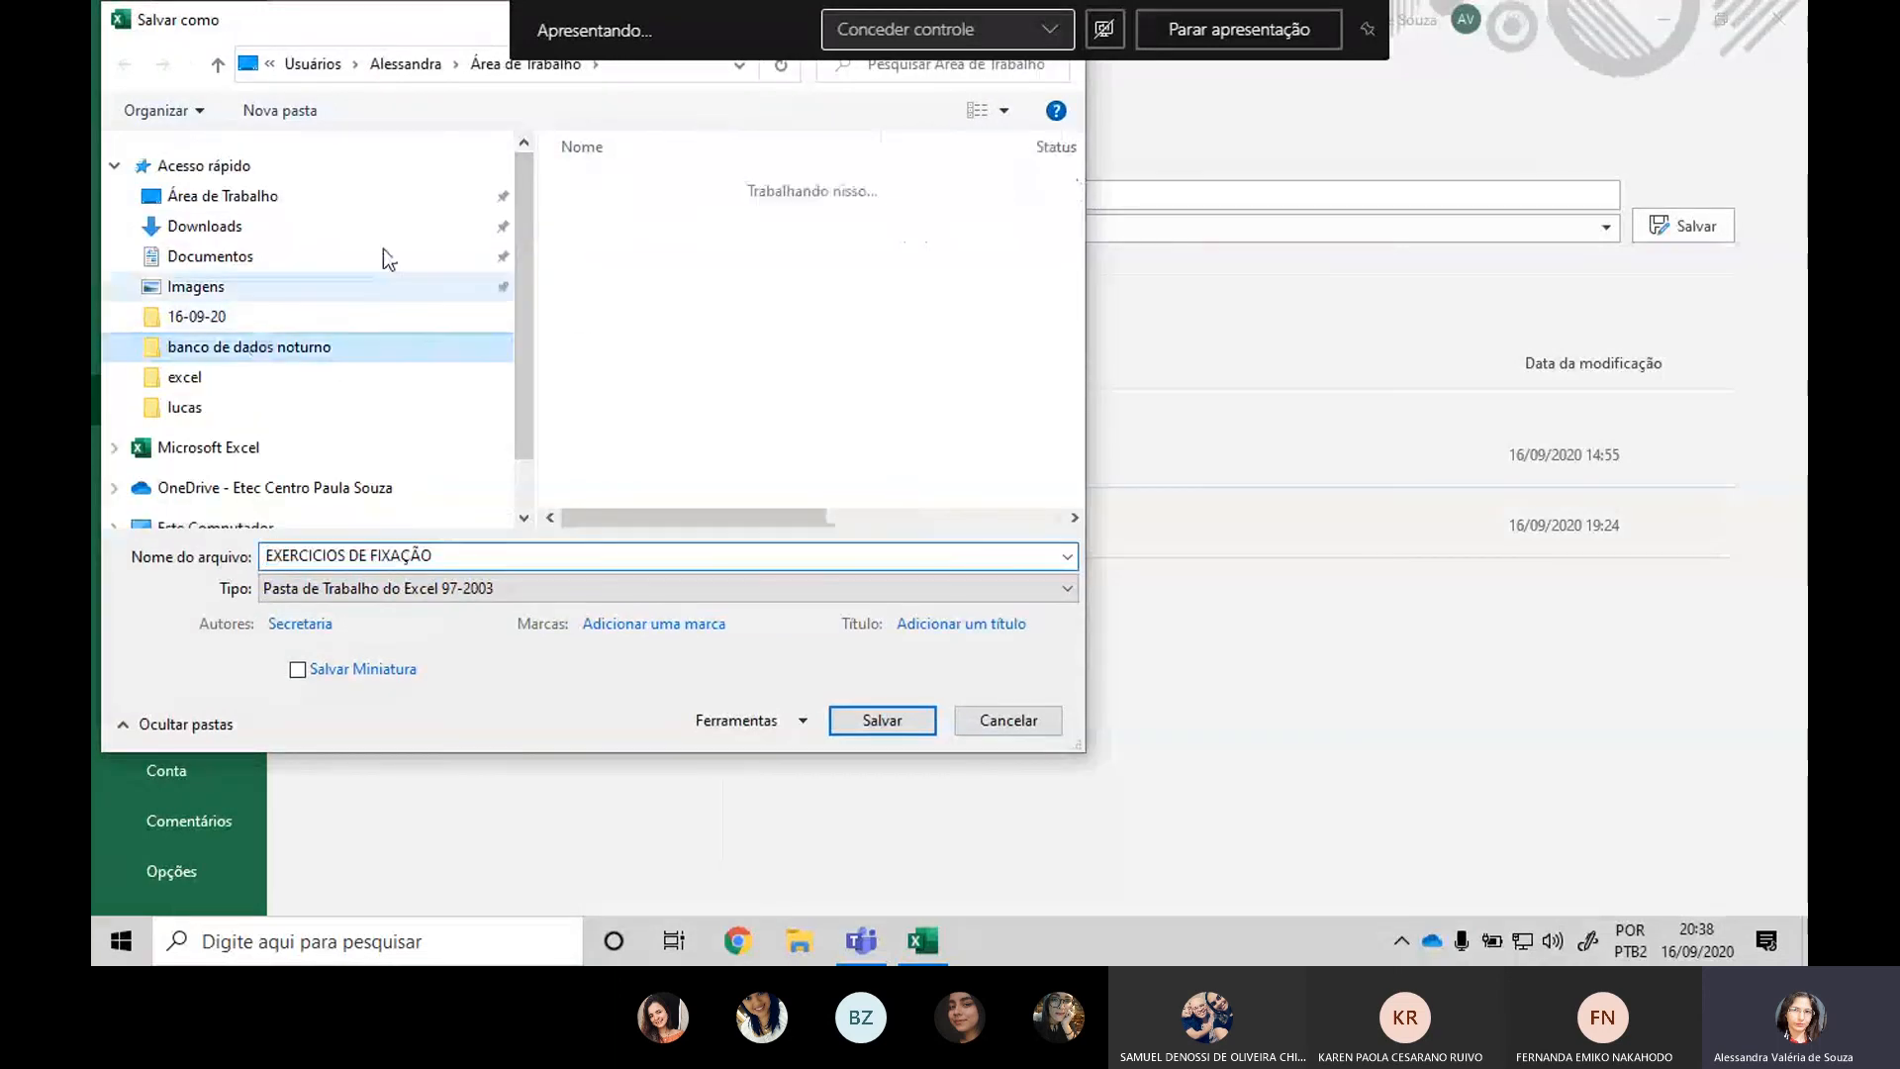
pyautogui.click(366, 63)
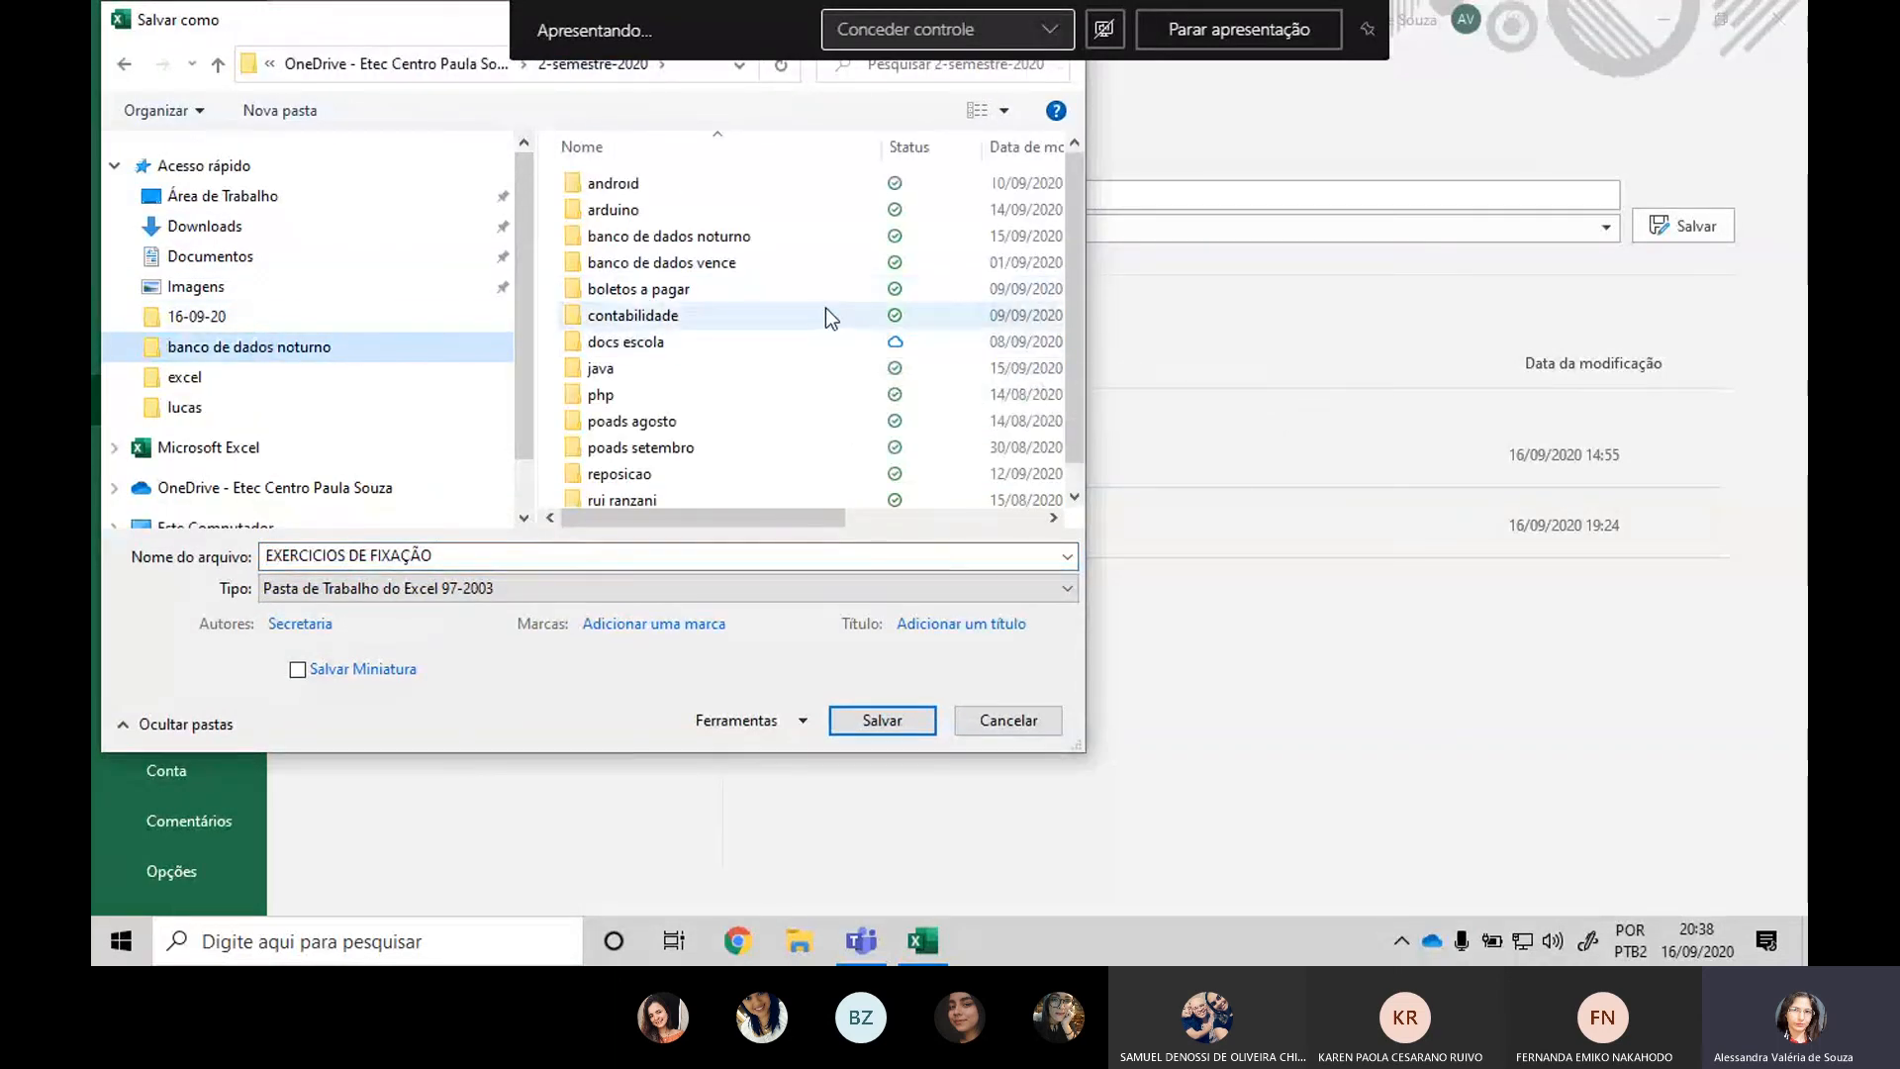
pyautogui.doubleClick(793, 317)
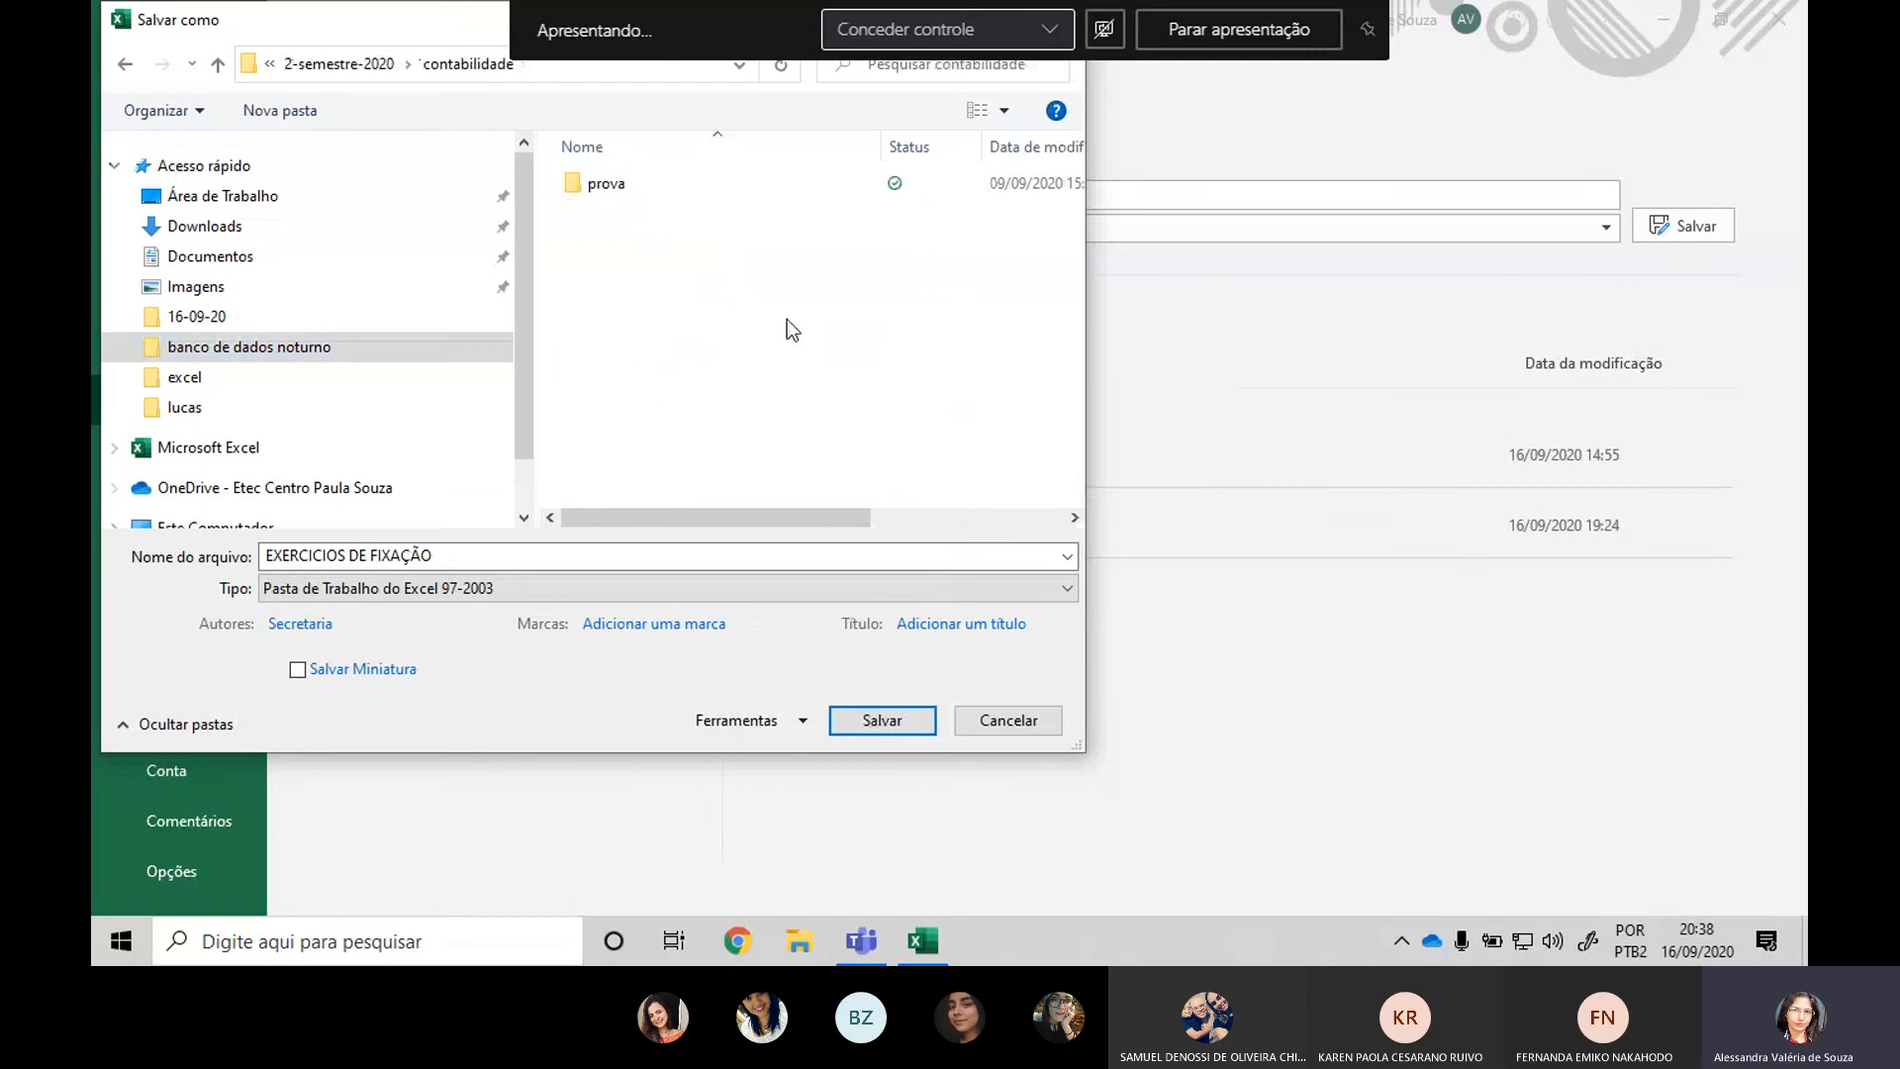
# Save the copy as EXERCICIOS DE FIXAÇÃO_resolvidos in Excel 97-2003 format, accepting the compatibility check.
pyautogui.click(488, 555)
pyautogui.click(488, 554)
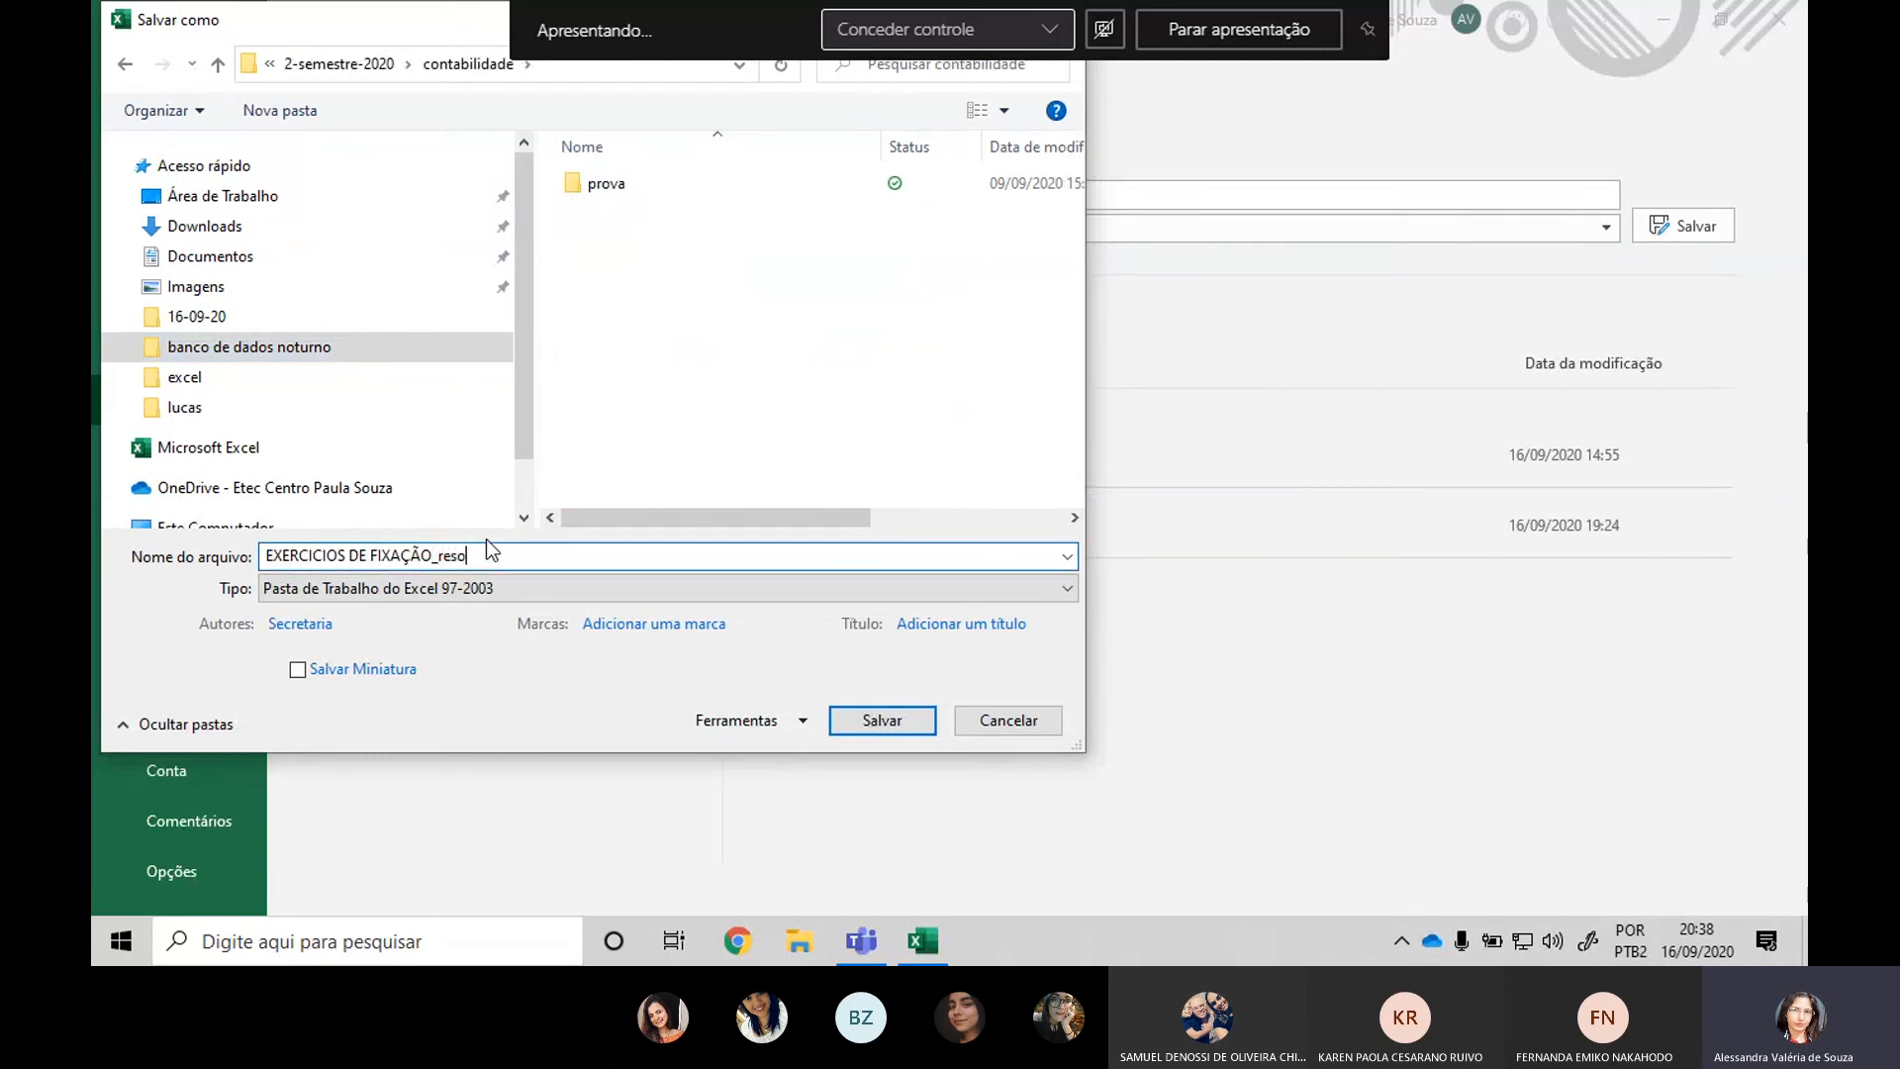
pyautogui.write('_resolvidos')
pyautogui.press('Return')
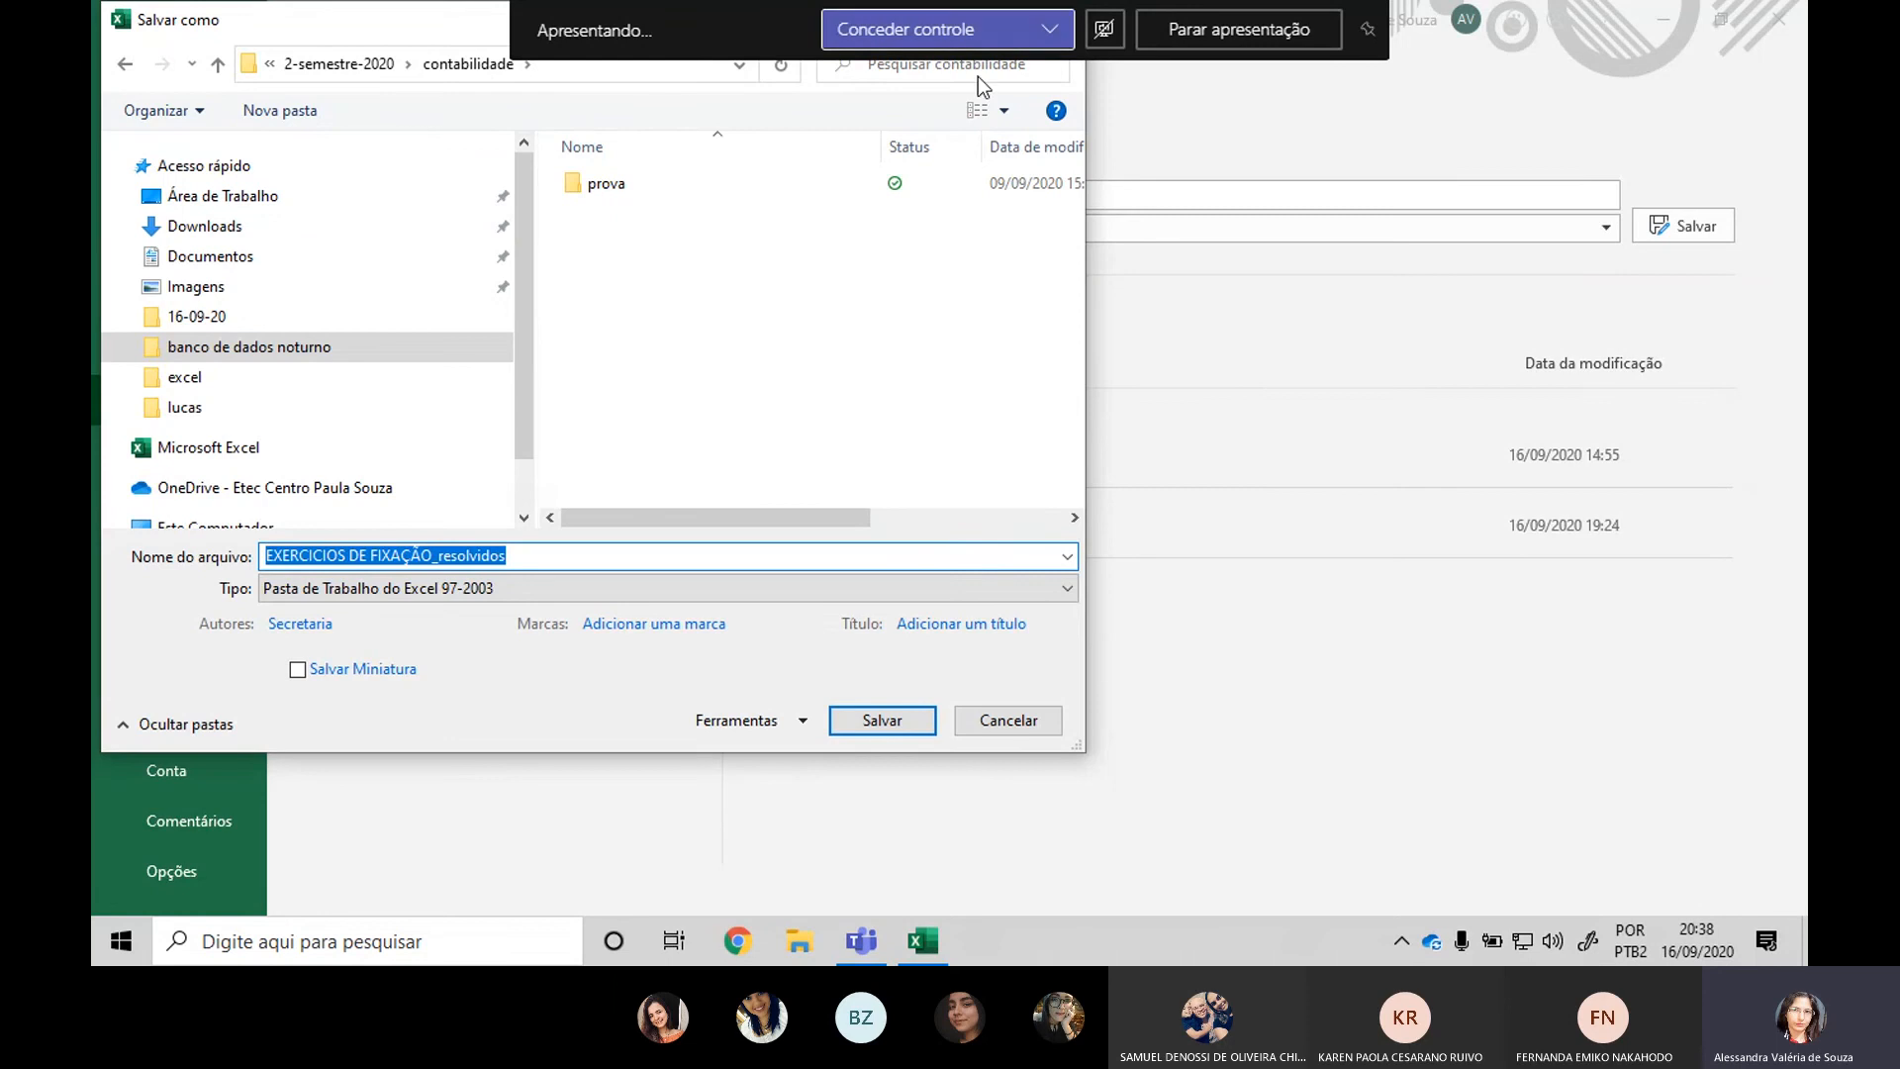
pyautogui.click(912, 717)
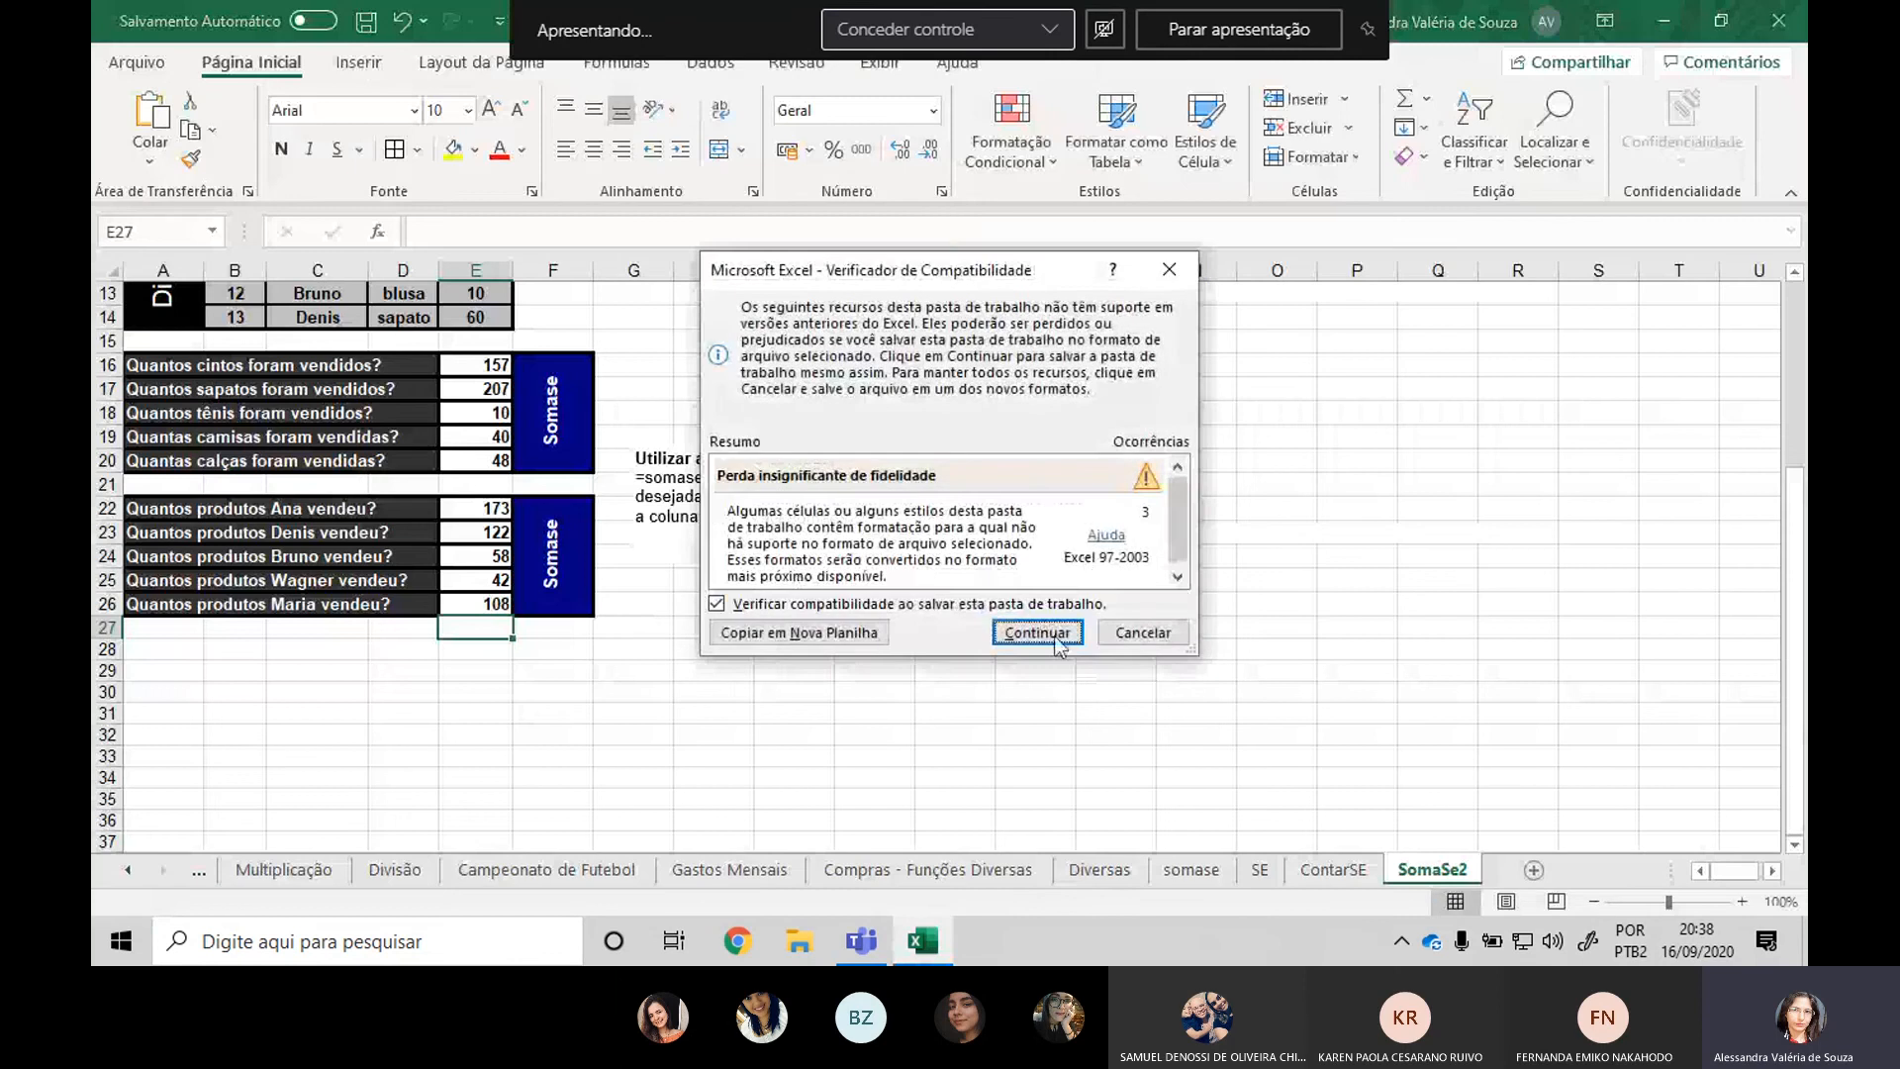
pyautogui.click(1034, 627)
# Close the workbook and switch to the class team's file list in Microsoft Teams.
pyautogui.click(1277, 436)
pyautogui.click(1789, 10)
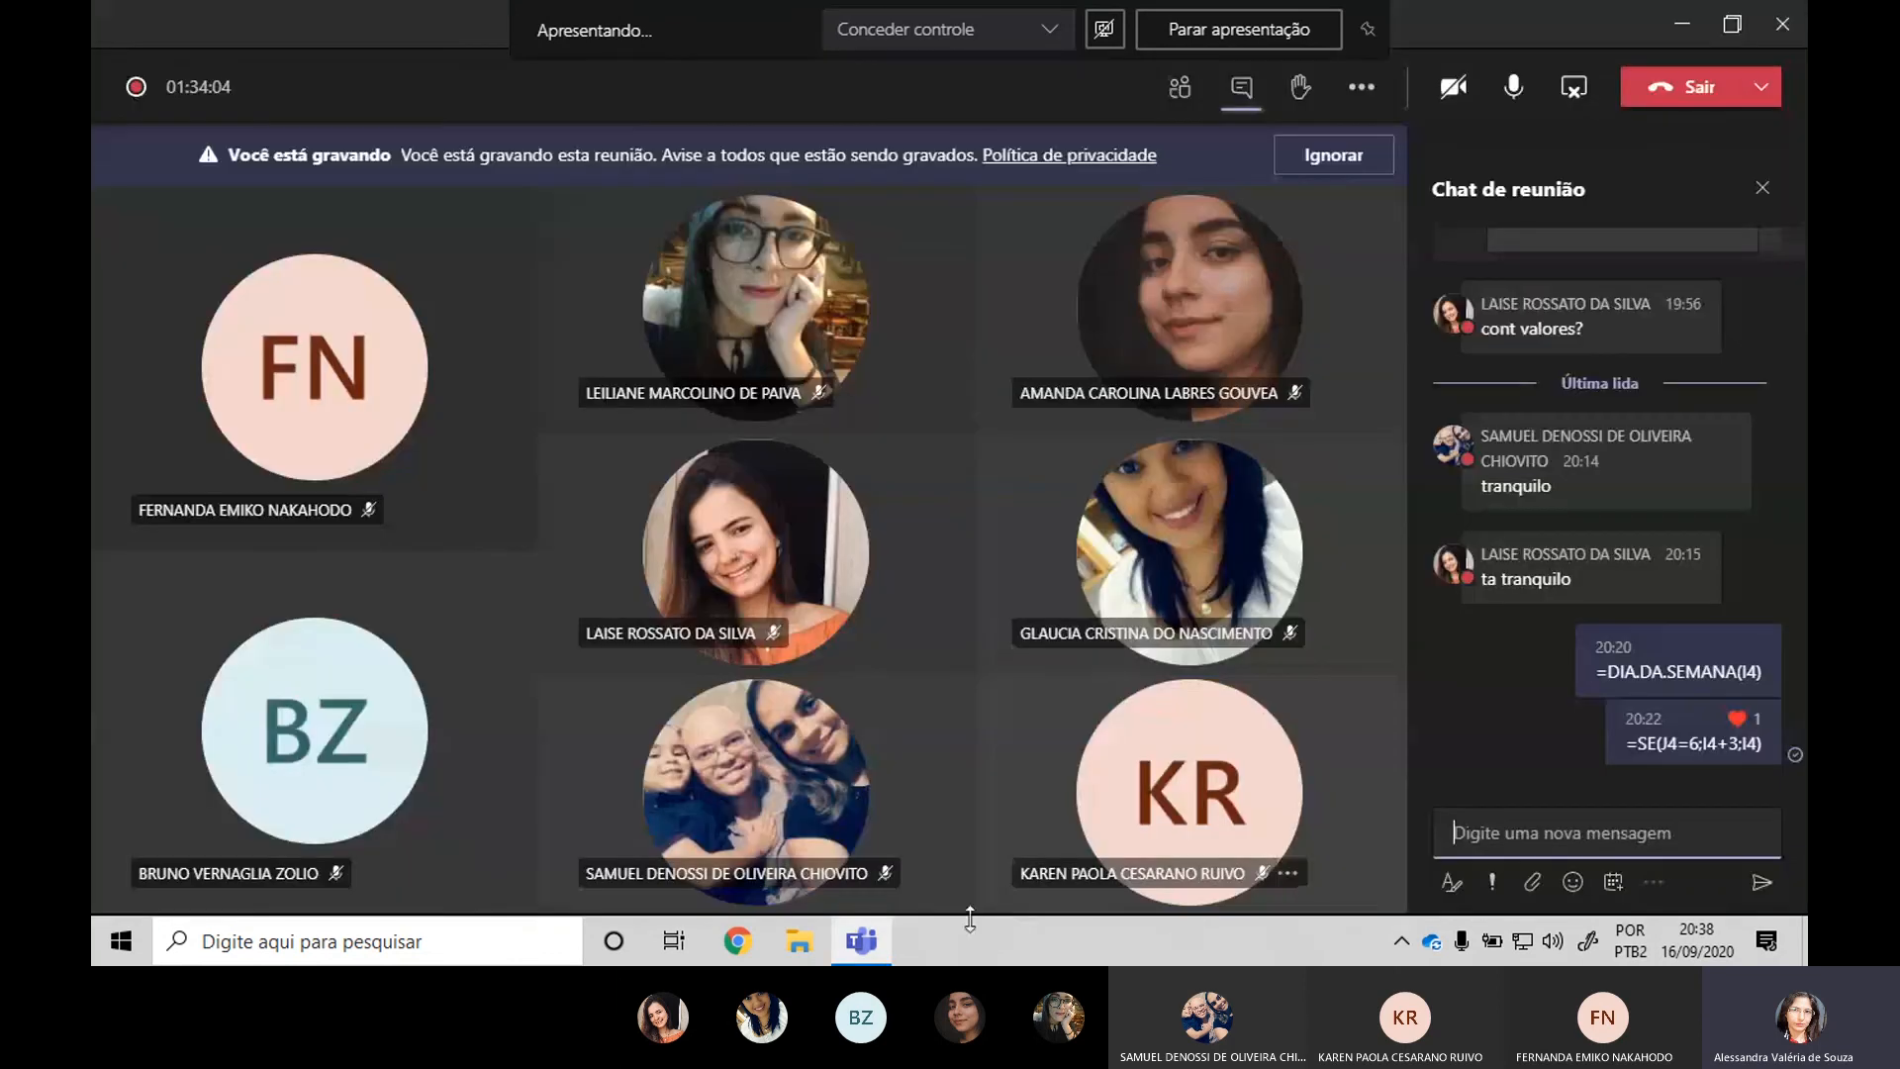
pyautogui.click(1402, 941)
pyautogui.click(1426, 843)
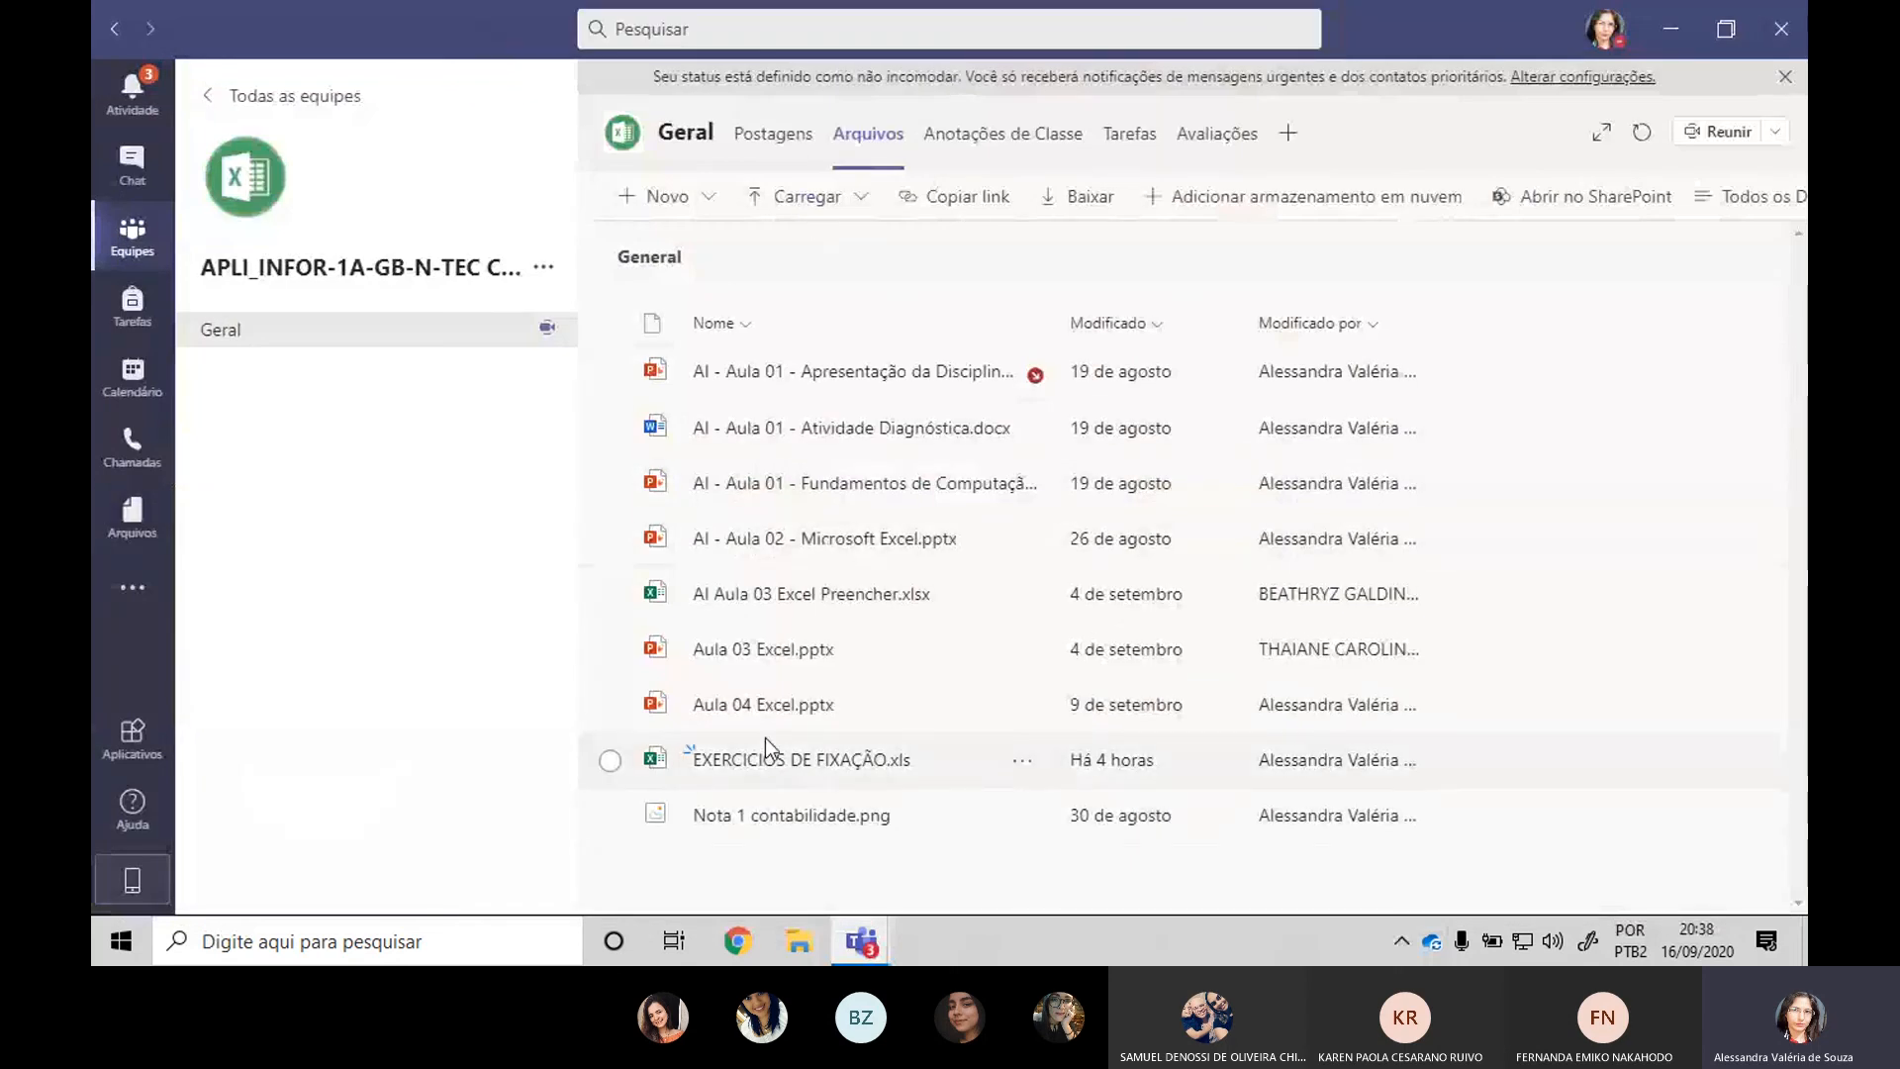
# Upload EXERCICIOS DE FIXAÇÃO_resolvidos from the contabilidade folder inside 2-semestre-2020 to the General channel's files.
pyautogui.click(611, 759)
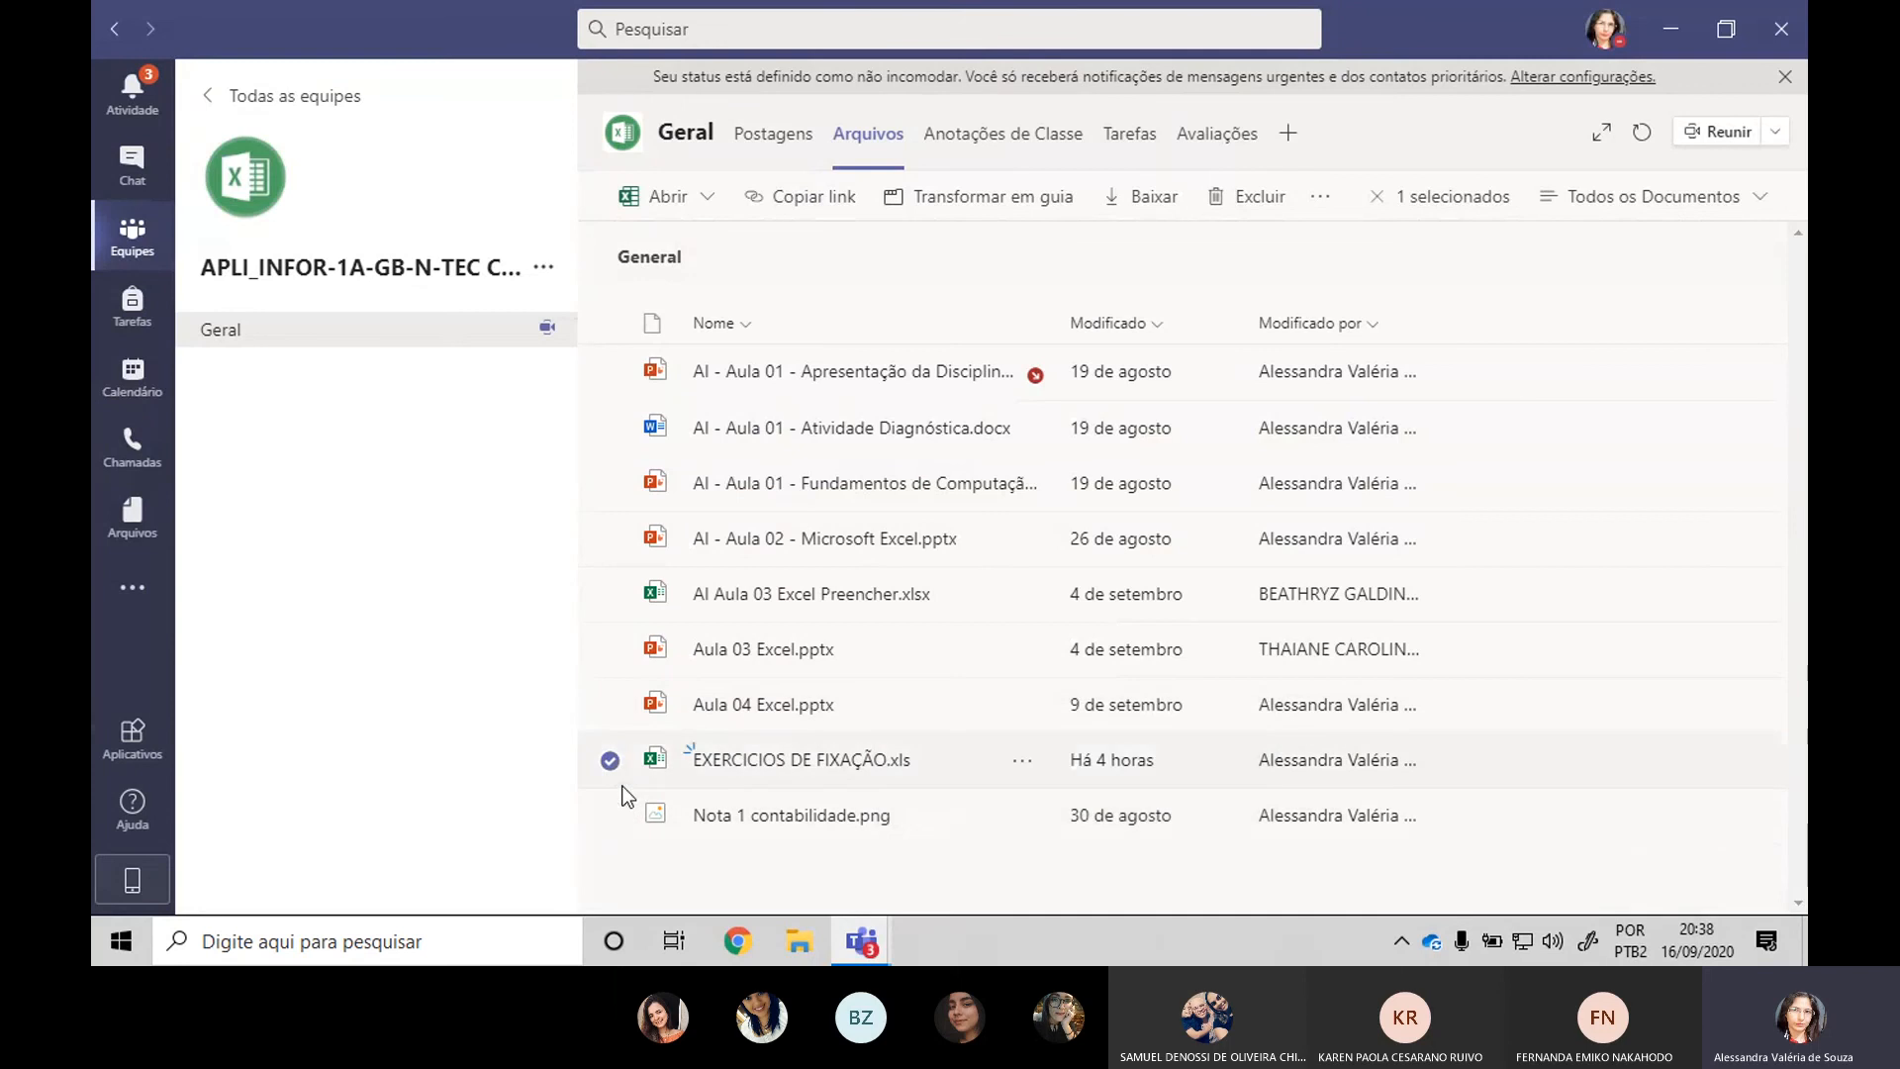
pyautogui.click(611, 762)
pyautogui.click(798, 194)
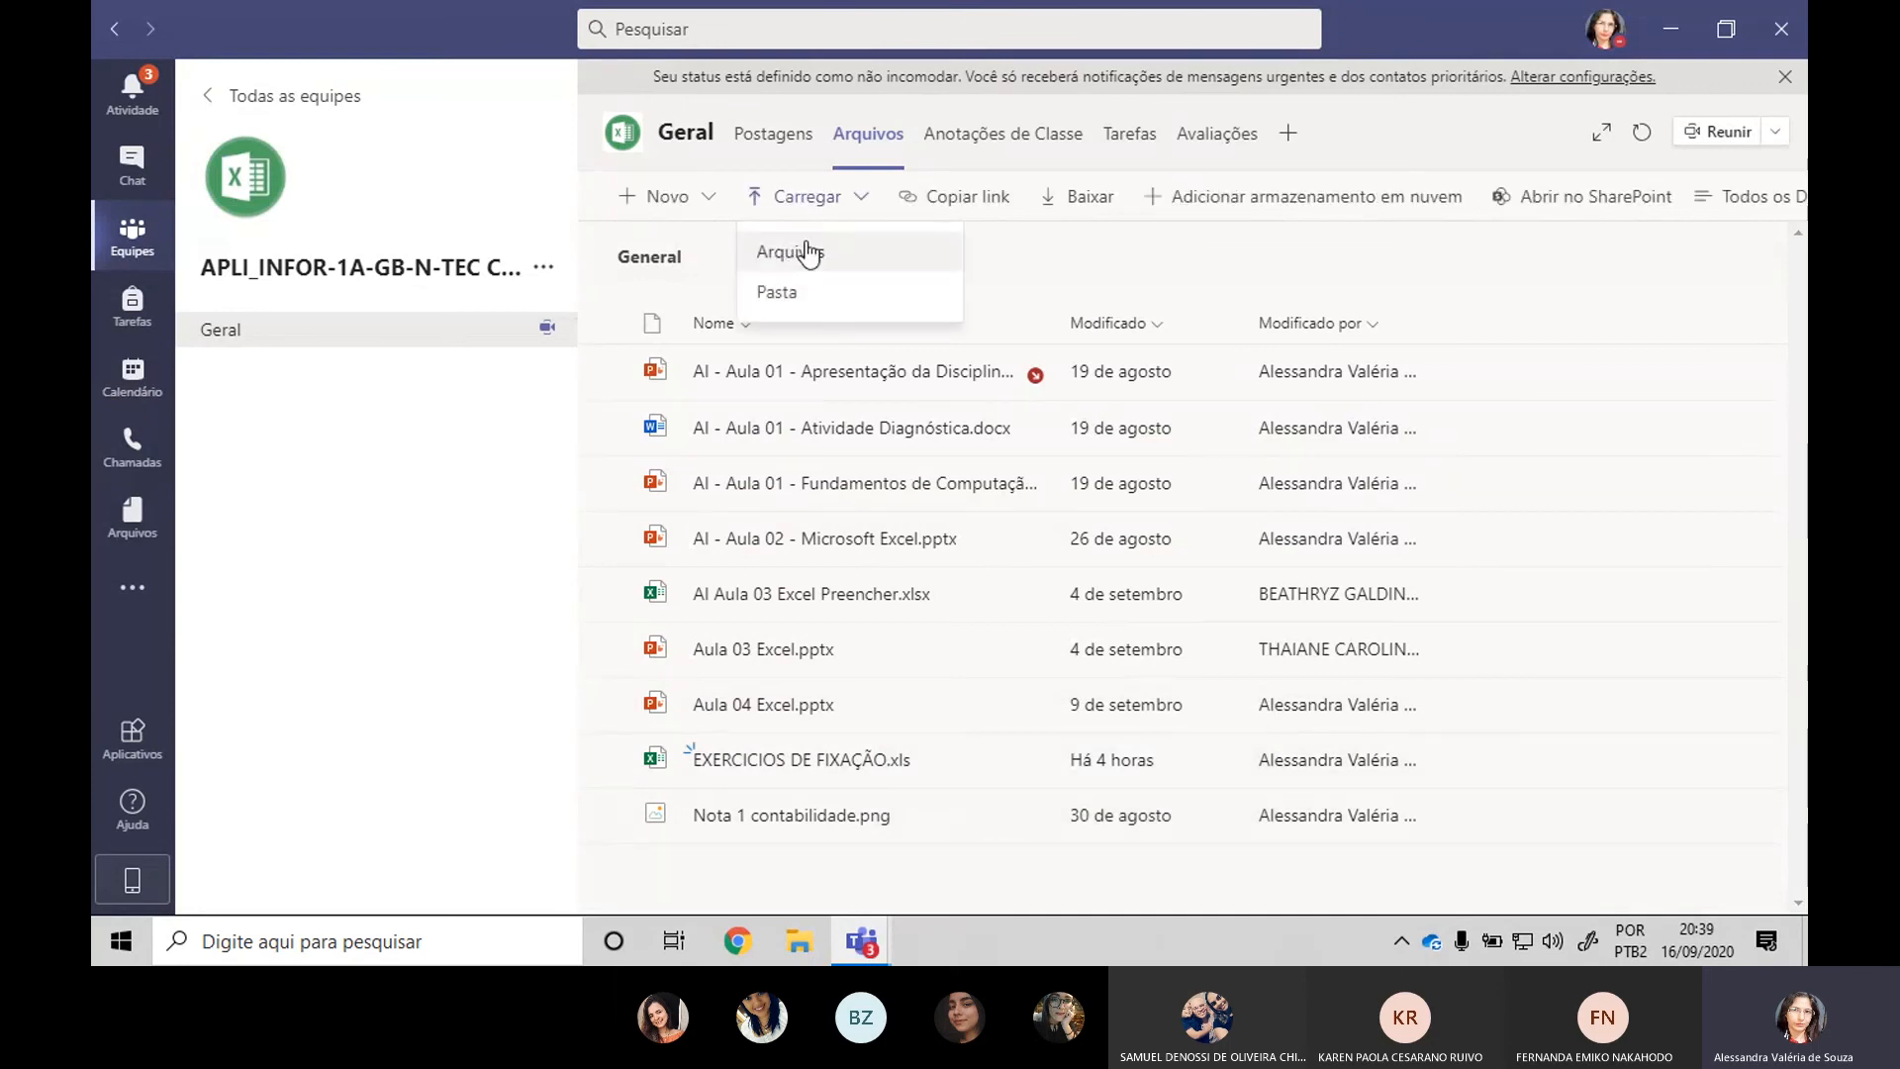
pyautogui.click(808, 257)
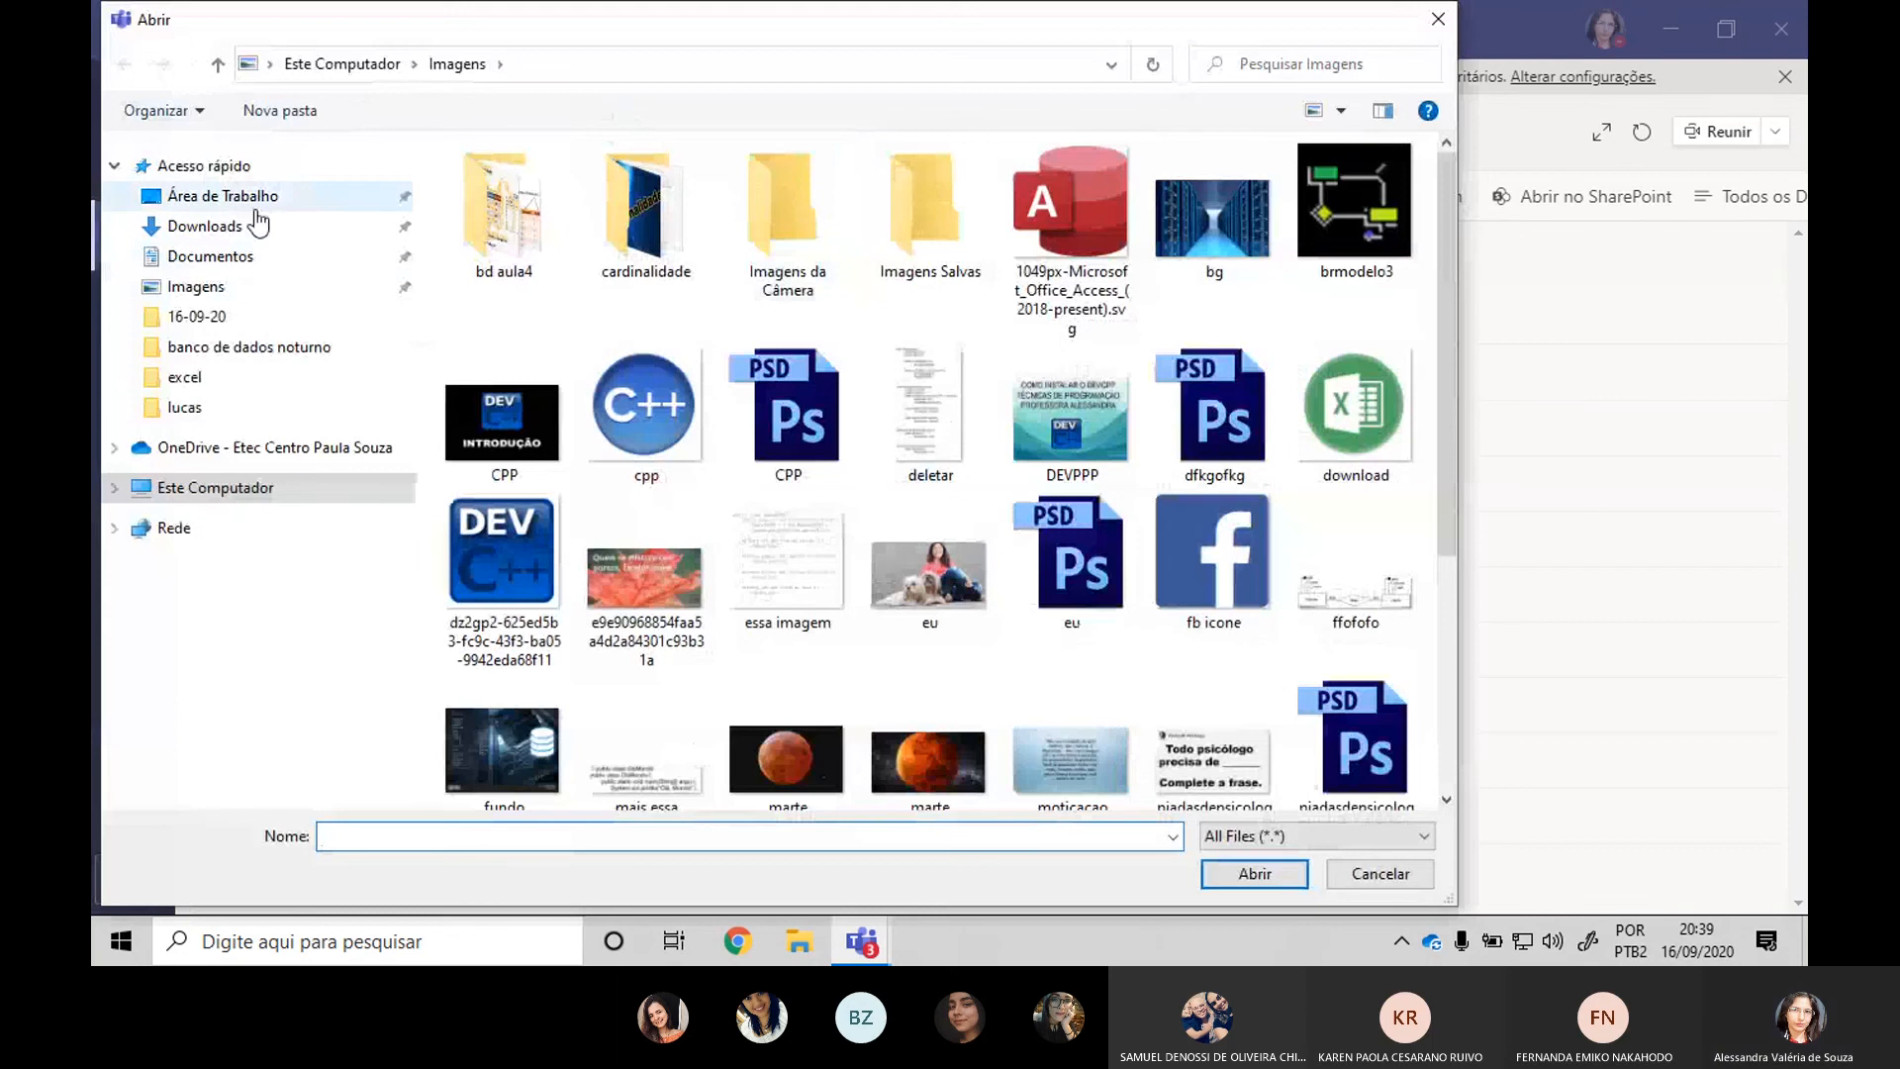
pyautogui.click(265, 198)
pyautogui.click(243, 348)
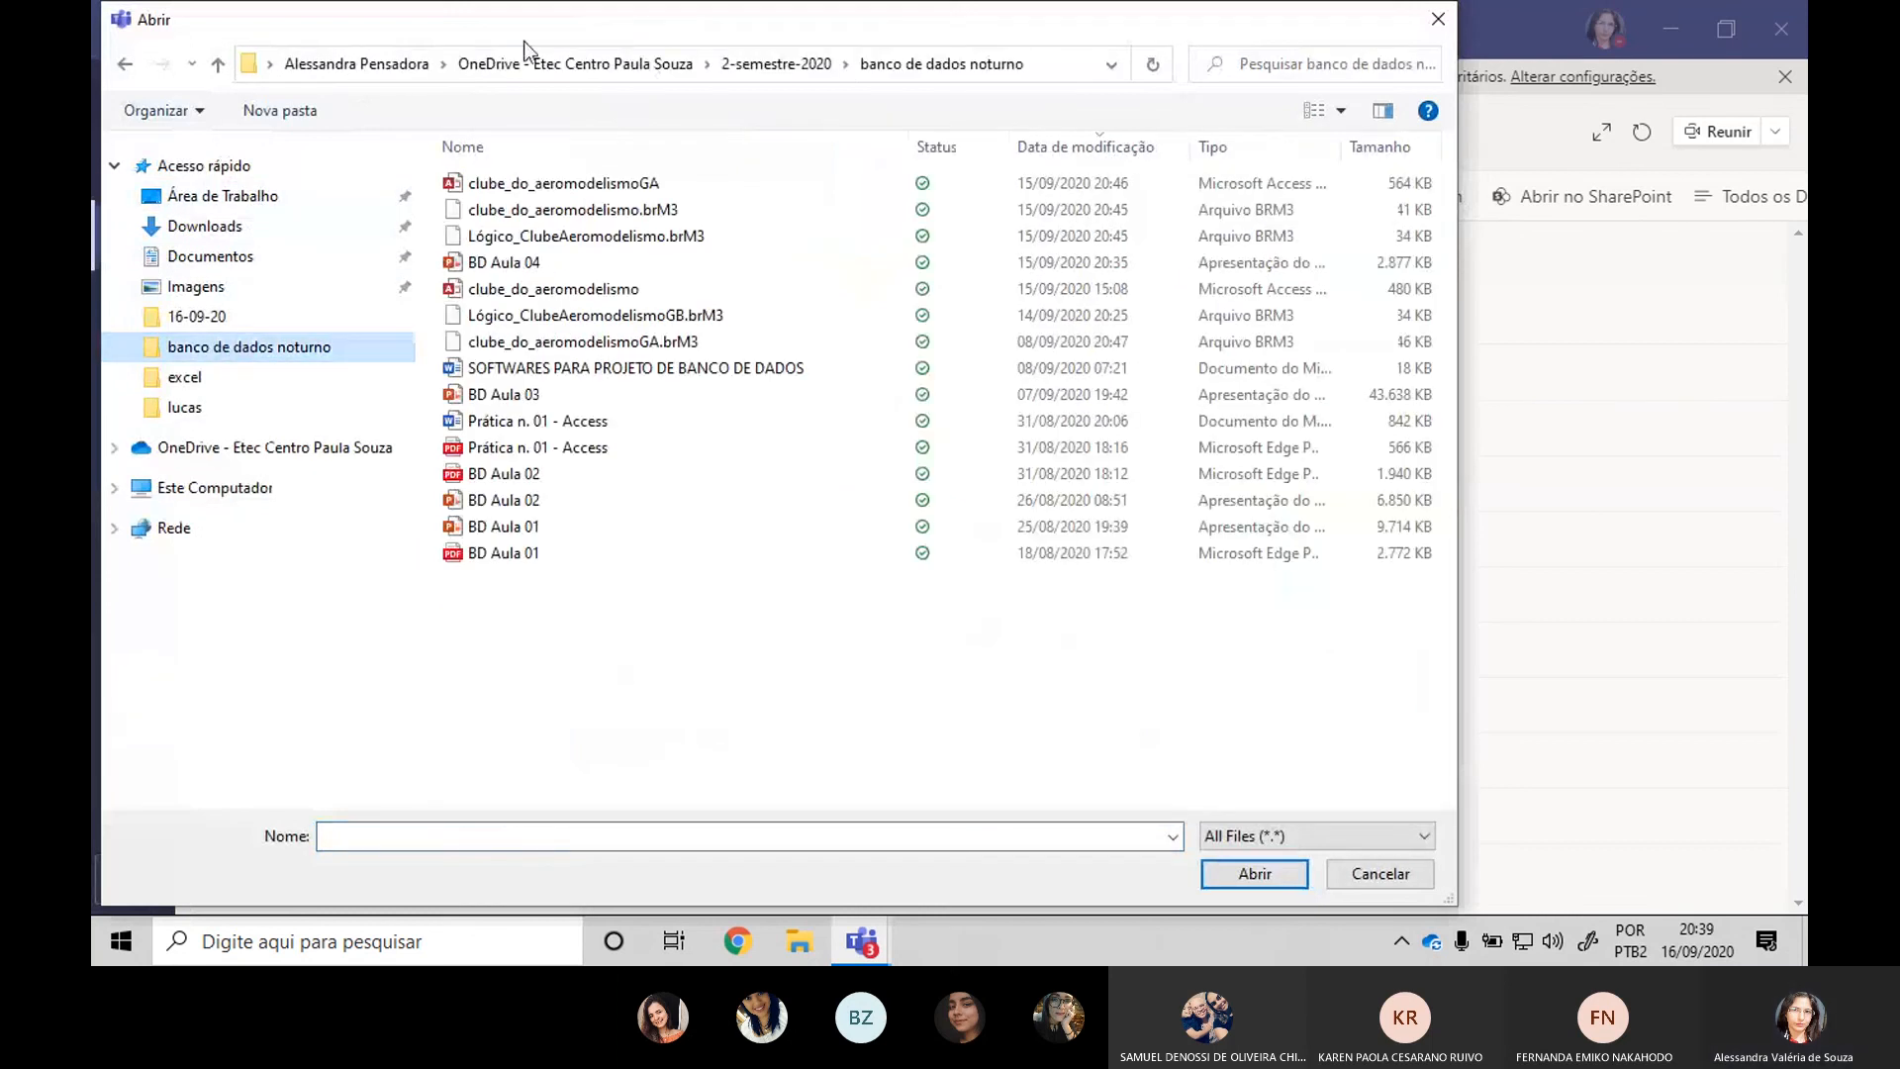
pyautogui.click(777, 63)
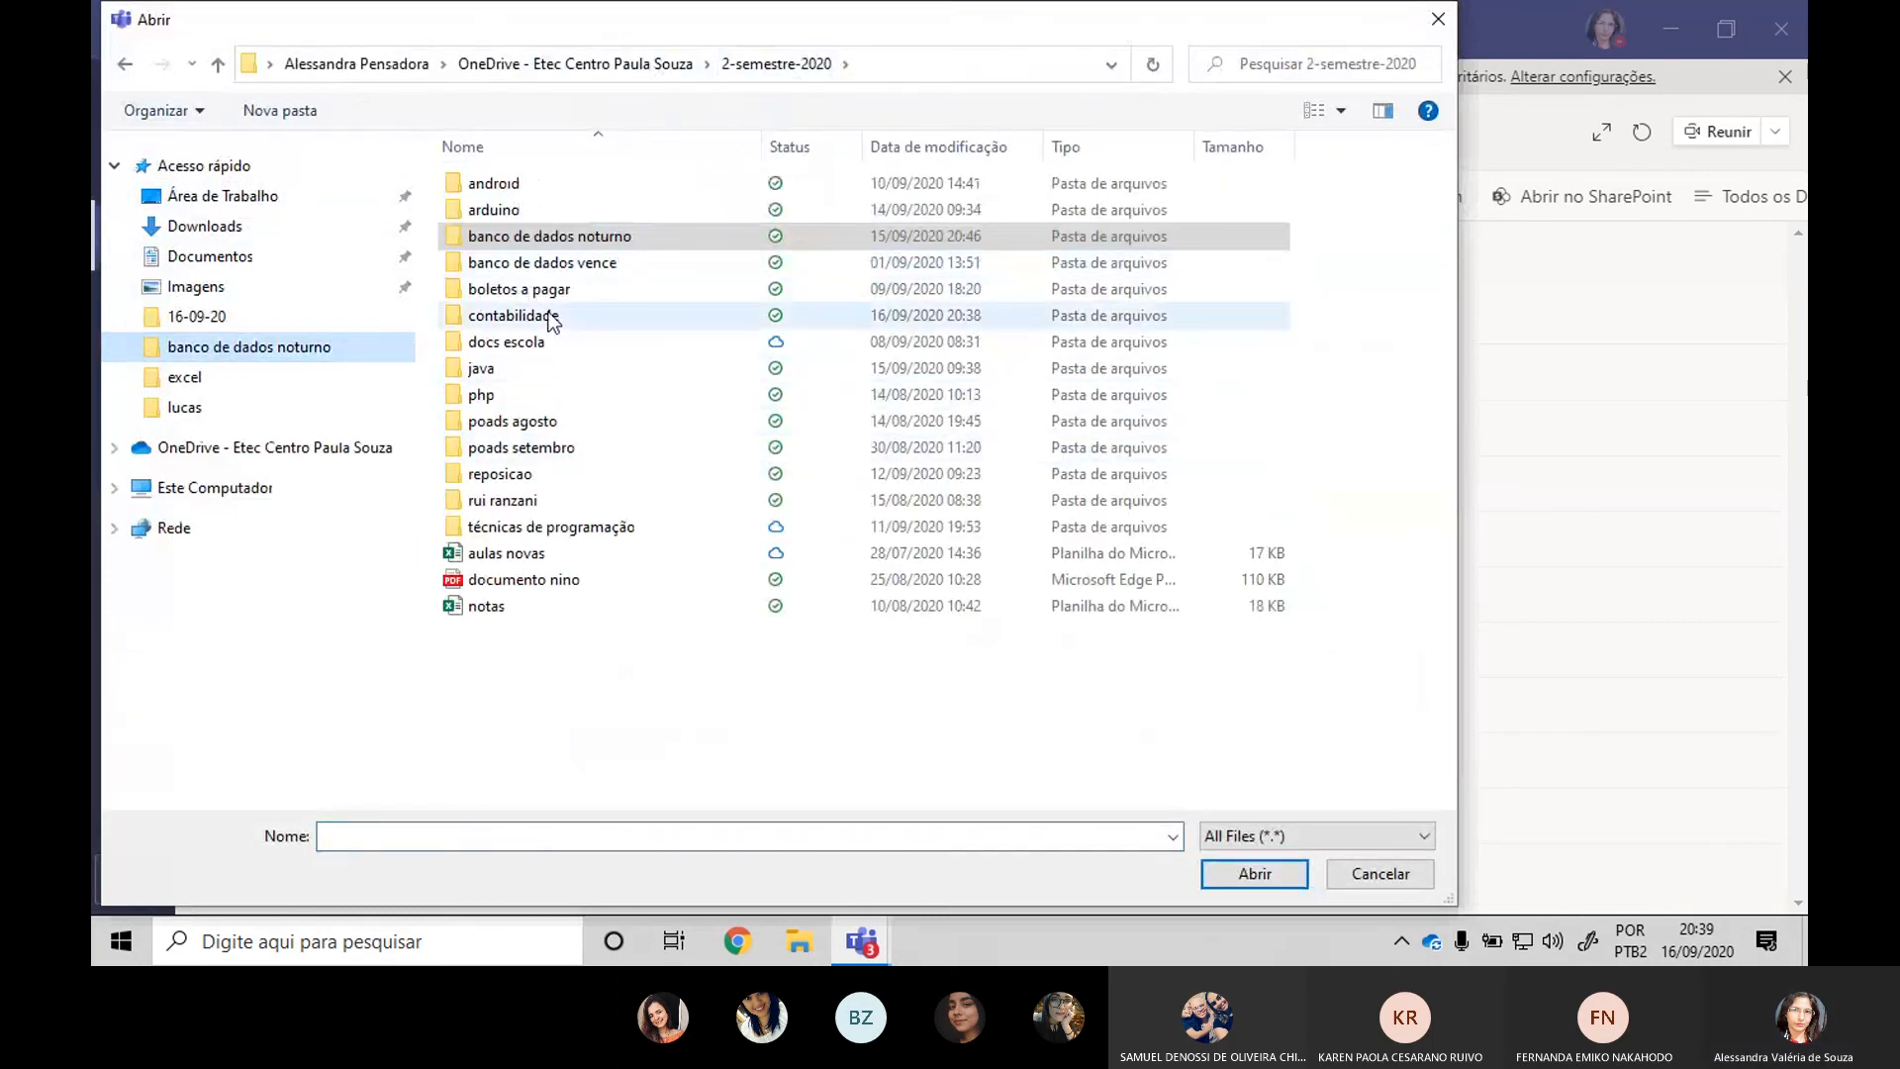
pyautogui.doubleClick(550, 315)
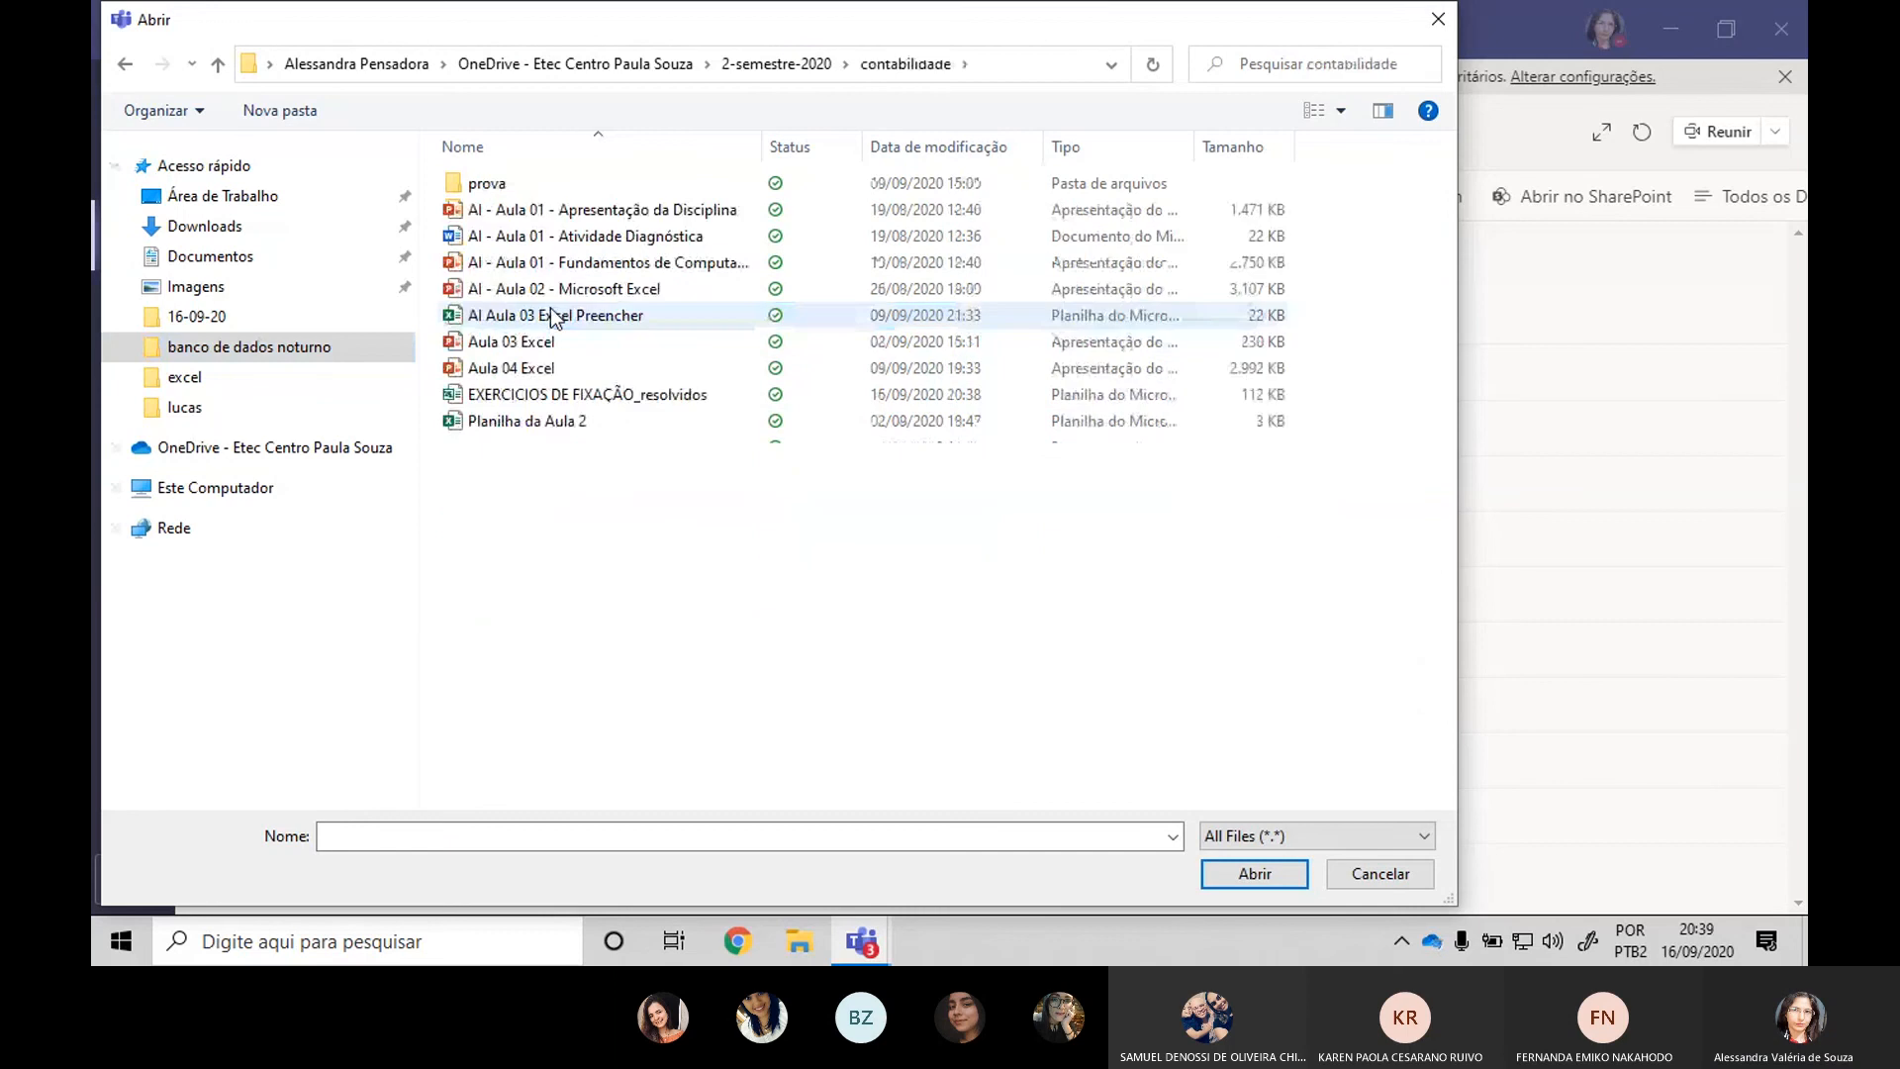
pyautogui.doubleClick(683, 398)
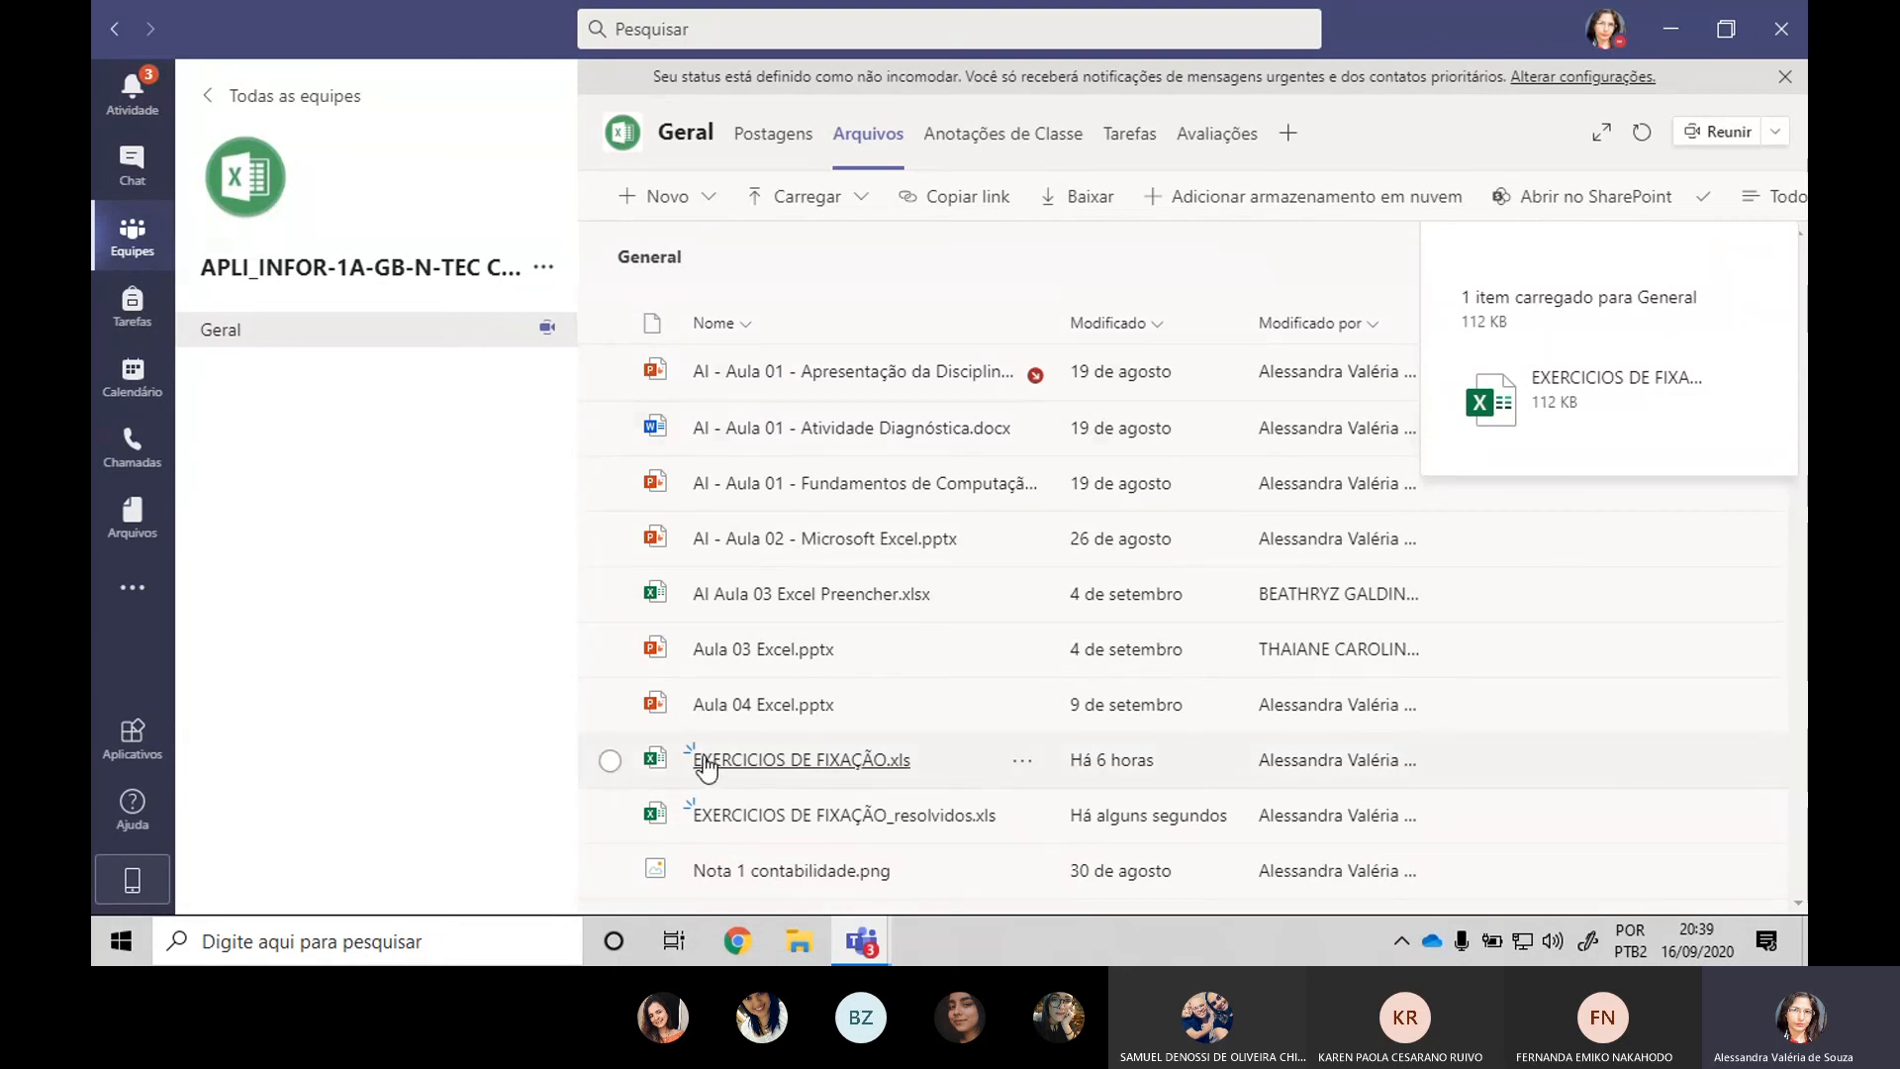
pyautogui.click(612, 761)
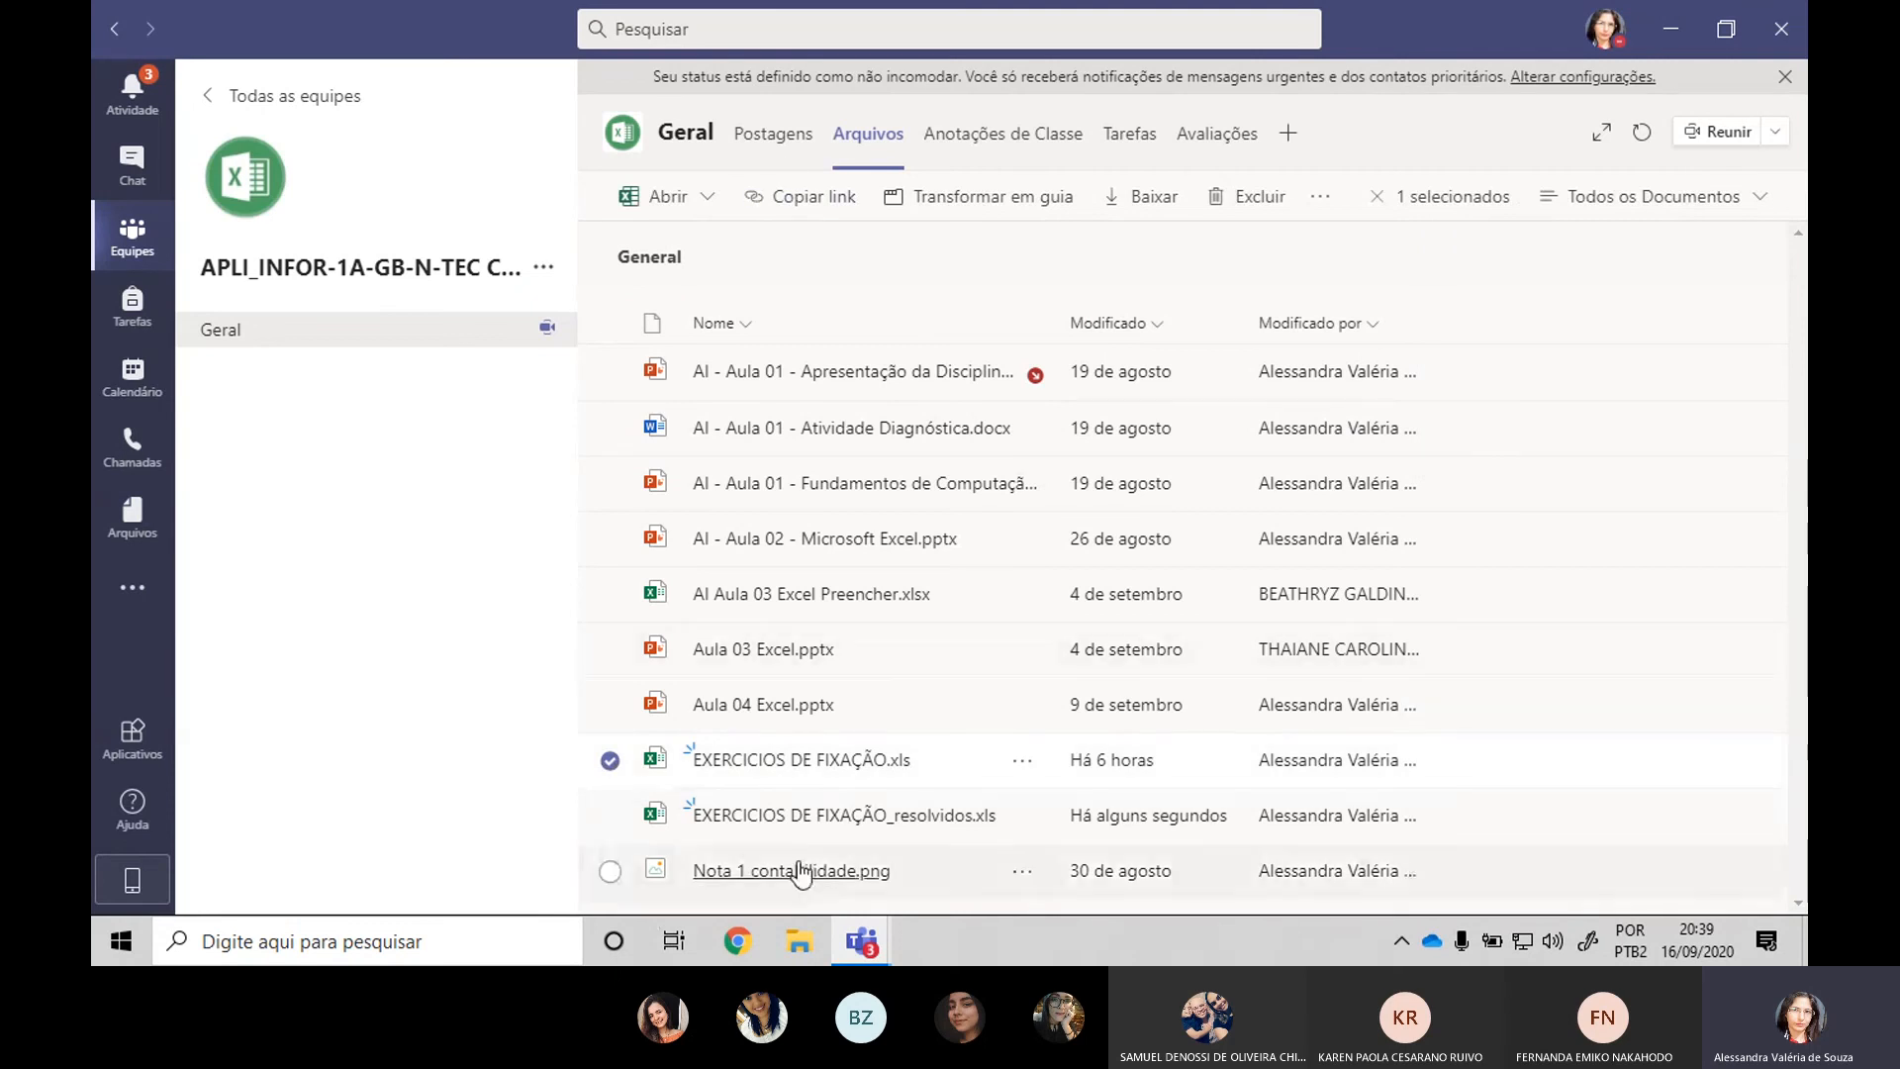
pyautogui.click(612, 818)
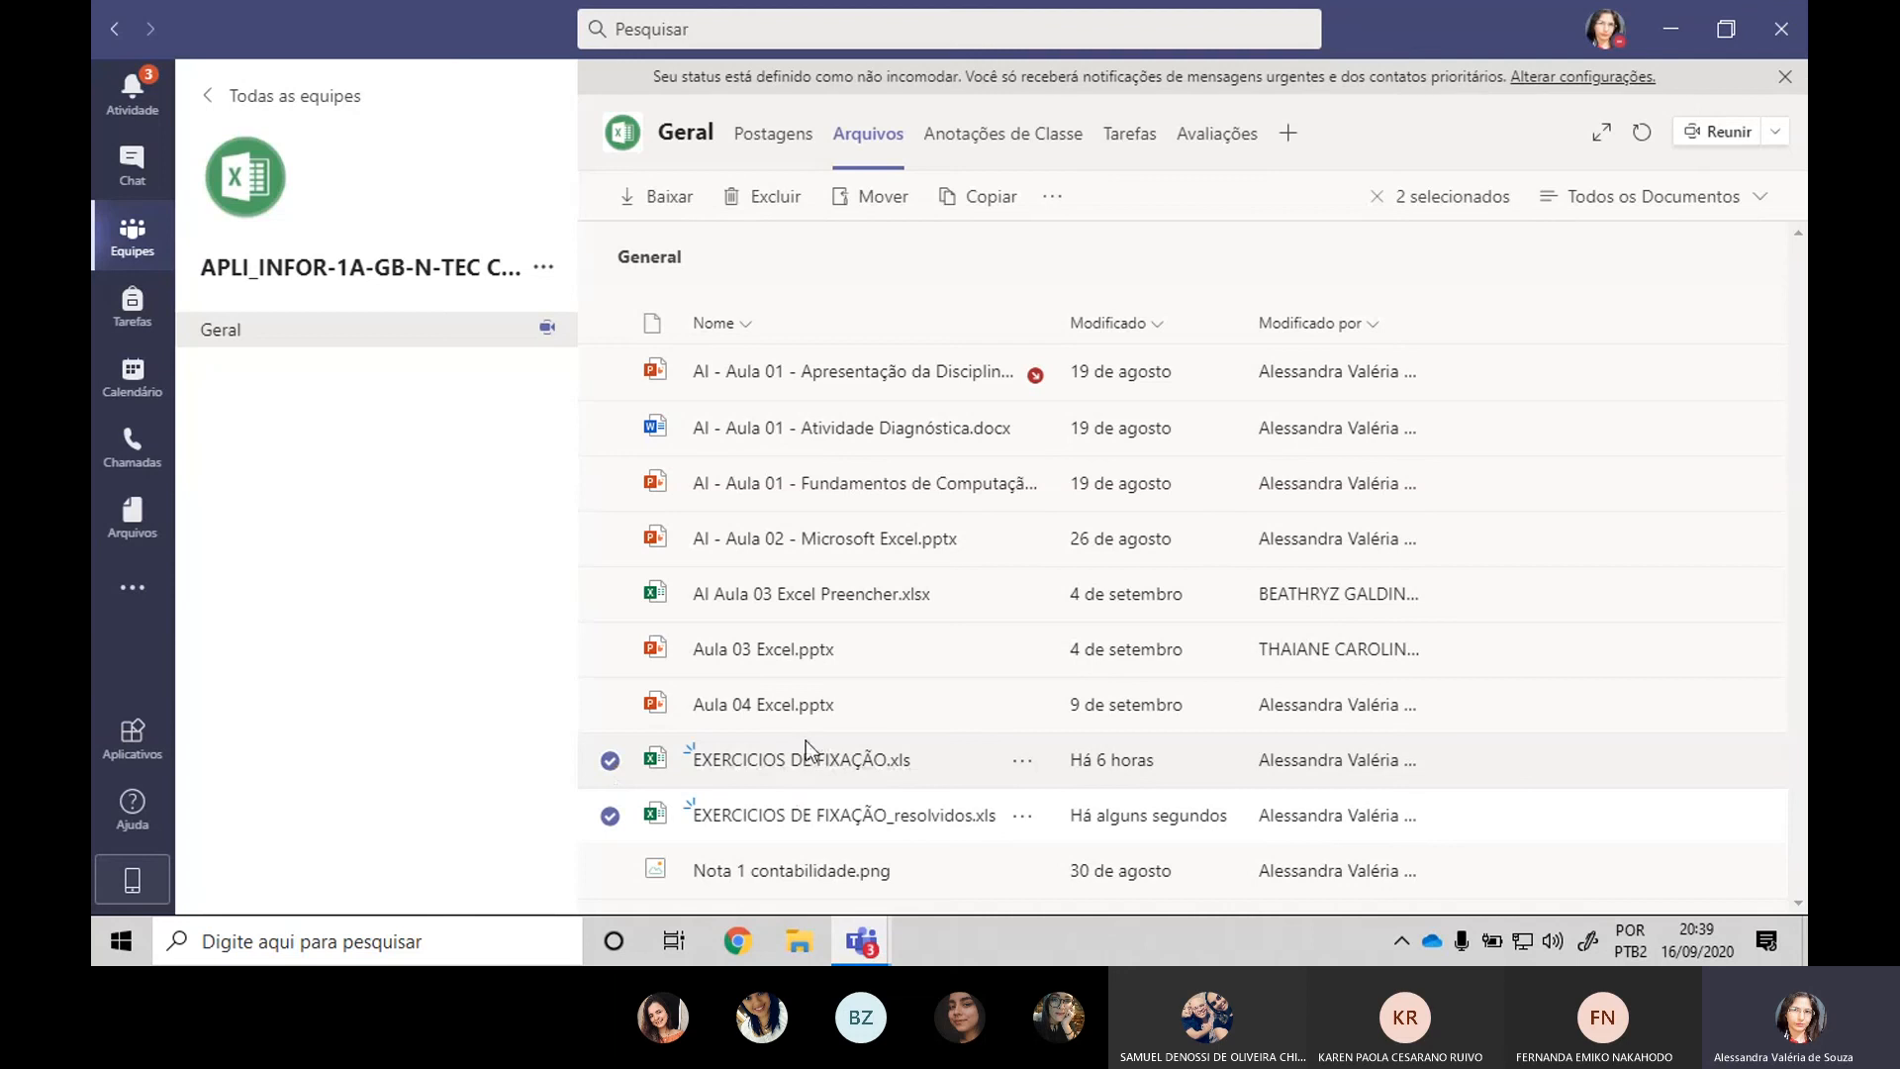
pyautogui.click(610, 816)
pyautogui.click(610, 760)
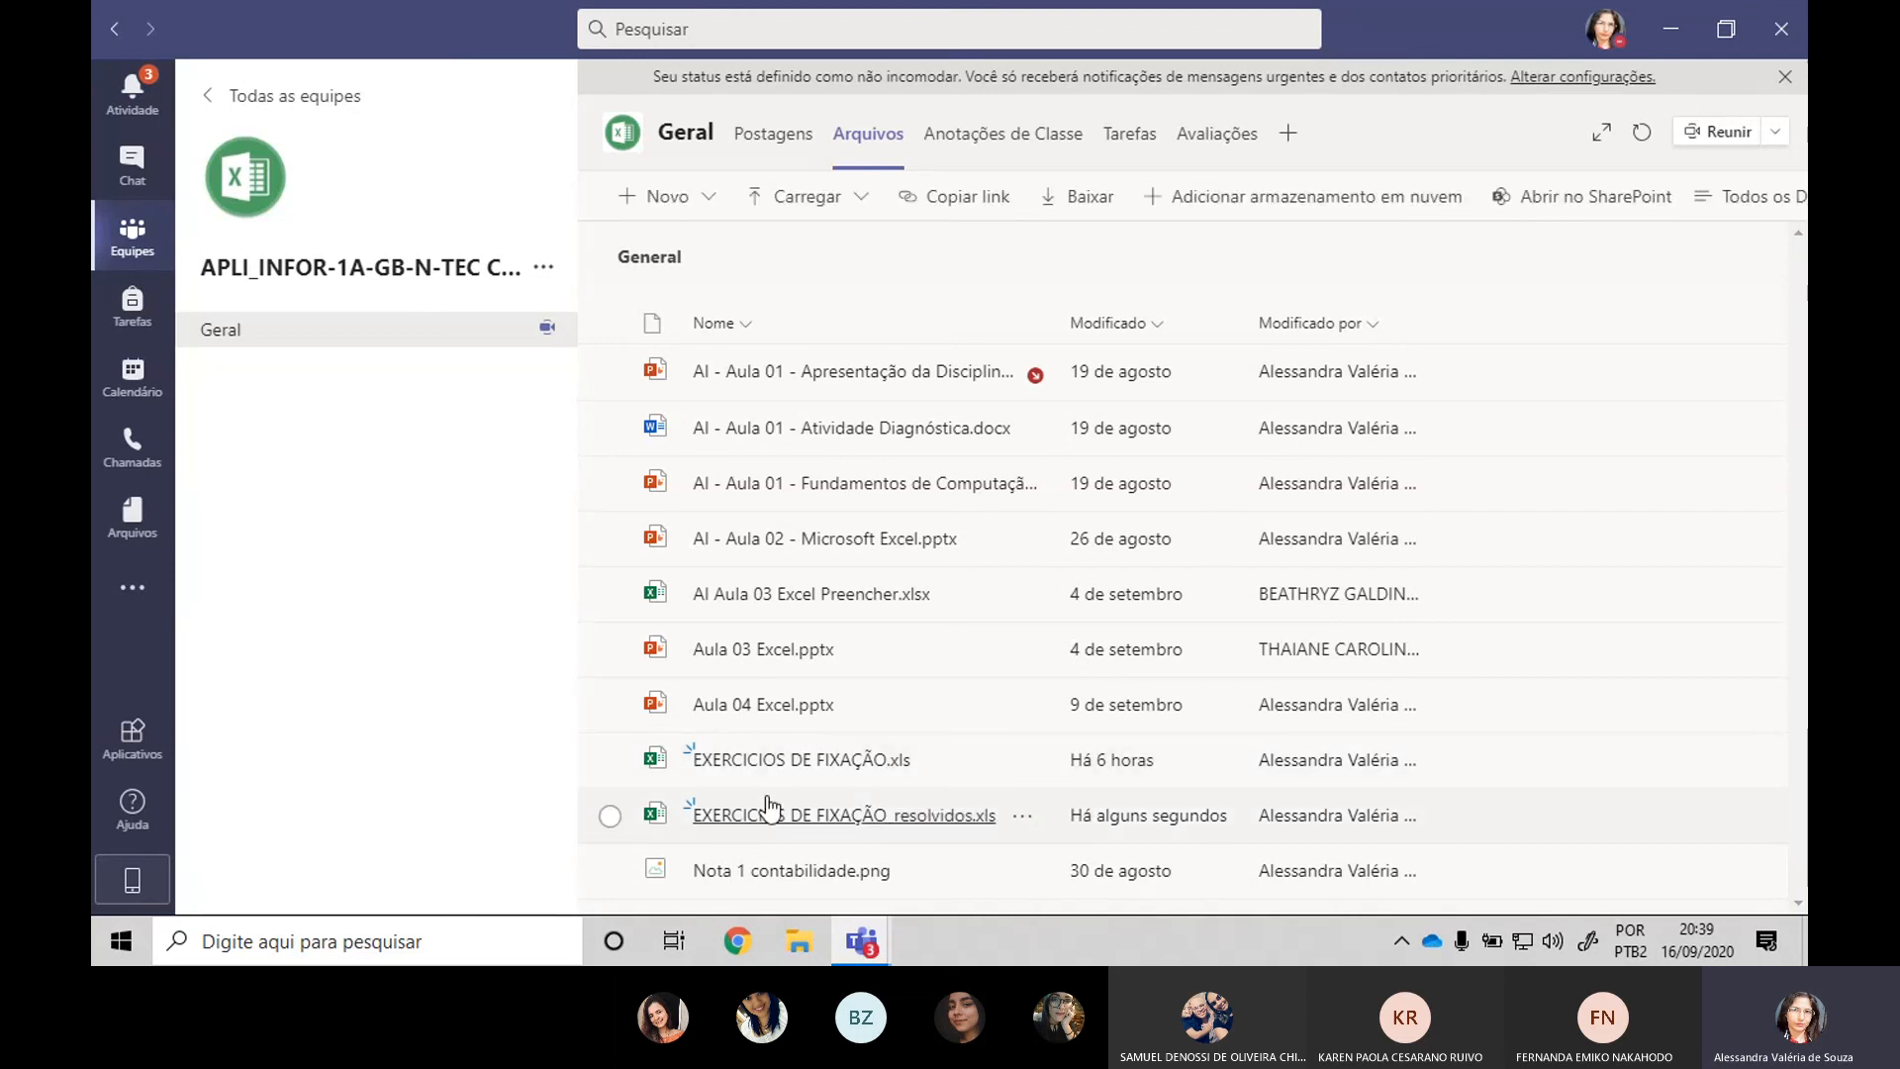
# Open AI Aula 03 Excel Preencher.xlsx from the channel files and clear the stray parenthesis in H2 of Controle de Produtos.
pyautogui.click(830, 592)
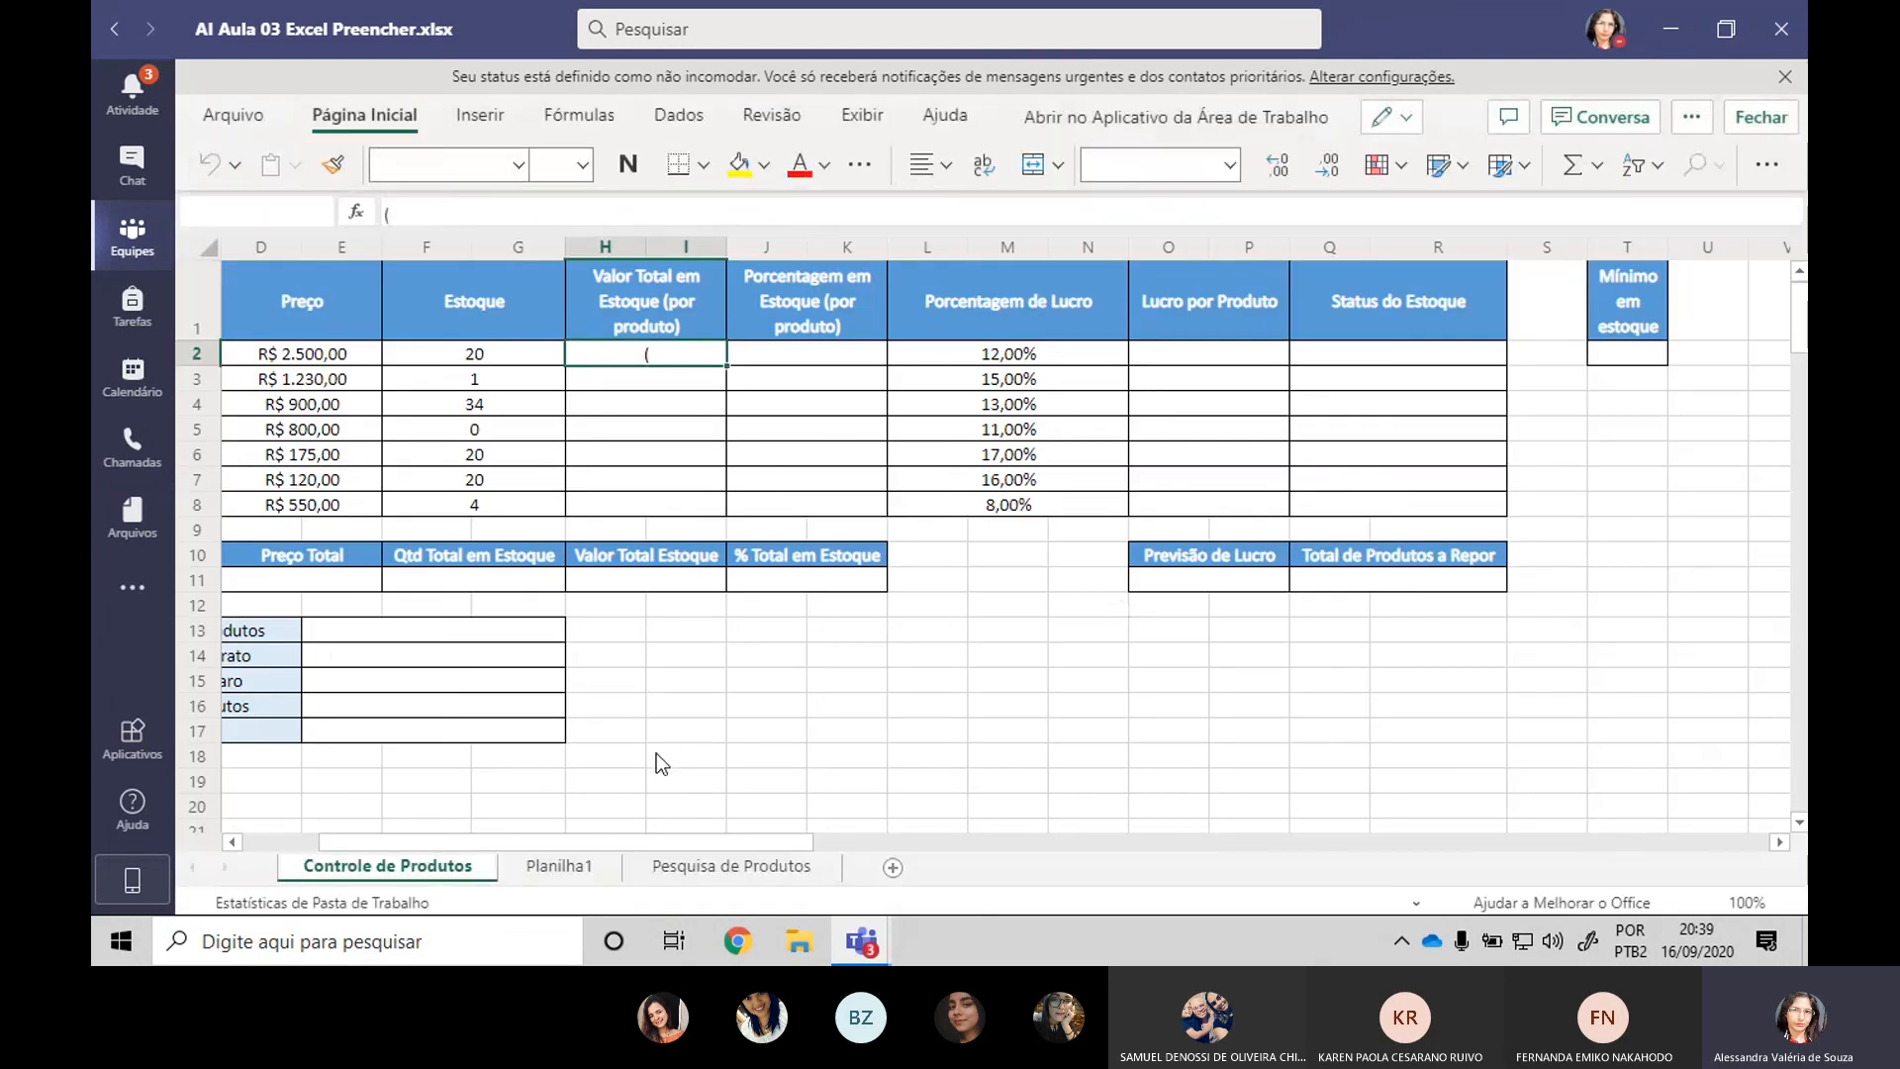
pyautogui.click(843, 621)
pyautogui.moveTo(685, 376); pyautogui.dragTo(681, 344)
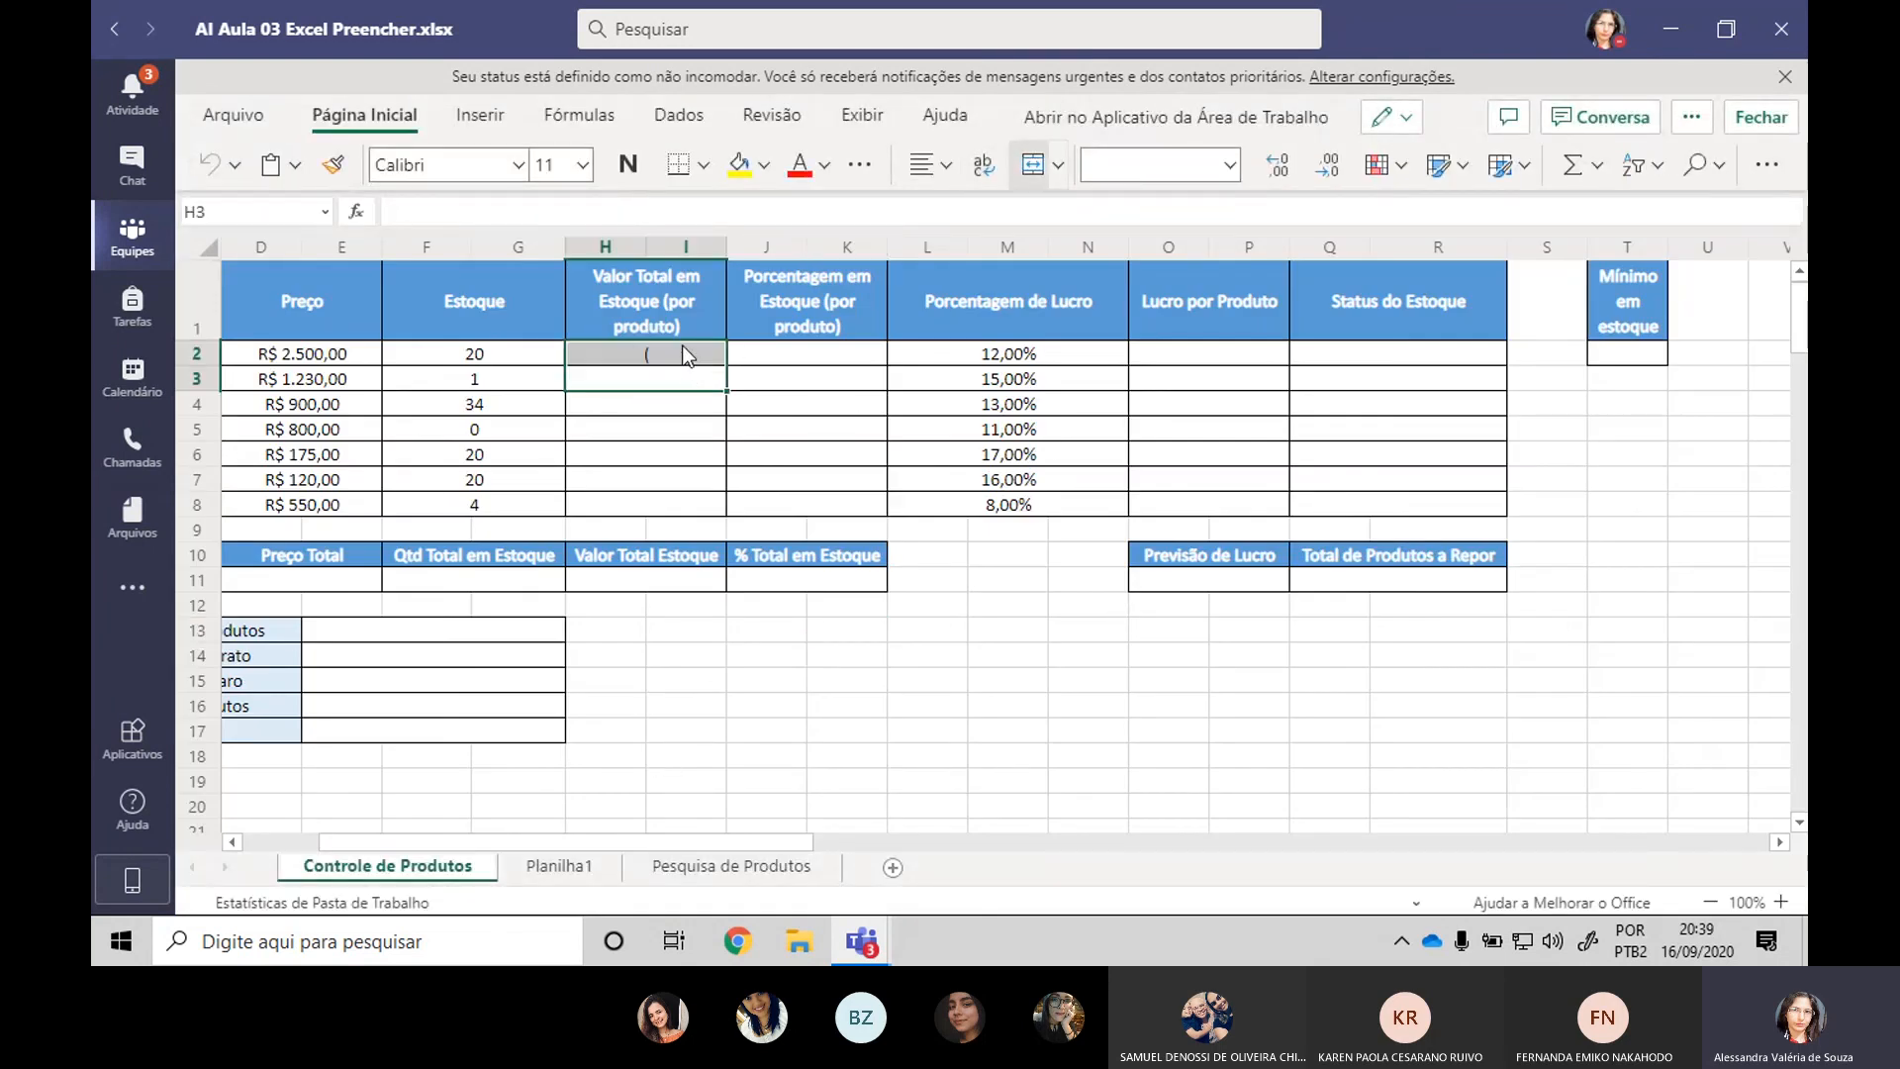
pyautogui.click(690, 354)
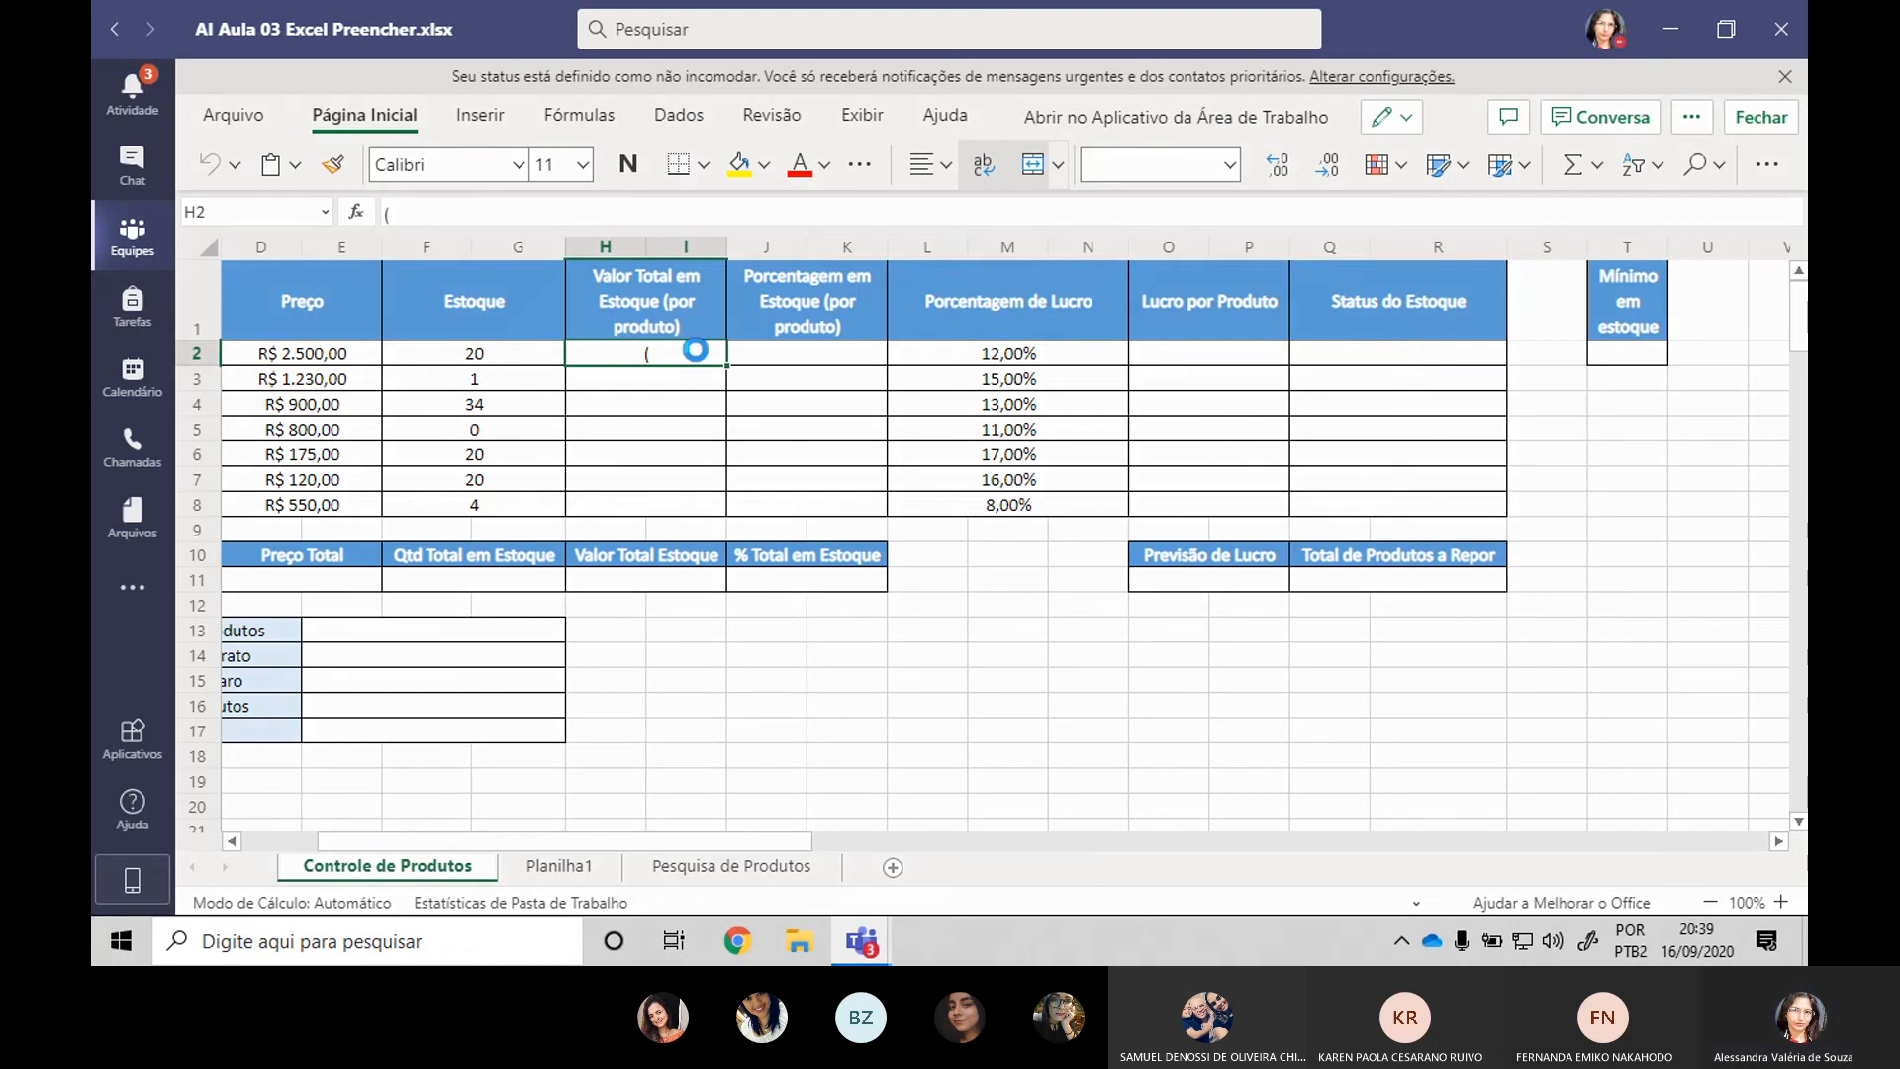
pyautogui.press('Escape')
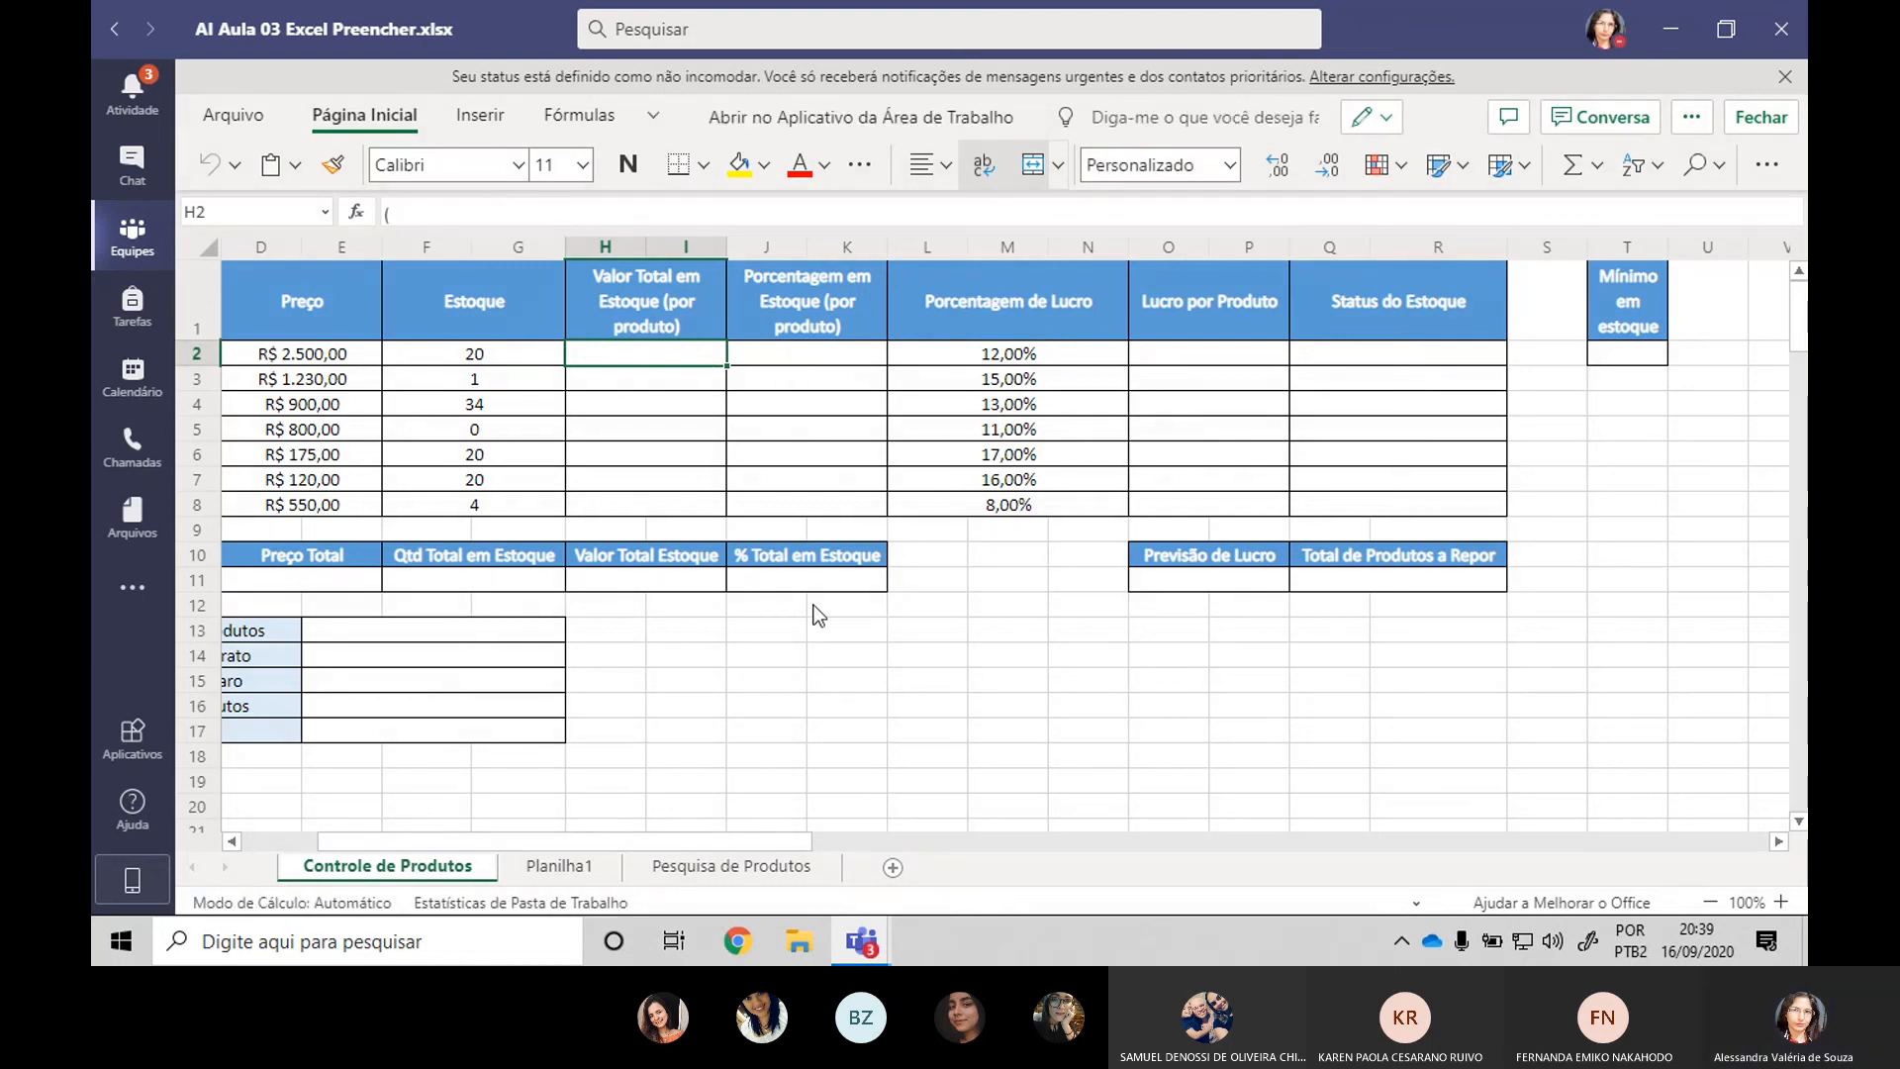
# Look through the Planilha1, Pesquisa de Produtos and Controle de Produtos sheets, and close the workbook.
pyautogui.click(605, 737)
pyautogui.click(572, 868)
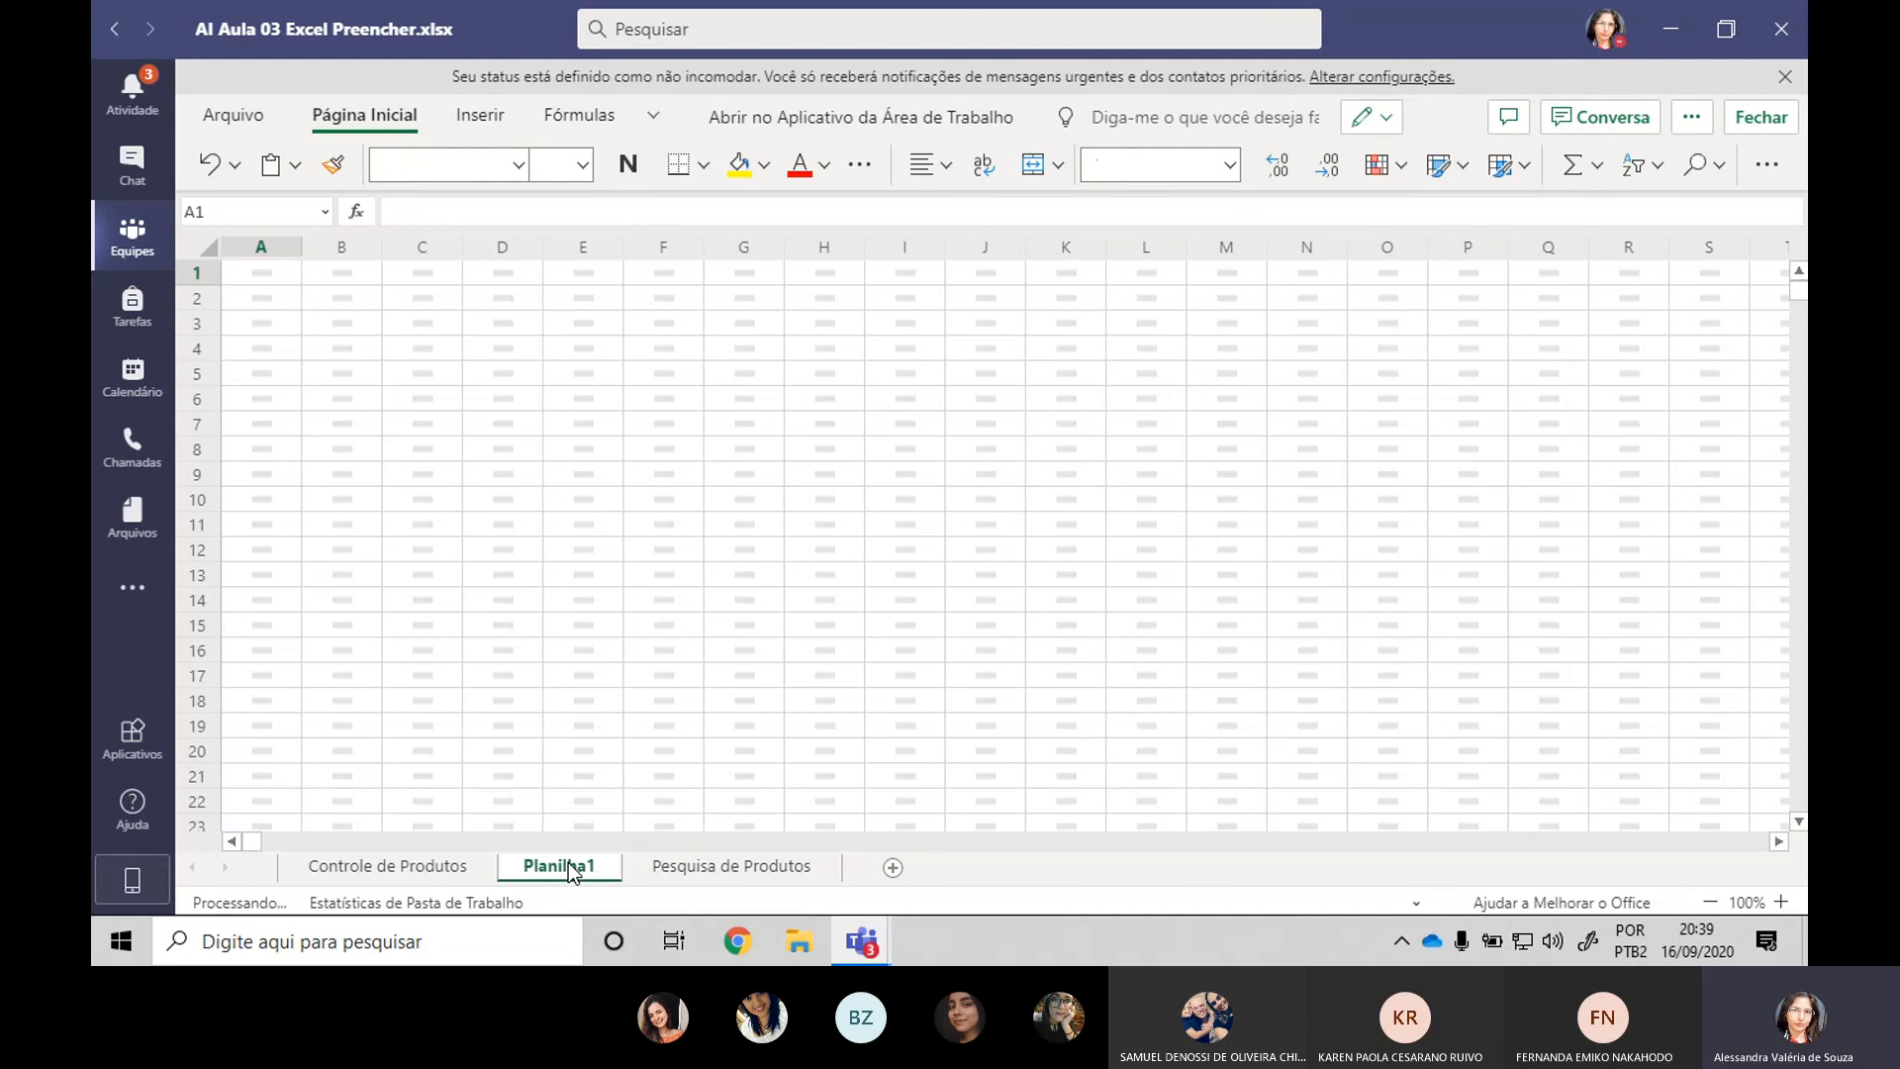
pyautogui.click(731, 867)
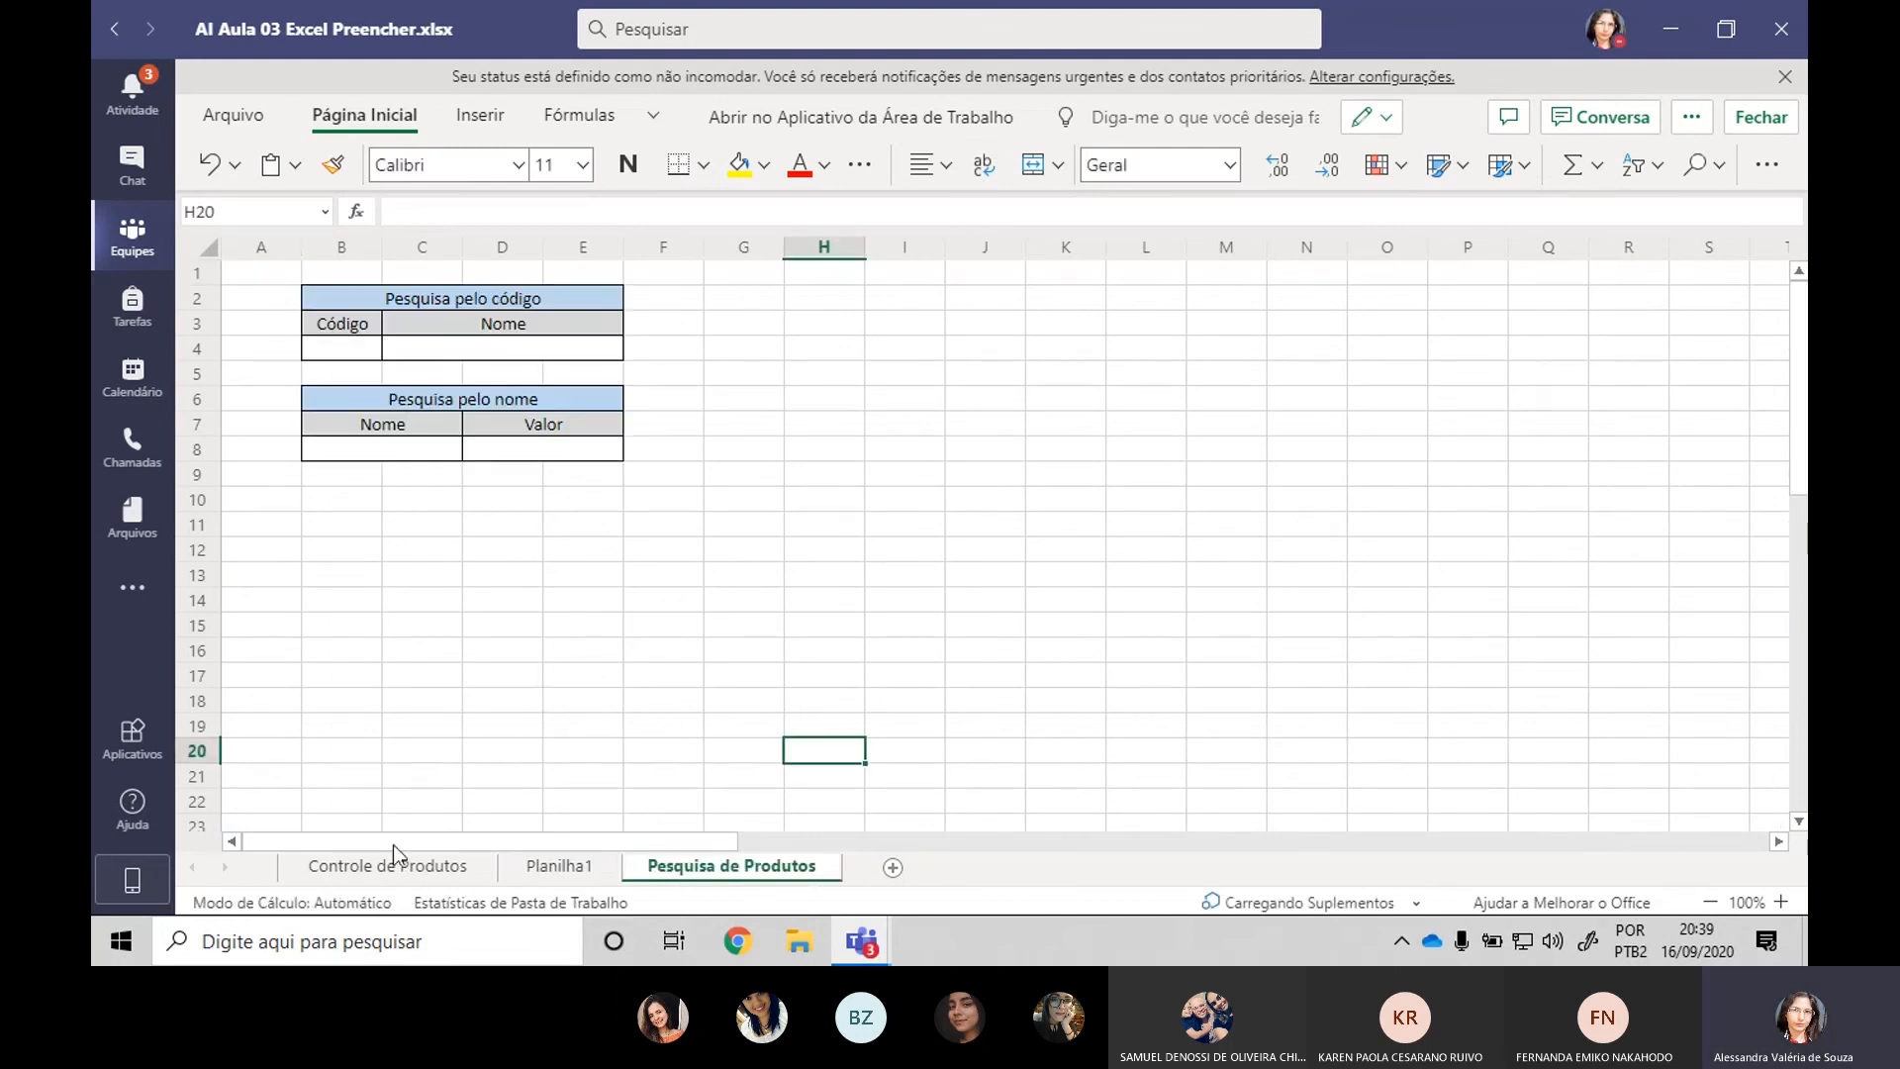
pyautogui.click(393, 863)
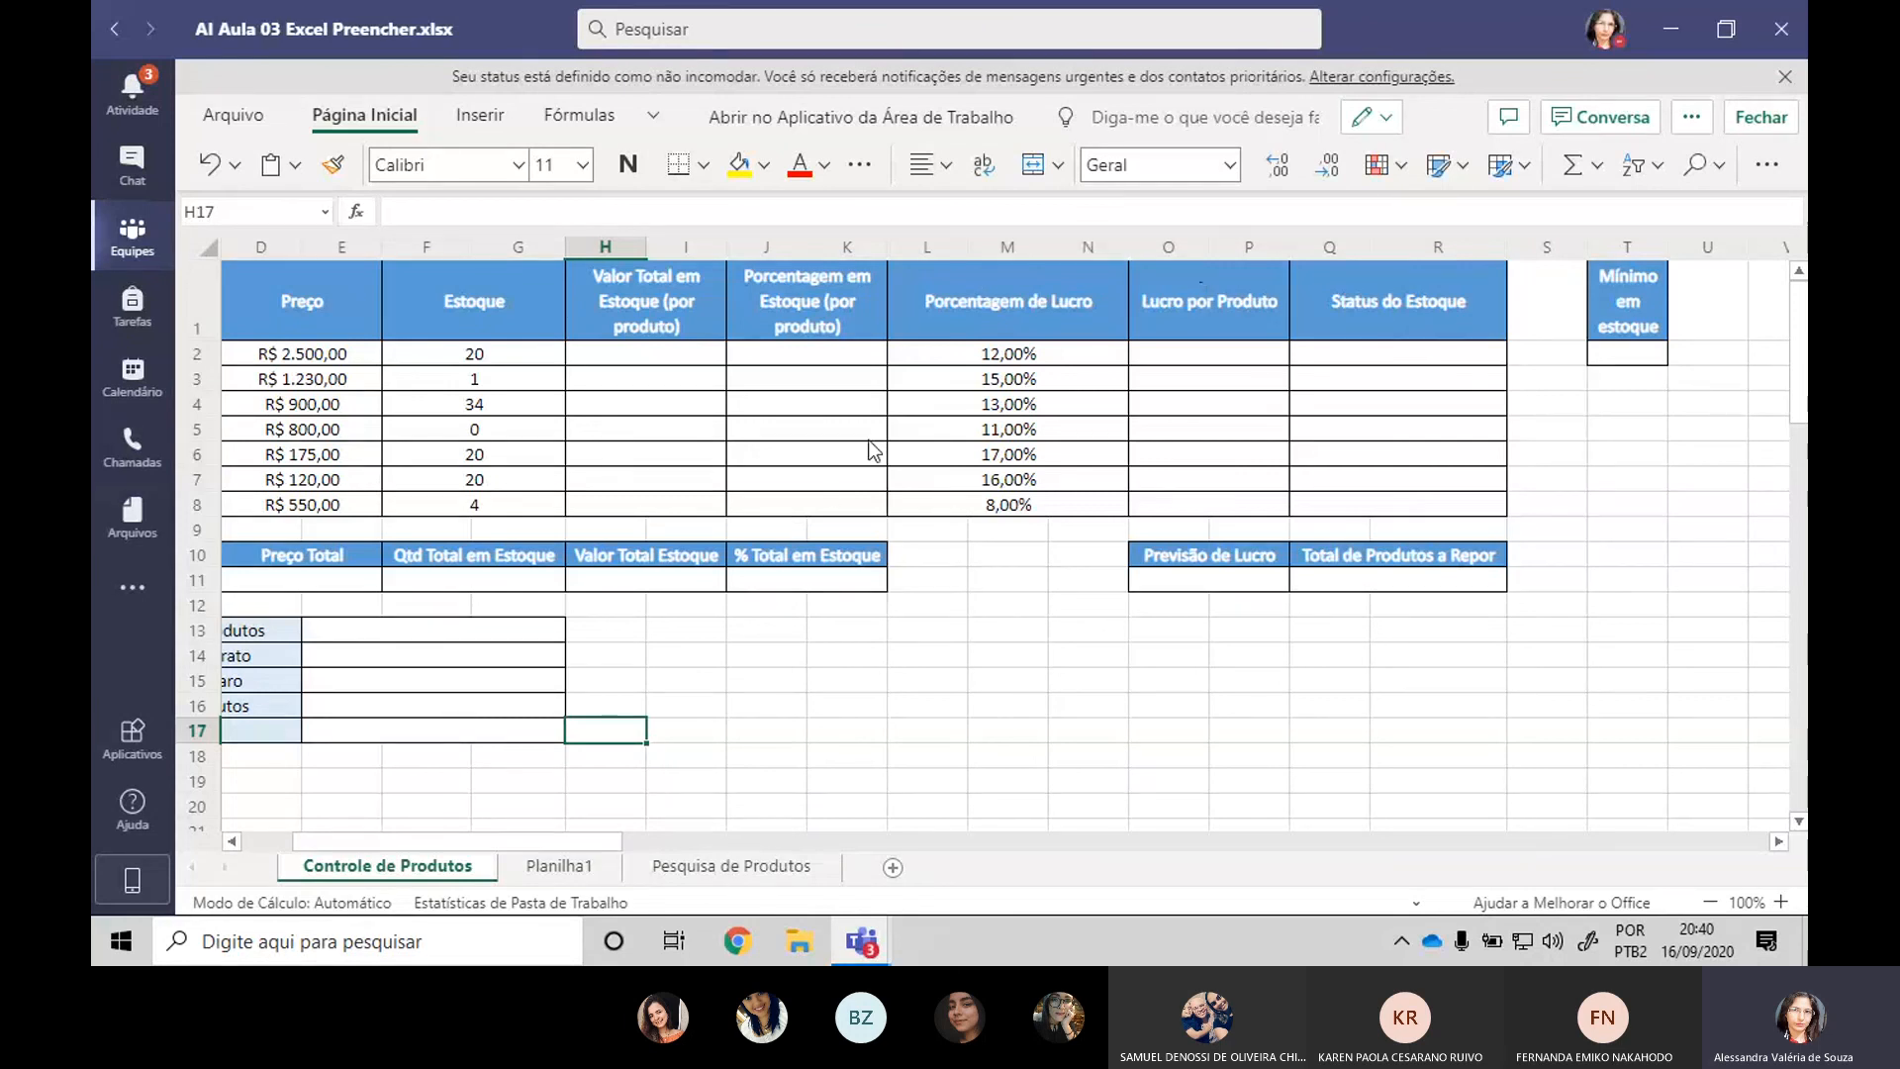
pyautogui.click(715, 354)
pyautogui.click(807, 358)
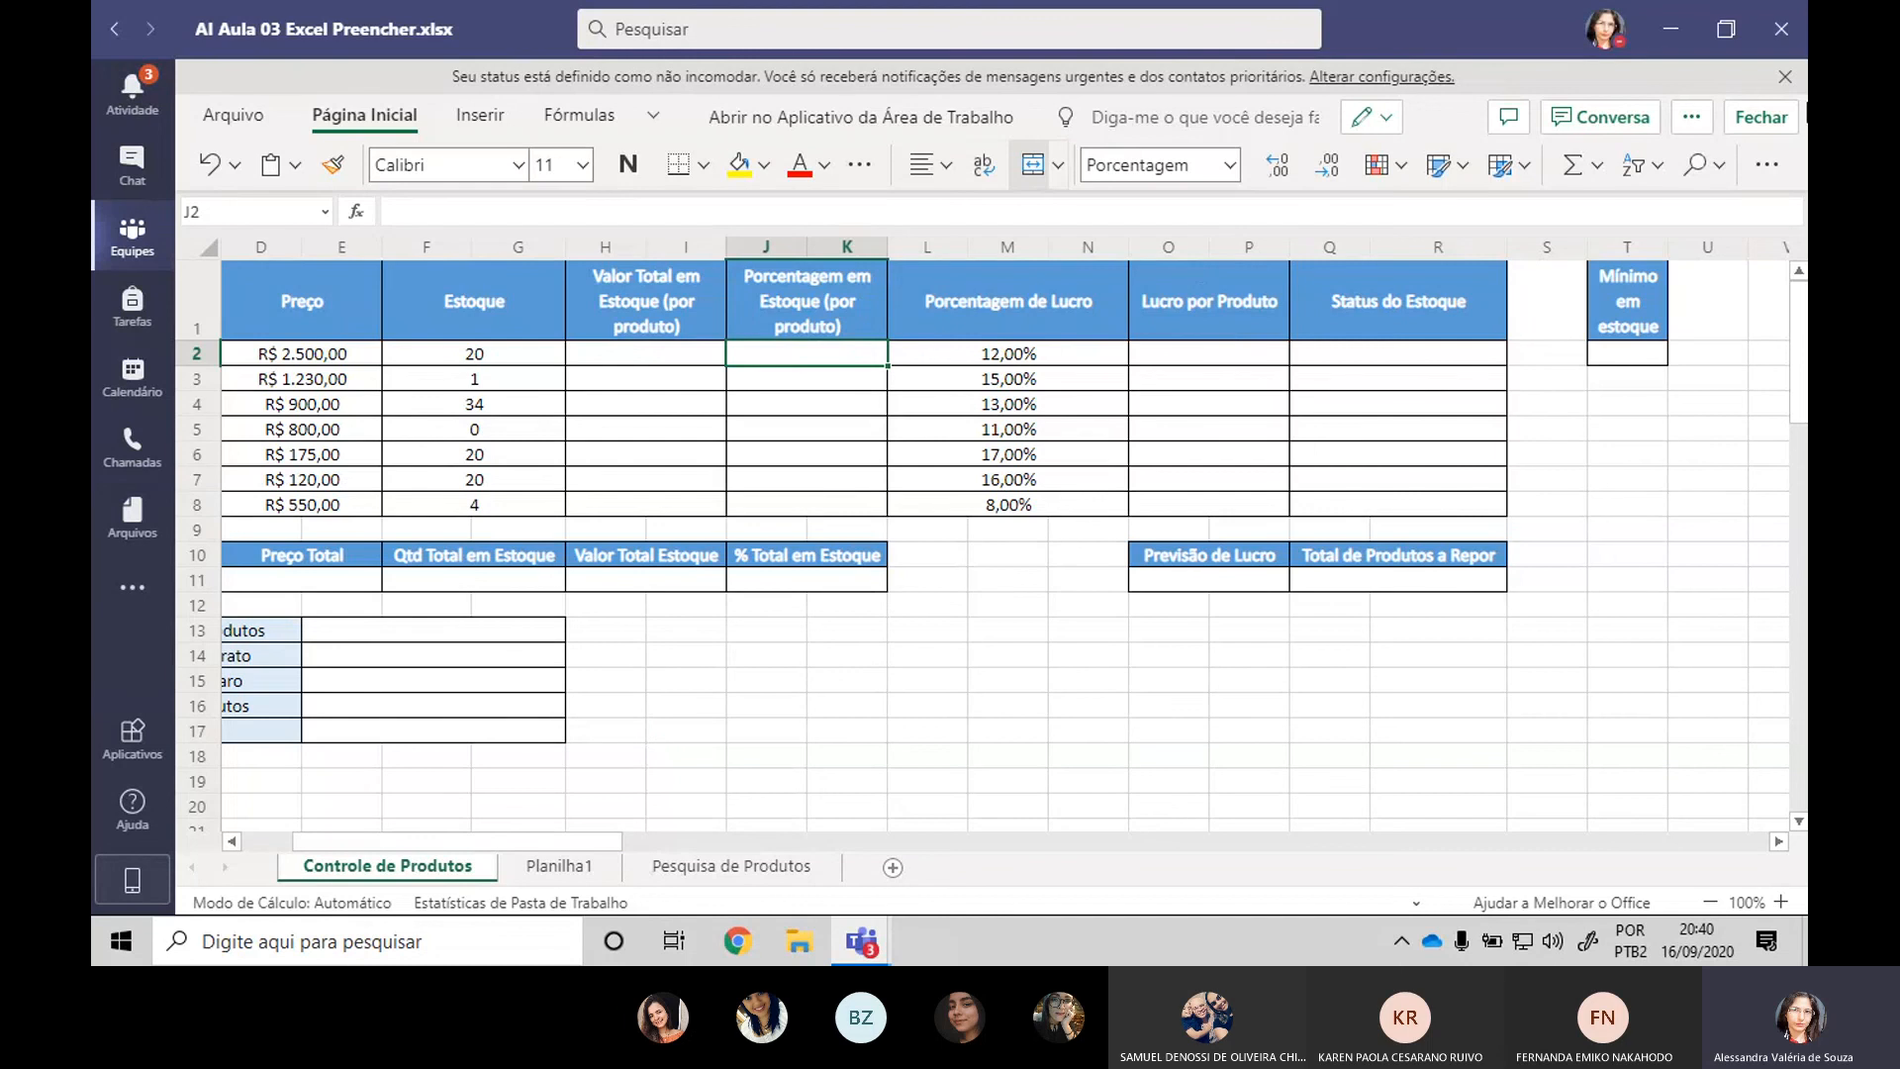
pyautogui.click(1761, 117)
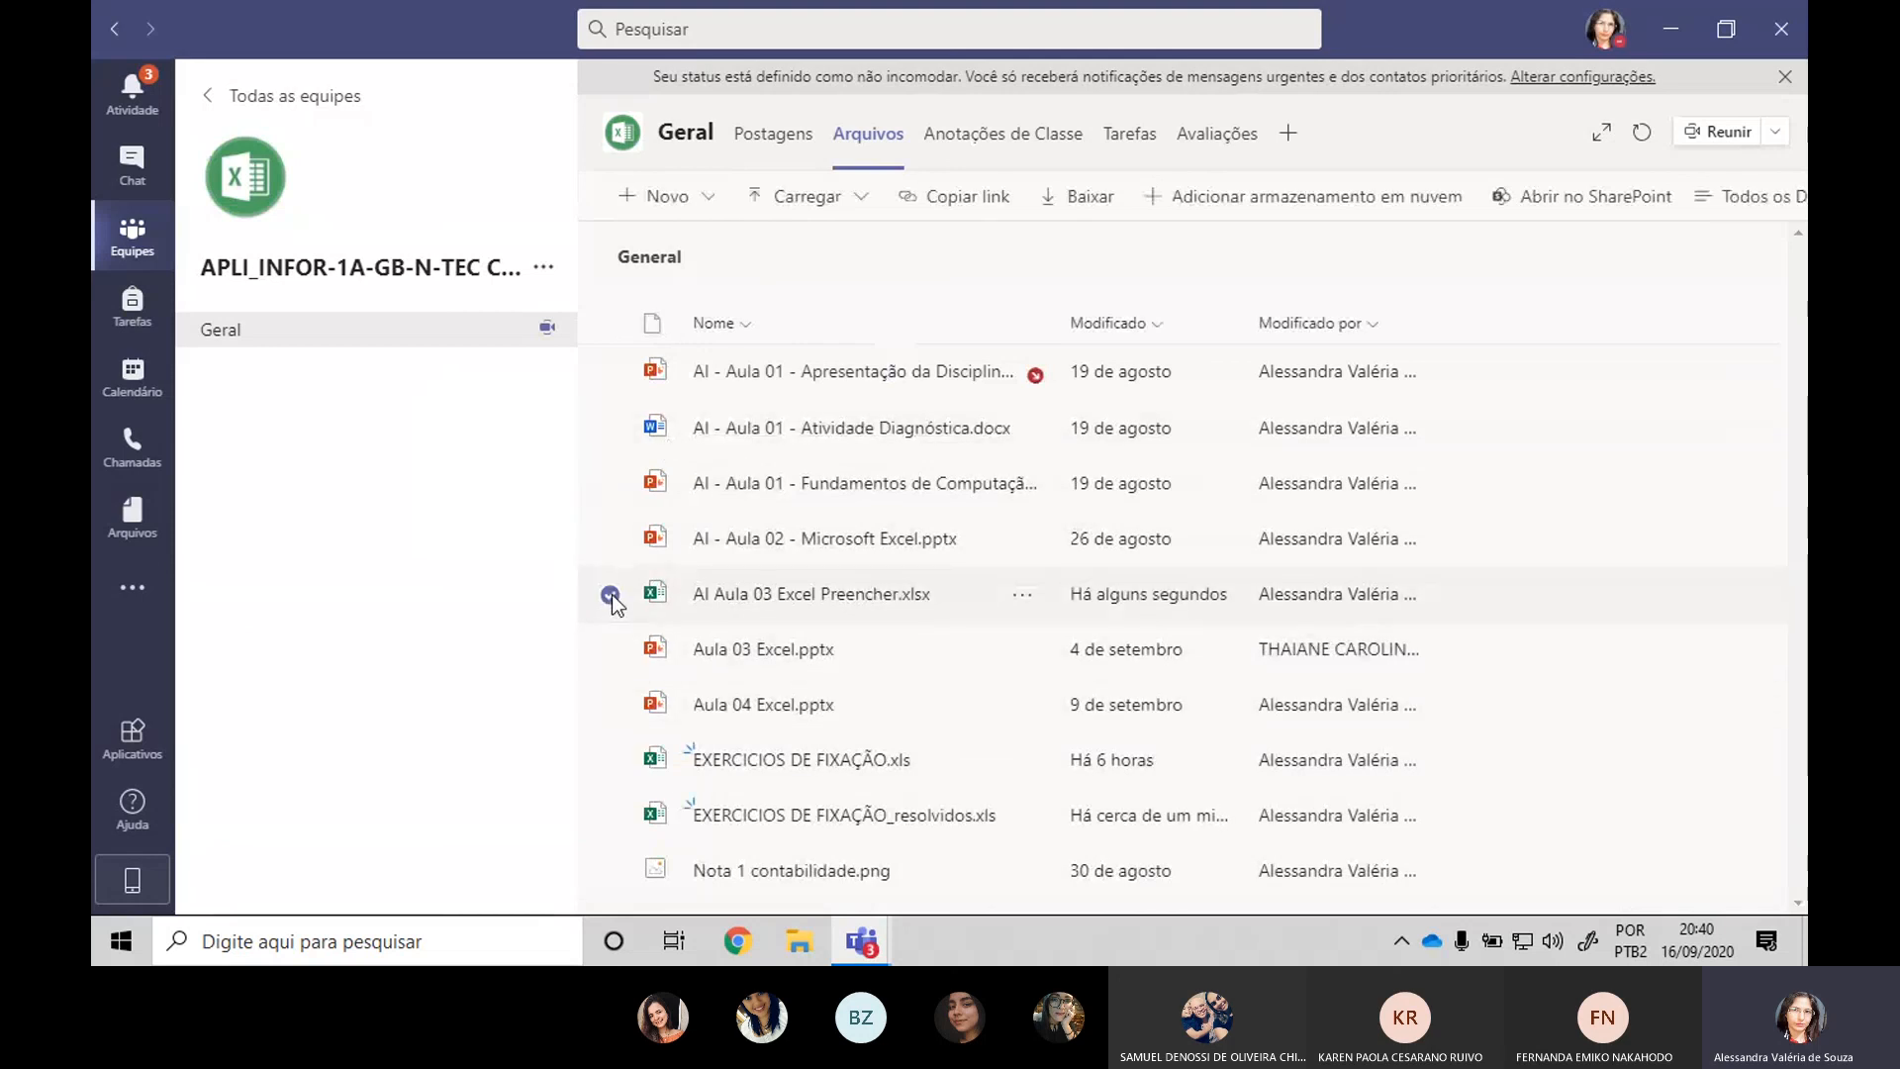
# Check the September 2020 dates in the system calendar, and leave no file selected in the channel's list.
pyautogui.click(610, 593)
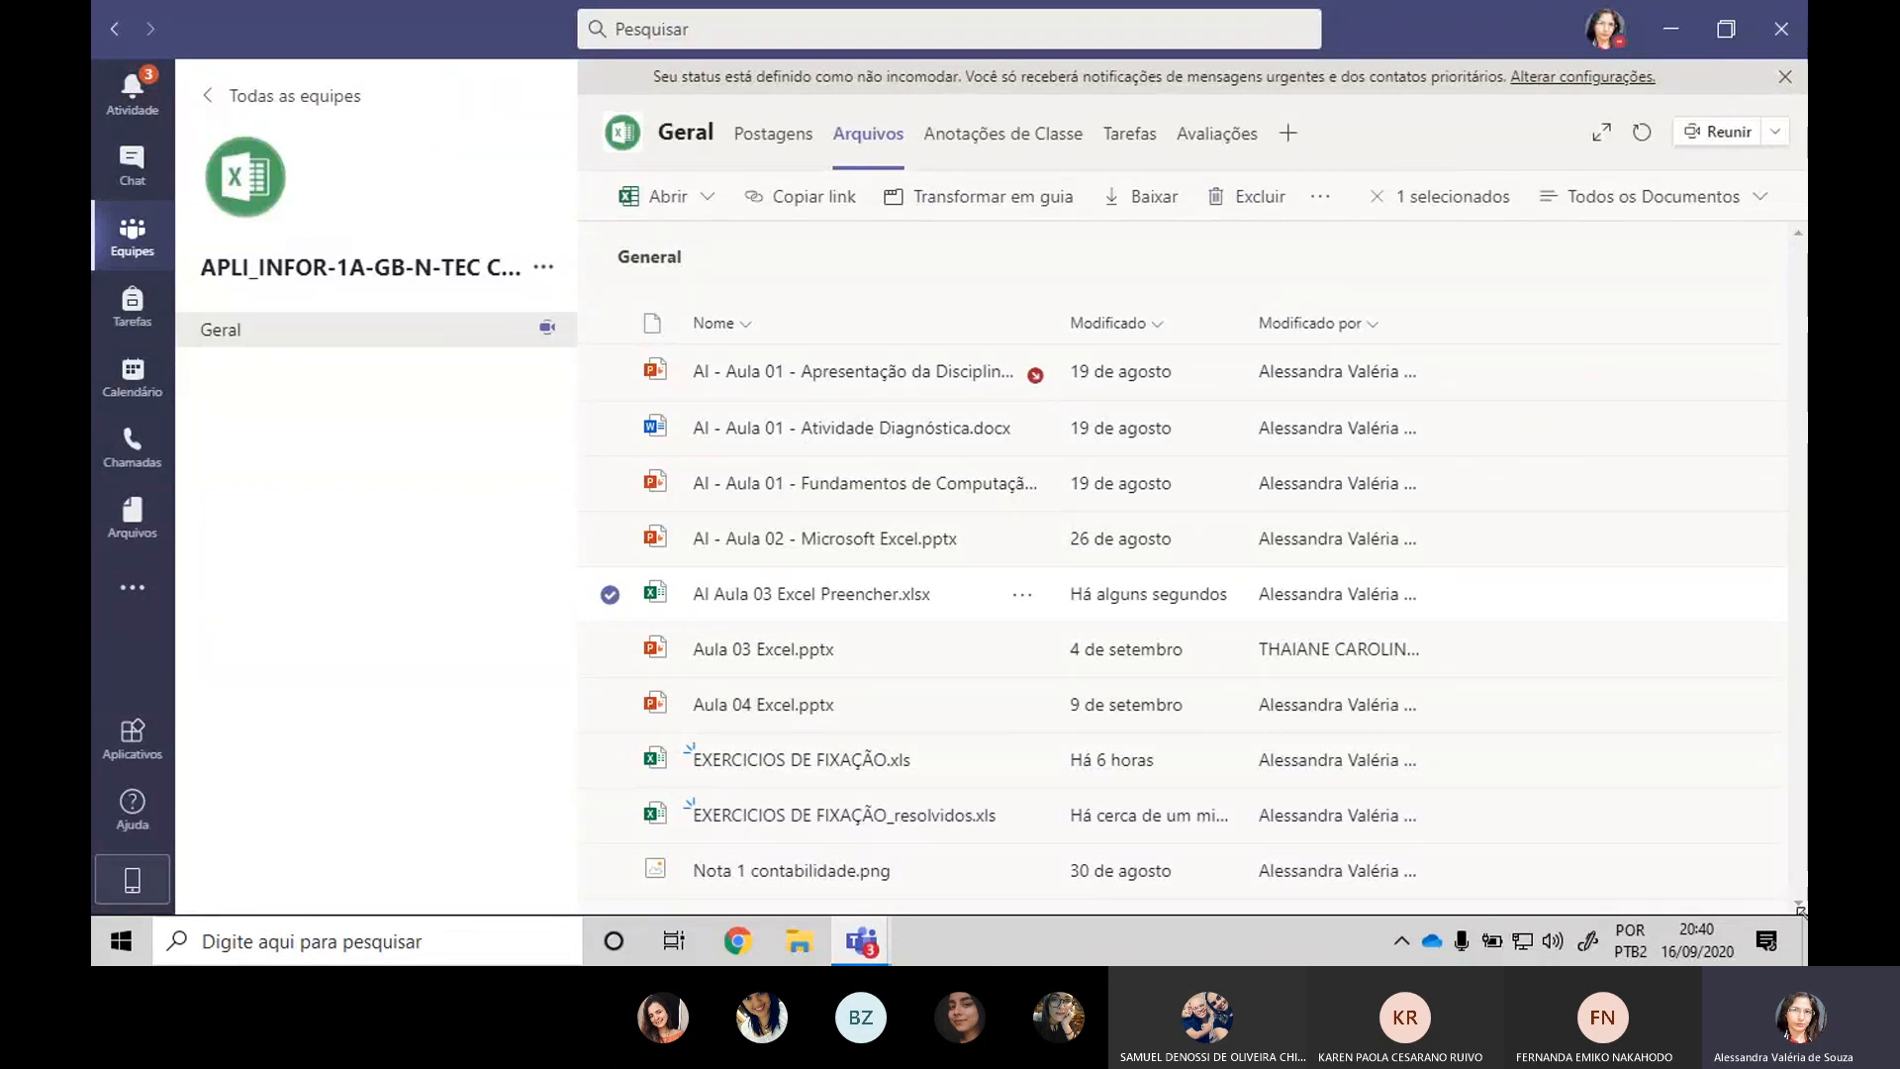
pyautogui.click(1696, 940)
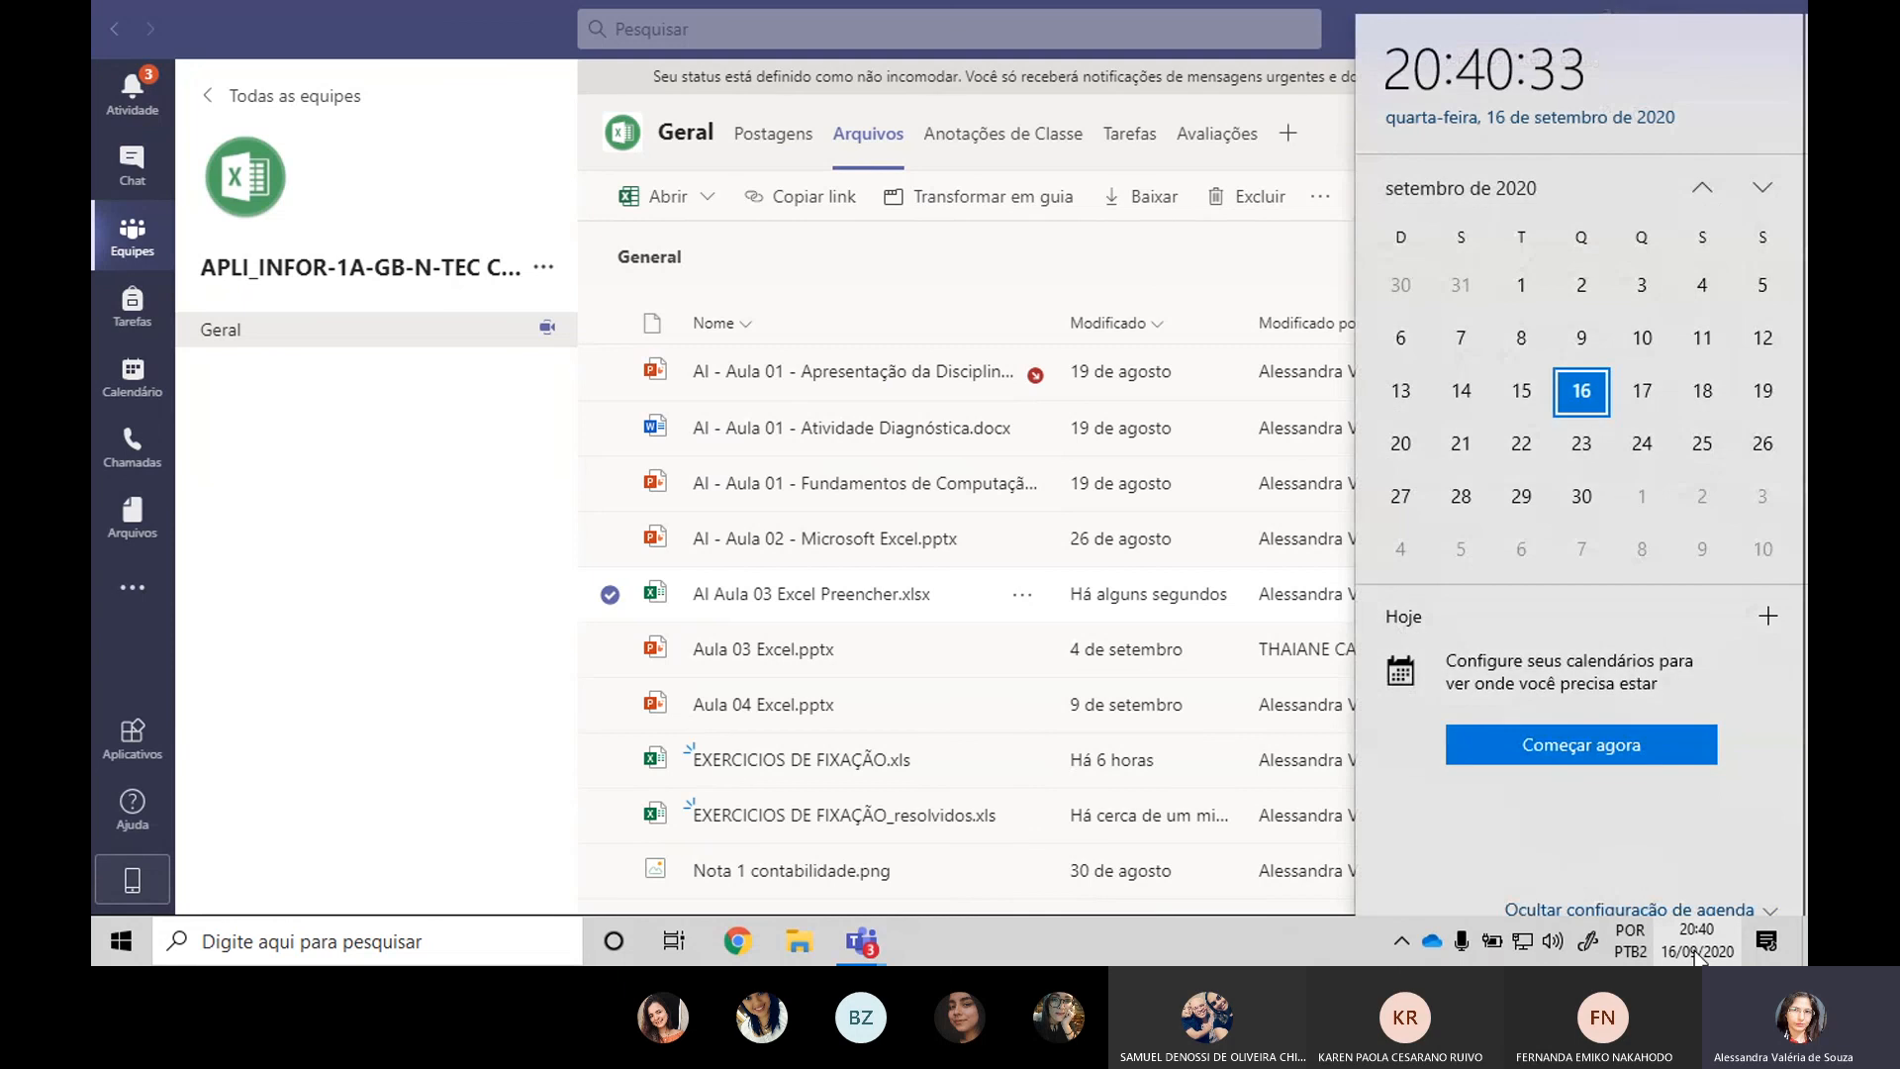
pyautogui.click(1595, 269)
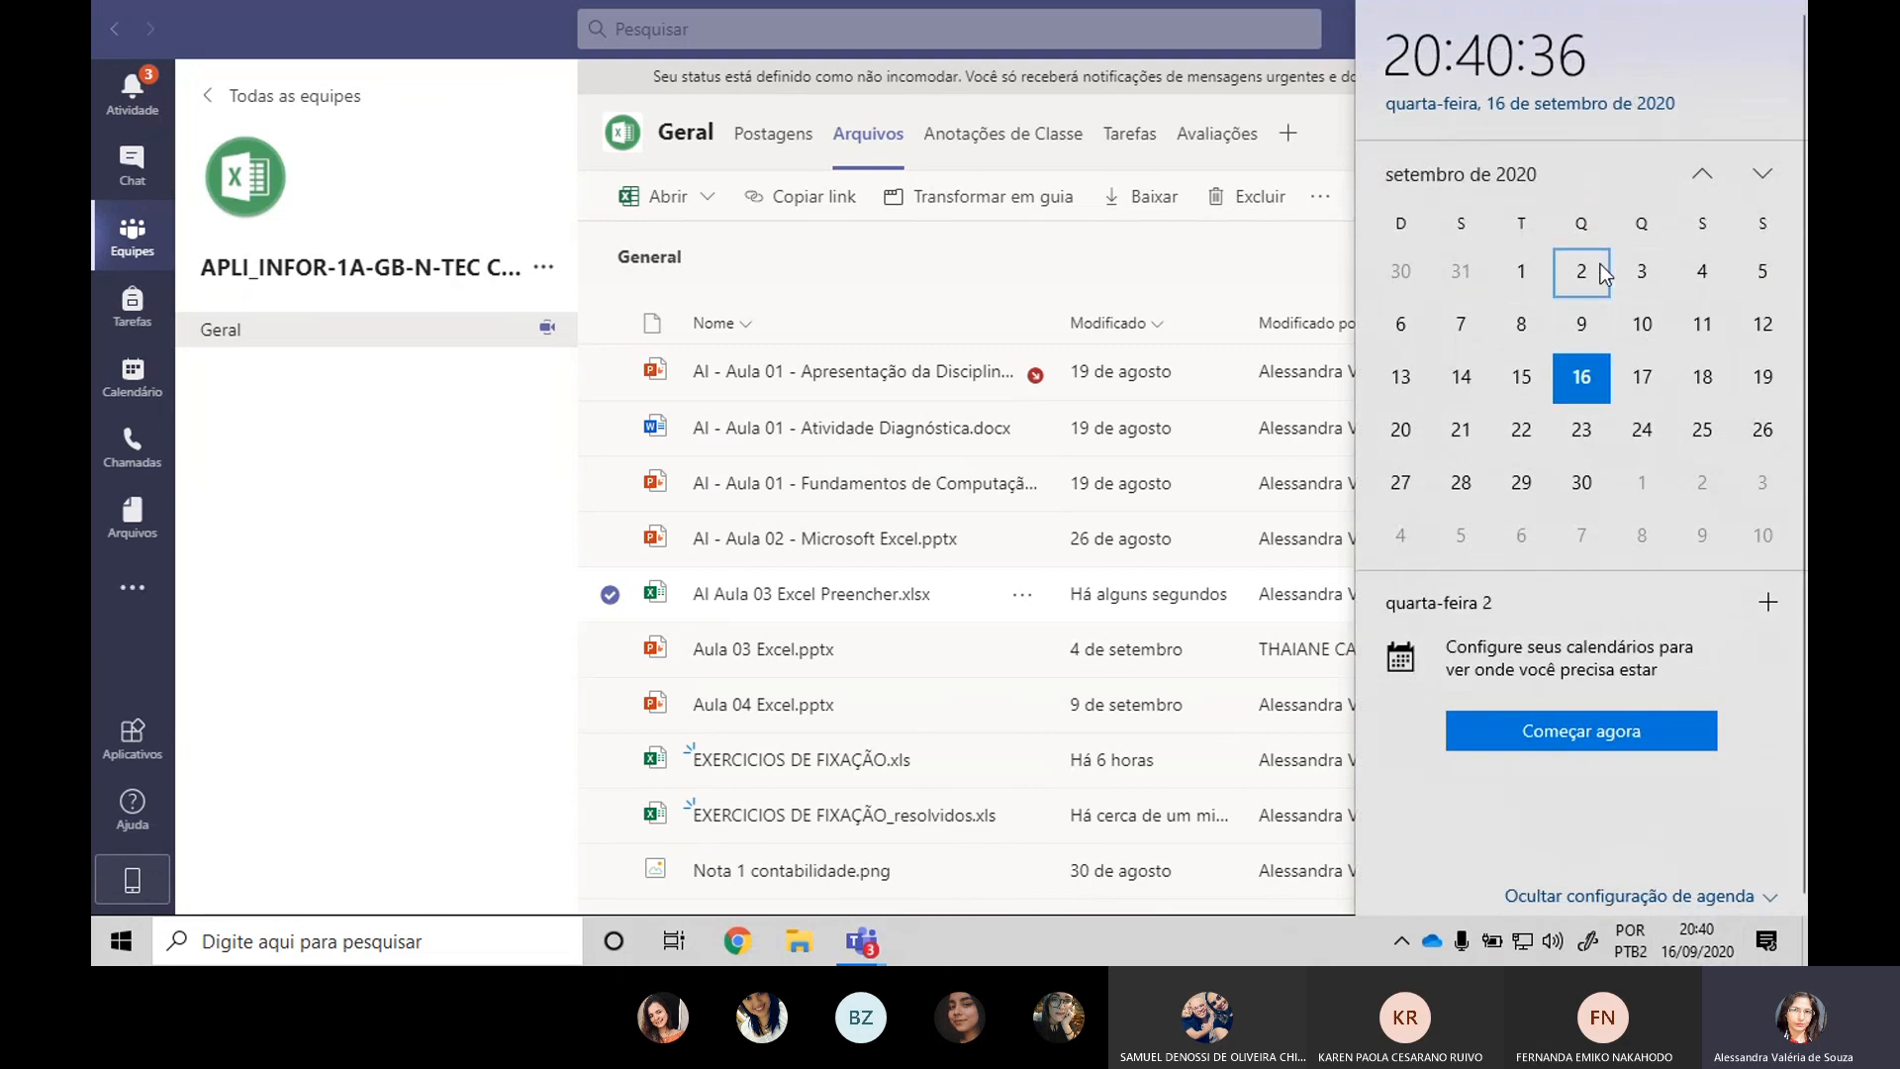
pyautogui.click(1054, 924)
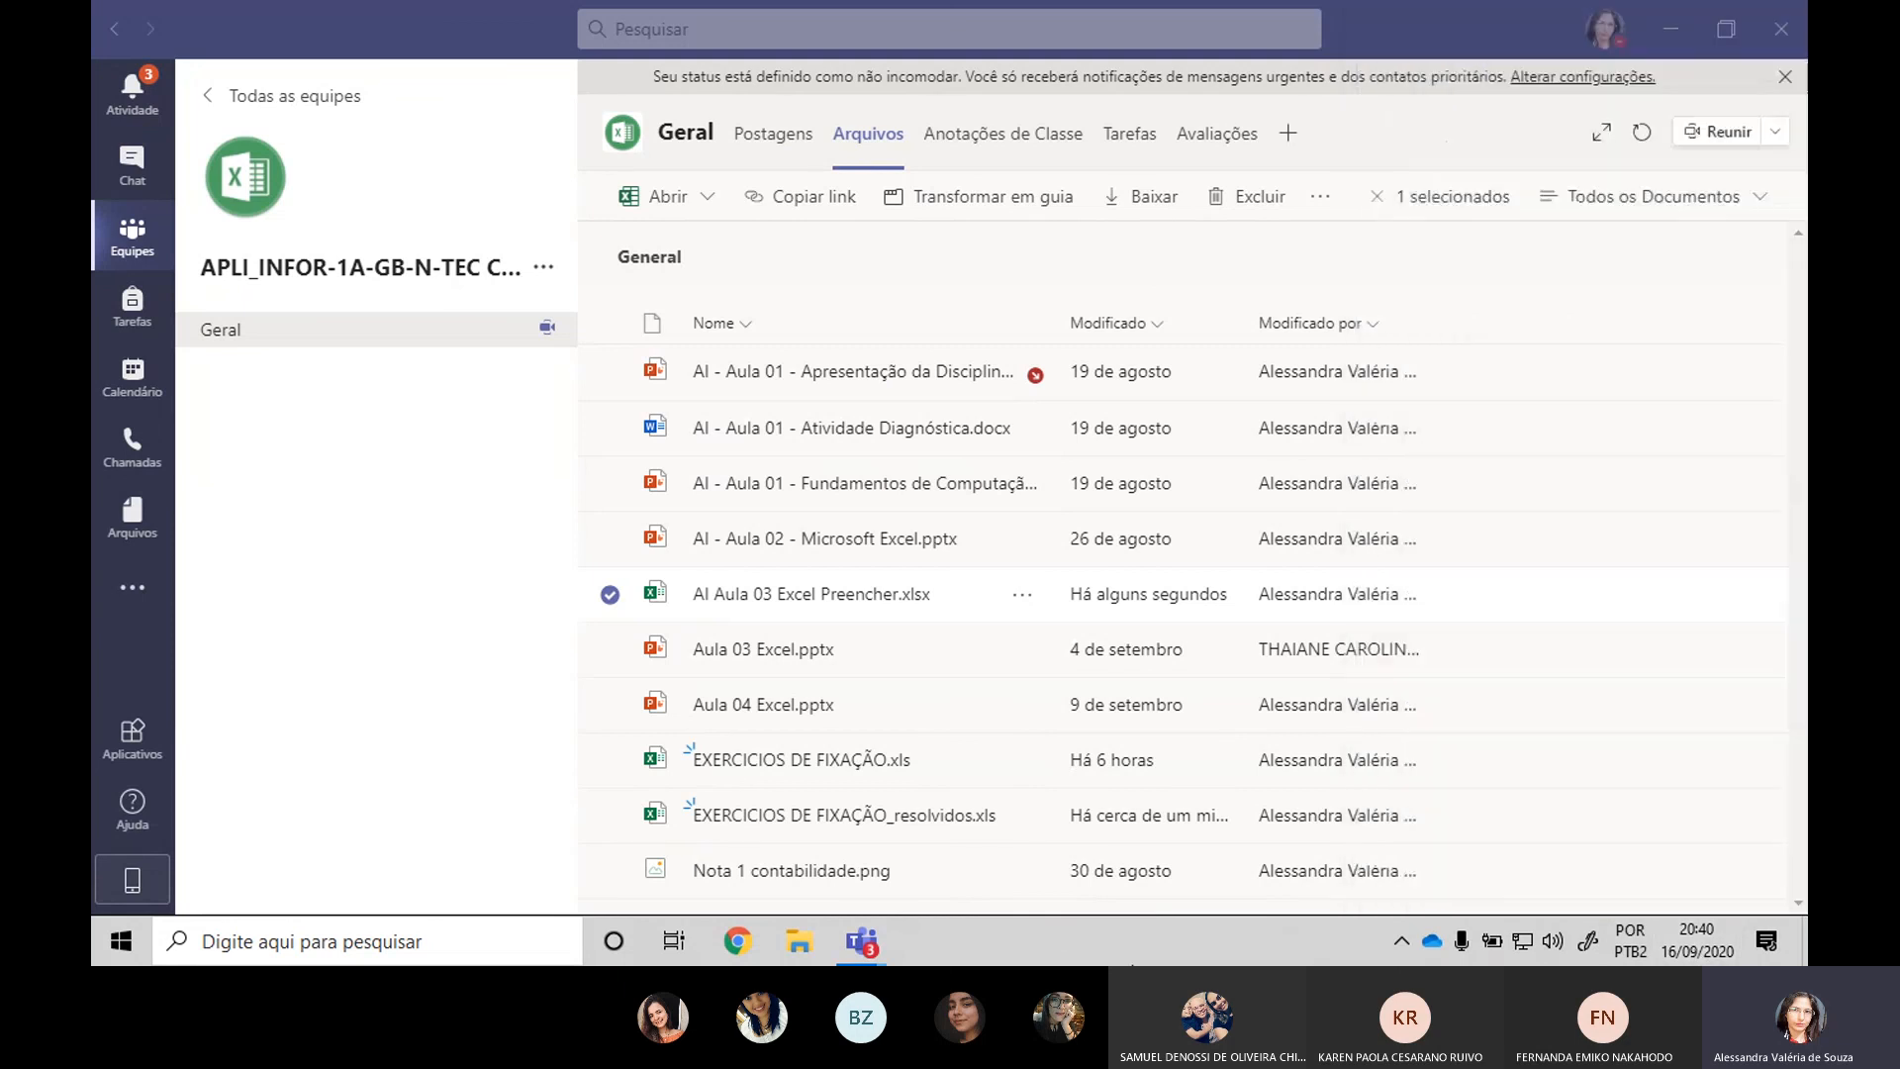
pyautogui.click(610, 595)
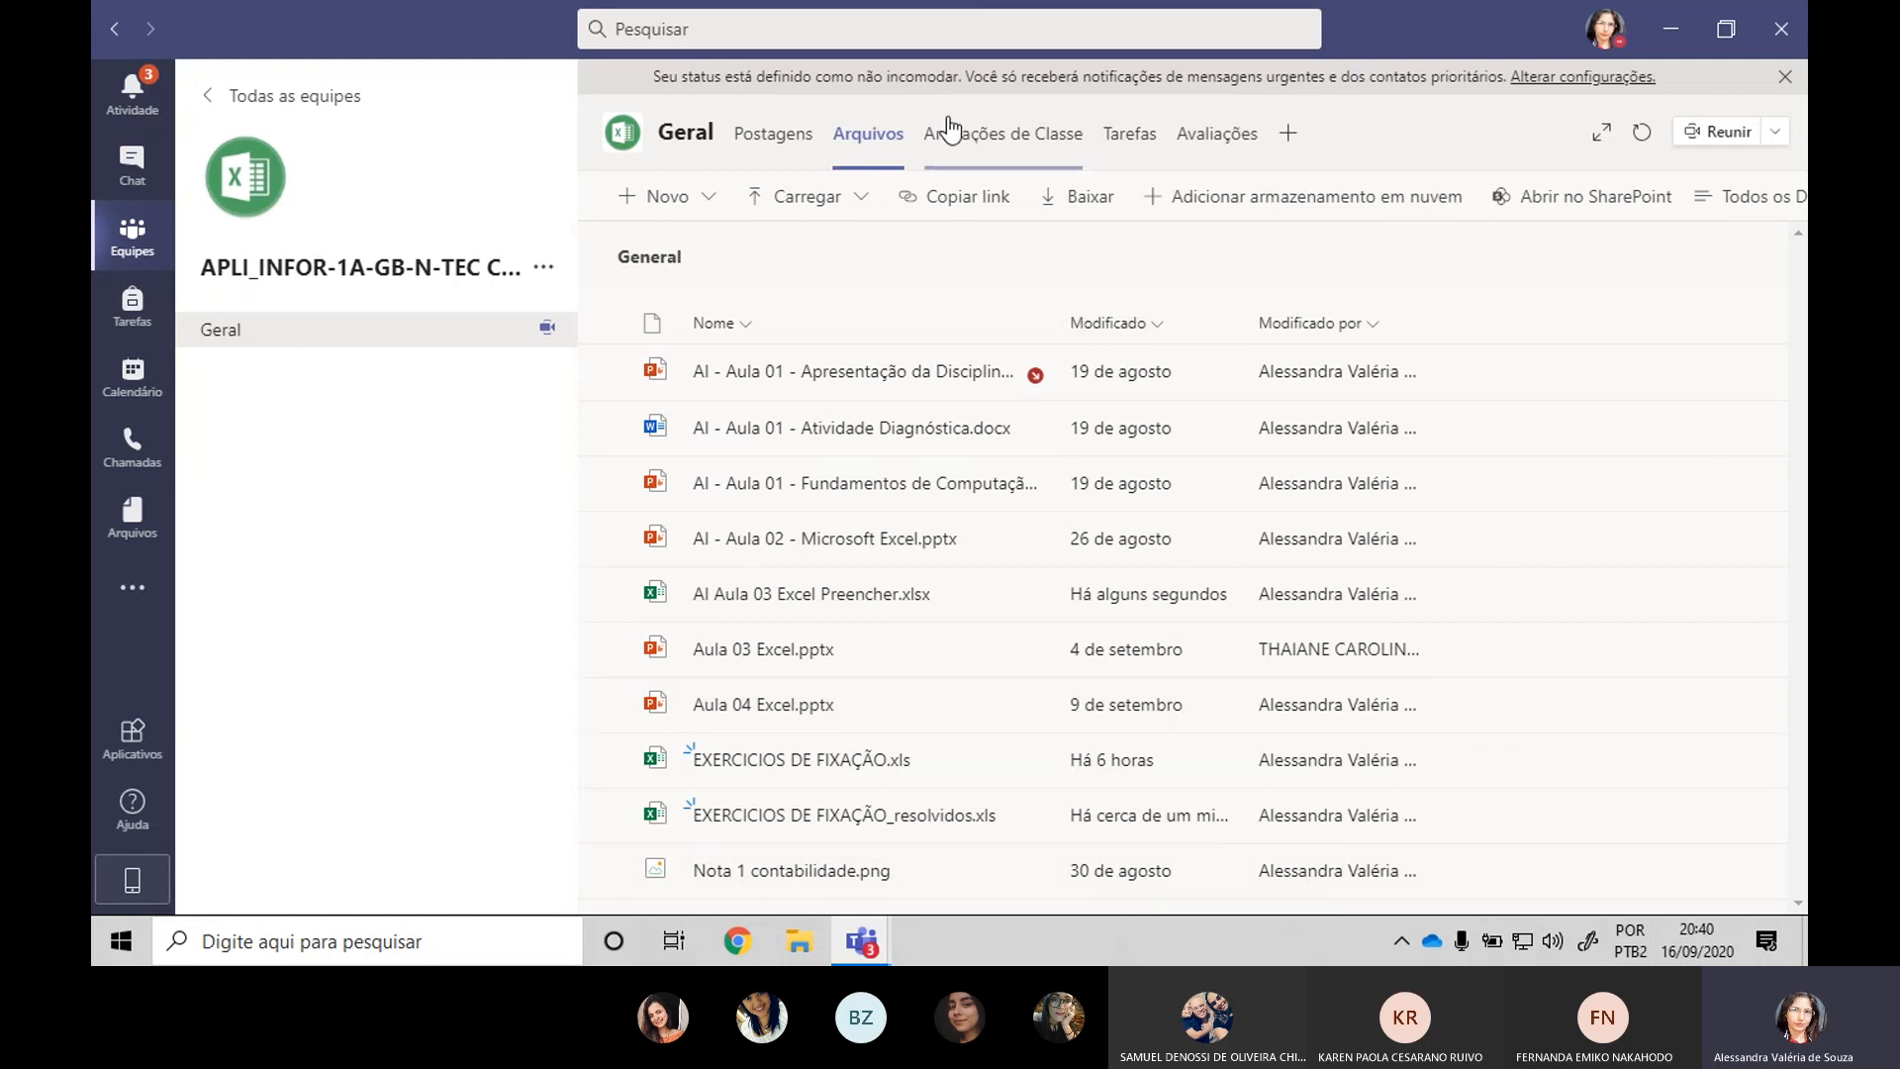
# Look back through the General channel's posts for the AULA 3 recording.
pyautogui.click(775, 134)
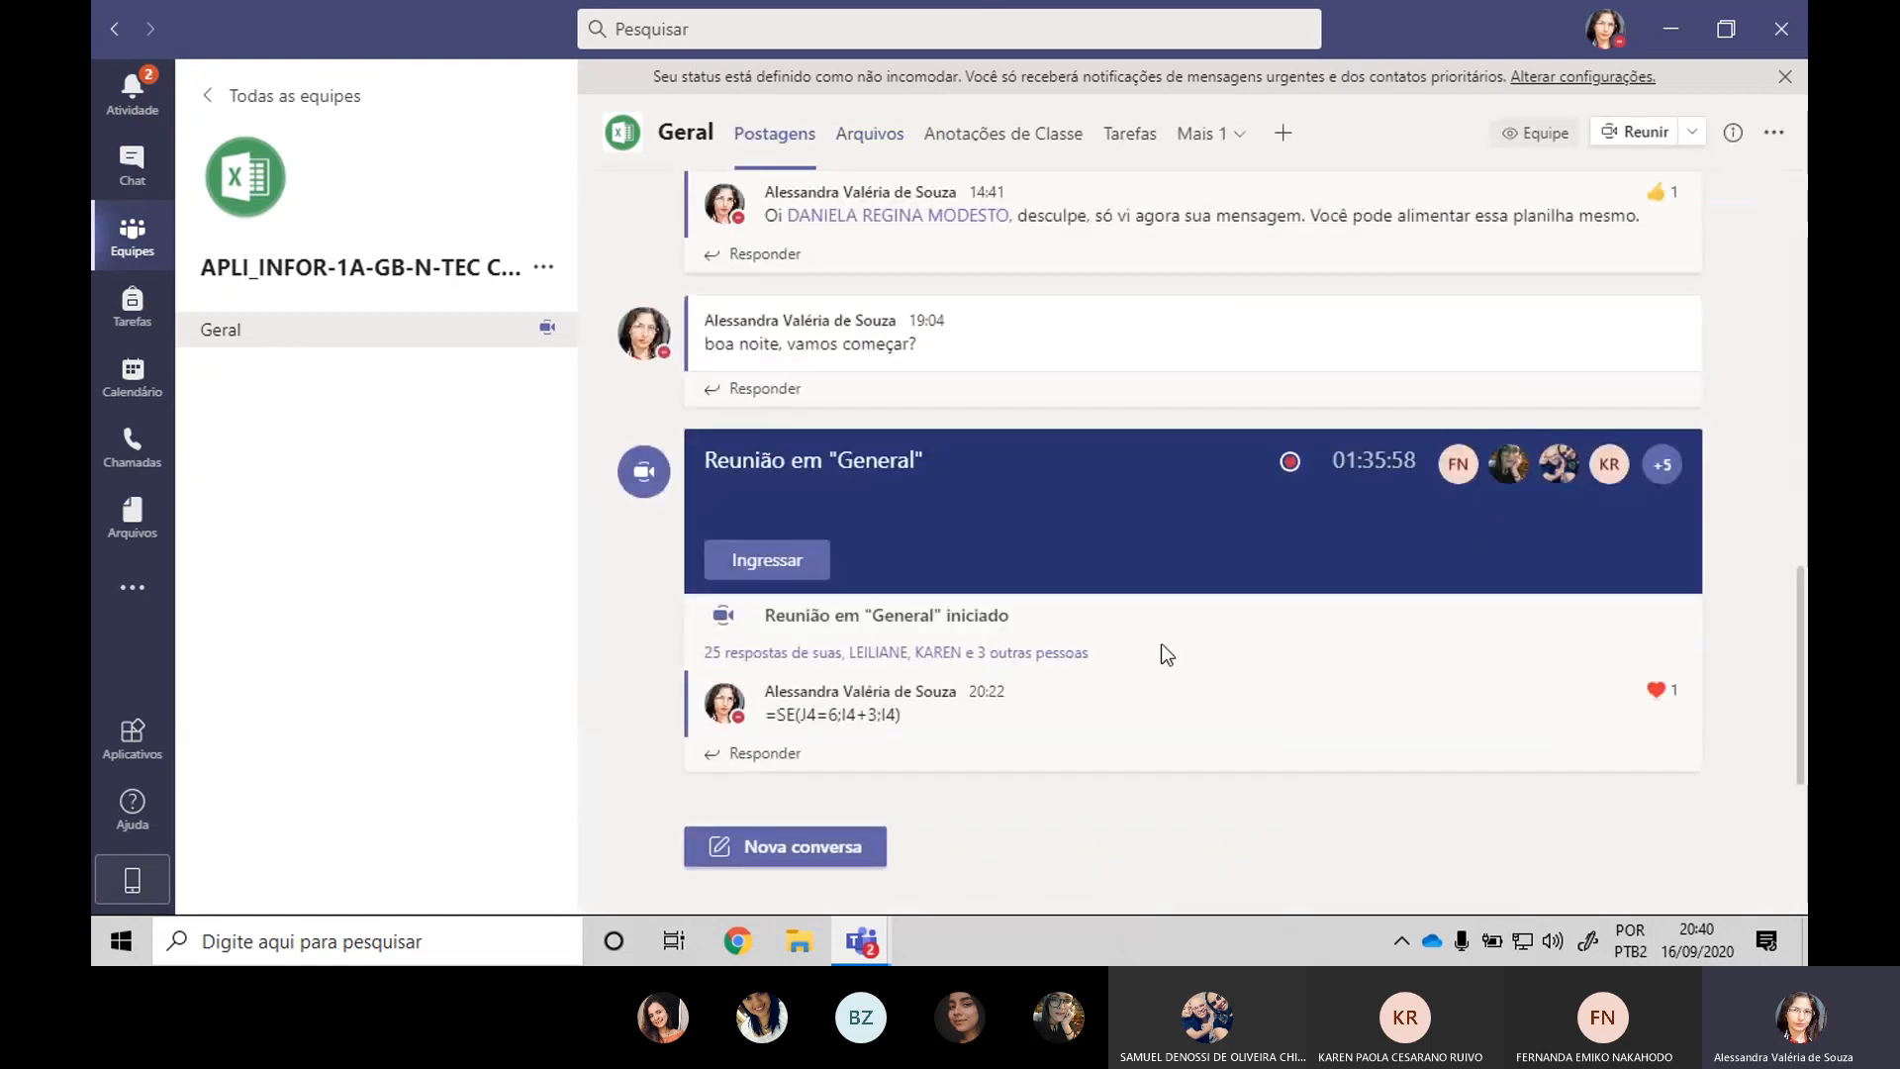
pyautogui.scroll(10, 1161, 643)
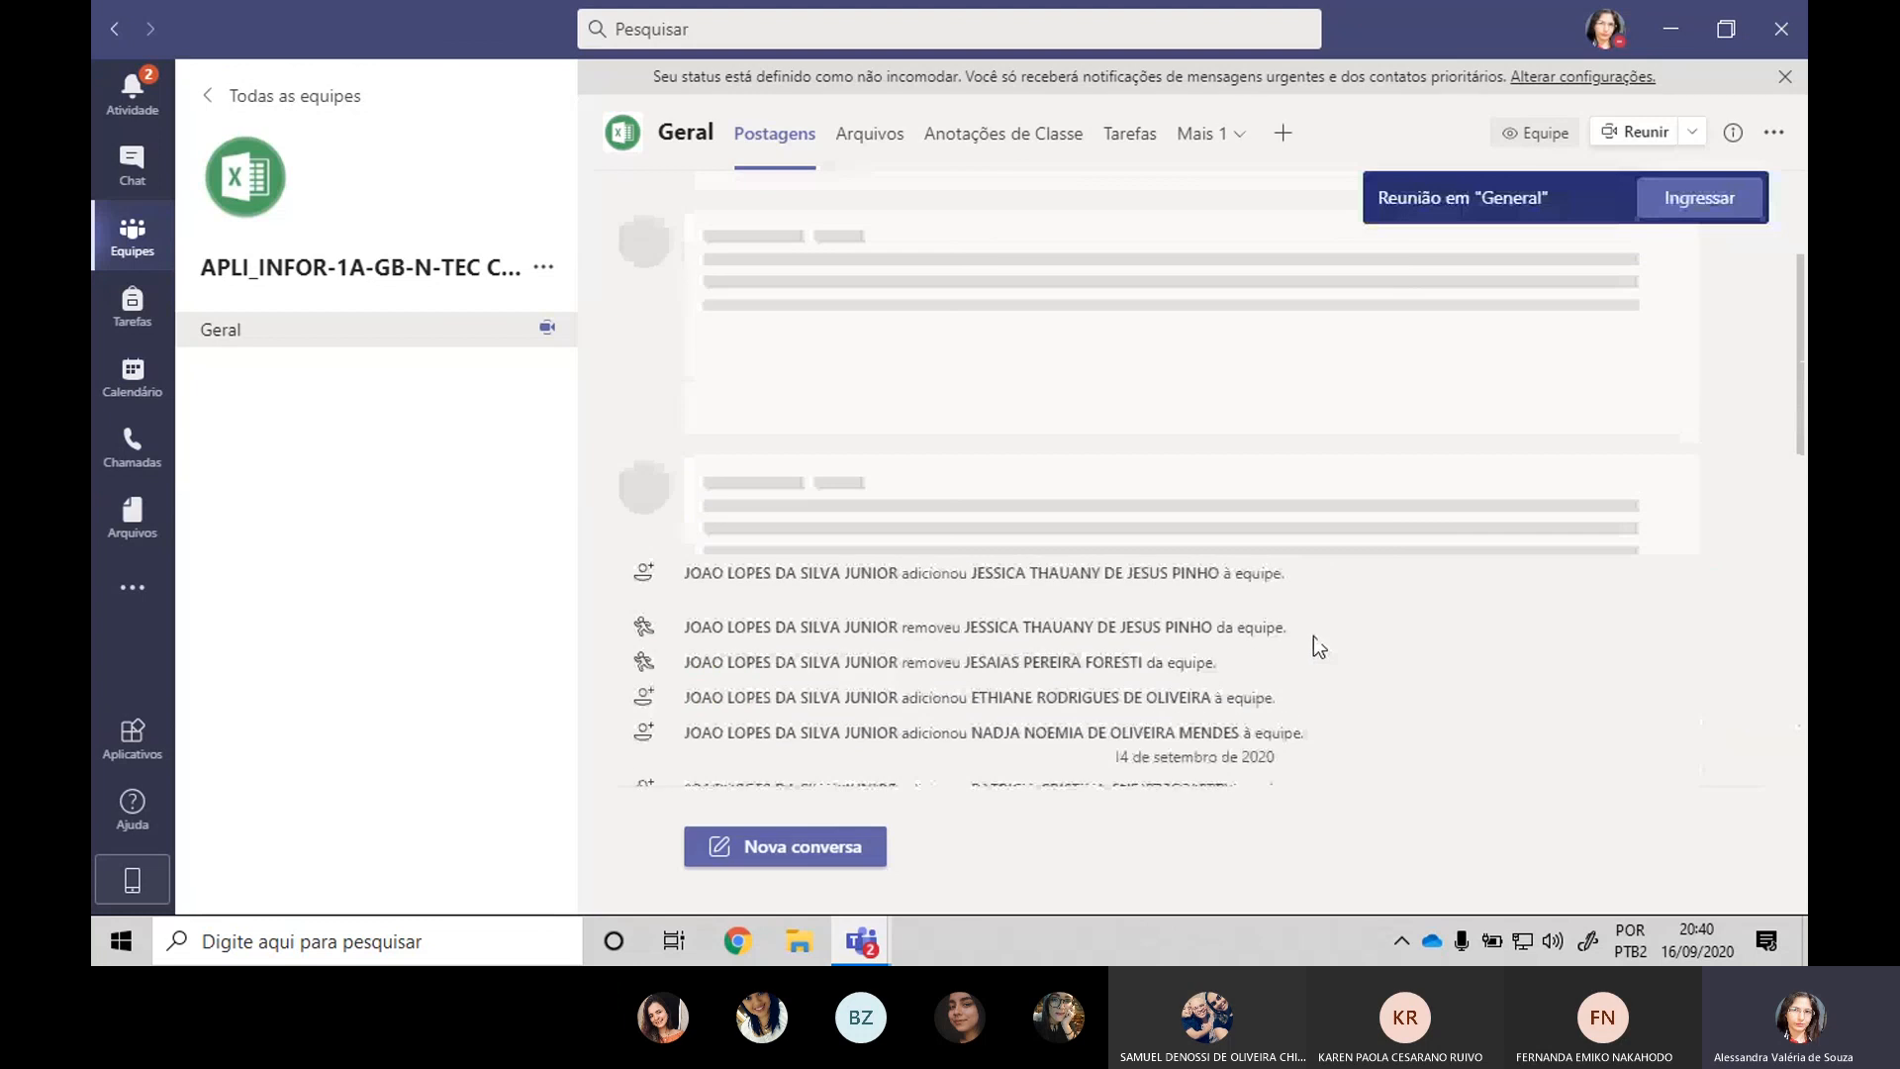
pyautogui.scroll(15, 1090, 662)
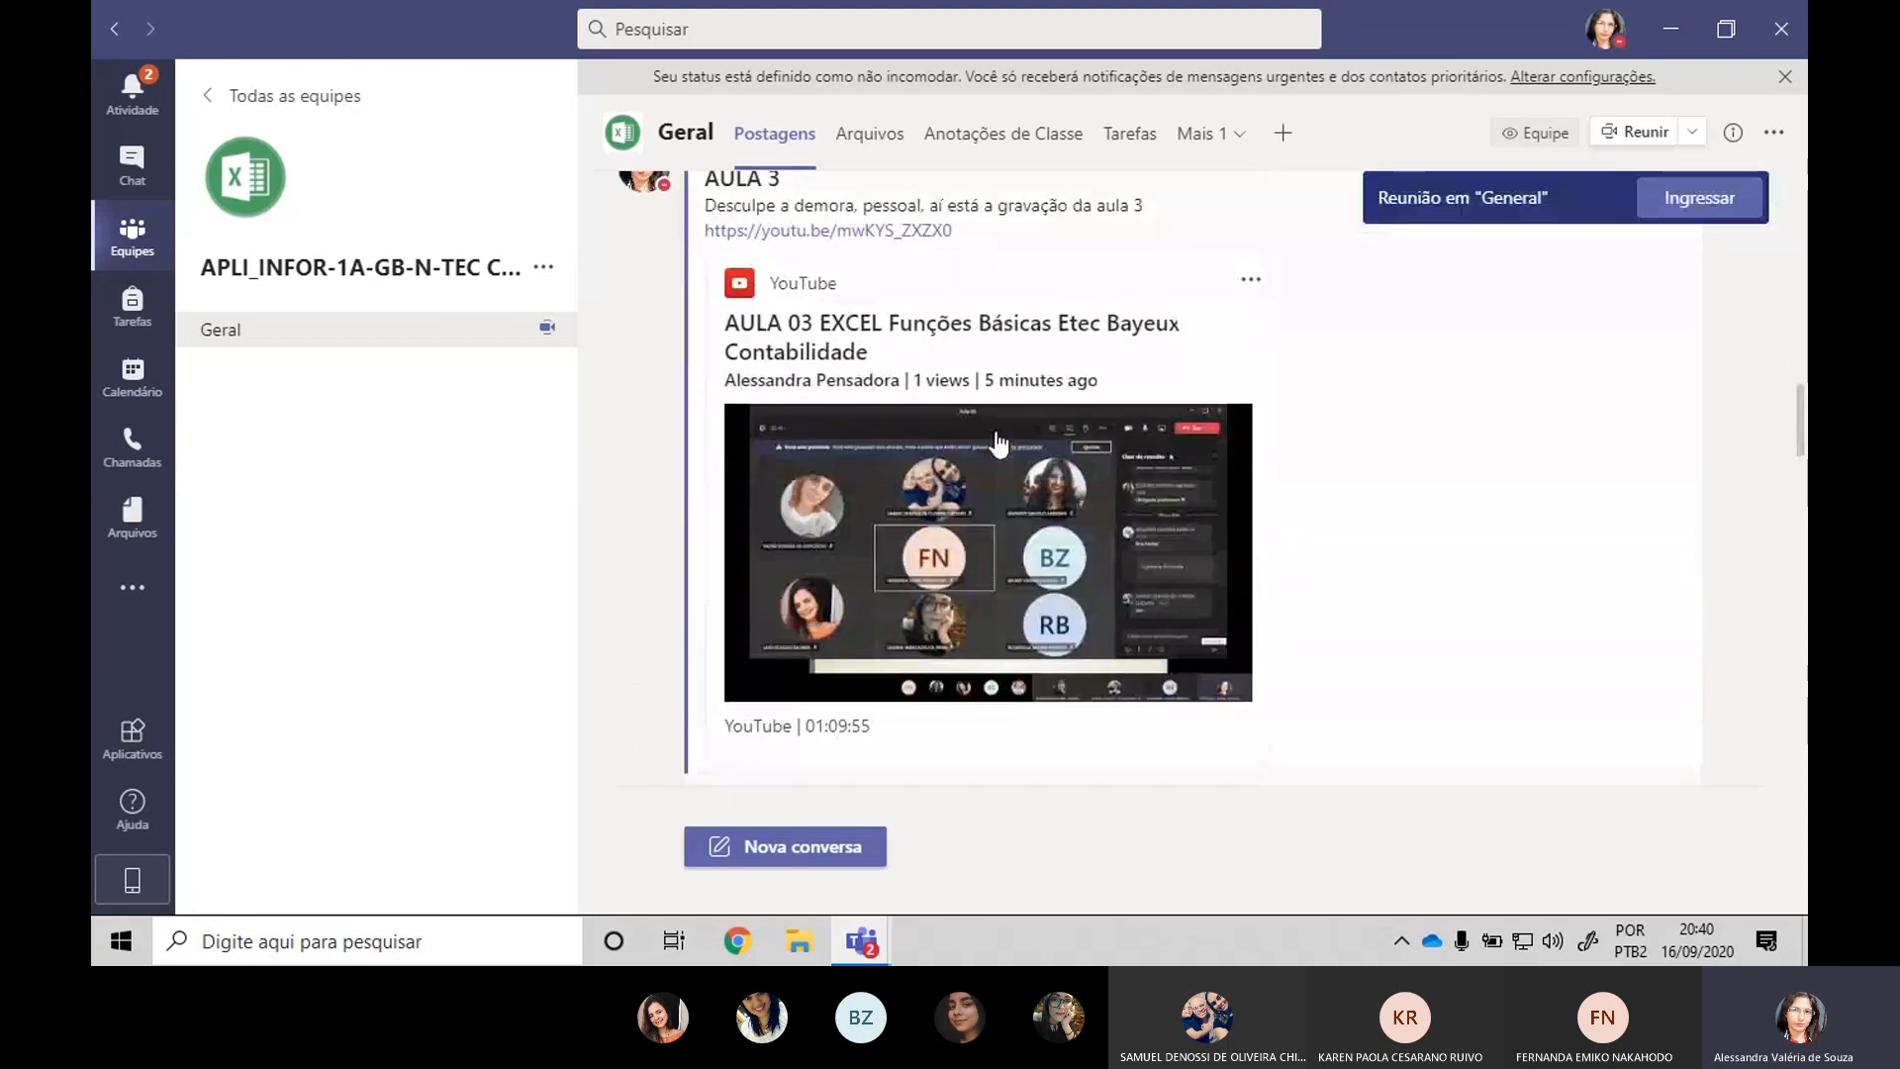
# Open the General channel's assignments and start switching to the General meeting window.
pyautogui.click(1153, 137)
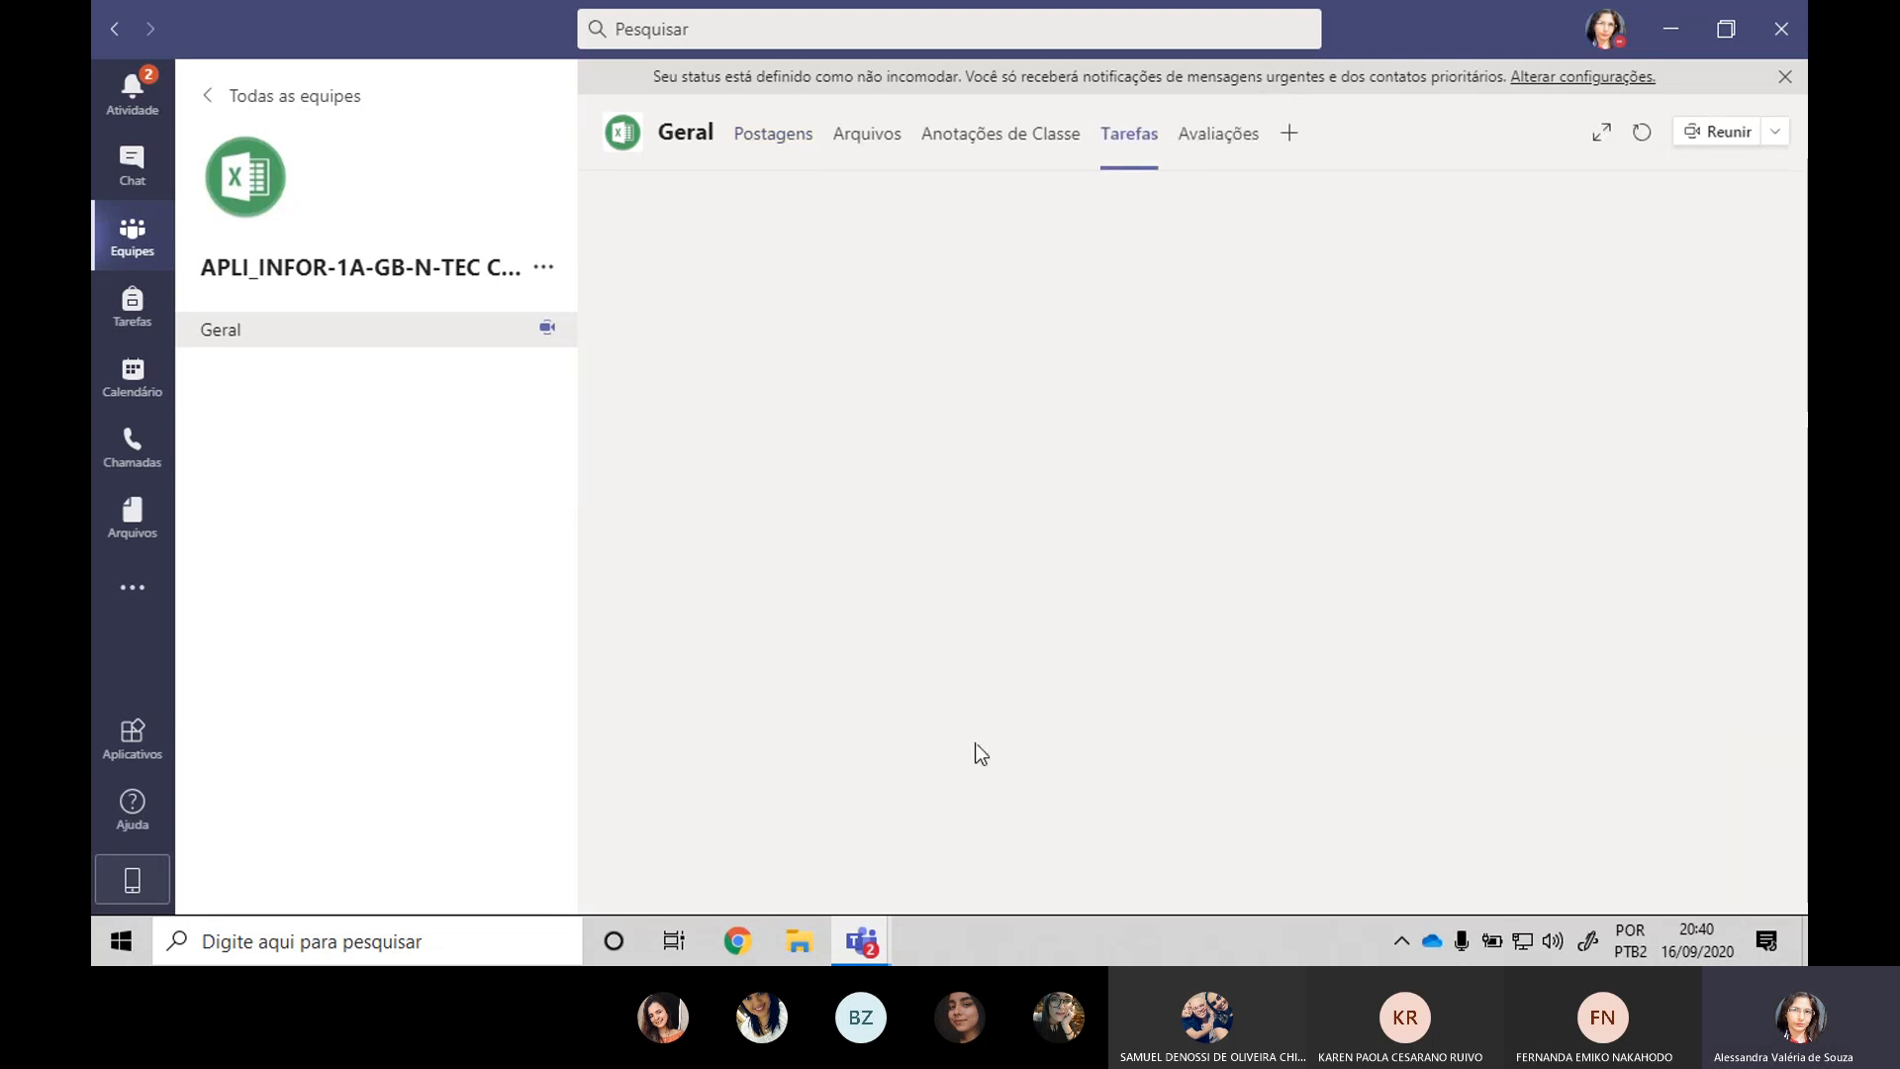
pyautogui.click(861, 940)
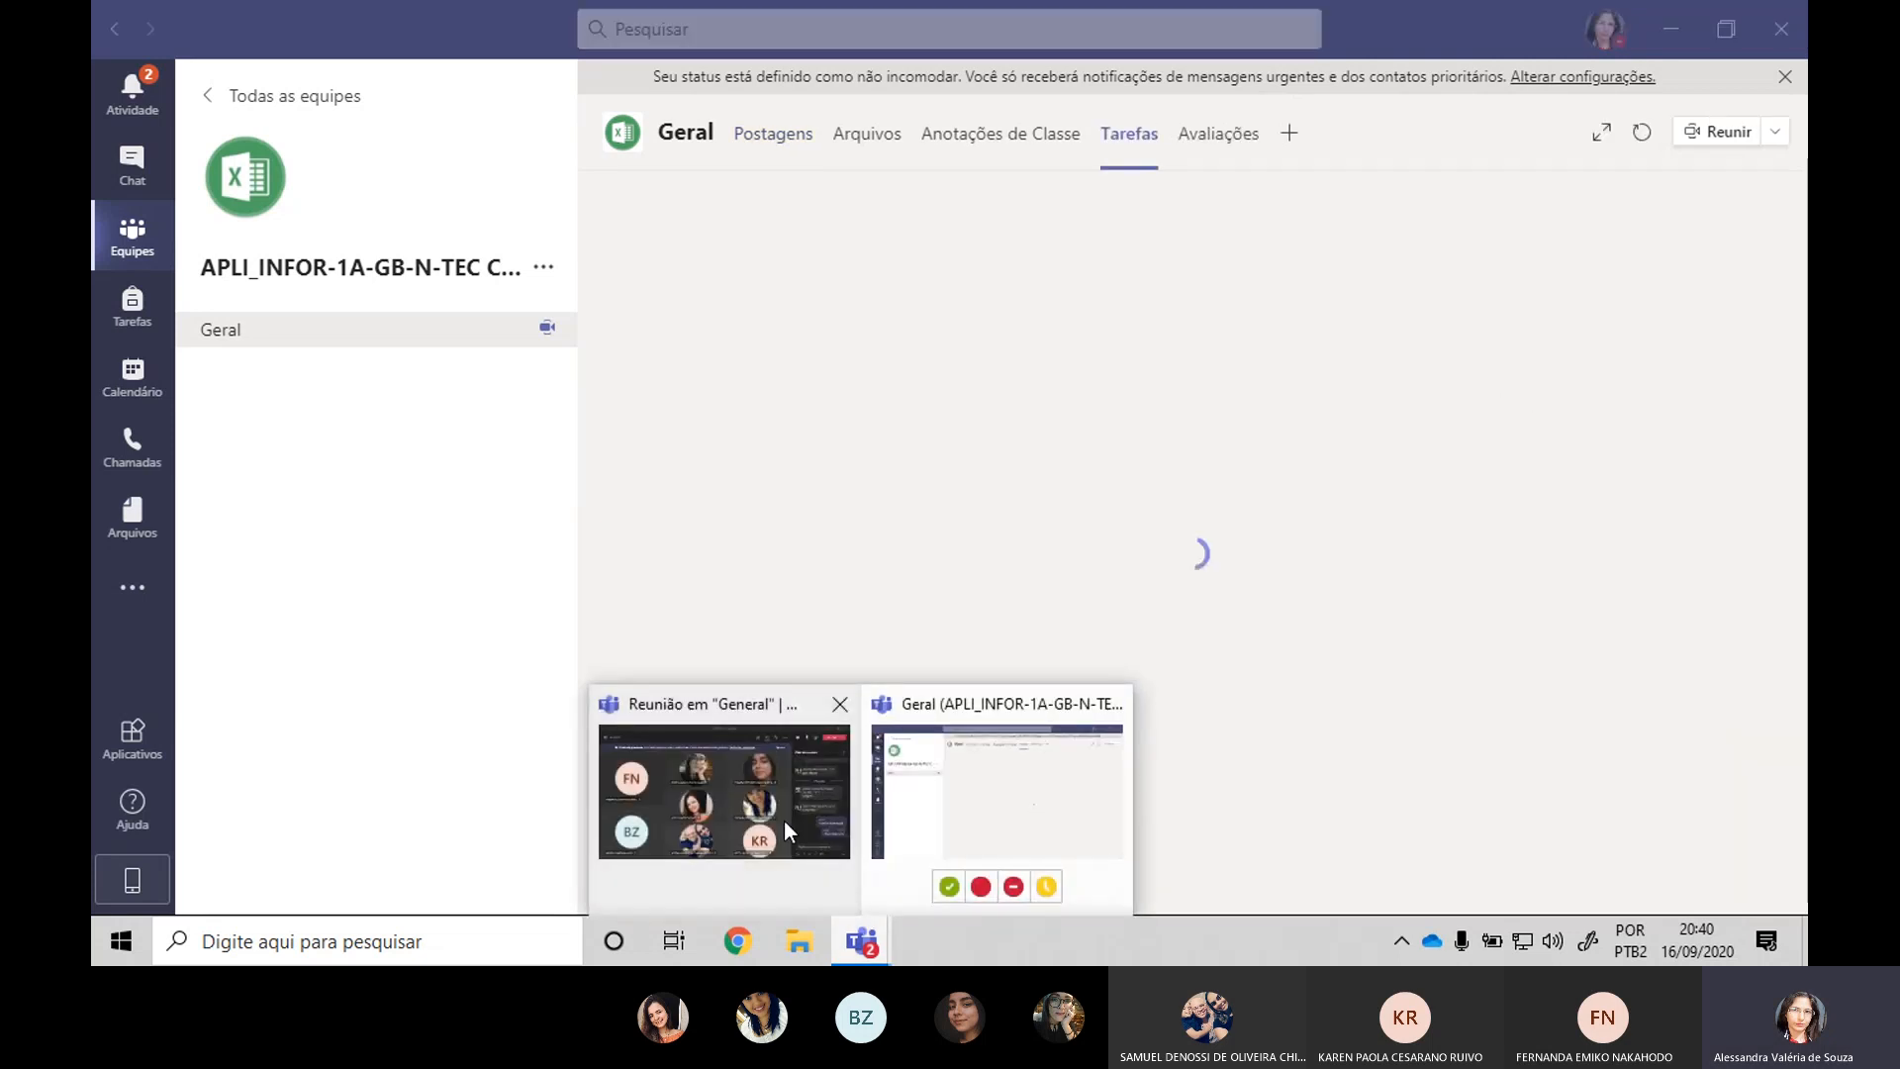